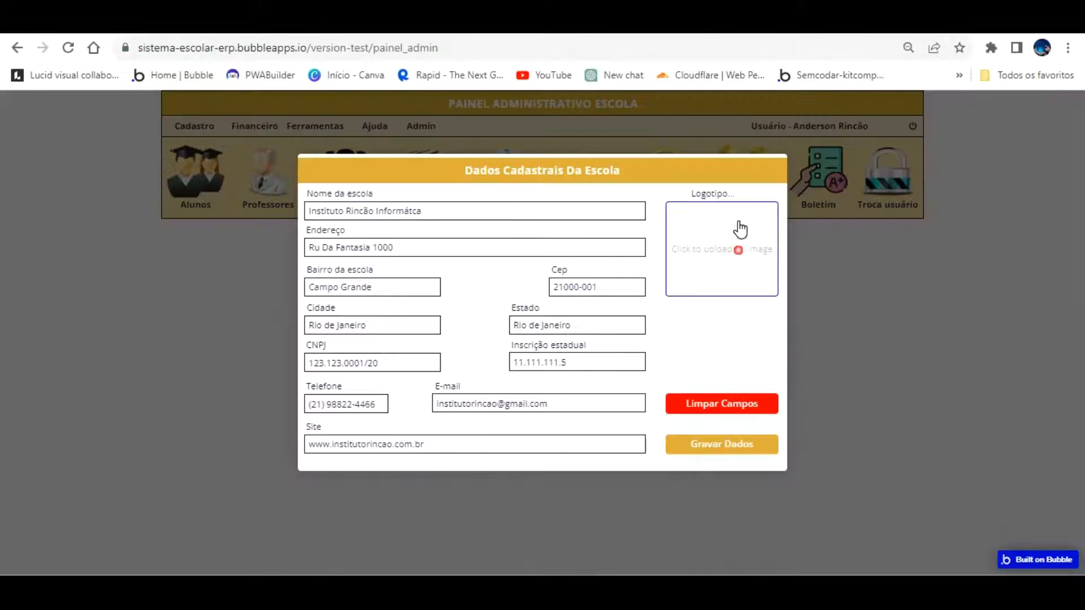
# From the Logotipo upload box, browse the Área de Trabalho folder for a school logo image
pyautogui.click(721, 226)
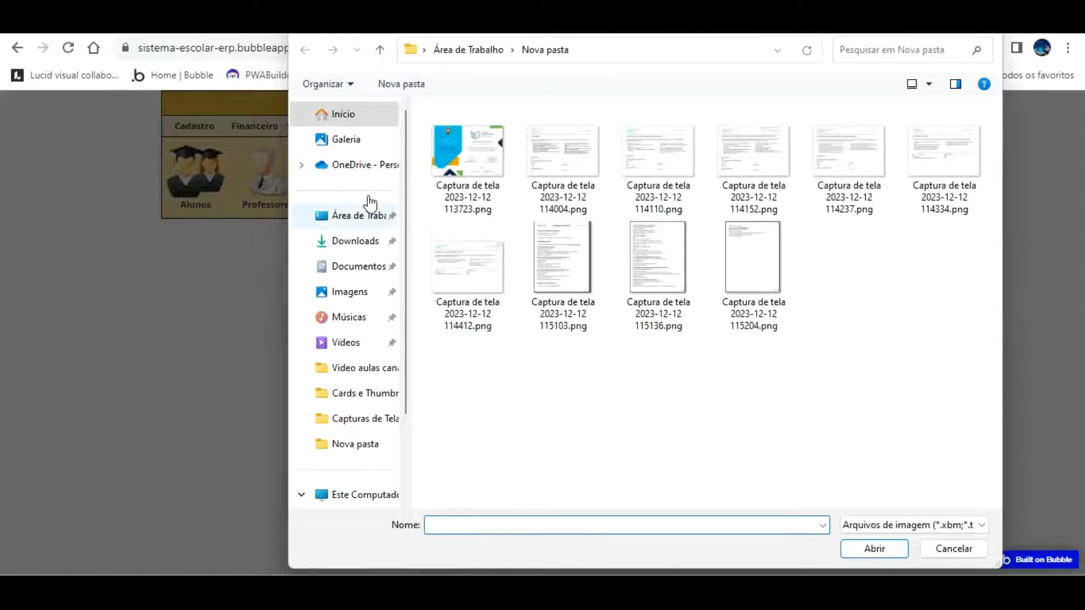
pyautogui.click(371, 207)
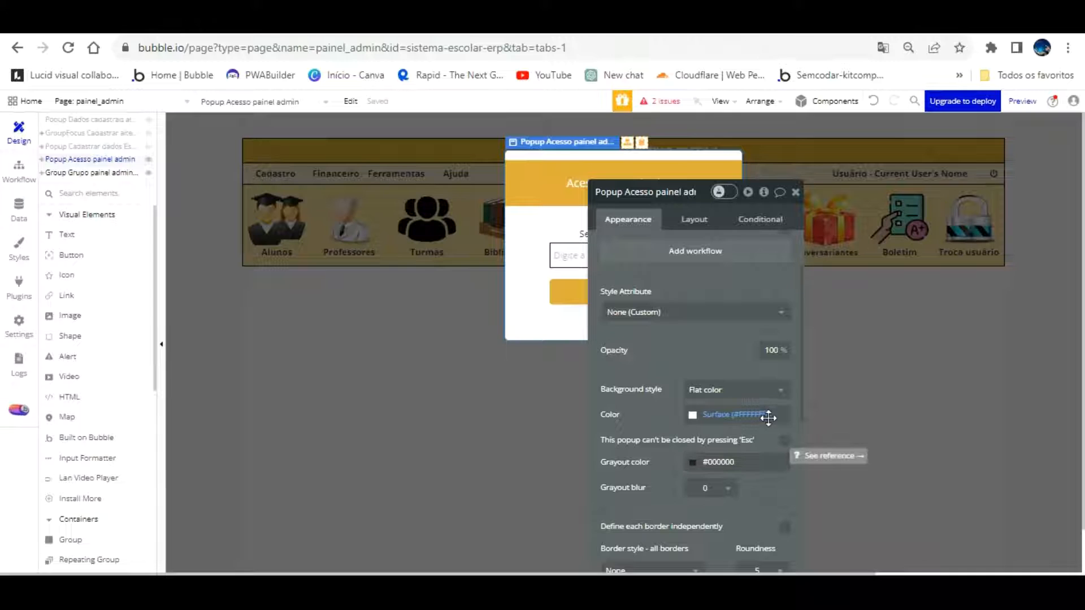
# Make Popup Acesso painel admin impossible to close with Esc, then test the login popup in the reloaded preview
pyautogui.click(784, 440)
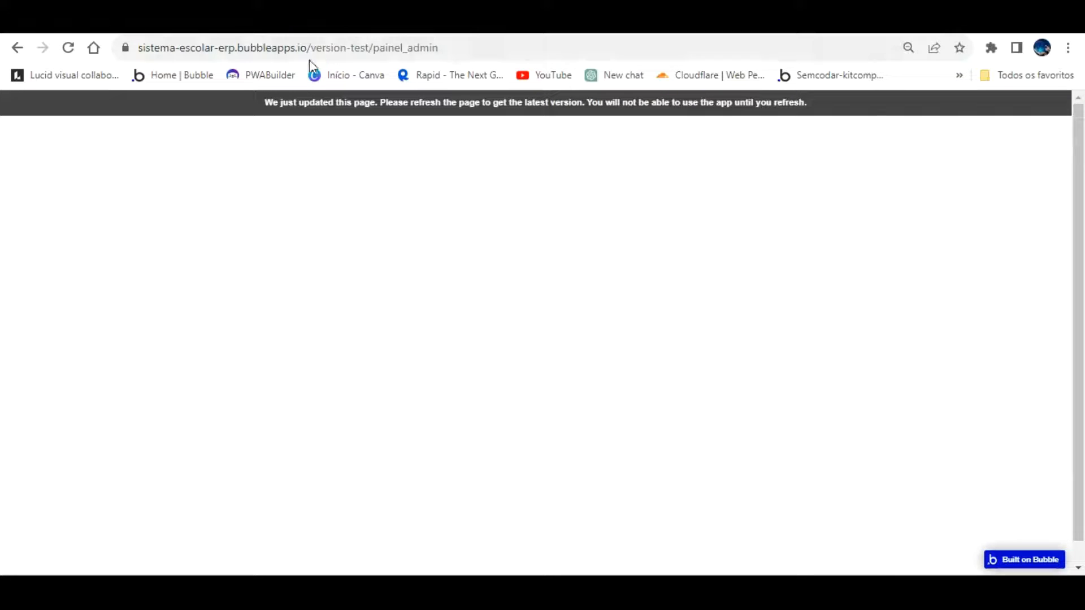
pyautogui.press('F5')
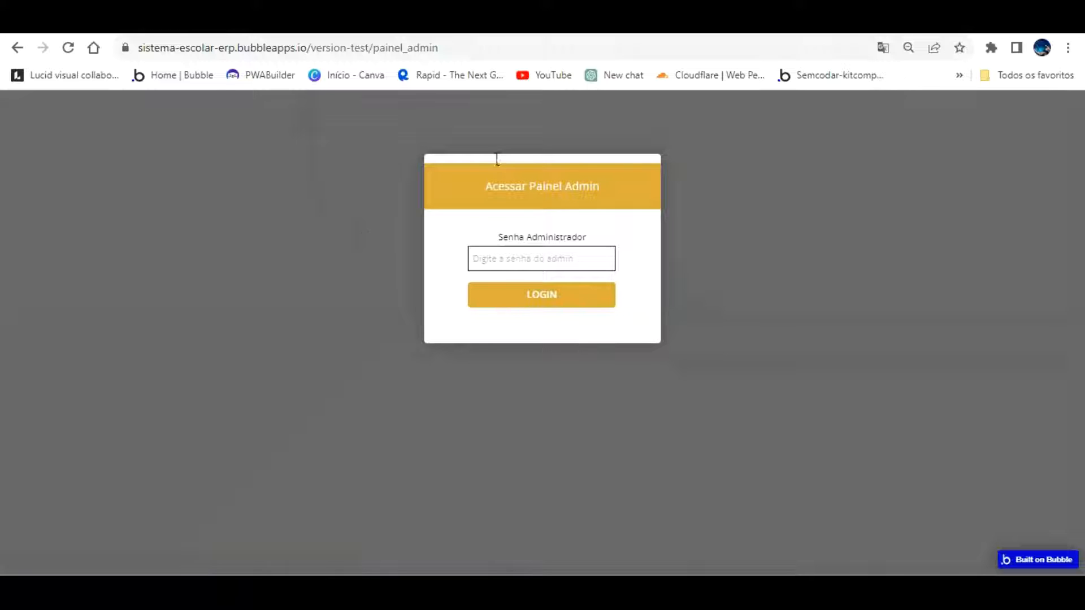
pyautogui.click(614, 221)
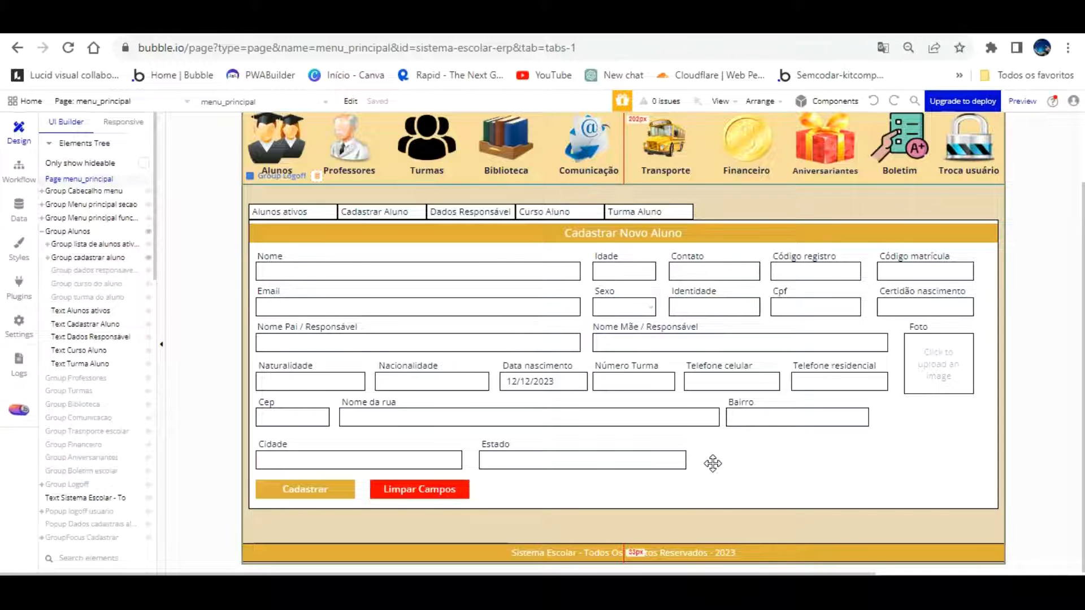
# In the preview, open and close the first student's details popup, then show the Cadastrar Aluno form
pyautogui.click(215, 22)
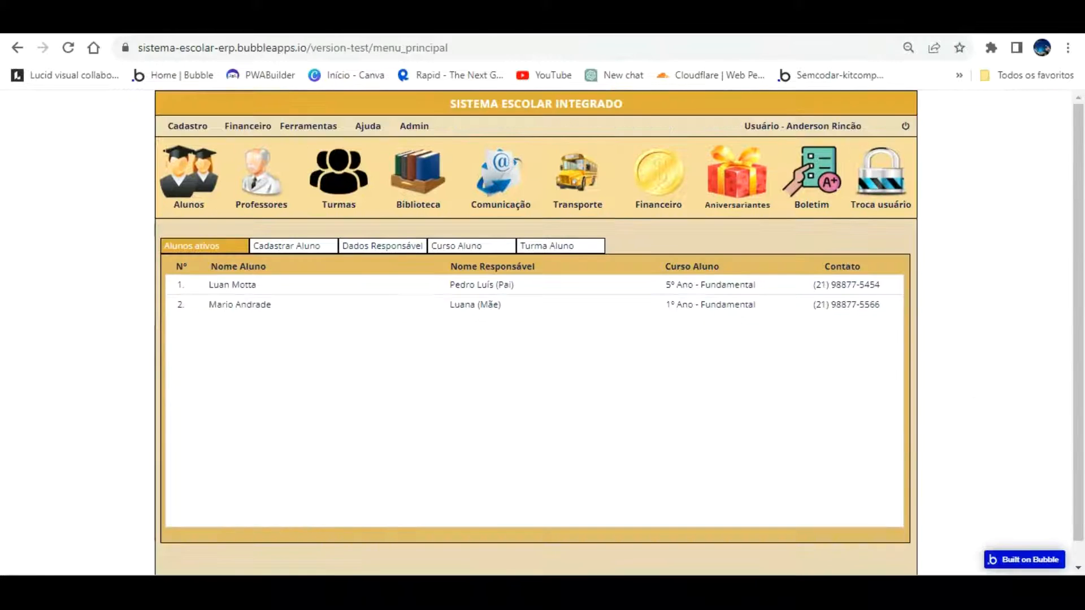
pyautogui.click(225, 281)
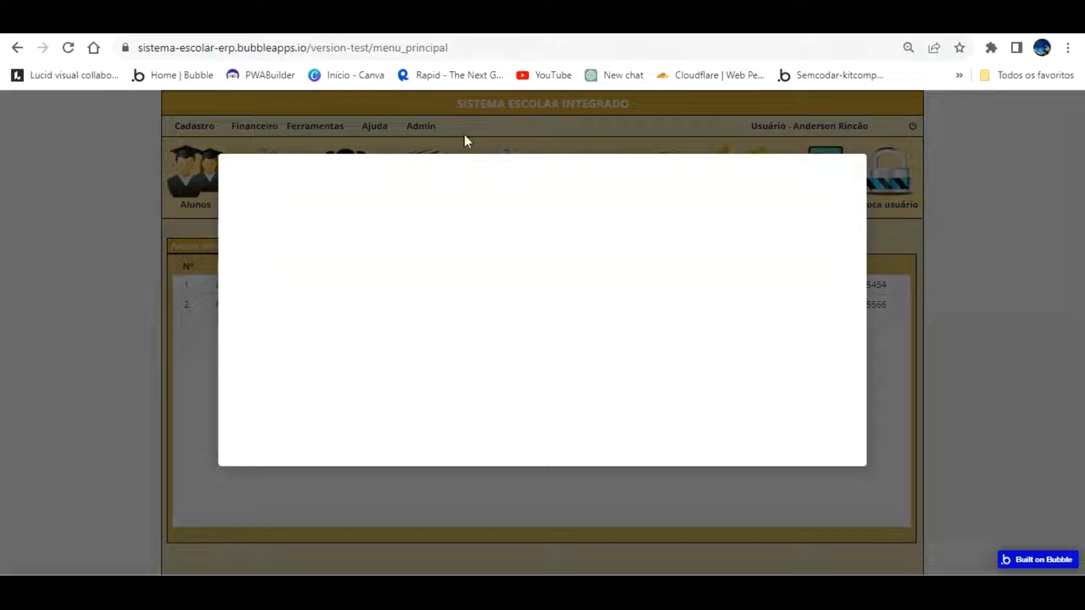
pyautogui.click(20, 394)
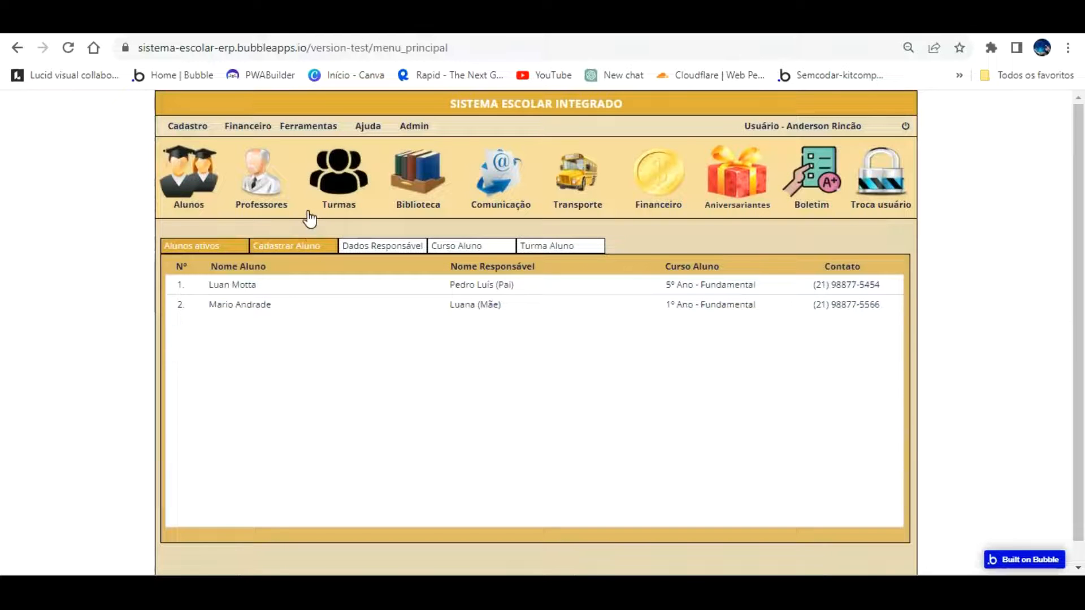
pyautogui.click(283, 247)
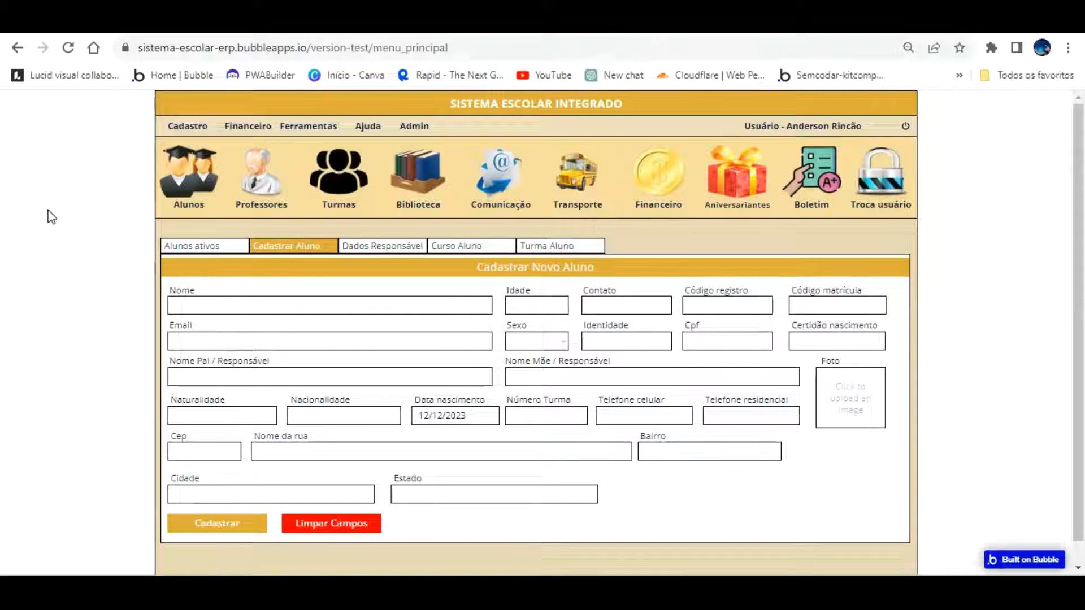
# Try the Troca usuário window from the users list, then open Cadastro > Alunos before returning to the editor
pyautogui.click(894, 165)
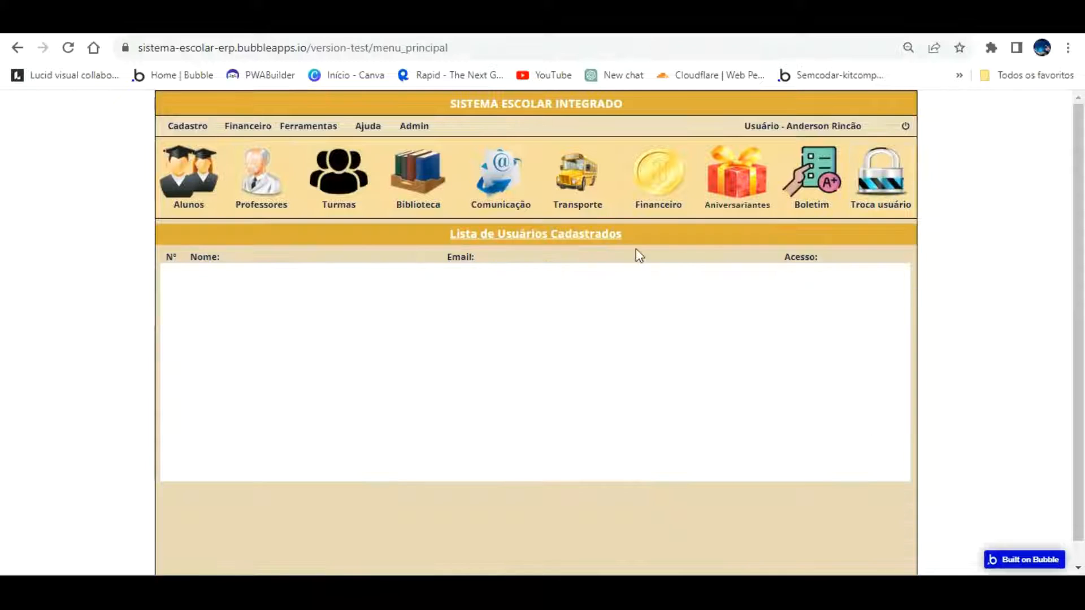
pyautogui.click(479, 291)
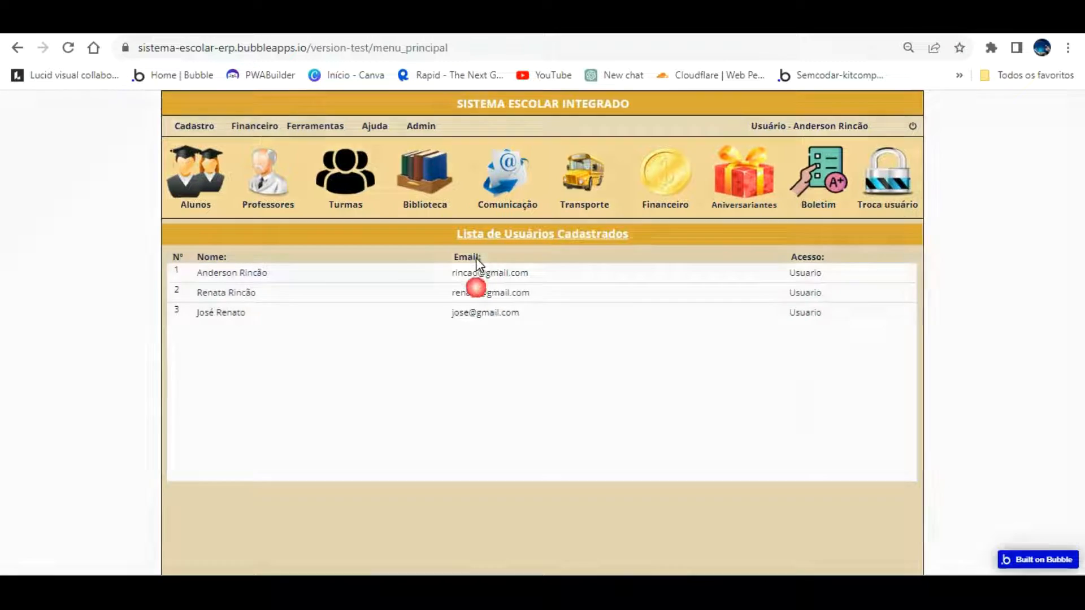
pyautogui.click(339, 338)
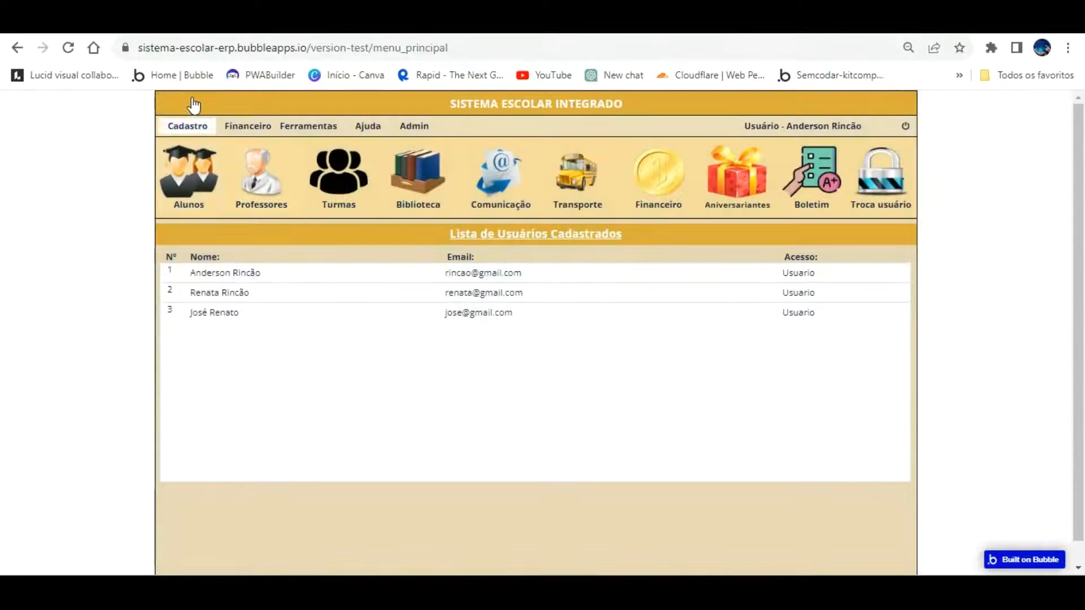
pyautogui.click(188, 125)
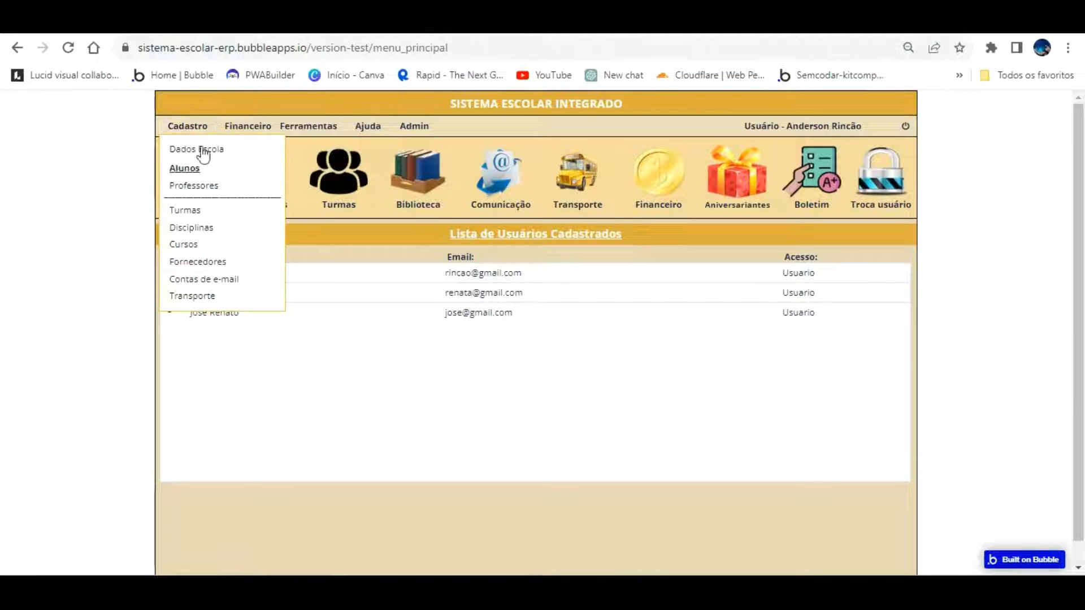
pyautogui.click(190, 150)
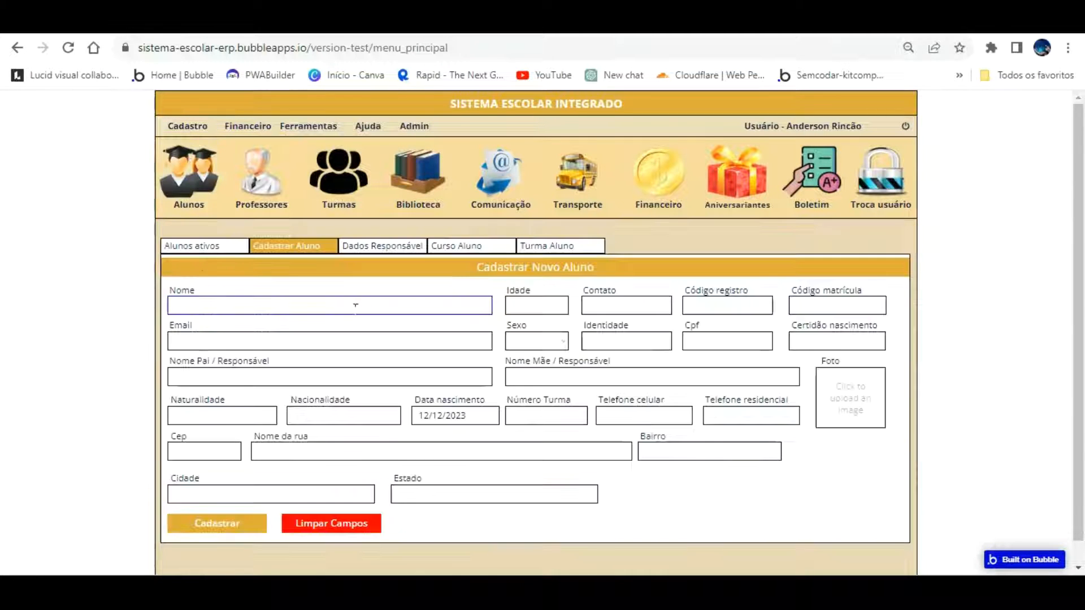
pyautogui.click(107, 23)
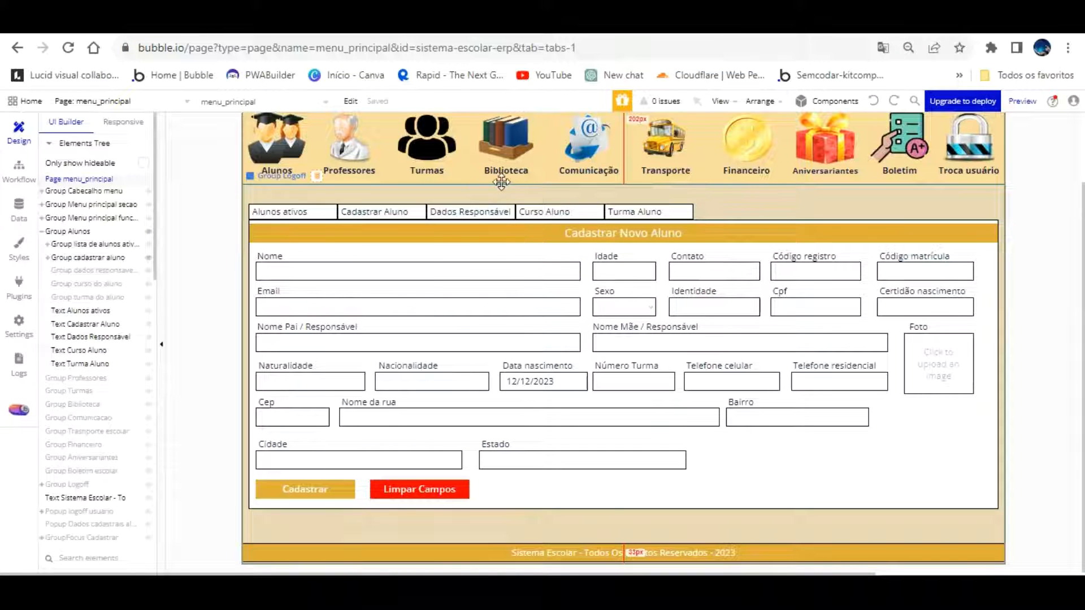
pyautogui.click(493, 204)
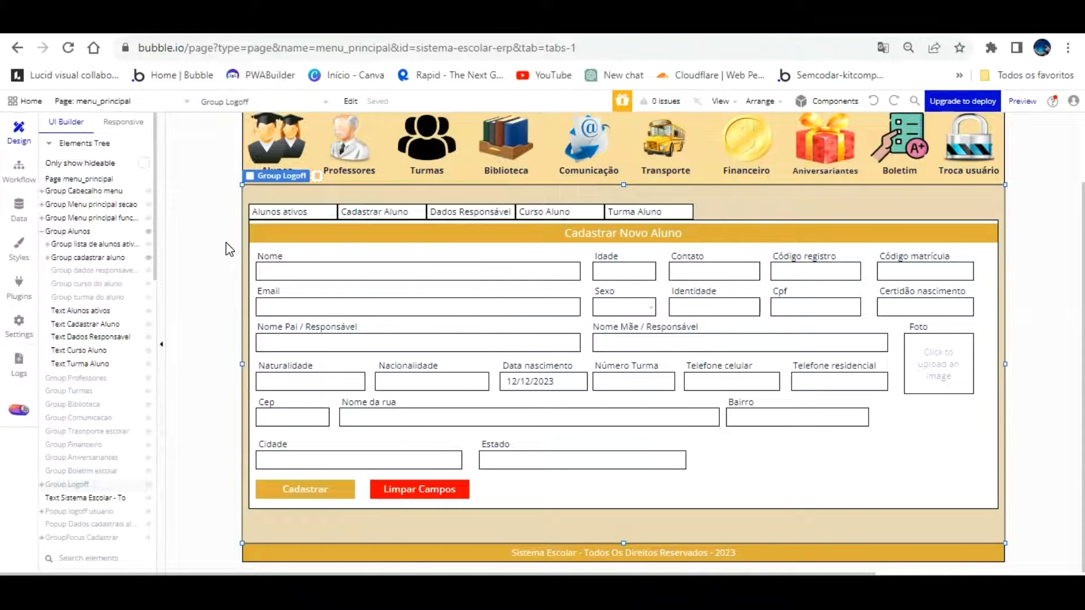
pyautogui.scroll(3, 229, 249)
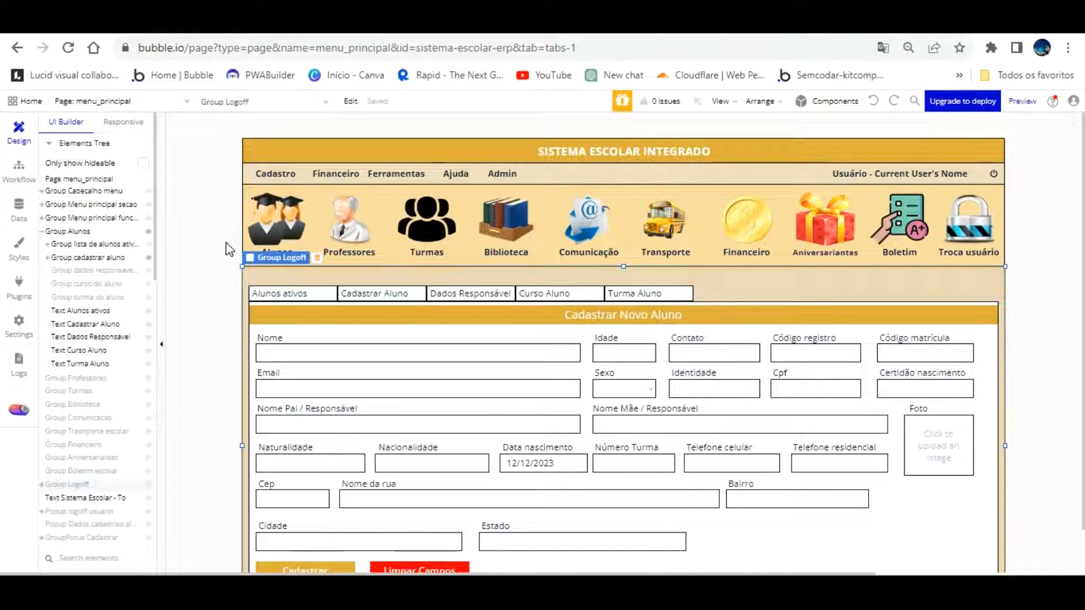
pyautogui.scroll(-3, 229, 249)
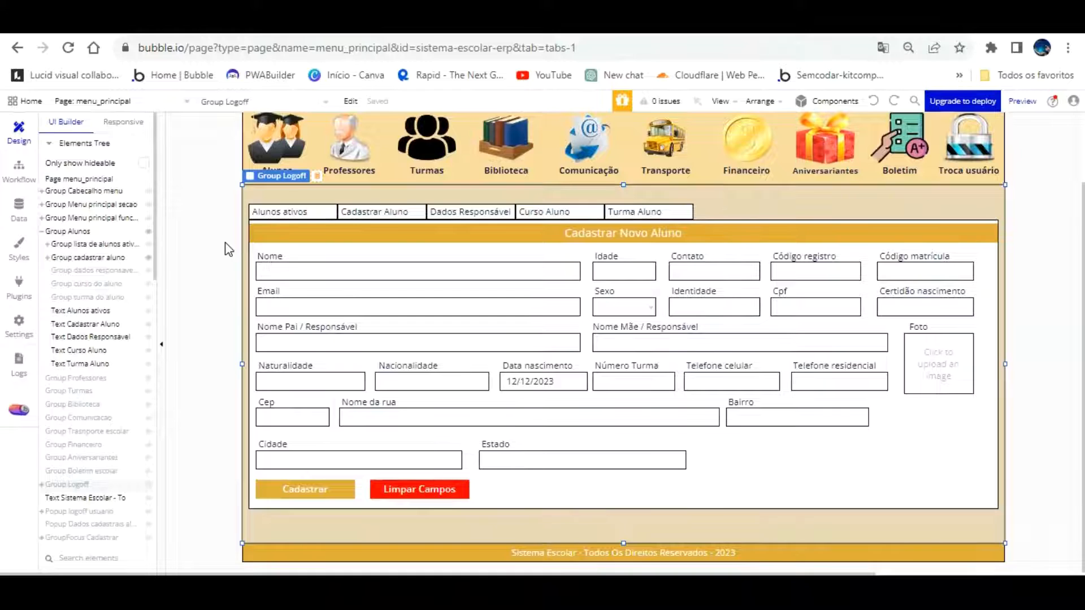
pyautogui.click(291, 23)
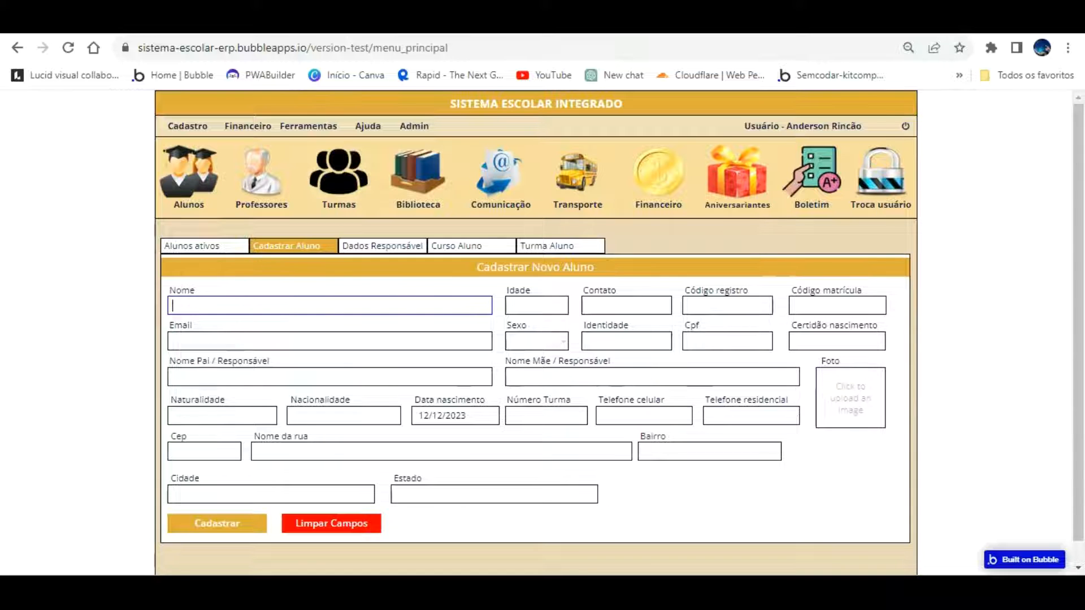
pyautogui.click(164, 23)
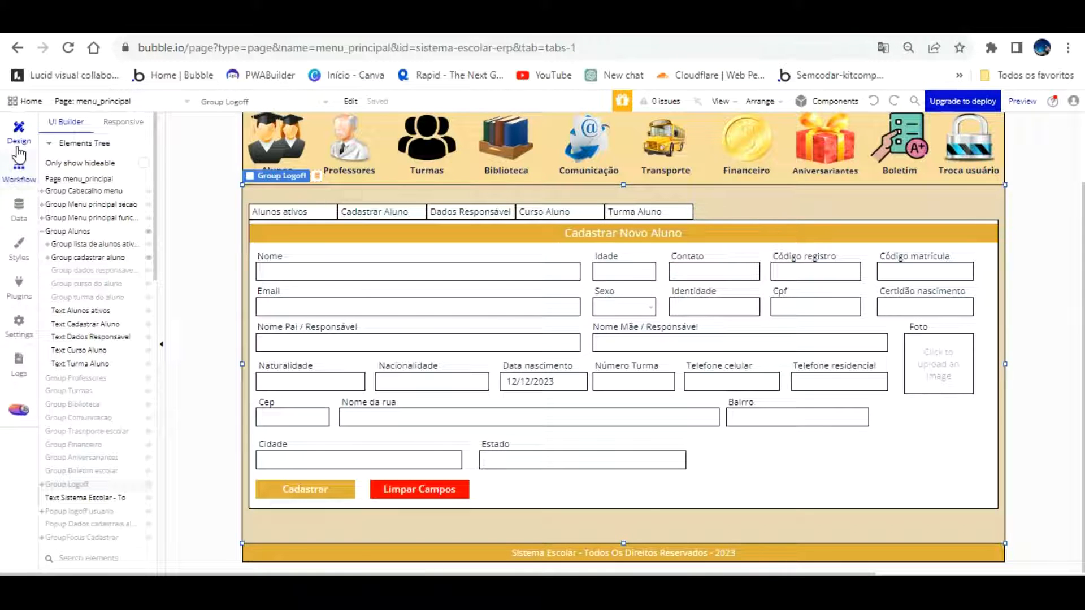
pyautogui.click(18, 165)
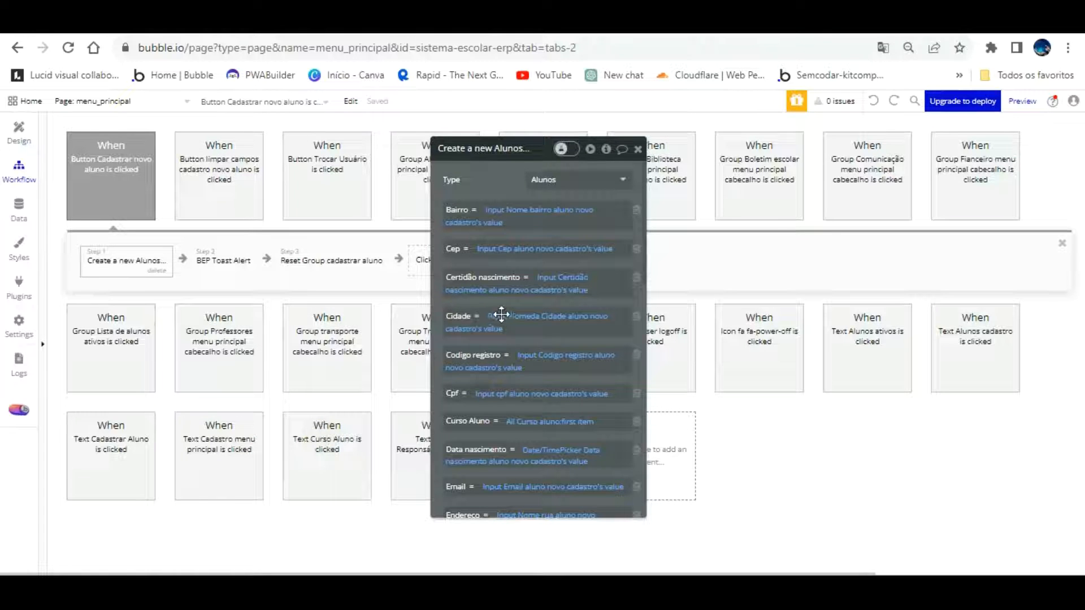
pyautogui.click(532, 422)
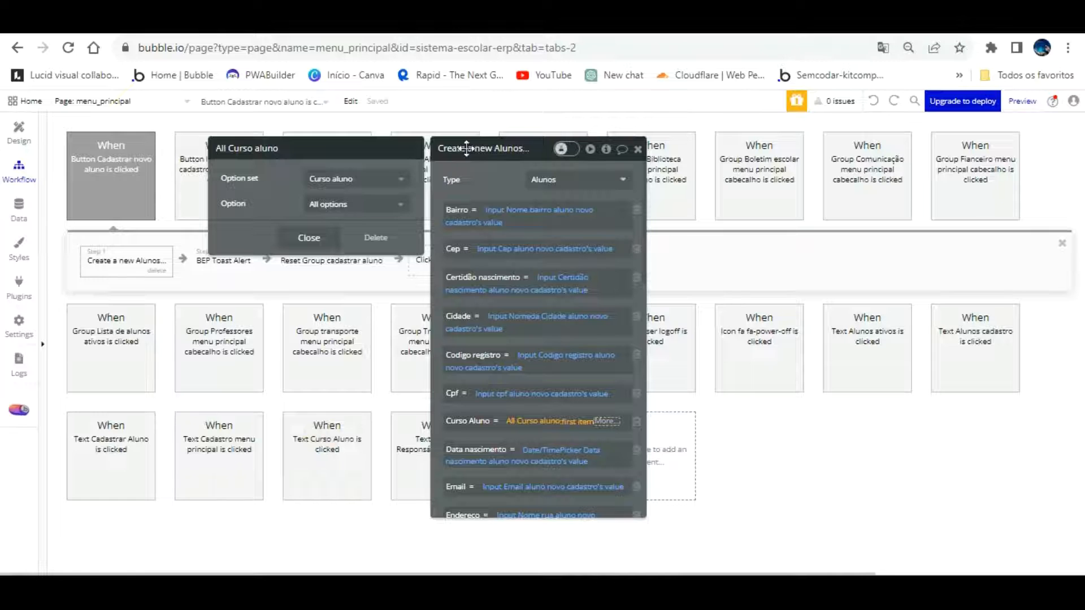
pyautogui.click(18, 206)
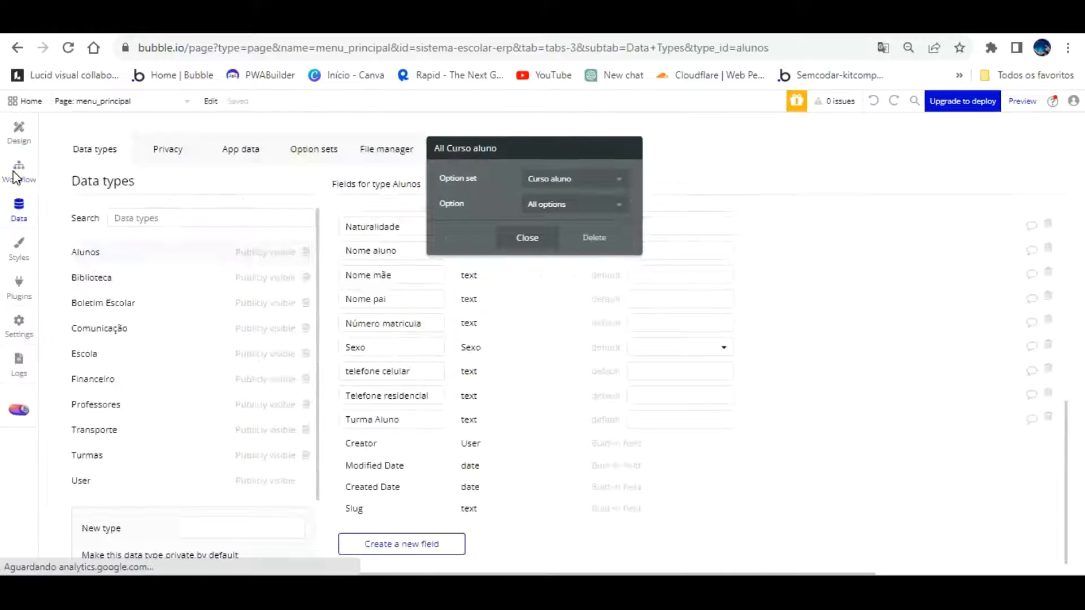
pyautogui.click(319, 151)
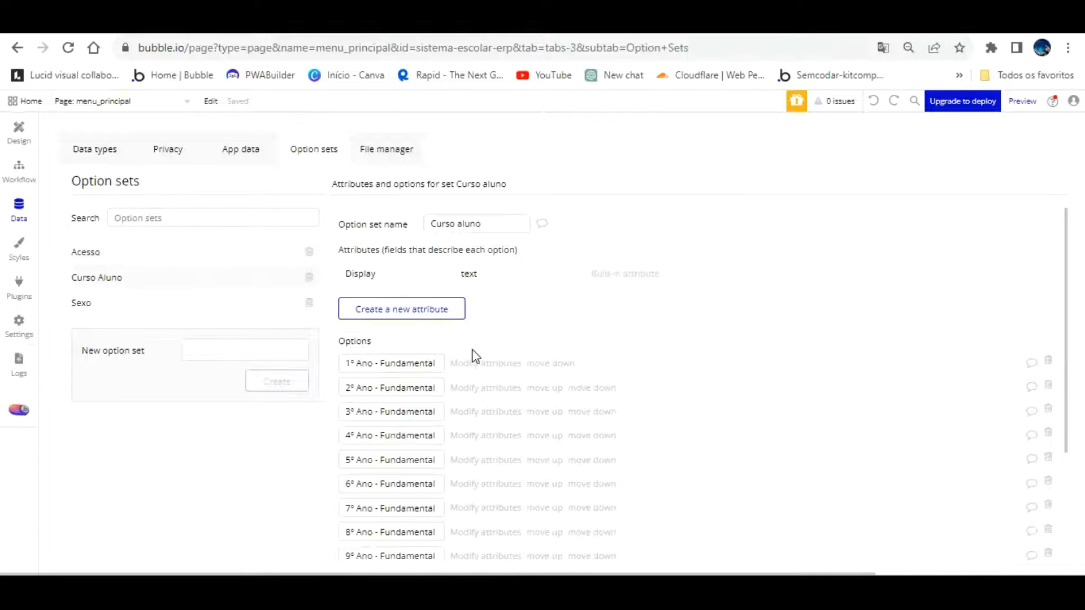
pyautogui.scroll(-3, 475, 373)
pyautogui.scroll(3, 477, 392)
pyautogui.click(19, 131)
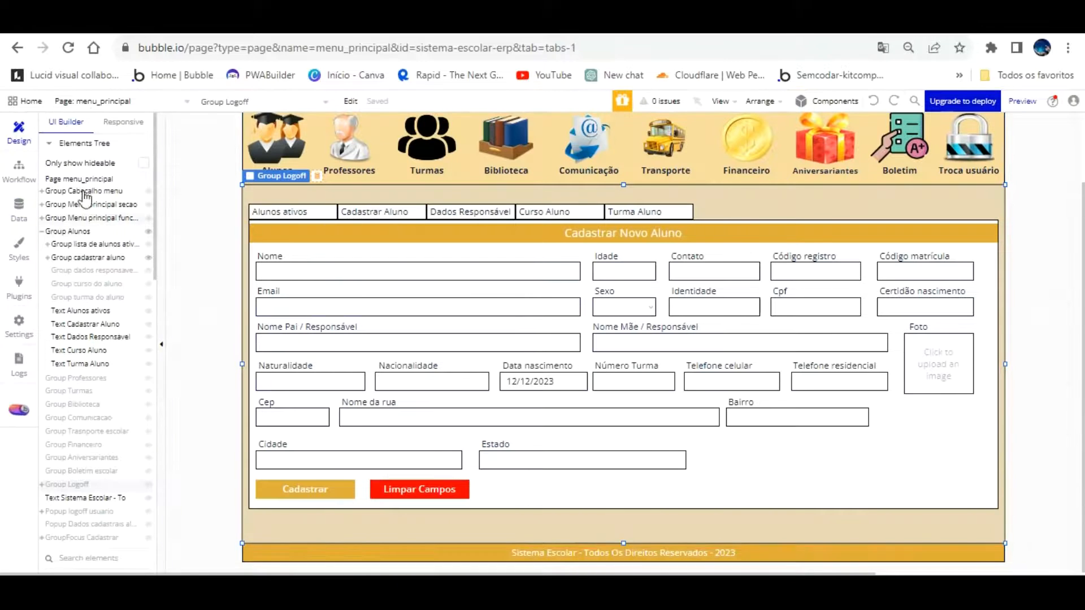
# Narrow the Nome Pai field to 440px and move the Nome Mãe field left into the row
pyautogui.click(113, 257)
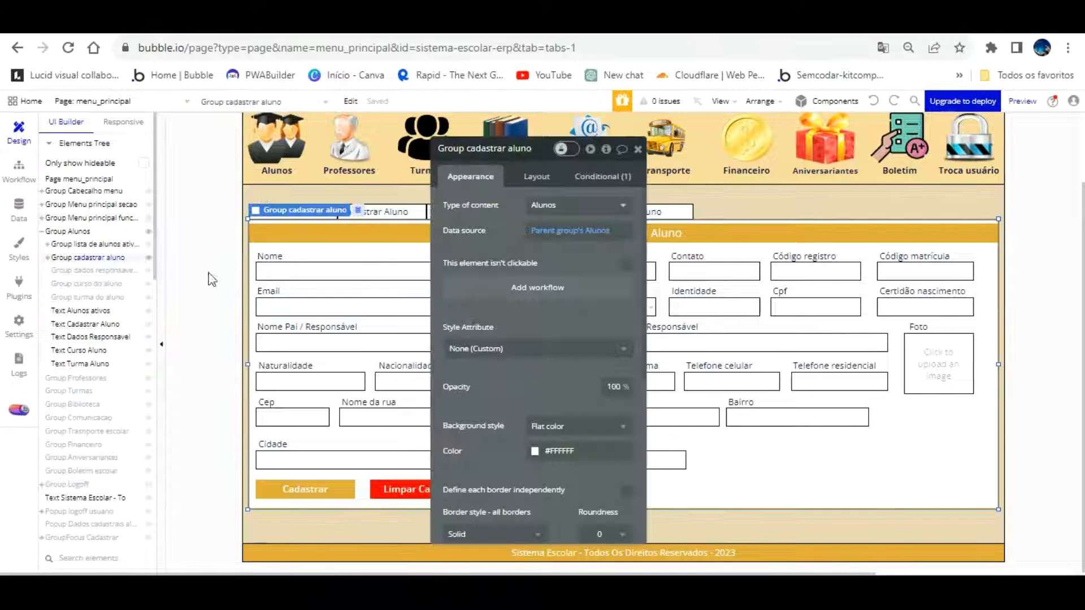
pyautogui.click(638, 148)
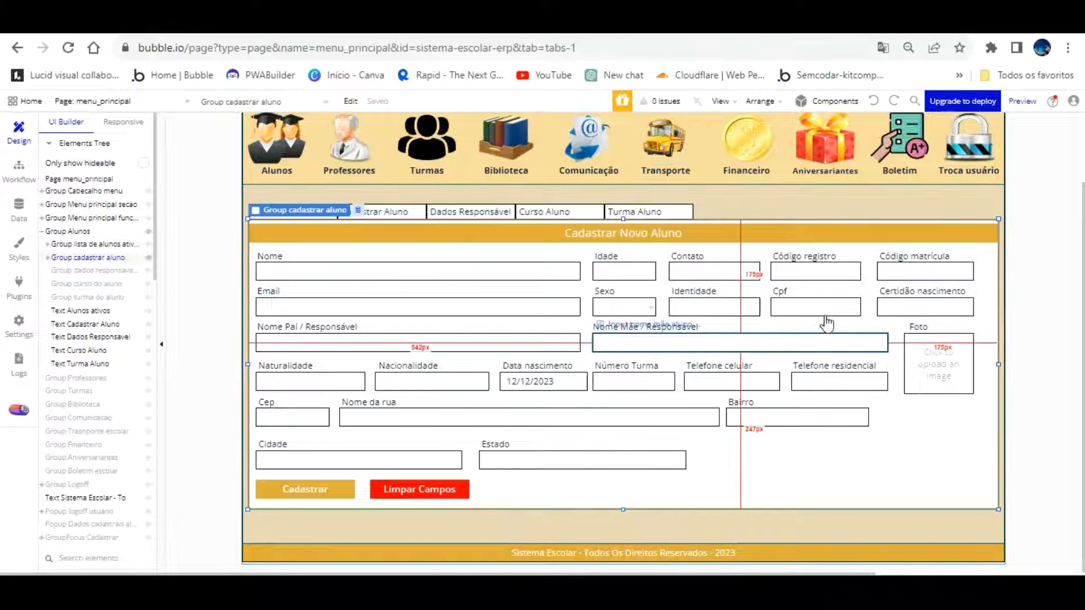
pyautogui.click(559, 342)
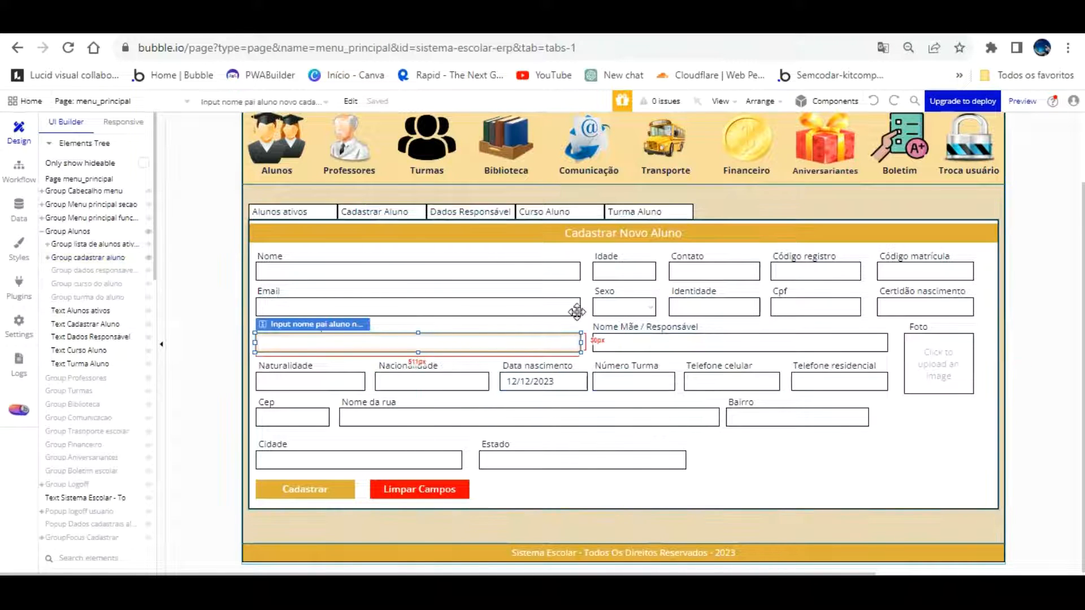
pyautogui.moveTo(581, 342); pyautogui.dragTo(538, 342)
pyautogui.moveTo(619, 321); pyautogui.dragTo(589, 314)
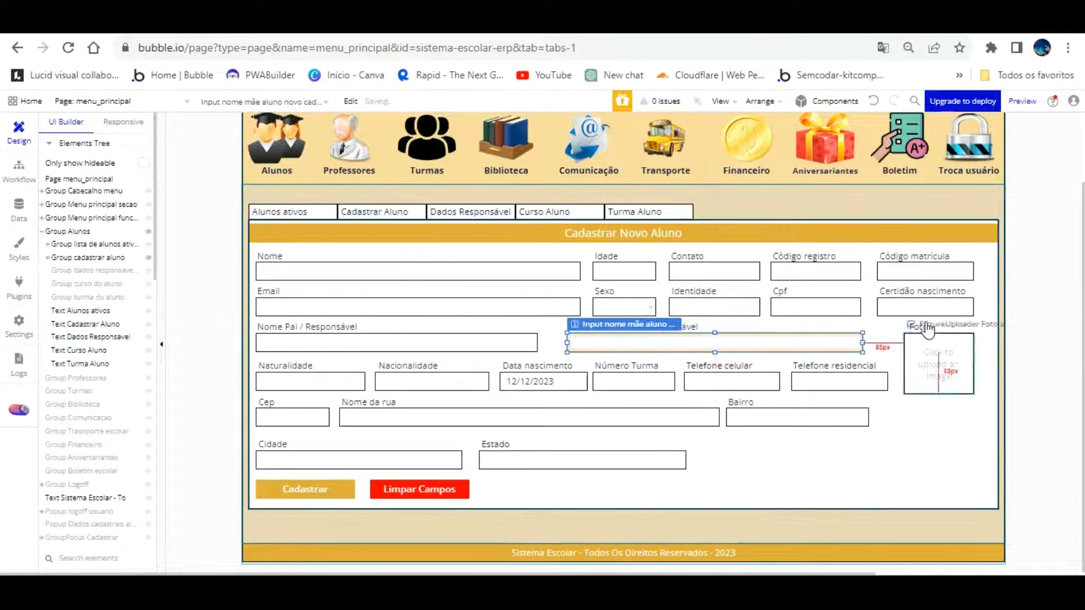
pyautogui.moveTo(844, 310)
pyautogui.mouseDown()
pyautogui.moveTo(898, 331)
pyautogui.moveTo(887, 310)
pyautogui.moveTo(839, 314)
pyautogui.mouseUp()
pyautogui.click(892, 308)
pyautogui.click(857, 312)
pyautogui.click(886, 306)
pyautogui.moveTo(660, 308); pyautogui.dragTo(699, 309)
# Place the Nome Mãe / Responsável label over its field and widen Nome Pai toward it
pyautogui.click(696, 328)
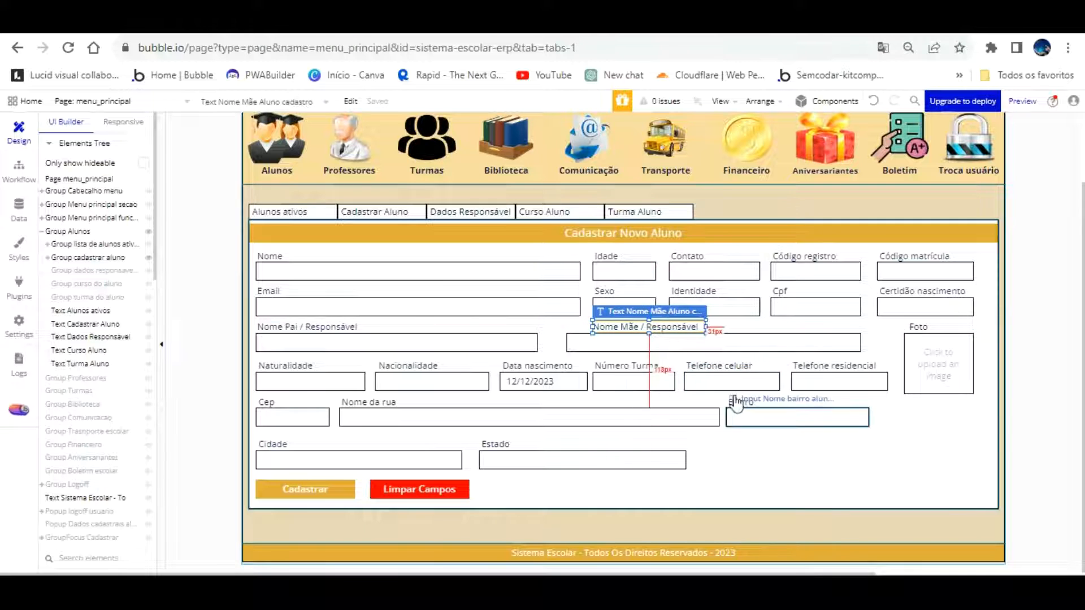
pyautogui.moveTo(713, 414); pyautogui.dragTo(603, 357)
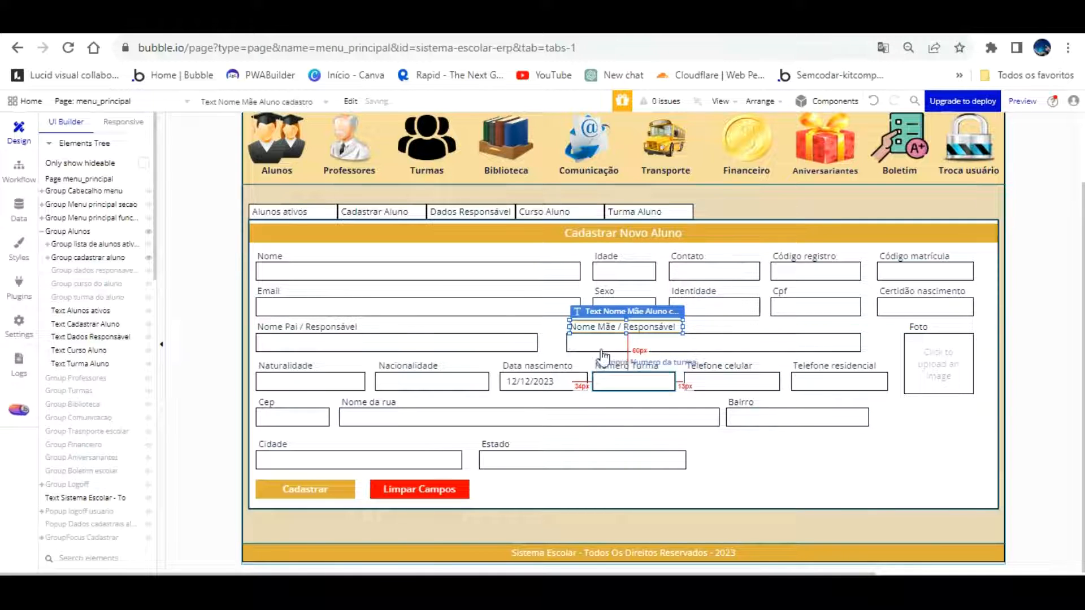
pyautogui.click(520, 314)
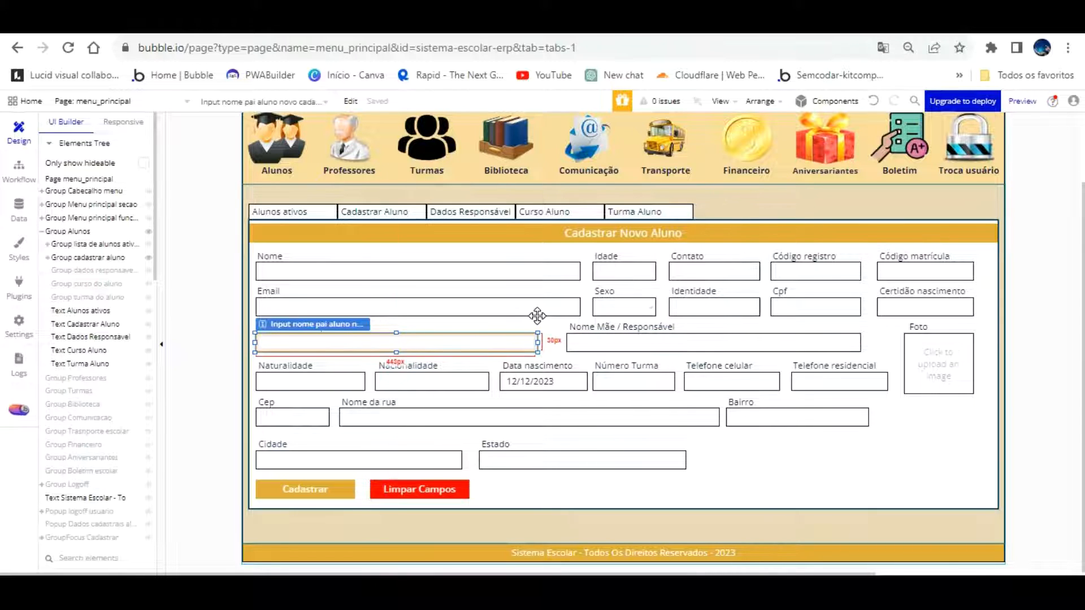
pyautogui.moveTo(537, 315); pyautogui.dragTo(555, 315)
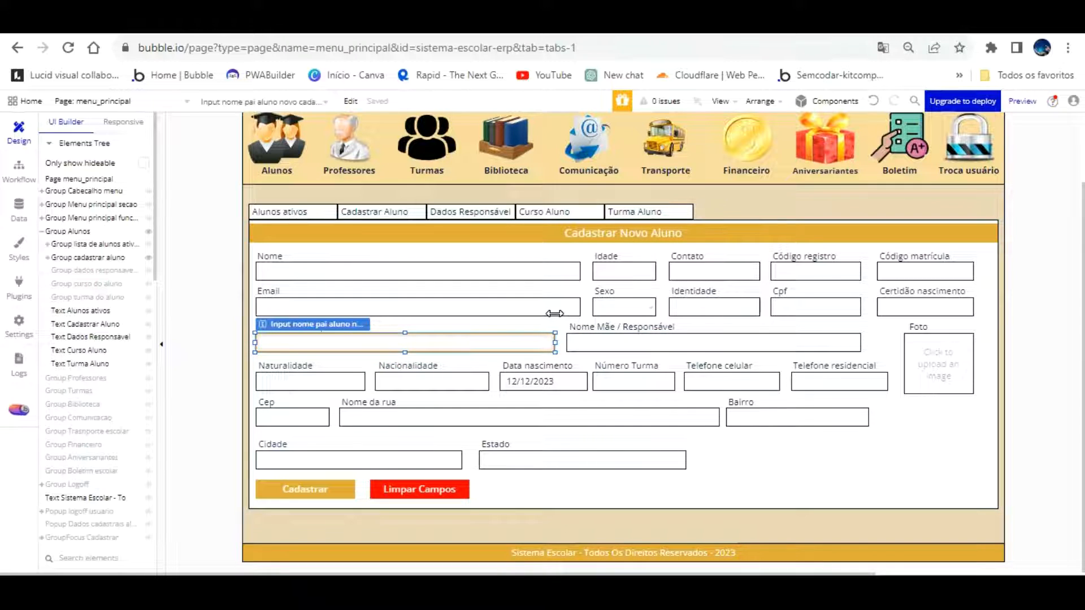
pyautogui.click(787, 456)
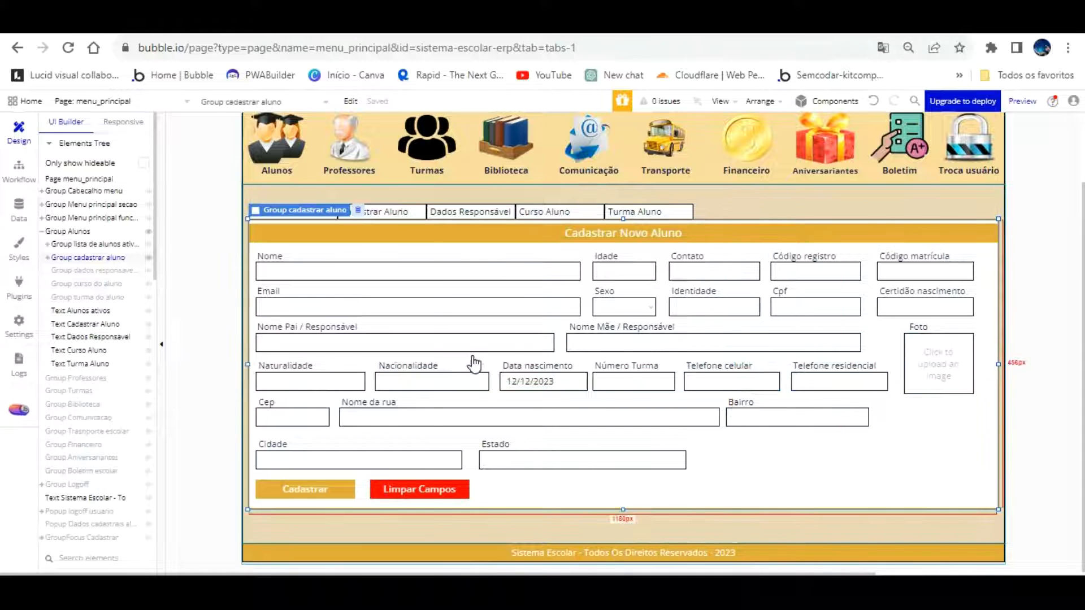
# Set the Naturalidade input's width to 120 px
pyautogui.doubleClick(344, 380)
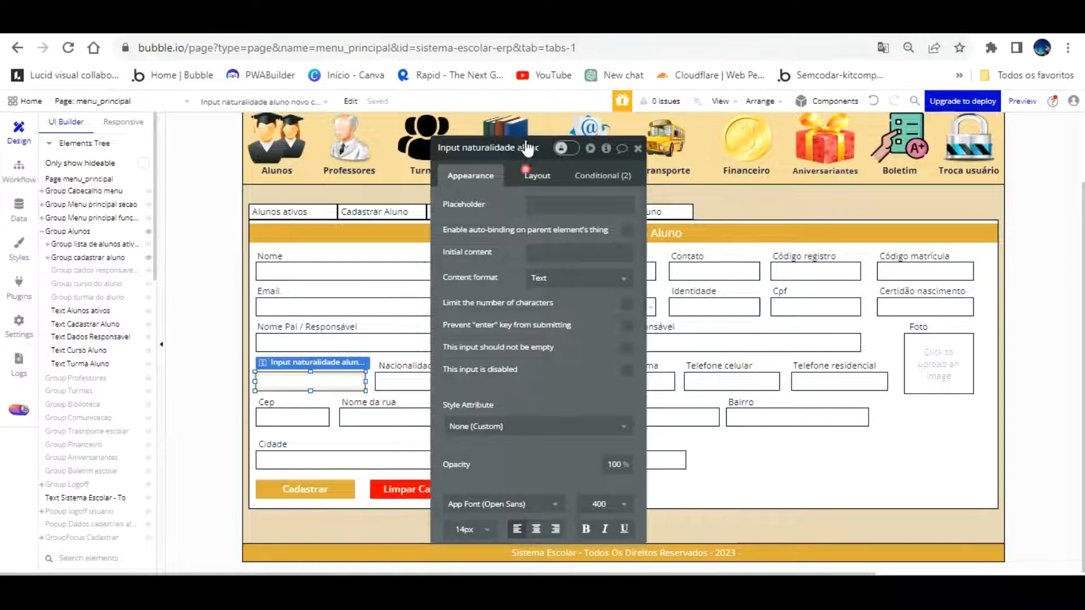
pyautogui.click(529, 172)
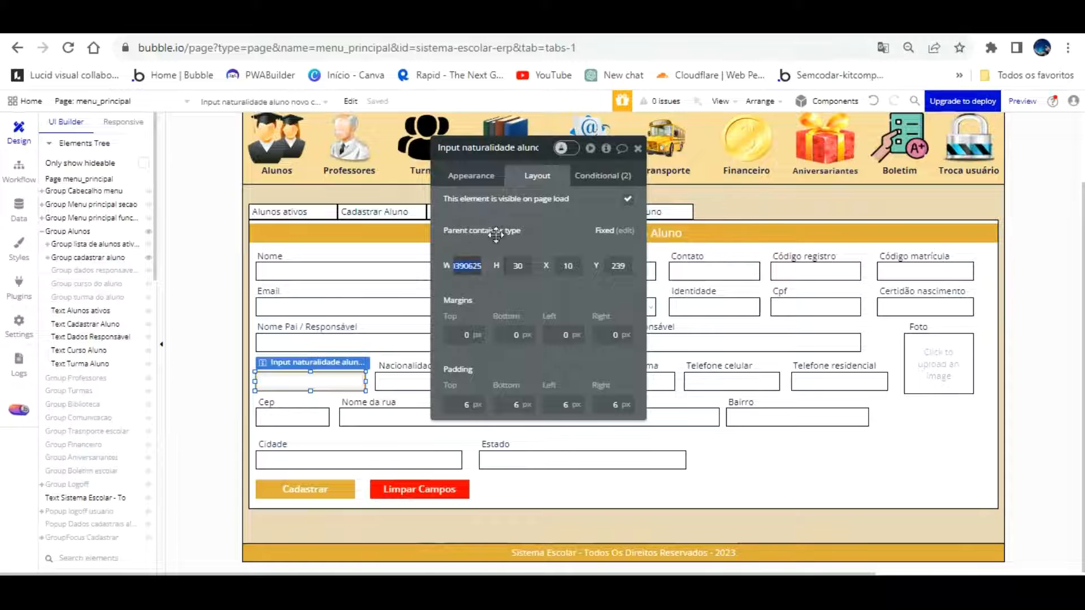
pyautogui.write('120')
pyautogui.click(523, 235)
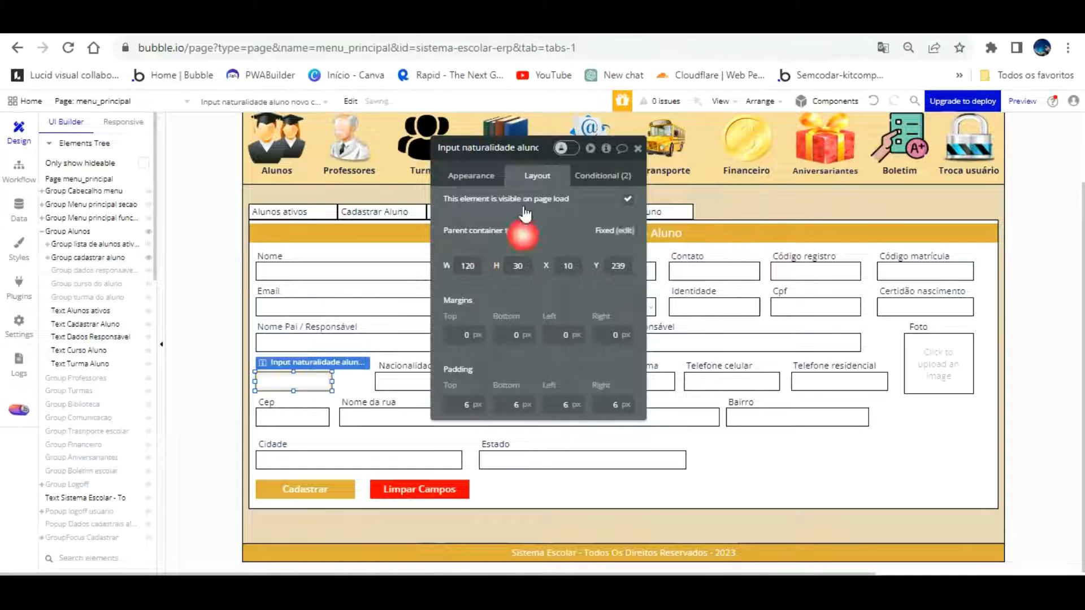
pyautogui.moveTo(482, 254); pyautogui.dragTo(718, 253)
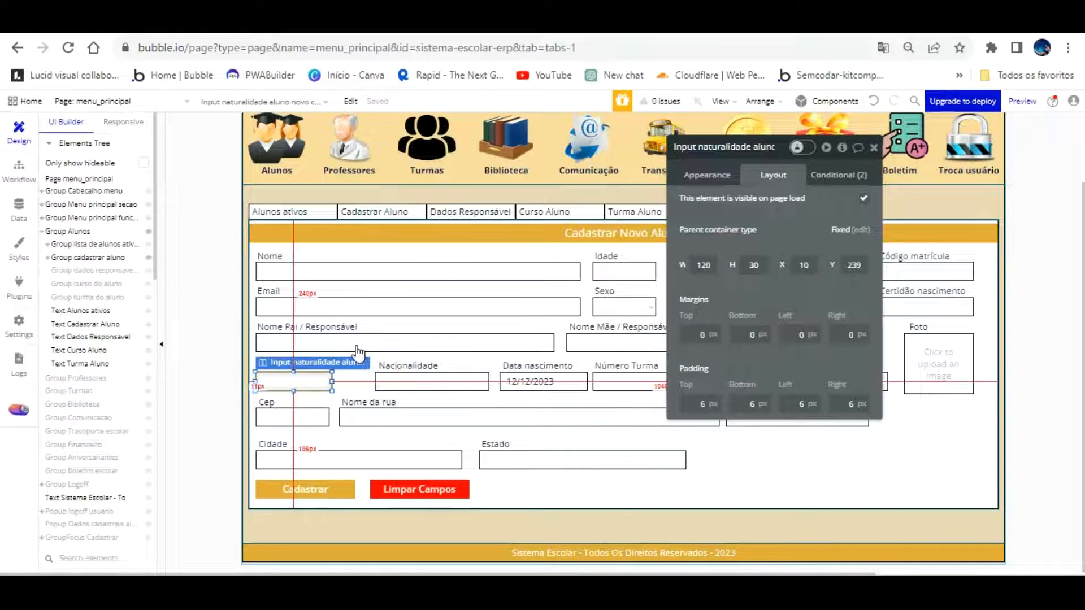
pyautogui.click(358, 353)
# Set the Nacionalidade input's width to 120 px and shift it left toward Naturalidade
pyautogui.click(402, 380)
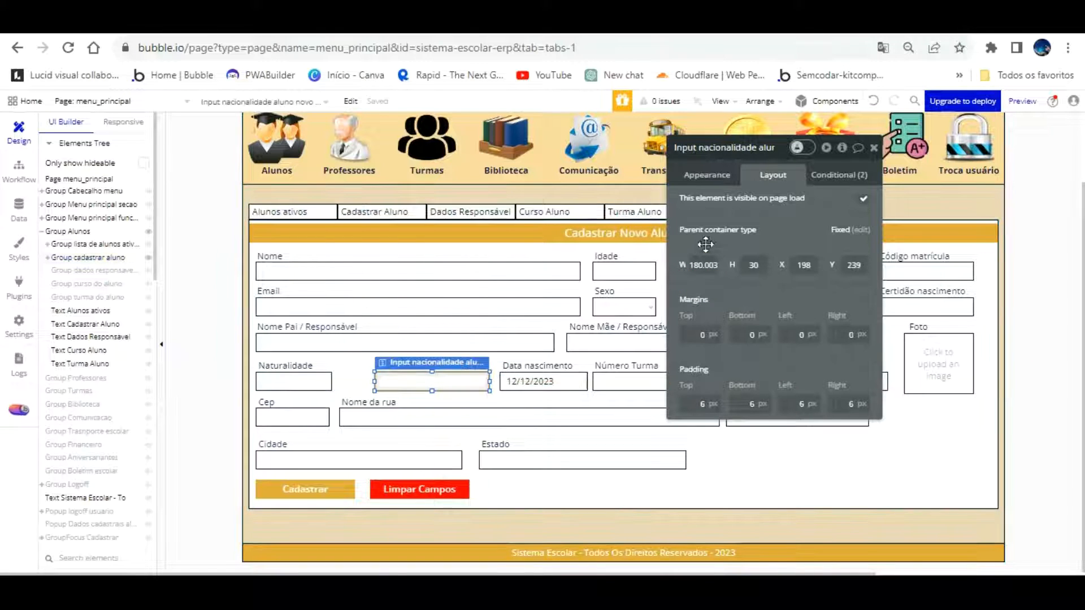
pyautogui.moveTo(692, 265); pyautogui.dragTo(778, 265)
pyautogui.write('120')
pyautogui.press('Return')
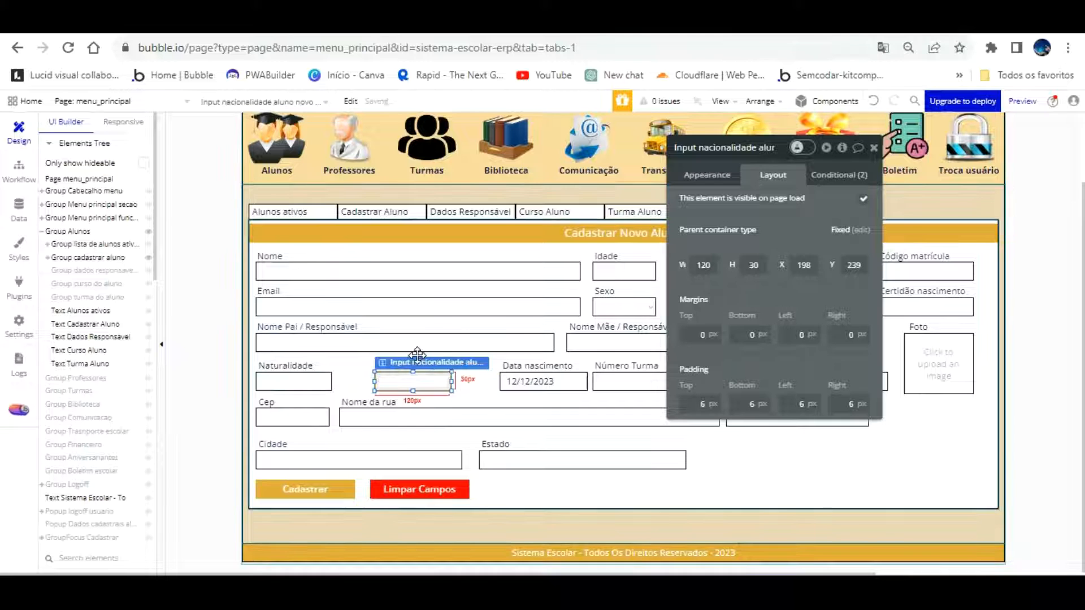
pyautogui.press('Left')
pyautogui.press('Left')
pyautogui.press('Left')
pyautogui.press('Left')
pyautogui.press('Left')
pyautogui.press('Left')
pyautogui.press('Left')
pyautogui.press('Left')
pyautogui.press('Left')
pyautogui.press('Left')
pyautogui.press('Left')
pyautogui.press('Left')
pyautogui.press('Left')
pyautogui.press('Left')
pyautogui.press('Left')
pyautogui.press('Left')
pyautogui.press('Left')
pyautogui.press('Left')
pyautogui.press('Left')
pyautogui.press('Left')
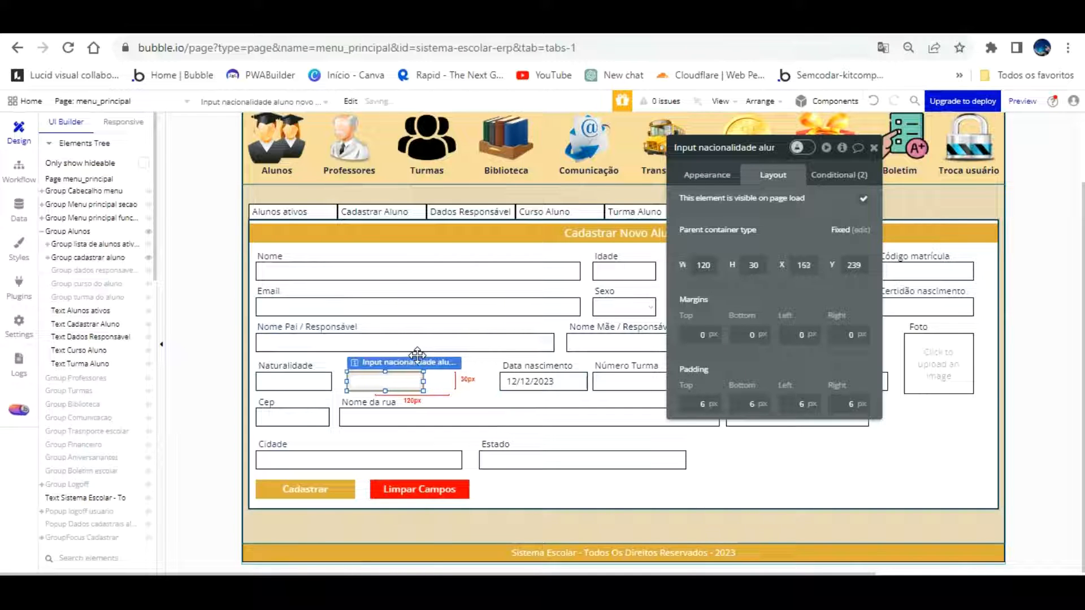
pyautogui.click(458, 378)
# Move the Nacionalidade label left and narrow both labels to about 115 px
pyautogui.click(433, 369)
pyautogui.press('Left')
pyautogui.press('Left')
pyautogui.press('Left')
pyautogui.press('Left')
pyautogui.press('Left')
pyautogui.press('Left')
pyautogui.press('Left')
pyautogui.press('Left')
pyautogui.press('Left')
pyautogui.press('Left')
pyautogui.press('Left')
pyautogui.press('Left')
pyautogui.press('Left')
pyautogui.press('Left')
pyautogui.press('Left')
pyautogui.press('Left')
pyautogui.press('Left')
pyautogui.press('Left')
pyautogui.press('Left')
pyautogui.press('Left')
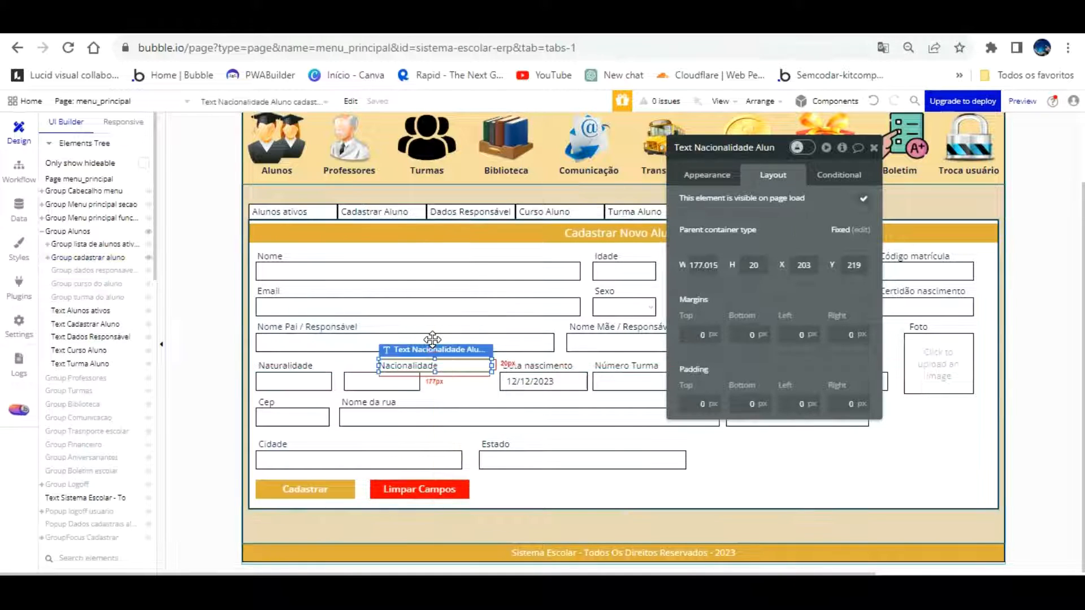
pyautogui.press('Left')
pyautogui.press('Left')
pyautogui.press('Left')
pyautogui.press('Left')
pyautogui.press('Left')
pyautogui.press('Left')
pyautogui.press('Left')
pyautogui.press('Left')
pyautogui.press('Left')
pyautogui.press('Left')
pyautogui.press('Left')
pyautogui.press('Left')
pyautogui.press('Left')
pyautogui.press('Left')
pyautogui.press('Left')
pyautogui.press('Left')
pyautogui.press('Left')
pyautogui.press('Left')
pyautogui.press('Left')
pyautogui.press('Left')
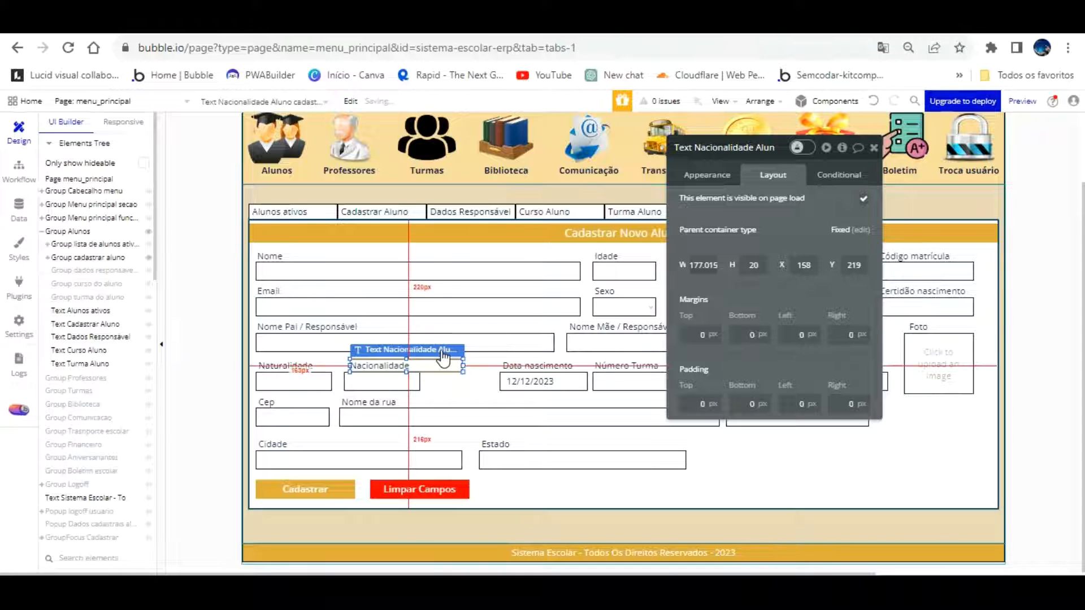
pyautogui.press('Left')
pyautogui.press('Left')
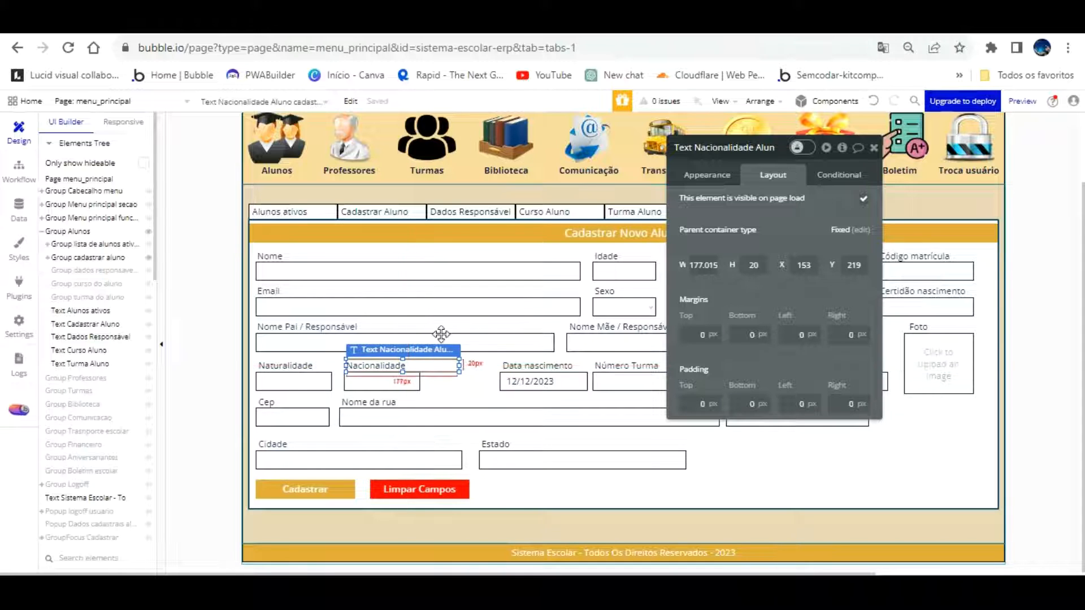
pyautogui.moveTo(458, 336); pyautogui.dragTo(420, 336)
pyautogui.click(322, 364)
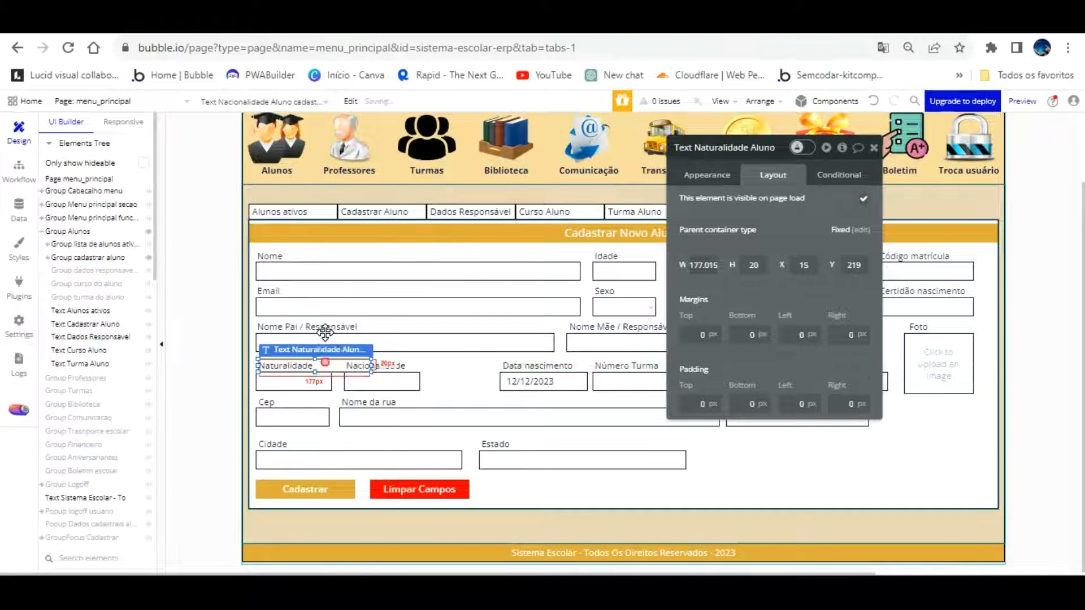
pyautogui.moveTo(371, 336); pyautogui.dragTo(332, 336)
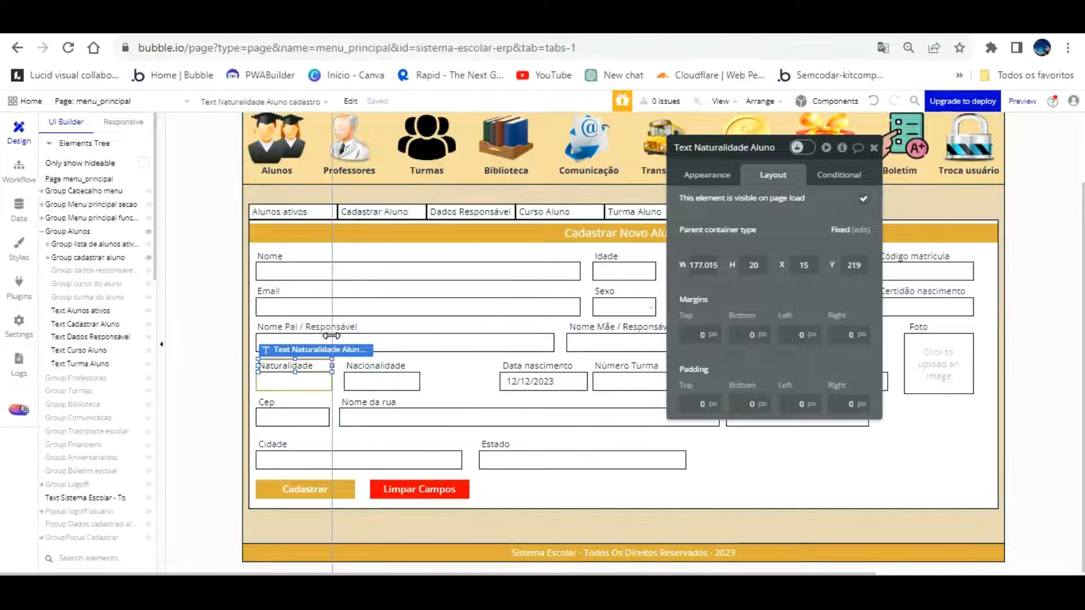
# Shift the Data nascimento and Número Turma labels and inputs together to the left
pyautogui.click(533, 340)
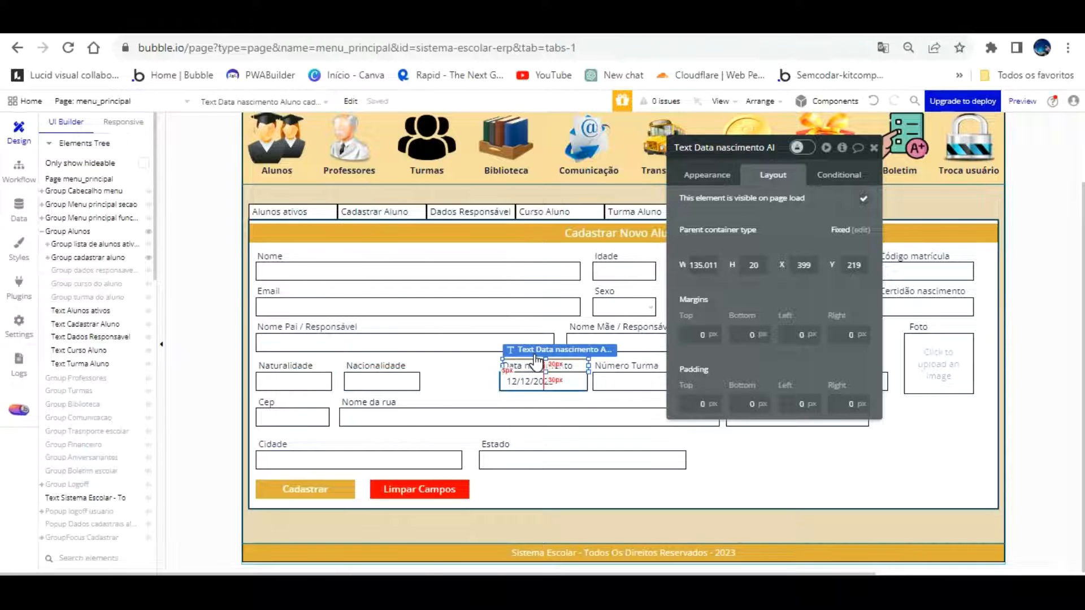
pyautogui.keyDown('shift'); pyautogui.click(537, 381); pyautogui.keyUp('shift')
pyautogui.keyDown('shift'); pyautogui.click(628, 366); pyautogui.keyUp('shift')
pyautogui.keyDown('shift'); pyautogui.click(621, 381); pyautogui.keyUp('shift')
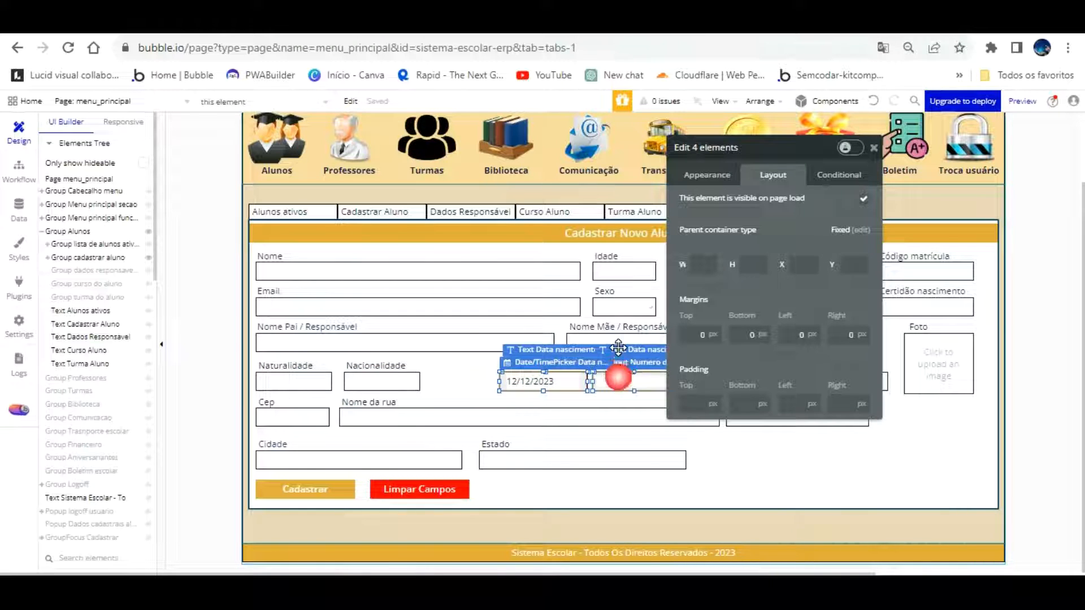
pyautogui.press('Left')
pyautogui.press('Left')
pyautogui.press('Left')
pyautogui.press('Left')
pyautogui.press('Left')
pyautogui.press('Left')
pyautogui.press('Left')
pyautogui.press('Left')
pyautogui.press('Left')
pyautogui.press('Left')
pyautogui.press('Left')
pyautogui.press('Left')
pyautogui.press('Left')
pyautogui.press('Left')
pyautogui.press('Left')
pyautogui.press('Left')
pyautogui.press('Left')
pyautogui.press('Left')
pyautogui.press('Left')
pyautogui.press('Left')
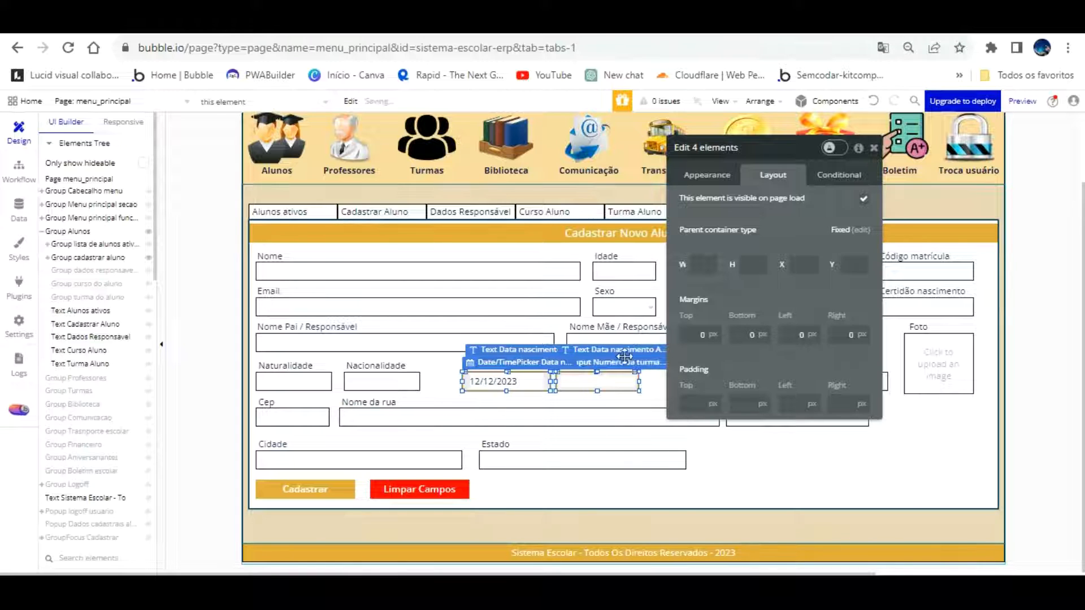
pyautogui.press('Left')
pyautogui.press('Left')
pyautogui.press('Left')
pyautogui.press('Left')
pyautogui.press('Left')
pyautogui.press('Left')
pyautogui.press('Left')
pyautogui.press('Left')
pyautogui.press('Left')
pyautogui.press('Left')
pyautogui.press('Left')
pyautogui.press('Left')
pyautogui.press('Left')
pyautogui.press('Left')
pyautogui.press('Left')
pyautogui.press('Left')
pyautogui.press('Left')
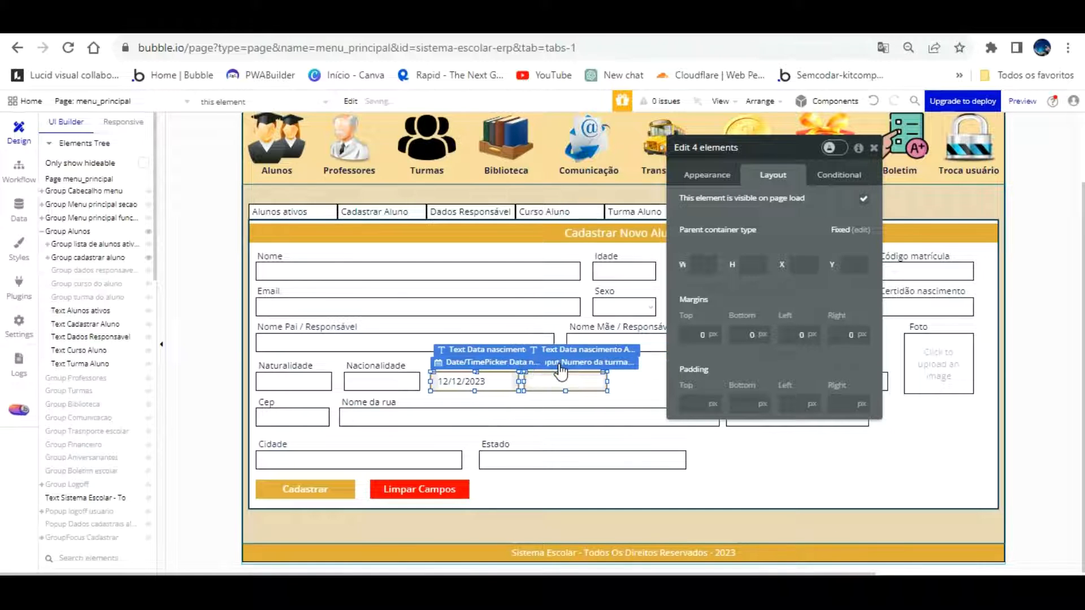
pyautogui.press('Left')
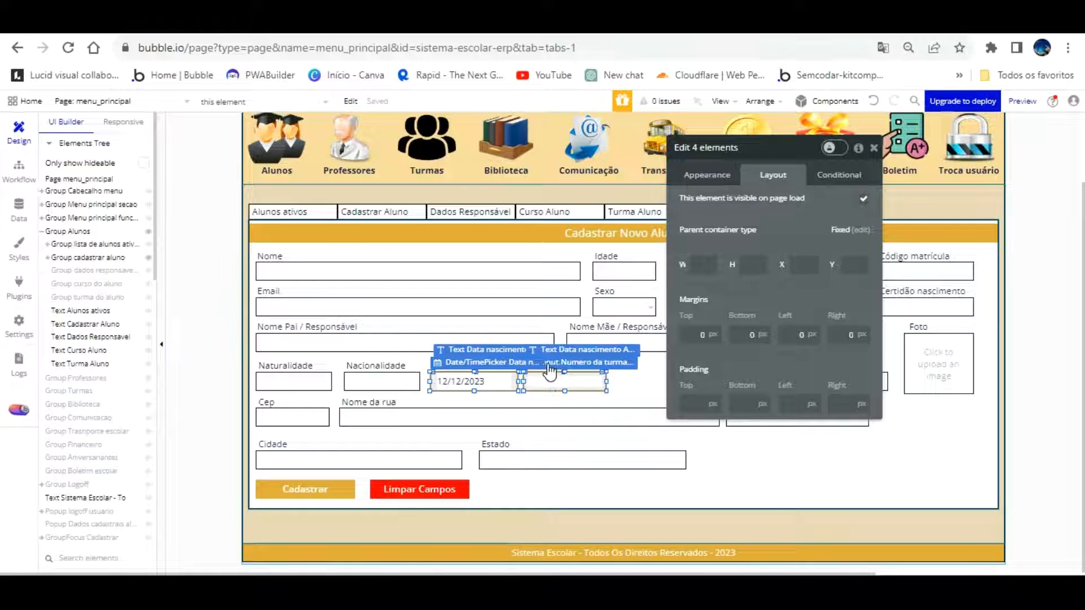
pyautogui.click(617, 434)
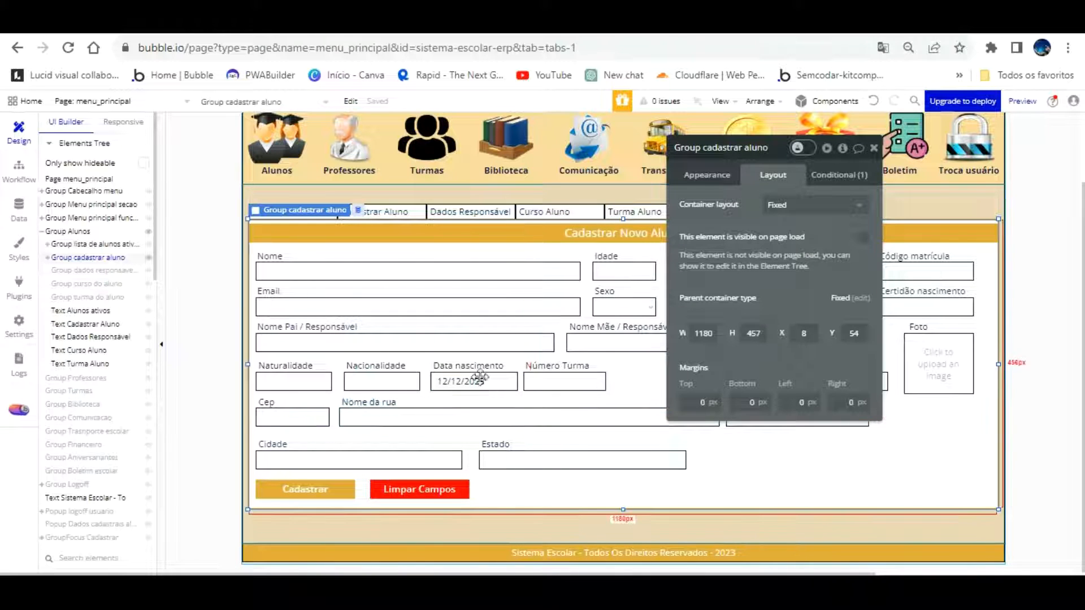
# Nudge the Nacionalidade input to X 141, the date picker to X 273, and Número Turma left
pyautogui.moveTo(817, 247); pyautogui.dragTo(151, 232)
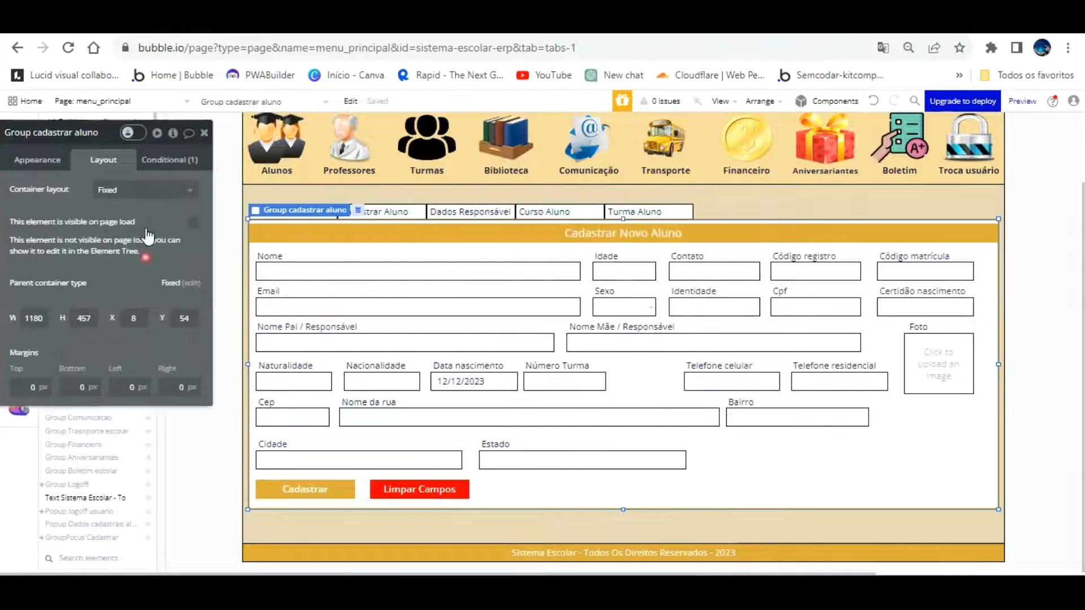
pyautogui.click(384, 379)
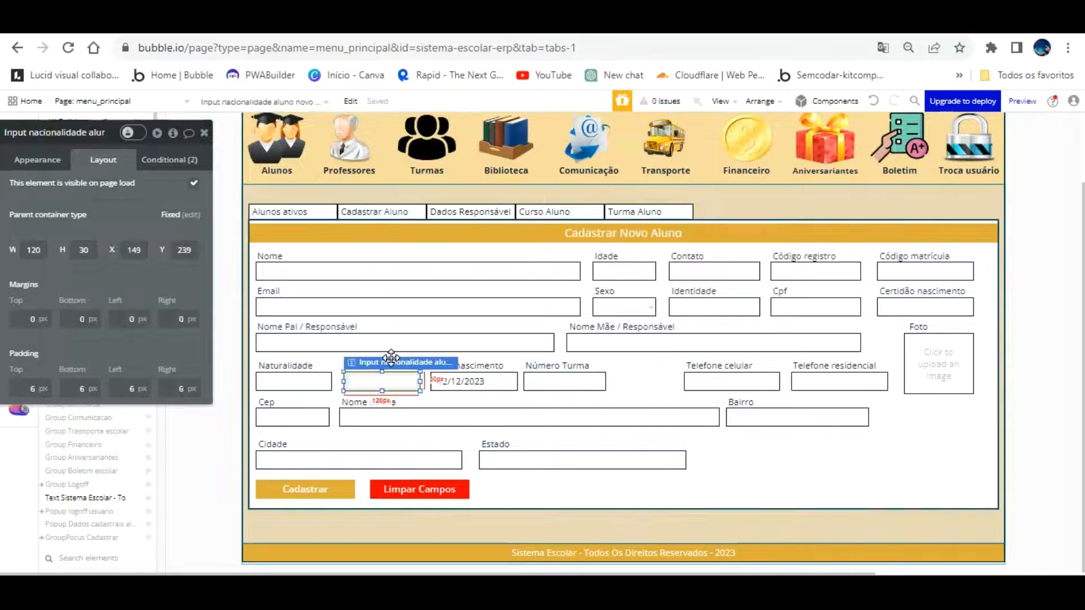
pyautogui.press('Left')
pyautogui.press('Left')
pyautogui.press('Left')
pyautogui.press('Left')
pyautogui.press('Left')
pyautogui.press('Left')
pyautogui.press('Left')
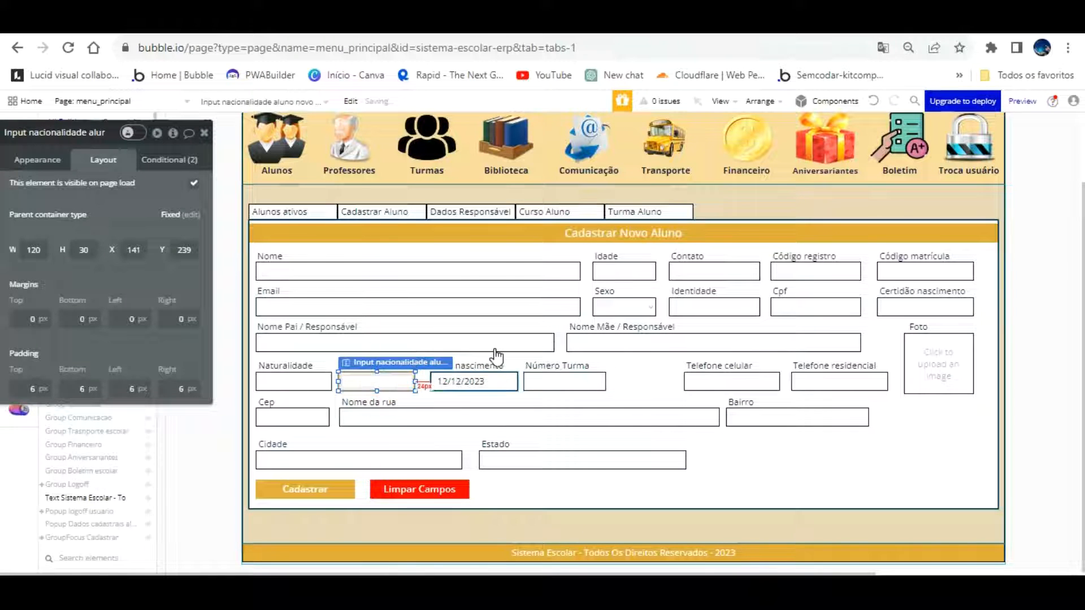
pyautogui.click(495, 377)
pyautogui.press('Left')
pyautogui.press('Left')
pyautogui.press('Left')
pyautogui.press('Left')
pyautogui.press('Left')
pyautogui.press('Left')
pyautogui.press('Left')
pyautogui.press('Left')
pyautogui.press('Left')
pyautogui.press('Left')
pyautogui.press('Left')
pyautogui.press('Left')
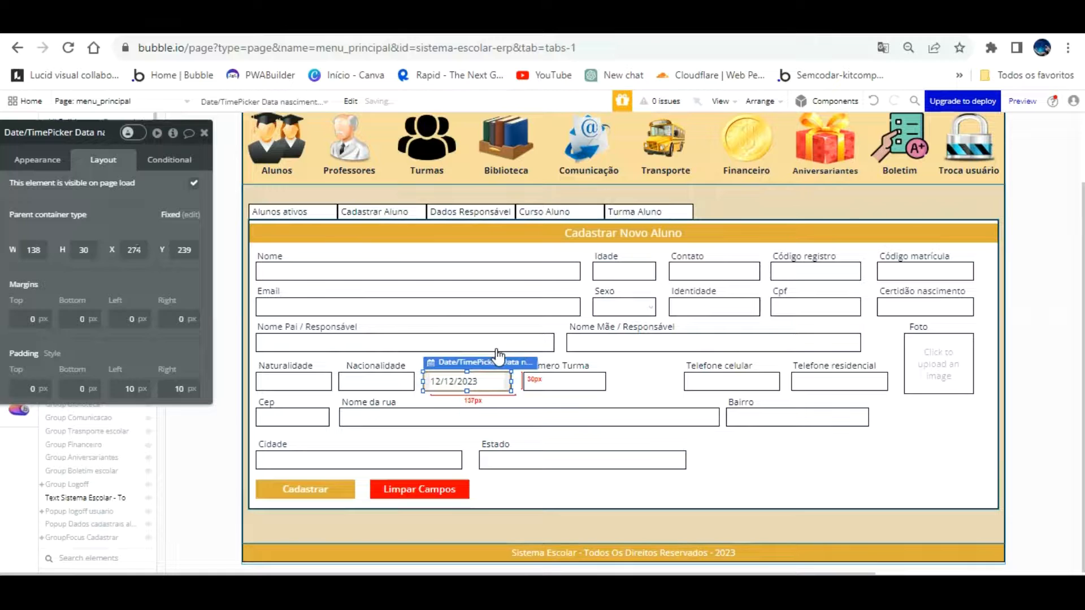
pyautogui.click(548, 378)
pyautogui.press('Left')
pyautogui.press('Left')
pyautogui.press('Left')
pyautogui.press('Left')
pyautogui.press('Left')
pyautogui.press('Left')
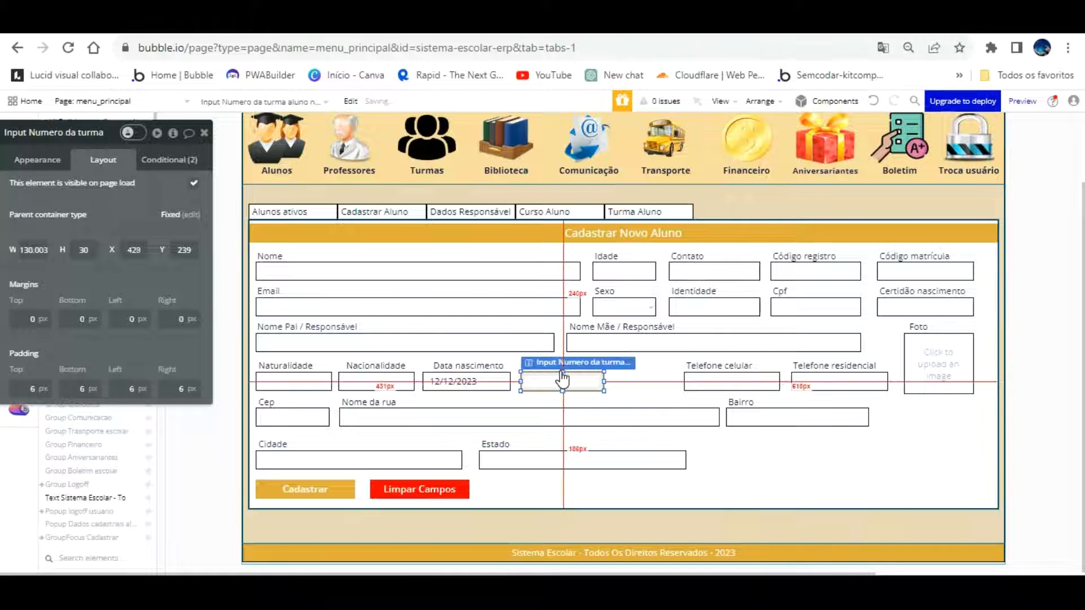
pyautogui.click(485, 354)
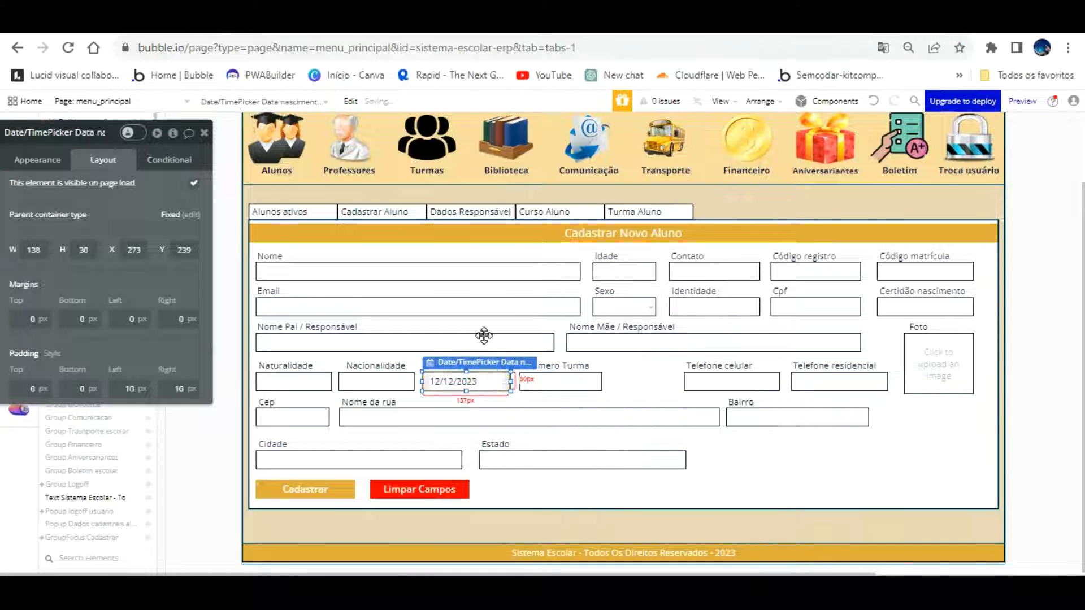
# Nudge the Nacionalidade label left and the Data nascimento label to X 285
pyautogui.click(384, 365)
pyautogui.press('Left')
pyautogui.press('Left')
pyautogui.press('Left')
pyautogui.press('Left')
pyautogui.press('Left')
pyautogui.press('Left')
pyautogui.press('Left')
pyautogui.press('Left')
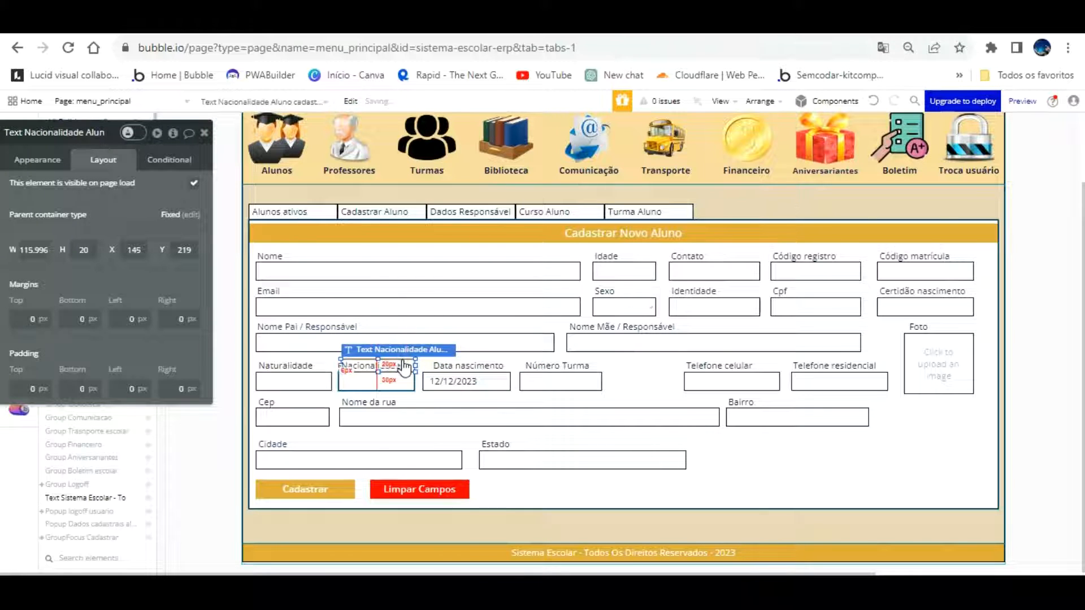
pyautogui.click(300, 366)
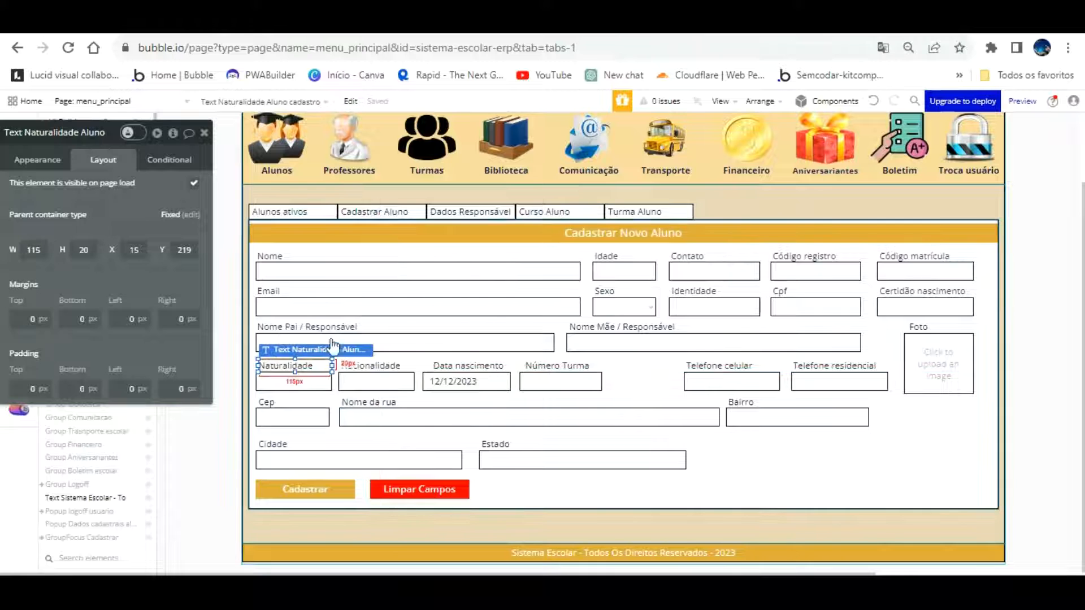
pyautogui.click(449, 365)
pyautogui.press('Left')
pyautogui.press('Left')
pyautogui.press('Left')
pyautogui.press('Left')
pyautogui.press('Left')
pyautogui.press('Left')
pyautogui.press('Left')
pyautogui.press('Left')
pyautogui.press('Left')
pyautogui.press('Left')
pyautogui.press('Left')
pyautogui.press('Left')
pyautogui.press('Left')
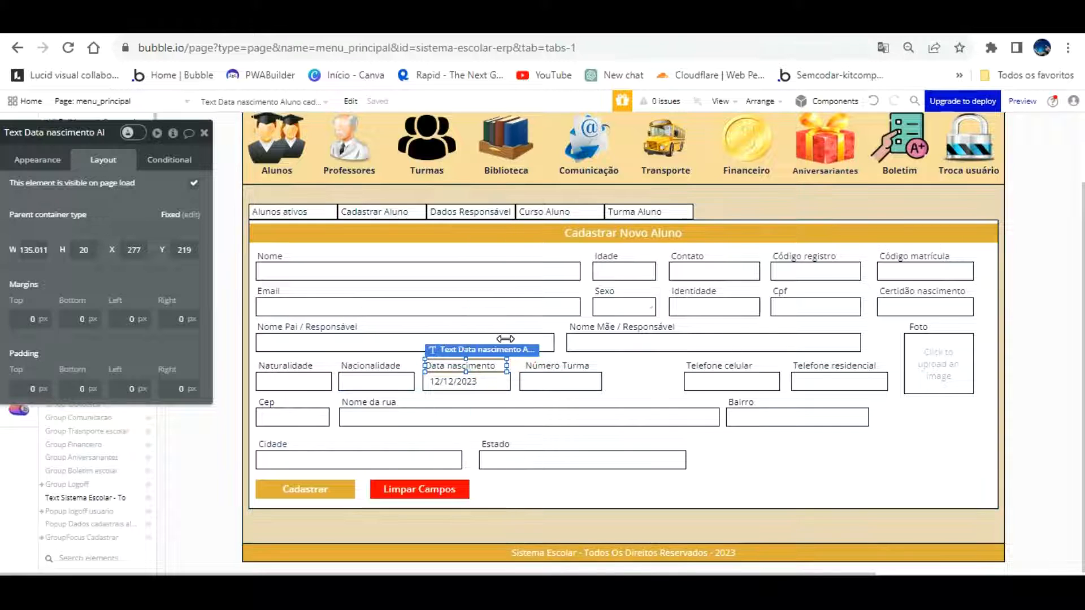
# Nudge the Número Turma input further left to X 416, aligned with its label
pyautogui.click(502, 379)
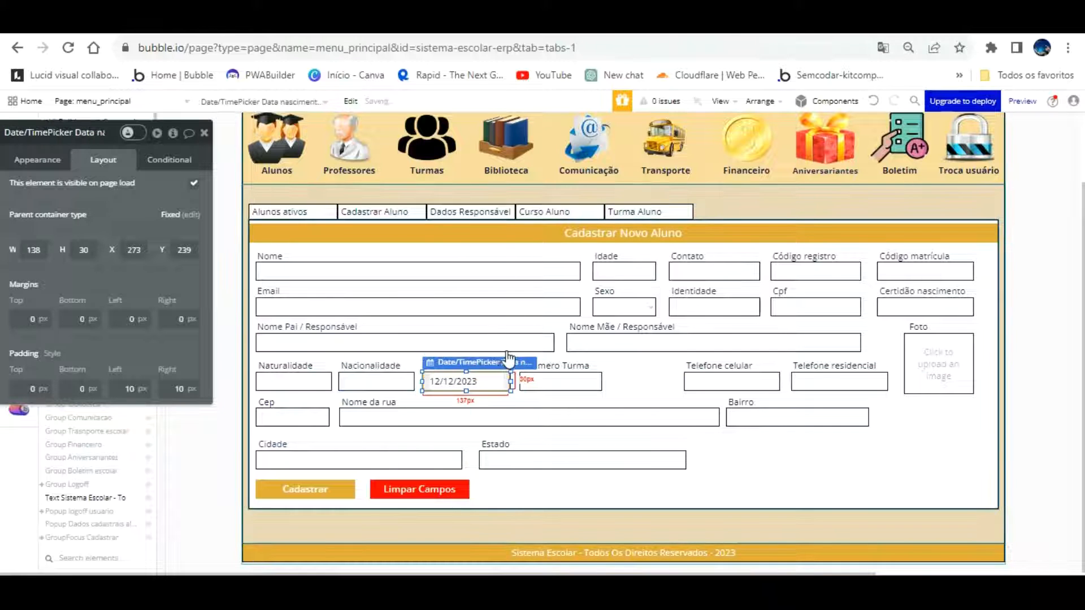
pyautogui.click(557, 377)
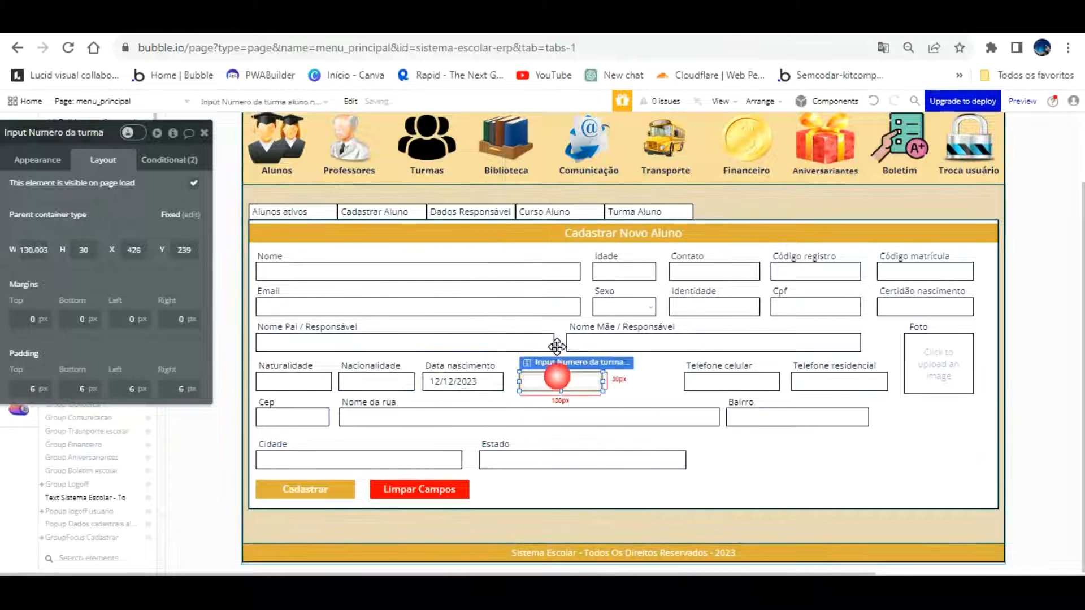
pyautogui.press('Left')
pyautogui.press('Left')
pyautogui.press('Left')
pyautogui.press('Left')
pyautogui.press('Left')
pyautogui.press('Left')
pyautogui.press('Left')
pyautogui.press('Left')
pyautogui.press('Left')
pyautogui.press('Left')
pyautogui.press('Left')
pyautogui.press('Left')
pyautogui.press('Left')
pyautogui.click(625, 390)
pyautogui.click(583, 367)
pyautogui.press('Left')
pyautogui.press('Left')
pyautogui.press('Left')
pyautogui.press('Left')
pyautogui.press('Left')
pyautogui.press('Left')
pyautogui.press('Left')
pyautogui.press('Left')
pyautogui.press('Left')
pyautogui.press('Left')
pyautogui.press('Left')
pyautogui.press('Left')
pyautogui.press('Left')
pyautogui.press('Left')
pyautogui.press('Left')
pyautogui.press('Left')
pyautogui.press('Left')
pyautogui.press('Left')
pyautogui.press('Left')
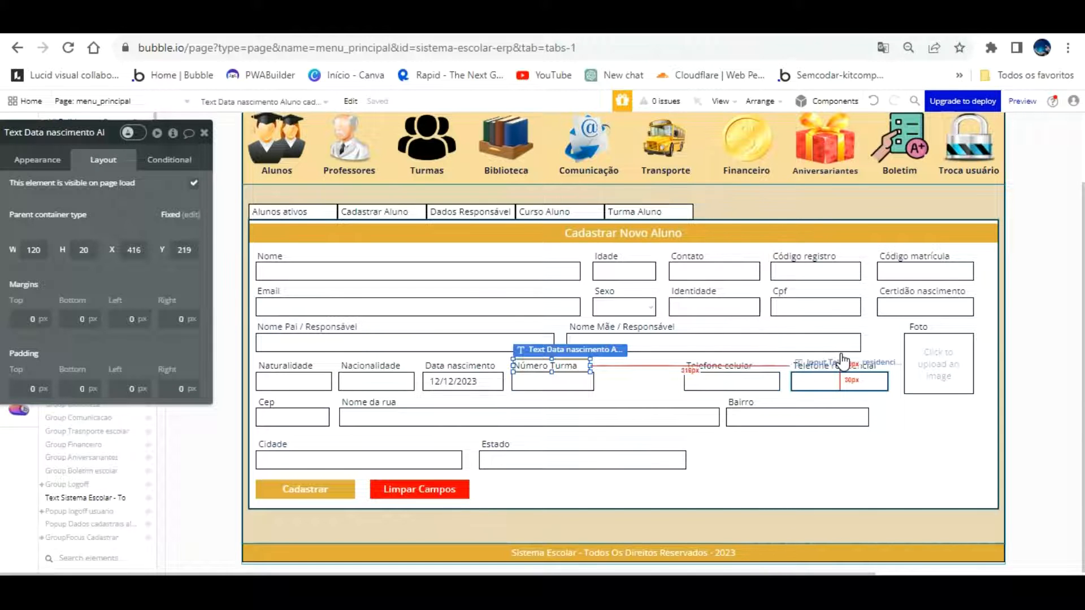
# Reload the app preview to get the latest form layout
pyautogui.click(840, 380)
pyautogui.click(373, 20)
pyautogui.click(496, 95)
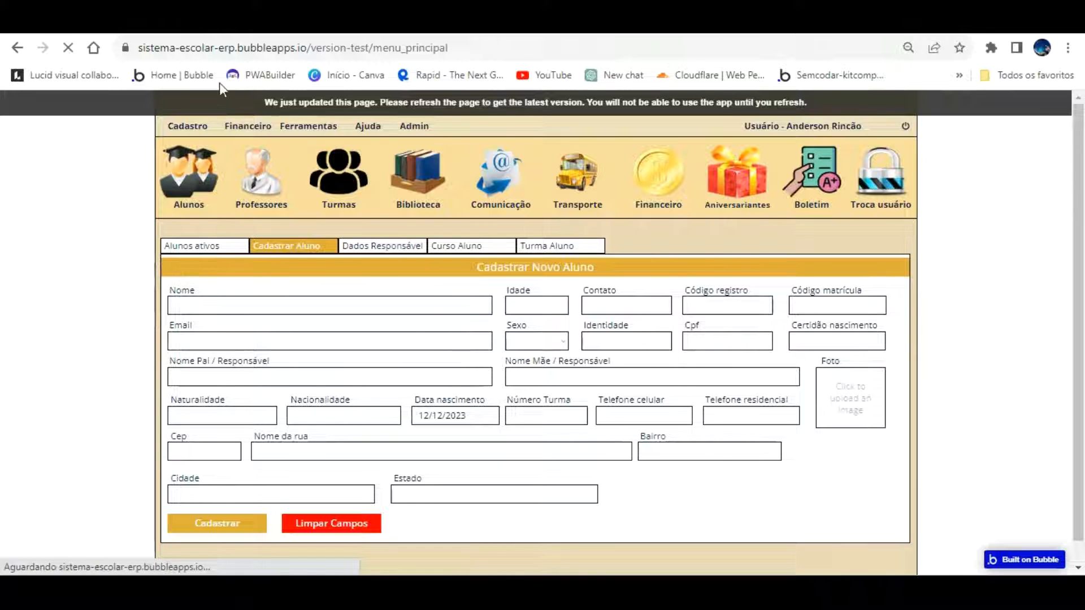
# In the preview, open Cadastro > Alunos and type a test digit into the phone field
pyautogui.click(197, 125)
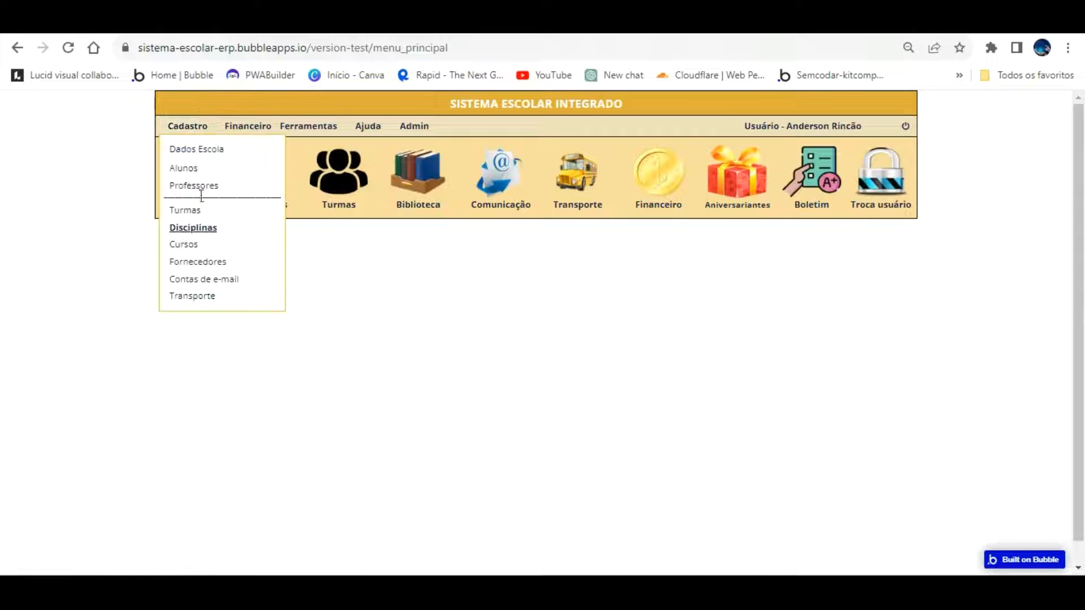
pyautogui.click(189, 168)
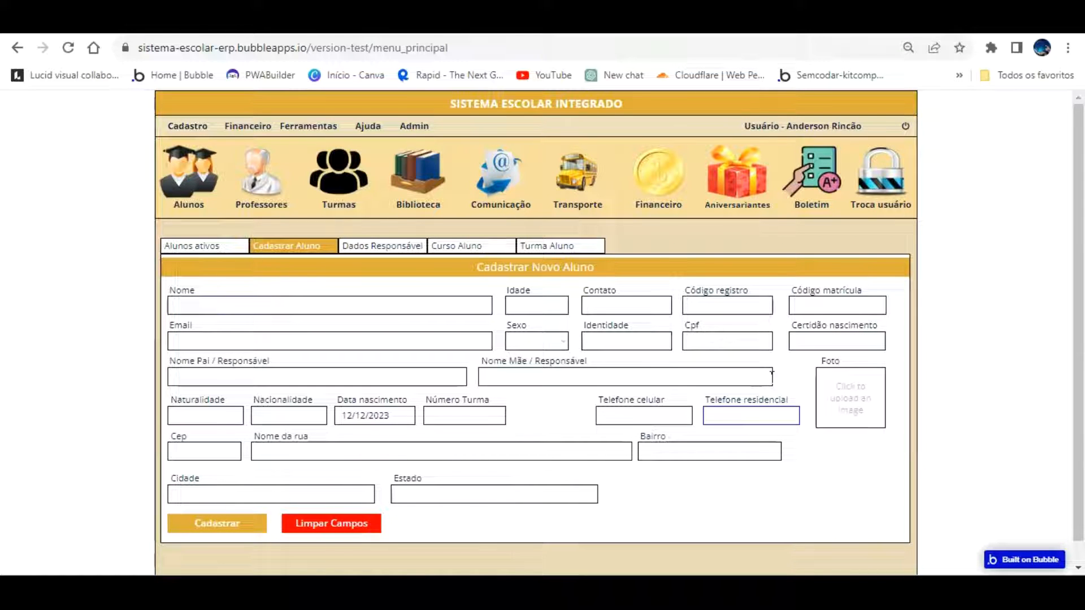
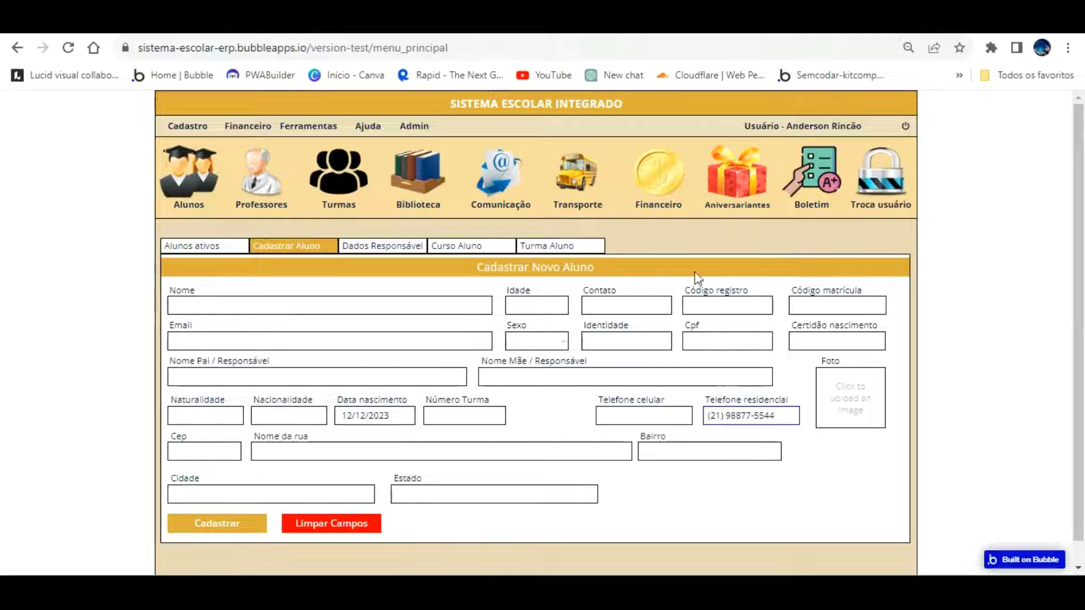
pyautogui.click(362, 21)
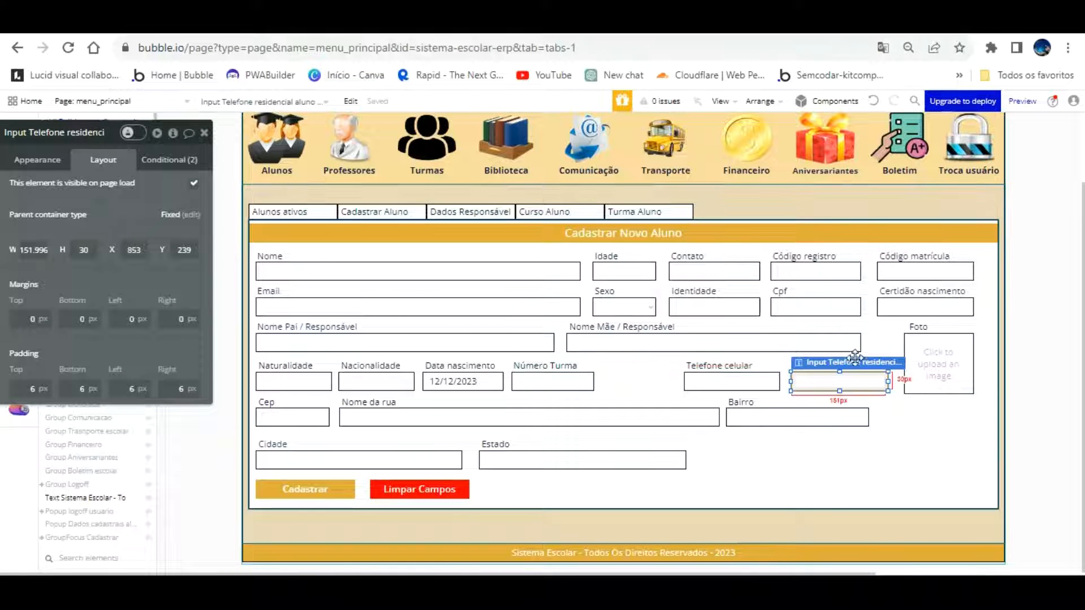
# Narrow the Telefone residencial input to about 123 px and retest phone entry in the refreshed preview
pyautogui.moveTo(889, 352); pyautogui.dragTo(871, 352)
pyautogui.click(320, 22)
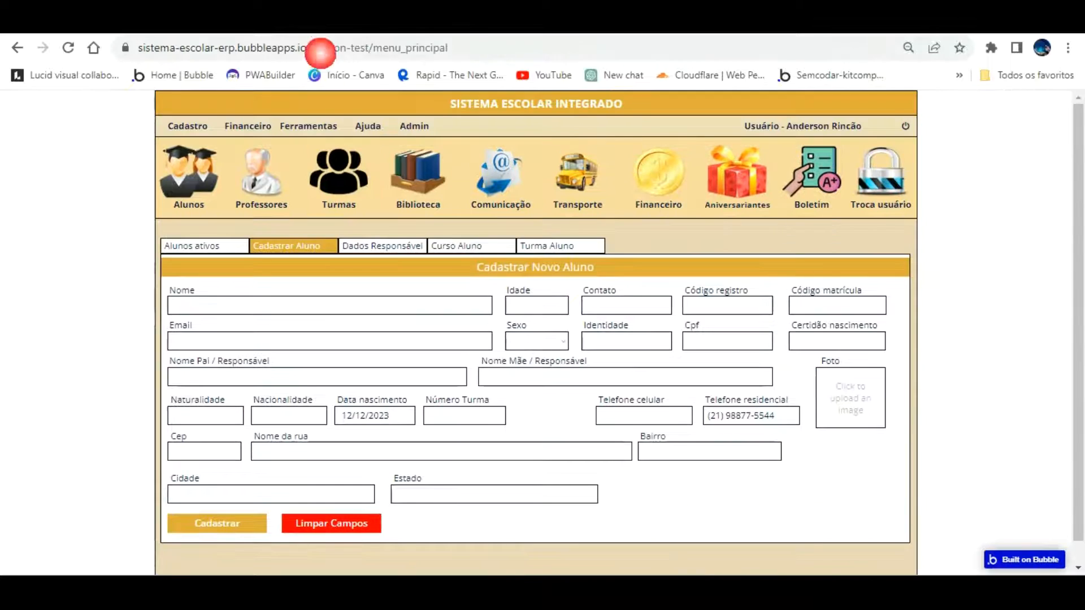
pyautogui.click(397, 90)
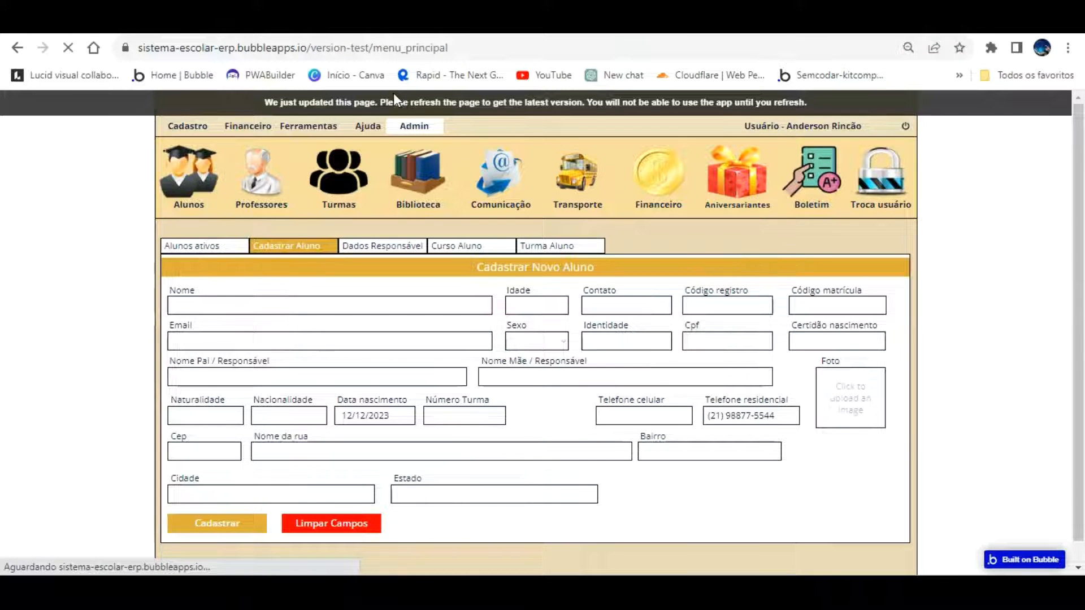
pyautogui.click(191, 126)
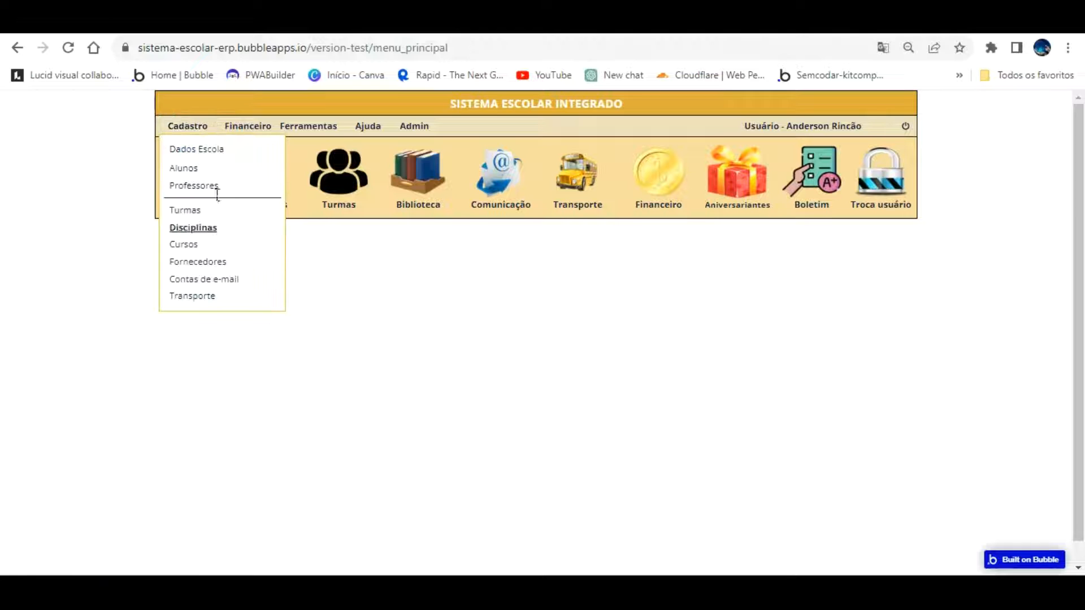
pyautogui.click(192, 169)
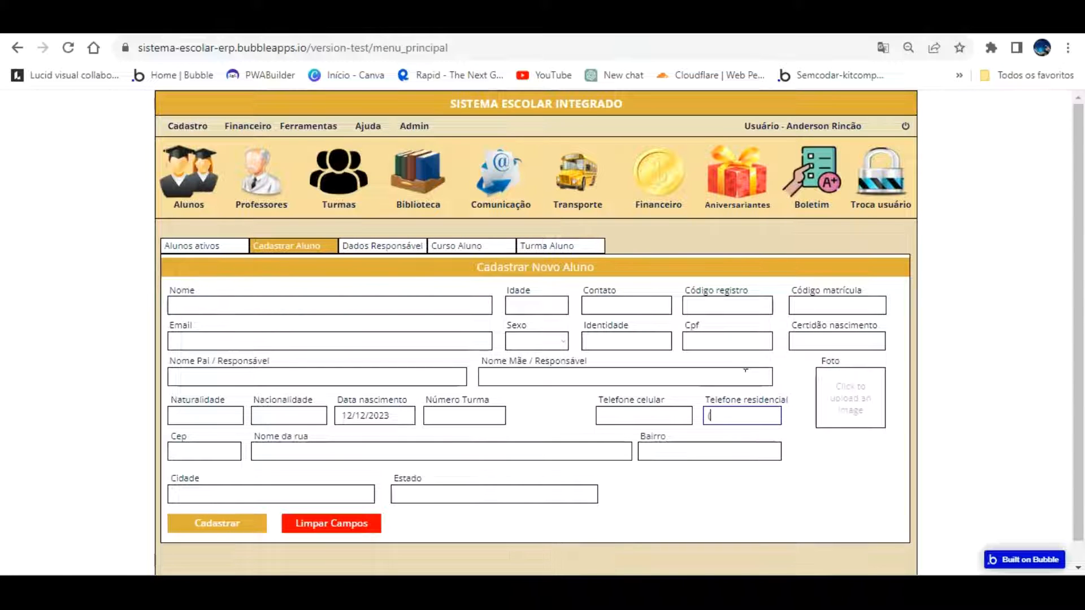
pyautogui.write('98877-5544')
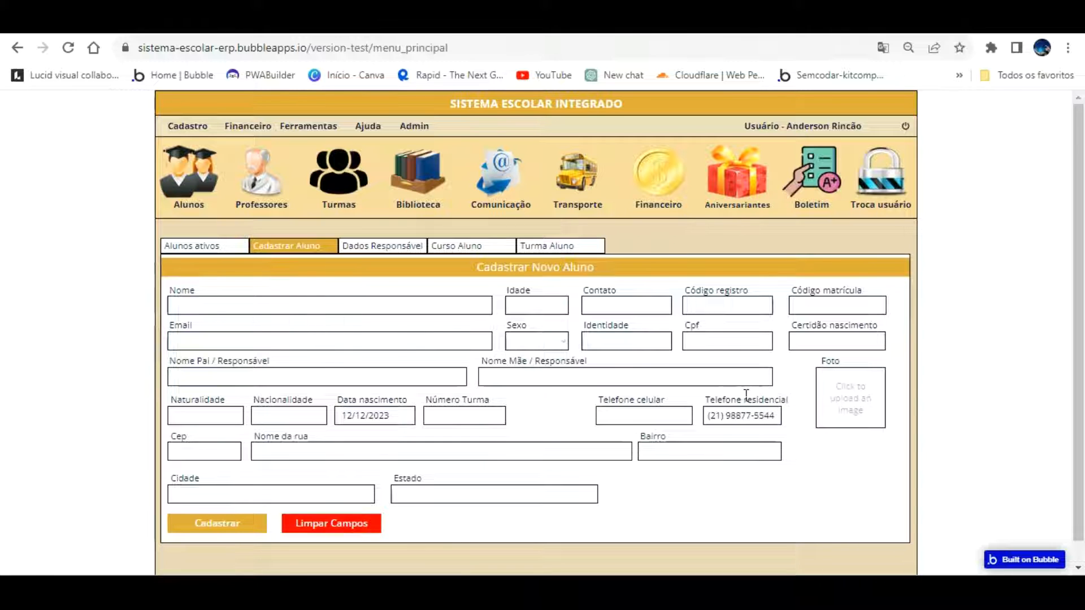
pyautogui.click(192, 22)
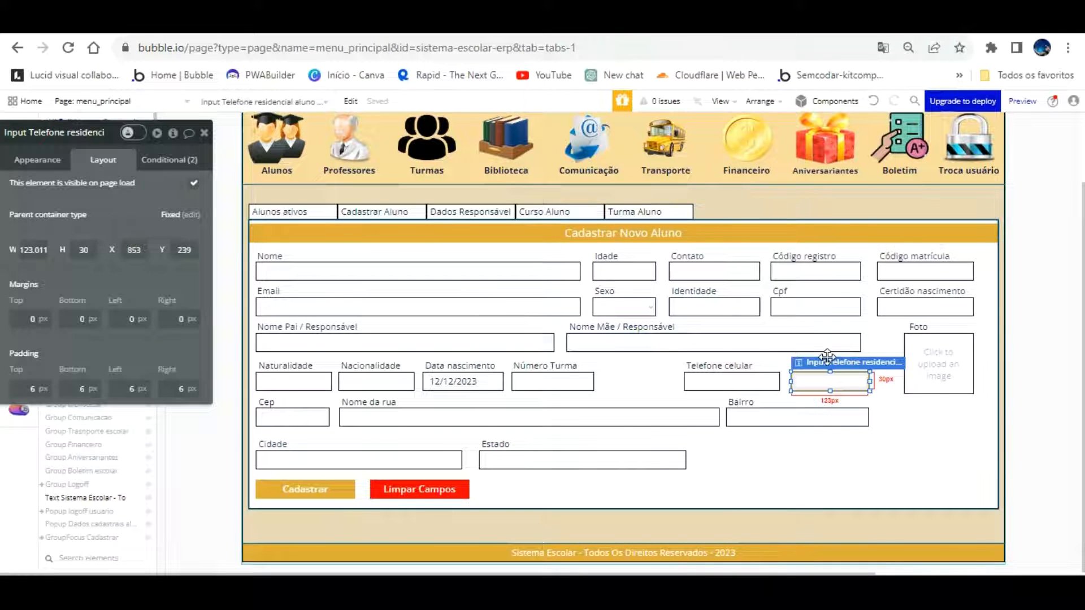
# Set the width of the Telefone residencial and Telefone celular inputs to 123 px
pyautogui.doubleClick(827, 384)
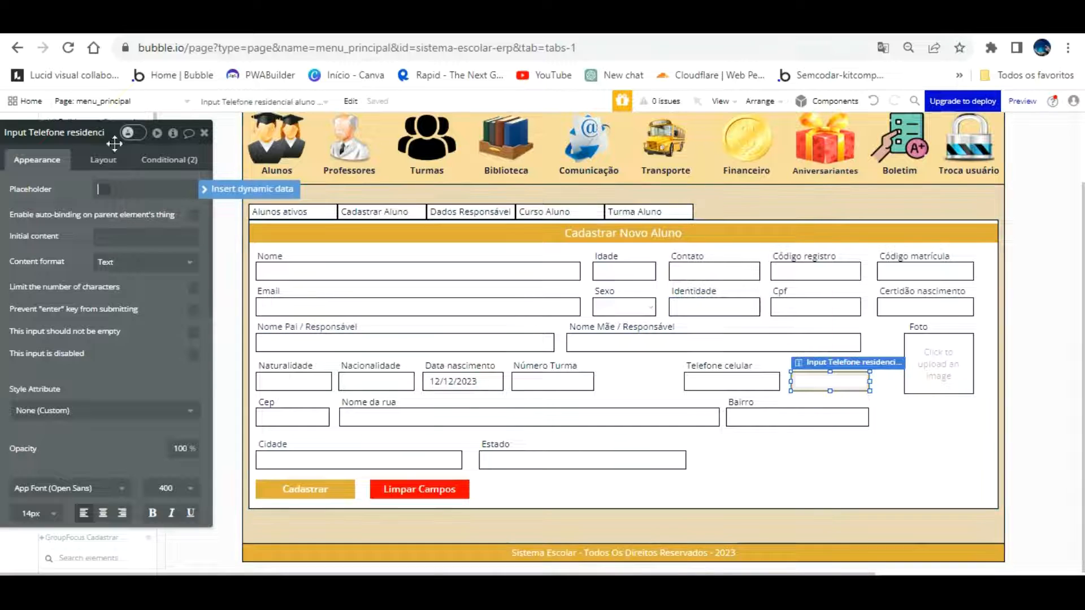
pyautogui.click(103, 160)
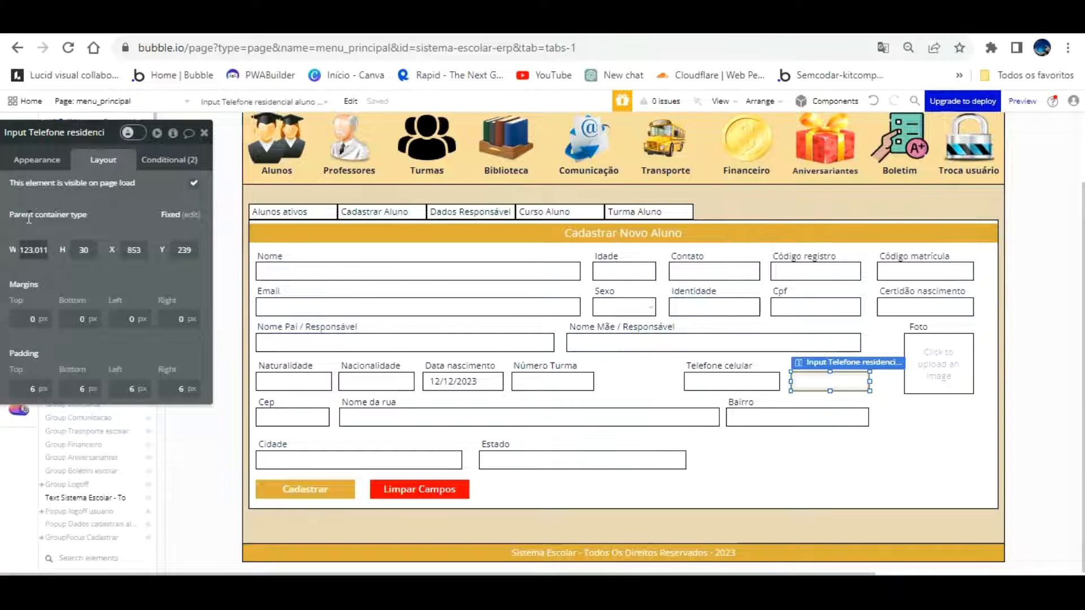
pyautogui.write('12/2023')
pyautogui.click(725, 379)
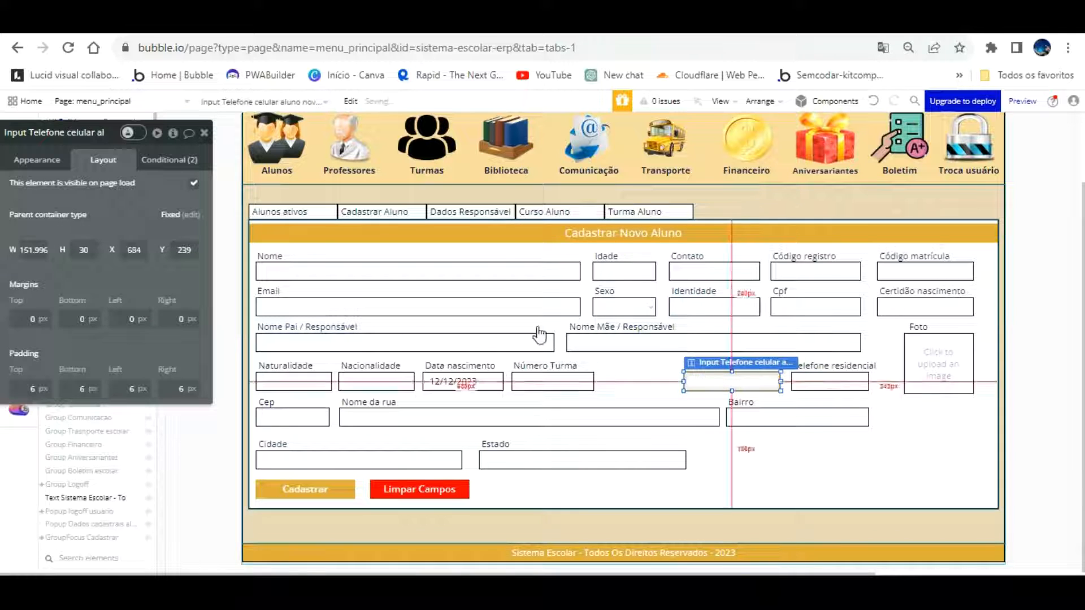
pyautogui.moveTo(22, 251); pyautogui.dragTo(76, 250)
pyautogui.write('123')
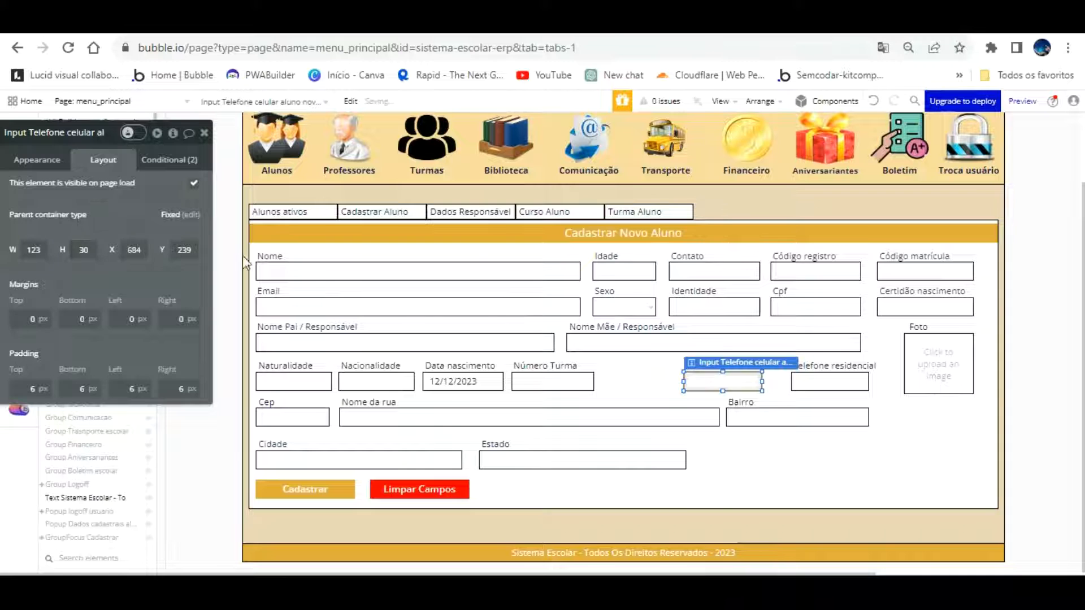
# Move the Telefone residencial input left to X 838 and align its label above it
pyautogui.click(826, 354)
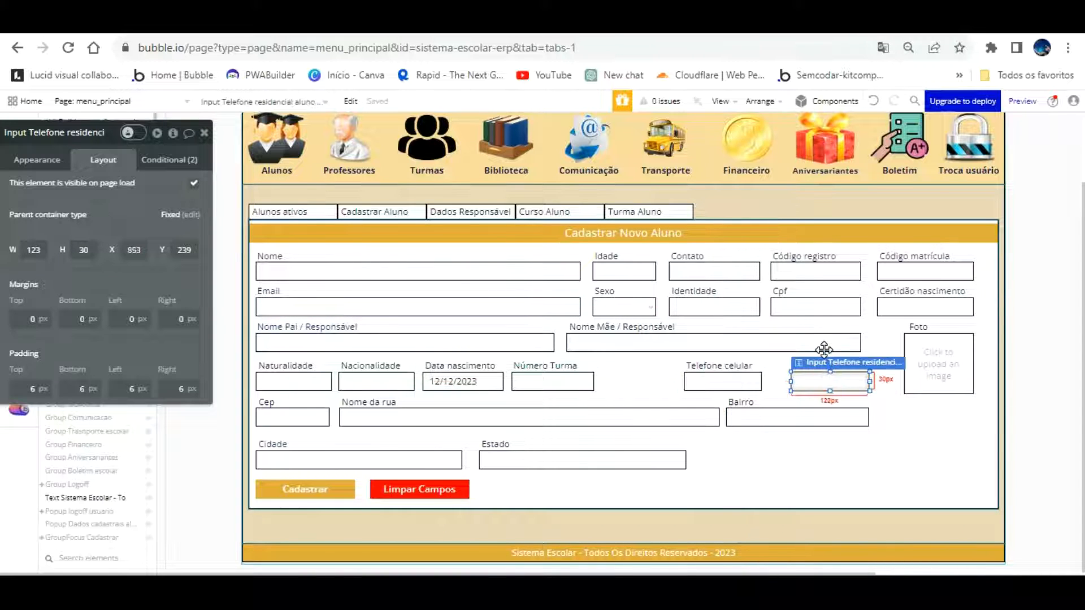
pyautogui.moveTo(824, 350); pyautogui.dragTo(845, 354)
pyautogui.click(891, 392)
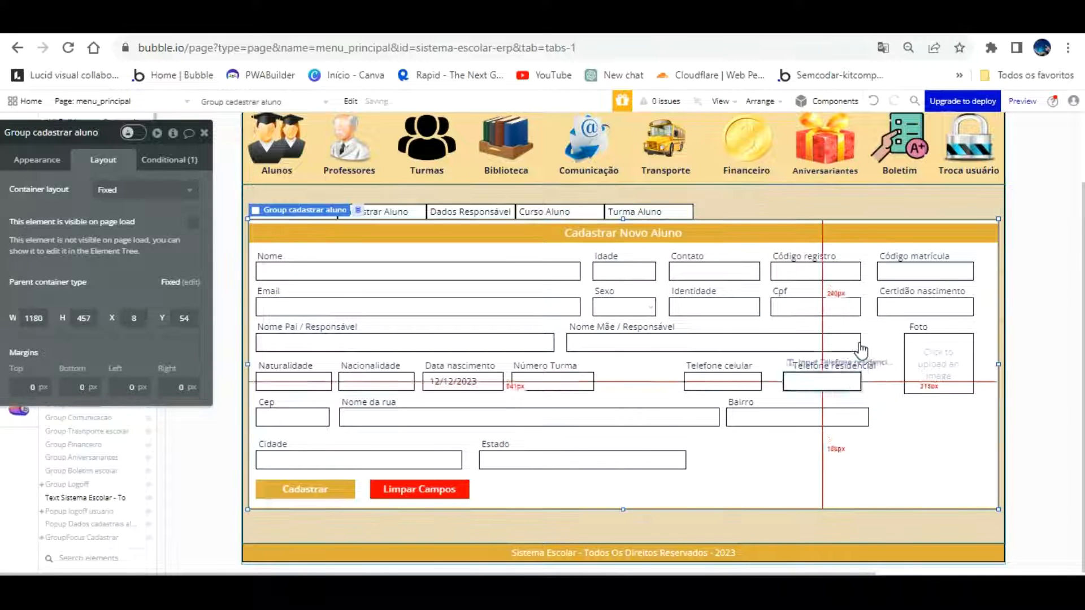
pyautogui.click(858, 339)
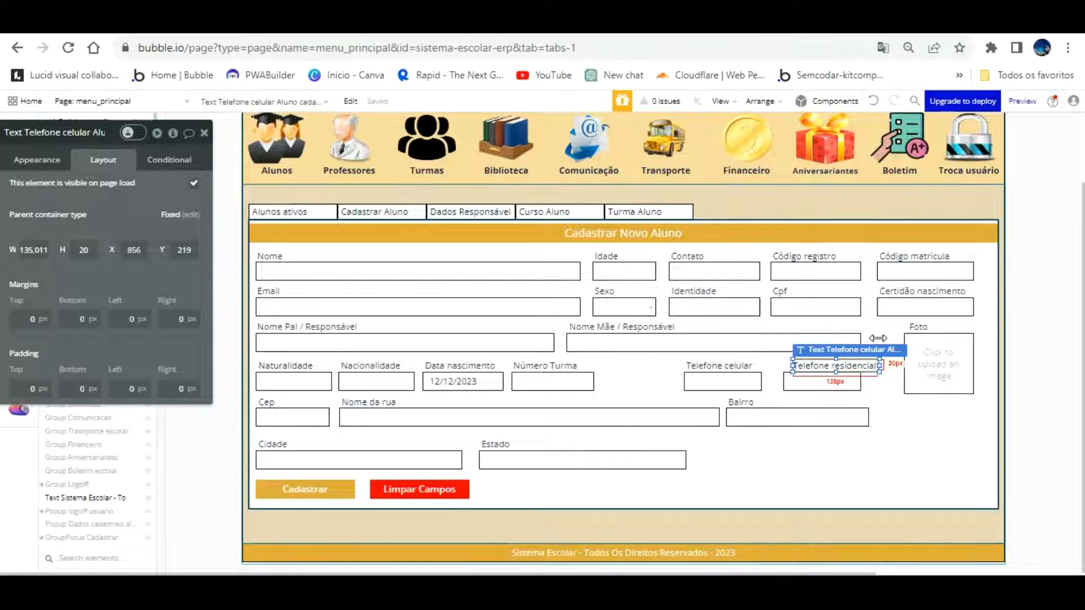
pyautogui.press('Left')
pyautogui.press('Left')
pyautogui.press('Left')
pyautogui.press('Left')
pyautogui.press('Left')
pyautogui.press('Left')
pyautogui.press('Left')
pyautogui.press('Left')
pyautogui.press('Left')
pyautogui.press('Left')
pyautogui.press('Left')
pyautogui.press('Left')
pyautogui.press('Left')
pyautogui.press('Left')
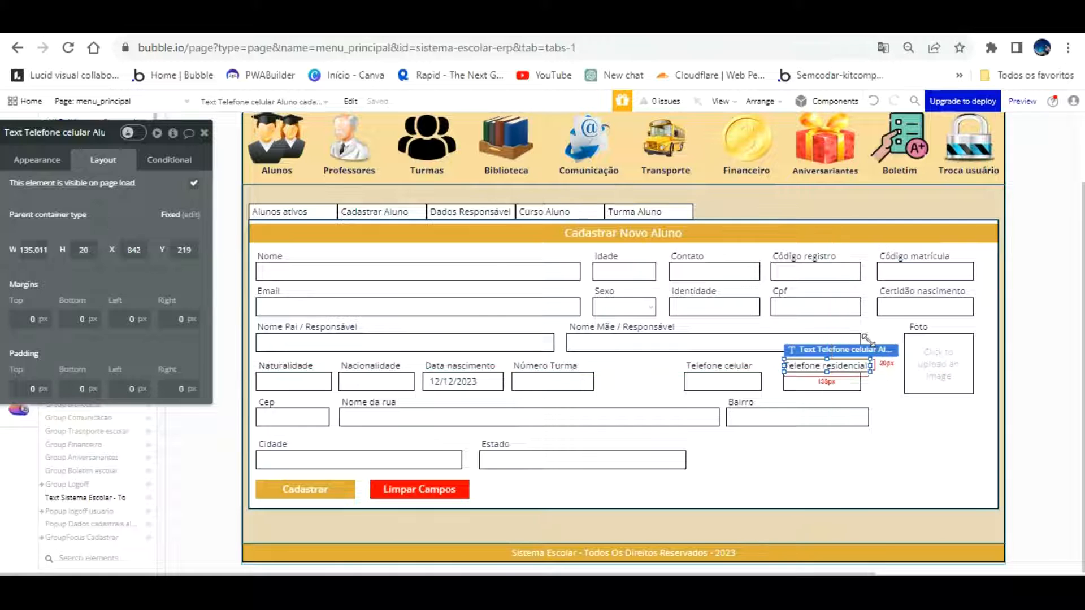
pyautogui.doubleClick(821, 366)
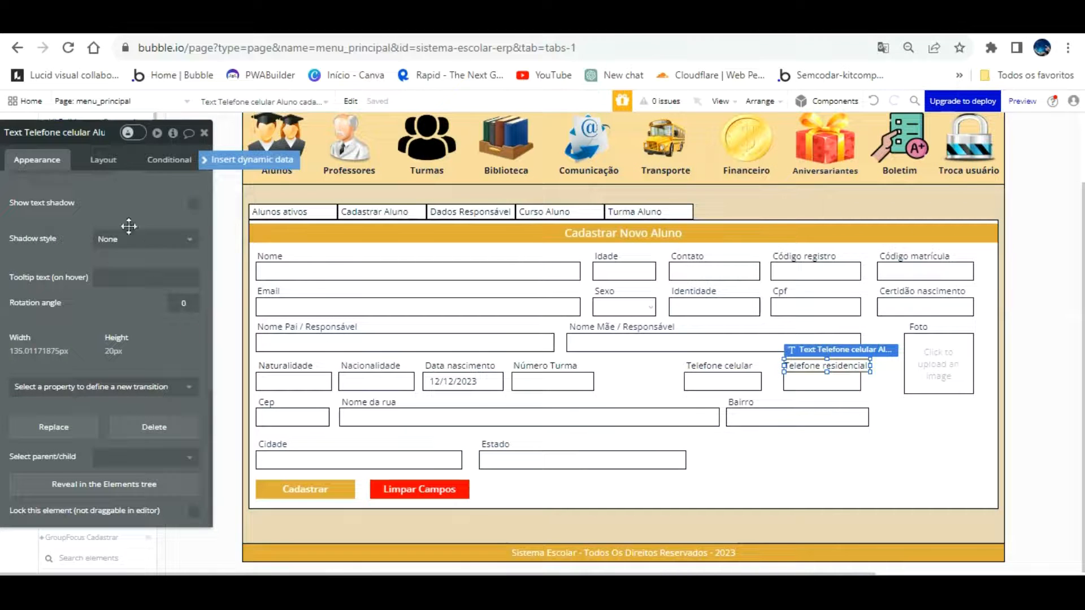
pyautogui.moveTo(136, 132); pyautogui.dragTo(172, 168)
pyautogui.moveTo(172, 220); pyautogui.dragTo(242, 270)
pyautogui.scroll(10, 187, 260)
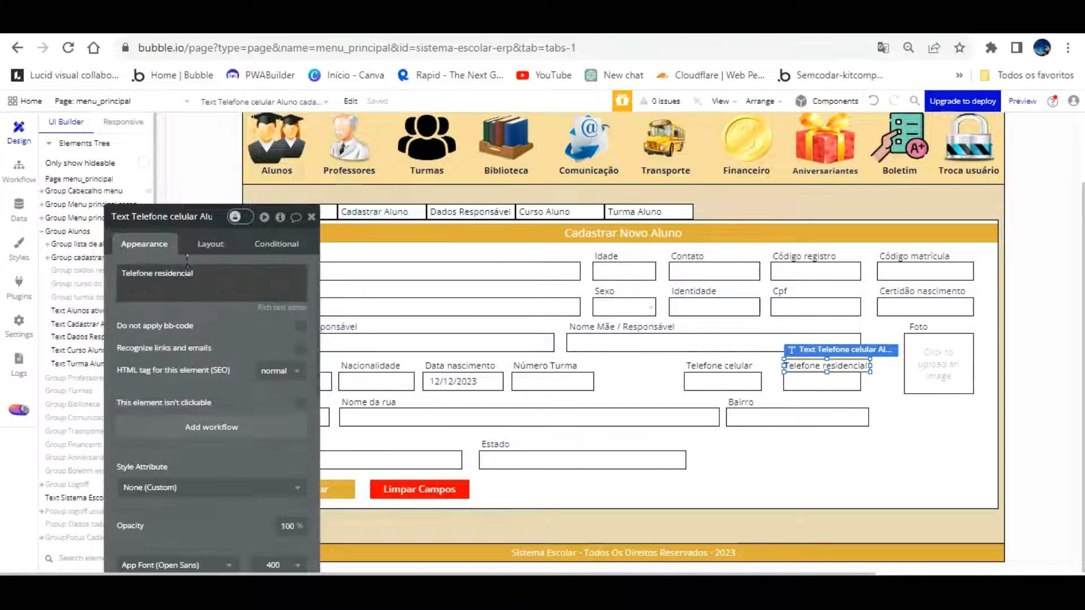
# Change the home phone label text from 'Telefone Residencial' to 'Tel. Residencial'
pyautogui.tripleClick(153, 267)
pyautogui.click(153, 273)
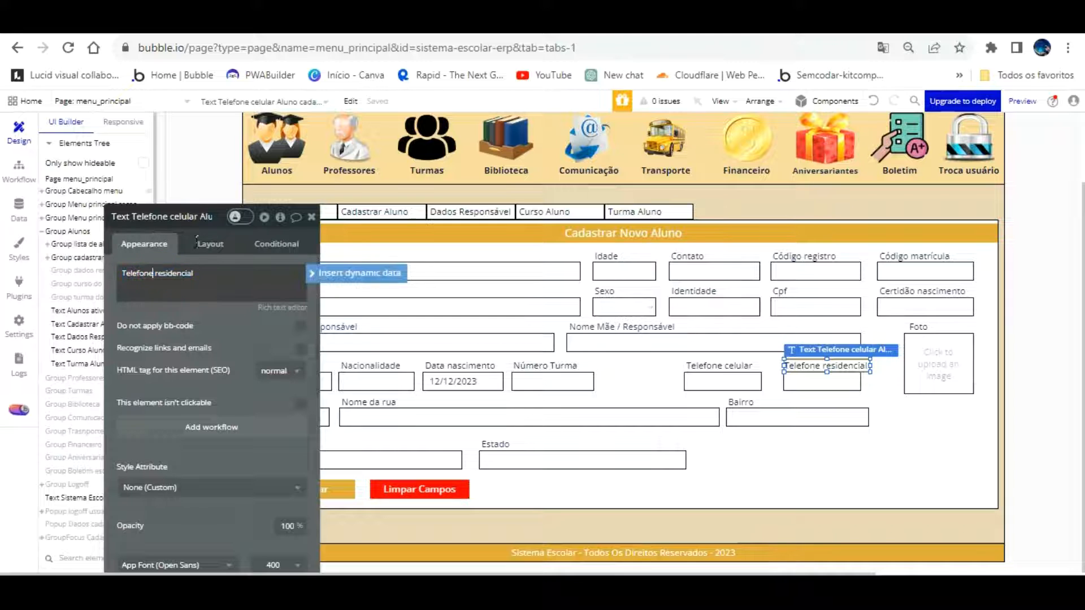
pyautogui.press('BackSpace')
pyautogui.press('BackSpace')
pyautogui.press('BackSpace')
pyautogui.press('BackSpace')
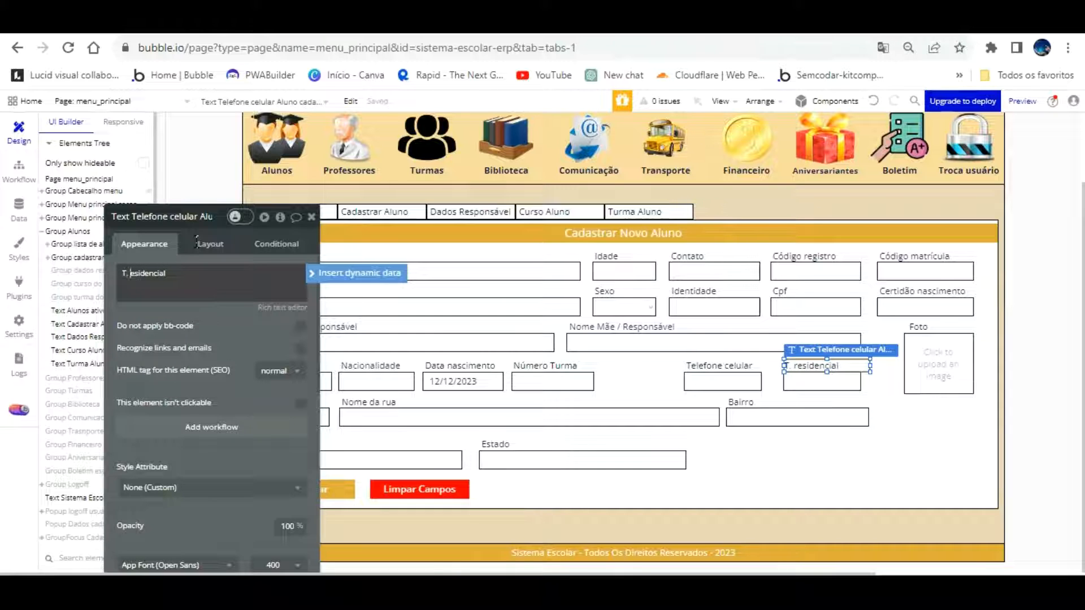
pyautogui.click(214, 345)
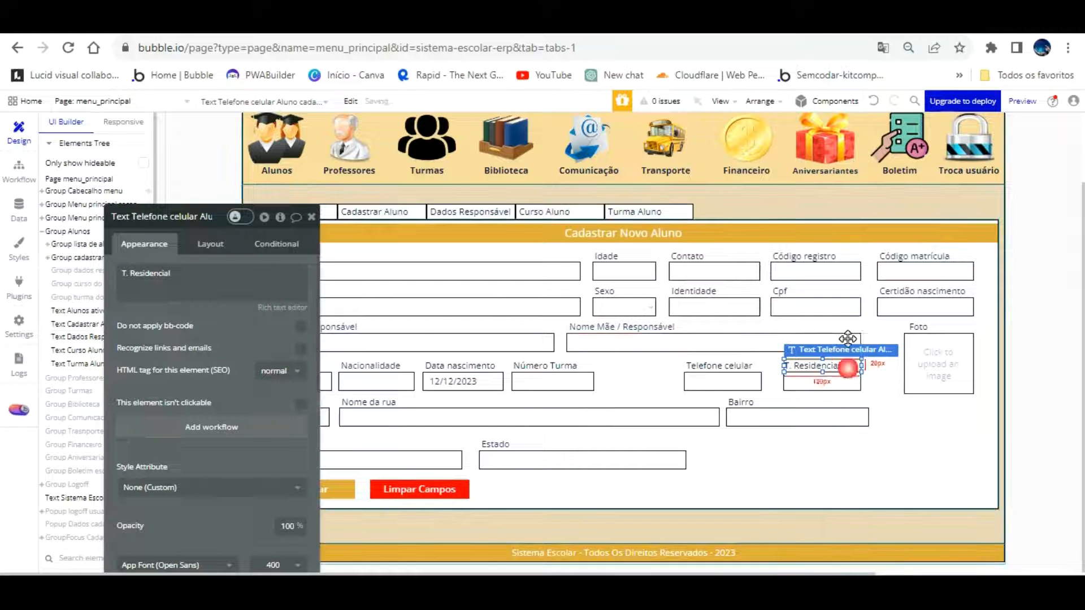
pyautogui.click(770, 367)
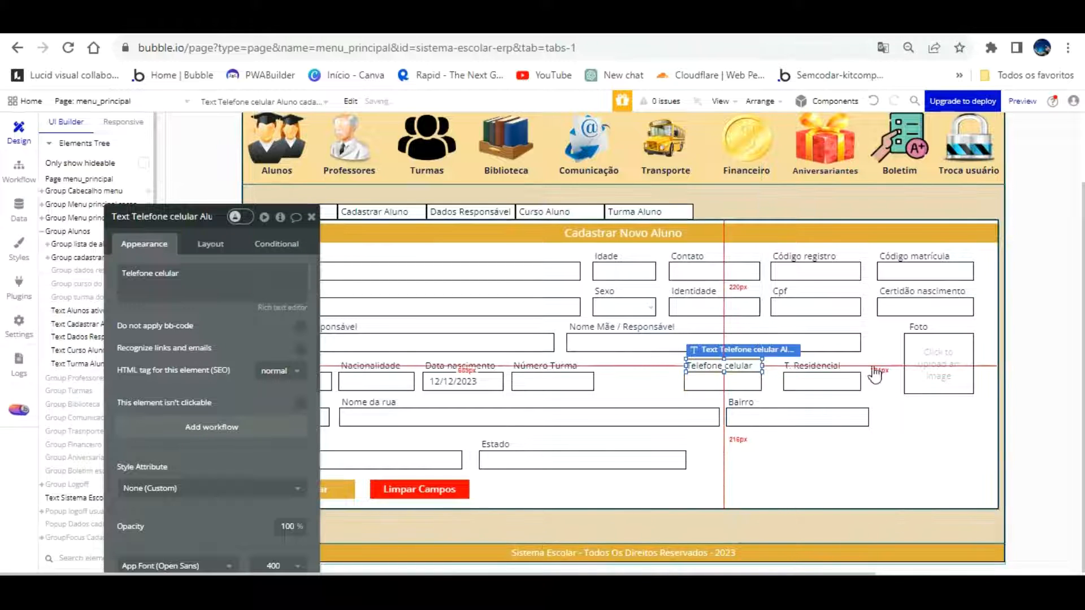
pyautogui.click(792, 366)
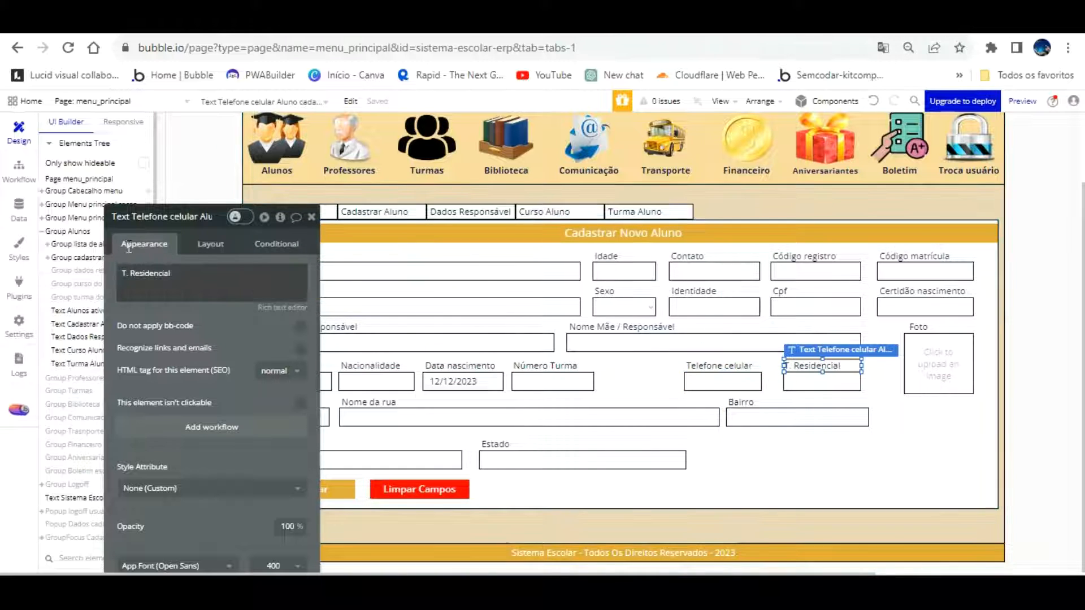
pyautogui.click(127, 275)
pyautogui.click(129, 277)
pyautogui.write('e')
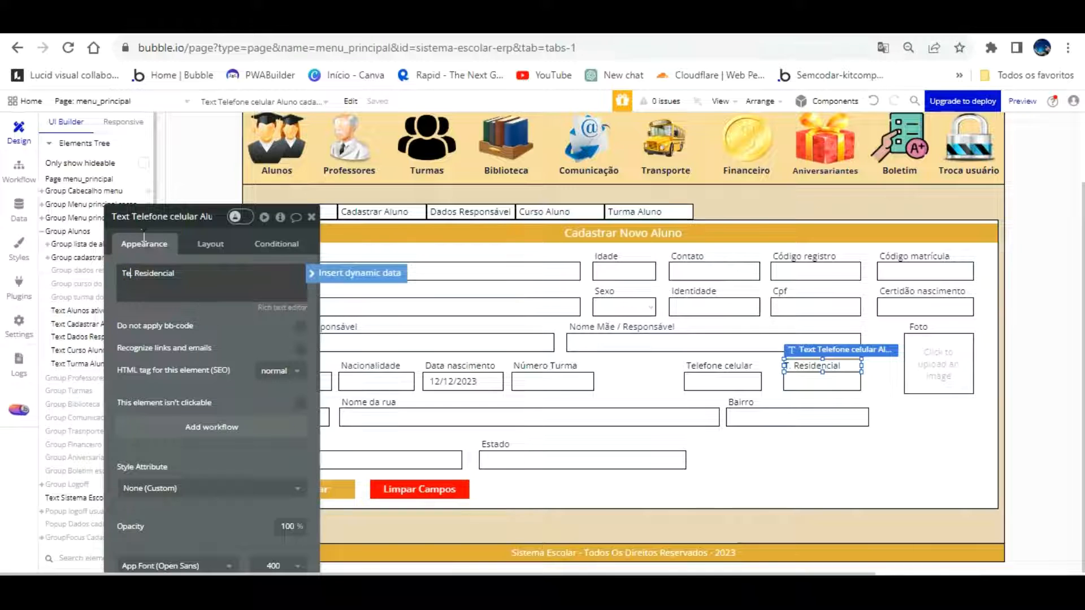
pyautogui.write('l.')
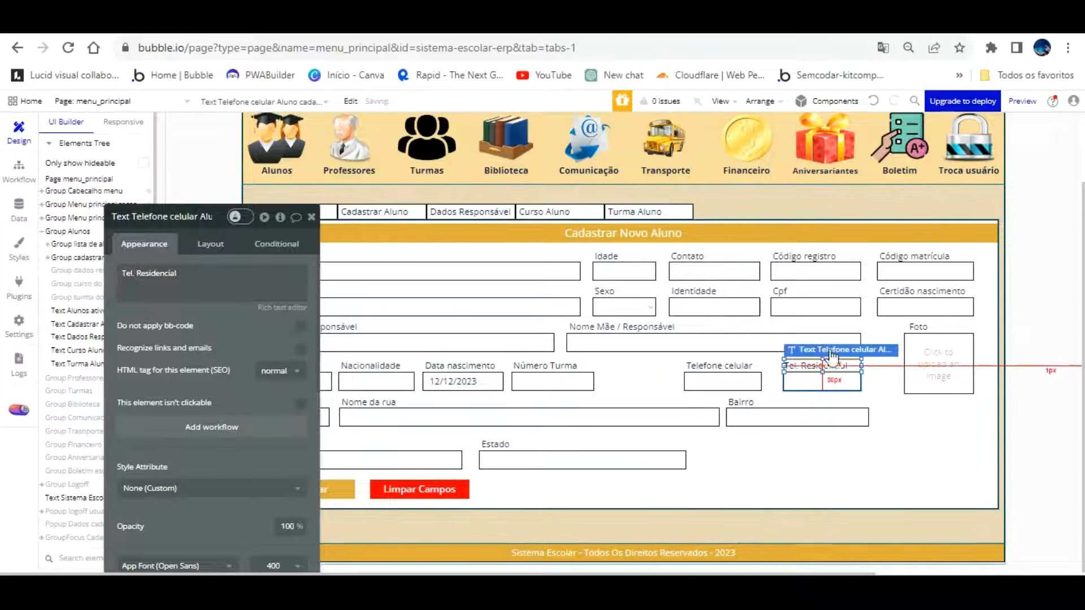
# Shift the Telefone celular input and its label about 20 px right
pyautogui.click(743, 380)
pyautogui.moveTo(744, 350); pyautogui.dragTo(761, 357)
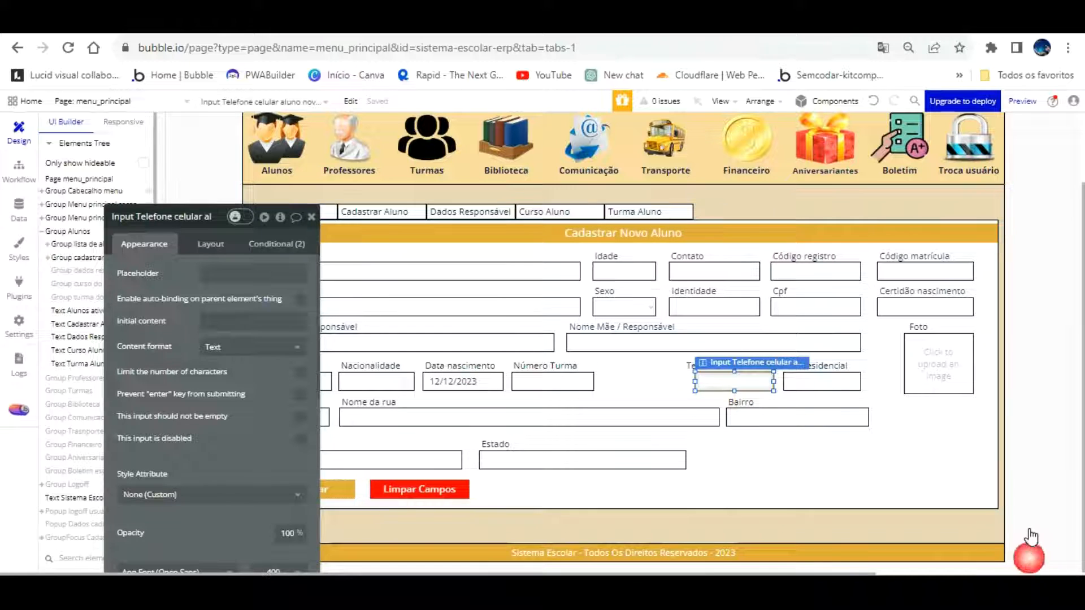
pyautogui.click(650, 368)
pyautogui.click(701, 362)
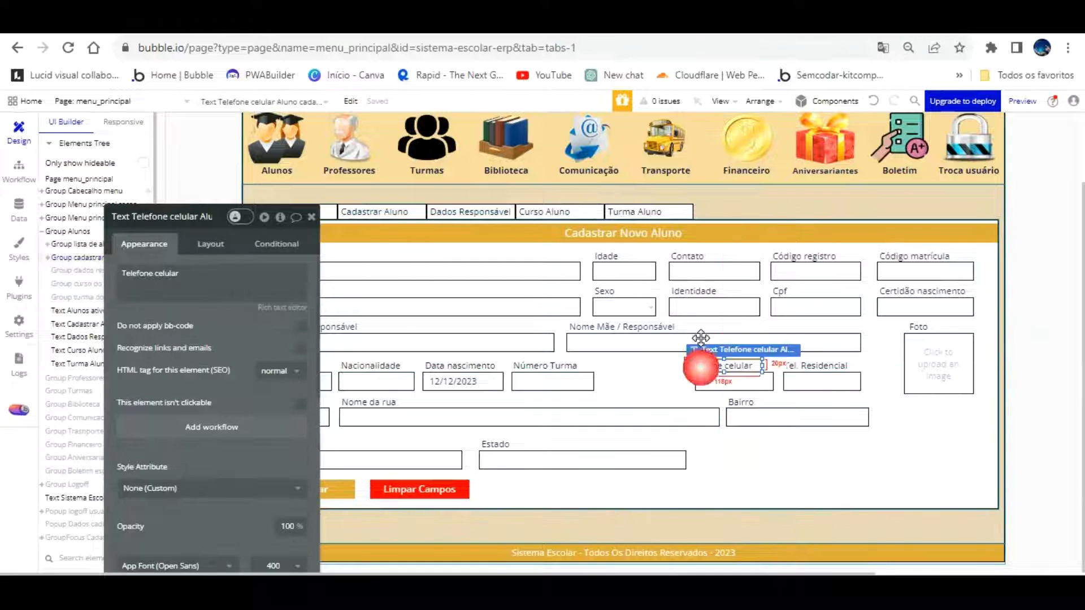
pyautogui.moveTo(706, 365); pyautogui.dragTo(716, 365)
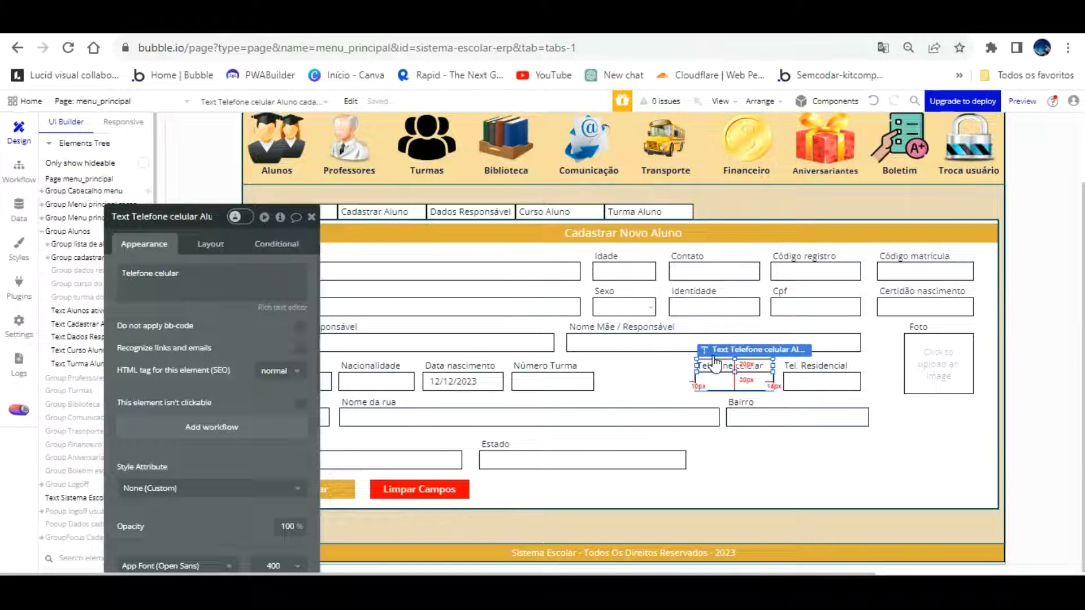
pyautogui.click(655, 355)
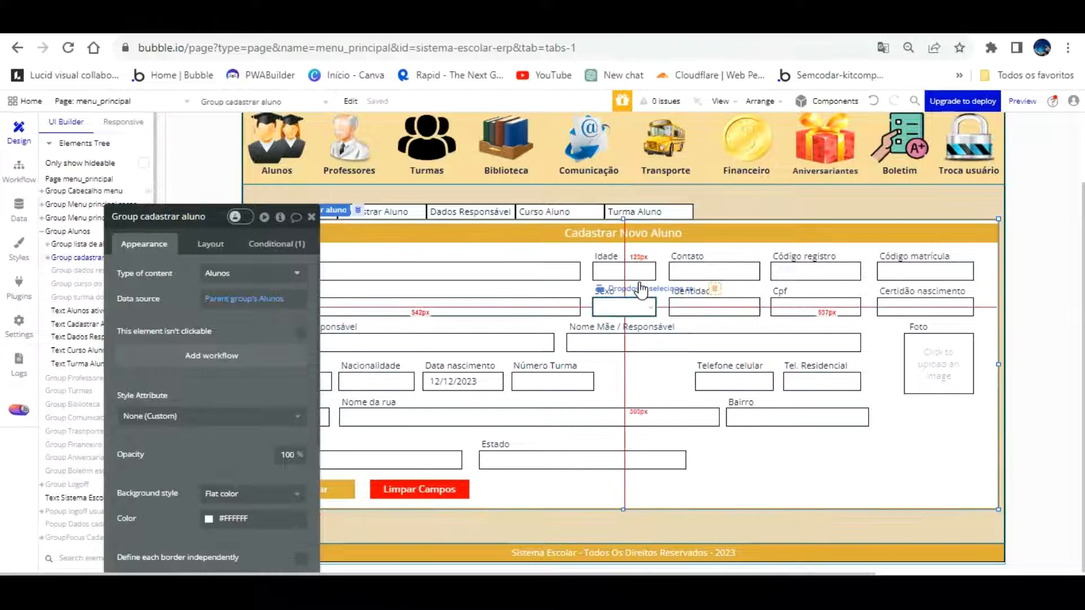
# Duplicate the Sexo dropdown after Número Turma and rename the copy for course selection
pyautogui.click(639, 308)
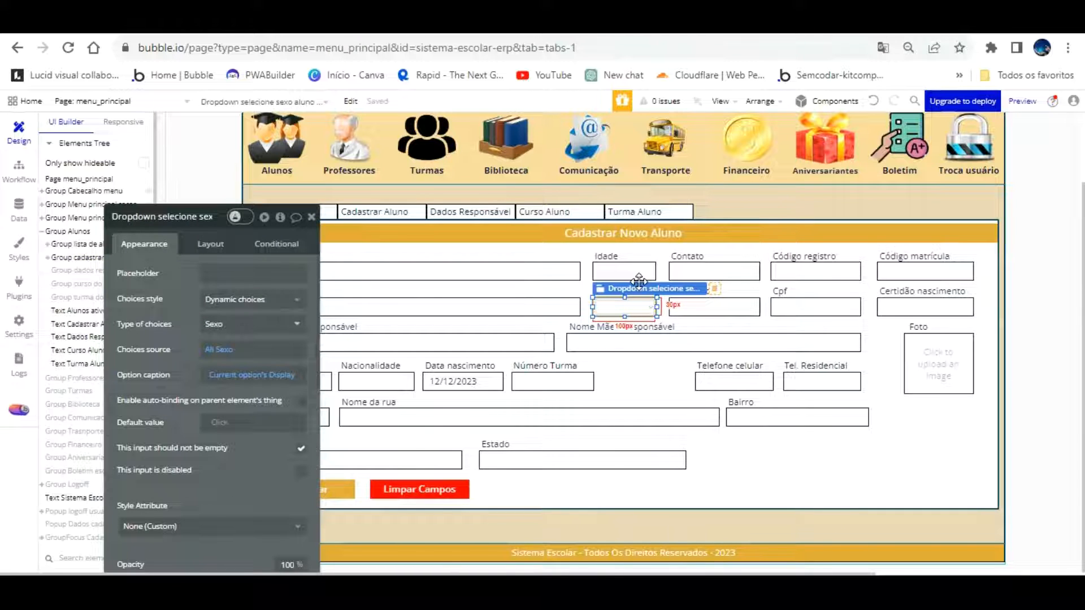
pyautogui.moveTo(639, 281); pyautogui.dragTo(695, 352)
pyautogui.click(190, 193)
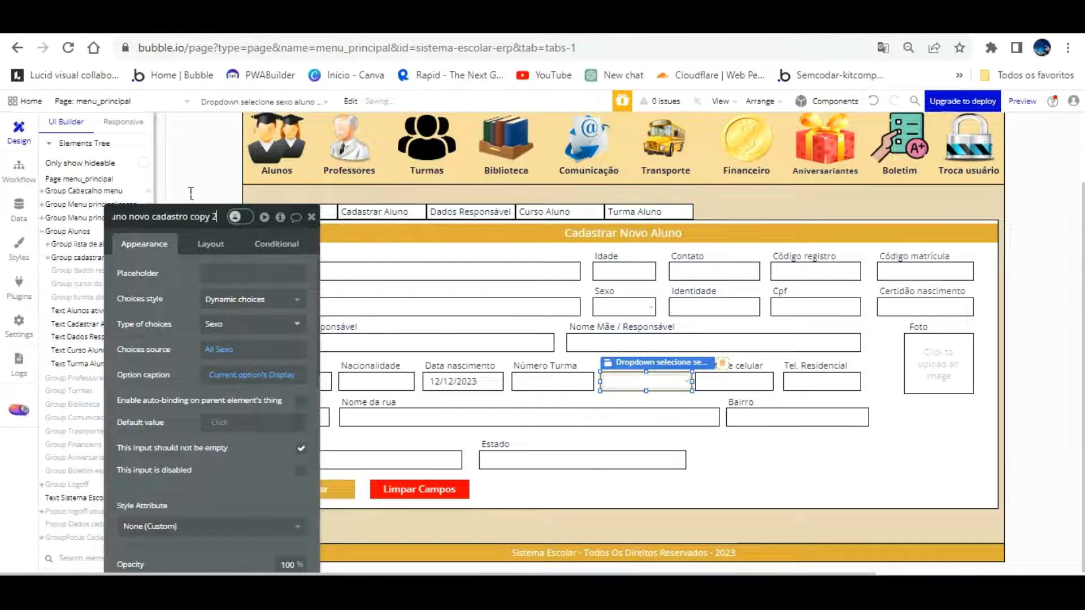
pyautogui.press('BackSpace')
pyautogui.press('BackSpace')
pyautogui.press('BackSpace')
pyautogui.press('BackSpace')
pyautogui.press('BackSpace')
pyautogui.press('BackSpace')
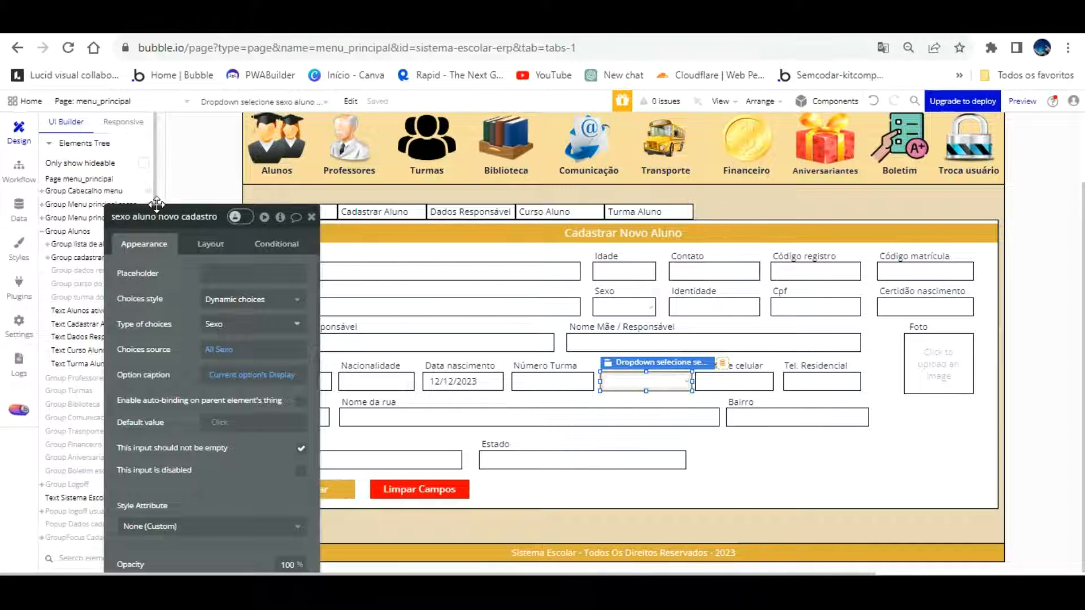
pyautogui.click(126, 217)
pyautogui.press('Home')
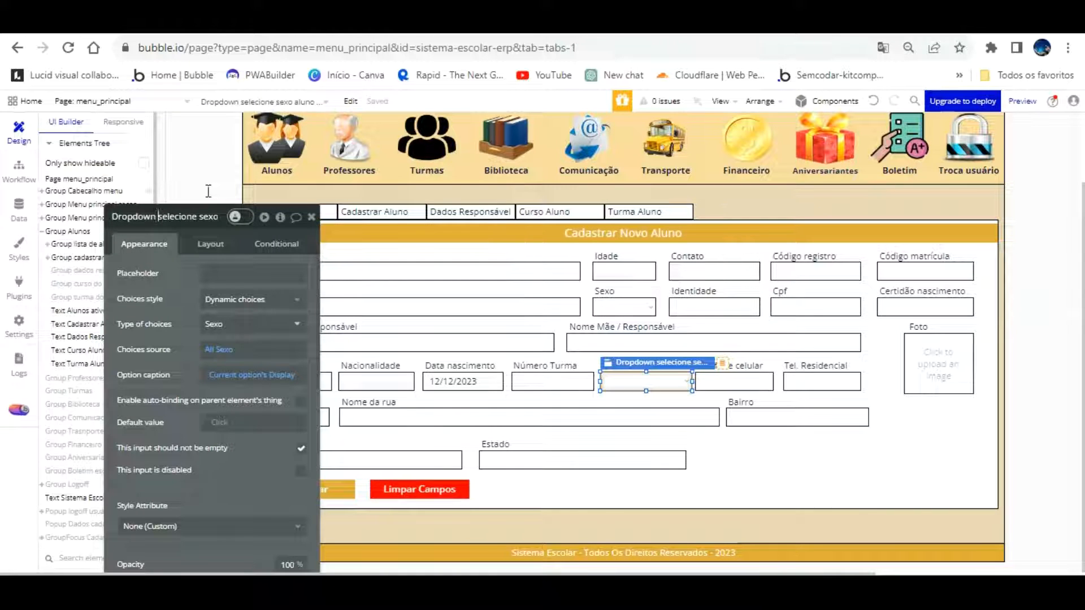
pyautogui.press('Right')
pyautogui.press('Right')
pyautogui.press('Right')
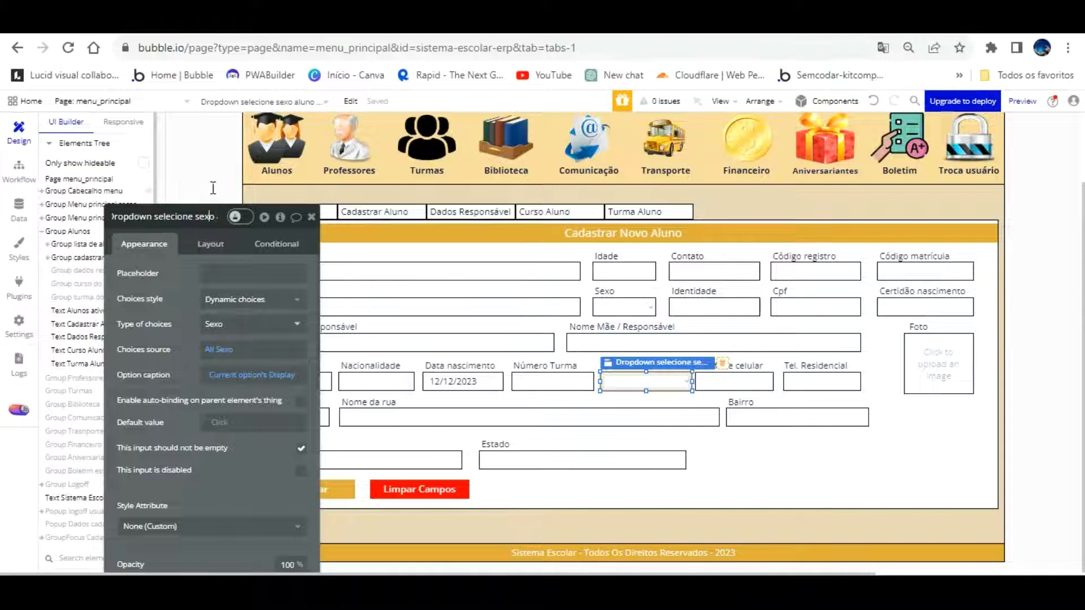
pyautogui.press('BackSpace')
pyautogui.press('BackSpace')
pyautogui.click(188, 294)
# Set the new dropdown's choice type to Curso aluno and its source to All Curso aluno
pyautogui.click(233, 322)
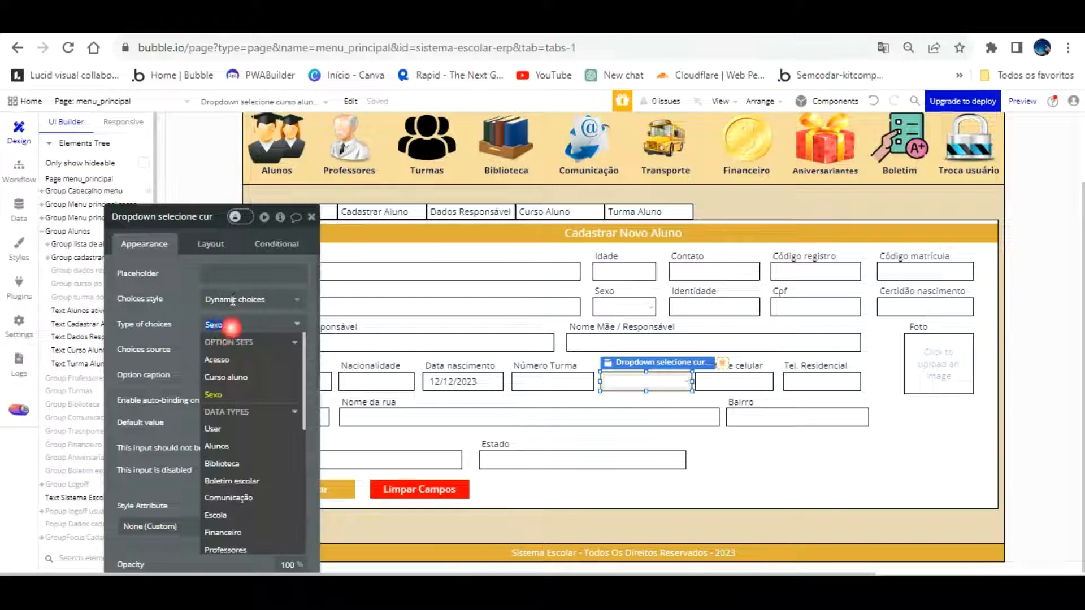
pyautogui.click(242, 378)
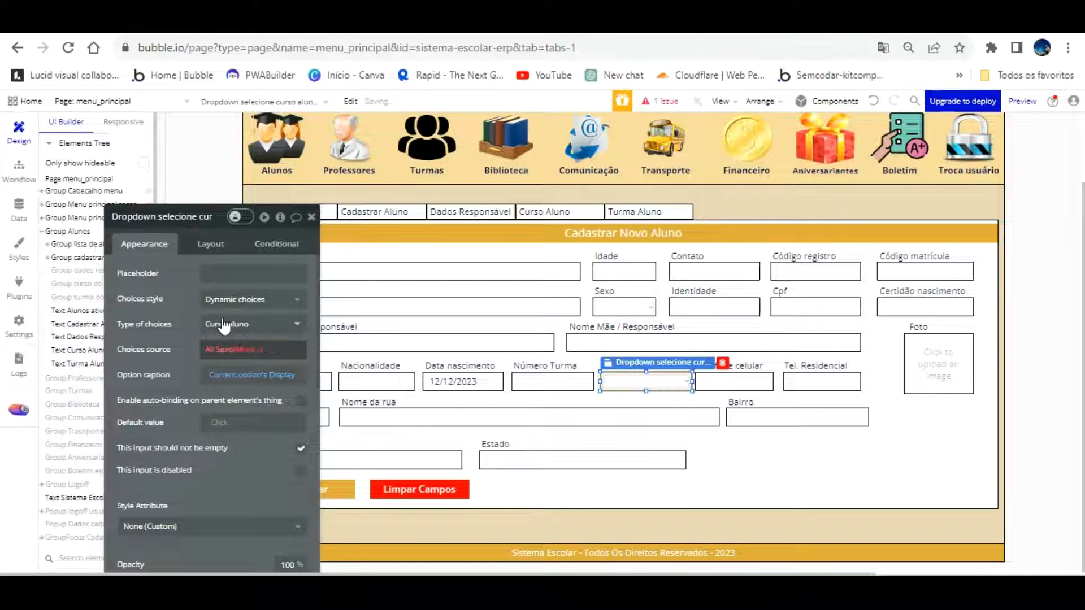
pyautogui.click(223, 349)
pyautogui.click(240, 408)
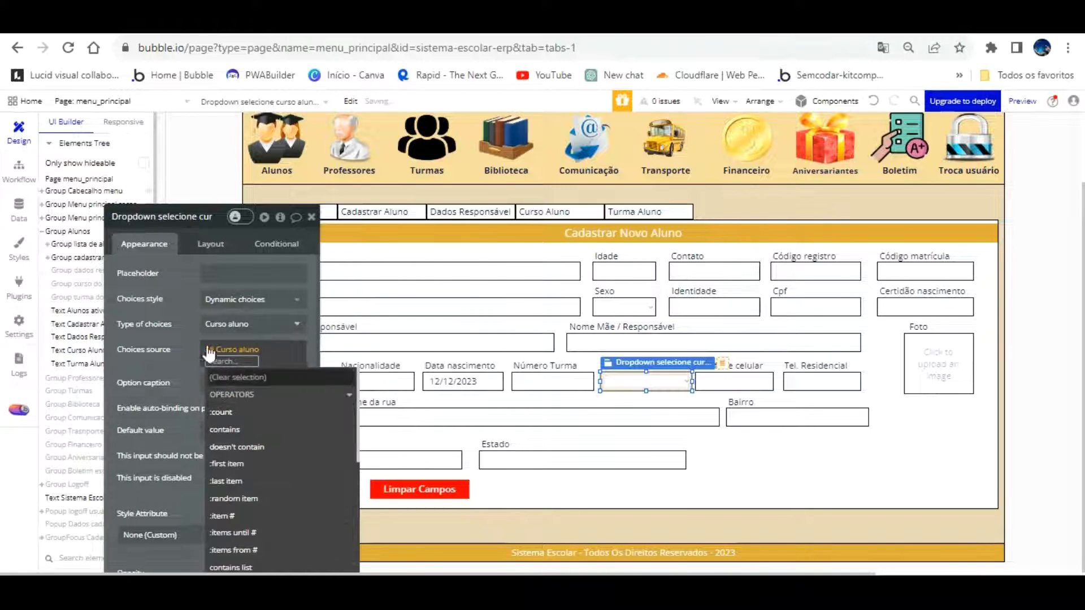
pyautogui.click(189, 348)
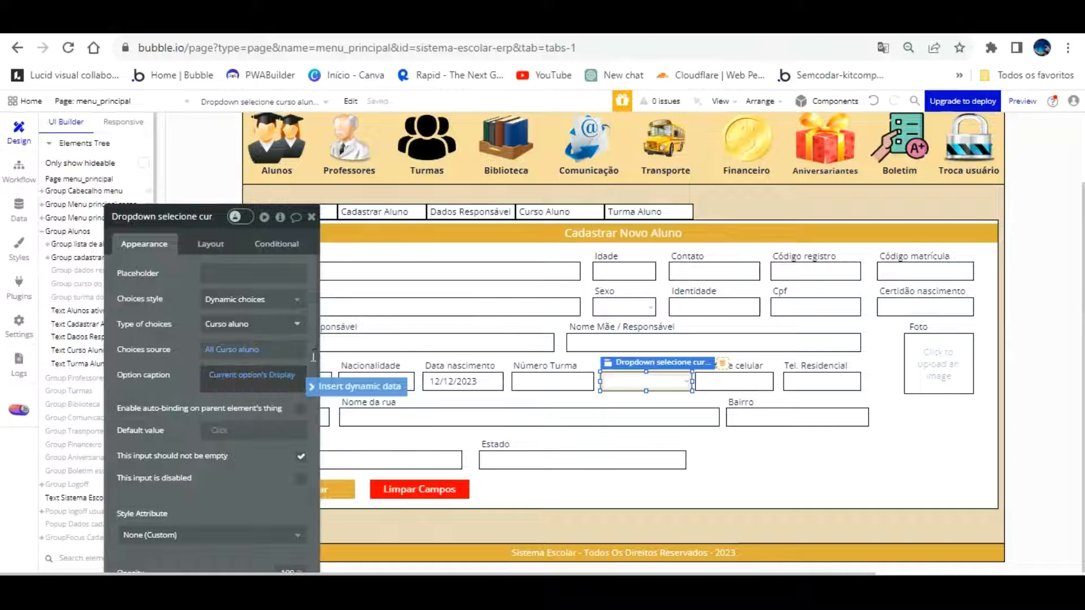
pyautogui.click(741, 451)
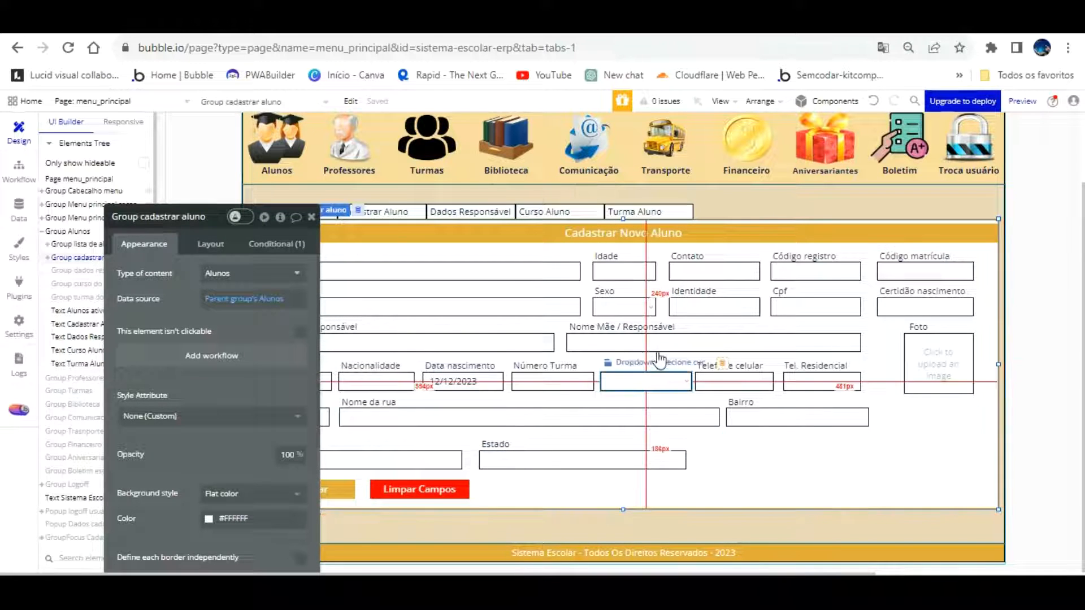
# Copy the Número Turma heading above the course dropdown and change its text to 'Curso do aluno'
pyautogui.click(572, 365)
pyautogui.moveTo(571, 337); pyautogui.dragTo(650, 333)
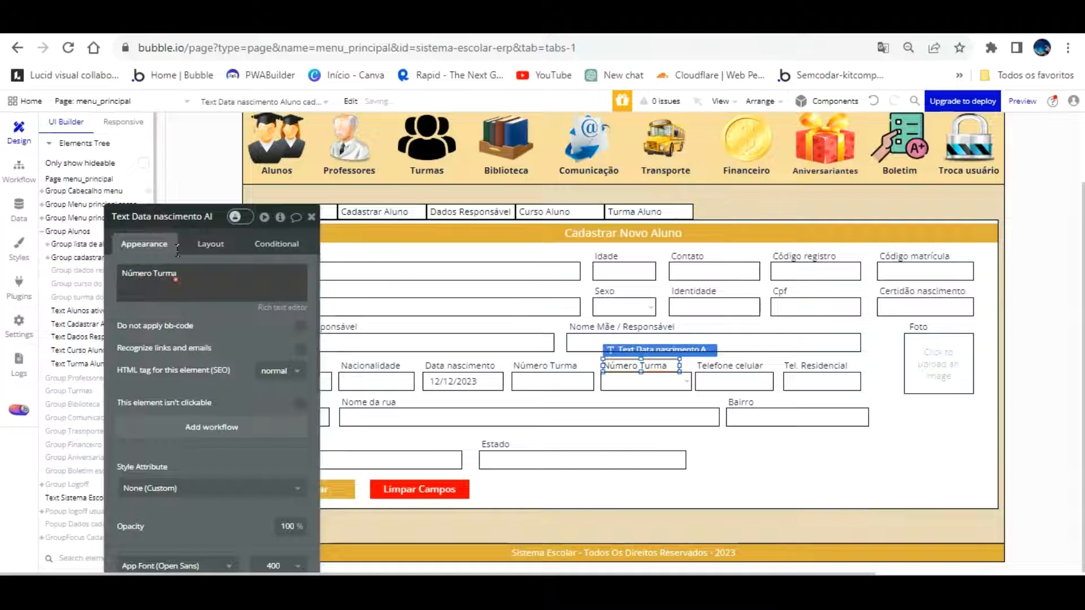
pyautogui.moveTo(176, 278); pyautogui.dragTo(177, 250)
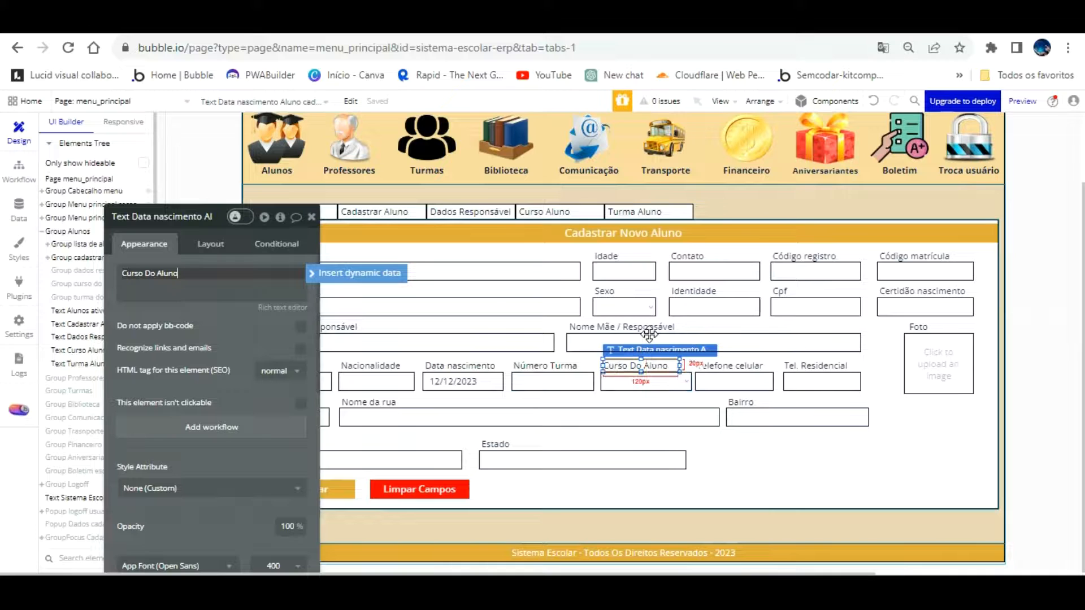
pyautogui.click(637, 364)
pyautogui.tripleClick(164, 273)
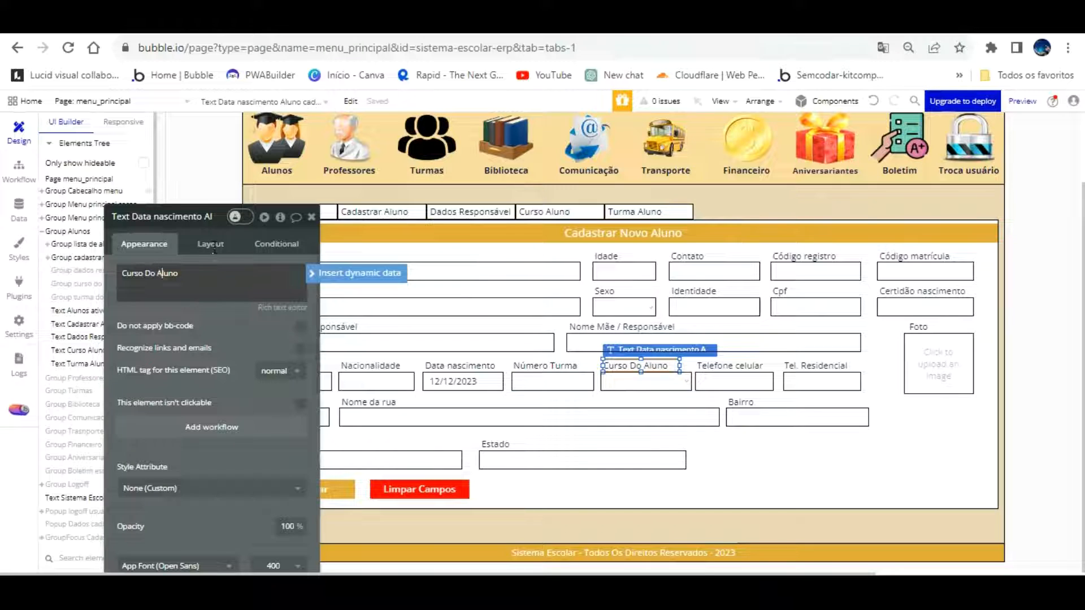
pyautogui.press('BackSpace')
pyautogui.click(253, 323)
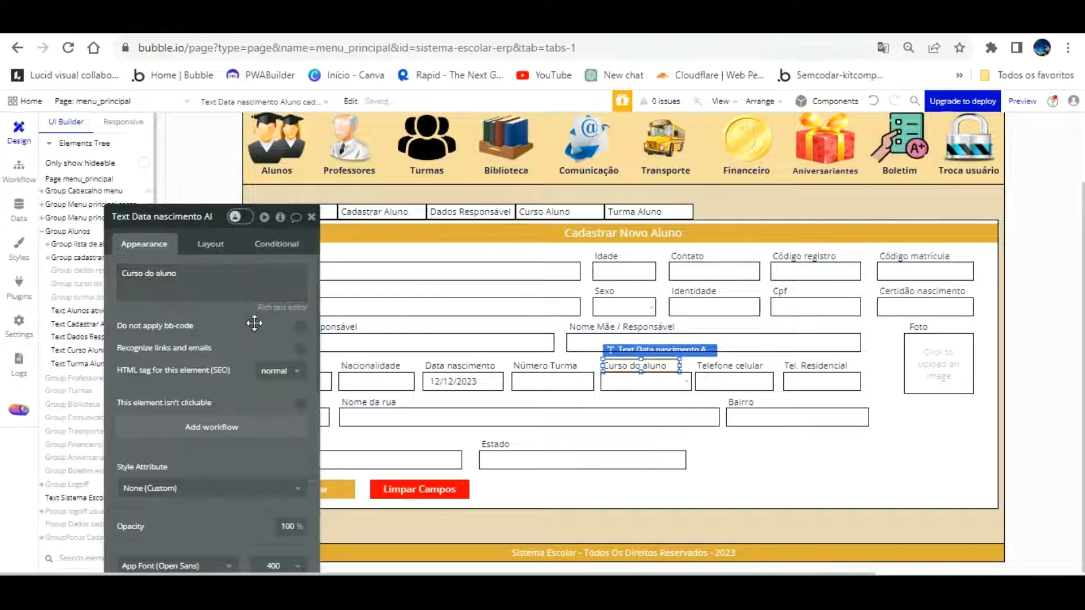
pyautogui.click(659, 370)
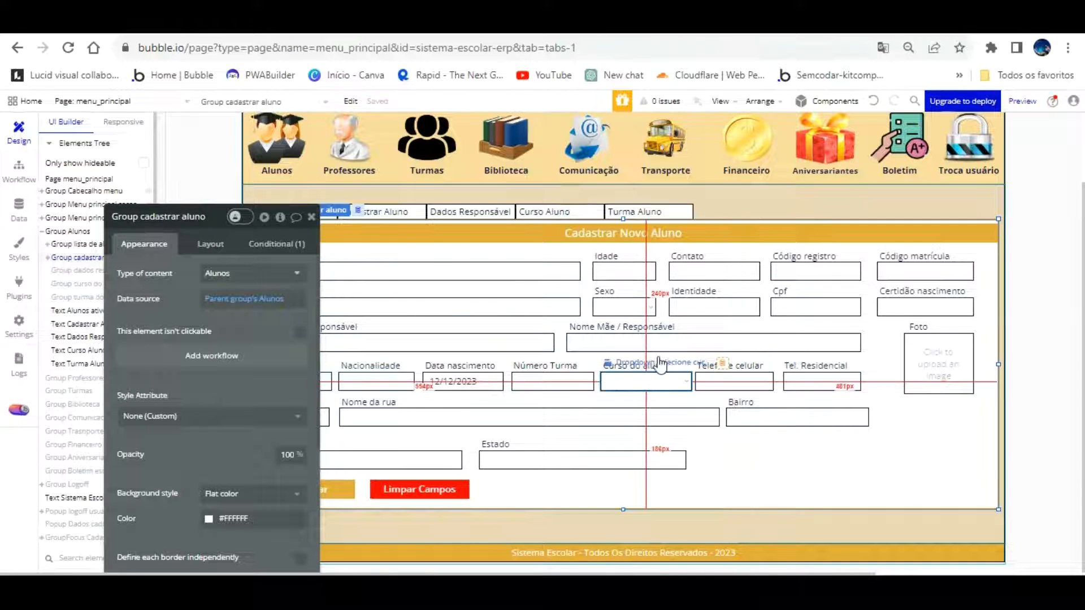
pyautogui.click(316, 22)
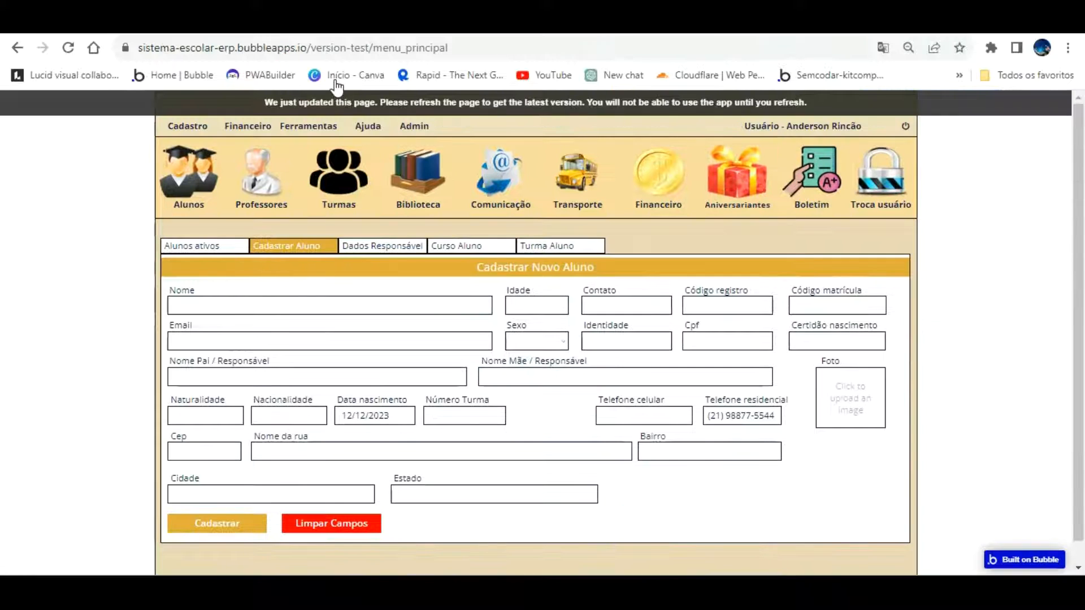
pyautogui.press('F5')
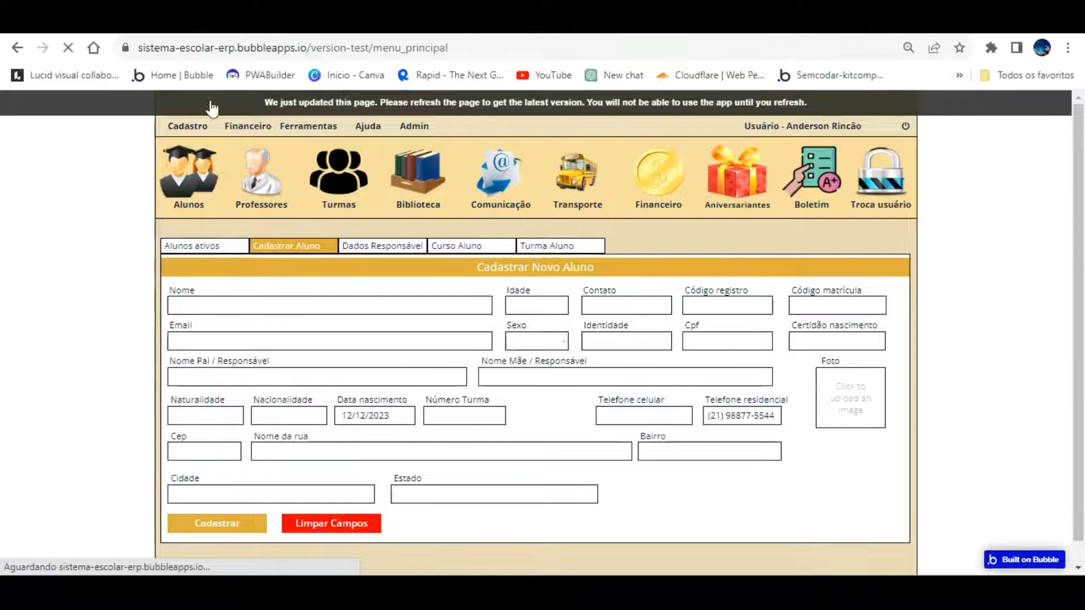
pyautogui.click(192, 126)
pyautogui.click(214, 169)
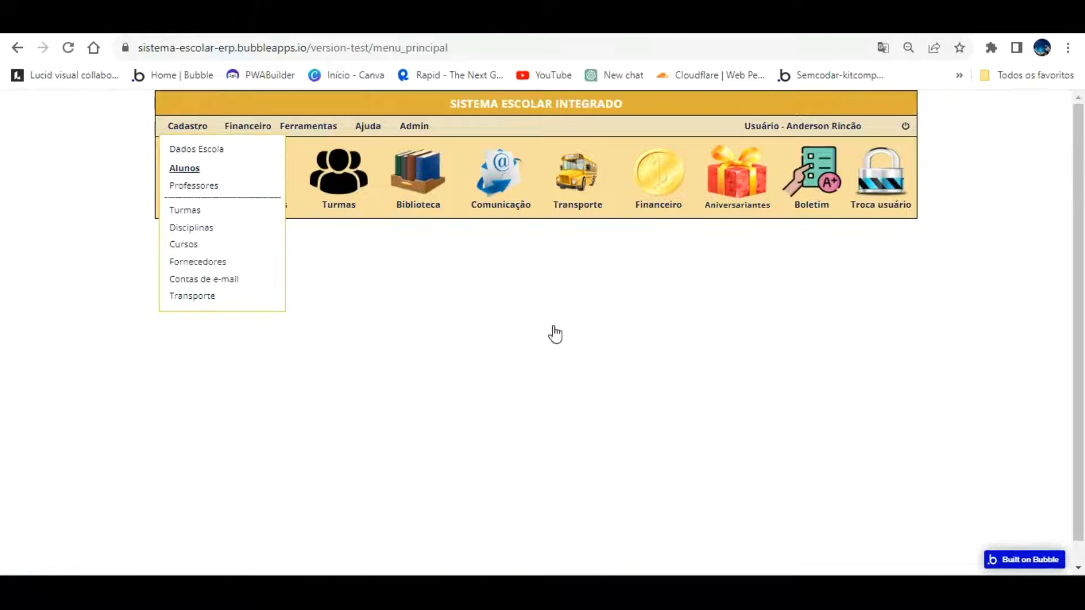
pyautogui.click(595, 419)
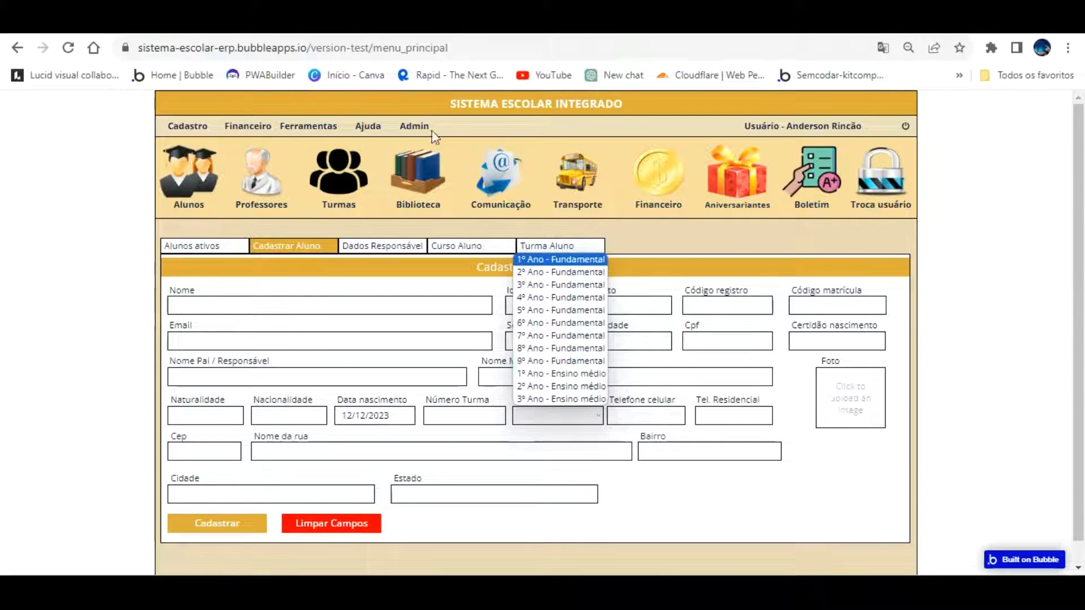
pyautogui.click(333, 23)
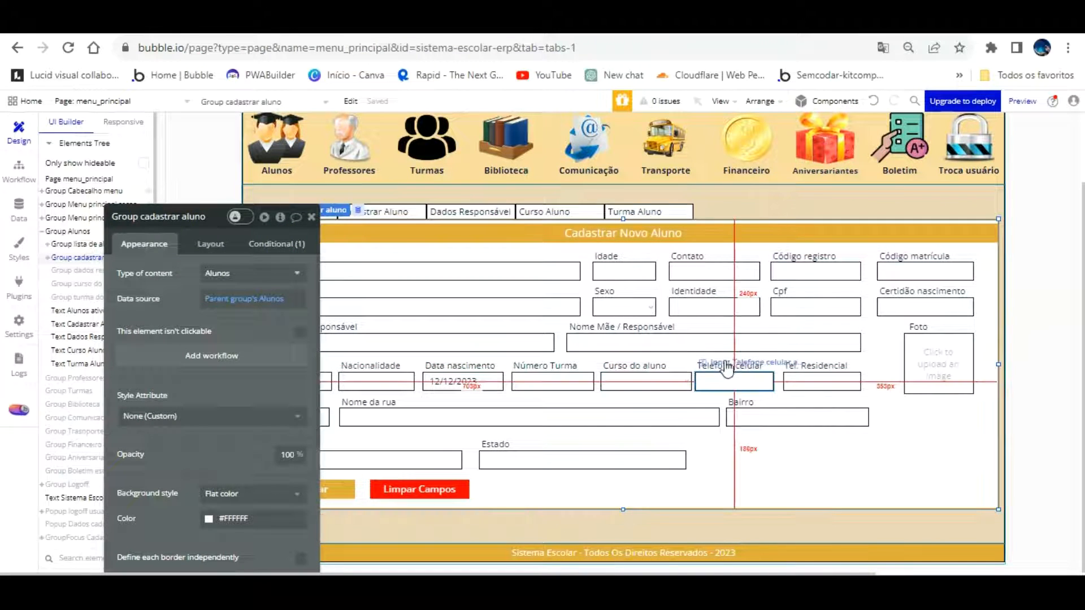
# Nudge the Data nascimento date picker slightly left
pyautogui.click(552, 380)
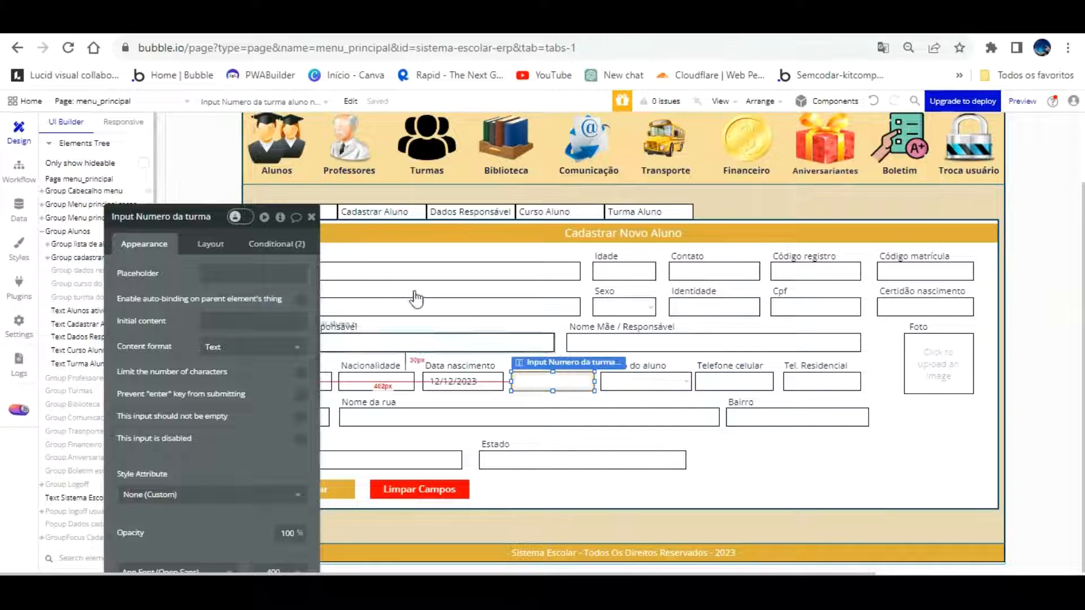
pyautogui.click(311, 217)
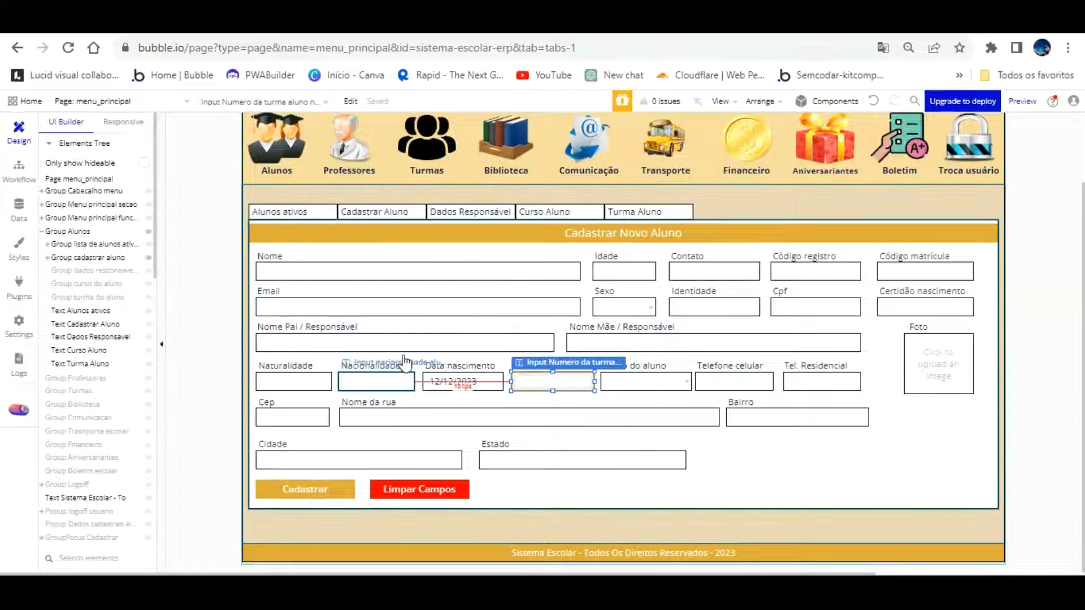
pyautogui.click(436, 377)
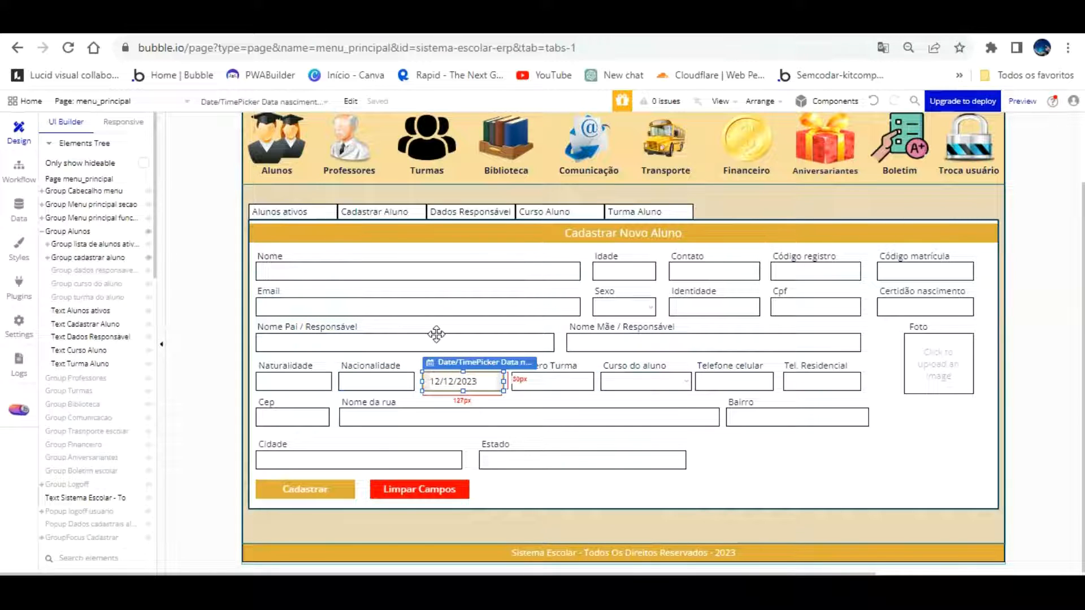
pyautogui.click(424, 360)
pyautogui.click(439, 363)
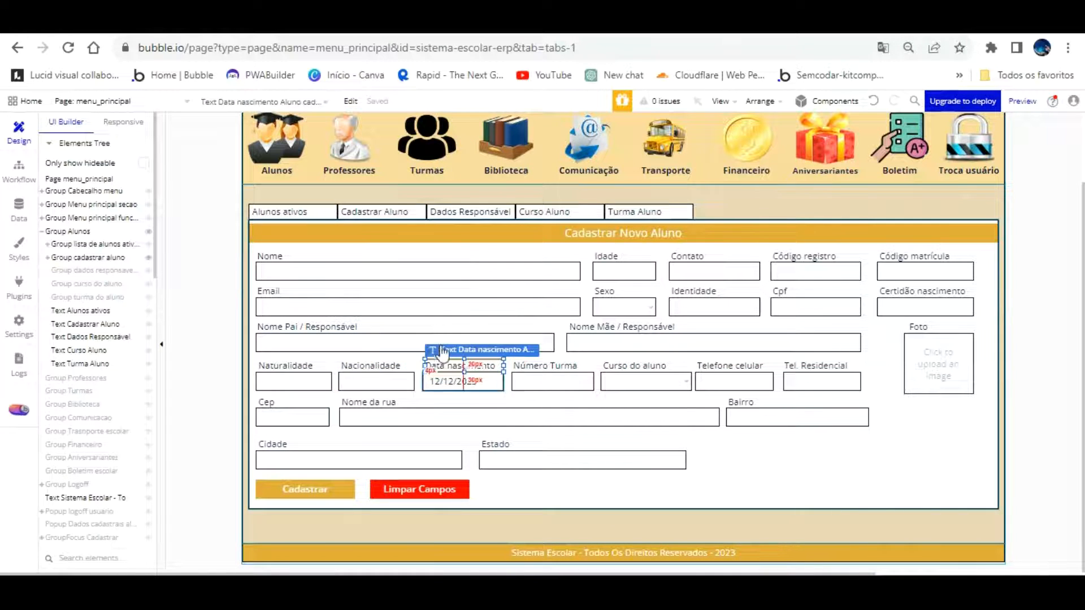
pyautogui.click(439, 375)
pyautogui.press('Left')
pyautogui.press('Left')
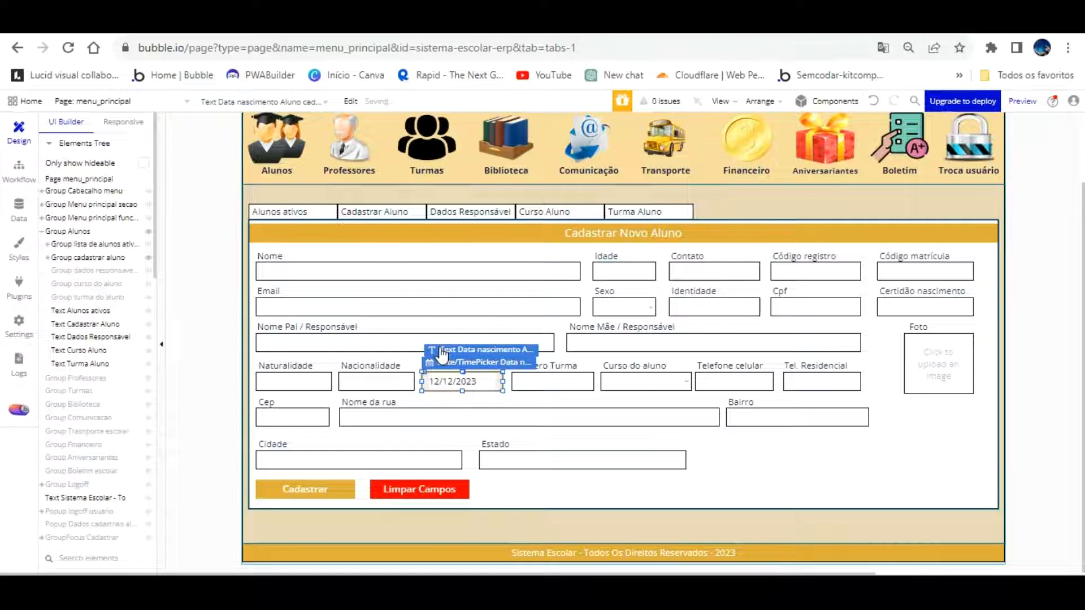
# Shift the Número Turma label and input left together
pyautogui.click(441, 399)
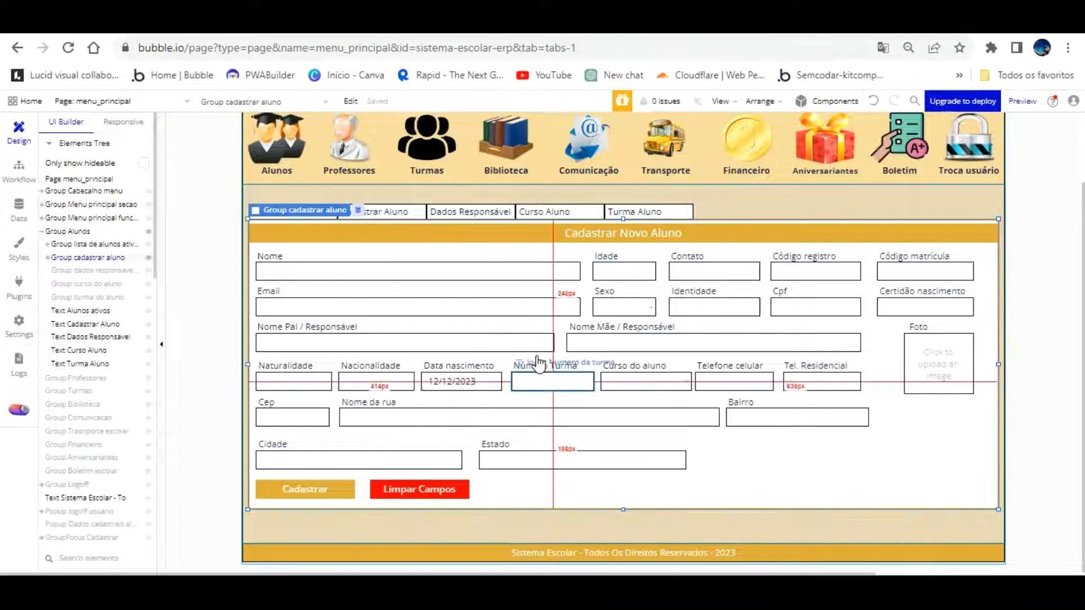
pyautogui.click(395, 381)
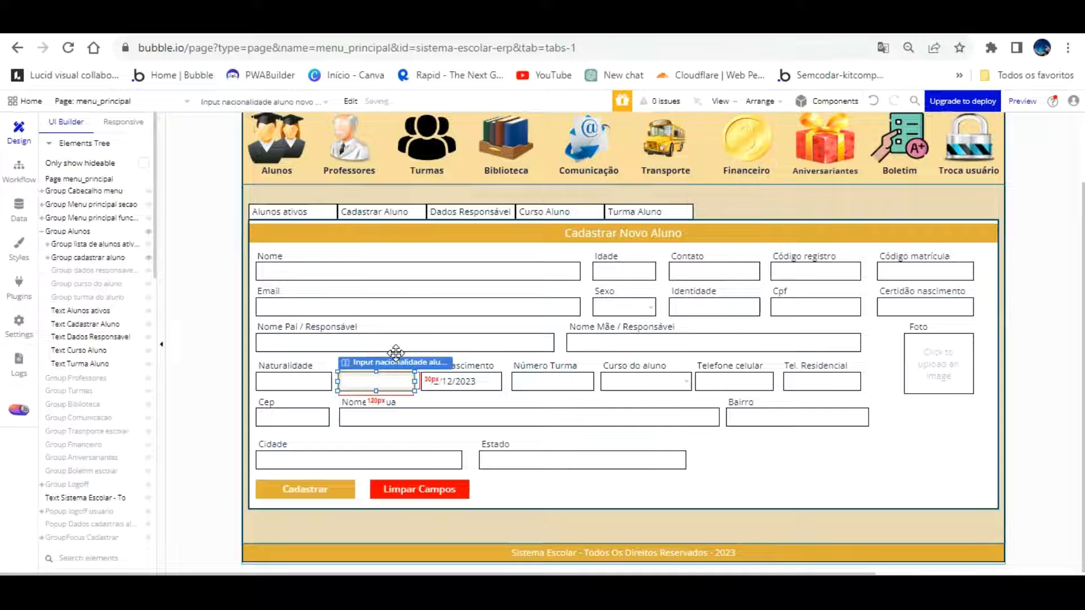
pyautogui.click(356, 363)
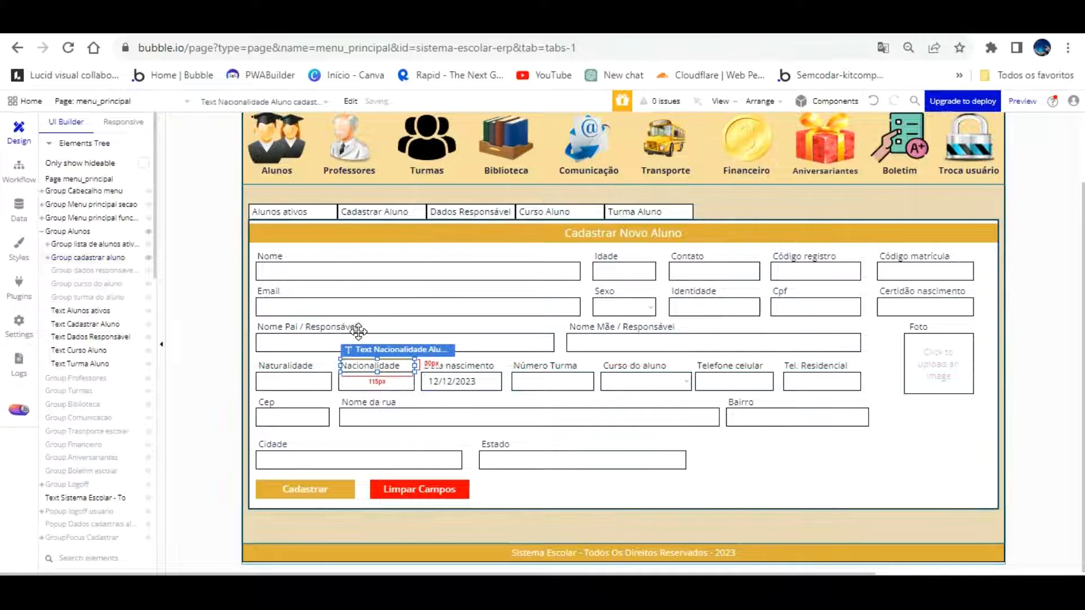
pyautogui.click(539, 381)
pyautogui.click(500, 362)
pyautogui.click(524, 364)
pyautogui.keyDown('shift'); pyautogui.click(528, 379); pyautogui.keyUp('shift')
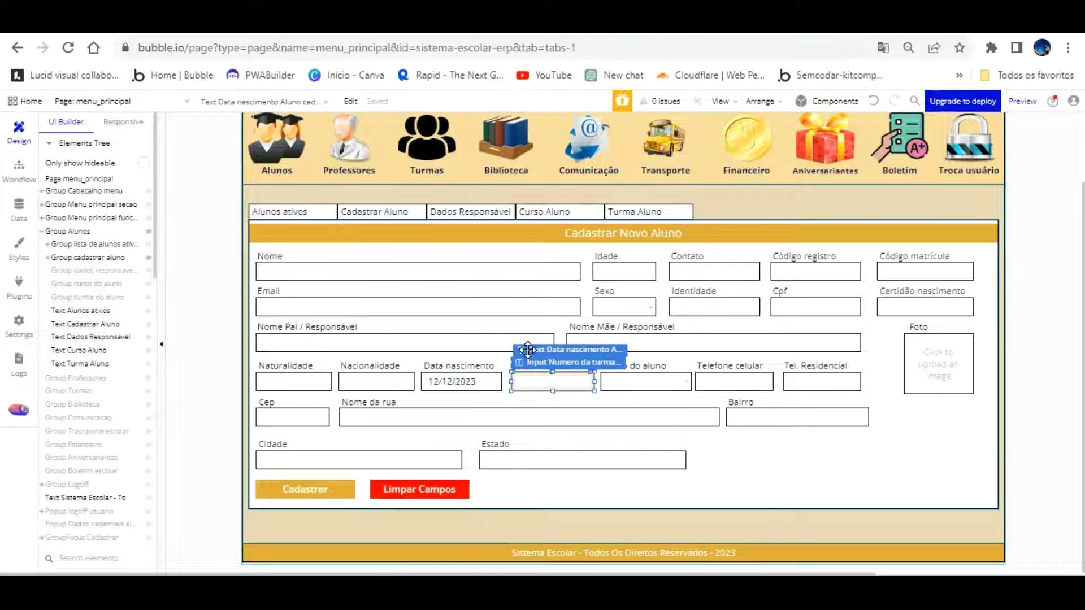
pyautogui.press('Left')
pyautogui.press('Left')
pyautogui.press('Left')
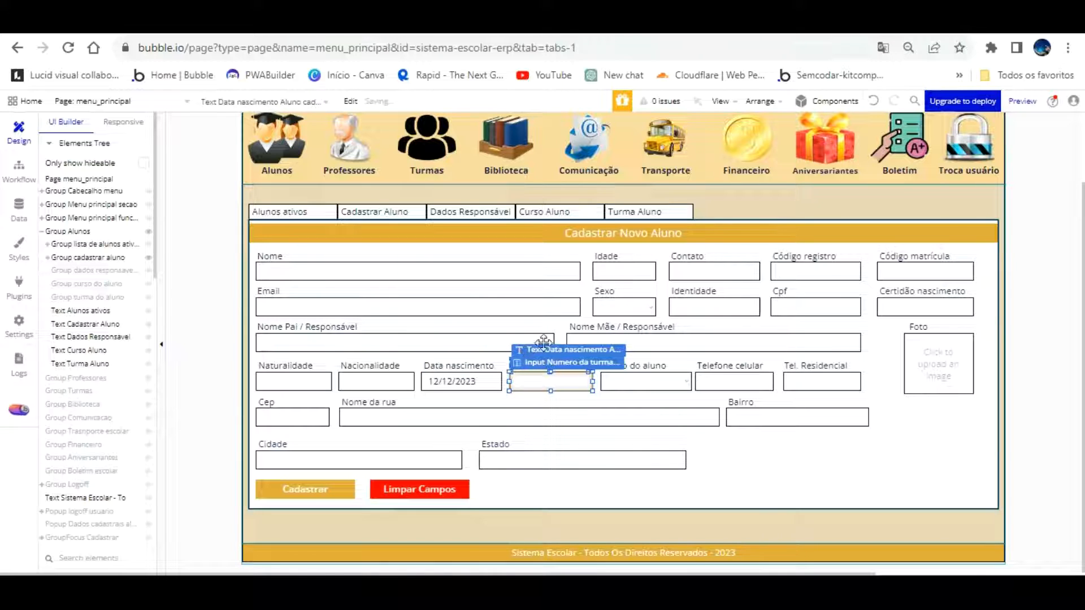
pyautogui.click(594, 371)
# Shift the Curso do aluno dropdown left
pyautogui.click(569, 380)
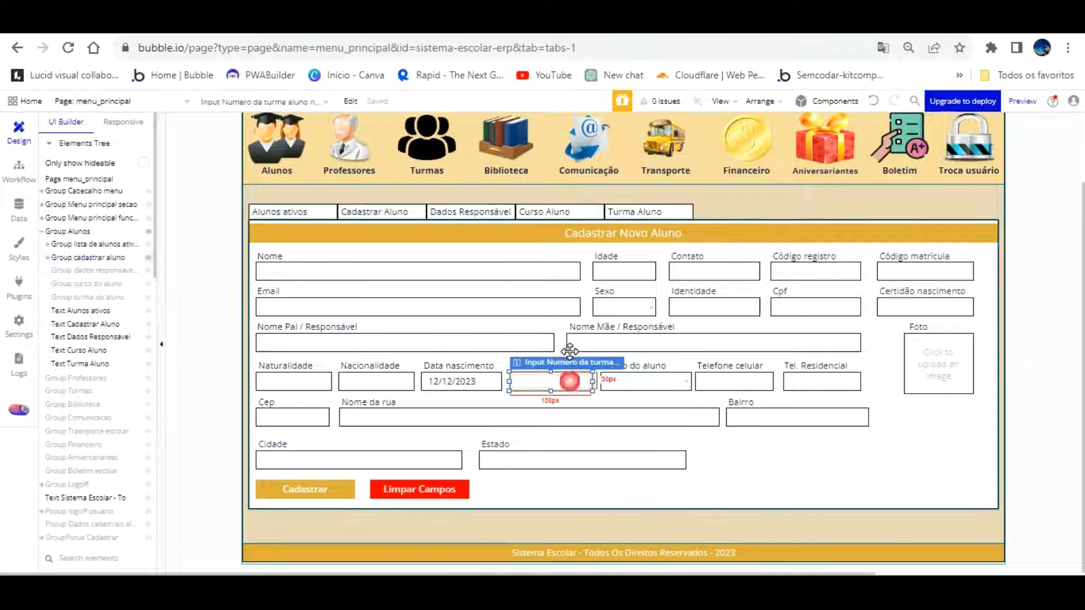
pyautogui.click(574, 409)
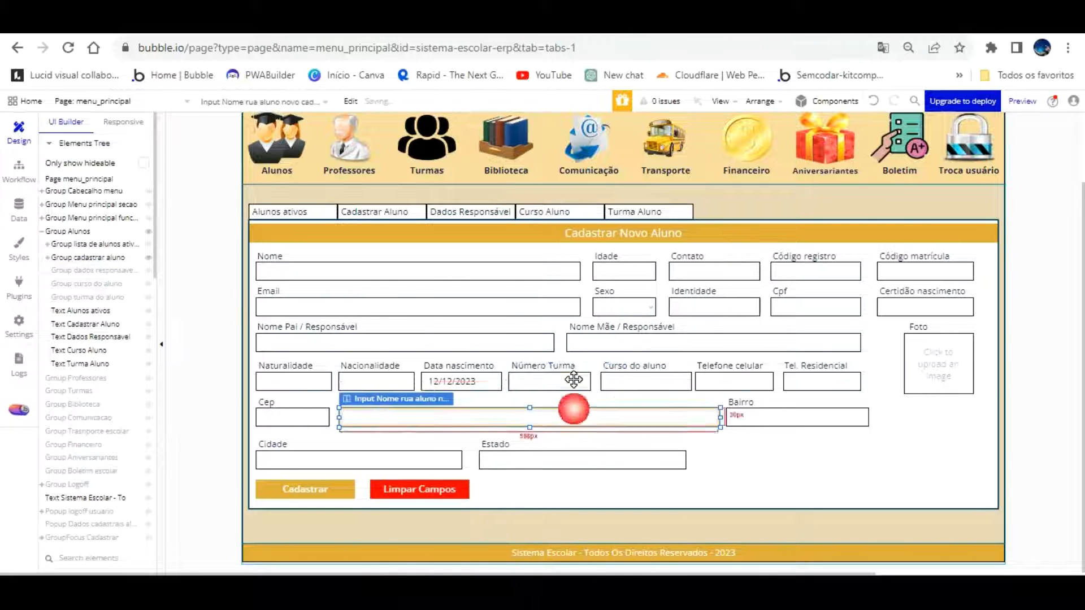
pyautogui.click(562, 338)
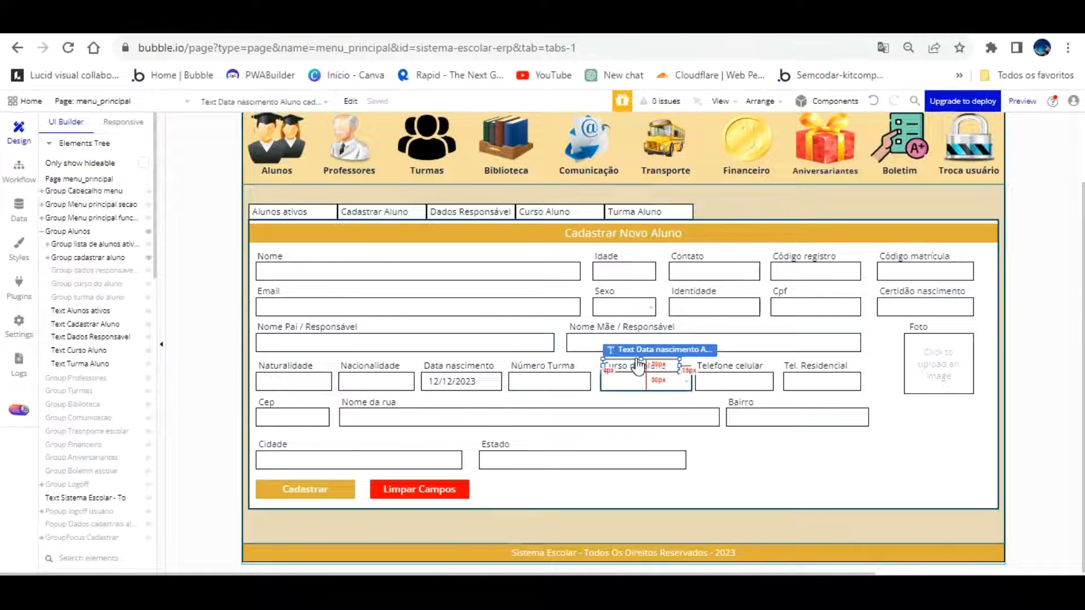
pyautogui.click(641, 380)
pyautogui.press('Left')
pyautogui.press('Left')
pyautogui.press('Left')
pyautogui.press('Left')
pyautogui.press('Left')
pyautogui.press('Left')
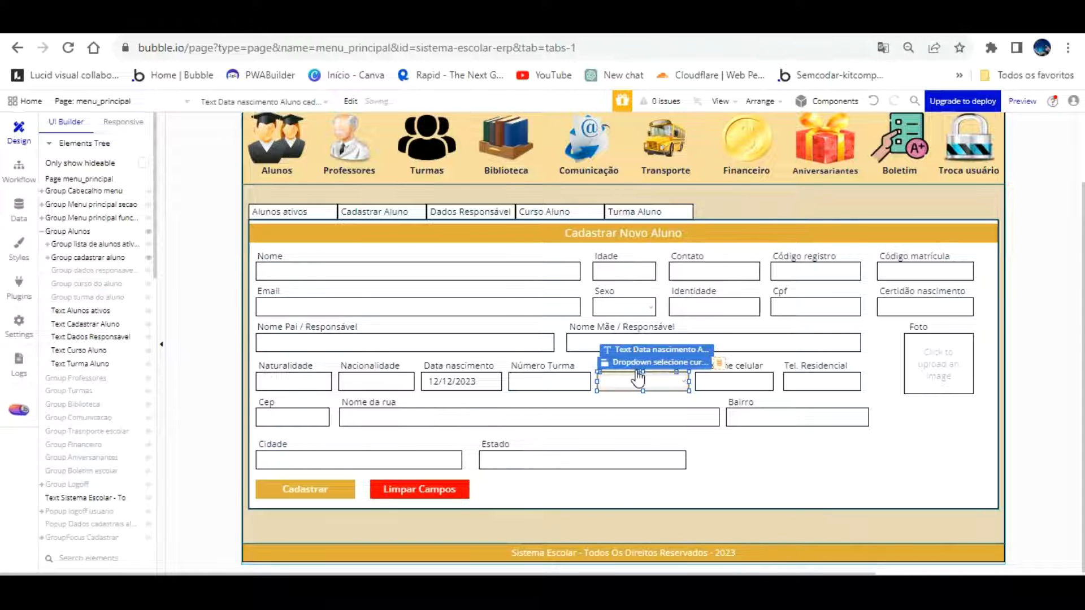
pyautogui.click(636, 370)
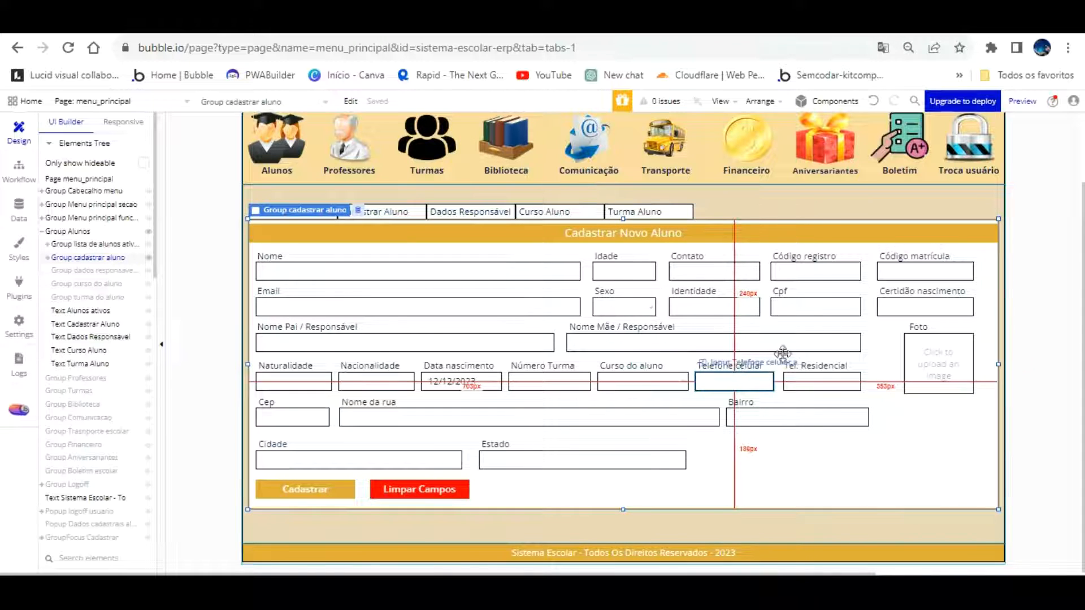
# Nudge the Telefone celular input and its label right
pyautogui.click(763, 382)
pyautogui.press('Right')
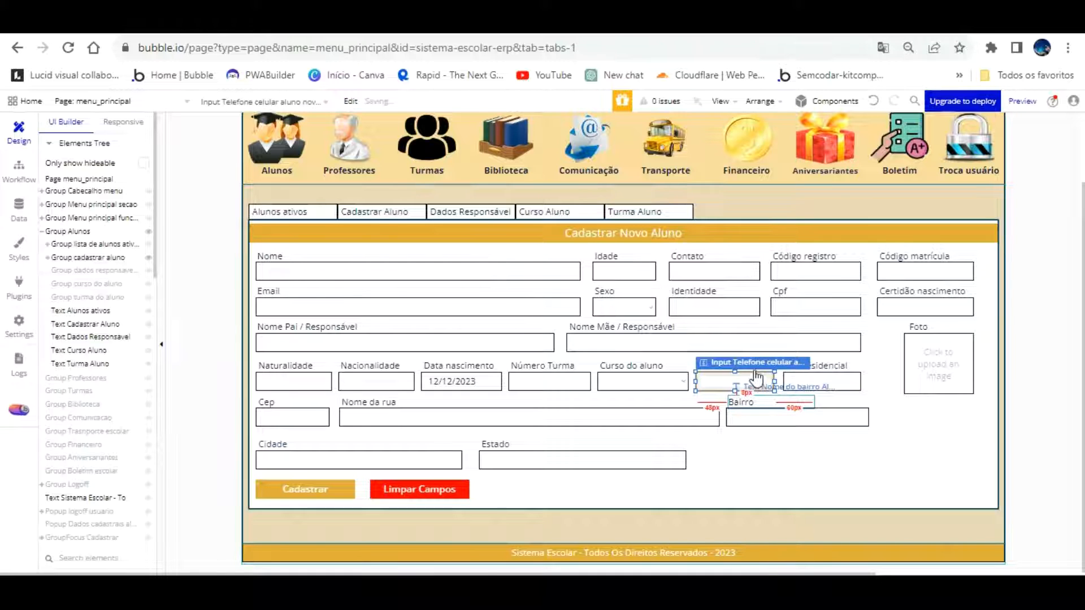
pyautogui.click(755, 399)
pyautogui.click(727, 363)
pyautogui.press('Right')
pyautogui.press('Right')
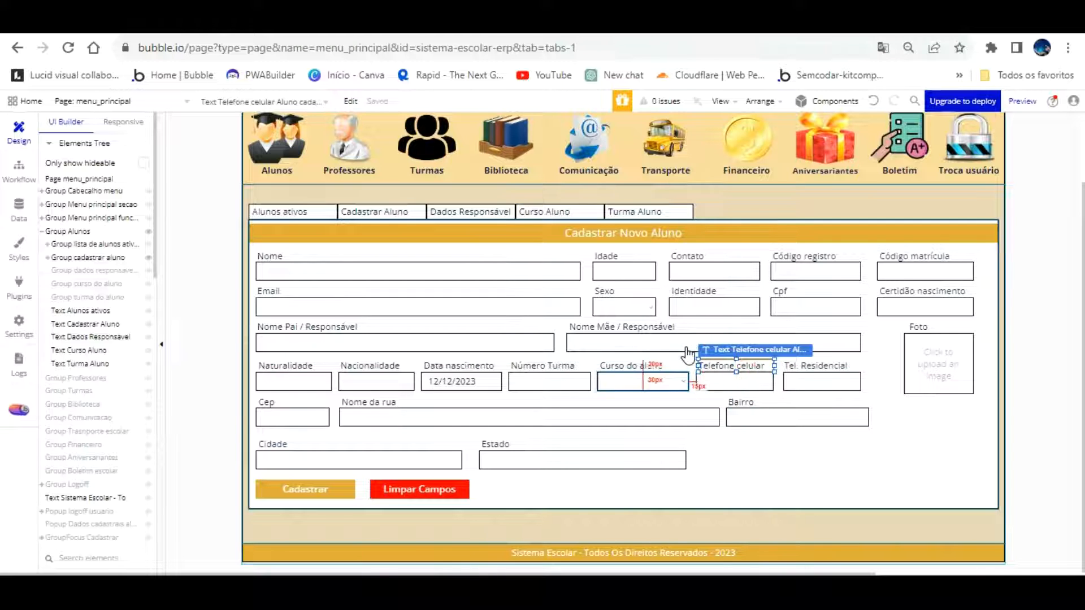
# Widen the Foto uploader to the left and move its label left above it
pyautogui.click(912, 357)
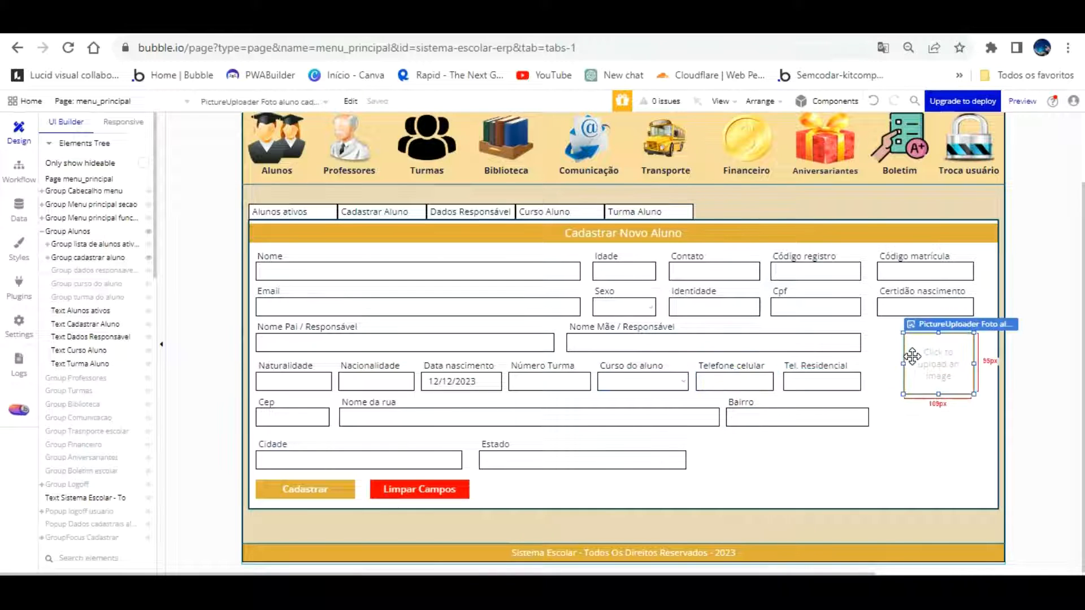
pyautogui.moveTo(904, 364); pyautogui.dragTo(879, 380)
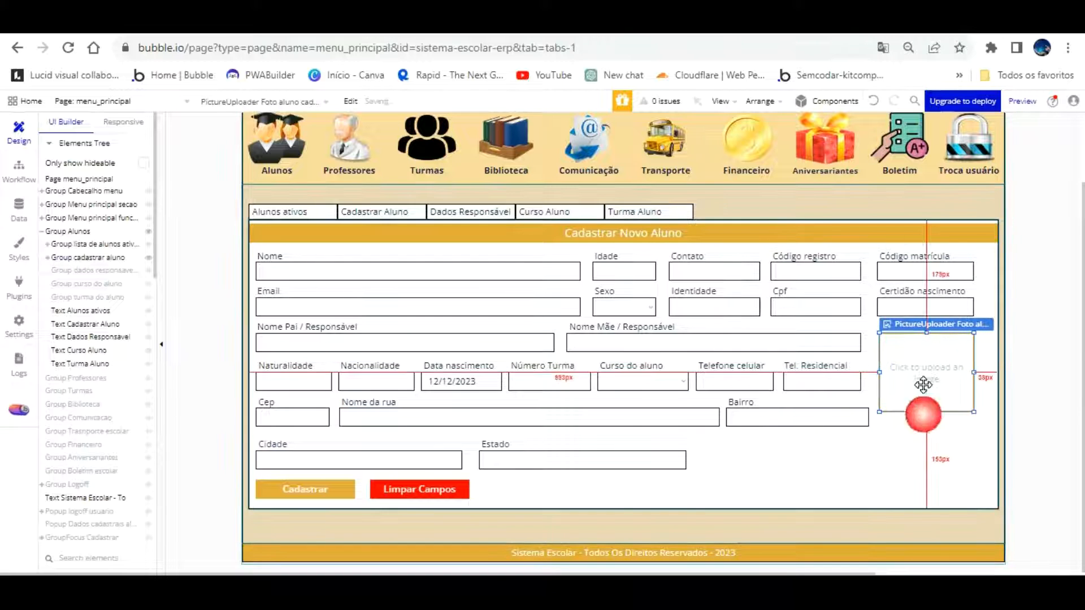
pyautogui.click(916, 325)
pyautogui.press('Left')
pyautogui.press('Left')
pyautogui.press('Left')
pyautogui.press('Left')
pyautogui.press('Left')
pyautogui.press('Left')
pyautogui.press('Left')
pyautogui.press('Left')
pyautogui.press('Left')
pyautogui.press('Left')
pyautogui.press('Left')
pyautogui.press('Left')
pyautogui.press('Left')
pyautogui.press('Left')
pyautogui.press('Left')
pyautogui.press('Left')
pyautogui.press('Left')
pyautogui.press('Left')
pyautogui.press('Left')
pyautogui.press('Left')
pyautogui.press('Left')
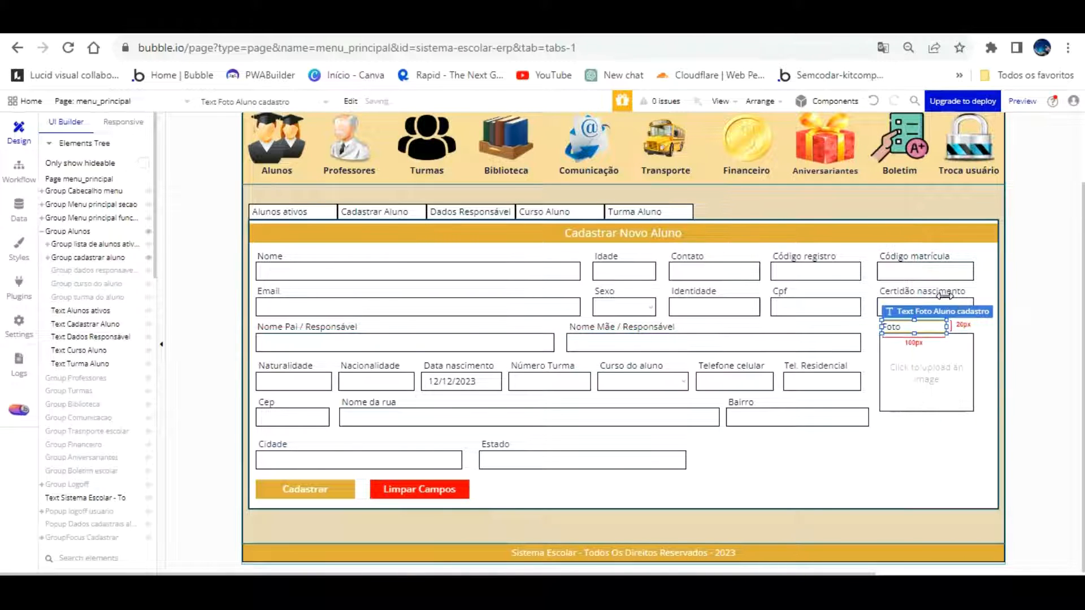
# Shorten the Nome da rua field and move the Bairro input and label left beside it
pyautogui.click(860, 419)
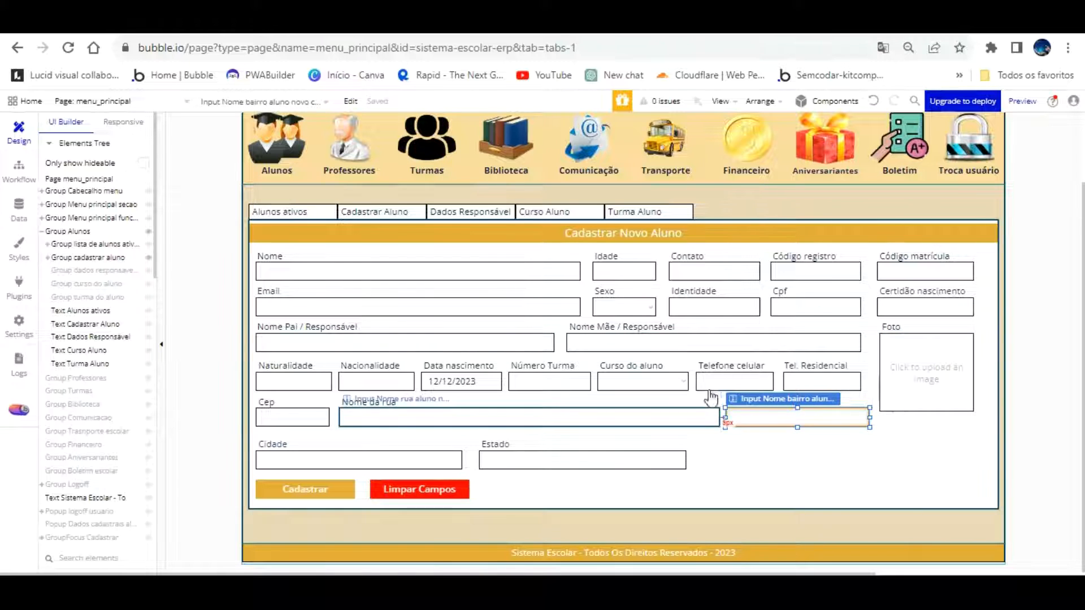
pyautogui.click(709, 418)
pyautogui.moveTo(720, 417); pyautogui.dragTo(659, 418)
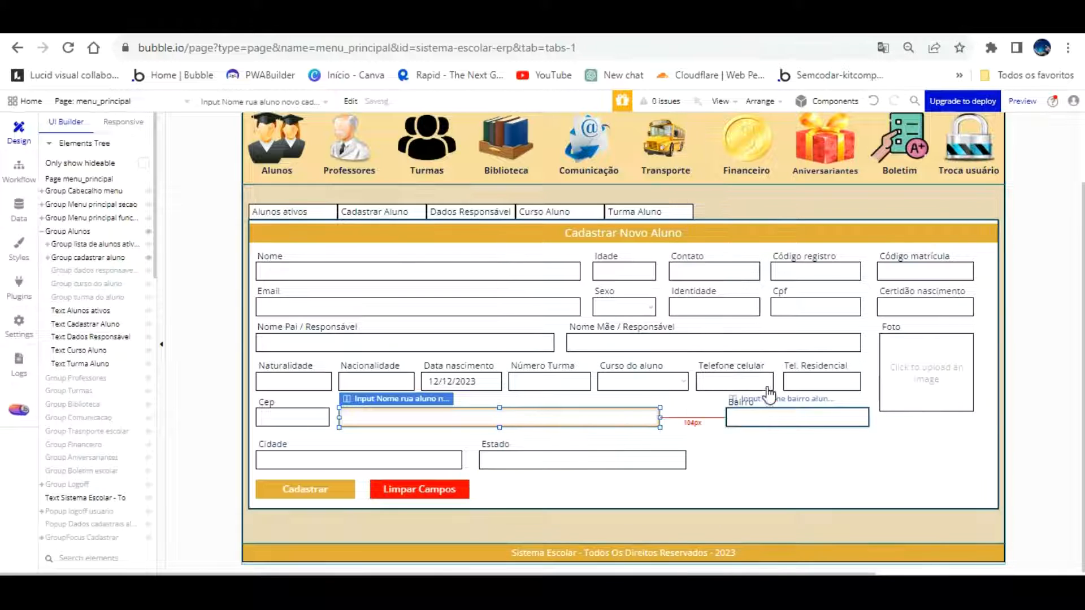
pyautogui.click(767, 416)
pyautogui.moveTo(779, 416); pyautogui.dragTo(783, 419)
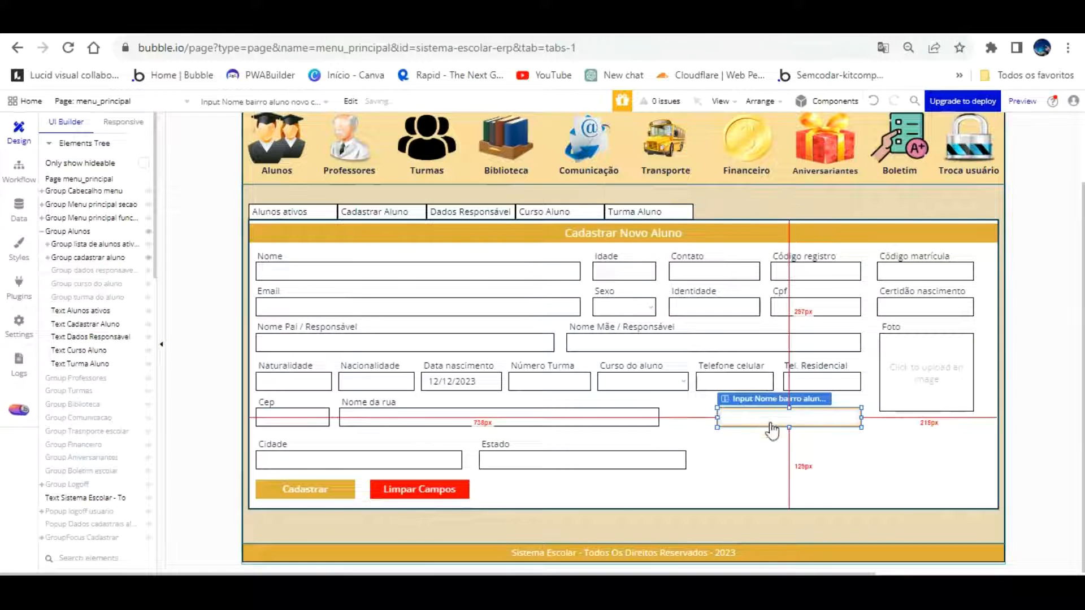
pyautogui.click(770, 441)
pyautogui.click(753, 400)
pyautogui.press('Left')
pyautogui.press('Left')
pyautogui.press('Left')
pyautogui.press('Left')
pyautogui.press('Left')
pyautogui.press('Left')
pyautogui.press('Left')
pyautogui.press('Left')
pyautogui.press('Left')
pyautogui.press('Left')
pyautogui.press('Left')
pyautogui.press('Left')
pyautogui.press('Left')
pyautogui.press('Left')
pyautogui.press('Left')
pyautogui.press('Left')
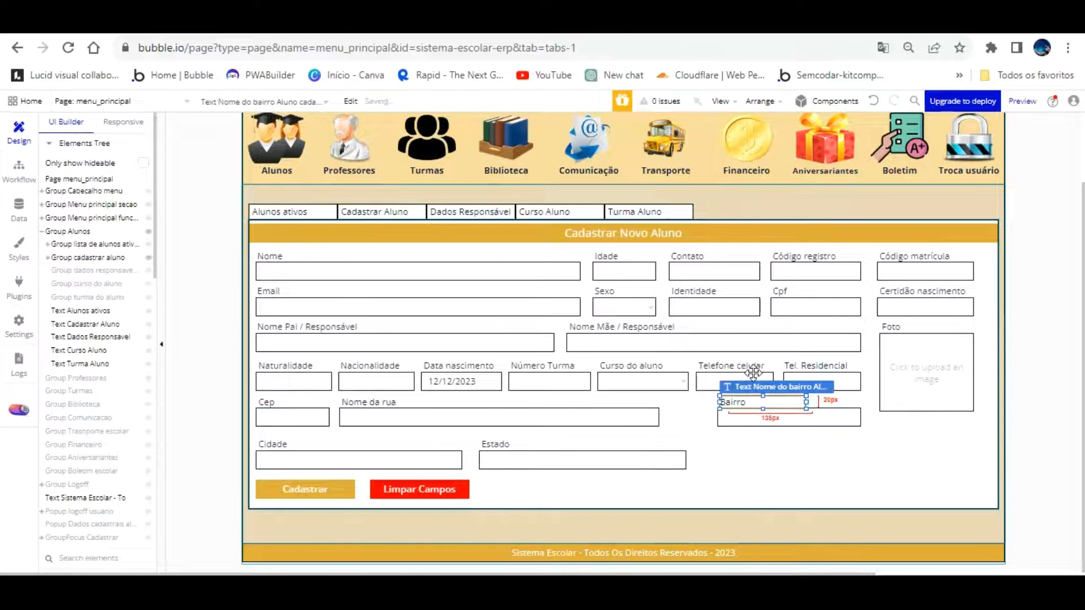
# Widen the Nome da rua field up to the Bairro input
pyautogui.click(634, 418)
pyautogui.moveTo(659, 387); pyautogui.dragTo(704, 387)
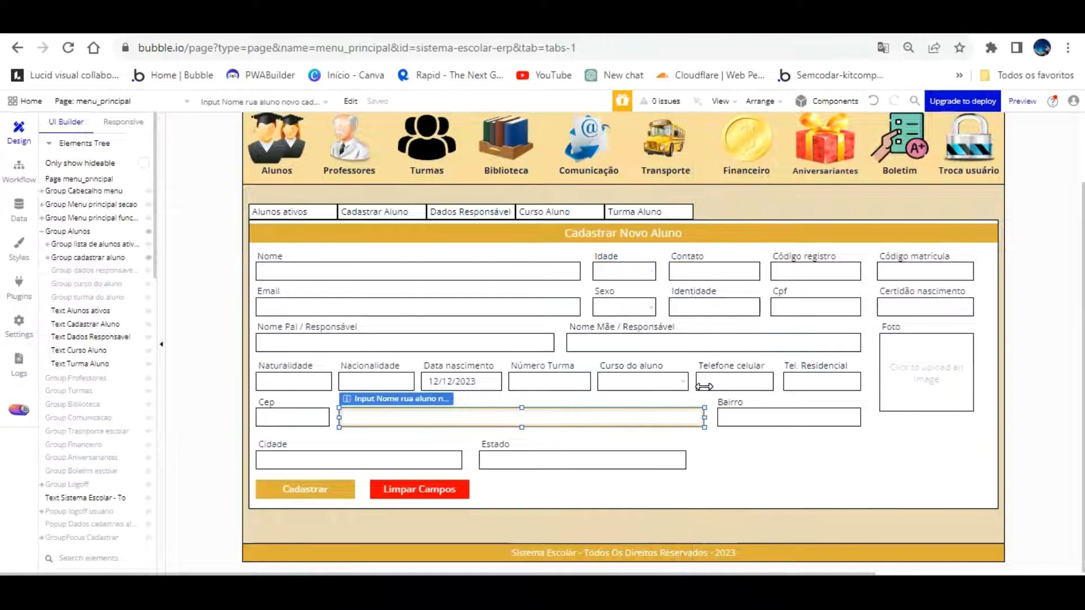
pyautogui.click(719, 437)
pyautogui.click(333, 490)
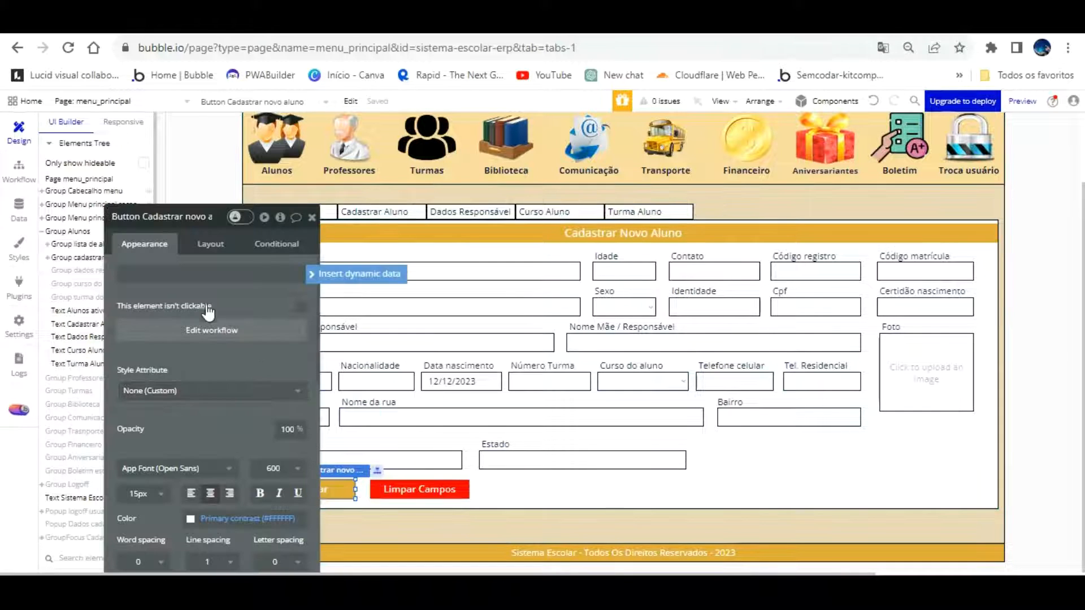
# Replace Curso Aluno's value in the Cadastrar workflow with the course dropdown's value, then return to Design
pyautogui.click(208, 329)
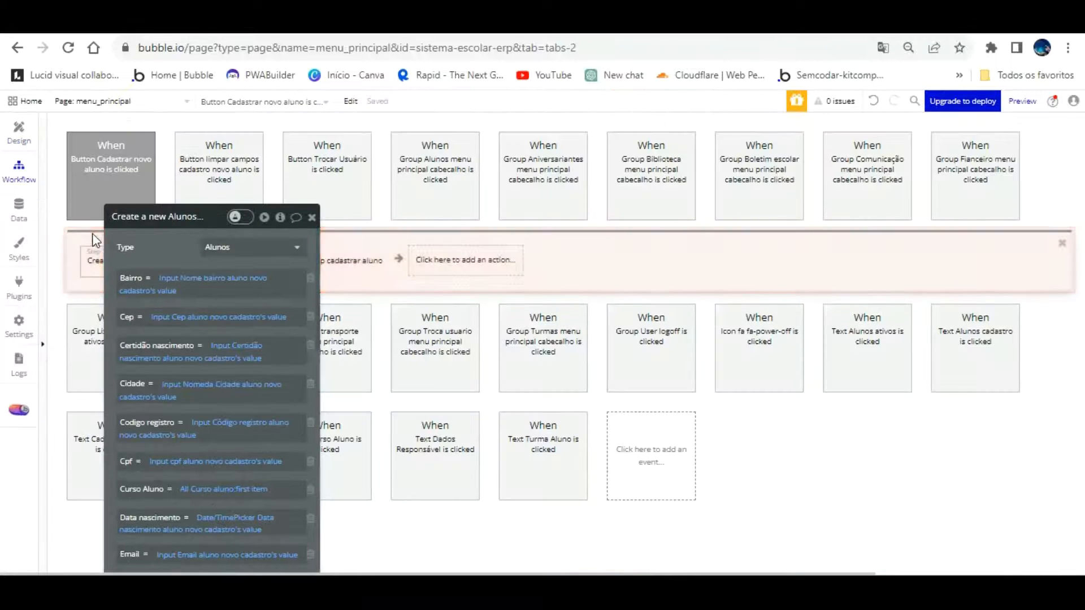
pyautogui.moveTo(161, 215); pyautogui.dragTo(637, 40)
pyautogui.scroll(-3, 720, 234)
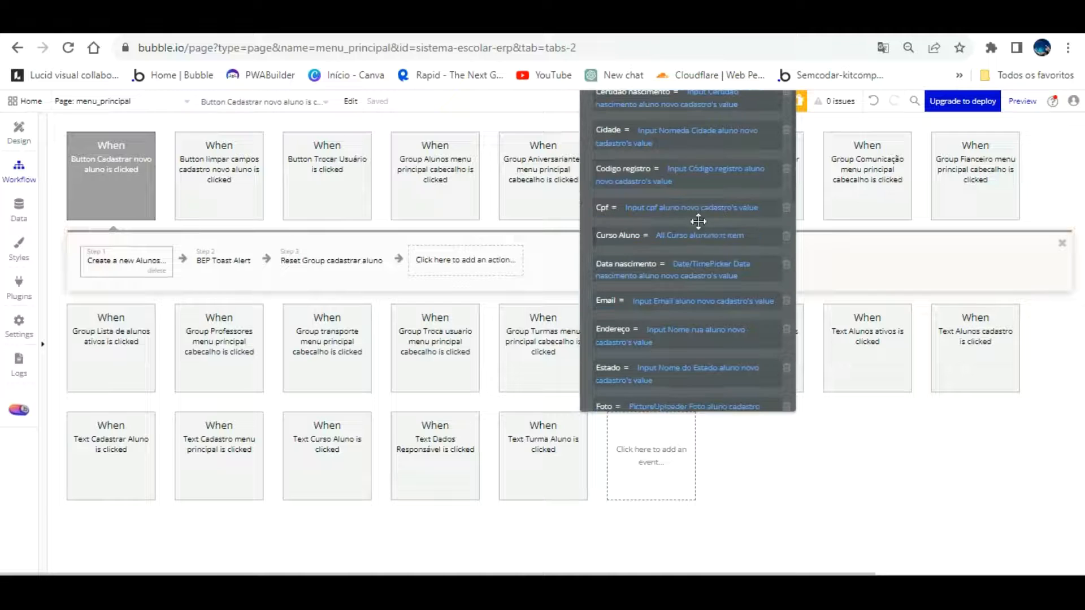
pyautogui.rightClick(686, 210)
pyautogui.click(743, 239)
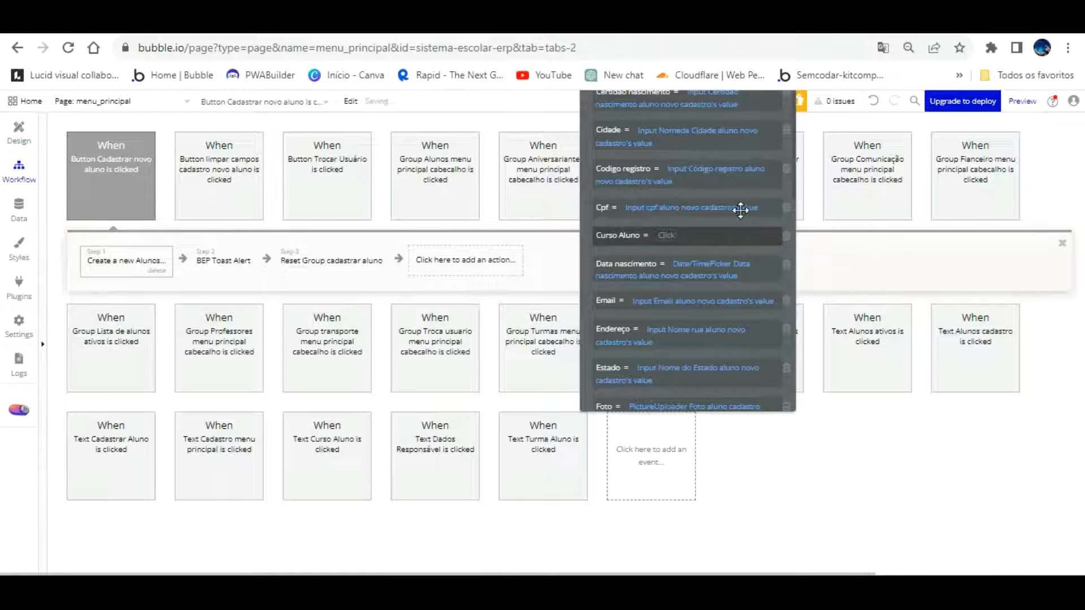
pyautogui.click(681, 235)
pyautogui.scroll(-5, 735, 329)
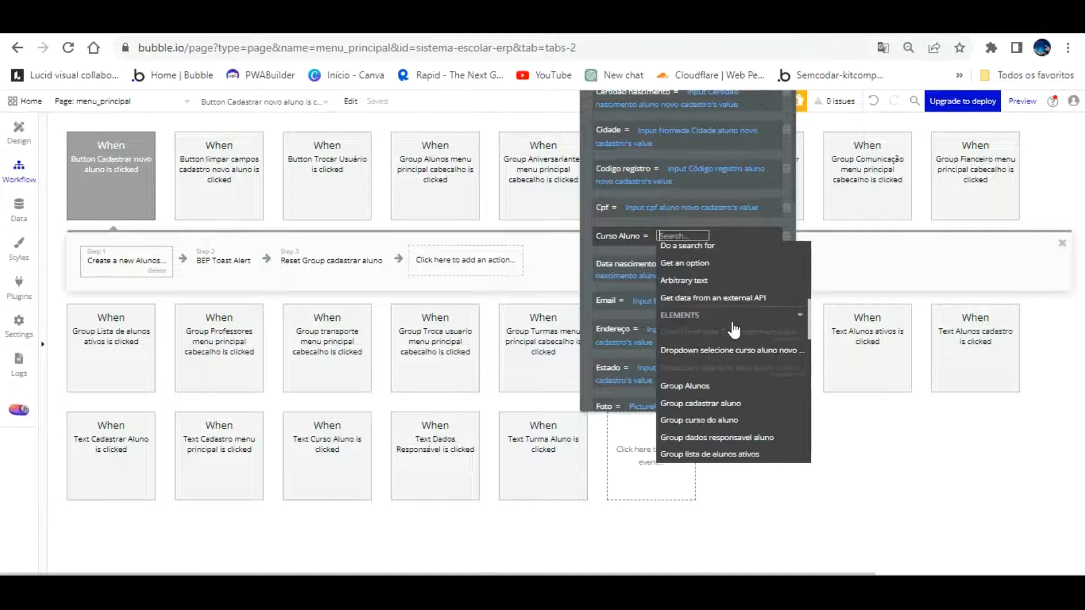
pyautogui.click(734, 346)
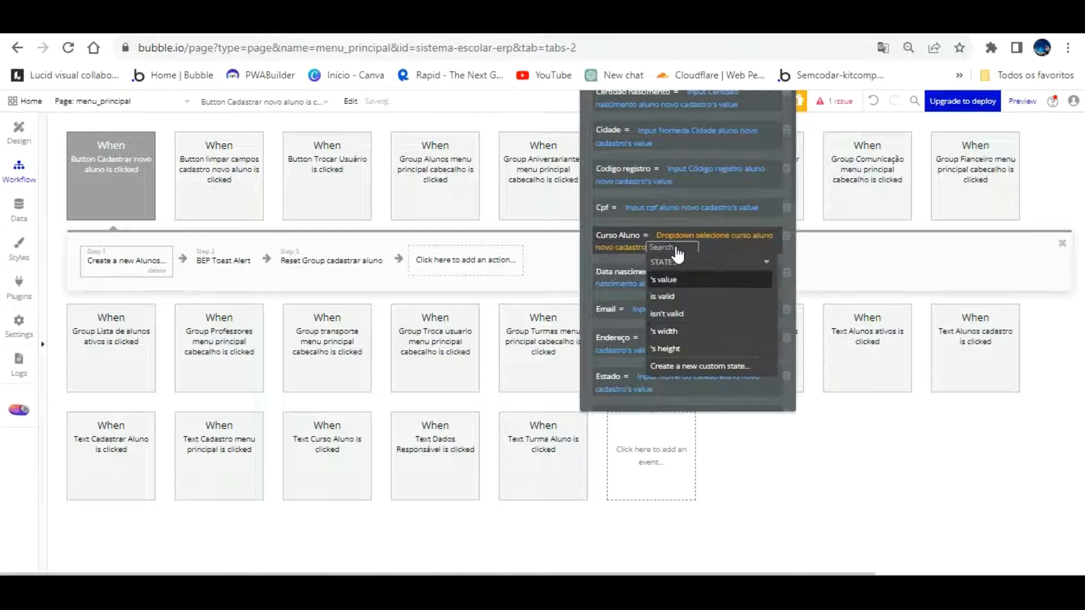
pyautogui.click(676, 280)
pyautogui.click(630, 258)
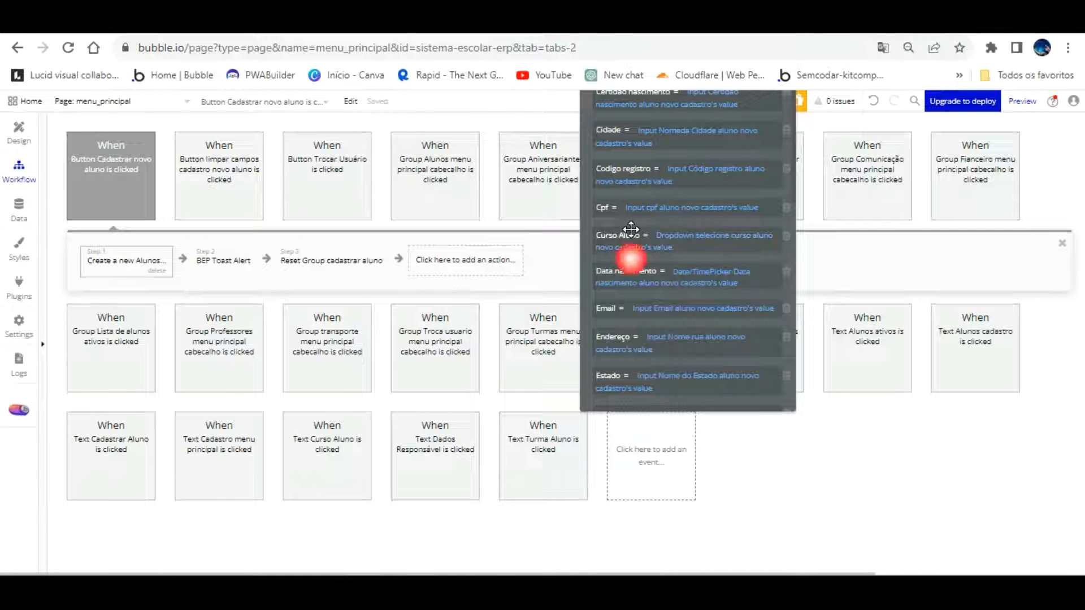
pyautogui.click(18, 131)
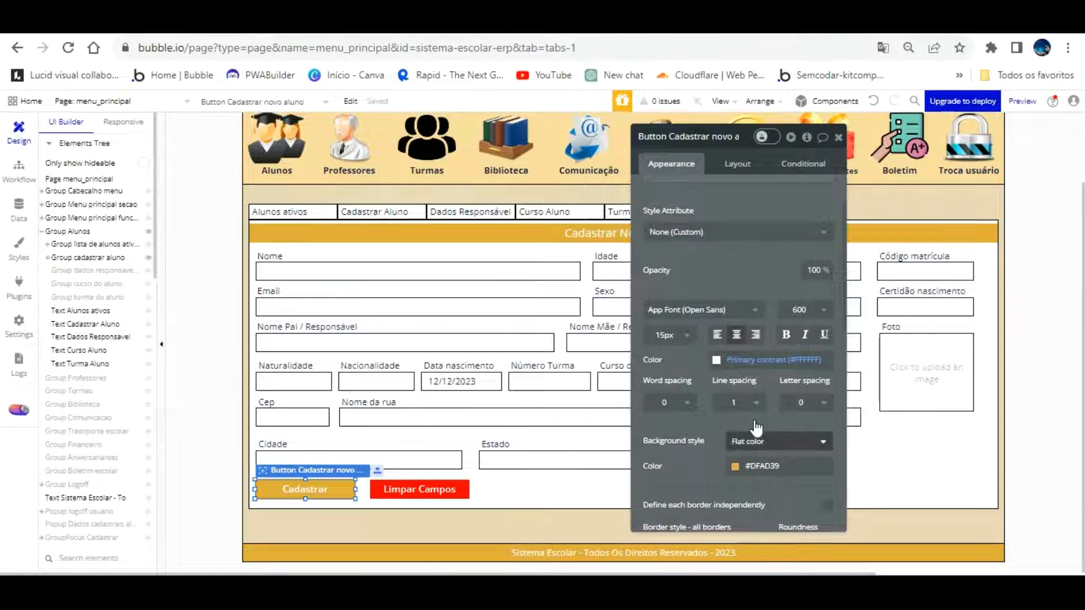
# Select all the form's fields and labels and nudge them right four times
pyautogui.click(237, 273)
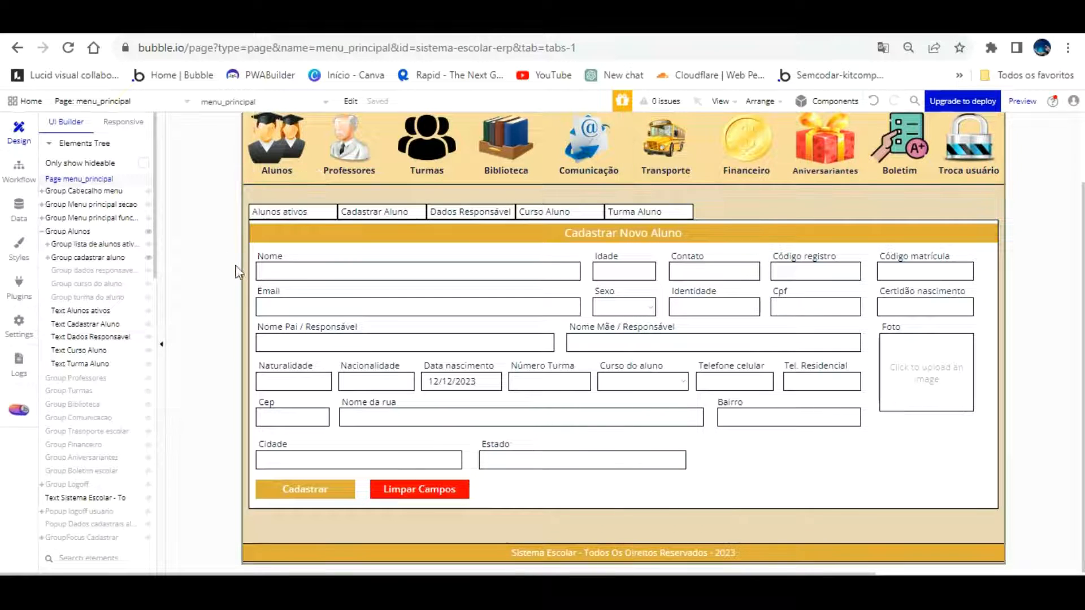
pyautogui.moveTo(217, 247); pyautogui.dragTo(1009, 480)
pyautogui.press('Right')
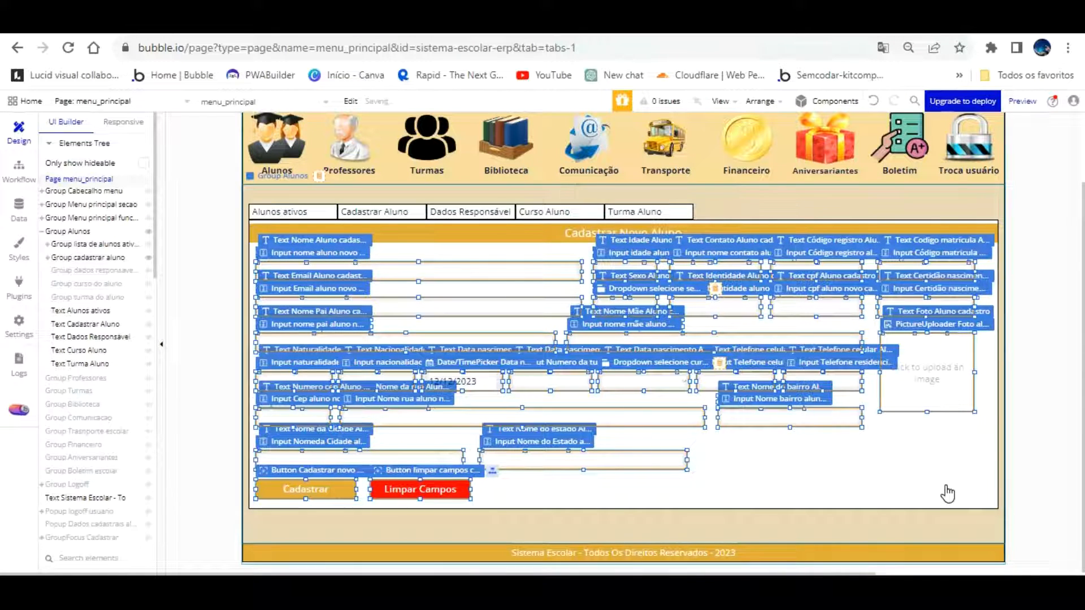
pyautogui.press('Right')
pyautogui.press('Right')
pyautogui.press('Right')
pyautogui.press('Right')
pyautogui.press('Right')
pyautogui.press('Right')
pyautogui.press('Right')
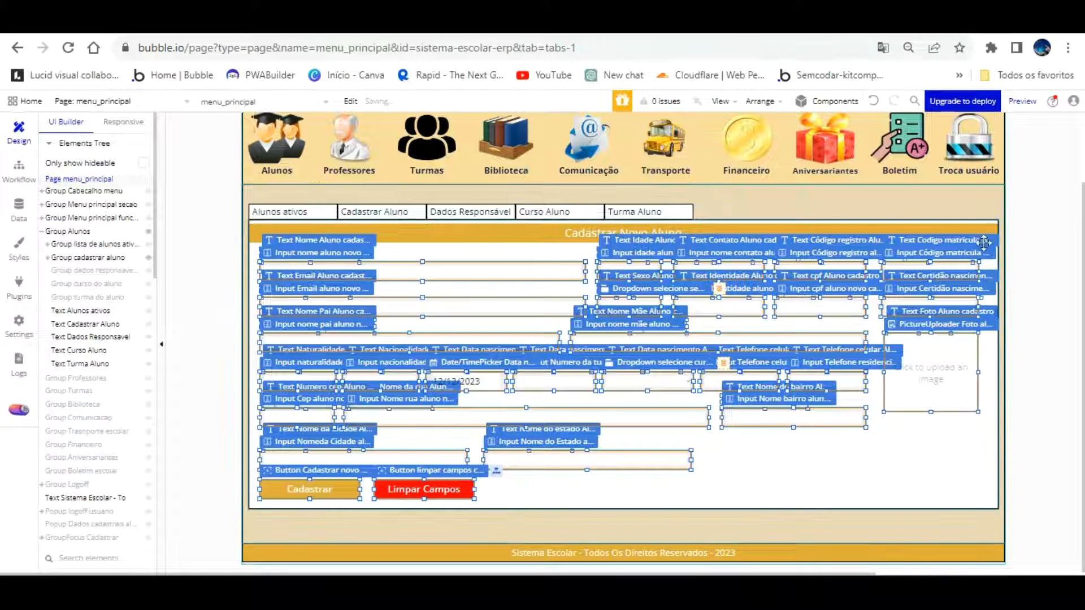
pyautogui.press('Right')
pyautogui.press('Right')
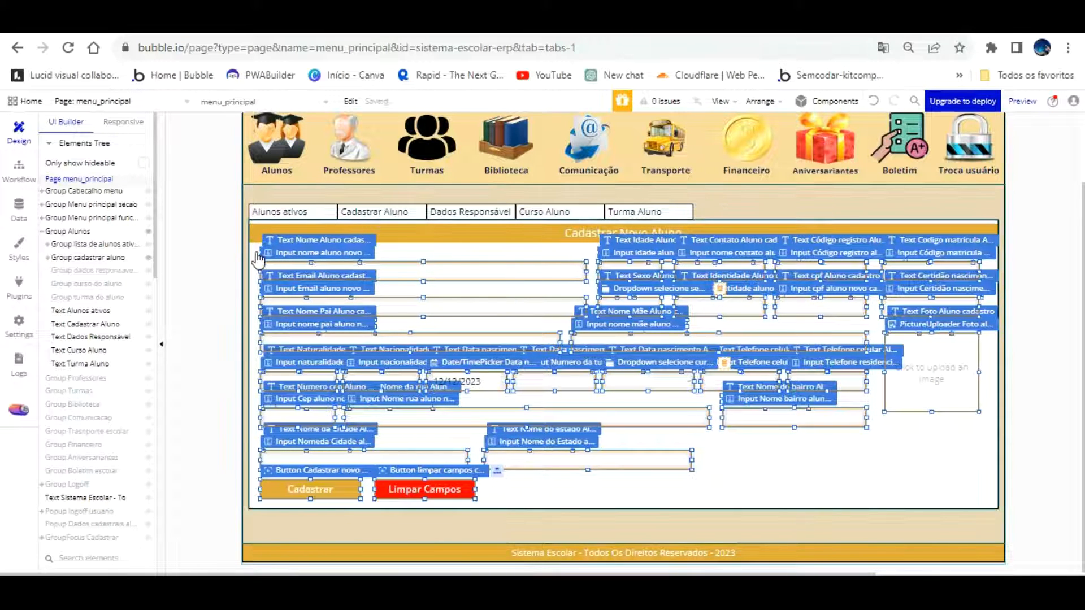
pyautogui.press('Right')
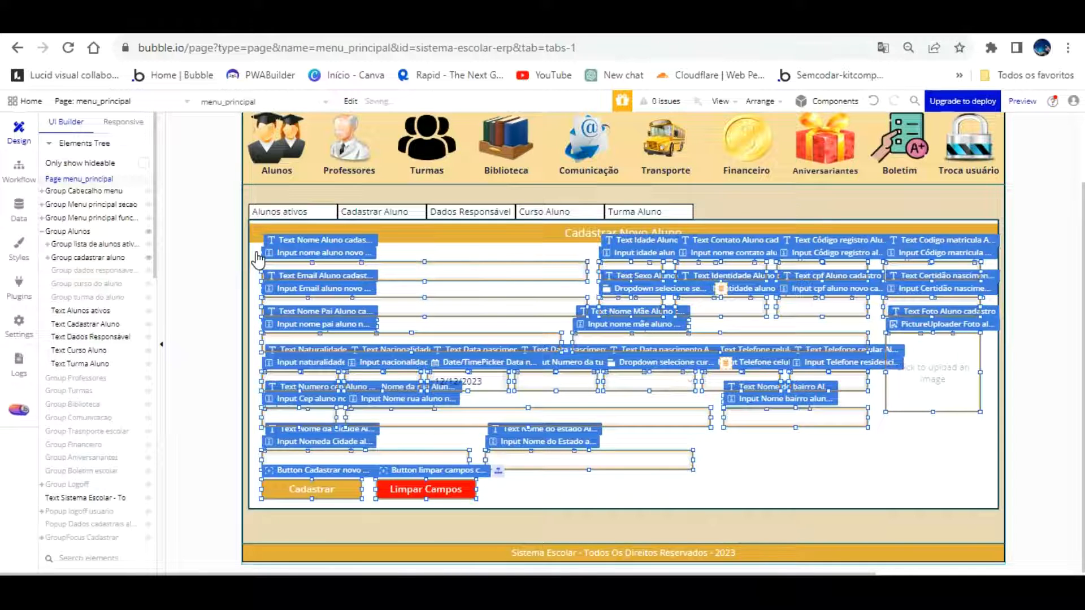
pyautogui.click(215, 270)
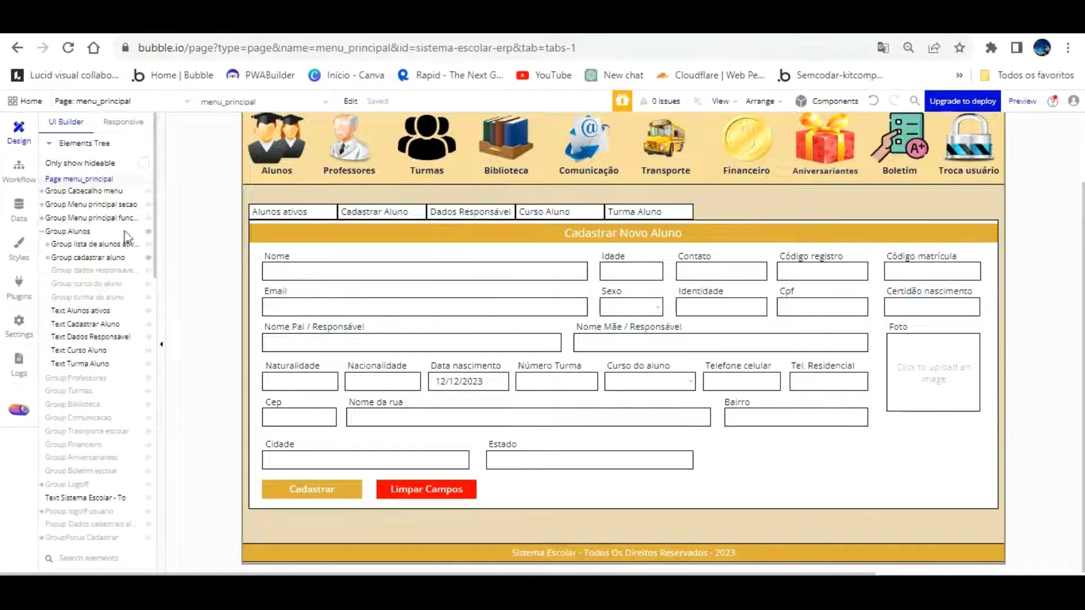
# Draw a new popup over the page and name it Popup Dados Escola
pyautogui.scroll(-3, 51, 474)
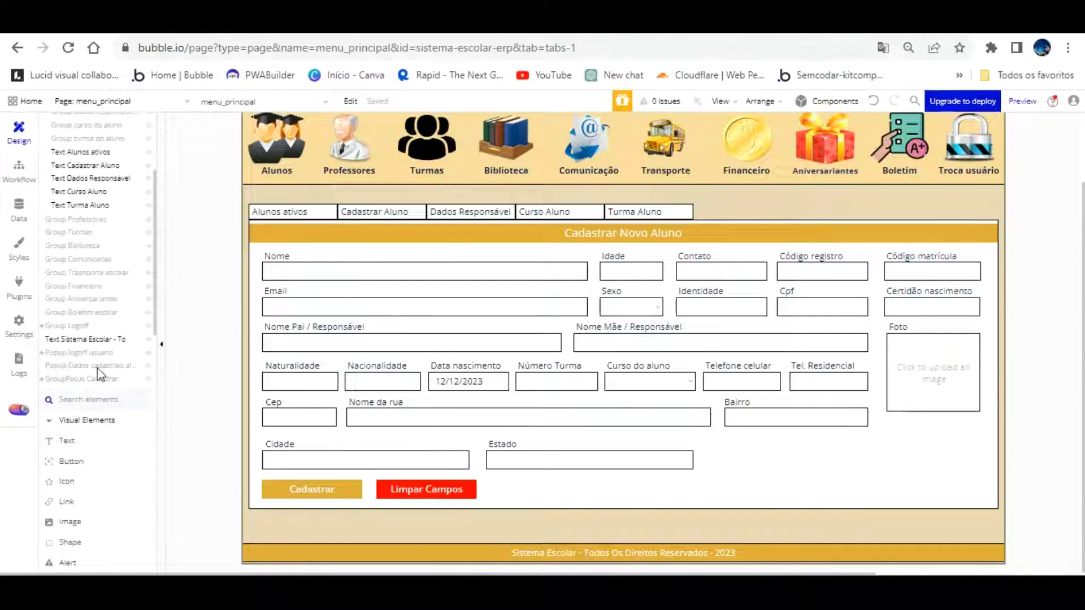
pyautogui.scroll(-4, 96, 458)
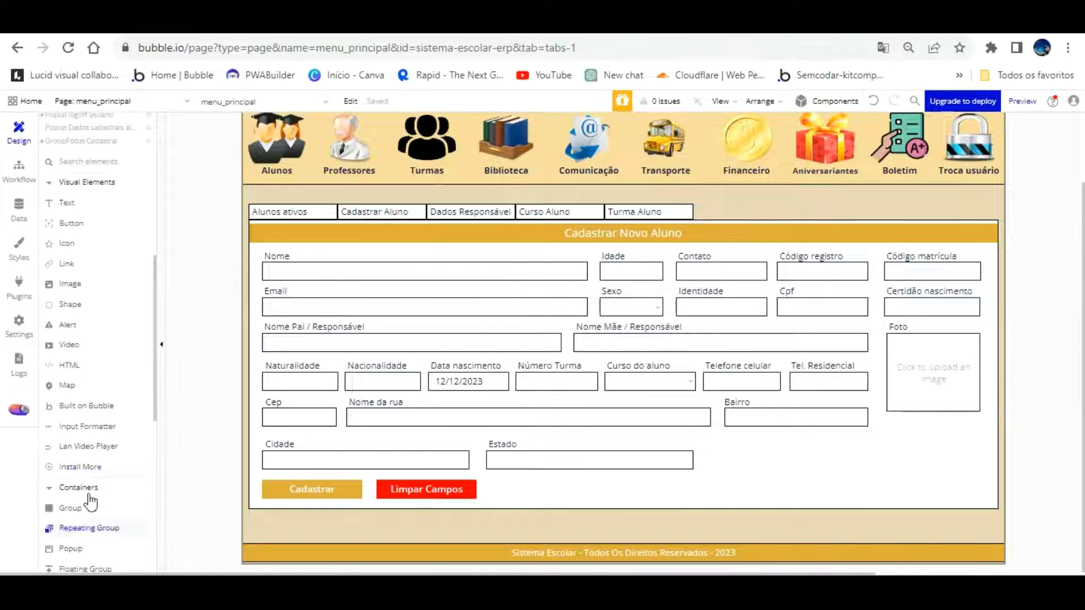
pyautogui.scroll(-1, 90, 502)
pyautogui.click(72, 446)
pyautogui.moveTo(363, 180); pyautogui.dragTo(850, 473)
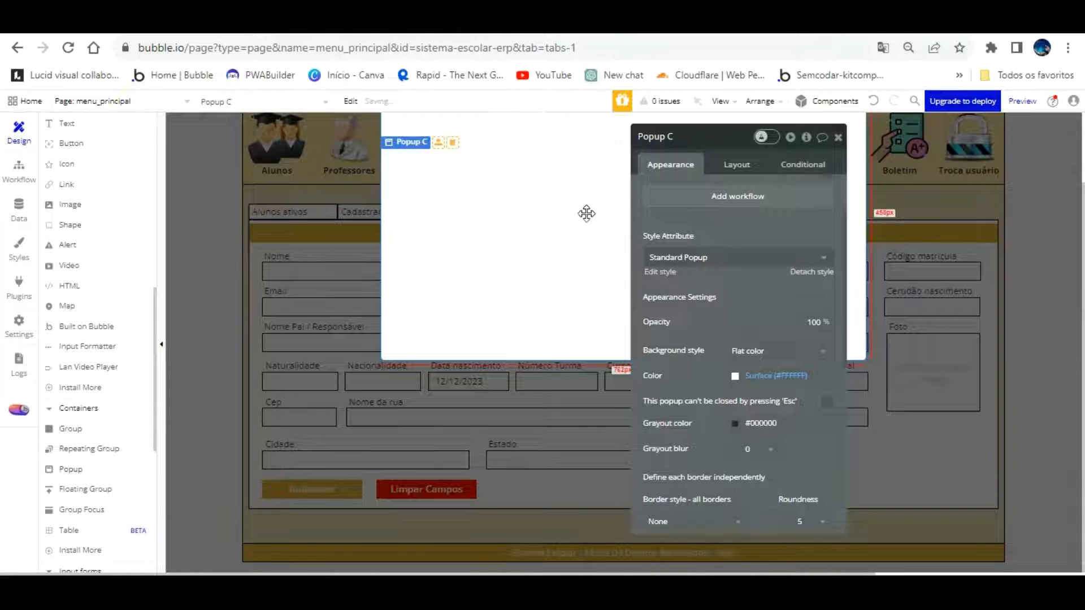
pyautogui.doubleClick(671, 136)
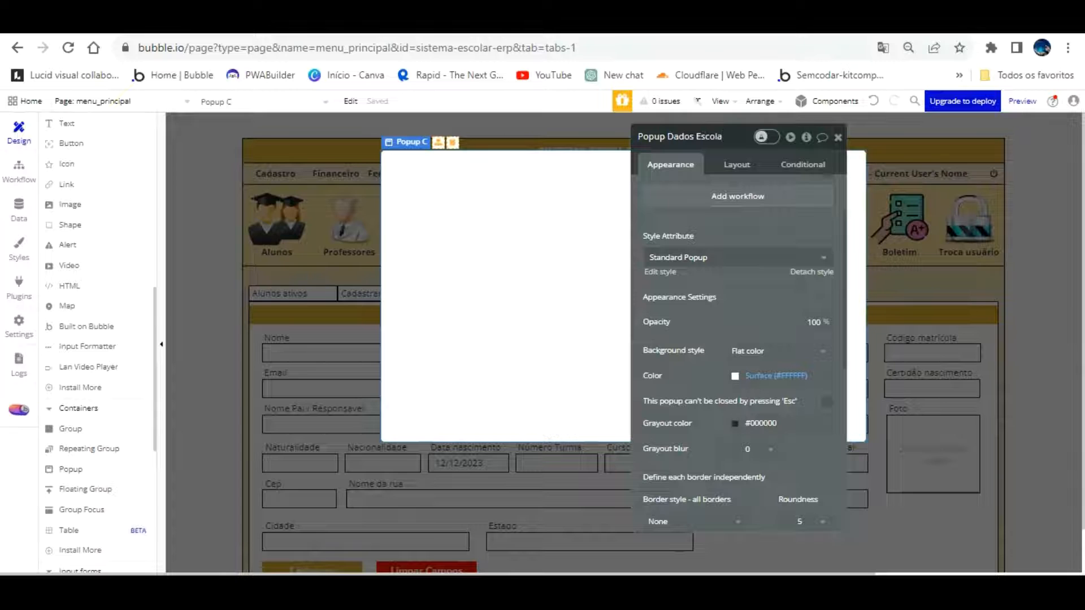
# Detach the popup from its style and set its content type to Escola
pyautogui.click(811, 272)
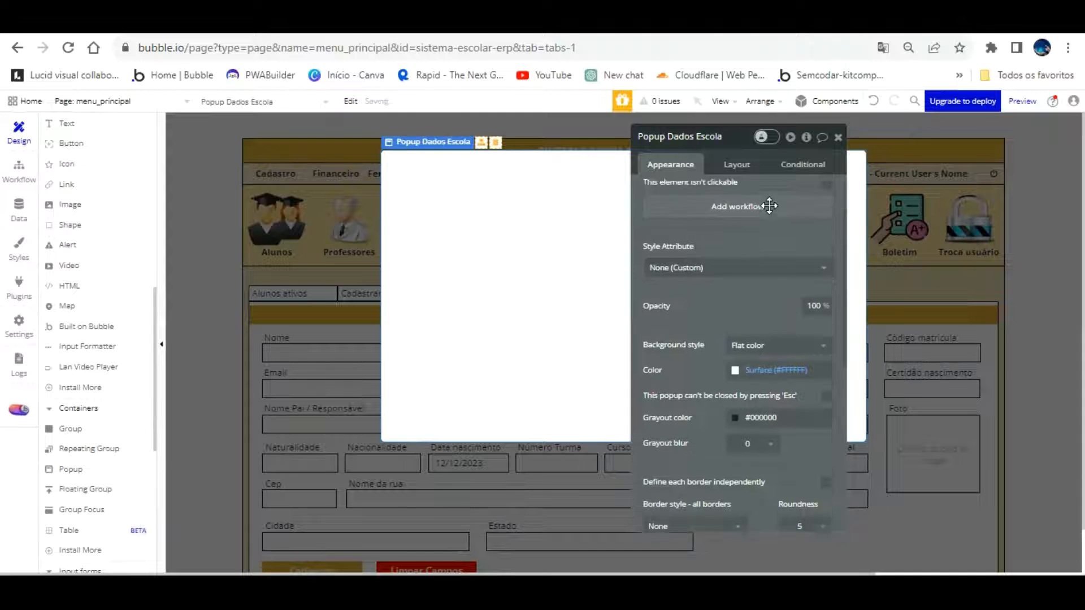
pyautogui.scroll(2, 769, 206)
pyautogui.click(786, 192)
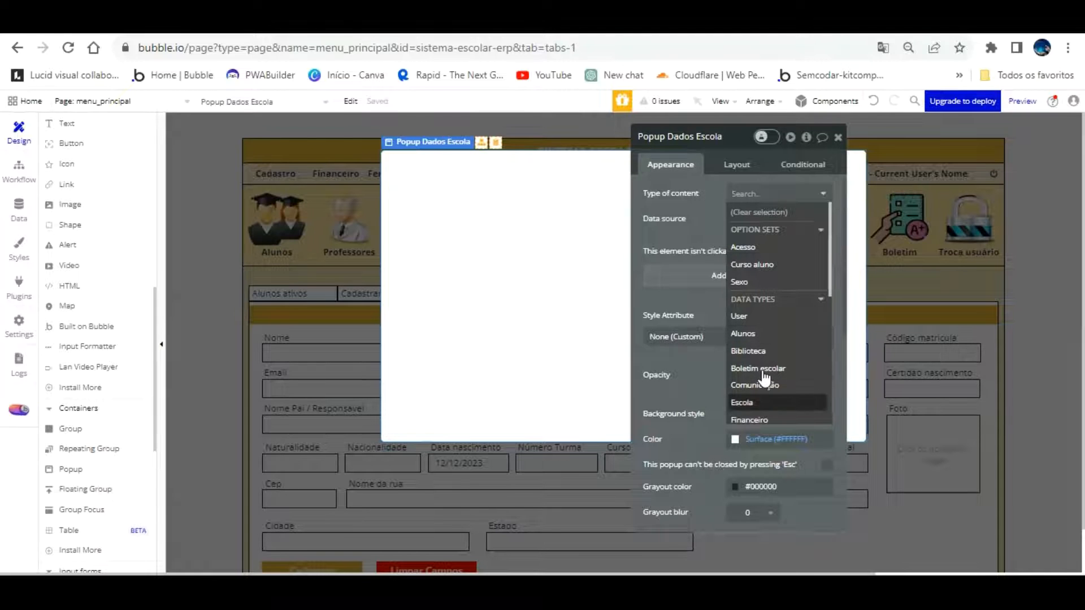
pyautogui.click(757, 402)
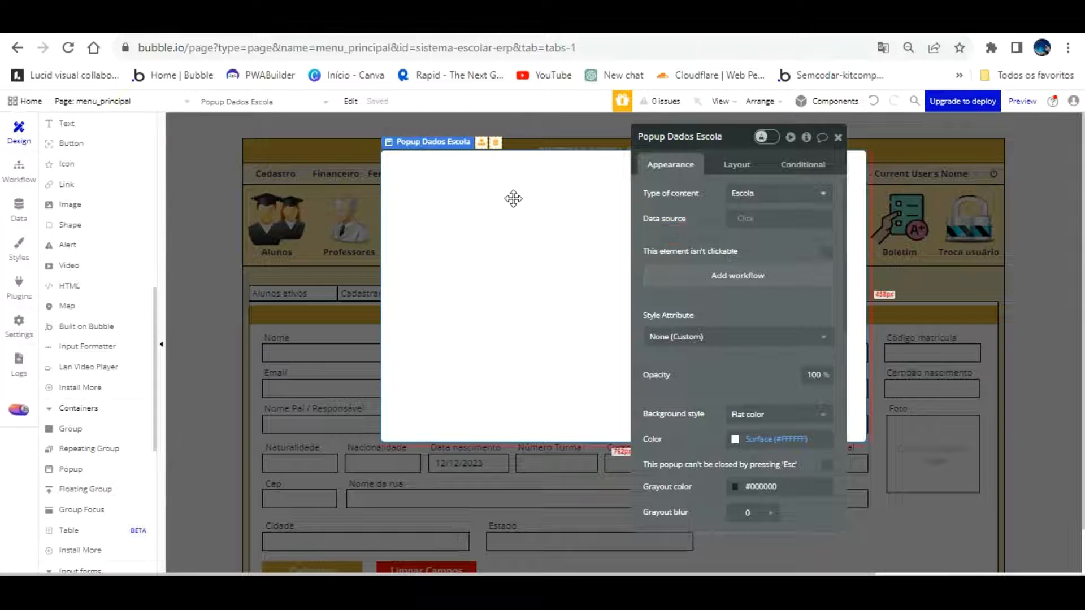
pyautogui.scroll(2, 94, 210)
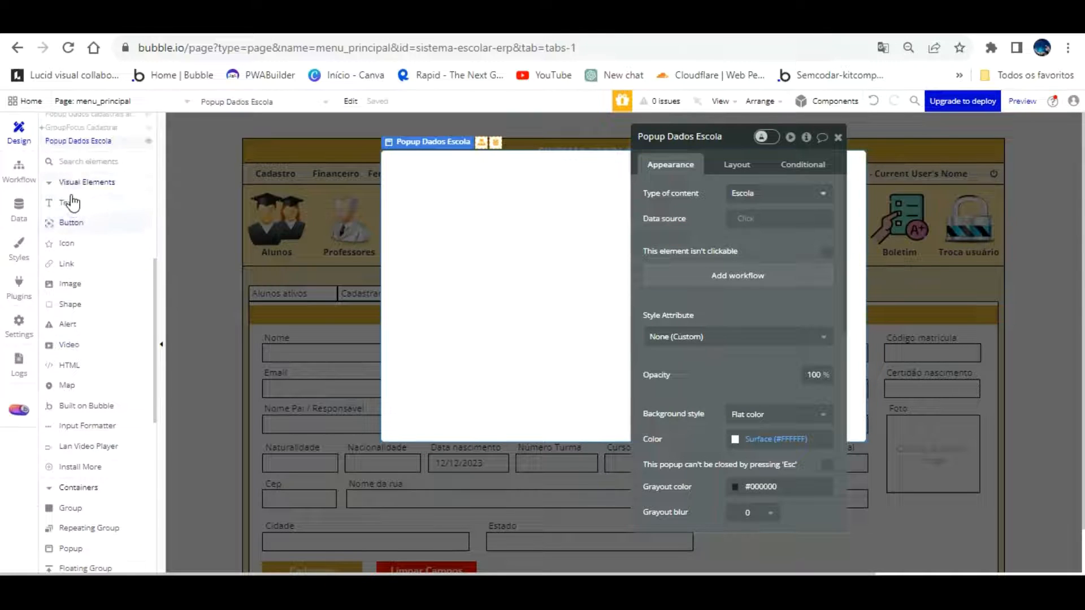
pyautogui.click(358, 153)
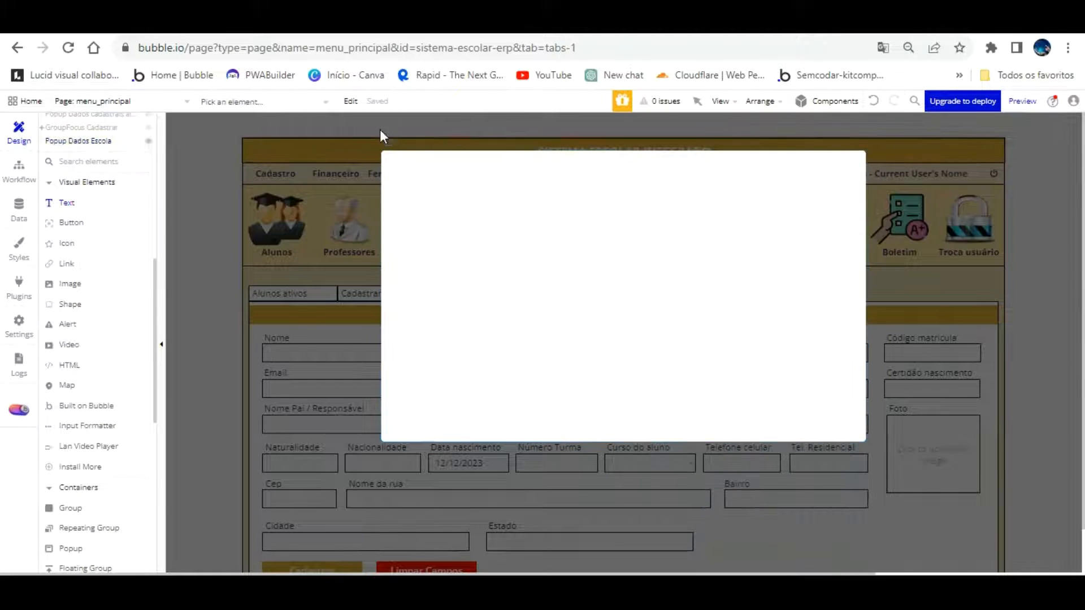
# Undo a stray header text and draw a text box at the popup's top-left
pyautogui.doubleClick(379, 151)
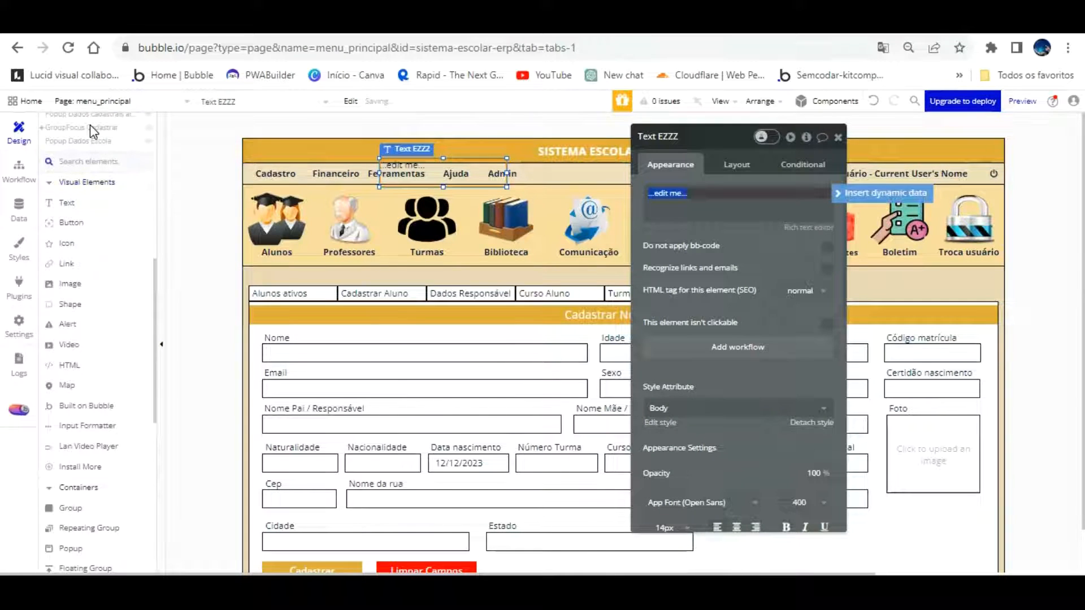
pyautogui.click(873, 100)
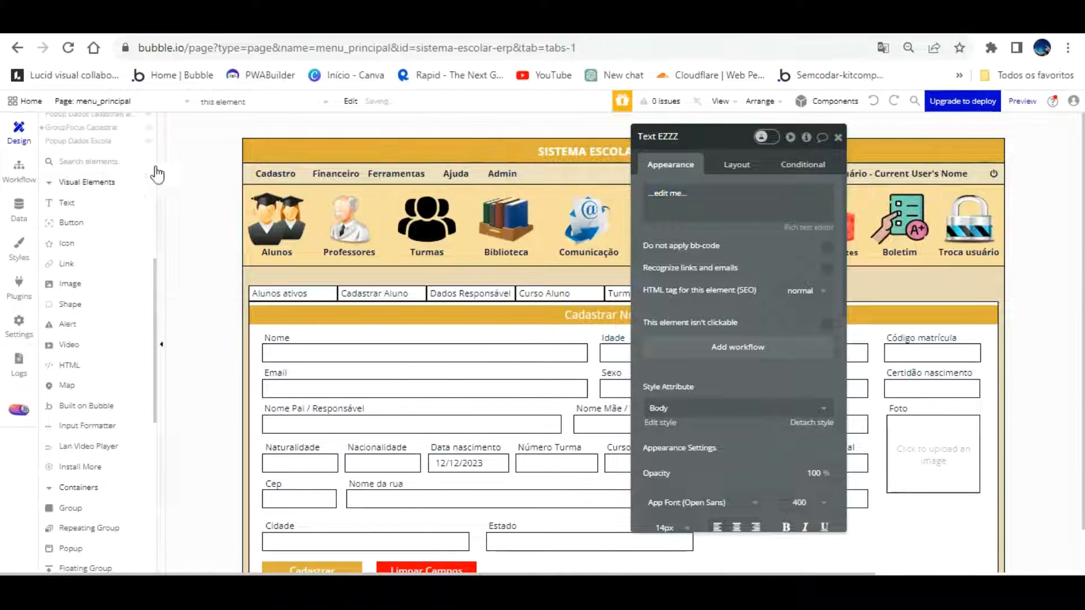
pyautogui.click(76, 201)
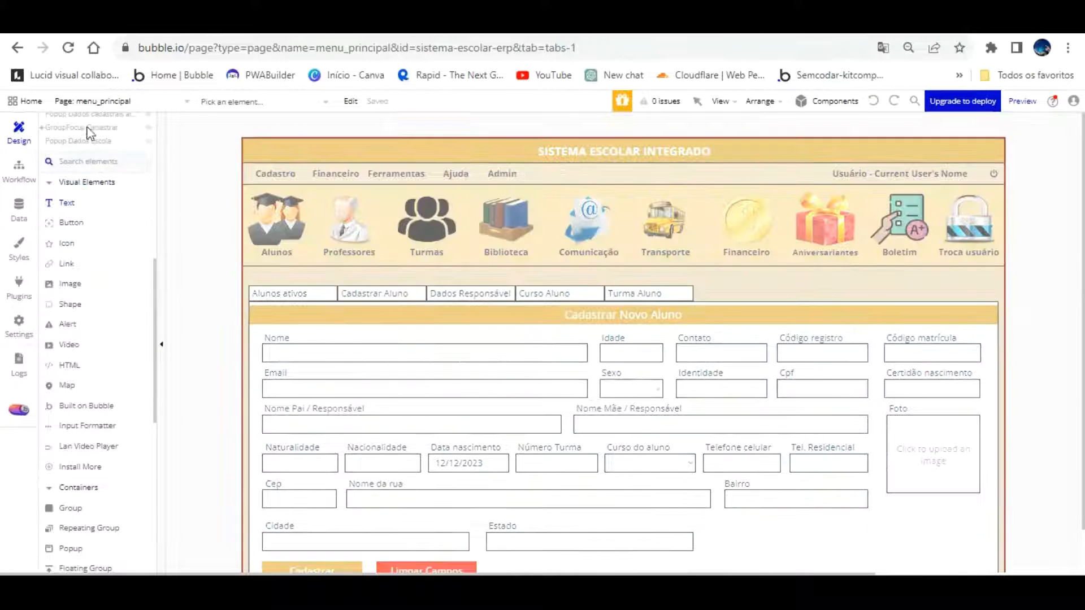
pyautogui.click(78, 141)
pyautogui.moveTo(398, 170); pyautogui.dragTo(610, 233)
pyautogui.moveTo(735, 154); pyautogui.dragTo(802, 240)
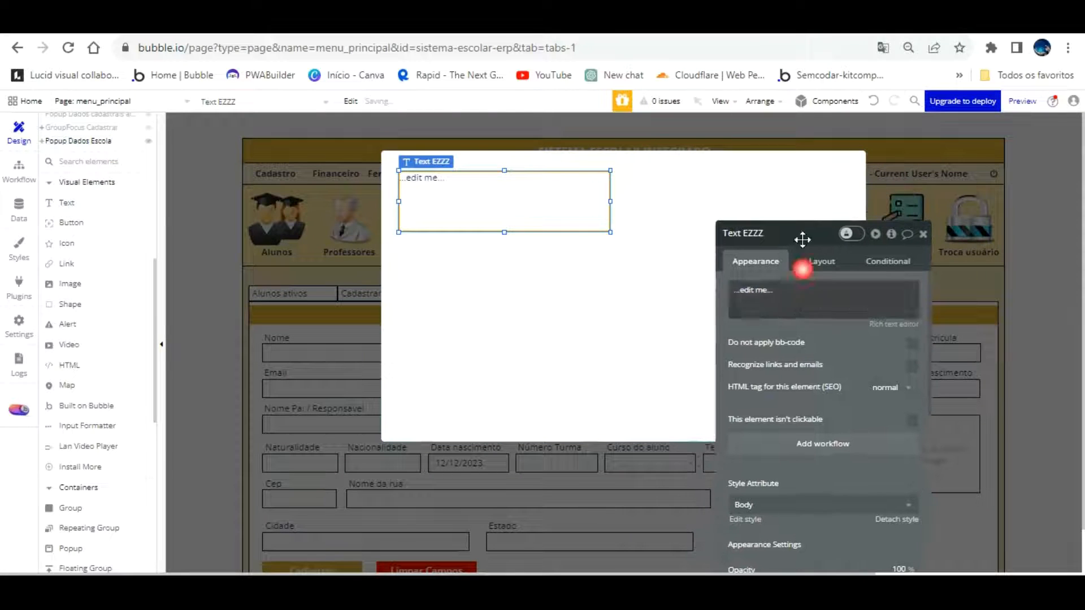
# Rename the text Text Dados Escola Popup, enter 'Dados Cadastrais Da Escola', and detach its style
pyautogui.doubleClick(789, 234)
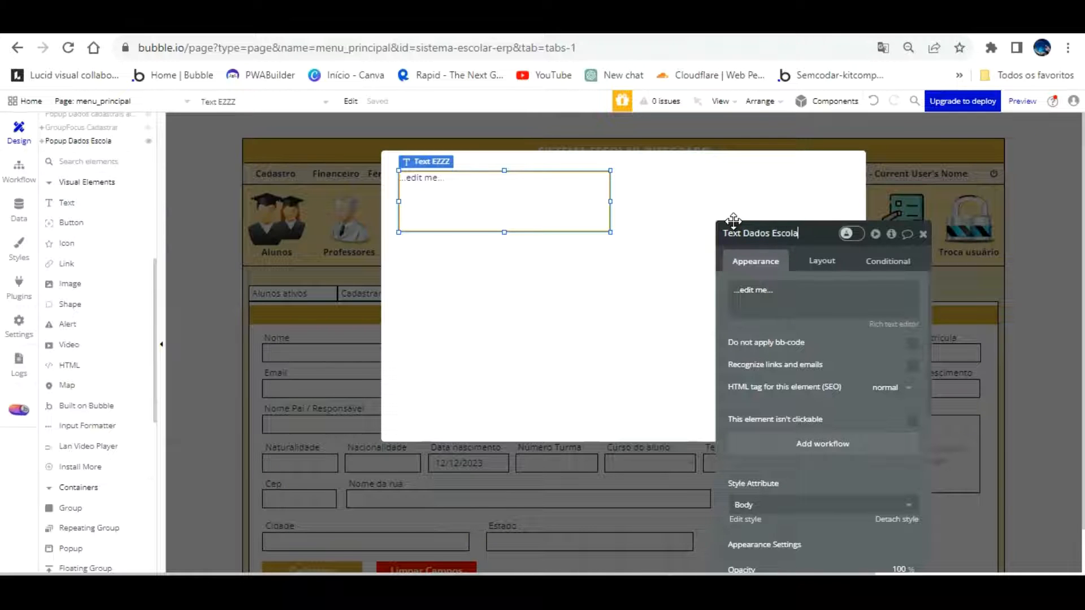
pyautogui.write('Dados Escola Cabe')
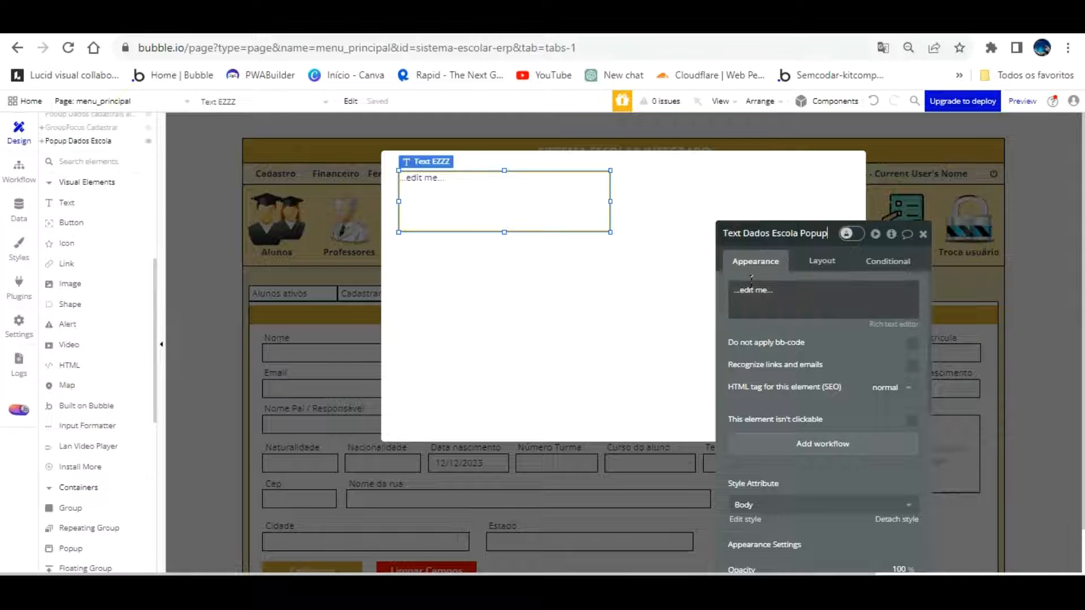
pyautogui.click(760, 292)
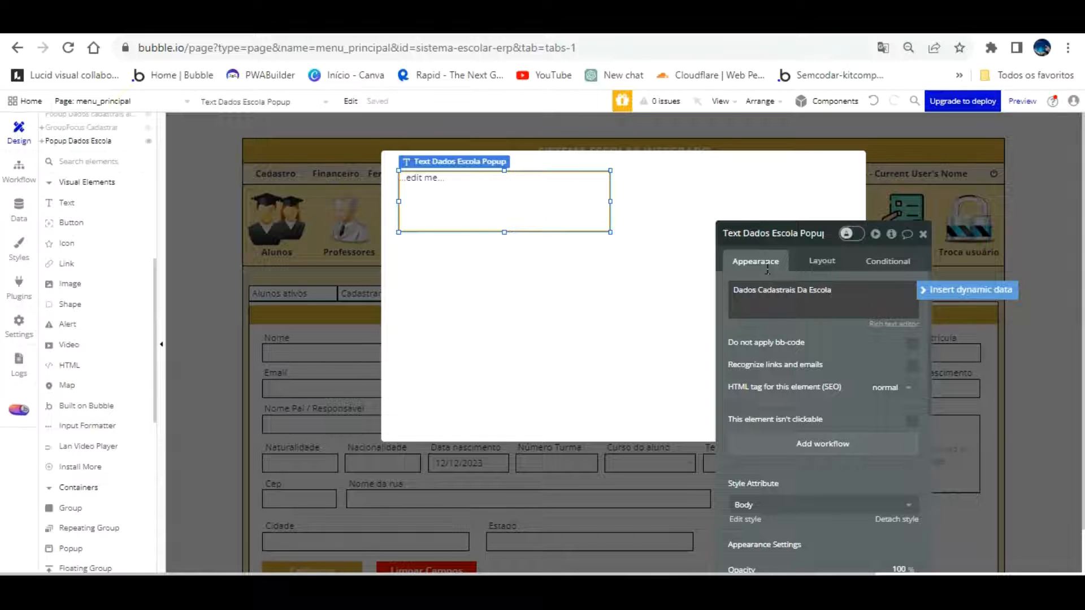
pyautogui.click(805, 335)
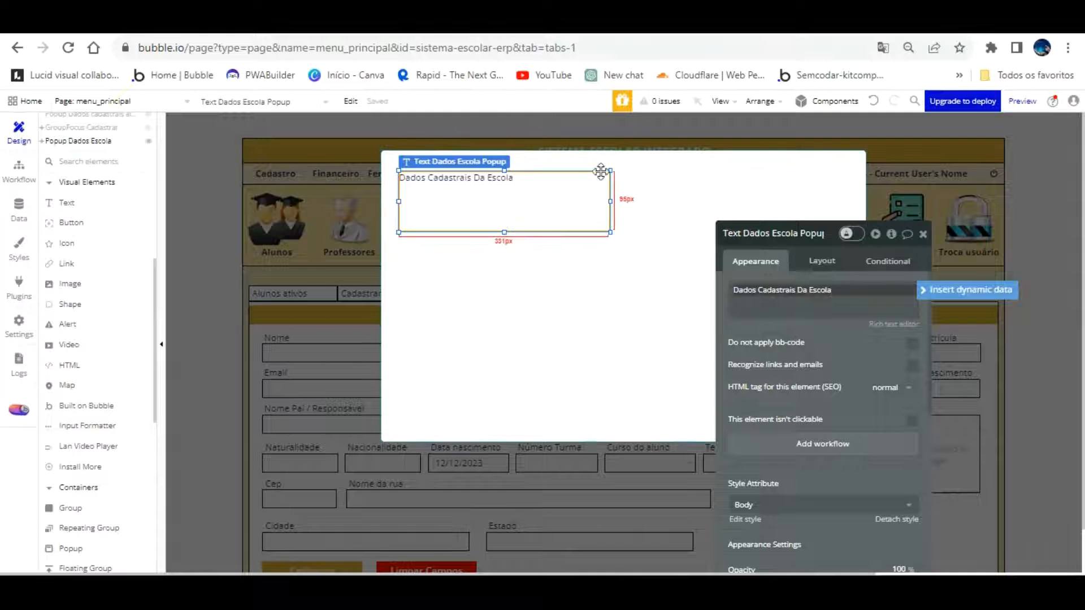
pyautogui.click(896, 519)
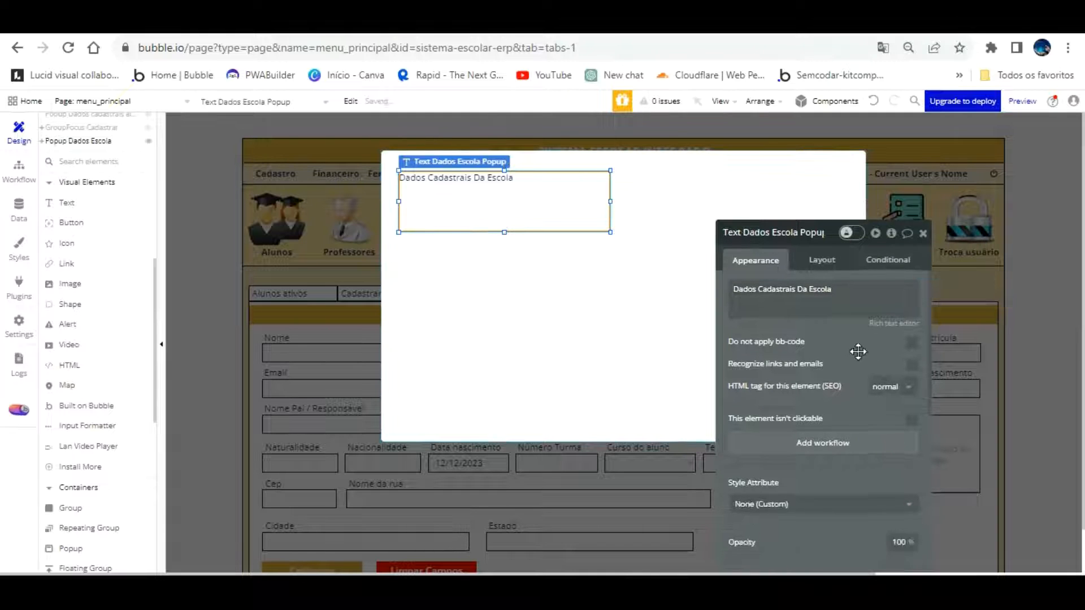
# Select the popup and bring up its width value in the layout settings
pyautogui.moveTo(846, 98); pyautogui.dragTo(871, 340)
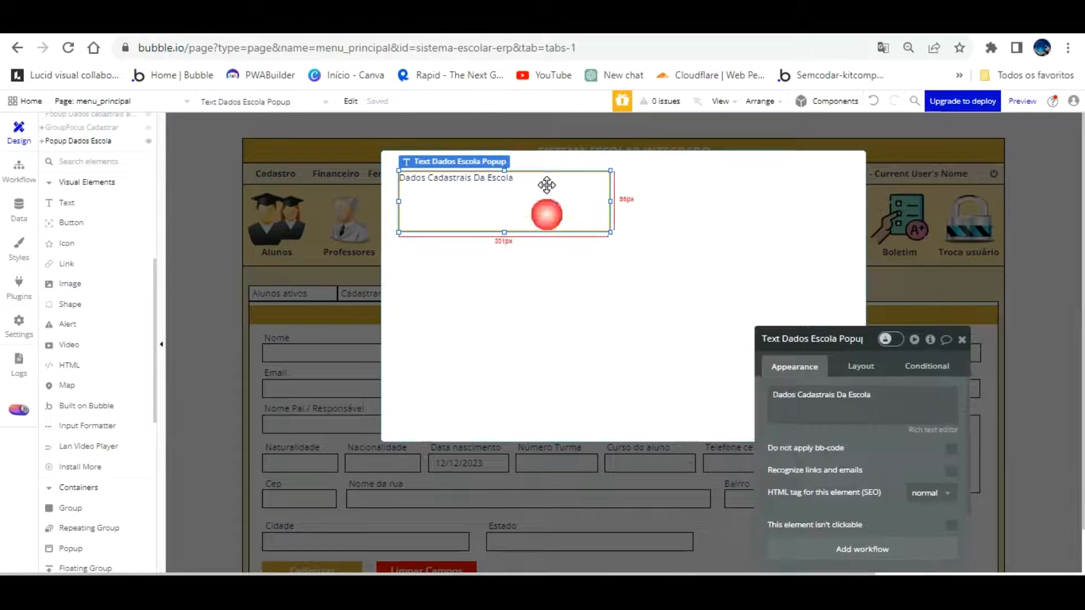
pyautogui.click(615, 251)
pyautogui.click(861, 366)
pyautogui.click(812, 435)
pyautogui.doubleClick(791, 434)
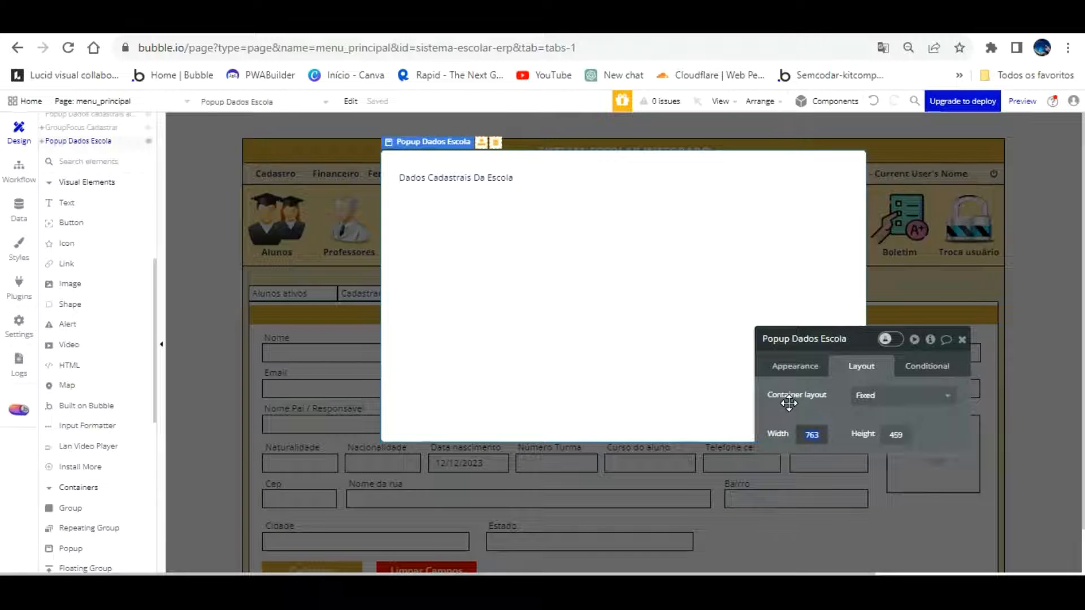
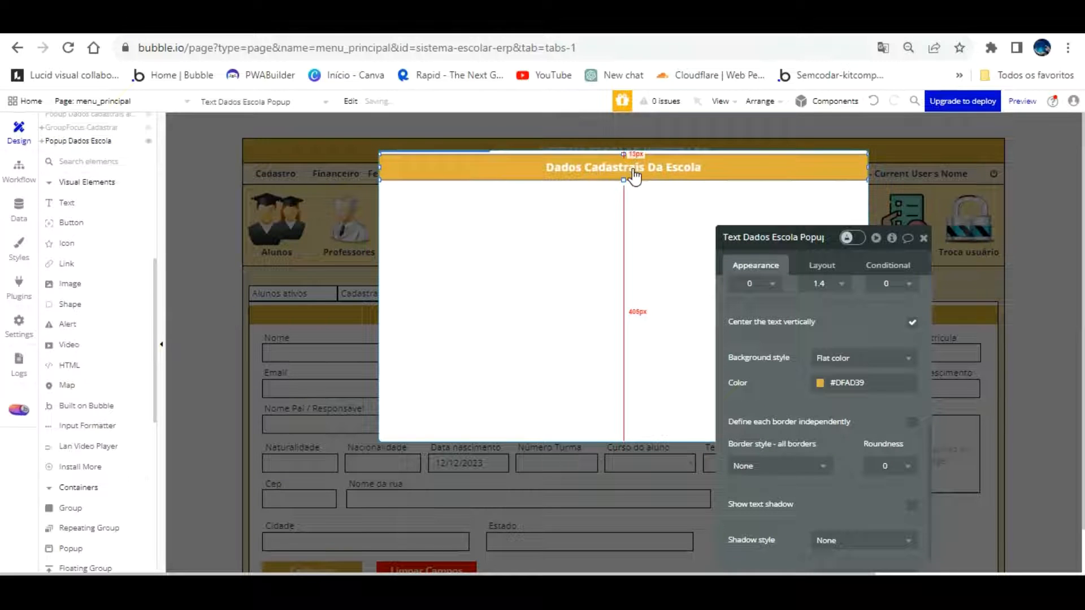
# Close the title text's settings and the popup, then select the main menu section group
pyautogui.click(923, 238)
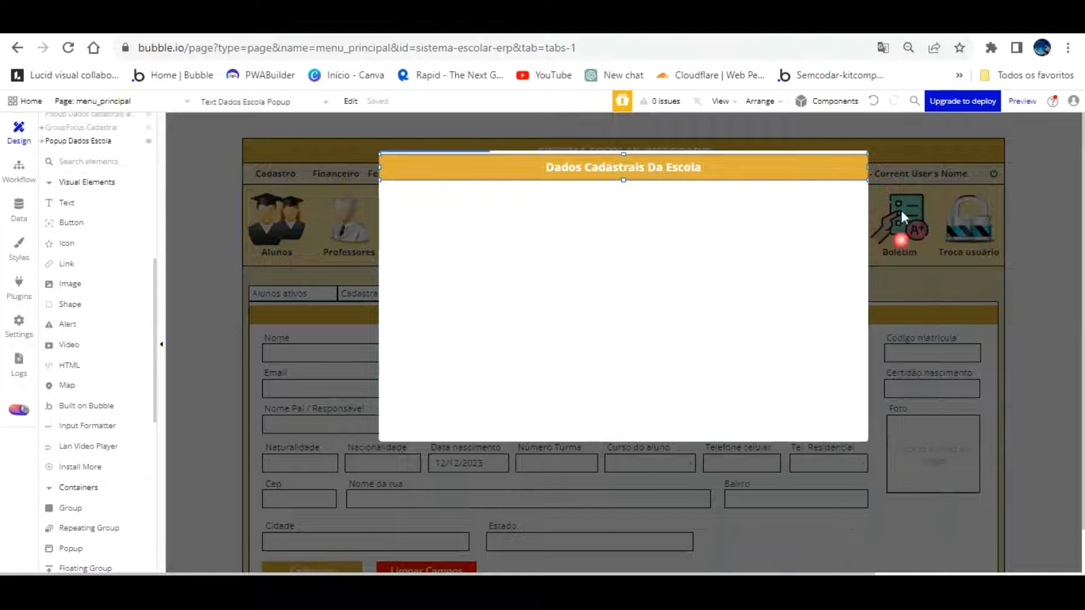
pyautogui.click(224, 190)
pyautogui.click(266, 149)
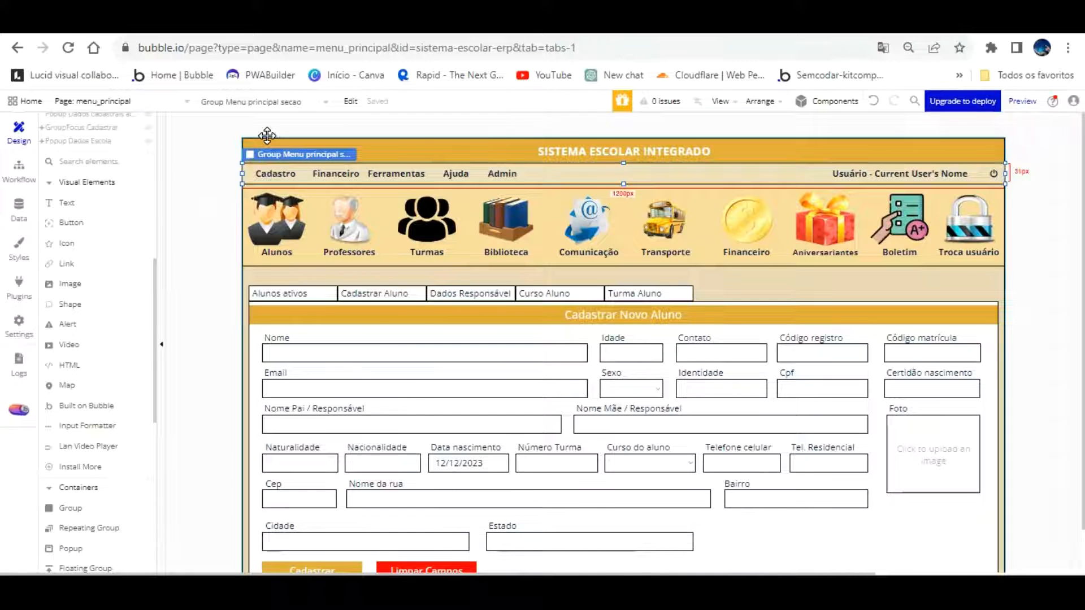
# Select the Dados Escola item in the Cadastro dropdown and start a click workflow for it
pyautogui.scroll(5, 113, 159)
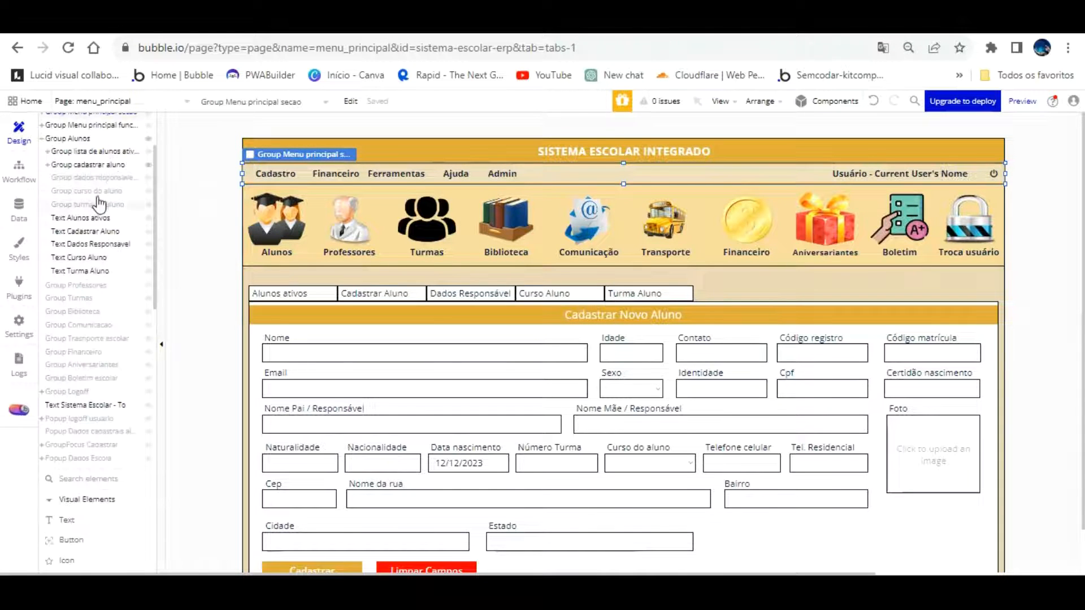
pyautogui.doubleClick(94, 445)
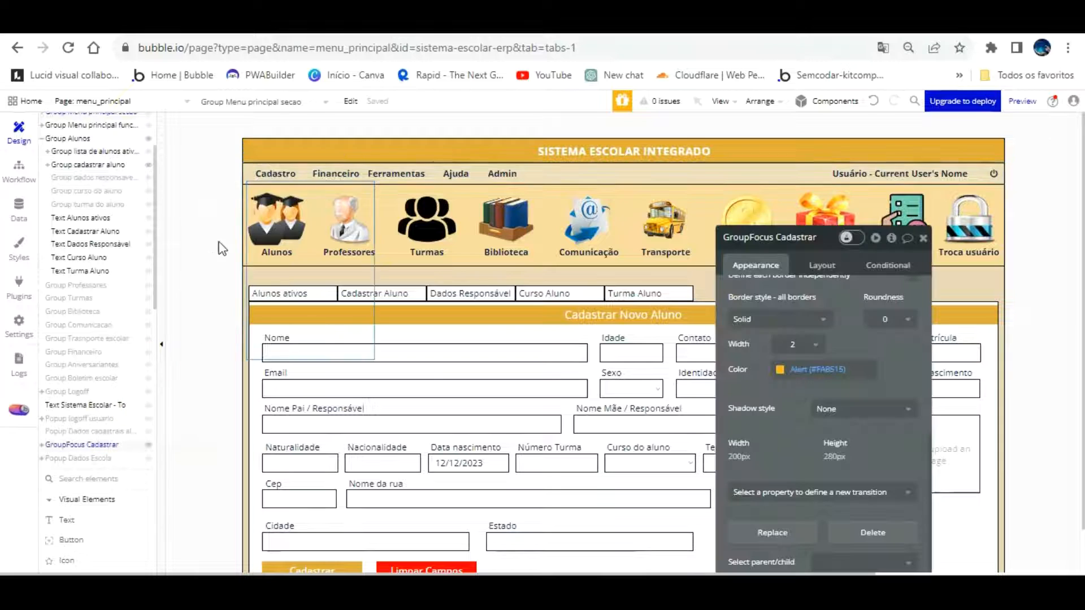
pyautogui.click(285, 197)
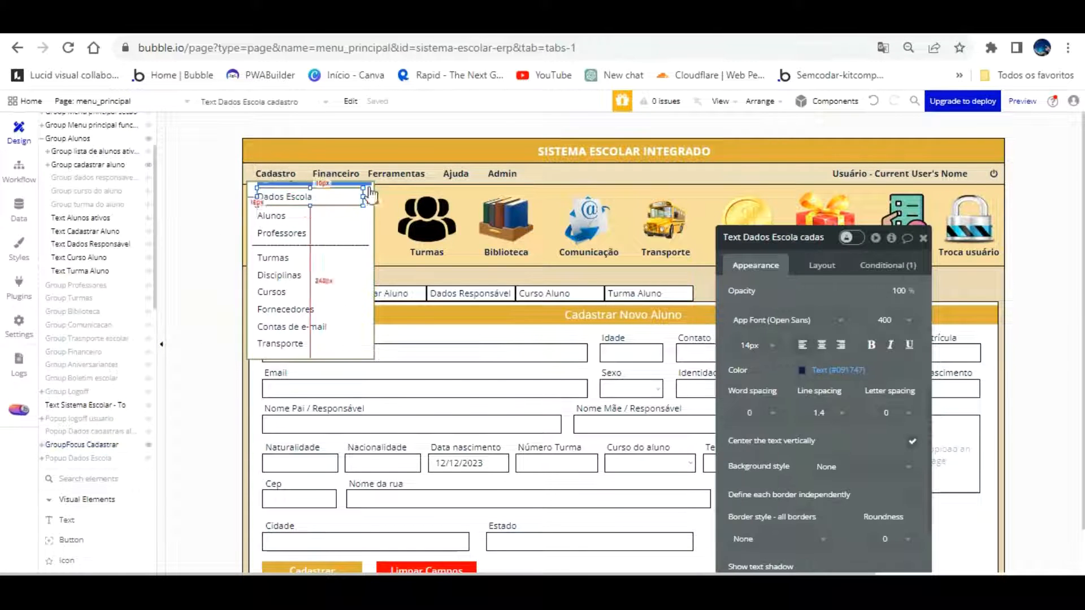
pyautogui.scroll(3, 802, 310)
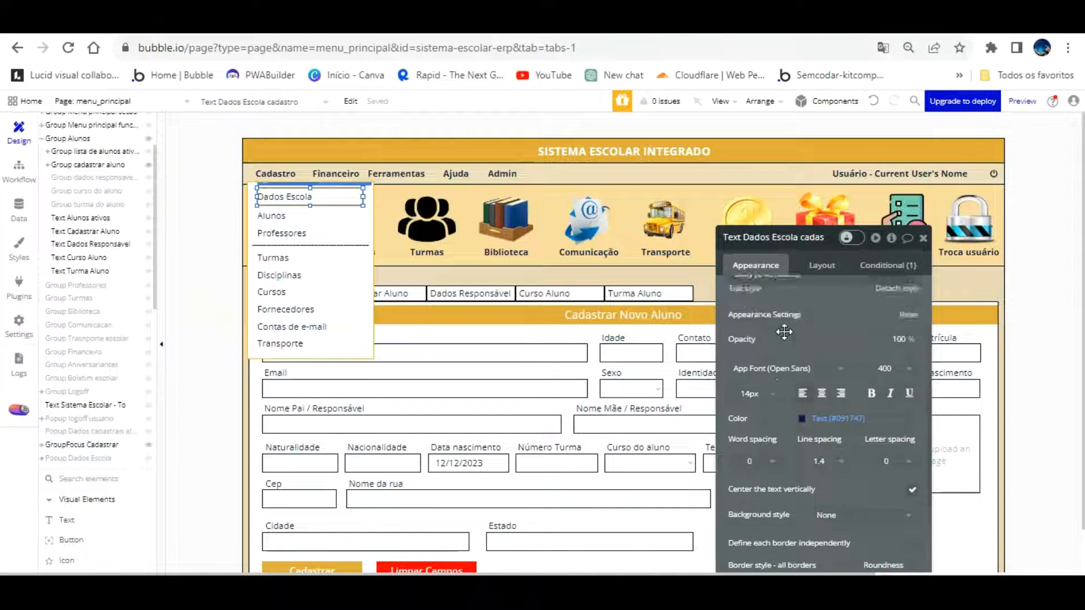
pyautogui.click(817, 323)
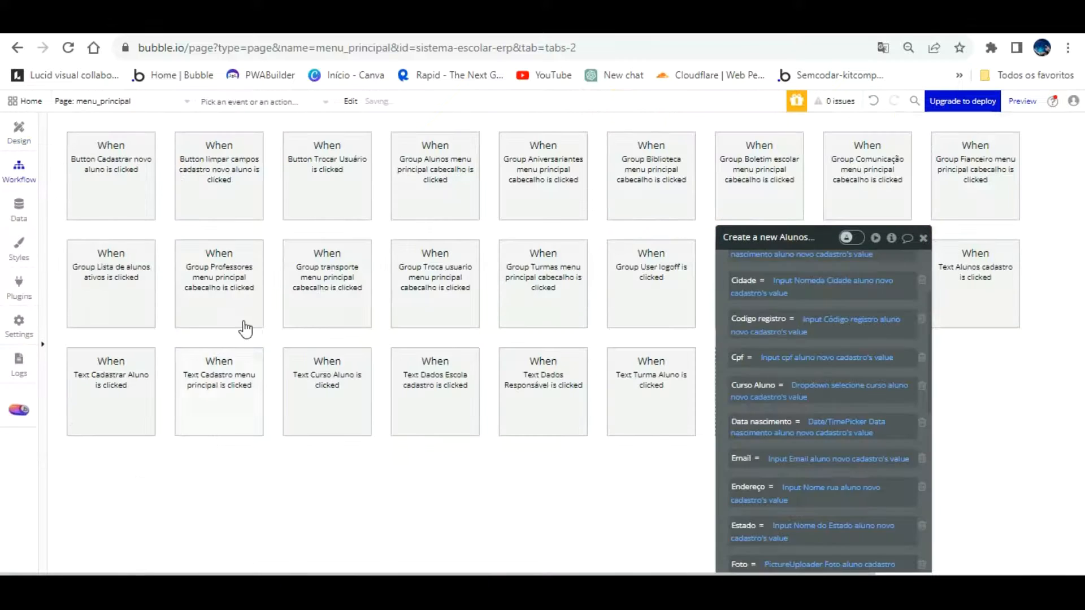
# Add a Show action for Popup Dados cadastrais aluno as step 1
pyautogui.click(158, 463)
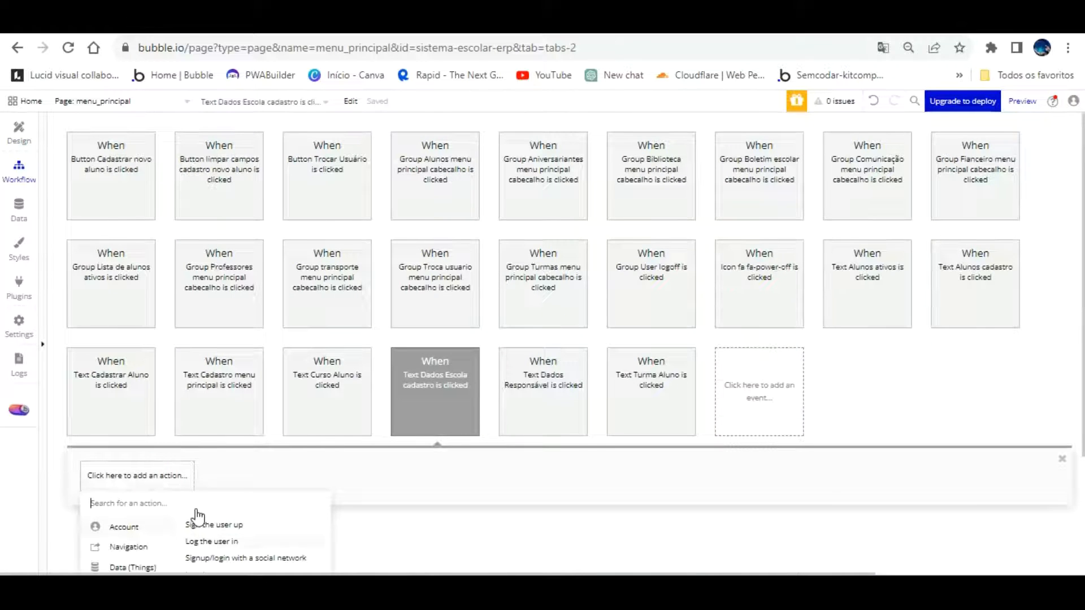
pyautogui.scroll(-1, 196, 516)
pyautogui.moveTo(141, 565)
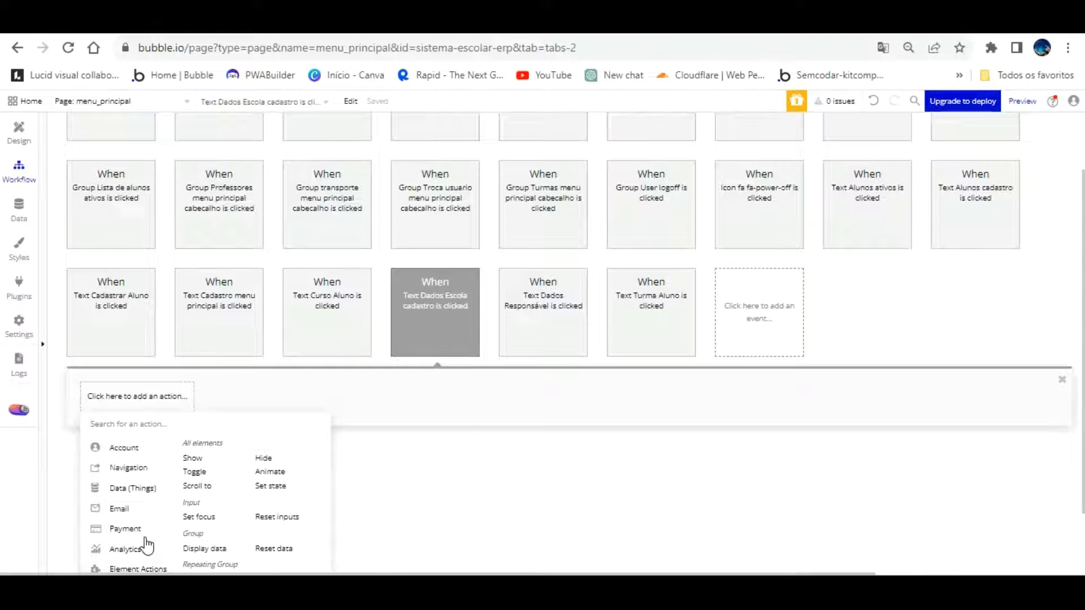
pyautogui.click(194, 458)
pyautogui.click(872, 267)
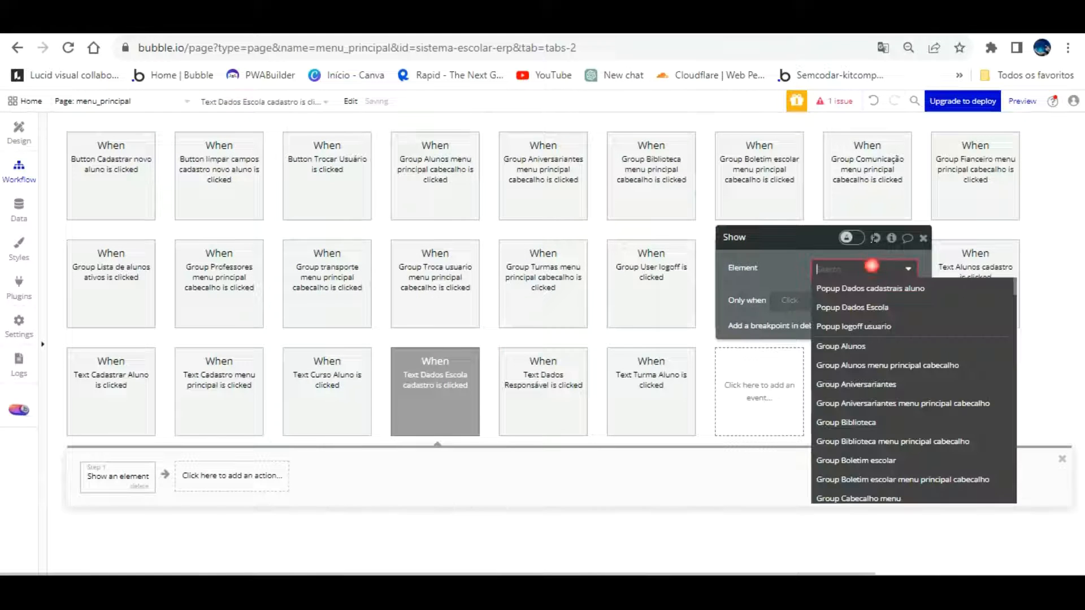
pyautogui.click(871, 288)
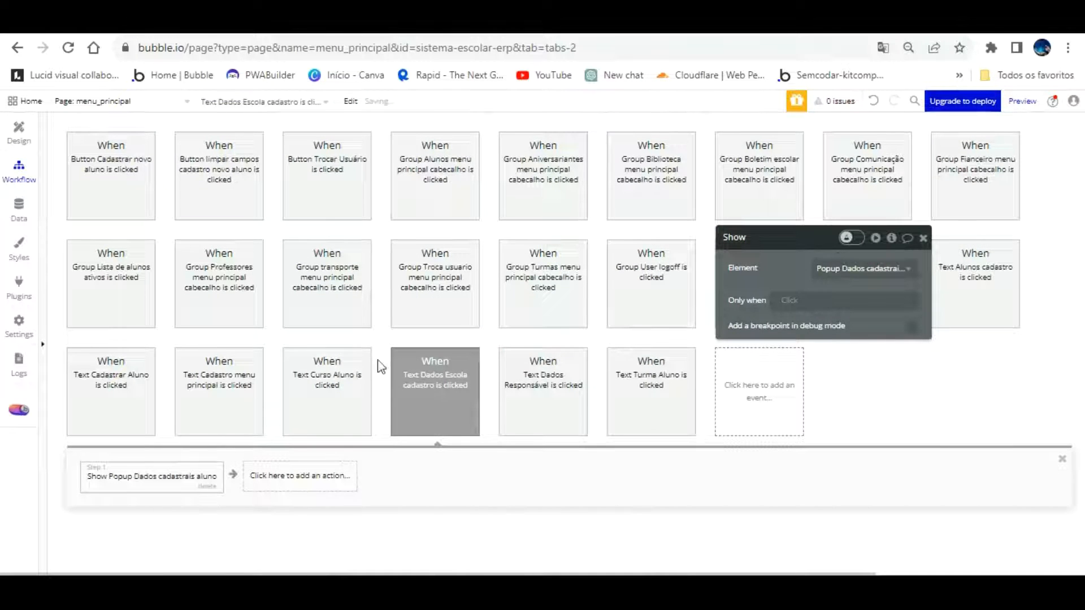
# Add a Display data step for the popup, leaving its data source unset, and return to Design
pyautogui.click(299, 464)
pyautogui.click(319, 514)
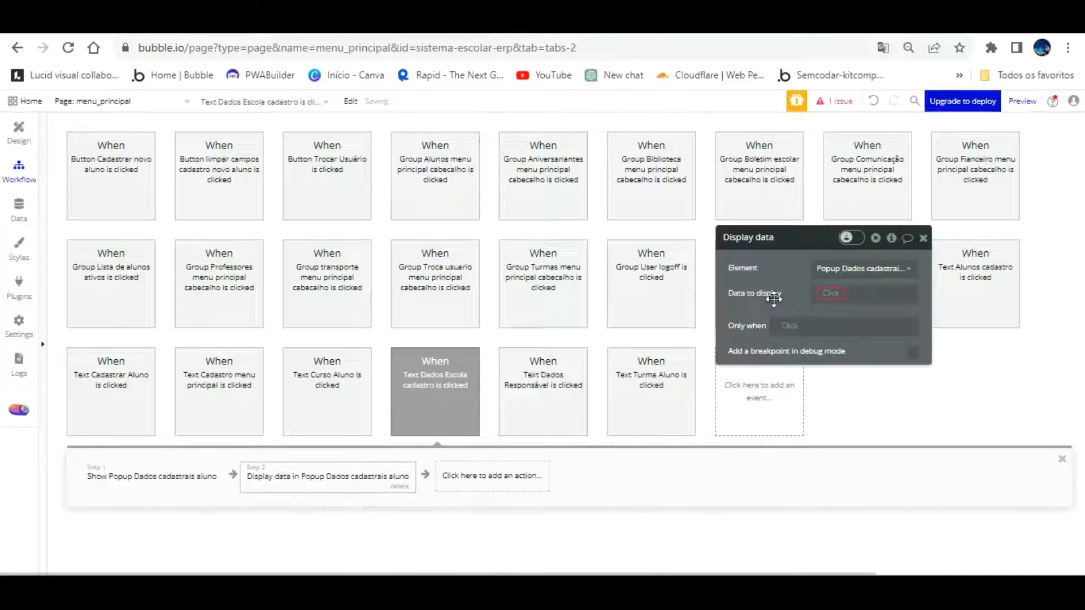
pyautogui.click(829, 293)
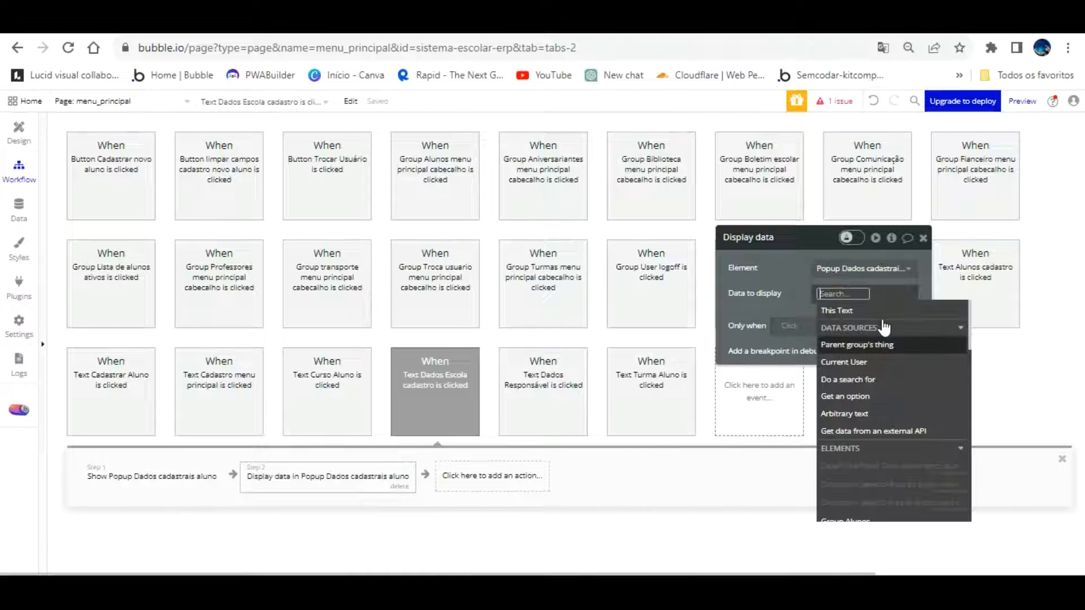
pyautogui.click(794, 285)
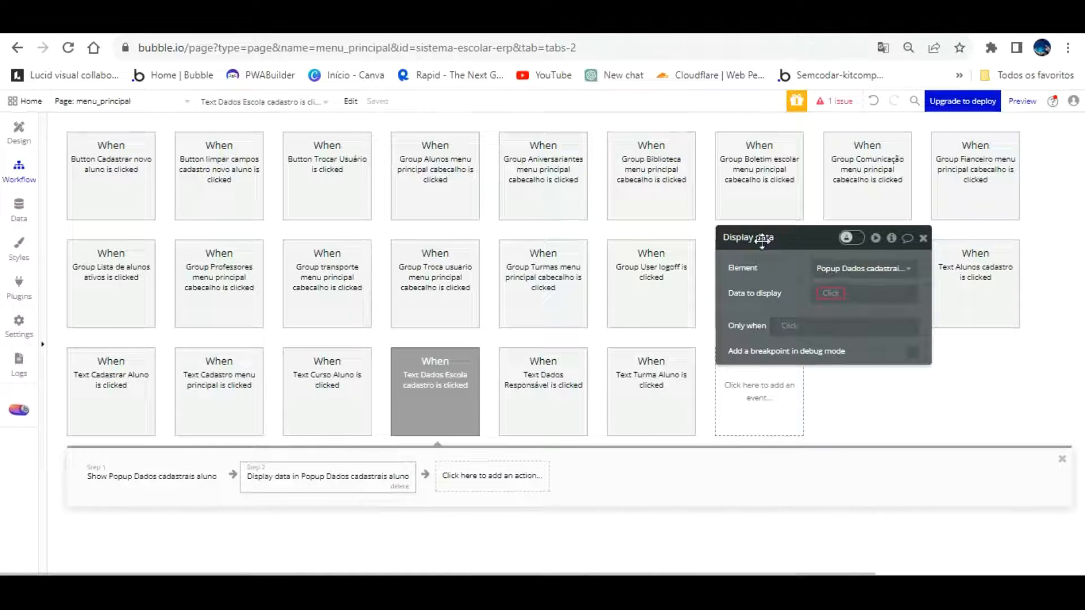
pyautogui.click(17, 131)
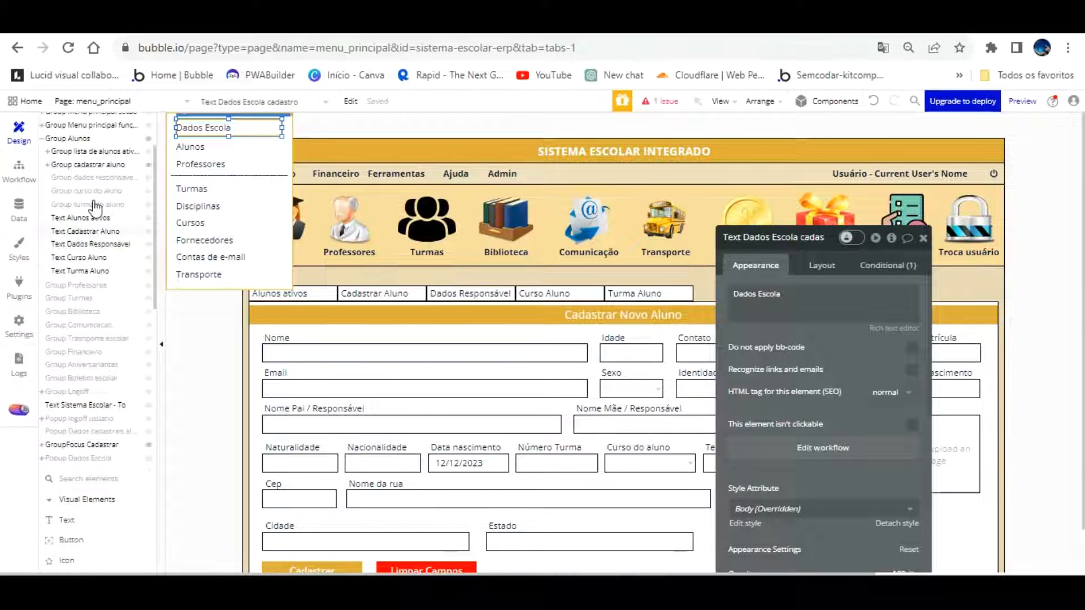
# Open Popup Dados Escola and draw a group filling its body
pyautogui.click(79, 459)
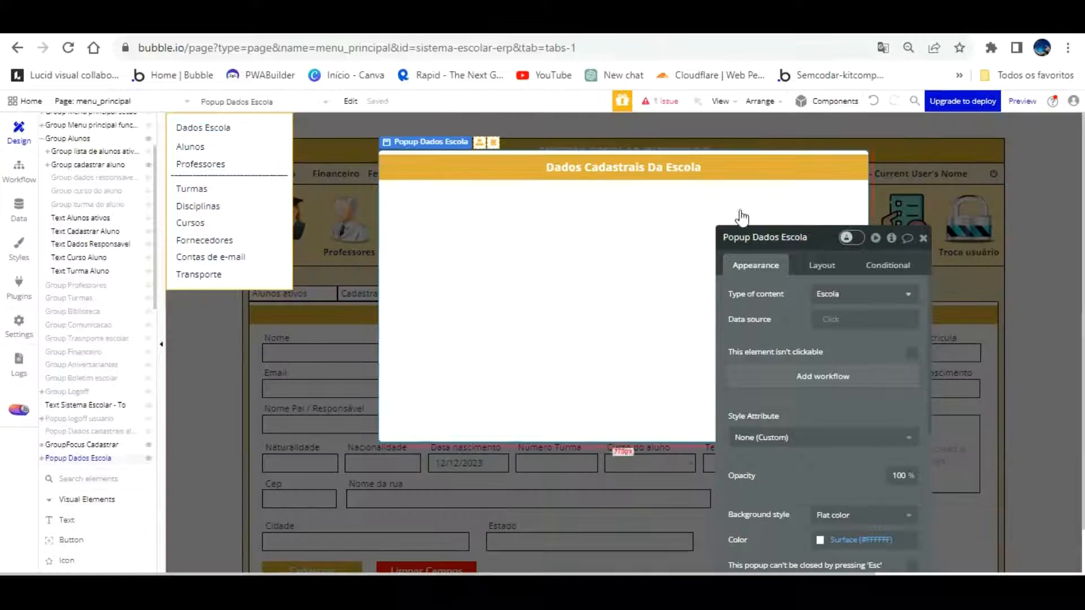
pyautogui.click(923, 238)
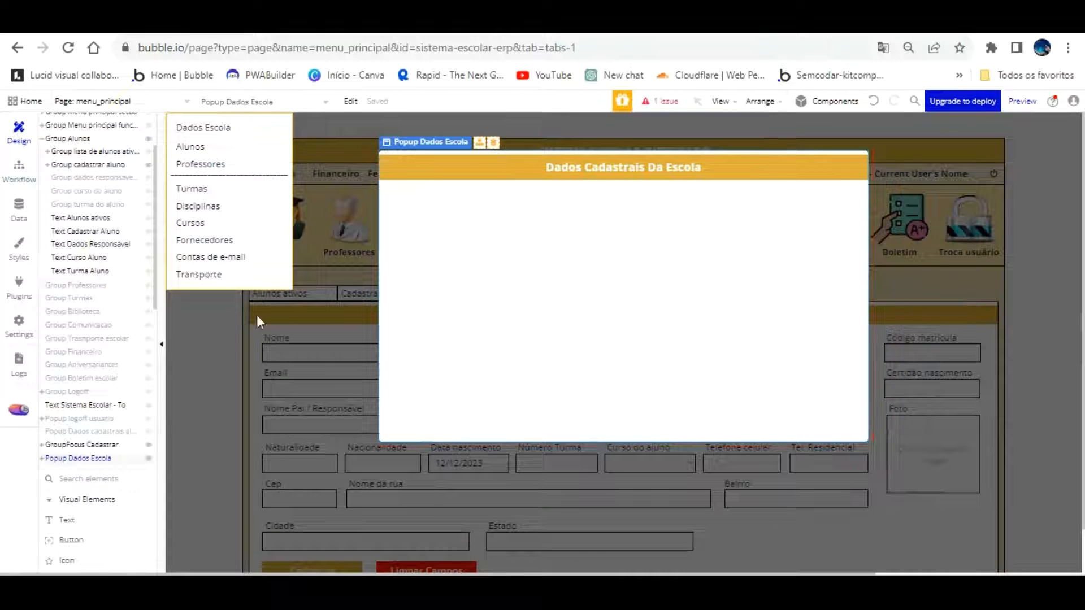
pyautogui.scroll(-4, 80, 502)
pyautogui.scroll(-2, 80, 497)
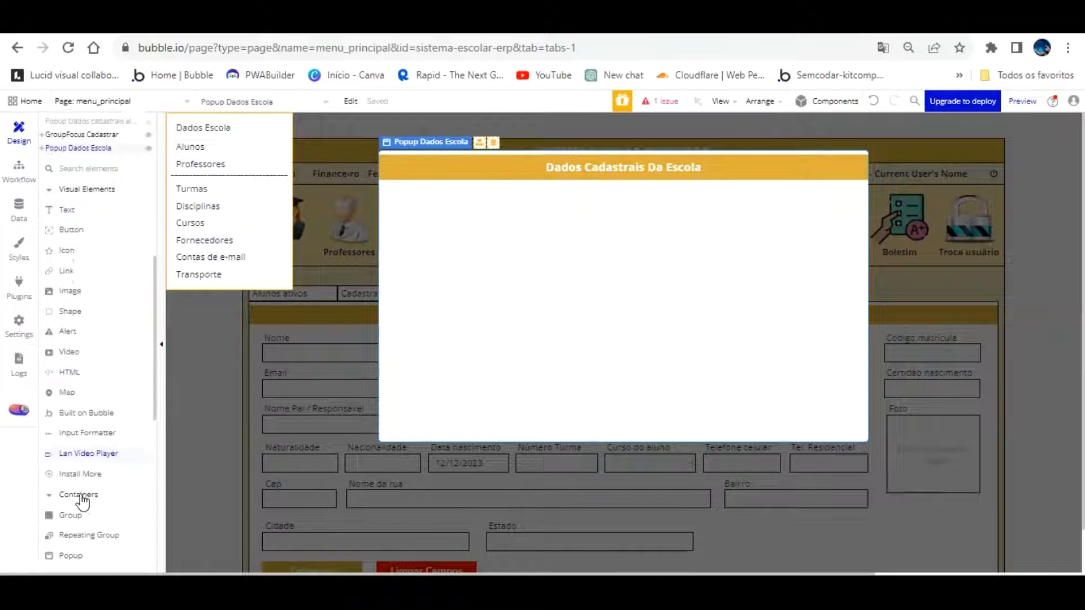
pyautogui.click(71, 507)
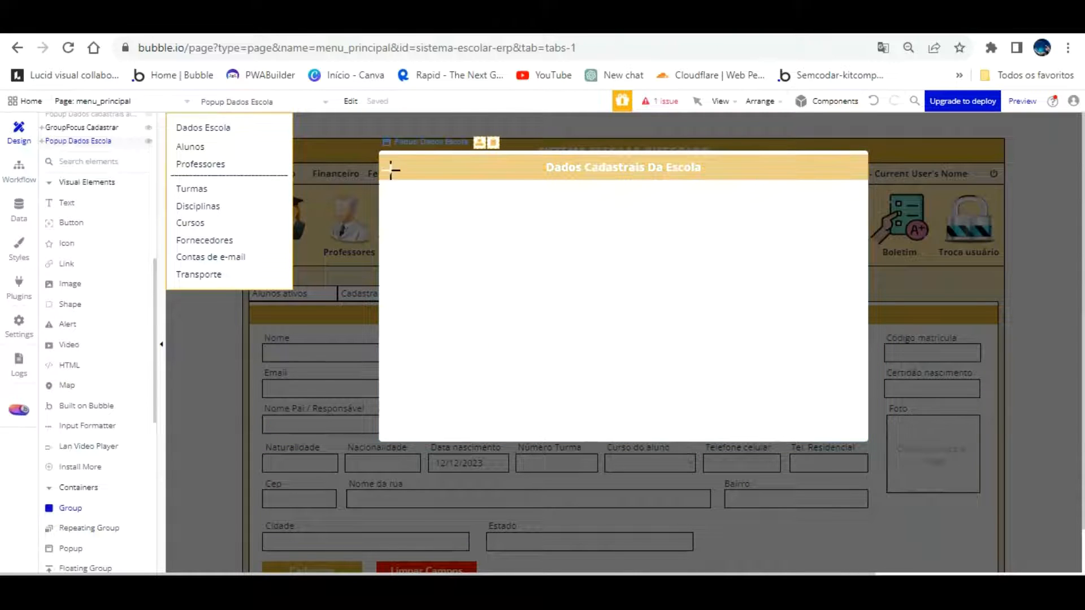
pyautogui.moveTo(387, 169)
pyautogui.mouseDown()
pyautogui.moveTo(618, 329)
pyautogui.moveTo(821, 368)
pyautogui.moveTo(857, 395)
pyautogui.mouseUp()
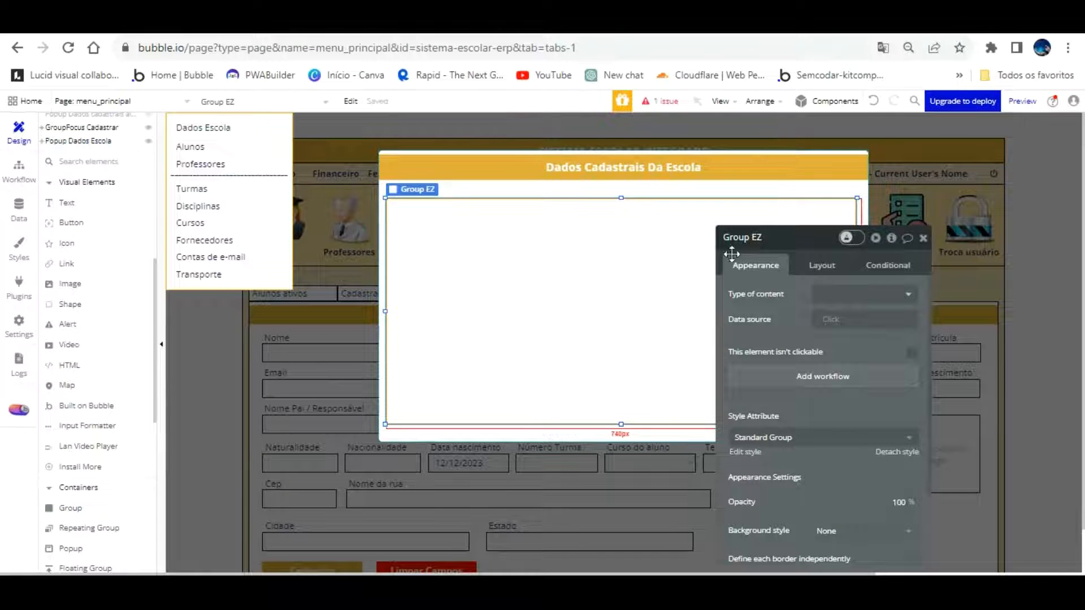
# Set the group's width to 770 and stretch its top up to the title bar
pyautogui.click(829, 265)
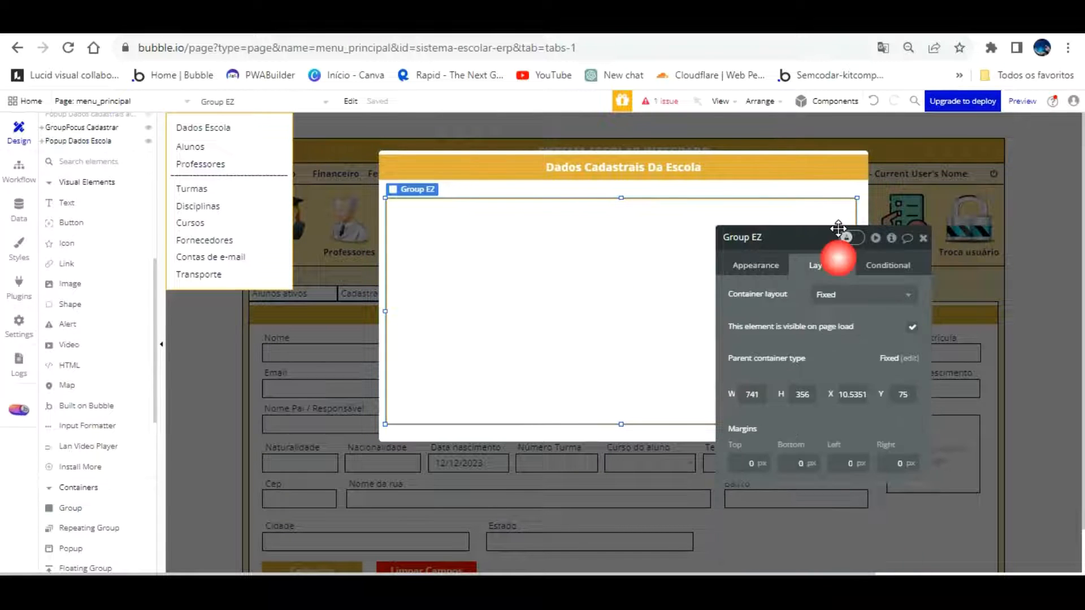
pyautogui.write('770')
pyautogui.click(819, 340)
pyautogui.click(609, 302)
pyautogui.click(603, 291)
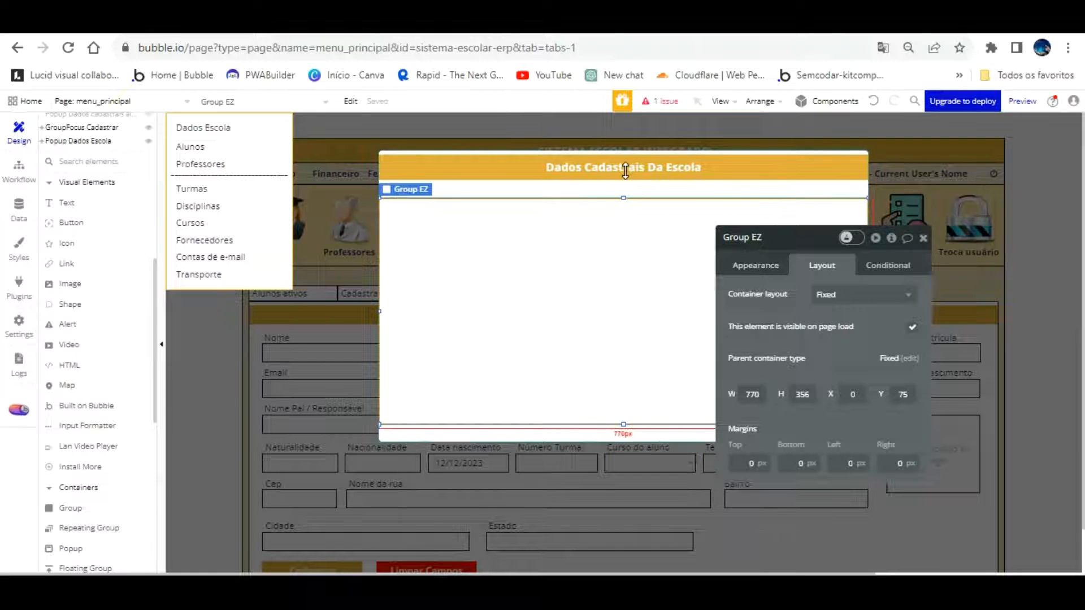
pyautogui.moveTo(624, 169); pyautogui.dragTo(624, 150)
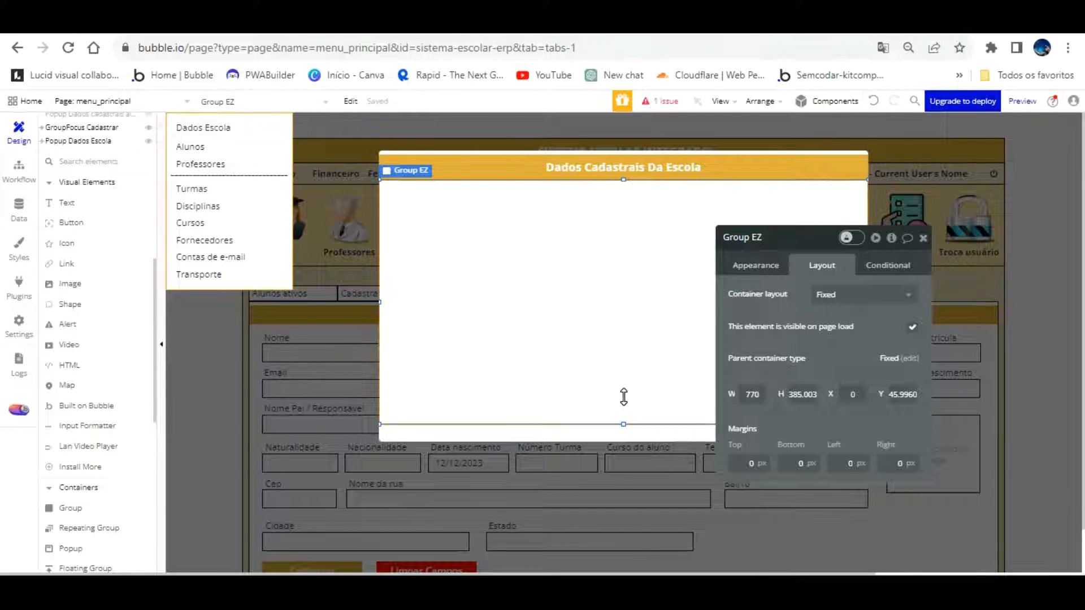
# Name the group Group Dados cadastrais escola, set its content type to Escola, and remove its style
pyautogui.click(778, 238)
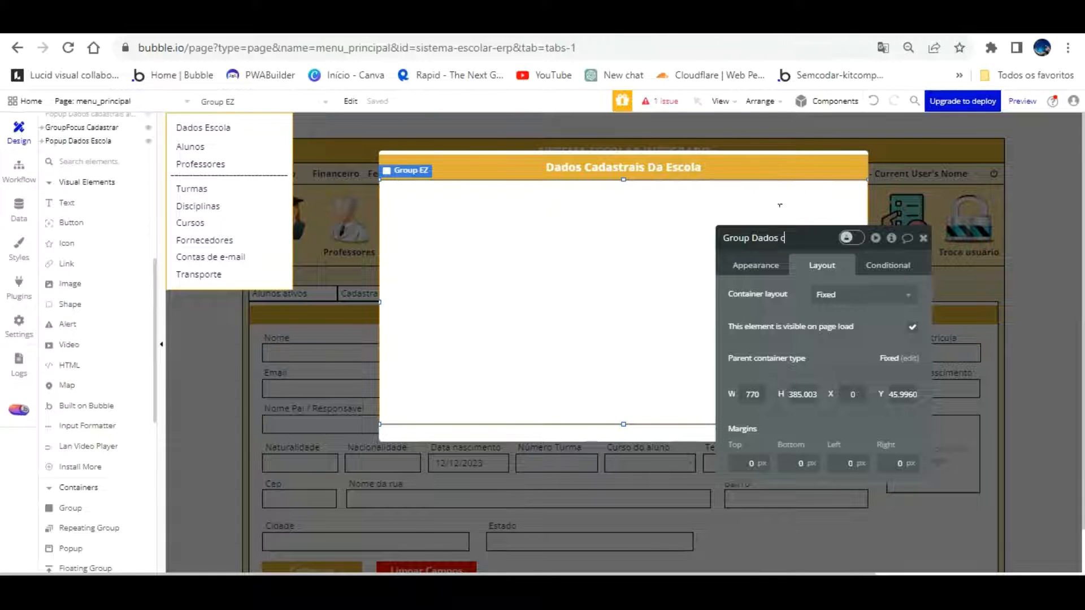
pyautogui.write('escola')
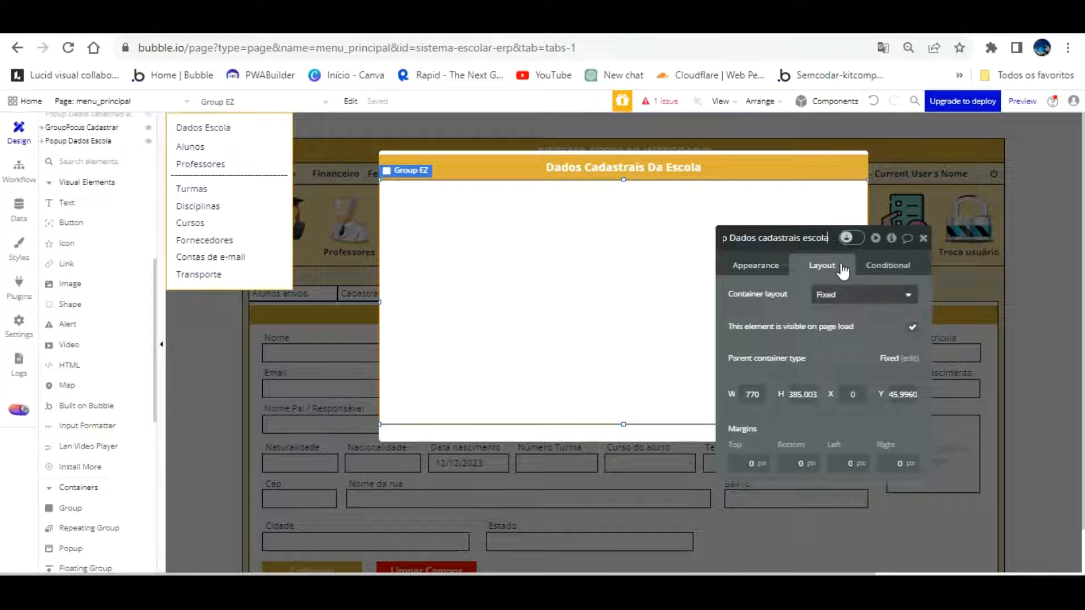
pyautogui.click(785, 265)
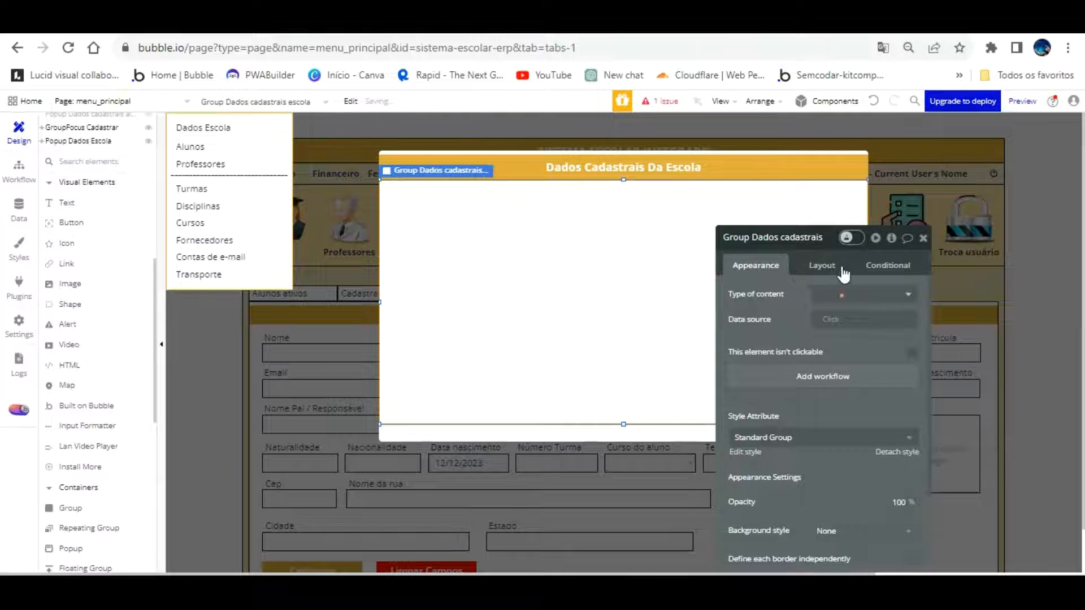
pyautogui.click(856, 294)
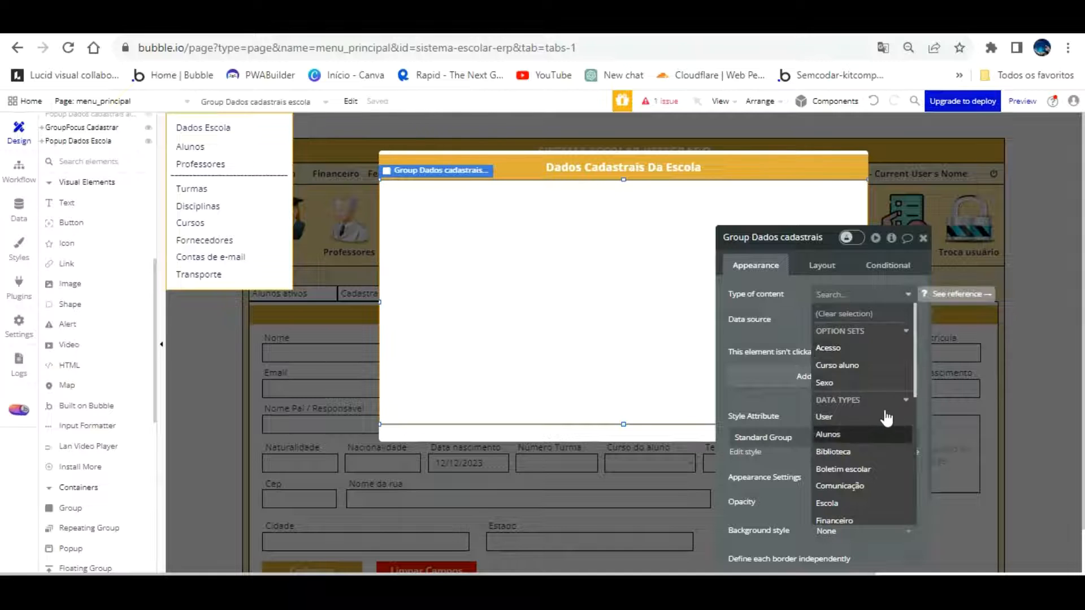
pyautogui.click(848, 503)
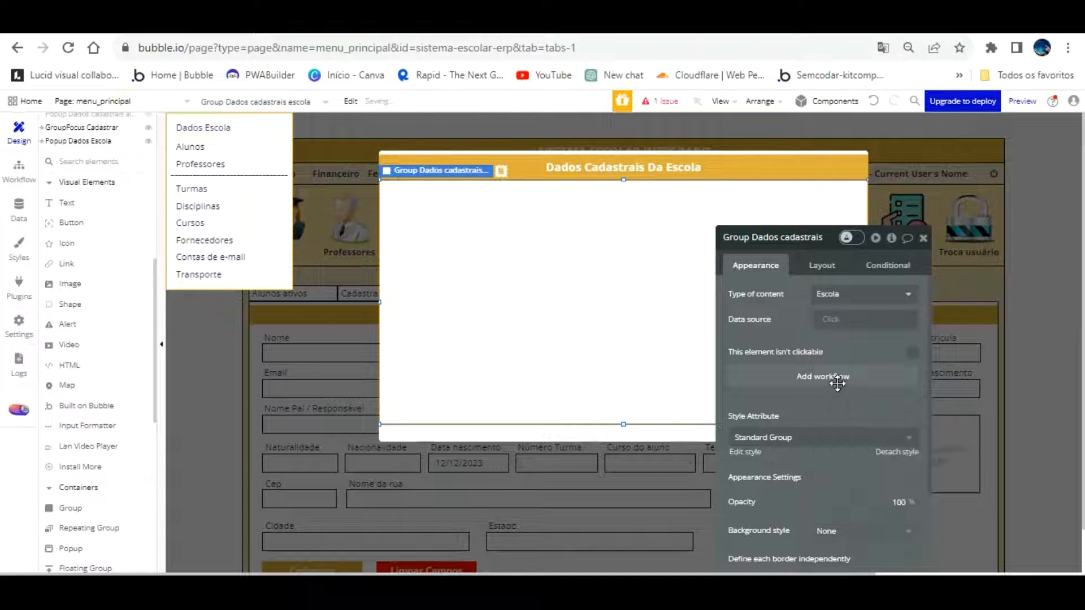
pyautogui.click(896, 452)
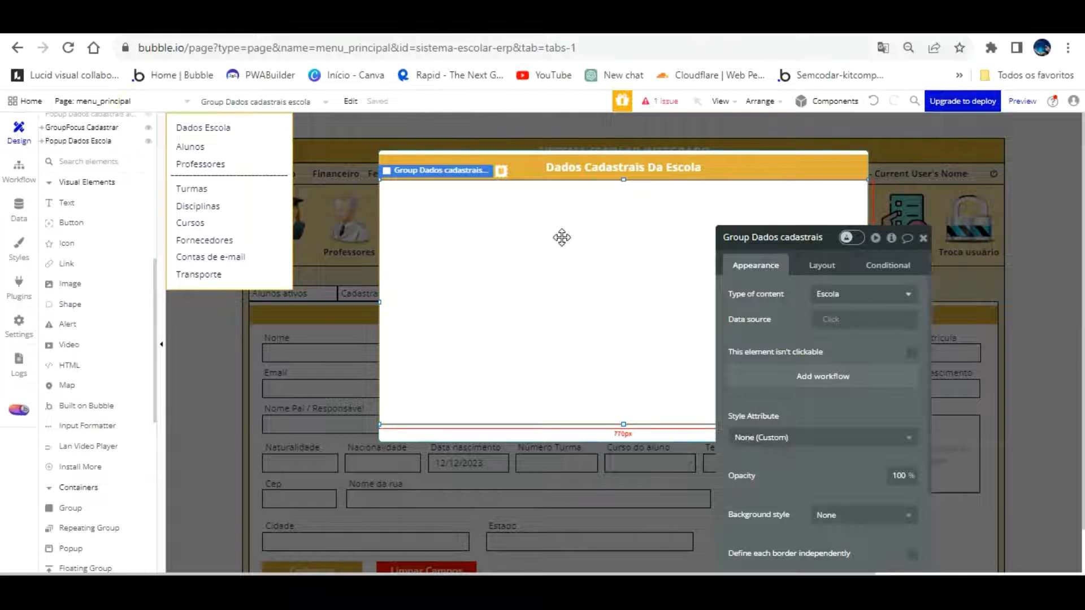
pyautogui.click(65, 202)
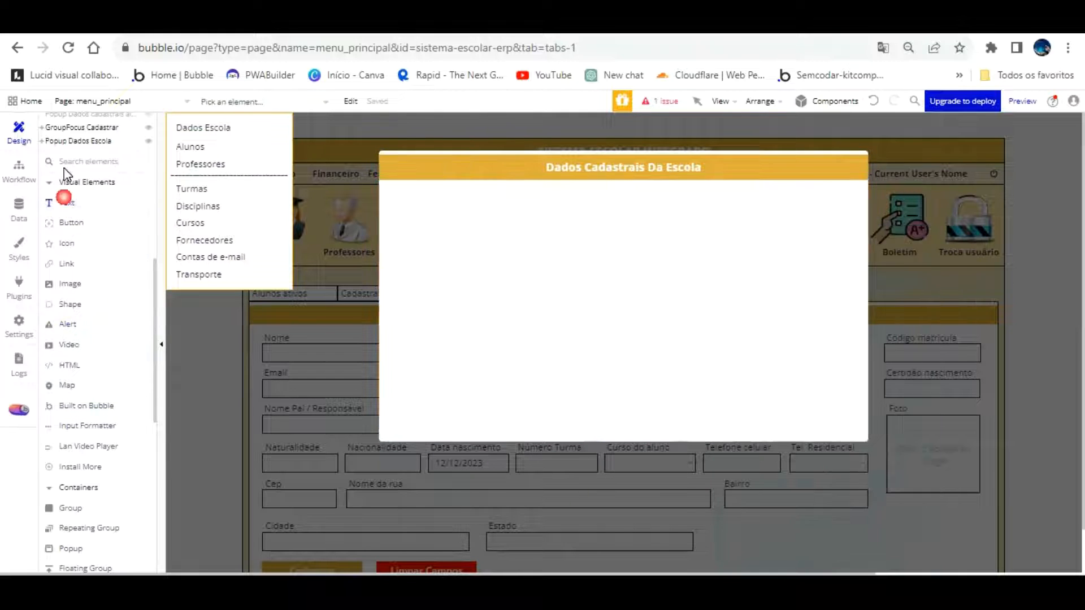
# Draw a text box at the group's top-left and change its text to 'Nome da escola'
pyautogui.moveTo(390, 164)
pyautogui.mouseDown()
pyautogui.moveTo(415, 193)
pyautogui.moveTo(487, 186)
pyautogui.mouseUp()
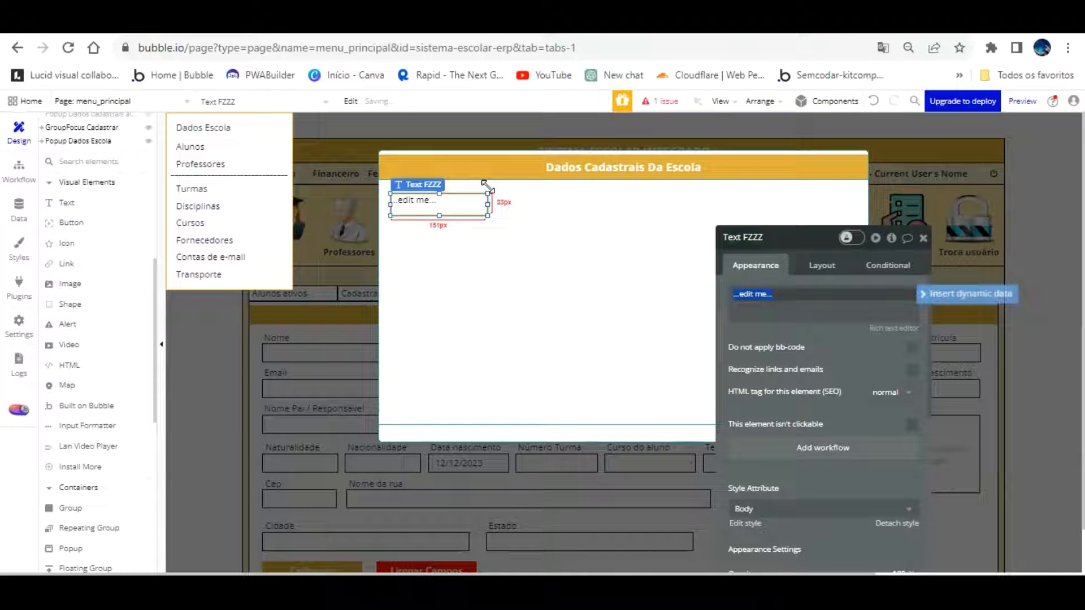
pyautogui.click(1025, 530)
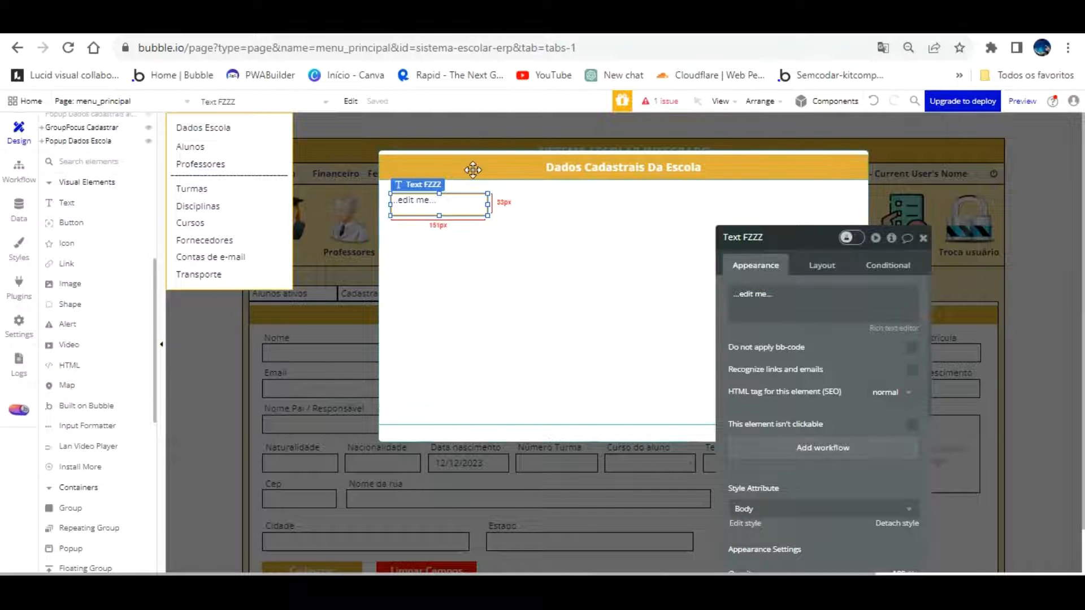
pyautogui.tripleClick(782, 288)
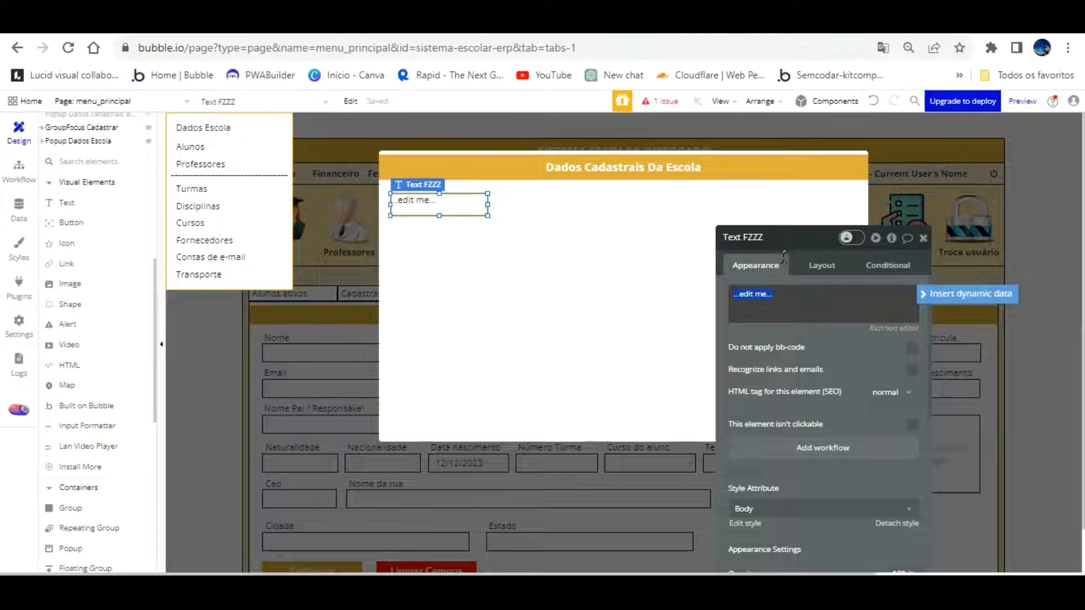
pyautogui.write('Nome da escola')
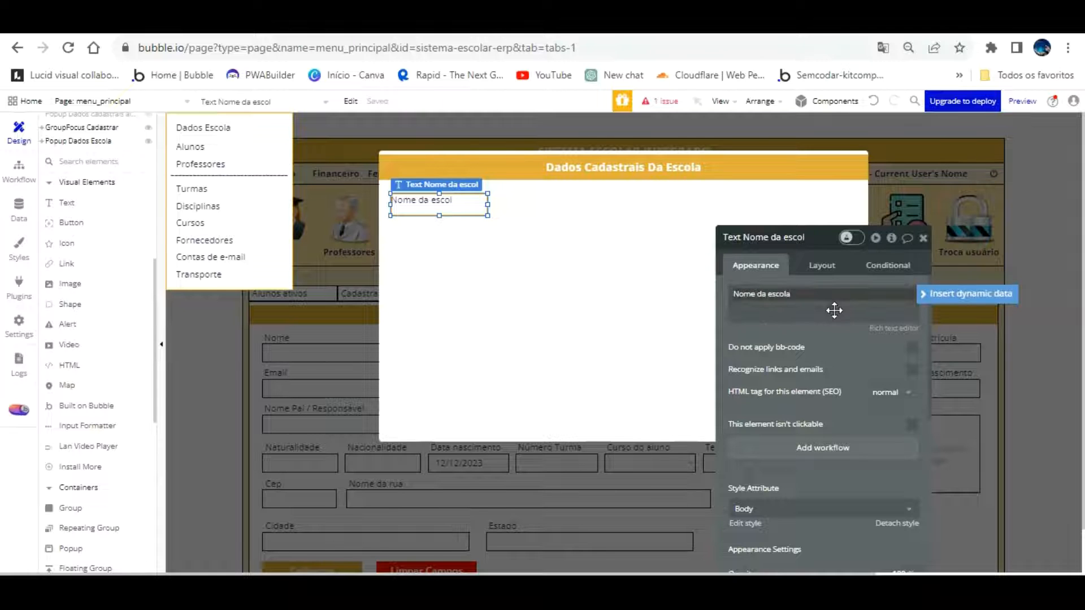
pyautogui.click(706, 305)
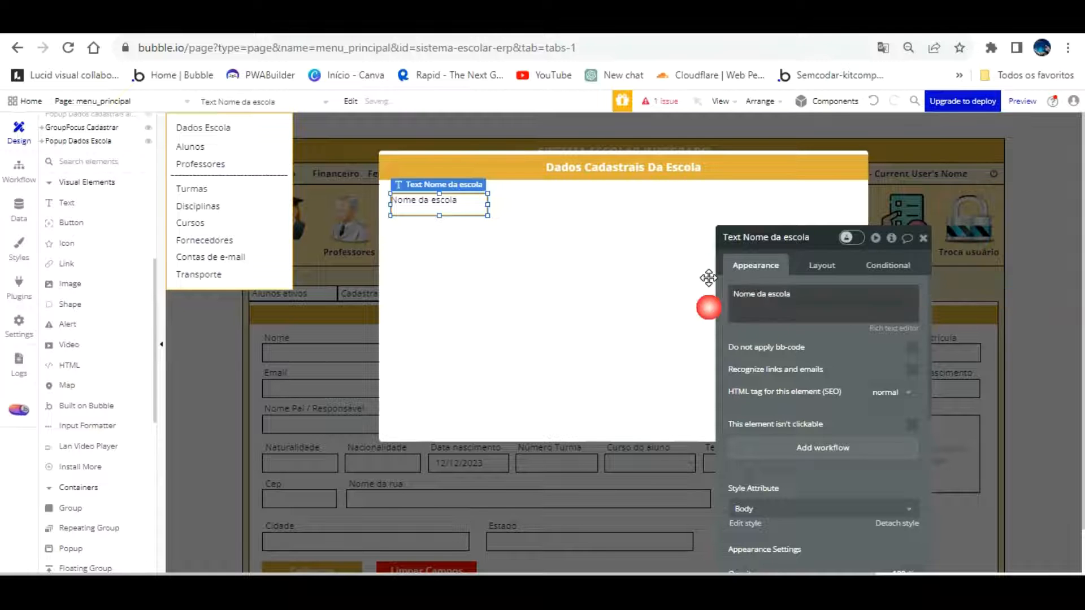
# Centre the label's text vertically and set its height to 25
pyautogui.scroll(-5, 874, 392)
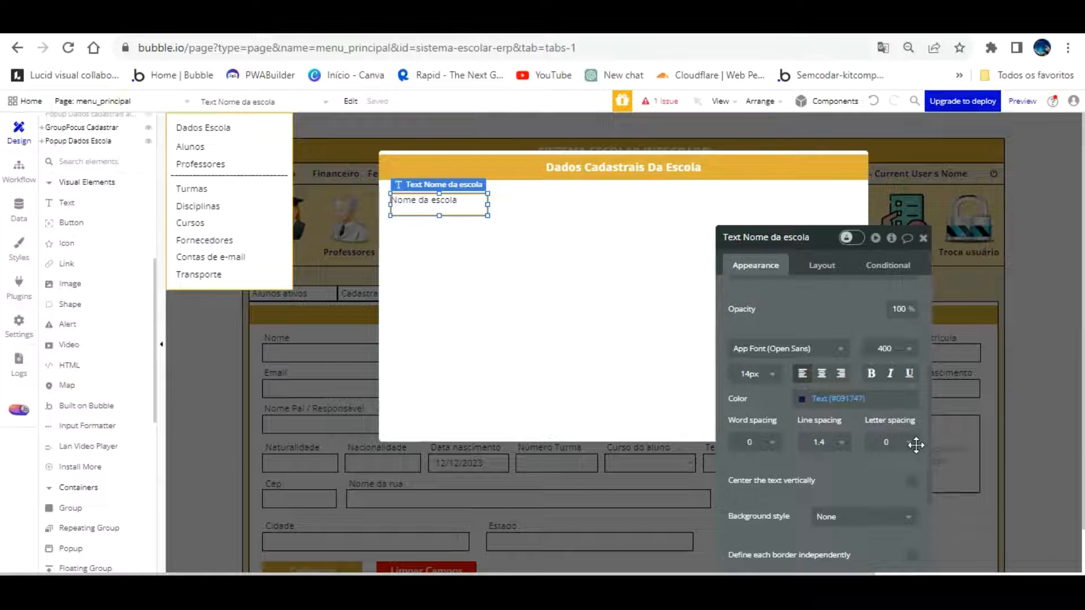
pyautogui.moveTo(916, 445); pyautogui.dragTo(911, 450)
pyautogui.click(907, 485)
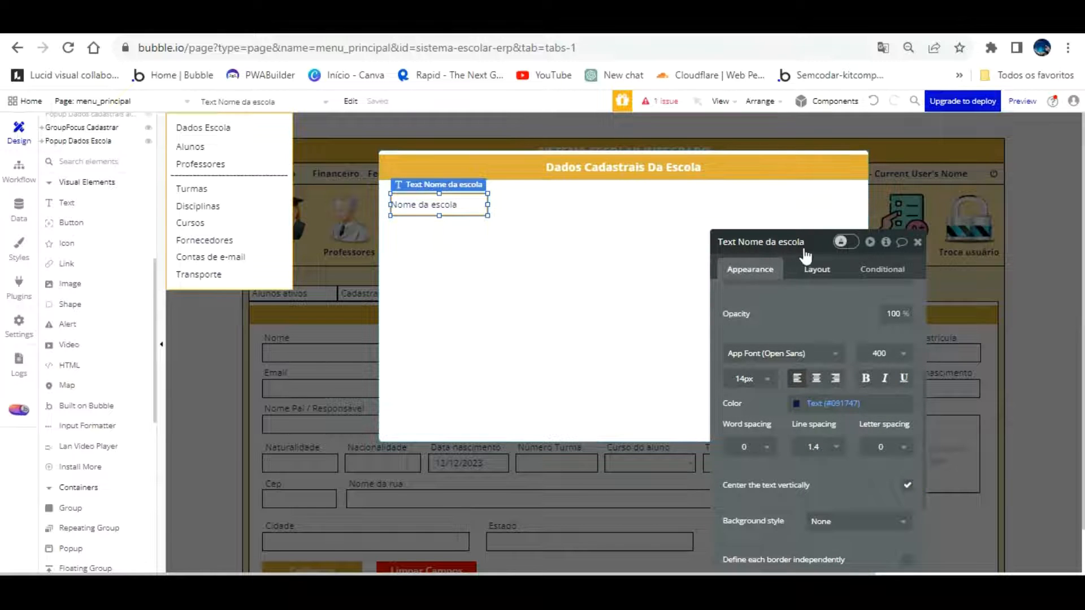
pyautogui.click(817, 269)
pyautogui.doubleClick(808, 356)
pyautogui.write('30')
pyautogui.click(732, 309)
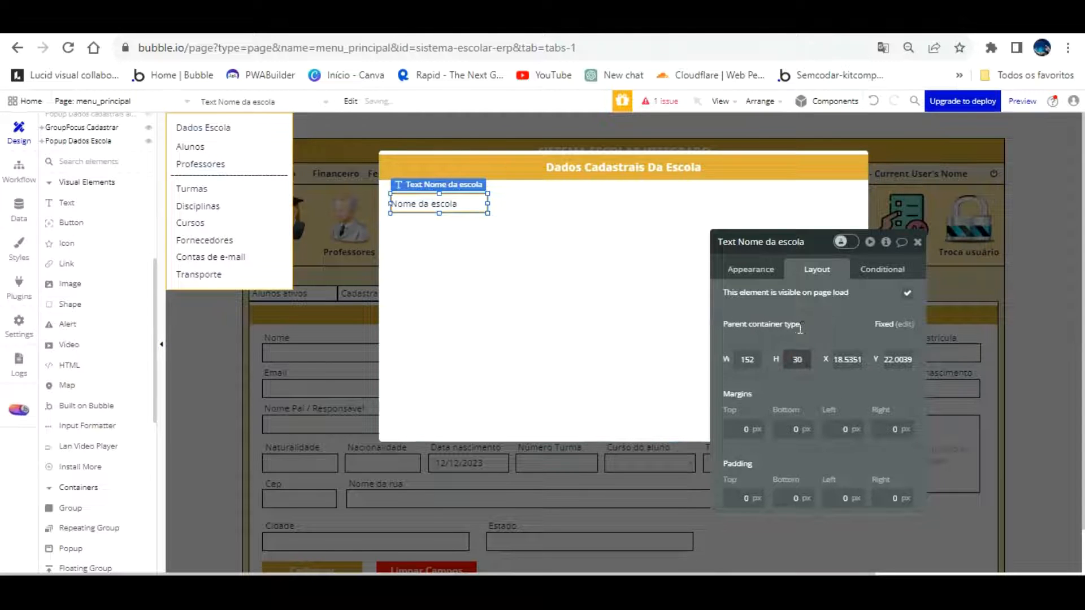
pyautogui.write('25')
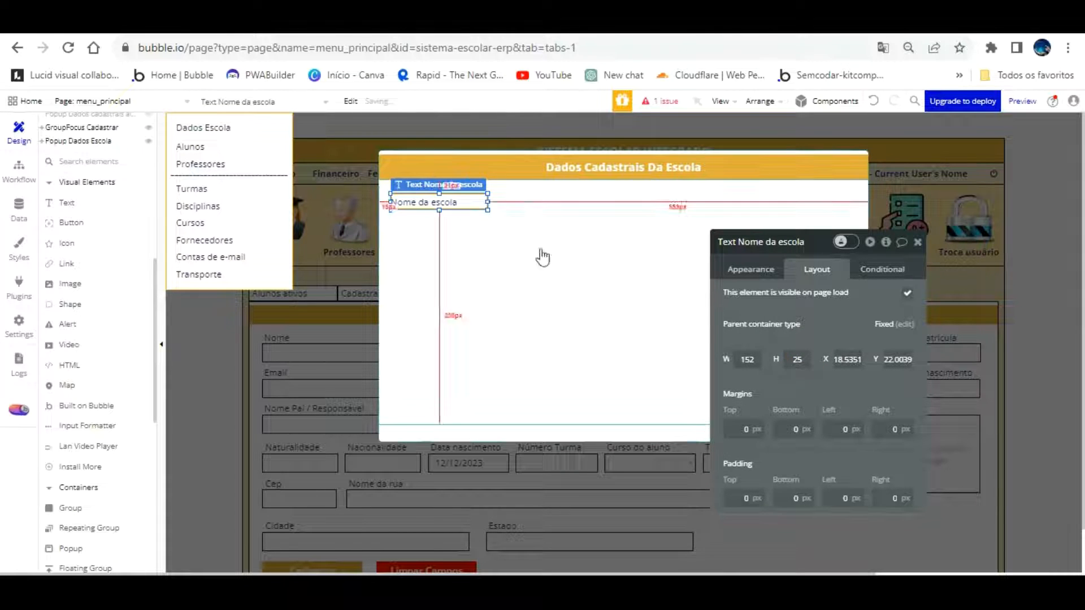
# Place the label at the group's top-left (X 10, Y 13) and Alt-drag a copy down to Y 85
pyautogui.moveTo(441, 200); pyautogui.dragTo(437, 172)
pyautogui.moveTo(734, 273); pyautogui.dragTo(712, 319)
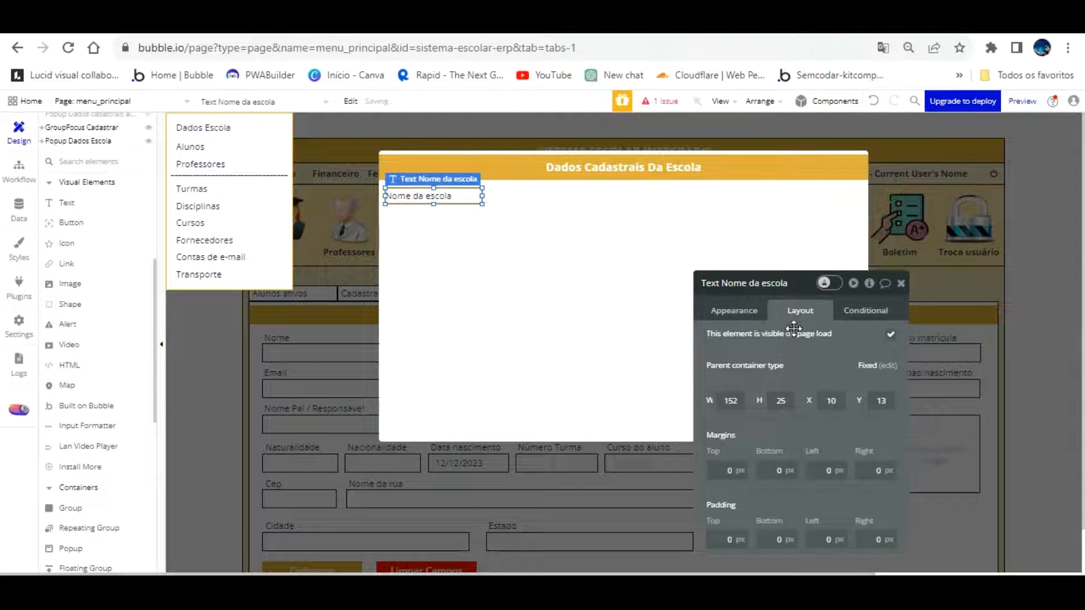
pyautogui.click(570, 305)
pyautogui.click(463, 196)
pyautogui.moveTo(447, 168); pyautogui.dragTo(442, 210)
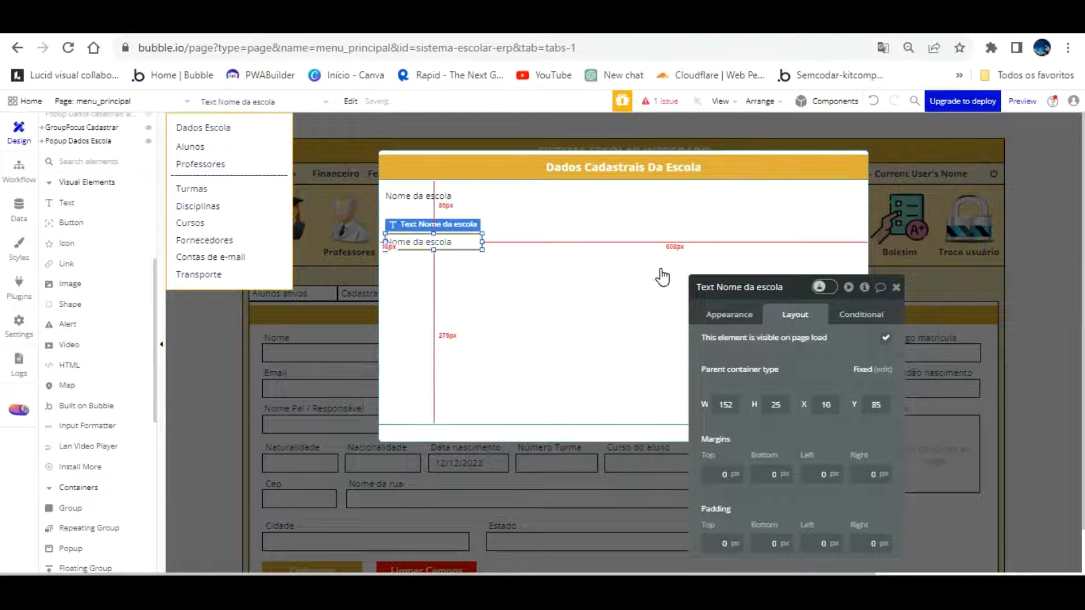
pyautogui.click(745, 318)
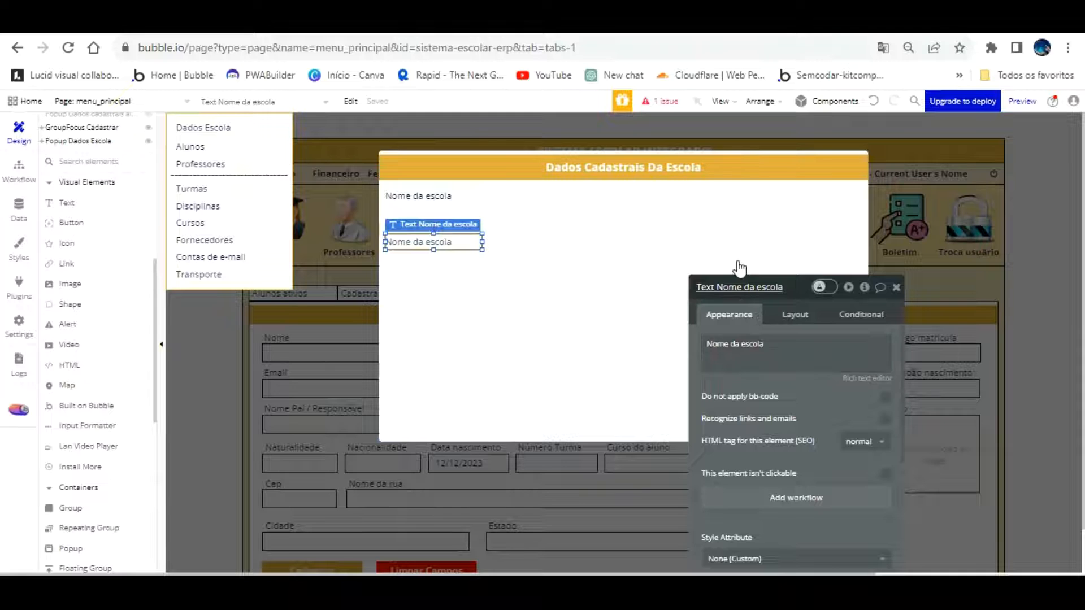
# Change the copied label's text to 'Endereço da escola'
pyautogui.click(728, 348)
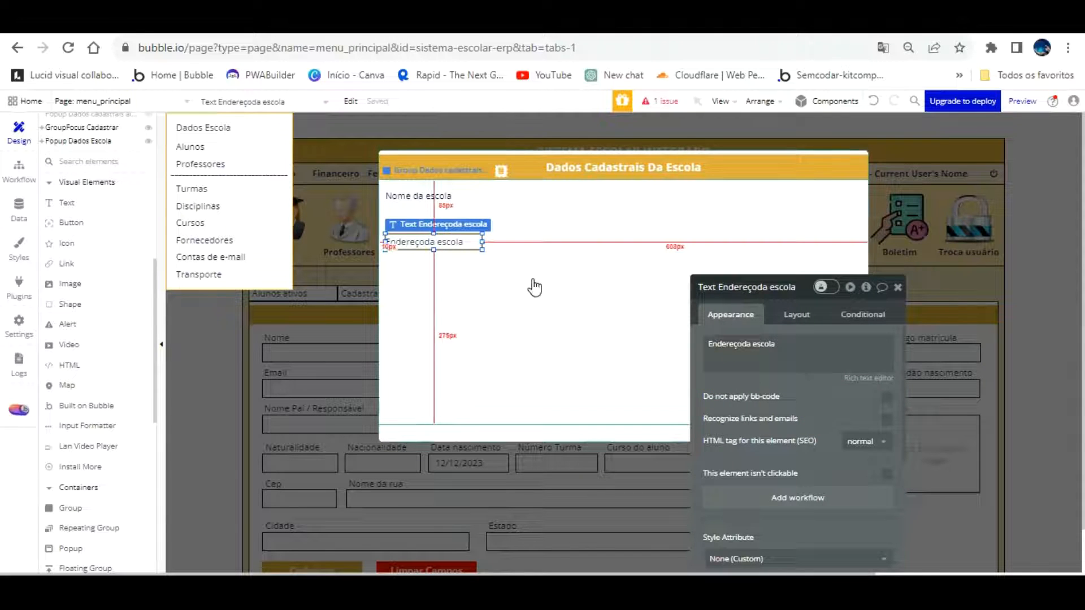
pyautogui.click(738, 346)
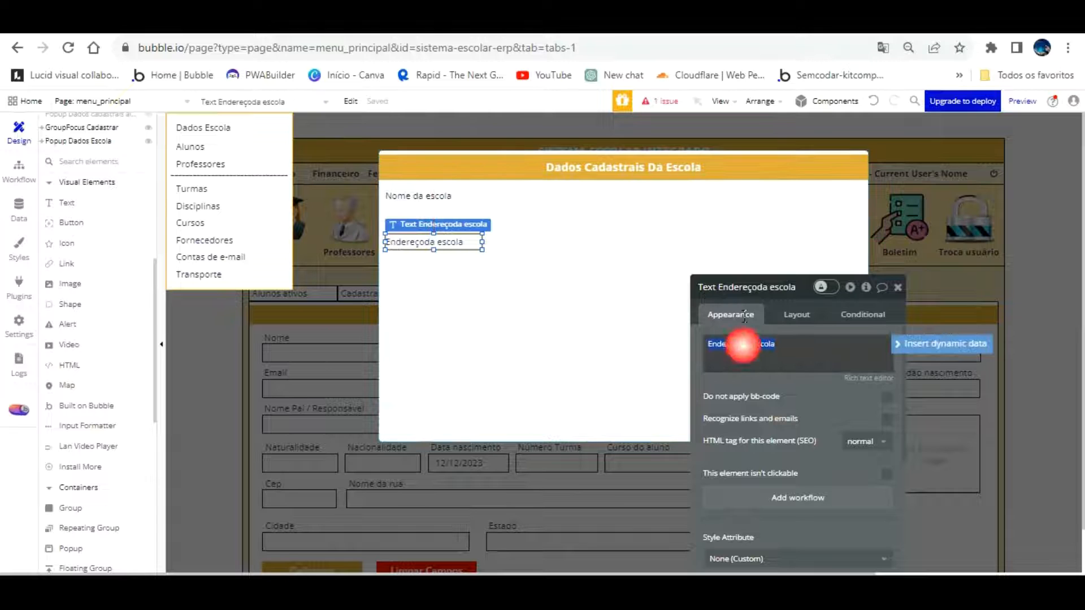
pyautogui.click(834, 410)
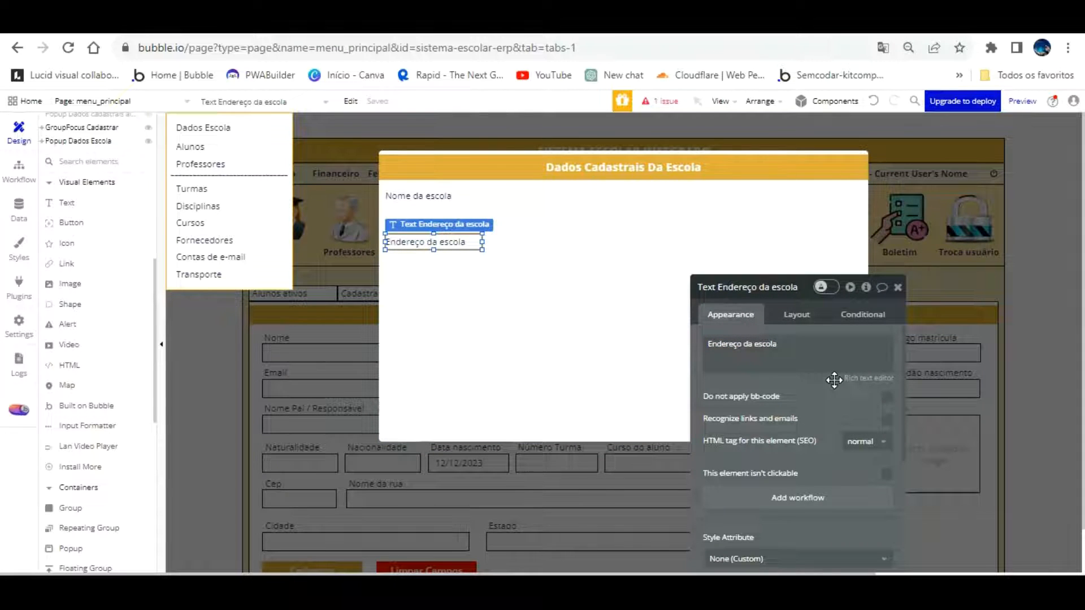
# Copy-paste the Endereço label, move the duplicate below it, and change its text to 'Bairro da escola'
pyautogui.click(461, 223)
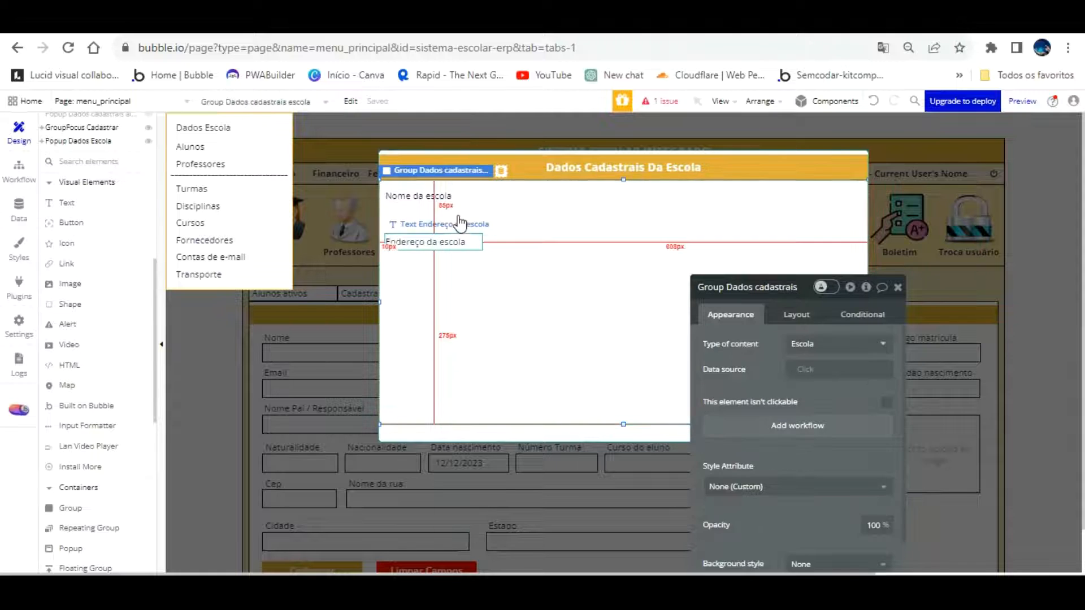
pyautogui.click(458, 242)
pyautogui.hotkey('ctrl', 'c')
pyautogui.hotkey('ctrl', 'v')
pyautogui.moveTo(457, 243)
pyautogui.mouseDown()
pyautogui.moveTo(458, 270)
pyautogui.moveTo(450, 260)
pyautogui.mouseUp()
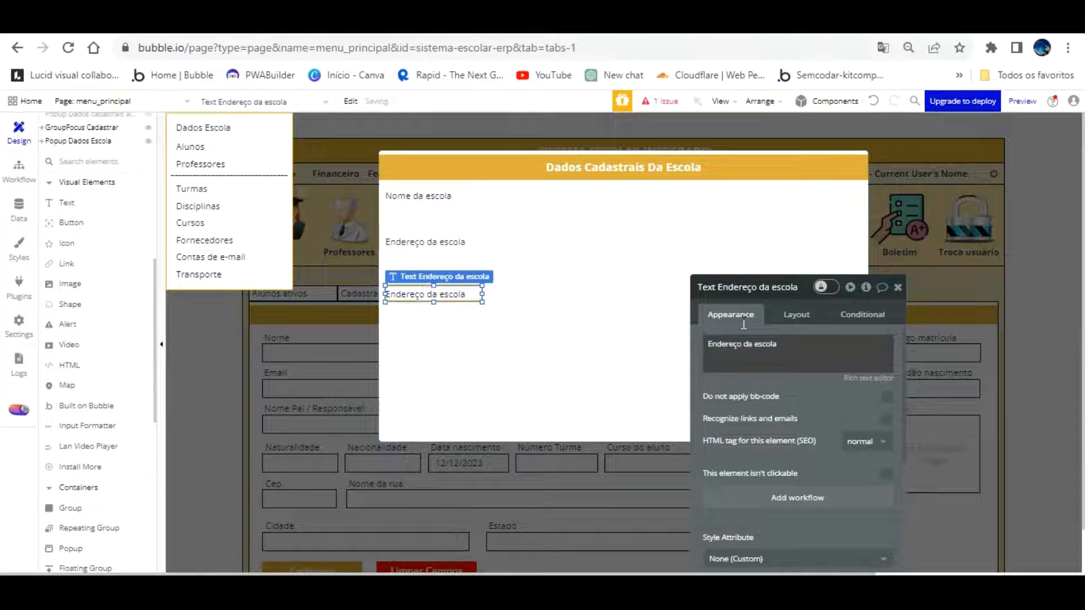
pyautogui.click(741, 346)
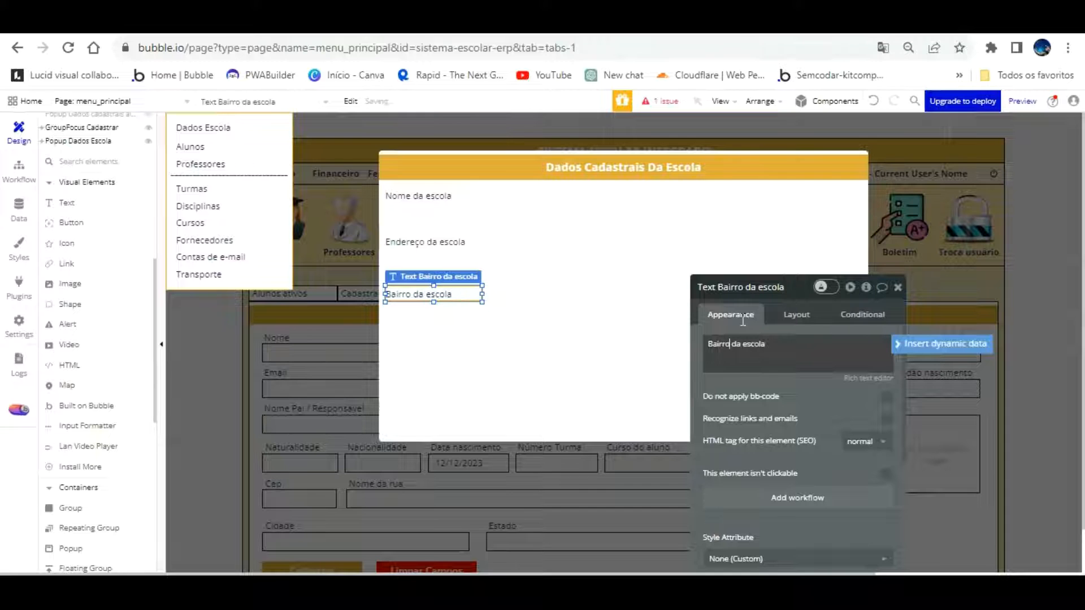
pyautogui.press('alt')
pyautogui.moveTo(807, 383); pyautogui.dragTo(978, 179)
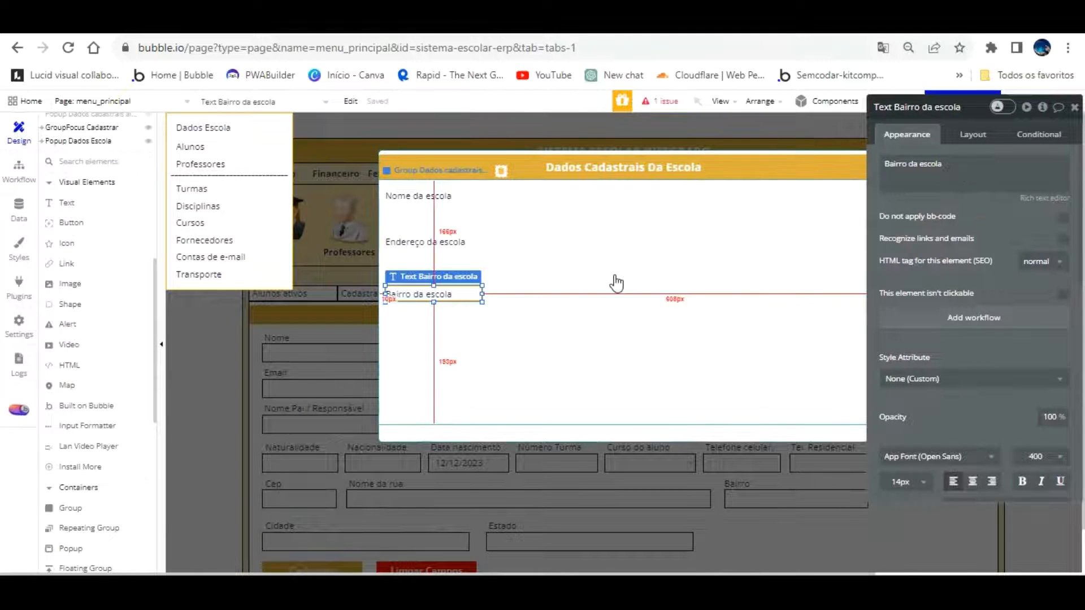
# Alt-drag a copy of Bairro da escola to the right and change its text to 'Cep da escola'
pyautogui.moveTo(465, 266); pyautogui.dragTo(804, 257)
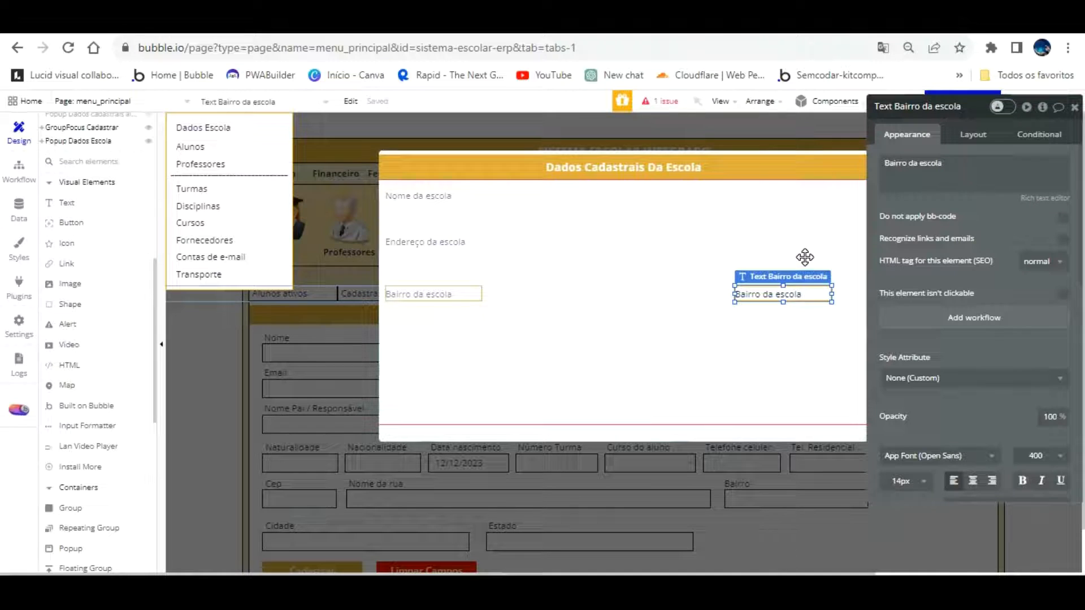
pyautogui.tripleClick(904, 162)
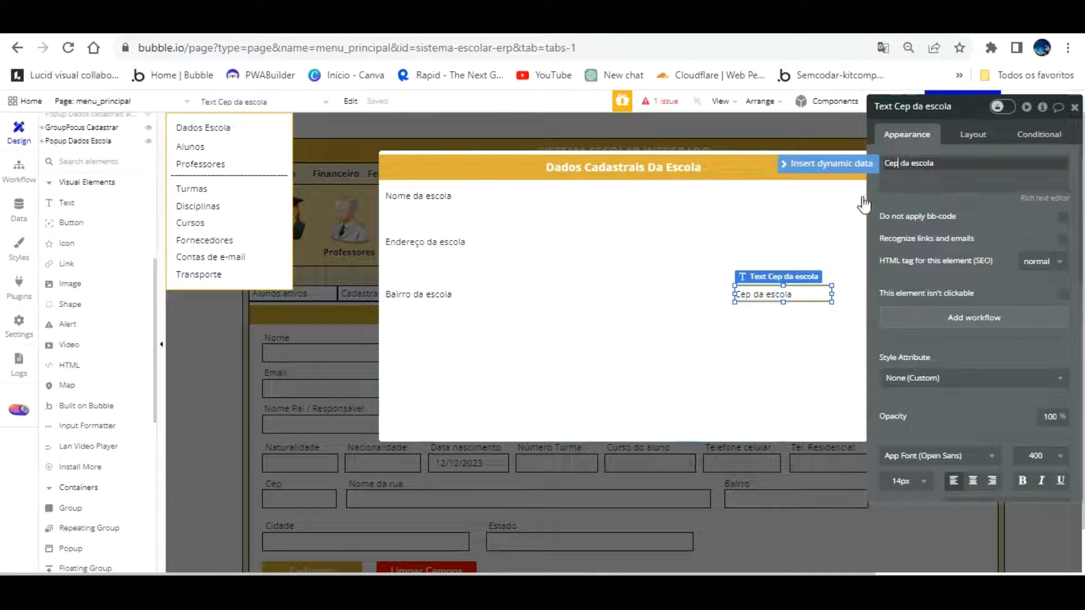
pyautogui.click(784, 313)
# Alt-drag a copy of Cep da escola below Bairro and change its text to 'Cidade da escola'
pyautogui.click(782, 291)
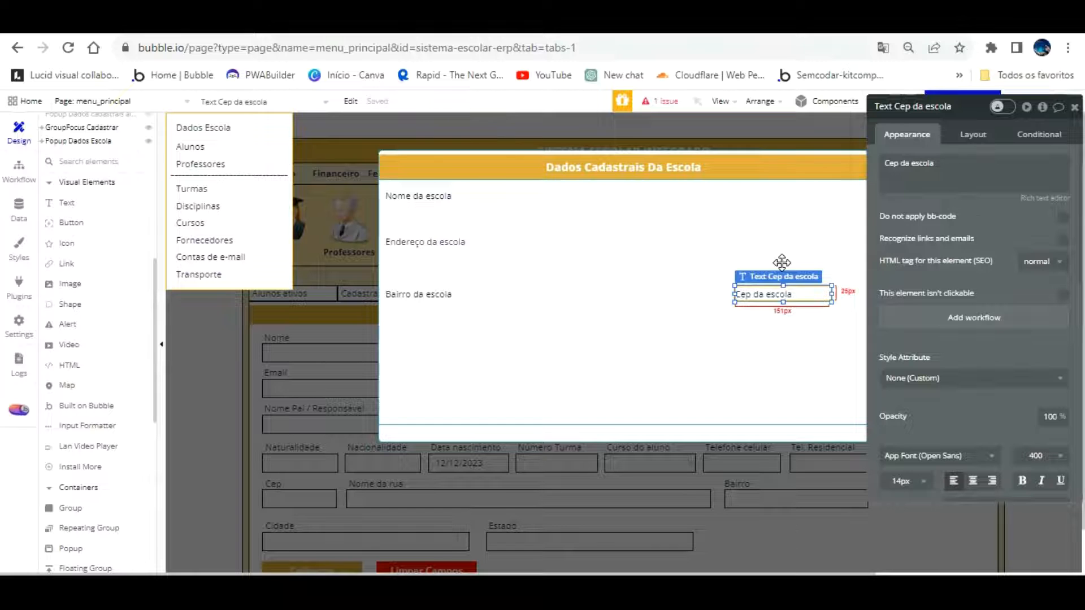
pyautogui.moveTo(782, 266); pyautogui.dragTo(422, 300)
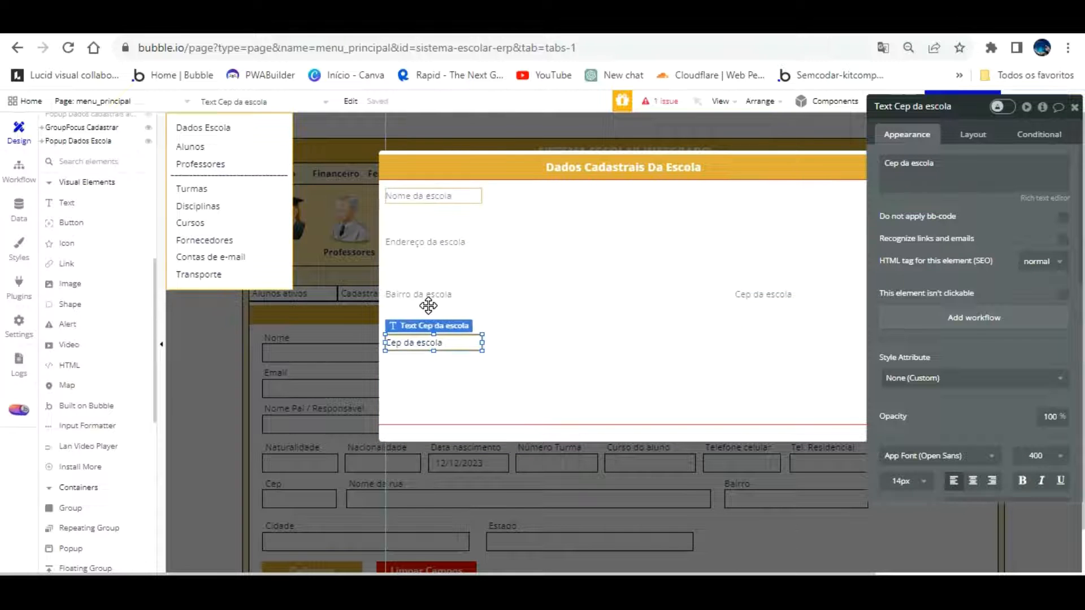
pyautogui.moveTo(935, 174); pyautogui.dragTo(938, 148)
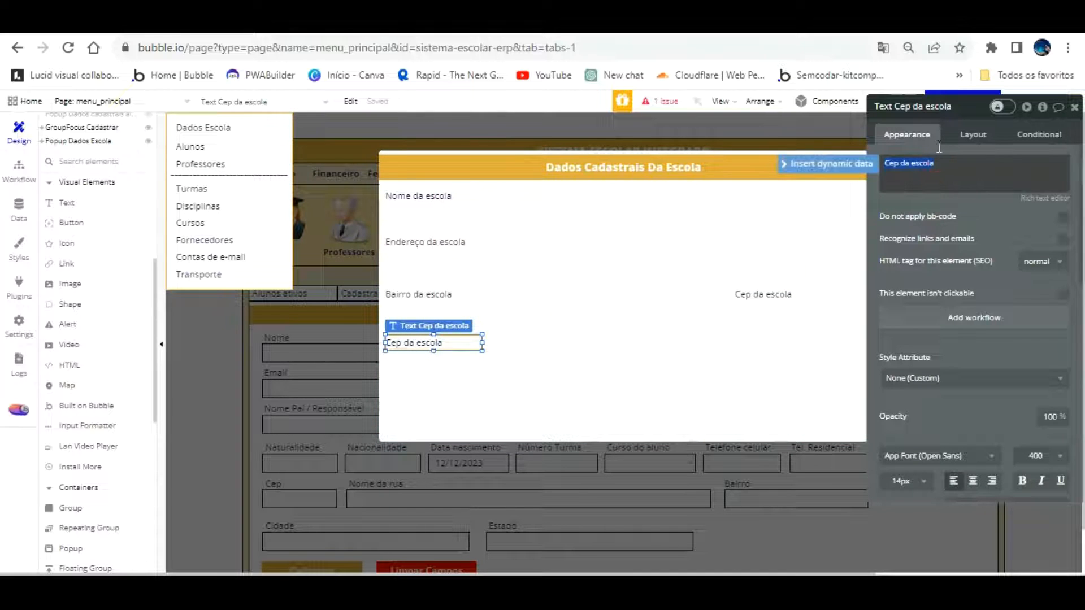
pyautogui.click(899, 165)
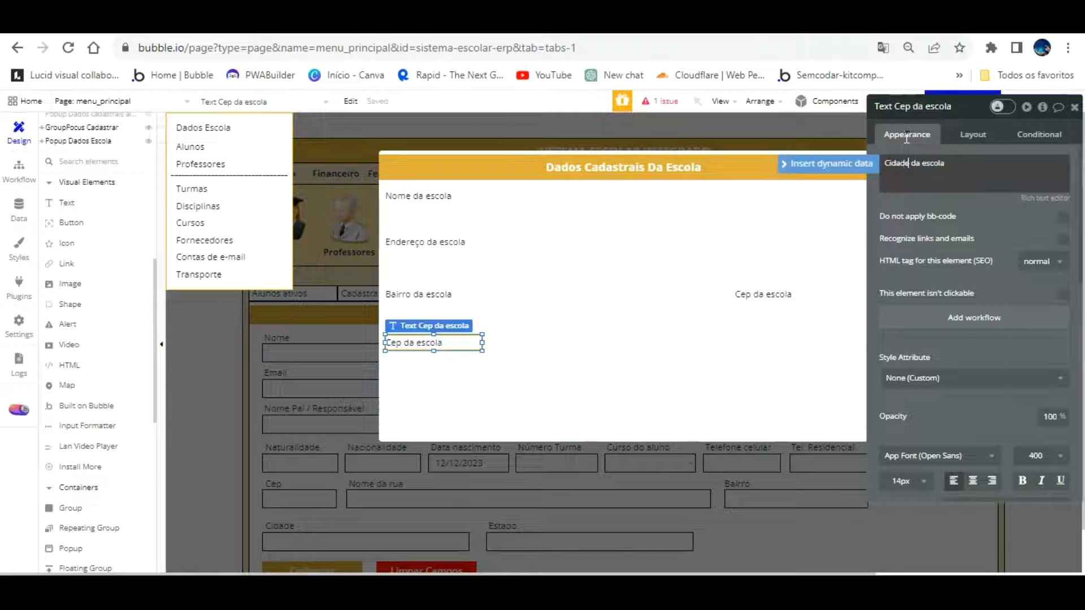
pyautogui.click(508, 368)
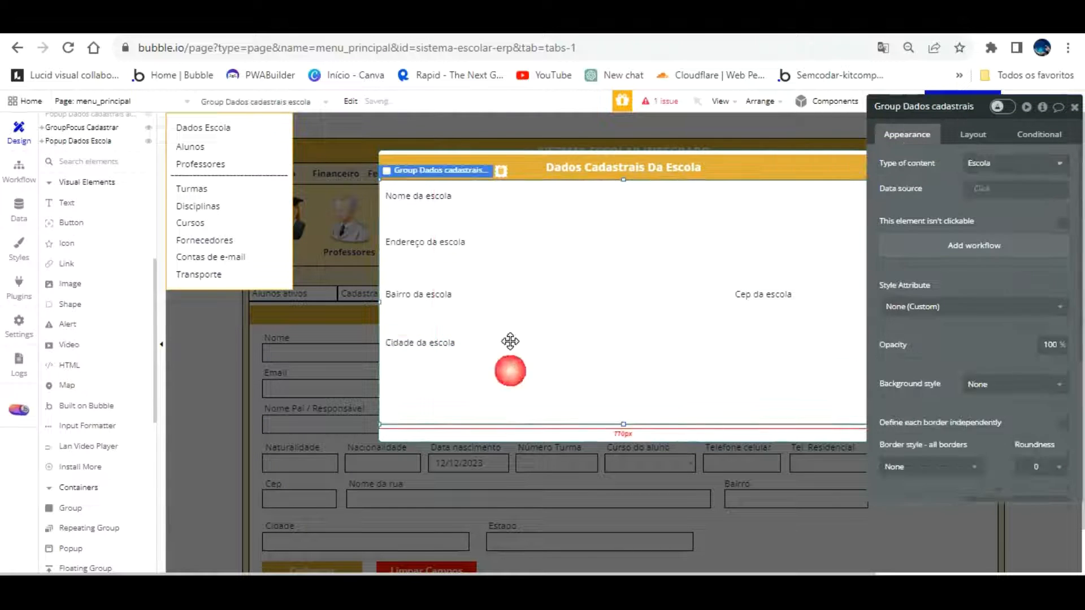
# Alt-drag a copy of Cidade da escola under Cep, aligned in its row, reading 'Estado da escola'
pyautogui.click(448, 318)
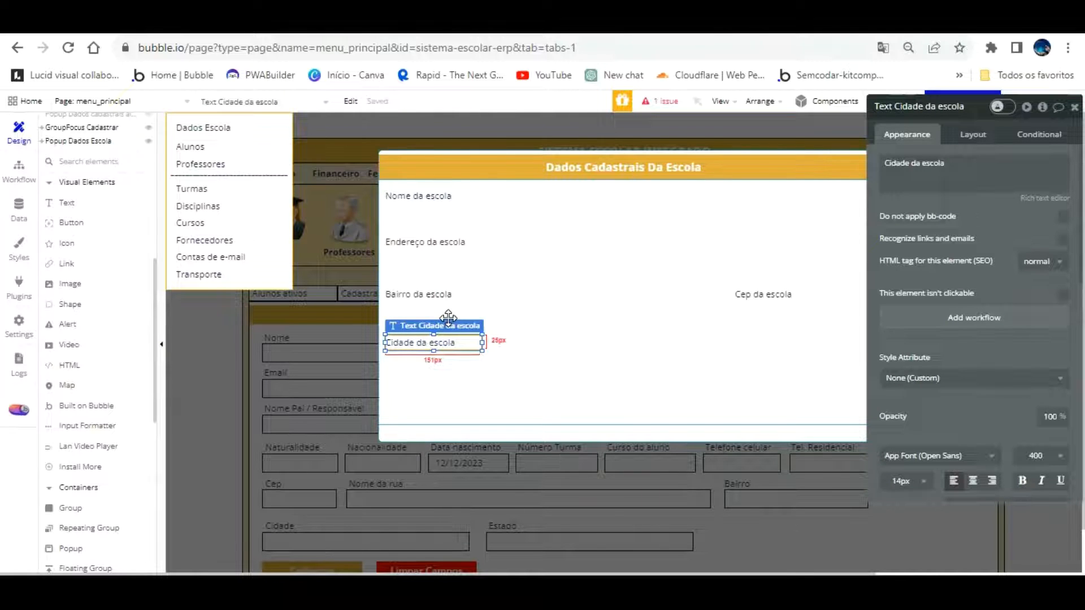
pyautogui.moveTo(448, 319); pyautogui.dragTo(790, 300)
pyautogui.moveTo(792, 301); pyautogui.dragTo(794, 311)
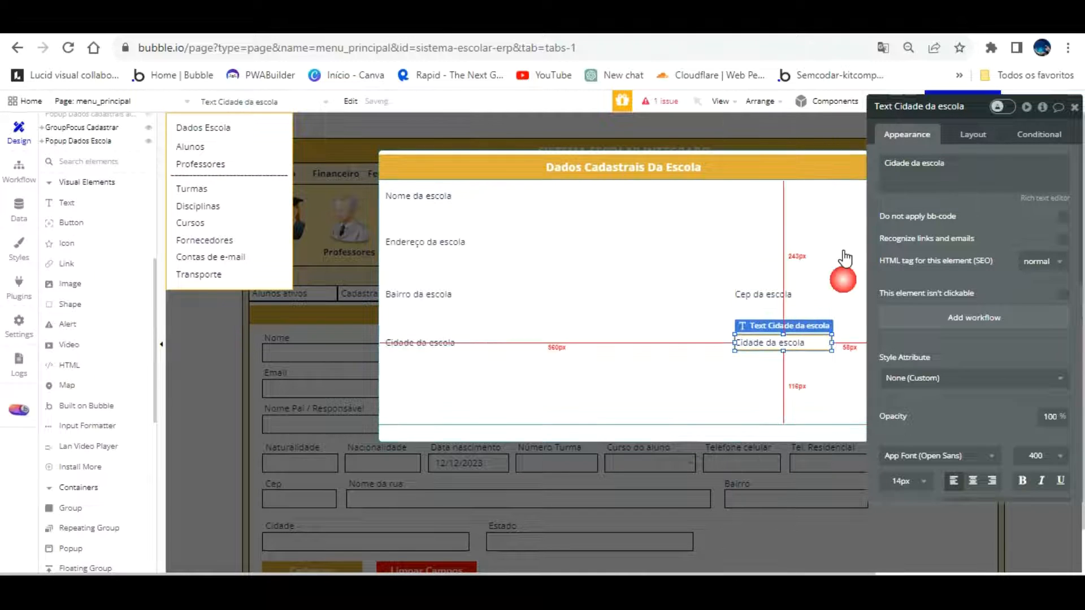
pyautogui.click(906, 162)
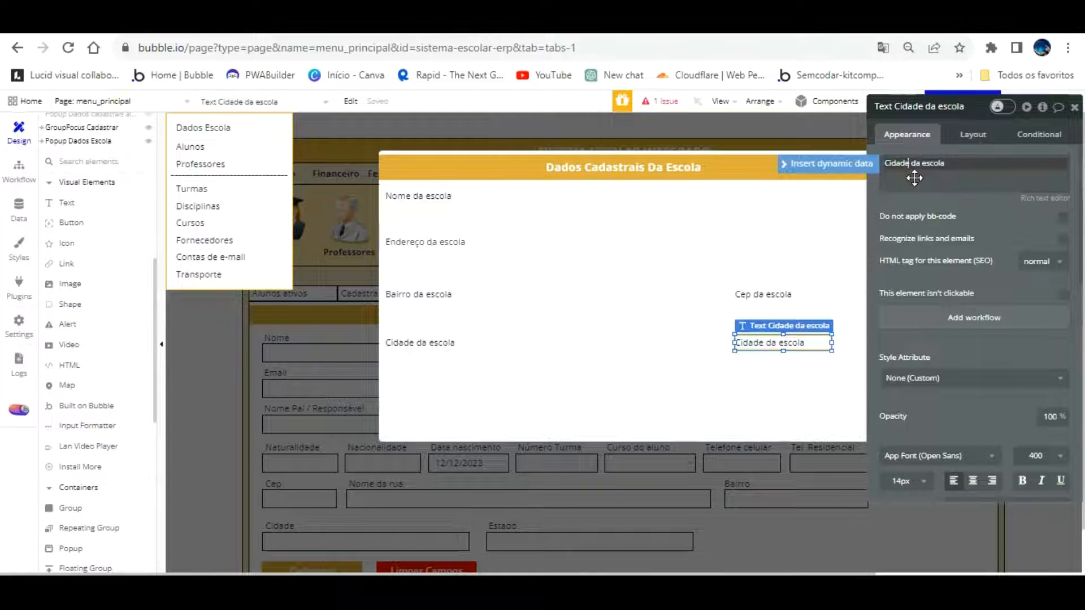
pyautogui.press('BackSpace')
pyautogui.press('BackSpace')
pyautogui.press('BackSpace')
pyautogui.press('BackSpace')
pyautogui.press('BackSpace')
pyautogui.press('BackSpace')
pyautogui.write('Estado')
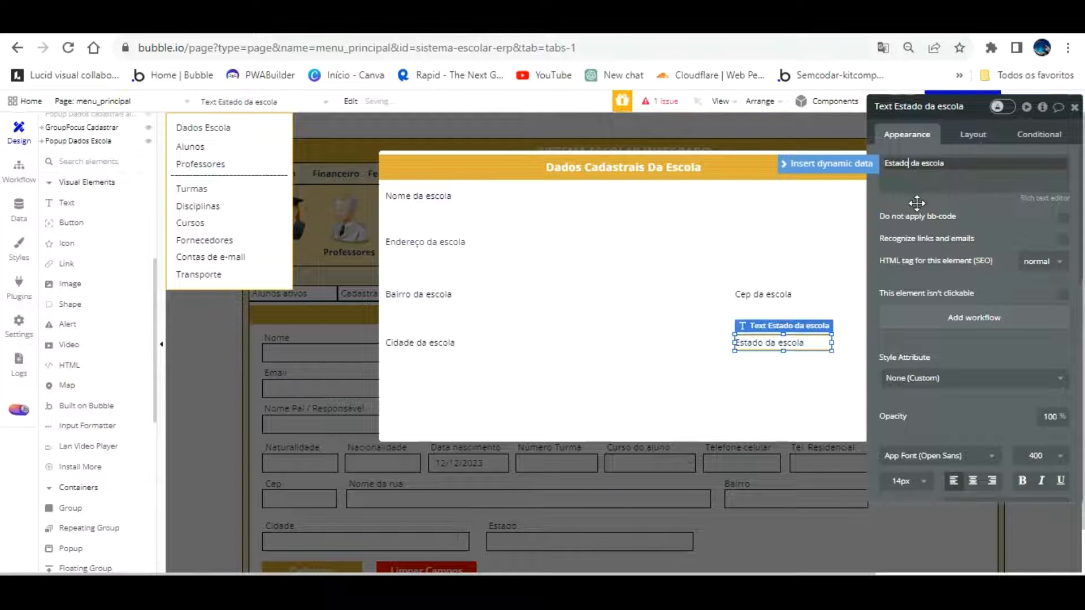
pyautogui.click(641, 270)
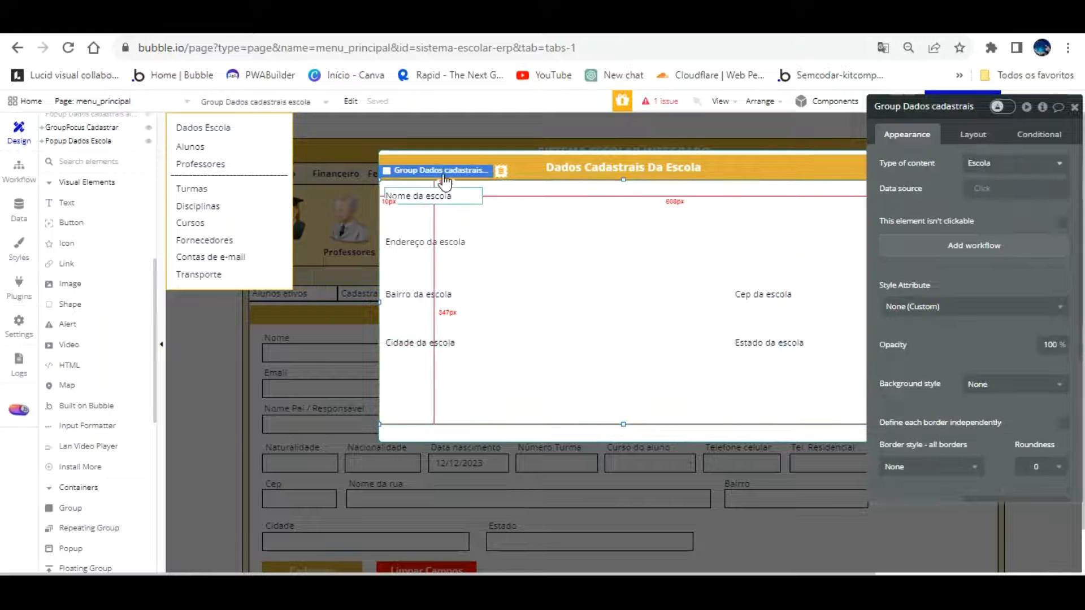
# Move Endereço da escola up about 20 px and raise the Bairro and Cep row with it
pyautogui.moveTo(439, 238); pyautogui.dragTo(439, 227)
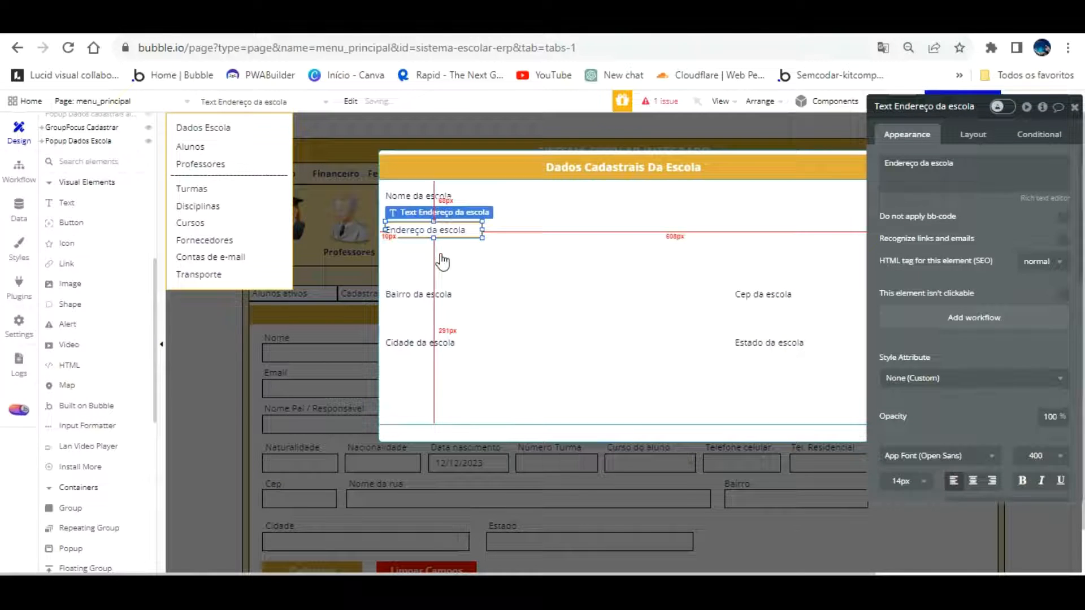
pyautogui.click(441, 292)
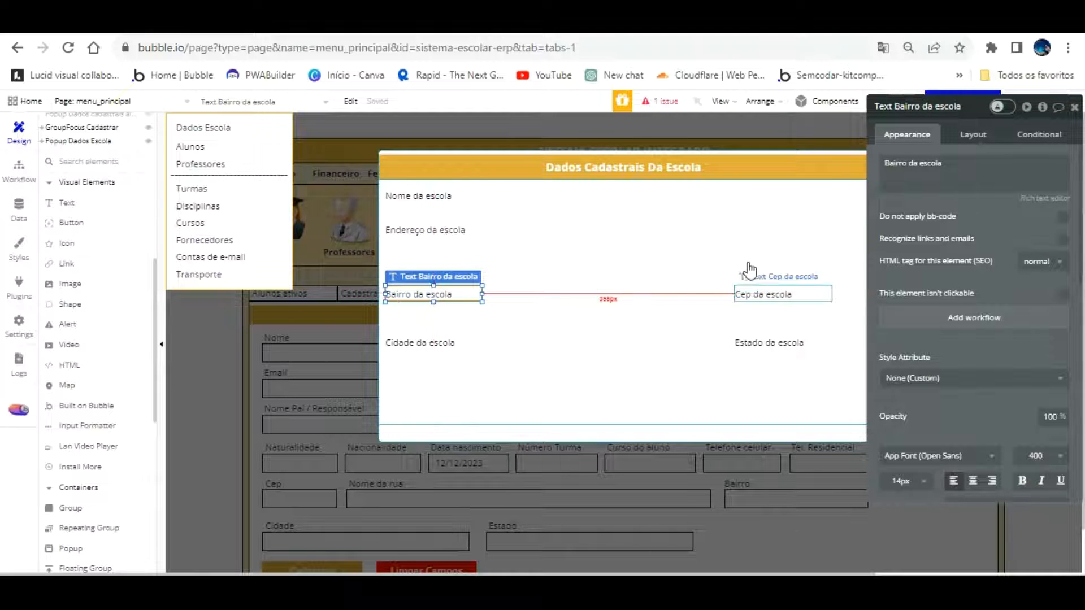
pyautogui.keyDown('shift'); pyautogui.click(758, 295); pyautogui.keyUp('shift')
pyautogui.moveTo(759, 286); pyautogui.dragTo(758, 268)
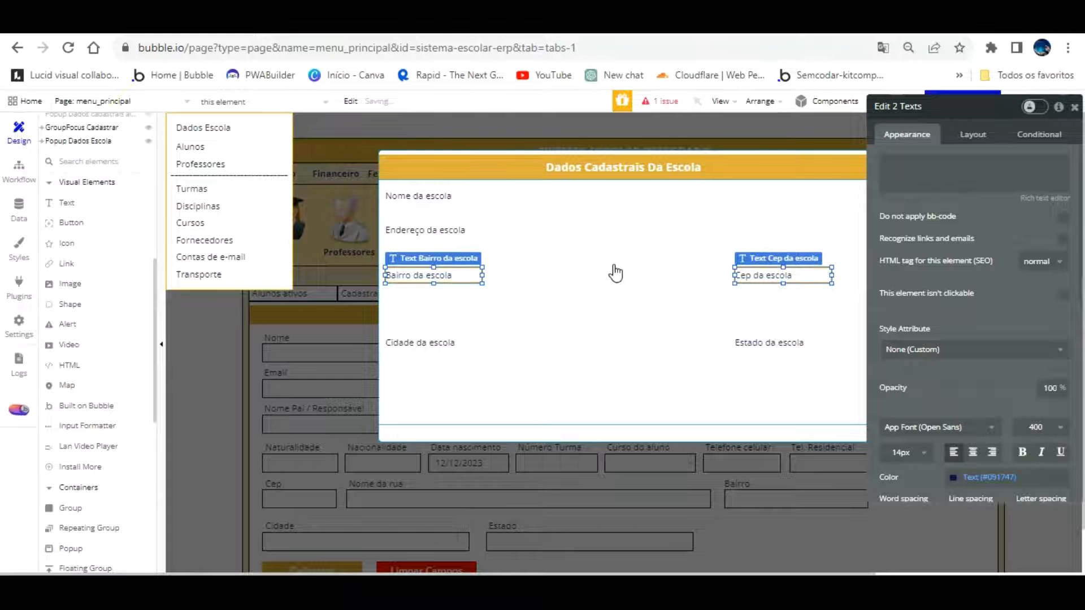
pyautogui.press('Up')
pyautogui.press('Up')
pyautogui.press('Up')
pyautogui.press('Up')
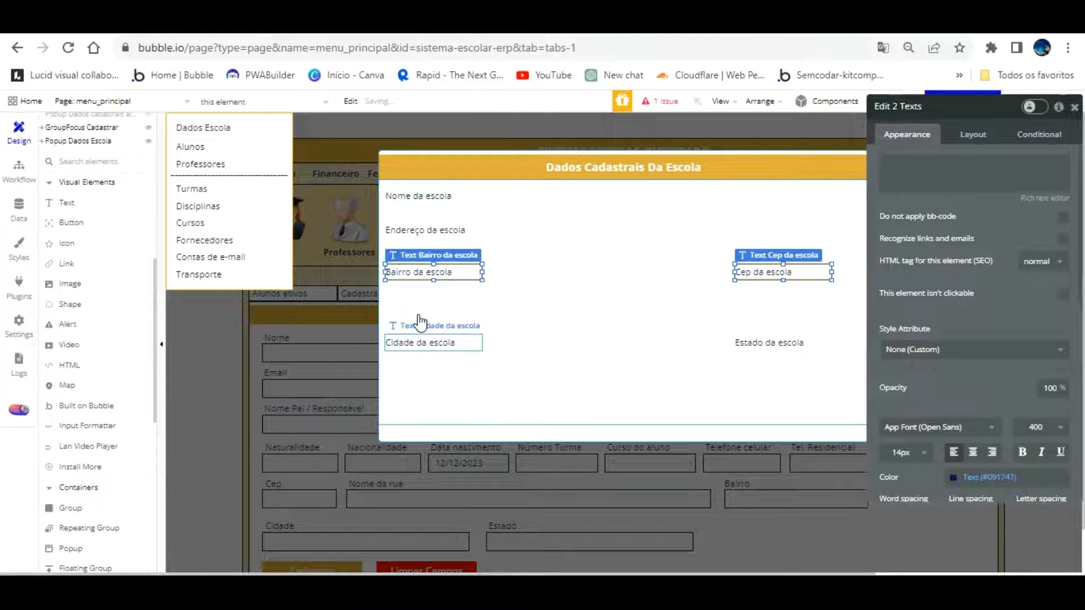
# Nudge the Cidade da escola and Estado da escola labels up beneath the Bairro/Cep row
pyautogui.click(417, 339)
pyautogui.keyDown('shift'); pyautogui.click(744, 337); pyautogui.keyUp('shift')
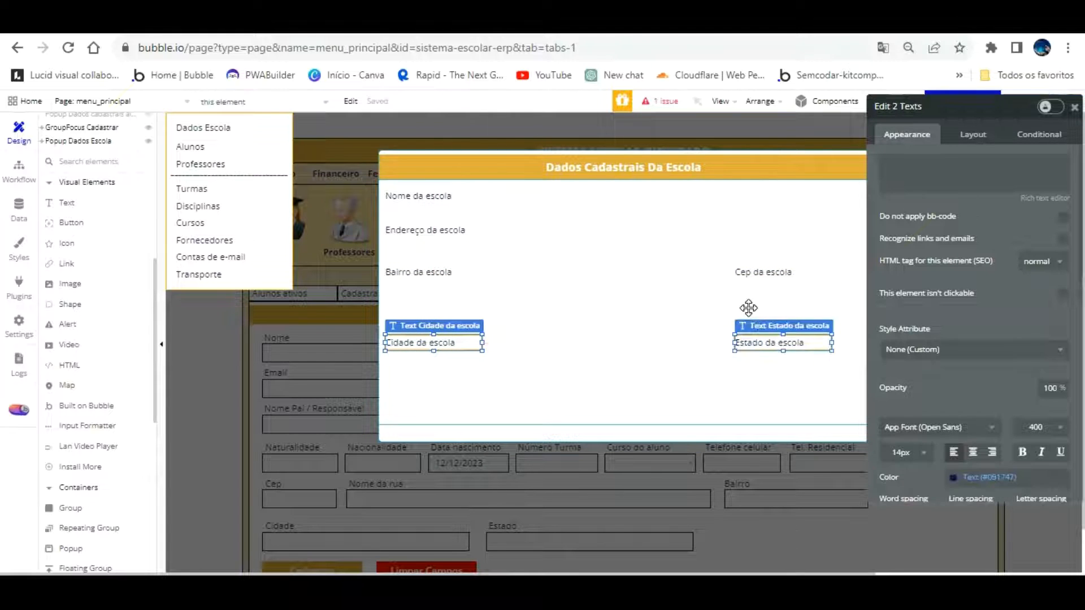
pyautogui.press('Up')
pyautogui.press('Up')
pyautogui.press('Up')
pyautogui.press('Up')
pyautogui.press('Up')
pyautogui.press('Up')
pyautogui.press('Up')
pyautogui.press('Up')
pyautogui.press('Up')
pyautogui.press('Up')
pyautogui.press('Up')
pyautogui.press('Up')
pyautogui.press('Up')
pyautogui.press('Up')
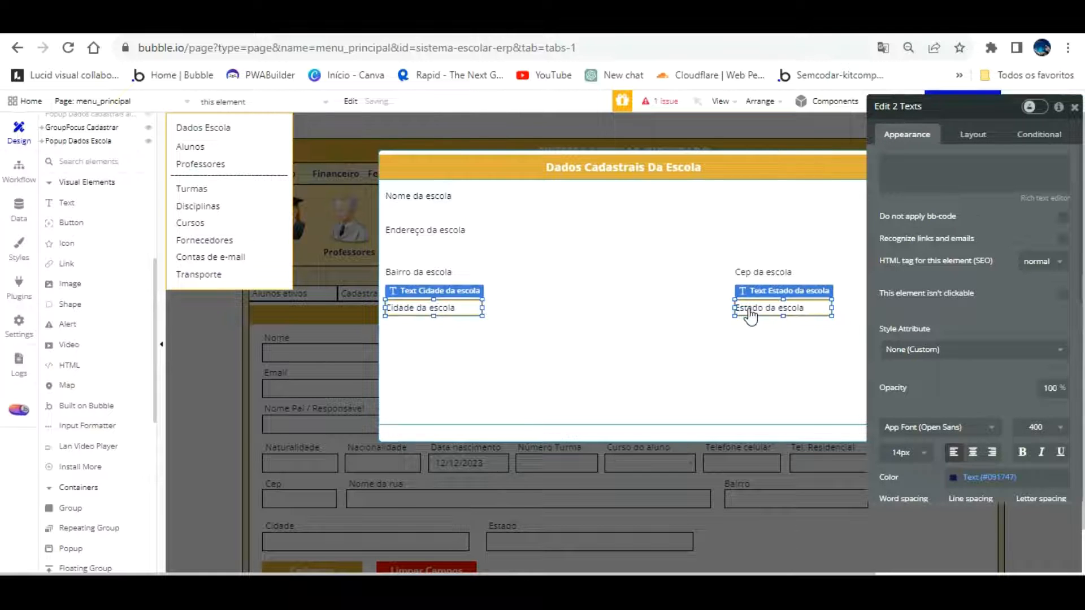
pyautogui.click(711, 330)
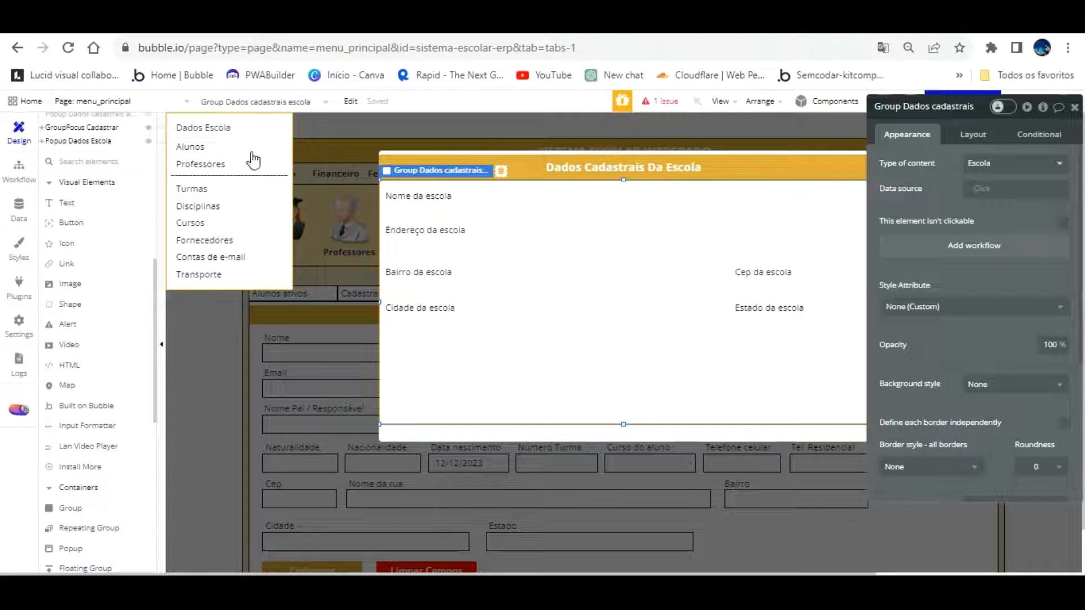
pyautogui.click(757, 309)
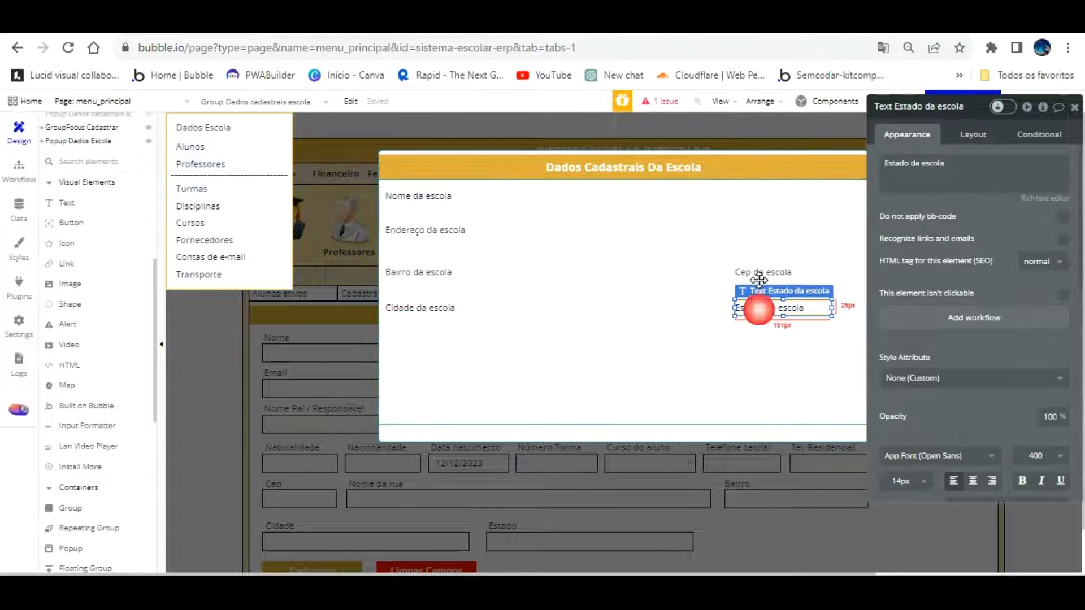
# Alt-drag a copy of Estado da escola under Cidade and change its text to 'CNPJ da escola'
pyautogui.moveTo(758, 280); pyautogui.dragTo(403, 309)
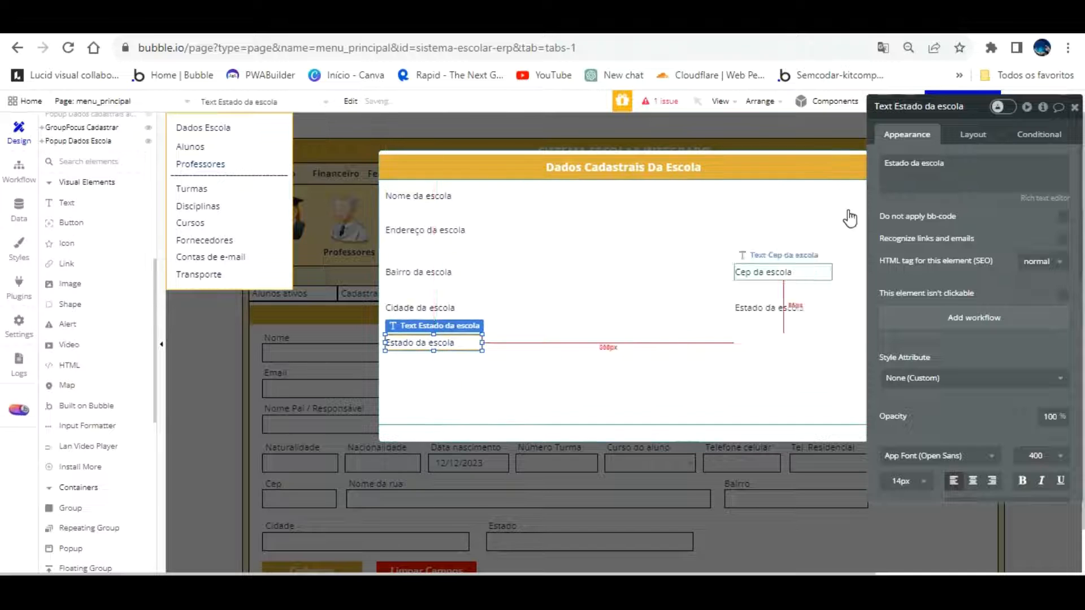
pyautogui.click(910, 164)
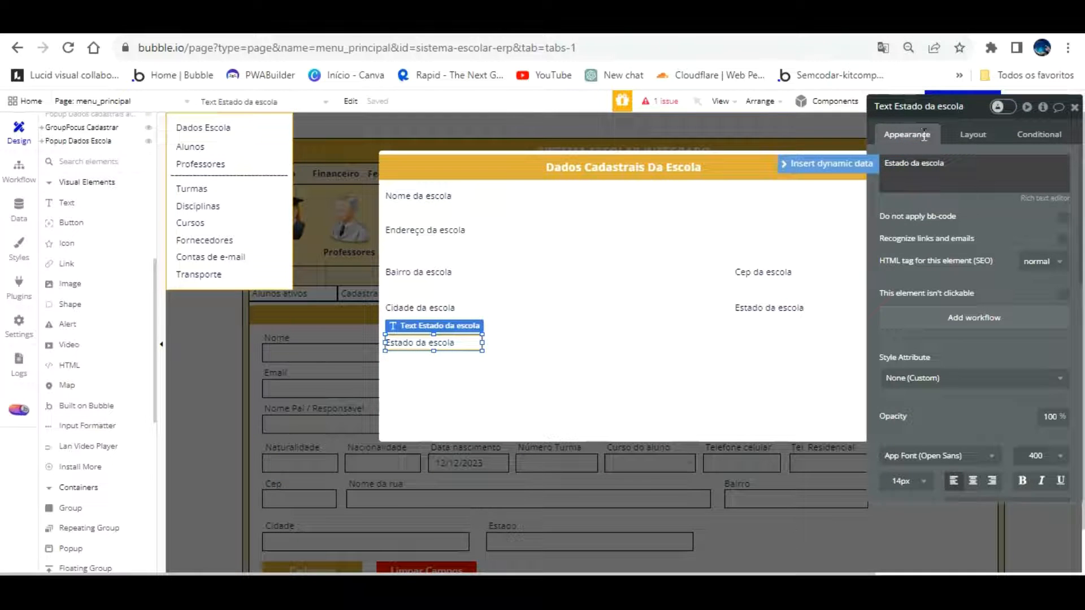
pyautogui.press('BackSpace')
pyautogui.press('BackSpace')
pyautogui.press('BackSpace')
pyautogui.press('BackSpace')
pyautogui.press('BackSpace')
pyautogui.press('BackSpace')
pyautogui.write('CNPJ')
pyautogui.click(559, 347)
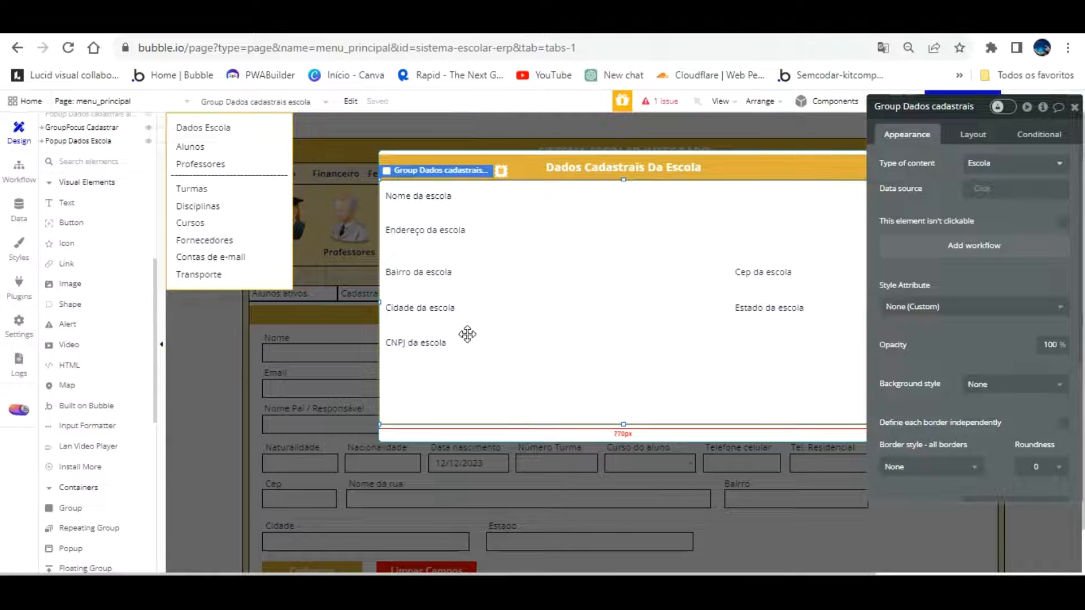
# Copy the CNPJ label under Estado da escola, set its text to 'Inscrição estadual', and rename the element
pyautogui.click(443, 342)
pyautogui.moveTo(442, 313); pyautogui.dragTo(784, 309)
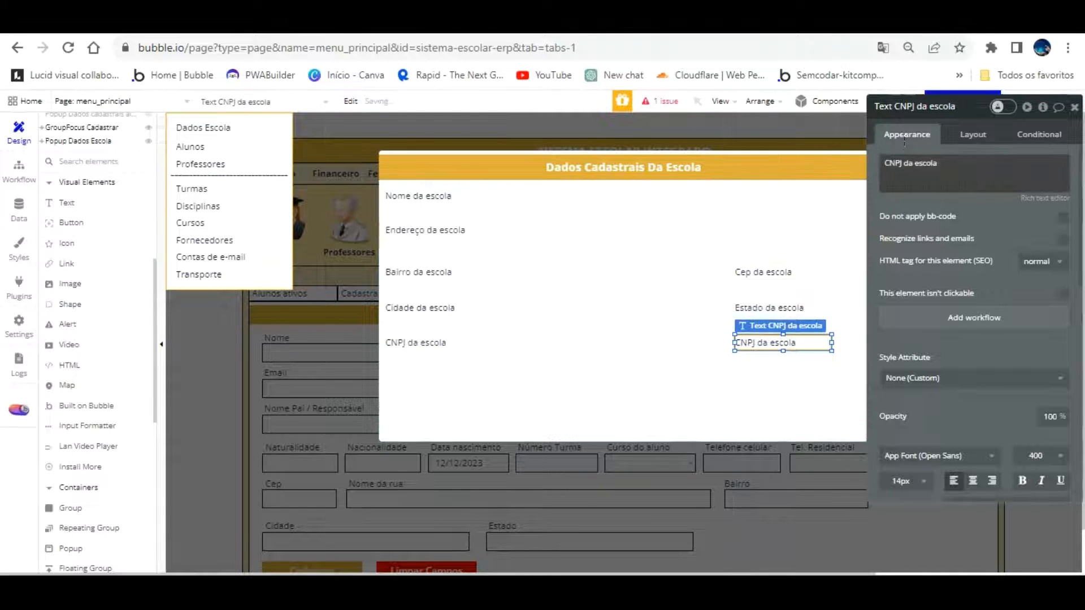
pyautogui.click(901, 162)
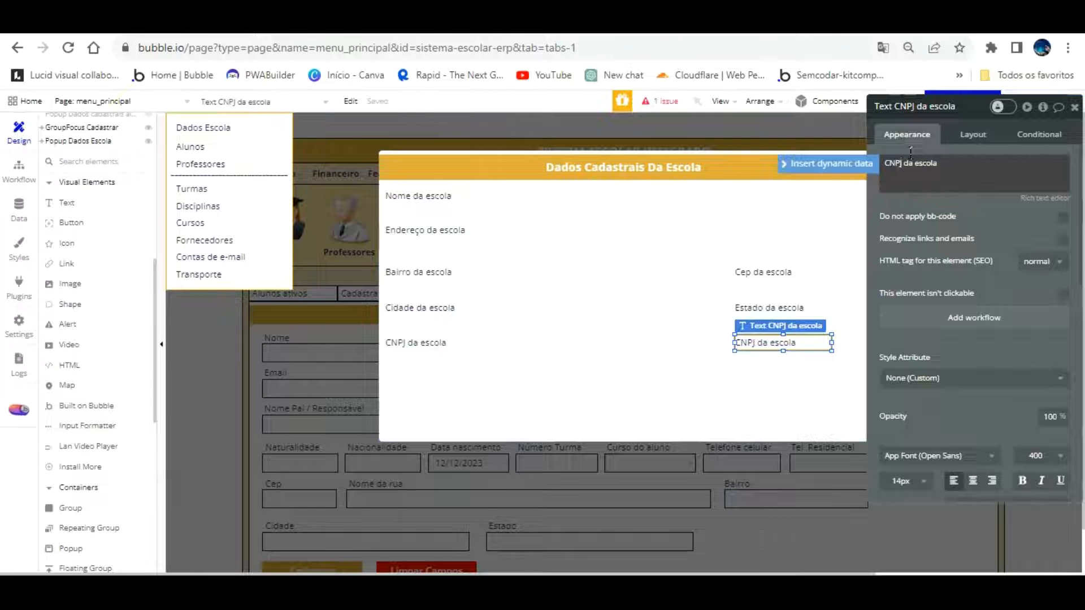
pyautogui.press('BackSpace')
pyautogui.write('Inscrição Estadua')
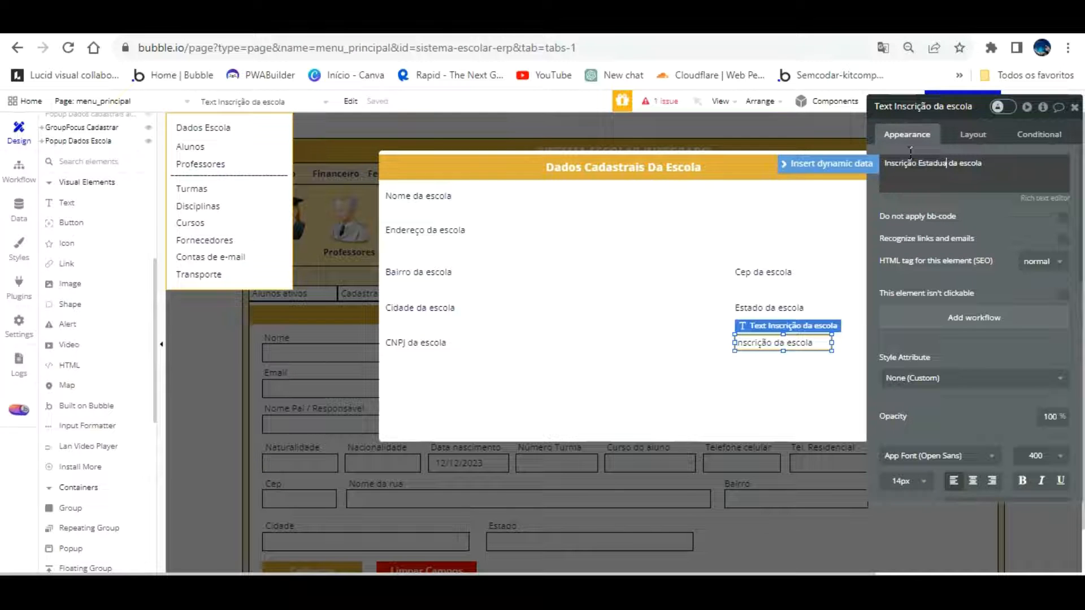
pyautogui.press('BackSpace')
pyautogui.press('BackSpace')
pyautogui.press('BackSpace')
pyautogui.press('BackSpace')
pyautogui.press('BackSpace')
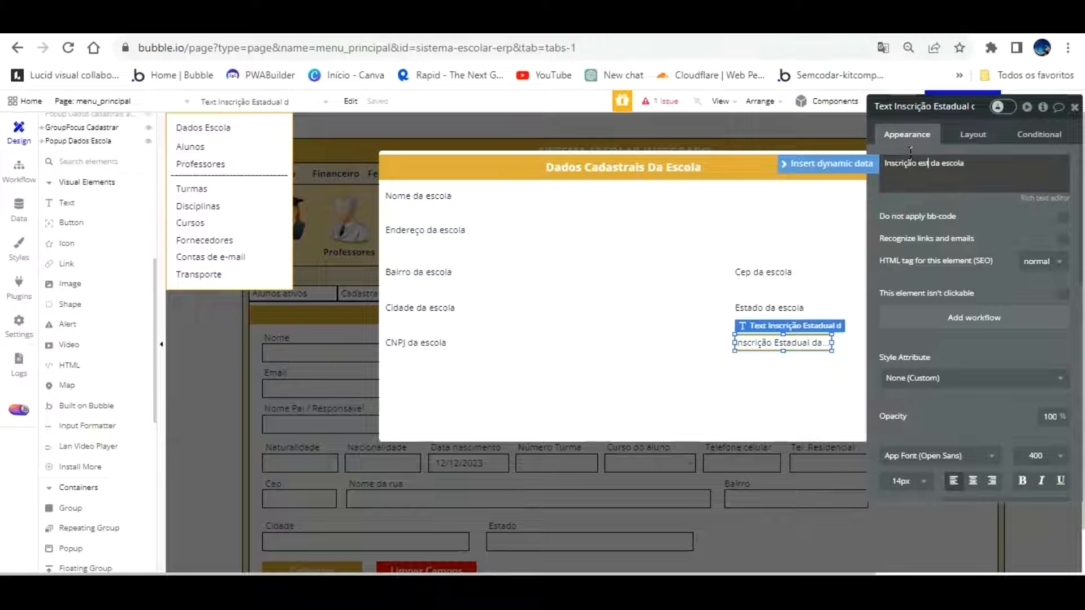
pyautogui.write('adu')
pyautogui.click(1068, 161)
pyautogui.press('BackSpace')
pyautogui.press('BackSpace')
pyautogui.press('BackSpace')
pyautogui.press('BackSpace')
pyautogui.click(998, 238)
pyautogui.click(973, 106)
pyautogui.write('da escola')
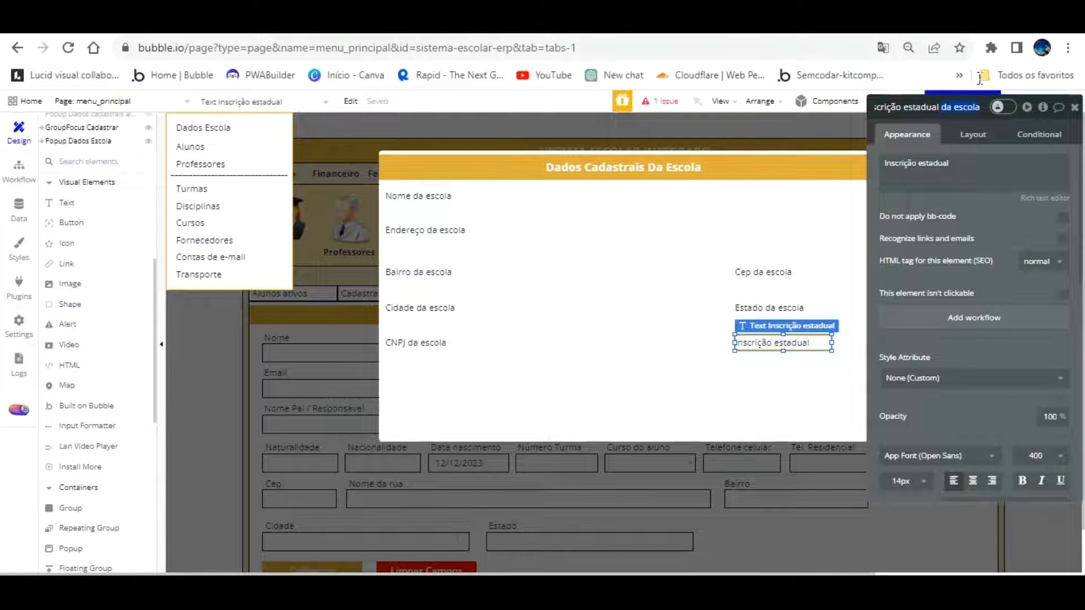
# Cut the Endereço and Cep label texts to 'Endereço' and 'Cep', keeping 'da escola' element names
pyautogui.click(440, 193)
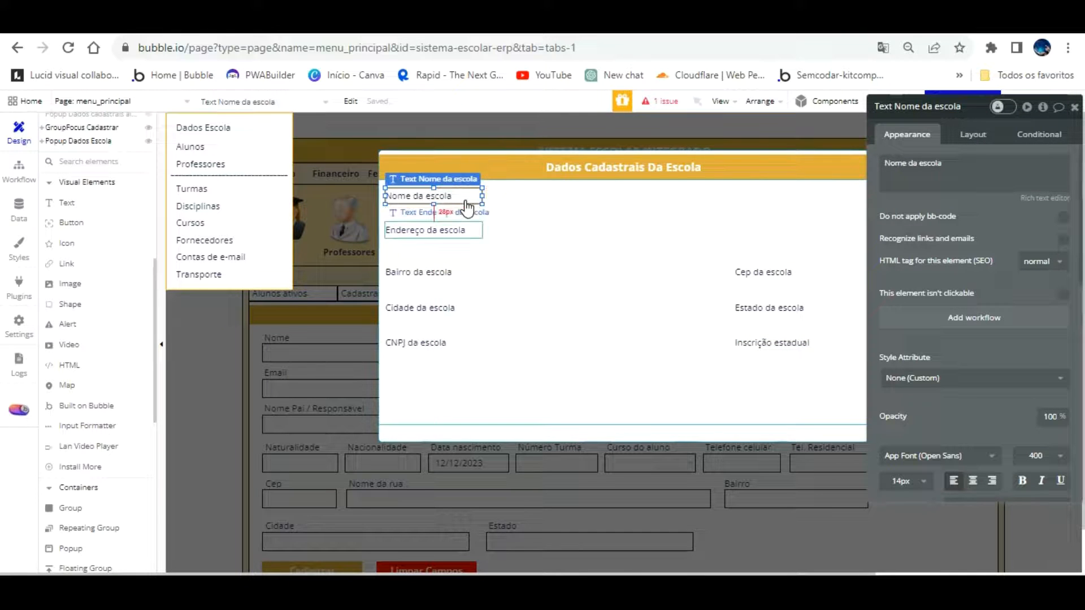
pyautogui.click(452, 230)
pyautogui.moveTo(891, 162); pyautogui.dragTo(958, 161)
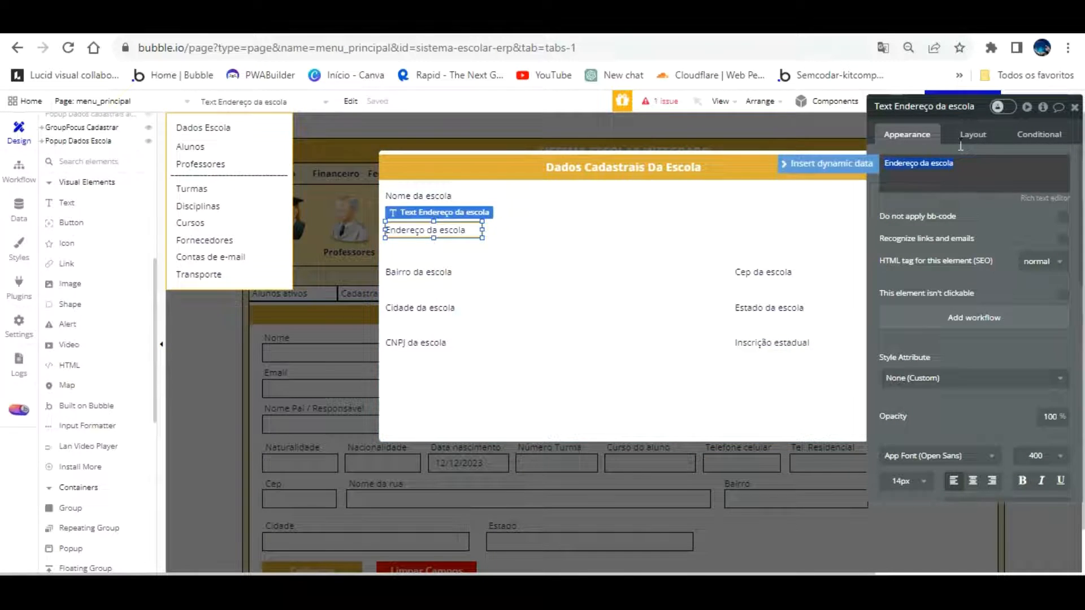
pyautogui.click(953, 166)
pyautogui.press('BackSpace')
pyautogui.press('BackSpace')
pyautogui.press('BackSpace')
pyautogui.press('BackSpace')
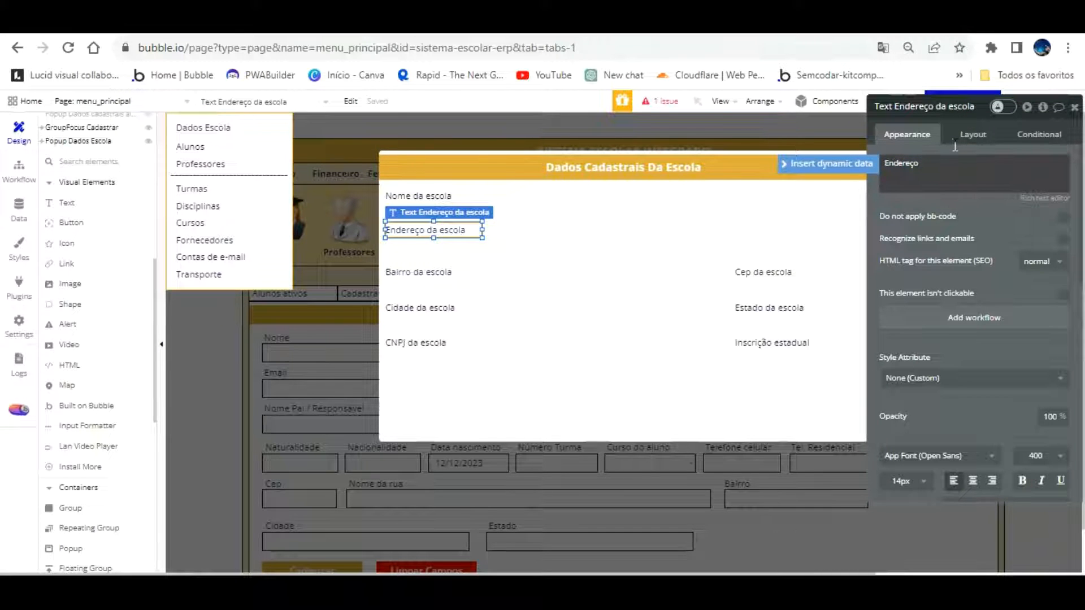
pyautogui.click(948, 106)
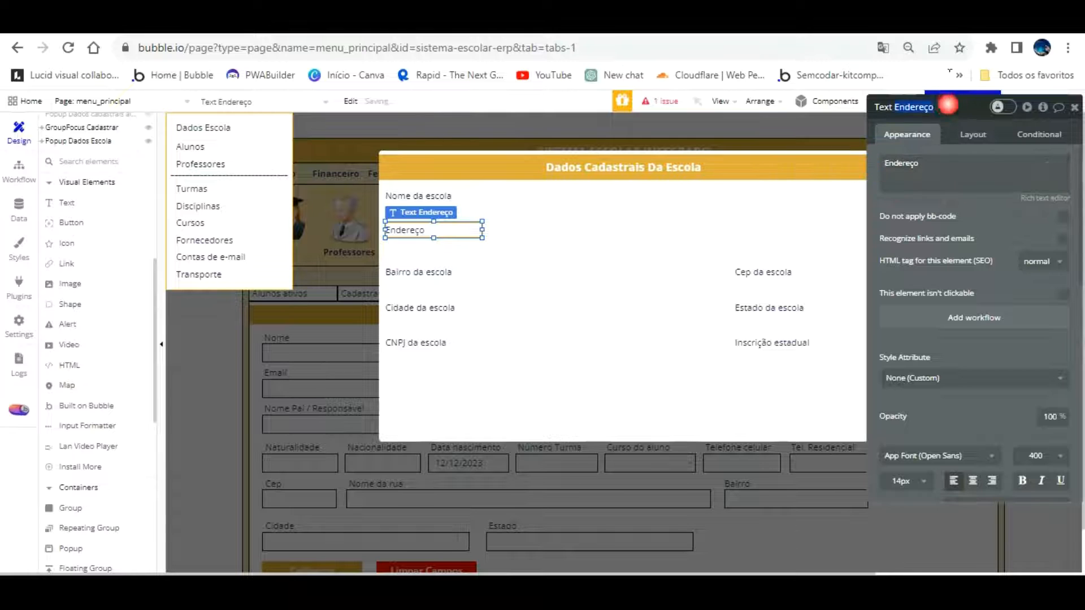
pyautogui.click(948, 105)
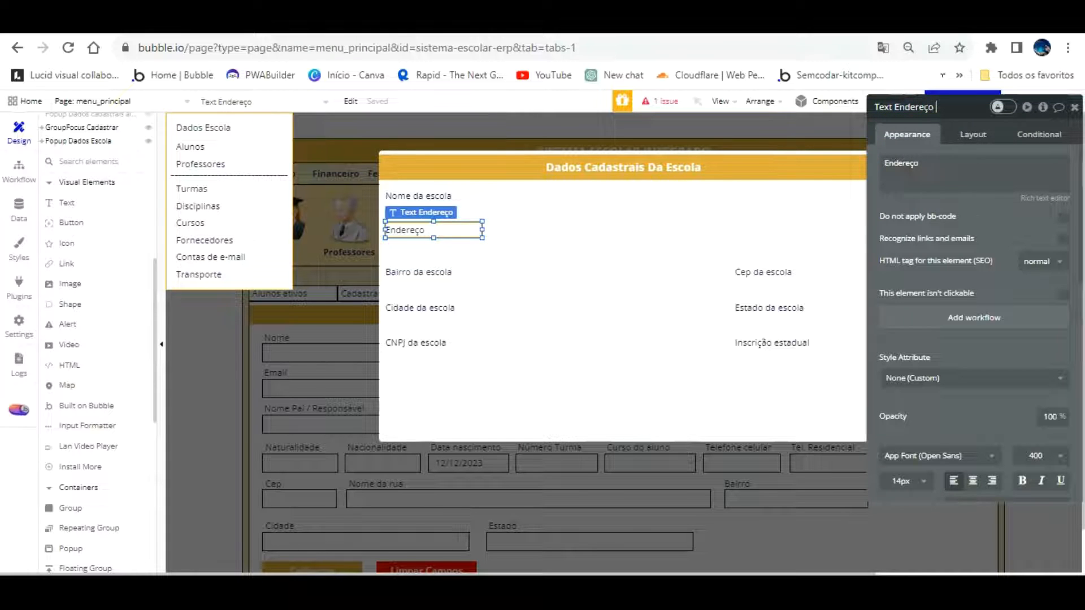
pyautogui.write('da escola')
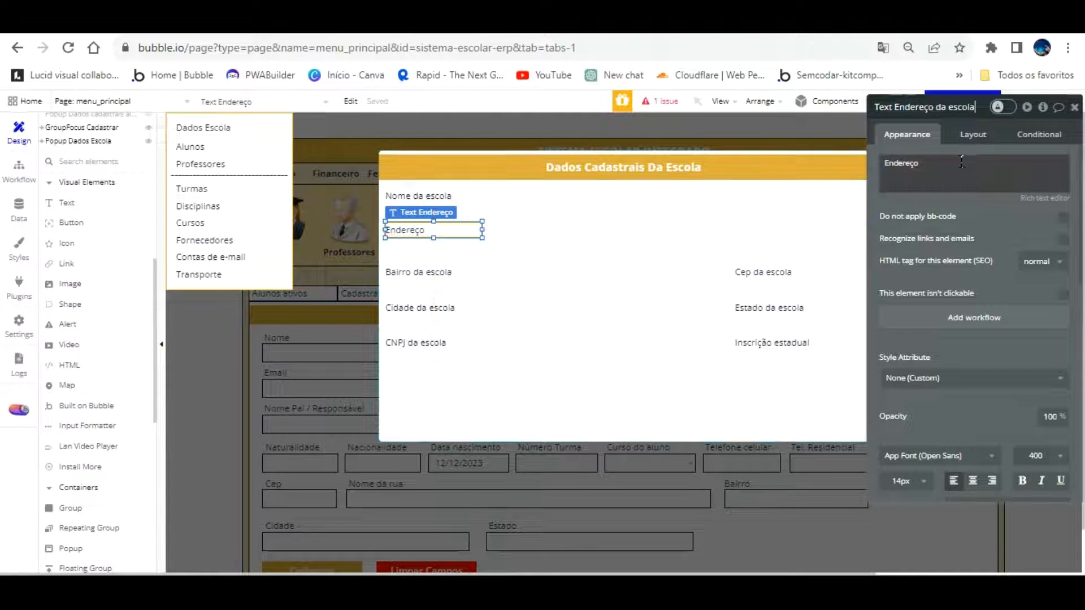
pyautogui.click(977, 221)
pyautogui.click(745, 271)
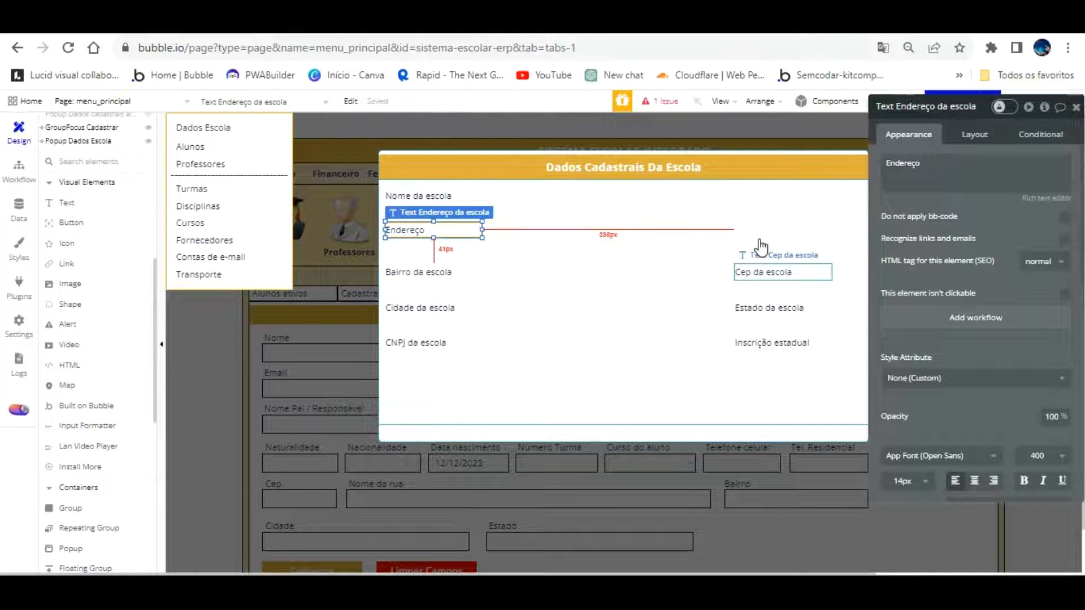
pyautogui.click(937, 164)
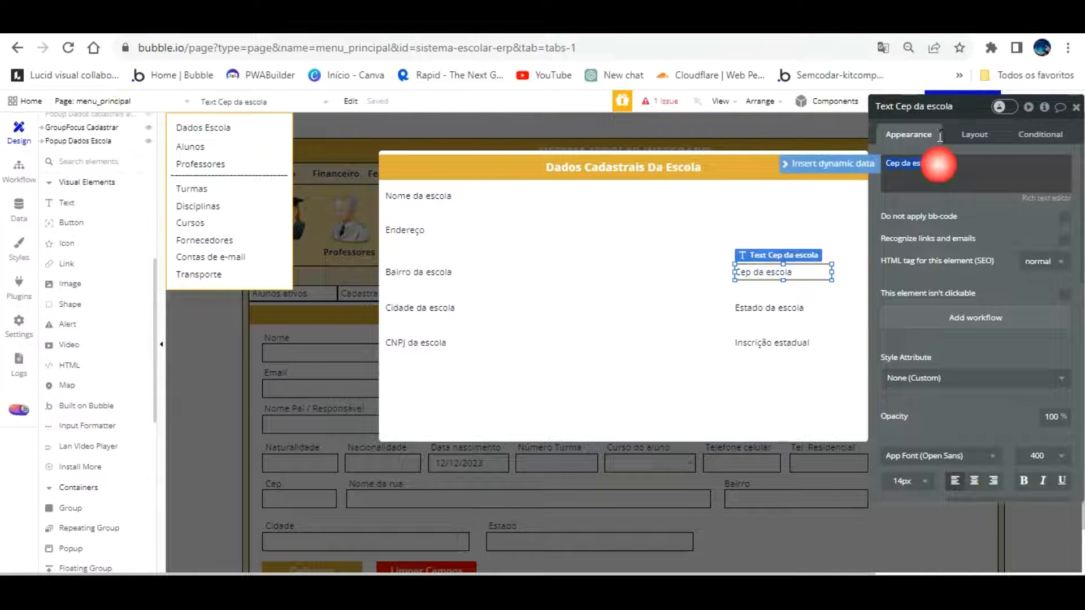
pyautogui.press('BackSpace')
pyautogui.press('BackSpace')
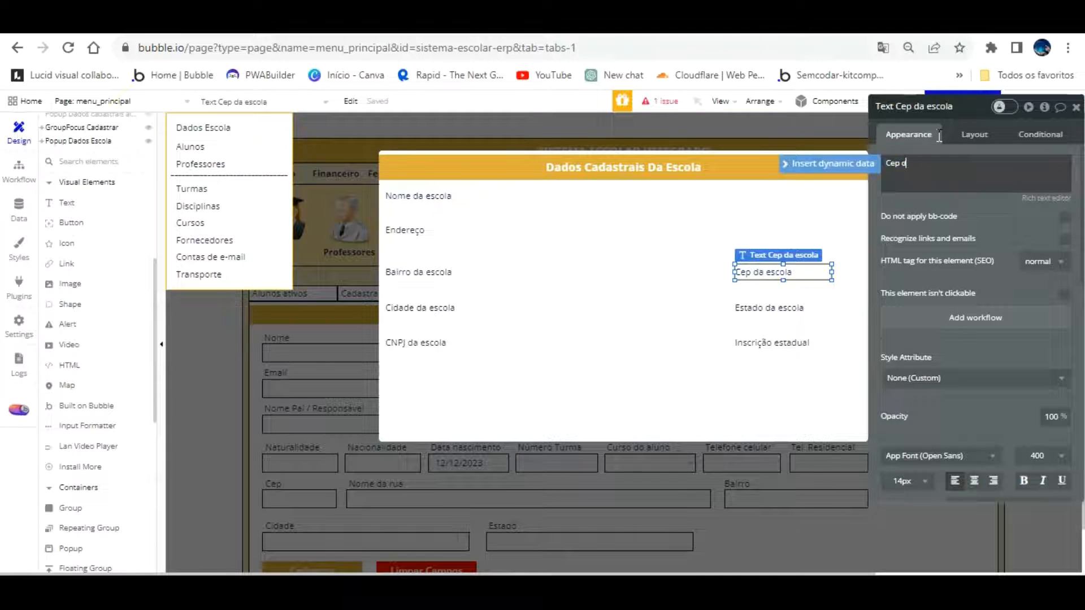
pyautogui.click(939, 136)
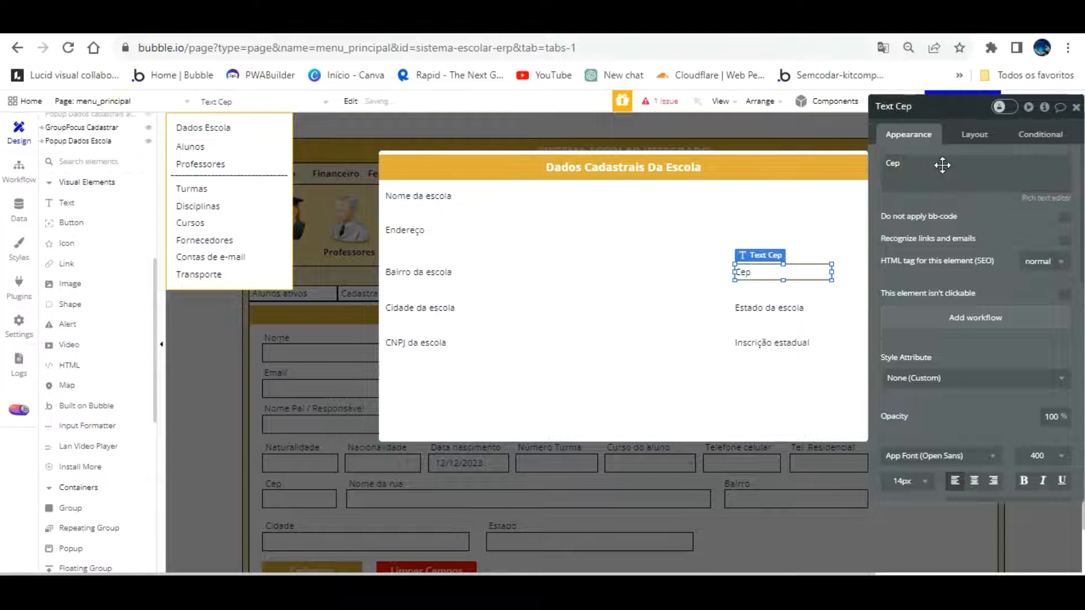
pyautogui.write('da escola')
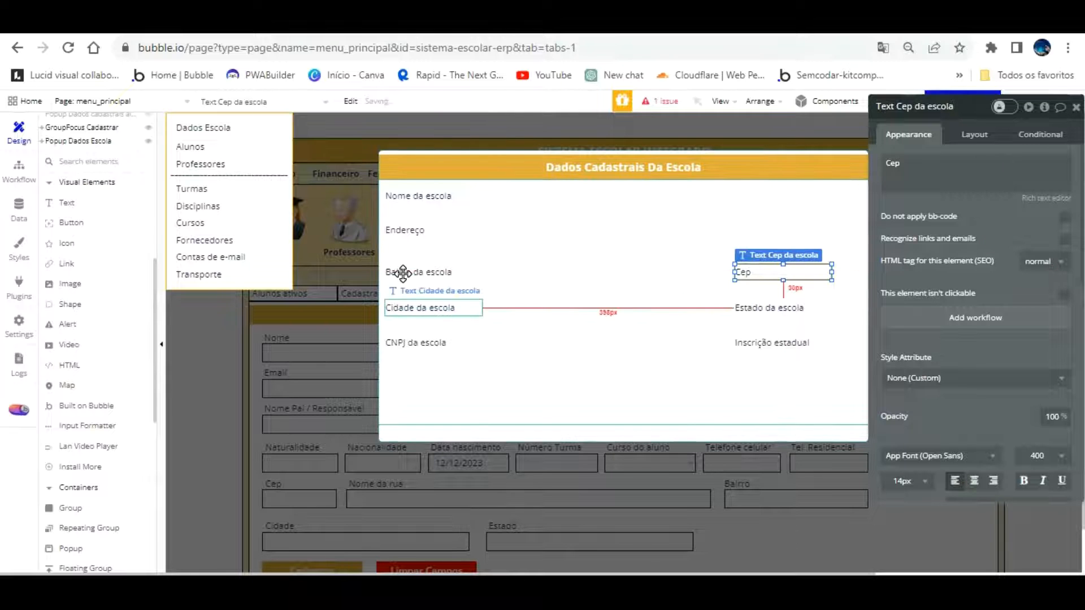
# Shorten the Cidade and Estado labels to 'Cidade' and 'Estado', naming their elements '... da escola'
pyautogui.click(408, 306)
pyautogui.click(925, 162)
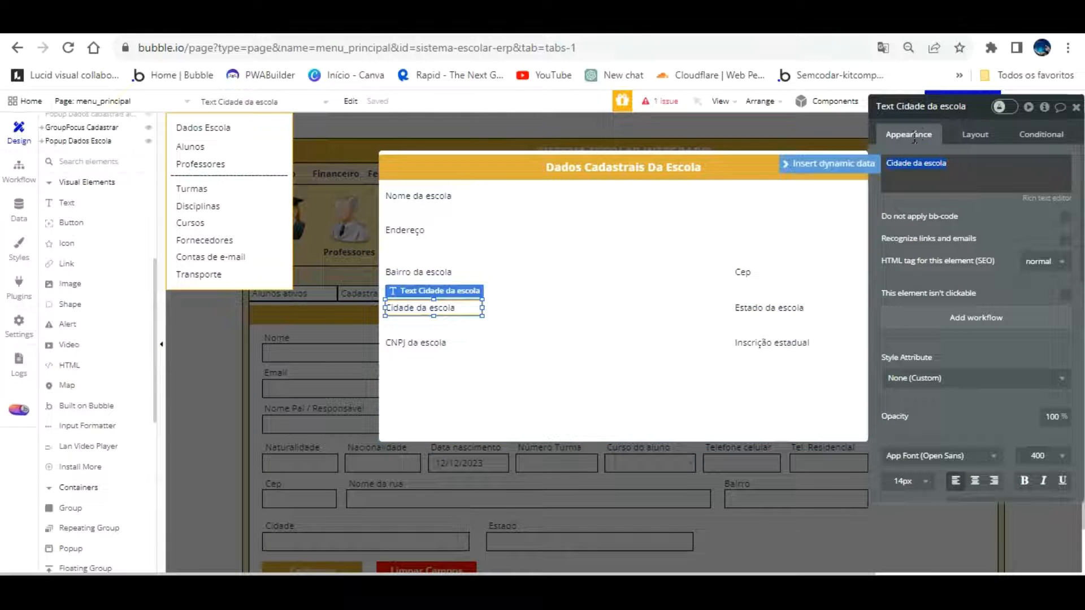
pyautogui.click(959, 168)
pyautogui.press('BackSpace')
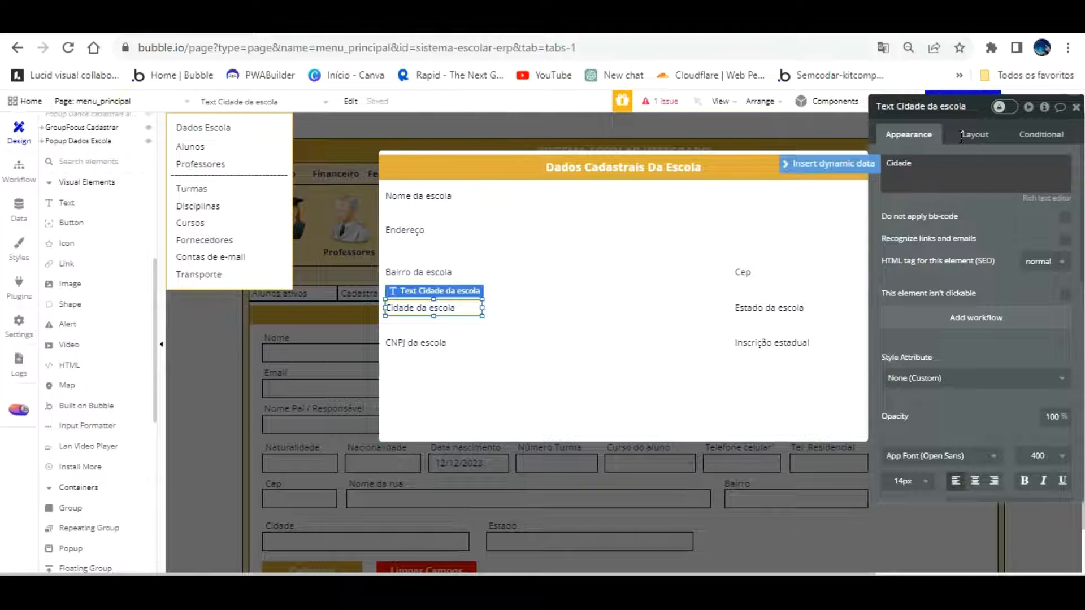
pyautogui.click(921, 106)
pyautogui.write('da escola')
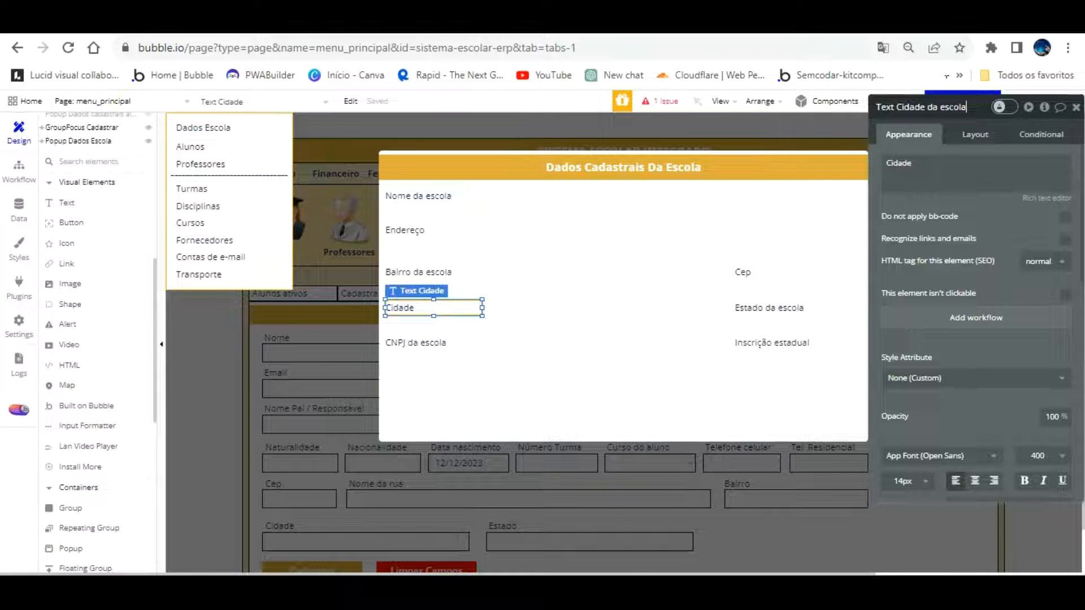
pyautogui.press('Return')
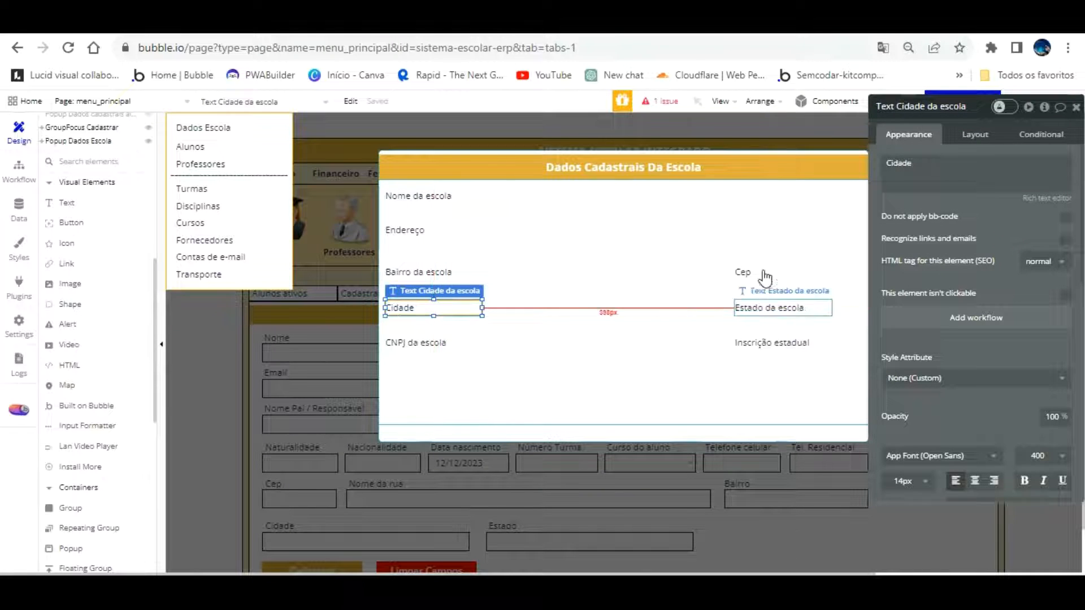
pyautogui.click(762, 303)
pyautogui.moveTo(886, 163); pyautogui.dragTo(957, 130)
pyautogui.press('BackSpace')
pyautogui.press('BackSpace')
pyautogui.press('BackSpace')
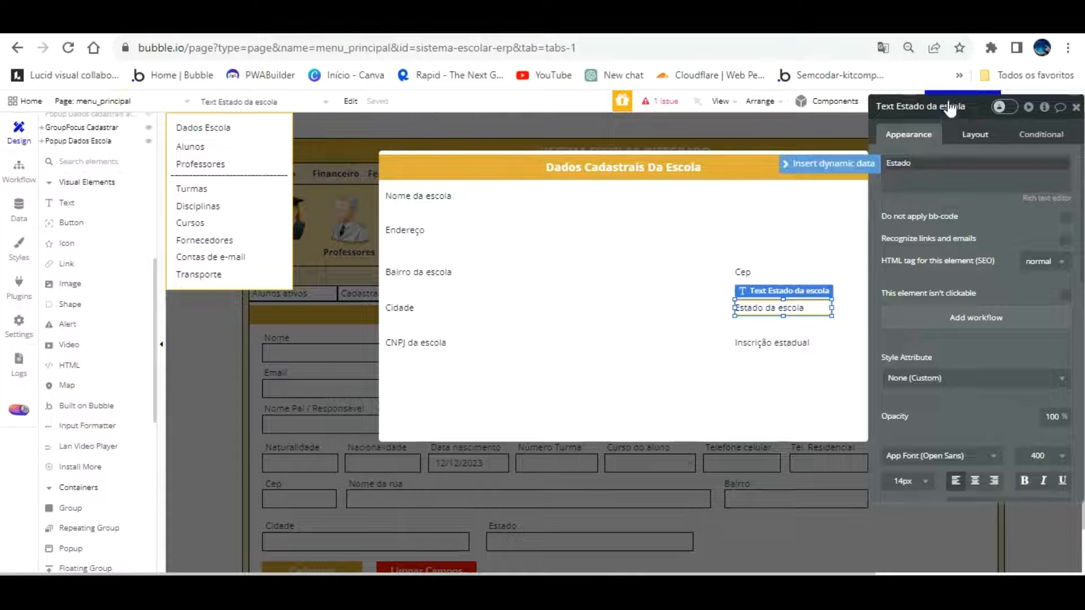
pyautogui.click(959, 105)
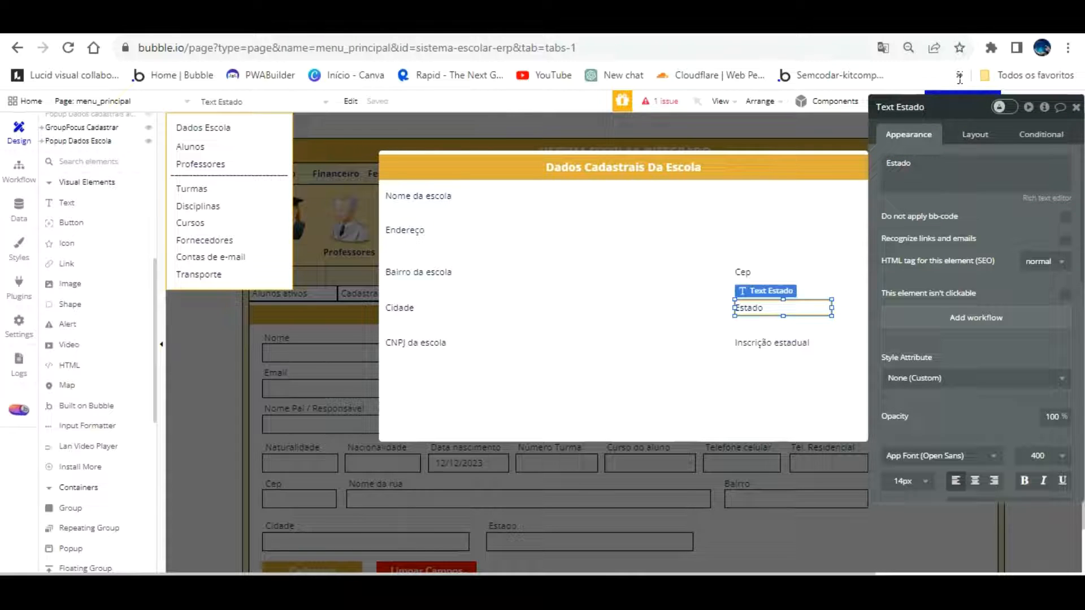
pyautogui.write('da escola')
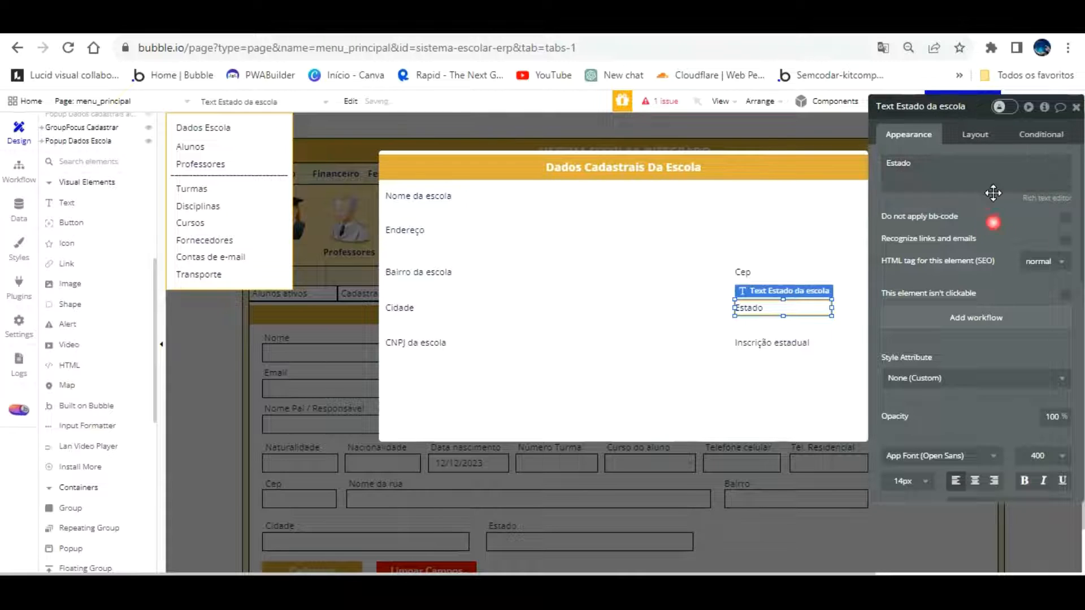
# Shorten the CNPJ label text to 'CNPJ', name its element CNPJ da escola, then select Inscrição estadual
pyautogui.click(434, 341)
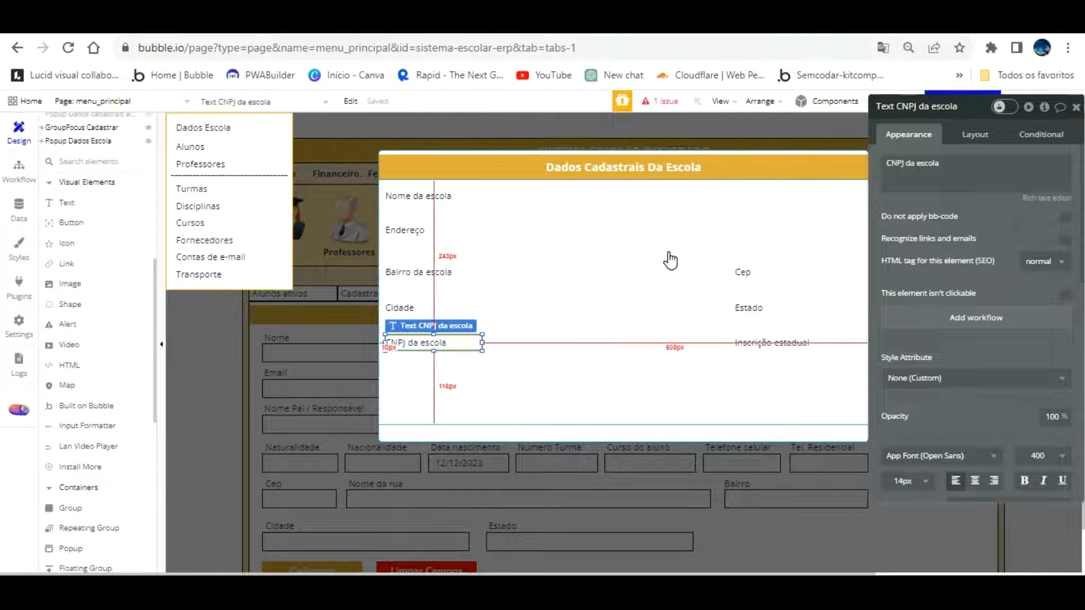
pyautogui.tripleClick(941, 165)
pyautogui.press('Right')
pyautogui.press('BackSpace')
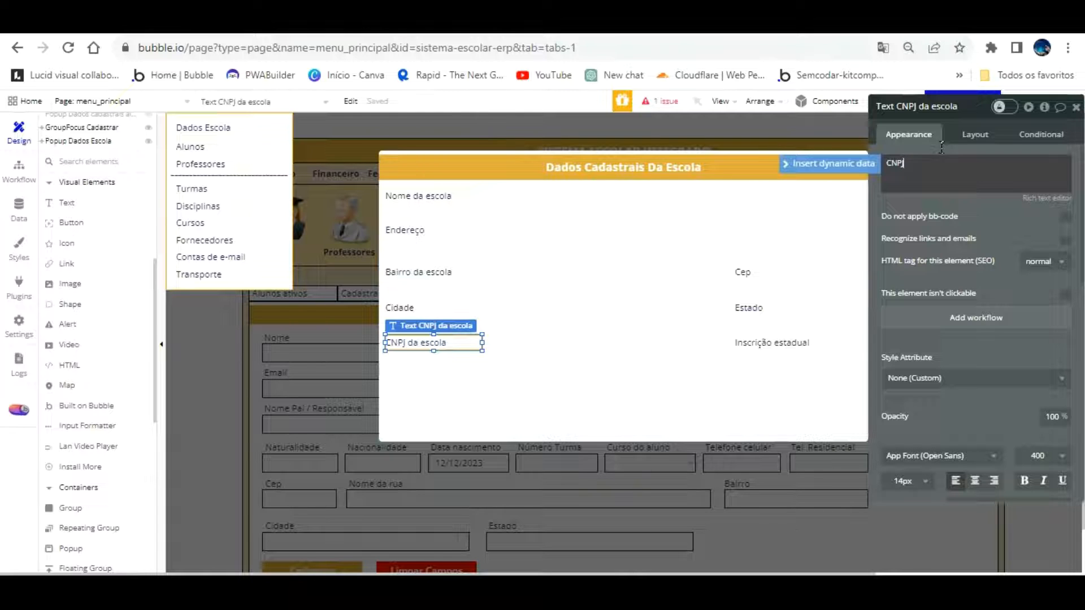
pyautogui.click(920, 204)
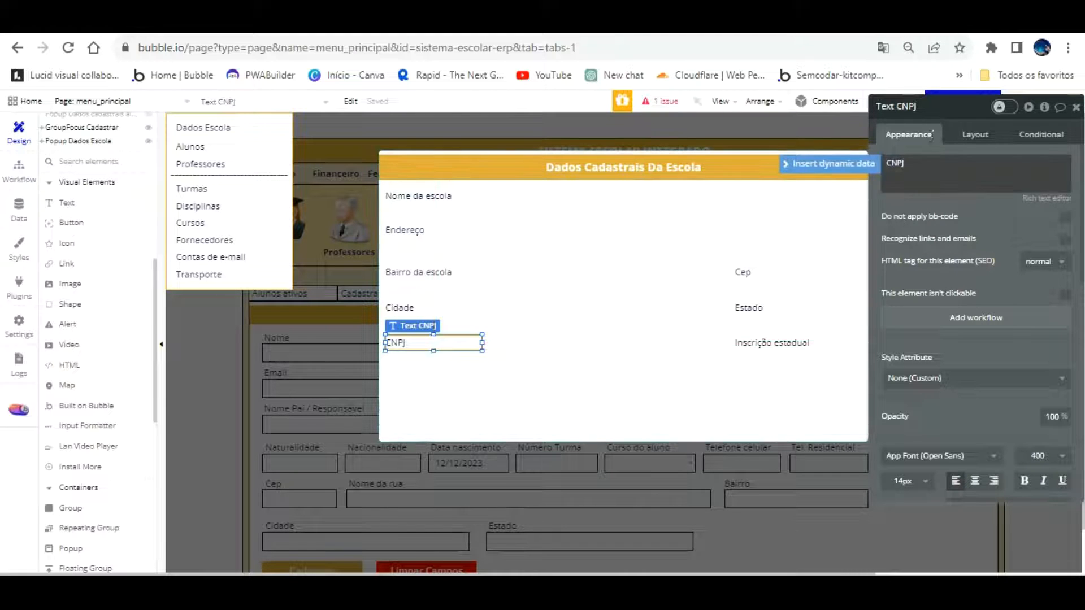
pyautogui.click(955, 83)
pyautogui.write('da escola')
pyautogui.click(909, 283)
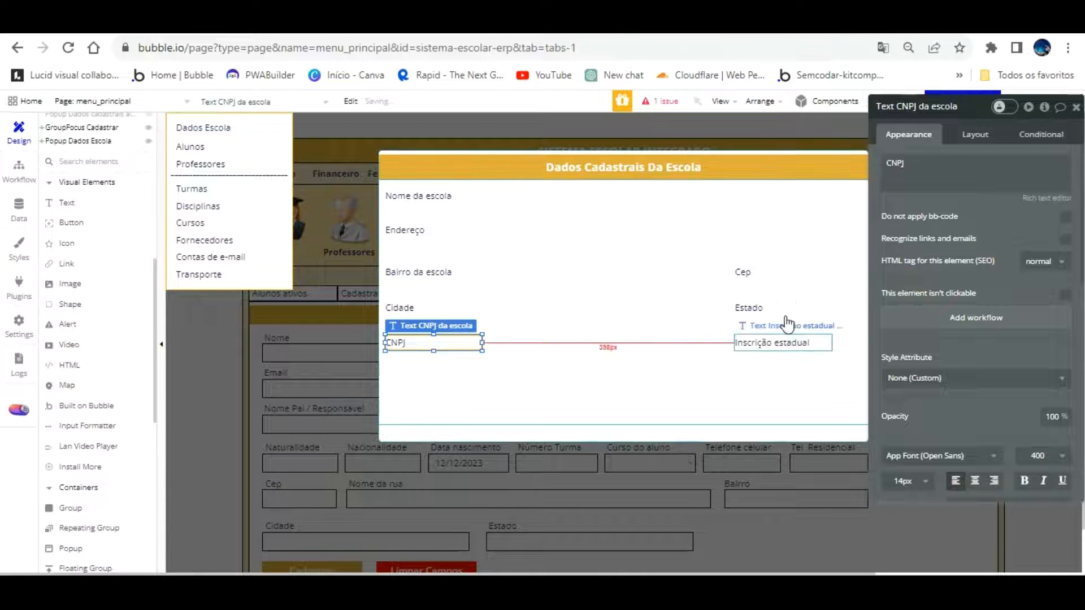
pyautogui.click(785, 345)
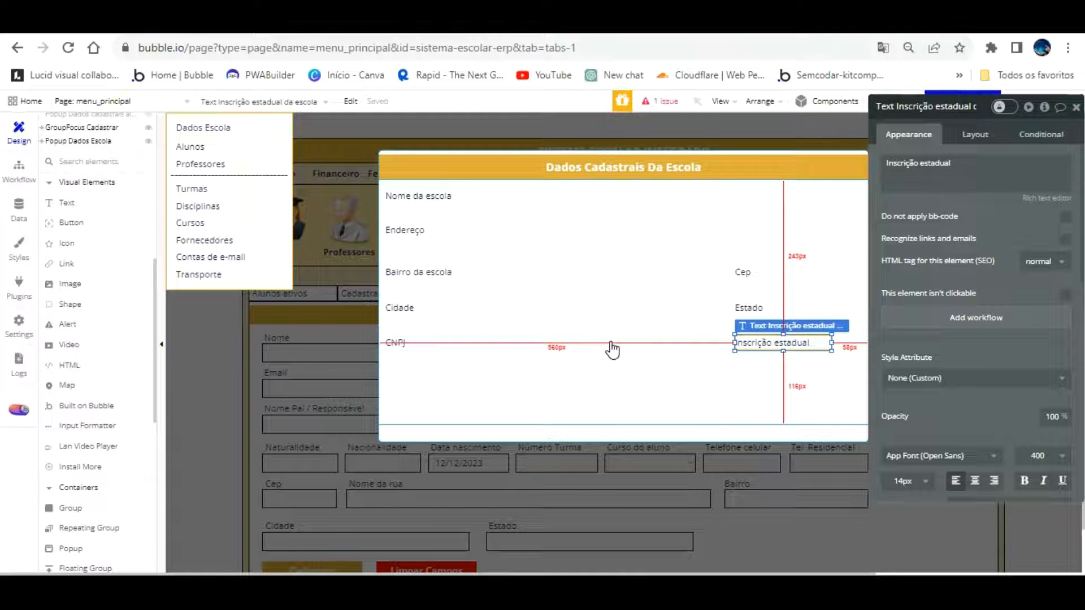
# Place the copied label under CNPJ, set it to 'Telefone' and name it Text Telefone da escola
pyautogui.click(767, 337)
pyautogui.moveTo(758, 307); pyautogui.dragTo(412, 344)
pyautogui.write('Telefone')
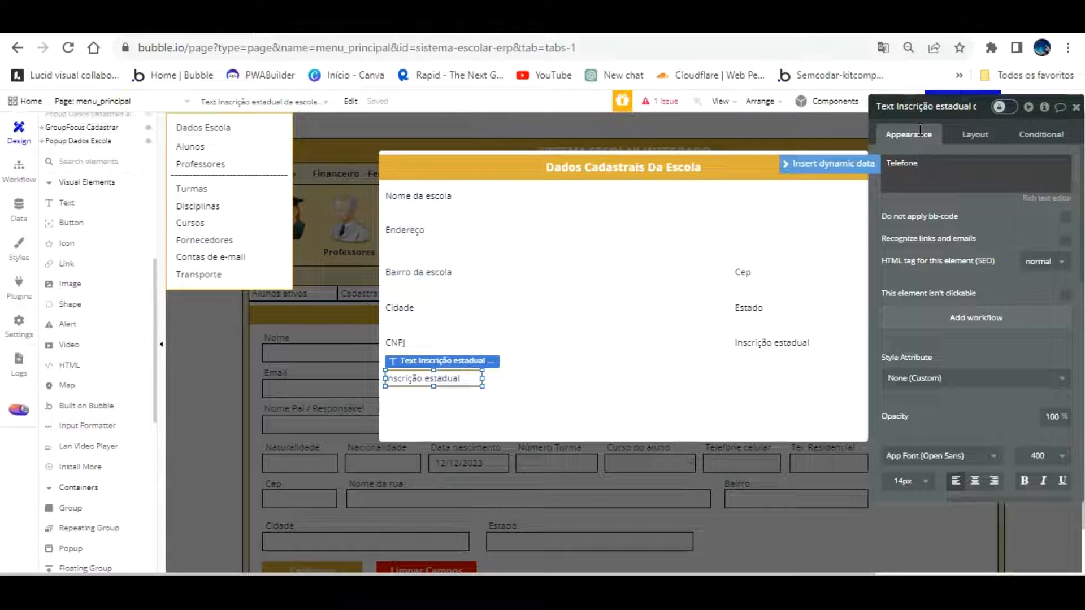
pyautogui.click(967, 108)
pyautogui.press('BackSpace')
pyautogui.press('BackSpace')
pyautogui.press('BackSpace')
pyautogui.press('BackSpace')
pyautogui.press('BackSpace')
pyautogui.press('BackSpace')
pyautogui.press('BackSpace')
pyautogui.press('BackSpace')
pyautogui.press('BackSpace')
pyautogui.press('BackSpace')
pyautogui.press('BackSpace')
pyautogui.press('BackSpace')
pyautogui.press('BackSpace')
pyautogui.press('BackSpace')
pyautogui.press('BackSpace')
pyautogui.press('BackSpace')
pyautogui.press('BackSpace')
pyautogui.press('BackSpace')
pyautogui.press('BackSpace')
pyautogui.press('BackSpace')
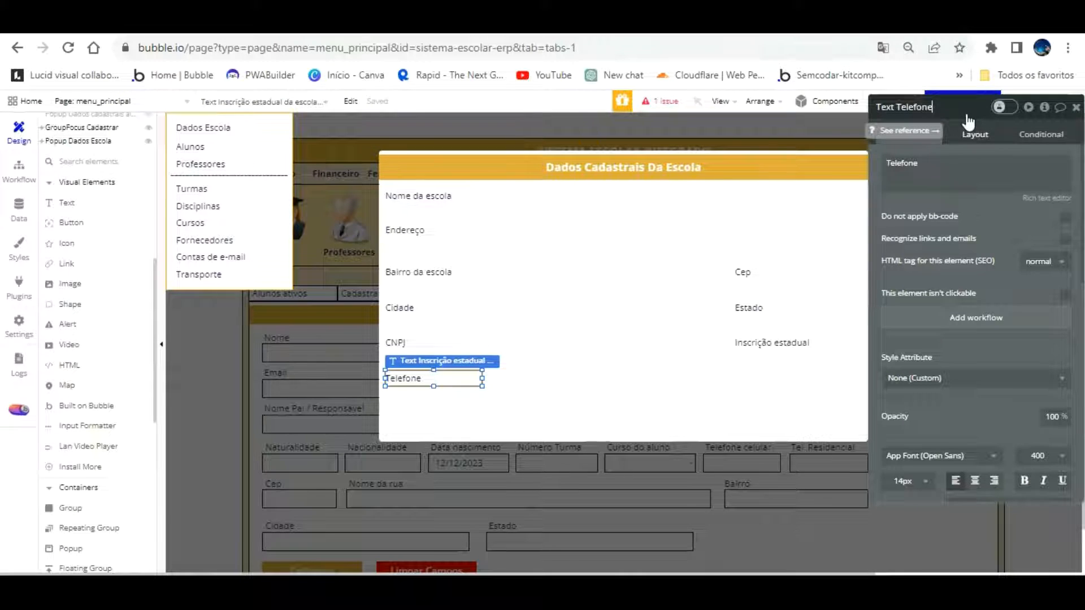
pyautogui.write('cola')
pyautogui.press('Return')
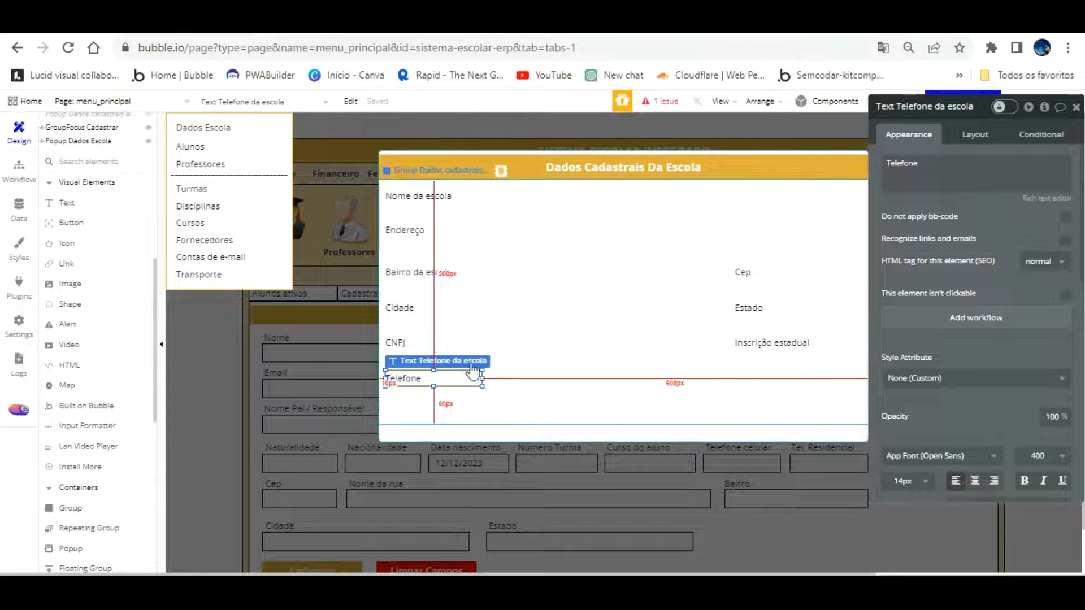
# Paste a duplicate of the Telefone label to its right and realign the original to the left edge
pyautogui.hotkey('ctrl', 'd')
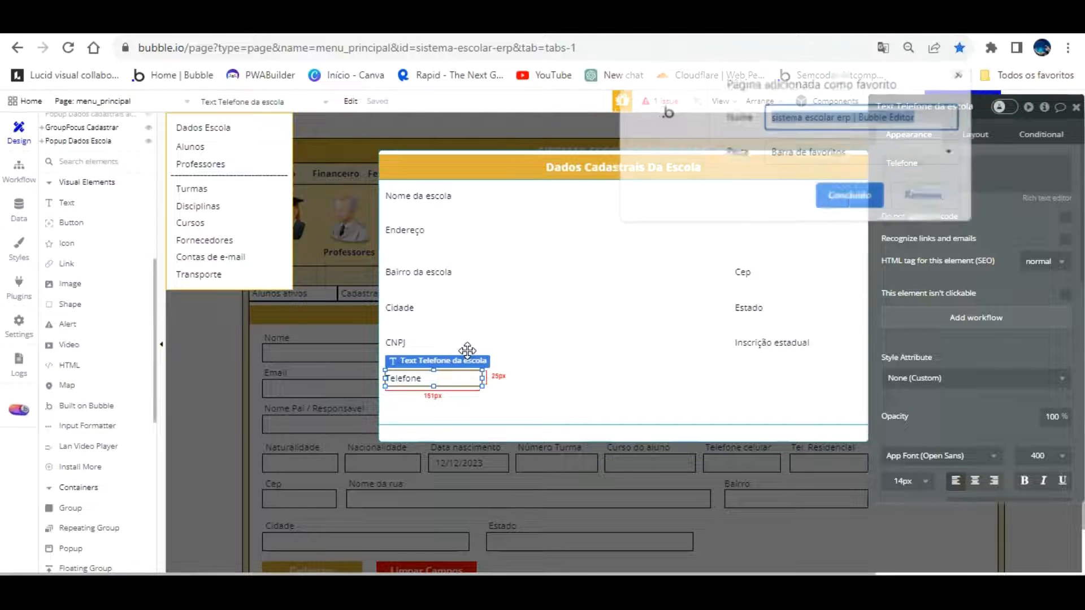
pyautogui.click(925, 196)
pyautogui.click(514, 360)
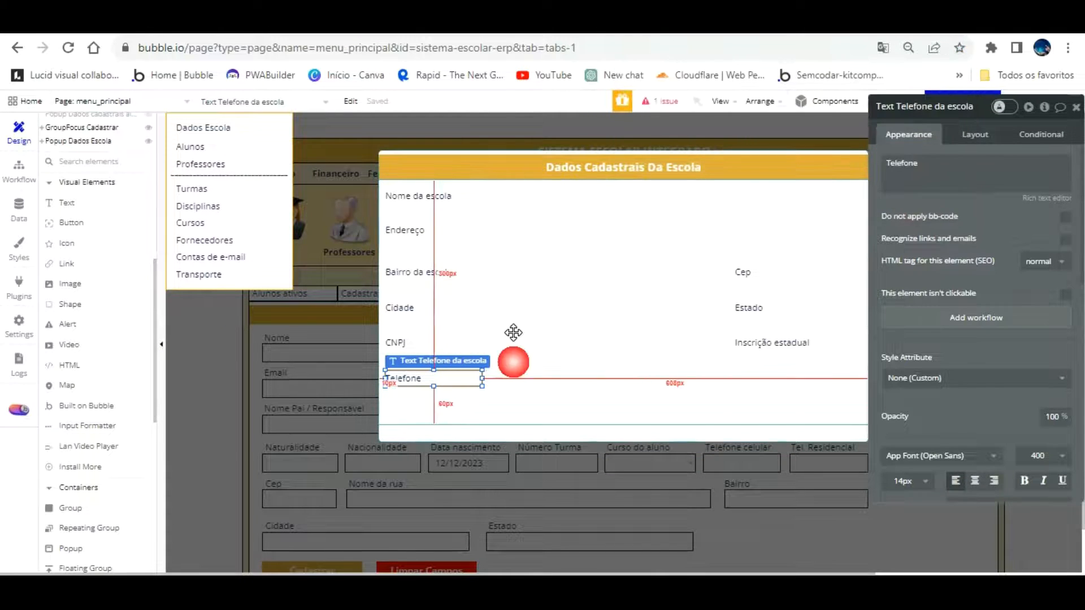
pyautogui.click(445, 347)
pyautogui.hotkey('ctrl', 'c')
pyautogui.hotkey('ctrl', 'v')
pyautogui.moveTo(508, 351); pyautogui.dragTo(582, 351)
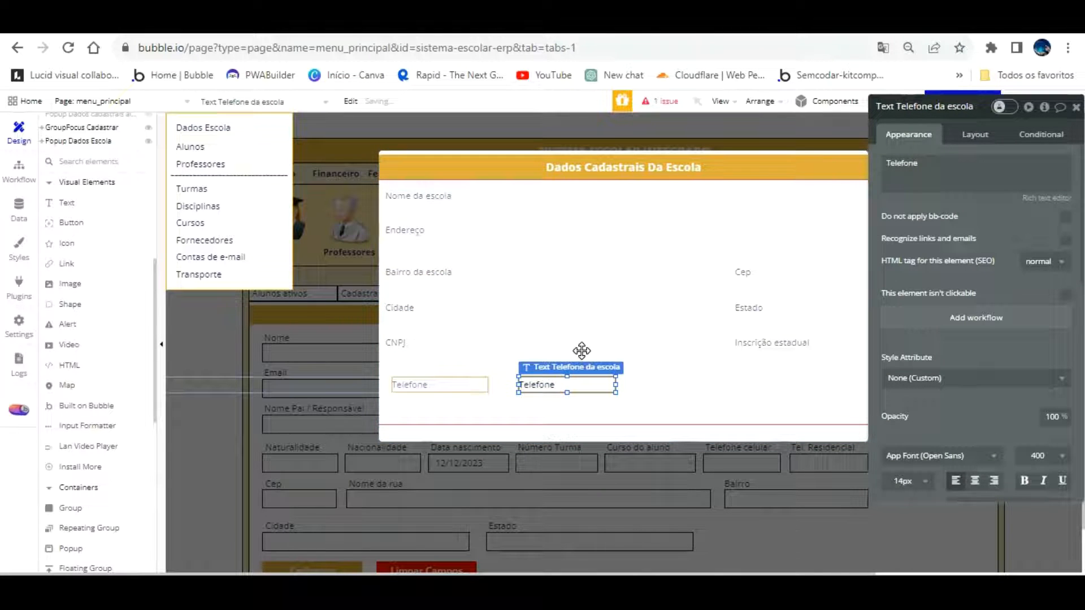
pyautogui.moveTo(460, 353); pyautogui.dragTo(455, 348)
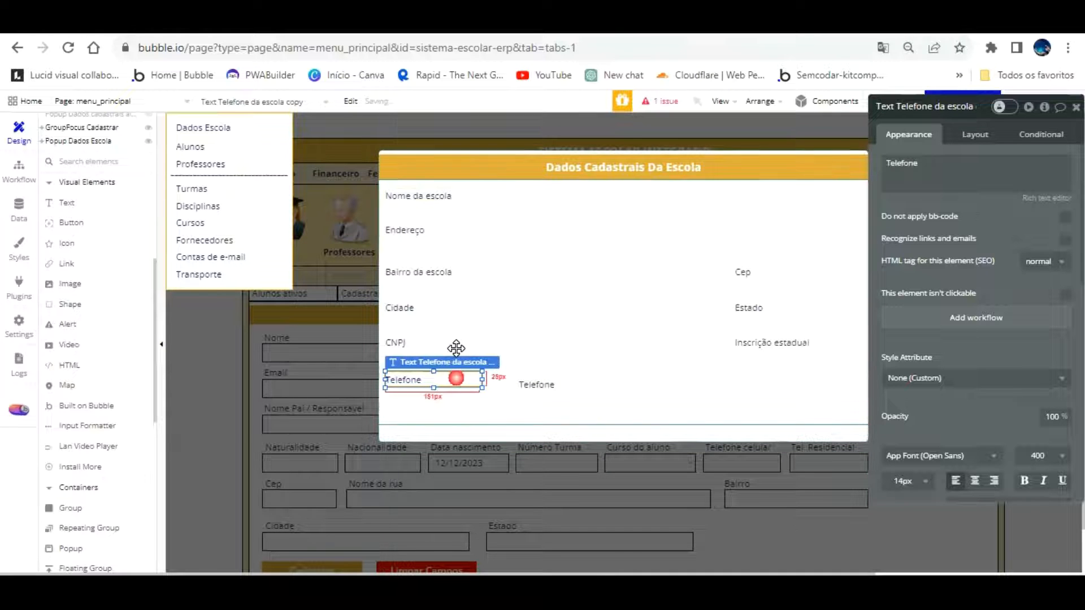
pyautogui.click(551, 362)
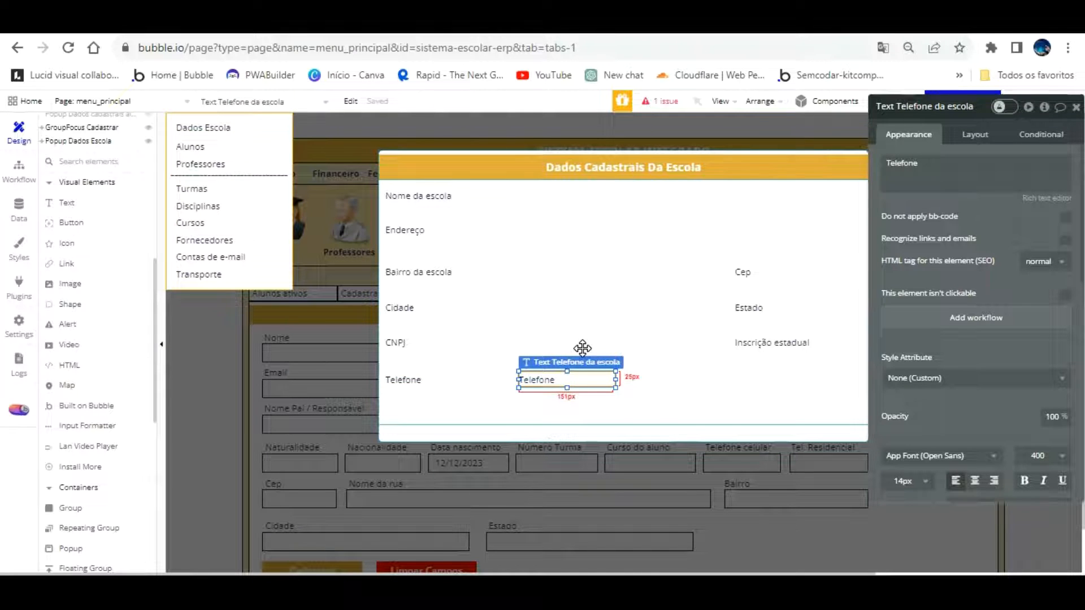
pyautogui.doubleClick(582, 378)
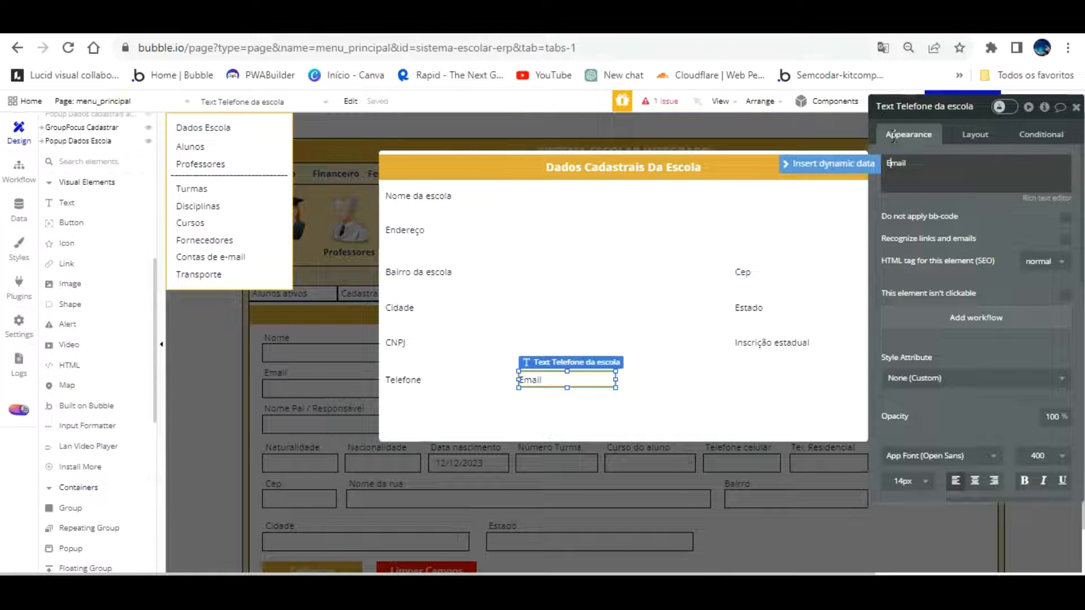
# Change the duplicate to 'E-mail', narrow it to fit, and drop a copy under Telefone for Site
pyautogui.write('-')
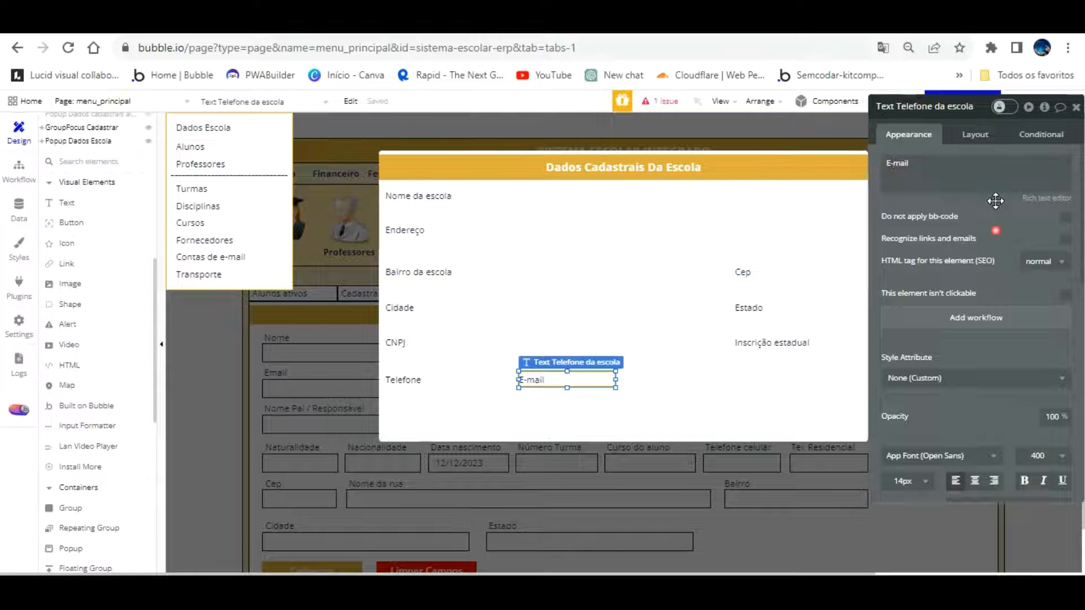
pyautogui.moveTo(622, 358); pyautogui.dragTo(562, 351)
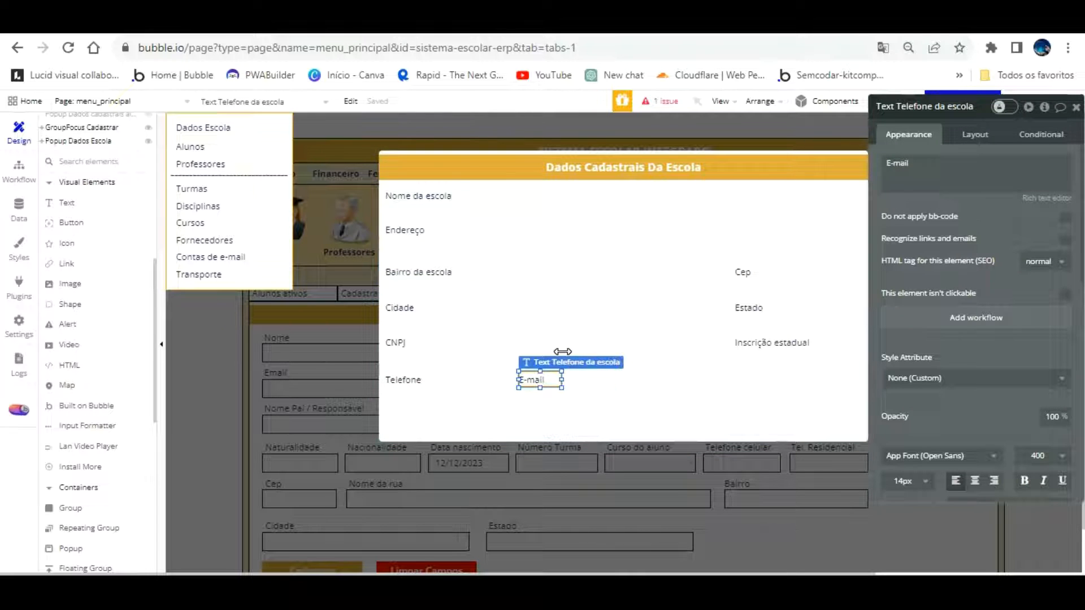
pyautogui.click(591, 383)
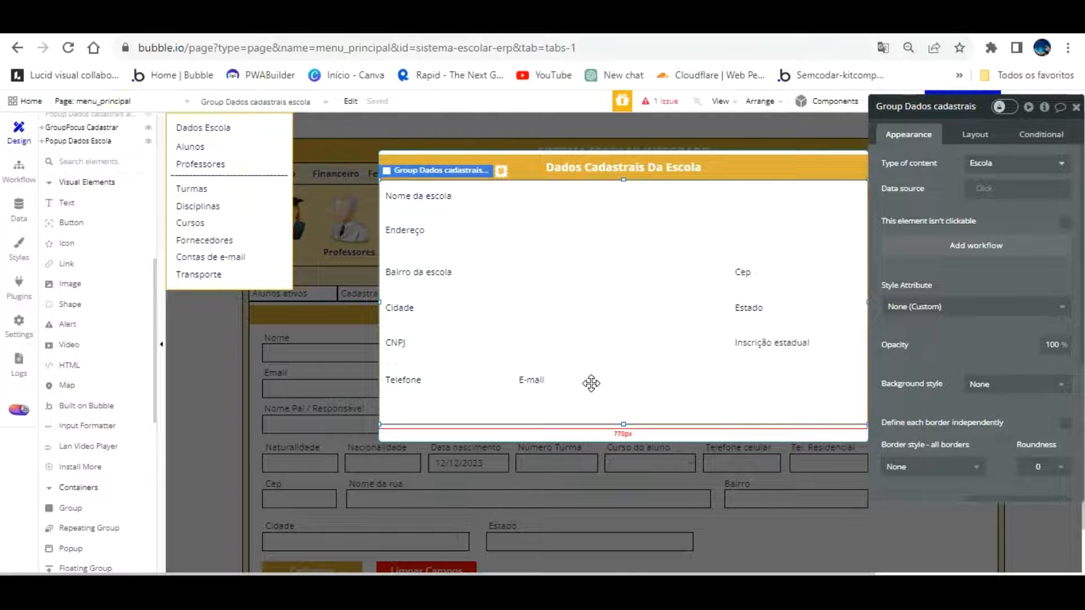
pyautogui.click(537, 377)
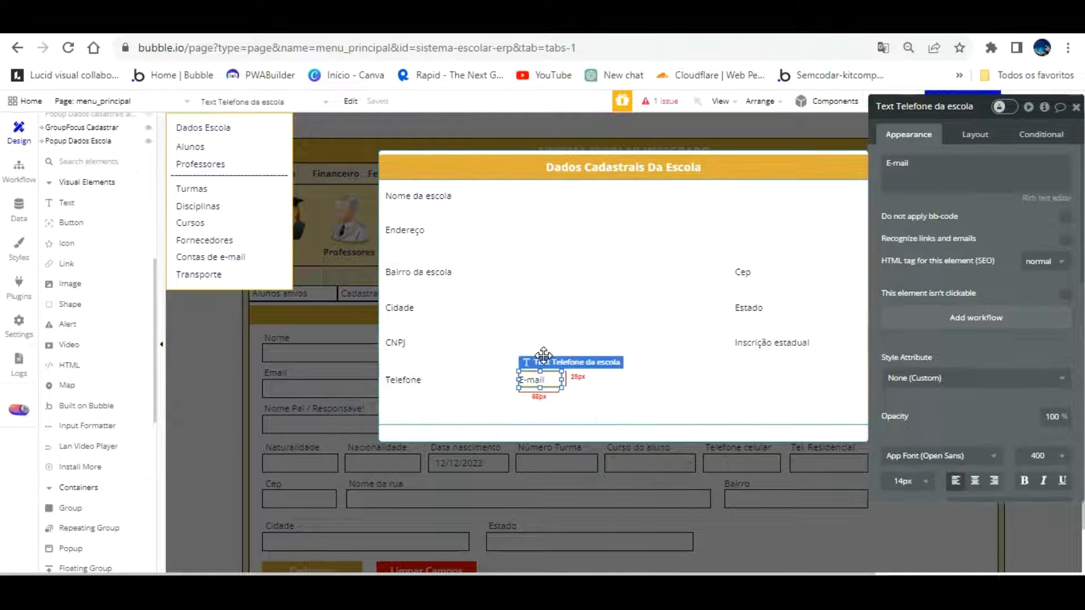
pyautogui.moveTo(544, 355); pyautogui.dragTo(400, 384)
pyautogui.moveTo(929, 166); pyautogui.dragTo(931, 138)
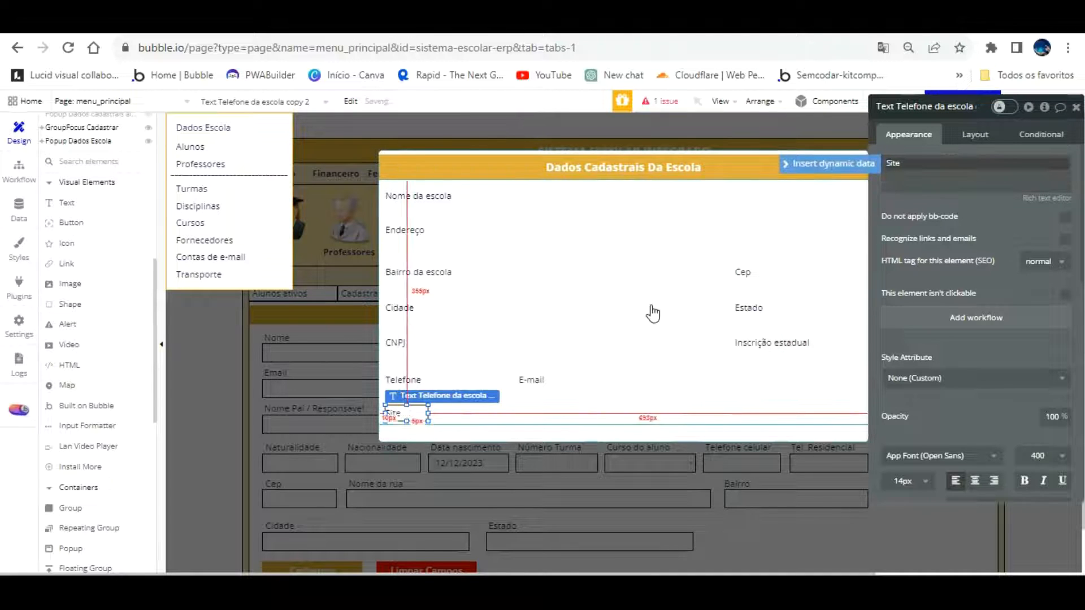
# Rename the E-mail element Text Email da escola and begin trimming the Site element's name
pyautogui.click(527, 351)
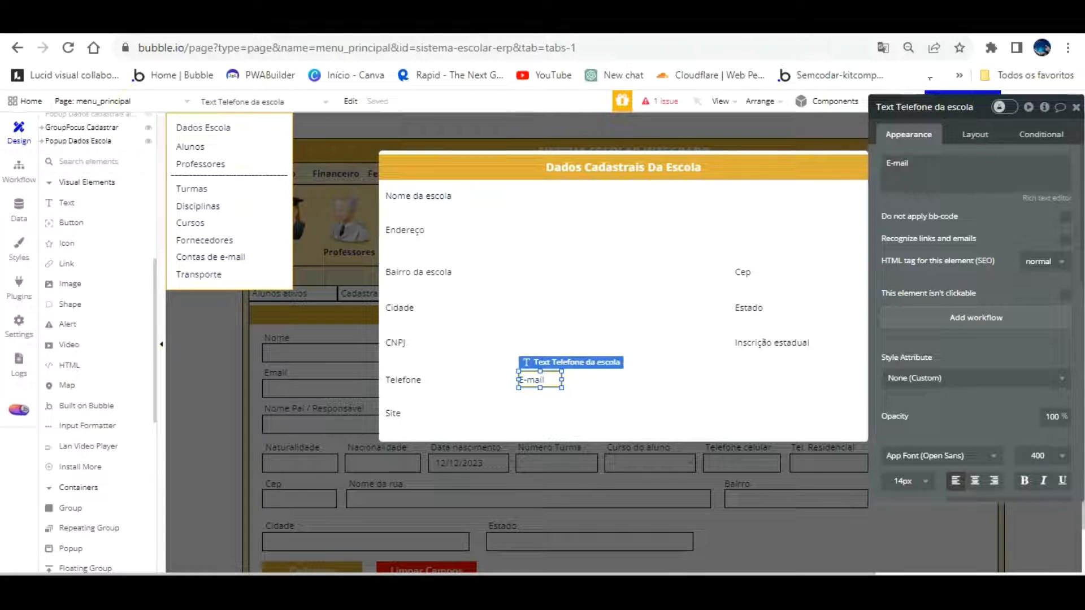
pyautogui.click(932, 106)
pyautogui.press('BackSpace')
pyautogui.press('BackSpace')
pyautogui.press('BackSpace')
pyautogui.press('BackSpace')
pyautogui.press('BackSpace')
pyautogui.press('BackSpace')
pyautogui.write('E-')
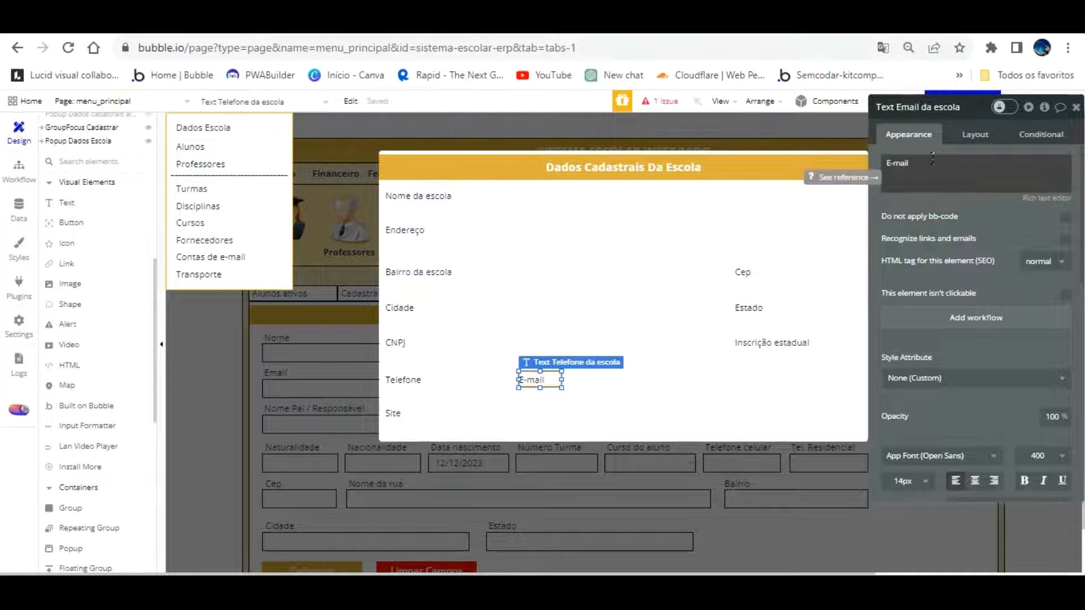
pyautogui.write('mail')
pyautogui.click(545, 380)
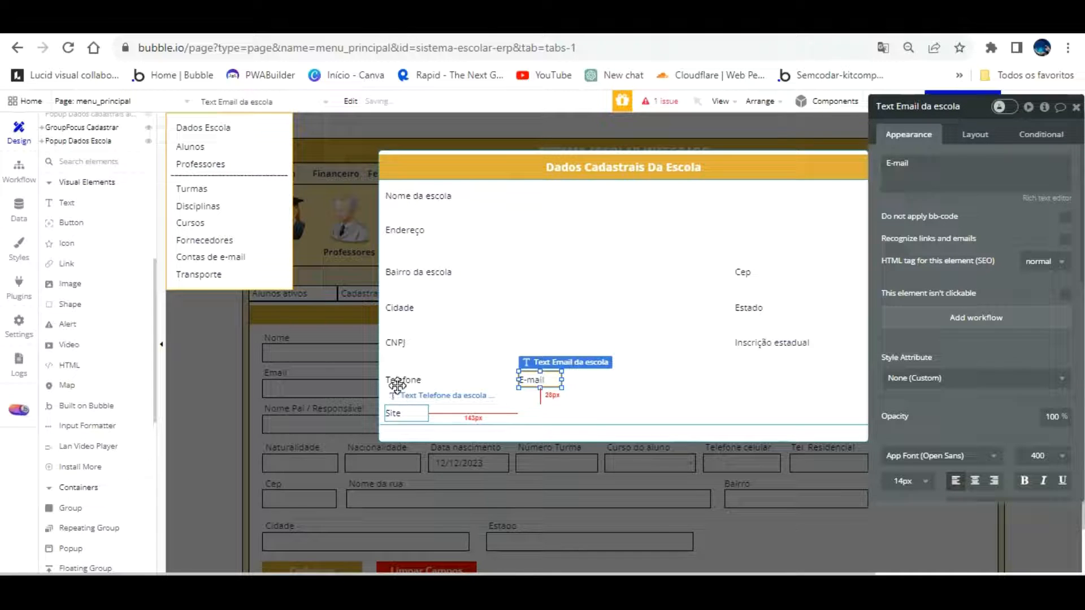
pyautogui.click(398, 413)
pyautogui.press('BackSpace')
pyautogui.press('BackSpace')
pyautogui.press('BackSpace')
pyautogui.press('BackSpace')
pyautogui.press('BackSpace')
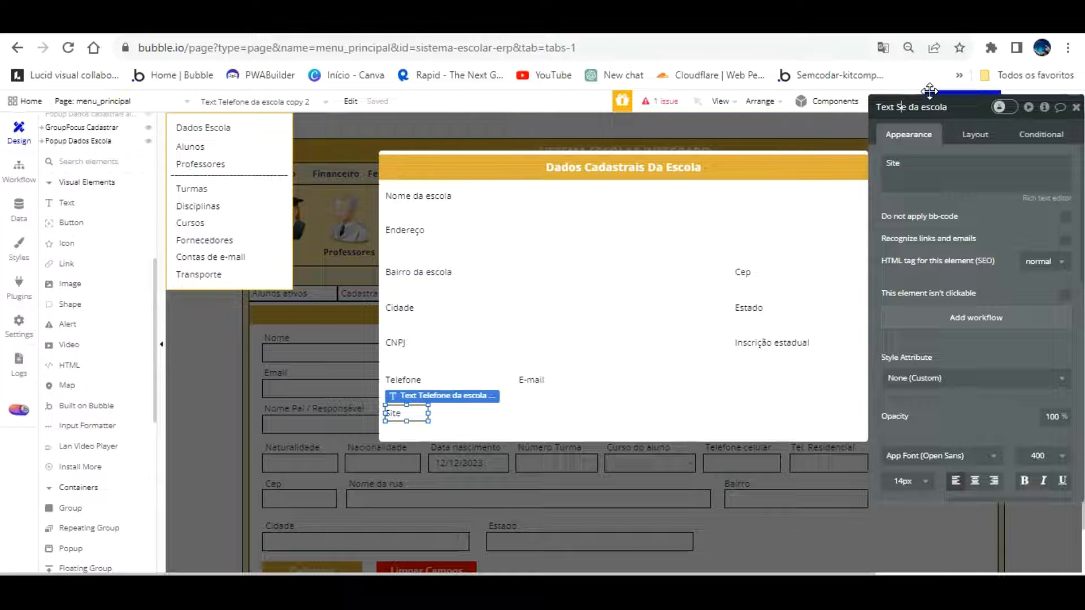
# Commit the name Text Site da escola, give Popup Dados Escola a 500 px height, and raise the Nome da escola label slightly
pyautogui.click(1001, 190)
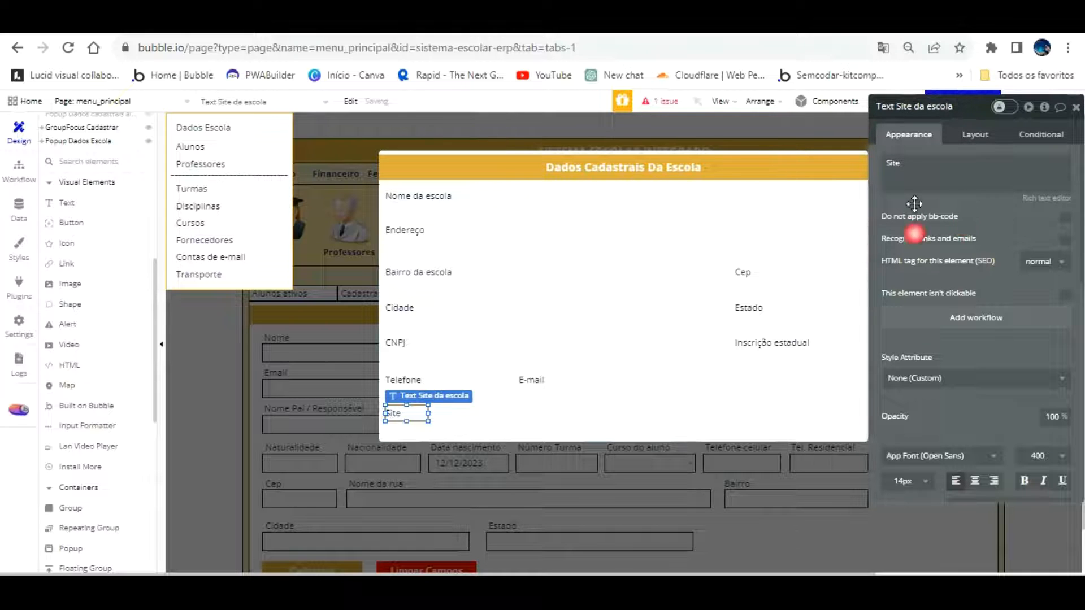
pyautogui.click(646, 336)
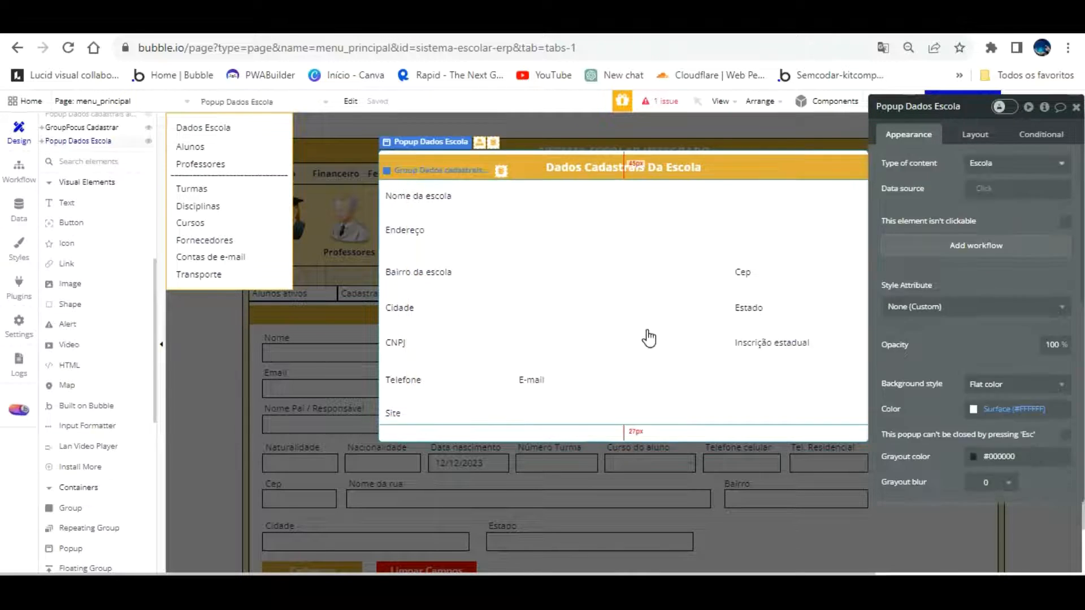
pyautogui.click(975, 134)
pyautogui.click(1001, 206)
pyautogui.write('500')
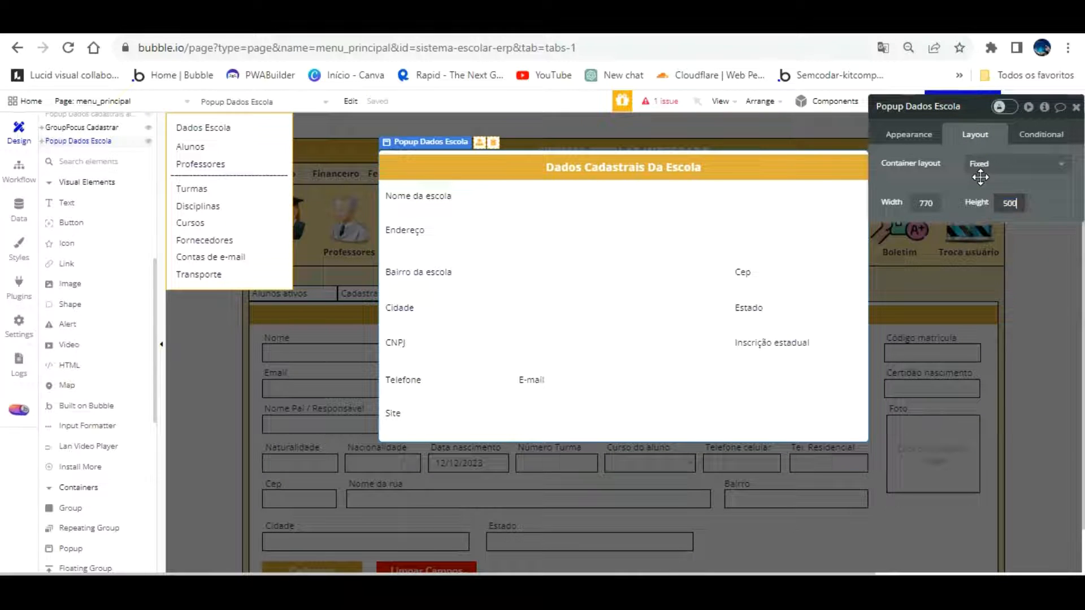
pyautogui.press('Return')
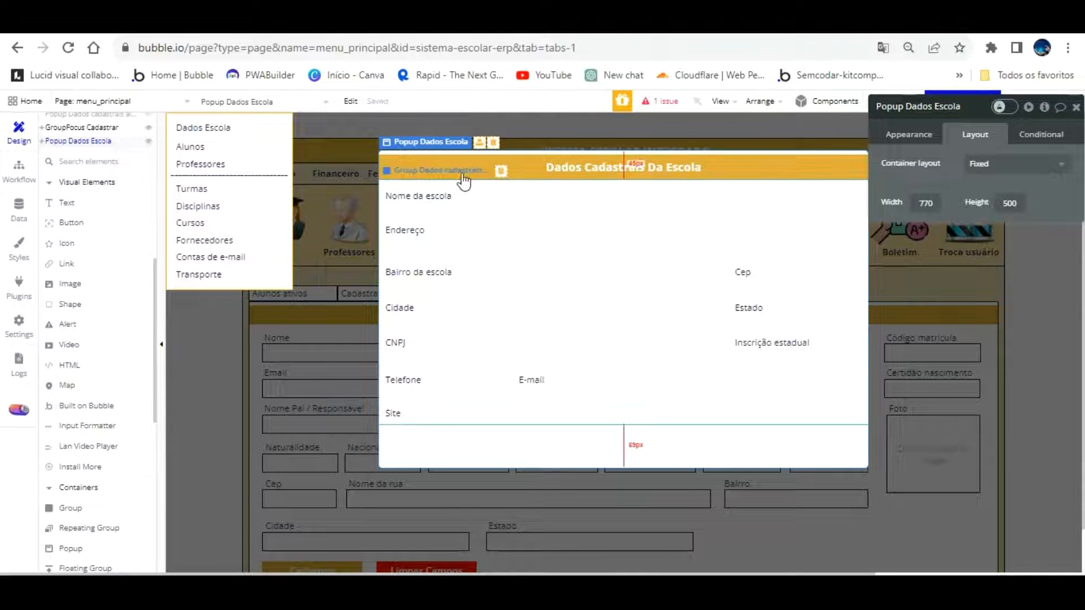
pyautogui.click(432, 196)
pyautogui.moveTo(447, 232); pyautogui.dragTo(447, 229)
# Draw a text input under Nome da escola, set its size to 30, and name it Input Nome da escola cadastro
pyautogui.scroll(-4, 110, 452)
pyautogui.click(84, 433)
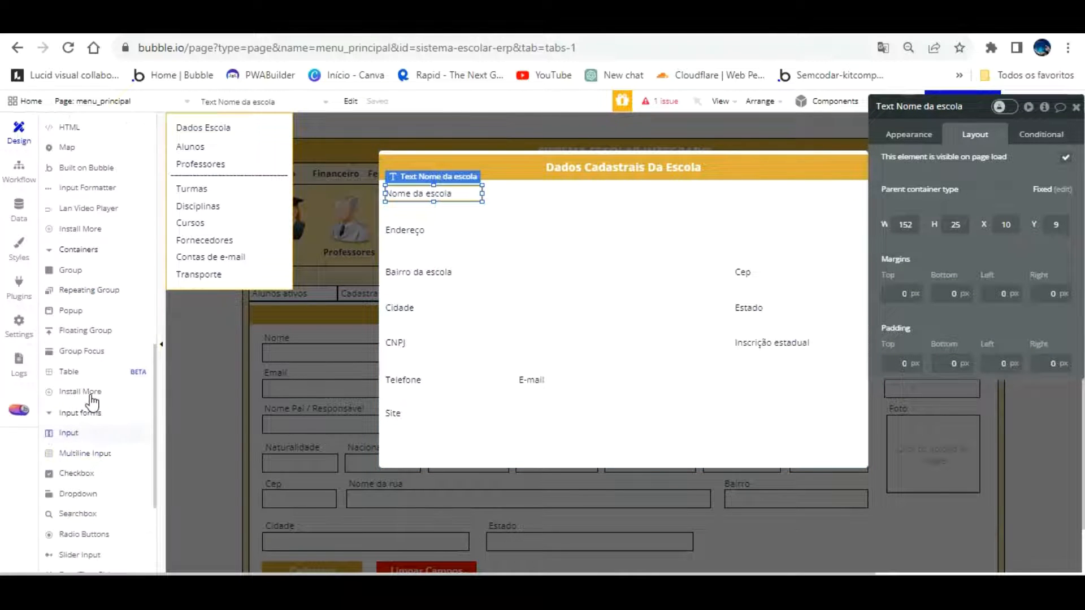
pyautogui.moveTo(400, 187); pyautogui.dragTo(727, 196)
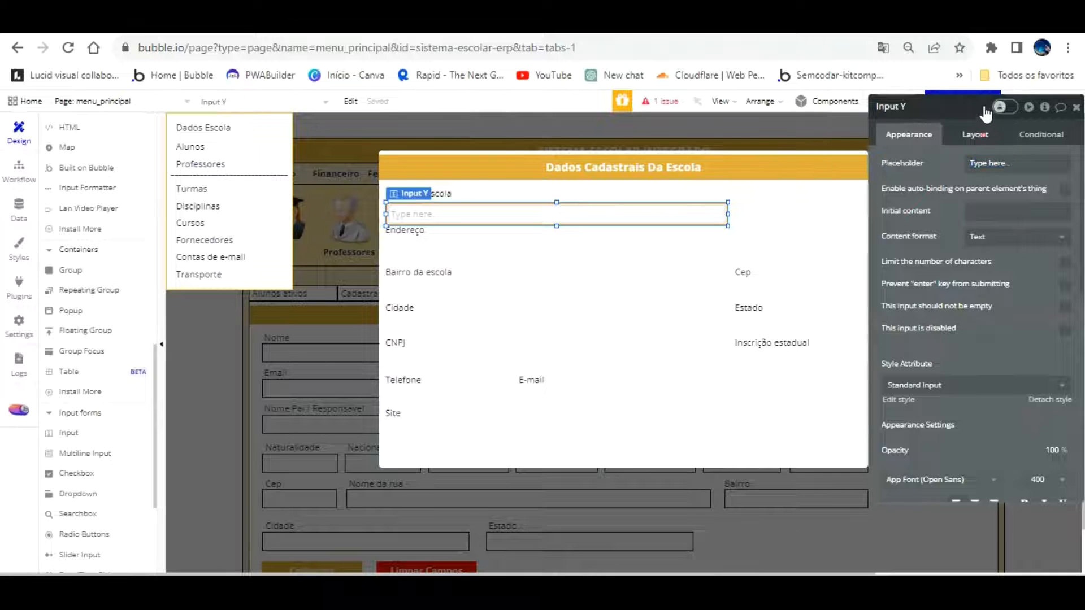
pyautogui.click(975, 135)
pyautogui.write('30')
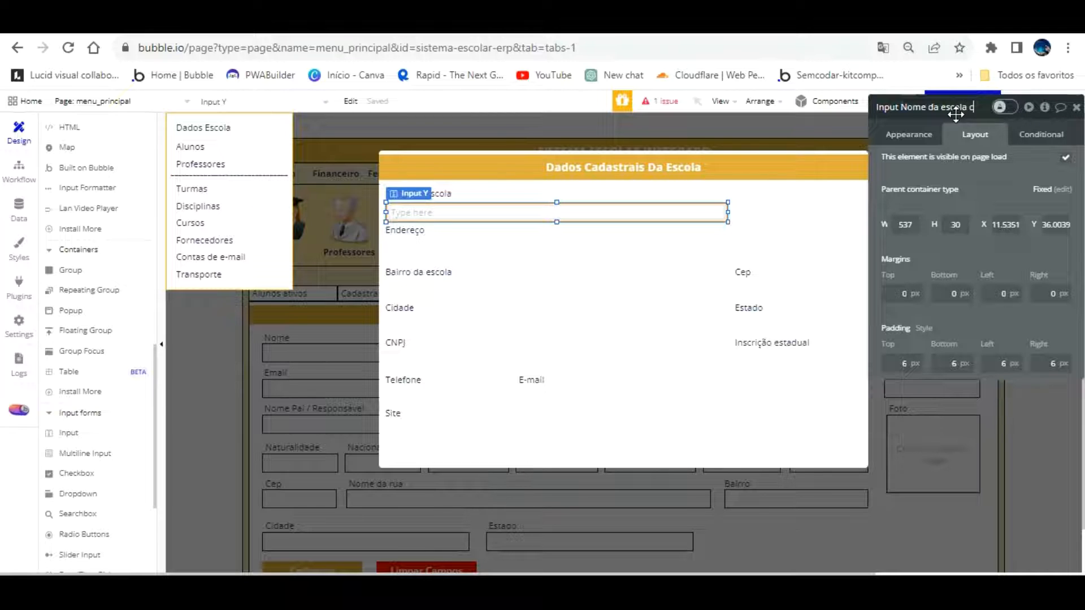
pyautogui.write('adastro')
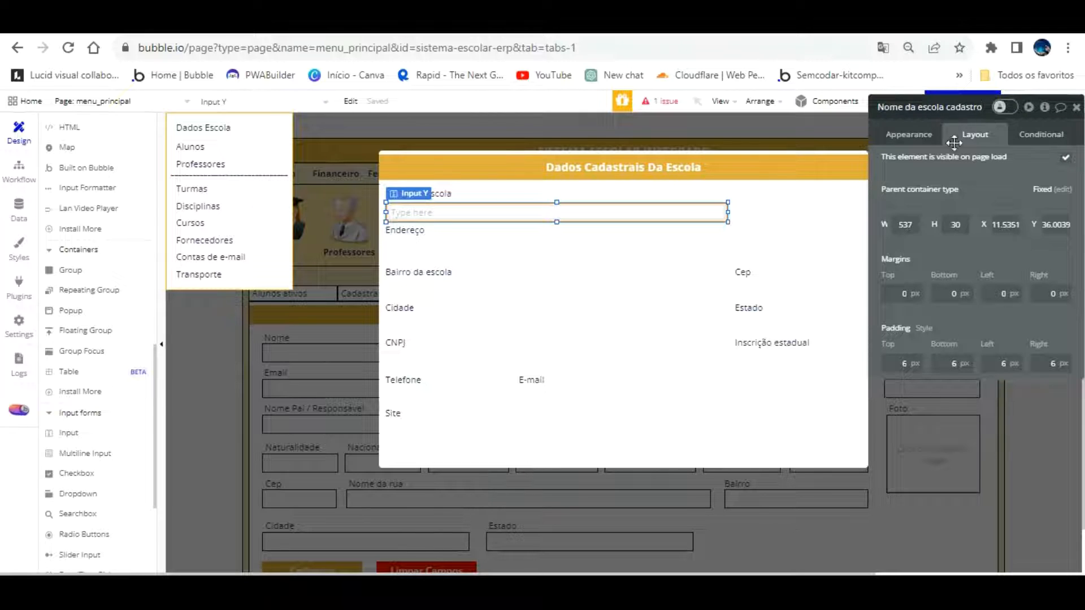
pyautogui.click(815, 214)
# Detach the new input from its standard style and position it under the Nome da escola label
pyautogui.click(553, 211)
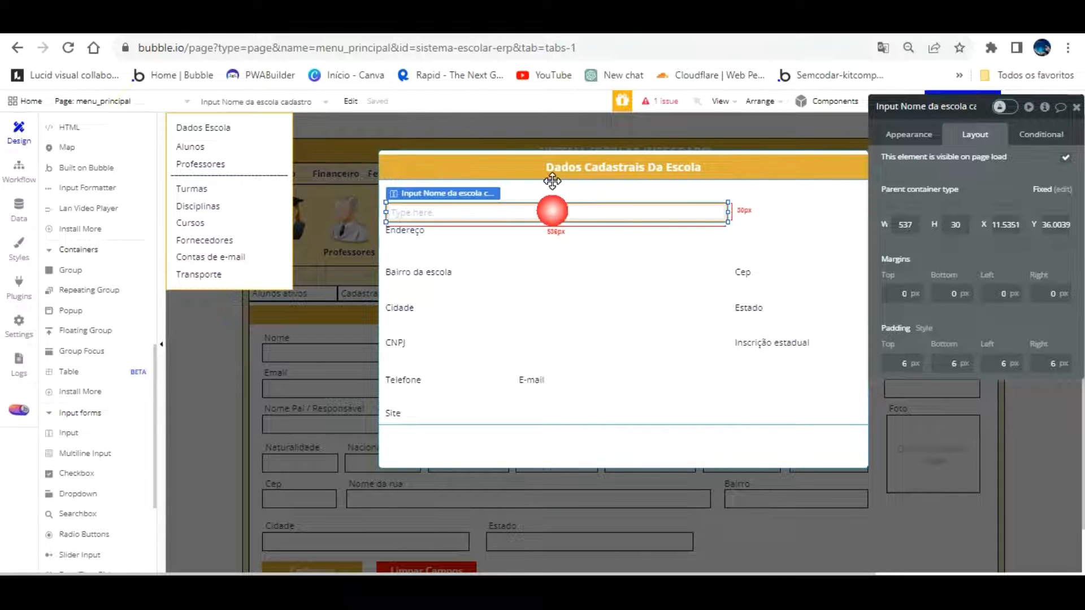
pyautogui.click(910, 134)
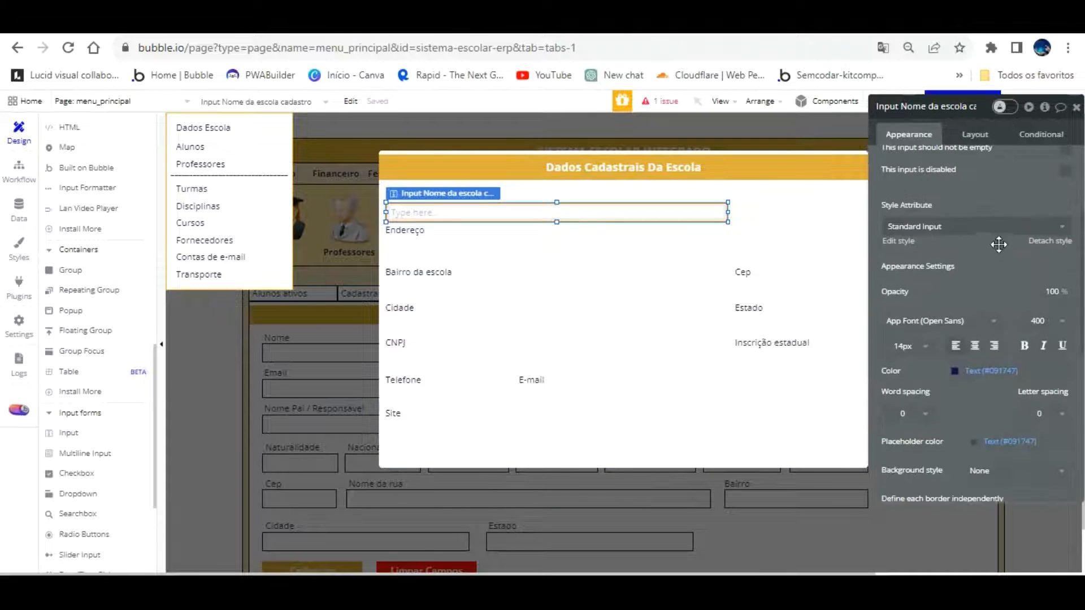
pyautogui.click(1049, 241)
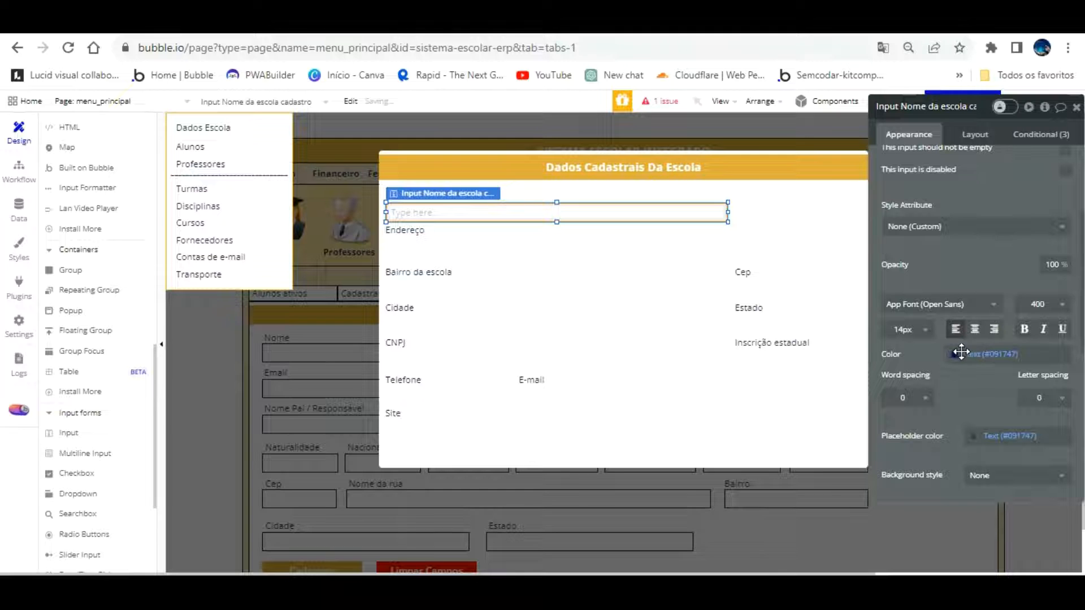
pyautogui.moveTo(571, 187)
pyautogui.mouseDown()
pyautogui.moveTo(586, 213)
pyautogui.moveTo(572, 187)
pyautogui.mouseUp()
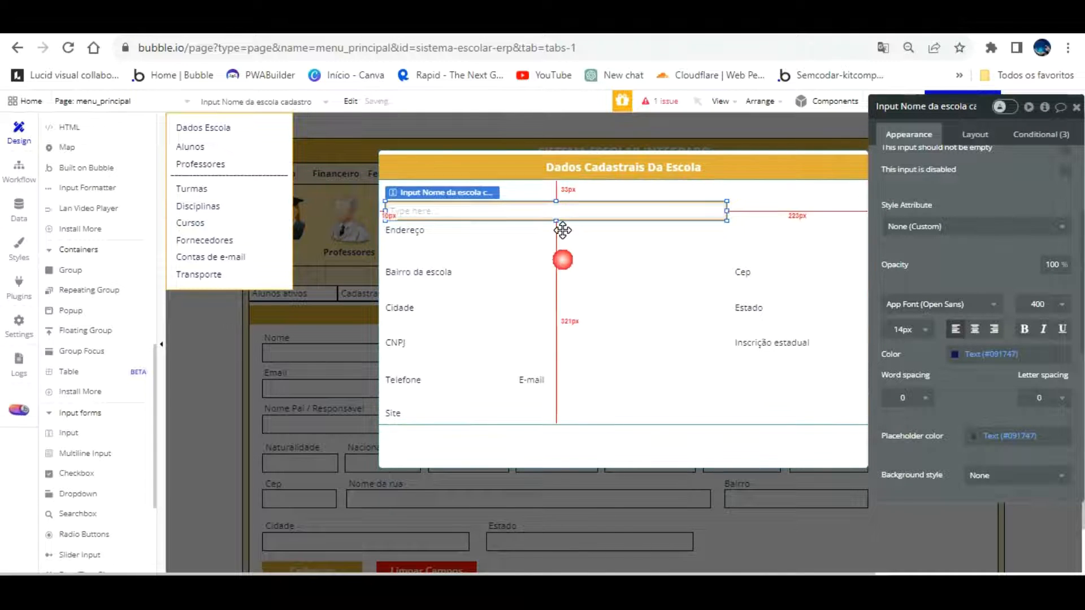
pyautogui.click(562, 230)
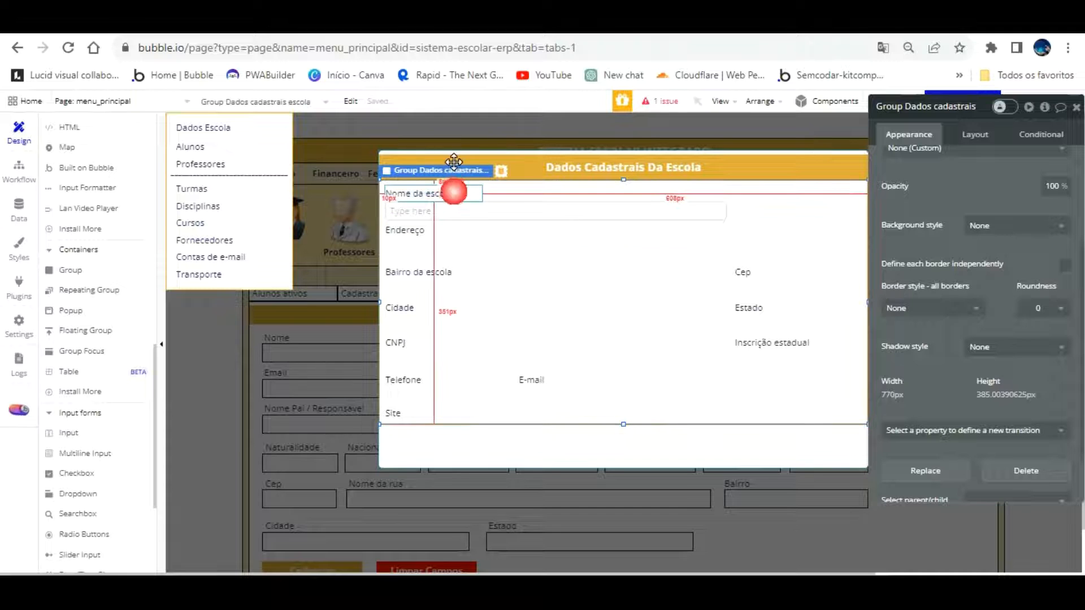
pyautogui.click(453, 192)
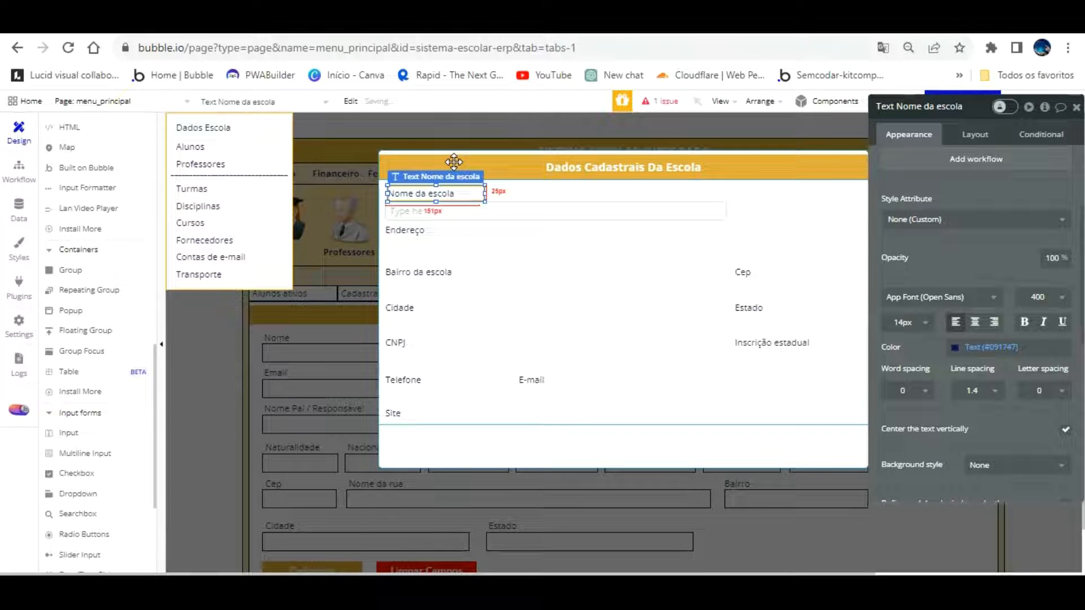
pyautogui.click(505, 240)
pyautogui.click(498, 211)
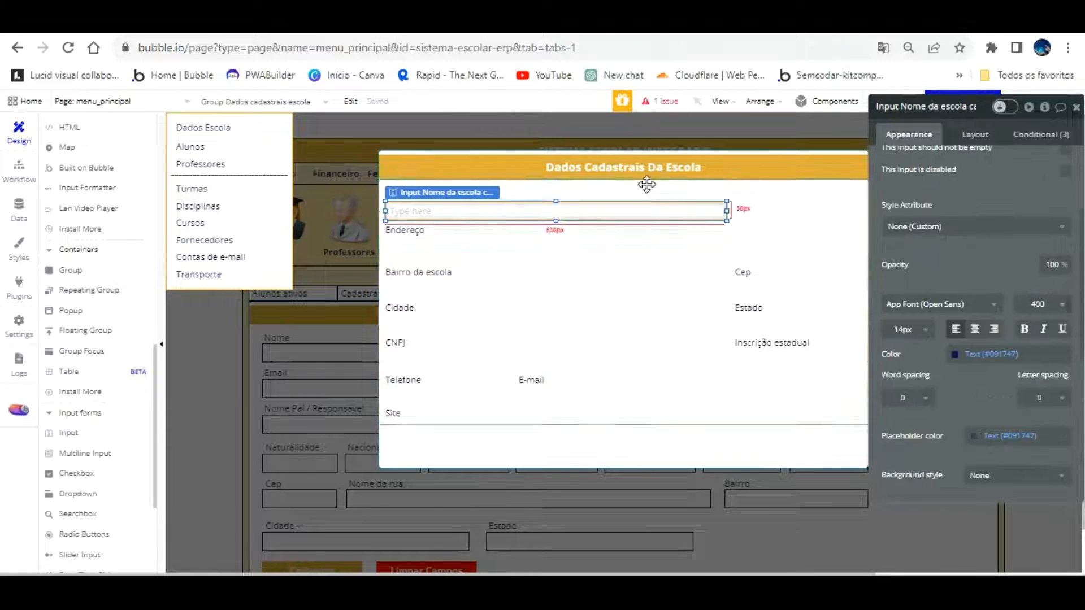
# Set the input's border roundness to 0, leaving the border colour unchanged
pyautogui.scroll(-3, 1062, 328)
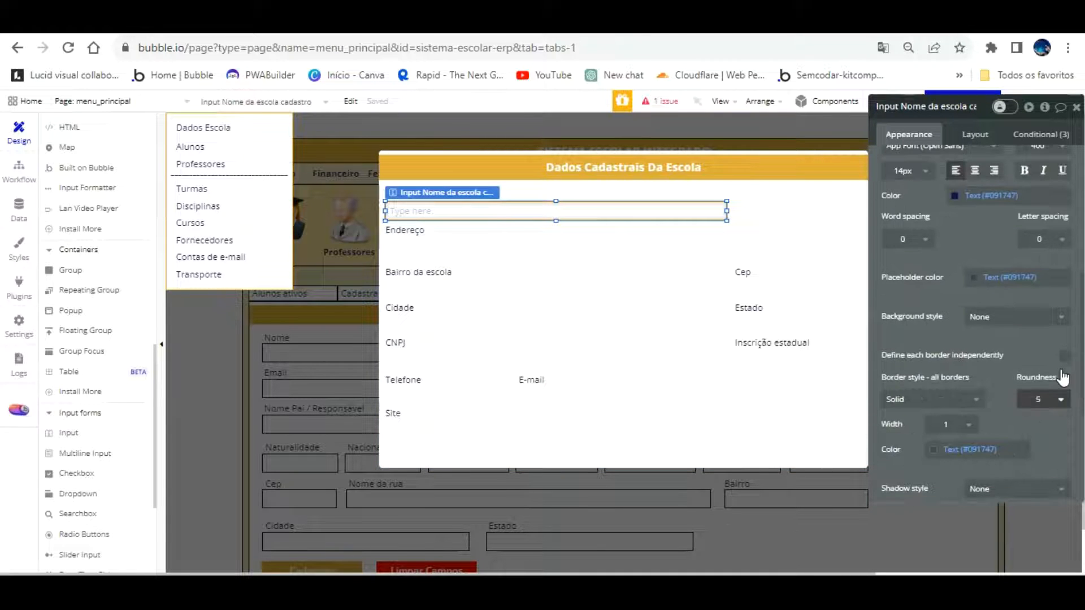
pyautogui.click(1037, 399)
pyautogui.click(1035, 421)
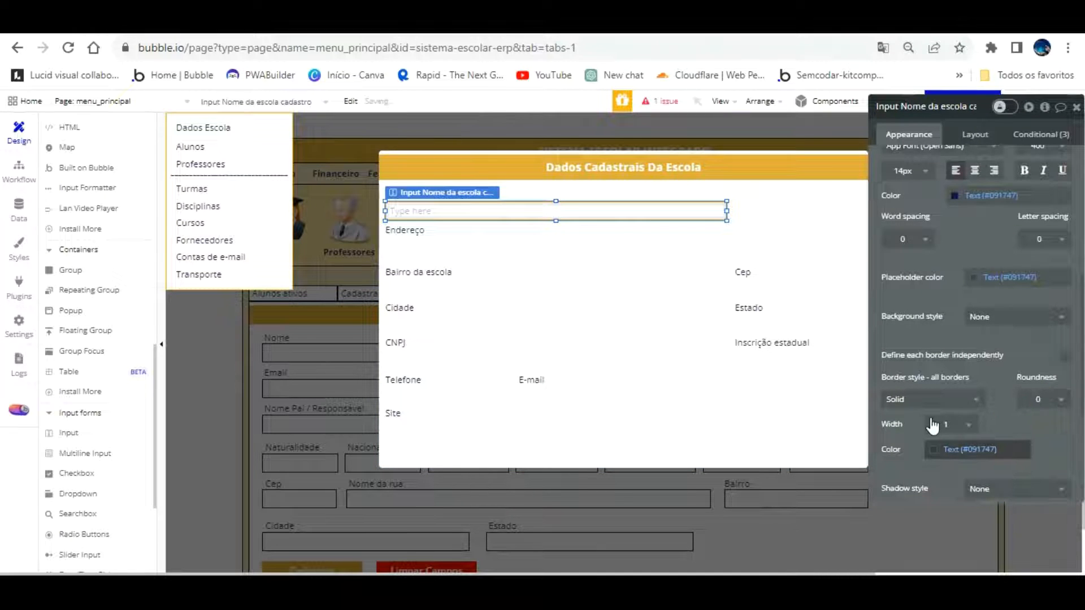
pyautogui.click(947, 446)
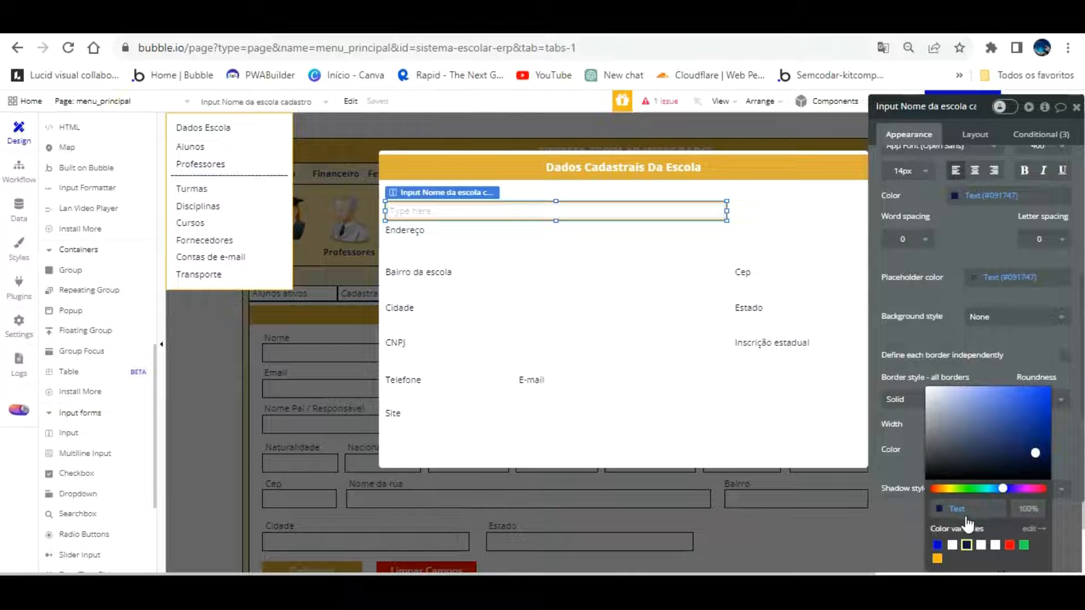
pyautogui.click(867, 401)
pyautogui.click(514, 246)
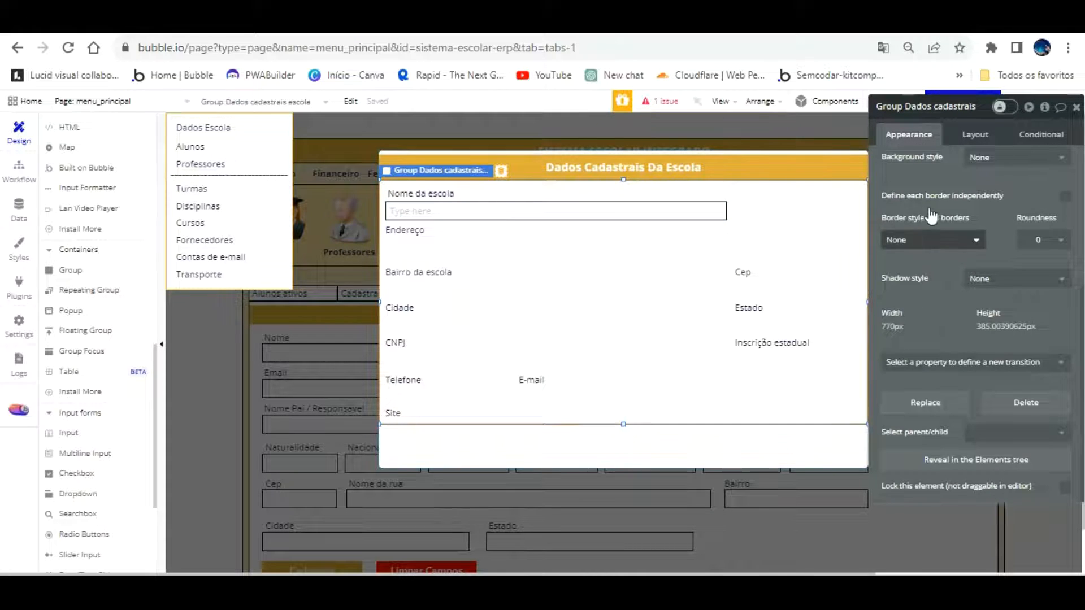
pyautogui.scroll(4, 928, 213)
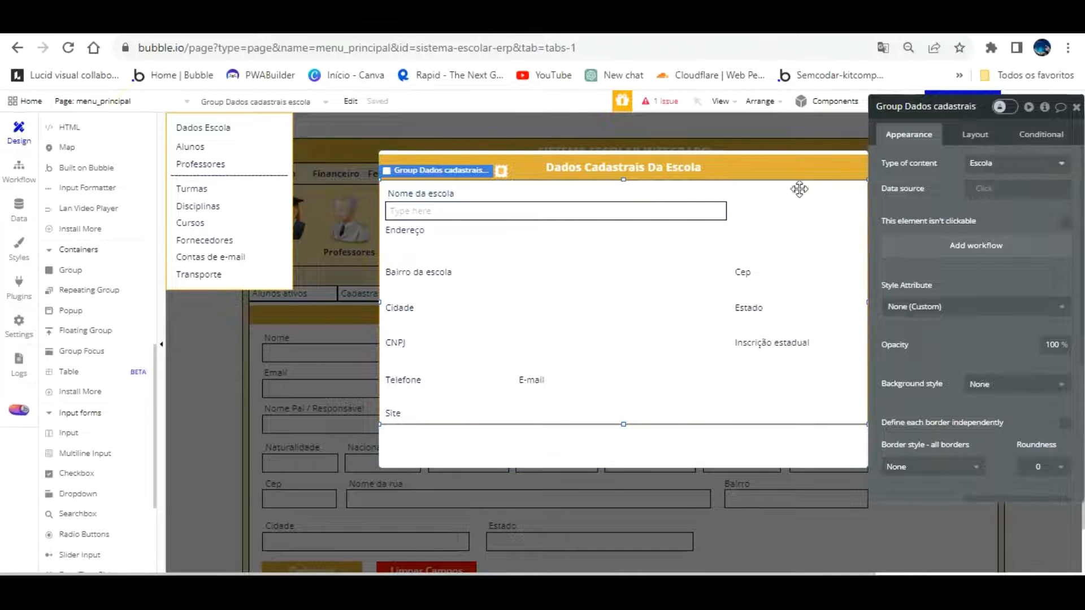
pyautogui.click(656, 210)
pyautogui.click(992, 163)
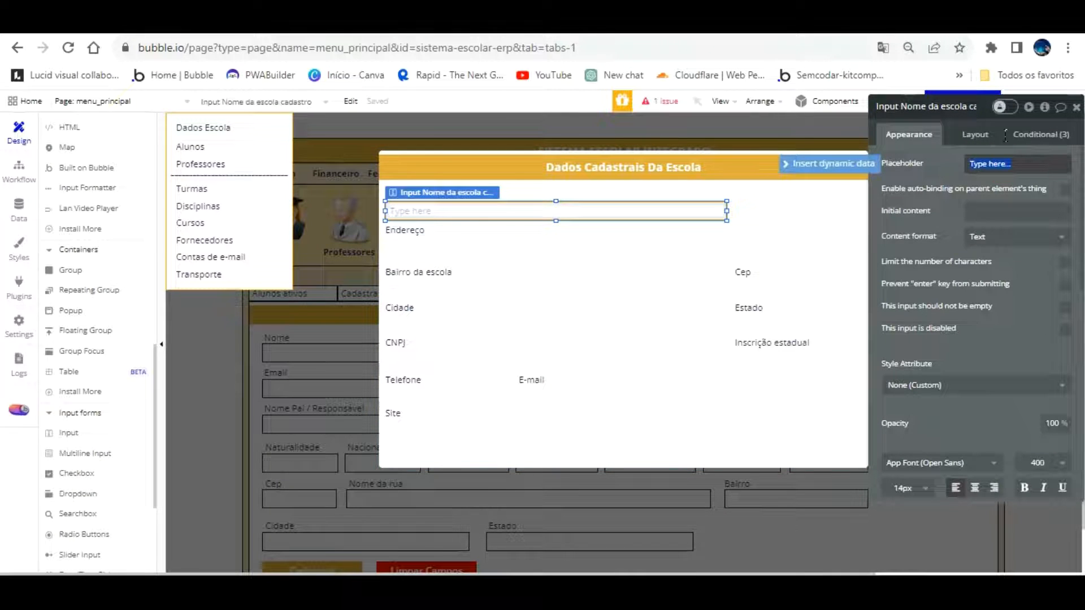
# Empty the placeholder, drop a copy of the input under Endereço, and align it with the first
pyautogui.click(1029, 285)
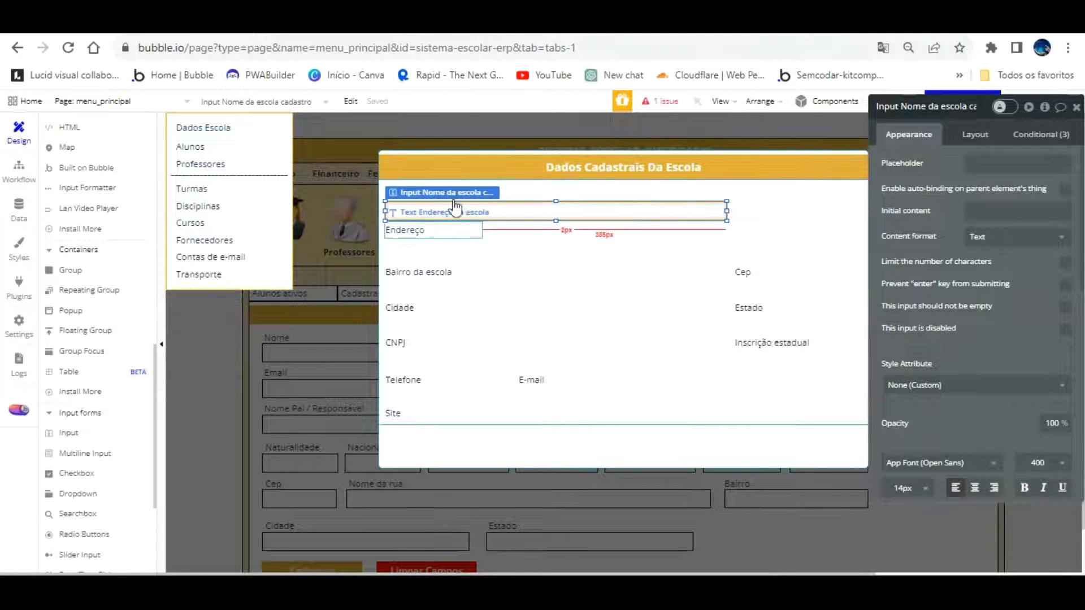
pyautogui.moveTo(475, 182); pyautogui.dragTo(510, 213)
pyautogui.click(538, 303)
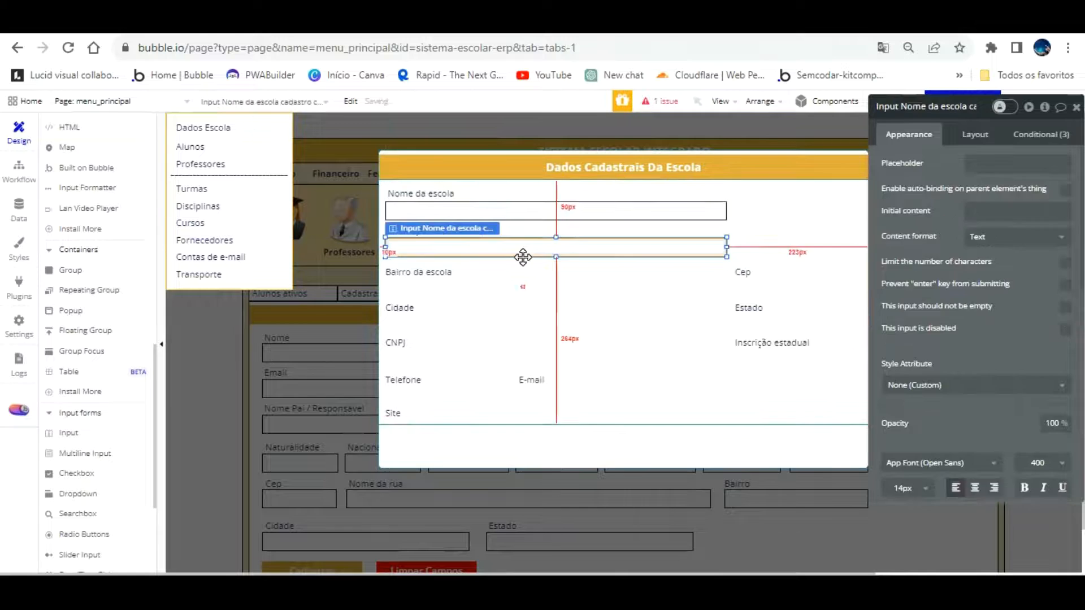
pyautogui.click(523, 258)
pyautogui.click(438, 211)
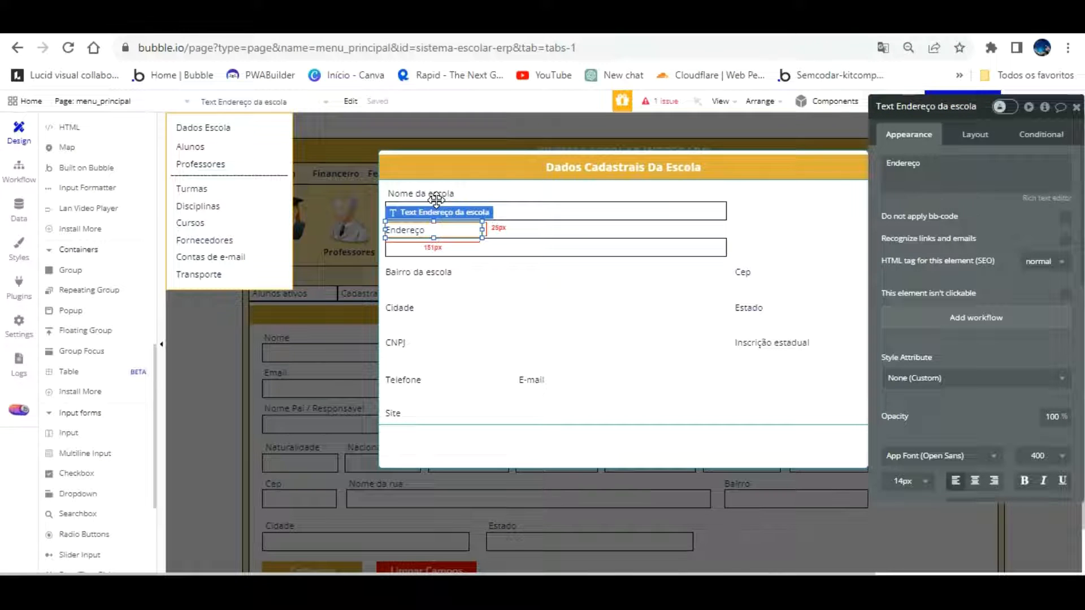
pyautogui.press('Right')
pyautogui.press('Right')
pyautogui.press('Right')
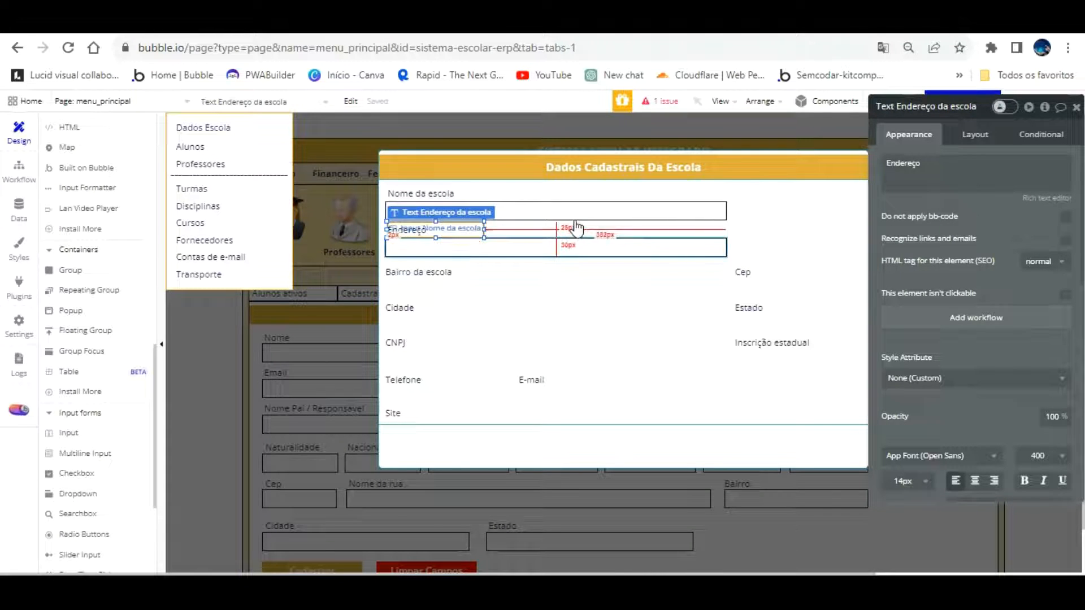
pyautogui.click(575, 241)
# Rename the second input to Input Endereço da escola cadastro
pyautogui.click(953, 106)
pyautogui.press('BackSpace')
pyautogui.press('BackSpace')
pyautogui.press('BackSpace')
pyautogui.press('BackSpace')
pyautogui.press('BackSpace')
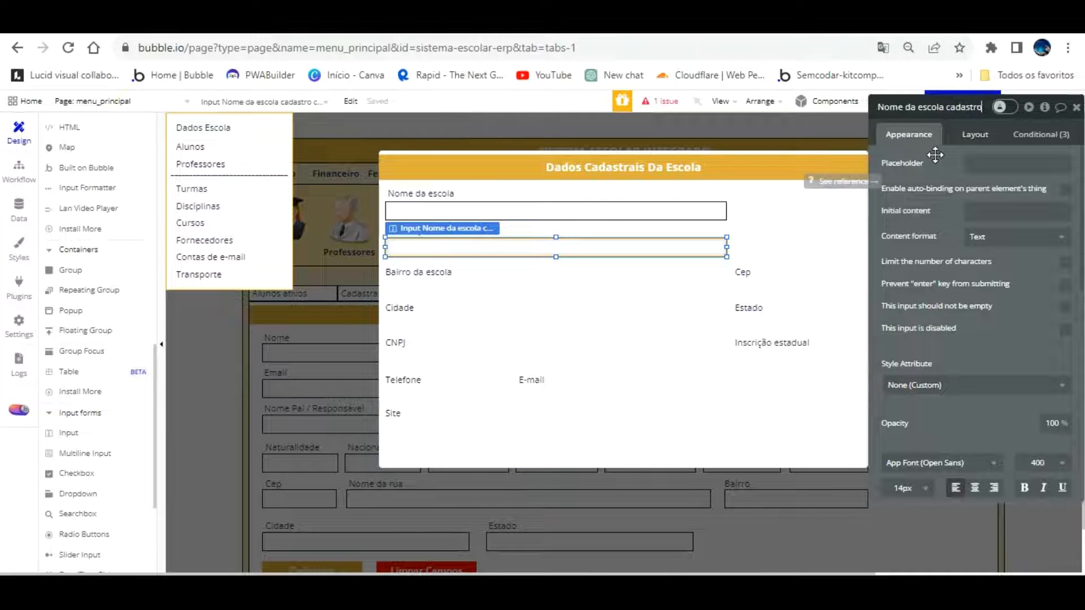
pyautogui.press('BackSpace')
pyautogui.press('BackSpace')
pyautogui.press('BackSpace')
pyautogui.press('BackSpace')
pyautogui.write('Endereço da escola')
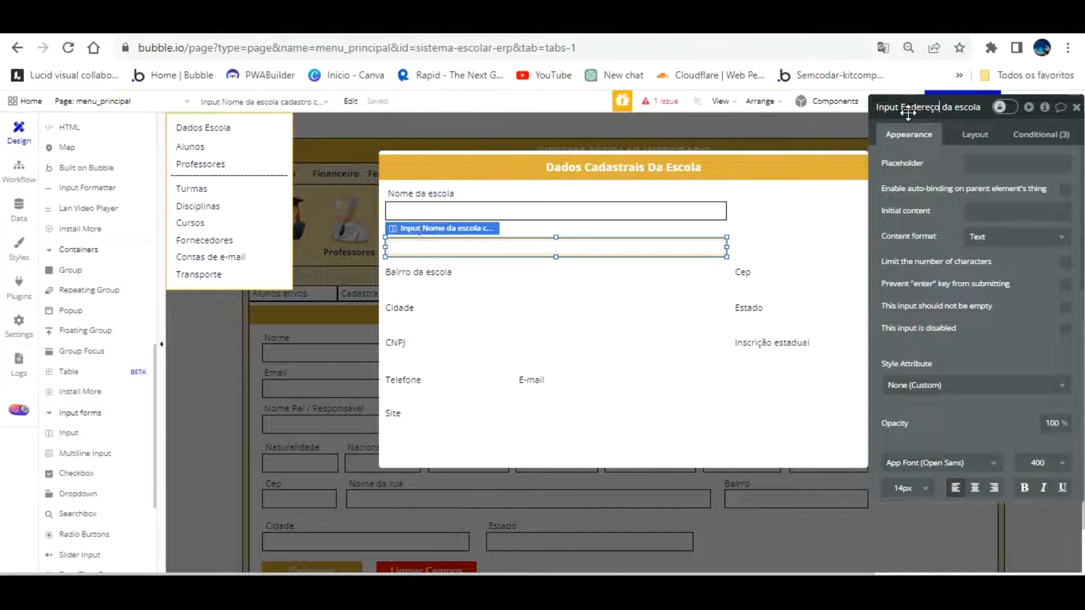
pyautogui.click(650, 266)
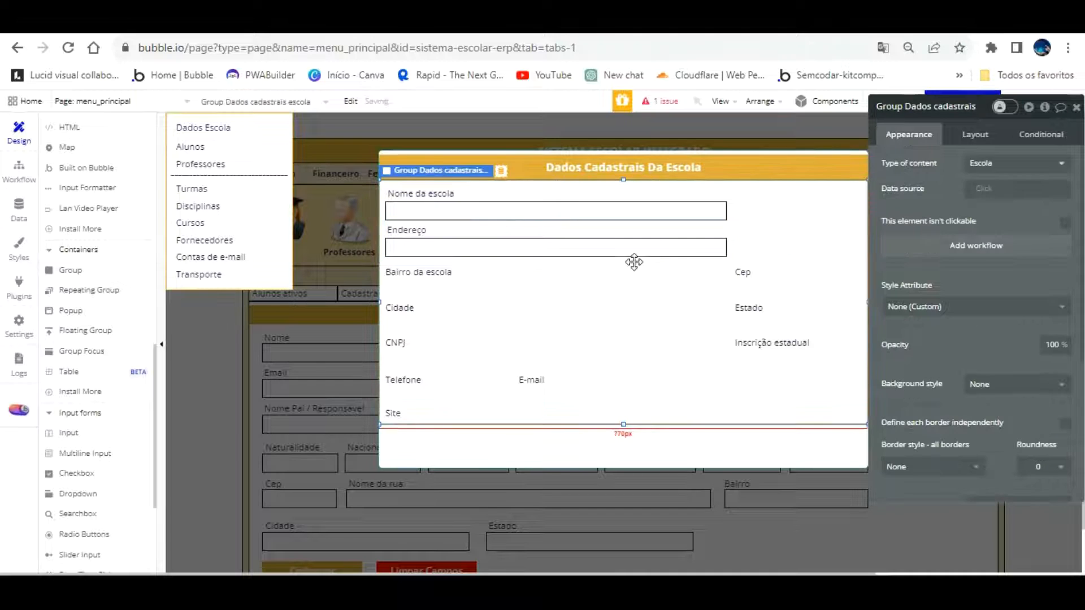
pyautogui.click(568, 240)
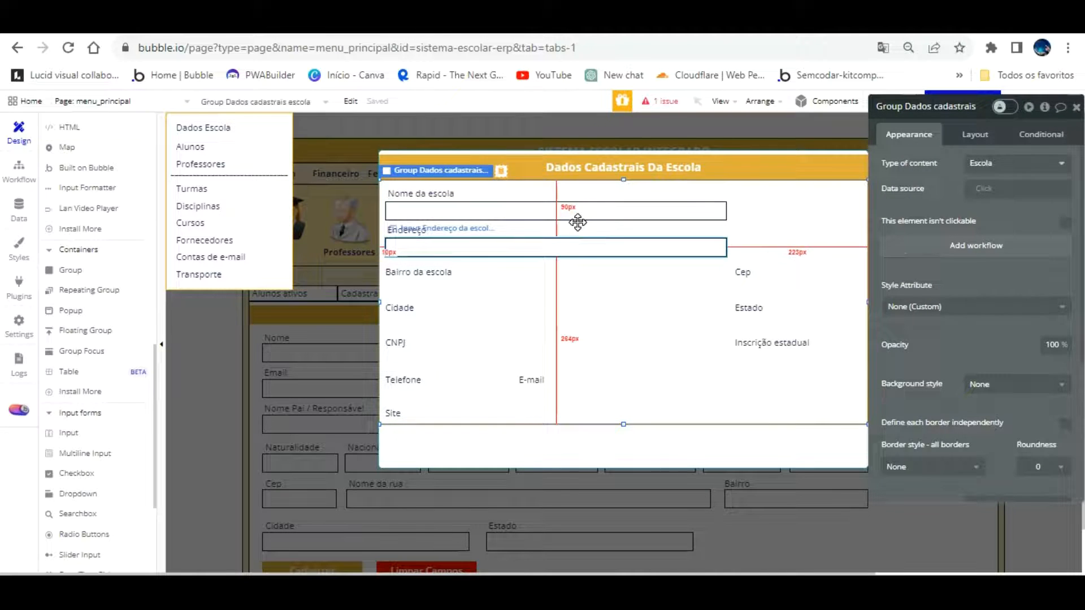
# Drop a narrower copy of the Endereço input lower down with the Bairro da escola label above it
pyautogui.moveTo(574, 224); pyautogui.dragTo(569, 261)
pyautogui.click(554, 303)
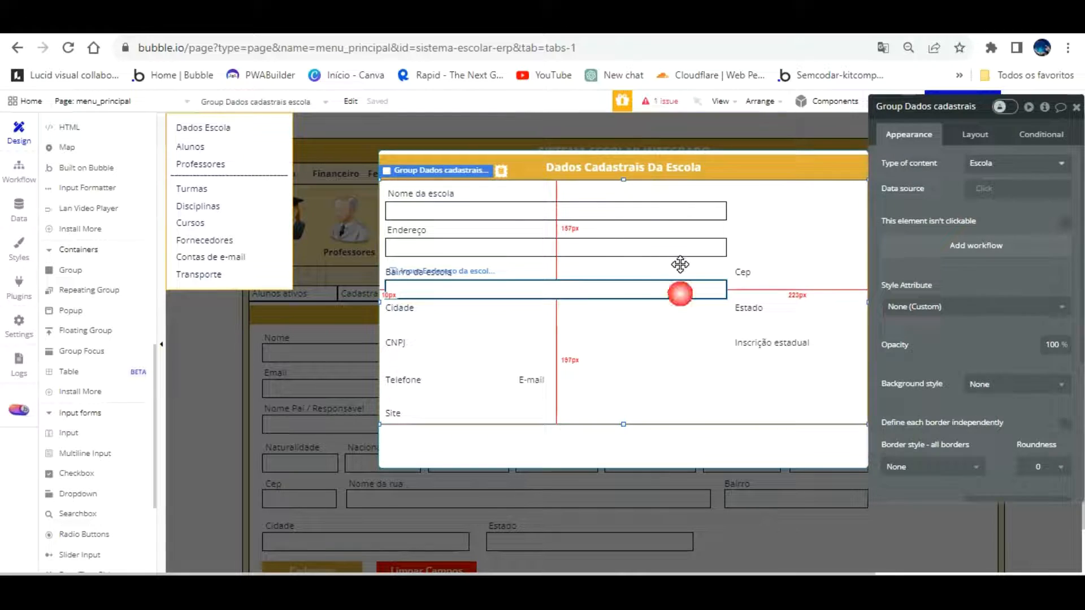
pyautogui.click(680, 291)
pyautogui.moveTo(725, 289); pyautogui.dragTo(520, 264)
pyautogui.moveTo(564, 317); pyautogui.dragTo(431, 243)
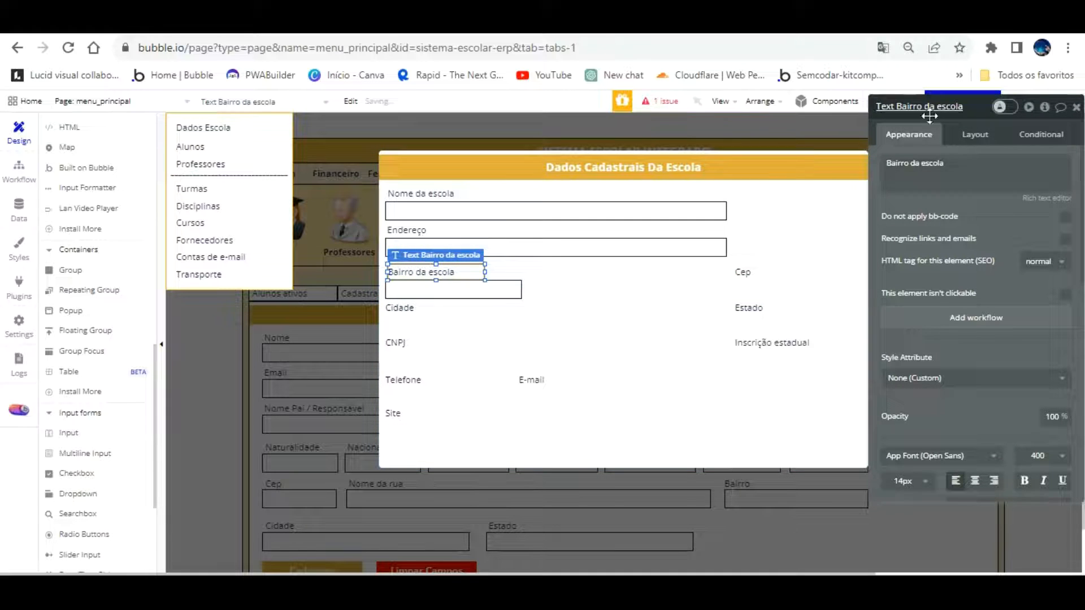
pyautogui.click(510, 287)
# Rename the narrow input to Input Bairro da escola cadastro
pyautogui.click(926, 106)
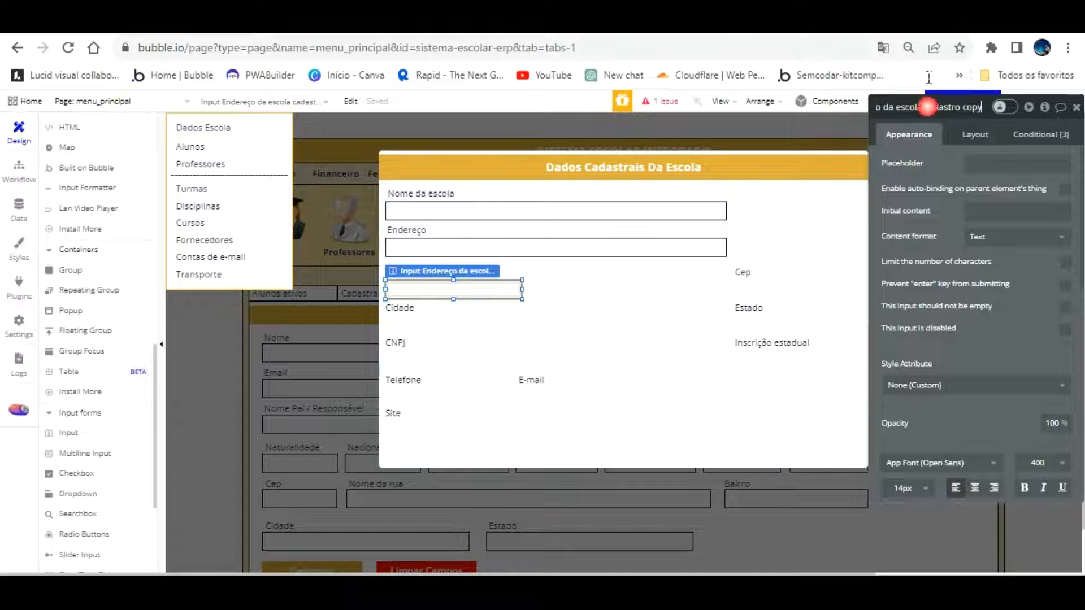
pyautogui.press('BackSpace')
pyautogui.press('BackSpace')
pyautogui.press('BackSpace')
pyautogui.press('BackSpace')
pyautogui.press('BackSpace')
pyautogui.write('o')
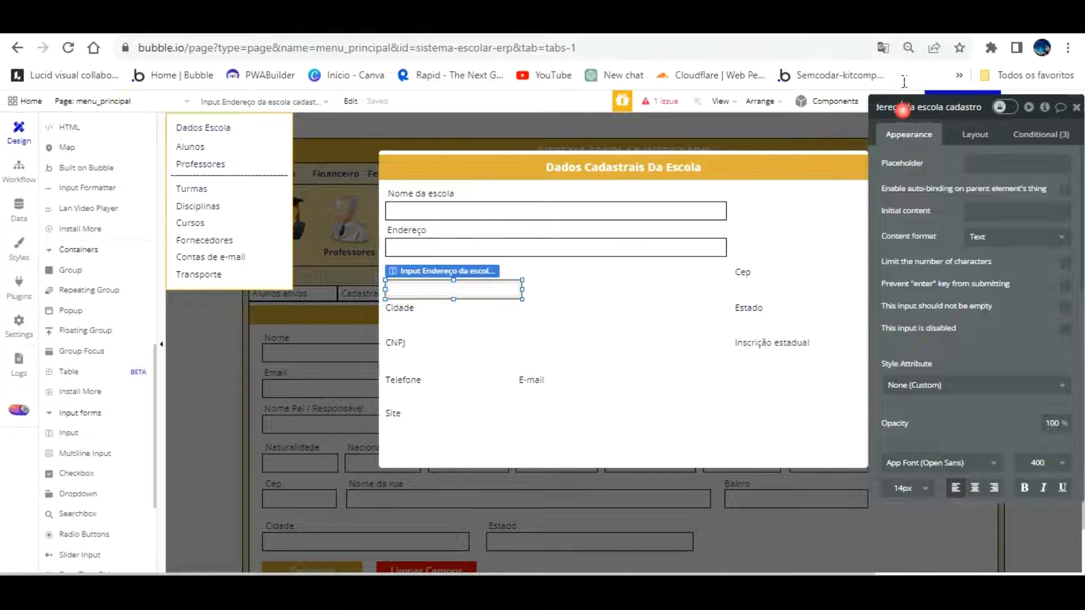
pyautogui.press('Left')
pyautogui.press('Left')
pyautogui.press('Left')
pyautogui.press('Left')
pyautogui.press('Left')
pyautogui.press('Left')
pyautogui.press('Left')
pyautogui.press('Left')
pyautogui.press('Left')
pyautogui.press('Left')
pyautogui.press('Left')
pyautogui.press('Left')
pyautogui.press('Left')
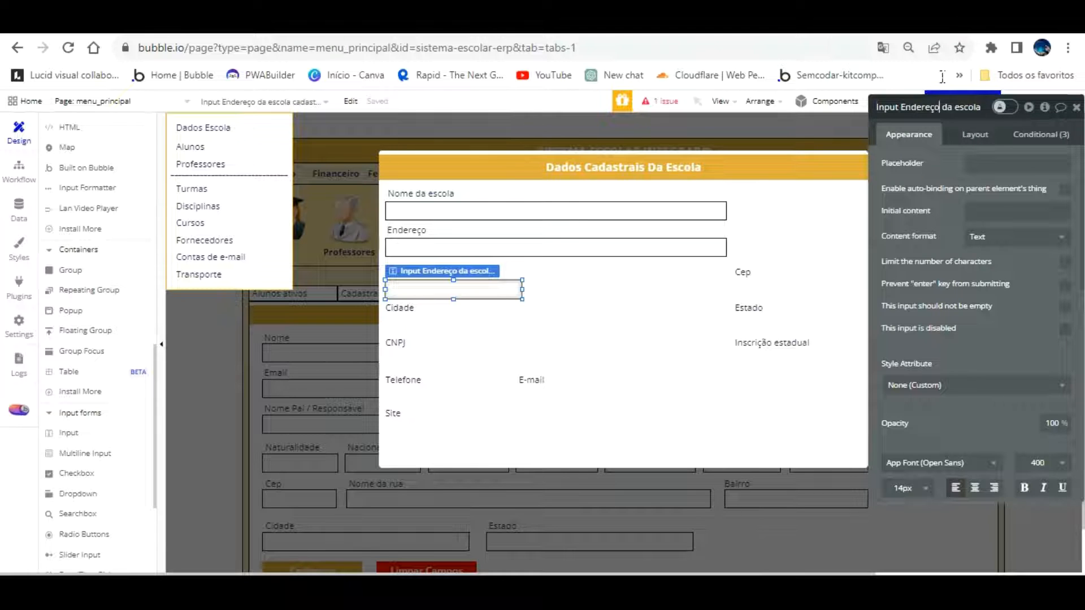
pyautogui.press('BackSpace')
pyautogui.press('BackSpace')
pyautogui.press('BackSpace')
pyautogui.press('BackSpace')
pyautogui.press('BackSpace')
pyautogui.press('BackSpace')
pyautogui.press('BackSpace')
pyautogui.press('BackSpace')
pyautogui.press('BackSpace')
pyautogui.write('Bairro')
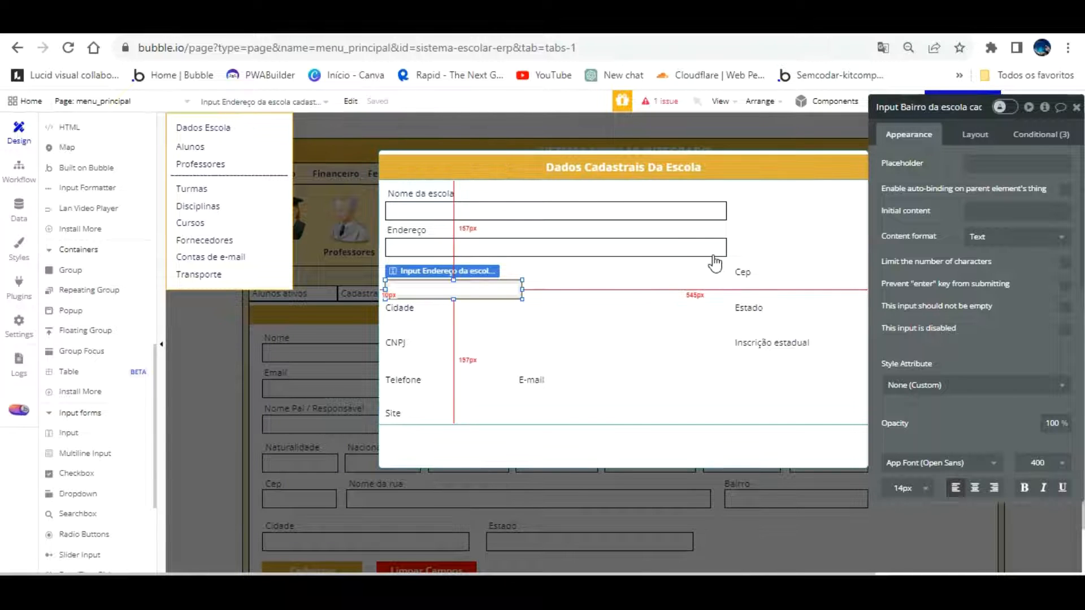
pyautogui.click(744, 276)
# Move the Cep label level with Bairro and drop a narrowed copy of the Bairro input under it
pyautogui.moveTo(744, 248); pyautogui.dragTo(639, 250)
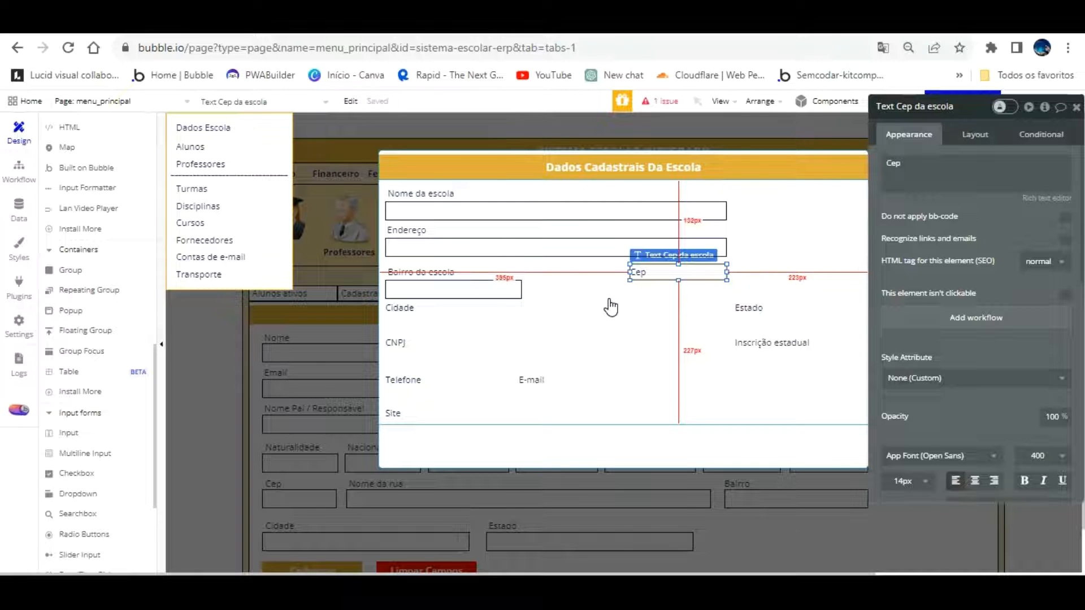
pyautogui.click(504, 287)
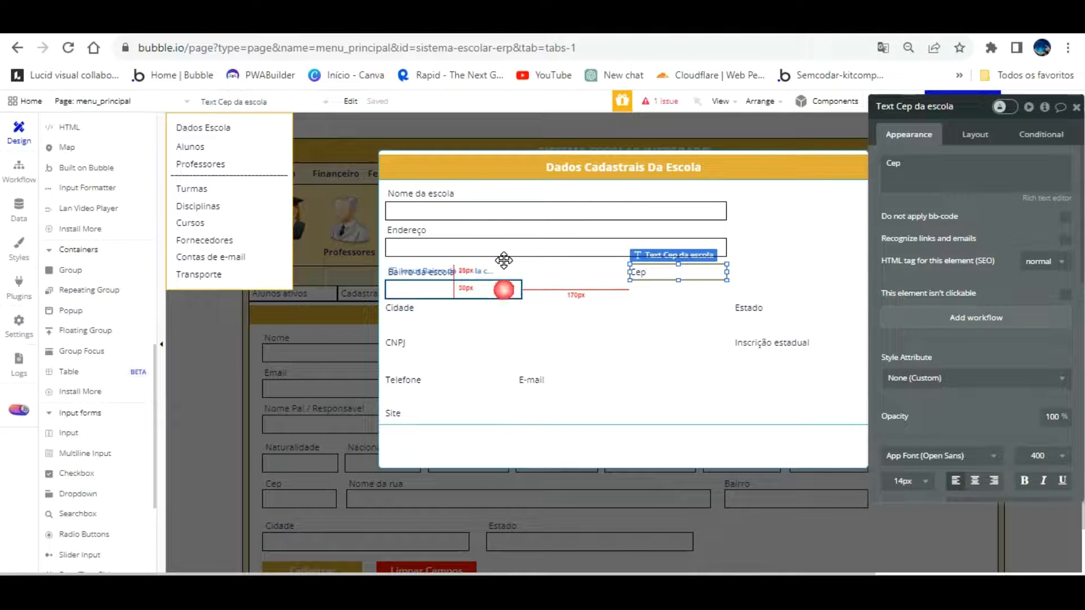
pyautogui.moveTo(504, 259); pyautogui.dragTo(742, 259)
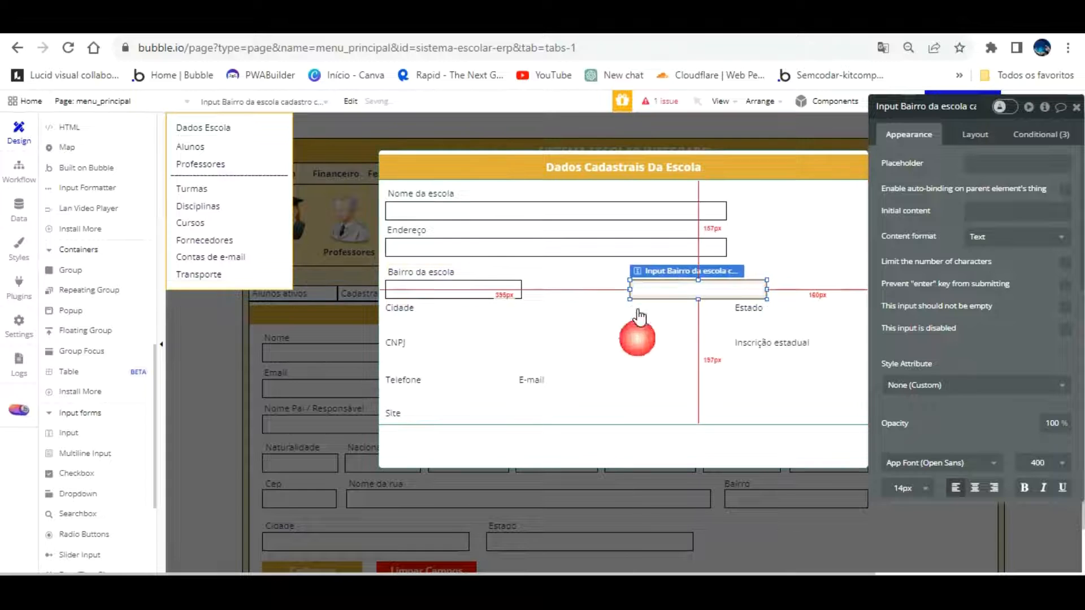
pyautogui.click(703, 287)
pyautogui.click(749, 289)
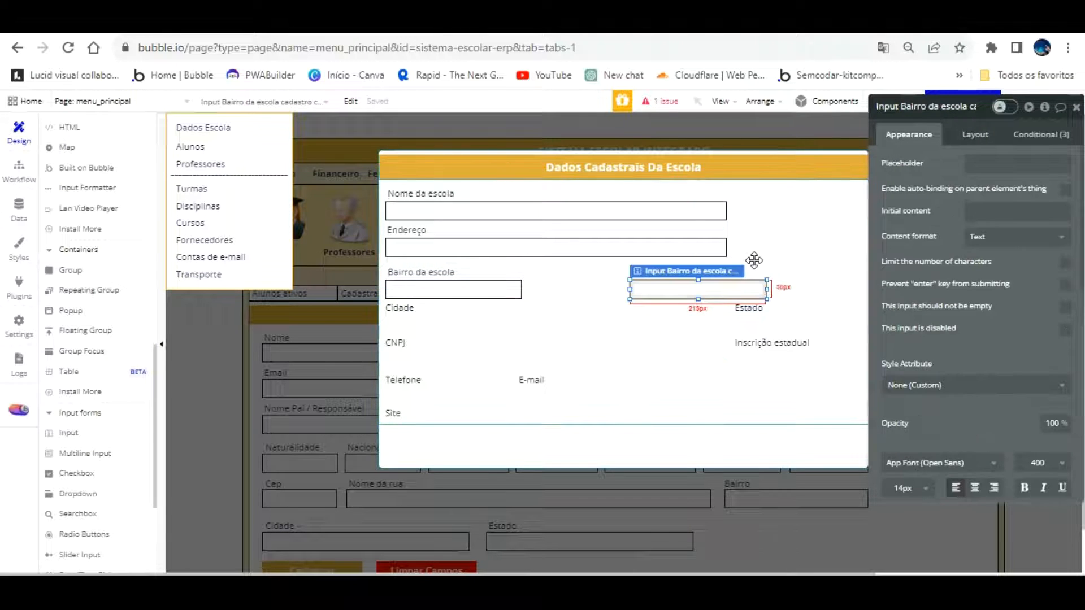
pyautogui.moveTo(767, 289); pyautogui.dragTo(727, 290)
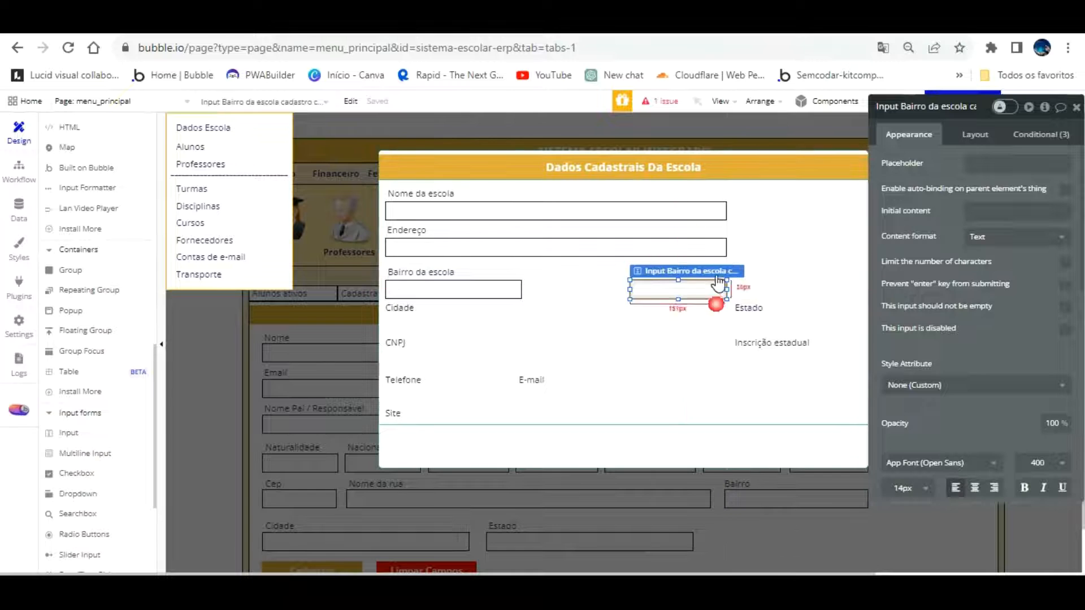
# Shrink the Cep label to 126 px wide and reposition it above its input
pyautogui.click(659, 302)
pyautogui.click(649, 273)
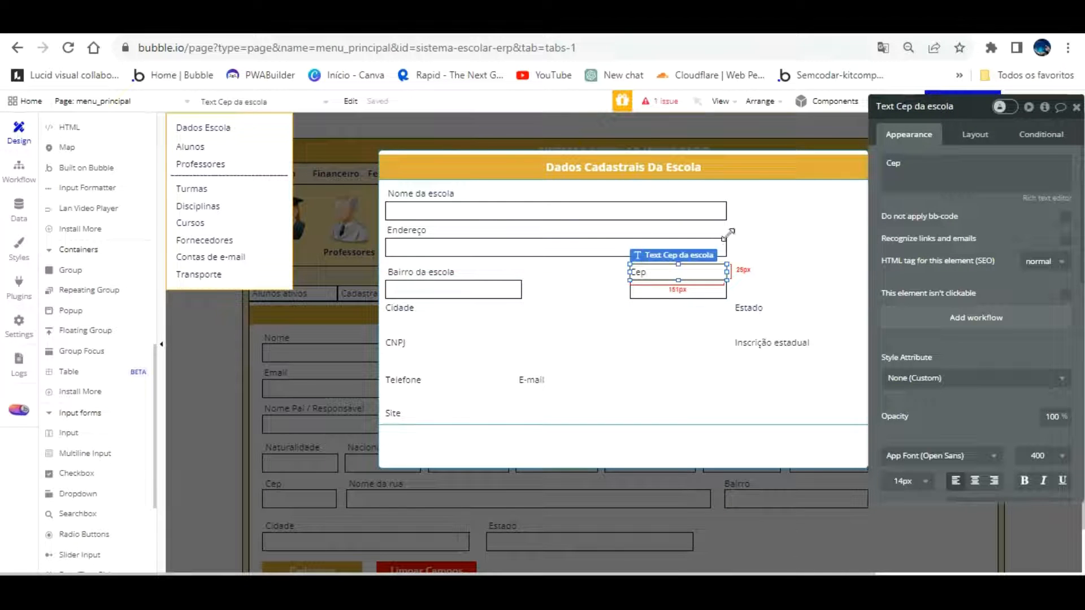
pyautogui.moveTo(728, 241); pyautogui.dragTo(713, 244)
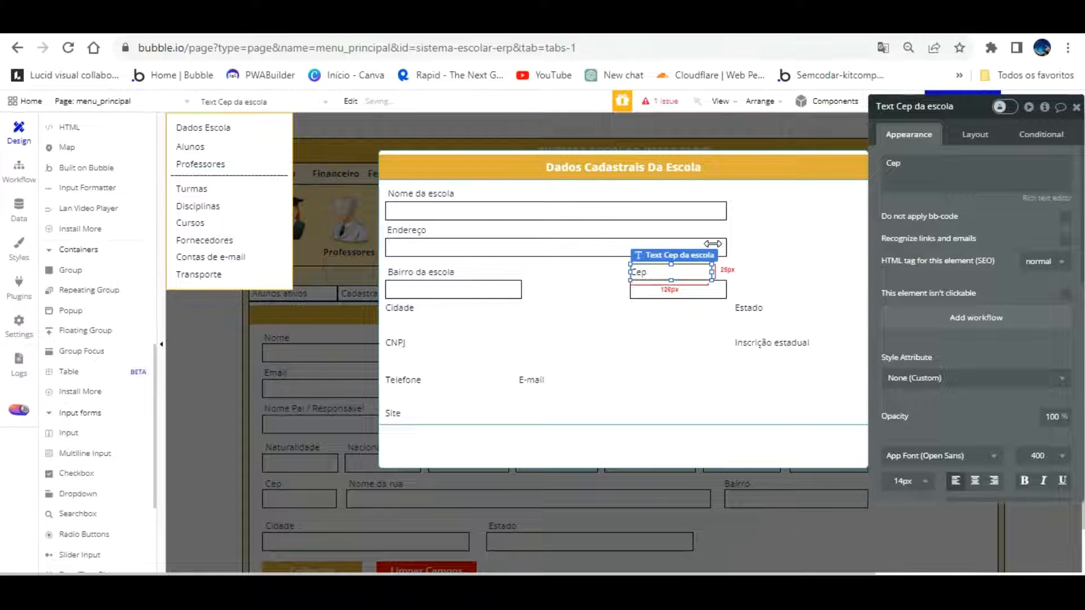
pyautogui.moveTo(650, 271)
pyautogui.mouseDown()
pyautogui.moveTo(504, 291)
pyautogui.moveTo(657, 271)
pyautogui.mouseUp()
# Rename the input under Cep to Input Cep da escola cadastro
pyautogui.click(655, 286)
pyautogui.click(917, 107)
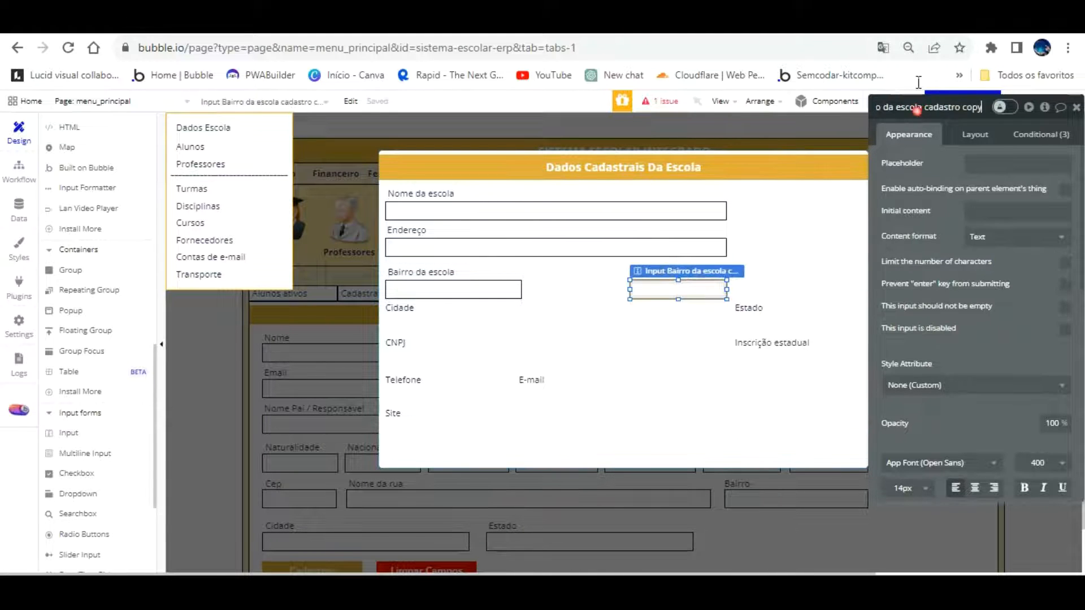
pyautogui.press('BackSpace')
pyautogui.press('BackSpace')
pyautogui.press('BackSpace')
pyautogui.press('BackSpace')
pyautogui.press('BackSpace')
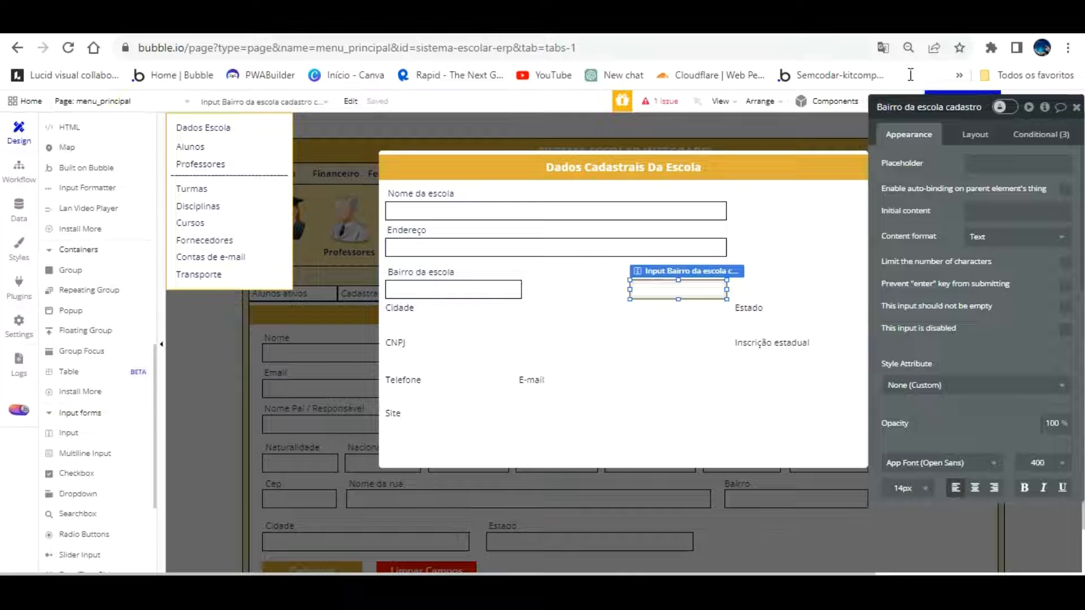
pyautogui.press('Left')
pyautogui.press('Left')
pyautogui.press('Left')
pyautogui.press('Left')
pyautogui.press('Left')
pyautogui.press('Left')
pyautogui.press('Left')
pyautogui.press('Left')
pyautogui.press('Left')
pyautogui.press('Left')
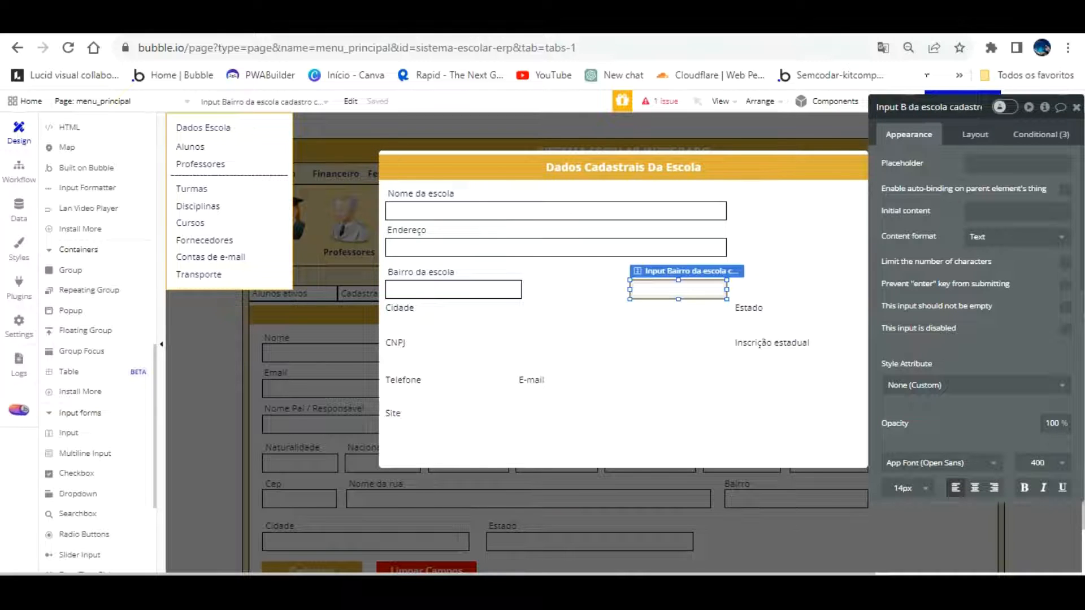
pyautogui.press('BackSpace')
pyautogui.write('Cep')
pyautogui.click(534, 379)
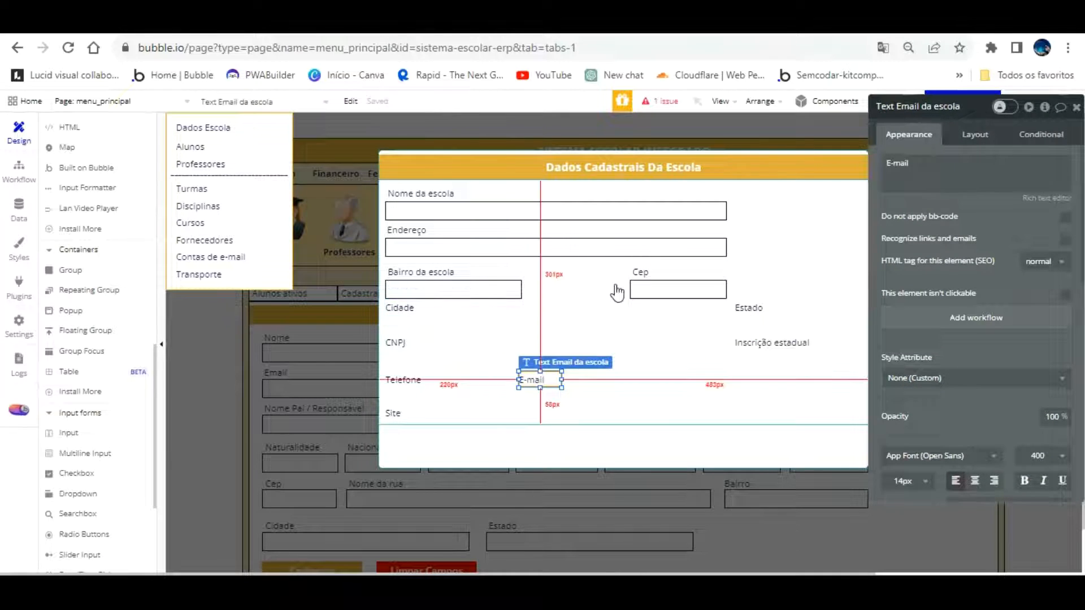
# Duplicate the Cep input under the Cidade label and rename it Input Cidade da escola cadastro
pyautogui.click(647, 261)
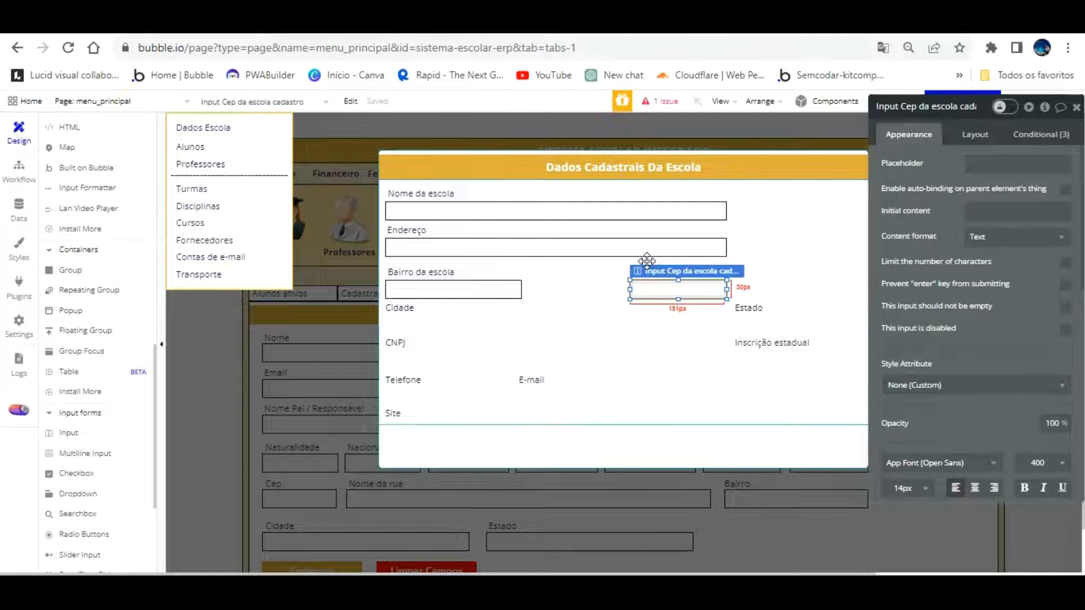
pyautogui.hotkey('ctrl', 'c')
pyautogui.hotkey('ctrl', 'v')
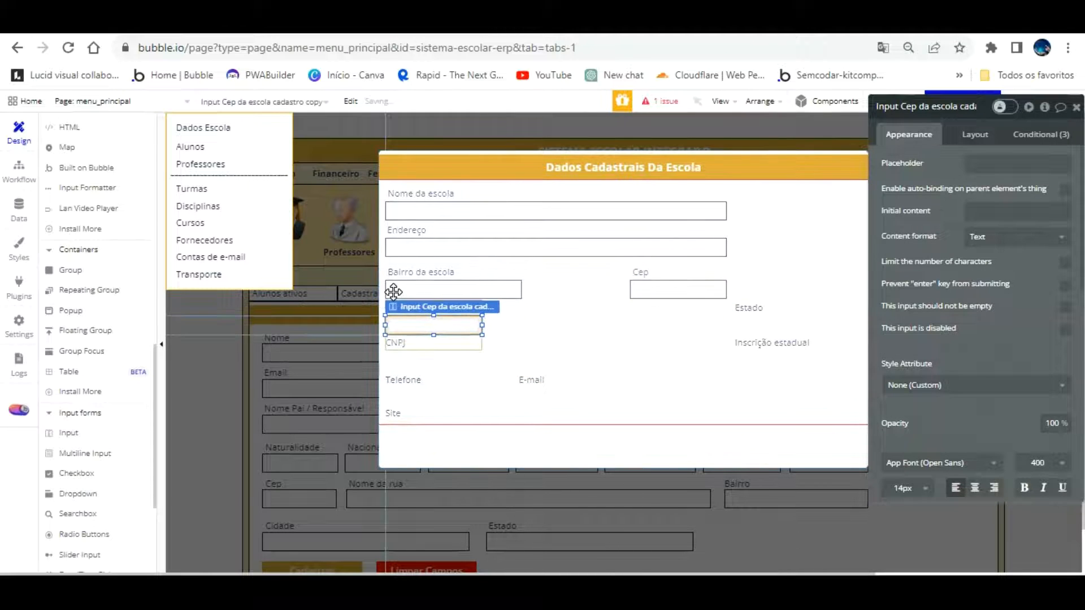
pyautogui.click(394, 322)
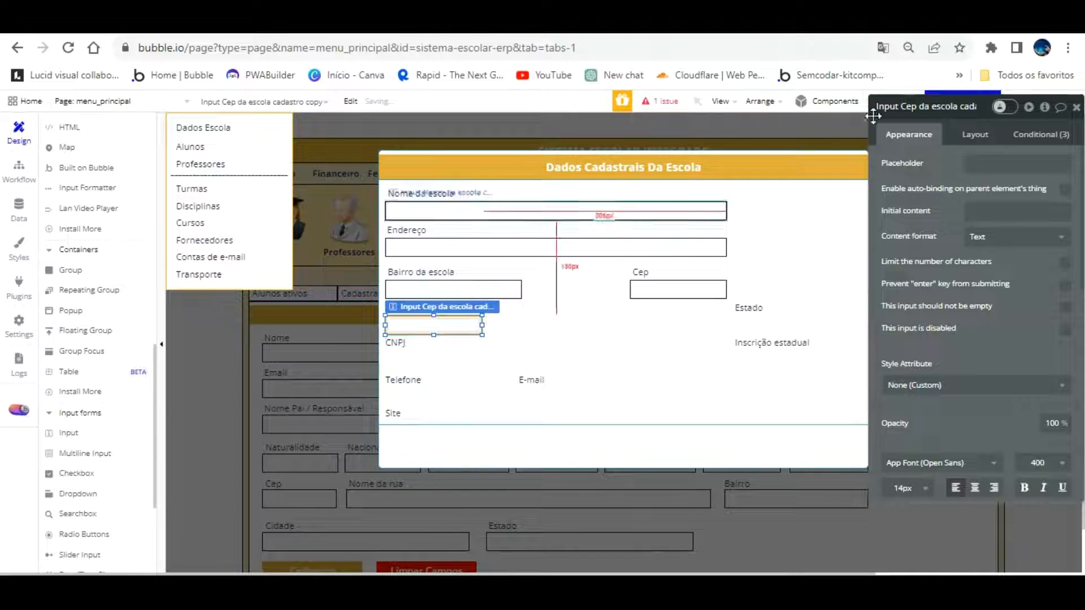
pyautogui.click(904, 106)
pyautogui.press('BackSpace')
pyautogui.press('BackSpace')
pyautogui.press('BackSpace')
pyautogui.press('BackSpace')
pyautogui.press('BackSpace')
pyautogui.press('BackSpace')
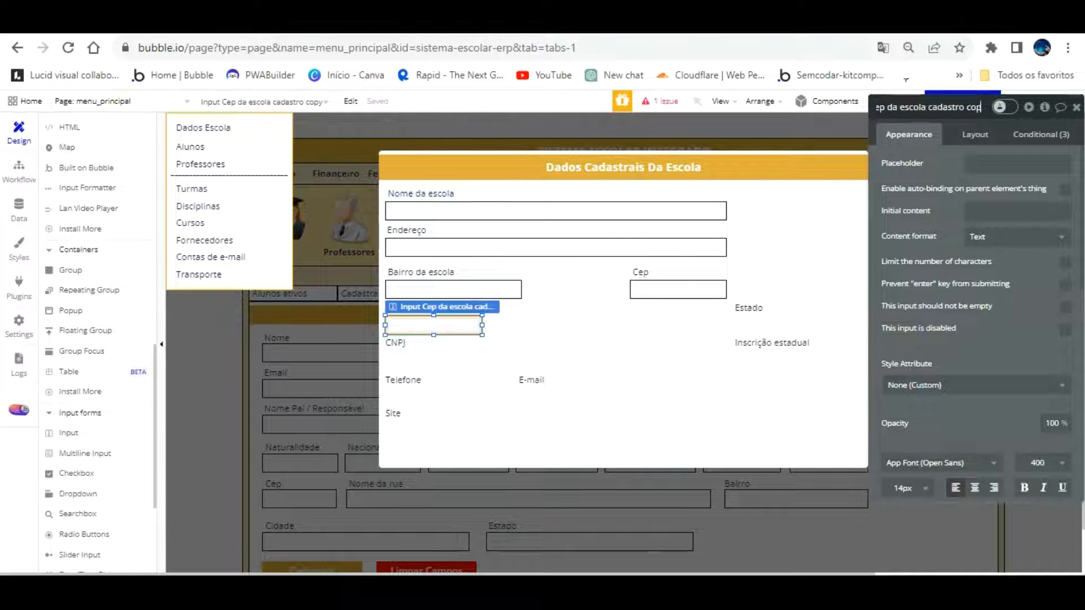
pyautogui.write('o')
pyautogui.write('idad')
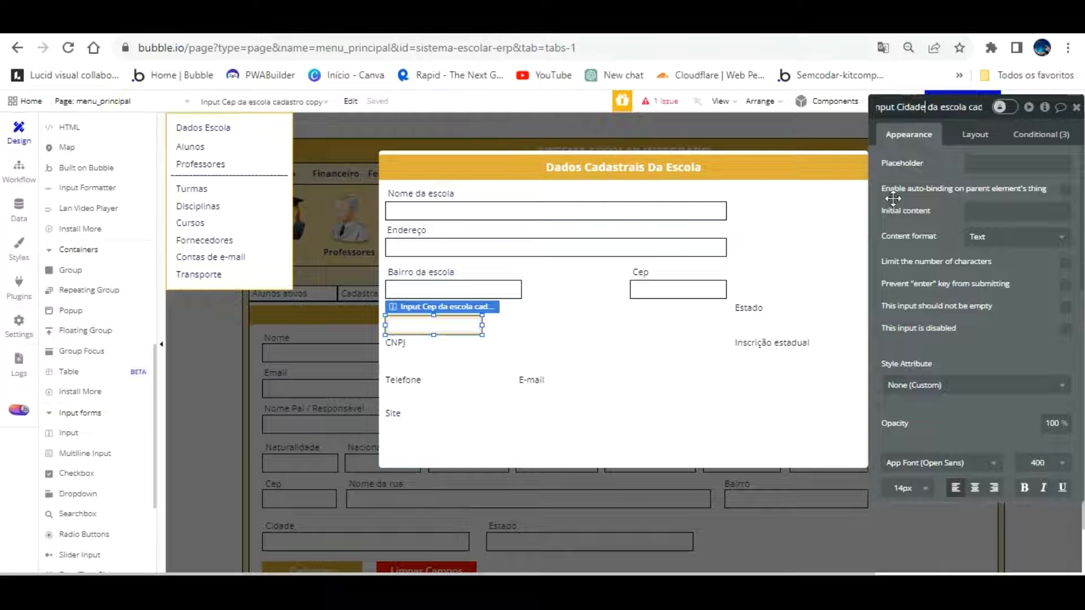
# Widen the Cidade input to match the Bairro field
pyautogui.click(707, 379)
pyautogui.click(470, 328)
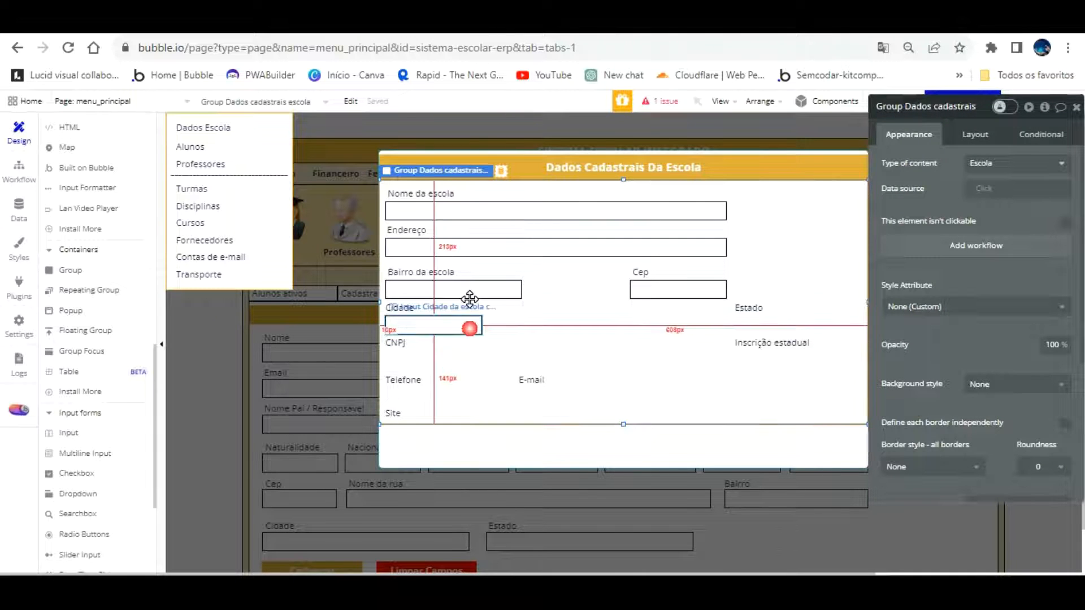
pyautogui.moveTo(482, 294); pyautogui.dragTo(516, 294)
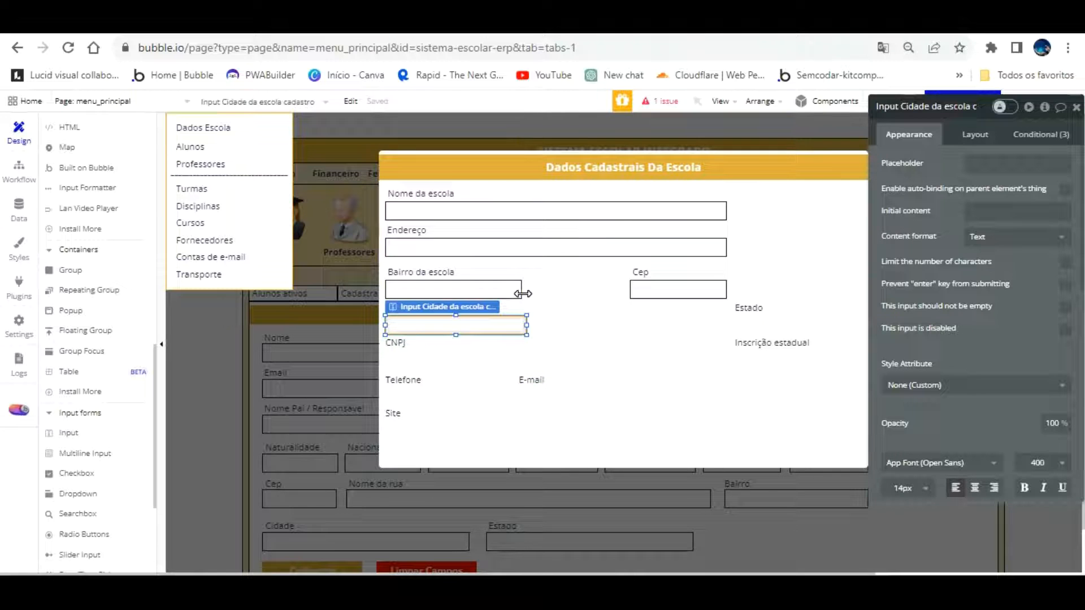
# Select the Bairro and Cep labels and inputs together and nudge them up slightly
pyautogui.click(612, 364)
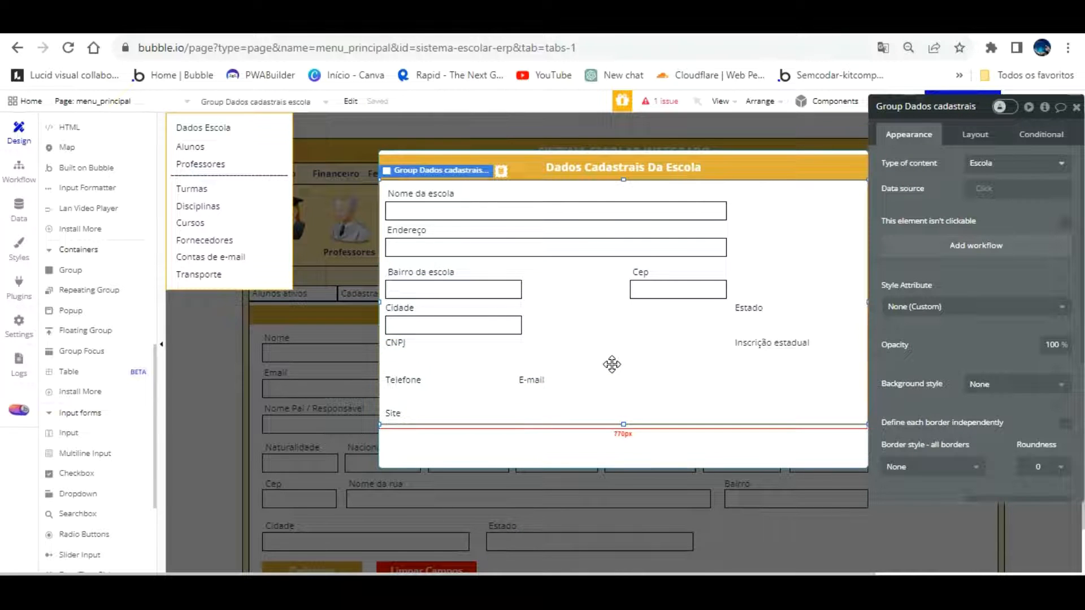
pyautogui.click(401, 308)
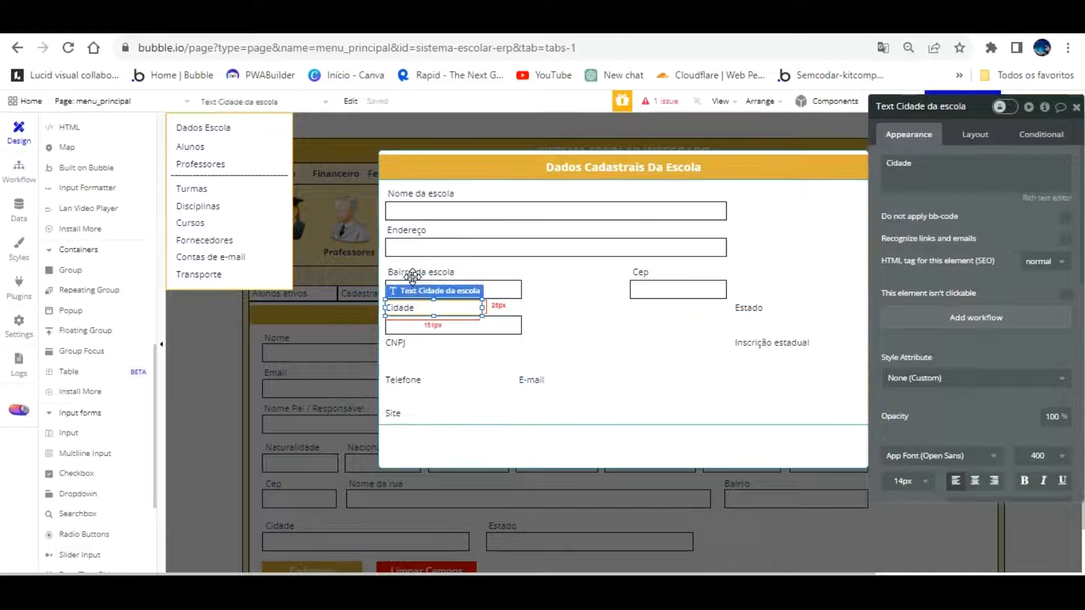
pyautogui.click(596, 344)
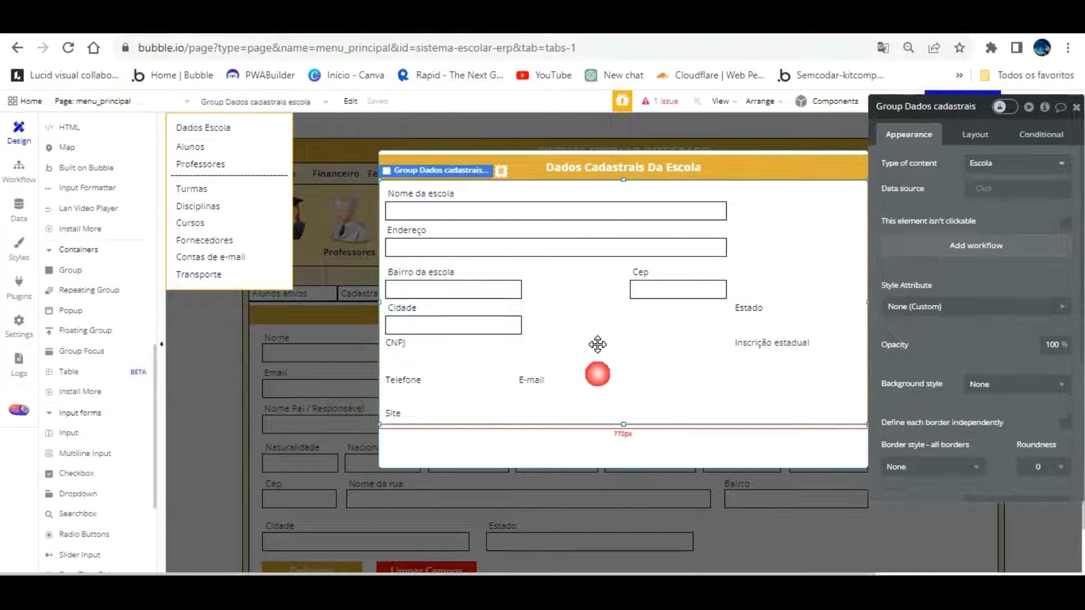
pyautogui.click(453, 271)
pyautogui.keyDown('shift'); pyautogui.click(473, 289); pyautogui.keyUp('shift')
pyautogui.keyDown('shift'); pyautogui.click(640, 275); pyautogui.keyUp('shift')
pyautogui.keyDown('shift'); pyautogui.click(641, 286); pyautogui.keyUp('shift')
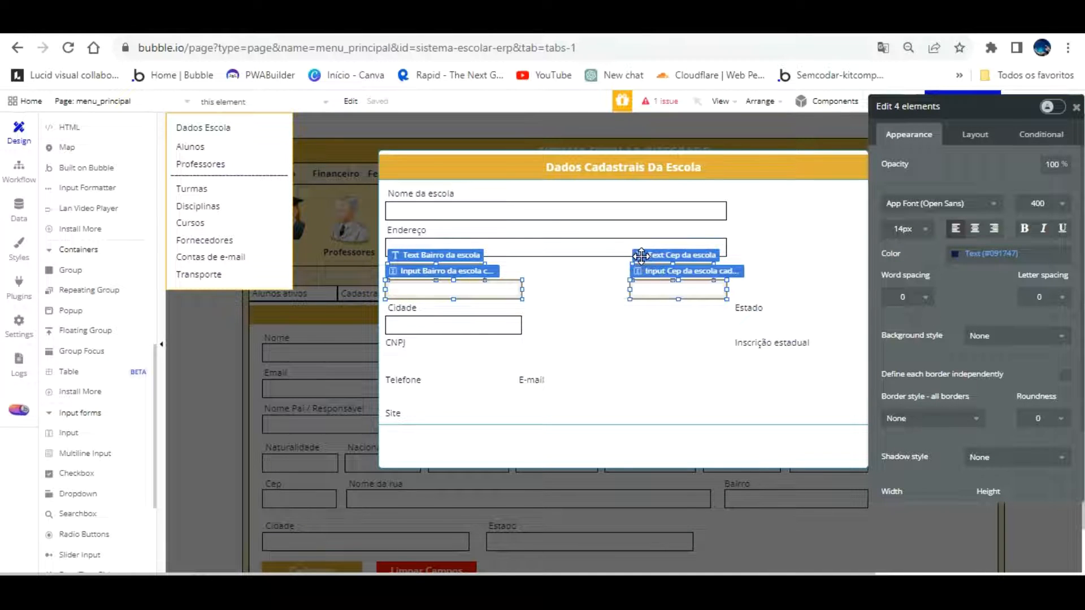
pyautogui.click(860, 401)
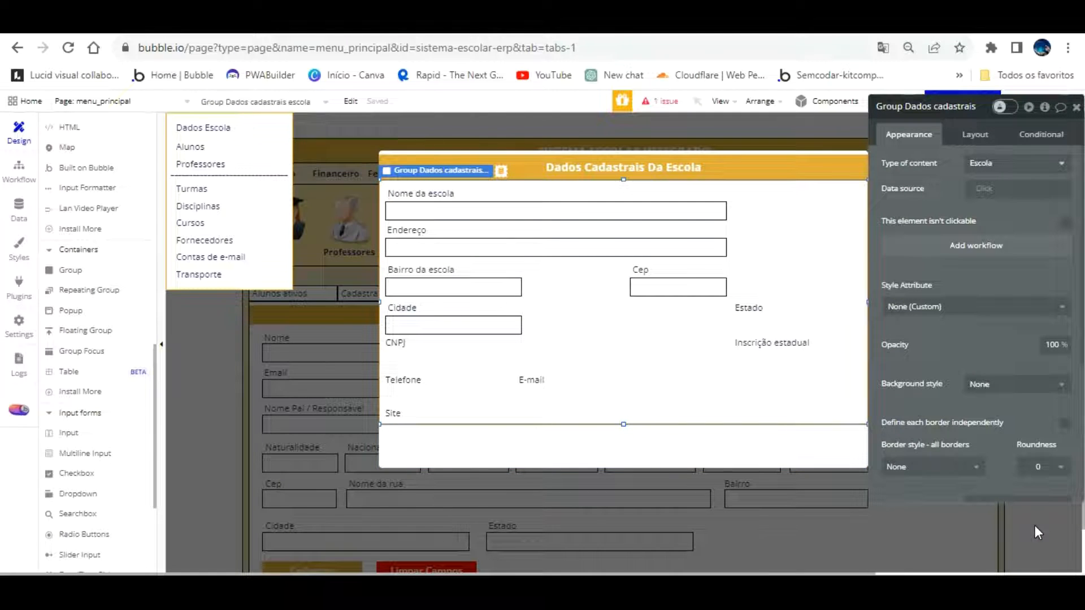
# Place a copy of the Cidade input on the right beside the E-mail label
pyautogui.click(453, 325)
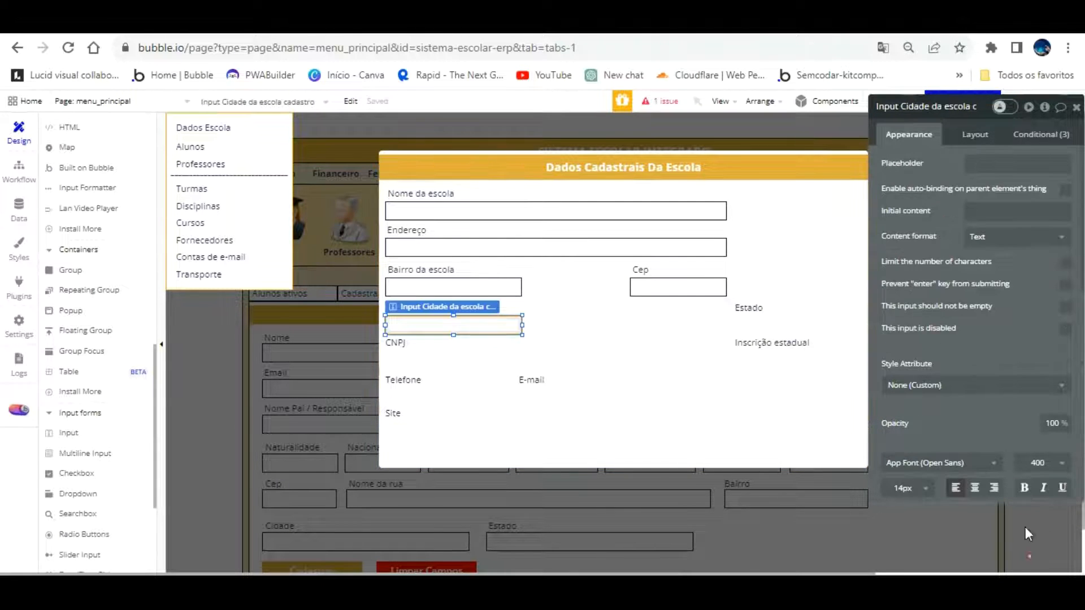
pyautogui.click(507, 326)
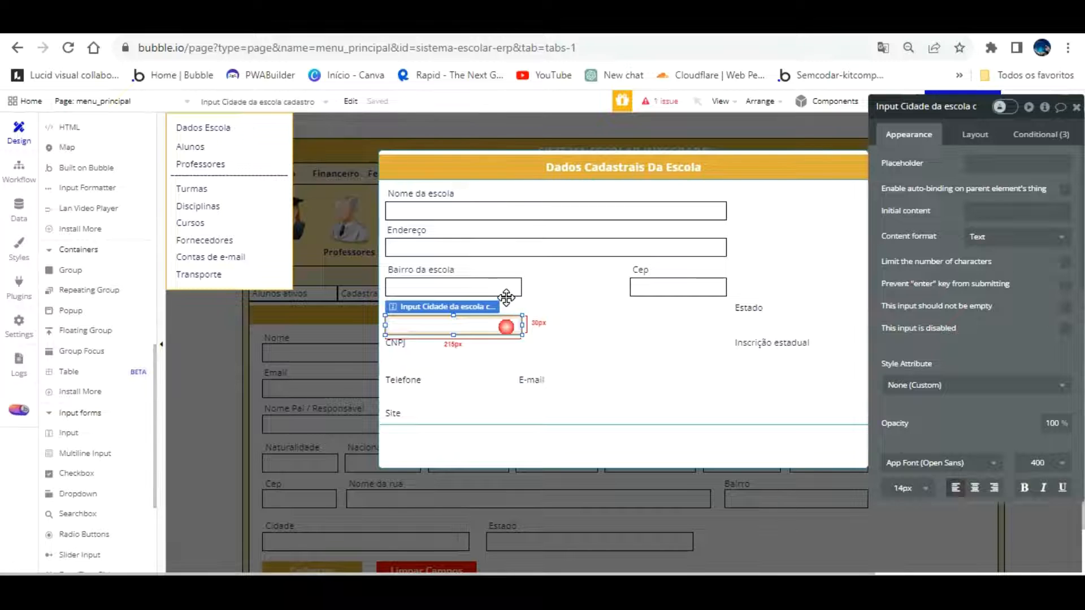
pyautogui.moveTo(506, 327); pyautogui.dragTo(692, 364)
pyautogui.click(707, 306)
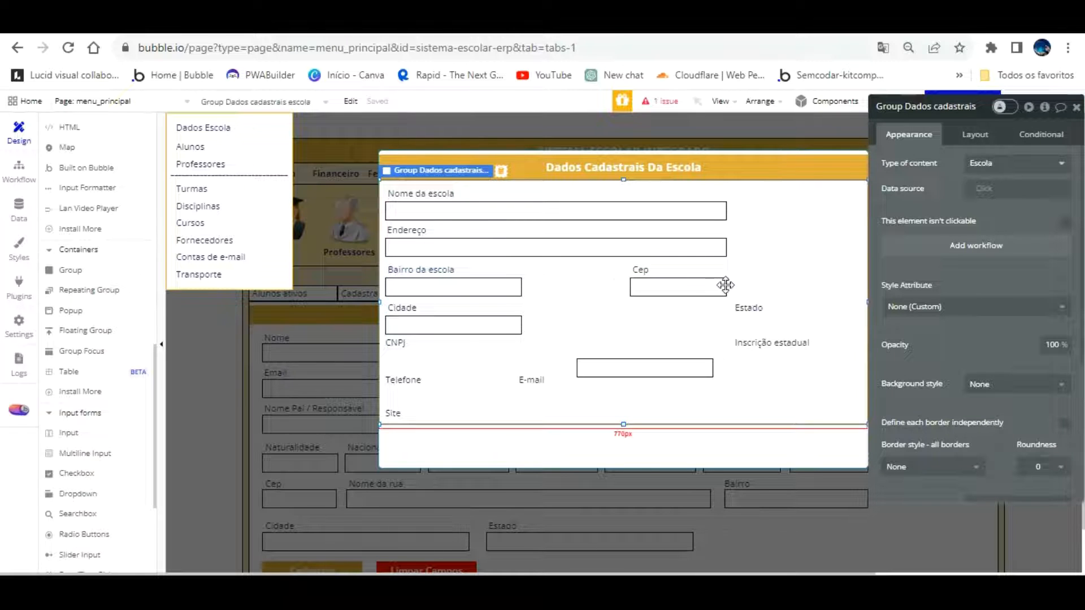
# Move the Estado label under the Cep field and trim its width slightly
pyautogui.moveTo(750, 290); pyautogui.dragTo(647, 286)
pyautogui.click(610, 296)
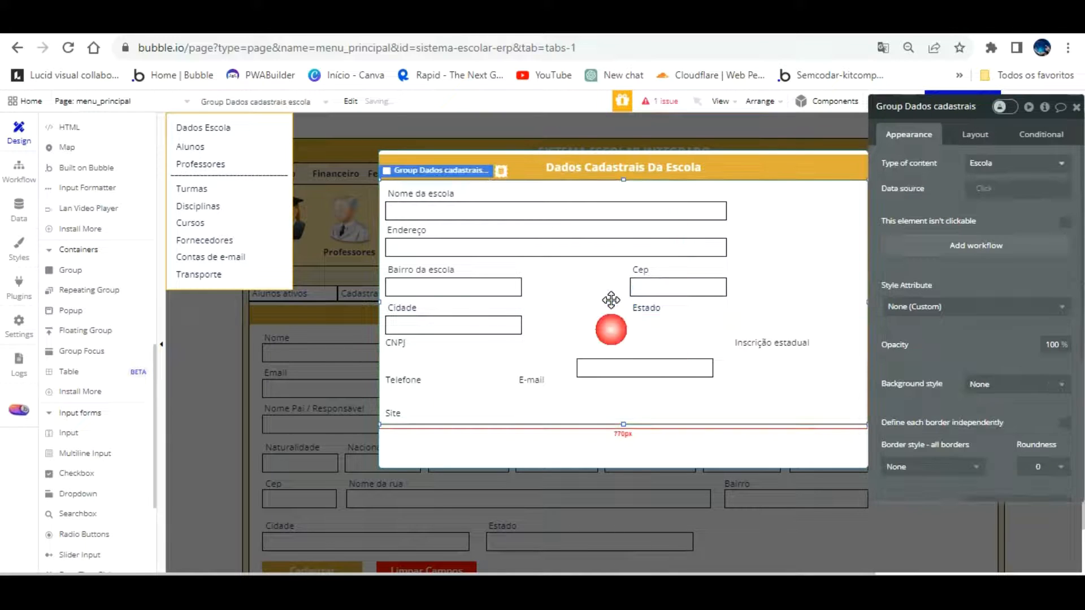
pyautogui.click(655, 308)
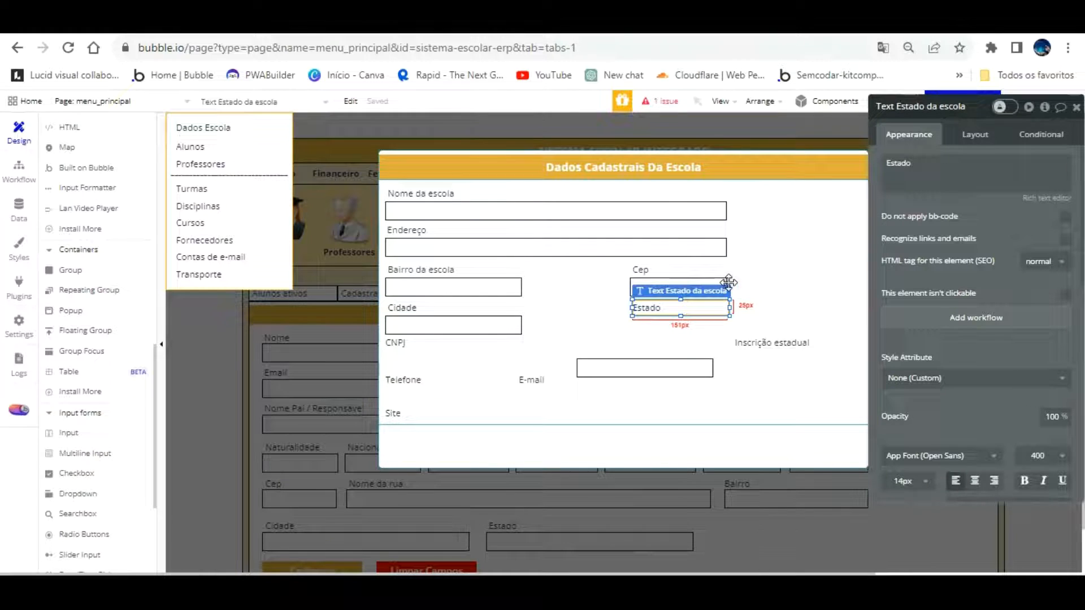
pyautogui.moveTo(728, 277); pyautogui.dragTo(722, 277)
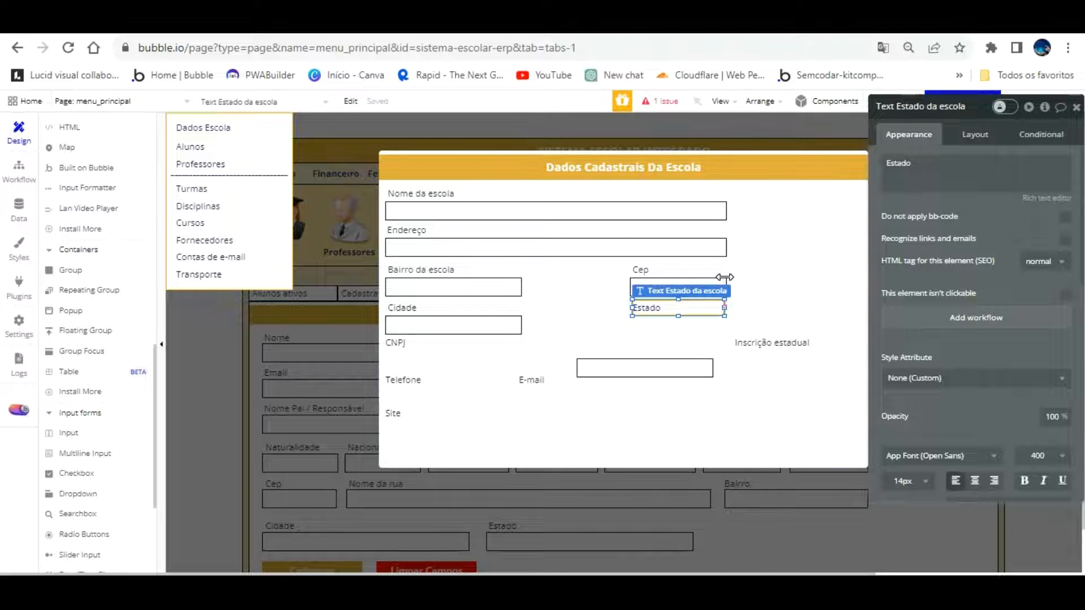
# Rename the copied input beside E-mail to Input Estado da escola cadastro
pyautogui.click(645, 369)
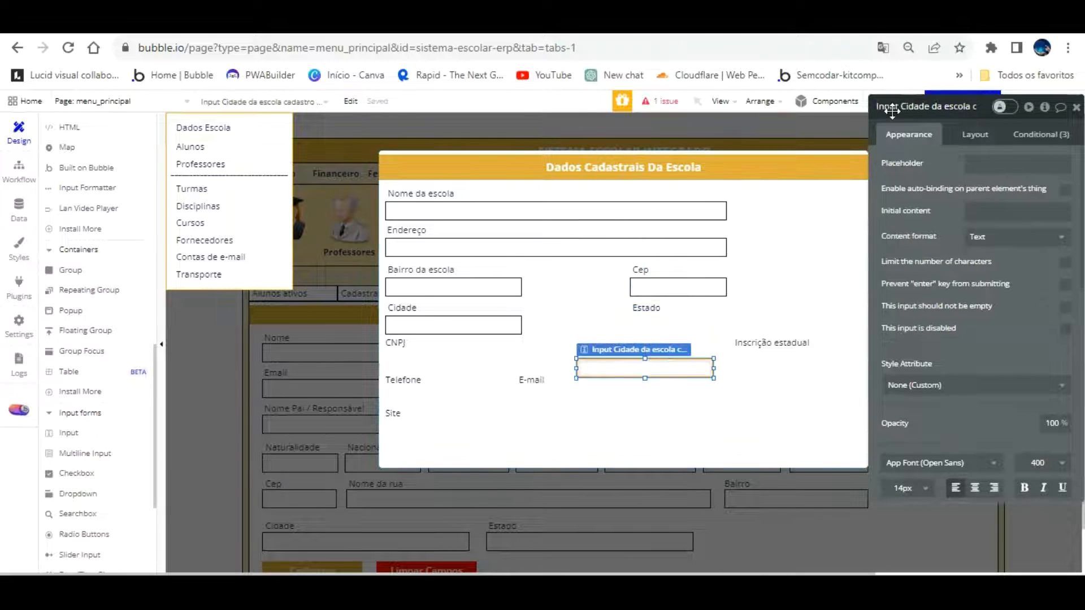
pyautogui.press('BackSpace')
pyautogui.press('BackSpace')
pyautogui.press('BackSpace')
pyautogui.press('BackSpace')
pyautogui.press('BackSpace')
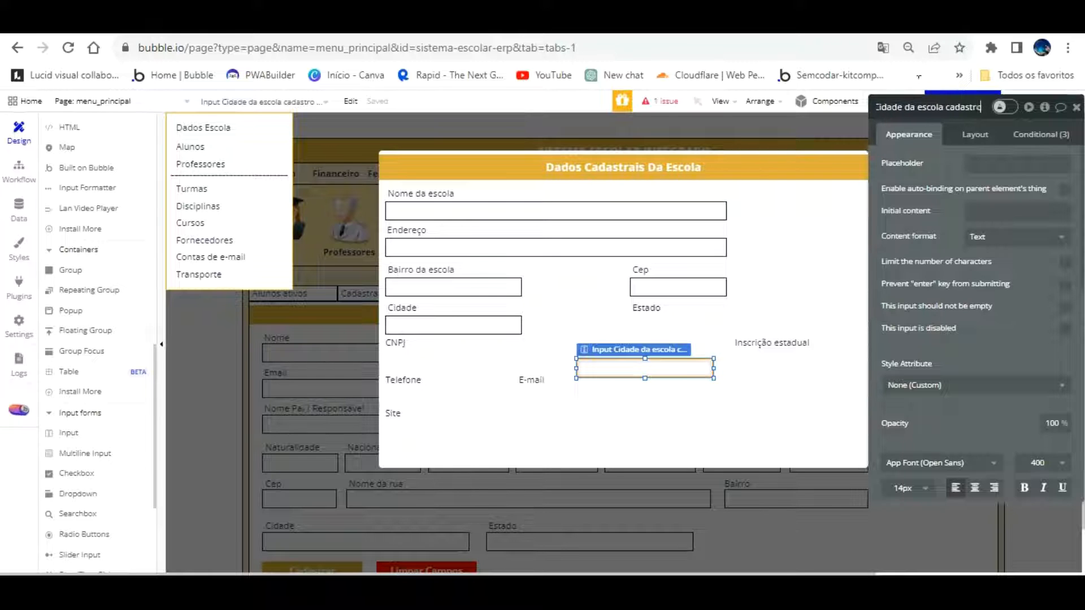
pyautogui.click(905, 107)
pyautogui.press('BackSpace')
pyautogui.press('BackSpace')
pyautogui.press('BackSpace')
pyautogui.press('BackSpace')
pyautogui.press('BackSpace')
pyautogui.press('BackSpace')
pyautogui.write('Estado')
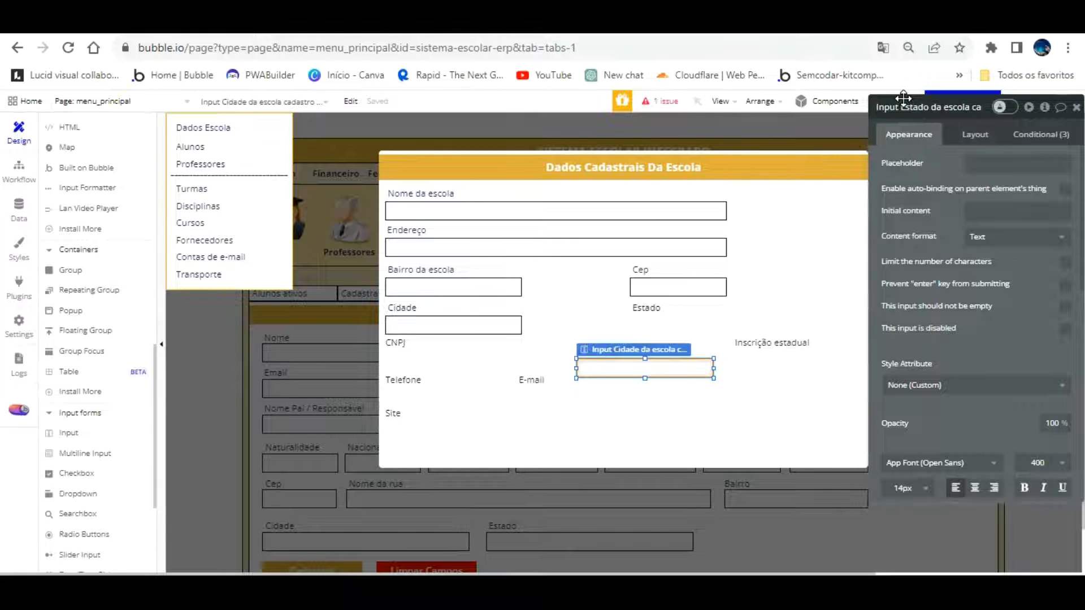
# Move the Estado input up beside Cidade, beneath the Estado label
pyautogui.moveTo(671, 334); pyautogui.dragTo(665, 285)
pyautogui.click(656, 345)
pyautogui.click(656, 368)
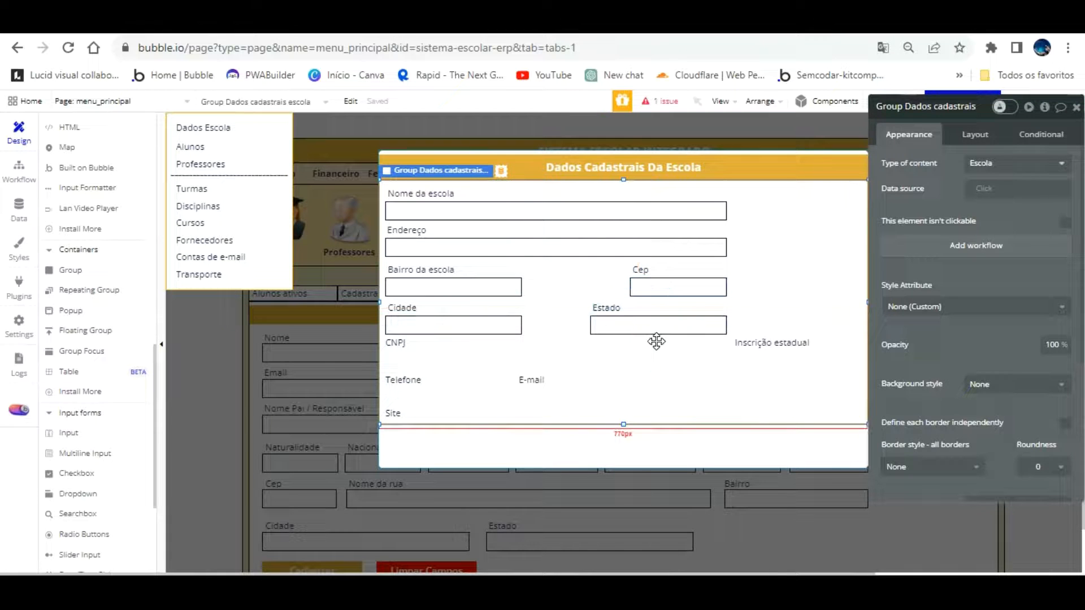
# Place a copy of the Estado input lower in the popup, beside Telefone
pyautogui.click(508, 286)
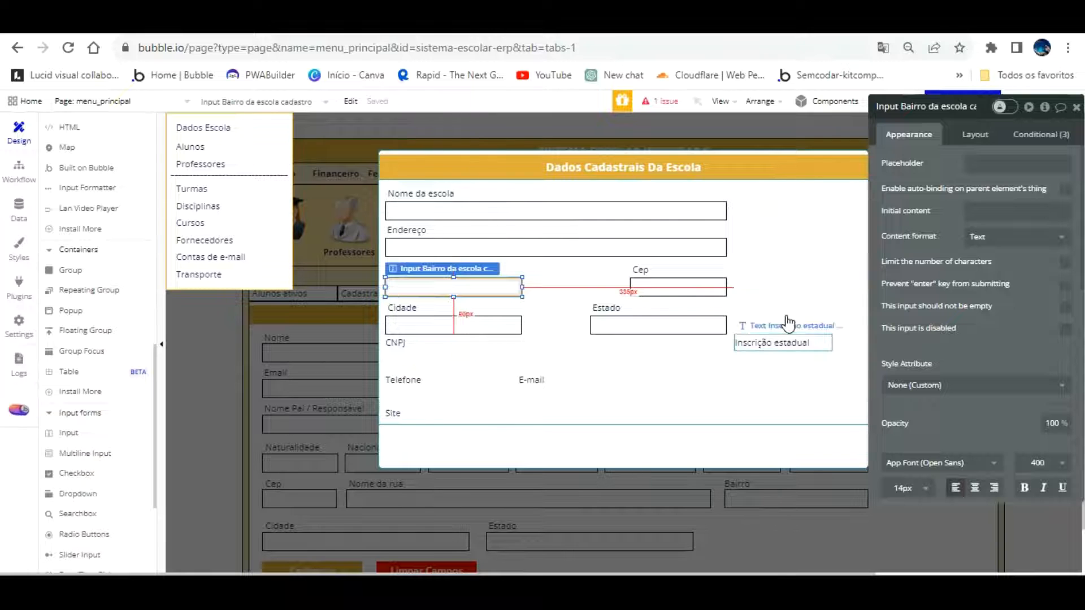
pyautogui.click(629, 323)
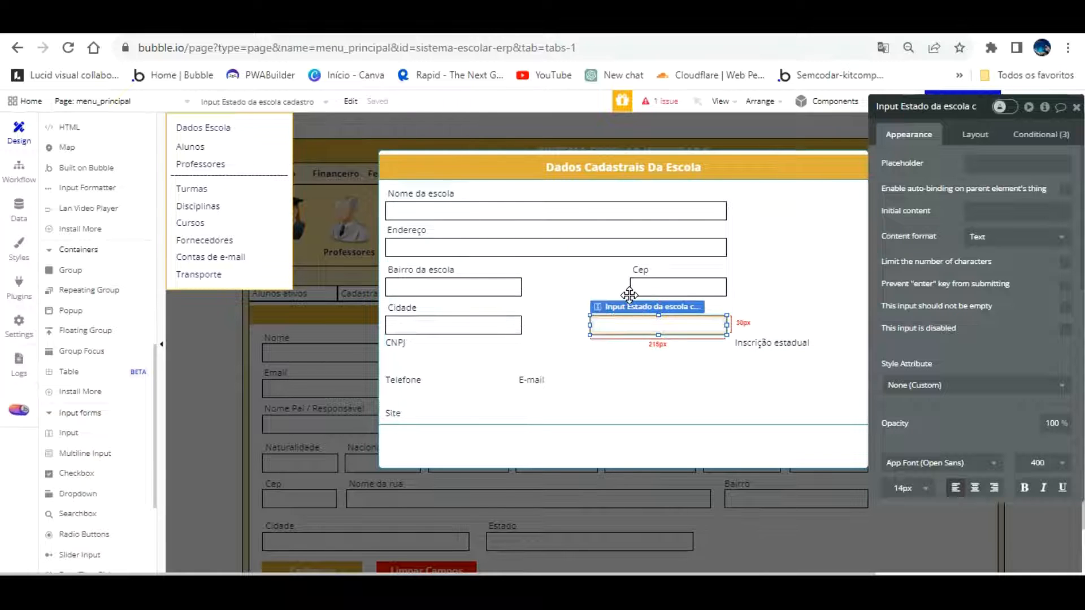
pyautogui.moveTo(630, 295); pyautogui.dragTo(496, 392)
pyautogui.moveTo(400, 341); pyautogui.dragTo(403, 317)
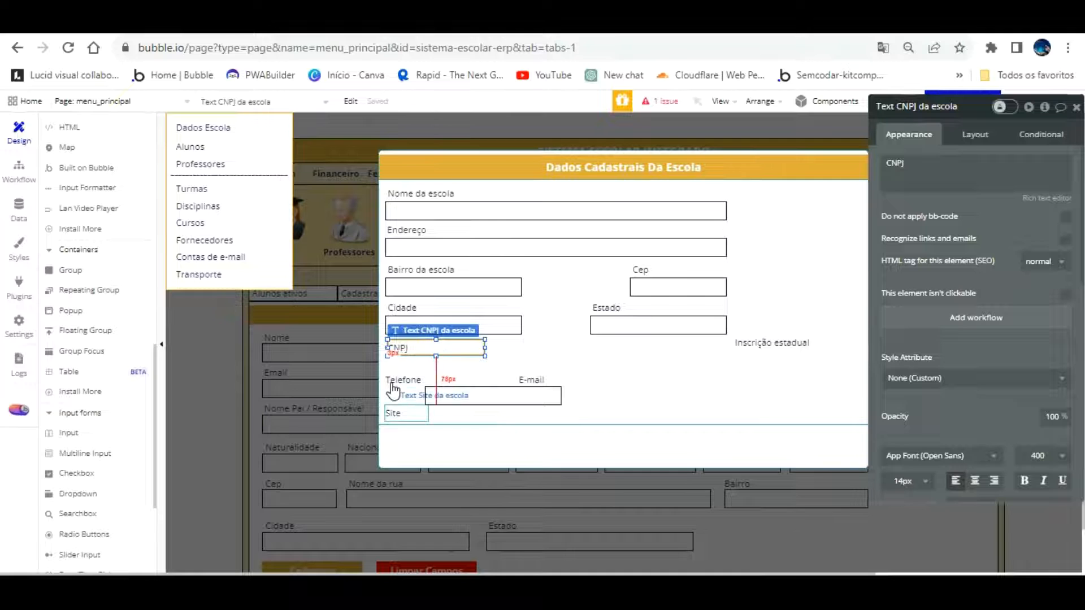
# Make the form group taller and rearrange the Site, Telefone, E-mail and CNPJ labels
pyautogui.moveTo(390, 412); pyautogui.dragTo(410, 380)
pyautogui.click(630, 389)
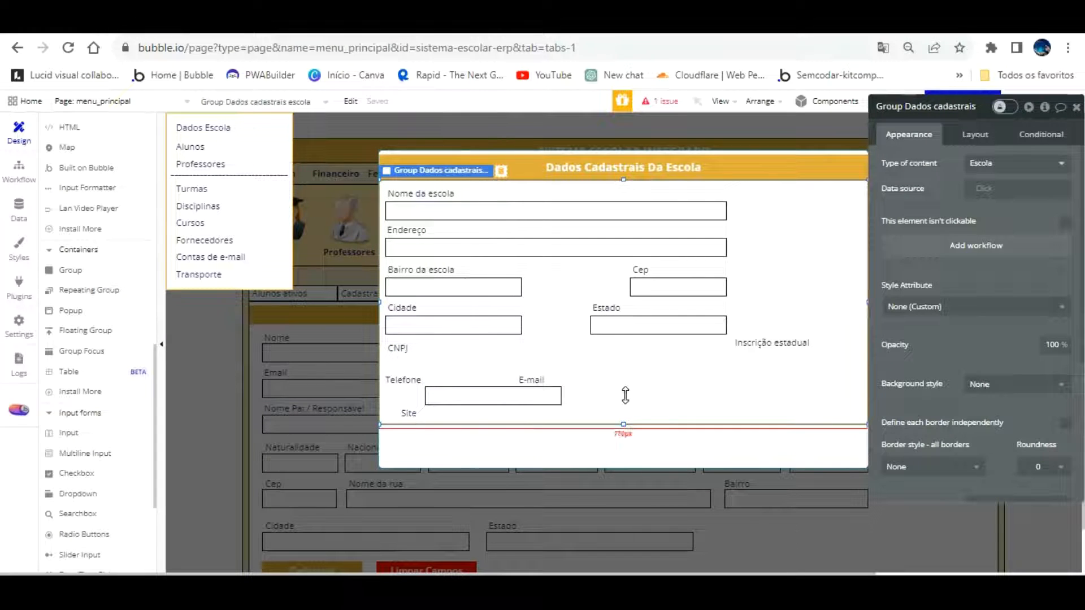
pyautogui.moveTo(625, 395); pyautogui.dragTo(632, 439)
pyautogui.moveTo(533, 379); pyautogui.dragTo(571, 348)
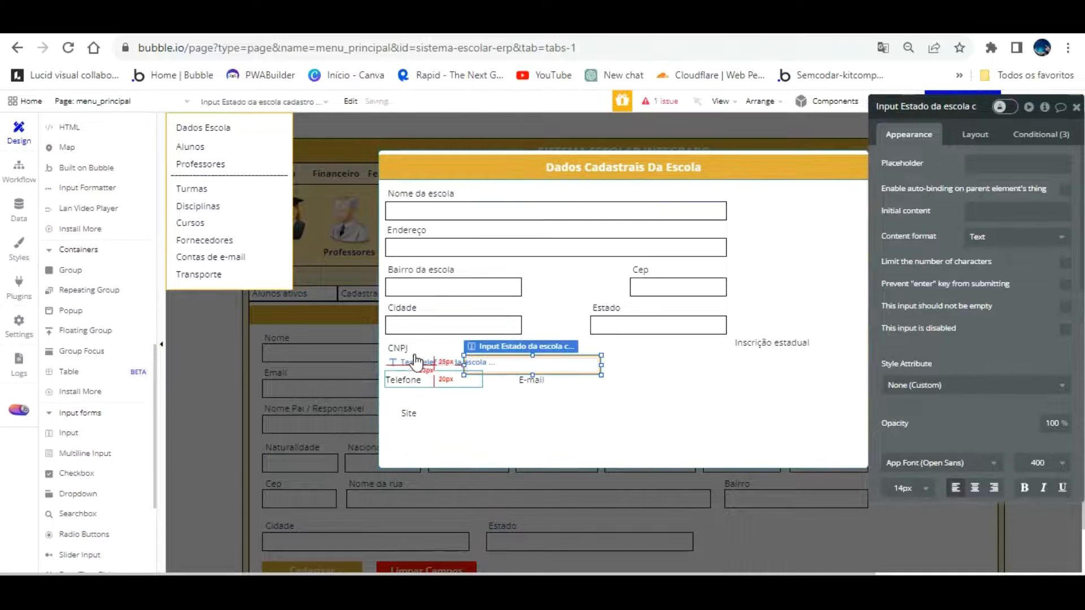
pyautogui.moveTo(413, 409); pyautogui.dragTo(415, 440)
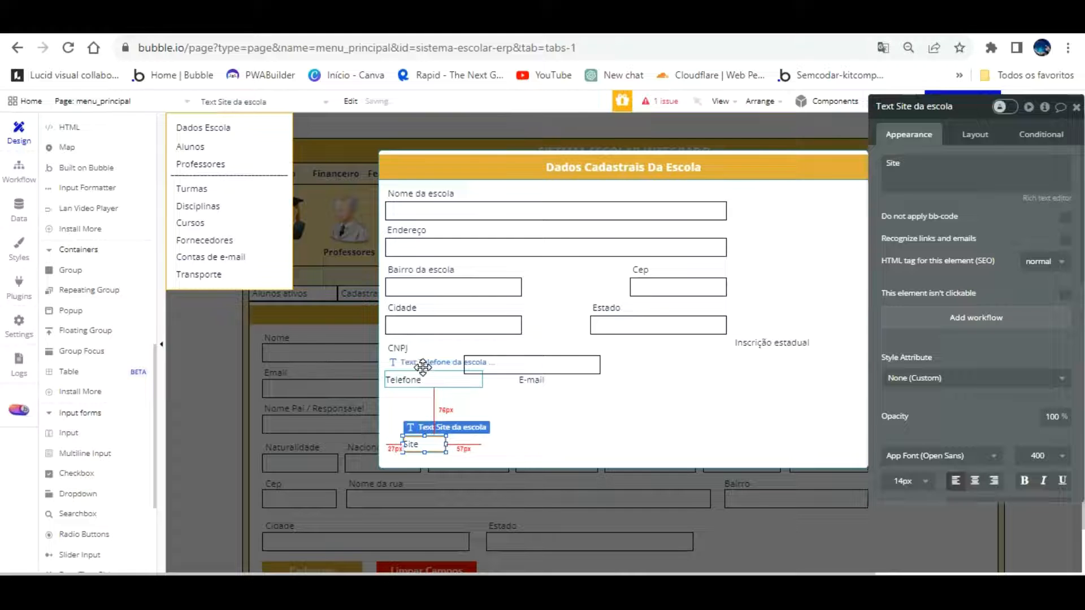
pyautogui.moveTo(422, 368); pyautogui.dragTo(450, 406)
pyautogui.moveTo(531, 380); pyautogui.dragTo(616, 398)
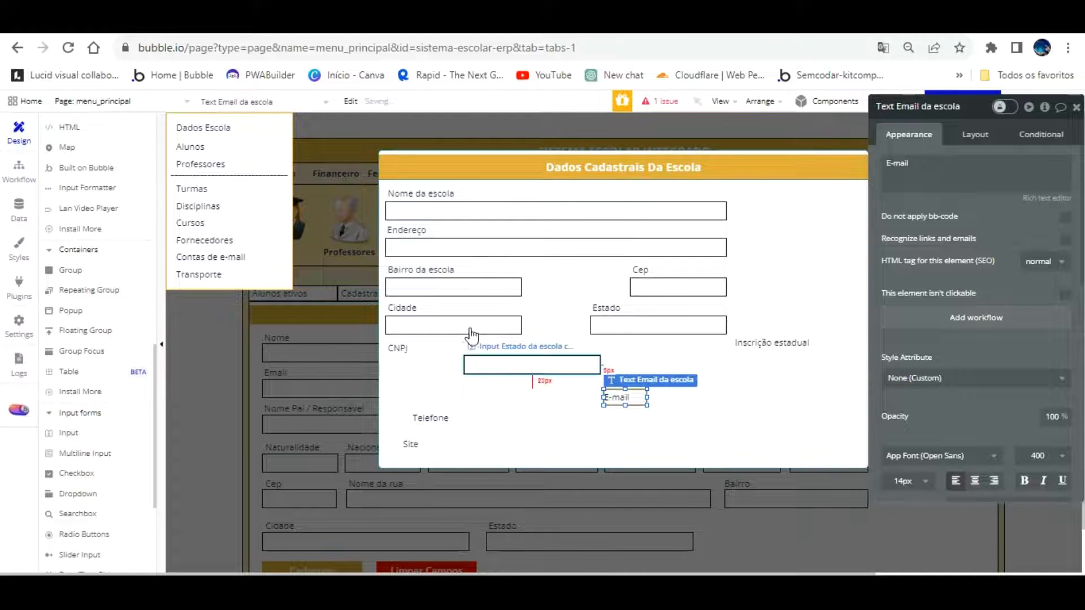
pyautogui.click(399, 315)
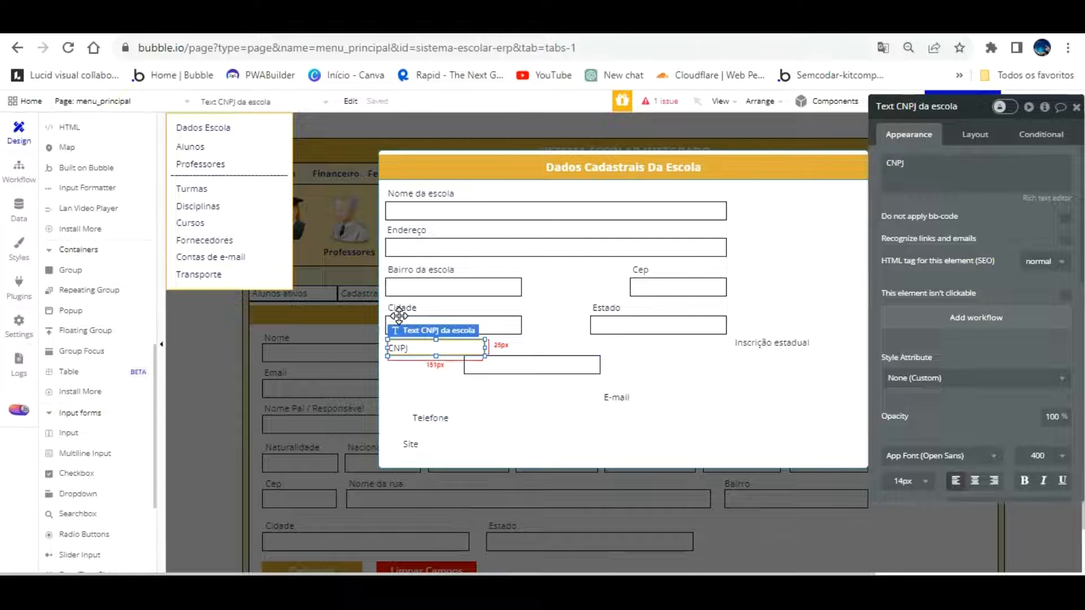
pyautogui.moveTo(399, 312); pyautogui.dragTo(400, 310)
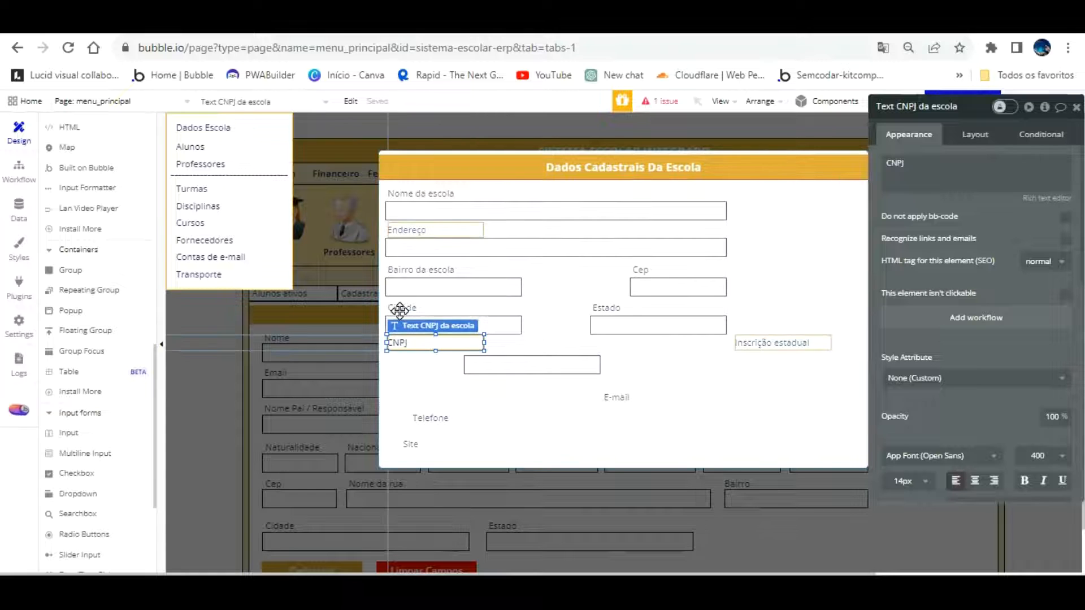
pyautogui.click(407, 368)
pyautogui.click(412, 341)
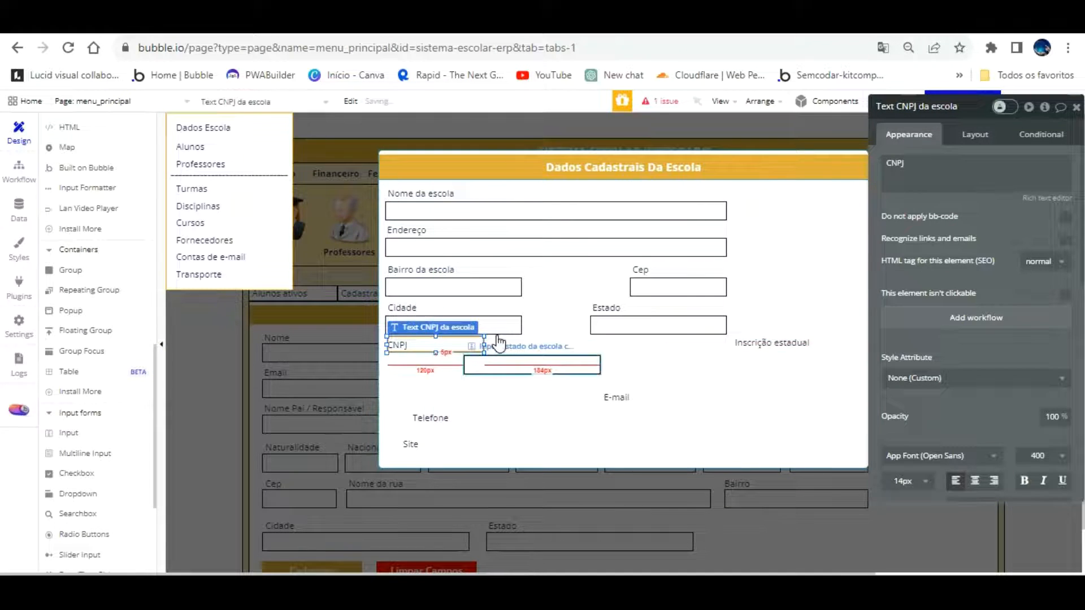
# Rename the copied input to Input CNPJ da escola cadastro
pyautogui.click(498, 342)
pyautogui.click(909, 106)
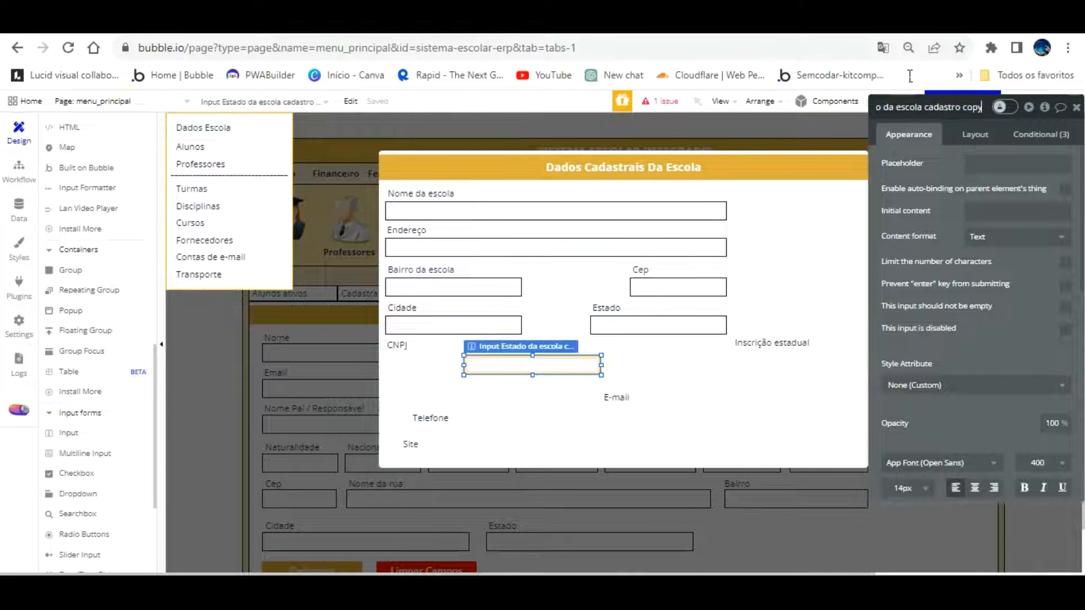
pyautogui.press('BackSpace')
pyautogui.press('BackSpace')
pyautogui.press('BackSpace')
pyautogui.press('BackSpace')
pyautogui.press('BackSpace')
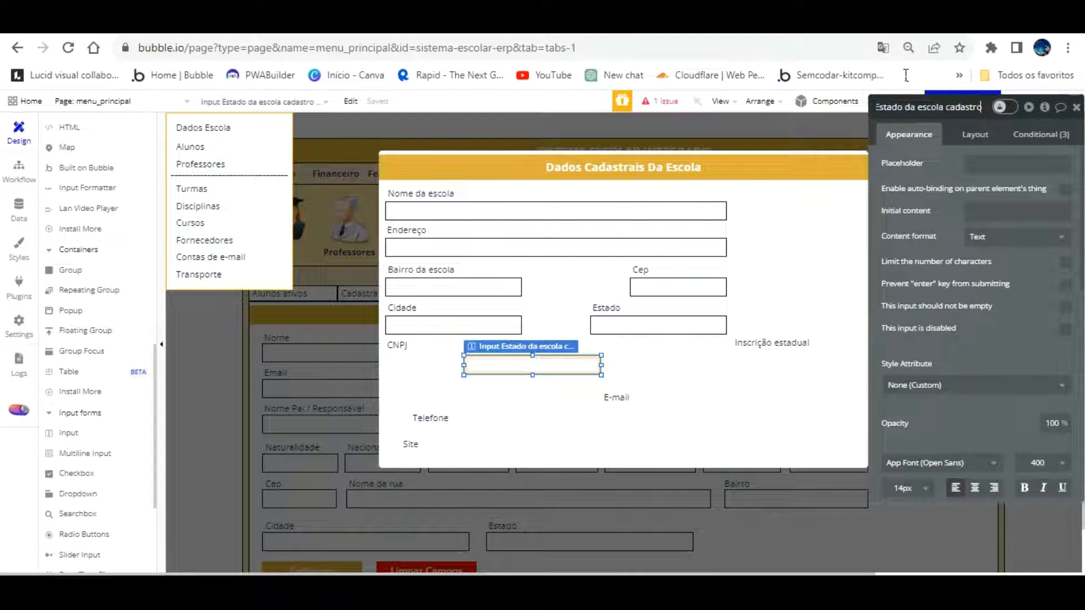
pyautogui.click(904, 107)
pyautogui.press('BackSpace')
pyautogui.press('BackSpace')
pyautogui.press('BackSpace')
pyautogui.press('BackSpace')
pyautogui.press('BackSpace')
pyautogui.press('BackSpace')
pyautogui.press('BackSpace')
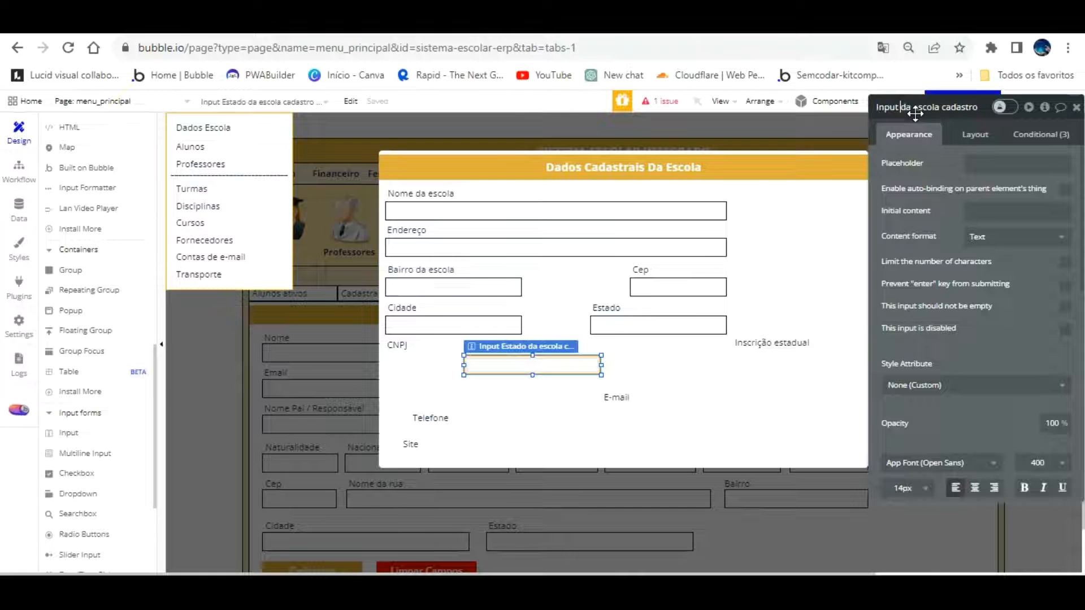
pyautogui.write('CNPJ')
# Move the CNPJ input under the CNPJ label
pyautogui.click(615, 397)
pyautogui.moveTo(537, 336); pyautogui.dragTo(461, 329)
pyautogui.click(467, 382)
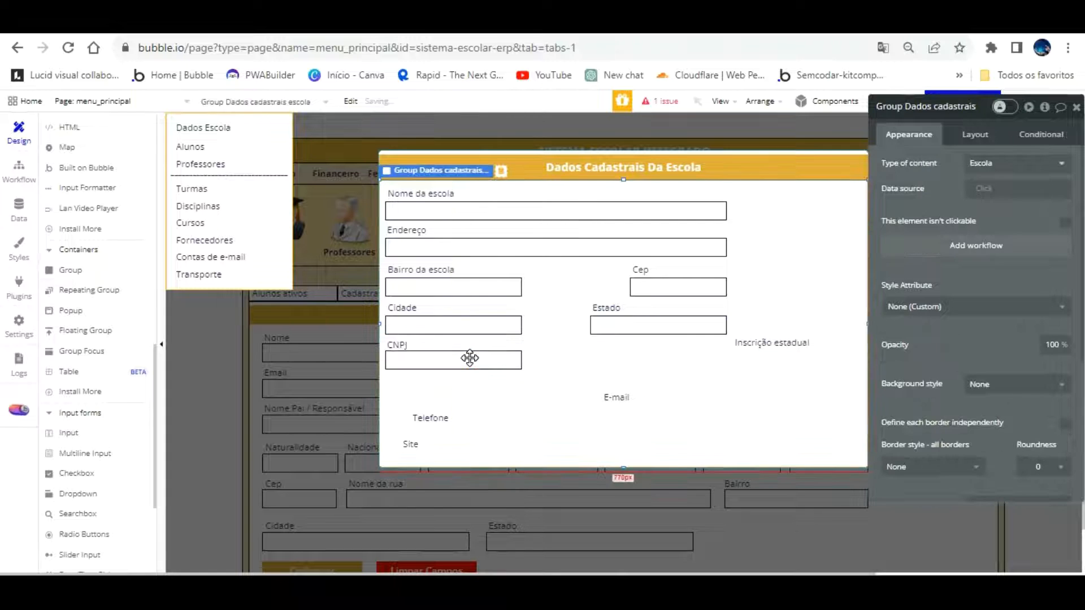
# Fine-tune the CNPJ input's position and move the Inscrição estadual label under Estado
pyautogui.click(467, 350)
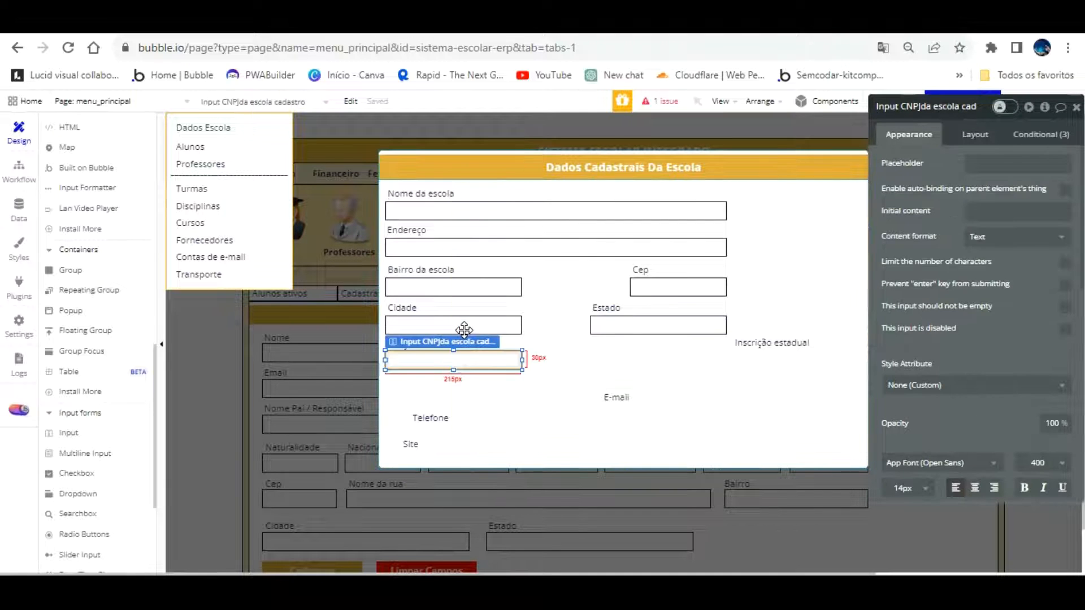
pyautogui.moveTo(464, 330); pyautogui.dragTo(463, 332)
pyautogui.click(475, 377)
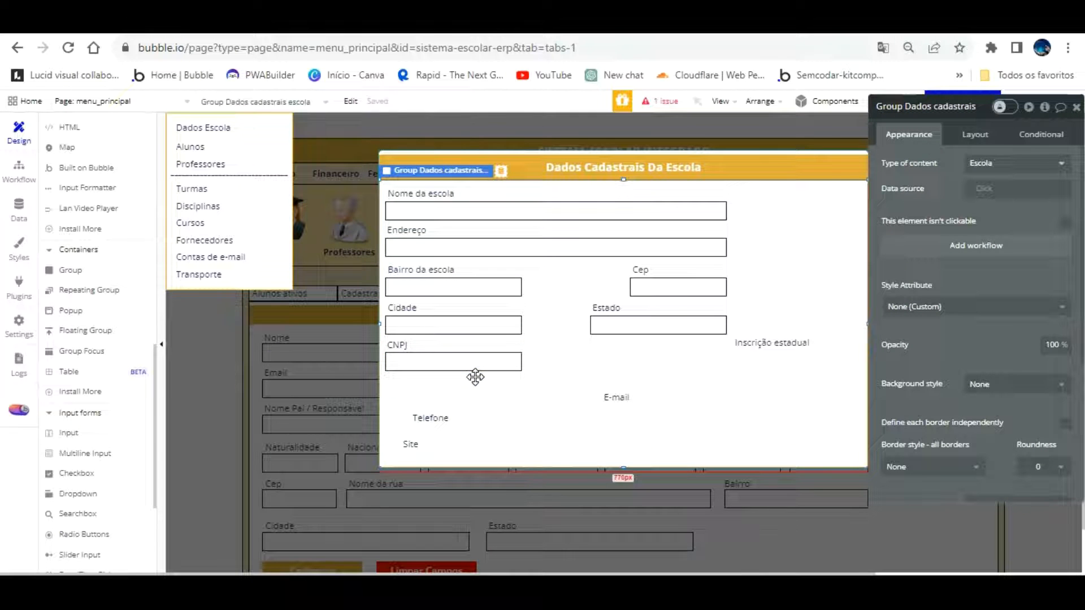
pyautogui.moveTo(735, 341); pyautogui.dragTo(652, 321)
# Paste a copy of the CNPJ input and rename it Input Inscricao estadual da escola cadastro
pyautogui.click(518, 356)
pyautogui.hotkey('ctrl', 'v')
pyautogui.moveTo(511, 336); pyautogui.dragTo(690, 352)
pyautogui.click(921, 92)
pyautogui.press('BackSpace')
pyautogui.press('BackSpace')
pyautogui.press('BackSpace')
pyautogui.press('BackSpace')
pyautogui.press('BackSpace')
pyautogui.click(906, 107)
pyautogui.press('BackSpace')
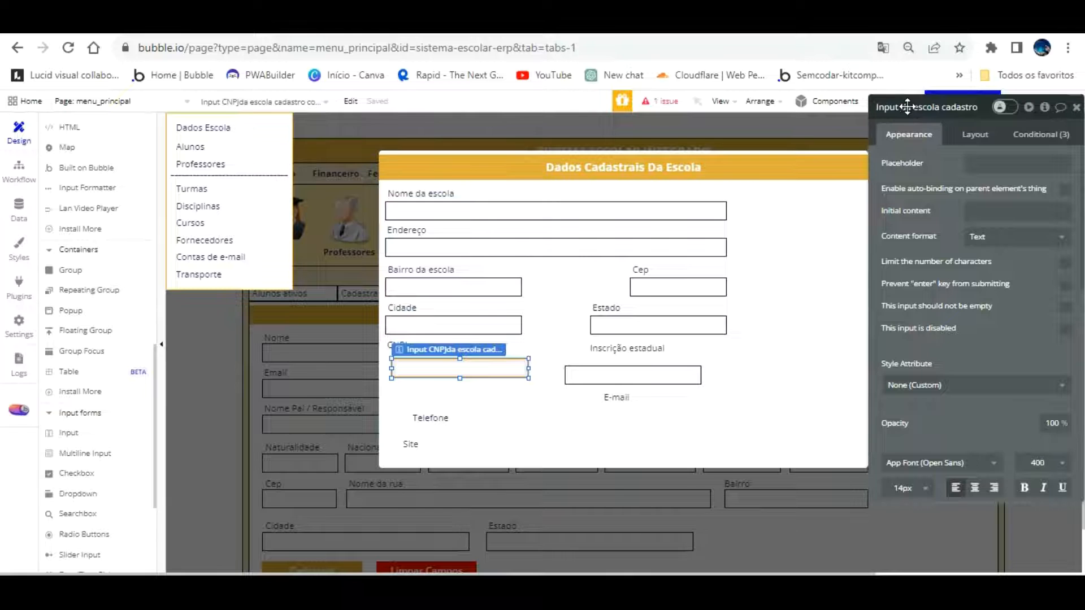
pyautogui.write('inscricao estadual d')
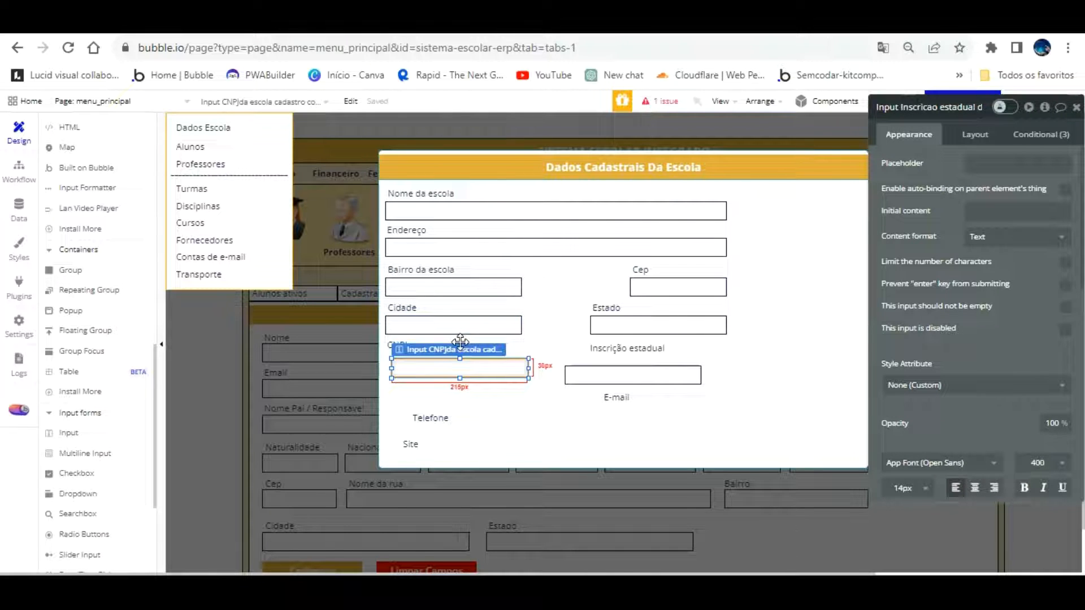
# Move the Inscricao estadual input down beside Telefone and return the CNPJ input under its label
pyautogui.moveTo(460, 342); pyautogui.dragTo(628, 341)
pyautogui.click(951, 110)
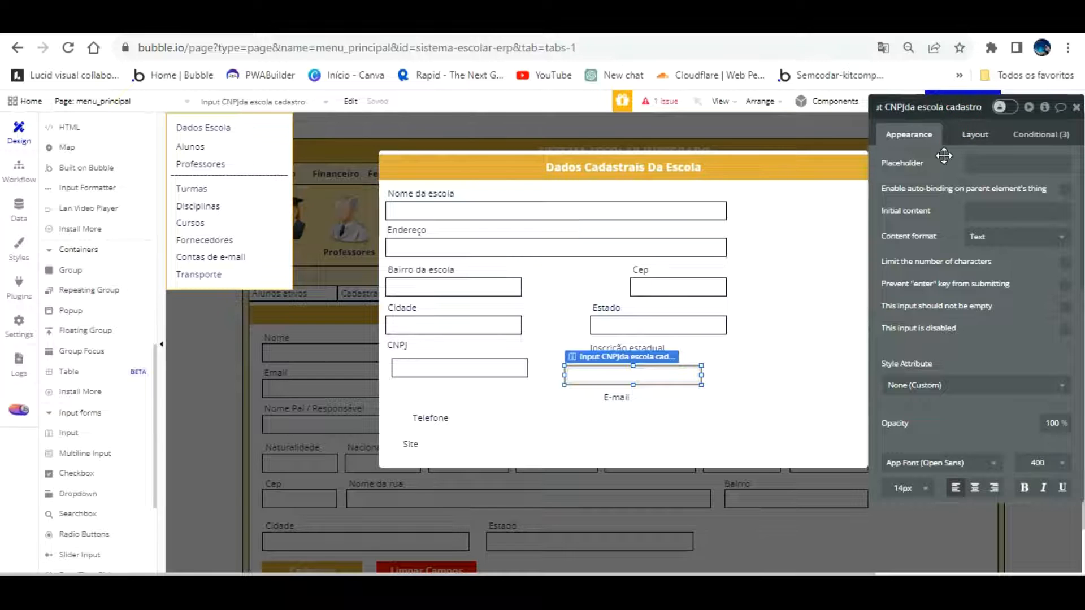
pyautogui.click(504, 336)
pyautogui.click(919, 110)
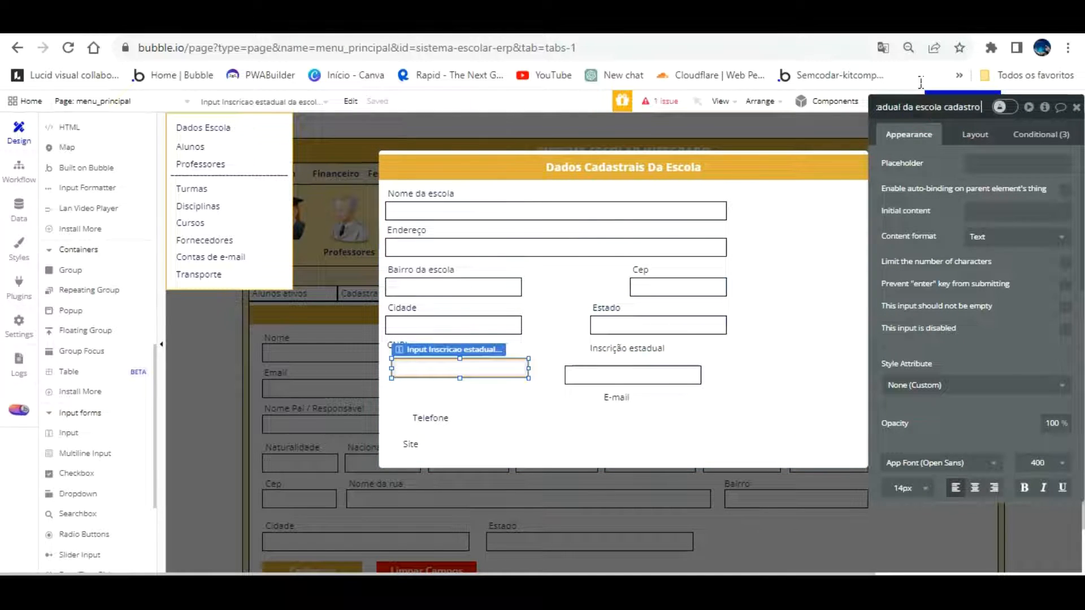
pyautogui.moveTo(483, 342); pyautogui.dragTo(614, 396)
pyautogui.moveTo(615, 352); pyautogui.dragTo(435, 341)
# Align the CNPJ input and place the Inscrição estadual input and label beside it
pyautogui.click(434, 413)
pyautogui.click(437, 362)
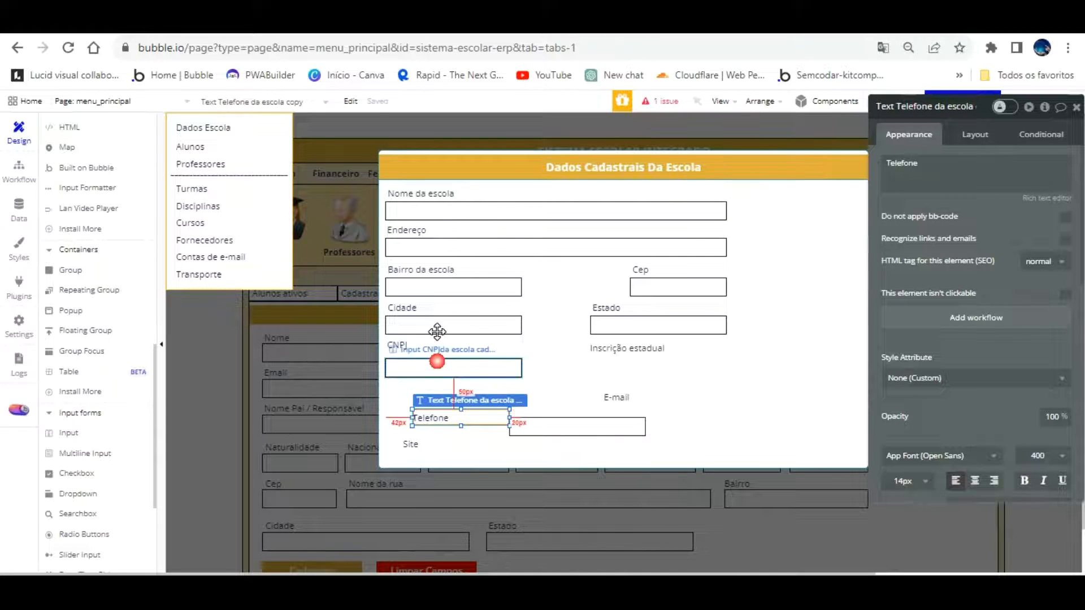
pyautogui.press('Up')
pyautogui.press('Up')
pyautogui.press('Up')
pyautogui.press('Up')
pyautogui.press('Up')
pyautogui.press('Up')
pyautogui.press('Up')
pyautogui.press('Up')
pyautogui.press('Up')
pyautogui.click(617, 390)
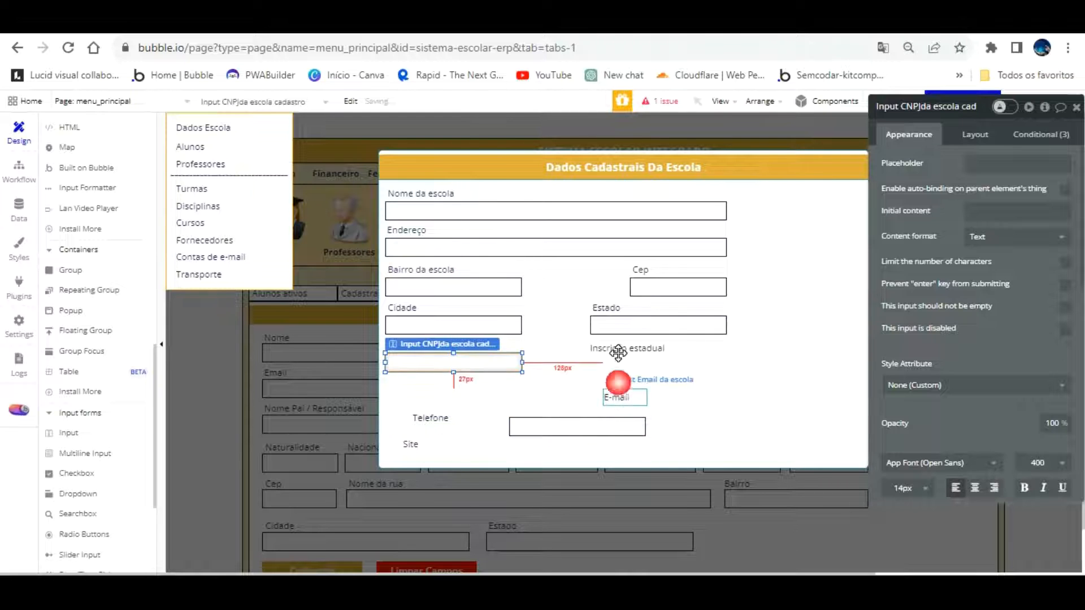
pyautogui.moveTo(603, 400); pyautogui.dragTo(683, 336)
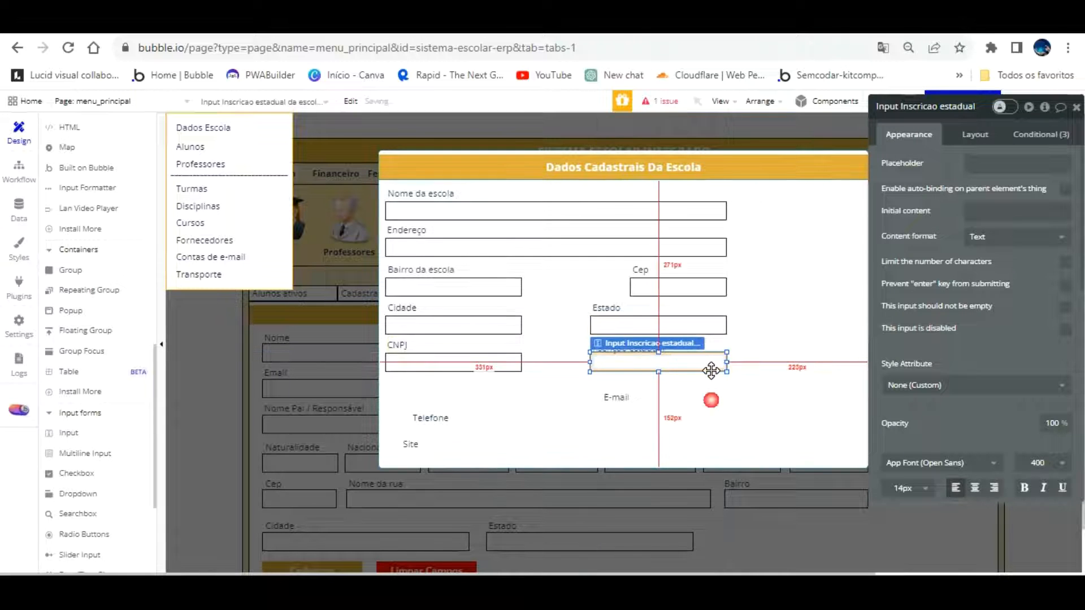
pyautogui.click(711, 399)
pyautogui.click(654, 347)
pyautogui.press('Up')
pyautogui.press('Up')
pyautogui.press('Up')
pyautogui.press('Up')
pyautogui.press('Up')
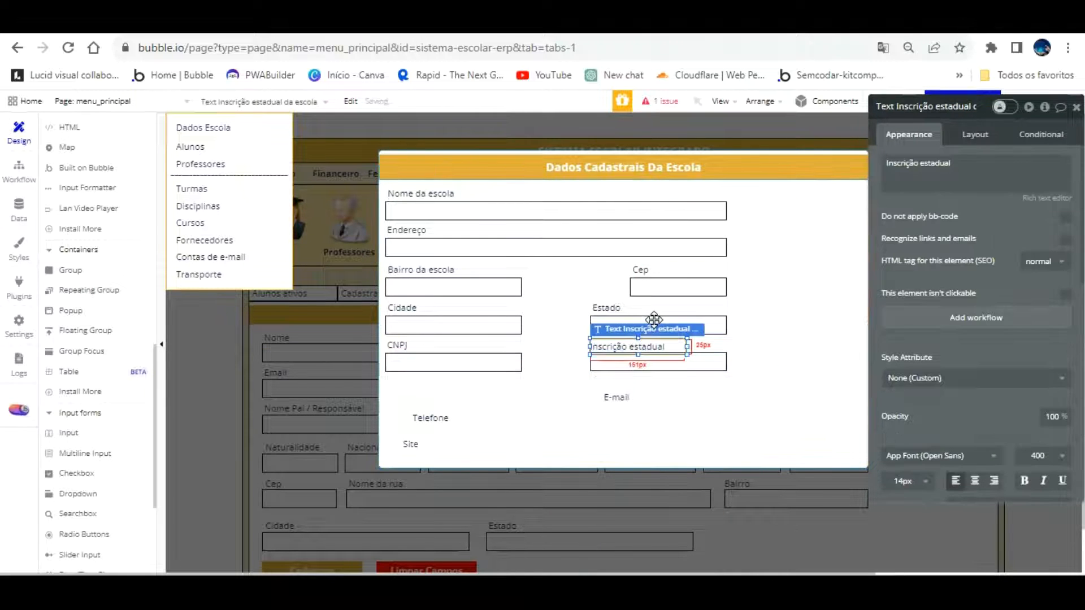
pyautogui.press('Right')
pyautogui.press('Right')
pyautogui.press('Right')
pyautogui.press('Right')
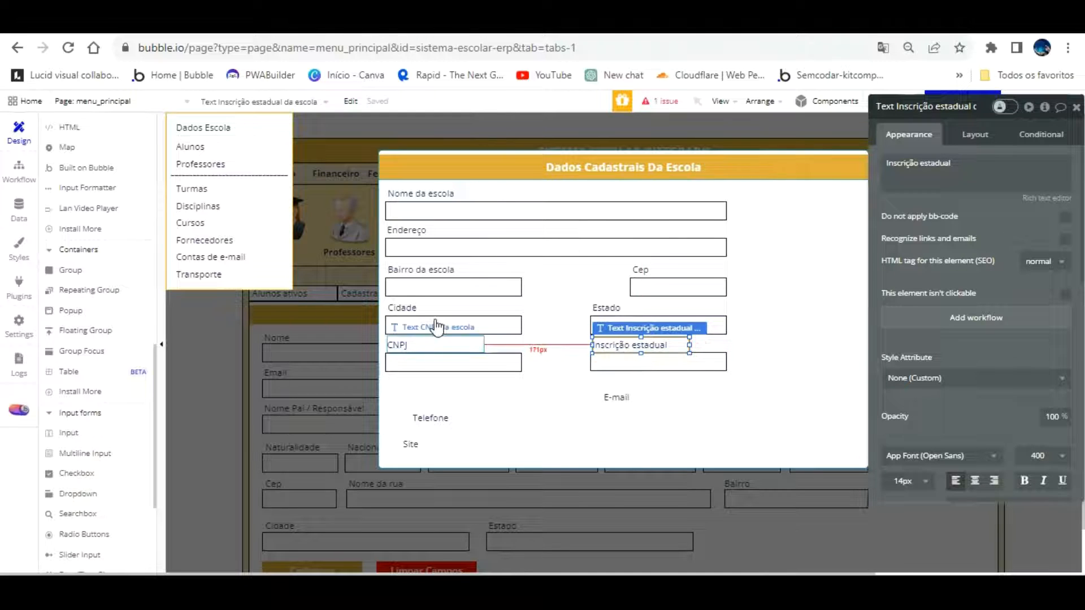
# Move the Telefone label under the CNPJ input
pyautogui.click(436, 343)
pyautogui.click(504, 412)
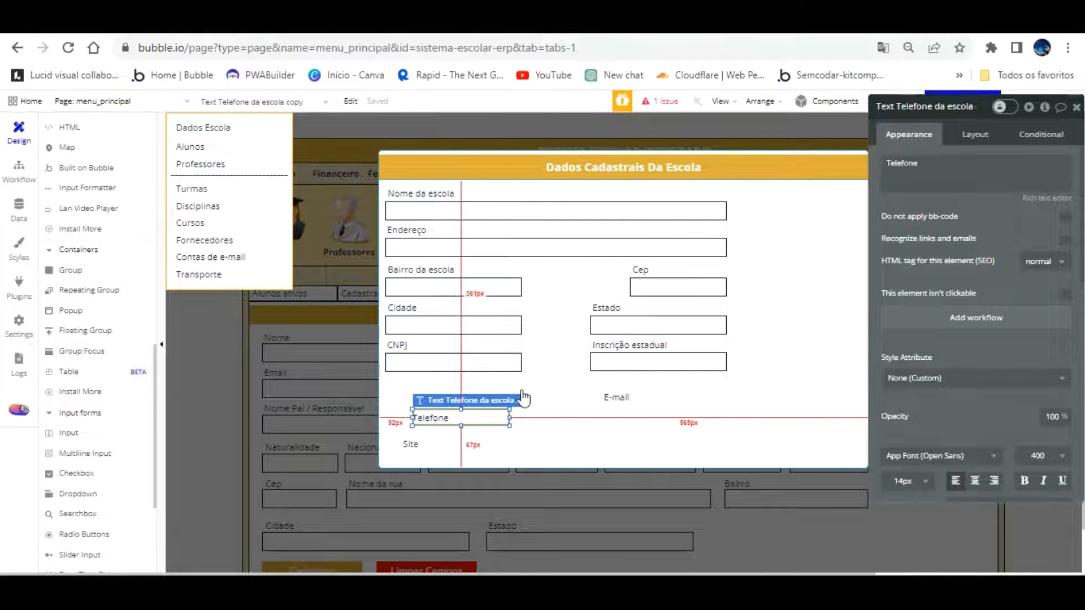
pyautogui.moveTo(457, 385); pyautogui.dragTo(431, 356)
# Copy an input under Telefone and rename it Input Telefone da escola cadastro
pyautogui.moveTo(626, 361); pyautogui.dragTo(440, 385)
pyautogui.click(936, 106)
pyautogui.press('BackSpace')
pyautogui.press('BackSpace')
pyautogui.press('BackSpace')
pyautogui.press('BackSpace')
pyautogui.press('BackSpace')
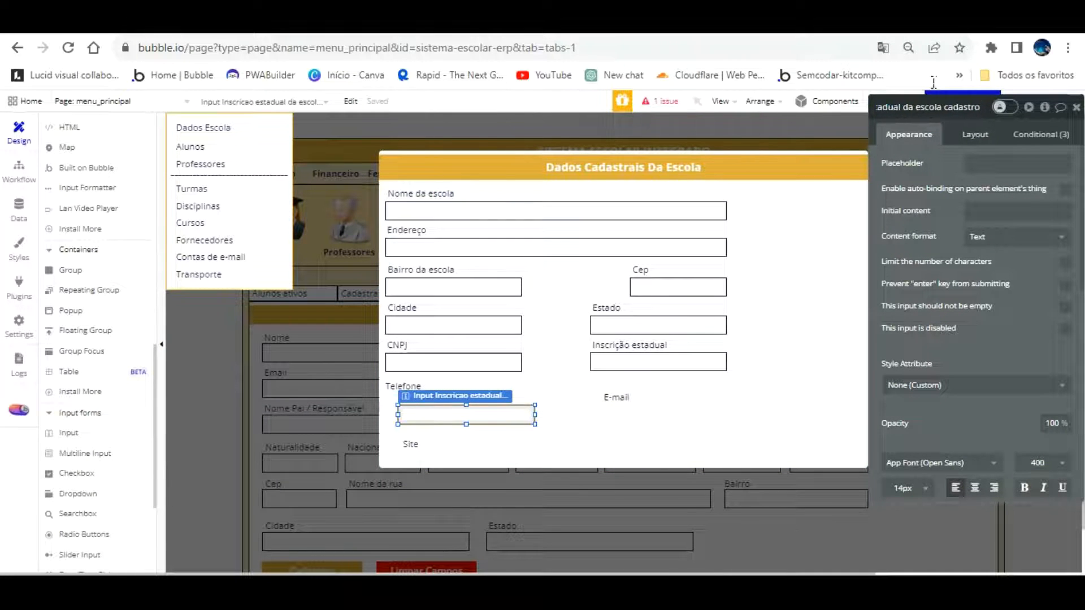
pyautogui.click(899, 107)
pyautogui.press('Left')
pyautogui.press('Left')
pyautogui.press('Left')
pyautogui.press('Left')
pyautogui.press('Left')
pyautogui.press('Left')
pyautogui.press('Left')
pyautogui.press('Left')
pyautogui.press('Left')
pyautogui.press('Left')
pyautogui.press('Left')
pyautogui.press('Left')
pyautogui.press('Left')
pyautogui.click(936, 108)
pyautogui.press('BackSpace')
pyautogui.press('BackSpace')
pyautogui.press('BackSpace')
pyautogui.press('BackSpace')
pyautogui.press('BackSpace')
pyautogui.press('BackSpace')
pyautogui.press('BackSpace')
pyautogui.press('BackSpace')
pyautogui.press('BackSpace')
pyautogui.press('BackSpace')
pyautogui.press('BackSpace')
pyautogui.press('BackSpace')
pyautogui.press('BackSpace')
pyautogui.press('BackSpace')
pyautogui.press('BackSpace')
pyautogui.press('BackSpace')
pyautogui.press('BackSpace')
pyautogui.press('BackSpace')
pyautogui.press('BackSpace')
pyautogui.press('BackSpace')
pyautogui.write('ut Te')
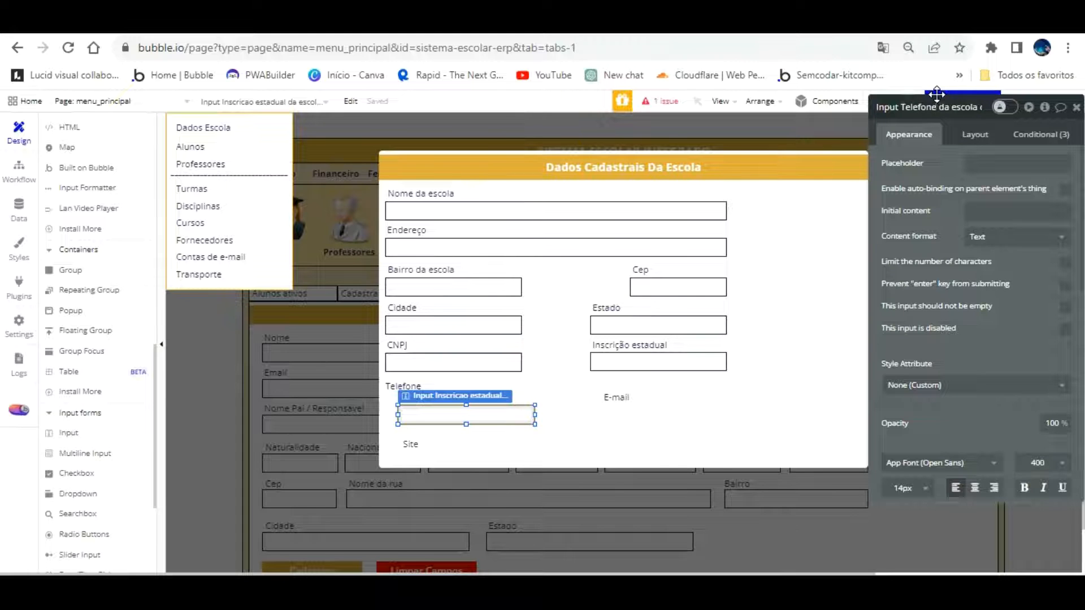
pyautogui.click(874, 205)
# Align the Telefone input with the other form fields
pyautogui.moveTo(493, 391); pyautogui.dragTo(479, 383)
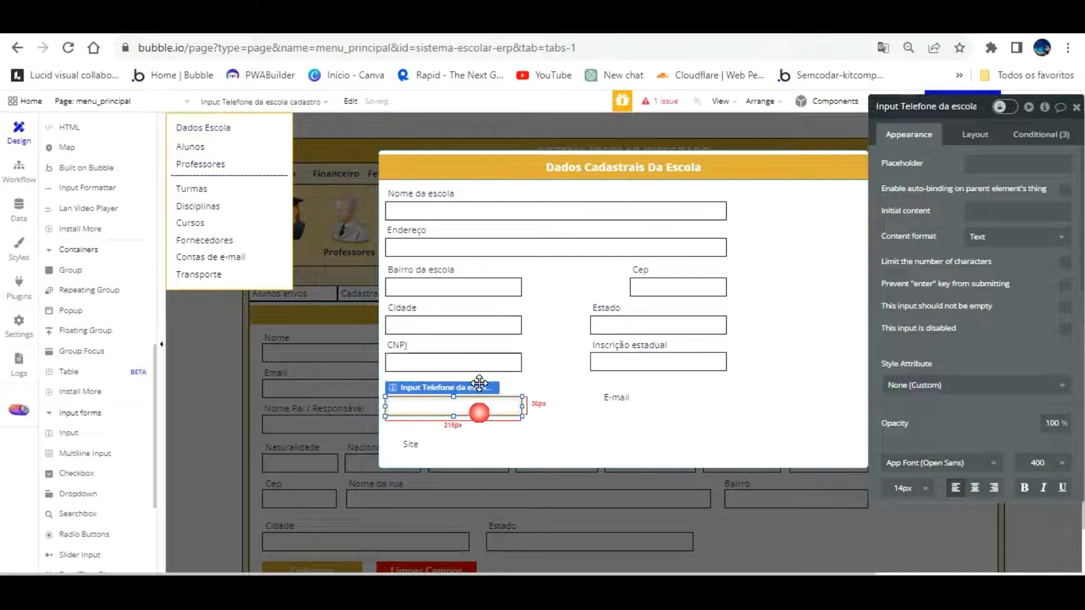
pyautogui.click(509, 400)
pyautogui.click(489, 407)
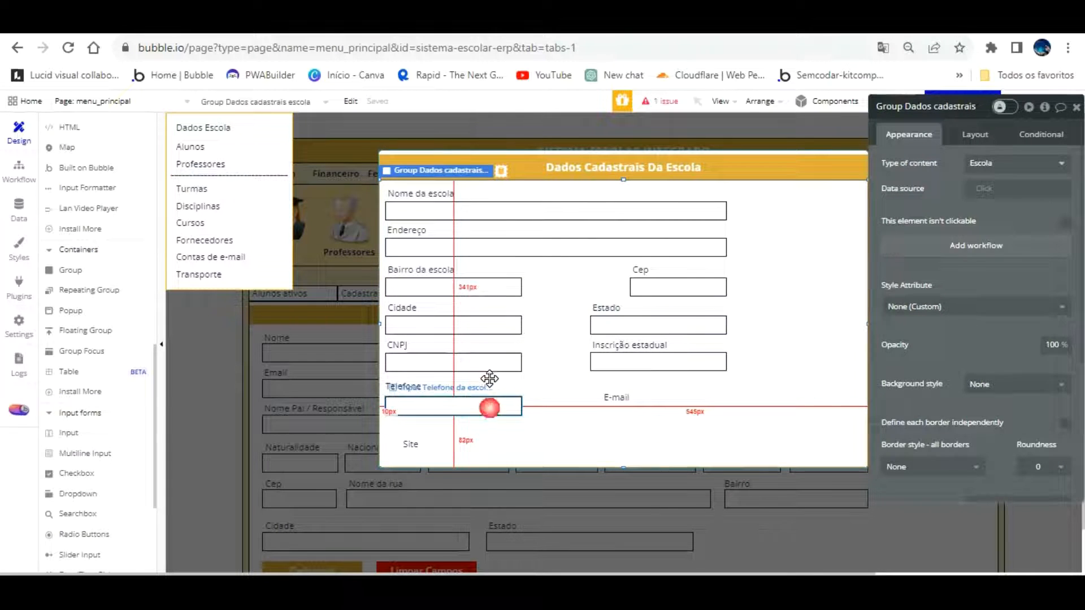
pyautogui.press('Up')
pyautogui.press('Up')
pyautogui.press('Up')
pyautogui.press('Up')
pyautogui.moveTo(532, 404); pyautogui.dragTo(533, 400)
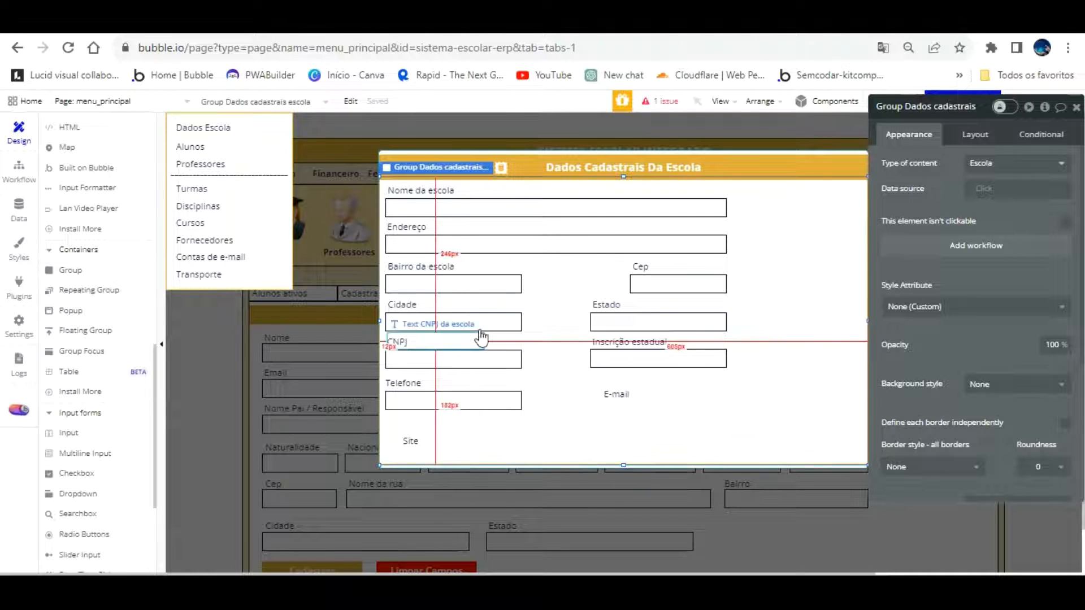
# Align the E-mail label and place a copy of the Telefone input under it
pyautogui.click(615, 393)
pyautogui.moveTo(615, 394); pyautogui.dragTo(604, 383)
pyautogui.click(502, 400)
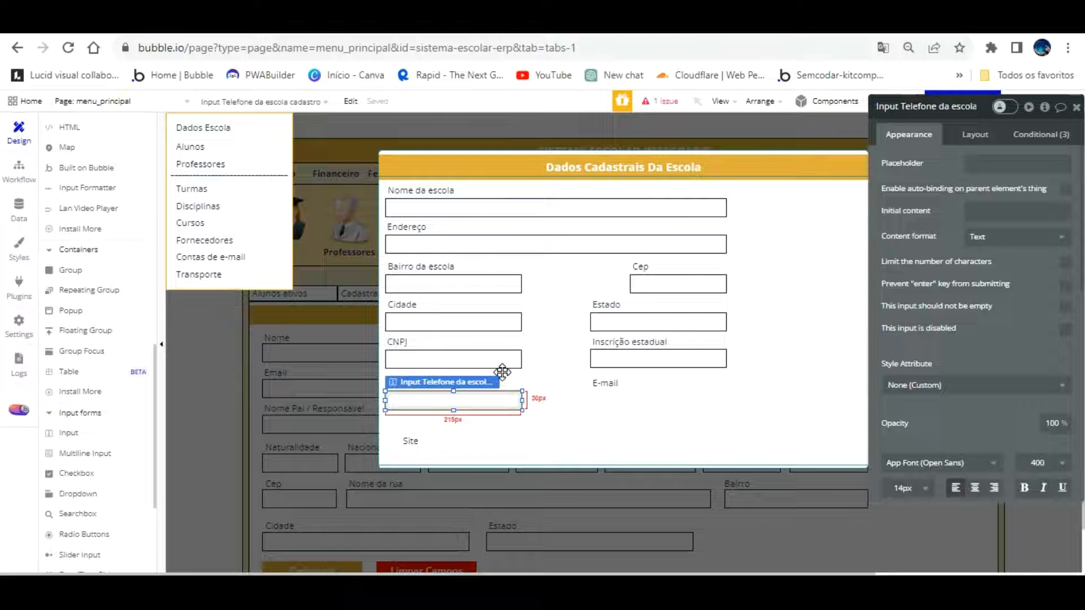
pyautogui.moveTo(502, 371); pyautogui.dragTo(702, 371)
# Rename the copied input to Input Email da escola cadastro
pyautogui.click(941, 107)
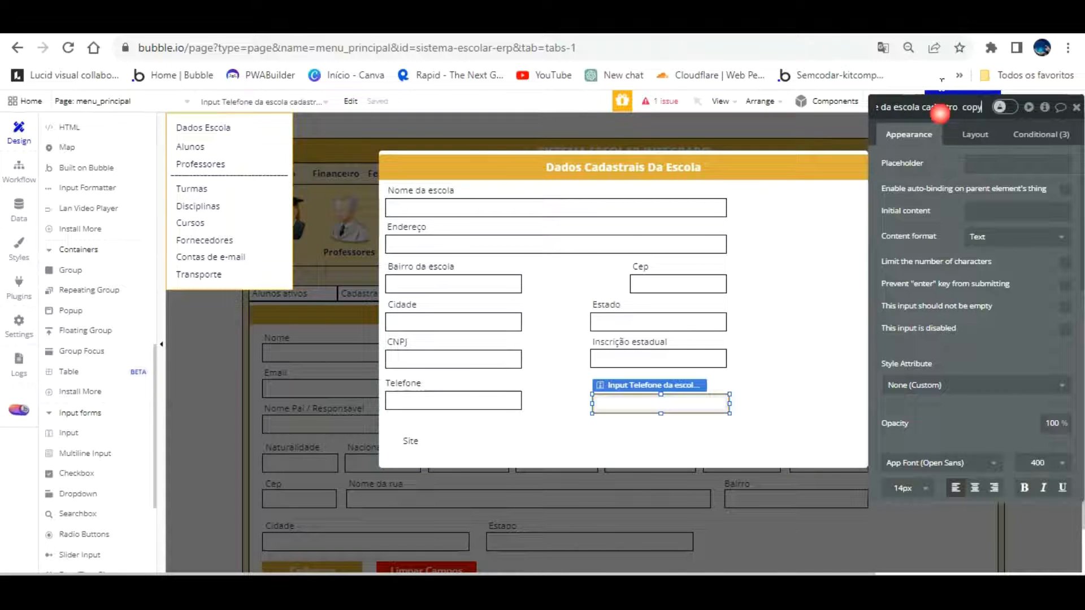
pyautogui.press('BackSpace')
pyautogui.press('BackSpace')
pyautogui.press('BackSpace')
pyautogui.press('BackSpace')
pyautogui.press('BackSpace')
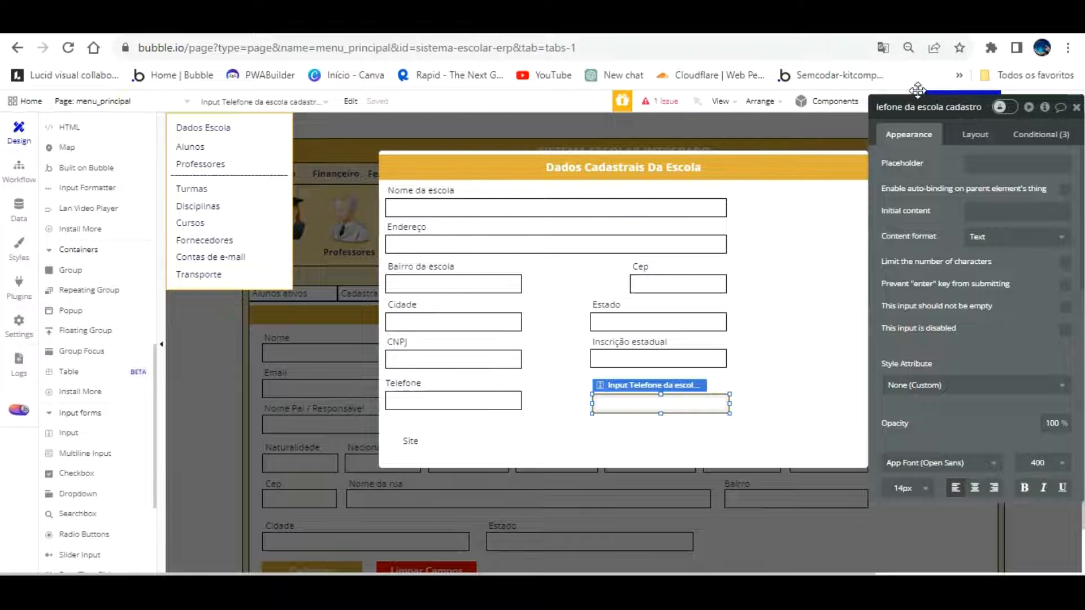
pyautogui.click(905, 107)
pyautogui.press('BackSpace')
pyautogui.press('BackSpace')
pyautogui.press('BackSpace')
pyautogui.press('BackSpace')
pyautogui.press('BackSpace')
pyautogui.write('E-')
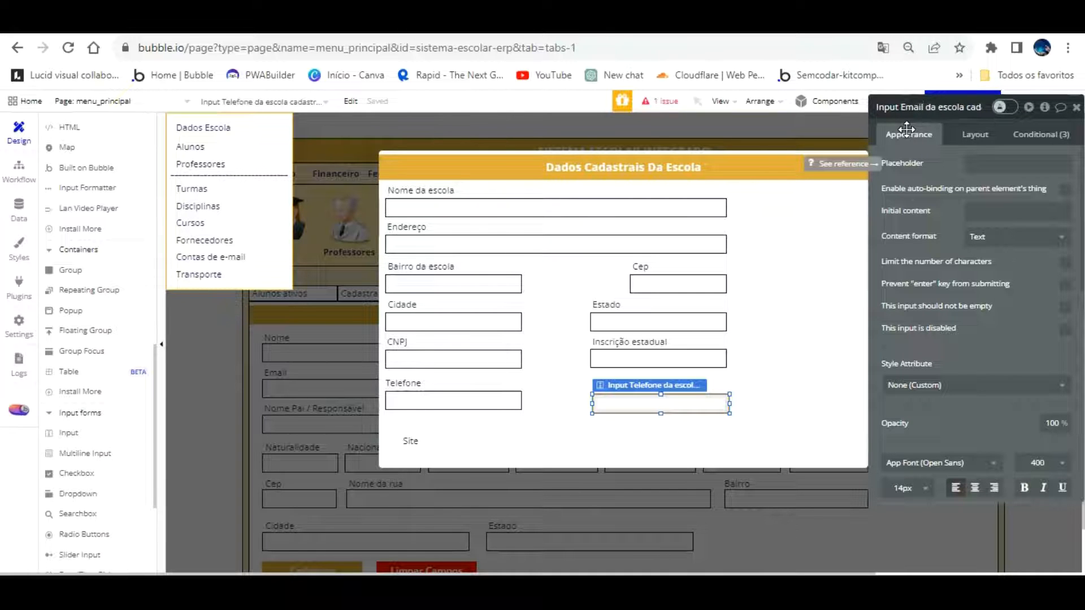
pyautogui.write('mail')
pyautogui.click(703, 387)
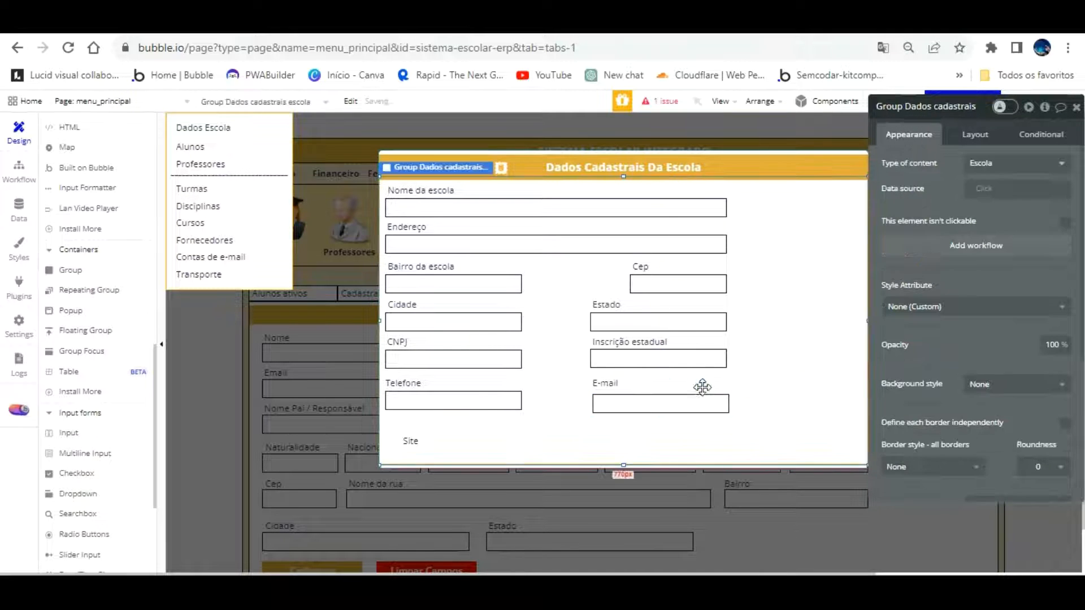
# Narrow the Telefone input and move the E-mail input beside it, widened to the right
pyautogui.click(727, 377)
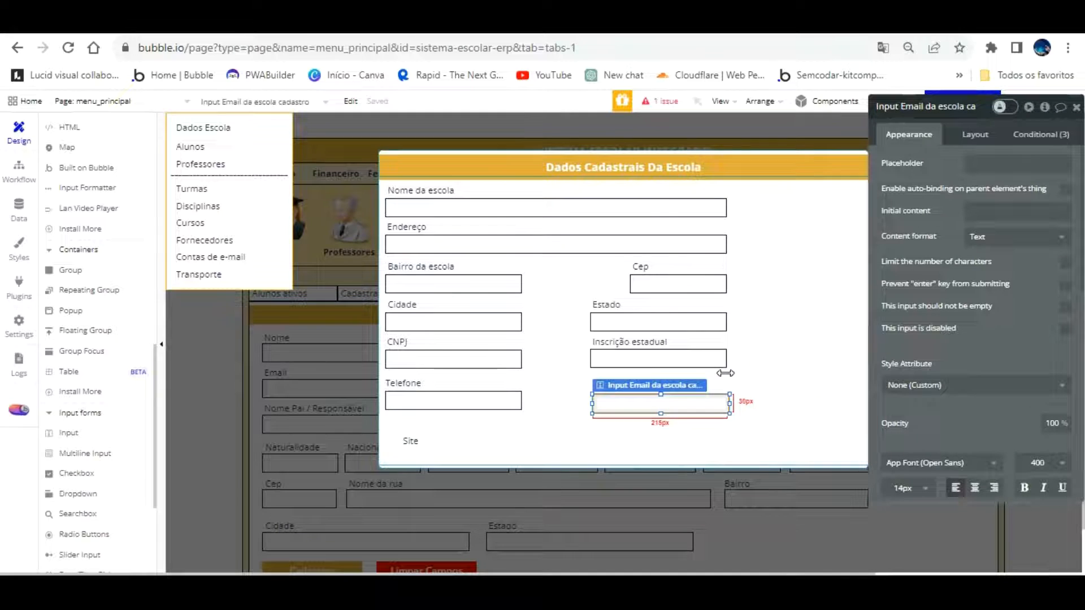
pyautogui.click(480, 396)
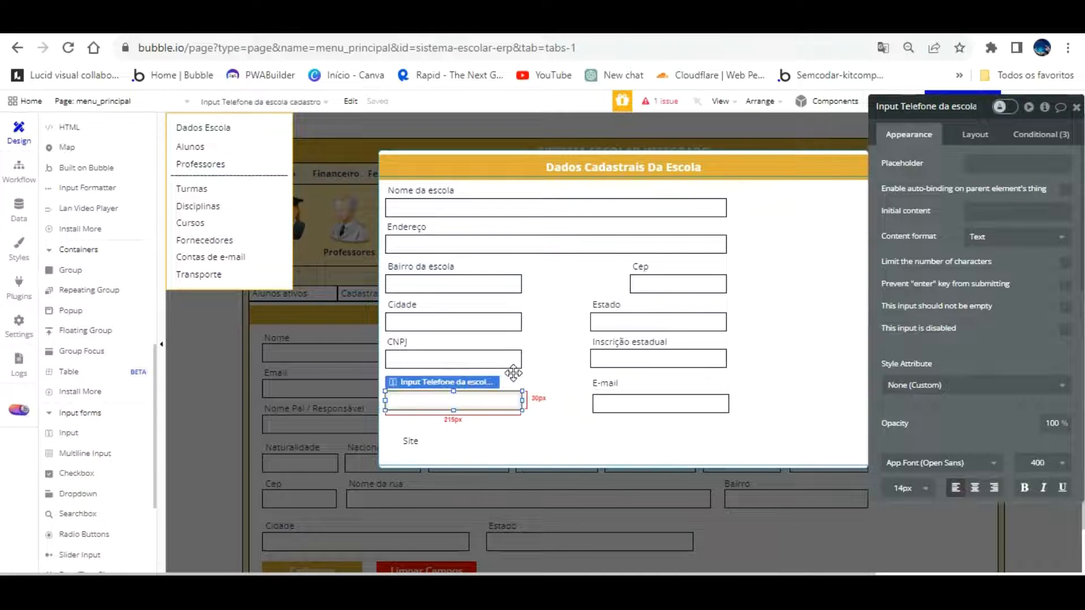
pyautogui.moveTo(523, 400); pyautogui.dragTo(469, 400)
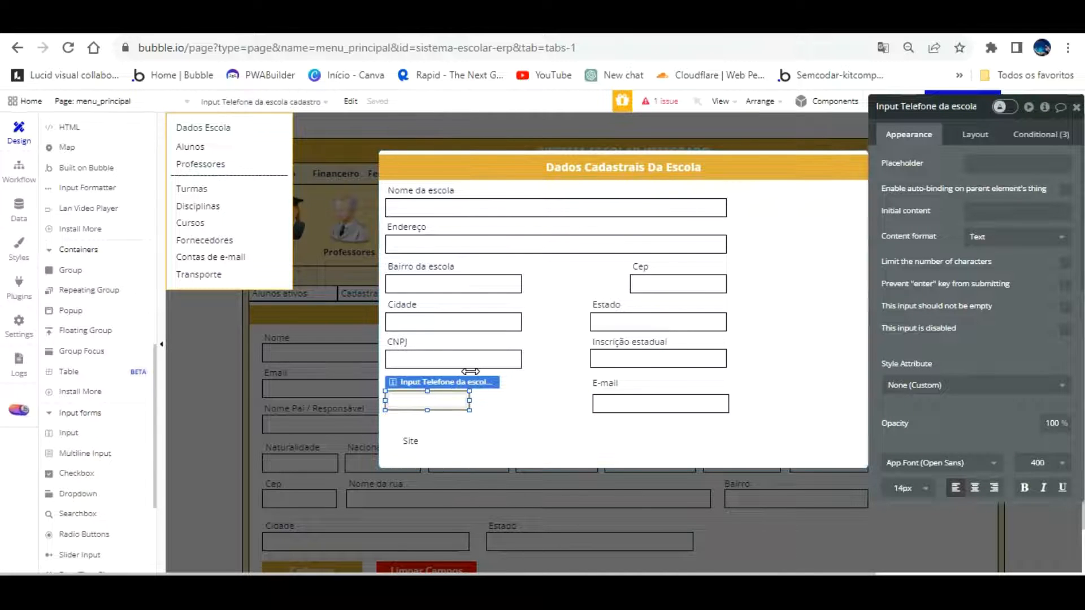
pyautogui.click(483, 397)
pyautogui.moveTo(632, 397); pyautogui.dragTo(551, 371)
pyautogui.moveTo(651, 373); pyautogui.dragTo(728, 373)
pyautogui.click(688, 426)
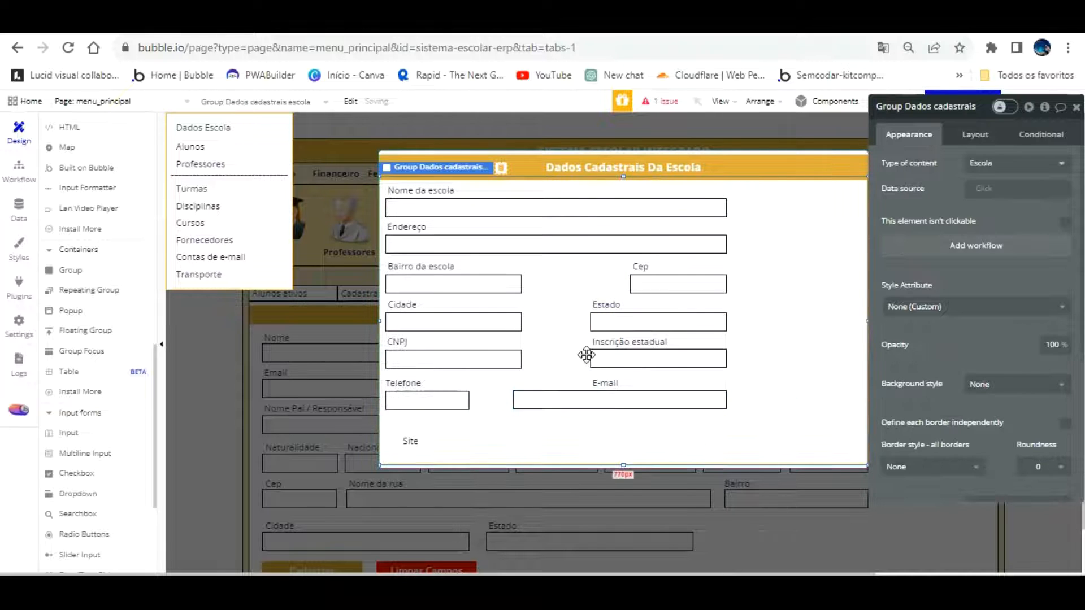
# Move the E-mail label above the E-mail input
pyautogui.click(609, 380)
pyautogui.moveTo(609, 355); pyautogui.dragTo(635, 377)
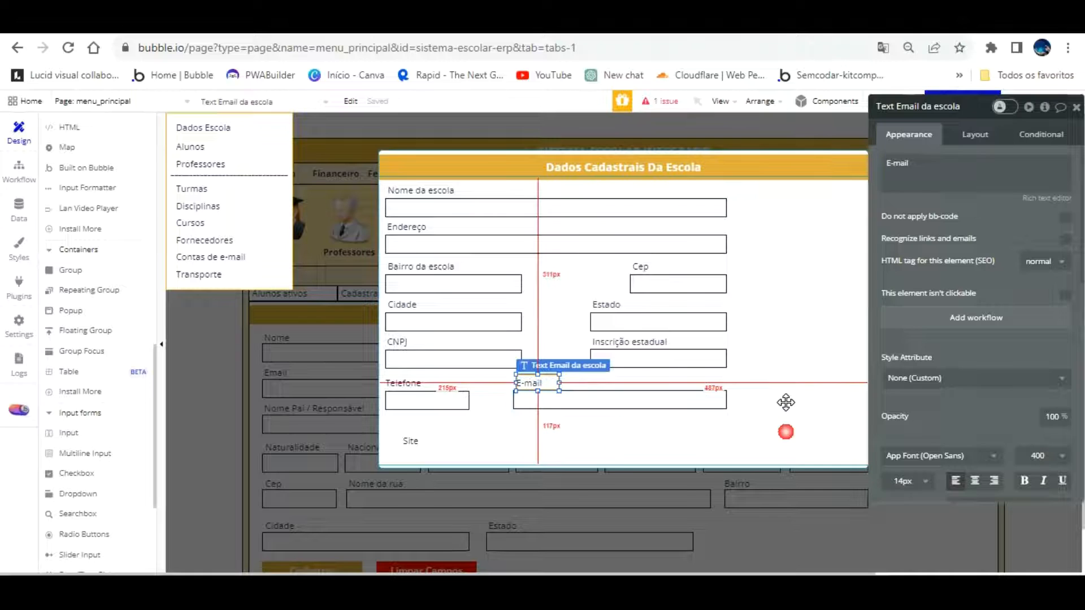
pyautogui.click(786, 402)
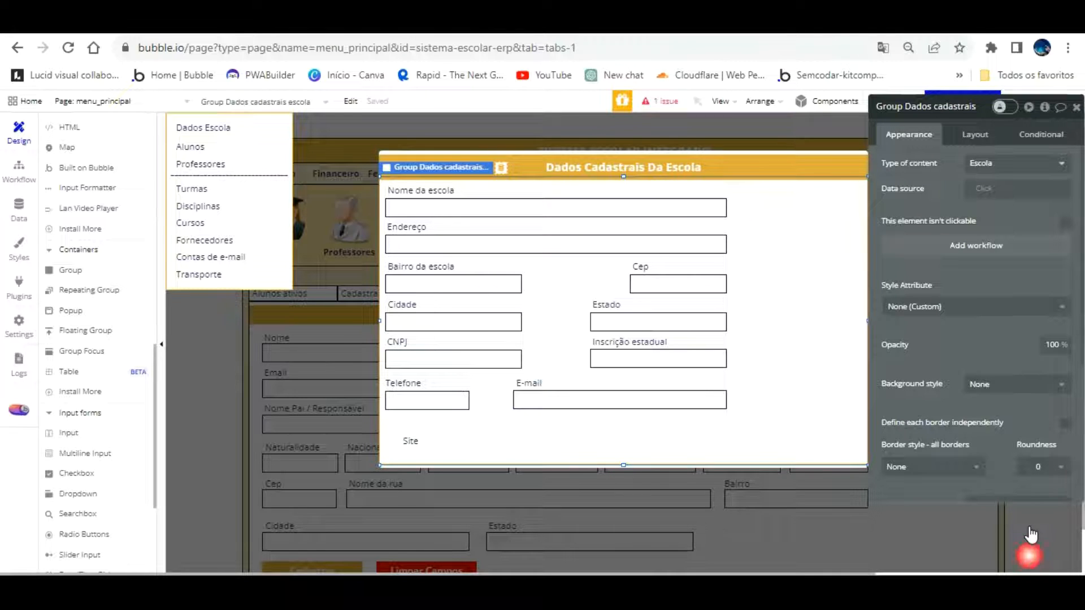
# Try narrowing the Estado input, then undo the width change
pyautogui.click(698, 321)
pyautogui.moveTo(726, 322); pyautogui.dragTo(690, 322)
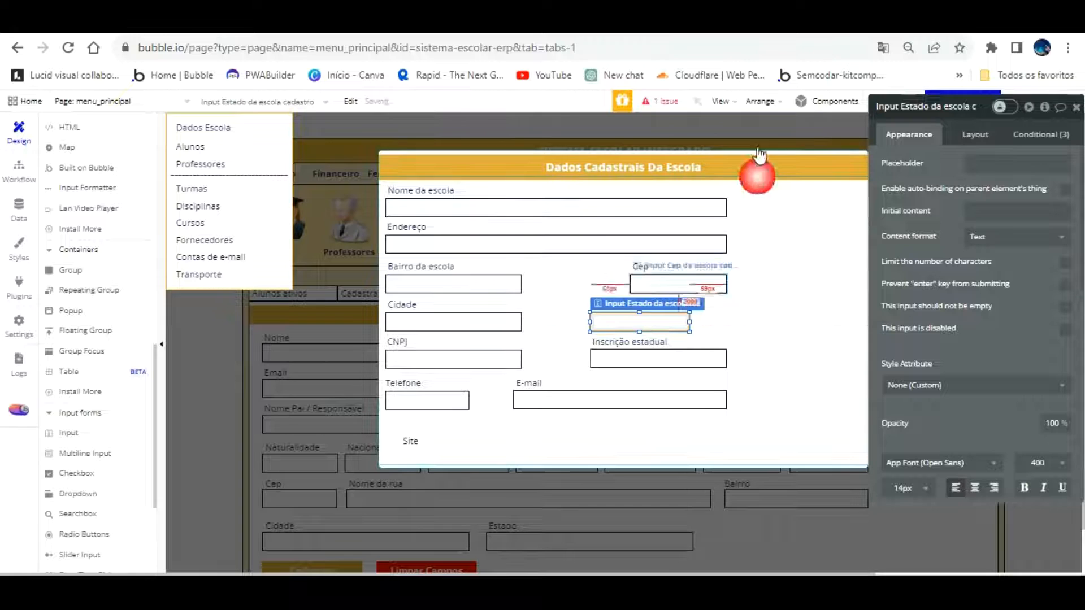
pyautogui.moveTo(891, 103); pyautogui.dragTo(902, 143)
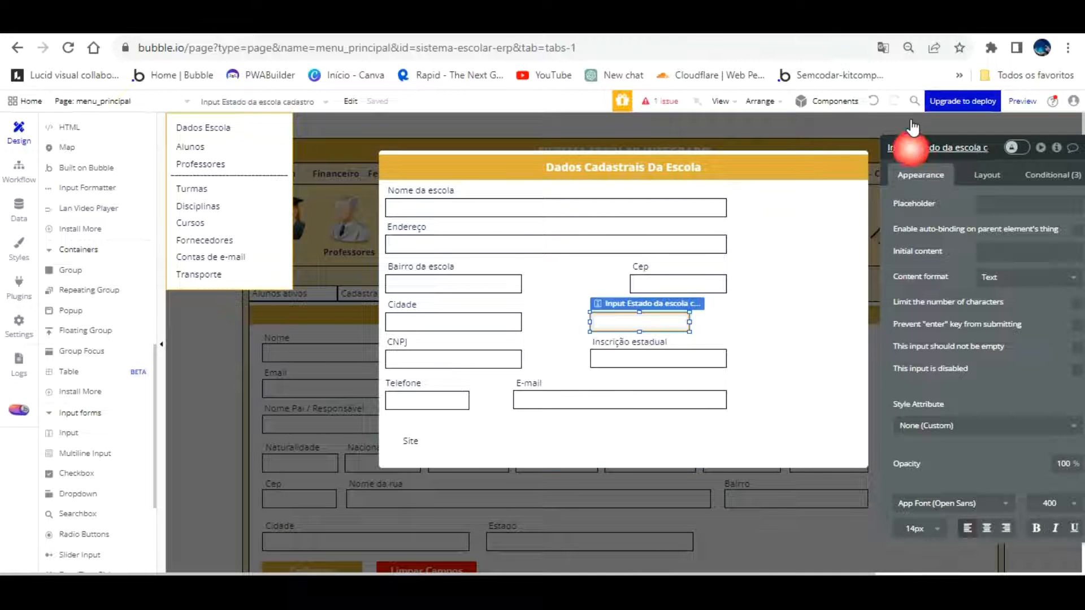
pyautogui.click(874, 101)
# Move the Site label under Telefone and paste a copy of the E-mail input beneath it
pyautogui.click(737, 357)
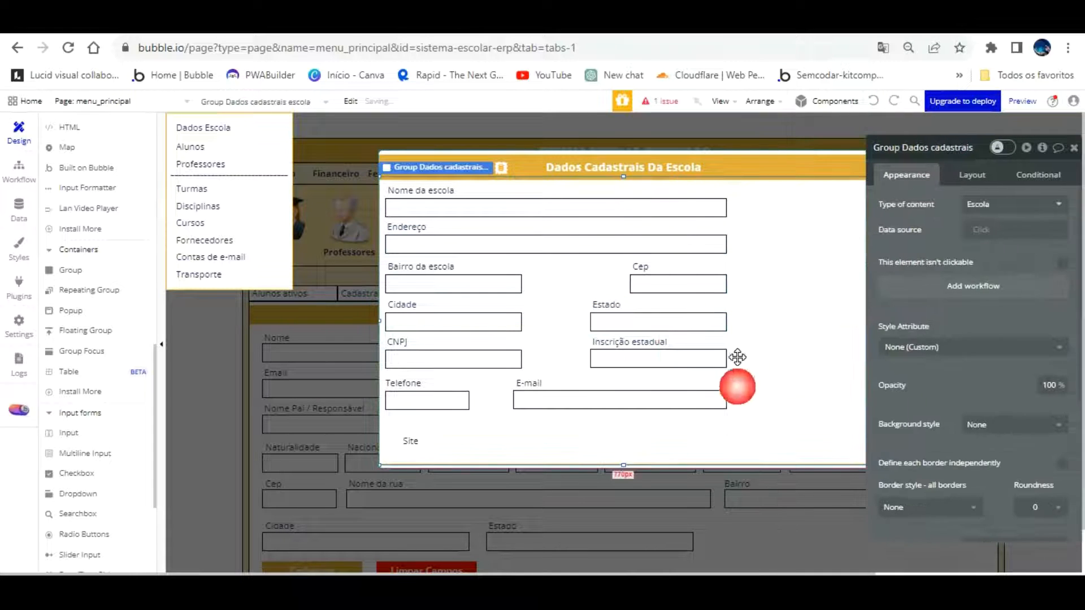
pyautogui.moveTo(415, 417); pyautogui.dragTo(395, 398)
pyautogui.click(533, 412)
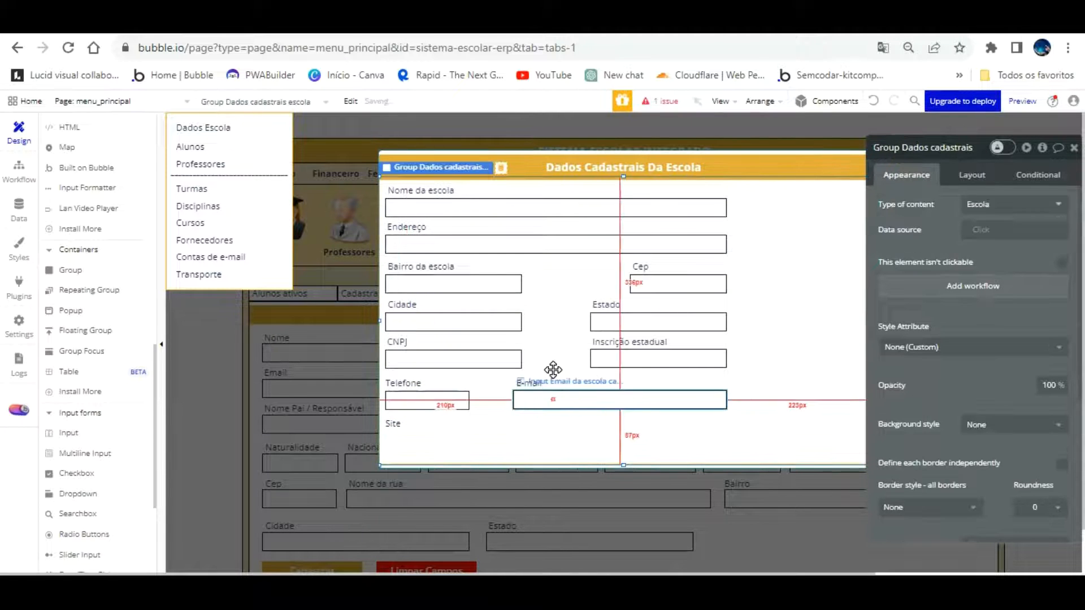
pyautogui.click(554, 399)
pyautogui.hotkey('ctrl', 'c')
pyautogui.hotkey('ctrl', 'v')
pyautogui.moveTo(556, 370); pyautogui.dragTo(428, 416)
# Rename the copy 'Input Site da escola cadastro', widen it across the form and nudge it up
pyautogui.click(907, 126)
pyautogui.press('BackSpace')
pyautogui.press('BackSpace')
pyautogui.press('BackSpace')
pyautogui.press('BackSpace')
pyautogui.press('BackSpace')
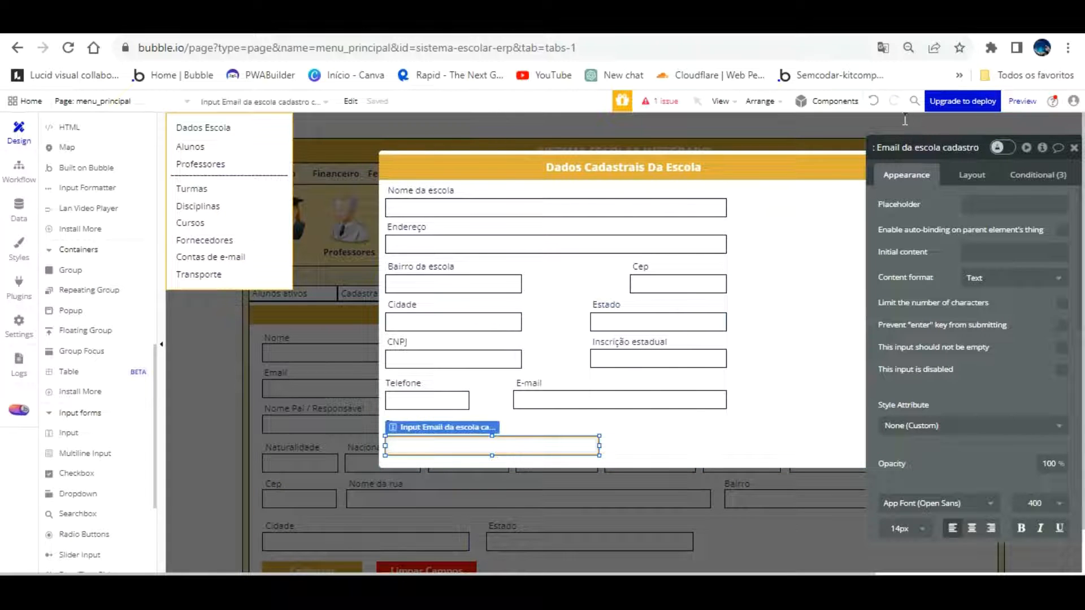
pyautogui.press('BackSpace')
pyautogui.press('BackSpace')
pyautogui.press('BackSpace')
pyautogui.press('BackSpace')
pyautogui.press('BackSpace')
pyautogui.click(942, 193)
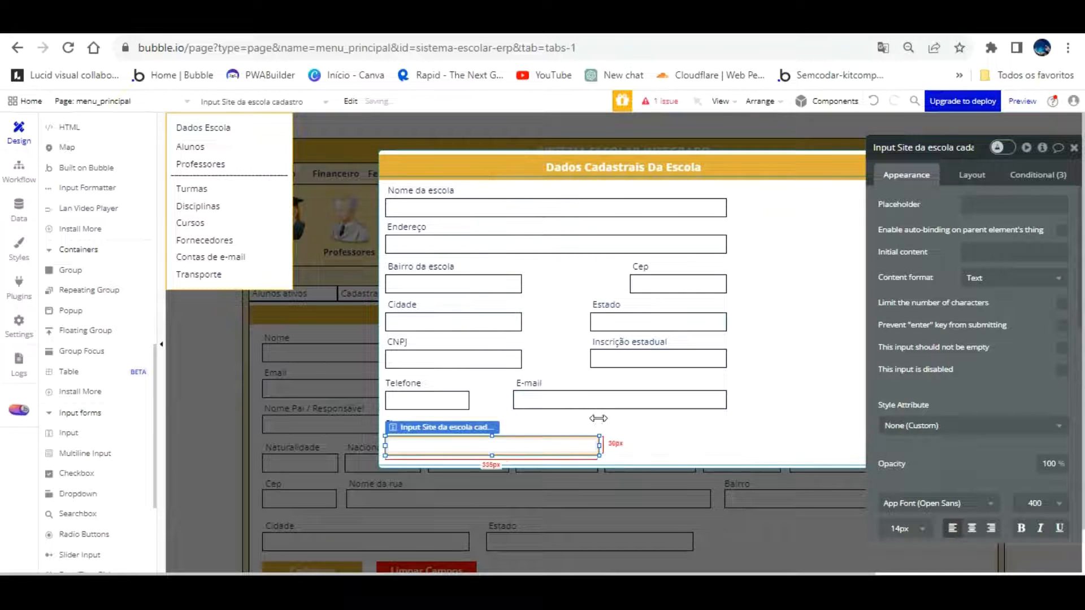
pyautogui.moveTo(599, 443); pyautogui.dragTo(724, 439)
pyautogui.click(697, 428)
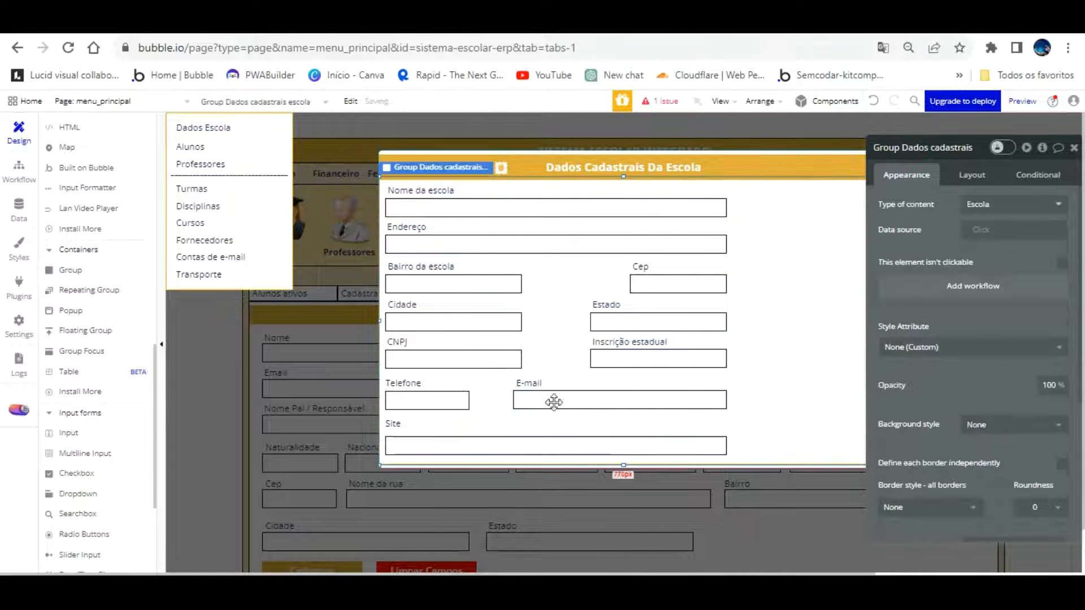
pyautogui.moveTo(499, 440); pyautogui.dragTo(500, 433)
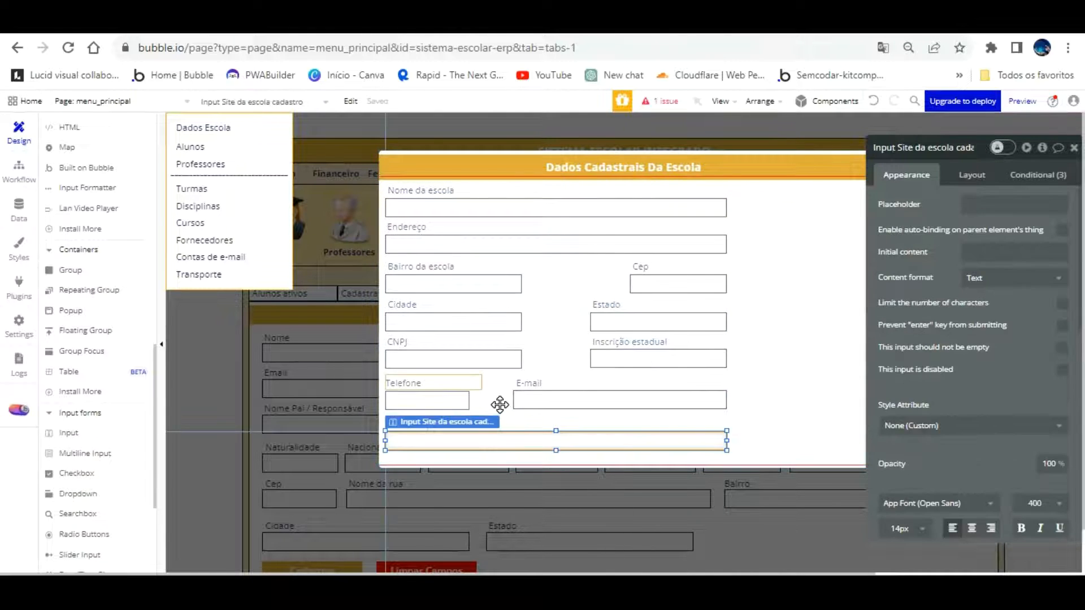
# Nudge the Site label slightly right and check its alignment against the Telefone and CNPJ labels
pyautogui.click(773, 385)
pyautogui.click(423, 419)
pyautogui.moveTo(425, 403); pyautogui.dragTo(427, 403)
pyautogui.click(414, 352)
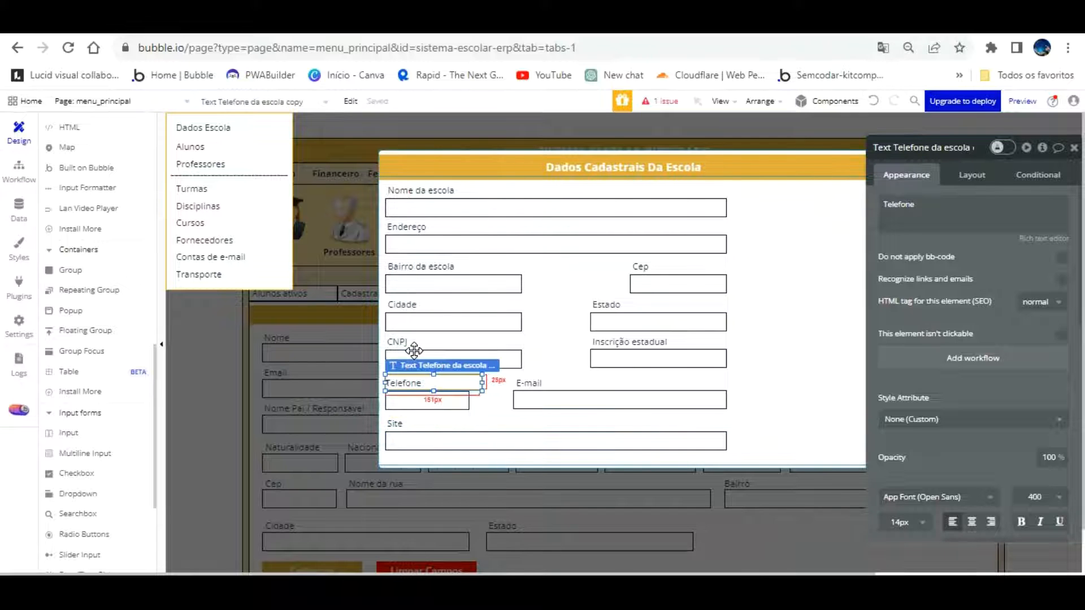
pyautogui.click(411, 320)
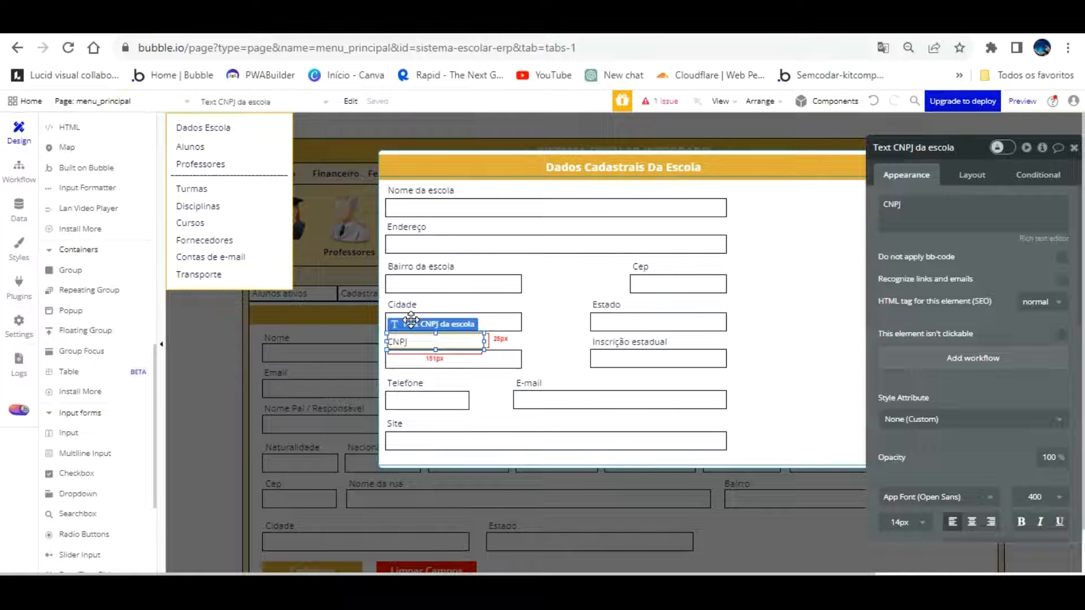
pyautogui.click(819, 293)
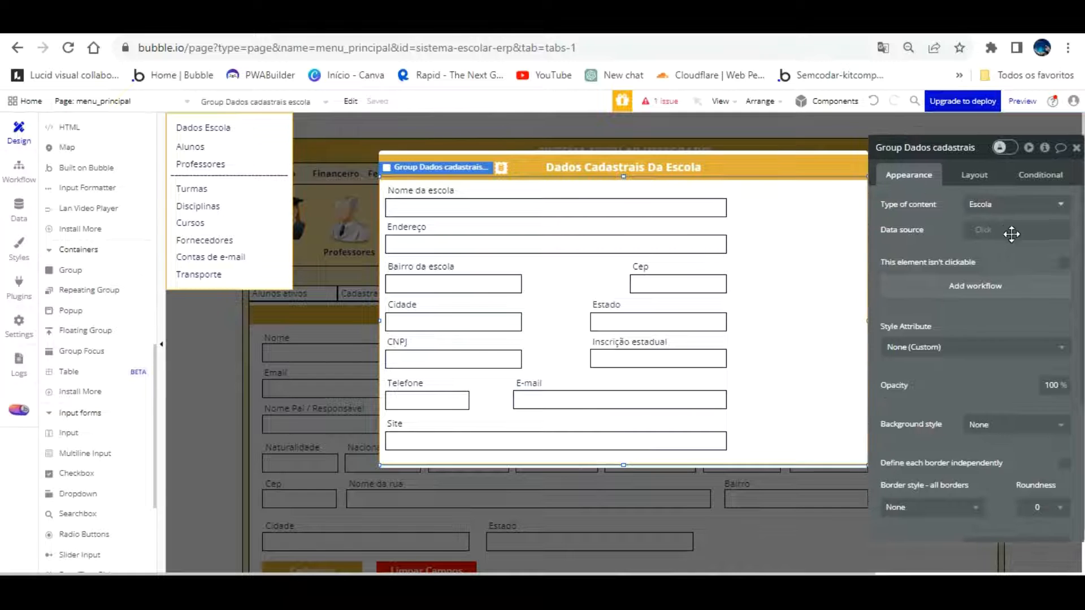
pyautogui.moveTo(1012, 233); pyautogui.dragTo(1049, 226)
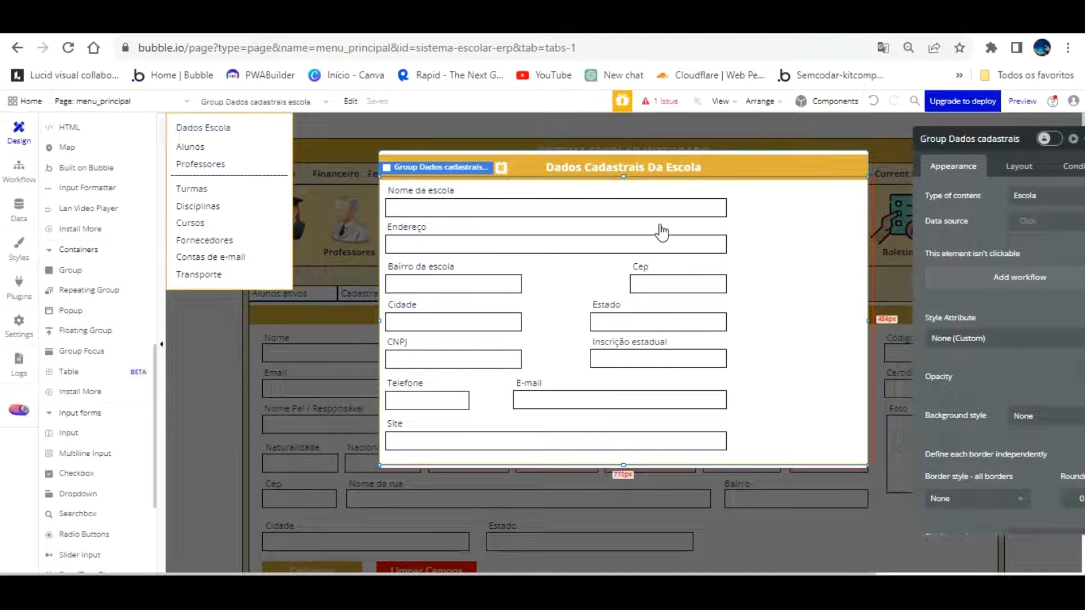
pyautogui.click(398, 424)
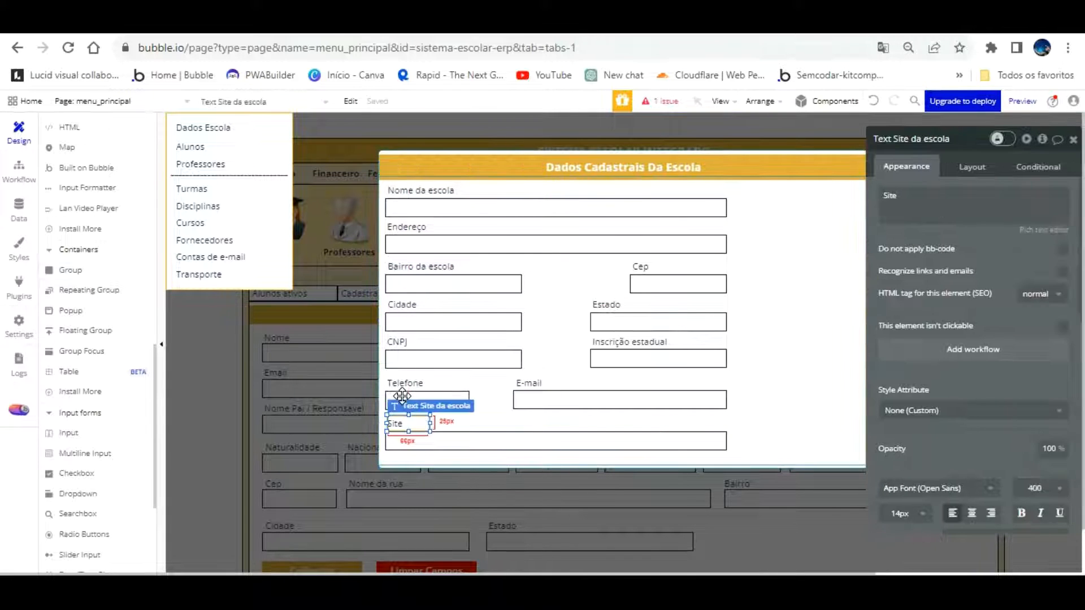
# Place a duplicated label at the popup's upper right reading 'Logotipo escola', named Text Logotipo da escola
pyautogui.moveTo(402, 424); pyautogui.dragTo(783, 196)
pyautogui.doubleClick(890, 196)
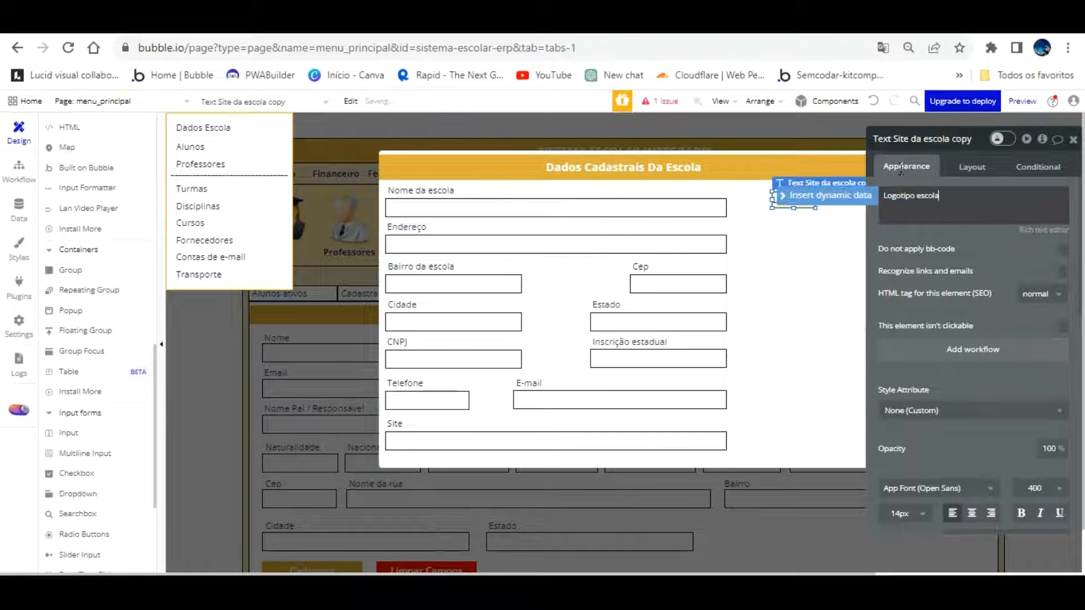
pyautogui.click(976, 111)
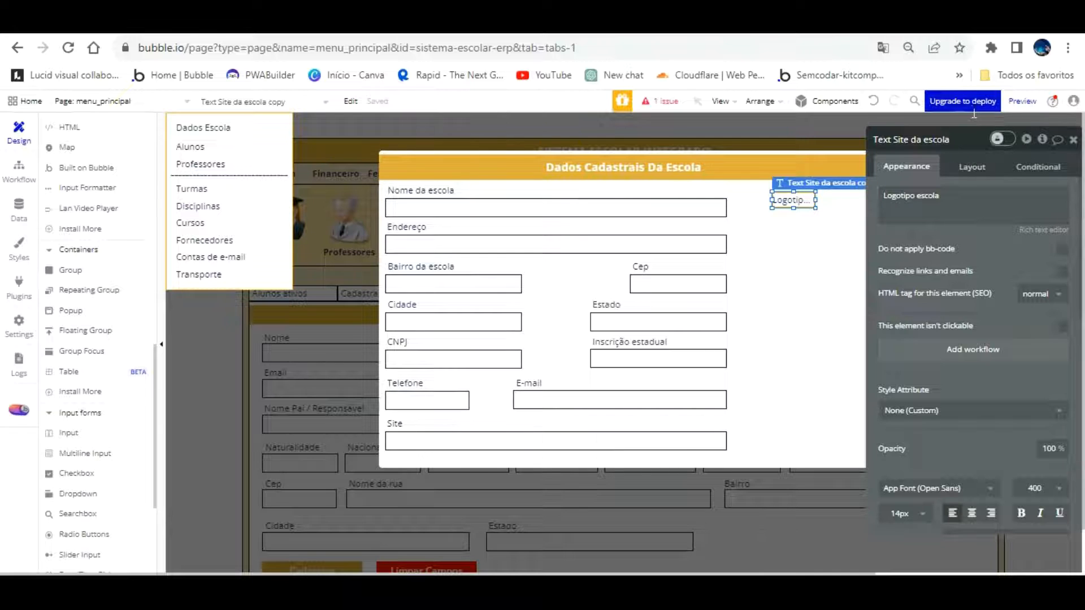
pyautogui.click(912, 132)
pyautogui.moveTo(815, 200); pyautogui.dragTo(823, 169)
pyautogui.scroll(-3, 85, 419)
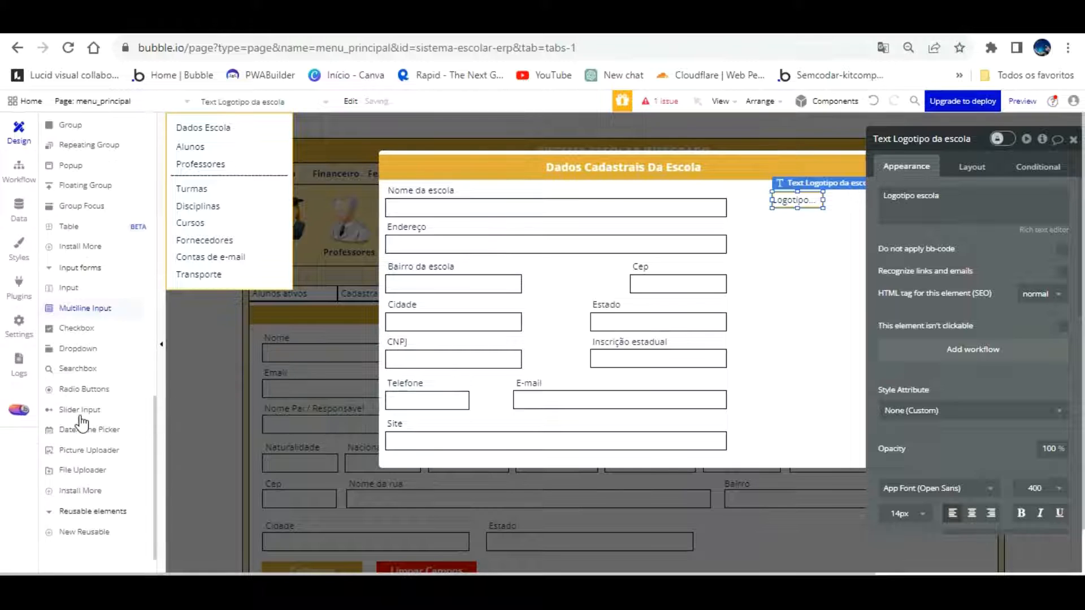
pyautogui.scroll(5, 82, 407)
pyautogui.scroll(3, 82, 407)
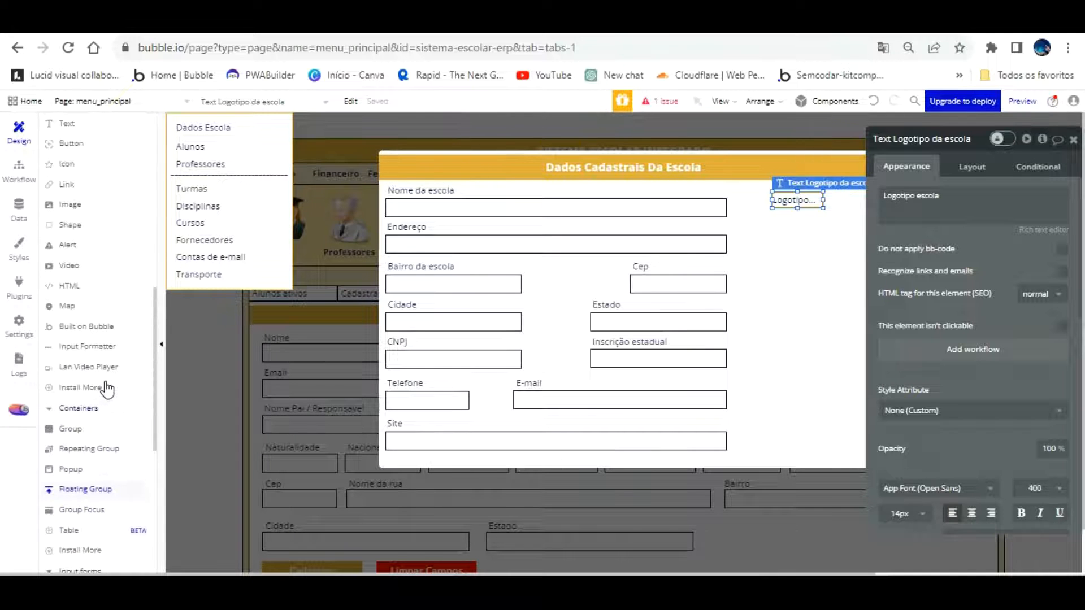
# Draw an image box under the Logotipo label, nudge the label up, and fine-tune the box size
pyautogui.click(57, 205)
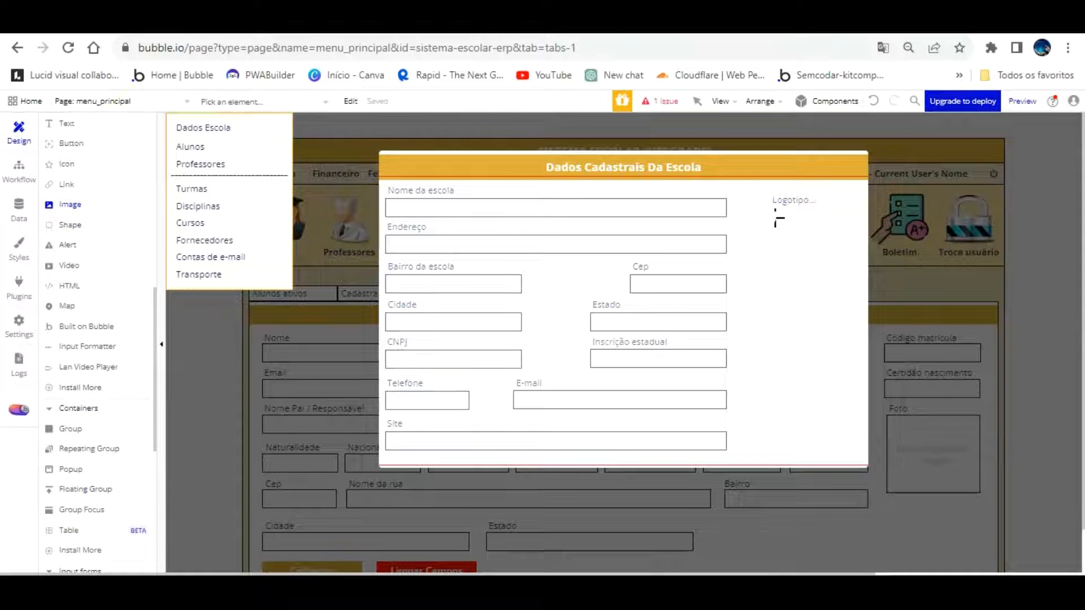
pyautogui.moveTo(758, 213); pyautogui.dragTo(846, 358)
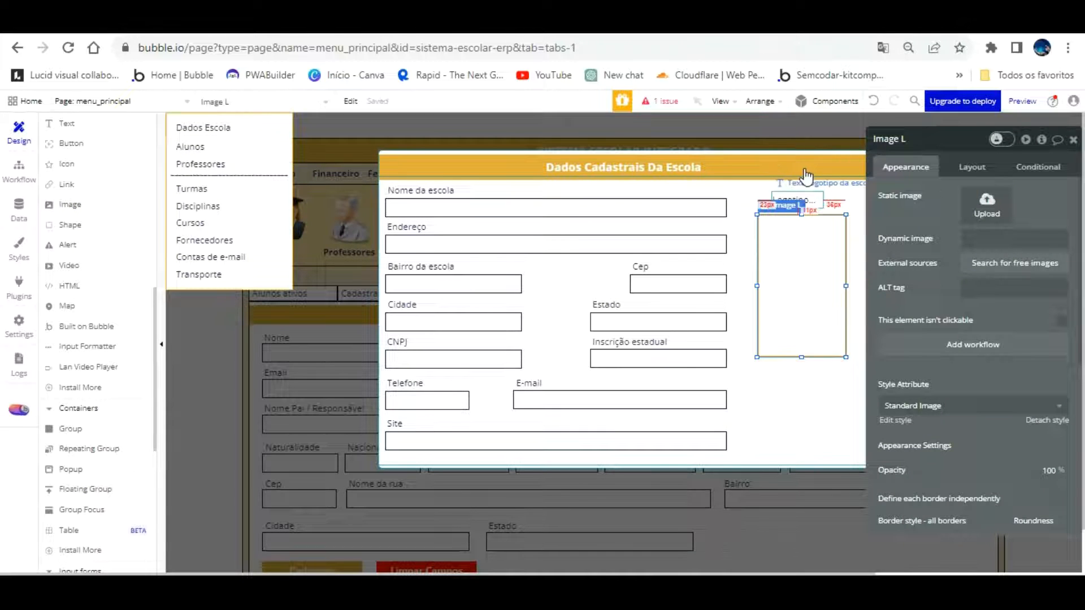
pyautogui.moveTo(805, 197); pyautogui.dragTo(798, 189)
pyautogui.moveTo(941, 247); pyautogui.dragTo(988, 247)
pyautogui.moveTo(836, 246); pyautogui.dragTo(863, 240)
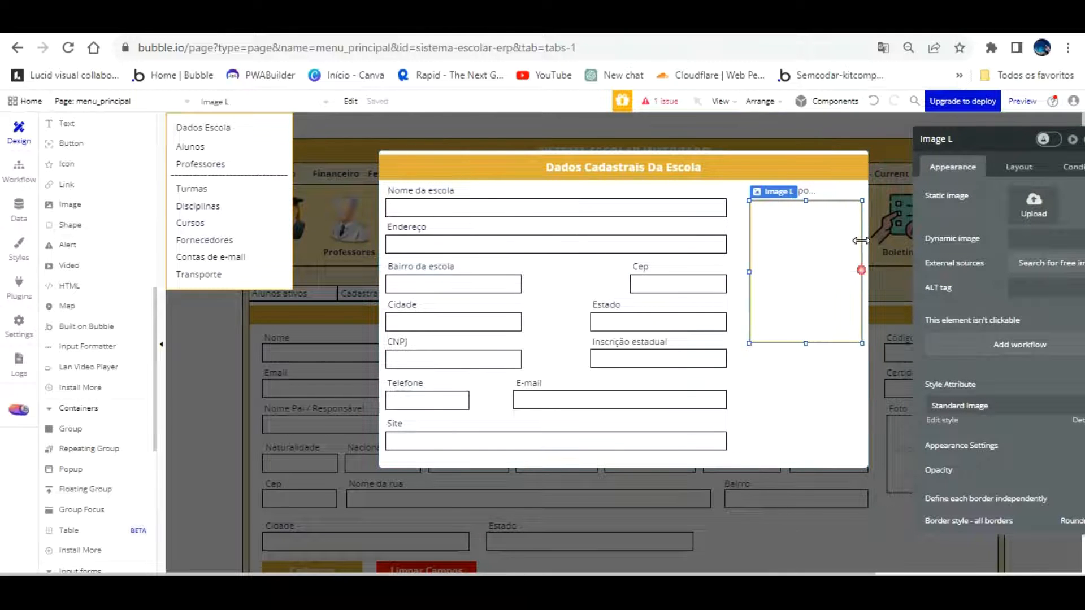
pyautogui.moveTo(804, 310)
pyautogui.mouseDown()
pyautogui.moveTo(804, 286)
pyautogui.moveTo(805, 306)
pyautogui.mouseUp()
pyautogui.moveTo(807, 333); pyautogui.dragTo(806, 301)
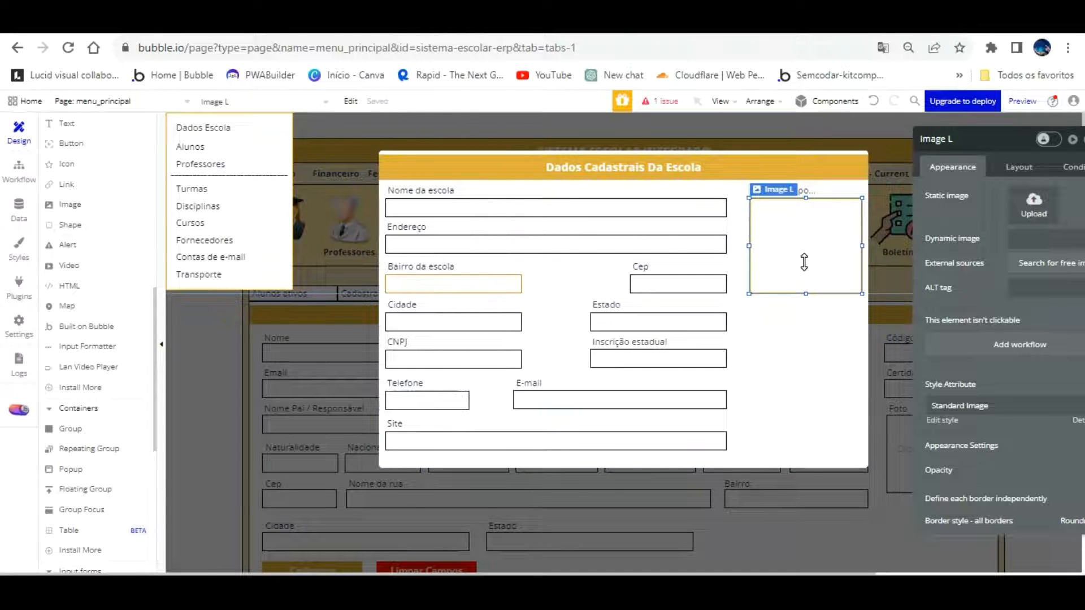
pyautogui.click(807, 301)
pyautogui.click(812, 235)
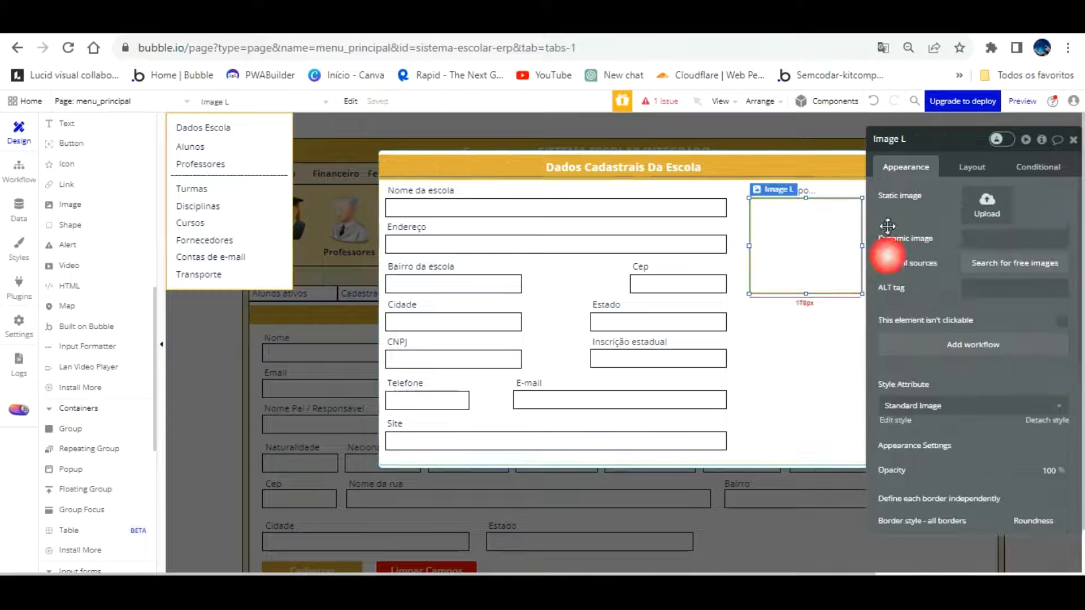
# Give the image box a solid dark navy border
pyautogui.moveTo(1008, 350); pyautogui.dragTo(936, 296)
pyautogui.scroll(-3, 913, 368)
pyautogui.click(899, 310)
pyautogui.click(898, 352)
pyautogui.click(882, 364)
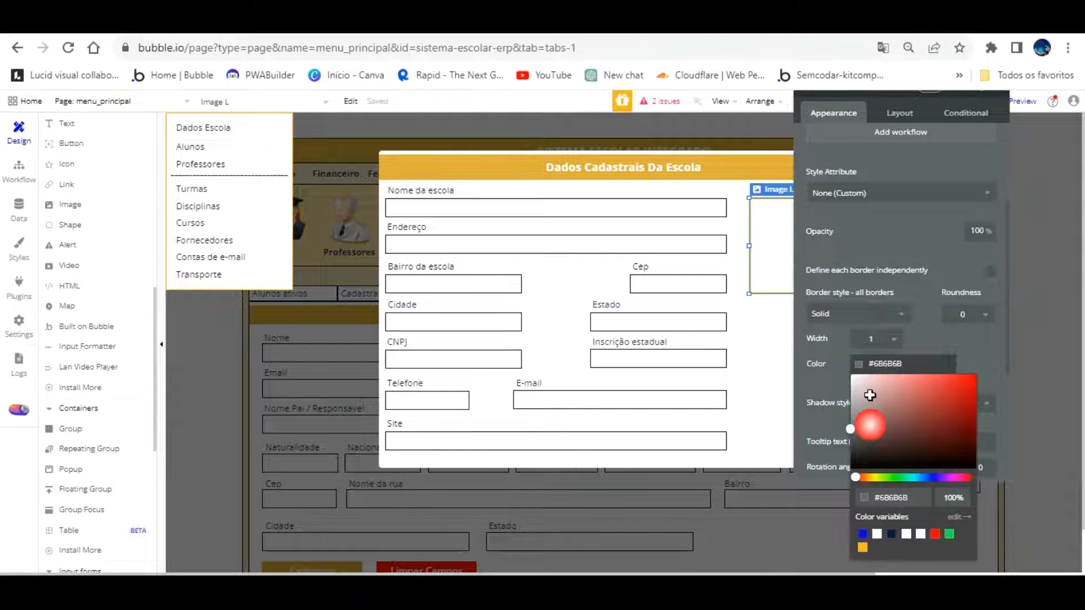
pyautogui.click(891, 533)
pyautogui.click(840, 358)
# Shorten the popup group's height slightly
pyautogui.click(760, 349)
pyautogui.moveTo(886, 267); pyautogui.dragTo(1006, 266)
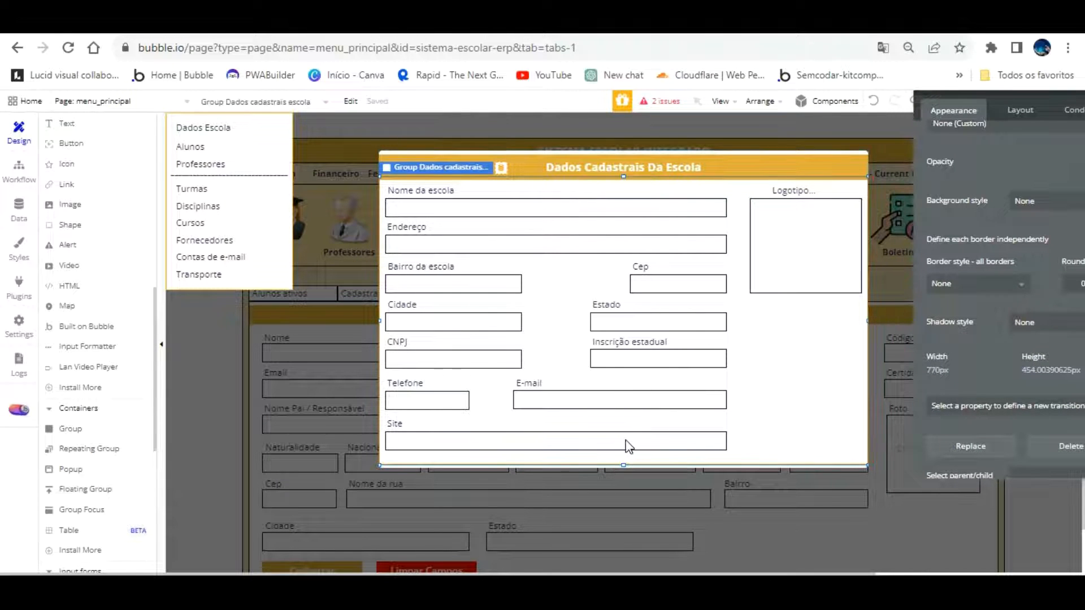
pyautogui.moveTo(623, 465)
pyautogui.mouseDown()
pyautogui.moveTo(622, 427)
pyautogui.moveTo(623, 459)
pyautogui.mouseUp()
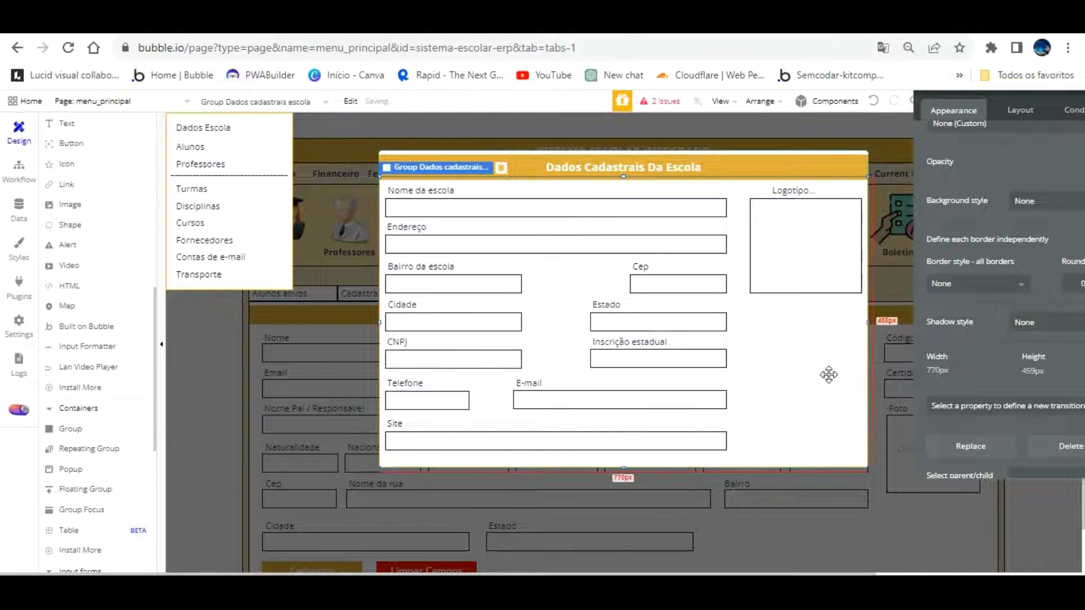
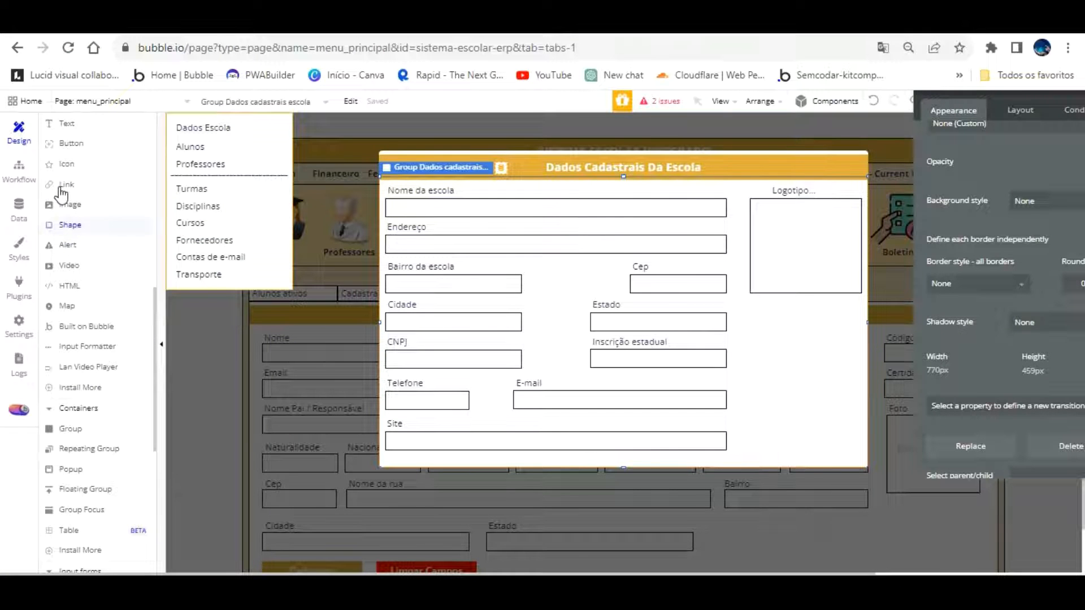
# In the workflow, set the Display data step to show the parent group's thing
pyautogui.click(21, 164)
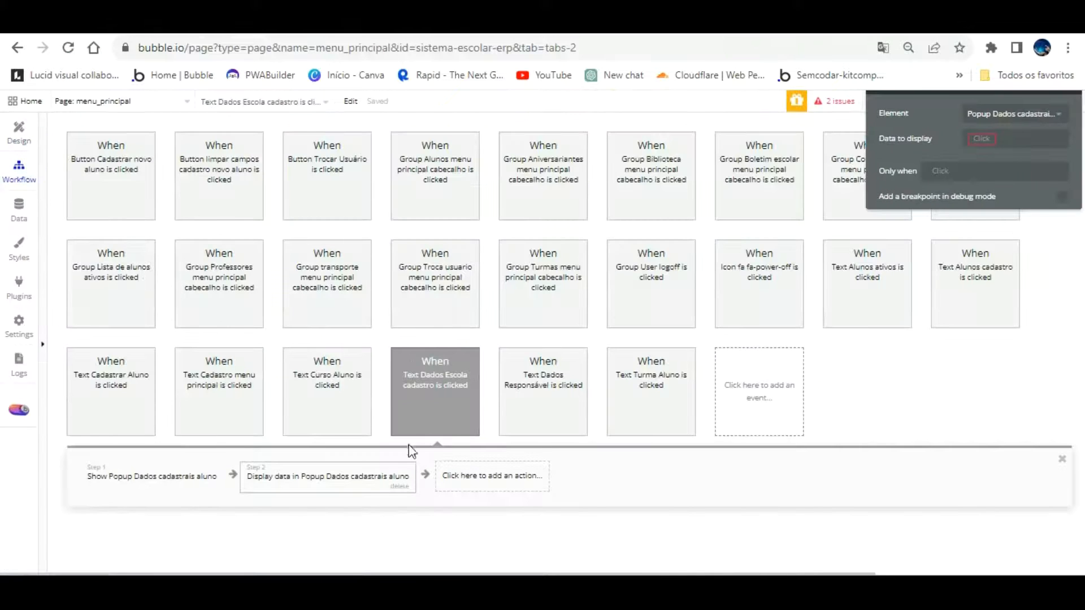
pyautogui.click(982, 138)
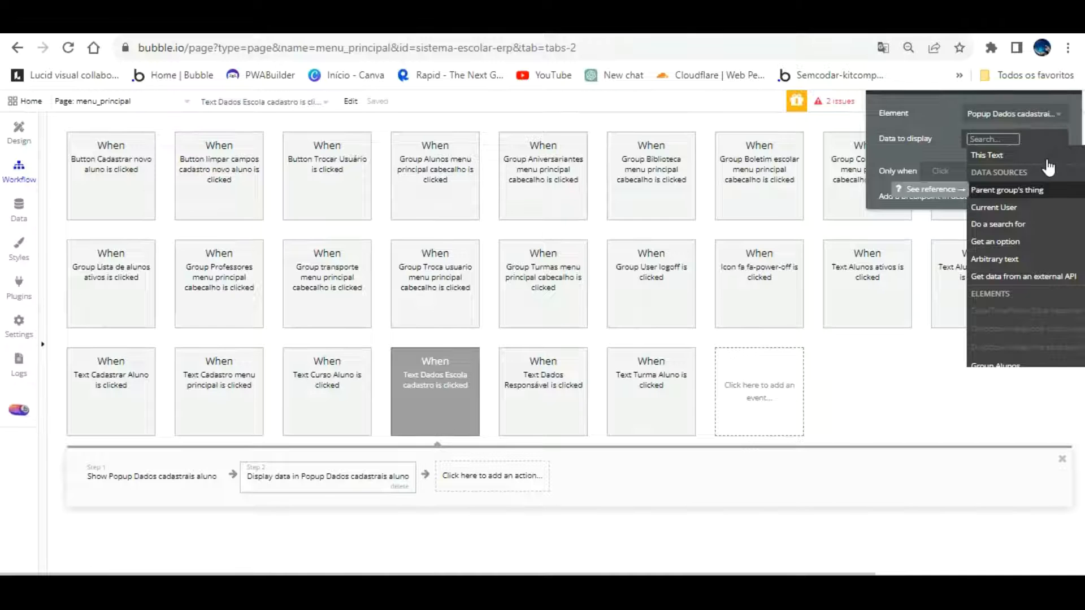
pyautogui.click(1011, 190)
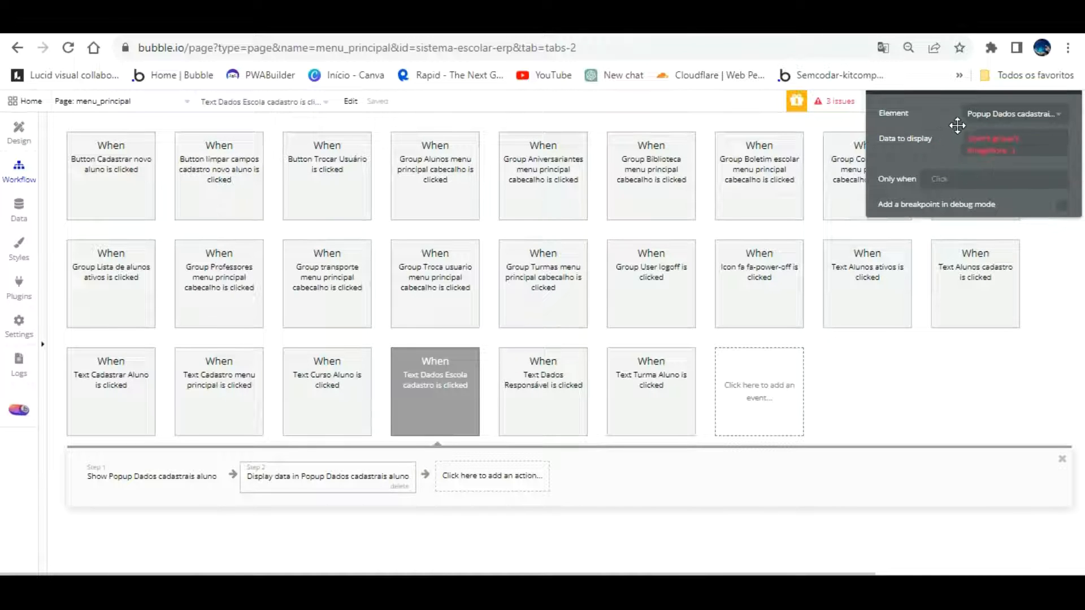
# Set the school details group's data source to Parent group's Escola
pyautogui.click(19, 130)
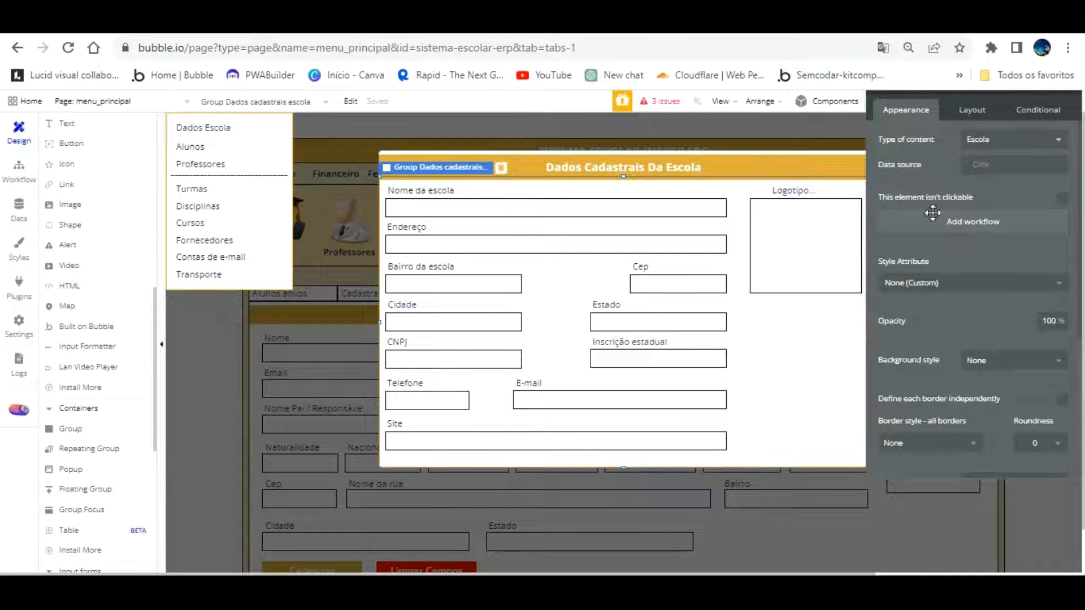
pyautogui.click(983, 165)
pyautogui.click(1009, 215)
pyautogui.click(750, 188)
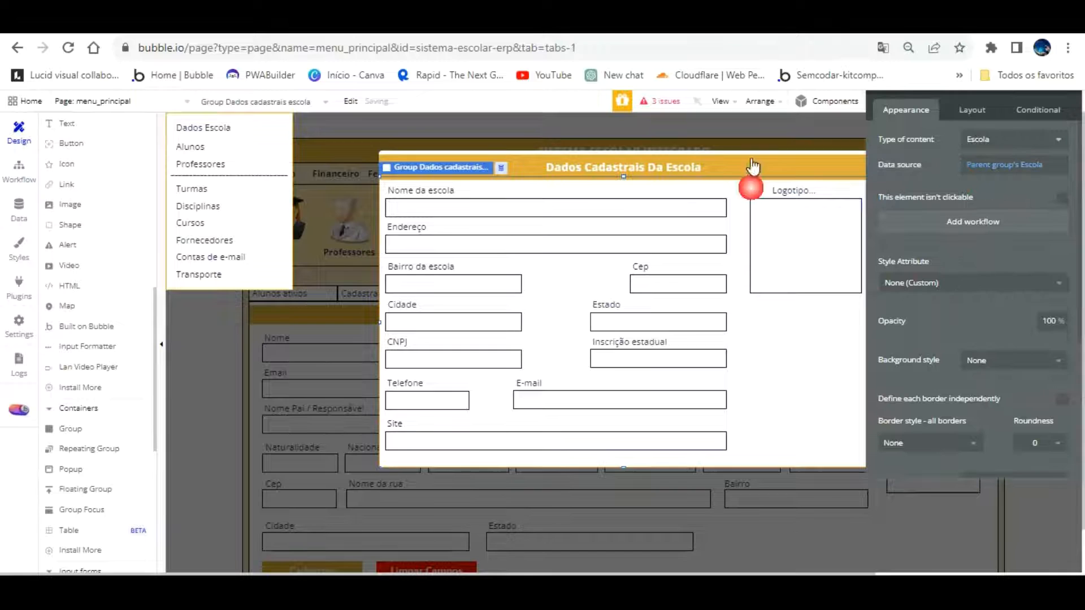
# Delete the broken Display data step, re-add a Display data in popup step, and review Show popup
pyautogui.click(18, 169)
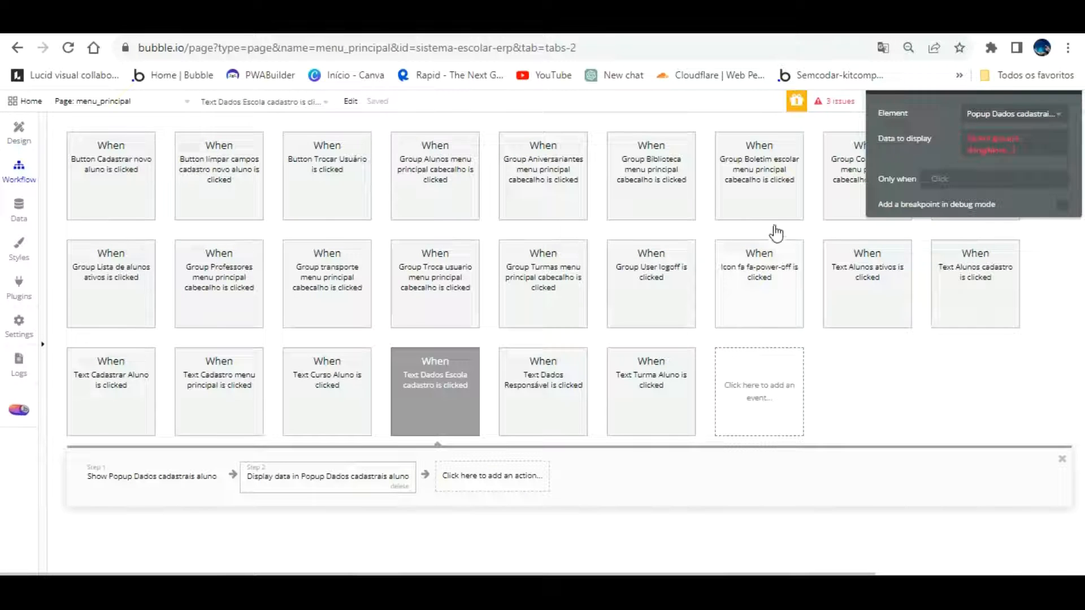
pyautogui.click(986, 143)
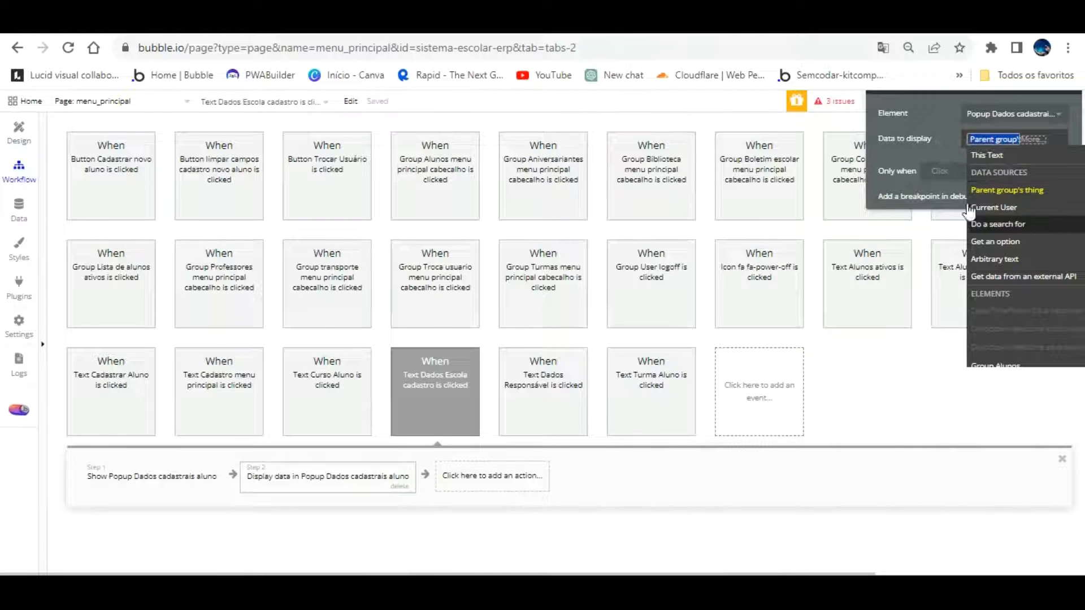
pyautogui.click(400, 485)
pyautogui.click(327, 464)
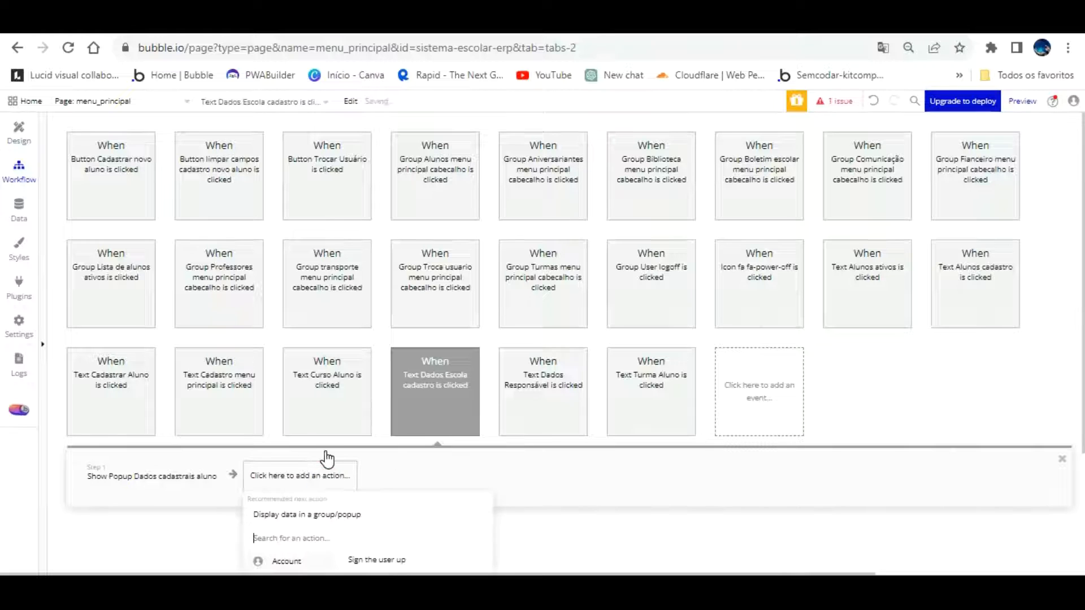
pyautogui.click(317, 514)
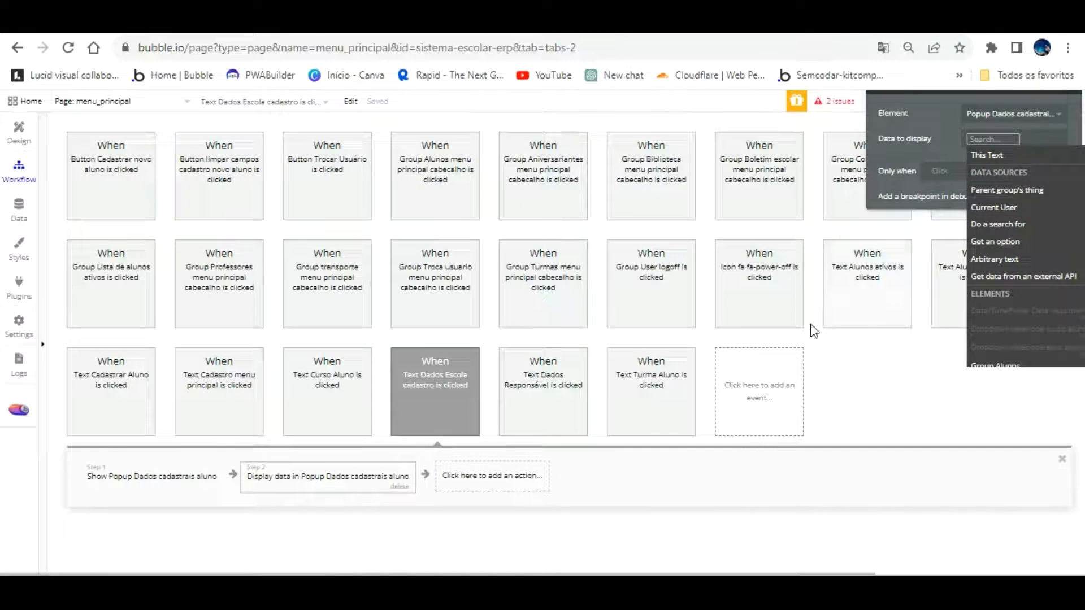
pyautogui.click(150, 467)
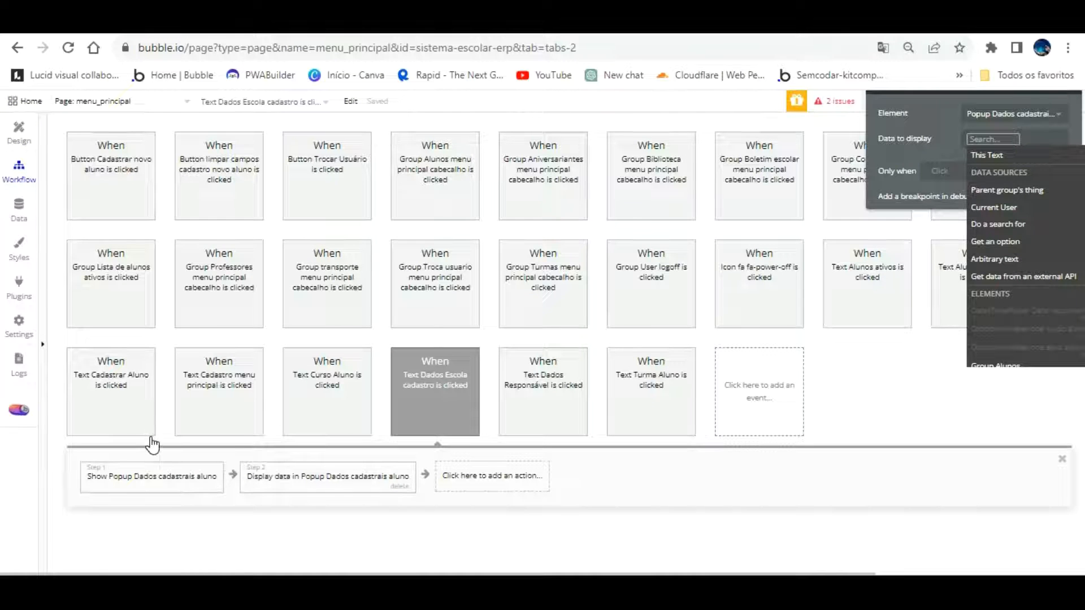
pyautogui.click(19, 131)
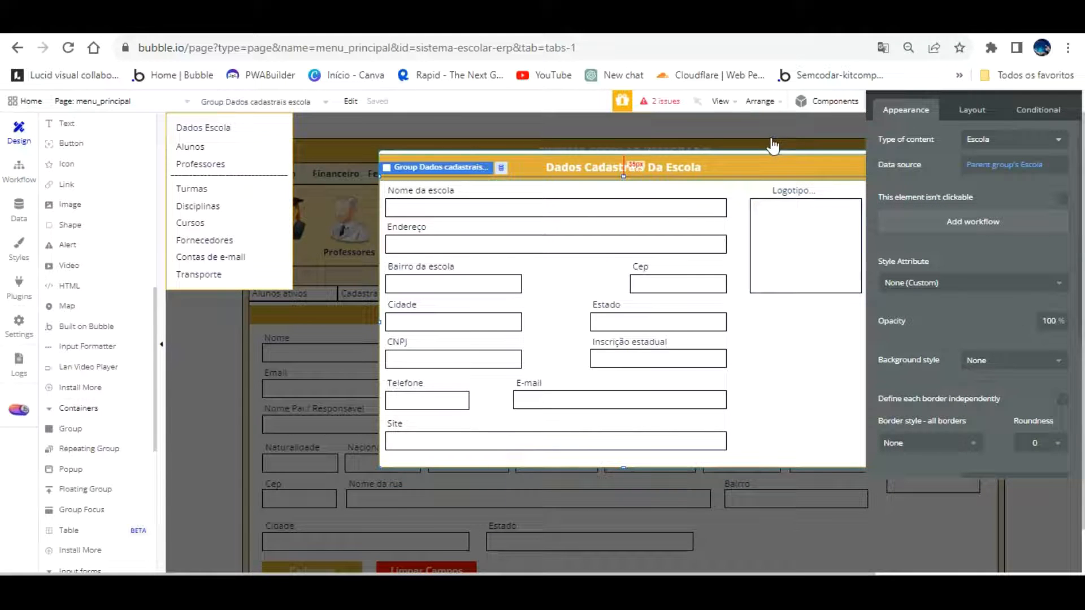
# Reopen Popup Dados Escola and select the school details group inside it
pyautogui.click(773, 120)
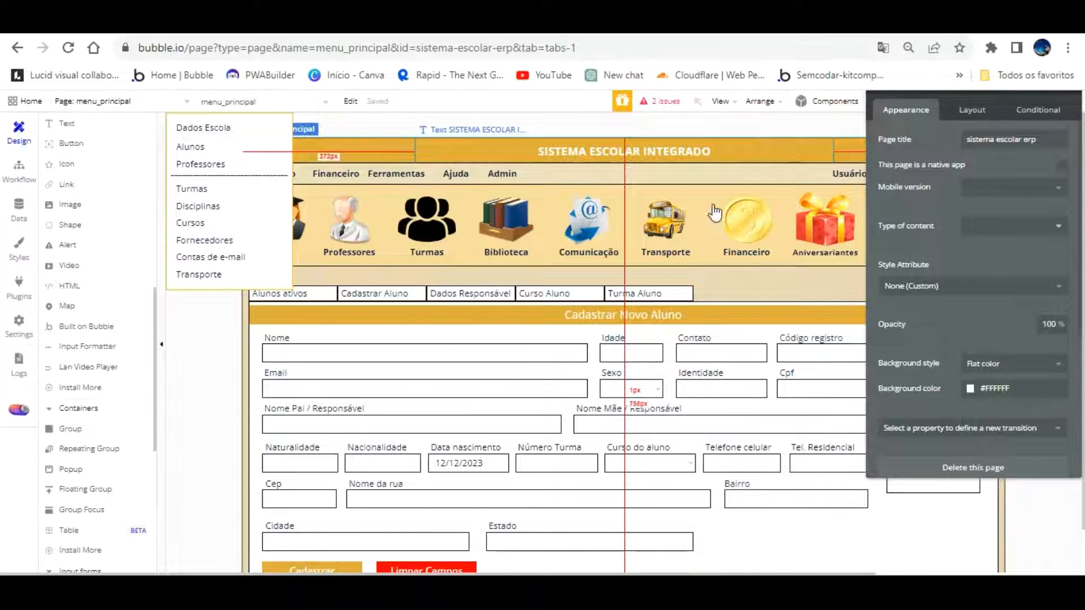
pyautogui.scroll(8, 91, 221)
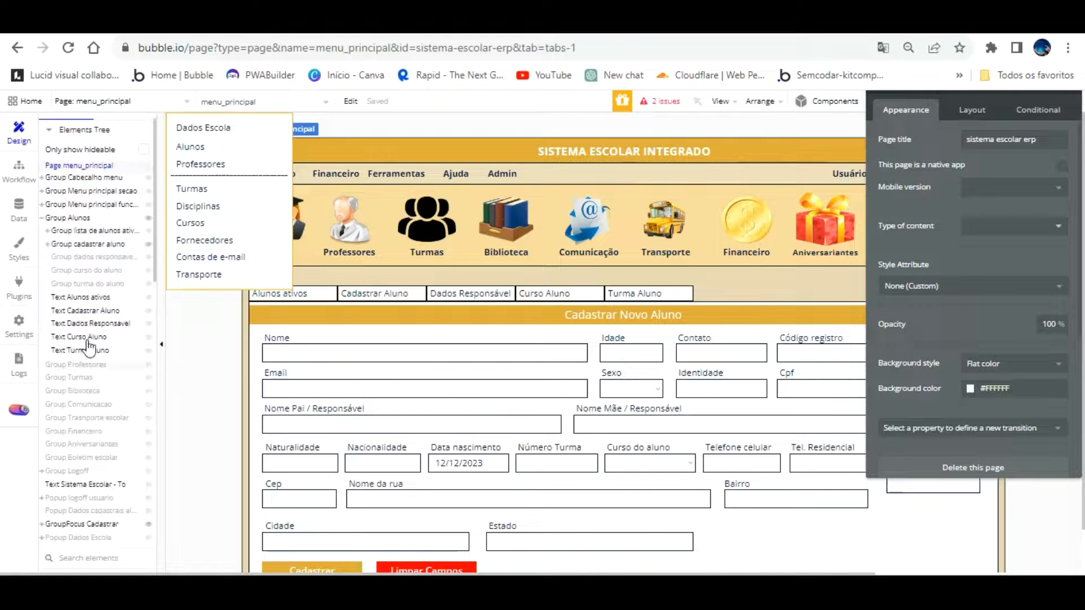
pyautogui.click(82, 538)
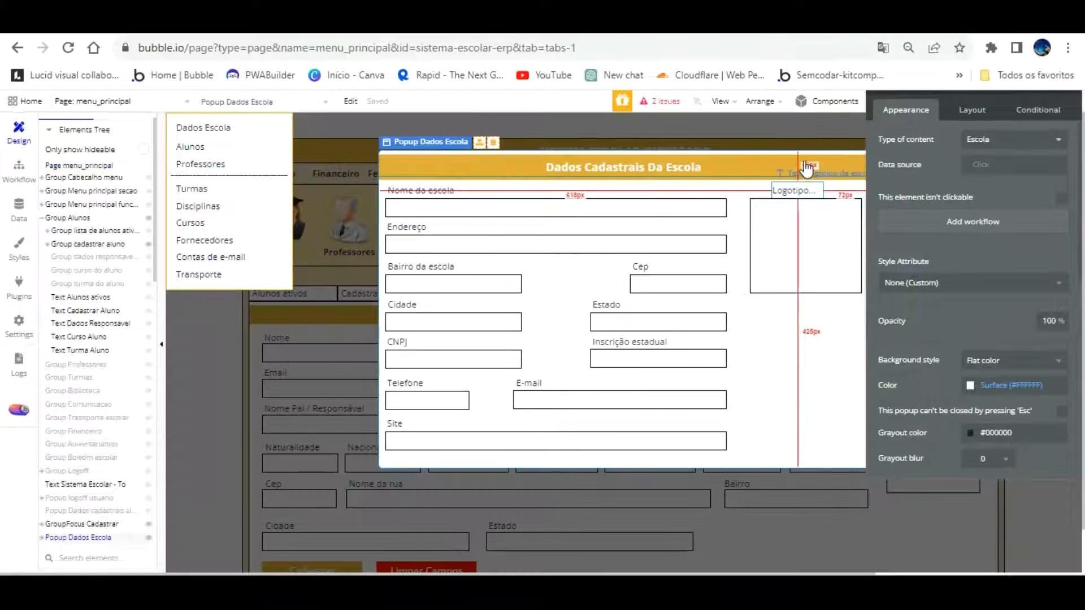
pyautogui.click(797, 343)
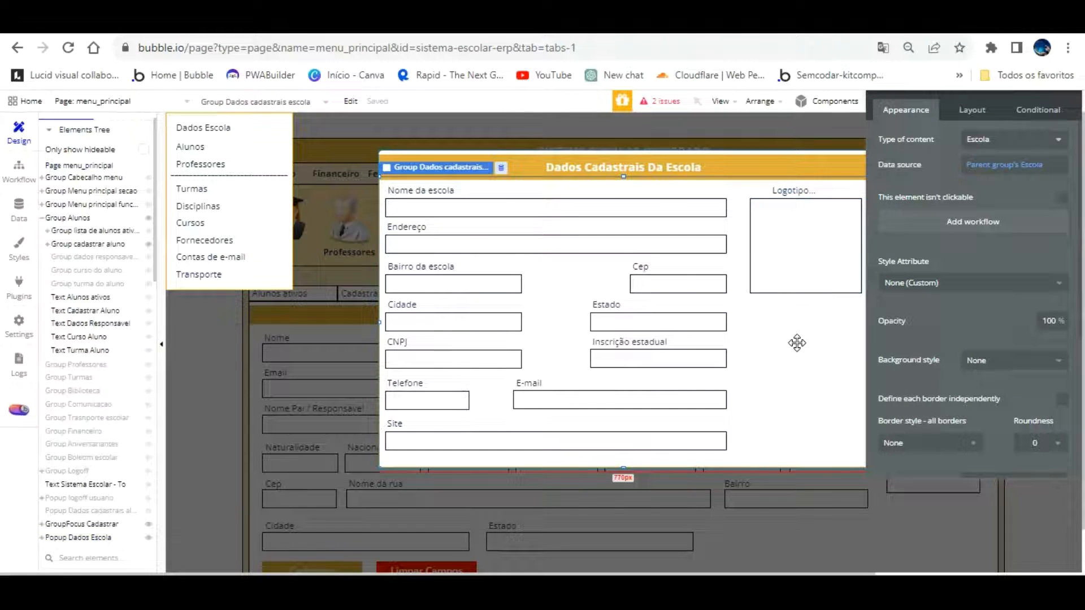
pyautogui.moveTo(624, 146); pyautogui.dragTo(624, 179)
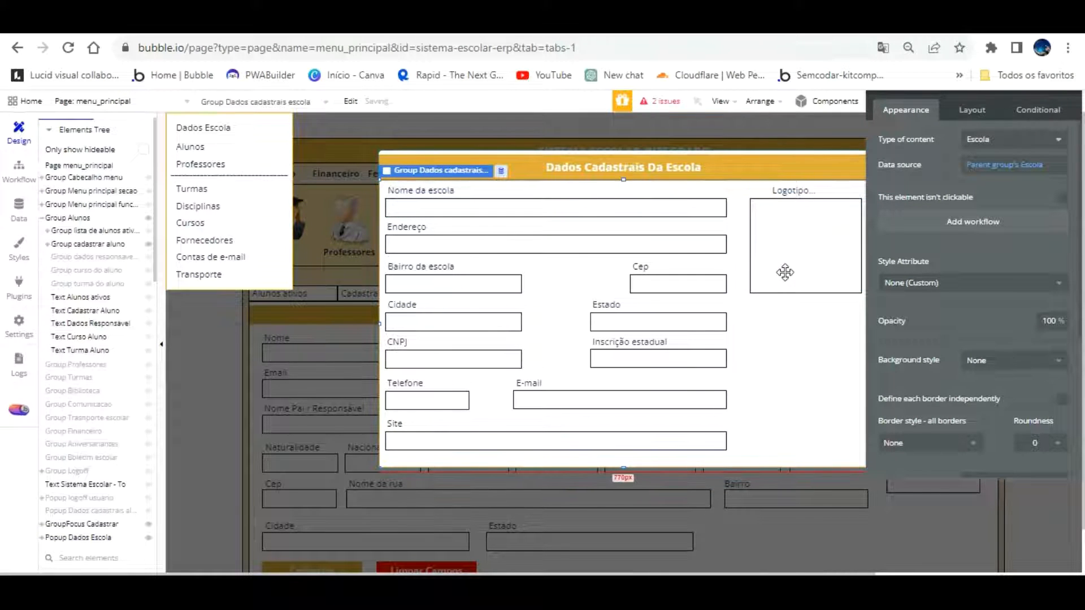
pyautogui.click(797, 320)
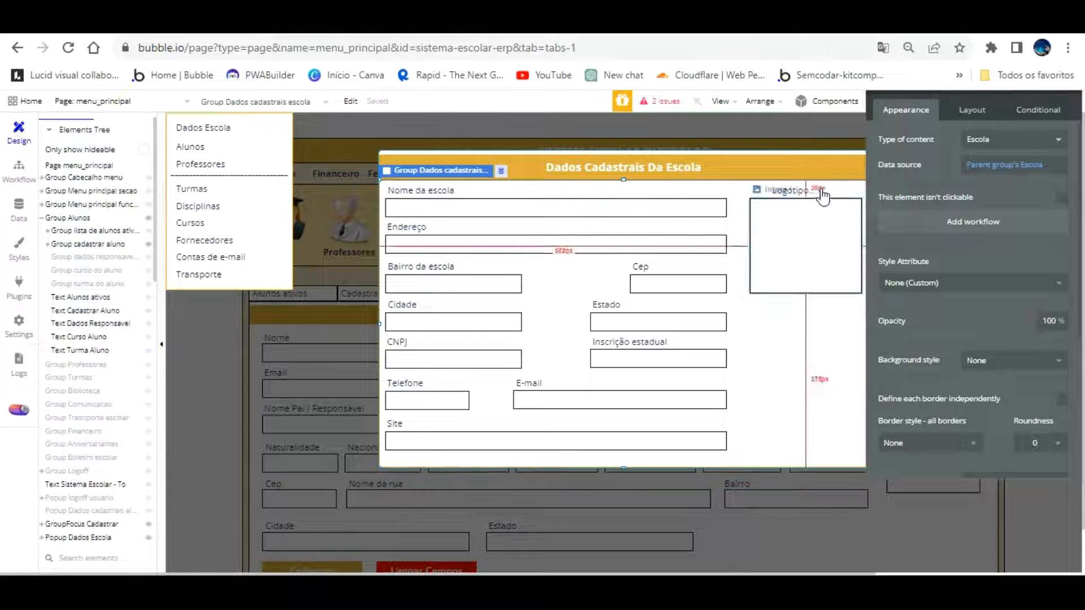
# Check the data sources of the popup, the group and the Nome da escola input, then go to the Data section
pyautogui.click(842, 126)
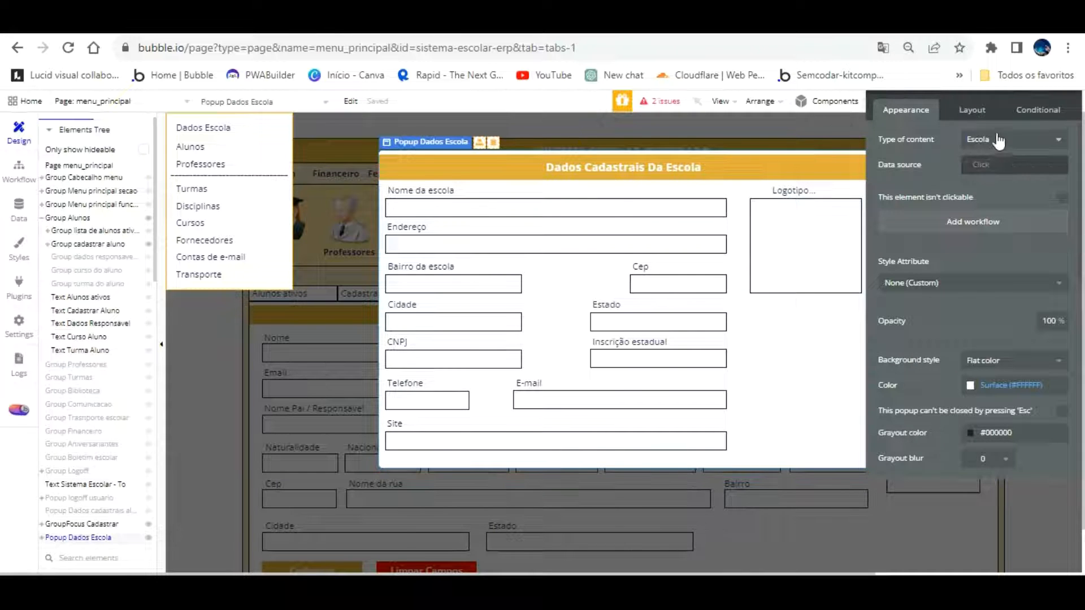
pyautogui.click(986, 165)
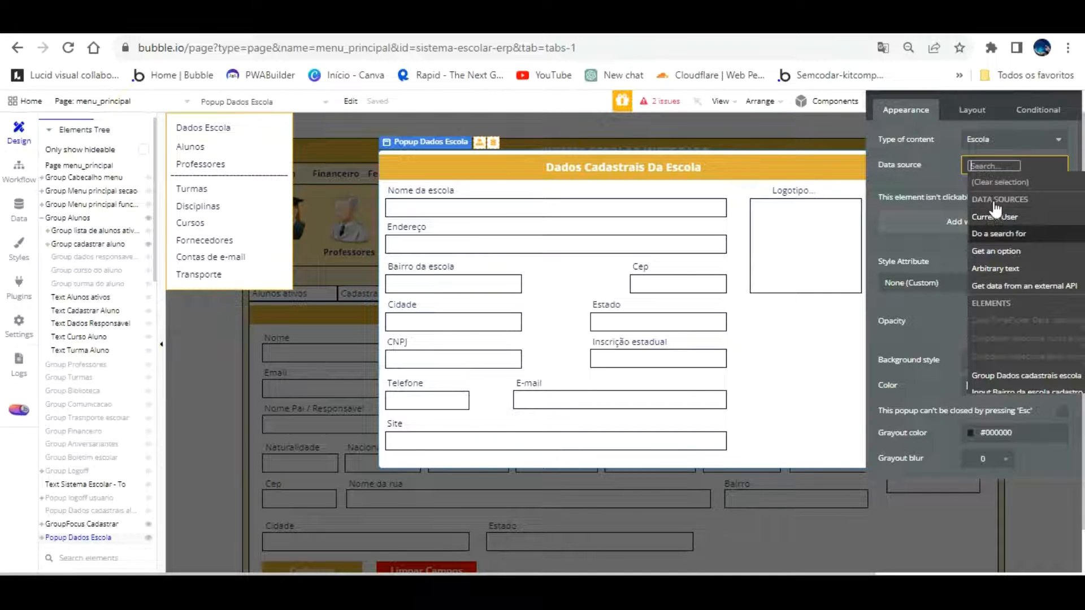
pyautogui.click(781, 331)
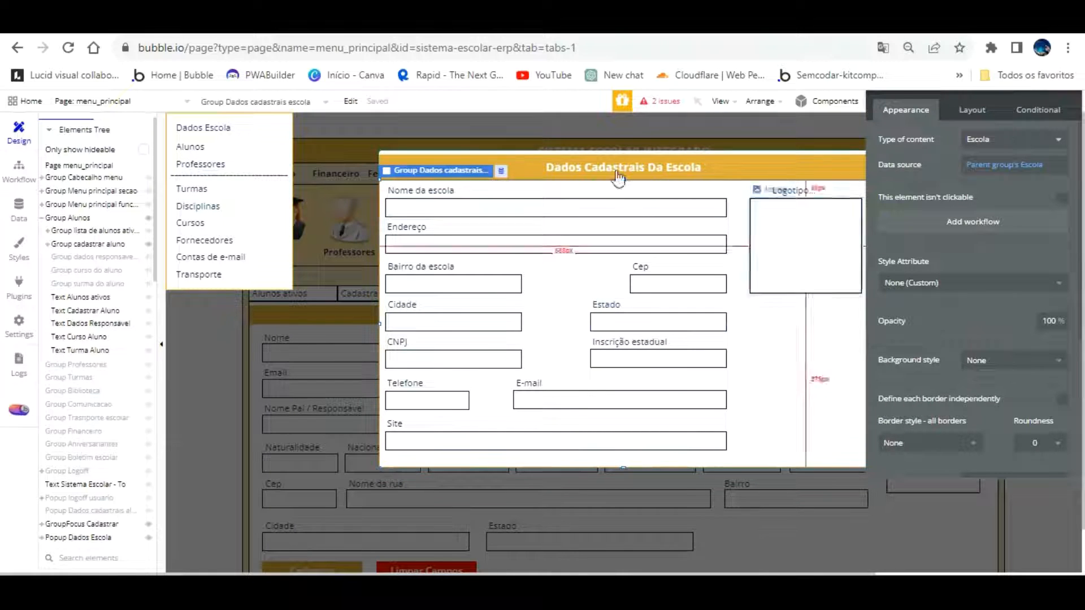
pyautogui.click(483, 203)
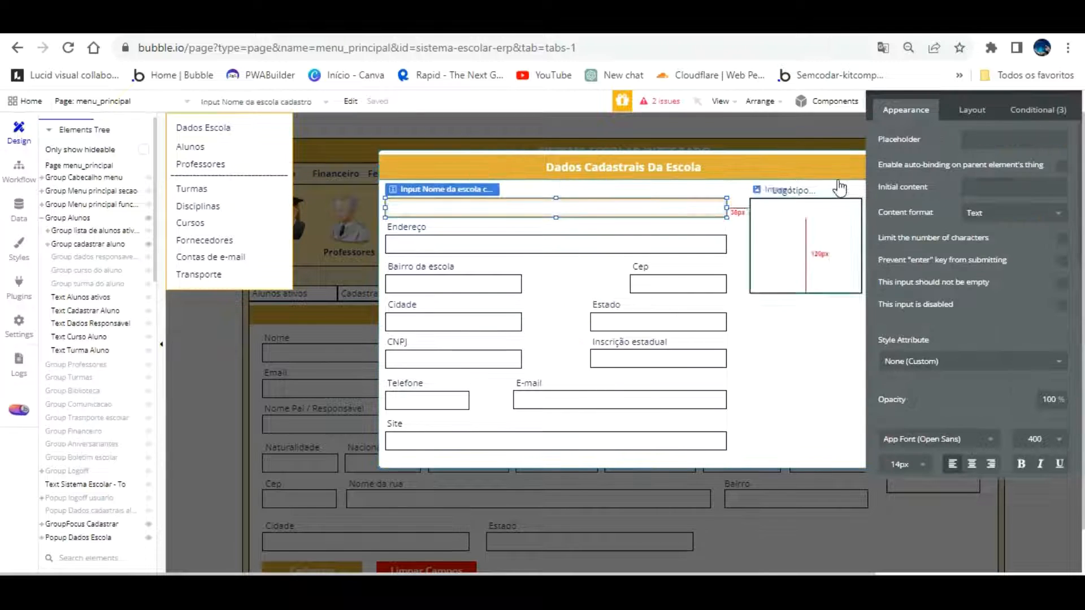
pyautogui.click(766, 321)
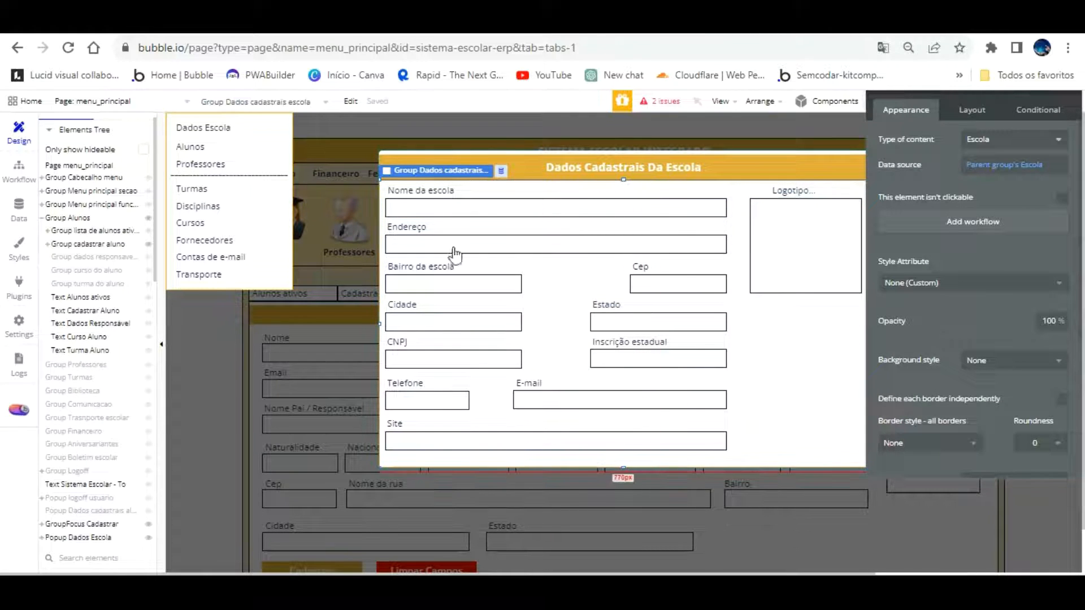
pyautogui.click(19, 208)
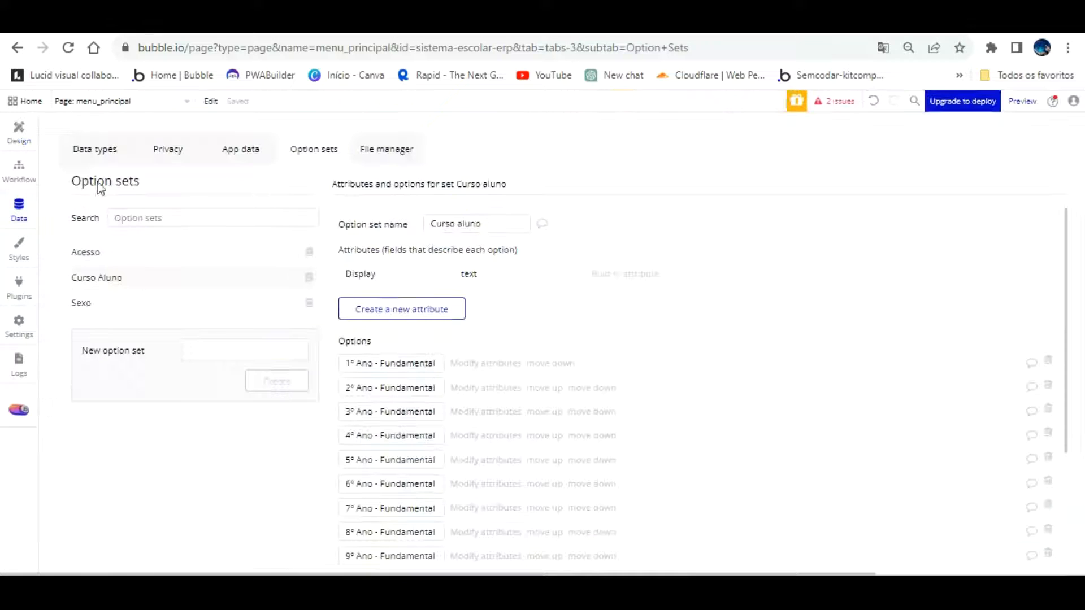
# Review the Escola type's fields and the empty All Escolas records, then choose Add a new page
pyautogui.click(95, 149)
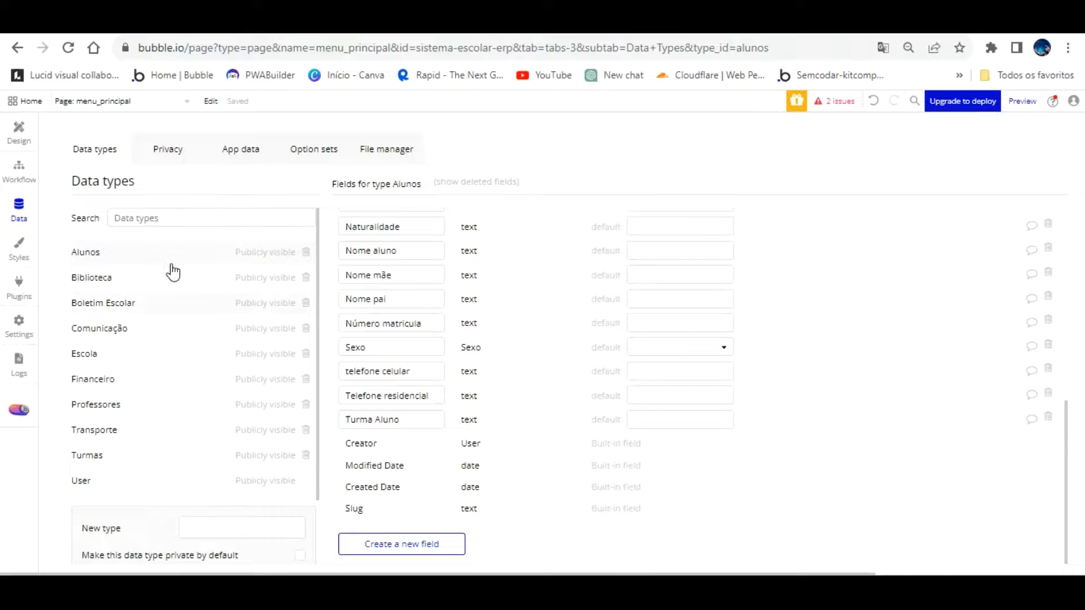
pyautogui.scroll(-2, 173, 272)
pyautogui.click(102, 275)
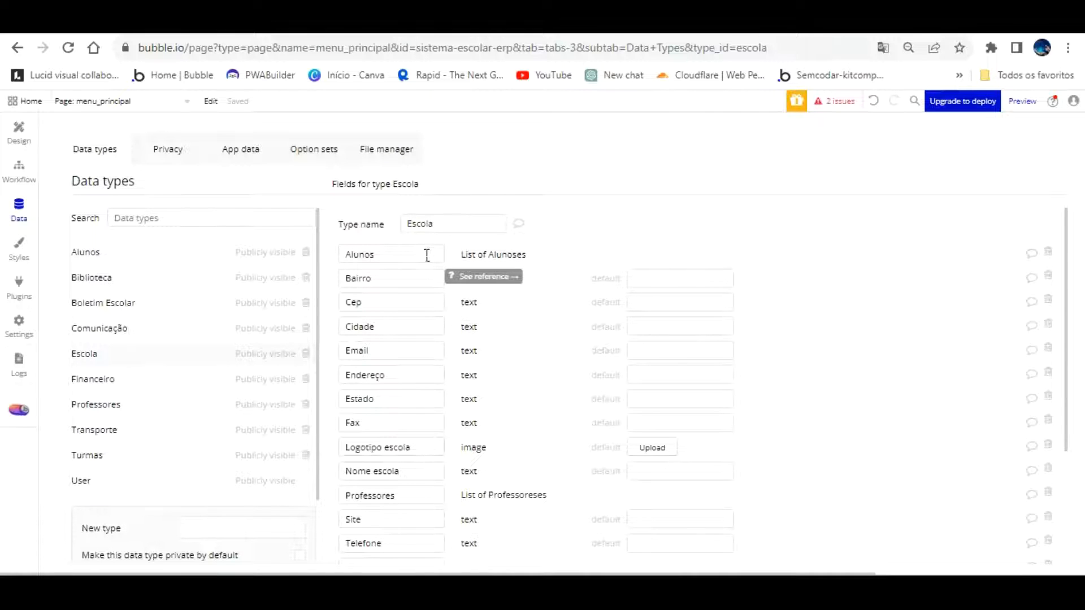
pyautogui.scroll(-3, 427, 256)
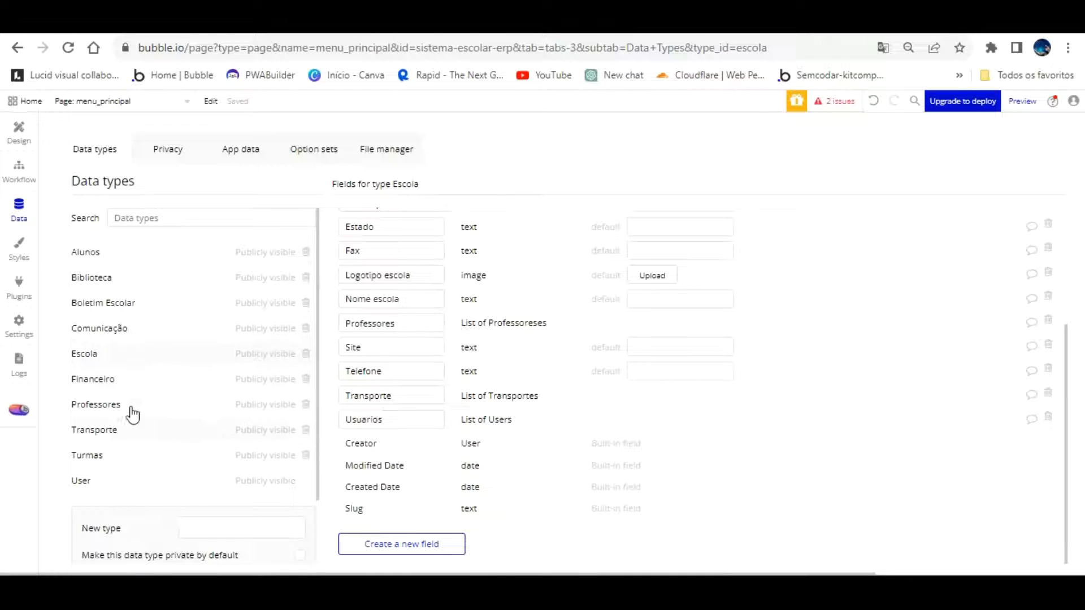
pyautogui.click(242, 136)
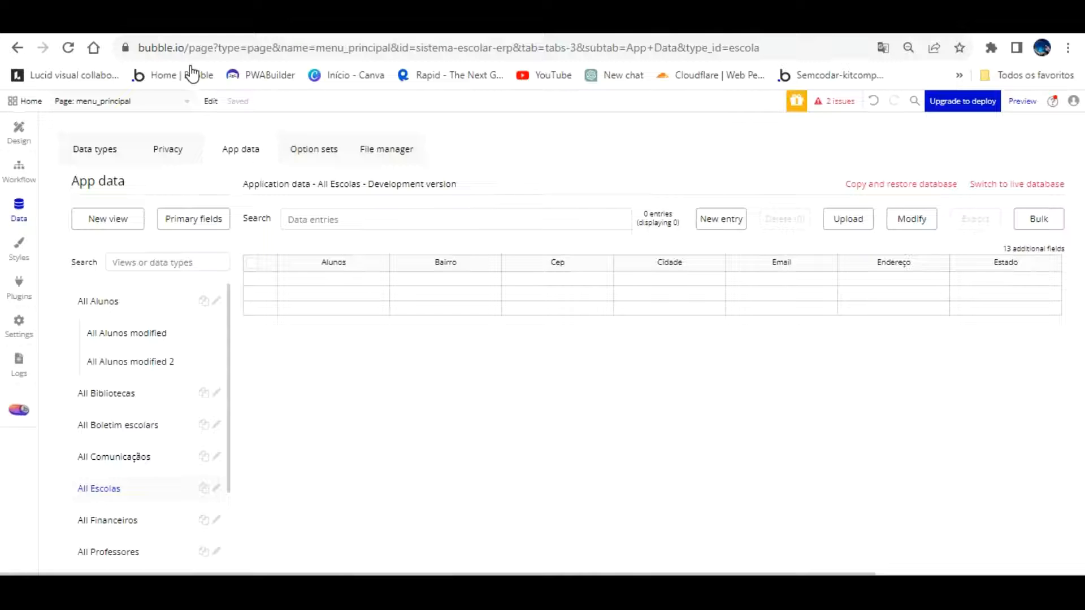
pyautogui.click(187, 97)
pyautogui.click(121, 175)
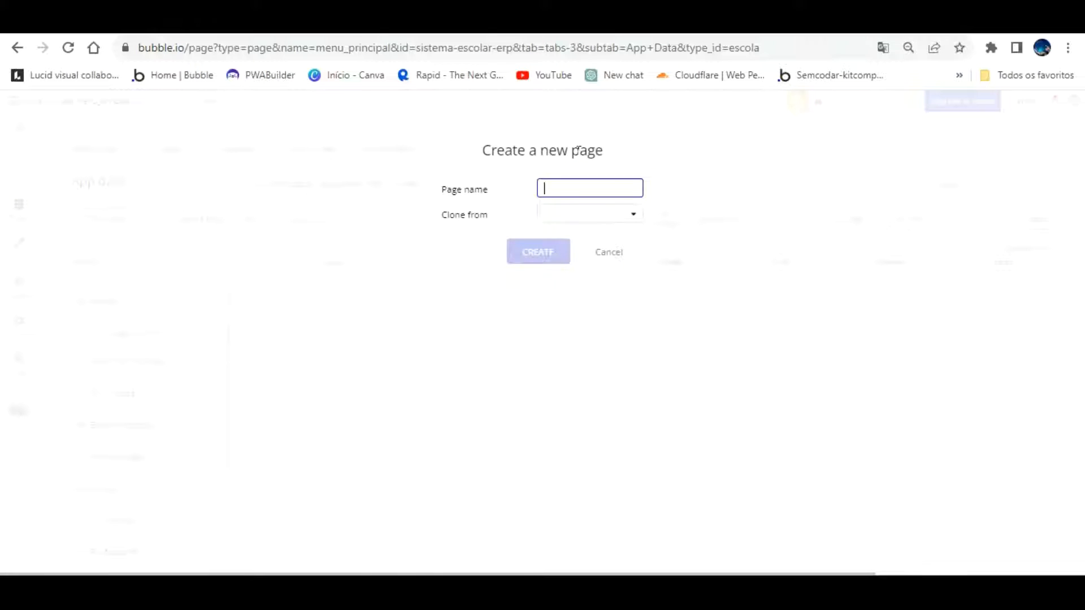
# Create the painel_admin page, cloned from menu_principal
pyautogui.write('painel_admin')
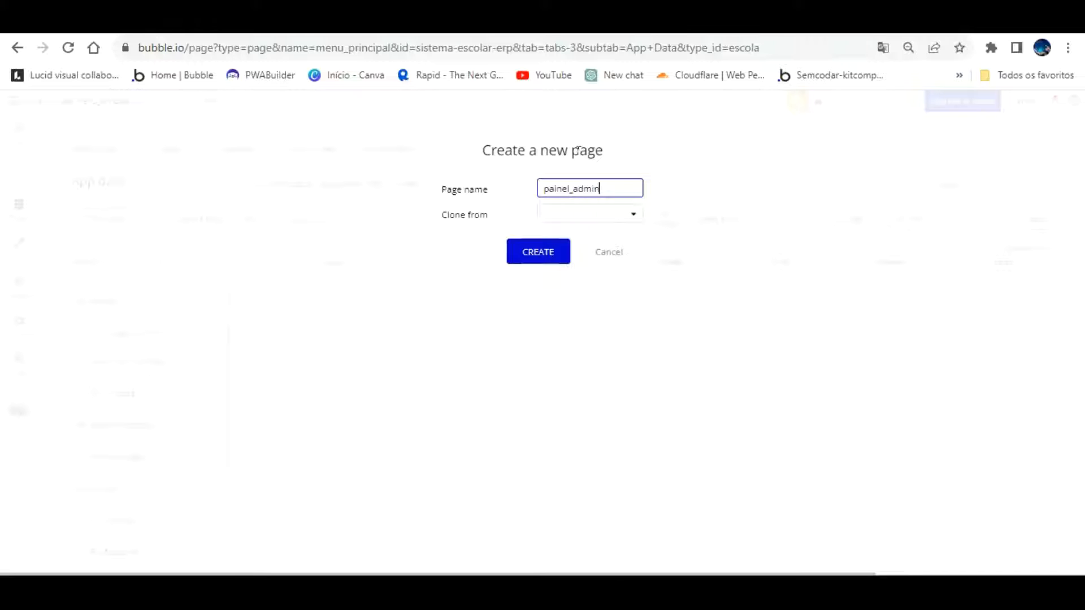
pyautogui.click(586, 215)
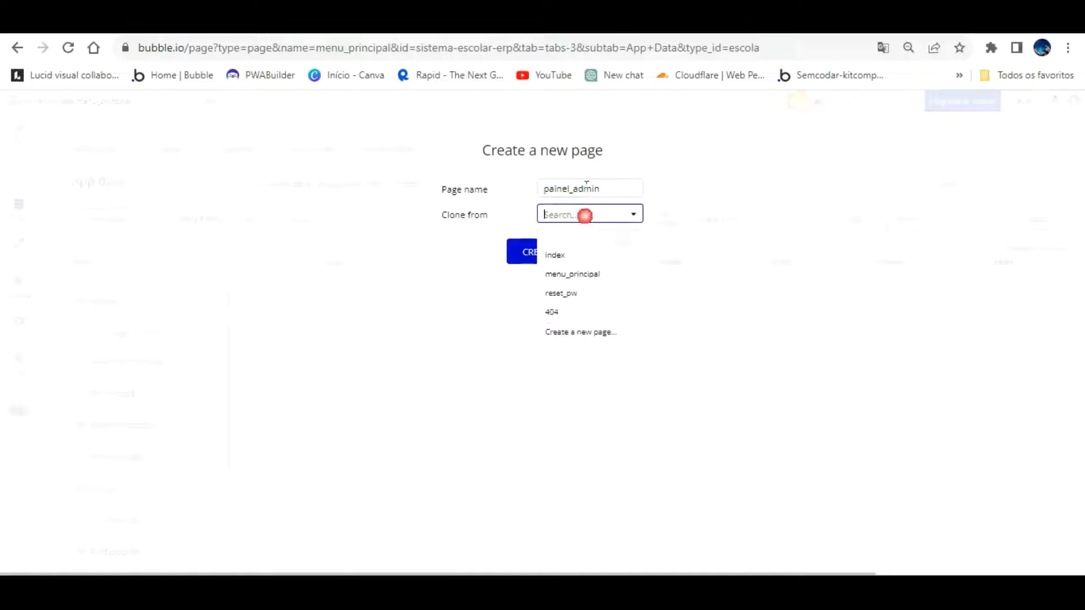
pyautogui.click(573, 274)
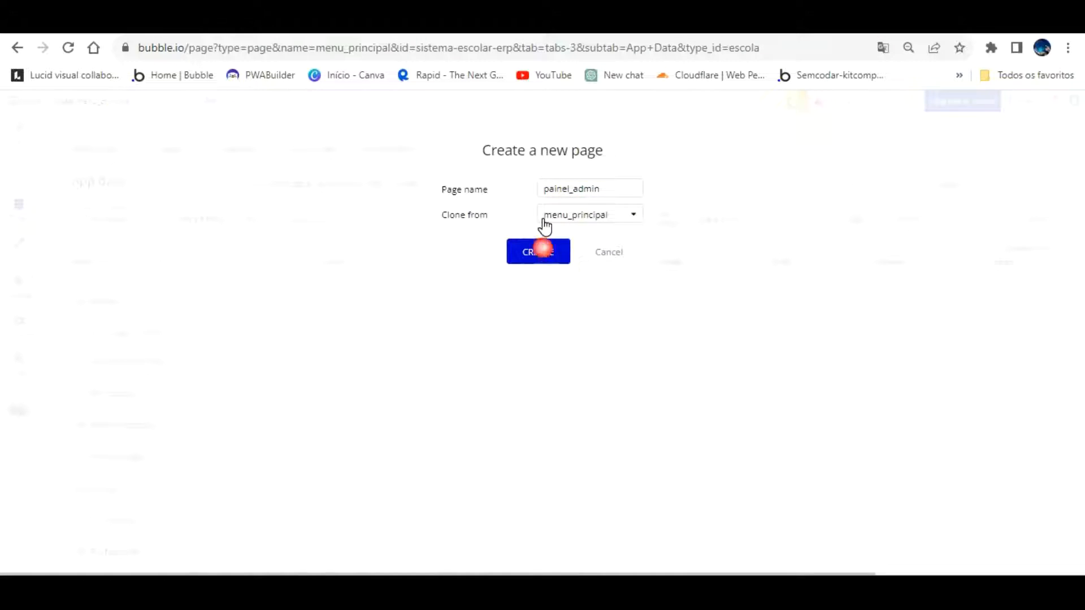
pyautogui.press('Return')
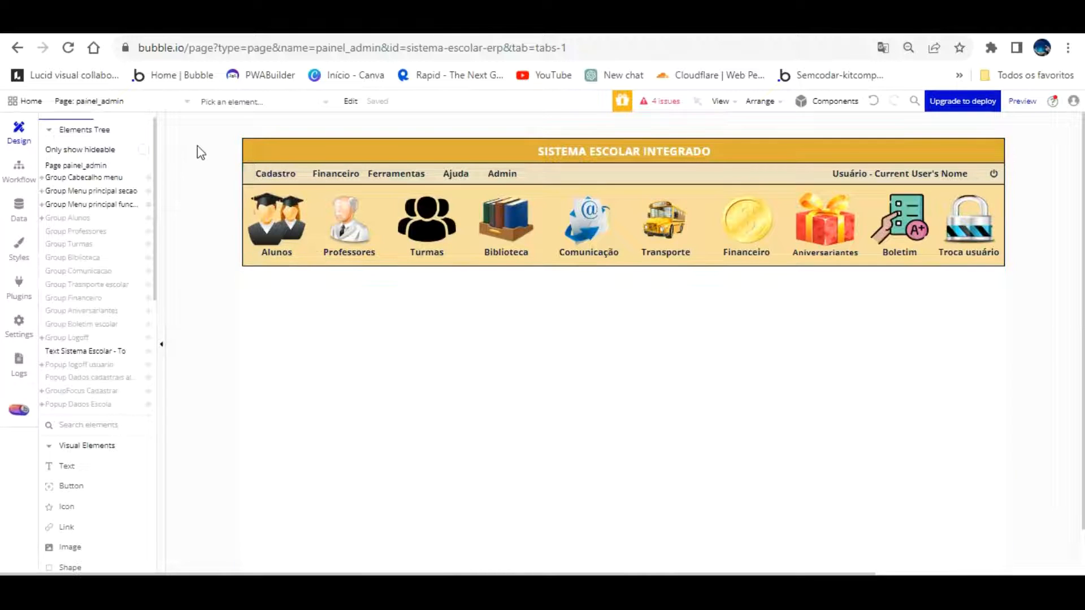
# Show the Cadastro dropdown group and open the Dados Escola entry's click workflow
pyautogui.moveTo(102, 388)
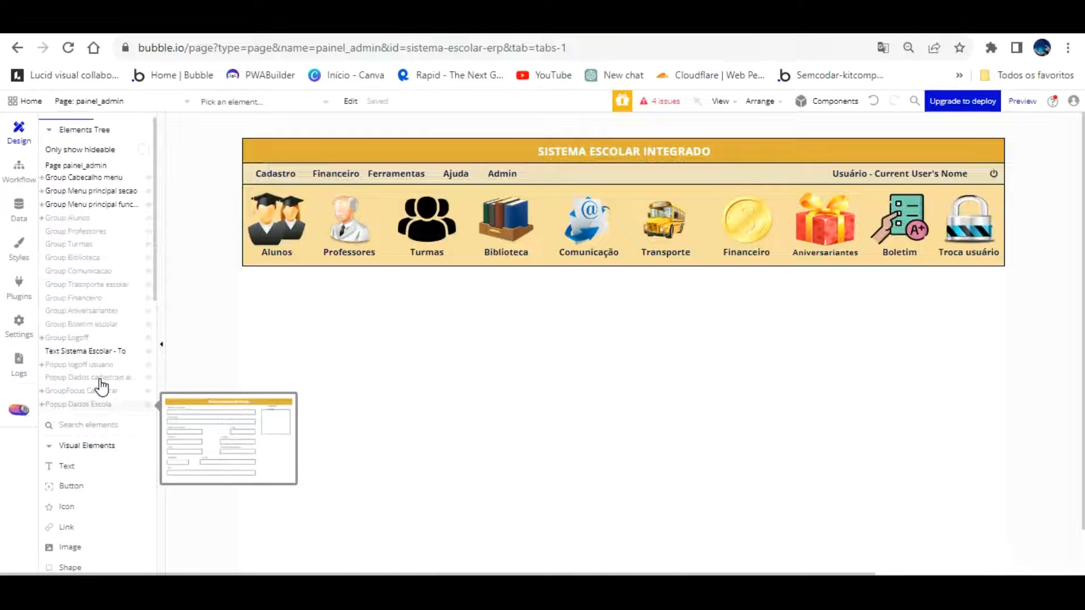
pyautogui.click(273, 172)
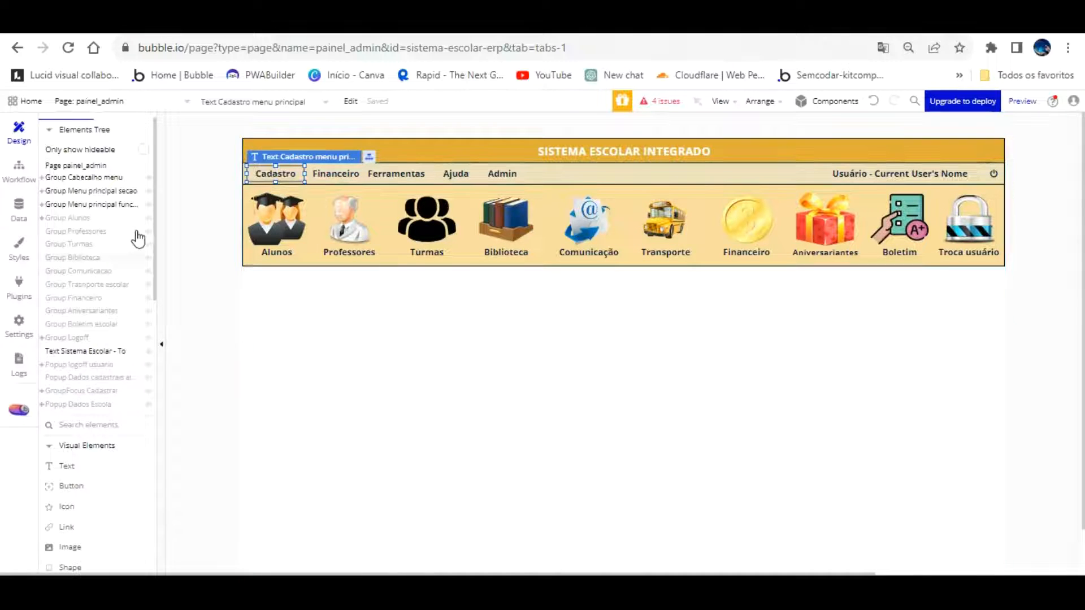
pyautogui.click(109, 376)
pyautogui.click(108, 391)
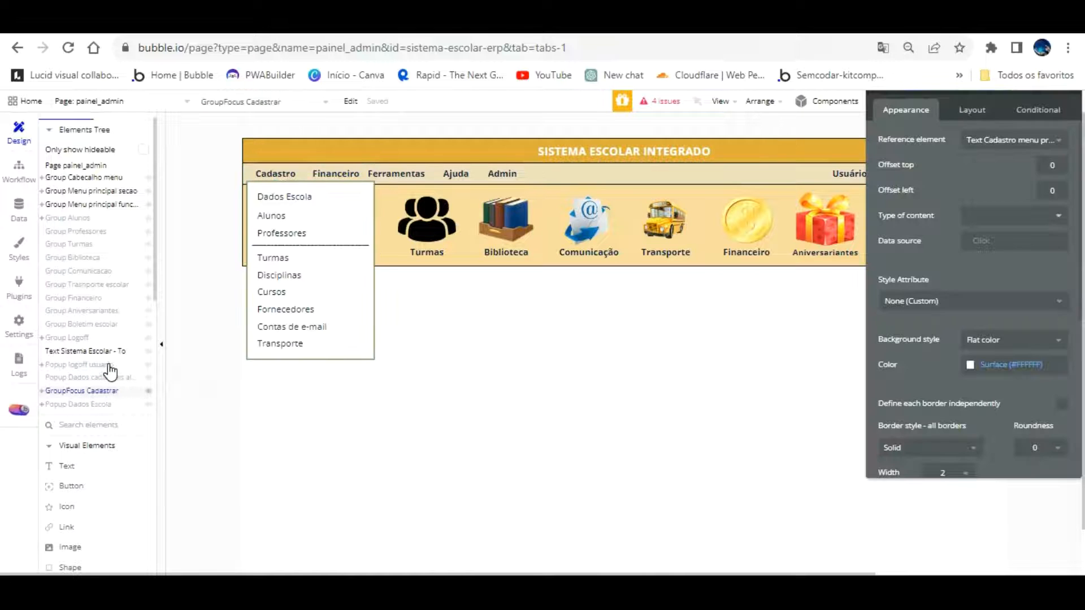
pyautogui.click(284, 196)
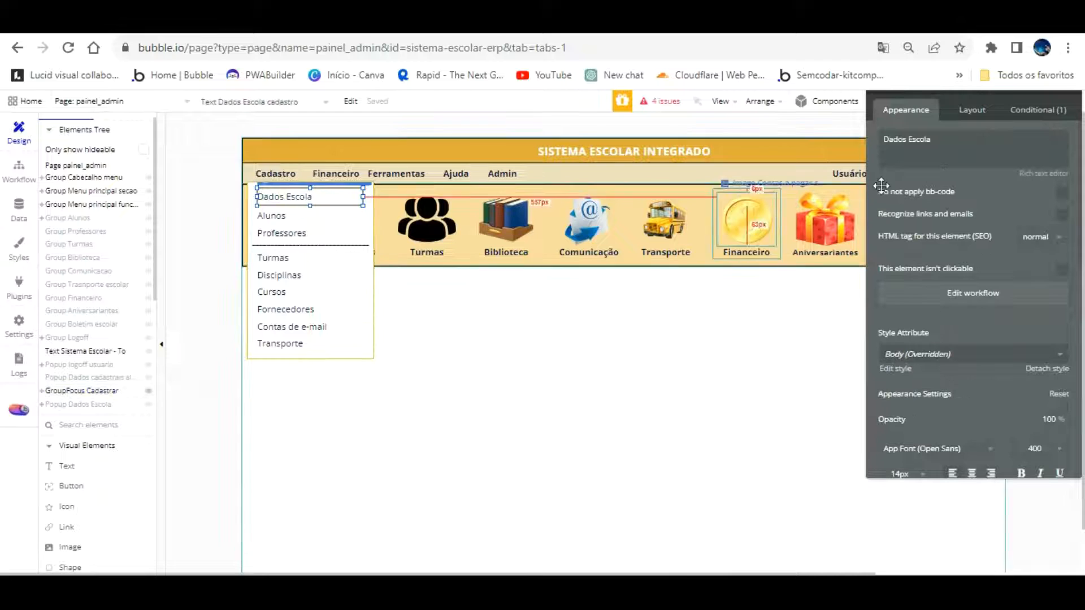
pyautogui.click(972, 290)
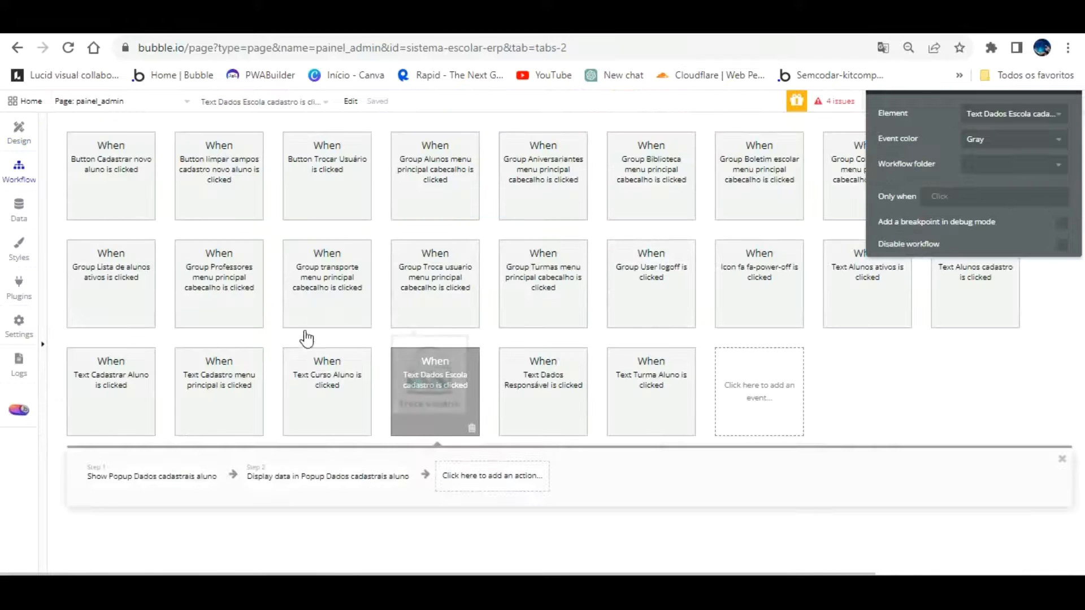
# Replace step 2 Display data with a Set focus on Input Nome da escola cadastro
pyautogui.click(355, 467)
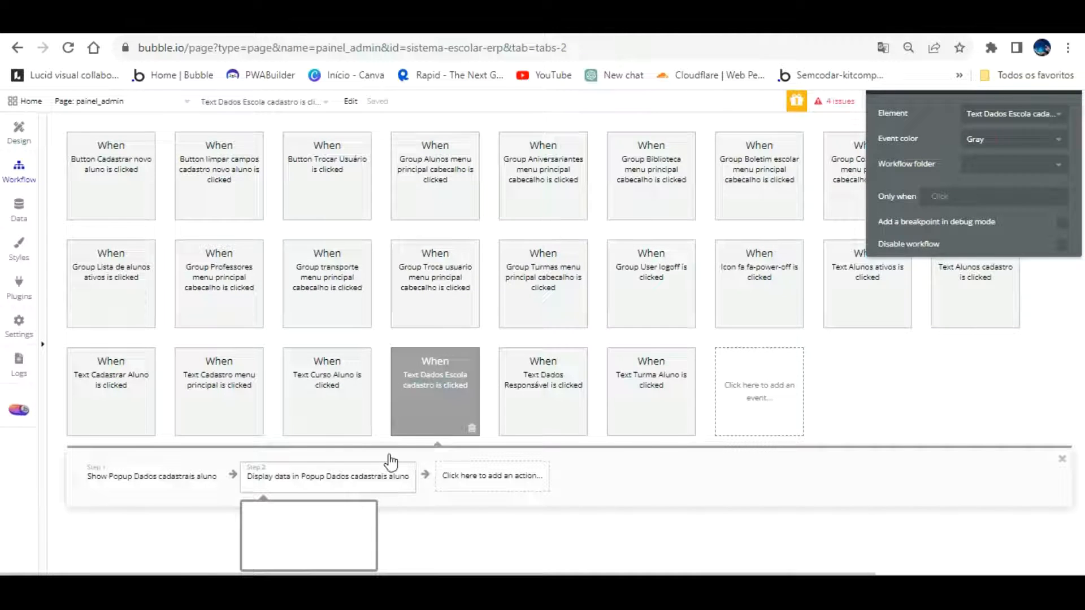
pyautogui.click(399, 486)
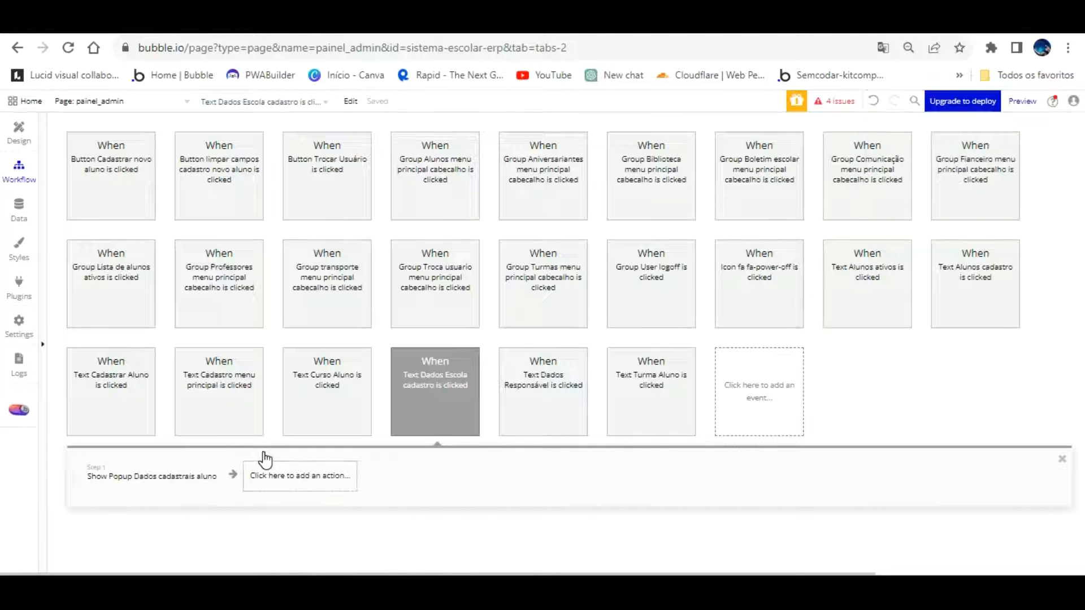
pyautogui.click(305, 475)
pyautogui.scroll(-4, 366, 482)
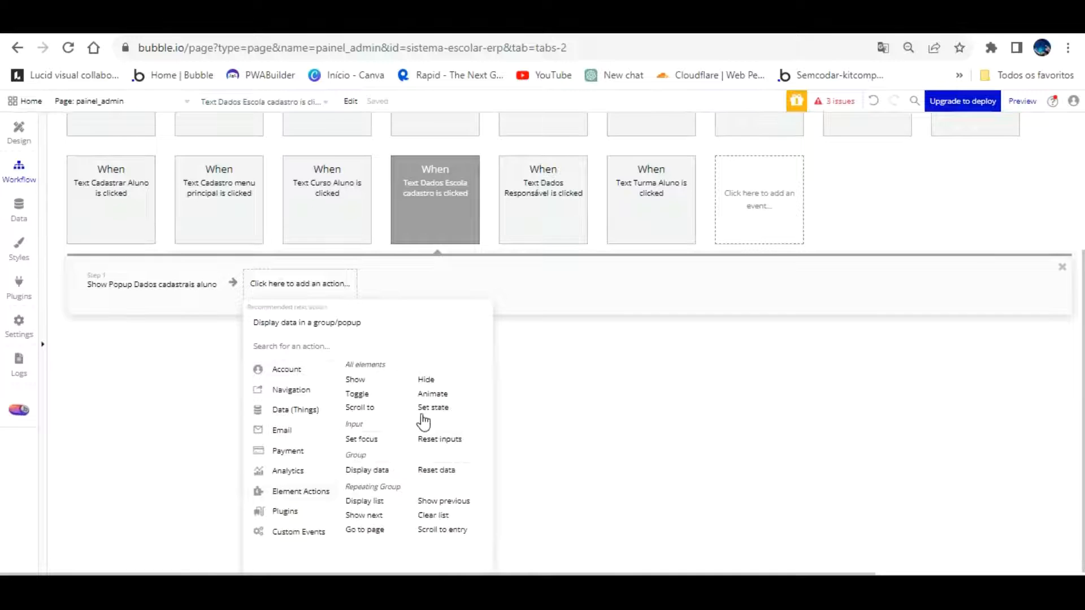
pyautogui.click(361, 439)
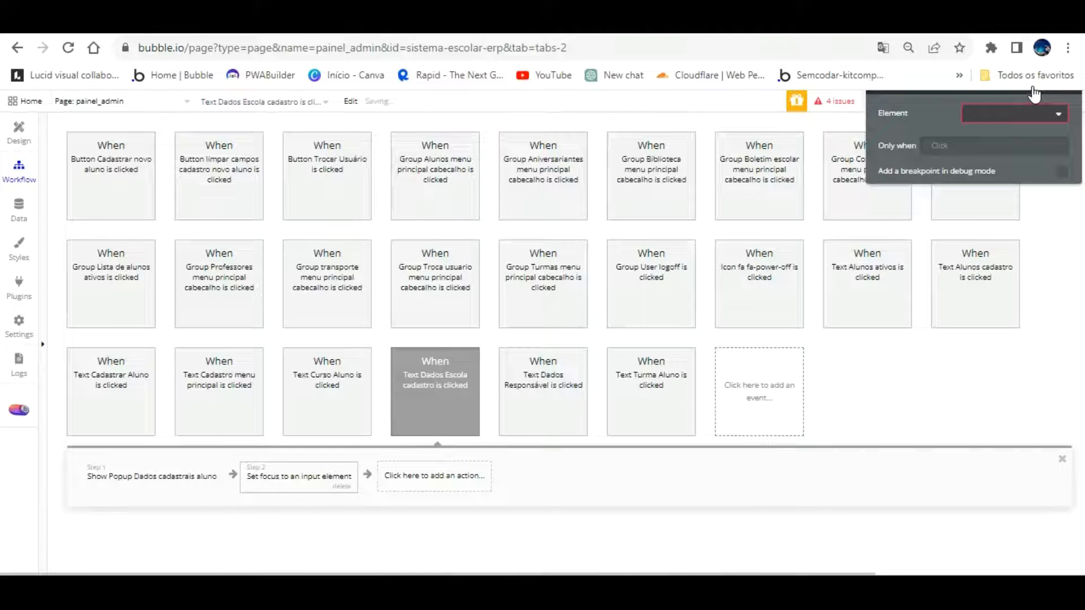
pyautogui.click(1029, 113)
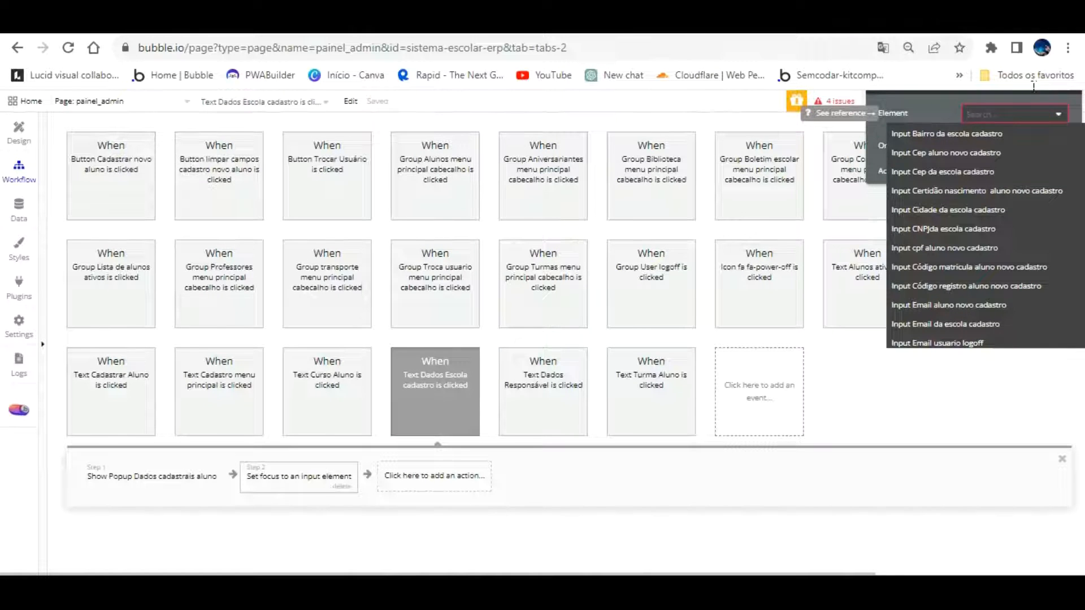
pyautogui.scroll(-2, 1008, 217)
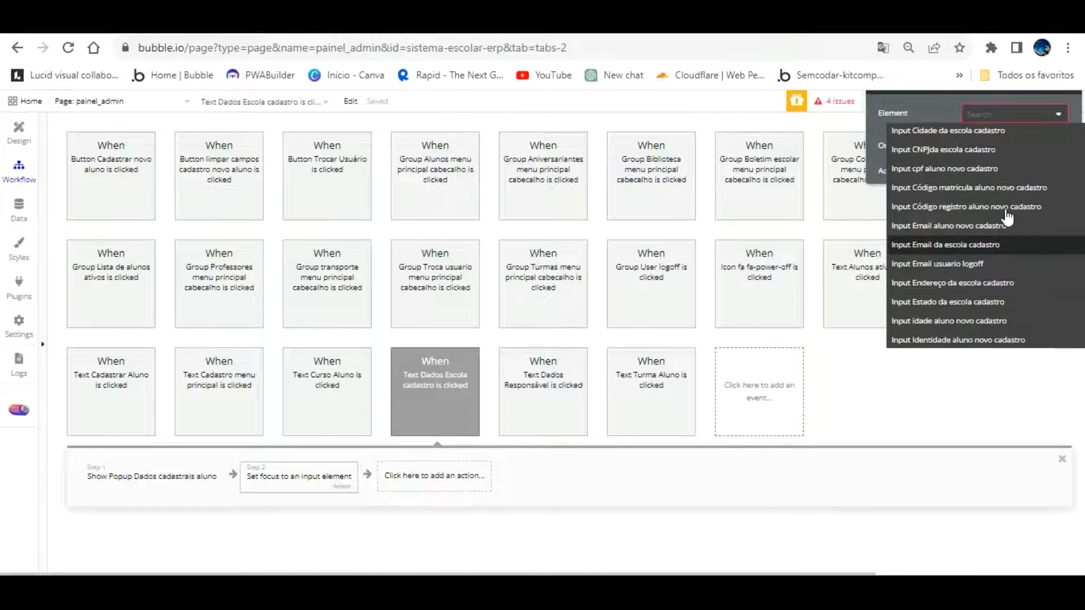
pyautogui.scroll(-4, 1000, 254)
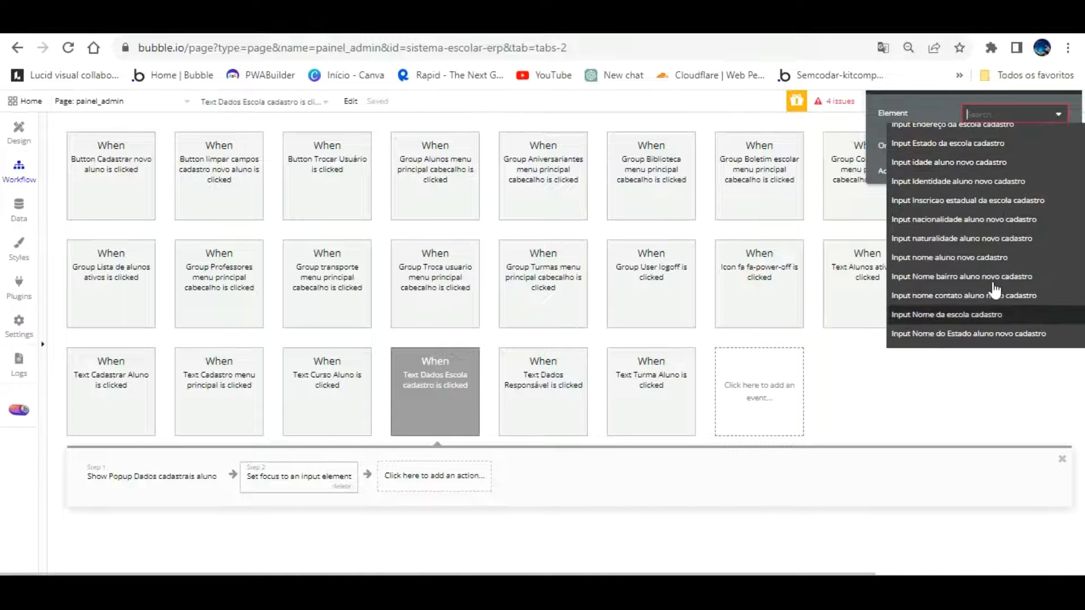
pyautogui.click(994, 314)
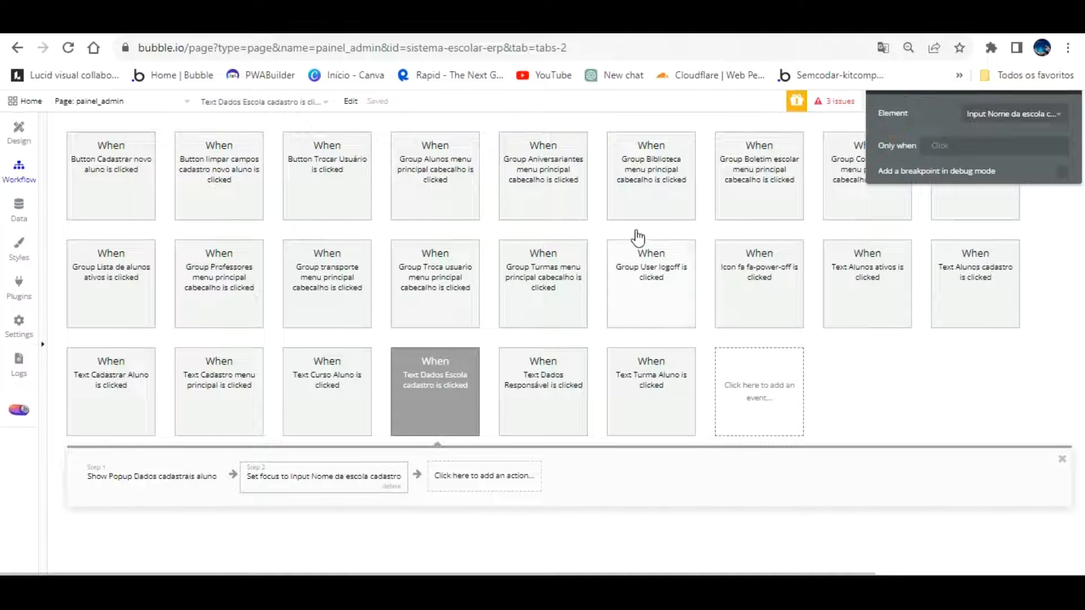
pyautogui.click(19, 135)
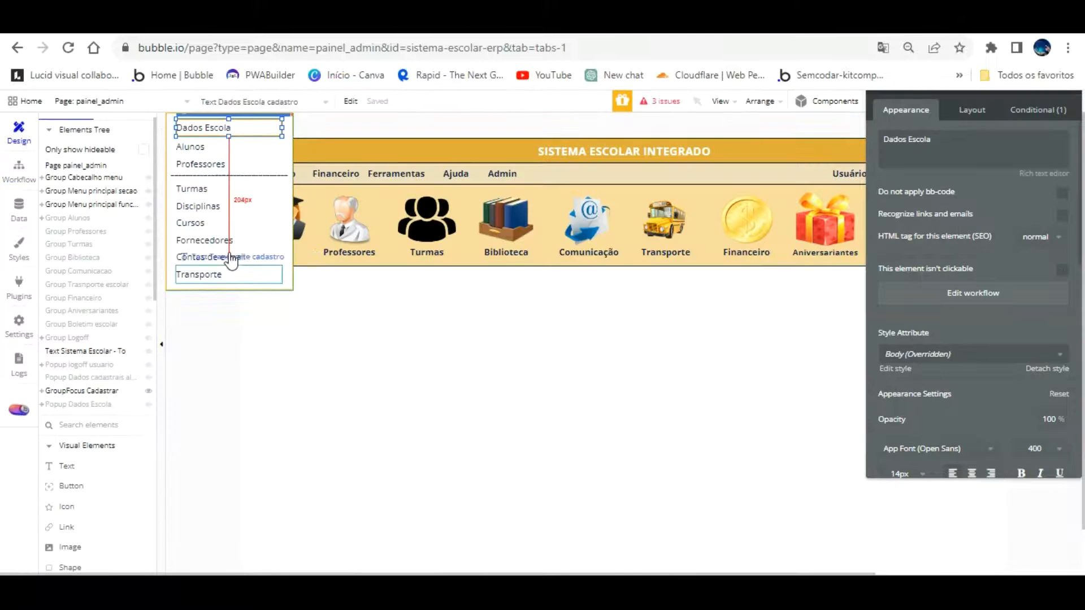
# Draw a new button at the lower right of Popup Dados Escola
pyautogui.click(85, 405)
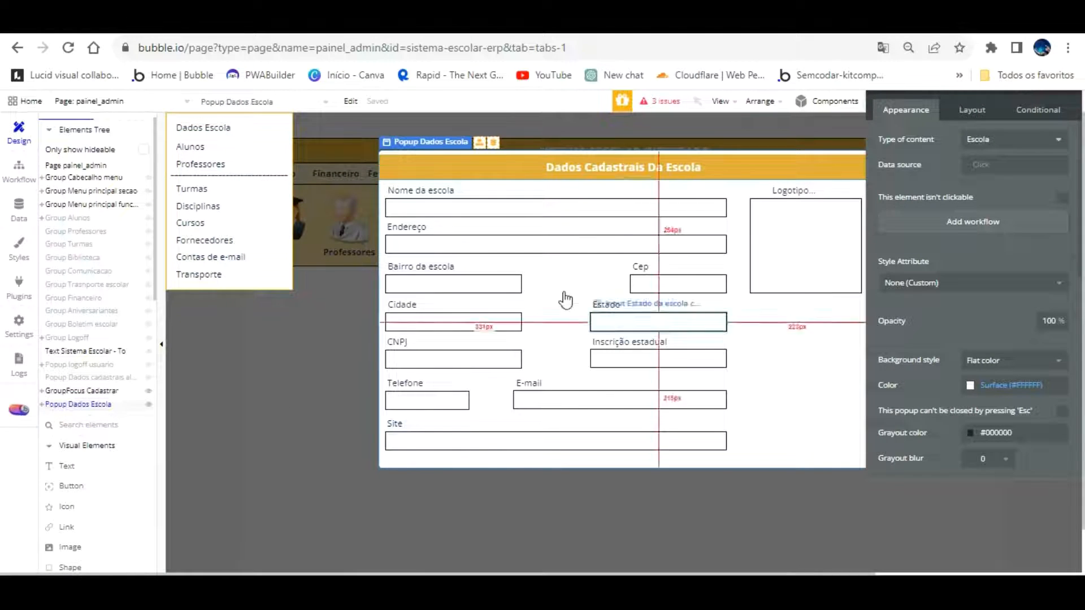
pyautogui.click(69, 486)
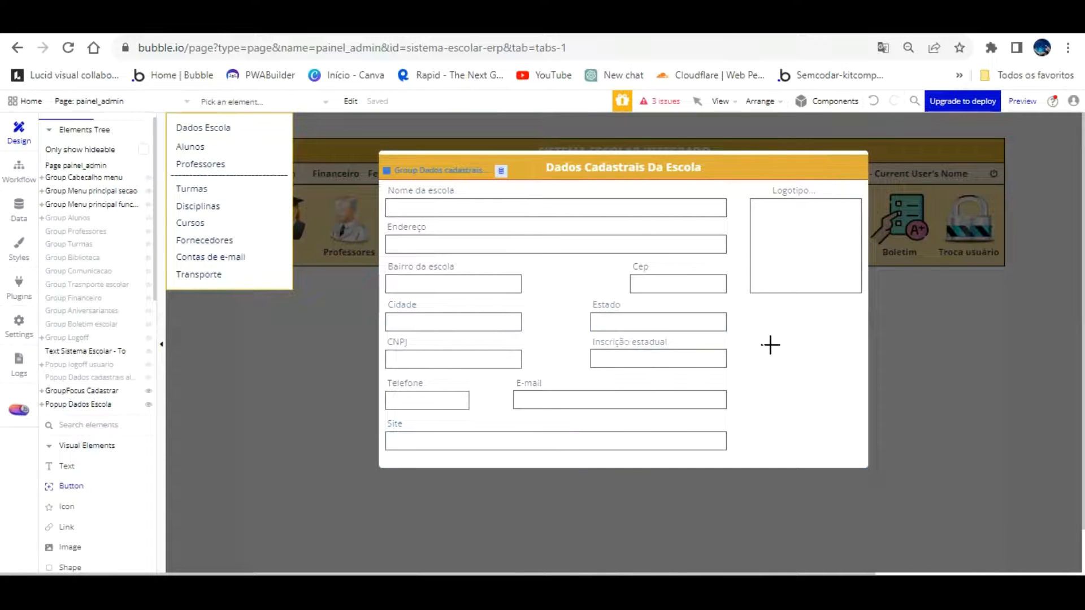
pyautogui.moveTo(760, 390); pyautogui.dragTo(852, 411)
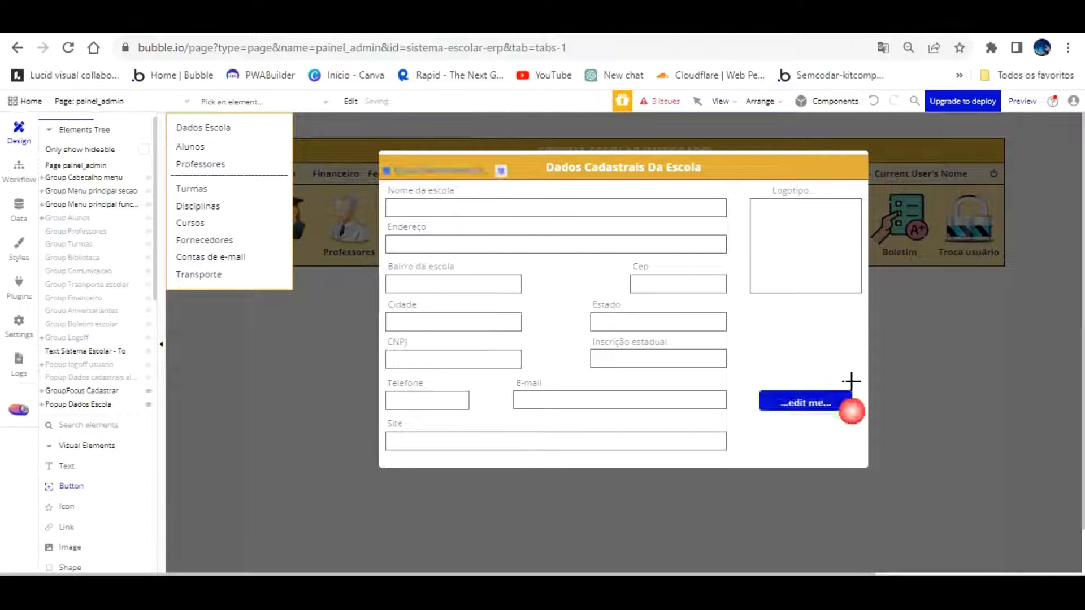
# Rename the logo image box to Image logotipo escola, then delete it from the popup
pyautogui.click(812, 245)
pyautogui.press('Left')
pyautogui.press('Left')
pyautogui.press('Left')
pyautogui.press('Left')
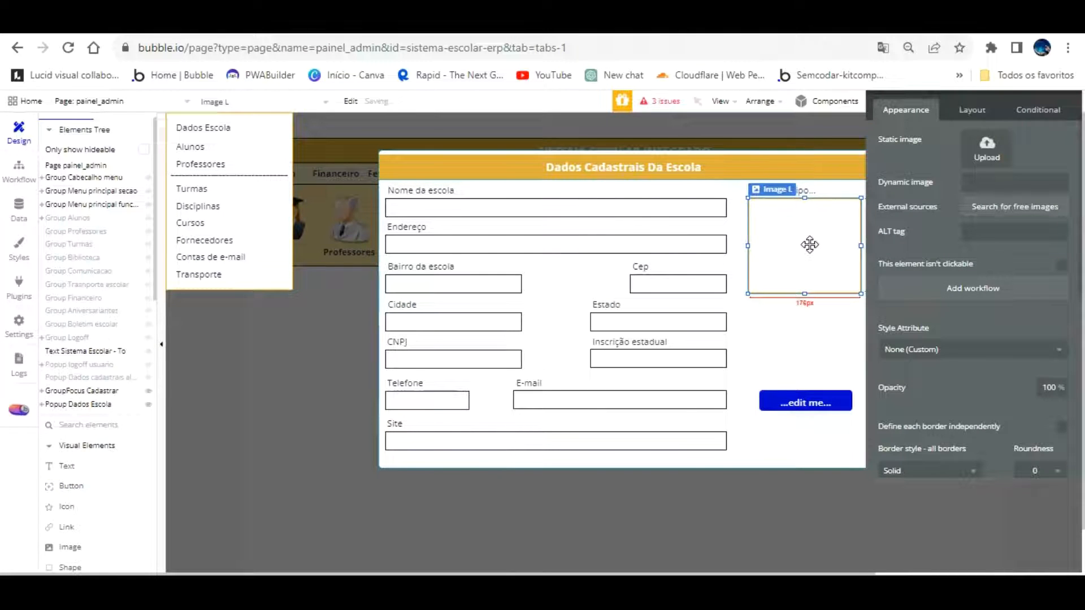
pyautogui.click(809, 303)
pyautogui.moveTo(946, 230); pyautogui.dragTo(1003, 231)
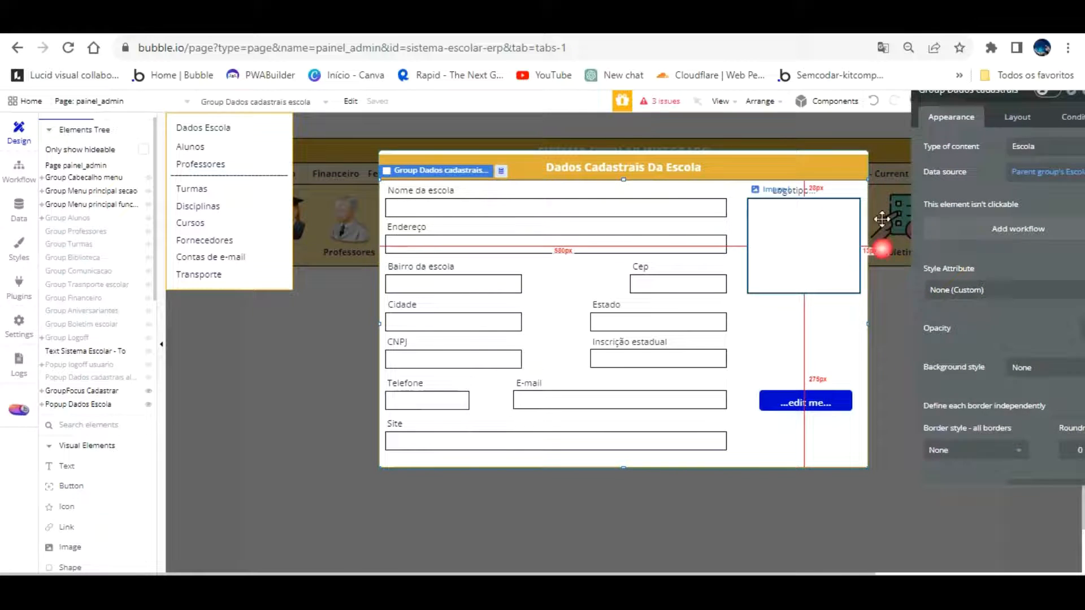
pyautogui.click(840, 277)
pyautogui.click(970, 145)
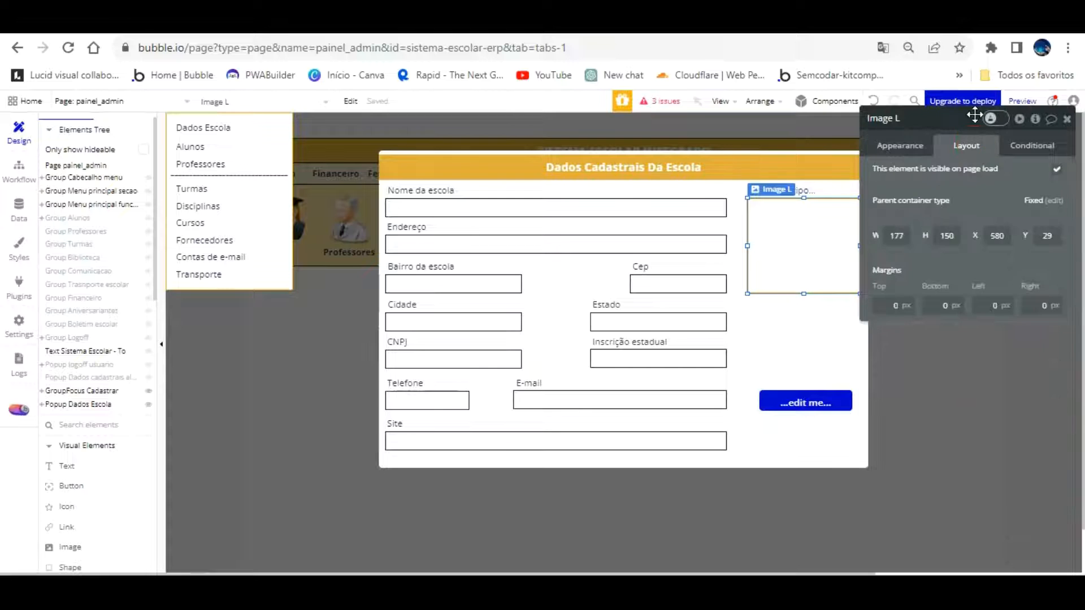
pyautogui.click(805, 193)
pyautogui.click(807, 200)
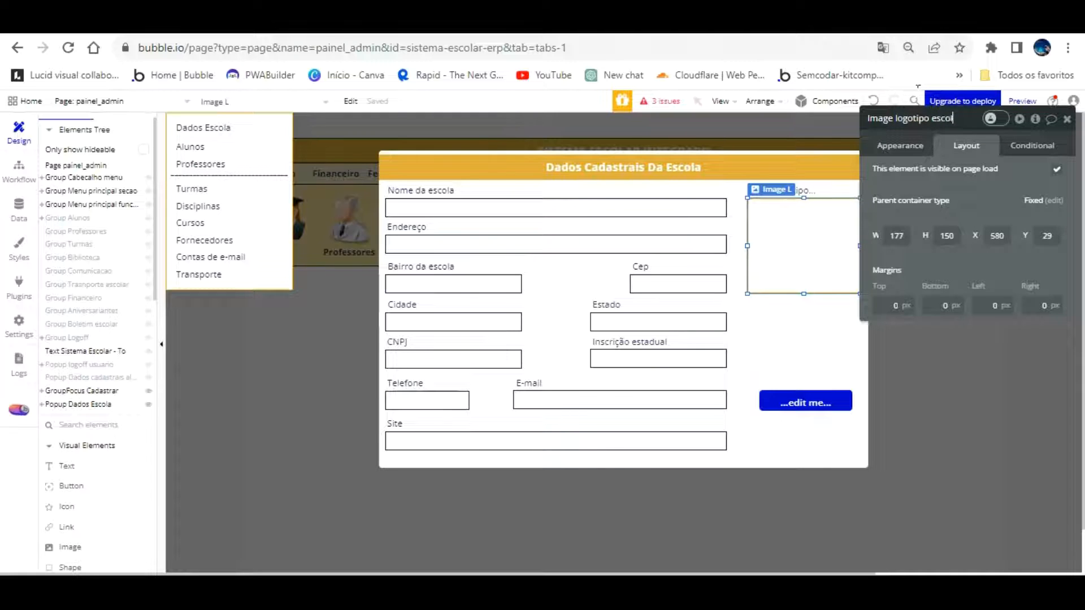
pyautogui.press('Return')
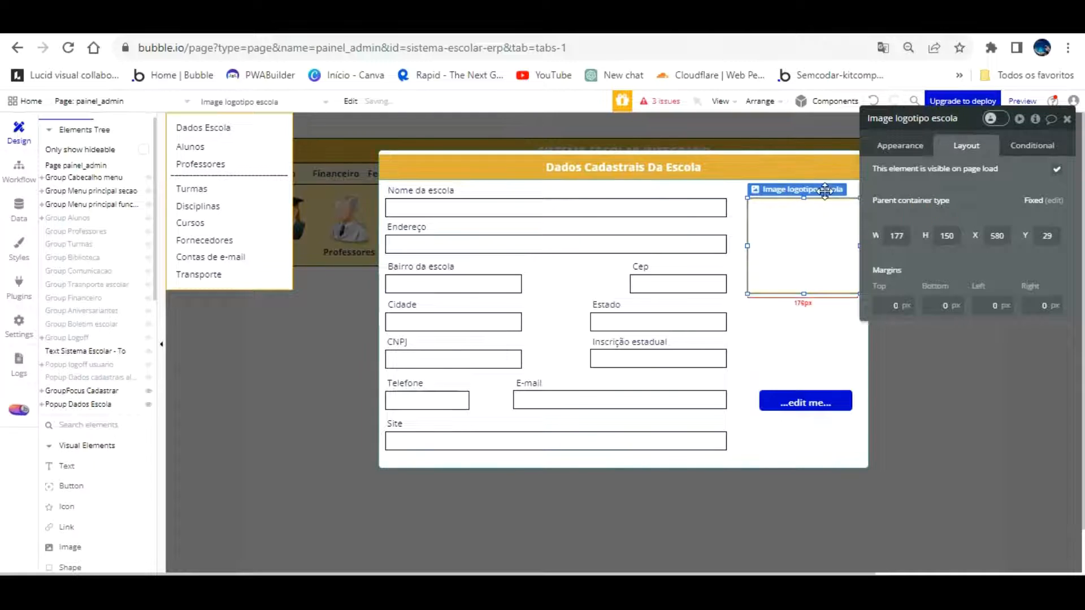
pyautogui.press('Delete')
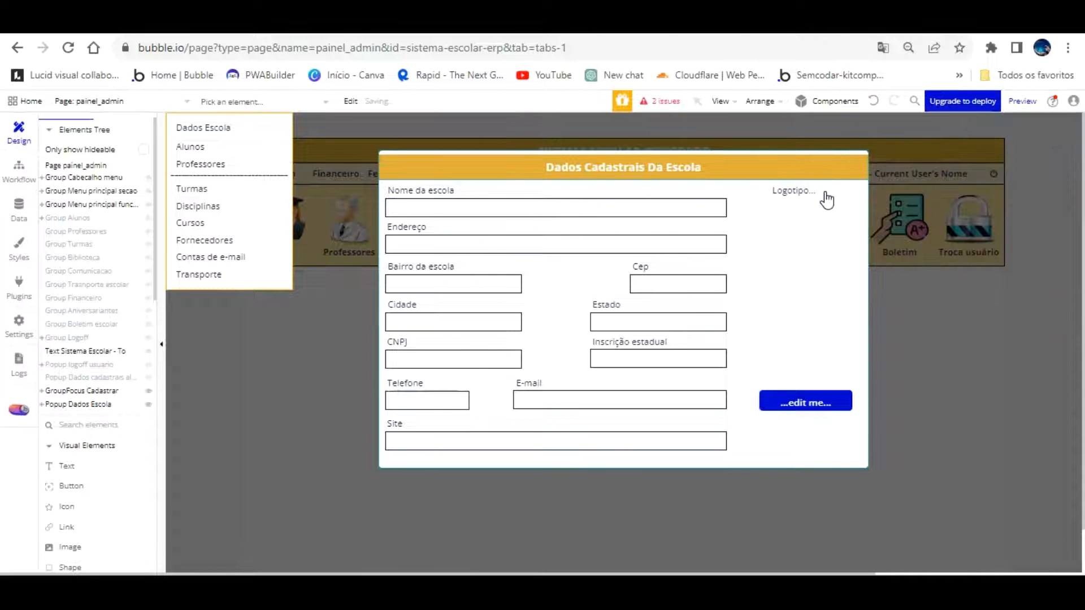
pyautogui.click(873, 101)
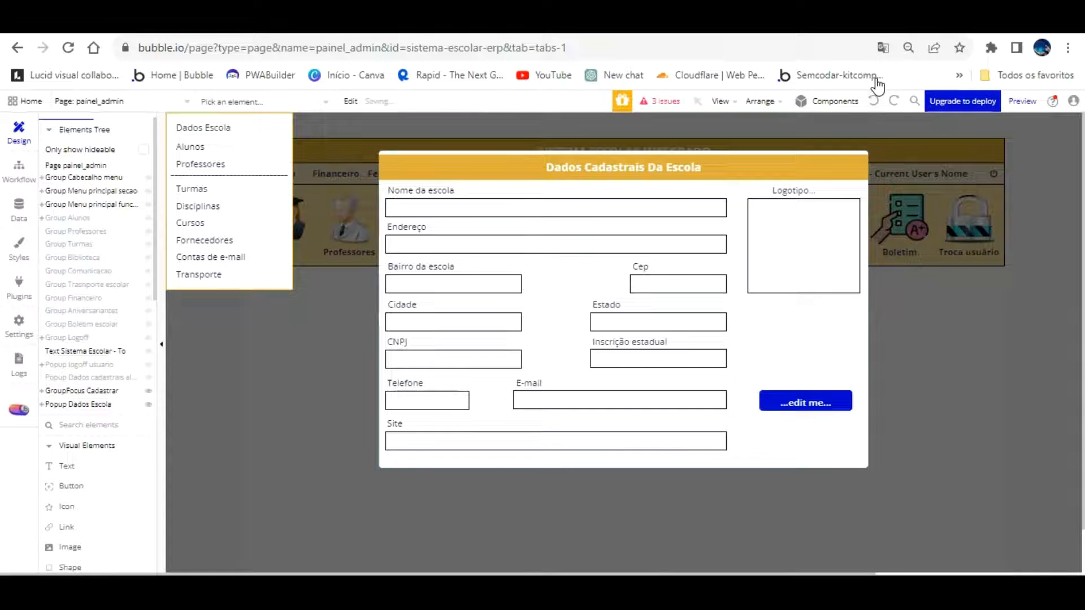
pyautogui.click(820, 210)
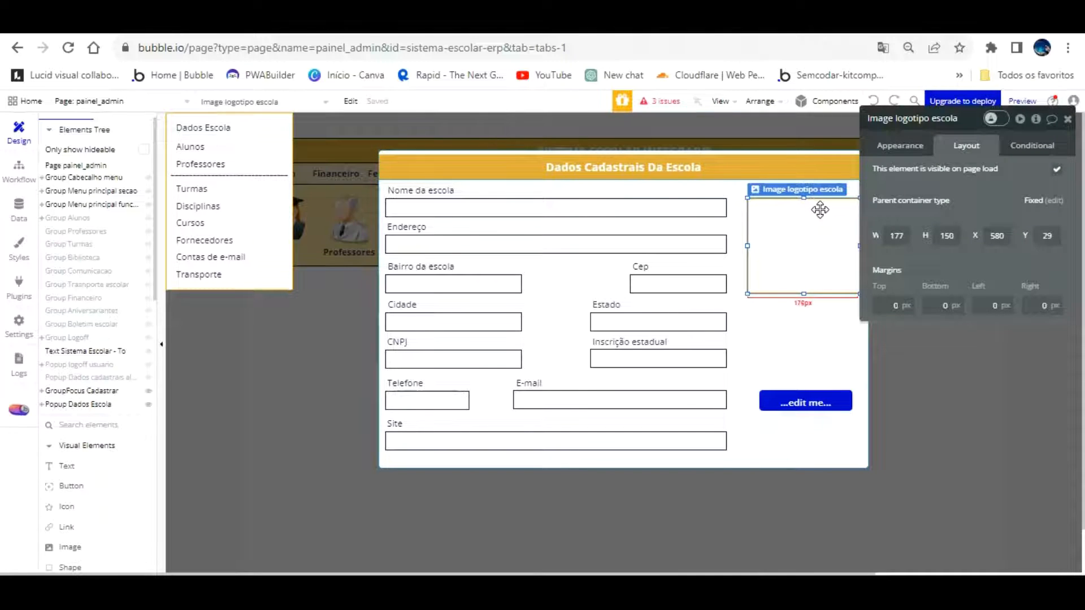
pyautogui.press('Delete')
pyautogui.scroll(-10, 85, 407)
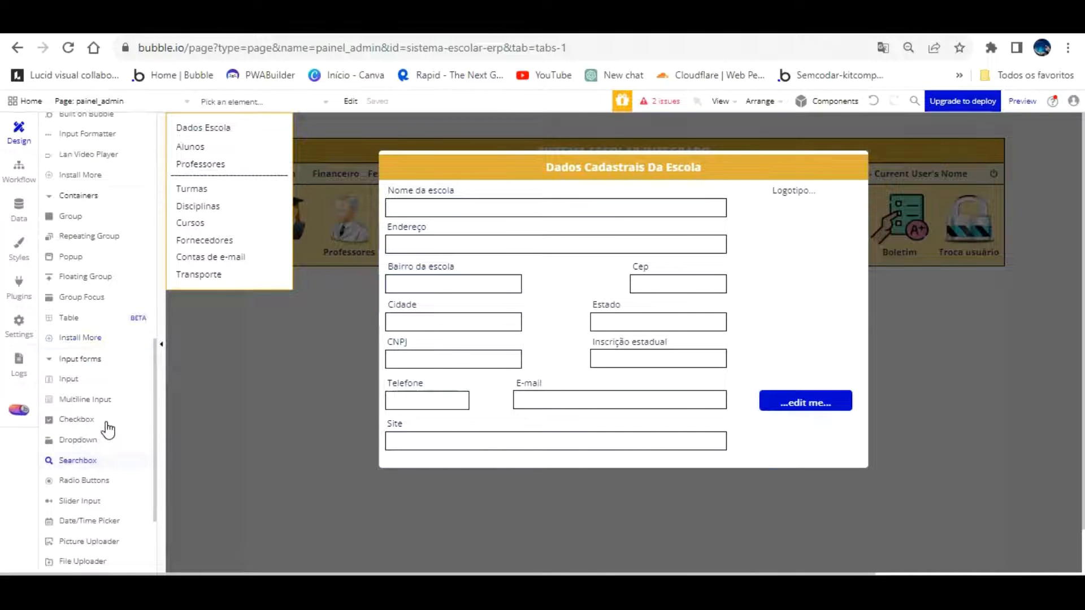
# Place a 177×150 Picture Uploader in the popup's Logotipo area
pyautogui.scroll(-1, 107, 430)
pyautogui.click(93, 461)
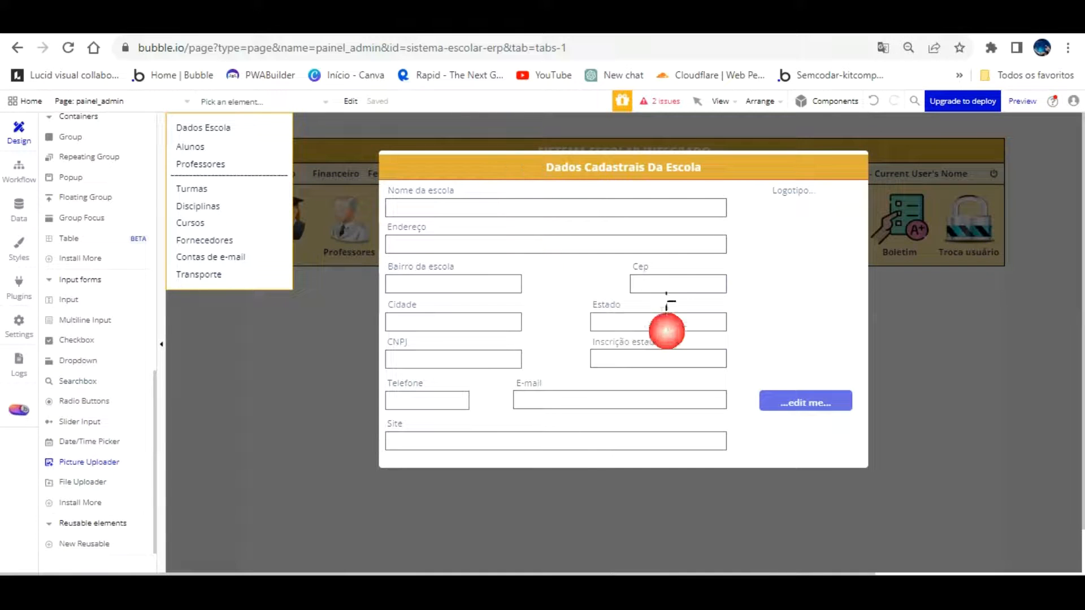
pyautogui.moveTo(746, 205)
pyautogui.mouseDown()
pyautogui.moveTo(853, 267)
pyautogui.moveTo(847, 298)
pyautogui.mouseUp()
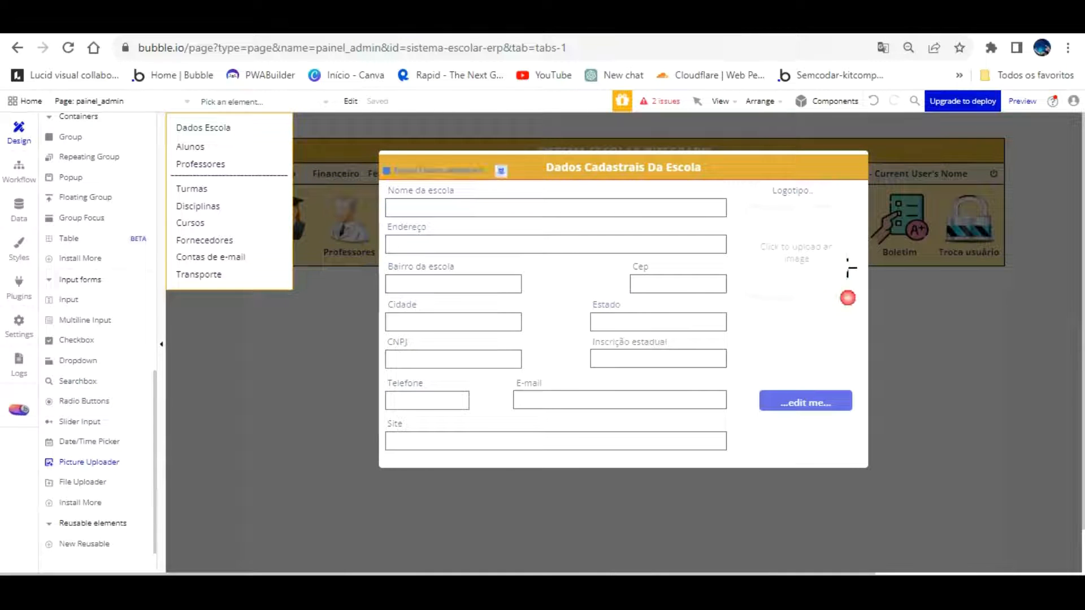
pyautogui.write('177')
pyautogui.press('Tab')
pyautogui.write('150')
pyautogui.click(970, 180)
# Rename the uploader to PictureUploader logotipo escola and nudge it up about 5 px
pyautogui.moveTo(950, 125); pyautogui.dragTo(935, 100)
pyautogui.write('logotipo escola')
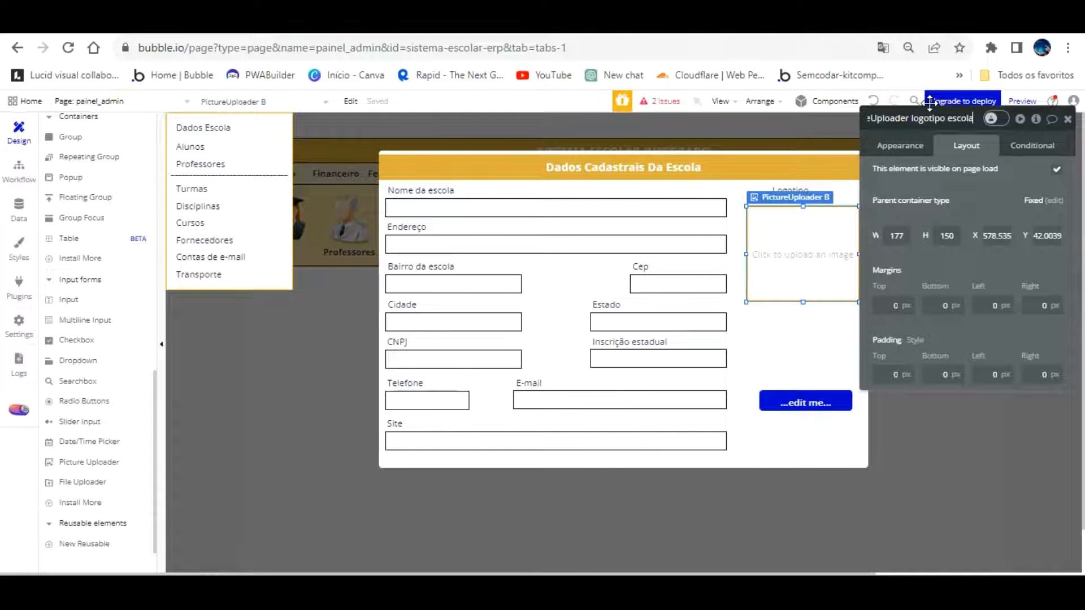
pyautogui.click(972, 162)
pyautogui.moveTo(780, 223); pyautogui.dragTo(779, 217)
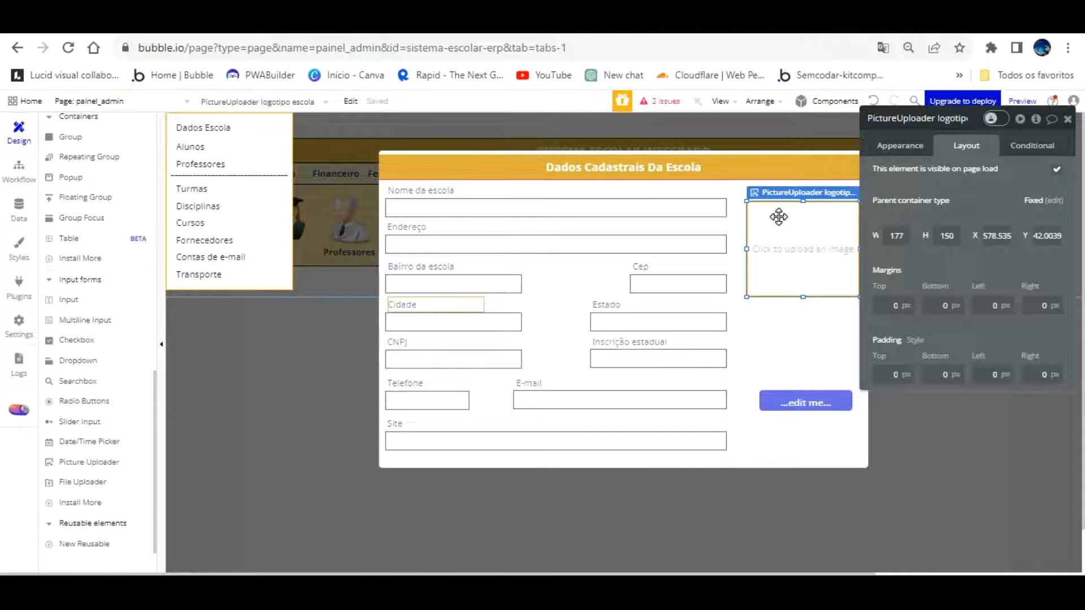
pyautogui.moveTo(779, 217); pyautogui.dragTo(778, 214)
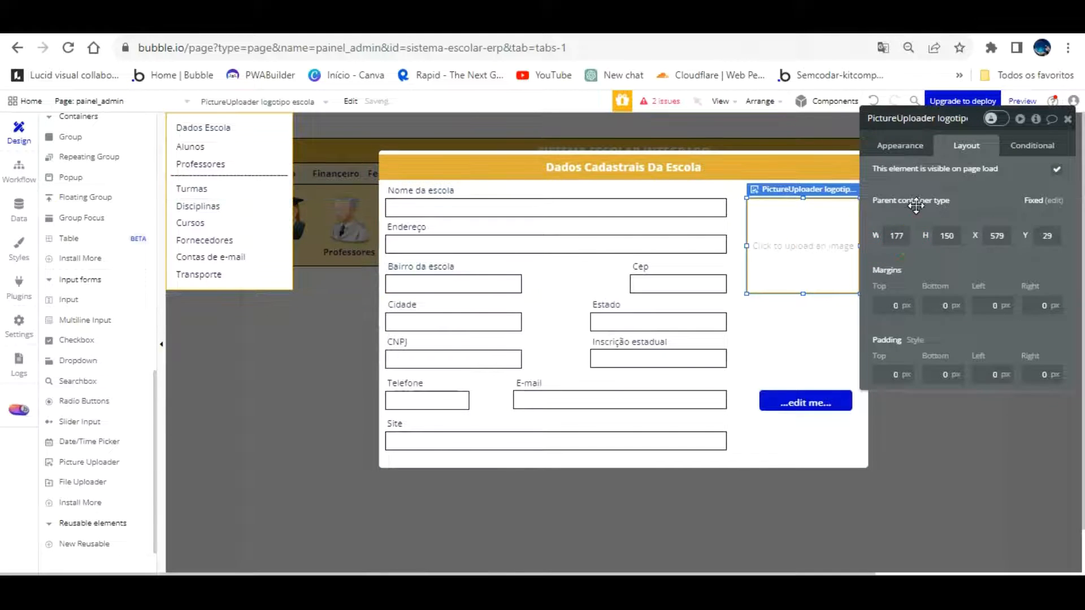
pyautogui.moveTo(964, 184); pyautogui.dragTo(1045, 170)
pyautogui.click(812, 345)
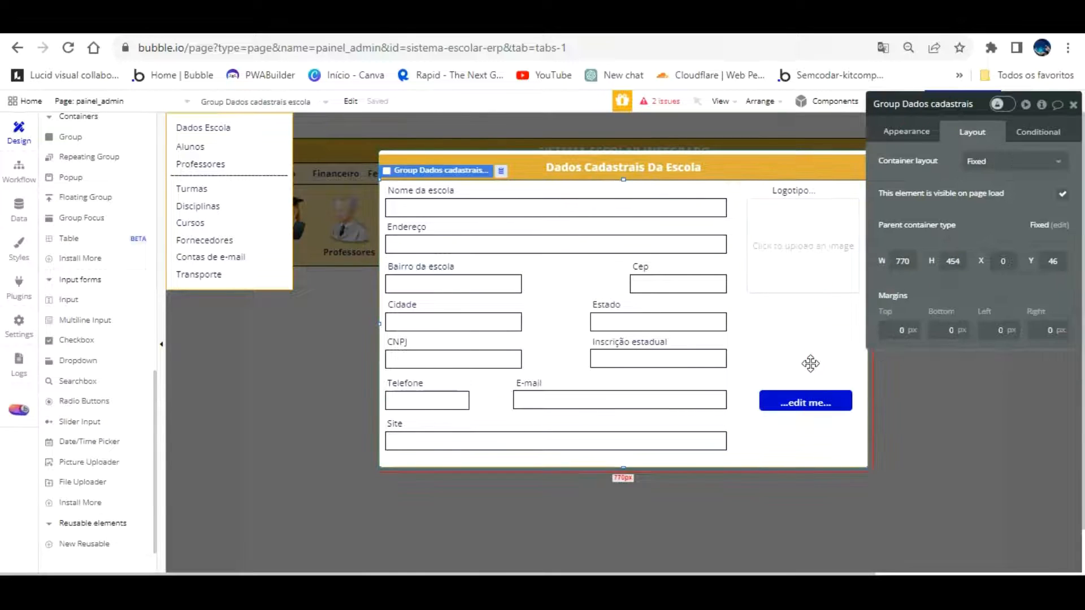
pyautogui.click(810, 399)
# Make the button 177 wide, align it under the uploader, and name it Button Gravar dados escola
pyautogui.moveTo(912, 222); pyautogui.dragTo(860, 224)
pyautogui.write('177')
pyautogui.press('Return')
pyautogui.moveTo(831, 366)
pyautogui.mouseDown()
pyautogui.moveTo(821, 312)
pyautogui.moveTo(823, 368)
pyautogui.mouseUp()
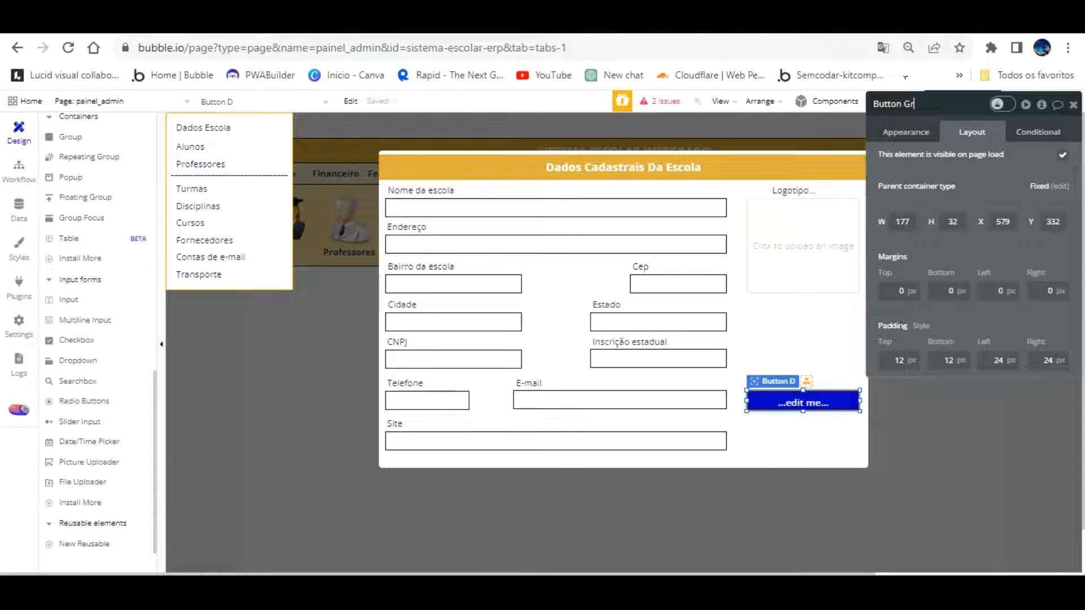
pyautogui.write('cola')
pyautogui.moveTo(962, 177); pyautogui.dragTo(964, 176)
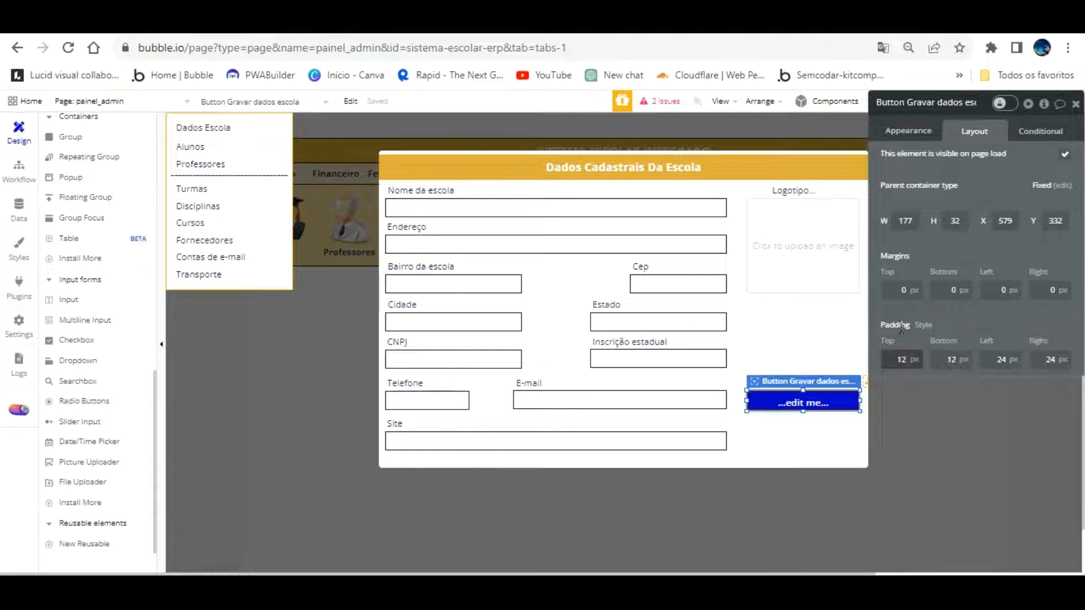
# Set the button's padding to 0, caption to 'Gravar Dados', and Style to None
pyautogui.write('0')
pyautogui.press('Tab')
pyautogui.write('0')
pyautogui.press('Tab')
pyautogui.write('0')
pyautogui.press('Tab')
pyautogui.write('0')
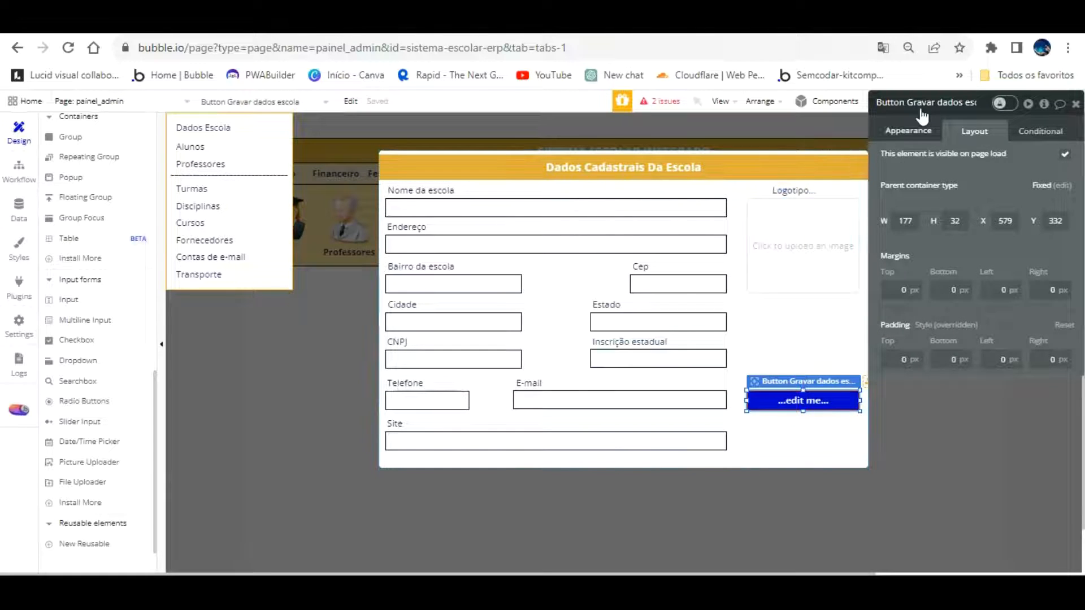
pyautogui.click(935, 130)
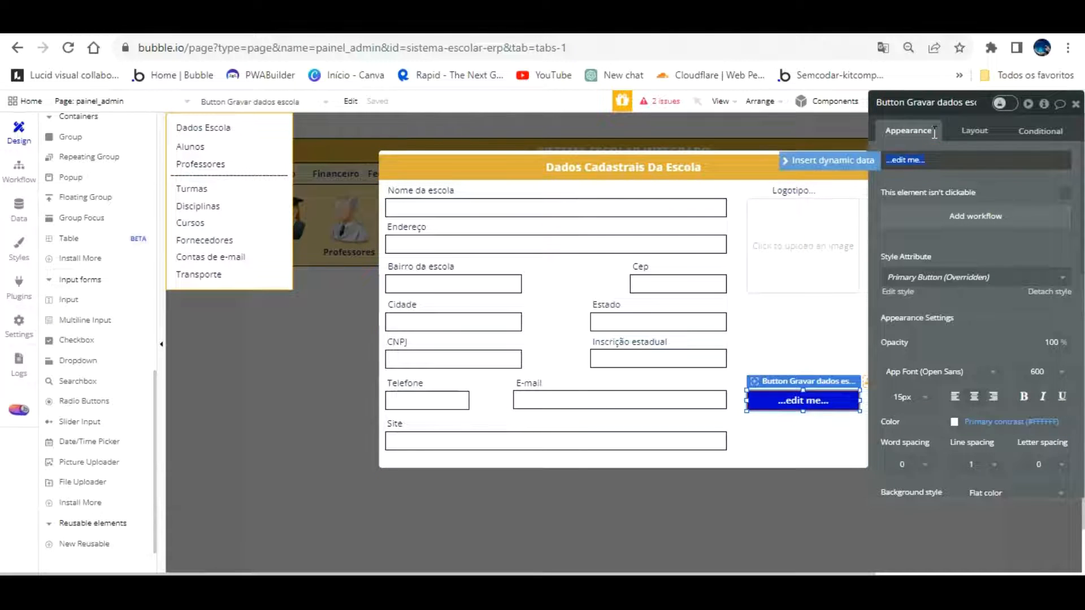
pyautogui.write('Gravar Dados')
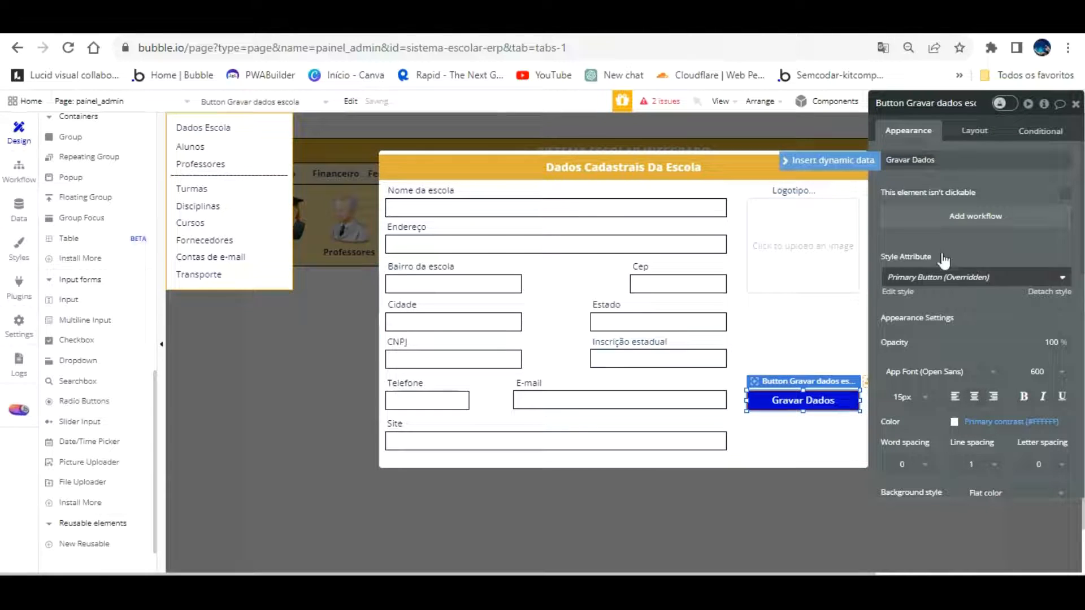
pyautogui.click(1047, 291)
pyautogui.scroll(-2, 1004, 294)
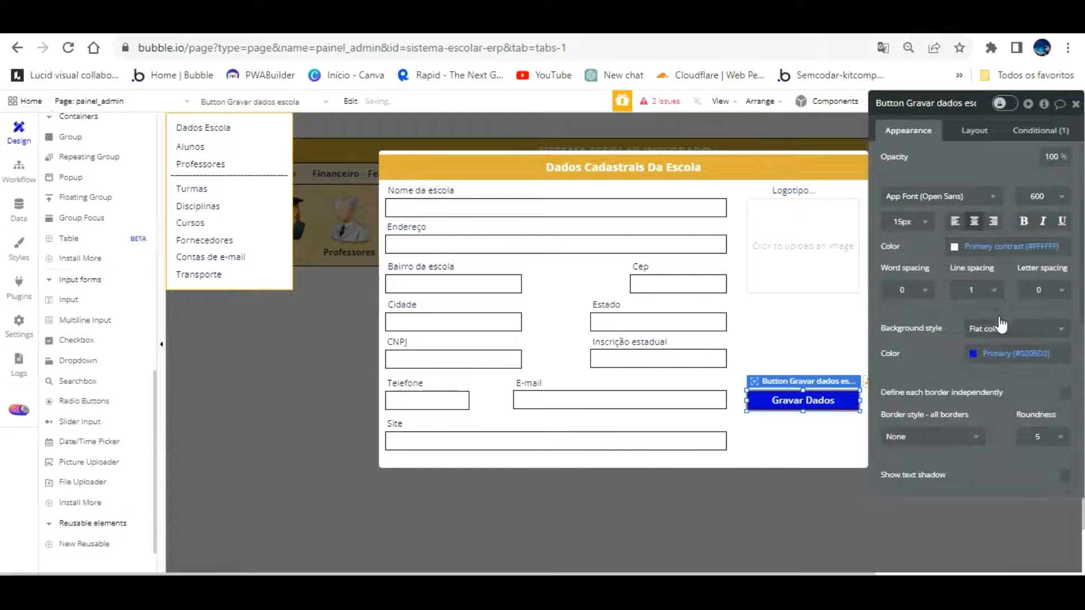
# Copy the header's #DFAD39 orange and paste it as the Gravar Dados button's background colour
pyautogui.click(974, 352)
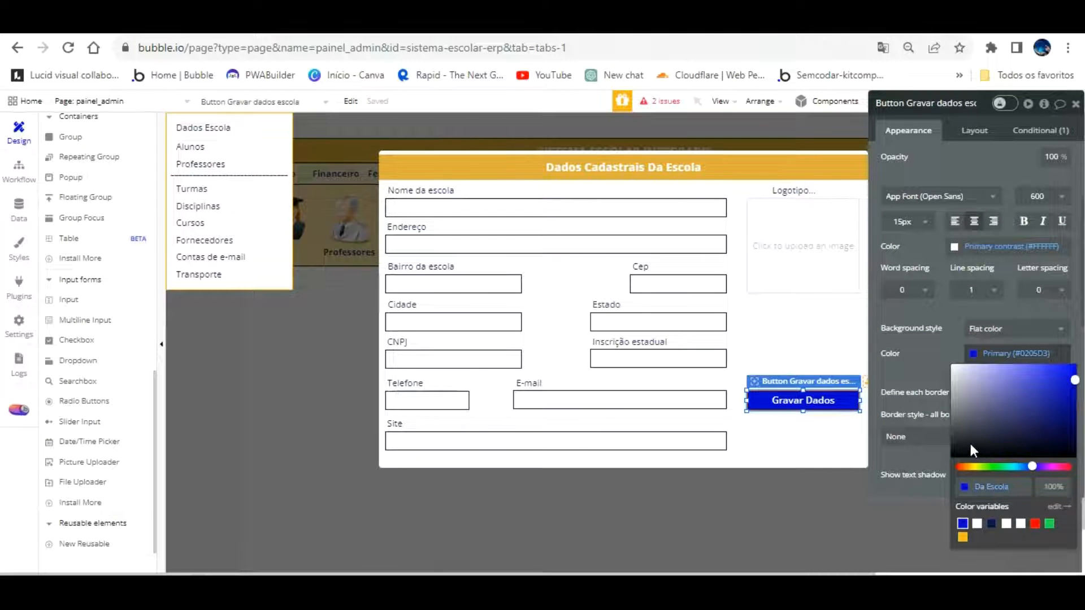
pyautogui.click(916, 436)
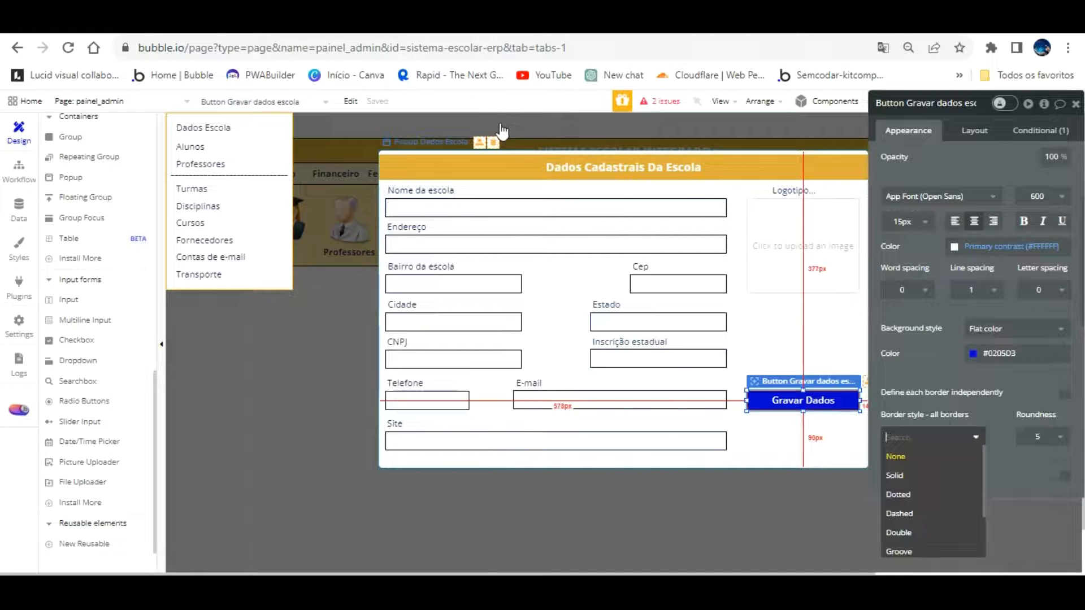
pyautogui.click(499, 167)
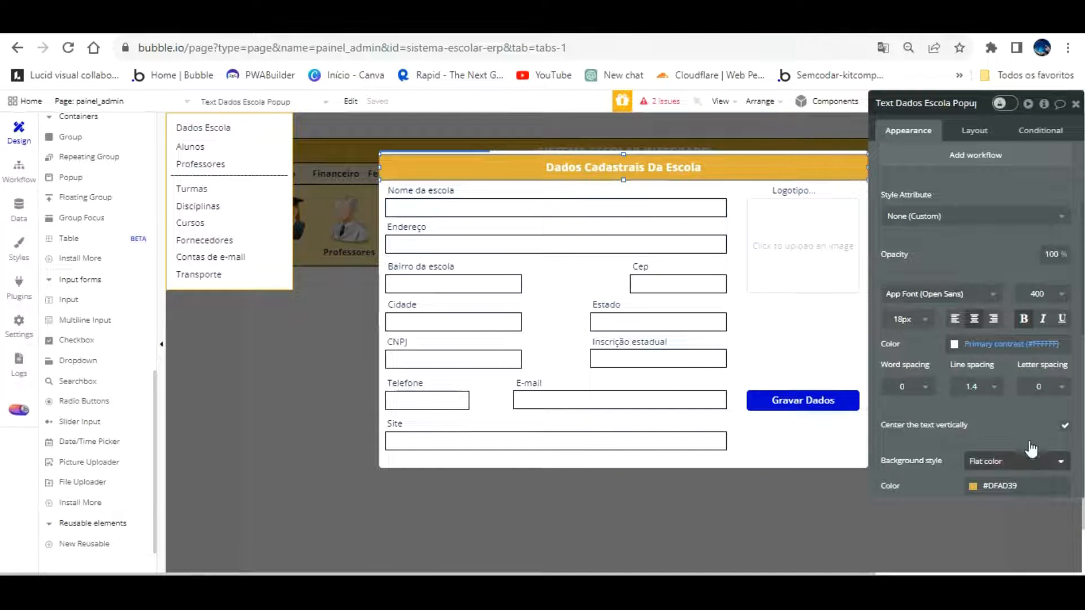
pyautogui.click(1001, 486)
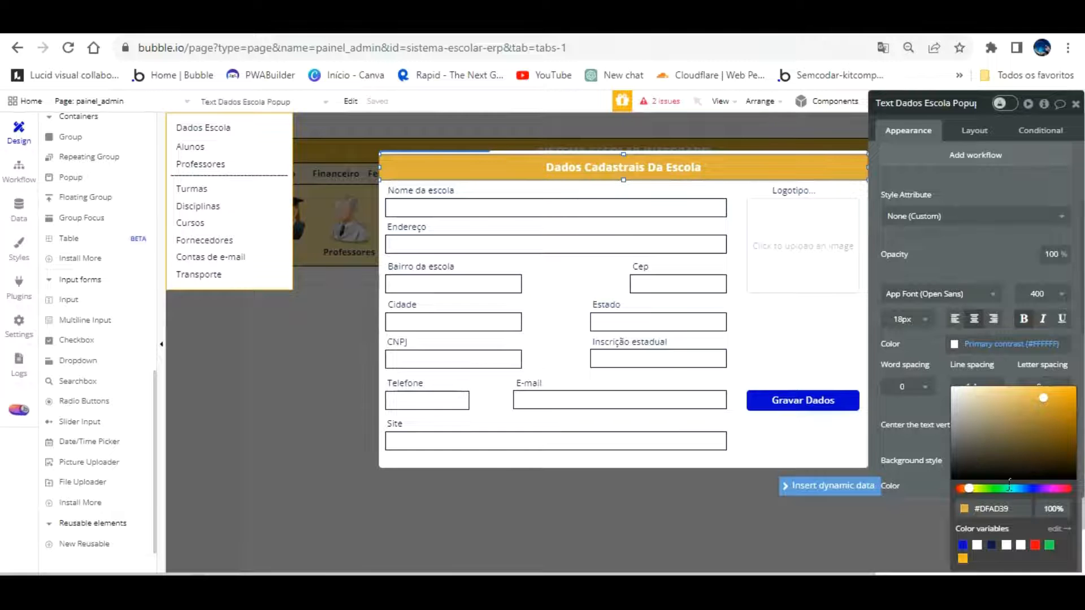
pyautogui.click(1007, 511)
pyautogui.hotkey('ctrl', 'c')
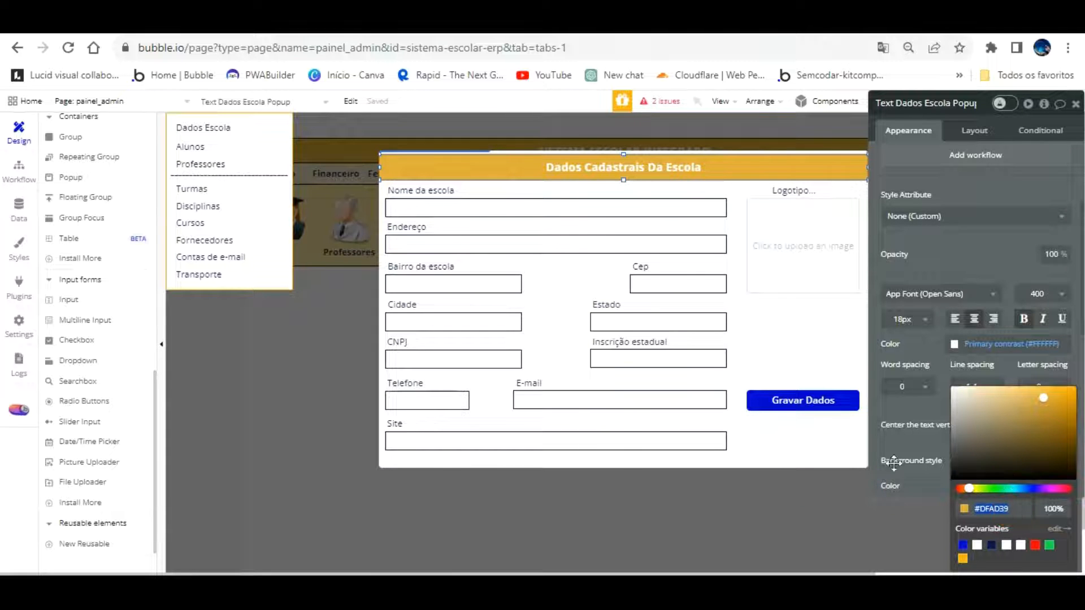
pyautogui.click(835, 399)
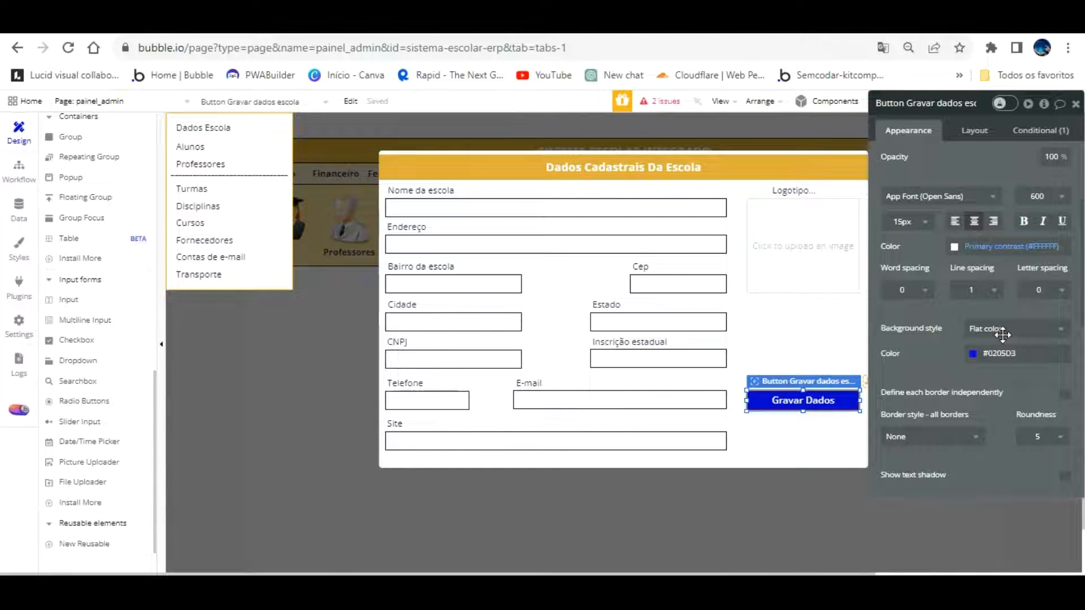
pyautogui.click(1003, 353)
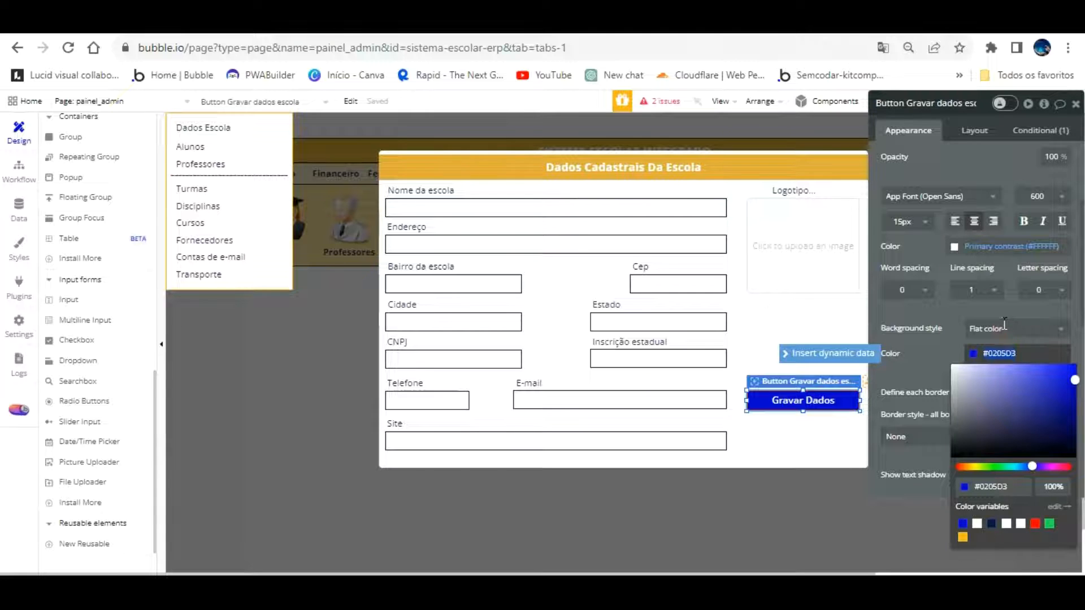
pyautogui.hotkey('ctrl', 'v')
pyautogui.click(938, 337)
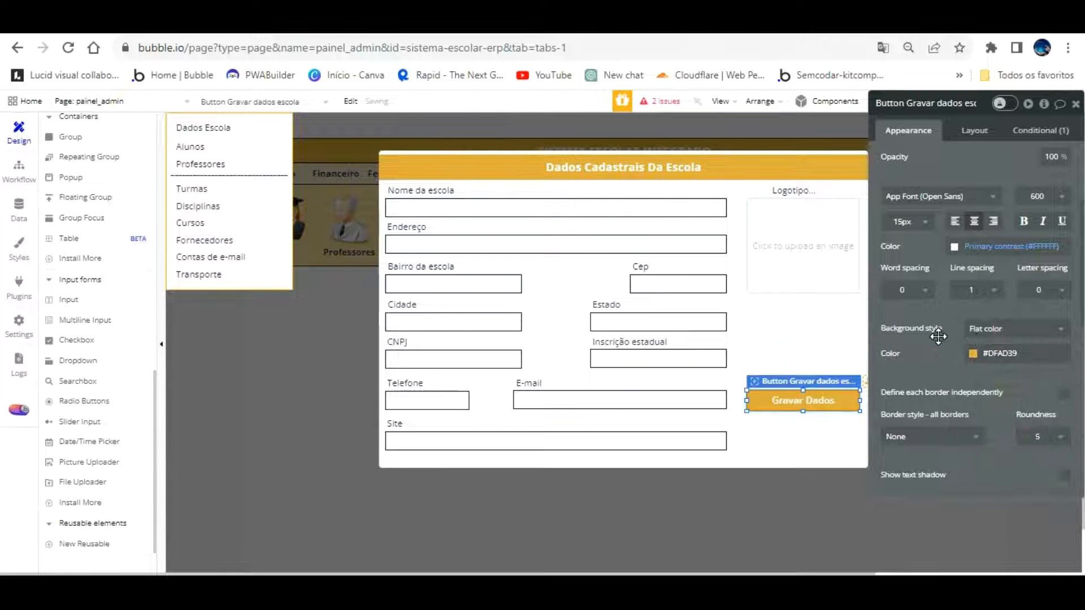
# Close the school popup on the canvas and reopen Popup Dados Escola
pyautogui.click(729, 475)
pyautogui.click(766, 406)
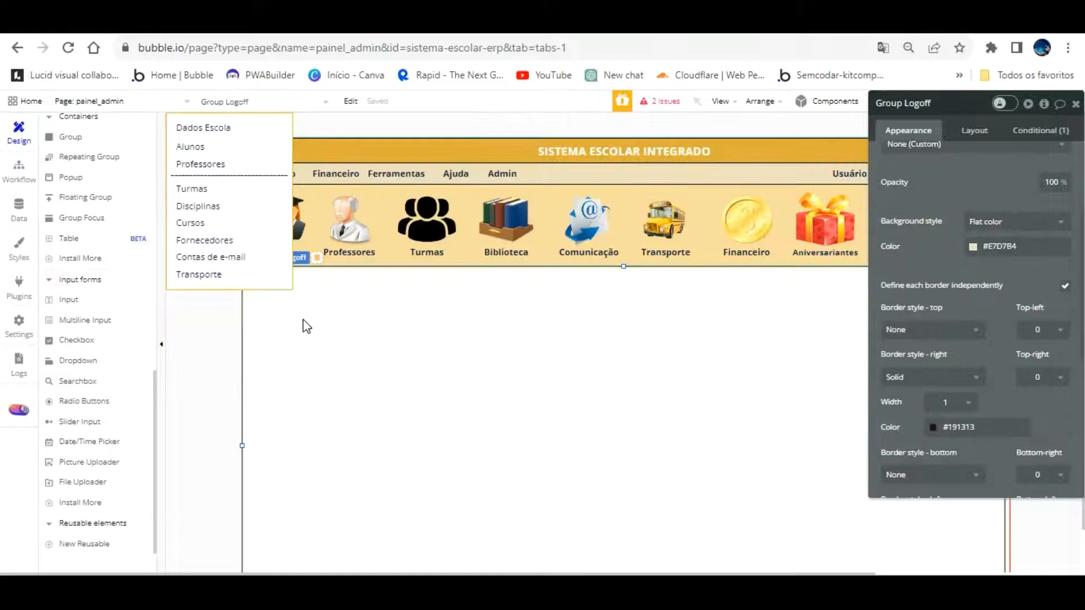
pyautogui.scroll(6, 91, 209)
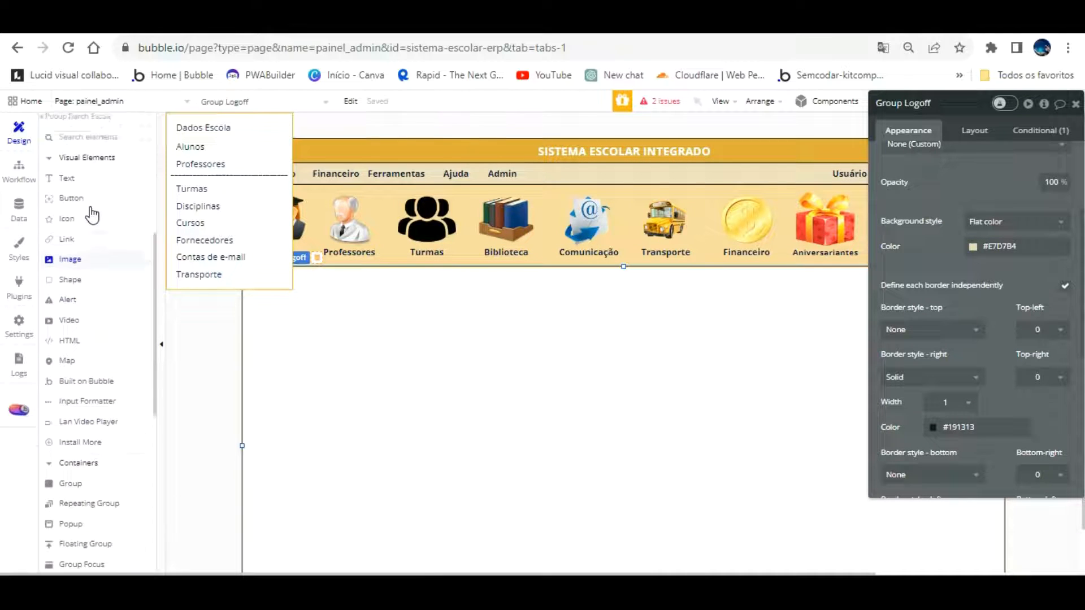
pyautogui.scroll(3, 92, 215)
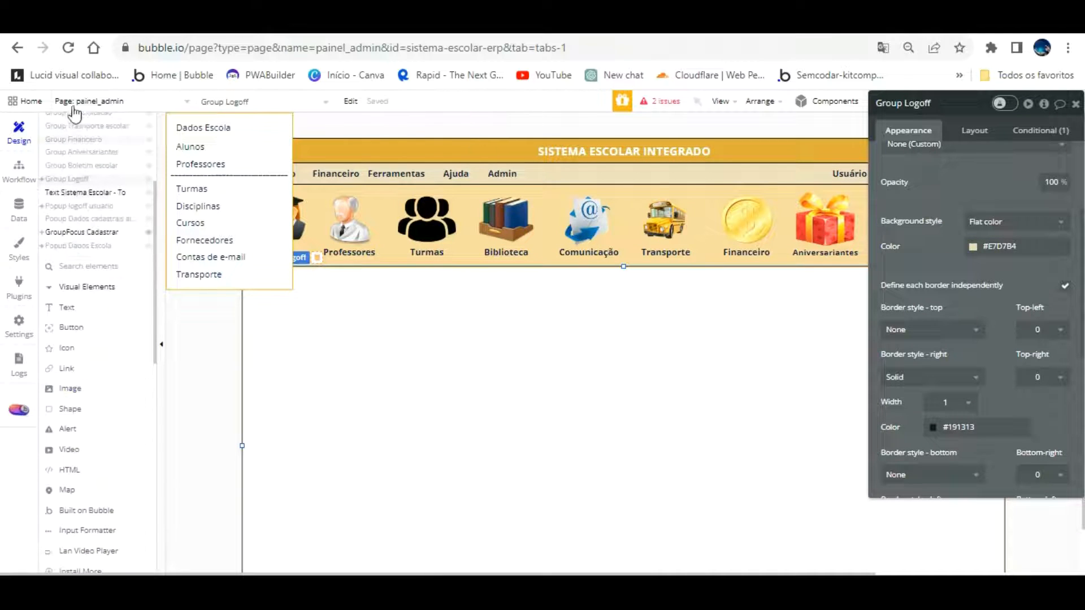
pyautogui.click(88, 221)
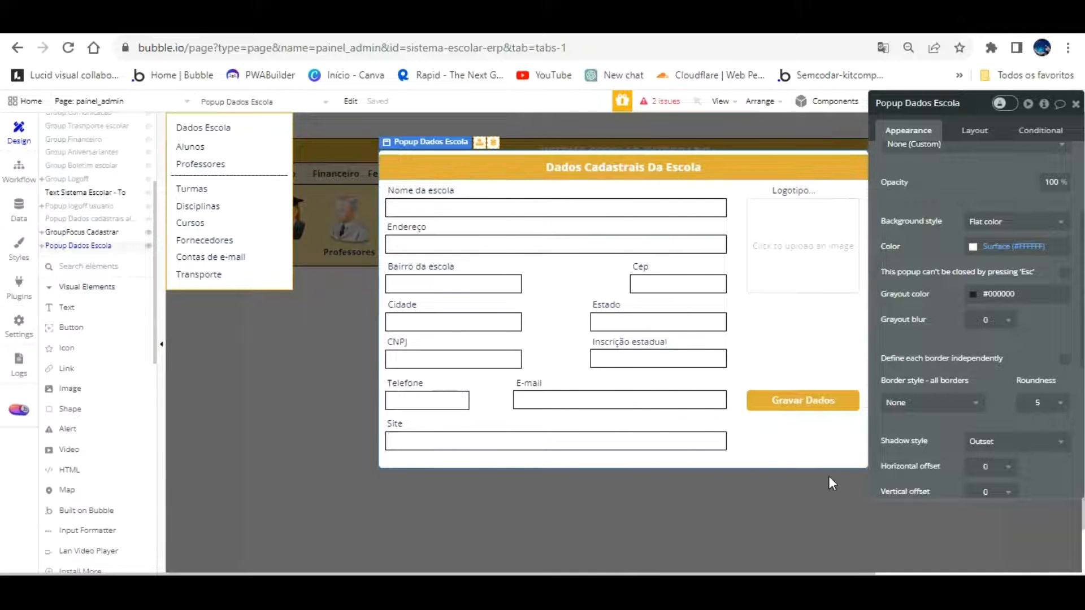
# Move Gravar Dados down beside the Site field and duplicate it
pyautogui.moveTo(823, 370)
pyautogui.mouseDown()
pyautogui.moveTo(821, 417)
pyautogui.moveTo(820, 362)
pyautogui.mouseUp()
pyautogui.hotkey('ctrl', 'c')
pyautogui.hotkey('ctrl', 'v')
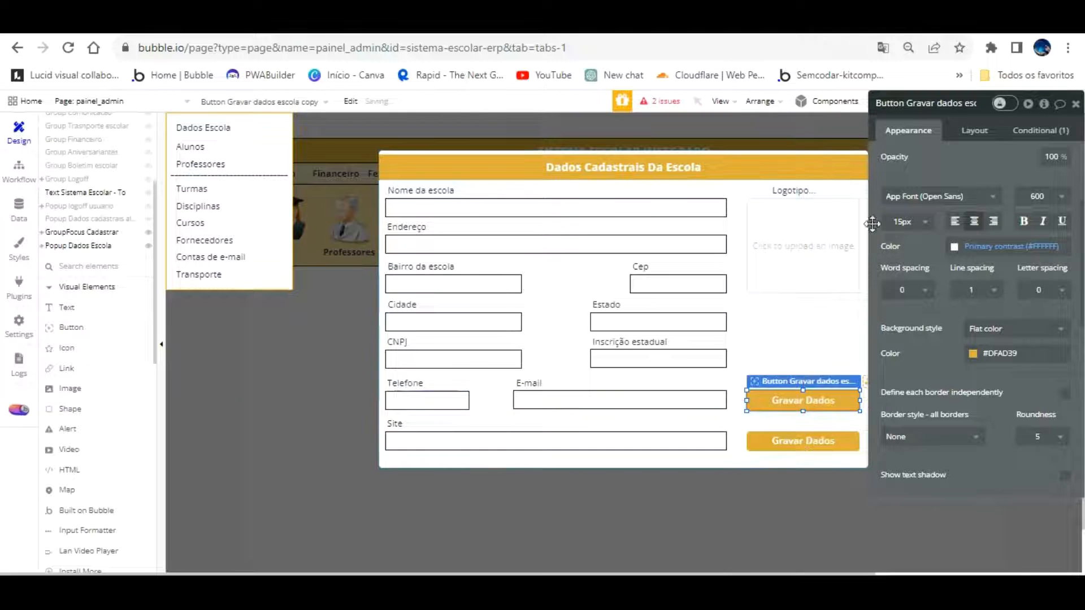
# Caption the copy 'Limpar Campos' and give it a red background
pyautogui.scroll(3, 918, 138)
pyautogui.click(949, 155)
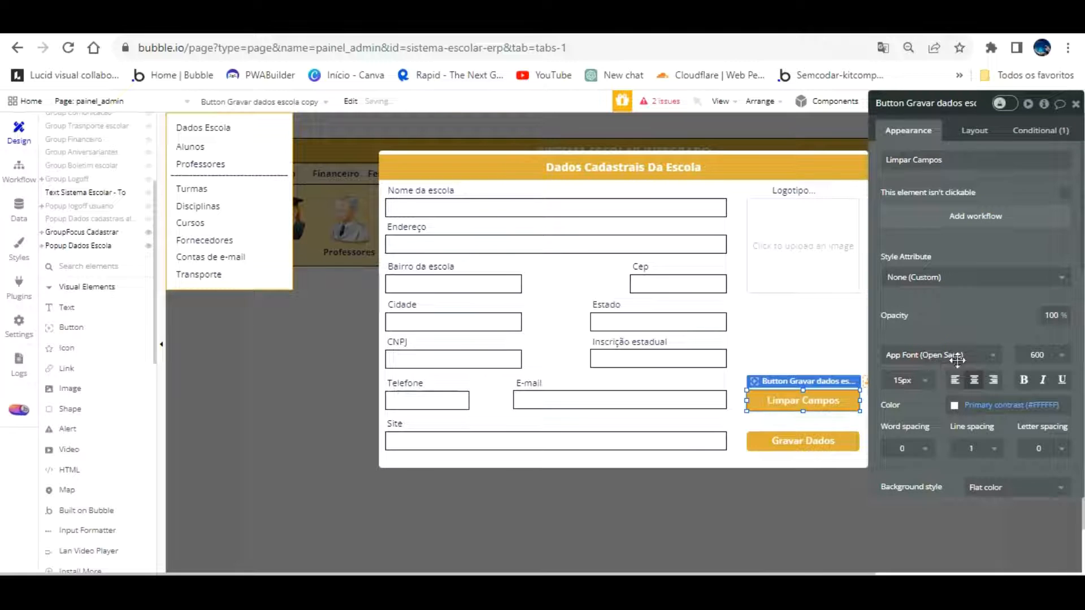
pyautogui.scroll(-2, 1009, 421)
pyautogui.click(973, 432)
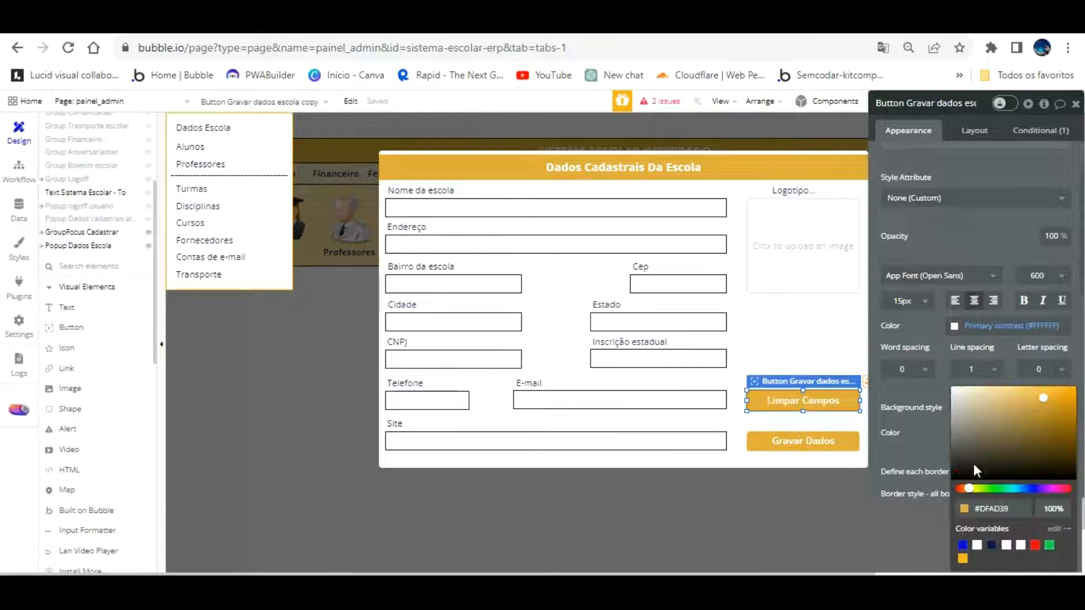
pyautogui.moveTo(939, 428); pyautogui.dragTo(898, 345)
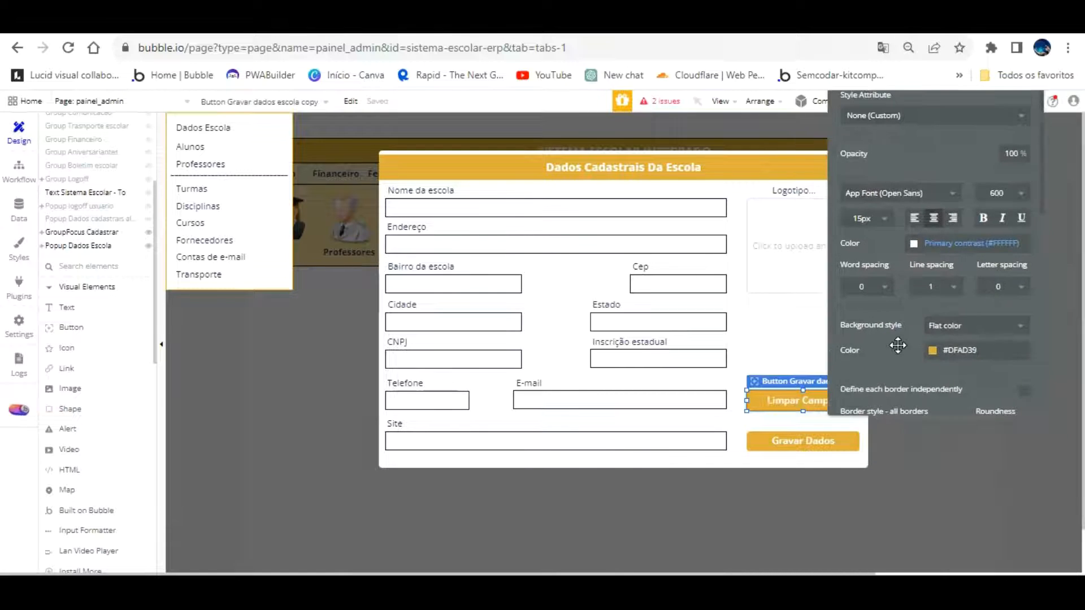
pyautogui.click(966, 351)
pyautogui.click(997, 486)
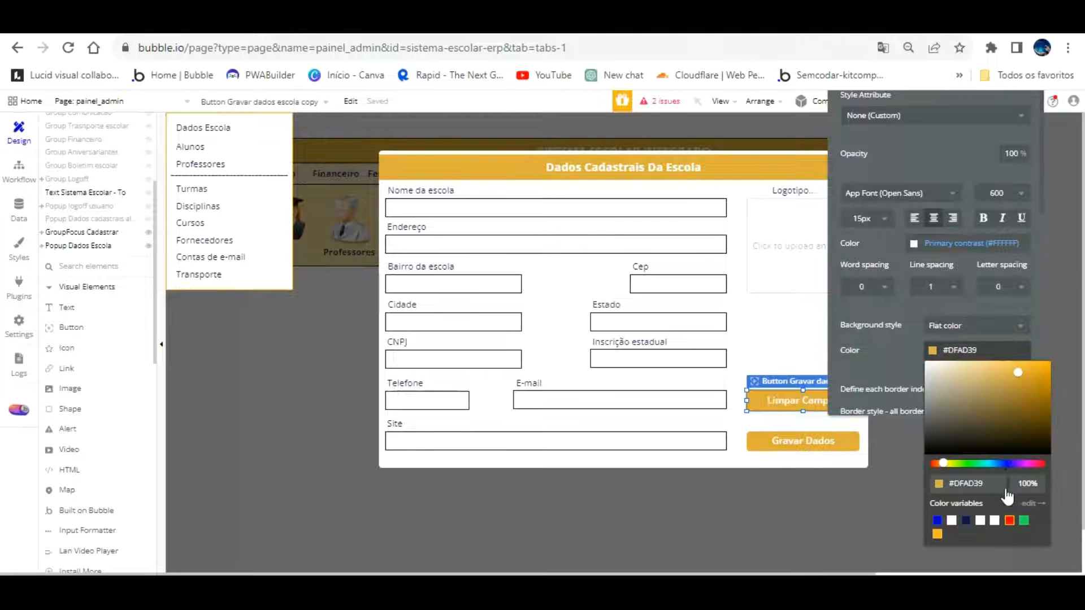
pyautogui.click(1009, 520)
pyautogui.scroll(2, 904, 238)
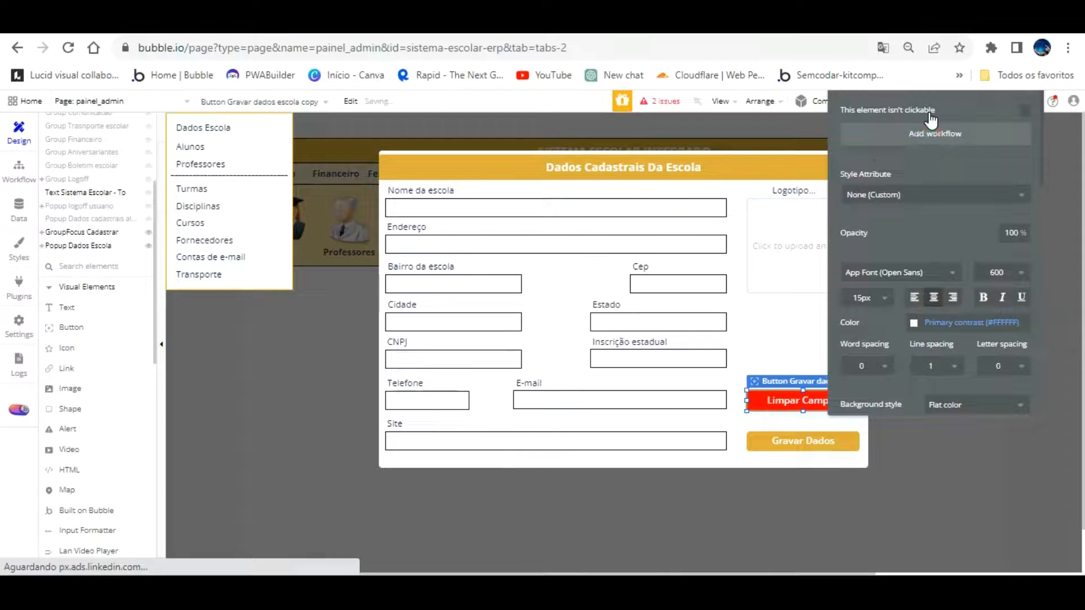
# Add a 'Reset a group/popup' action targeting Group Dados cadastrais escola to the Limpar Campos workflow
pyautogui.click(931, 120)
pyautogui.click(153, 260)
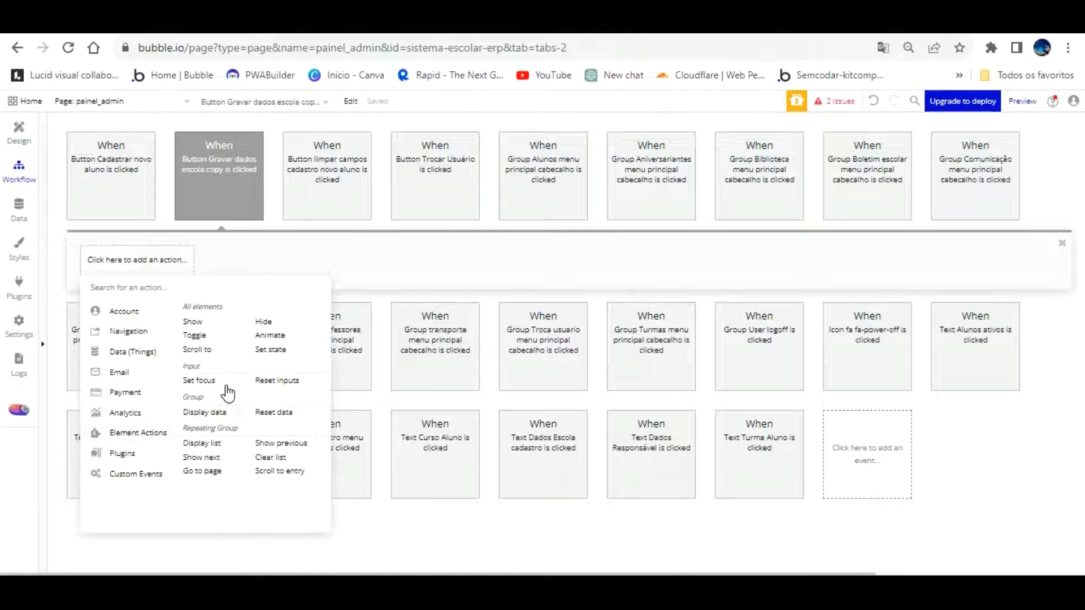
pyautogui.click(274, 412)
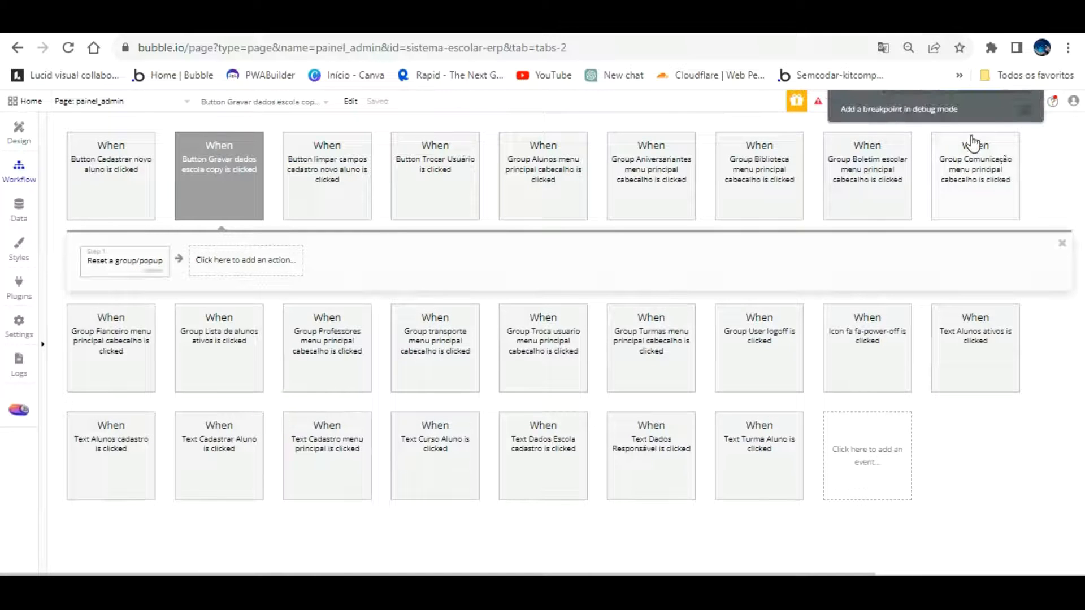
pyautogui.click(964, 239)
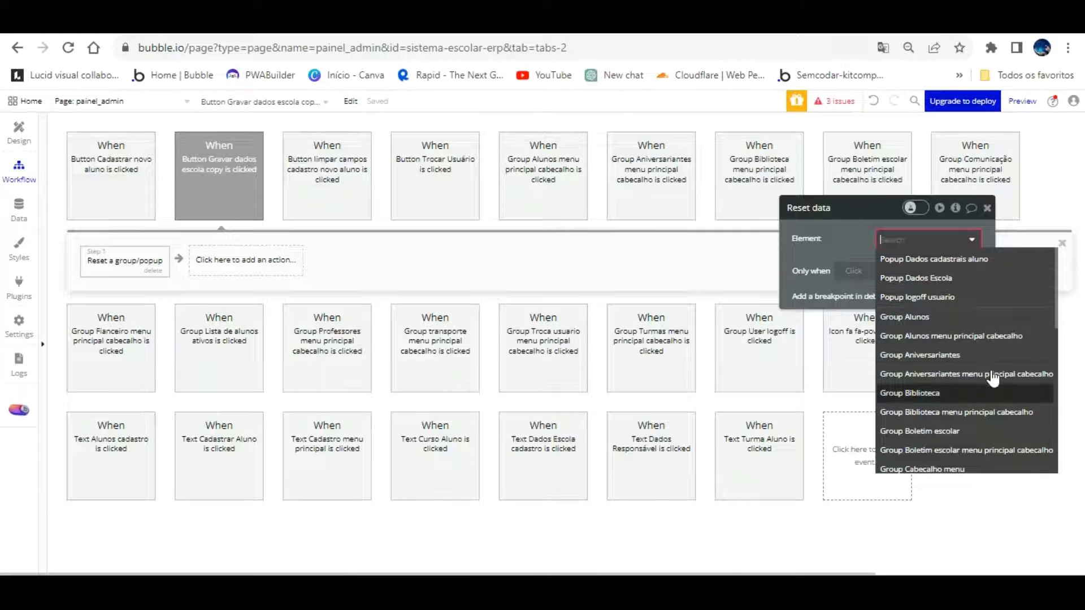
pyautogui.scroll(-2, 993, 384)
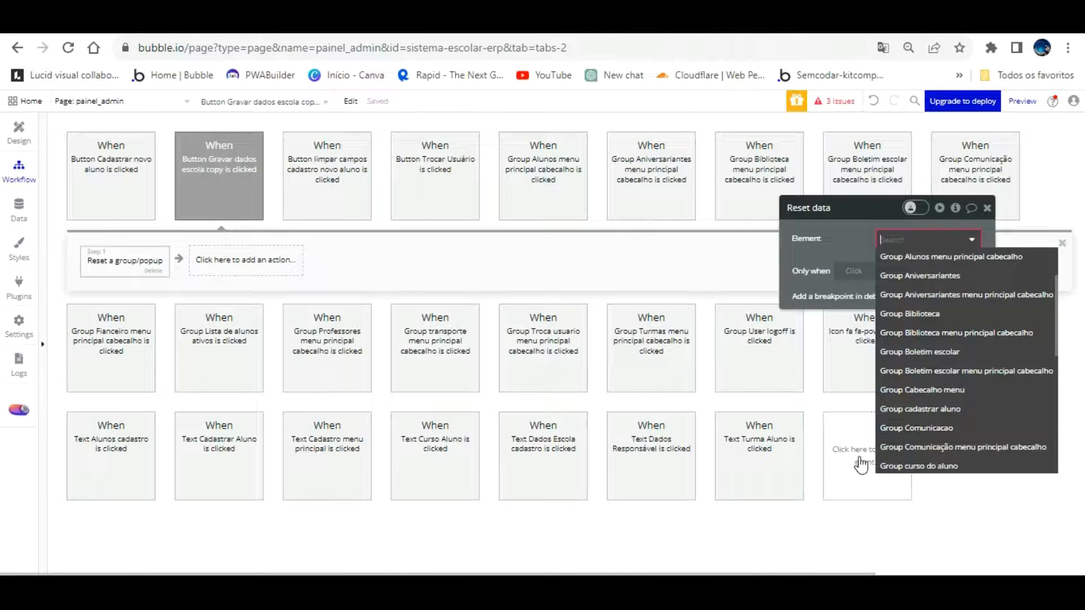
pyautogui.scroll(-2, 1027, 384)
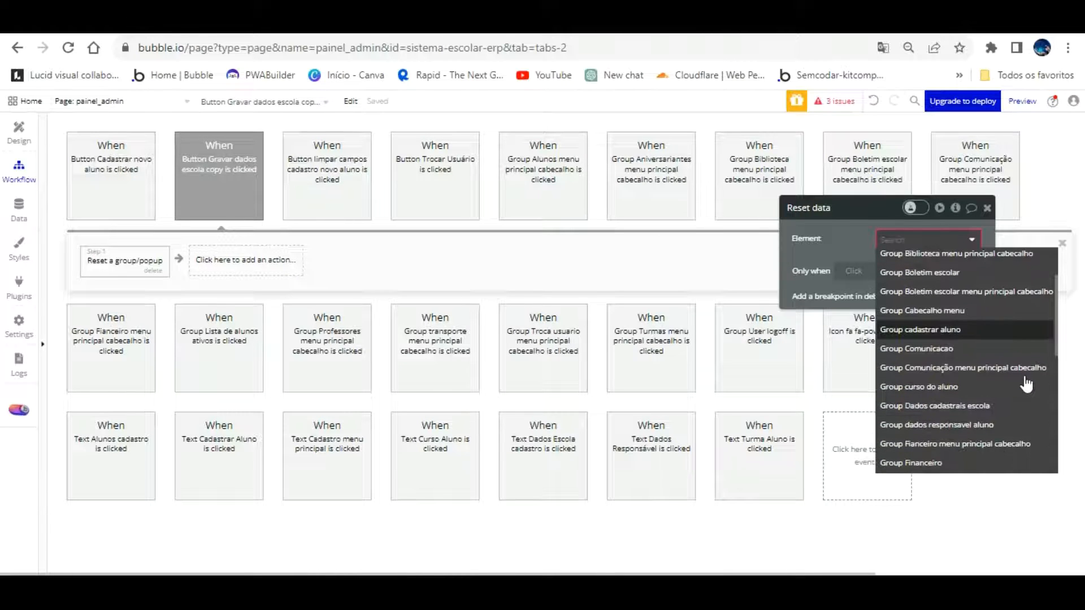
pyautogui.click(981, 405)
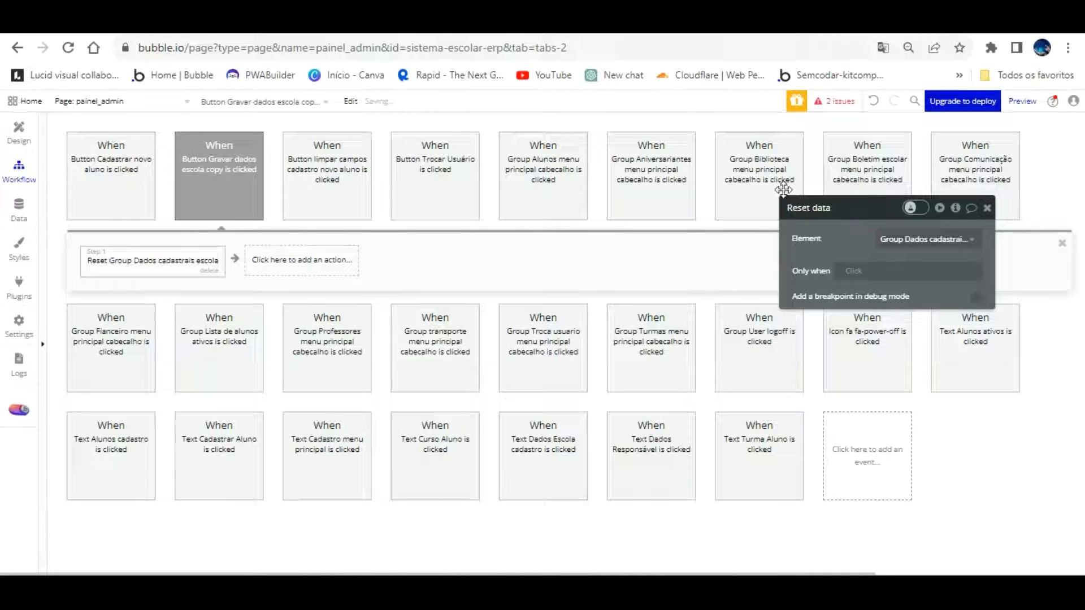
# Select the school data group on the page, then reload the app preview
pyautogui.click(18, 130)
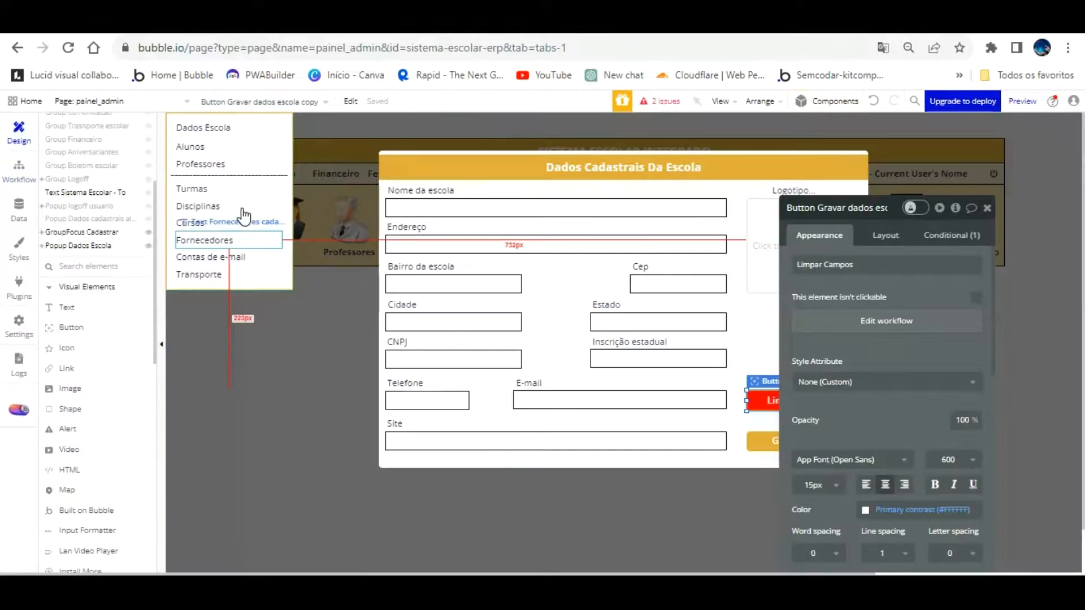
pyautogui.click(738, 244)
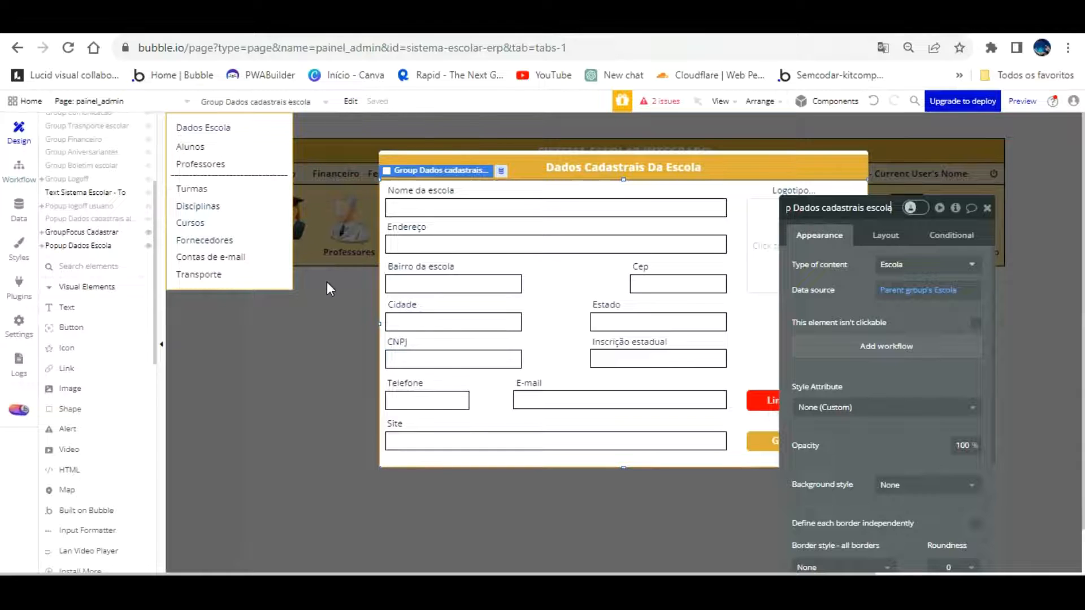
pyautogui.click(342, 23)
pyautogui.press('F5')
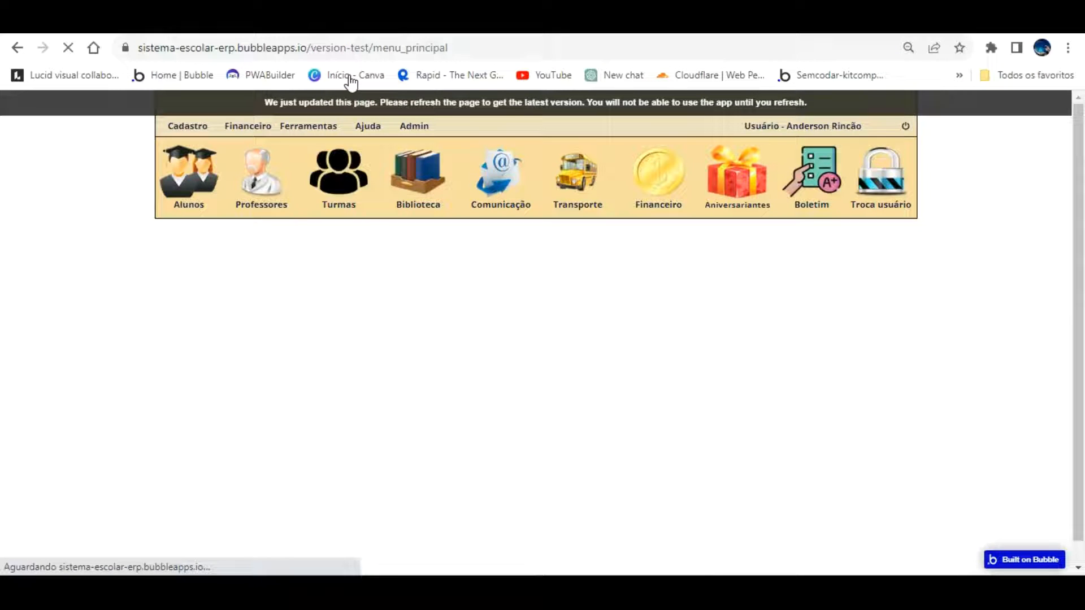
# Load the painel_admin page in the app preview
pyautogui.doubleClick(479, 47)
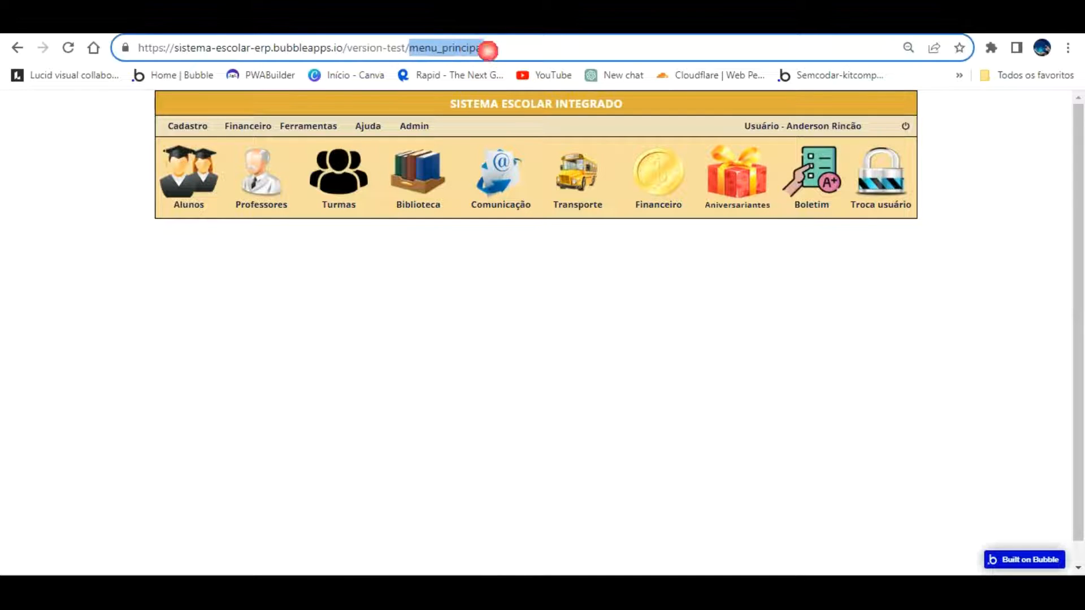
pyautogui.write('paine')
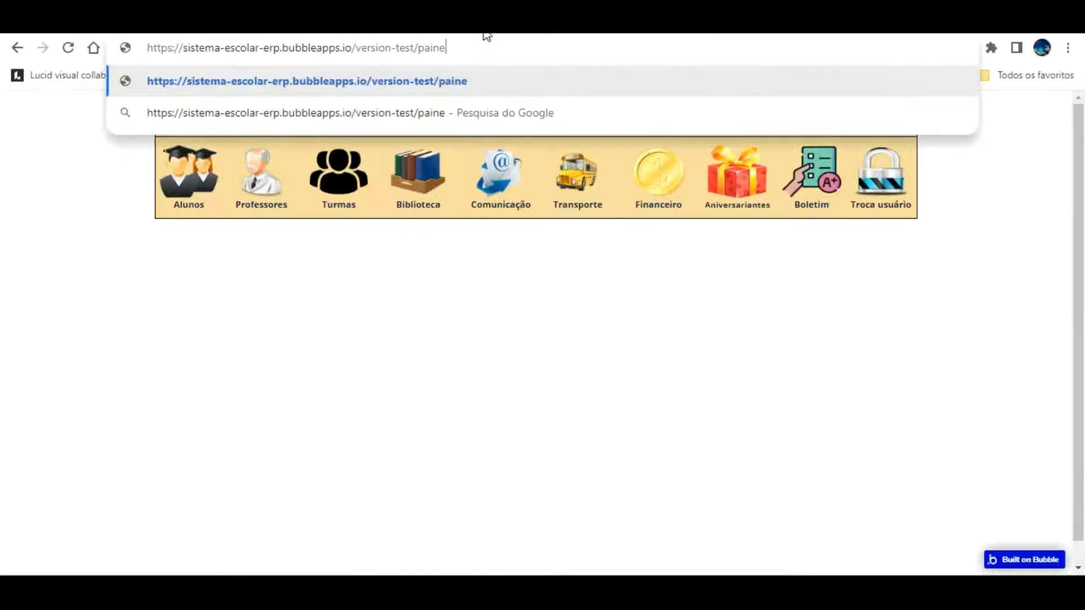
pyautogui.write('l_admin')
pyautogui.press('Return')
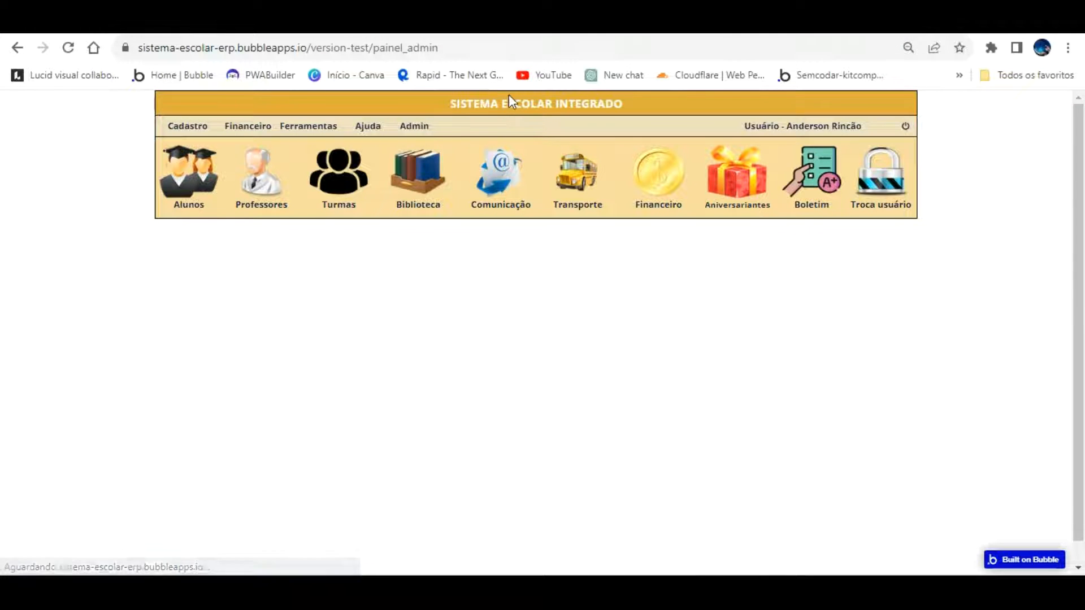
# Open Cadastro > Dados Escola to see the blank school popup, then return to the editor
pyautogui.click(187, 125)
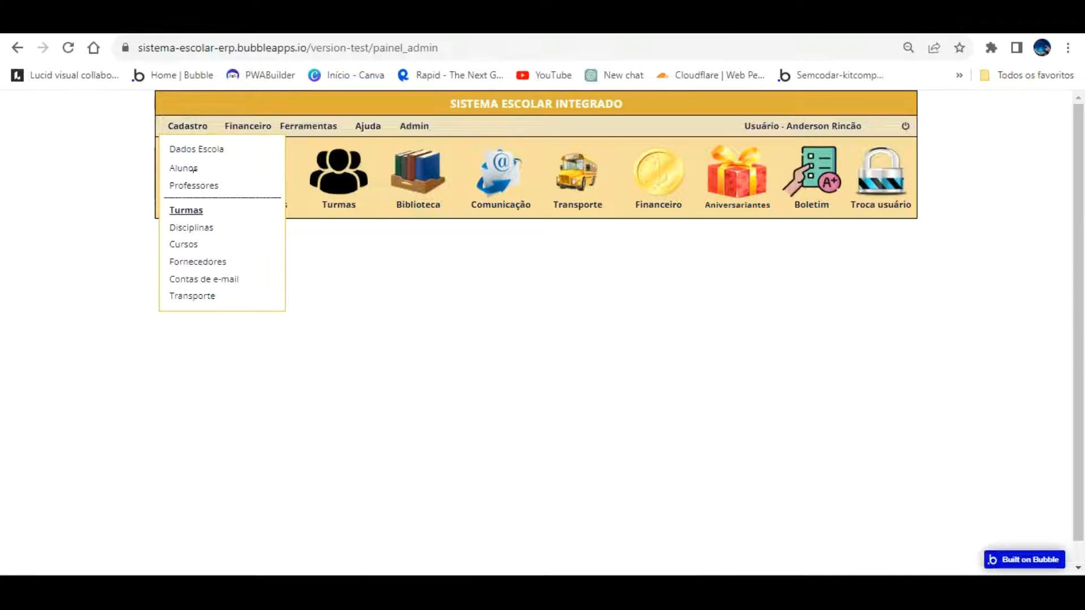
pyautogui.click(188, 167)
pyautogui.click(188, 126)
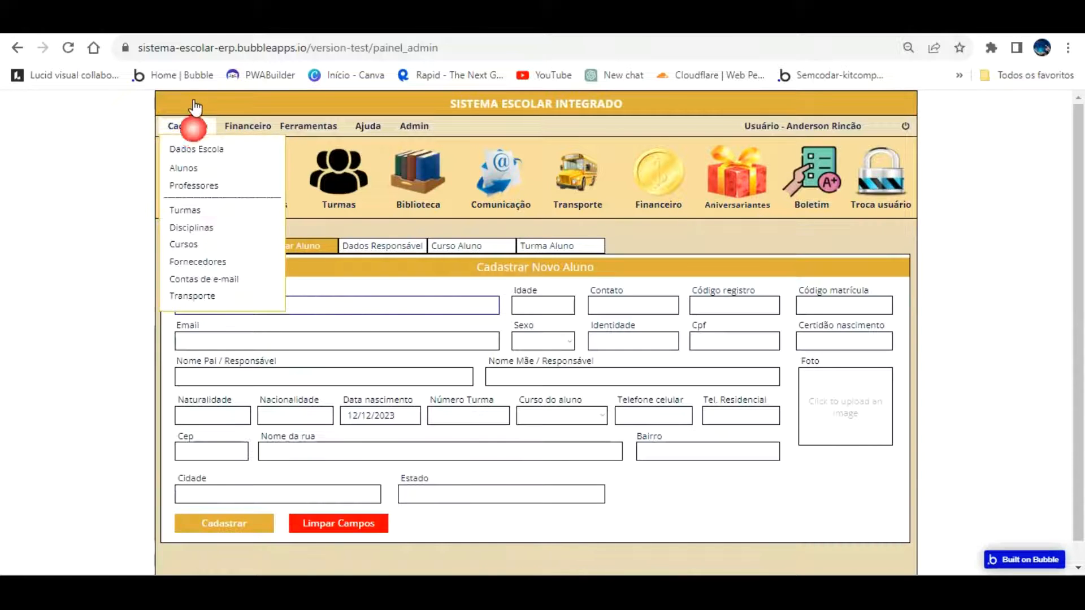
pyautogui.click(195, 149)
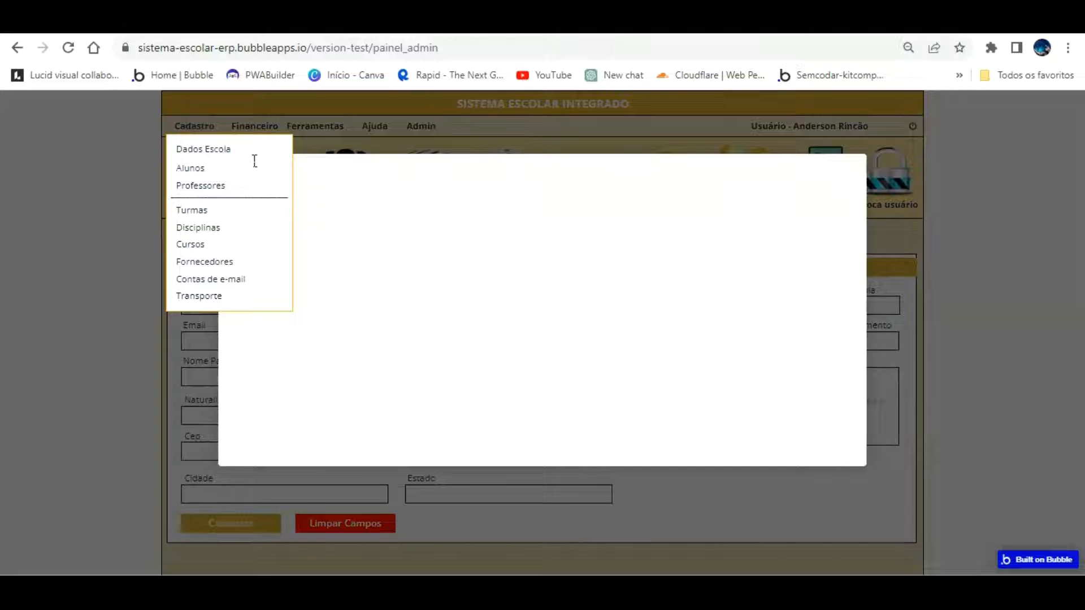
pyautogui.click(301, 291)
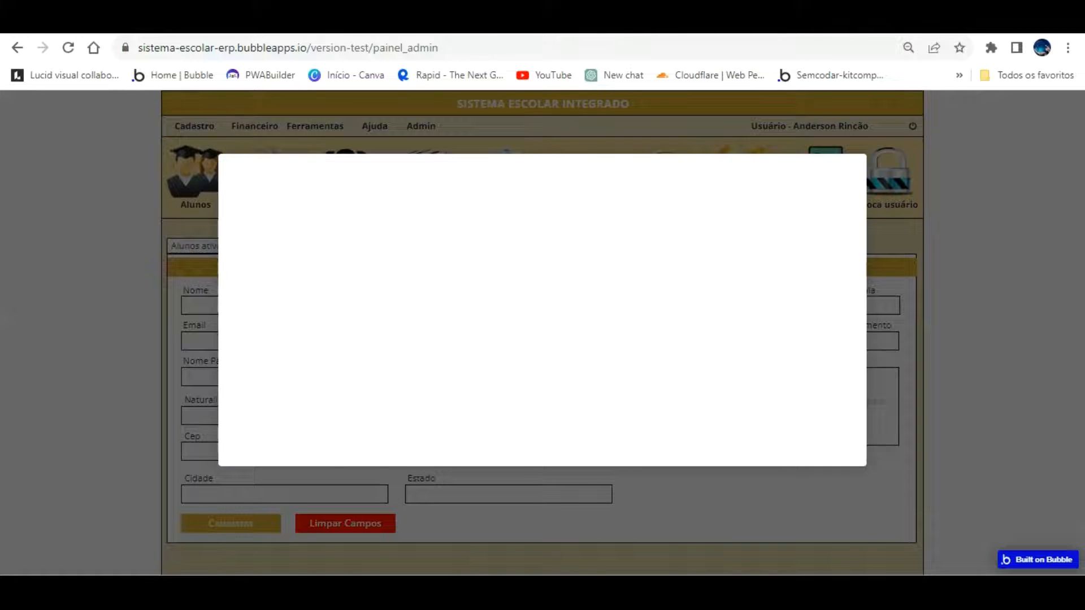
pyautogui.click(175, 22)
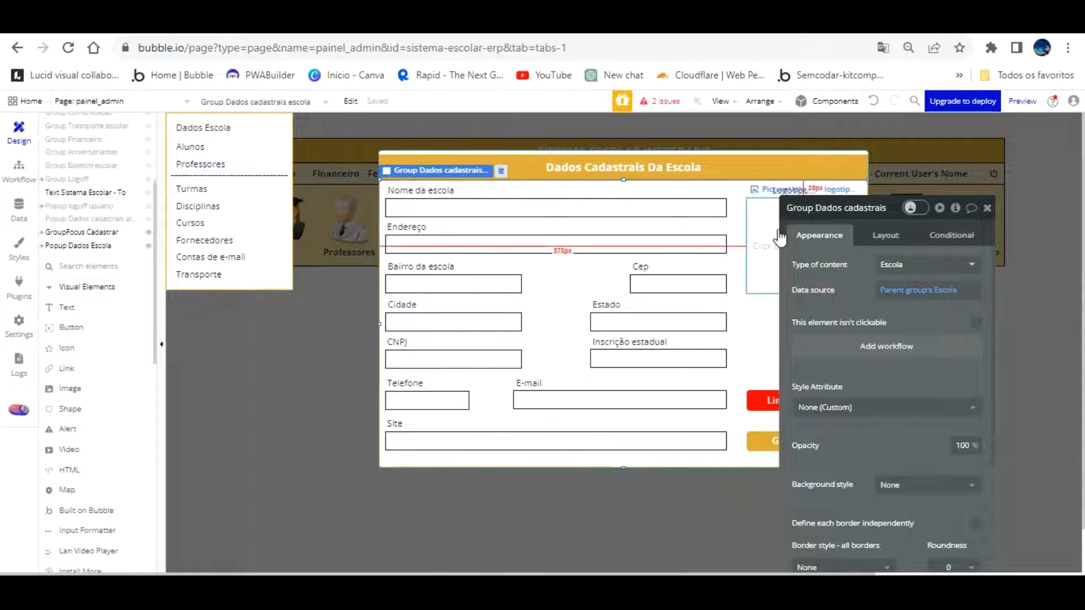
# Rename the popup from 'Popup Dados Escola' to 'Popup Cadastrar dados Escola'
pyautogui.click(752, 287)
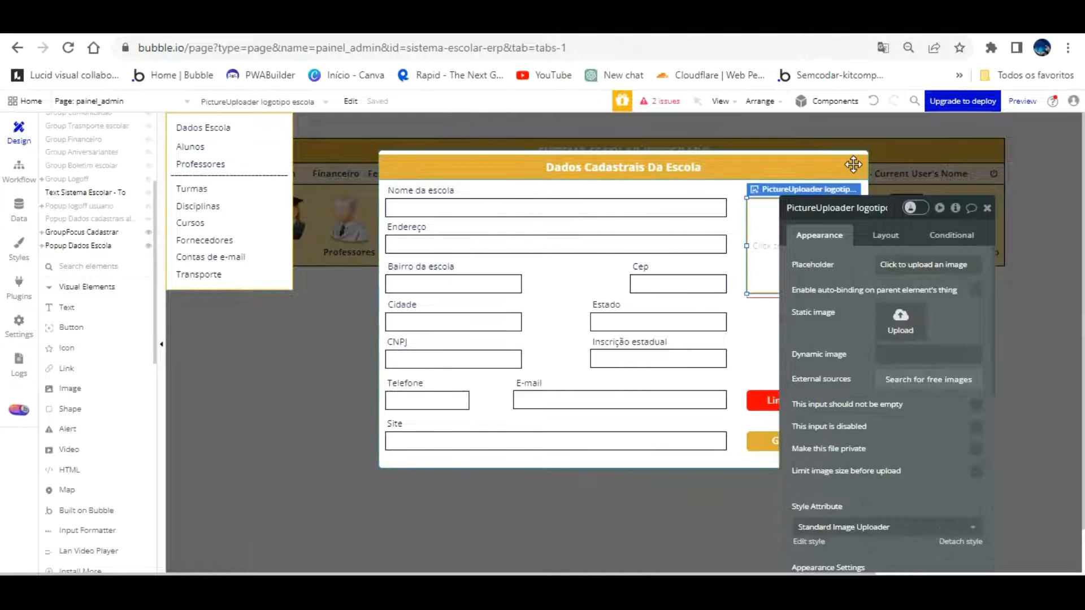
pyautogui.click(743, 271)
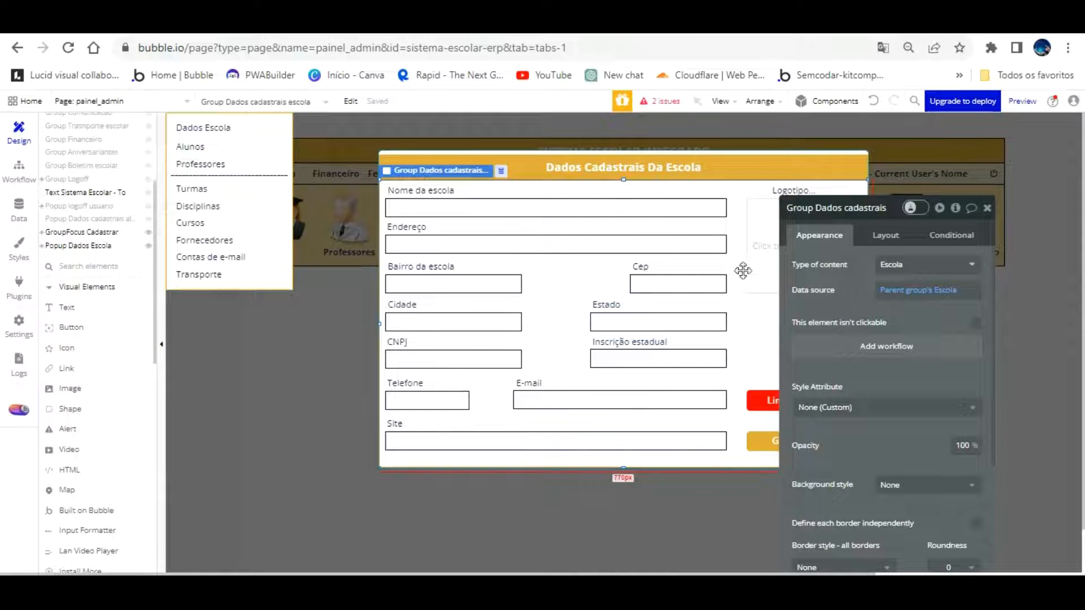
pyautogui.click(769, 123)
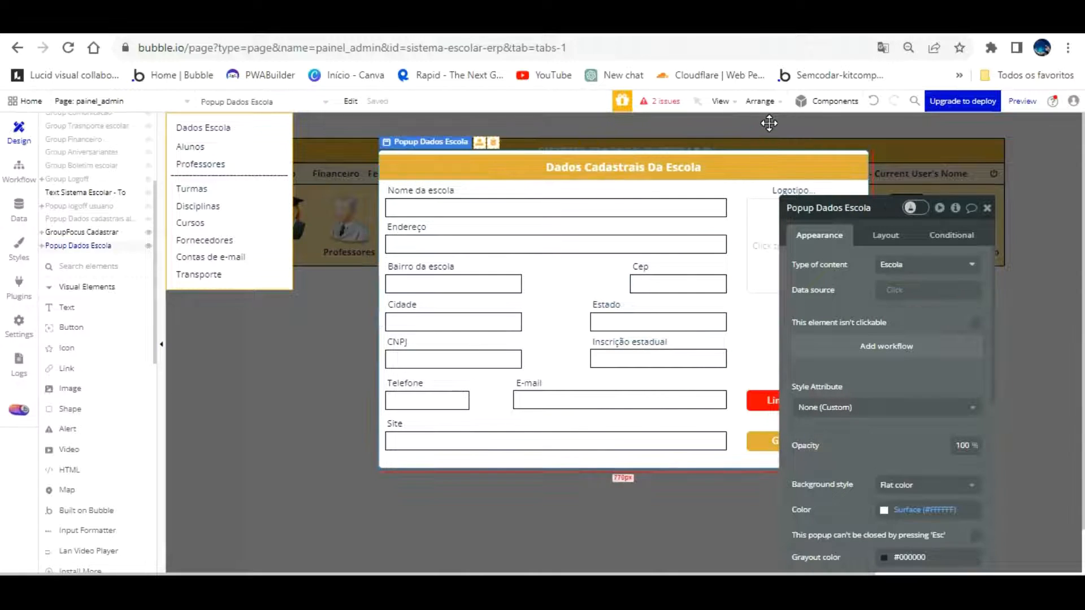
pyautogui.click(828, 209)
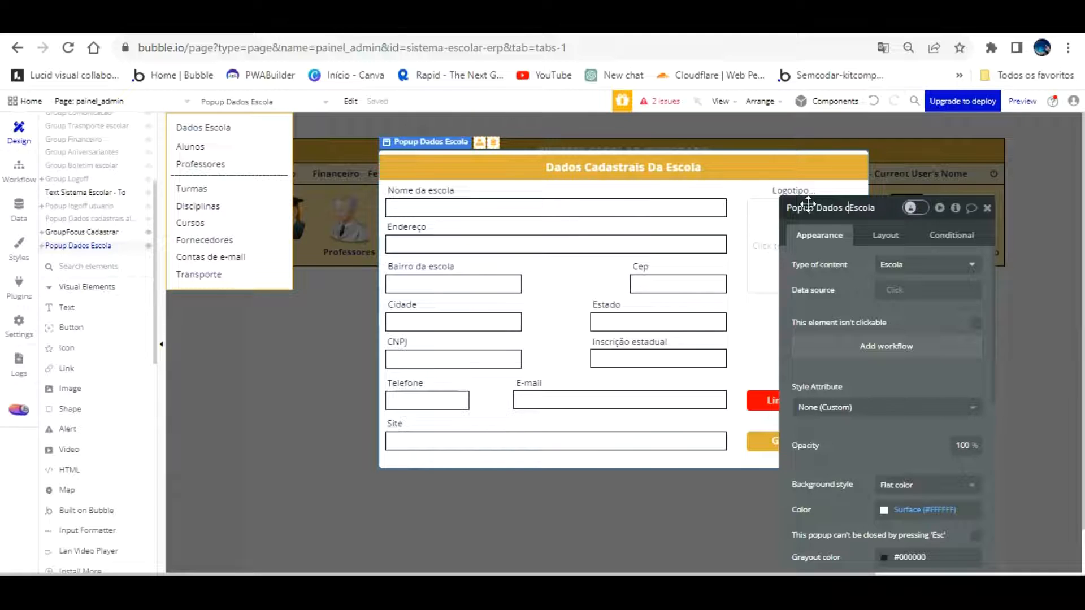
pyautogui.press('BackSpace')
pyautogui.press('BackSpace')
pyautogui.write('Cadastrar d')
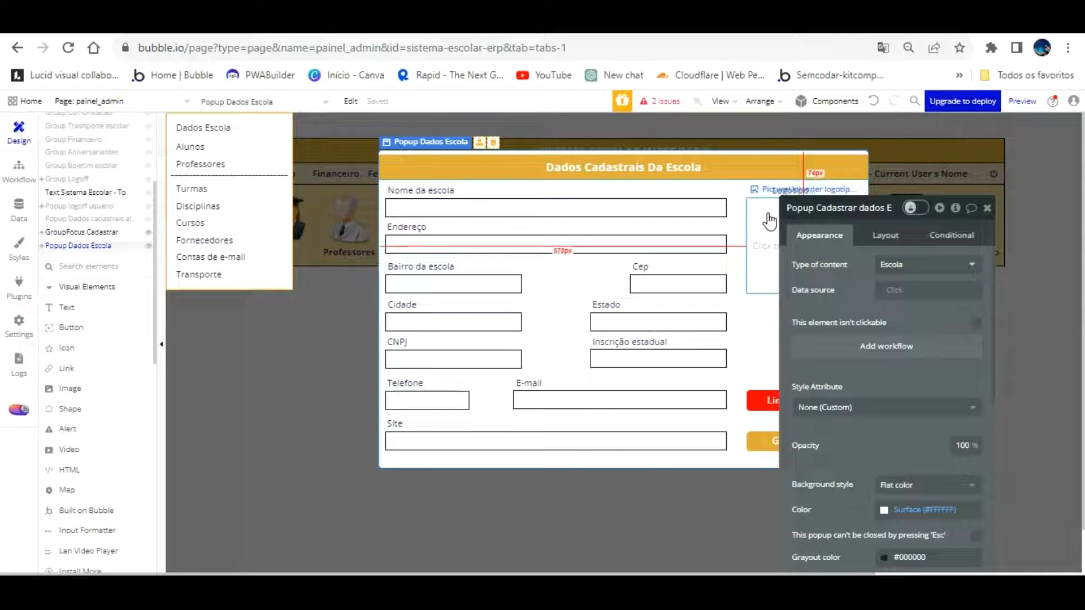
pyautogui.click(843, 279)
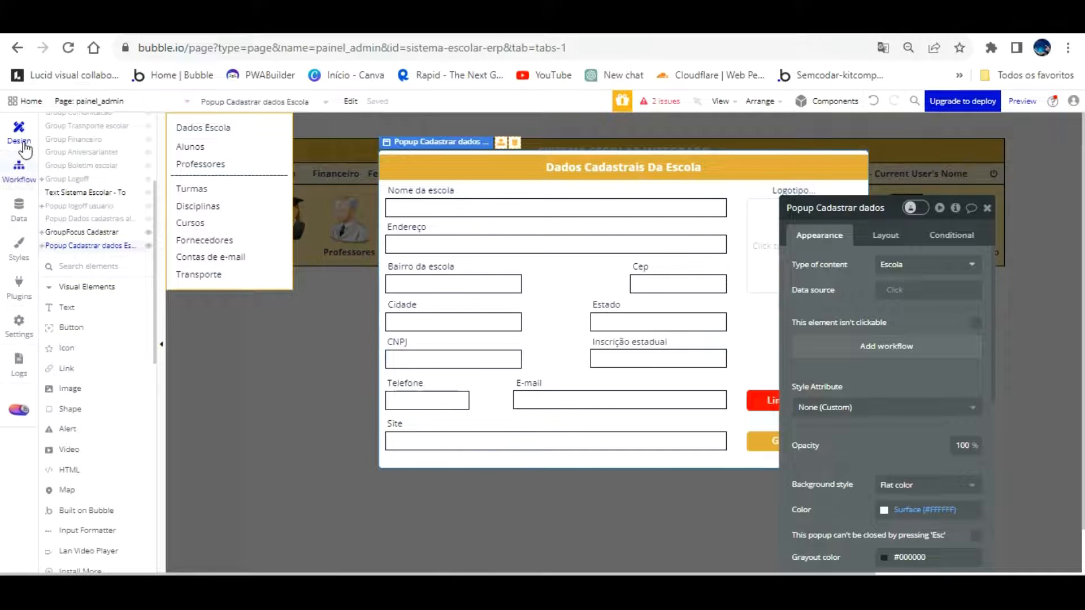
pyautogui.click(19, 167)
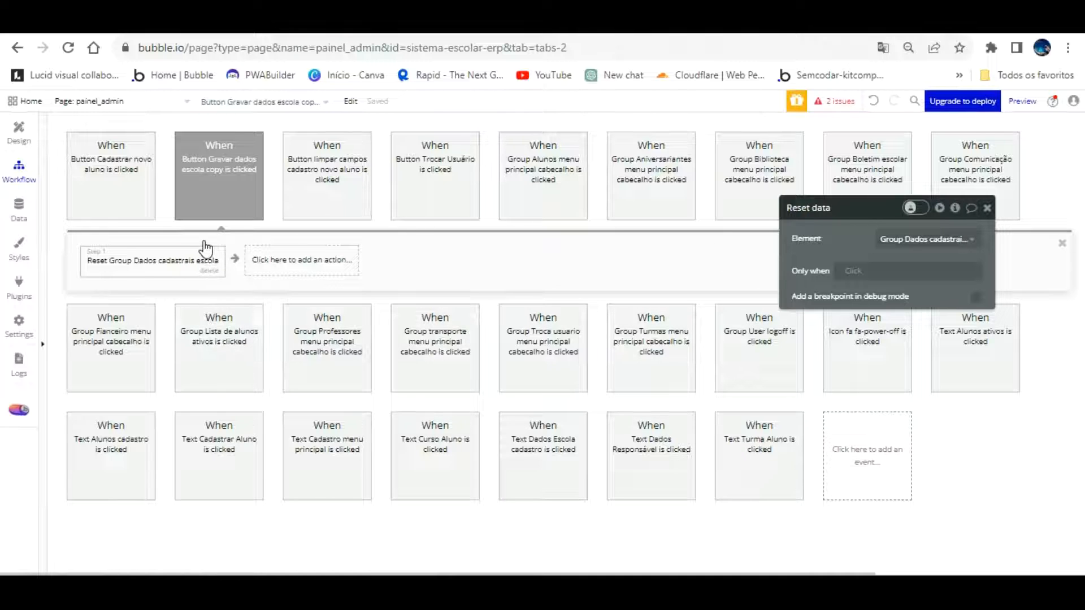
pyautogui.click(23, 135)
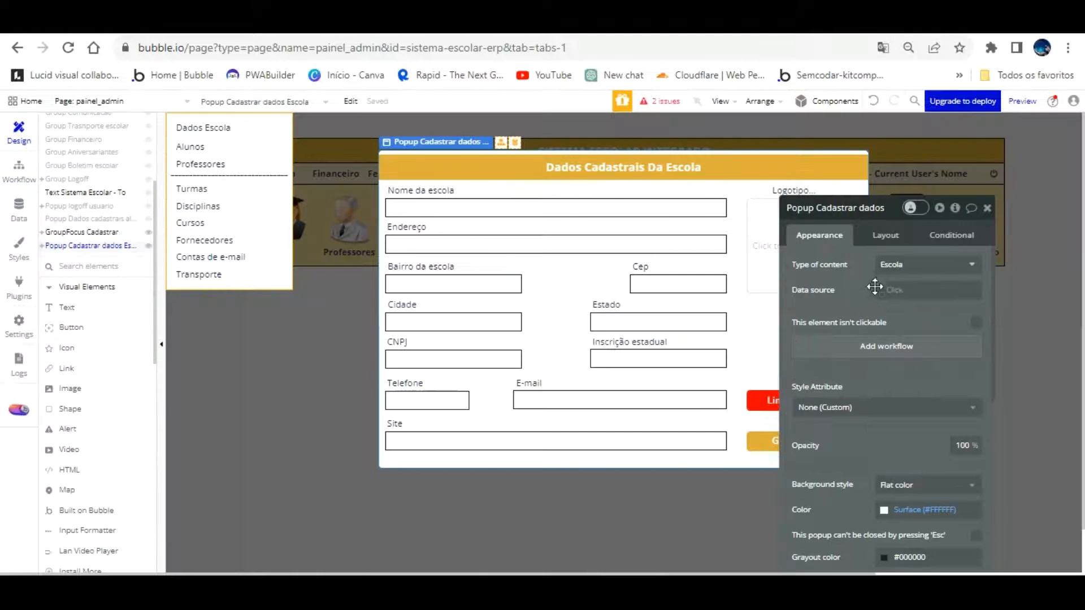
# Rename the red button to 'Button Limpar campos dados cadastro'
pyautogui.moveTo(816, 353); pyautogui.dragTo(347, 268)
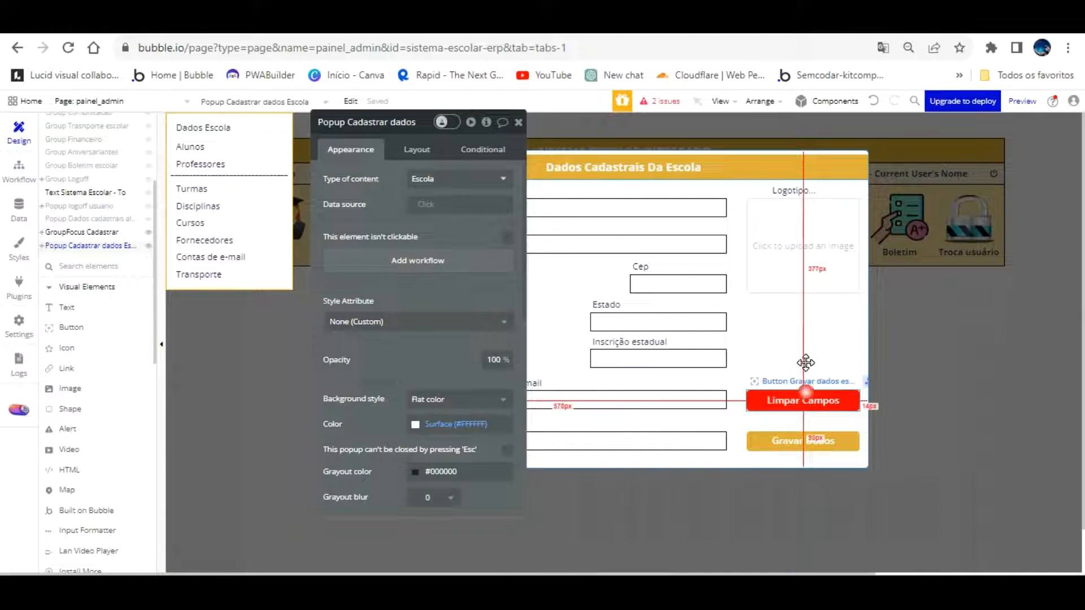
pyautogui.click(805, 396)
pyautogui.press('BackSpace')
pyautogui.press('BackSpace')
pyautogui.press('BackSpace')
pyautogui.press('BackSpace')
pyautogui.press('BackSpace')
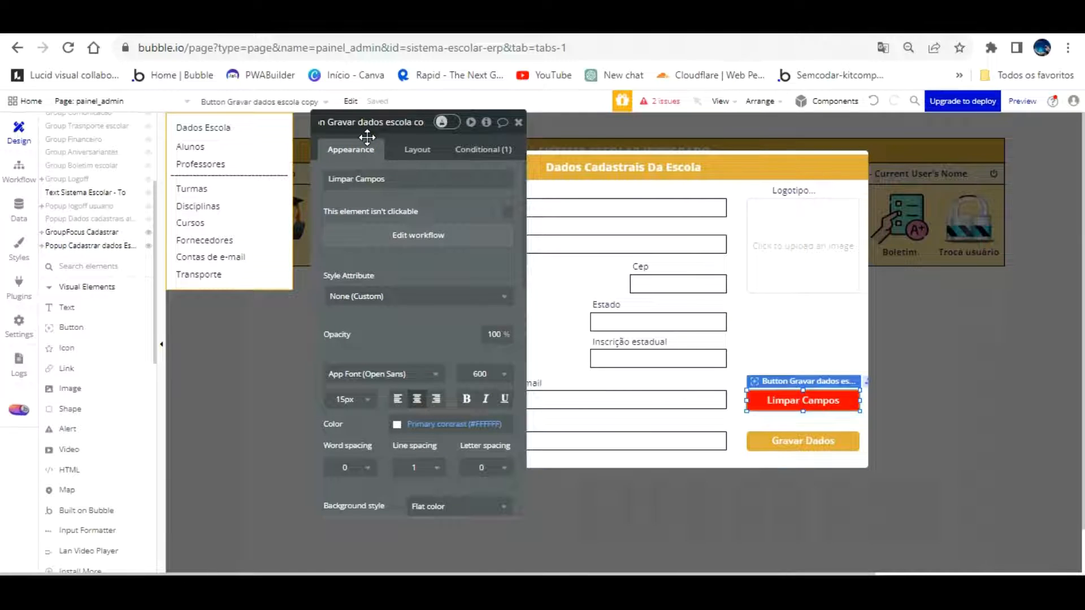
pyautogui.press('Left')
pyautogui.press('Left')
pyautogui.press('Left')
pyautogui.press('Left')
pyautogui.press('Left')
pyautogui.press('Left')
pyautogui.press('Left')
pyautogui.press('Left')
pyautogui.press('Left')
pyautogui.press('Left')
pyautogui.press('Left')
pyautogui.press('Left')
pyautogui.press('Left')
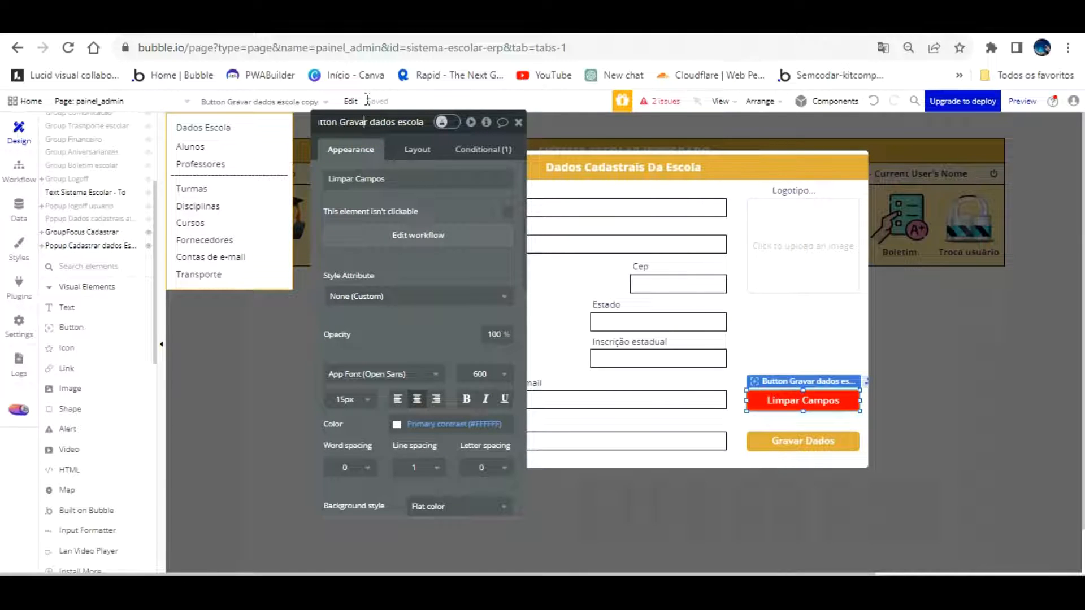
pyautogui.press('BackSpace')
pyautogui.press('BackSpace')
pyautogui.press('BackSpace')
pyautogui.press('BackSpace')
pyautogui.press('BackSpace')
pyautogui.press('BackSpace')
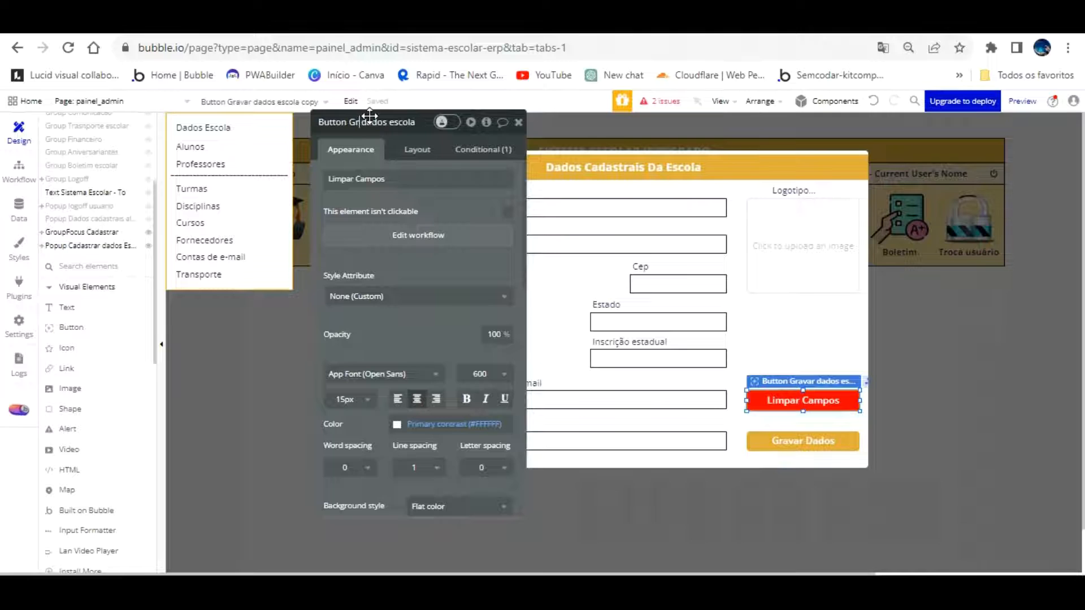
pyautogui.write('Limp')
pyautogui.press('End')
pyautogui.write('tro')
pyautogui.press('Return')
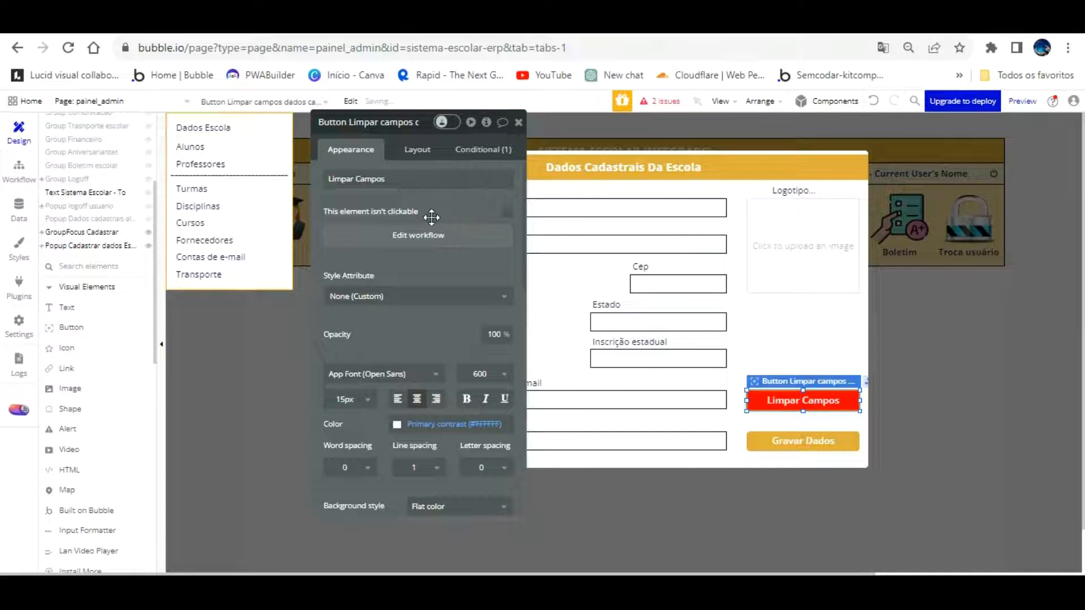
# Open the button's workflow and revisit the reset step's Element choice
pyautogui.click(434, 235)
pyautogui.click(167, 258)
pyautogui.click(438, 154)
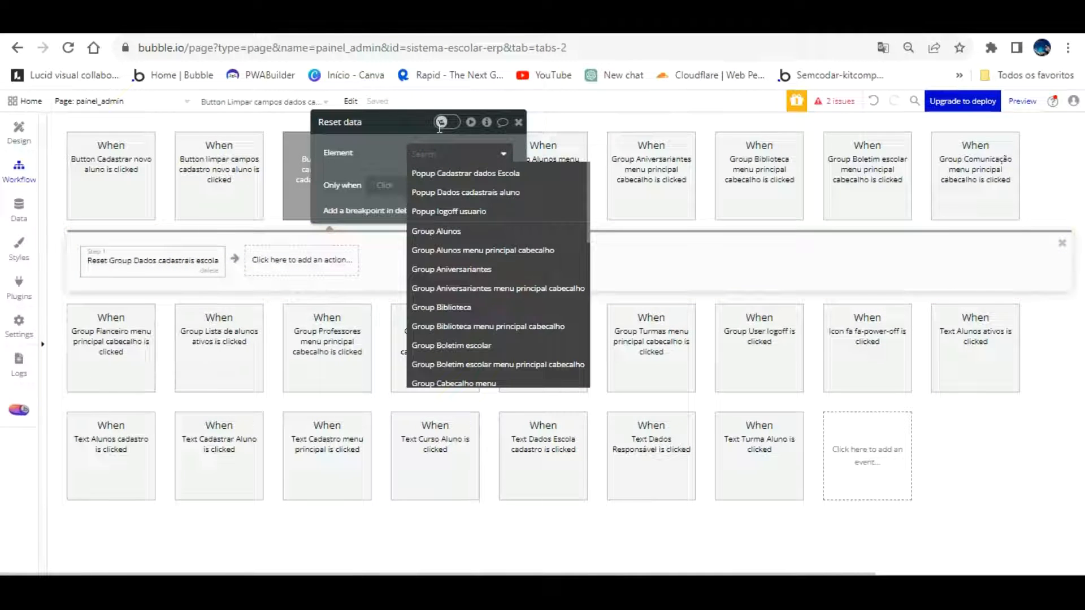
pyautogui.click(383, 129)
# Refresh the painel_admin preview to load the latest version, then return to the editor
pyautogui.click(345, 23)
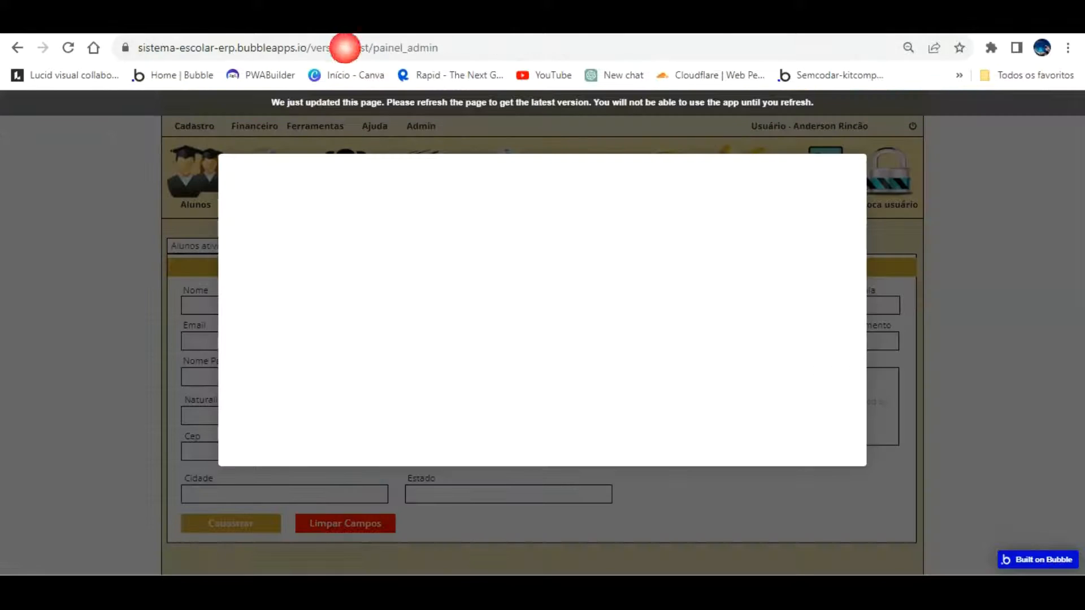
pyautogui.click(365, 101)
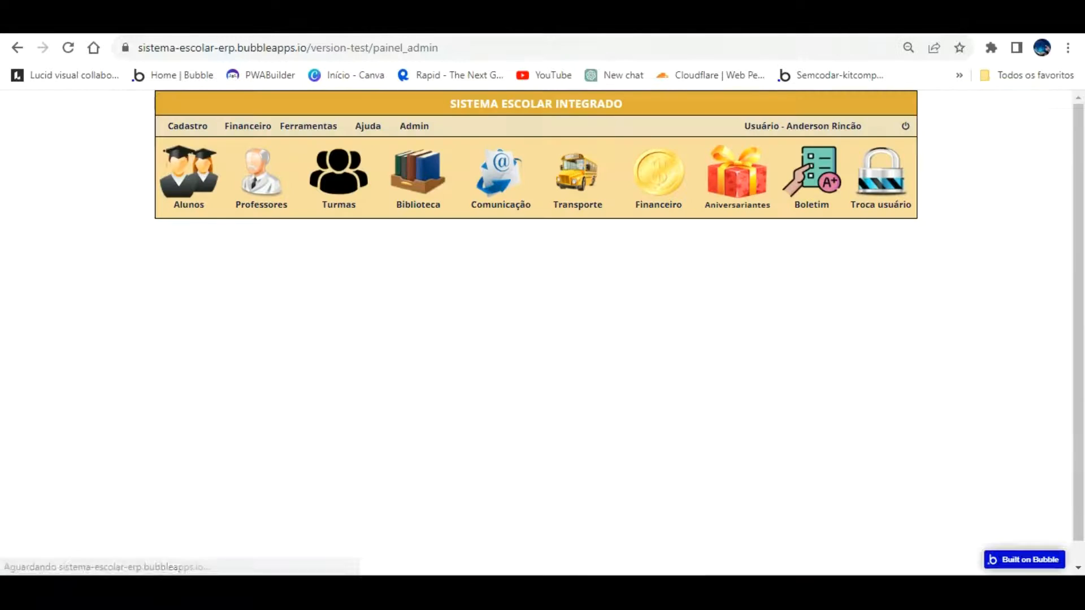
pyautogui.click(226, 23)
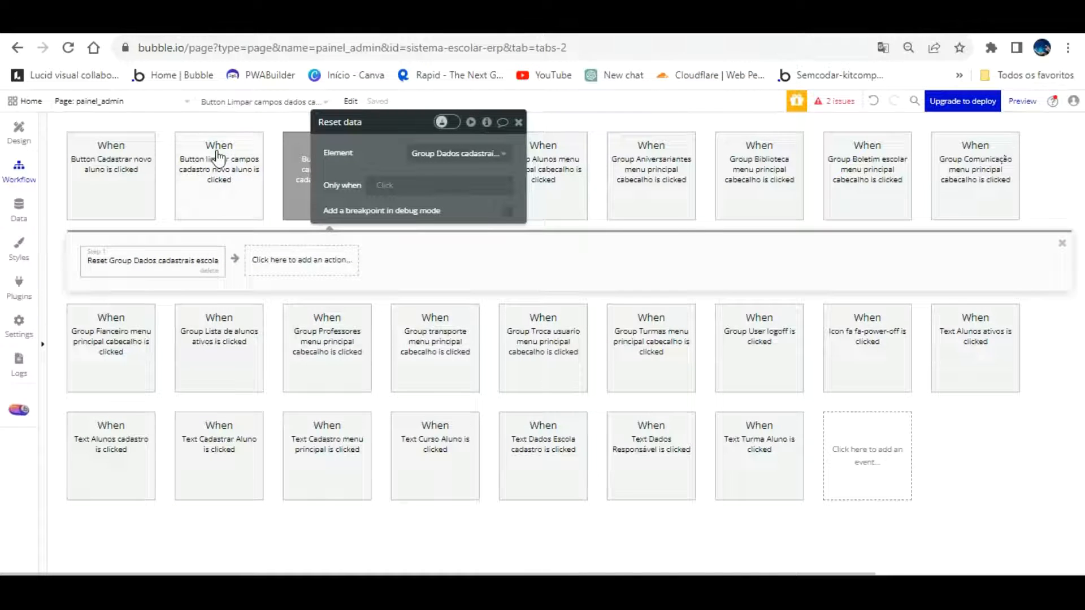
# Inspect the Dados Escola item's click workflow and its 'Show Popup Dados cadastrais aluno' step
pyautogui.click(17, 136)
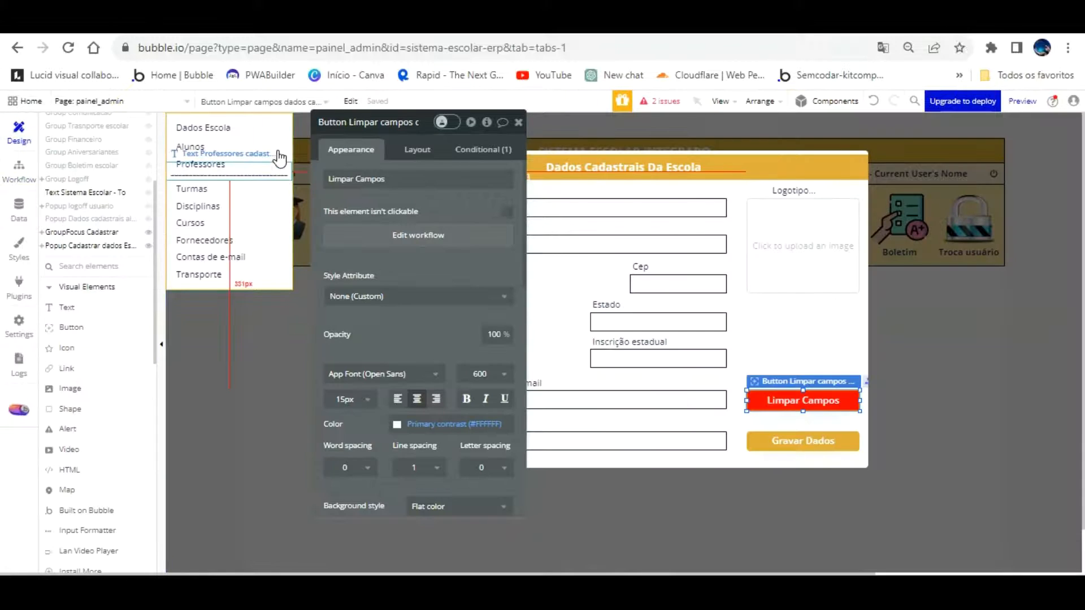
pyautogui.click(217, 131)
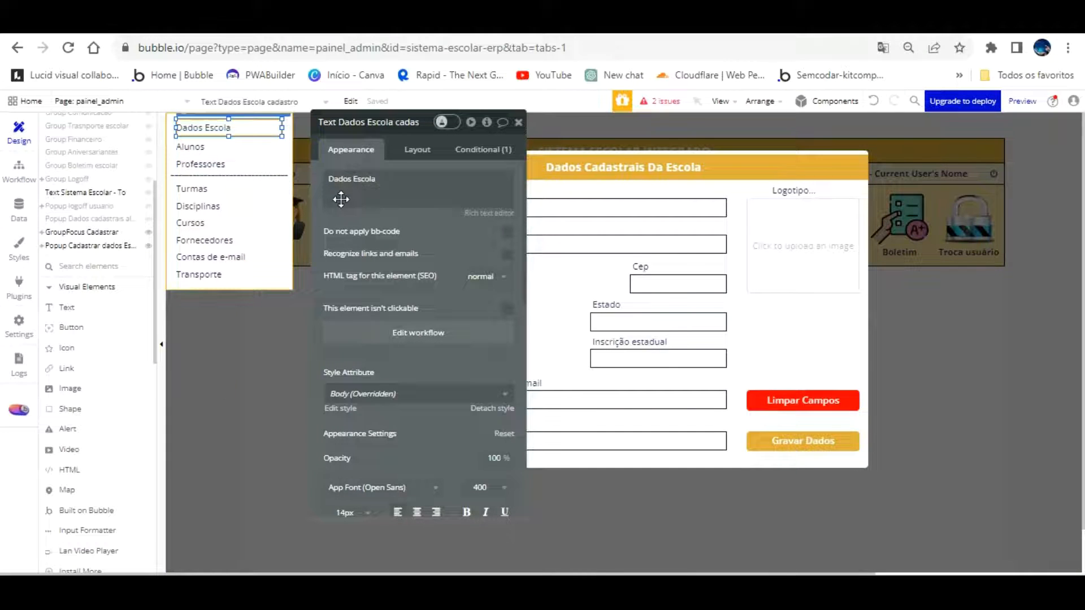
pyautogui.click(432, 323)
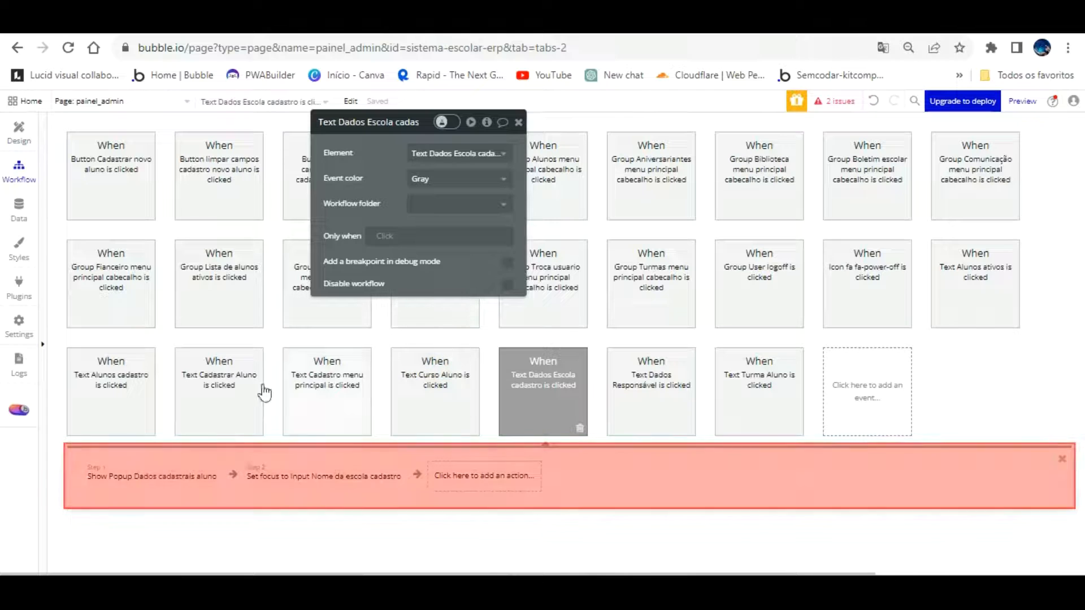
pyautogui.click(372, 468)
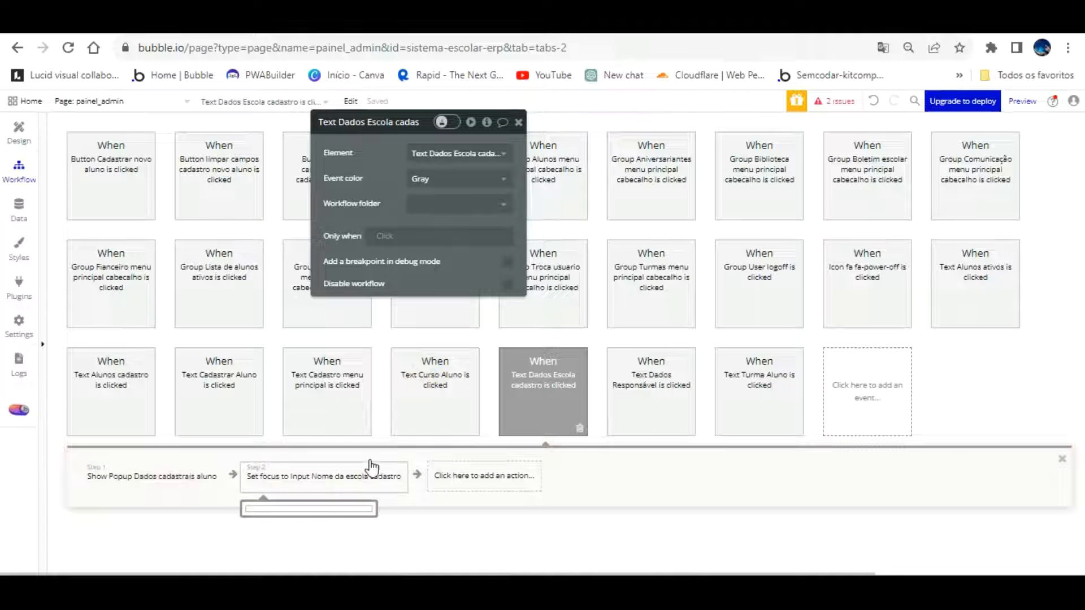
pyautogui.click(190, 460)
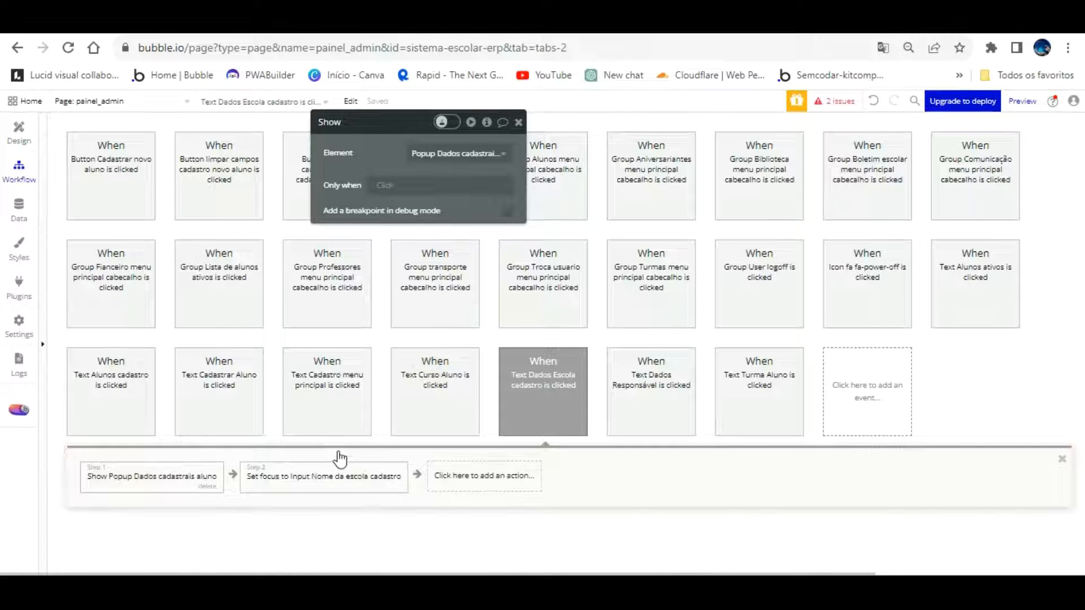
pyautogui.click(340, 24)
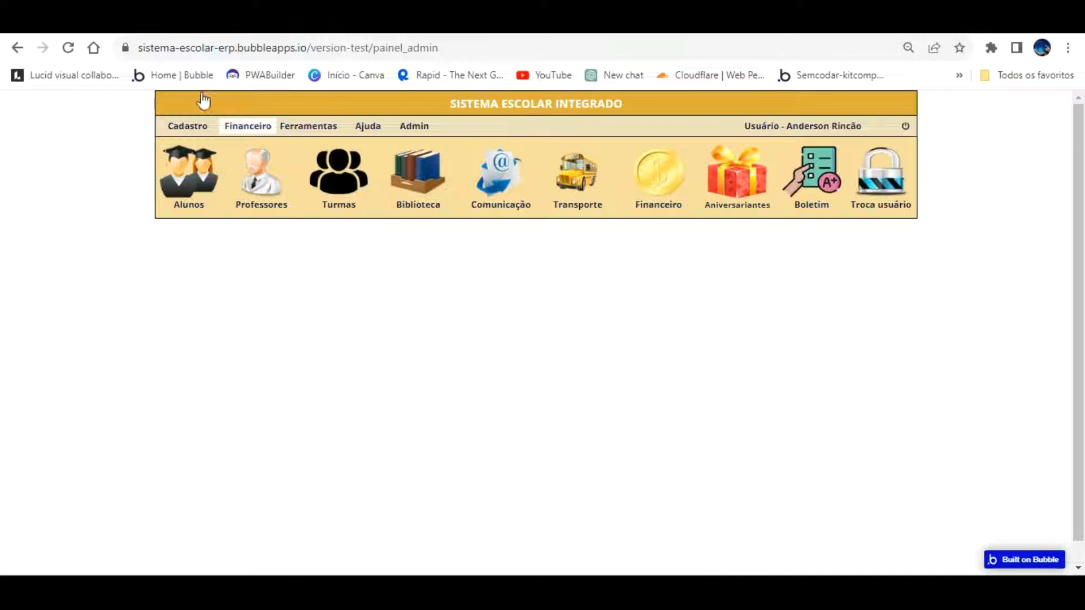
# Test Cadastro > Dados Escola in the preview, which shows a blank popup, then reopen the workflows
pyautogui.click(179, 125)
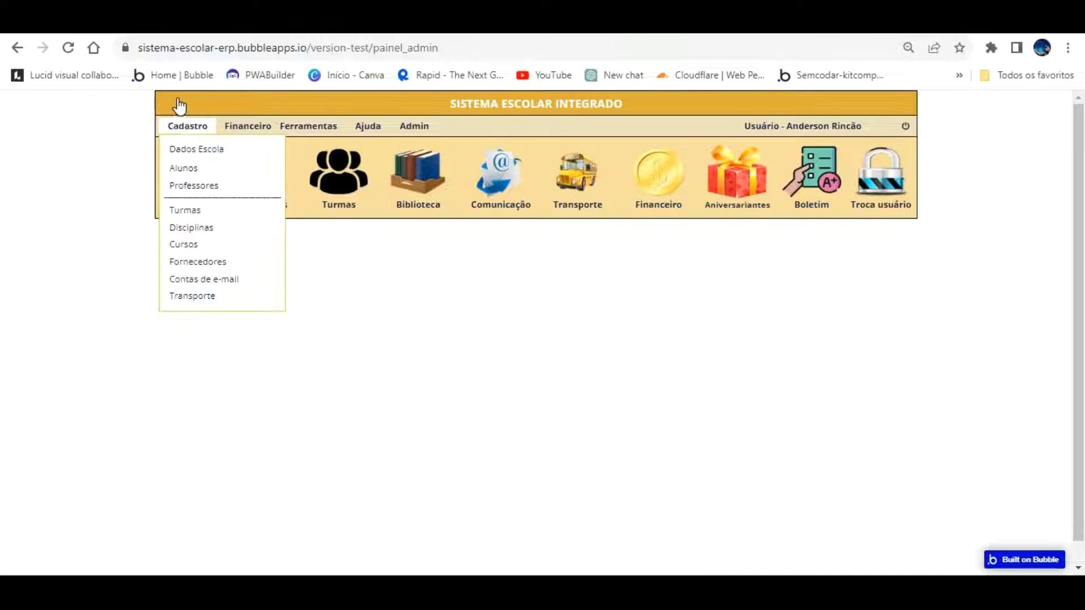
pyautogui.click(197, 142)
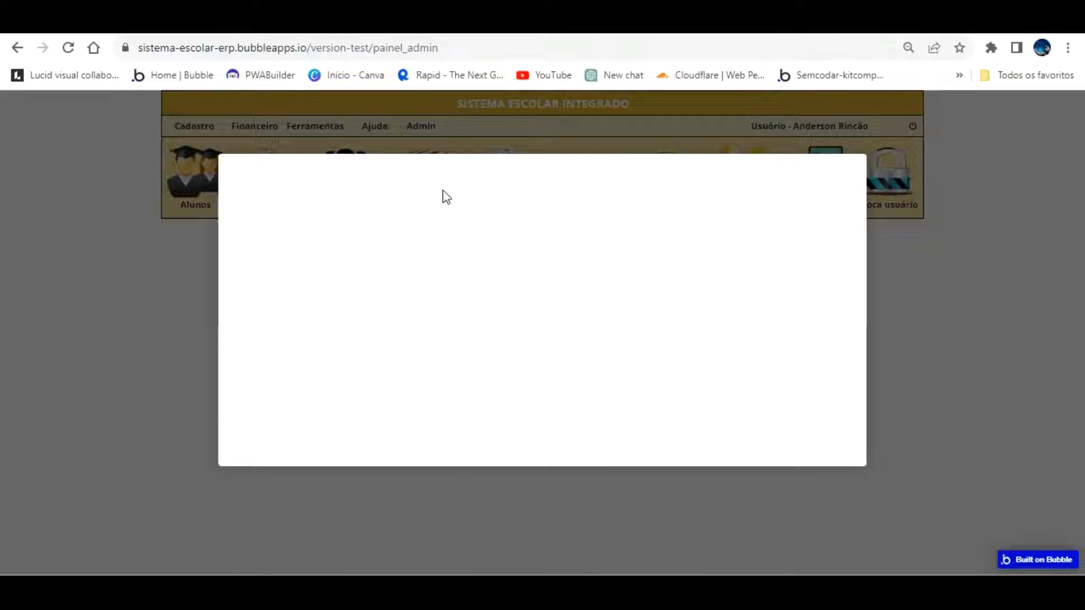
pyautogui.click(107, 24)
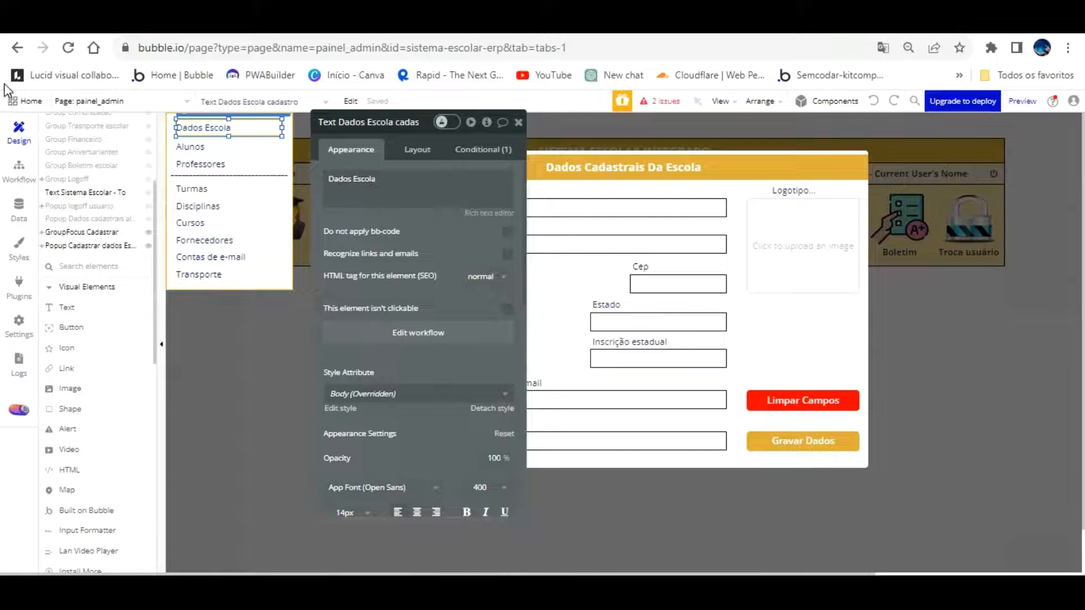
pyautogui.click(19, 168)
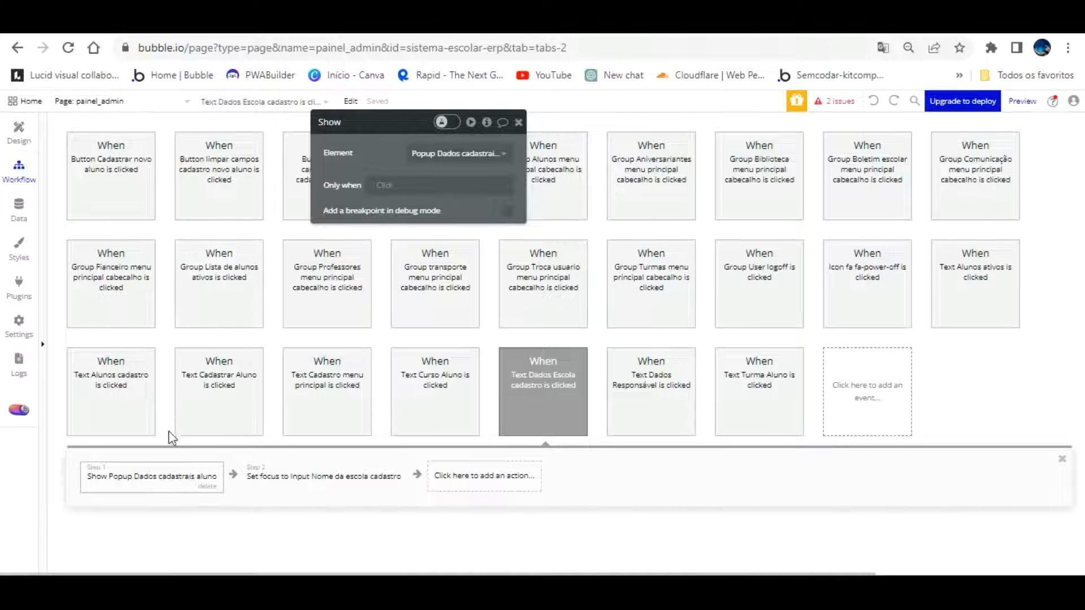
# Set the Show step's element to Popup Cadastrar dados Escola and refresh the preview
pyautogui.click(497, 152)
pyautogui.click(502, 173)
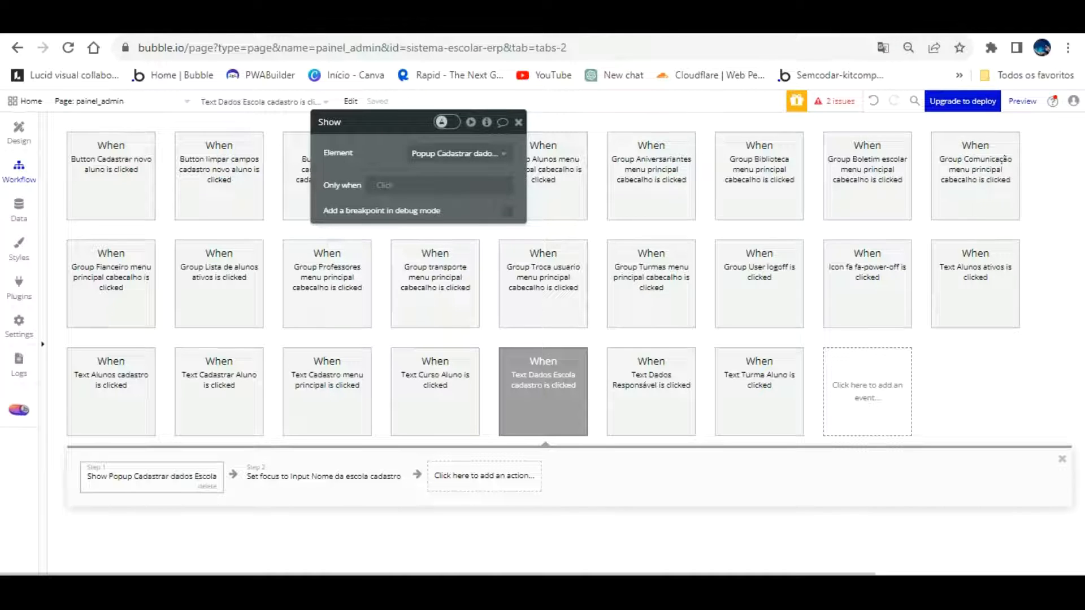
pyautogui.click(317, 22)
pyautogui.click(346, 100)
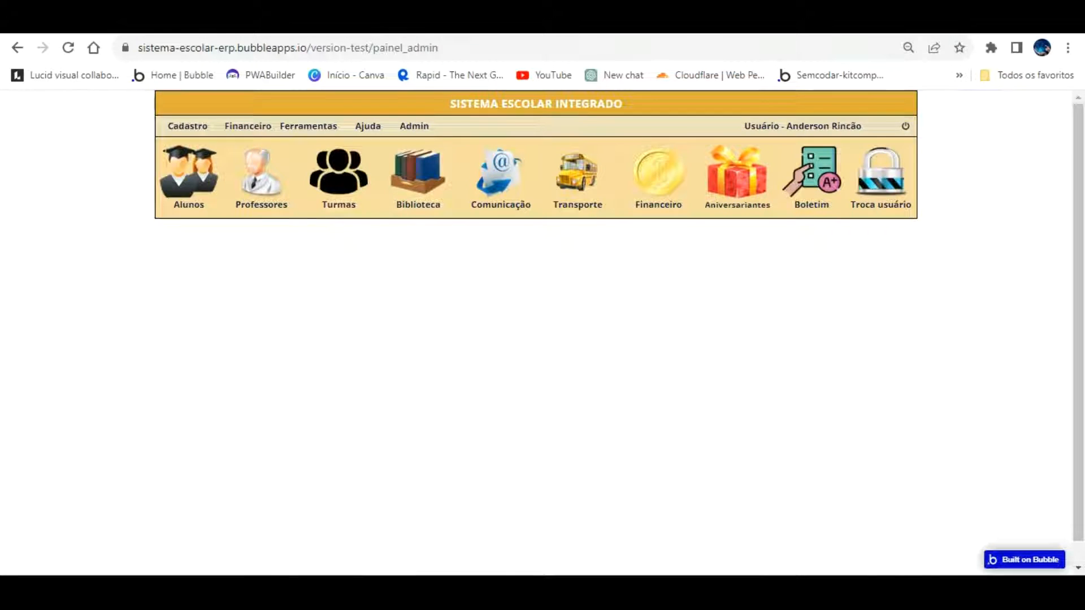
pyautogui.click(226, 22)
pyautogui.click(22, 114)
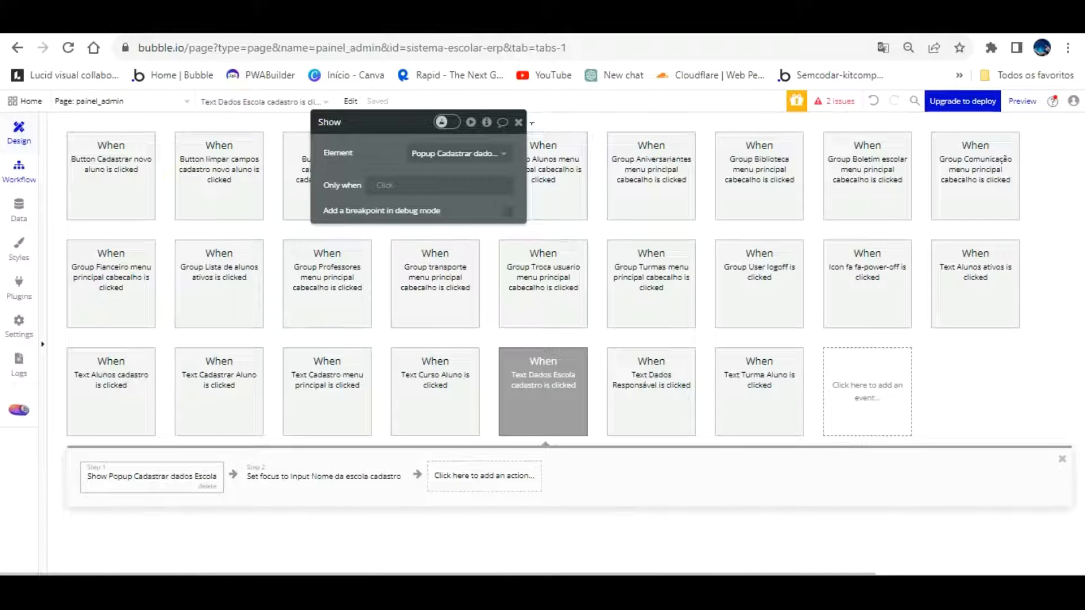
# Replace the header text with 'PAINEL ADMINISTRATIVO ESCOLA' and refresh the preview
pyautogui.click(898, 298)
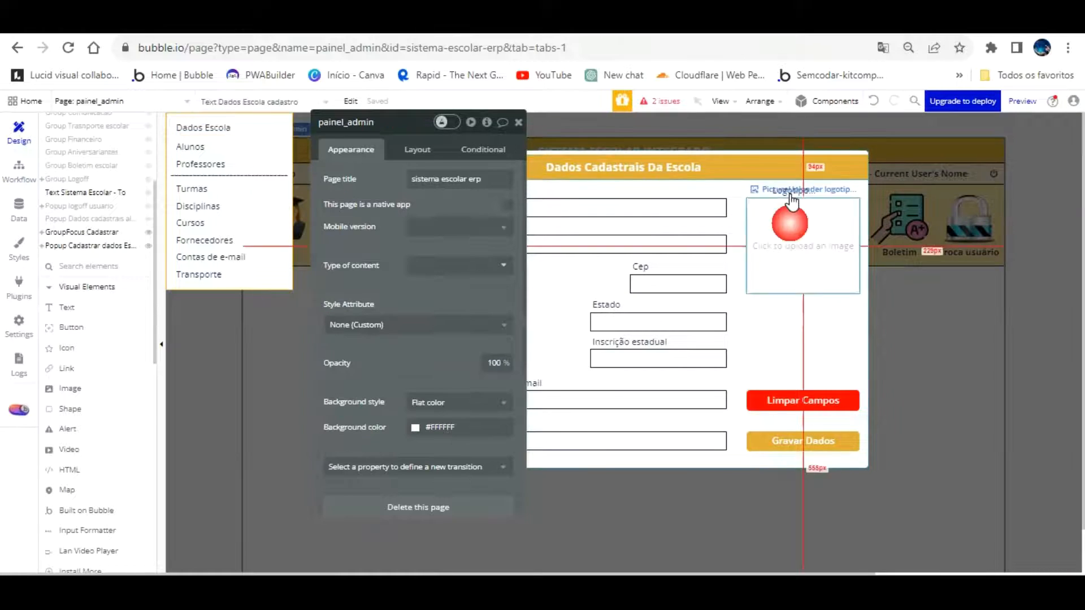
pyautogui.click(684, 151)
pyautogui.tripleClick(452, 178)
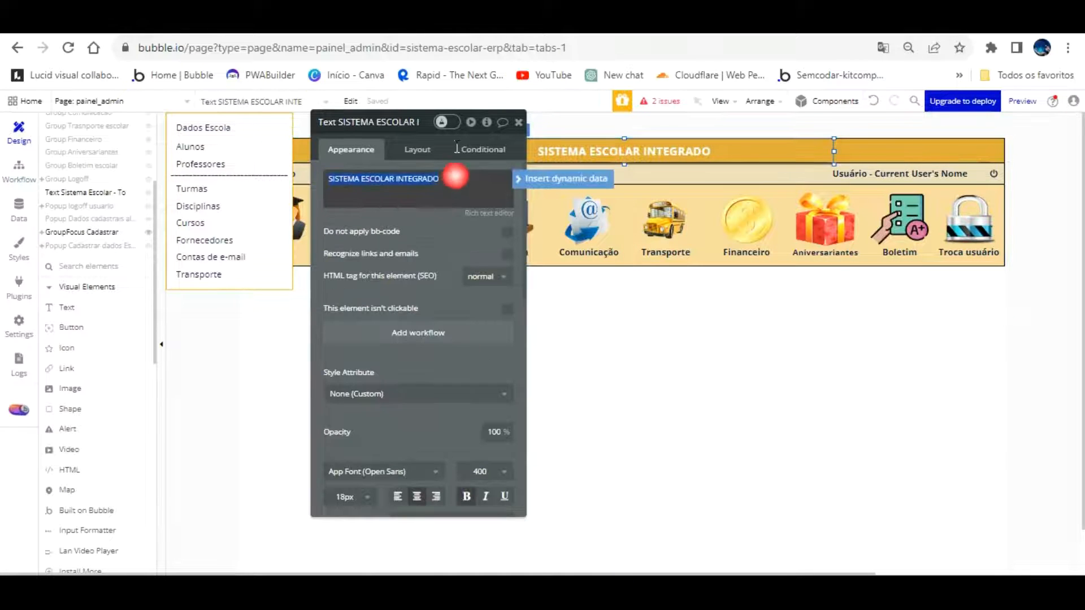
pyautogui.write('PAINELADMINISTRATIVO ESCOLA')
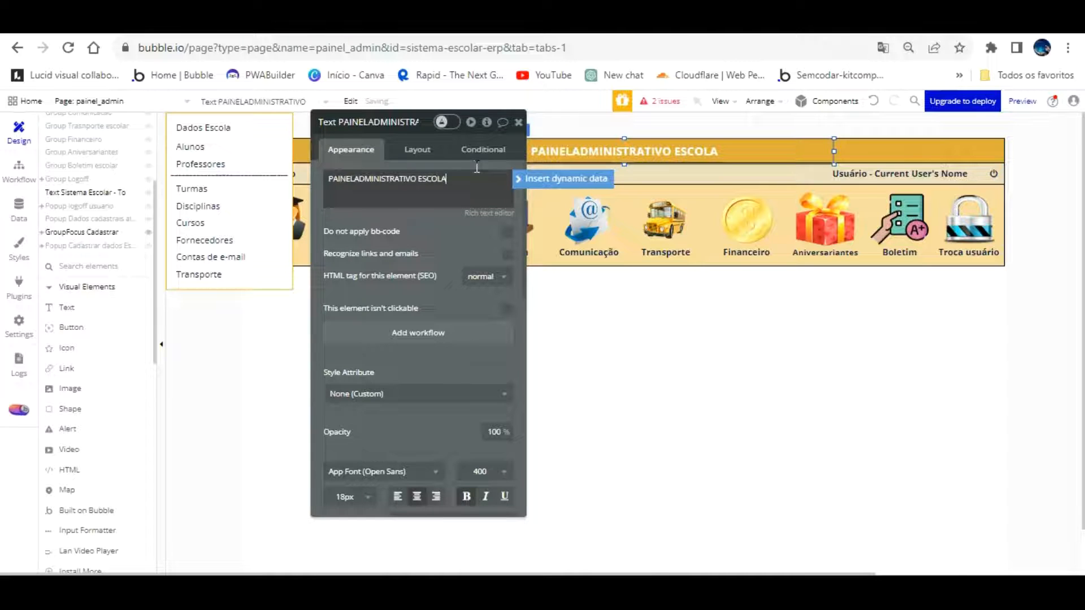
pyautogui.click(435, 168)
pyautogui.tripleClick(347, 178)
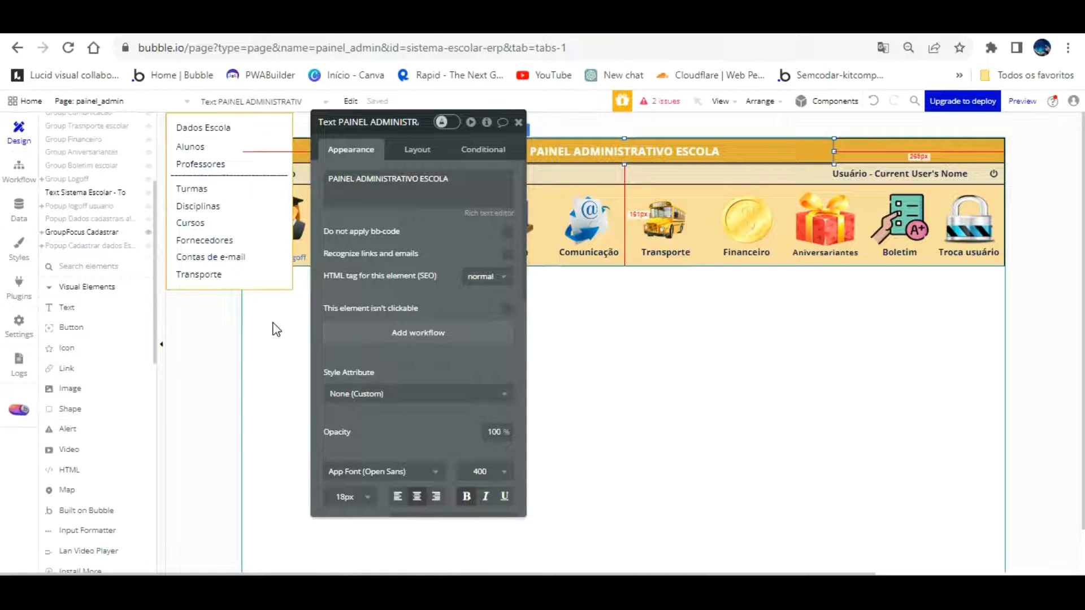
pyautogui.click(311, 23)
pyautogui.click(318, 96)
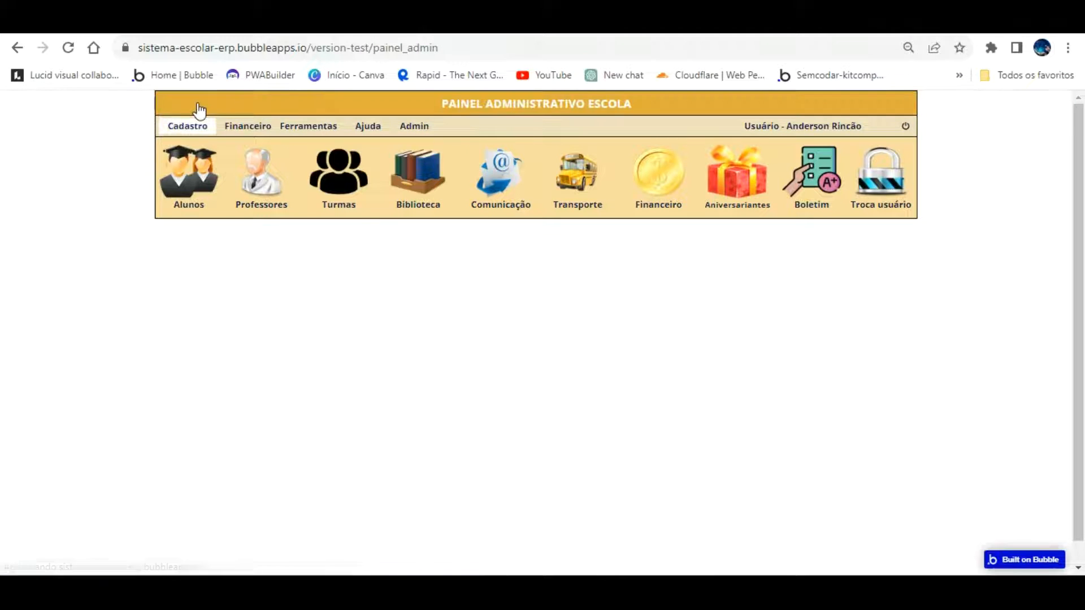
# Check that Cadastro > Dados Escola opens the Dados Cadastrais Da Escola form, then reopen the workflows
pyautogui.click(207, 129)
pyautogui.click(205, 150)
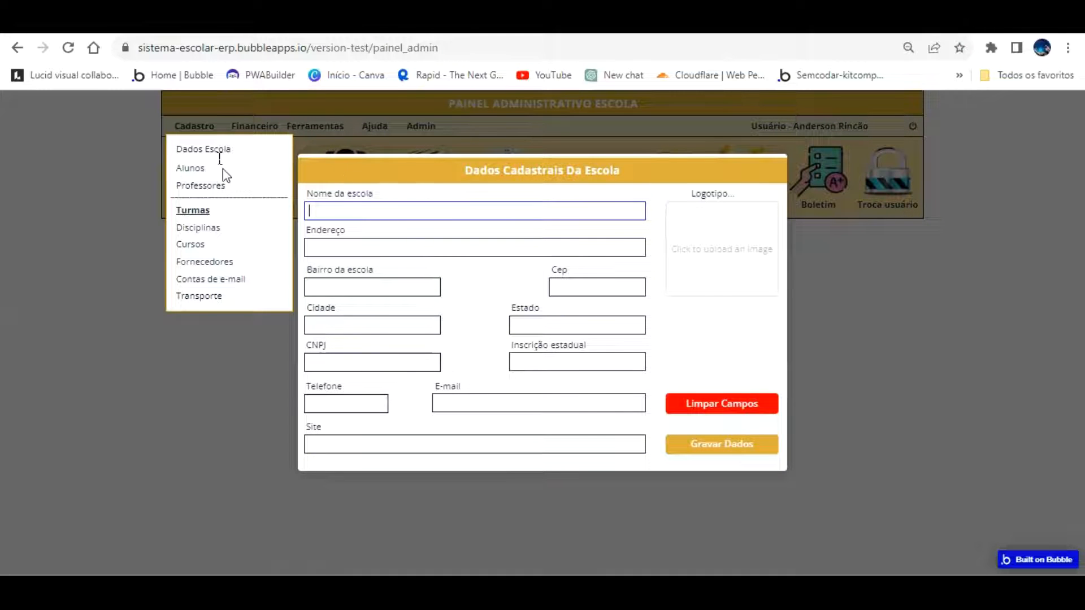
pyautogui.click(79, 23)
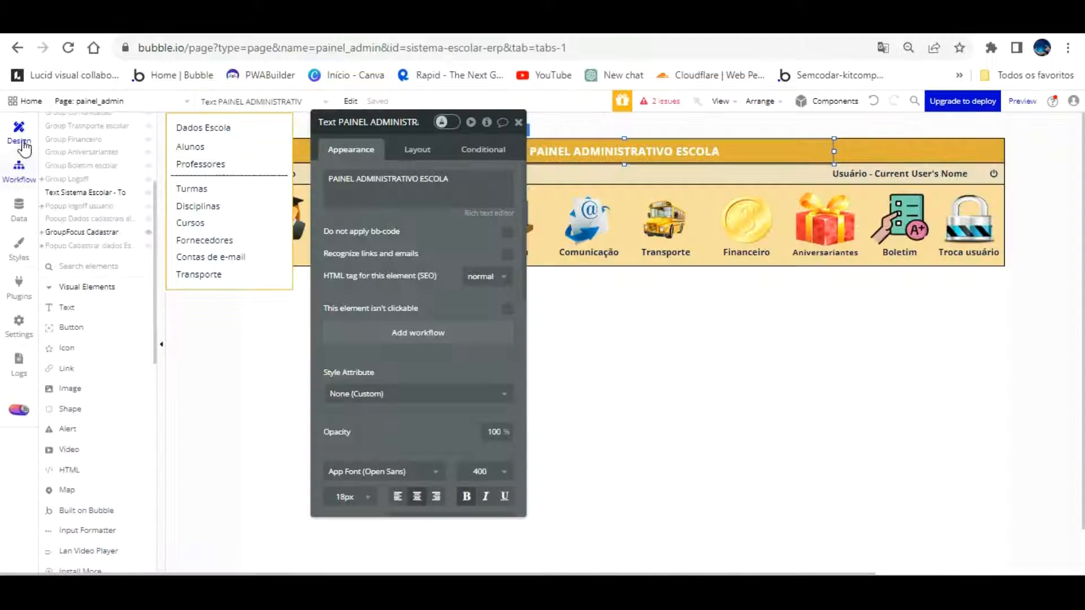
pyautogui.click(21, 169)
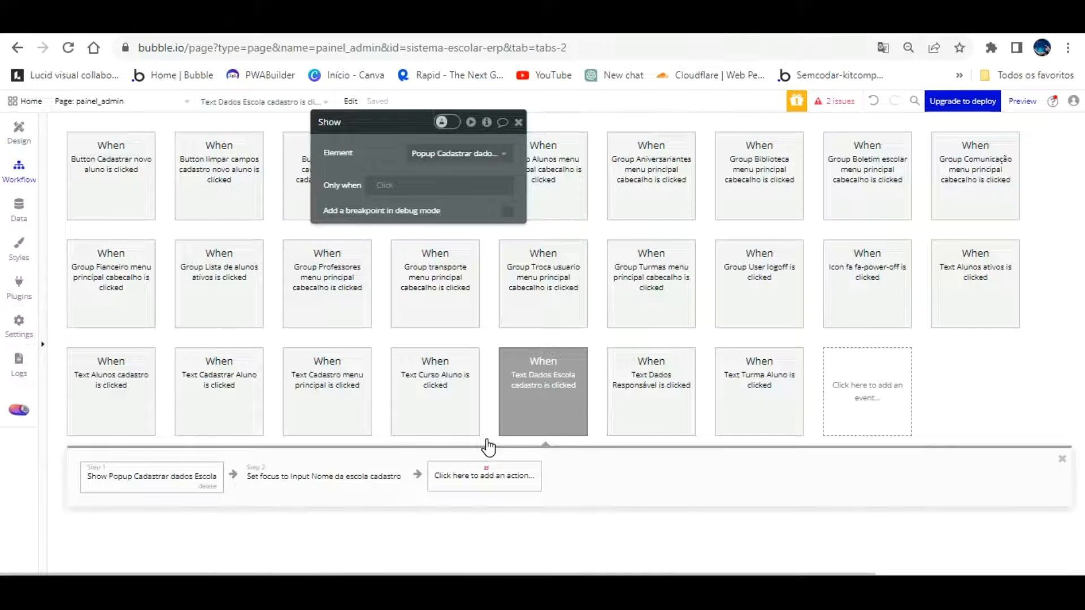
# Add a third Hide step to the workflow, targeting GroupFocus Cadastrar (found by searching 'FO')
pyautogui.click(488, 464)
pyautogui.scroll(-2, 565, 514)
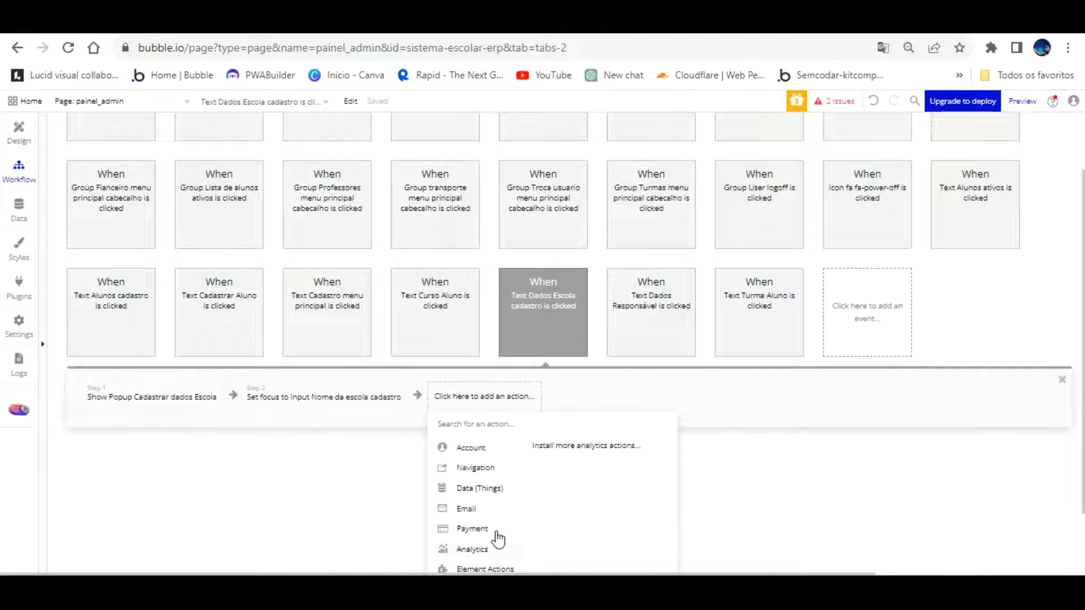
pyautogui.click(609, 443)
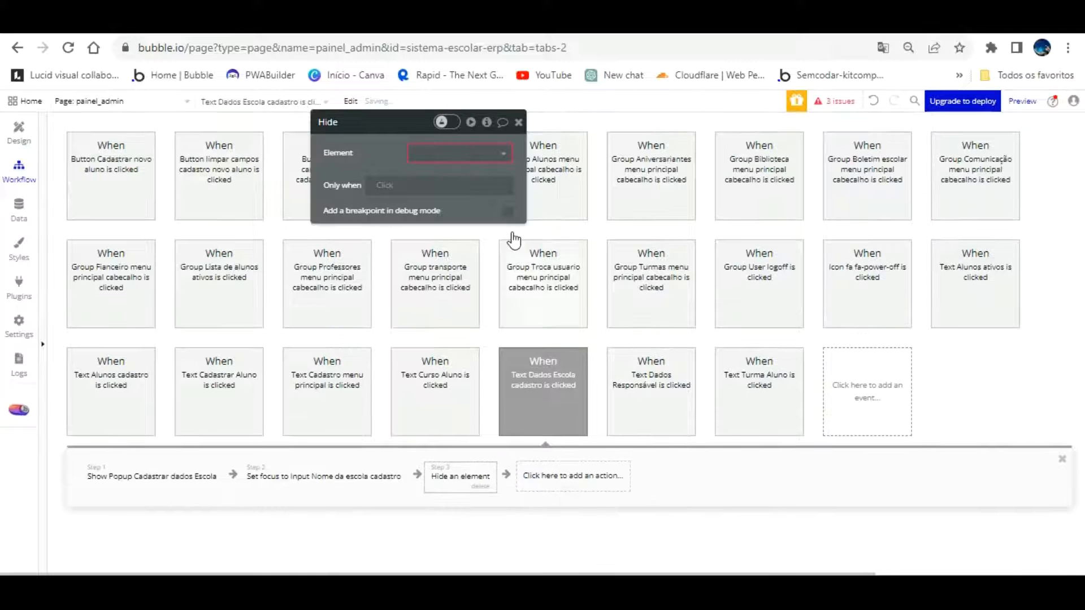
pyautogui.write('GRU')
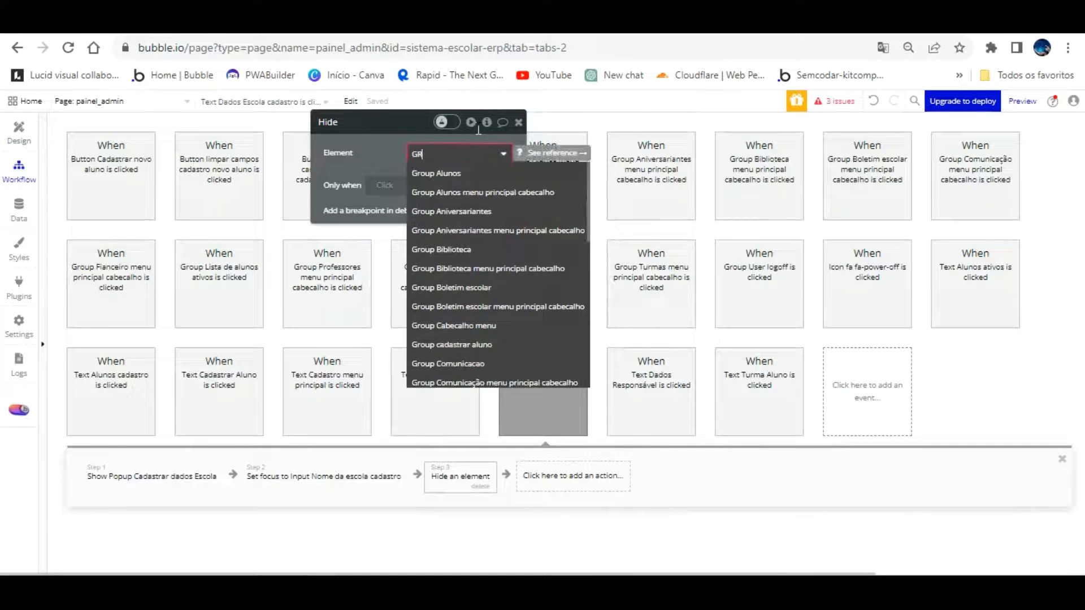
pyautogui.press('BackSpace')
pyautogui.press('BackSpace')
pyautogui.press('BackSpace')
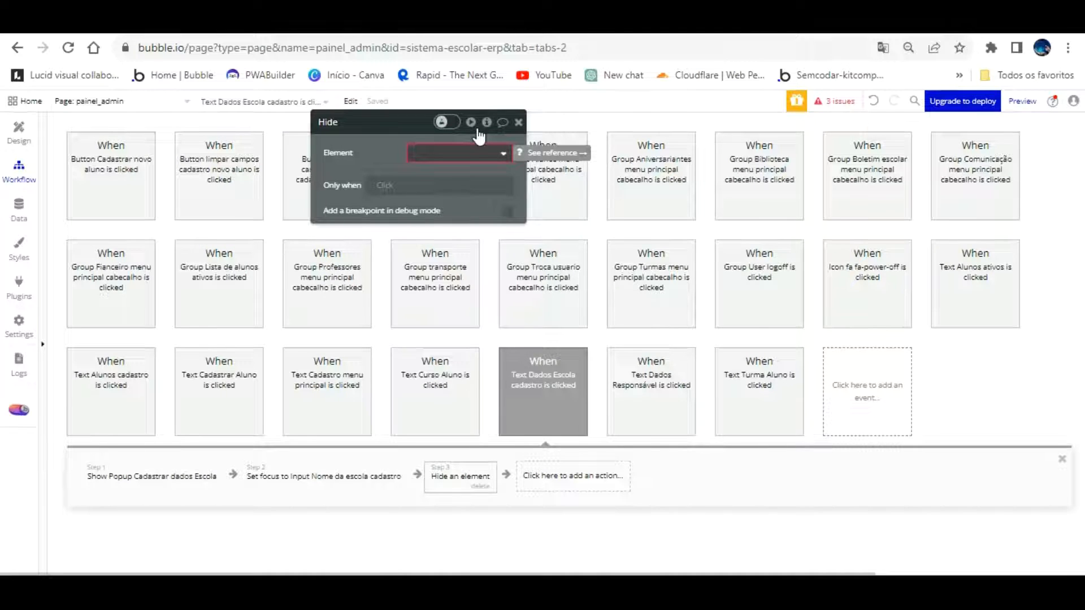
pyautogui.click(476, 157)
pyautogui.write('FO')
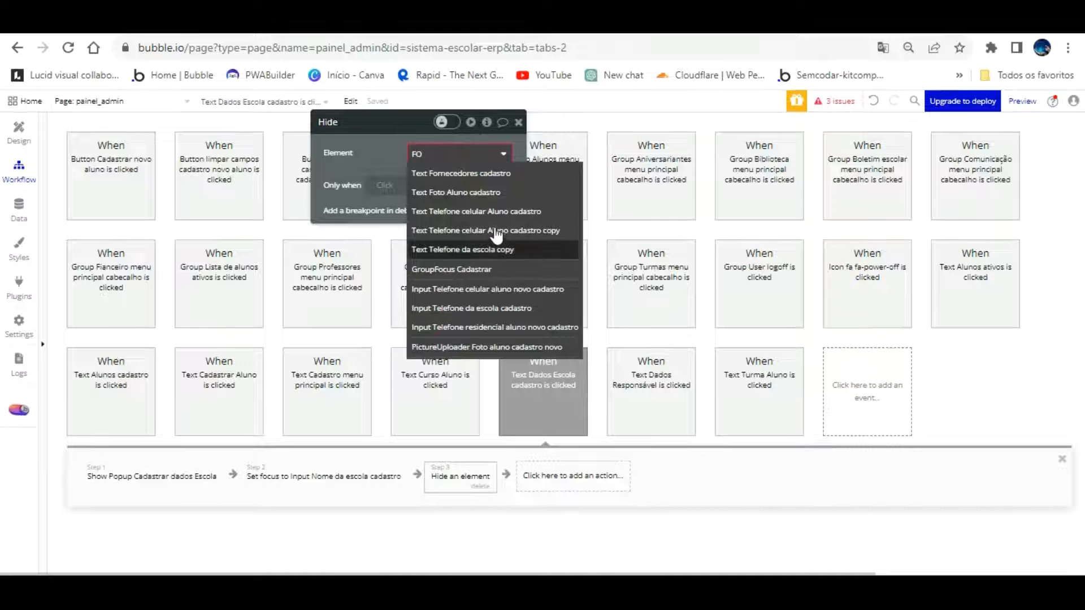
pyautogui.click(490, 268)
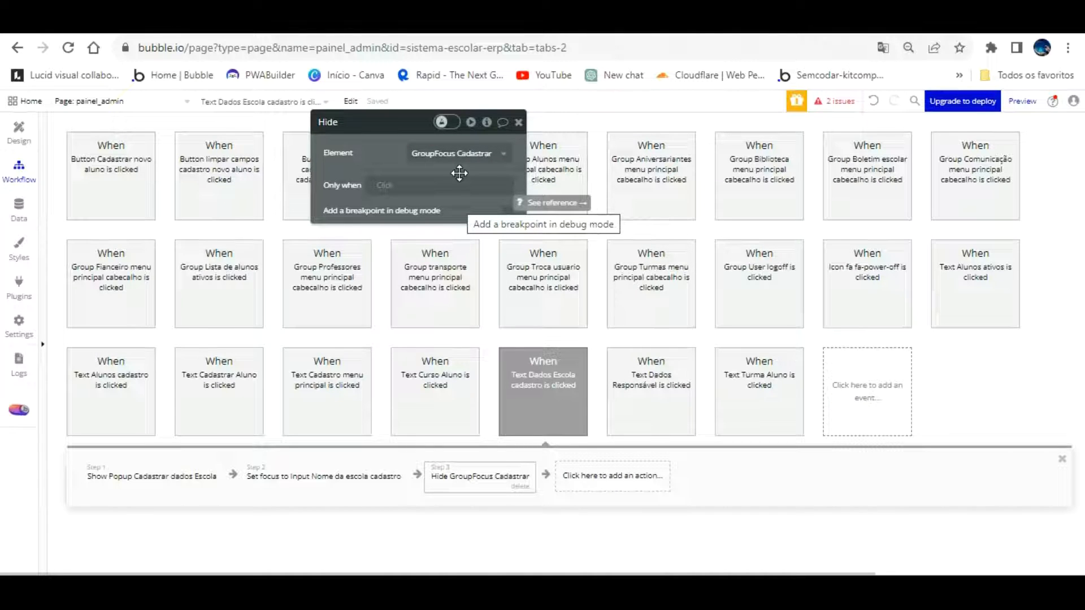
pyautogui.click(611, 508)
# Refresh the app preview, reopen Cadastro > Dados Escola to check the form, and return to the editor
pyautogui.click(310, 10)
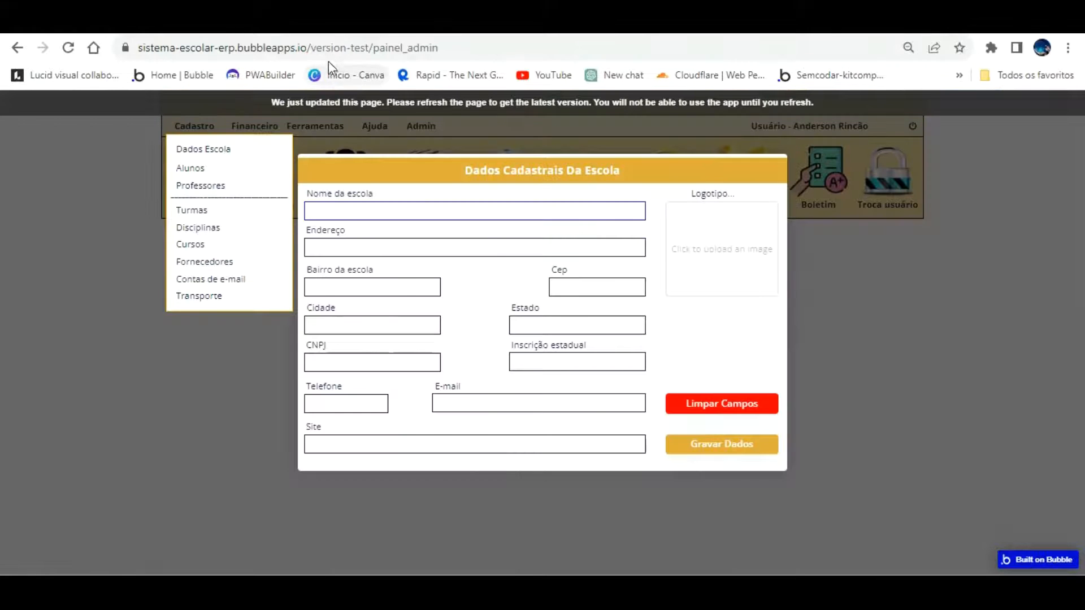
pyautogui.press('F5')
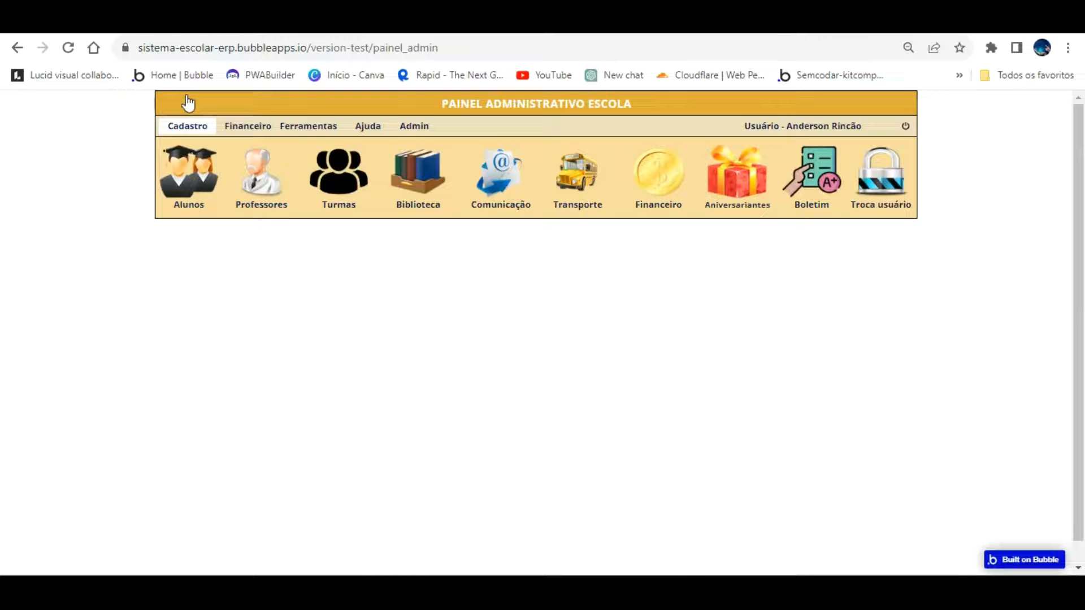
pyautogui.click(187, 125)
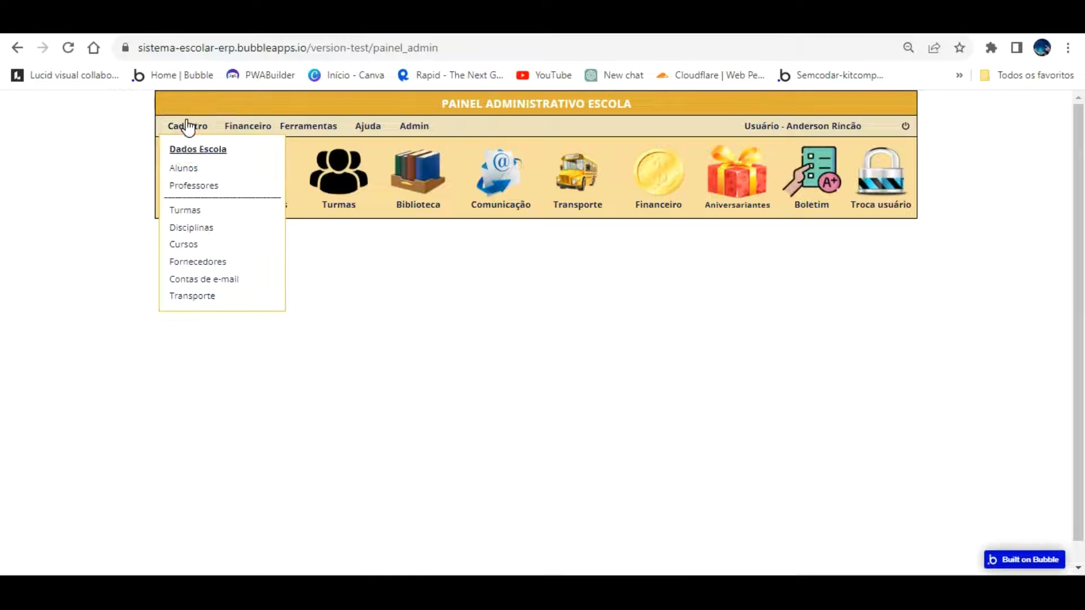
pyautogui.click(198, 149)
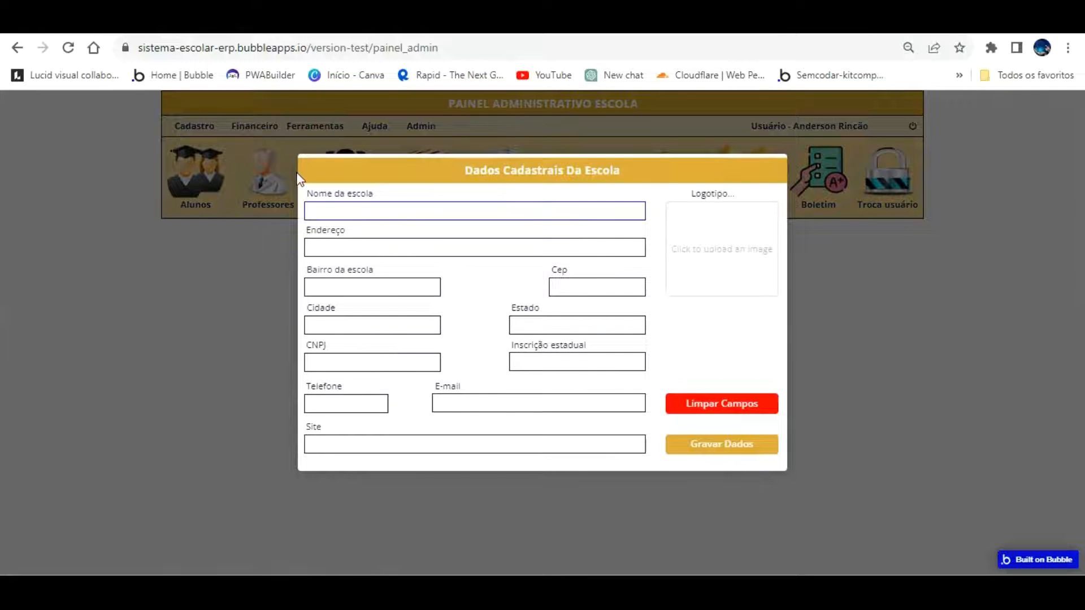
pyautogui.click(91, 23)
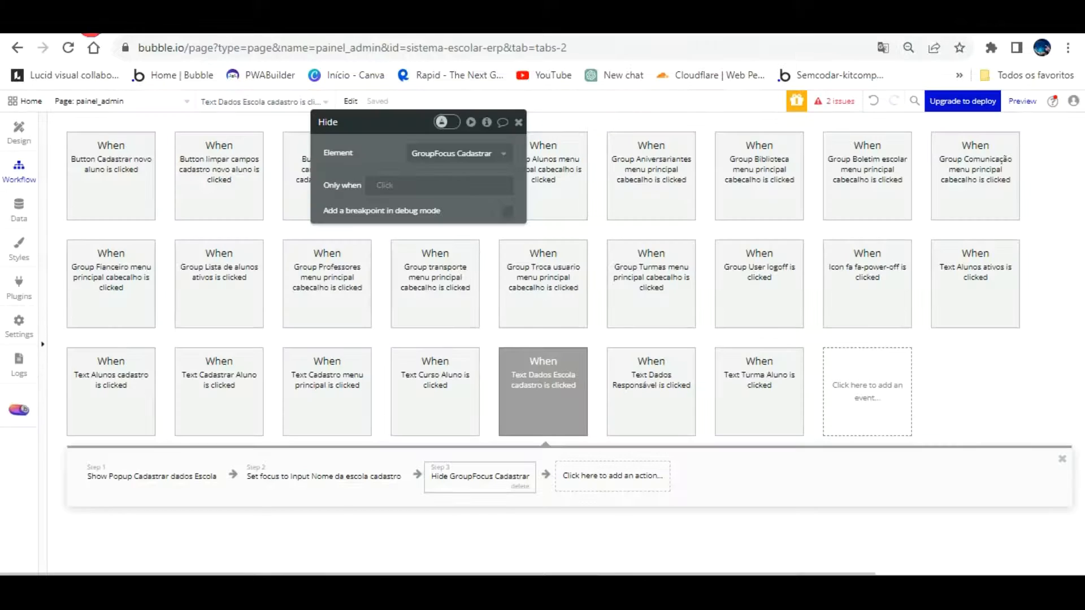
# Rename the GroupFocus Cadastrar group to 'GroupFocus Cadastrar alterar painel admin'
pyautogui.click(19, 130)
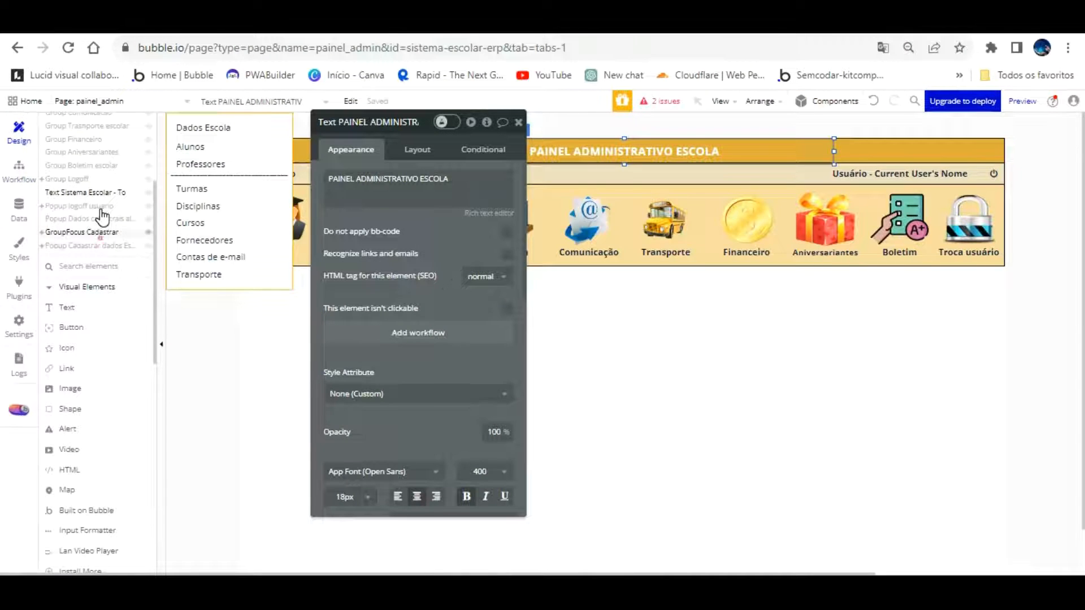
pyautogui.click(114, 232)
pyautogui.click(386, 122)
pyautogui.write('APINE')
pyautogui.press('BackSpace')
pyautogui.press('BackSpace')
pyautogui.press('BackSpace')
pyautogui.press('BackSpace')
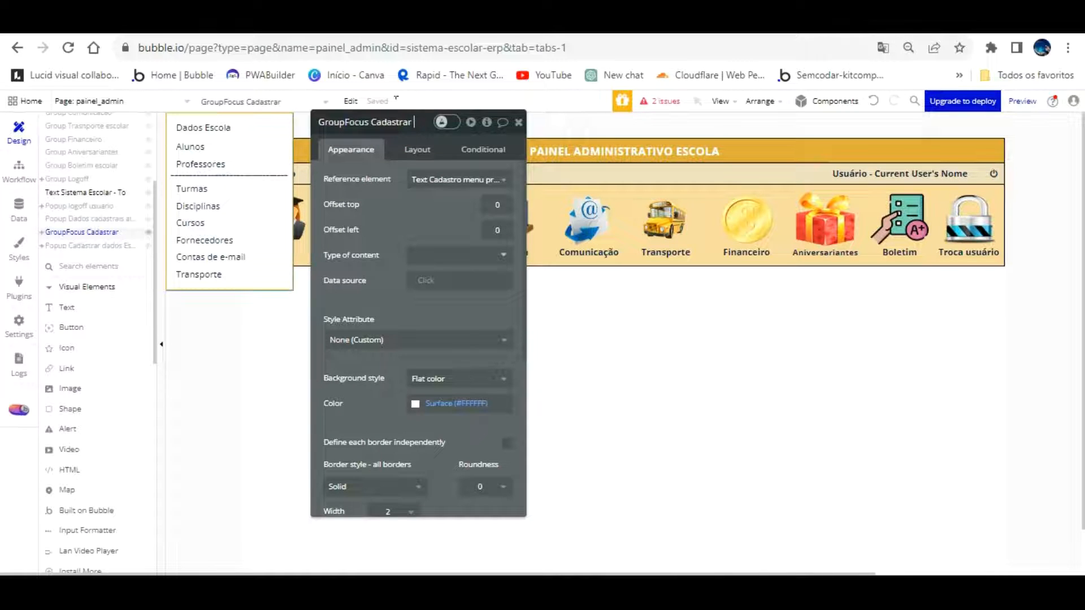
pyautogui.write('lterar')
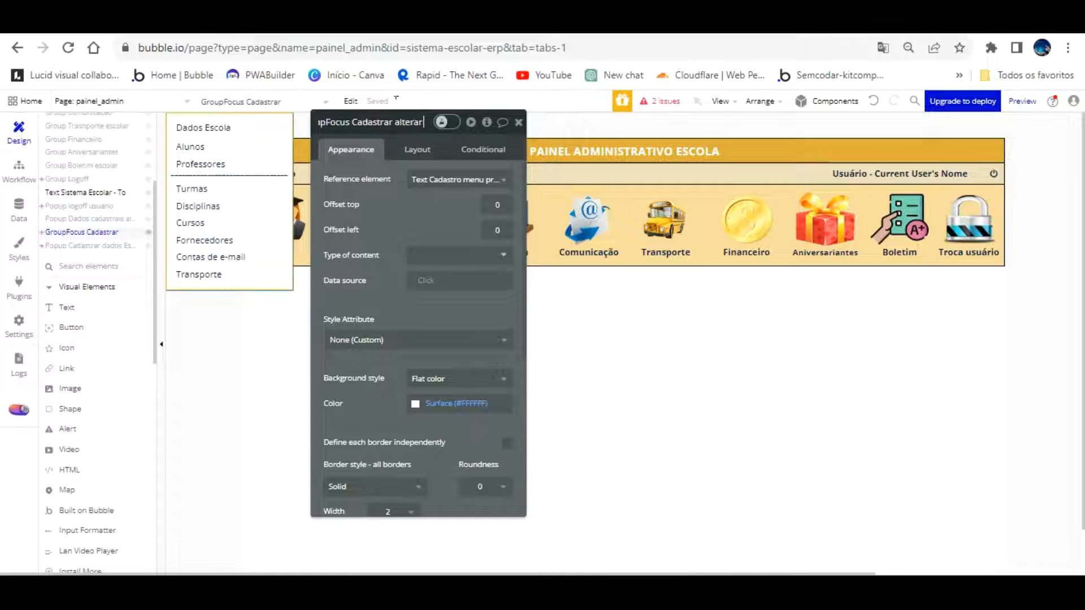
pyautogui.write(' painel admin')
pyautogui.click(411, 192)
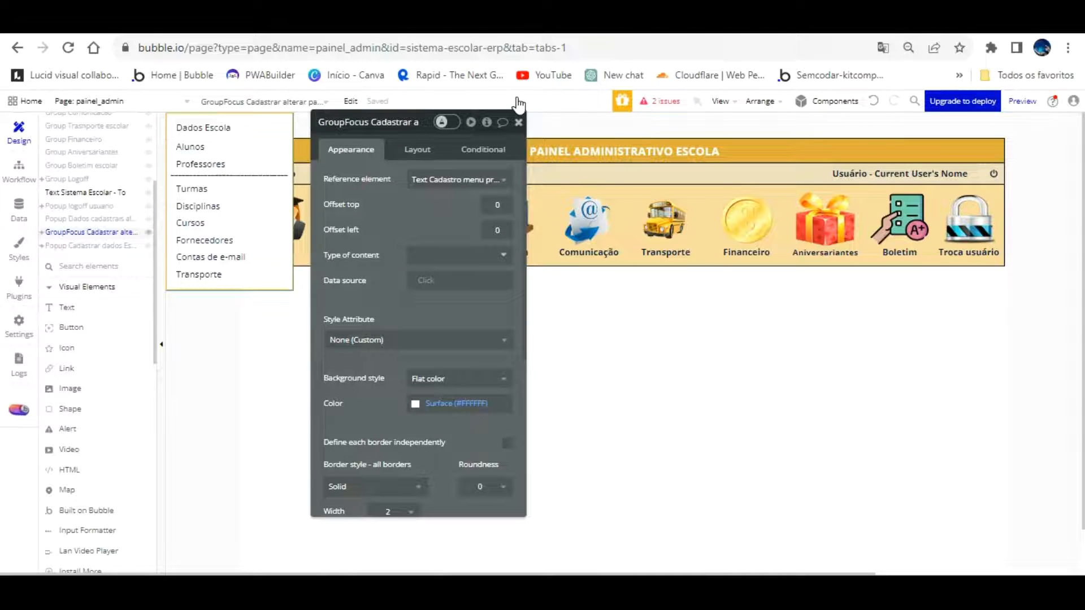
pyautogui.click(519, 122)
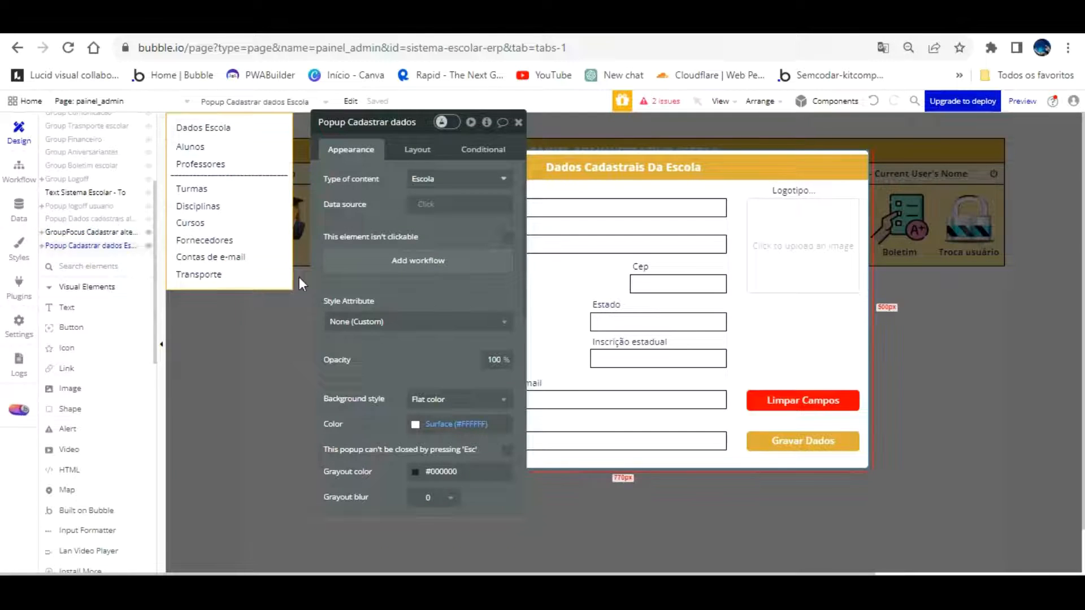
# Review the Limpar Campos button's click workflow
pyautogui.click(148, 231)
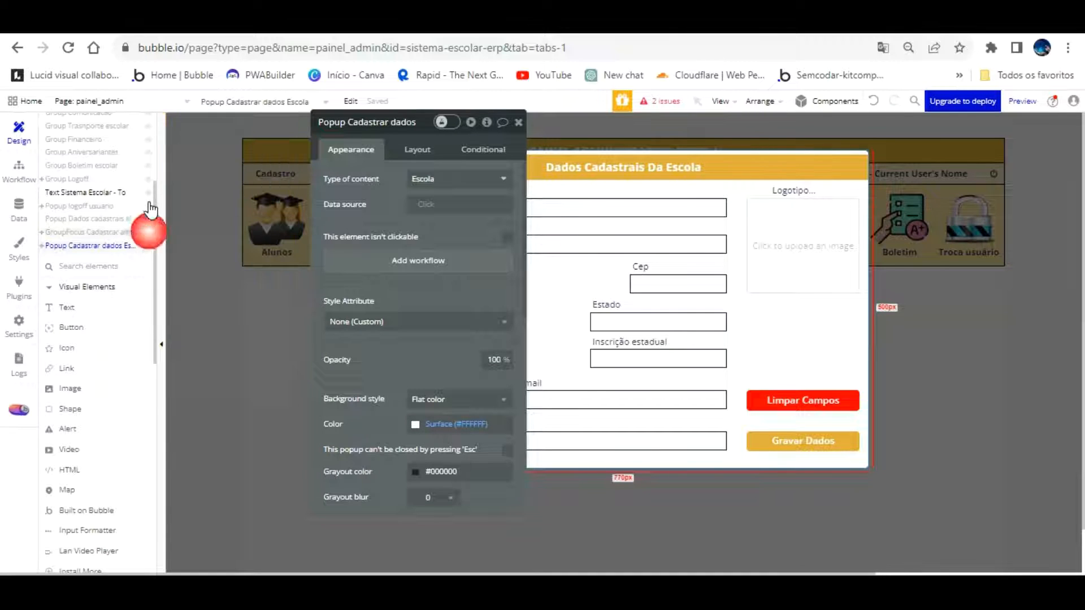
pyautogui.click(814, 395)
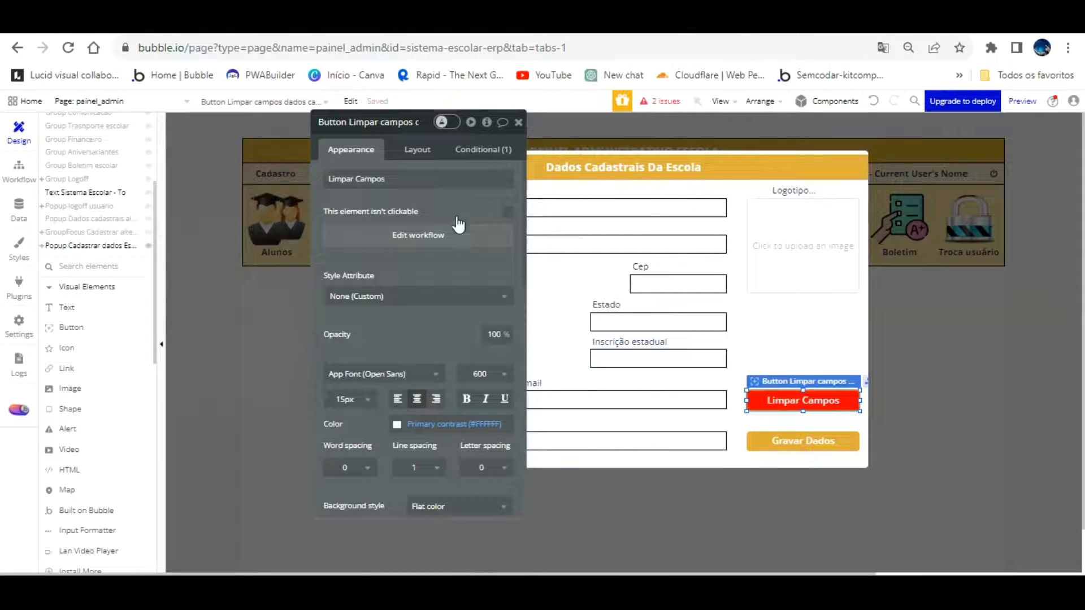
pyautogui.click(447, 236)
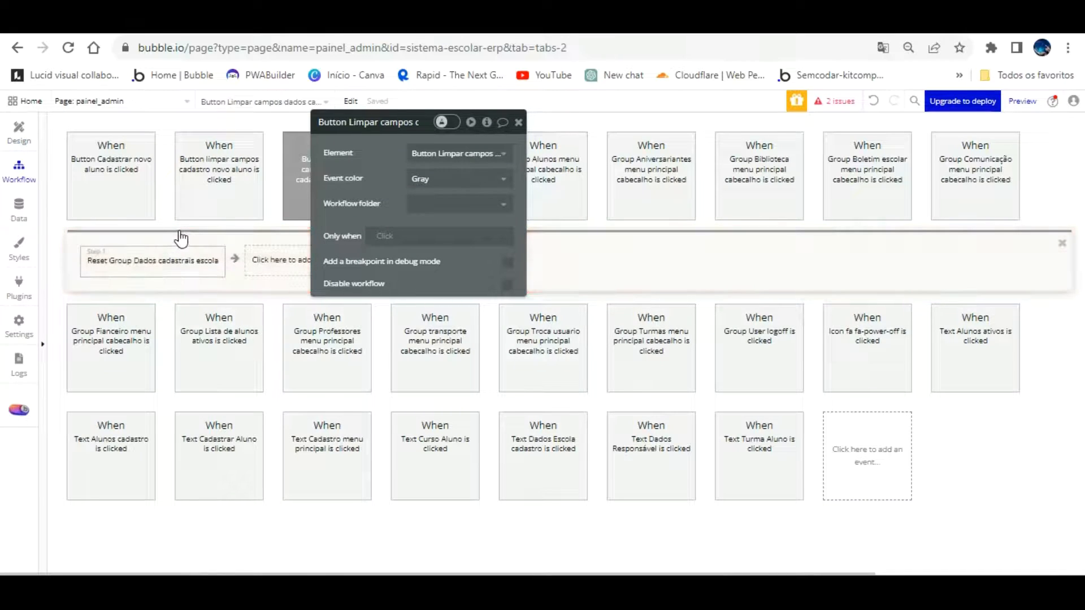
pyautogui.moveTo(180, 237)
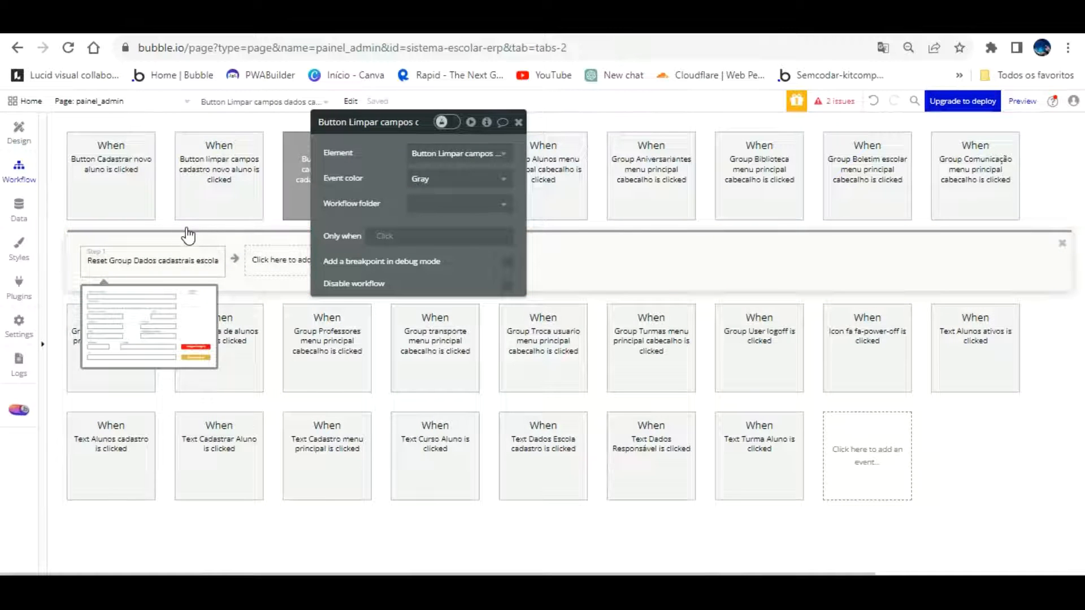
# Create a new click workflow for the Gravar Dados button
pyautogui.click(19, 134)
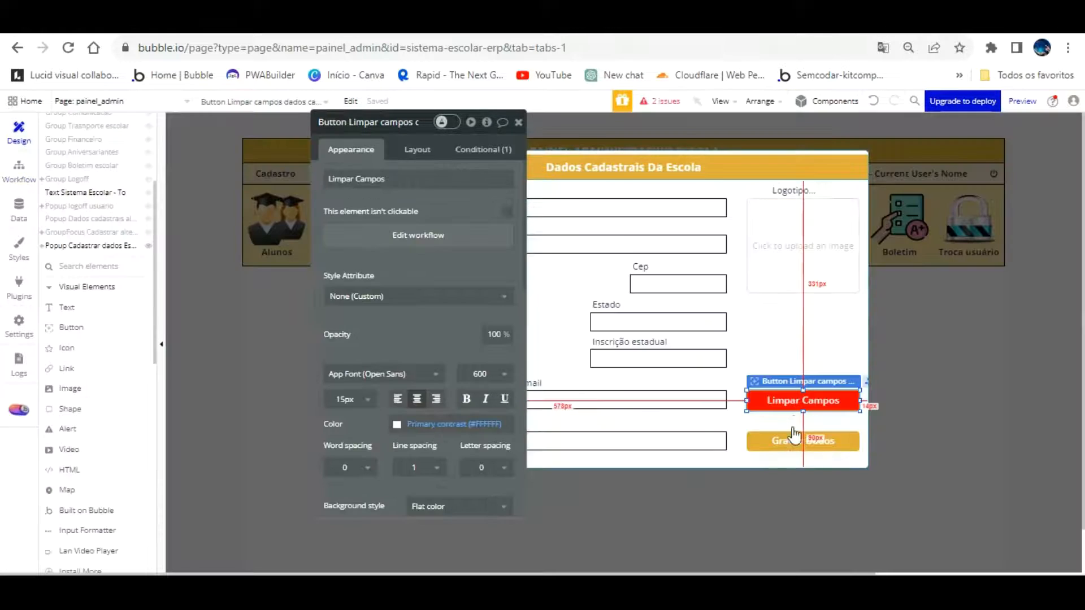
pyautogui.click(797, 436)
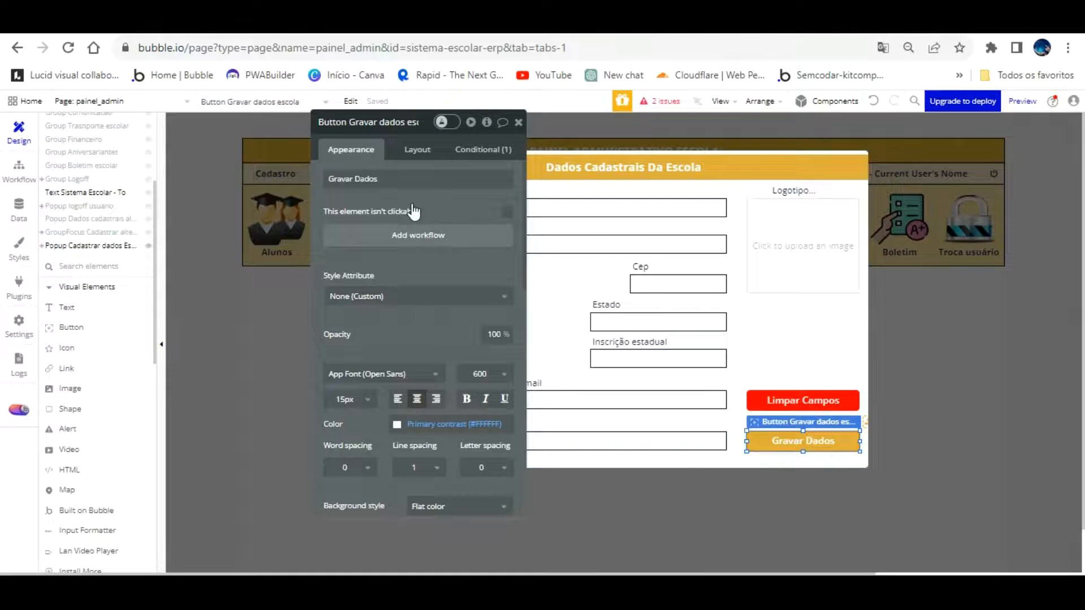
pyautogui.click(408, 235)
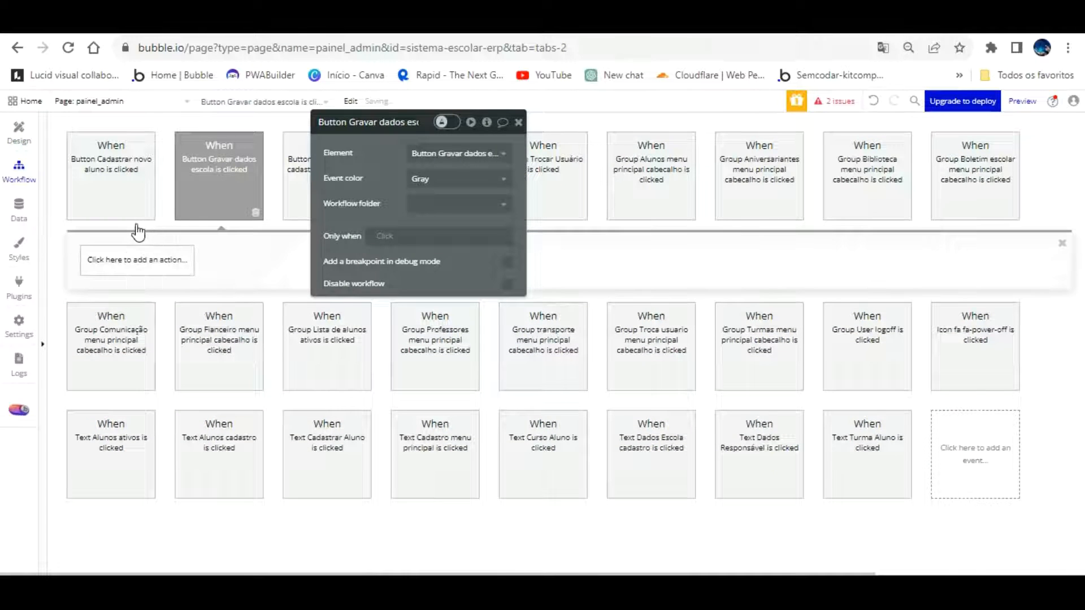
# Add a 'Create a new Escola' action with all fields except Fax and Usuarios
pyautogui.click(144, 258)
pyautogui.click(157, 346)
pyautogui.click(246, 308)
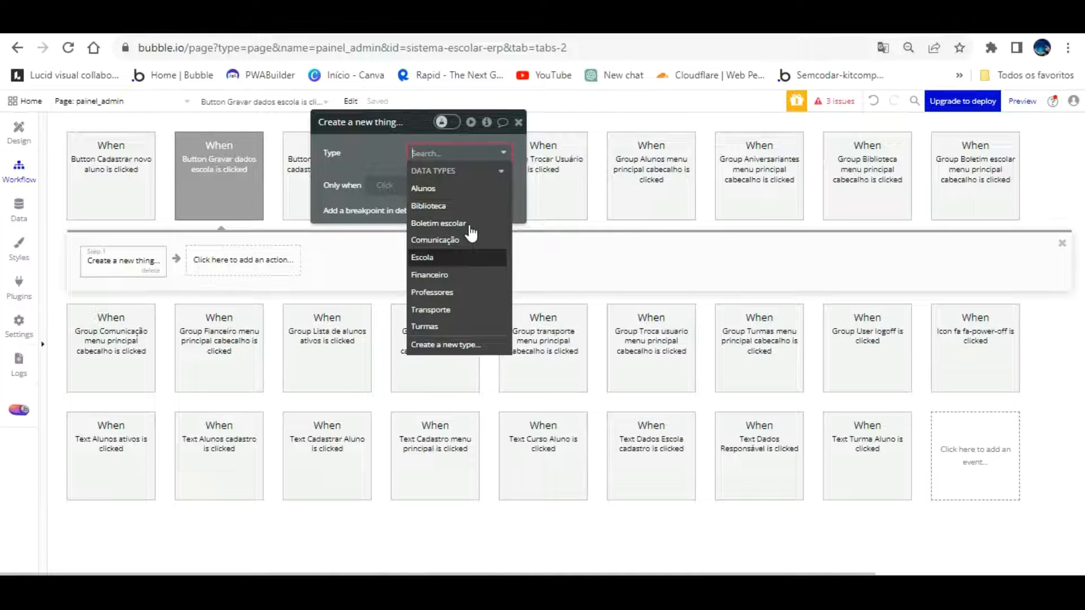
pyautogui.click(469, 254)
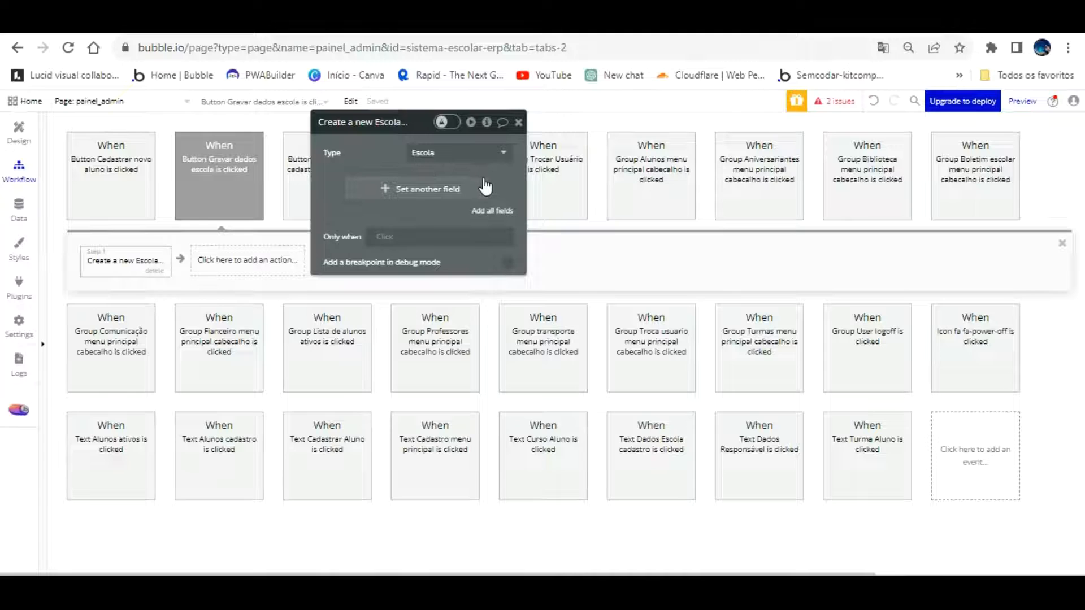
pyautogui.click(484, 208)
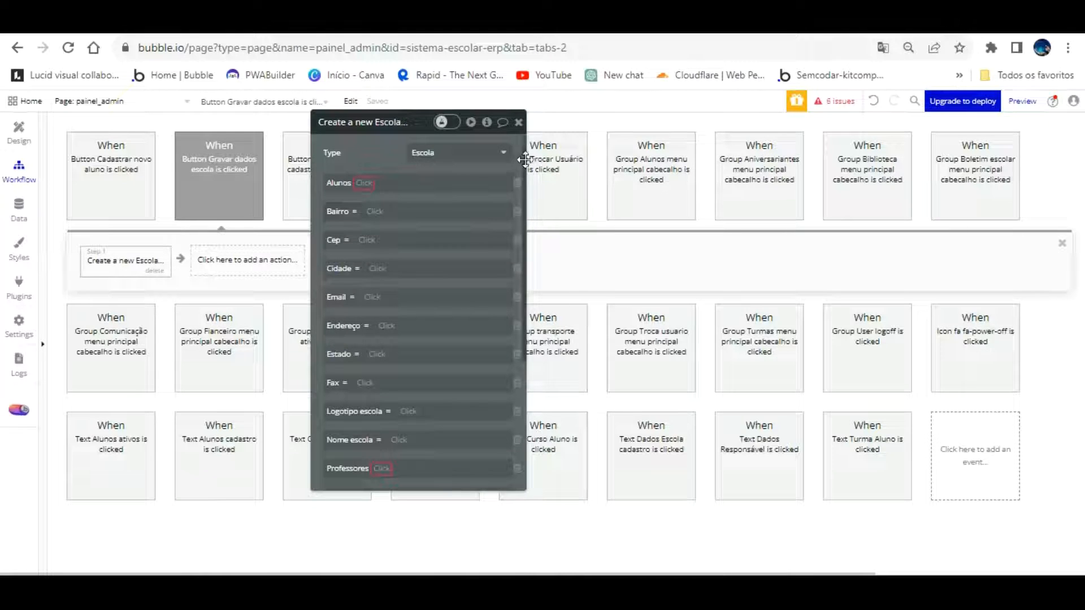
pyautogui.scroll(-1, 522, 161)
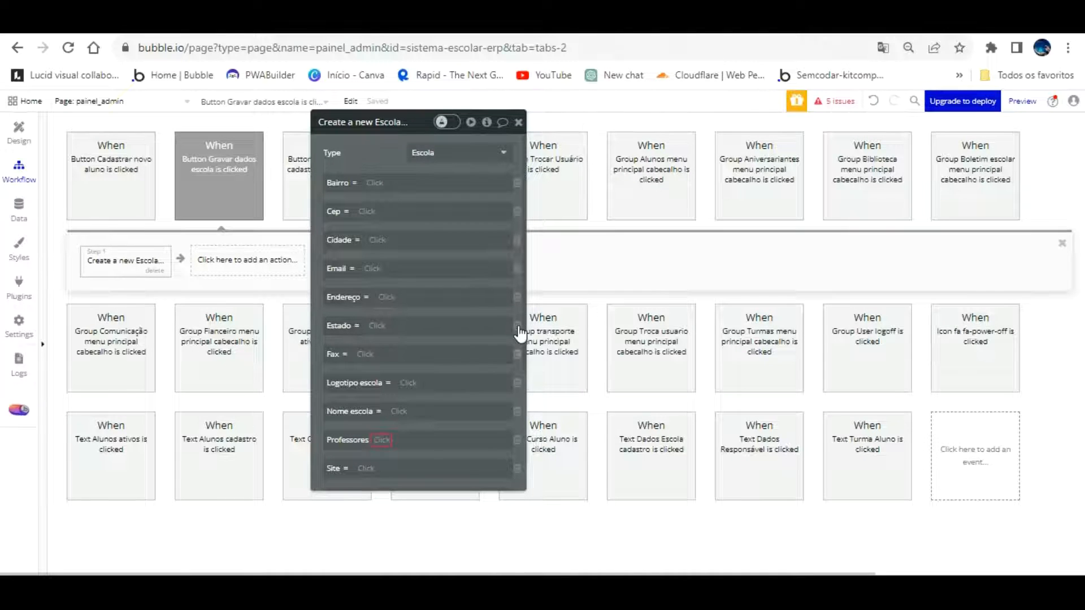
pyautogui.click(517, 354)
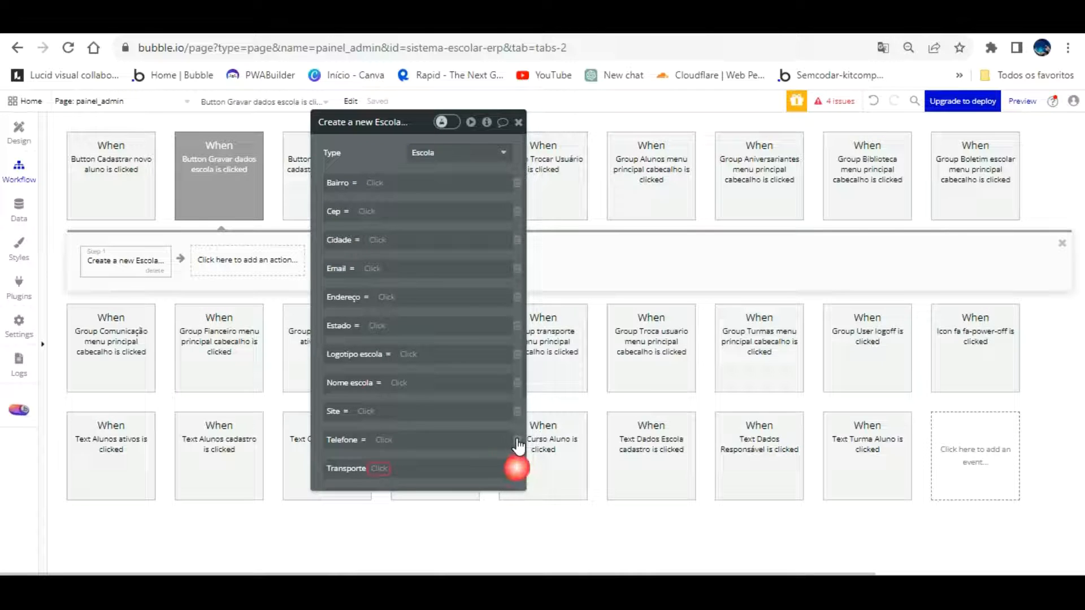
pyautogui.scroll(-2, 481, 336)
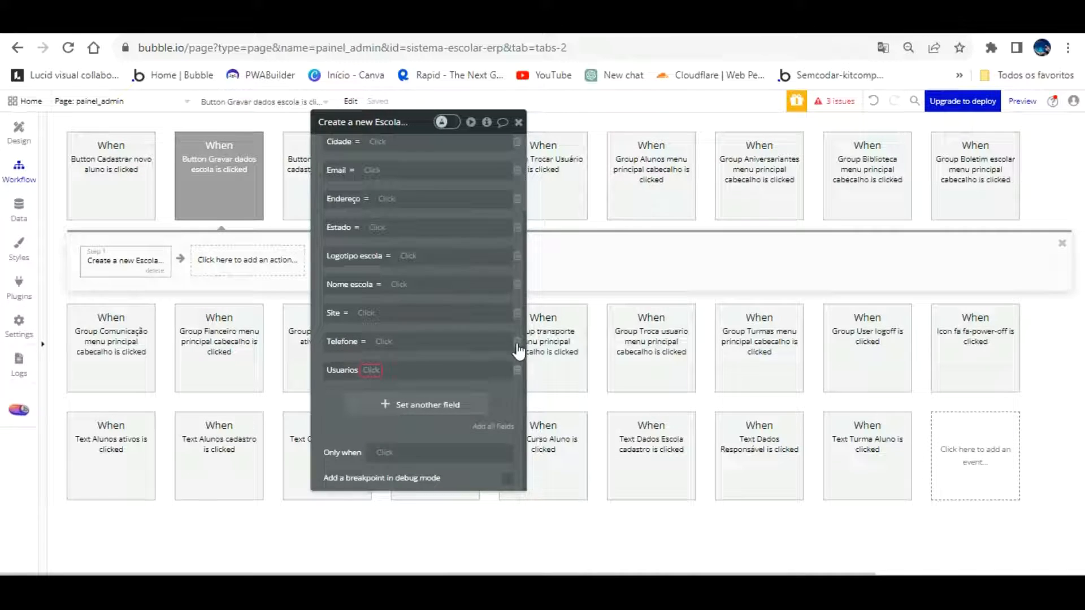
pyautogui.click(516, 371)
pyautogui.scroll(3, 446, 371)
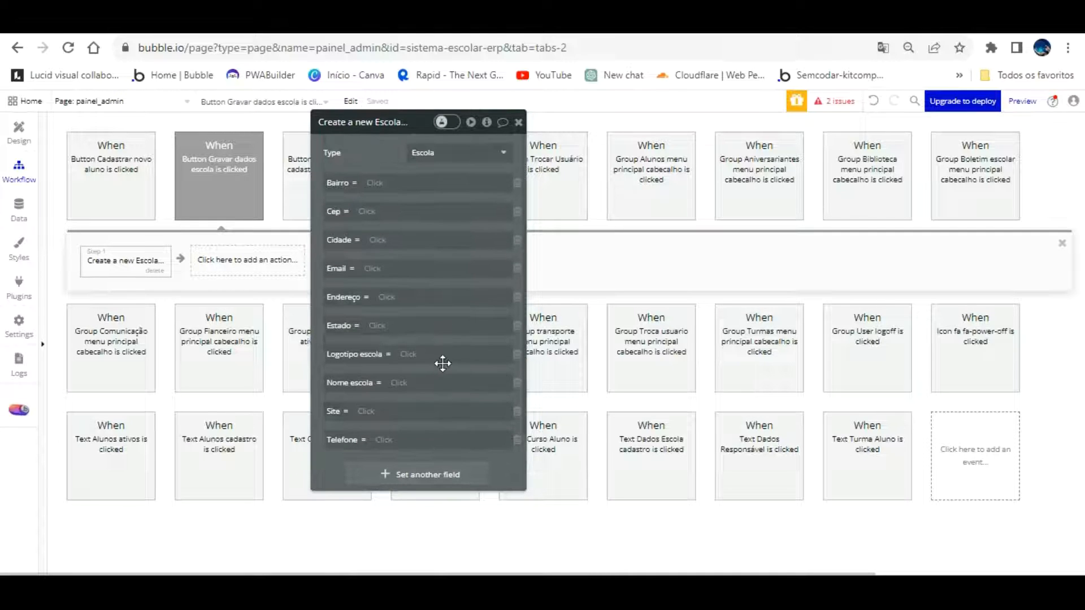
# Set Bairro and Cep to the values of the form's Bairro and Cep inputs
pyautogui.click(393, 185)
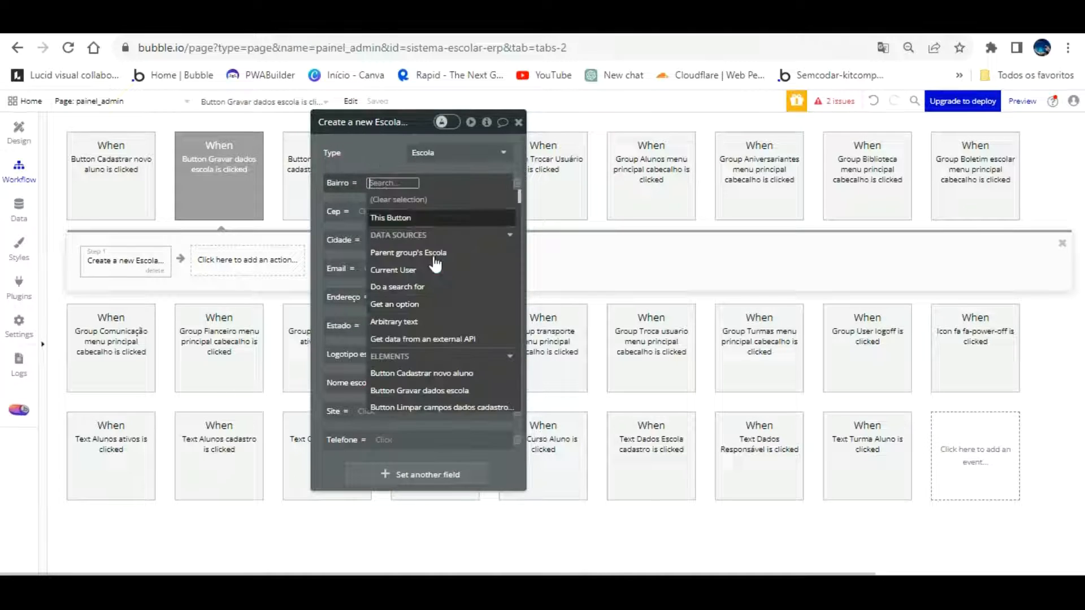
pyautogui.scroll(-5, 468, 331)
pyautogui.scroll(-5, 468, 330)
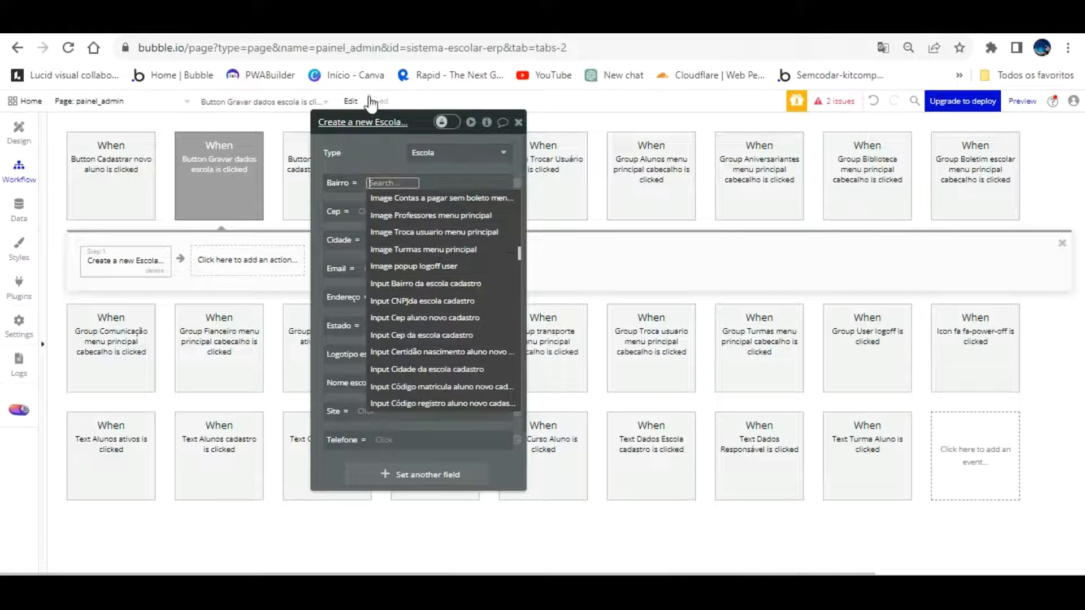
pyautogui.moveTo(394, 126); pyautogui.dragTo(699, 116)
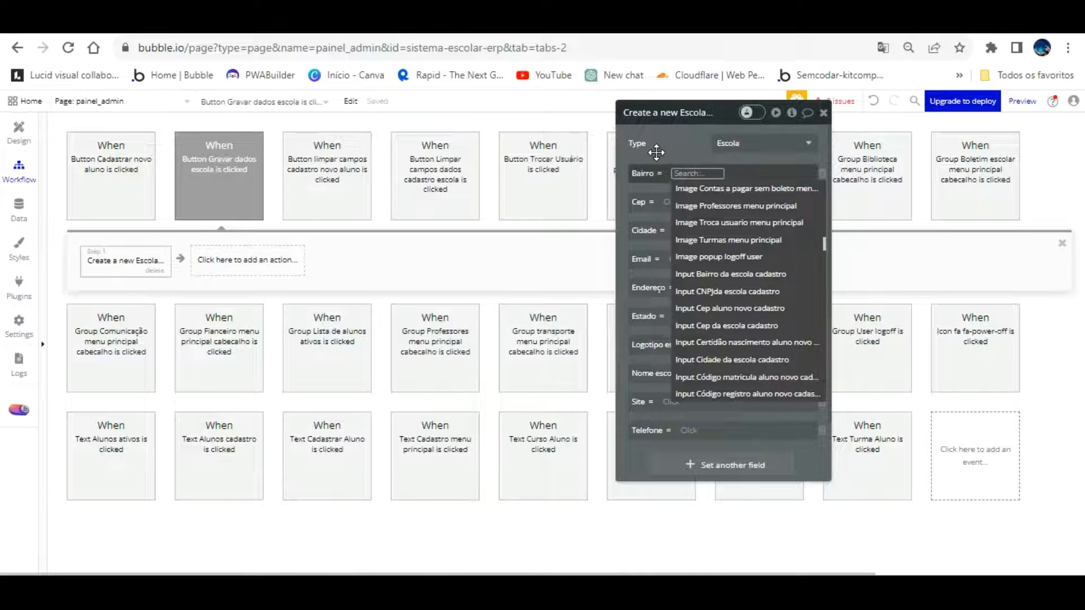
pyautogui.click(770, 268)
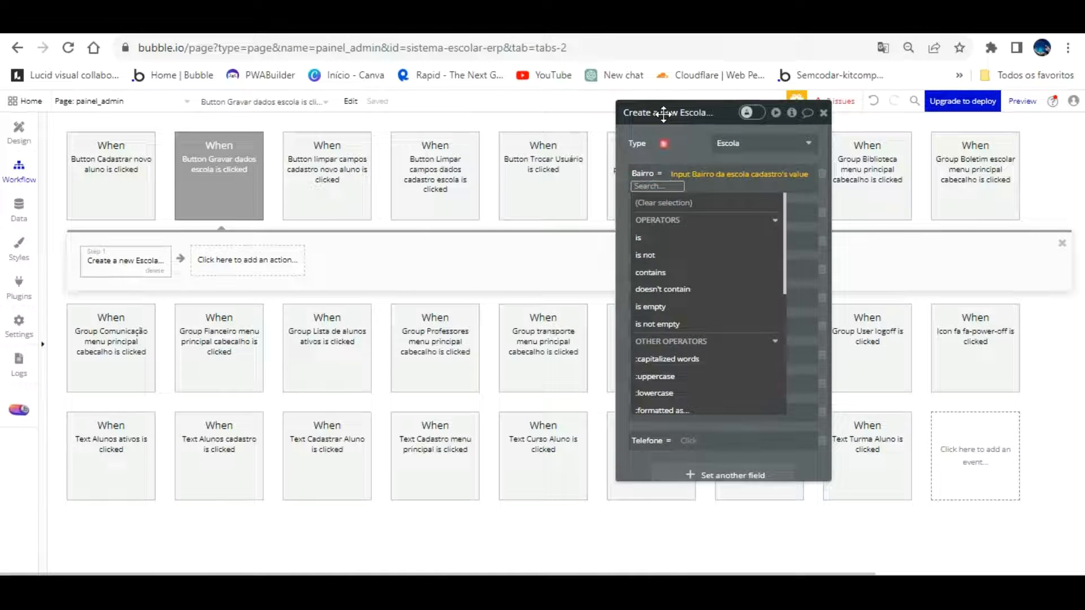
pyautogui.click(664, 114)
pyautogui.click(678, 202)
pyautogui.scroll(-2, 745, 317)
pyautogui.scroll(-5, 746, 325)
pyautogui.scroll(-8, 748, 333)
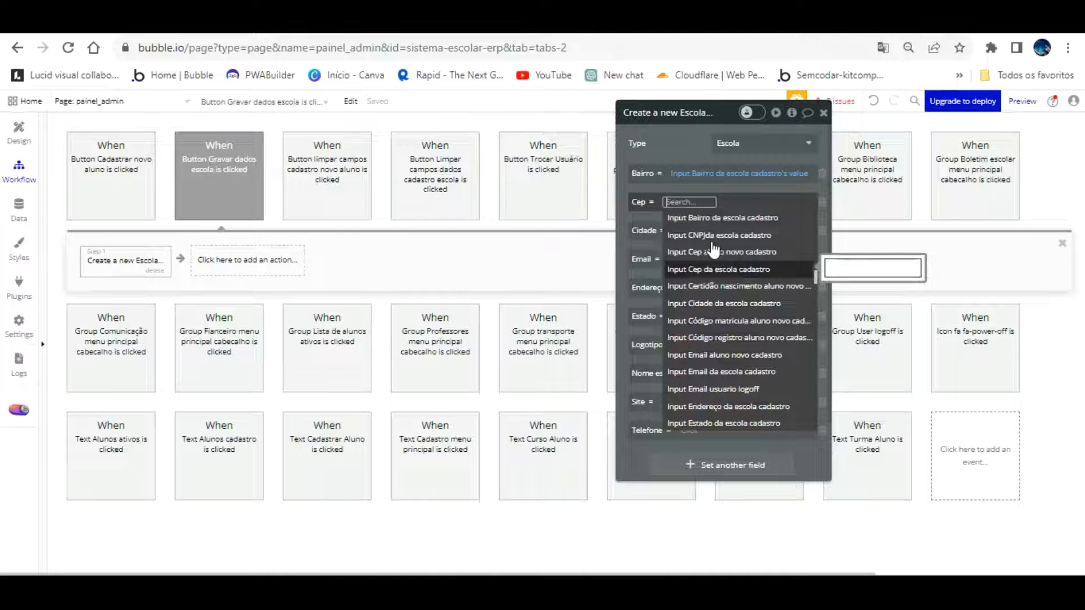
pyautogui.click(715, 269)
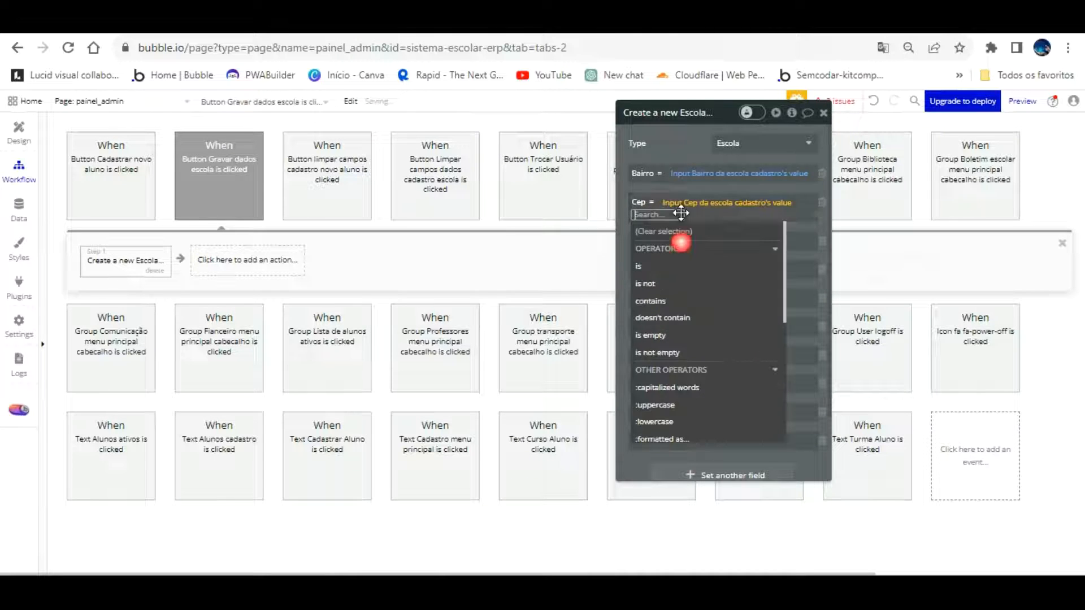
pyautogui.click(679, 150)
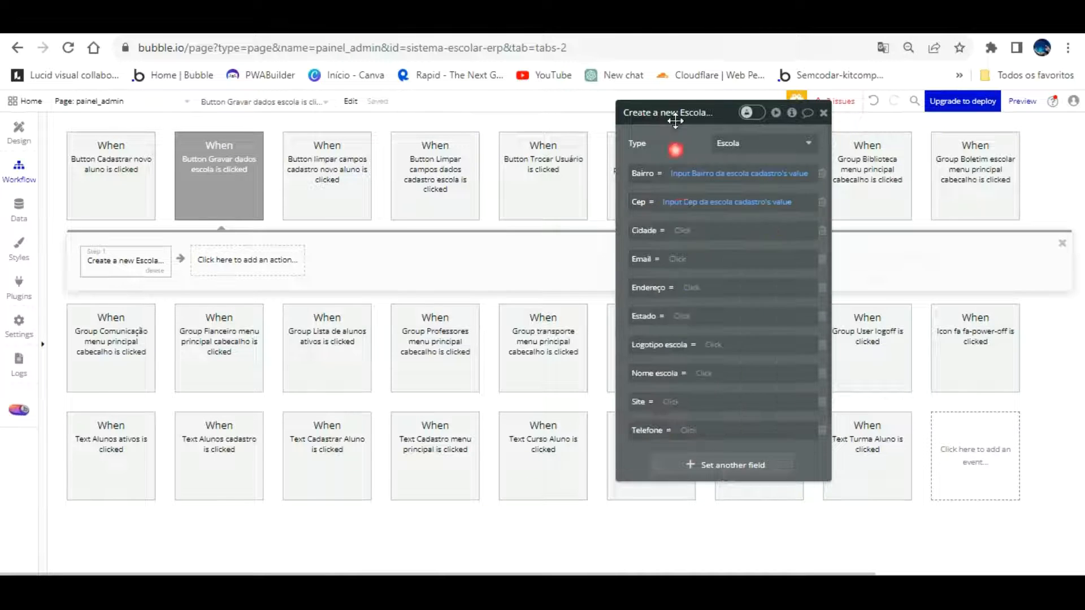
# Set Cidade and Email to the values of the school form's city and email inputs
pyautogui.click(701, 230)
pyautogui.scroll(-6, 756, 346)
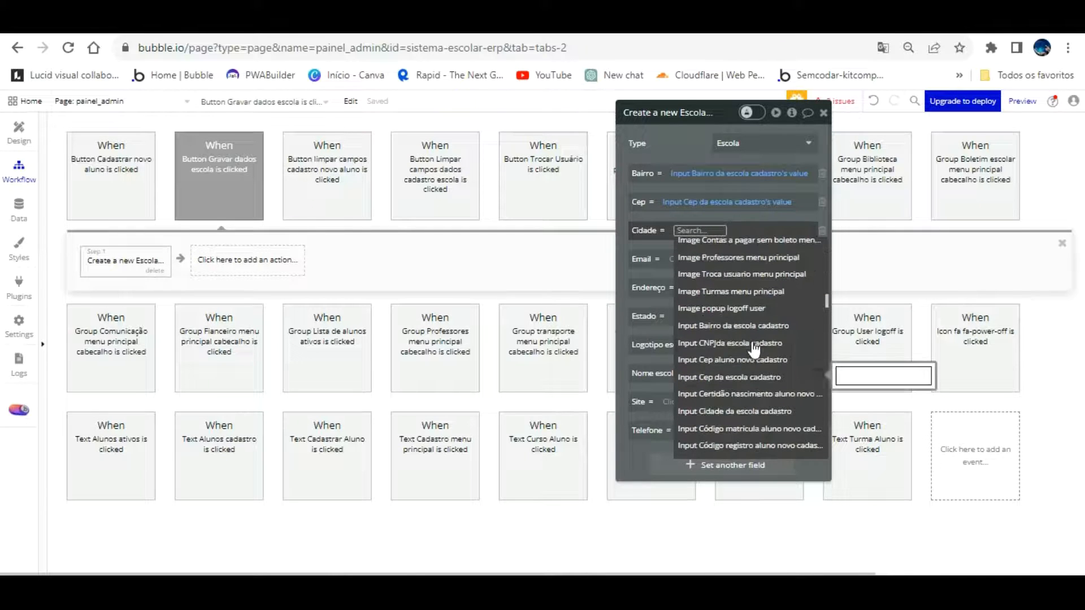
pyautogui.click(754, 411)
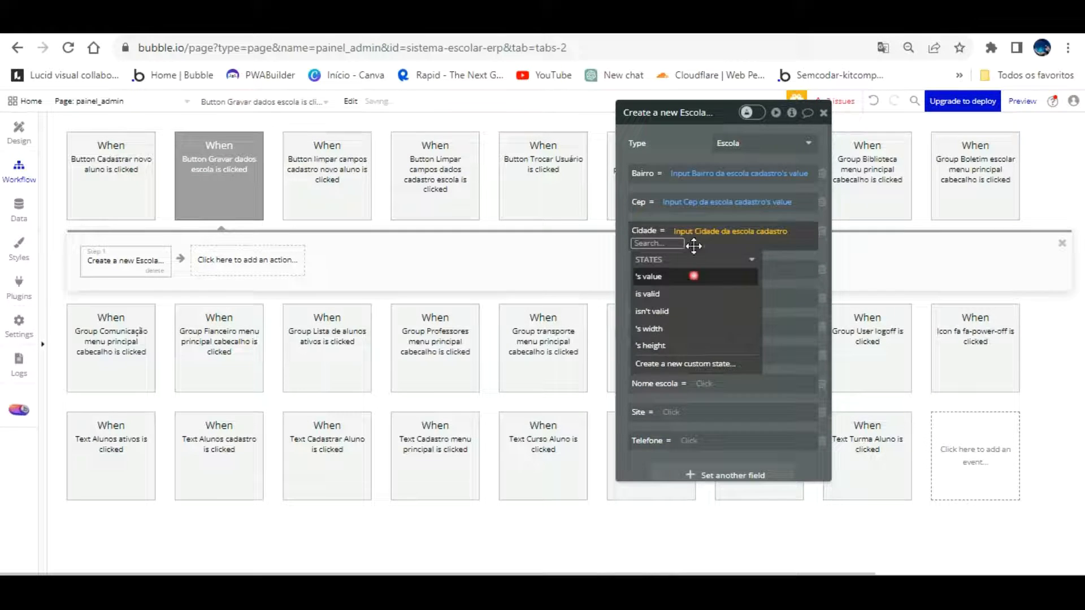
pyautogui.click(693, 276)
pyautogui.click(654, 188)
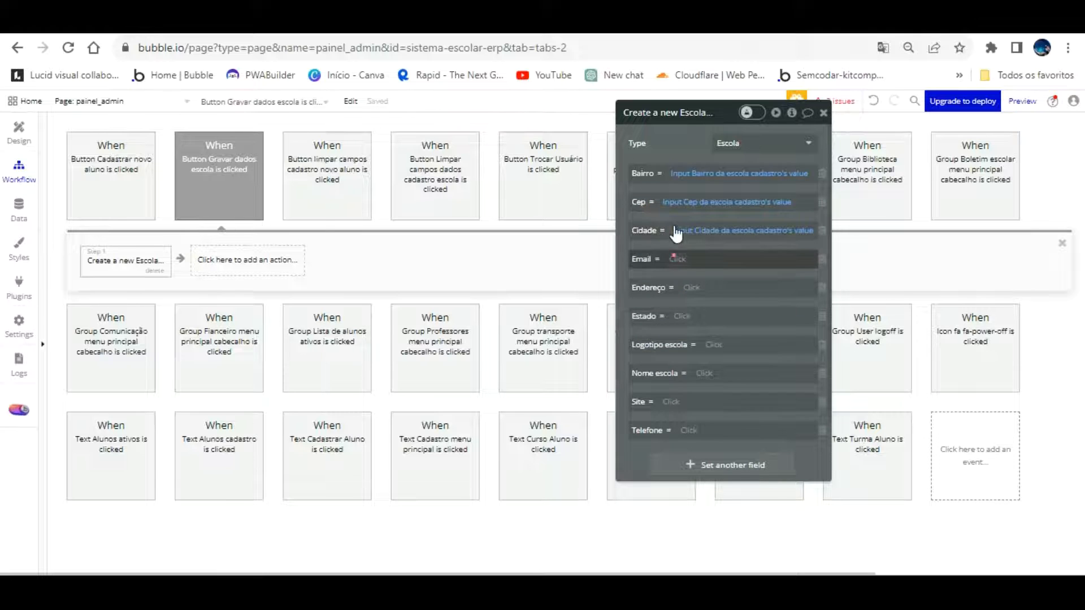
pyautogui.click(689, 258)
pyautogui.scroll(-4, 748, 383)
pyautogui.scroll(-5, 747, 383)
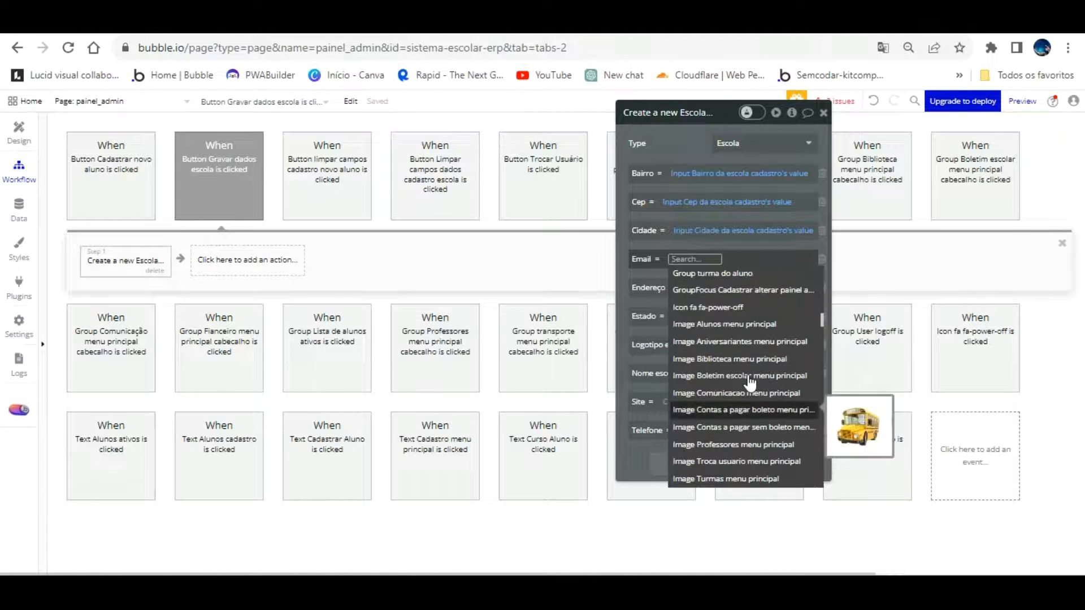
pyautogui.scroll(2, 753, 375)
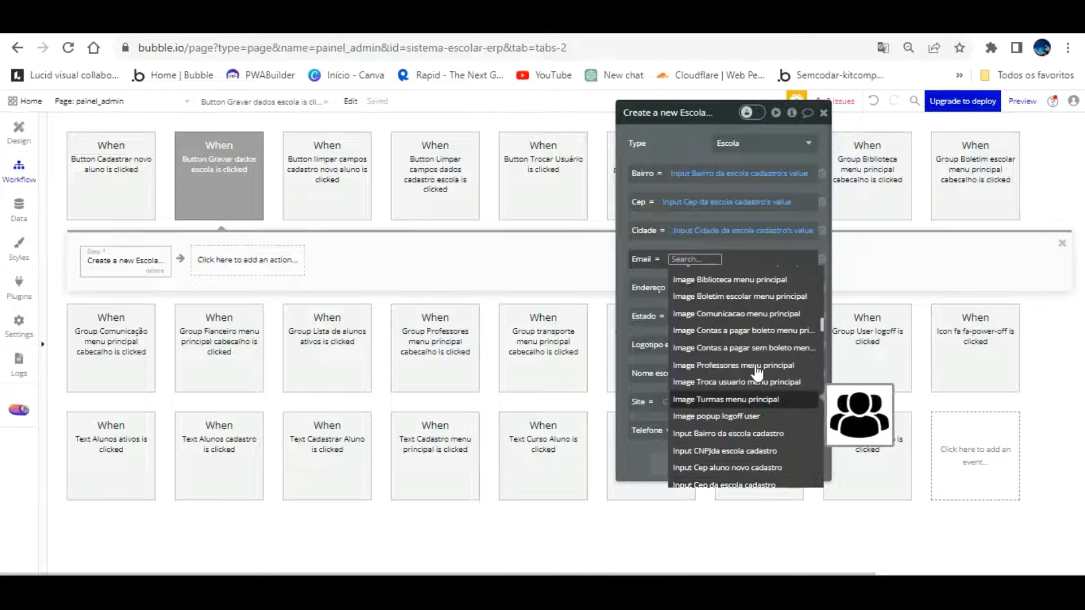
pyautogui.scroll(1, 757, 373)
pyautogui.scroll(-6, 757, 373)
pyautogui.scroll(-1, 758, 373)
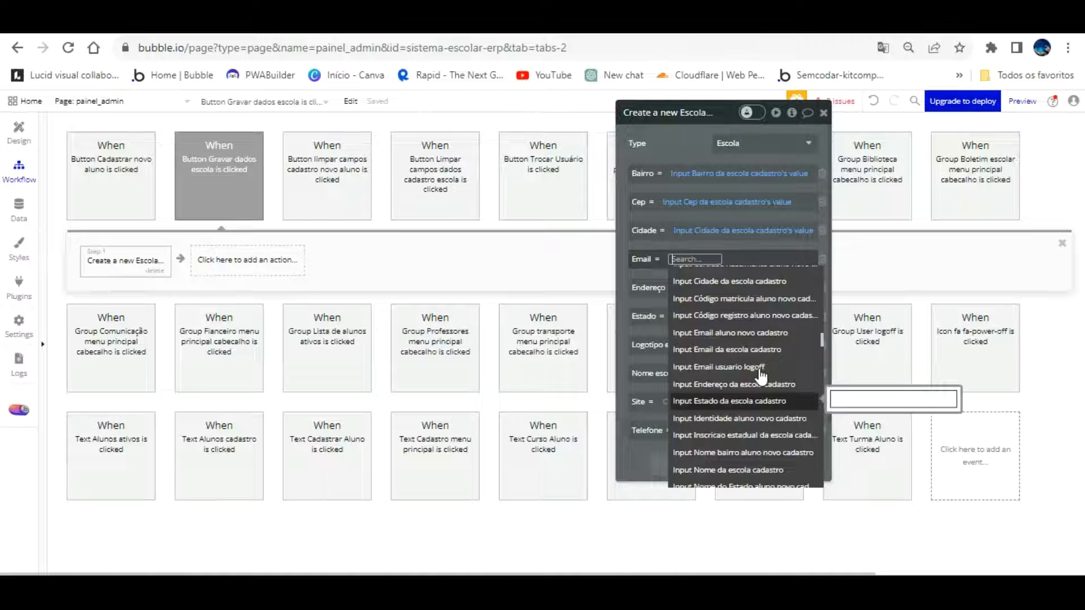
pyautogui.click(757, 350)
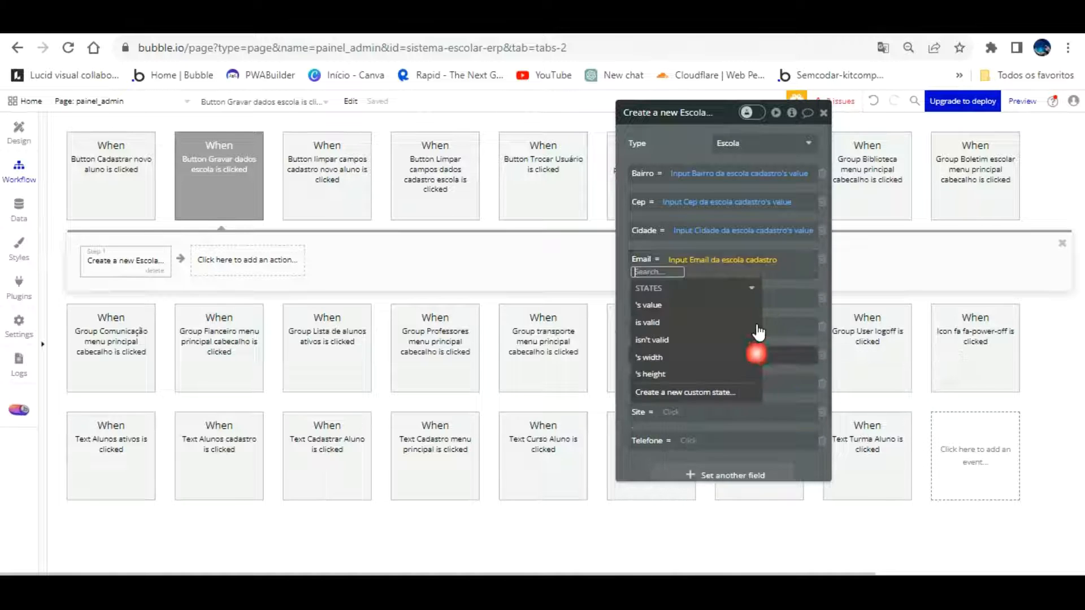
pyautogui.click(680, 306)
pyautogui.click(654, 216)
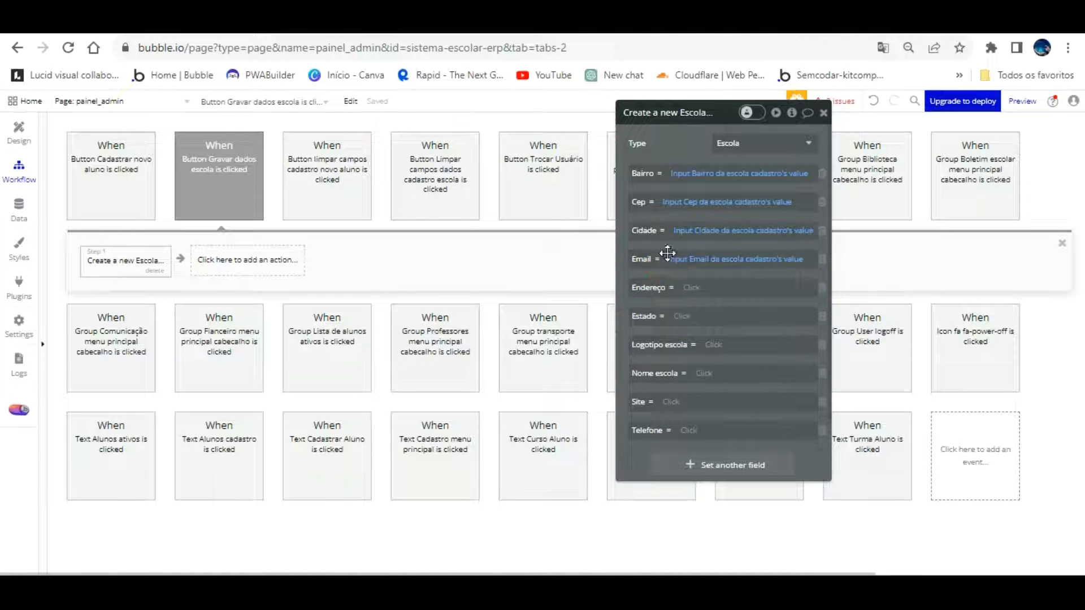
# Set Endereço and Estado to the values of the school form's address and state inputs
pyautogui.click(692, 288)
pyautogui.scroll(-10, 777, 387)
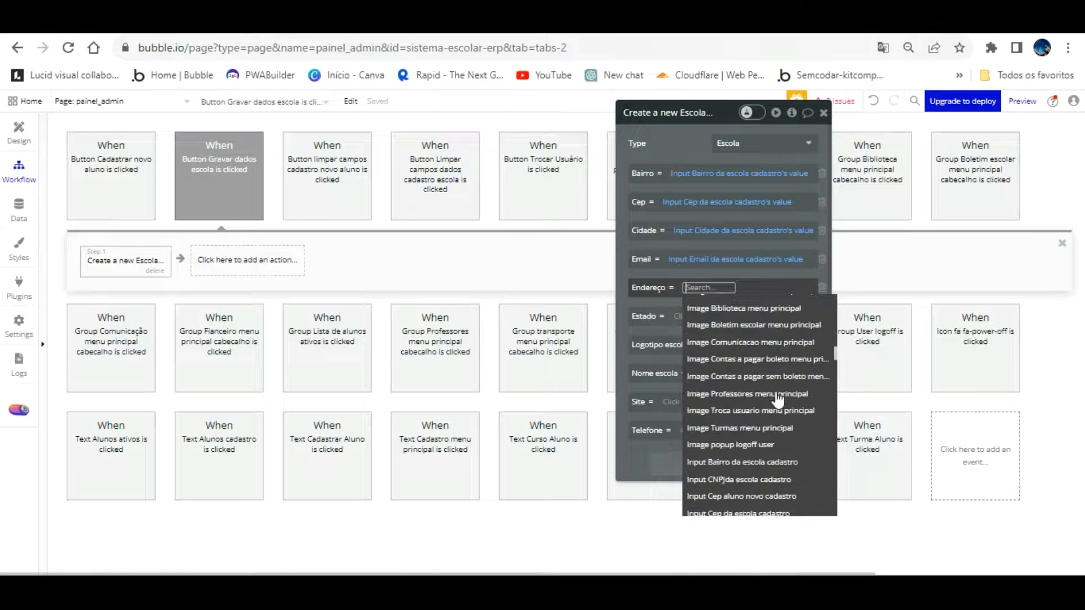
pyautogui.scroll(-3, 779, 404)
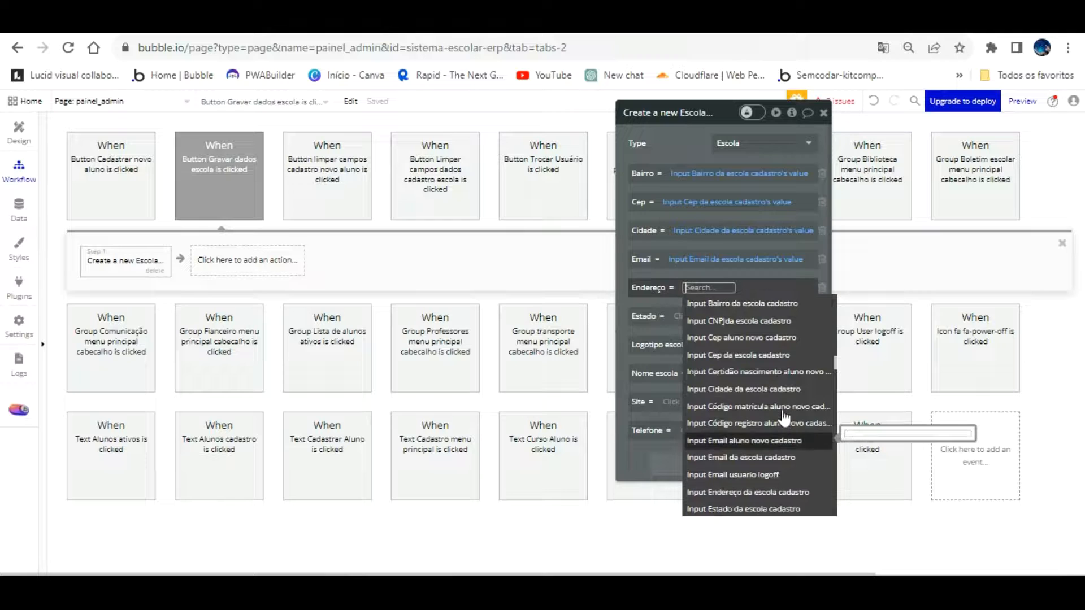
pyautogui.click(790, 474)
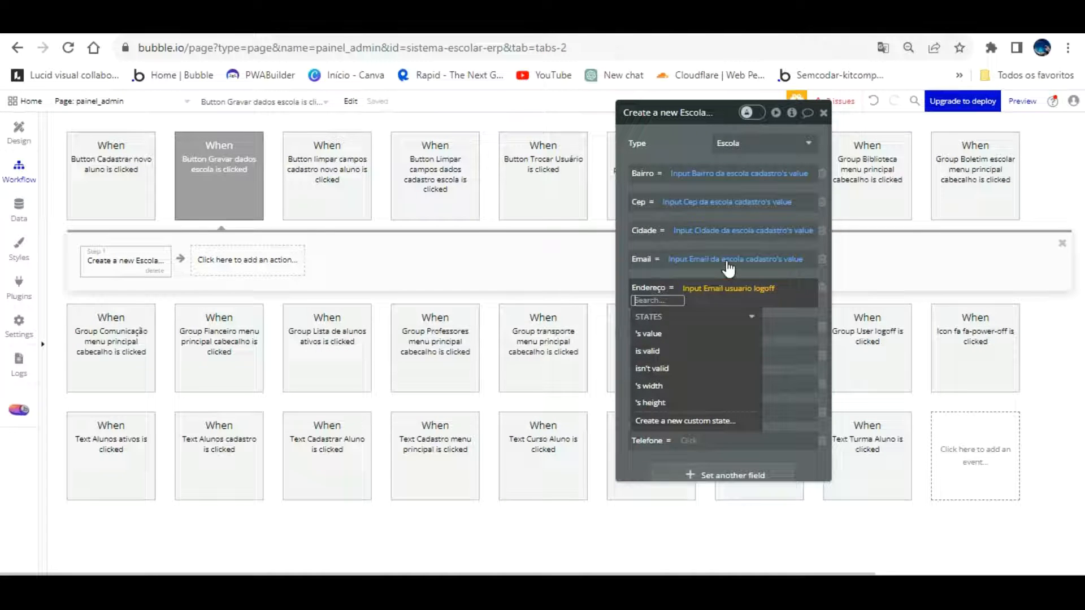
pyautogui.click(729, 288)
pyautogui.scroll(-5, 777, 384)
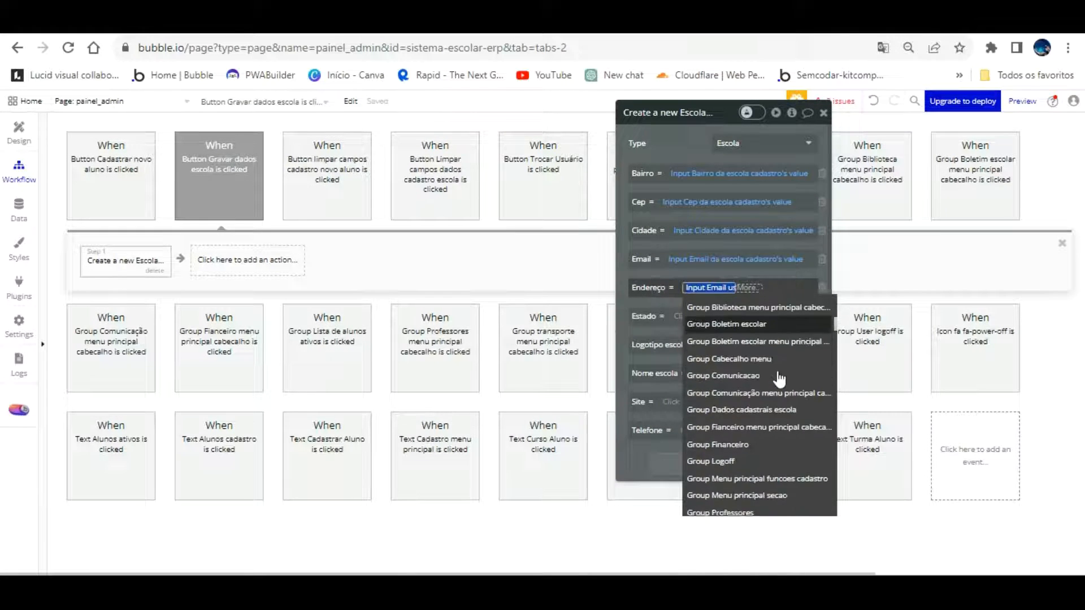
pyautogui.scroll(-3, 798, 417)
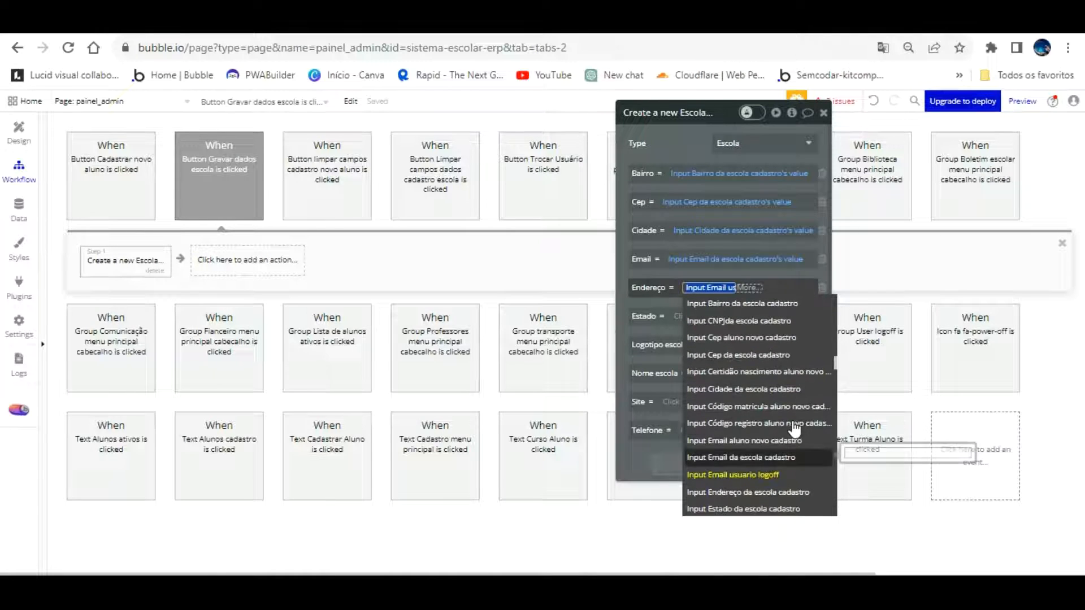
pyautogui.click(791, 492)
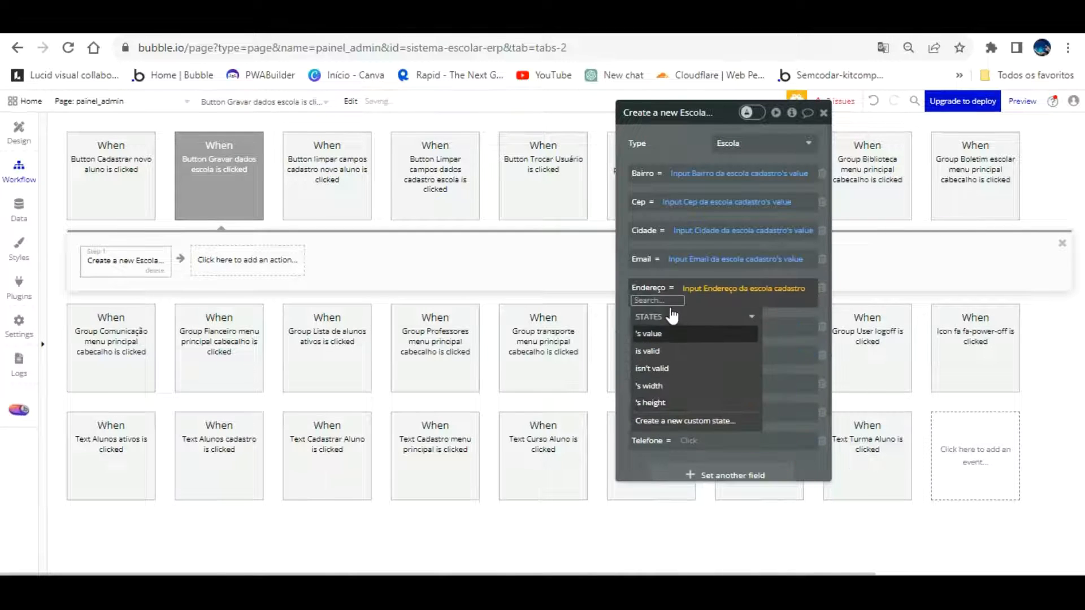
pyautogui.click(647, 303)
pyautogui.scroll(-3, 649, 305)
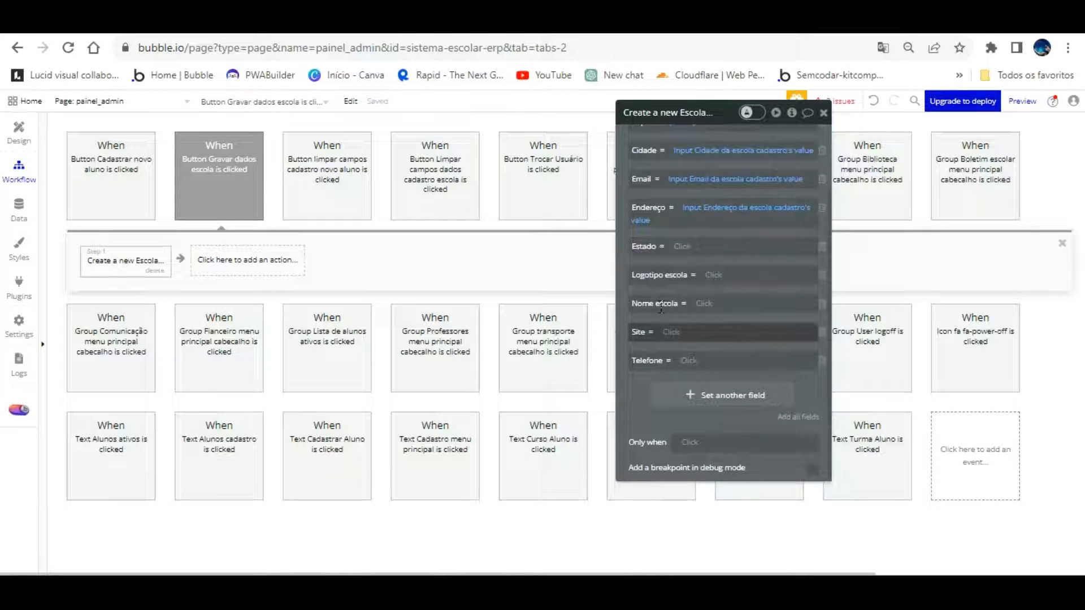
pyautogui.click(684, 246)
pyautogui.scroll(-5, 760, 360)
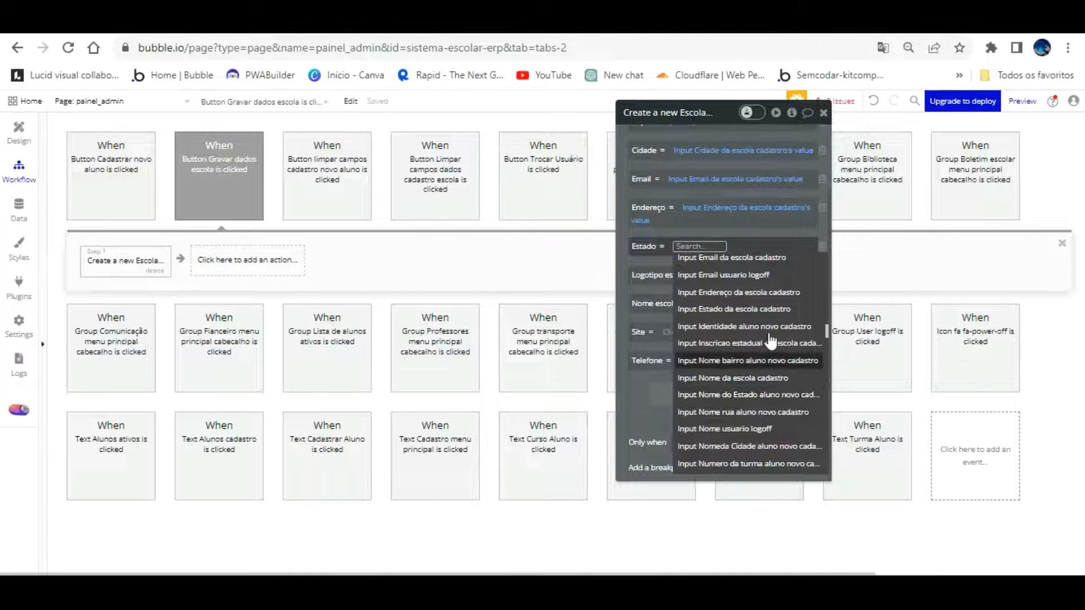
pyautogui.click(734, 309)
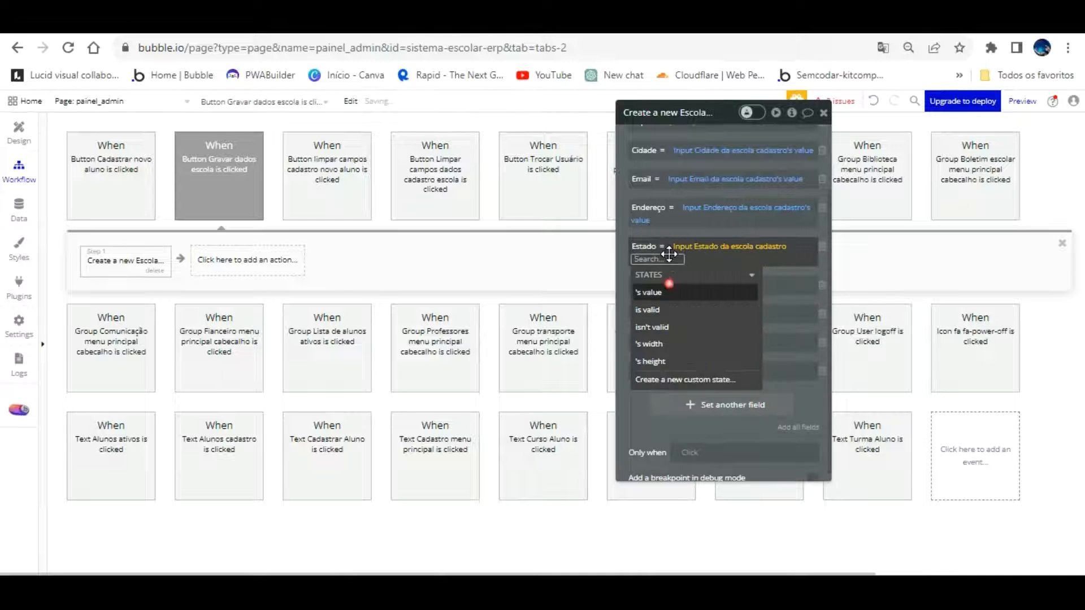
pyautogui.click(626, 237)
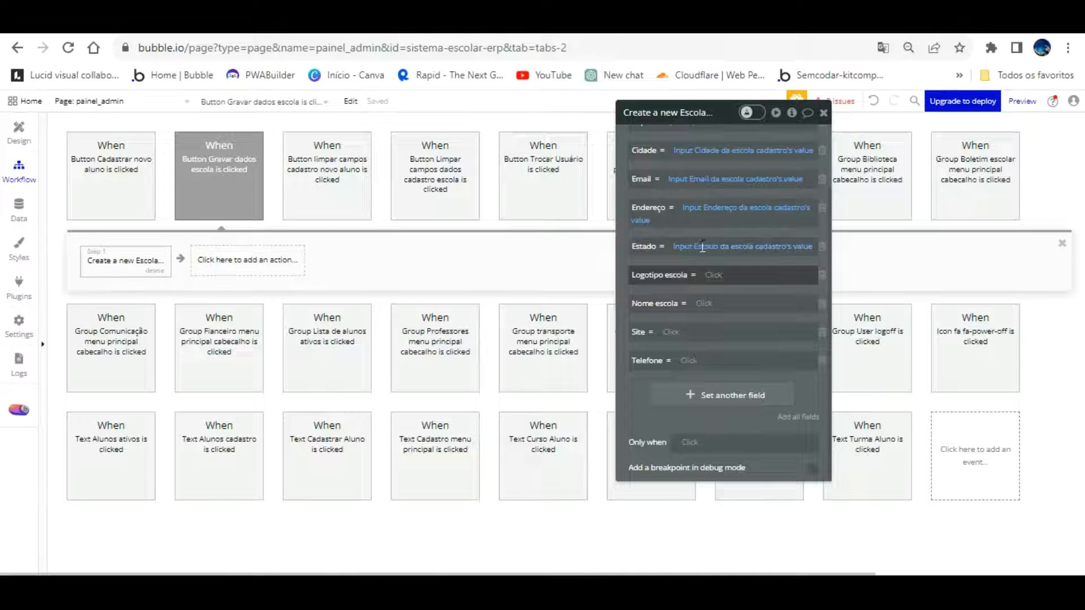
pyautogui.click(711, 277)
# Set Logotipo escola to PictureUploader logotipo escola's value
pyautogui.scroll(-3, 760, 442)
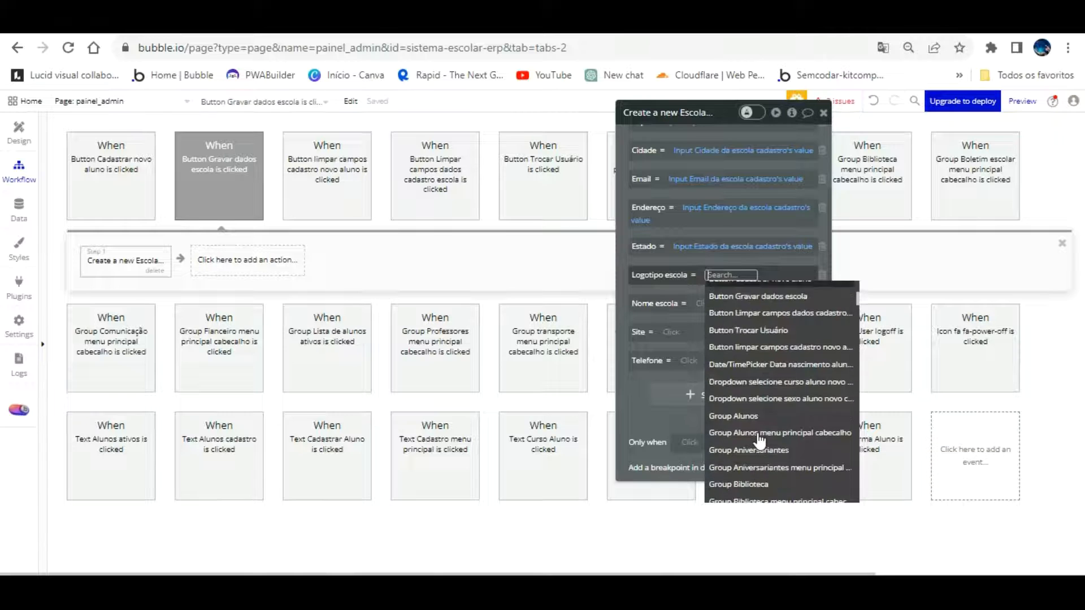
pyautogui.scroll(-10, 760, 441)
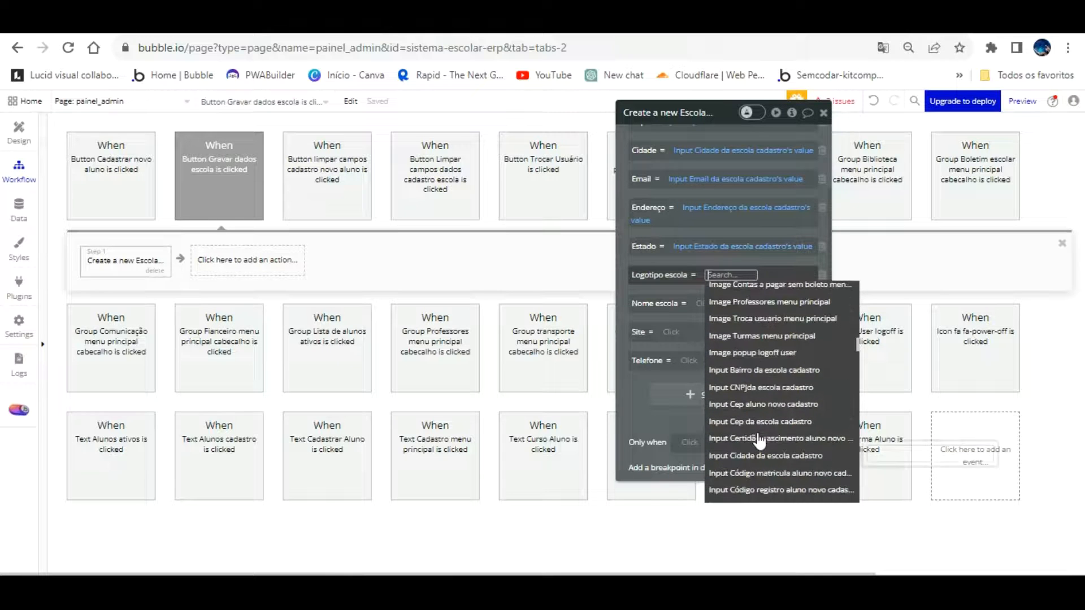
pyautogui.scroll(3, 760, 442)
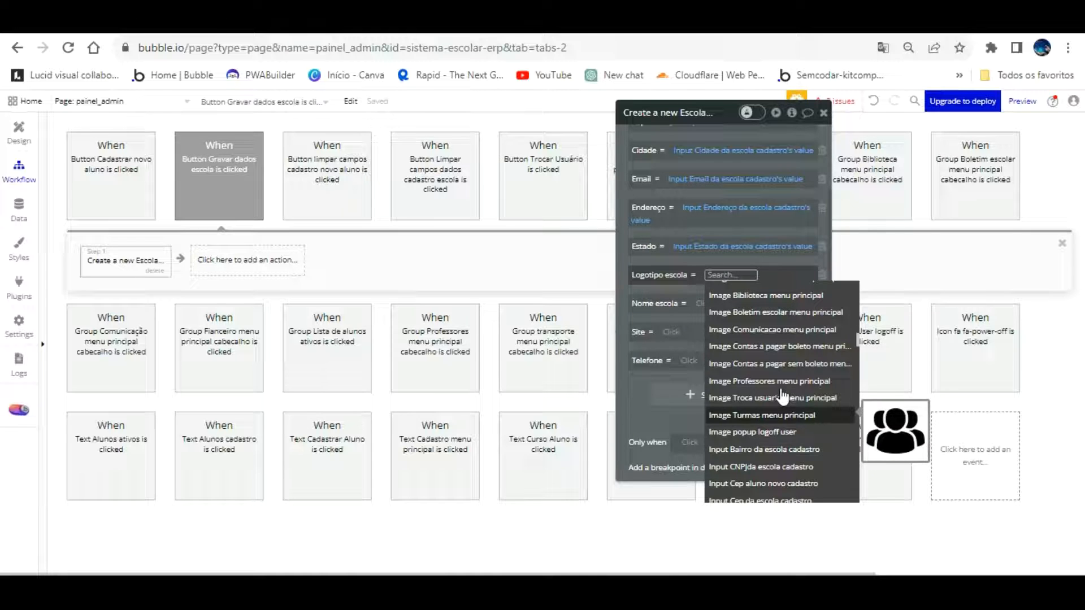
pyautogui.scroll(3, 783, 397)
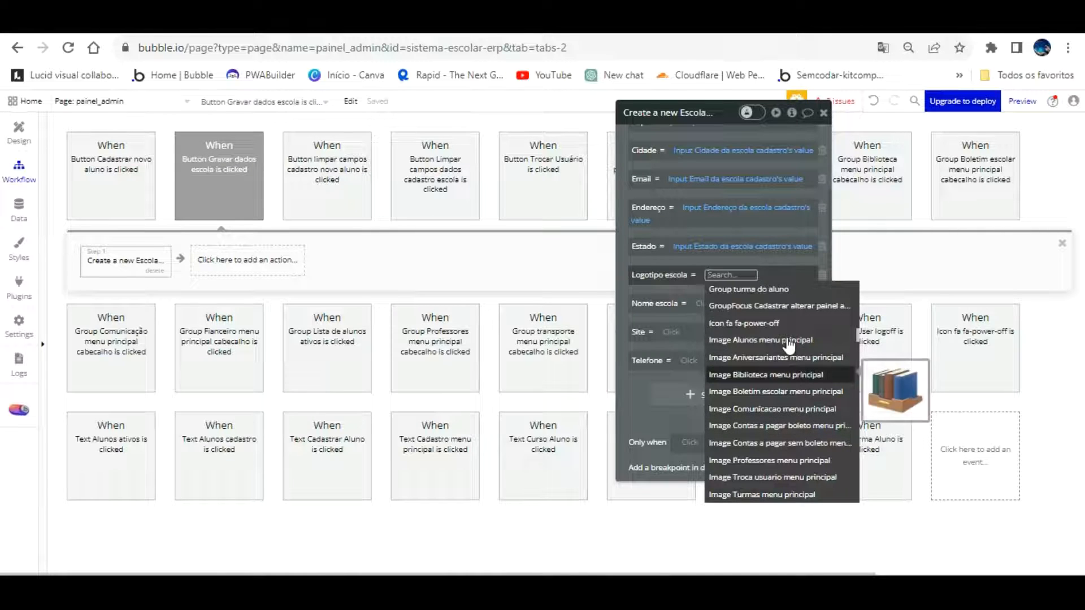
pyautogui.scroll(-3, 789, 345)
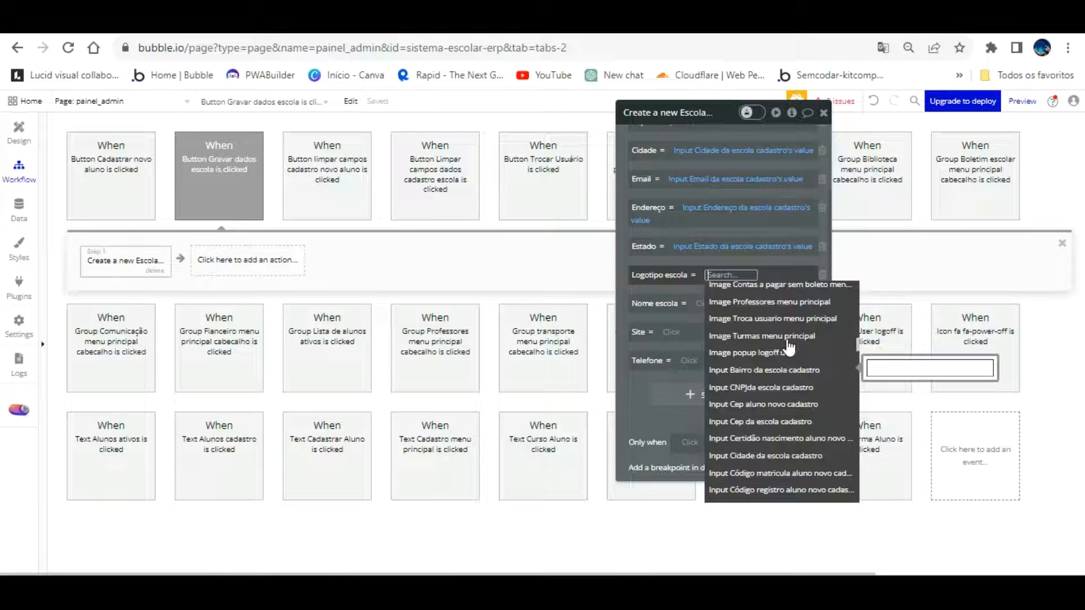
pyautogui.scroll(-10, 789, 347)
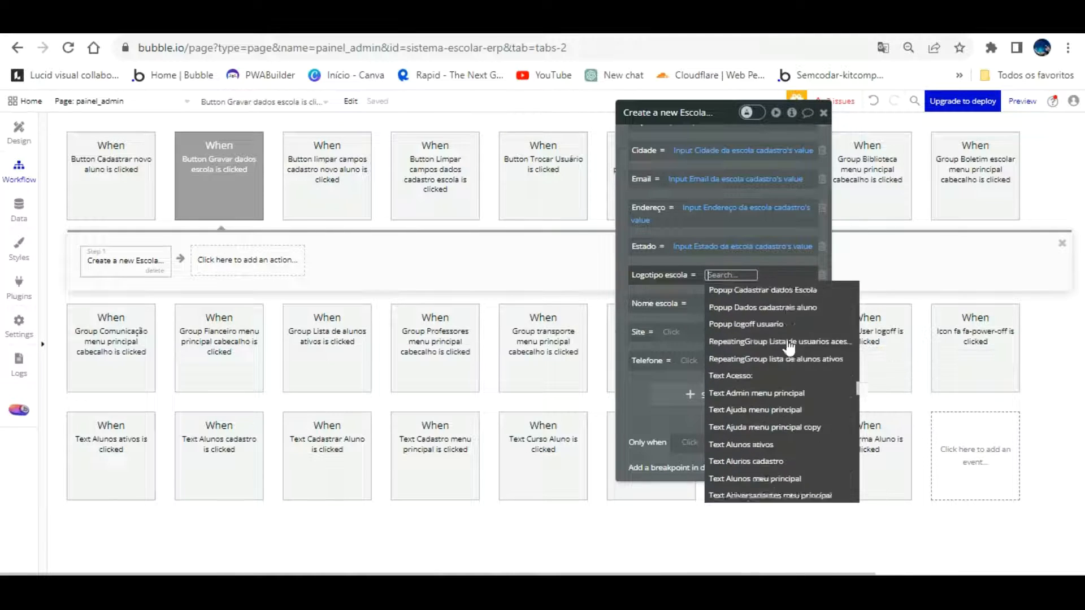
pyautogui.scroll(-8, 790, 347)
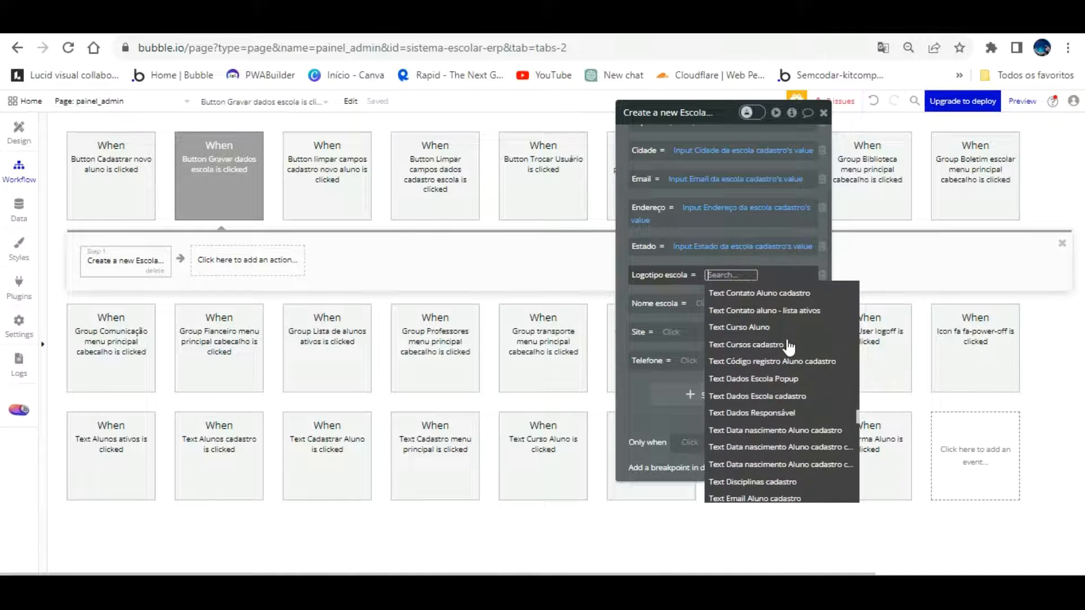
pyautogui.scroll(-10, 789, 347)
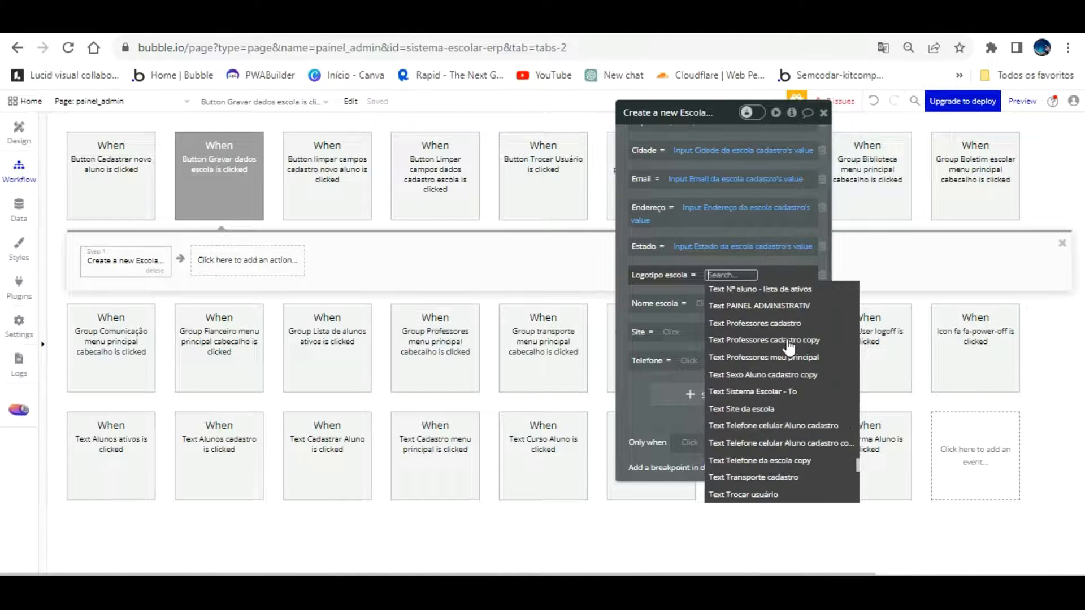
pyautogui.scroll(-3, 790, 347)
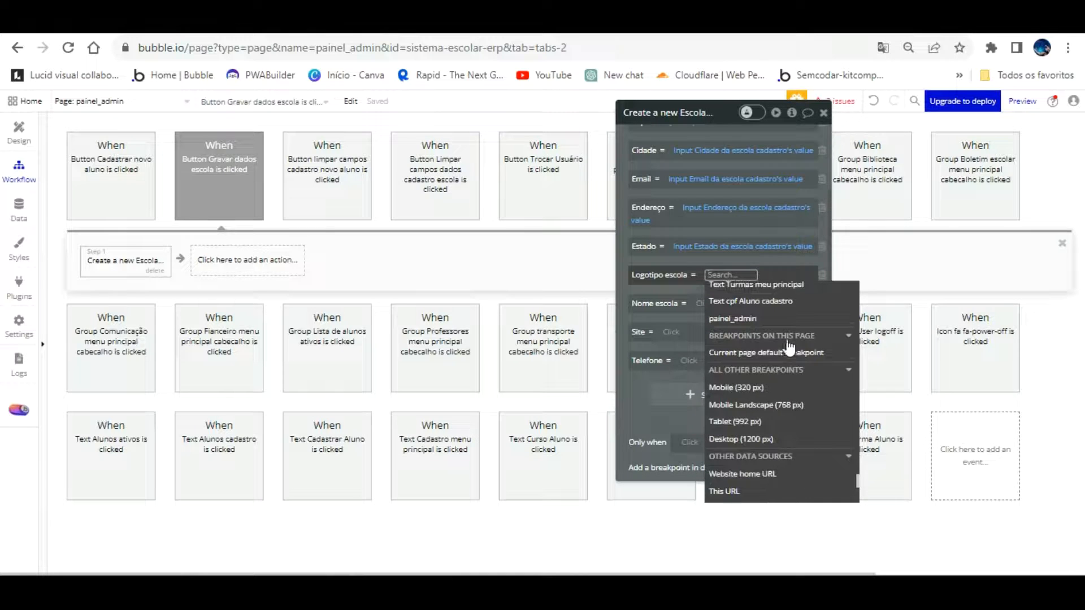
pyautogui.scroll(5, 811, 390)
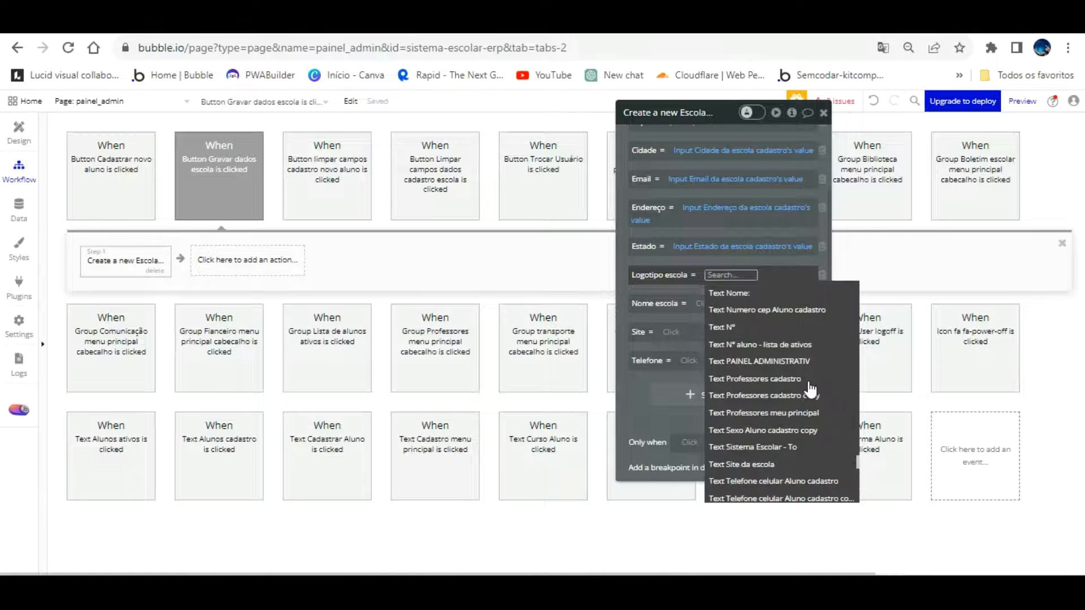
pyautogui.scroll(8, 811, 390)
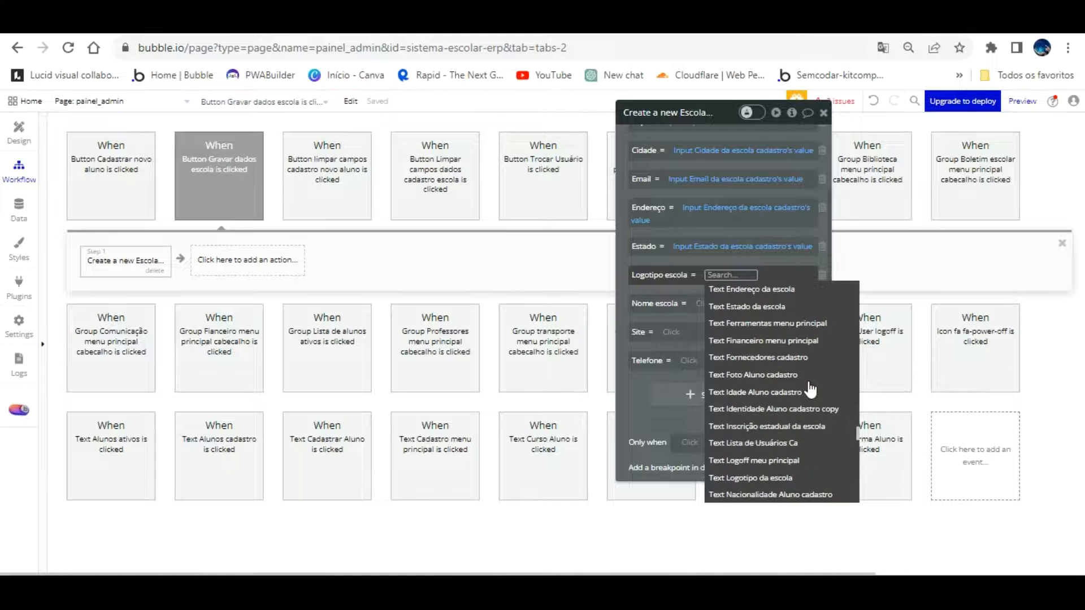
pyautogui.scroll(2, 811, 390)
pyautogui.scroll(10, 811, 390)
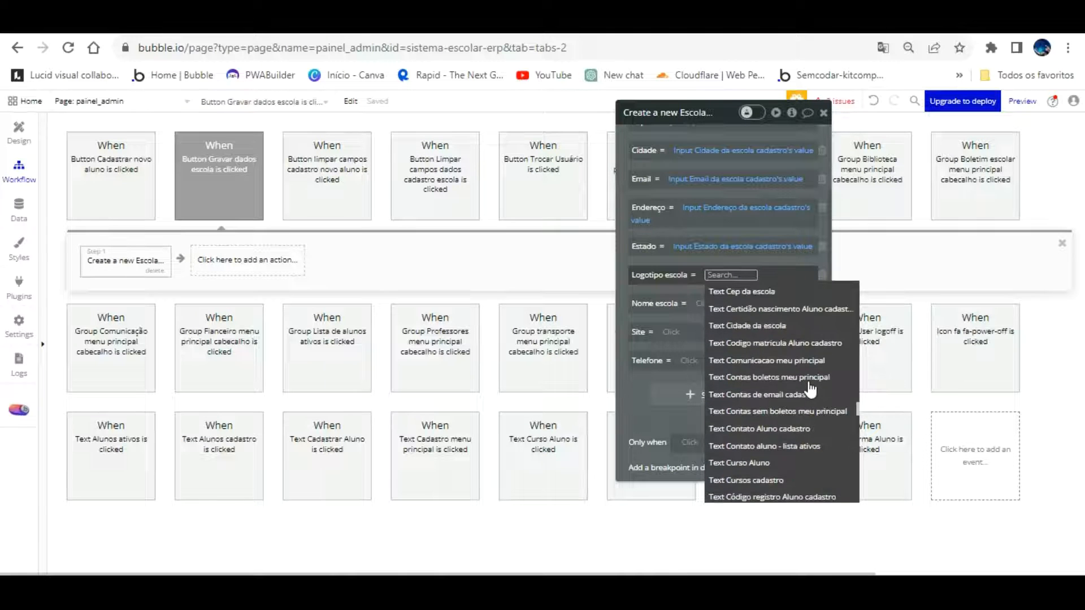
pyautogui.scroll(3, 811, 389)
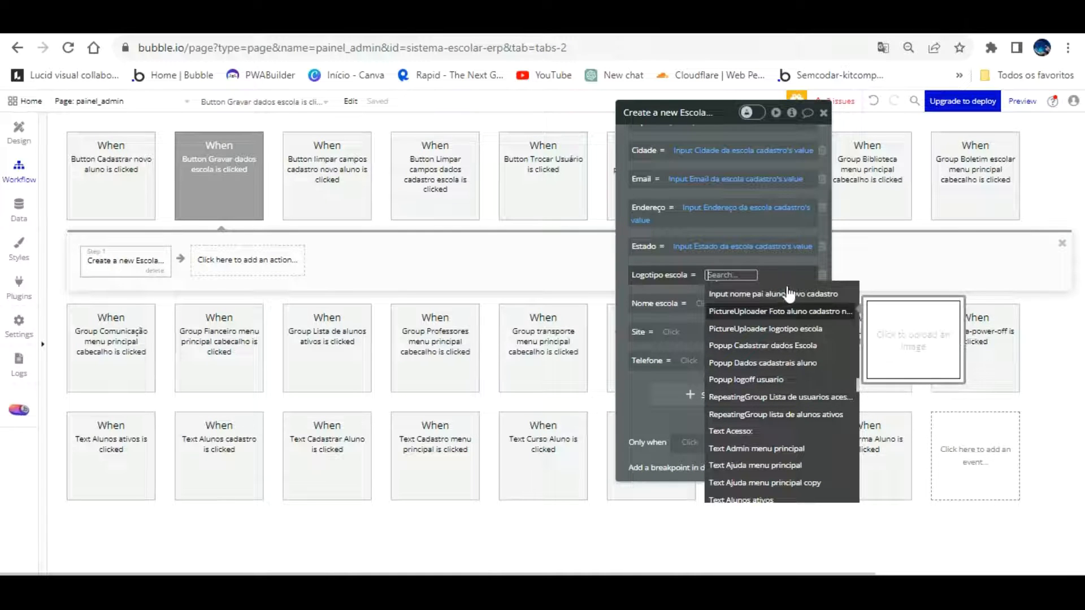
pyautogui.click(789, 328)
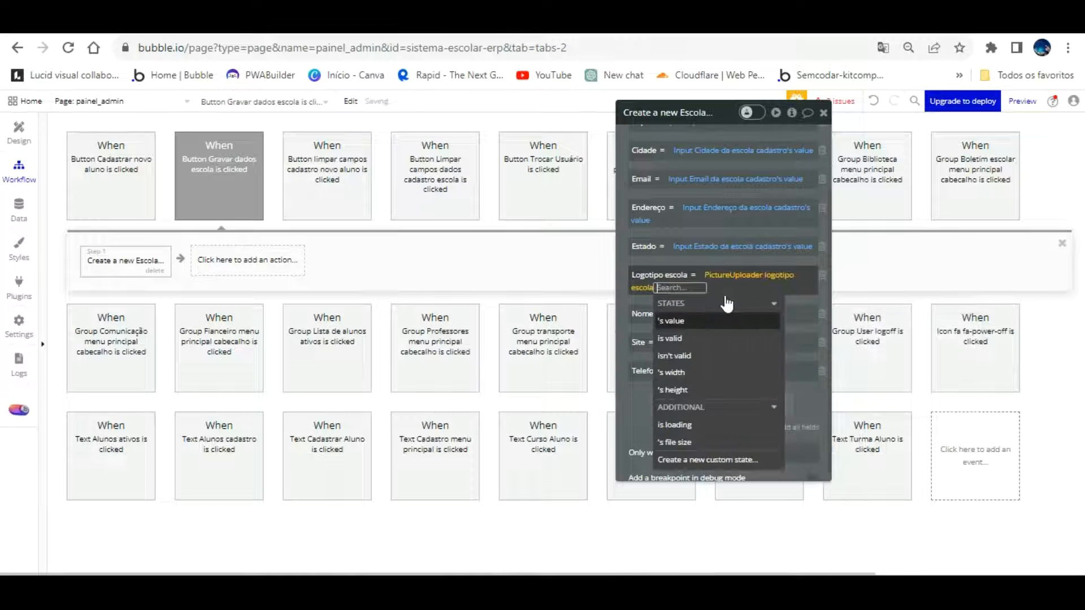
pyautogui.click(679, 320)
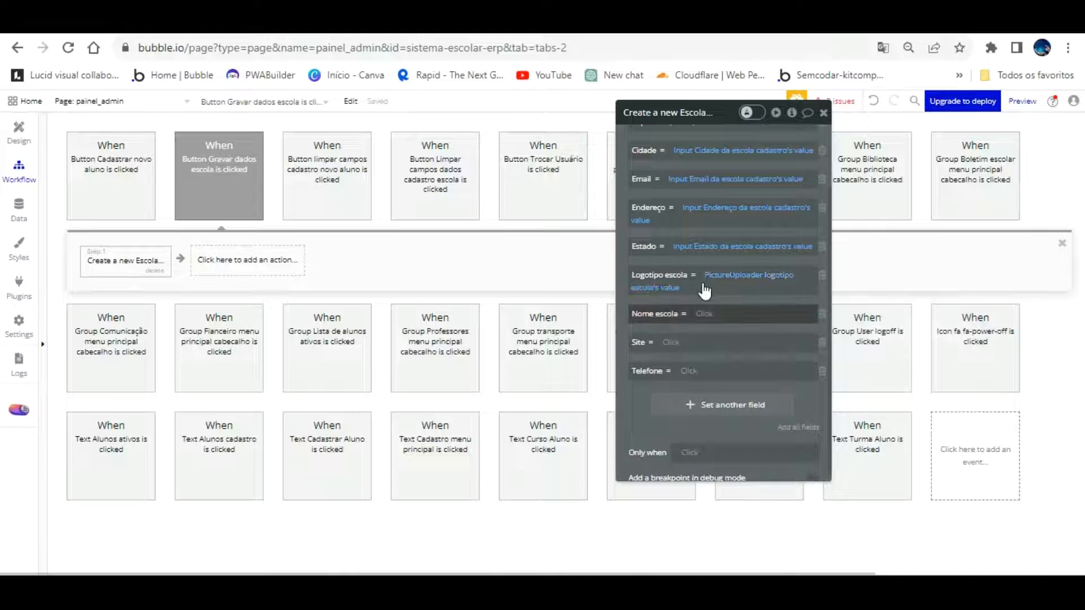
pyautogui.click(745, 315)
# Set Nome escola and Site to the values of the school name and site inputs
pyautogui.scroll(-10, 774, 429)
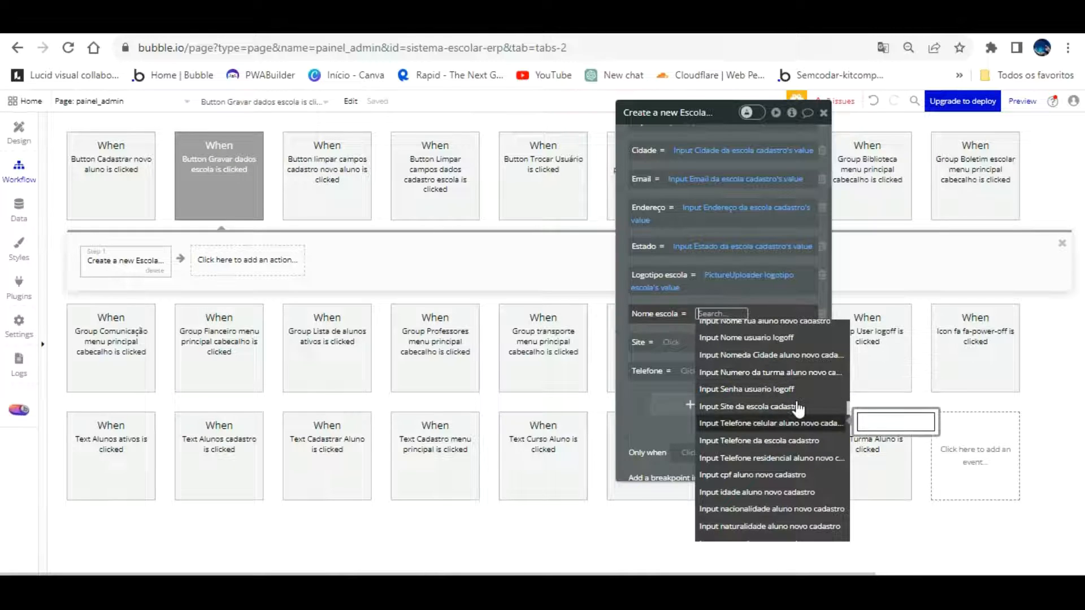
pyautogui.scroll(3, 788, 356)
pyautogui.click(791, 363)
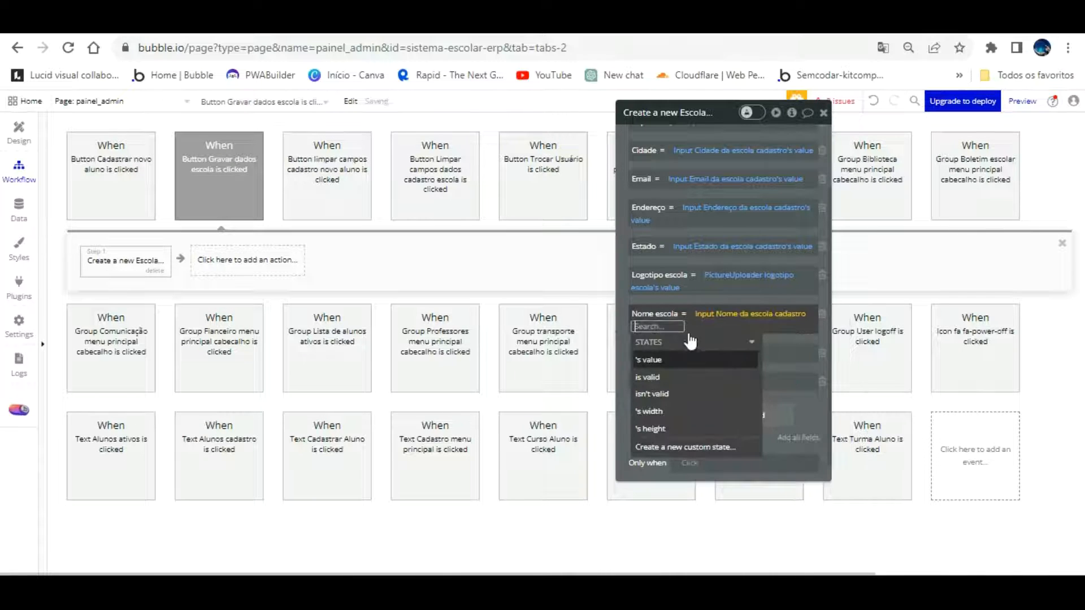
pyautogui.click(659, 358)
pyautogui.click(625, 270)
pyautogui.moveTo(624, 269); pyautogui.dragTo(722, 246)
pyautogui.click(777, 328)
pyautogui.scroll(-10, 842, 467)
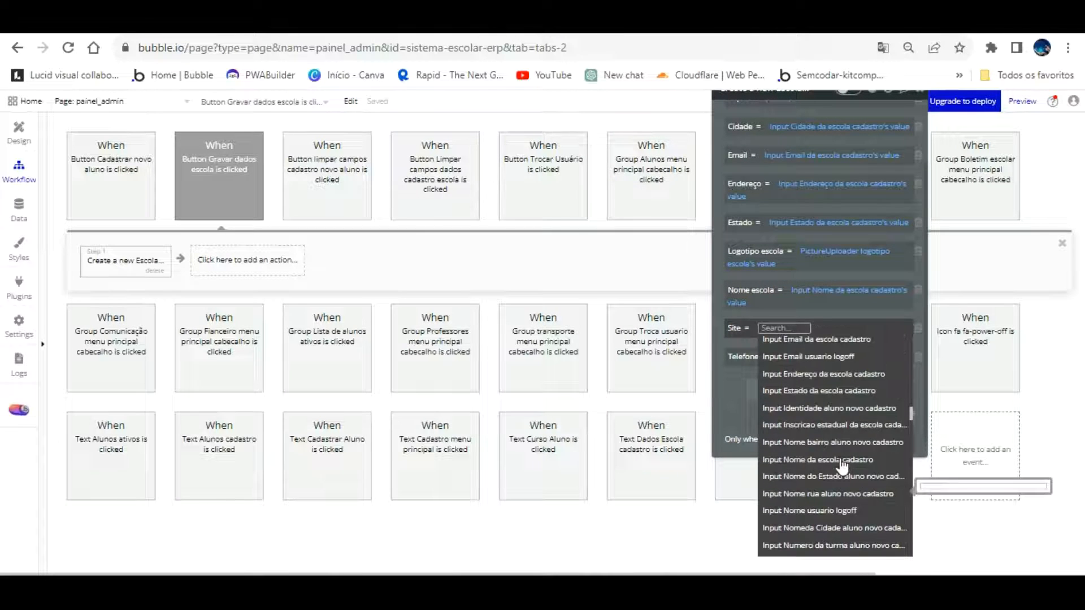
pyautogui.scroll(-3, 842, 467)
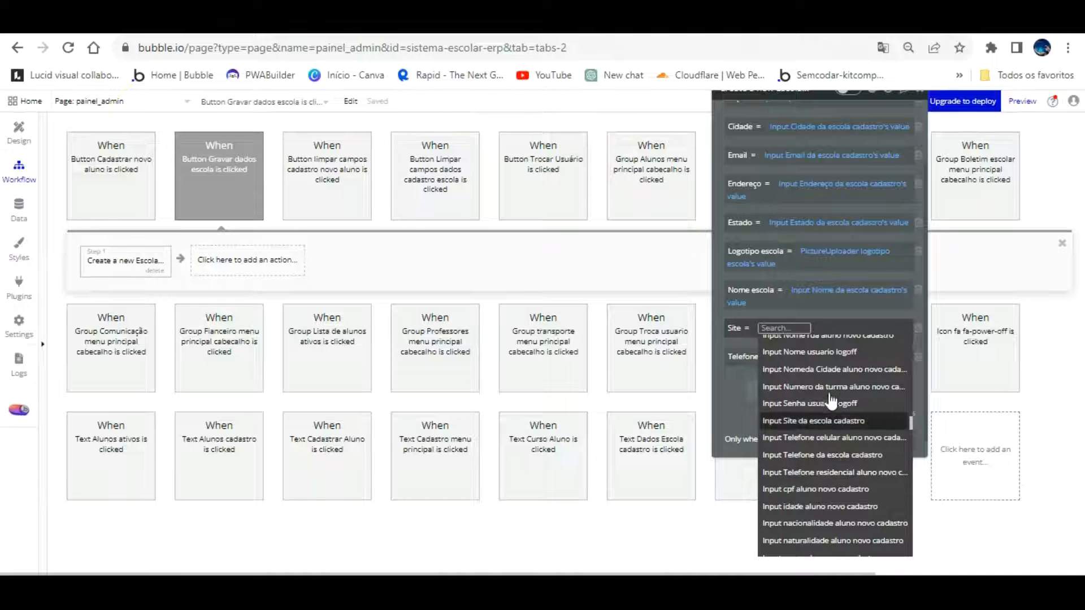
pyautogui.click(830, 420)
pyautogui.click(746, 374)
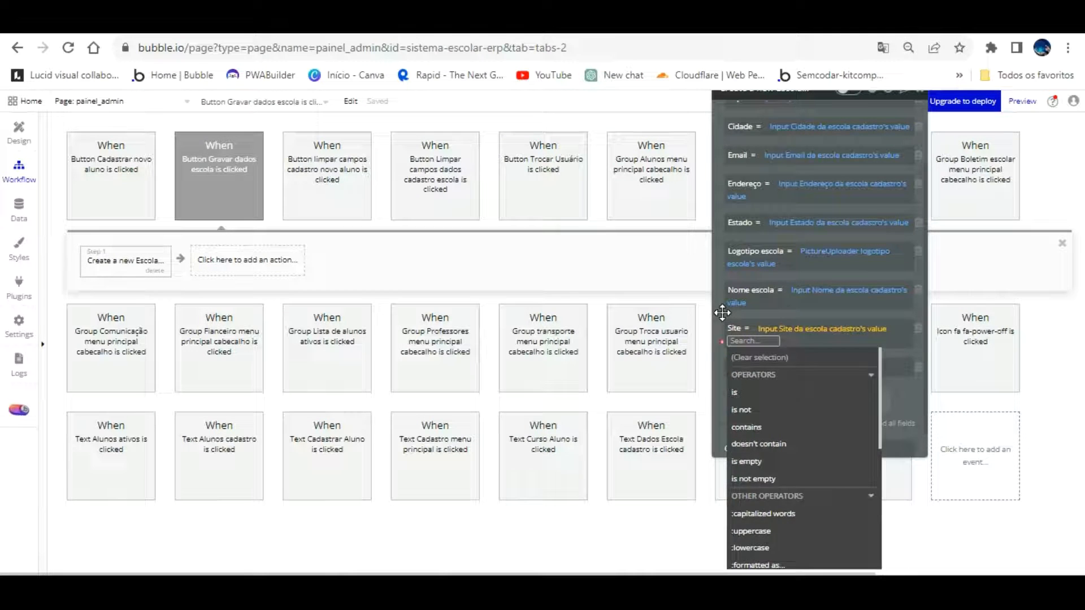
pyautogui.click(719, 312)
# Set Telefone to Input Telefone da escola cadastro's value
pyautogui.click(787, 357)
pyautogui.scroll(-10, 834, 449)
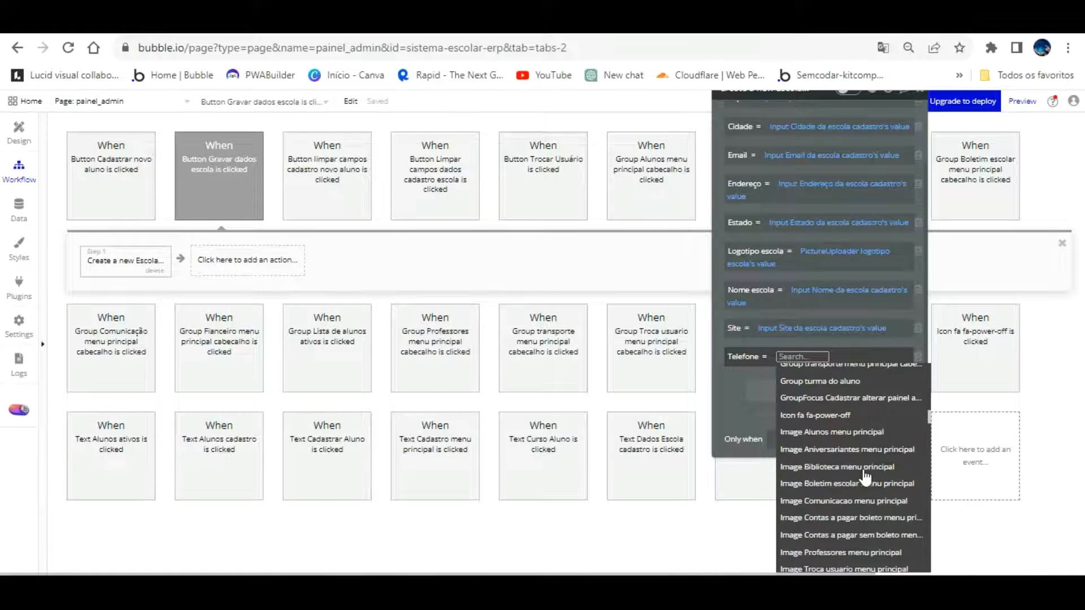
pyautogui.scroll(-5, 863, 480)
pyautogui.scroll(-4, 861, 493)
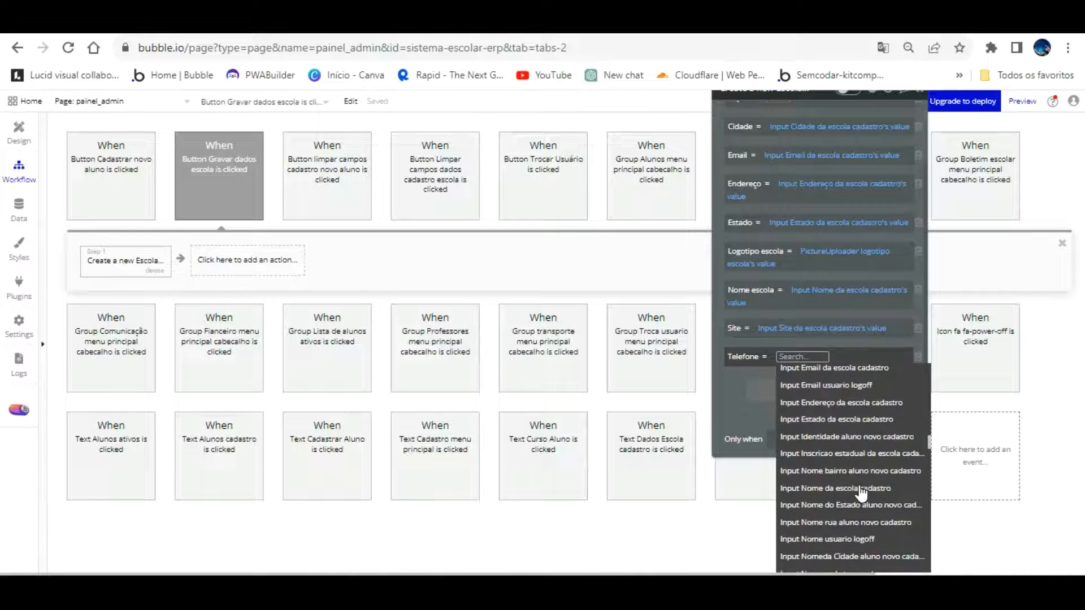
pyautogui.scroll(-3, 864, 480)
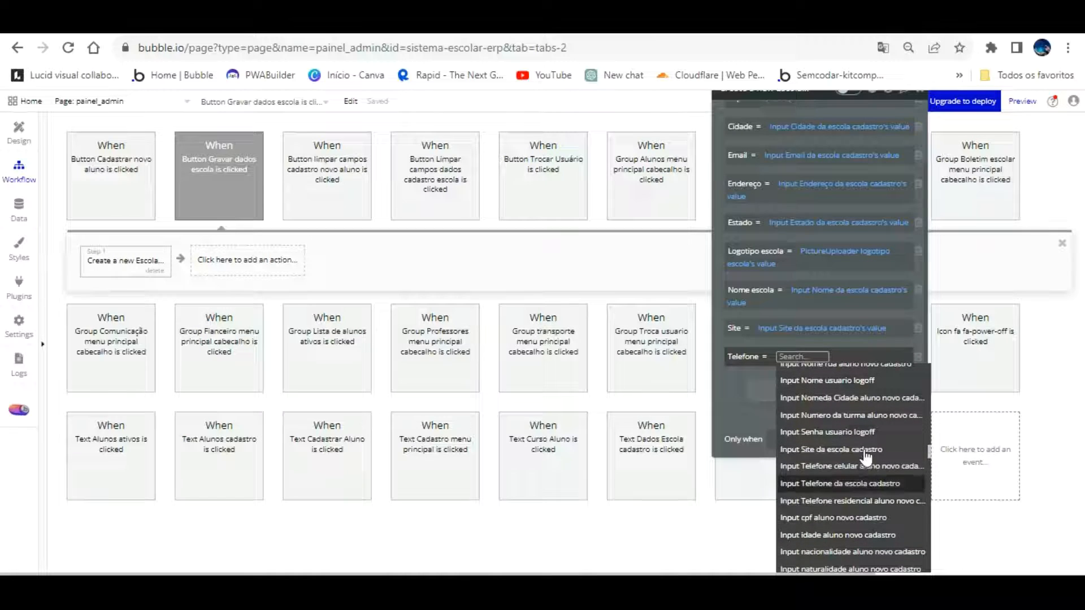
pyautogui.click(840, 484)
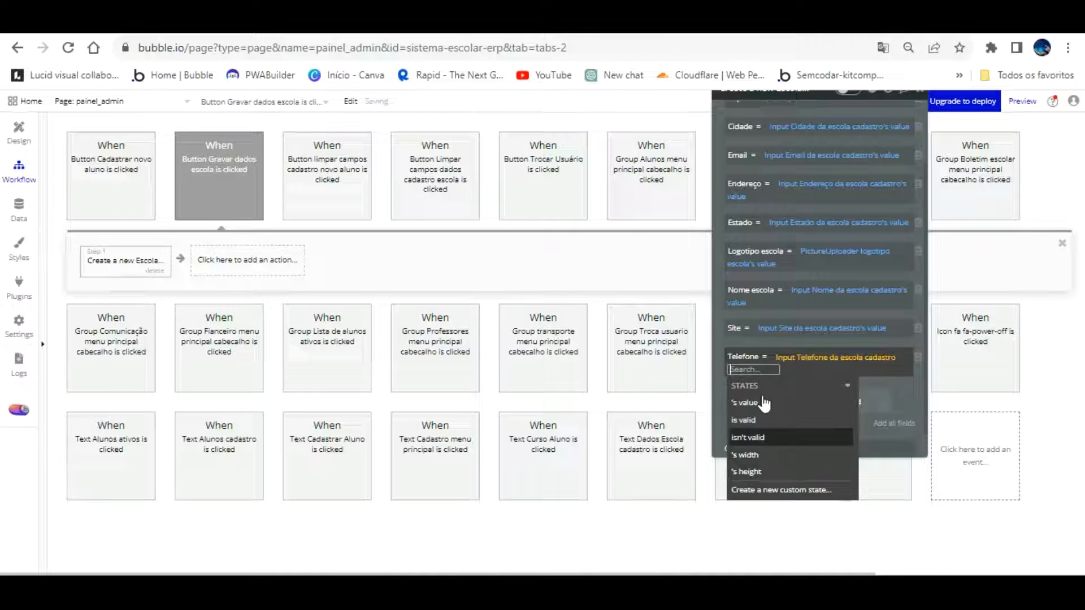
pyautogui.click(732, 374)
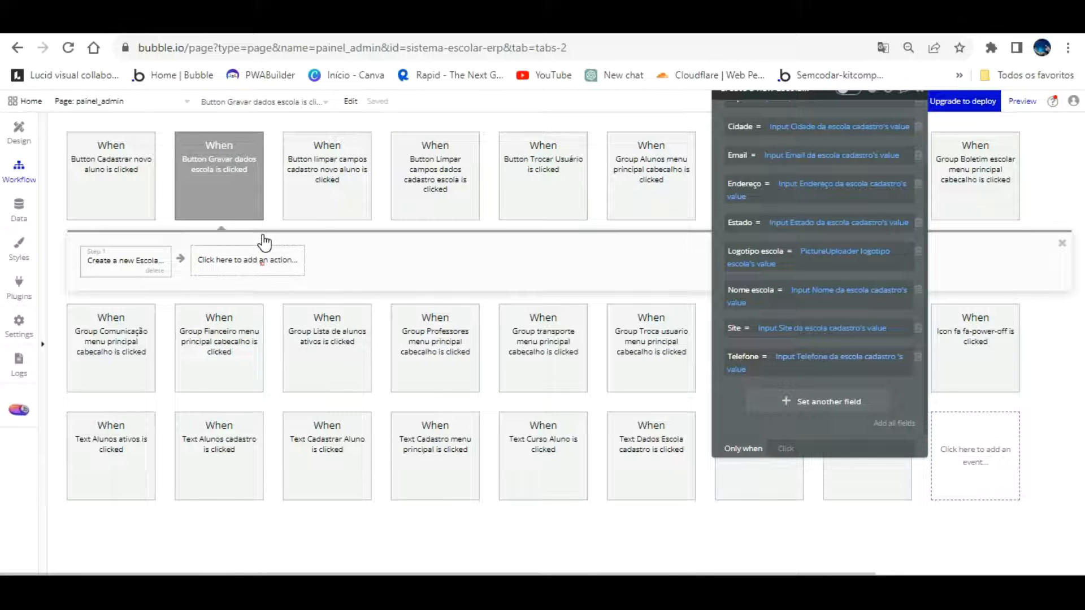
pyautogui.click(262, 257)
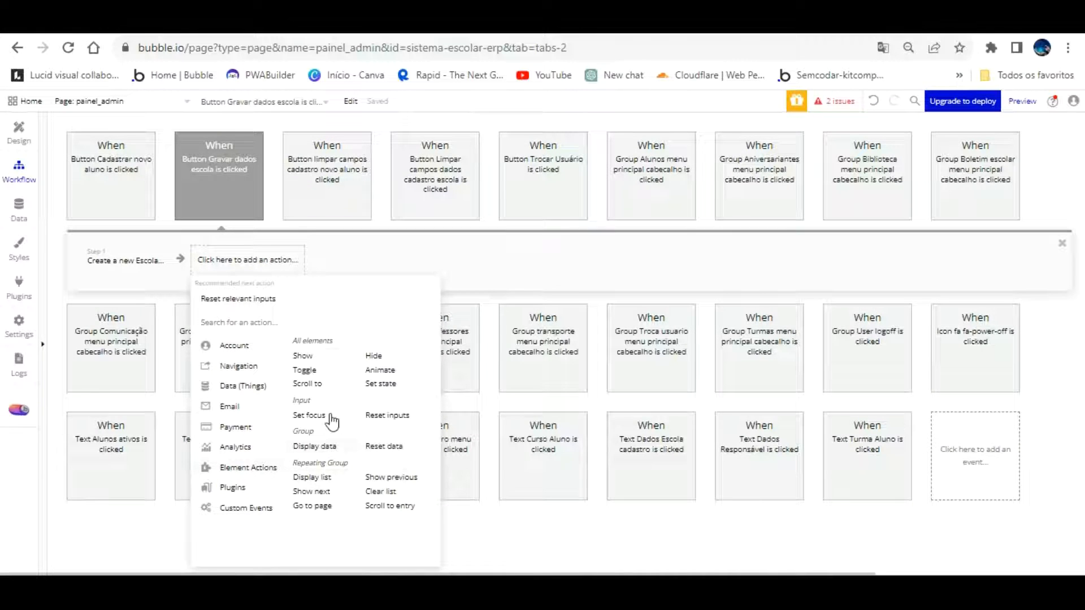
# Add a Reset data step targeting Group Dados cadastrais escola
pyautogui.click(400, 447)
pyautogui.click(384, 445)
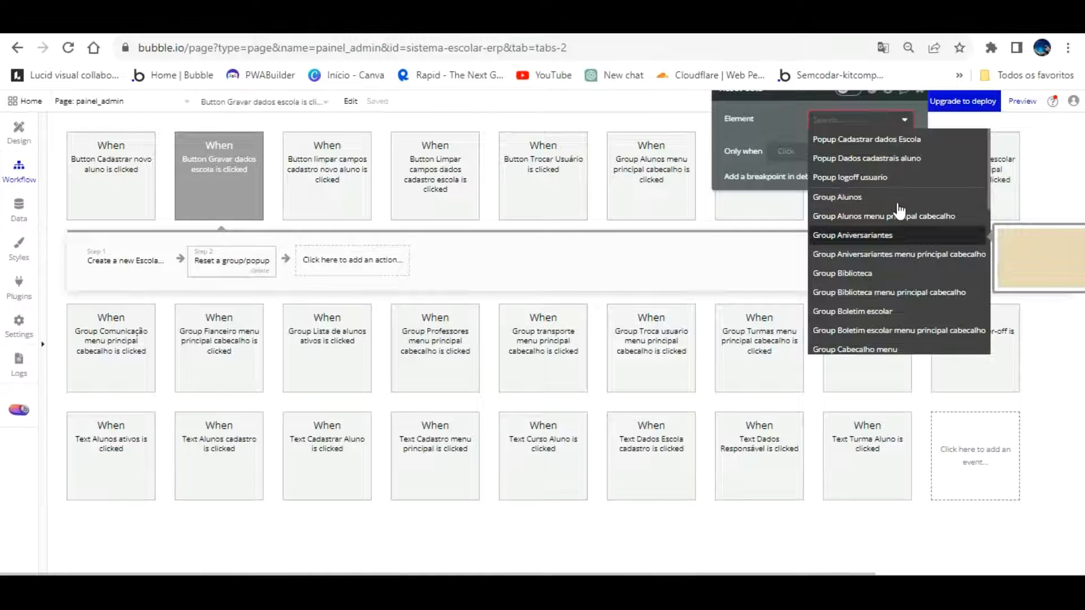
pyautogui.scroll(-3, 899, 210)
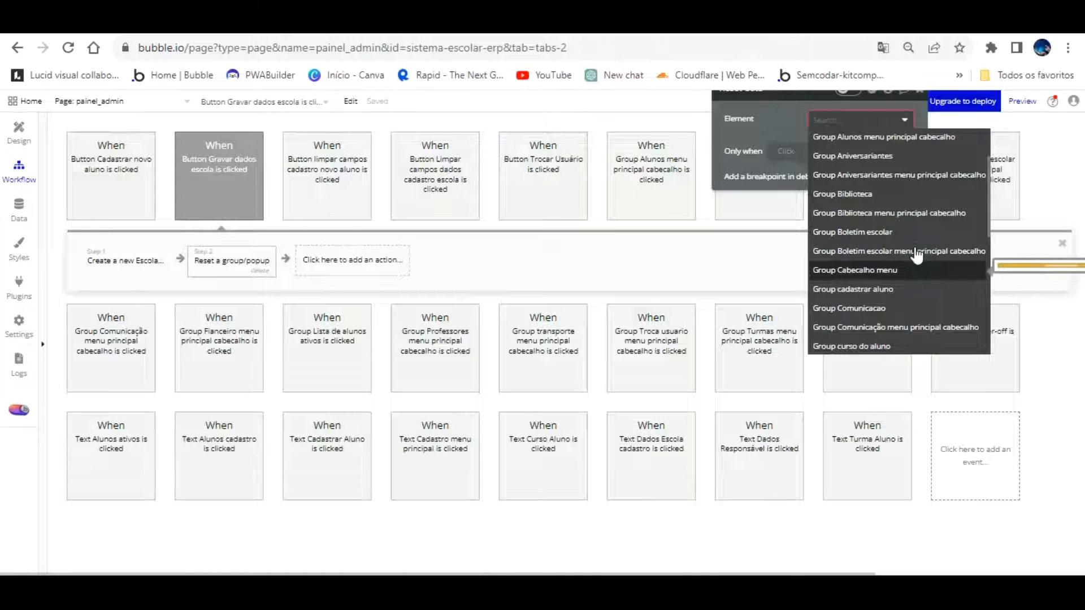
pyautogui.press('Down')
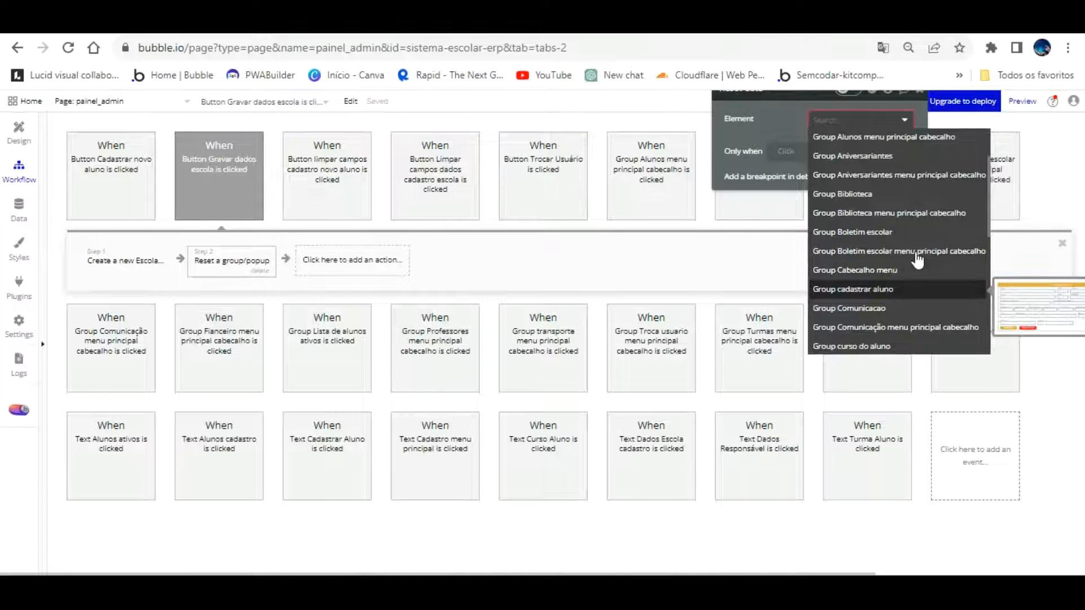
pyautogui.press('Down')
pyautogui.press('Down')
pyautogui.press('Down')
pyautogui.press('Down')
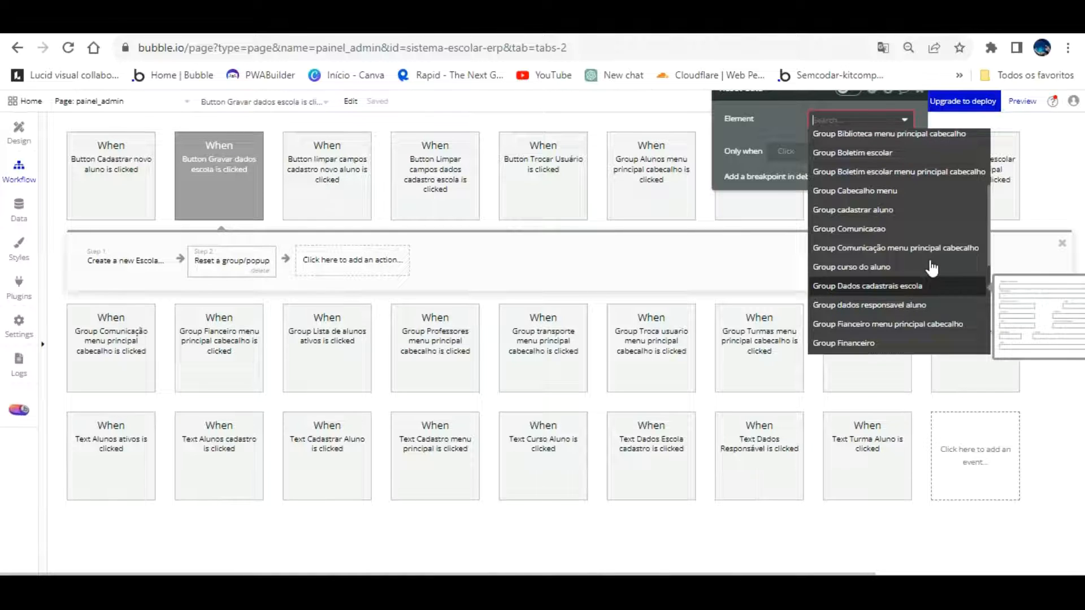
pyautogui.press('Return')
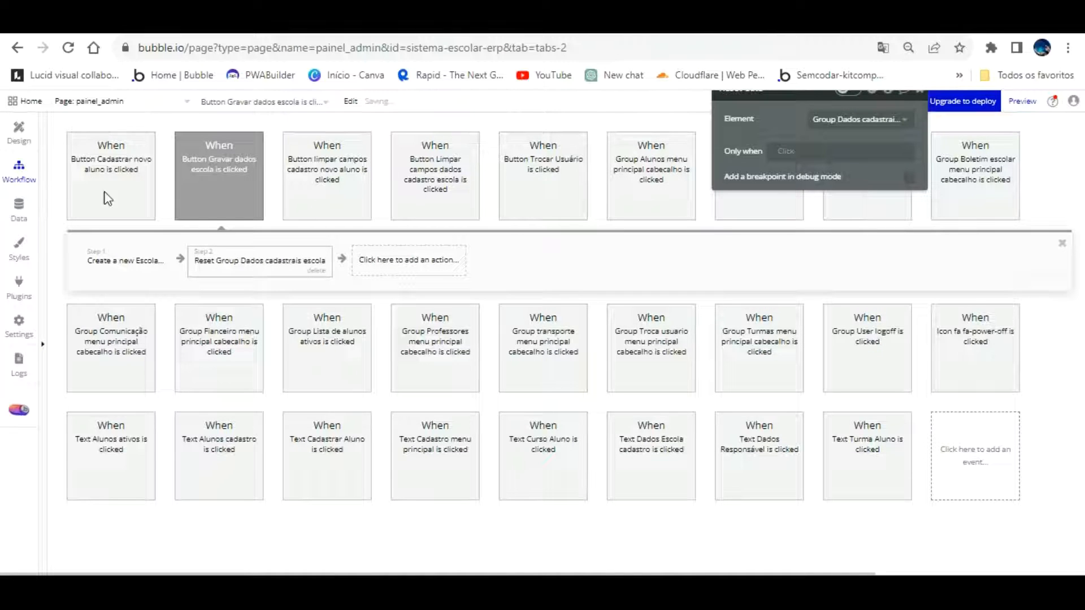
# Confirm the Group Dados cadastrais escola name in the Design view, then return to the workflow
pyautogui.click(20, 131)
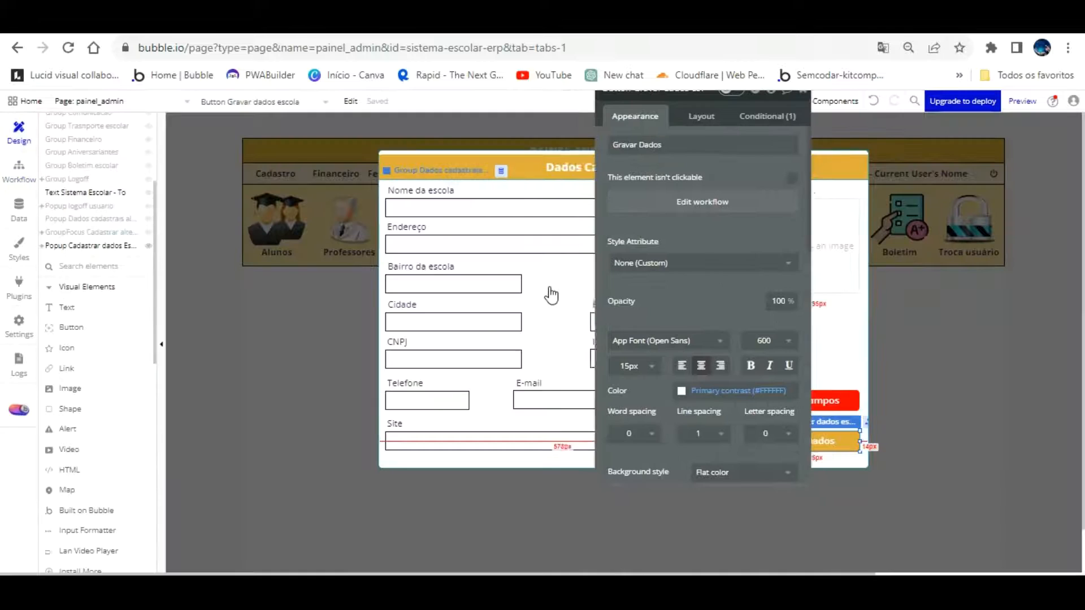
pyautogui.click(740, 310)
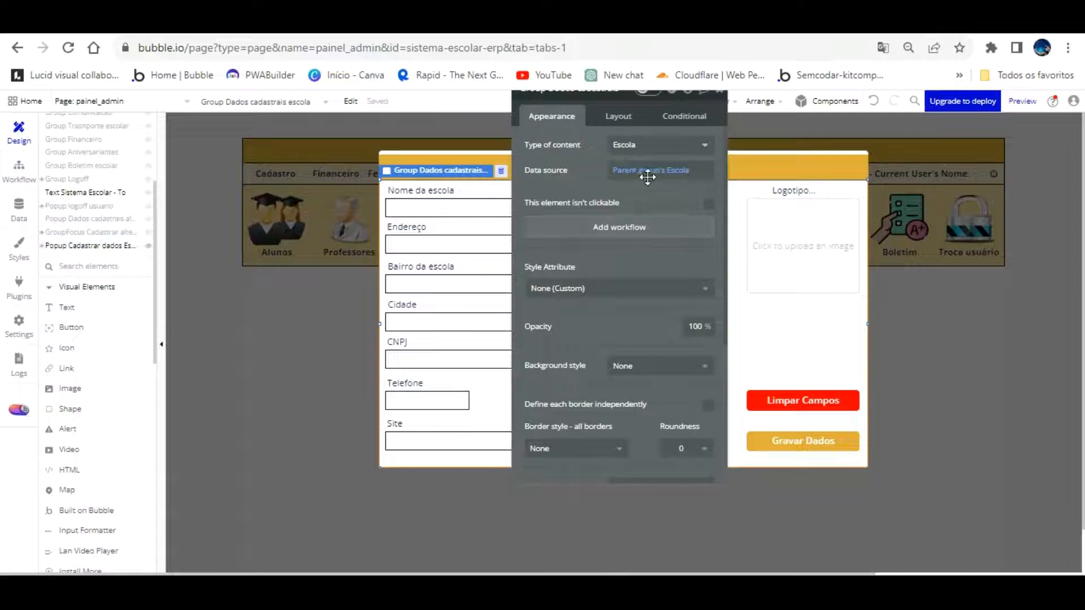
pyautogui.click(616, 137)
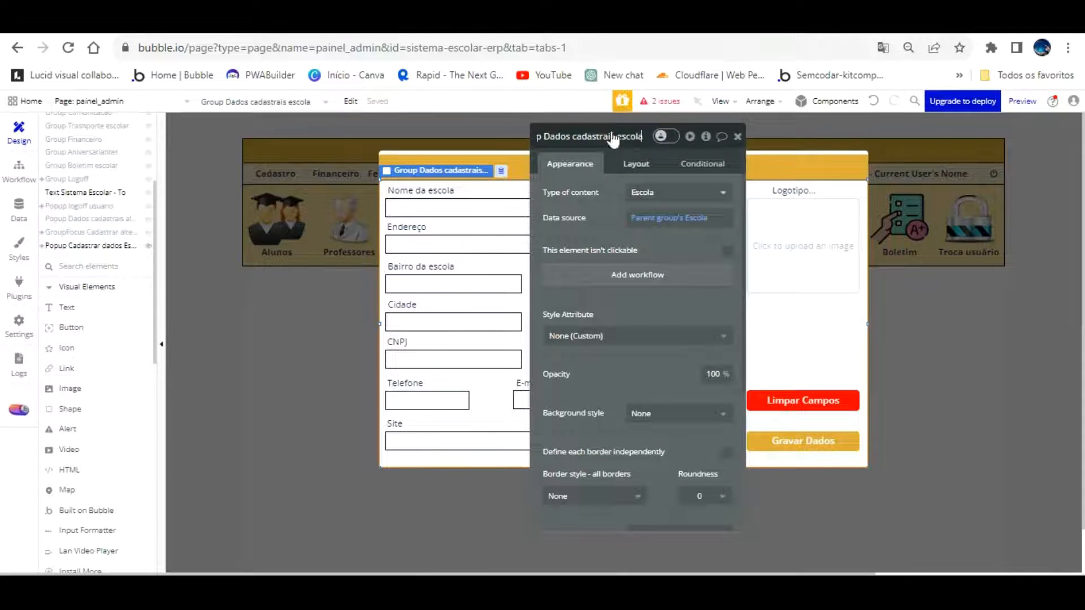
pyautogui.click(18, 168)
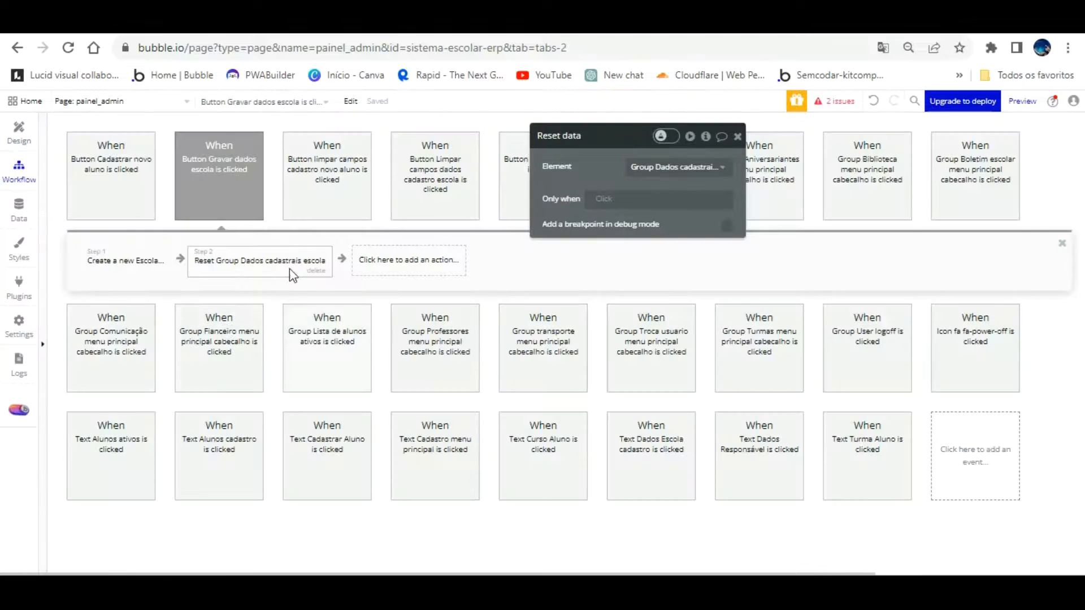
pyautogui.click(402, 254)
# Add a BEP Toast Alert step with message 'Cadastro efetuado com sucesso' in the green Success colour
pyautogui.write('bep')
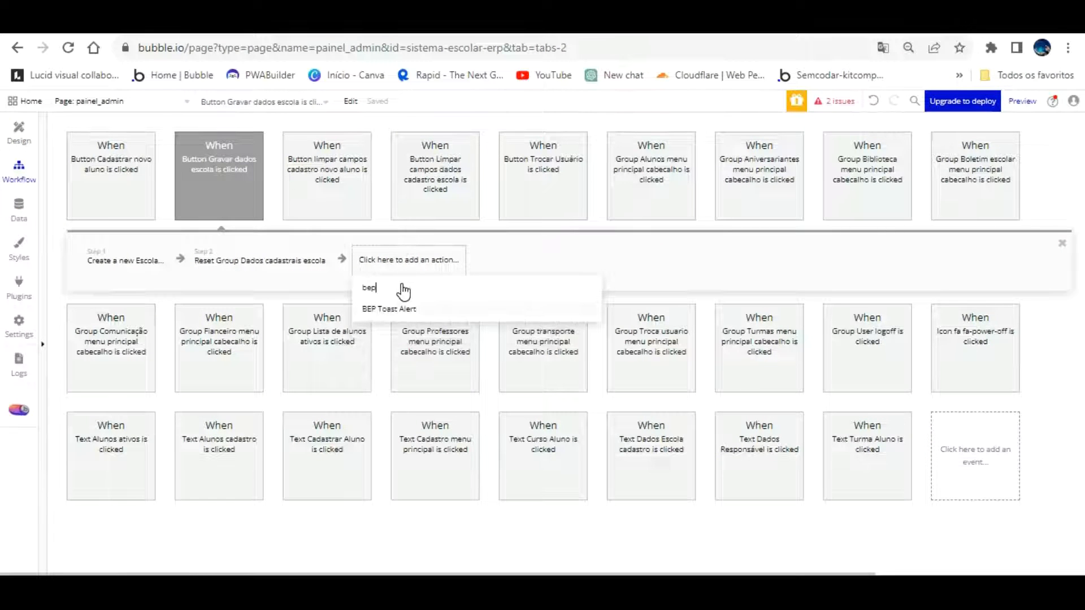
pyautogui.click(396, 309)
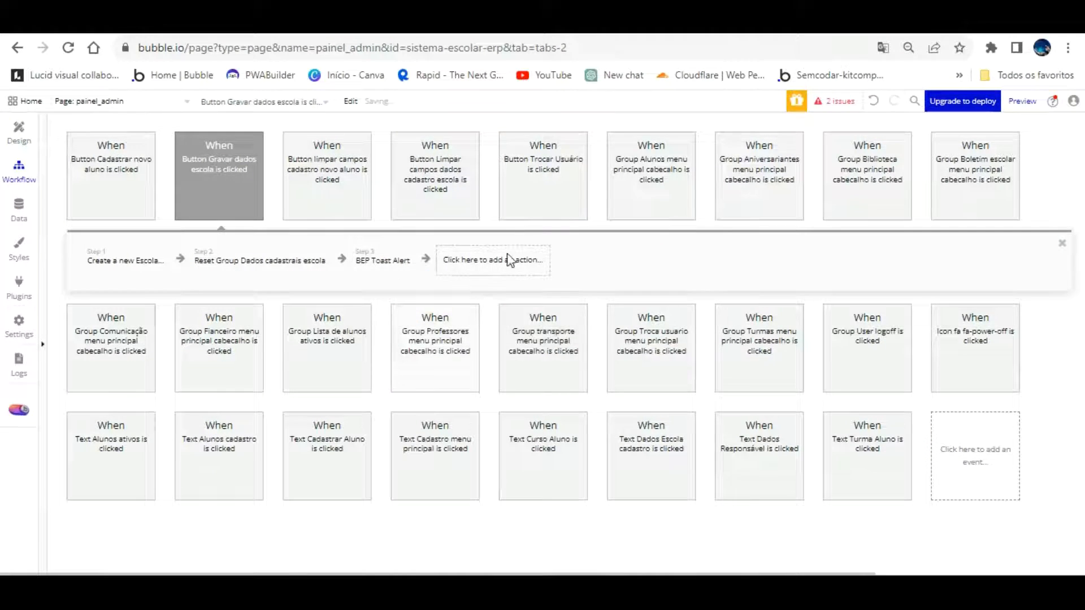
pyautogui.click(654, 216)
pyautogui.scroll(-2, 655, 188)
pyautogui.scroll(2, 655, 186)
pyautogui.hotkey('ctrl', 'a')
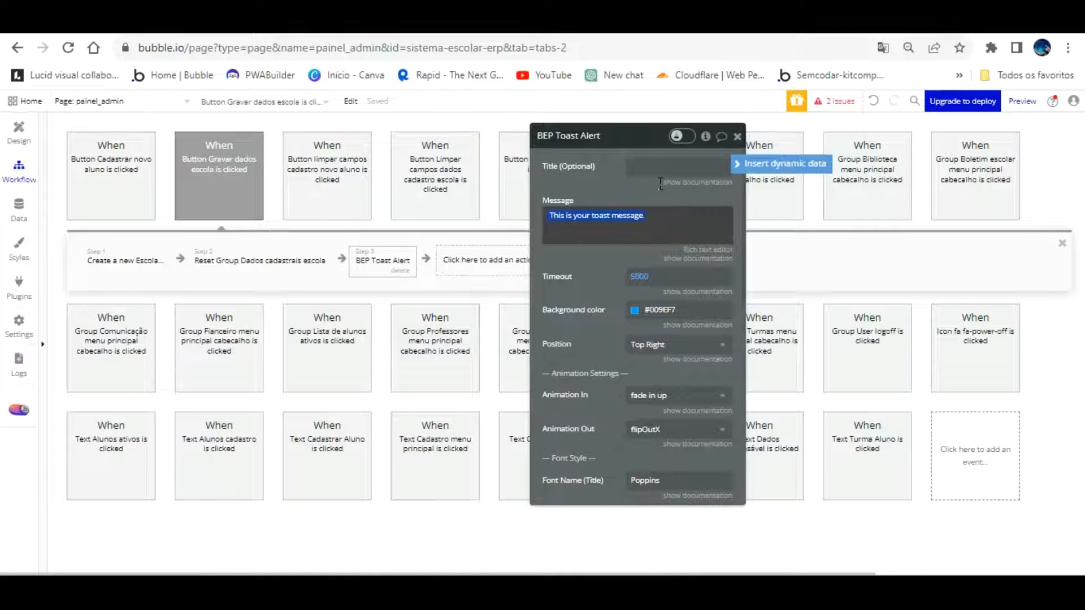
pyautogui.write('Cadastro efetuado com sucesso!')
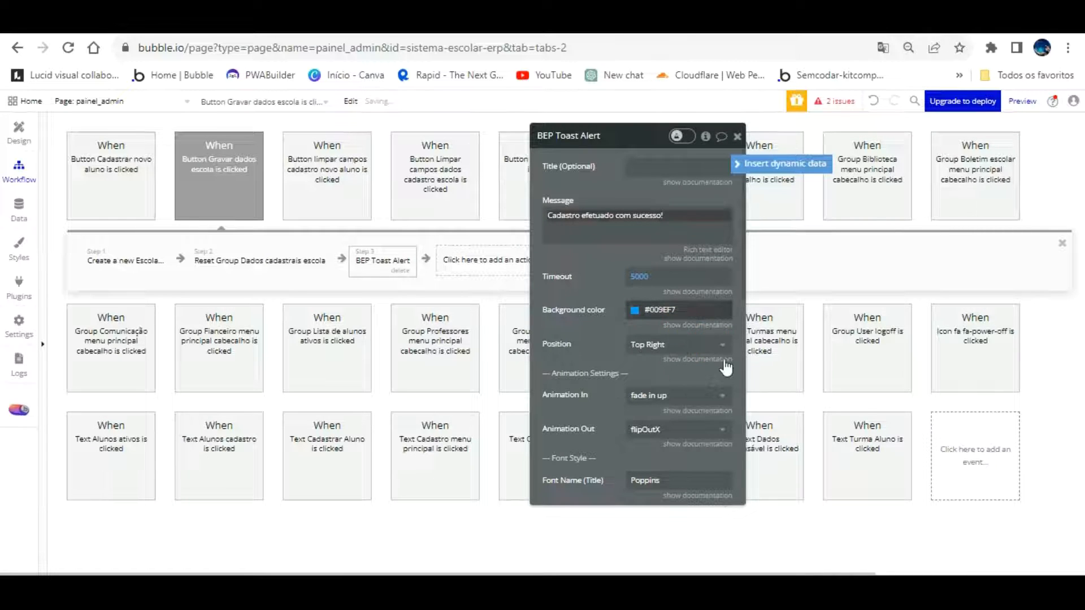
pyautogui.click(725, 480)
# Give the toast a 3000 ms timeout, Center position and message font size 20, then reload the preview
pyautogui.click(654, 257)
pyautogui.doubleClick(645, 276)
pyautogui.write('30')
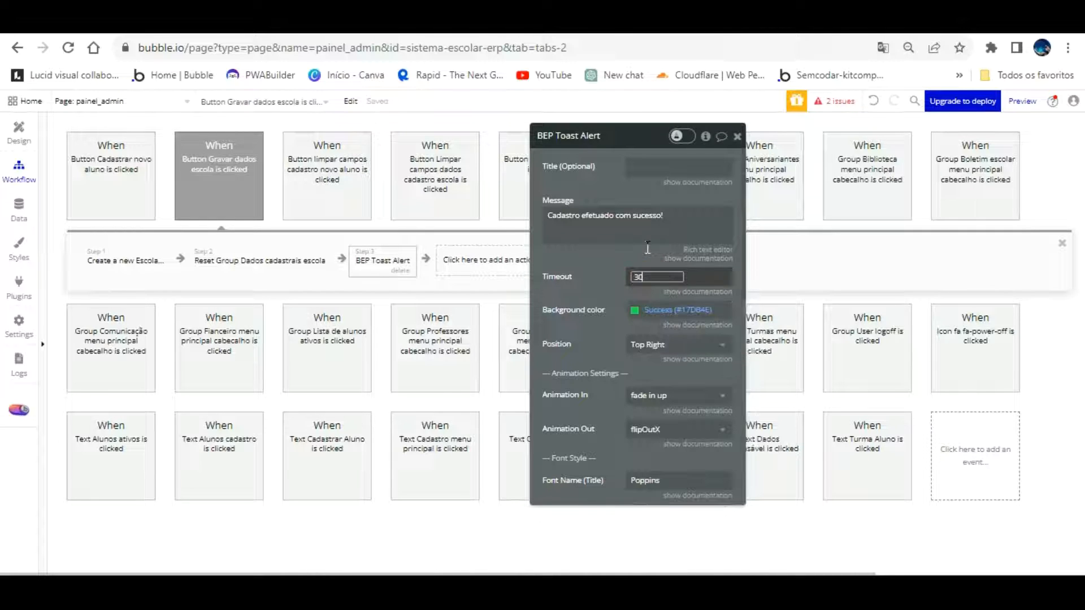
pyautogui.write('00')
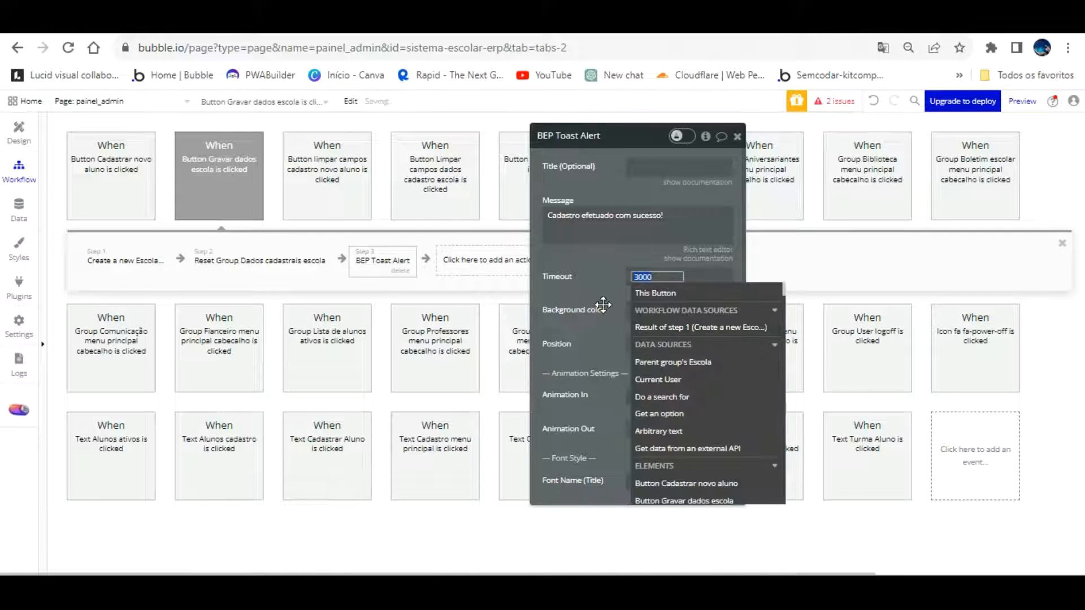
pyautogui.click(603, 305)
pyautogui.click(667, 345)
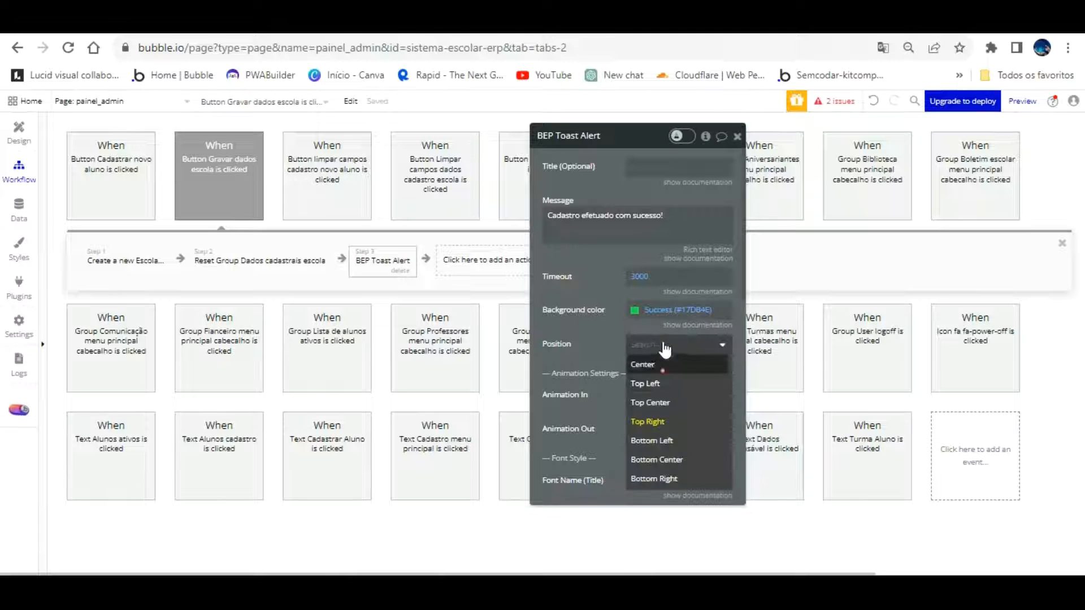
pyautogui.click(655, 364)
pyautogui.scroll(-3, 630, 359)
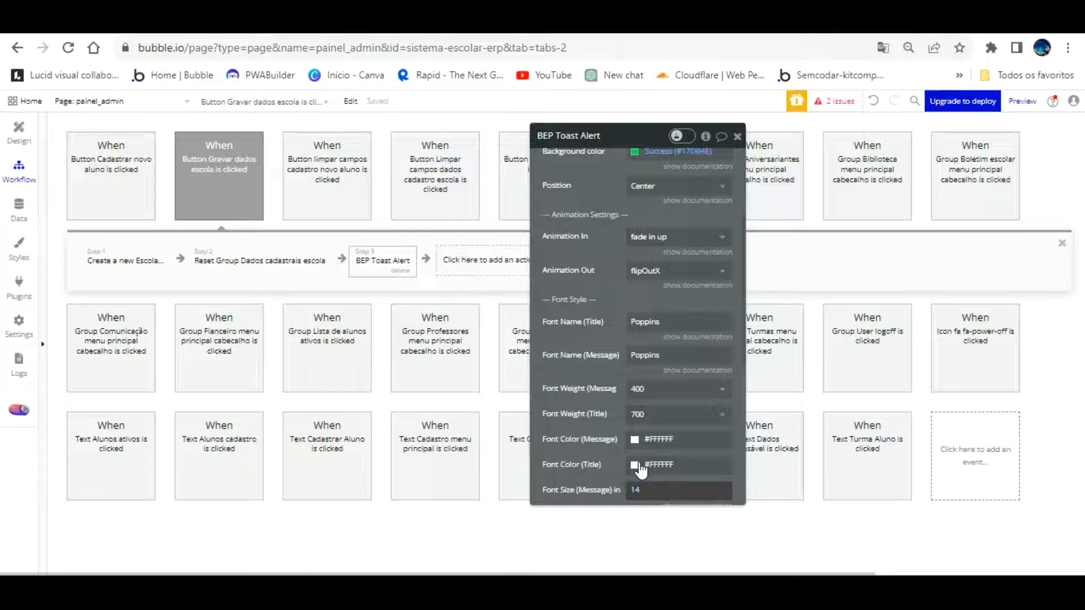
pyautogui.click(636, 490)
pyautogui.write('20')
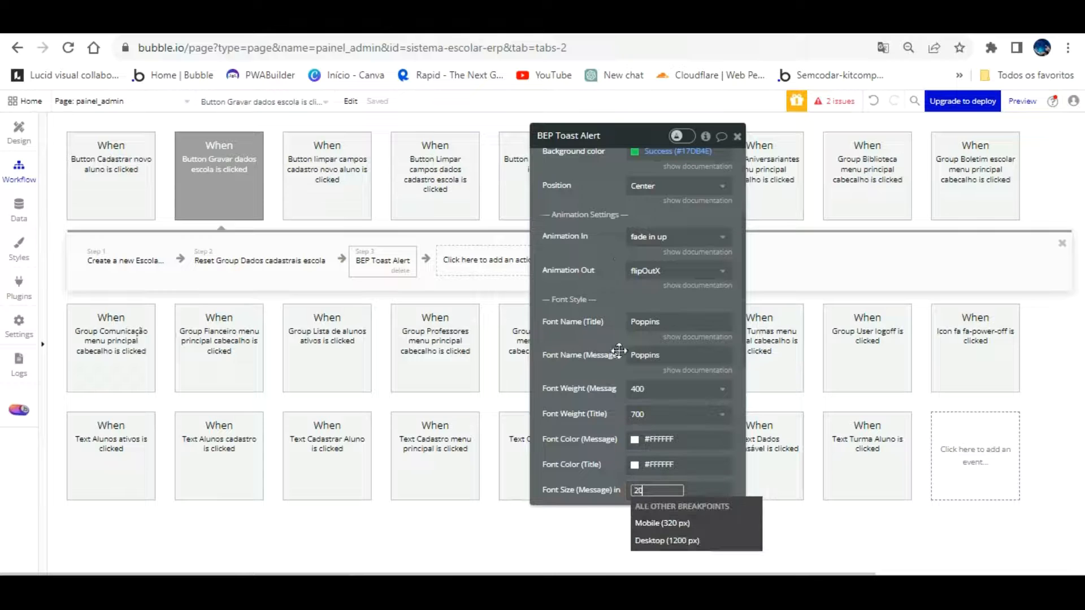
pyautogui.click(616, 267)
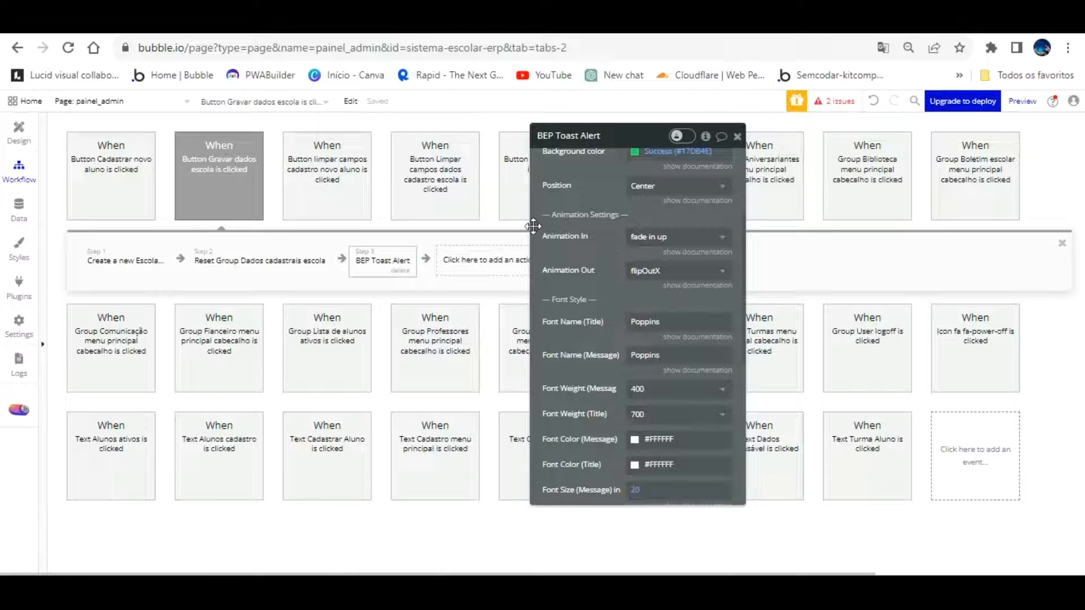
pyautogui.click(361, 23)
pyautogui.click(382, 100)
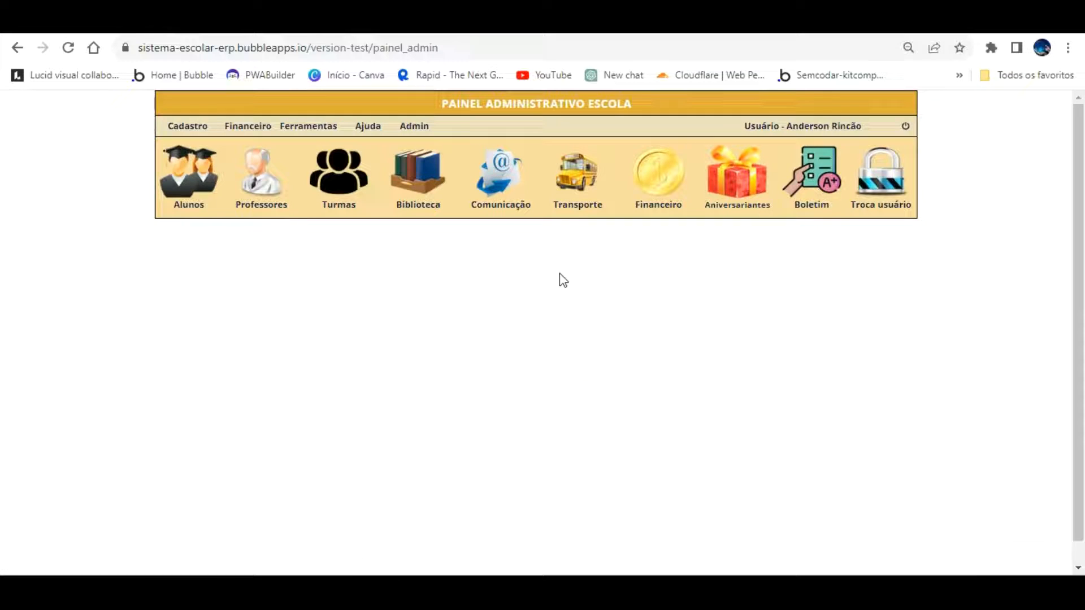
# Open Cadastro > Dados Escola, type test text, and check that Limpar Campos clears the form
pyautogui.click(188, 125)
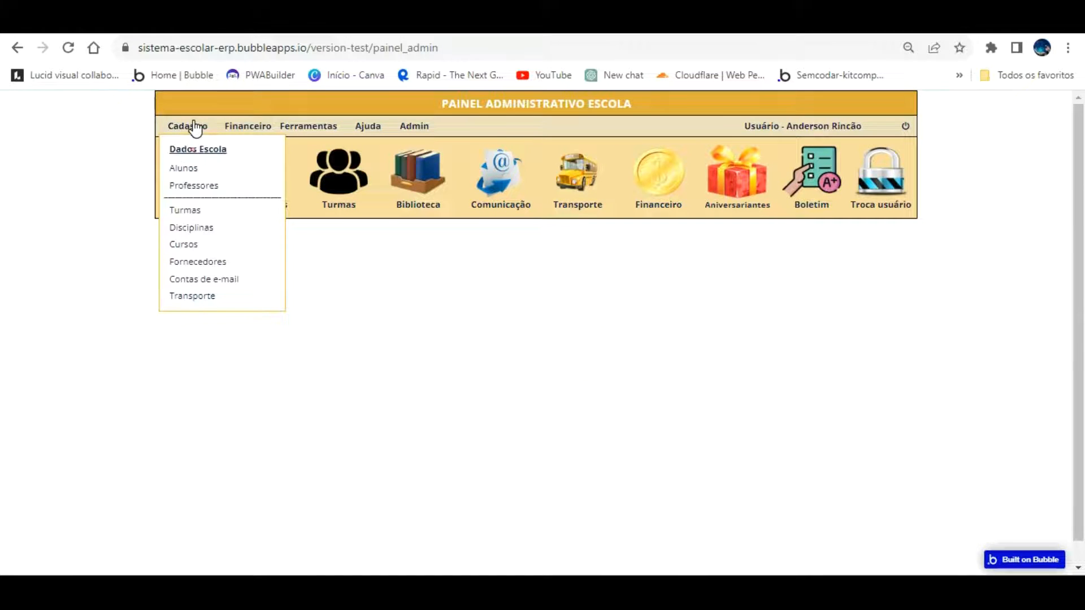
pyautogui.click(195, 147)
pyautogui.write('tesfdgdf')
pyautogui.click(411, 249)
pyautogui.write('efeferfe')
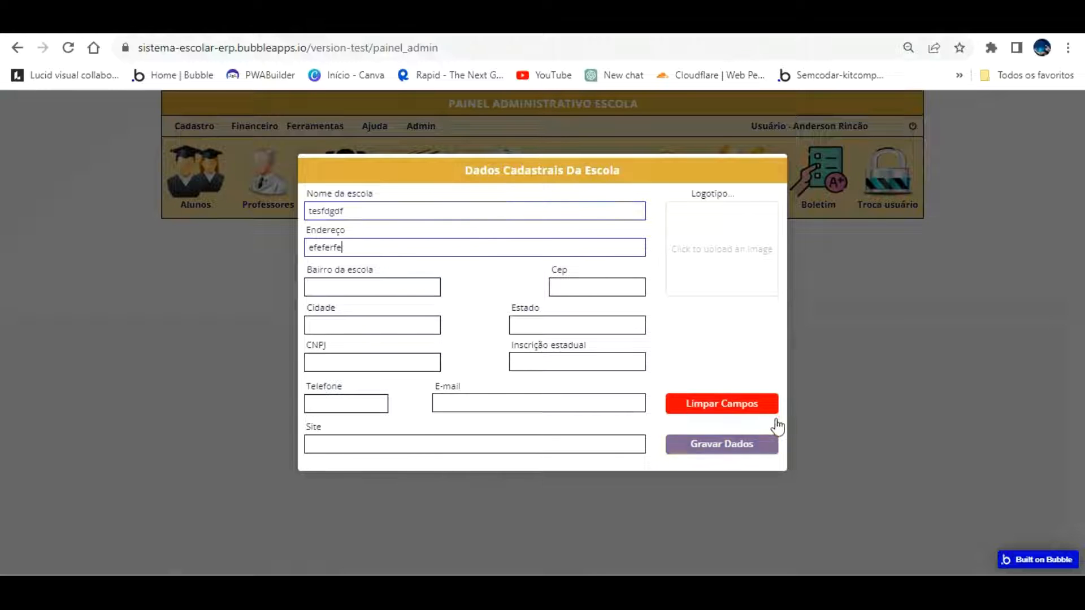
pyautogui.click(740, 400)
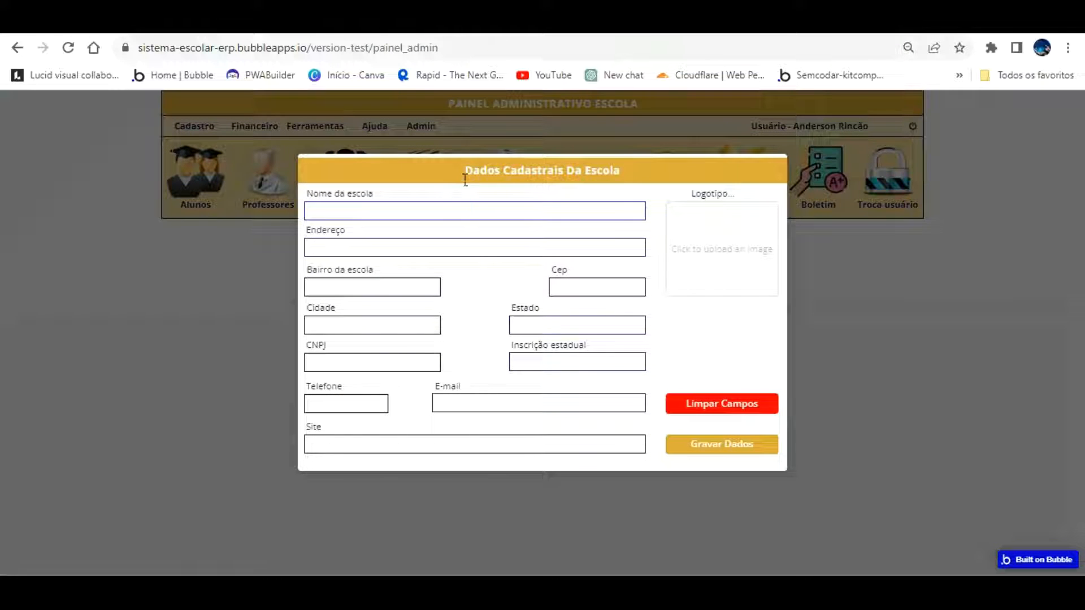
# Enter the school name beginning 'Instituto Rincão', fixing typos and removing the word 'Escolar'
pyautogui.write('Institu')
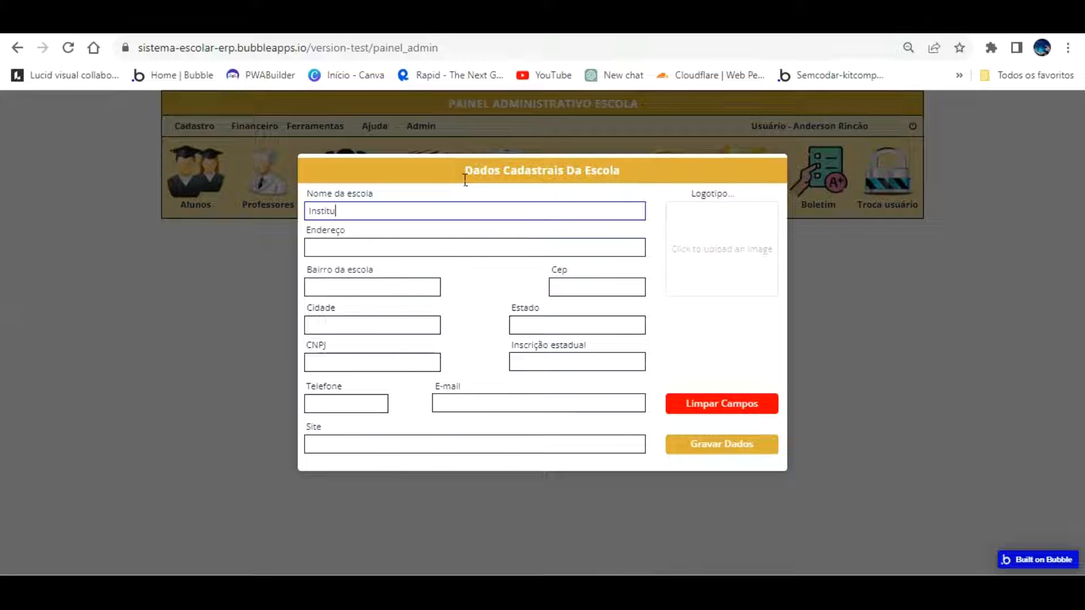
pyautogui.write('to Escolar Rincão')
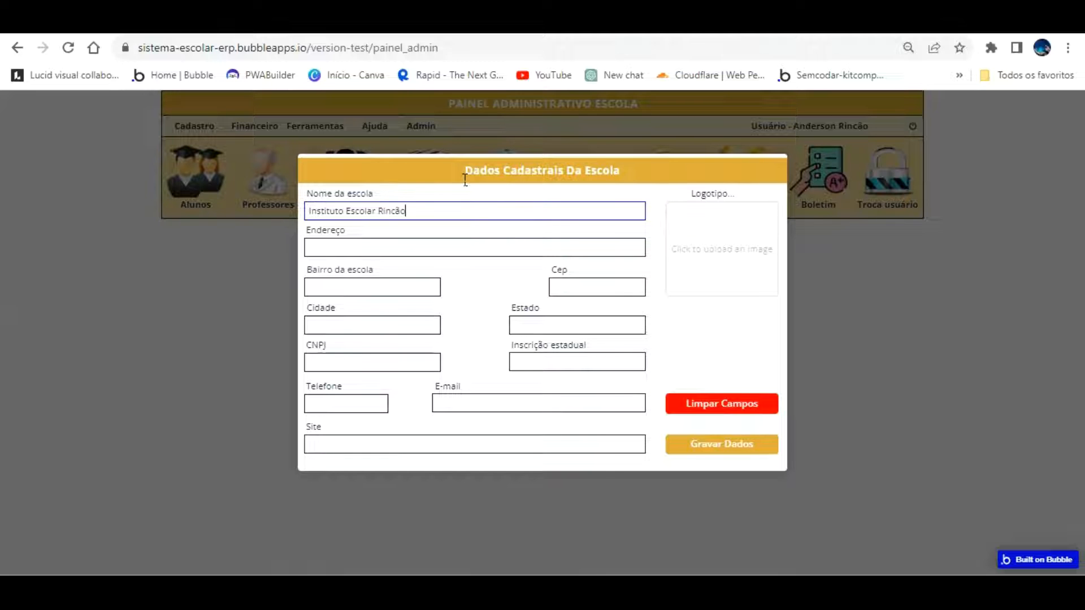
pyautogui.write(' Onf')
pyautogui.press('BackSpace')
pyautogui.press('BackSpace')
pyautogui.write('Informátca')
pyautogui.click(382, 211)
pyautogui.press('BackSpace')
pyautogui.press('BackSpace')
pyautogui.press('BackSpace')
pyautogui.press('BackSpace')
pyautogui.press('BackSpace')
pyautogui.press('BackSpace')
pyautogui.press('BackSpace')
pyautogui.press('BackSpace')
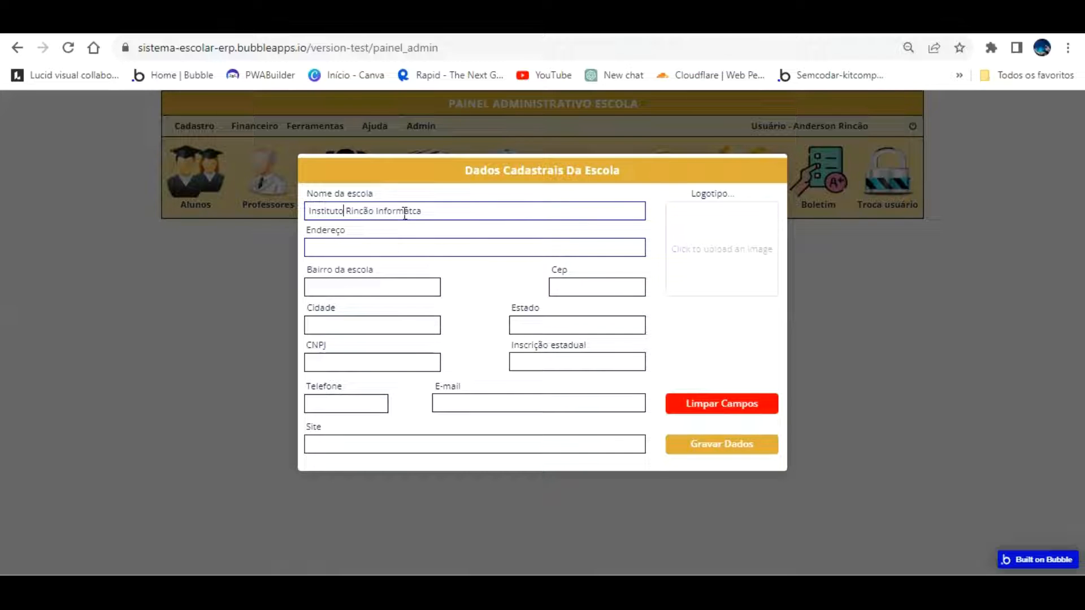
# Fill address 'Ru Da Fantasia 1000', neighbourhood Campo Grande and CEP 21.000-001
pyautogui.write('Ru')
pyautogui.write('Da Fantaisia')
pyautogui.press('BackSpace')
pyautogui.press('BackSpace')
pyautogui.press('BackSpace')
pyautogui.press('BackSpace')
pyautogui.write('sia 25')
pyautogui.press('BackSpace')
pyautogui.press('BackSpace')
pyautogui.write('1000')
pyautogui.press('Tab')
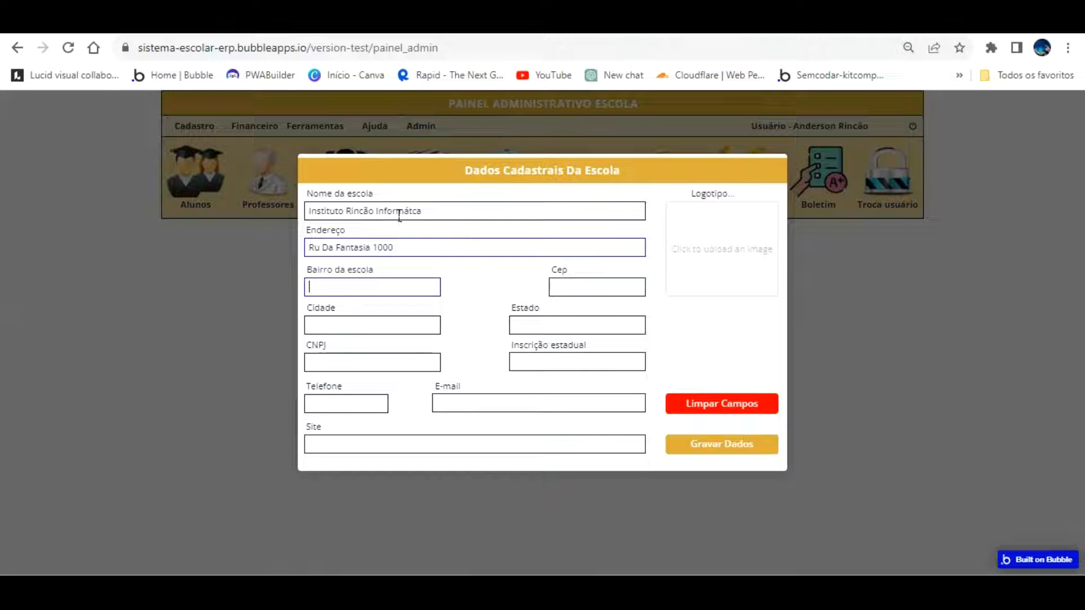
pyautogui.write('Campo')
pyautogui.write(' Grande')
pyautogui.write('21')
pyautogui.write('.000-001')
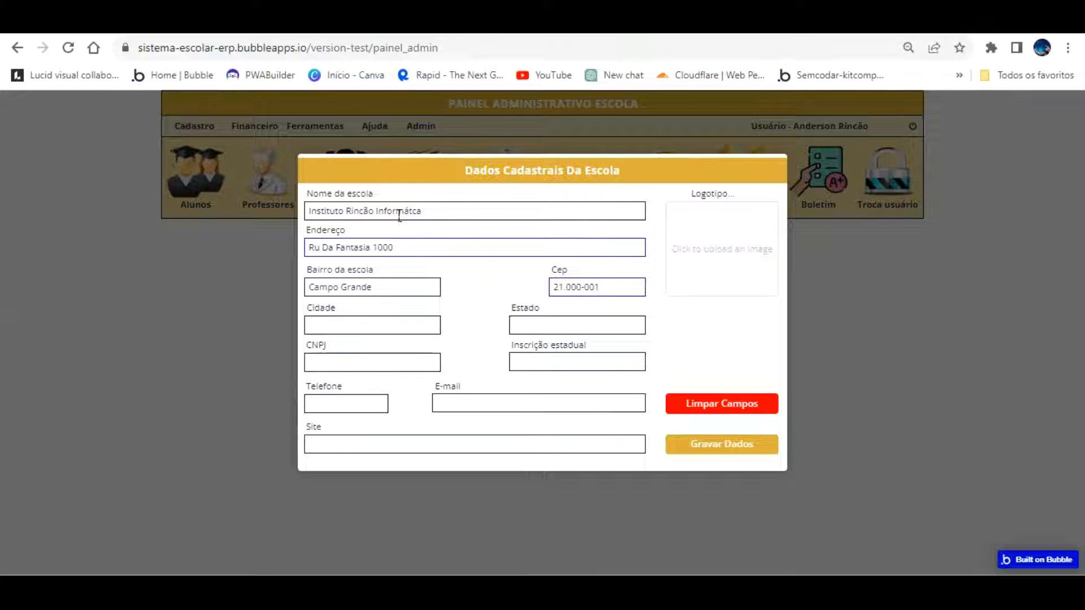
pyautogui.click(570, 287)
# Drop the period from the CEP, enter Rio de Janeiro as city and state, and CNPJ 123.123.0001/20
pyautogui.press('BackSpace')
pyautogui.click(394, 323)
pyautogui.write('Rio de JaneiroRio de Janeiro')
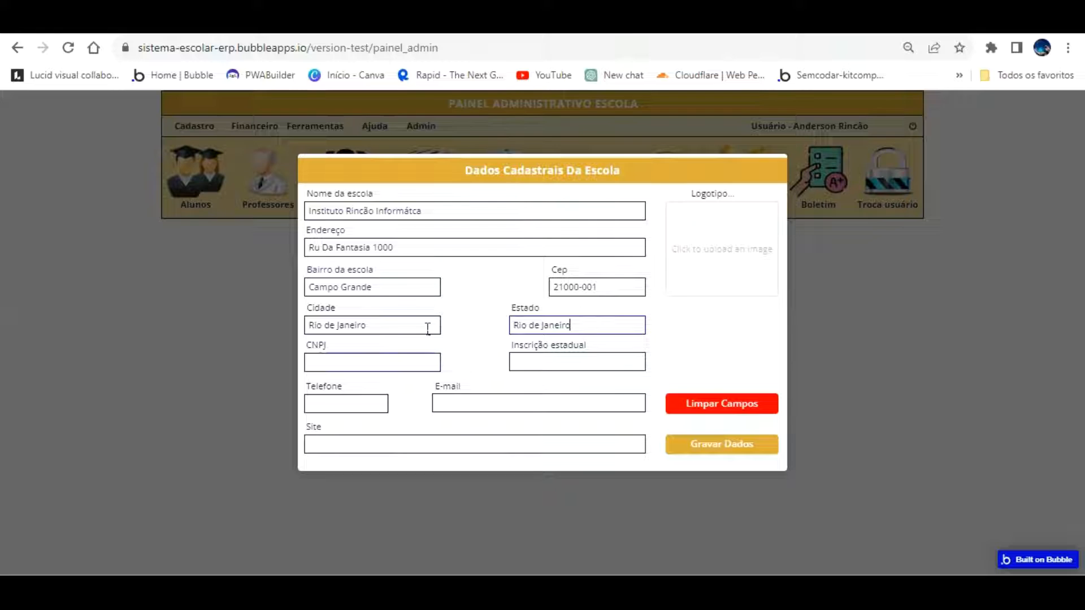
pyautogui.press('Tab')
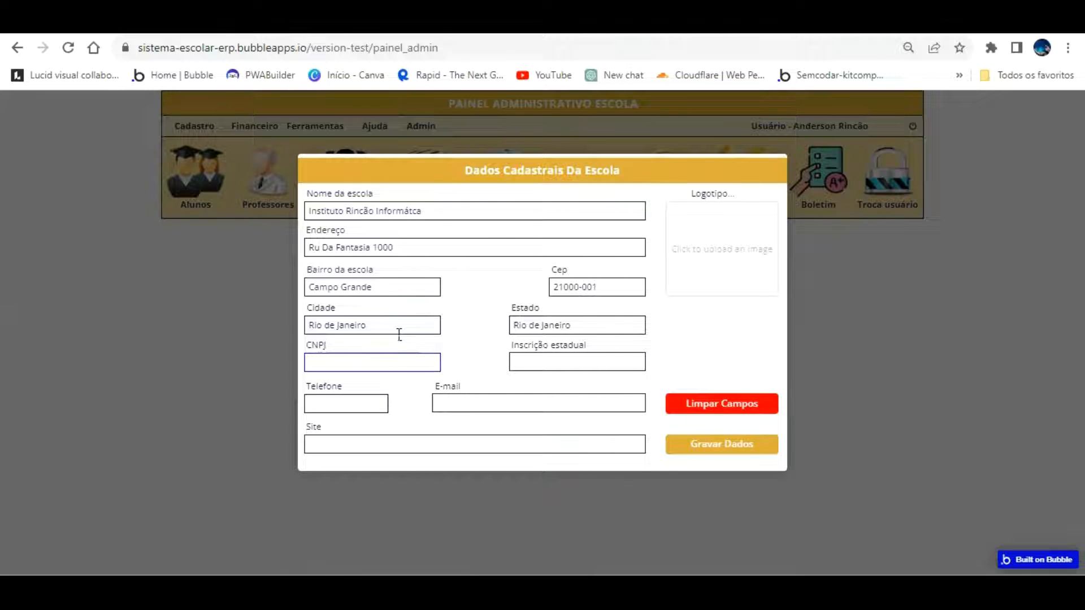
pyautogui.write('123.123.0001/20')
pyautogui.click(540, 357)
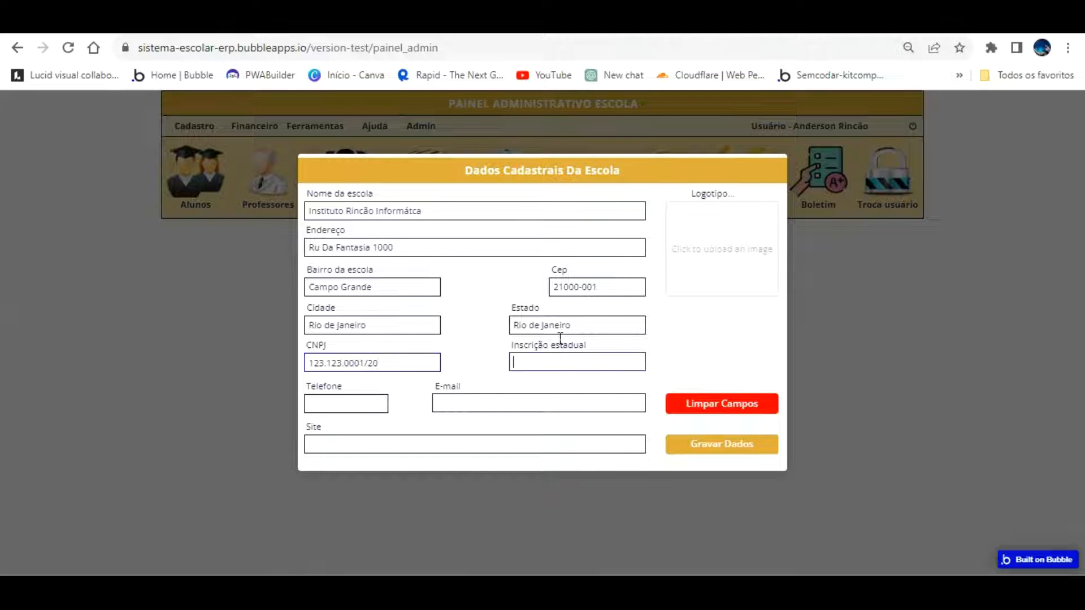
pyautogui.write('11.111.111.5')
pyautogui.click(385, 400)
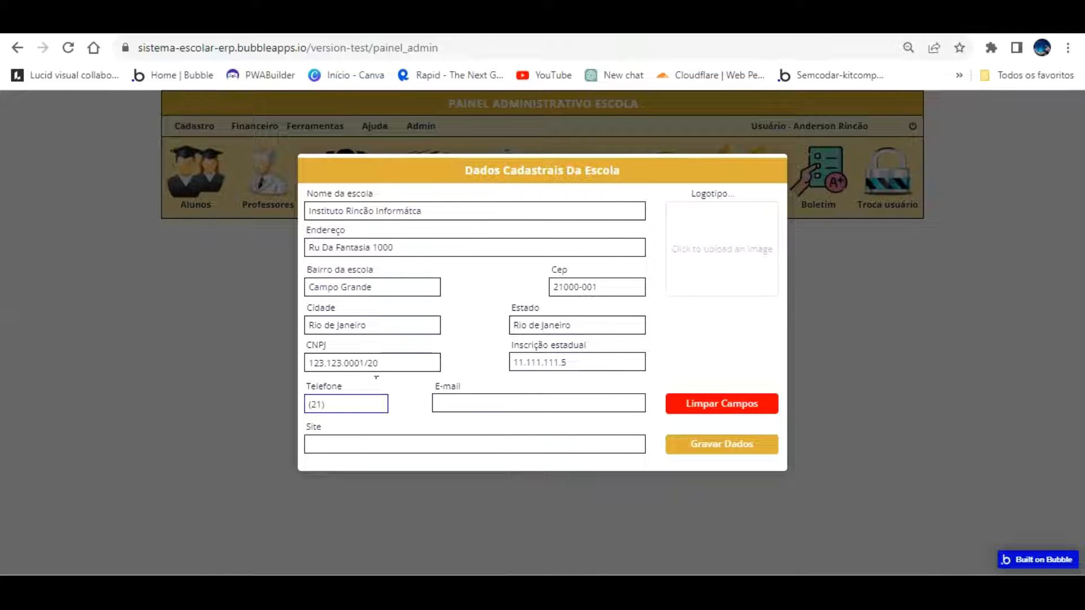
pyautogui.press('Tab')
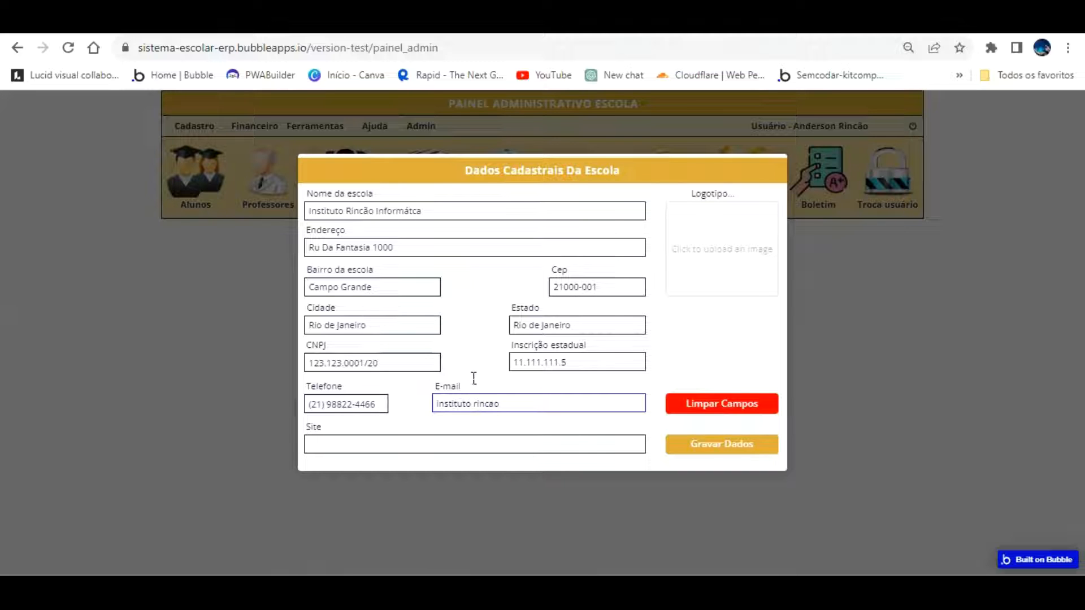
pyautogui.click(492, 378)
pyautogui.press('BackSpace')
pyautogui.press('End')
pyautogui.write('@gmail.com')
pyautogui.write('www')
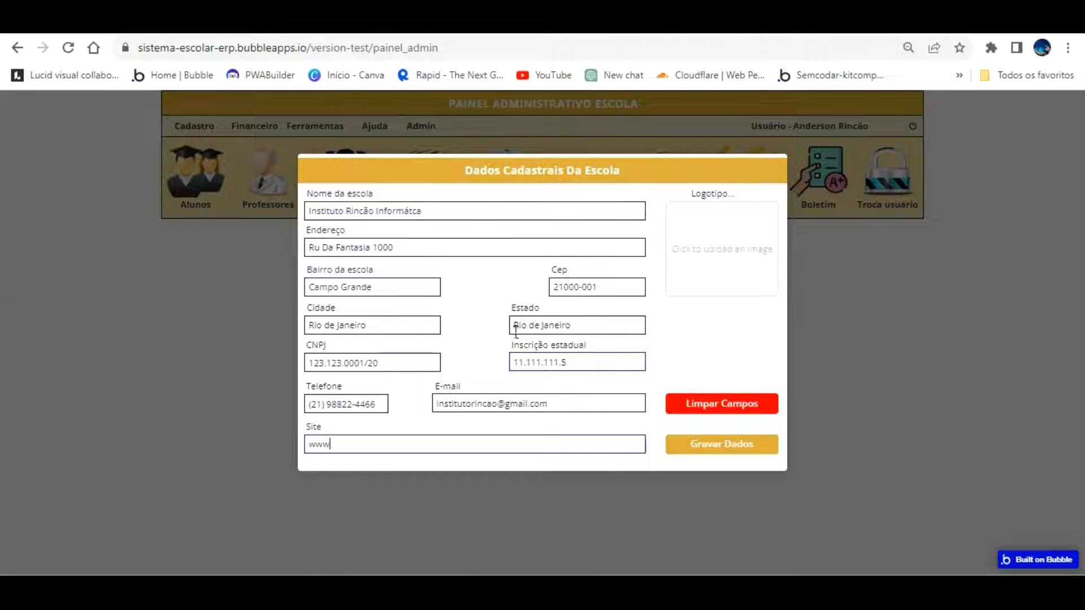
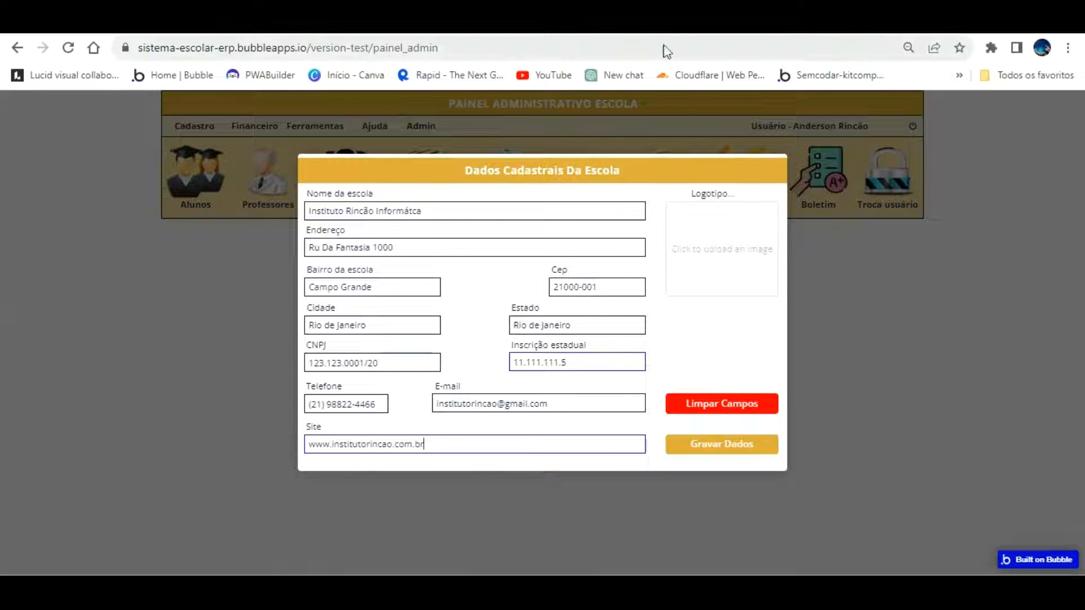
# Briefly open a new browser tab, then start the Logotipo upload
pyautogui.hotkey('ctrl', 't')
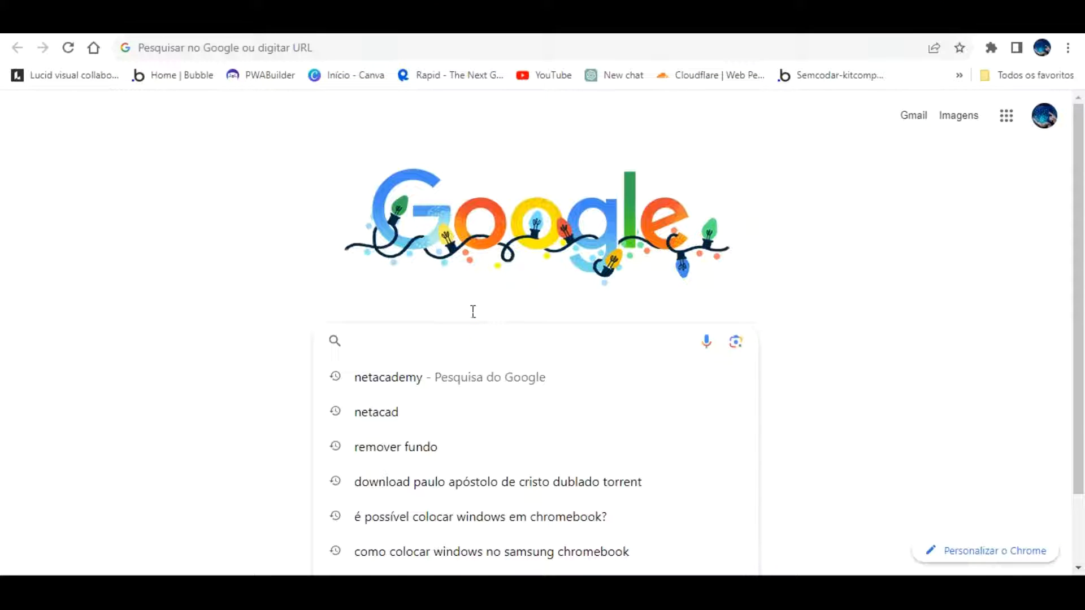
pyautogui.write('lo')
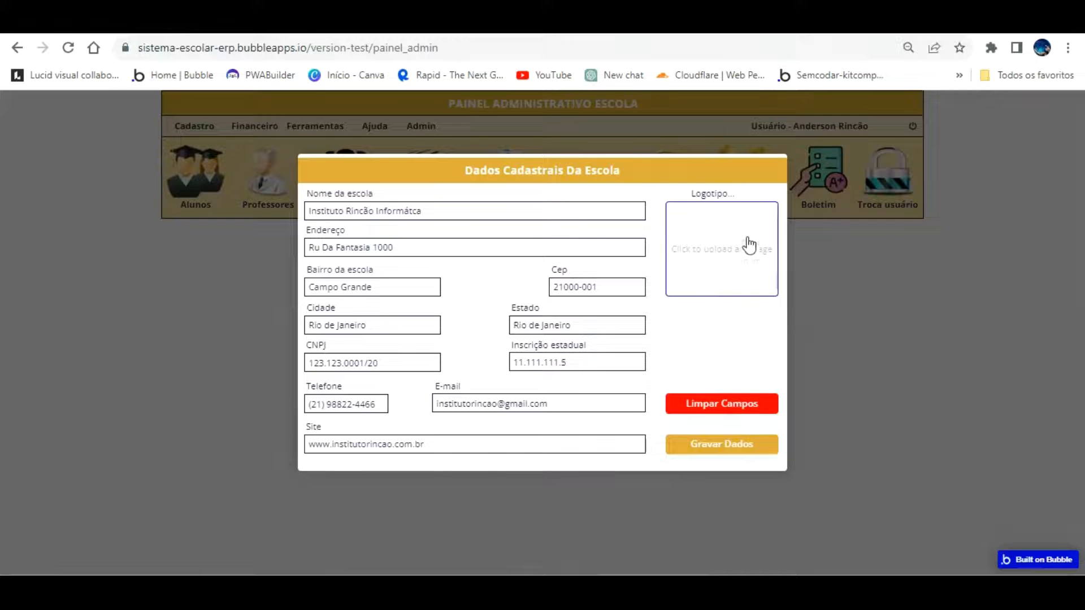
pyautogui.click(709, 233)
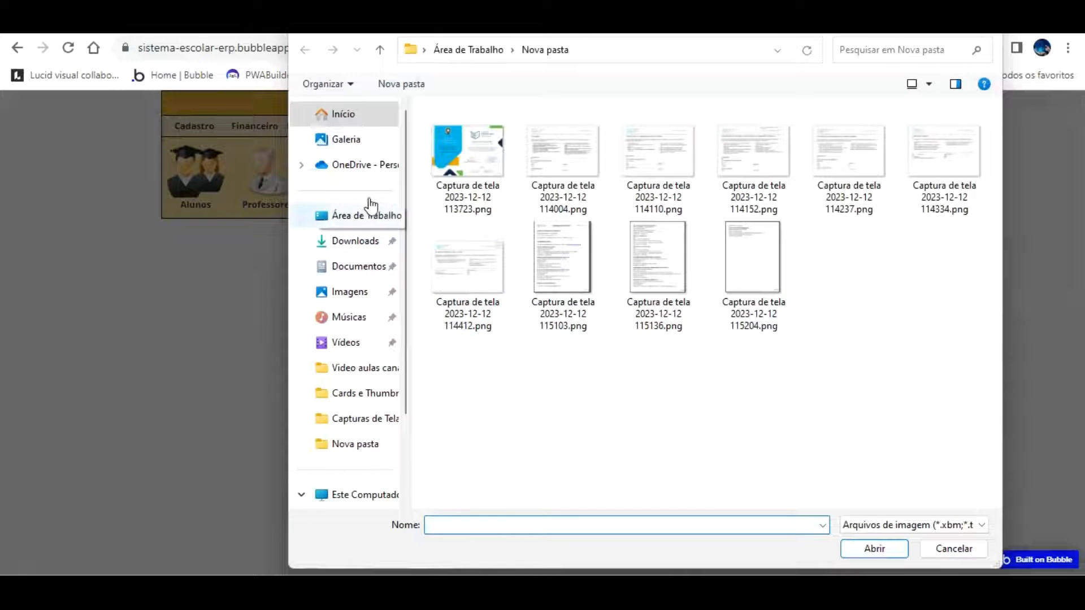
# Pick pngwing.com (2).png from the Downloads folder as the school logo image
pyautogui.click(372, 206)
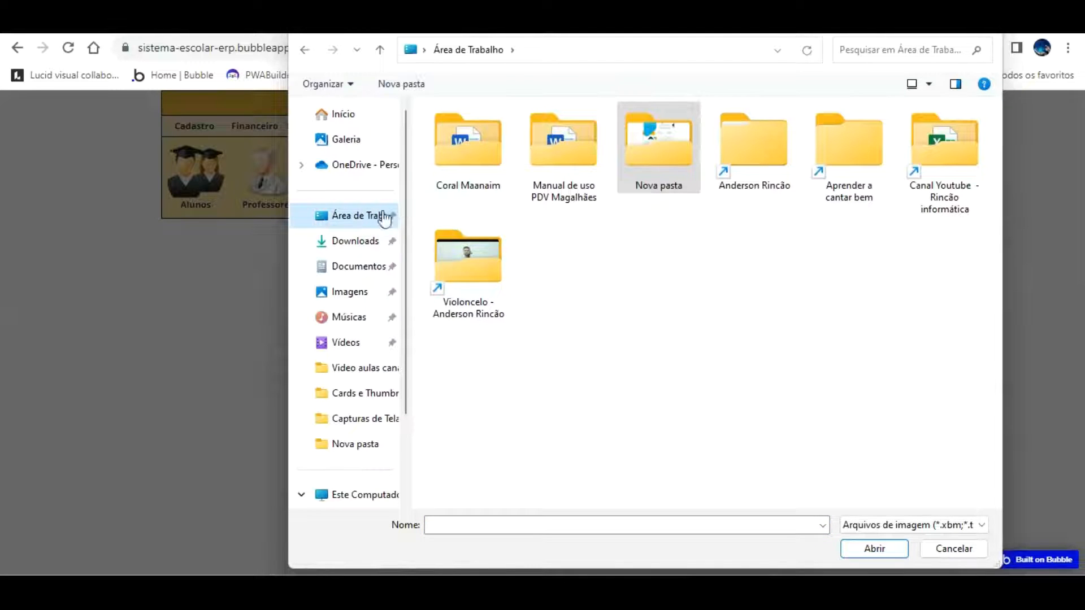
pyautogui.click(364, 244)
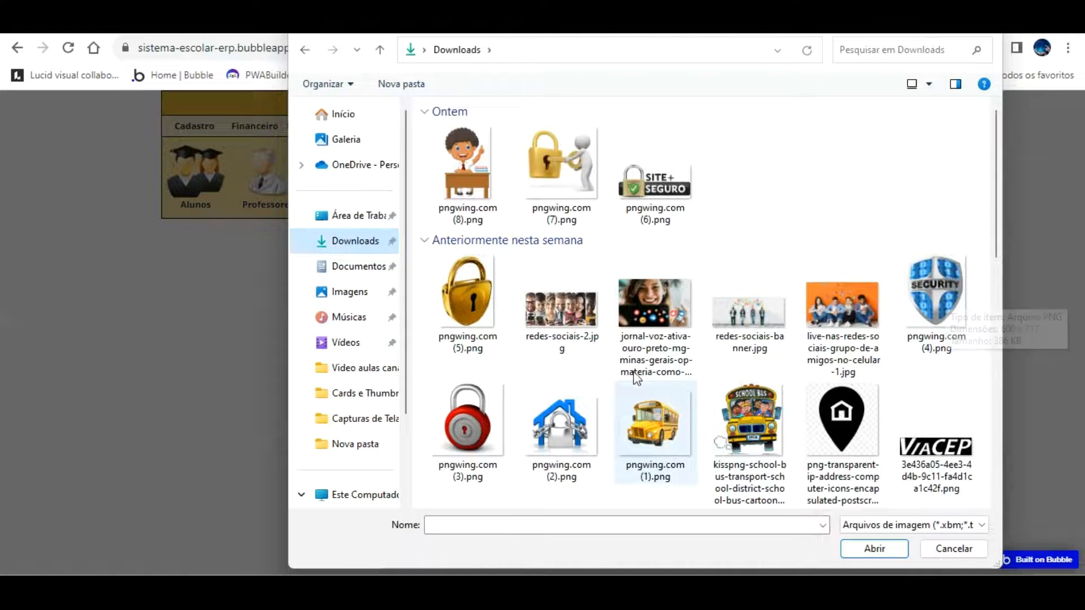
pyautogui.doubleClick(582, 410)
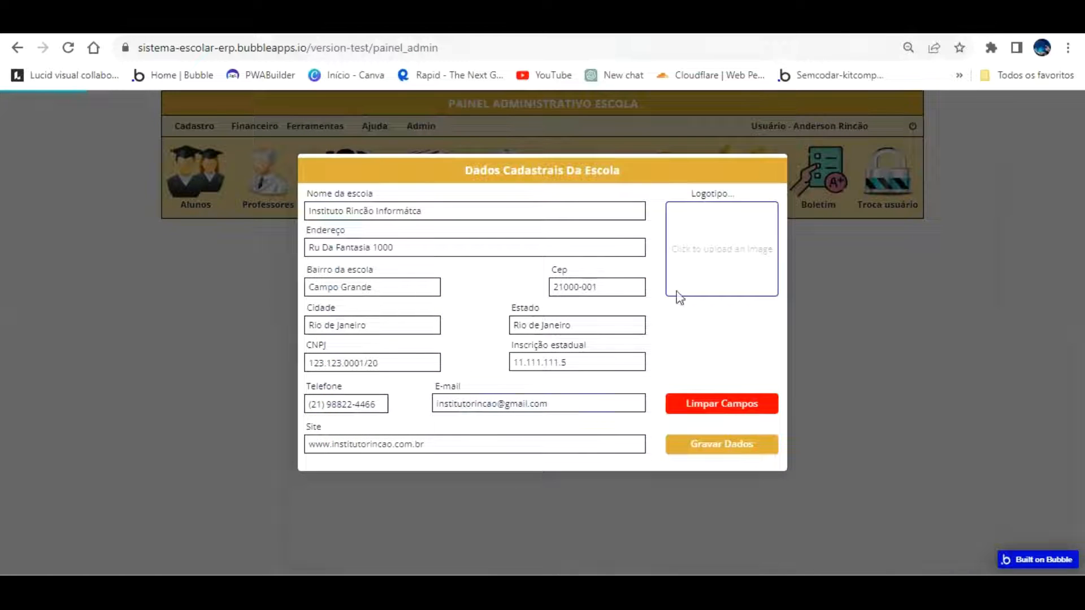
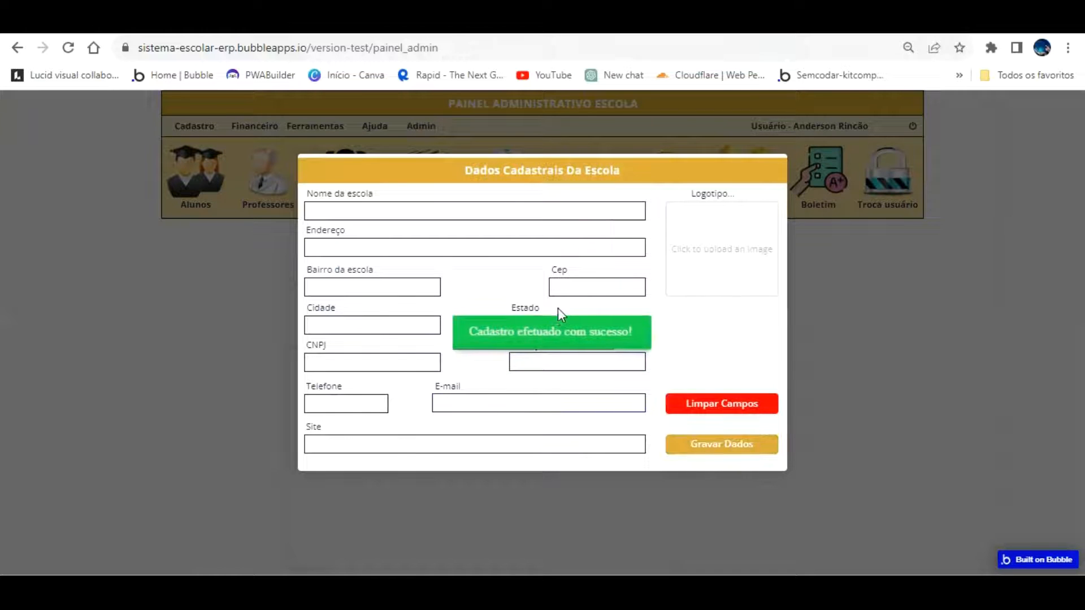
# Return from the app preview to the Bubble editor's school-data save workflow
pyautogui.click(79, 22)
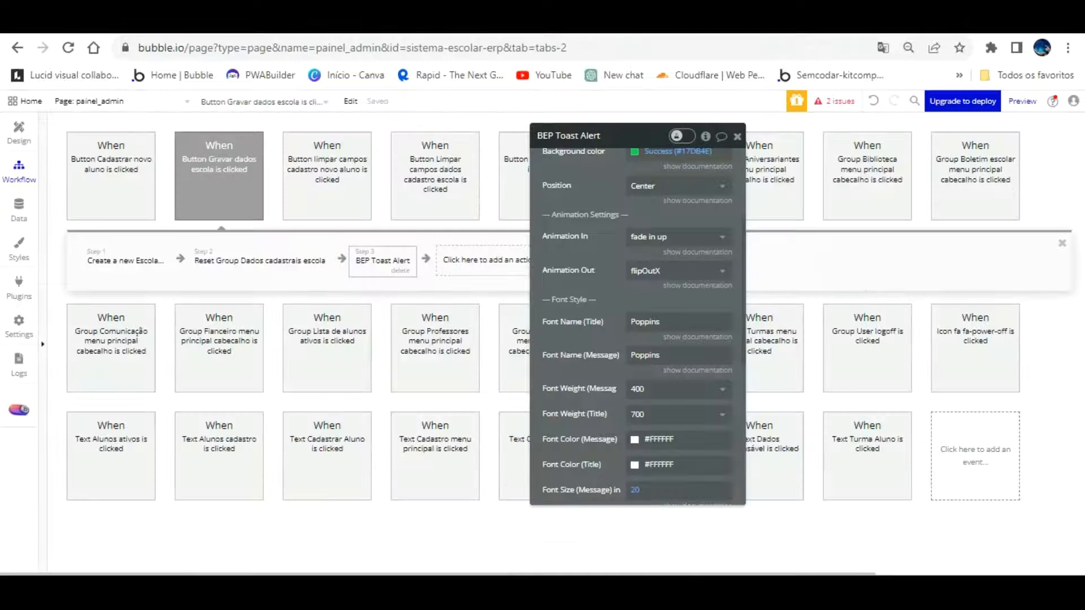
# Add a Hide step for Popup Cadastrar dados Escola to the save workflow
pyautogui.click(482, 260)
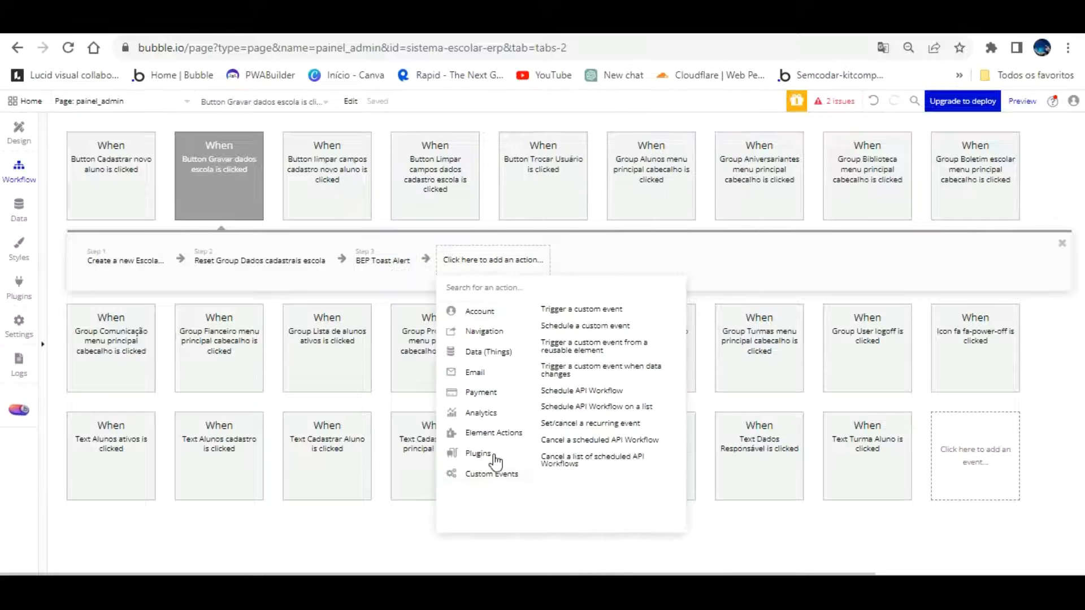
pyautogui.moveTo(503, 432)
pyautogui.click(630, 306)
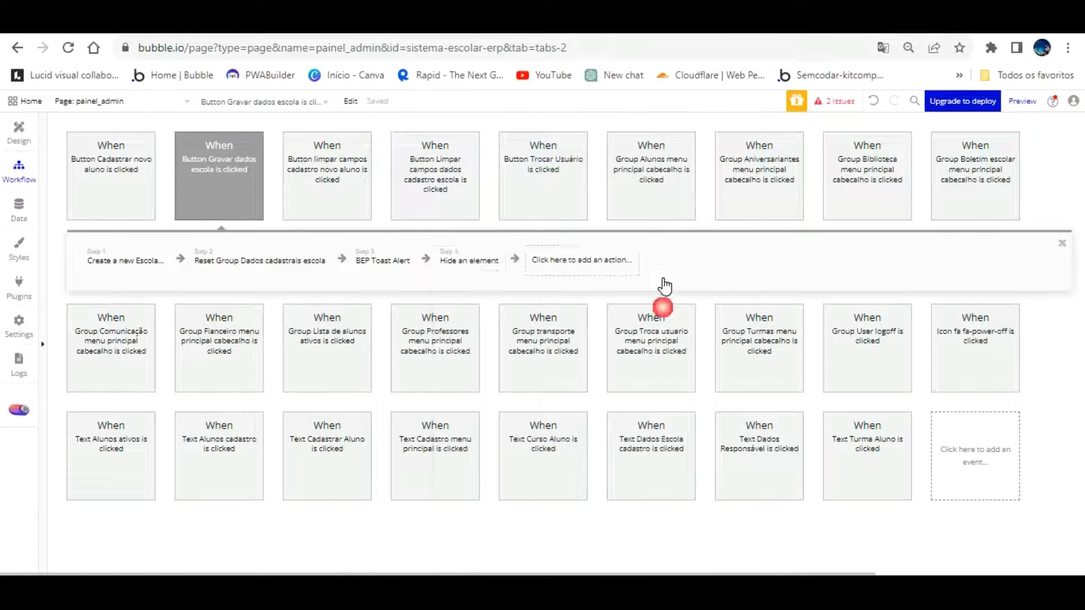
pyautogui.click(703, 165)
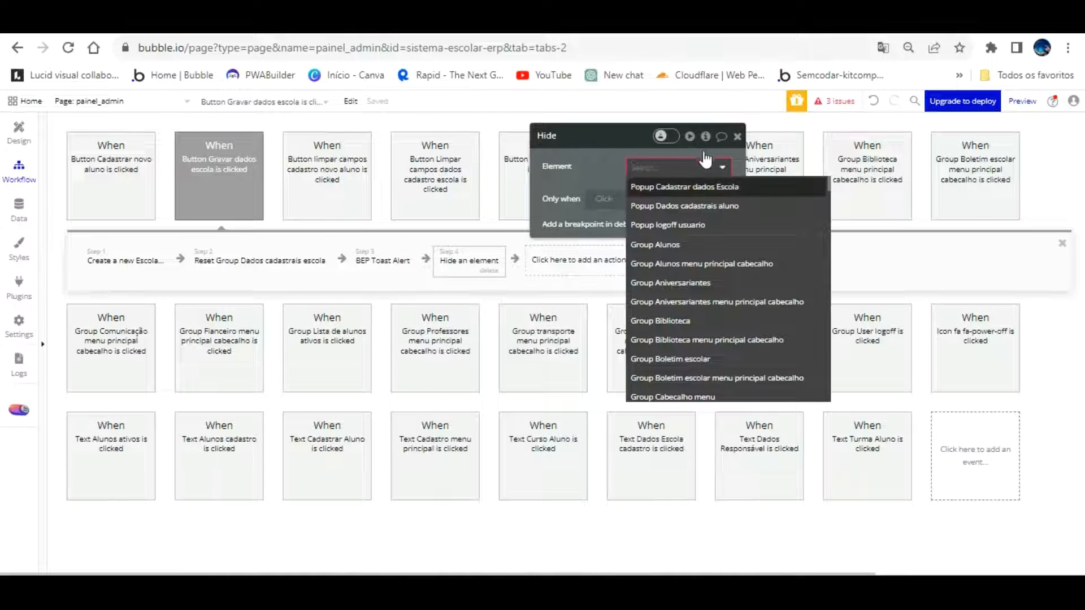
pyautogui.press('Return')
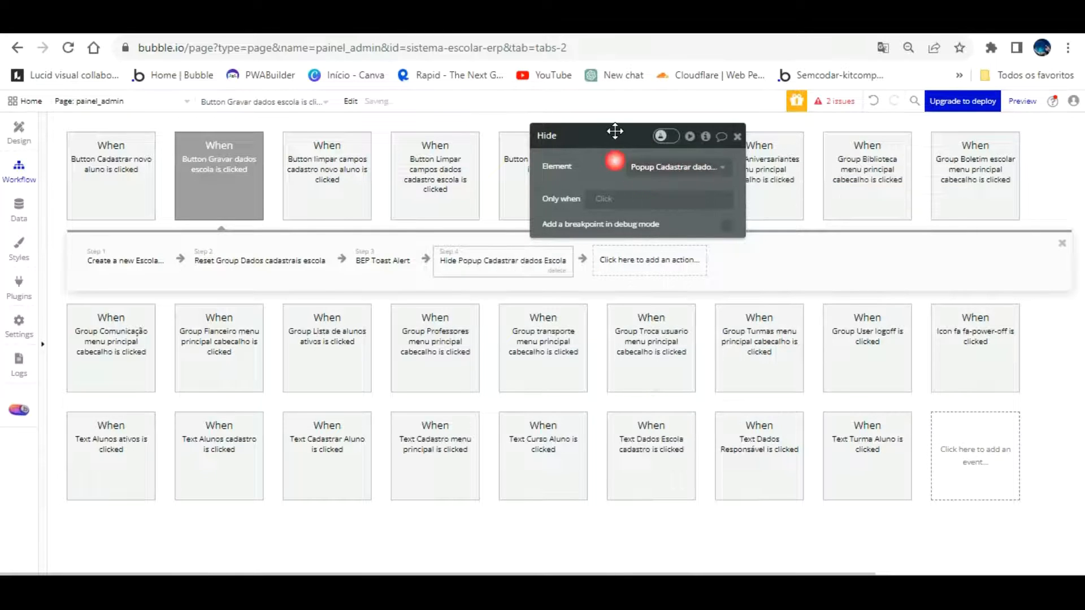
# Reload the preview to test, then open the app data for saved schools
pyautogui.click(338, 22)
pyautogui.press('F5')
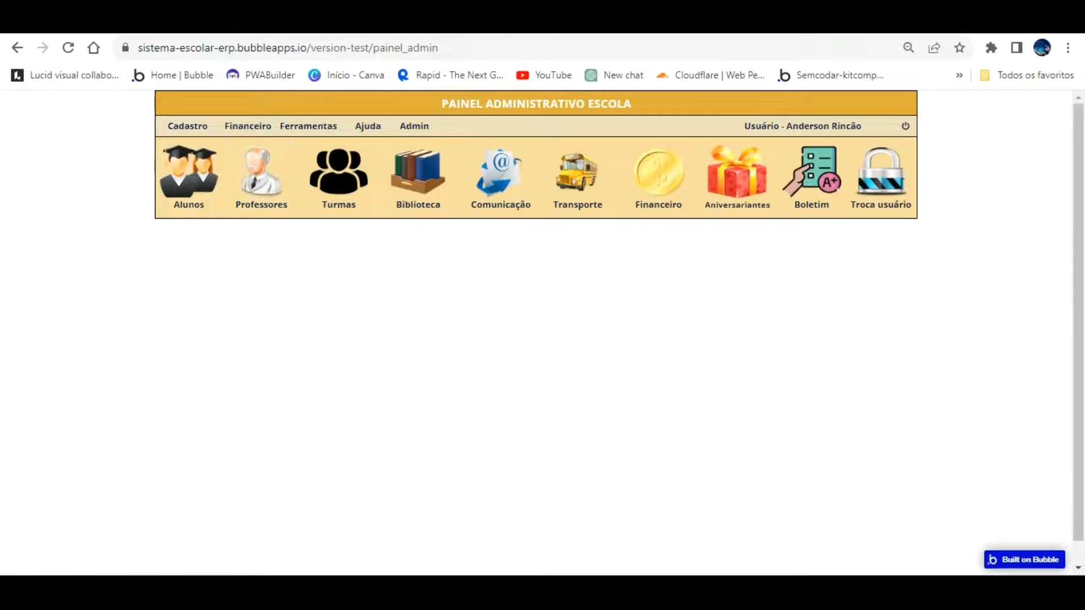
pyautogui.click(186, 21)
pyautogui.click(22, 207)
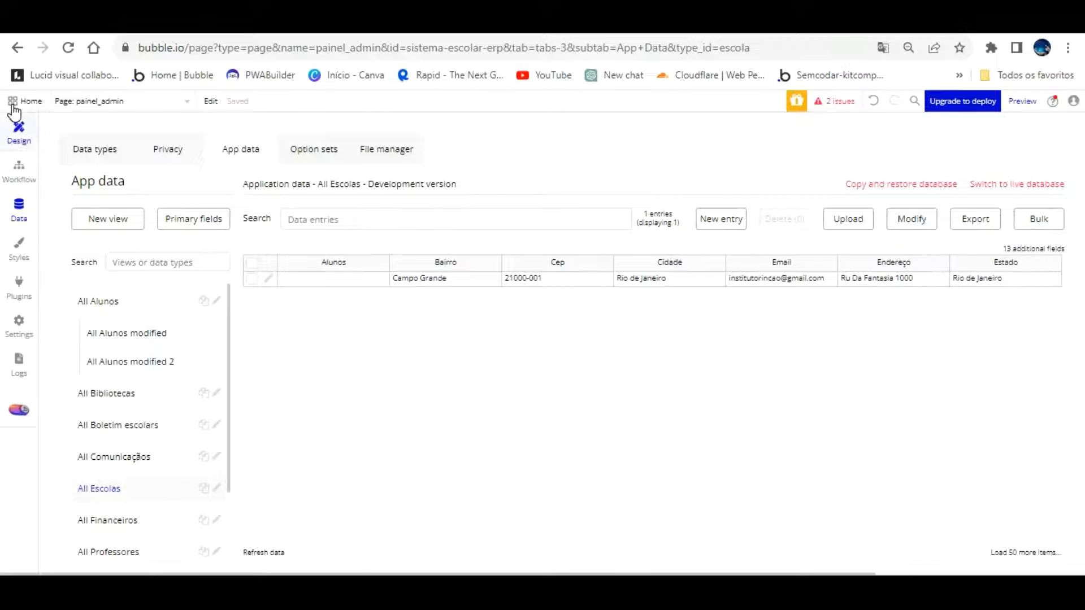
# Close the school data popup on the canvas and delete the Admin menu text
pyautogui.click(18, 127)
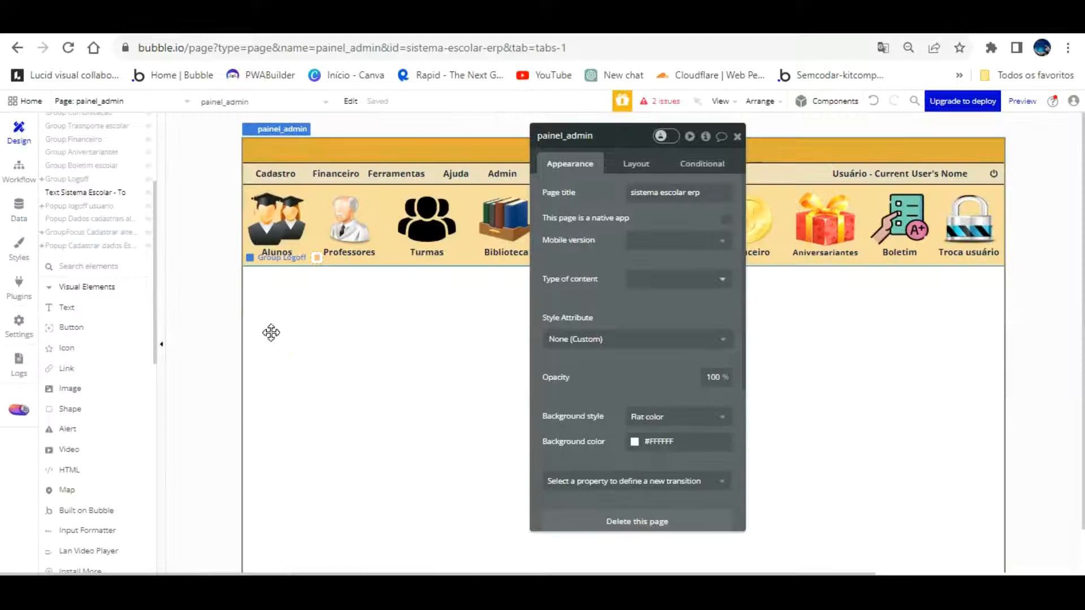
pyautogui.click(270, 332)
pyautogui.moveTo(622, 286); pyautogui.dragTo(713, 371)
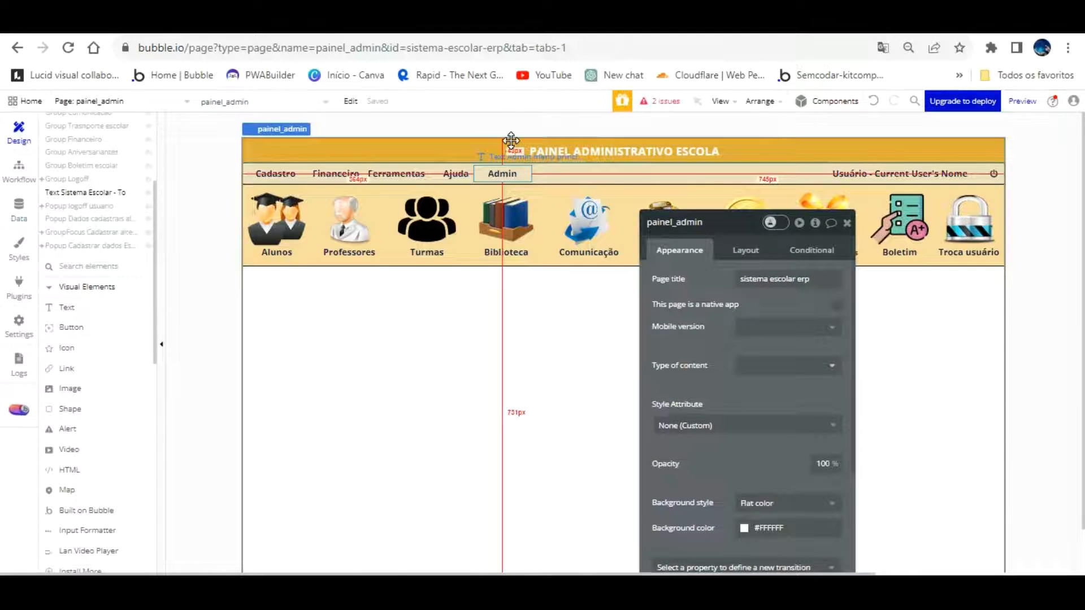
pyautogui.click(511, 174)
pyautogui.press('Delete')
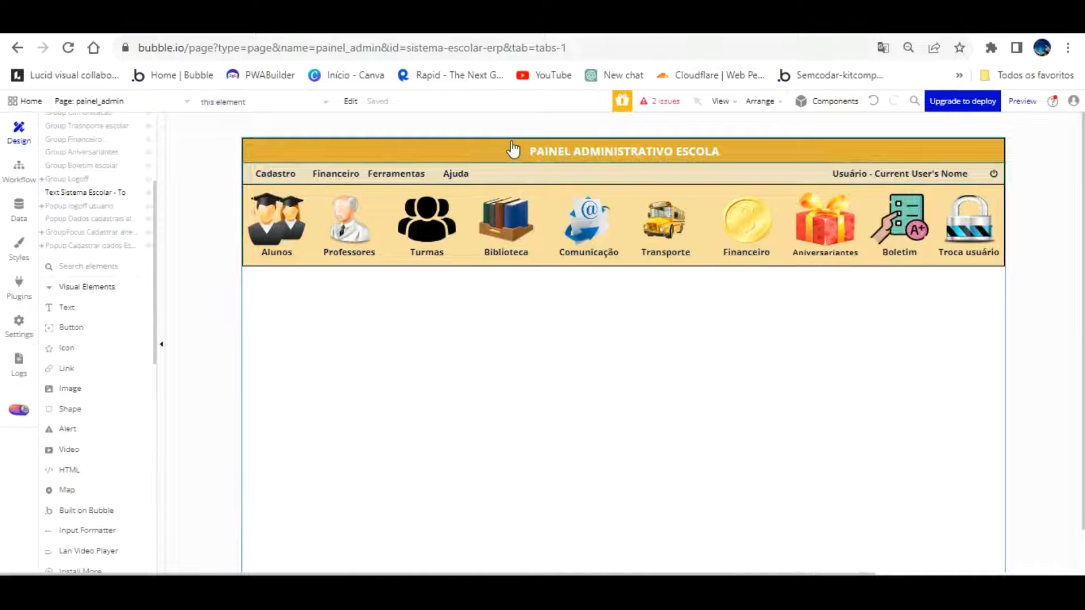
# Delete Ajuda, then undo so Ajuda returns beside Ferramentas
pyautogui.click(444, 170)
pyautogui.press('Delete')
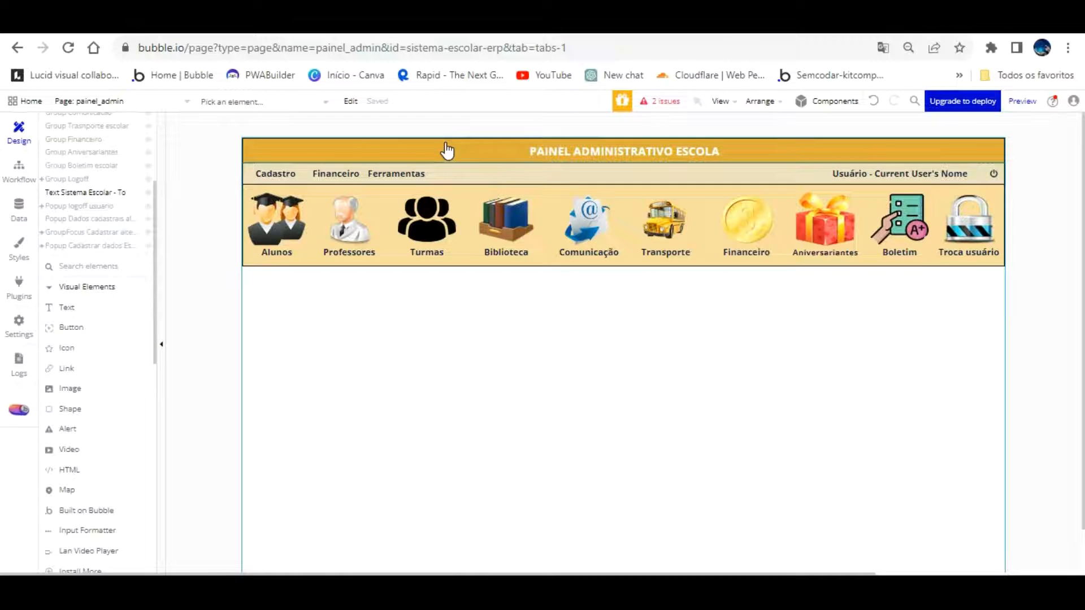
pyautogui.click(403, 156)
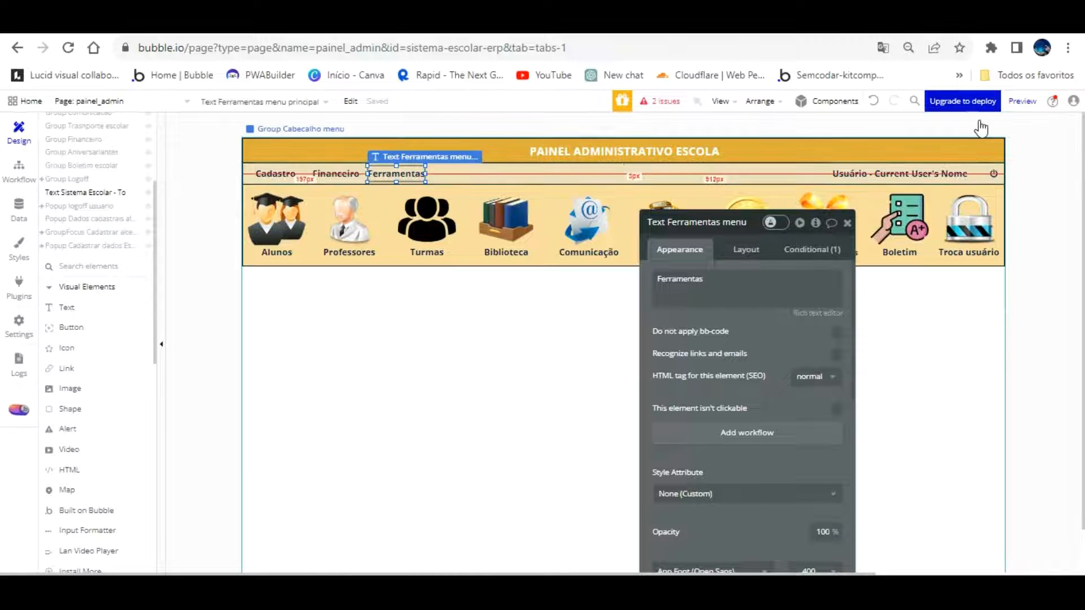
pyautogui.click(487, 346)
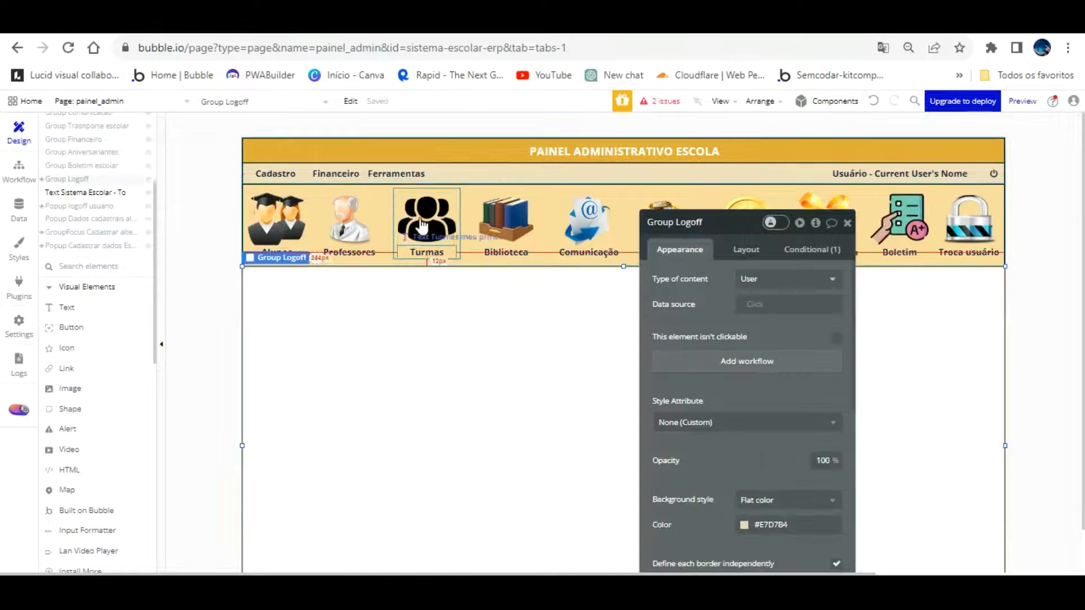
pyautogui.click(873, 100)
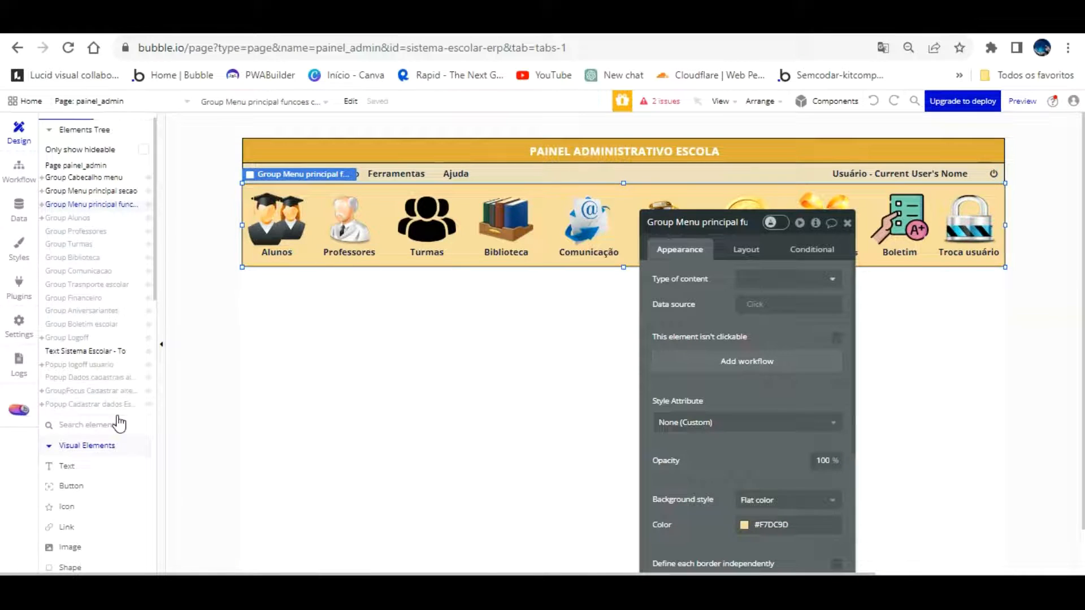
pyautogui.scroll(-4, 119, 424)
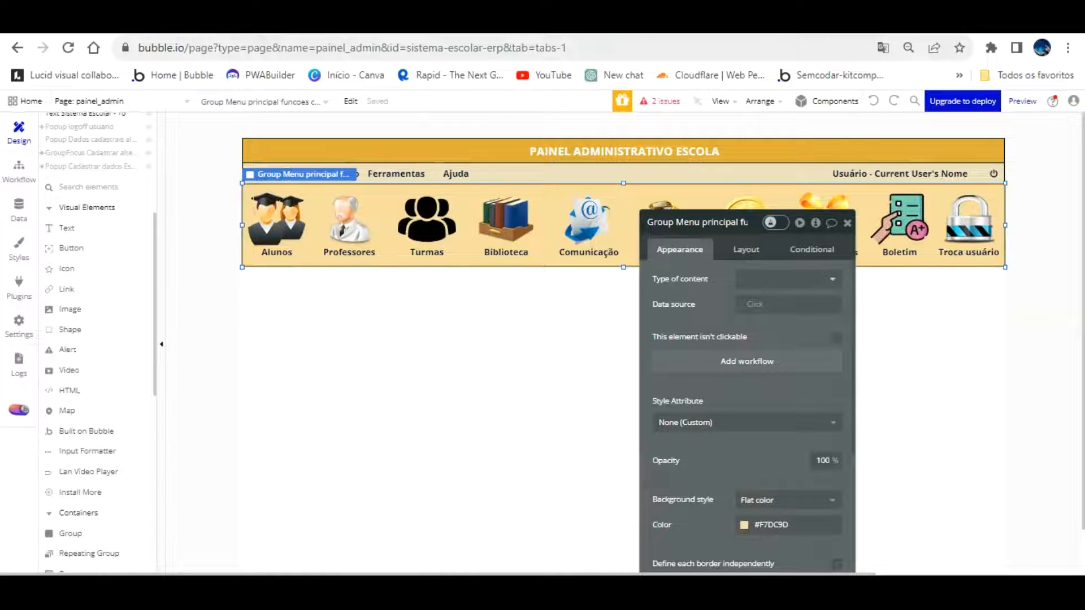
pyautogui.scroll(-4, 116, 356)
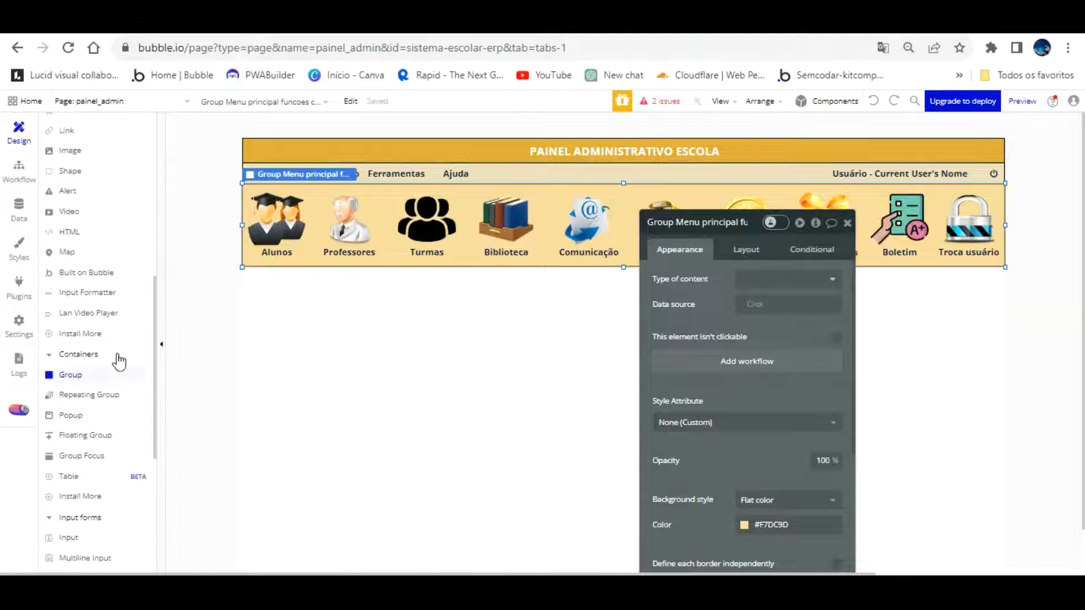
# Draw a popup named 'Acesso painel admin' with User content type and no standard style
pyautogui.click(97, 339)
pyautogui.moveTo(509, 263)
pyautogui.mouseDown()
pyautogui.moveTo(612, 378)
pyautogui.moveTo(746, 426)
pyautogui.mouseUp()
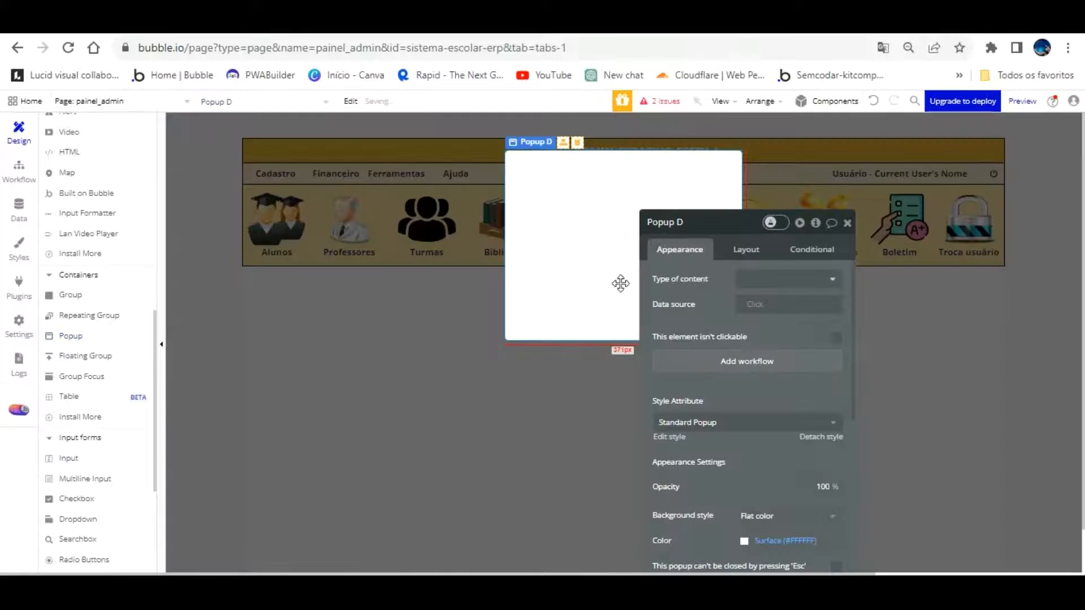
pyautogui.click(705, 232)
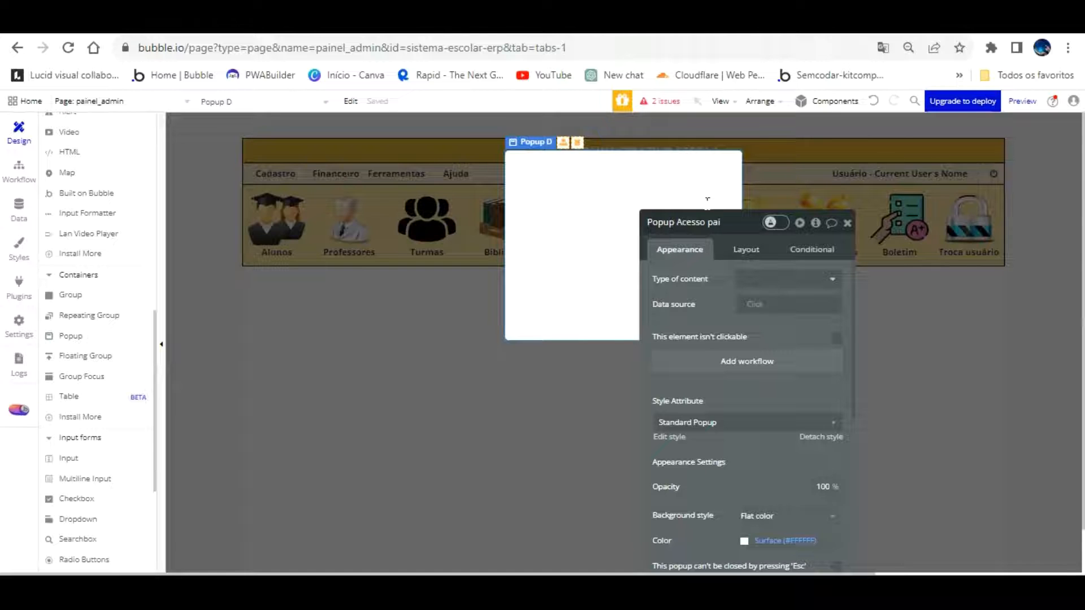
pyautogui.write('admin')
pyautogui.click(773, 281)
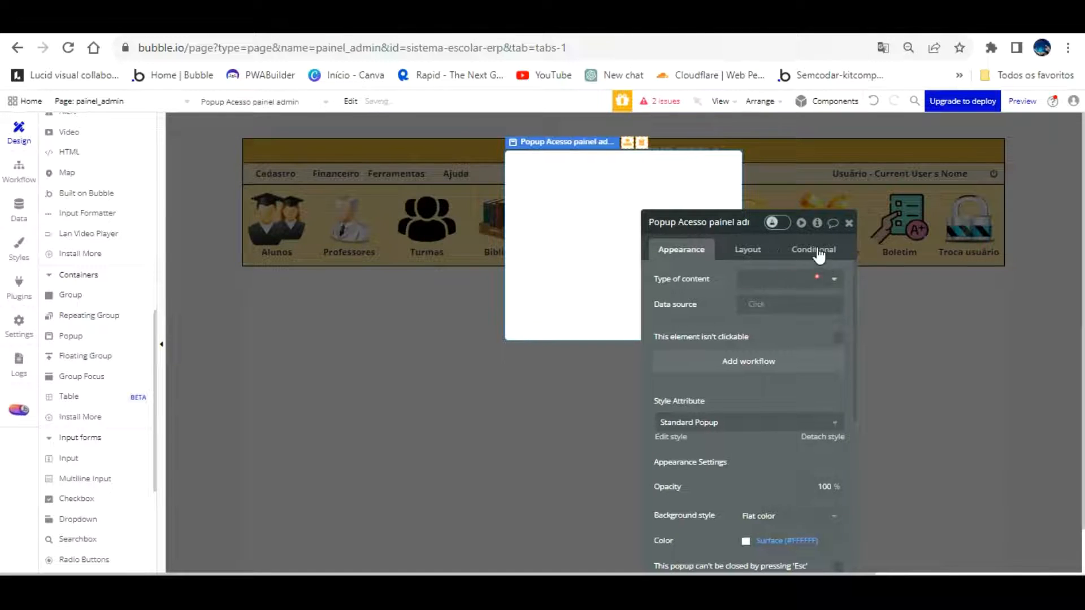
pyautogui.click(813, 279)
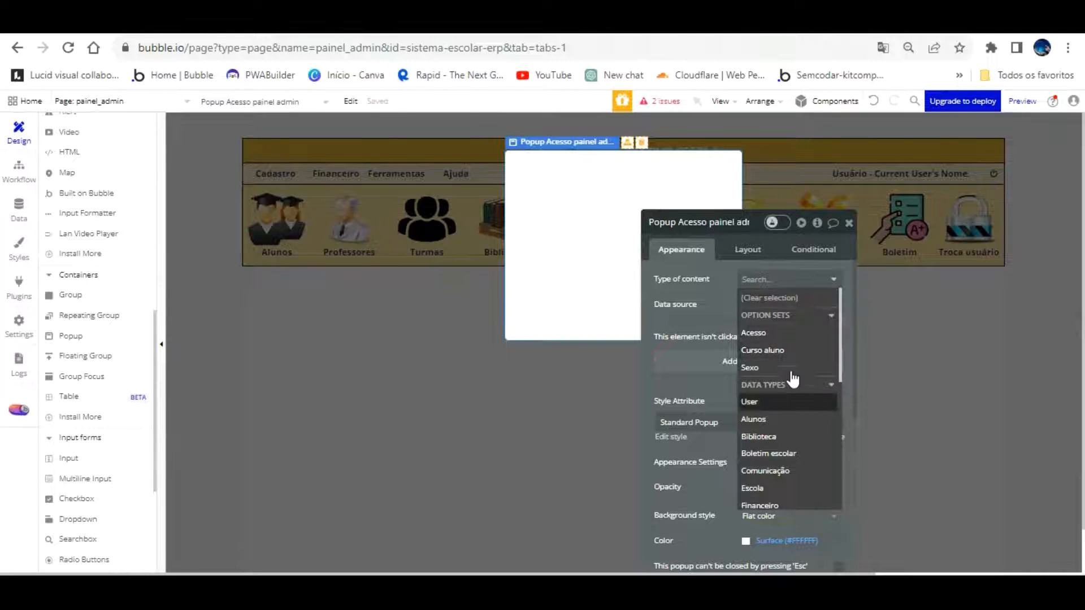
pyautogui.click(795, 399)
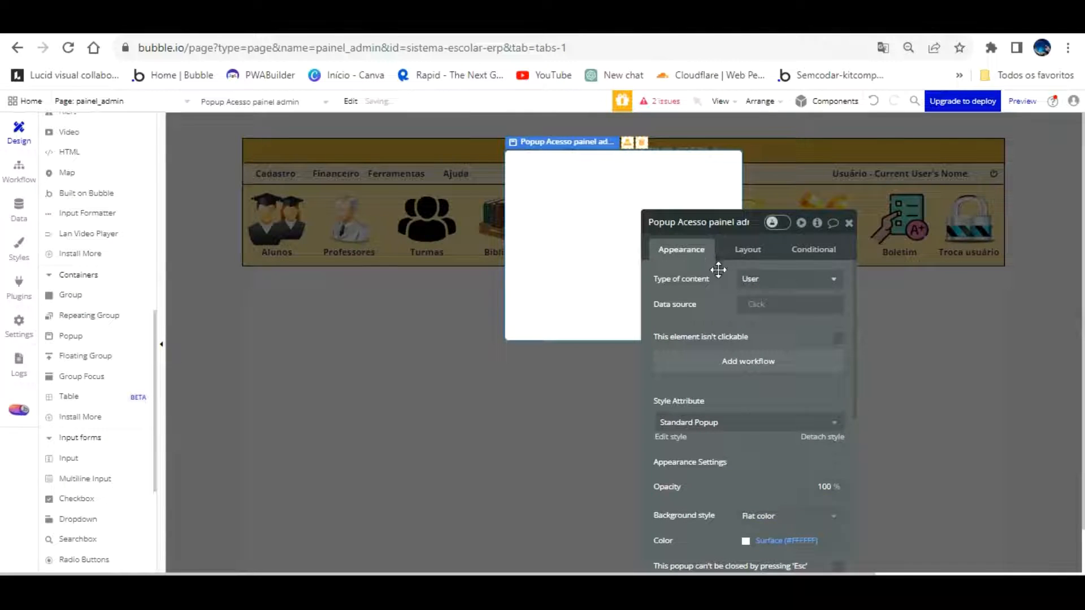
pyautogui.click(823, 437)
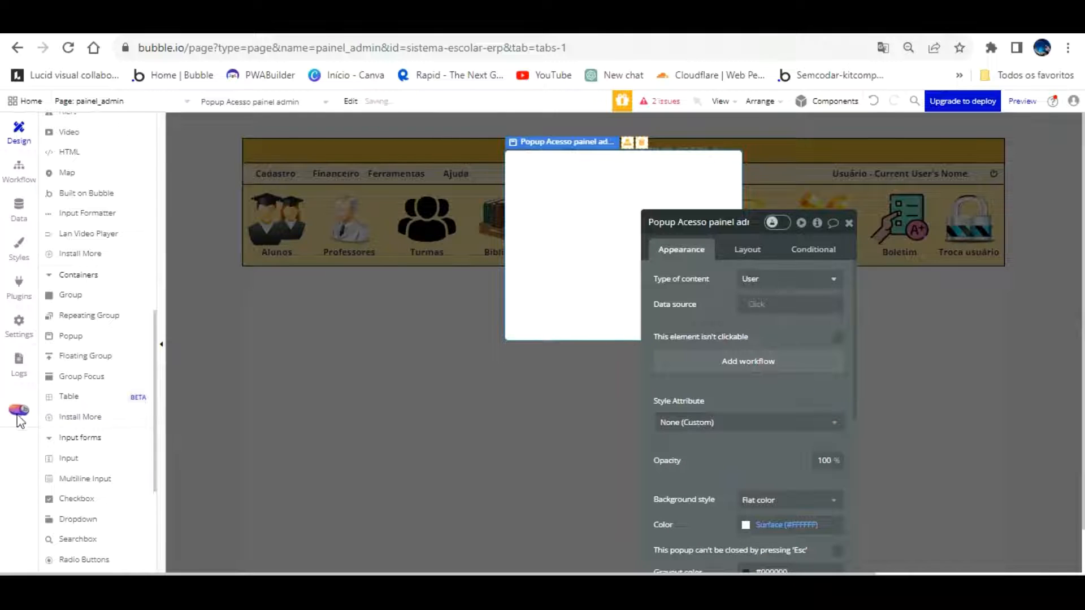
# Draw a text element across the top of the new popup
pyautogui.scroll(5, 72, 180)
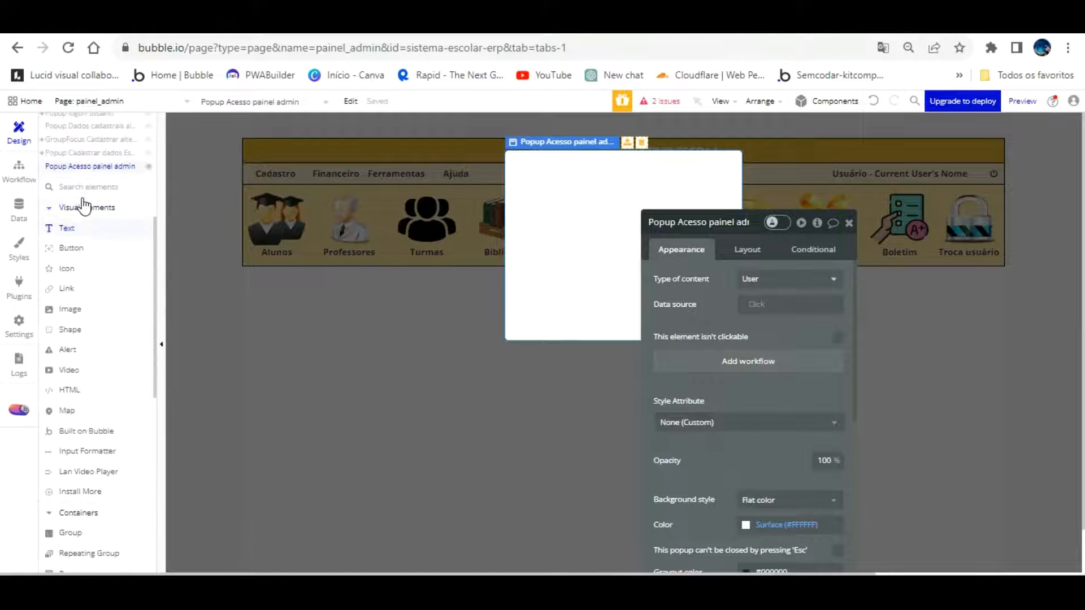
pyautogui.click(66, 228)
pyautogui.moveTo(512, 163)
pyautogui.mouseDown()
pyautogui.moveTo(654, 204)
pyautogui.moveTo(723, 193)
pyautogui.mouseUp()
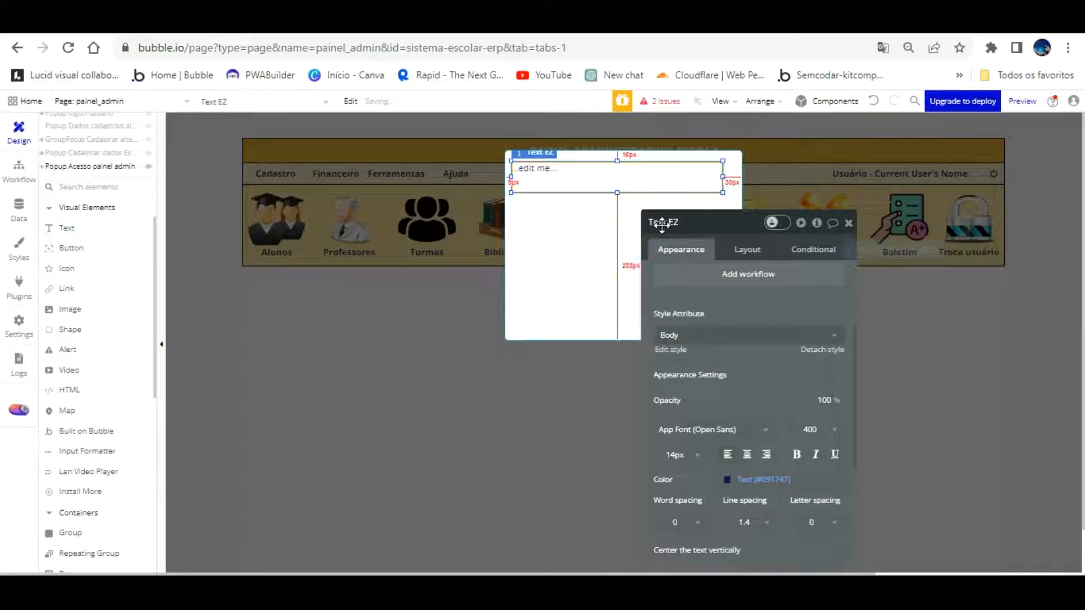
# Size the text element to 372 × 40 and align it with the popup's edges
pyautogui.click(716, 207)
pyautogui.click(747, 250)
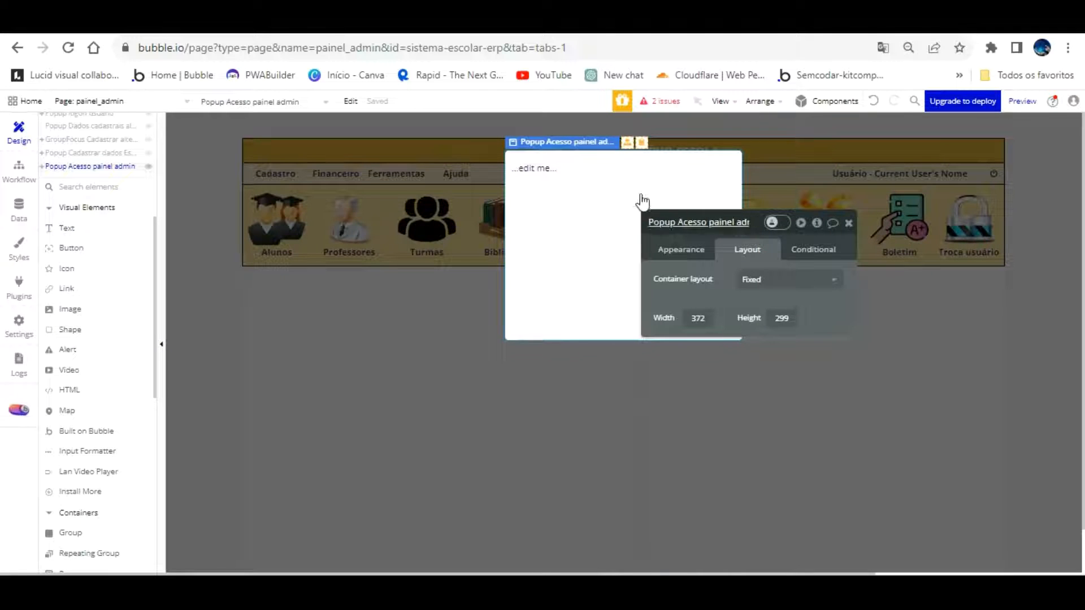
pyautogui.click(588, 168)
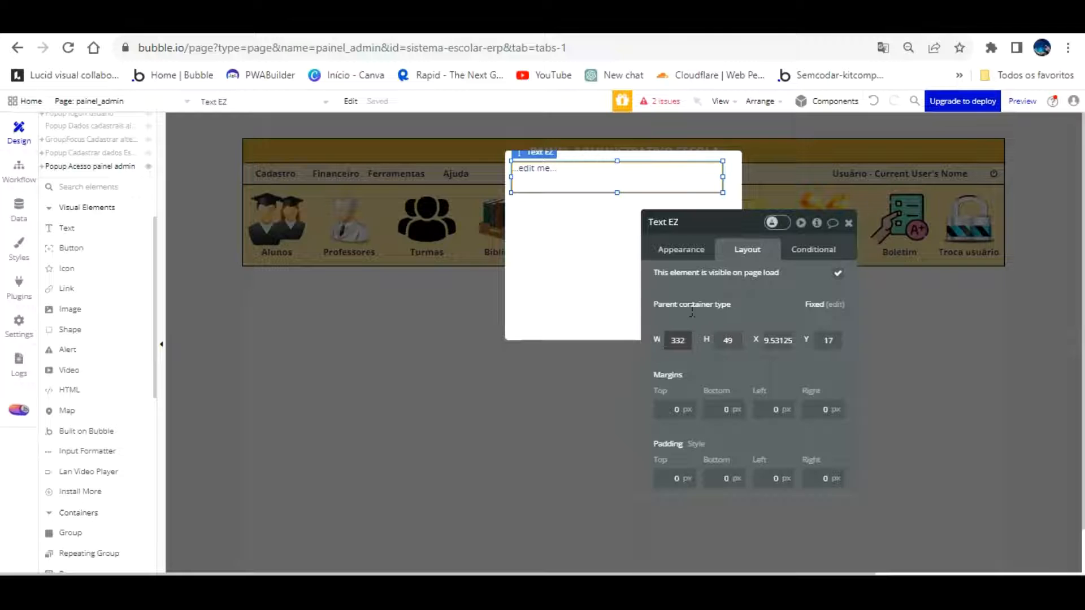
pyautogui.write('2')
pyautogui.press('Tab')
pyautogui.press('Return')
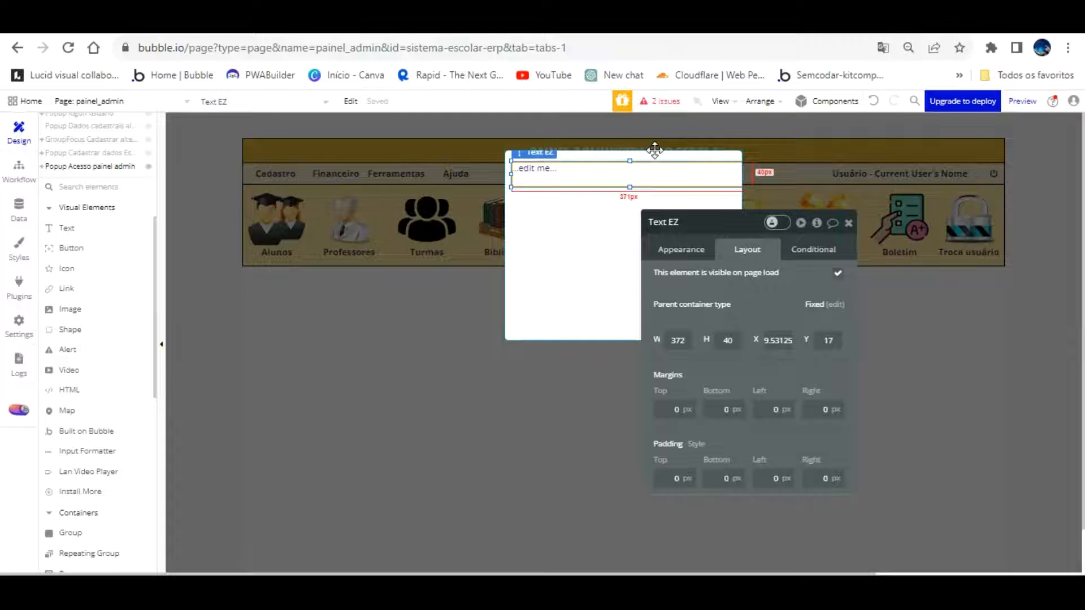
pyautogui.hotkey('ctrl', 'd')
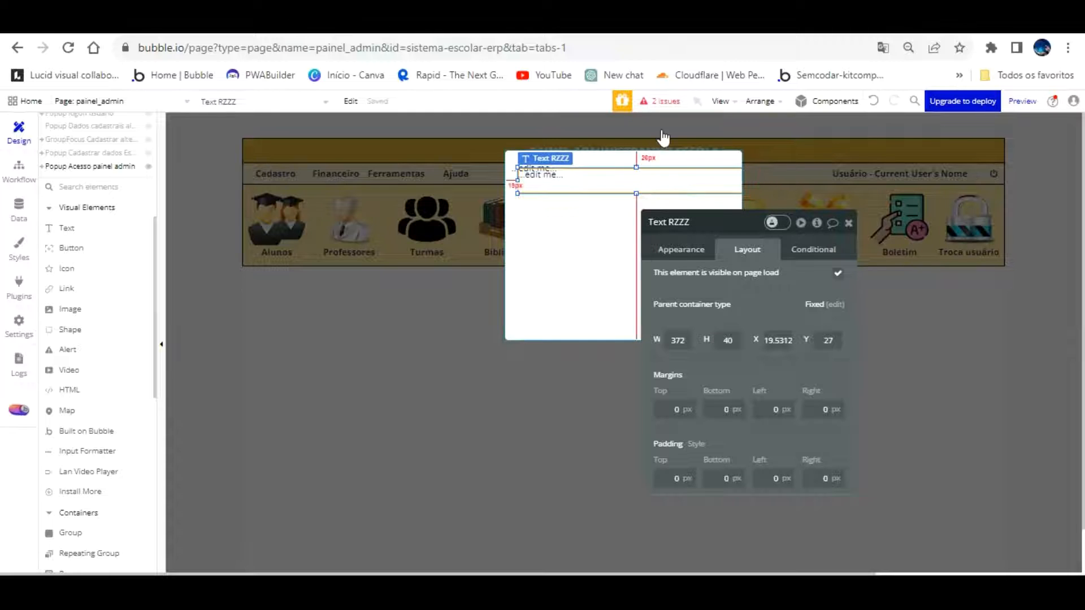
pyautogui.hotkey('ctrl', 'z')
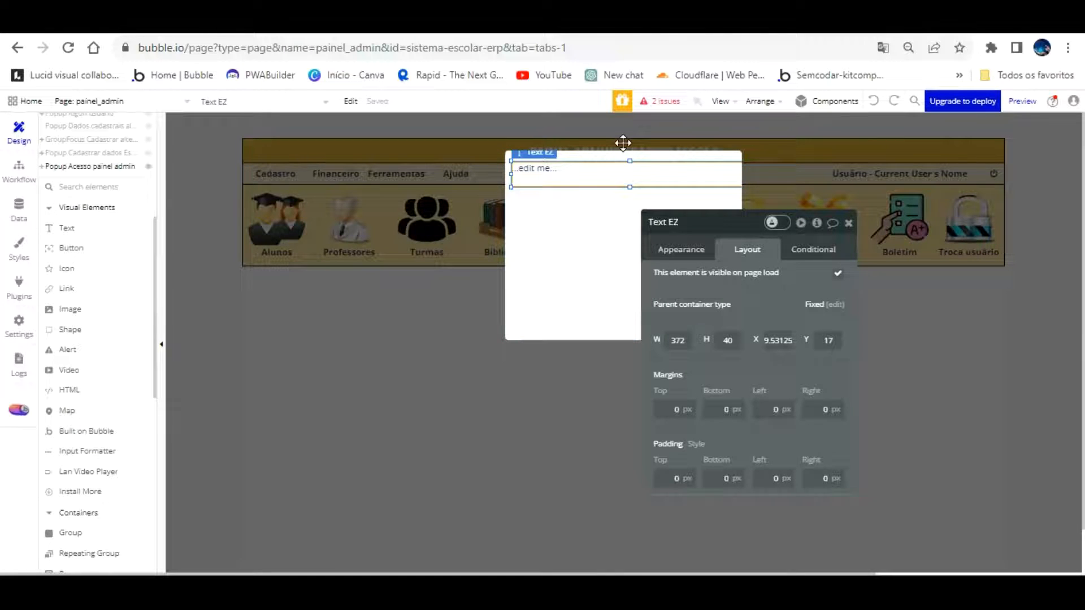
pyautogui.hotkey('ctrl', 'e')
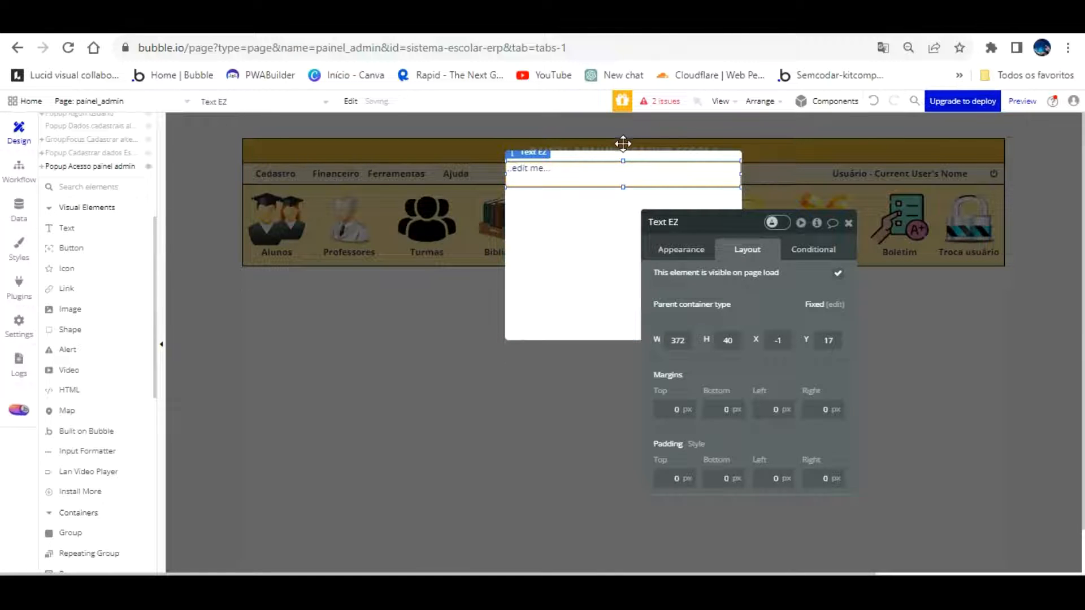
# Make the text read 'Acessar Painel Admin' in white 18px, centered vertically
pyautogui.click(682, 249)
pyautogui.click(701, 281)
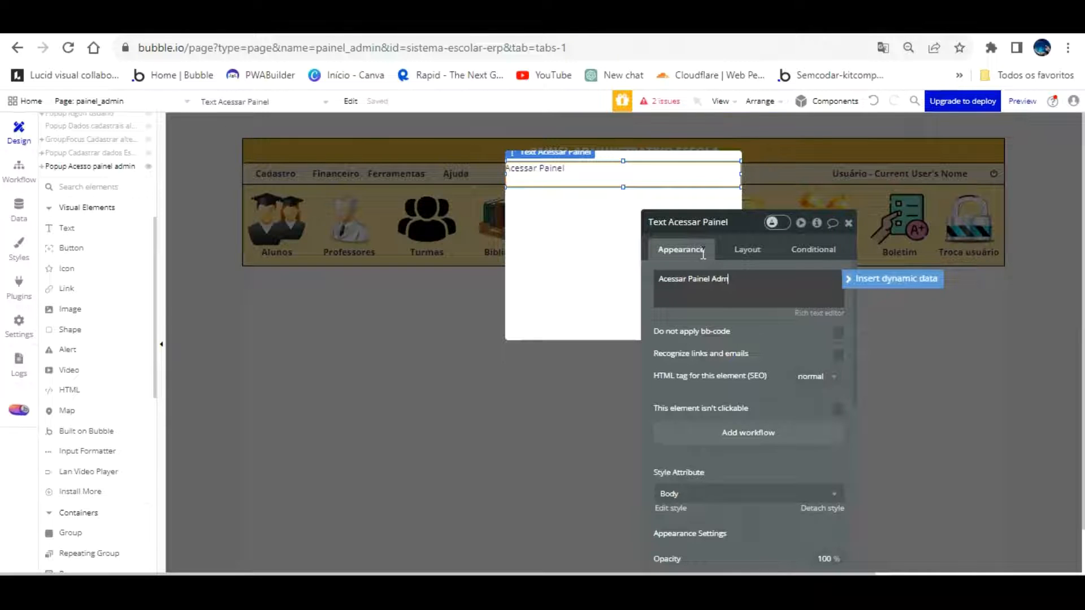
pyautogui.scroll(-2, 788, 358)
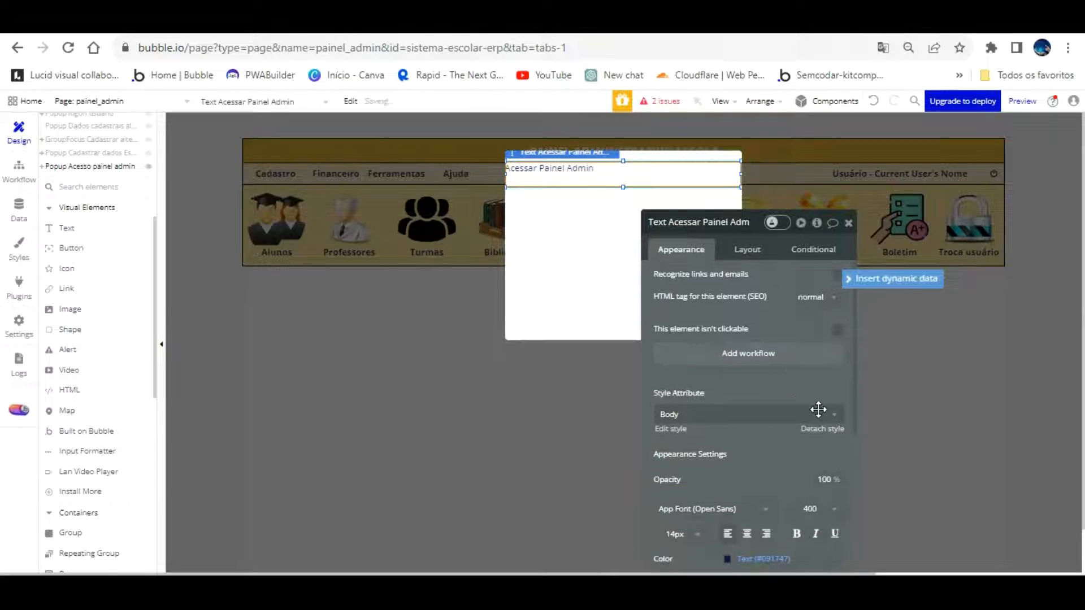
pyautogui.scroll(-4, 789, 403)
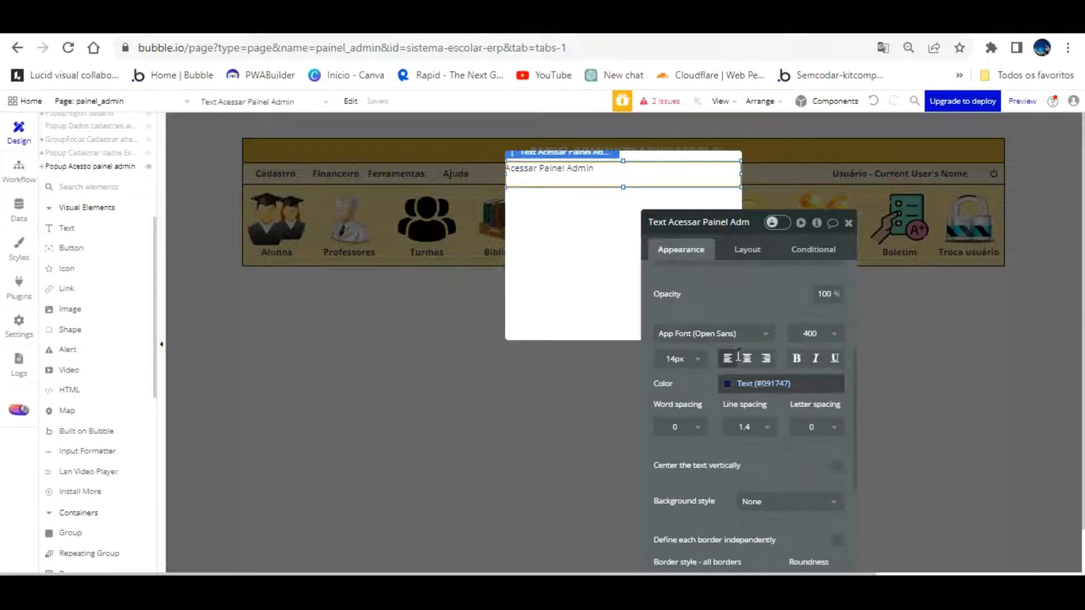
pyautogui.click(733, 379)
pyautogui.click(746, 554)
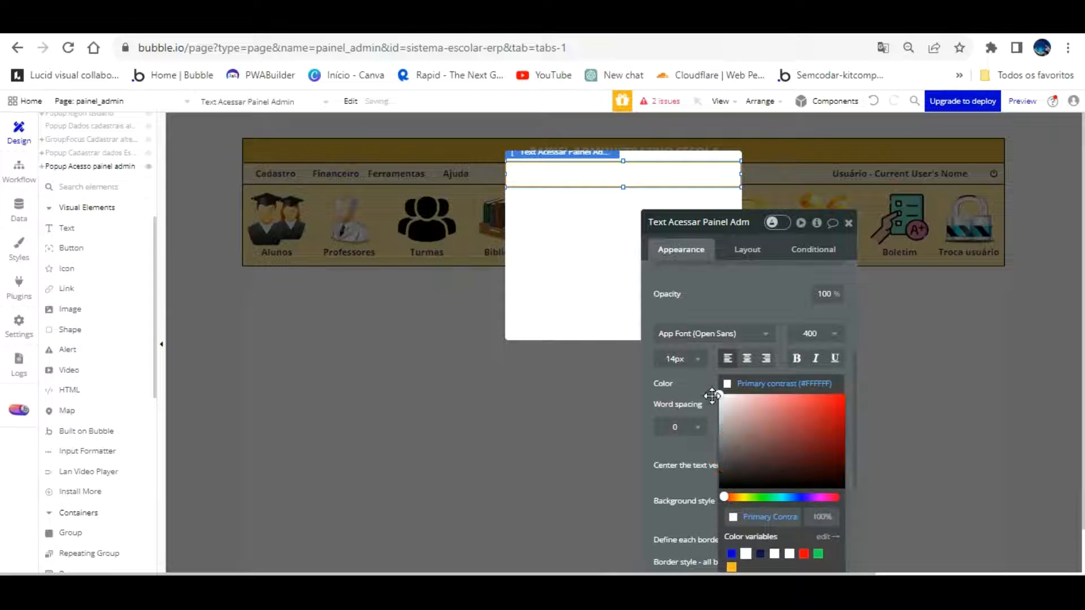
pyautogui.click(703, 404)
pyautogui.scroll(-2, 707, 399)
pyautogui.click(746, 280)
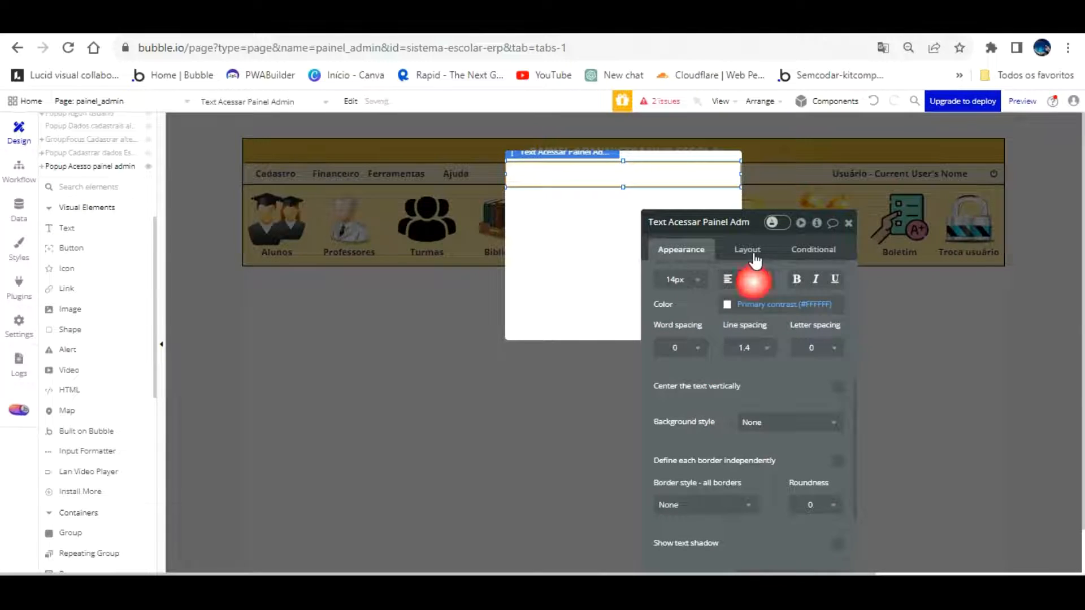
pyautogui.click(699, 278)
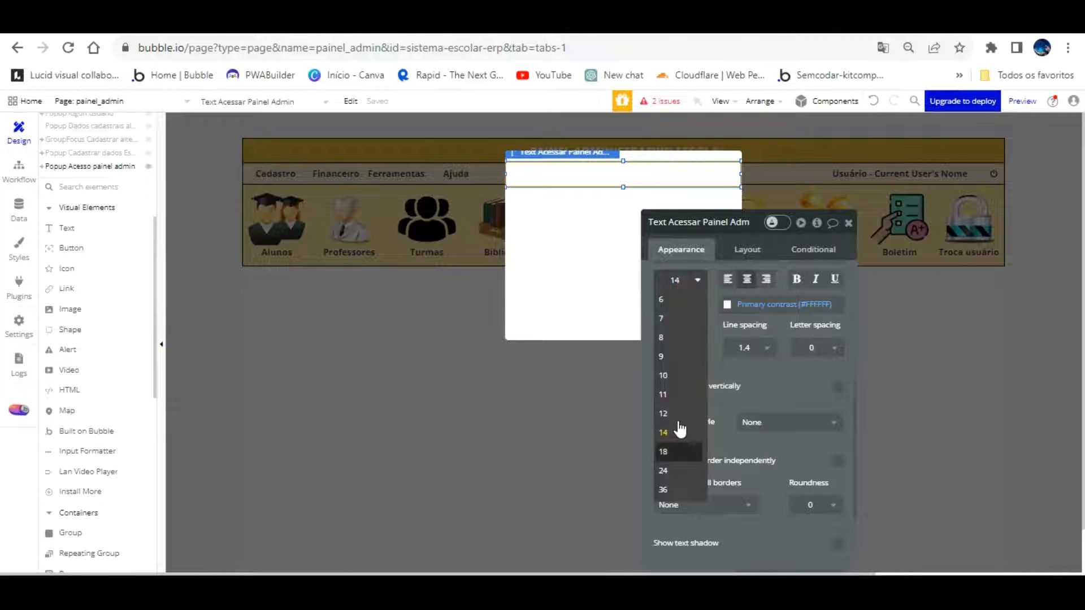
pyautogui.click(663, 451)
pyautogui.click(838, 386)
# Give the text a flat colour background of gold #DFAD39
pyautogui.click(796, 423)
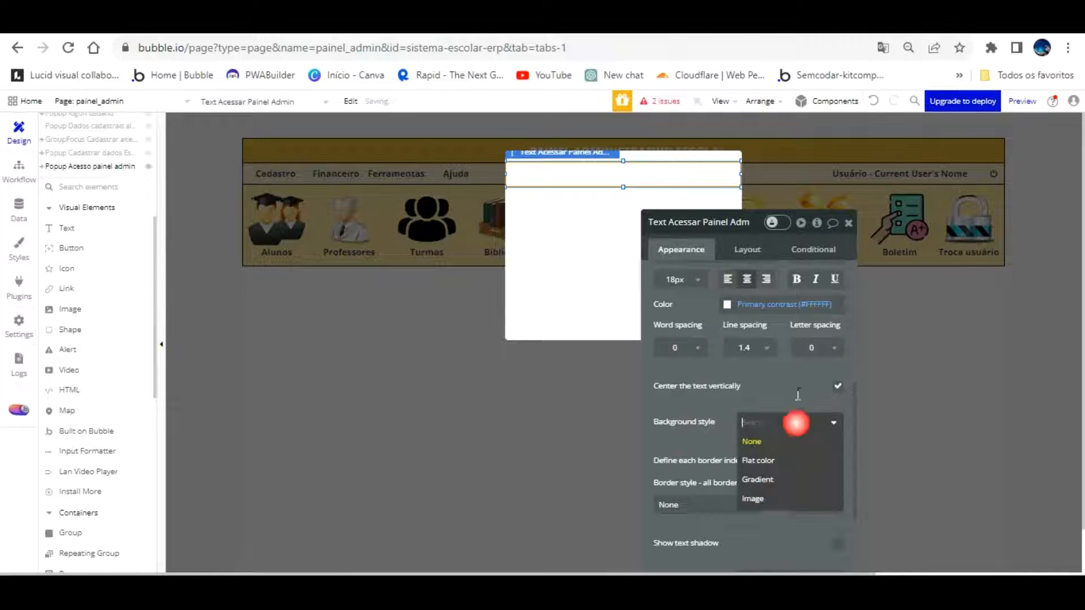
pyautogui.click(760, 460)
pyautogui.click(763, 447)
pyautogui.click(767, 445)
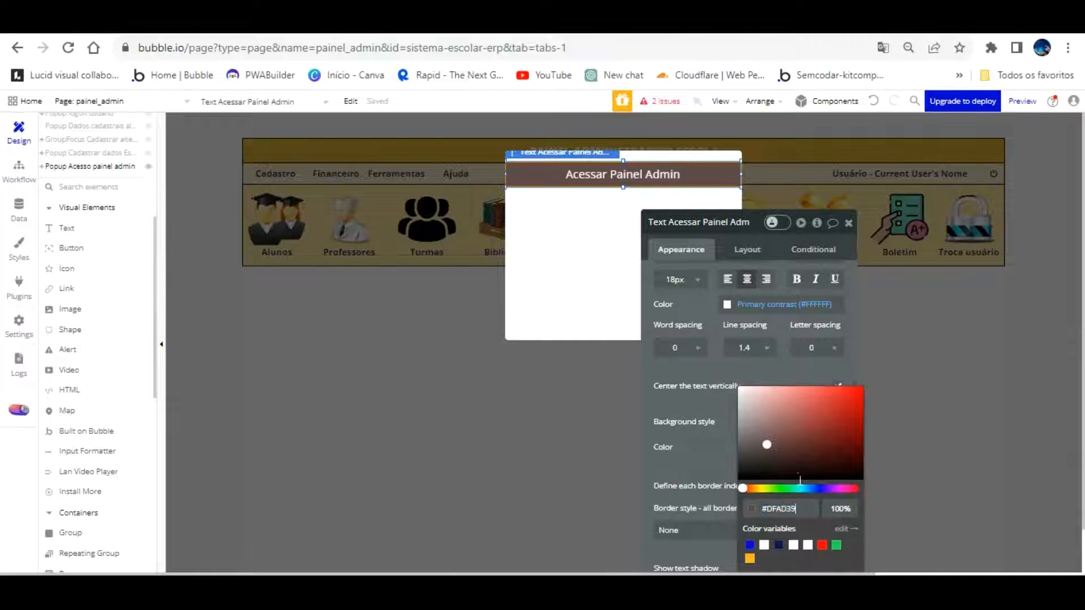
pyautogui.click(695, 333)
# Move the gold header text up to the top edge of the popup
pyautogui.click(592, 260)
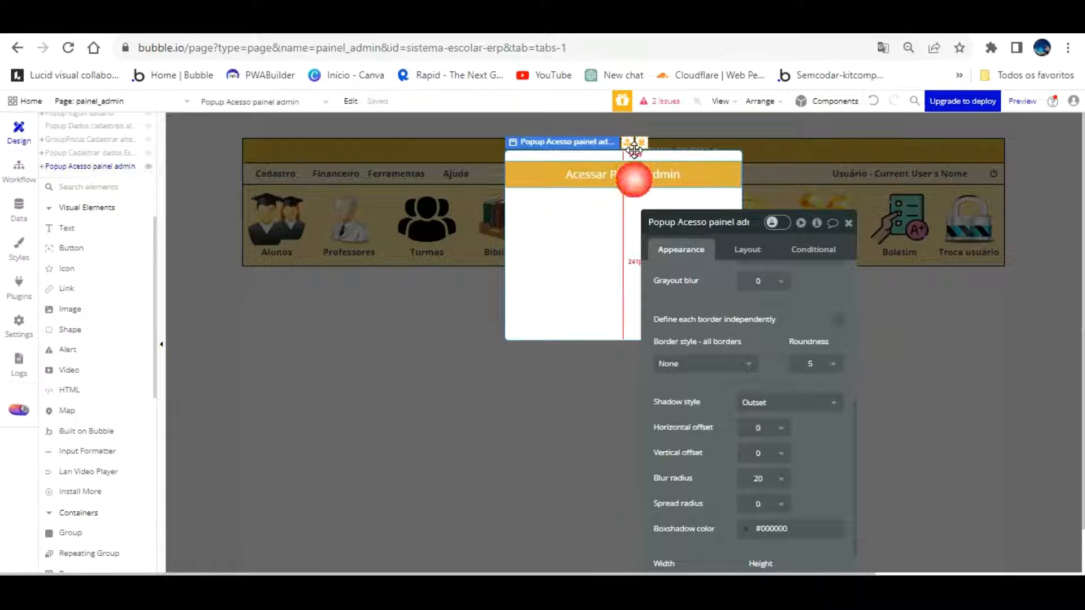
pyautogui.click(632, 173)
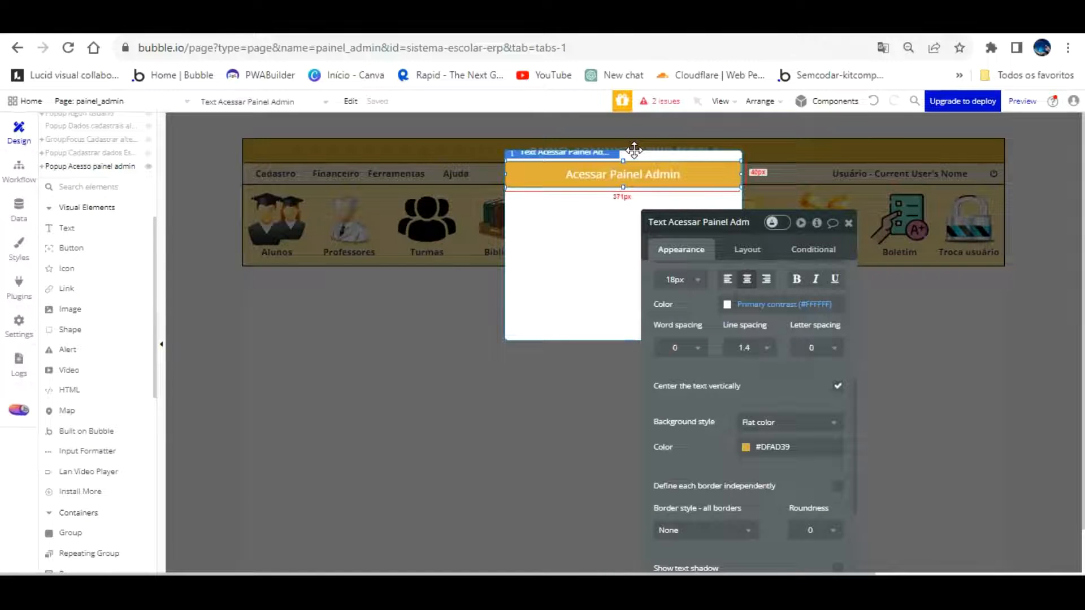
pyautogui.moveTo(634, 149); pyautogui.dragTo(635, 148)
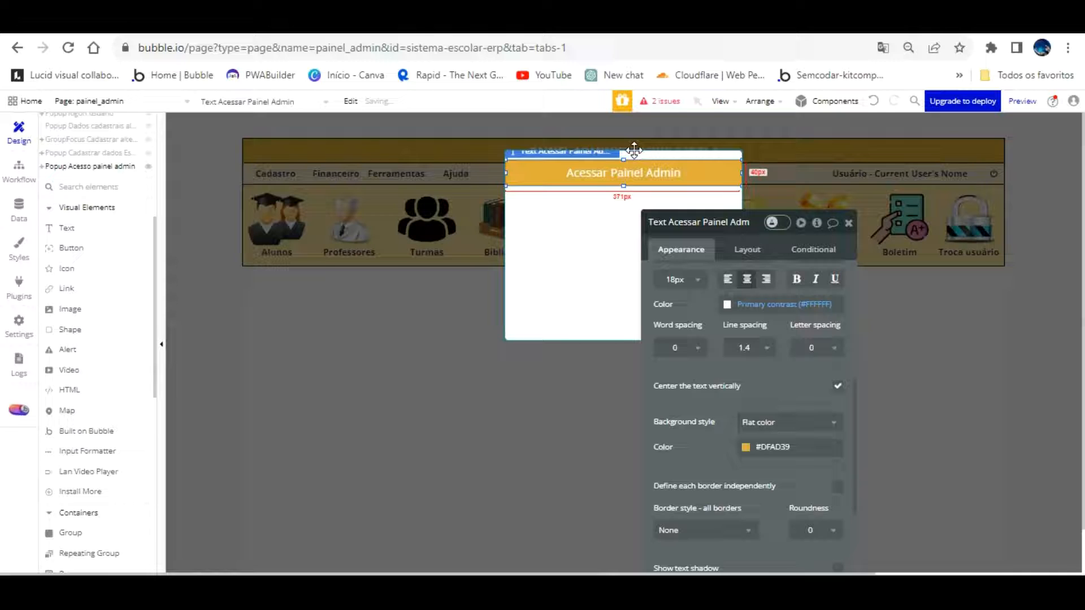
pyautogui.click(609, 189)
pyautogui.moveTo(728, 261); pyautogui.dragTo(854, 229)
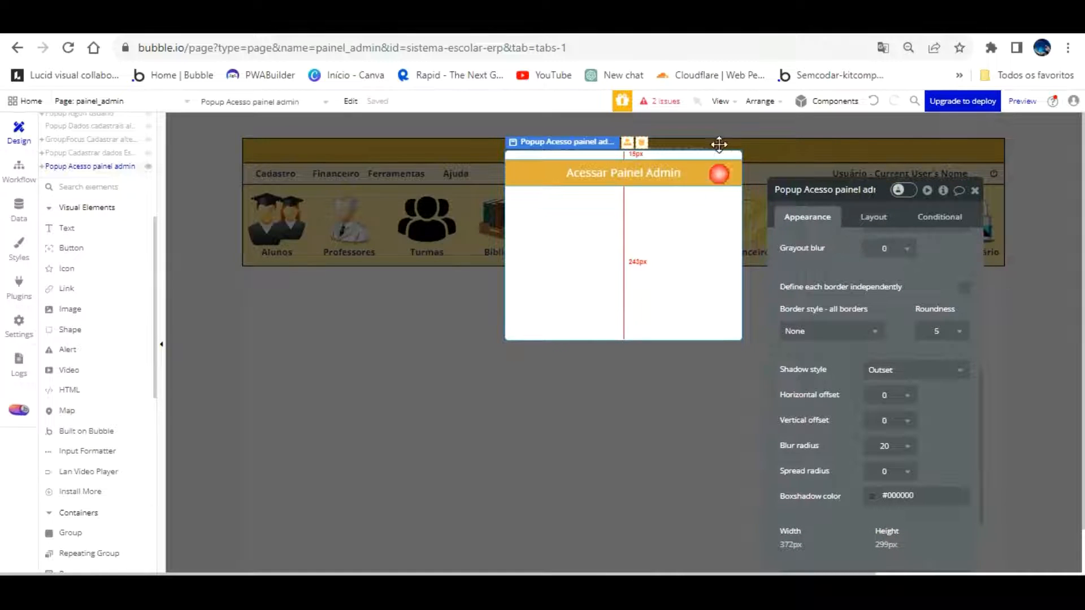
pyautogui.click(717, 173)
pyautogui.scroll(-5, 842, 276)
pyautogui.scroll(3, 843, 276)
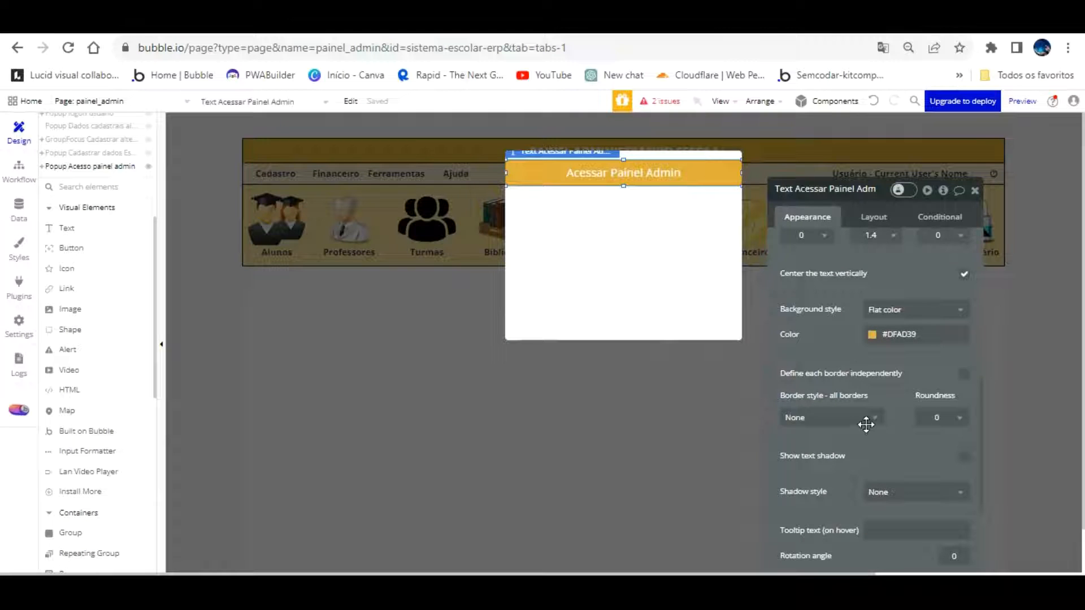
pyautogui.click(665, 157)
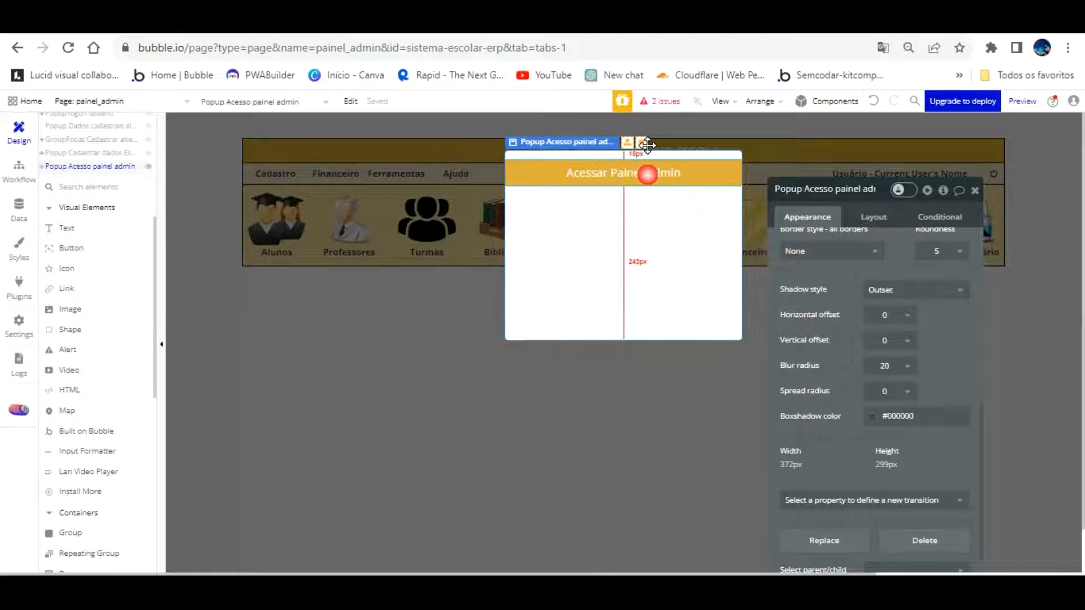
pyautogui.click(629, 164)
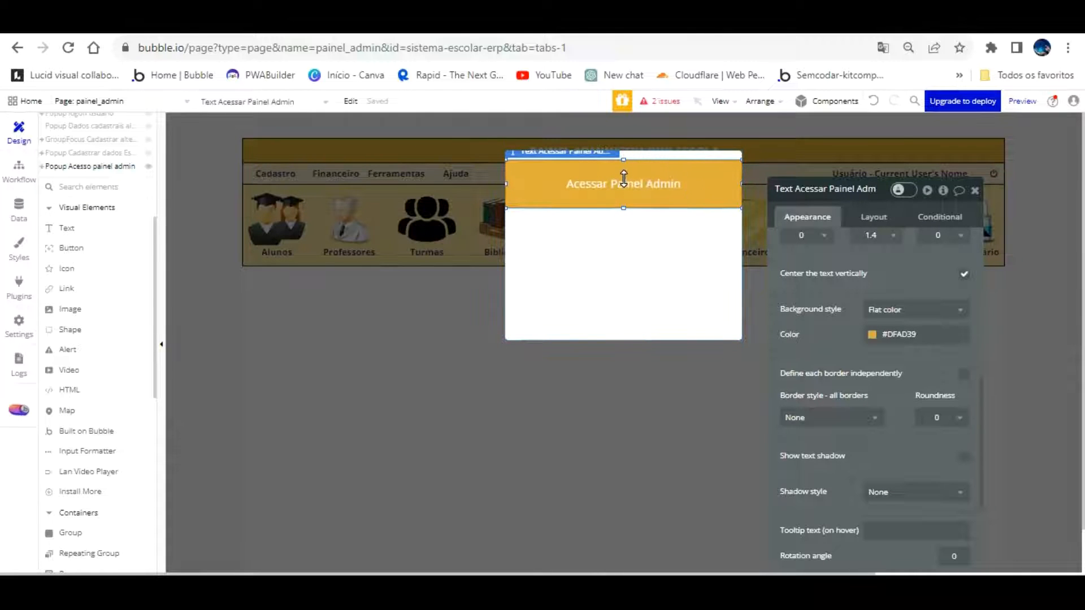
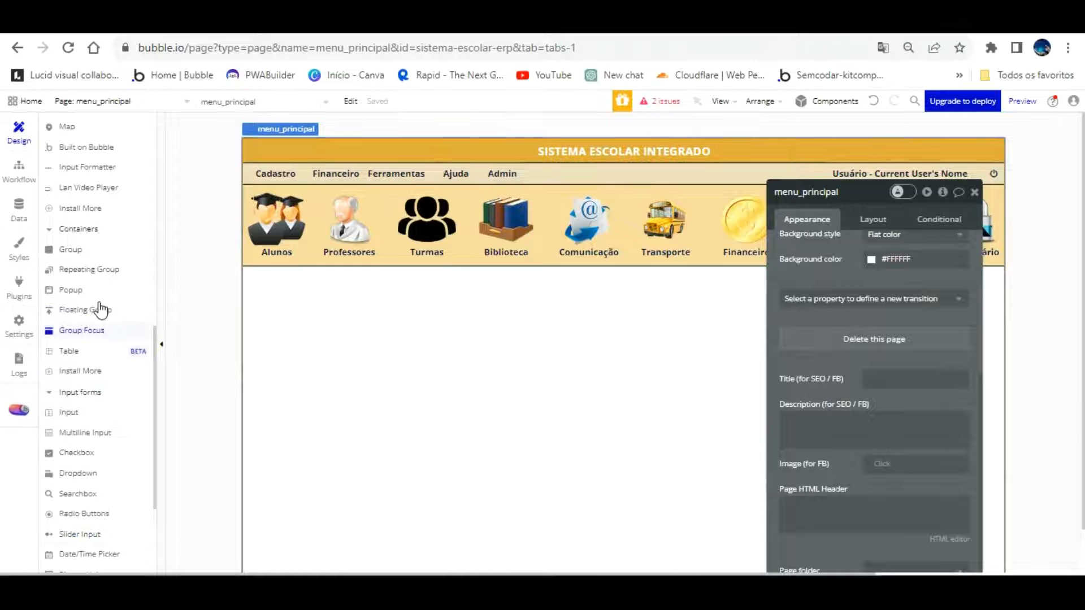
# Draw a group focus box on the menu page and browse its reference element list
pyautogui.moveTo(463, 197)
pyautogui.mouseDown()
pyautogui.moveTo(503, 266)
pyautogui.moveTo(556, 279)
pyautogui.moveTo(545, 209)
pyautogui.mouseUp()
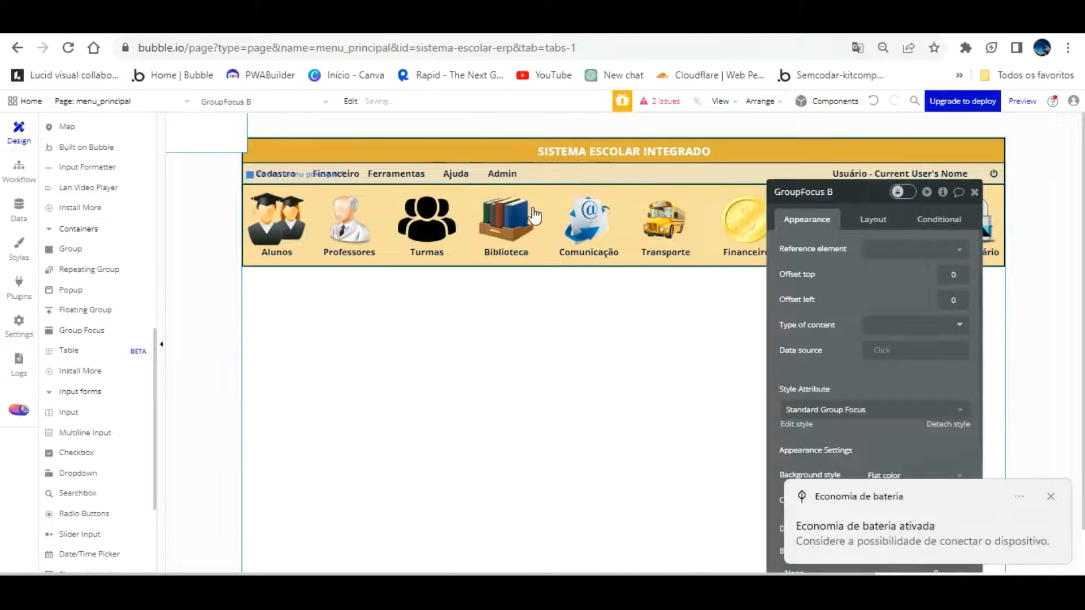
pyautogui.click(909, 249)
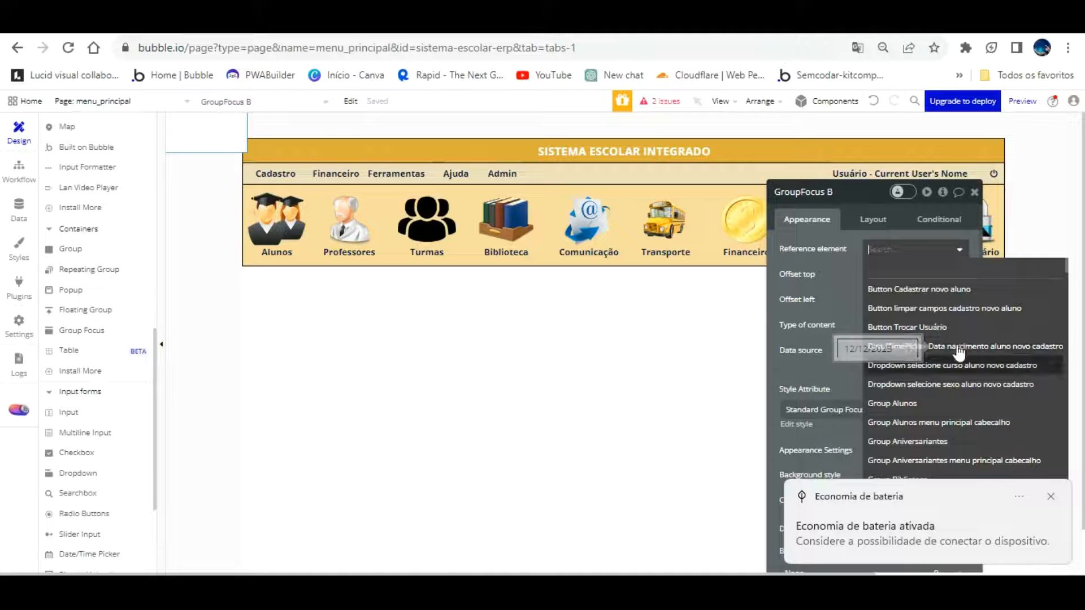
pyautogui.scroll(-10, 959, 356)
pyautogui.scroll(-15, 959, 358)
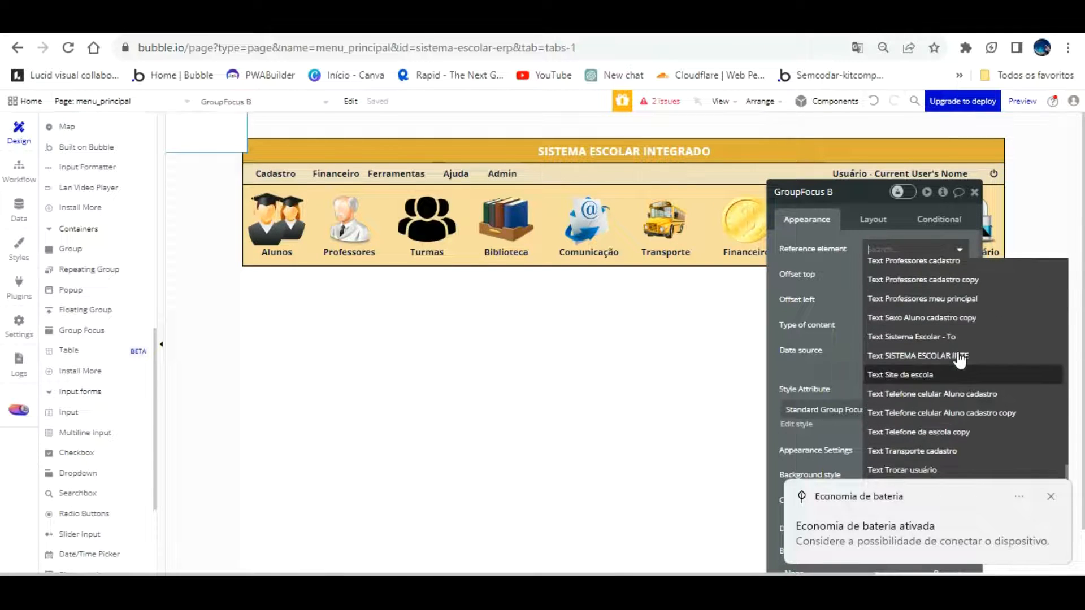
pyautogui.scroll(5, 959, 359)
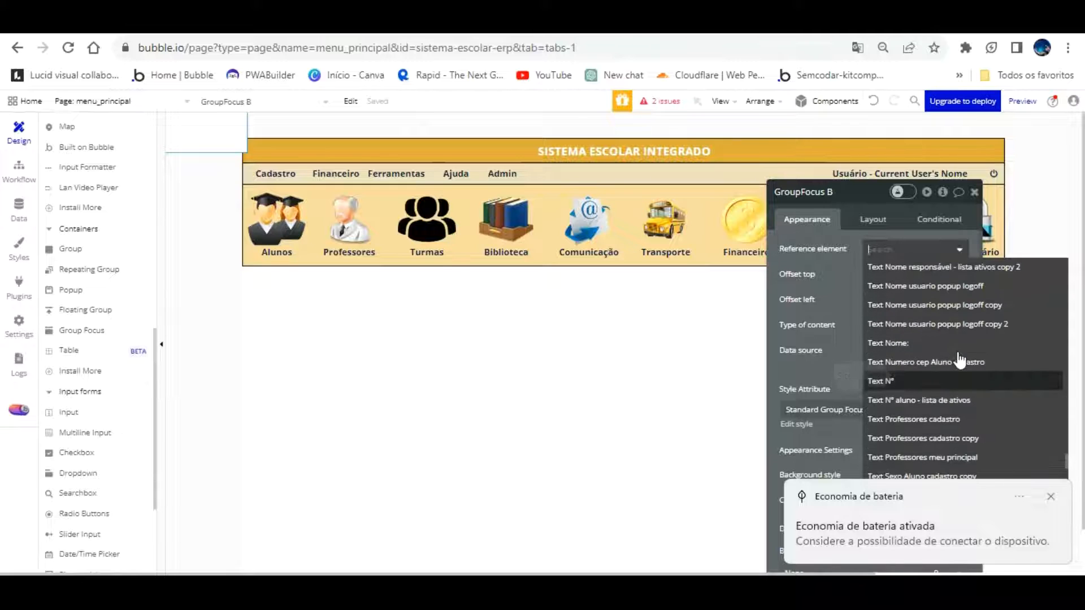
pyautogui.scroll(2, 961, 359)
pyautogui.scroll(-2, 969, 353)
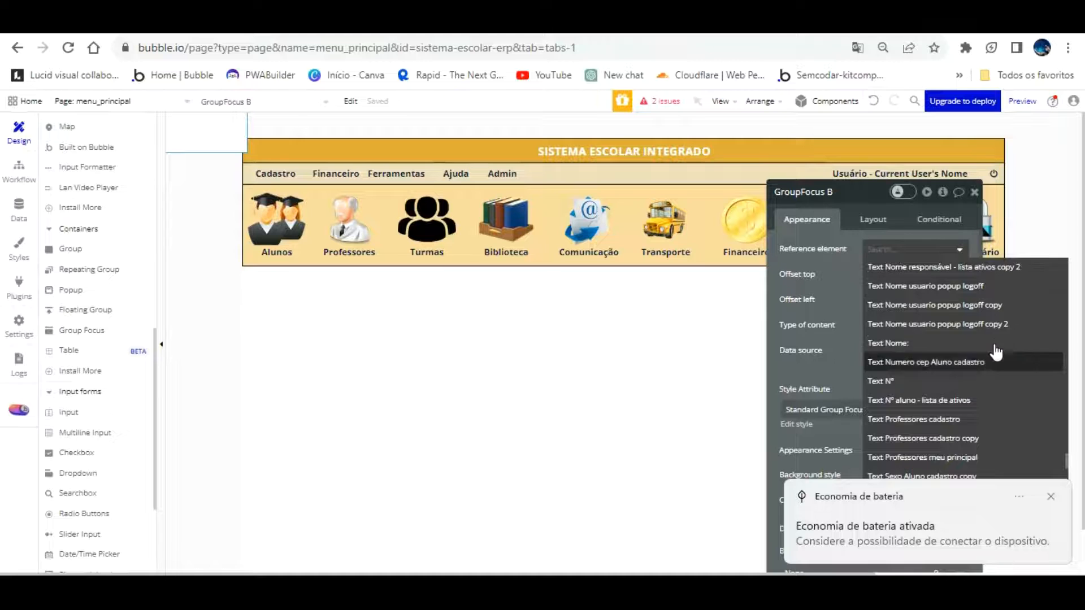
pyautogui.scroll(5, 995, 356)
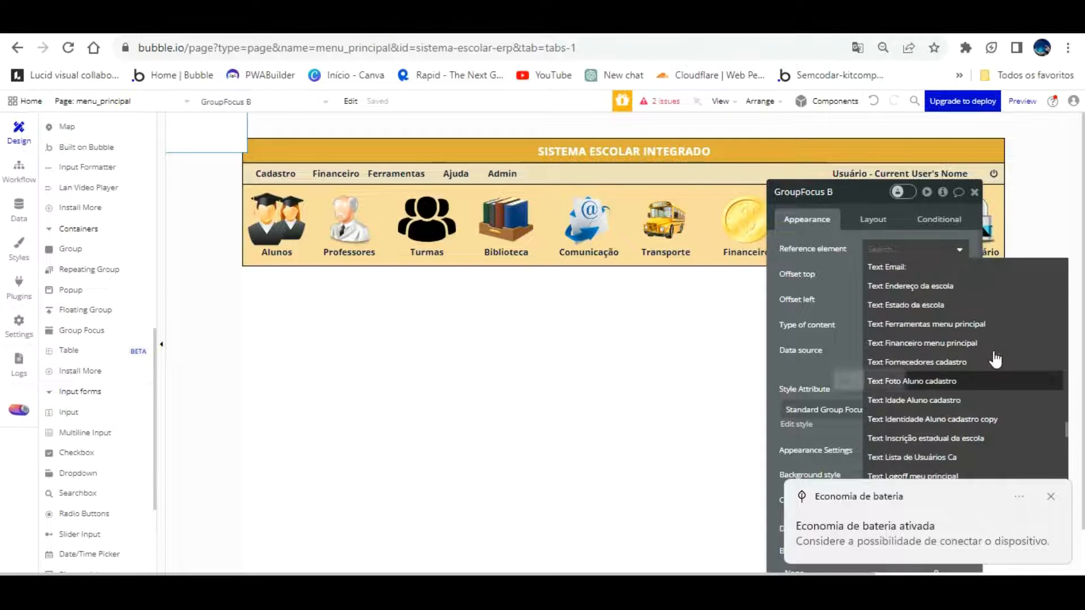
pyautogui.scroll(3, 992, 359)
pyautogui.scroll(5, 982, 361)
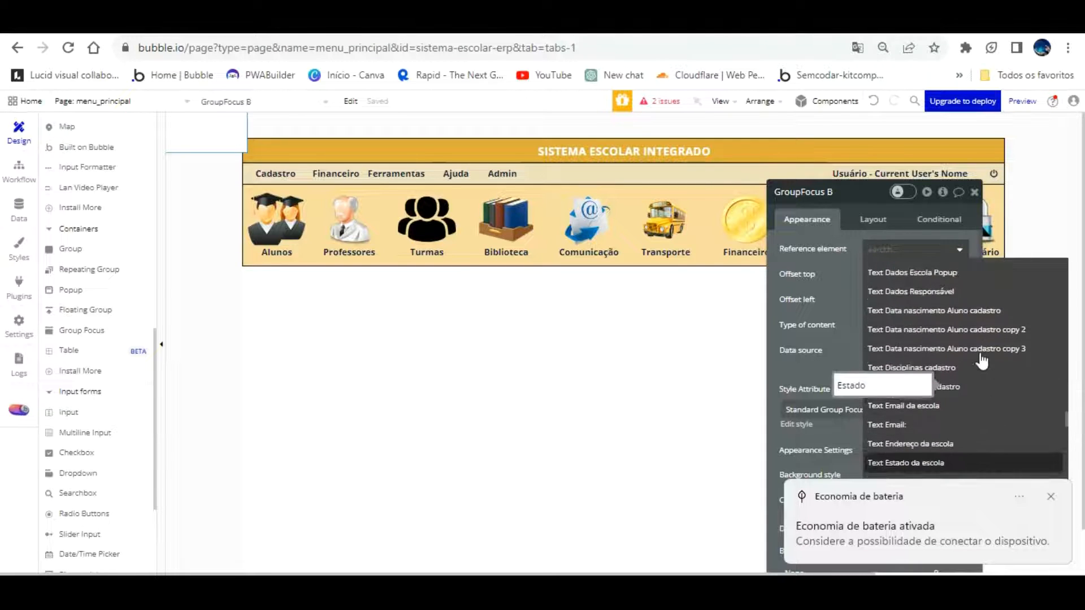
pyautogui.scroll(10, 982, 360)
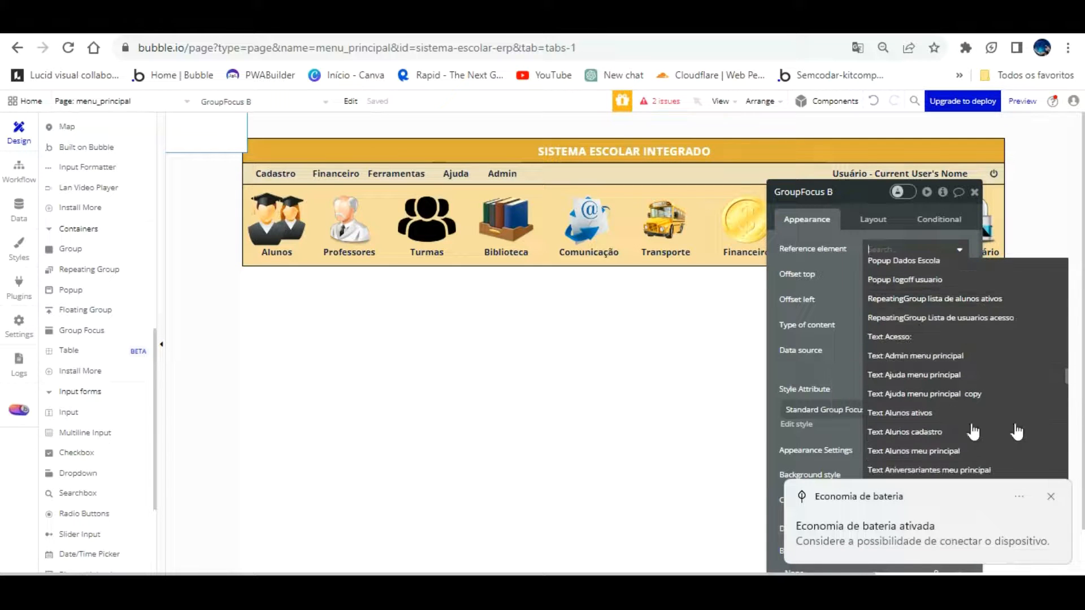
# Anchor the focus box to 'Text Admin menu principal' with both offsets at 0
pyautogui.click(501, 173)
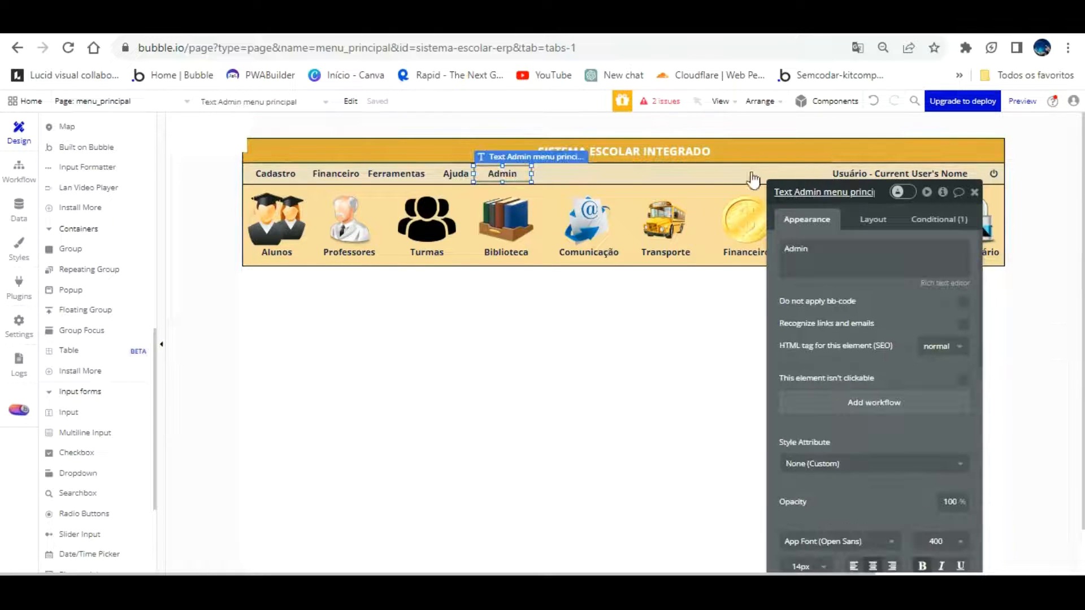
pyautogui.click(218, 116)
pyautogui.click(930, 249)
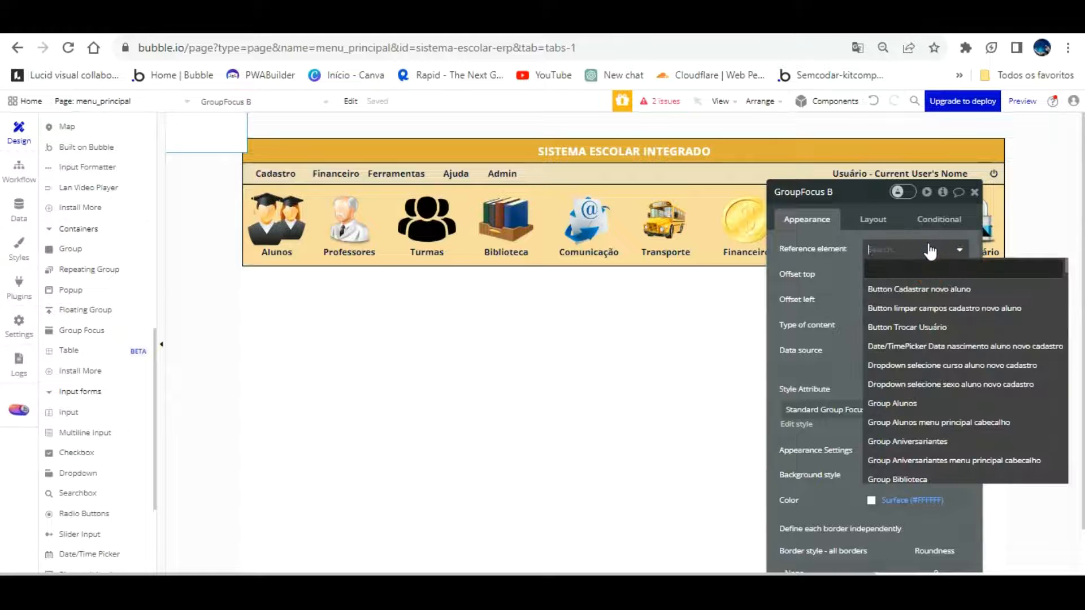
pyautogui.write('MENU')
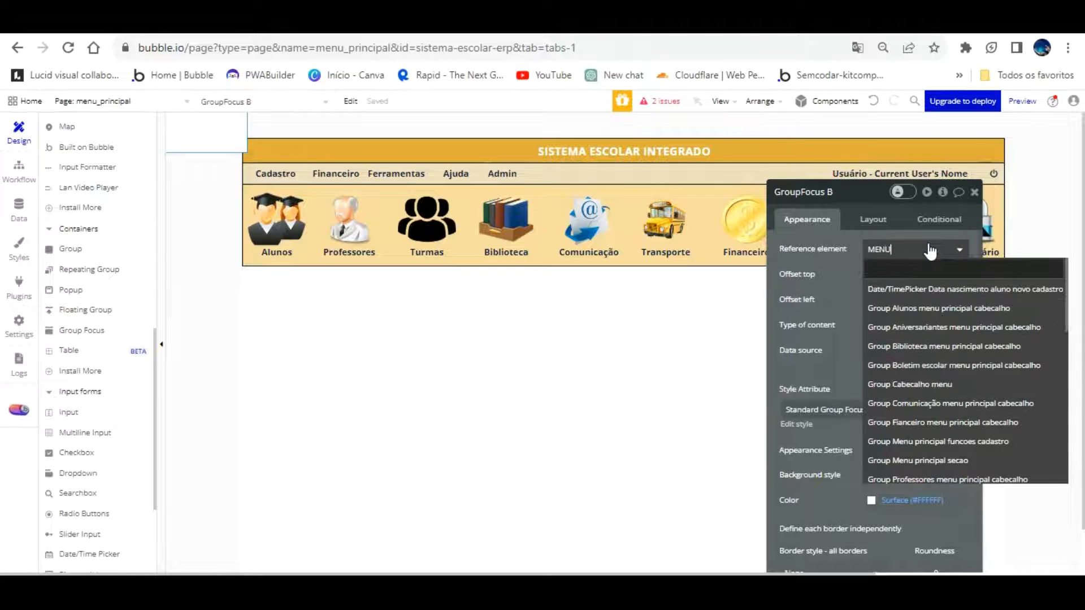
pyautogui.write(' PRINCI')
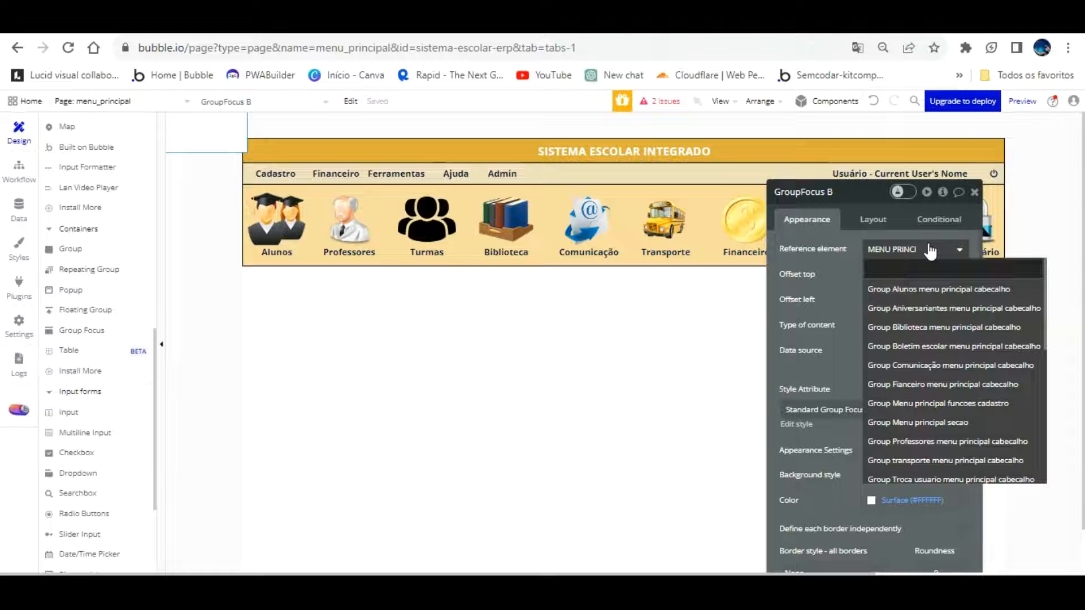
pyautogui.scroll(-5, 942, 390)
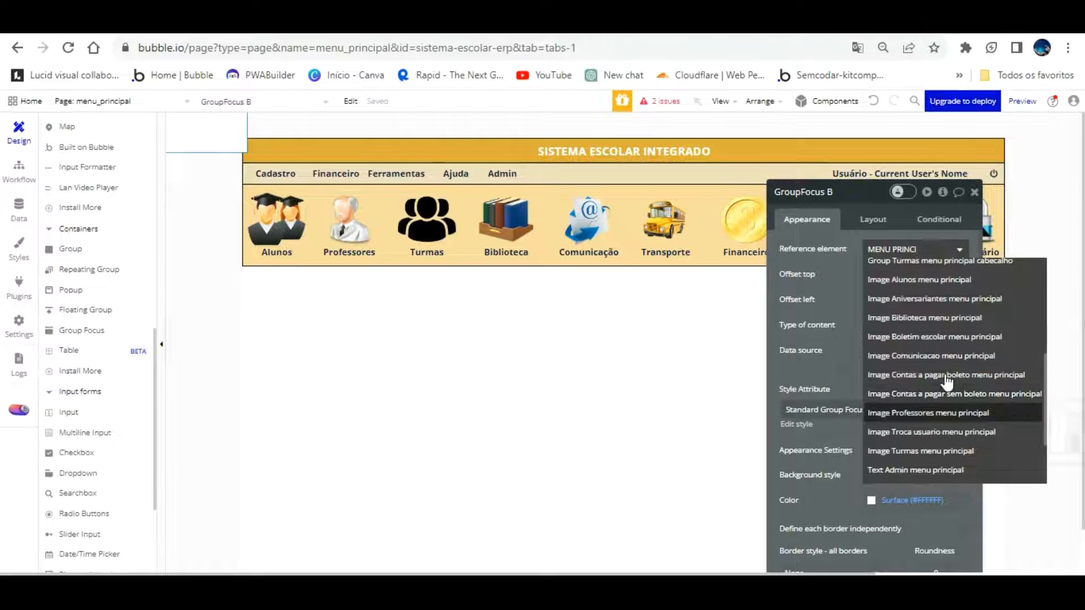
pyautogui.click(927, 470)
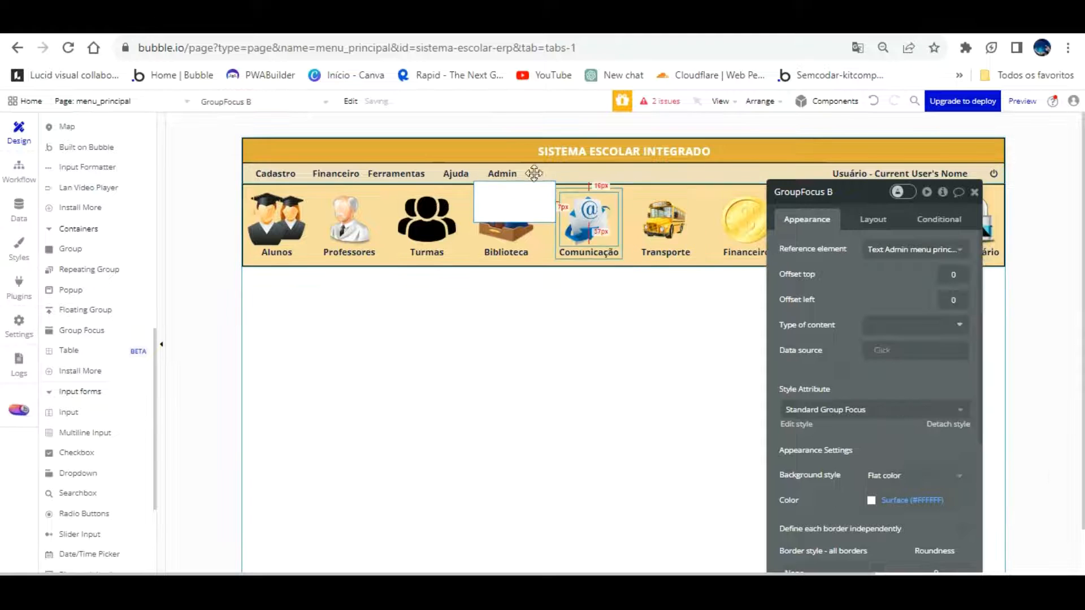
pyautogui.click(960, 303)
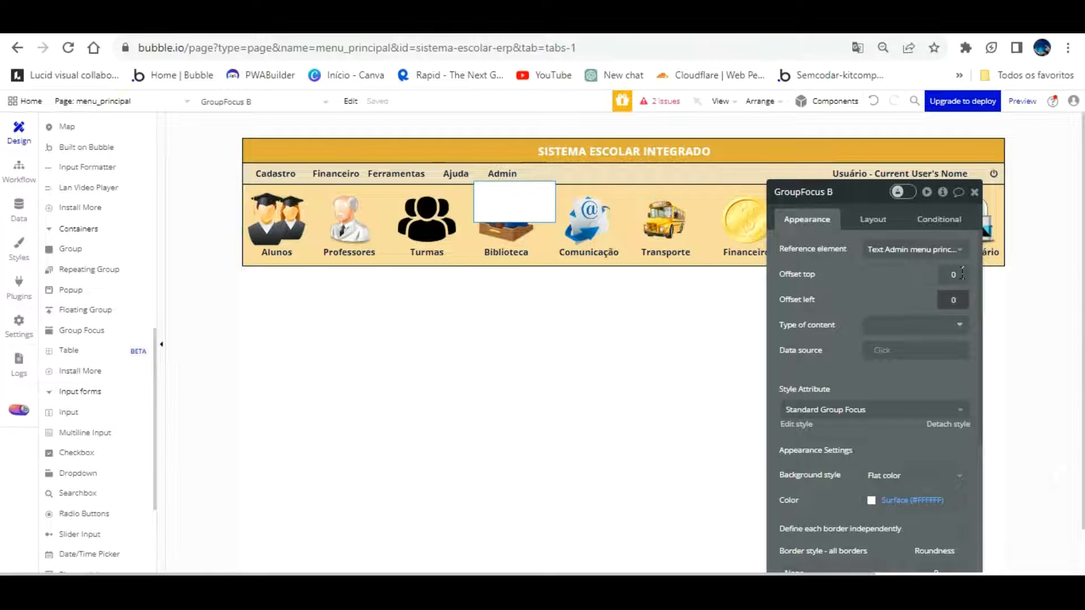
# Set the box's left offset to 20 and rename it 'GroupFocus Acesso painel admin'
pyautogui.write('14')
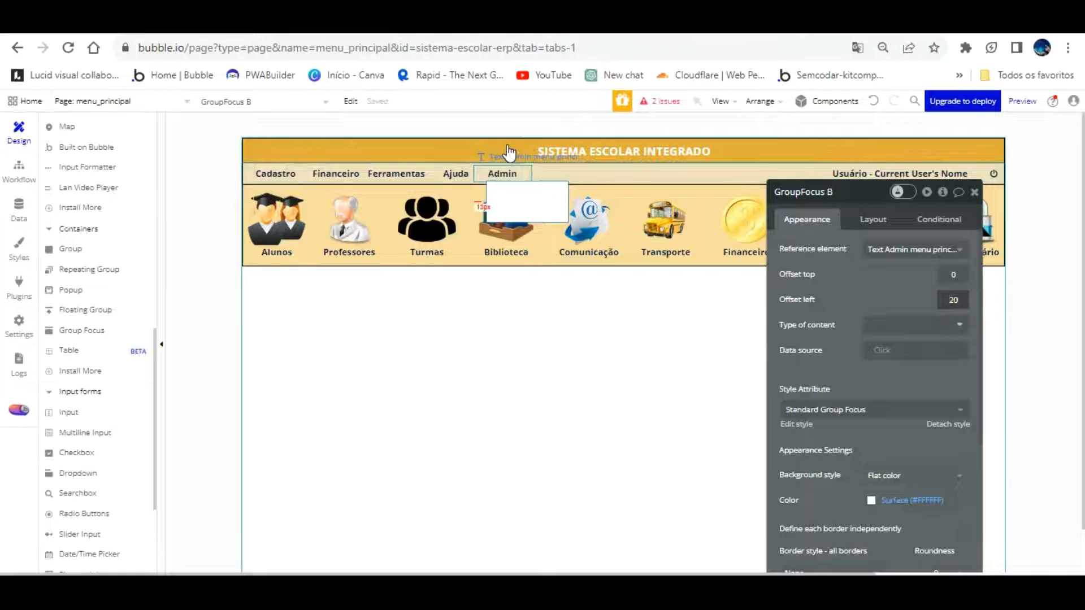
pyautogui.doubleClick(843, 196)
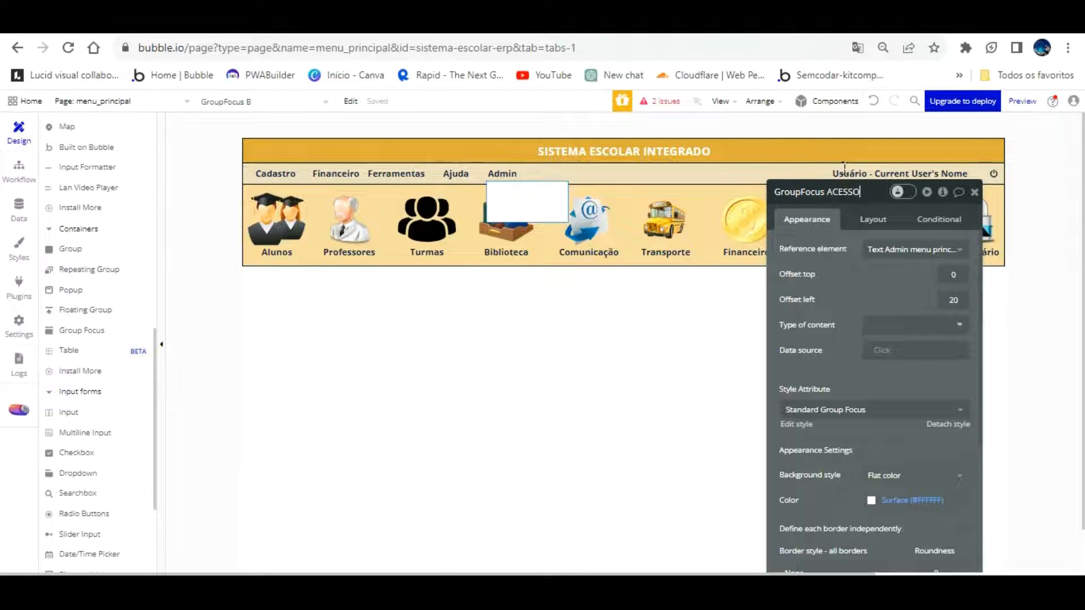
pyautogui.write('A')
pyautogui.press('Return')
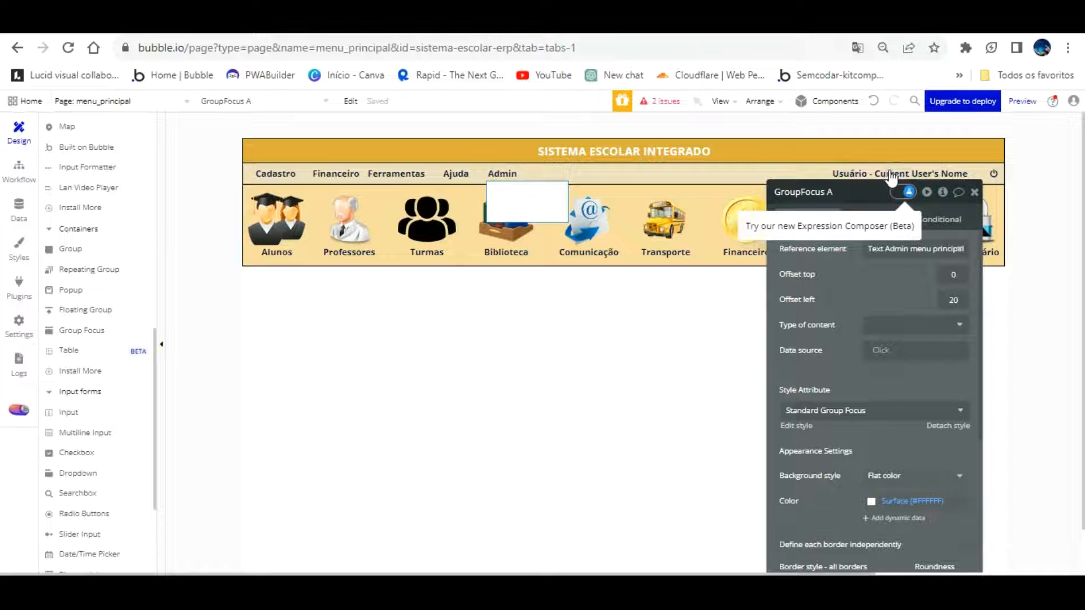
pyautogui.click(850, 190)
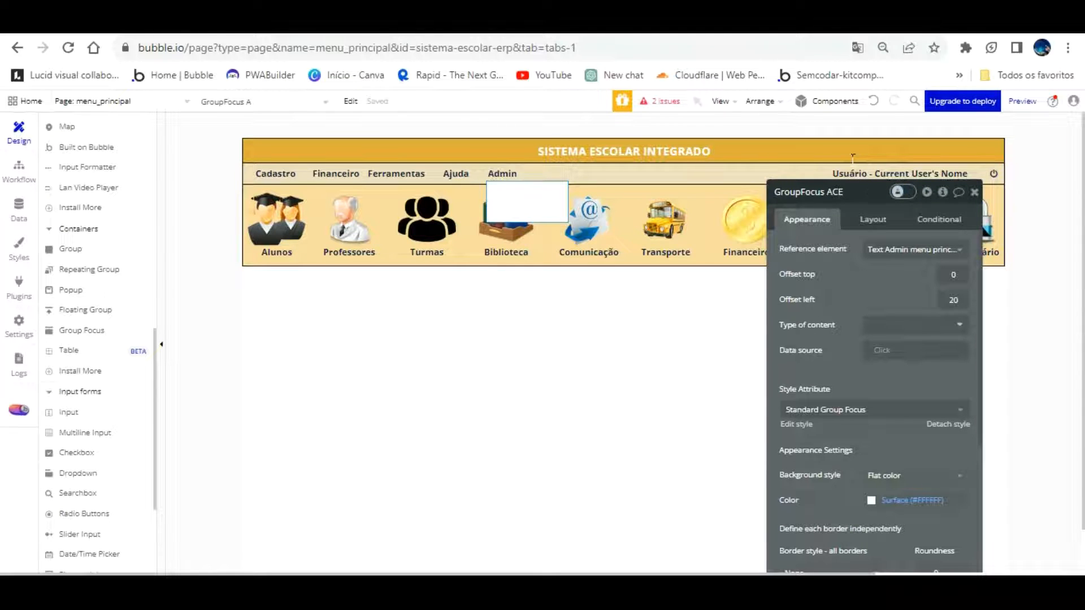
pyautogui.write('cesso painel admin')
pyautogui.click(959, 494)
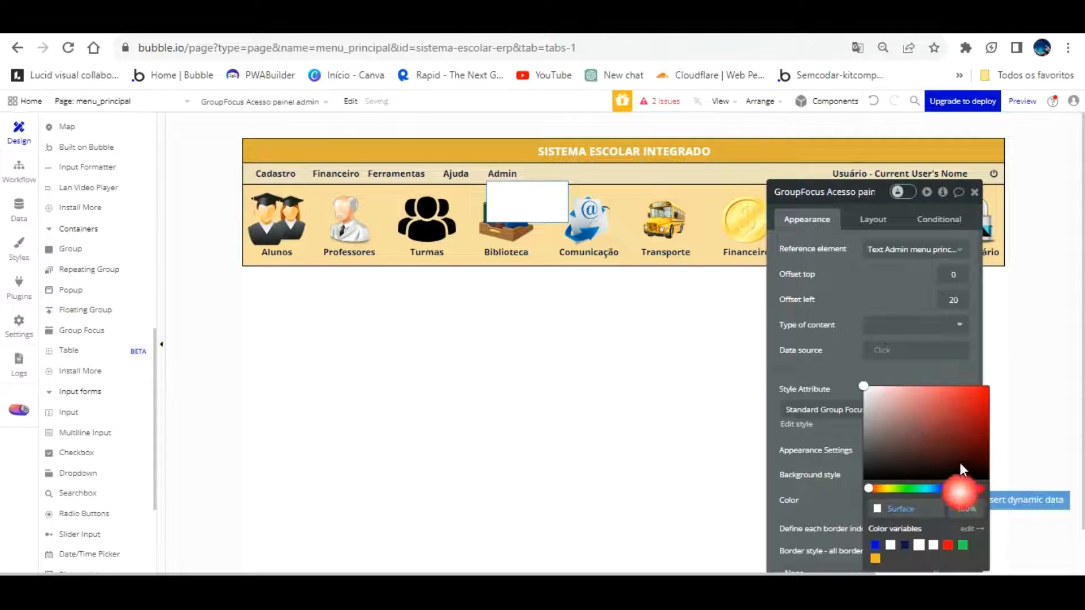
pyautogui.click(856, 431)
pyautogui.click(513, 172)
# Add an Admin-click workflow with a Show action for GroupFocus Acesso painel admin, then reload the preview
pyautogui.click(845, 399)
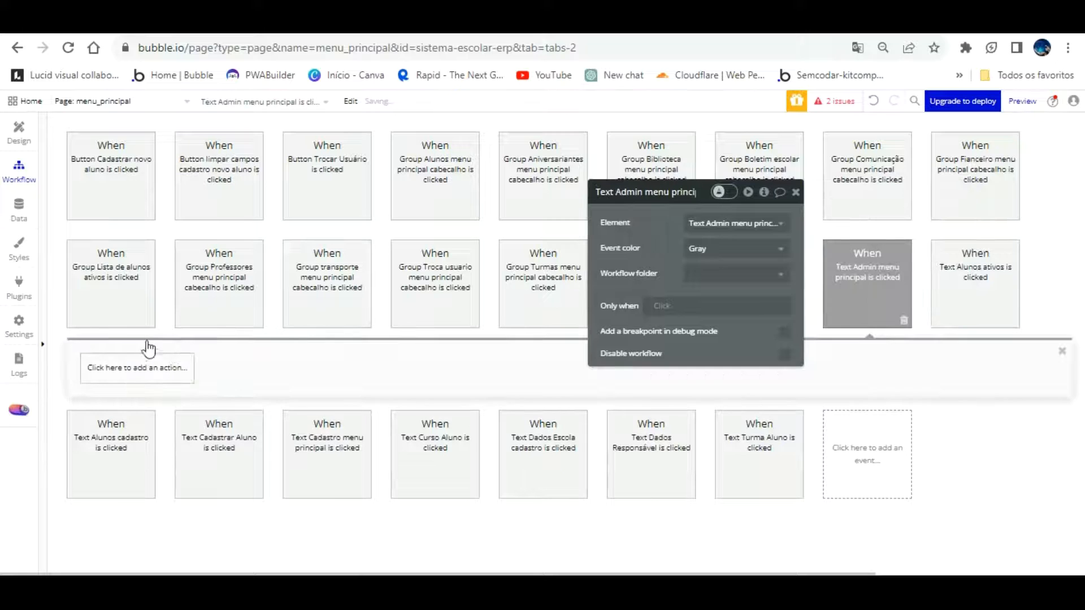
pyautogui.click(147, 367)
pyautogui.moveTo(146, 534)
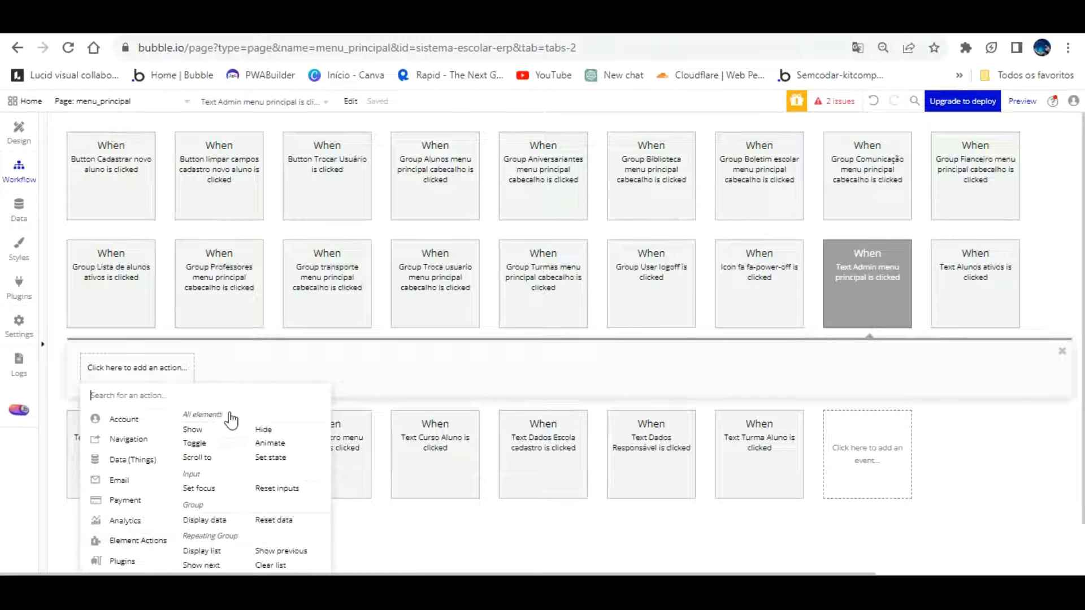
pyautogui.click(192, 429)
pyautogui.click(757, 223)
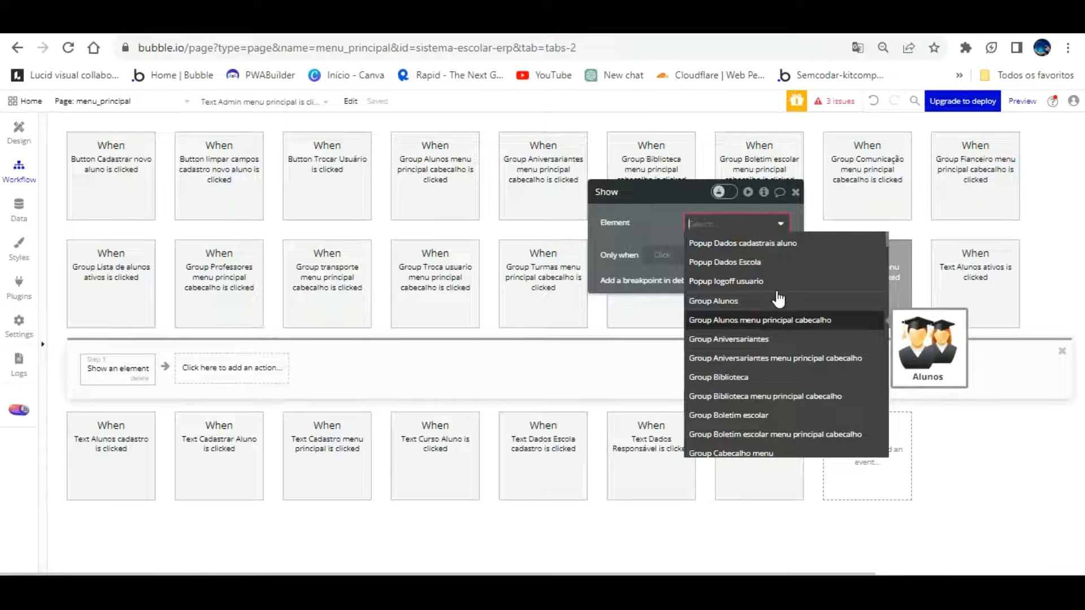
pyautogui.write('fo')
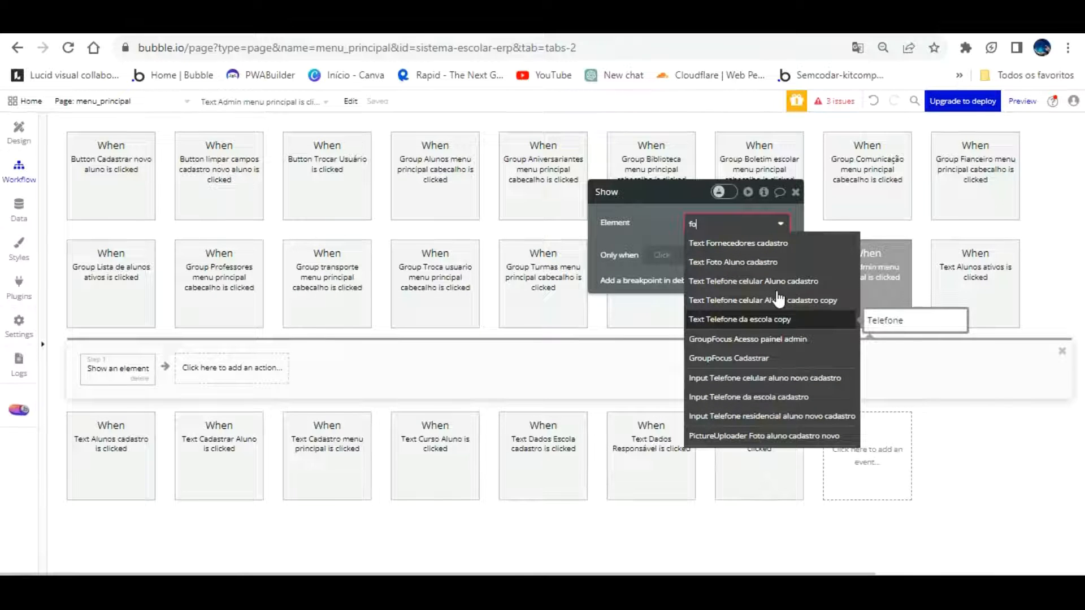
pyautogui.write('cu')
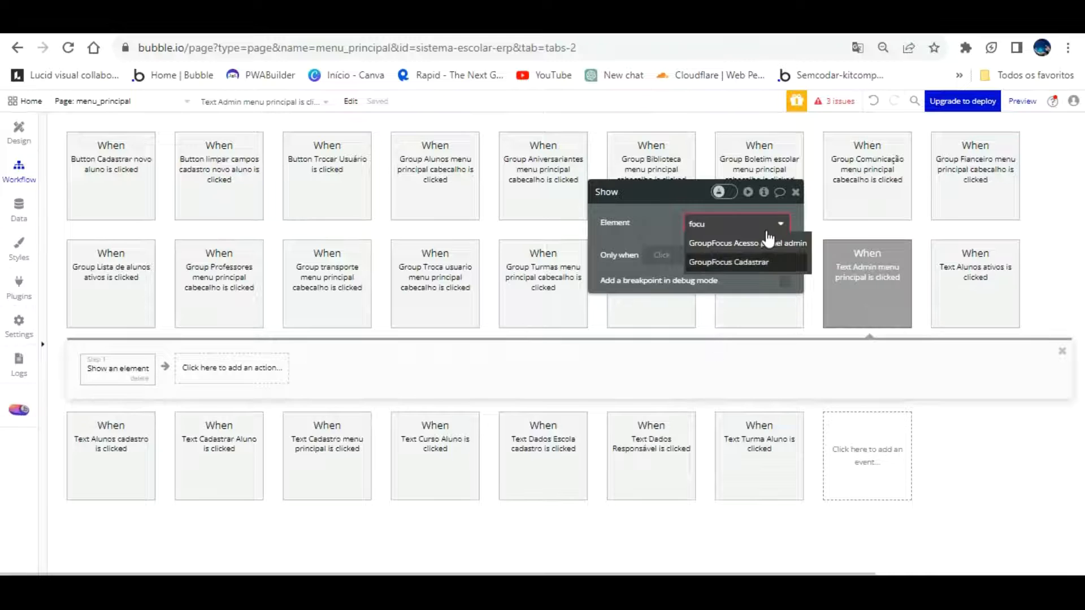
pyautogui.click(760, 243)
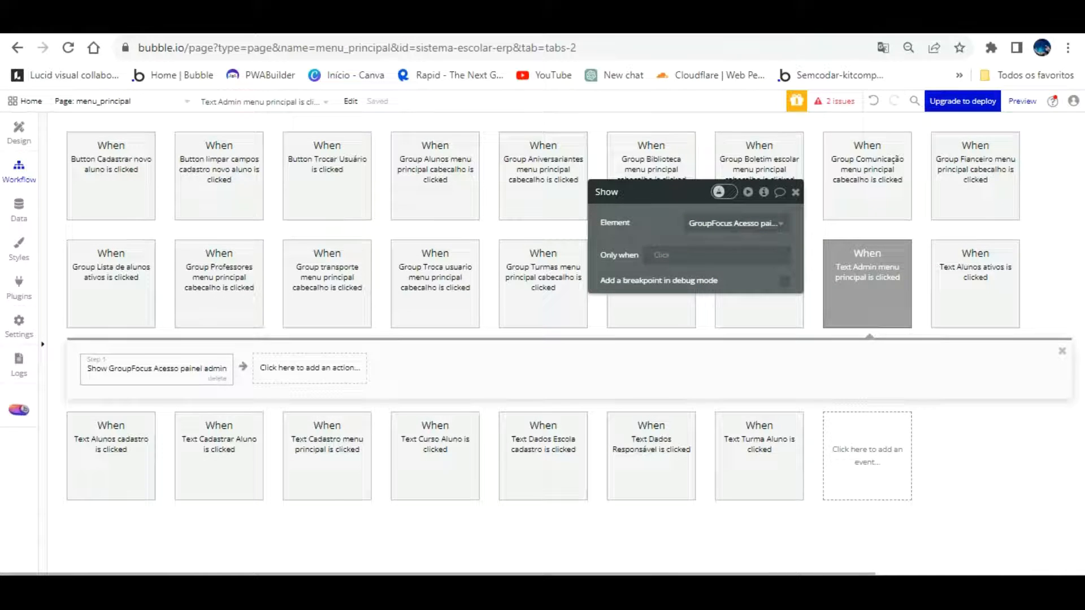
pyautogui.click(294, 25)
pyautogui.press('F5')
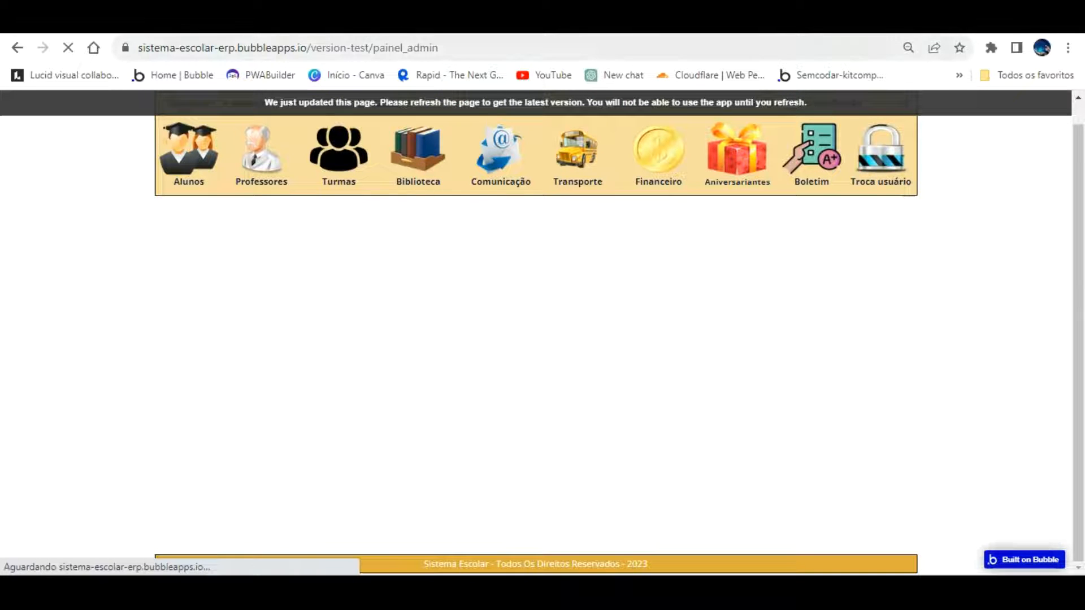
# Open the menu_principal page in the preview and try the Admin and Cadastro menus
pyautogui.doubleClick(423, 48)
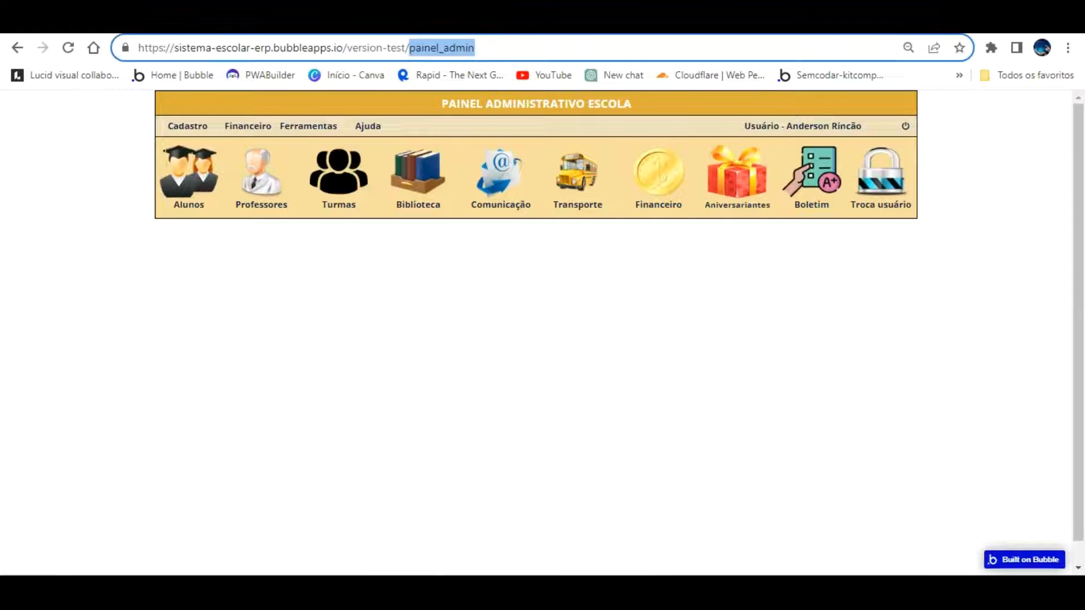
pyautogui.write('menu_principal?debug')
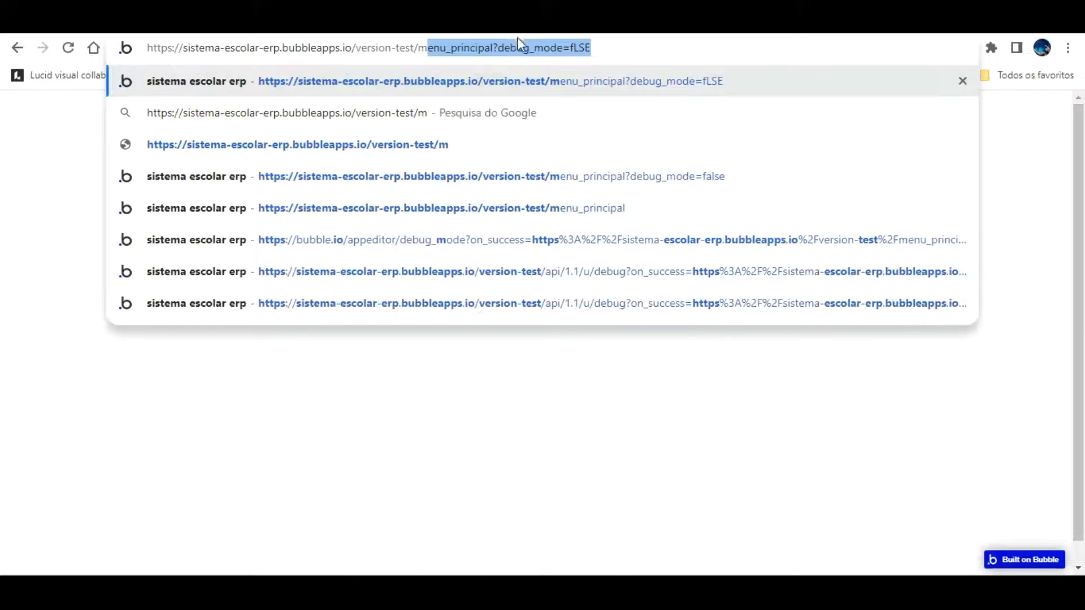
pyautogui.press('Return')
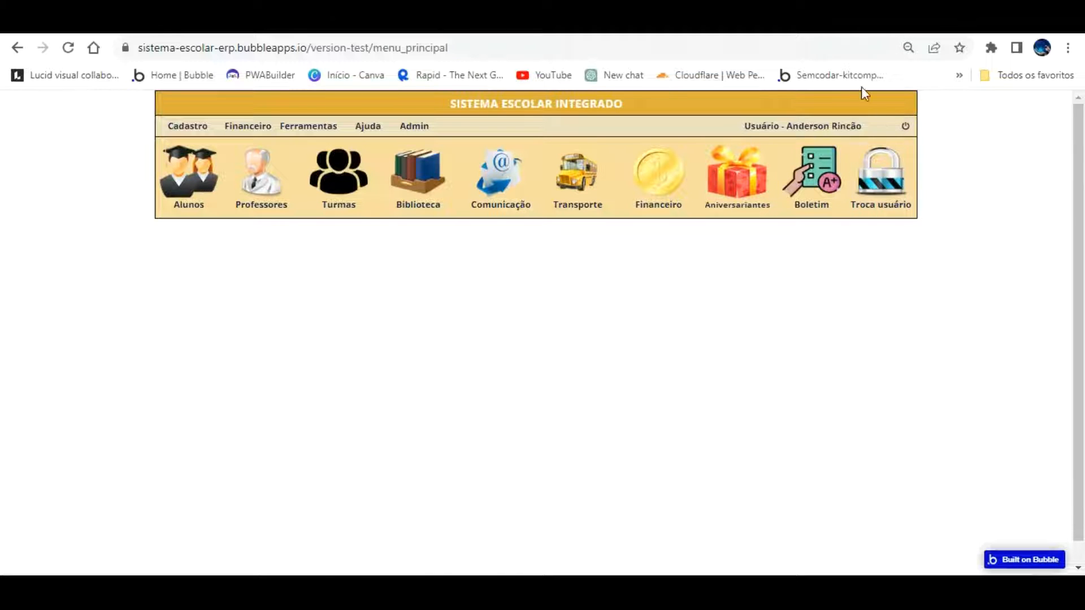
pyautogui.click(416, 127)
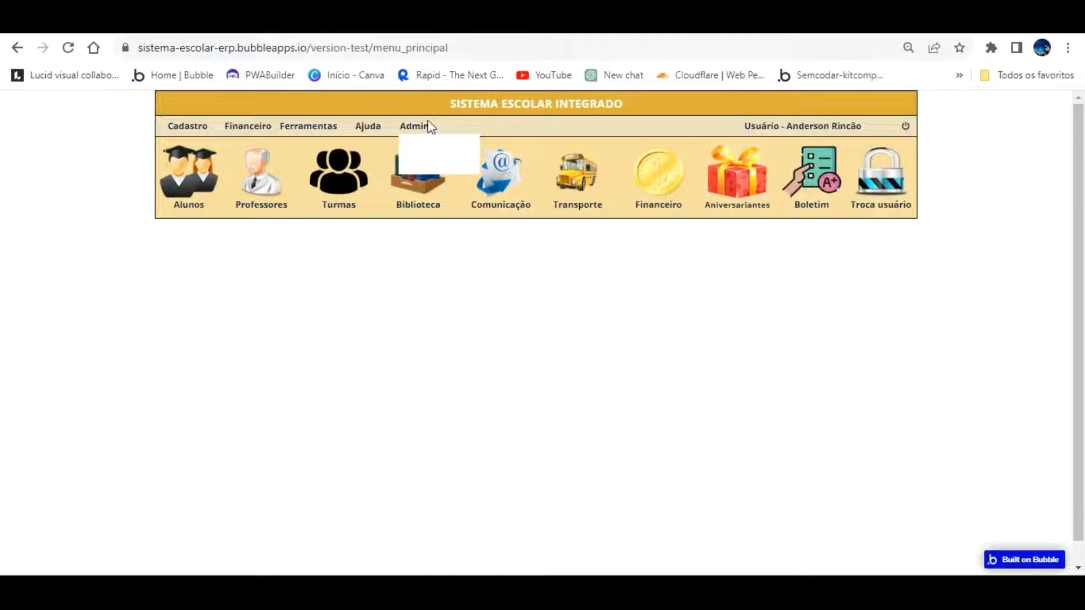
pyautogui.click(178, 124)
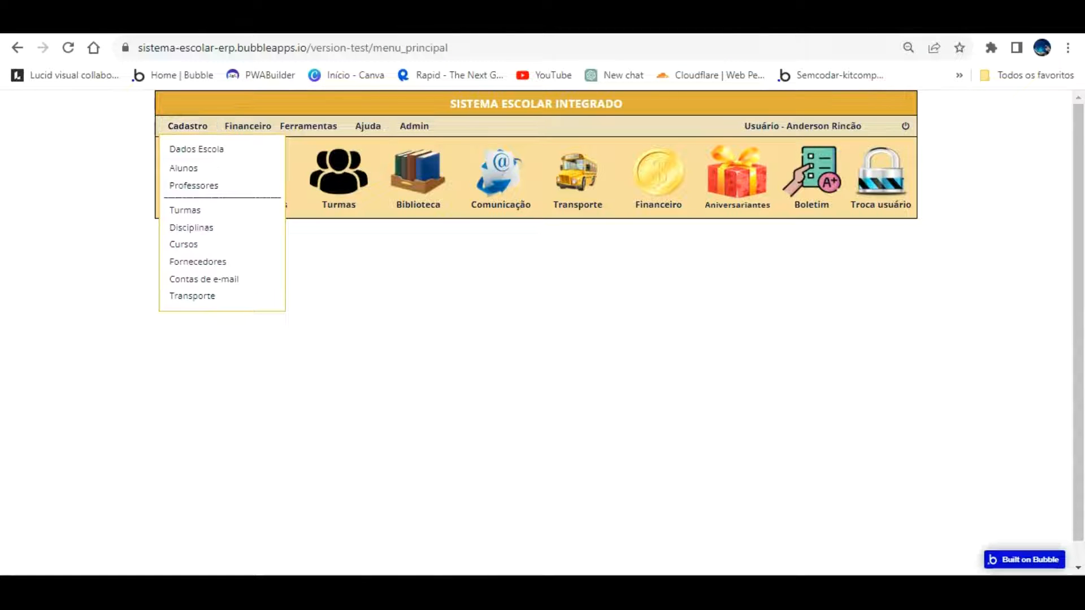
pyautogui.click(186, 23)
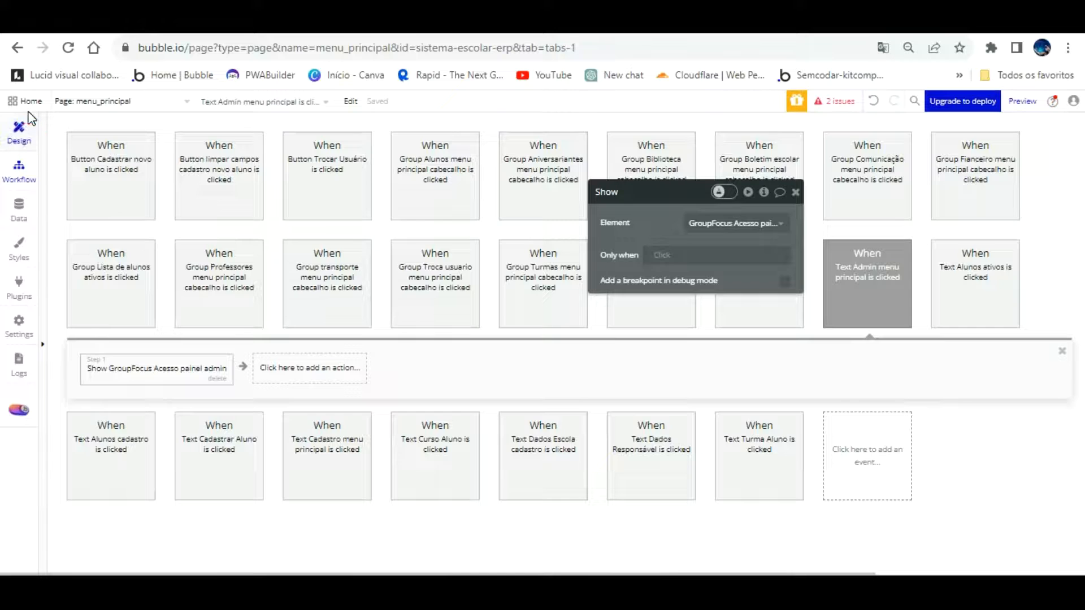
# Copy the #FAB515 border colour from GroupFocus Cadastrar
pyautogui.click(25, 124)
pyautogui.scroll(-3, 98, 419)
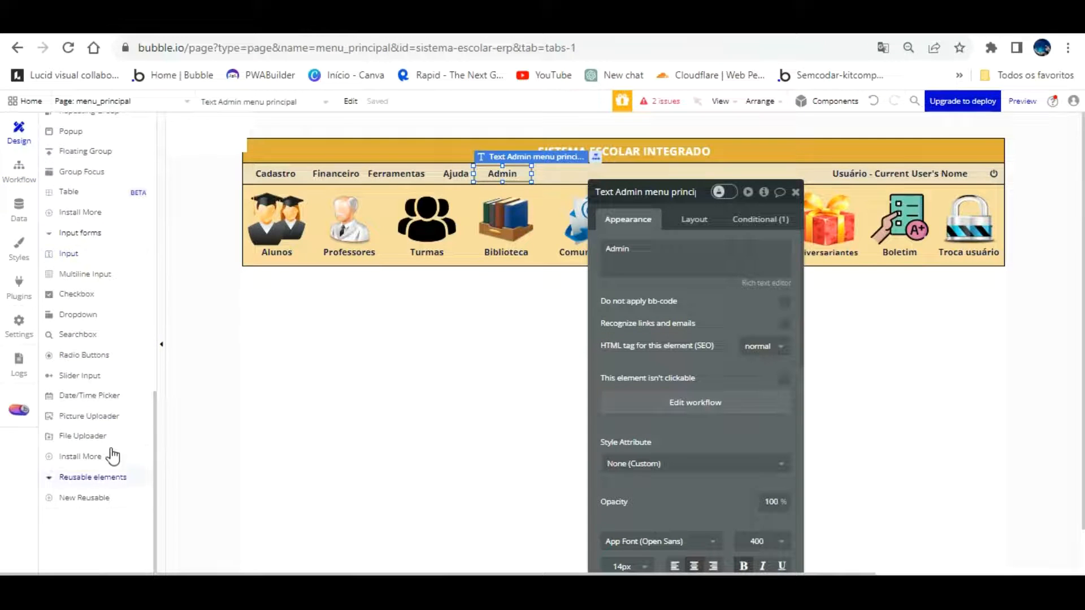
pyautogui.scroll(10, 99, 418)
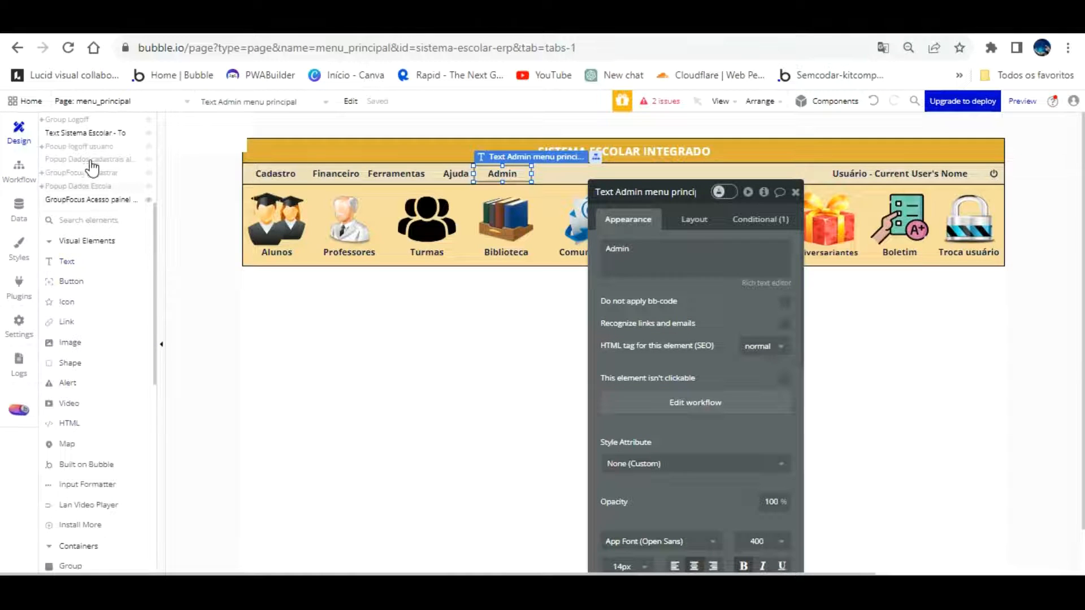
pyautogui.click(90, 197)
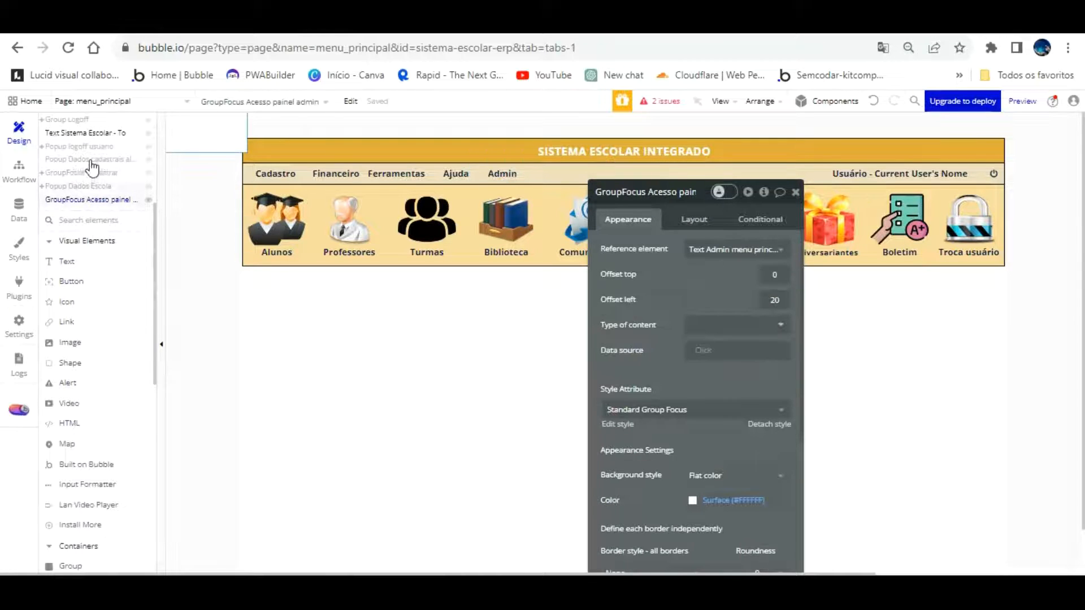
pyautogui.click(90, 172)
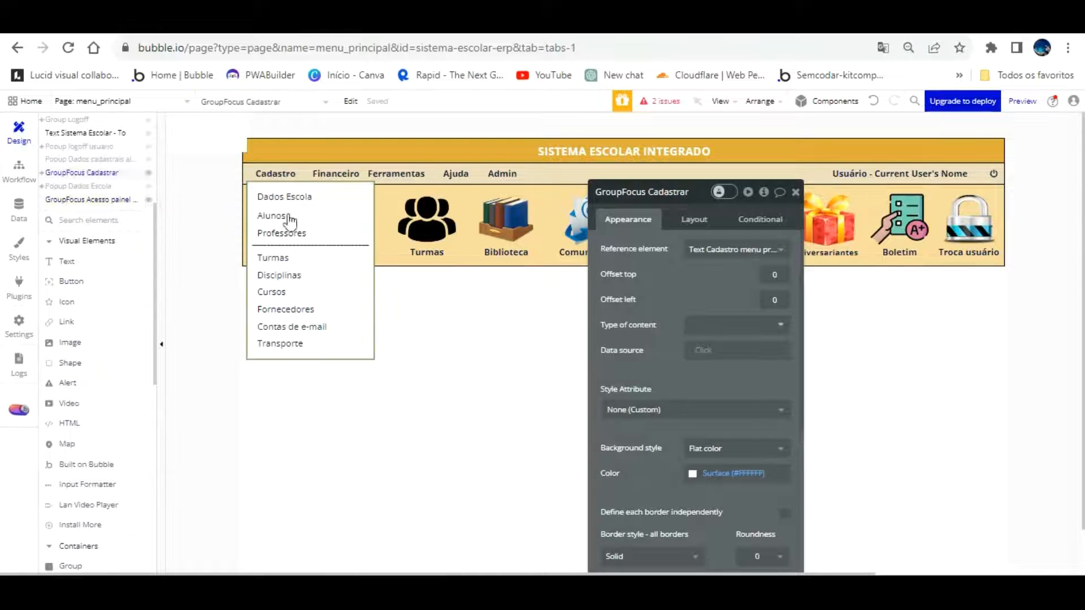
pyautogui.scroll(-4, 675, 318)
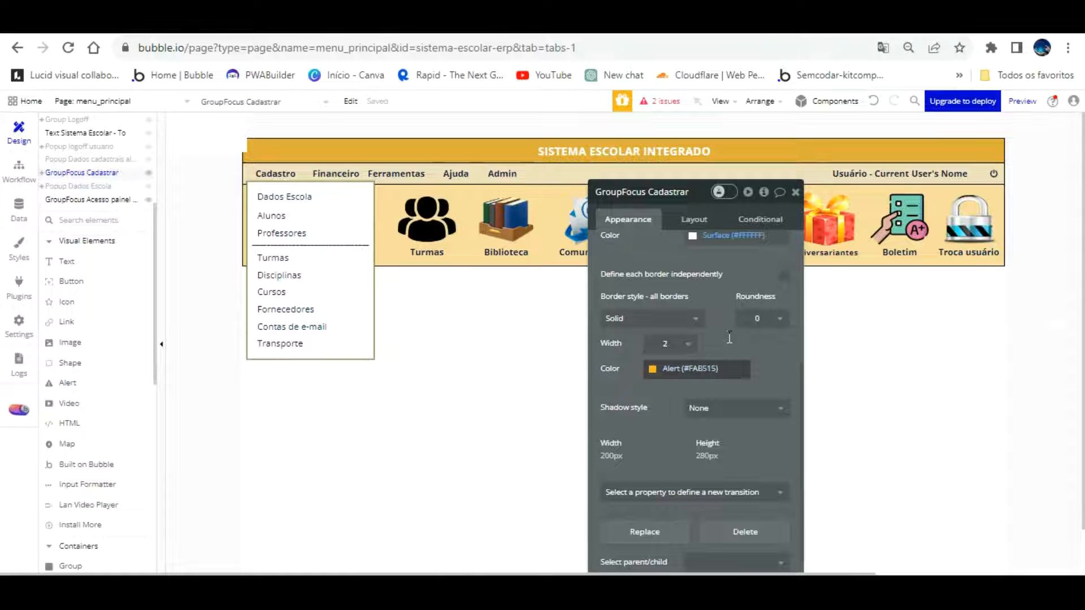
pyautogui.click(727, 367)
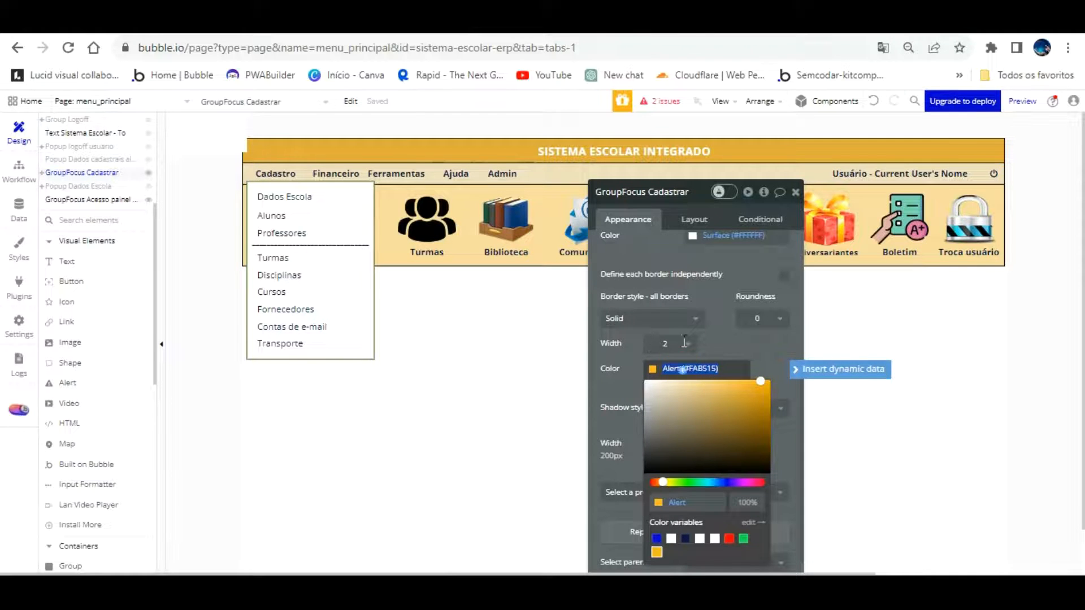
pyautogui.rightClick(684, 369)
pyautogui.click(745, 120)
# Hide GroupFocus Cadastrar and open the admin group's border style options
pyautogui.click(148, 173)
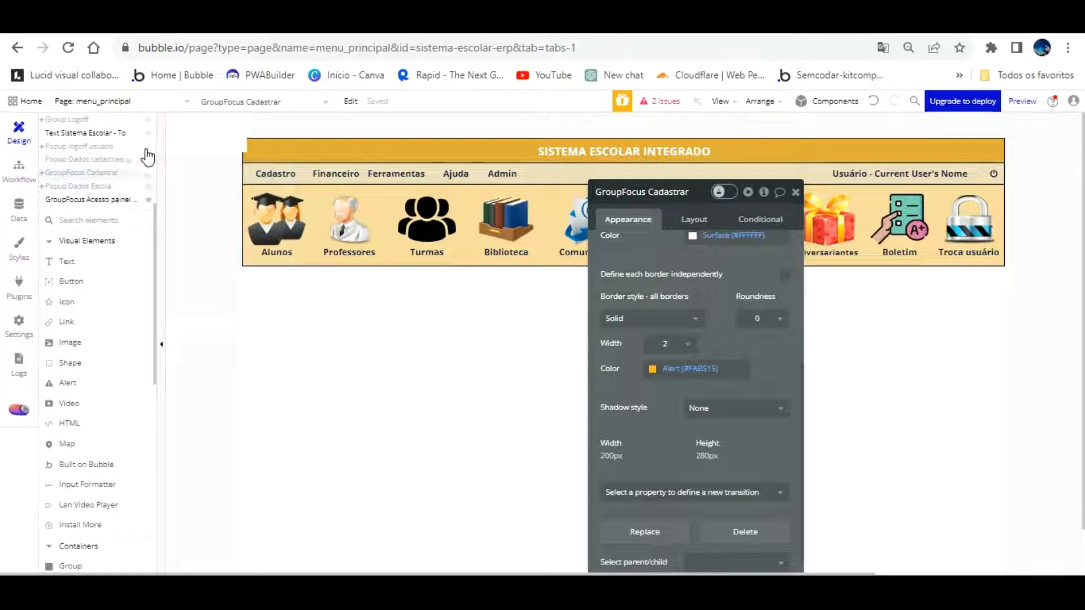
pyautogui.click(124, 196)
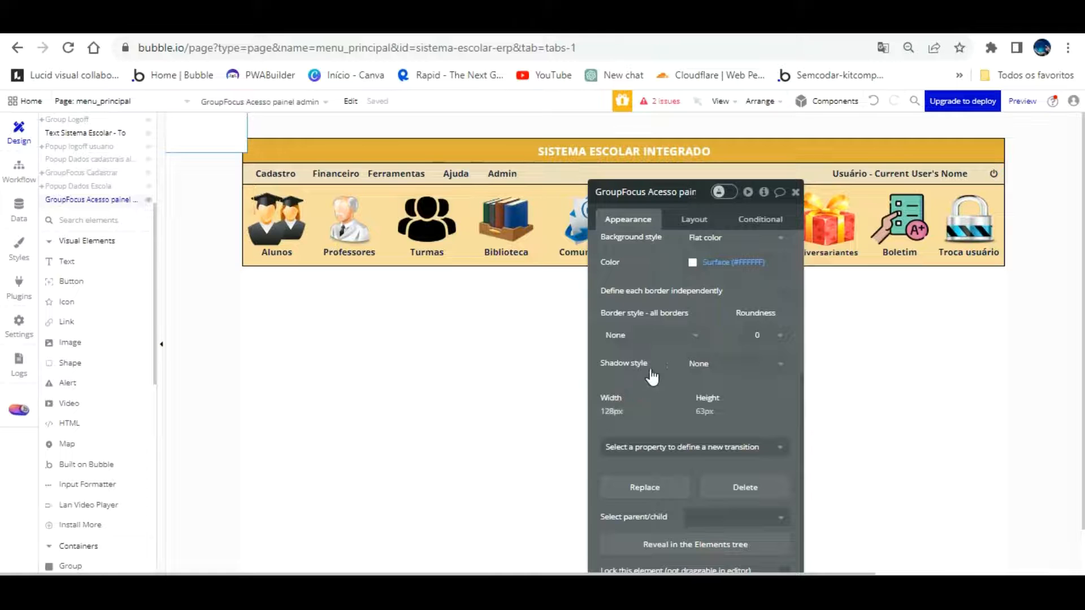
pyautogui.click(677, 336)
# Give GroupFocus Acesso painel admin a solid 2 px #6B6B6B border
pyautogui.click(650, 394)
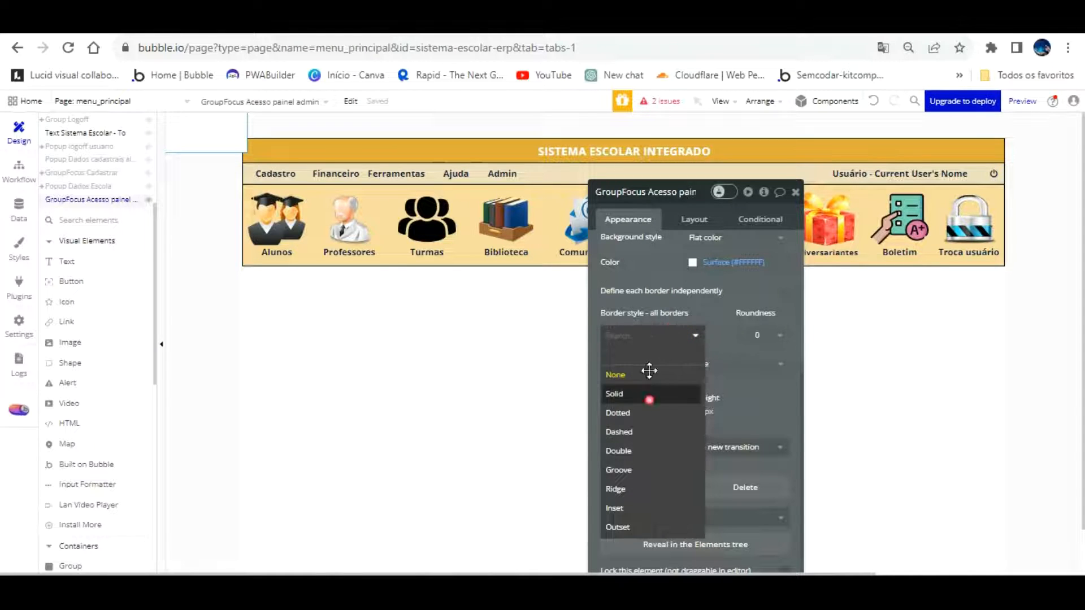
pyautogui.click(685, 363)
pyautogui.click(651, 419)
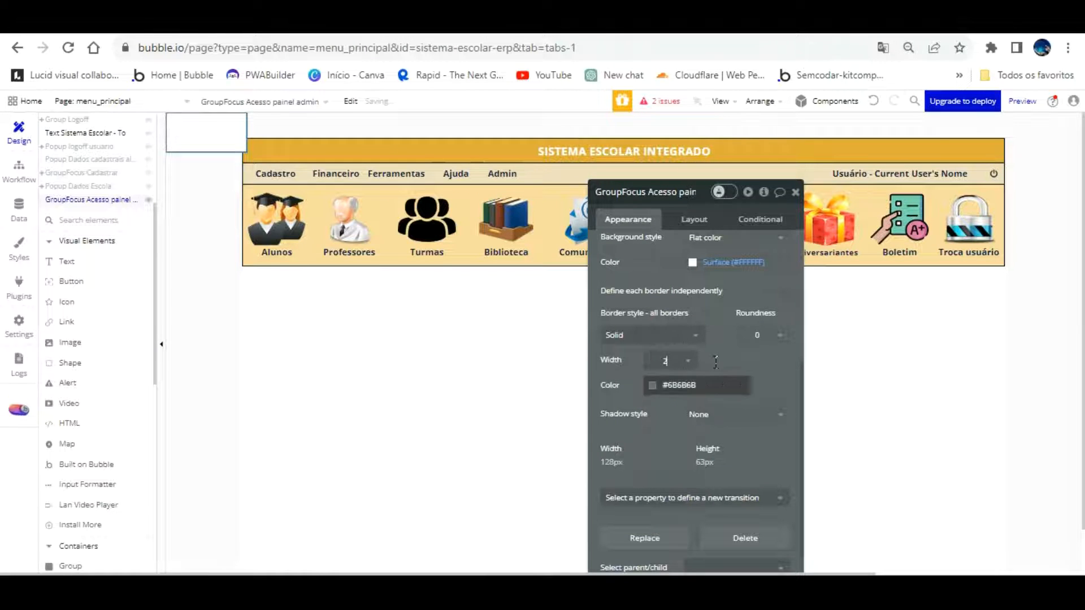
pyautogui.click(714, 387)
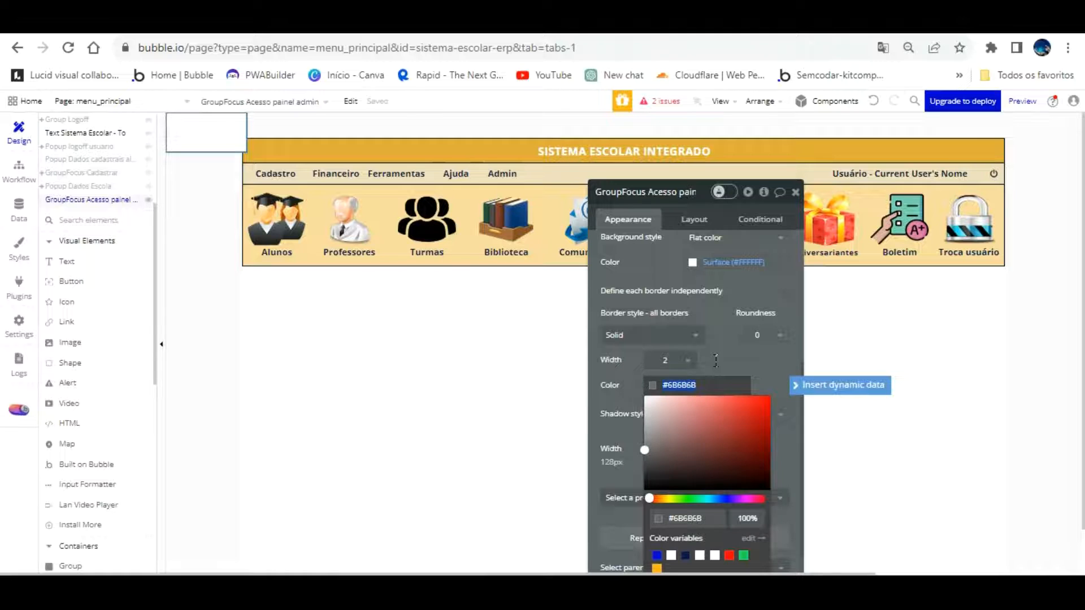
pyautogui.click(719, 325)
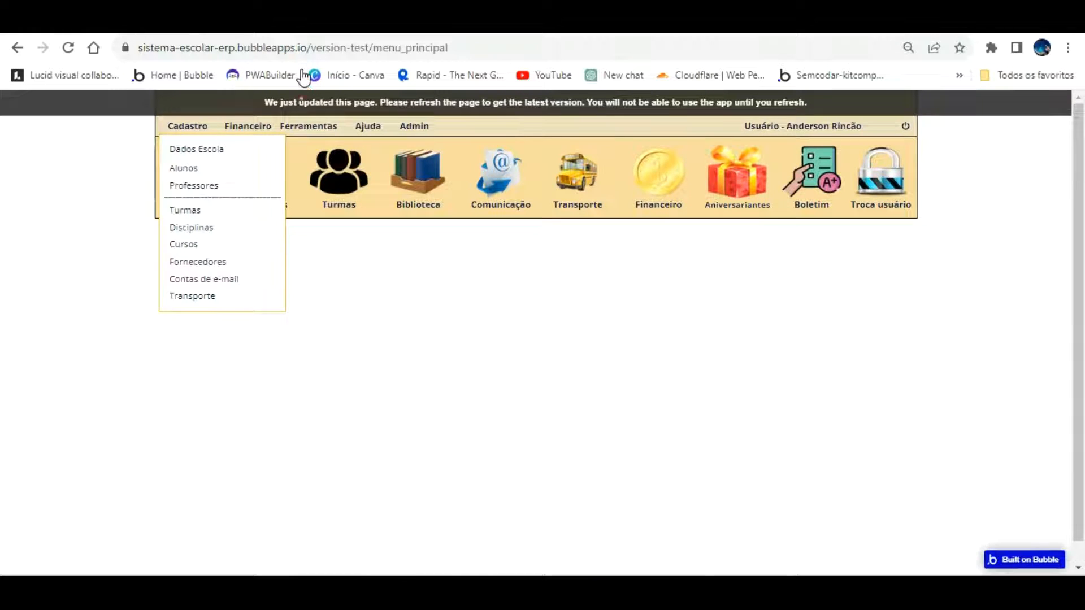
# Reload the preview and check that Admin opens the empty access box
pyautogui.press('F5')
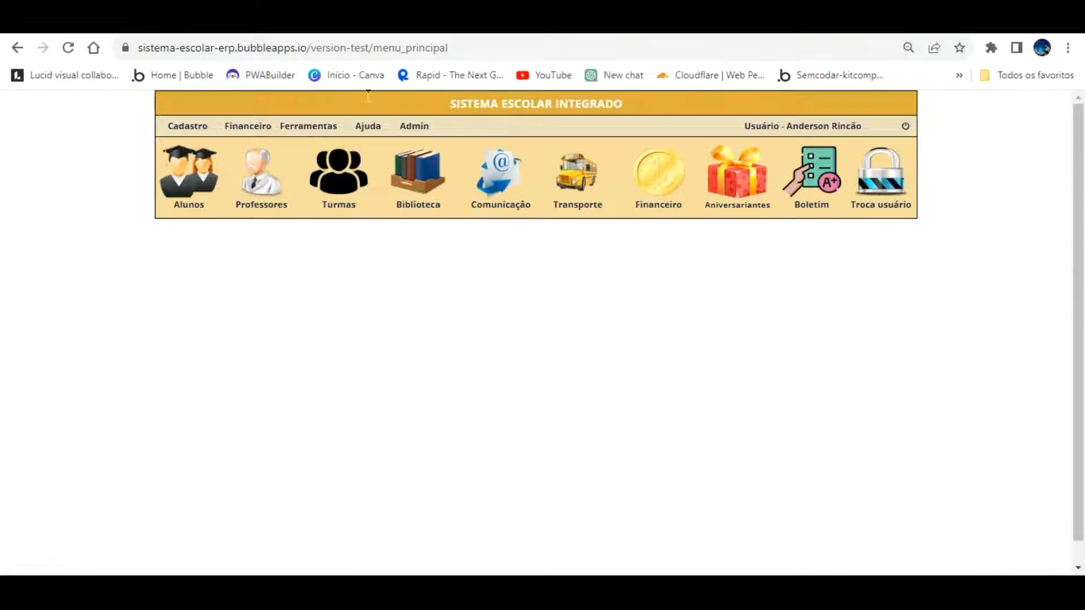
pyautogui.click(424, 124)
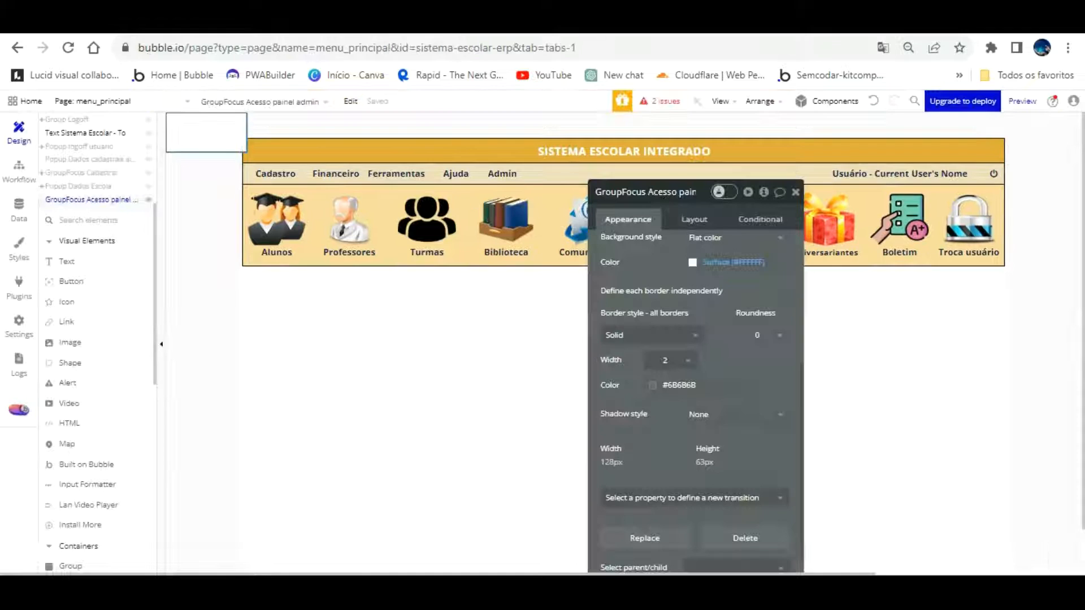
# Set the admin focus group's width to 100 px
pyautogui.click(694, 220)
pyautogui.click(632, 287)
pyautogui.write('100')
pyautogui.press('Return')
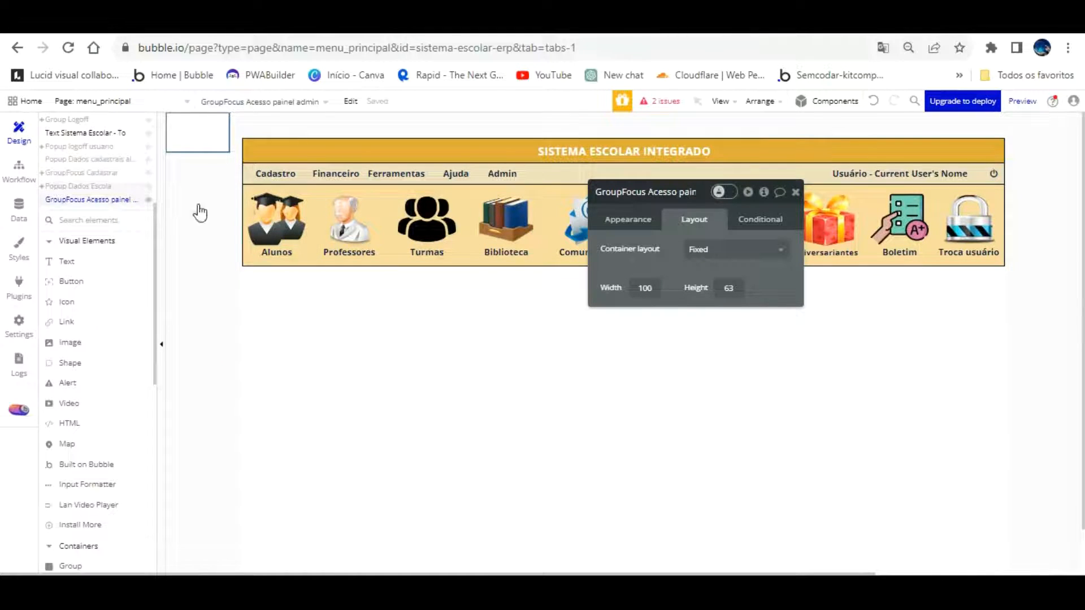
pyautogui.press('Escape')
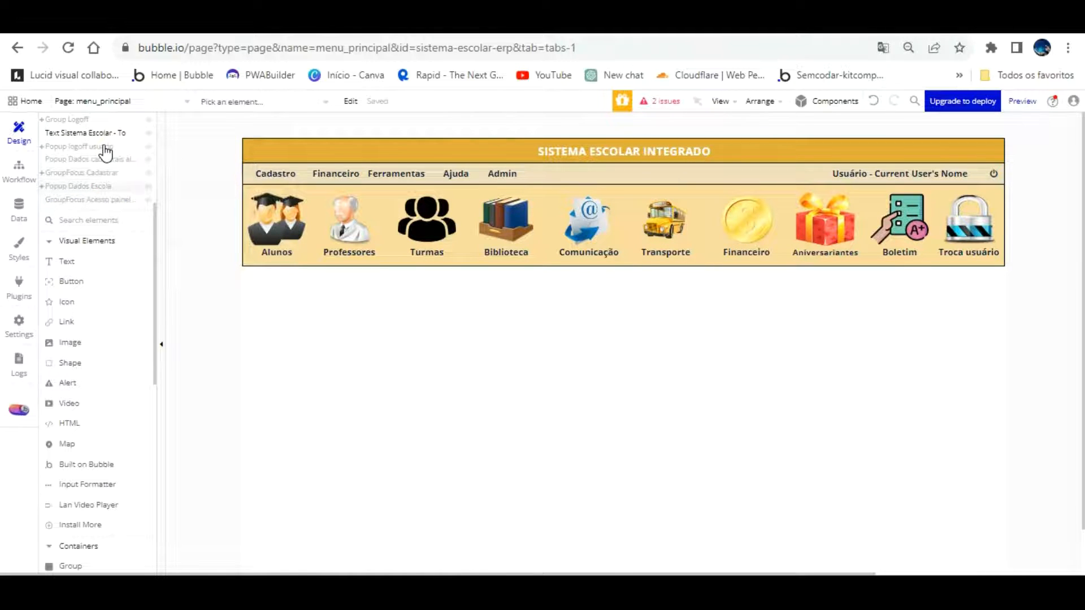
# Copy Cadastrar's #FAB515 border colour and paste it into the admin group's border colour
pyautogui.click(102, 173)
pyautogui.click(632, 218)
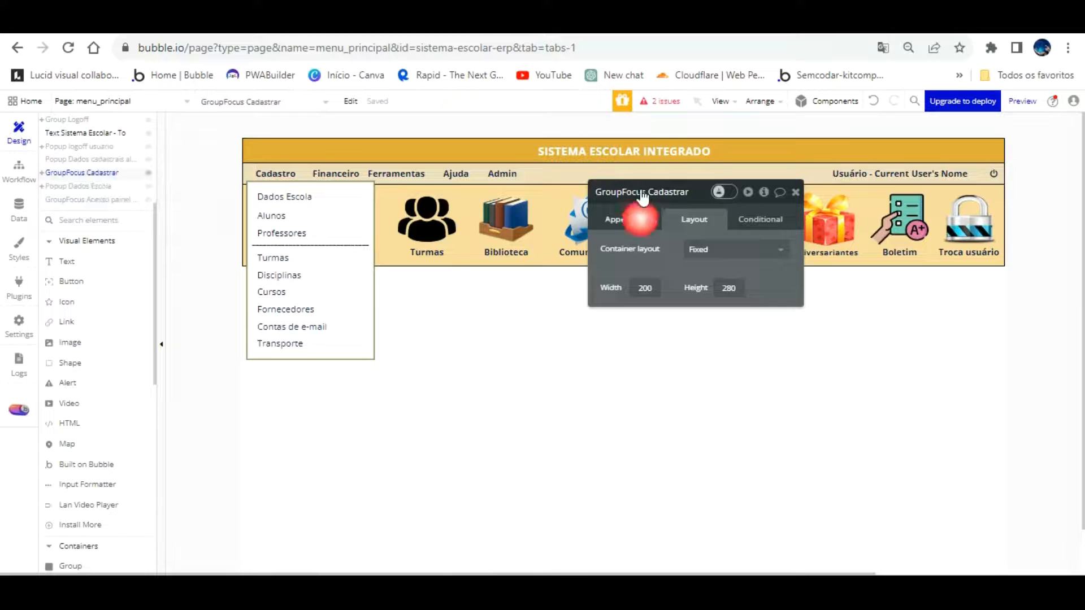
pyautogui.scroll(-2, 701, 325)
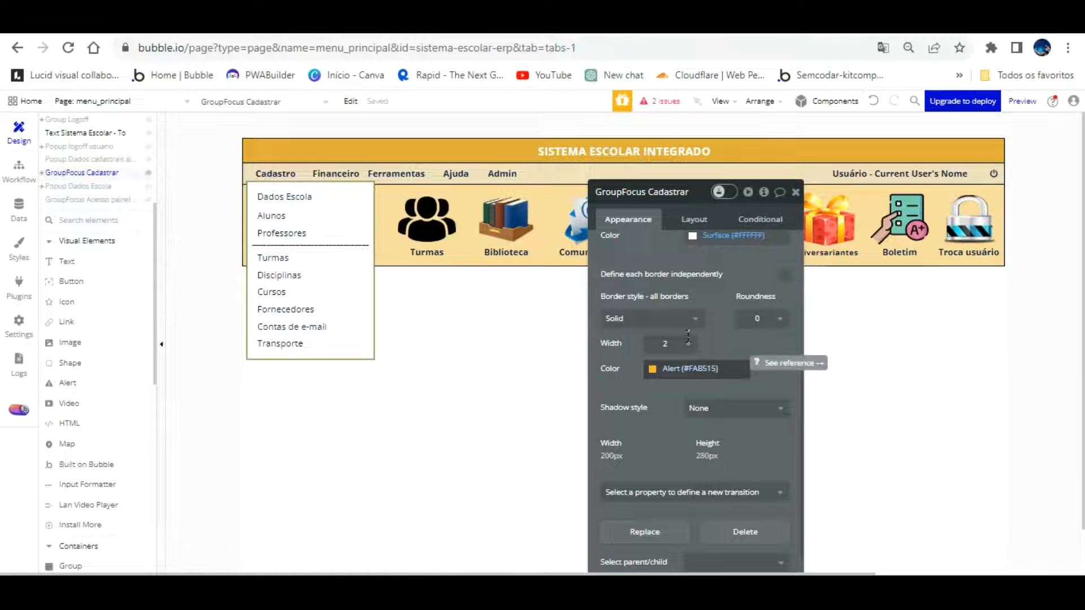
pyautogui.click(686, 367)
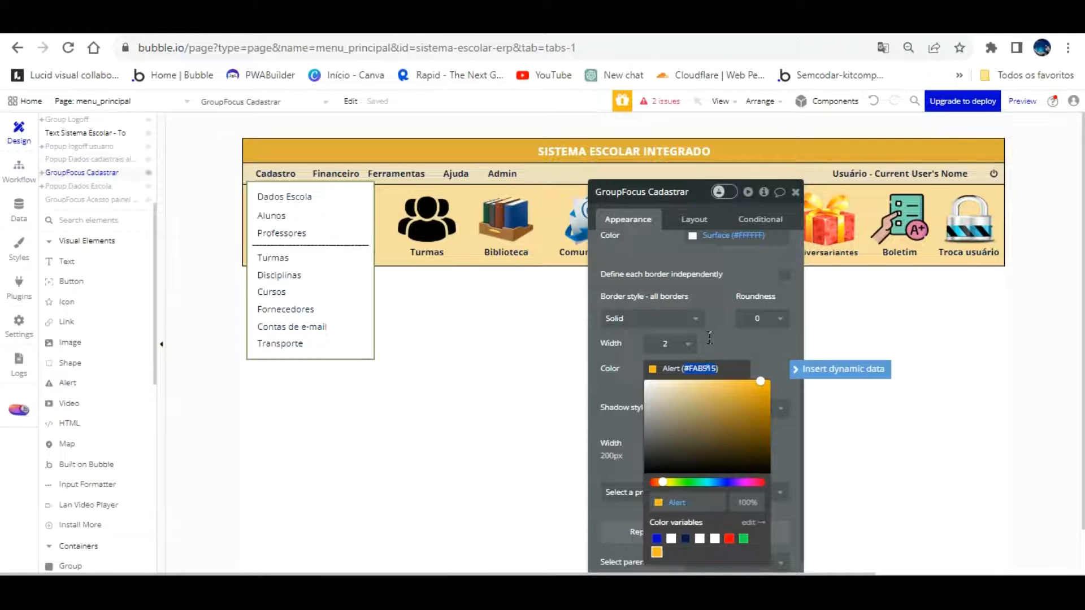
pyautogui.rightClick(711, 368)
pyautogui.click(773, 118)
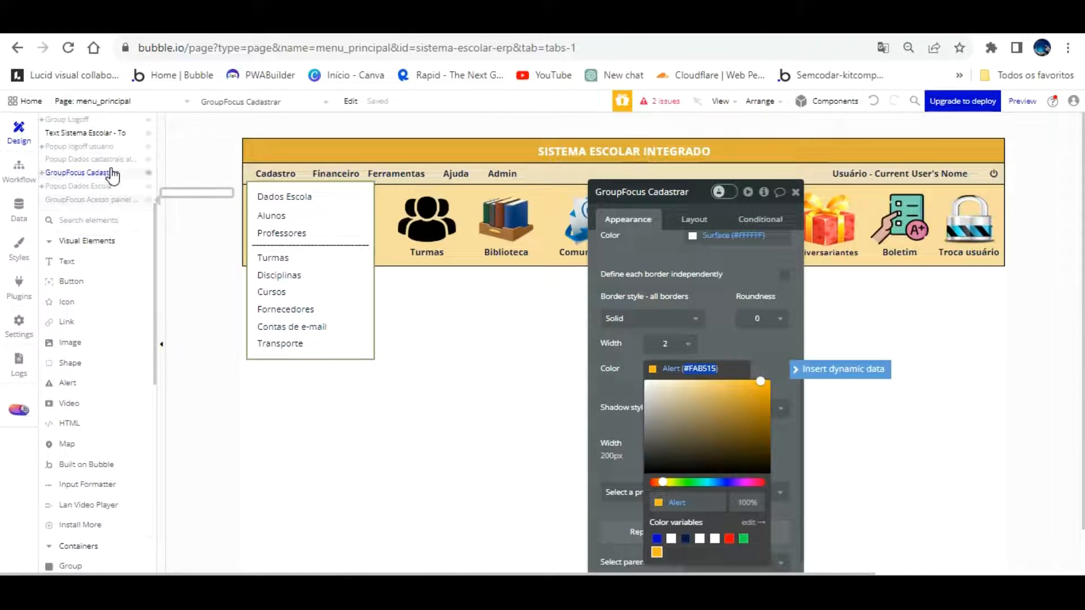
pyautogui.click(111, 199)
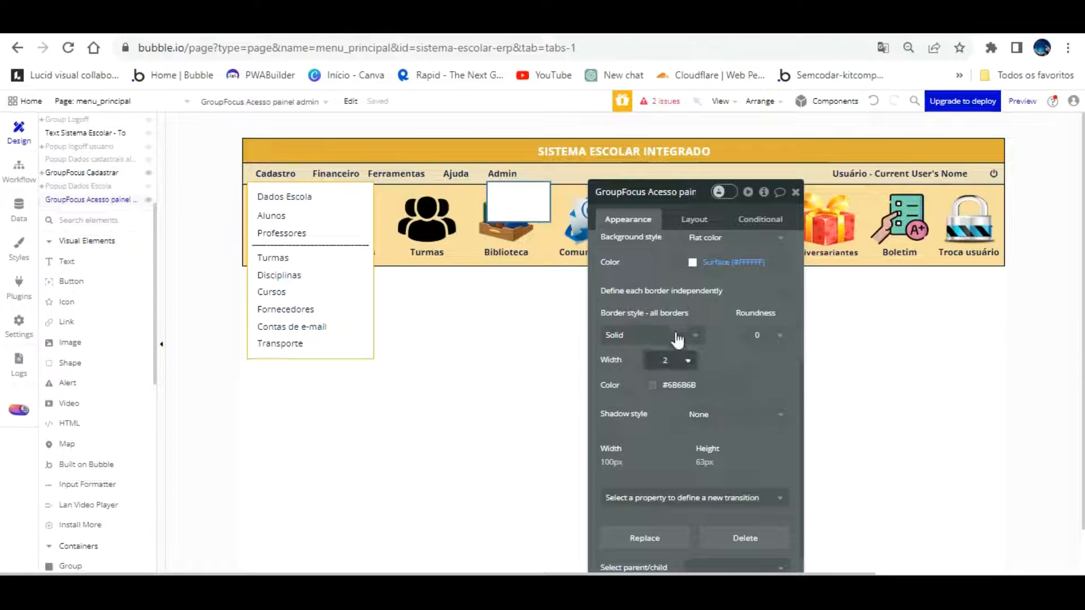
pyautogui.click(699, 384)
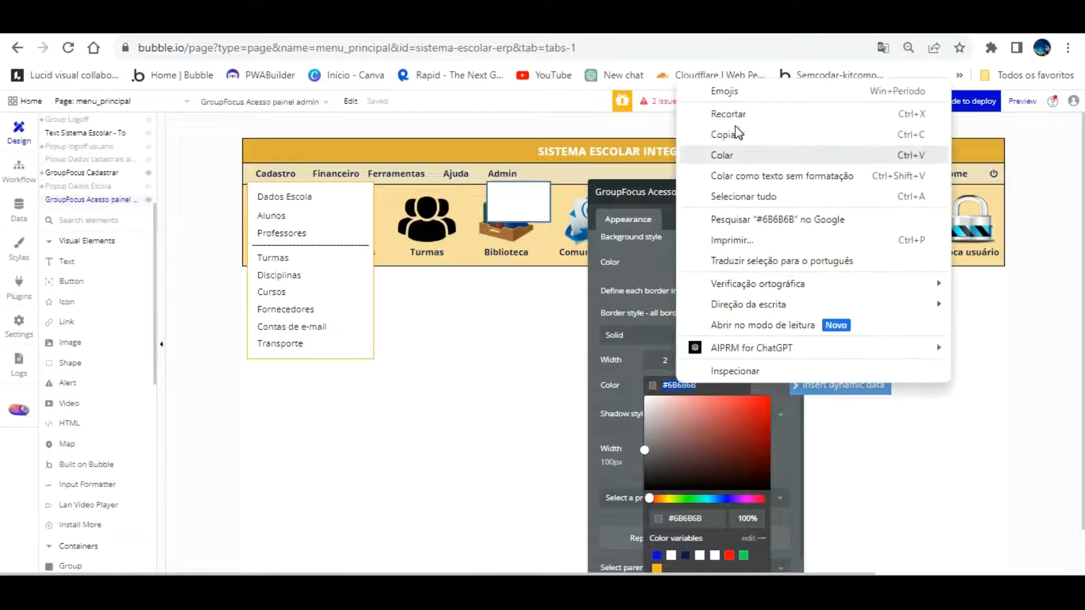
pyautogui.click(735, 154)
pyautogui.click(754, 335)
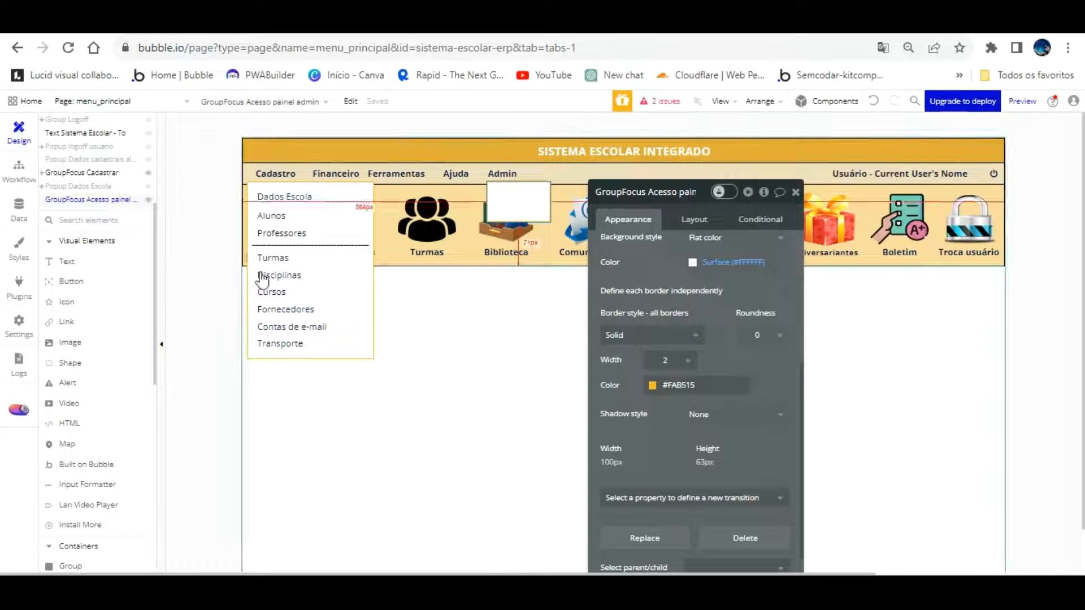
# Draw a text element in the admin box, name it 'painel admin', and enter 'Acessar'
pyautogui.click(126, 261)
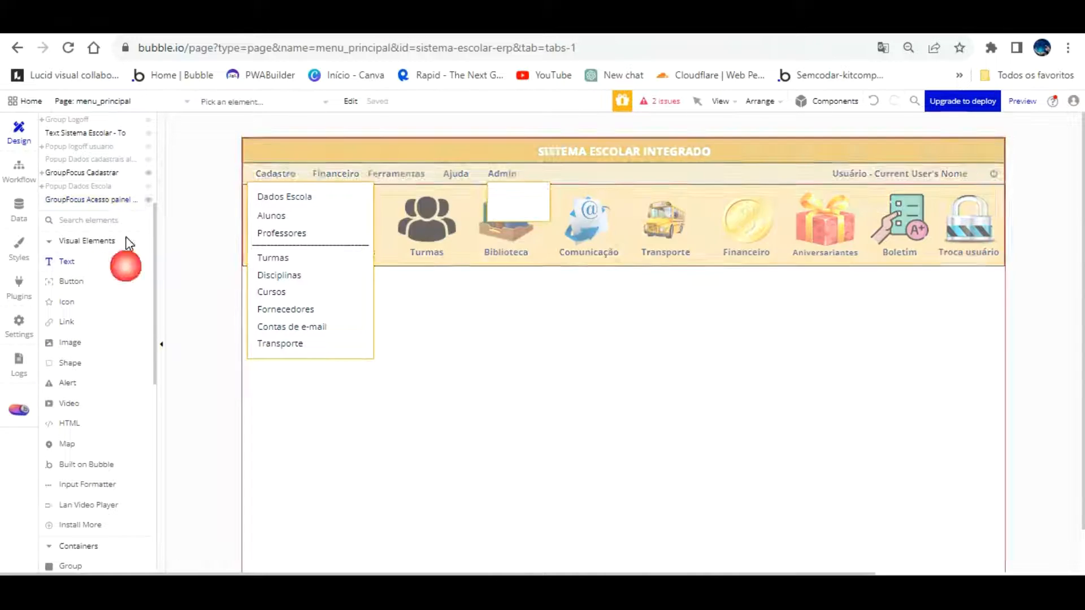
pyautogui.moveTo(493, 163); pyautogui.dragTo(541, 176)
pyautogui.click(660, 198)
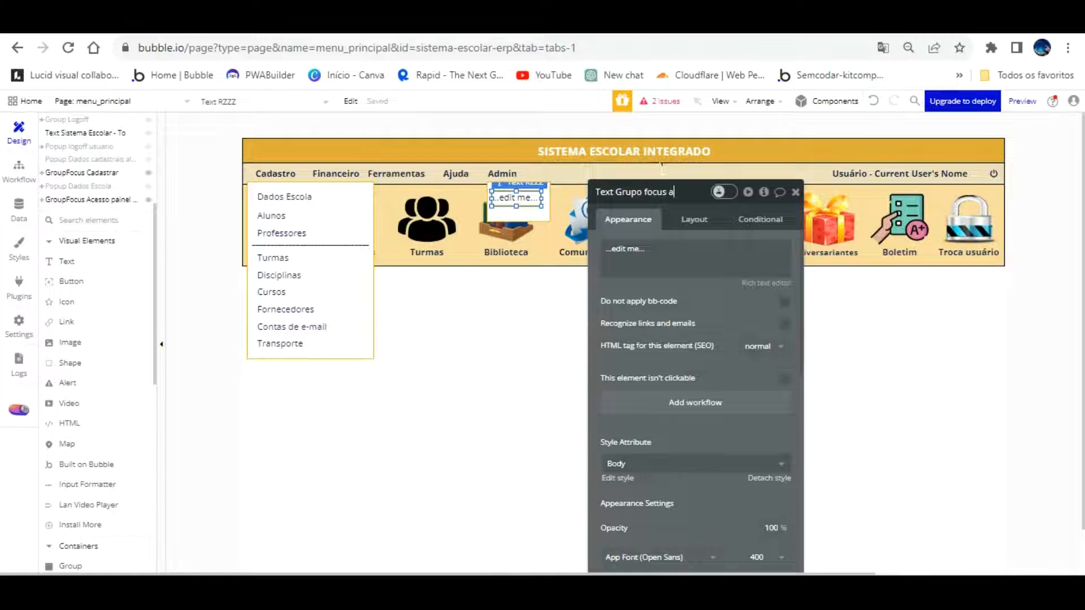
pyautogui.write('painel admin')
pyautogui.click(678, 243)
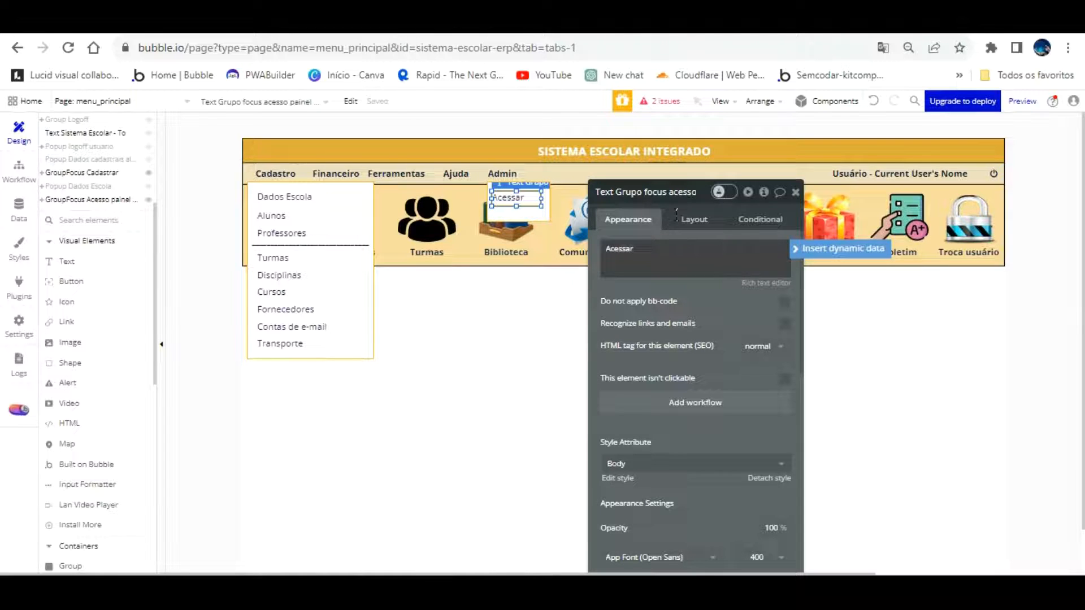
pyautogui.write('Acessar')
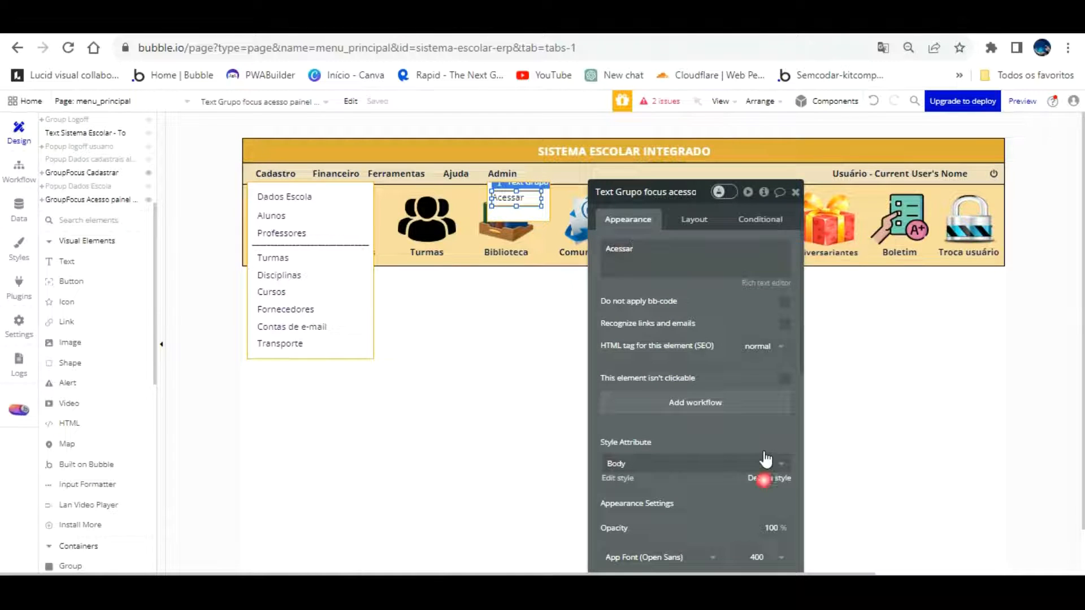
# Set the text style to None and centre Acessar horizontally and vertically
pyautogui.scroll(-1, 750, 403)
pyautogui.click(767, 426)
pyautogui.click(694, 407)
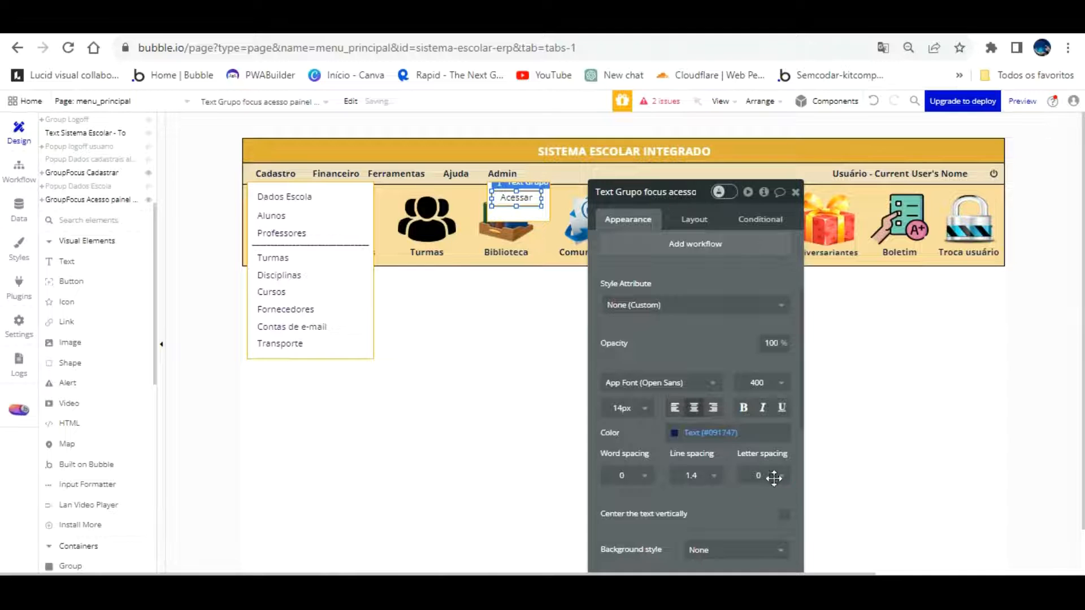
pyautogui.click(784, 515)
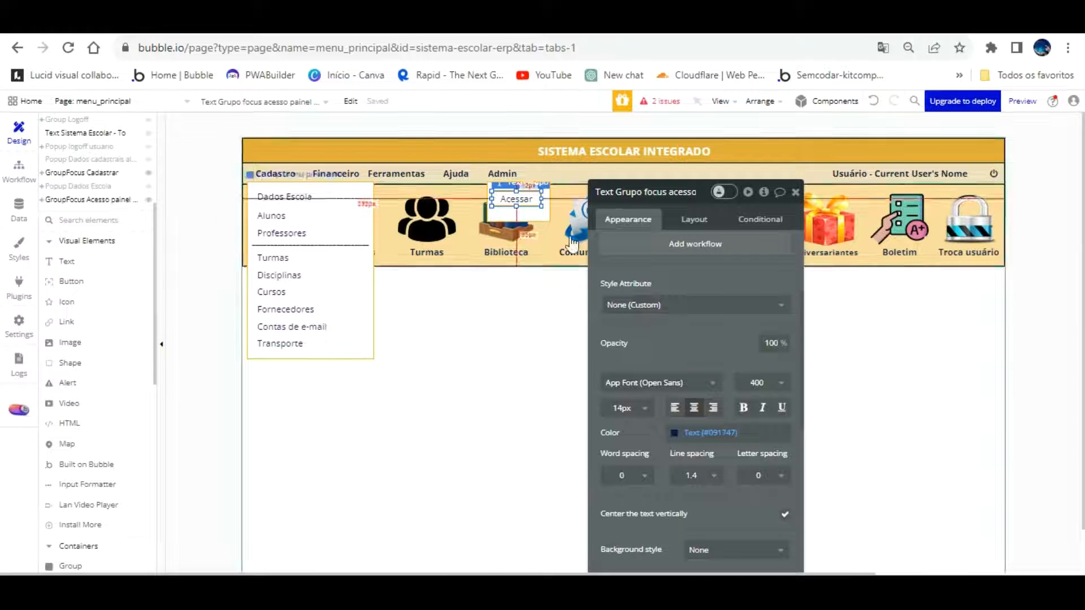
pyautogui.click(761, 219)
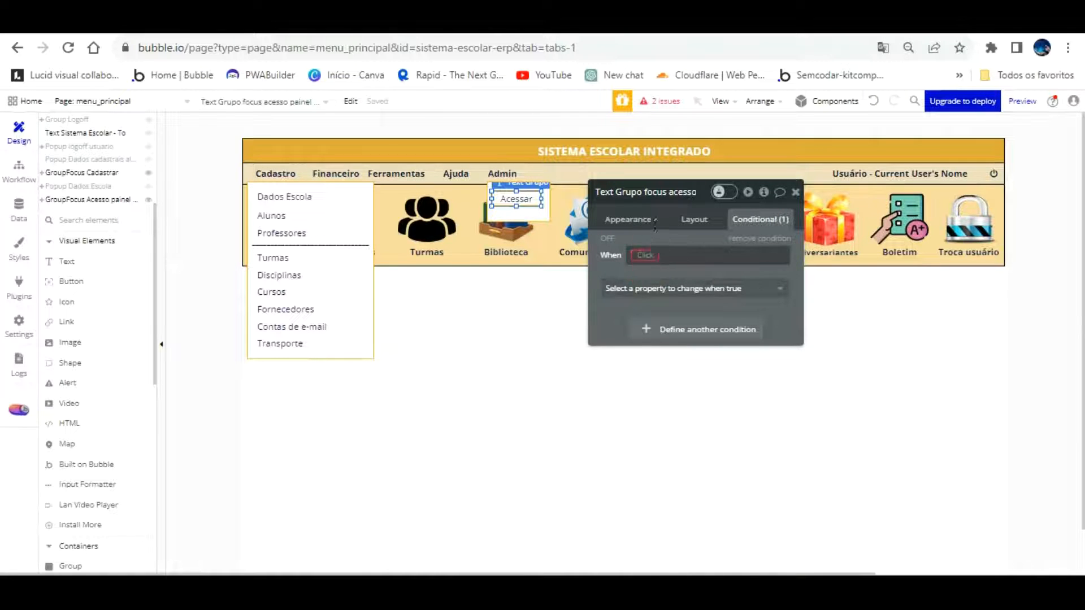
# Add a condition that underlines the Acessar text while it is hovered
pyautogui.click(645, 255)
pyautogui.click(657, 261)
pyautogui.click(692, 339)
pyautogui.click(668, 285)
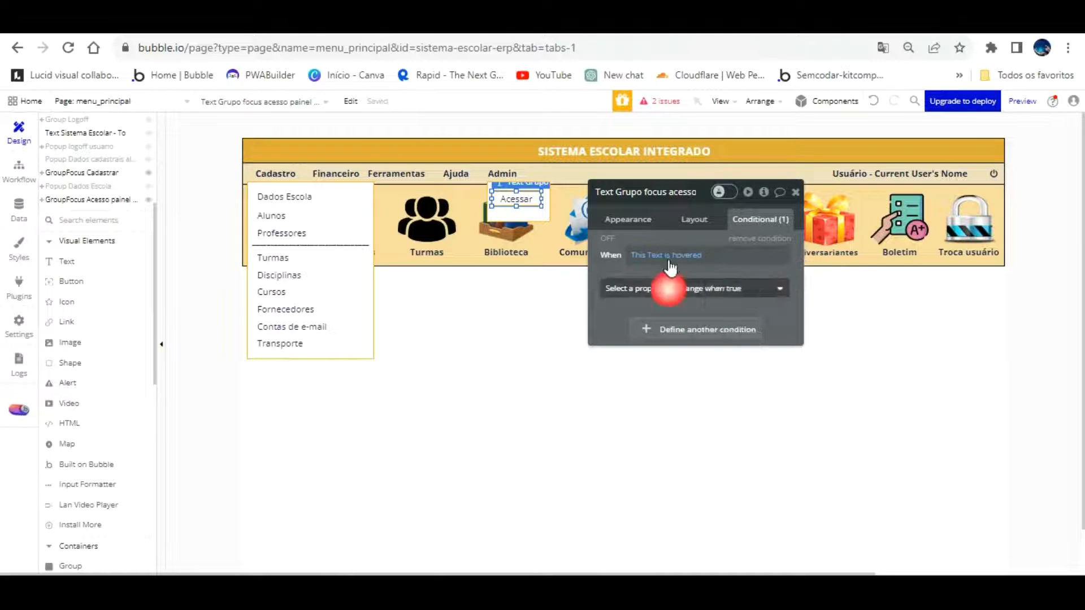
pyautogui.scroll(-5, 690, 370)
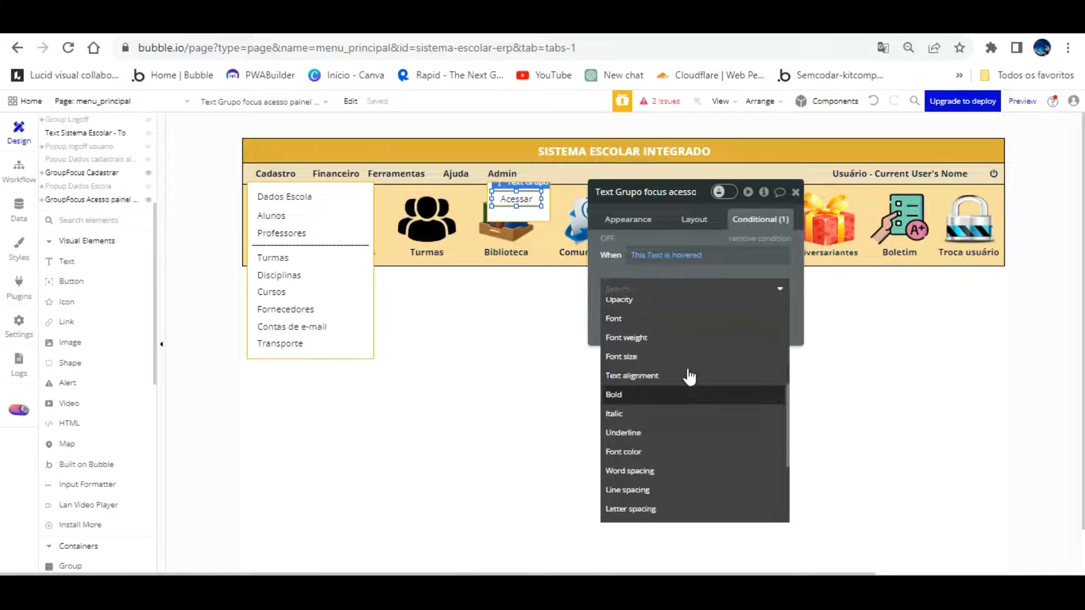
pyautogui.click(681, 430)
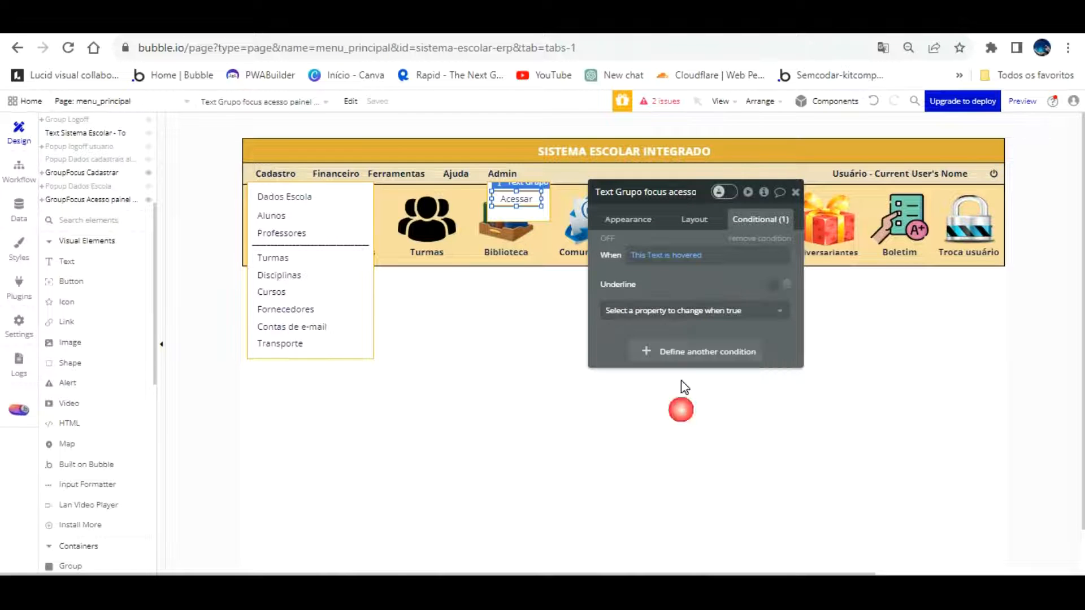
pyautogui.click(772, 284)
# Nudge the Acessar text one pixel right and one down
pyautogui.click(530, 197)
pyautogui.press('Right')
pyautogui.press('Right')
pyautogui.press('Right')
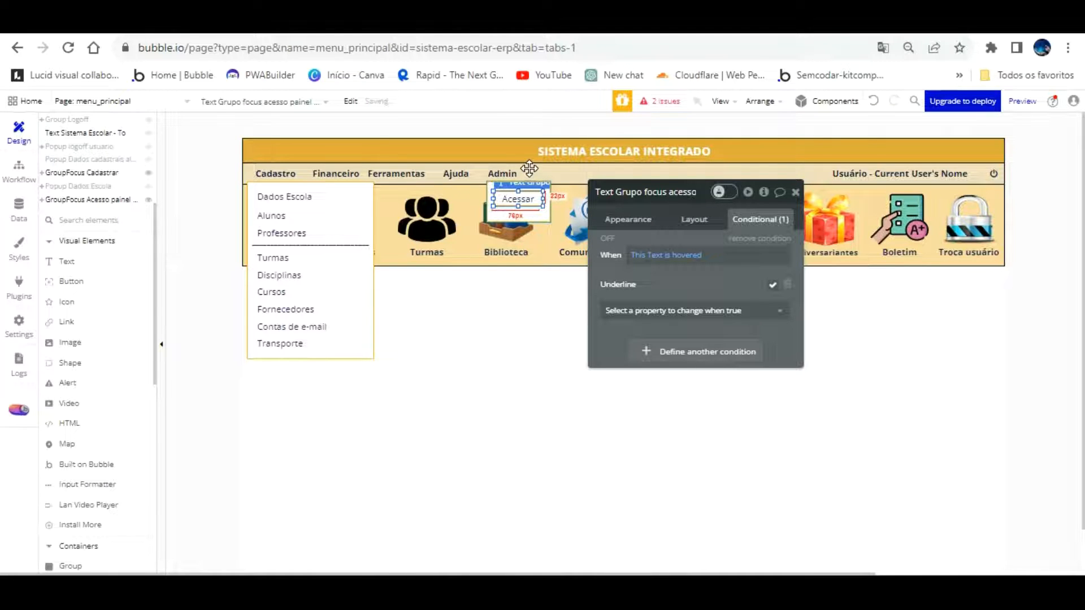
pyautogui.press('Down')
pyautogui.press('Down')
pyautogui.press('Down')
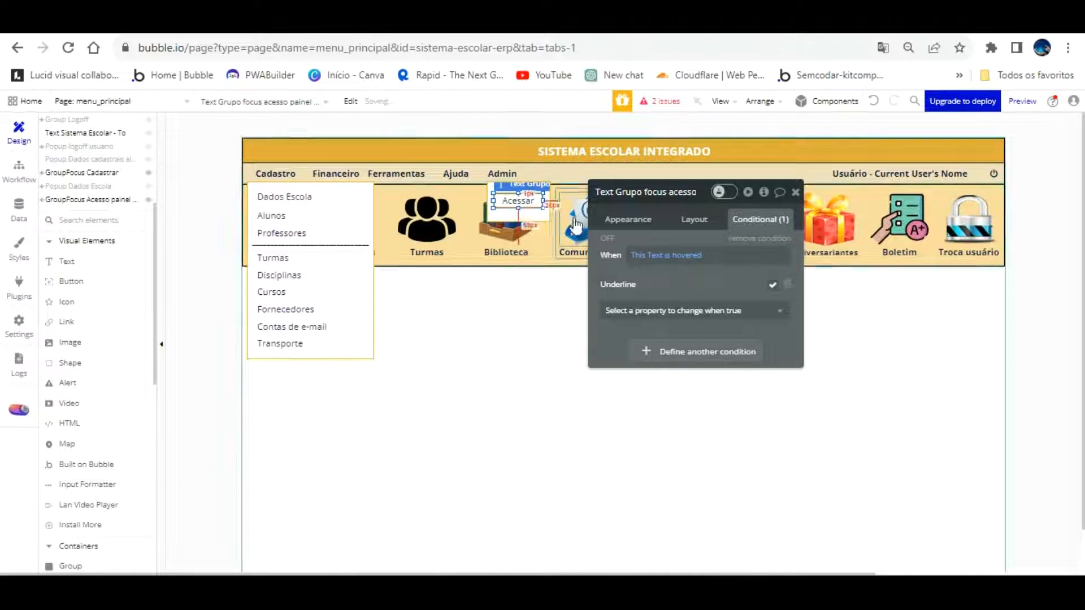
pyautogui.click(515, 348)
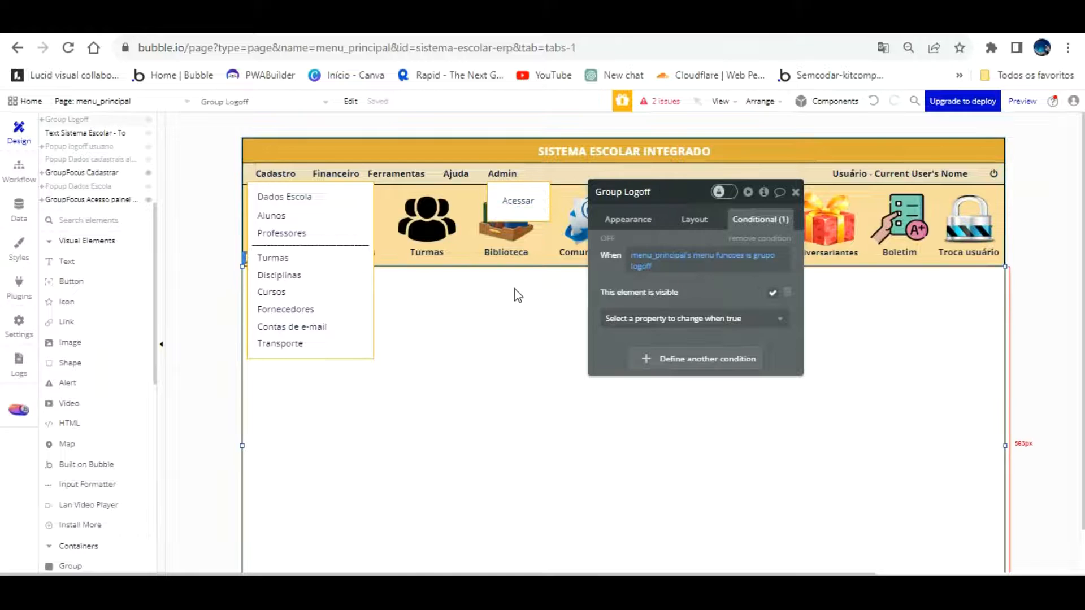
pyautogui.click(531, 180)
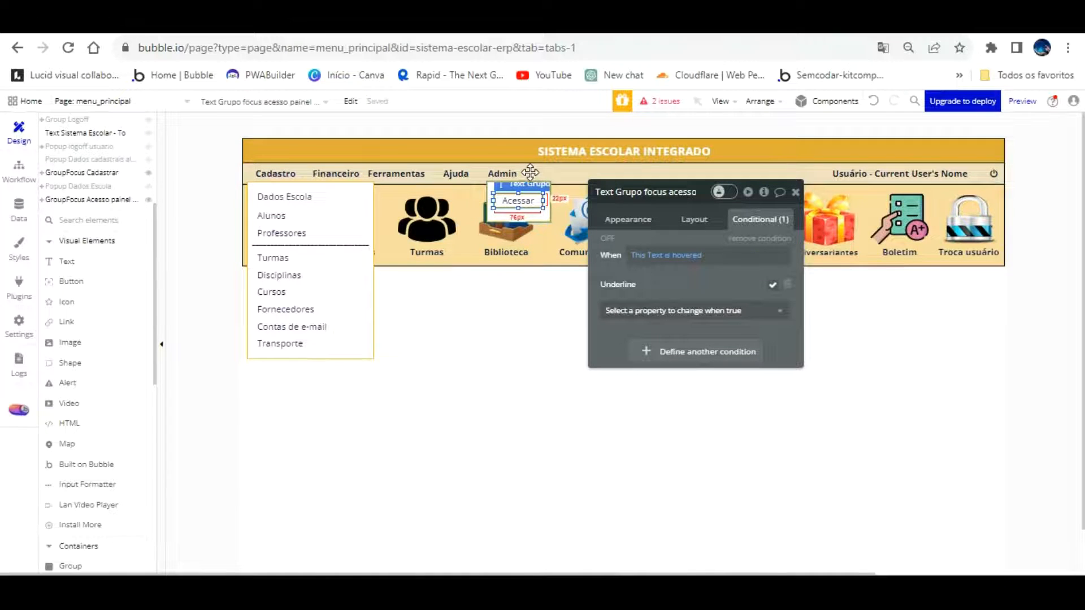
pyautogui.click(622, 214)
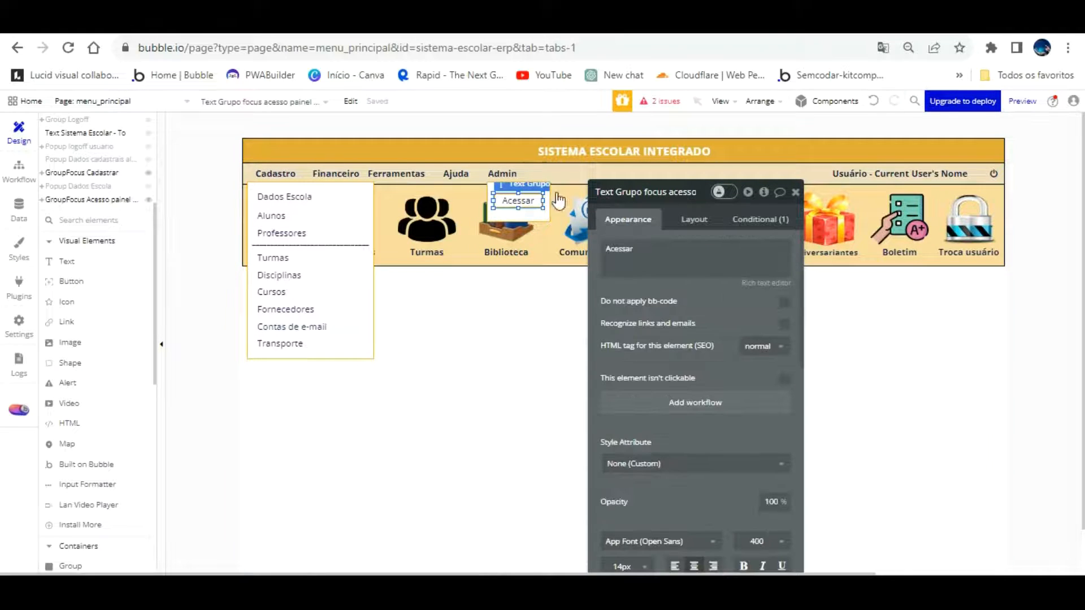
# Set the admin focus box height to 40 px and nudge Acessar up 1 px
pyautogui.click(540, 186)
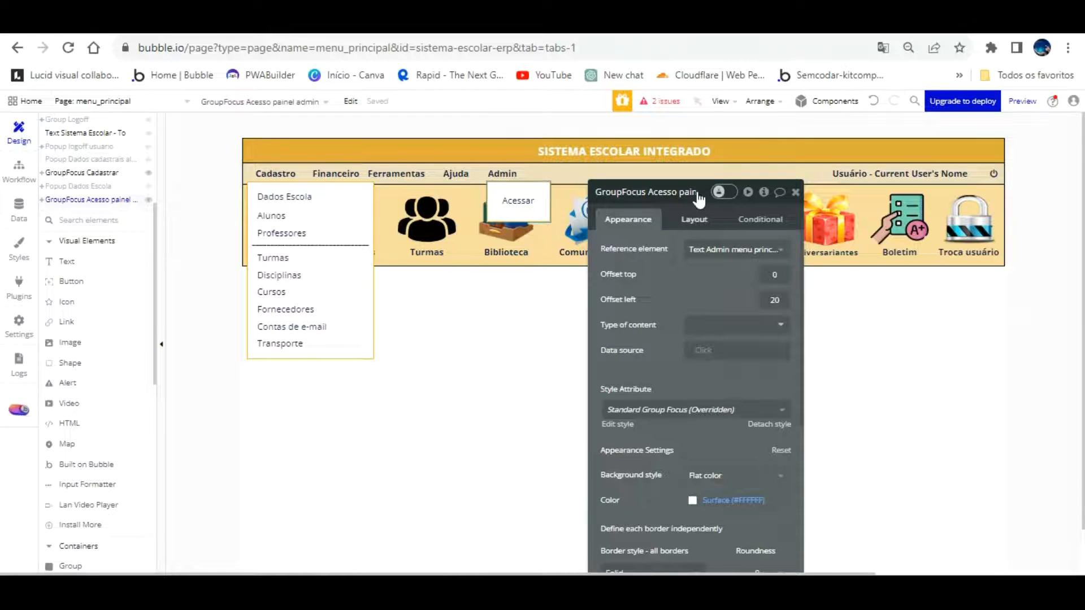
pyautogui.click(695, 219)
pyautogui.write('40')
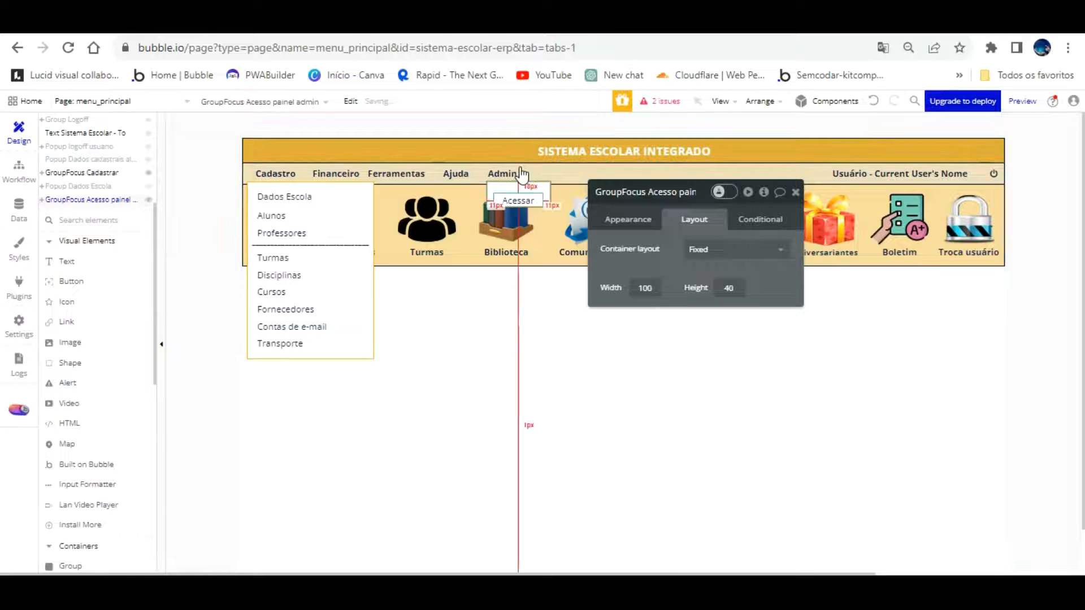
pyautogui.click(517, 198)
pyautogui.press('Up')
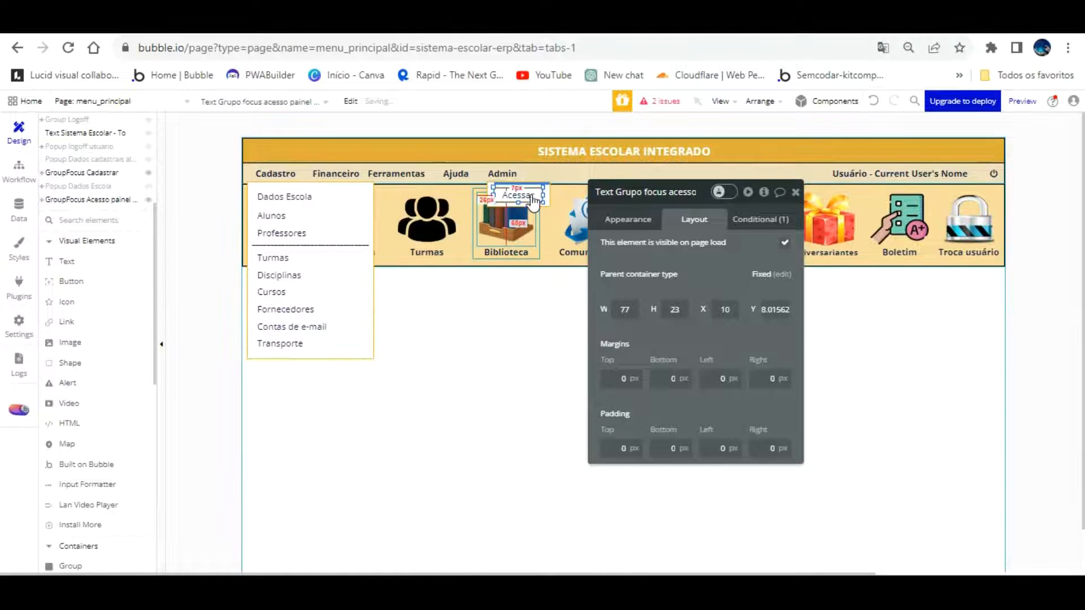
pyautogui.click(304, 28)
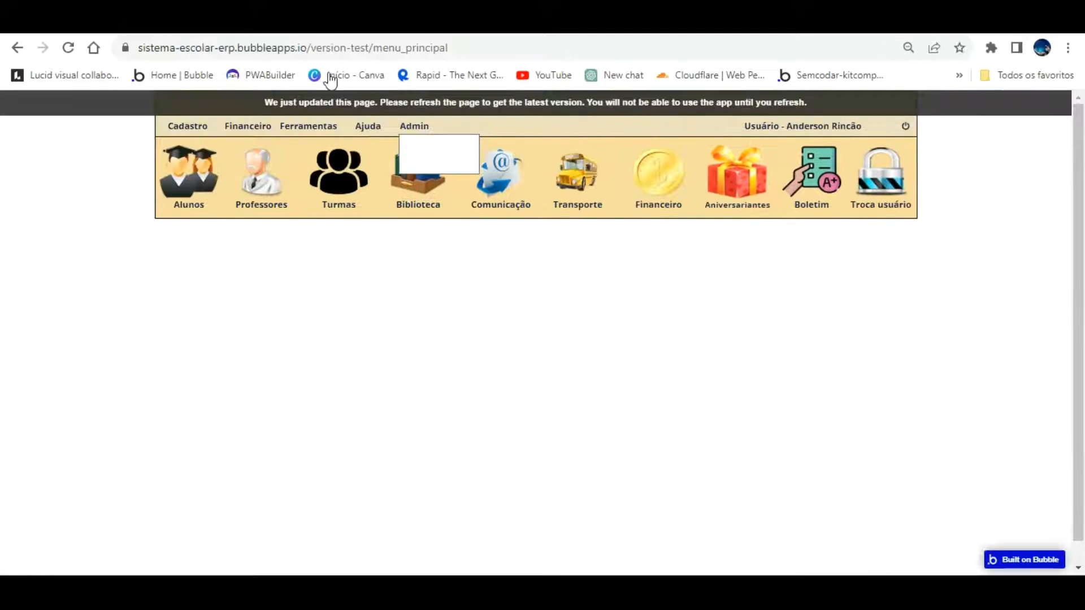
# Reload the preview, confirm Admin drops down Acessar, and return to the Acessar text's settings
pyautogui.click(327, 103)
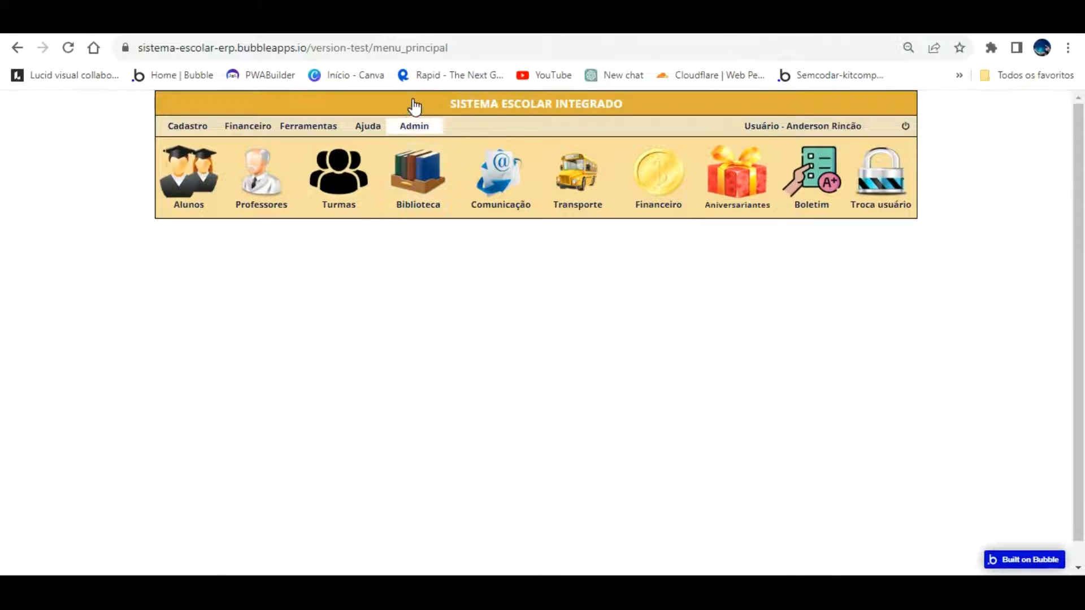
pyautogui.moveTo(414, 124)
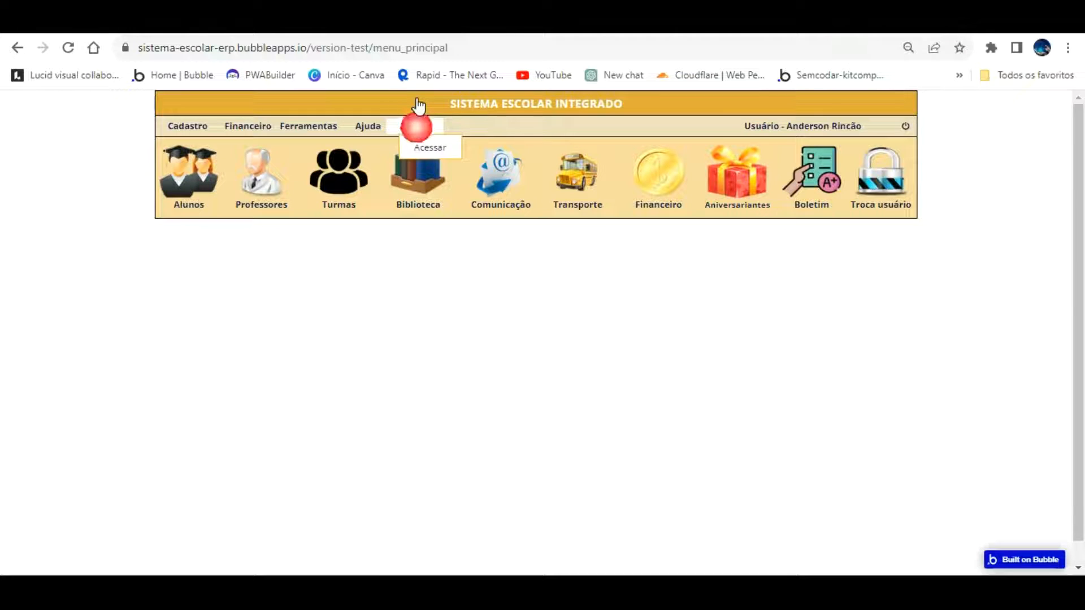
pyautogui.click(141, 22)
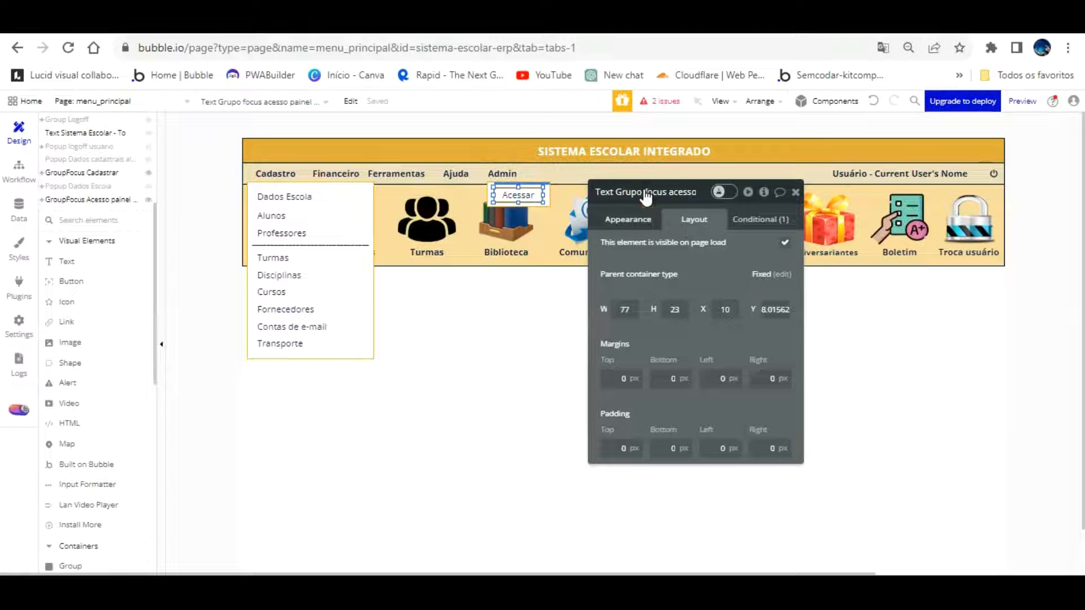
pyautogui.click(649, 214)
# Add an Acessar click workflow with Go to page painel_admin, then open the painel_admin page
pyautogui.click(725, 402)
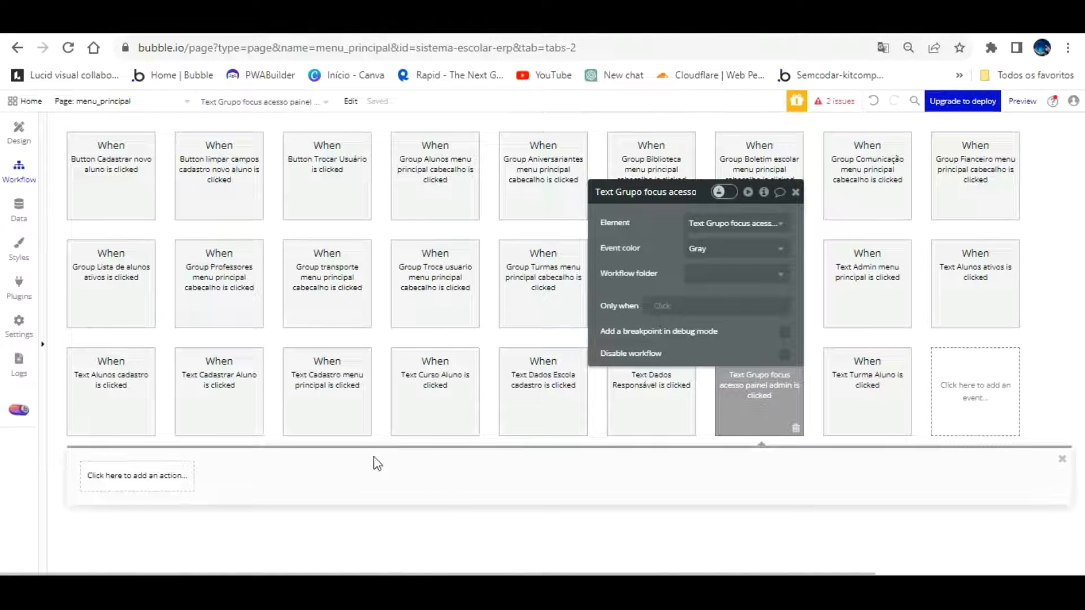
pyautogui.click(109, 475)
pyautogui.moveTo(135, 540)
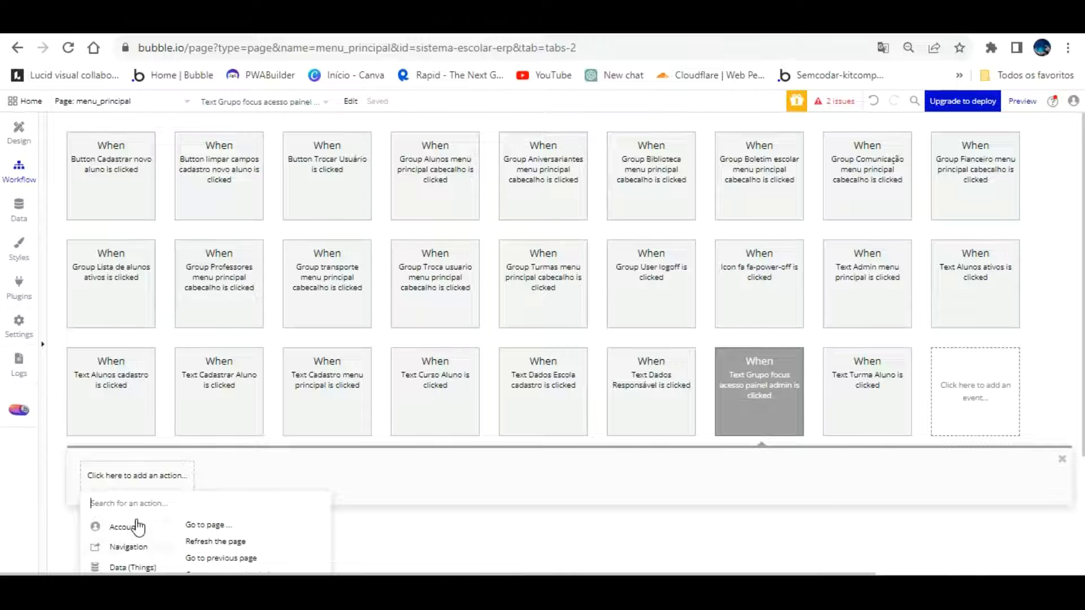
pyautogui.click(204, 525)
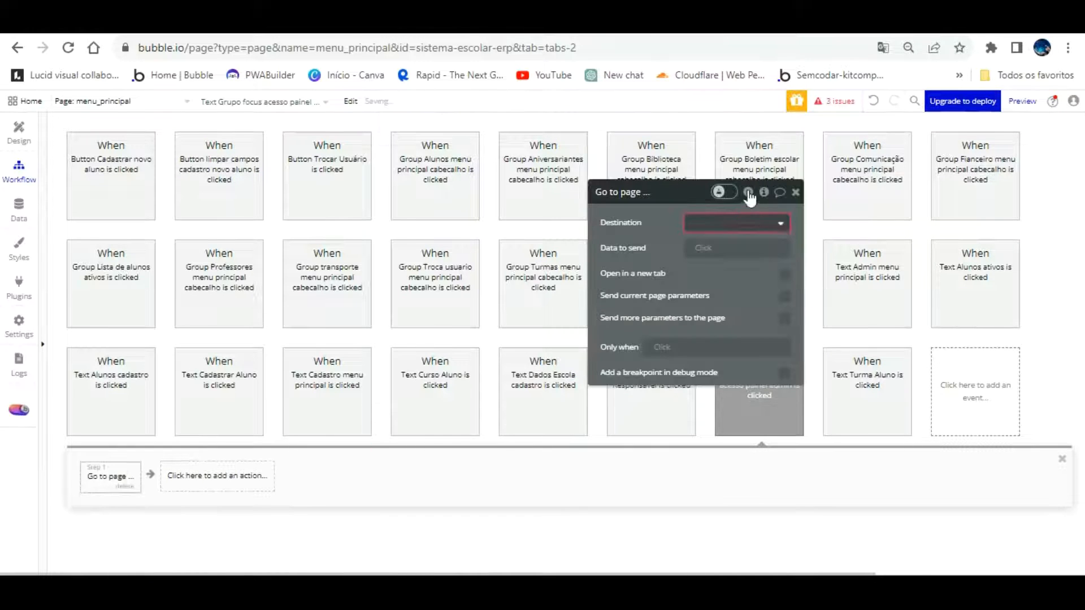
pyautogui.click(744, 224)
pyautogui.click(714, 281)
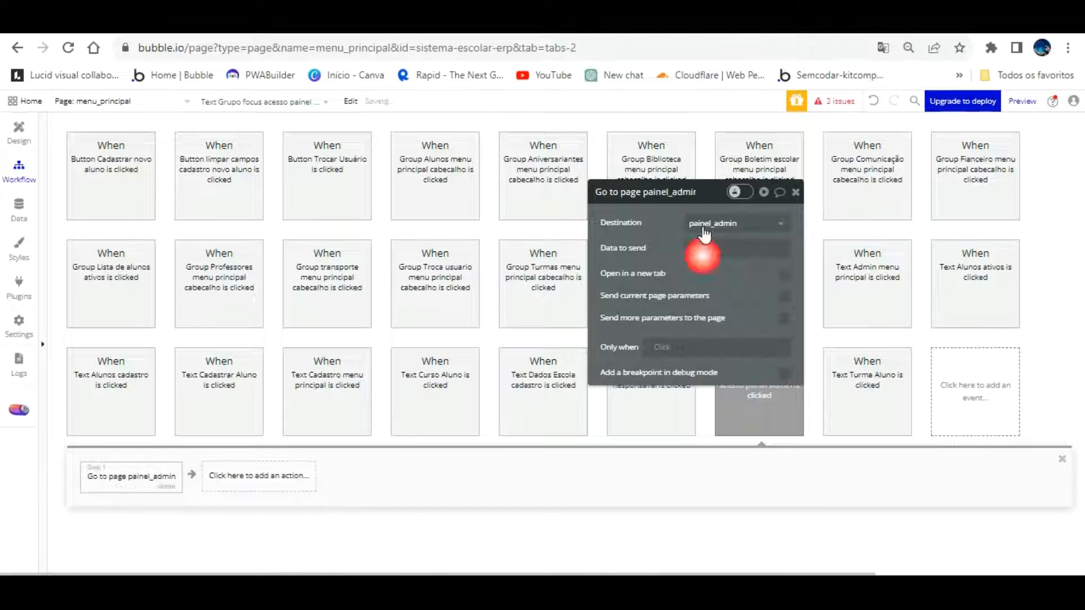
pyautogui.click(144, 101)
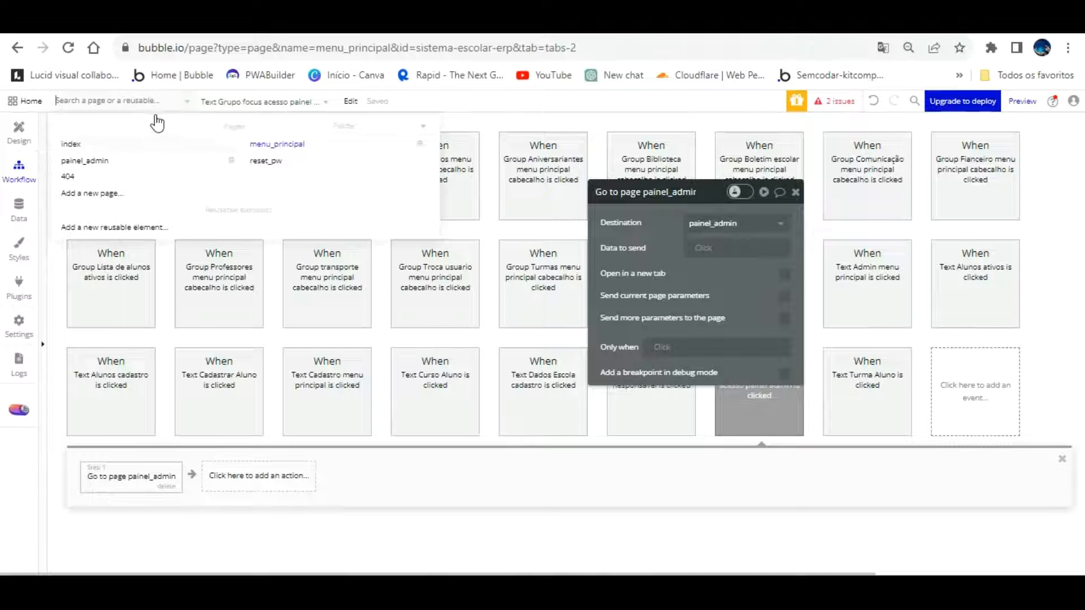
pyautogui.click(122, 161)
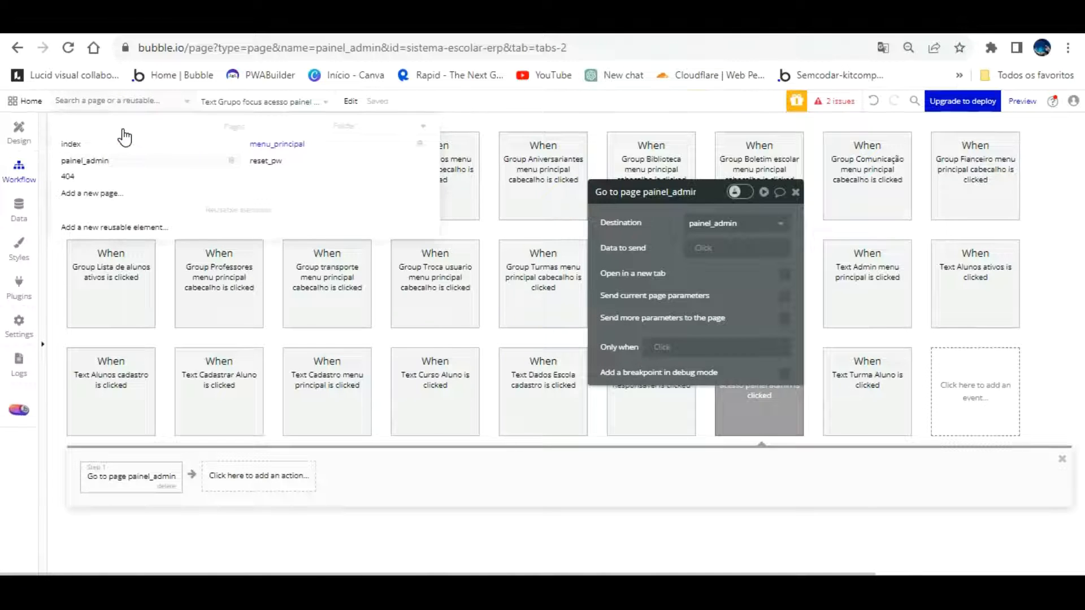
# In painel_admin's Design view, select the header, menu strip, icon row and Group Logoff together
pyautogui.click(14, 133)
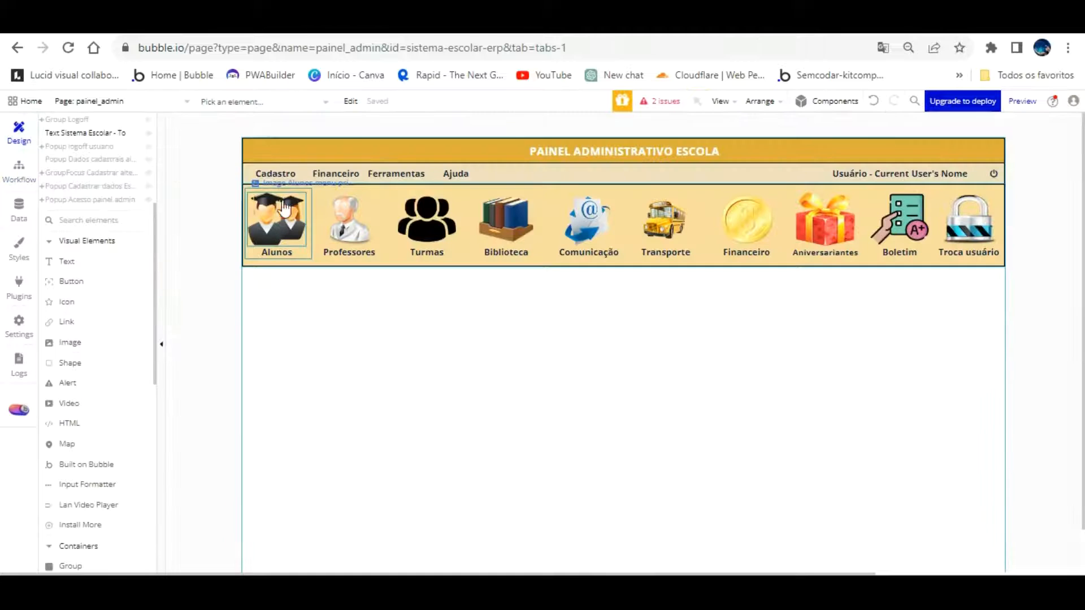
pyautogui.click(294, 149)
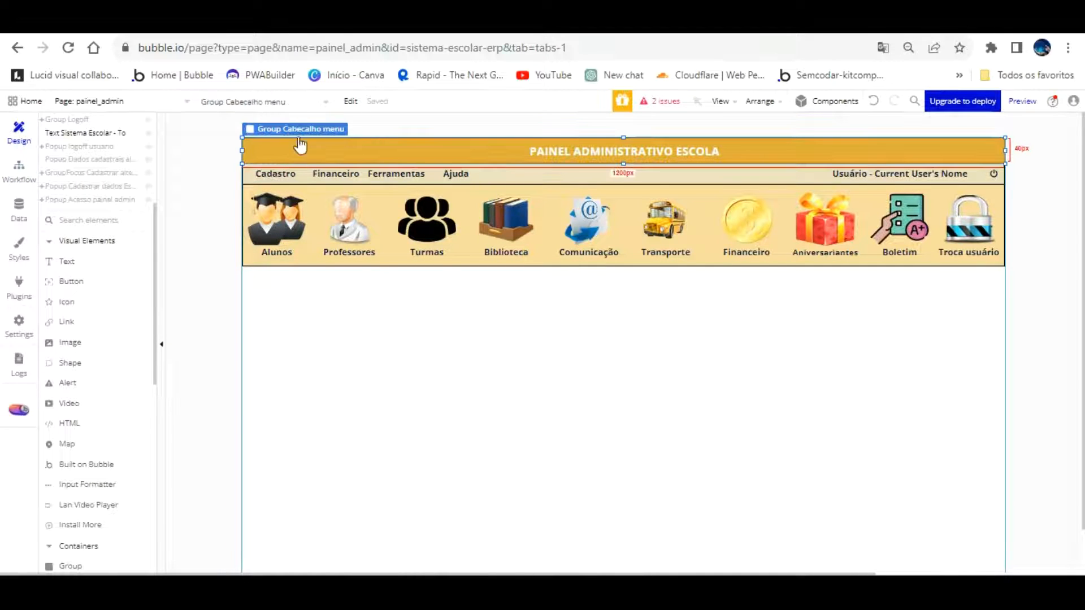
pyautogui.keyDown('ctrl'); pyautogui.click(542, 169); pyautogui.keyUp('ctrl')
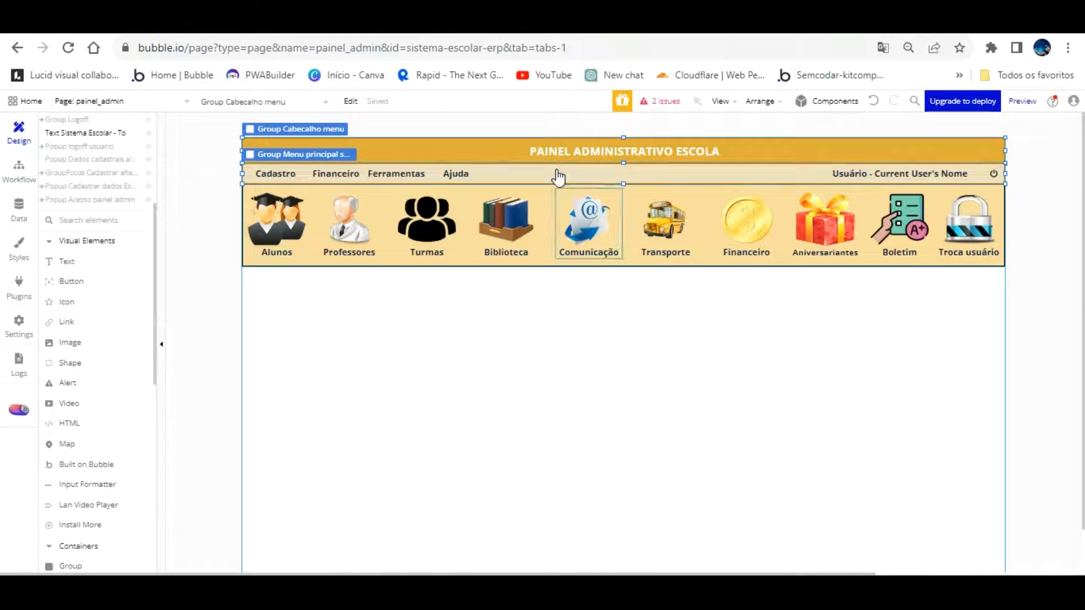
pyautogui.keyDown('ctrl'); pyautogui.click(548, 190); pyautogui.keyUp('ctrl')
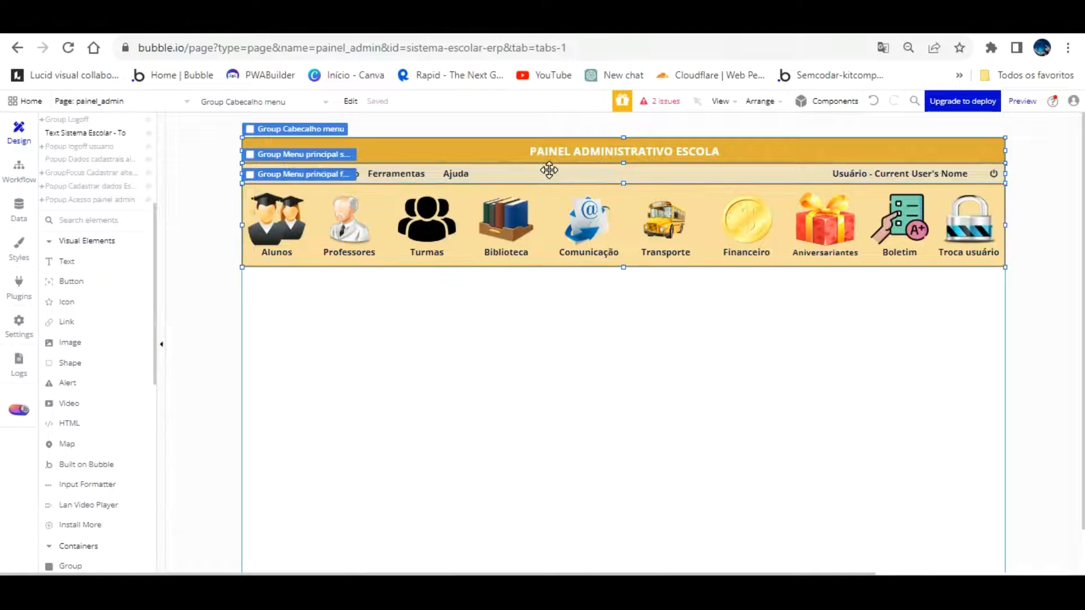
pyautogui.keyDown('ctrl'); pyautogui.click(521, 277); pyautogui.keyUp('ctrl')
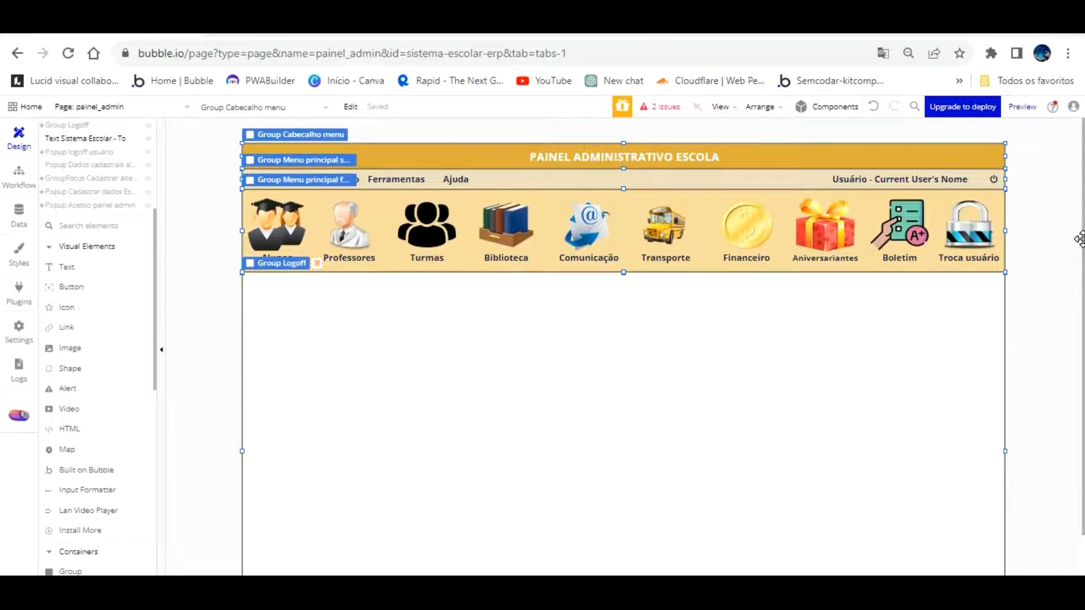
pyautogui.click(1042, 265)
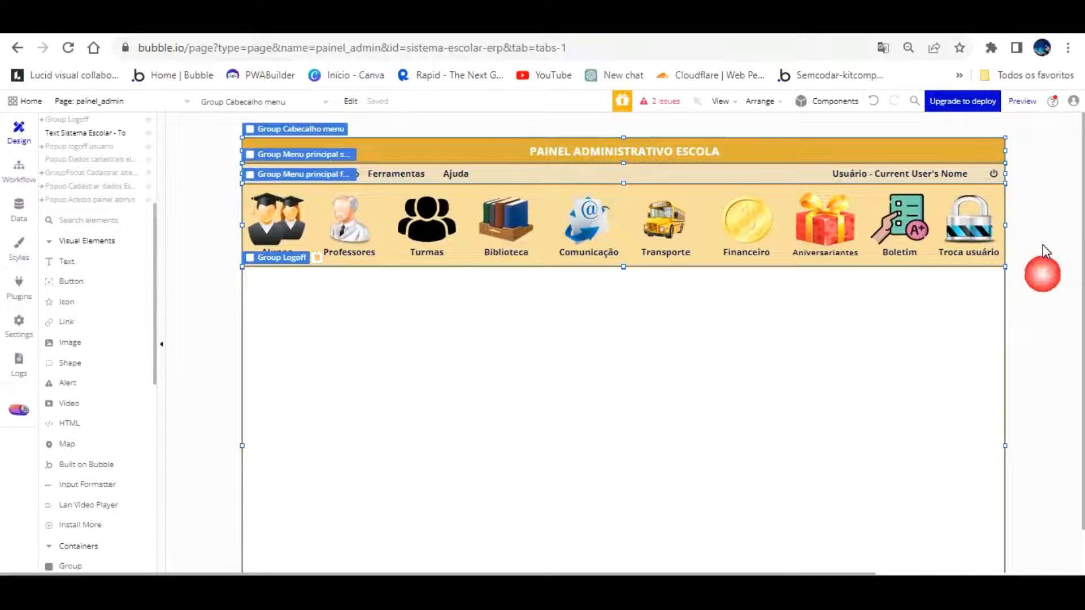
pyautogui.scroll(-2, 1042, 252)
pyautogui.scroll(2, 1041, 252)
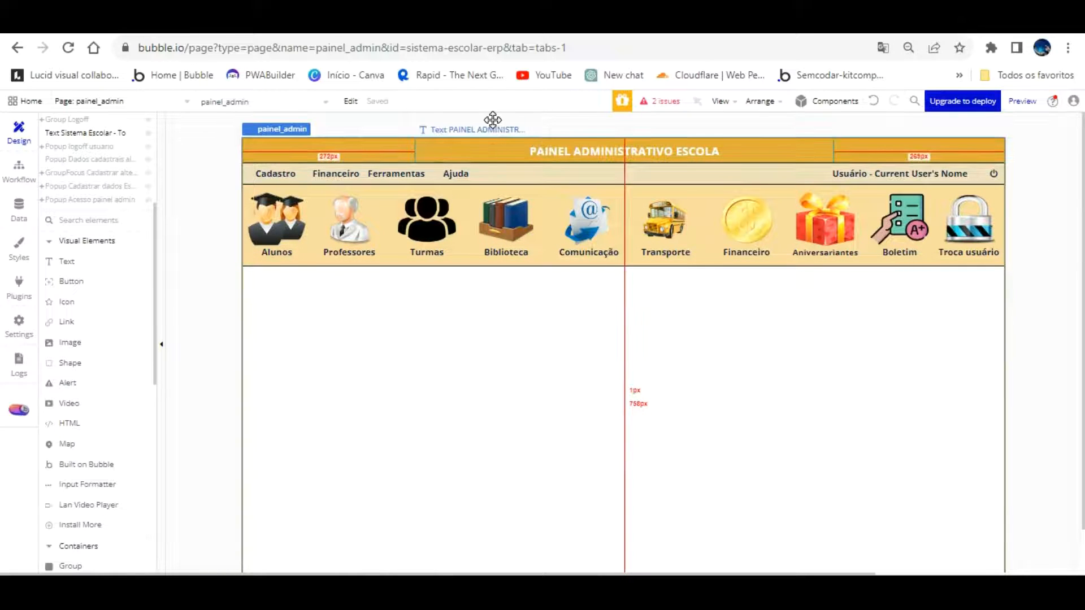
# Select the header, menu strip and icon row groups and wrap them in a new group
pyautogui.click(493, 120)
pyautogui.click(904, 117)
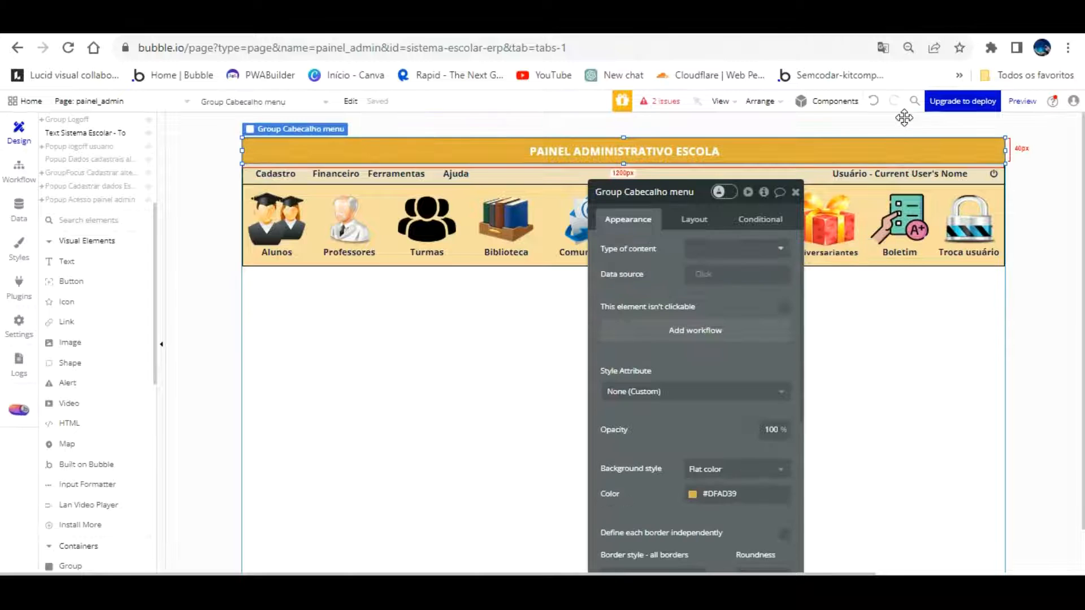
pyautogui.keyDown('shift'); pyautogui.click(813, 143); pyautogui.keyUp('shift')
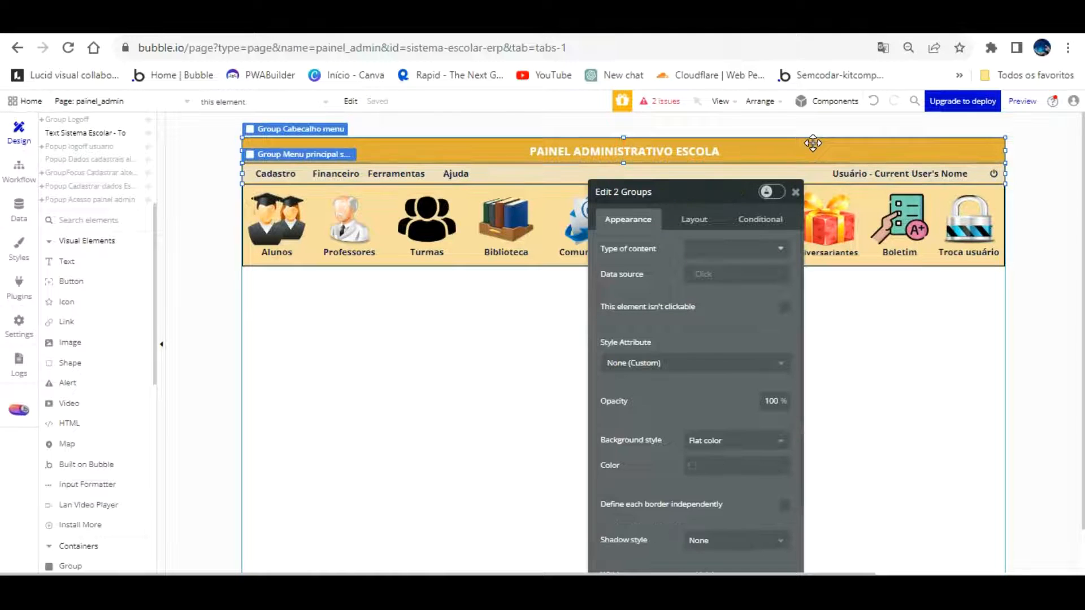
pyautogui.keyDown('shift'); pyautogui.click(552, 195); pyautogui.keyUp('shift')
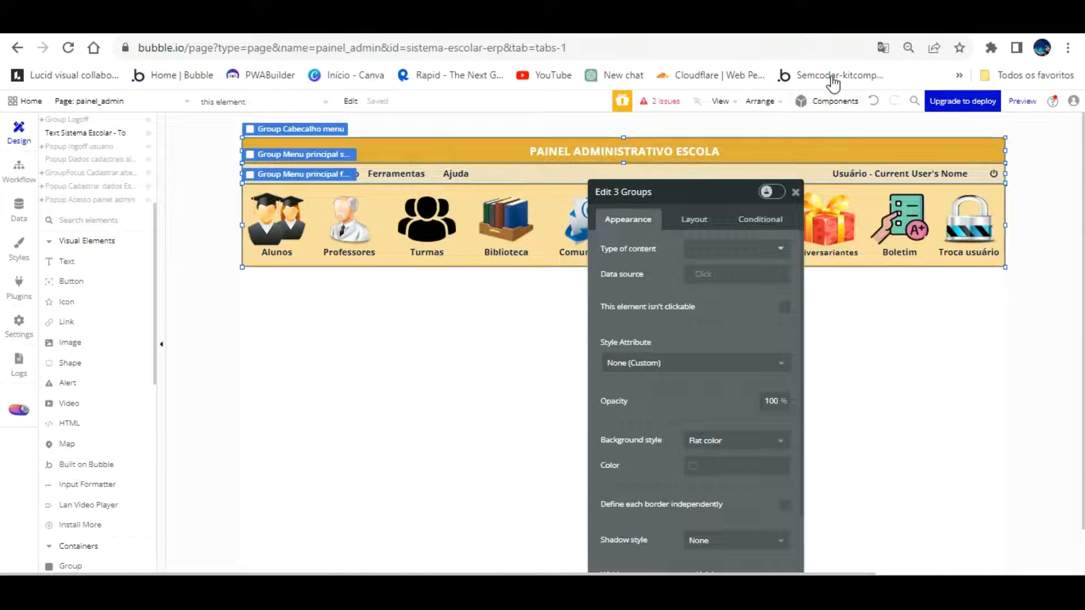
pyautogui.click(762, 102)
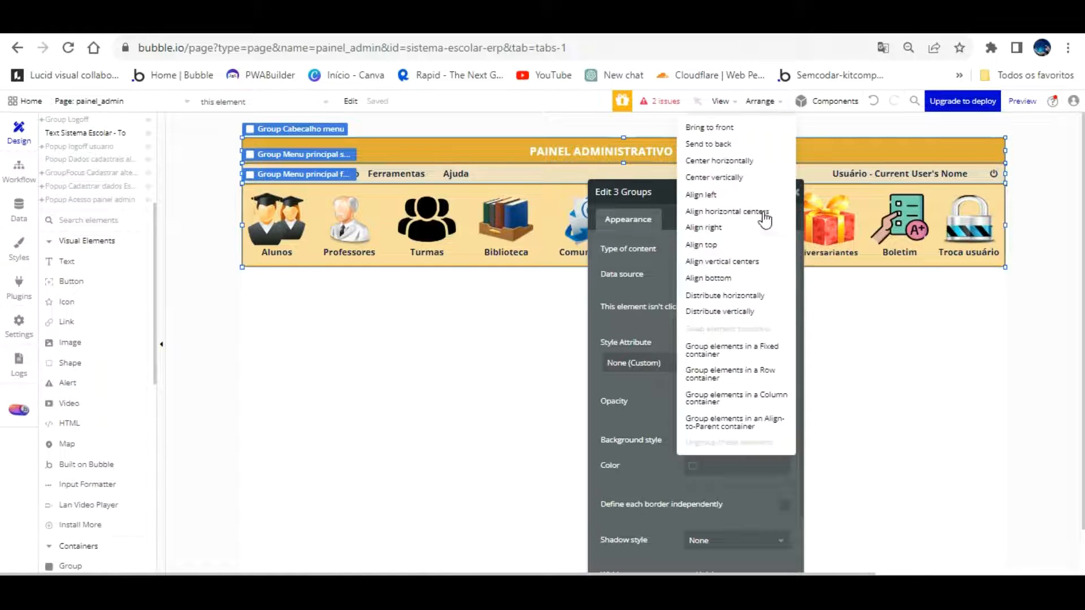
pyautogui.click(750, 316)
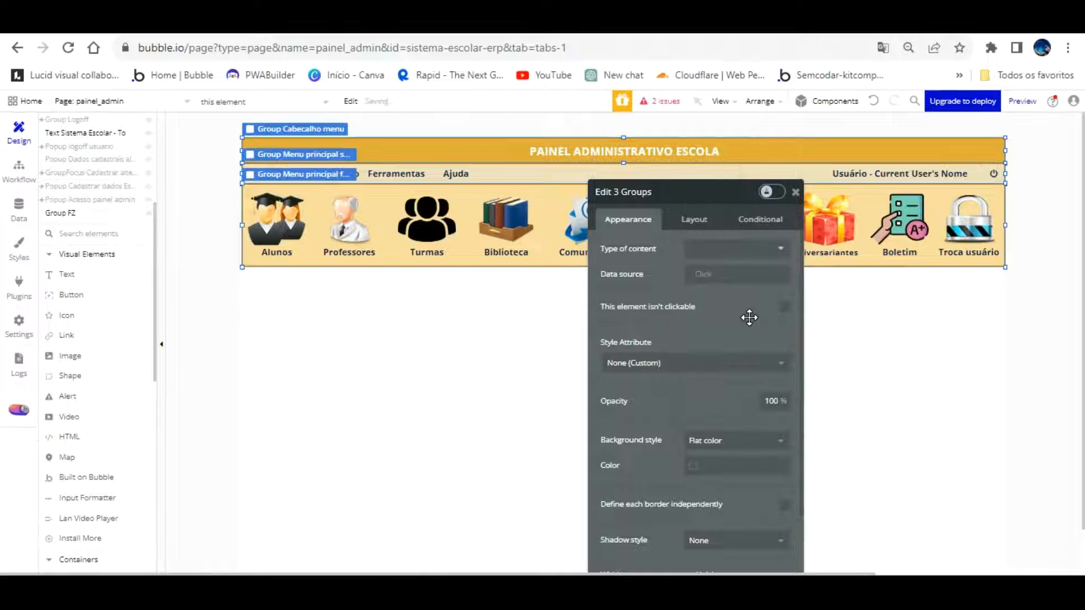
# Rename the new group to 'Grupo painel admin cabecalho'
pyautogui.doubleClick(654, 185)
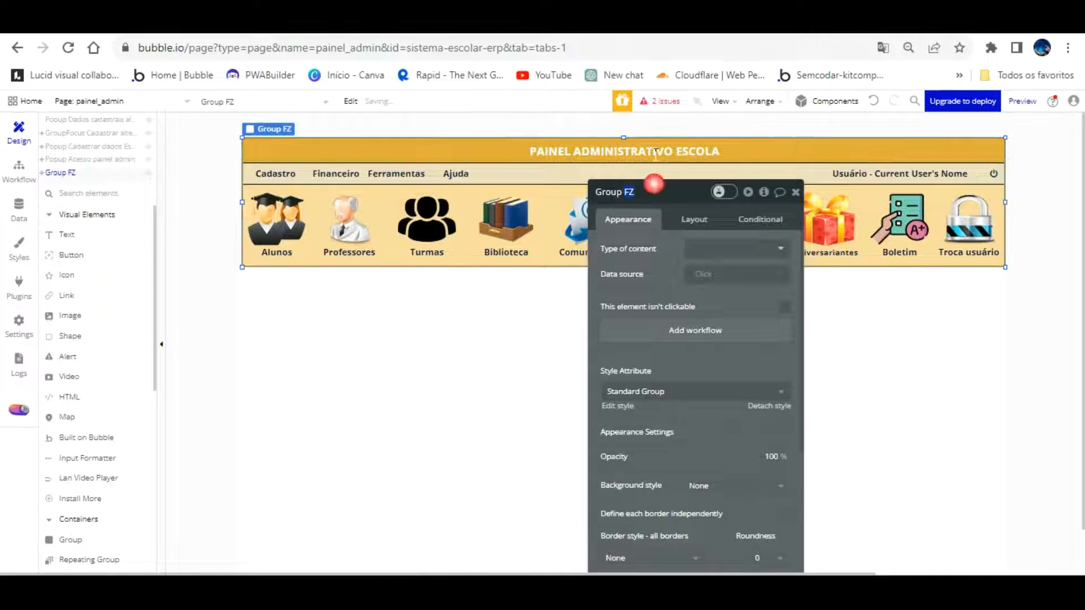
pyautogui.write('Grupo painel')
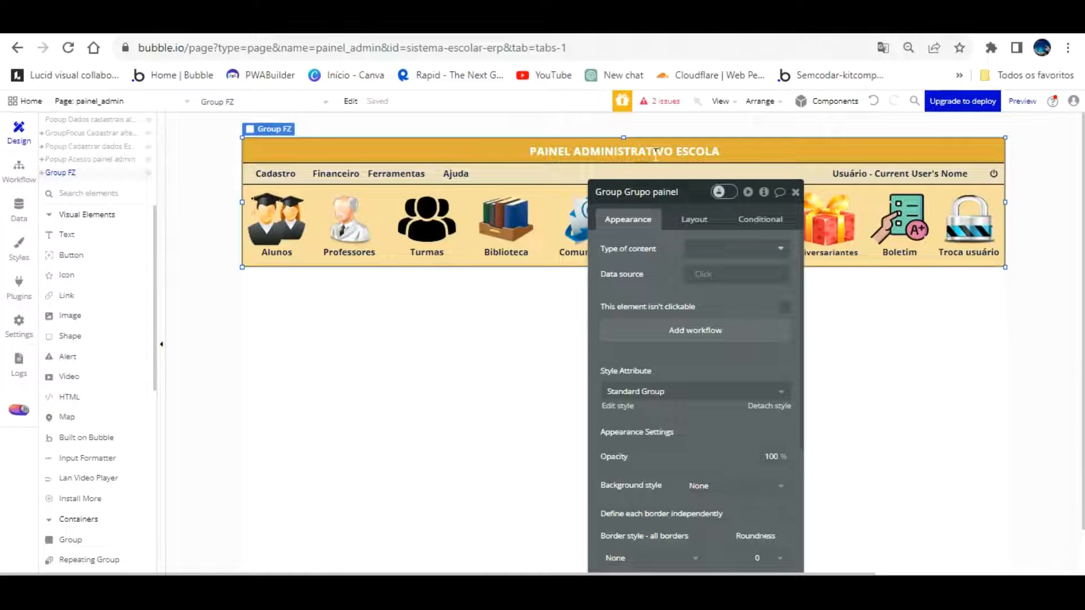
pyautogui.write('admin ca')
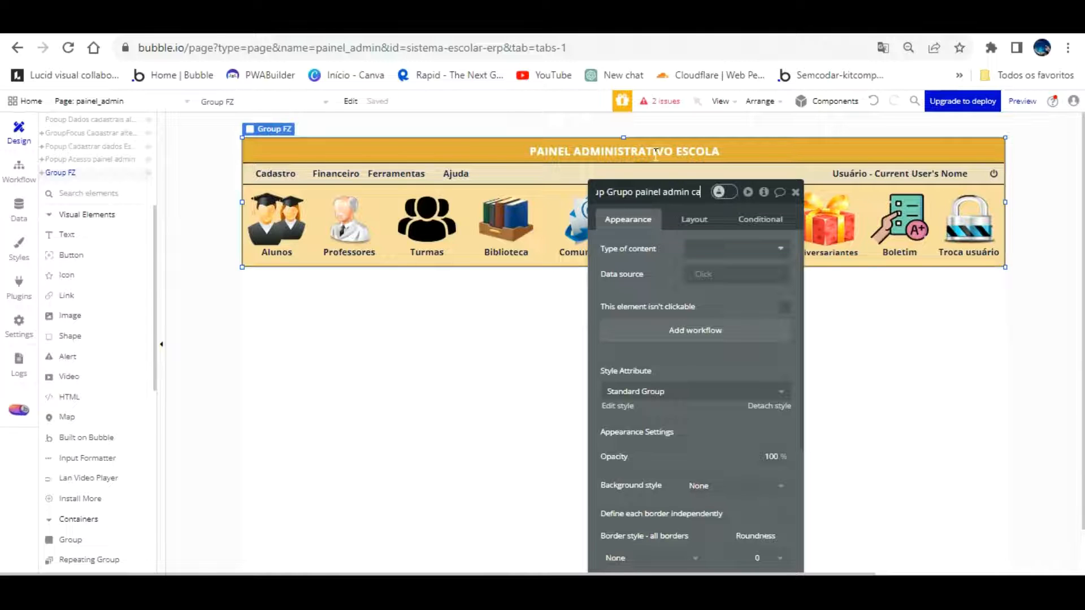
pyautogui.write('becalho')
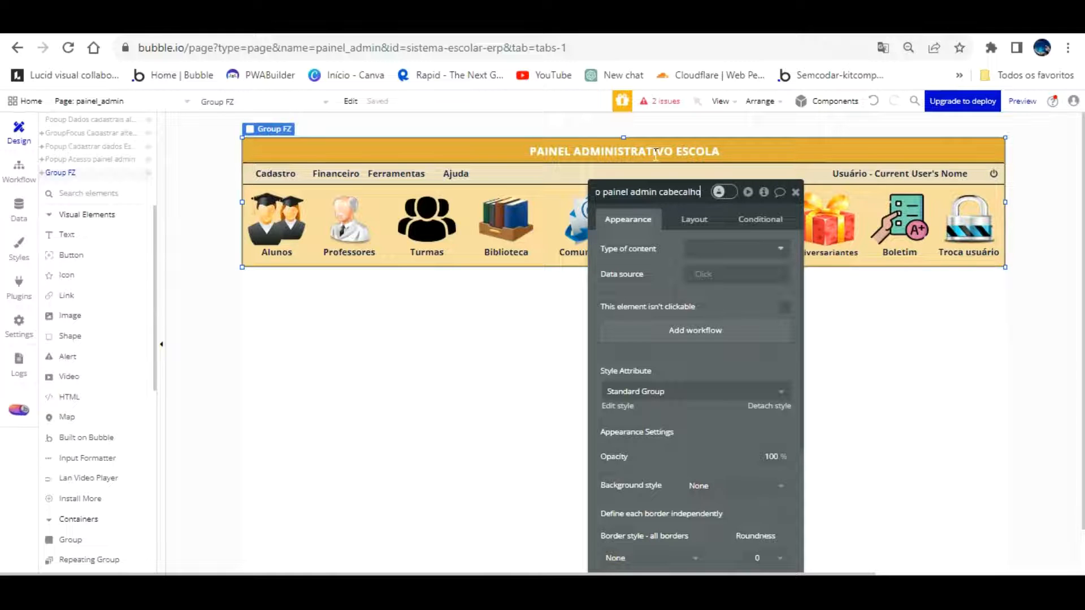
pyautogui.click(660, 273)
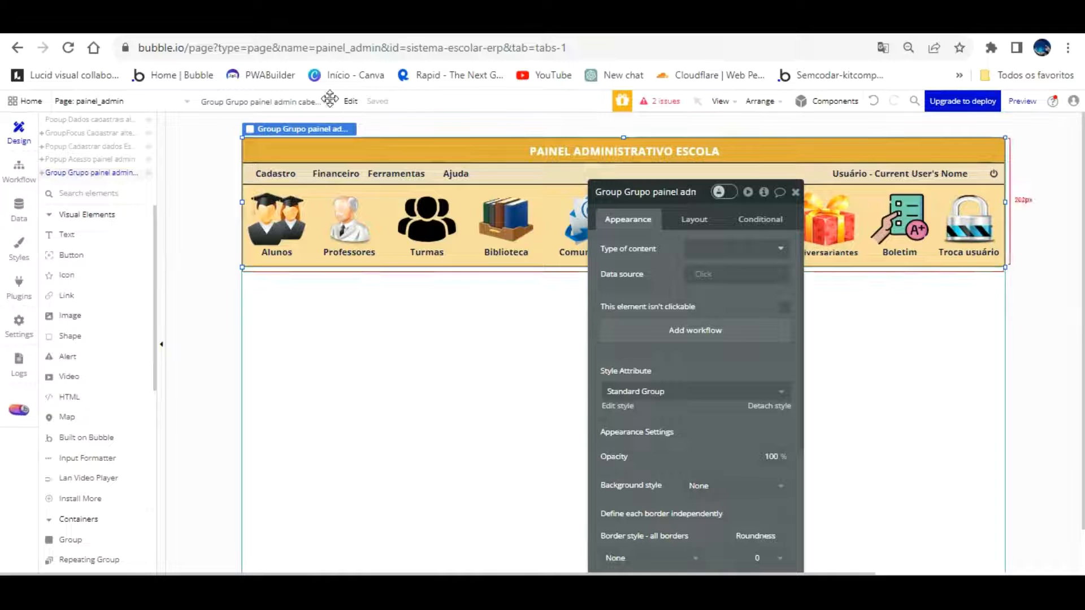
# Untick 'This element is visible on page load' for the header group
pyautogui.click(694, 219)
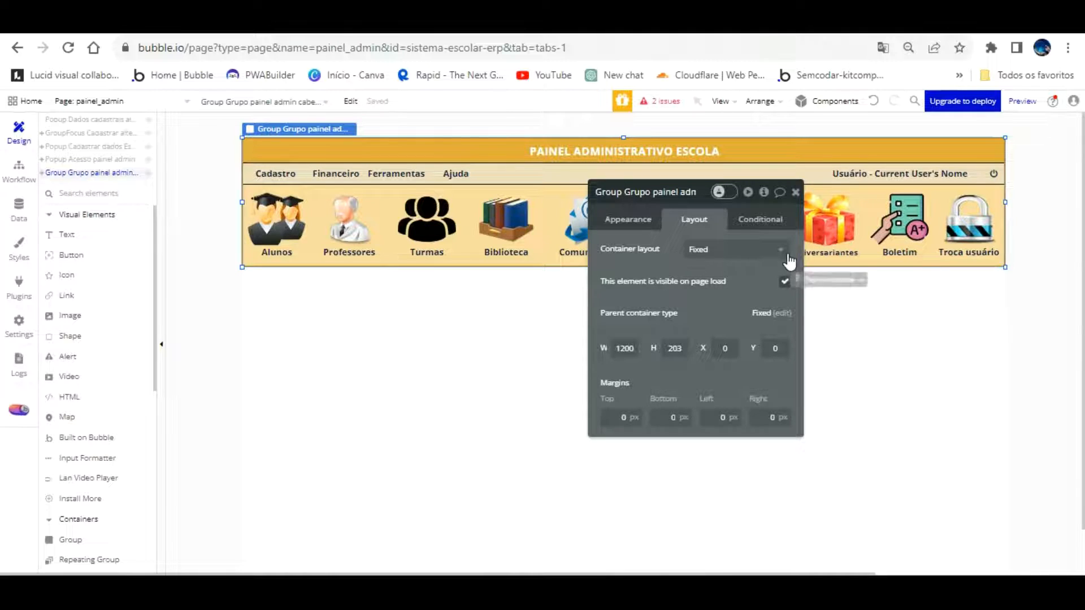
pyautogui.click(785, 281)
pyautogui.click(381, 22)
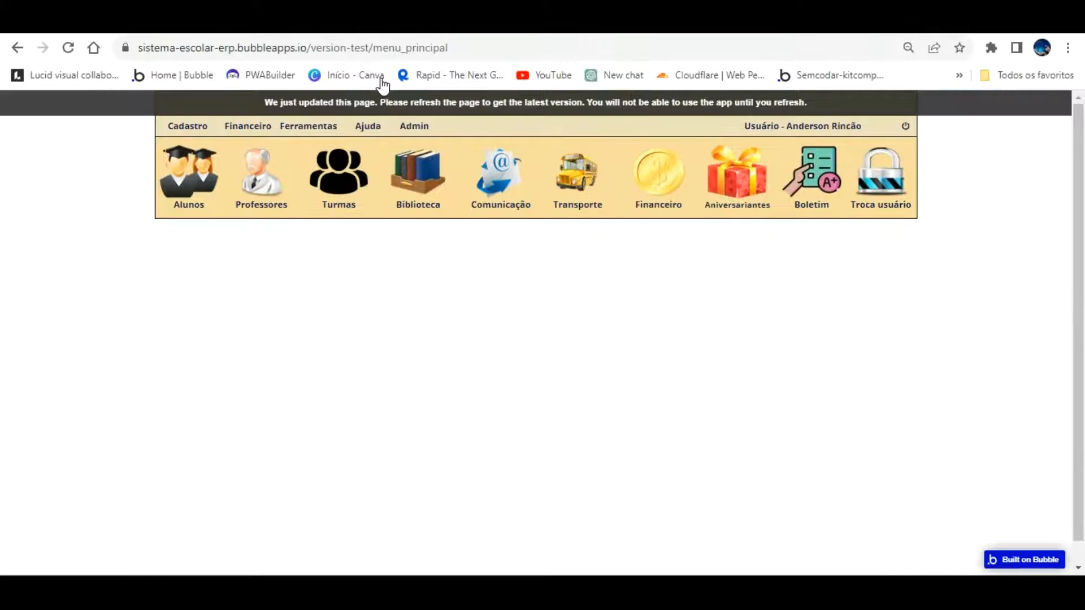
# Reload the app, open Admin > Acessar to see painel_admin load blank, then return to the editor
pyautogui.press('F5')
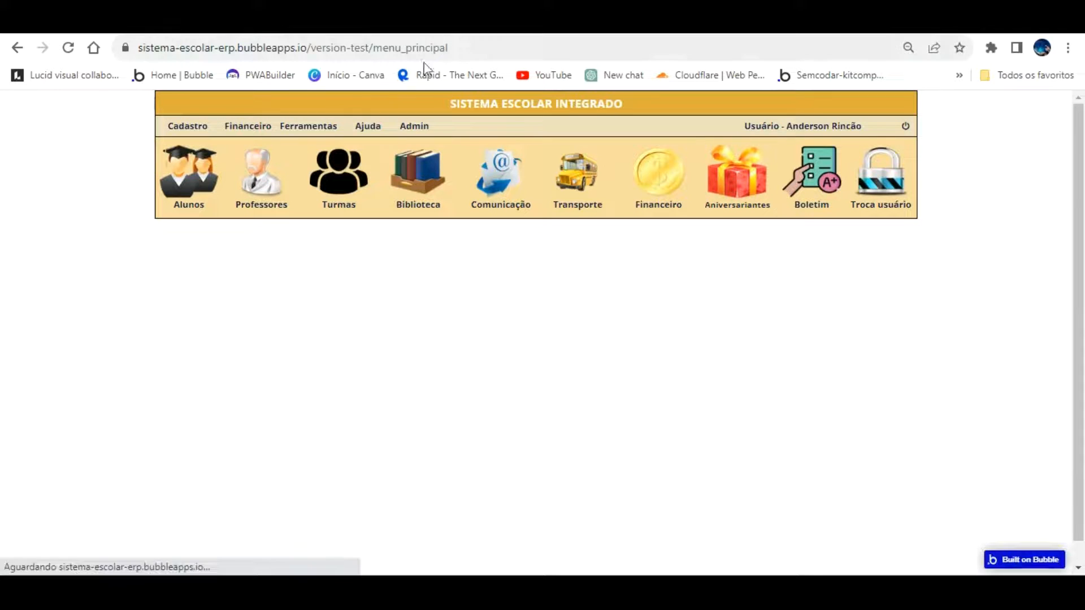
pyautogui.click(417, 126)
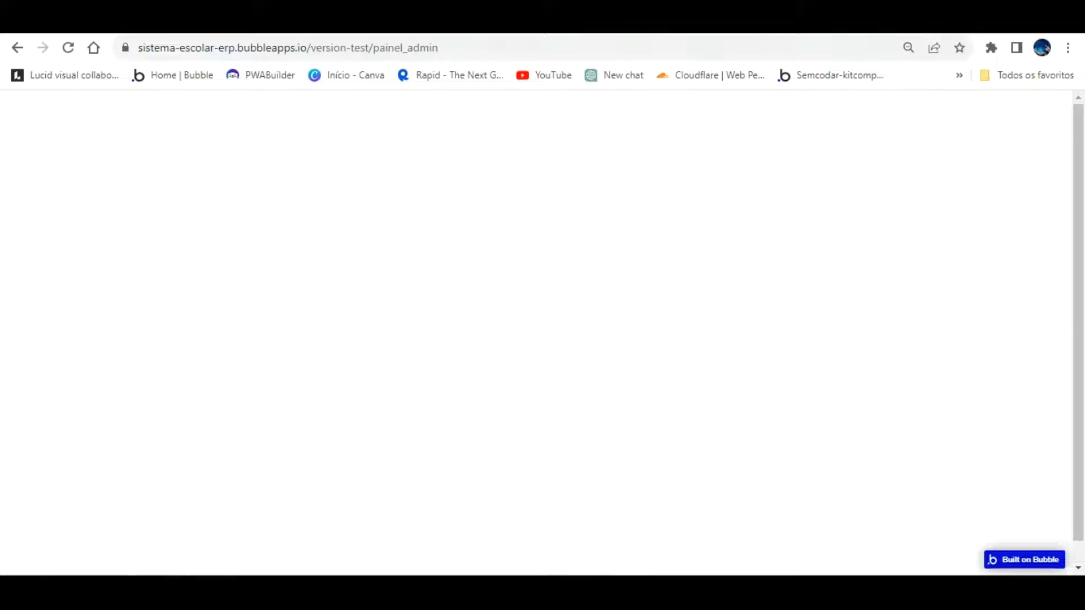
pyautogui.click(317, 23)
# Untick 'This element is visible on page load' for the copyright footer text
pyautogui.scroll(-2, 459, 308)
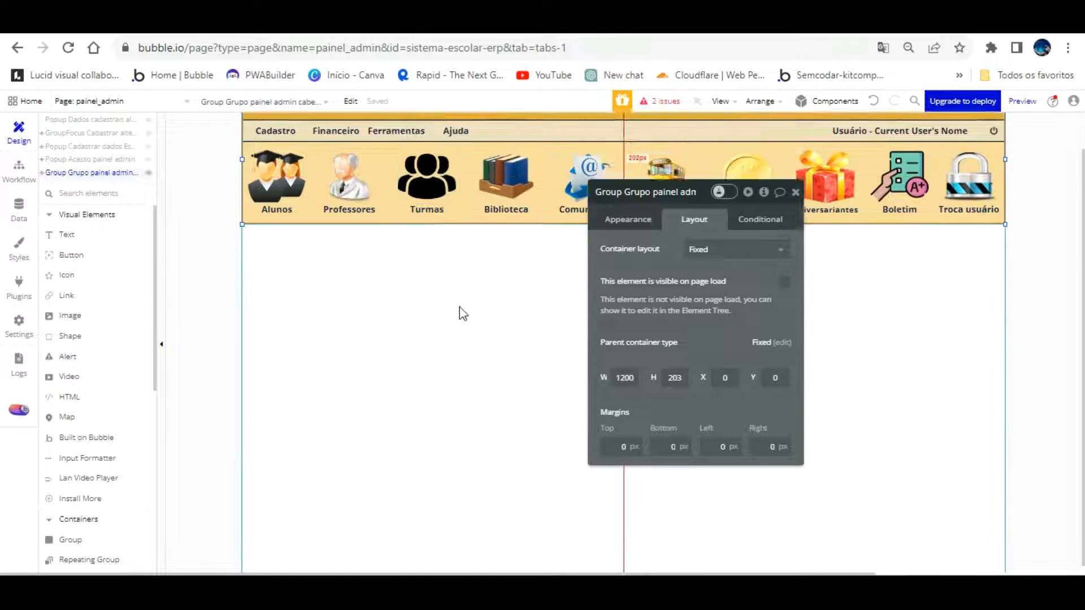
pyautogui.click(497, 550)
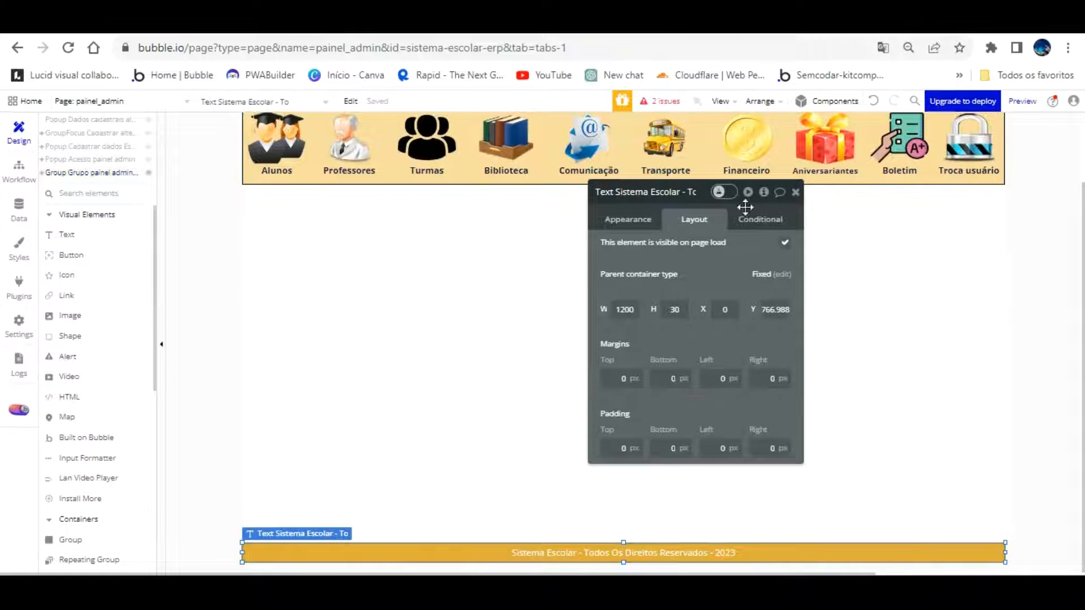
pyautogui.click(785, 242)
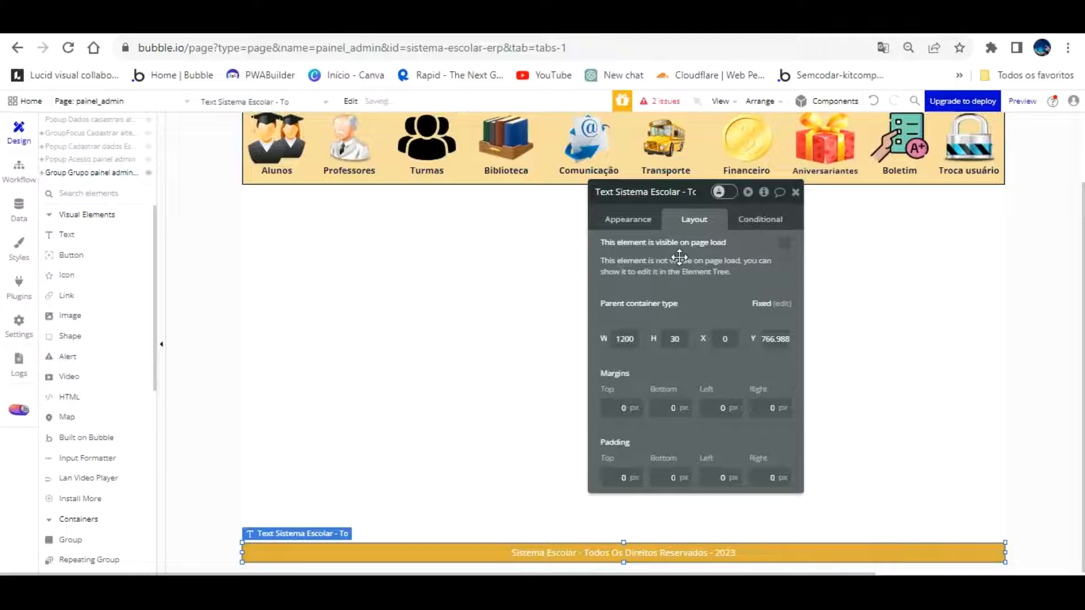
pyautogui.scroll(3, 203, 205)
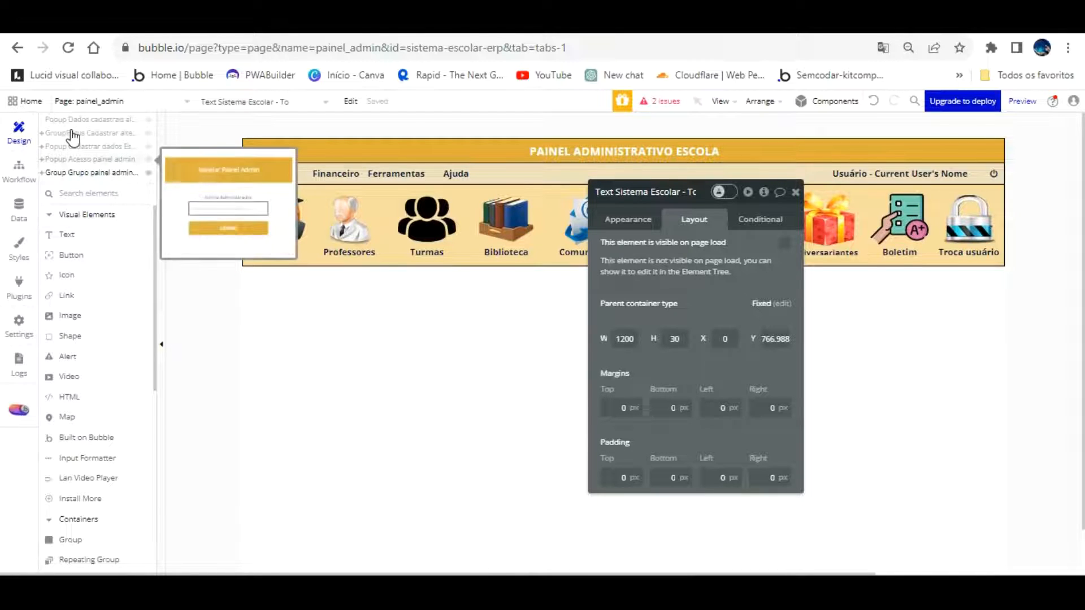
pyautogui.click(23, 169)
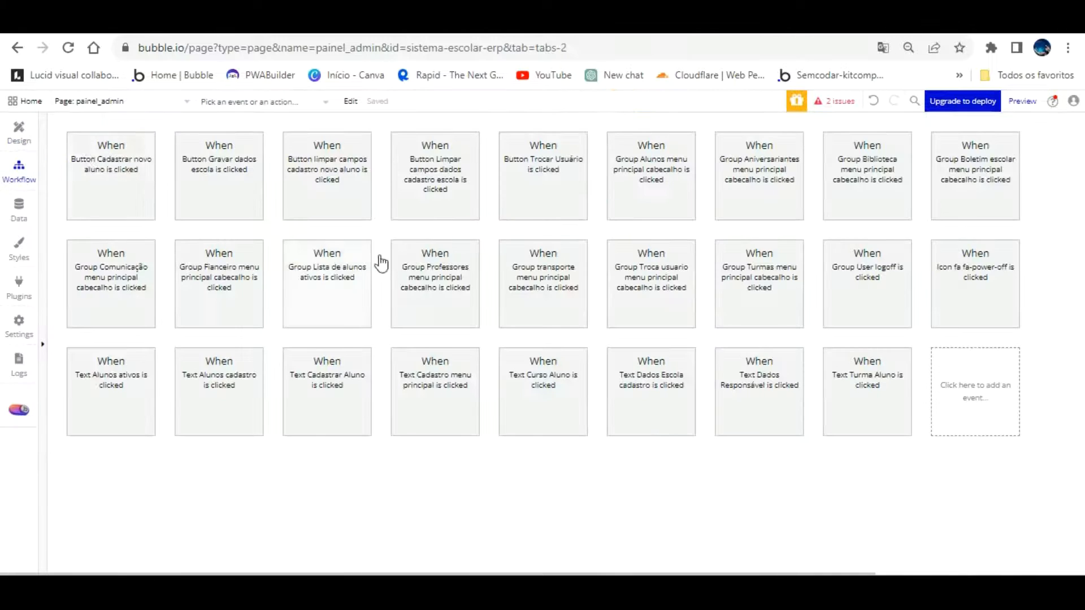
# Add a Page is loaded workflow whose Show action displays Popup Acesso painel admin
pyautogui.click(951, 388)
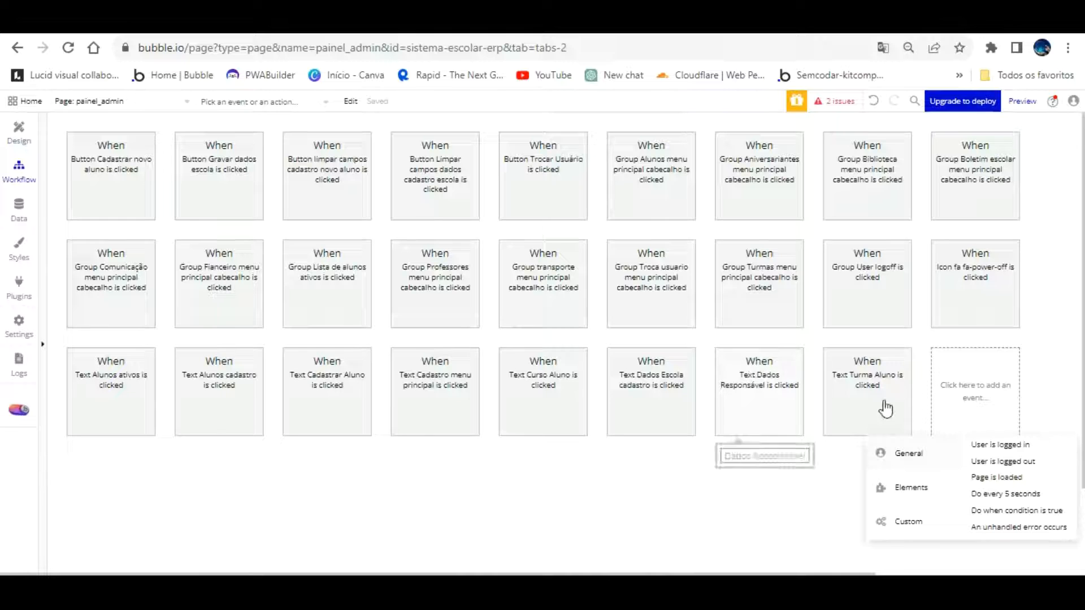
pyautogui.click(996, 478)
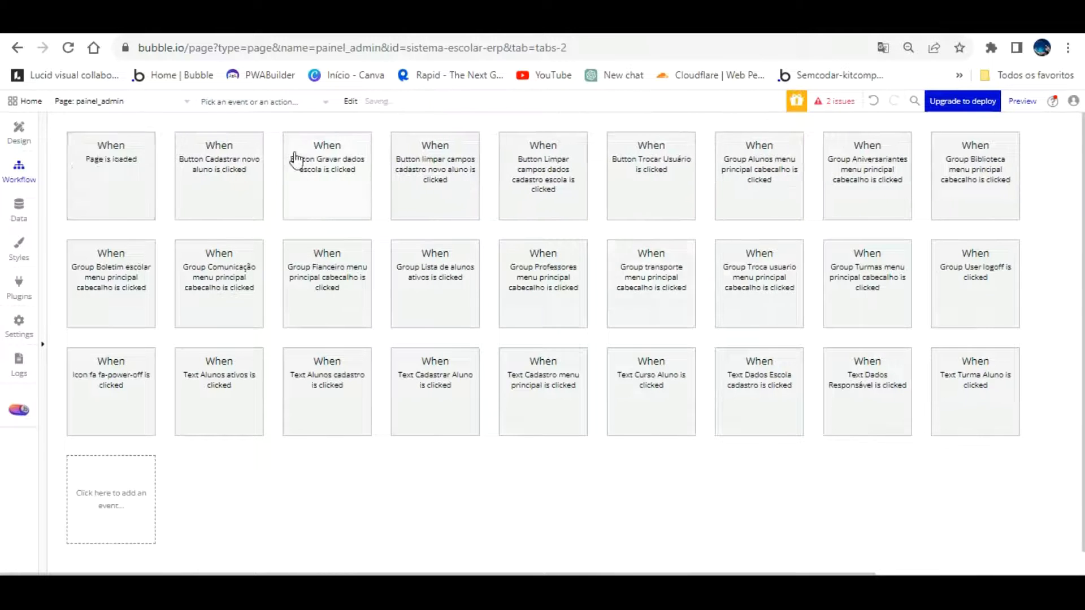
pyautogui.click(139, 247)
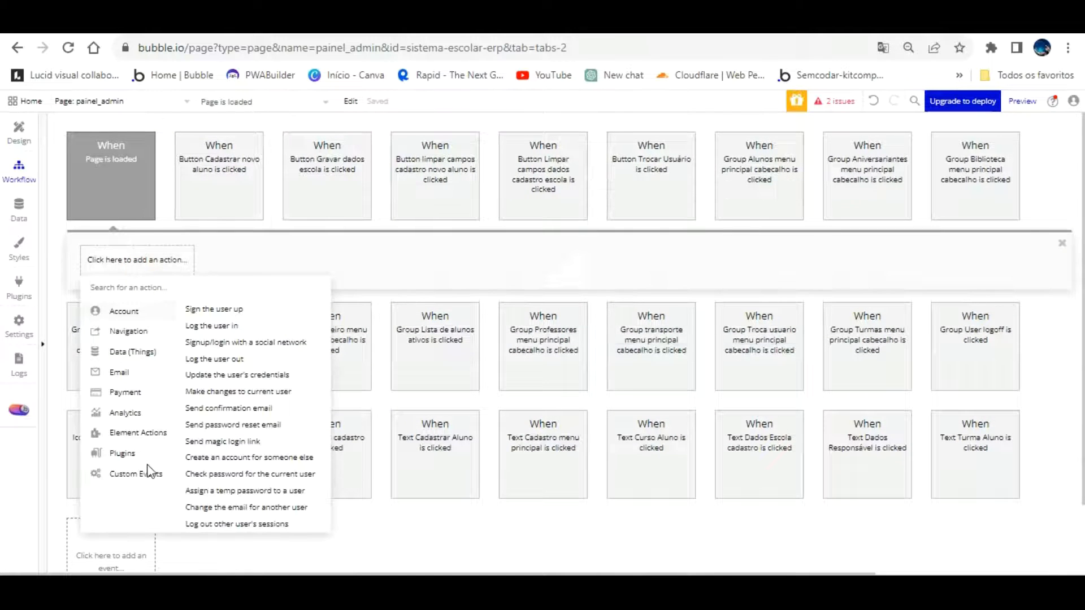
pyautogui.moveTo(144, 432)
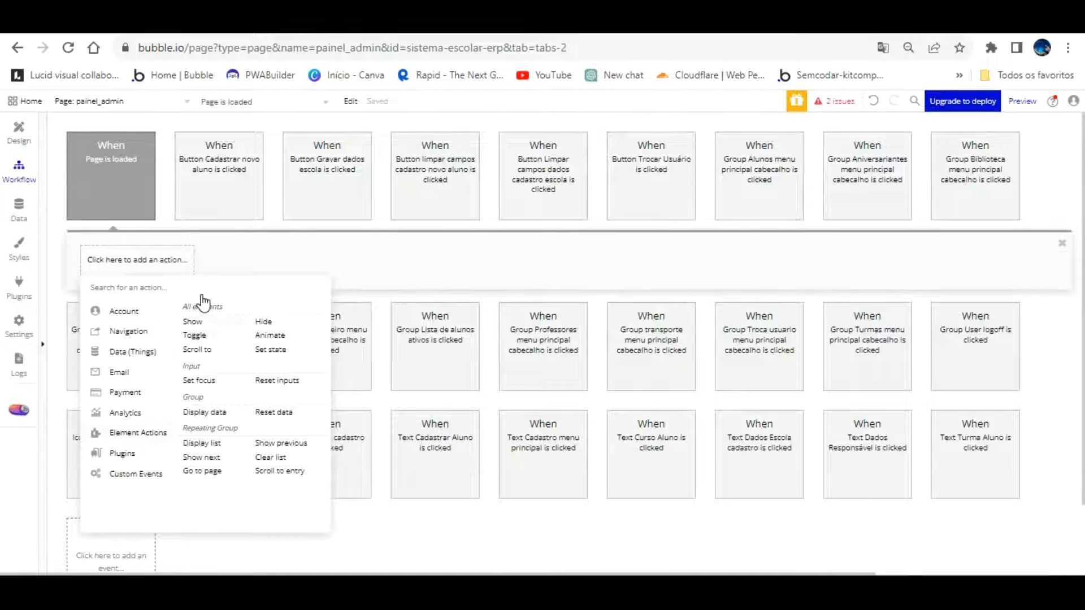
pyautogui.click(192, 322)
pyautogui.click(758, 223)
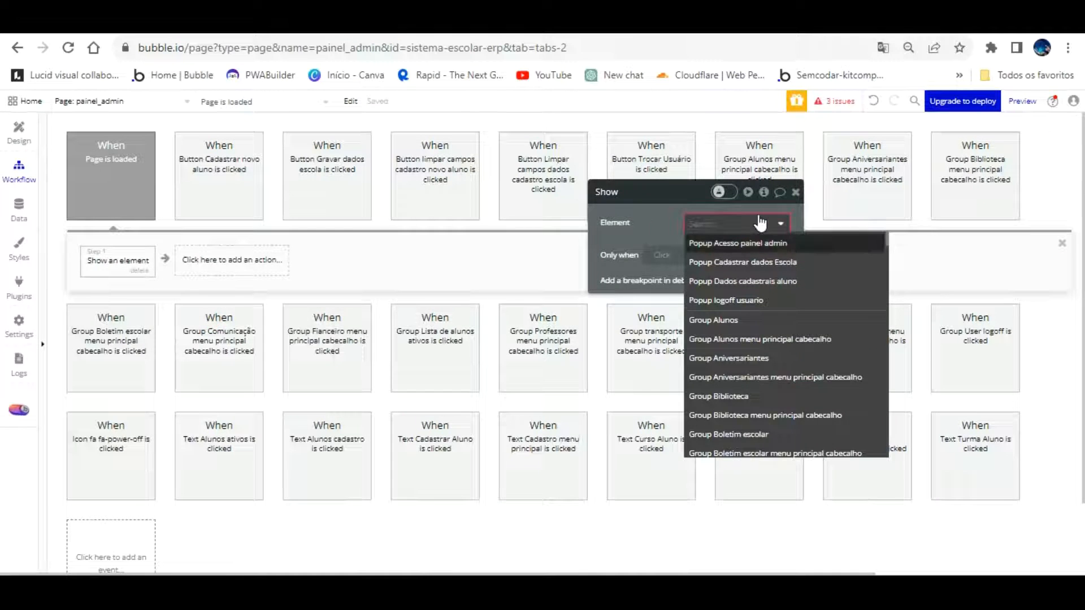
pyautogui.click(757, 243)
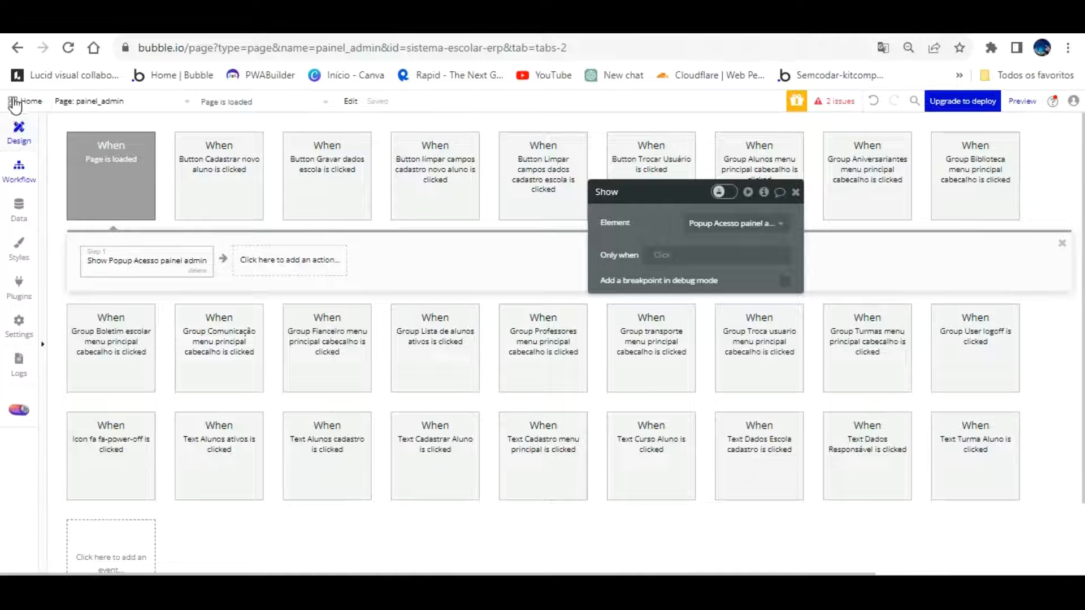
pyautogui.click(17, 127)
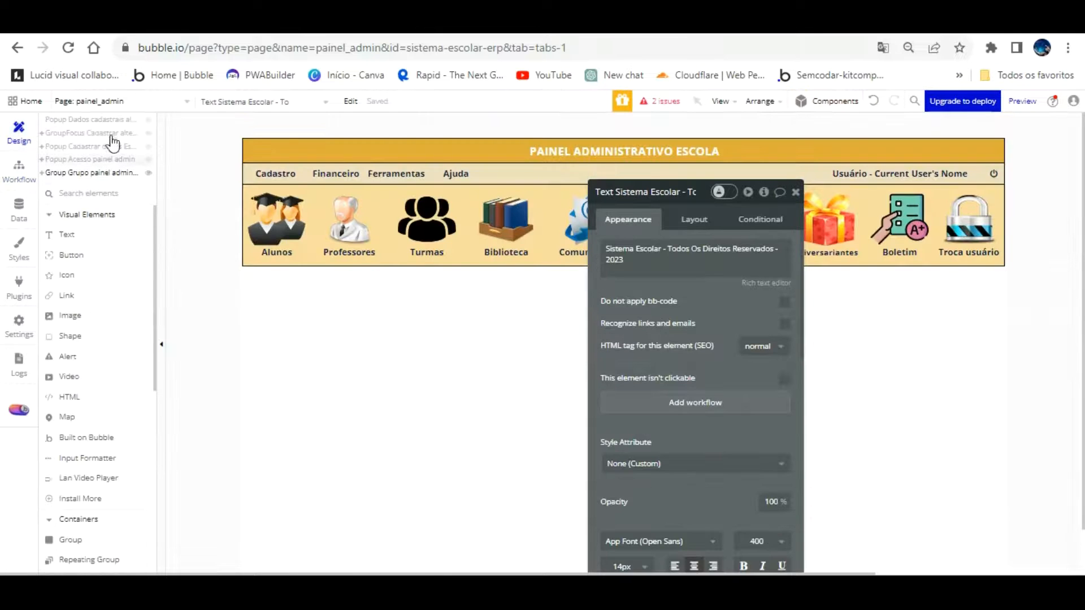
# Tick 'This popup can't be closed by pressing Esc' on Popup Acesso painel admin and reload the preview
pyautogui.click(110, 159)
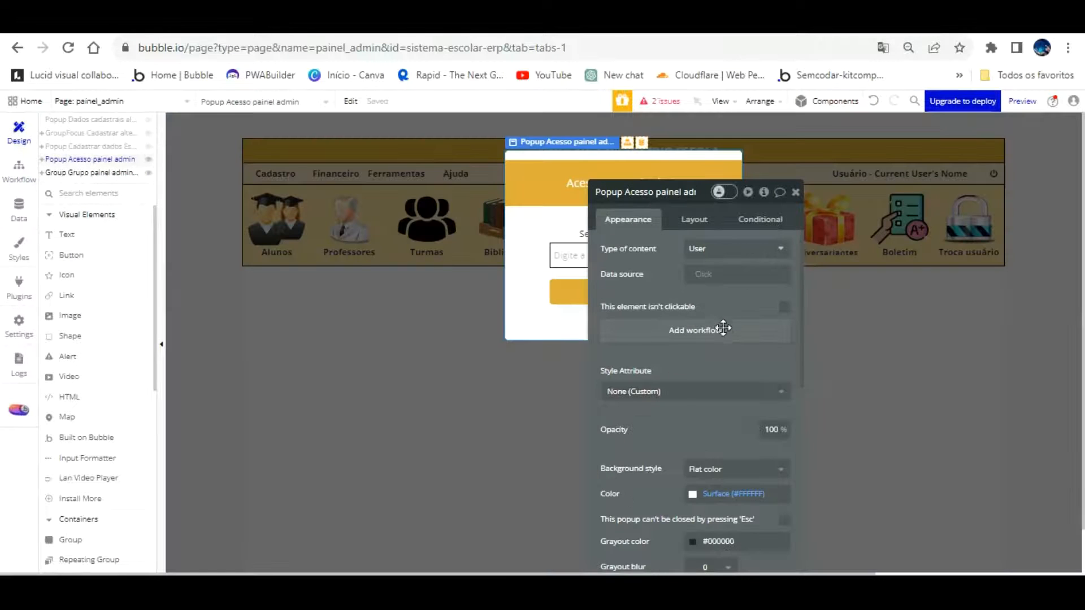
pyautogui.scroll(-3, 724, 370)
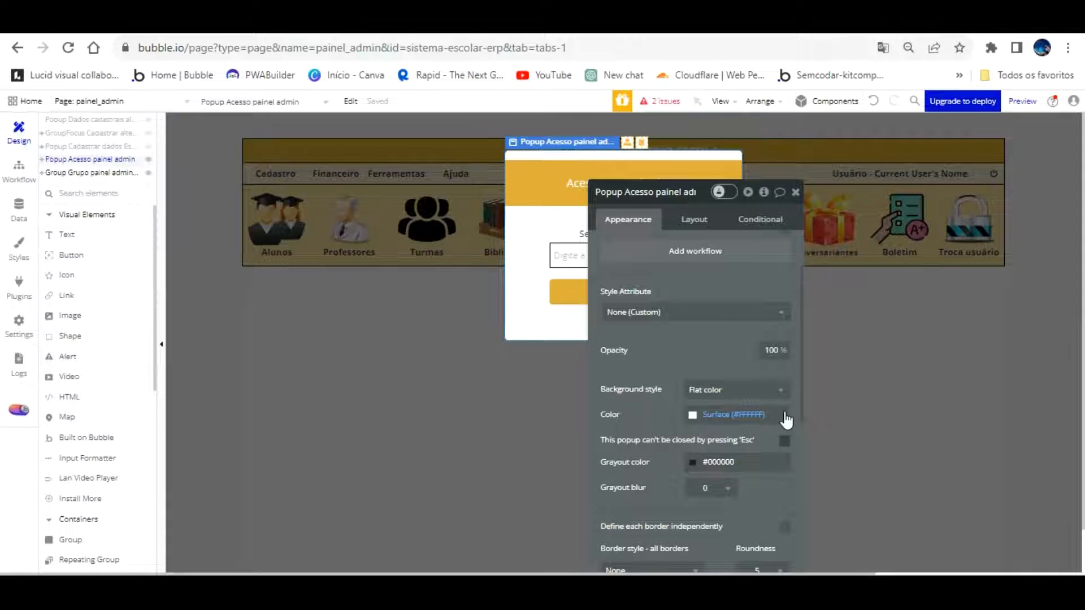
pyautogui.click(785, 441)
pyautogui.click(307, 22)
pyautogui.click(311, 103)
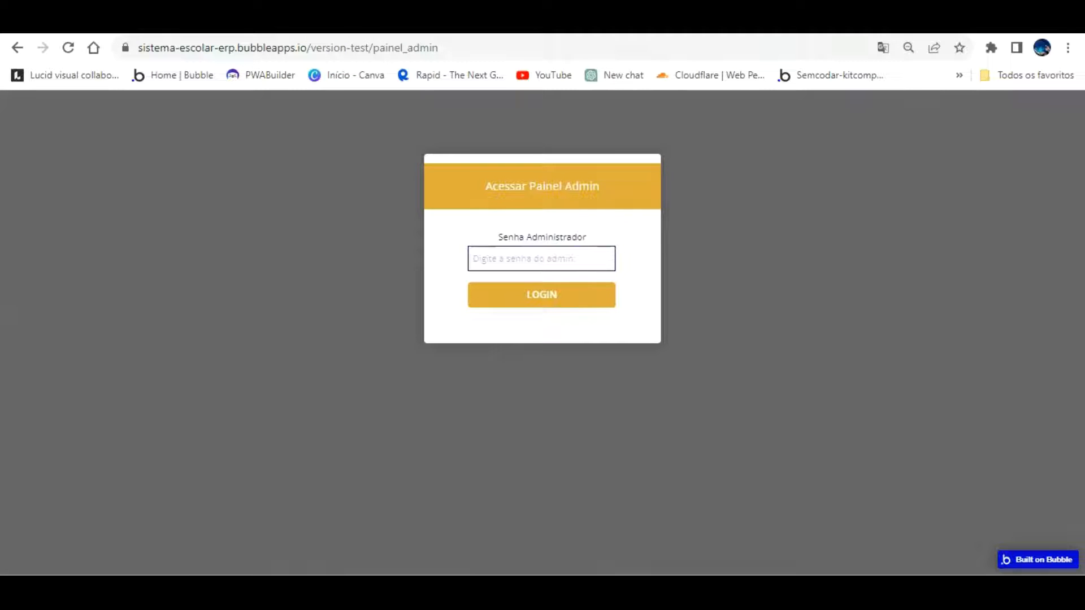
pyautogui.hotkey('ctrl', 'shift', 'Tab')
# Make the popup's Acessar Painel Admin title band shorter
pyautogui.click(538, 162)
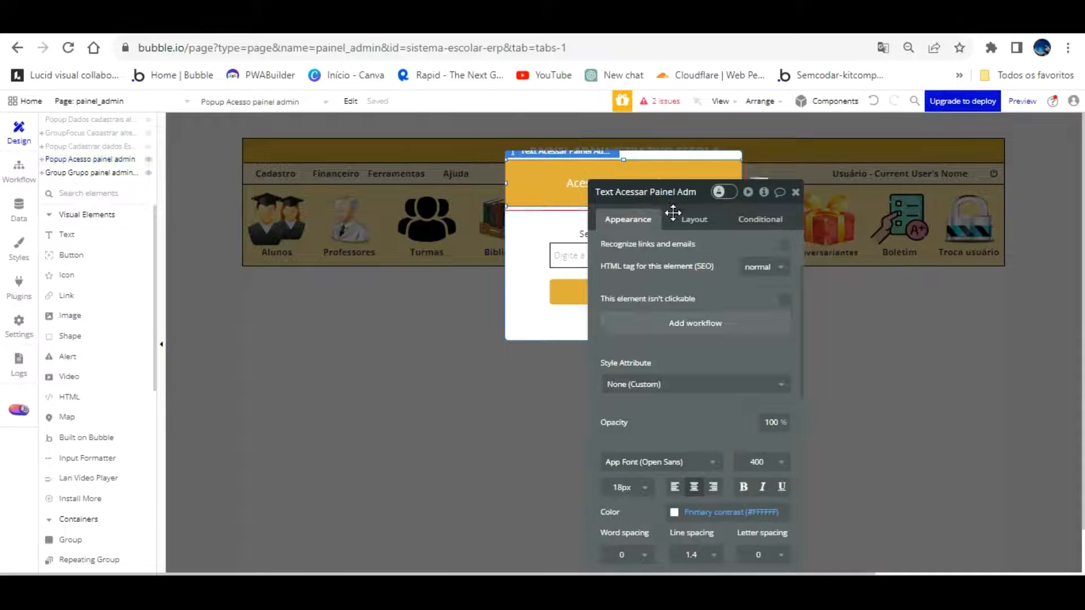
pyautogui.moveTo(673, 213); pyautogui.dragTo(895, 227)
pyautogui.moveTo(625, 168); pyautogui.dragTo(626, 179)
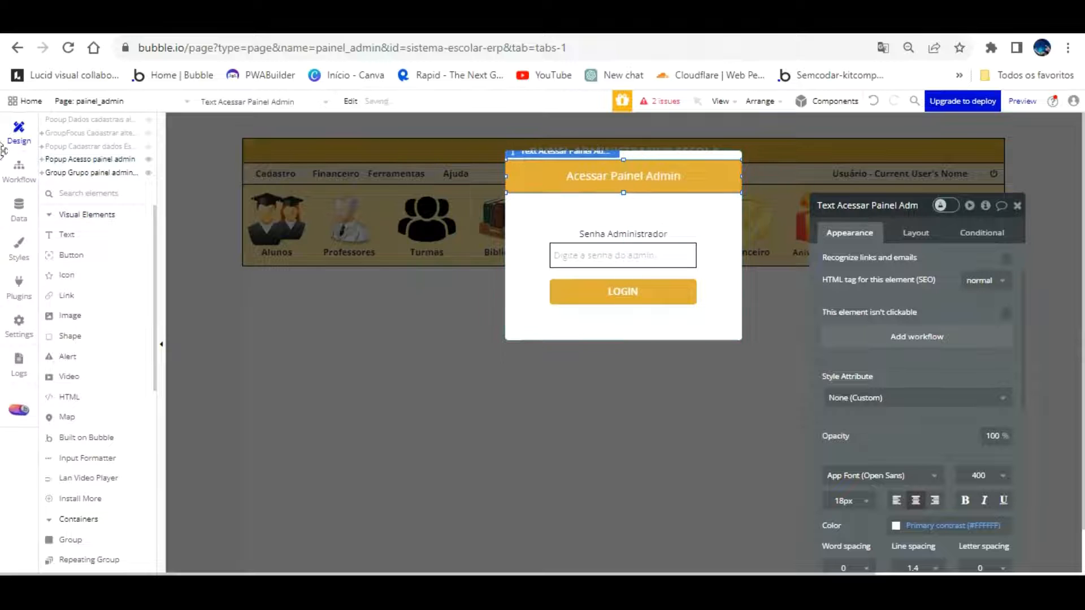
pyautogui.click(19, 169)
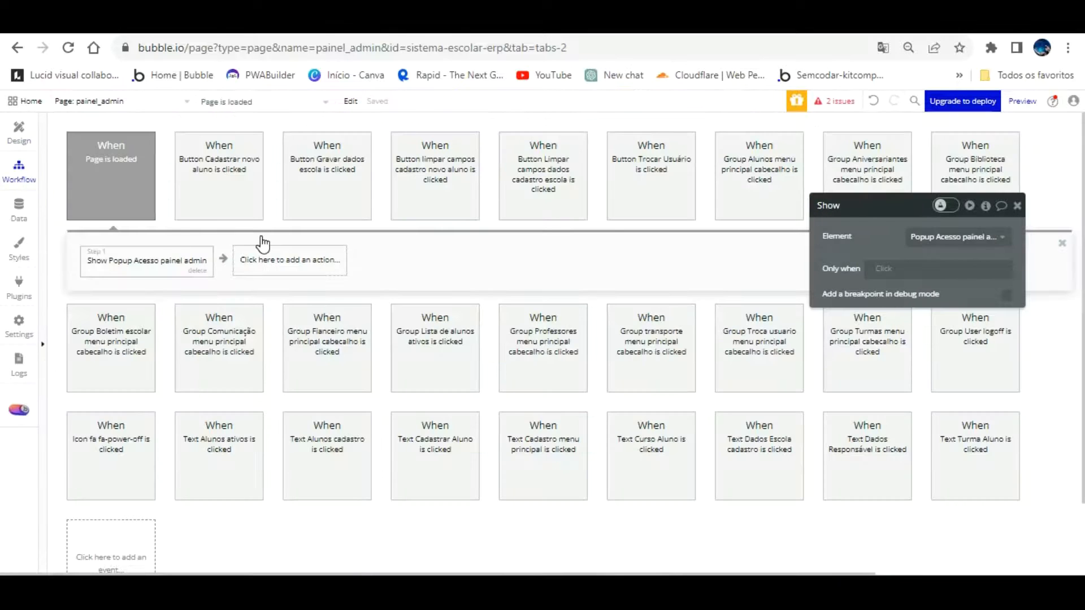
pyautogui.click(263, 258)
pyautogui.click(18, 133)
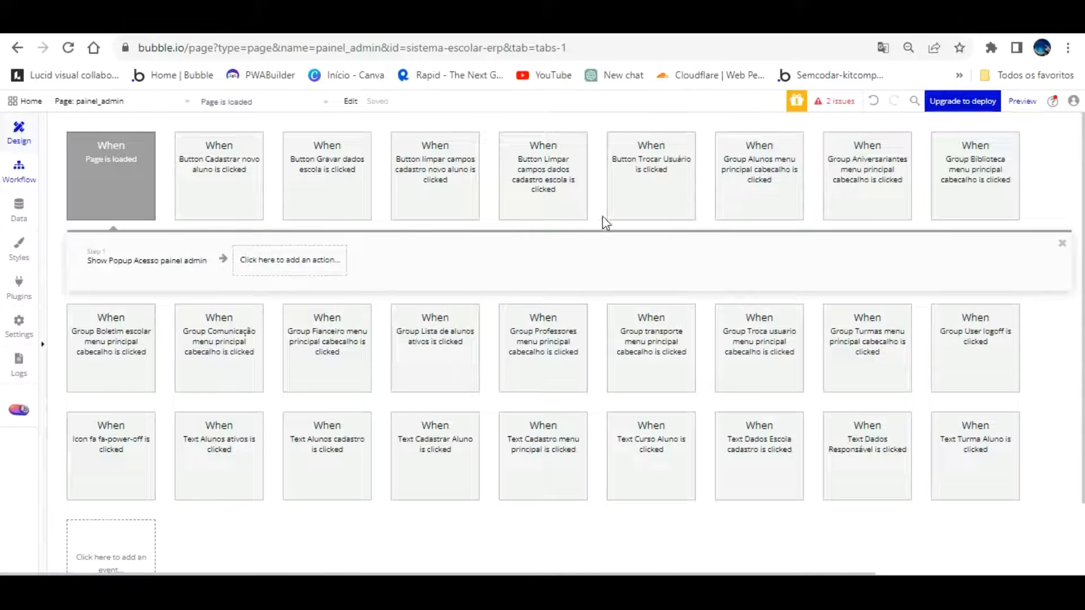
# Rename the password input to 'Input Digite a senha do admin acesso painel'
pyautogui.click(684, 257)
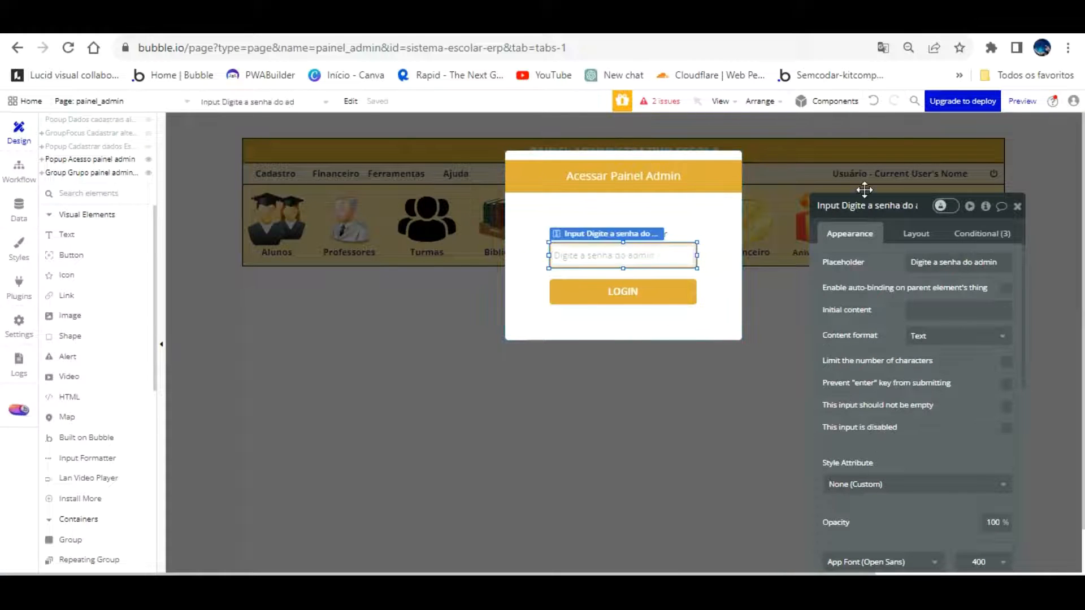
pyautogui.click(866, 209)
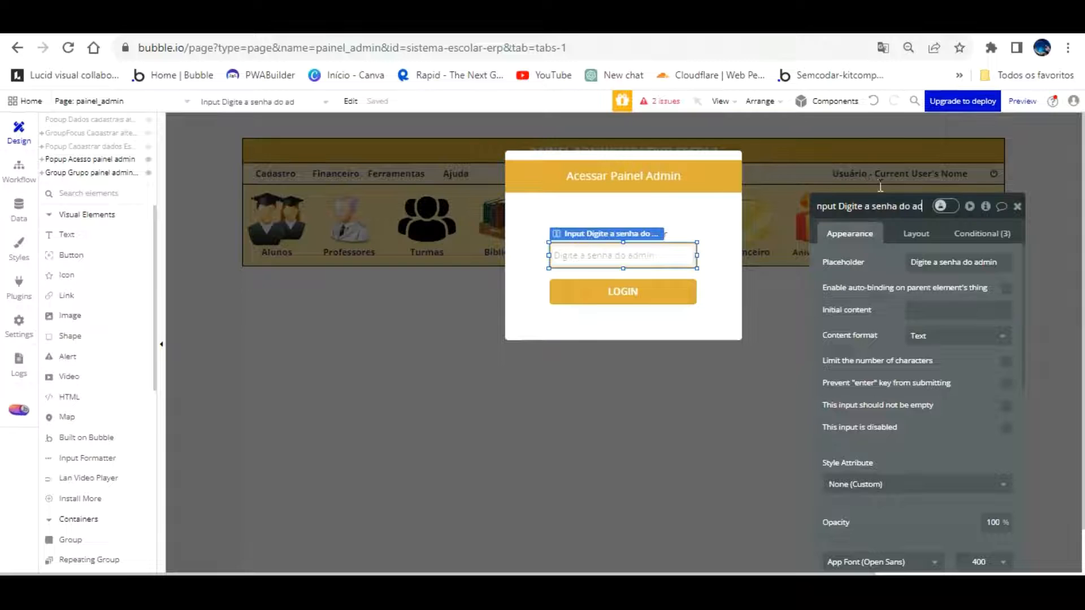
pyautogui.write('min aces')
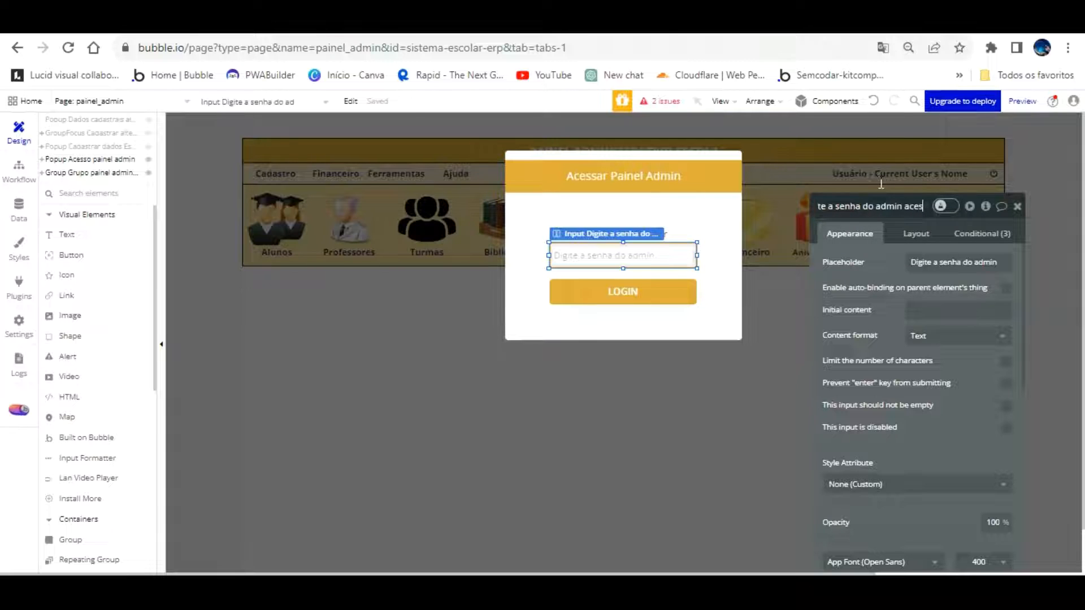
pyautogui.write('so paine')
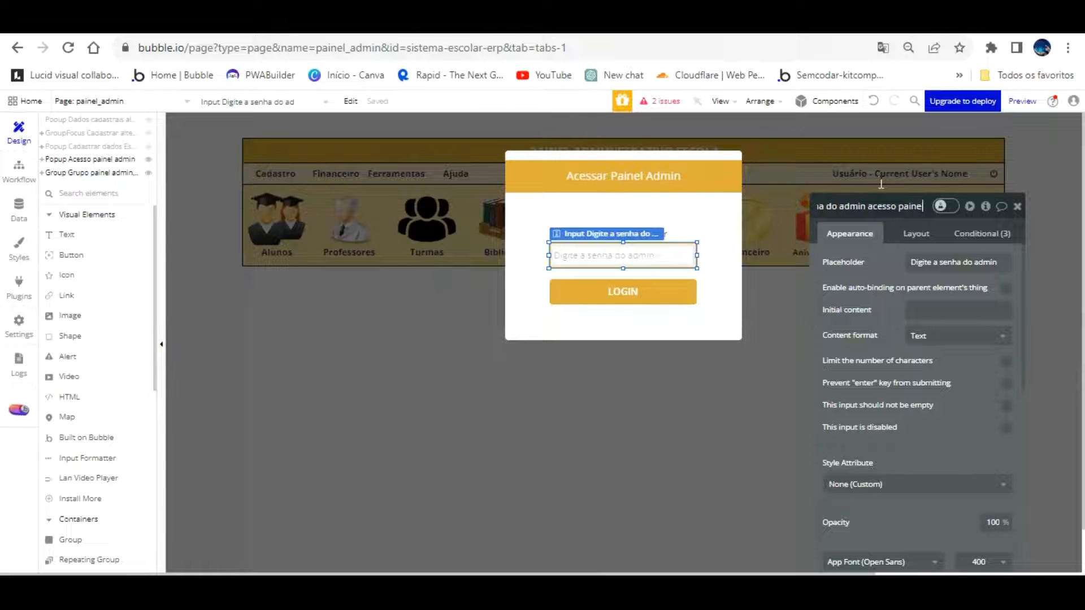
pyautogui.press('Return')
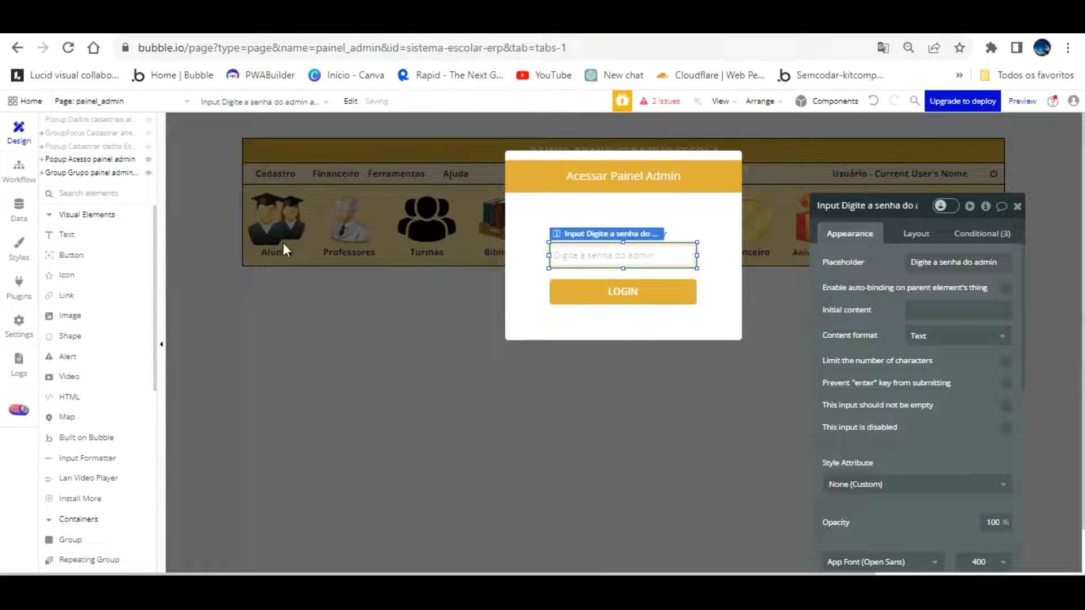
# Add a Set focus step targeting Input Digite a senha do admin acesso painel after the popup shows
pyautogui.click(18, 167)
pyautogui.click(299, 262)
pyautogui.moveTo(305, 467)
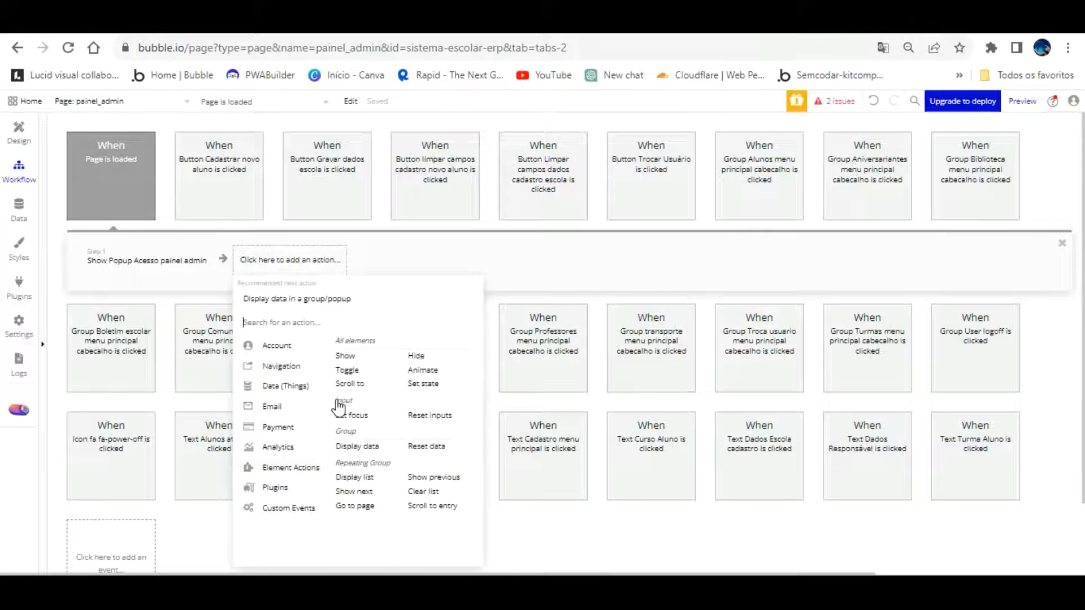
pyautogui.click(351, 415)
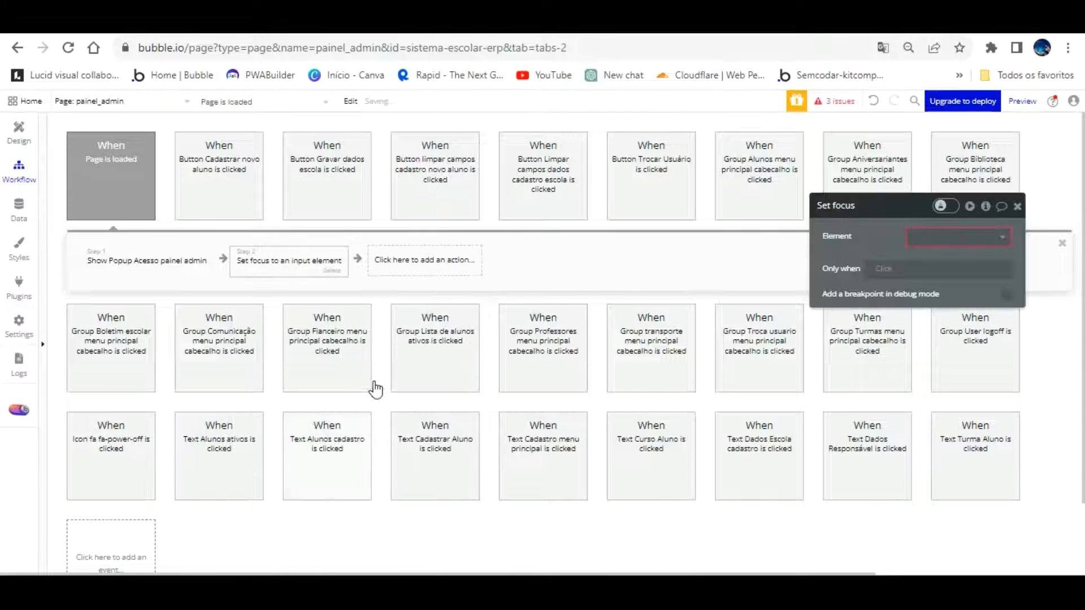
pyautogui.click(938, 237)
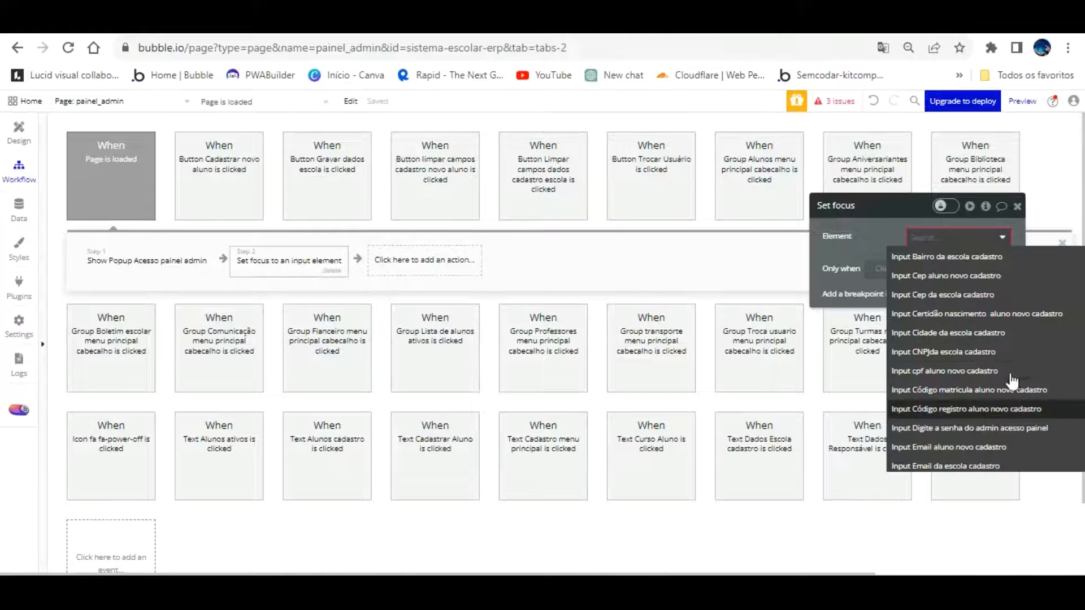
pyautogui.scroll(-3, 1003, 385)
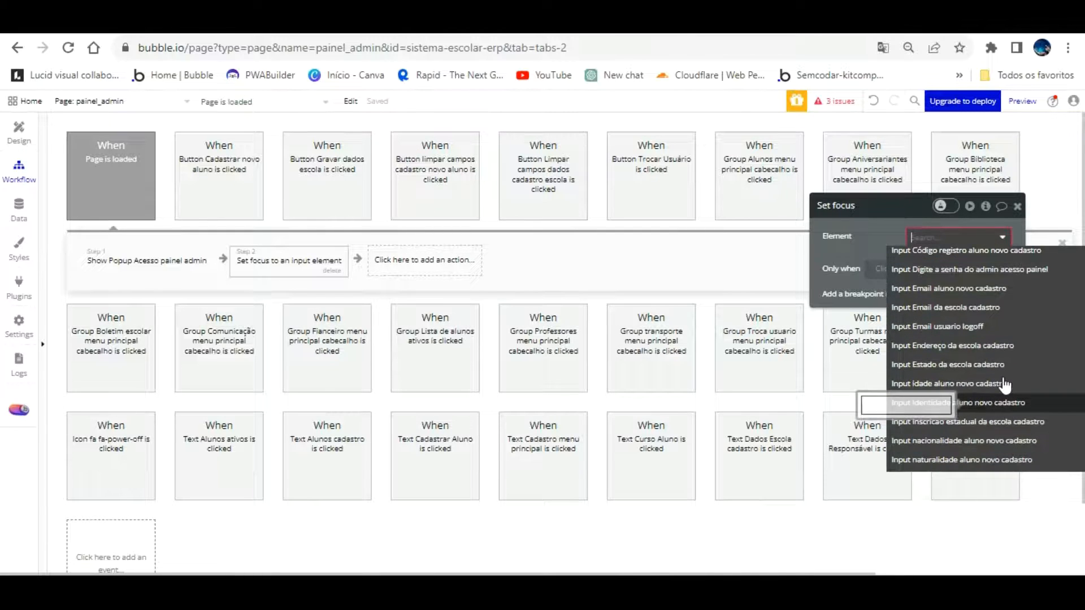
pyautogui.click(999, 269)
pyautogui.click(883, 242)
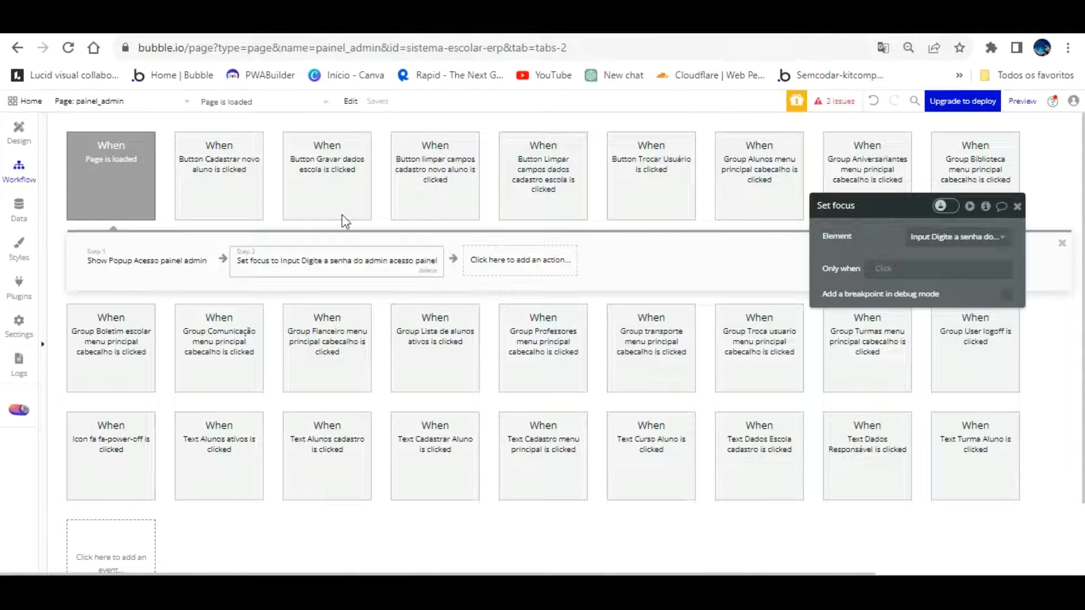
pyautogui.click(19, 133)
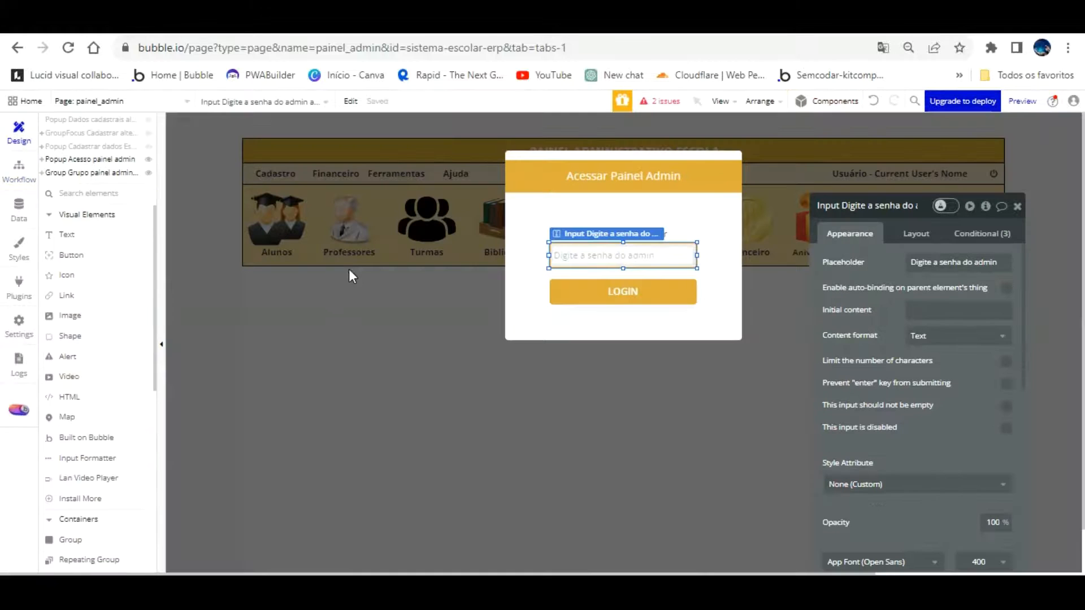
# Create a click workflow for Button Acessar painel admin with an empty Show element step
pyautogui.click(612, 263)
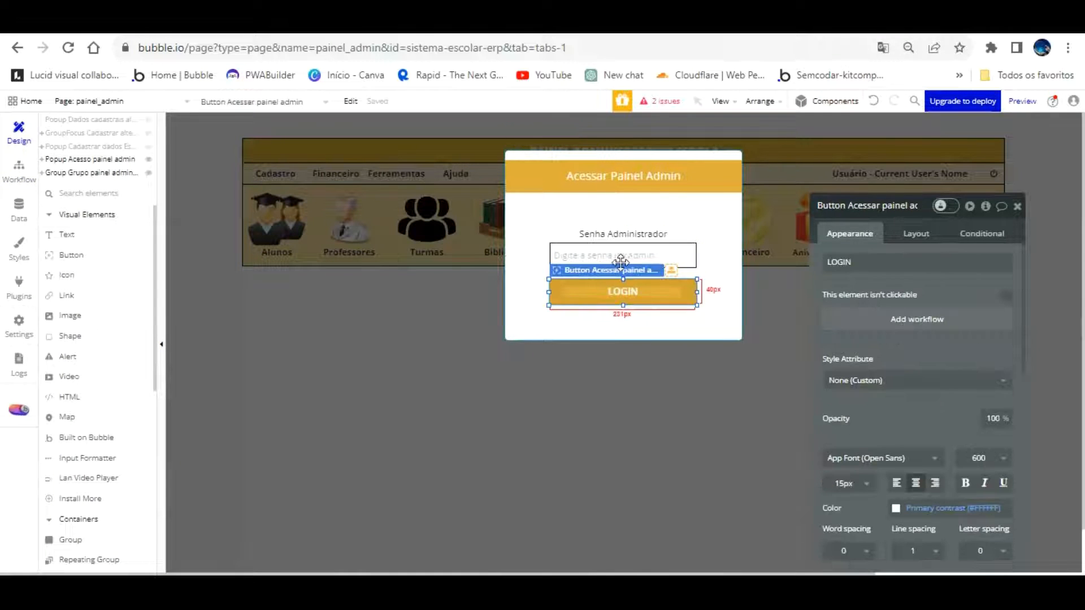
pyautogui.click(889, 318)
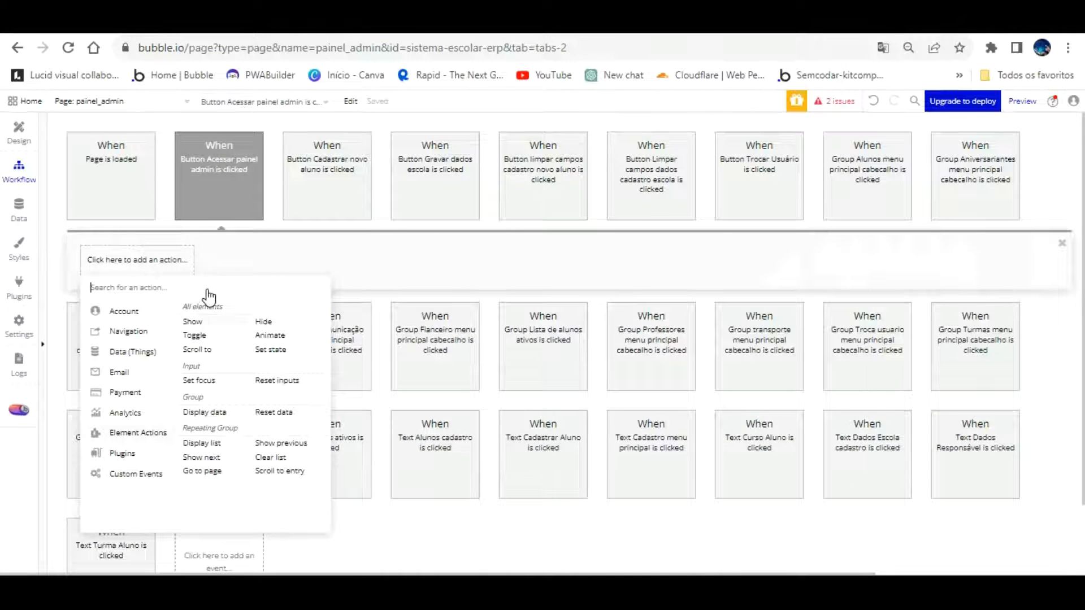
pyautogui.click(192, 322)
pyautogui.click(1000, 236)
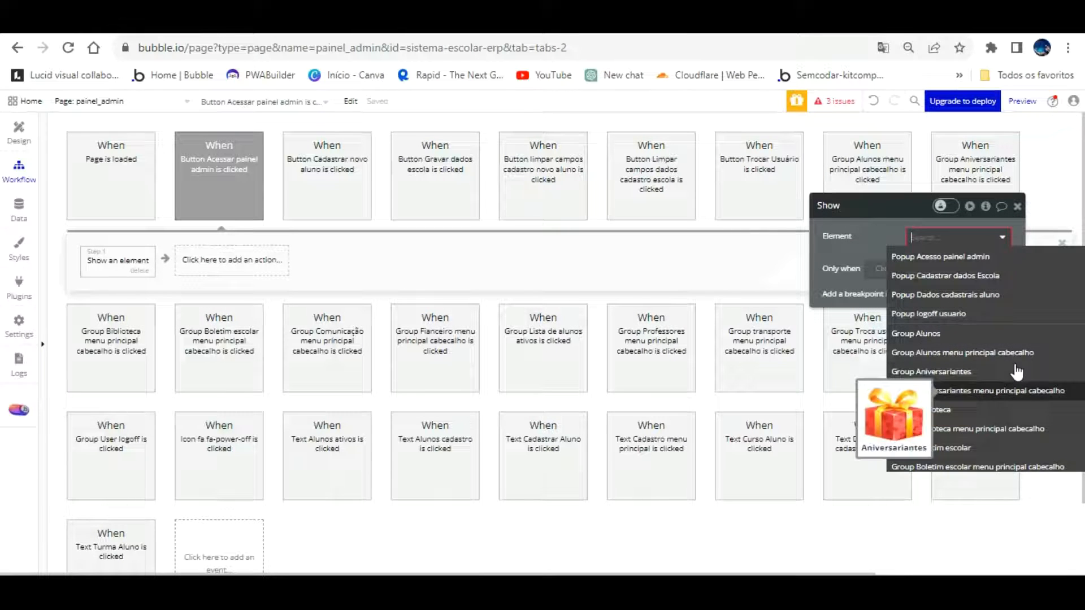
pyautogui.scroll(-2, 1017, 381)
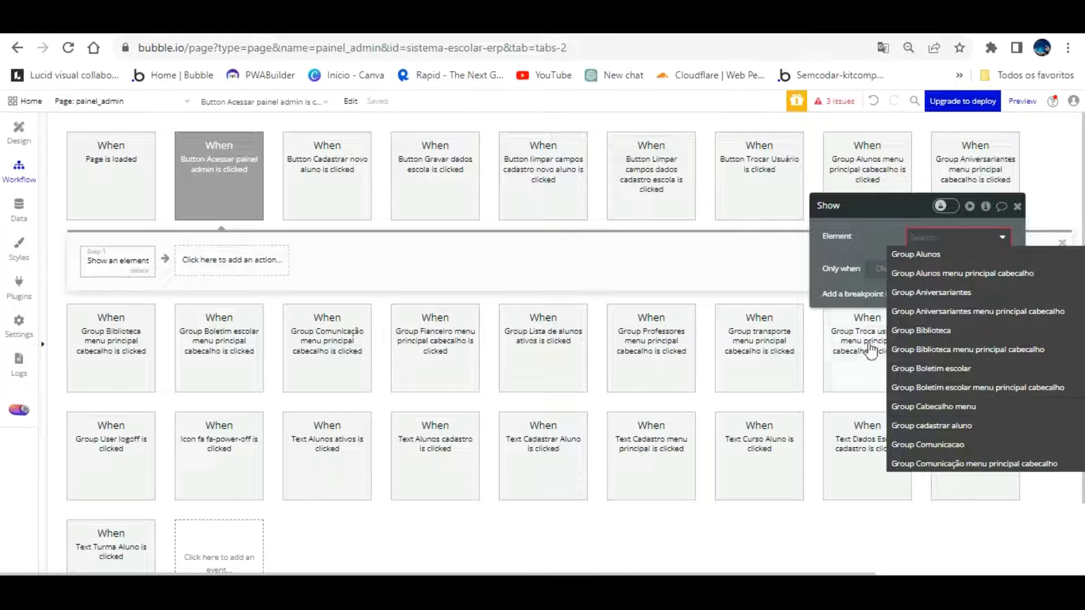
pyautogui.scroll(-15, 982, 373)
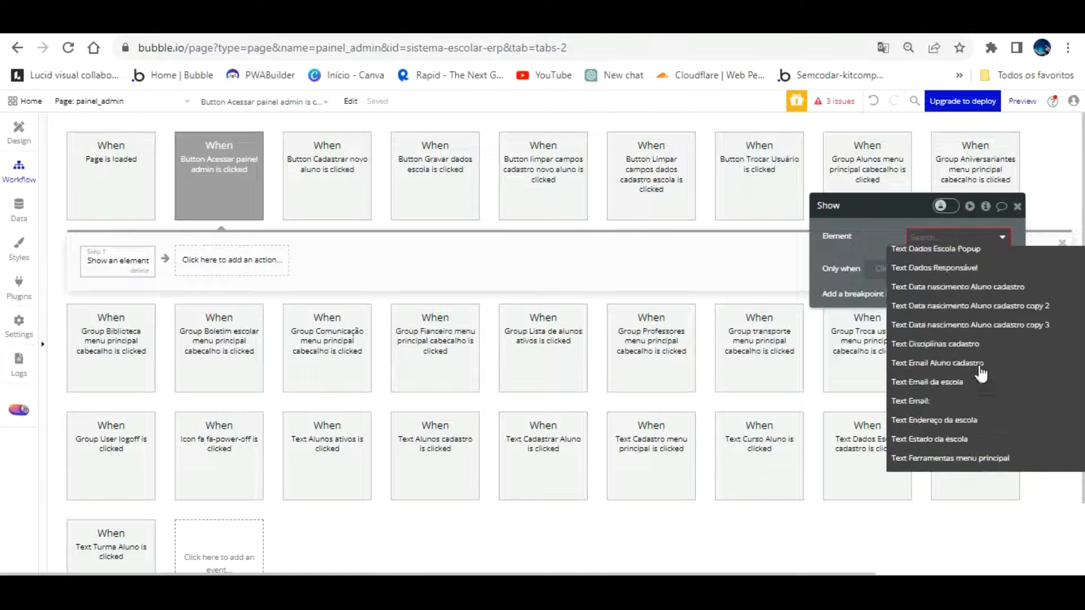
pyautogui.click(19, 133)
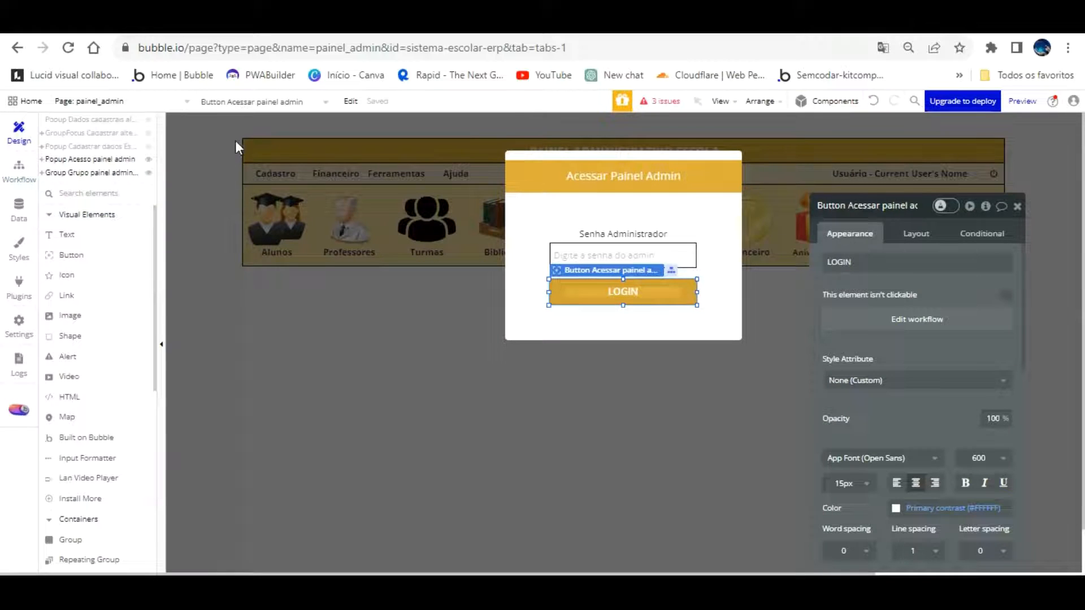
# Rename the header group to Group painel admin cabecalho by removing the extra 'Grupo'
pyautogui.click(222, 229)
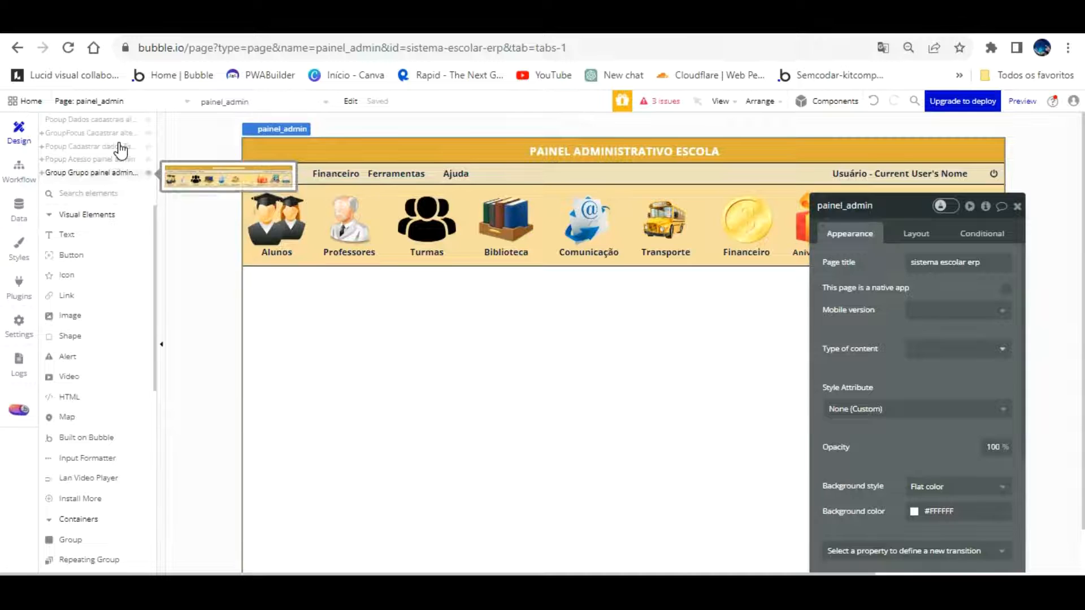
pyautogui.click(119, 171)
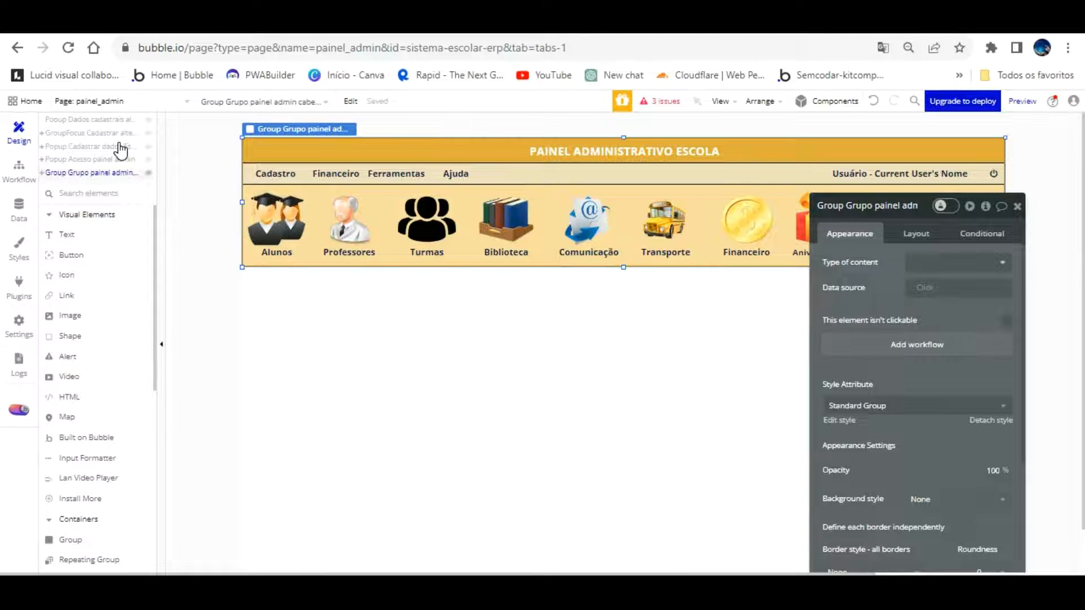
pyautogui.click(851, 206)
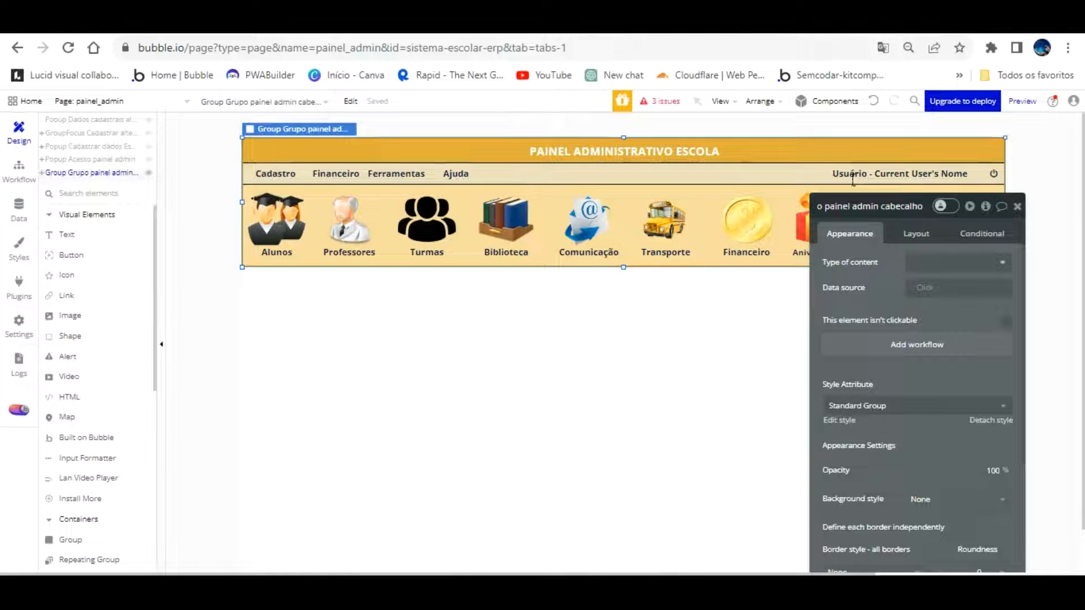
pyautogui.click(826, 208)
pyautogui.press('Home')
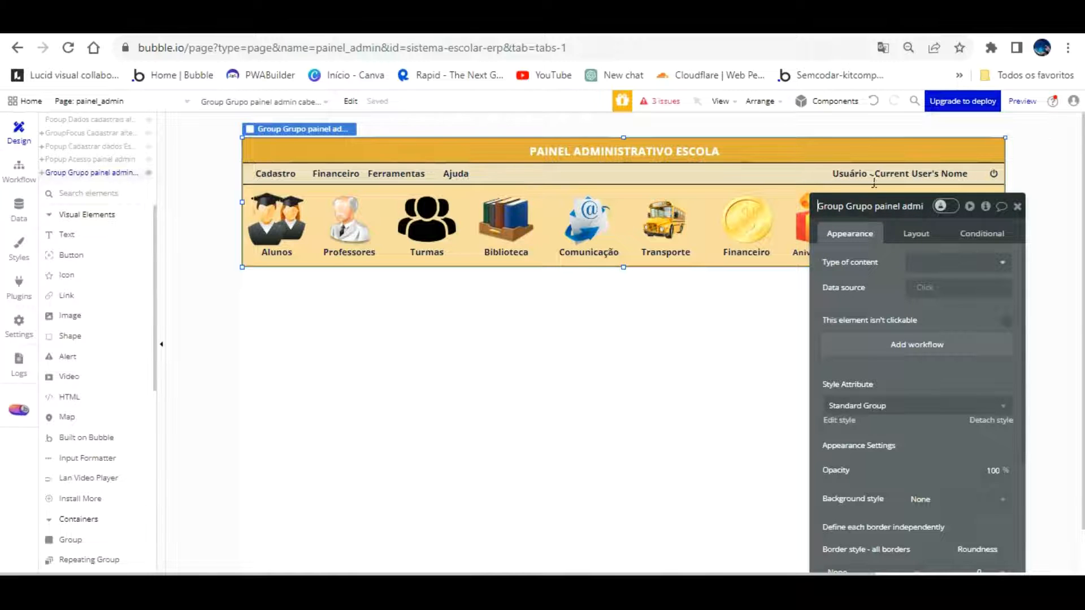
pyautogui.press('BackSpace')
pyautogui.press('BackSpace')
pyautogui.press('BackSpace')
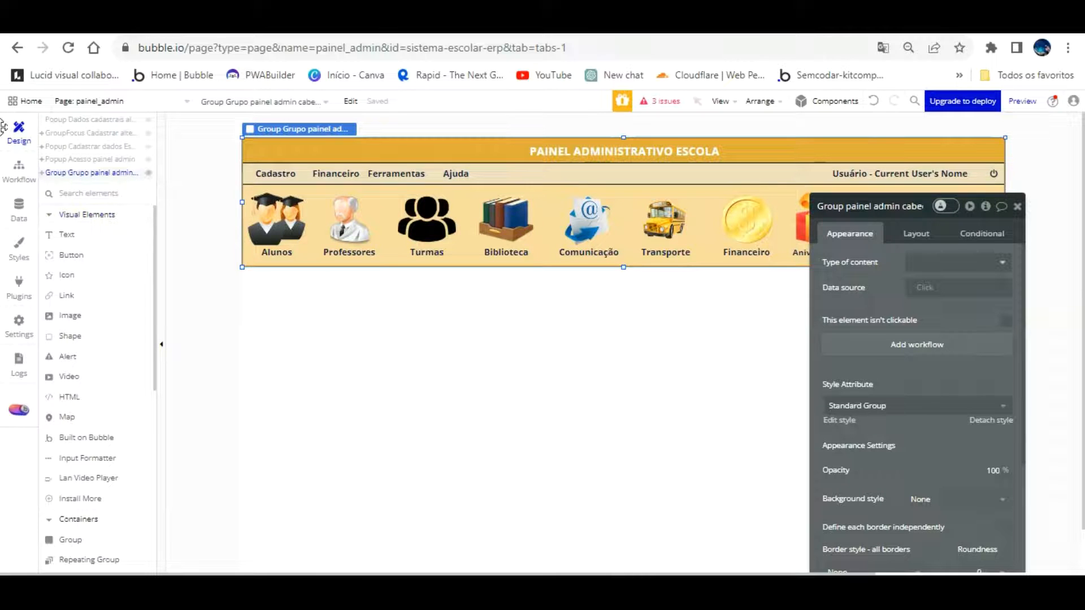
# Set the LOGIN workflow's Show step element to Group painel admin cabecalho
pyautogui.click(18, 168)
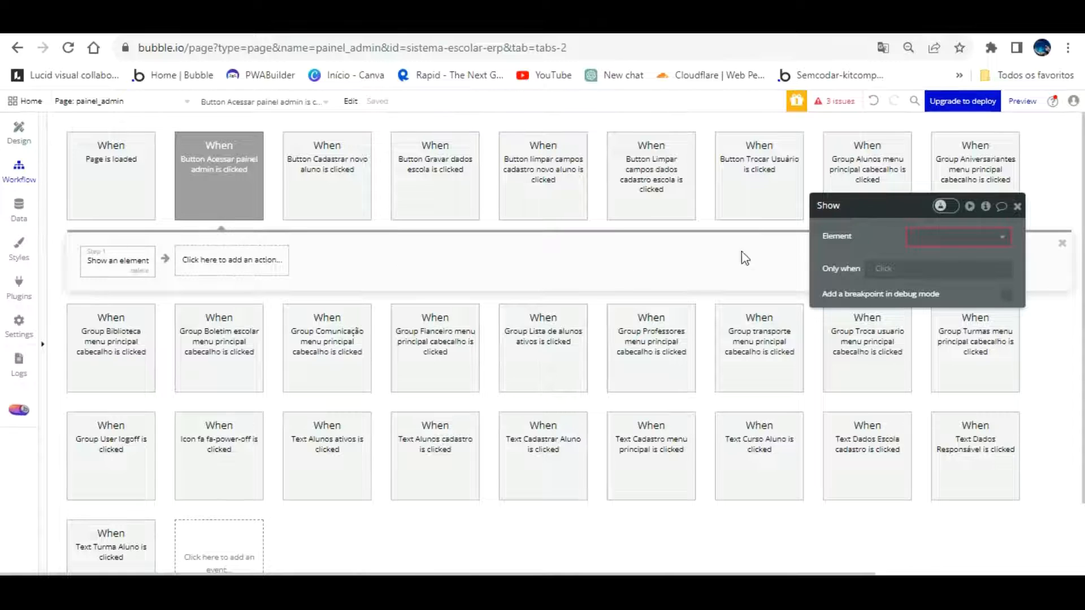
pyautogui.click(981, 236)
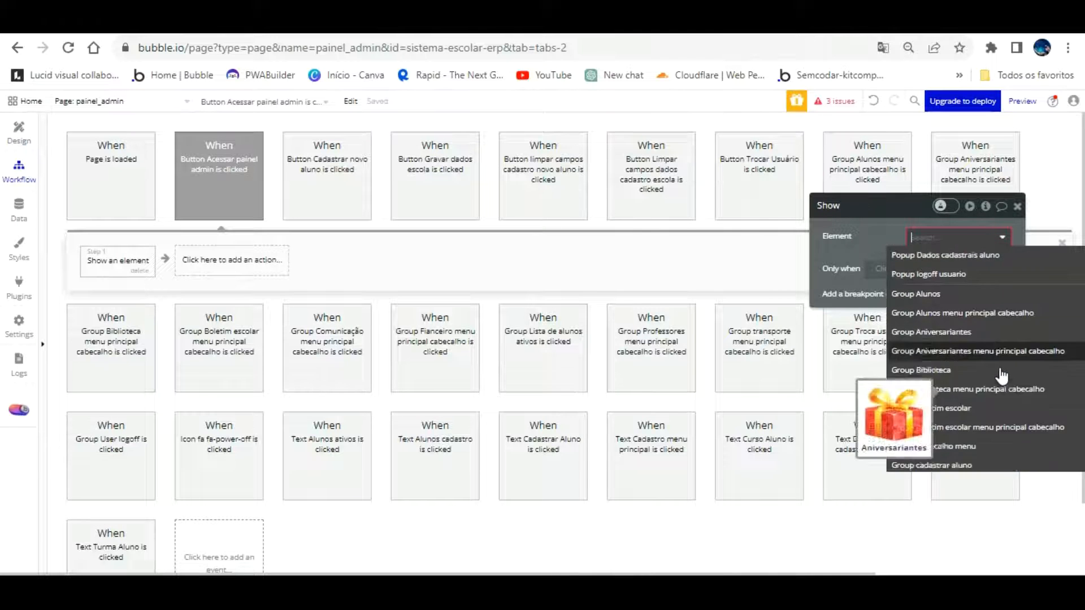
pyautogui.scroll(-5, 1001, 375)
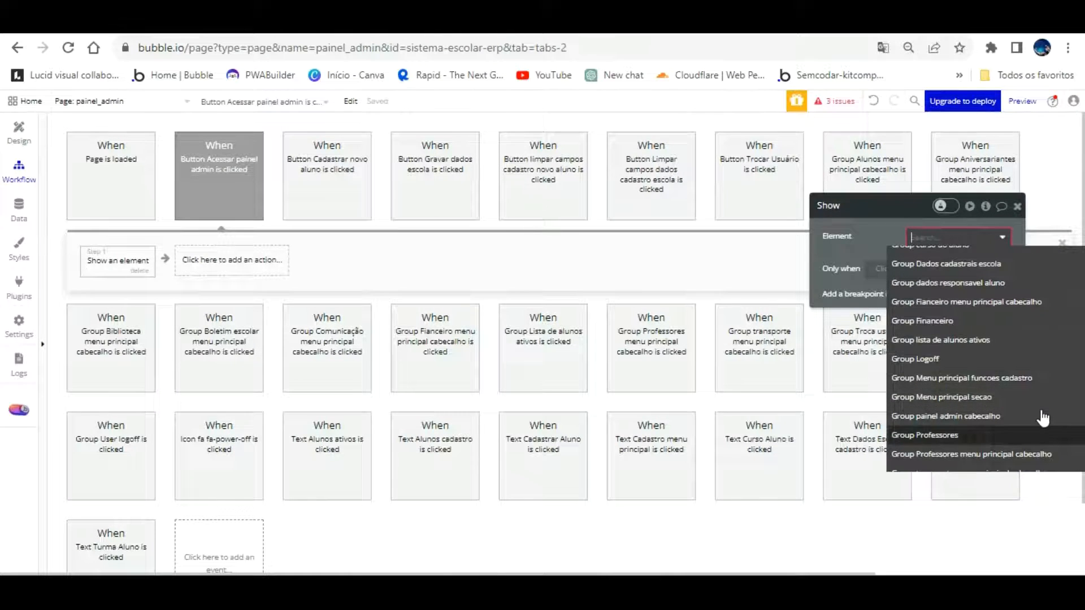
pyautogui.scroll(-2, 1004, 393)
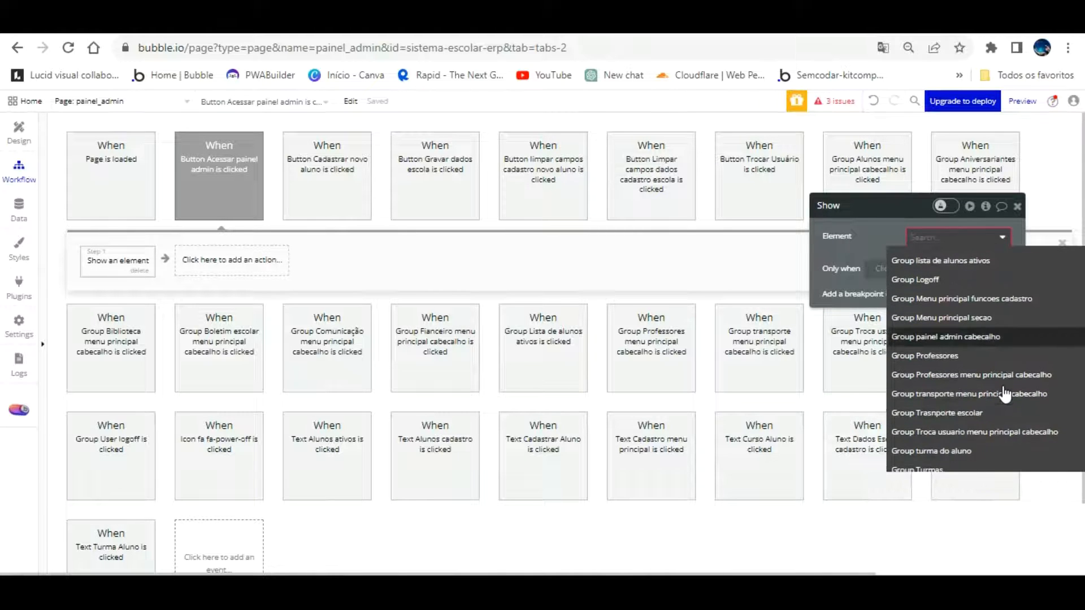
pyautogui.click(1001, 337)
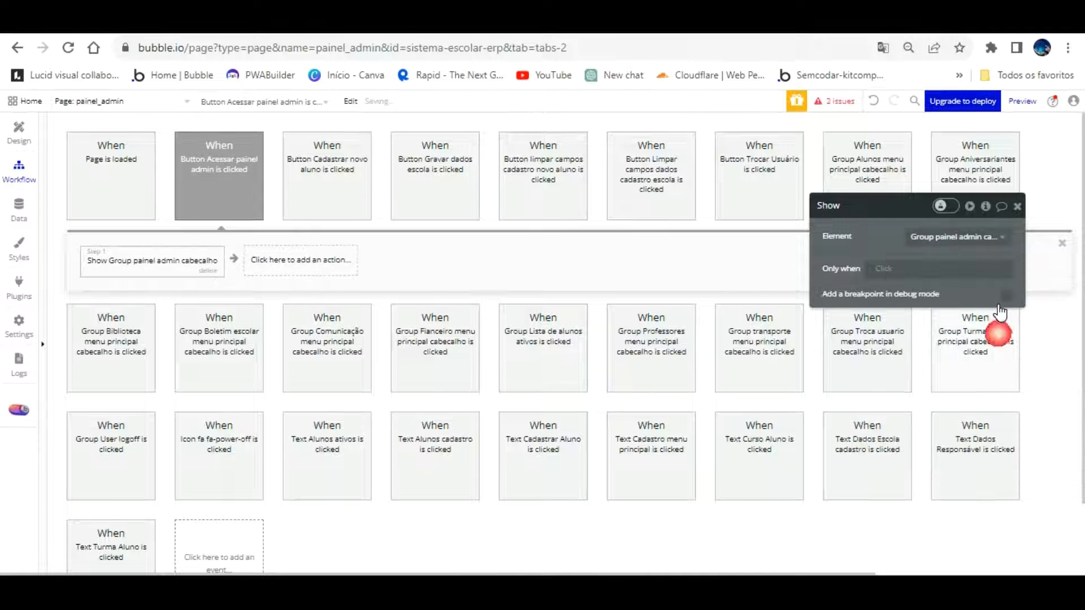
pyautogui.click(19, 131)
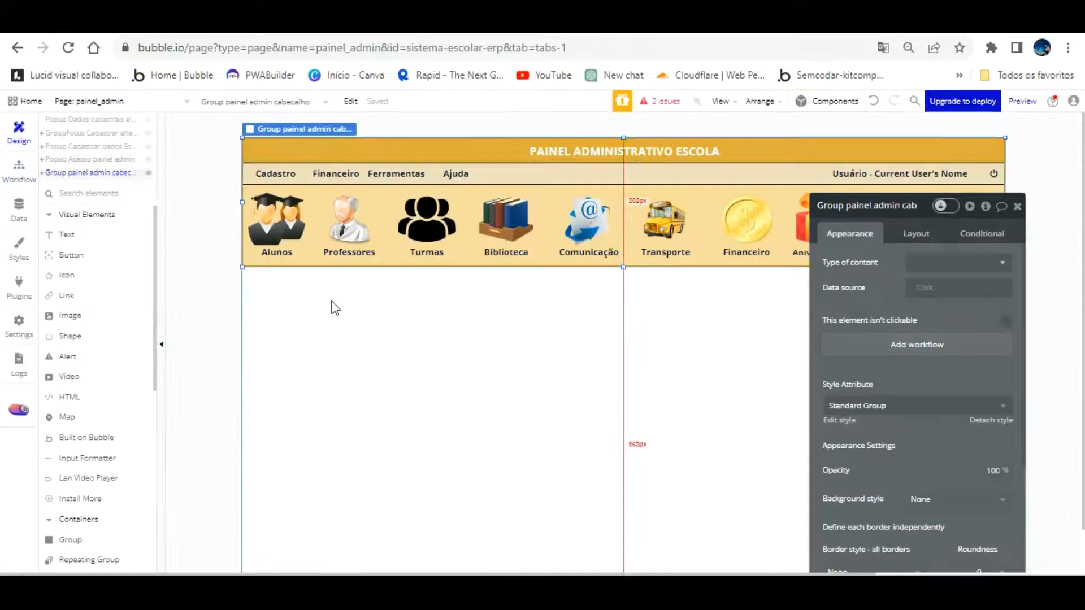
pyautogui.scroll(-2, 335, 308)
# Rename the footer text element by adding 'rodape' to its name
pyautogui.click(434, 549)
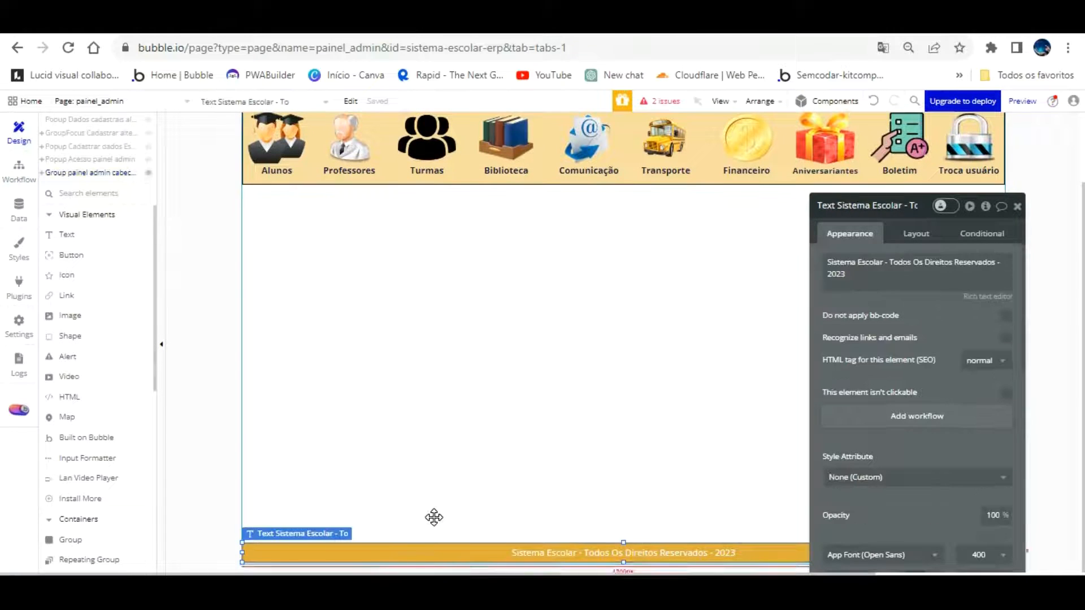
pyautogui.click(896, 206)
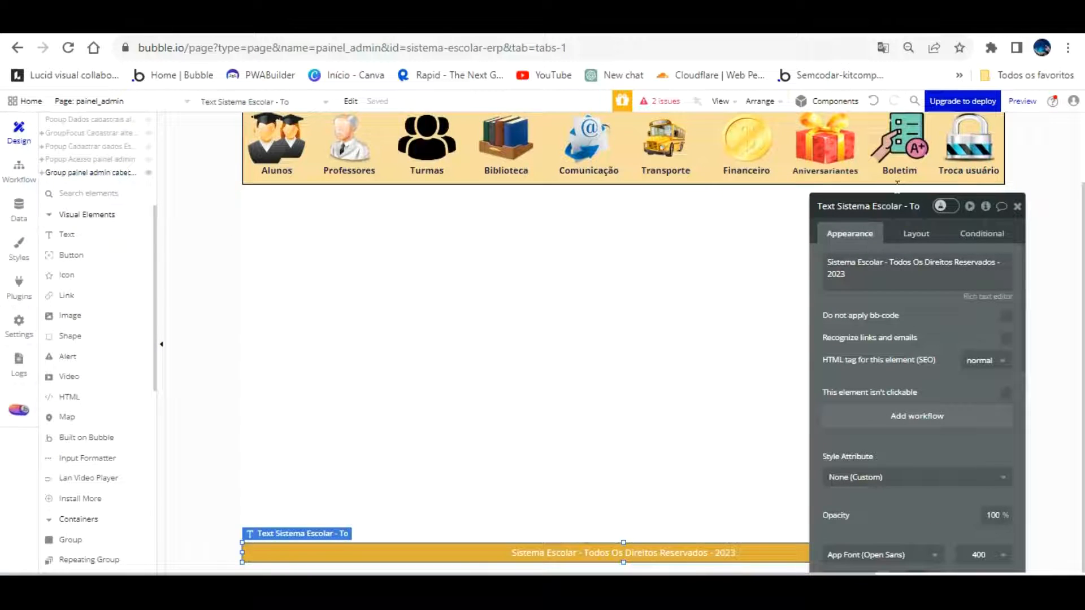
pyautogui.write('rodape')
pyautogui.press('Return')
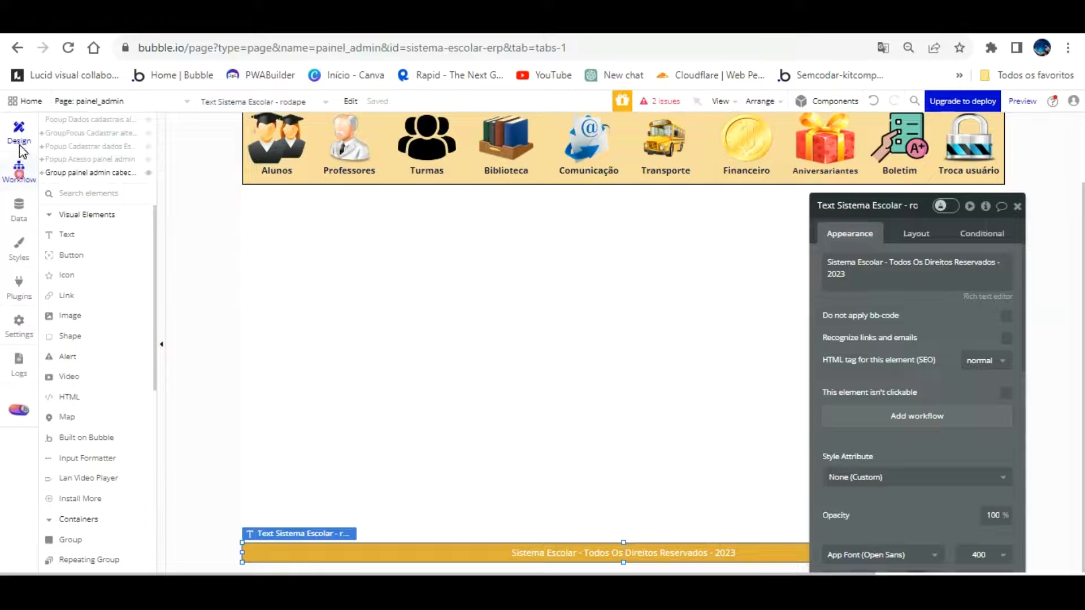
# Add a second Show element step to the LOGIN workflow
pyautogui.click(19, 170)
pyautogui.click(308, 251)
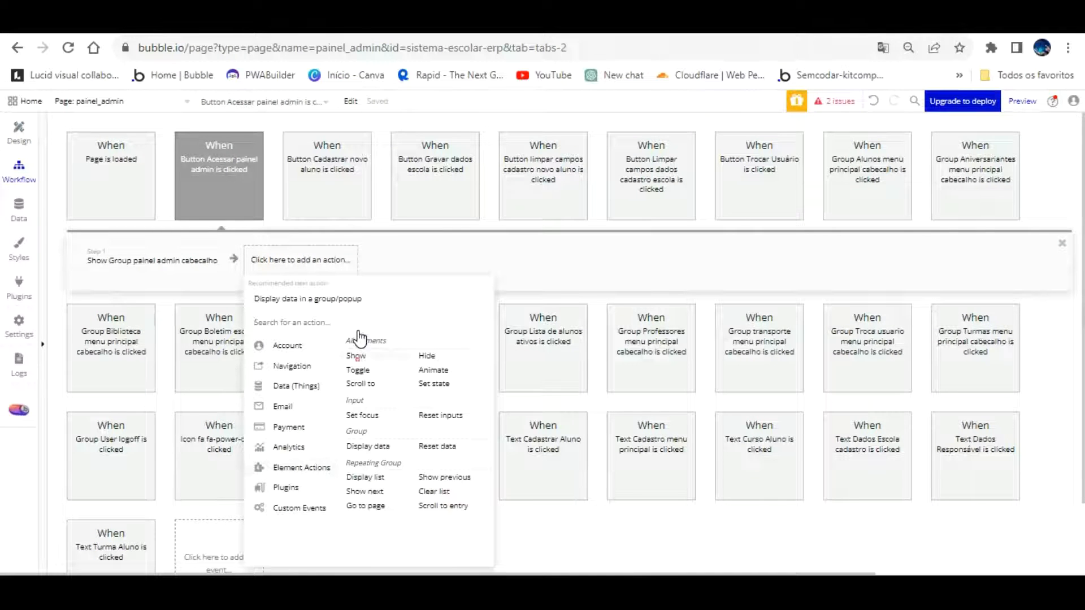
pyautogui.click(356, 356)
pyautogui.click(955, 237)
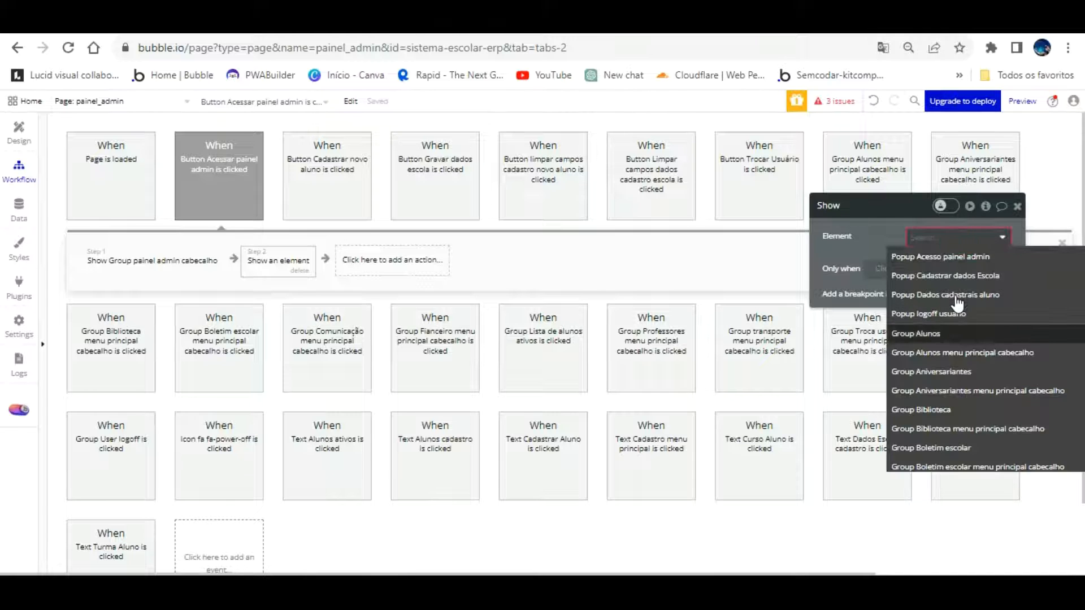
pyautogui.write('text')
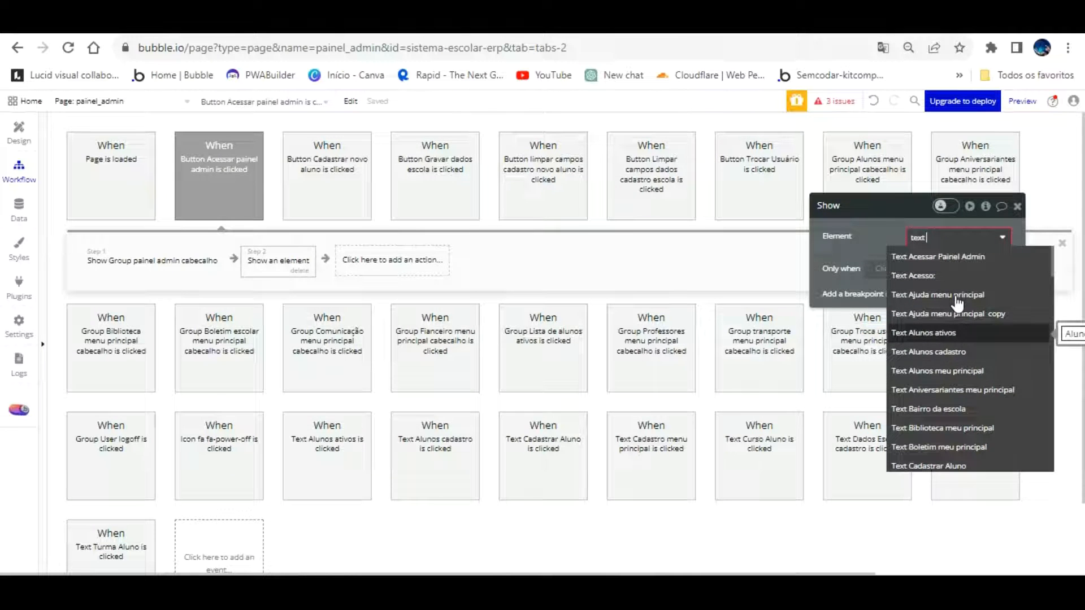
pyautogui.write(' p')
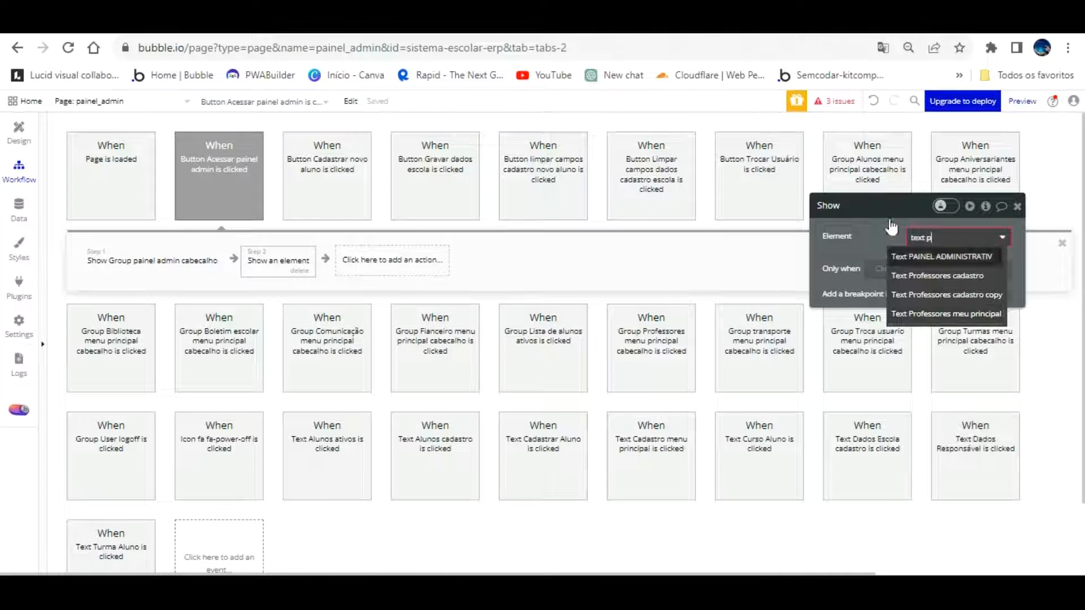
pyautogui.click(882, 203)
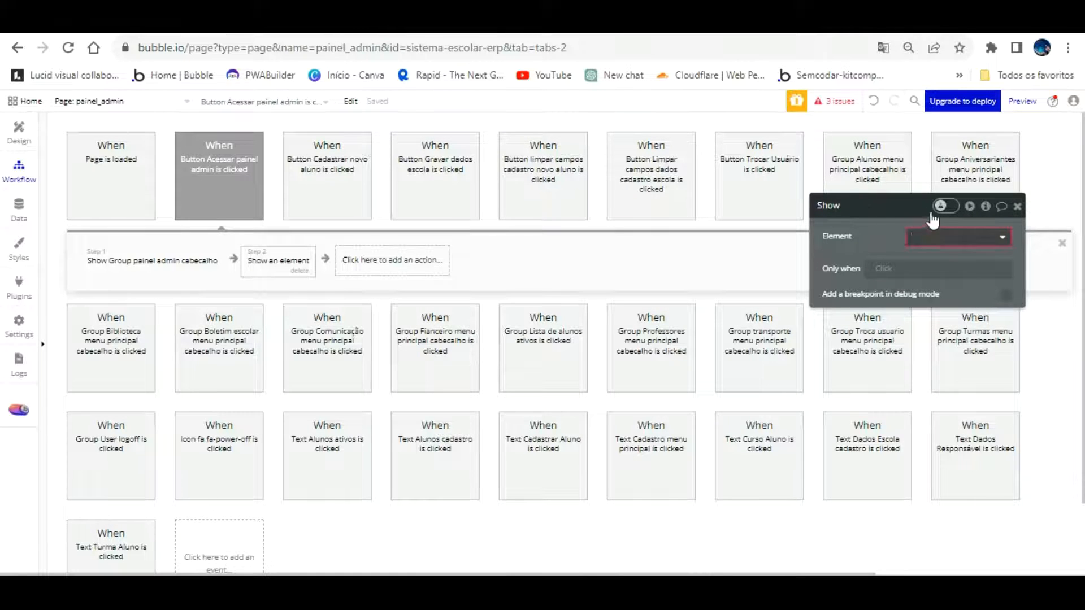
# Set the second Show step's element to Text Sistema Escolar - rodape
pyautogui.click(949, 236)
pyautogui.scroll(-6, 978, 399)
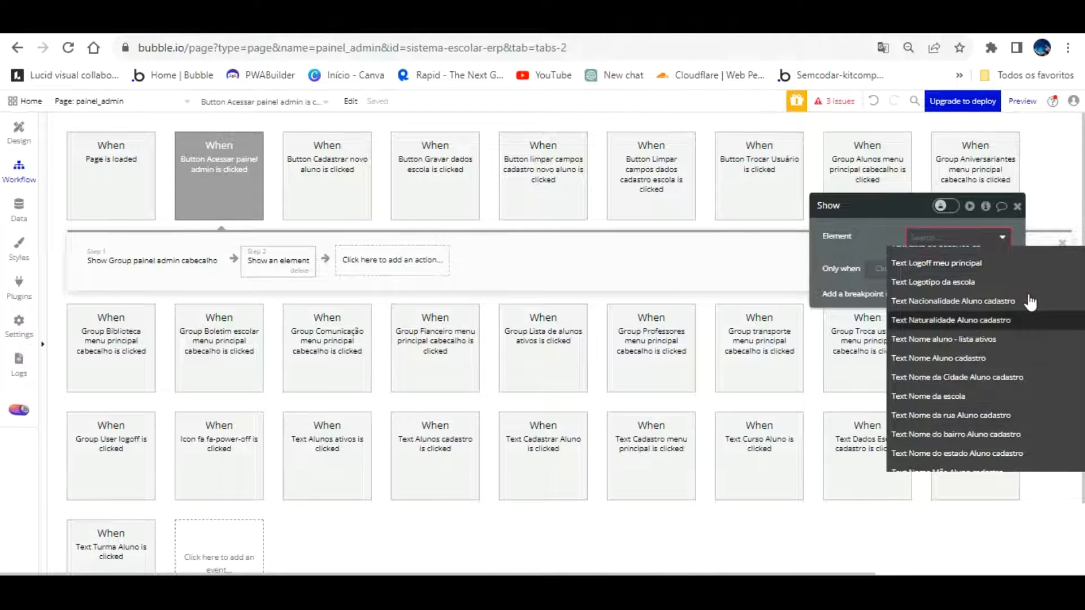
pyautogui.scroll(-2, 1028, 305)
pyautogui.scroll(-3, 1029, 305)
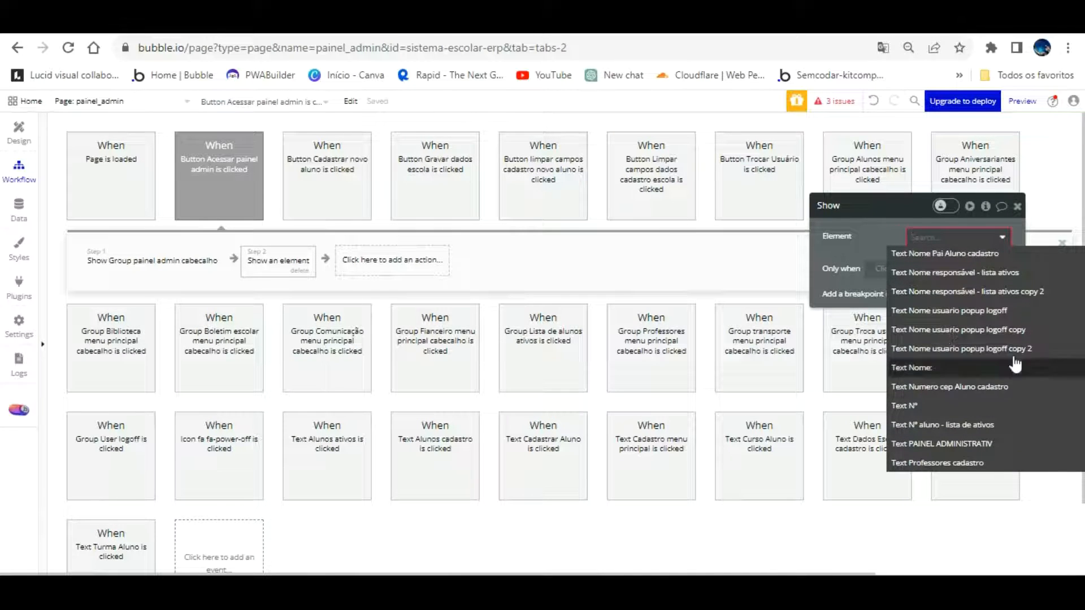
pyautogui.scroll(-3, 1012, 387)
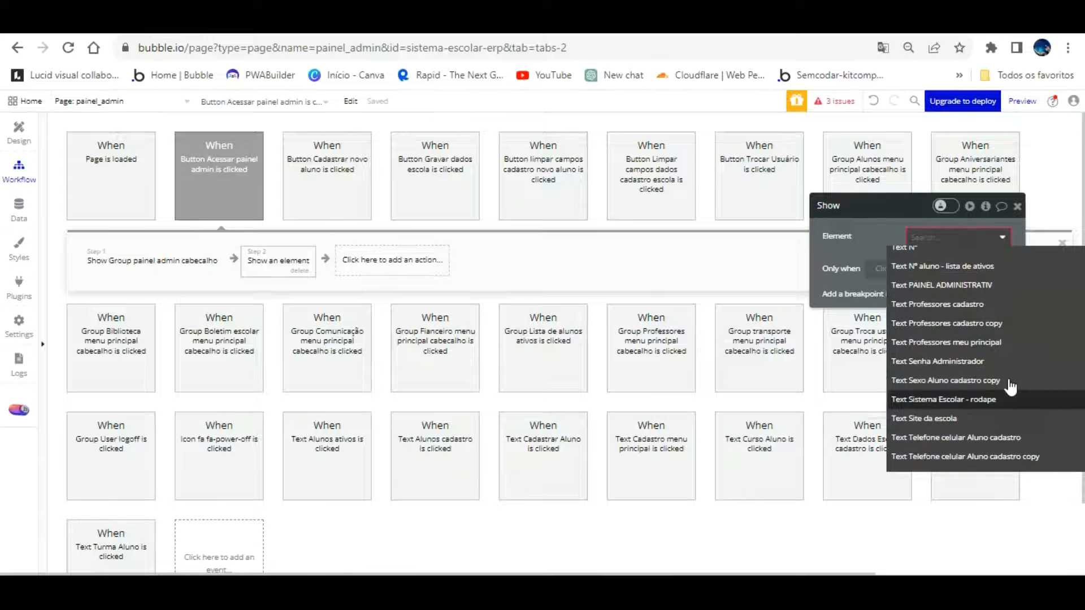
pyautogui.click(985, 398)
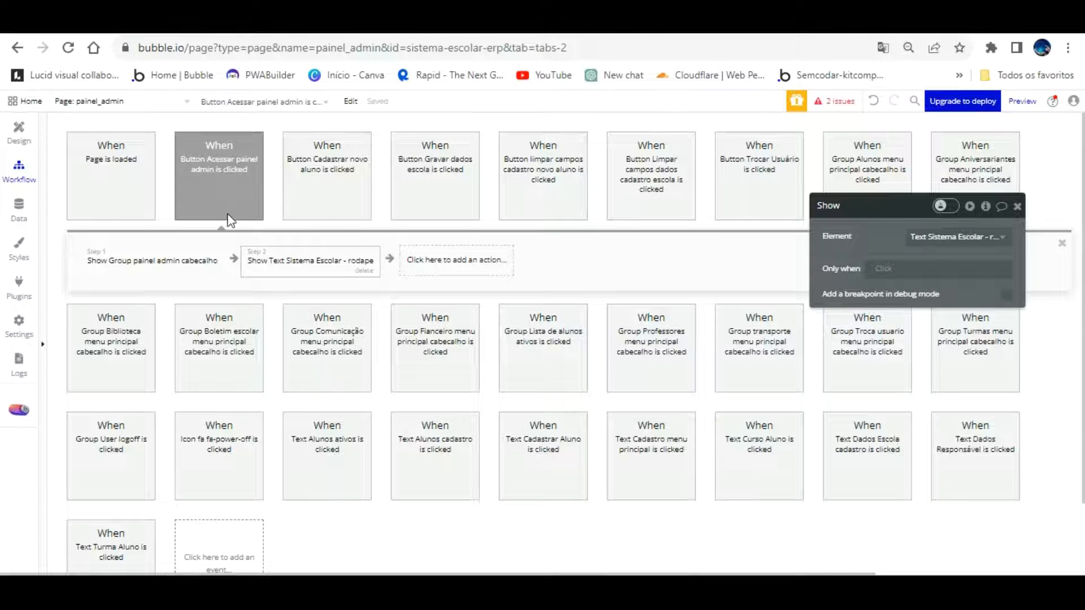
pyautogui.click(222, 161)
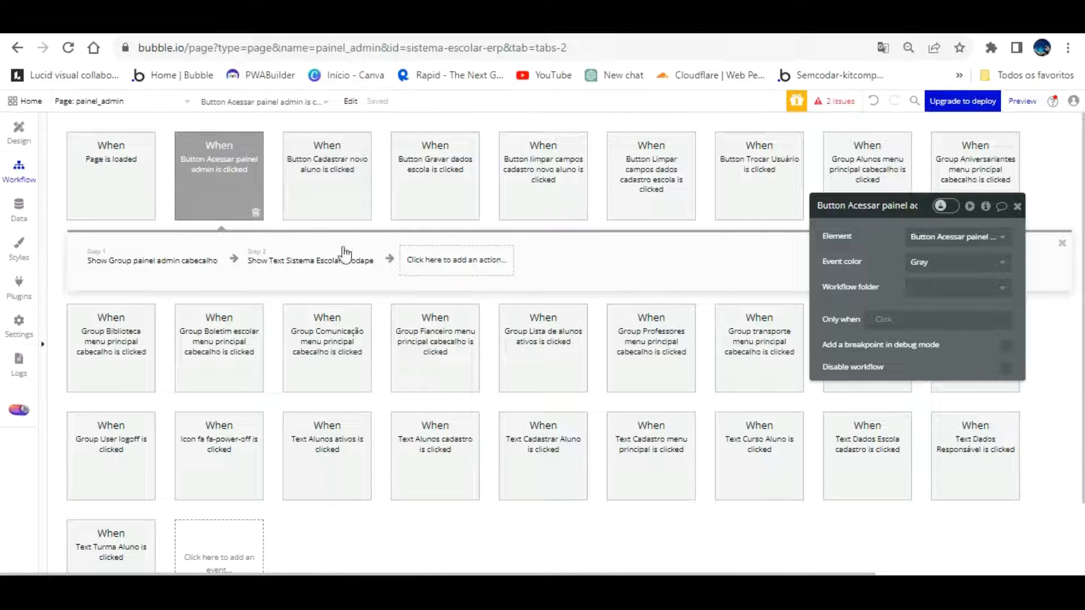
# In App data > All Users, set the third user's Acesso to Admin and save
pyautogui.click(18, 208)
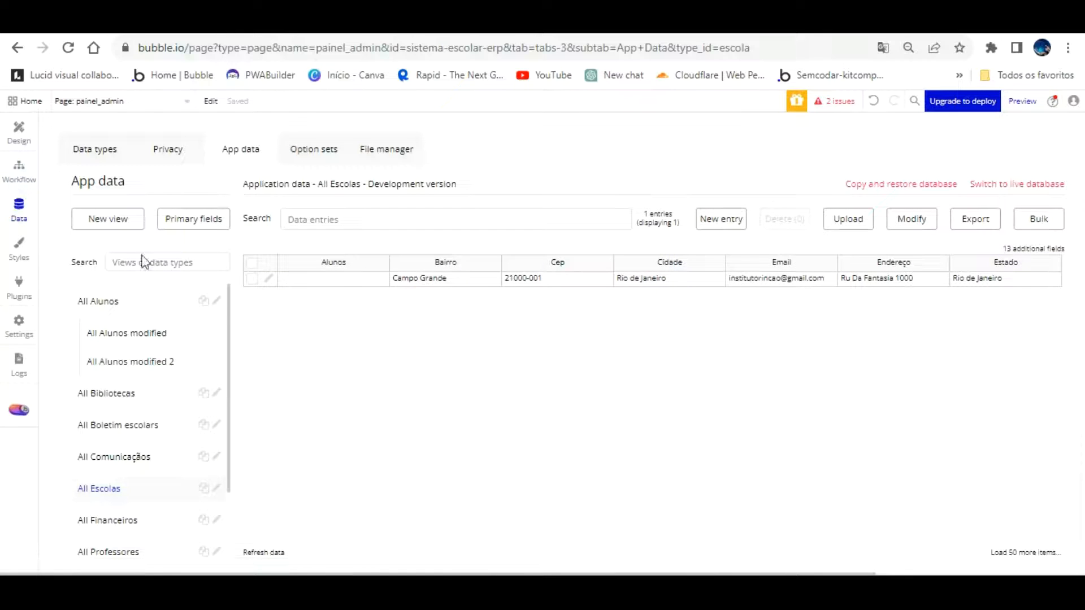
pyautogui.scroll(-3, 152, 341)
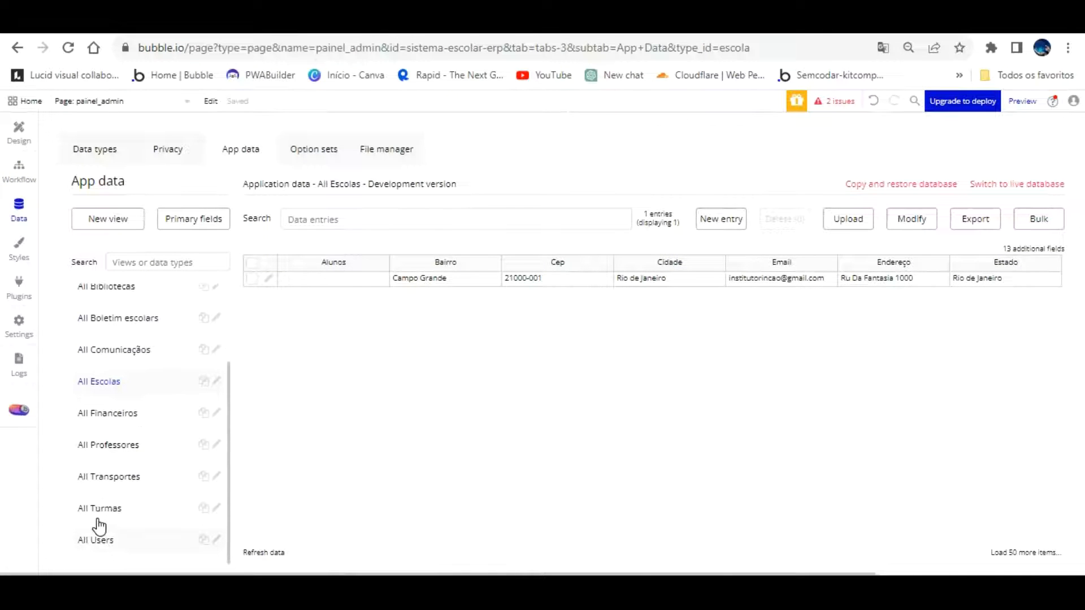
pyautogui.click(96, 540)
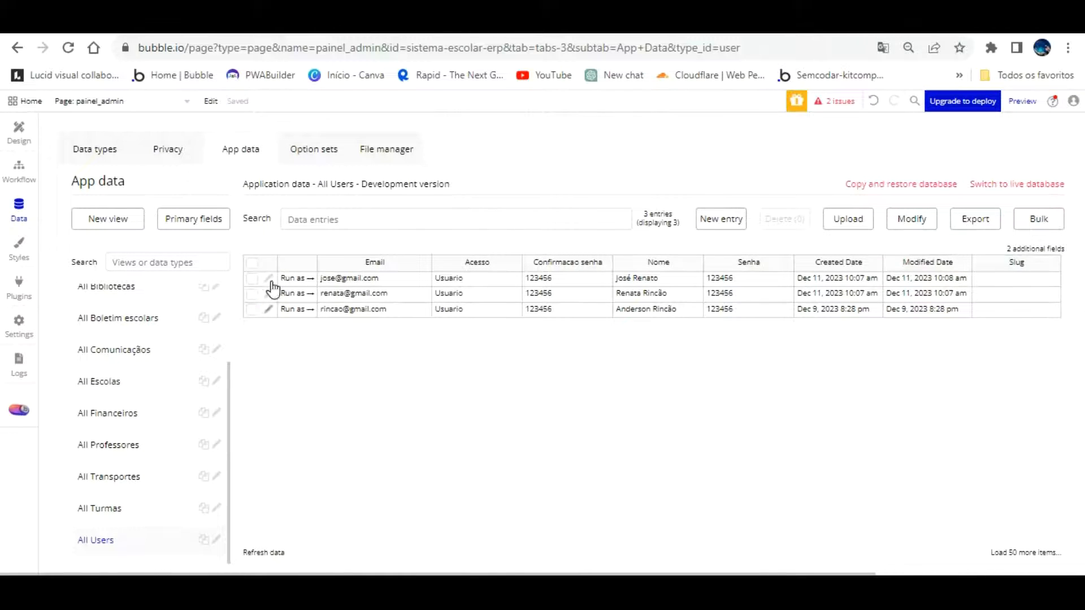
pyautogui.click(268, 309)
pyautogui.click(214, 185)
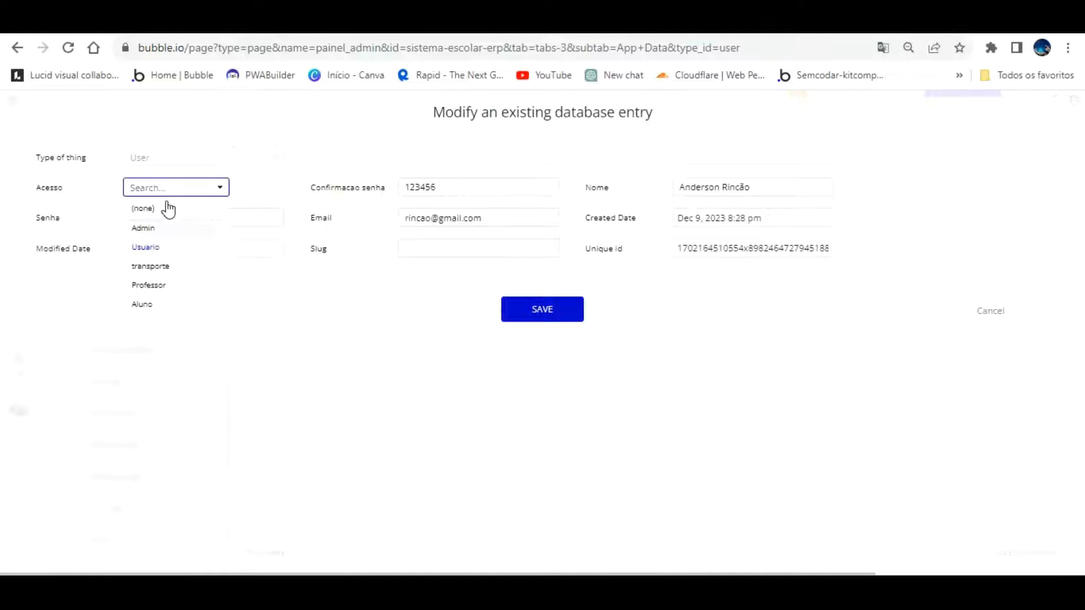
pyautogui.click(162, 228)
pyautogui.click(565, 299)
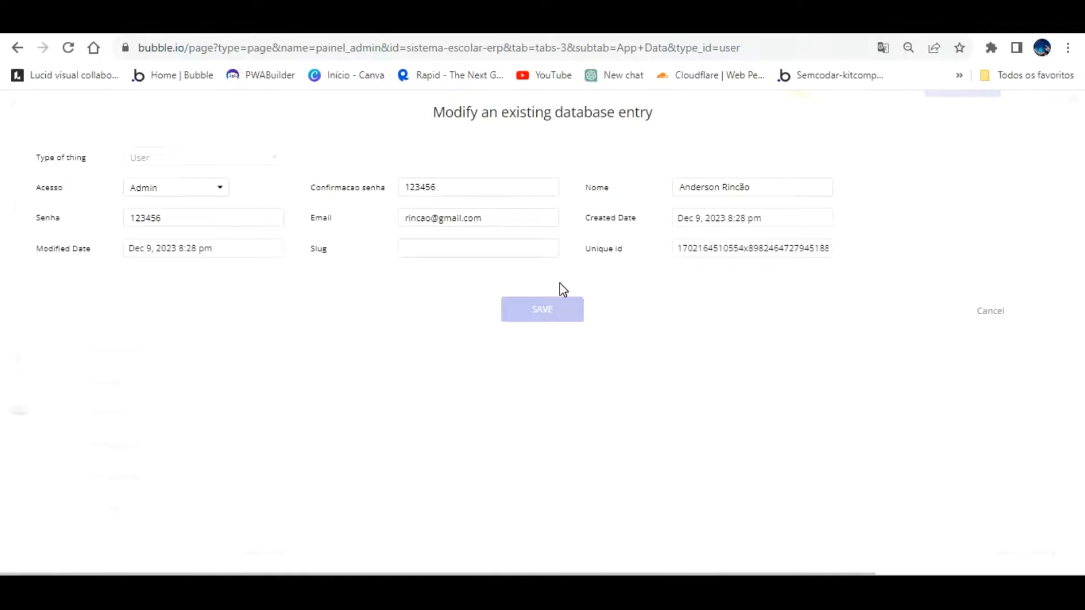
pyautogui.click(531, 244)
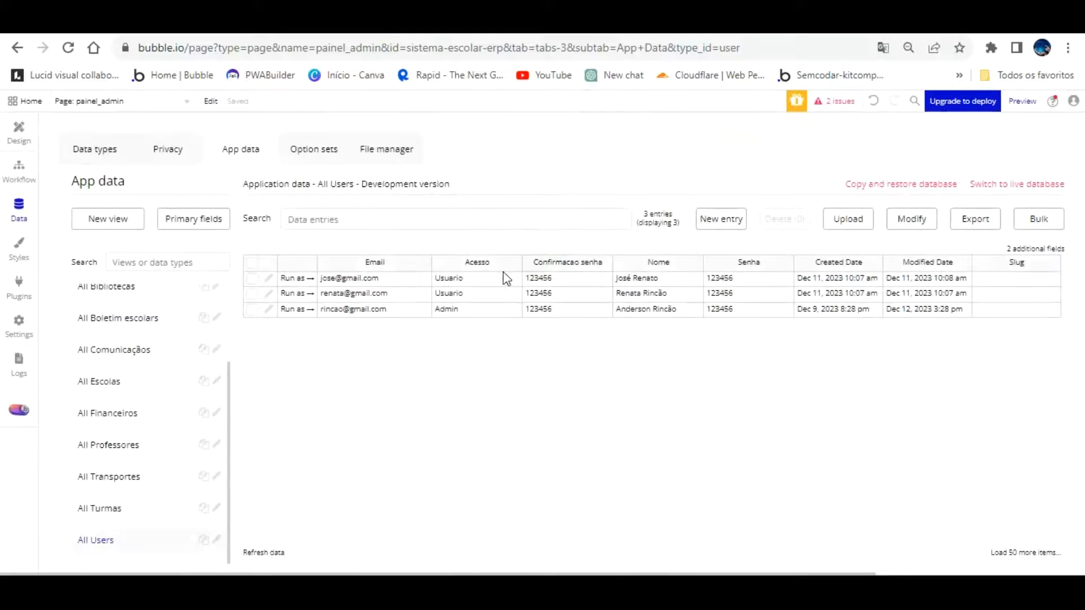
pyautogui.click(19, 130)
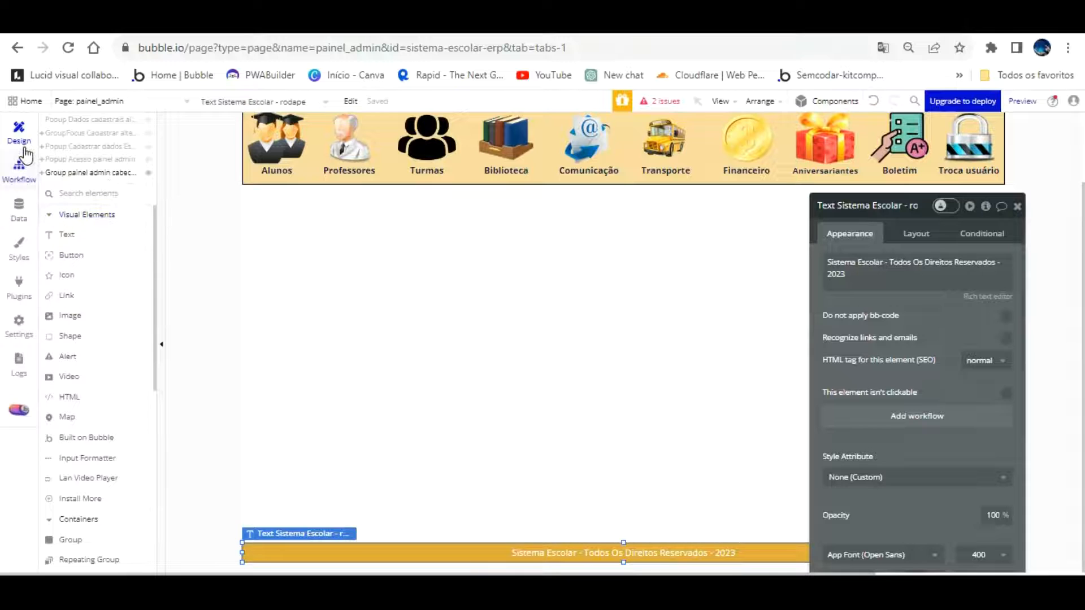
# Start the Only when condition with a search for Users where Acesso = Admin
pyautogui.click(19, 168)
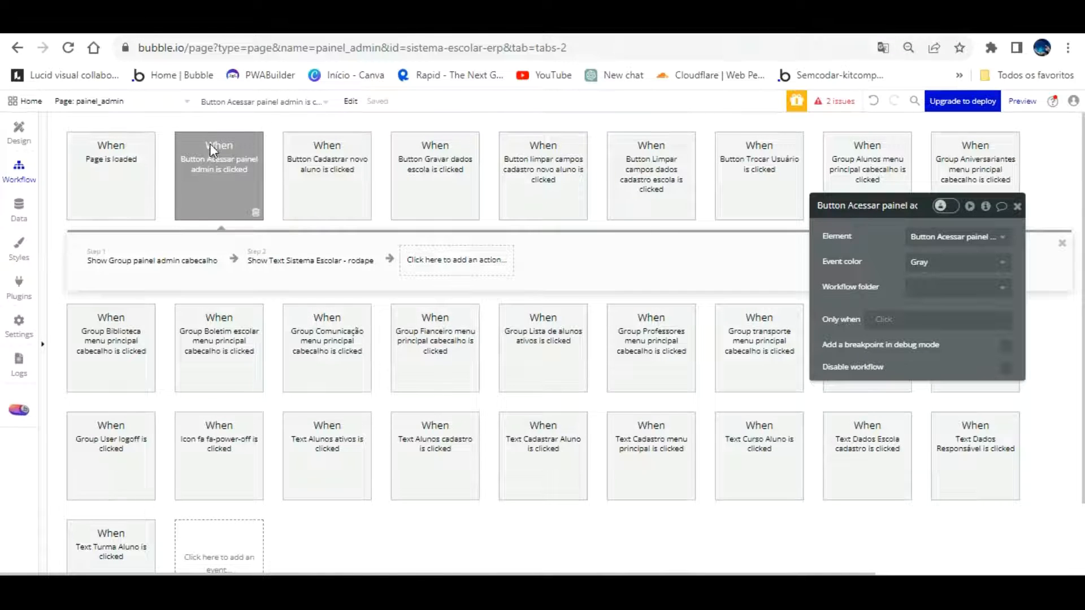
pyautogui.moveTo(236, 145)
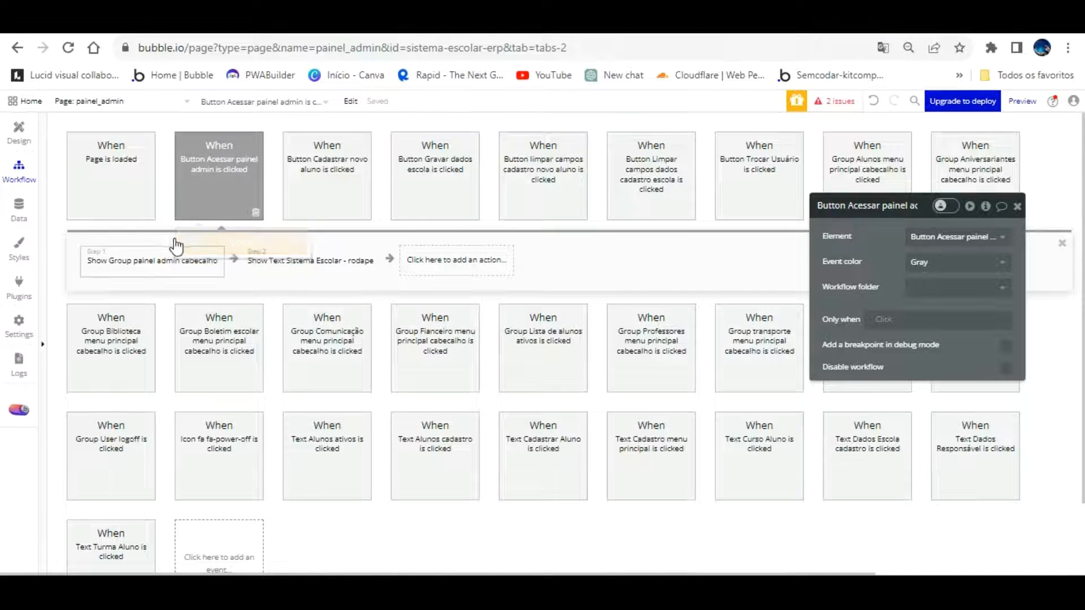
pyautogui.moveTo(160, 246)
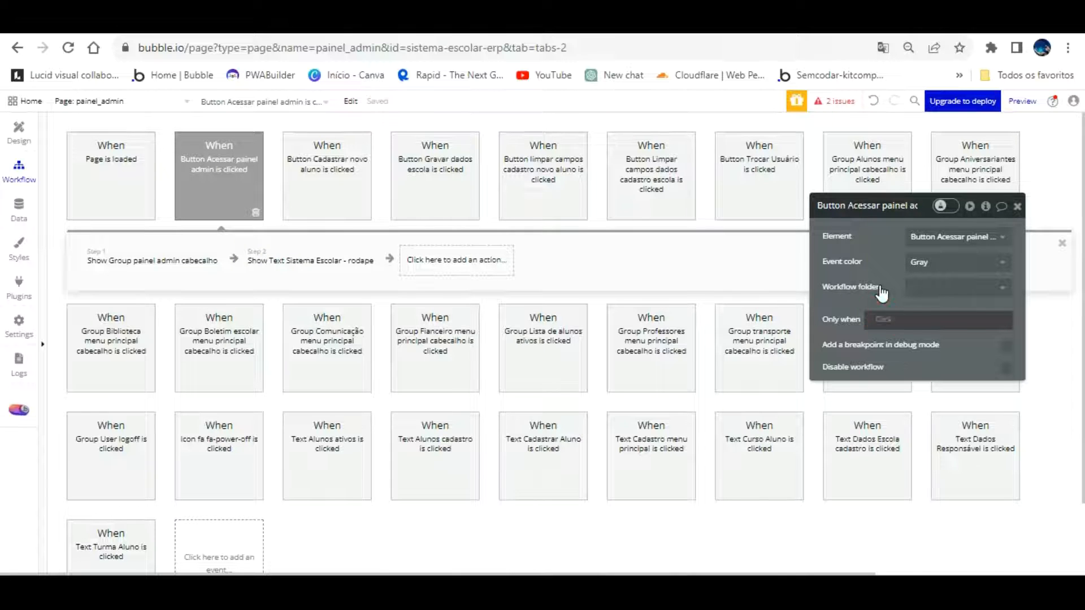
pyautogui.click(882, 318)
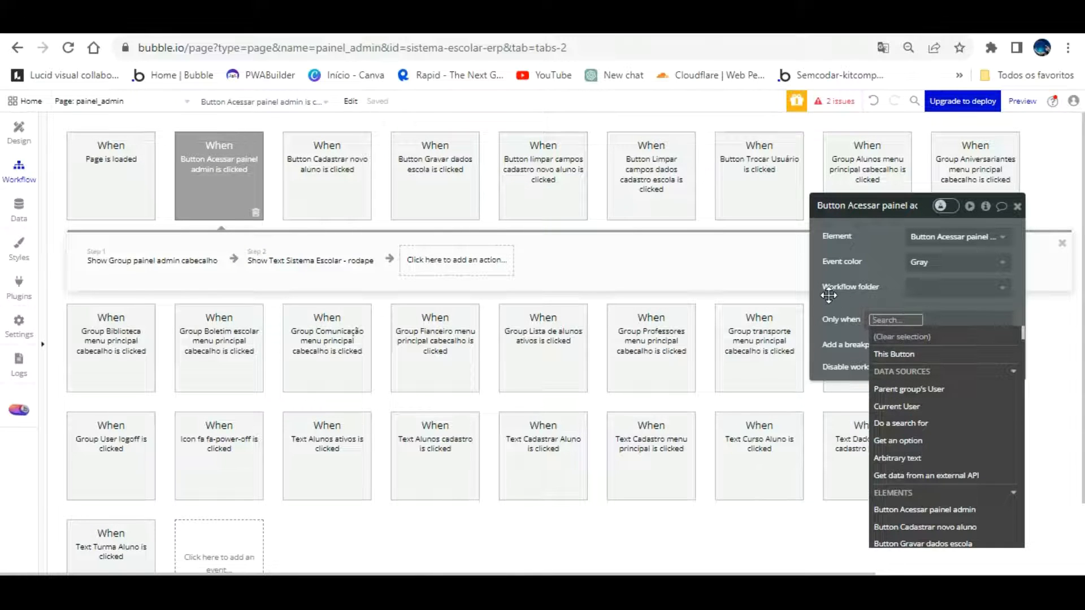
pyautogui.click(915, 423)
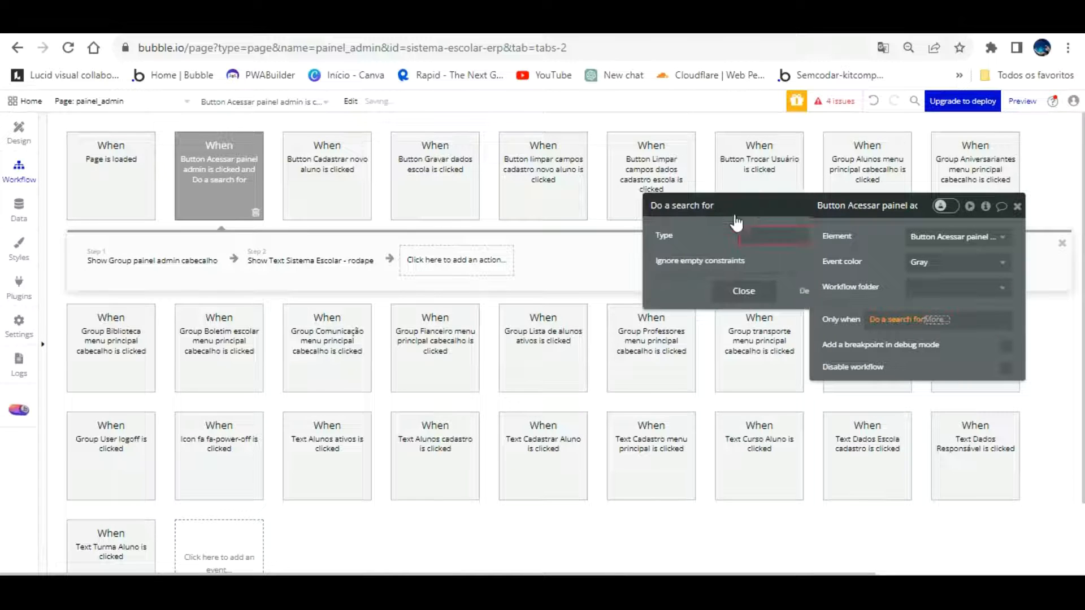
pyautogui.click(735, 235)
pyautogui.click(703, 267)
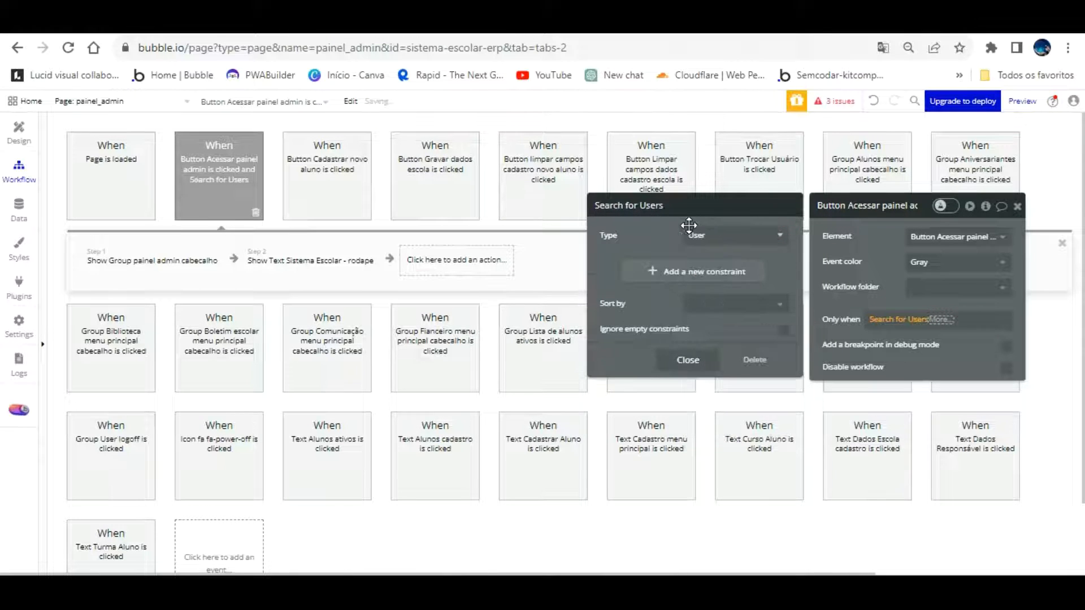
pyautogui.click(650, 267)
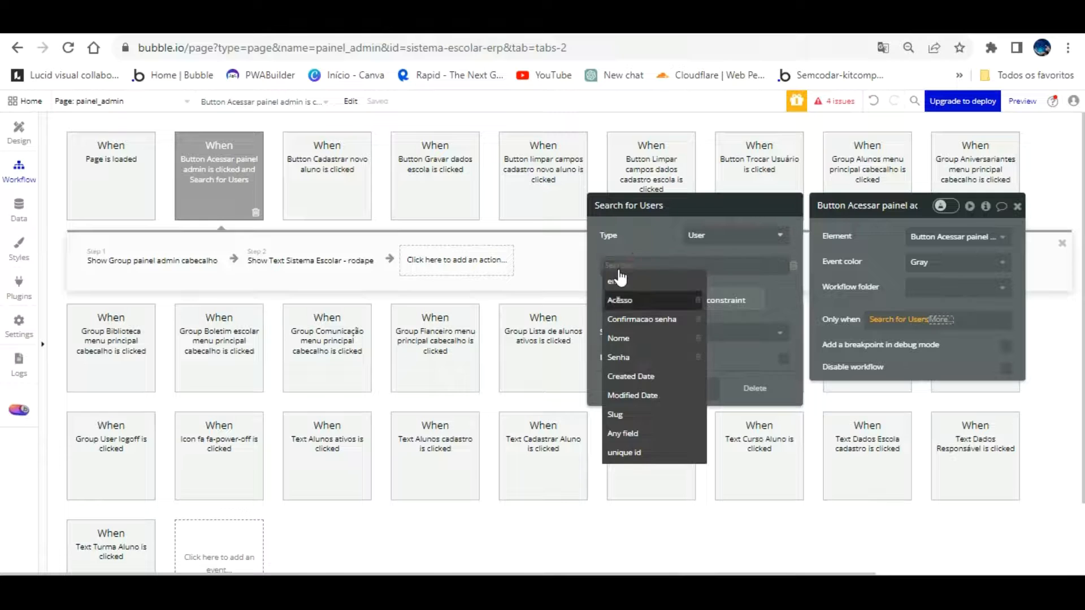
pyautogui.click(620, 299)
pyautogui.click(642, 266)
pyautogui.click(635, 282)
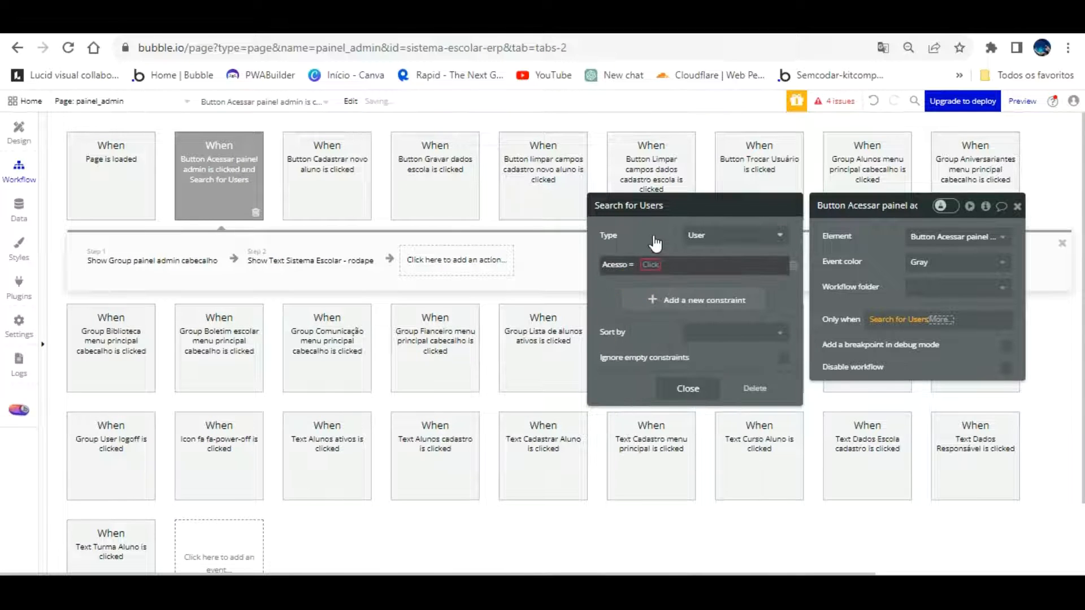
pyautogui.click(650, 265)
pyautogui.click(662, 299)
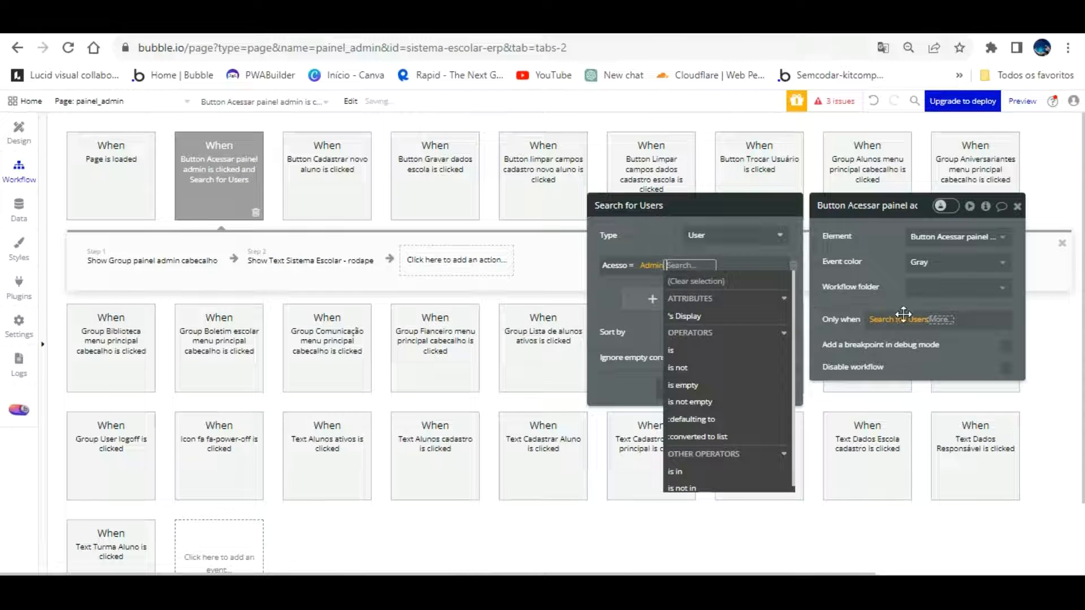
pyautogui.click(944, 320)
# Extend the condition: each item's Senha contains the admin password input's value
pyautogui.scroll(-3, 998, 429)
pyautogui.click(997, 436)
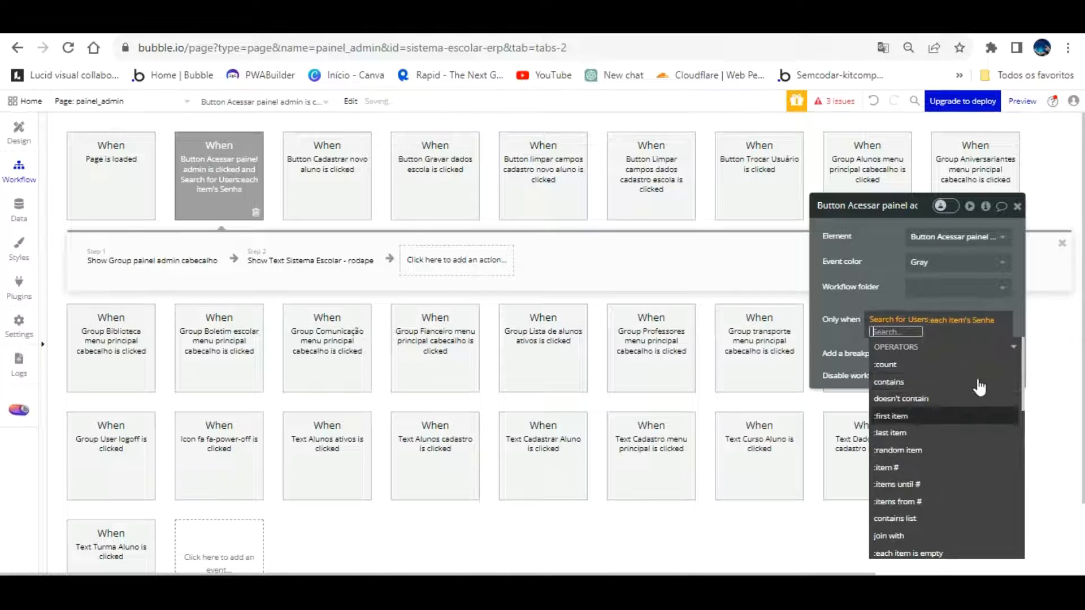
pyautogui.click(933, 382)
pyautogui.scroll(-5, 944, 390)
pyautogui.scroll(-8, 950, 398)
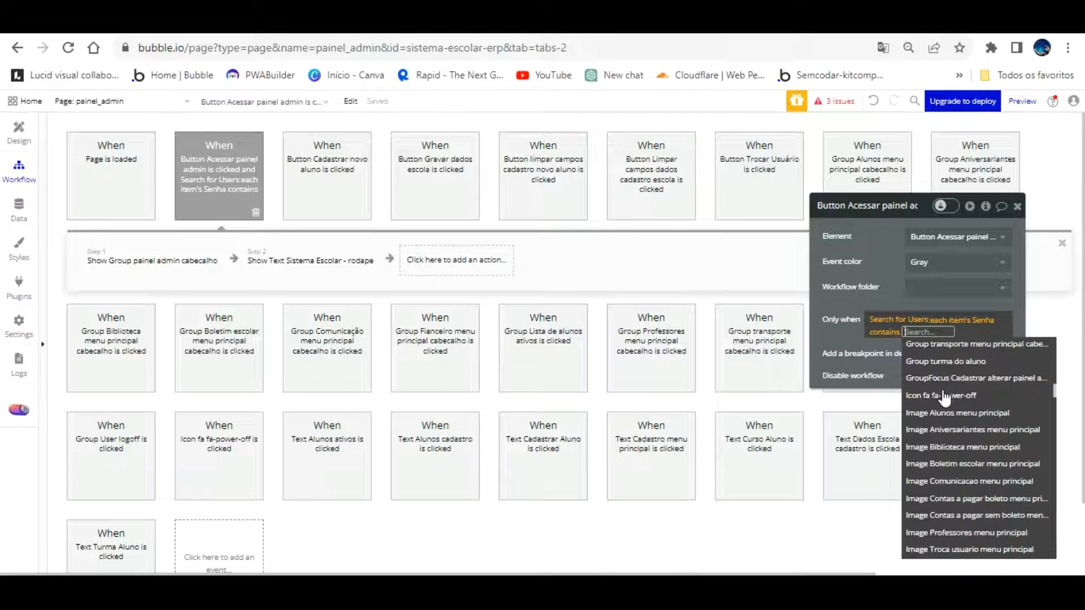
pyautogui.scroll(-5, 955, 406)
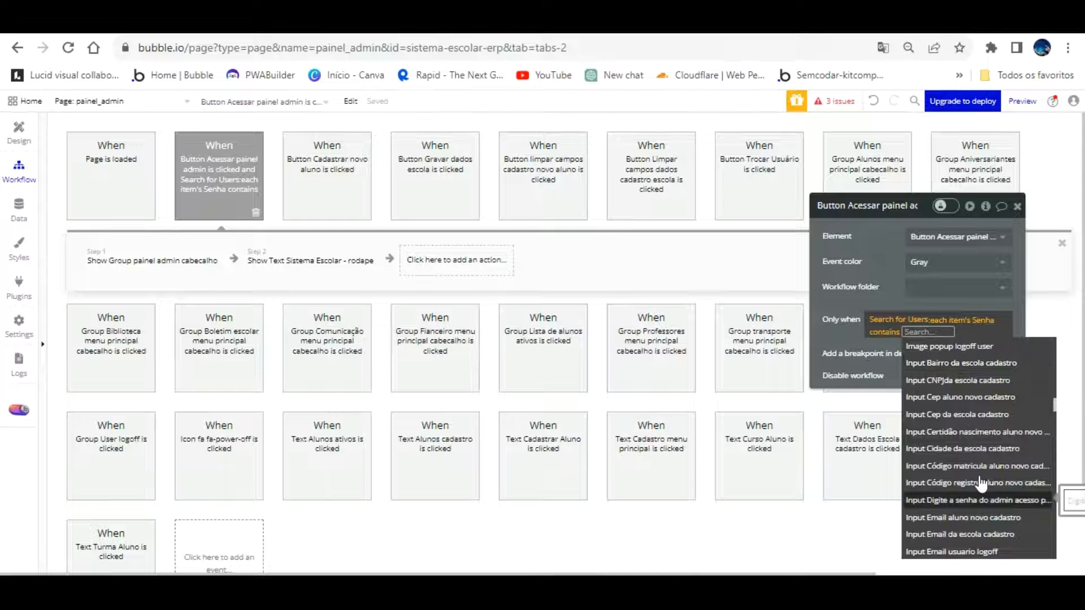
pyautogui.click(977, 499)
pyautogui.click(941, 373)
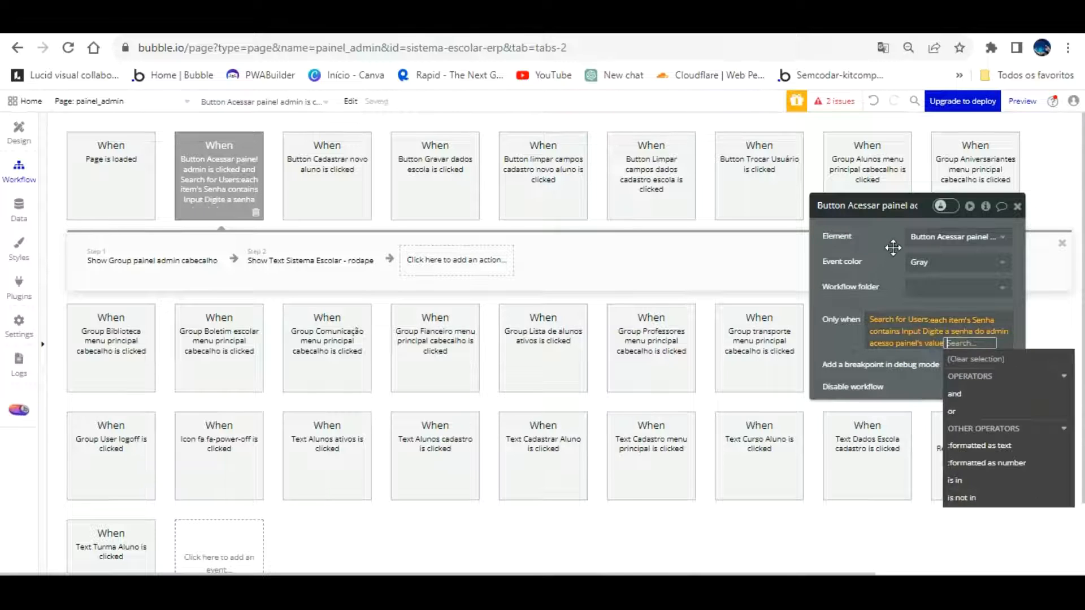
pyautogui.click(893, 244)
pyautogui.moveTo(894, 245); pyautogui.dragTo(663, 231)
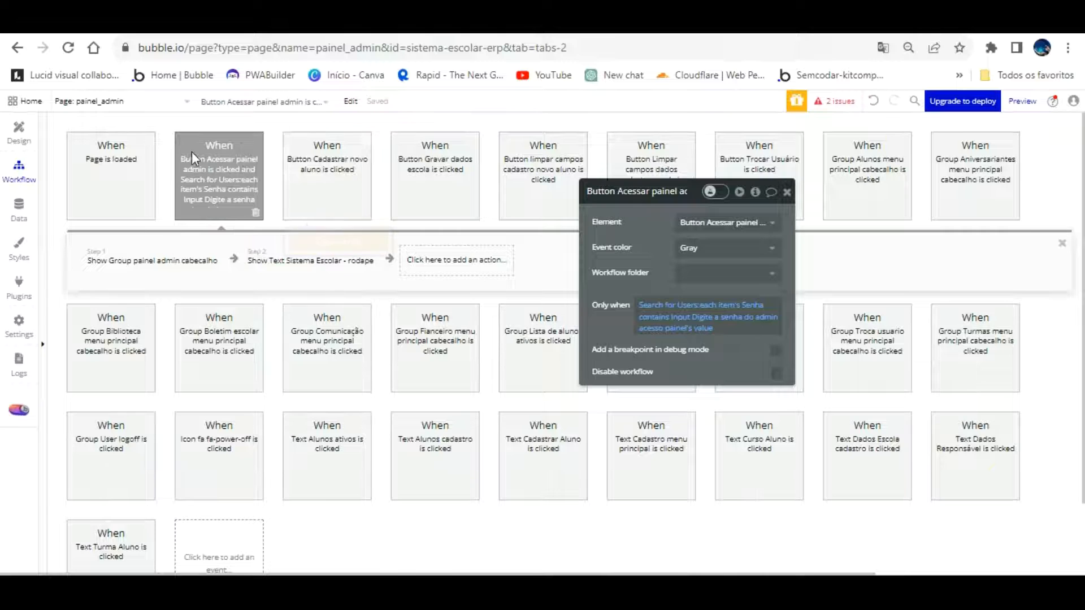
# Copy and paste the Acessar painel admin event to create a duplicate workflow
pyautogui.rightClick(221, 173)
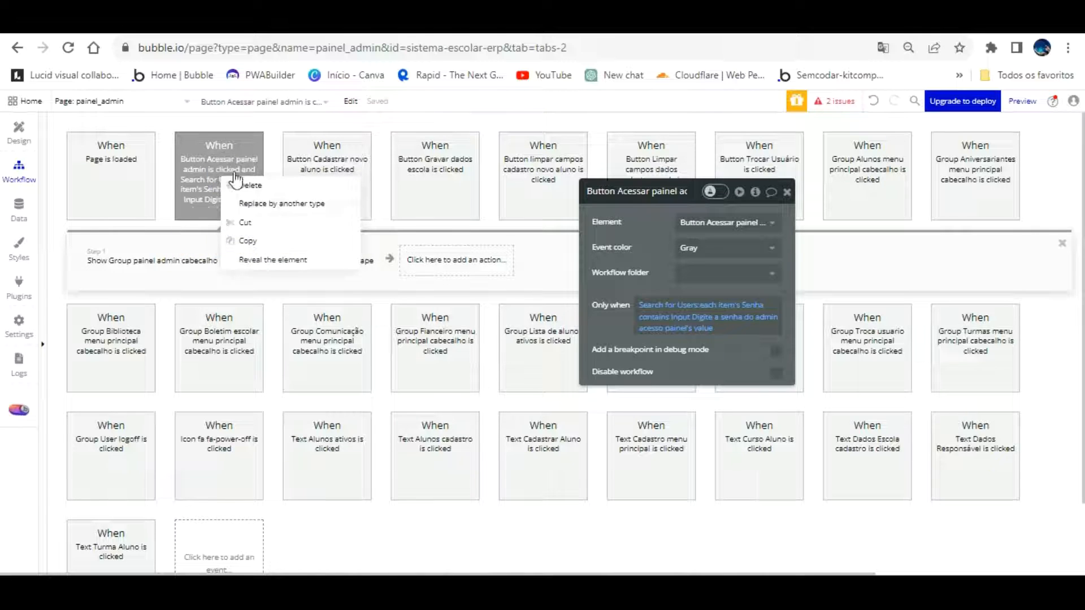
pyautogui.click(246, 239)
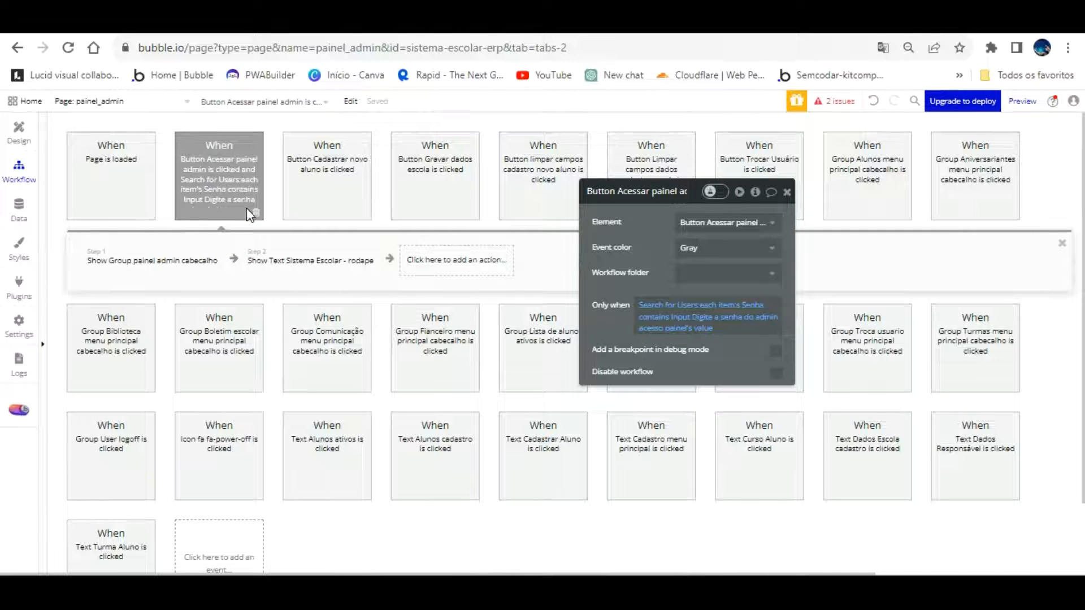
pyautogui.rightClick(239, 152)
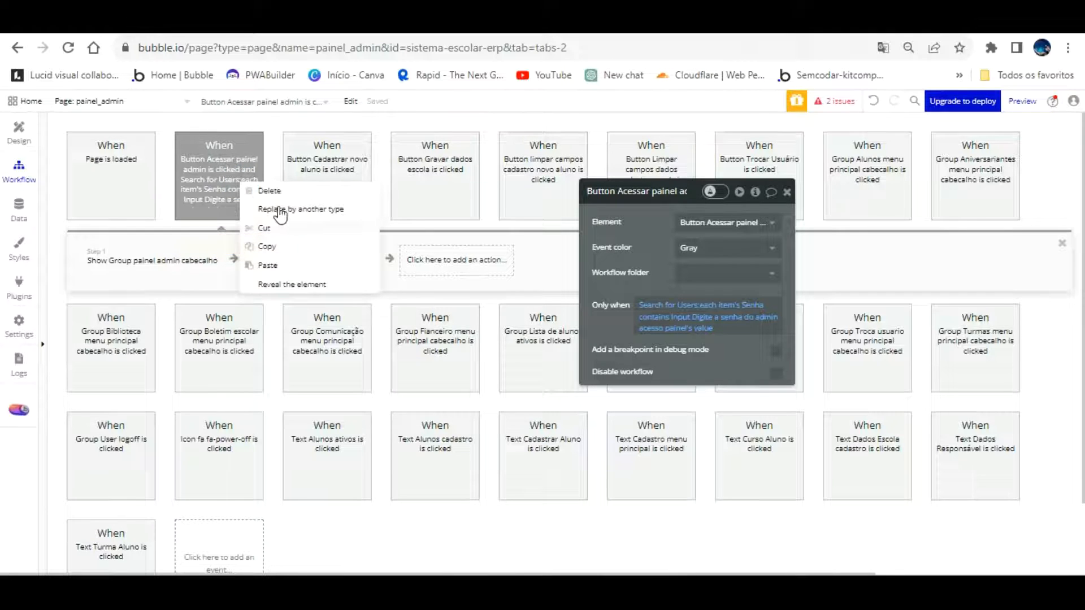
pyautogui.click(270, 263)
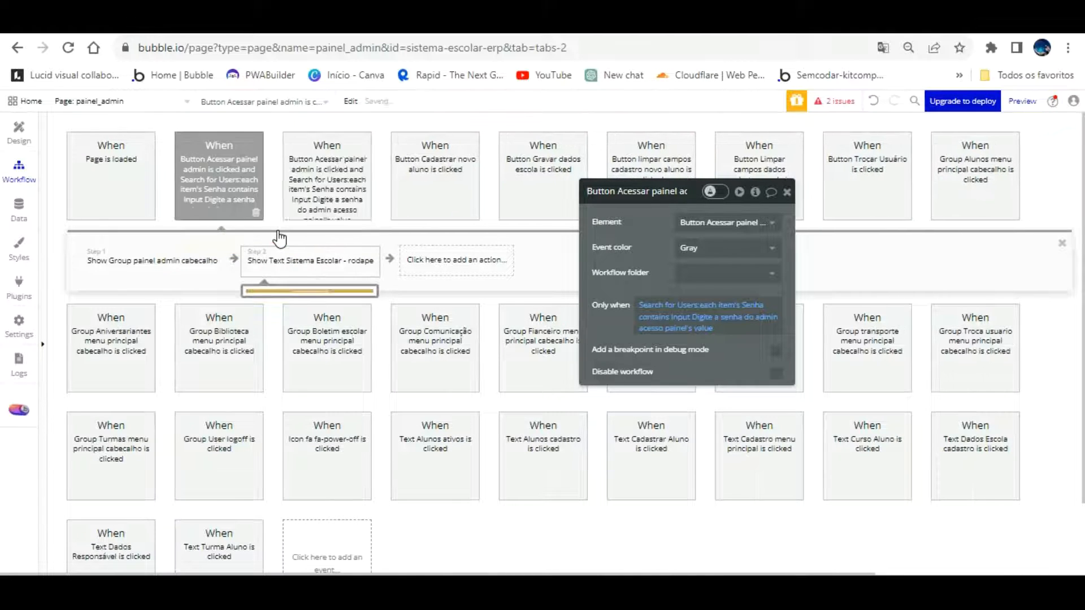
pyautogui.click(322, 163)
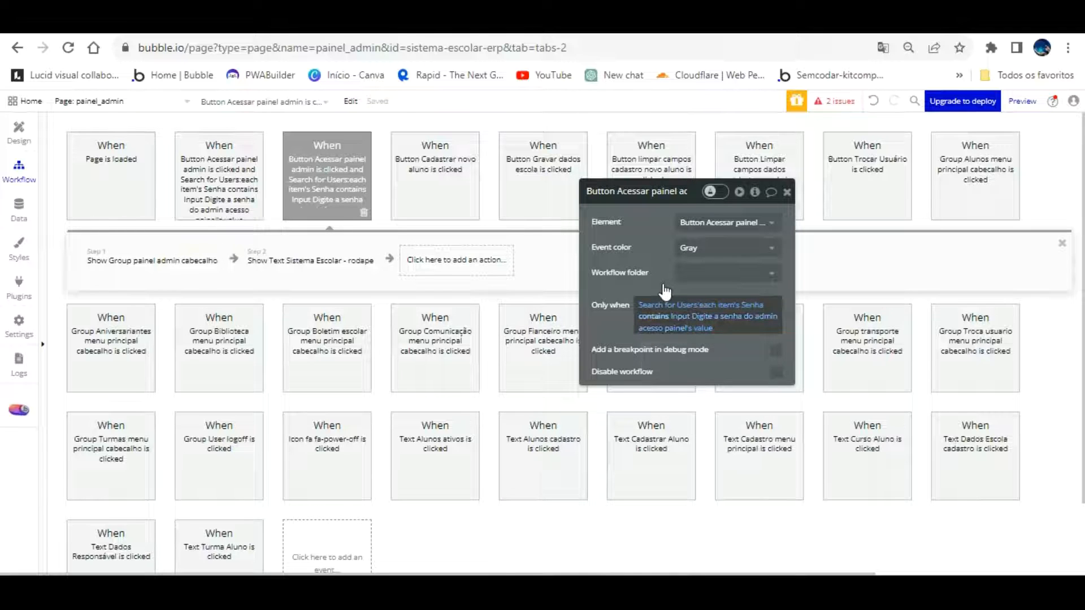
# Change the duplicate's Only when comparison from contains to doesn't contain
pyautogui.click(659, 316)
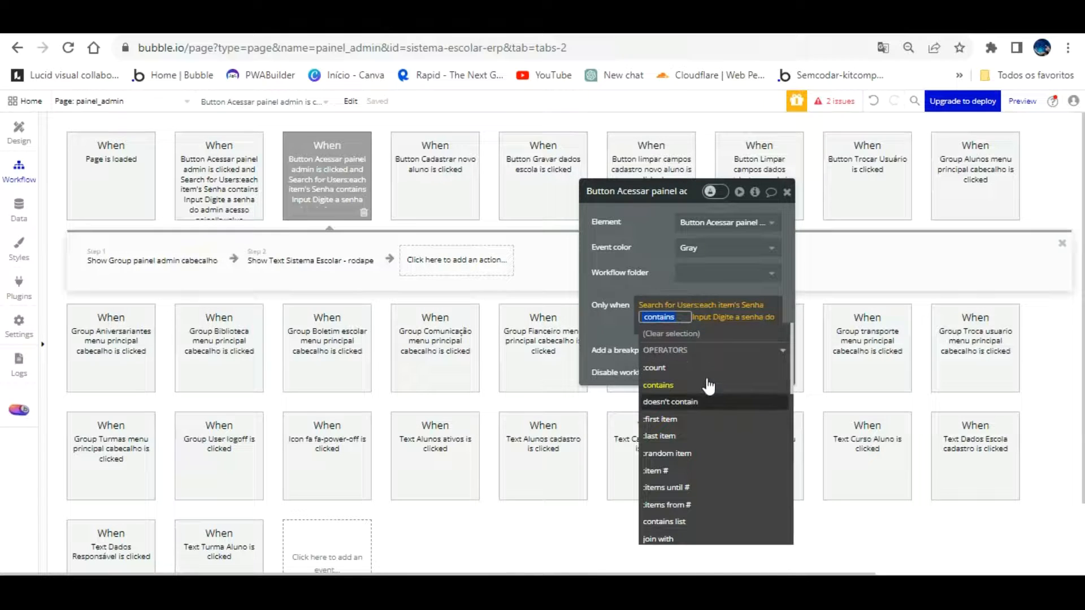
pyautogui.click(704, 401)
pyautogui.click(653, 260)
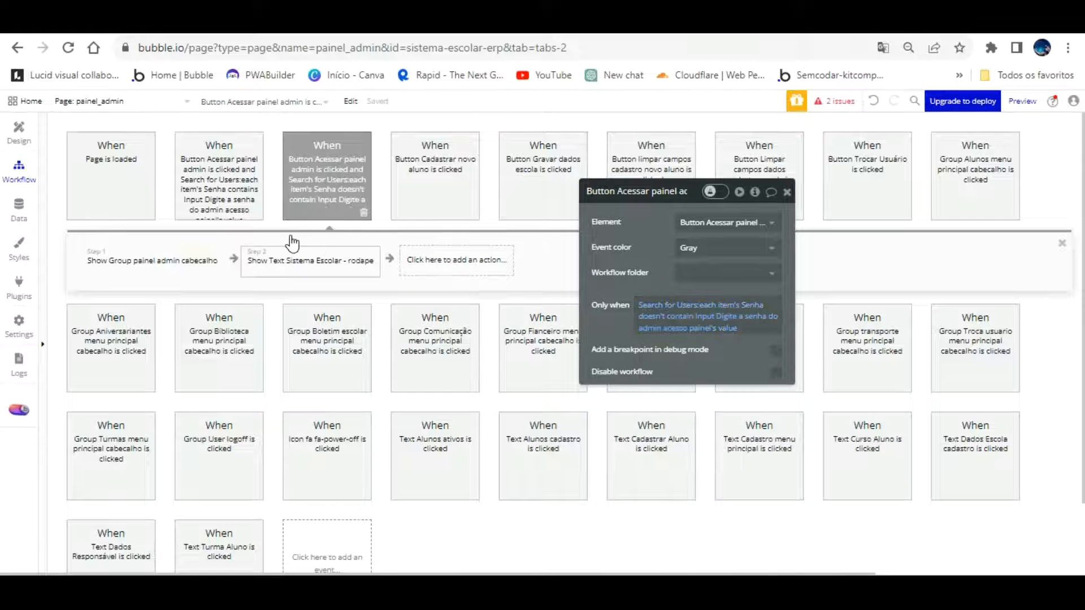
# Delete the copied Show Group painel admin cabecalho and Show Text steps
pyautogui.click(213, 256)
pyautogui.press('Delete')
pyautogui.click(207, 261)
pyautogui.press('Delete')
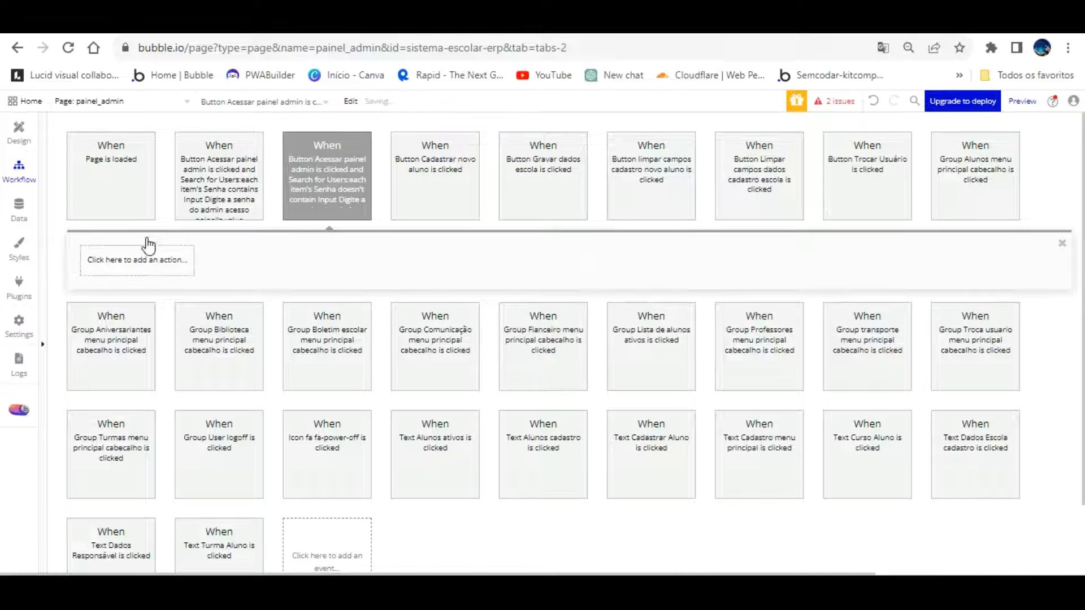
# Add a BEP Toast Alert step with message 'Senha Incorreta, Tente Novamente'
pyautogui.click(146, 241)
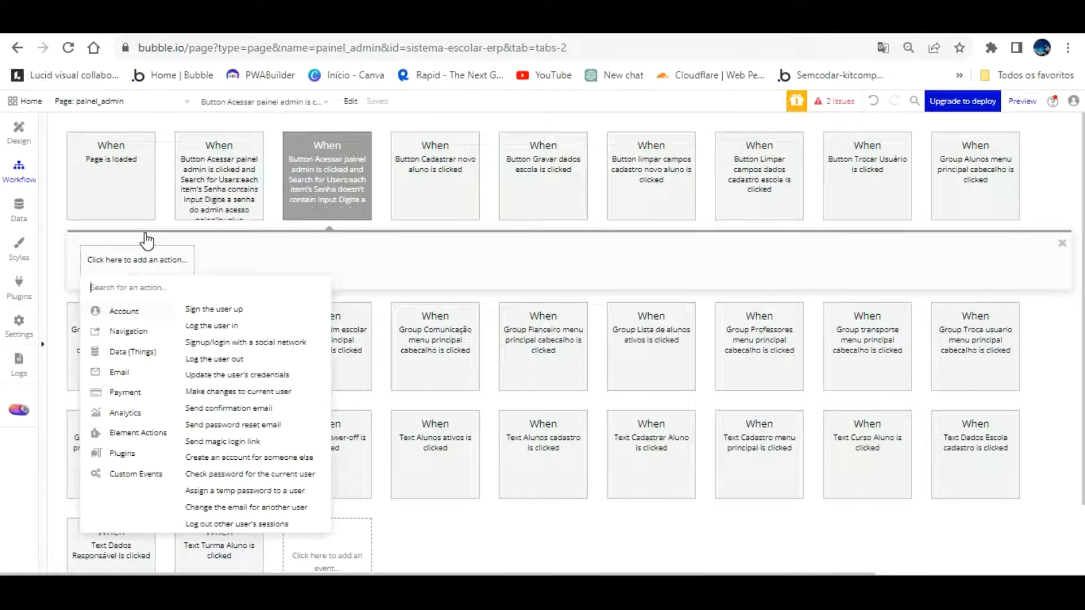
pyautogui.write('bep')
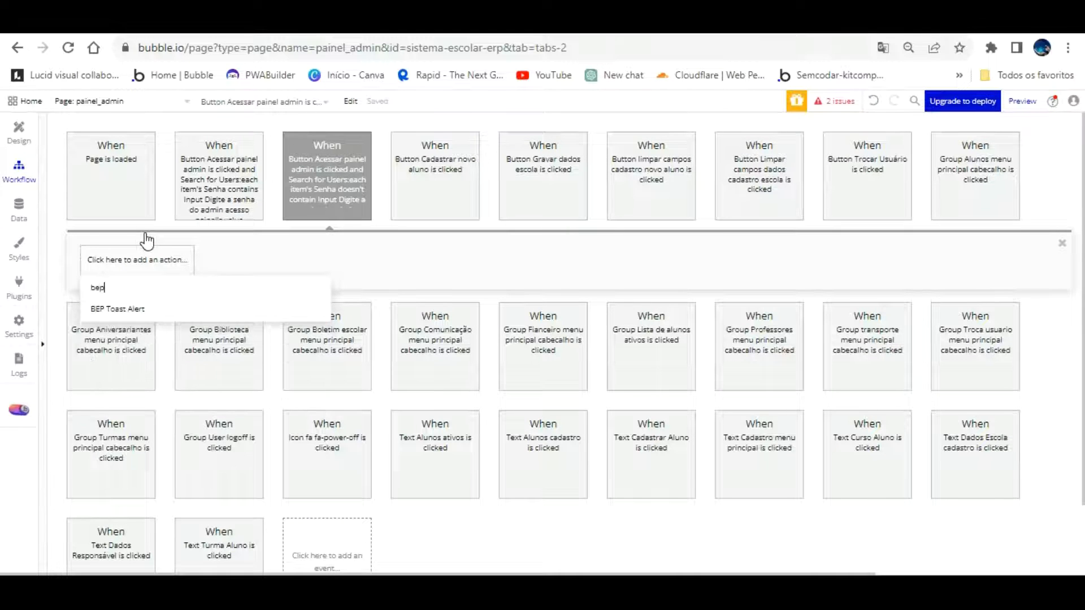
pyautogui.click(139, 308)
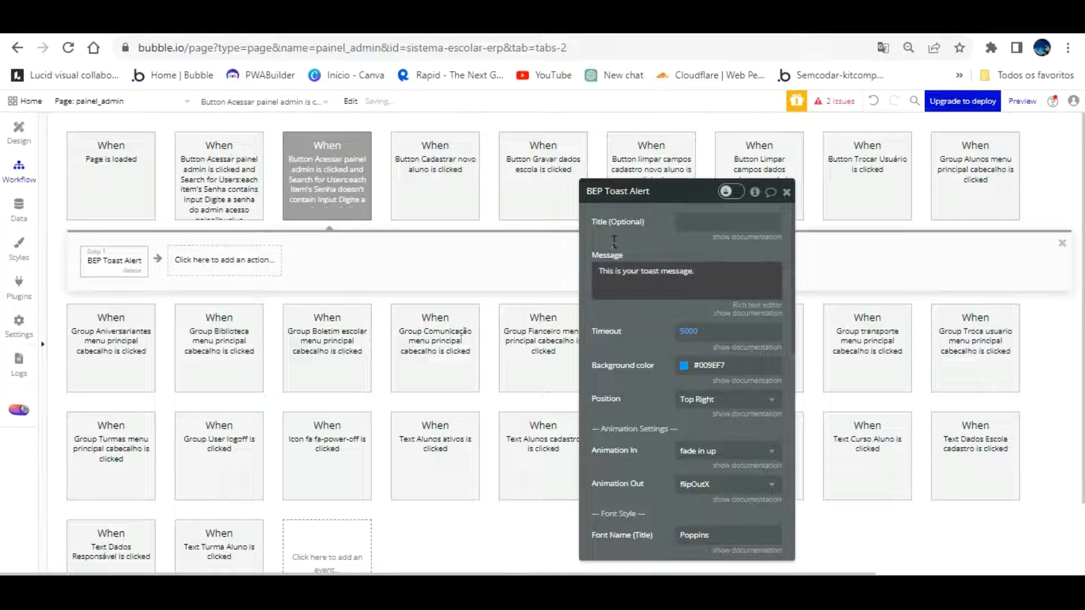
pyautogui.click(625, 272)
pyautogui.write('S')
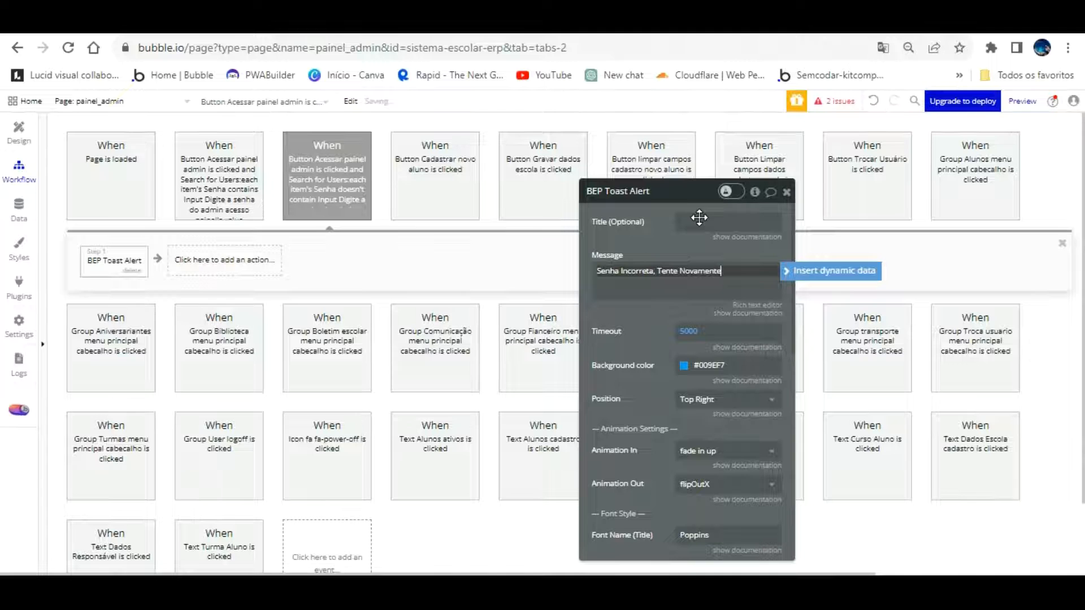
# Give the toast a red Destructive background and a 3000 timeout
pyautogui.click(685, 364)
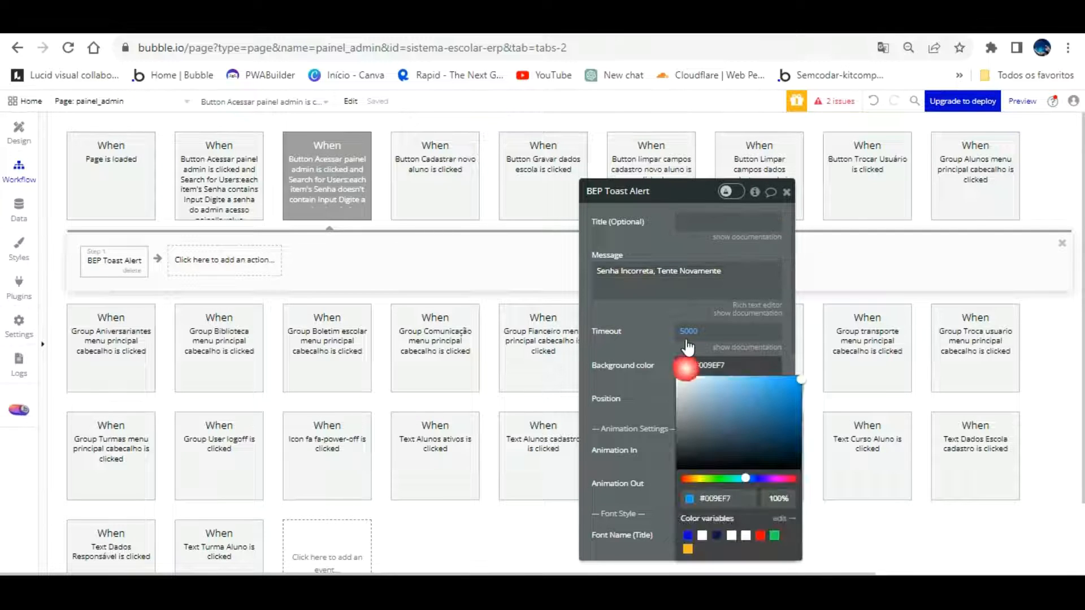
pyautogui.click(760, 535)
pyautogui.click(695, 301)
pyautogui.write('3000')
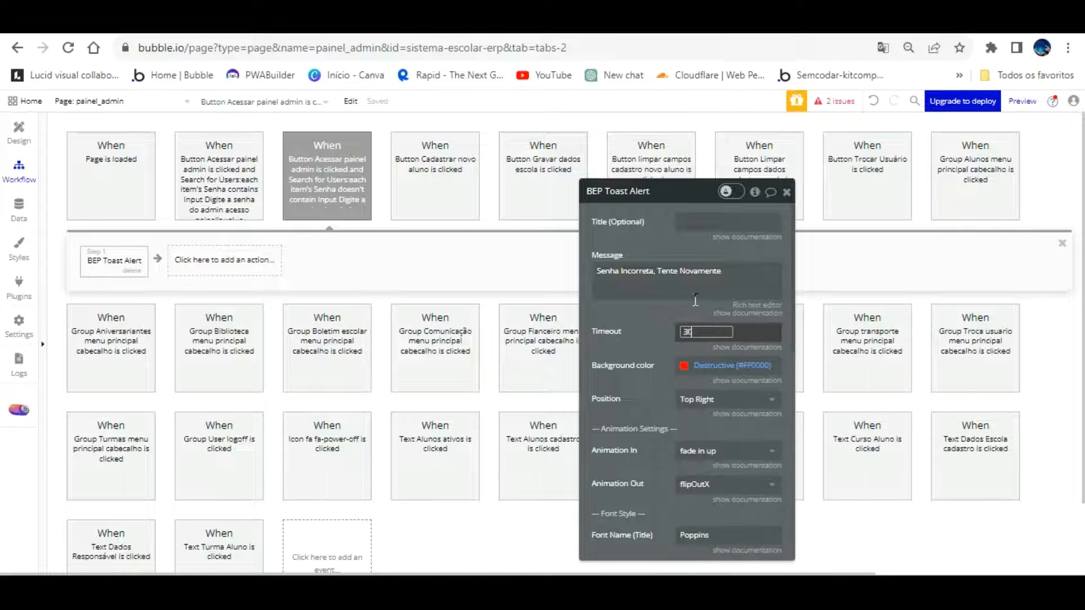
pyautogui.click(648, 304)
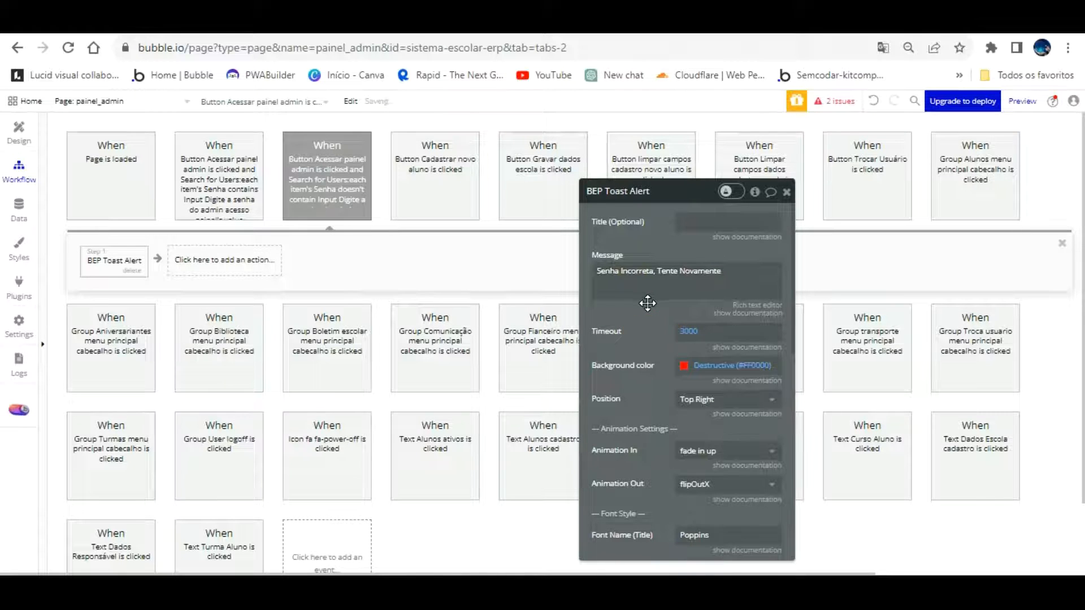
# Set the toast position to Center and the message font size to 20
pyautogui.click(700, 400)
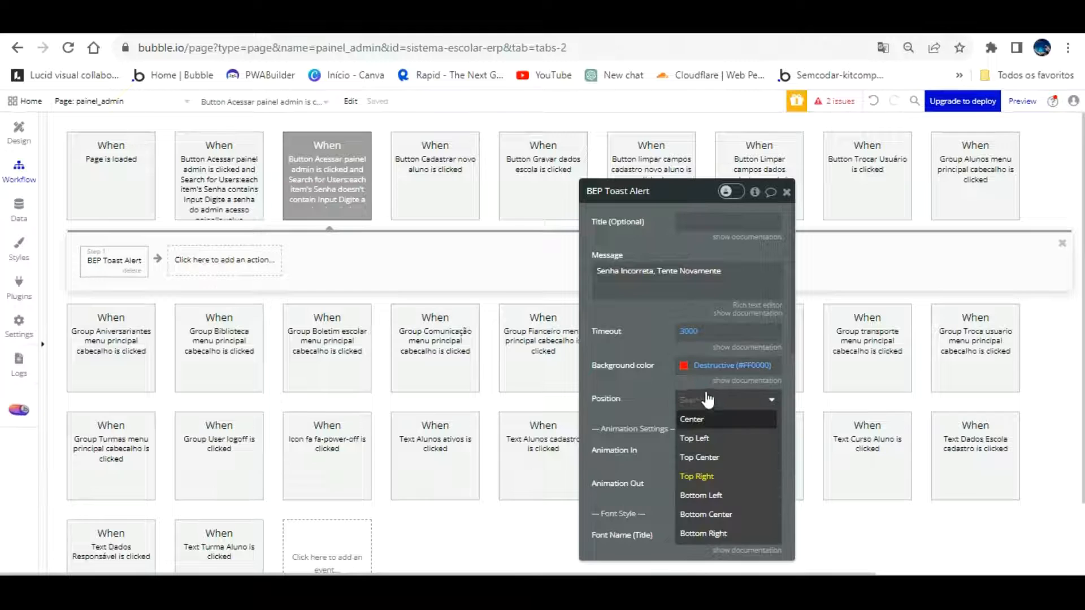
pyautogui.click(694, 418)
pyautogui.scroll(-6, 666, 358)
pyautogui.scroll(-1, 666, 370)
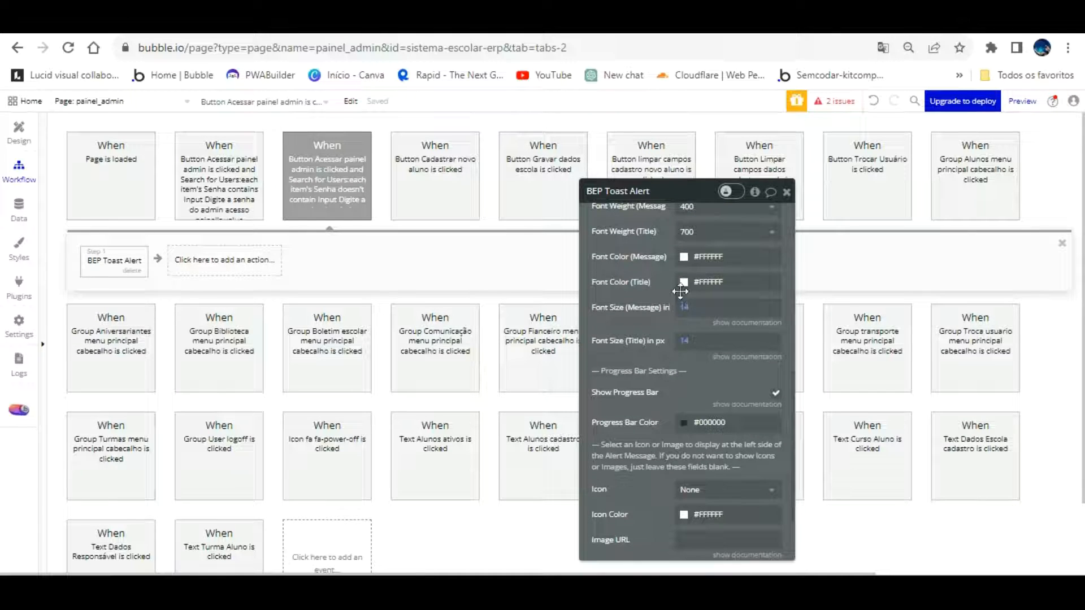
pyautogui.click(692, 308)
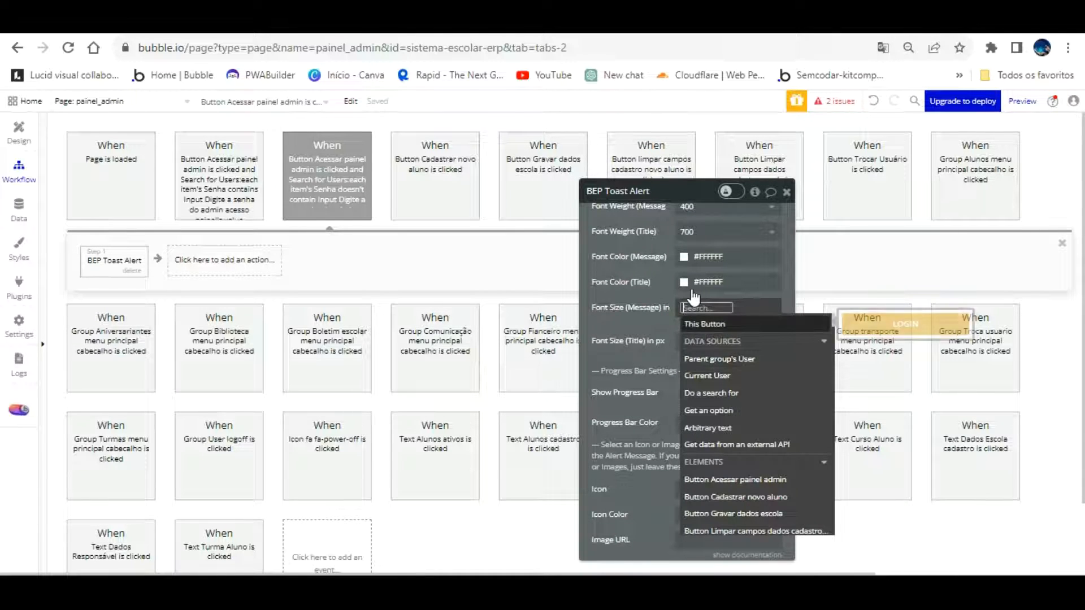
pyautogui.write('20')
pyautogui.click(661, 296)
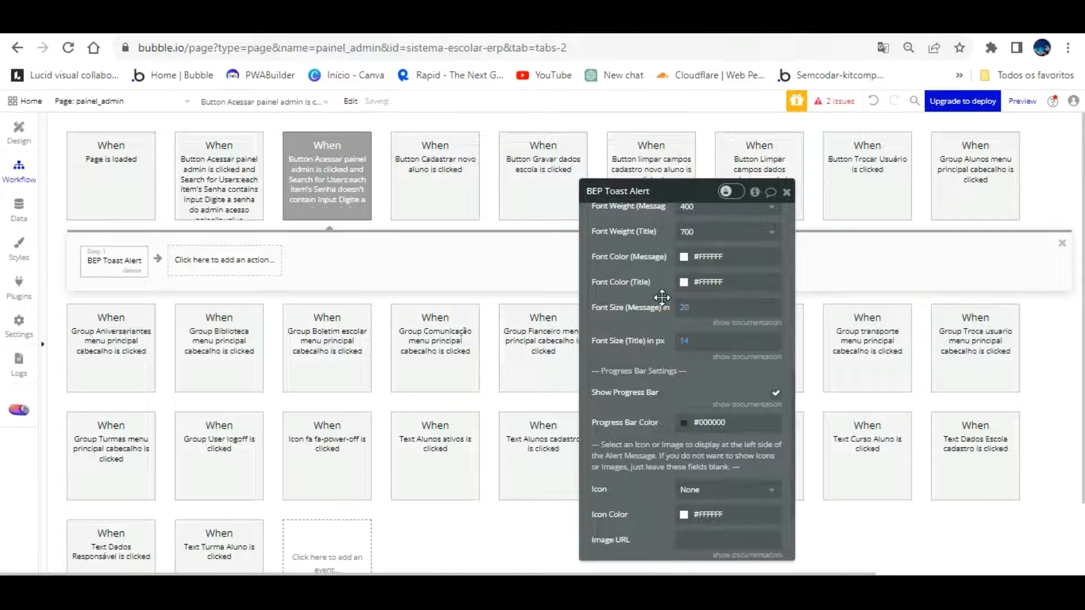
pyautogui.click(230, 253)
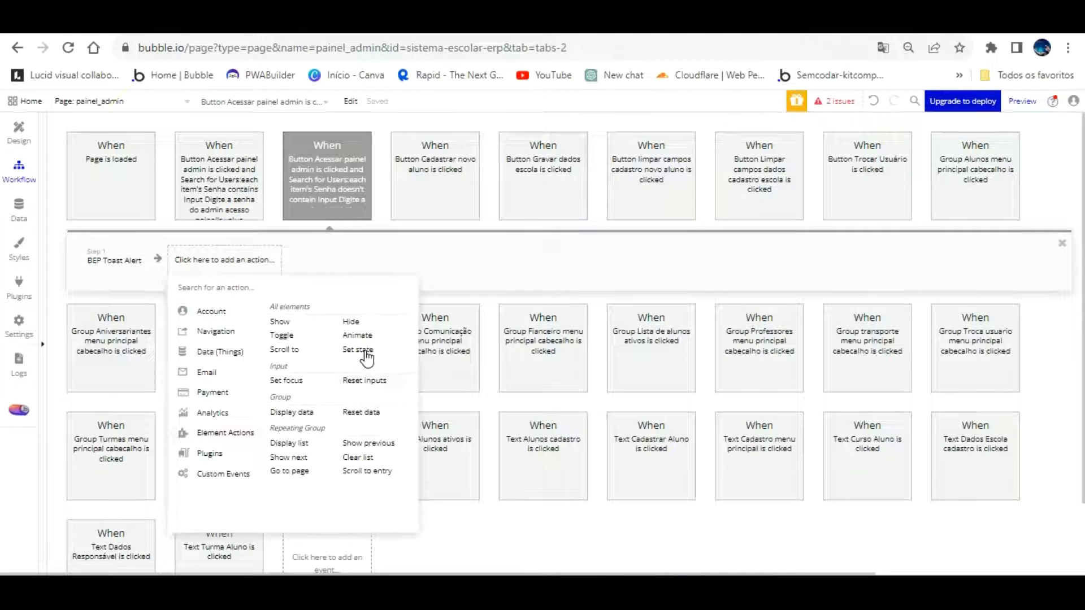
# Add Reset inputs and Set focus on the admin password input steps, then reload the preview
pyautogui.moveTo(367, 354)
pyautogui.click(364, 380)
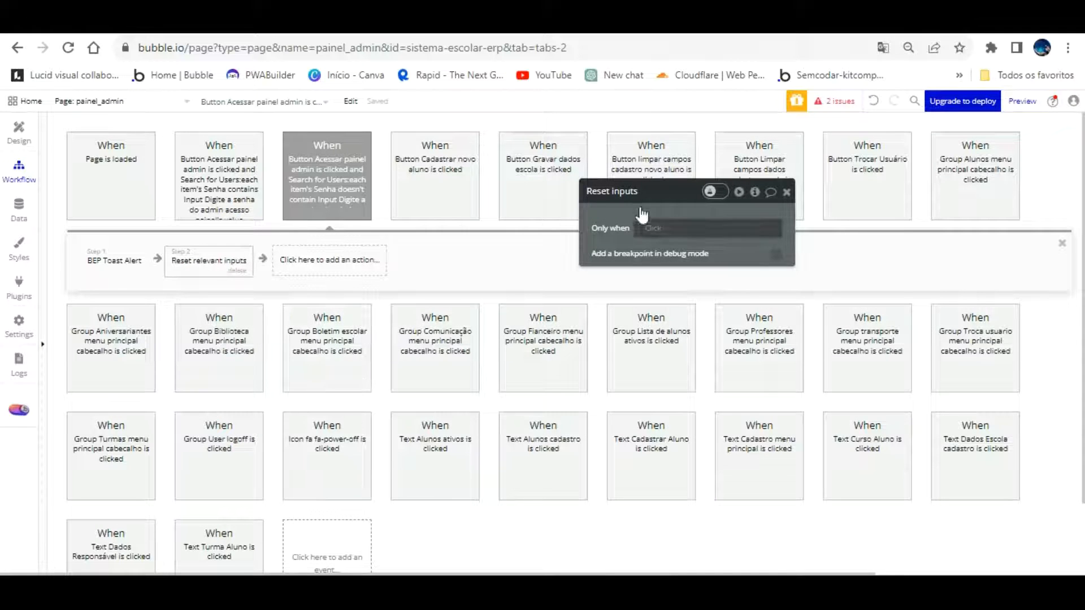
pyautogui.click(332, 259)
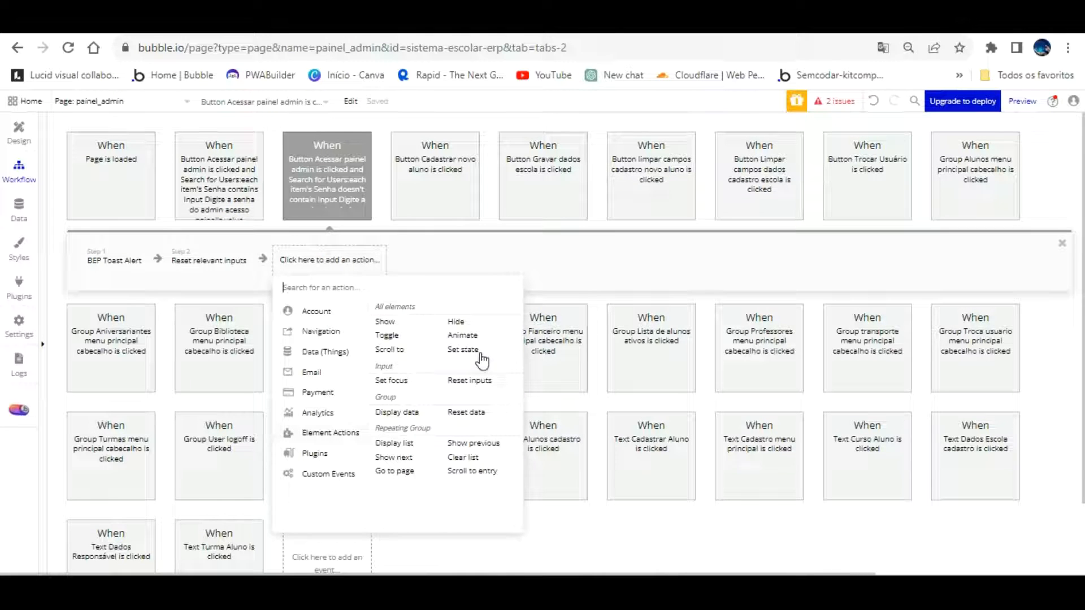
pyautogui.click(391, 381)
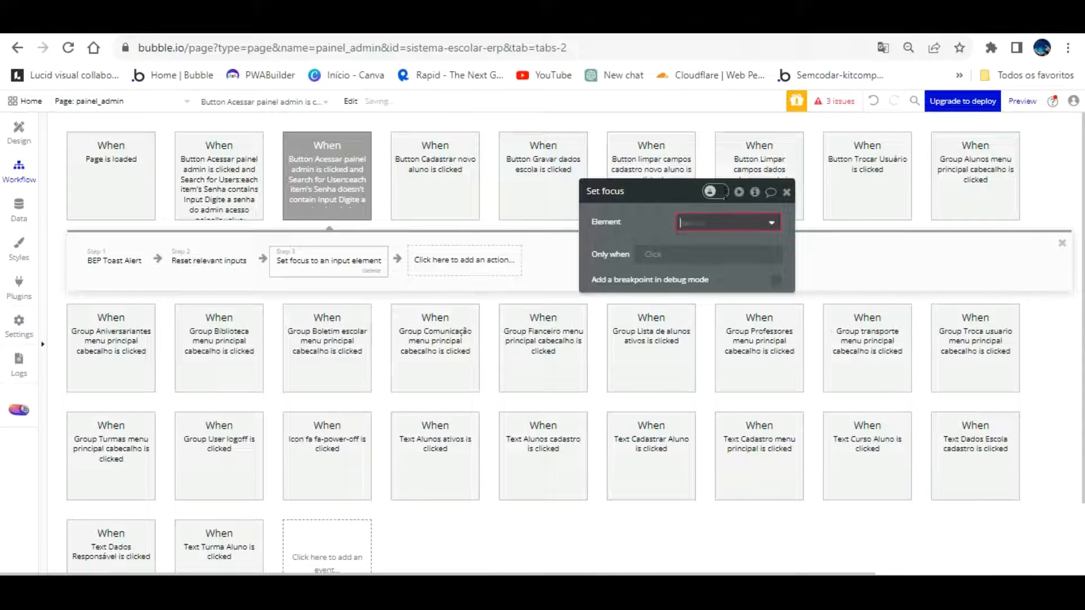
pyautogui.click(726, 223)
pyautogui.scroll(-2, 812, 315)
pyautogui.scroll(3, 811, 314)
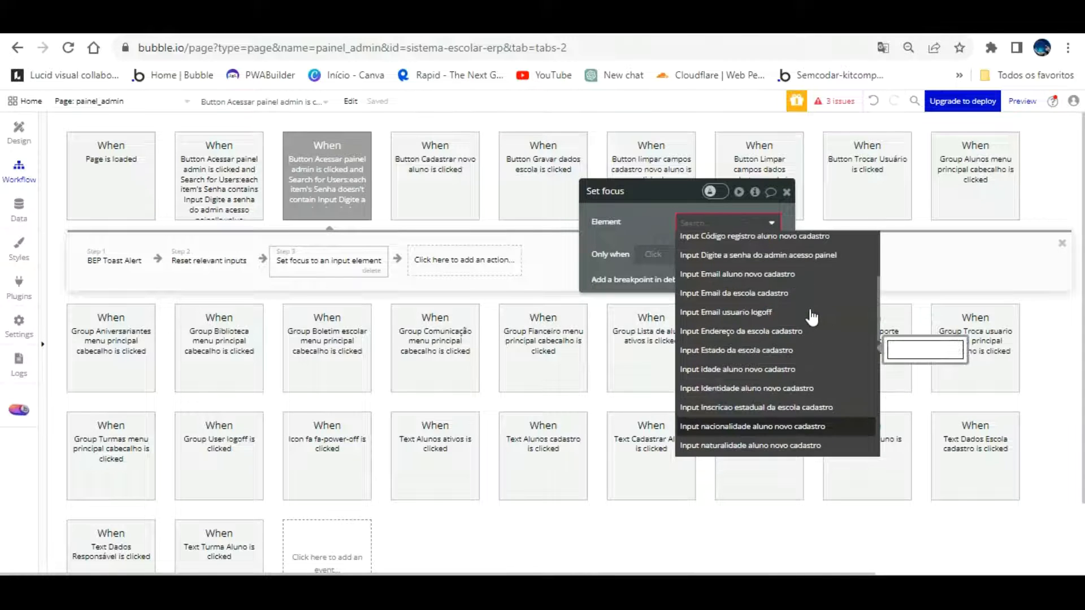
pyautogui.click(790, 254)
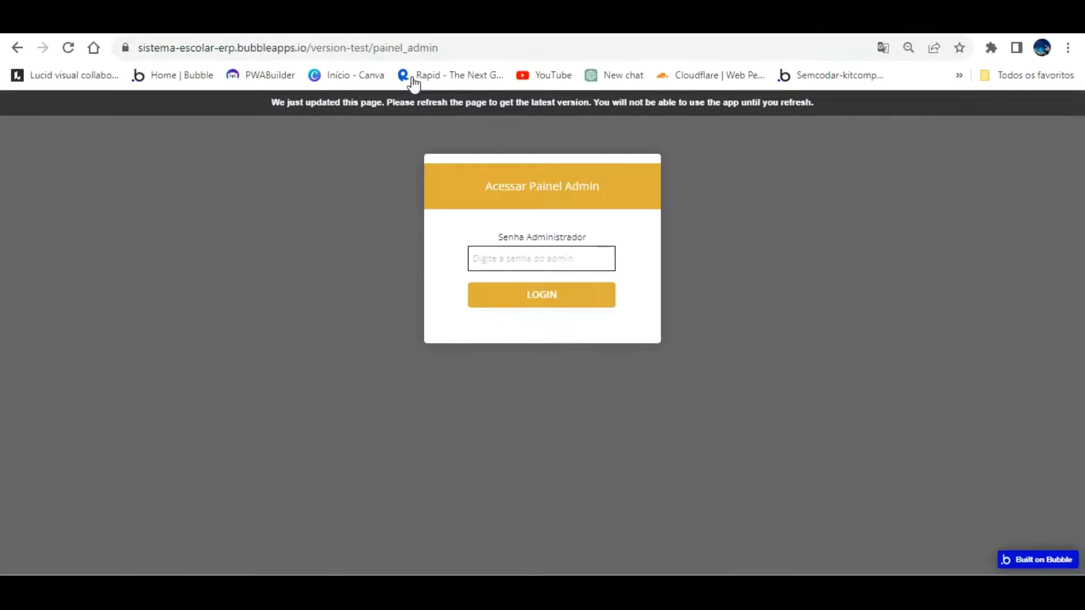
pyautogui.click(414, 99)
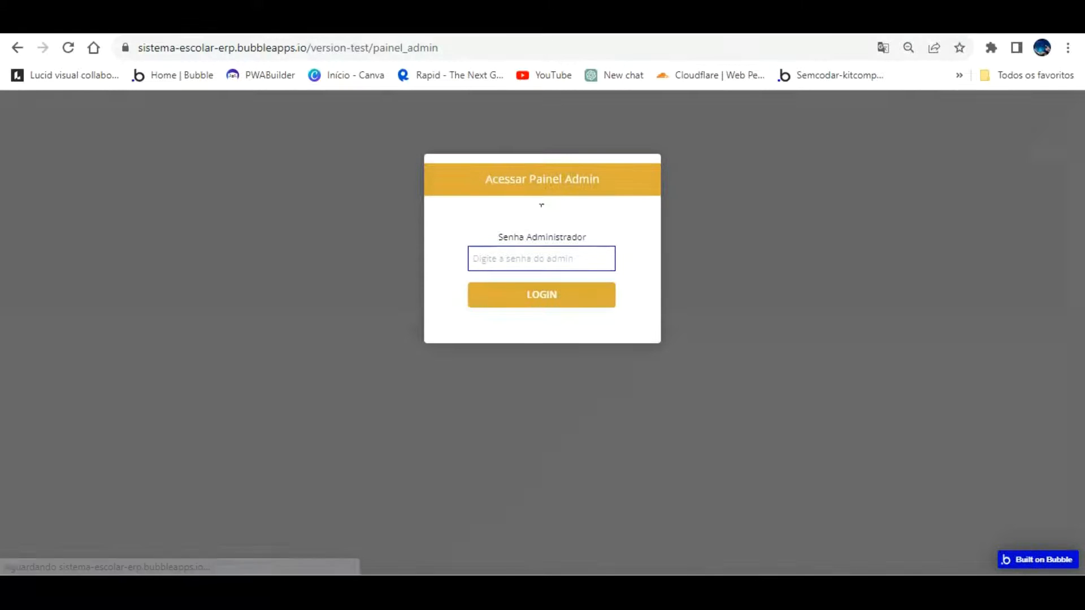
# Submit a wrong password to trigger the red toast, enter the correct admin password, then return to the editor
pyautogui.write('151515151')
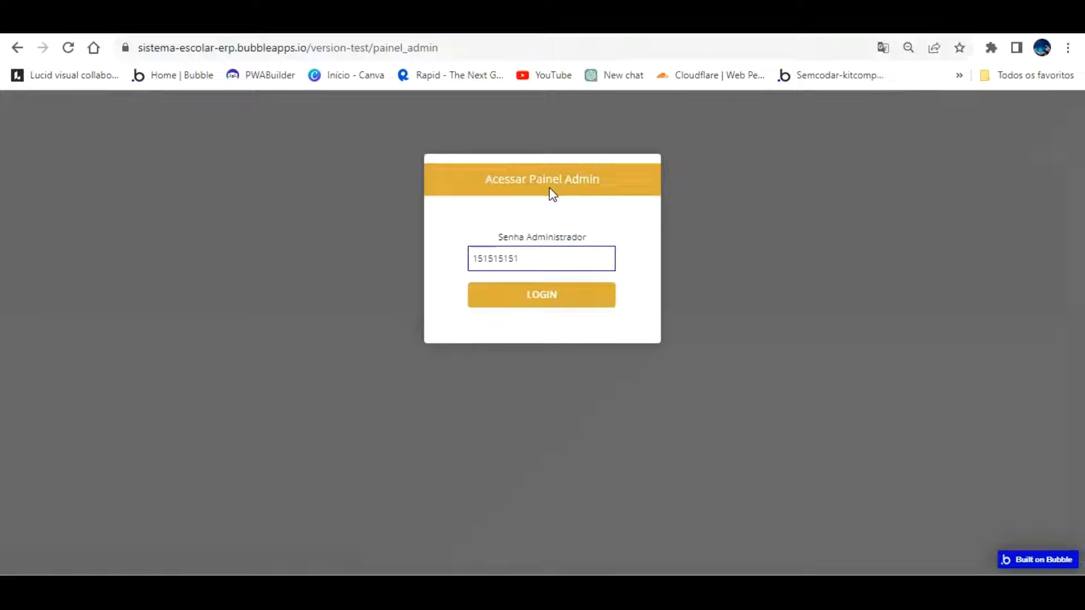
pyautogui.press('Return')
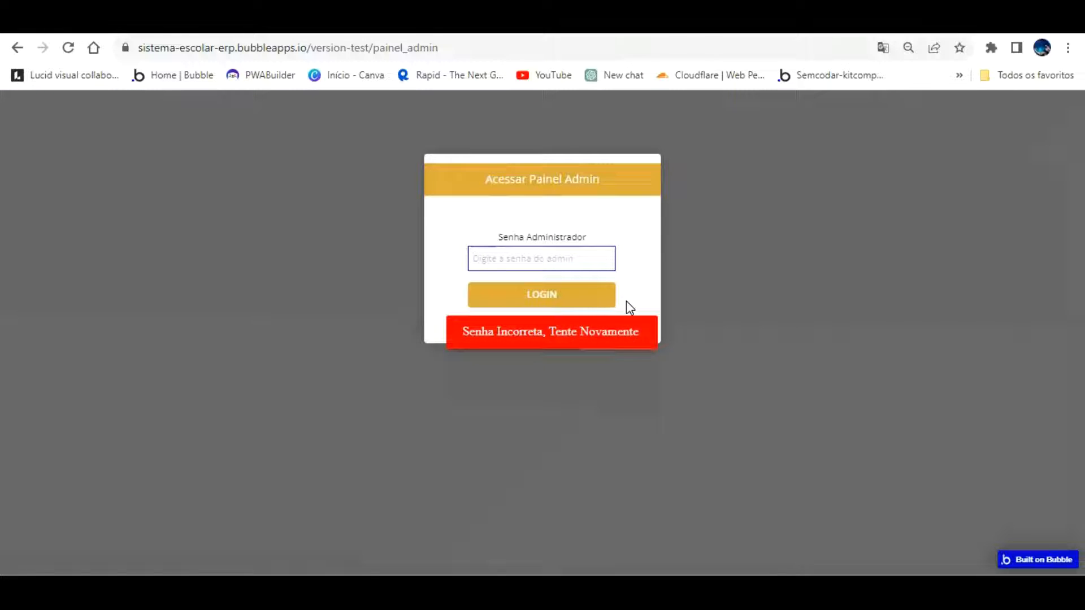
pyautogui.click(554, 252)
pyautogui.write('123456')
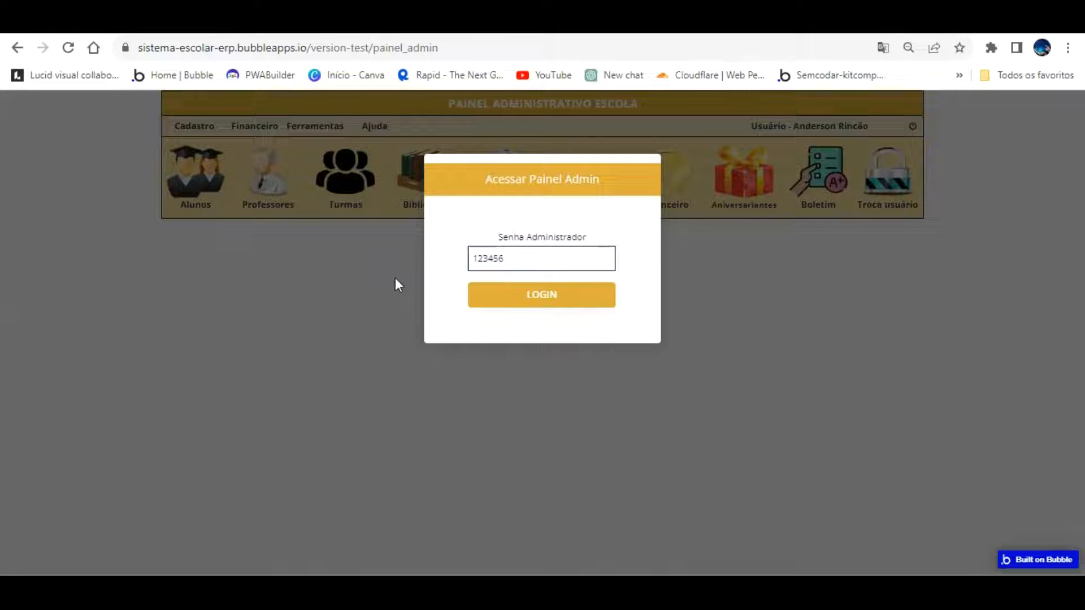
pyautogui.hotkey('ctrl', 'shift', 'Tab')
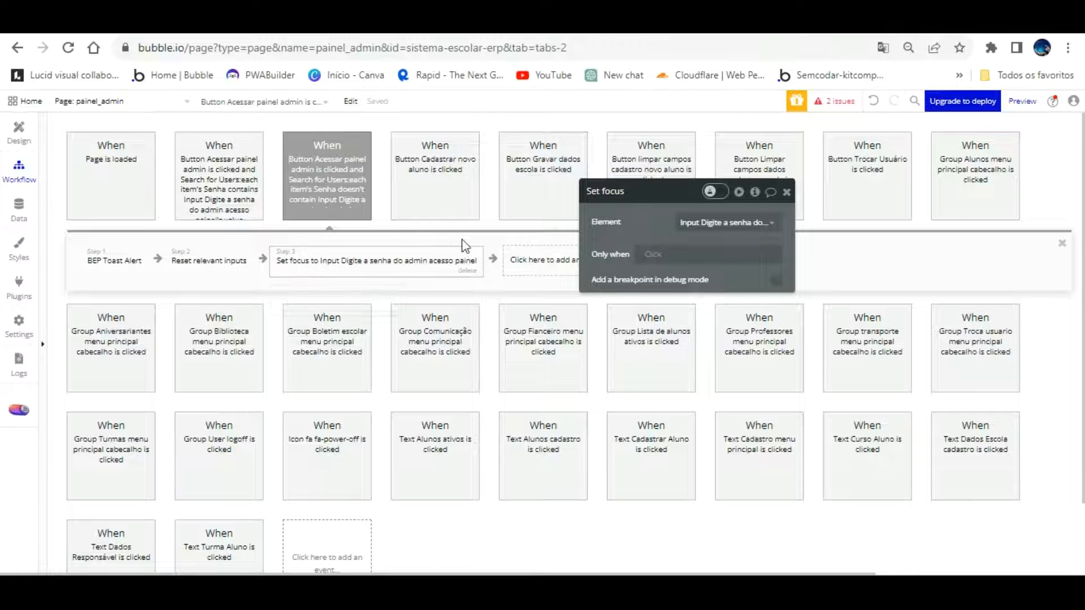
# Add a fourth action hiding Popup Acesso painel admin, then return to the page design view
pyautogui.click(528, 257)
pyautogui.moveTo(572, 432)
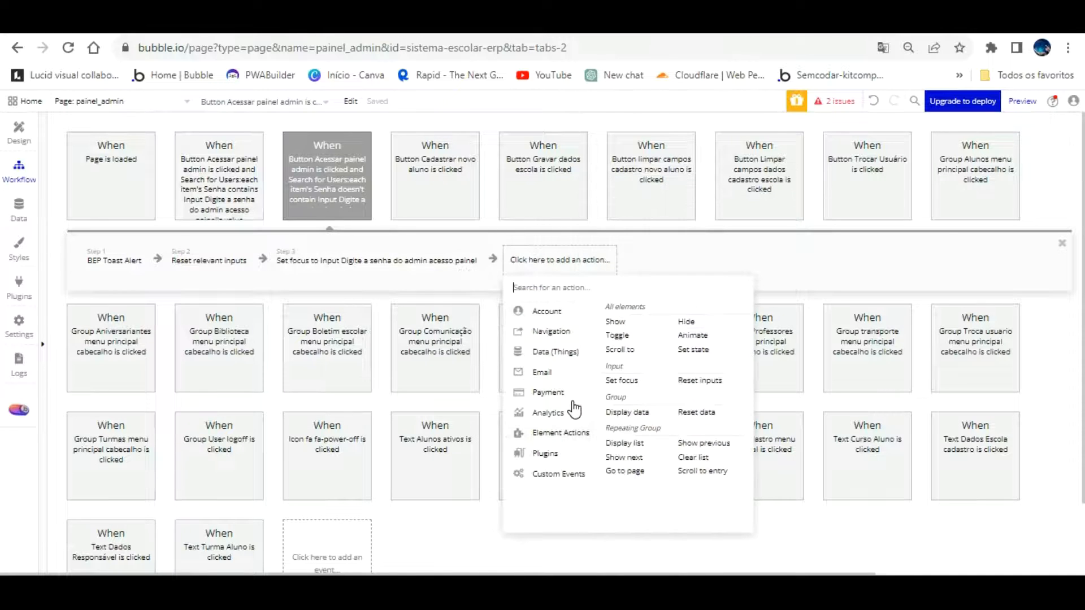
pyautogui.click(686, 321)
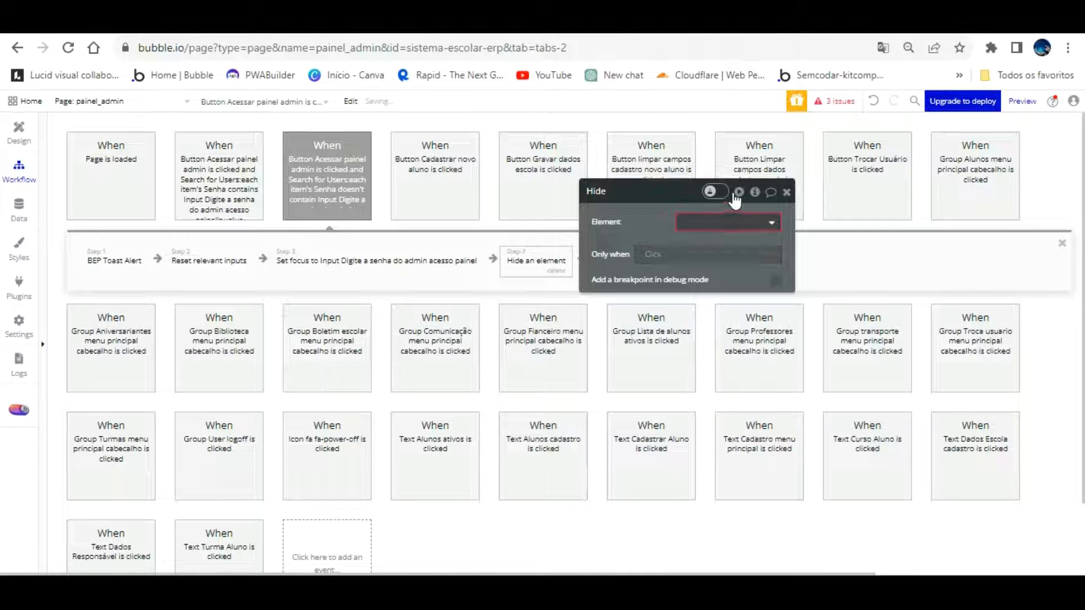
pyautogui.click(729, 222)
pyautogui.click(729, 242)
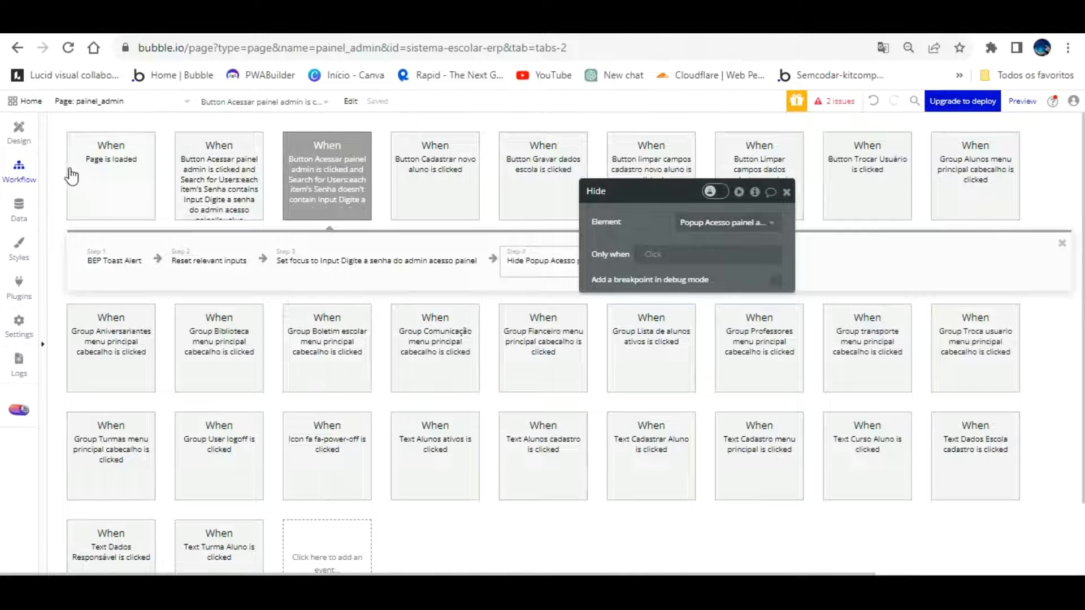
pyautogui.click(25, 117)
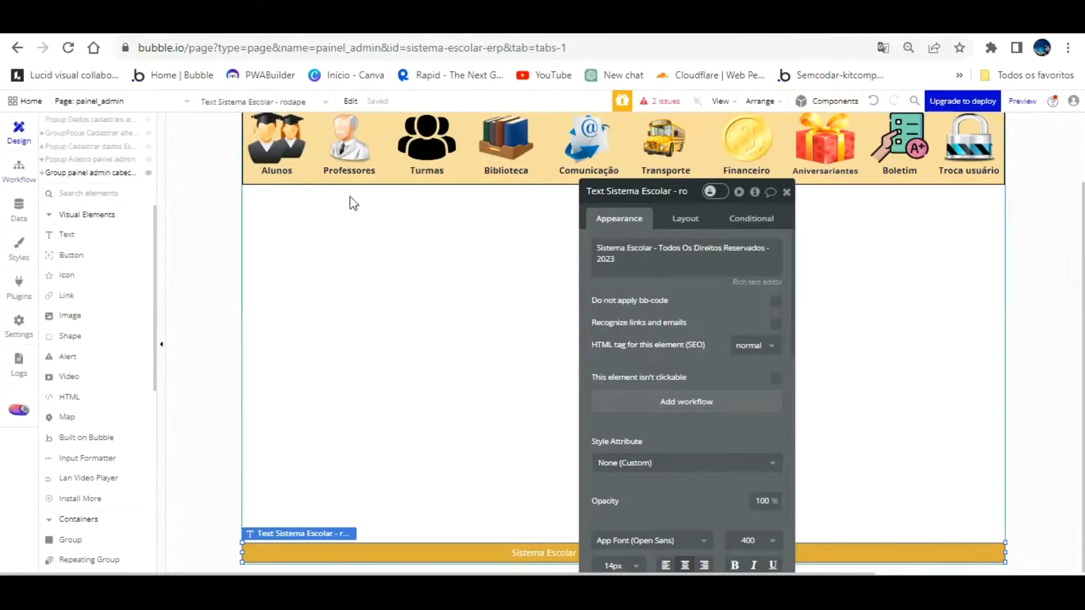
# In the admin access popup, set the password input's content format to Password
pyautogui.click(112, 136)
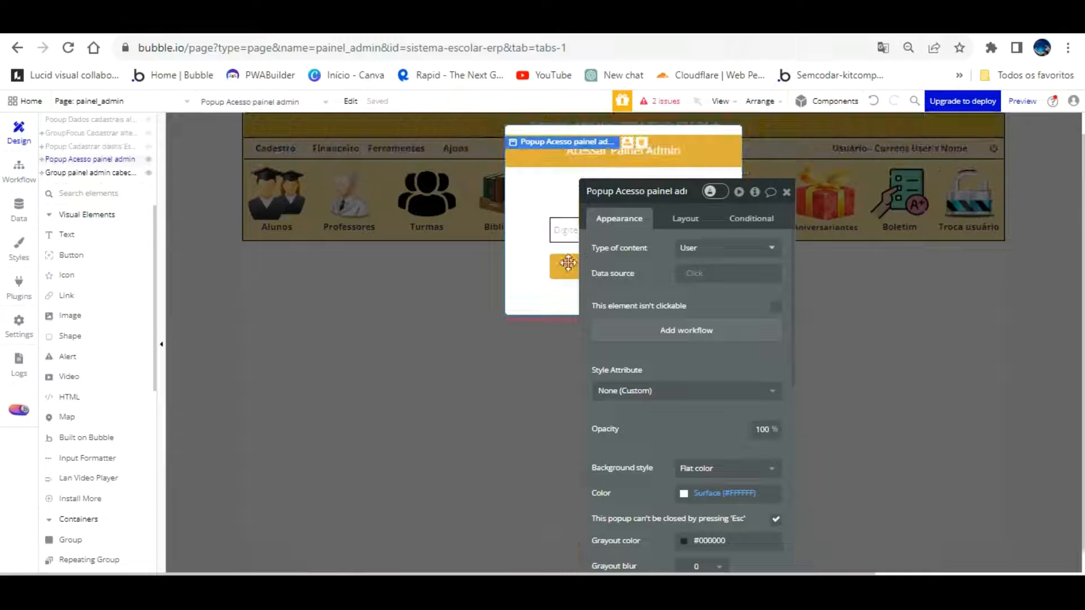
pyautogui.click(647, 234)
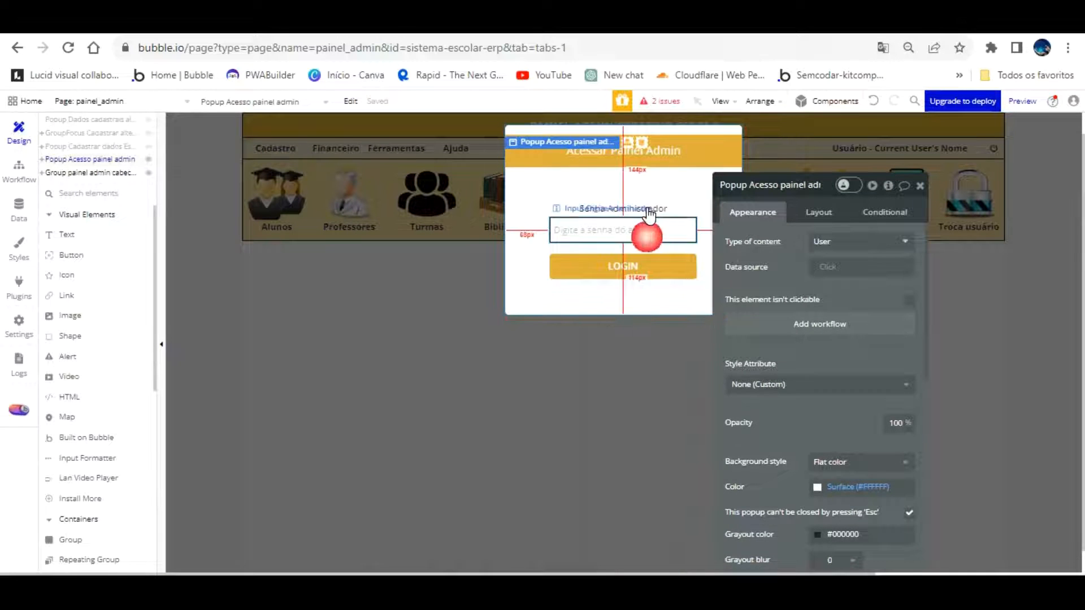
pyautogui.click(875, 316)
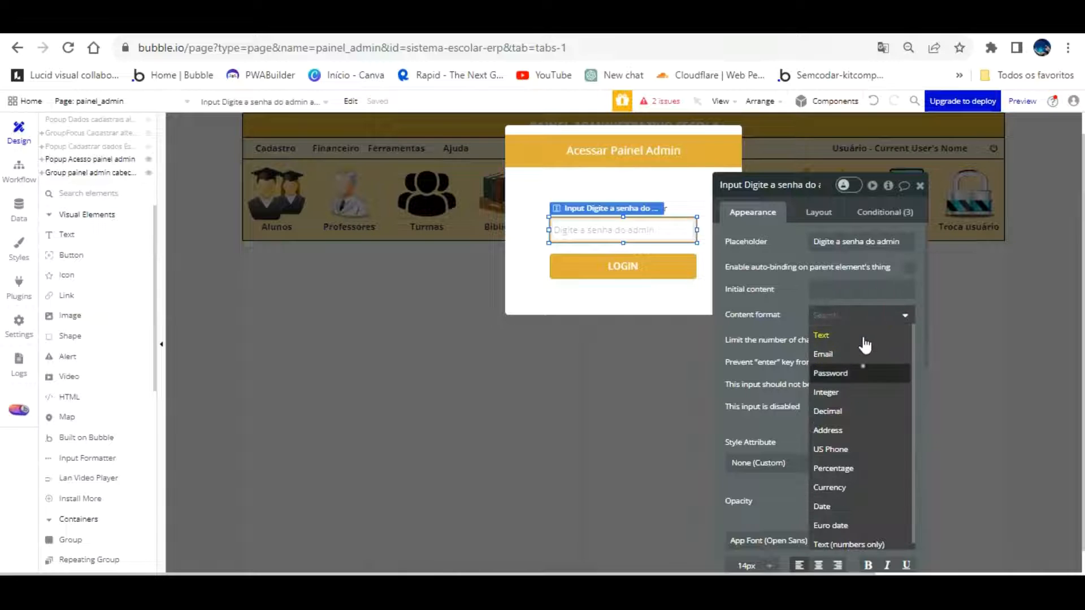
pyautogui.click(847, 373)
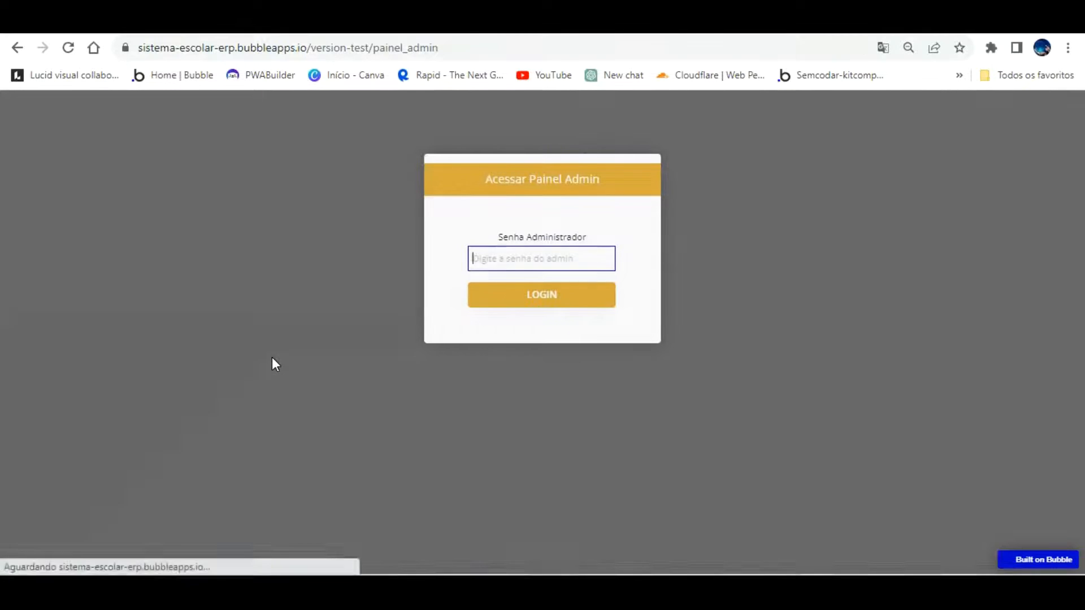
# Type a test password in the preview, then reopen the wrong-password workflow in the editor
pyautogui.write('1')
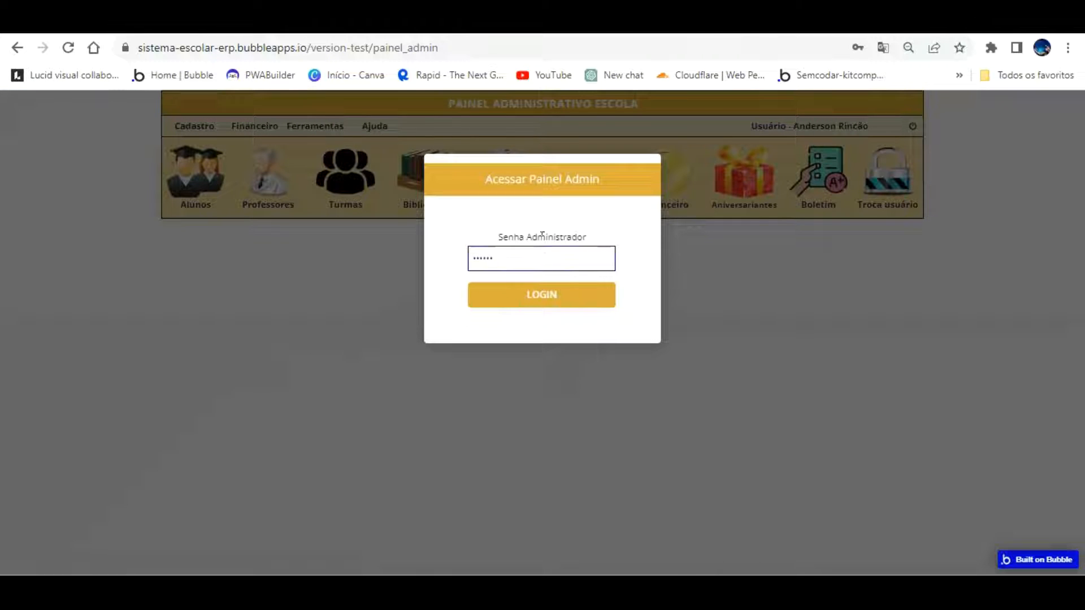
pyautogui.click(121, 26)
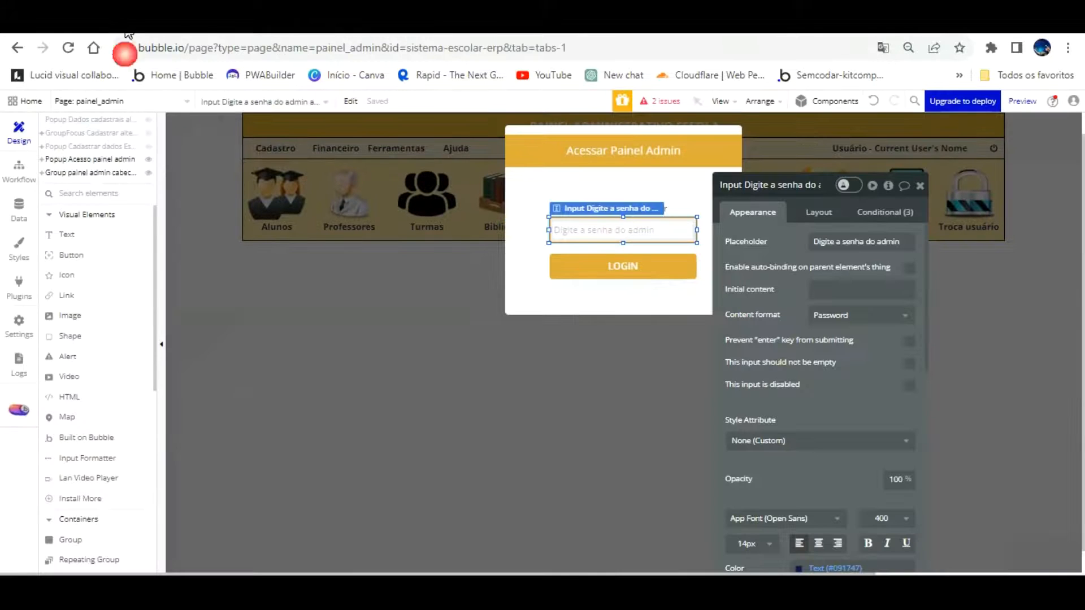
pyautogui.click(17, 169)
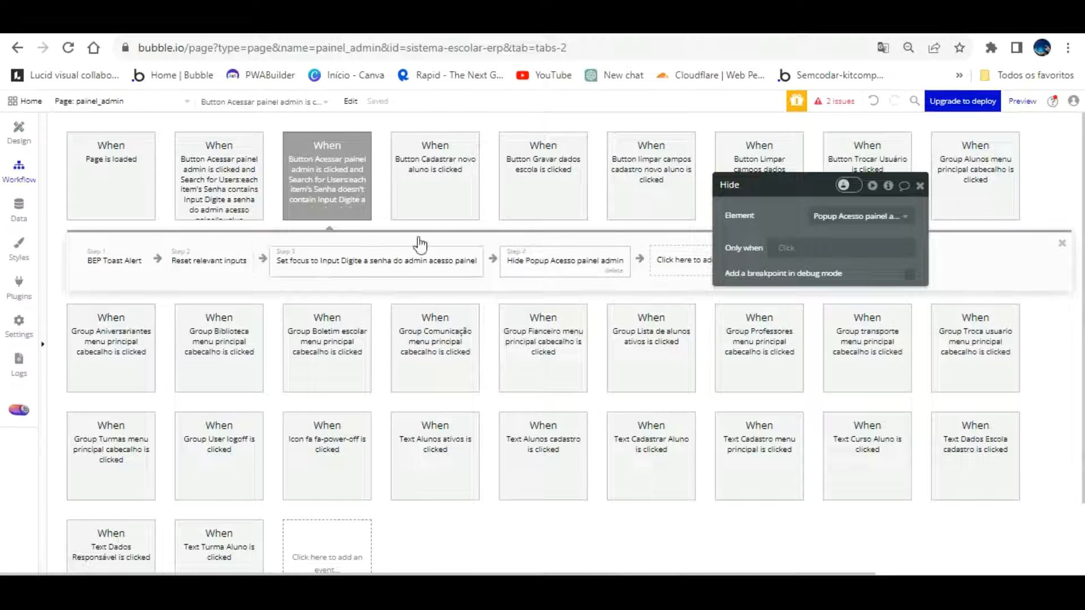
# Confirm the Hide step targets Popup Acesso painel admin, then go back to the live preview
pyautogui.moveTo(589, 236)
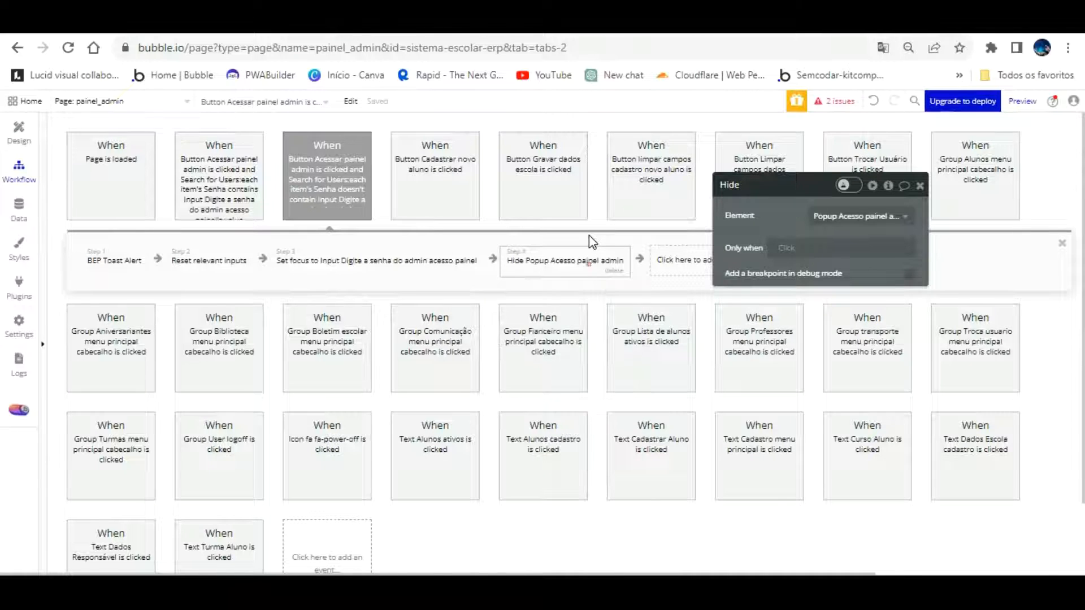
pyautogui.click(891, 216)
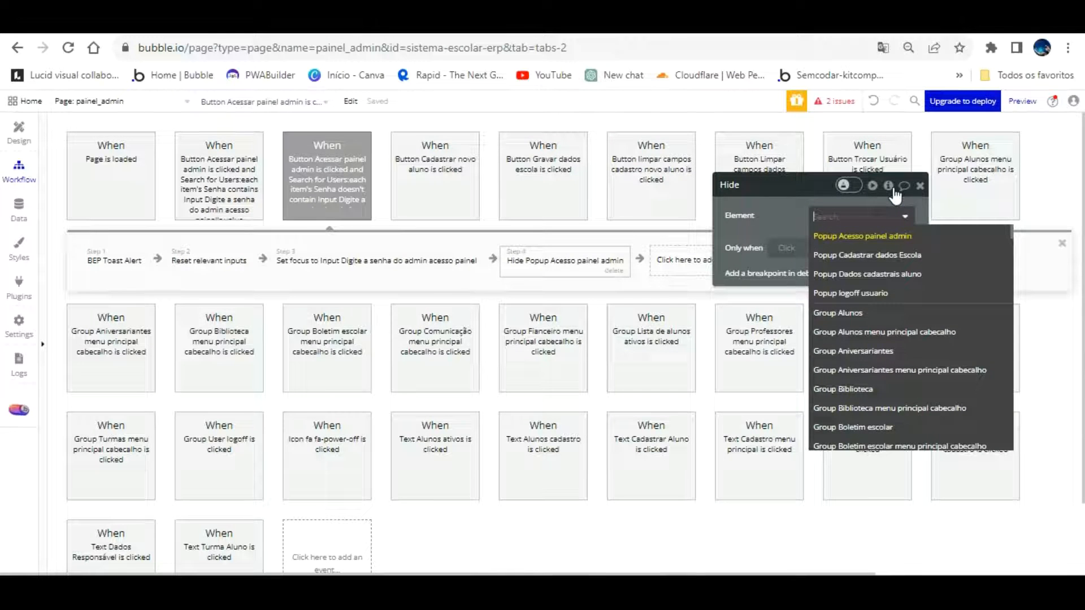
pyautogui.click(888, 232)
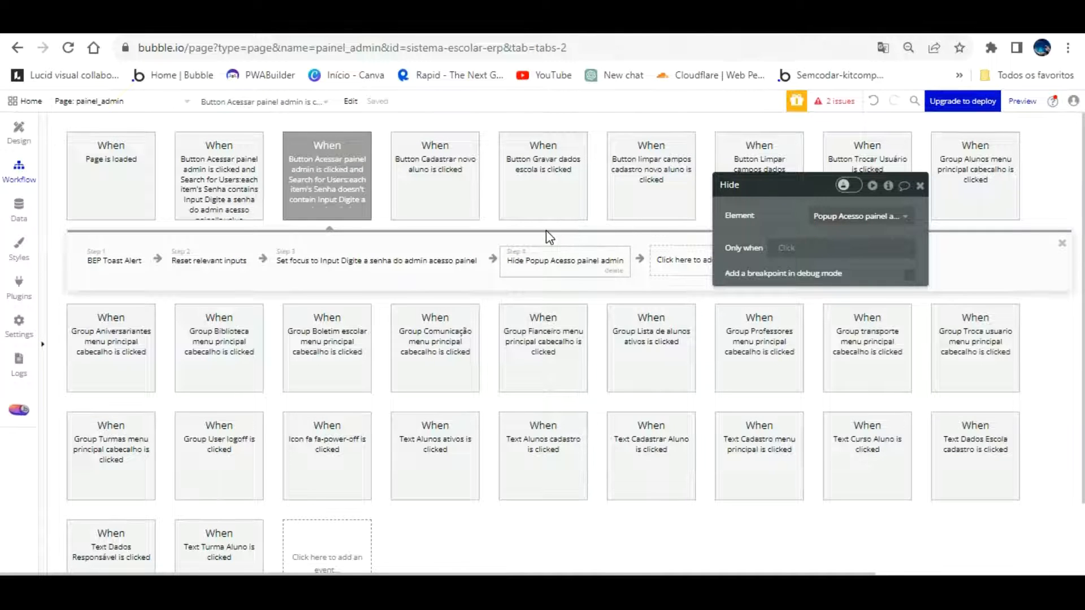
pyautogui.moveTo(546, 229)
pyautogui.mouseDown()
pyautogui.moveTo(509, 230)
pyautogui.moveTo(558, 230)
pyautogui.mouseUp()
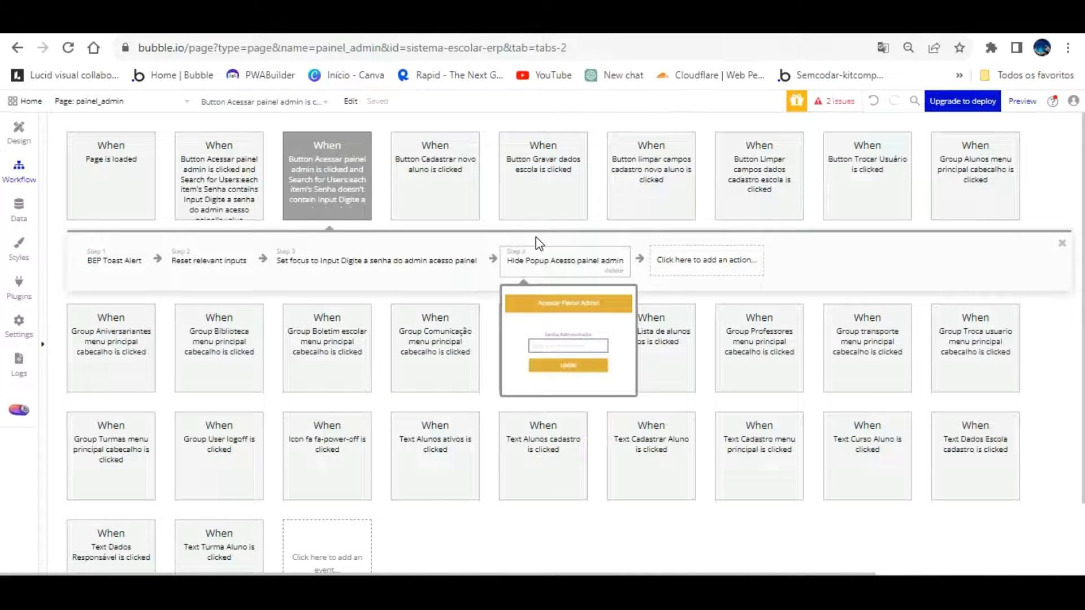
pyautogui.moveTo(338, 246)
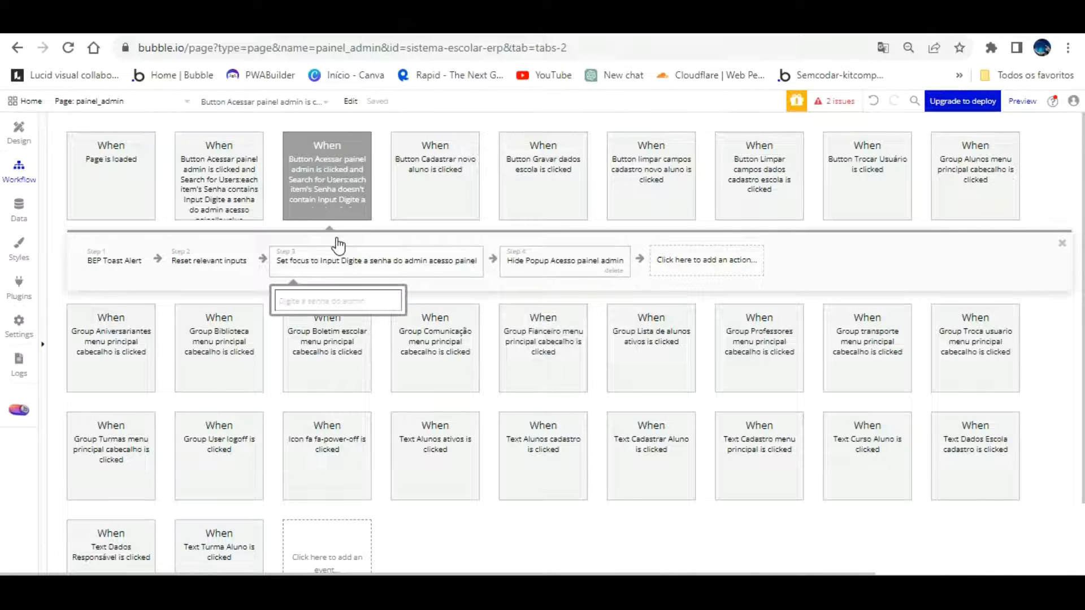
pyautogui.click(544, 238)
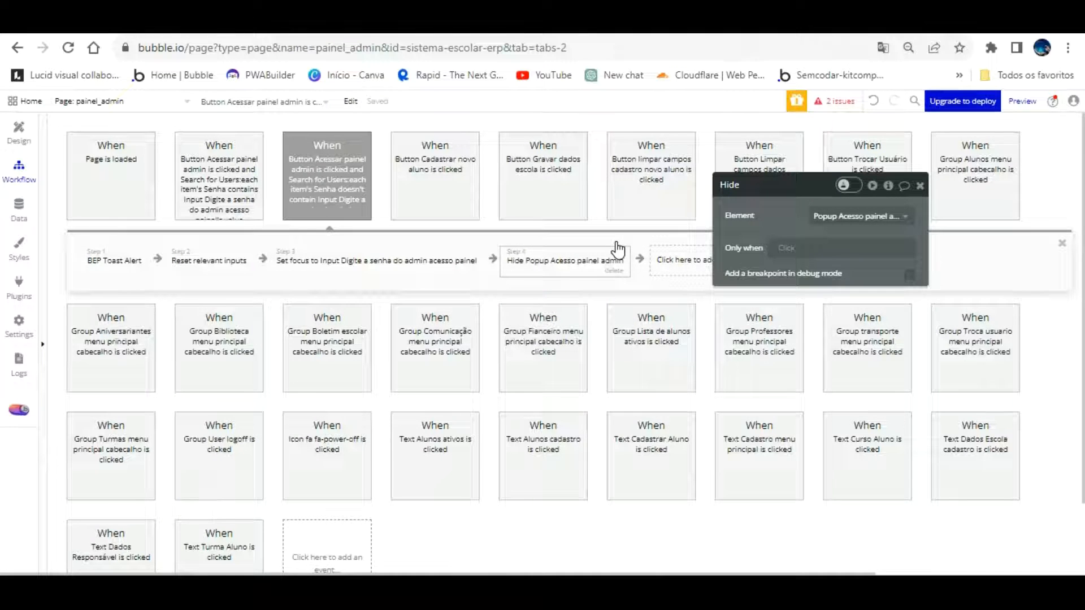
pyautogui.click(298, 25)
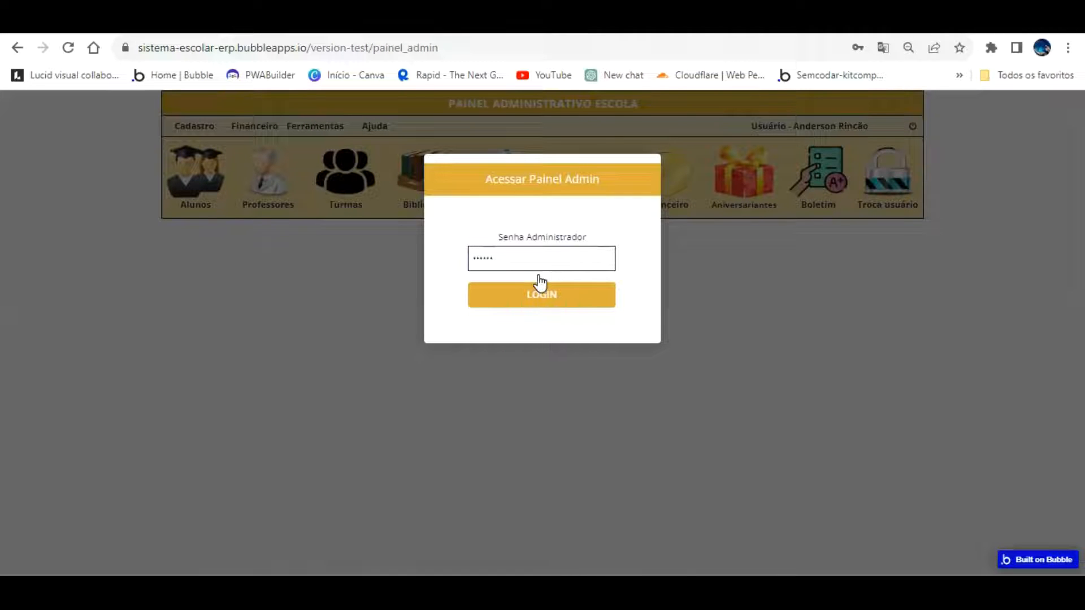
# Reload the preview and type a masked password into the Senha Administrador field
pyautogui.click(68, 48)
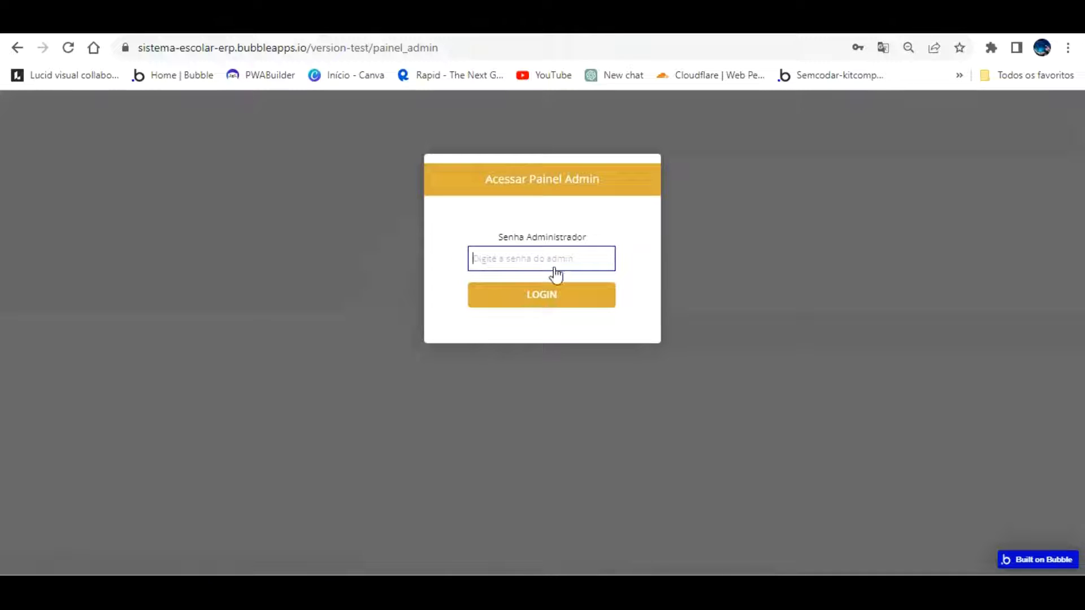
pyautogui.write('•••')
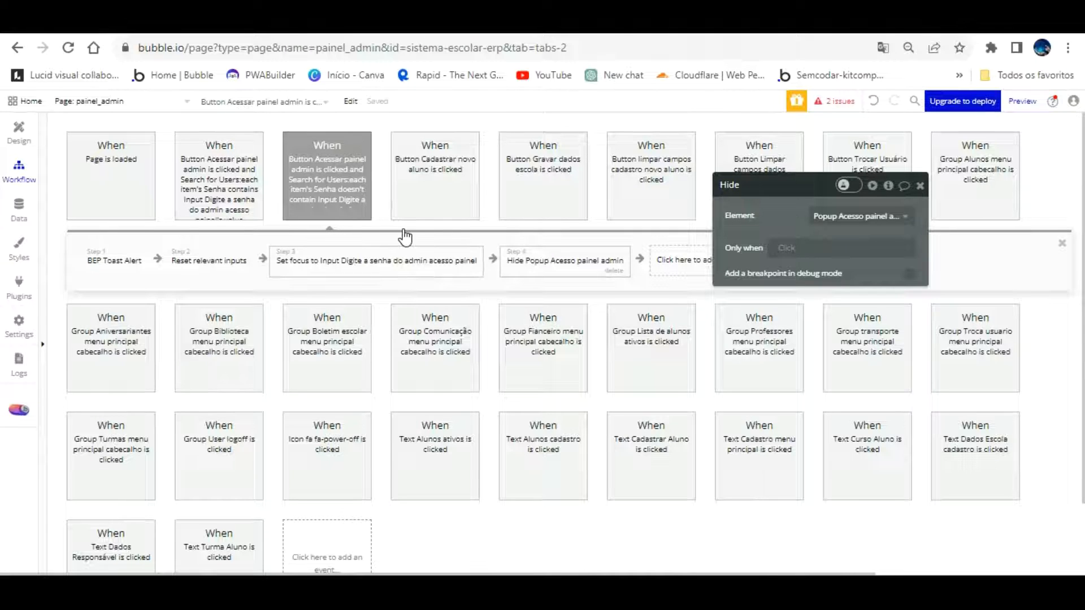
# Move Set focus to step 1 and delete the Hide Popup step, then open the correct-password workflow
pyautogui.click(362, 261)
pyautogui.moveTo(293, 261); pyautogui.dragTo(271, 265)
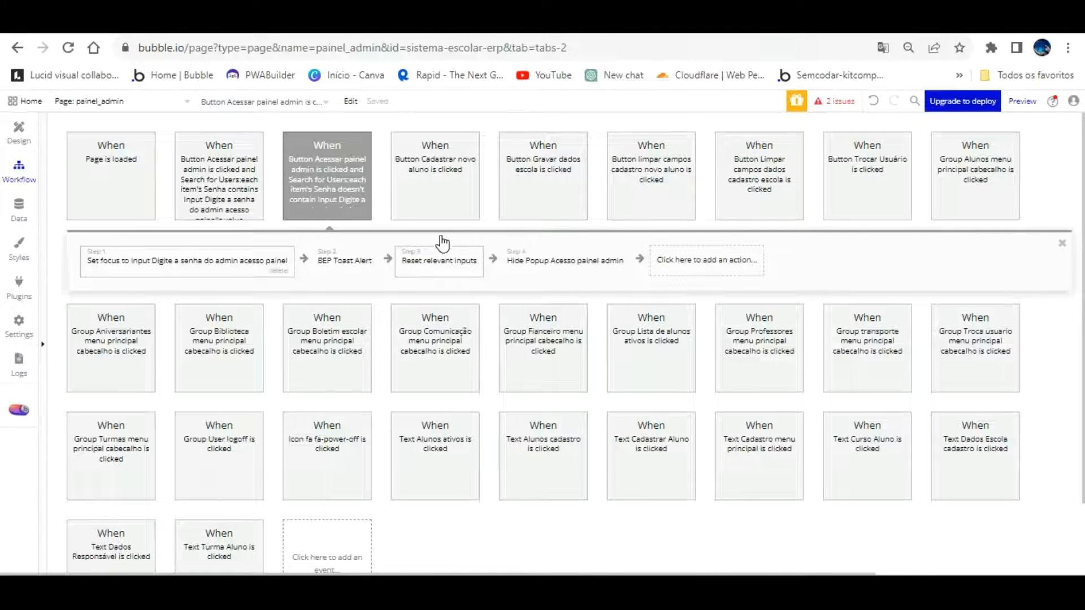
pyautogui.click(545, 247)
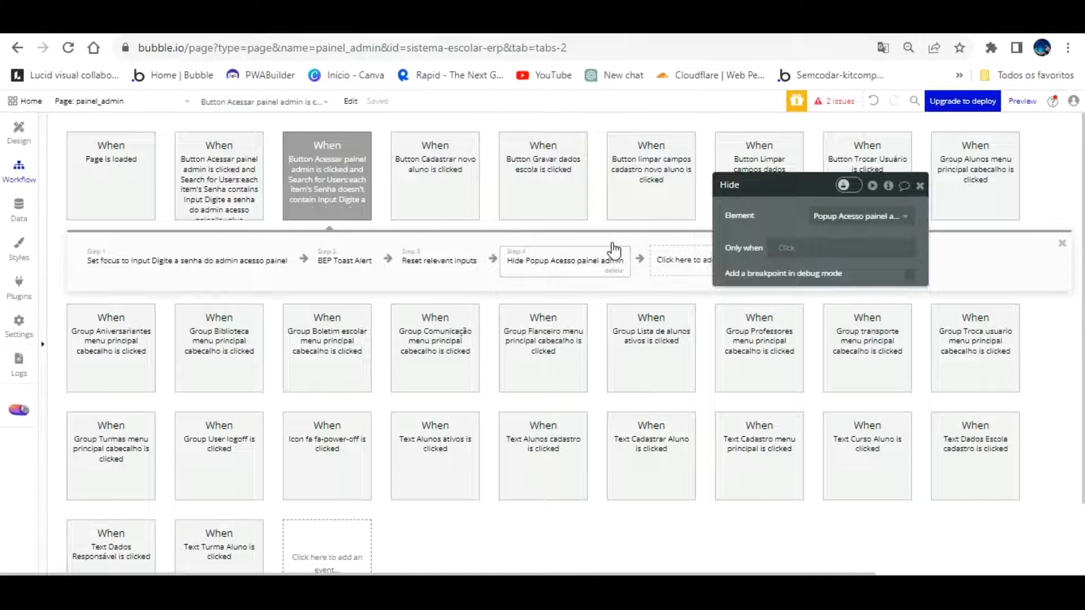
pyautogui.moveTo(327, 175)
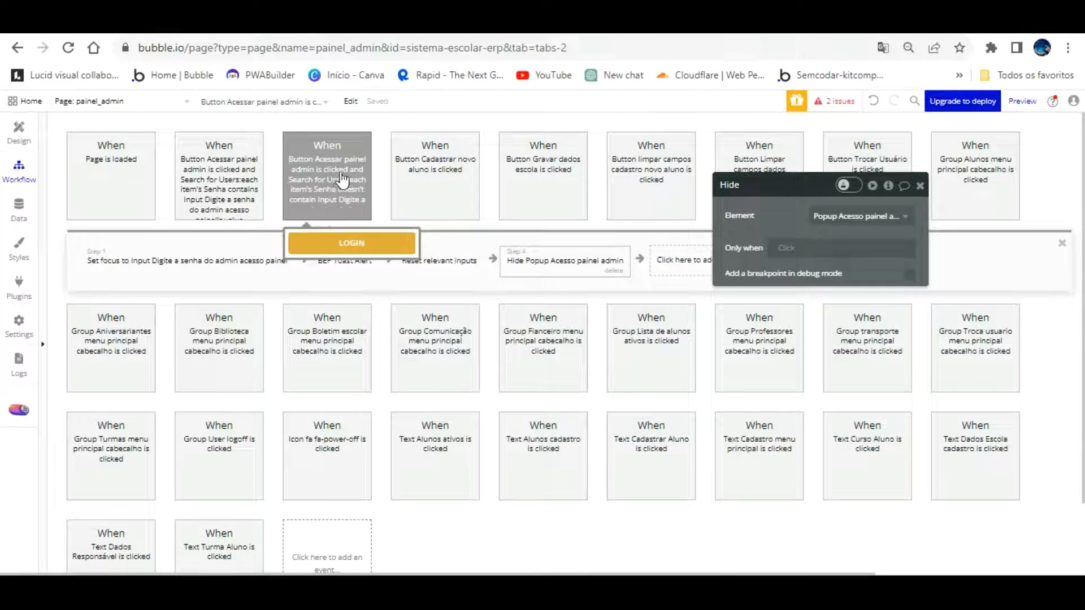
pyautogui.click(614, 270)
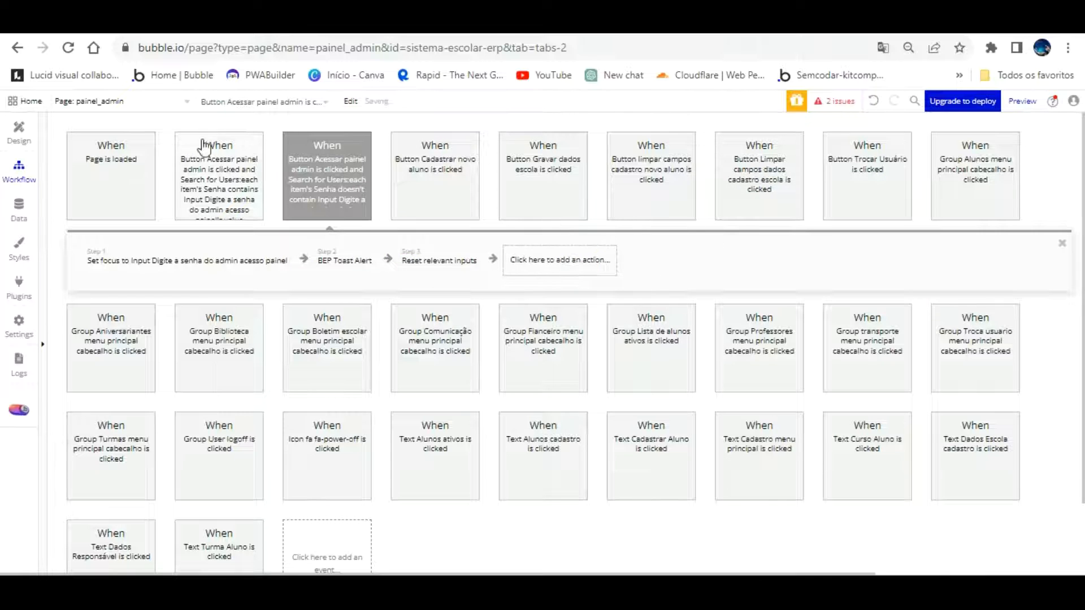
pyautogui.click(224, 141)
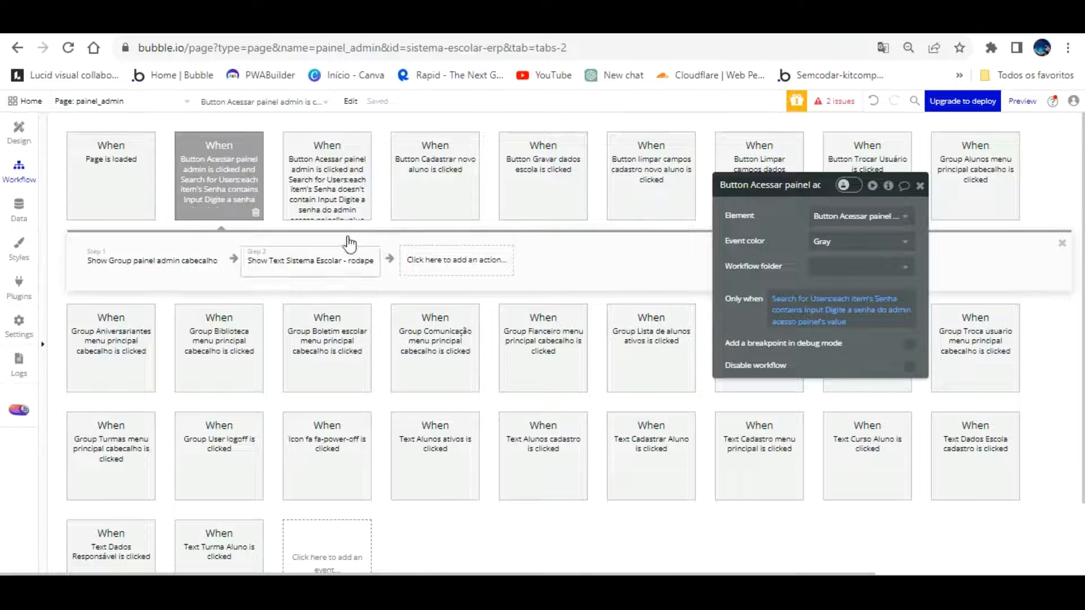
# Add a step 3 hiding Popup Acesso painel admin, then refresh the live preview
pyautogui.click(456, 259)
pyautogui.moveTo(475, 431)
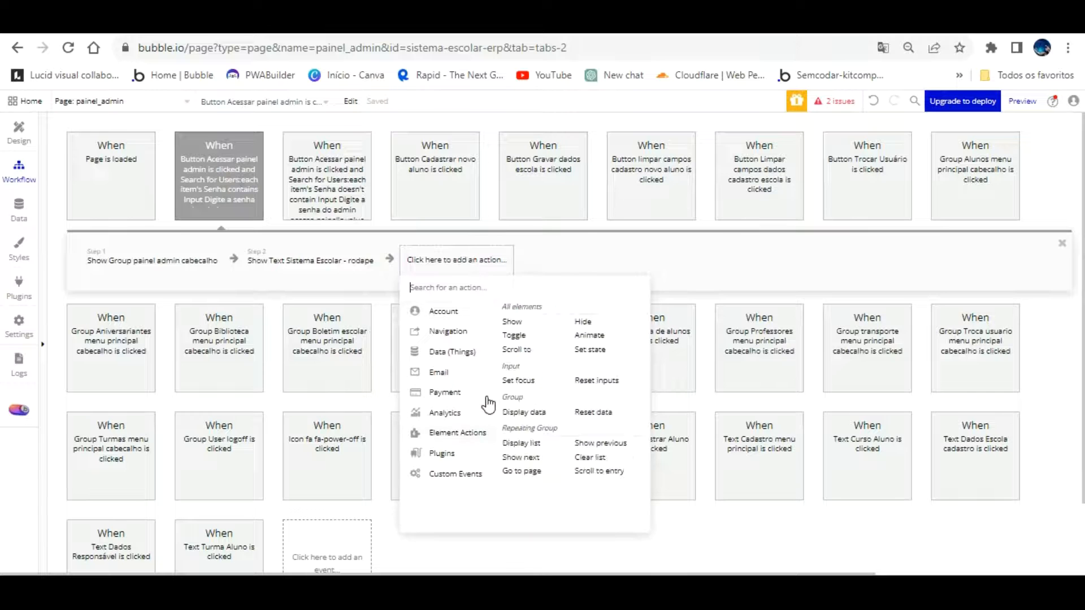
pyautogui.click(583, 321)
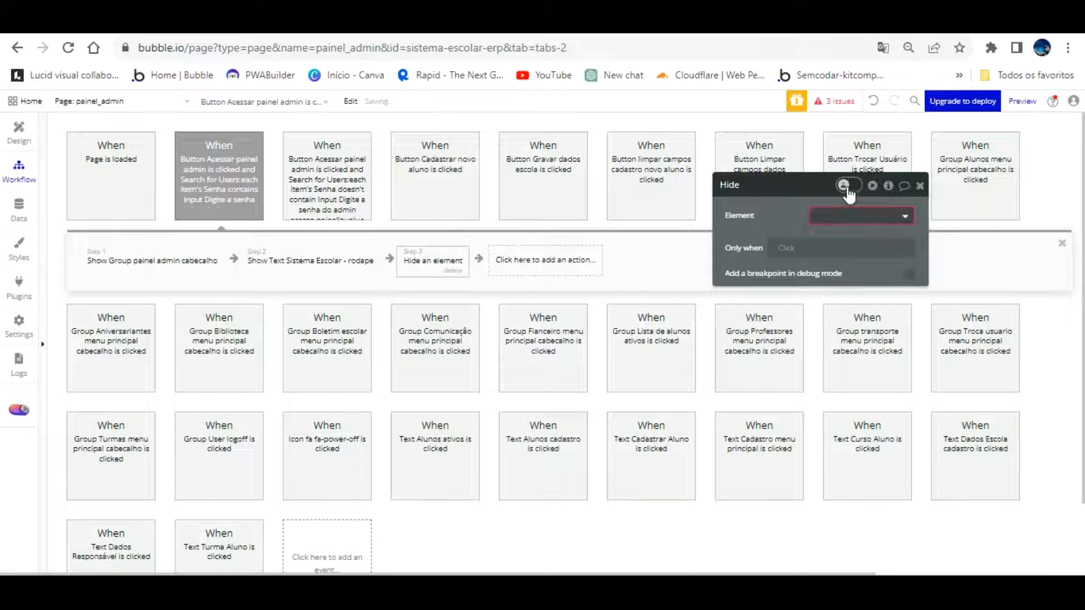
pyautogui.click(861, 216)
pyautogui.click(862, 235)
pyautogui.click(789, 220)
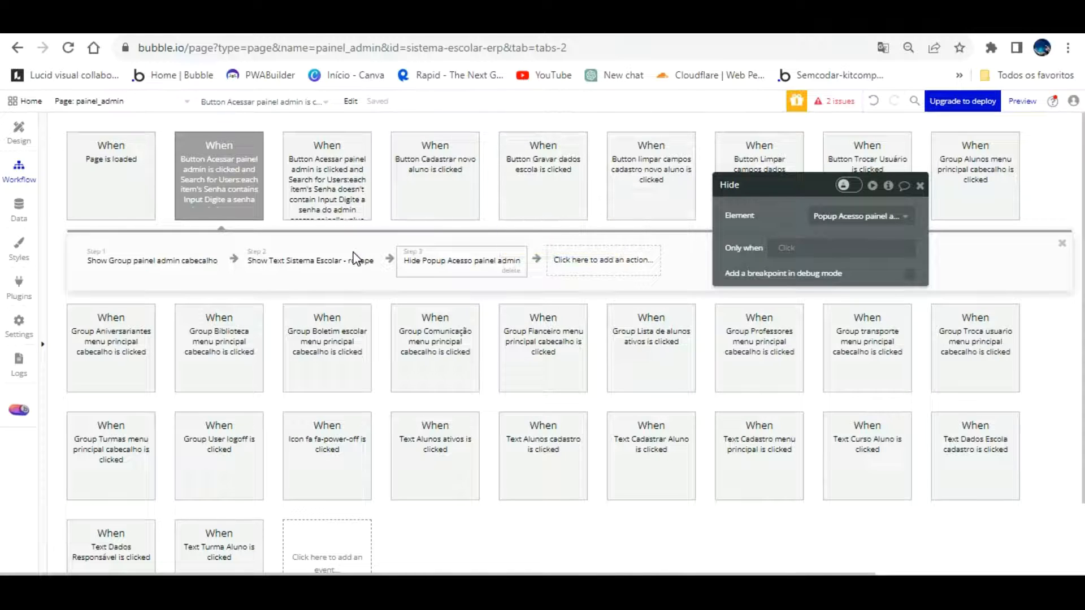
pyautogui.click(308, 22)
pyautogui.click(438, 99)
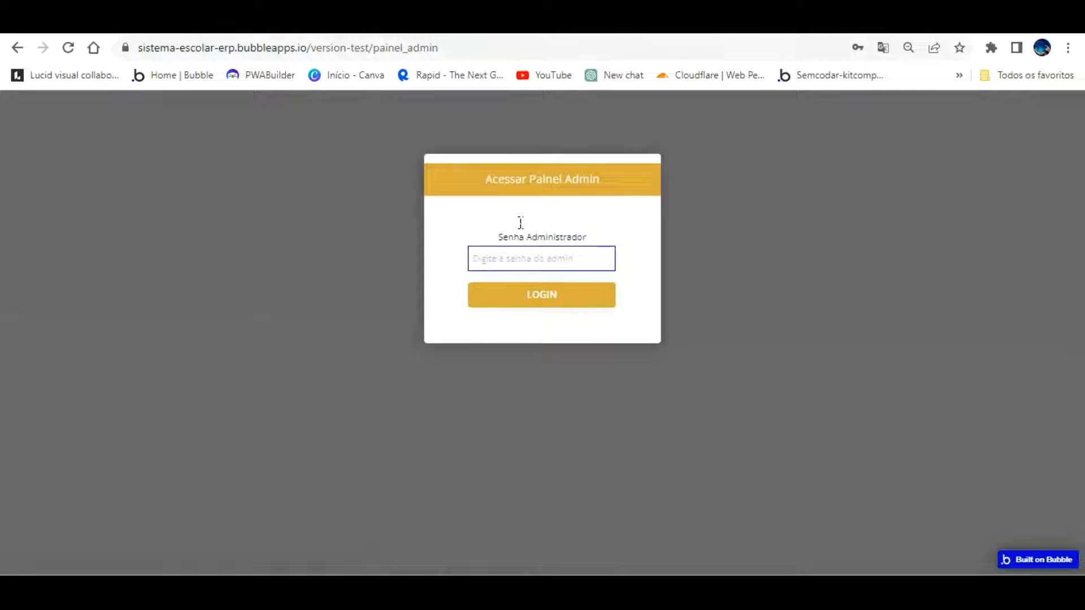
# Enter the correct admin password to log in to the admin panel
pyautogui.write('•')
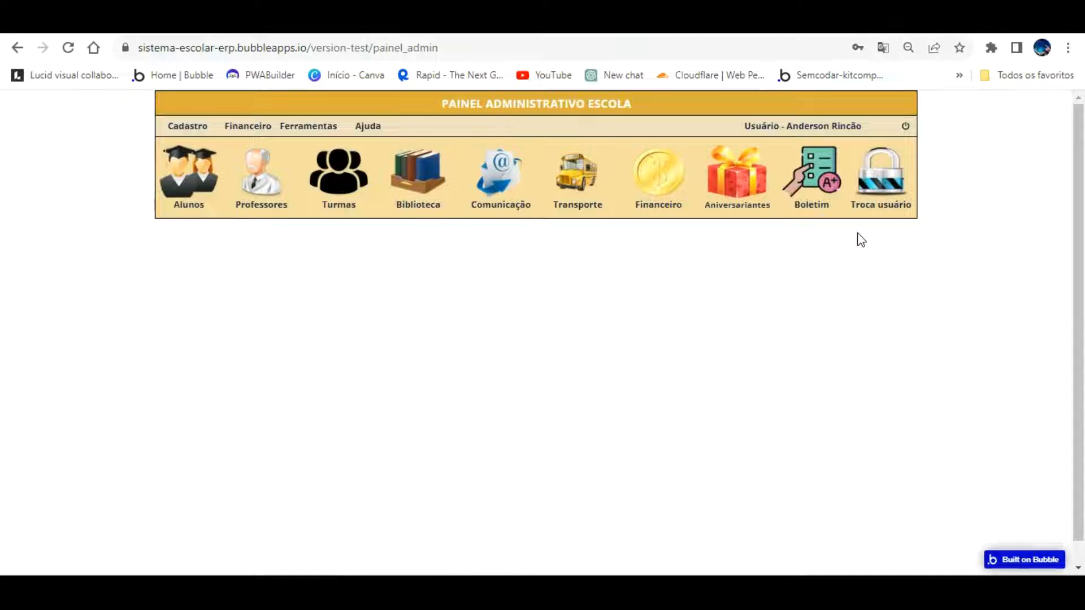
pyautogui.scroll(-1, 675, 288)
pyautogui.scroll(1, 457, 471)
# Browse Alunos, Cadastro > Alunos and the Dados Responsável tab, then reload the page
pyautogui.click(175, 148)
pyautogui.scroll(-1, 641, 368)
pyautogui.scroll(1, 641, 367)
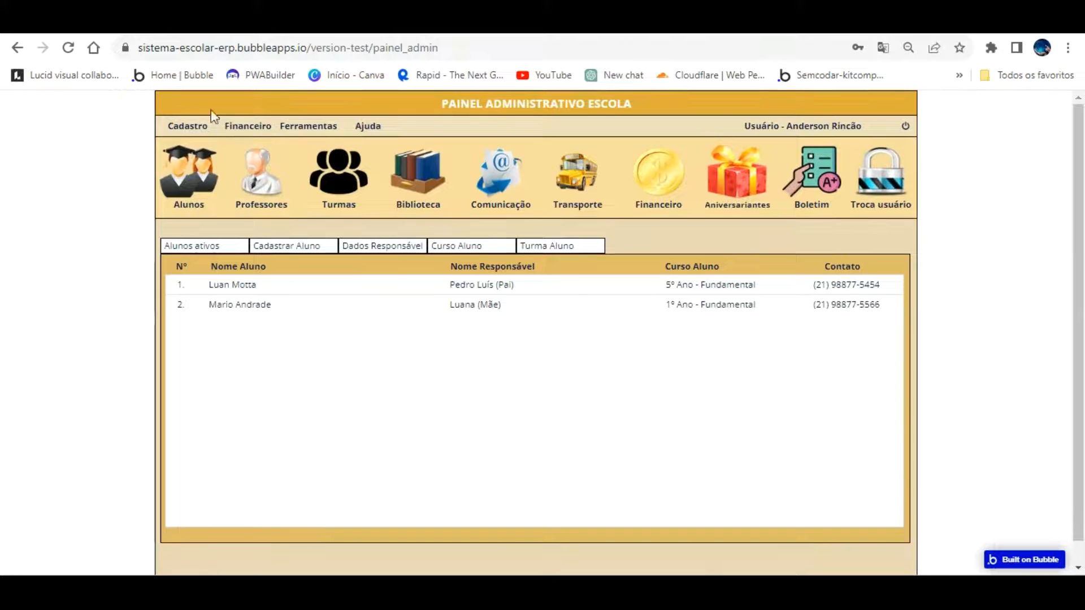
pyautogui.click(204, 125)
pyautogui.click(186, 168)
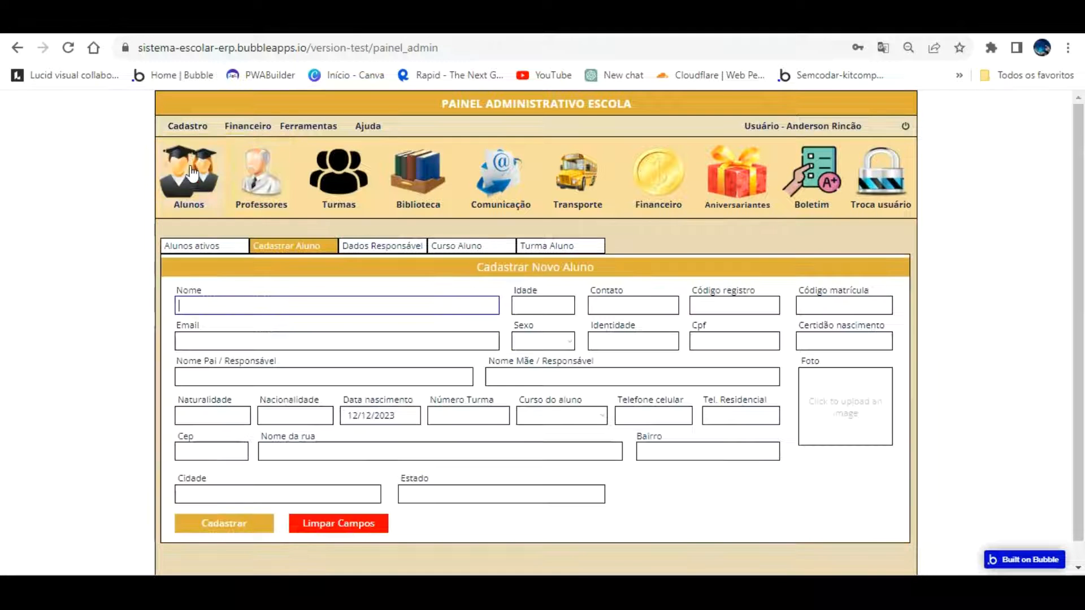
pyautogui.click(371, 125)
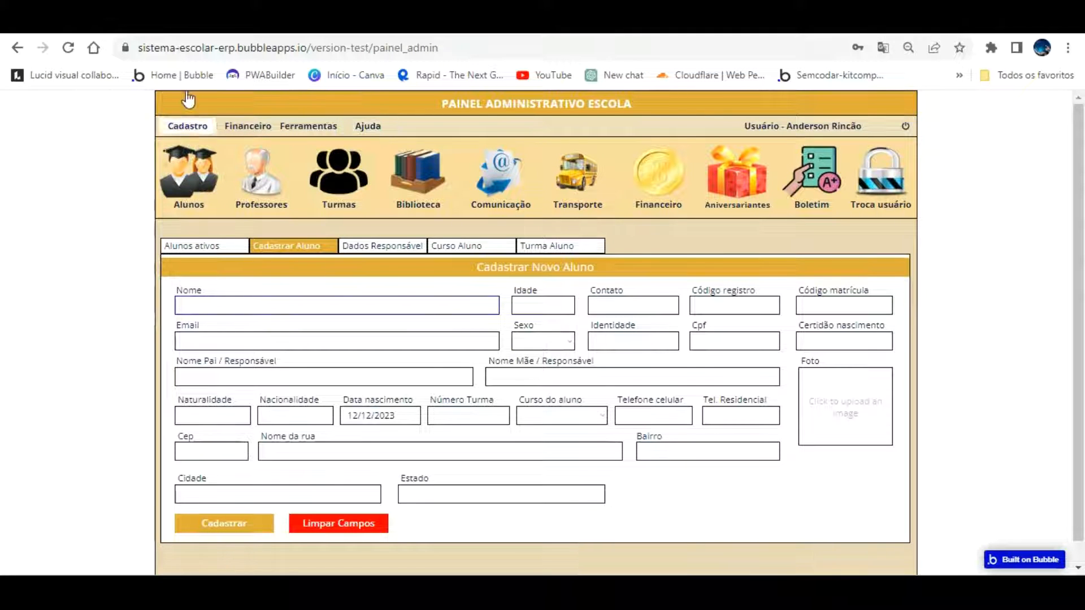
pyautogui.click(187, 125)
pyautogui.click(383, 245)
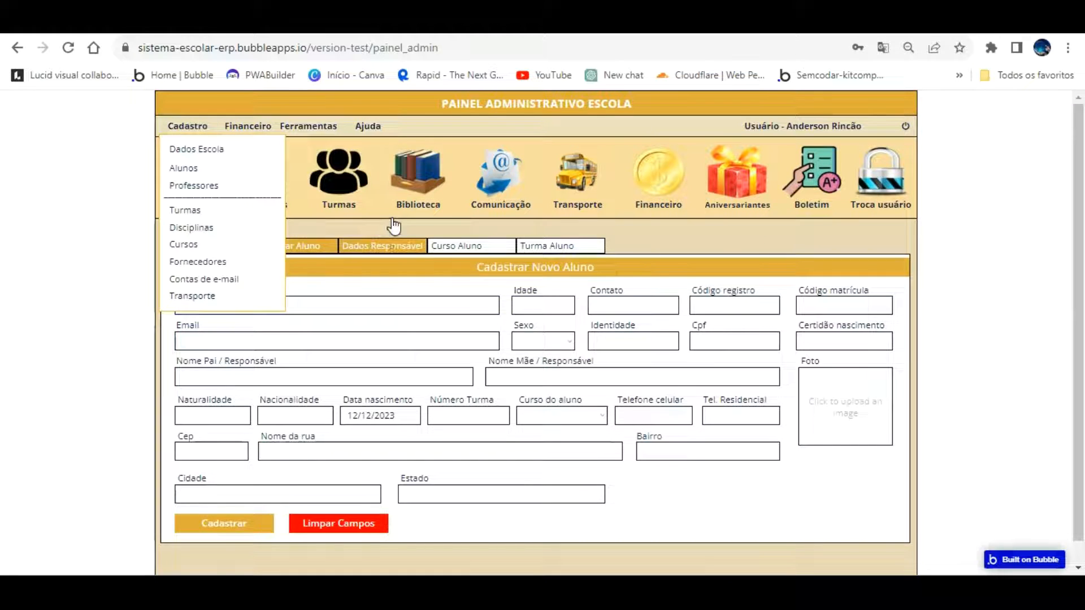
pyautogui.click(65, 172)
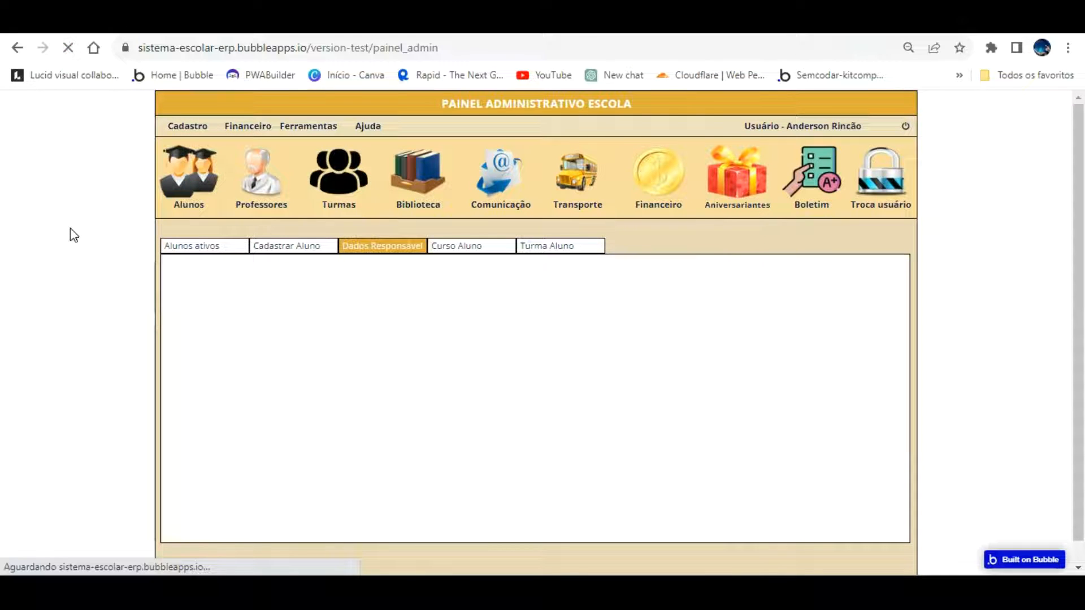
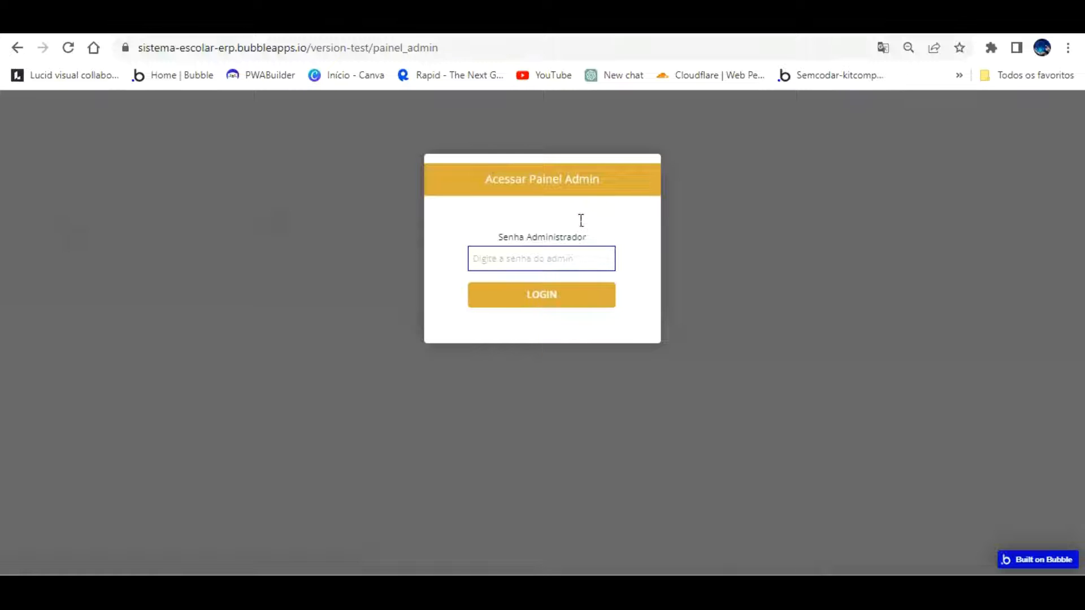
# Log into the admin panel with the administrator password, then review the wrong-password workflow in the editor
pyautogui.write('••')
pyautogui.press('Return')
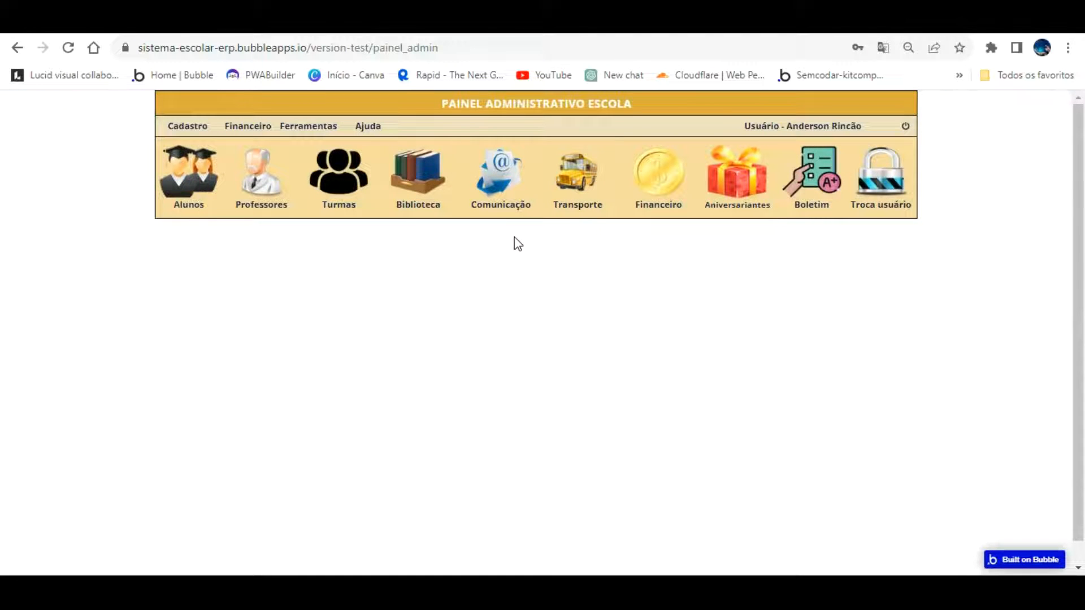
pyautogui.hotkey('ctrl', 'shift', 'Tab')
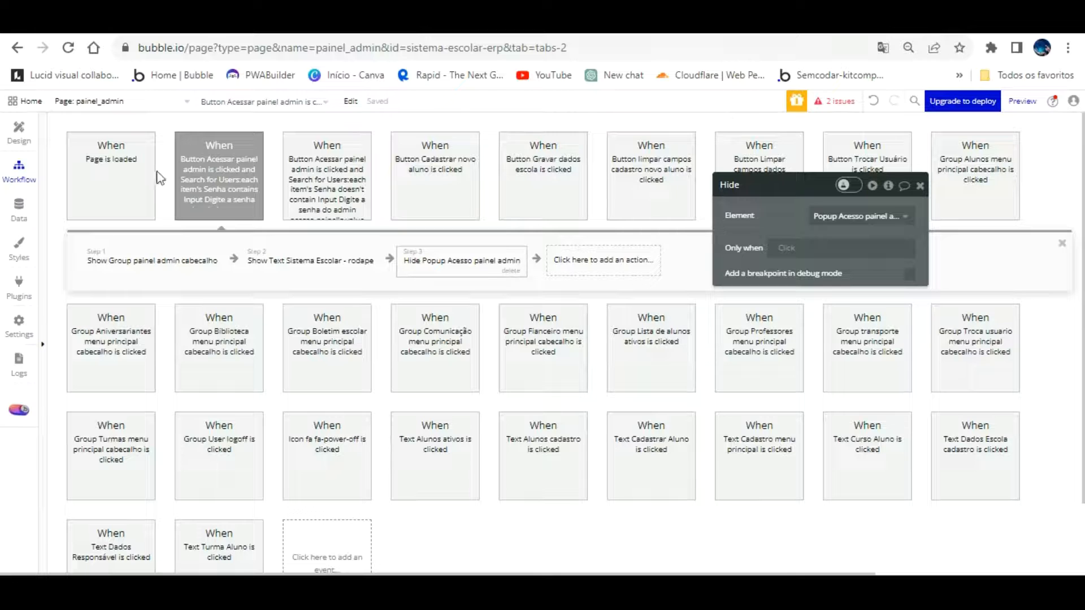
pyautogui.click(324, 145)
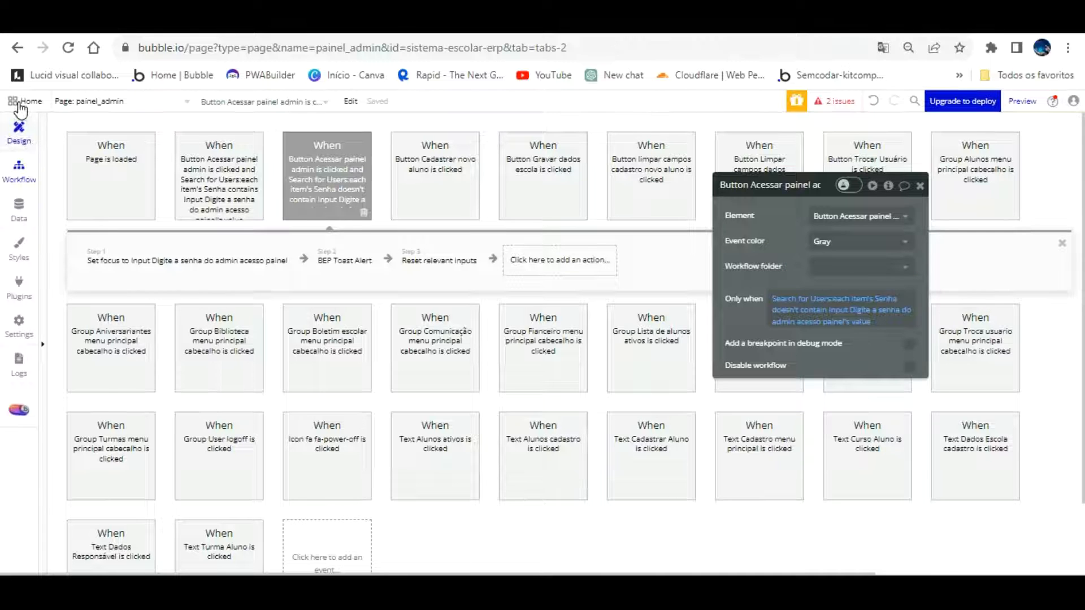
pyautogui.click(18, 131)
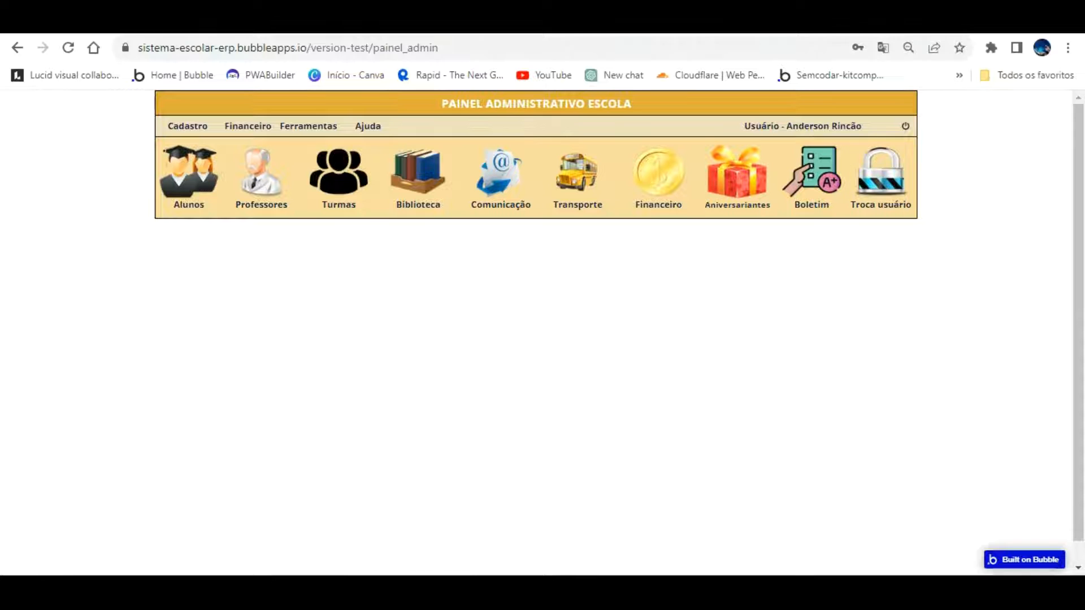
# Load the menu_principal page and open Cadastro > Dados Escola to see the blank school form
pyautogui.click(472, 48)
pyautogui.doubleClick(545, 48)
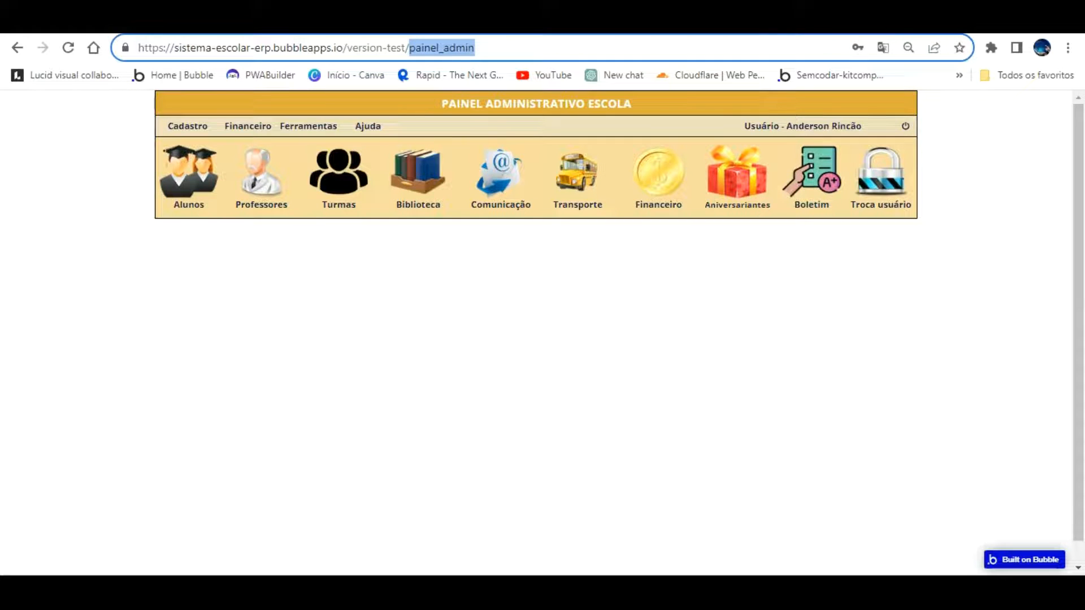
pyautogui.write('menu')
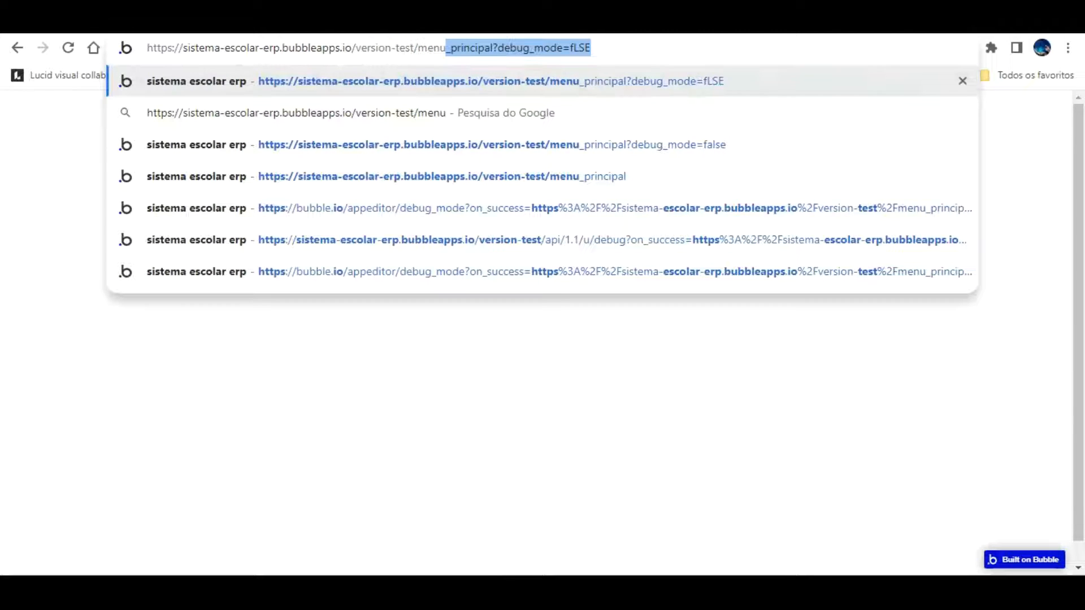
pyautogui.press('Right')
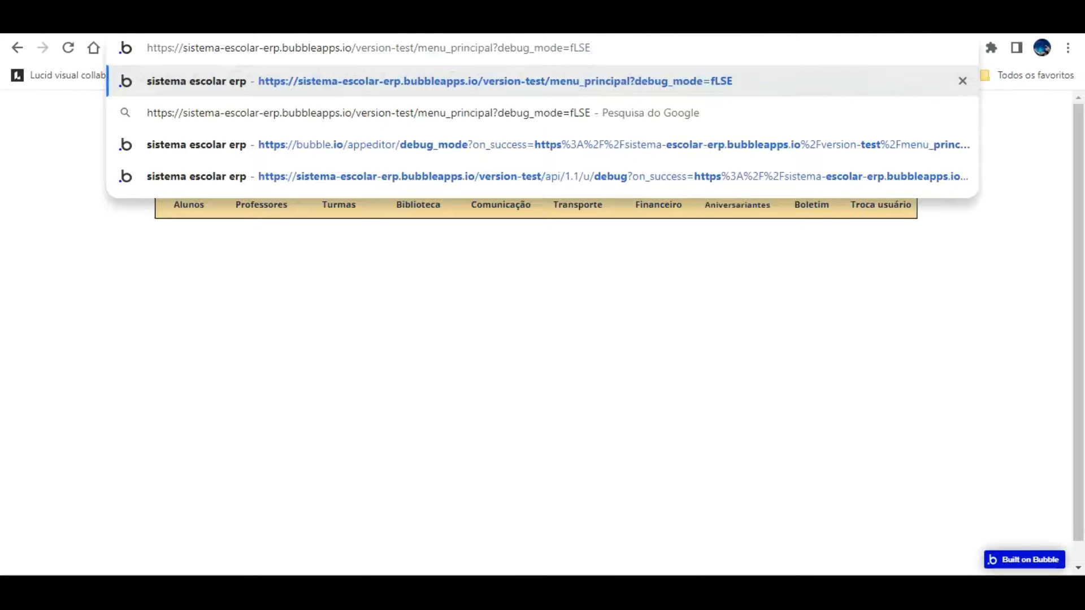
pyautogui.press('Return')
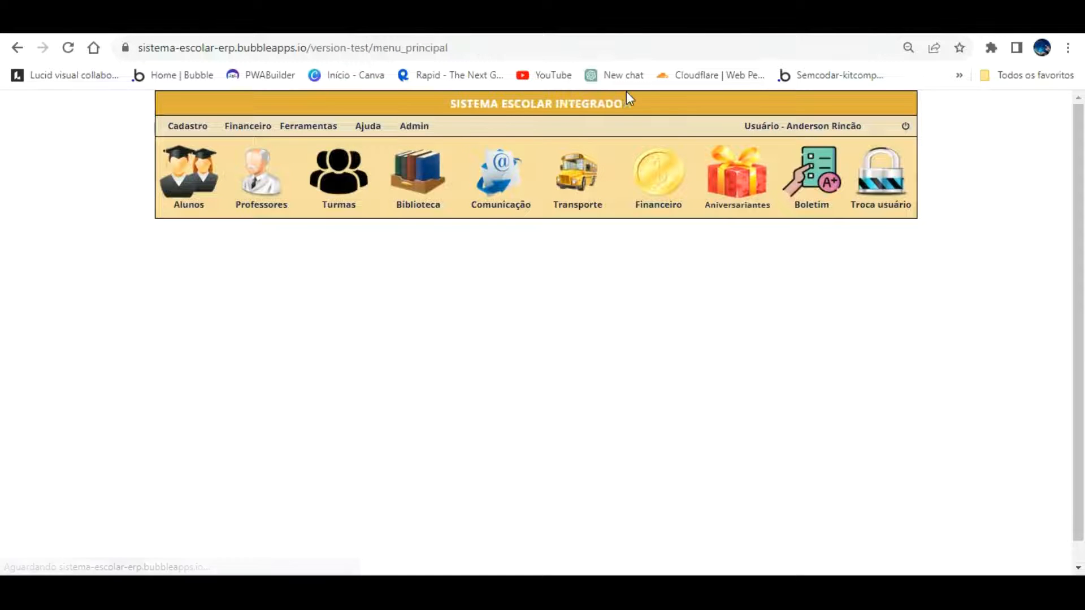
pyautogui.click(187, 125)
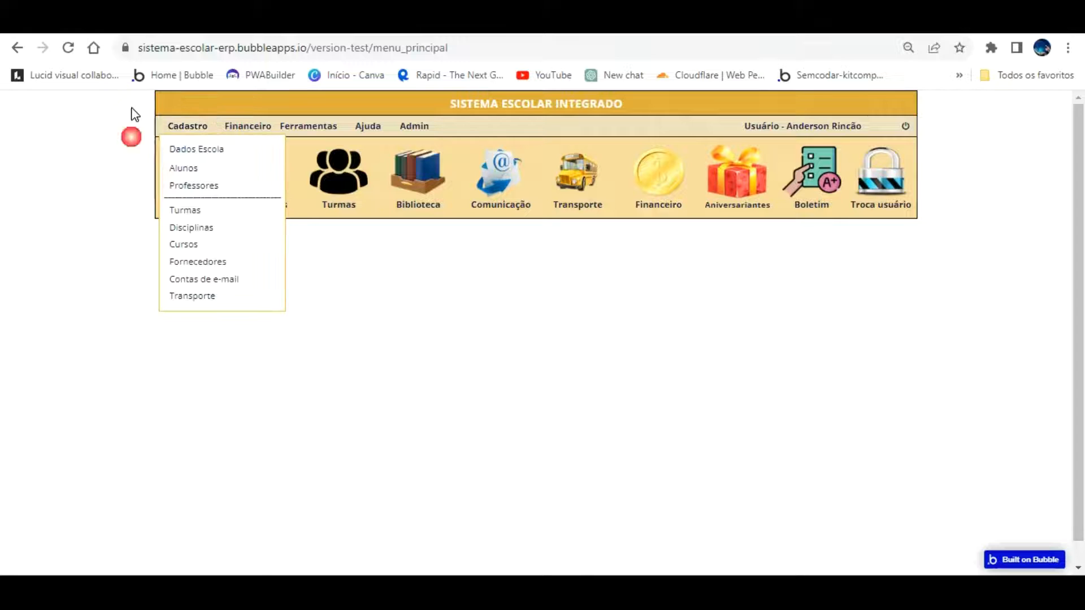
pyautogui.click(208, 147)
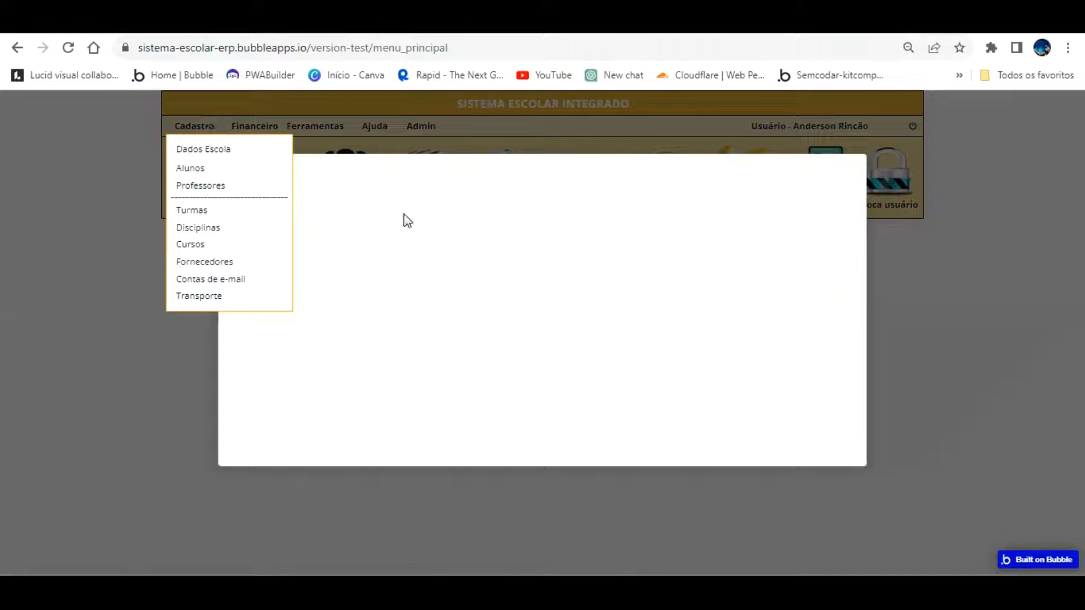
pyautogui.click(503, 195)
pyautogui.click(489, 196)
pyautogui.click(490, 196)
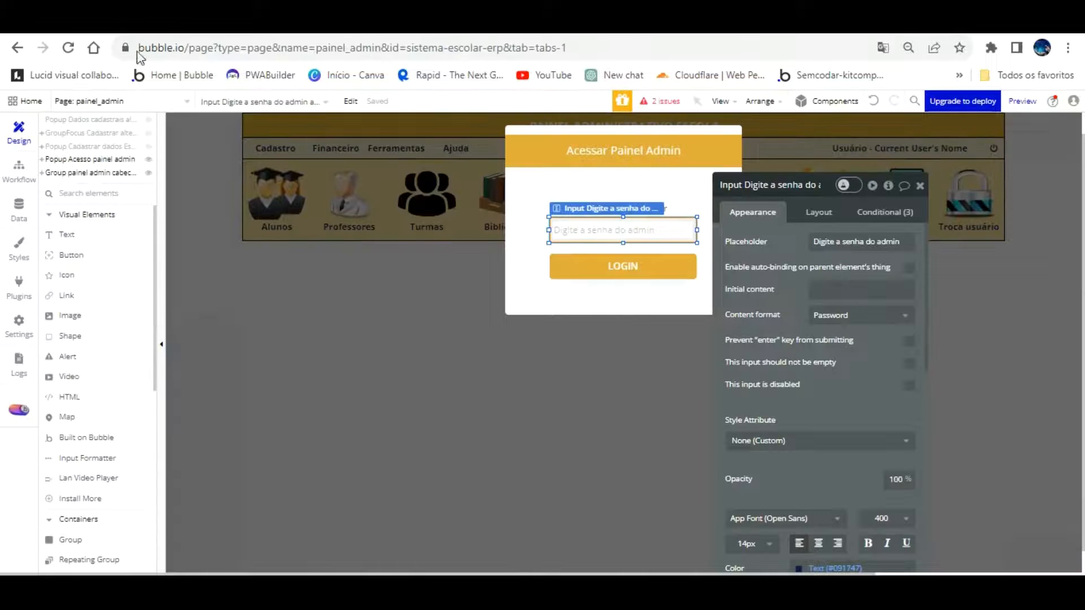
# Rename Popup Cadastrar dados Escola to Popup Visualizar dados Escola
pyautogui.click(131, 101)
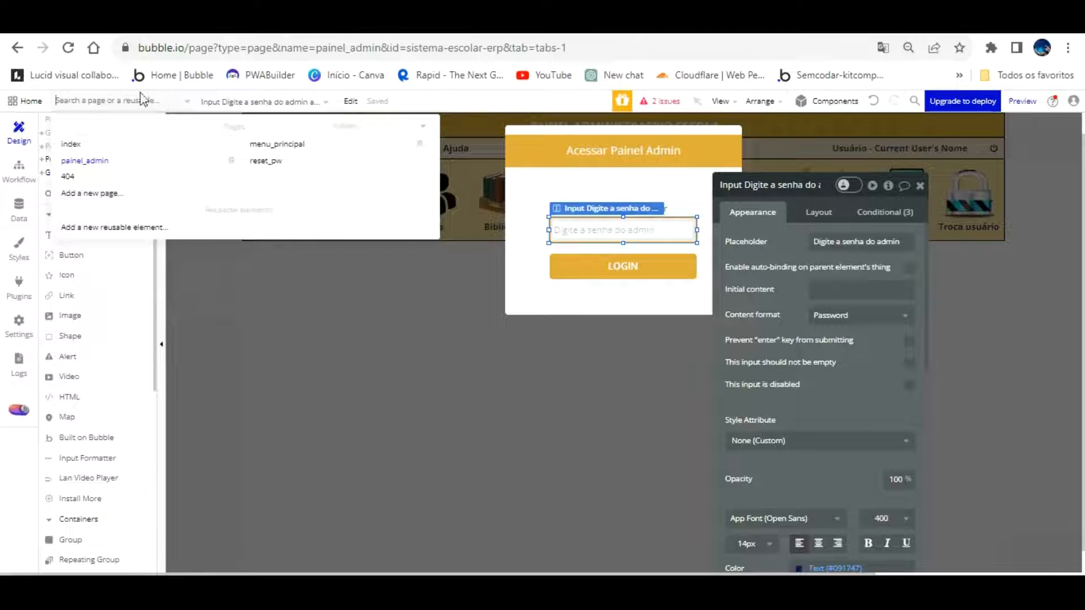
pyautogui.click(138, 308)
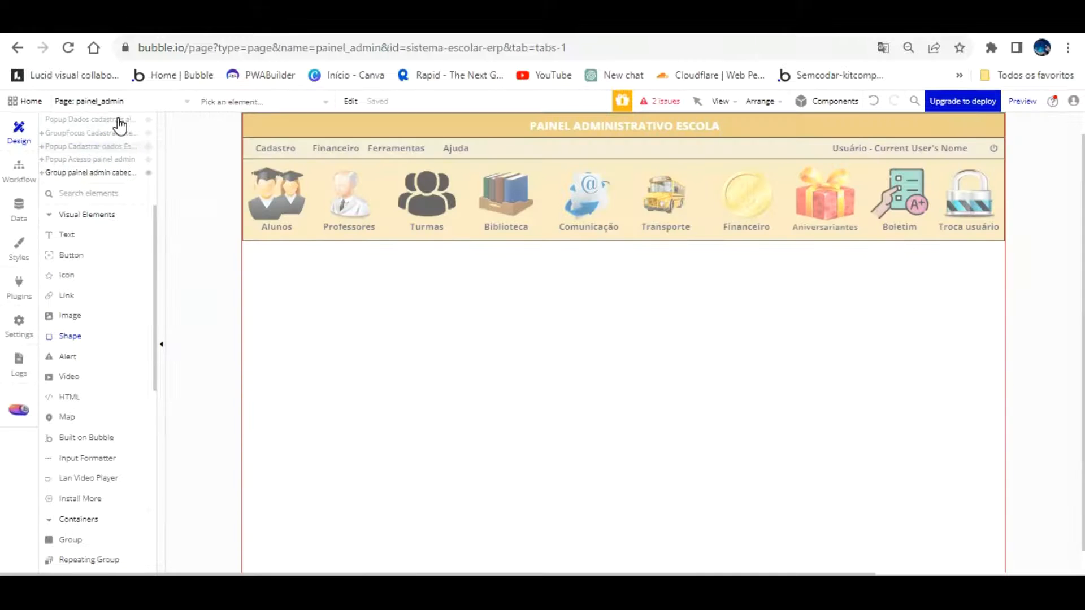
pyautogui.click(119, 146)
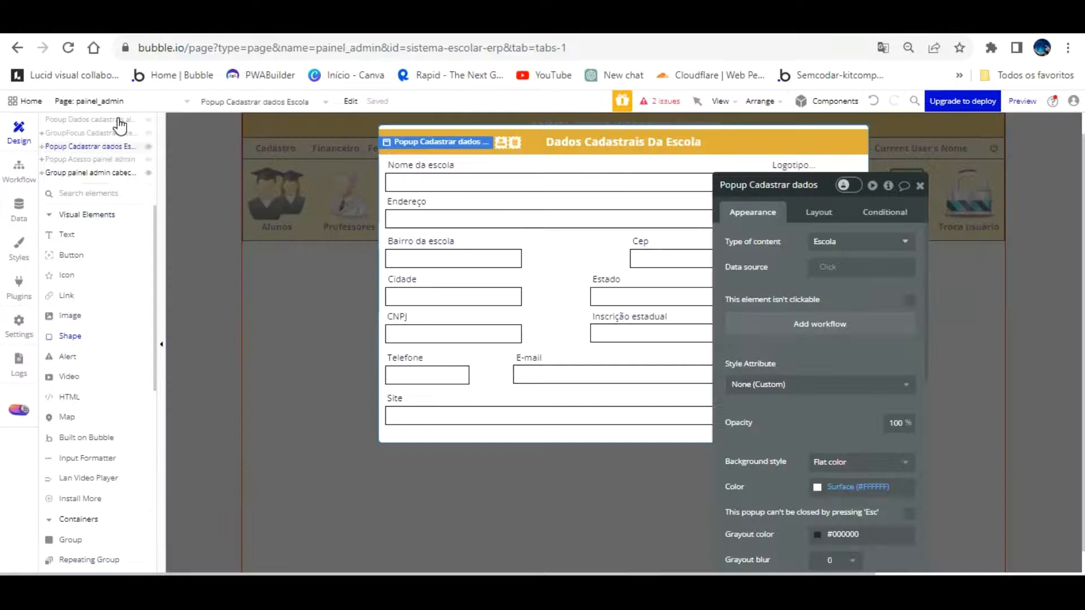
pyautogui.click(775, 187)
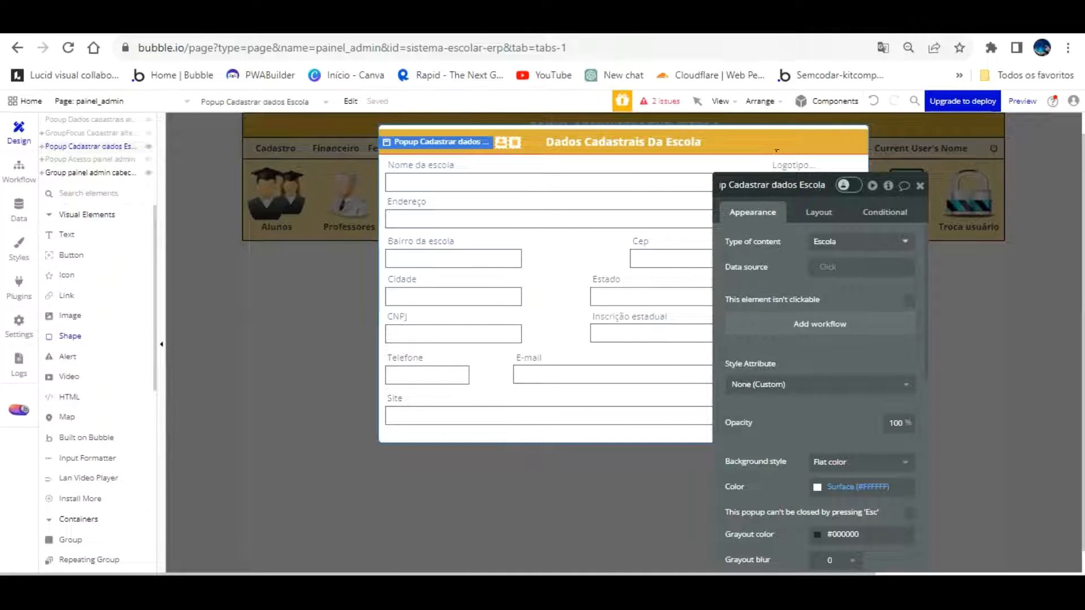
pyautogui.press('BackSpace')
pyautogui.press('BackSpace')
pyautogui.press('BackSpace')
pyautogui.press('BackSpace')
pyautogui.press('BackSpace')
pyautogui.press('BackSpace')
pyautogui.press('BackSpace')
pyautogui.press('BackSpace')
pyautogui.press('BackSpace')
pyautogui.press('BackSpace')
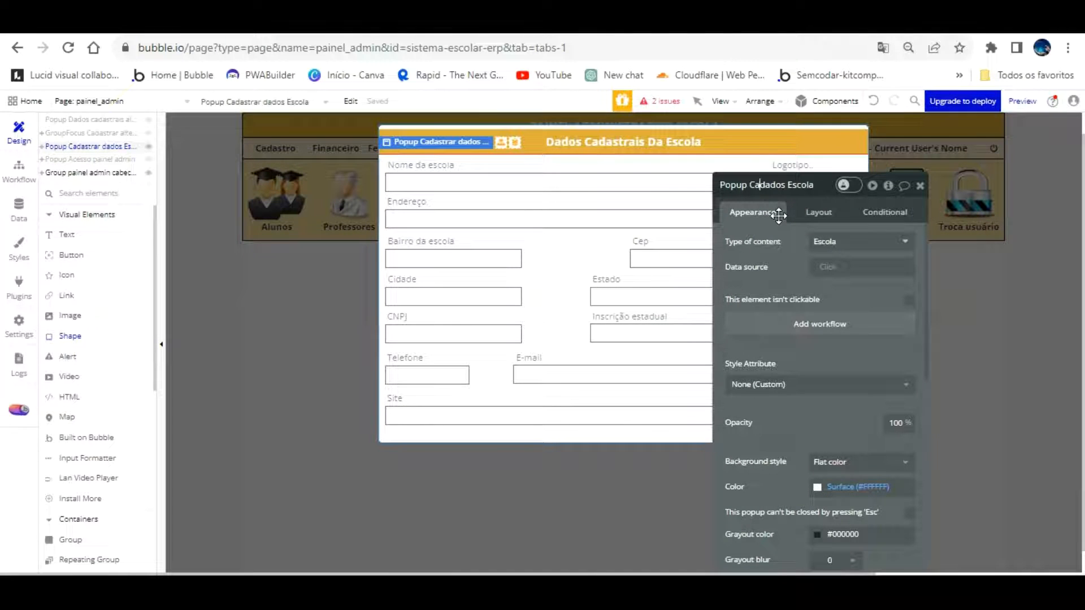
pyautogui.write('Visuali')
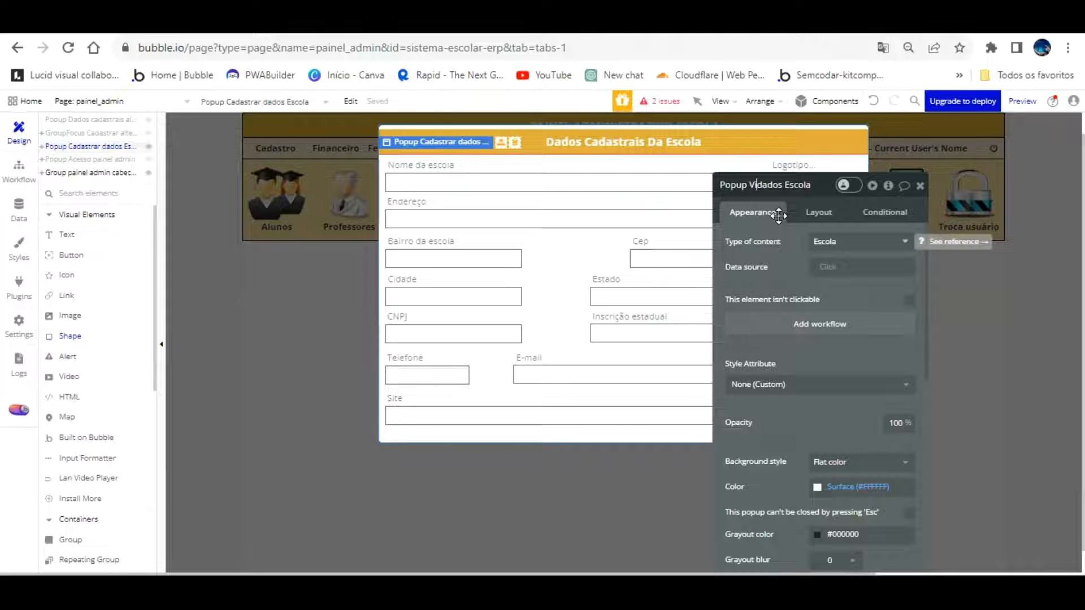
pyautogui.write('zar')
pyautogui.click(790, 280)
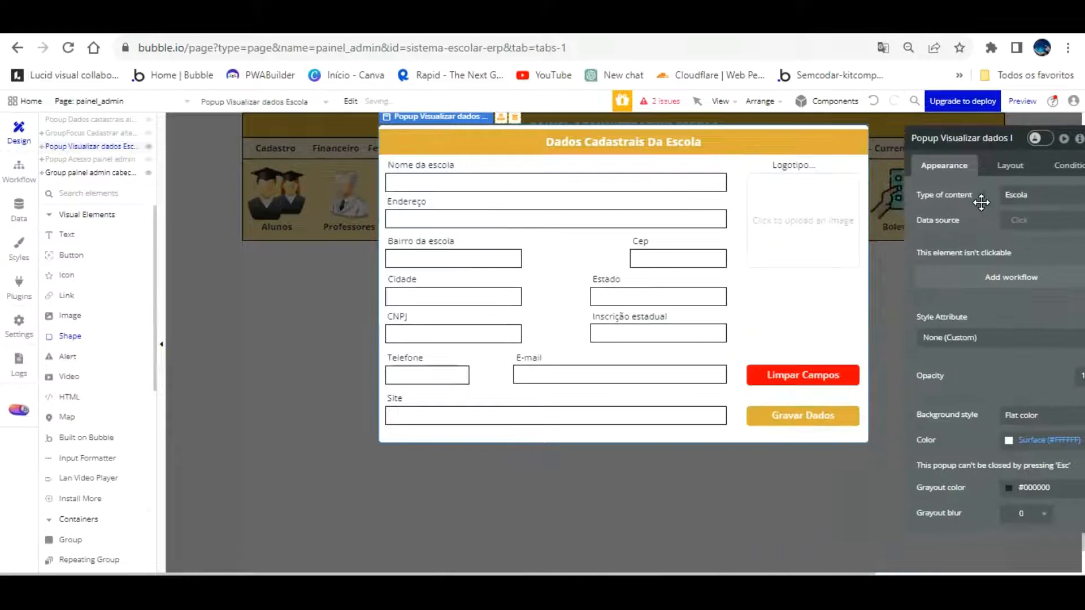
# Delete a stray shape plus the popup's Limpar Campos and Gravar Dados buttons
pyautogui.click(815, 377)
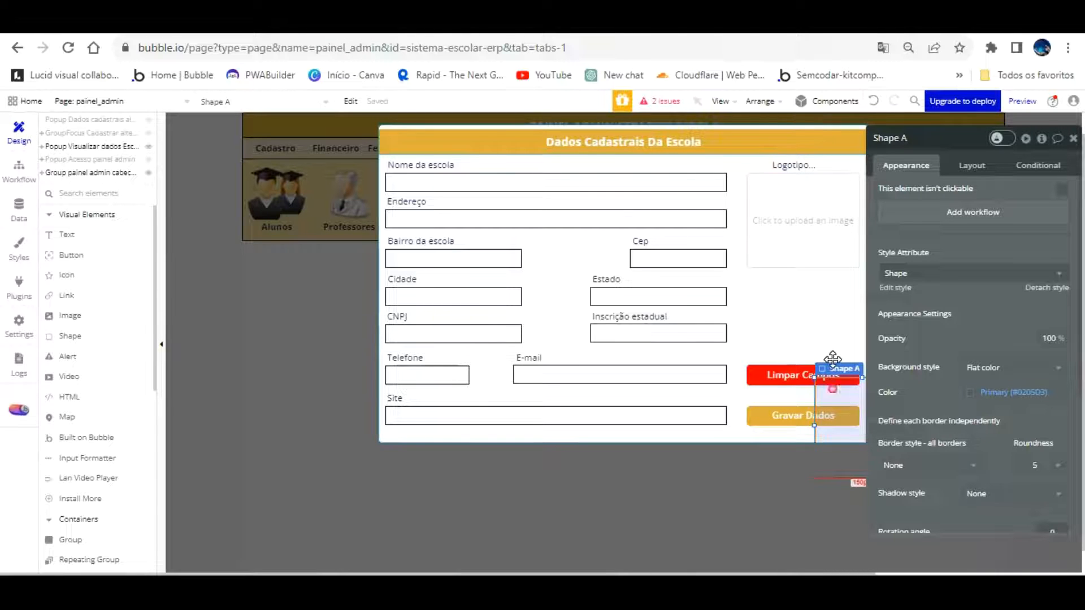
pyautogui.rightClick(833, 359)
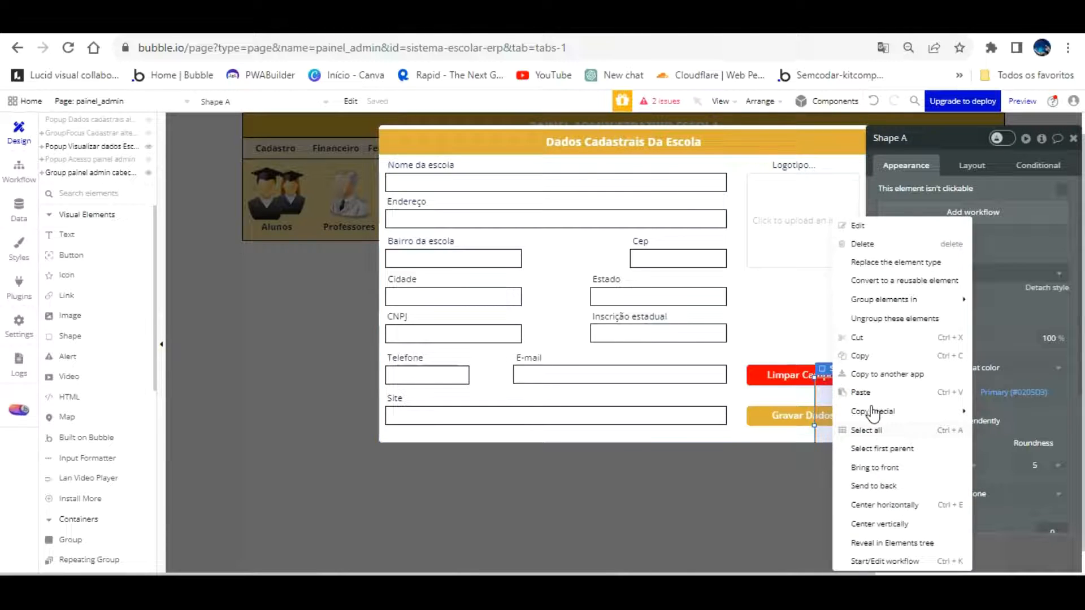
pyautogui.click(871, 244)
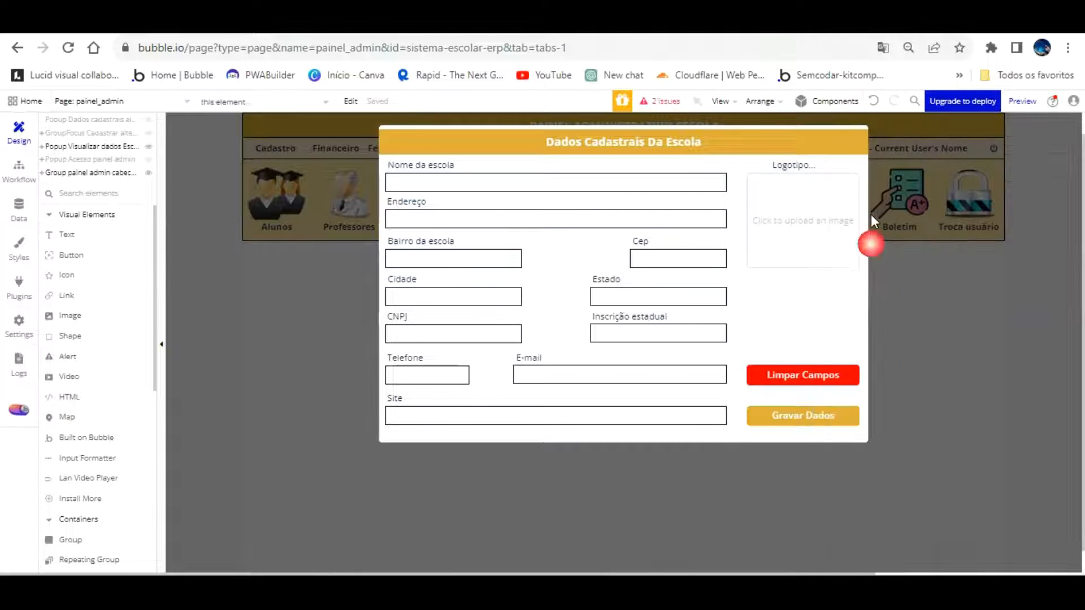
pyautogui.click(819, 372)
pyautogui.press('Delete')
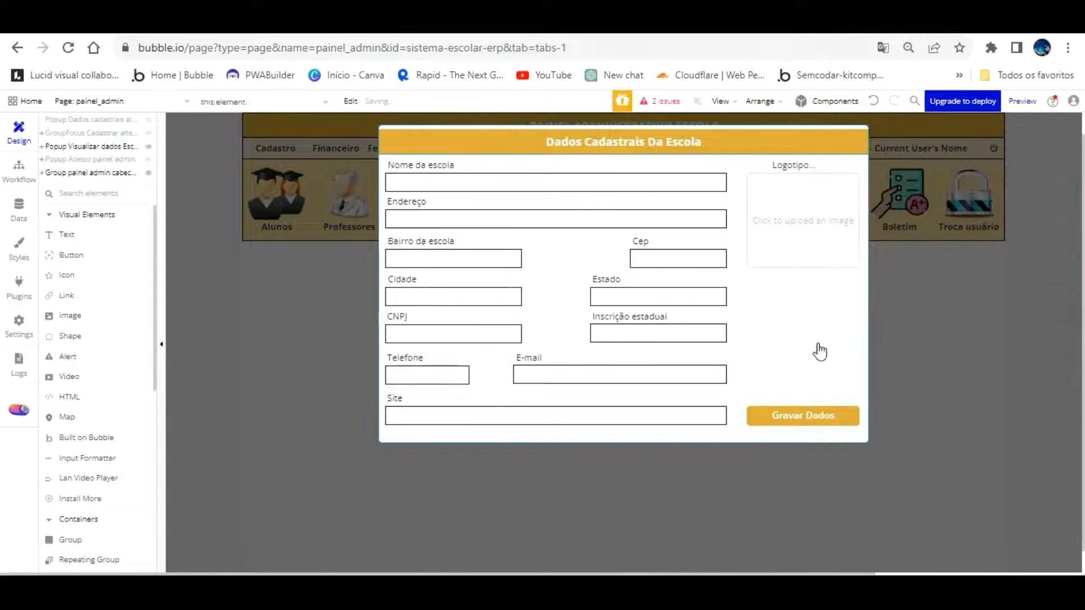
pyautogui.click(814, 414)
pyautogui.press('Delete')
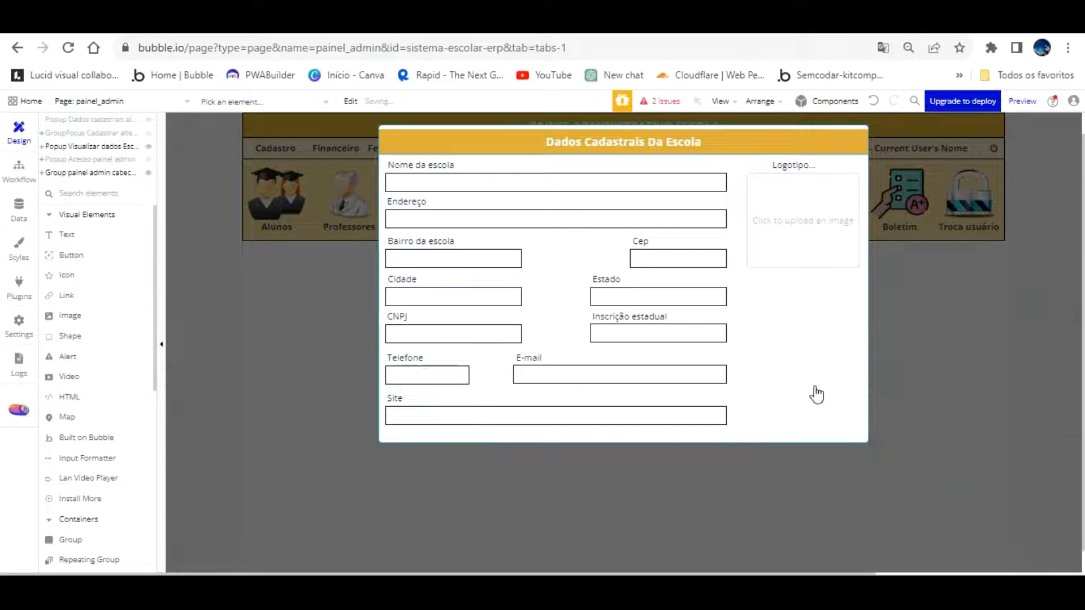
pyautogui.click(531, 182)
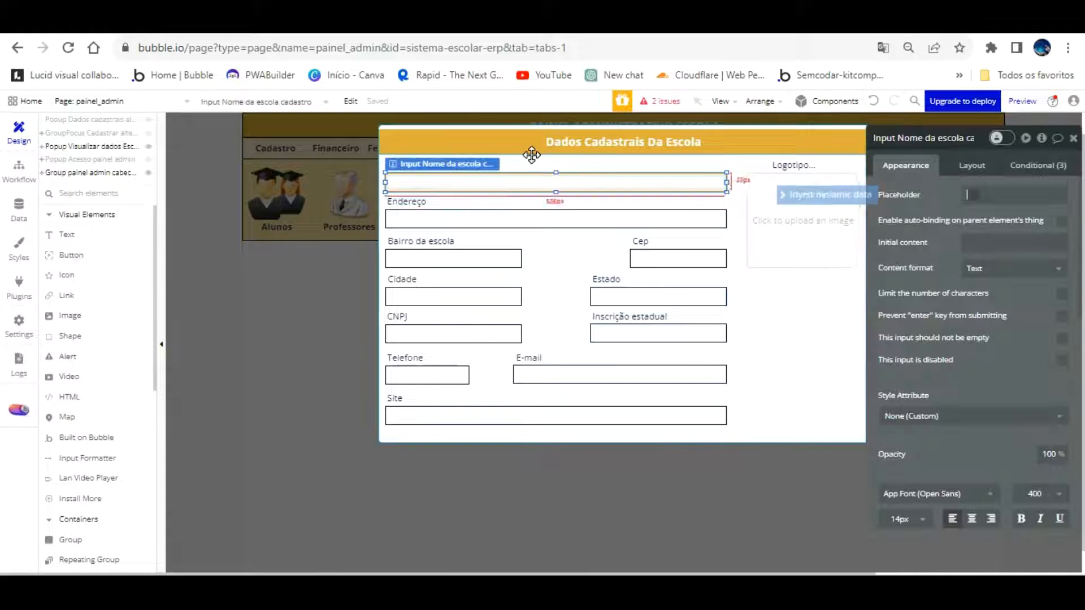
pyautogui.click(864, 272)
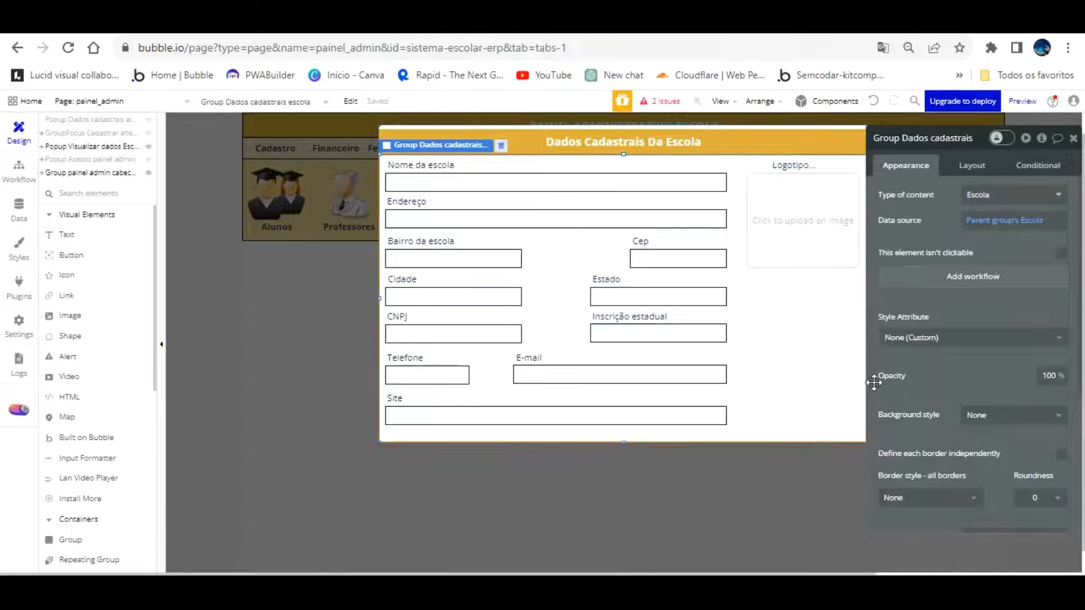
pyautogui.click(341, 298)
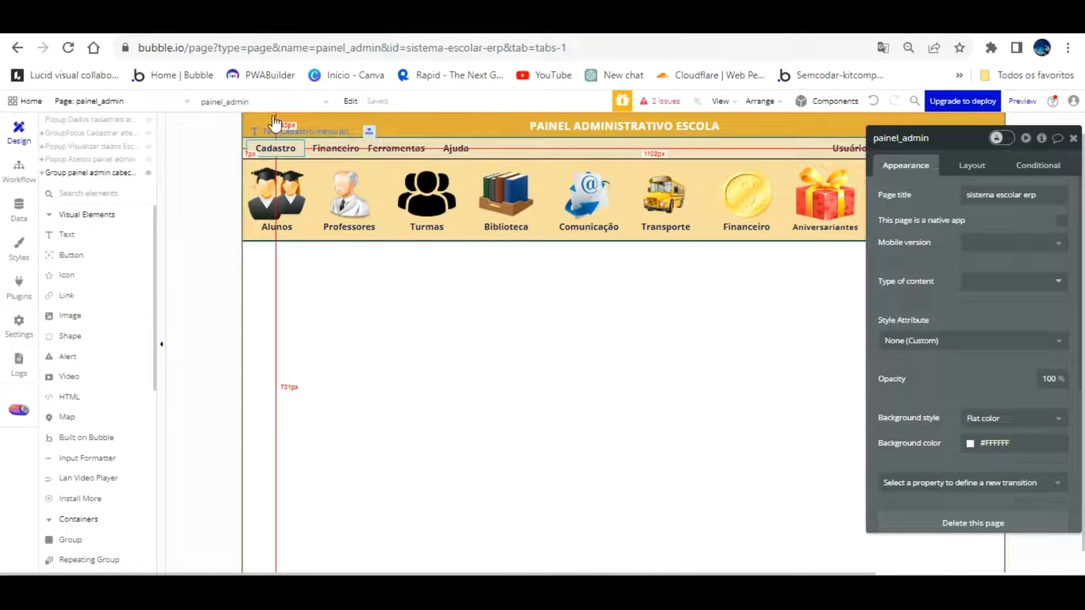
# Review the click workflow of the Dados Escola entry in the Cadastro dropdown
pyautogui.click(275, 148)
pyautogui.scroll(3, 91, 146)
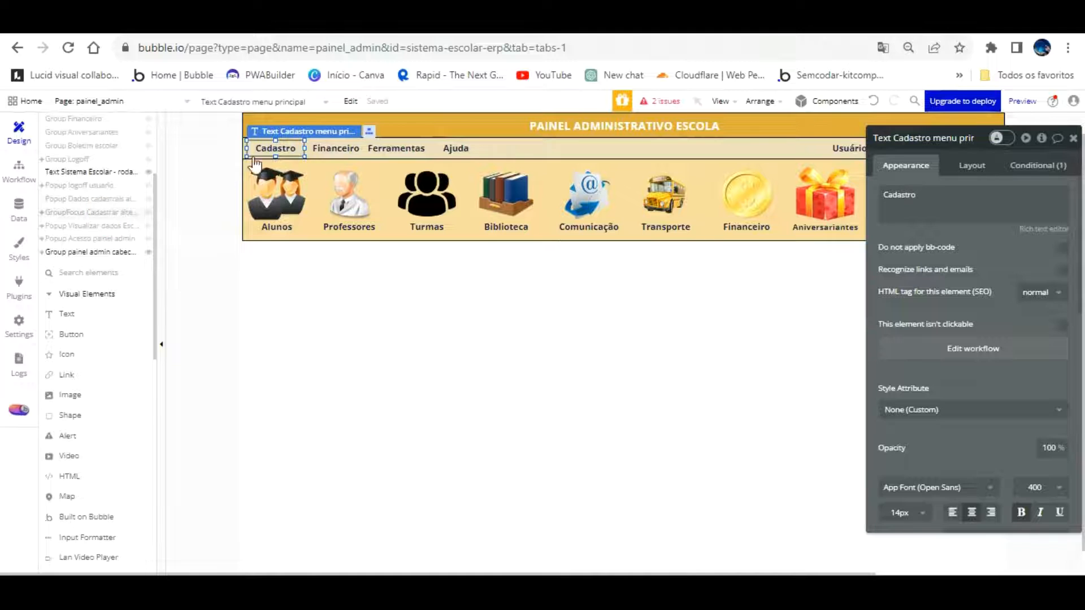
pyautogui.click(126, 213)
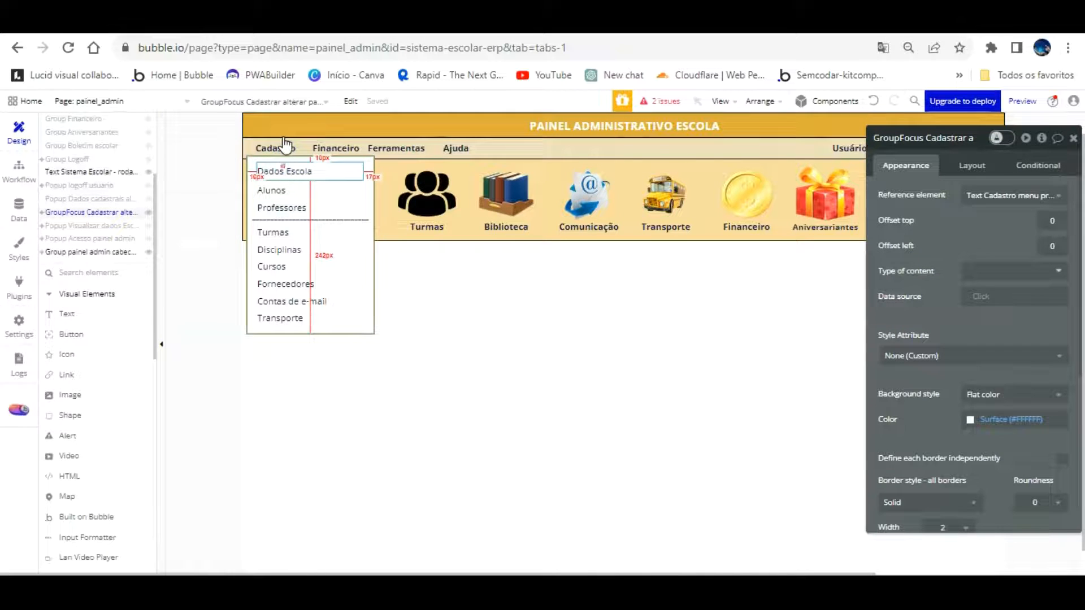
pyautogui.click(283, 169)
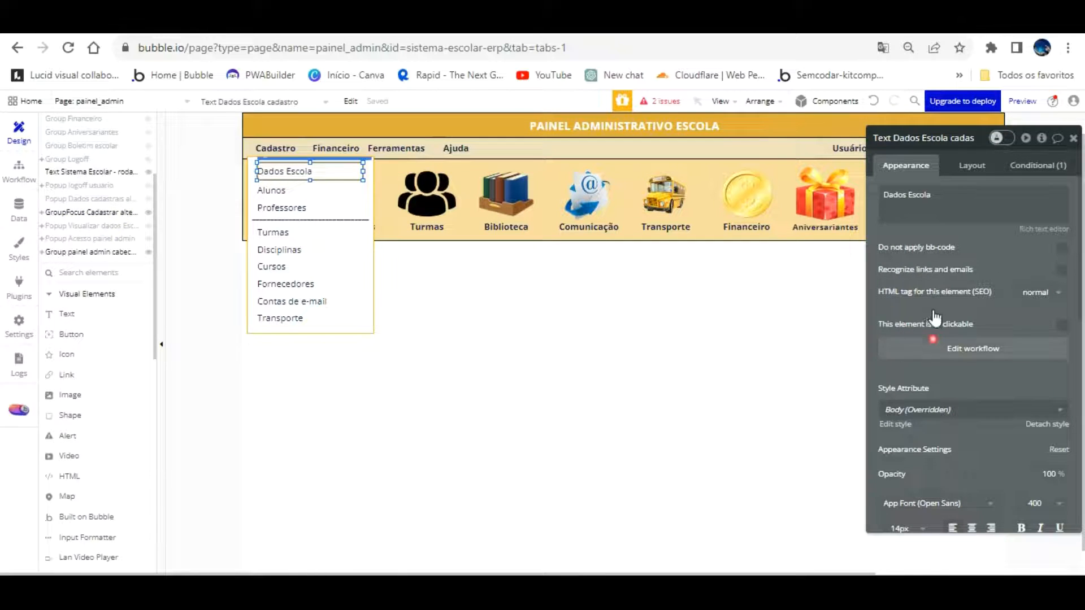
pyautogui.click(934, 345)
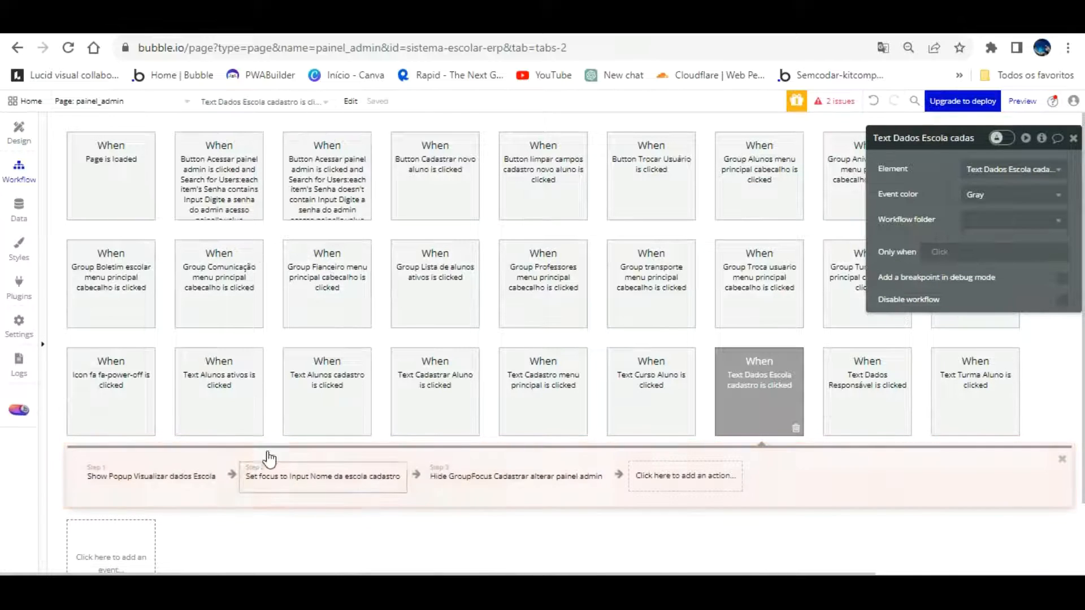
pyautogui.scroll(-1, 373, 421)
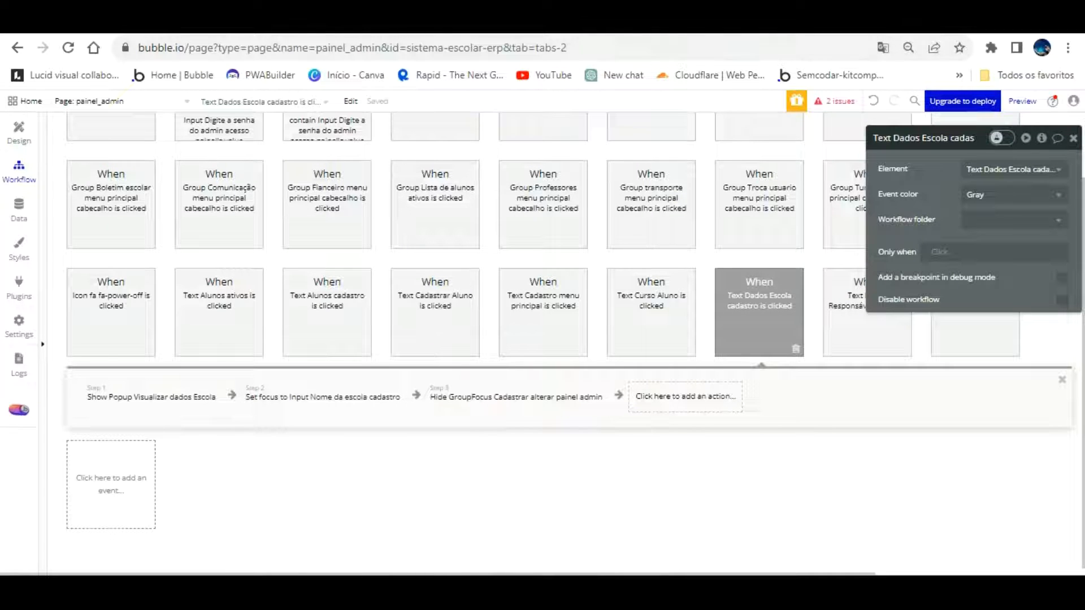
pyautogui.click(19, 131)
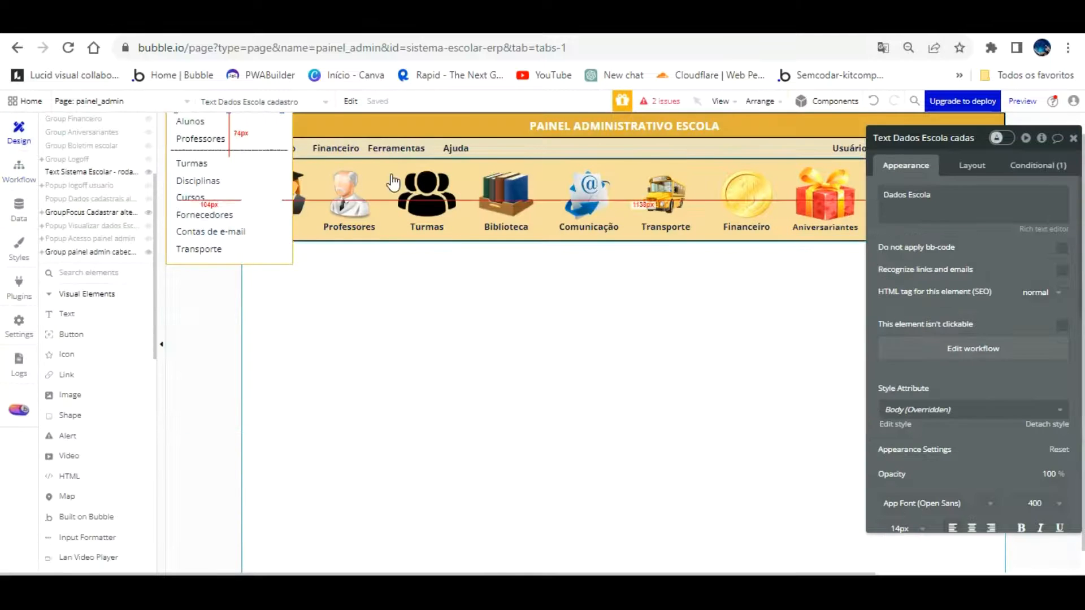
# Open the school data popup and undo three times to restore both buttons and its name
pyautogui.click(97, 238)
pyautogui.click(91, 225)
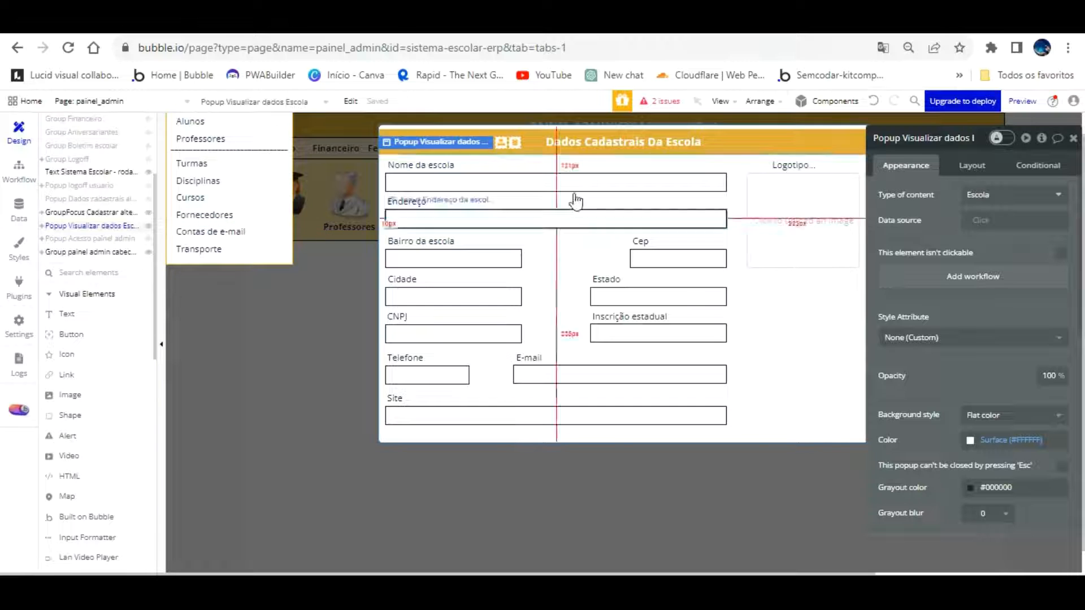
pyautogui.click(874, 100)
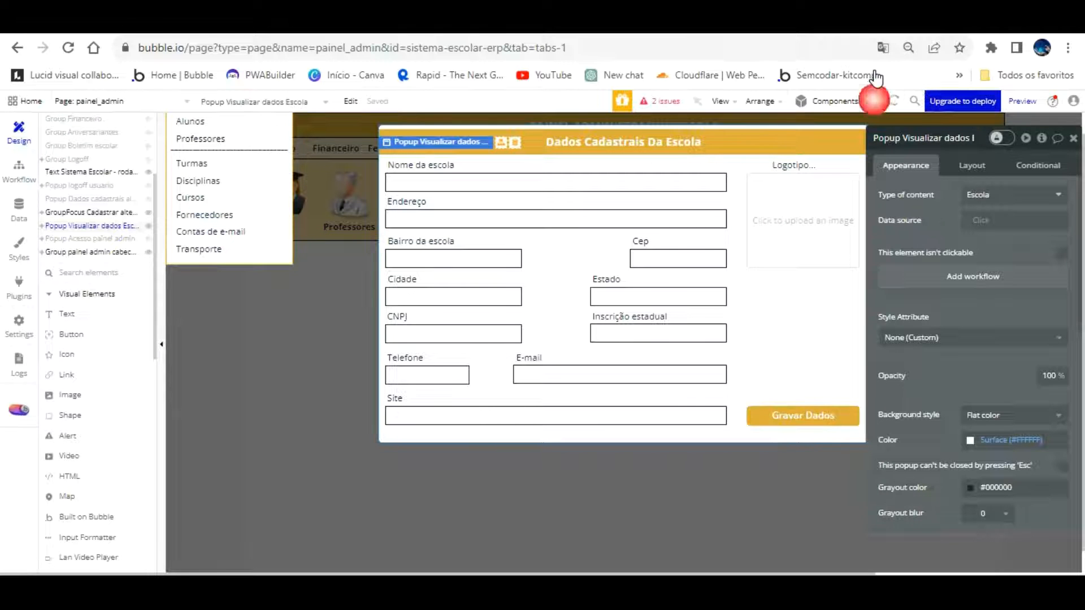
pyautogui.click(874, 101)
pyautogui.click(874, 100)
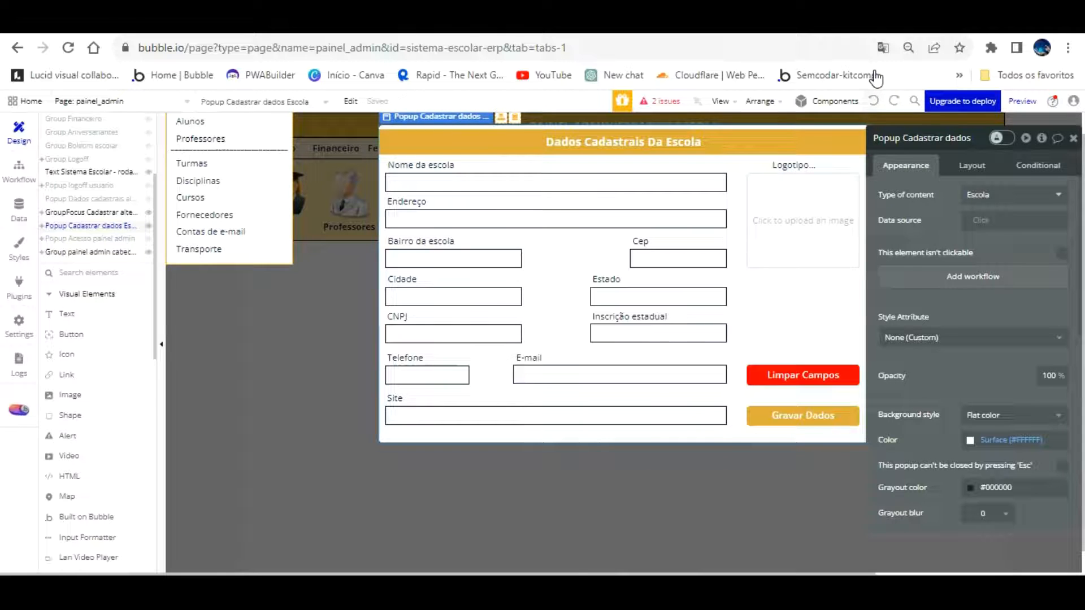
# Reload the test version preview and log into the admin panel with the password
pyautogui.click(351, 23)
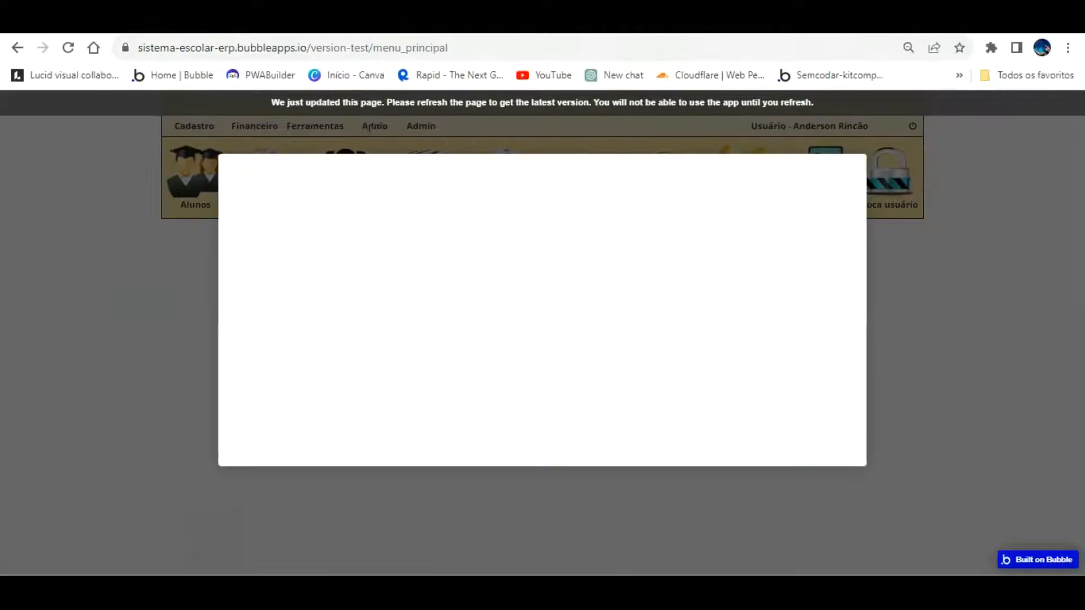
pyautogui.press('F5')
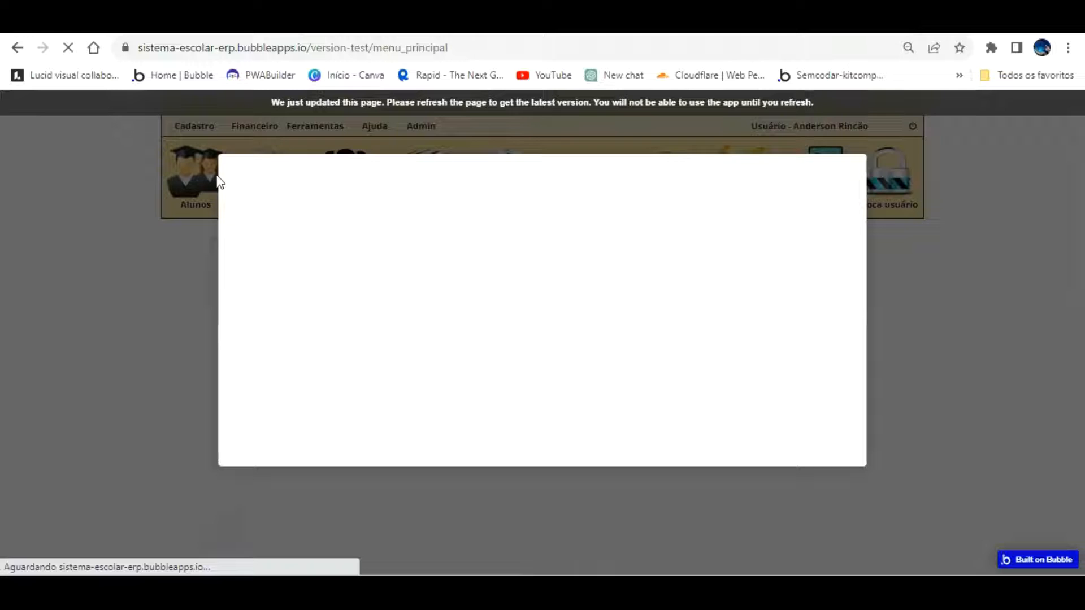
pyautogui.click(13, 47)
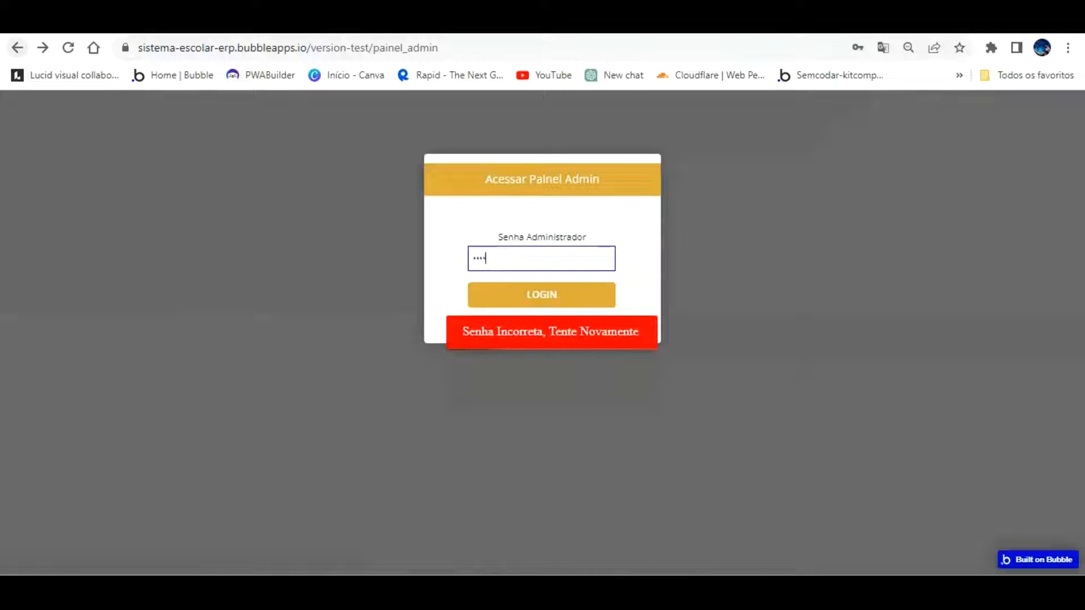
pyautogui.press('Return')
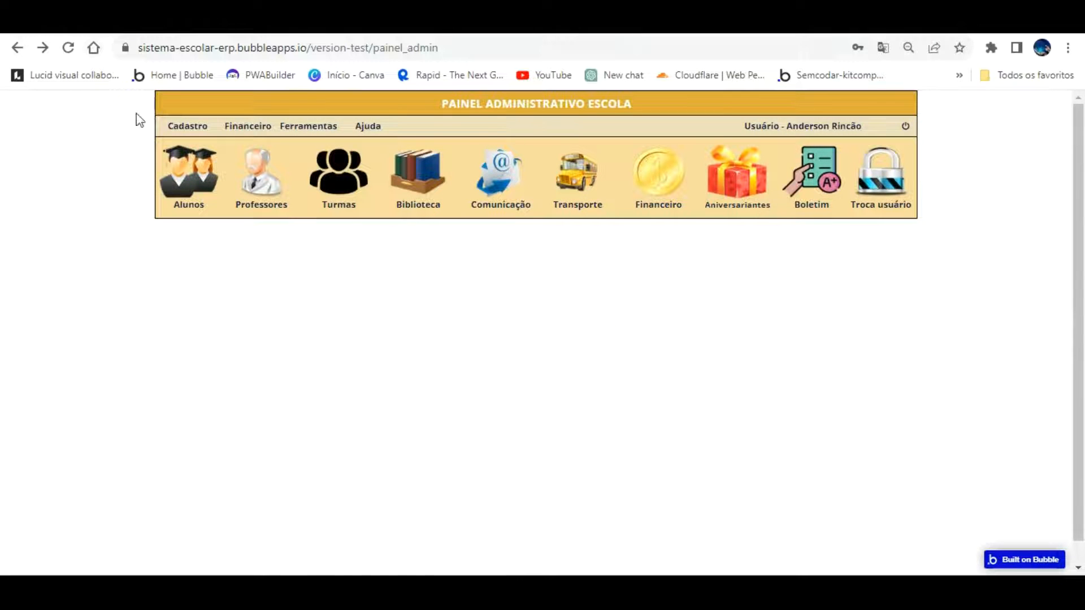
# Change the address from painel_admin to load the menu_principal page
pyautogui.click(462, 49)
pyautogui.click(462, 49)
pyautogui.press('BackSpace')
pyautogui.press('BackSpace')
pyautogui.press('BackSpace')
pyautogui.press('BackSpace')
pyautogui.press('BackSpace')
pyautogui.press('BackSpace')
pyautogui.press('BackSpace')
pyautogui.press('BackSpace')
pyautogui.press('BackSpace')
pyautogui.press('BackSpace')
pyautogui.press('BackSpace')
pyautogui.press('BackSpace')
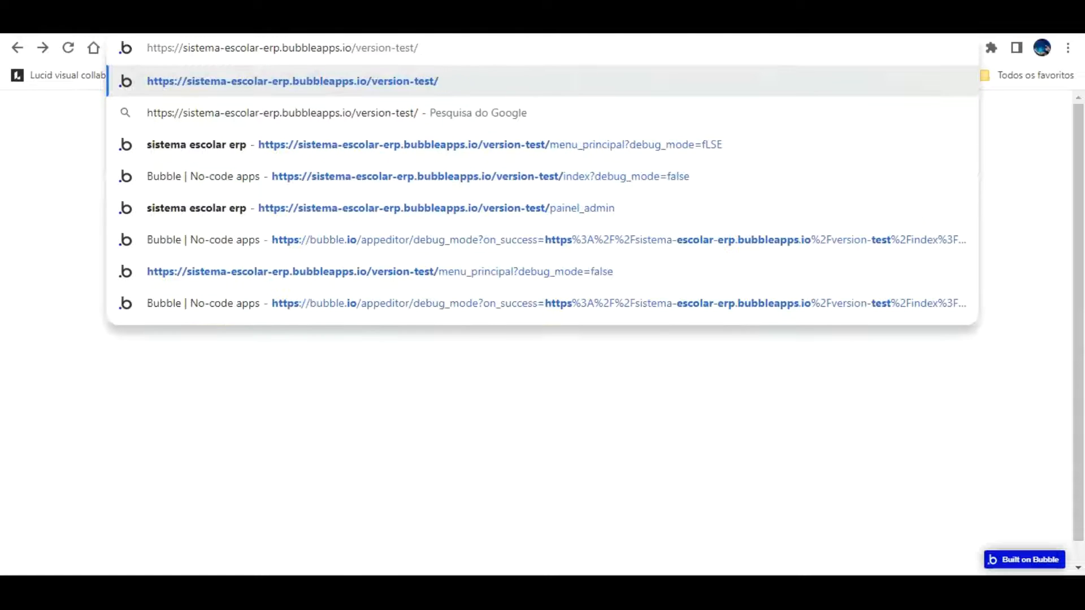
pyautogui.click(670, 142)
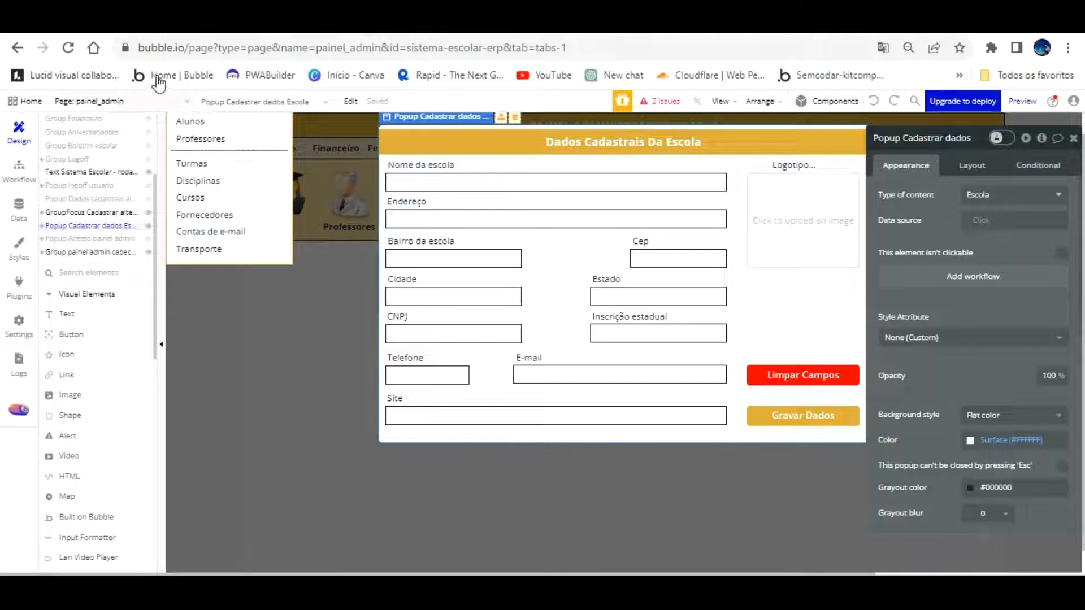
# Switch the editor to the menu_principal page and show Popup Dados Escola on the canvas
pyautogui.click(158, 100)
pyautogui.click(281, 142)
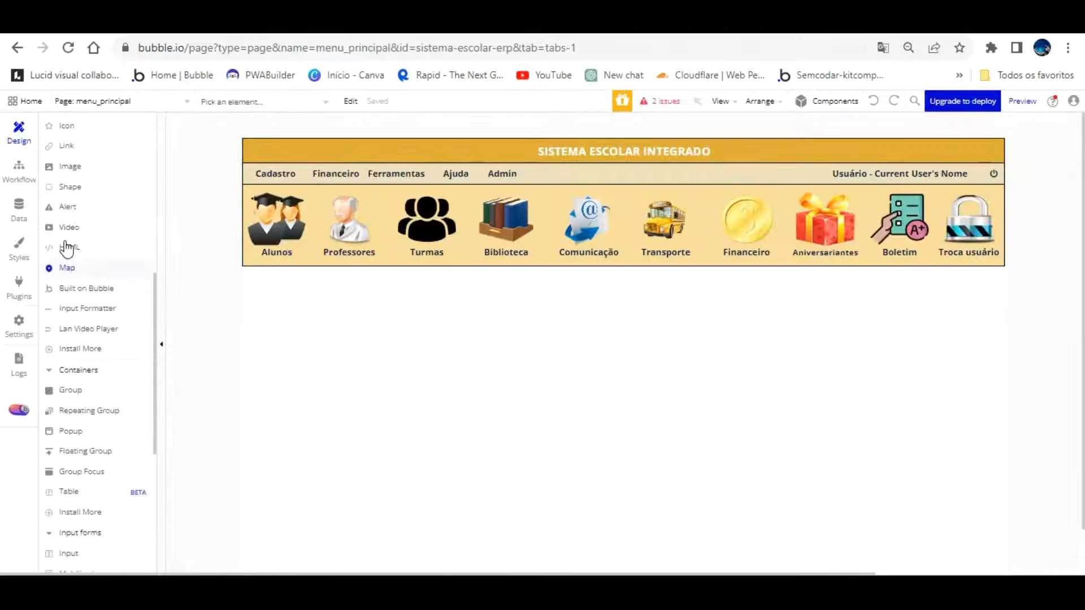
pyautogui.scroll(5, 116, 237)
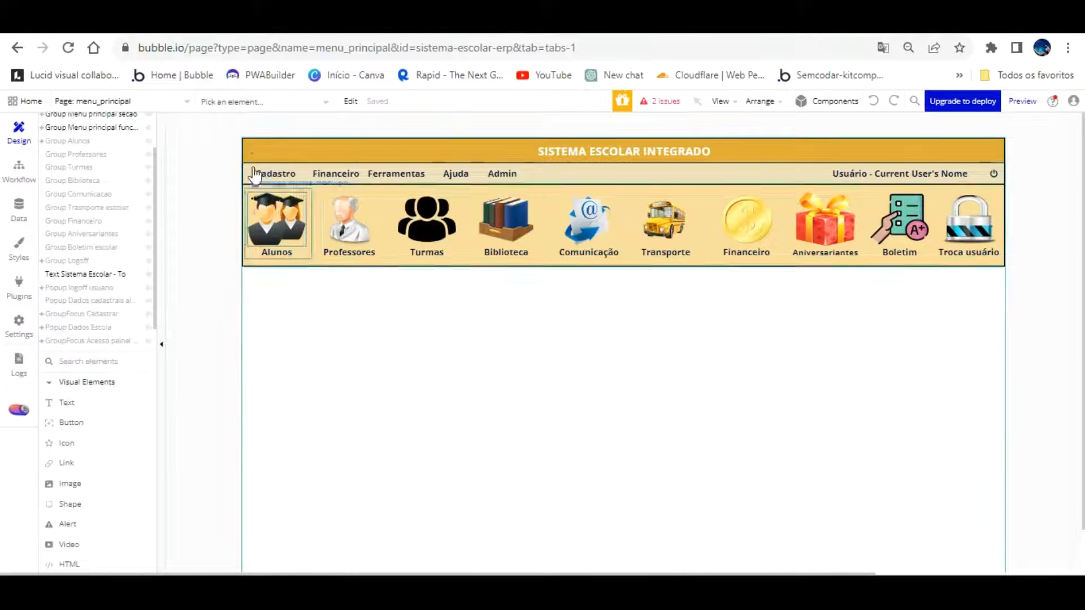
pyautogui.click(274, 174)
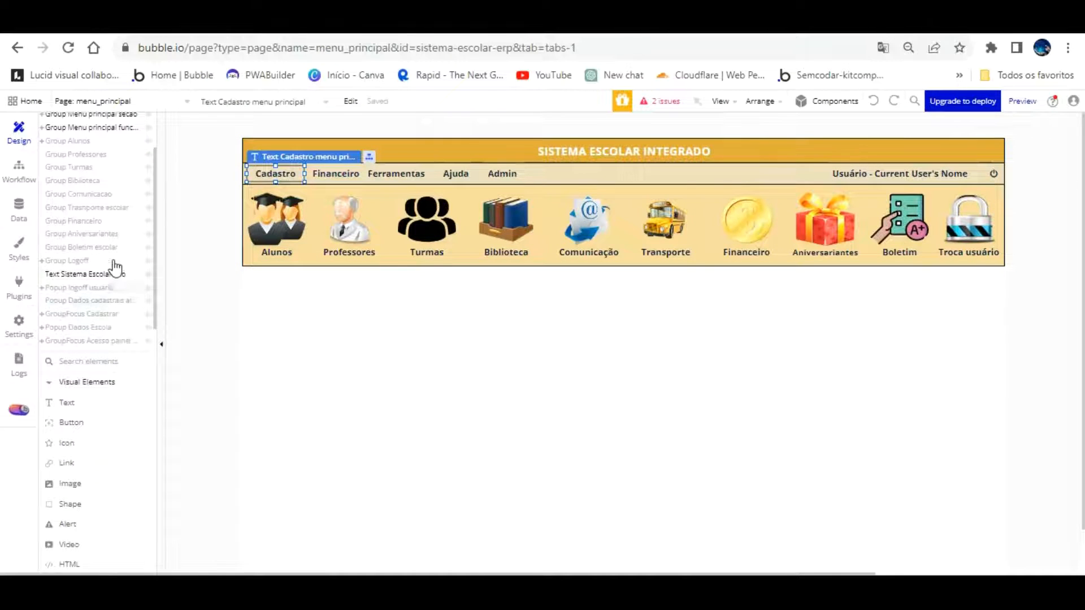
pyautogui.click(107, 327)
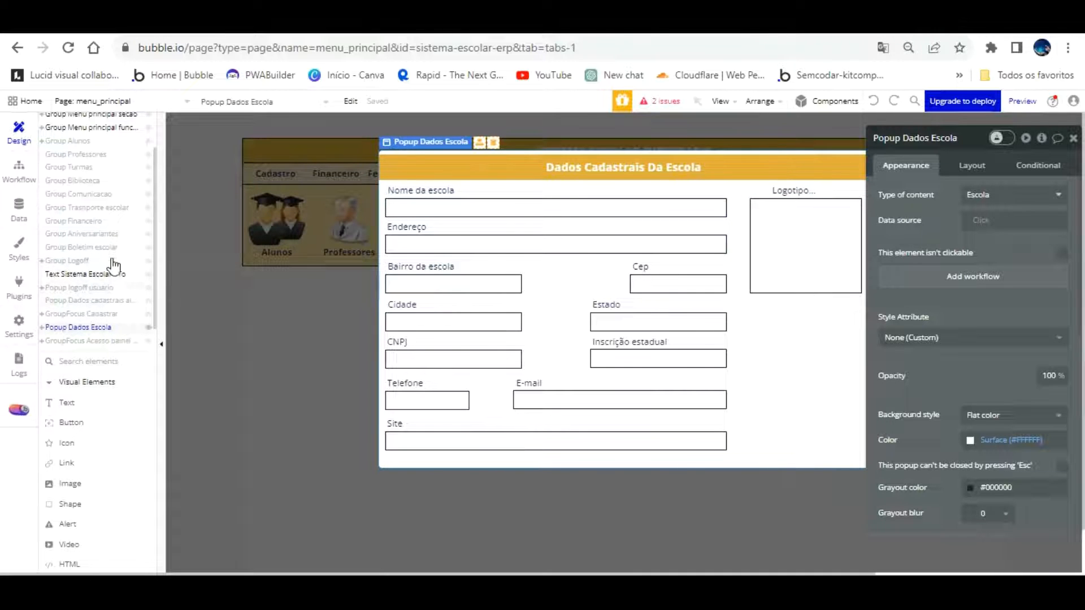
# Inspect the Display data step in the Dados Escola entry's click workflow
pyautogui.click(103, 314)
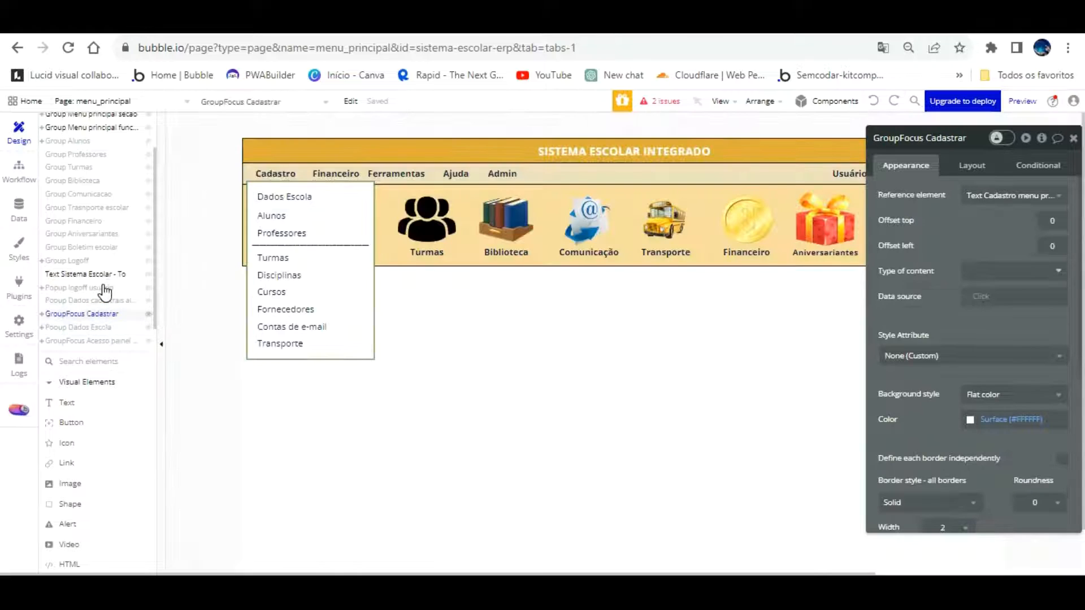
pyautogui.click(276, 197)
pyautogui.click(942, 340)
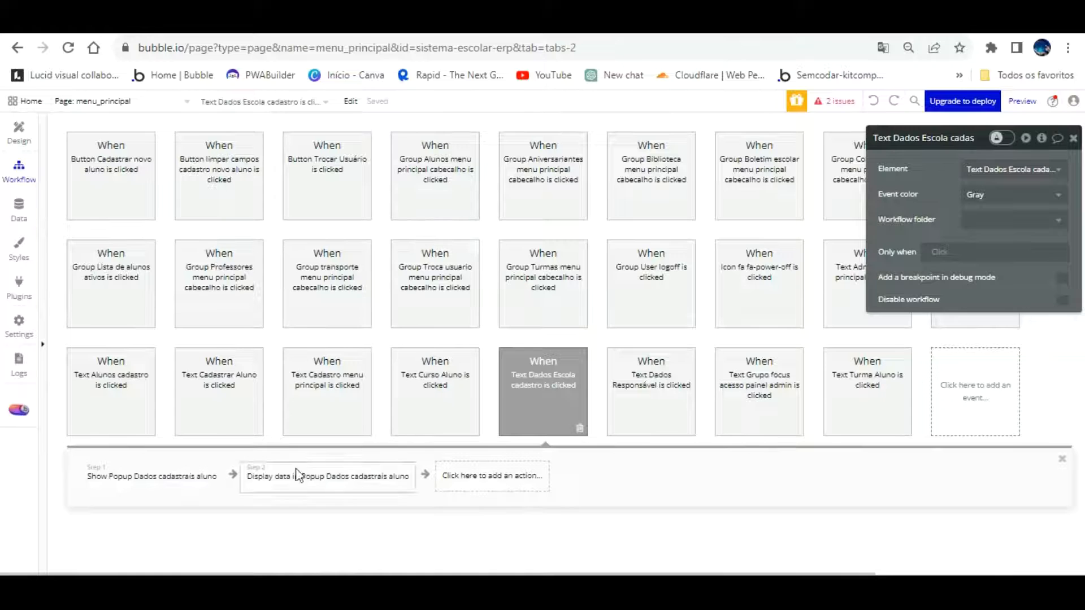
pyautogui.click(352, 468)
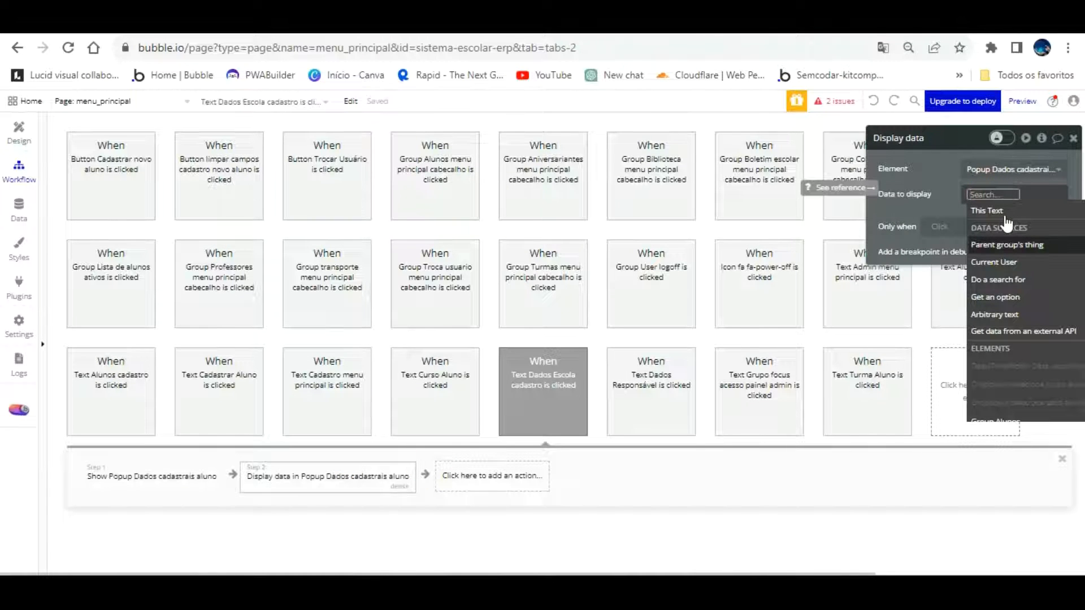
pyautogui.click(932, 199)
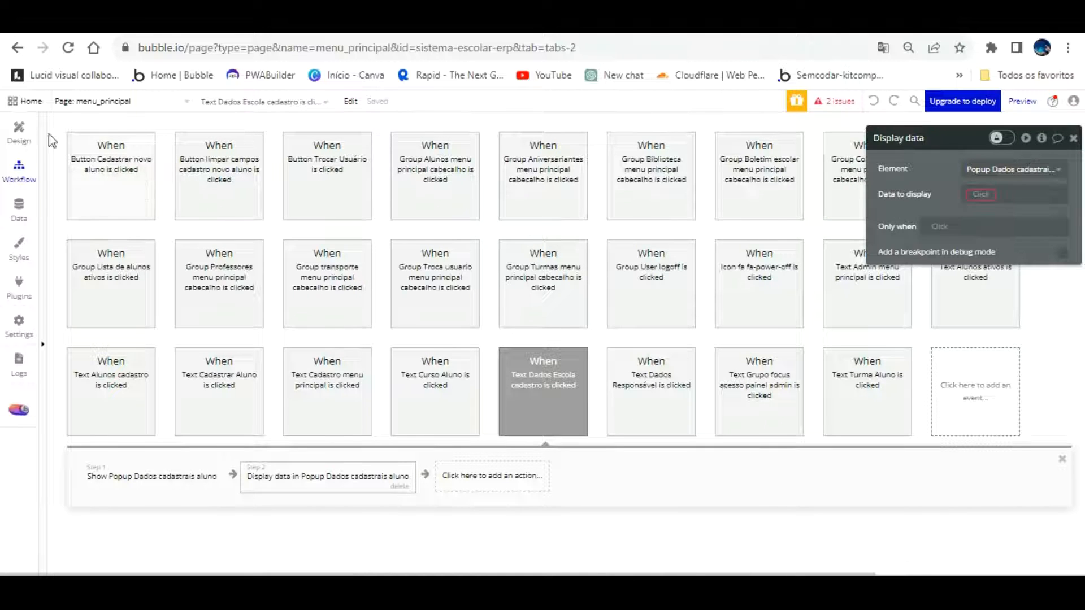
pyautogui.click(19, 131)
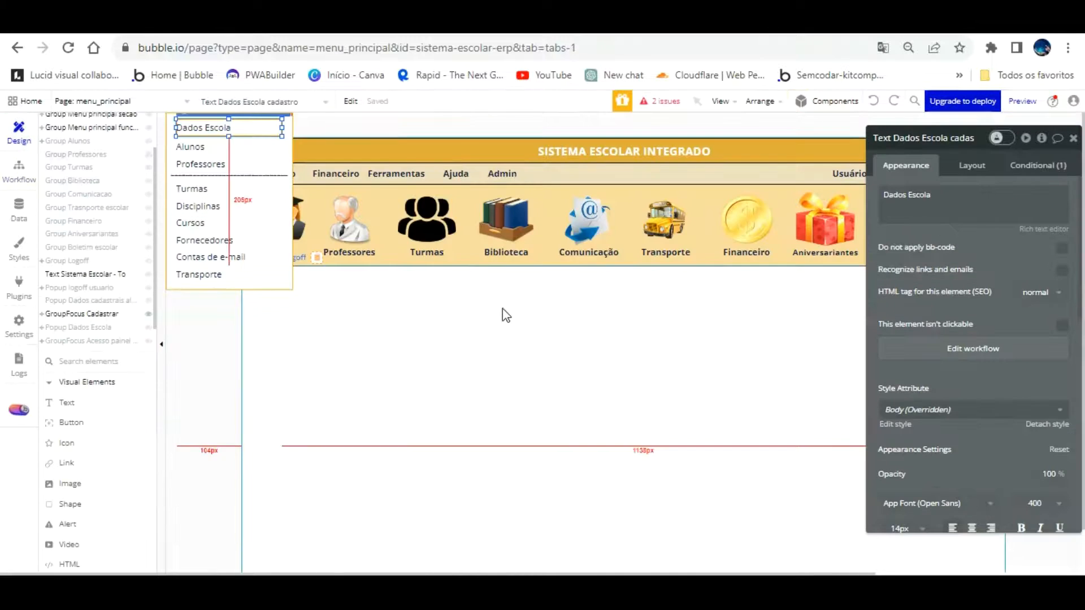
# Set Group Dados cadastrais' data source to Parent group's Escola
pyautogui.click(95, 328)
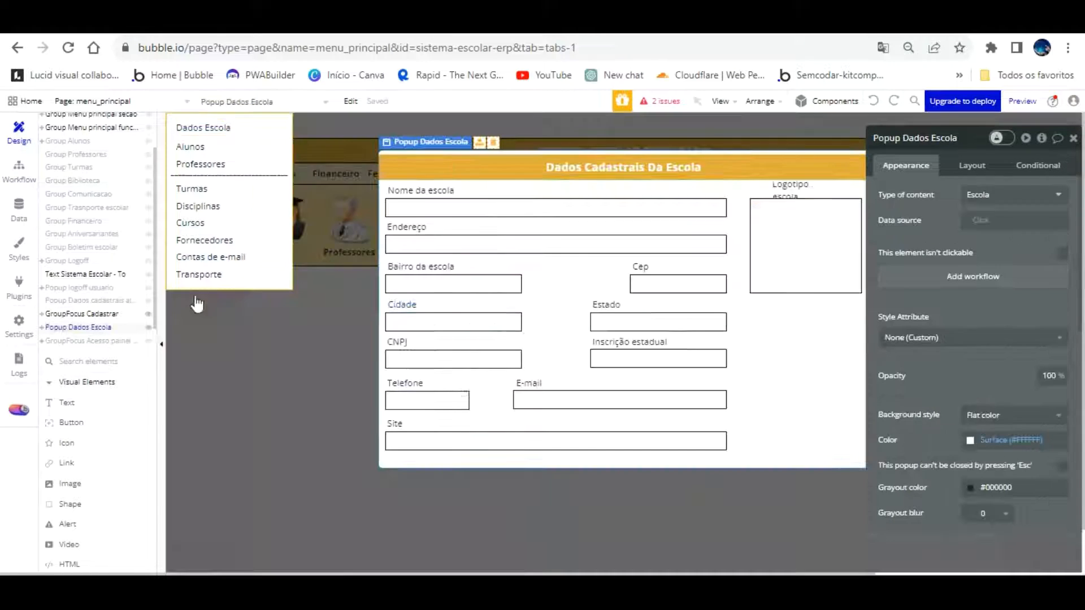
pyautogui.click(738, 180)
pyautogui.click(1011, 220)
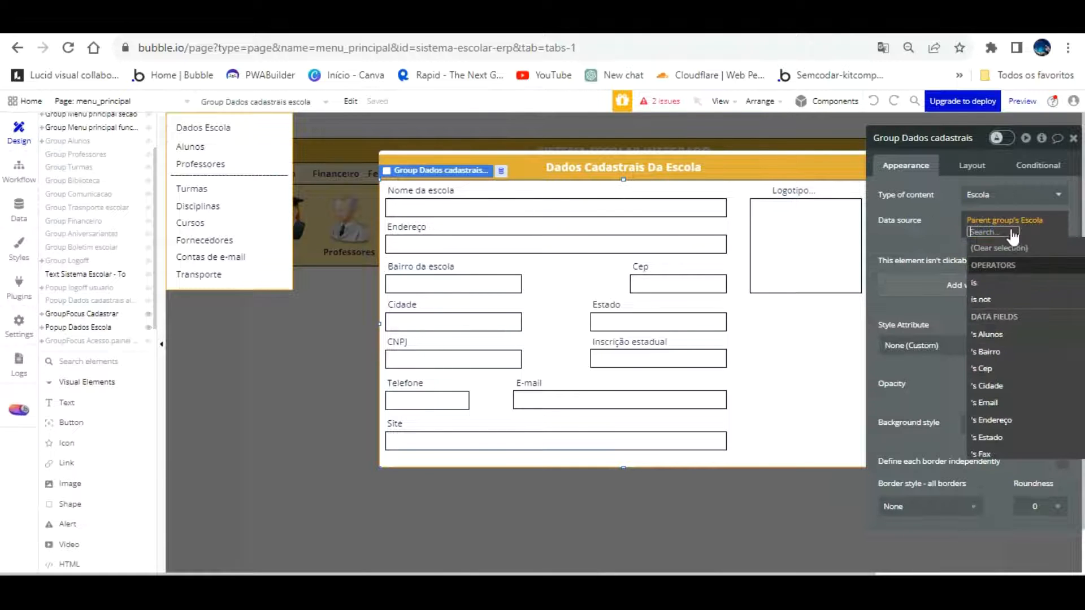
pyautogui.click(943, 232)
pyautogui.moveTo(933, 203); pyautogui.dragTo(637, 178)
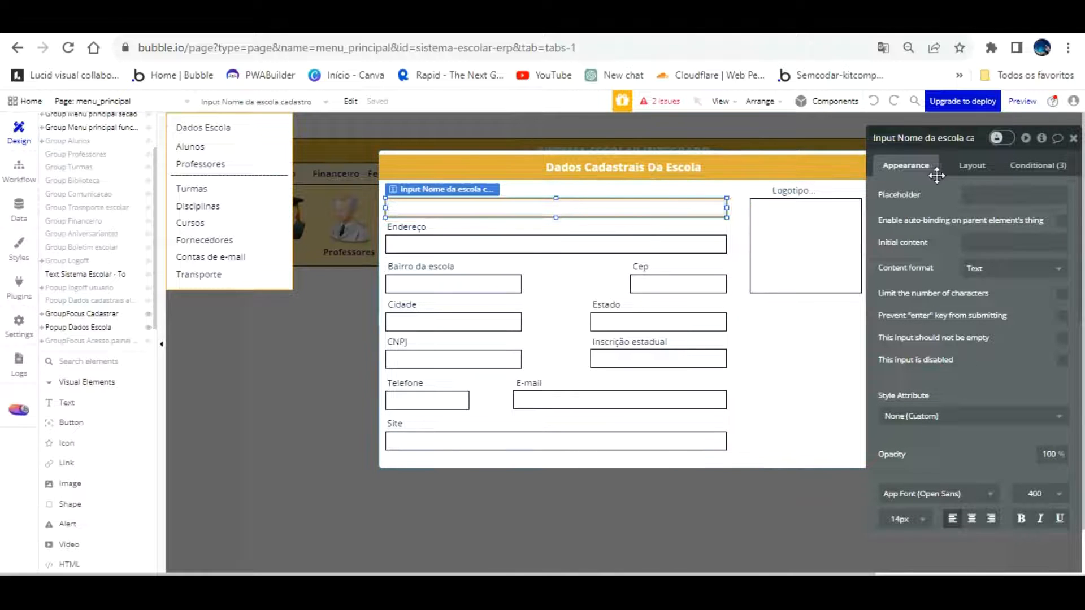
# Make the Nome da escola input's initial content Parent group's Escola's Nome escola
pyautogui.click(998, 242)
pyautogui.click(836, 242)
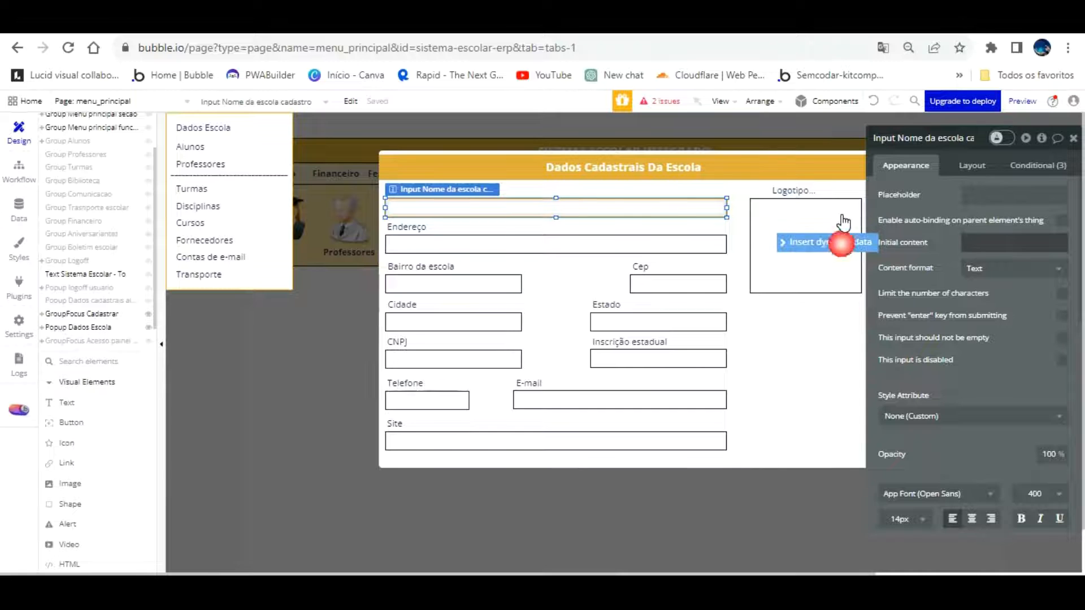
pyautogui.click(1040, 294)
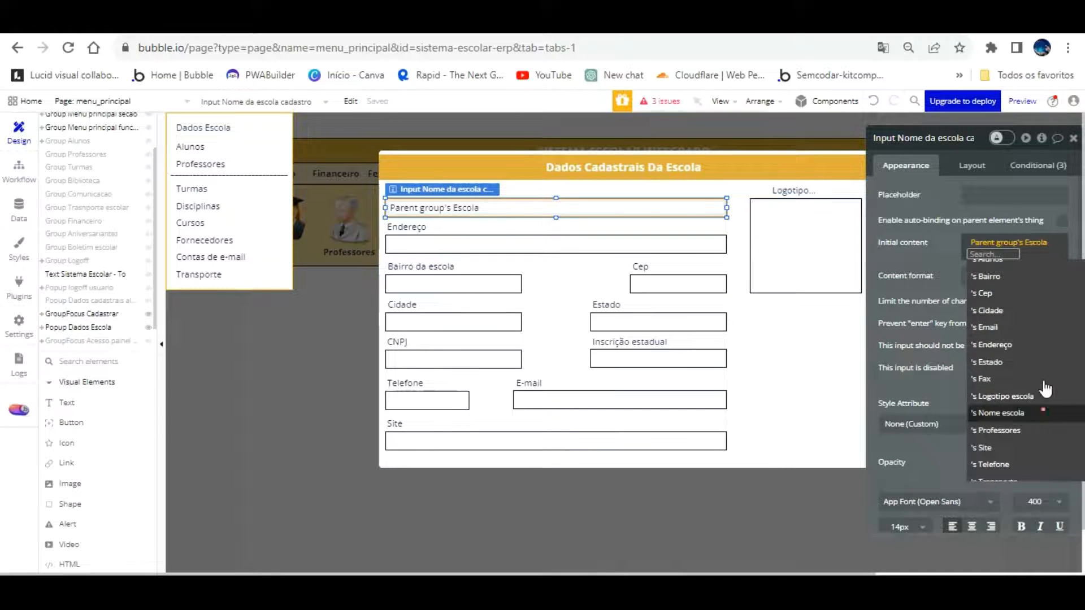
pyautogui.click(1012, 412)
pyautogui.click(941, 219)
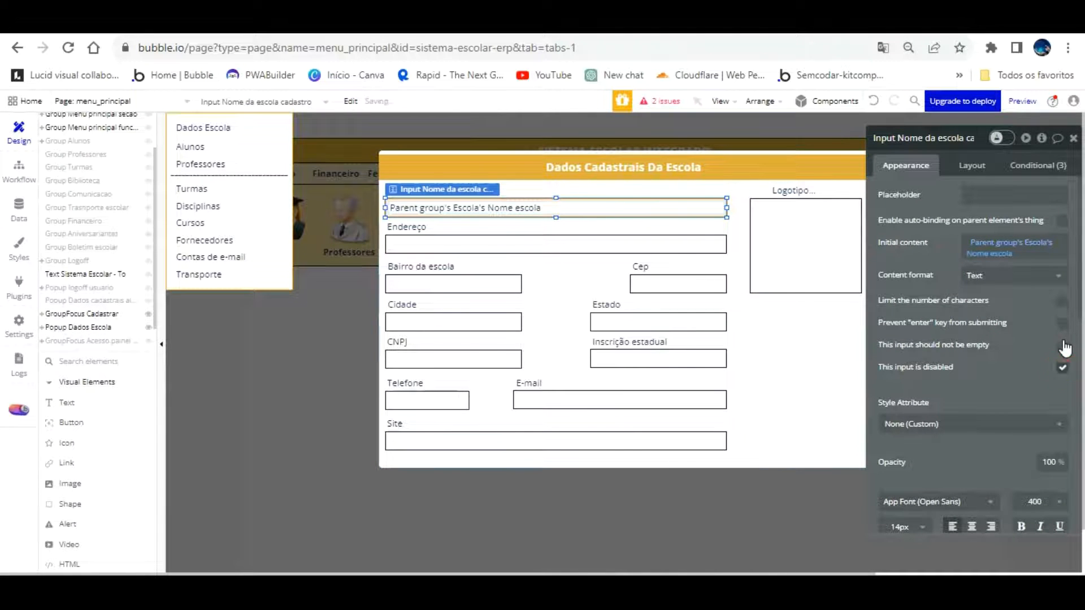
pyautogui.click(694, 243)
# Toggle Endereço's disabled setting and inspect the Logotipo, Cep, Bairro, Cidade and CNPJ fields
pyautogui.click(1062, 361)
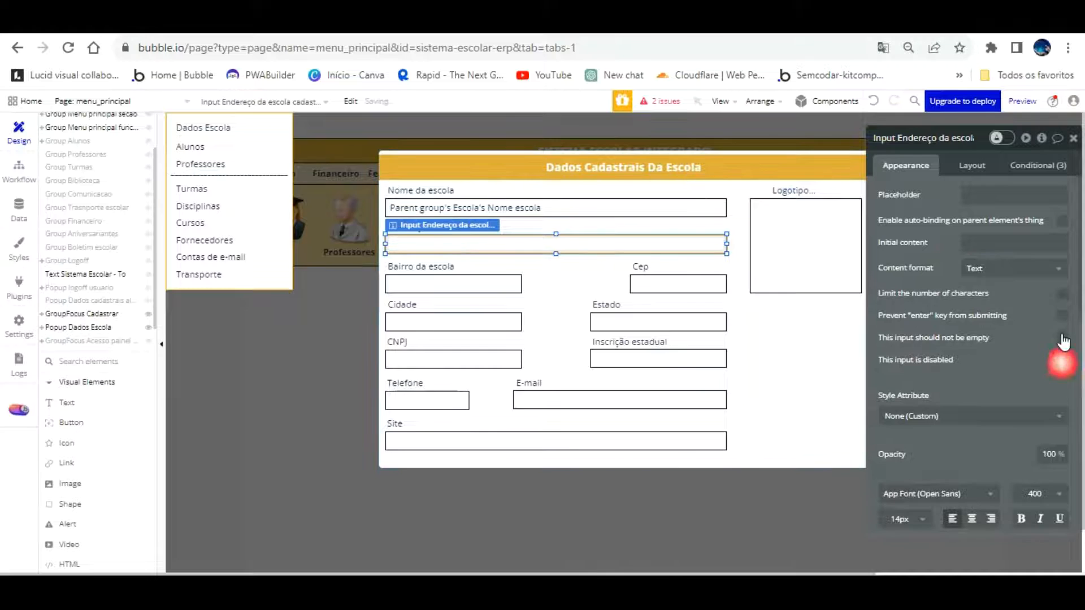
pyautogui.click(783, 215)
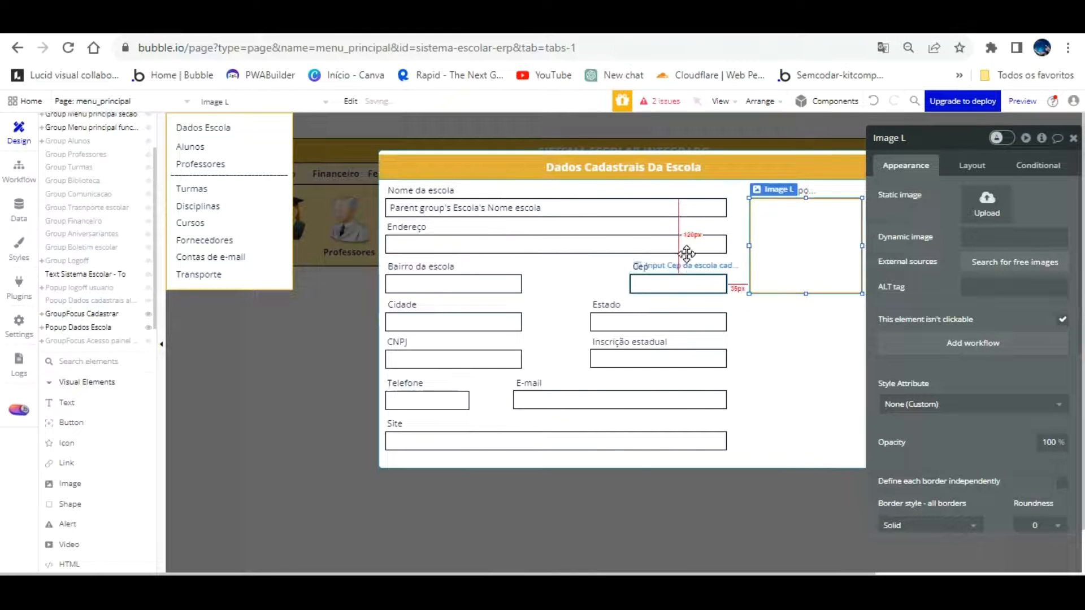
pyautogui.click(681, 283)
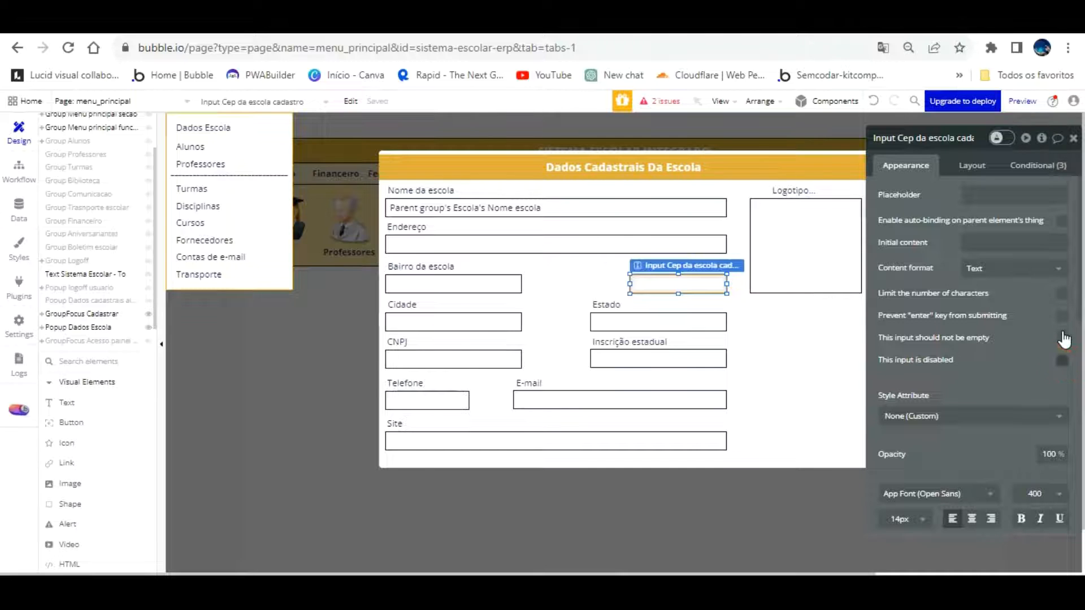
pyautogui.click(509, 284)
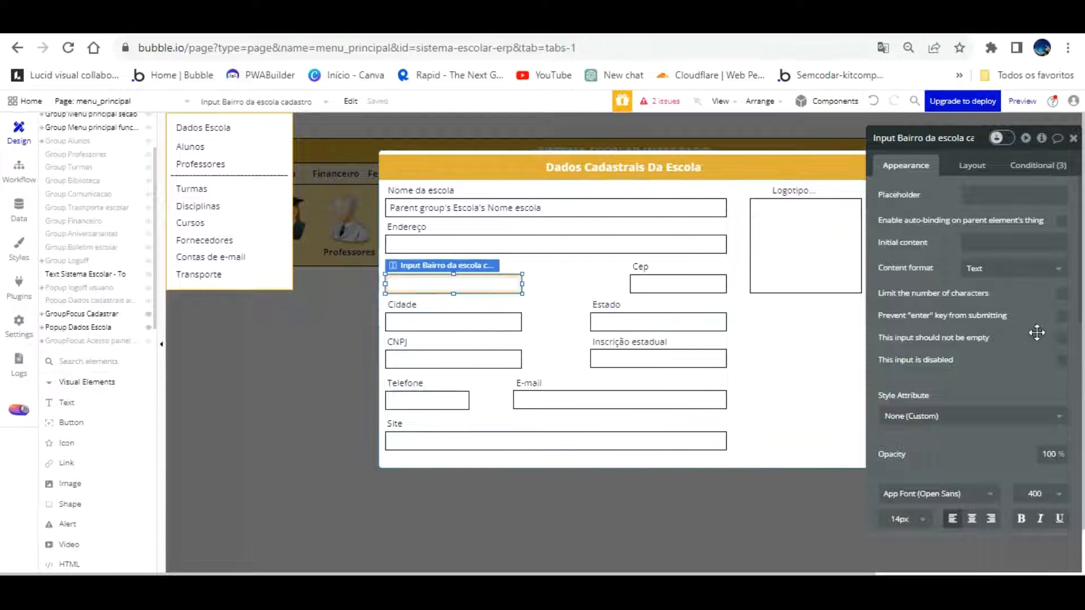
pyautogui.click(477, 323)
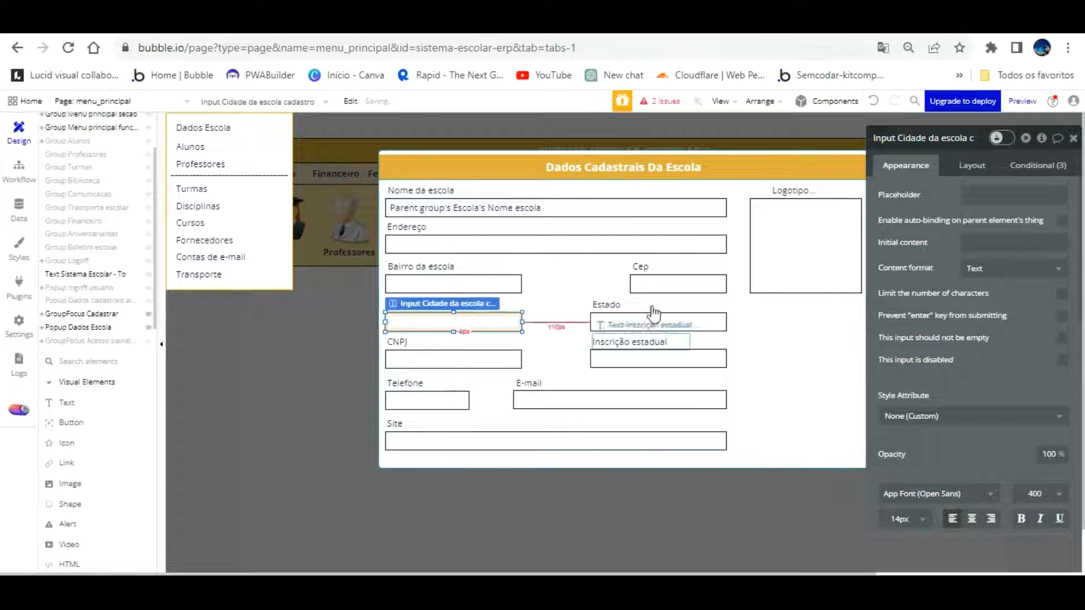
pyautogui.click(513, 358)
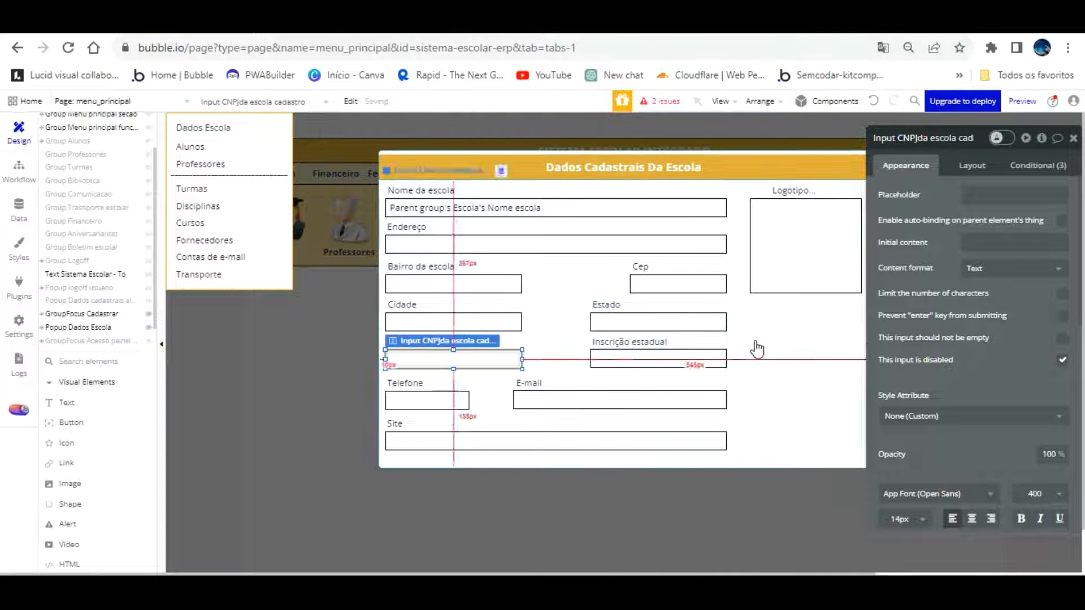
# Inspect the Inscrição estadual, Telefone, E-mail and Site fields, then reload the app preview
pyautogui.click(718, 359)
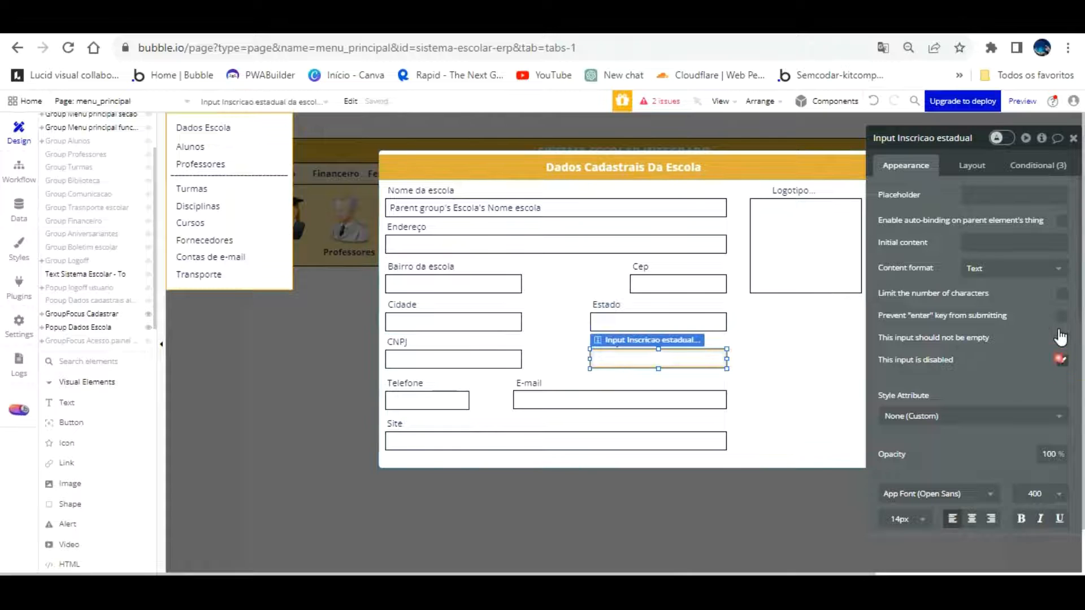
pyautogui.click(447, 400)
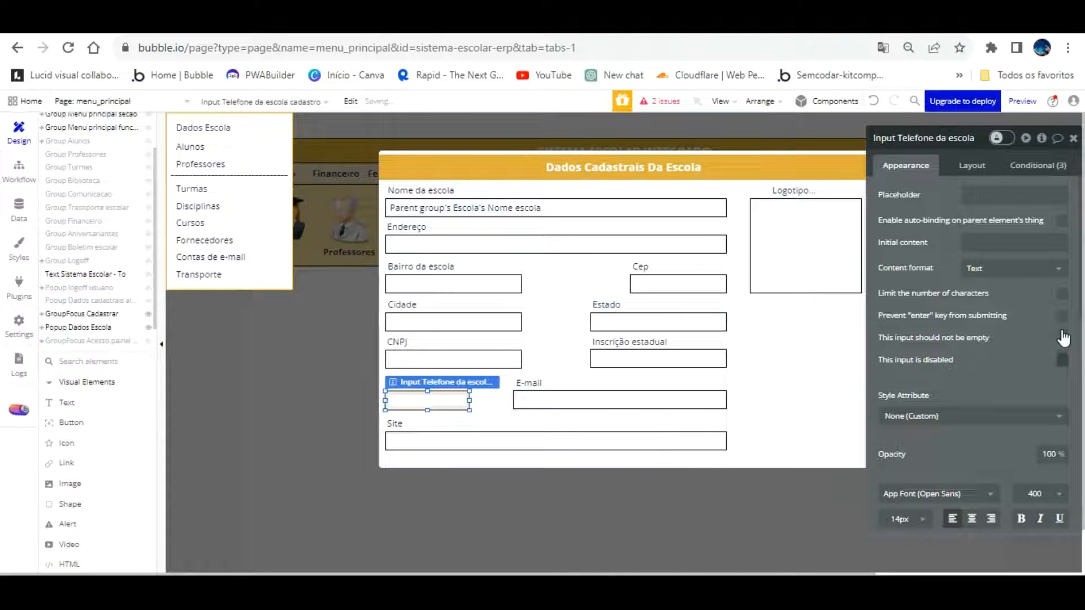
pyautogui.click(649, 392)
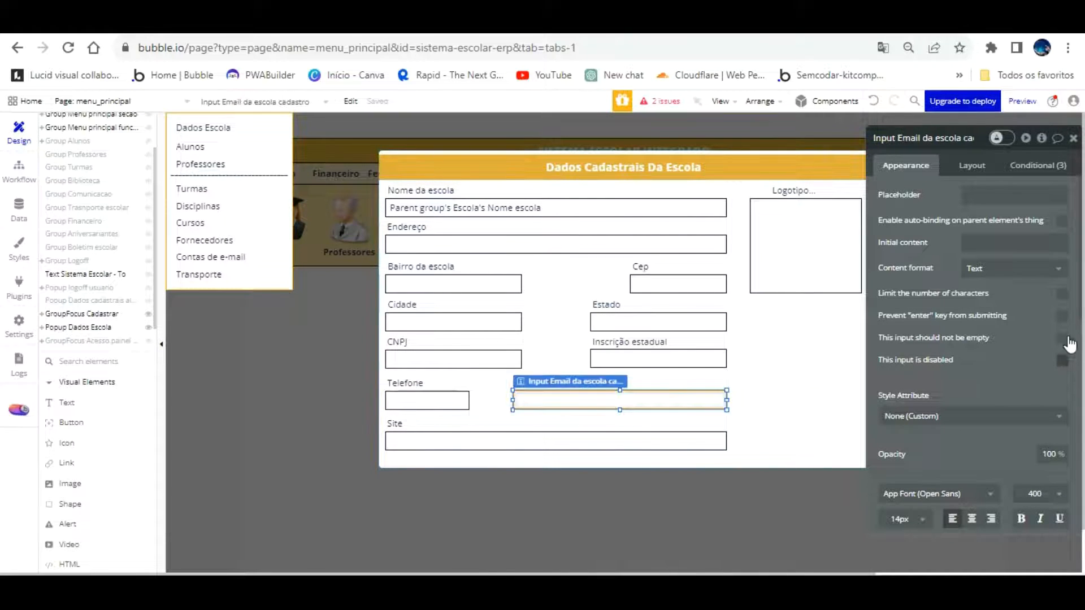
pyautogui.click(622, 434)
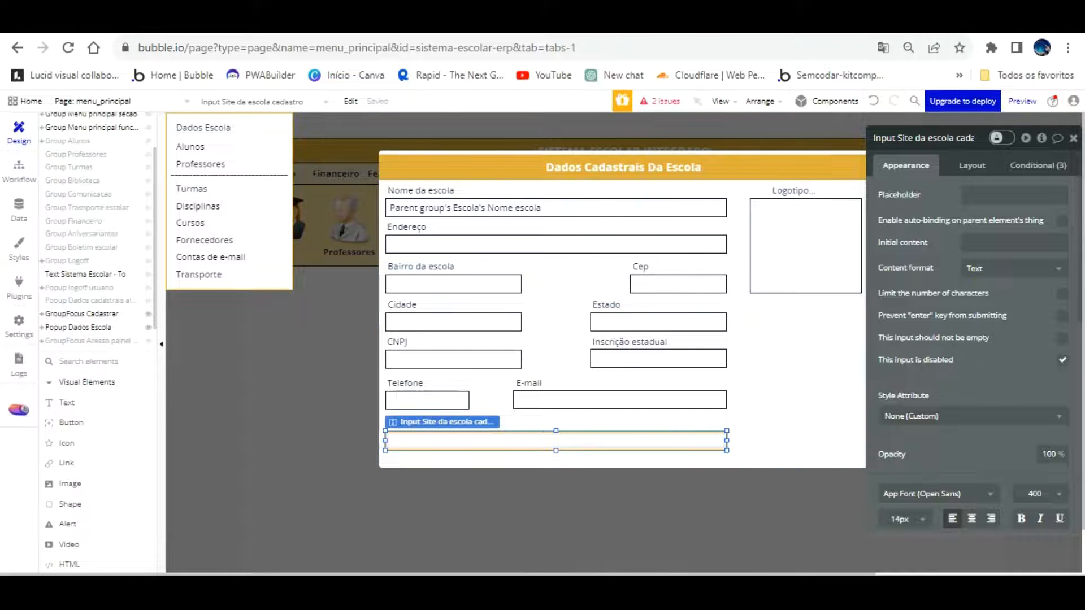
pyautogui.click(353, 24)
pyautogui.press('F5')
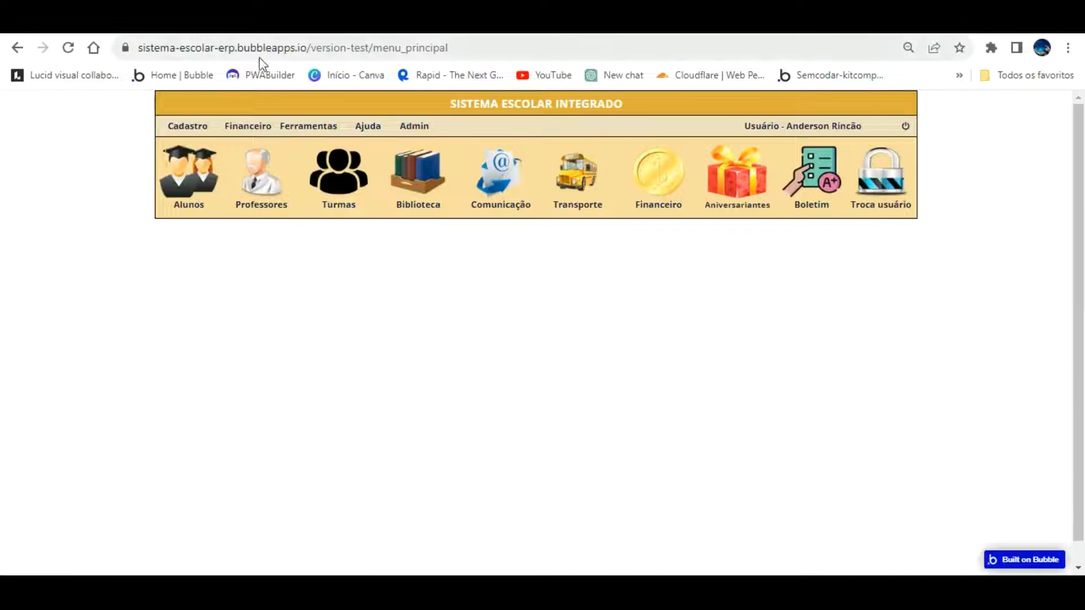
# Try Cadastro > Dados Escola in the preview, then return to the editor
pyautogui.click(186, 125)
pyautogui.click(187, 146)
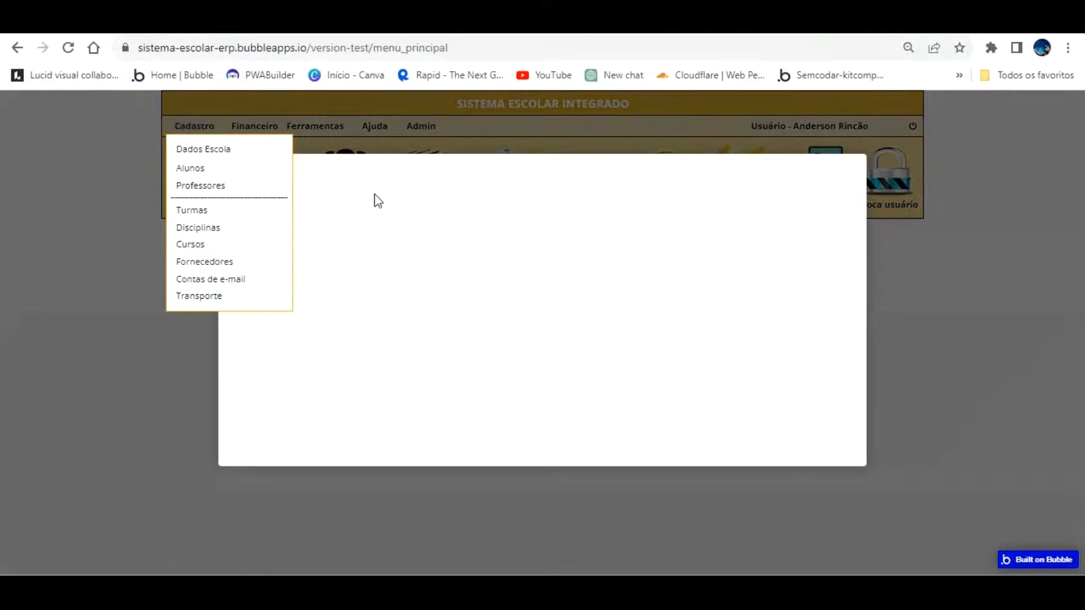
pyautogui.click(416, 213)
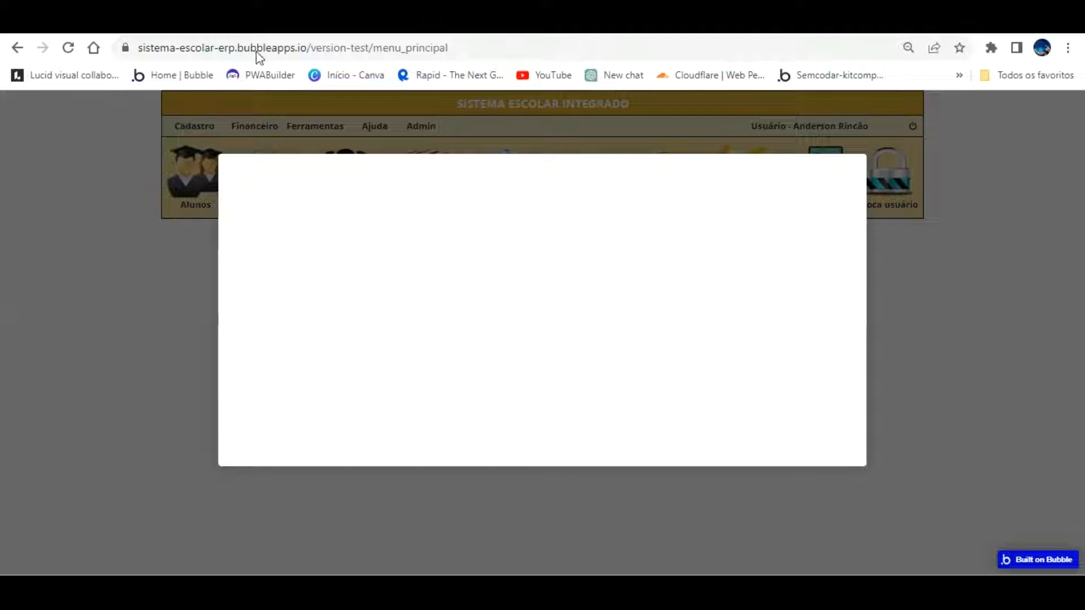
pyautogui.click(186, 22)
# Set the show-popup step's element to Popup Dados Escola
pyautogui.click(19, 168)
pyautogui.click(170, 478)
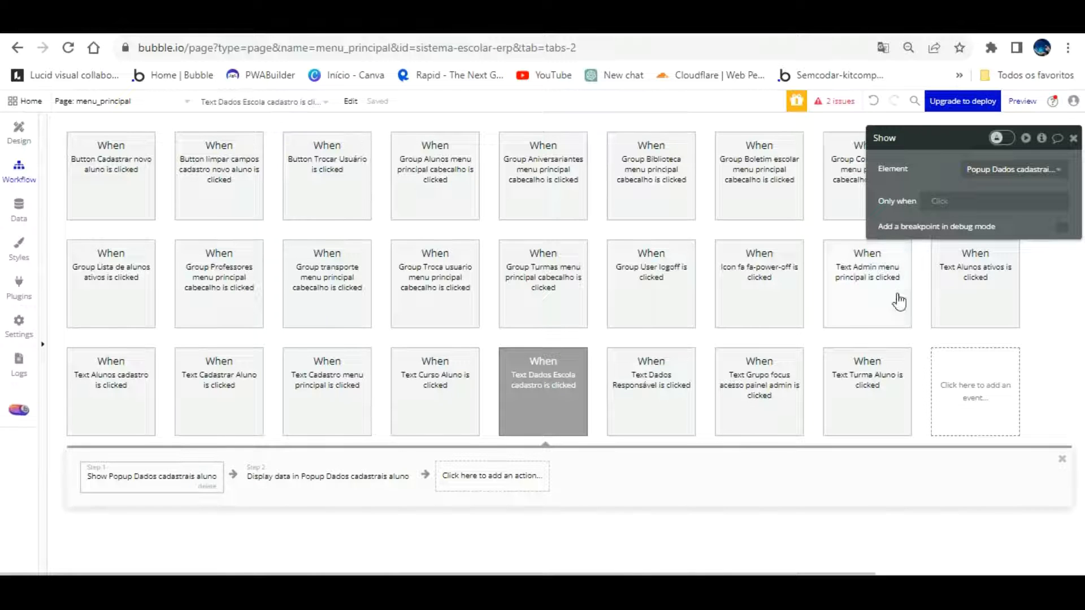
pyautogui.click(1000, 169)
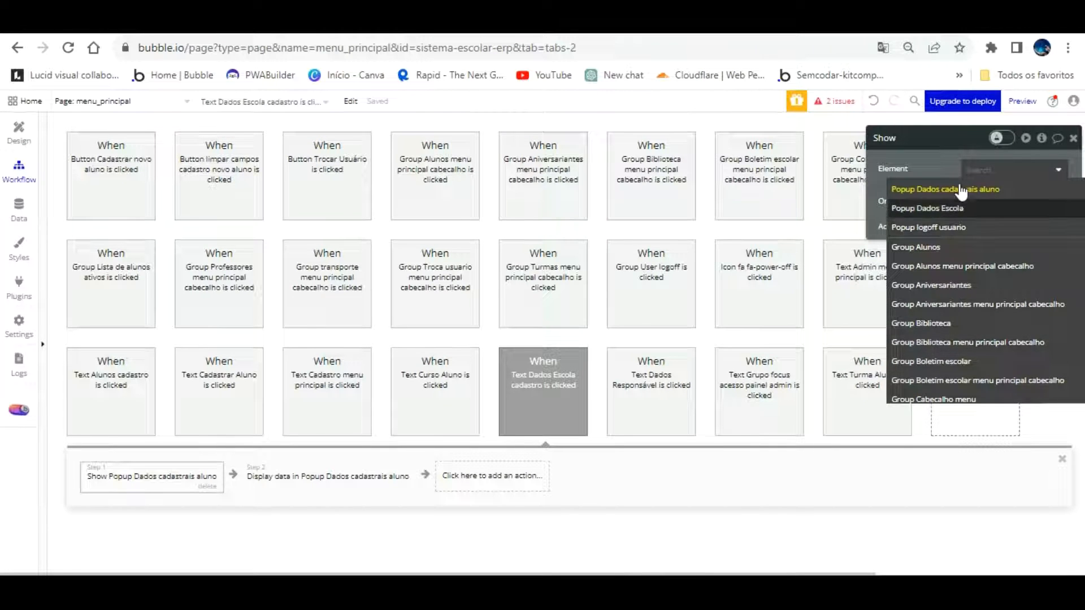
pyautogui.click(959, 209)
# Reload the preview and confirm Cadastro > Dados Escola opens the school registration form
pyautogui.click(300, 25)
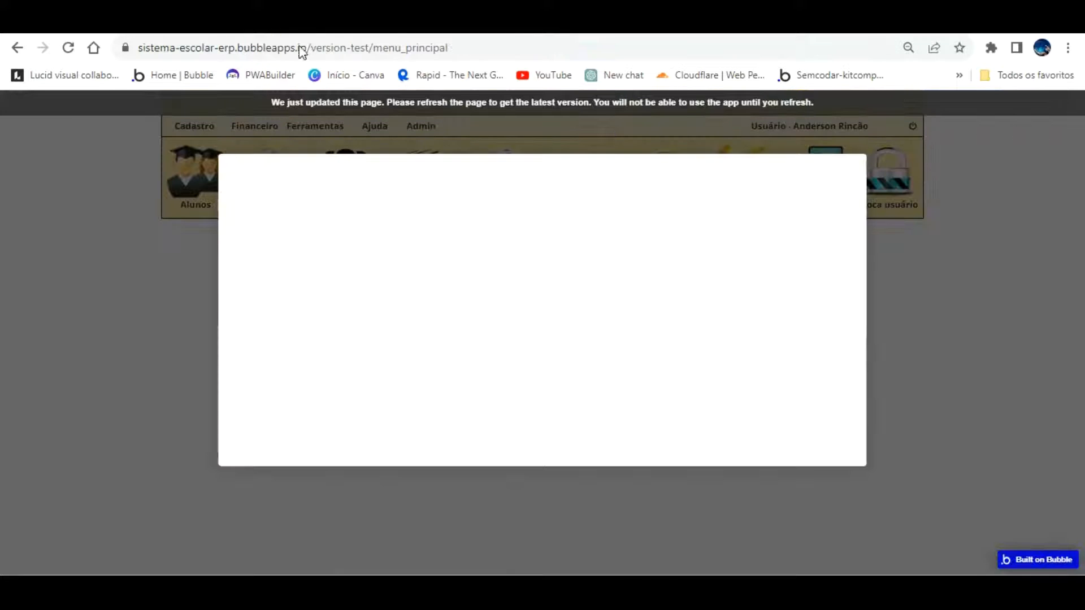
pyautogui.press('F5')
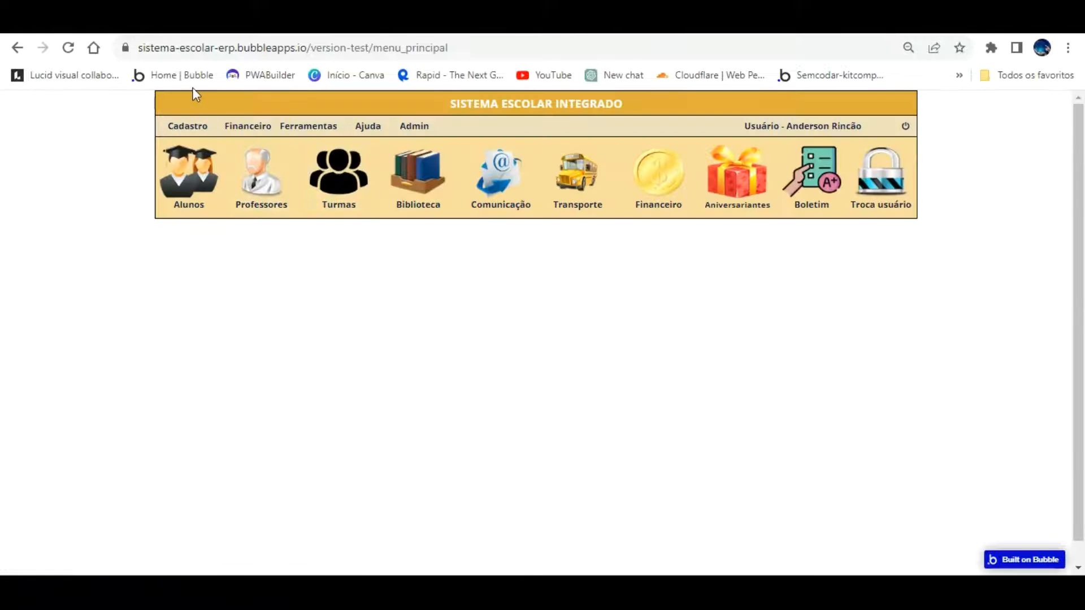
pyautogui.click(197, 123)
pyautogui.click(195, 148)
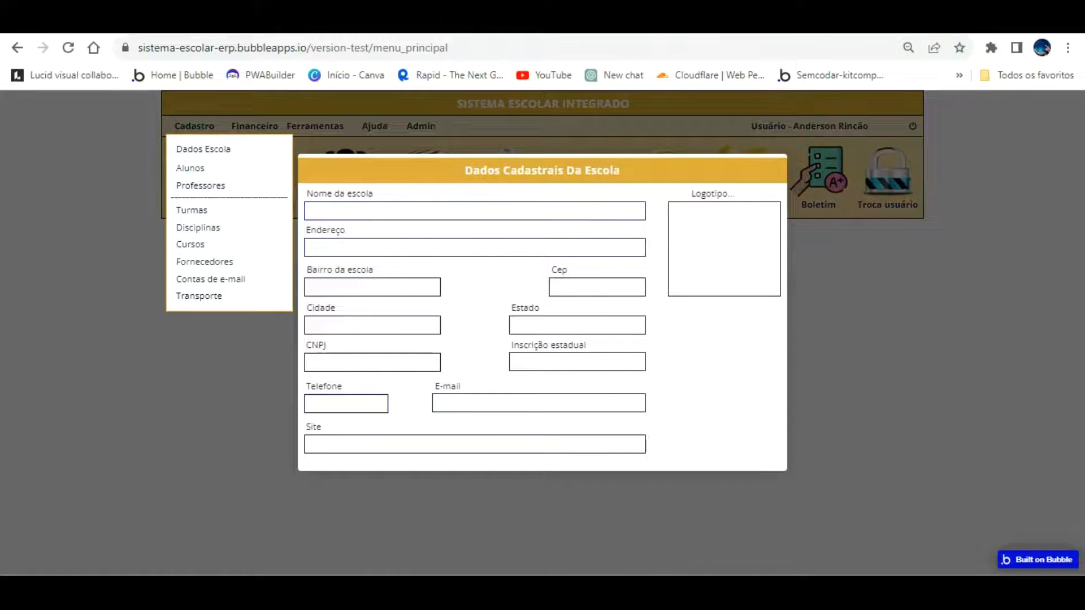
pyautogui.click(73, 20)
# Point the old Display data step at Popup Dados Escola, then delete it
pyautogui.click(26, 146)
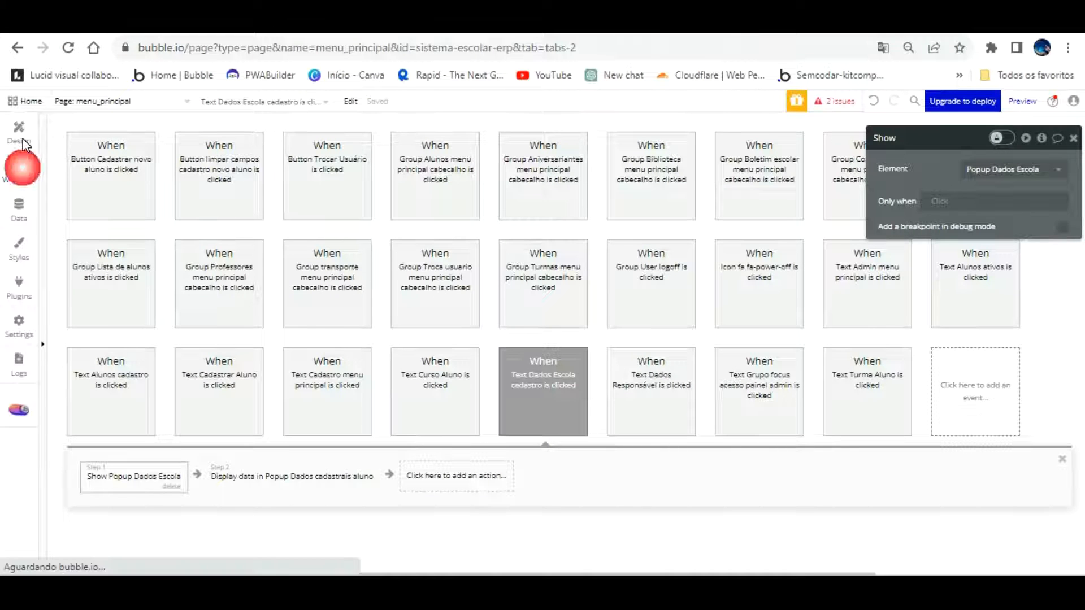
pyautogui.click(353, 476)
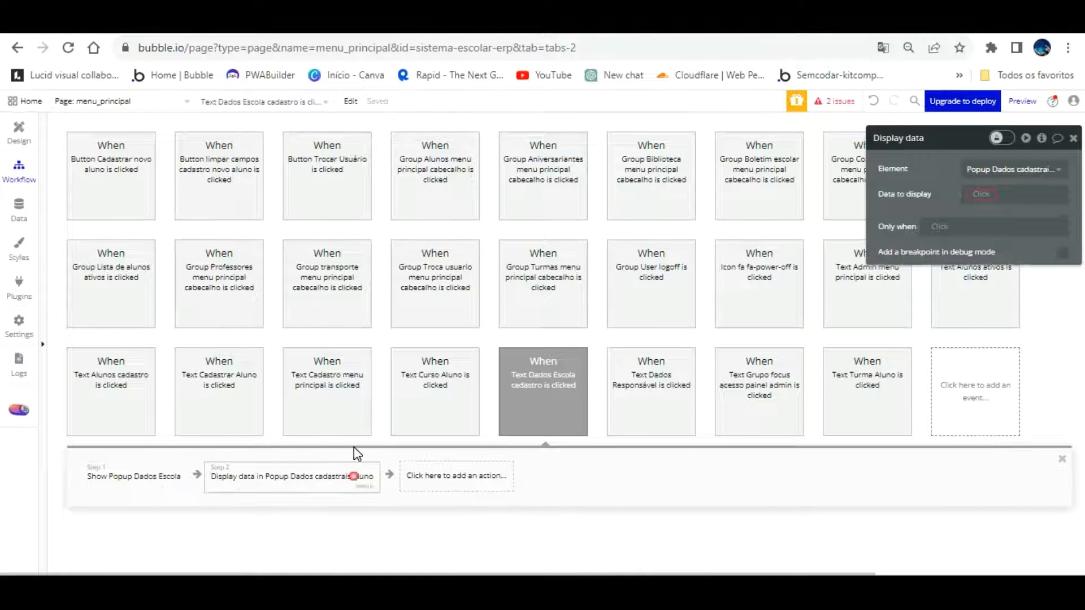
pyautogui.click(980, 194)
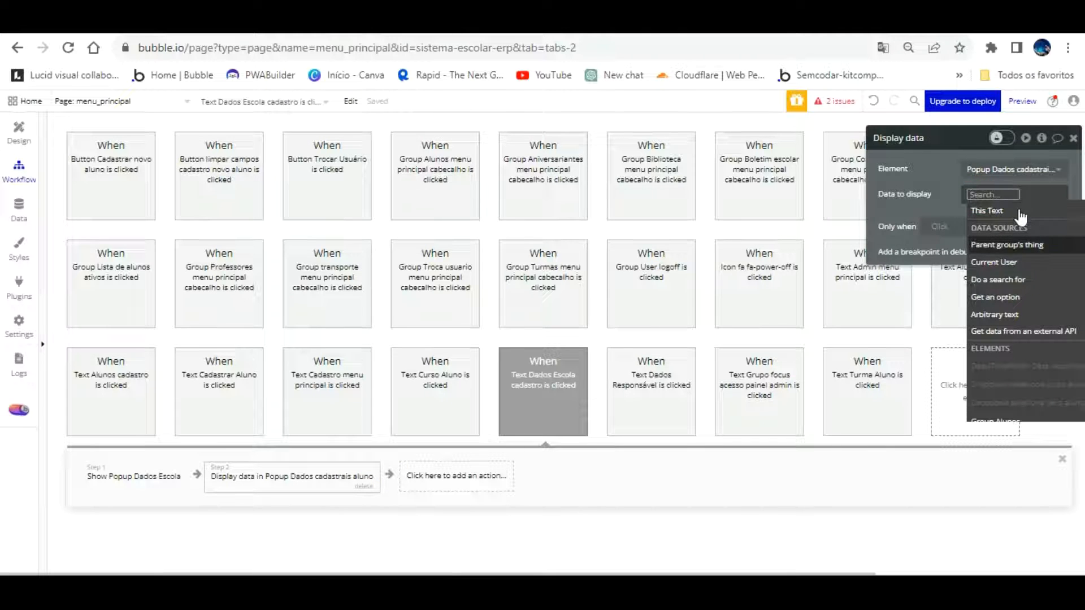
pyautogui.click(1023, 169)
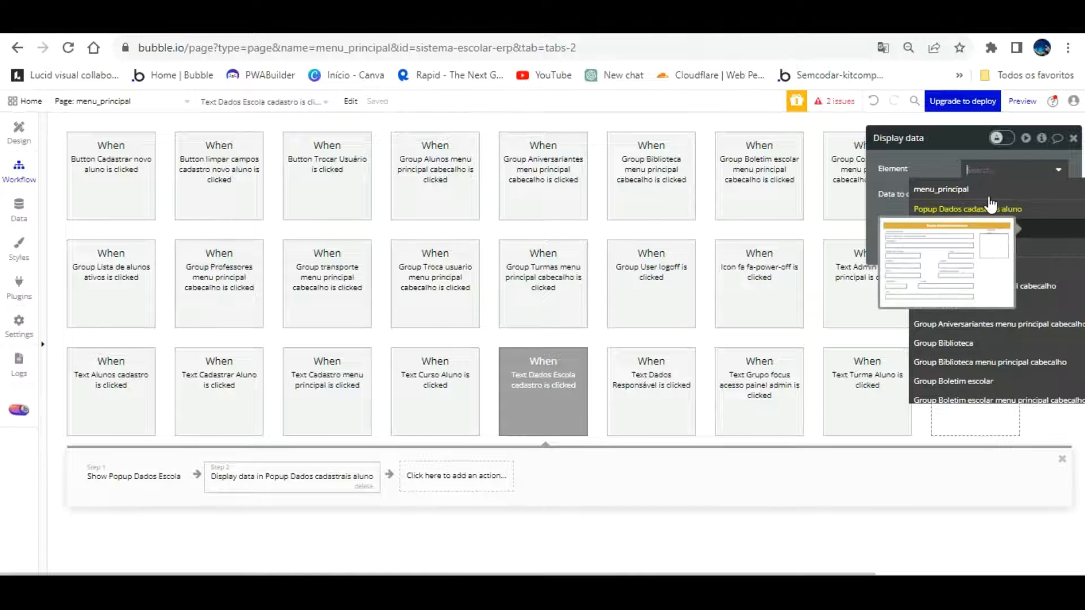
pyautogui.click(977, 208)
pyautogui.click(978, 198)
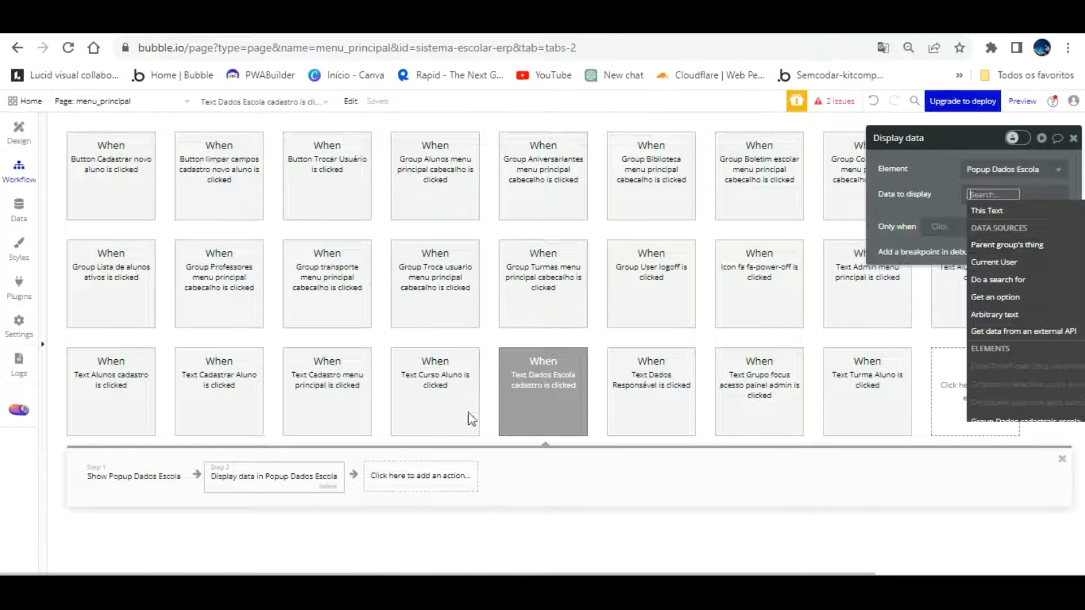
pyautogui.click(328, 486)
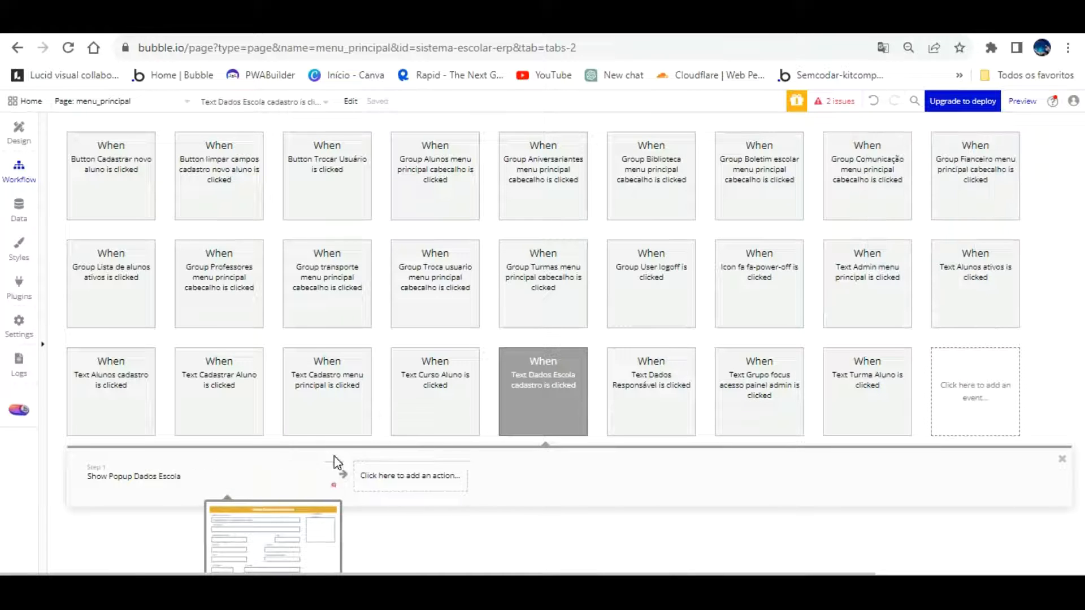
# Add a 'Display data in a group/popup' step showing Parent group's thing in Popup Dados Escola
pyautogui.click(134, 476)
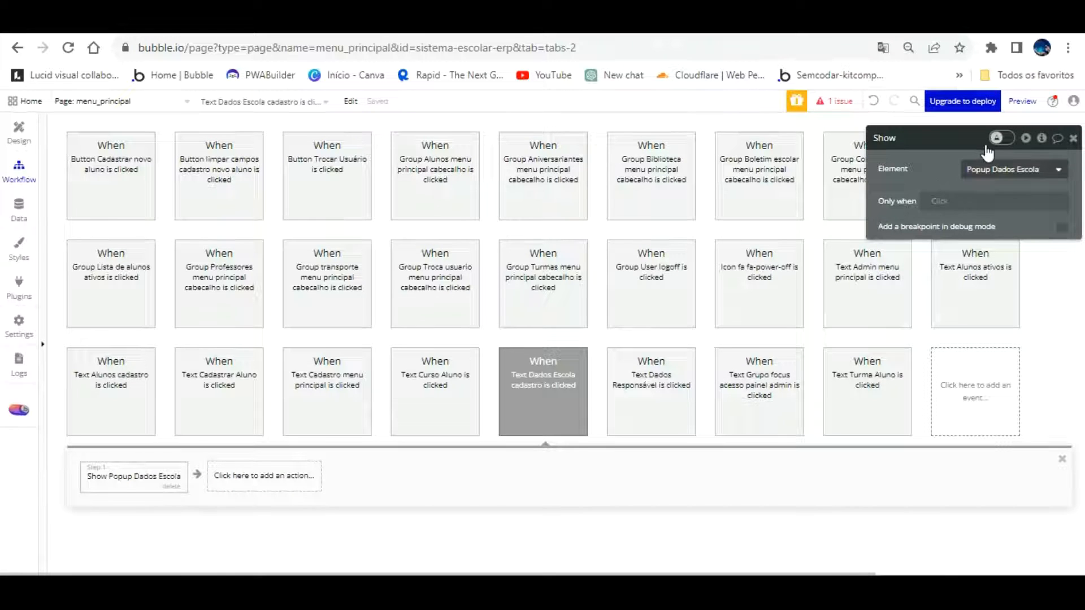
pyautogui.click(277, 466)
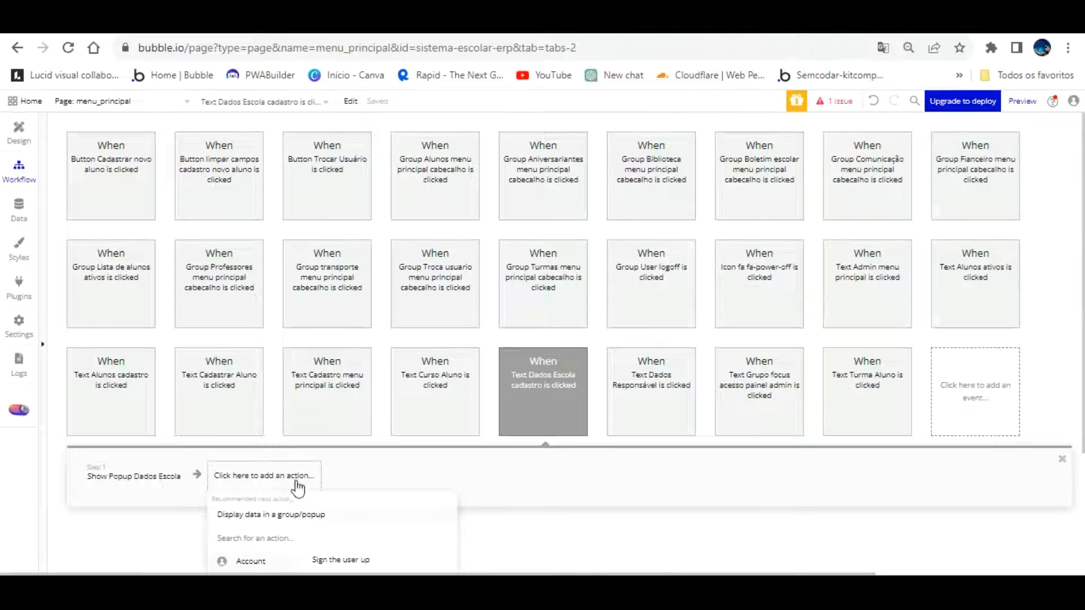
pyautogui.click(283, 514)
pyautogui.click(1045, 195)
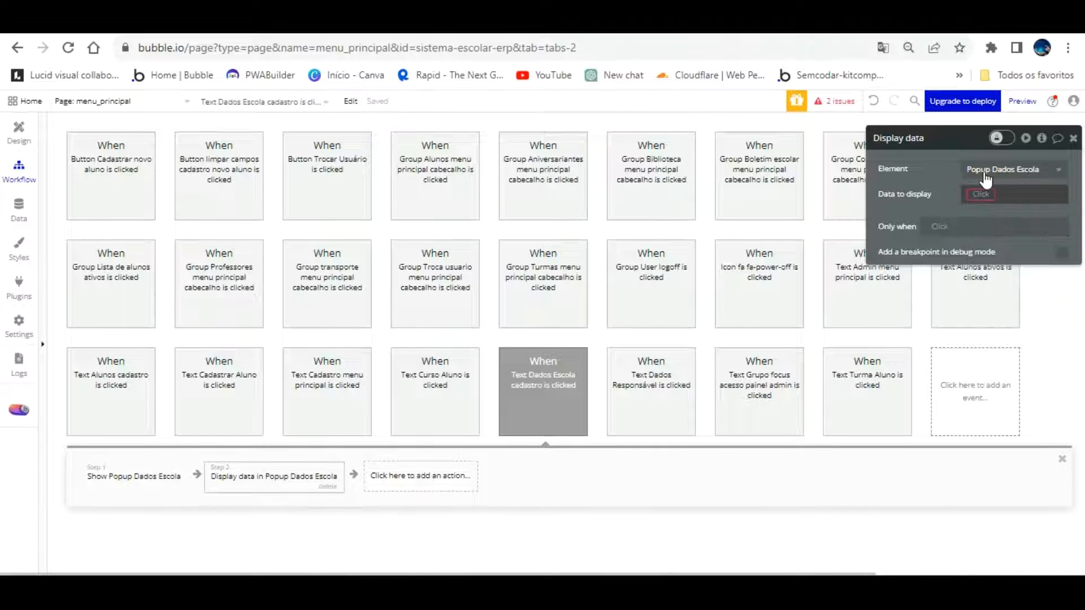
pyautogui.click(1007, 199)
pyautogui.click(1008, 244)
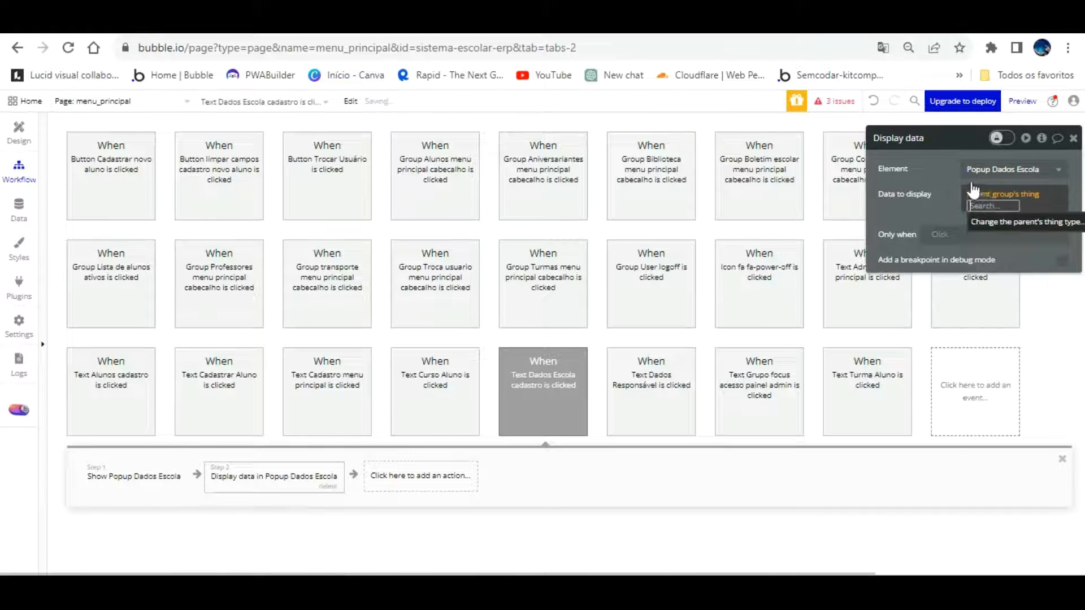
pyautogui.click(24, 120)
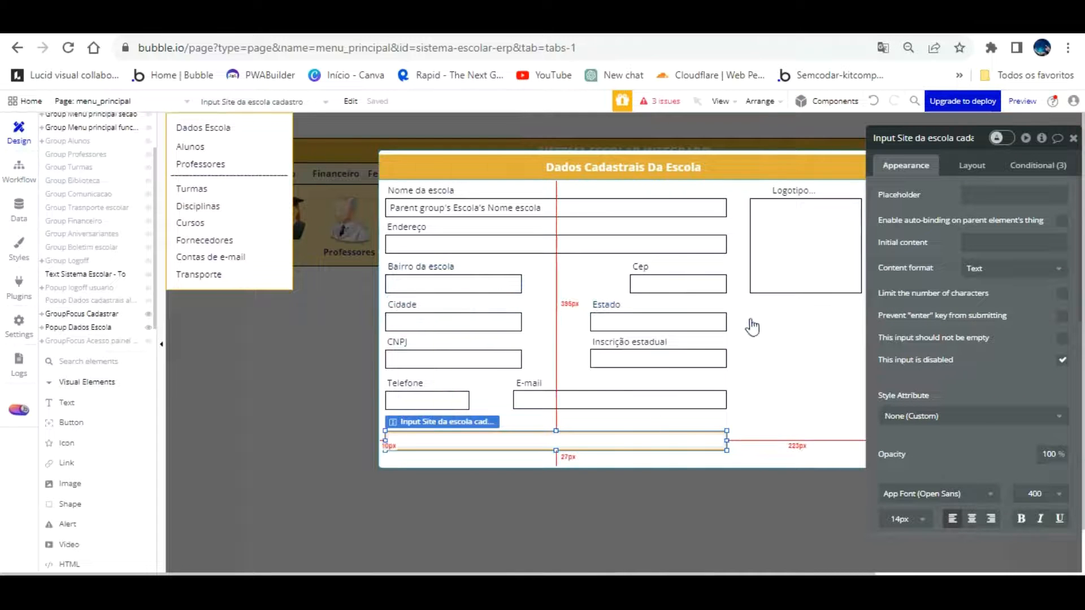
# Set the school form group's content type to Escola and review its data source
pyautogui.click(754, 333)
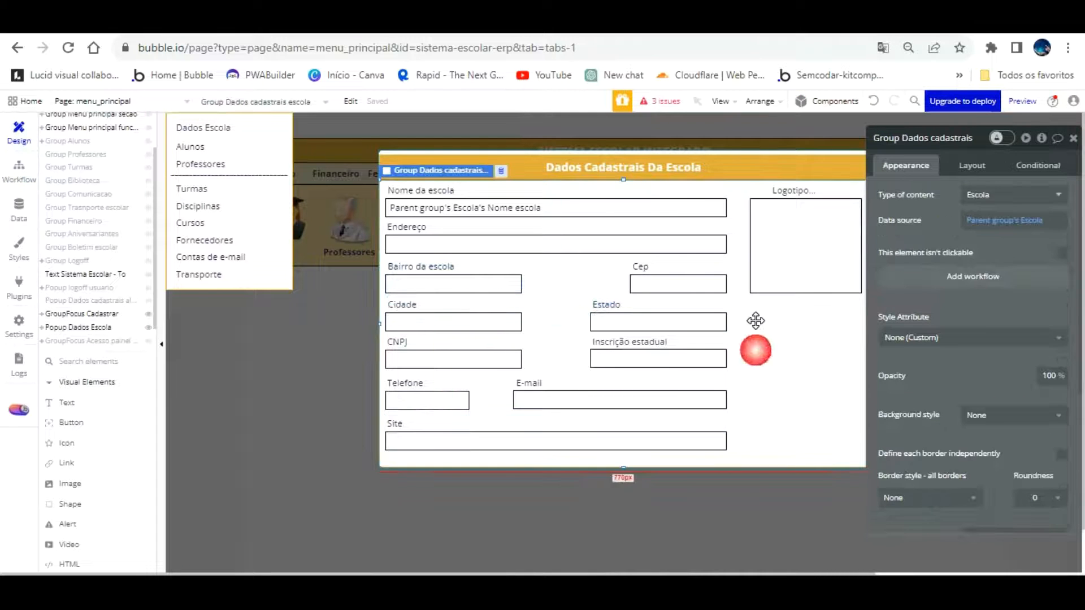
pyautogui.click(1034, 195)
pyautogui.click(1012, 227)
pyautogui.click(1008, 194)
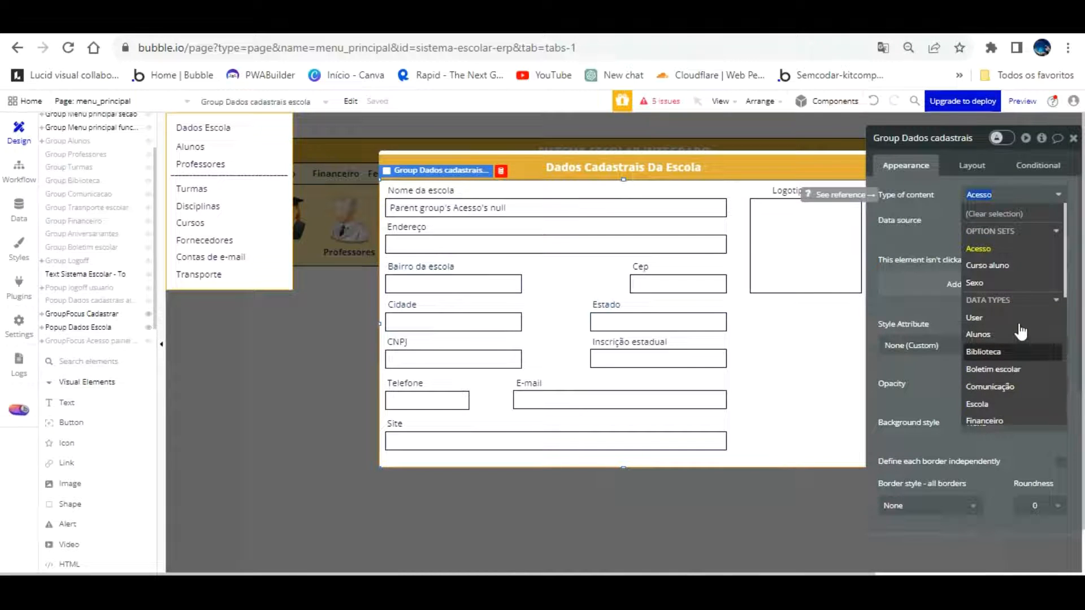
pyautogui.scroll(-2, 1024, 332)
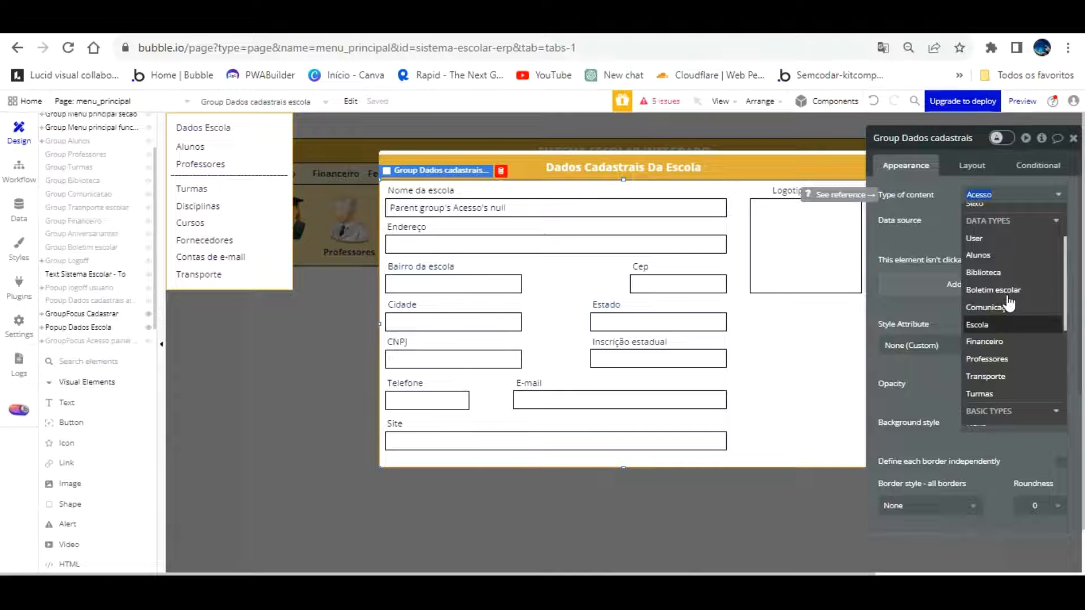
pyautogui.click(986, 324)
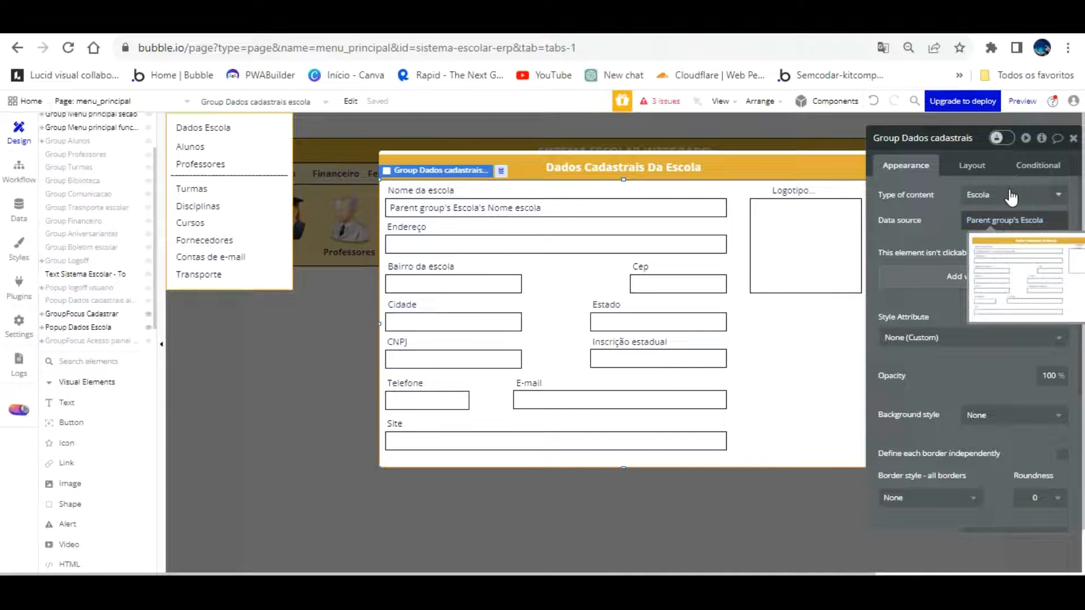
pyautogui.click(1004, 220)
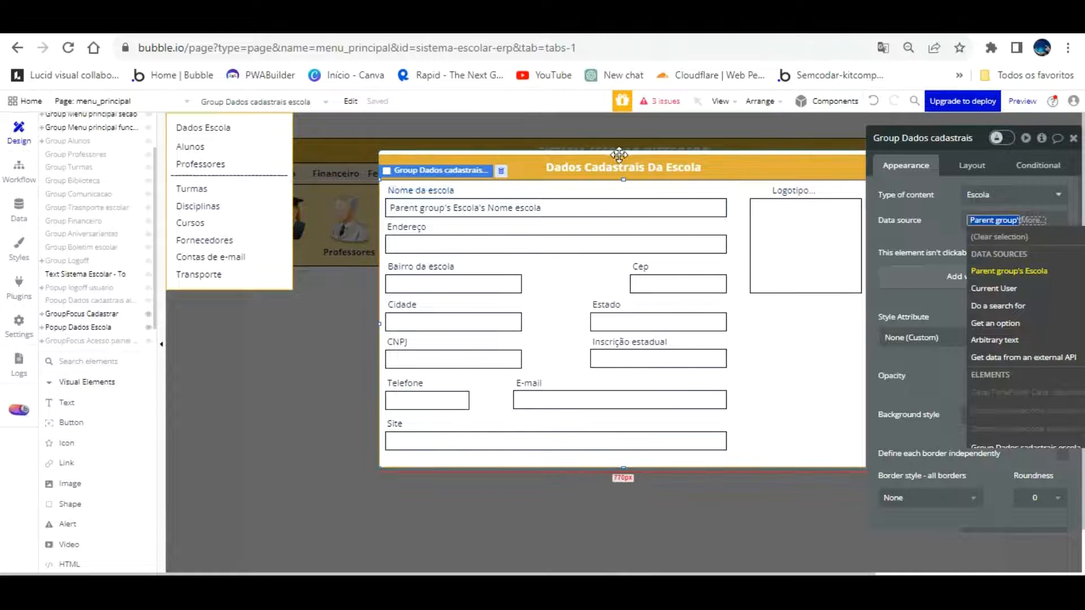
# Undo the accidental upward move of the data group and restore its Escola data source
pyautogui.moveTo(625, 179); pyautogui.dragTo(626, 175)
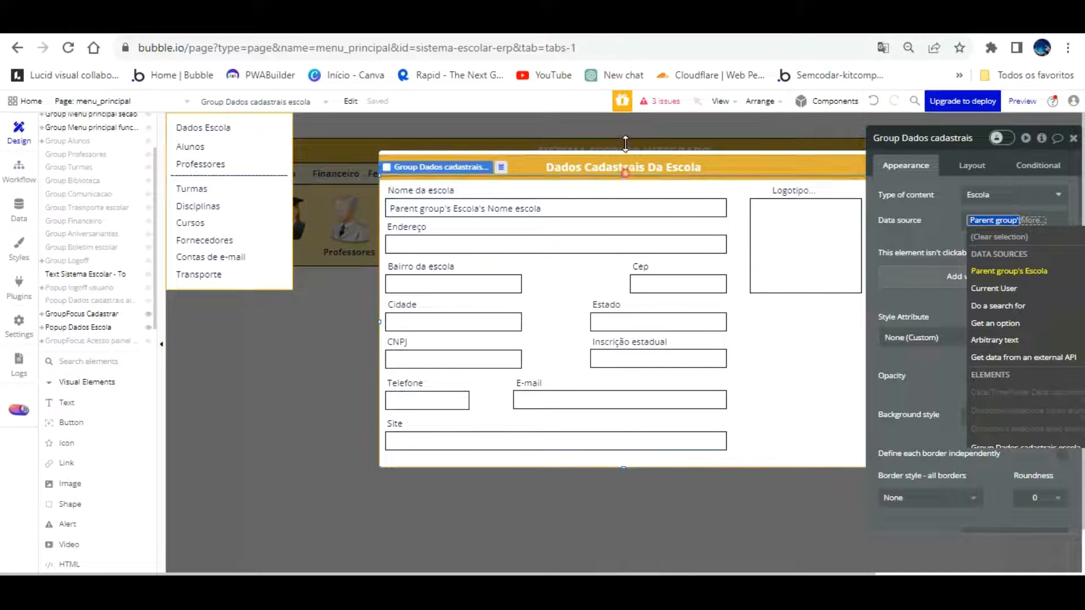
pyautogui.click(874, 101)
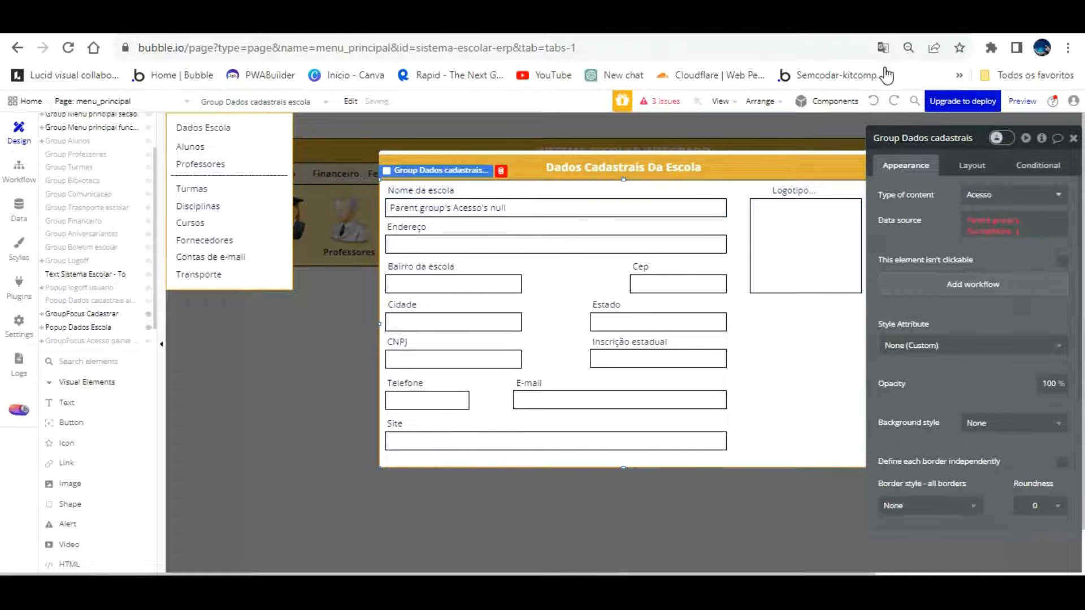
pyautogui.click(894, 100)
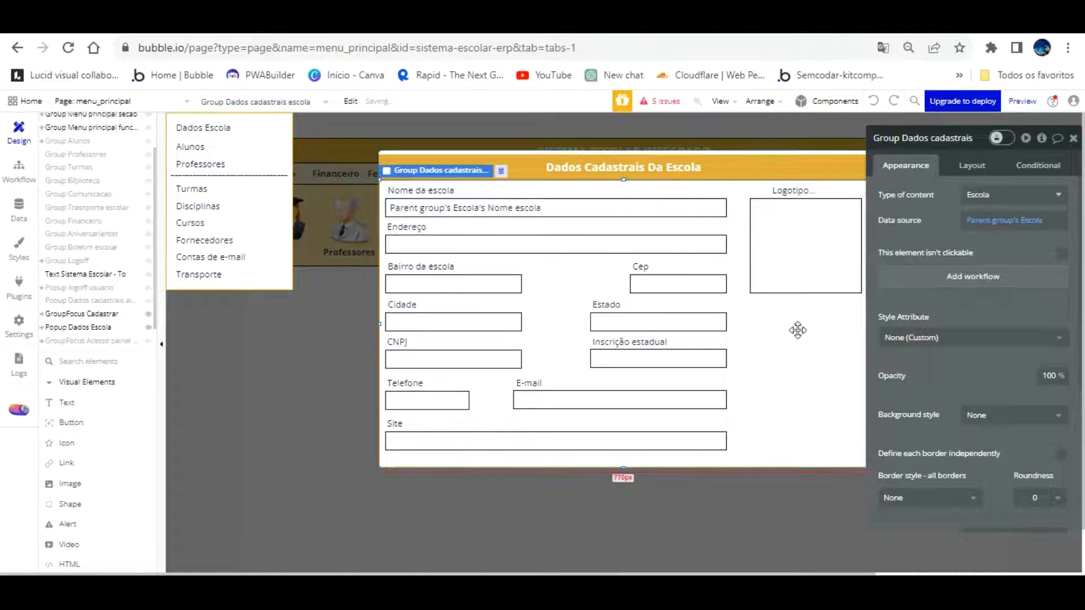
# Rename the school data popup to 'Popup Dados cadastrais Escola'
pyautogui.click(646, 208)
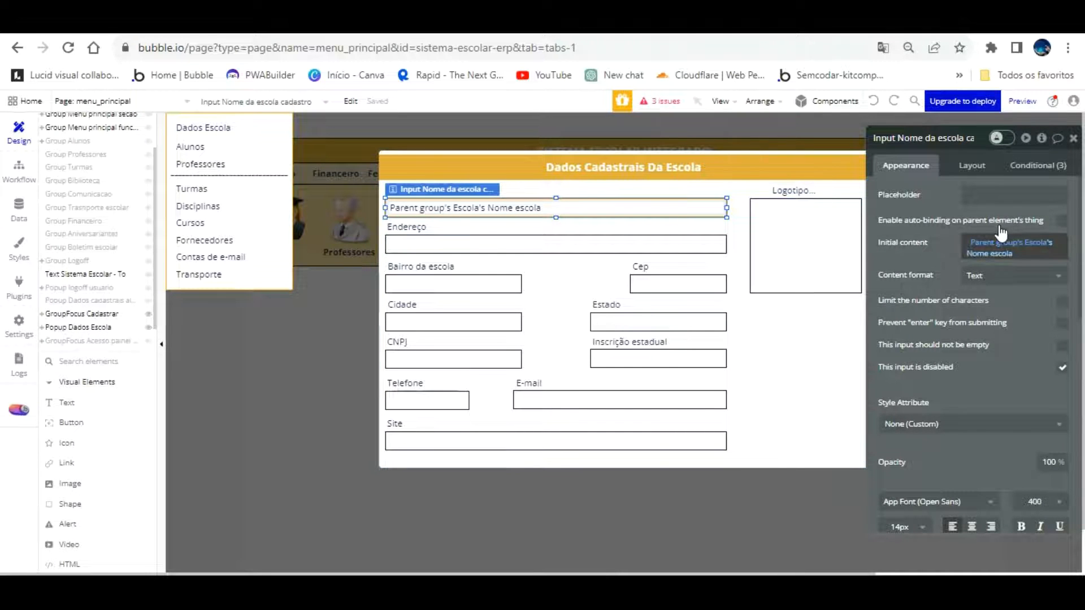
pyautogui.click(798, 283)
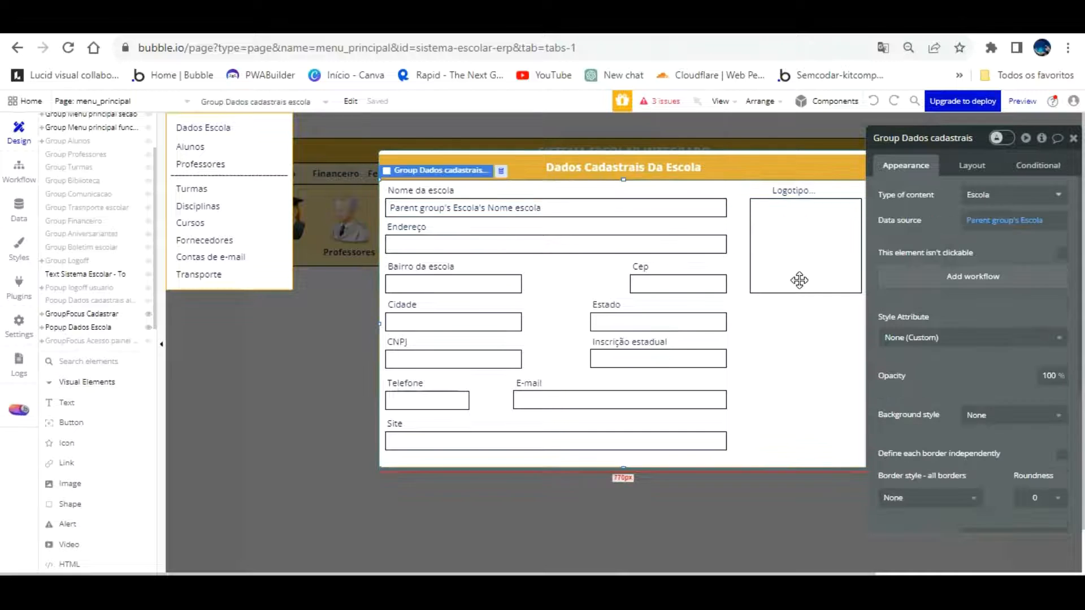
pyautogui.click(772, 124)
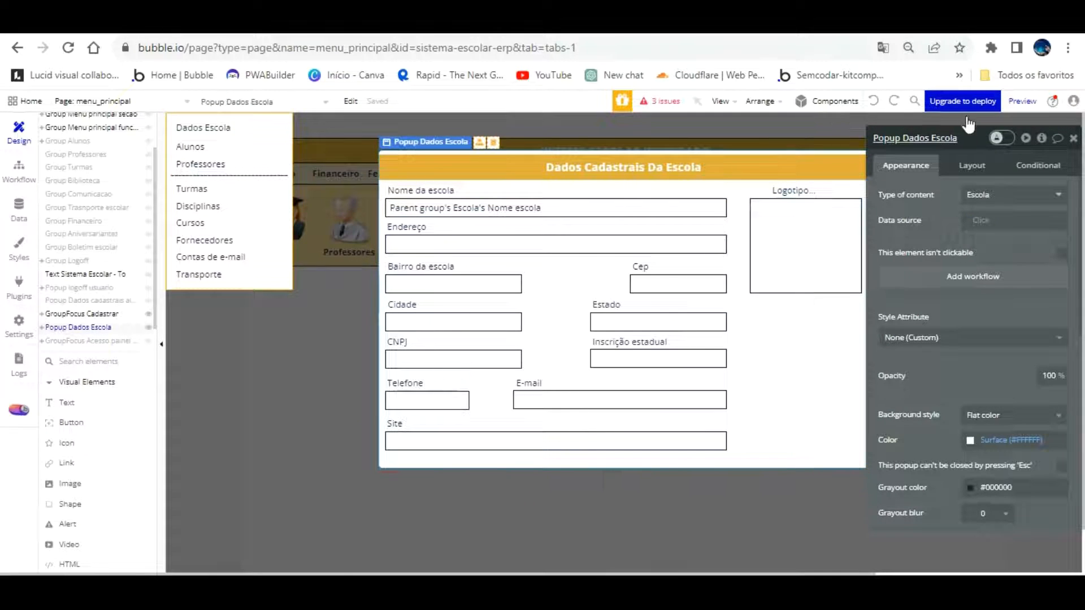
pyautogui.click(929, 137)
pyautogui.write('dastrais')
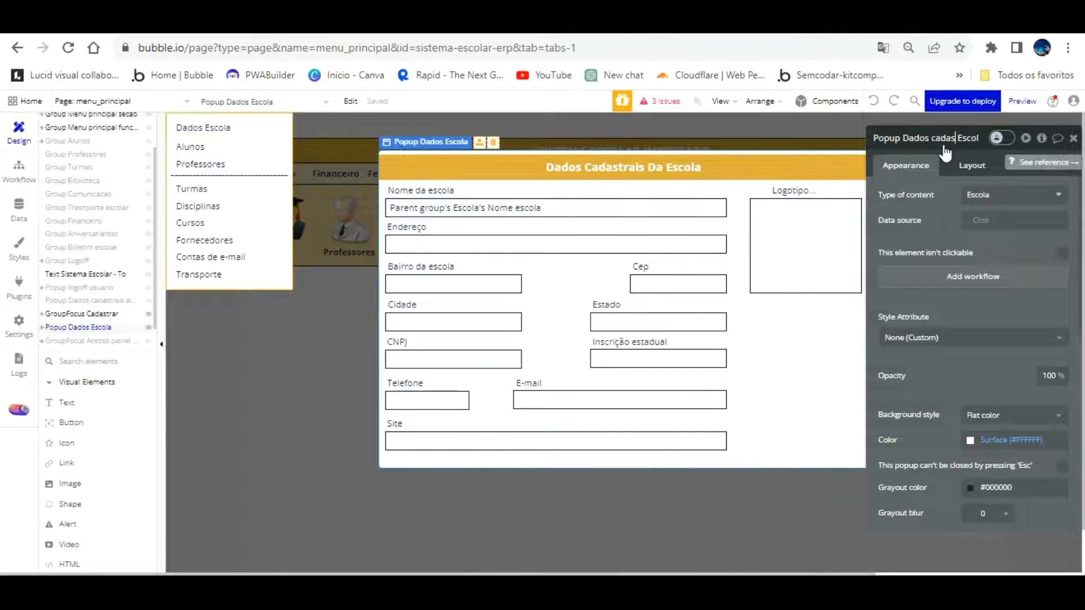
pyautogui.click(948, 197)
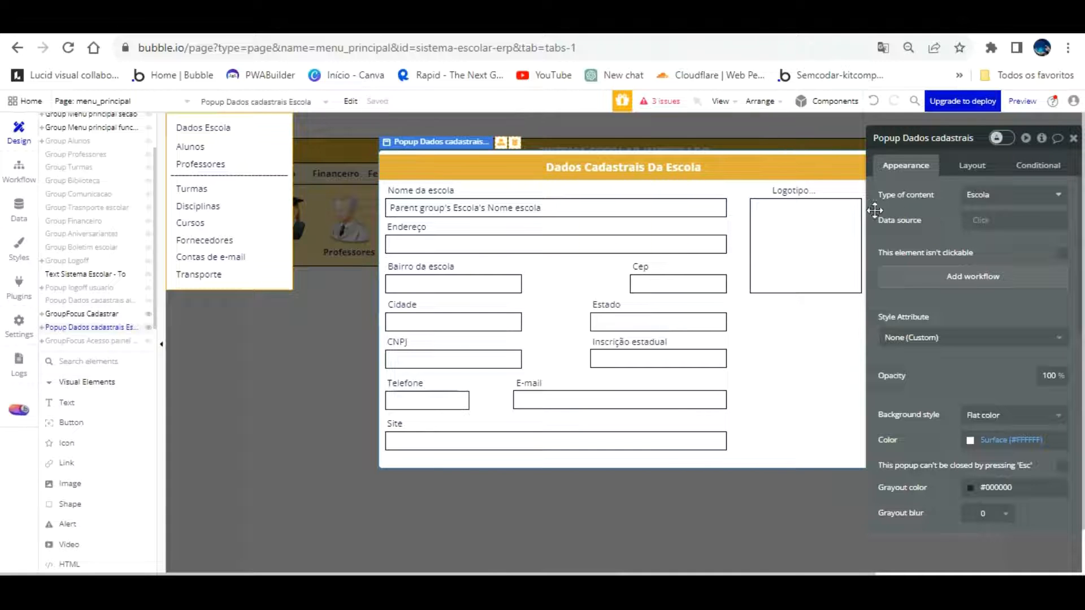
pyautogui.click(15, 166)
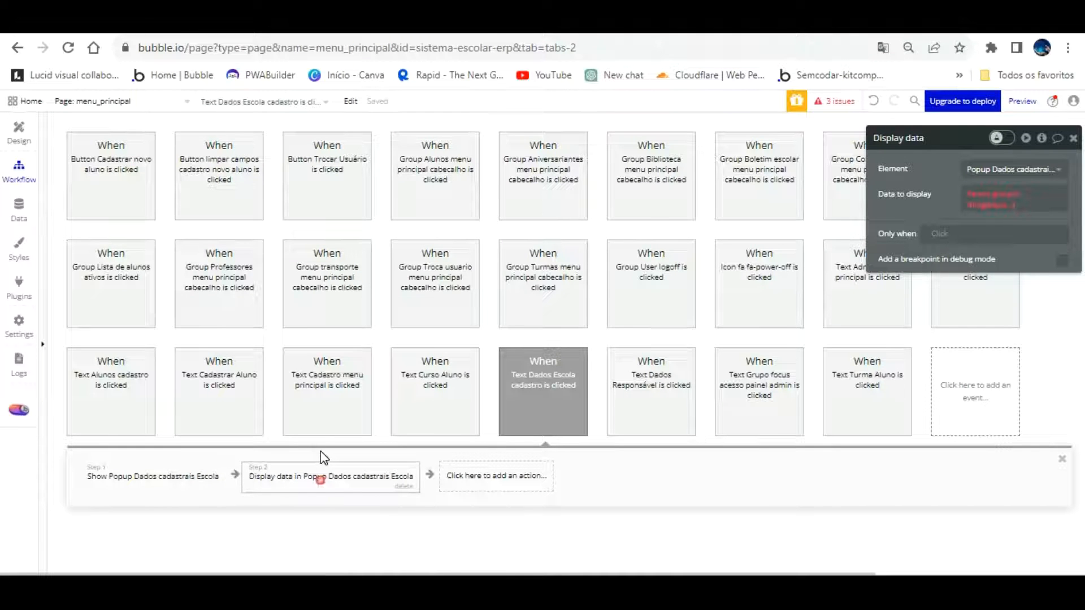
# Delete the workflow's display-data and show-popup steps
pyautogui.click(1011, 195)
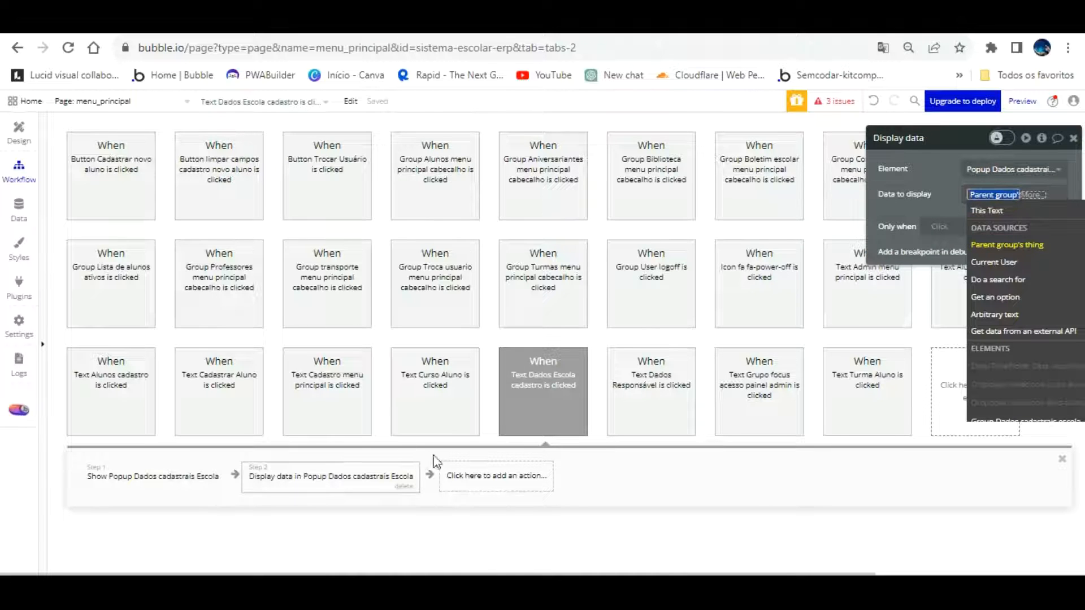
pyautogui.click(404, 486)
pyautogui.click(205, 469)
pyautogui.click(209, 486)
# Add a Show action for Popup Dados cadastrais Escola, then jump to the image flagged for missing source
pyautogui.click(136, 481)
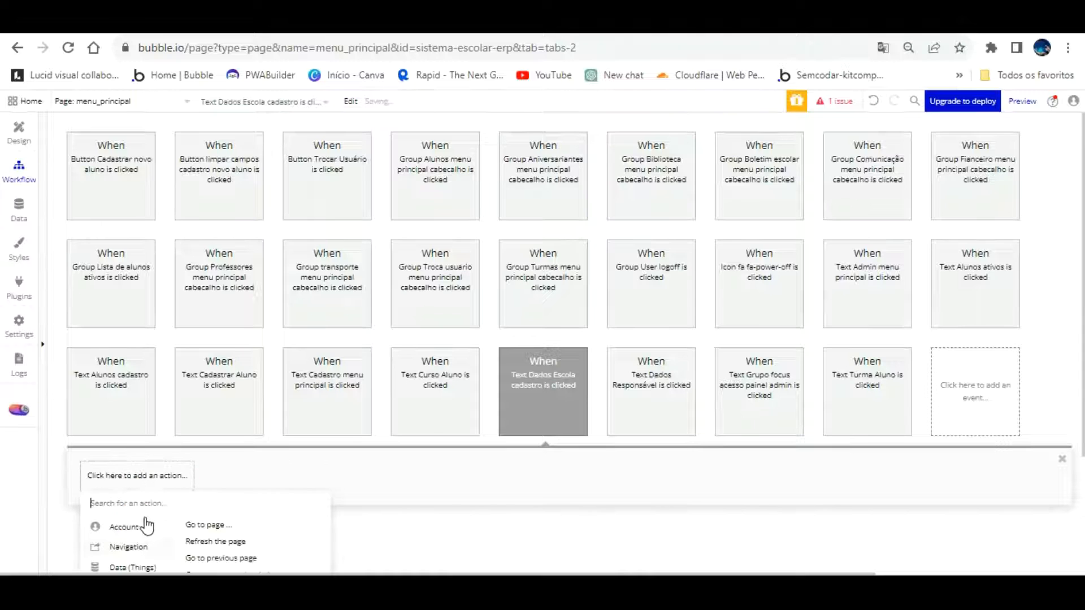
pyautogui.scroll(-3, 147, 526)
pyautogui.moveTo(150, 487)
pyautogui.click(193, 379)
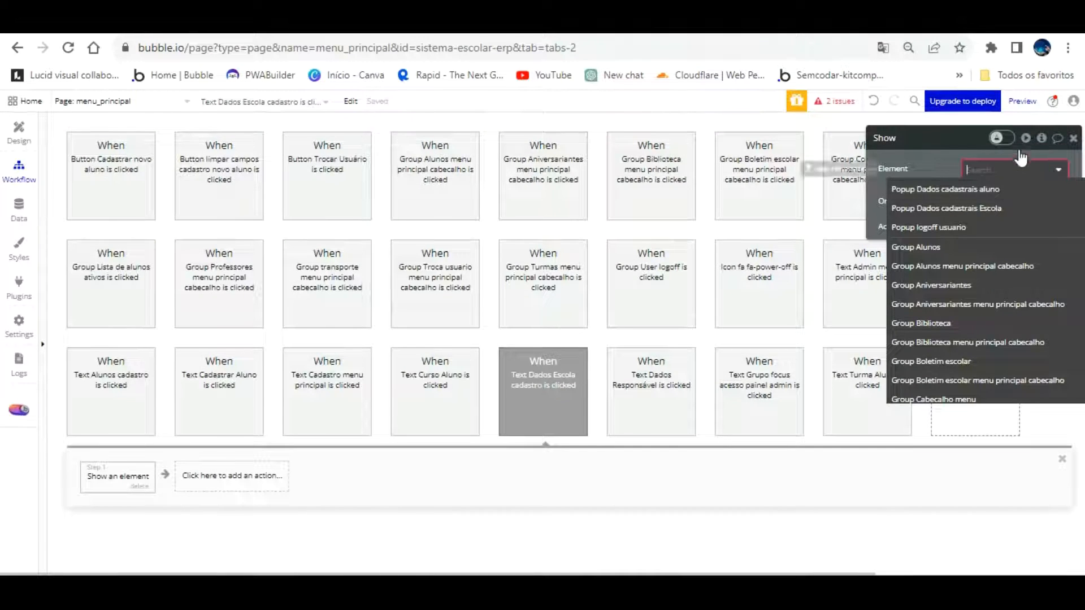
pyautogui.click(1007, 206)
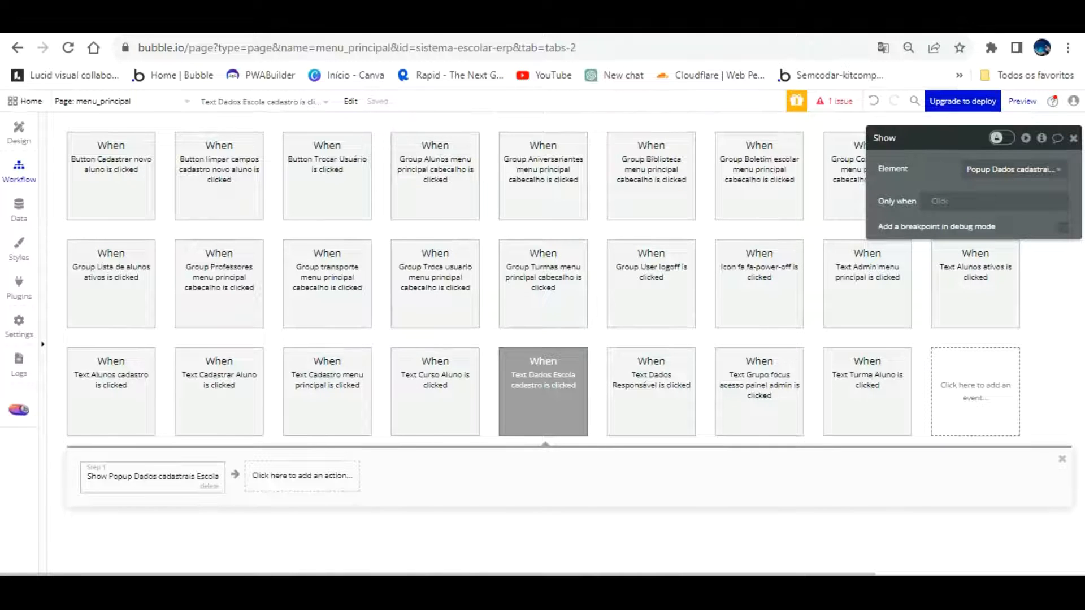
pyautogui.click(826, 100)
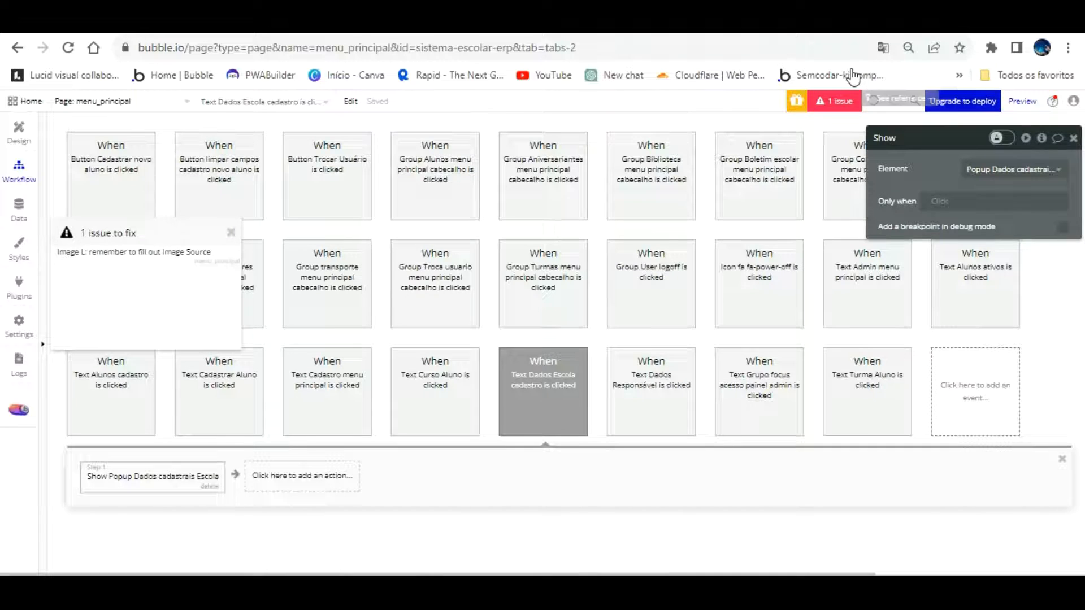
pyautogui.click(150, 231)
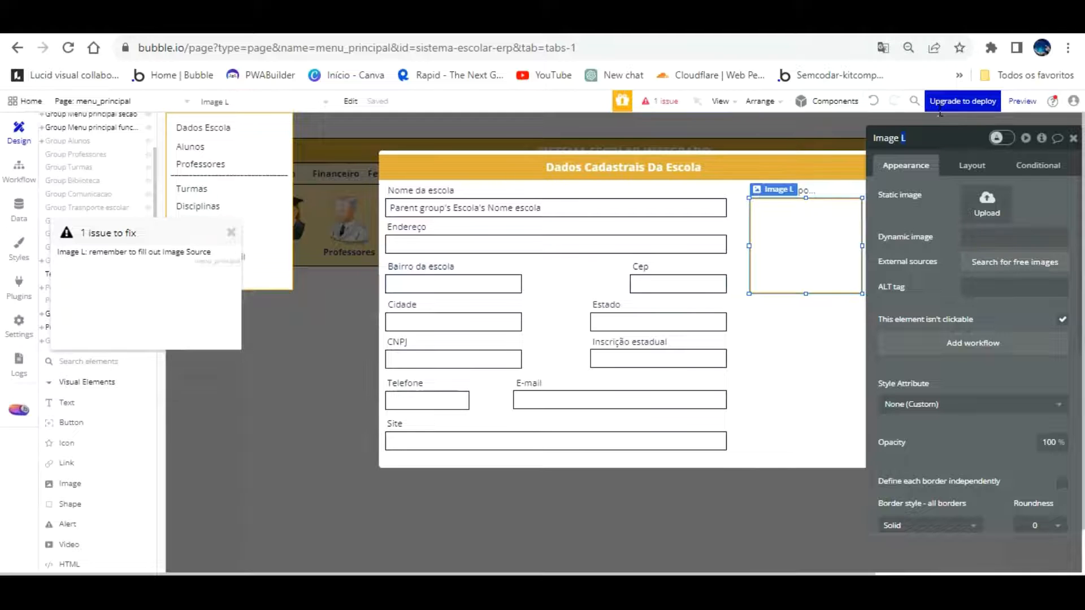
# Rename the logo image 'Image logotipo escola' and source it from Parent group's Escola's Logotipo escola
pyautogui.write('dos')
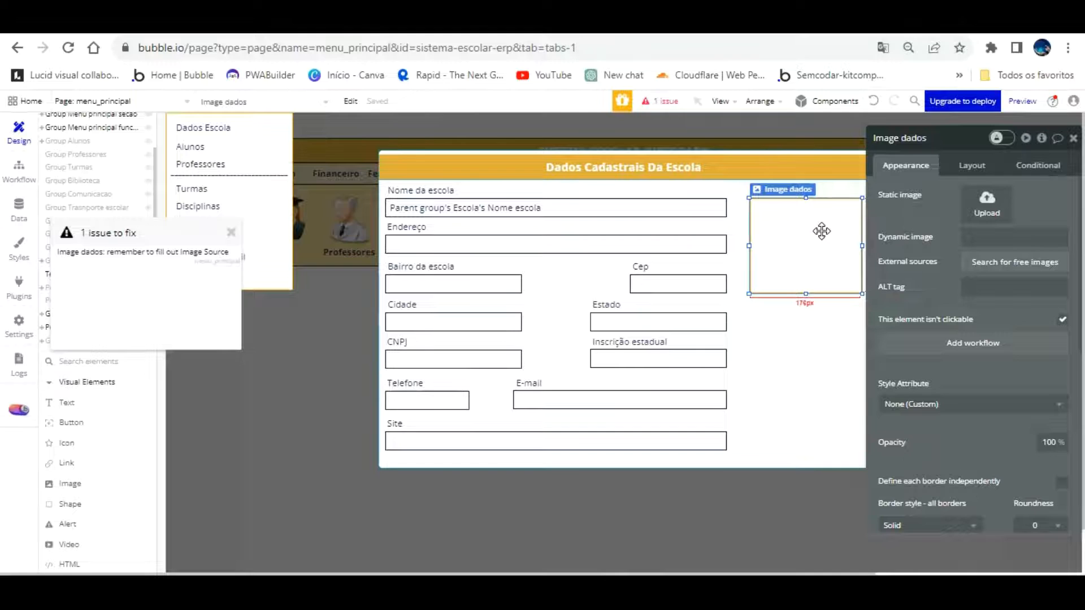
pyautogui.click(981, 237)
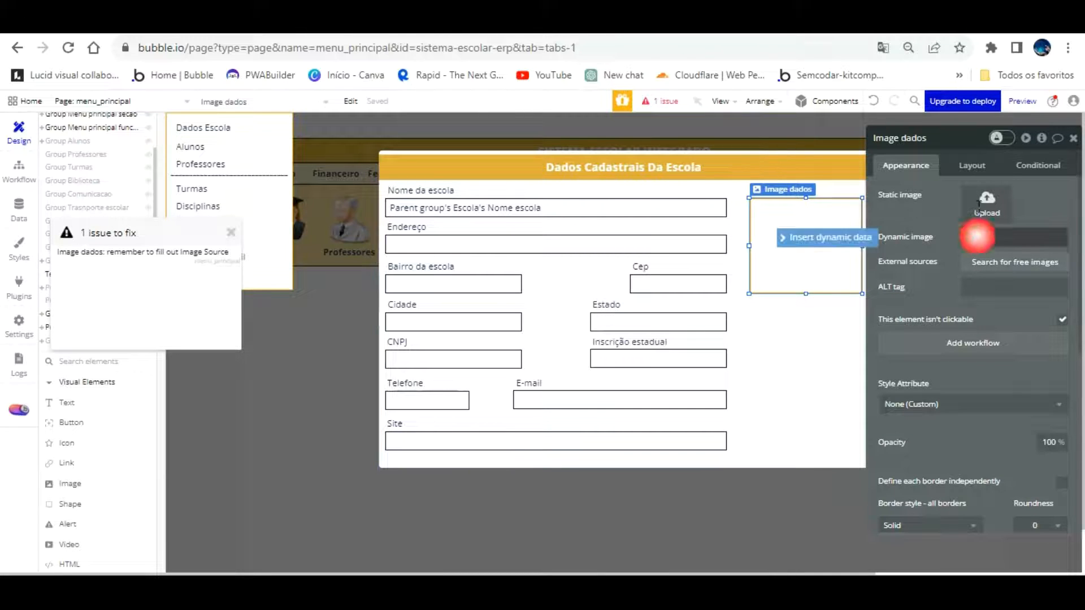
pyautogui.click(845, 237)
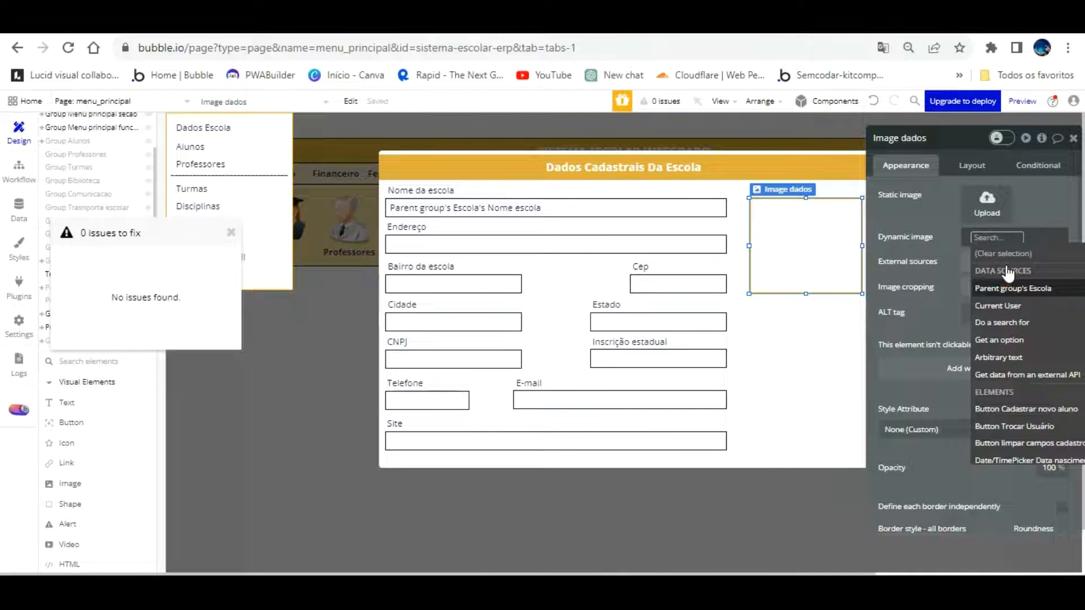
pyautogui.click(1000, 283)
pyautogui.scroll(-2, 1025, 339)
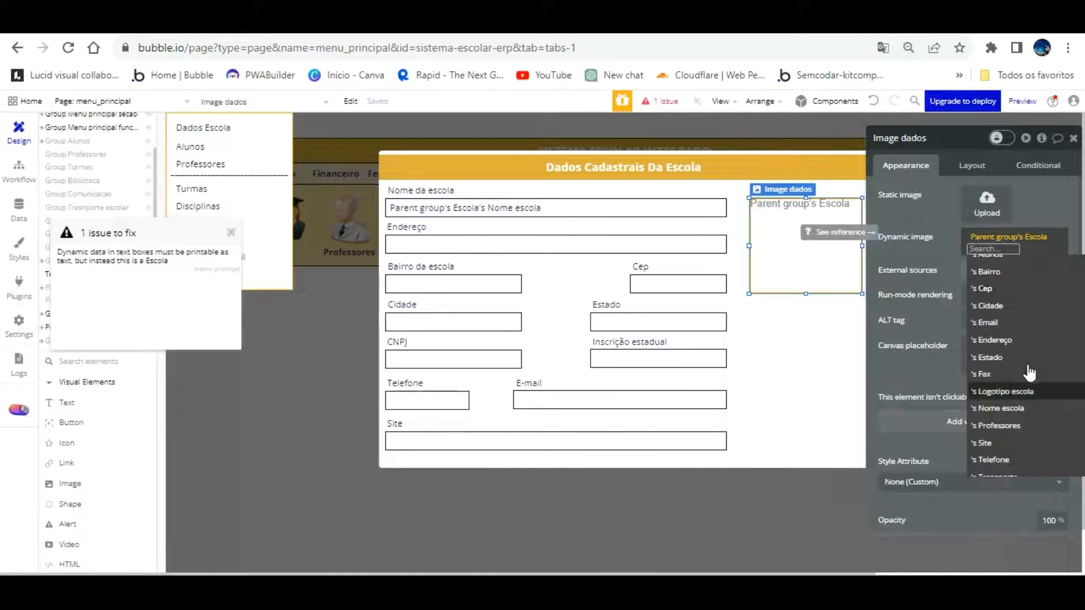
pyautogui.click(1017, 394)
pyautogui.click(948, 189)
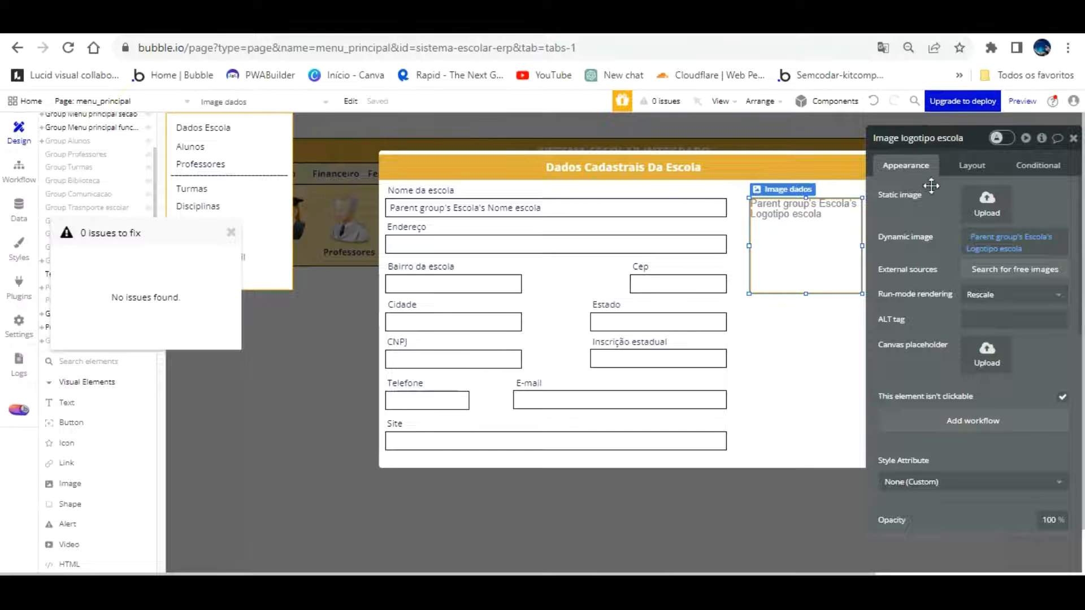
pyautogui.click(791, 361)
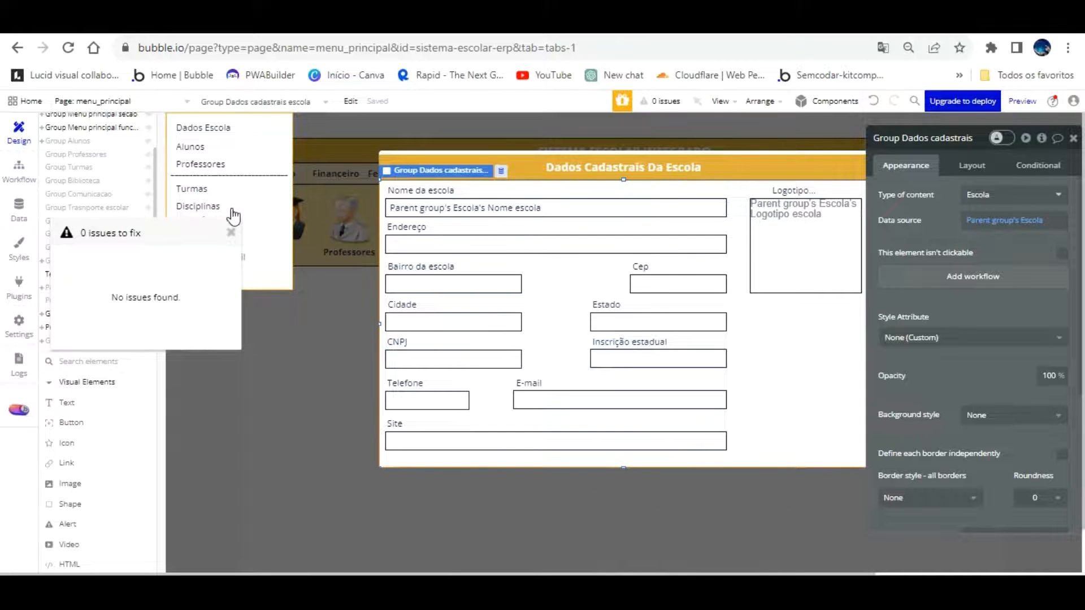
# Close the issues list and inspect the popup's data source, data group and Endereço input
pyautogui.click(231, 231)
pyautogui.click(409, 120)
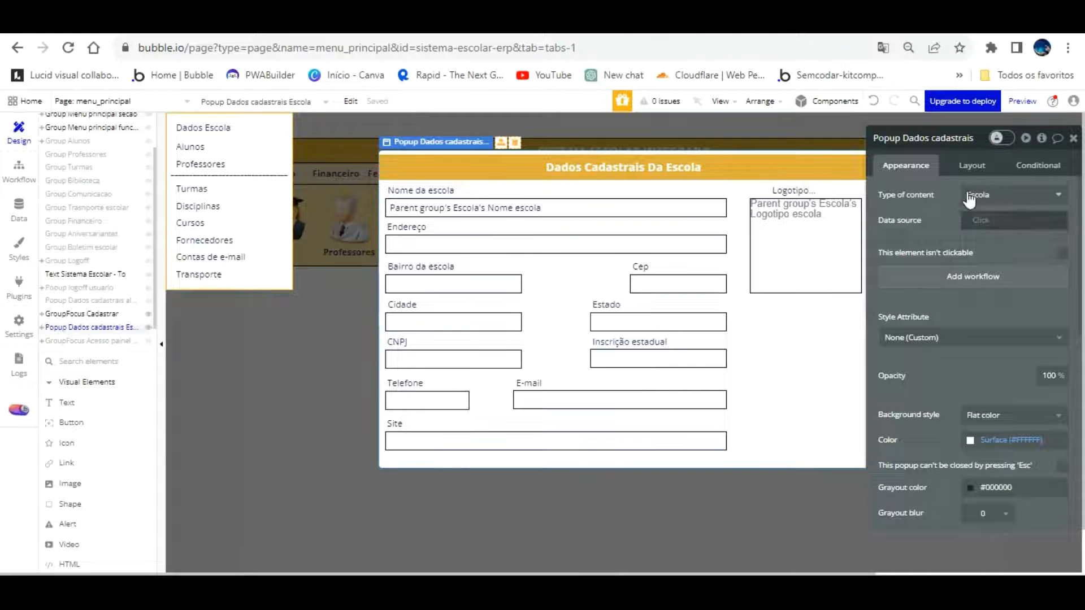
pyautogui.click(997, 219)
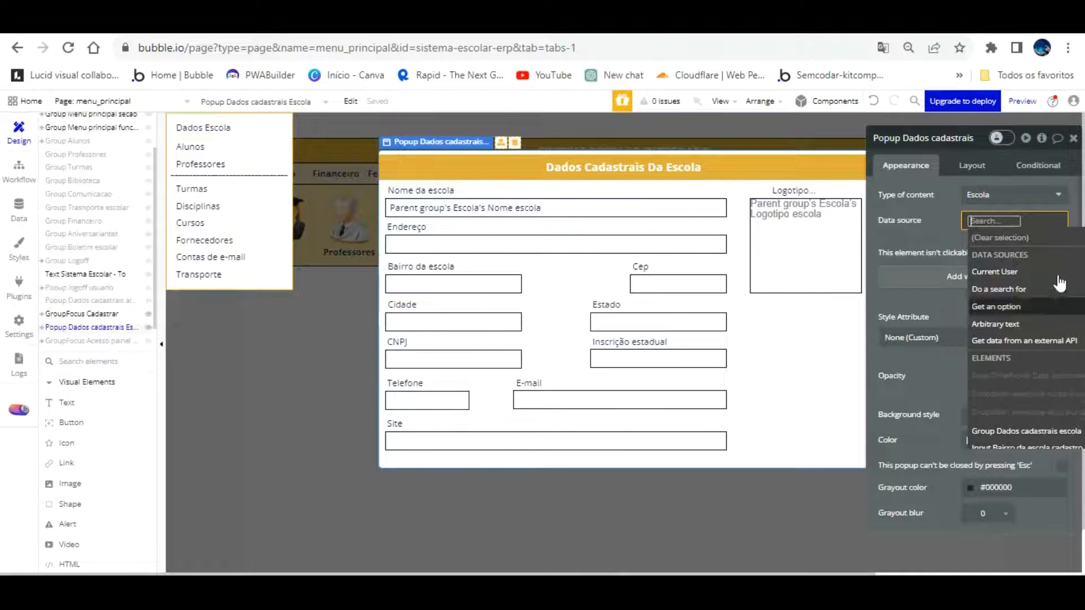
pyautogui.click(812, 312)
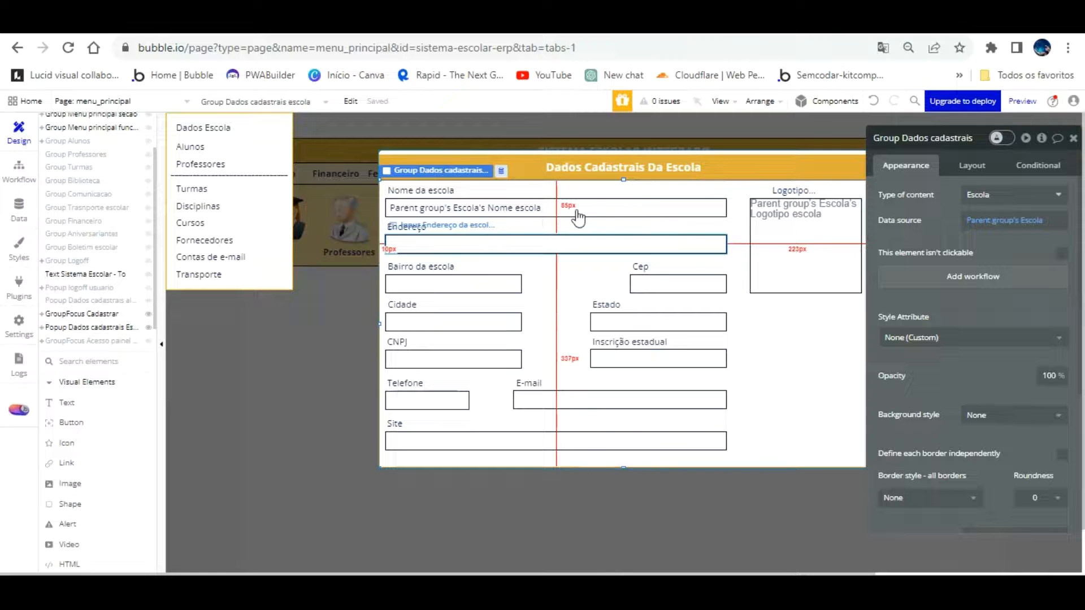
pyautogui.click(534, 223)
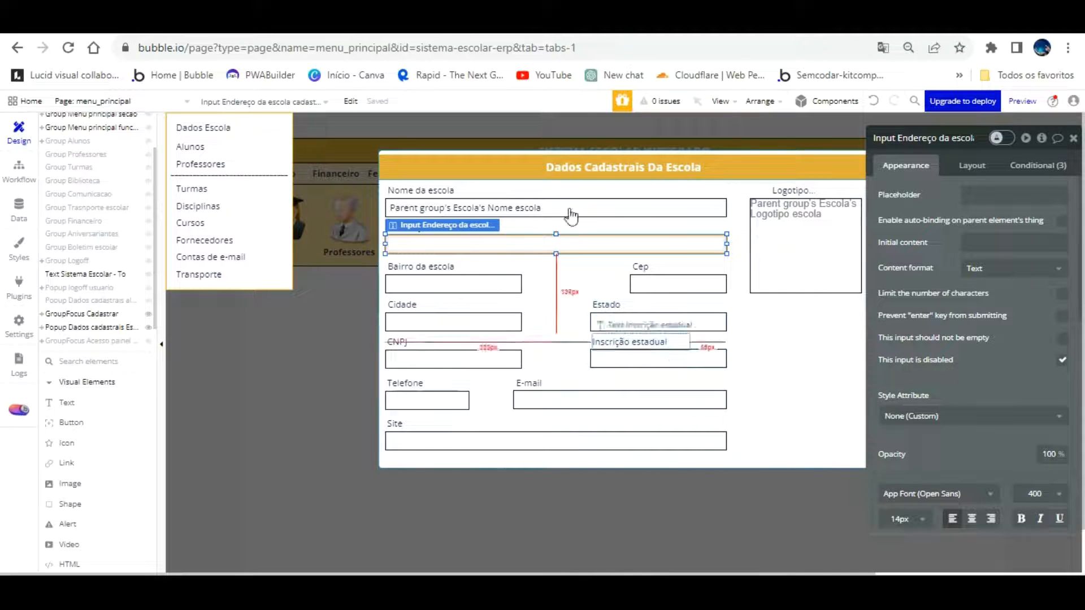
# Add a 'Display data in a group/popup' second step targeting Popup Dados cadastrais Escola
pyautogui.click(18, 167)
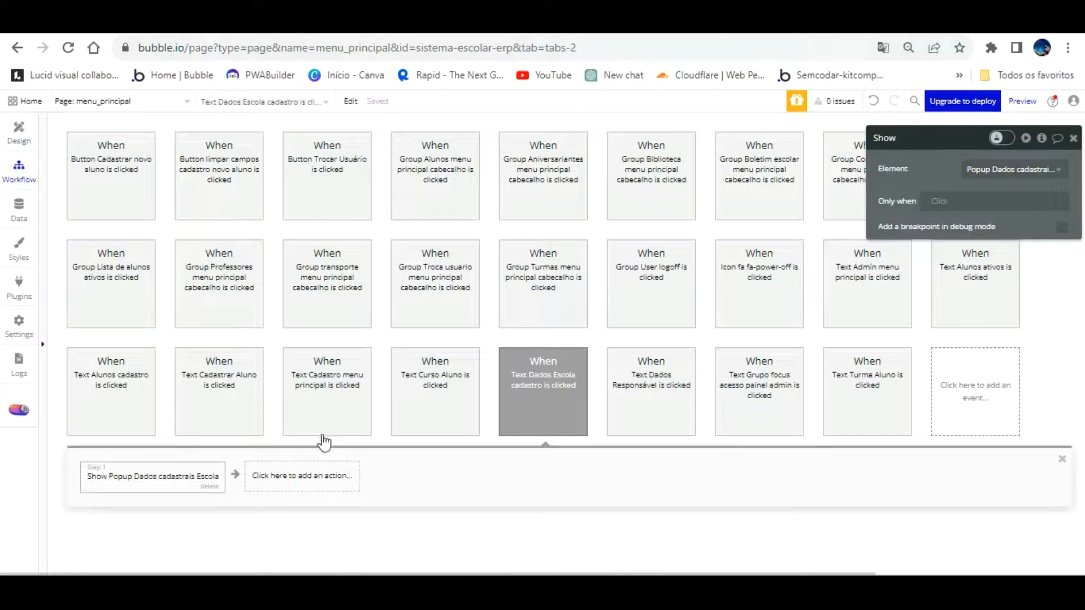
pyautogui.click(325, 477)
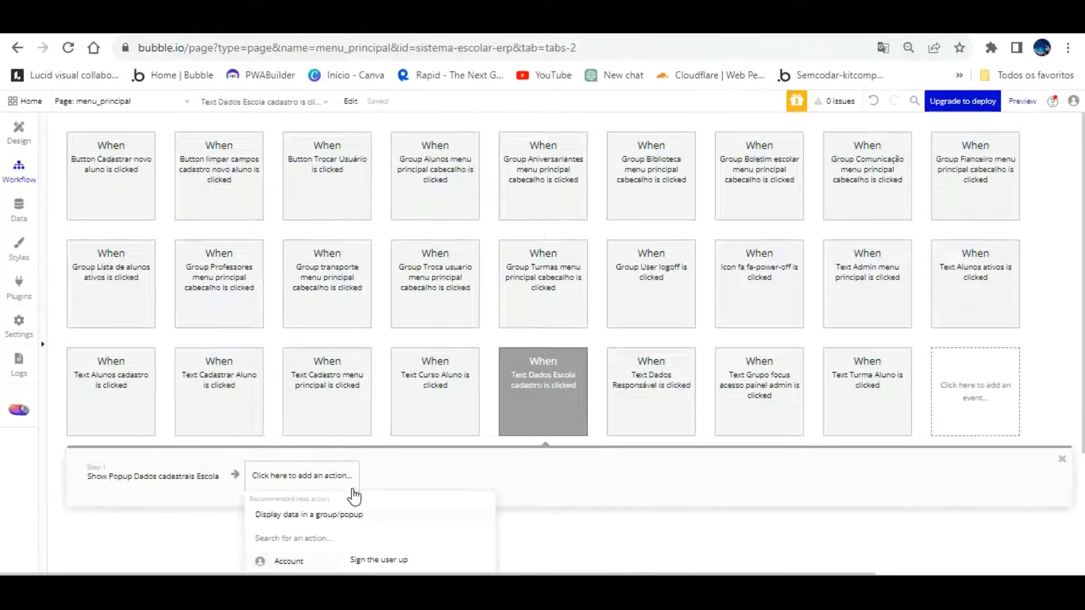
pyautogui.click(339, 515)
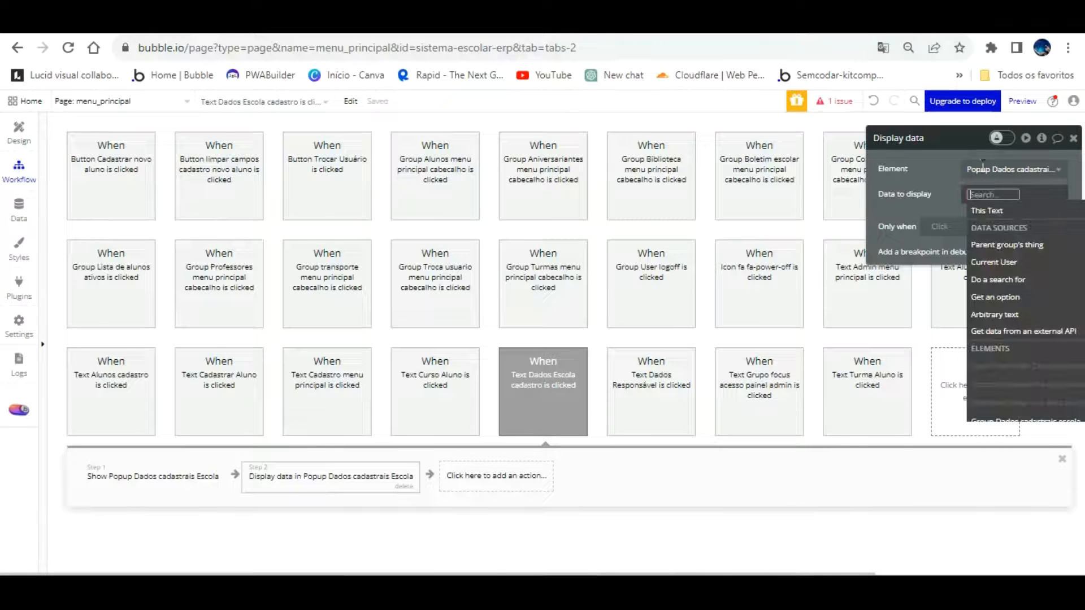
pyautogui.scroll(-10, 1033, 238)
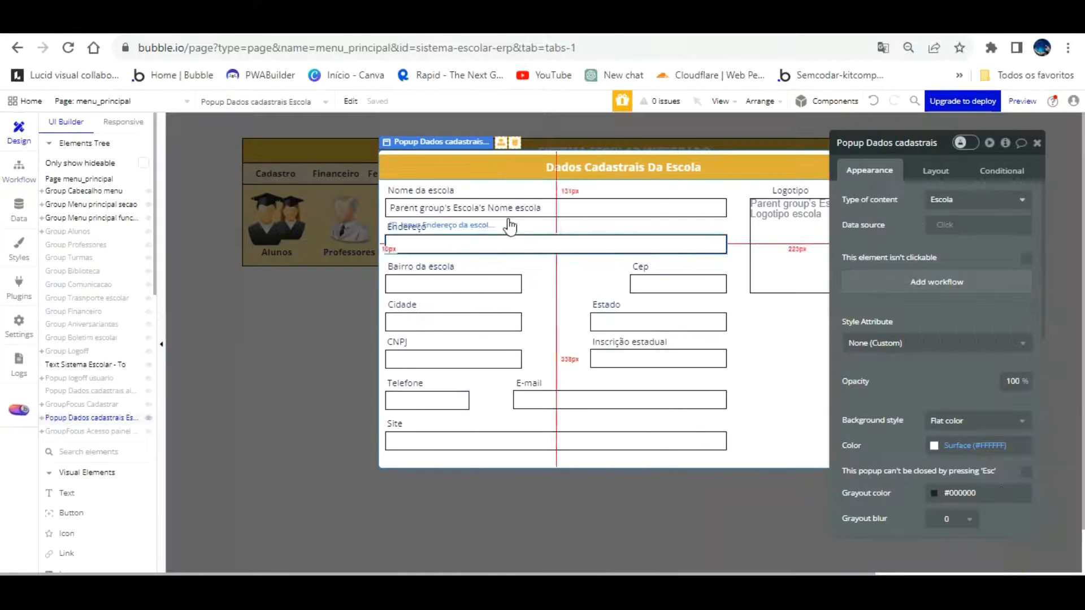
pyautogui.click(506, 246)
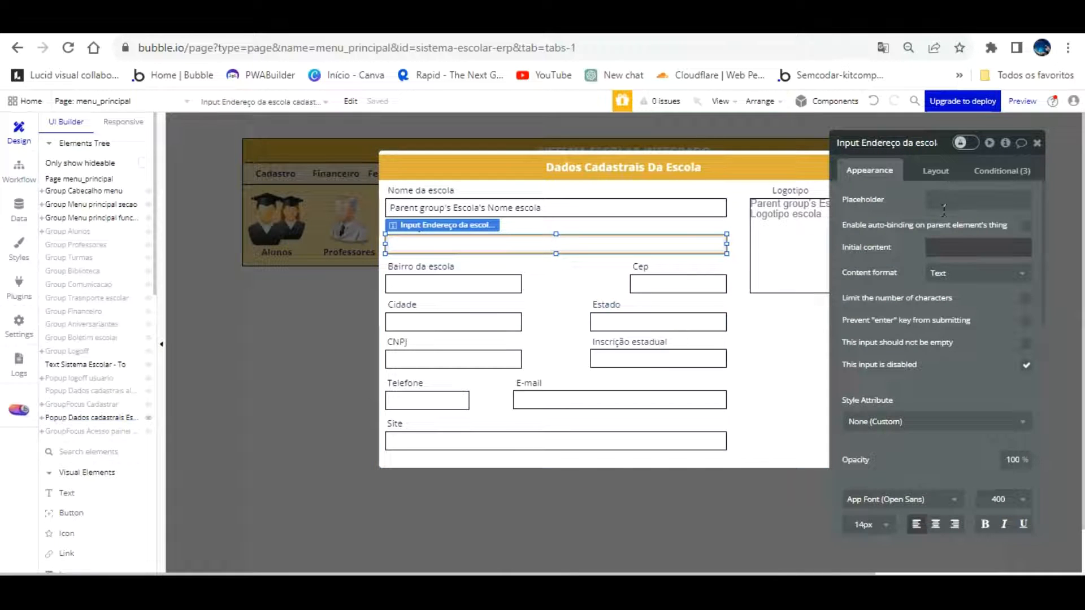
# Bind the Endereço and Cep inputs' initial content to Parent group's Escola's Endereço and Cep
pyautogui.click(944, 246)
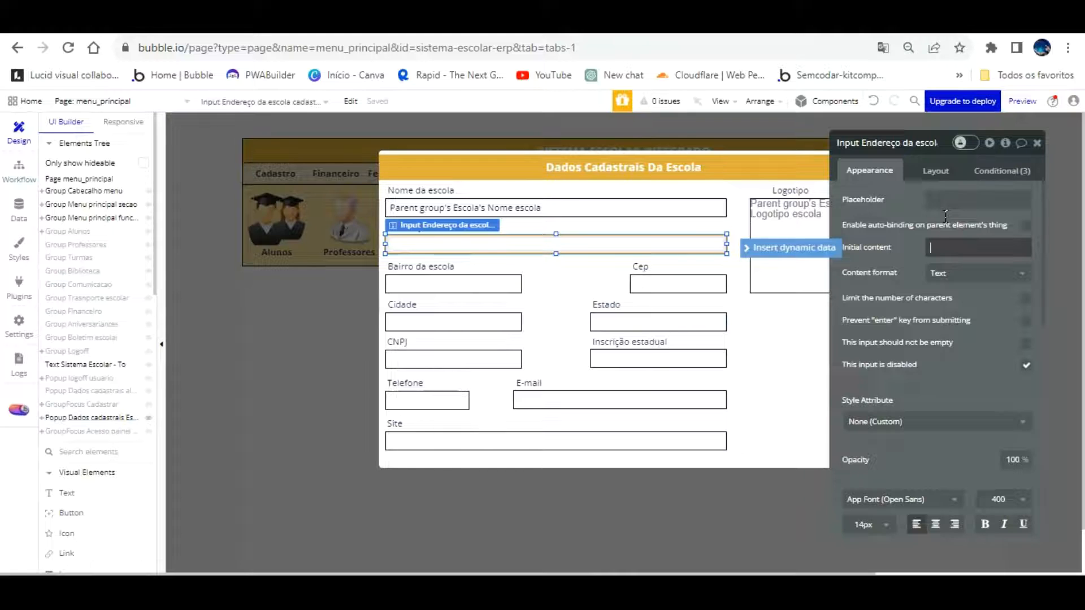
pyautogui.click(791, 248)
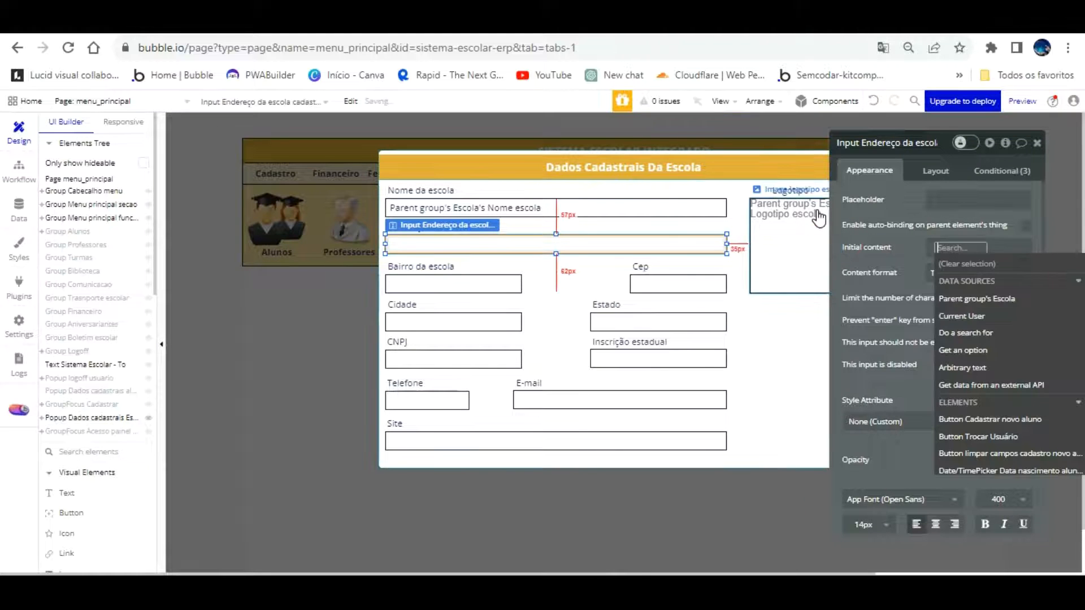
pyautogui.click(977, 298)
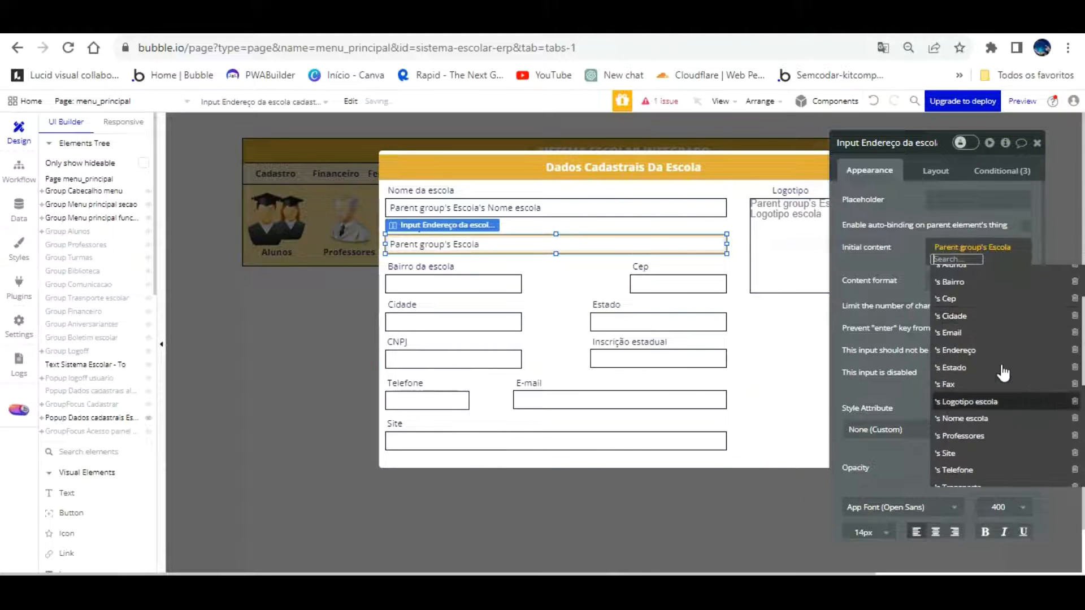
pyautogui.click(961, 350)
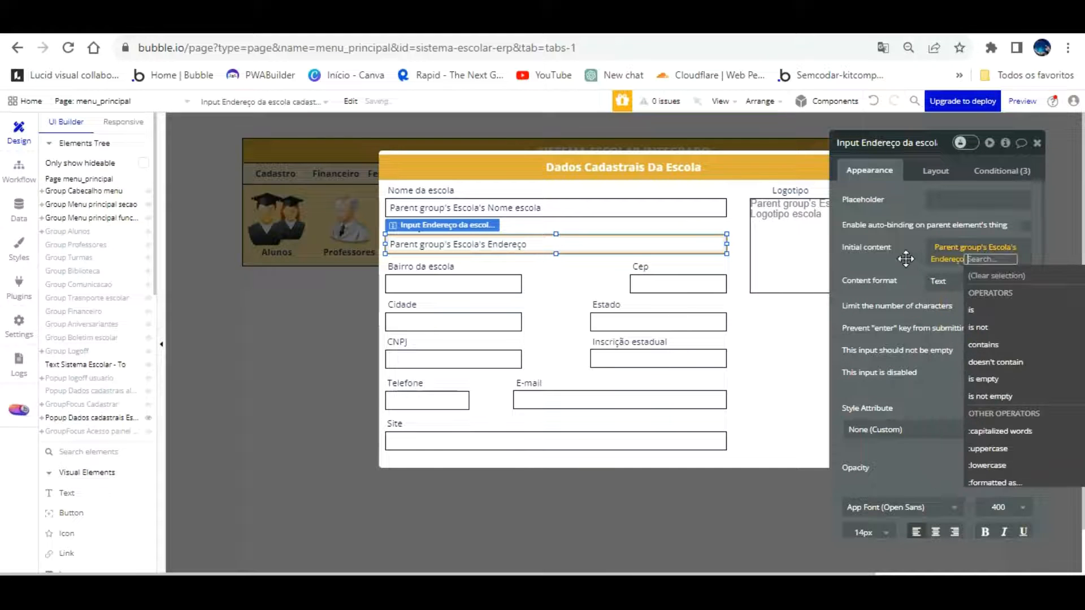
pyautogui.click(904, 269)
pyautogui.click(678, 284)
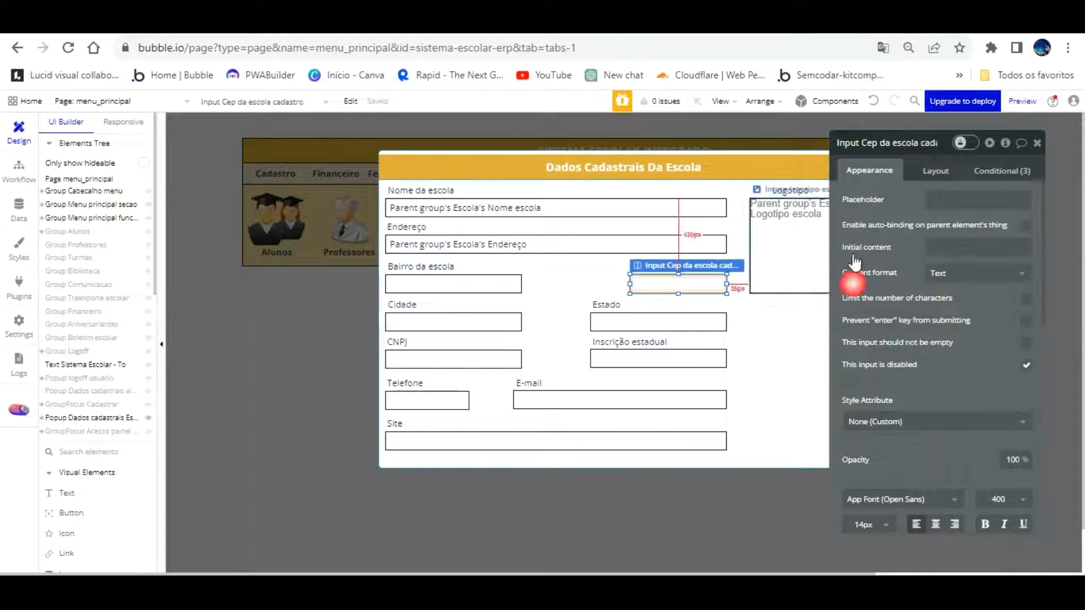
pyautogui.click(955, 247)
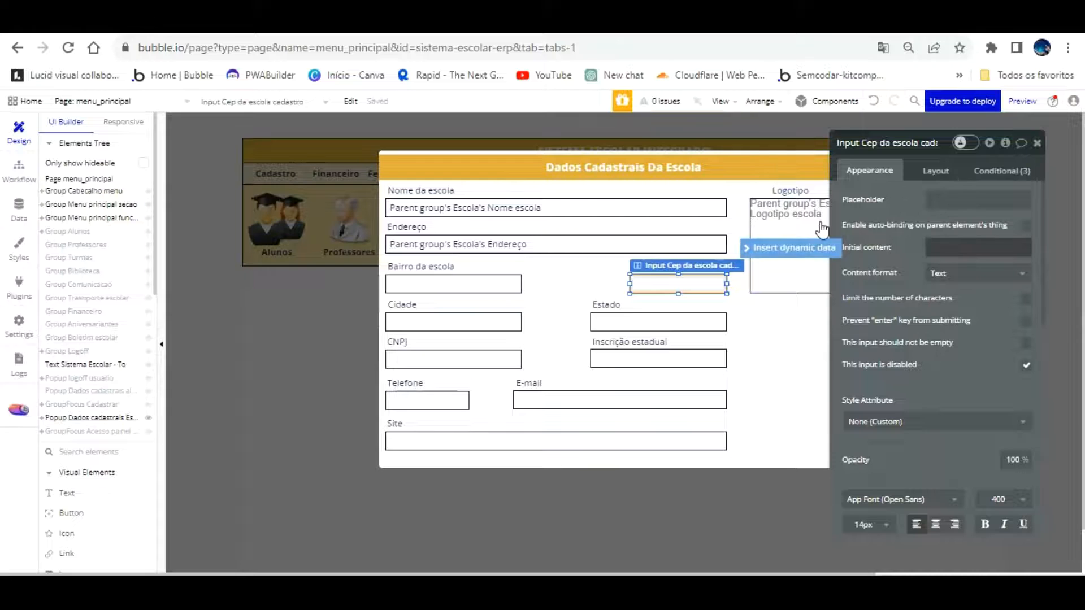
pyautogui.click(842, 252)
pyautogui.click(978, 299)
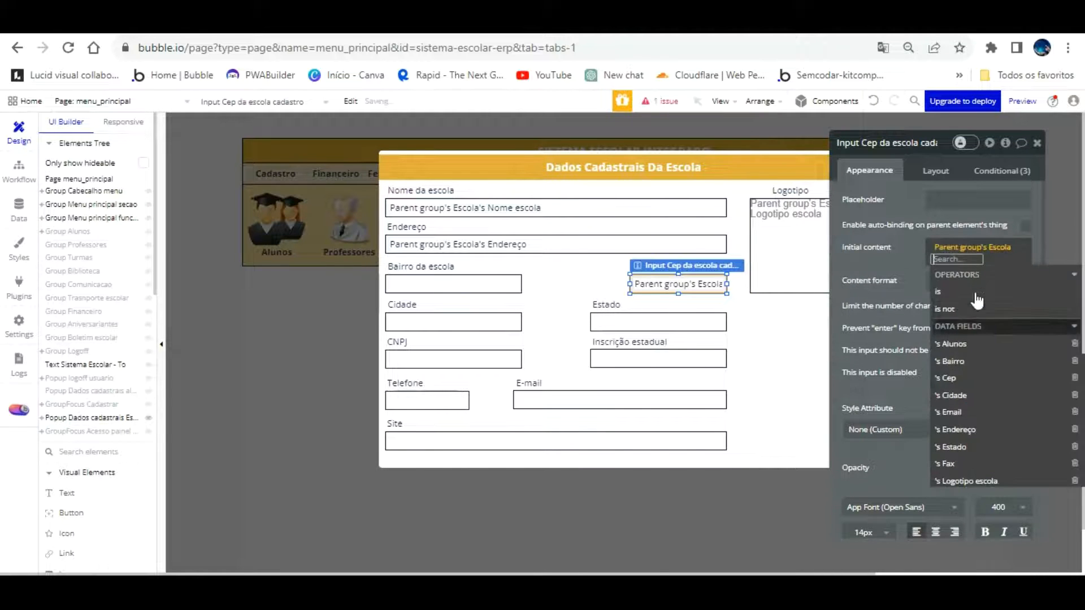
pyautogui.click(981, 395)
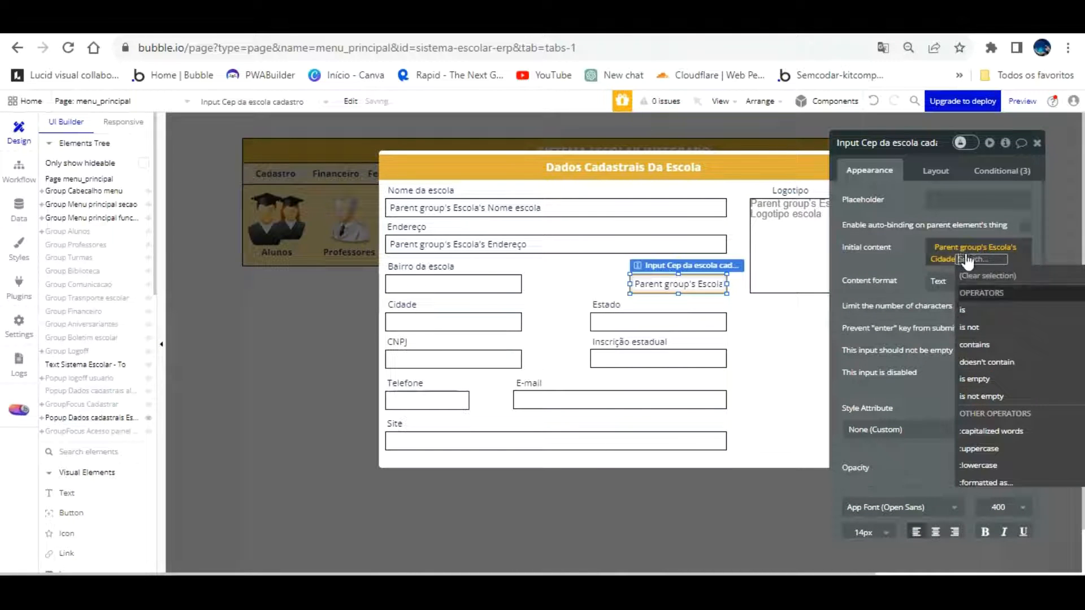
pyautogui.click(942, 258)
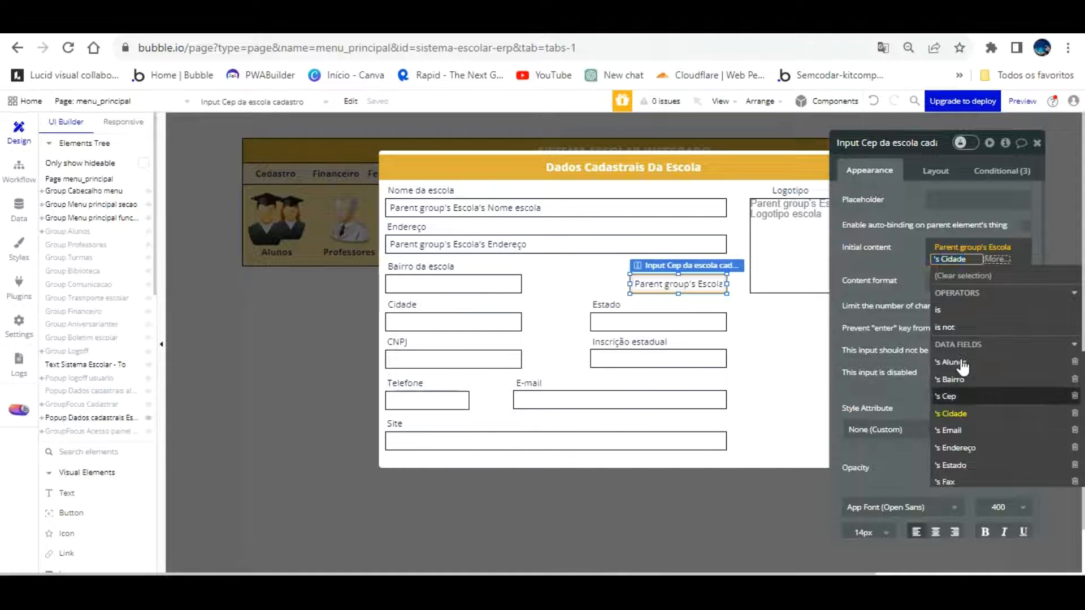
pyautogui.click(983, 395)
pyautogui.click(911, 248)
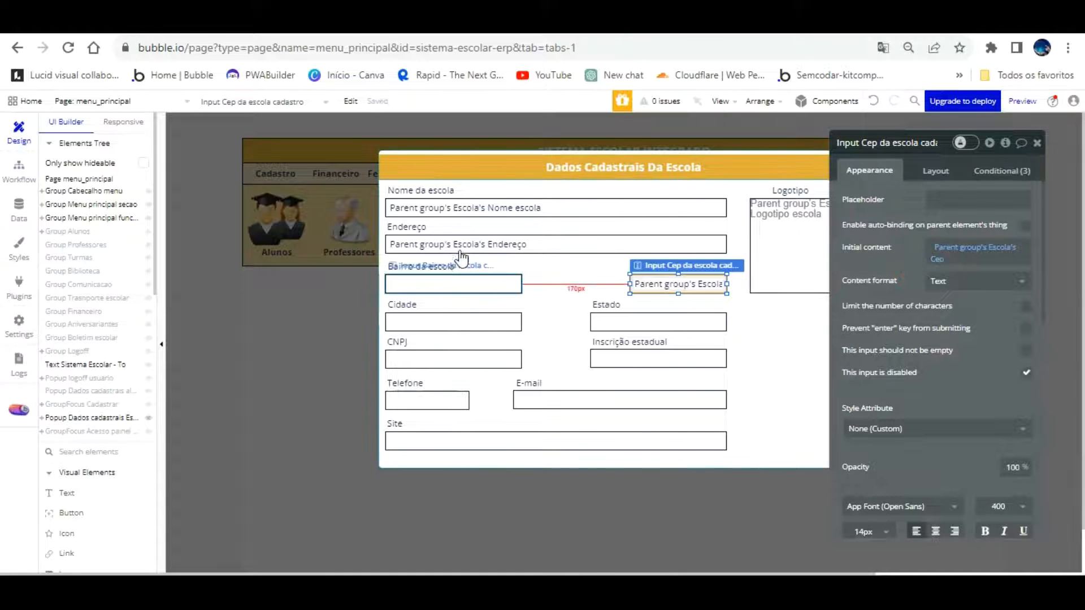
# Bind the Bairro, Cidade and Estado inputs to the parent group's Escola's matching fields
pyautogui.click(459, 282)
pyautogui.click(938, 247)
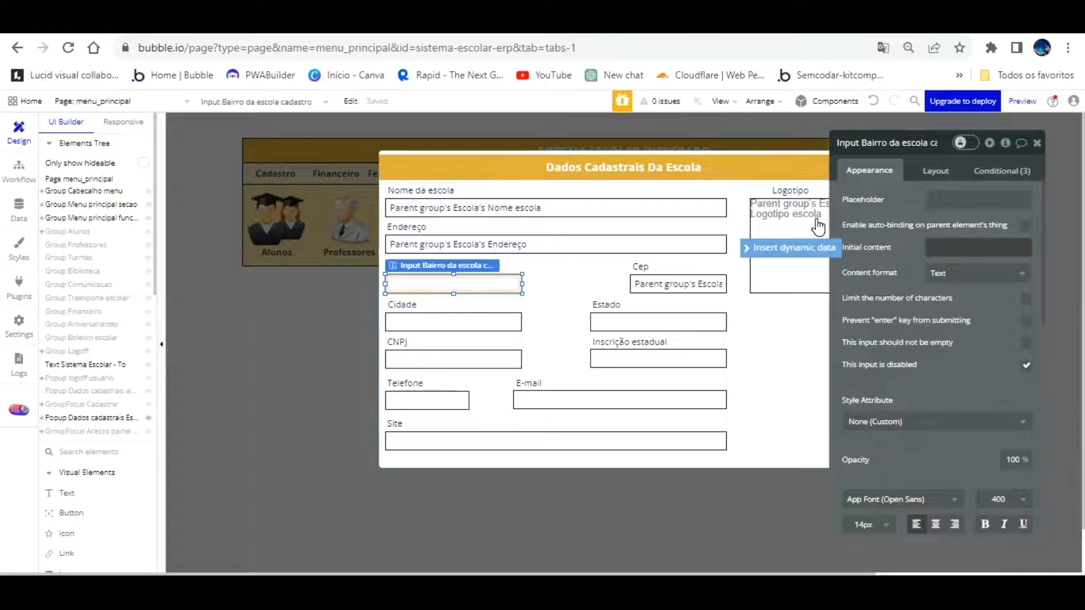
pyautogui.click(972, 294)
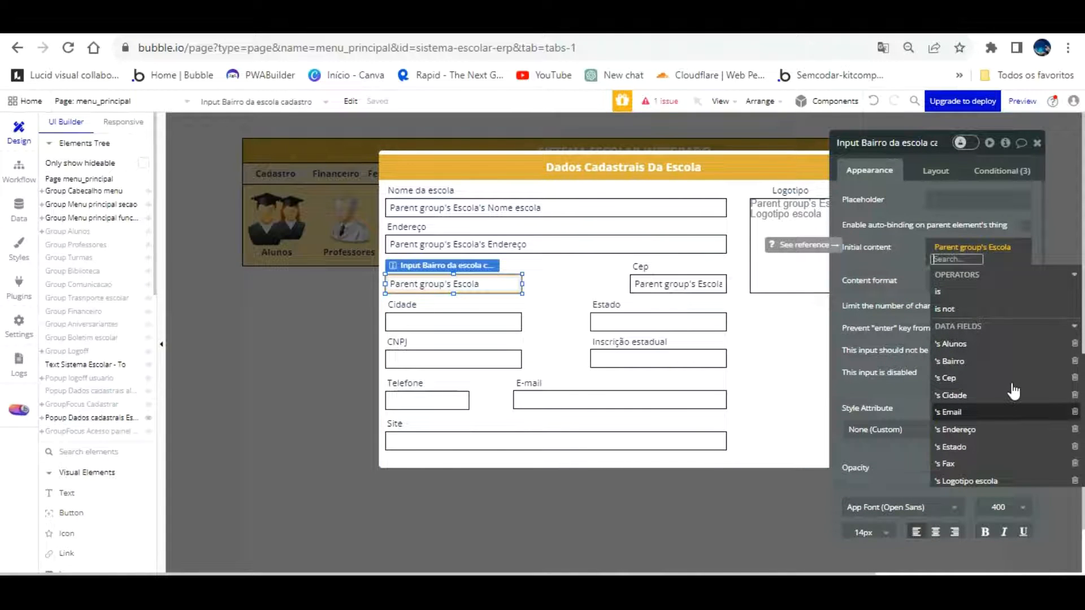
pyautogui.click(984, 361)
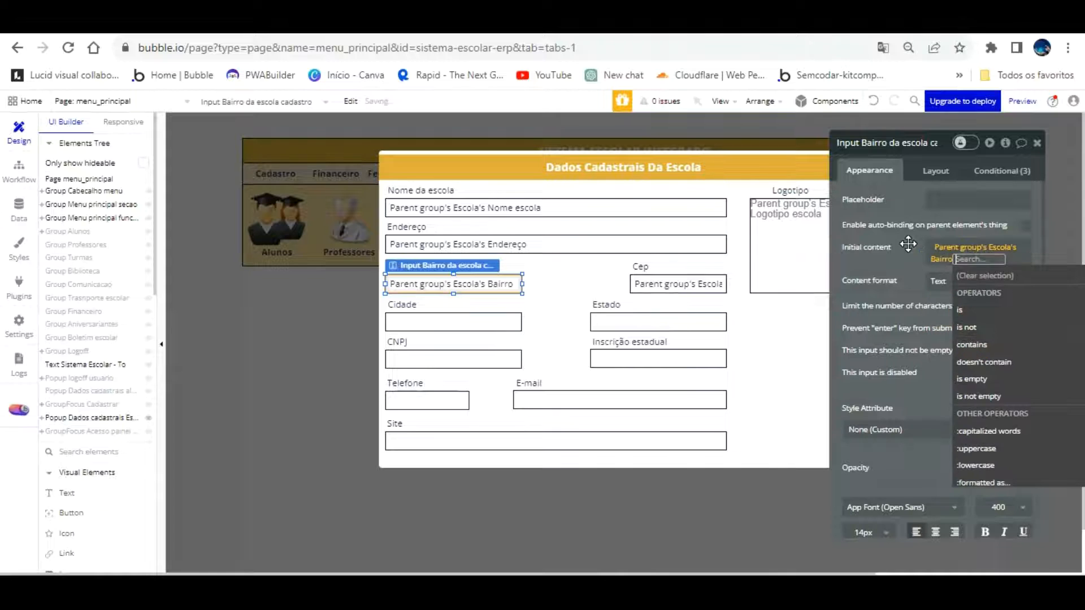
pyautogui.click(909, 244)
pyautogui.click(469, 321)
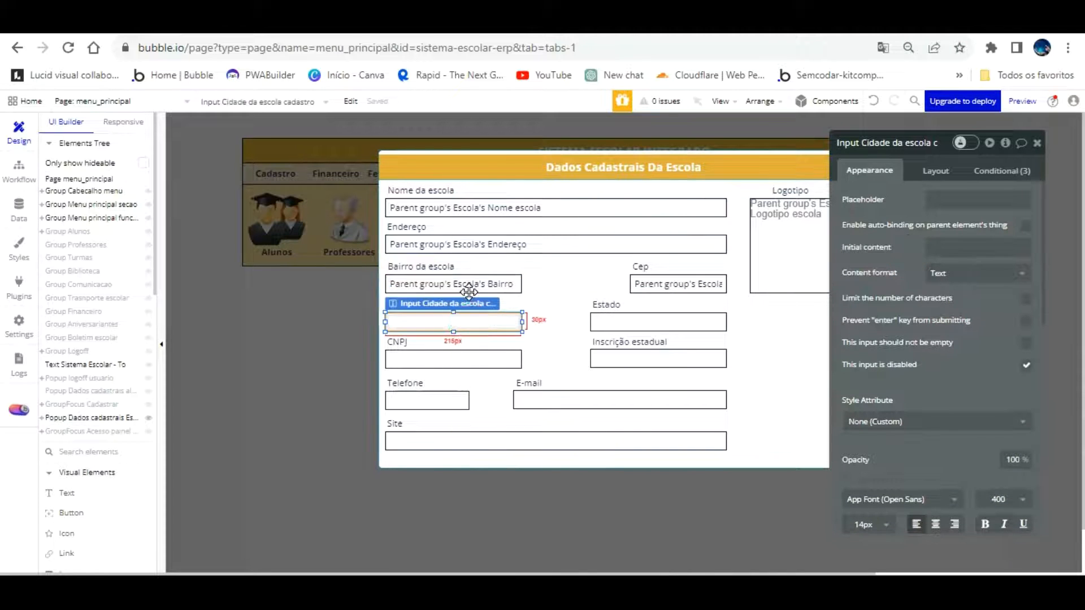
pyautogui.click(938, 249)
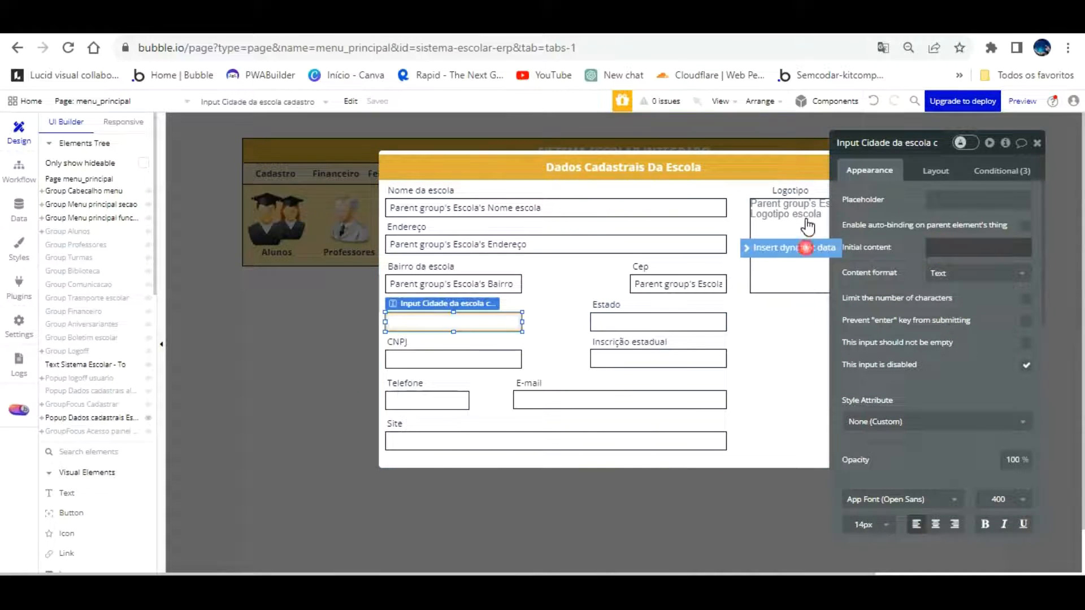
pyautogui.click(808, 247)
pyautogui.click(992, 295)
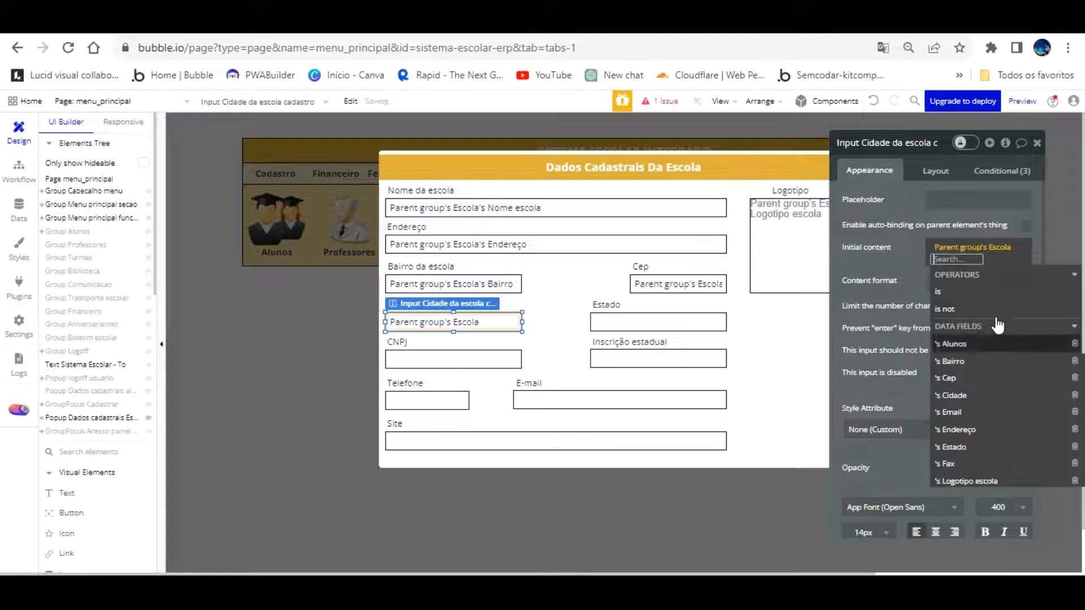
pyautogui.click(982, 395)
pyautogui.click(657, 321)
pyautogui.click(966, 247)
pyautogui.click(813, 247)
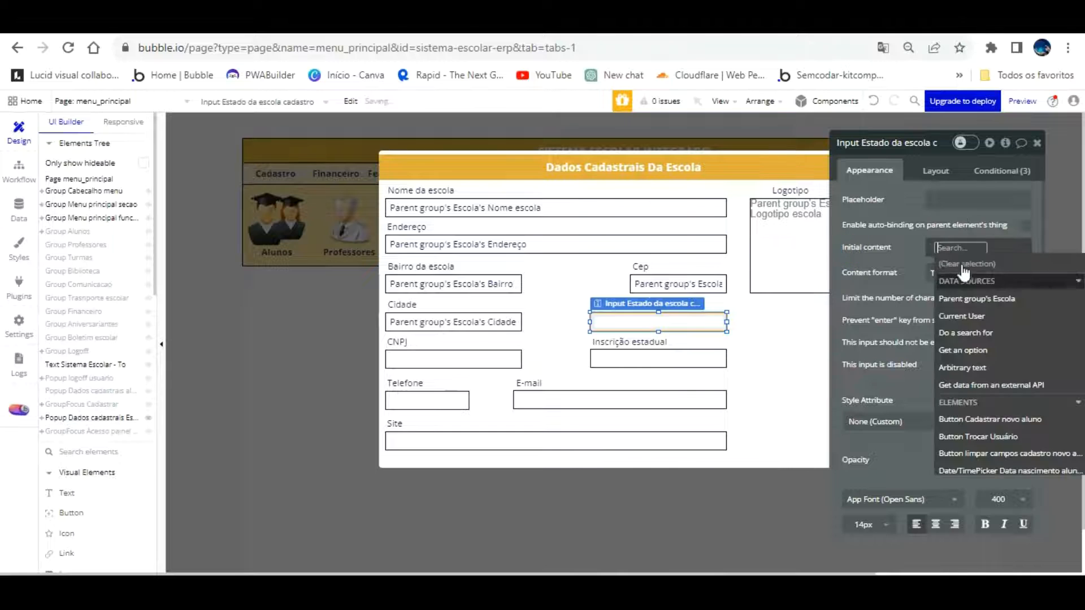
pyautogui.click(993, 298)
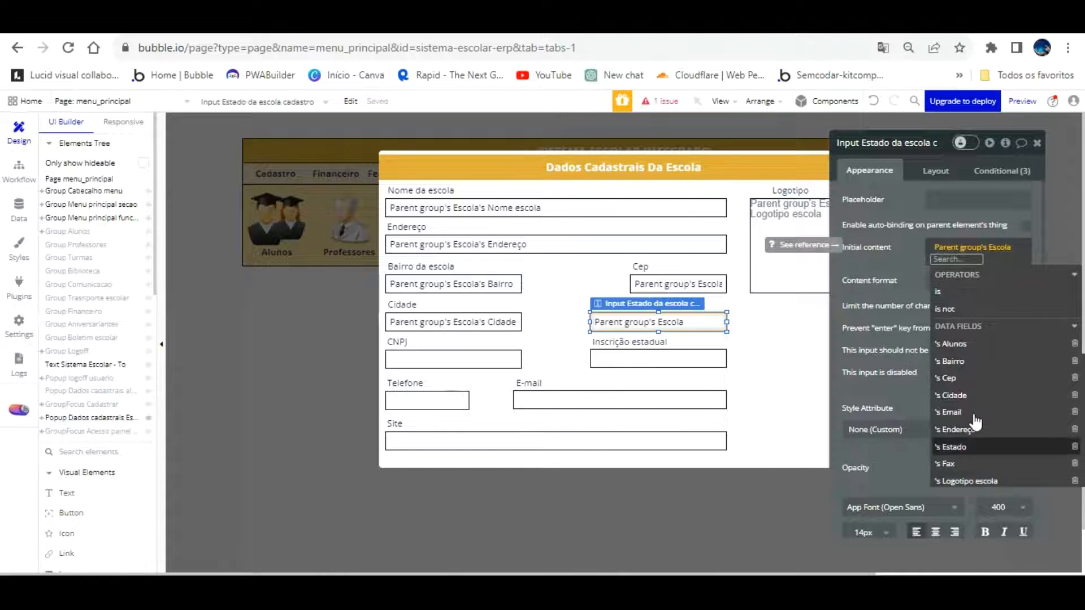
pyautogui.click(961, 447)
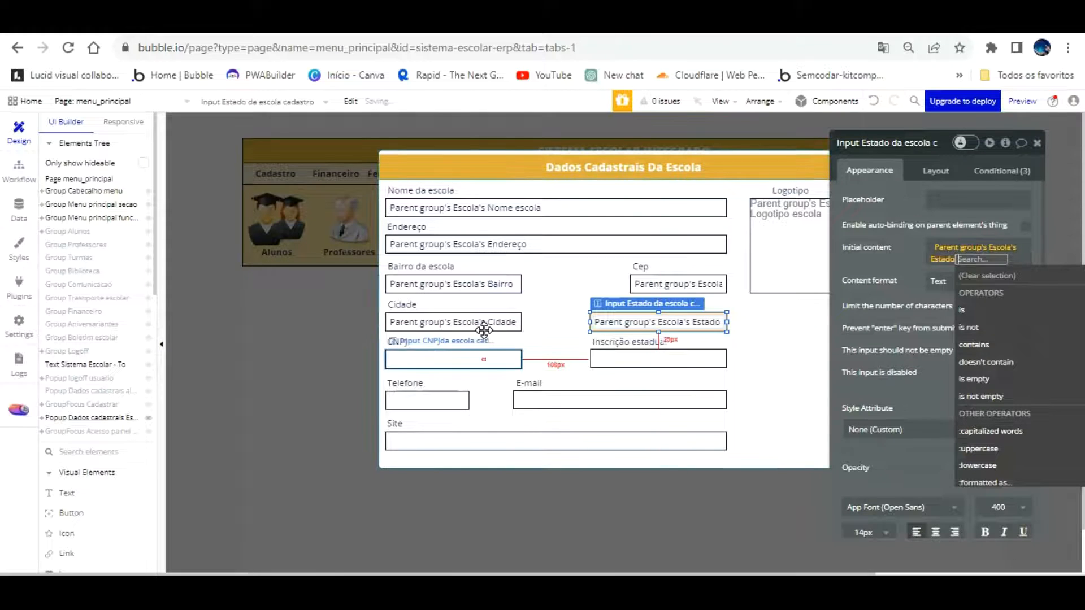
# Start binding the CNPJ input to Parent group's Escola, then open the Escola app data
pyautogui.click(484, 360)
pyautogui.click(923, 246)
pyautogui.click(835, 248)
pyautogui.click(984, 297)
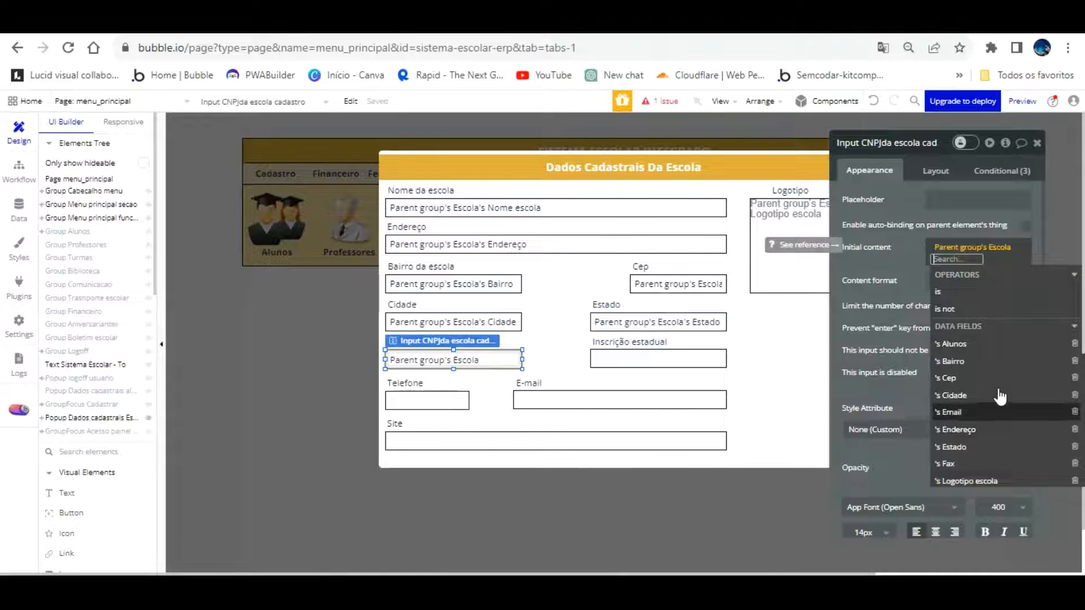
pyautogui.scroll(-3, 1012, 399)
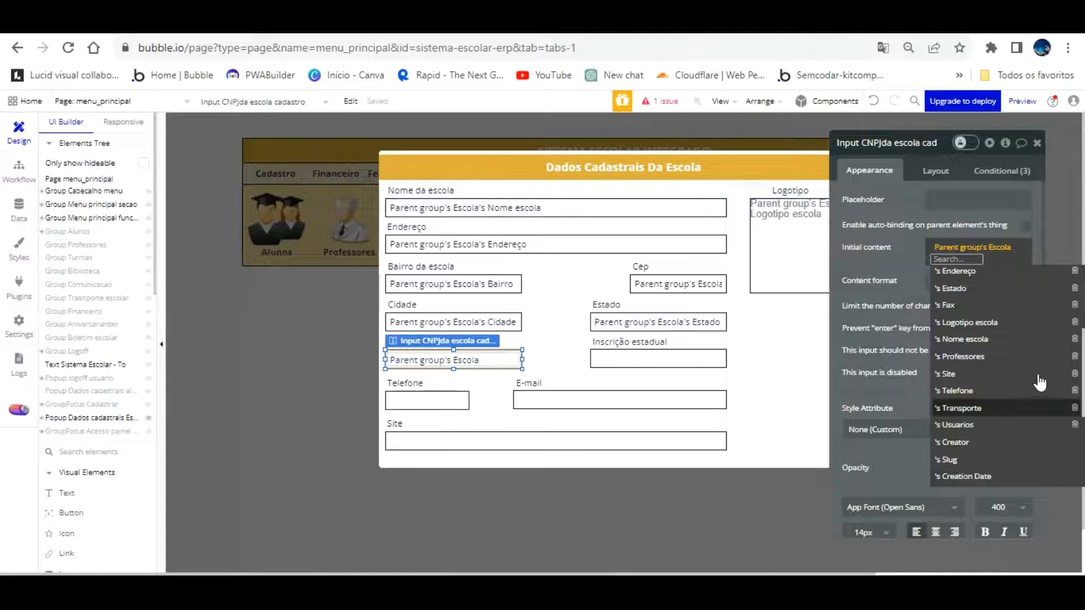
pyautogui.scroll(-3, 1031, 384)
pyautogui.scroll(5, 1025, 385)
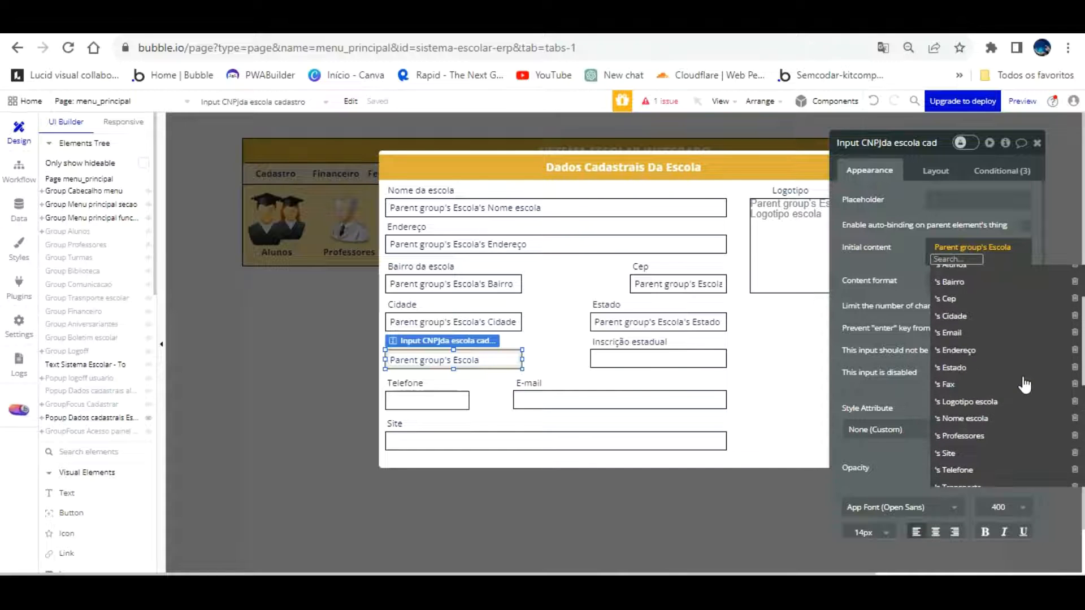
pyautogui.scroll(2, 1025, 385)
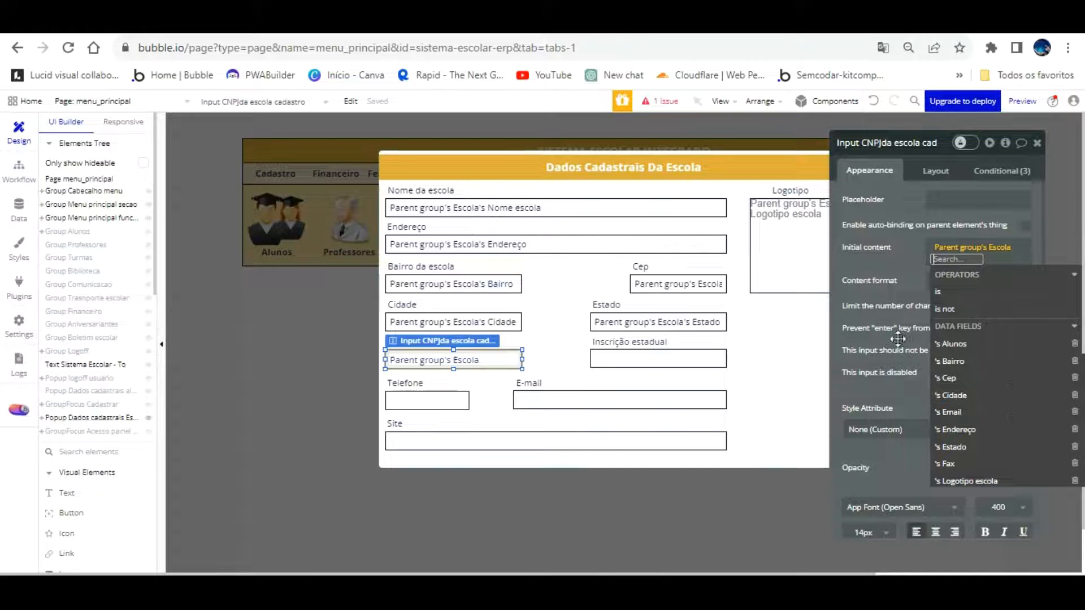
pyautogui.click(19, 208)
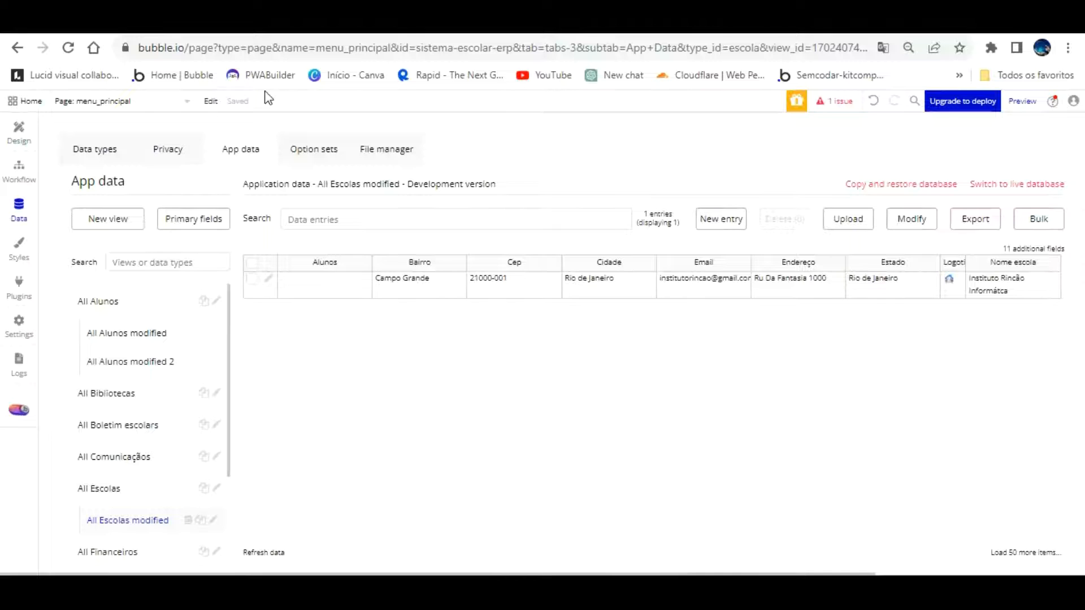
# Review the Escola data type's fields and records view settings, then return to the Design editor
pyautogui.click(95, 148)
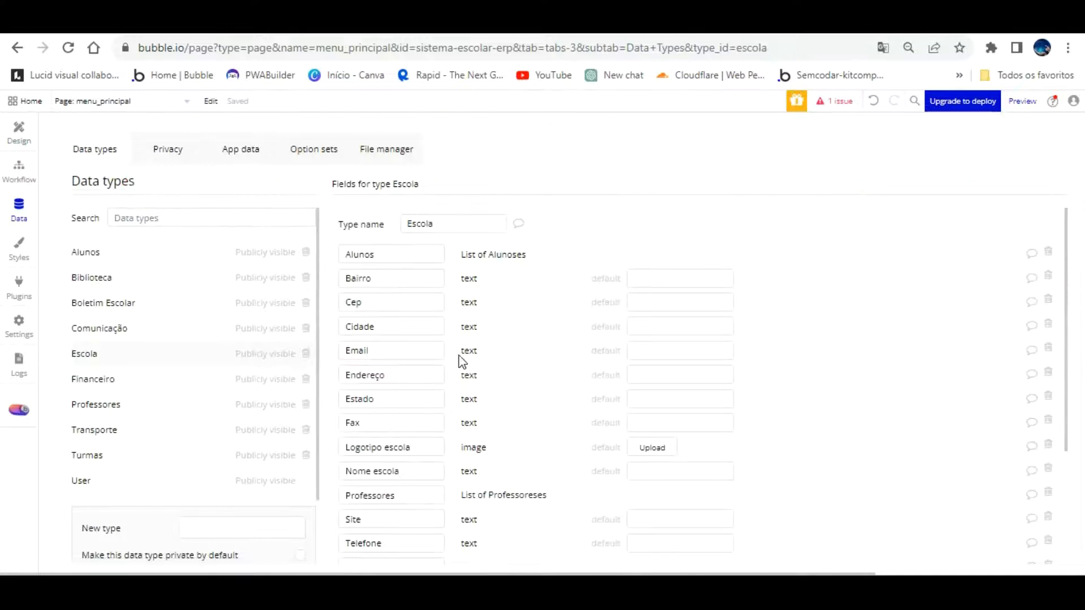
pyautogui.scroll(-3, 431, 327)
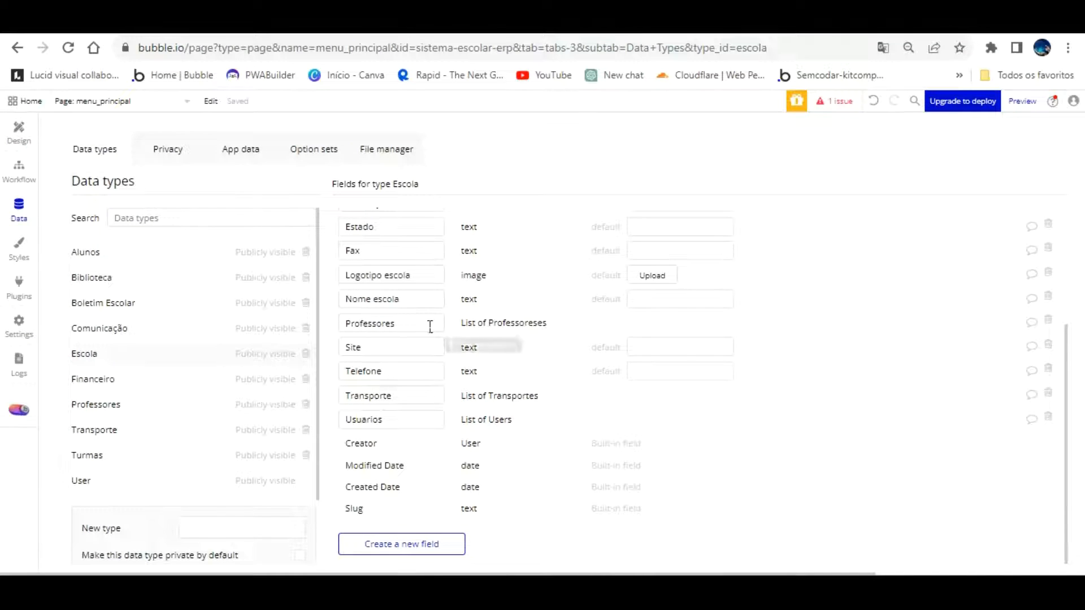
pyautogui.scroll(3, 430, 327)
pyautogui.scroll(1, 430, 327)
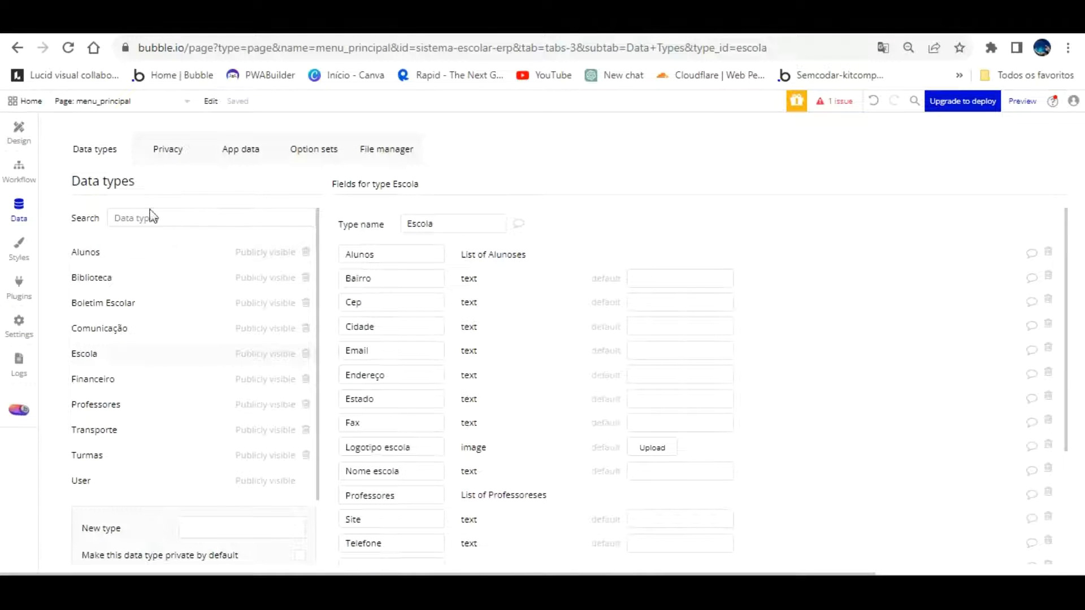
pyautogui.click(227, 150)
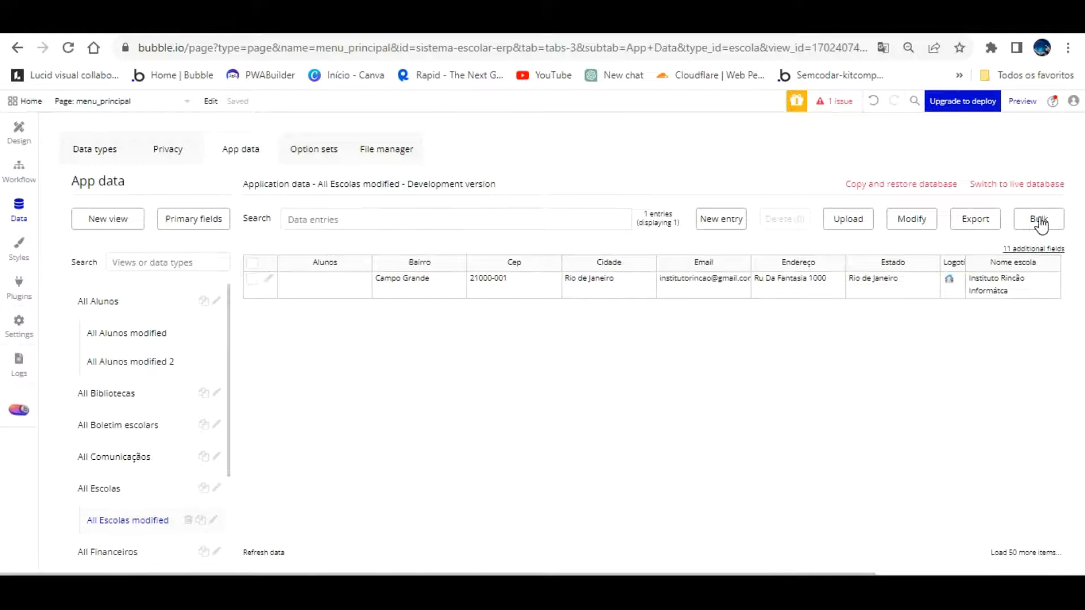
pyautogui.click(921, 224)
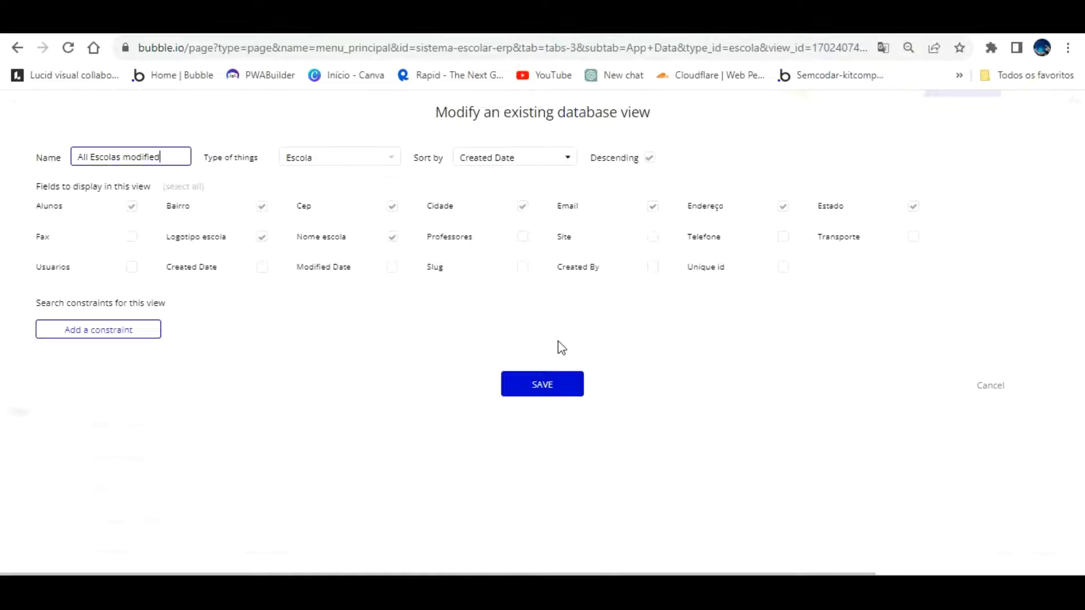
pyautogui.click(983, 367)
pyautogui.click(22, 127)
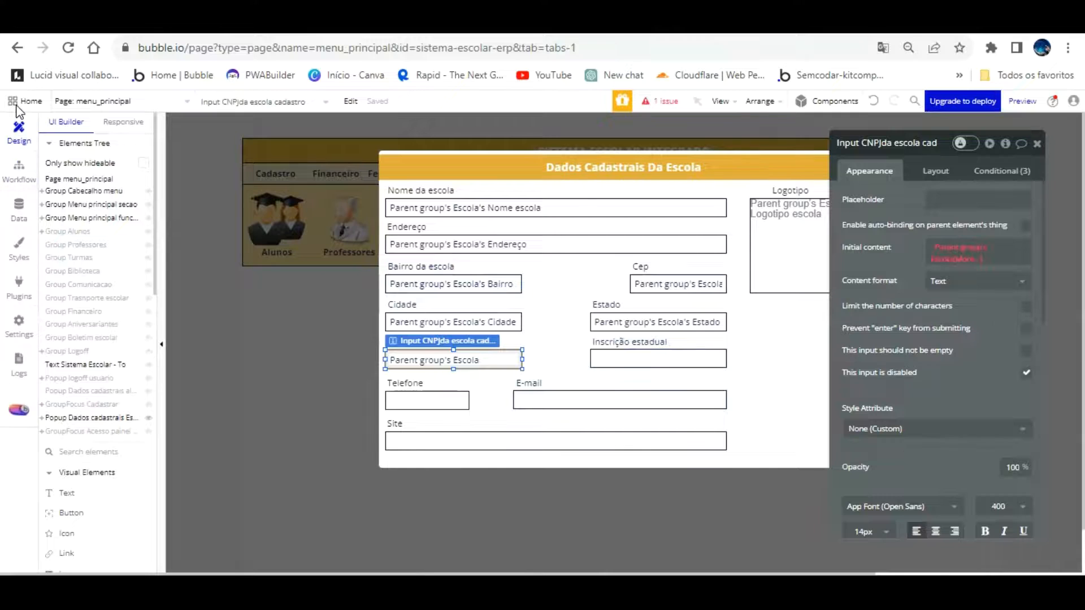
# On painel_admin, open Popup Cadastrar dados Escola and edit the Gravar Dados button's workflow
pyautogui.click(19, 168)
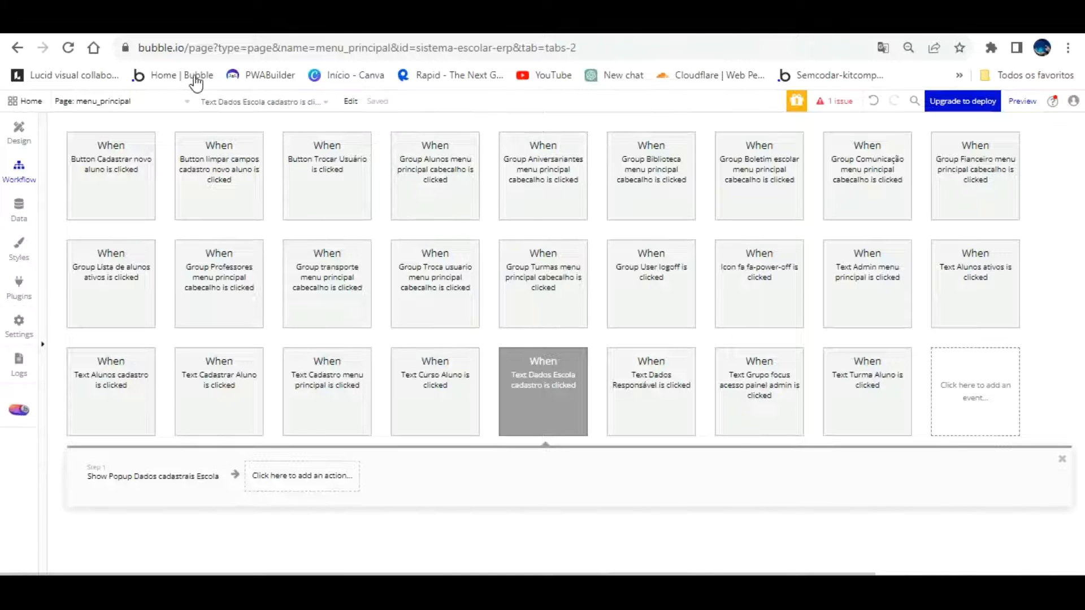
pyautogui.click(186, 101)
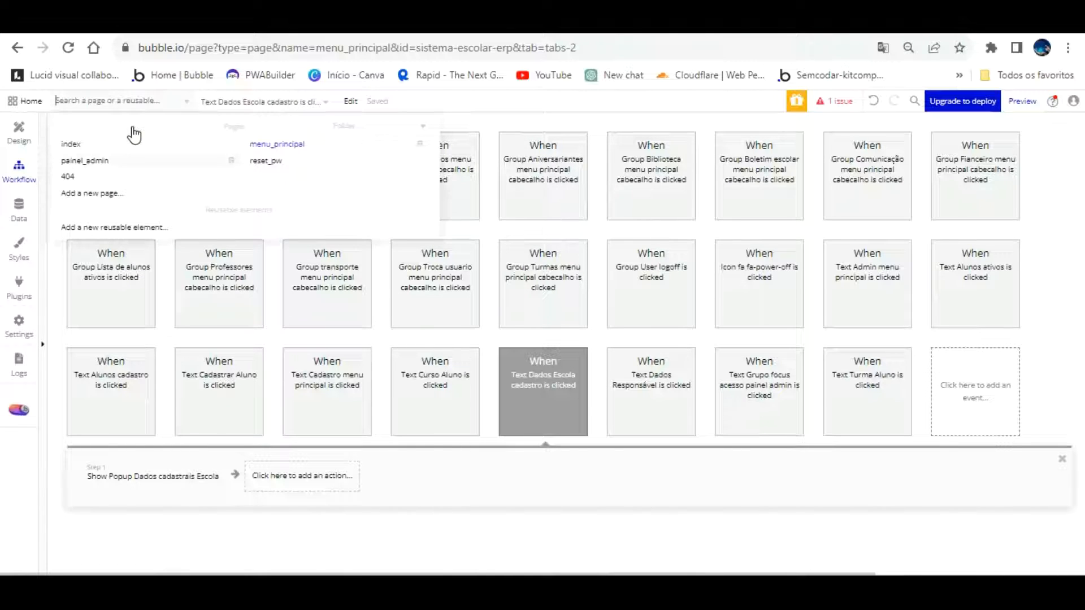
pyautogui.click(134, 159)
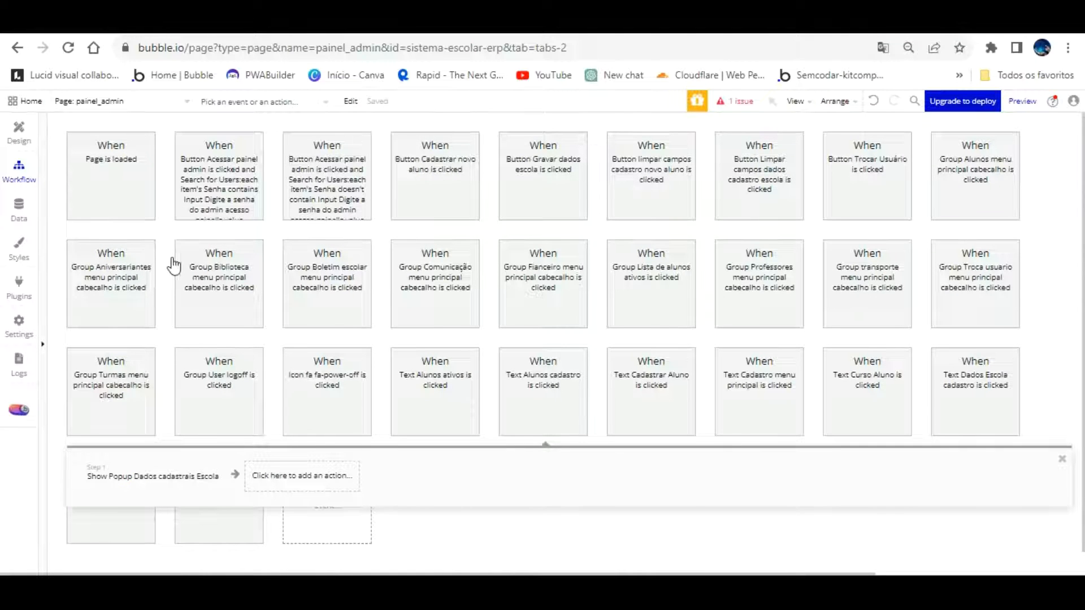
pyautogui.click(20, 126)
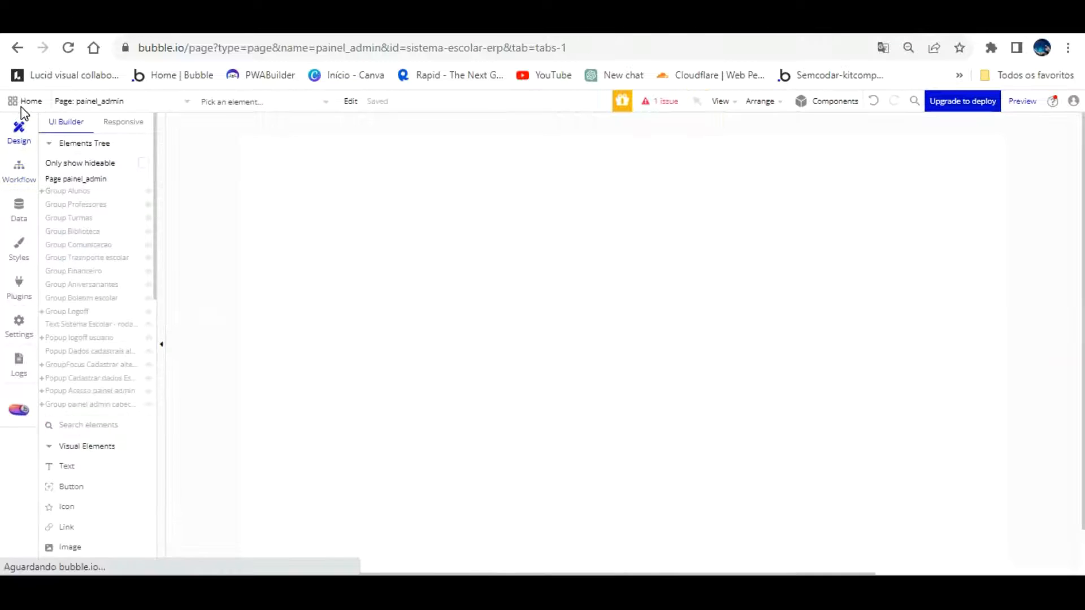
pyautogui.click(115, 378)
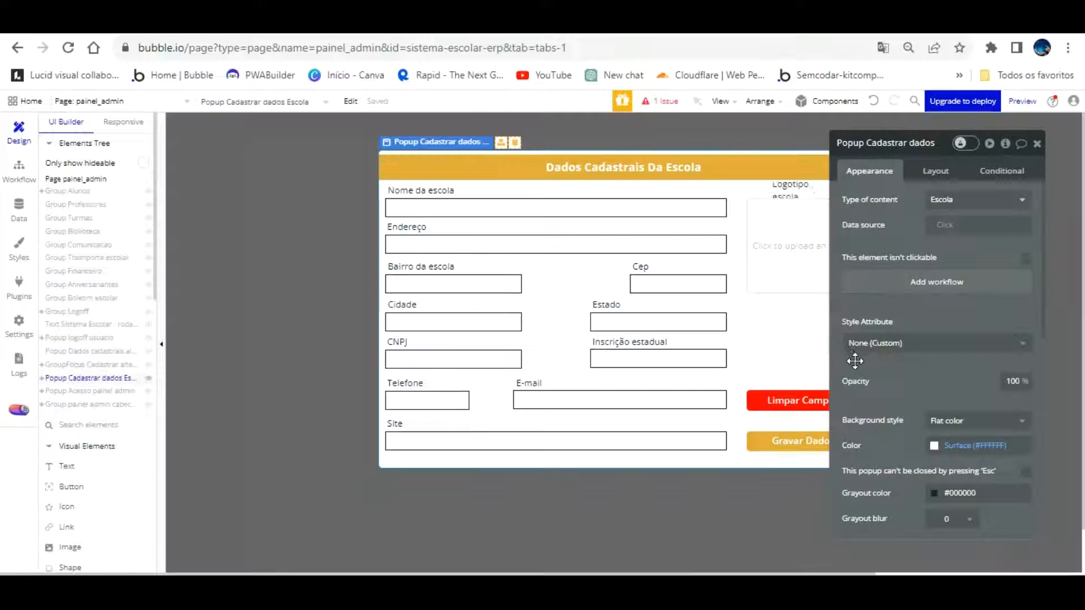
pyautogui.click(803, 422)
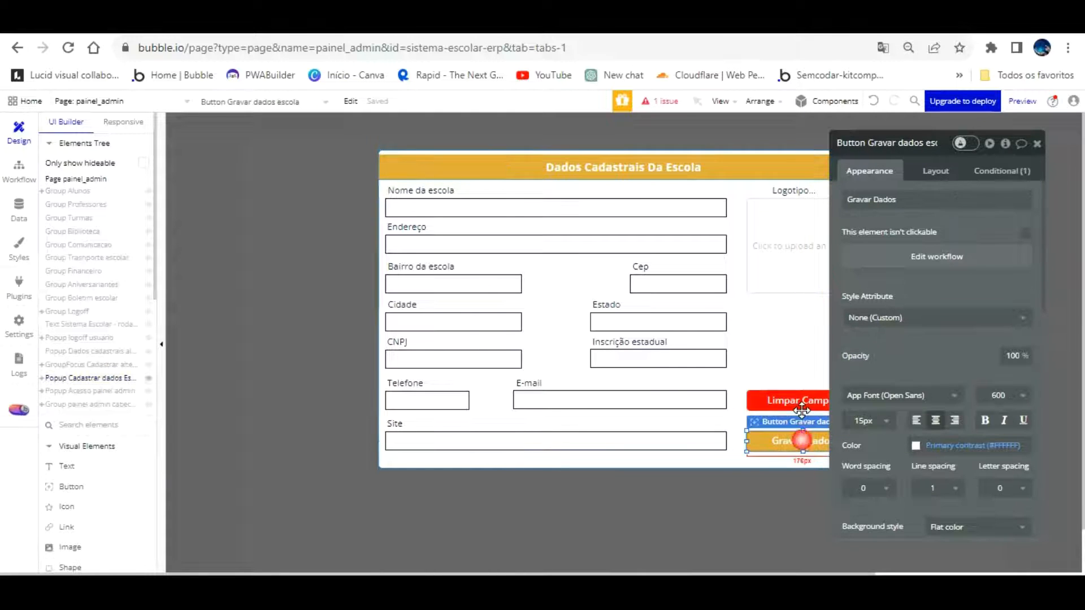
pyautogui.click(902, 254)
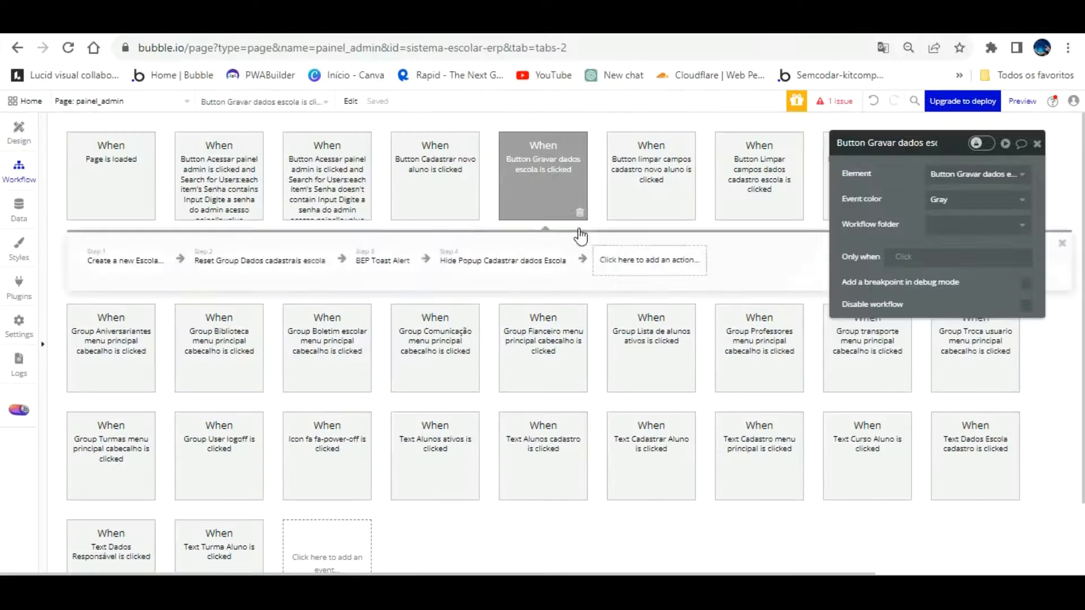
# Add all fields to Create a new Escola, then remove Alunos, Fax, Professores, Transporte and Usuarios
pyautogui.click(130, 259)
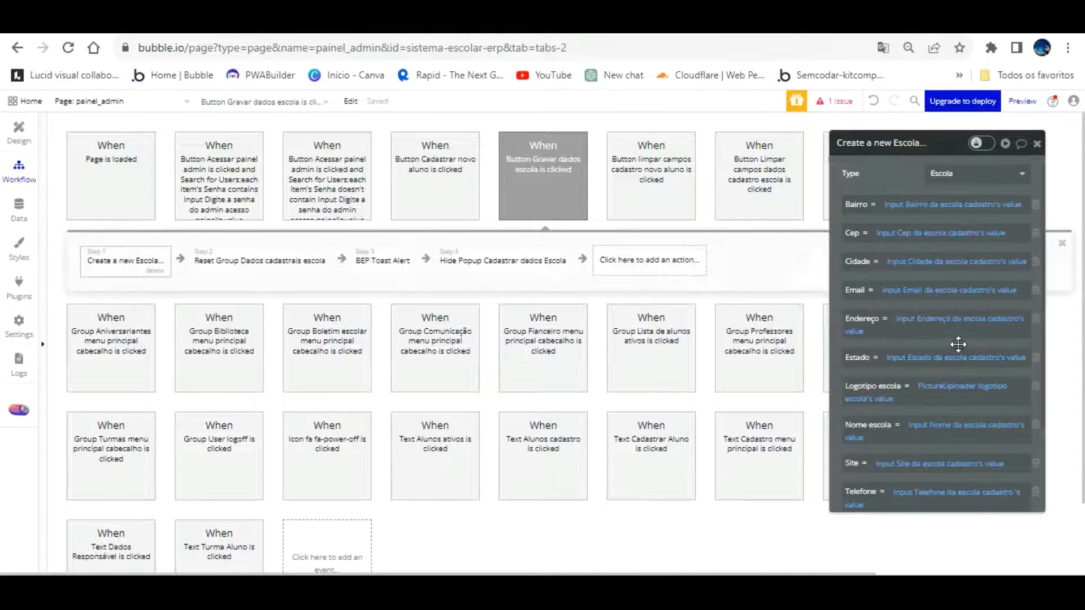
pyautogui.scroll(-3, 954, 296)
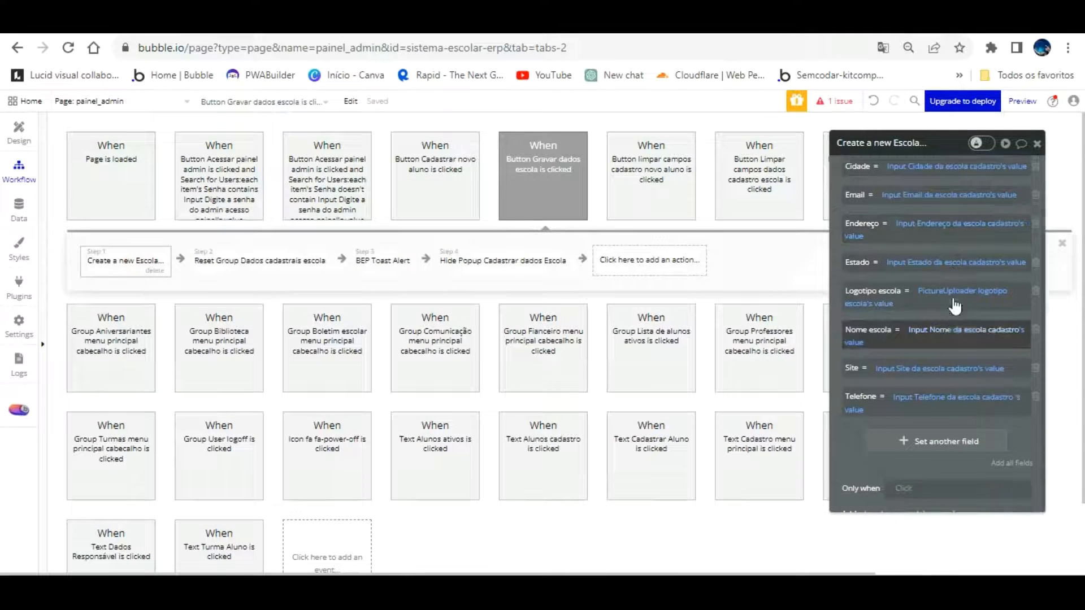
pyautogui.scroll(3, 955, 308)
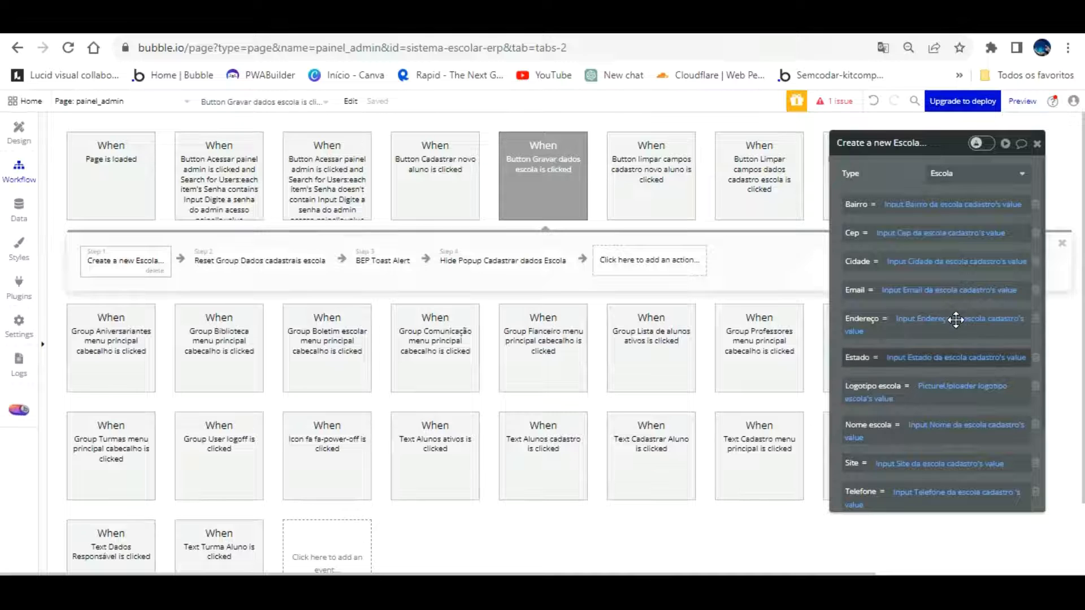
pyautogui.scroll(-2, 955, 320)
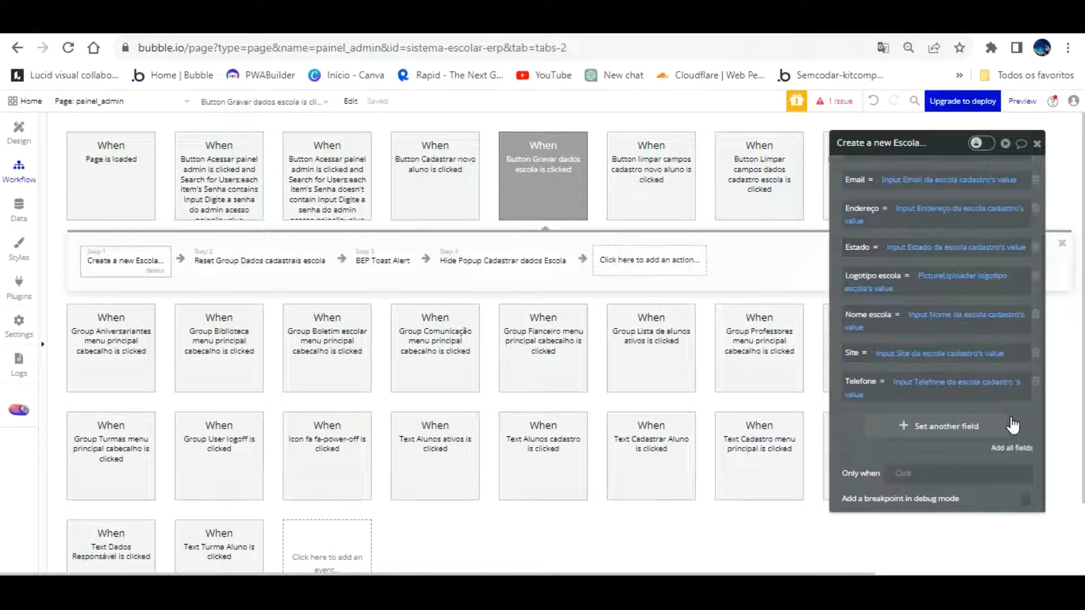
pyautogui.click(1011, 448)
pyautogui.scroll(-3, 1005, 395)
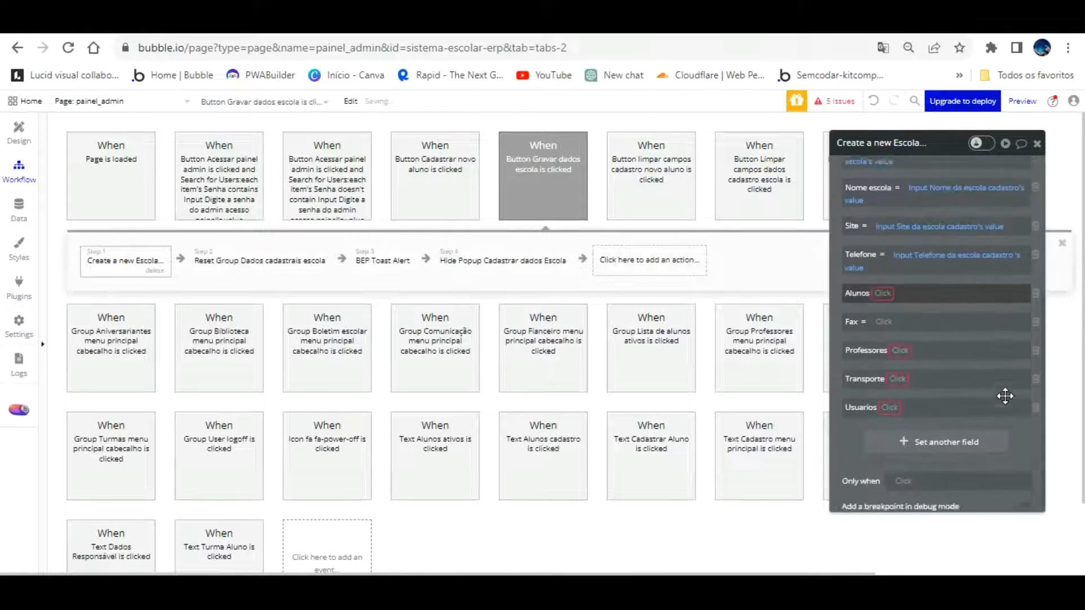
pyautogui.click(1034, 263)
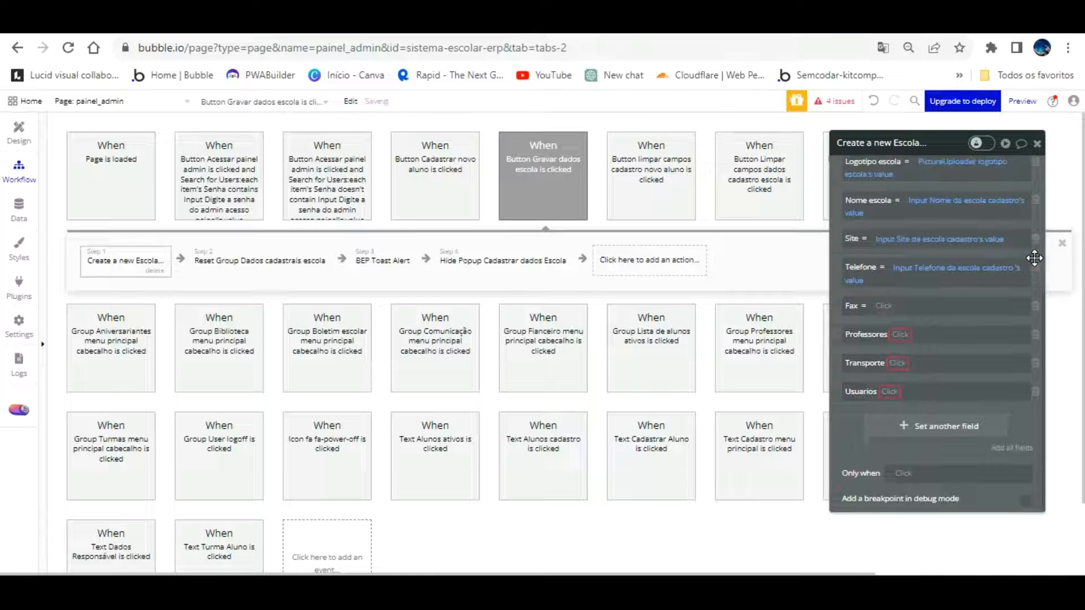
pyautogui.click(1035, 306)
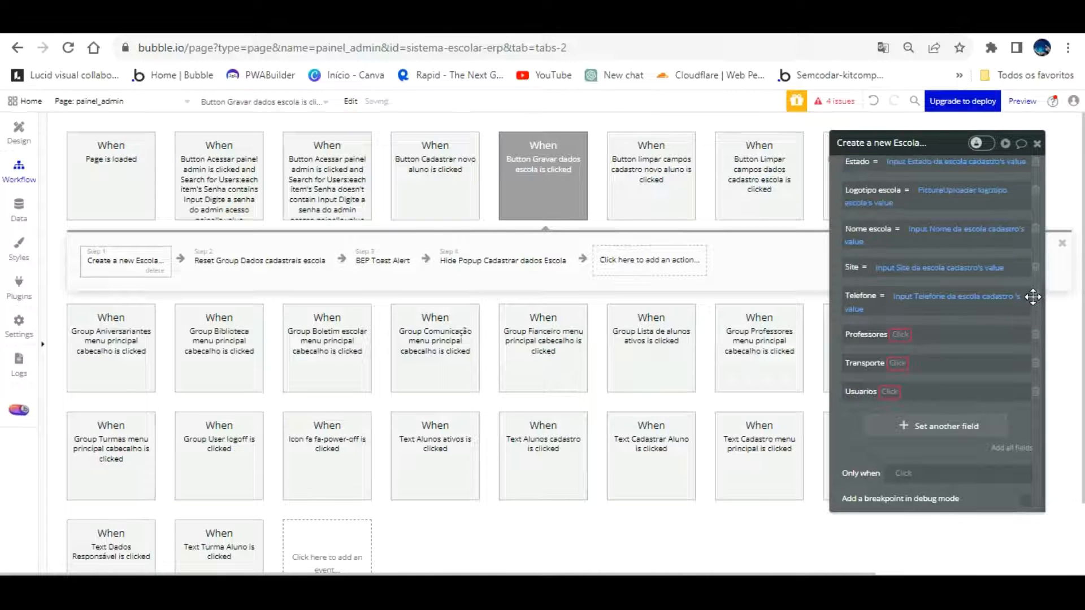
pyautogui.click(1036, 334)
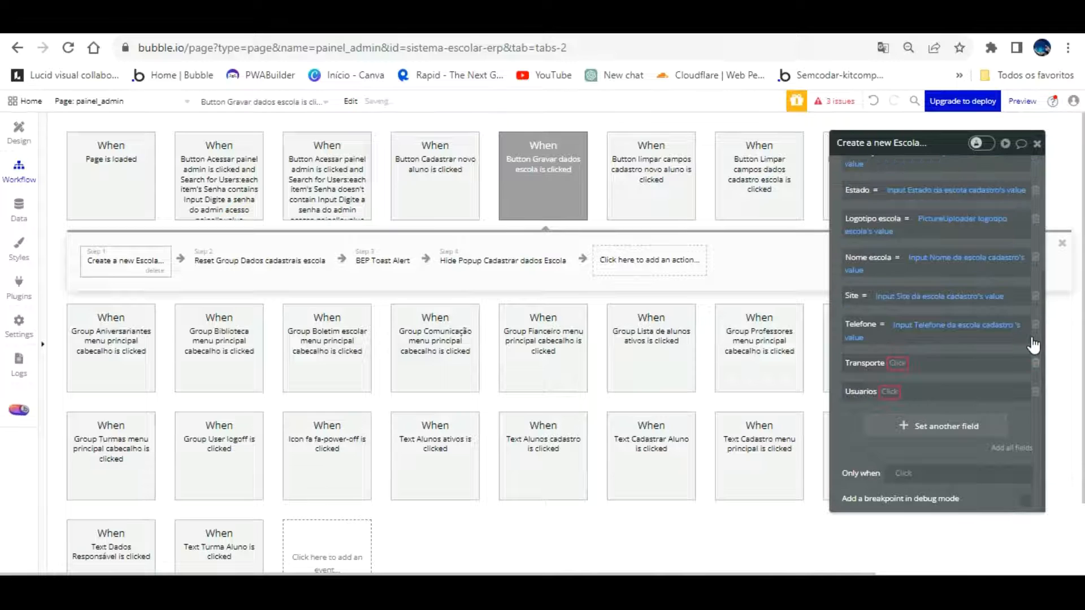
pyautogui.click(1036, 363)
pyautogui.click(1035, 392)
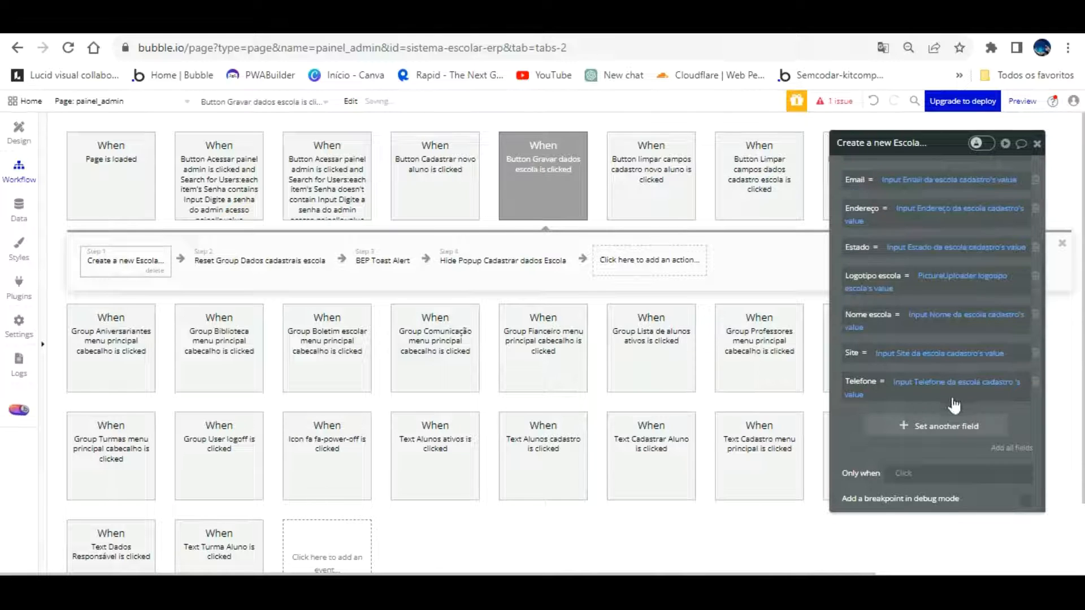
# Add another field row to the step and start creating a new Escola field
pyautogui.click(933, 430)
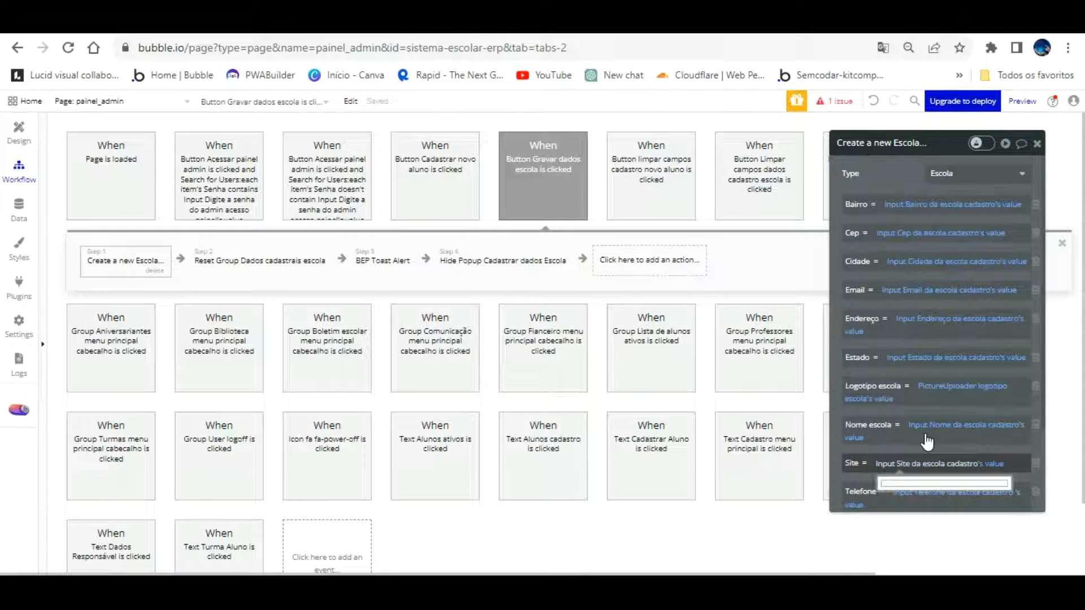
pyautogui.scroll(-3, 927, 443)
pyautogui.click(944, 448)
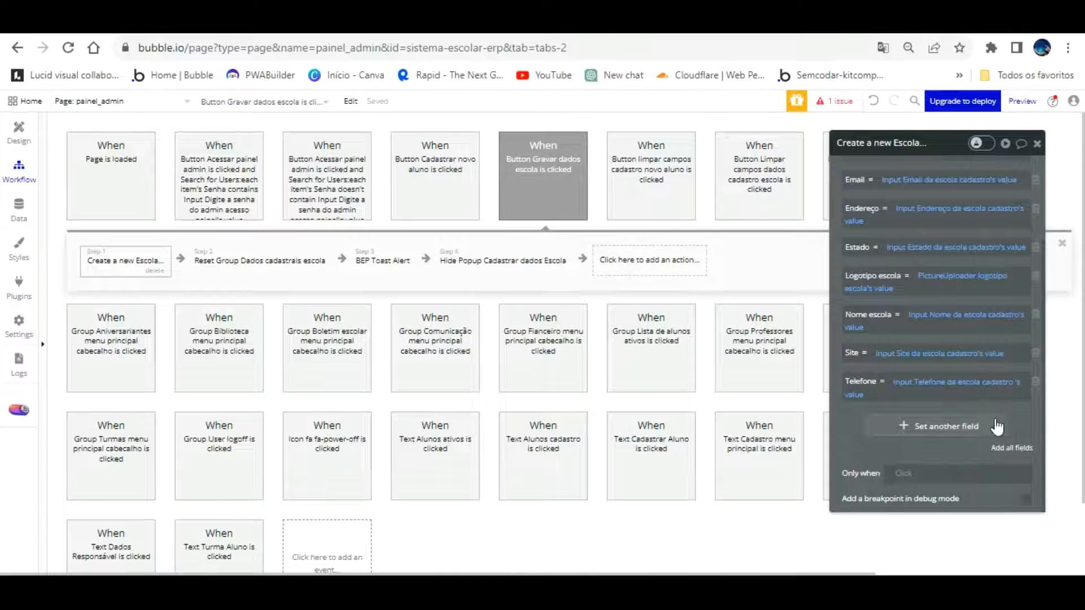
pyautogui.click(945, 425)
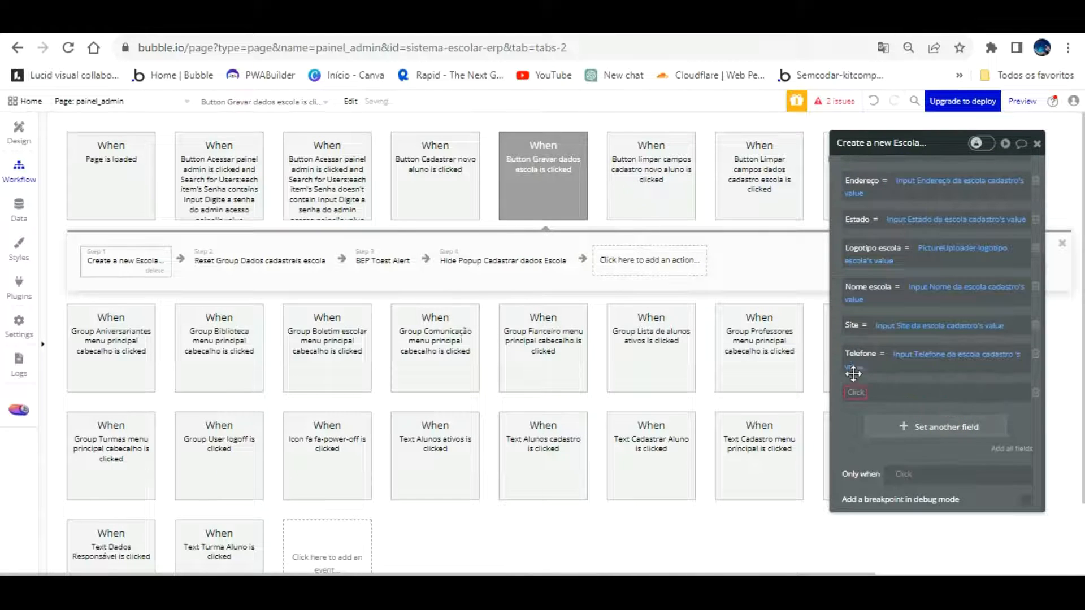
pyautogui.click(855, 392)
pyautogui.scroll(-5, 887, 463)
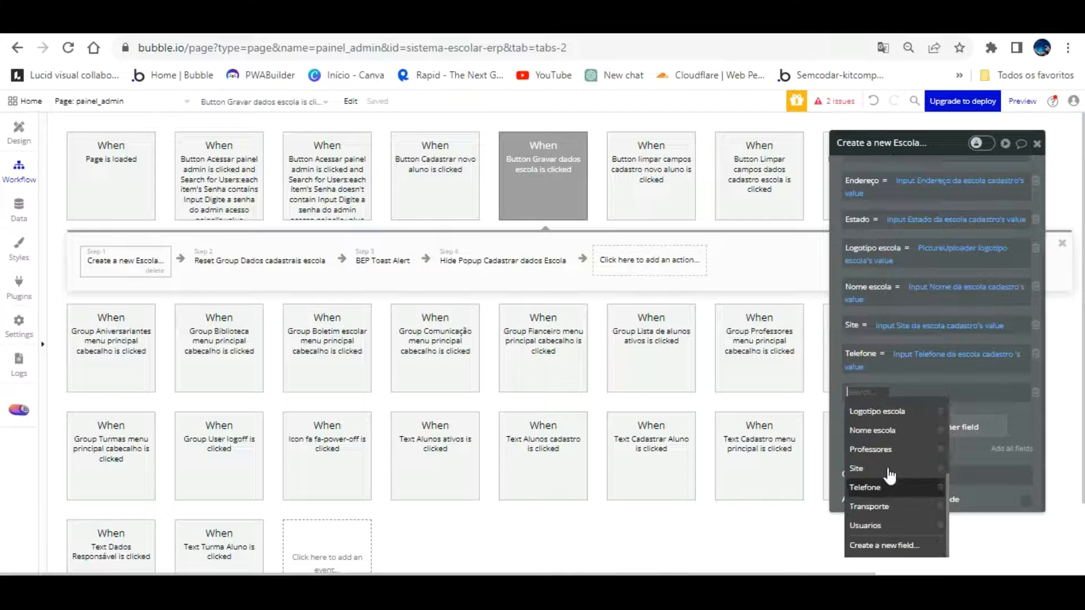
pyautogui.click(888, 544)
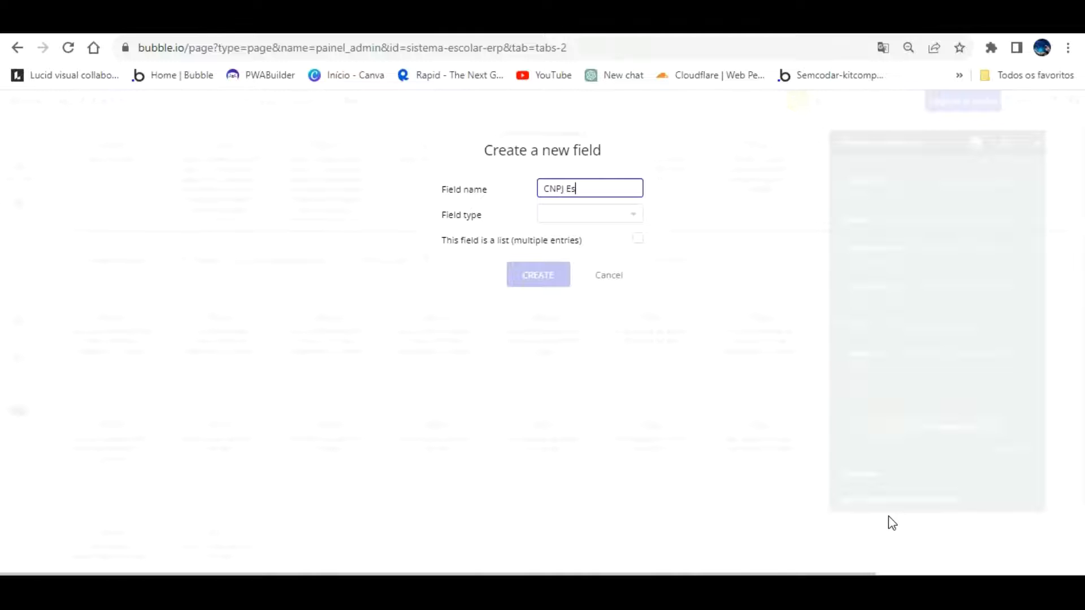
# Create a new text field CNPJ Escola on Escola from the Create a new Escola step
pyautogui.click(599, 214)
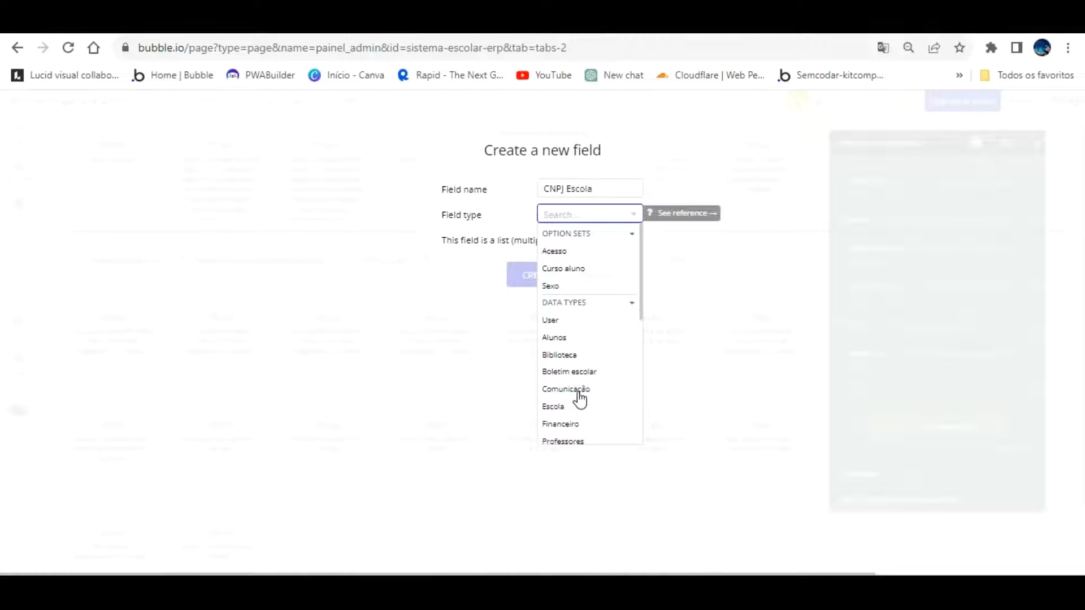
pyautogui.scroll(-3, 575, 383)
pyautogui.click(549, 351)
pyautogui.click(537, 275)
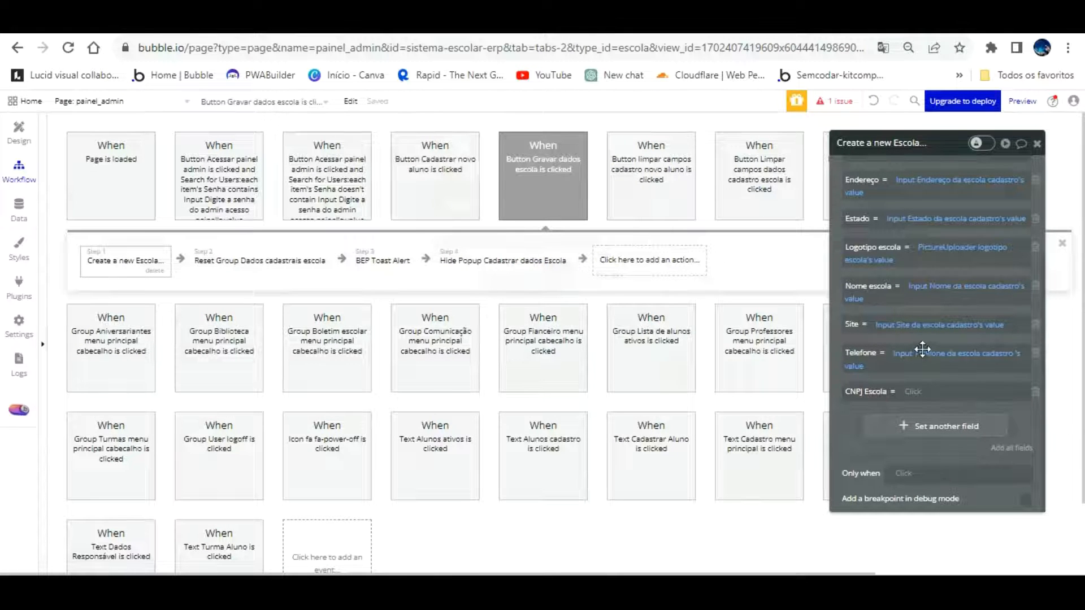
# Add another row and create the text field Inscrição estadual escola on Escola
pyautogui.click(944, 425)
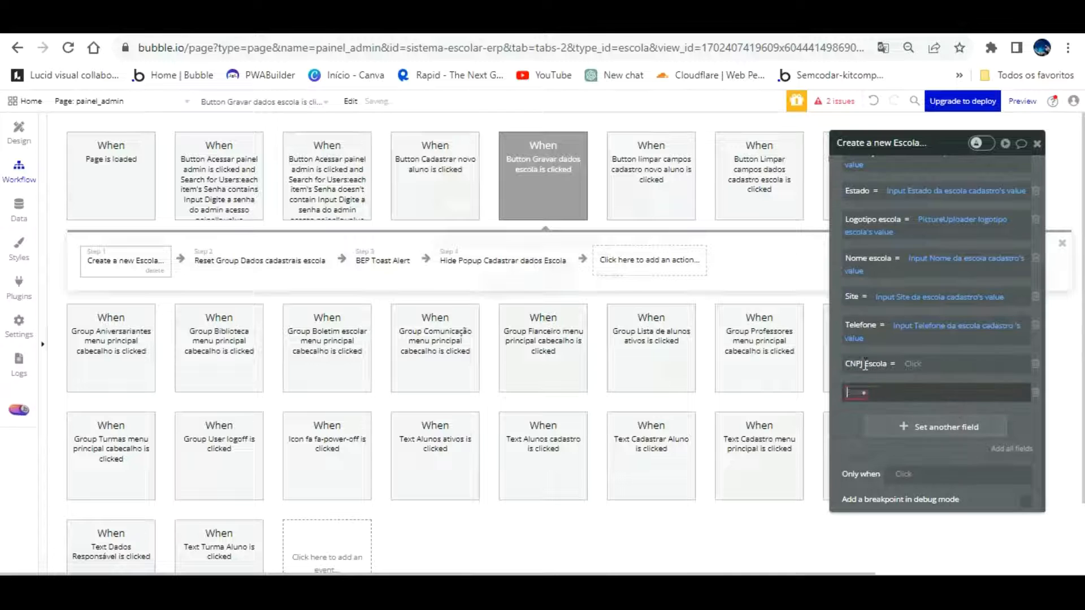
pyautogui.click(884, 545)
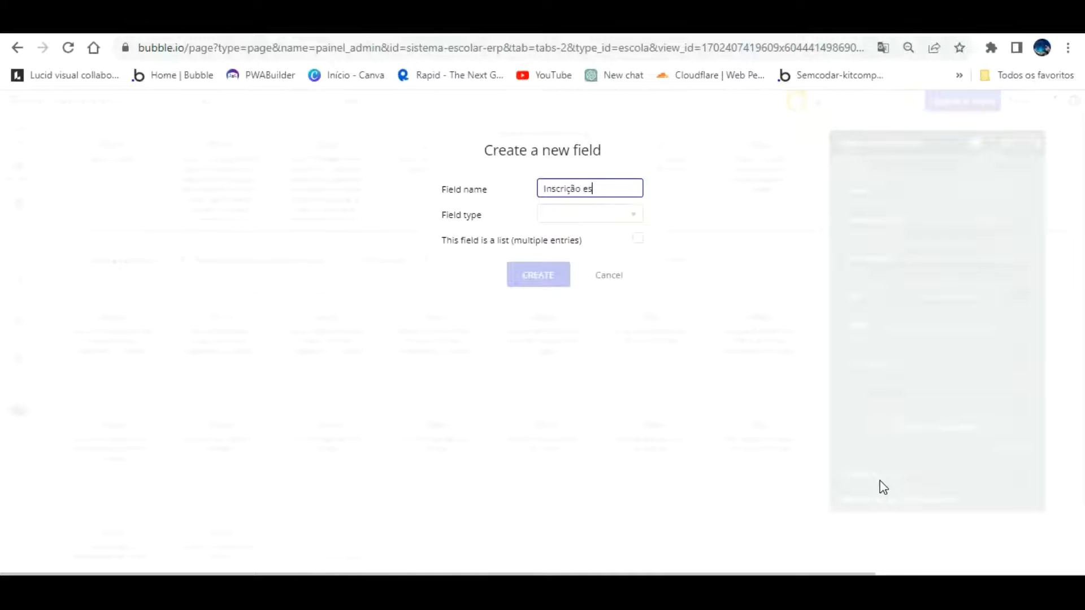
pyautogui.write('a')
pyautogui.press('Home')
pyautogui.press('Tab')
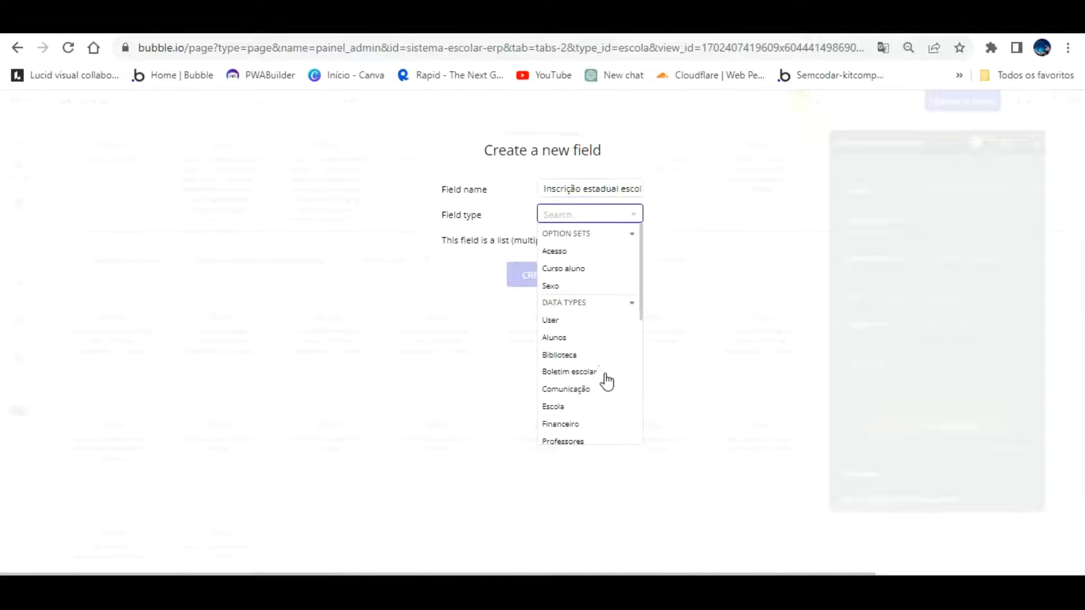
pyautogui.scroll(-2, 606, 382)
pyautogui.click(565, 428)
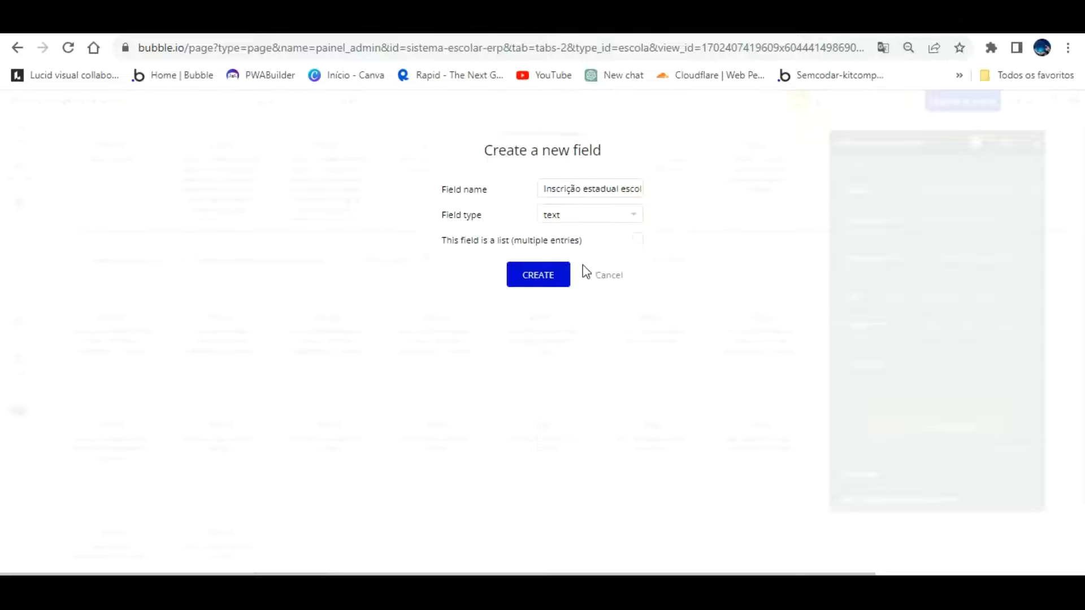
pyautogui.click(535, 263)
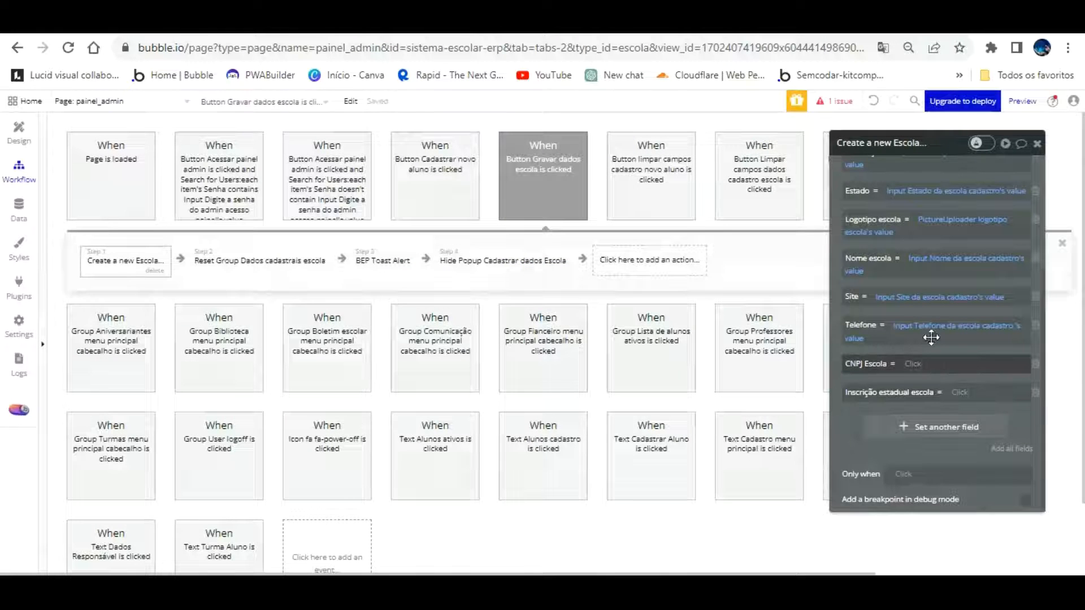
# Set CNPJ Escola to the CNPJ input's value
pyautogui.click(913, 363)
pyautogui.scroll(-12, 1005, 477)
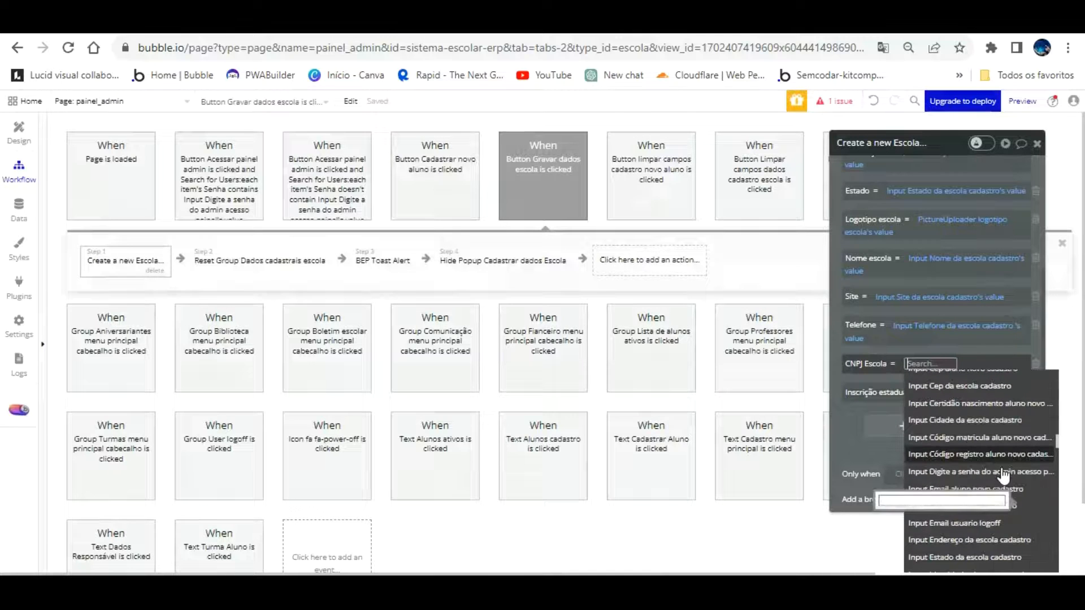
pyautogui.scroll(-3, 1005, 475)
pyautogui.scroll(6, 995, 480)
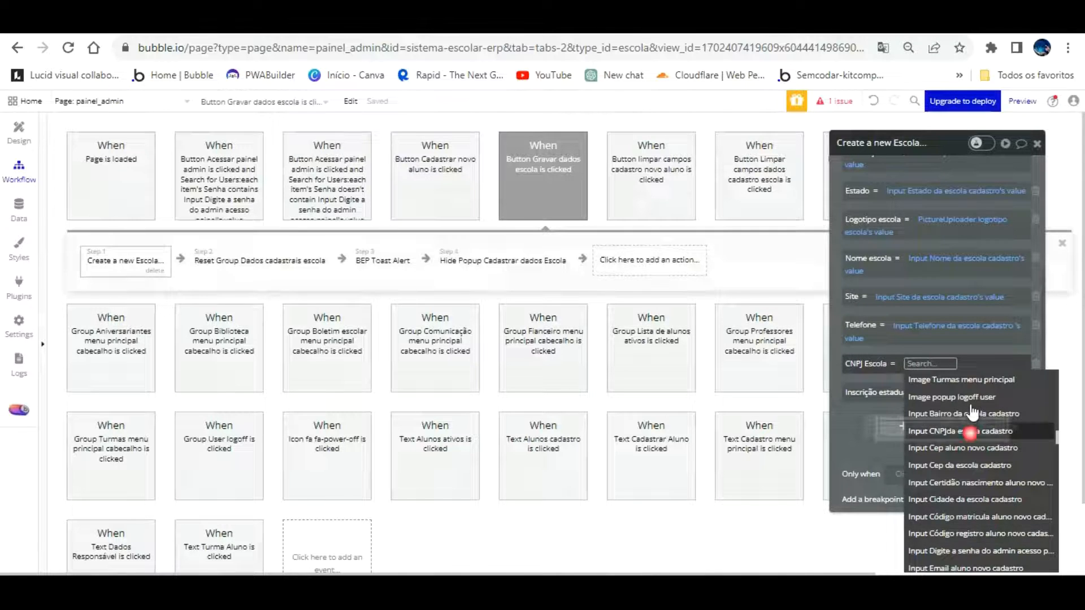
pyautogui.click(967, 431)
pyautogui.click(873, 408)
pyautogui.click(837, 339)
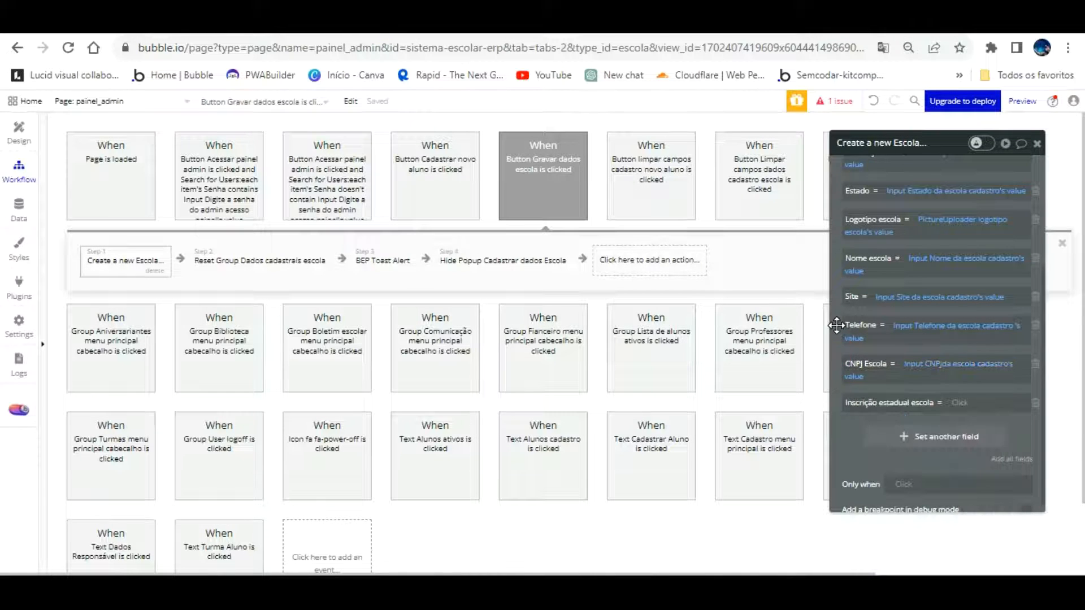
# Set Inscrição estadual escola to the Inscrição estadual input's value
pyautogui.click(959, 402)
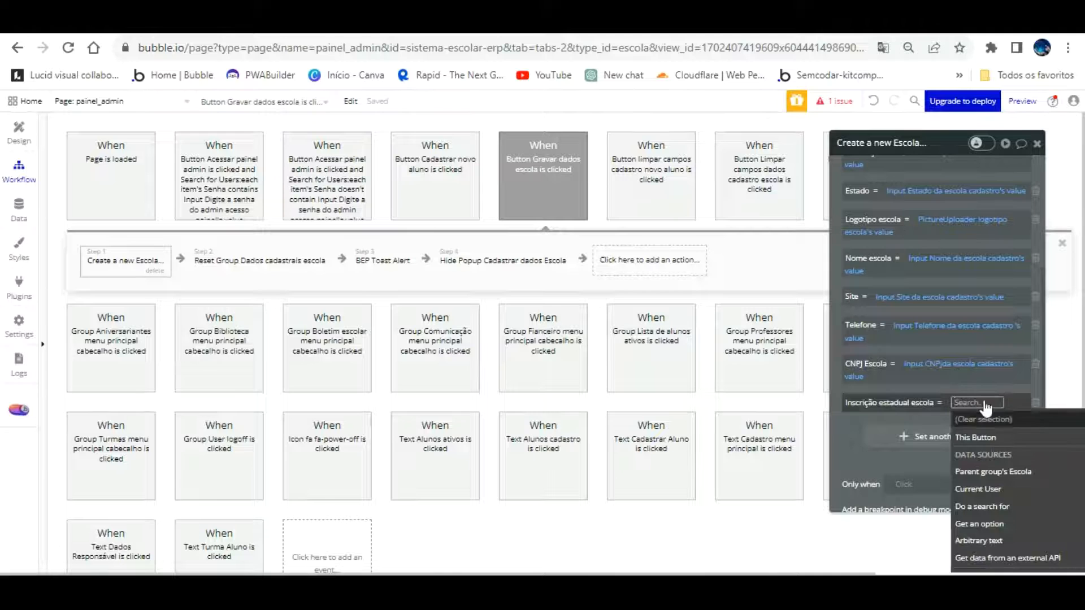
pyautogui.scroll(-10, 1018, 473)
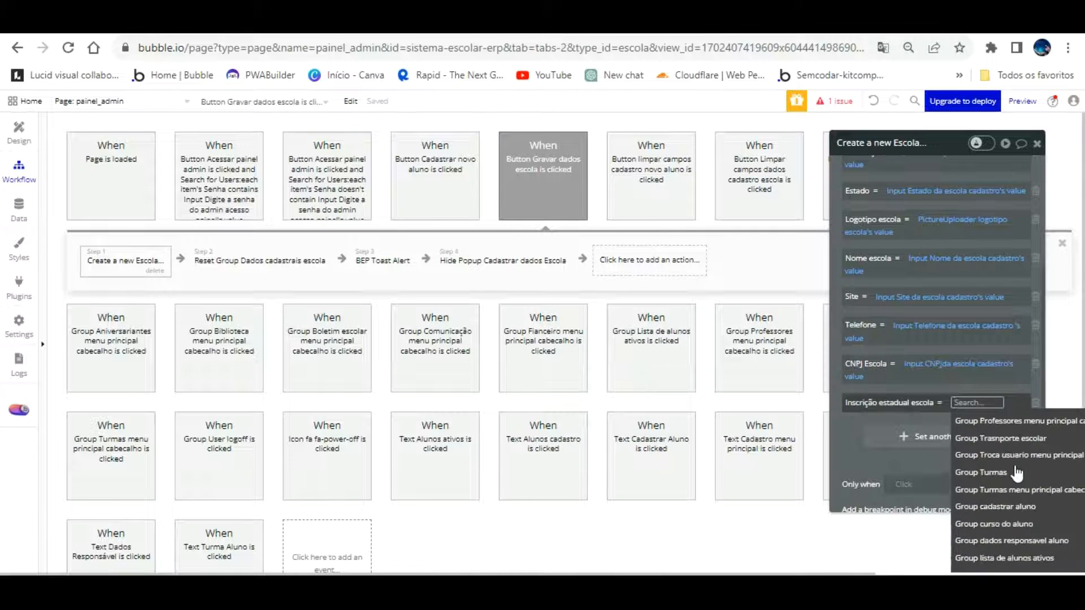
pyautogui.scroll(-8, 1017, 473)
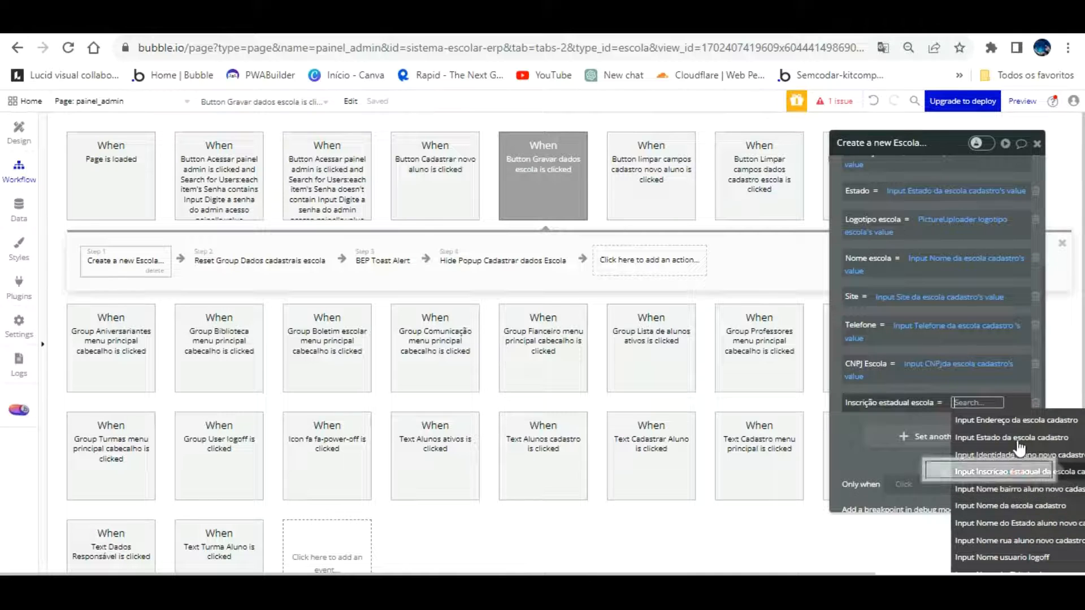
pyautogui.click(1016, 472)
pyautogui.click(858, 435)
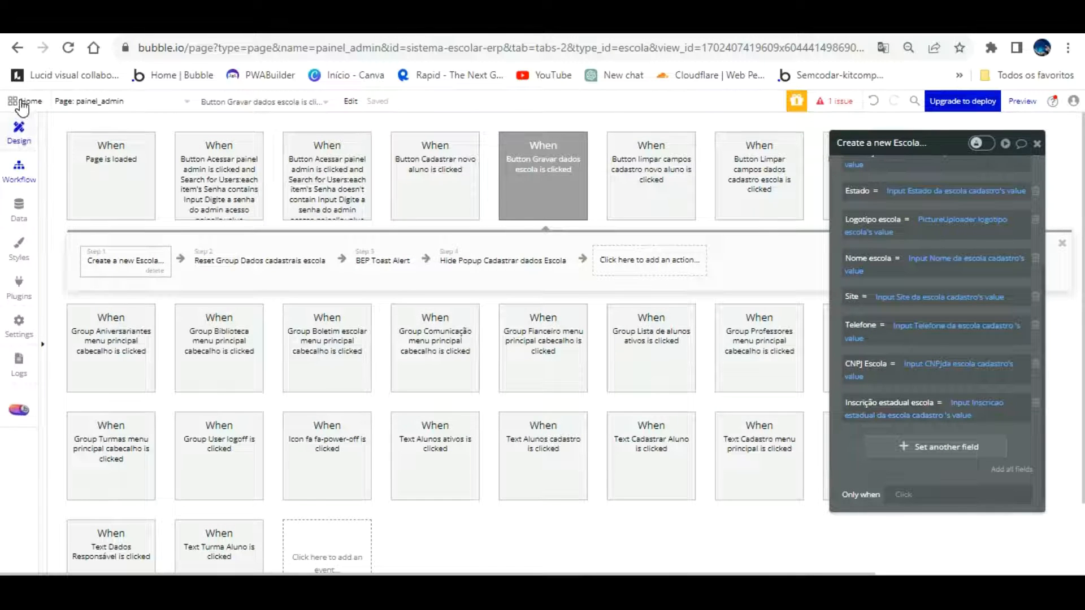
pyautogui.click(19, 130)
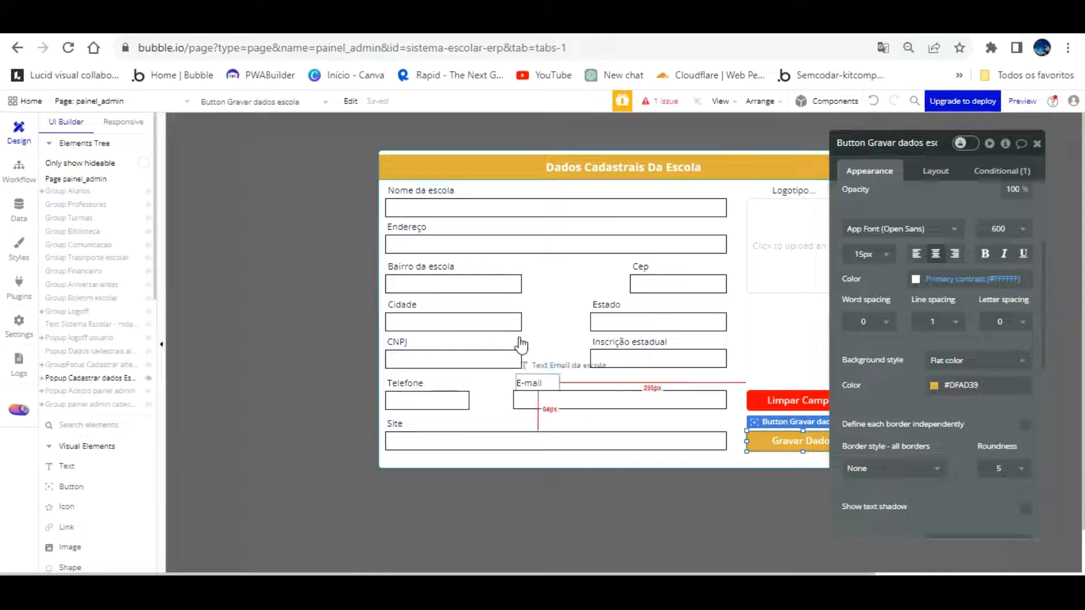
# Switch the editor to the menu_principal page
pyautogui.click(452, 360)
pyautogui.scroll(3, 902, 237)
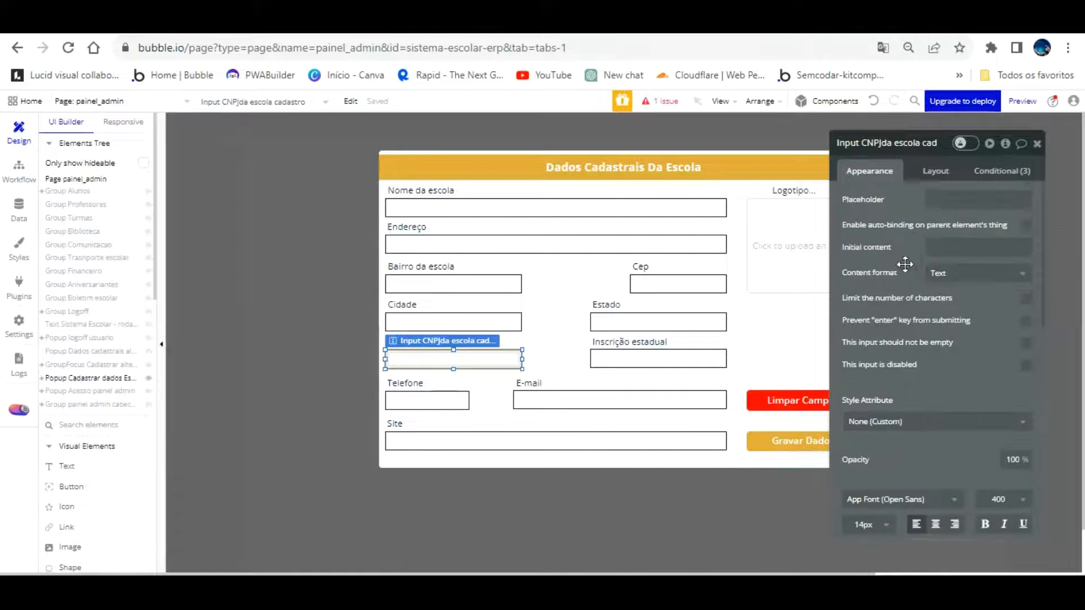
pyautogui.click(949, 247)
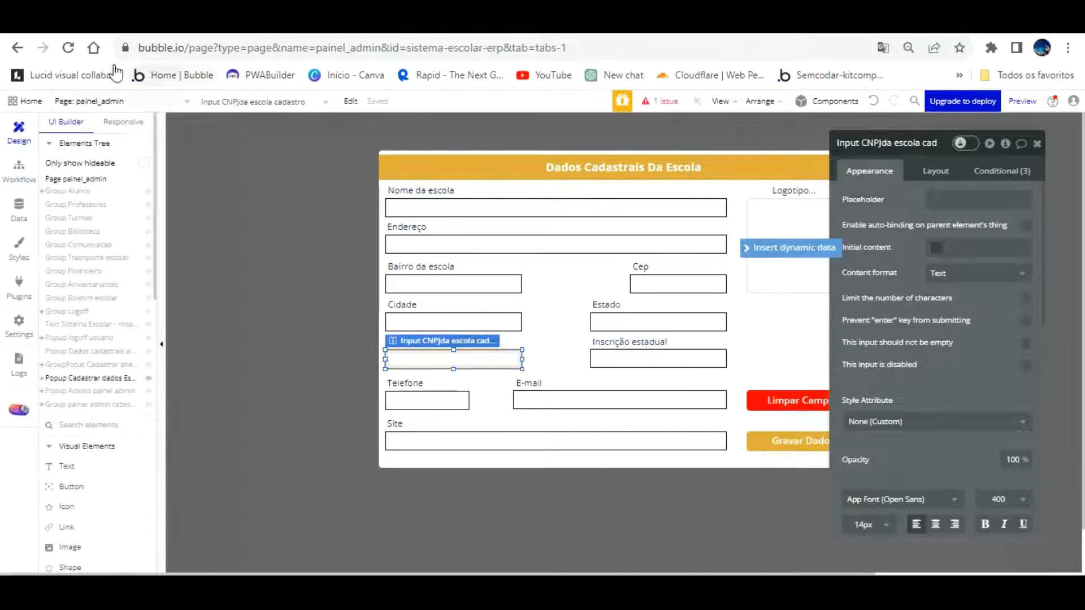
pyautogui.click(187, 101)
pyautogui.click(255, 143)
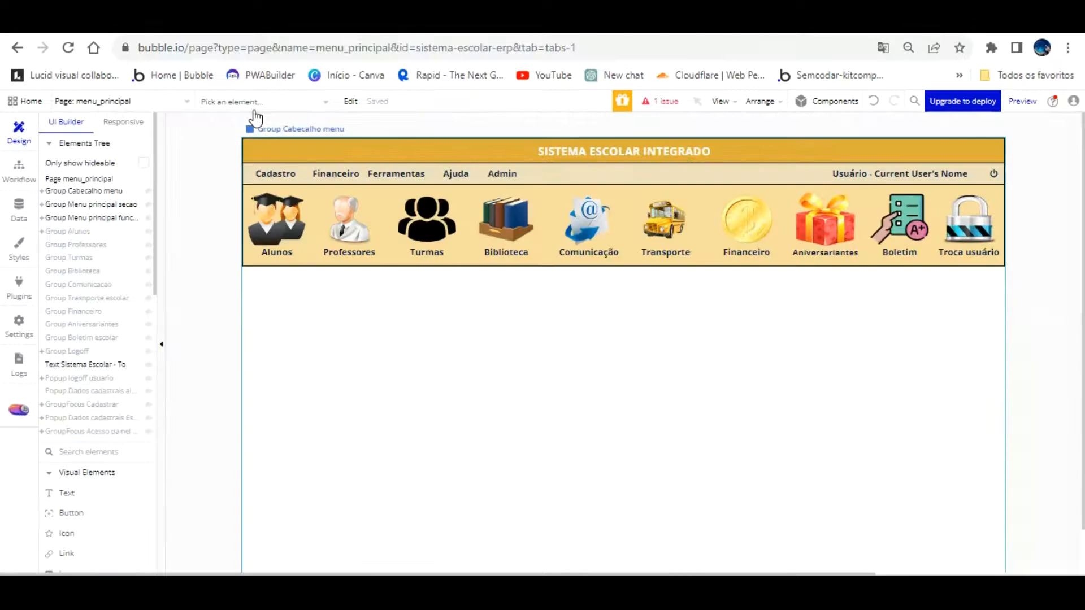
# Fill the popup's CNPJ and Inscrição estadual inputs from Parent group's Escola's CNPJ Escola and Inscrição estadual escola
pyautogui.click(101, 418)
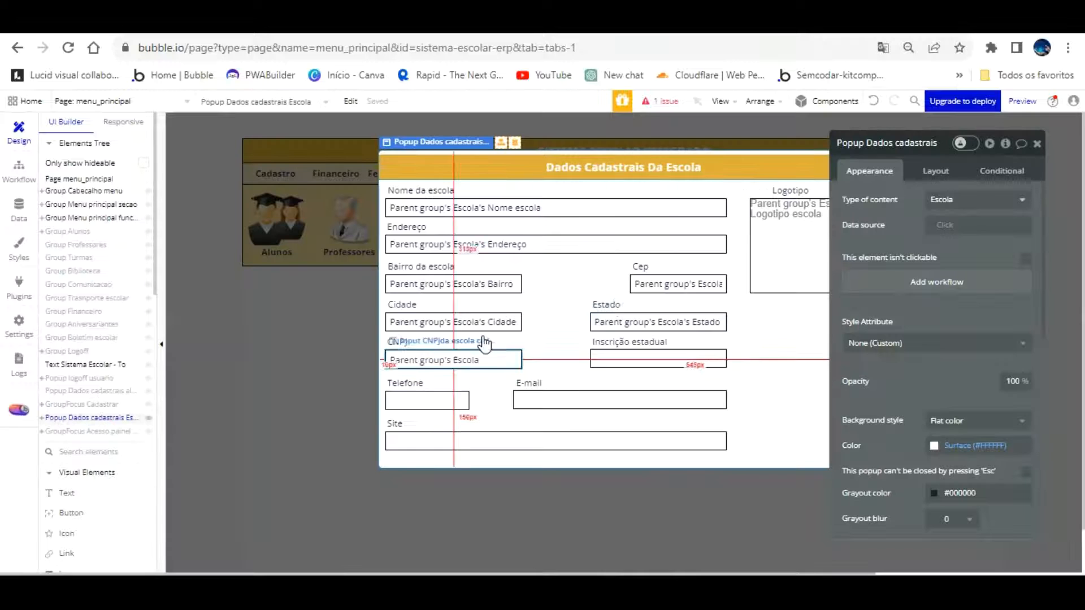
pyautogui.click(486, 341)
pyautogui.click(965, 252)
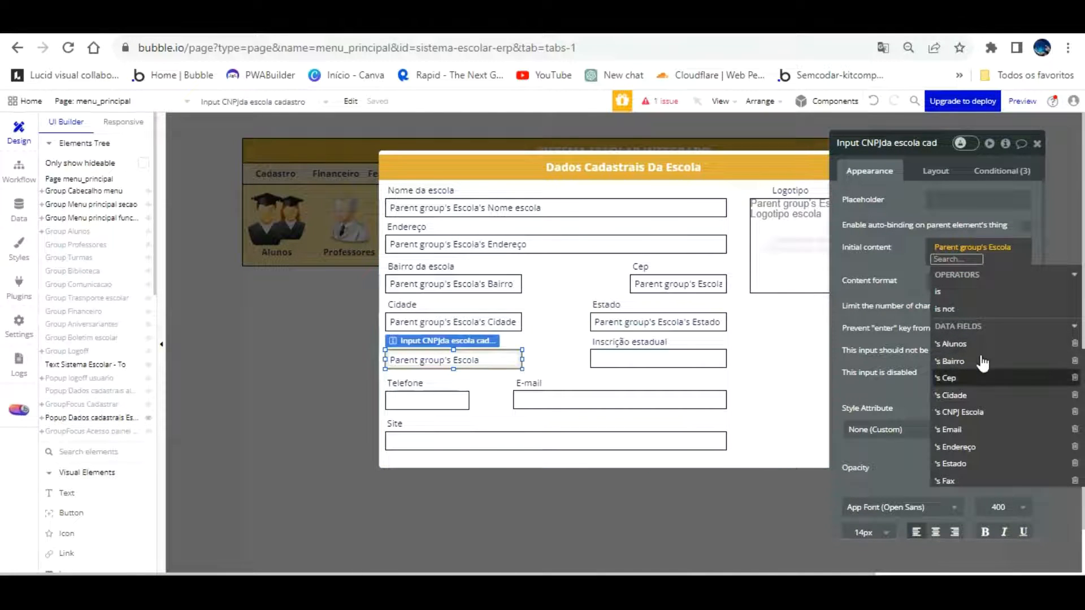
pyautogui.click(959, 412)
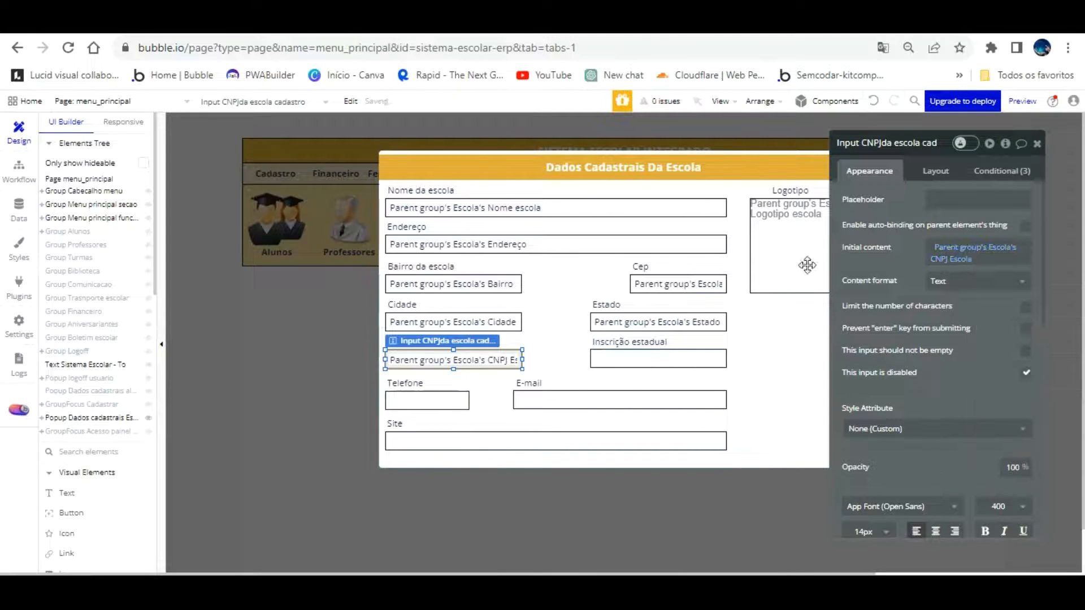
pyautogui.click(722, 356)
pyautogui.click(912, 248)
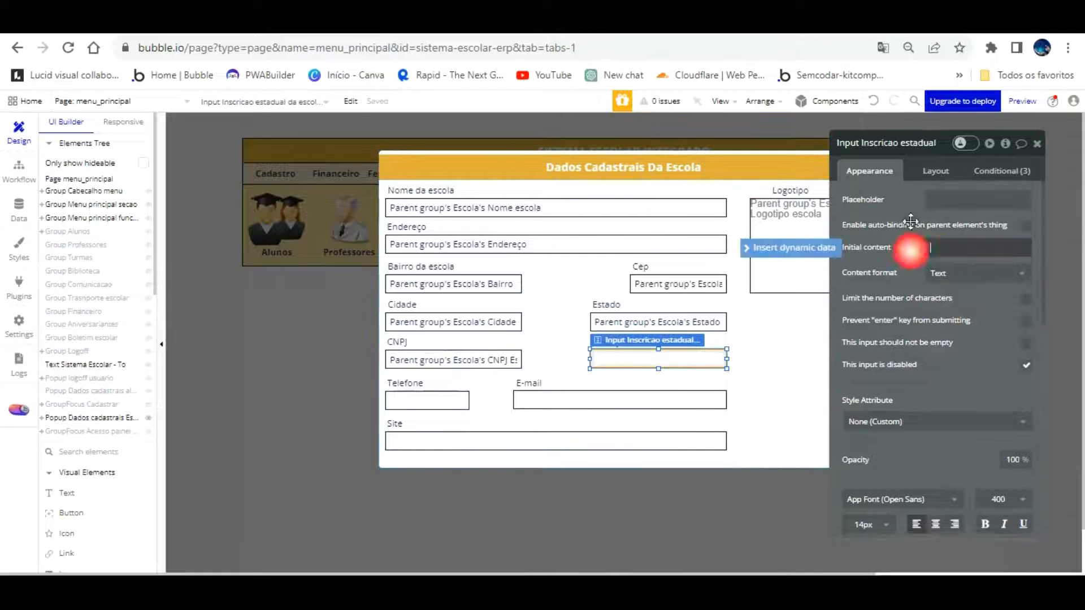
pyautogui.click(967, 298)
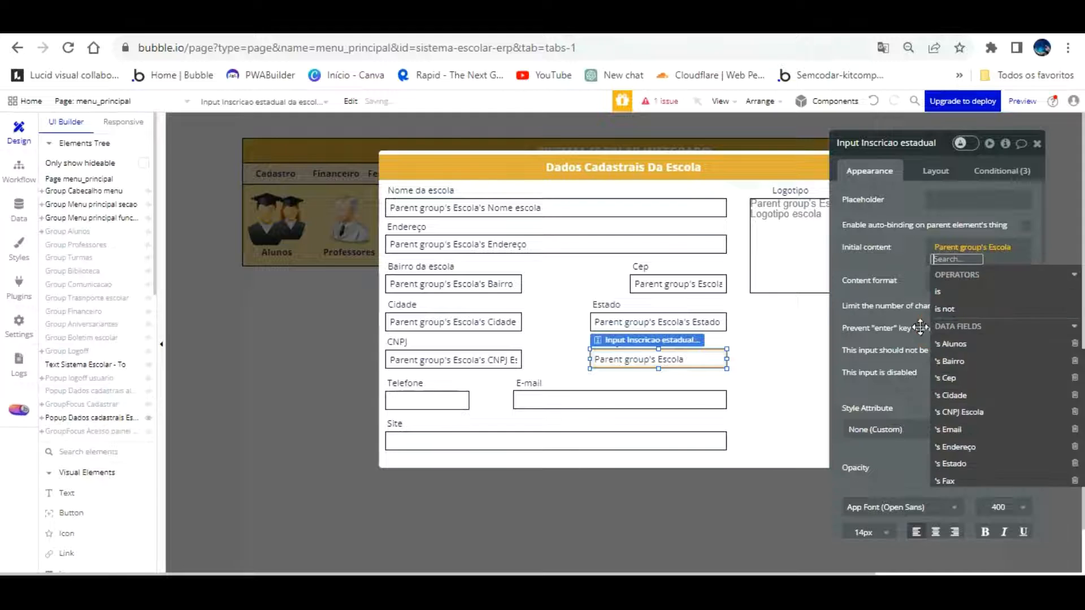
pyautogui.scroll(5, 986, 367)
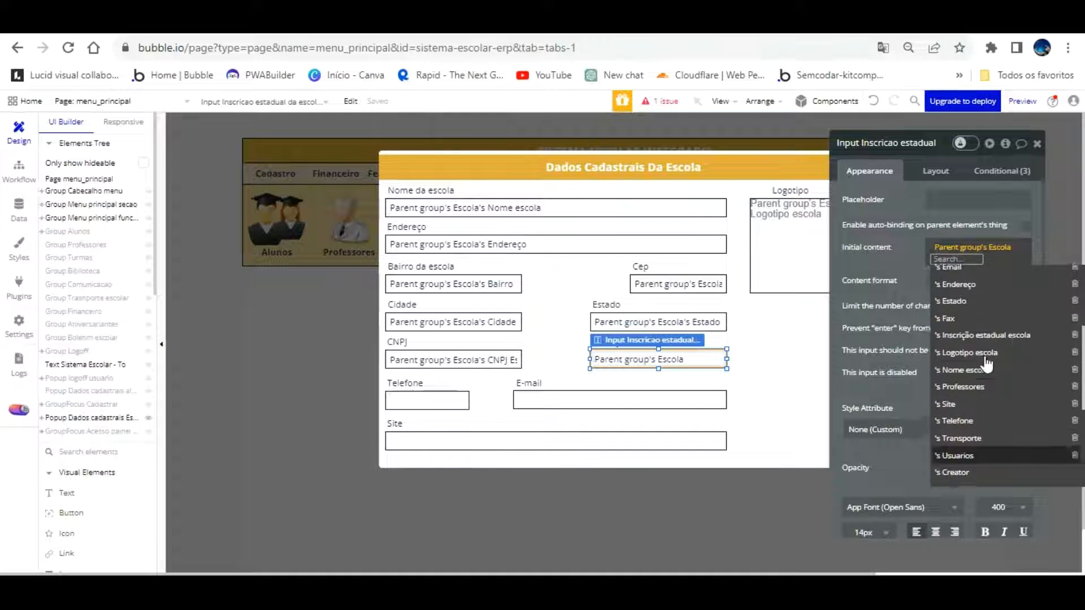
pyautogui.click(1011, 324)
pyautogui.click(910, 247)
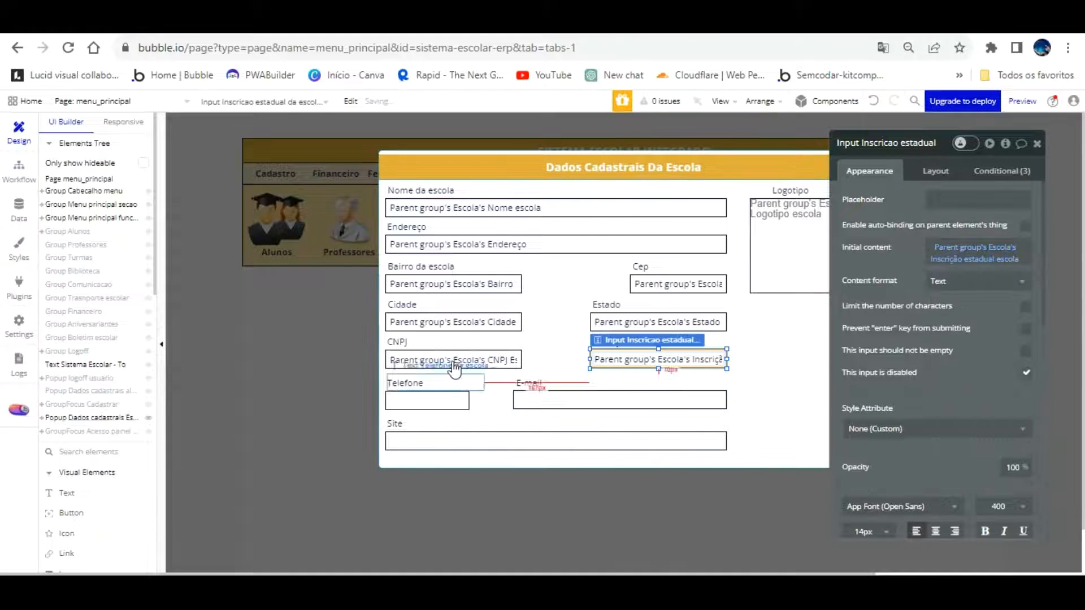
# Set the Telefone input's initial content to Parent group's Escola's Telefone
pyautogui.click(452, 393)
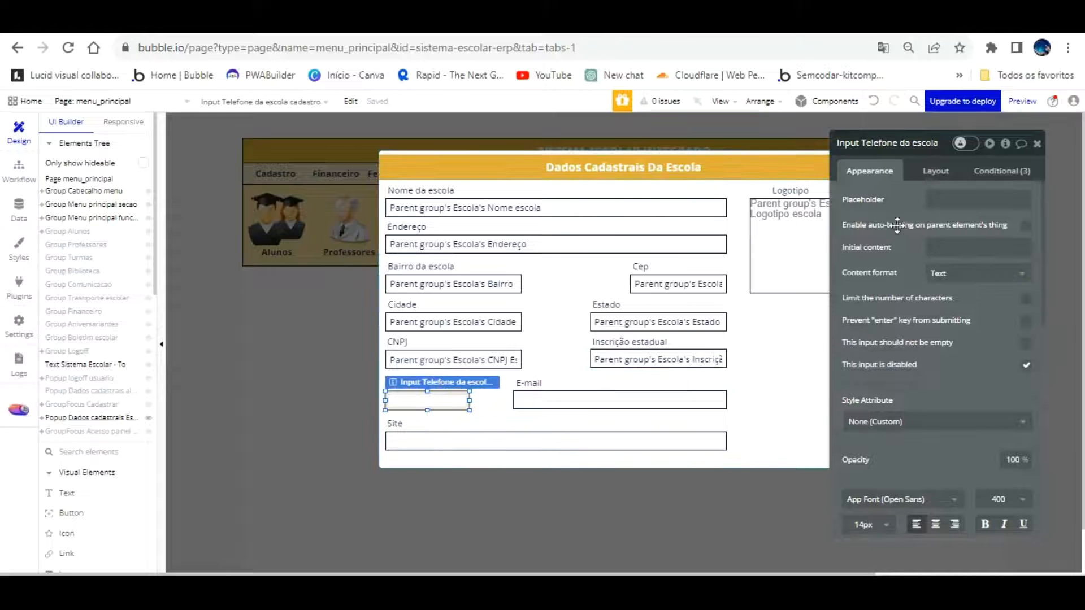
pyautogui.click(958, 247)
pyautogui.click(814, 247)
pyautogui.scroll(-5, 997, 357)
pyautogui.scroll(-3, 998, 358)
pyautogui.scroll(10, 999, 339)
pyautogui.click(995, 298)
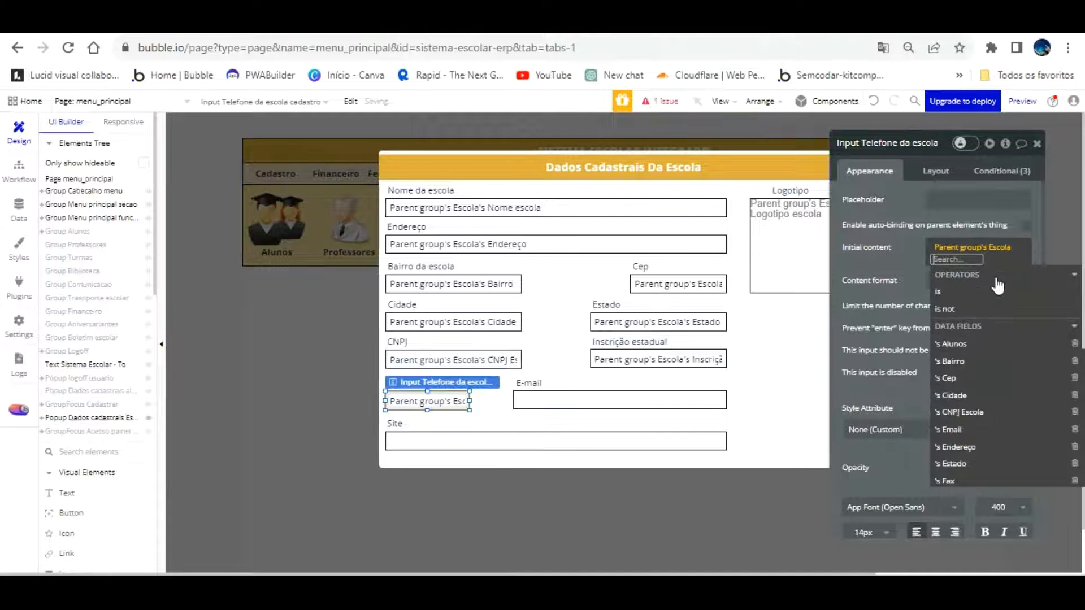
pyautogui.scroll(-4, 1003, 365)
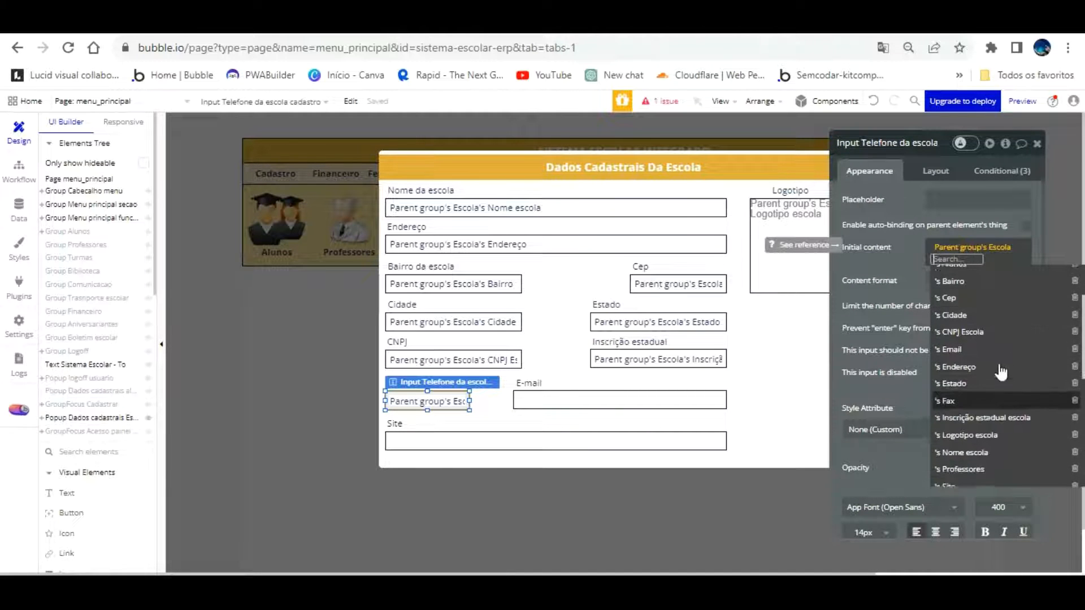
pyautogui.click(989, 425)
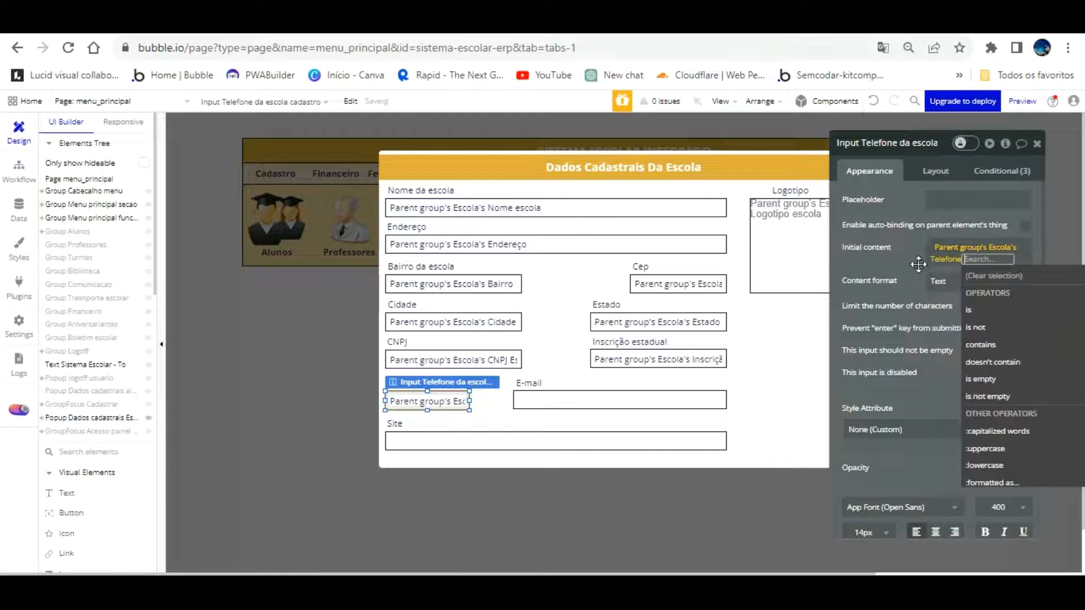
pyautogui.click(915, 265)
# Set the E-mail input's initial content to Parent group's Escola's Email
pyautogui.click(611, 374)
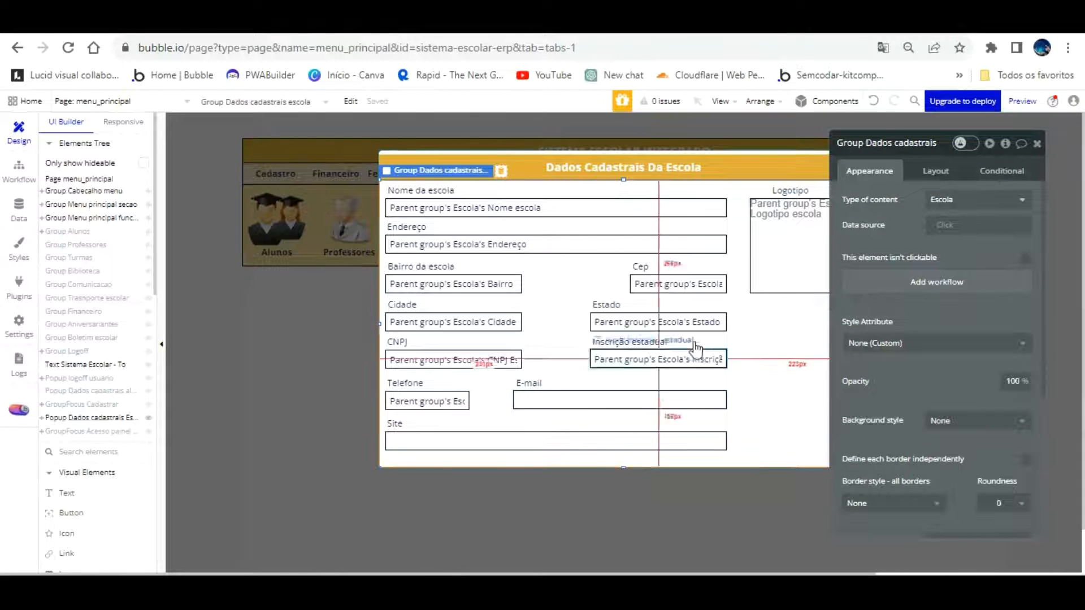
pyautogui.click(628, 400)
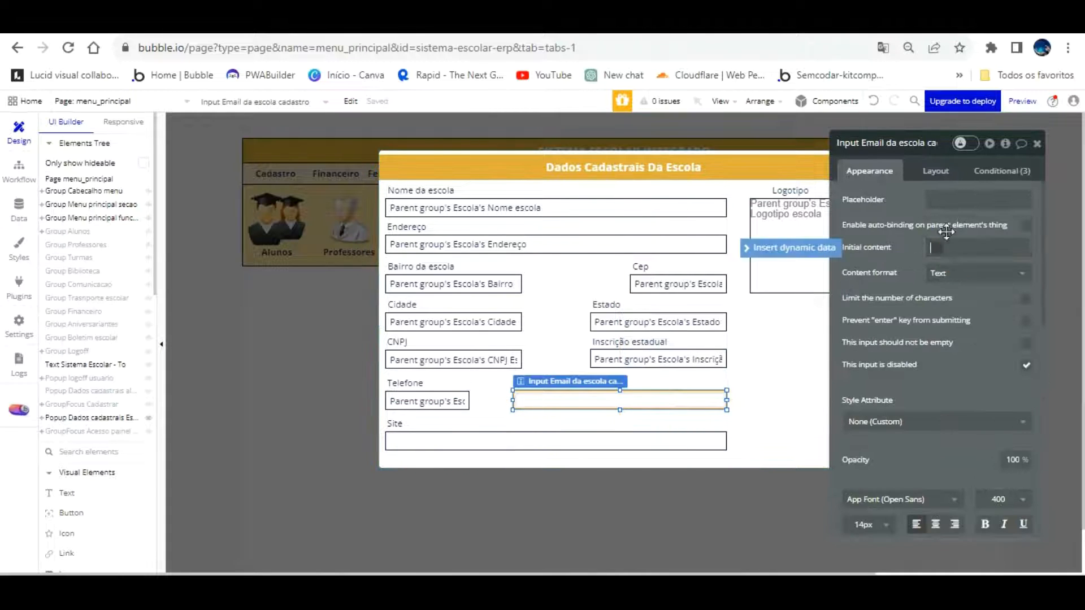
pyautogui.click(955, 248)
pyautogui.click(977, 299)
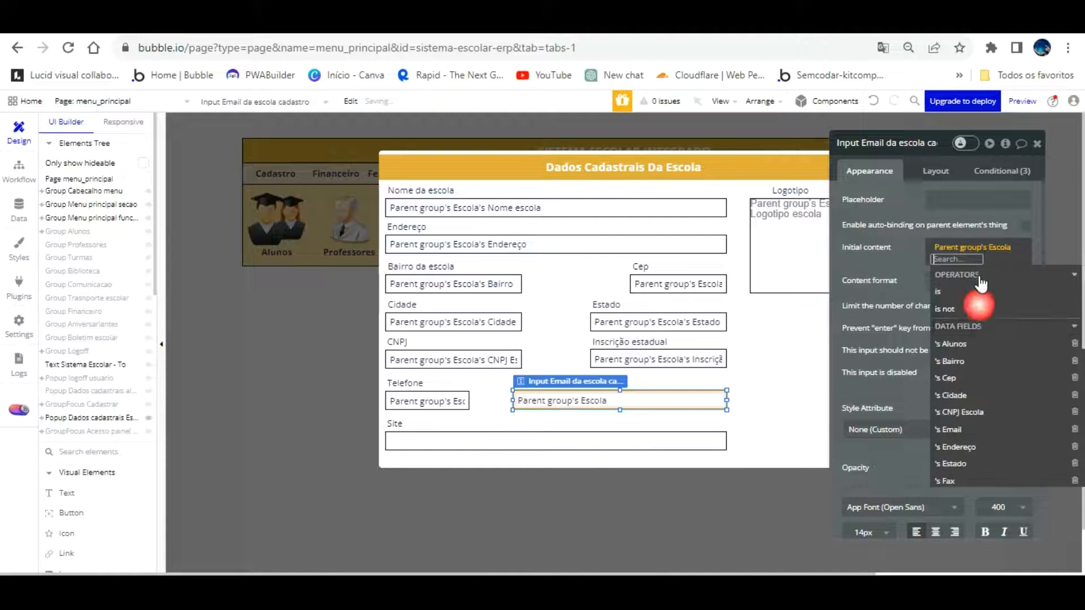
pyautogui.click(968, 348)
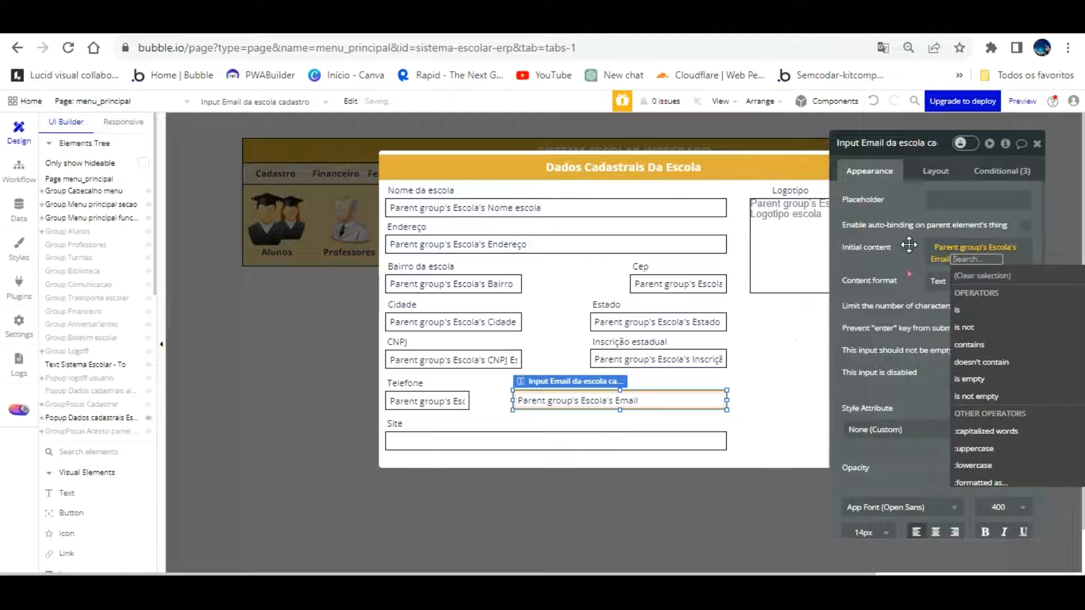
# Set the Site input's initial content to Parent group's Escola's Site
pyautogui.click(565, 441)
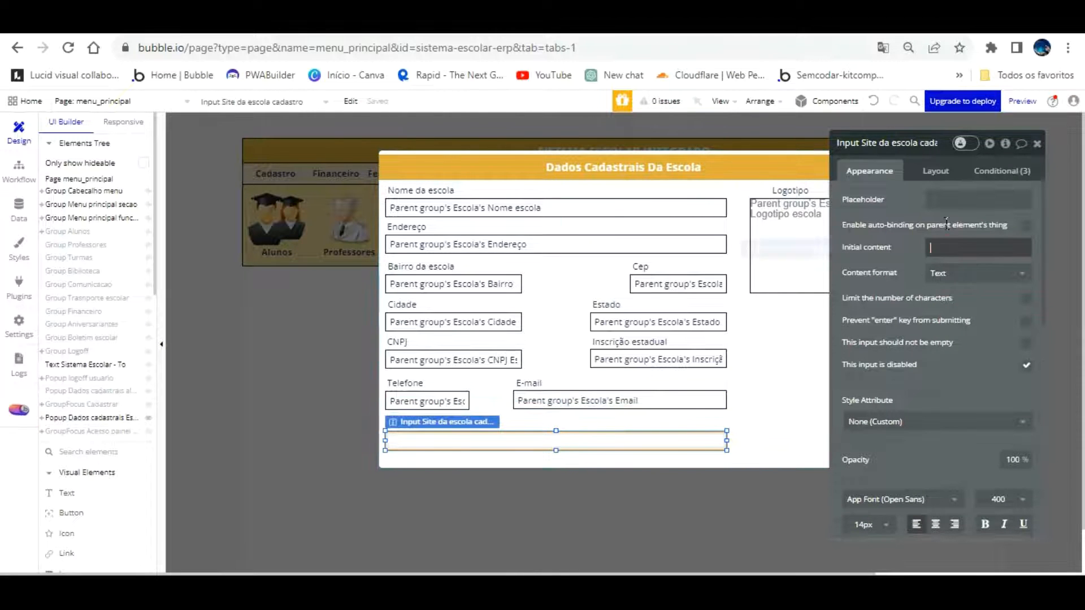
pyautogui.click(955, 249)
pyautogui.click(832, 249)
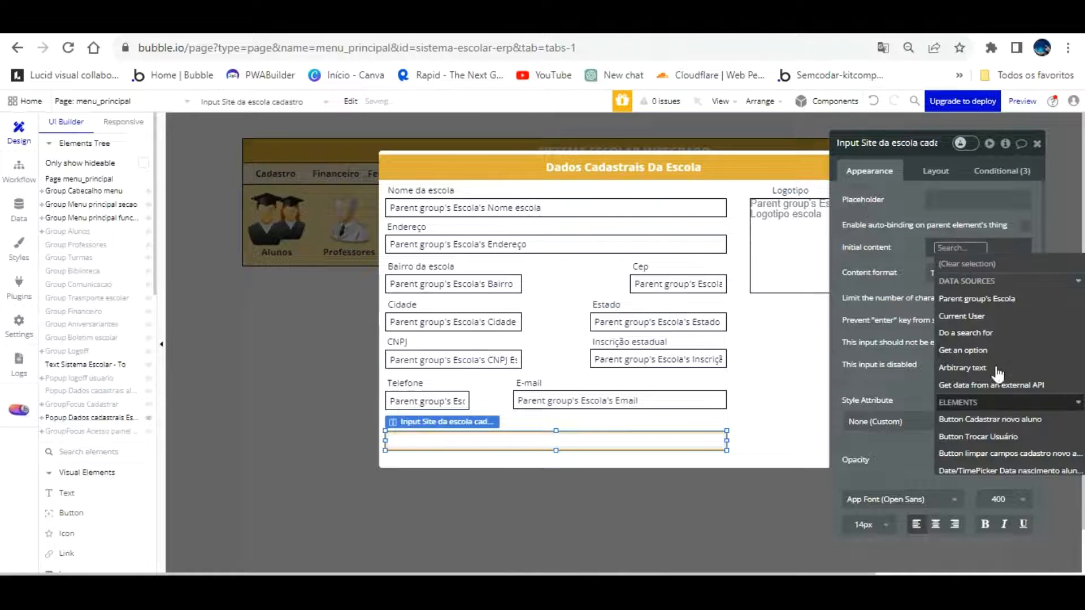
pyautogui.click(1001, 277)
pyautogui.scroll(-3, 998, 327)
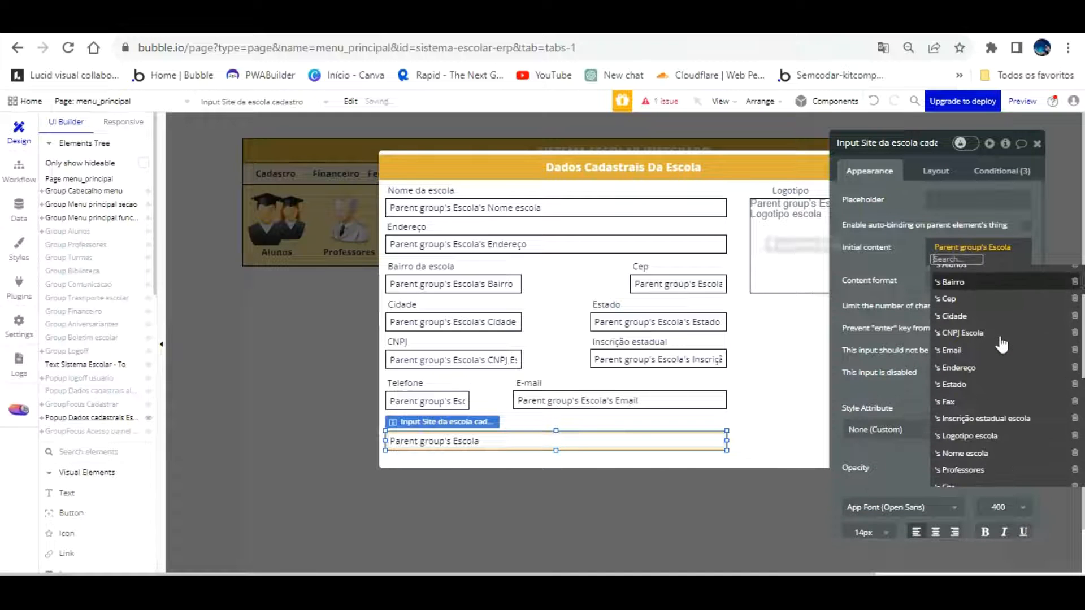
pyautogui.click(961, 408)
pyautogui.click(904, 266)
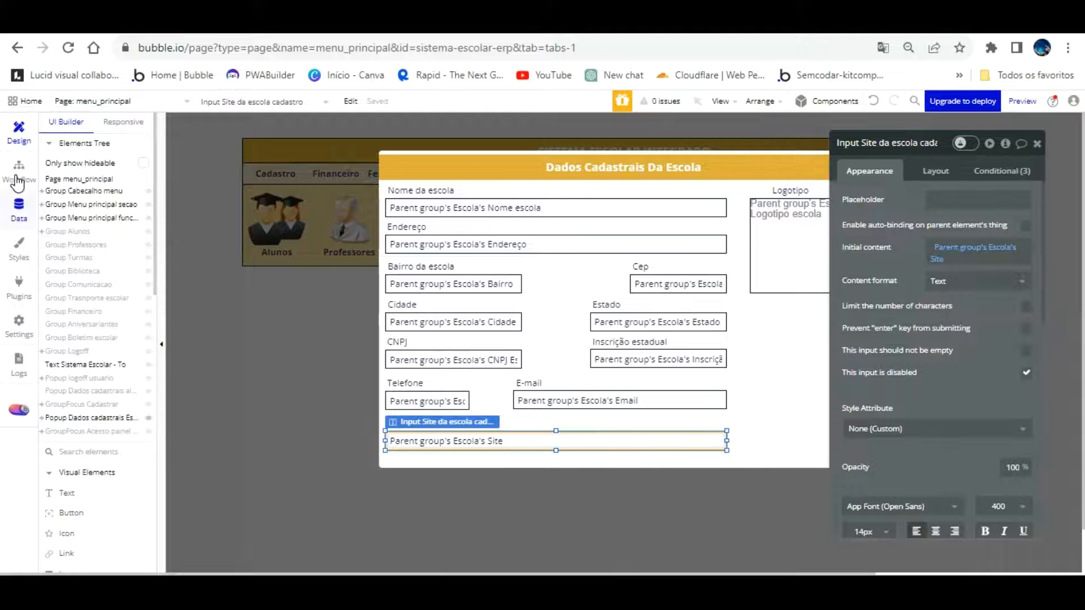
pyautogui.click(19, 206)
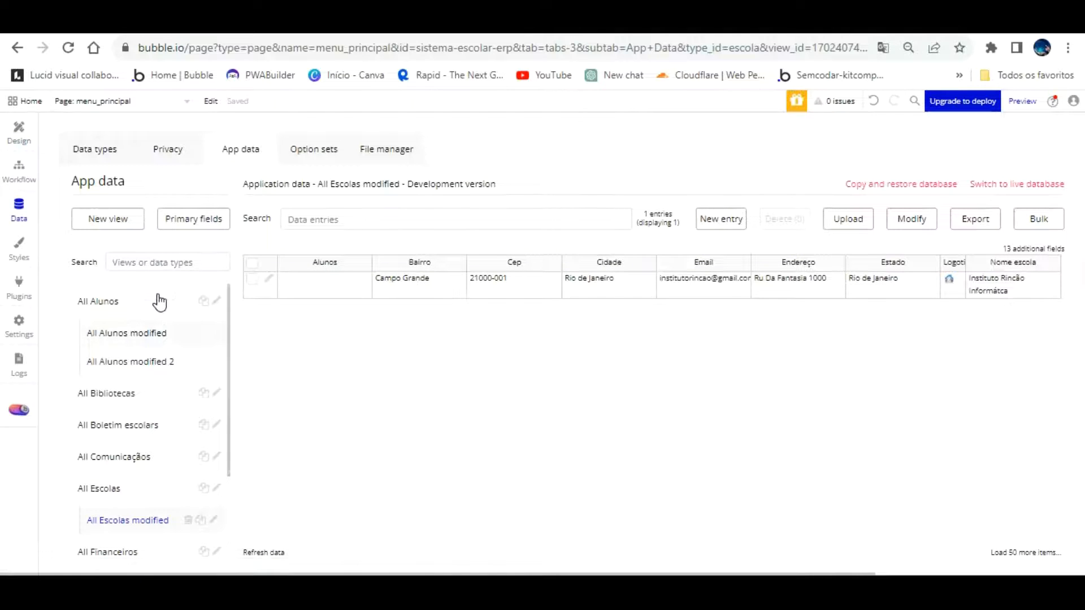
# Open the Instituto Rincão Informática Escola entry for editing and click into its CNPJ Escola field
pyautogui.scroll(-3, 151, 345)
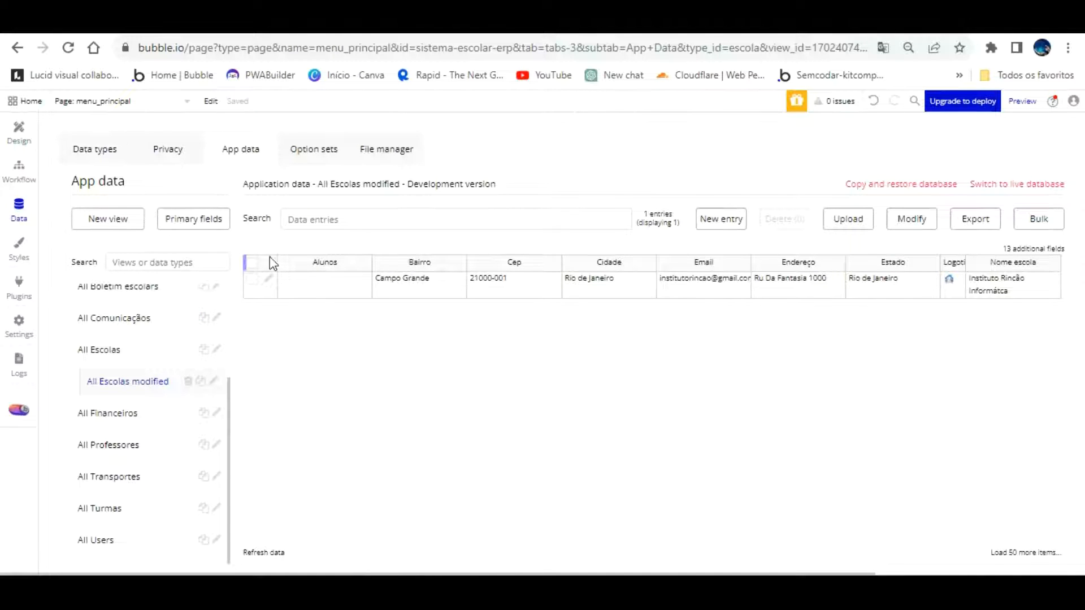
pyautogui.click(268, 278)
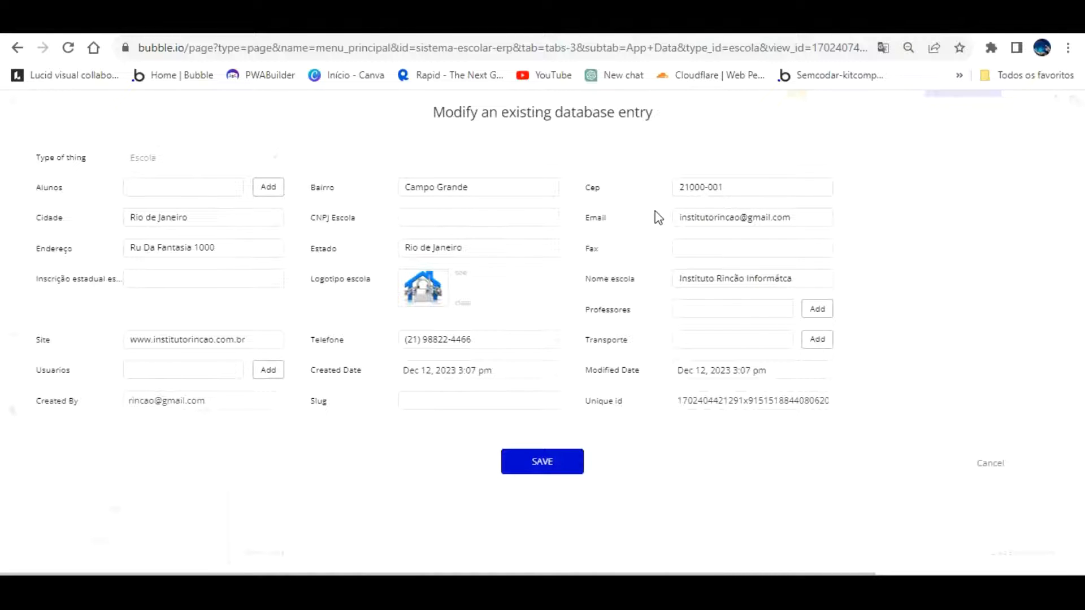
pyautogui.click(532, 213)
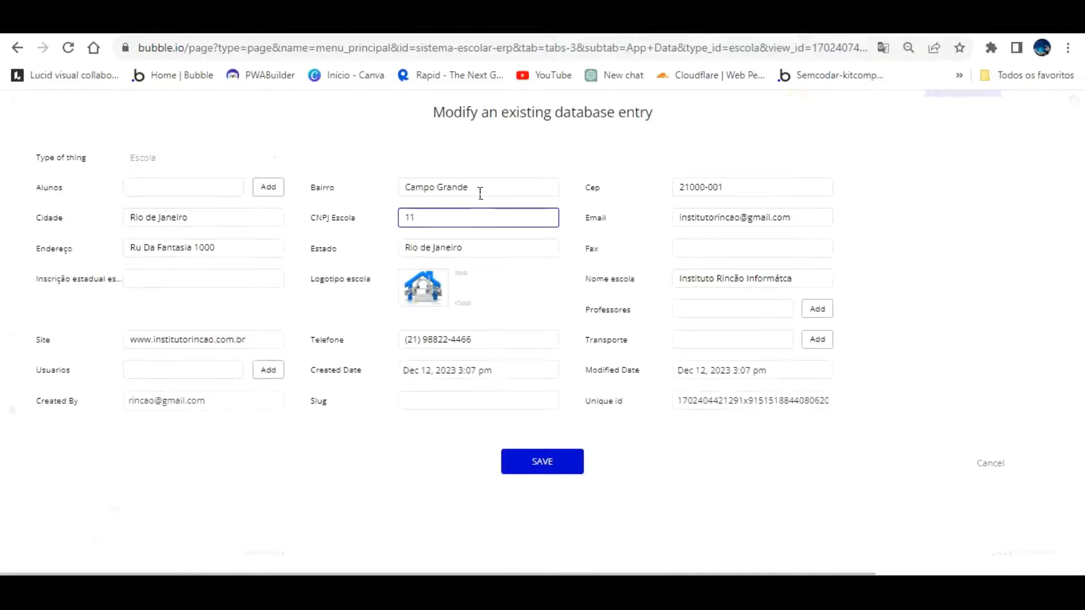
# Search Google for 'modelo cnpj' to check the XX.XXX.XXX/0001-XX format against the Bubble form
pyautogui.hotkey('ctrl', 't')
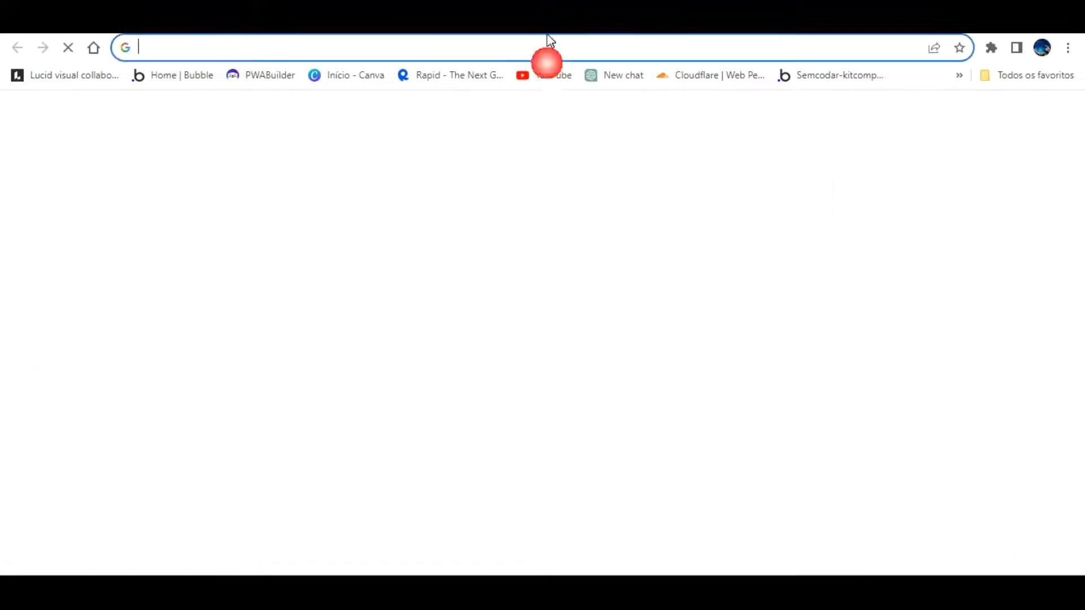
pyautogui.write('modelo cnpj')
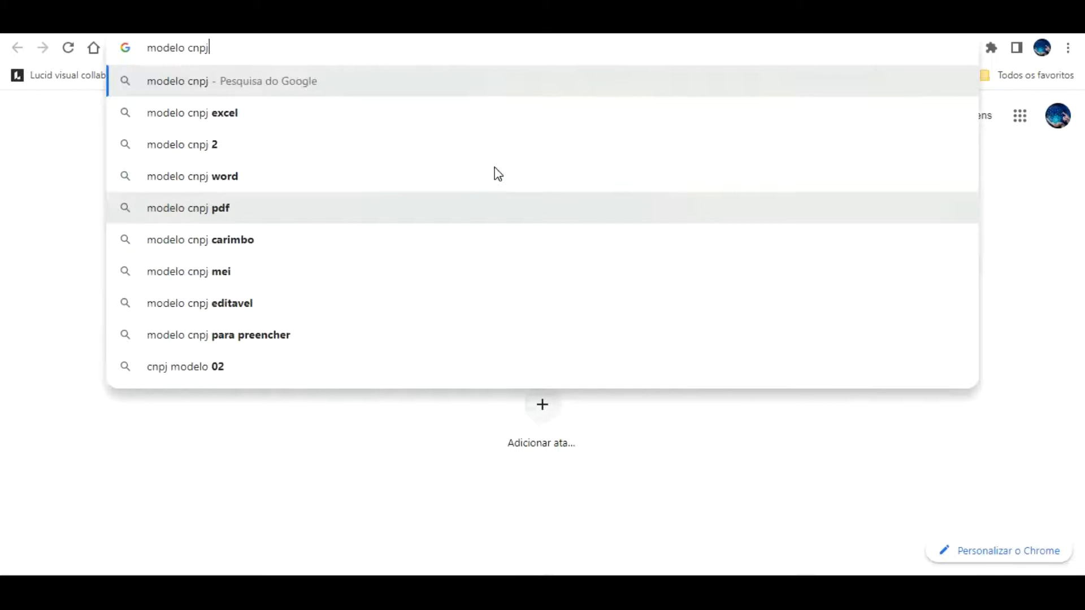
pyautogui.press('Return')
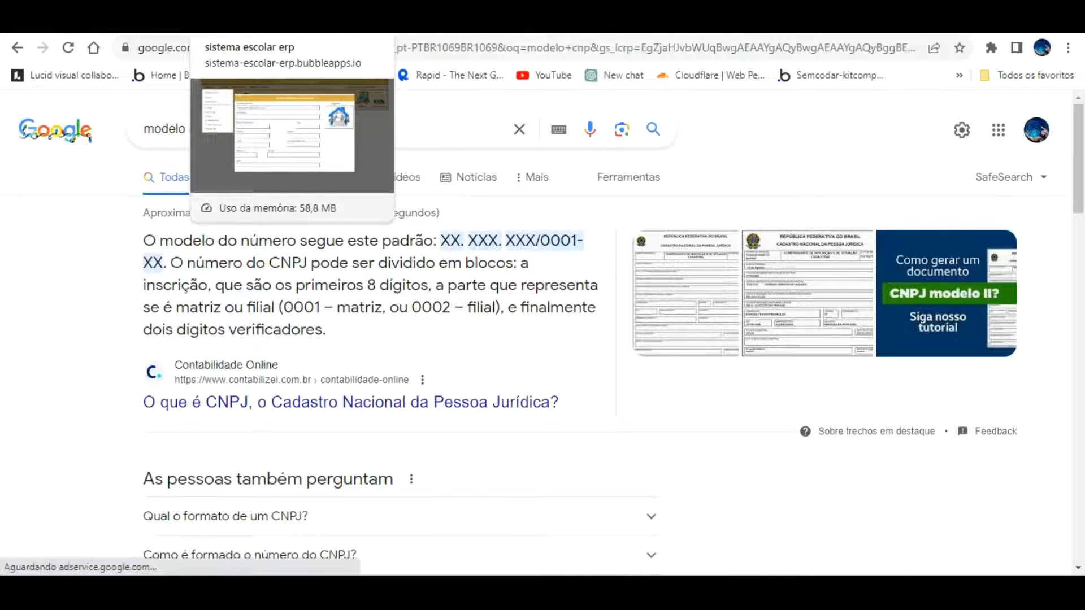
pyautogui.hotkey('ctrl', 'Tab')
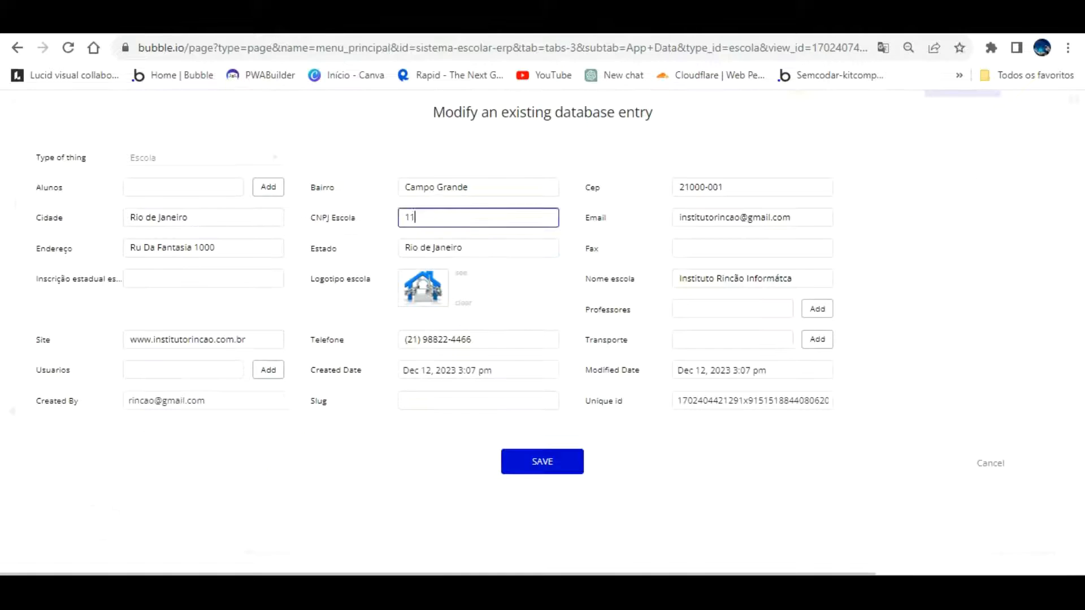
pyautogui.click(429, 218)
pyautogui.hotkey('ctrl', 'Tab')
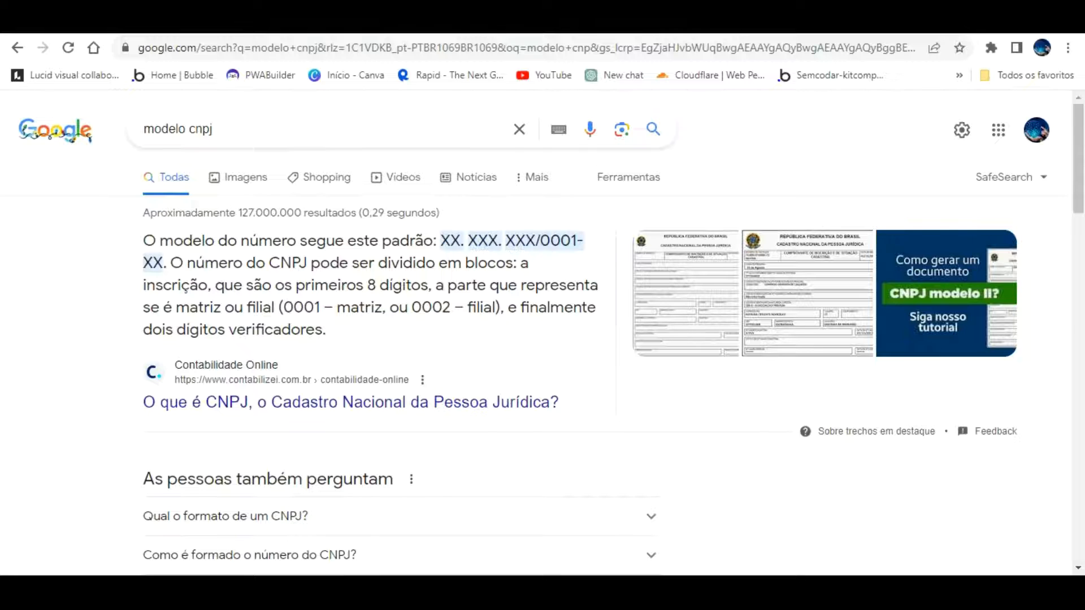
pyautogui.hotkey('ctrl', 'shift', 'Tab')
# Complete CNPJ Escola as 11.123.123/0001-12 and move to the Inscrição estadual field
pyautogui.click(456, 218)
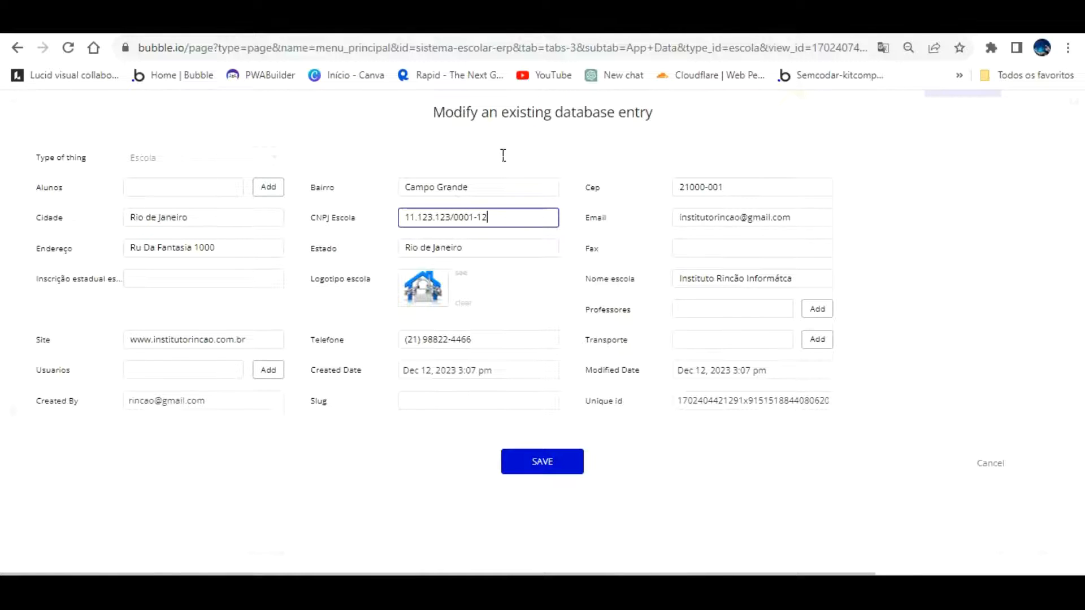
pyautogui.click(209, 279)
# Change the Google search to 'modelo inscrição estadual'
pyautogui.click(472, 20)
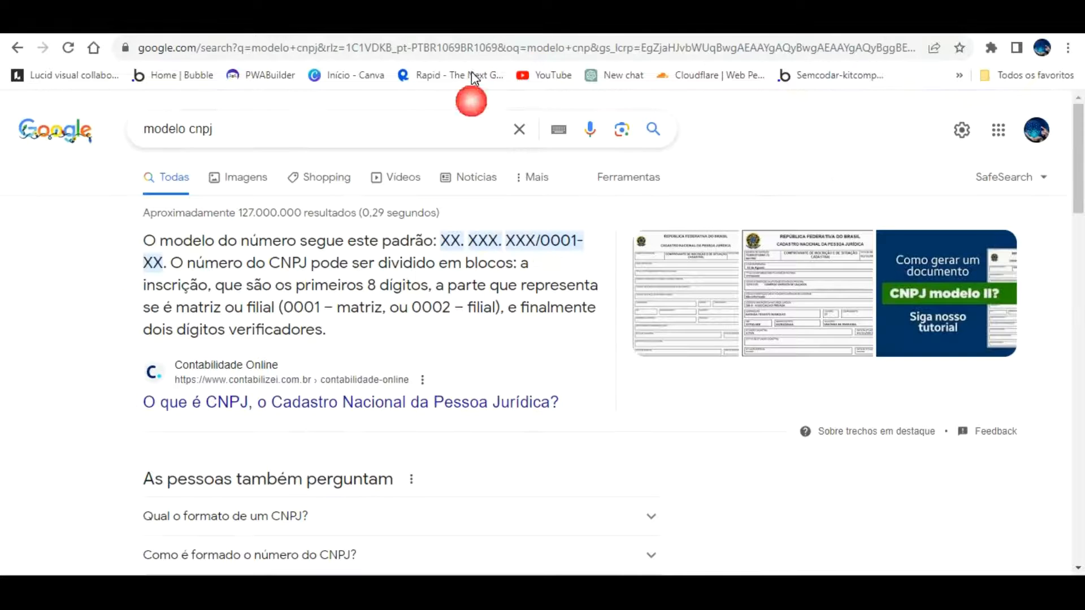
pyautogui.click(276, 125)
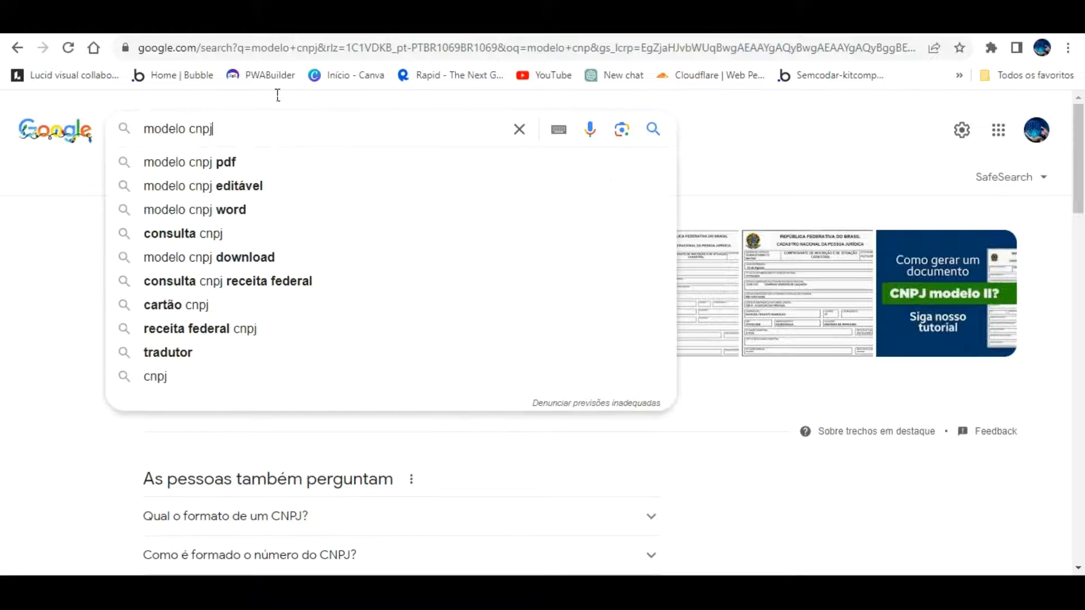
pyautogui.press('BackSpace')
pyautogui.press('BackSpace')
pyautogui.press('BackSpace')
pyautogui.press('BackSpace')
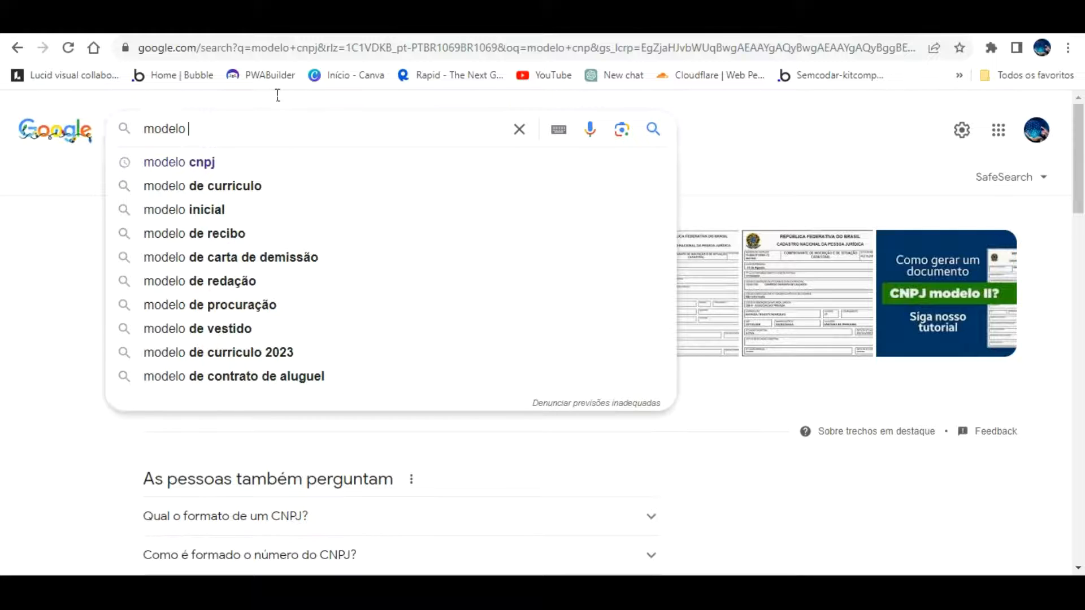
pyautogui.write('inscri')
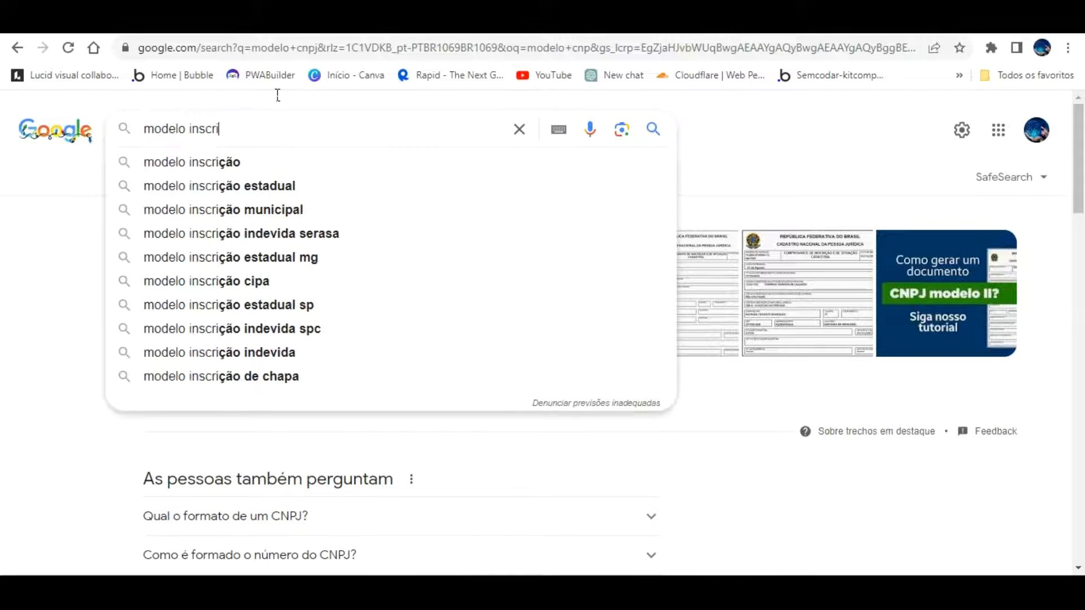
pyautogui.click(283, 186)
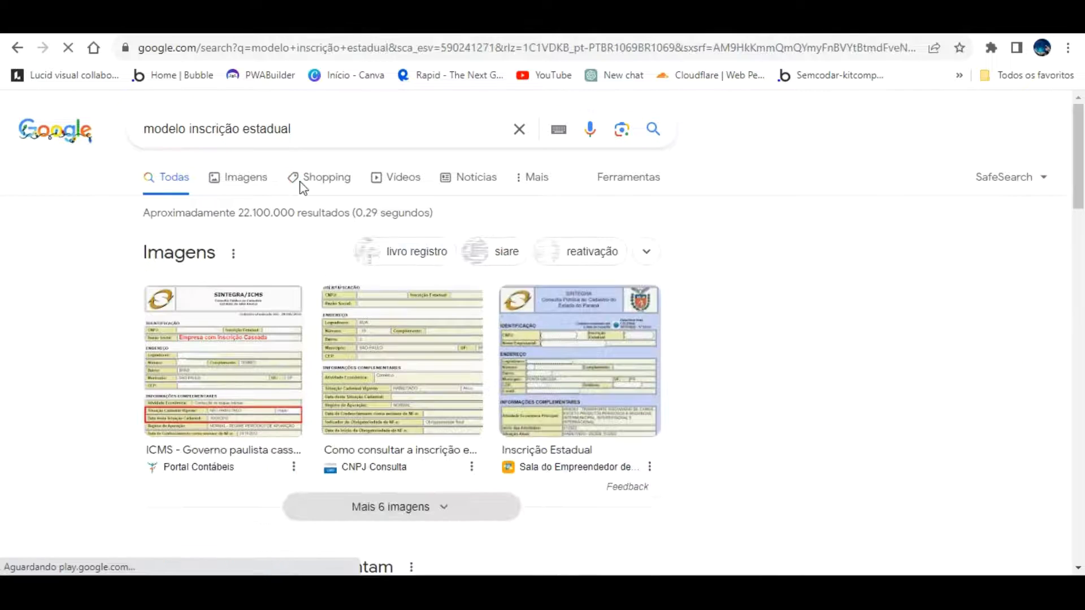
pyautogui.scroll(-3, 305, 240)
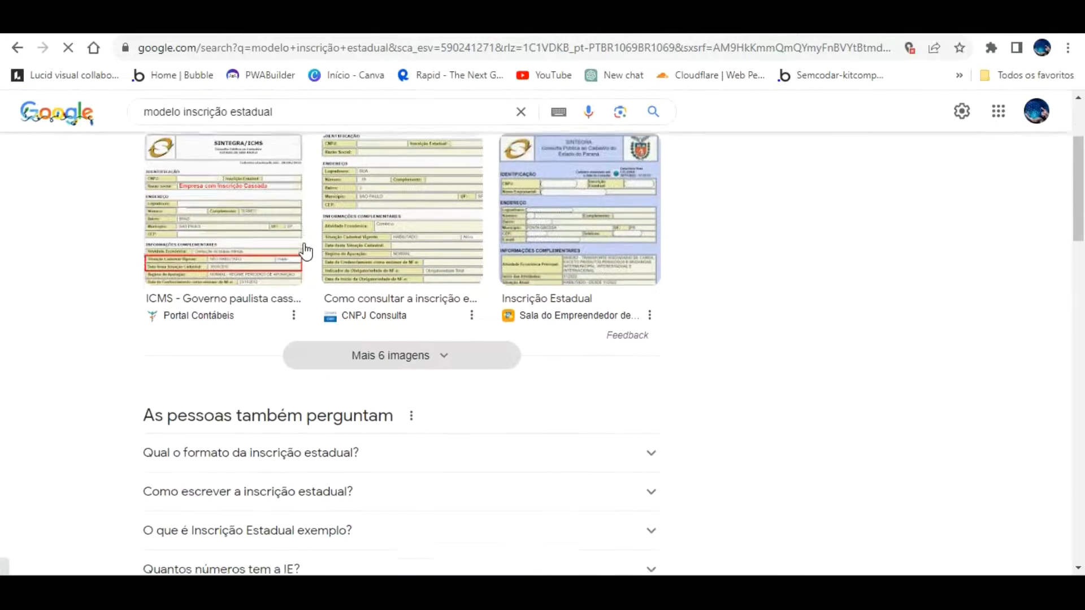
pyautogui.scroll(3, 317, 260)
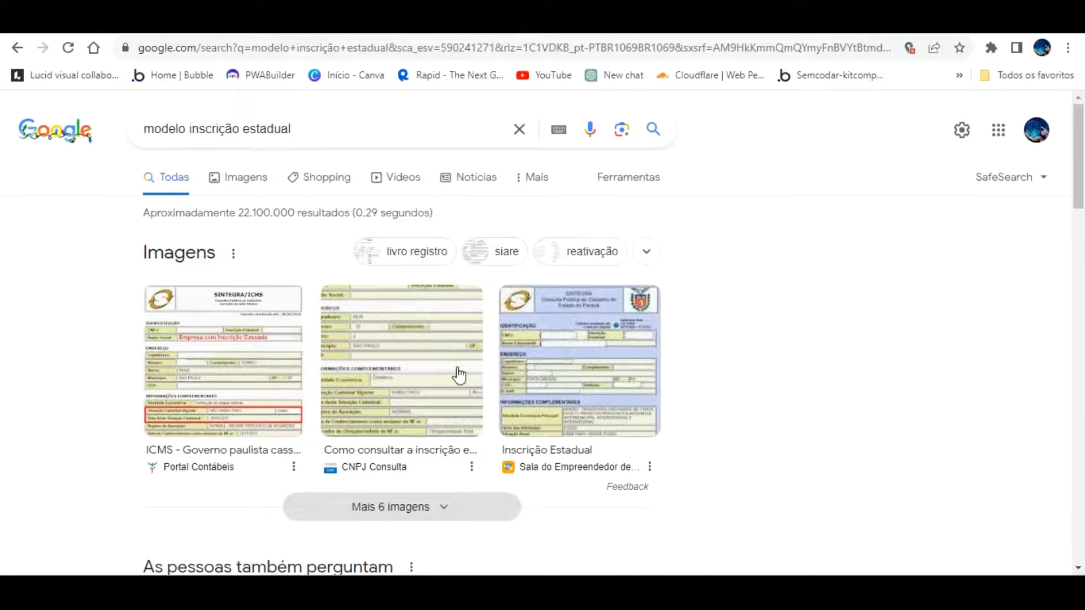
pyautogui.scroll(-3, 458, 370)
# Expand the People also ask answers on the Inscrição estadual format, writing and digit count
pyautogui.click(584, 437)
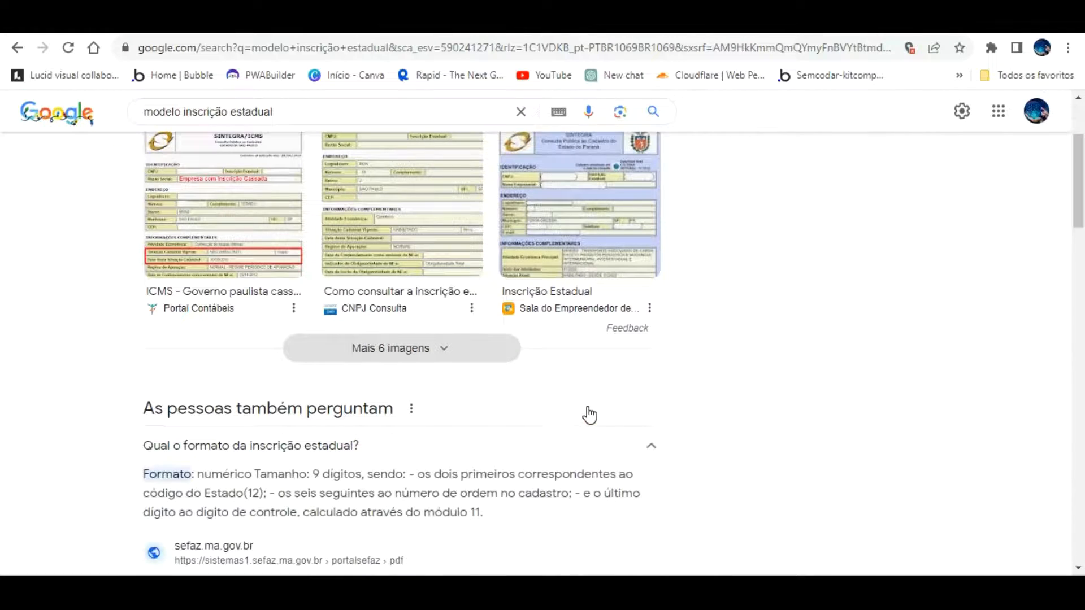
pyautogui.scroll(-3, 579, 403)
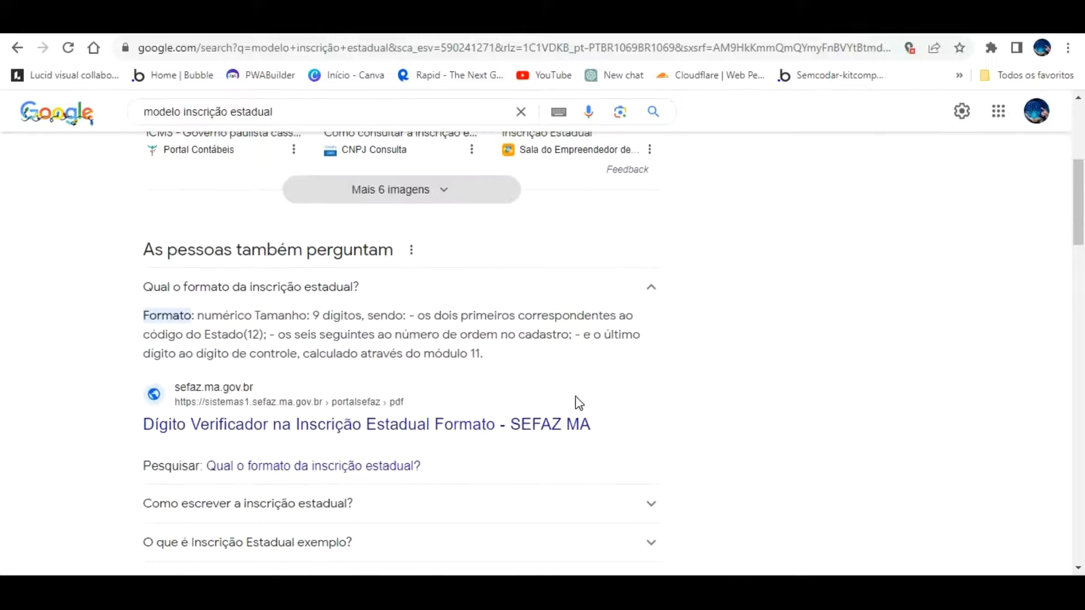
pyautogui.click(429, 503)
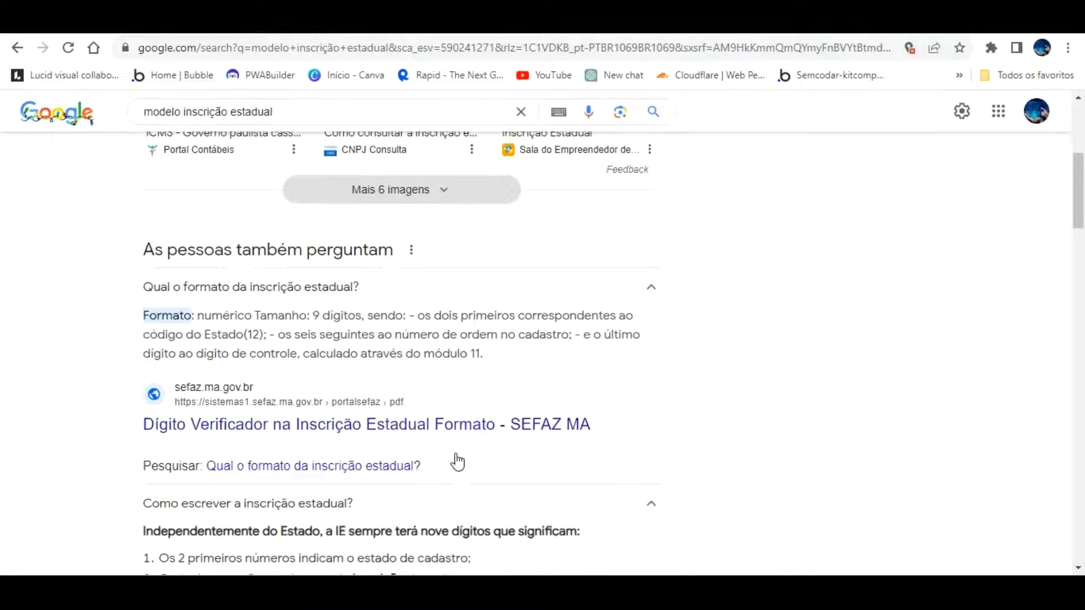
pyautogui.scroll(-3, 453, 460)
pyautogui.scroll(-3, 480, 451)
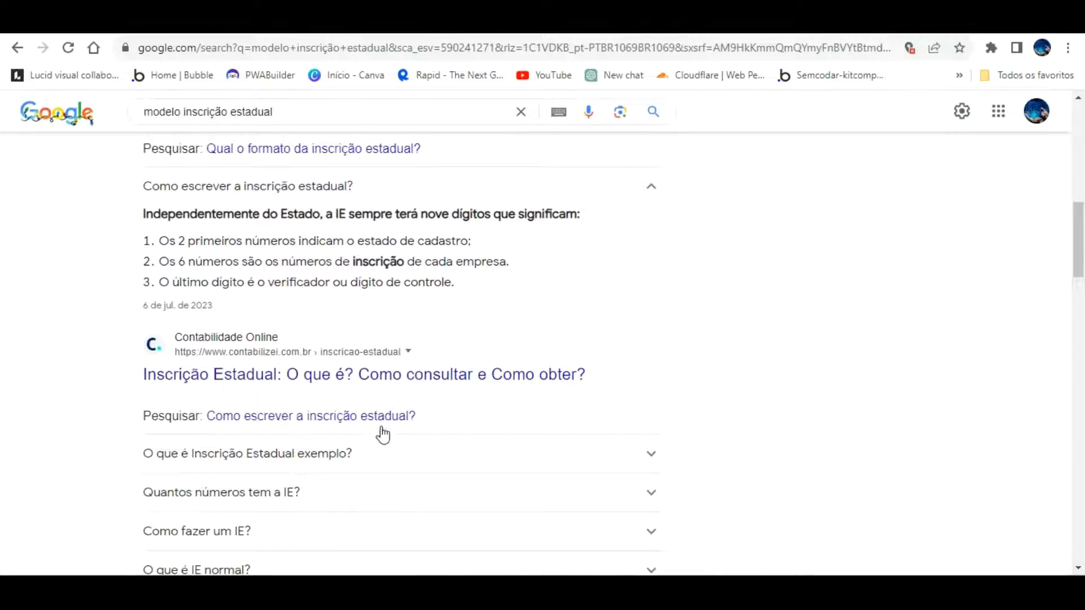
pyautogui.click(352, 485)
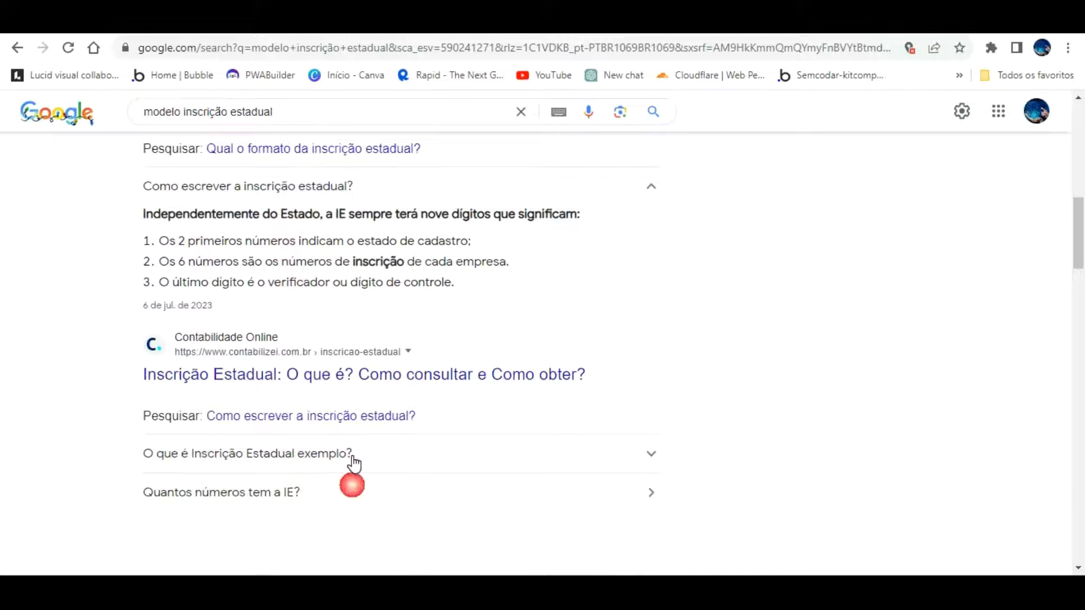
pyautogui.scroll(-2, 388, 444)
pyautogui.scroll(-4, 387, 438)
pyautogui.scroll(20, 388, 443)
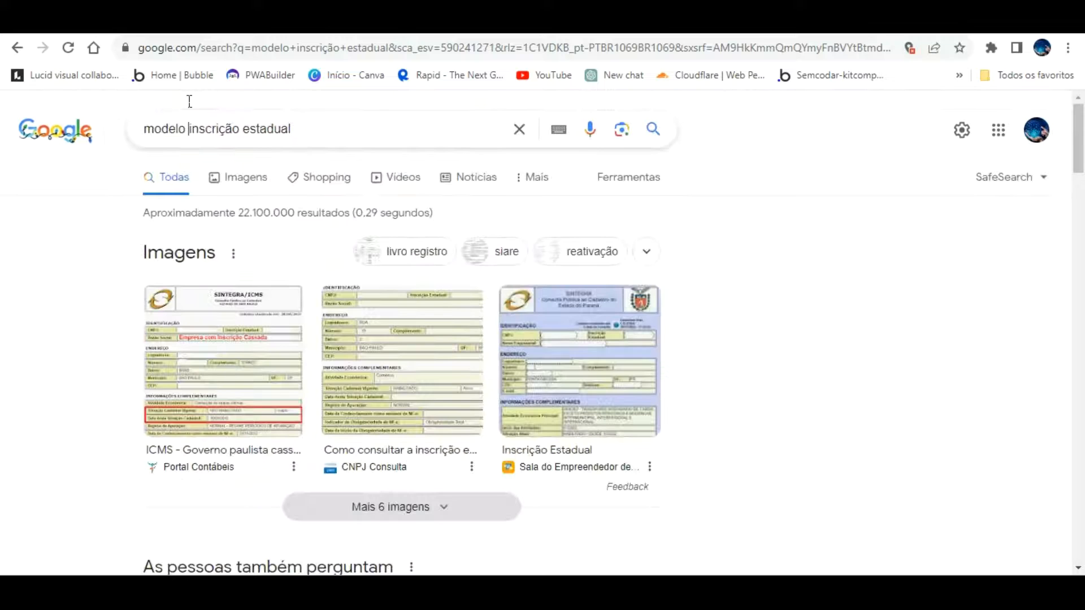
# Refine to 'modelo de inscrição estadual', check the 14-position format, then return to Bubble's Inscrição estadual field
pyautogui.click(189, 103)
pyautogui.write('de')
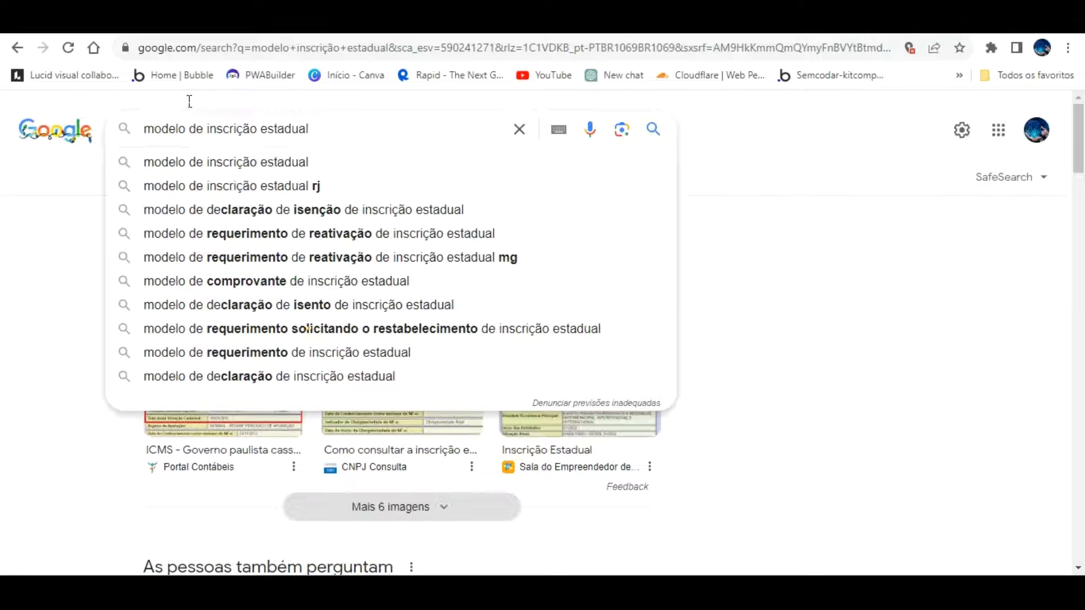
pyautogui.press('Return')
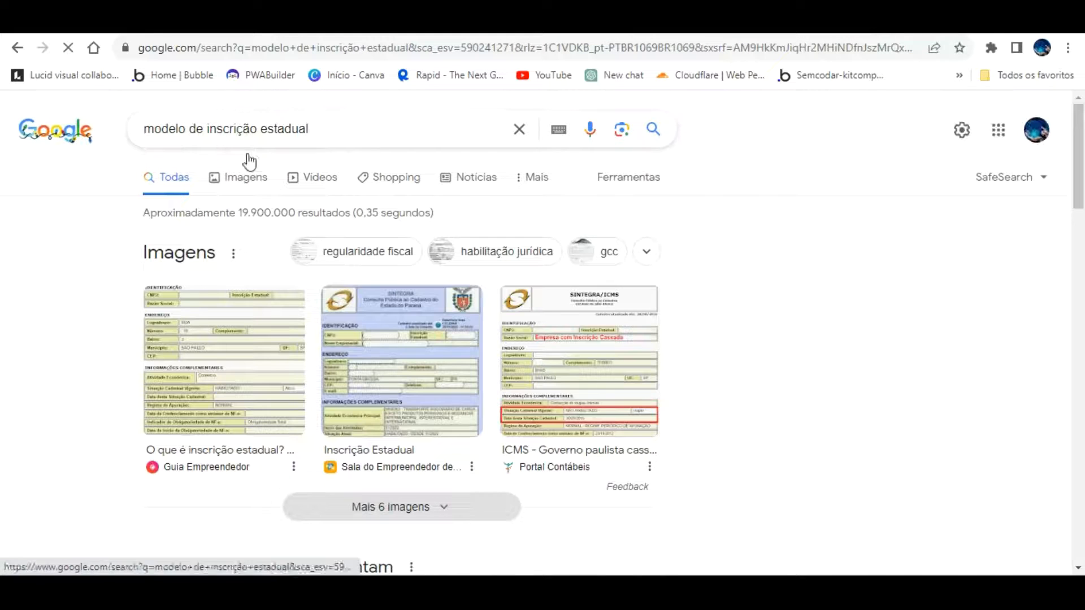
pyautogui.scroll(-3, 286, 371)
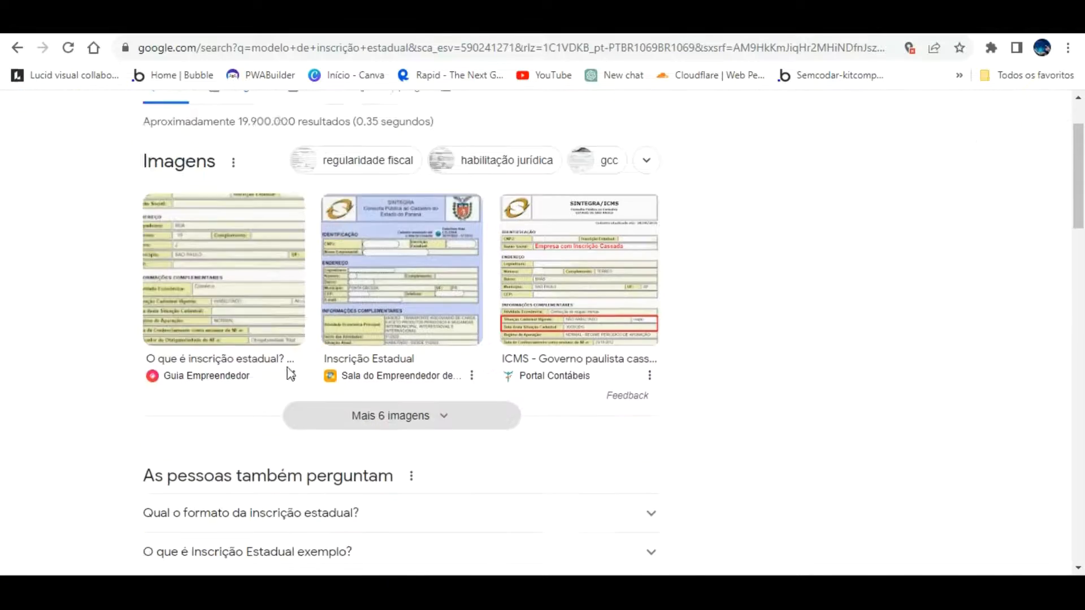
pyautogui.click(447, 343)
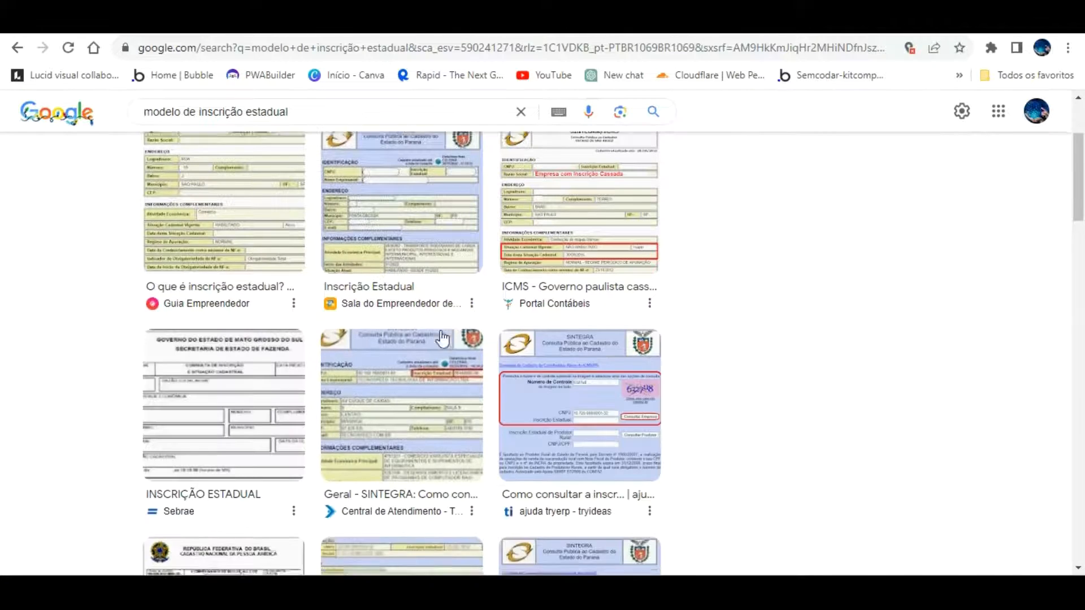
pyautogui.scroll(-7, 443, 339)
pyautogui.scroll(-3, 443, 339)
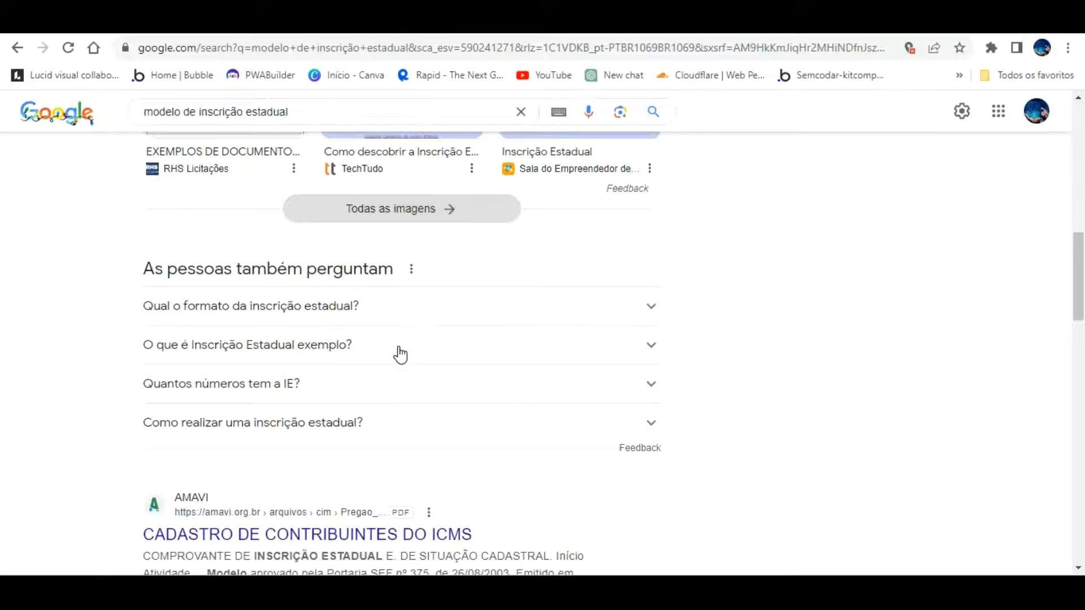
pyautogui.click(399, 379)
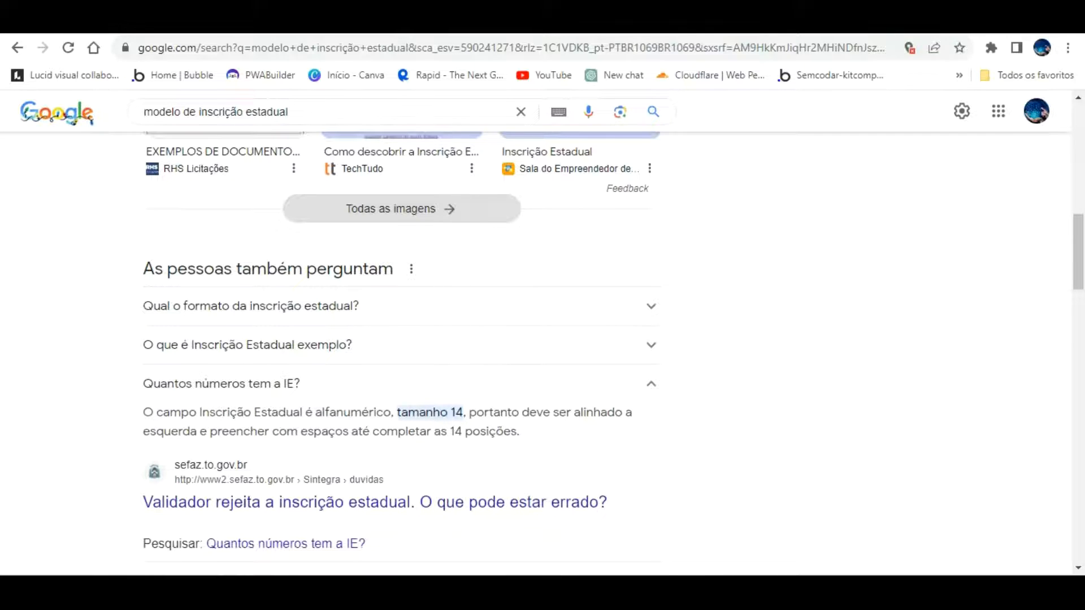
pyautogui.click(226, 23)
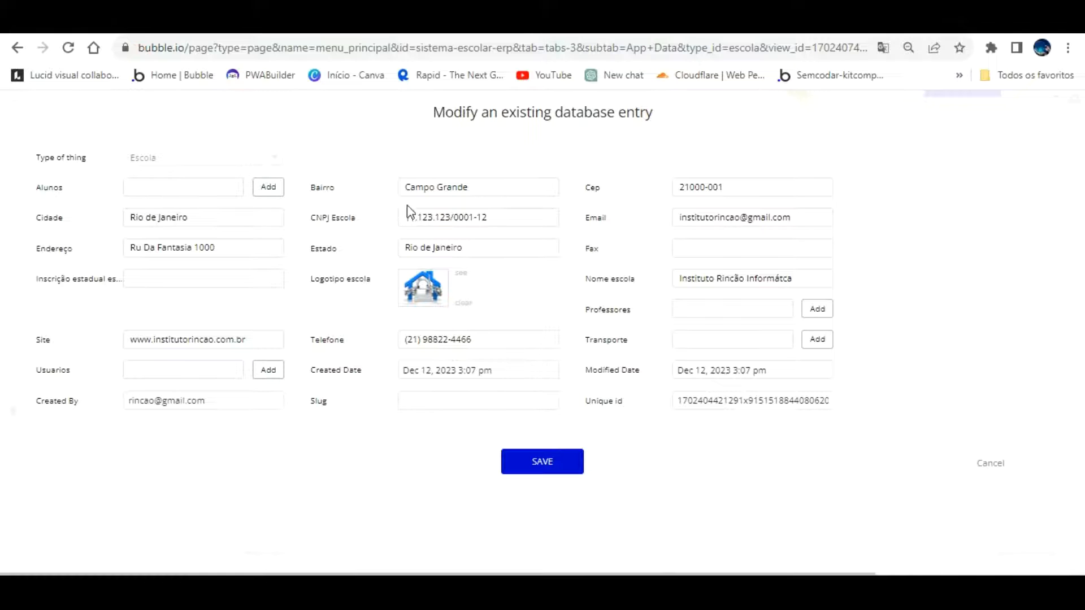
pyautogui.click(192, 279)
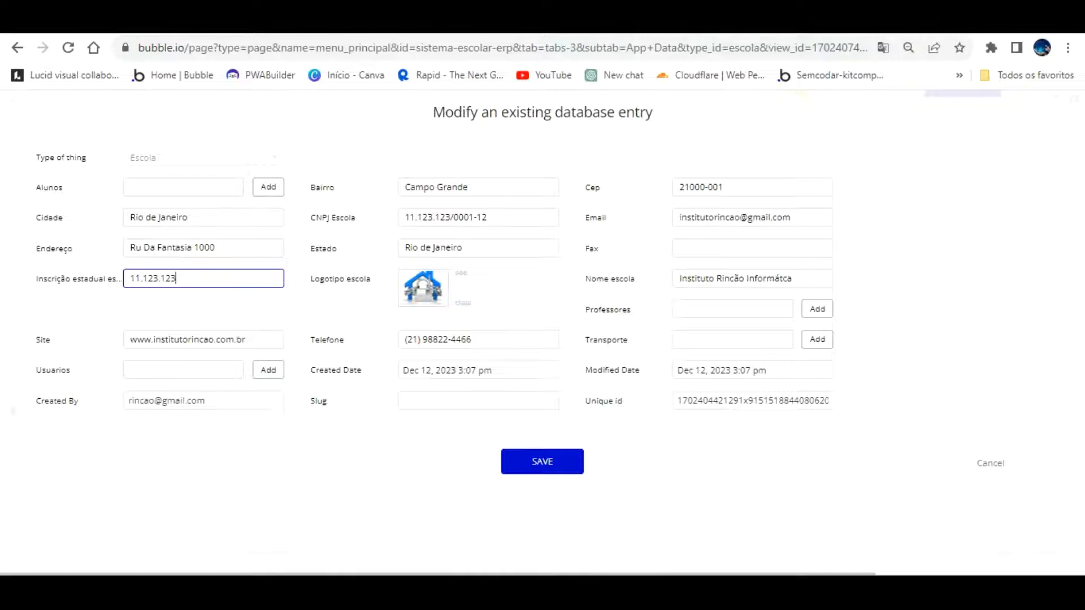
# Back on the inscrição estadual results, expand the answer on the Bahia registration format
pyautogui.click(633, 22)
pyautogui.scroll(-4, 454, 288)
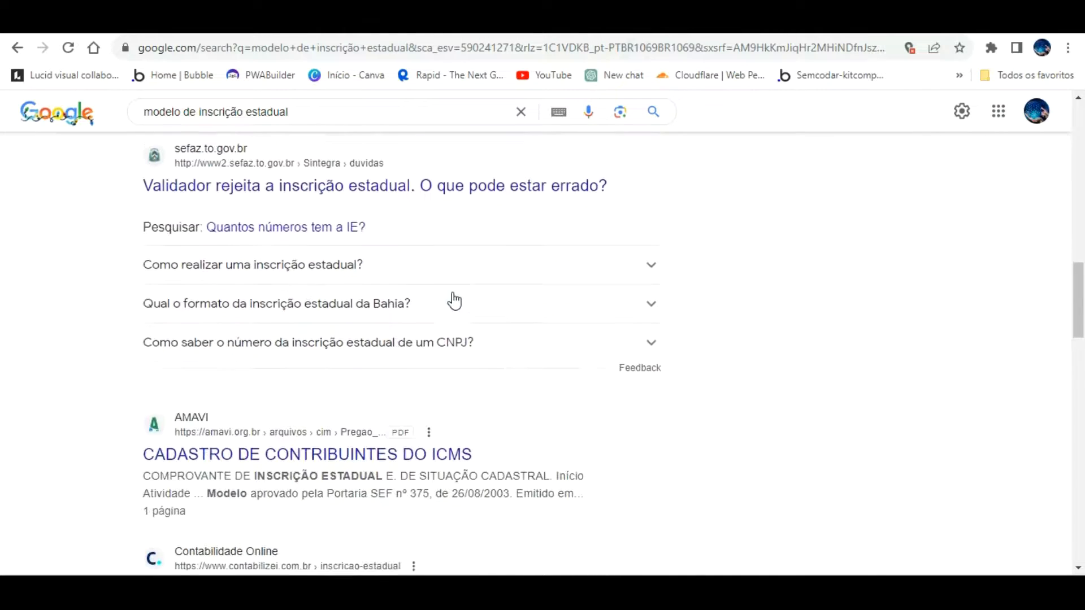
pyautogui.click(405, 295)
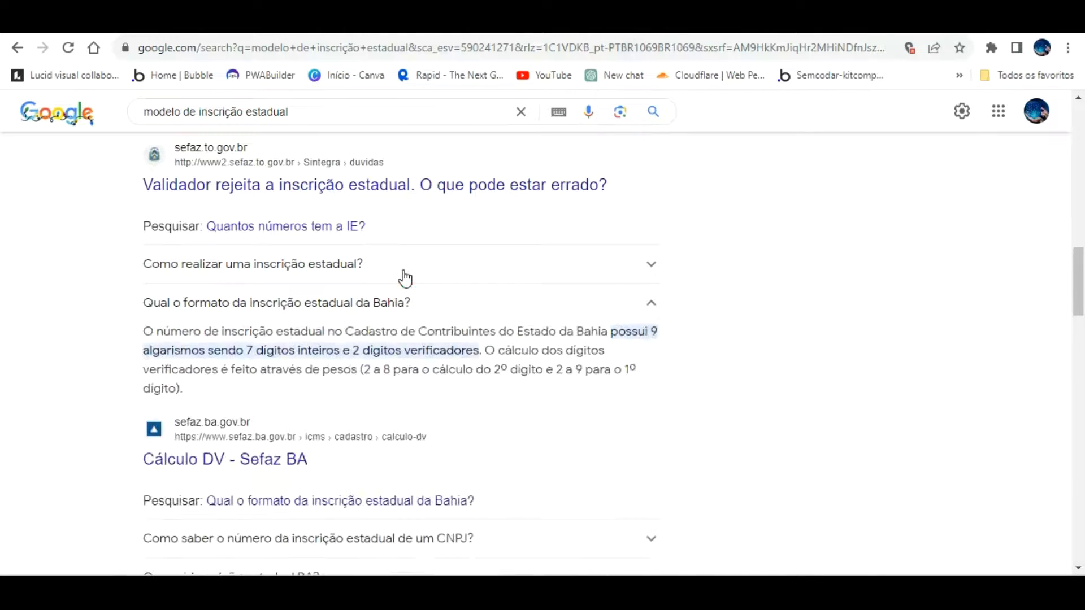
pyautogui.scroll(-4, 433, 339)
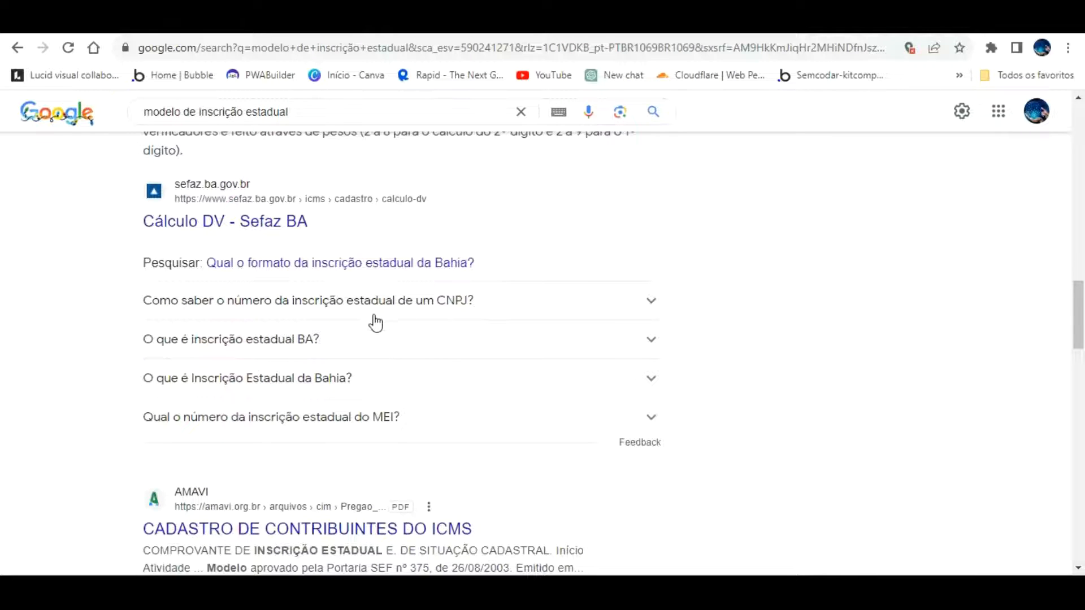
pyautogui.scroll(-7, 382, 356)
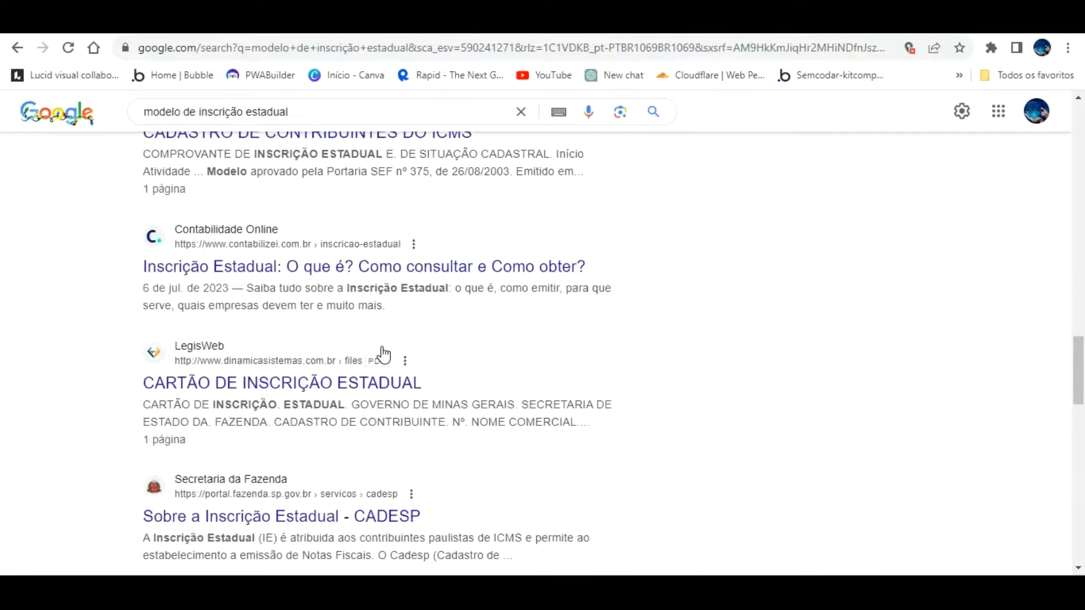
pyautogui.scroll(15, 381, 354)
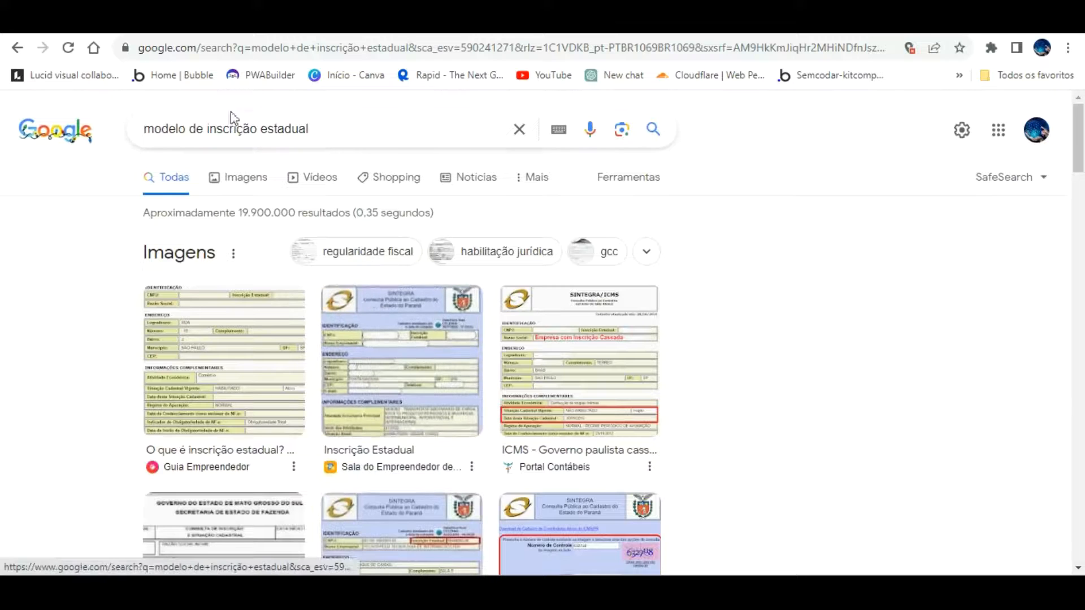
# Add 'foto' to the search and preview the Sebrae inscrição estadual form image
pyautogui.click(334, 132)
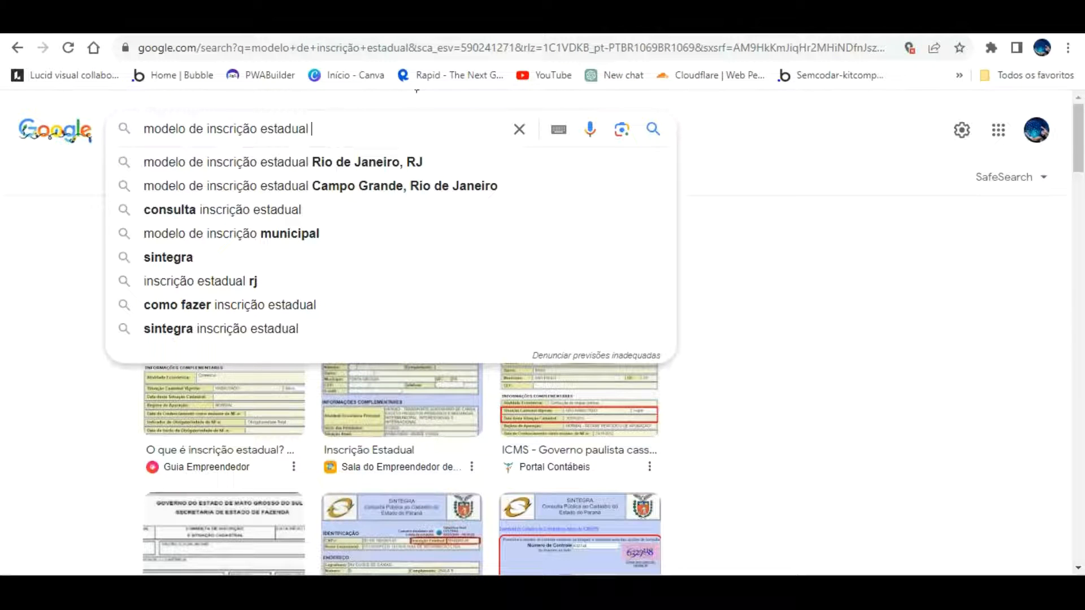
pyautogui.write('foto')
pyautogui.press('Return')
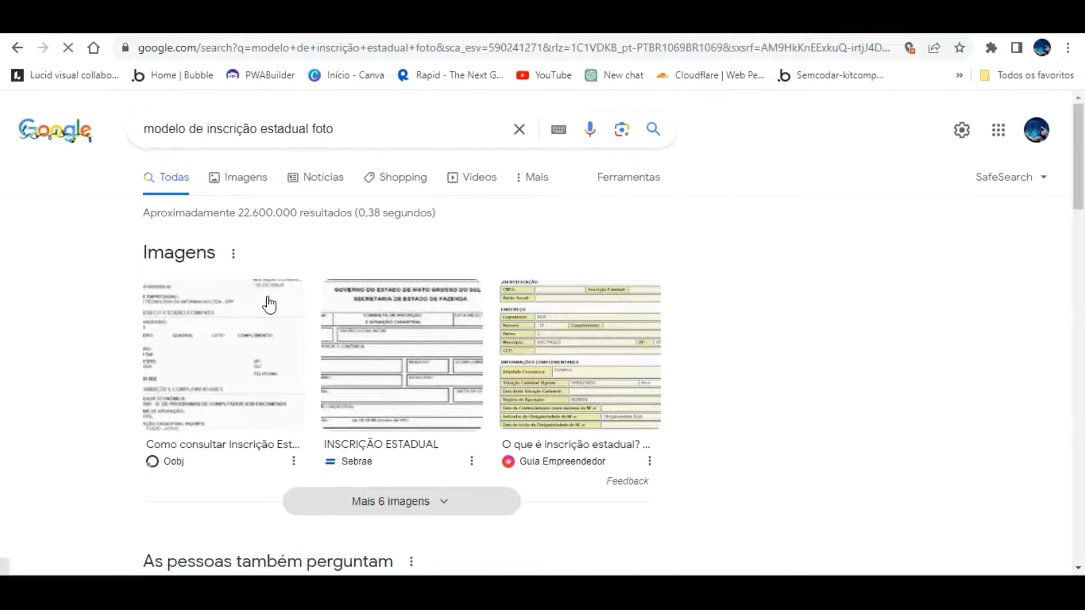
pyautogui.click(355, 309)
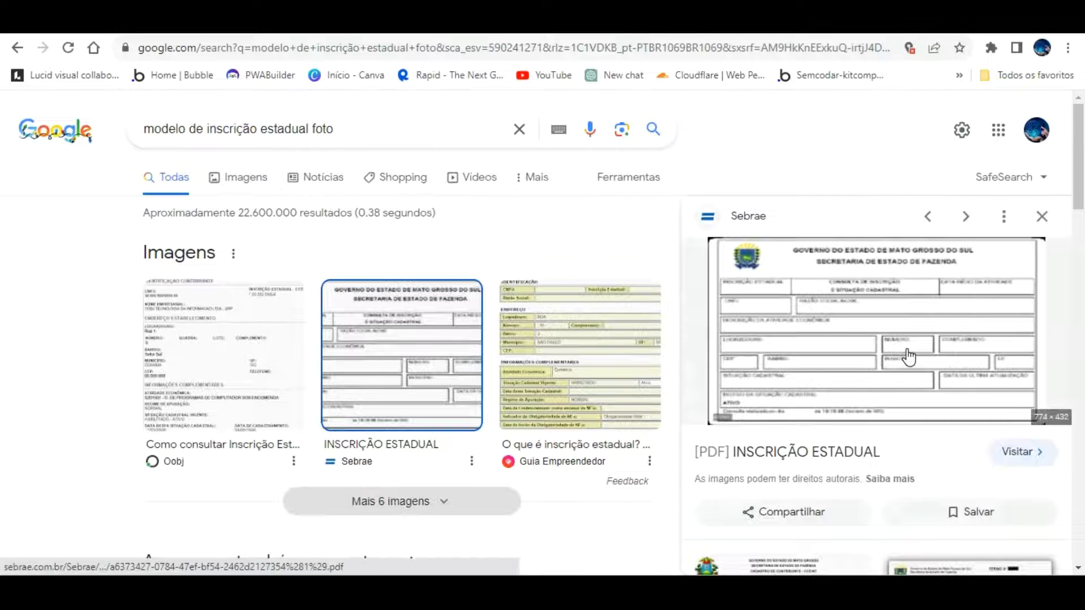
pyautogui.scroll(-3, 860, 353)
pyautogui.scroll(3, 861, 354)
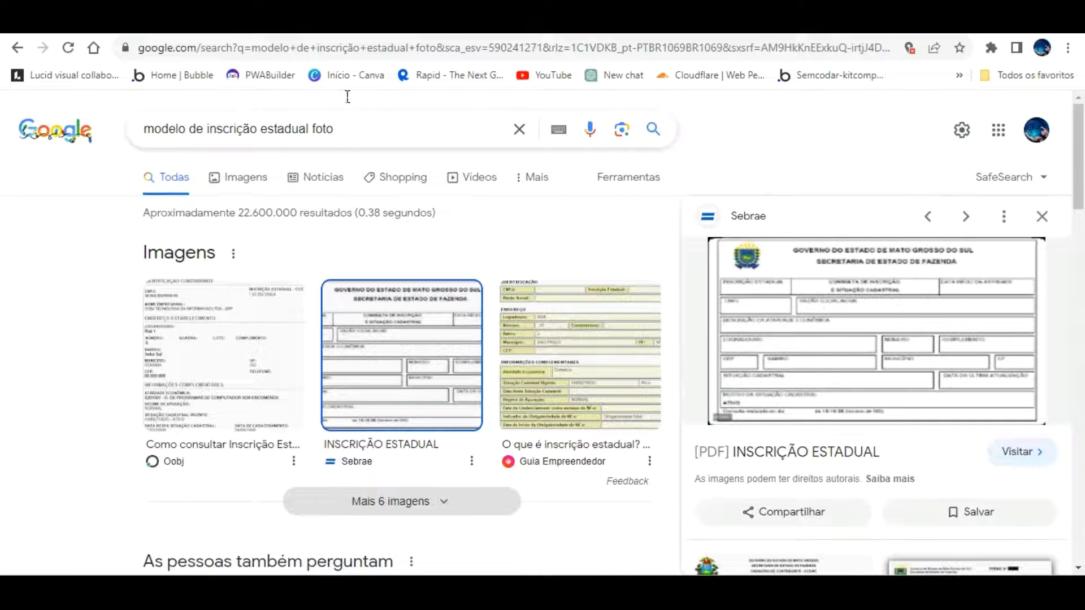
# Search 'padrão de inscrição estadual', expand the format answer, then return to the school ERP app
pyautogui.moveTo(347, 97); pyautogui.dragTo(90, 96)
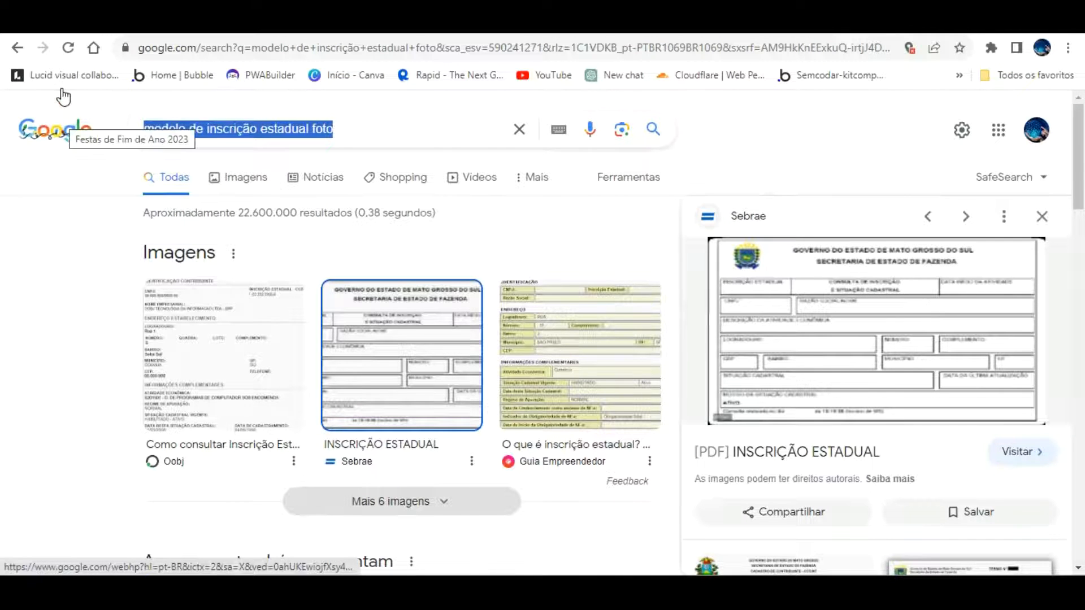
pyautogui.write('padrão ')
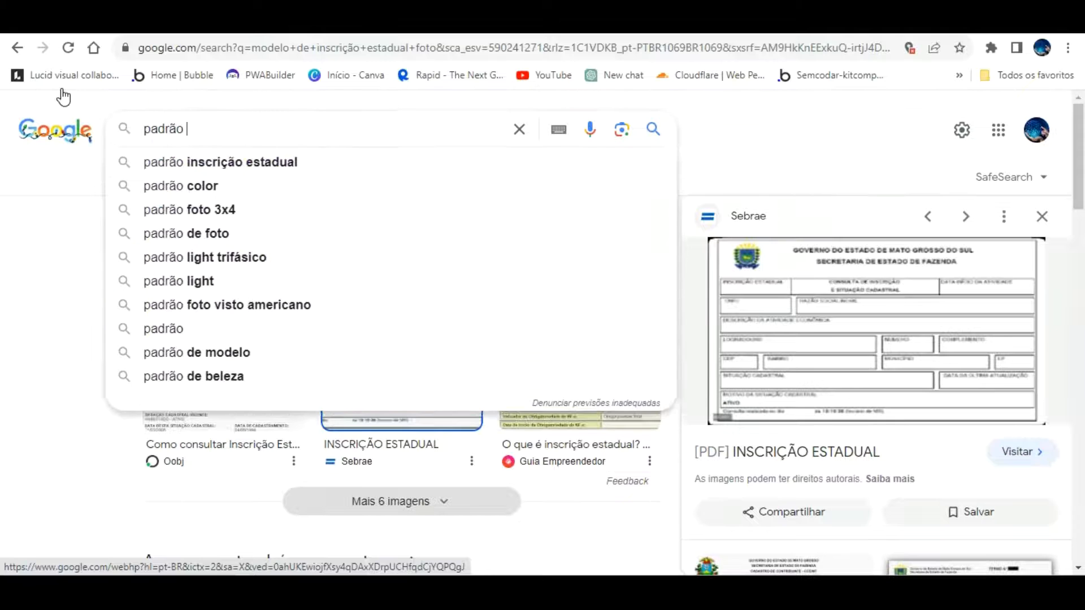
pyautogui.write('de inscri')
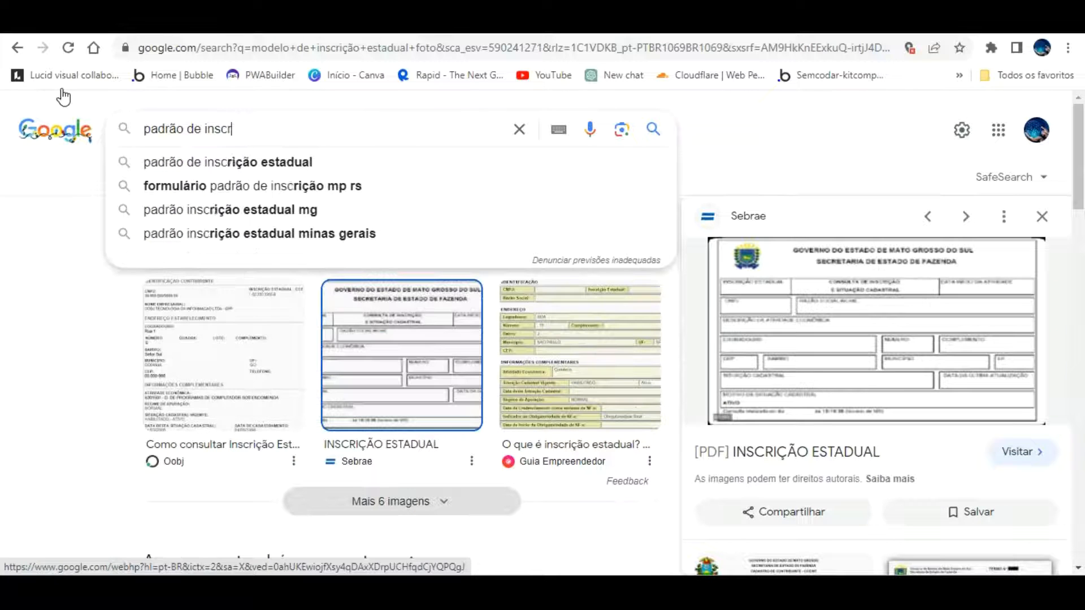
pyautogui.click(182, 157)
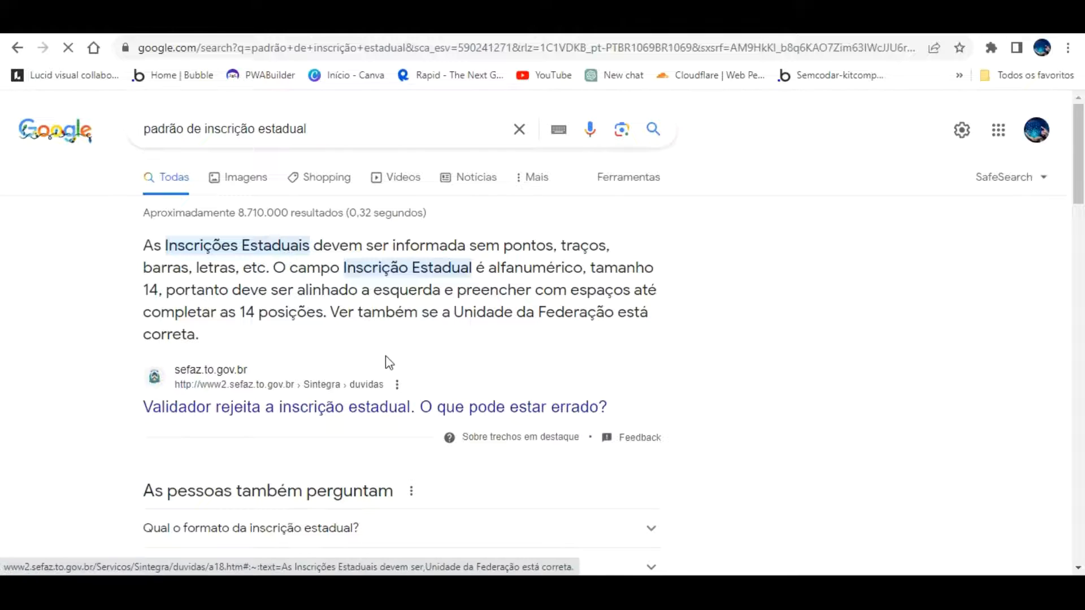
pyautogui.scroll(-3, 387, 364)
pyautogui.click(382, 368)
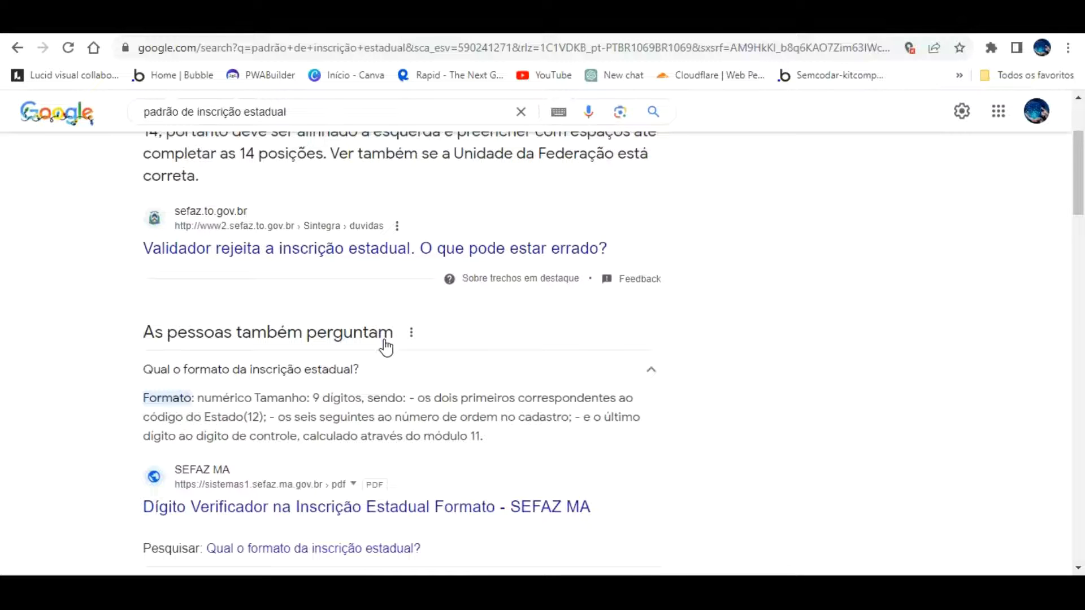
pyautogui.click(283, 29)
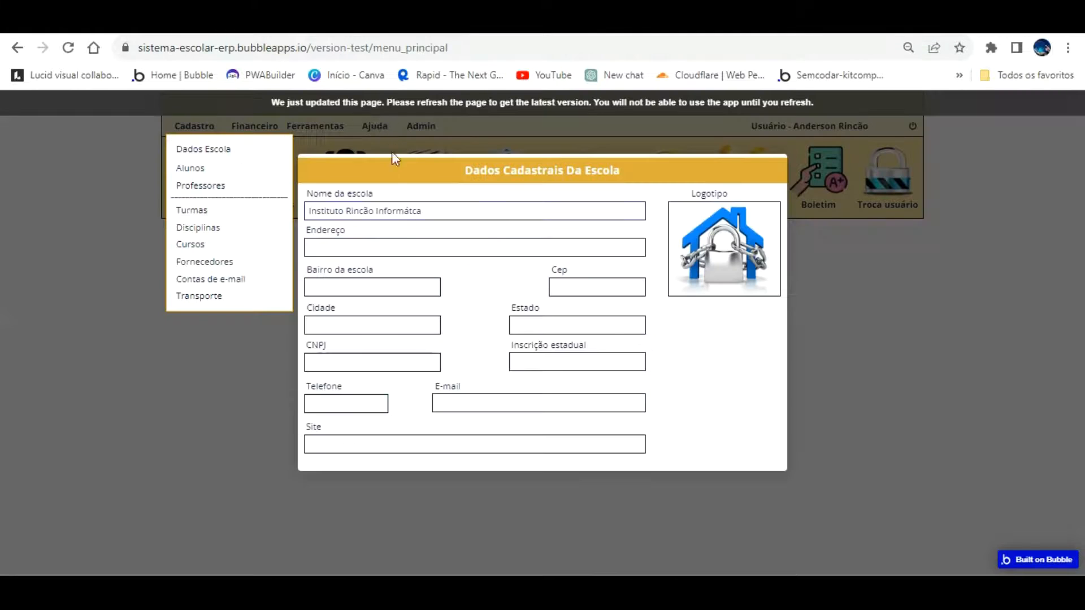
# Change the school's Inscrição estadual value to 11.123.123-4 in the Modify entry form
pyautogui.click(176, 28)
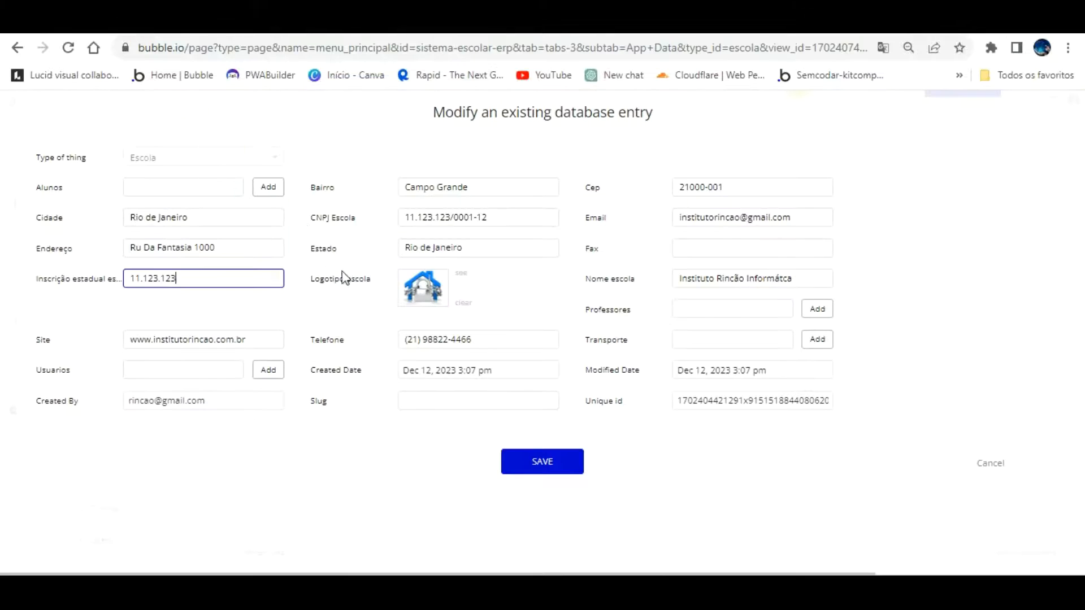
pyautogui.click(163, 280)
pyautogui.click(517, 28)
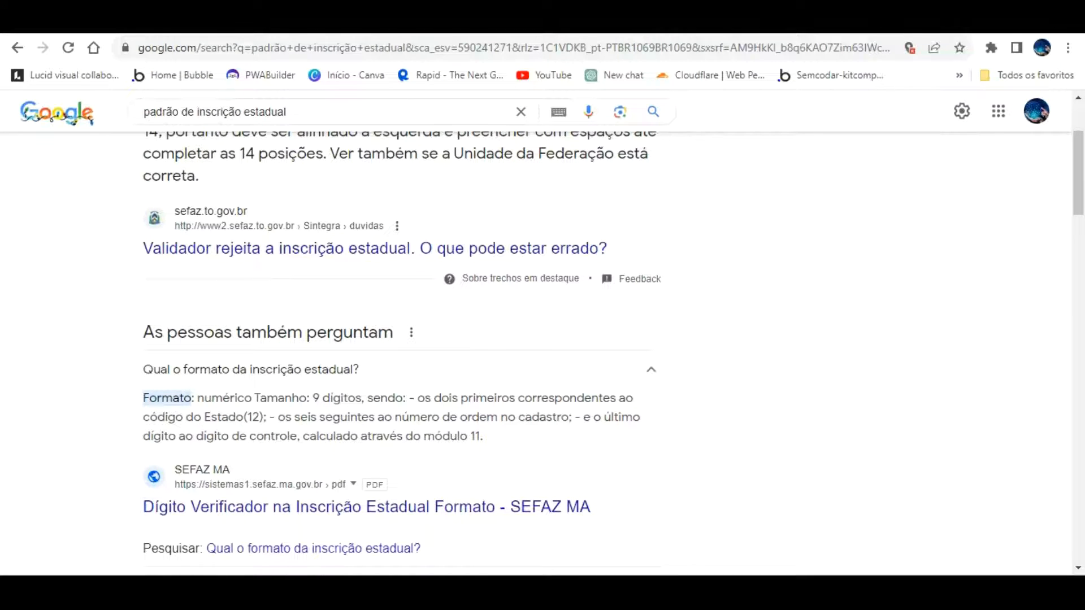
pyautogui.click(175, 29)
pyautogui.click(211, 277)
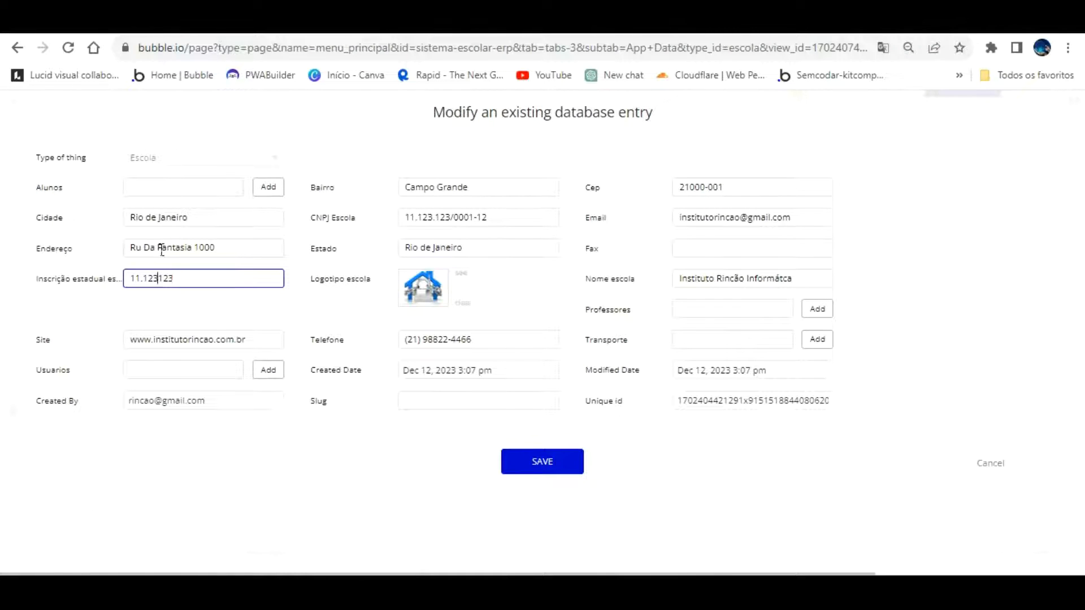
pyautogui.write('.123-4')
# Save the modified school entry and reload the app preview with F5
pyautogui.click(542, 453)
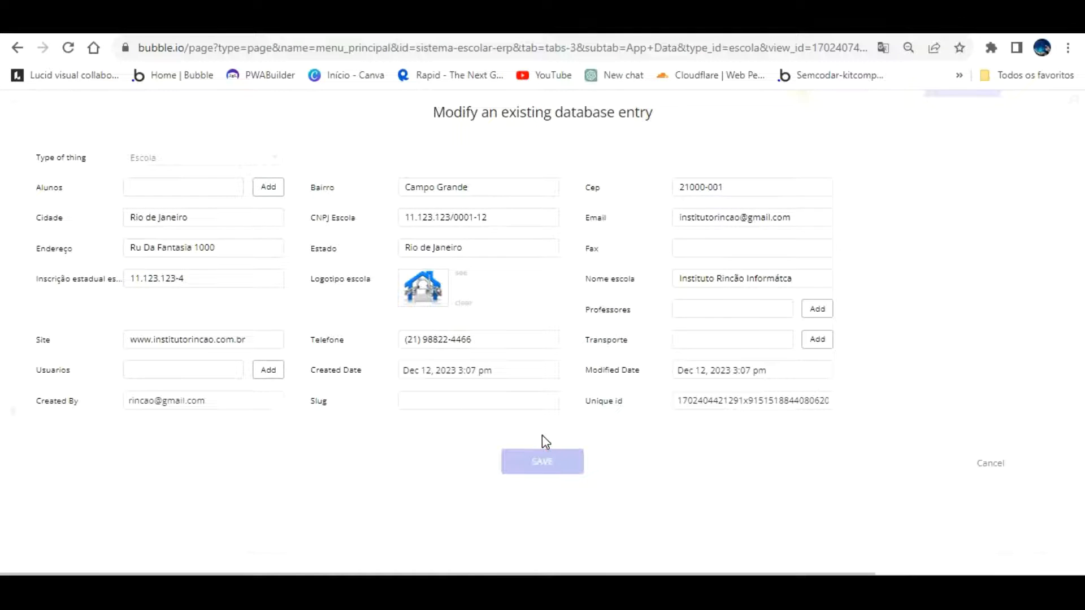
pyautogui.click(547, 243)
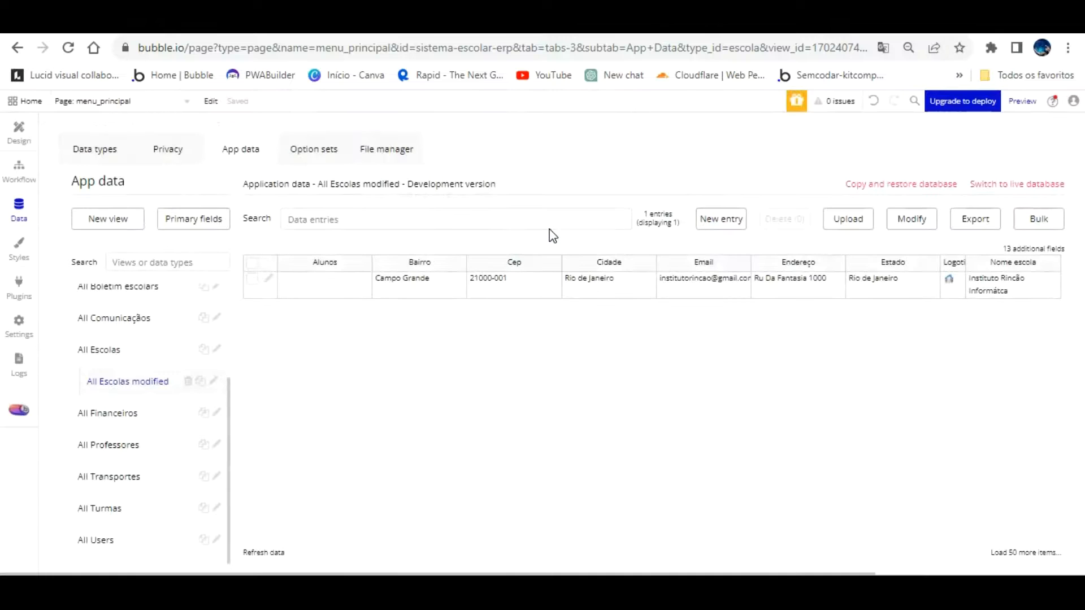
pyautogui.click(351, 22)
pyautogui.press('F5')
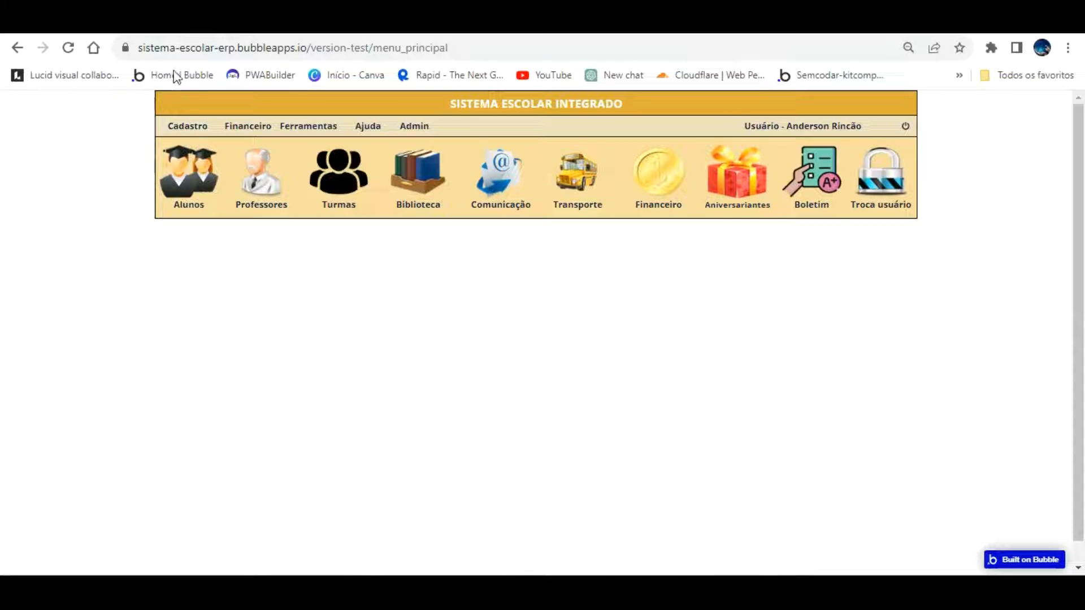
# In the editor's design view, open the click workflow of the Cadastro > Dados Escola menu item
pyautogui.click(166, 23)
pyautogui.click(13, 137)
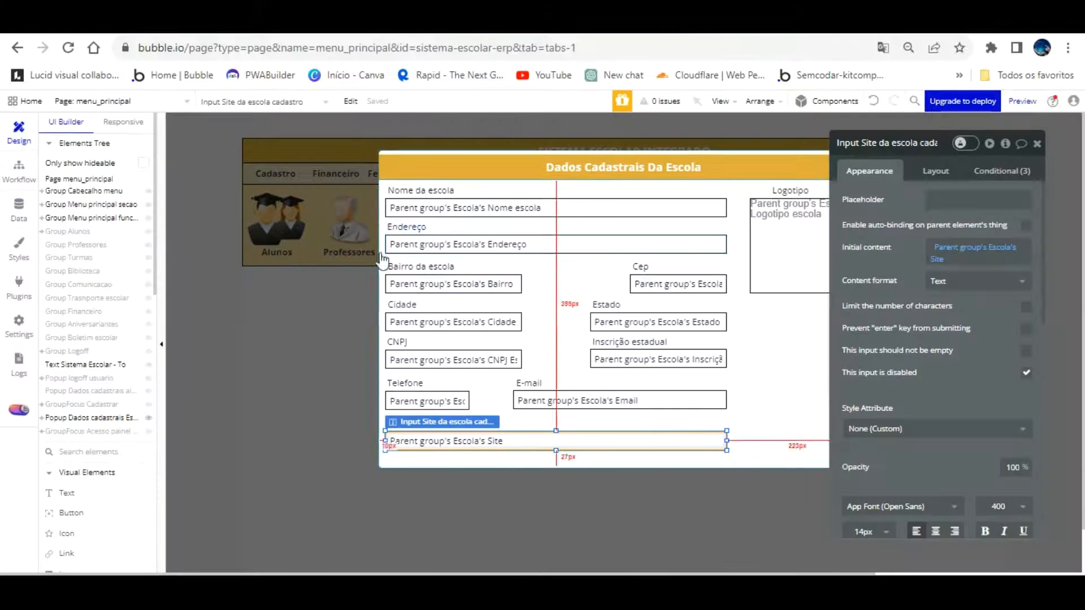
pyautogui.click(369, 327)
pyautogui.click(102, 406)
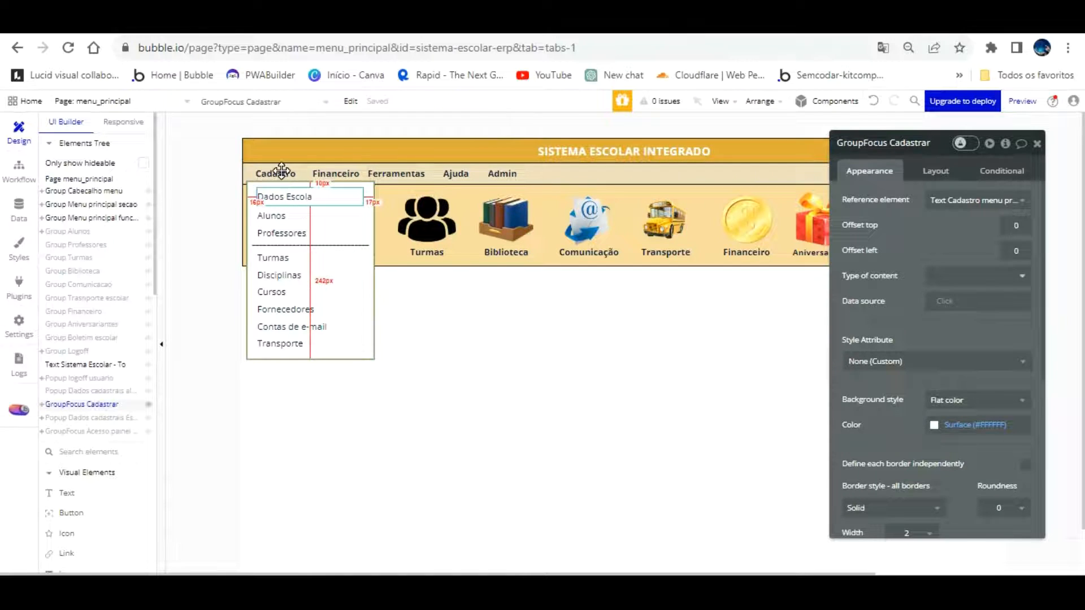
pyautogui.click(283, 197)
pyautogui.click(921, 341)
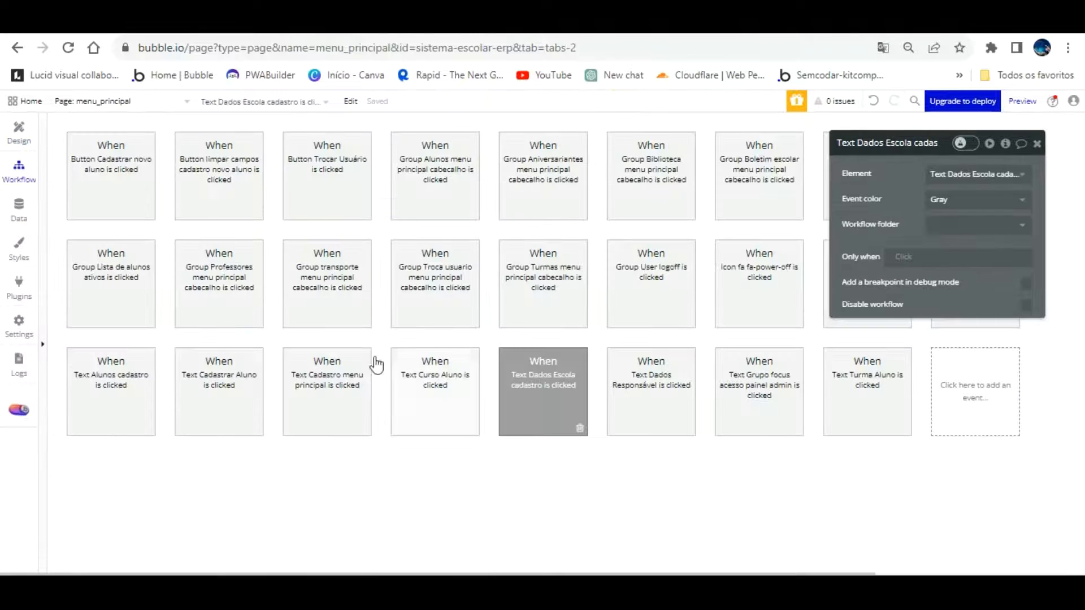
# Add a Hide step for GroupFocus Cadastrar to the workflow and reload the app preview
pyautogui.click(295, 474)
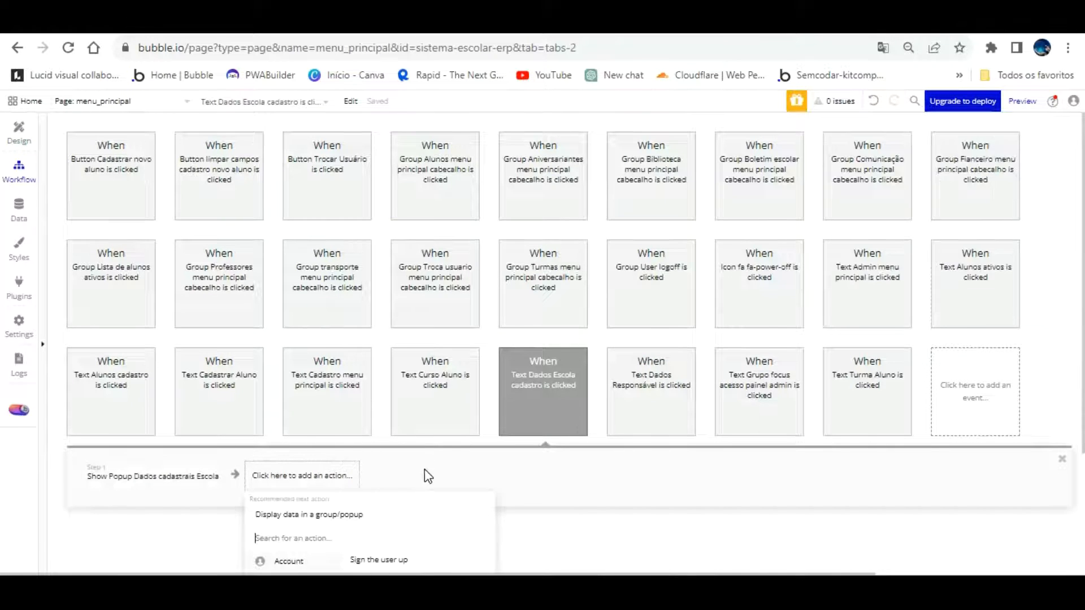
pyautogui.scroll(-3, 425, 469)
pyautogui.moveTo(315, 517)
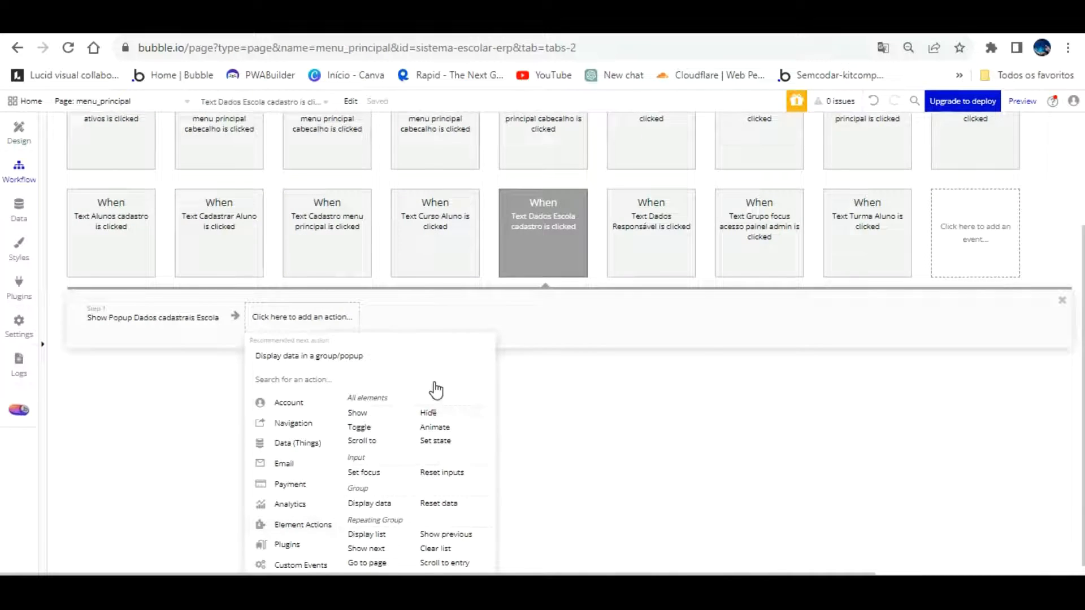
pyautogui.click(428, 413)
pyautogui.click(952, 173)
pyautogui.write('f')
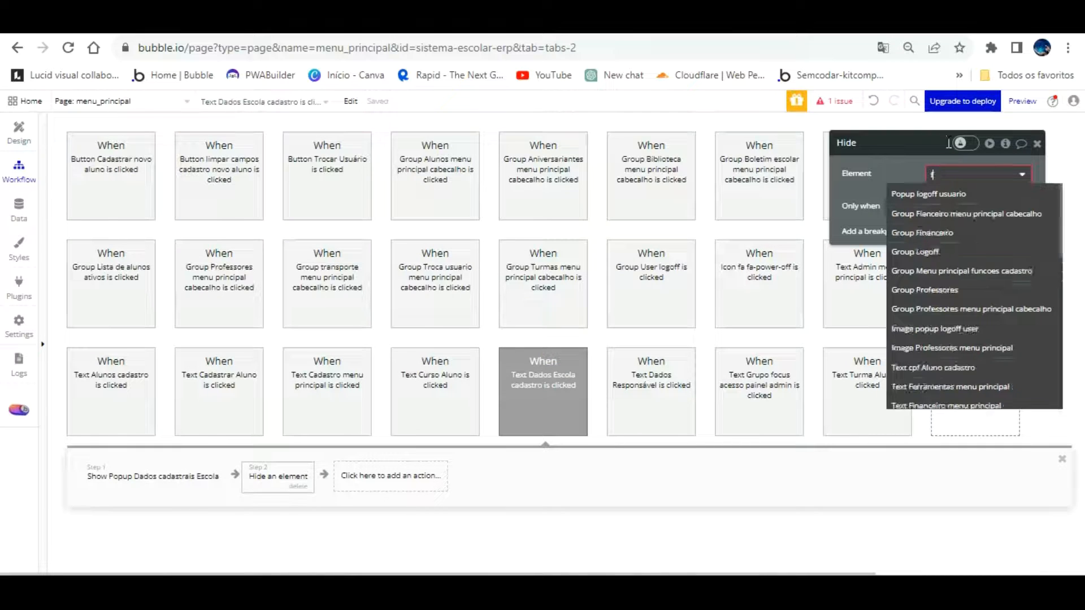
pyautogui.write('u')
pyautogui.press('BackSpace')
pyautogui.write('ocu')
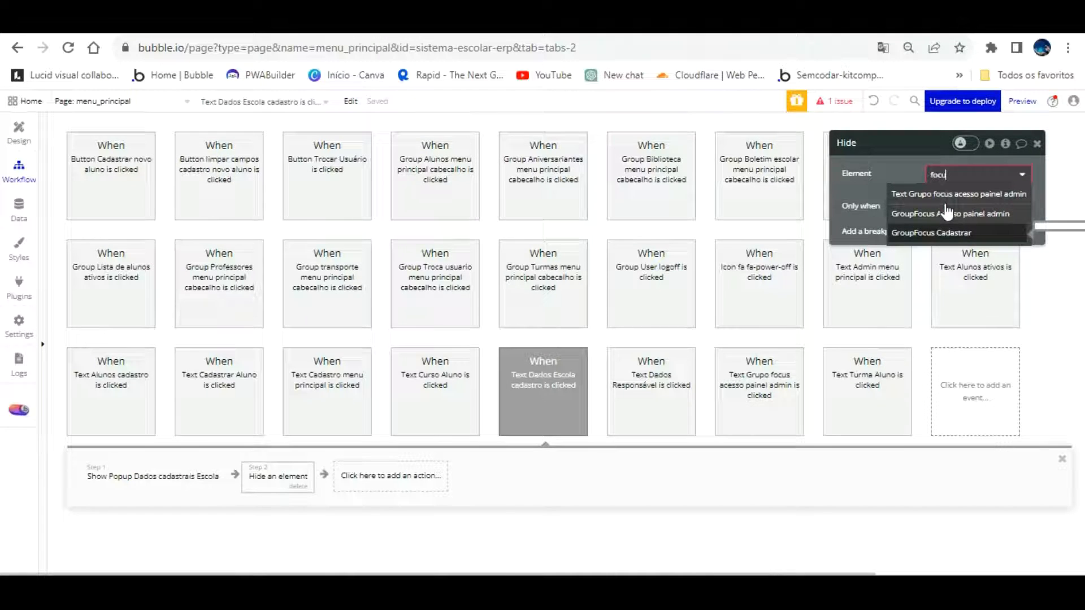
pyautogui.press('Return')
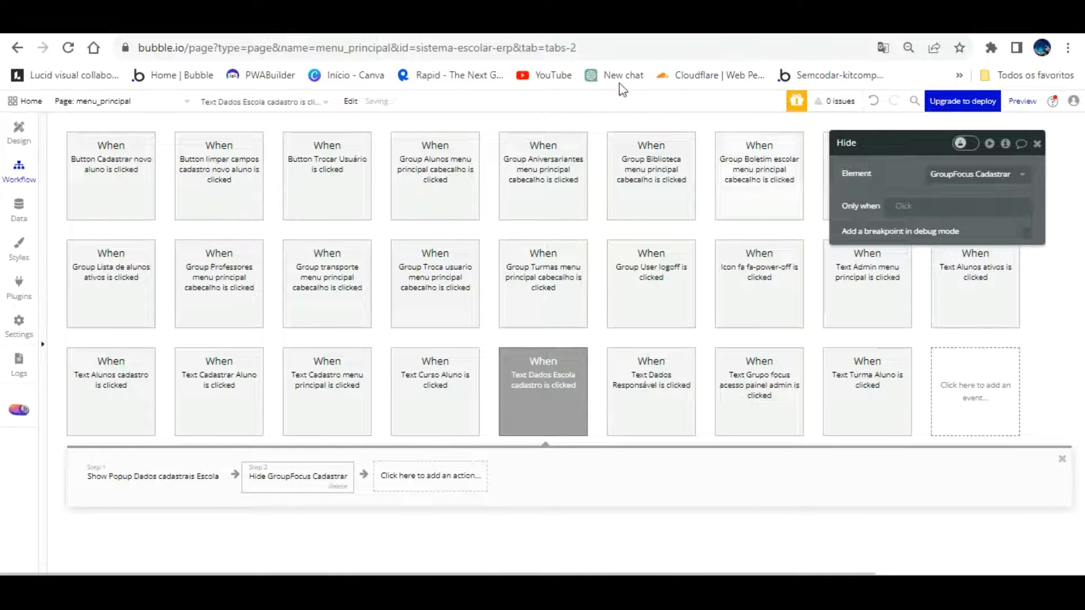
pyautogui.click(331, 27)
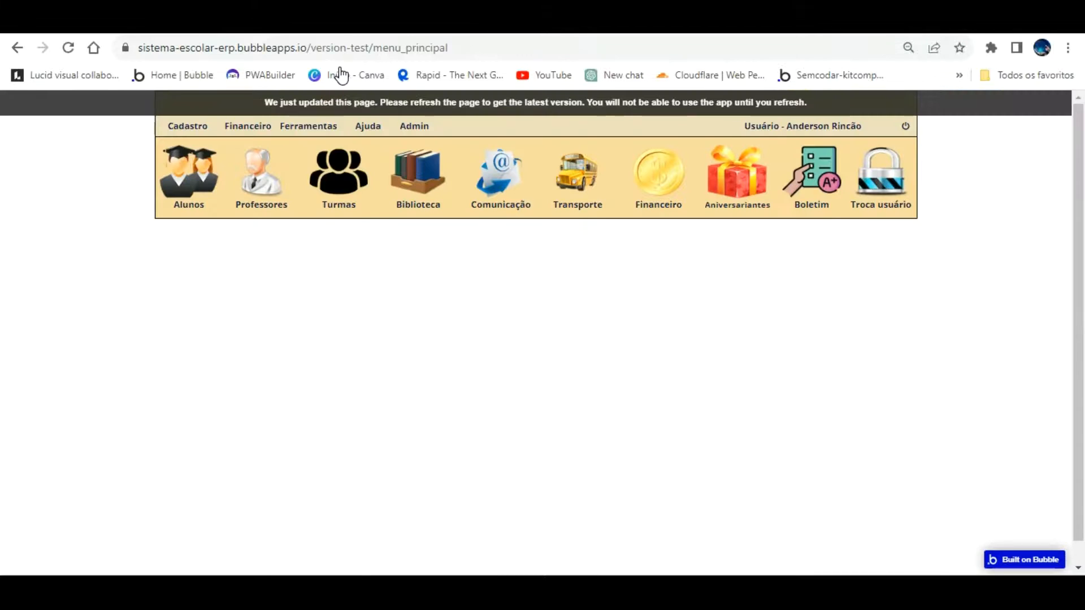
pyautogui.press('F5')
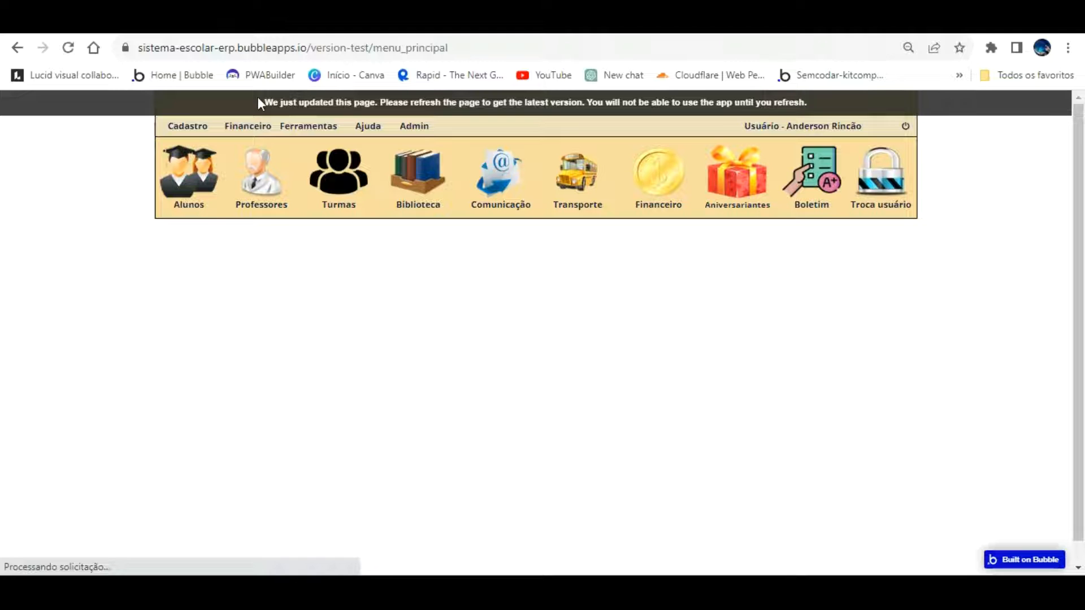
# Open Cadastro > Dados Escola in the running app to test the school popup
pyautogui.click(196, 124)
pyautogui.click(194, 147)
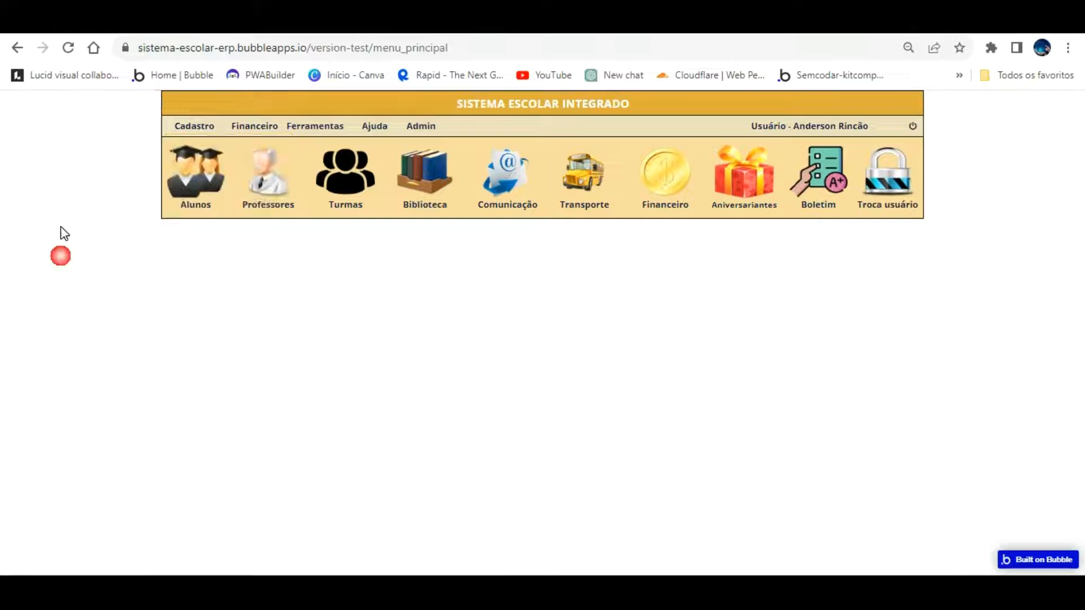
pyautogui.click(603, 231)
pyautogui.doubleClick(689, 321)
pyautogui.click(688, 321)
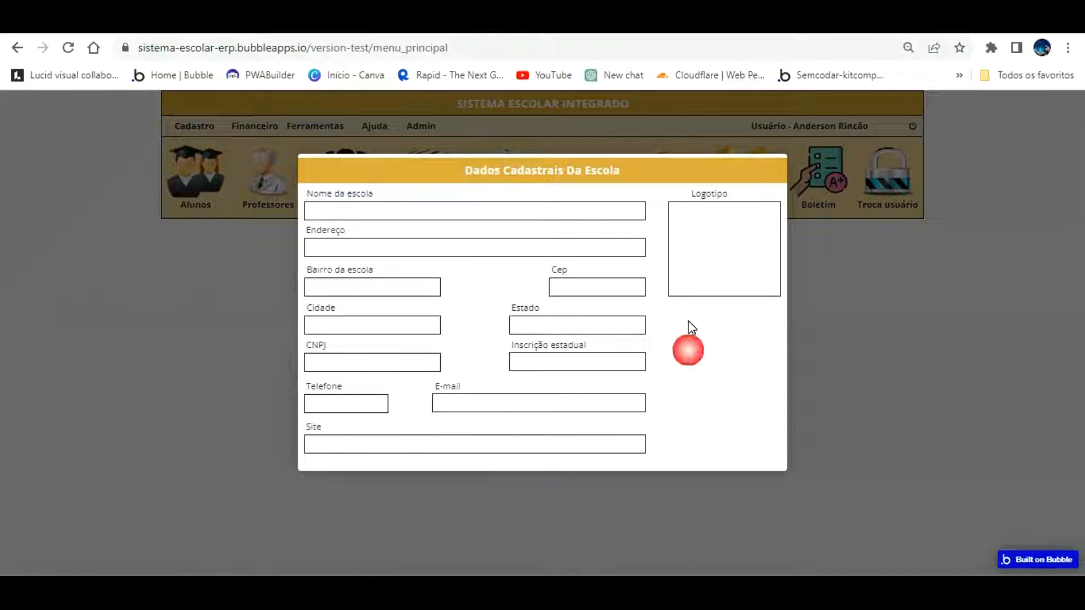
# Delete the Step 2 'Hide GroupFocus Cadastrar' from the Dados Escola workflow
pyautogui.click(189, 23)
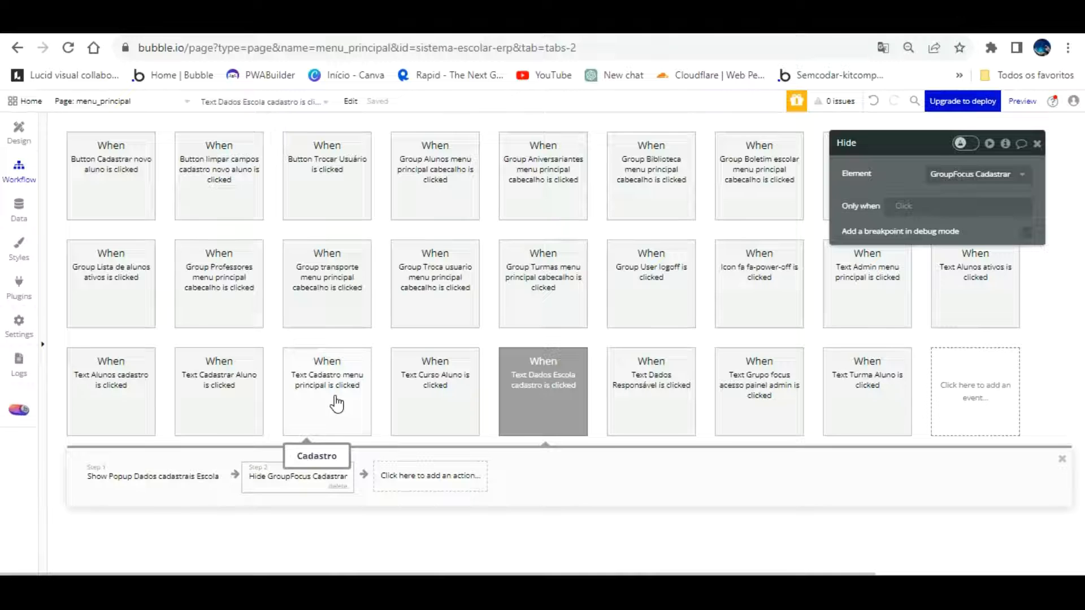
pyautogui.click(184, 476)
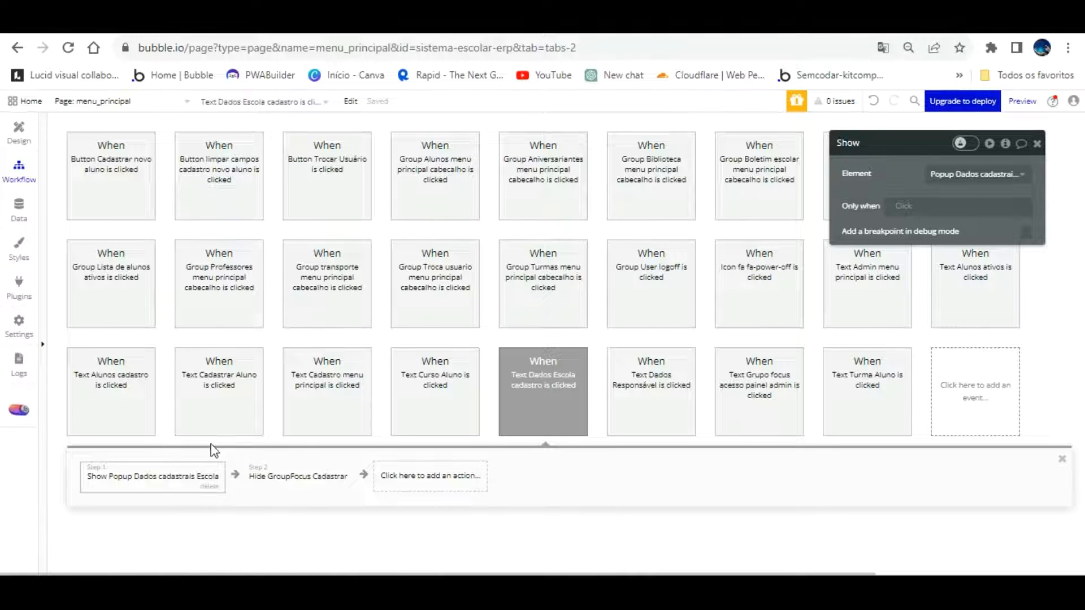
pyautogui.click(448, 475)
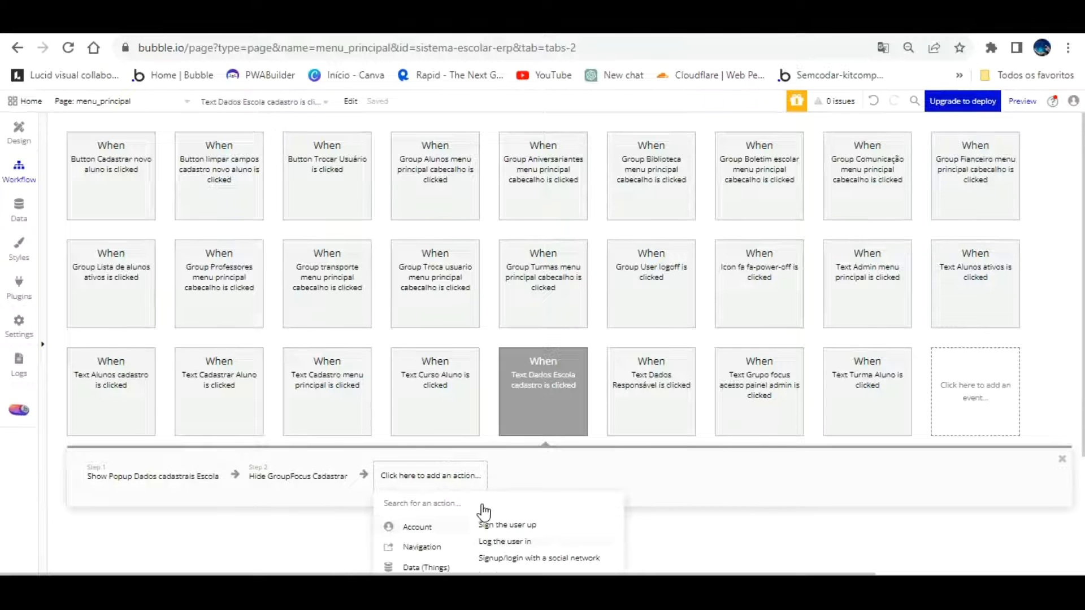
pyautogui.click(334, 317)
pyautogui.press('Delete')
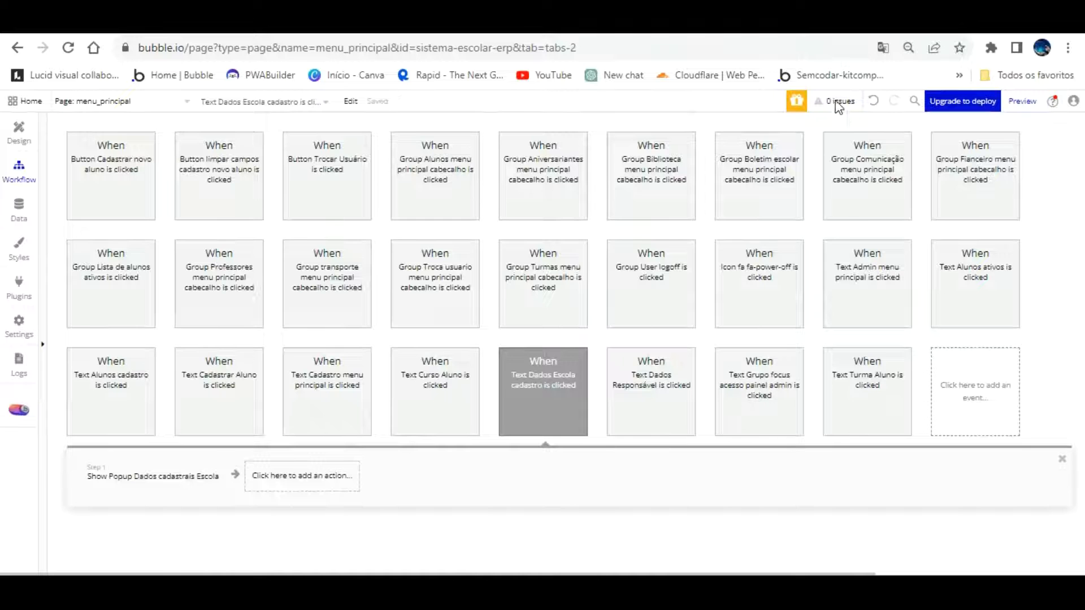
pyautogui.hotkey('ctrl', 'z')
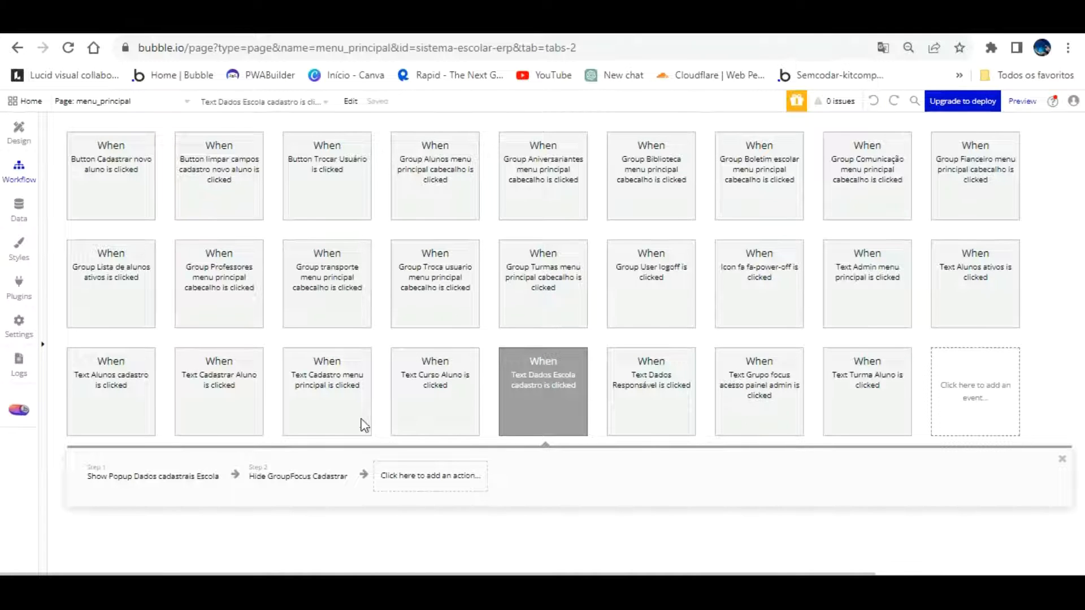
pyautogui.click(339, 466)
pyautogui.press('Delete')
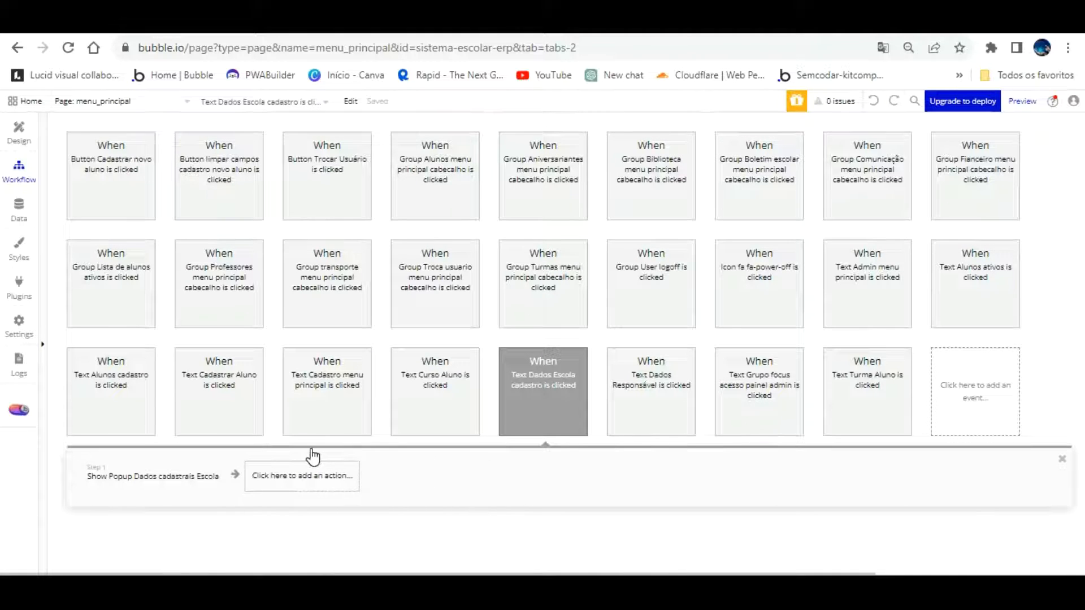
# Add a Display data step feeding Popup Dados cadastrais Escola with Search for Escolas:first item
pyautogui.click(315, 477)
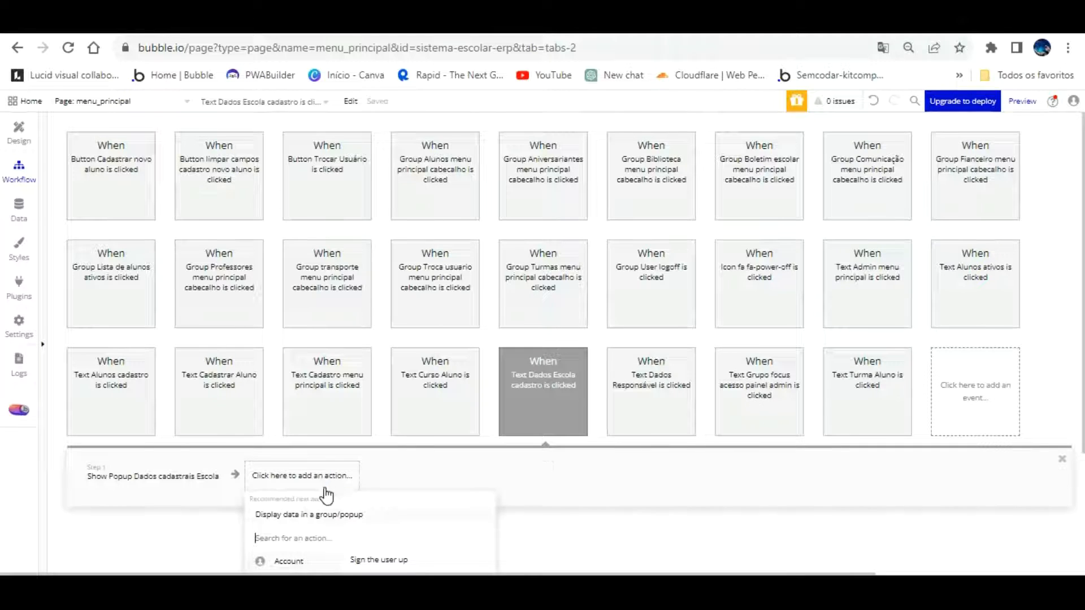
pyautogui.click(326, 511)
pyautogui.click(947, 199)
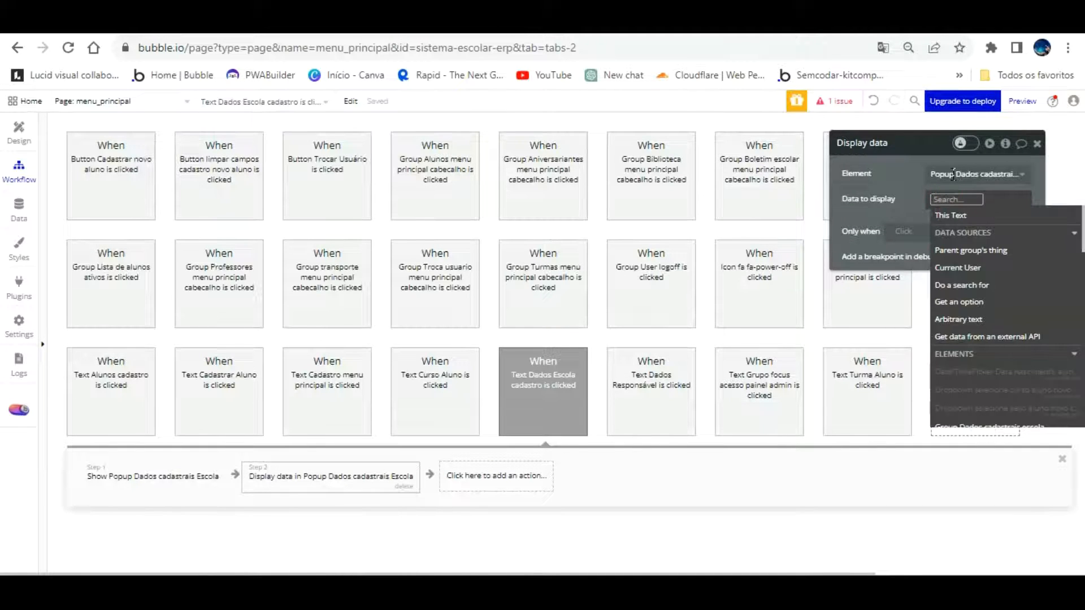
pyautogui.click(986, 280)
pyautogui.click(763, 173)
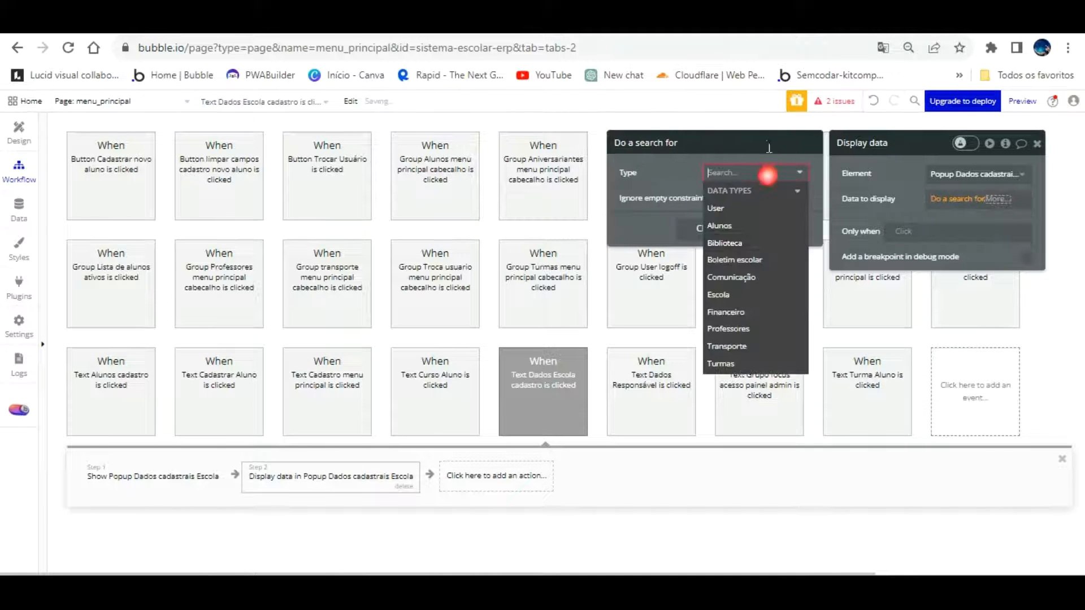
pyautogui.click(756, 288)
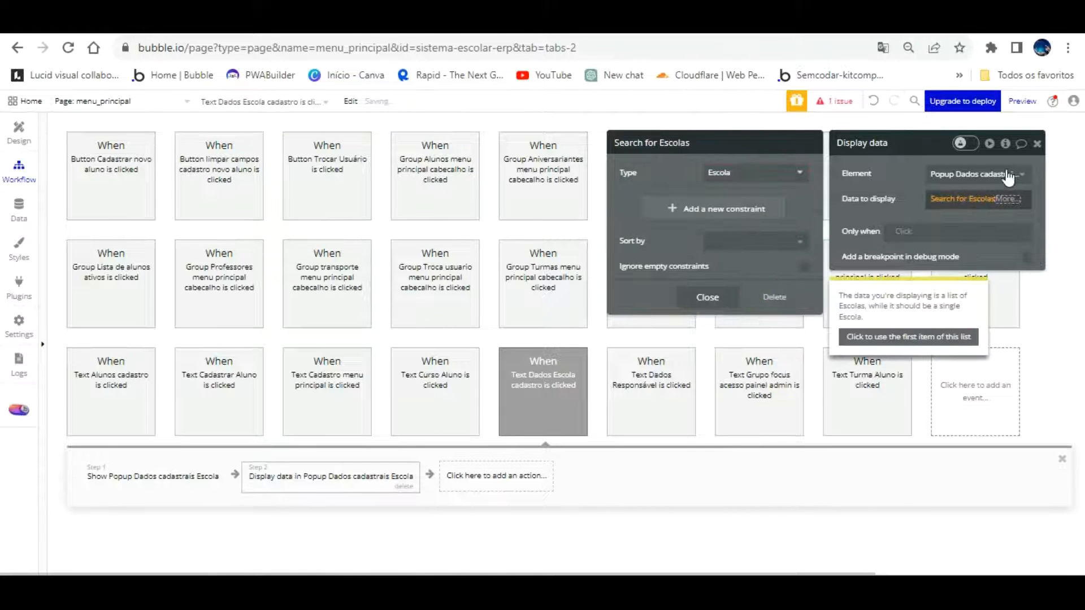
pyautogui.click(1008, 198)
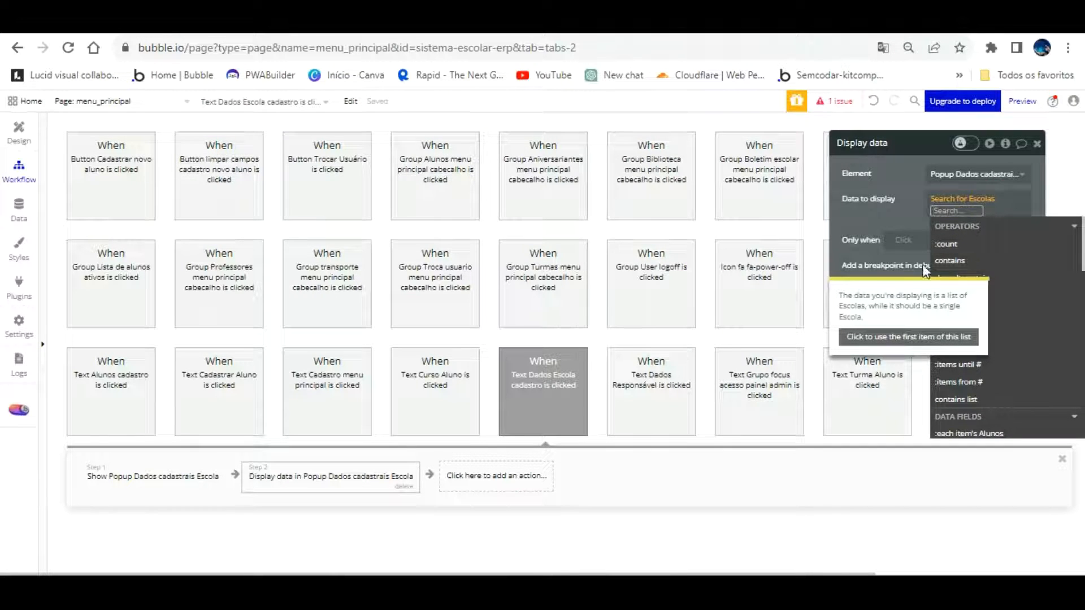
pyautogui.click(869, 199)
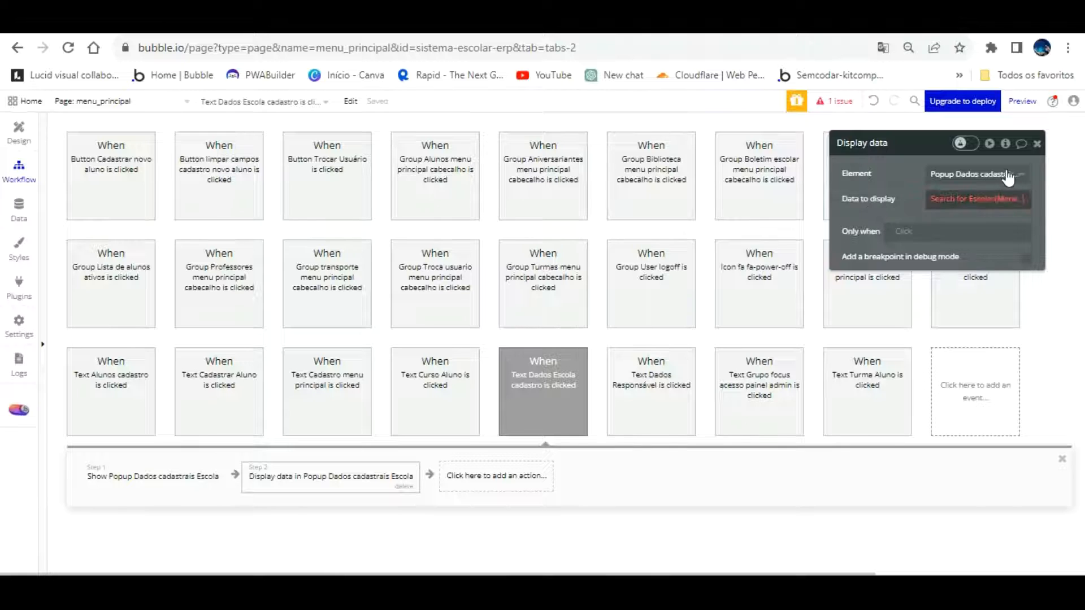
pyautogui.click(1008, 199)
pyautogui.click(953, 295)
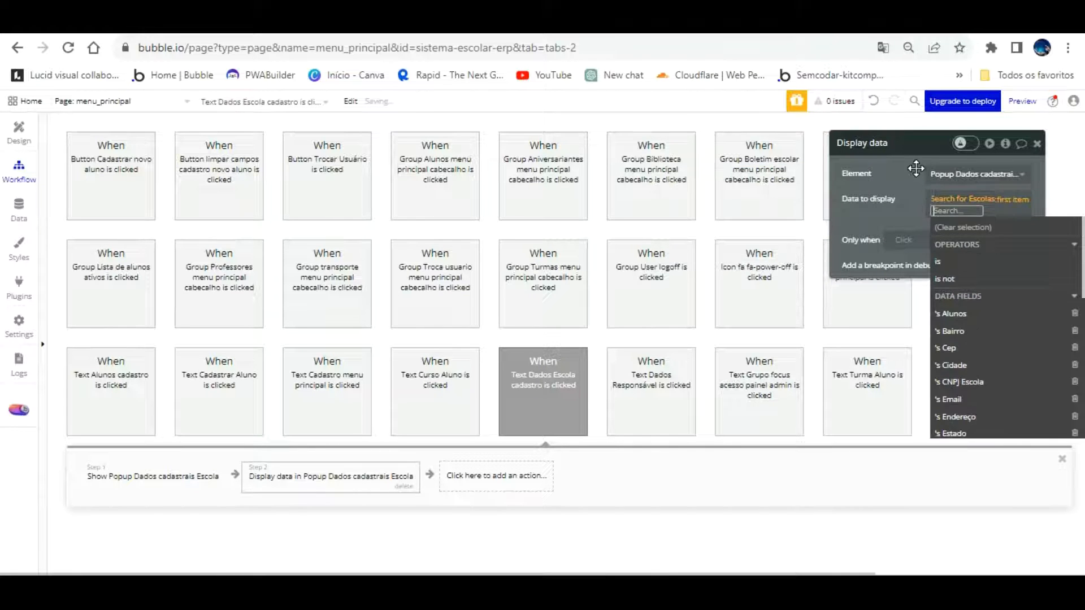
# Add a Hide step targeting GroupFocus Cadastrar, replacing the initial Acesso painel admin pick, then reload the preview
pyautogui.click(492, 475)
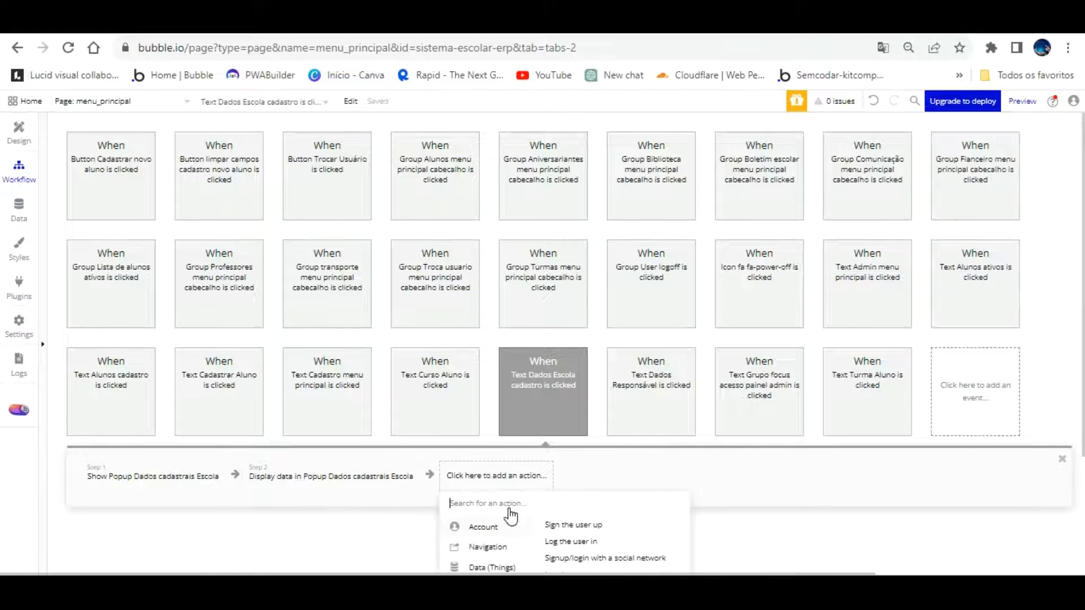
pyautogui.scroll(-2, 507, 511)
pyautogui.moveTo(498, 568)
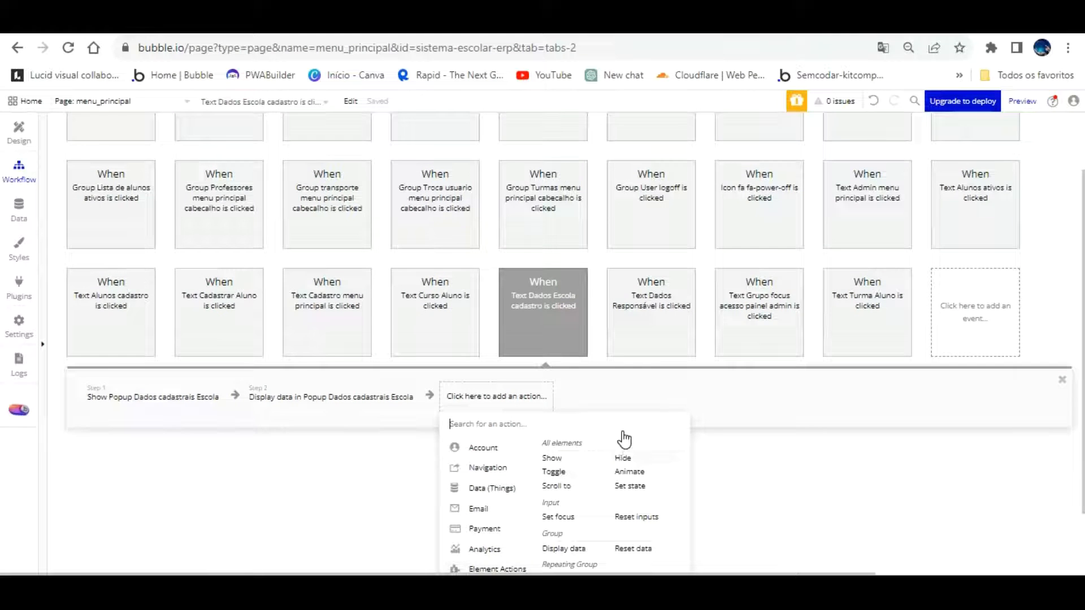
pyautogui.click(622, 457)
pyautogui.click(969, 174)
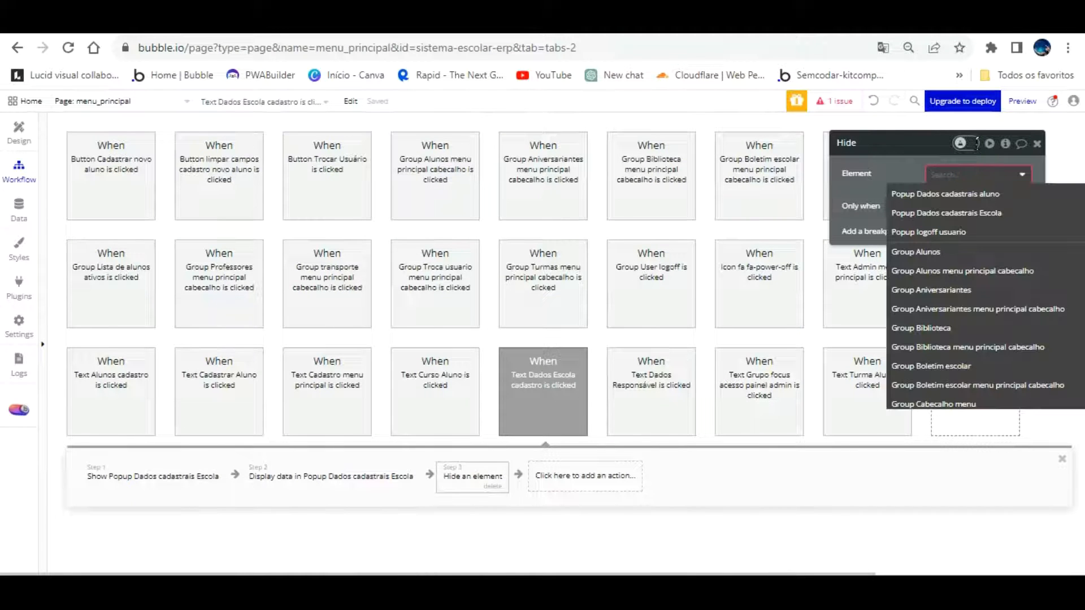
pyautogui.write('focu')
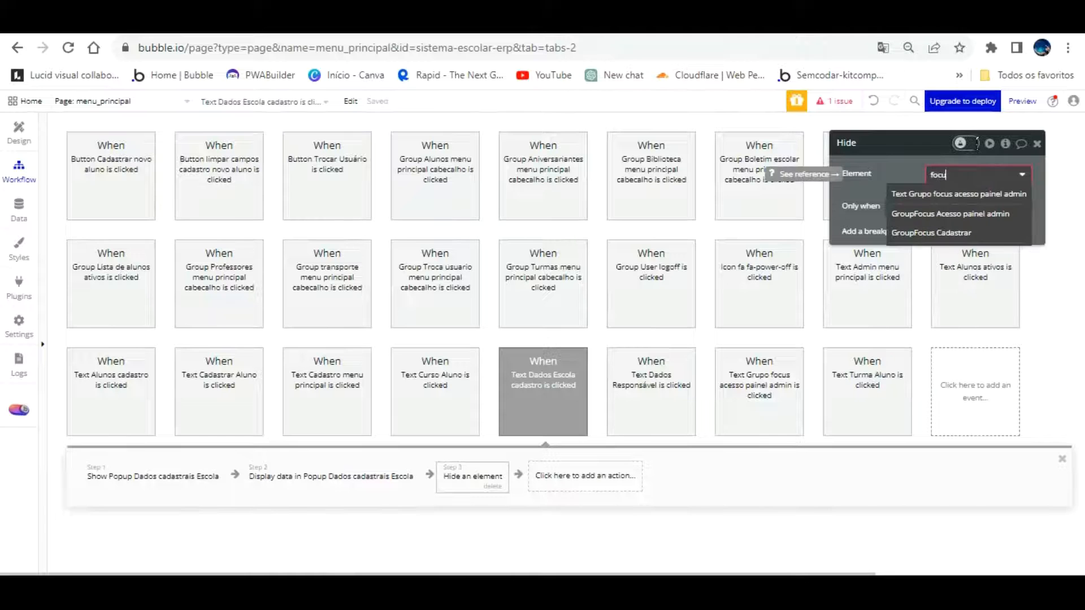
pyautogui.click(960, 214)
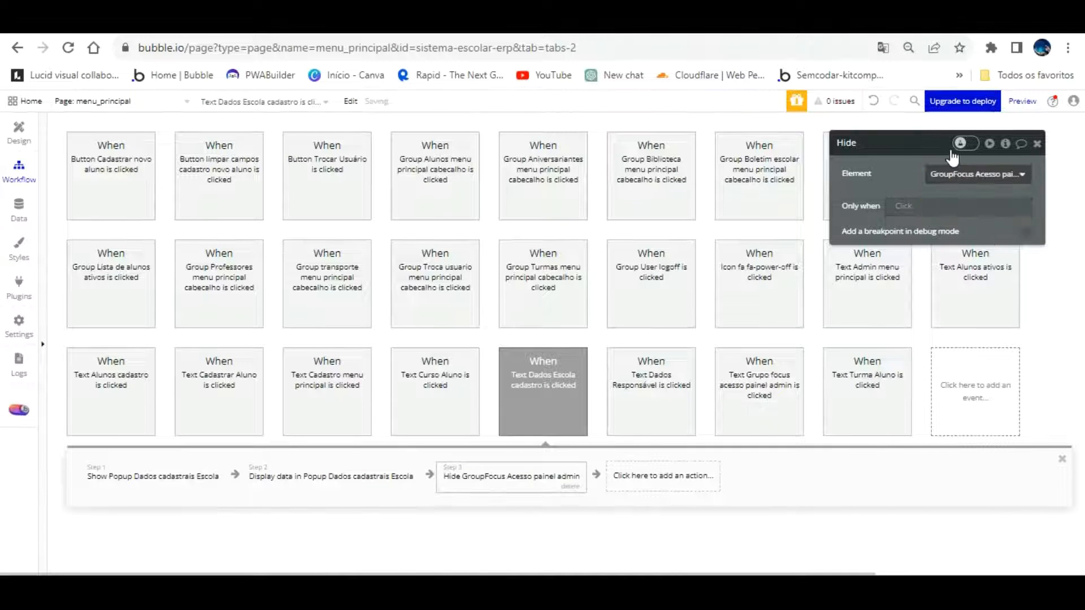
pyautogui.click(944, 174)
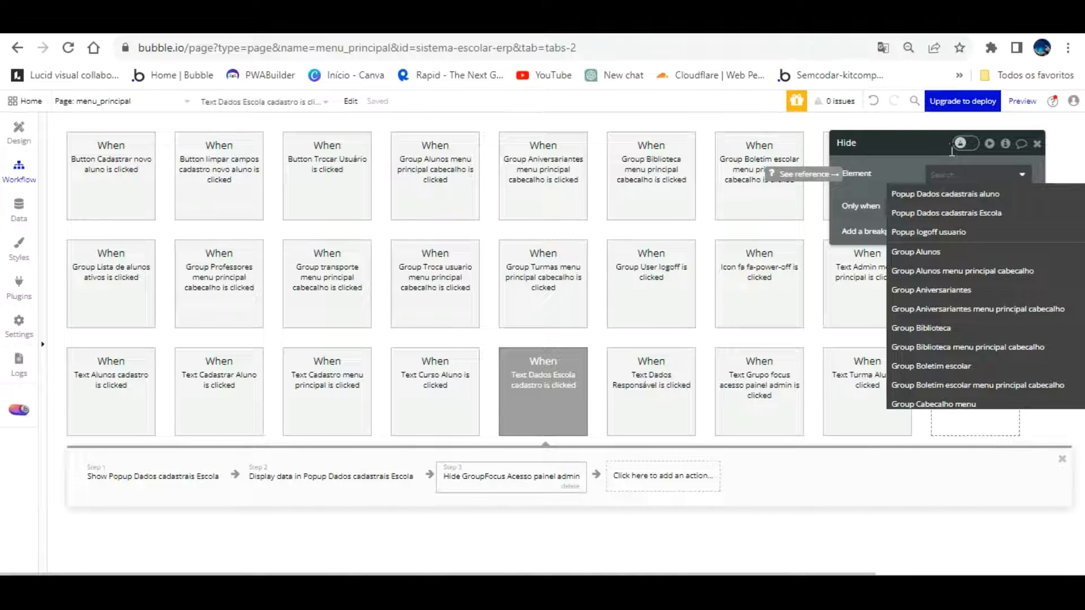
pyautogui.write('focu')
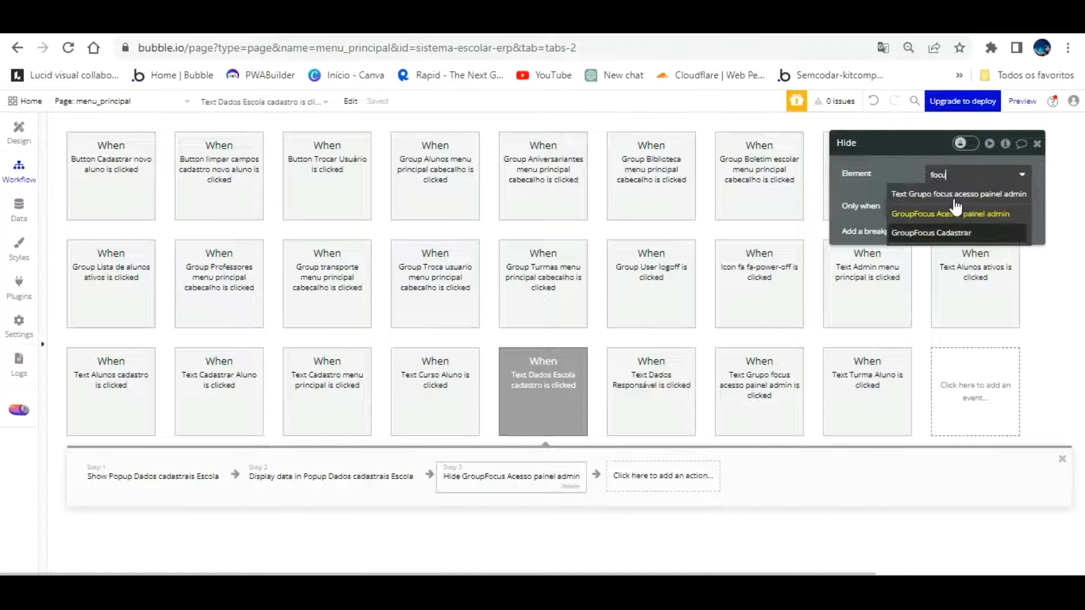
pyautogui.click(955, 232)
pyautogui.click(317, 22)
pyautogui.press('F5')
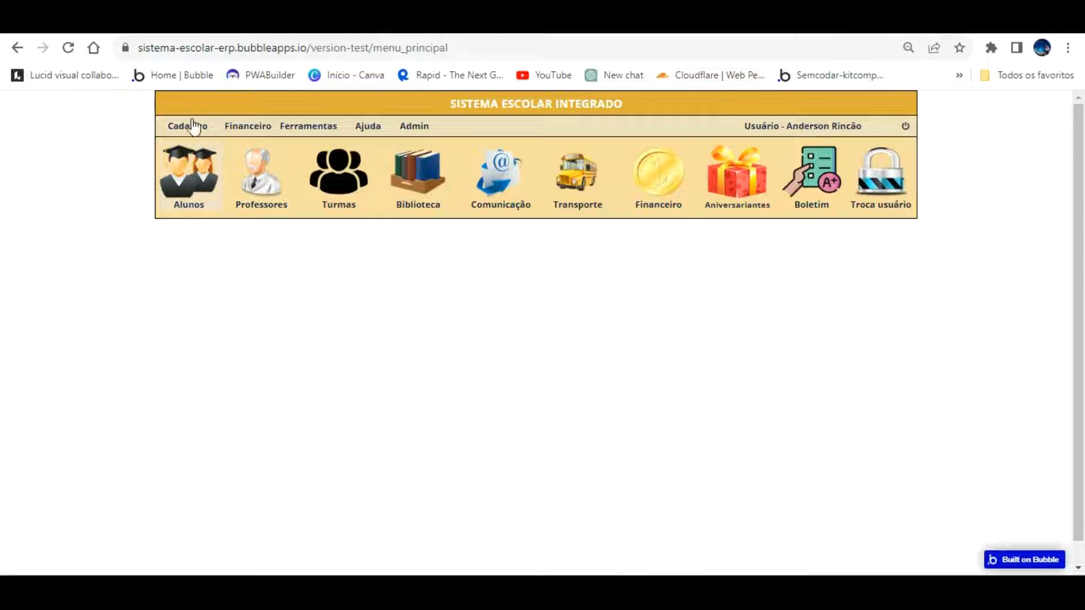
# View the Dados Escola popup in the app, then delete the Display data step and return to Design
pyautogui.click(192, 126)
pyautogui.click(198, 150)
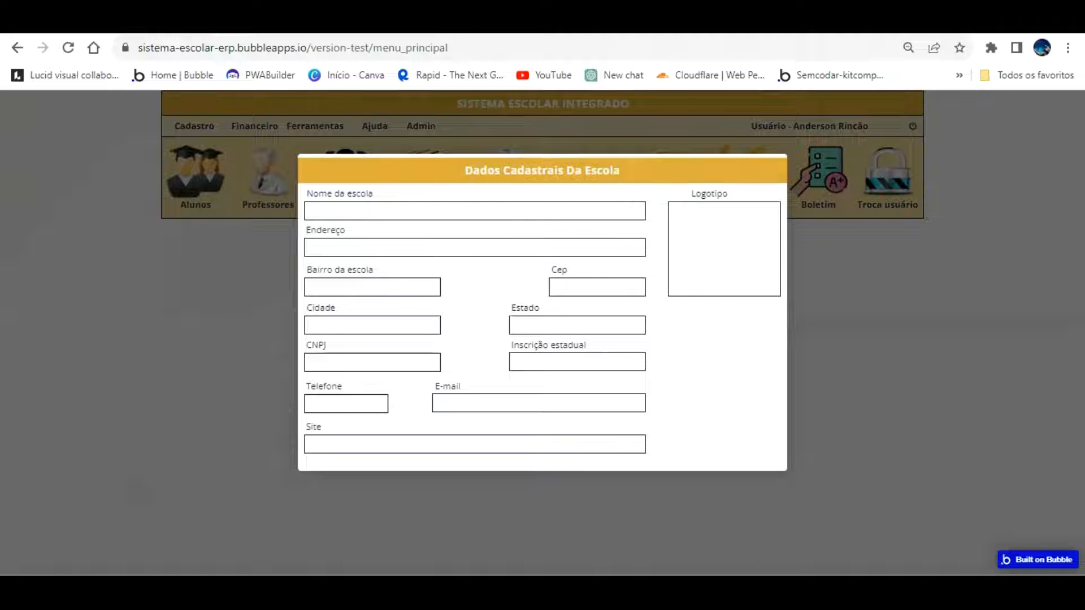
pyautogui.click(107, 24)
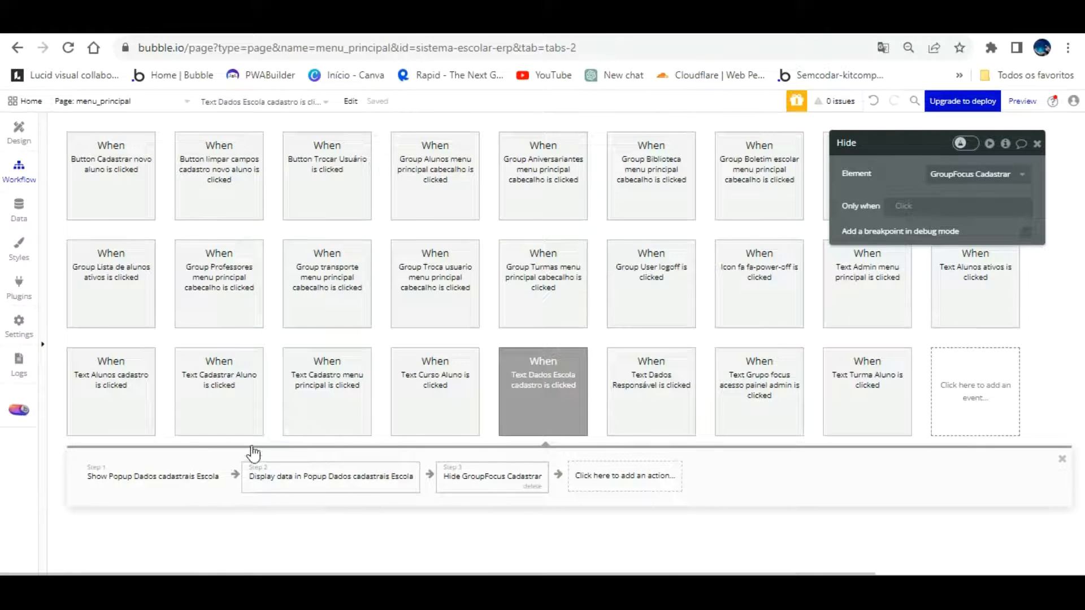
pyautogui.click(384, 475)
pyautogui.click(403, 487)
pyautogui.click(26, 133)
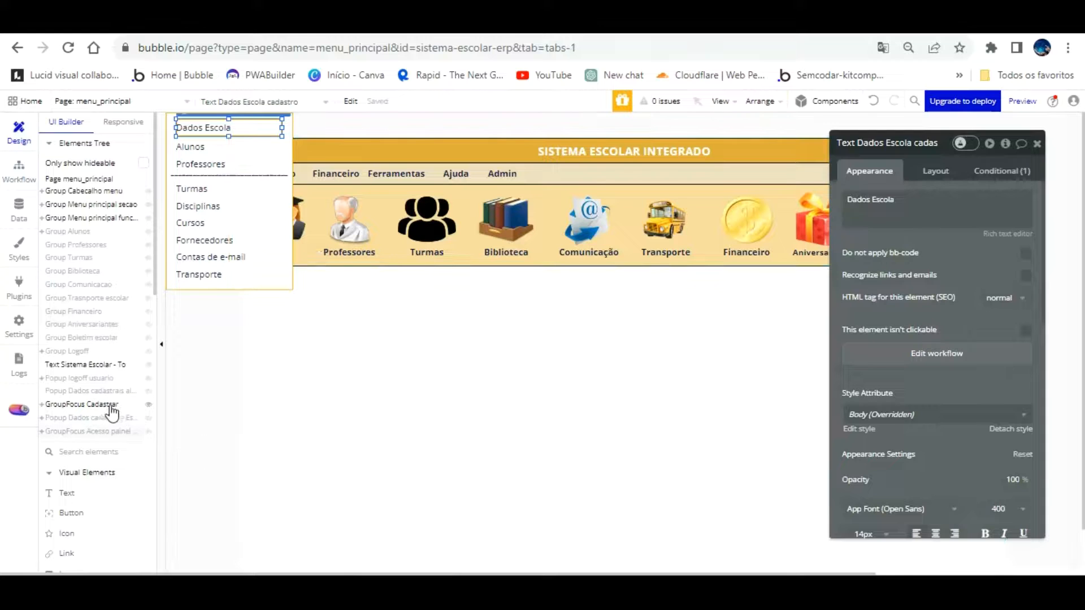
# Set Group Dados cadastrais escola's data source to Search for Escolas:first item and reload the preview
pyautogui.click(110, 418)
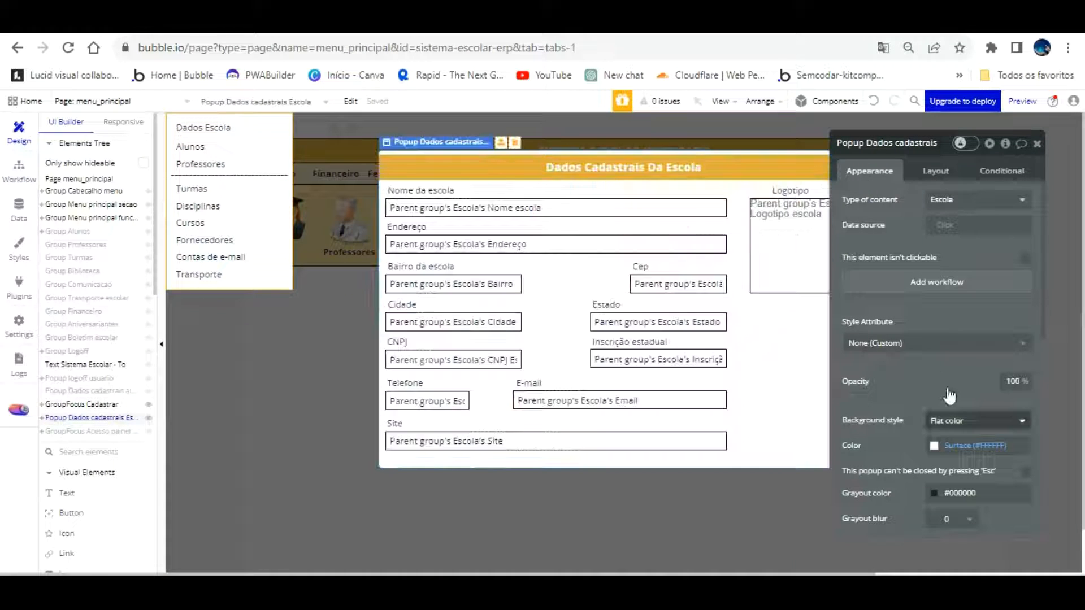
pyautogui.click(787, 364)
pyautogui.click(955, 225)
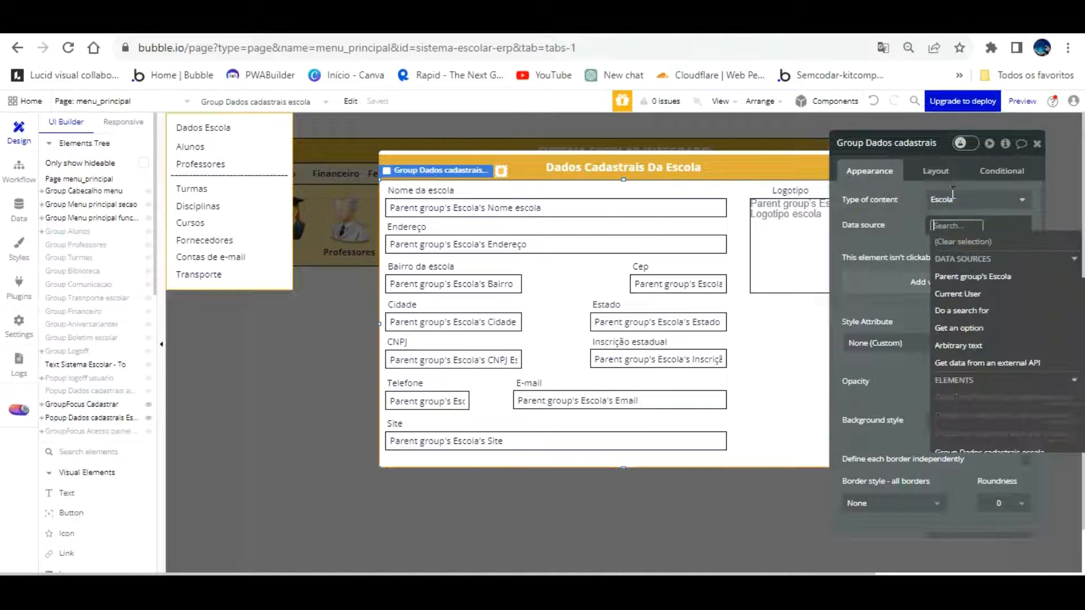
pyautogui.click(998, 311)
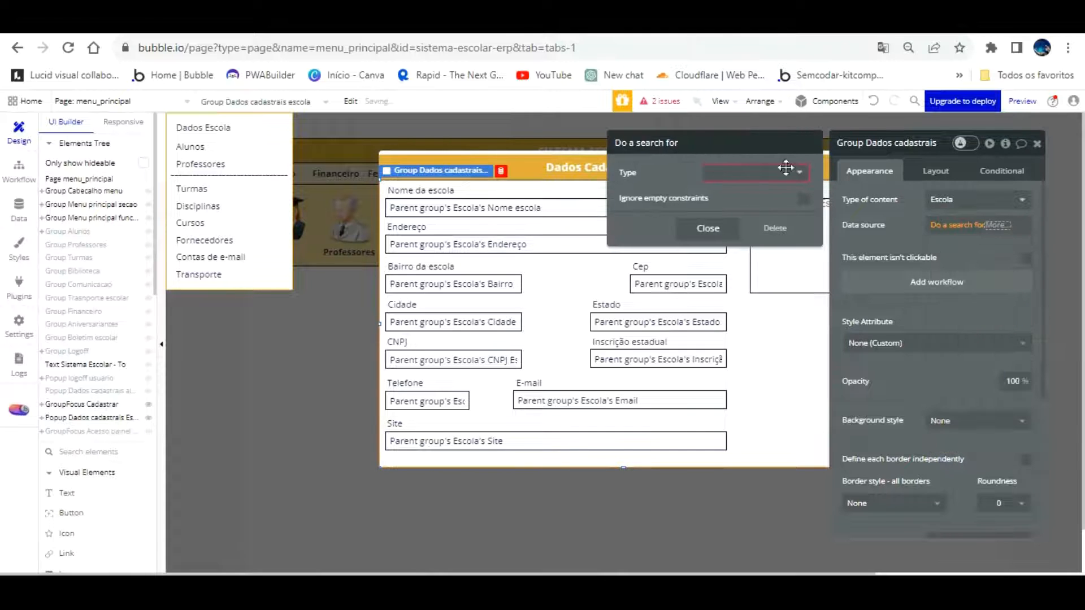
pyautogui.click(785, 168)
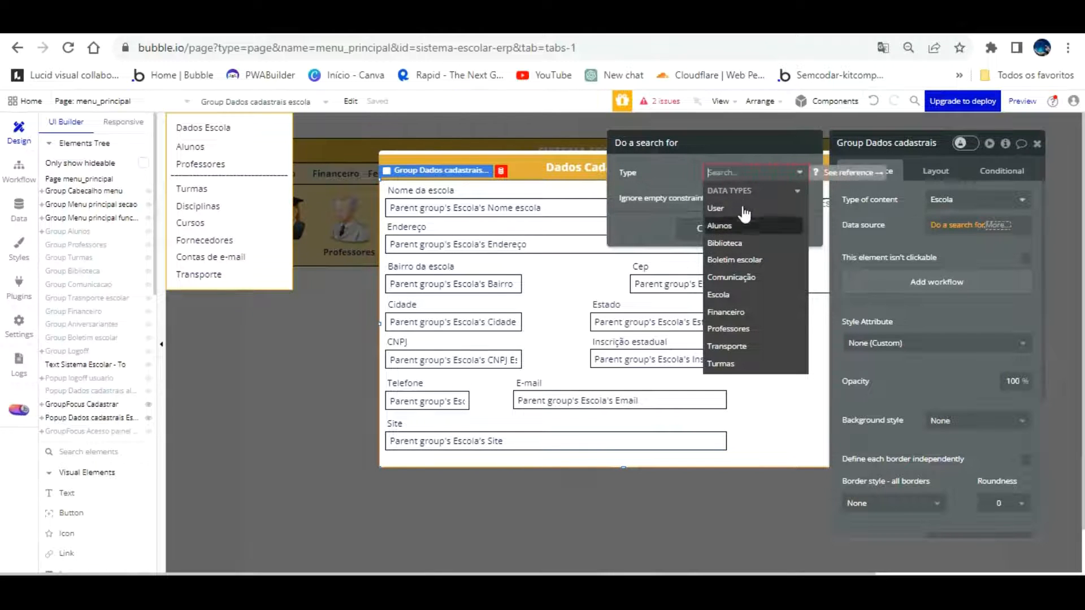
pyautogui.click(726, 294)
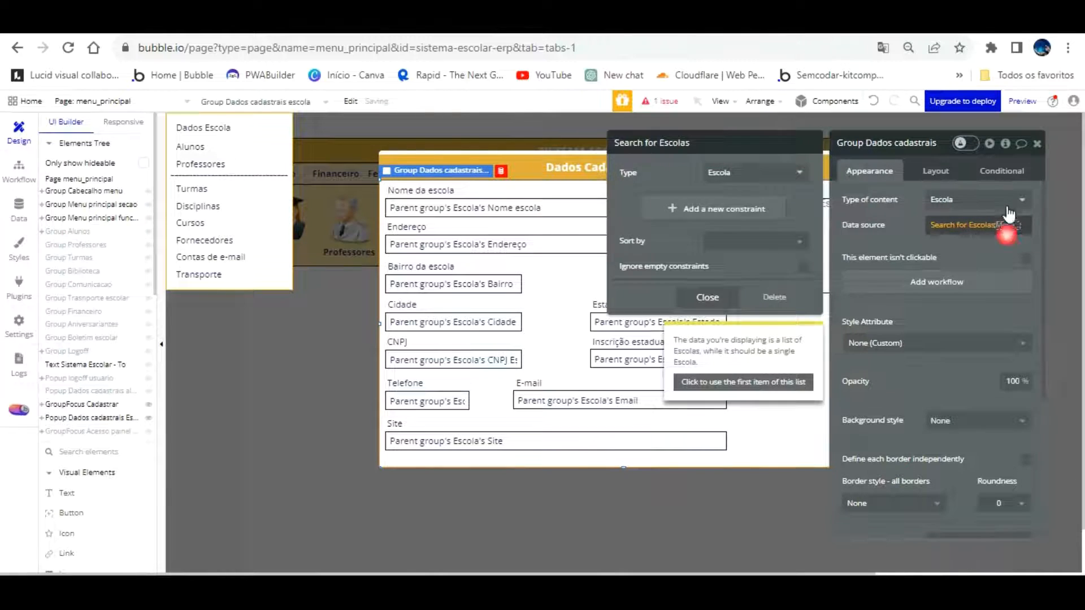
pyautogui.click(1007, 226)
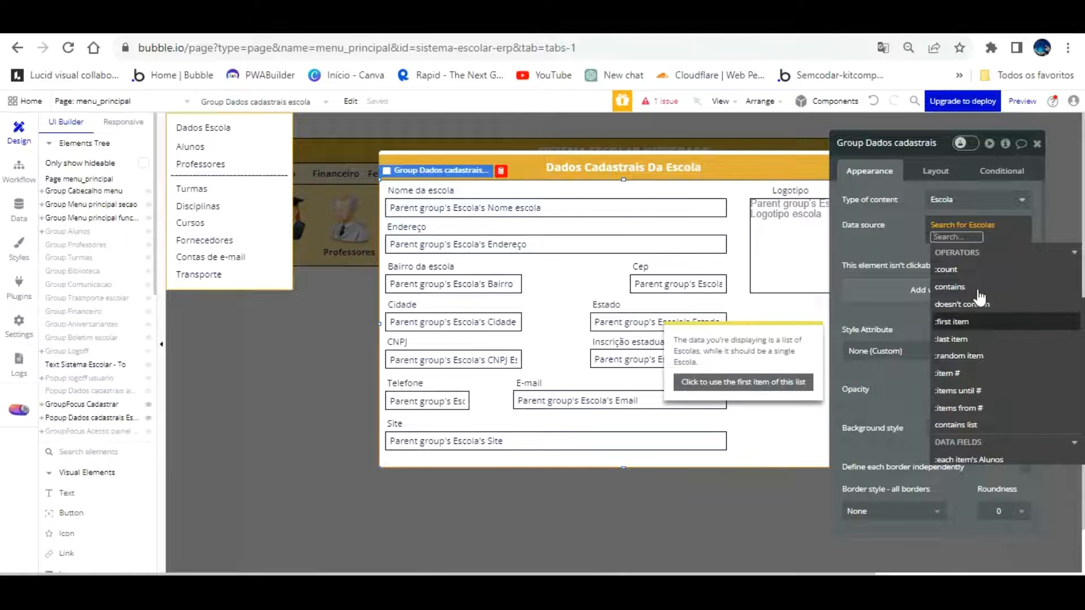
pyautogui.click(983, 322)
pyautogui.click(900, 213)
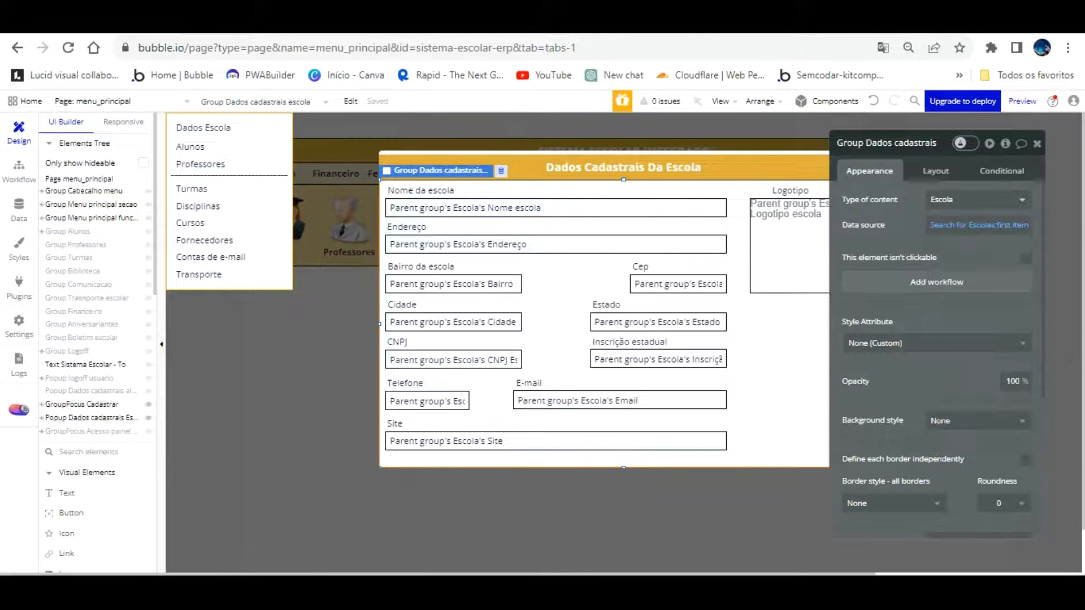
pyautogui.click(309, 20)
pyautogui.press('F5')
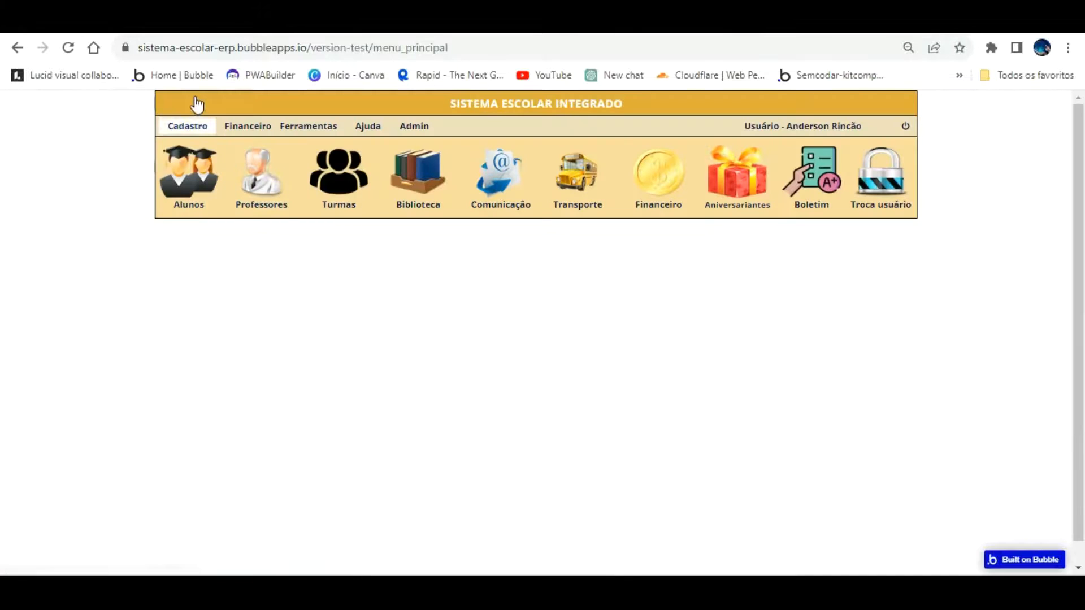
# Open Cadastro > Dados Escola in the running app to view the filled-in school popup
pyautogui.click(198, 126)
pyautogui.click(198, 147)
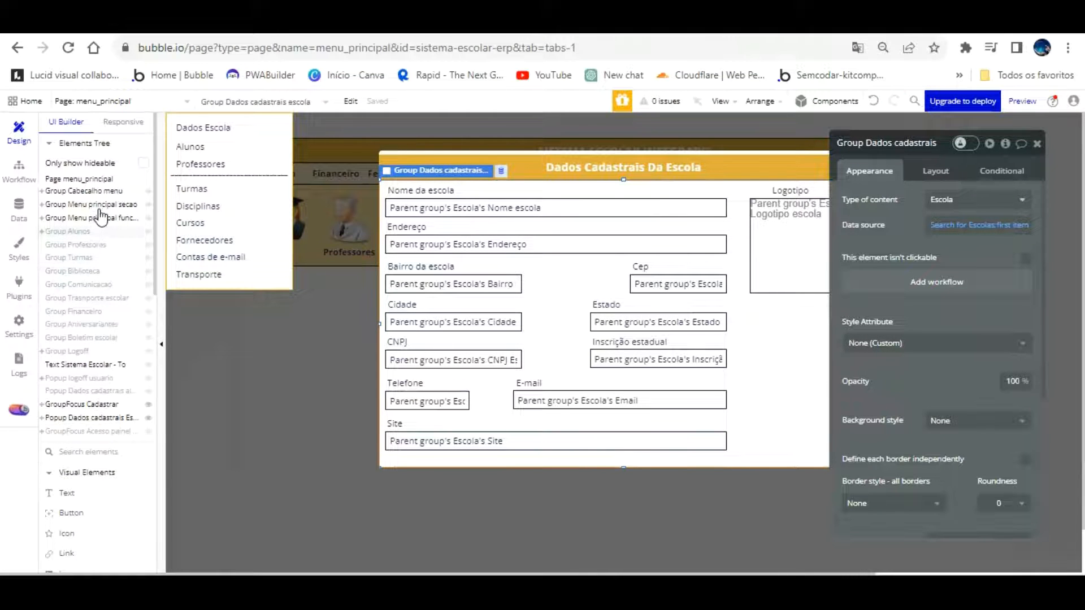
# Expand Group Alunos, select Group cadastrar aluno, hide GroupFocus Cadastrar and select the Identidade input
pyautogui.click(95, 231)
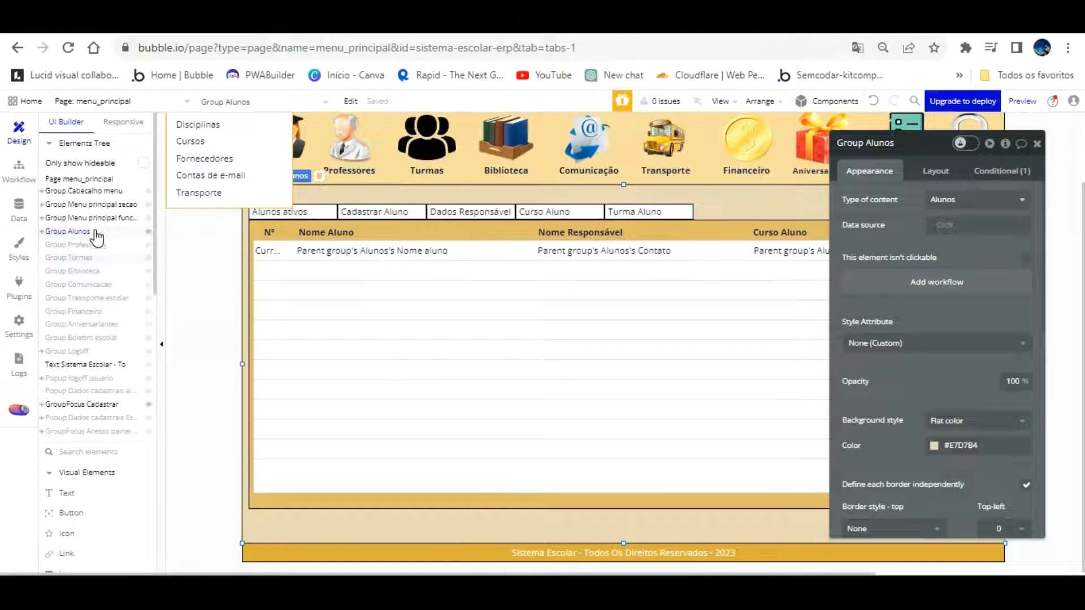
pyautogui.click(41, 231)
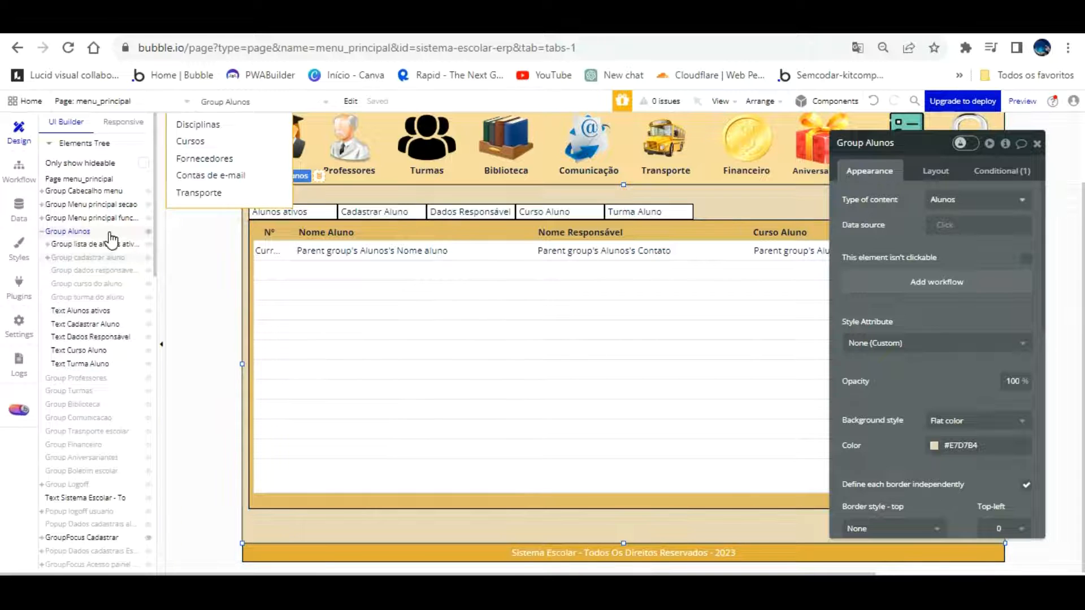
pyautogui.click(112, 257)
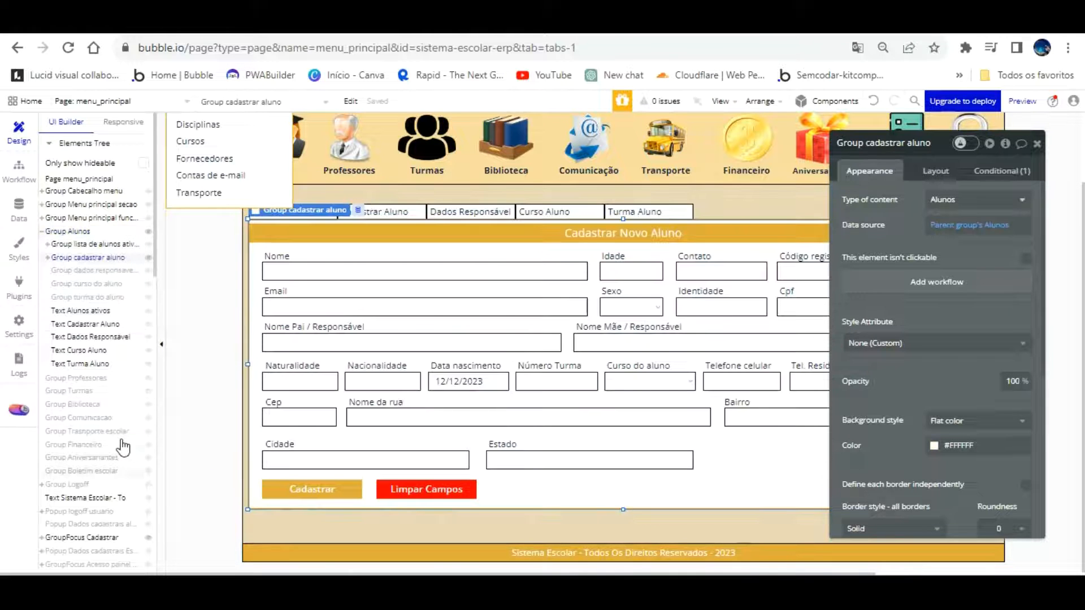
pyautogui.scroll(-3, 123, 447)
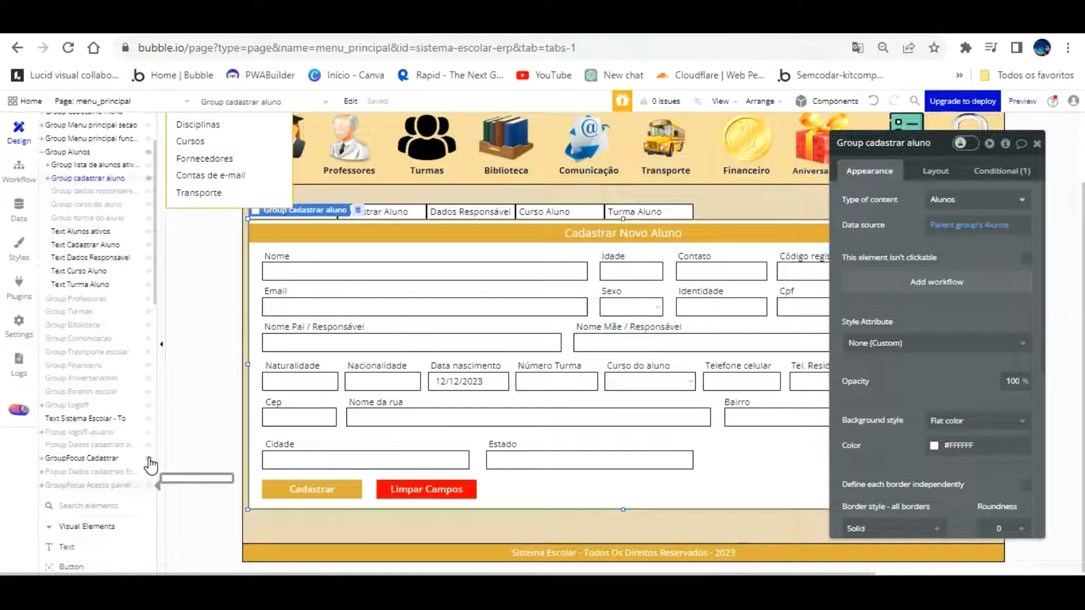
pyautogui.click(148, 458)
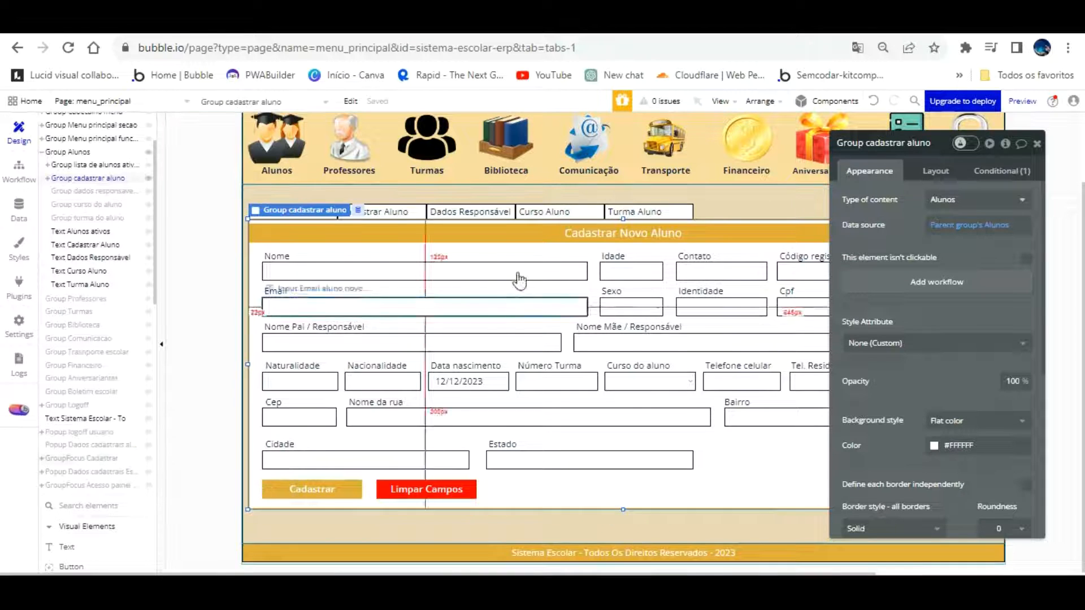
pyautogui.moveTo(865, 280); pyautogui.dragTo(415, 244)
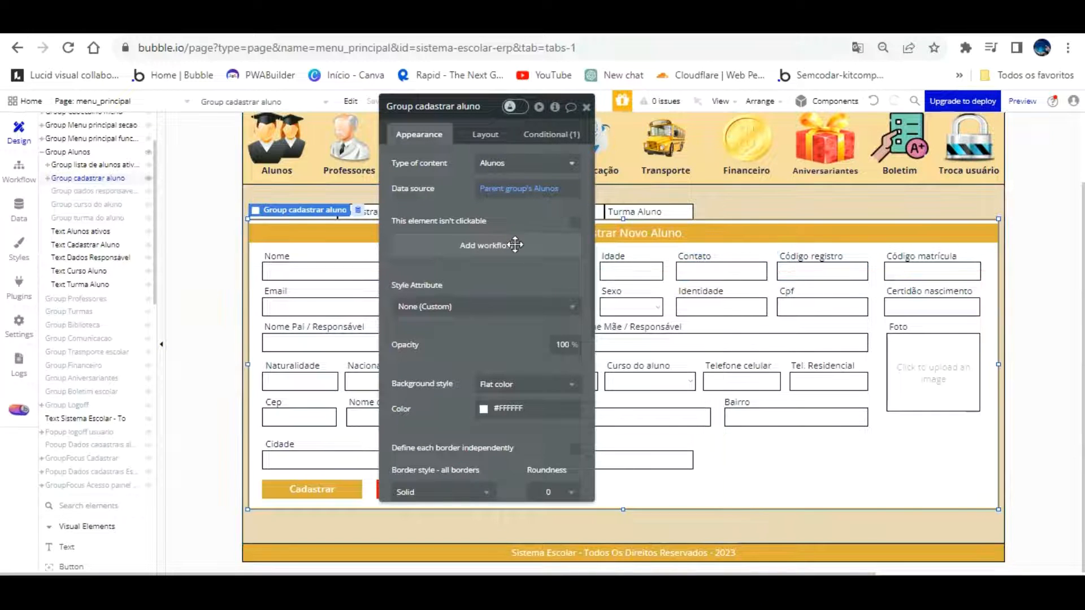
pyautogui.moveTo(509, 257); pyautogui.dragTo(541, 216)
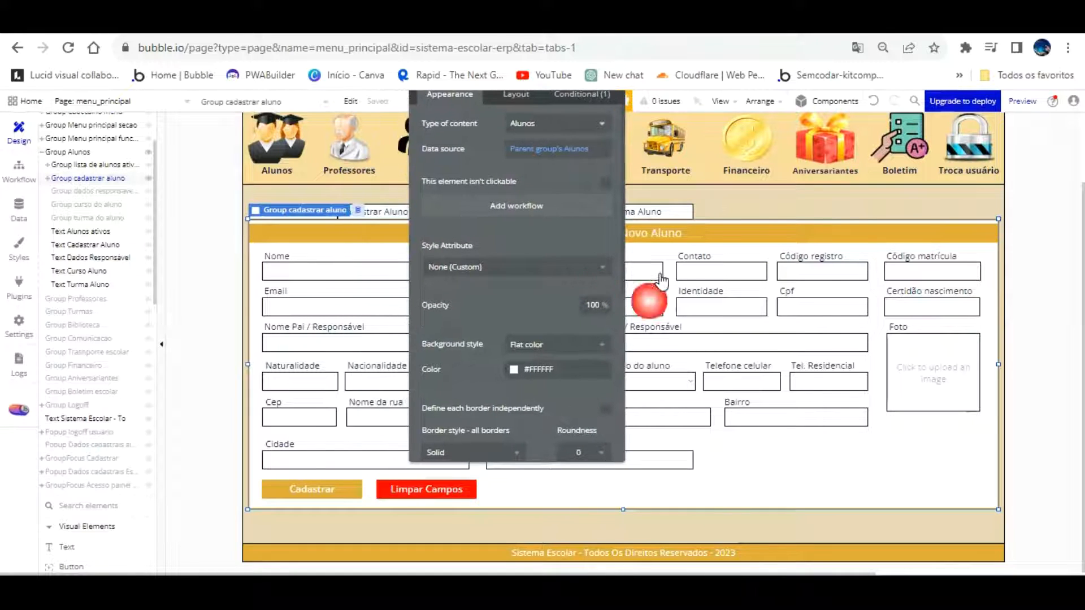
pyautogui.click(703, 296)
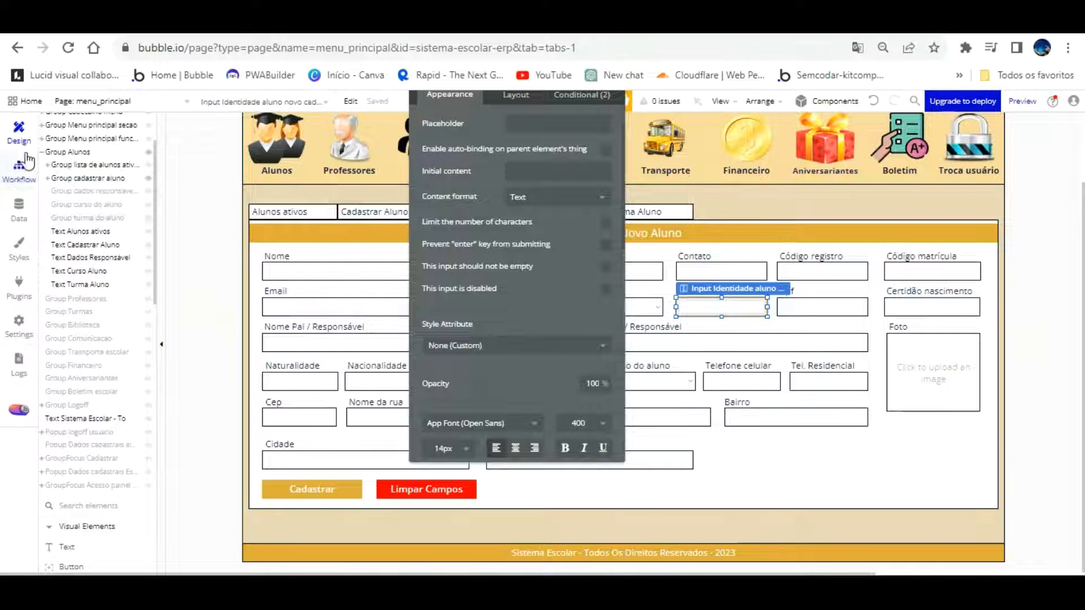
pyautogui.click(19, 323)
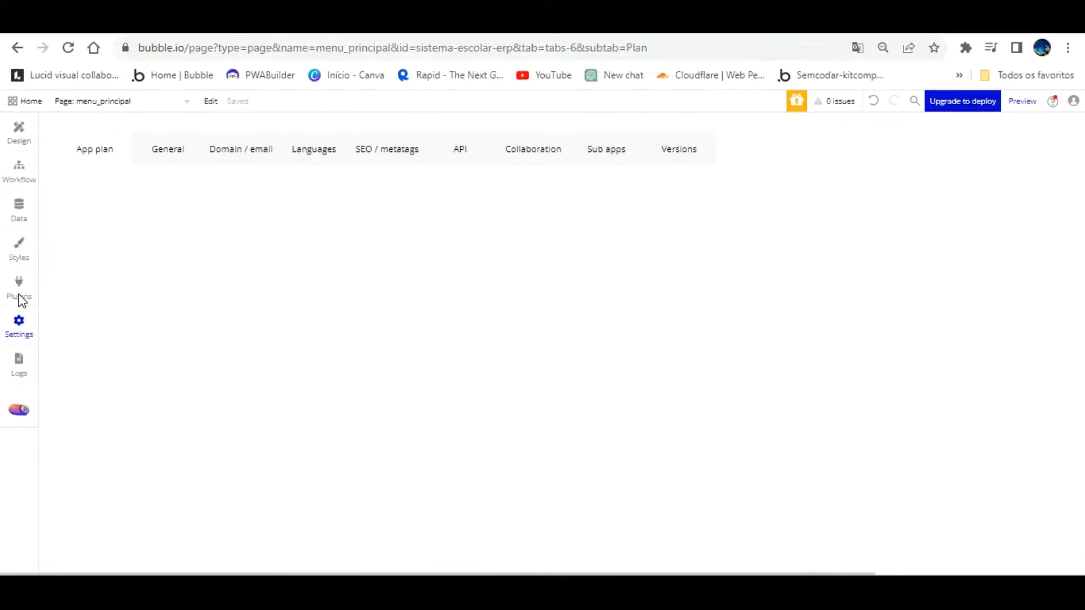
pyautogui.click(170, 146)
pyautogui.scroll(-15, 503, 289)
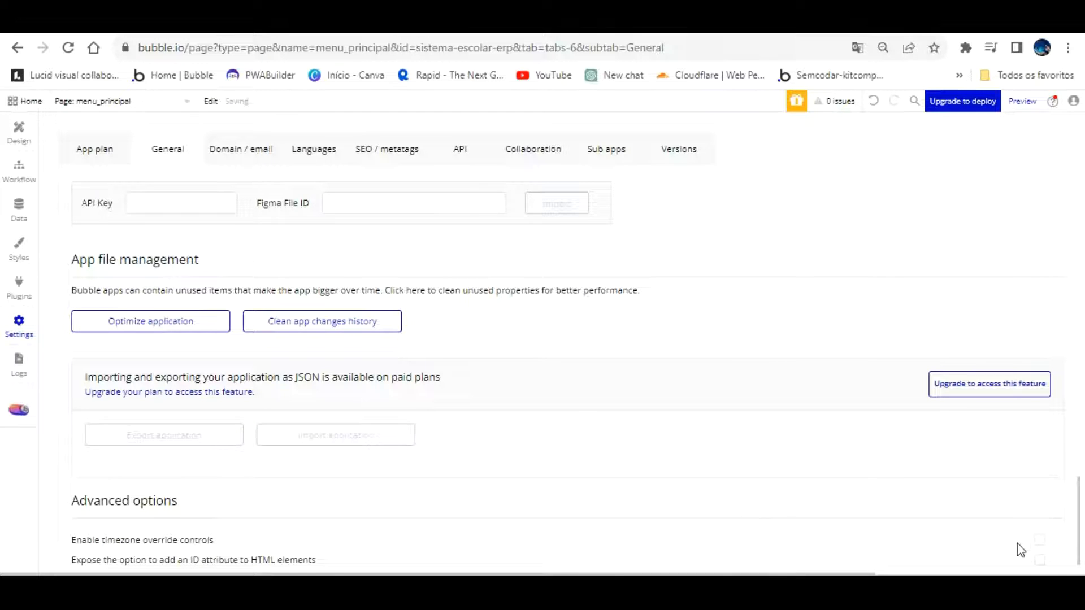
pyautogui.click(1047, 535)
pyautogui.click(1039, 534)
pyautogui.click(1039, 534)
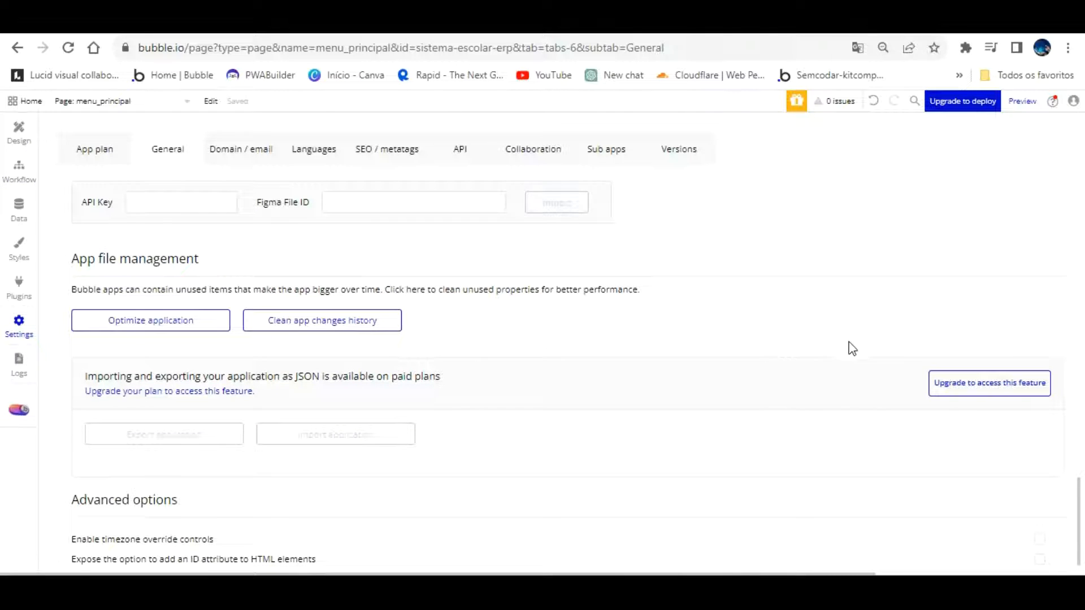
pyautogui.click(914, 527)
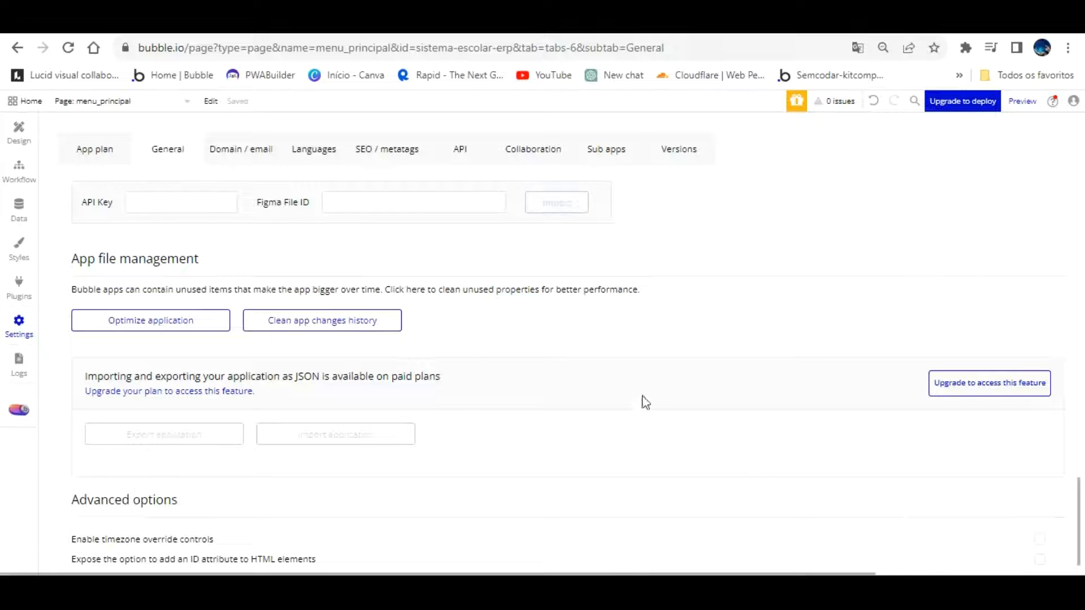
pyautogui.click(19, 133)
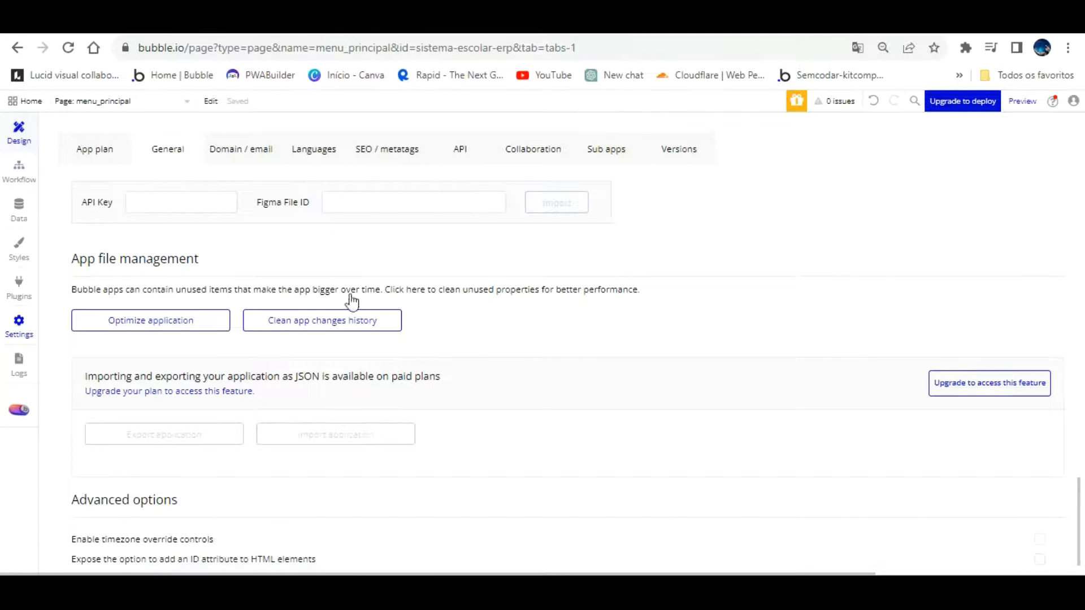
pyautogui.scroll(-7, 121, 430)
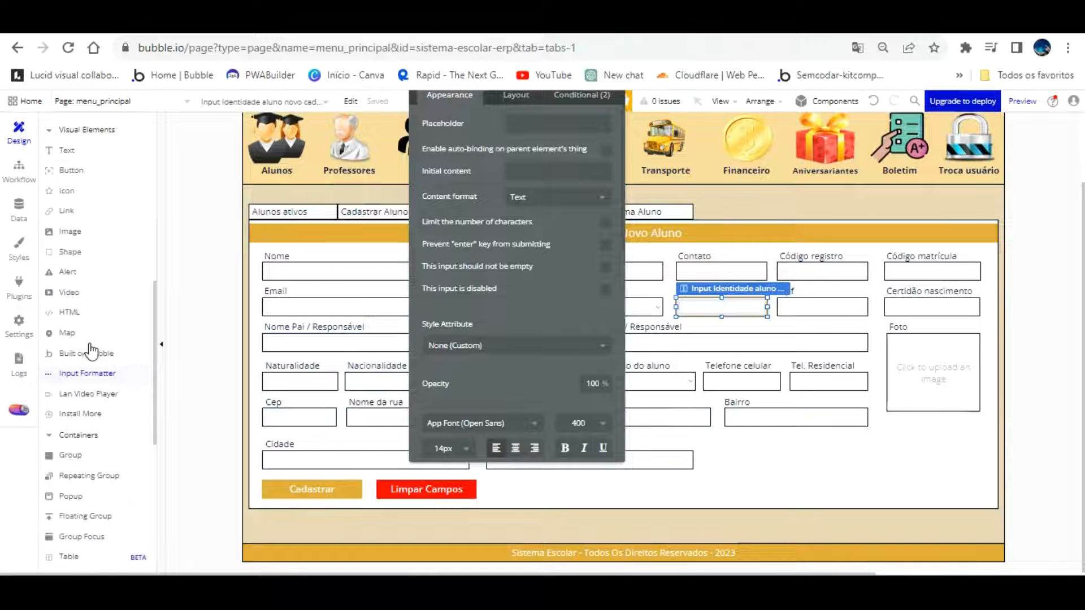
# Place an Input Formatter on the form near the Bairro field with Input ID input_rg
pyautogui.click(86, 373)
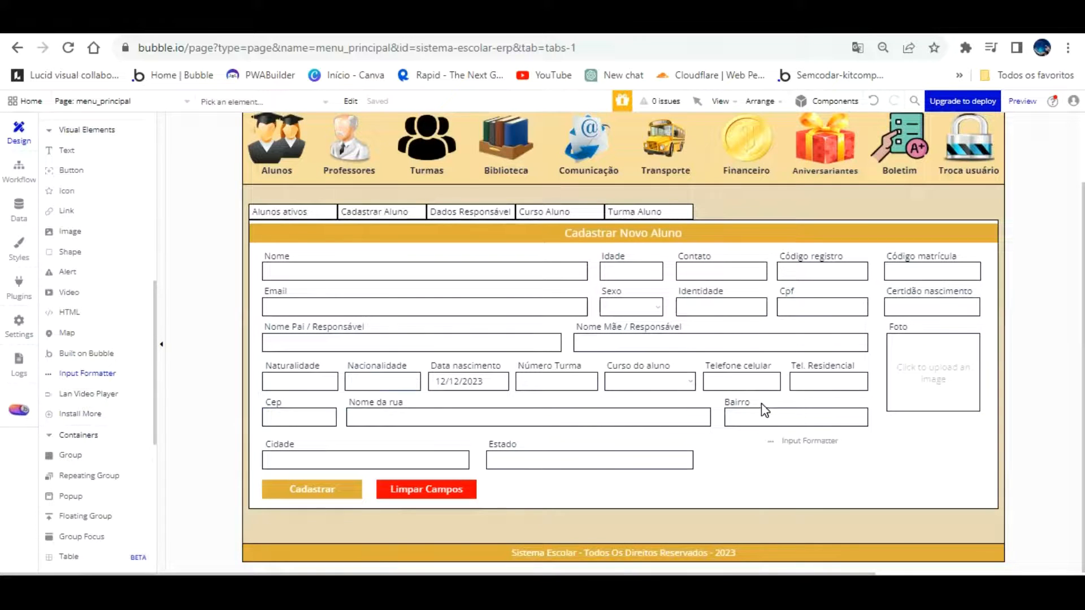
pyautogui.click(760, 413)
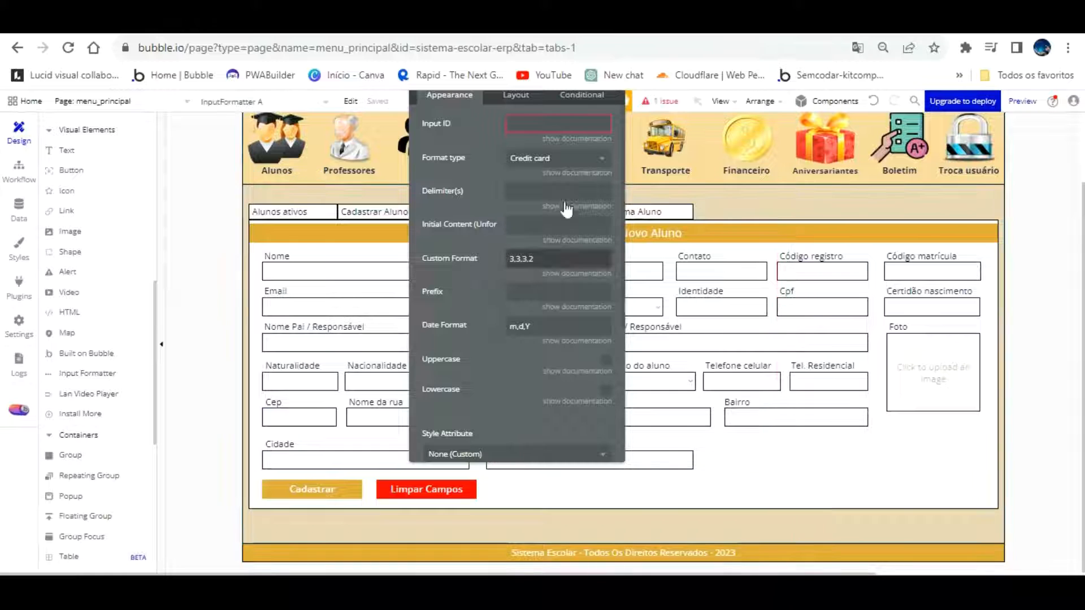
pyautogui.moveTo(494, 141); pyautogui.dragTo(393, 268)
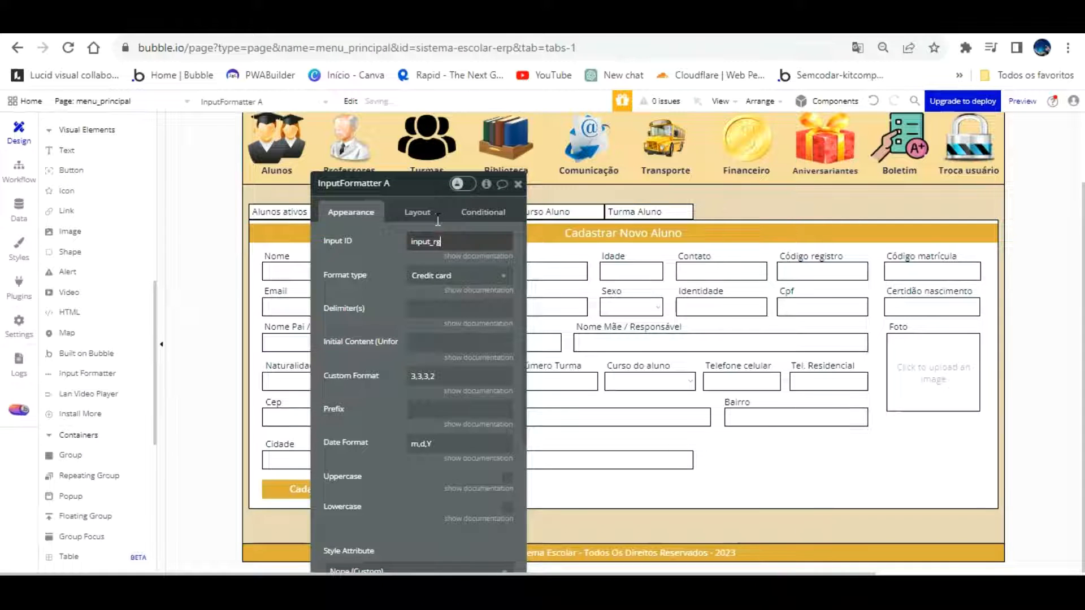
pyautogui.moveTo(394, 287); pyautogui.dragTo(372, 193)
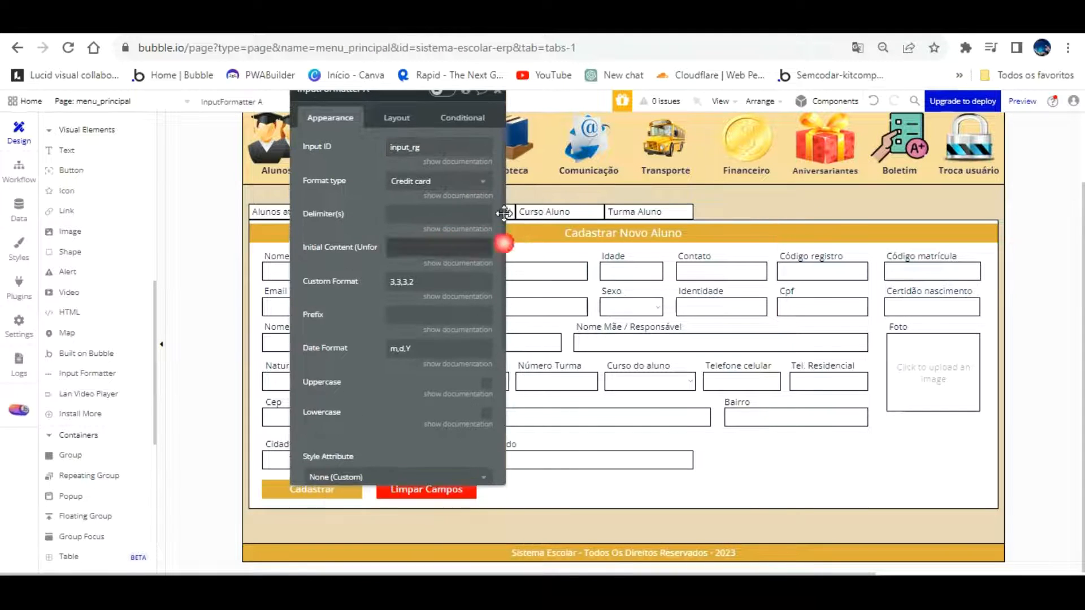
pyautogui.click(706, 277)
pyautogui.scroll(10, 85, 226)
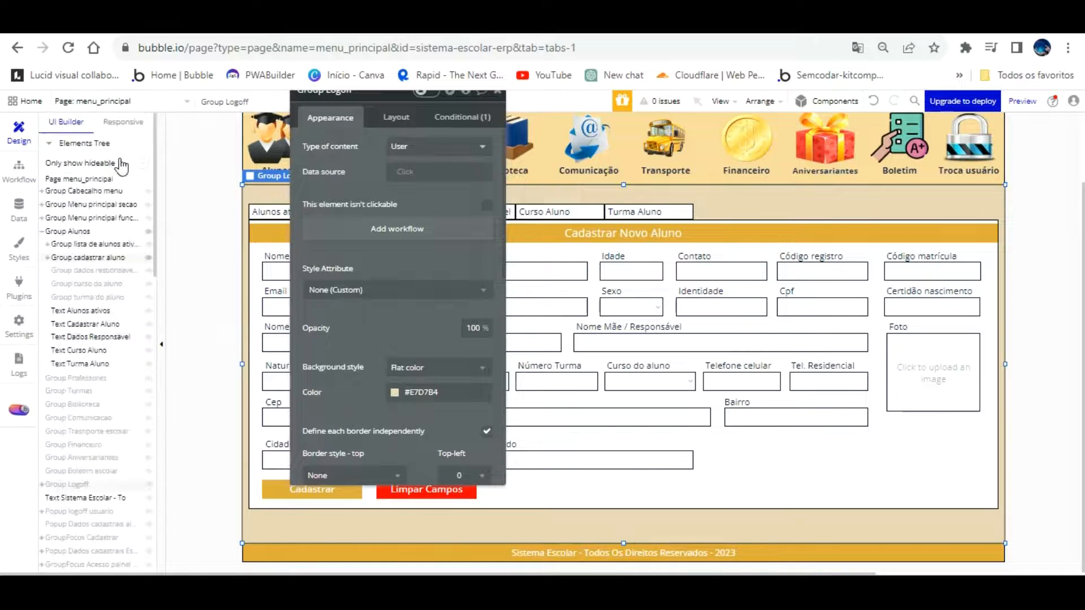
# Select the Identidade input in the registration group and select its whole name for editing
pyautogui.click(113, 258)
pyautogui.click(701, 304)
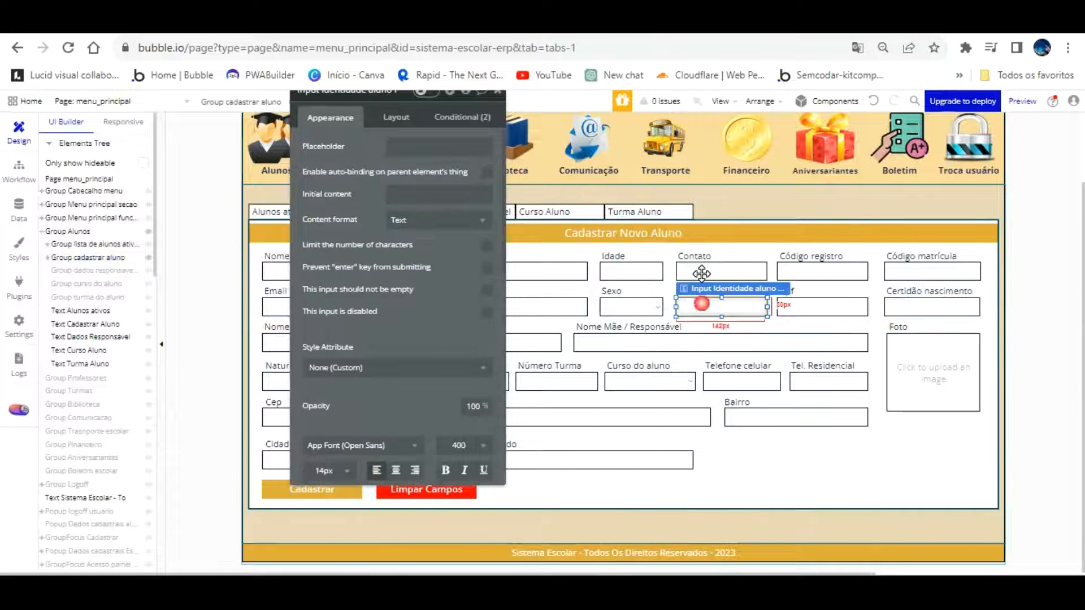
pyautogui.moveTo(464, 299); pyautogui.dragTo(701, 371)
pyautogui.click(604, 165)
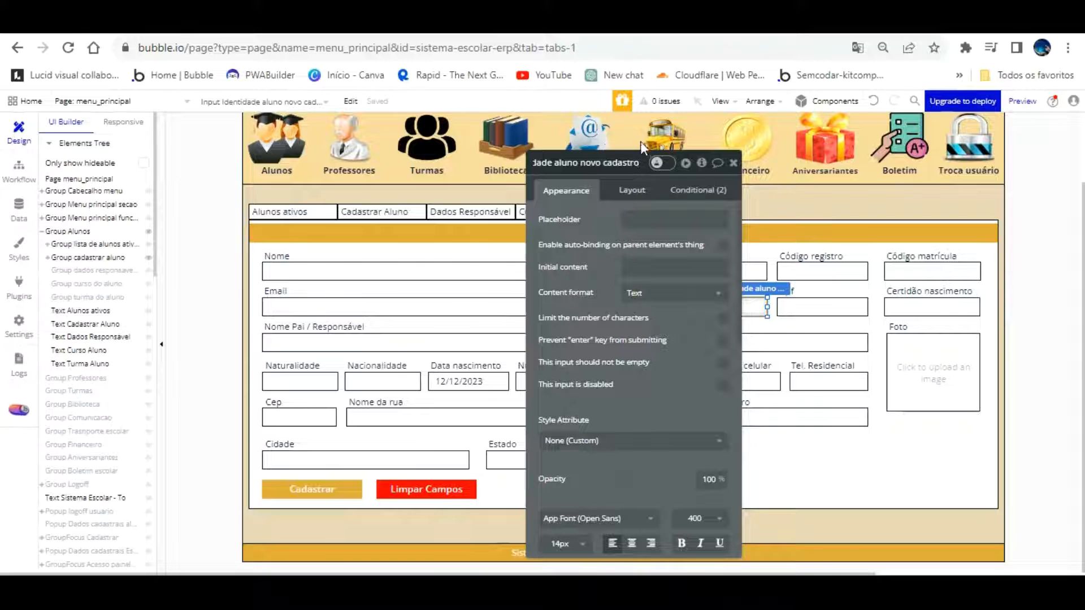
pyautogui.hotkey('ctrl', 'a')
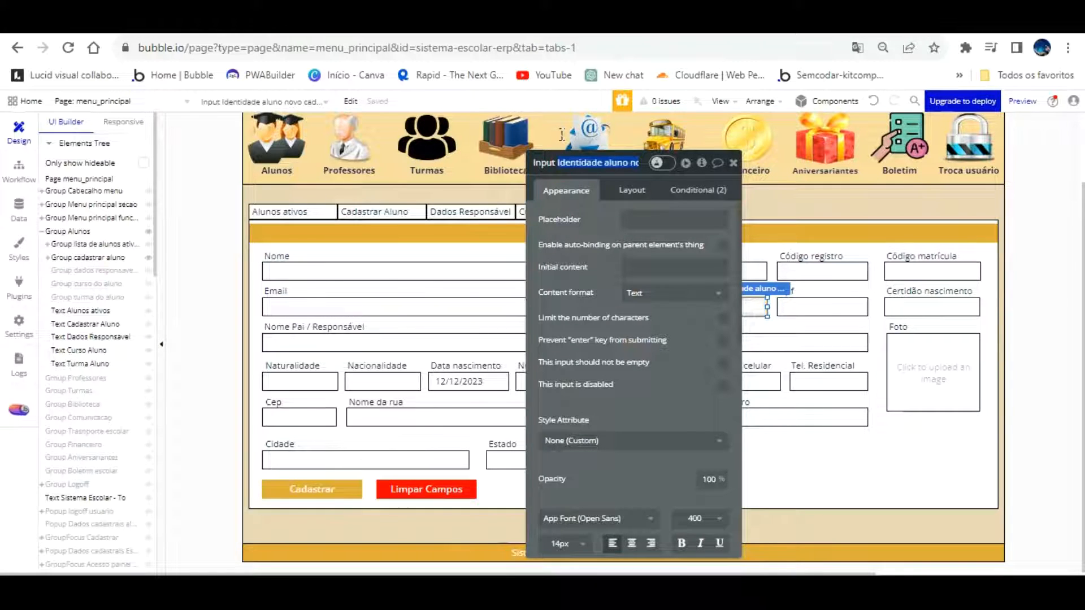
# Draw InputFormatter B inside Group cadastrar aluno, just right of the Estado field
pyautogui.moveTo(596, 252)
pyautogui.mouseDown()
pyautogui.moveTo(865, 181)
pyautogui.moveTo(382, 188)
pyautogui.mouseUp()
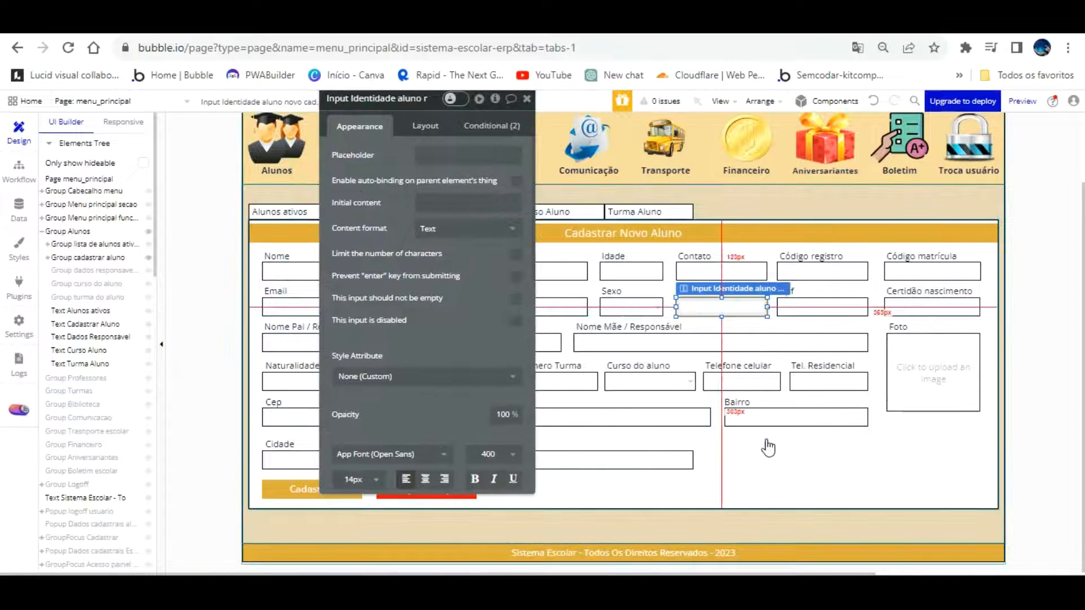
pyautogui.click(719, 449)
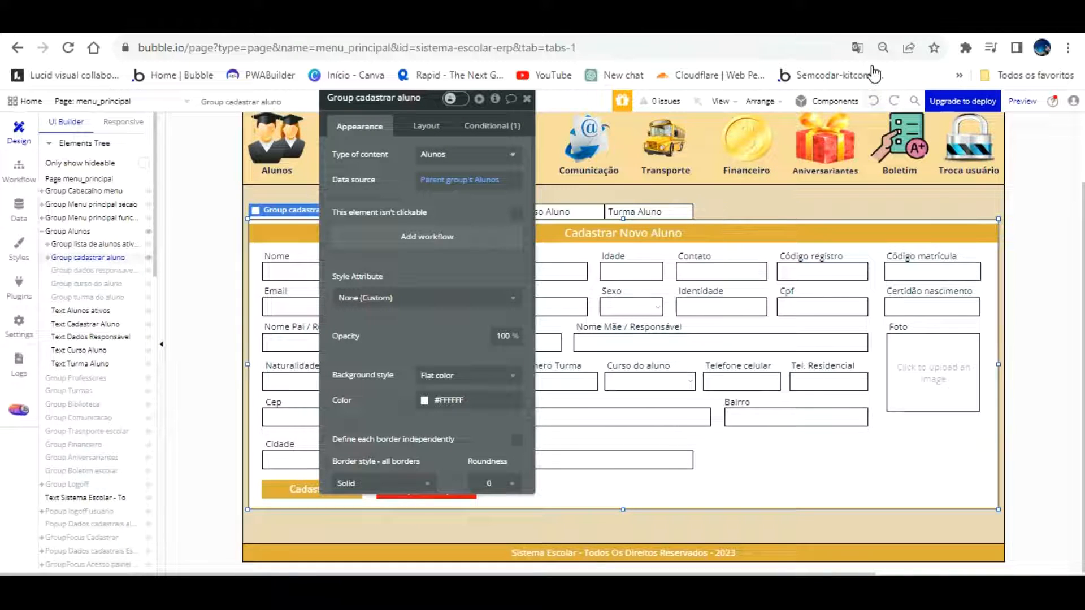
pyautogui.moveTo(356, 378); pyautogui.dragTo(266, 303)
pyautogui.scroll(-7, 105, 452)
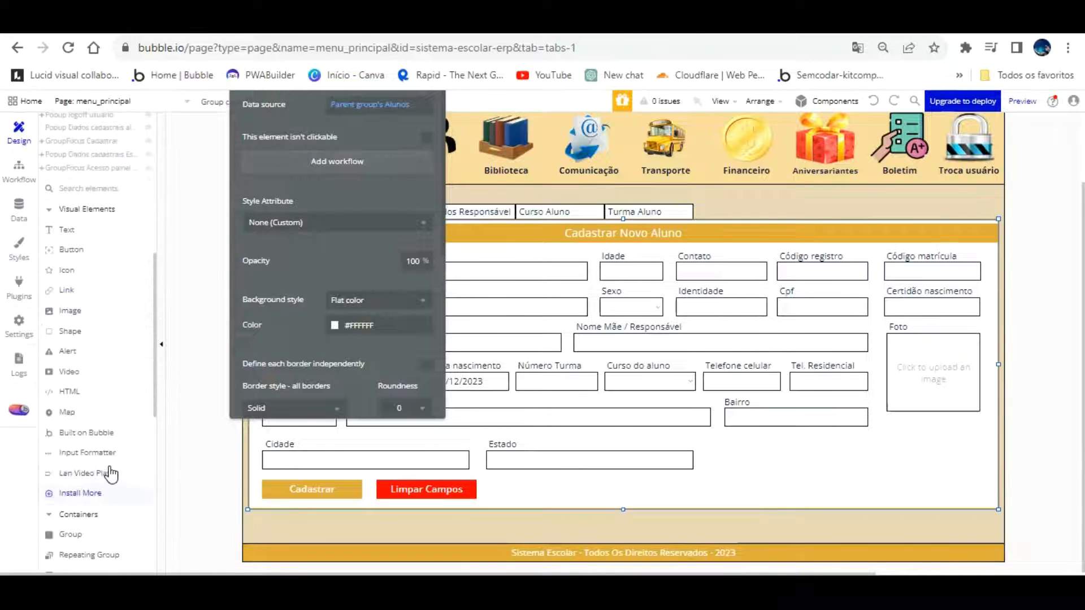
pyautogui.press('Escape')
pyautogui.scroll(7, 113, 379)
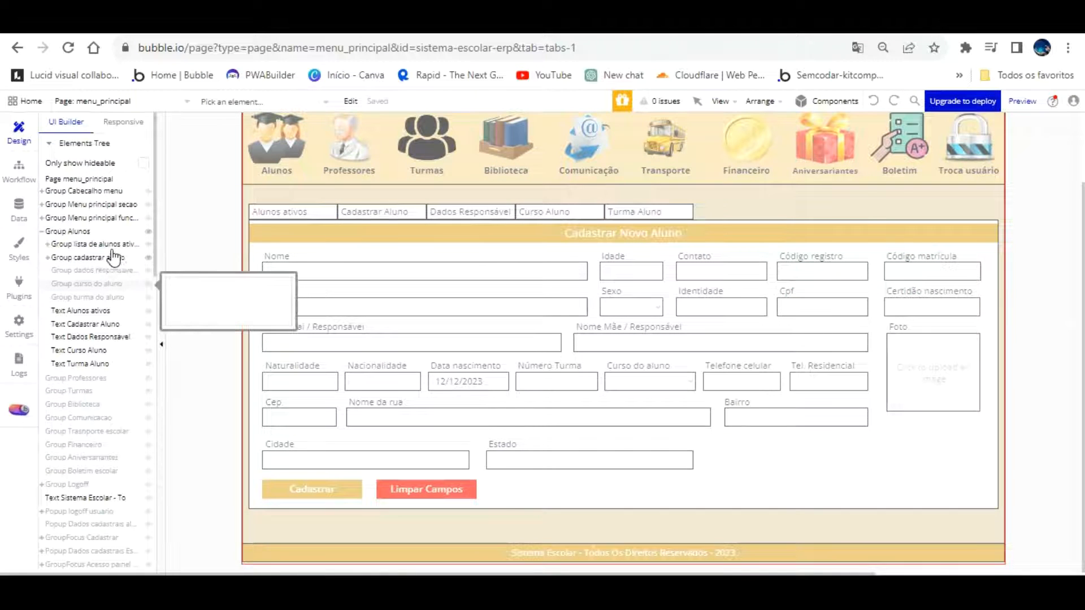
pyautogui.click(105, 257)
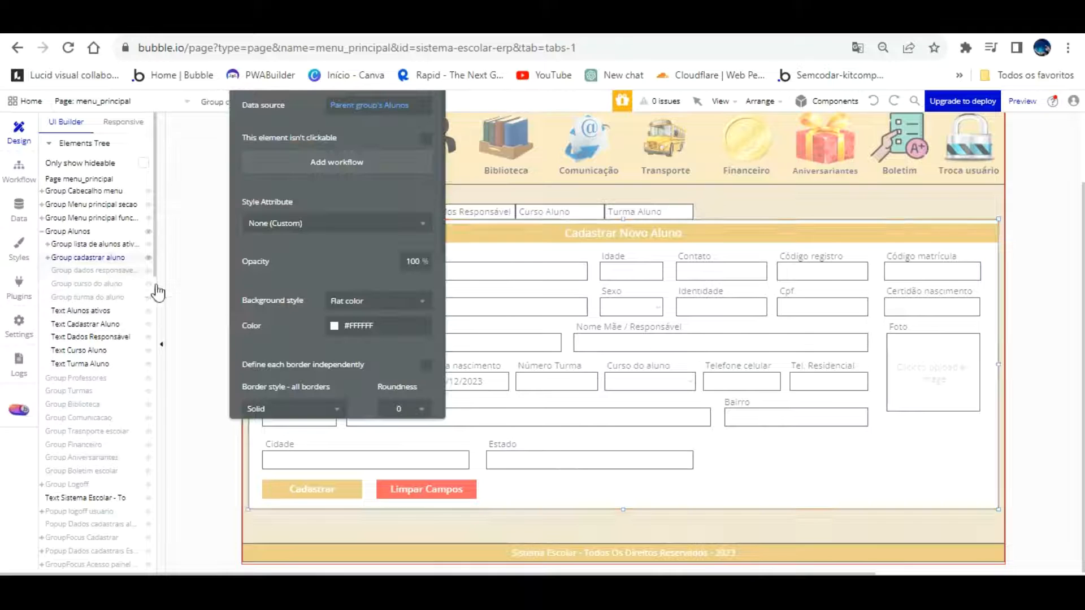
pyautogui.moveTo(727, 439); pyautogui.dragTo(783, 491)
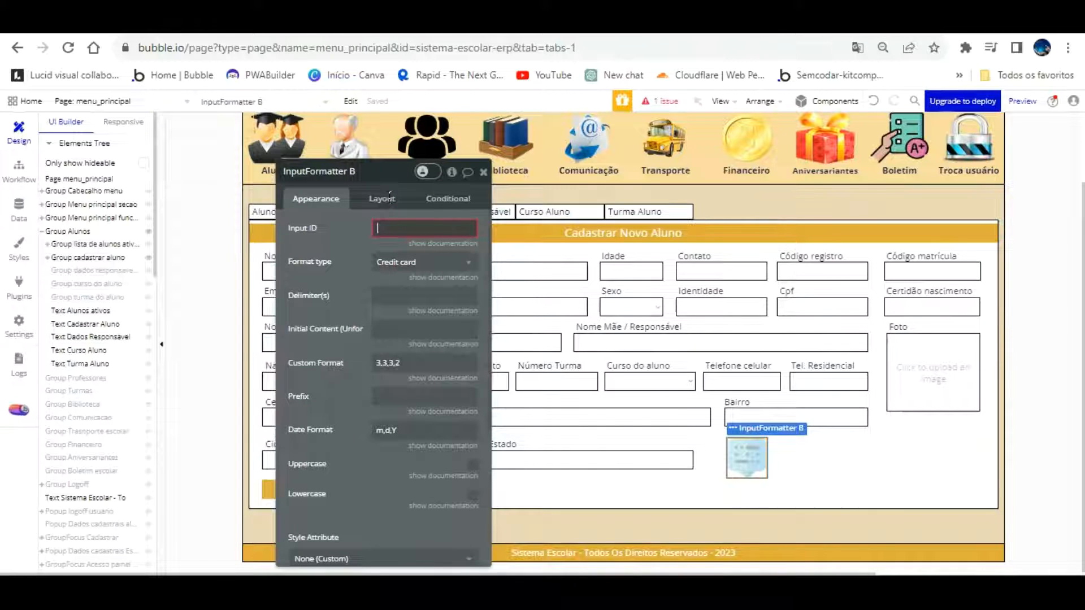
# Give the formatter Input ID 'identidade aluno' and name it InputFormatter Identidade aluno
pyautogui.write('identidade aluno')
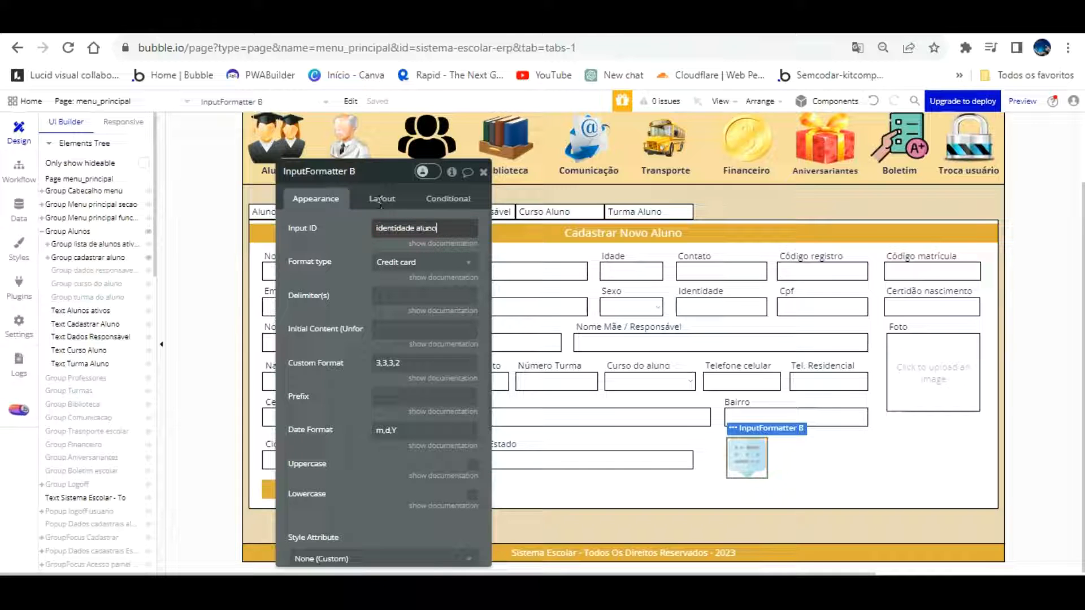
pyautogui.moveTo(372, 176); pyautogui.dragTo(358, 143)
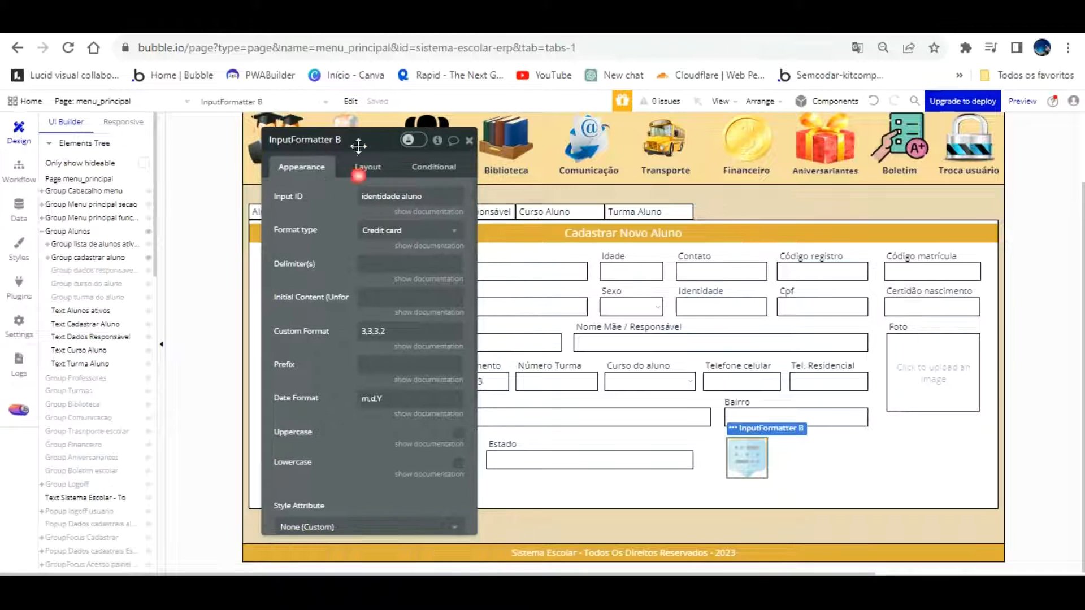
pyautogui.press('alt')
pyautogui.write('Identi')
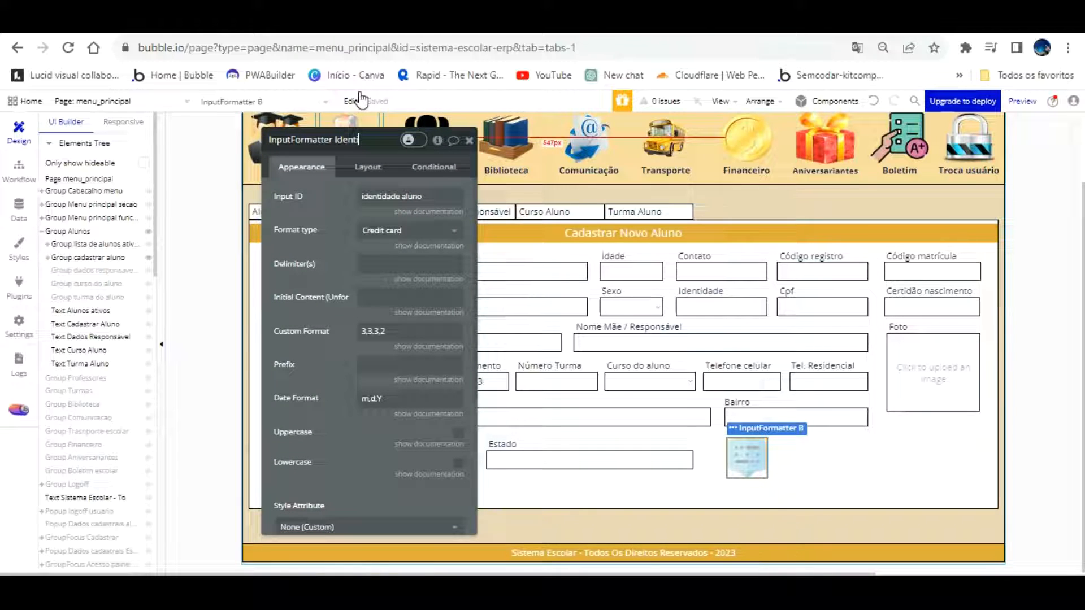
pyautogui.write('dade aluno')
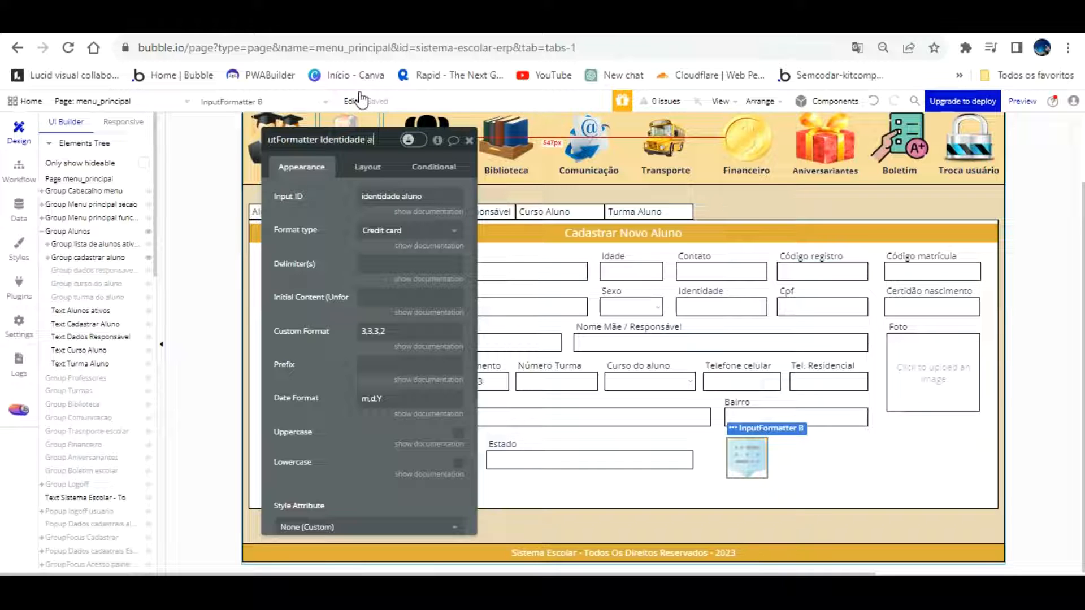
pyautogui.click(339, 210)
# Set the formatter's format type to Custom and open a new browser tab
pyautogui.click(430, 229)
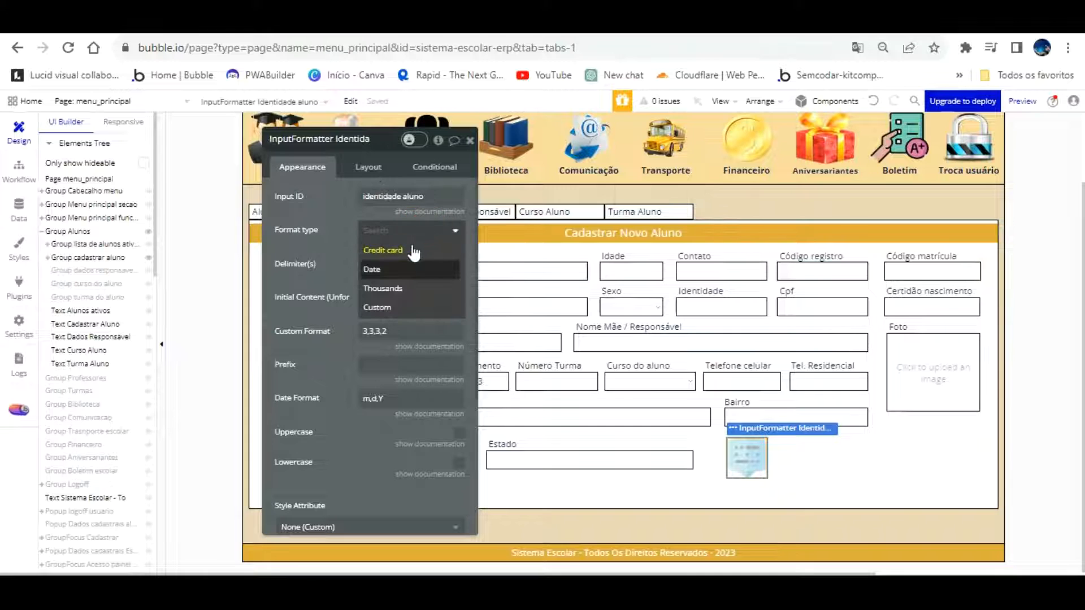
pyautogui.click(404, 305)
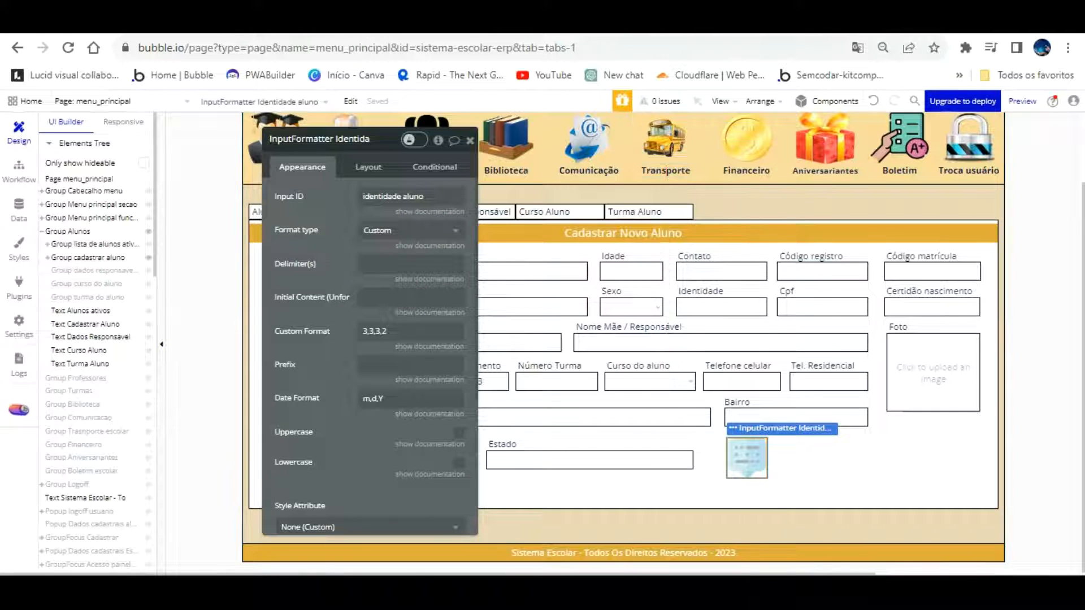
pyautogui.hotkey('ctrl', 't')
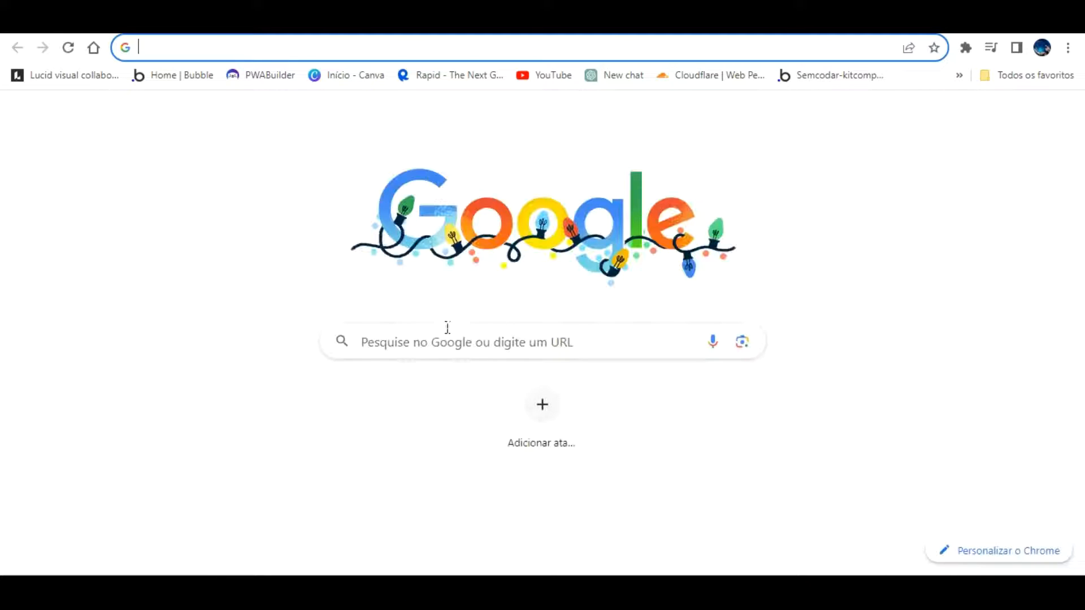
# Search 'gerador de rg rj' and show a punctuated RJ RG on geradornv.com.br's Gerador de RG
pyautogui.click(447, 313)
pyautogui.write('gerador de rg')
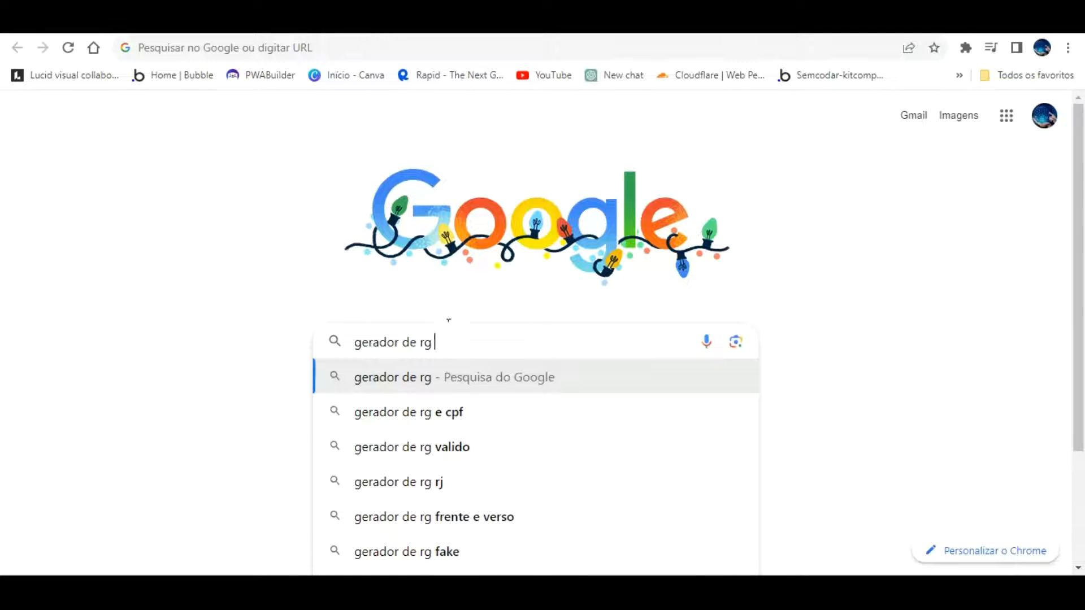
pyautogui.click(473, 482)
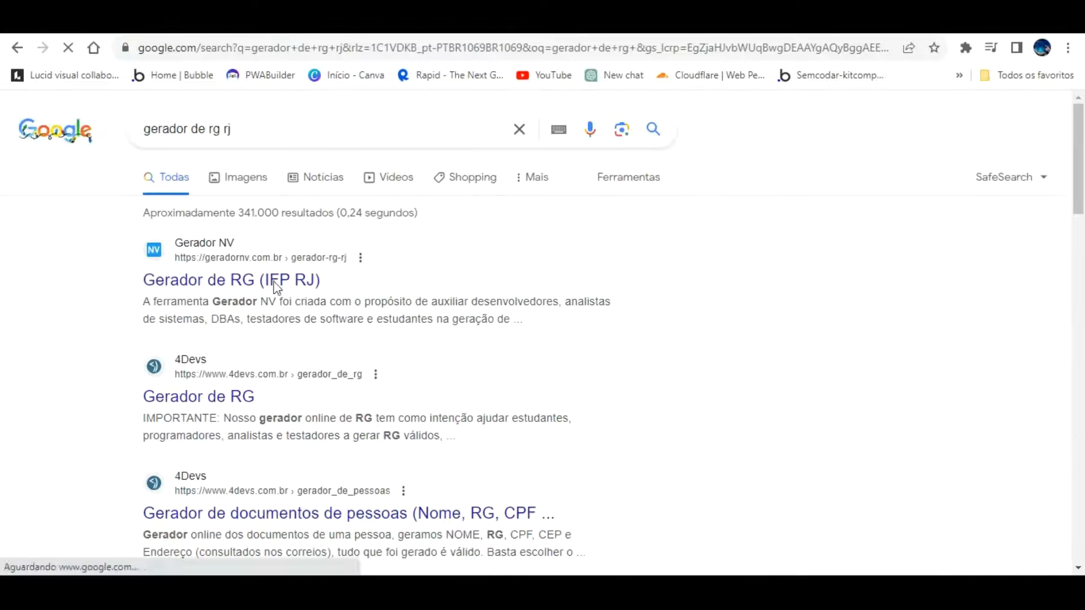
pyautogui.click(231, 279)
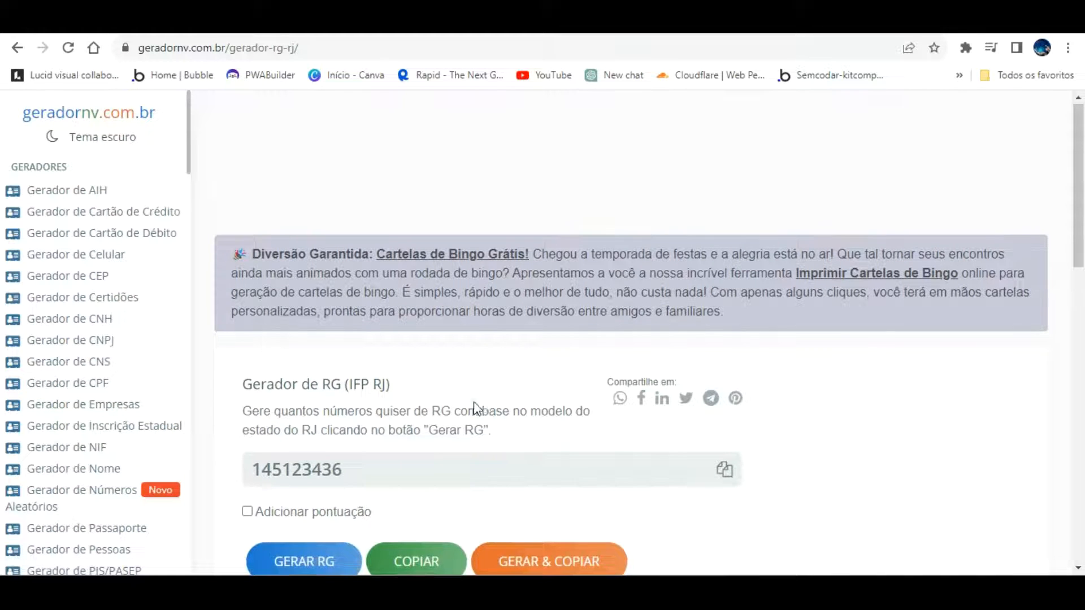
pyautogui.scroll(-1, 473, 411)
pyautogui.click(278, 433)
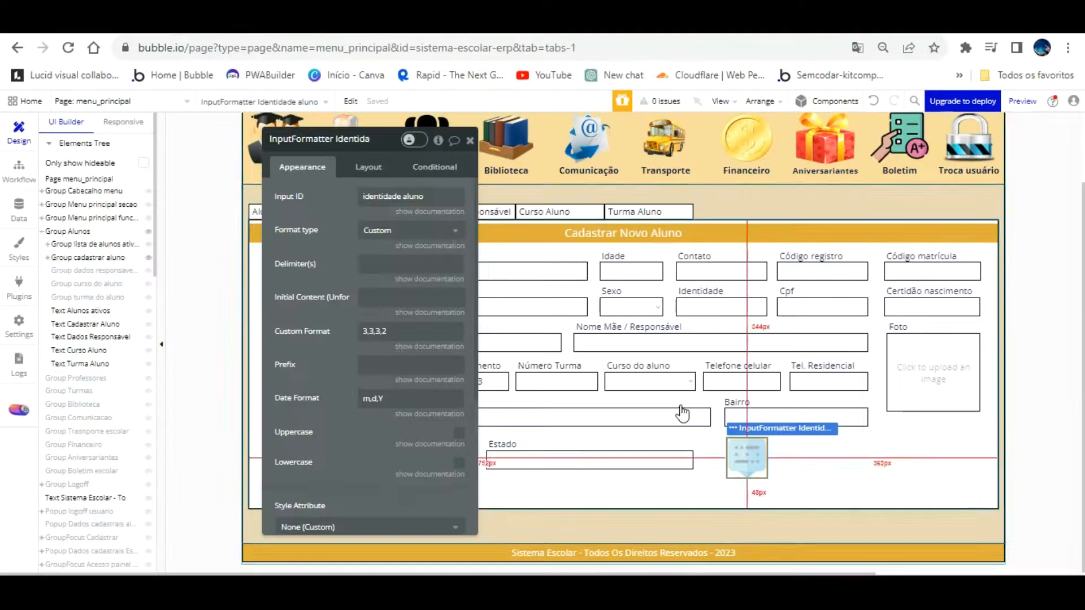
# Review the formatter's Delimiter(s) and custom format 3,3,3,2 against the RG sample 14.512.343-6
pyautogui.click(375, 261)
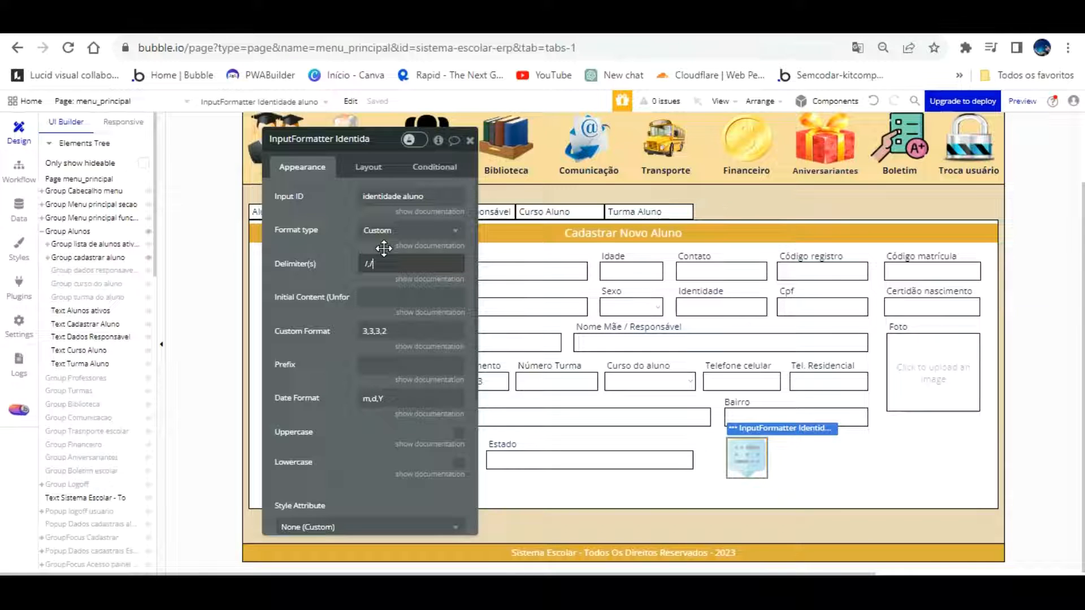
pyautogui.moveTo(367, 433); pyautogui.dragTo(370, 385)
pyautogui.scroll(-4, 370, 385)
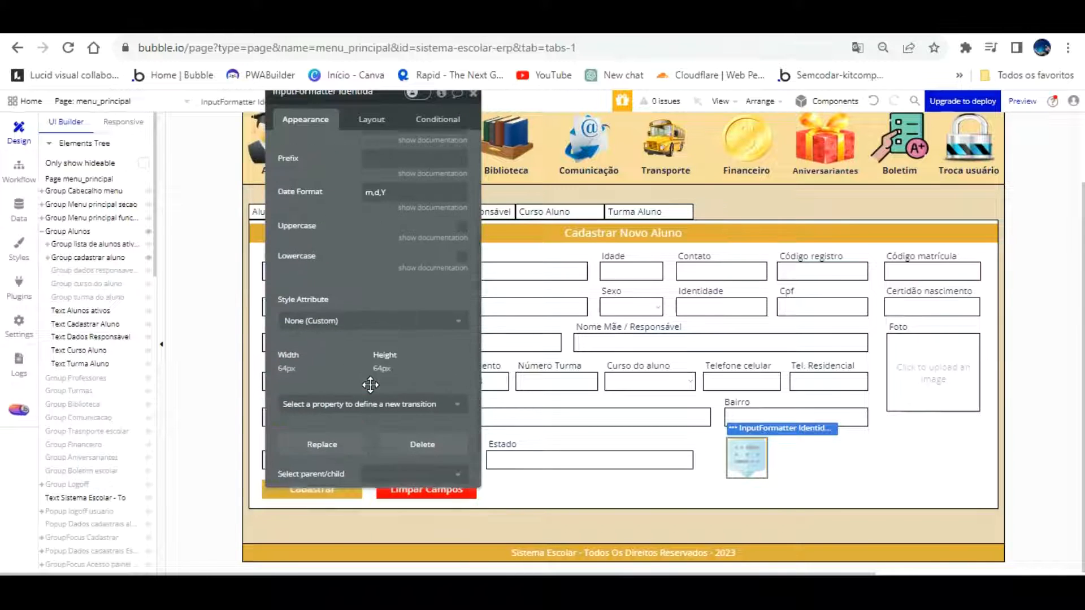
pyautogui.scroll(4, 373, 368)
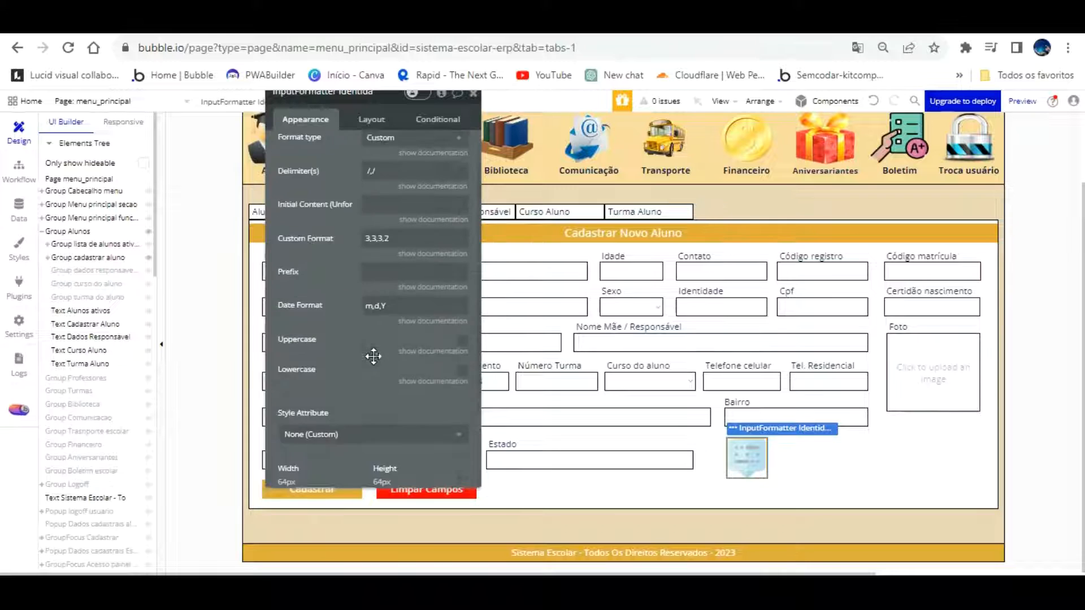
pyautogui.click(348, 361)
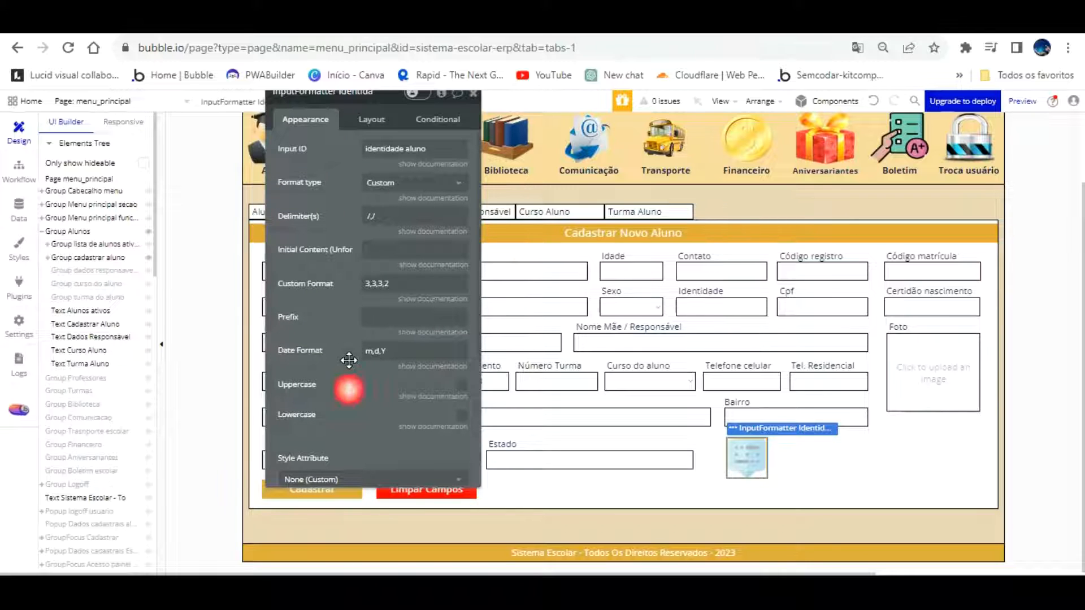
pyautogui.scroll(-4, 347, 362)
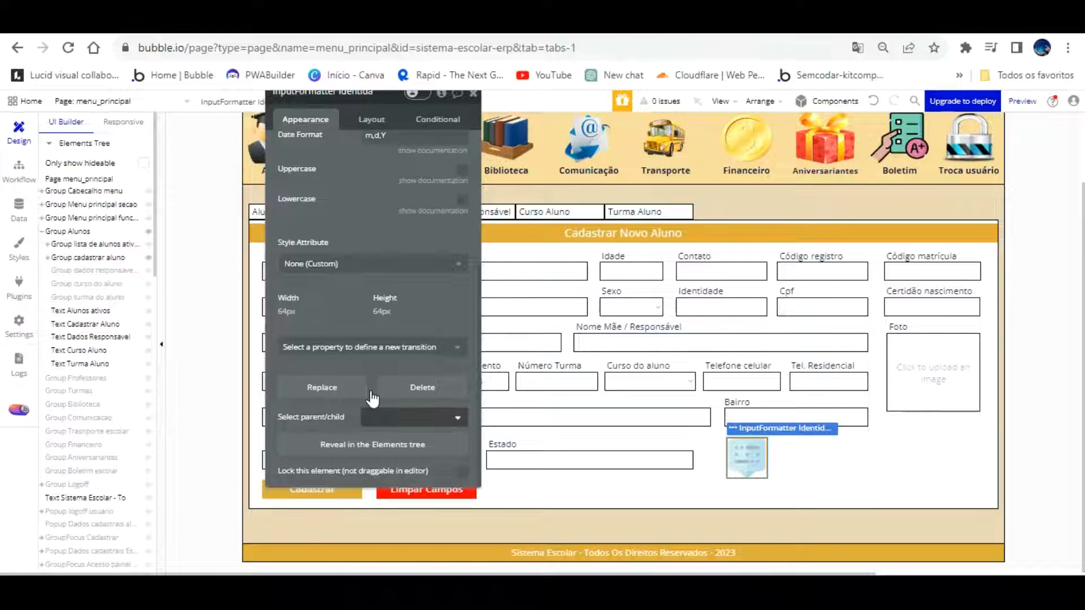
pyautogui.scroll(4, 373, 398)
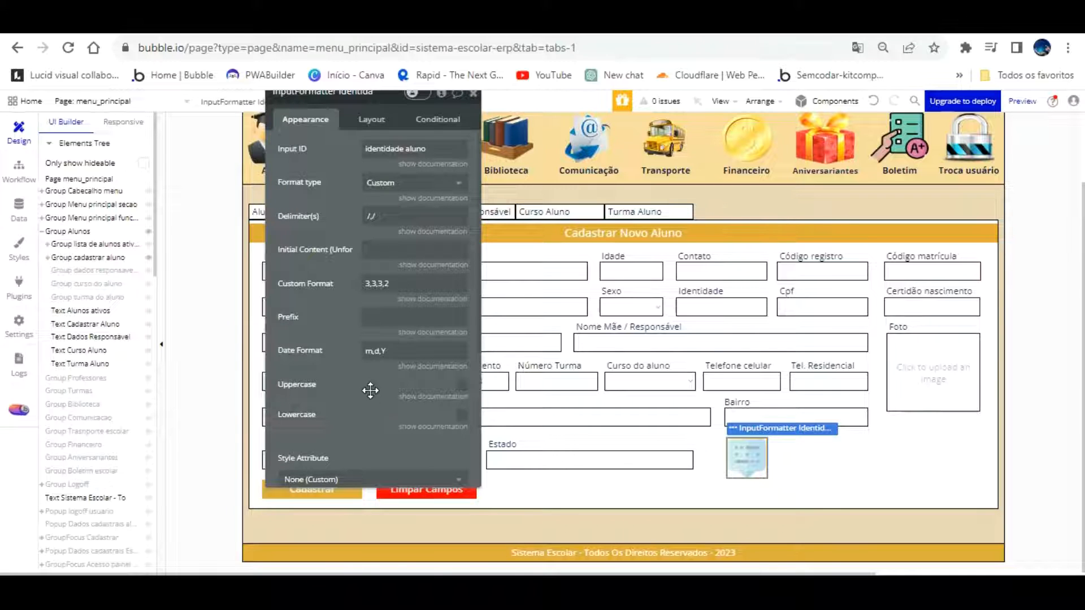
pyautogui.click(633, 23)
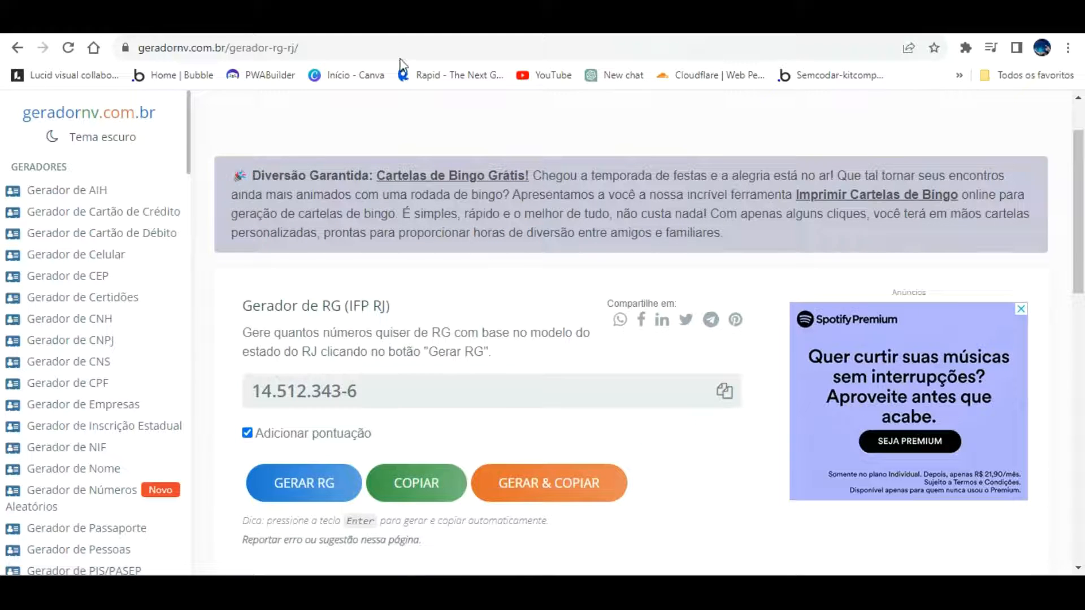
# Set the formatter's delimiters to dots and a hyphen and change the custom format to 2,3
pyautogui.click(229, 22)
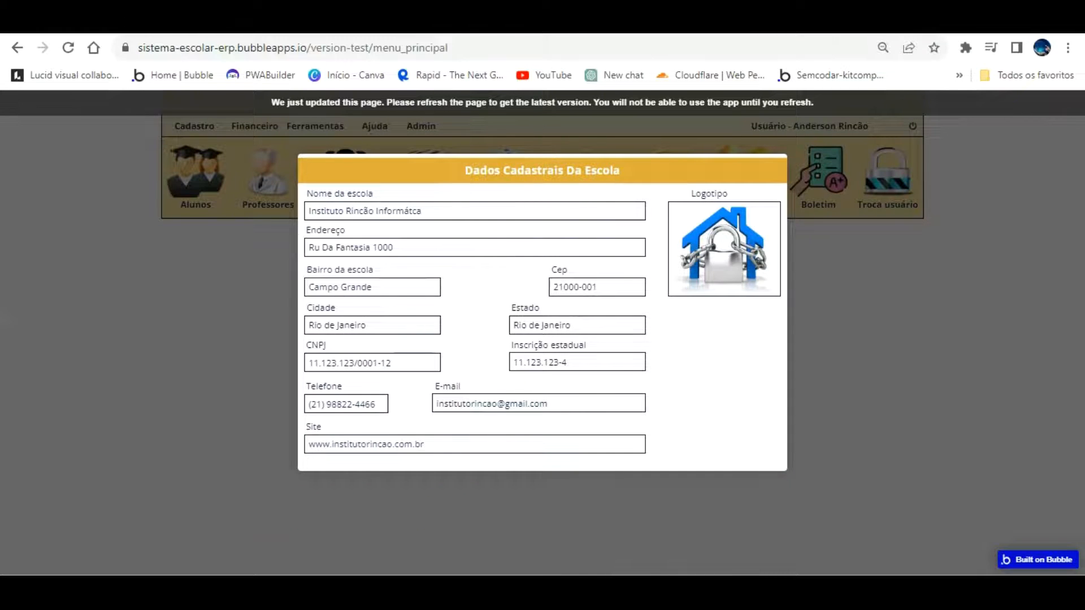
pyautogui.click(113, 22)
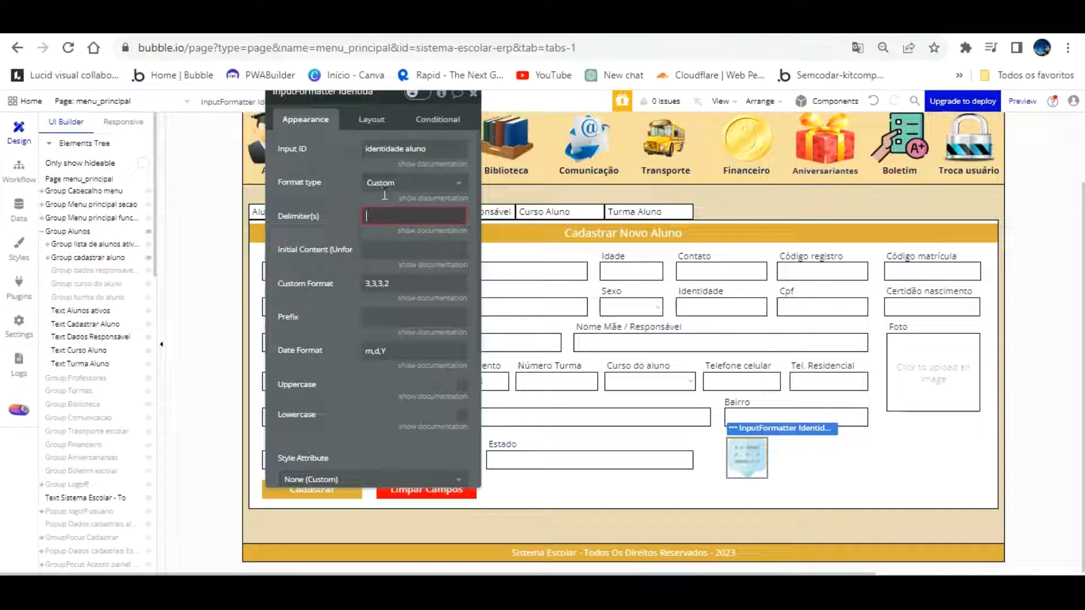
pyautogui.write('.')
pyautogui.write('.,.')
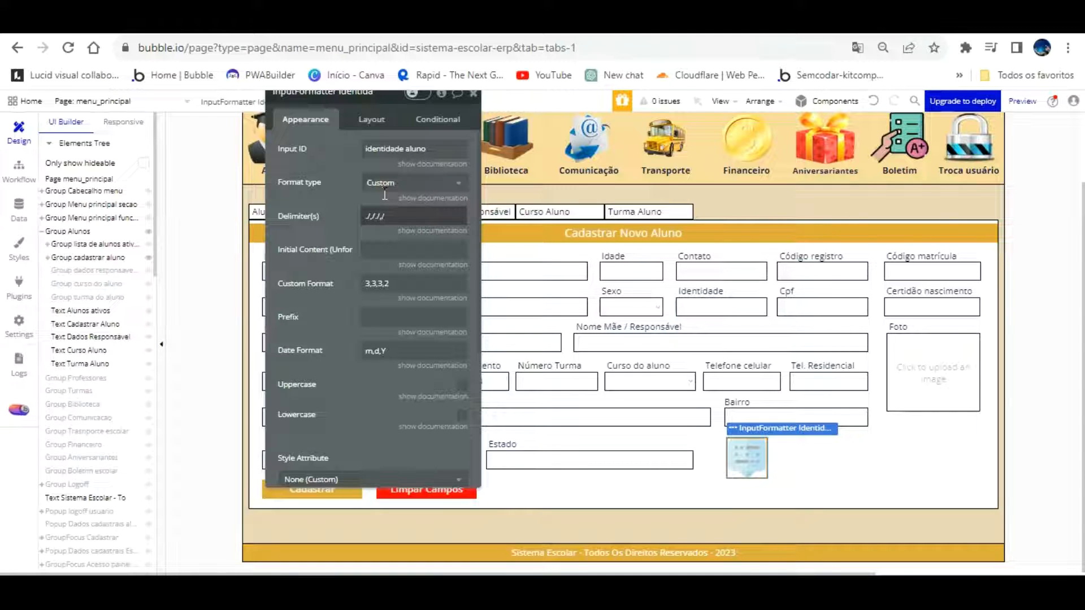
pyautogui.write('-')
pyautogui.moveTo(399, 284); pyautogui.dragTo(337, 285)
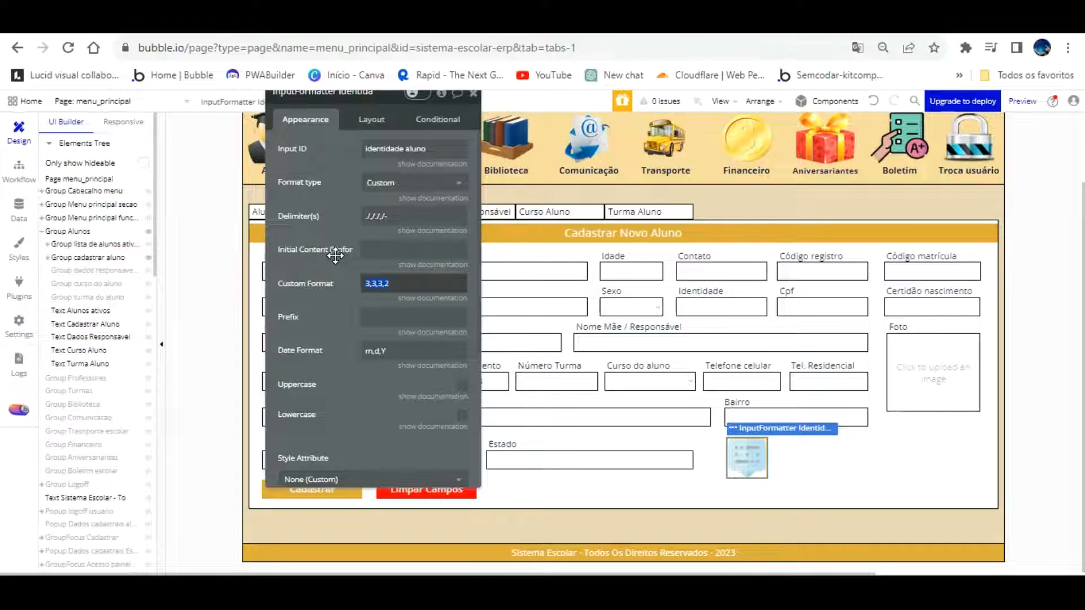
pyautogui.write('2,3')
pyautogui.click(481, 21)
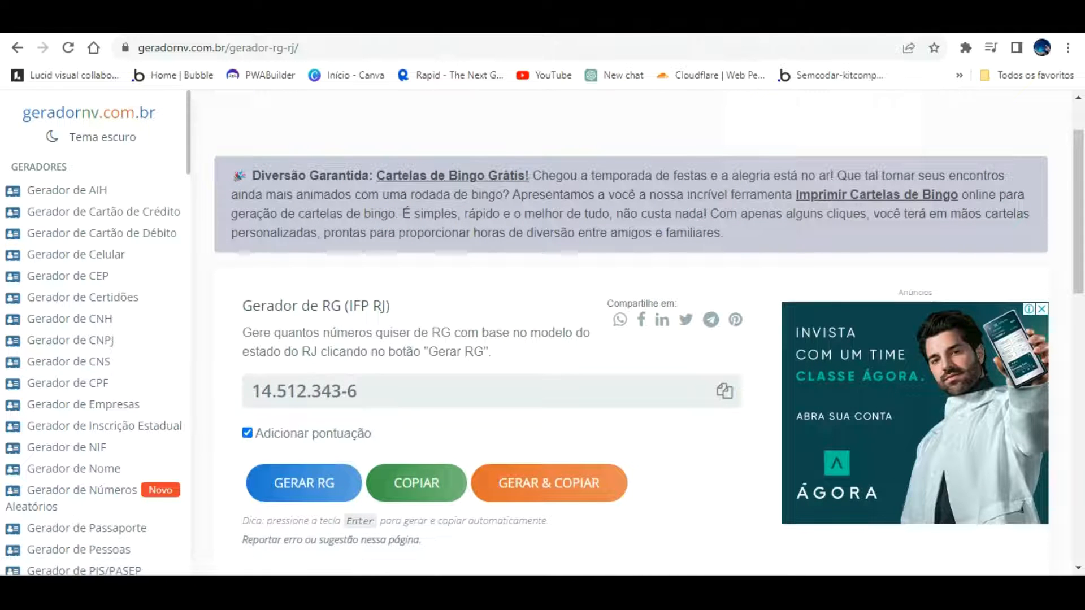
# Extend the custom format to 2,3,3,1 and copy the Input ID 'identidade aluno'
pyautogui.click(339, 21)
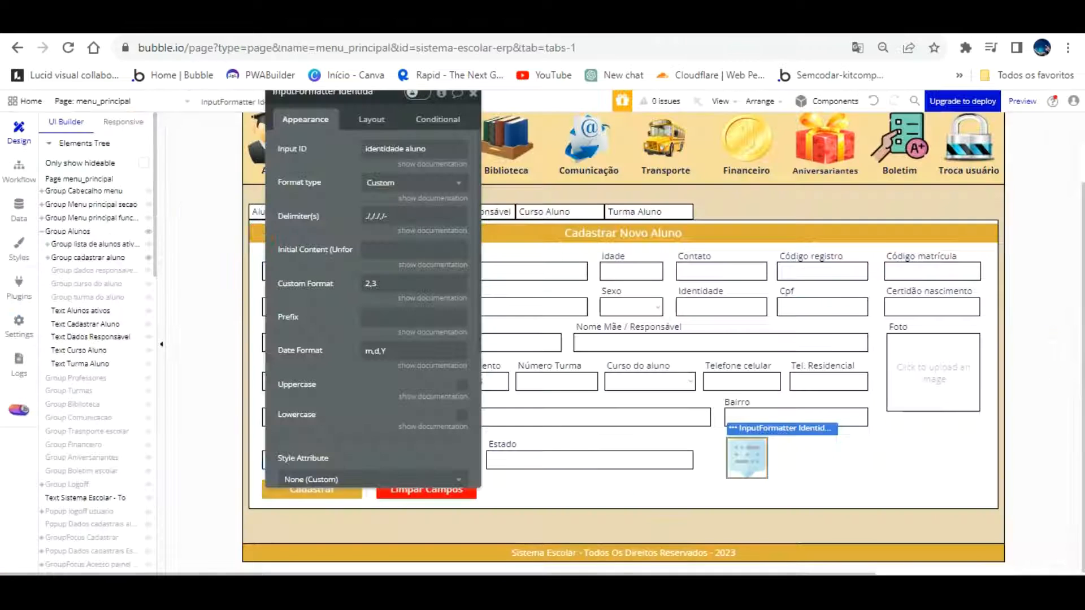
pyautogui.click(395, 288)
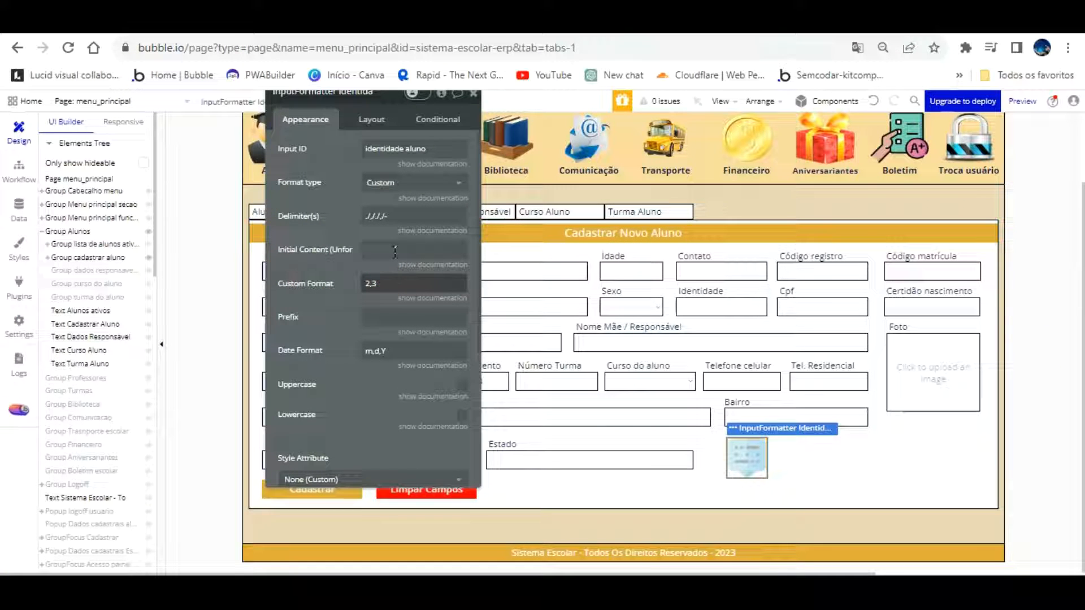
pyautogui.write(',3,1')
pyautogui.click(341, 320)
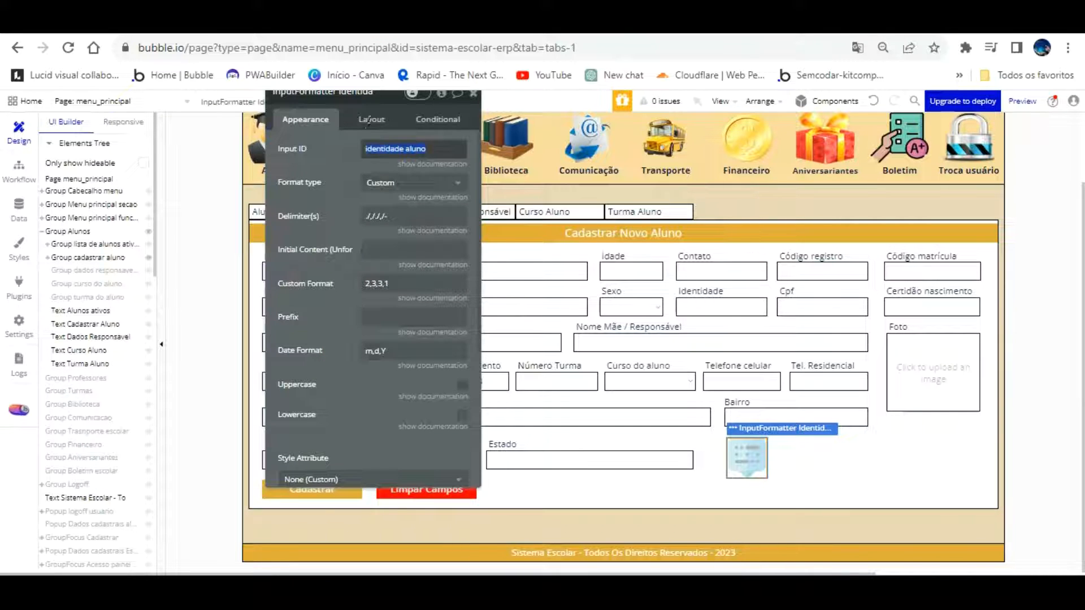
pyautogui.rightClick(417, 148)
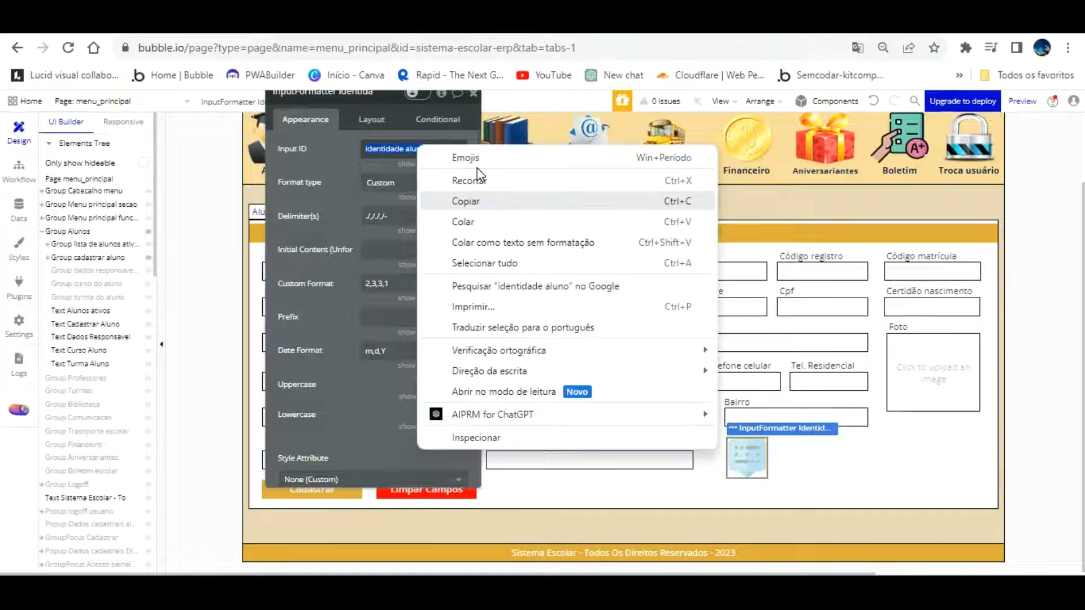
pyautogui.click(477, 197)
# Review the Identidade input's layout and conditional border-colour rules, then open the Plugins list
pyautogui.click(721, 307)
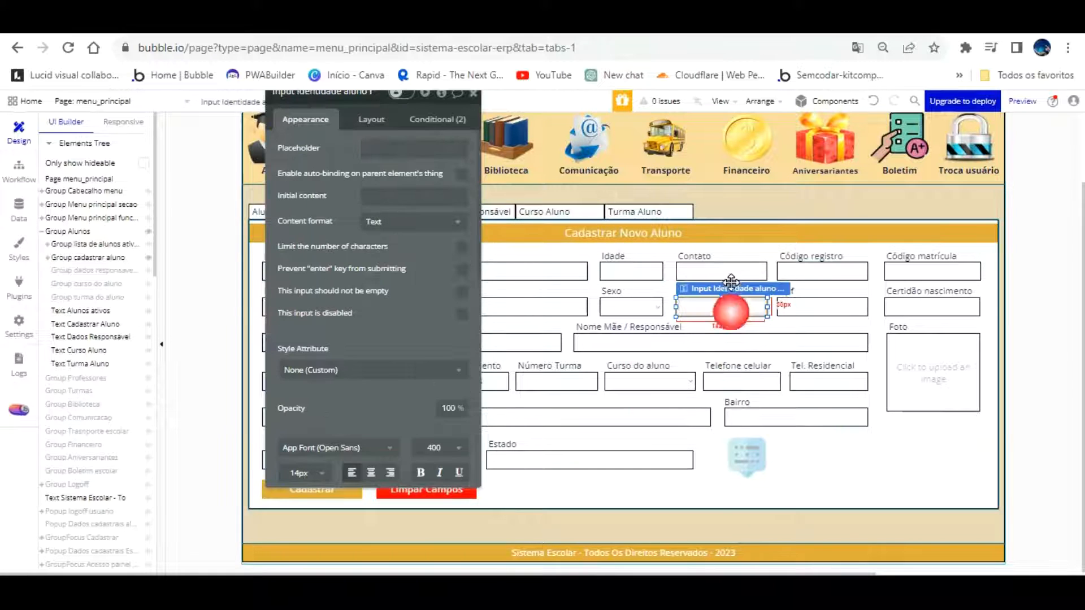
pyautogui.scroll(-8, 430, 360)
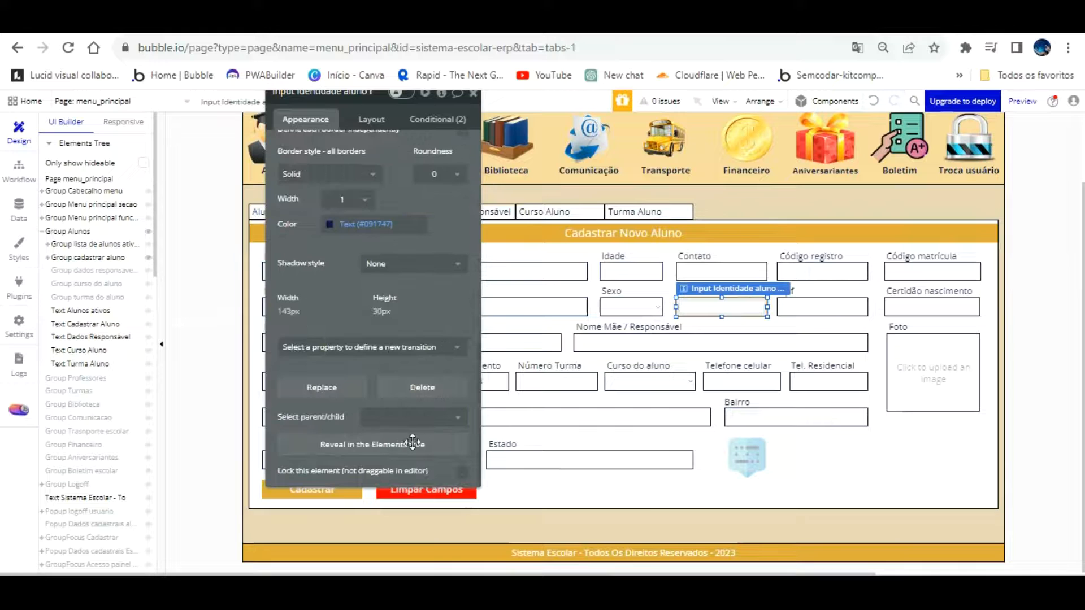
pyautogui.scroll(8, 346, 288)
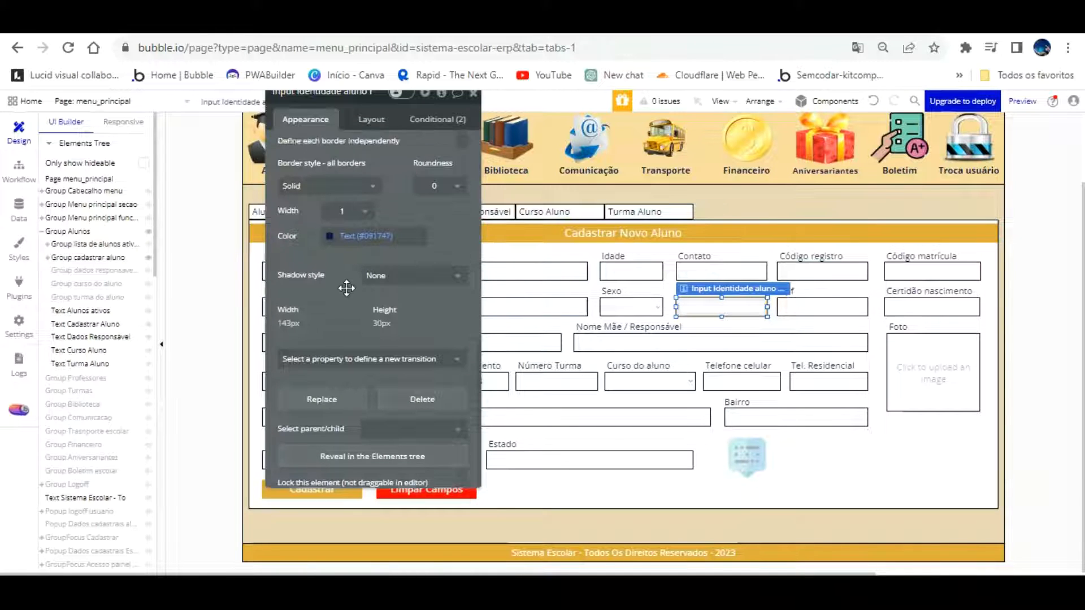
pyautogui.moveTo(358, 141); pyautogui.dragTo(373, 190)
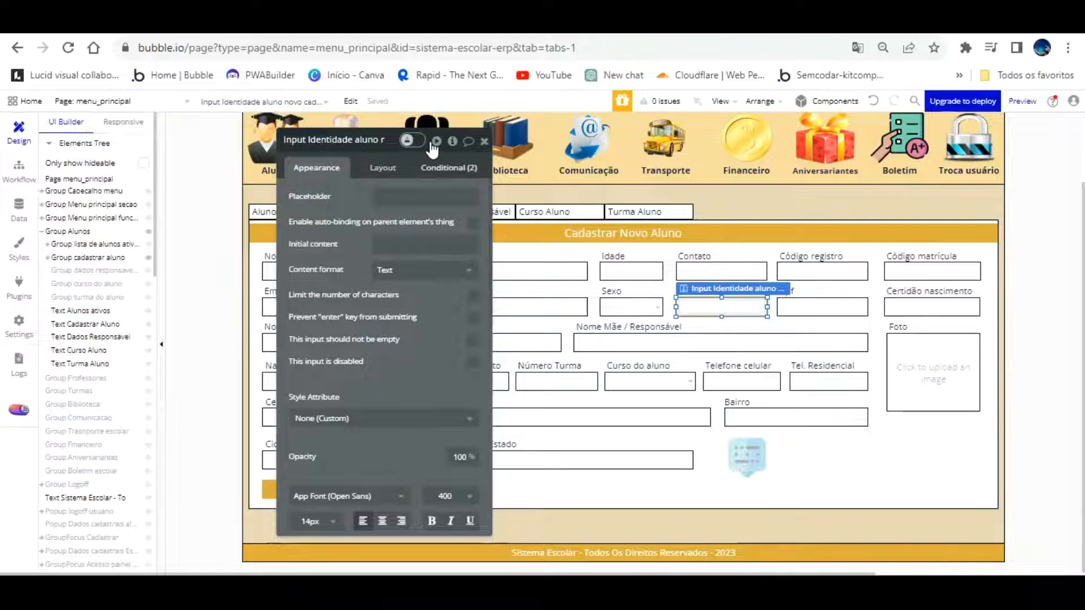
pyautogui.click(382, 168)
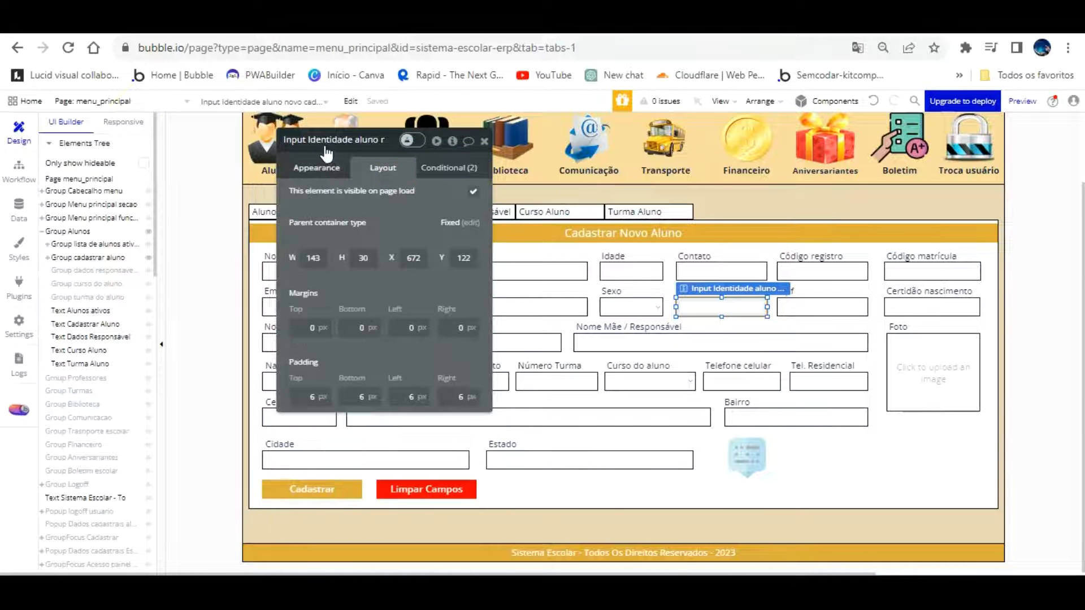
pyautogui.click(325, 166)
pyautogui.click(443, 166)
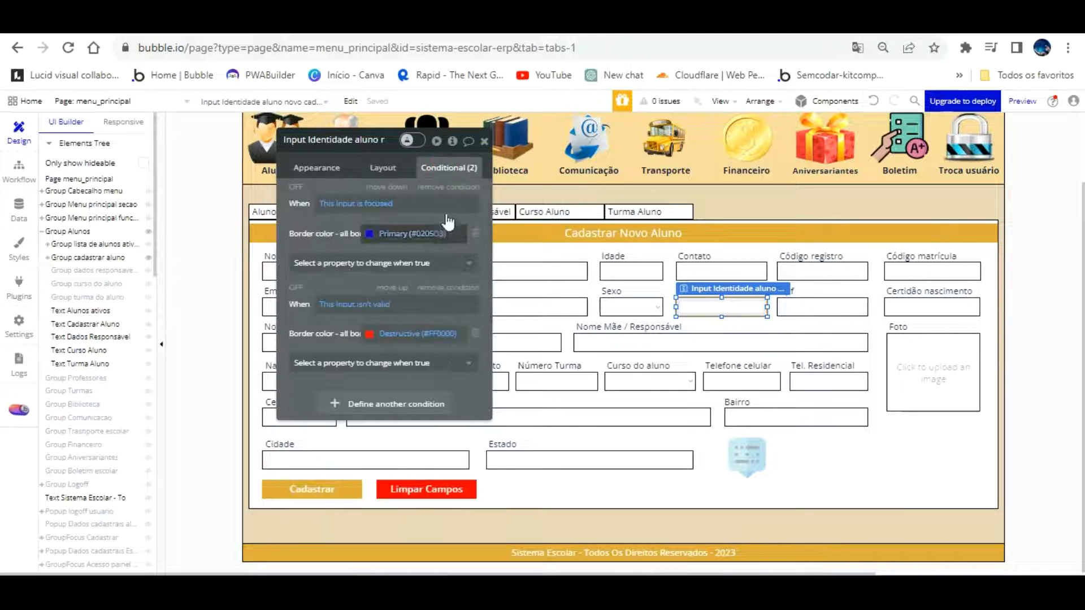
pyautogui.click(323, 167)
pyautogui.scroll(-10, 367, 254)
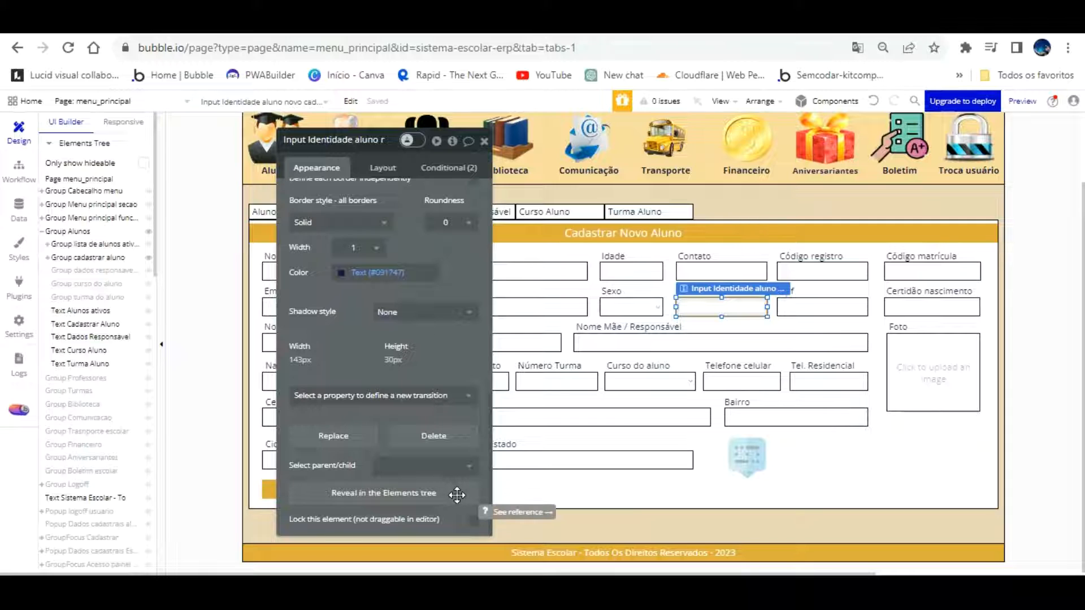
pyautogui.moveTo(363, 336); pyautogui.dragTo(500, 309)
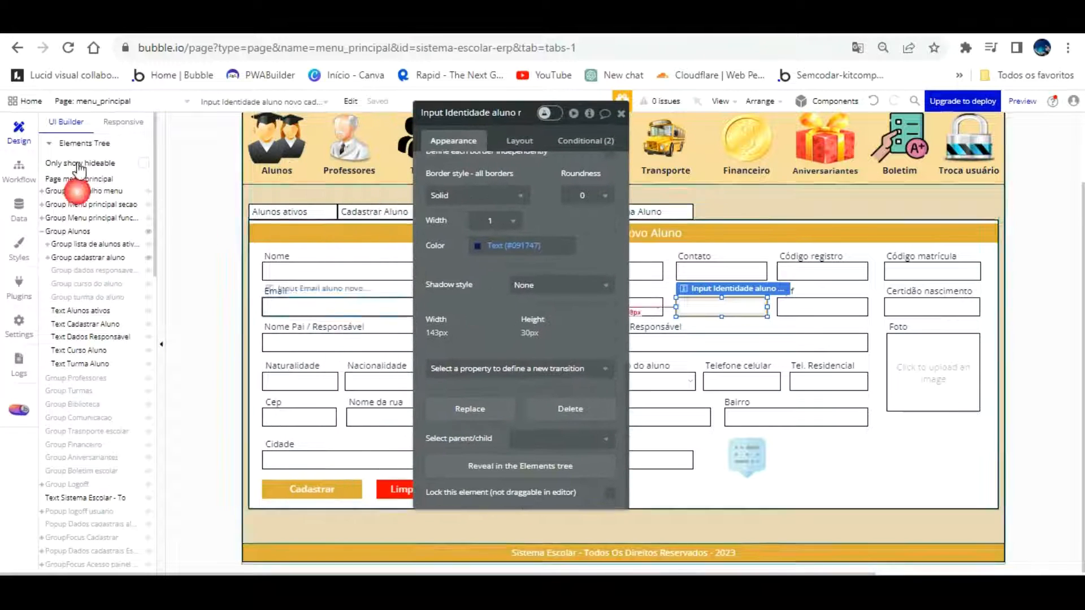
pyautogui.click(22, 278)
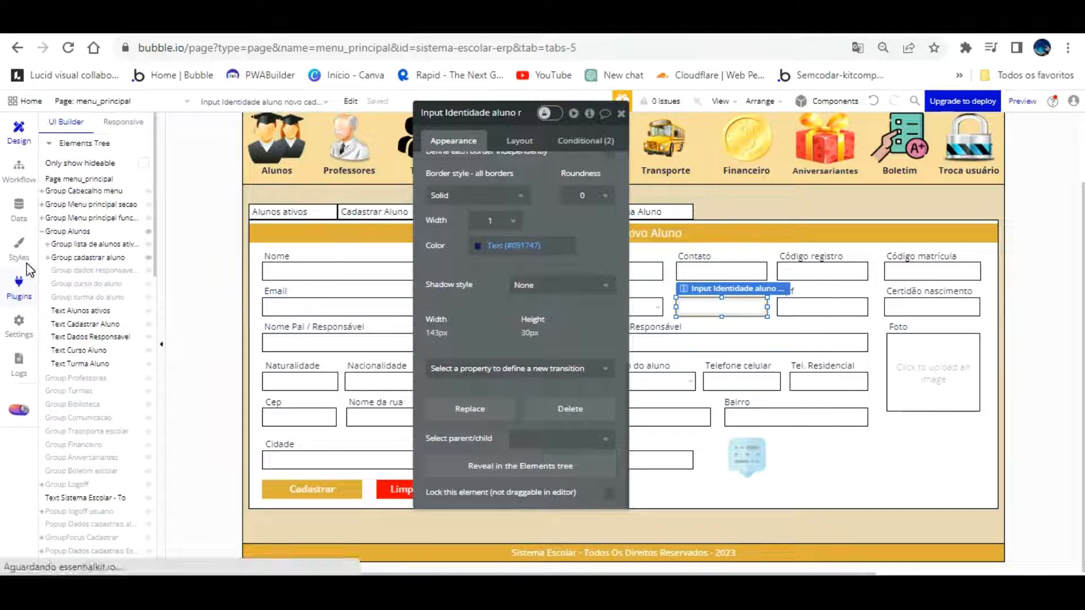
# Enable 'Expose the option to add an ID attribute to HTML elements' in General settings
pyautogui.click(19, 323)
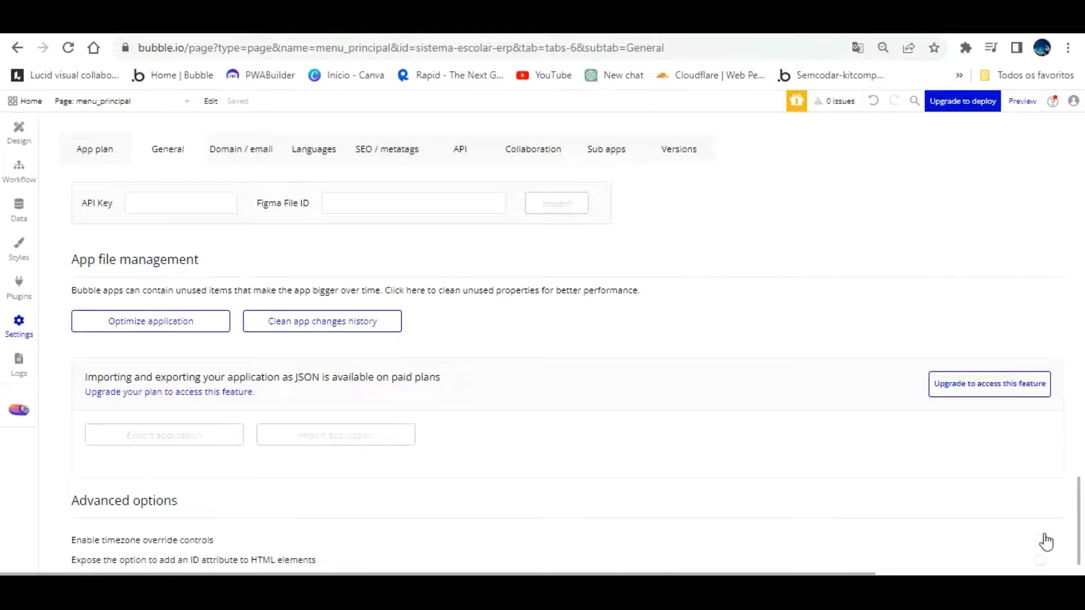
pyautogui.click(1000, 552)
# Paste 'identidade aluno' into the Identidade input's ID Attribute
pyautogui.click(16, 131)
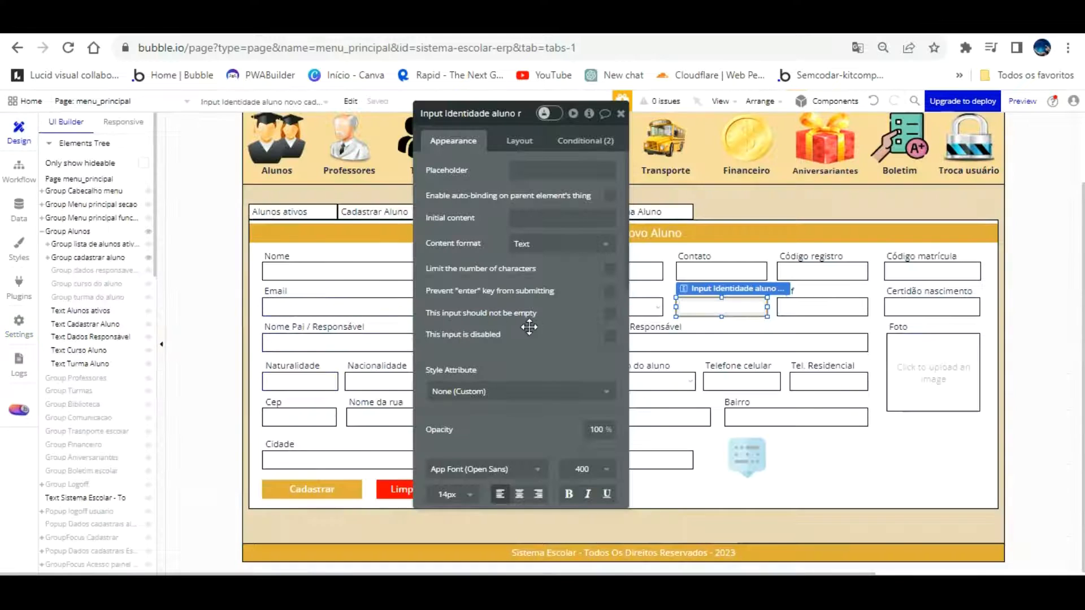
pyautogui.scroll(-10, 509, 399)
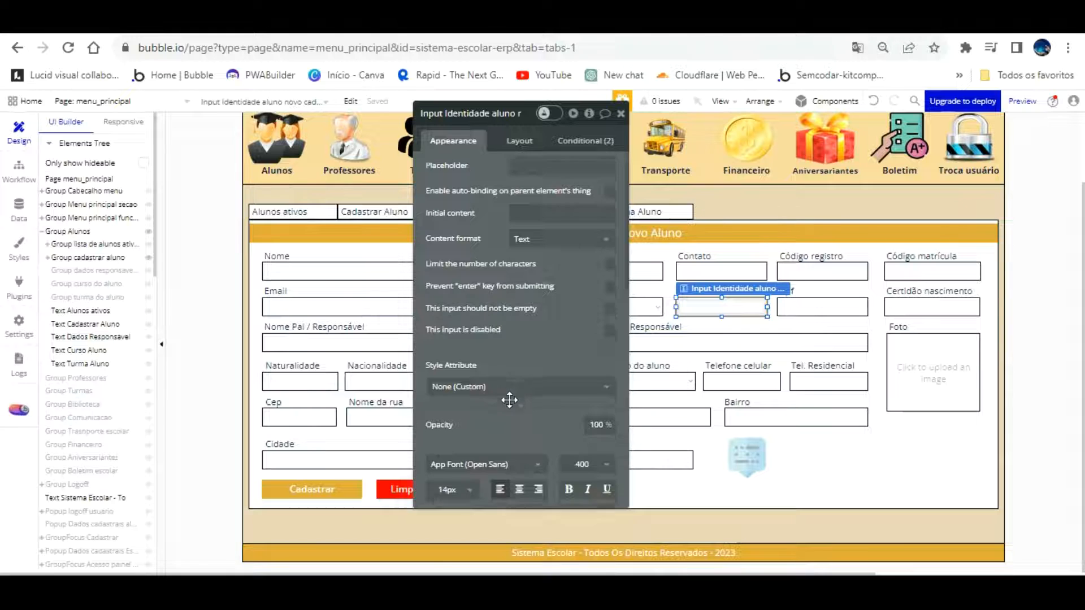
pyautogui.click(542, 493)
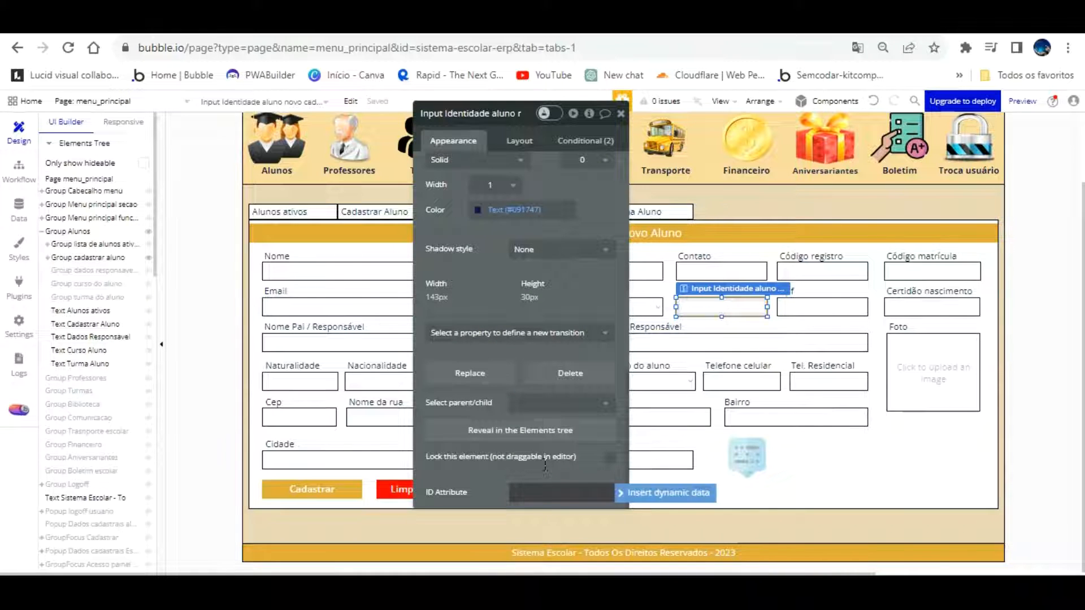
pyautogui.write('identidade aluno')
pyautogui.click(525, 455)
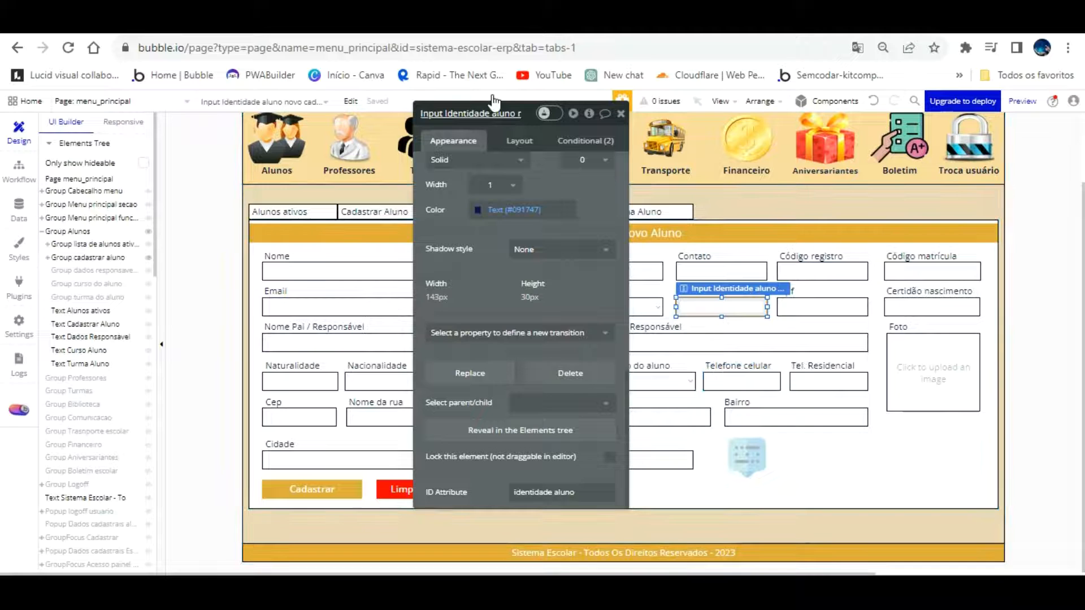
pyautogui.click(461, 116)
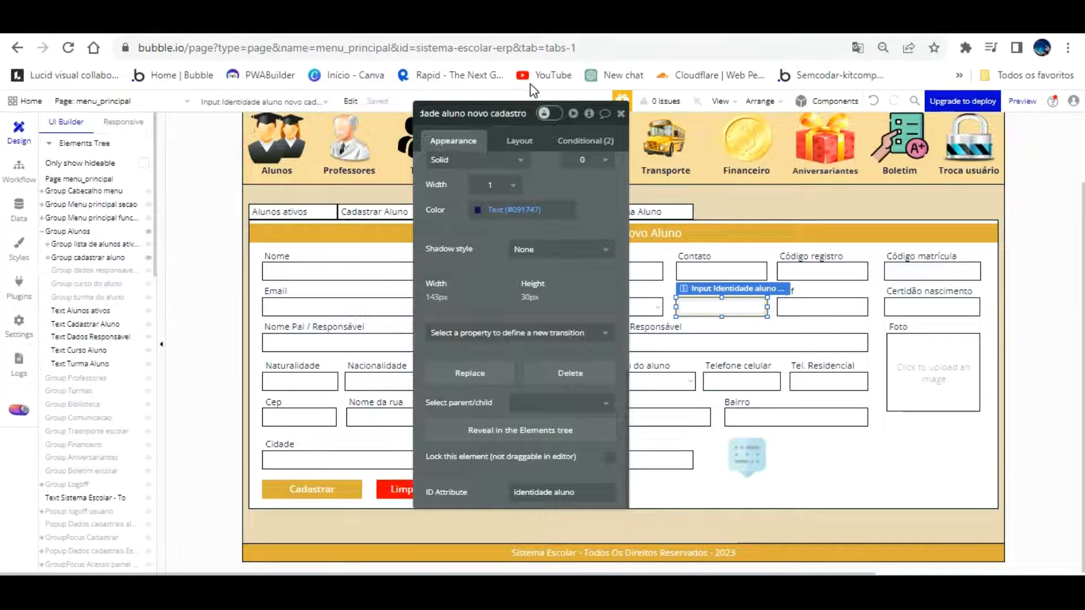
pyautogui.press('Return')
pyautogui.click(462, 125)
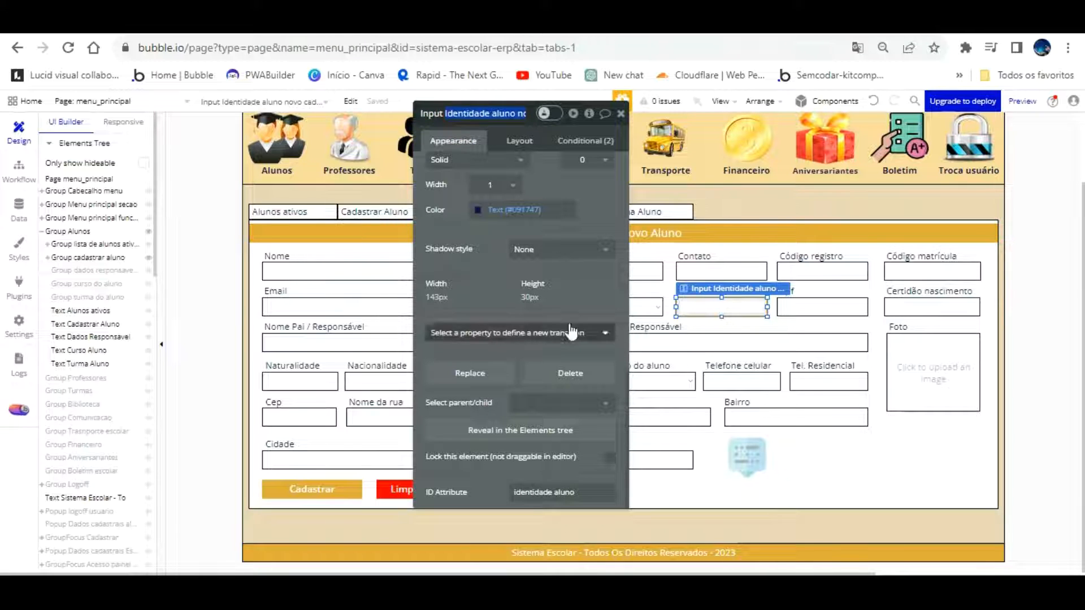
# Paste the copied ID on the formatter element and replace its spaces with underscores
pyautogui.click(746, 449)
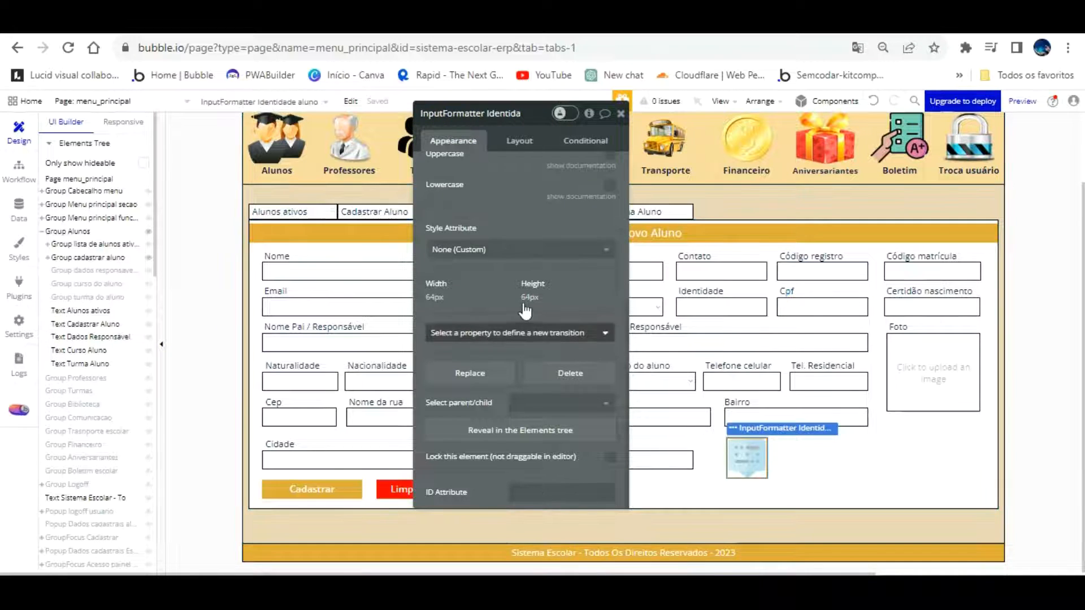
pyautogui.hotkey('ctrl', 'v')
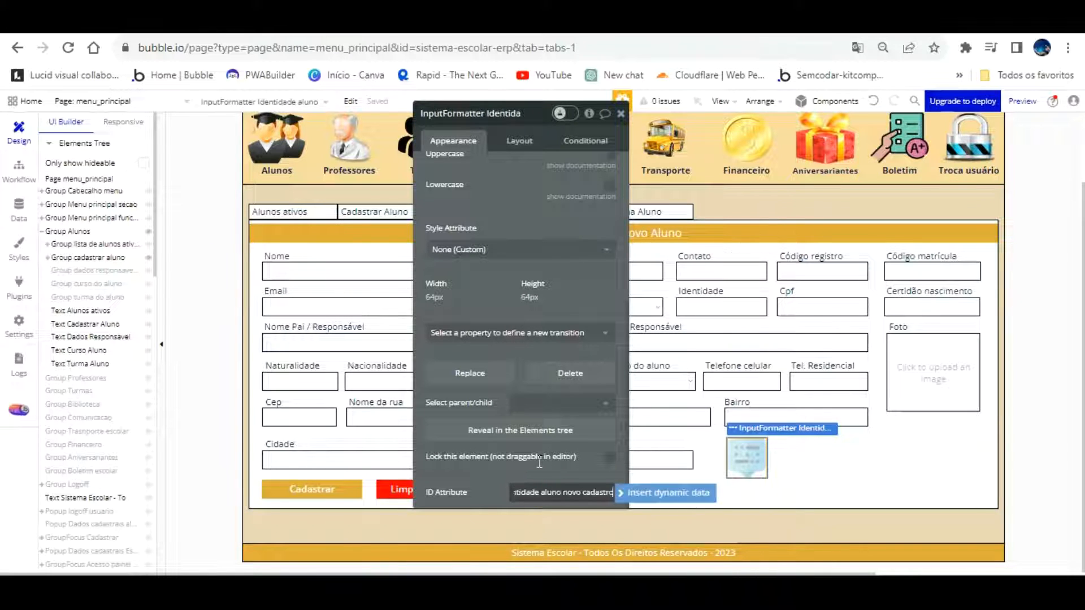
pyautogui.click(541, 490)
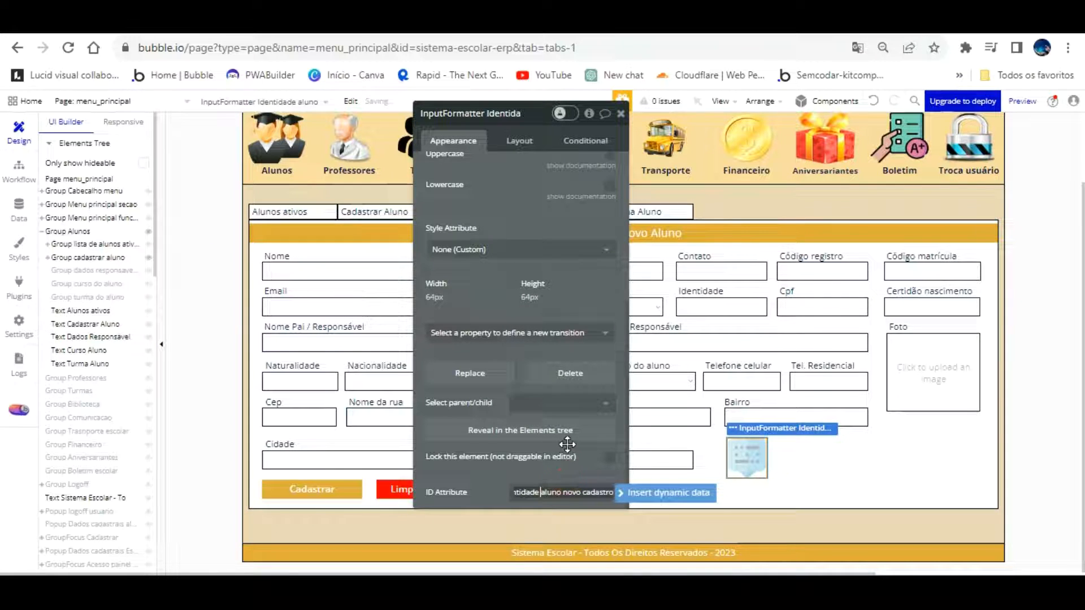
pyautogui.press('BackSpace')
pyautogui.write('-')
pyautogui.press('BackSpace')
pyautogui.write('_')
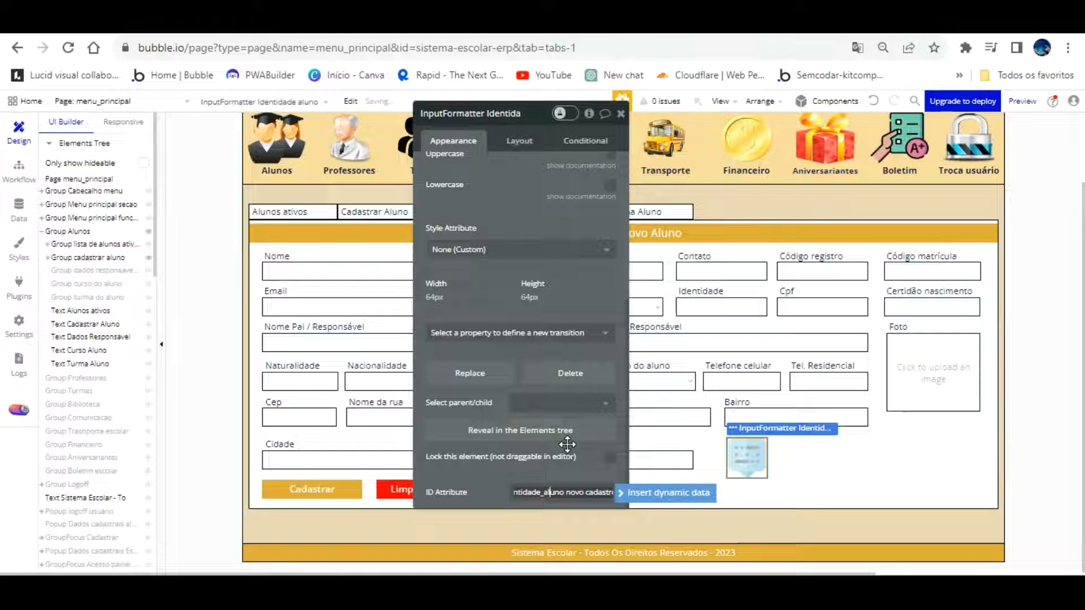
pyautogui.press('BackSpace')
pyautogui.write('_')
pyautogui.press('BackSpace')
pyautogui.write('_')
pyautogui.press('Home')
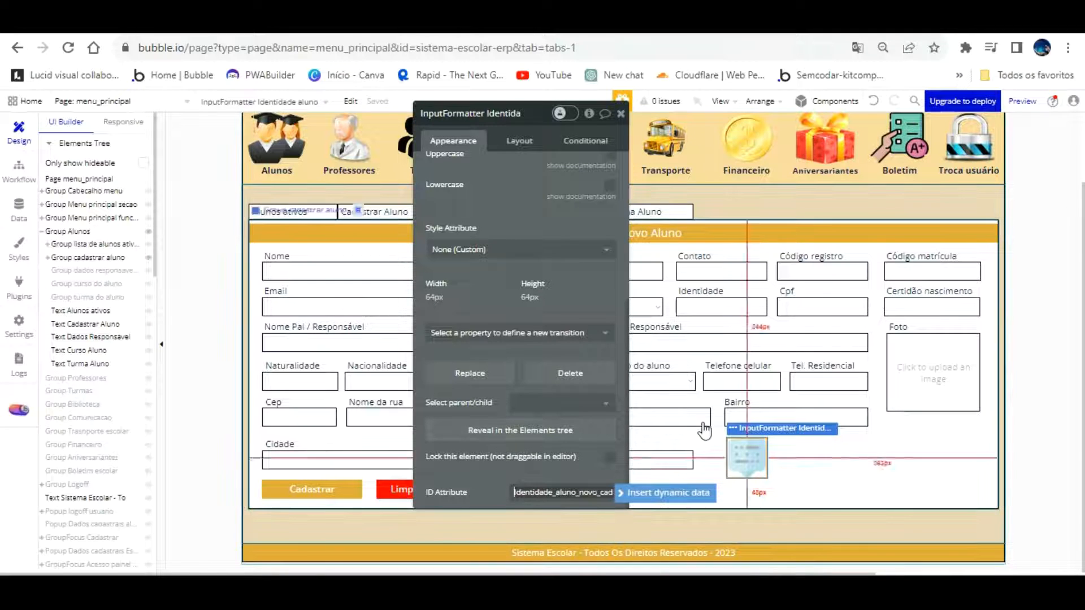
# Make the Identidade input's ID Attribute and the formatter's Input ID both read identidade_aluno
pyautogui.moveTo(750, 430); pyautogui.dragTo(732, 291)
pyautogui.scroll(-5, 554, 396)
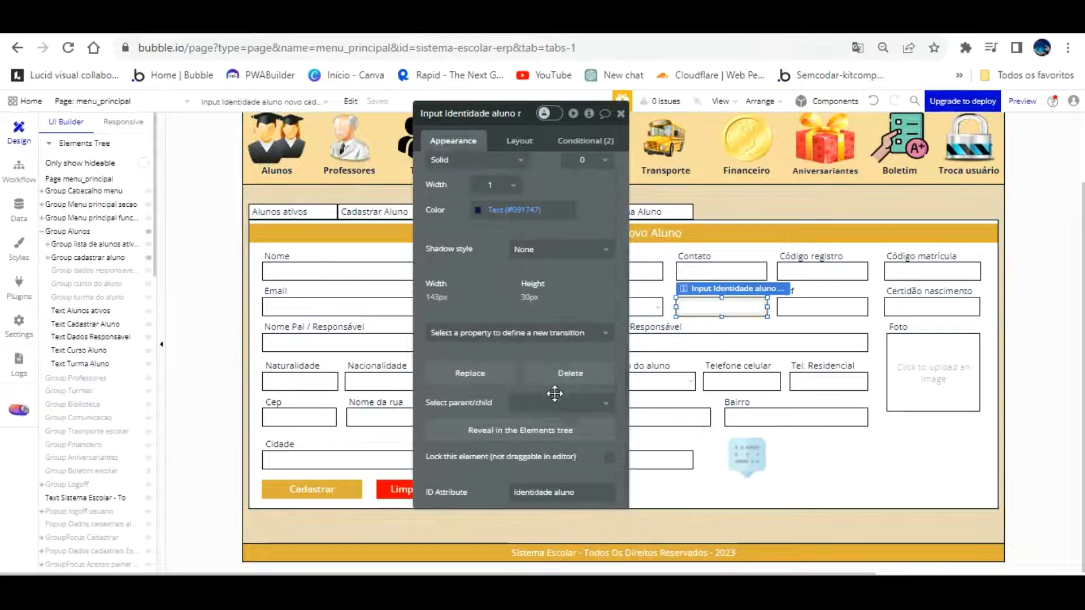
pyautogui.click(558, 491)
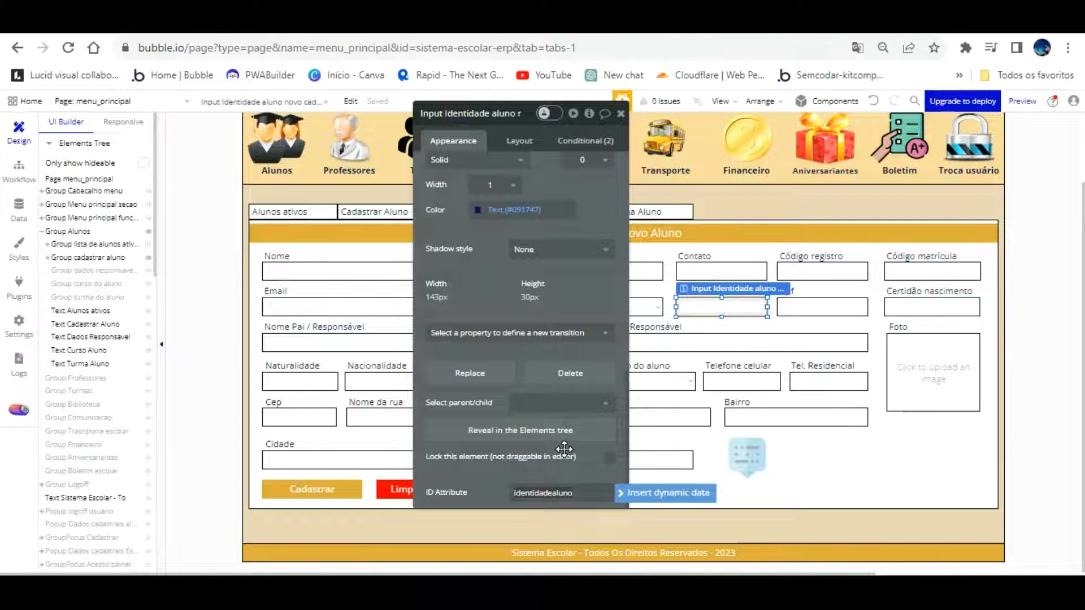
pyautogui.write('_')
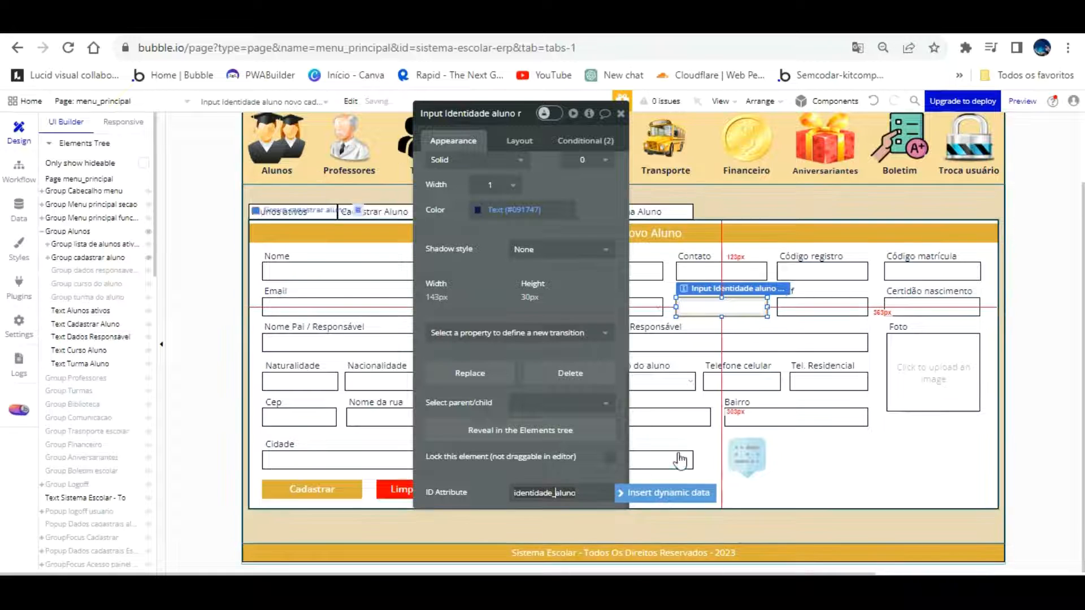
pyautogui.scroll(6, 512, 284)
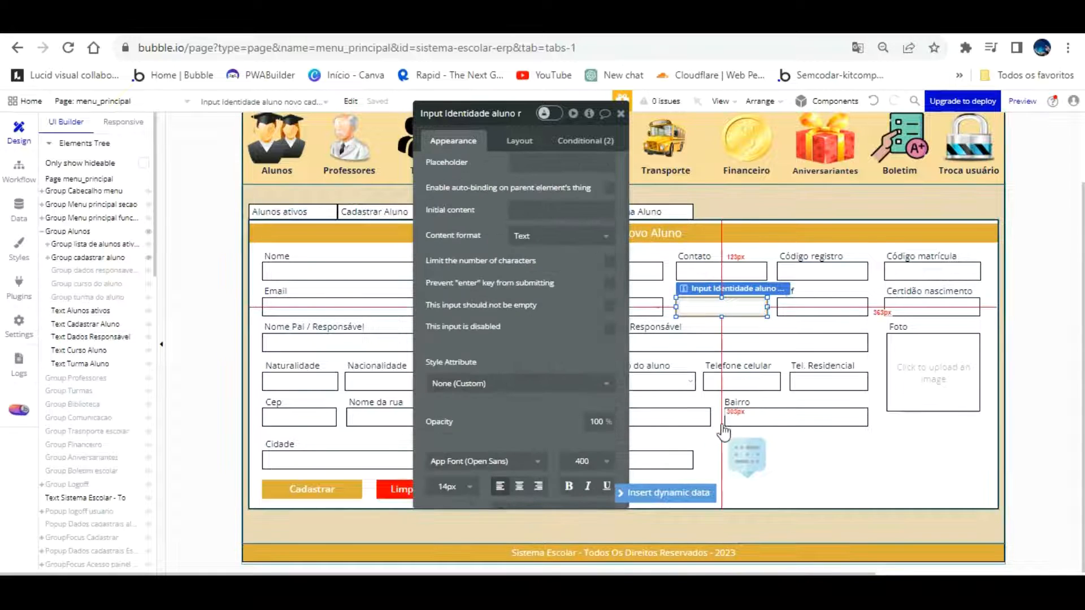
pyautogui.click(745, 455)
pyautogui.click(553, 163)
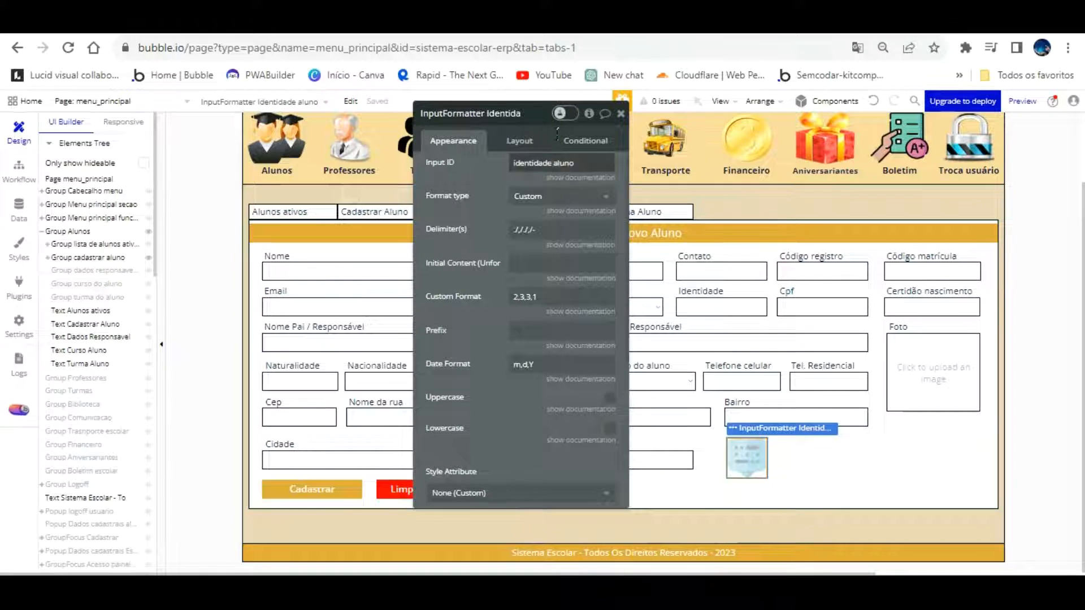
pyautogui.press('BackSpace')
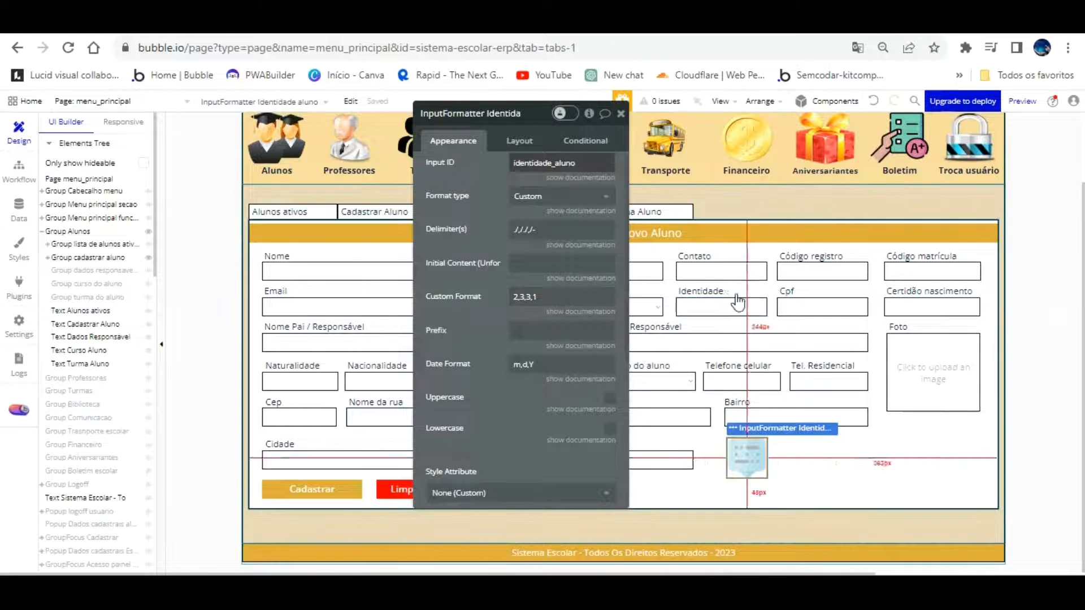
pyautogui.click(340, 23)
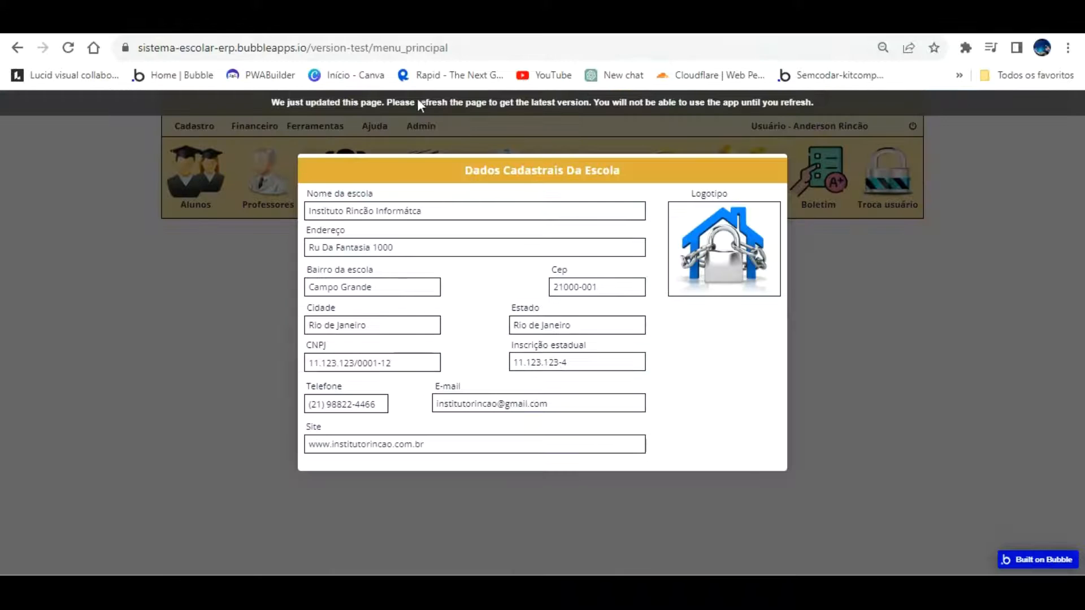
# Reload the preview, open Cadastro > Alunos, and test the Identidade mask producing 11.123.123-5
pyautogui.press('F5')
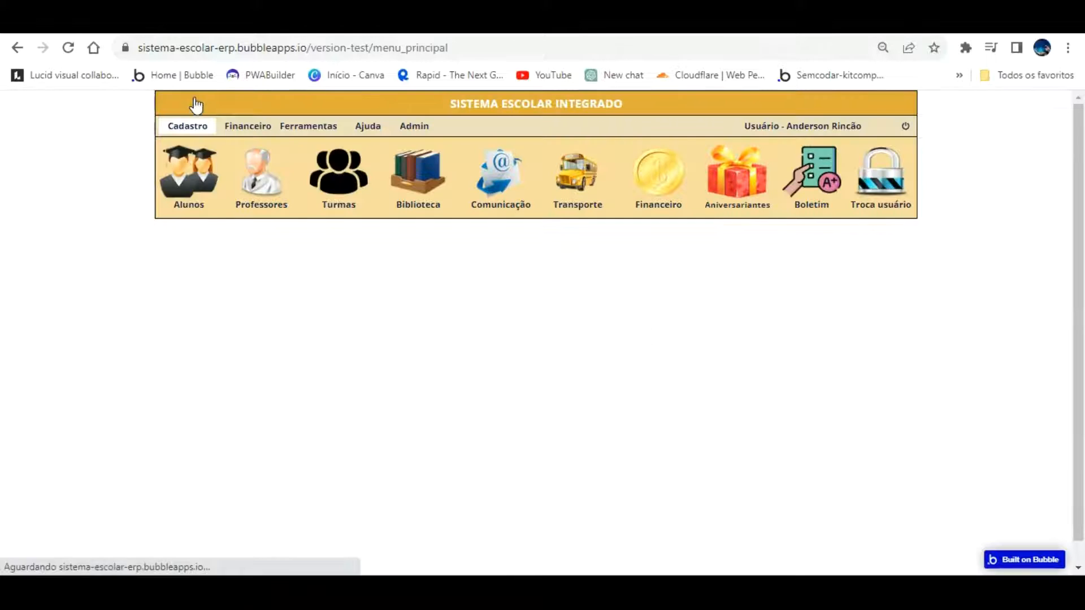
pyautogui.click(194, 120)
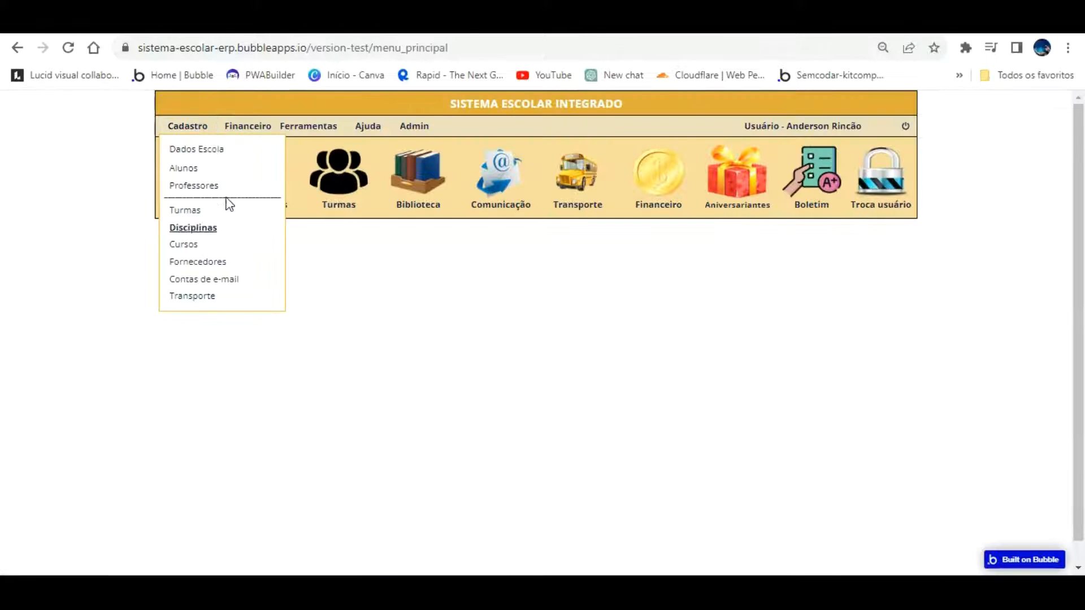
pyautogui.click(206, 168)
pyautogui.click(669, 332)
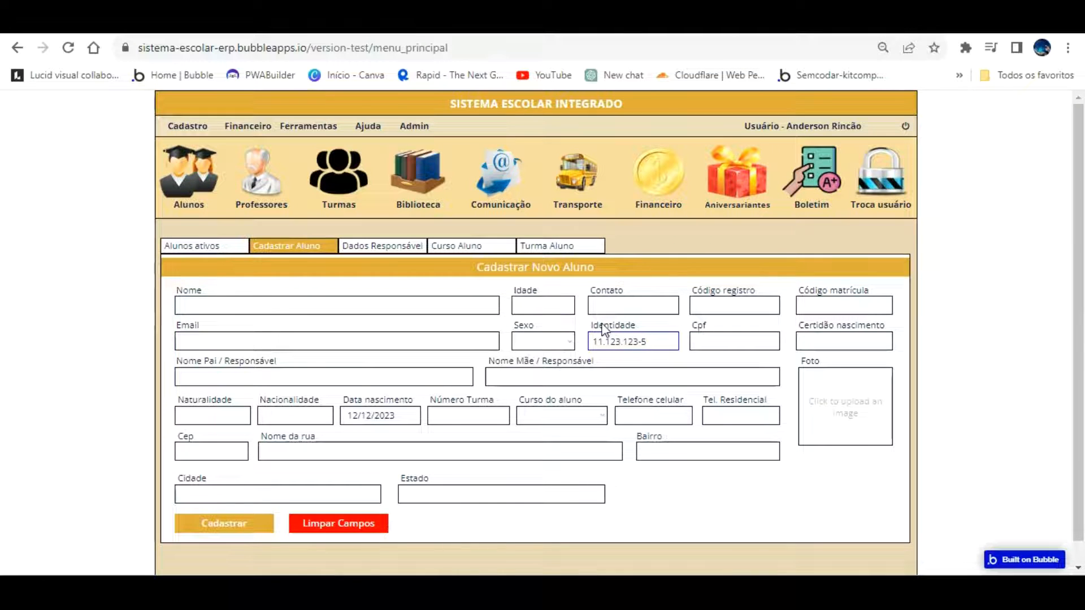
pyautogui.click(709, 21)
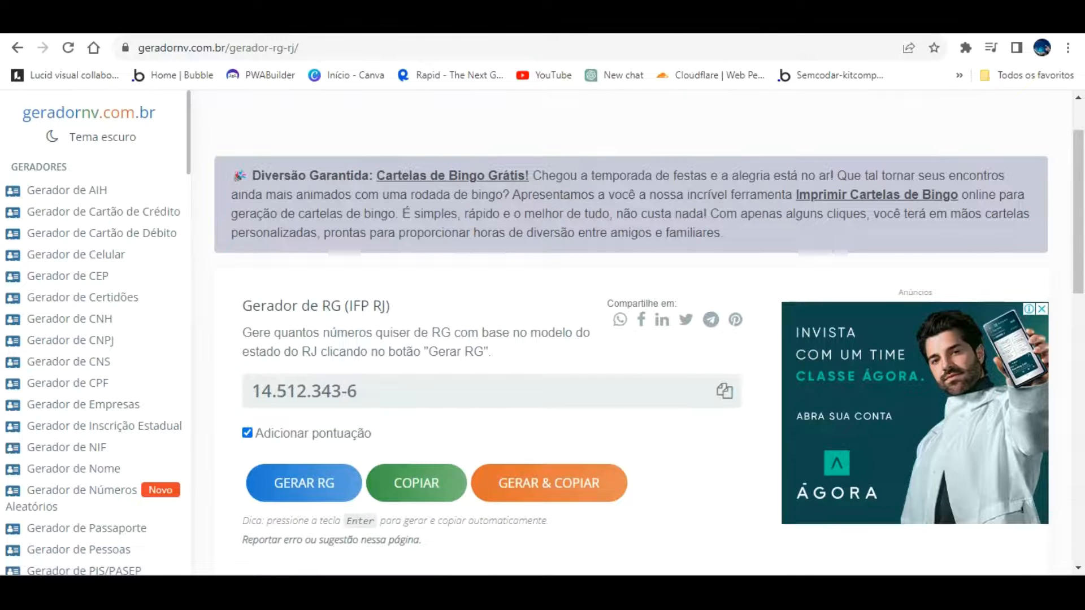
# Compare the form's Identidade value 11.123.123-5 with the RG generator's punctuated sample 14.512.343-6
pyautogui.click(441, 22)
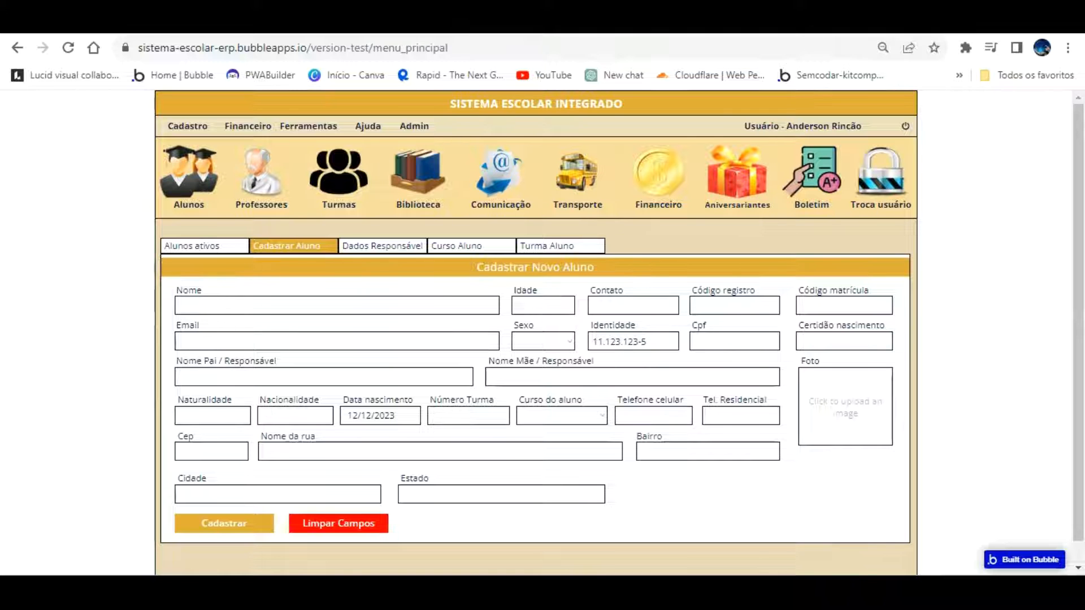
pyautogui.click(814, 24)
pyautogui.click(441, 486)
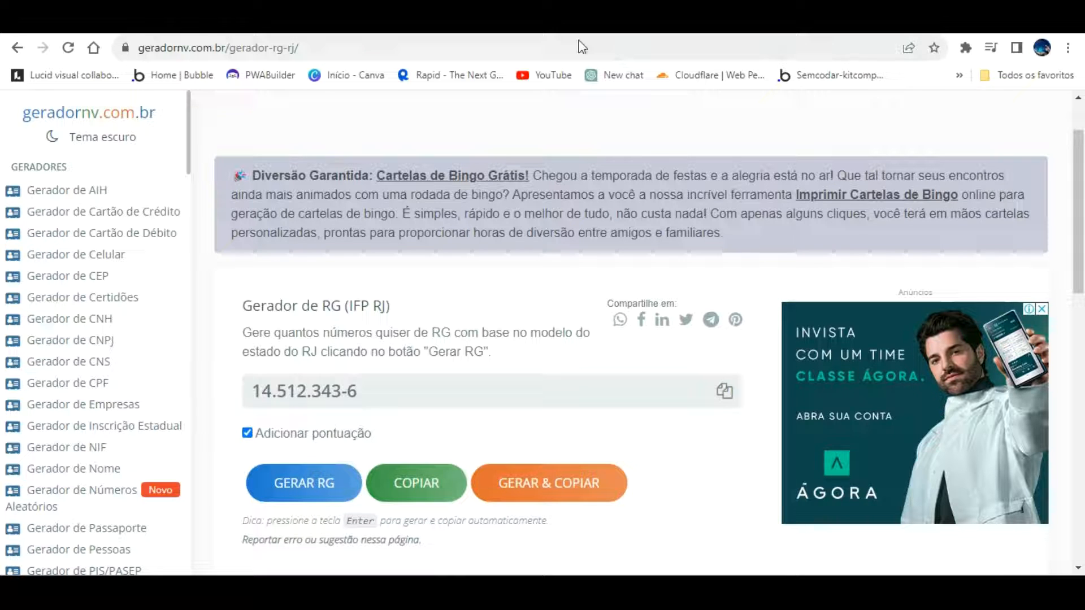
# Pick Input Formatter from the Elements palette and place it in Group cadastrar aluno
pyautogui.click(157, 23)
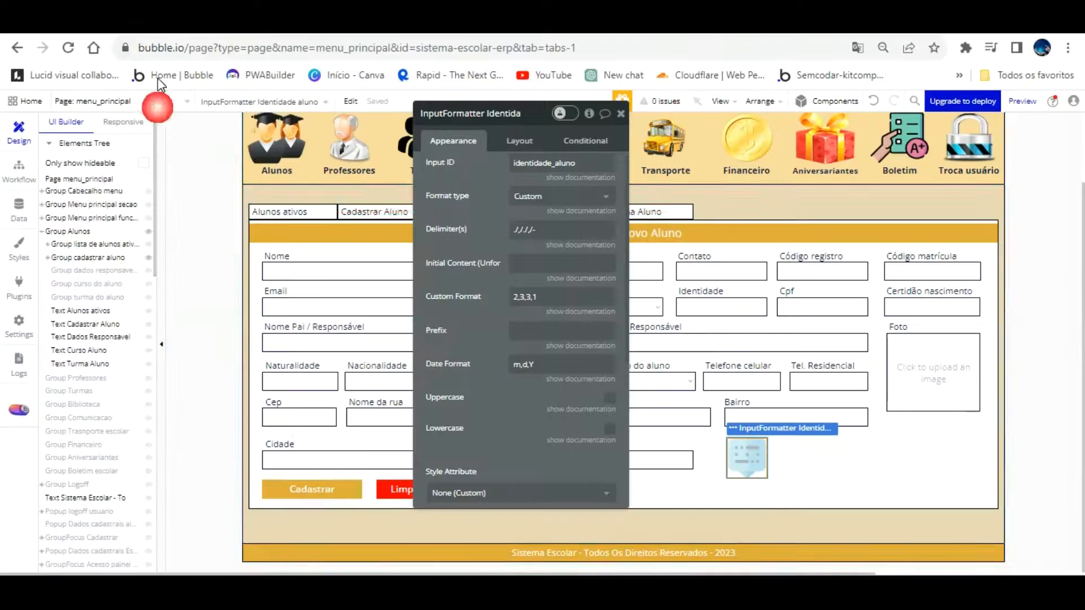
pyautogui.scroll(-6, 115, 458)
pyautogui.scroll(-3, 103, 480)
pyautogui.scroll(-5, 107, 476)
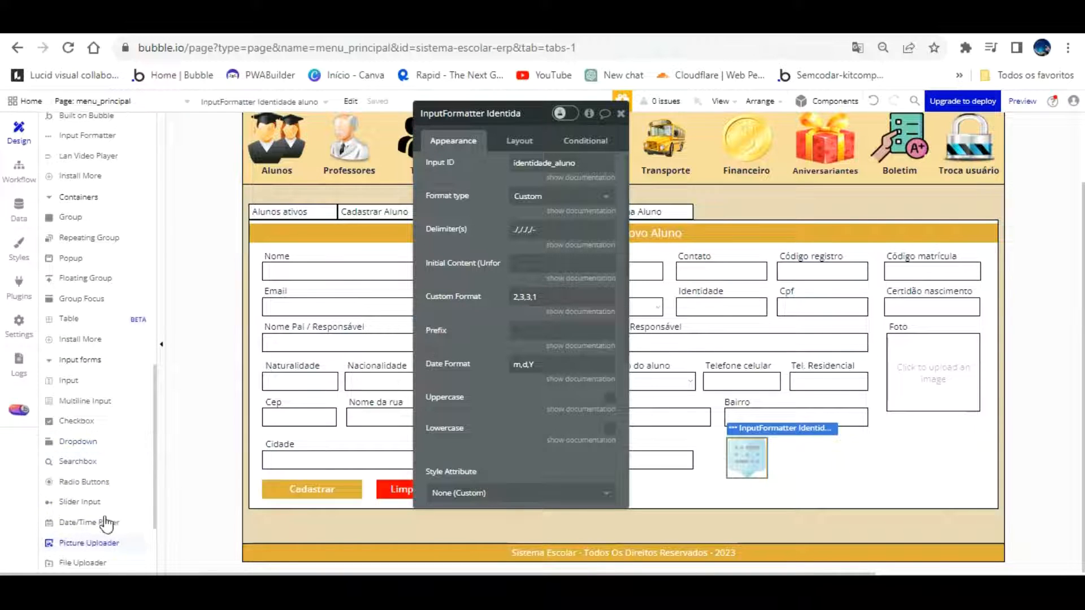
pyautogui.scroll(-2, 110, 509)
pyautogui.scroll(2, 112, 410)
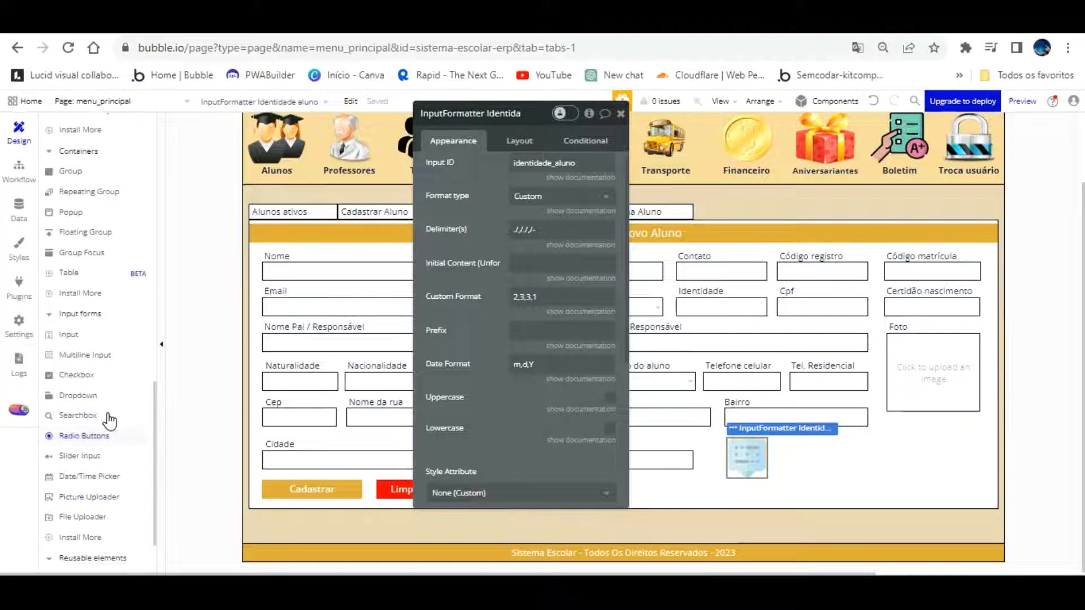
pyautogui.scroll(2, 110, 418)
pyautogui.scroll(8, 109, 421)
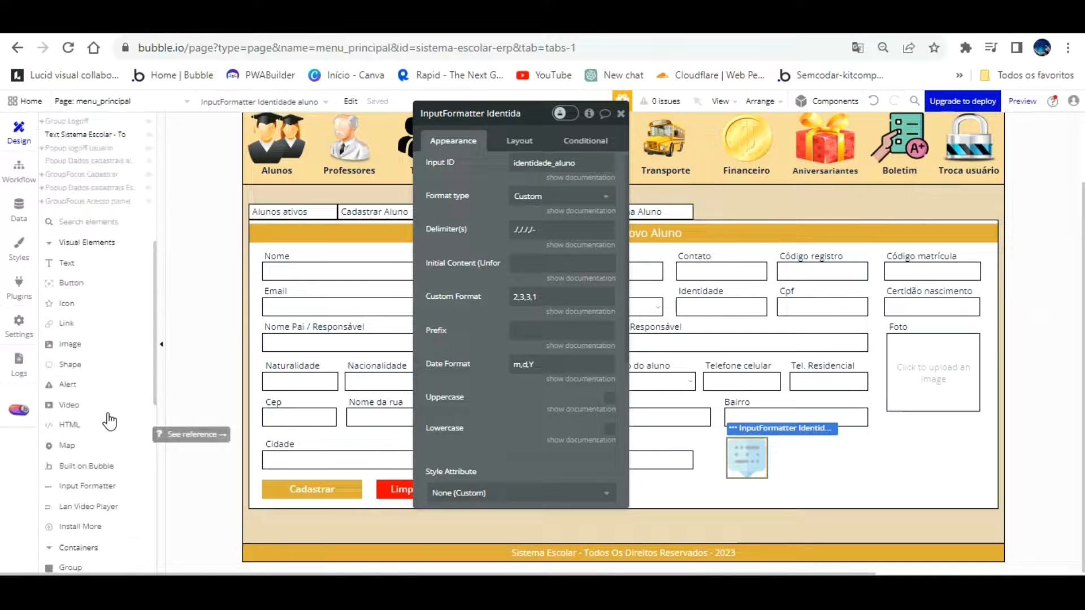
pyautogui.click(99, 485)
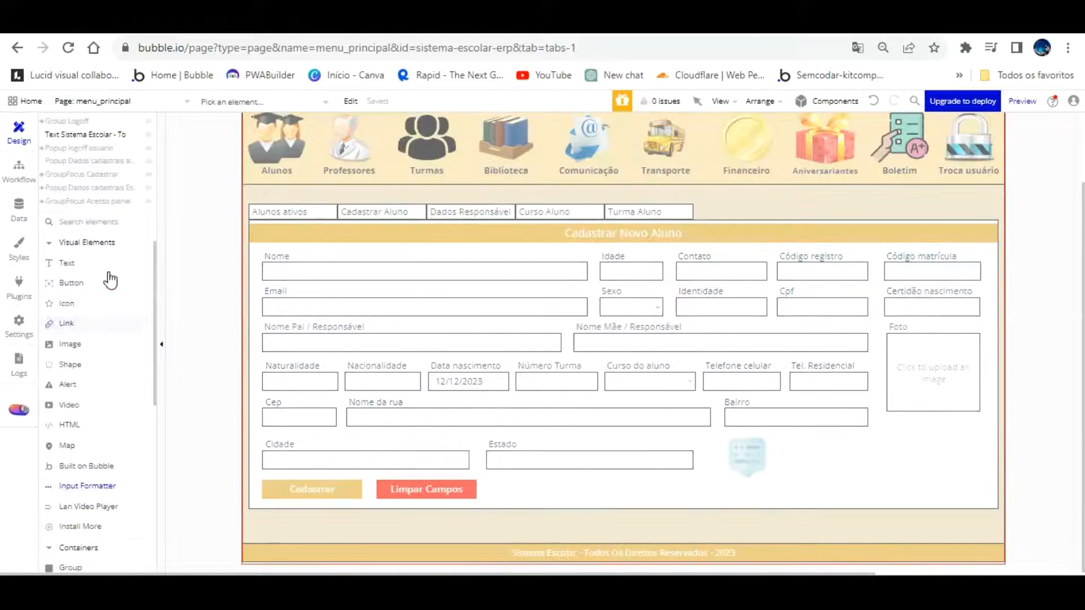
pyautogui.scroll(9, 105, 190)
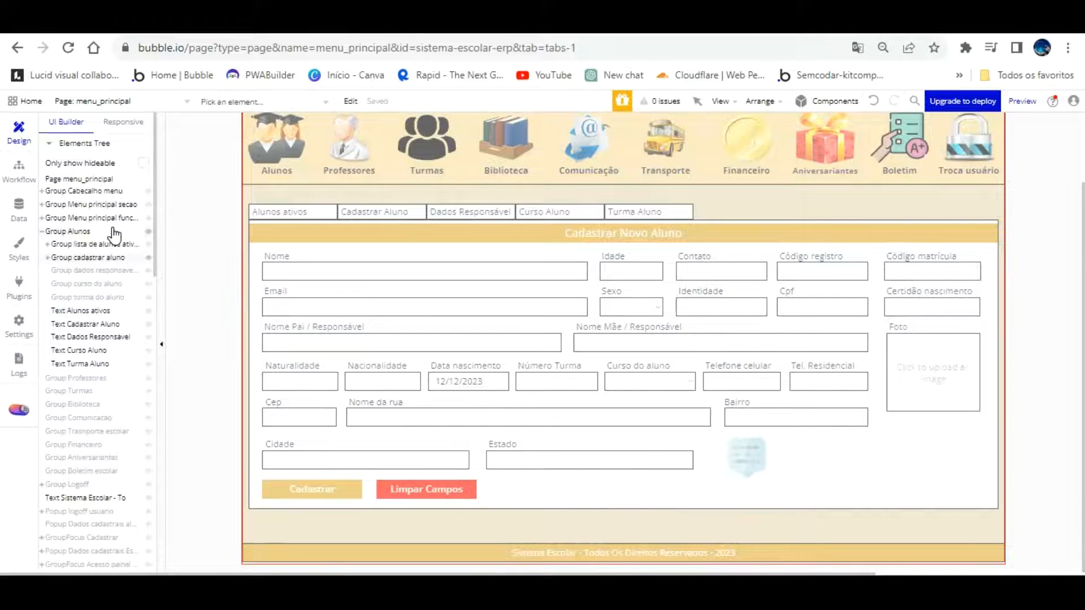
pyautogui.click(110, 258)
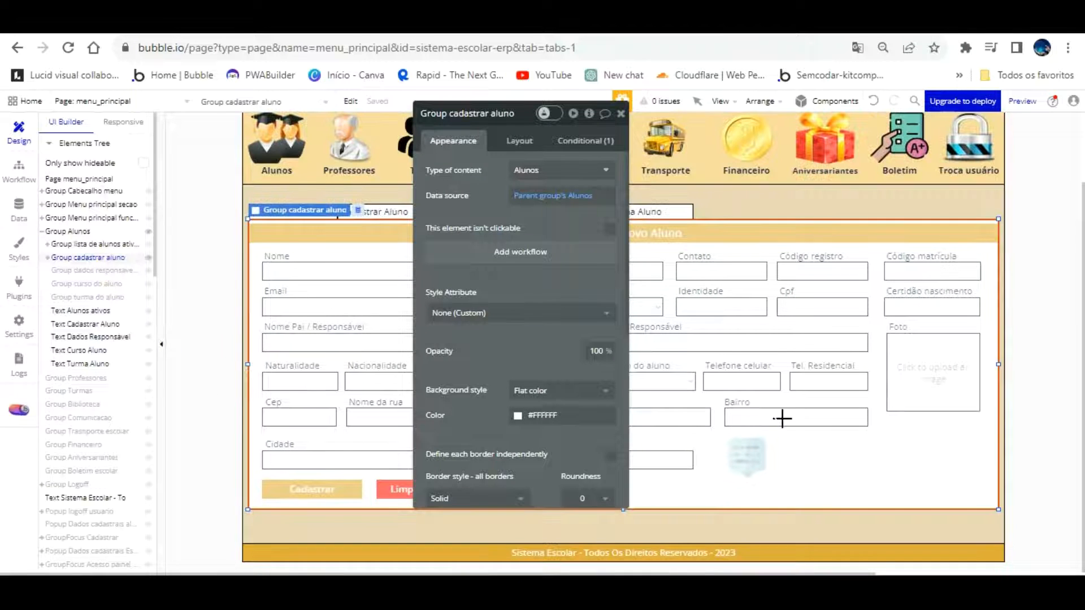
pyautogui.click(839, 446)
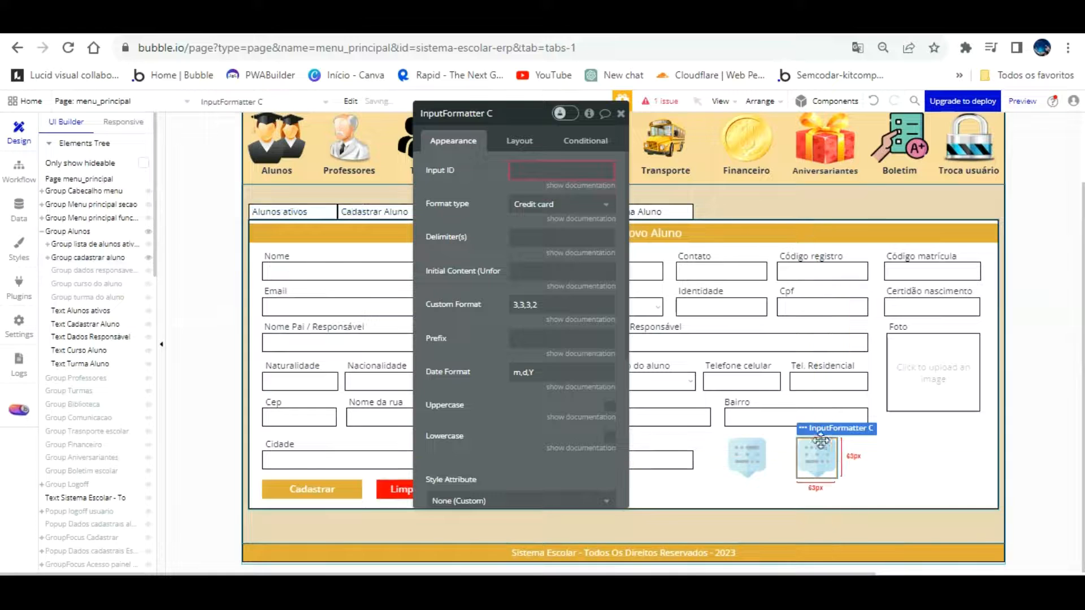
pyautogui.doubleClick(507, 117)
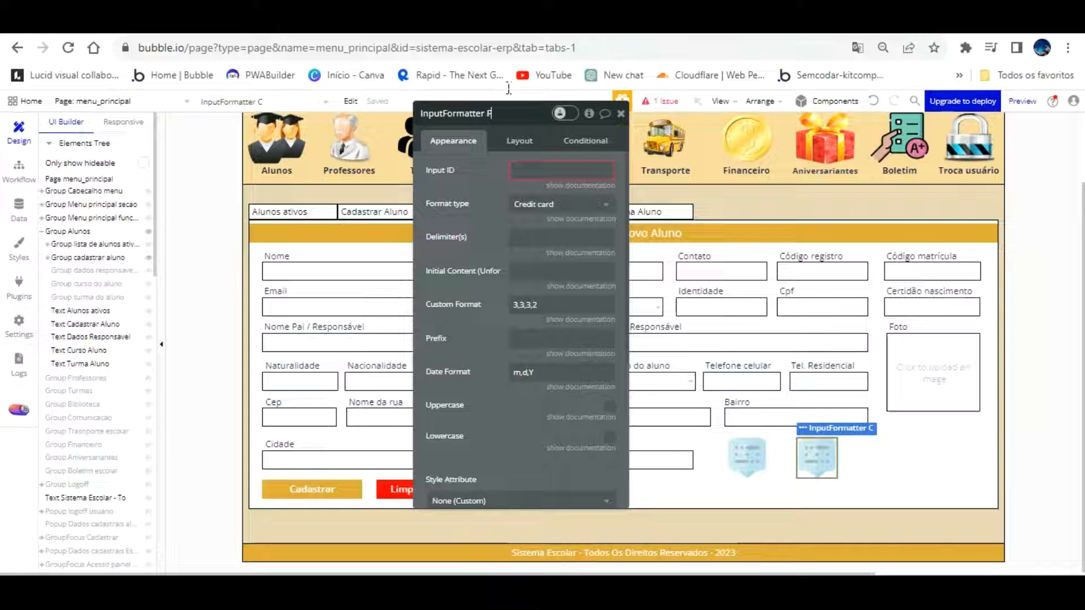
pyautogui.write('pf aluno')
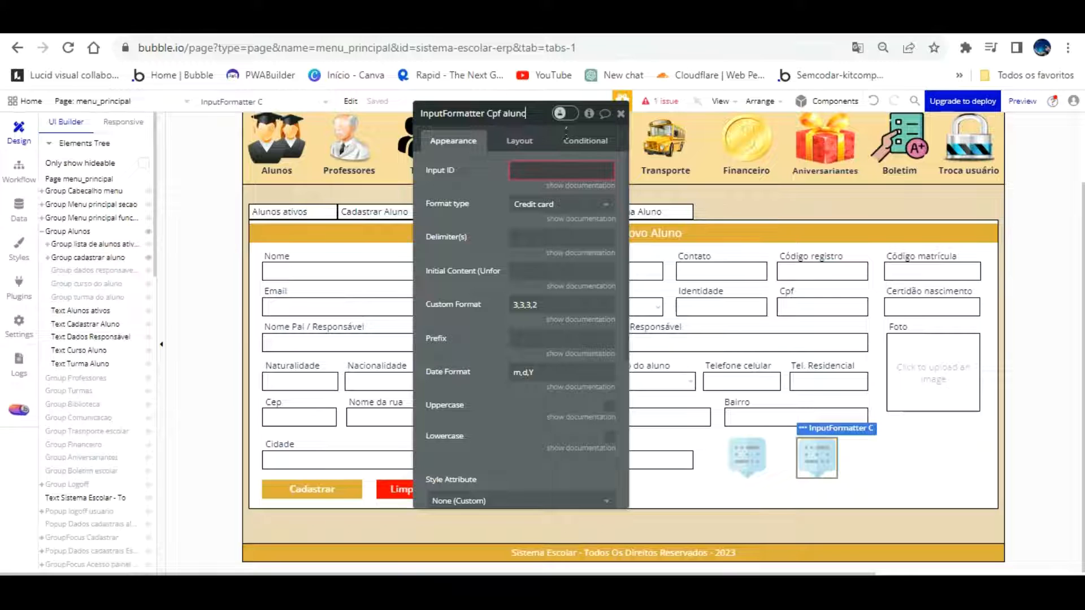
pyautogui.click(557, 171)
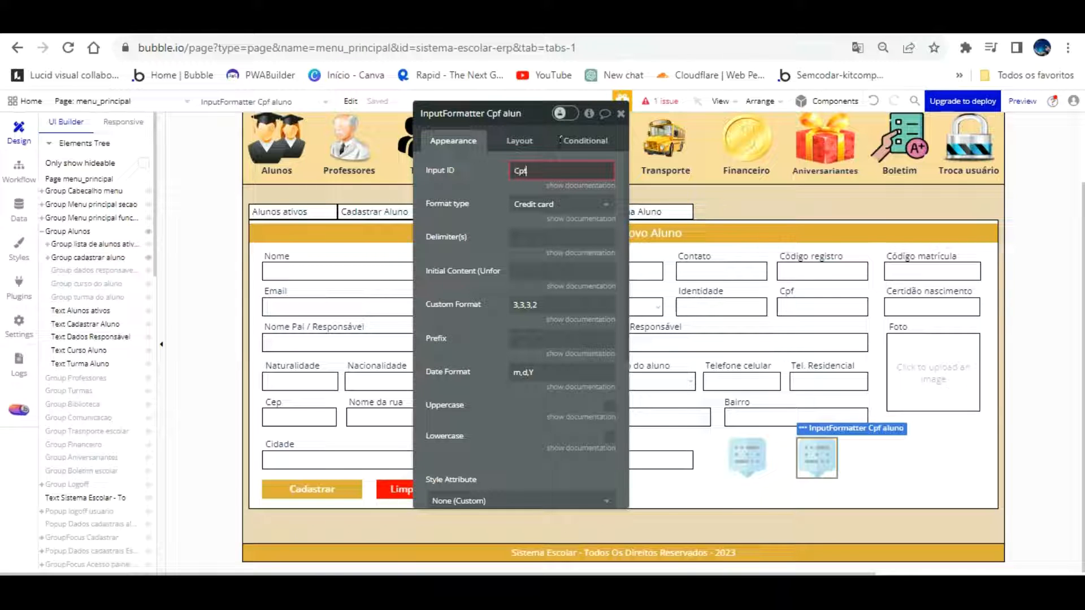
pyautogui.write('cpf_aluno')
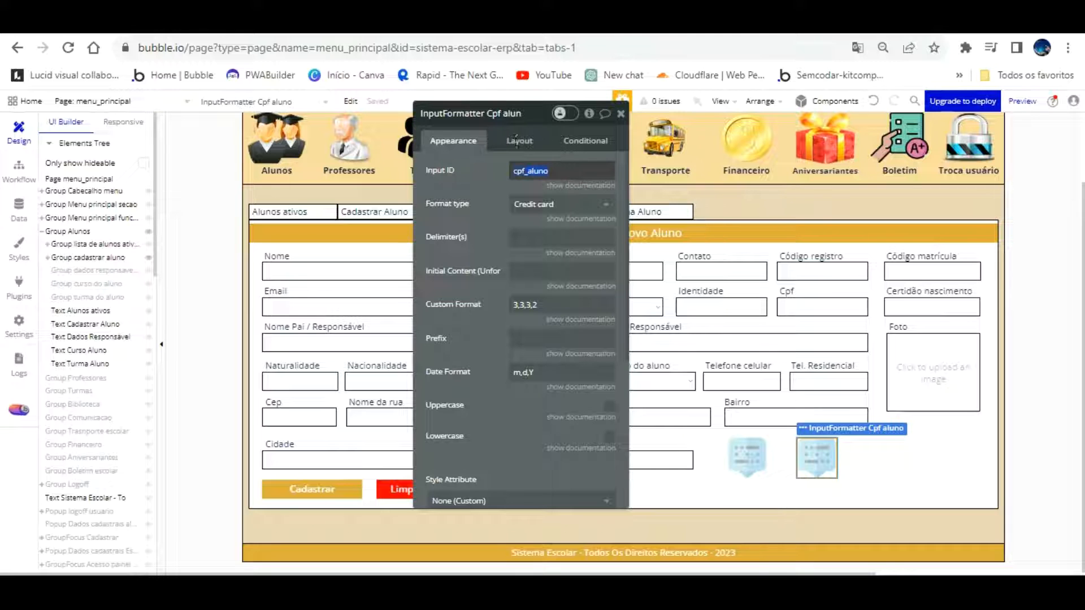
pyautogui.rightClick(536, 171)
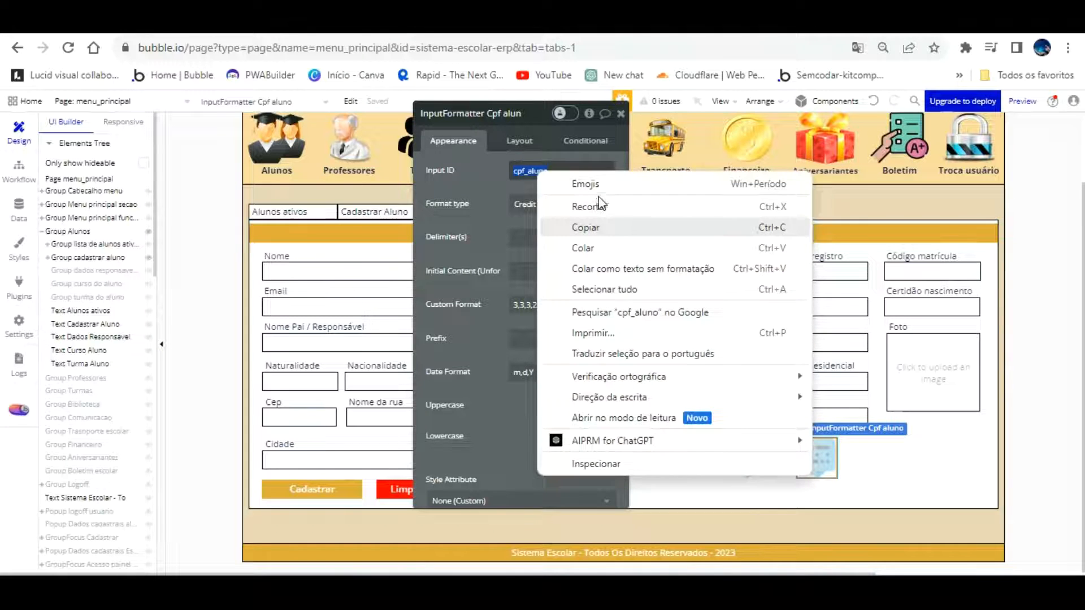
pyautogui.click(586, 228)
pyautogui.scroll(-5, 504, 392)
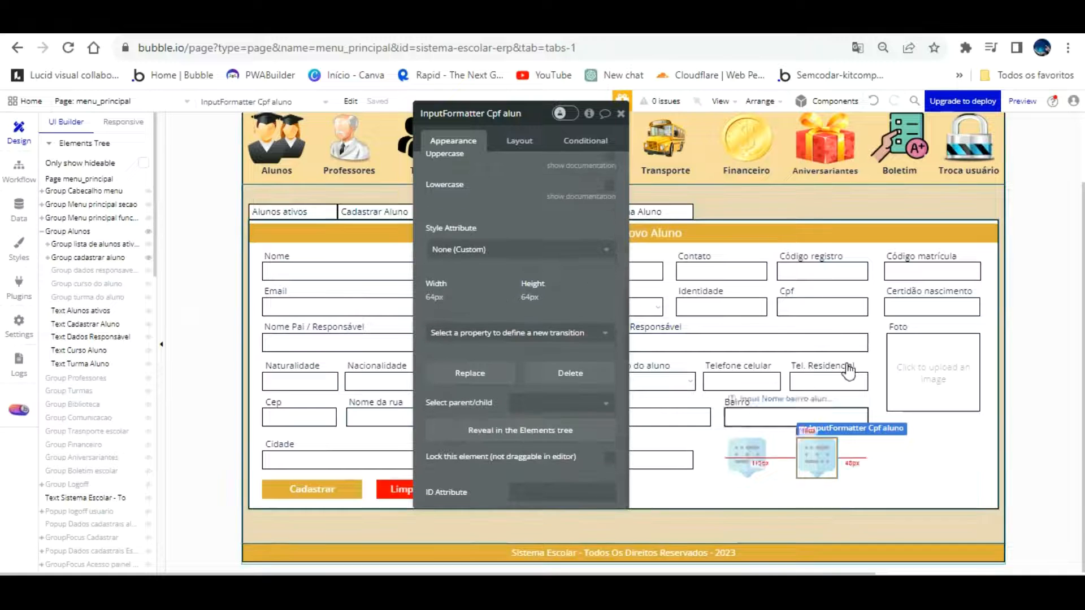
pyautogui.scroll(5, 571, 261)
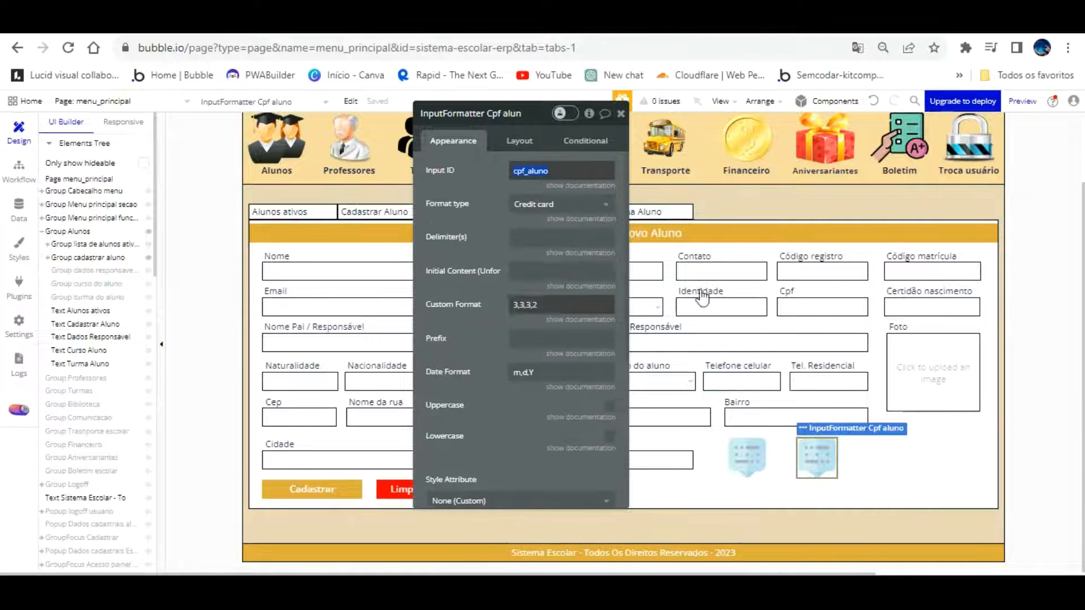
pyautogui.click(819, 308)
pyautogui.scroll(-5, 559, 382)
pyautogui.scroll(-5, 559, 382)
pyautogui.click(549, 495)
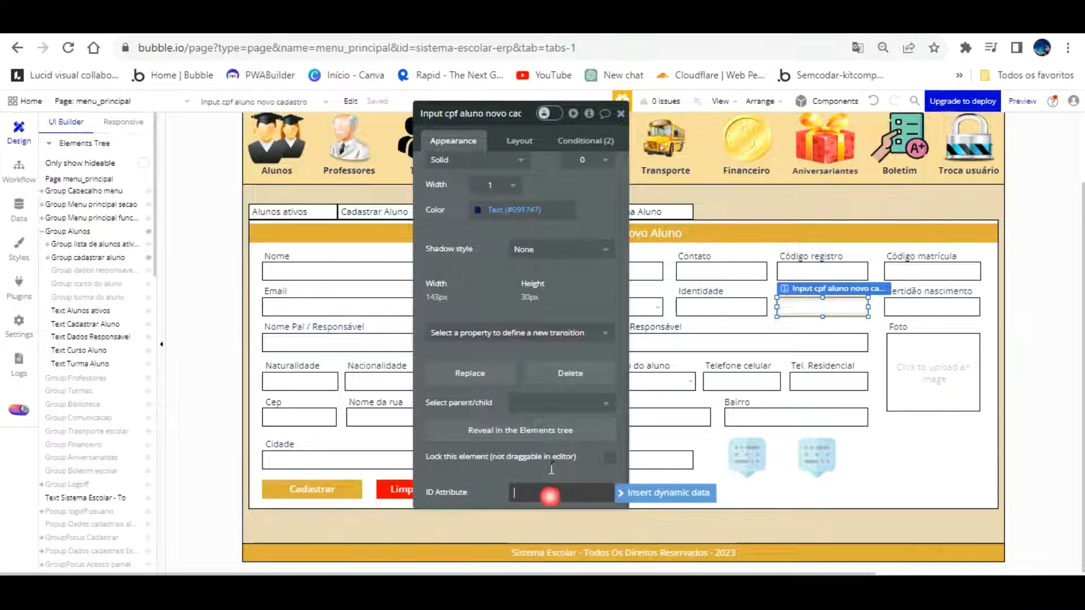
pyautogui.write('cpf_aluno')
pyautogui.click(493, 296)
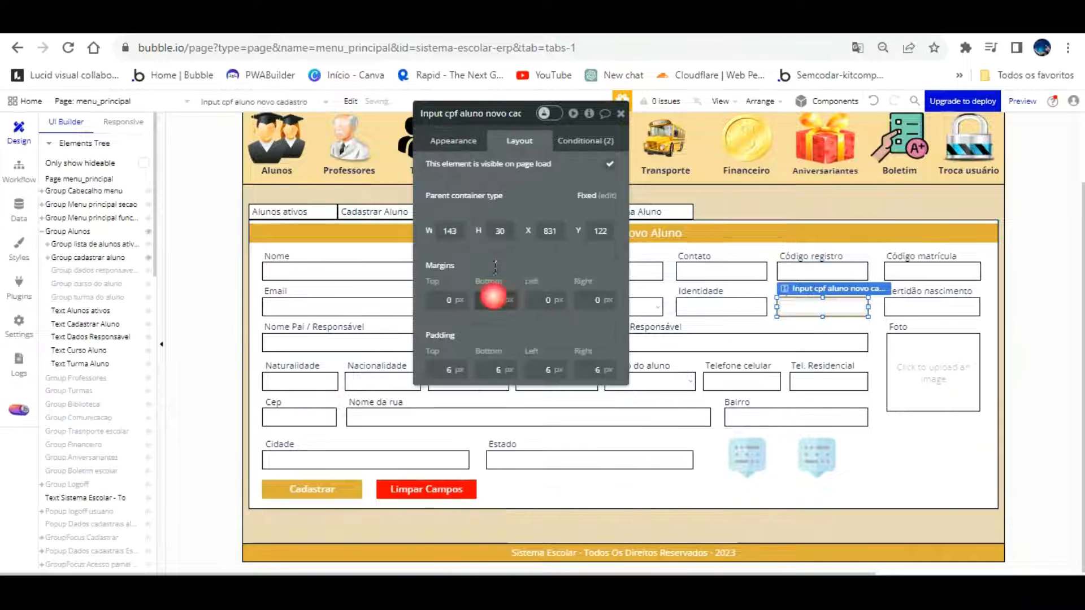
pyautogui.click(452, 113)
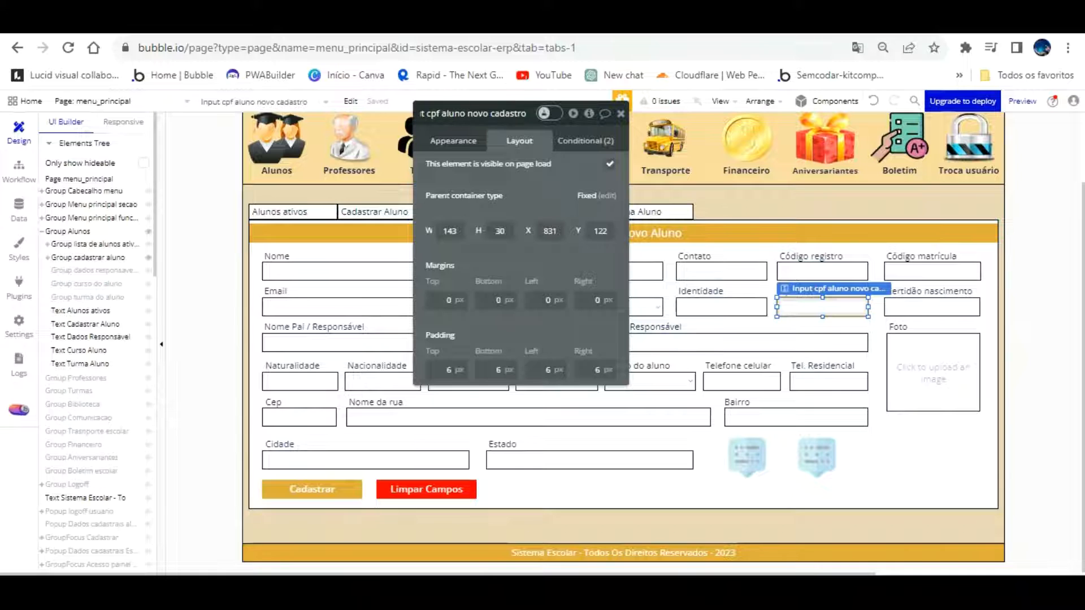
pyautogui.moveTo(526, 114); pyautogui.dragTo(451, 83)
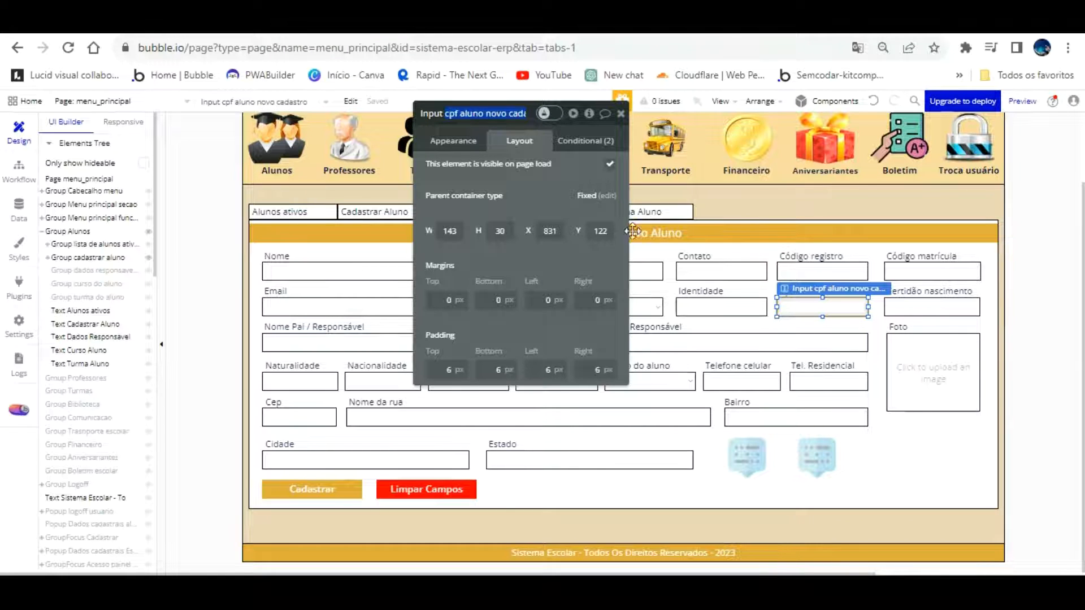
pyautogui.click(817, 455)
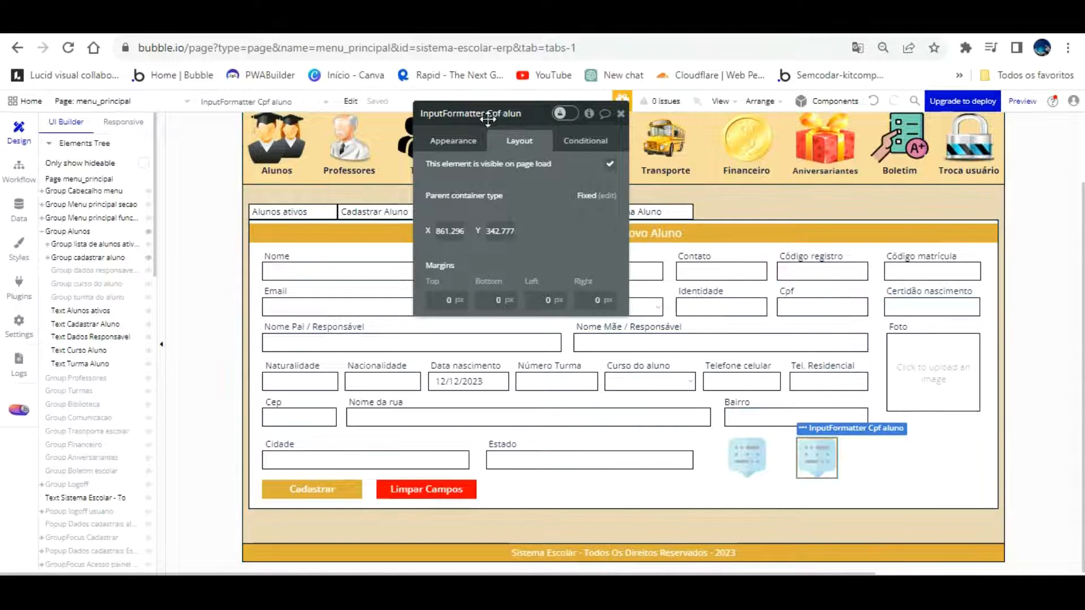
pyautogui.click(453, 140)
pyautogui.scroll(-10, 564, 435)
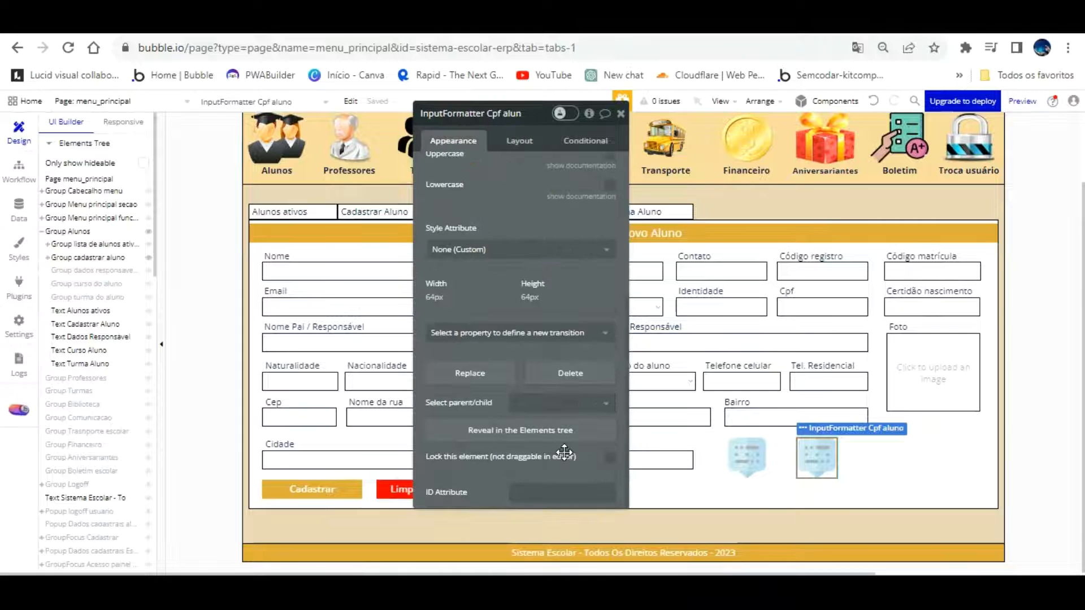
pyautogui.click(560, 492)
pyautogui.write('cpf aluno novo cadastro')
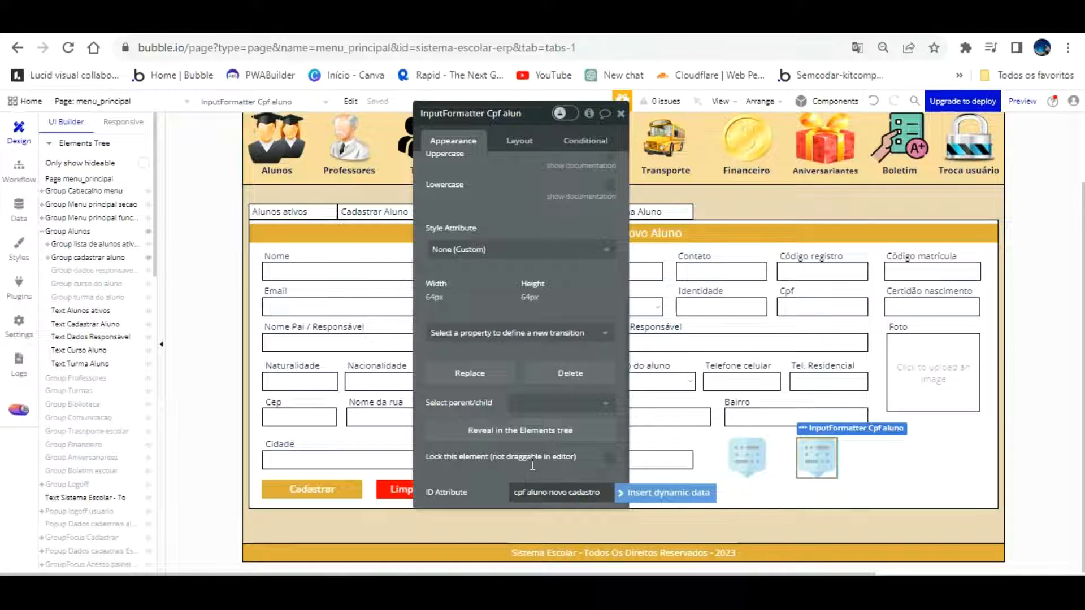
pyautogui.click(527, 492)
pyautogui.press('BackSpace')
pyautogui.write('_')
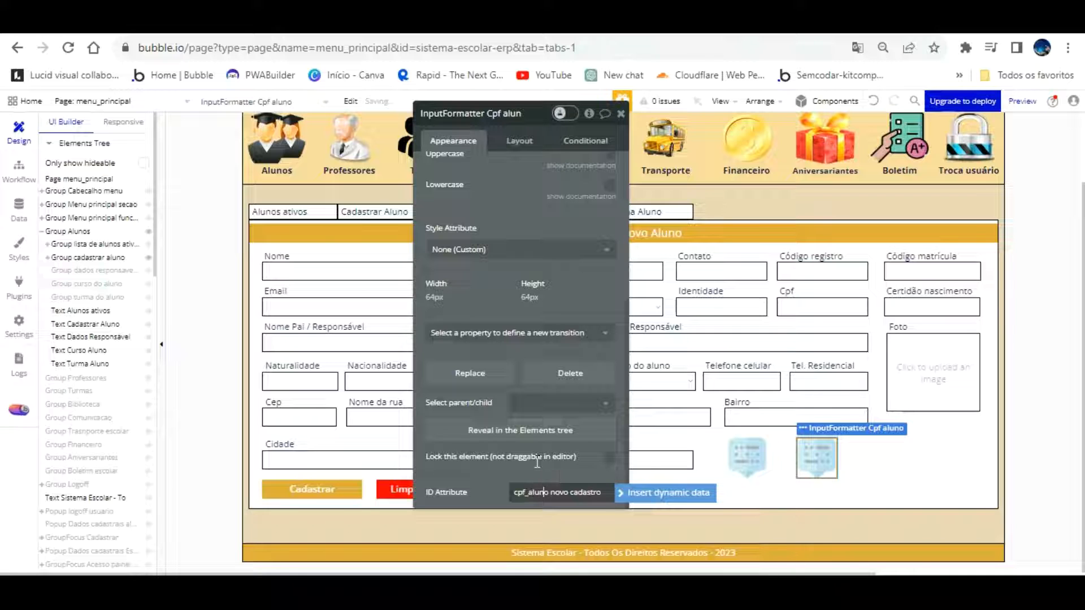
pyautogui.press('BackSpace')
pyautogui.write('_')
pyautogui.press('BackSpace')
pyautogui.write('_')
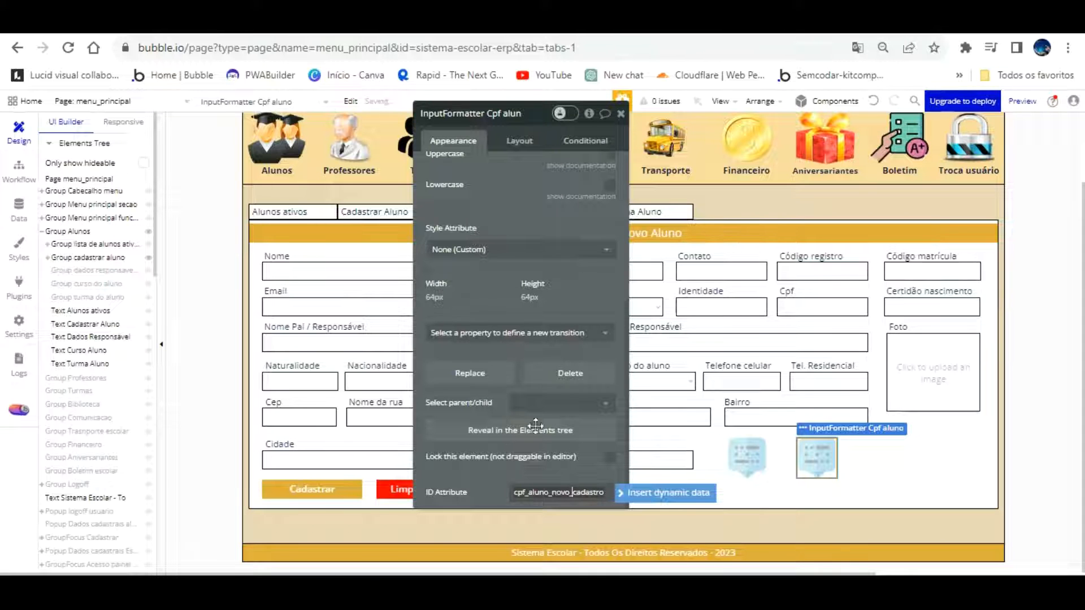
pyautogui.scroll(5, 551, 226)
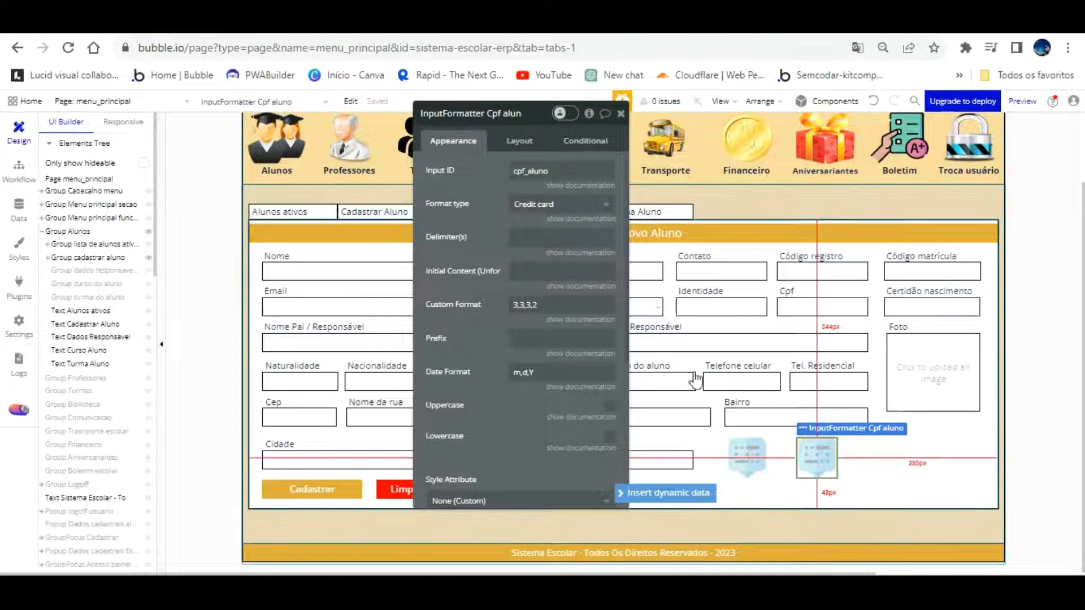
pyautogui.click(813, 297)
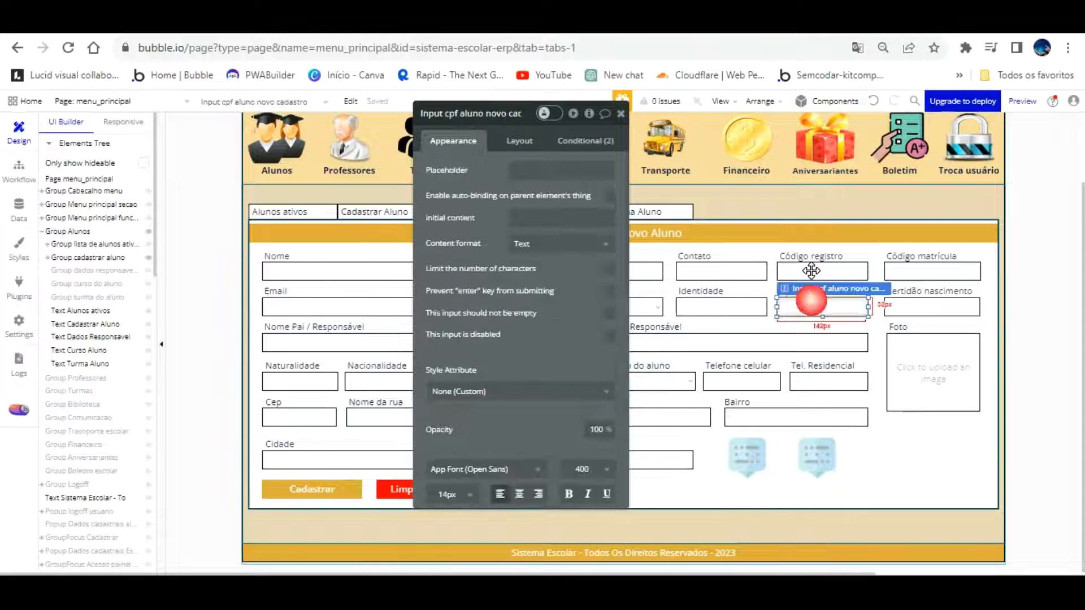
pyautogui.scroll(-10, 566, 310)
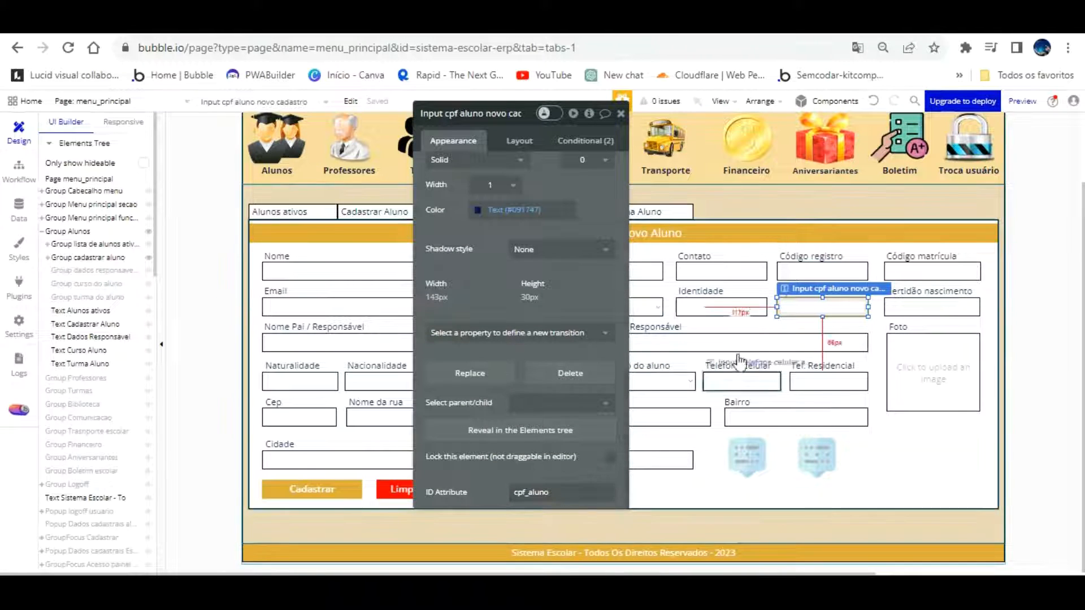
pyautogui.click(818, 453)
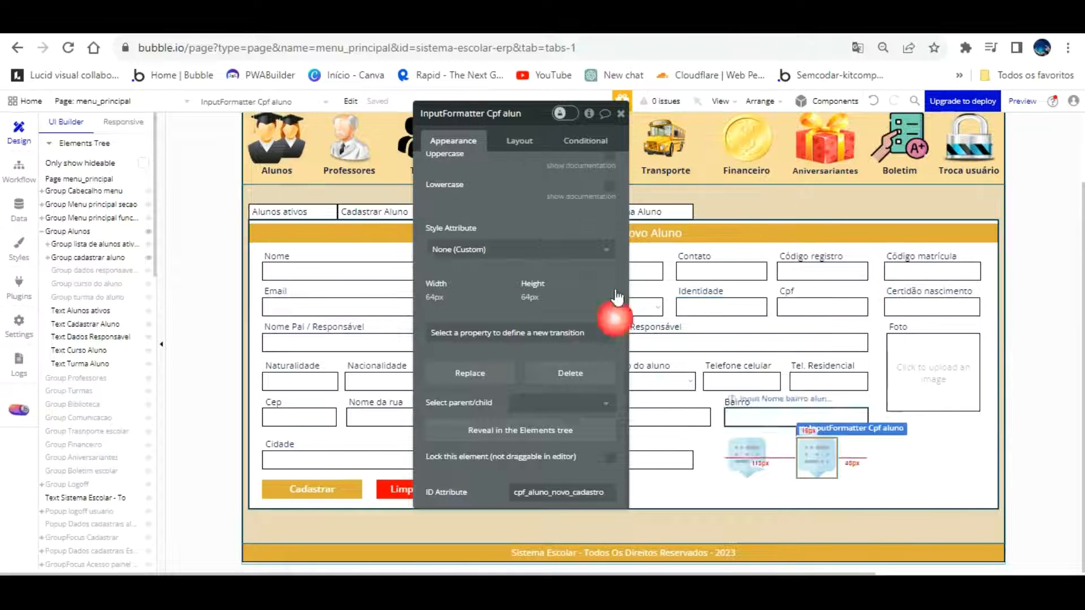
pyautogui.scroll(10, 523, 273)
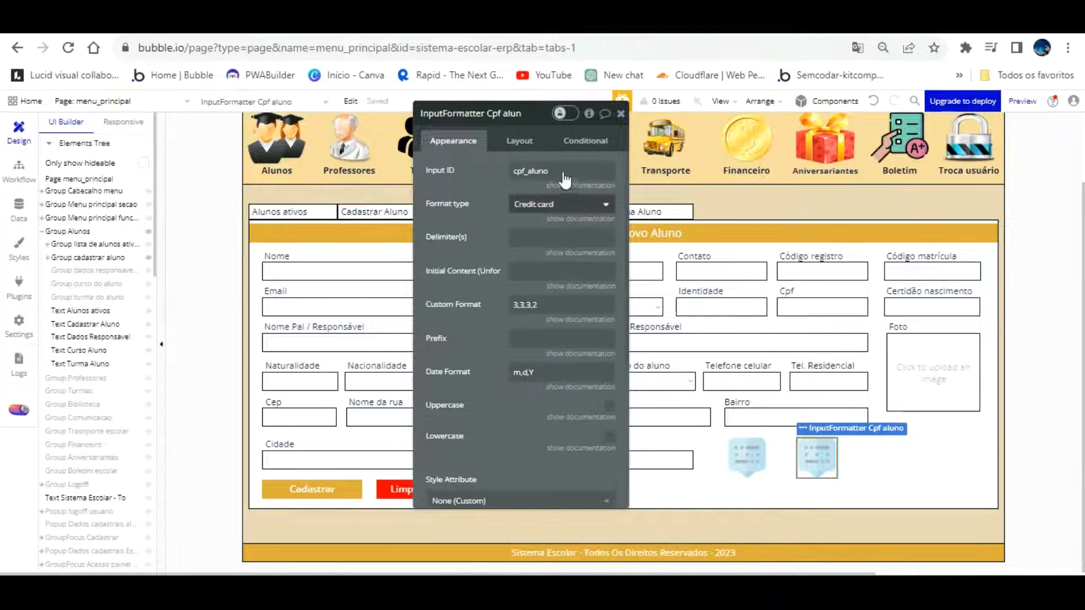
# Switch the Cpf aluno formatter to a Custom format 3,3,3-2 with '.' delimiters
pyautogui.click(558, 205)
pyautogui.click(539, 280)
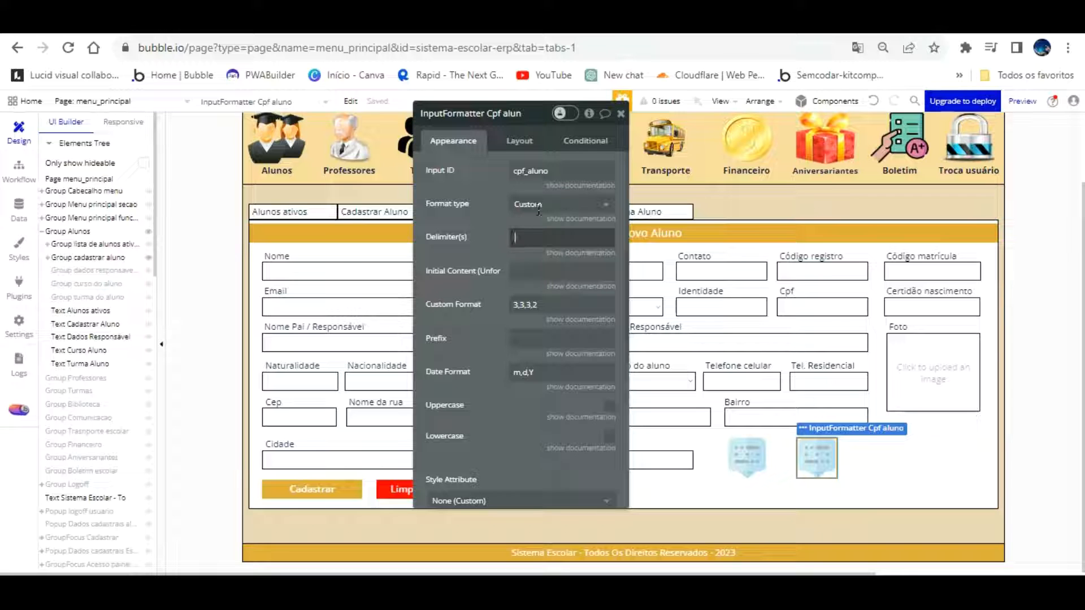
pyautogui.write('.,.,-')
pyautogui.moveTo(540, 305); pyautogui.dragTo(475, 305)
pyautogui.write('3,3')
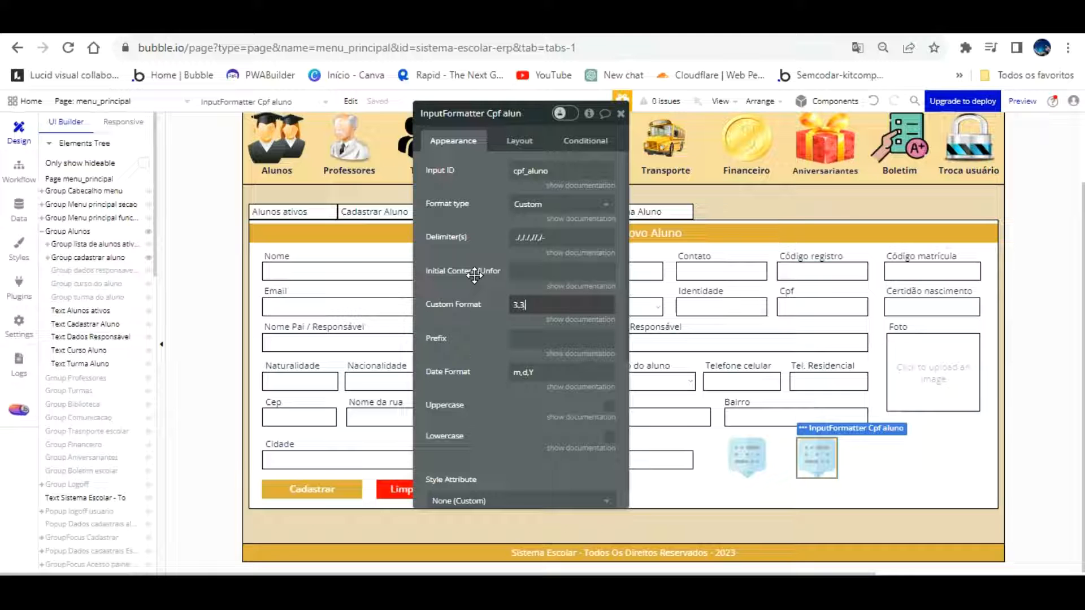
pyautogui.write(',3-2')
pyautogui.click(107, 27)
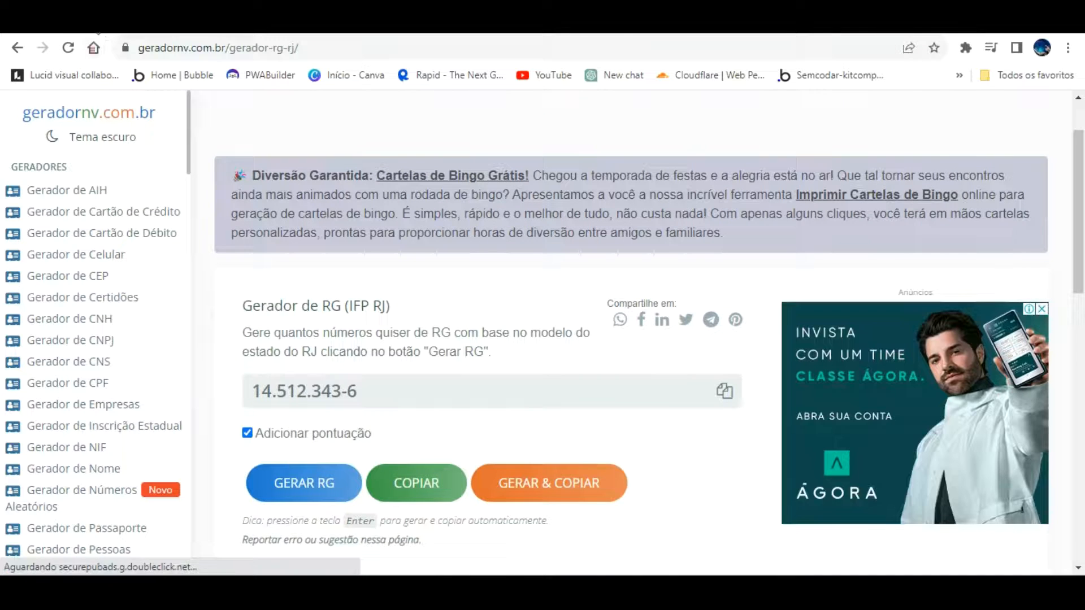
# Open geradornv's CPF generator and enable punctuation to show a sample like 514.351.272-77
pyautogui.click(95, 47)
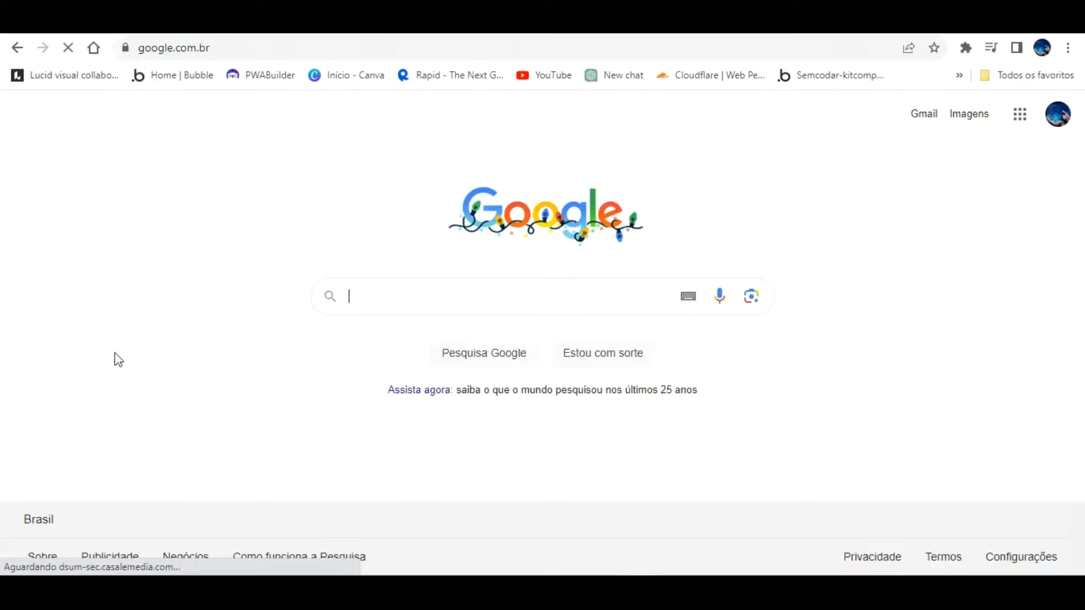
pyautogui.click(495, 290)
pyautogui.click(17, 47)
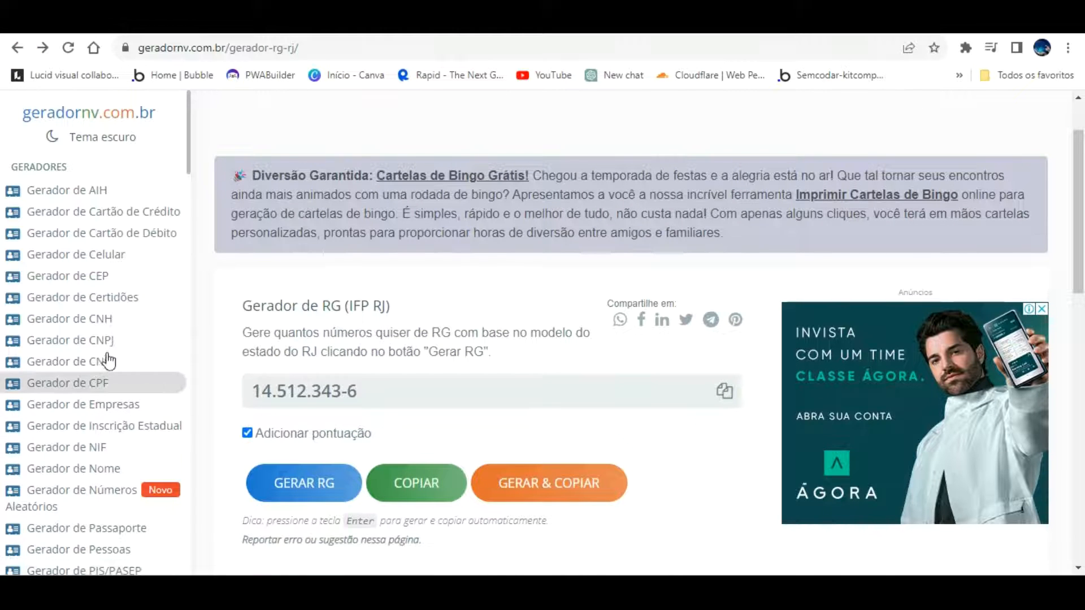
pyautogui.click(97, 379)
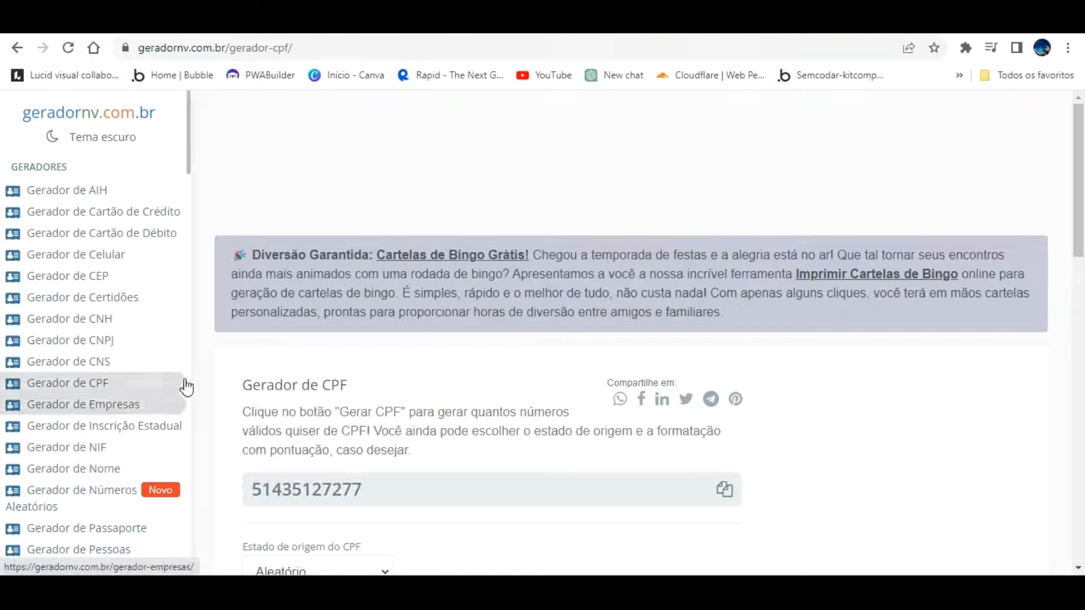
pyautogui.scroll(-1, 346, 459)
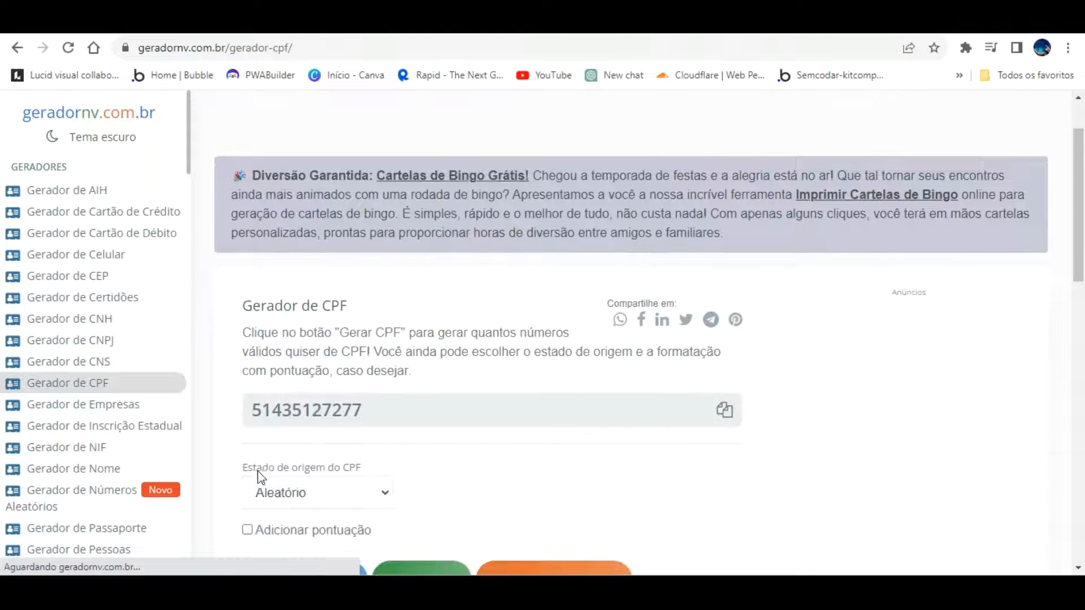
pyautogui.click(263, 511)
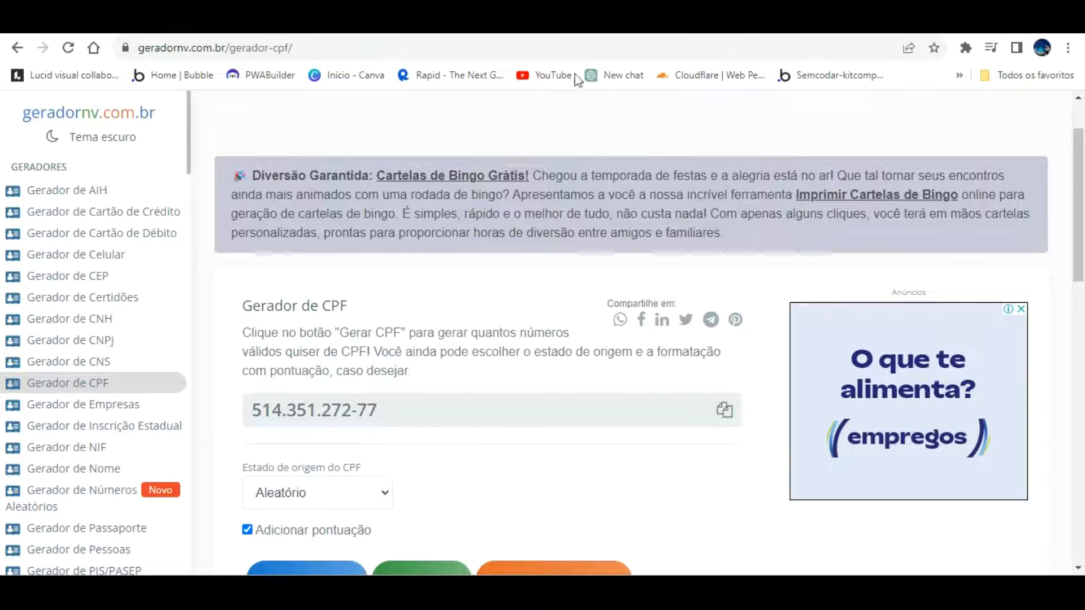
pyautogui.click(215, 24)
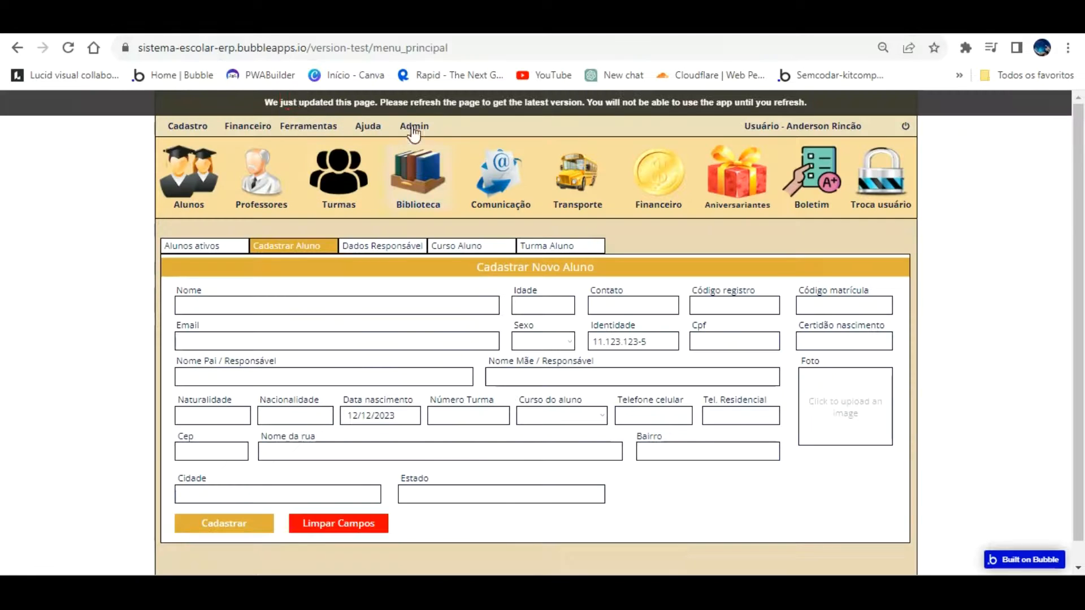
pyautogui.click(426, 103)
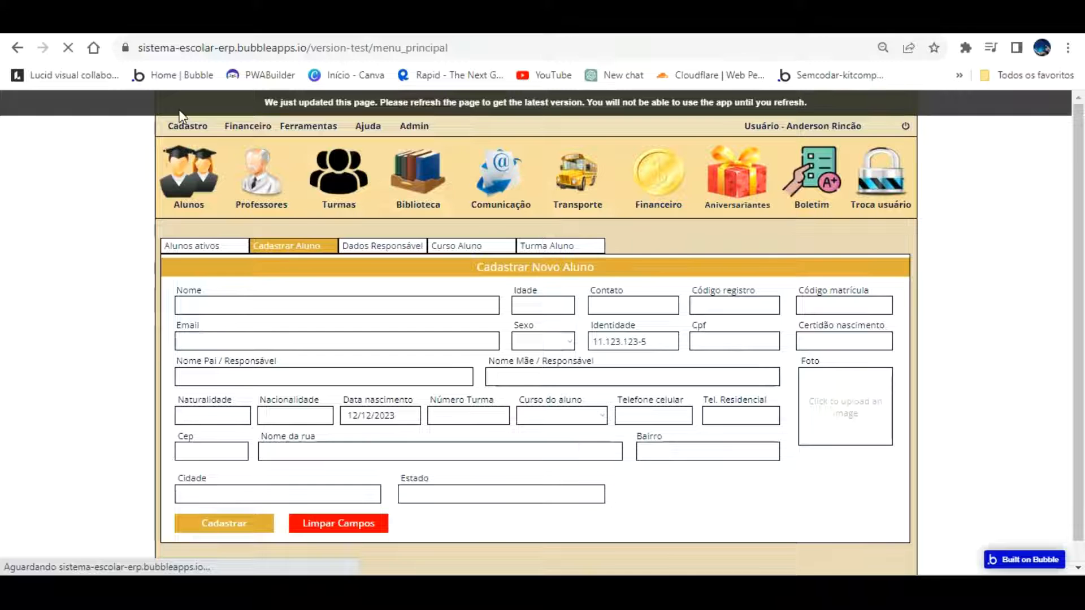
pyautogui.moveTo(191, 128)
pyautogui.click(194, 165)
pyautogui.click(706, 338)
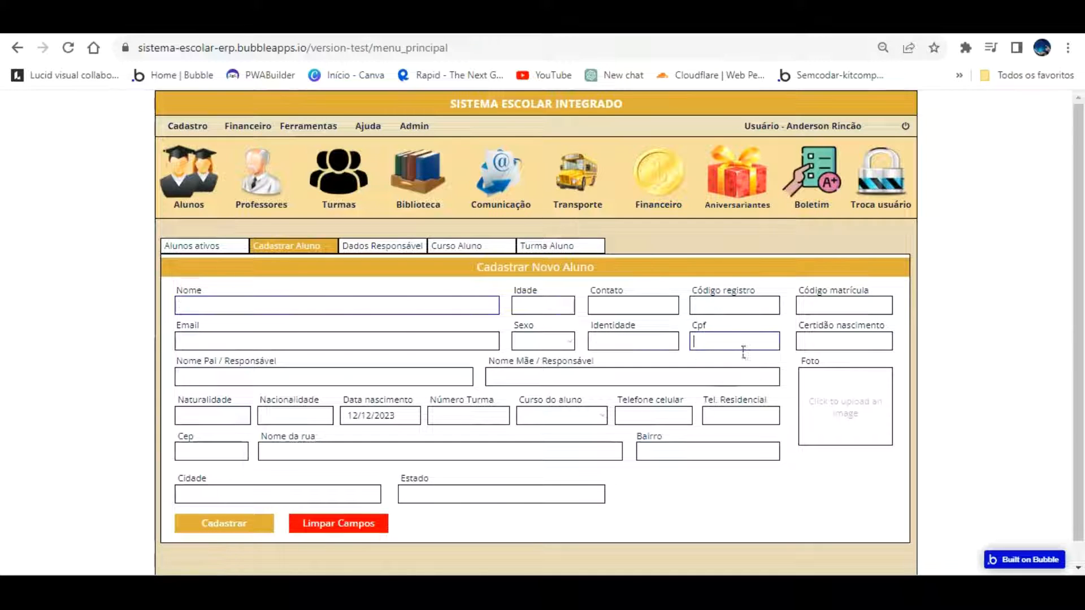
pyautogui.write('1231231234555')
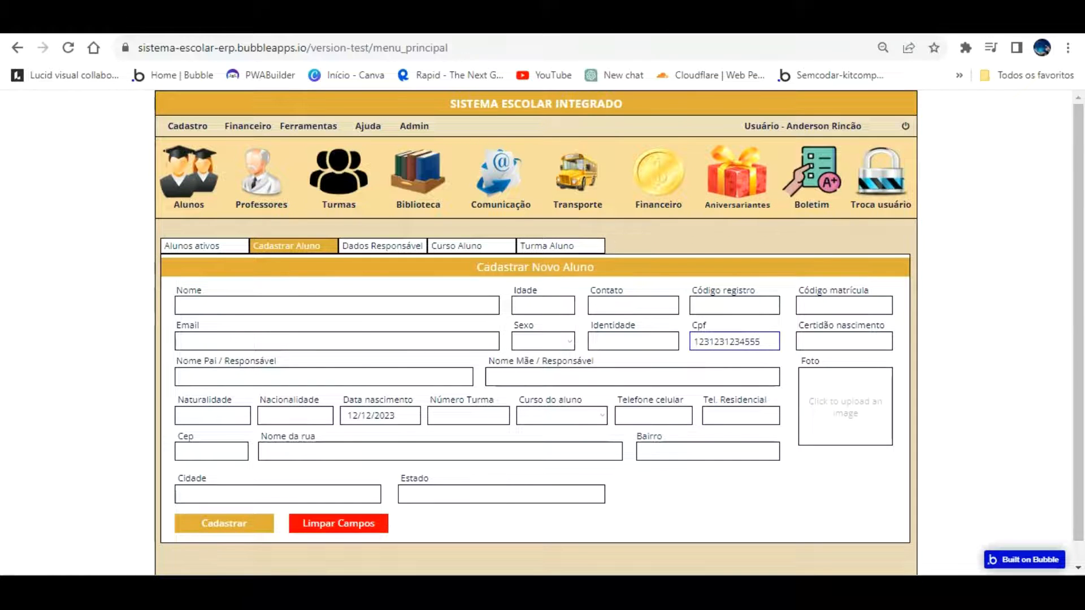
pyautogui.click(238, 23)
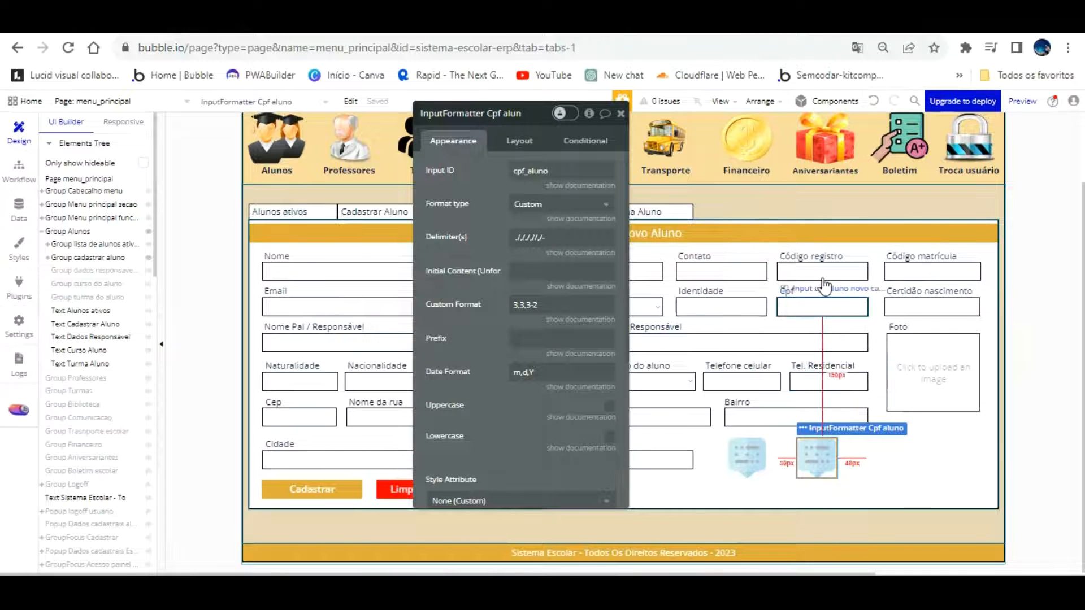
# Select the Cpf aluno formatter and paste a new value into its ID Attribute
pyautogui.click(808, 305)
pyautogui.click(460, 113)
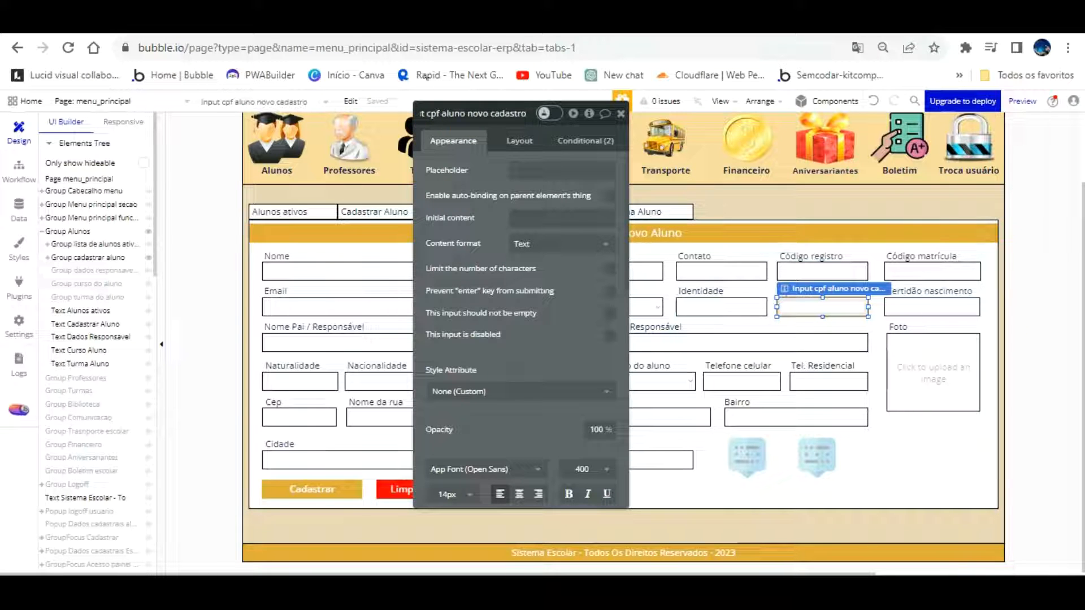
pyautogui.hotkey('shift', 'End')
pyautogui.hotkey('ctrl', 'c')
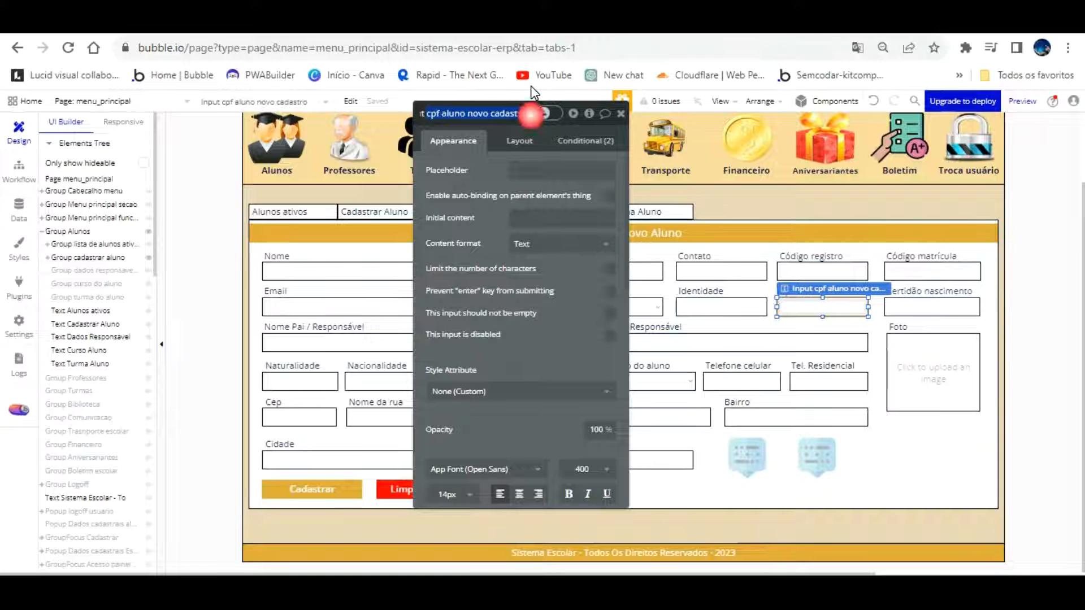
pyautogui.scroll(-10, 571, 328)
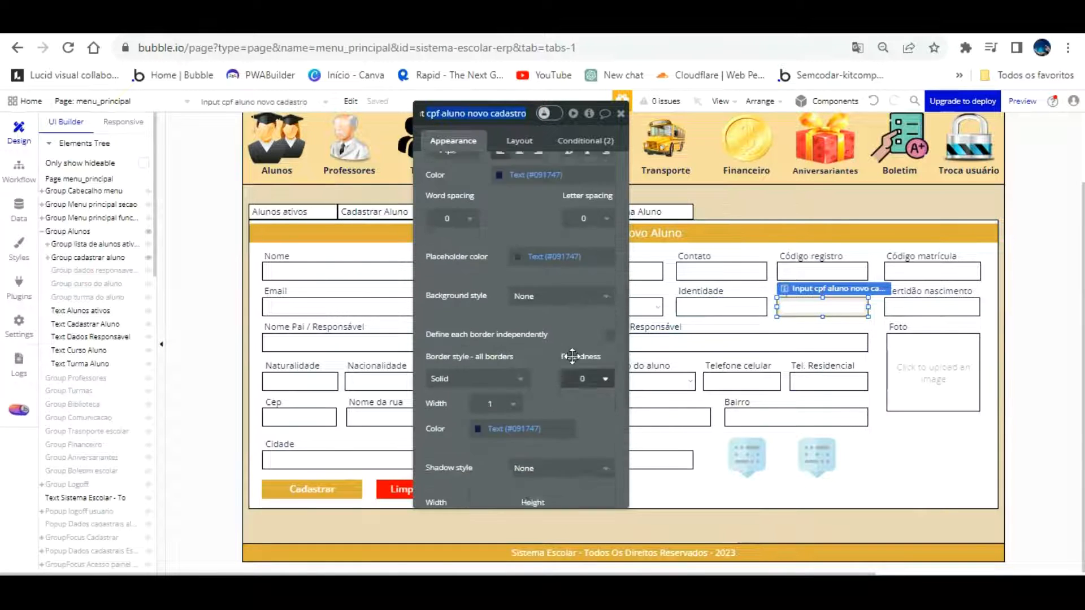
pyautogui.click(817, 456)
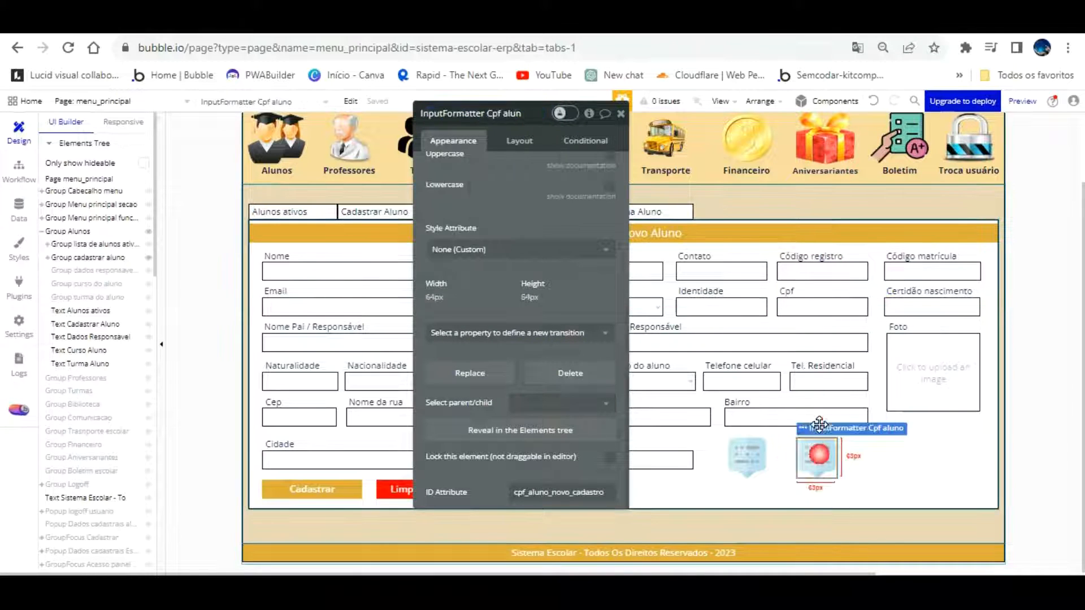
pyautogui.scroll(5, 506, 213)
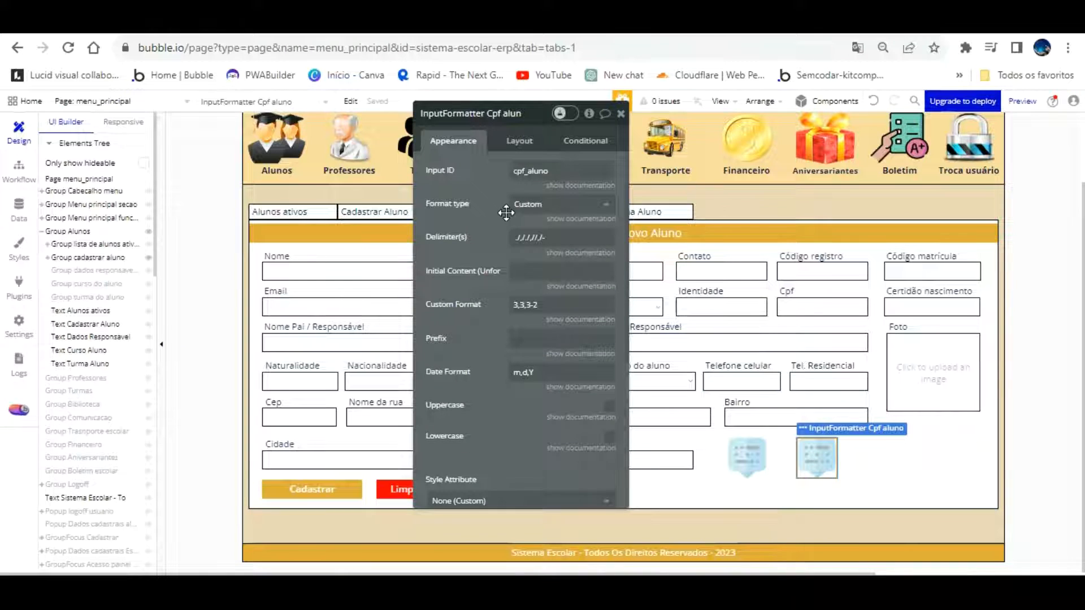
pyautogui.scroll(-5, 490, 190)
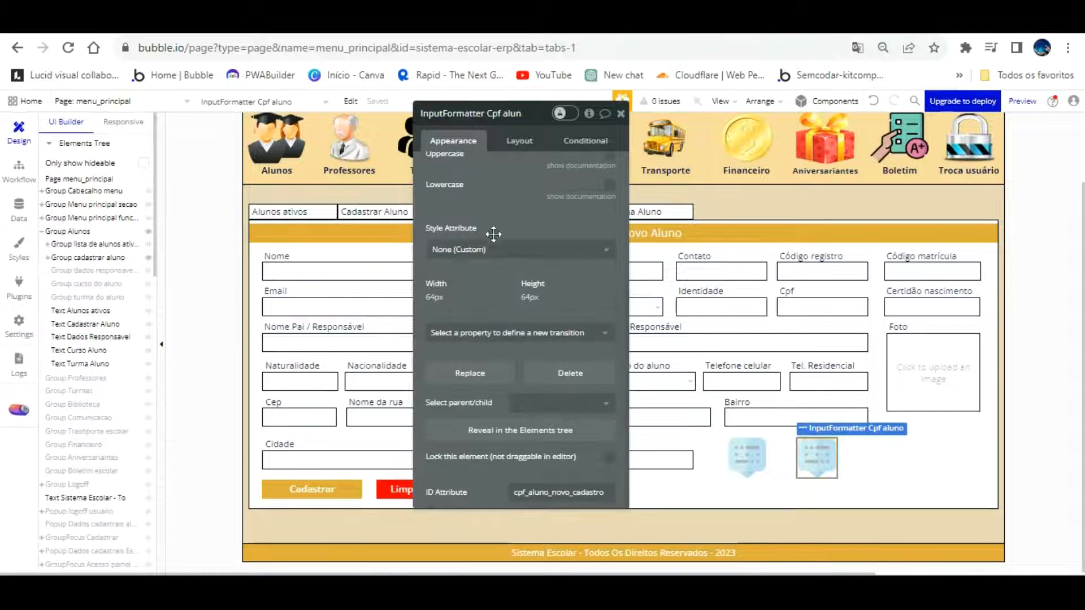
pyautogui.moveTo(607, 492); pyautogui.dragTo(427, 473)
pyautogui.hotkey('ctrl', 'v')
# Clean up the formatter's ID Attribute, replacing stray spaces and hyphens with underscores
pyautogui.click(481, 480)
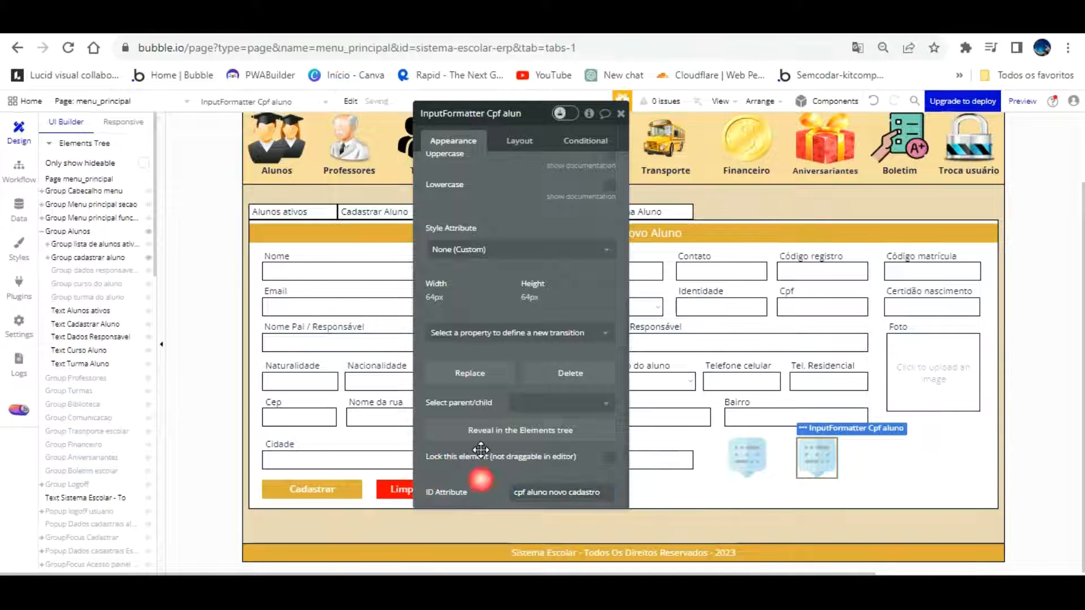
pyautogui.tripleClick(551, 489)
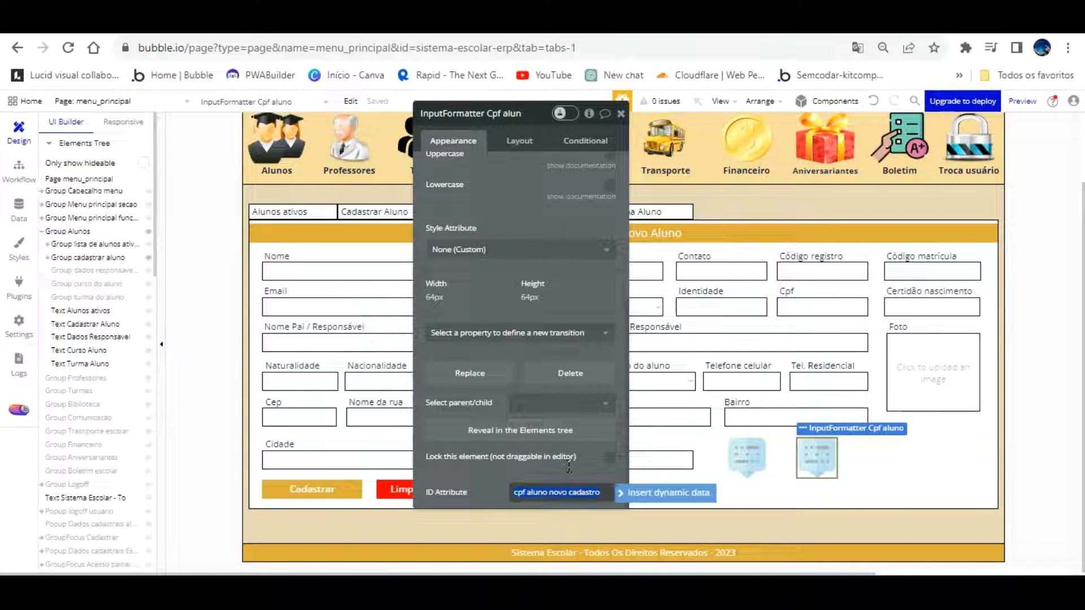
pyautogui.click(614, 427)
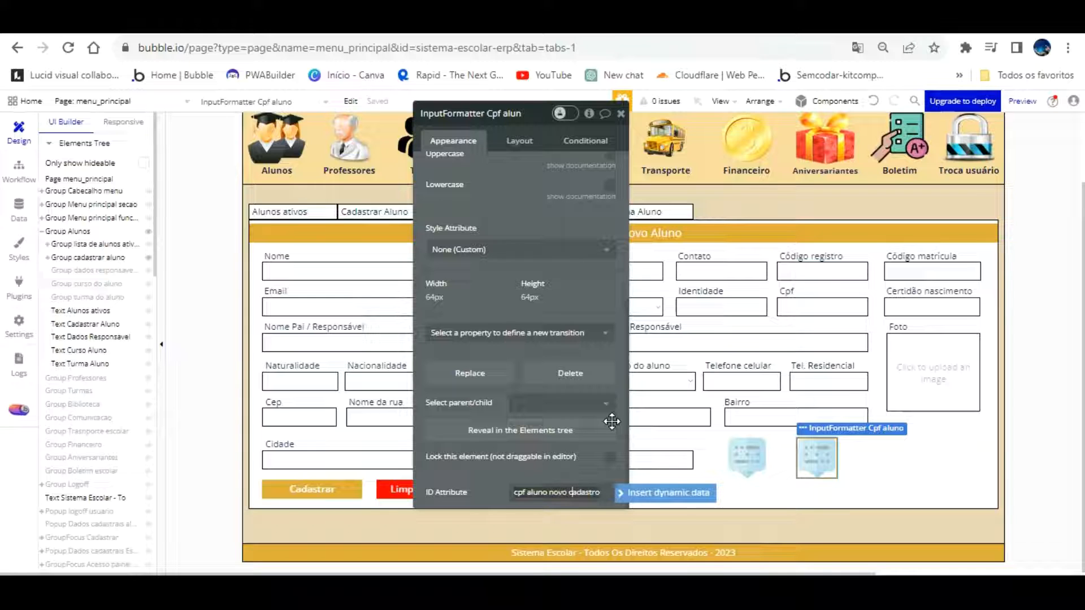
pyautogui.press('BackSpace')
pyautogui.write('_')
pyautogui.write('-')
pyautogui.press('BackSpace')
pyautogui.press('BackSpace')
pyautogui.write('_')
pyautogui.press('BackSpace')
pyautogui.write('-')
pyautogui.press('BackSpace')
pyautogui.write('_')
# Check the Cpf input's ID Attribute, then reload the school app preview
pyautogui.click(792, 309)
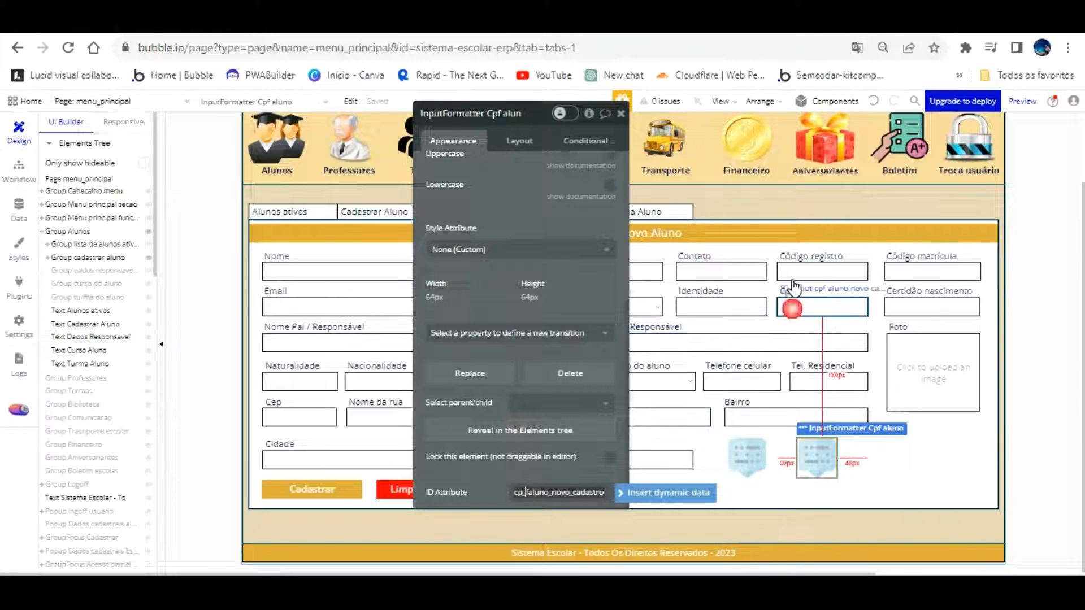
pyautogui.doubleClick(568, 493)
pyautogui.click(568, 494)
pyautogui.click(285, 23)
pyautogui.click(287, 101)
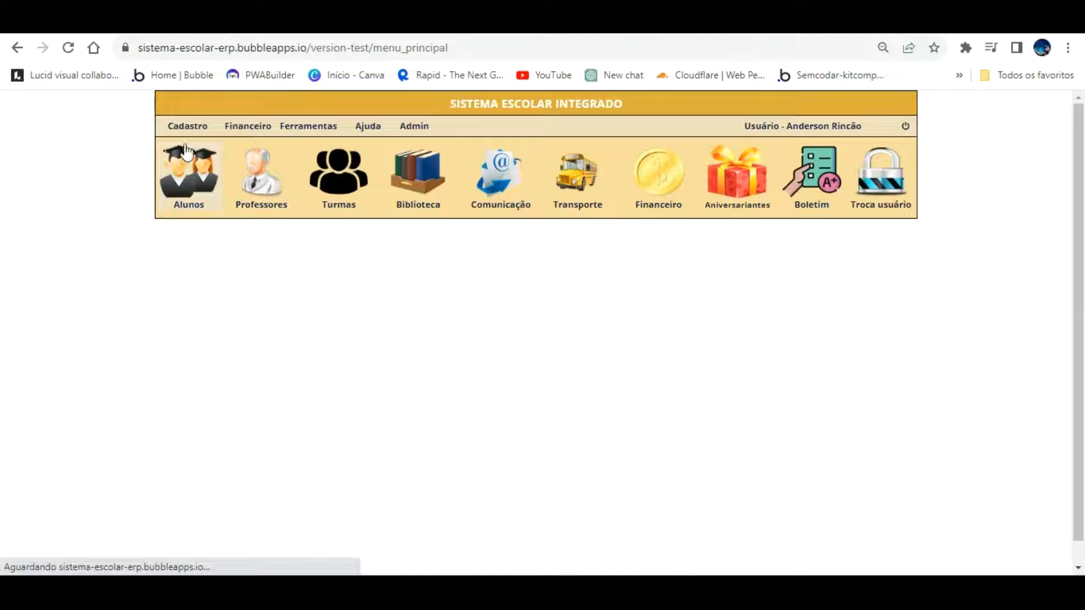
pyautogui.click(185, 126)
pyautogui.click(194, 169)
pyautogui.click(699, 340)
pyautogui.write('123112538568686868')
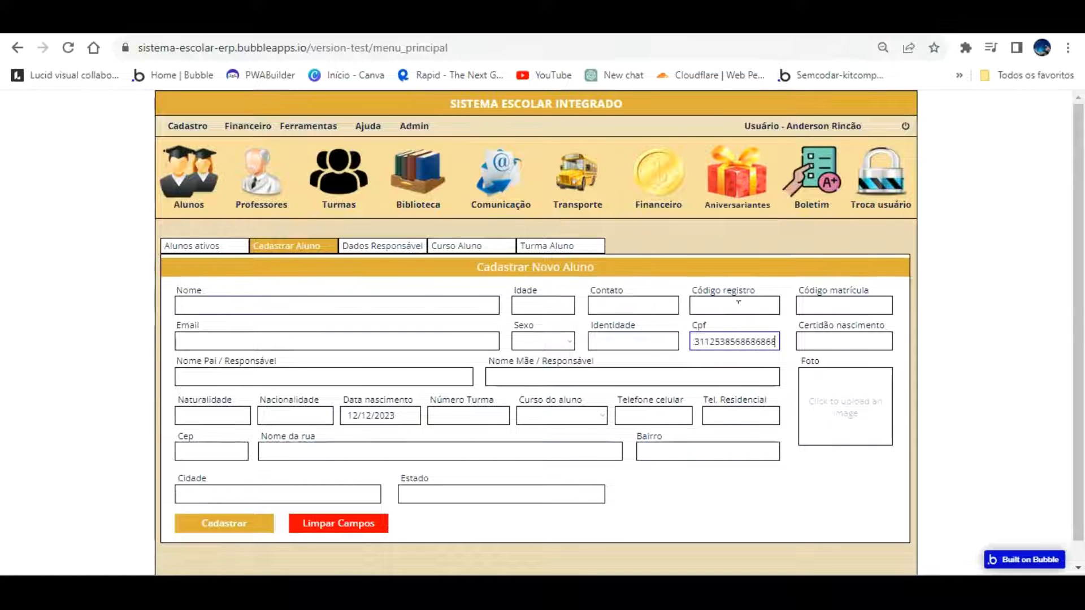
pyautogui.click(736, 341)
pyautogui.hotkey('ctrl', 'Tab')
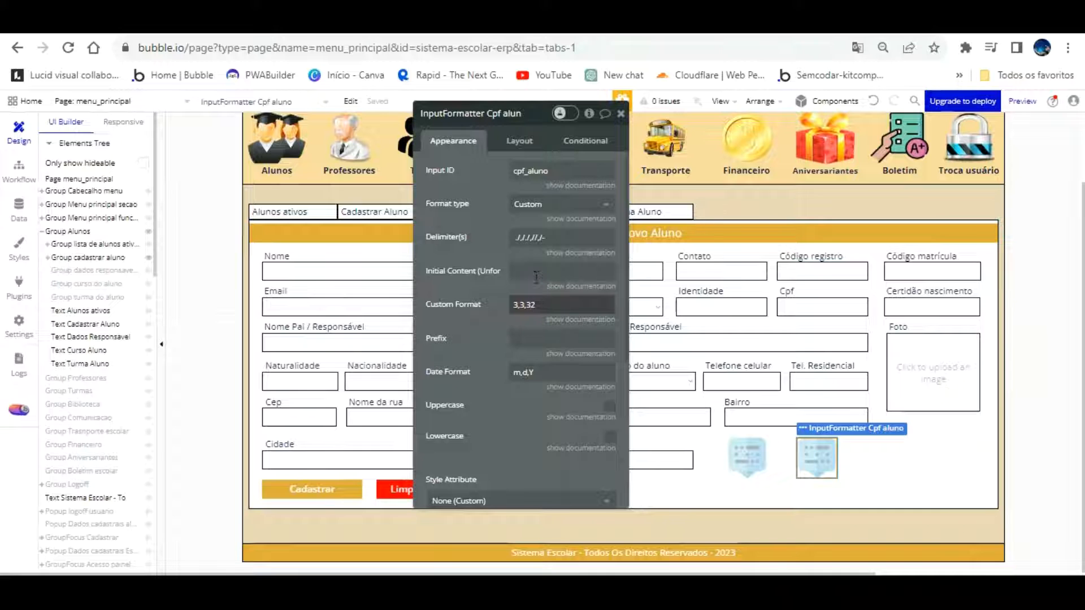
# Change the custom format to 3,3,3,2 and retest Cpf in the reloaded preview with 123.456.78
pyautogui.write(',')
pyautogui.click(505, 273)
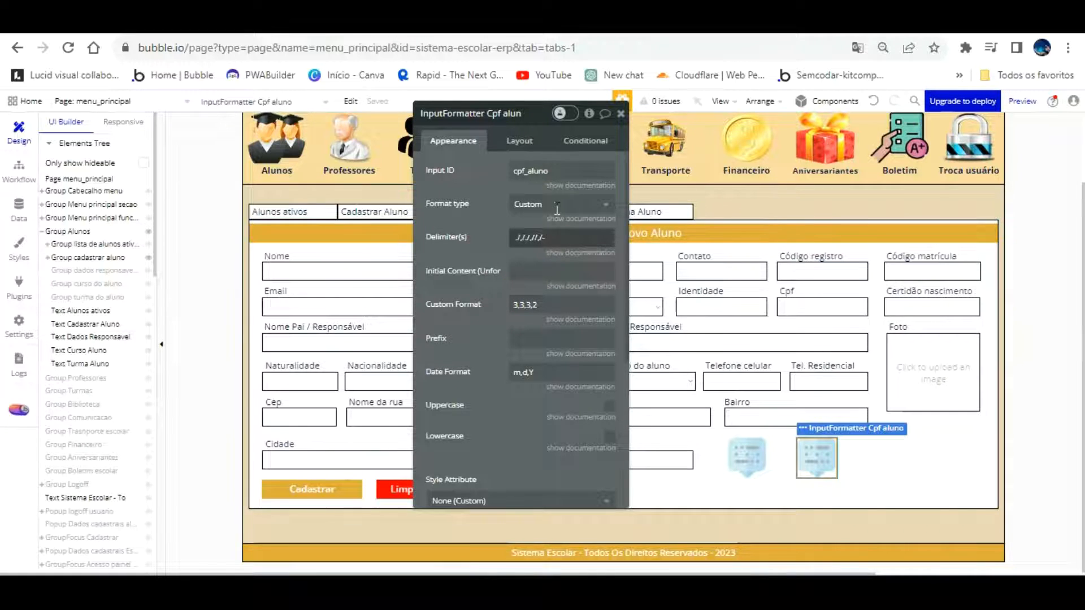
pyautogui.click(232, 24)
pyautogui.click(246, 92)
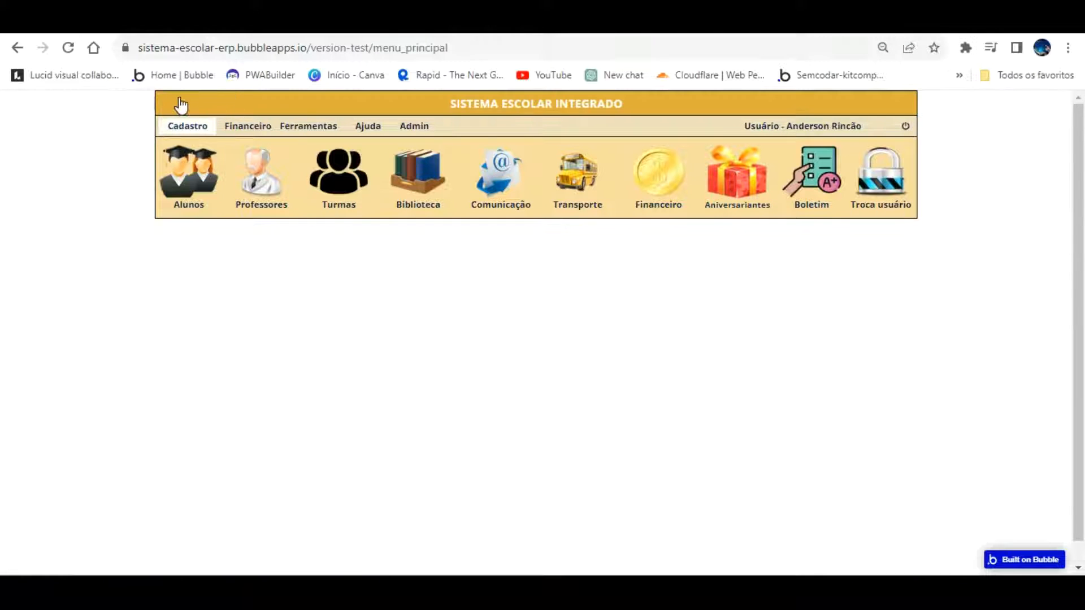
pyautogui.click(186, 125)
pyautogui.click(427, 257)
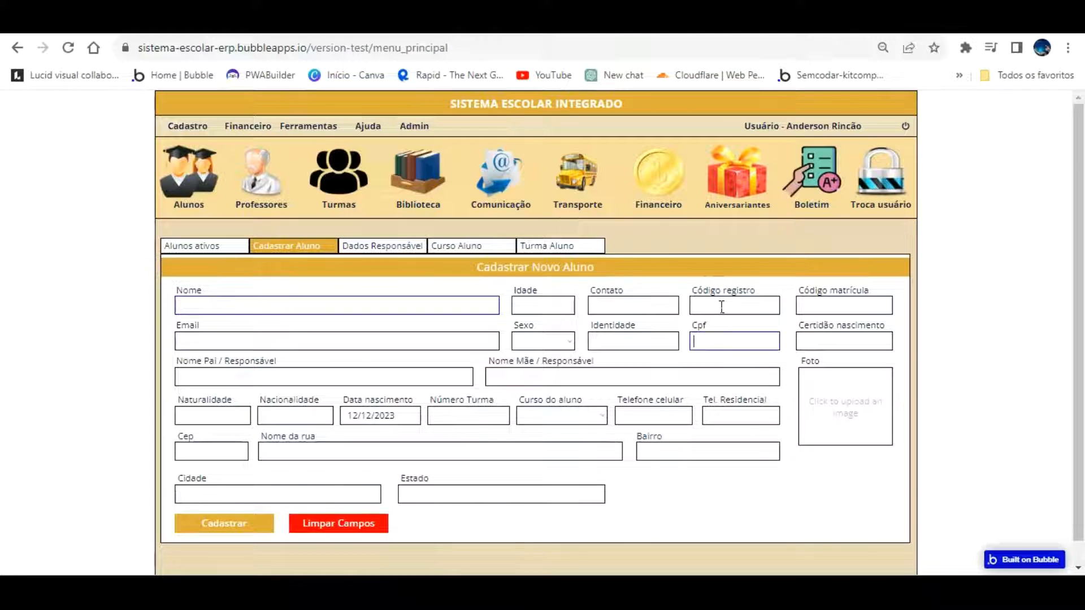
pyautogui.write('123.456.789.78')
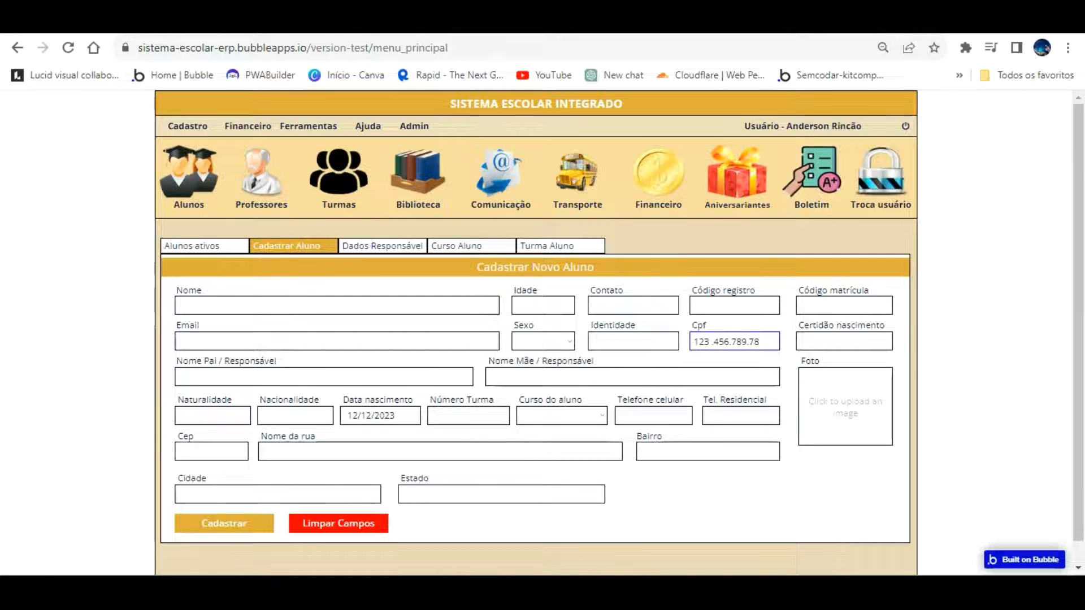
pyautogui.click(142, 22)
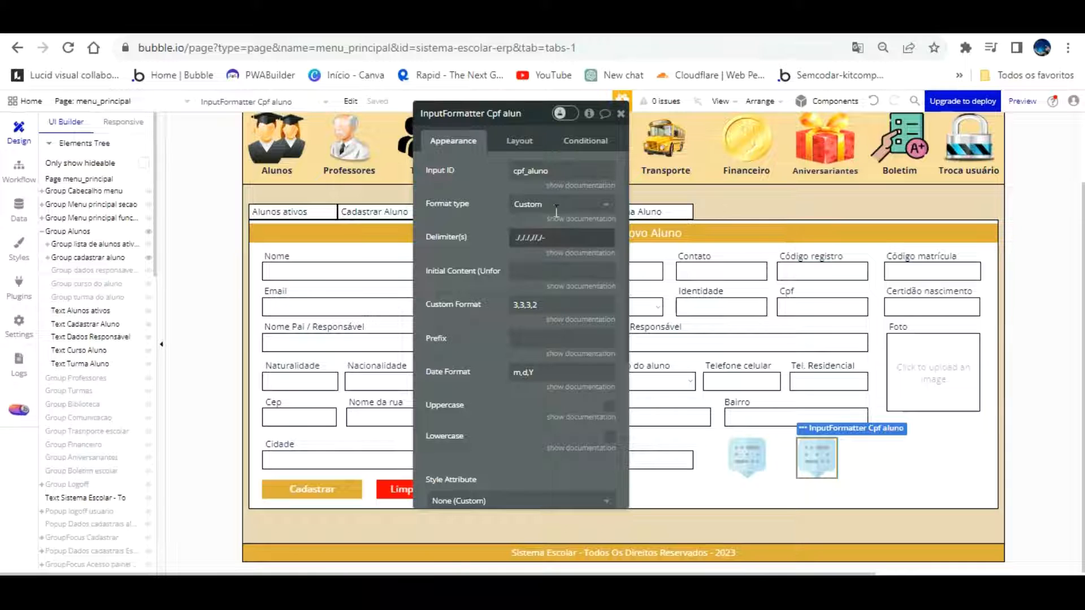
pyautogui.click(552, 236)
# Replace the Cpf formatter's delimiters with '.,.,.'
pyautogui.press('BackSpace')
pyautogui.press('BackSpace')
pyautogui.press('BackSpace')
pyautogui.press('BackSpace')
pyautogui.press('BackSpace')
pyautogui.press('BackSpace')
pyautogui.press('BackSpace')
pyautogui.press('BackSpace')
pyautogui.press('BackSpace')
pyautogui.press('BackSpace')
pyautogui.write('.,.,.')
pyautogui.write('-')
pyautogui.press('BackSpace')
pyautogui.press('BackSpace')
pyautogui.click(505, 197)
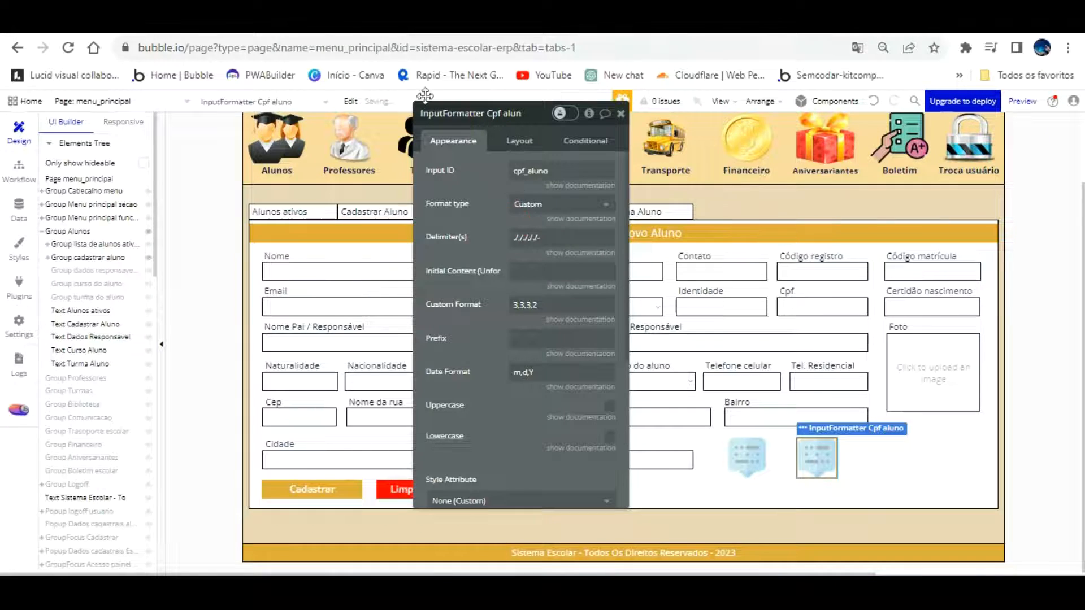
# Reload the preview, open Cadastro > Alunos and type 123.123.123./-/ into Cpf
pyautogui.click(294, 23)
pyautogui.press('F5')
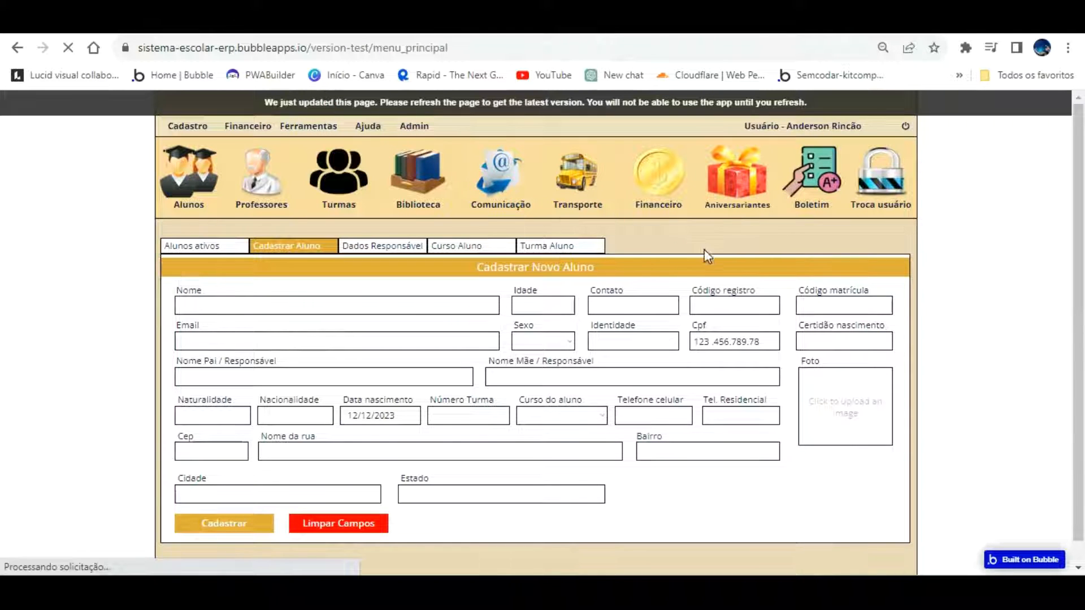
pyautogui.click(187, 125)
pyautogui.click(487, 249)
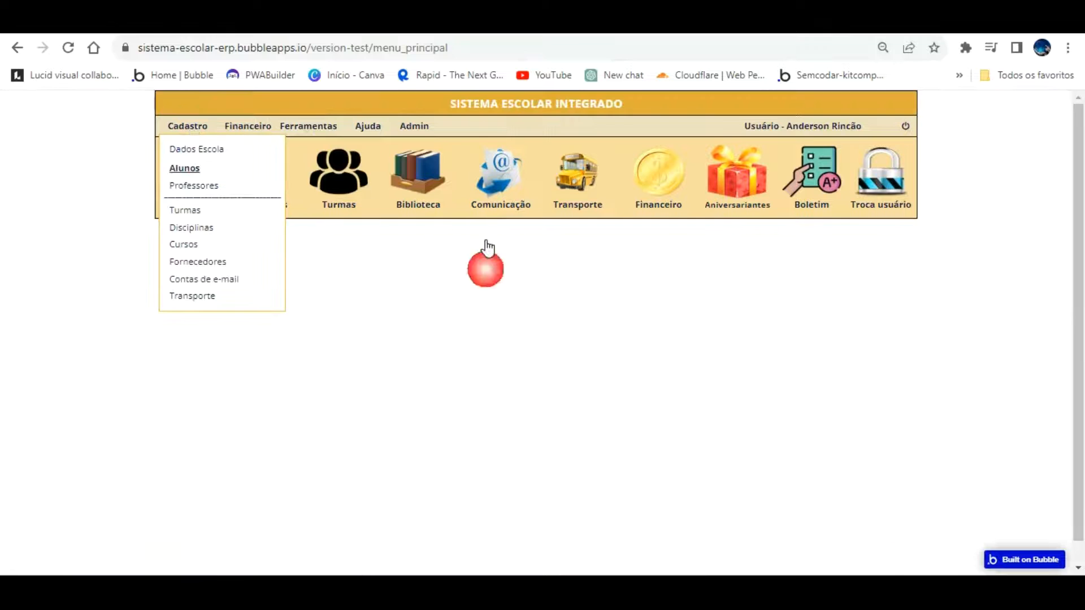
pyautogui.click(739, 338)
pyautogui.write('123')
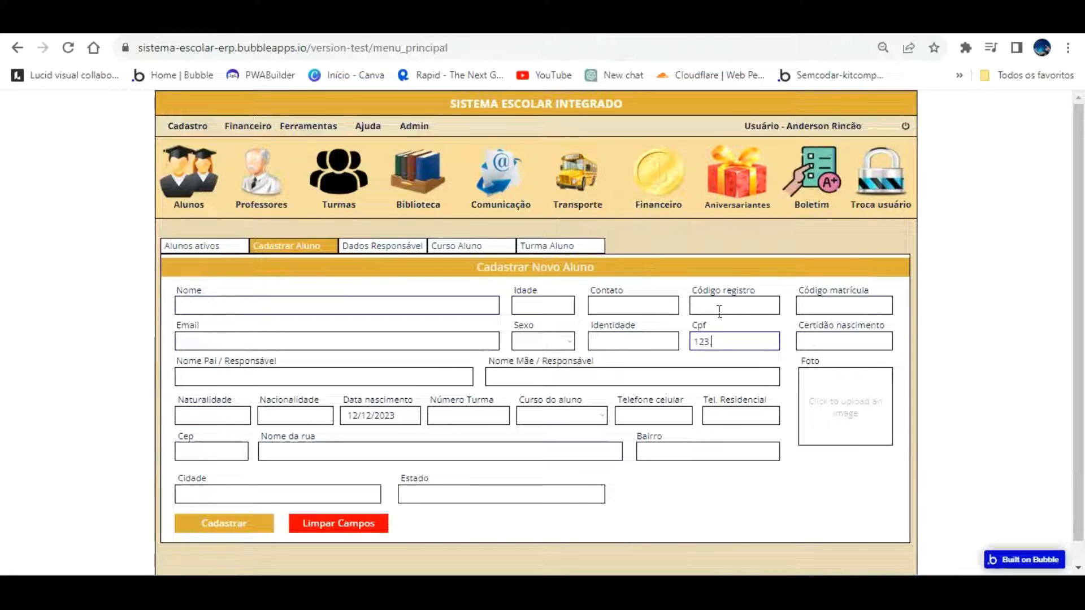
pyautogui.write('.123.123./-')
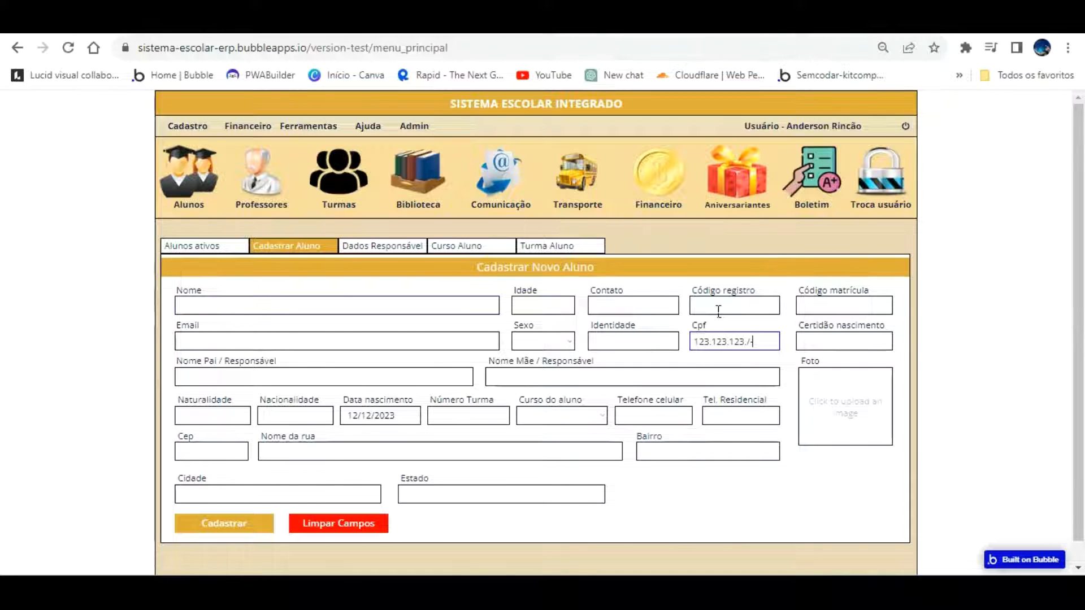
pyautogui.write('/-')
# Clear the Cpf formatter's Delimiter(s) field once more
pyautogui.click(189, 24)
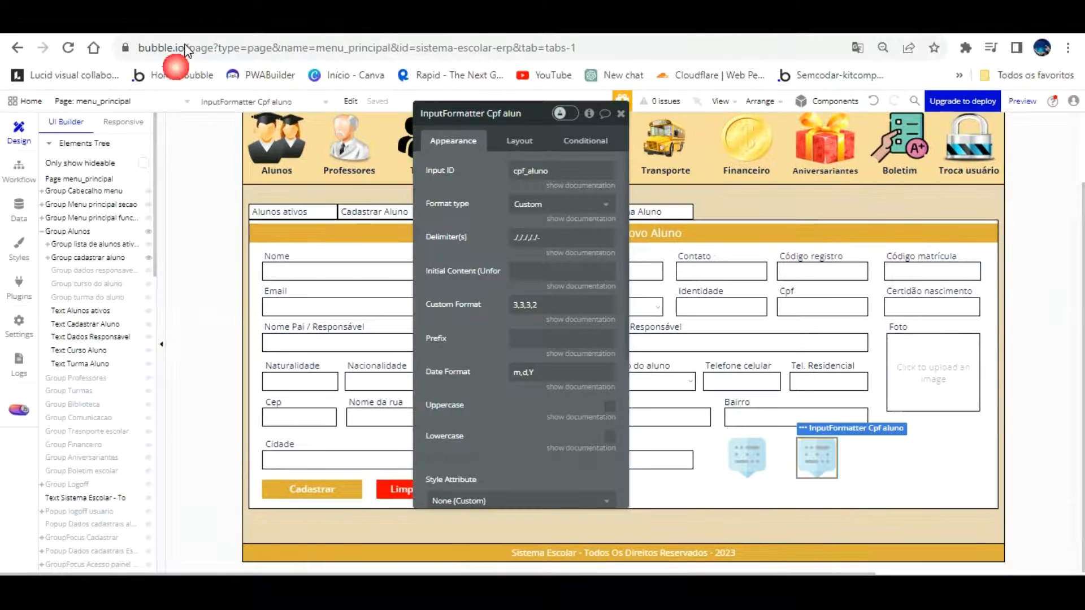
pyautogui.click(544, 239)
pyautogui.press('BackSpace')
pyautogui.press('BackSpace')
pyautogui.press('BackSpace')
pyautogui.press('BackSpace')
pyautogui.press('BackSpace')
pyautogui.press('BackSpace')
pyautogui.press('BackSpace')
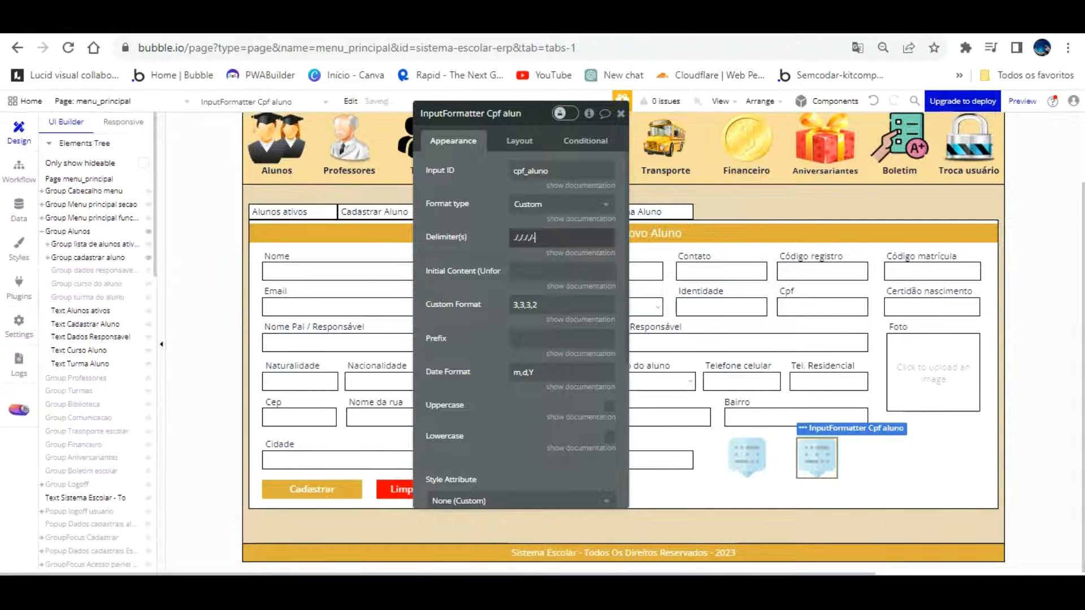
pyautogui.click(216, 23)
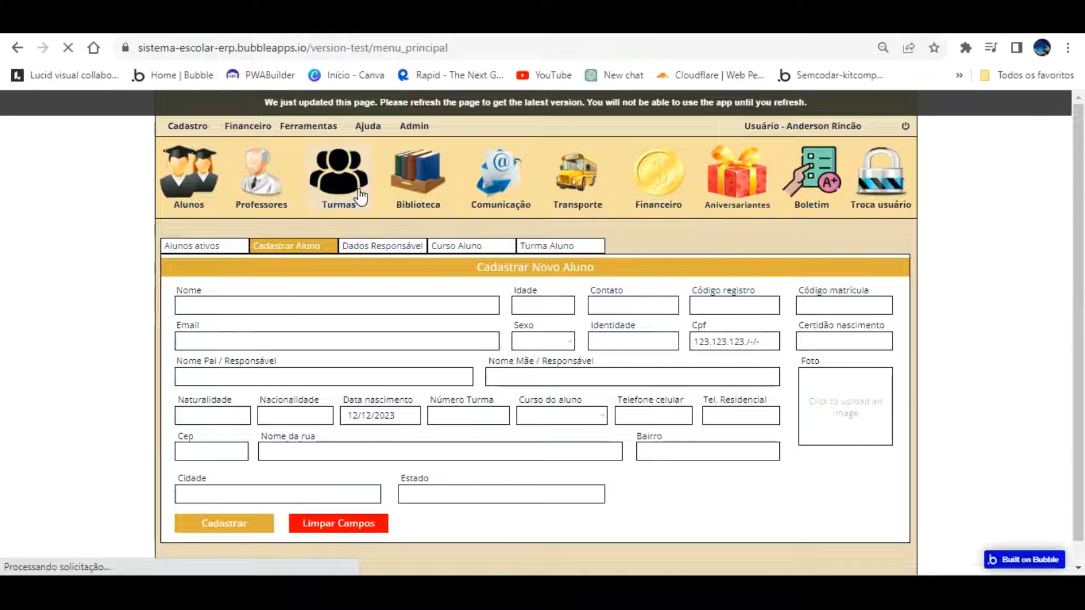
pyautogui.click(188, 127)
pyautogui.click(192, 167)
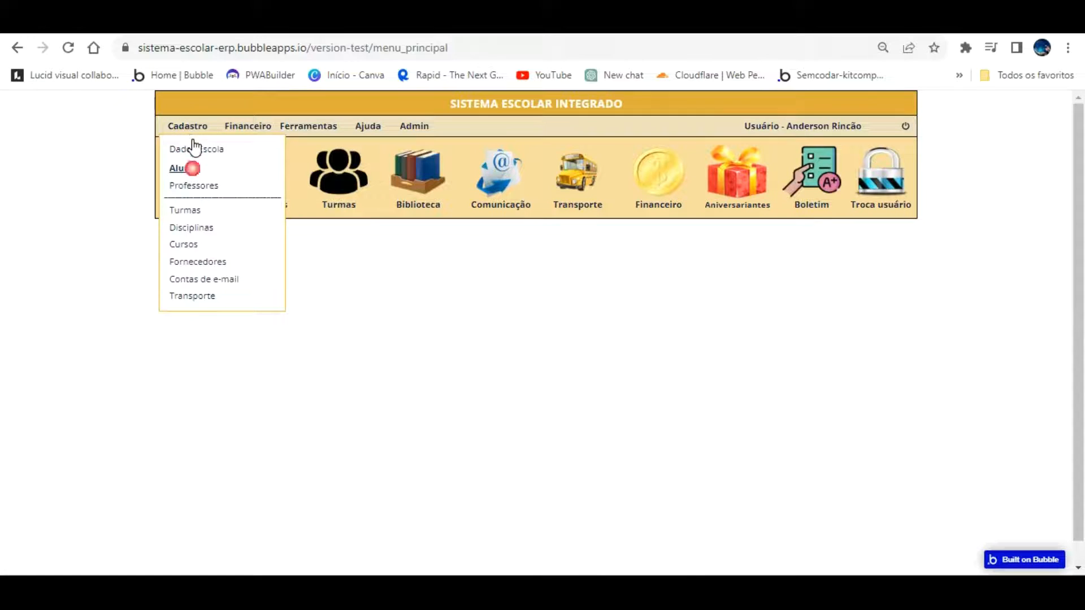
pyautogui.click(733, 336)
pyautogui.write('123.456.788-99')
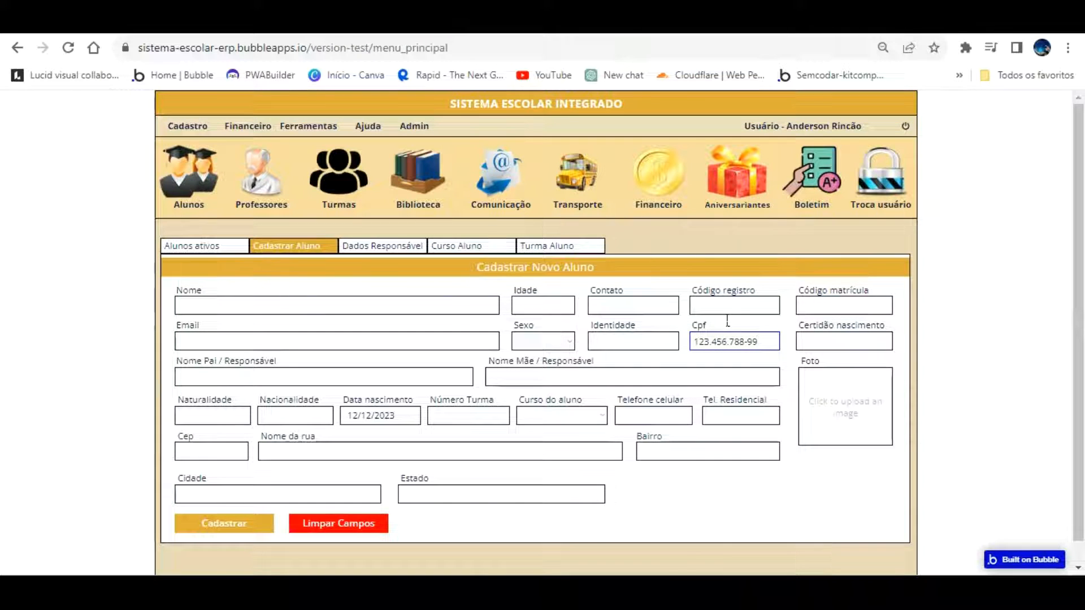
pyautogui.click(611, 342)
pyautogui.write('23.366.655-9')
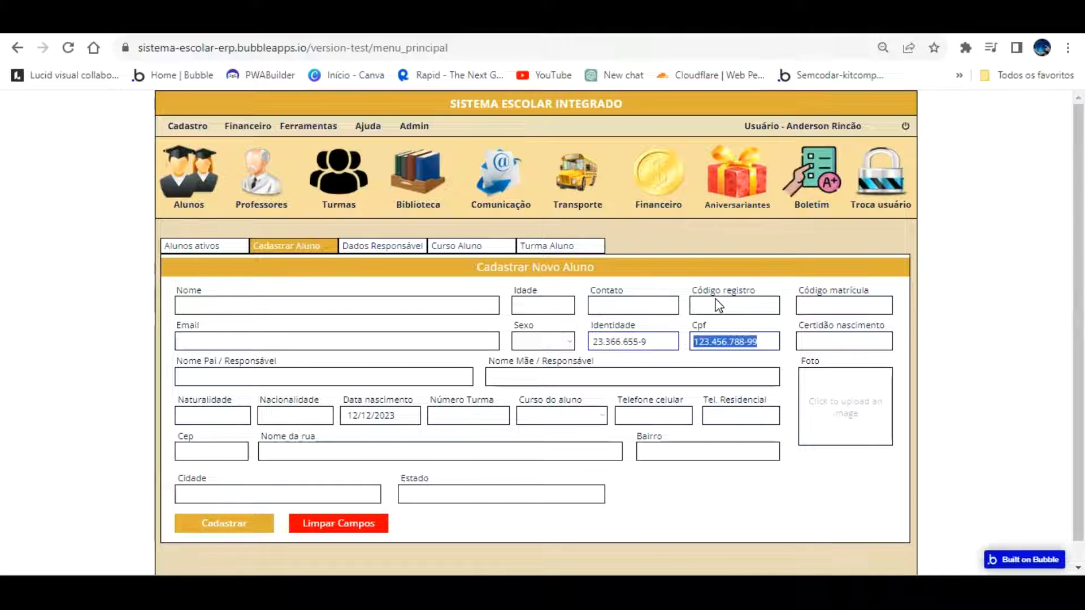
pyautogui.write('252.544.5')
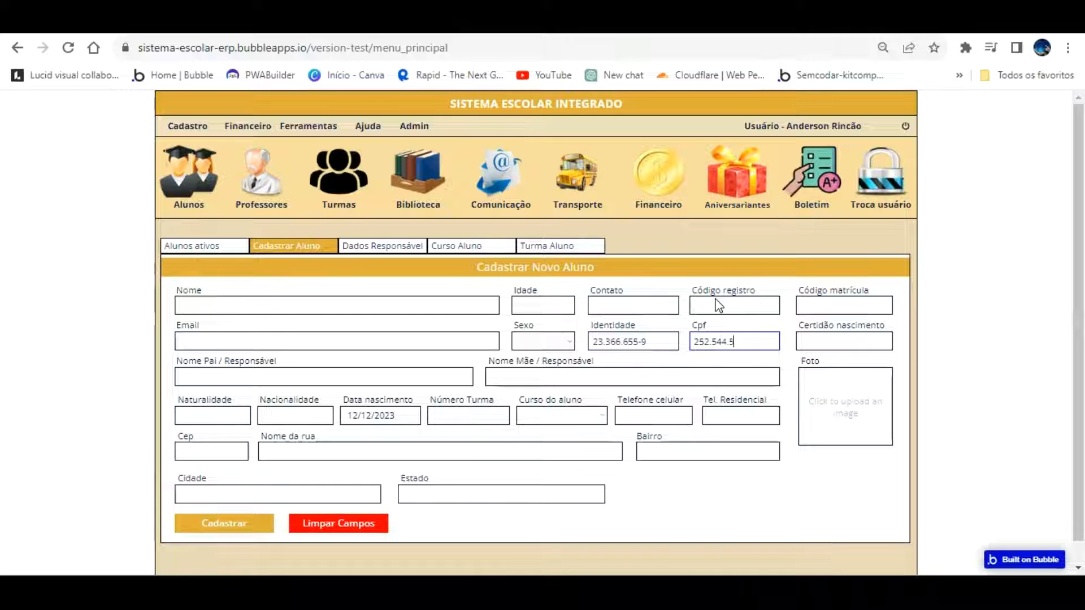
pyautogui.write('9')
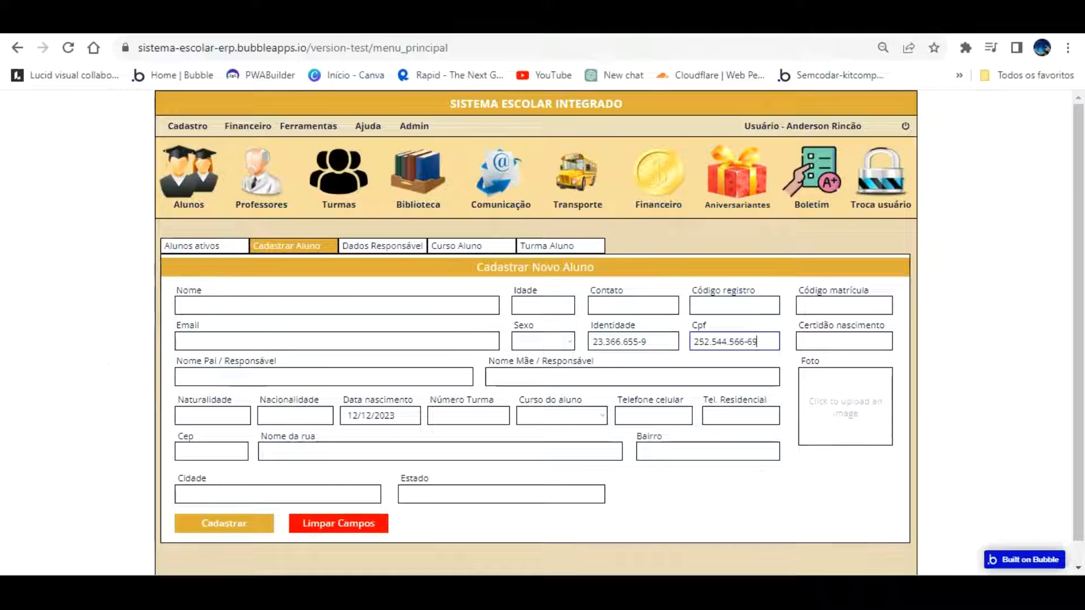
pyautogui.click(537, 22)
# Duplicate the CPF formatter and point the copy at the cep input with custom format 5,3
pyautogui.scroll(-5, 100, 421)
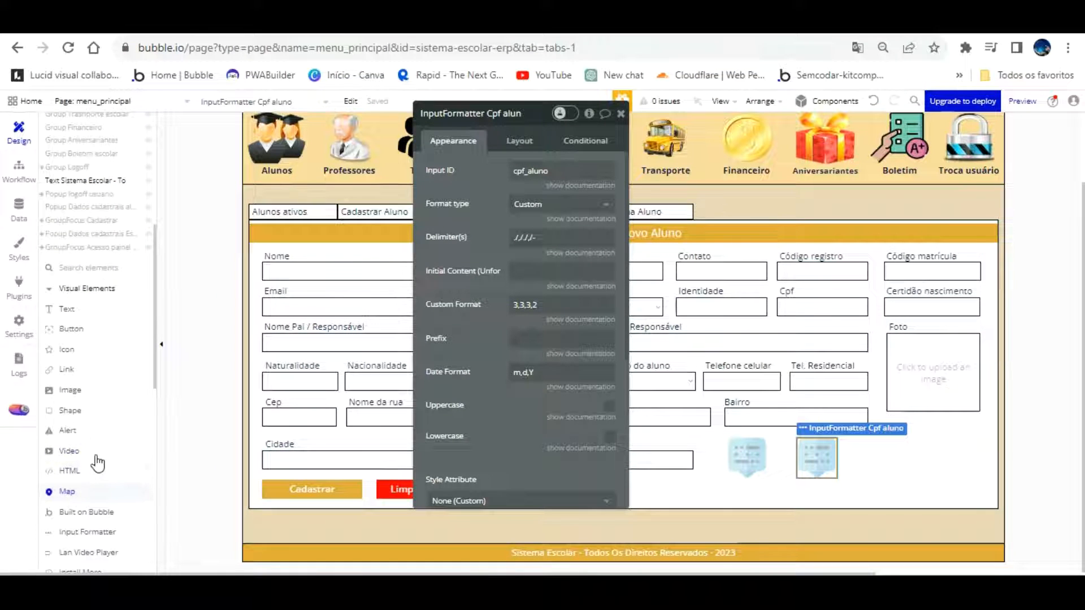
pyautogui.moveTo(818, 448); pyautogui.dragTo(854, 429)
pyautogui.hotkey('ctrl', 'c')
pyautogui.hotkey('ctrl', 'v')
pyautogui.click(567, 174)
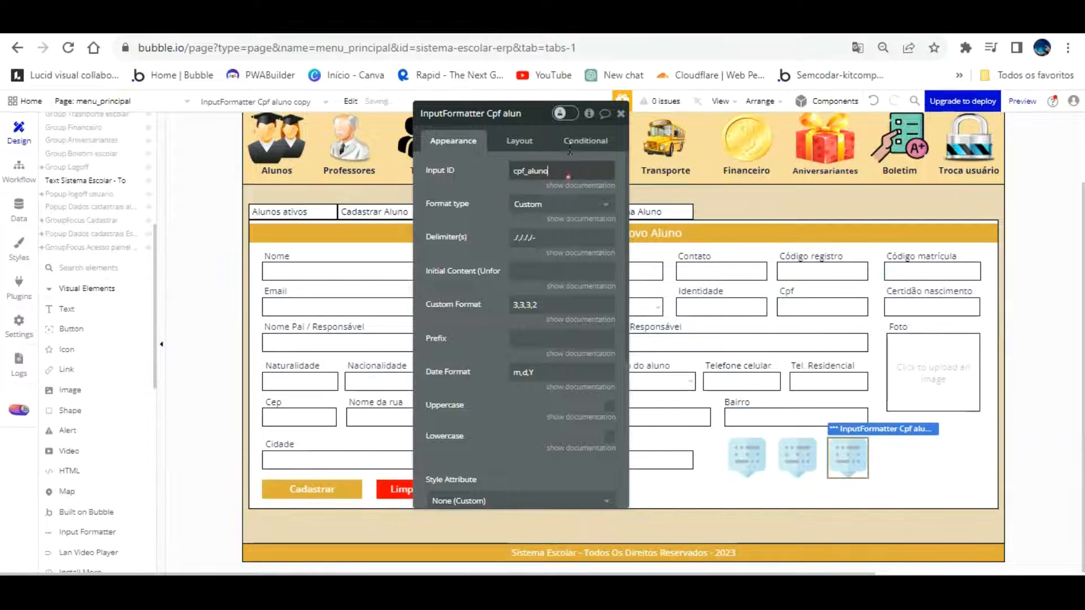
pyautogui.write('cep')
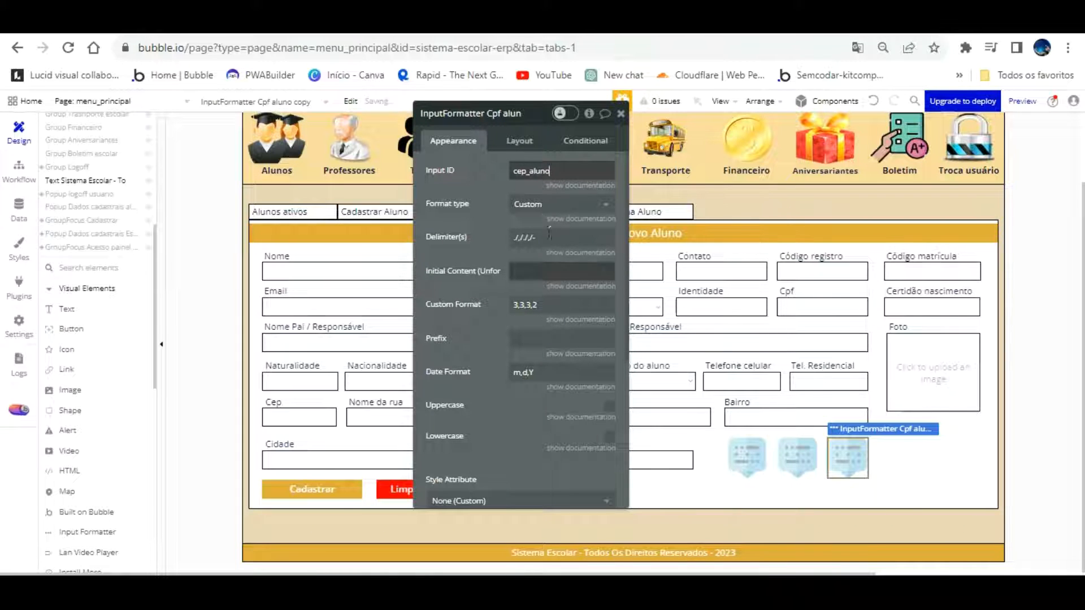
pyautogui.write('-')
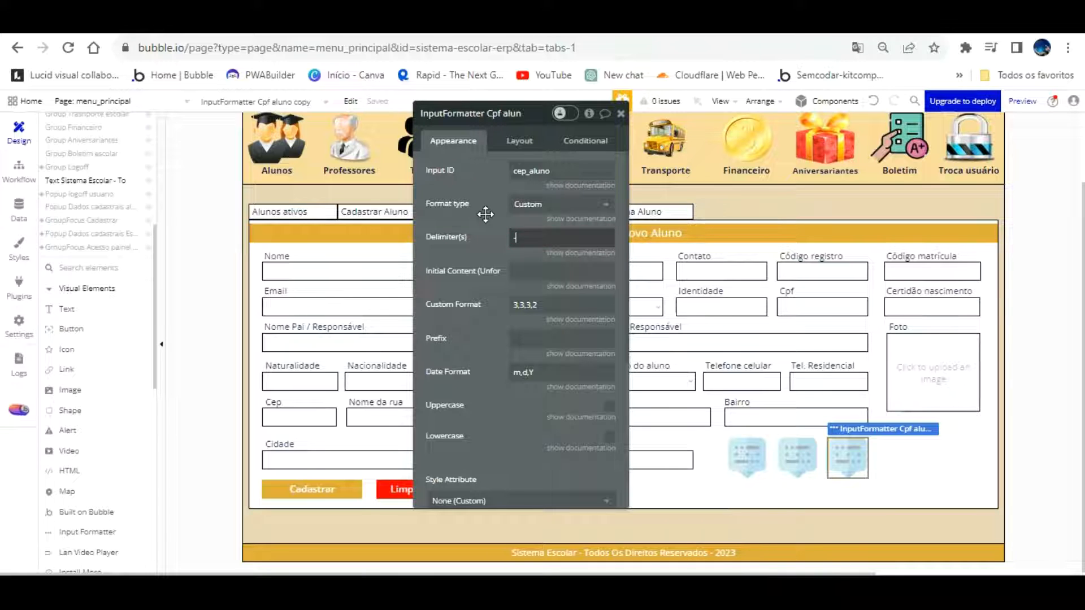
pyautogui.click(523, 296)
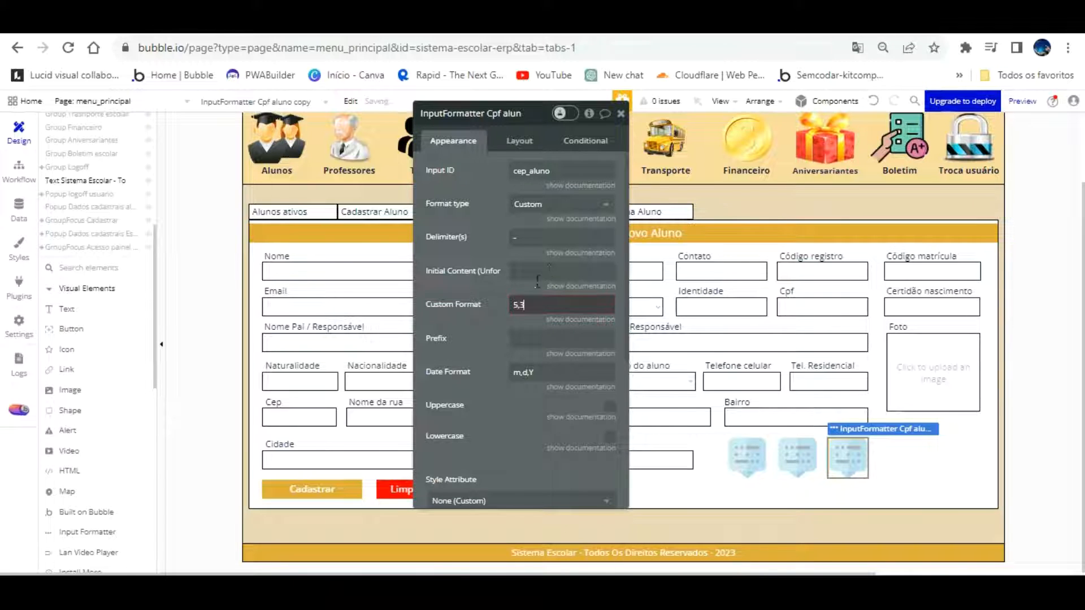
pyautogui.click(485, 313)
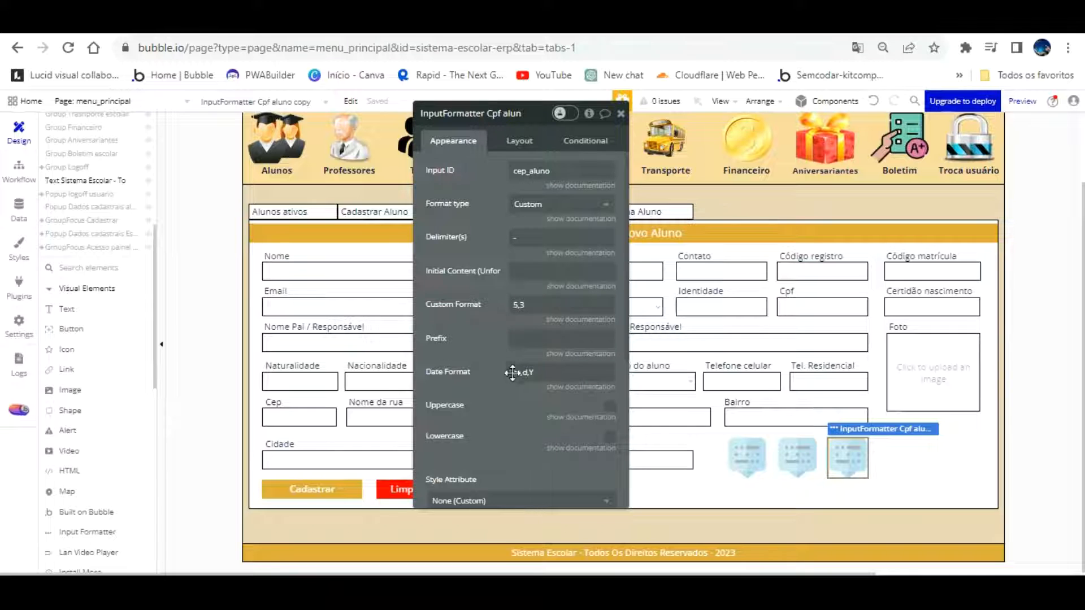
# Set the Cep input's ID Attribute to cep_aluno and select its element name
pyautogui.scroll(-1, 491, 317)
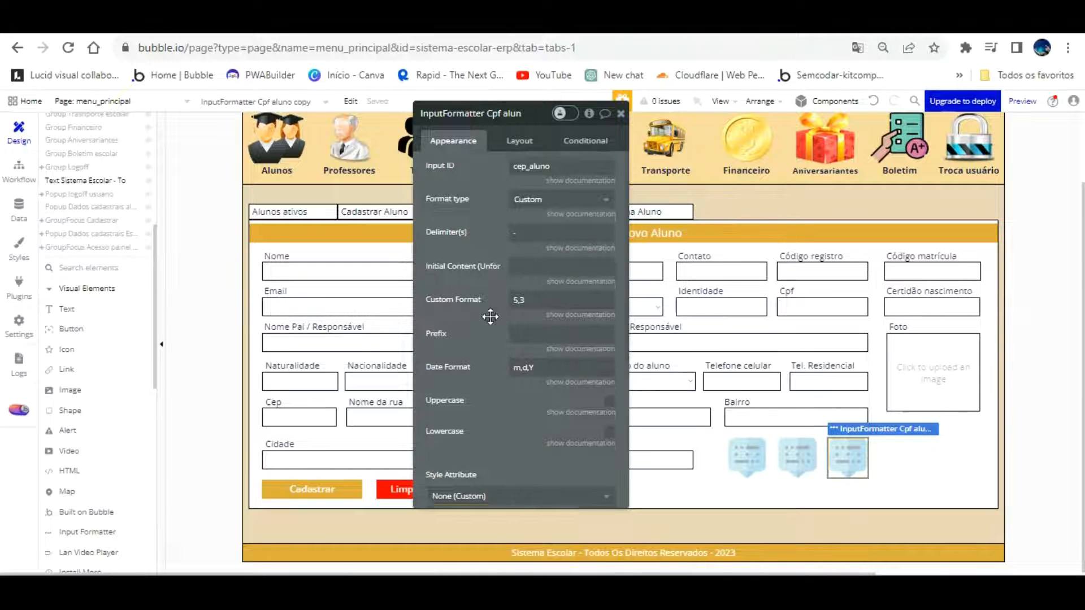
pyautogui.scroll(-5, 491, 317)
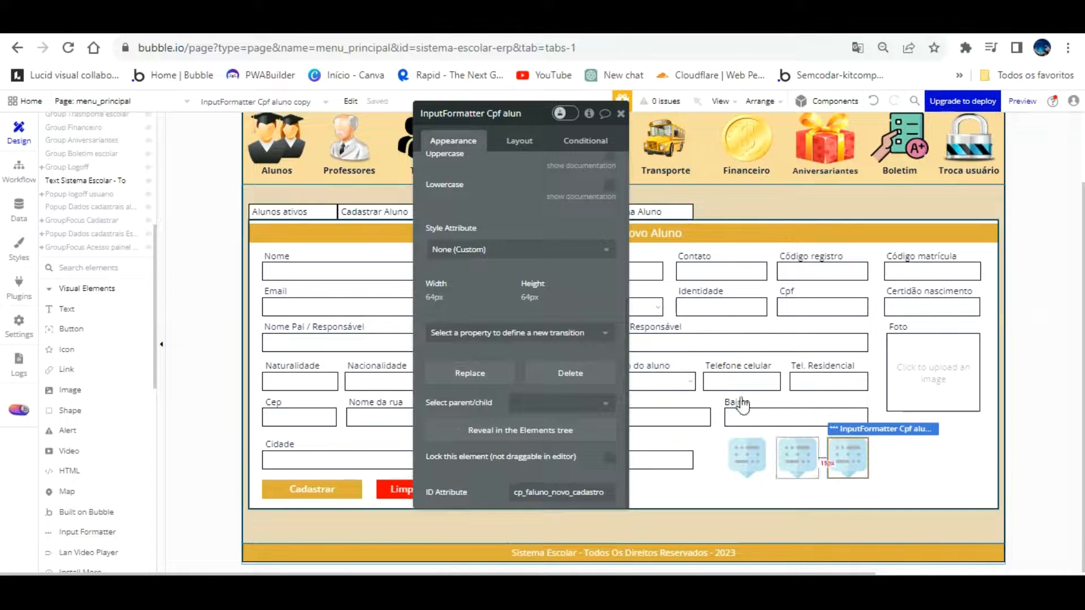
pyautogui.scroll(6, 516, 249)
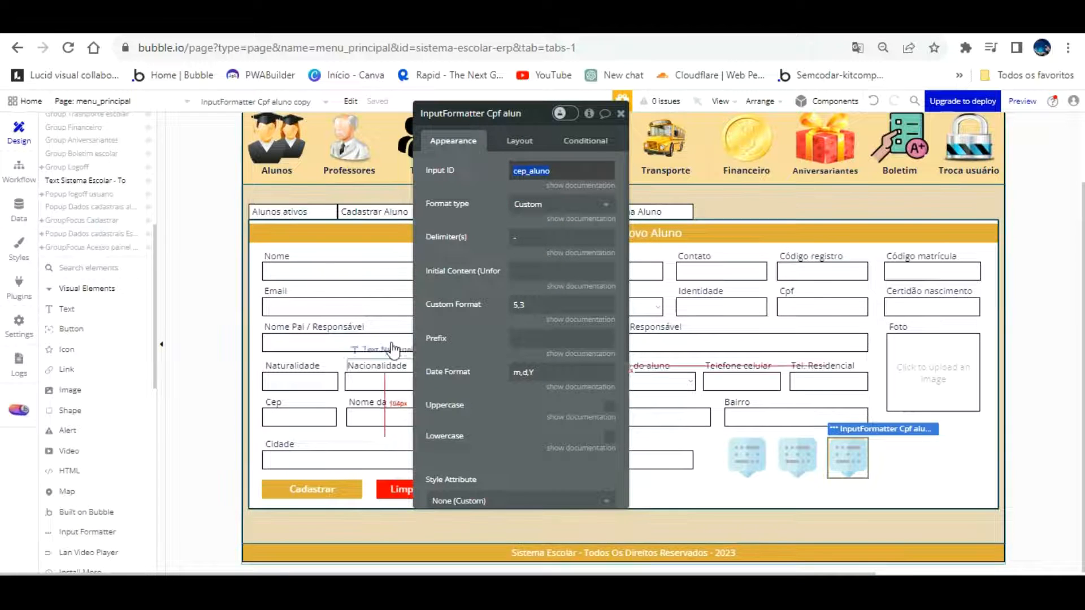
pyautogui.click(305, 417)
pyautogui.moveTo(492, 395); pyautogui.dragTo(513, 235)
pyautogui.scroll(-10, 513, 235)
pyautogui.click(554, 329)
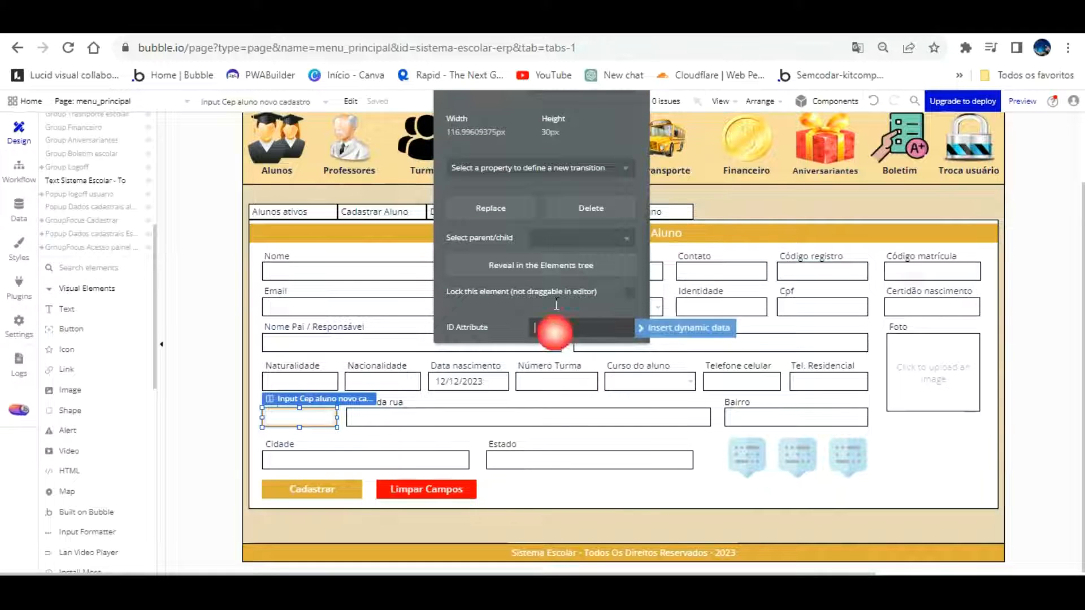
pyautogui.hotkey('ctrl', 'v')
pyautogui.scroll(5, 526, 333)
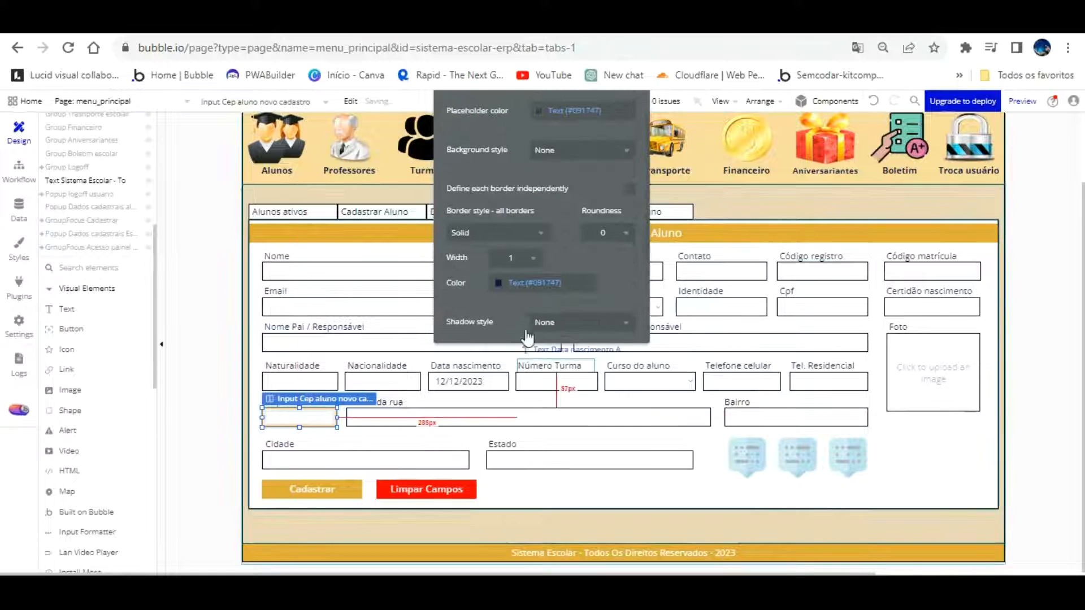
pyautogui.scroll(8, 552, 147)
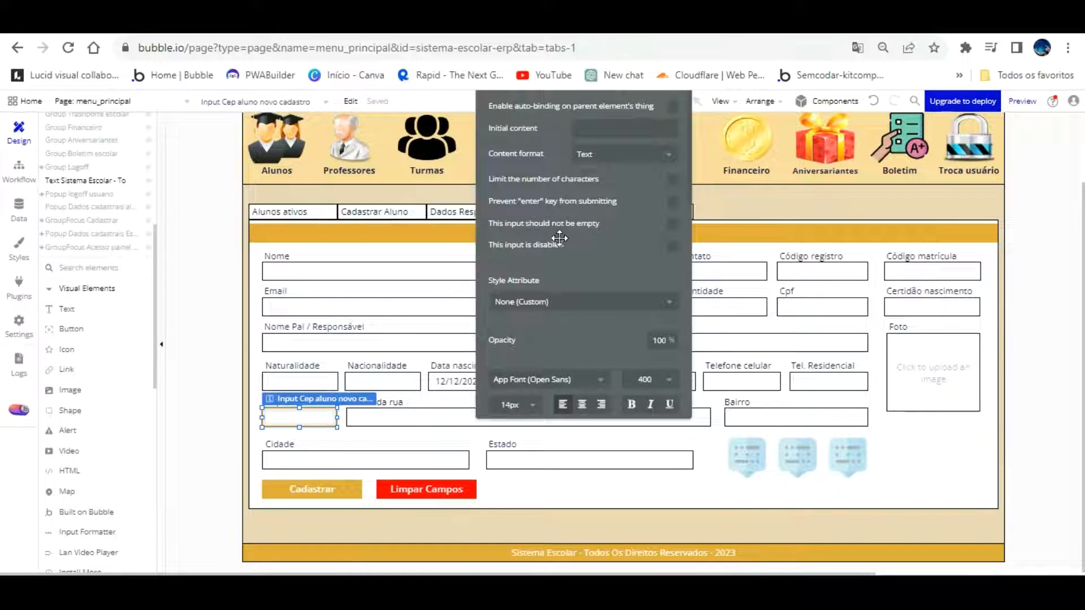
pyautogui.scroll(3, 619, 226)
pyautogui.click(545, 145)
pyautogui.moveTo(516, 146); pyautogui.dragTo(620, 146)
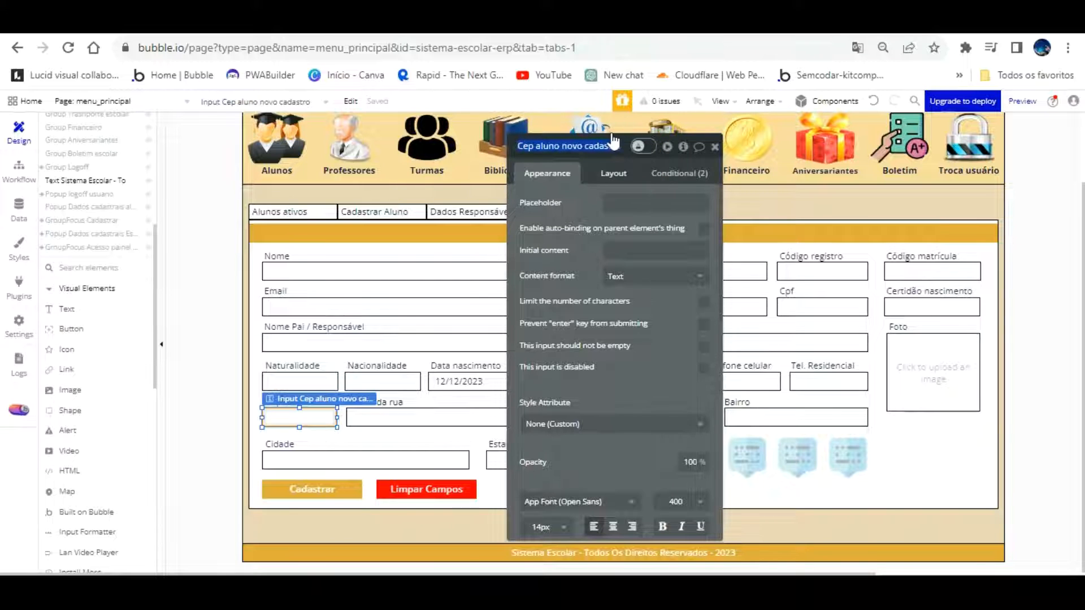
# Rename the copied formatter's ID Attribute to Cep_aluno_novo_cadastro and reload the preview
pyautogui.click(845, 455)
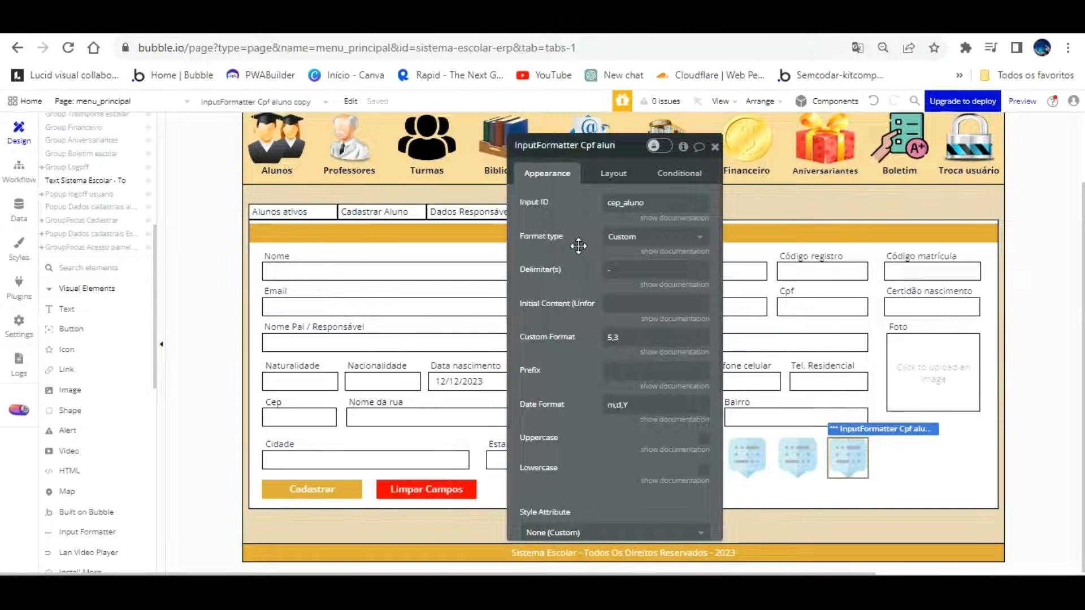
pyautogui.scroll(-5, 625, 404)
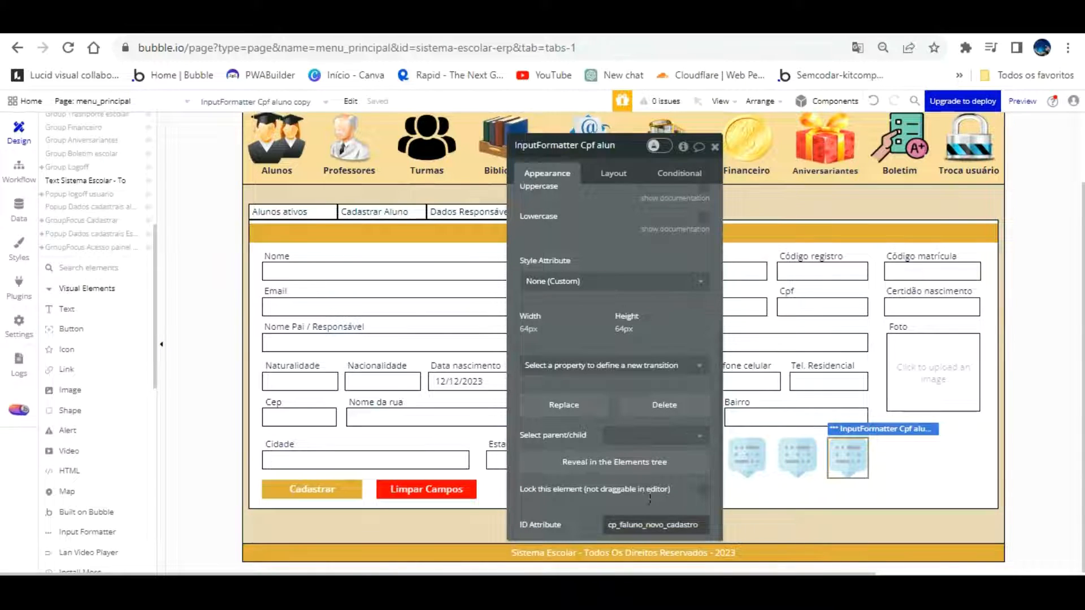
pyautogui.doubleClick(698, 524)
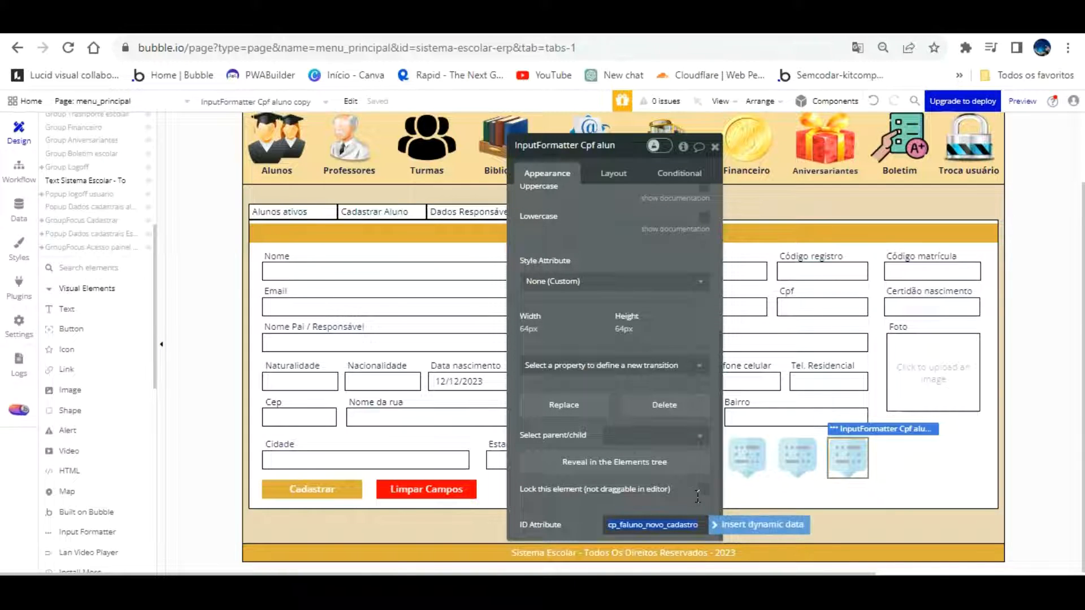
pyautogui.click(621, 524)
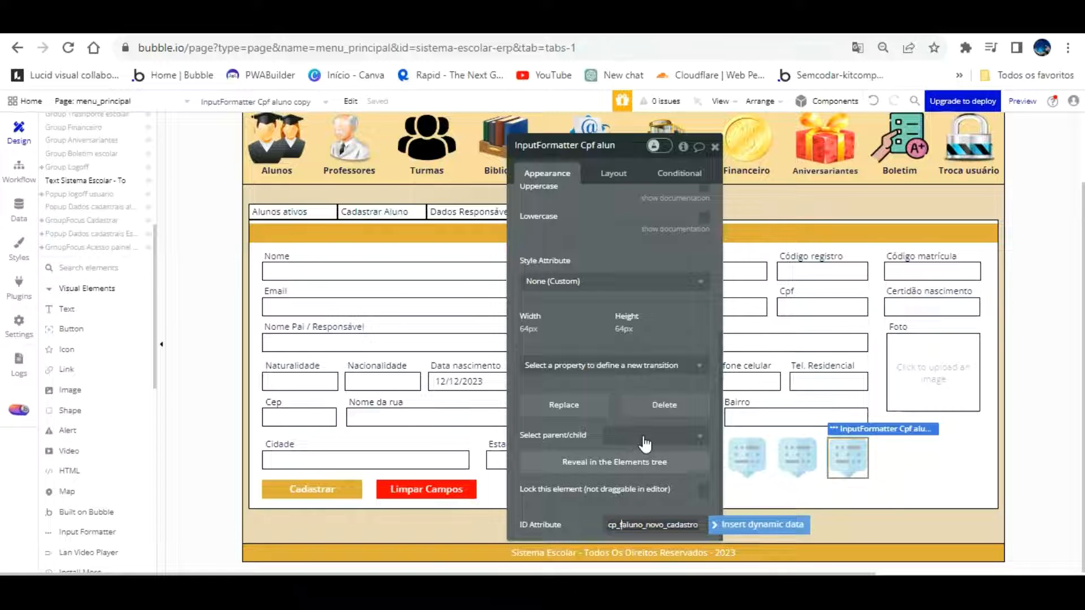
pyautogui.press('BackSpace')
pyautogui.press('BackSpace')
pyautogui.press('BackSpace')
pyautogui.press('BackSpace')
pyautogui.write('Cep_')
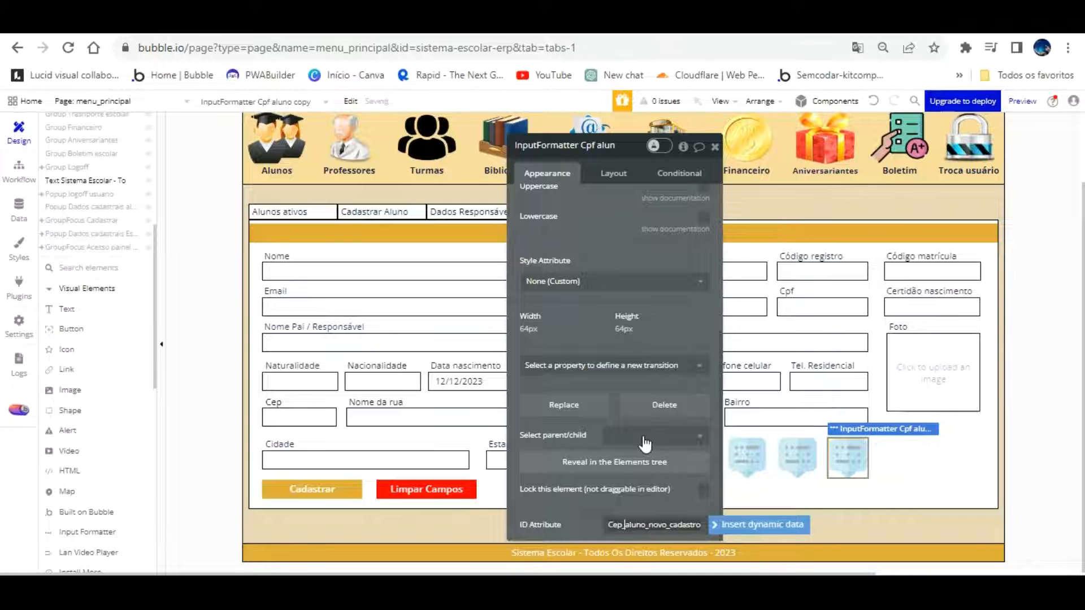
pyautogui.click(595, 504)
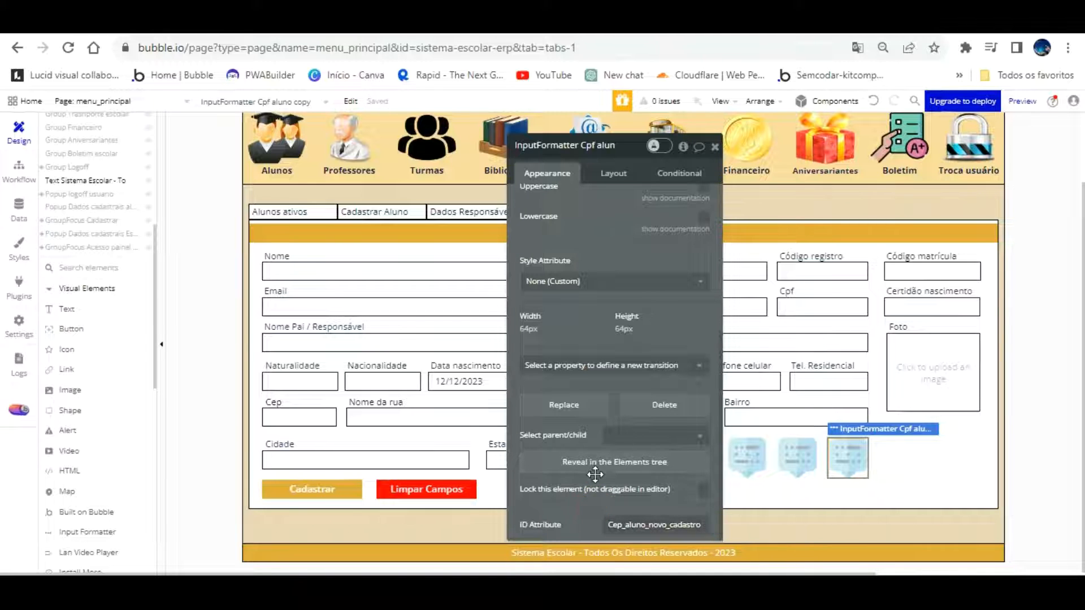
pyautogui.click(310, 417)
pyautogui.click(584, 147)
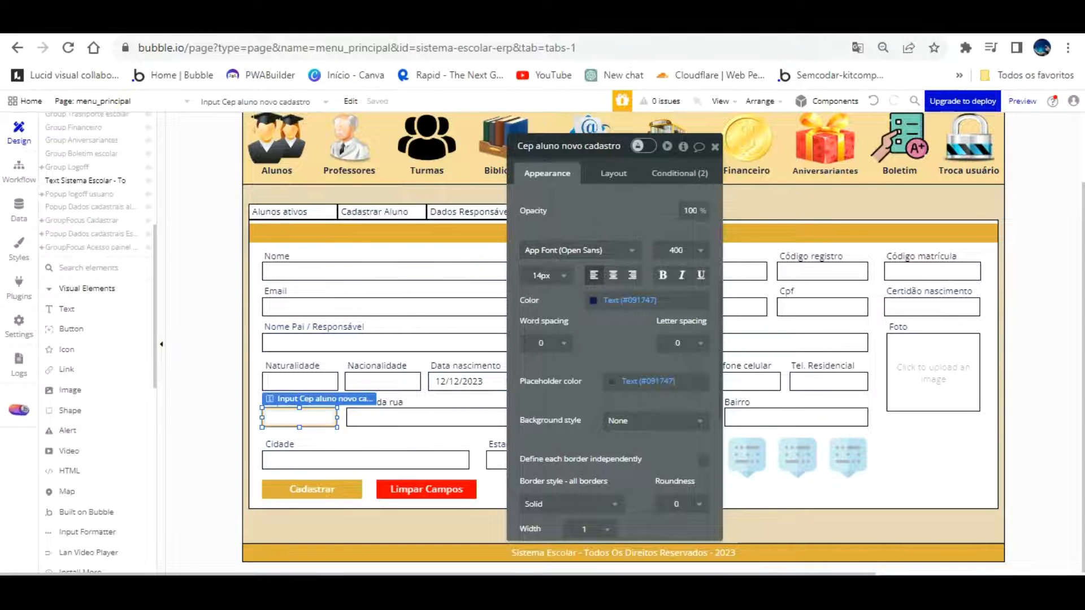
pyautogui.click(278, 51)
pyautogui.click(285, 102)
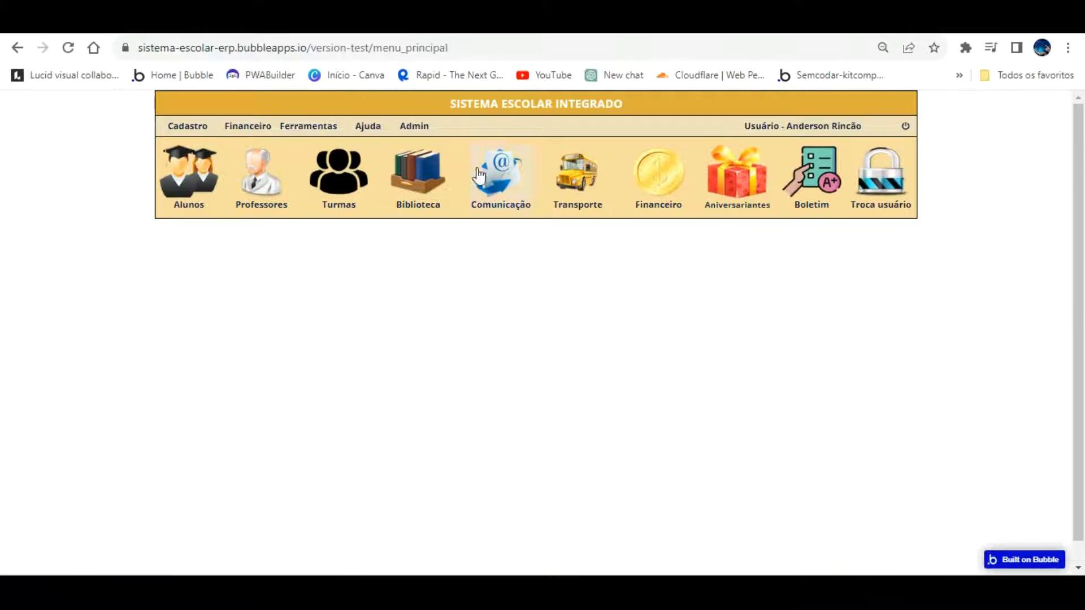
# In the preview's Cadastro > Alunos form, confirm a typed Cep formats as 12345-666, then return to the editor
pyautogui.click(183, 126)
pyautogui.click(184, 168)
pyautogui.click(275, 332)
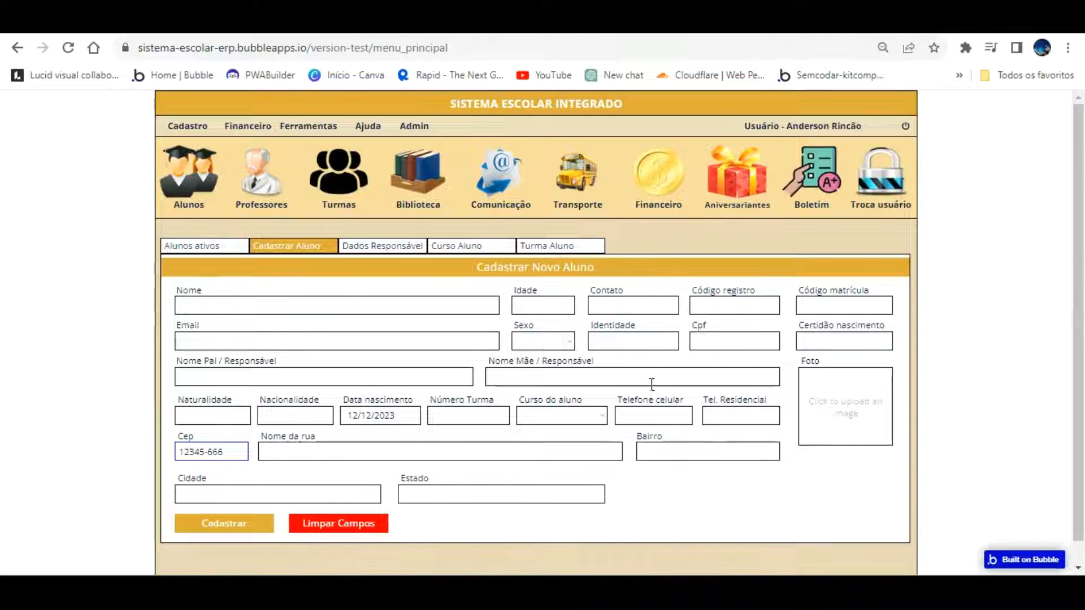
pyautogui.hotkey('ctrl', 'shift', 'Tab')
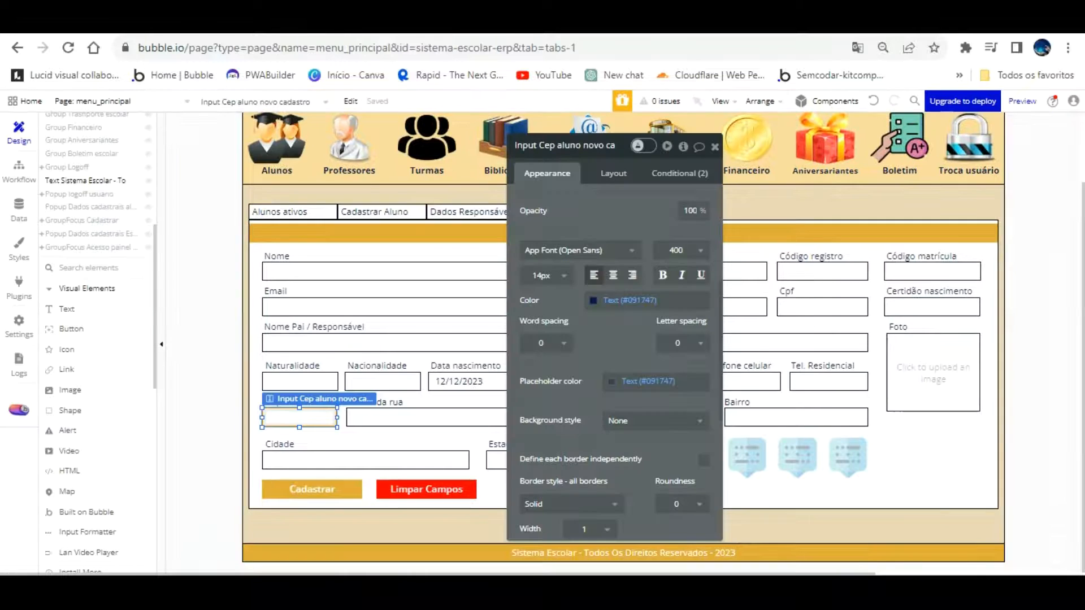
# Duplicate the Cpf InputFormatter and rename the copy 'InputFormatter telefone residencial aluno'
pyautogui.click(855, 432)
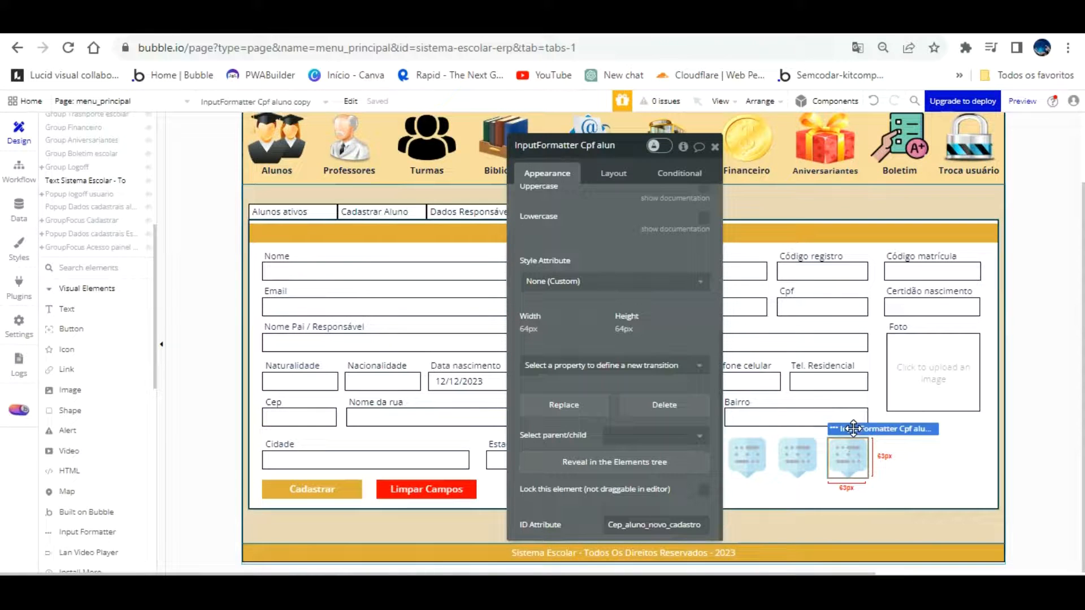
pyautogui.hotkey('ctrl', 'd')
pyautogui.moveTo(854, 430); pyautogui.dragTo(893, 421)
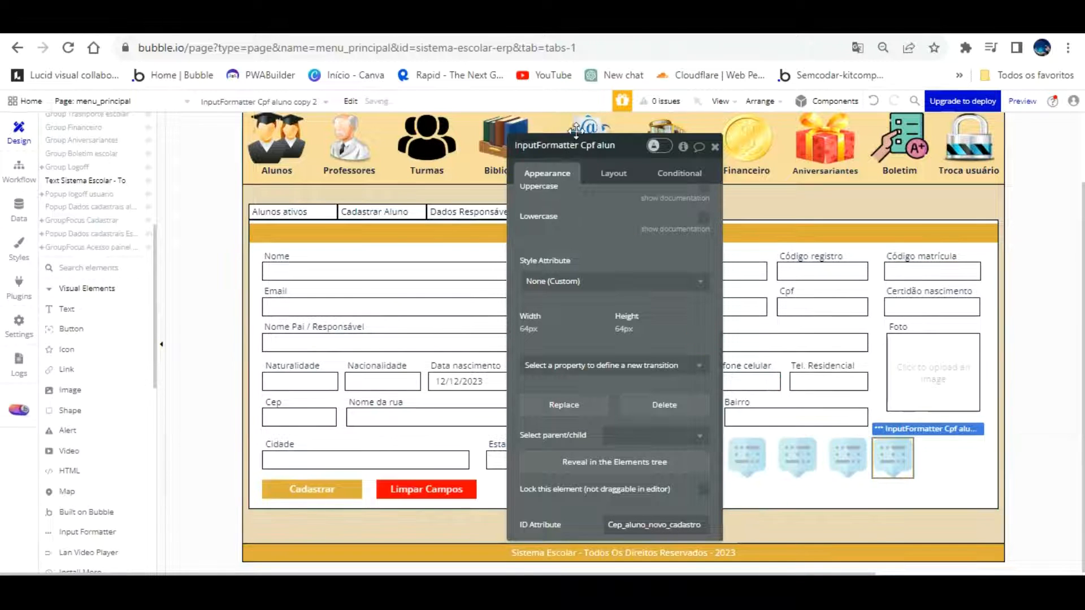
pyautogui.click(596, 146)
pyautogui.press('BackSpace')
pyautogui.press('BackSpace')
pyautogui.press('BackSpace')
pyautogui.press('BackSpace')
pyautogui.press('BackSpace')
pyautogui.press('BackSpace')
pyautogui.press('BackSpace')
pyautogui.press('BackSpace')
pyautogui.press('BackSpace')
pyautogui.press('BackSpace')
pyautogui.press('BackSpace')
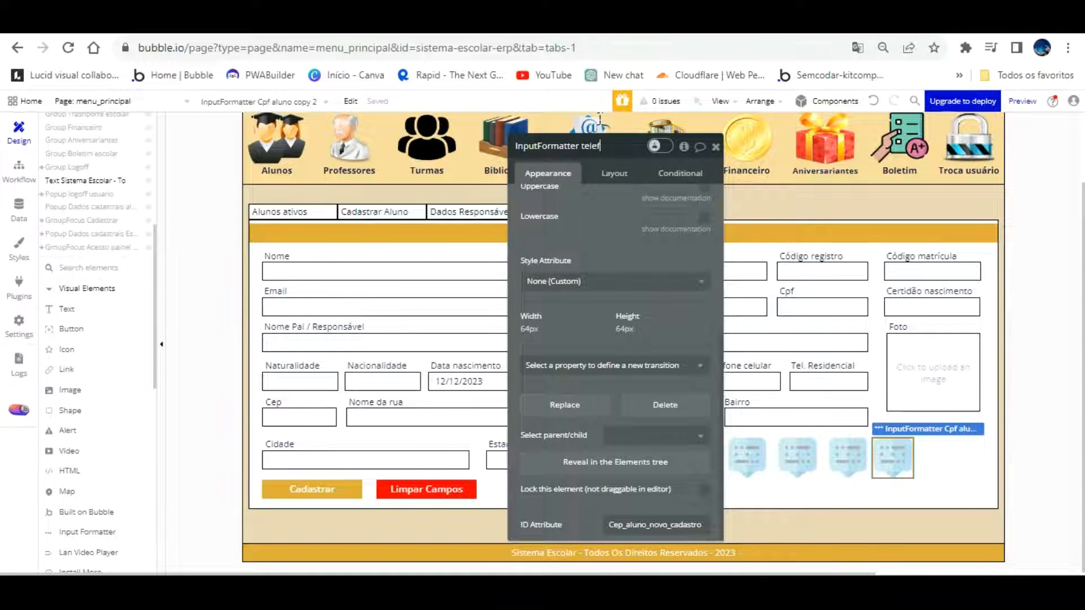
pyautogui.write('telefone residencial aluno')
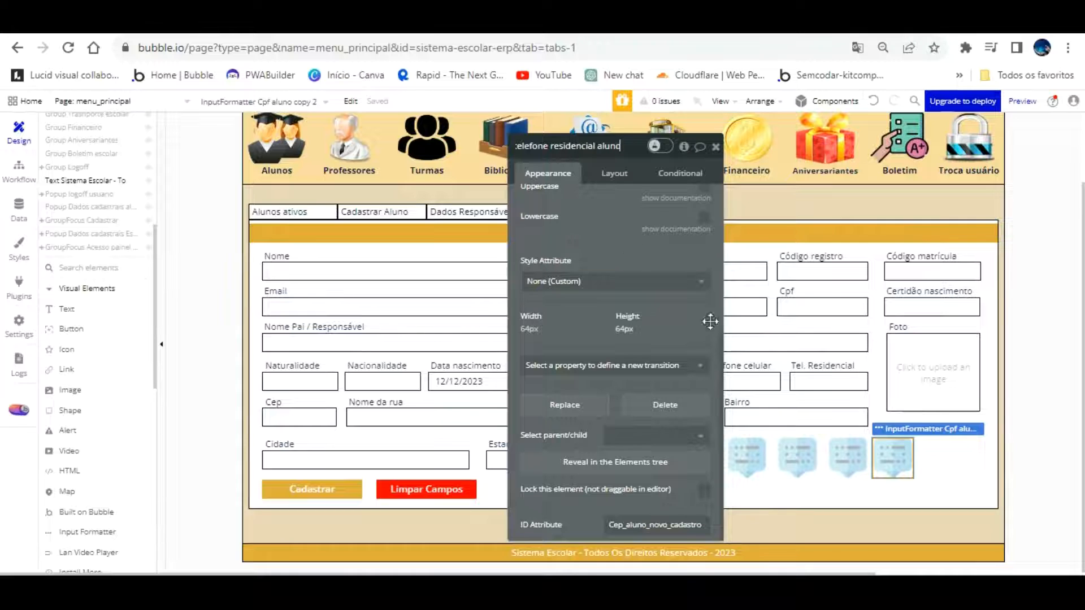
# Rename the third formatter to 'InputFormatter Cep aluno'
pyautogui.click(856, 447)
pyautogui.click(617, 145)
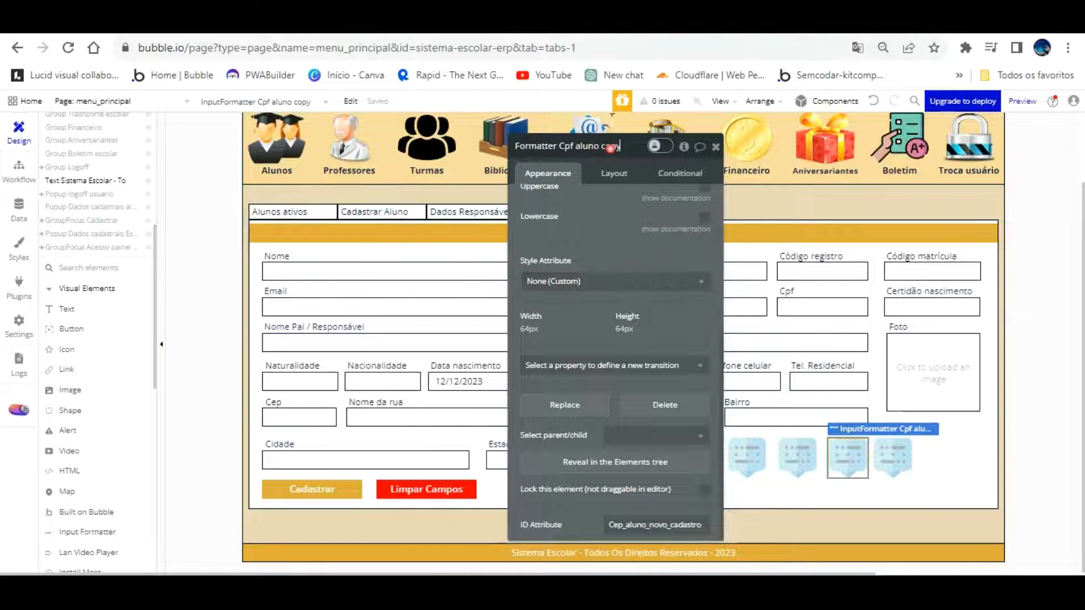
pyautogui.press('BackSpace')
pyautogui.press('BackSpace')
pyautogui.press('BackSpace')
pyautogui.press('BackSpace')
pyautogui.press('BackSpace')
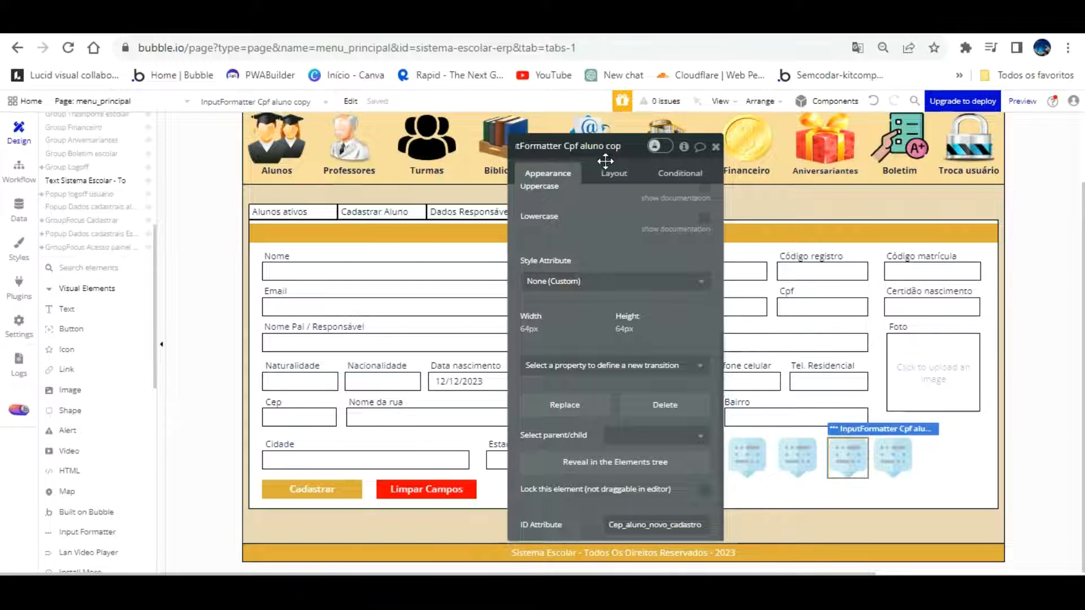
pyautogui.click(597, 120)
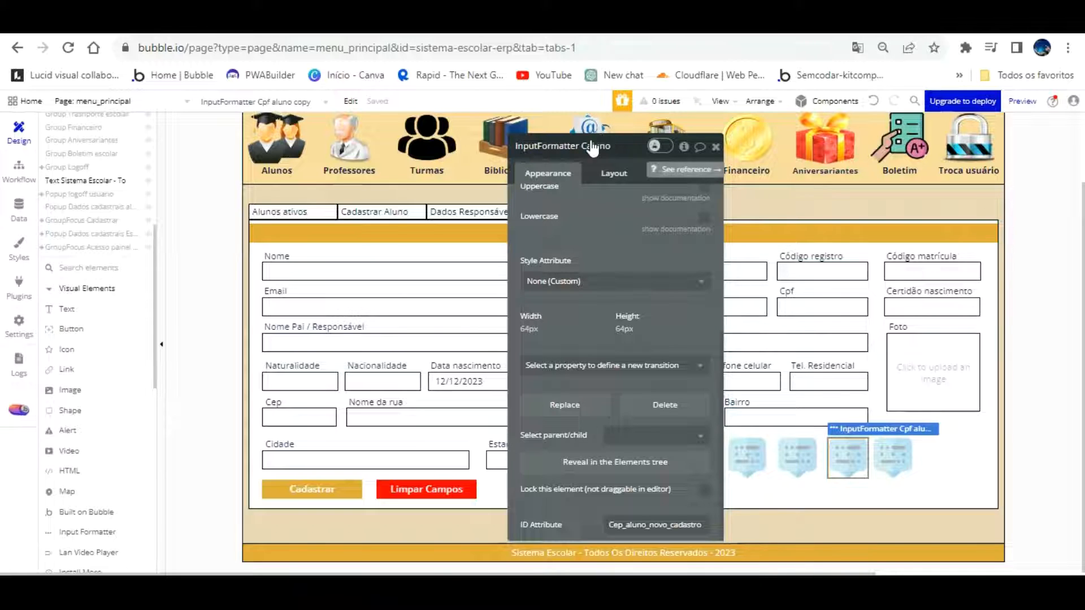
pyautogui.click(699, 310)
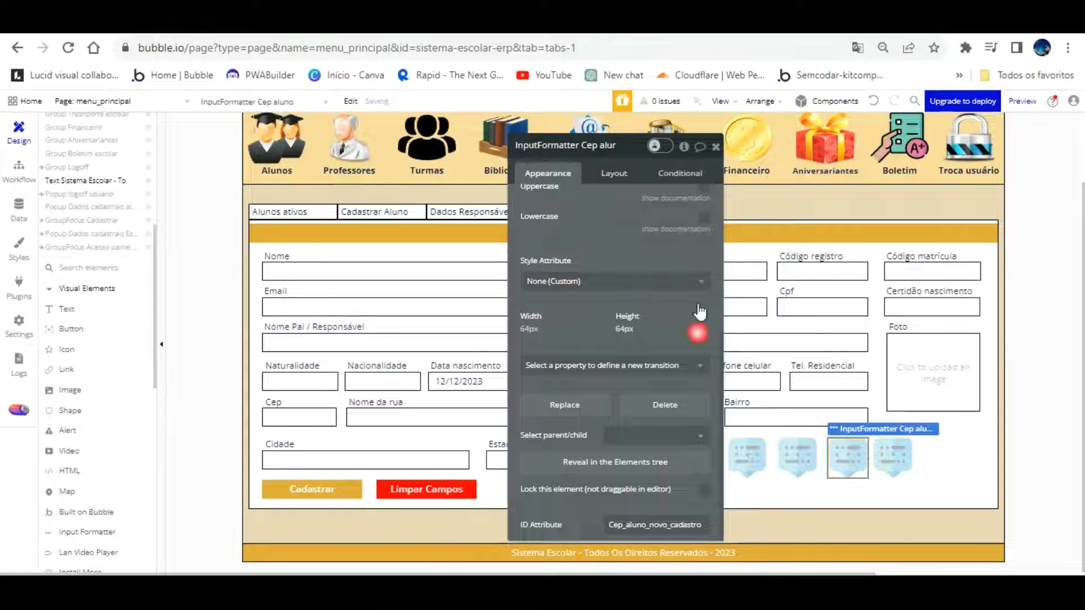
# Clear the old cep_aluno Input ID from the telephone formatter
pyautogui.click(886, 442)
pyautogui.scroll(5, 625, 213)
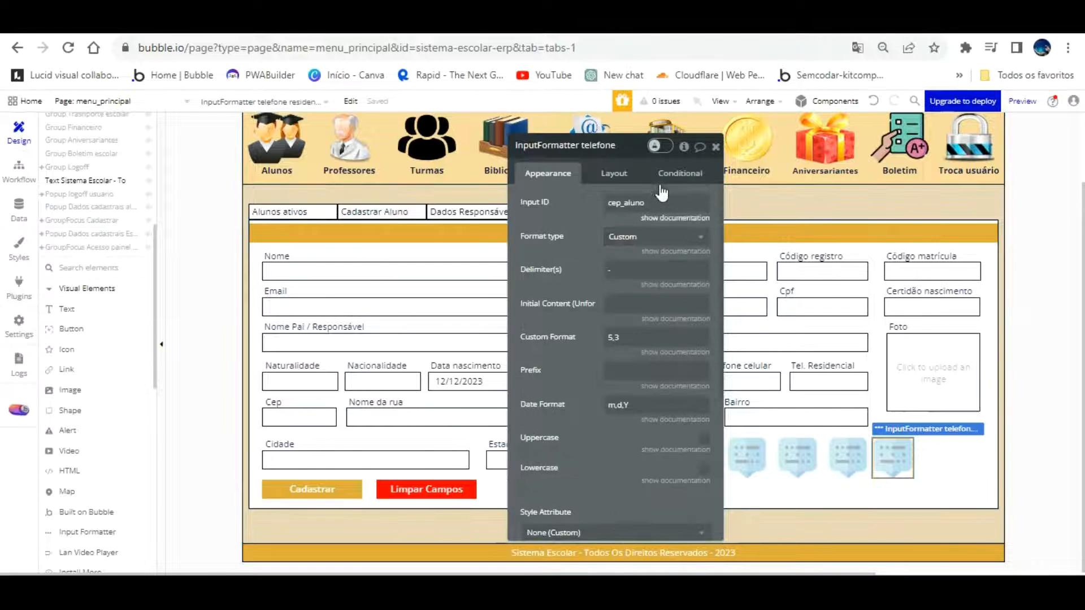
pyautogui.click(676, 216)
pyautogui.press('BackSpace')
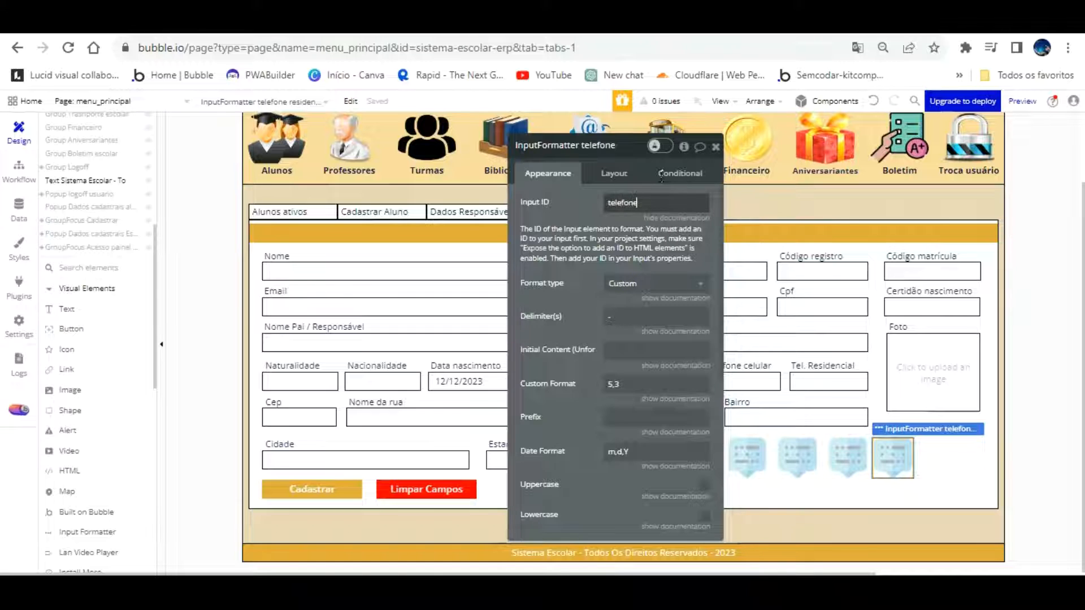
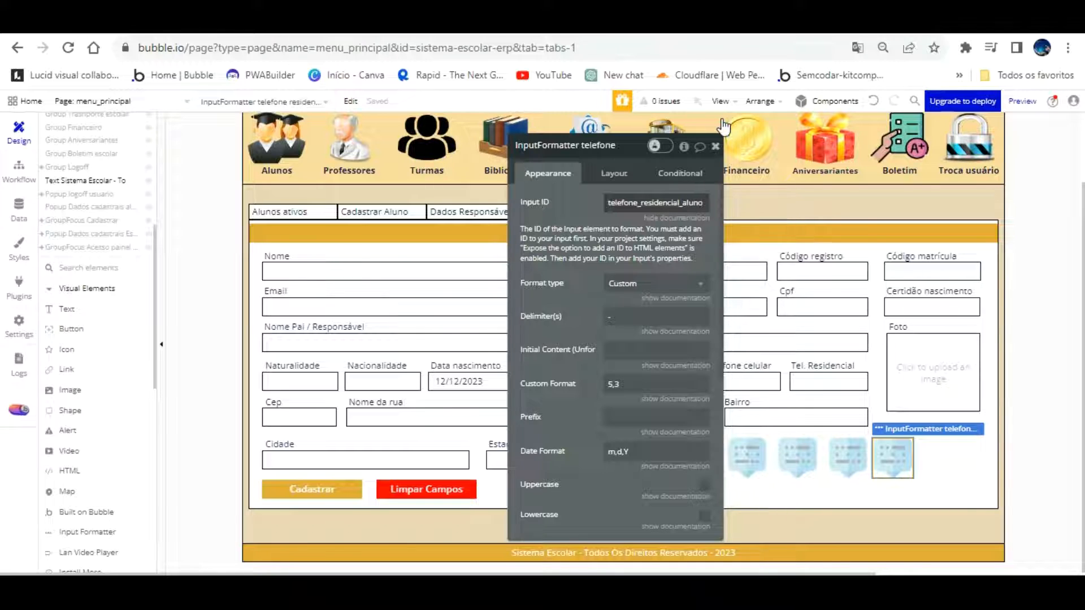
# Give the Tel. Residencial input the ID attribute telefone_residencial_aluno, copied from the formatter's Input ID
pyautogui.moveTo(704, 202); pyautogui.dragTo(564, 205)
pyautogui.hotkey('ctrl', 'c')
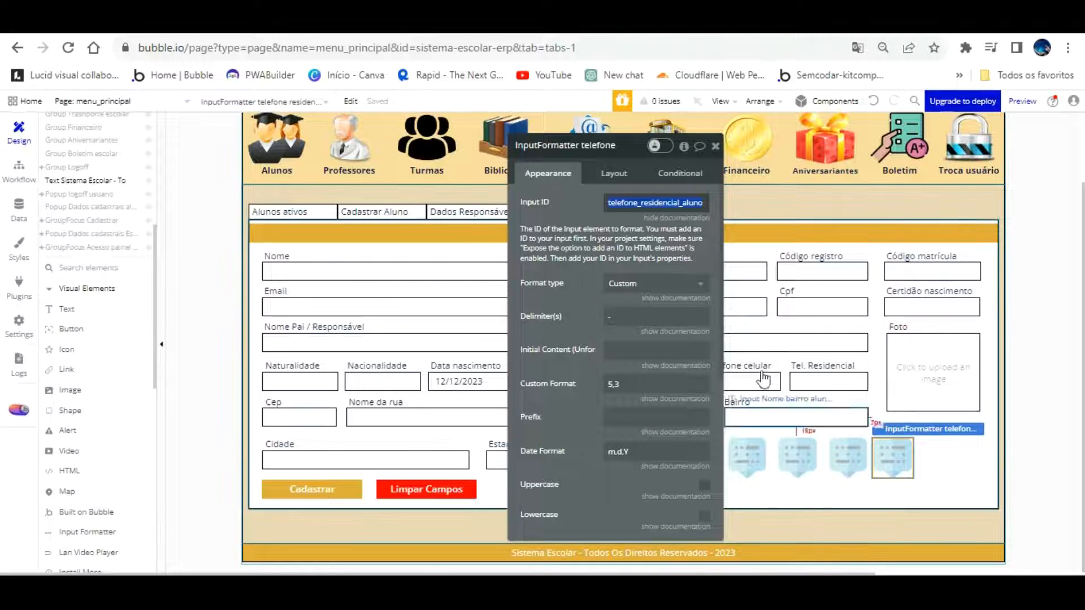
pyautogui.click(814, 380)
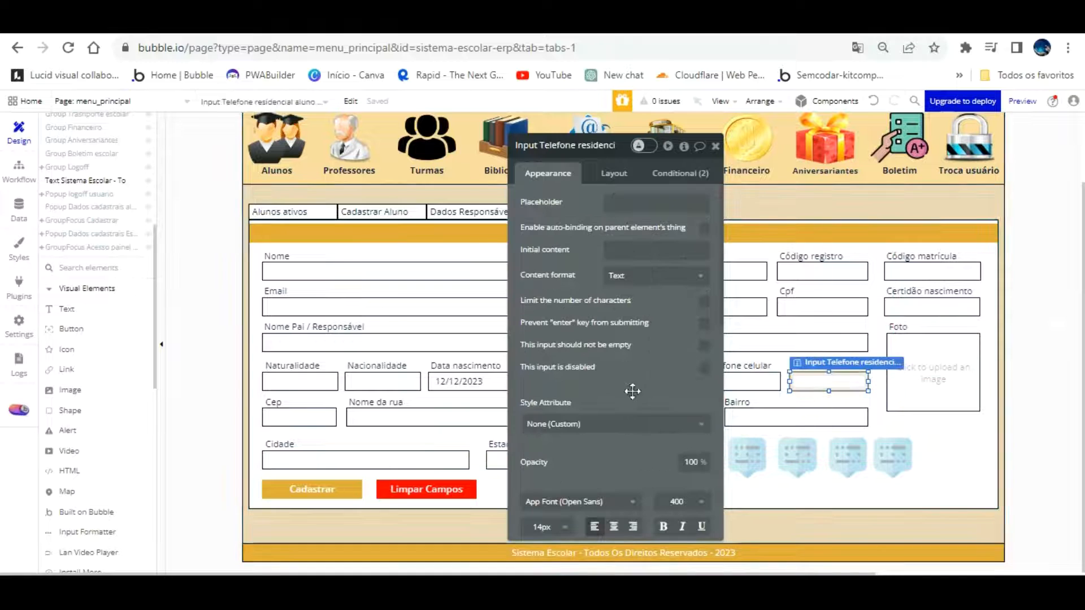
pyautogui.scroll(-10, 632, 396)
pyautogui.click(647, 523)
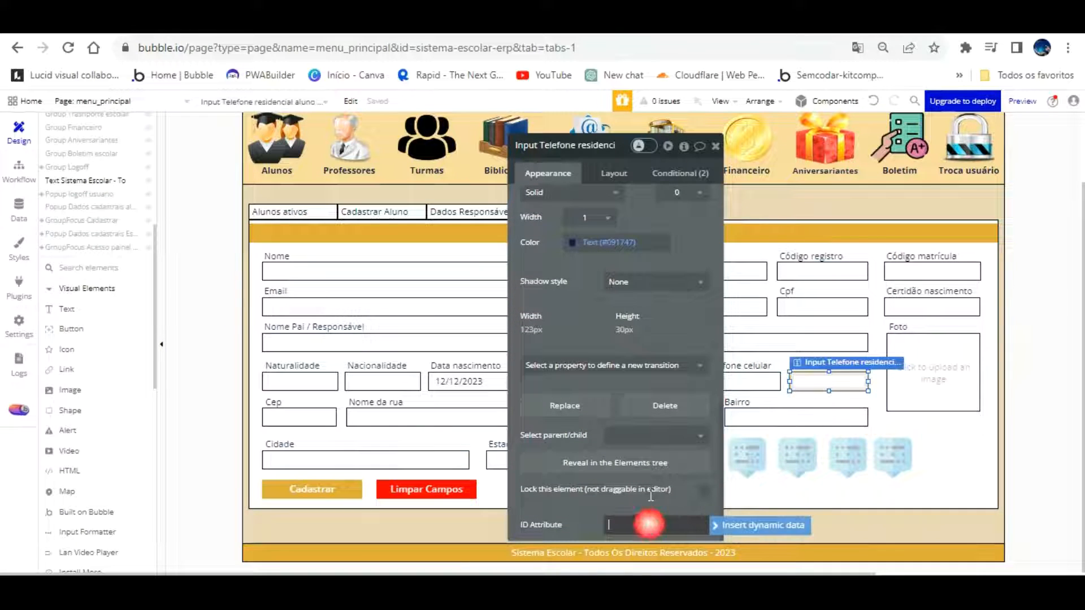
pyautogui.hotkey('ctrl', 'v')
pyautogui.click(580, 503)
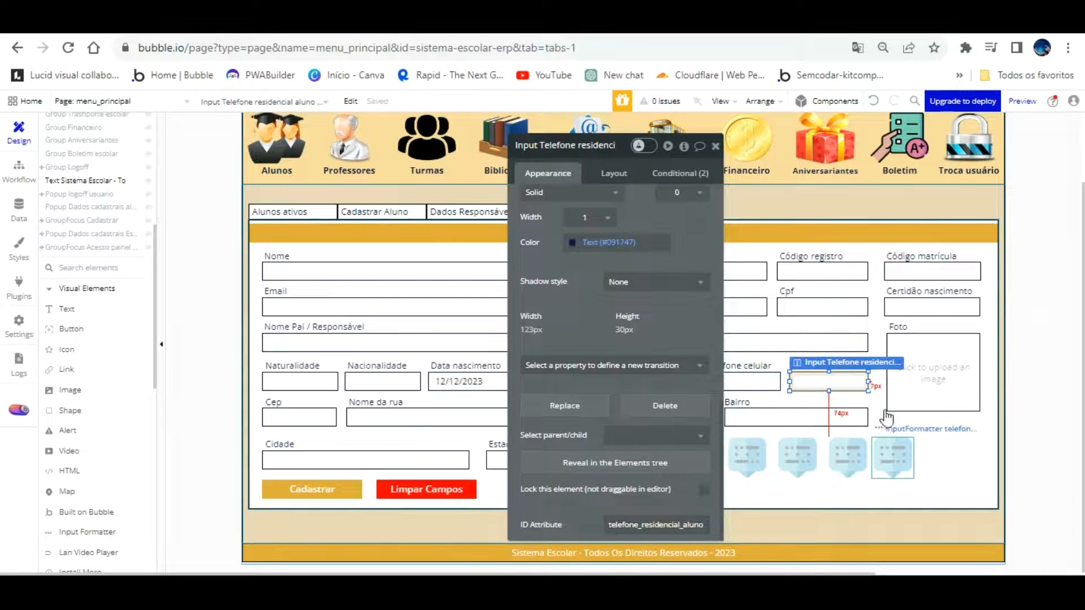
# Copy the Tel. Residencial input's element name into the telephone formatter's ID attribute
pyautogui.click(891, 427)
pyautogui.scroll(5, 655, 236)
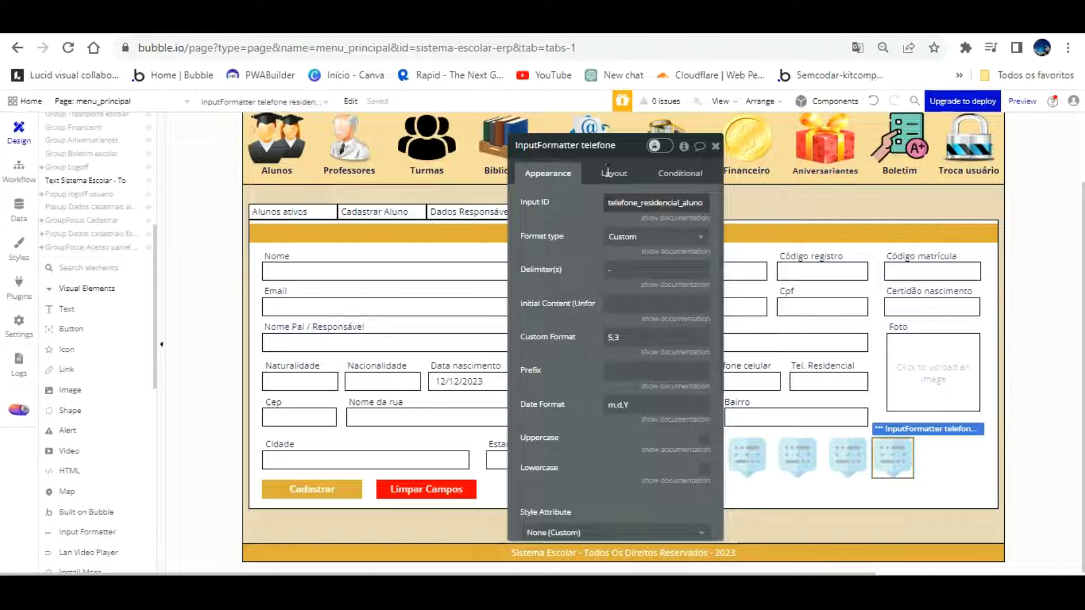
pyautogui.click(827, 378)
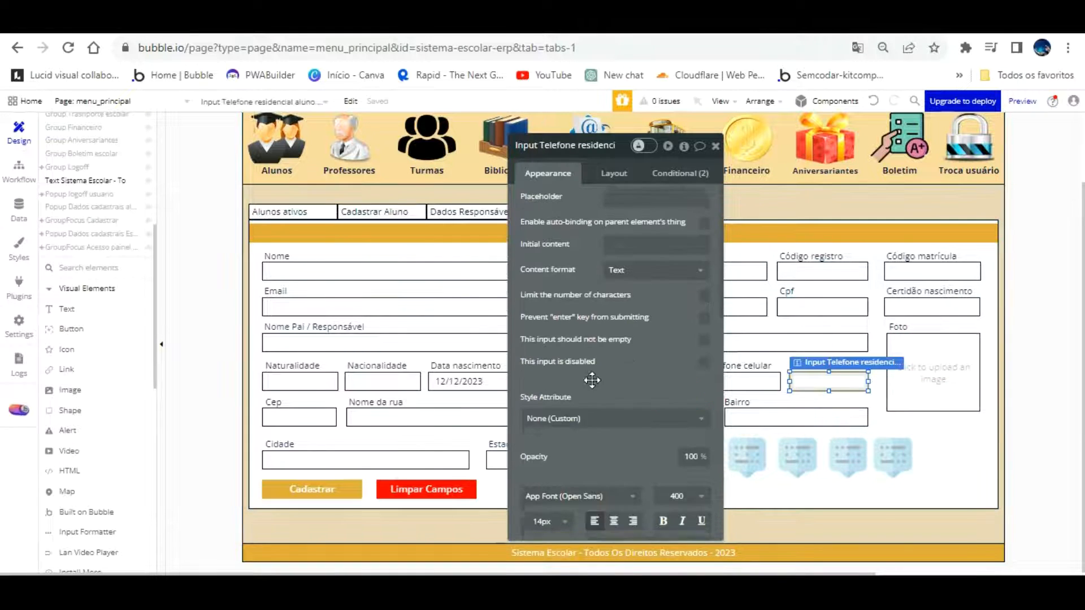
pyautogui.scroll(-3, 592, 380)
pyautogui.scroll(3, 678, 487)
pyautogui.click(835, 372)
pyautogui.click(577, 146)
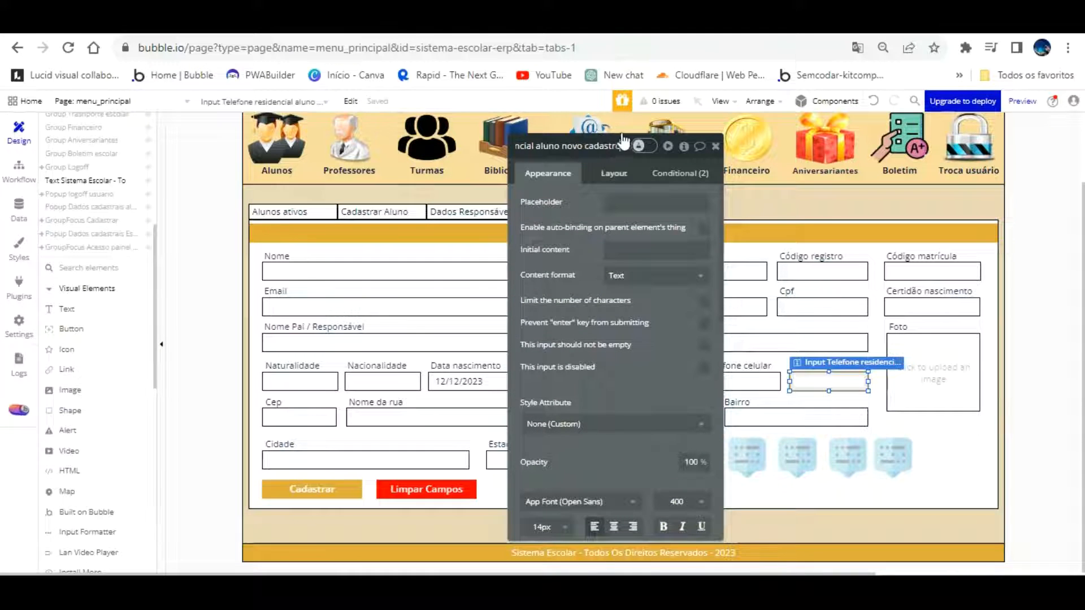
pyautogui.moveTo(619, 145); pyautogui.dragTo(543, 116)
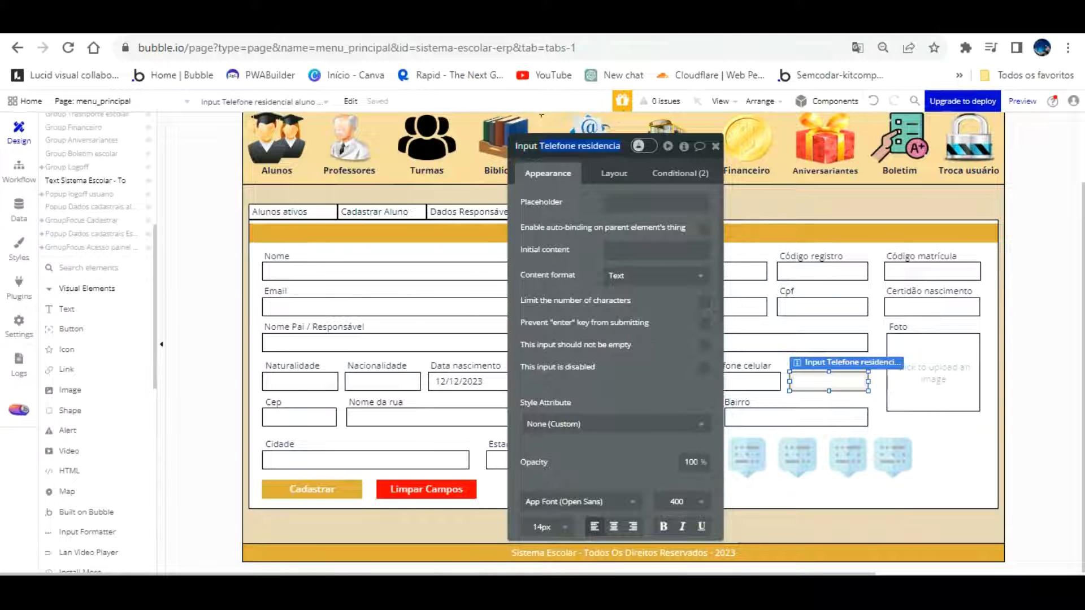
pyautogui.click(893, 455)
pyautogui.scroll(-8, 621, 447)
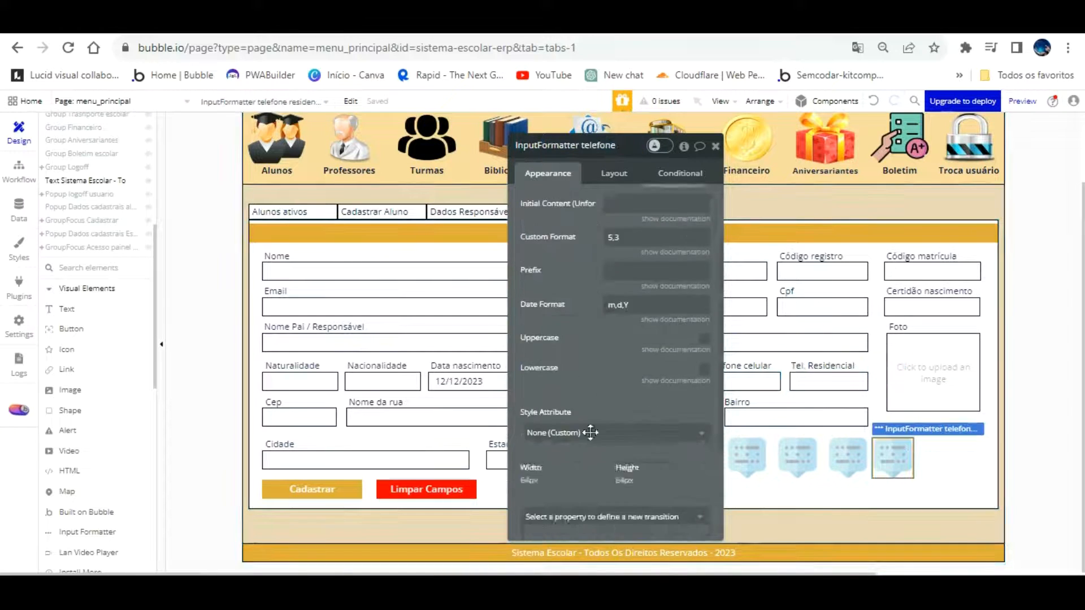
pyautogui.moveTo(610, 523); pyautogui.dragTo(705, 521)
pyautogui.hotkey('ctrl', 'v')
pyautogui.click(674, 539)
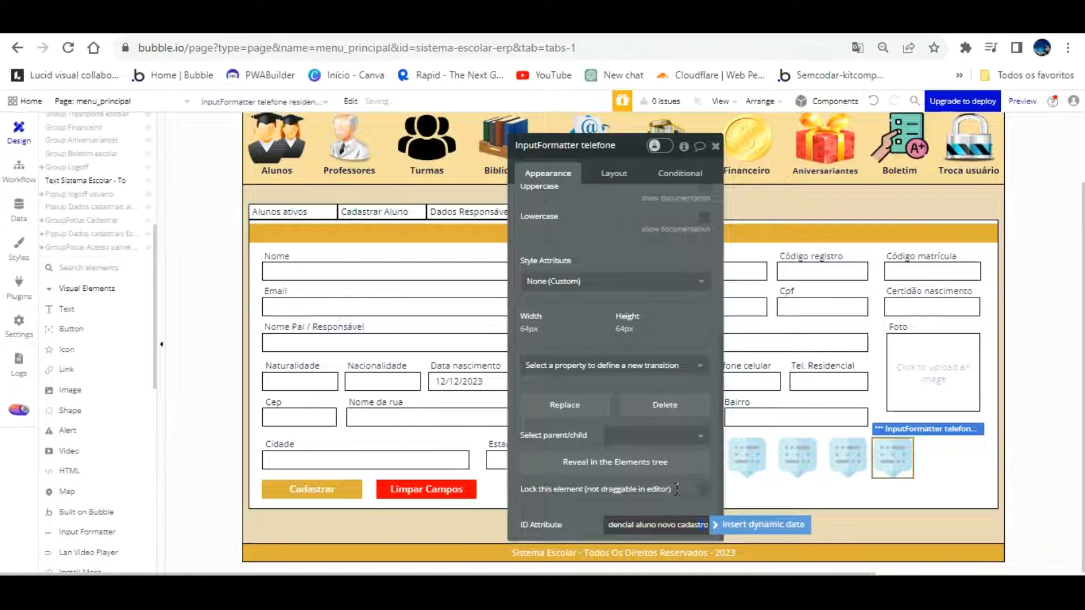
# Replace the spaces in the formatter's ID attribute with underscores
pyautogui.tripleClick(643, 525)
pyautogui.click(677, 525)
pyautogui.press('BackSpace')
pyautogui.write('_')
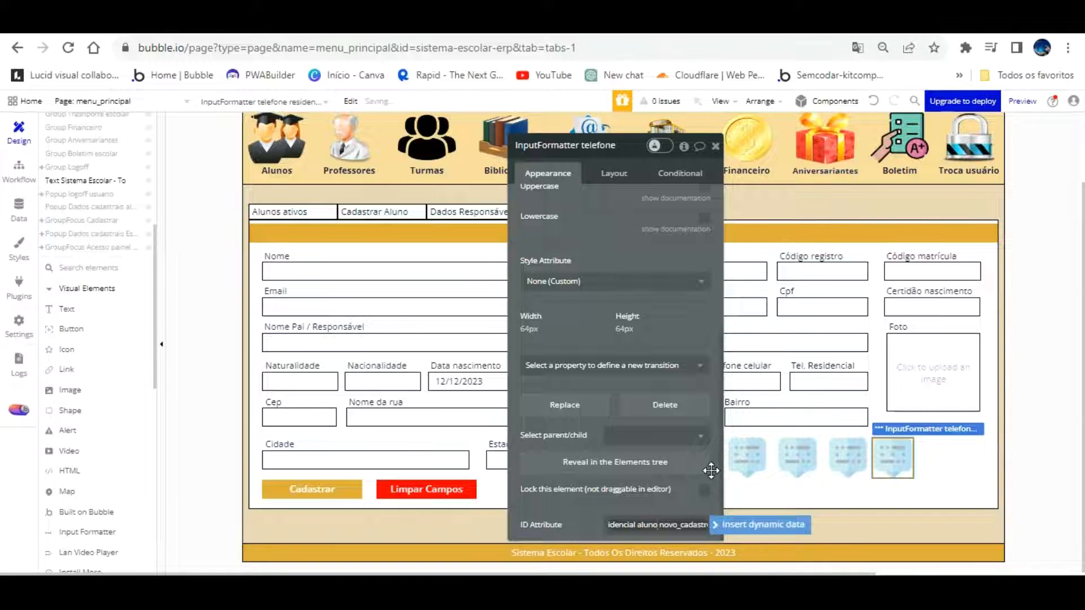
pyautogui.press('BackSpace')
pyautogui.write('_')
pyautogui.press('BackSpace')
pyautogui.press('Home')
pyautogui.write('-')
pyautogui.press('BackSpace')
pyautogui.write('_')
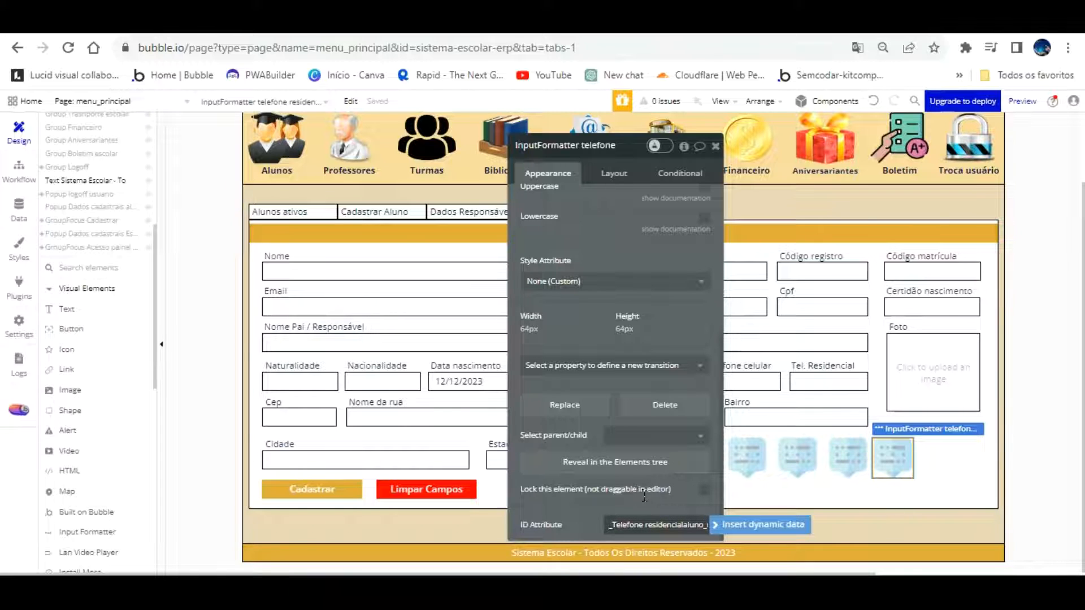
pyautogui.write('_')
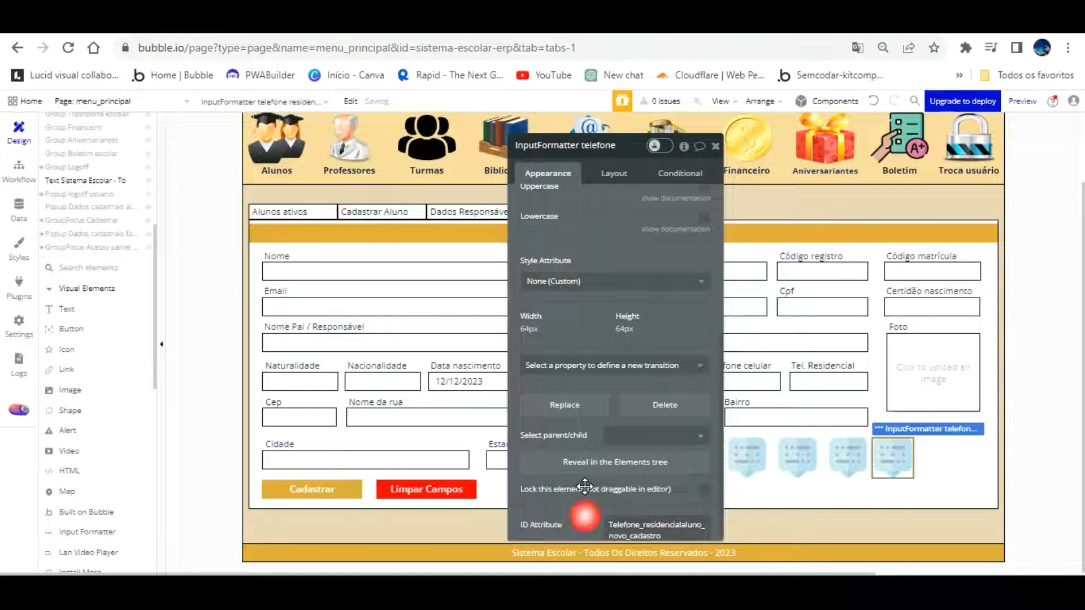
# Select the formatter's Custom Format 5,3 and its existing delimiter for editing
pyautogui.scroll(5, 622, 327)
pyautogui.scroll(1, 622, 299)
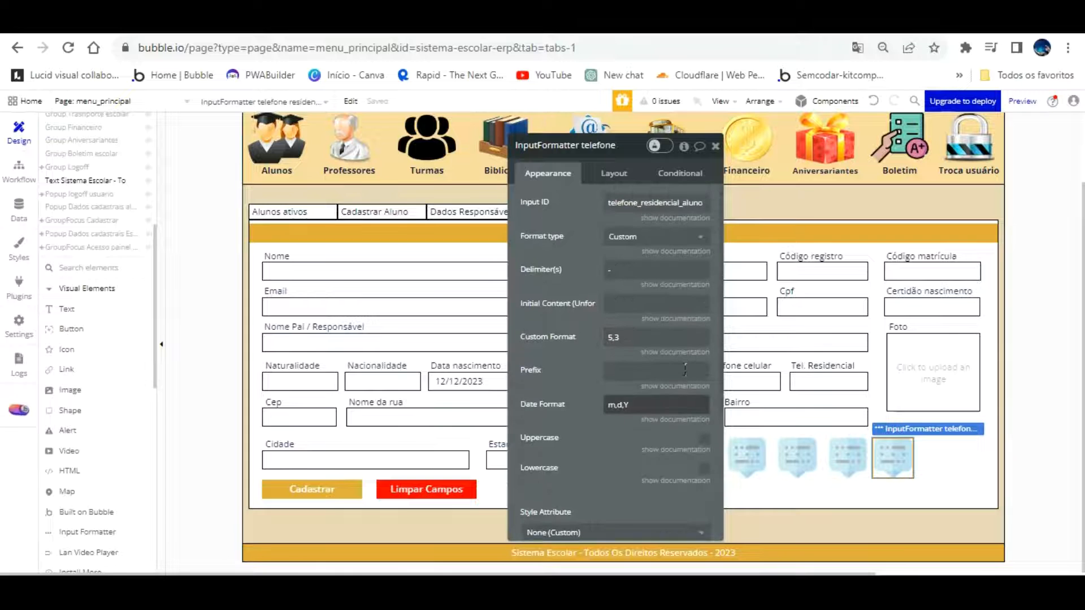
pyautogui.moveTo(636, 337); pyautogui.dragTo(585, 340)
pyautogui.moveTo(622, 269); pyautogui.dragTo(584, 272)
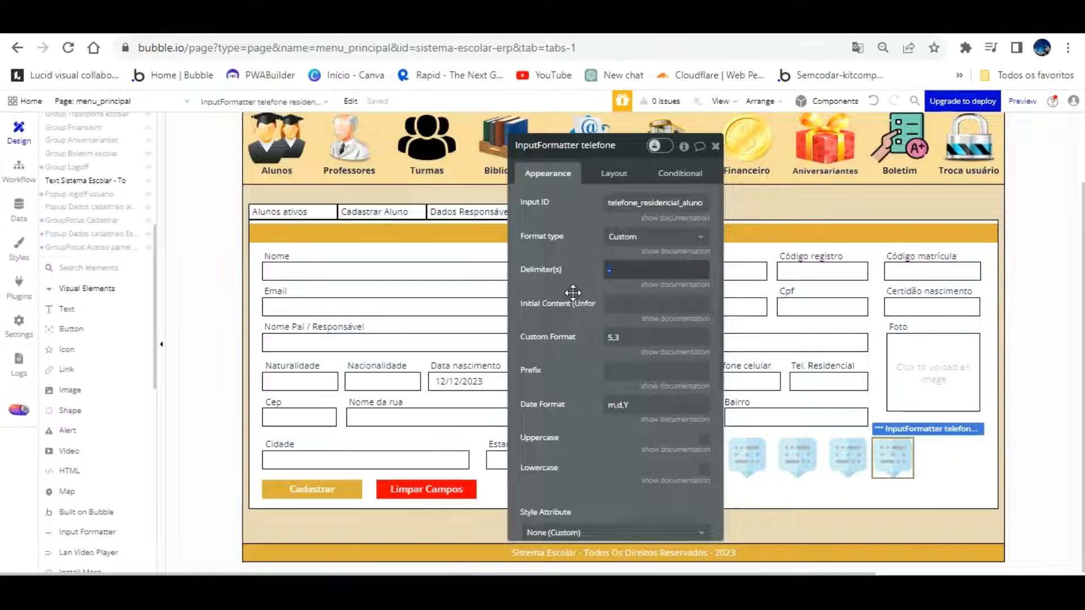
# Set the formatter's delimiters to (,/) and custom format to 2,5,4, then reload the app preview
pyautogui.write('(,/) /,/')
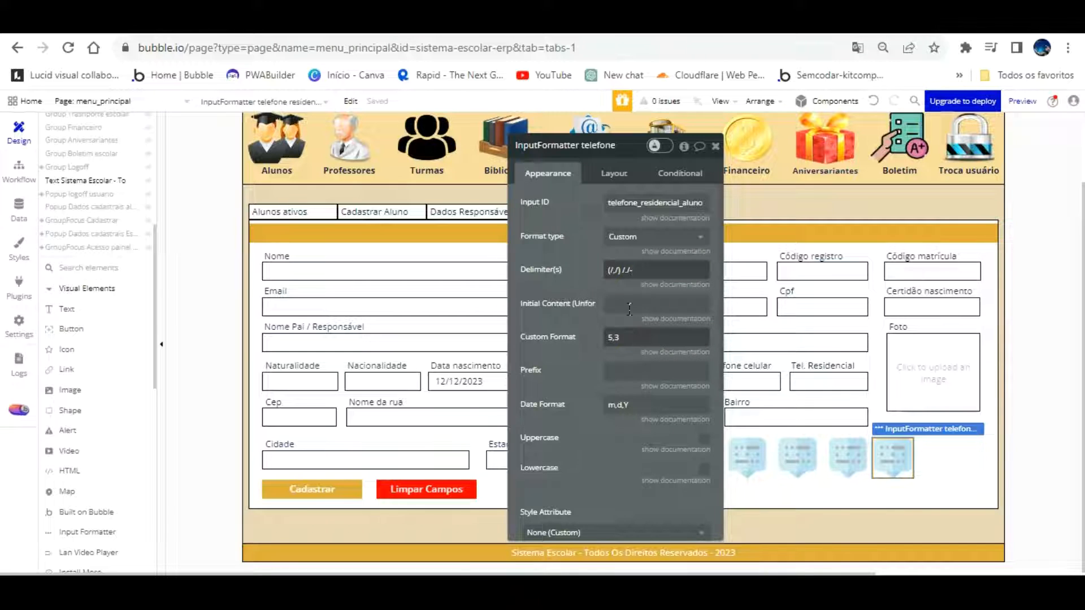
pyautogui.click(581, 341)
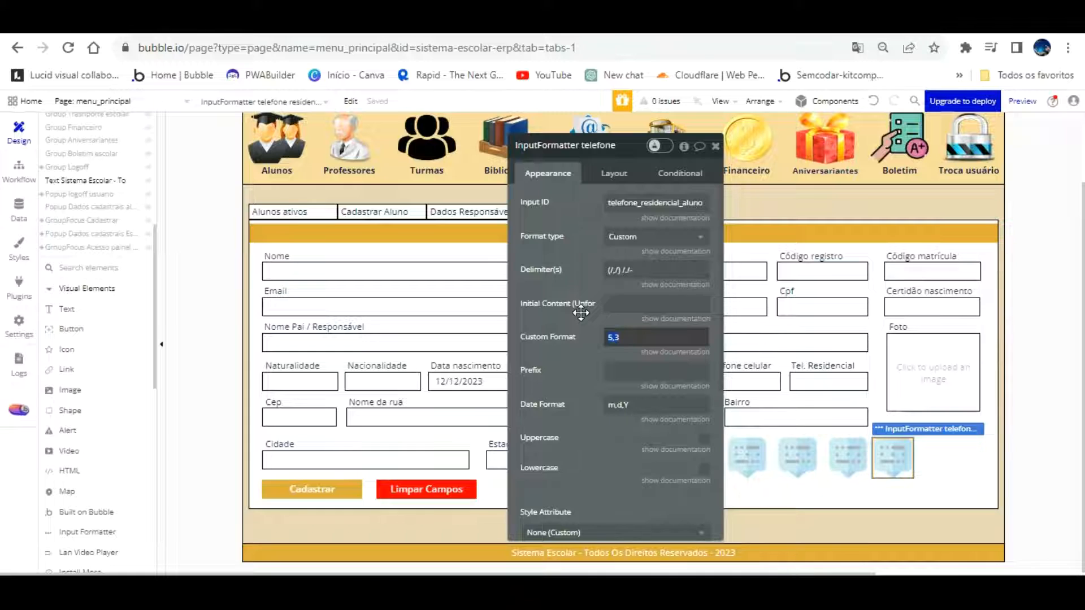
pyautogui.write('2')
pyautogui.write(',5,3')
pyautogui.write(',4')
pyautogui.click(588, 344)
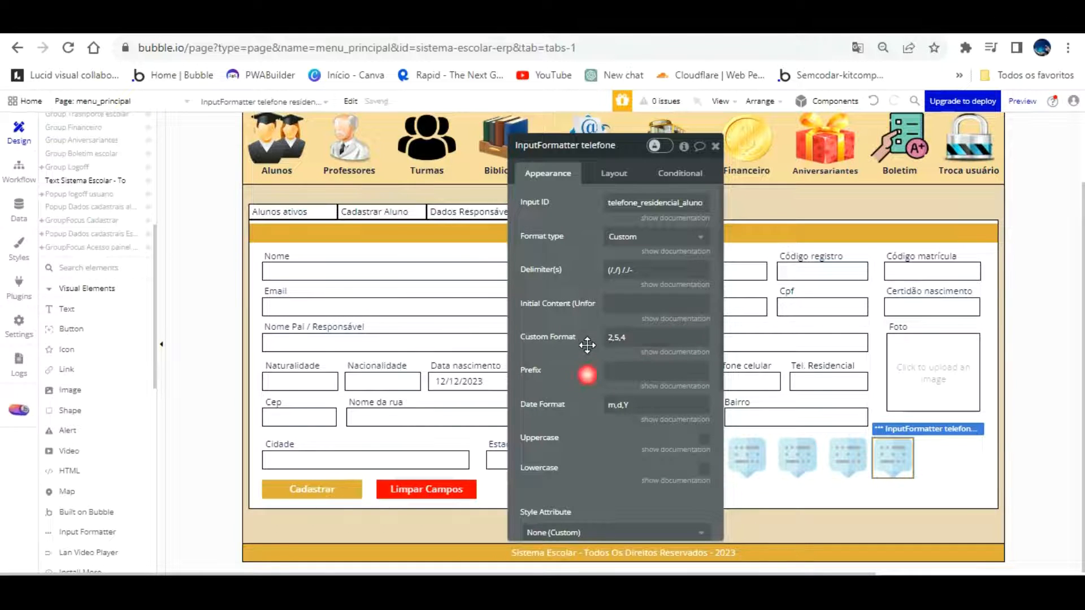
pyautogui.click(265, 25)
pyautogui.press('F5')
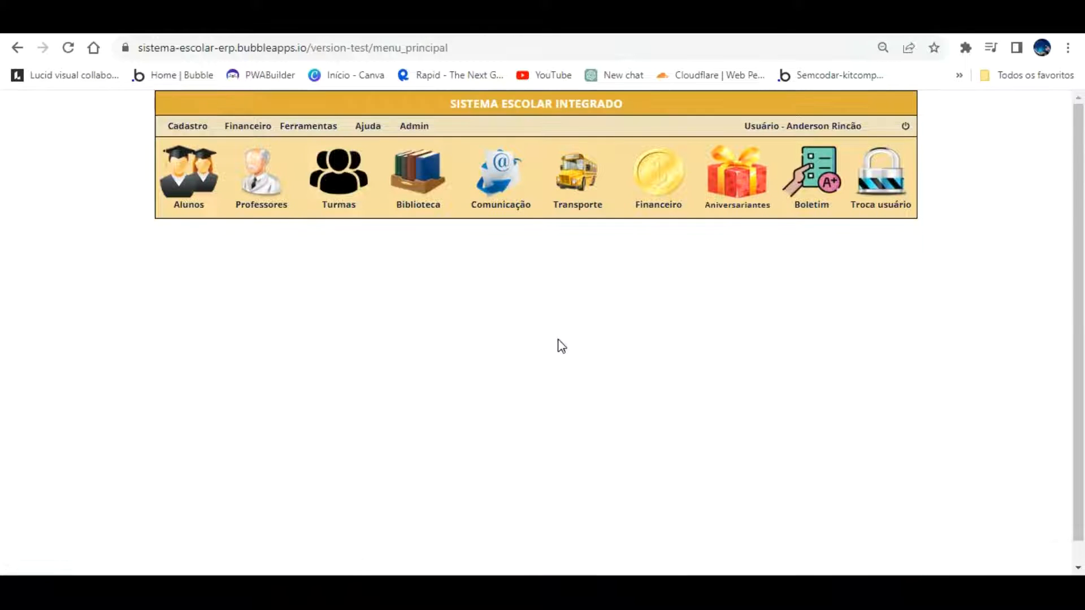
# In the preview's Cadastro > Alunos form, type a sample number into Tel. Residencial to test the mask
pyautogui.click(198, 127)
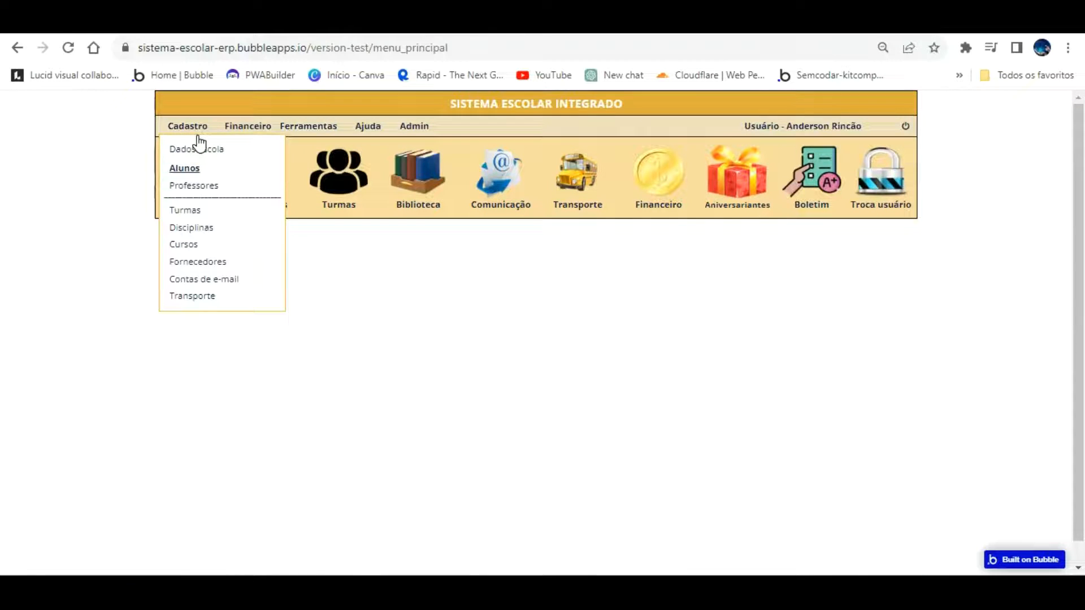
pyautogui.click(185, 168)
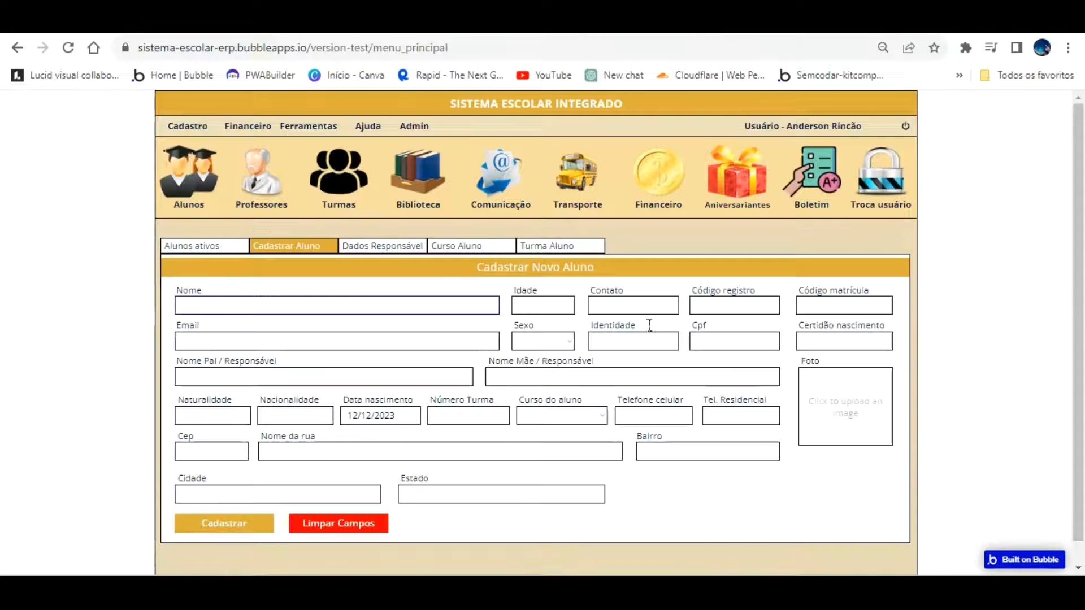
pyautogui.write('21(22555) /./-5')
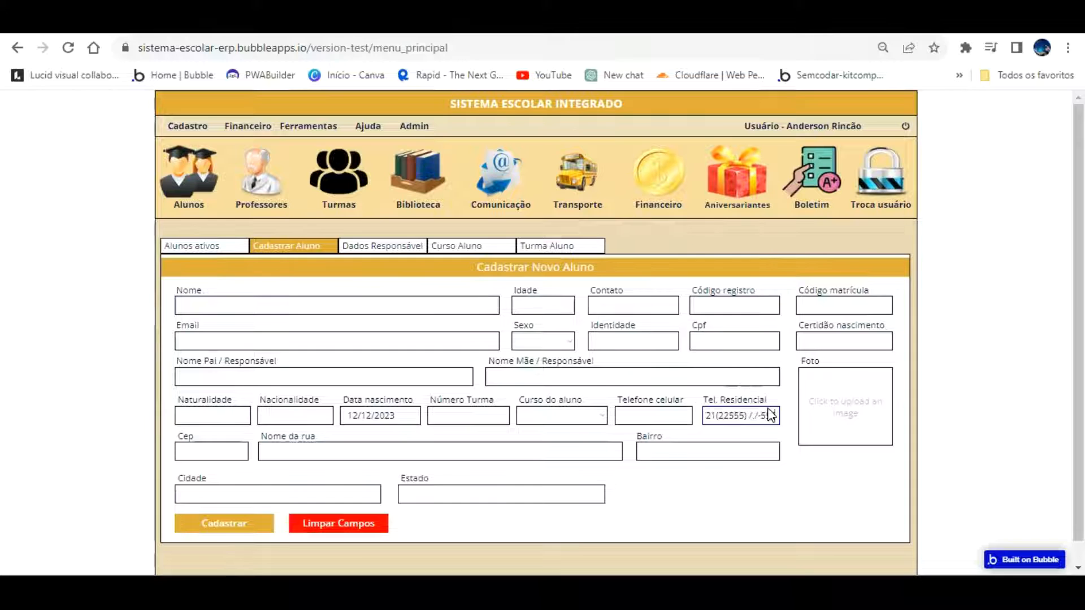
pyautogui.write('555')
pyautogui.press('BackSpace')
pyautogui.press('BackSpace')
pyautogui.press('BackSpace')
pyautogui.press('BackSpace')
pyautogui.write(')')
pyautogui.moveTo(749, 416); pyautogui.dragTo(658, 421)
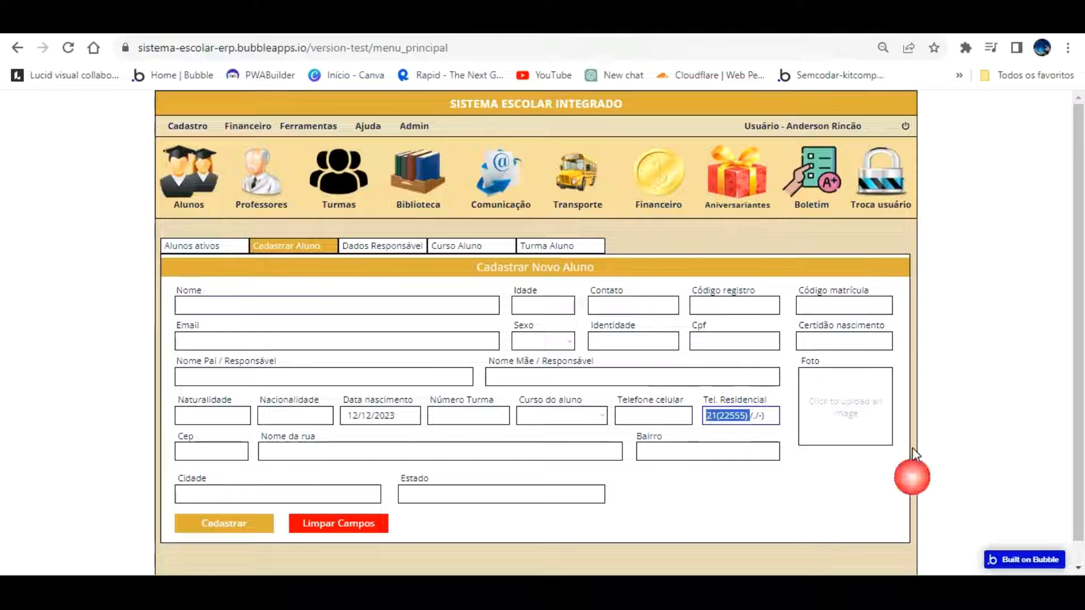
pyautogui.click(1029, 529)
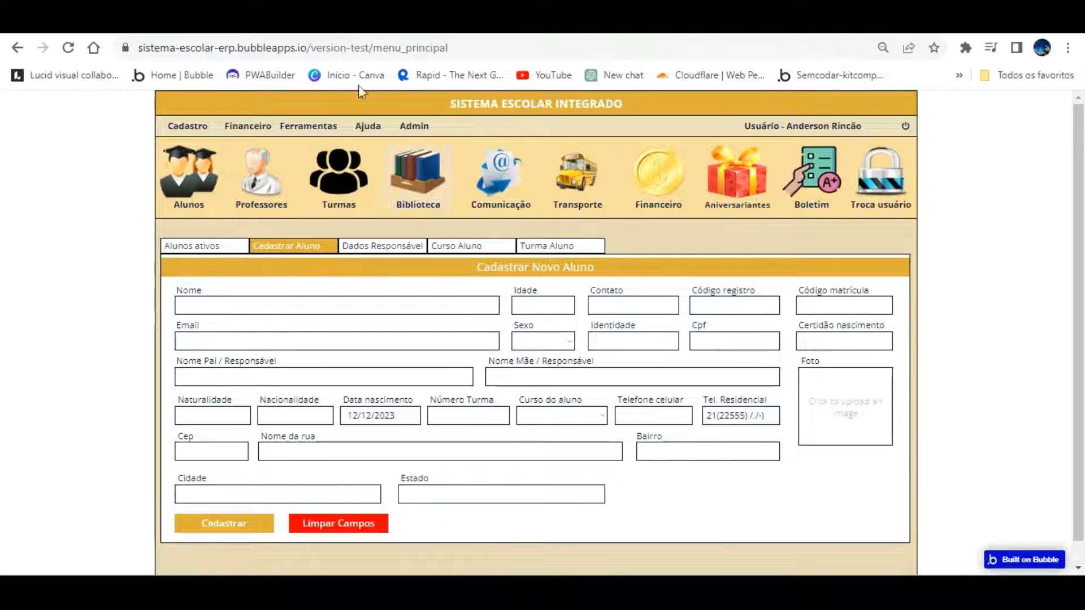
pyautogui.click(294, 23)
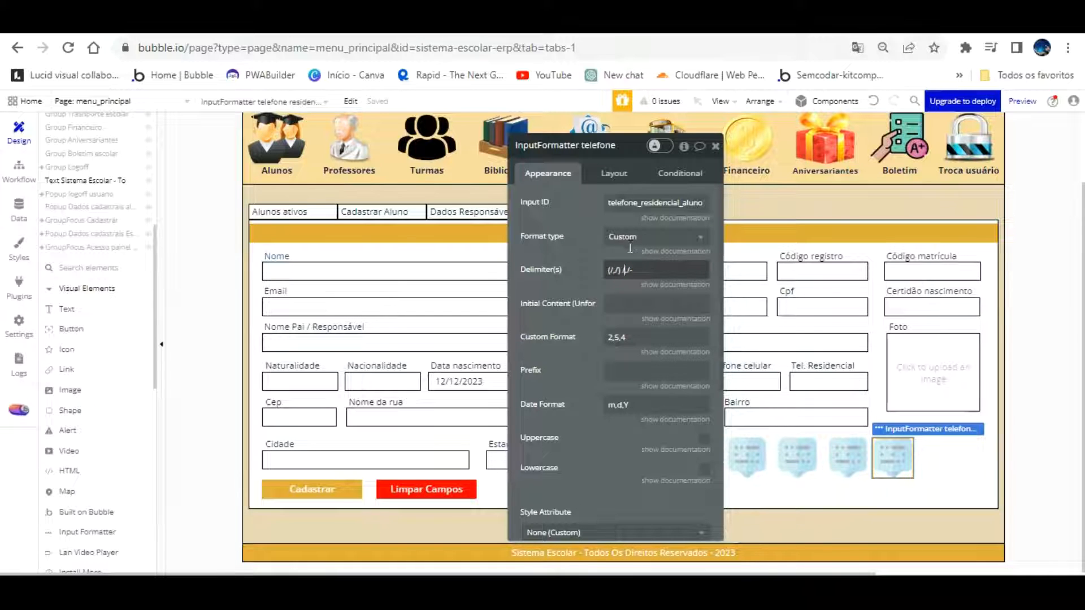
# Change the delimiter to / and the custom format to 0,2,5,4, then reload the app preview
pyautogui.hotkey('ctrl', 'a')
pyautogui.press('BackSpace')
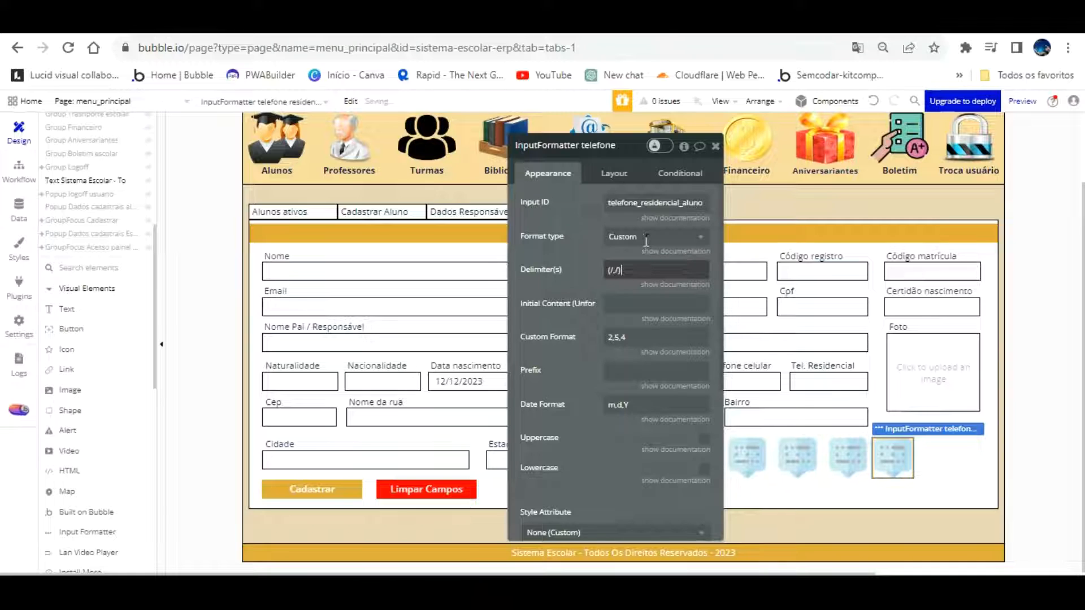
pyautogui.write('/,/-')
pyautogui.click(582, 271)
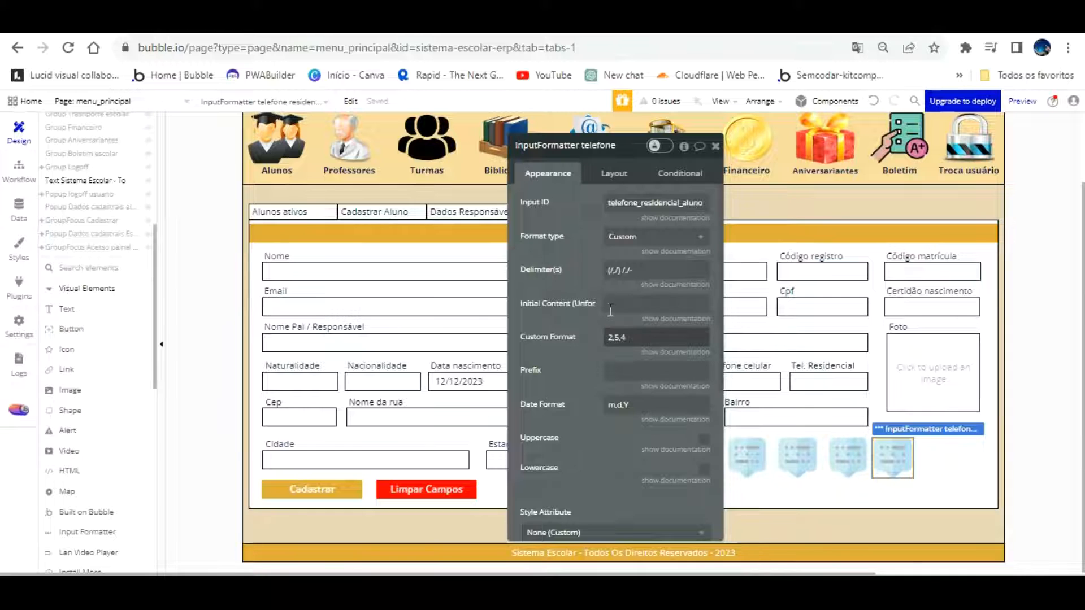
pyautogui.write('0,')
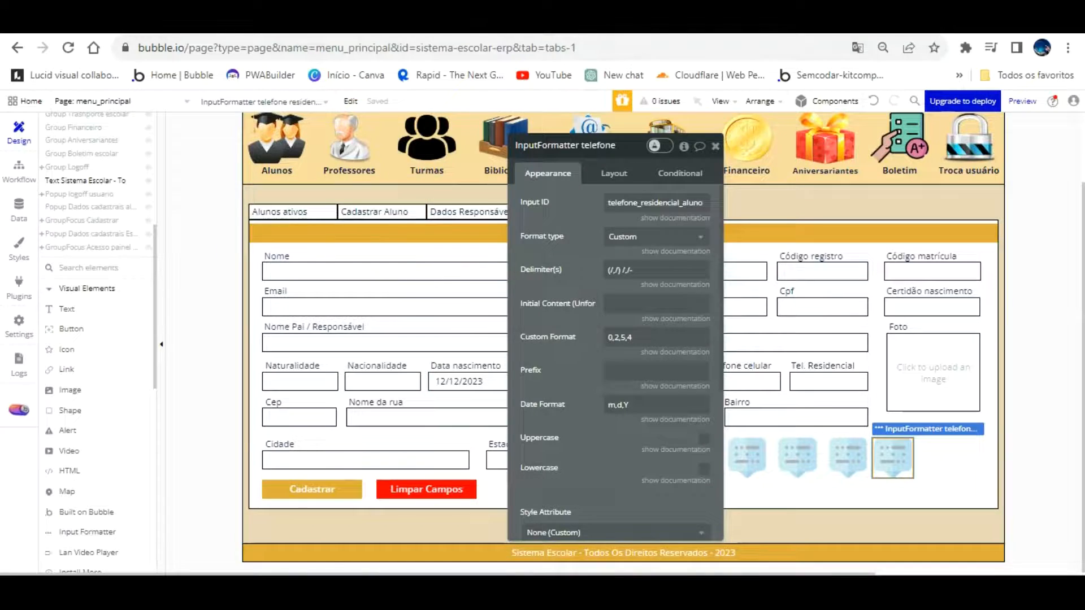
pyautogui.click(226, 23)
pyautogui.press('F5')
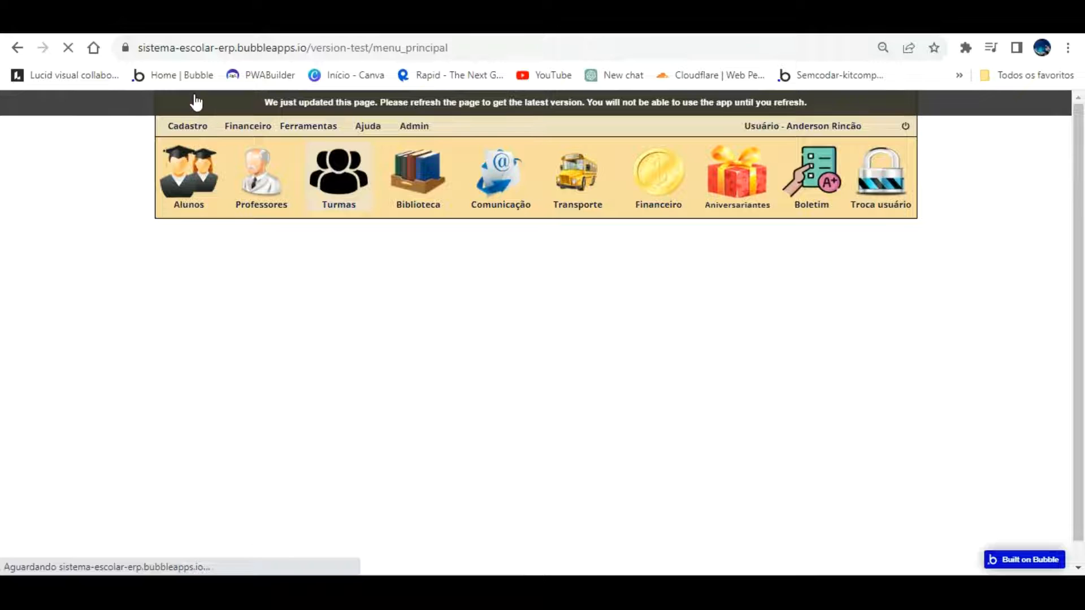
# In Cadastro > Alunos, type '1) 3877-555' into Tel. Residencial and insert a 9 to verify the mask
pyautogui.click(194, 125)
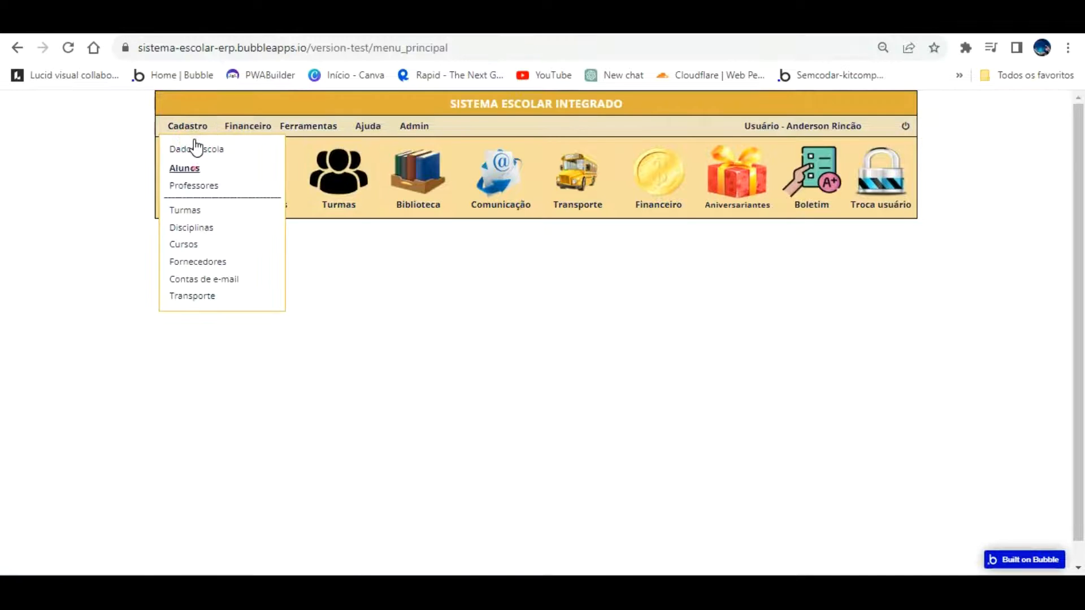
pyautogui.click(185, 167)
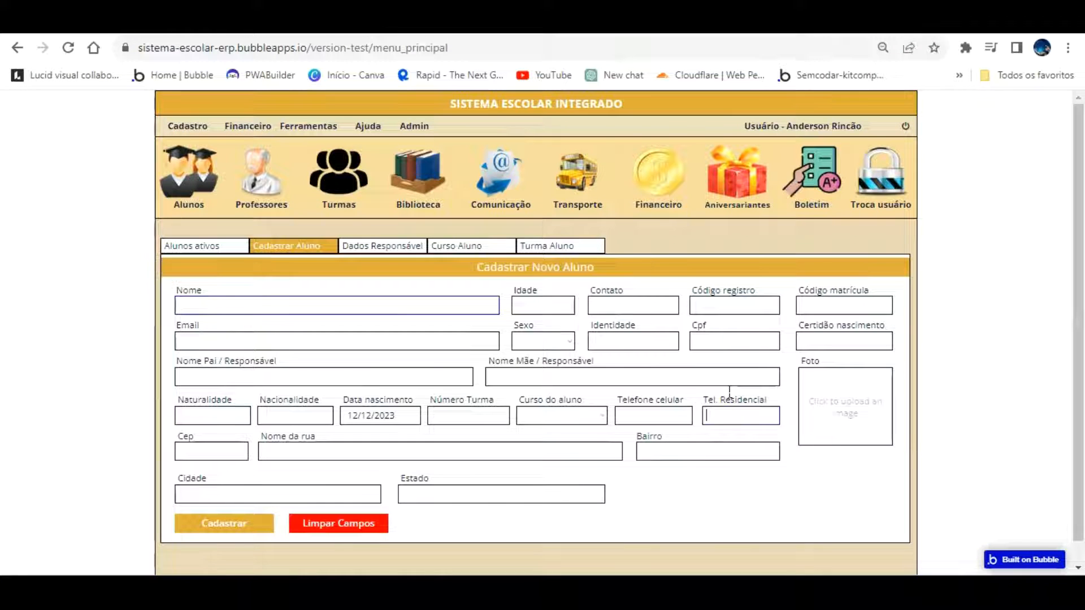
pyautogui.write('1) 93877-5555')
pyautogui.click(726, 410)
pyautogui.write('9')
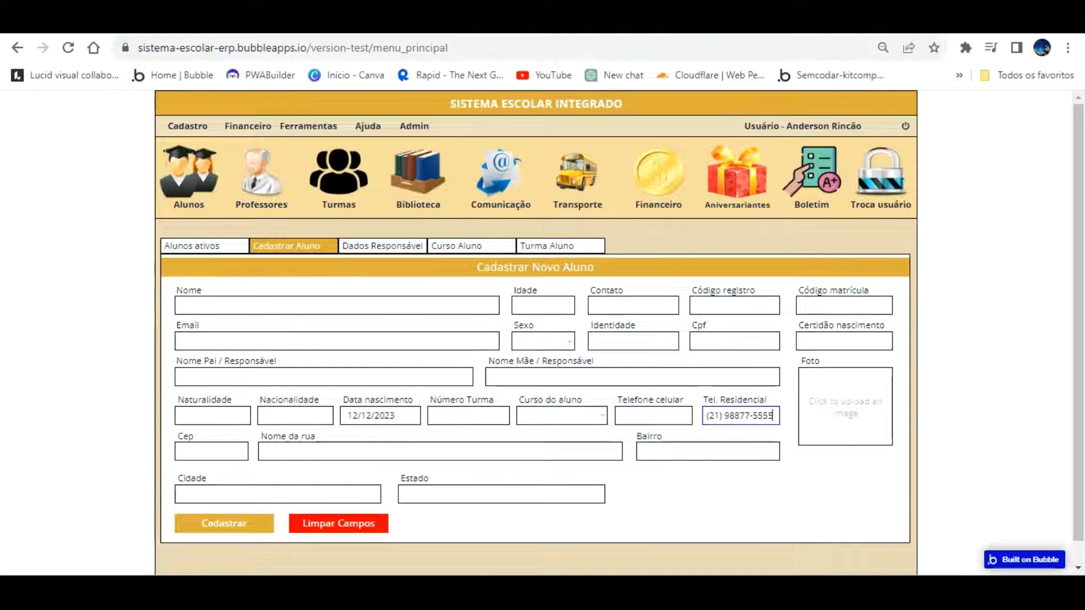
pyautogui.click(67, 23)
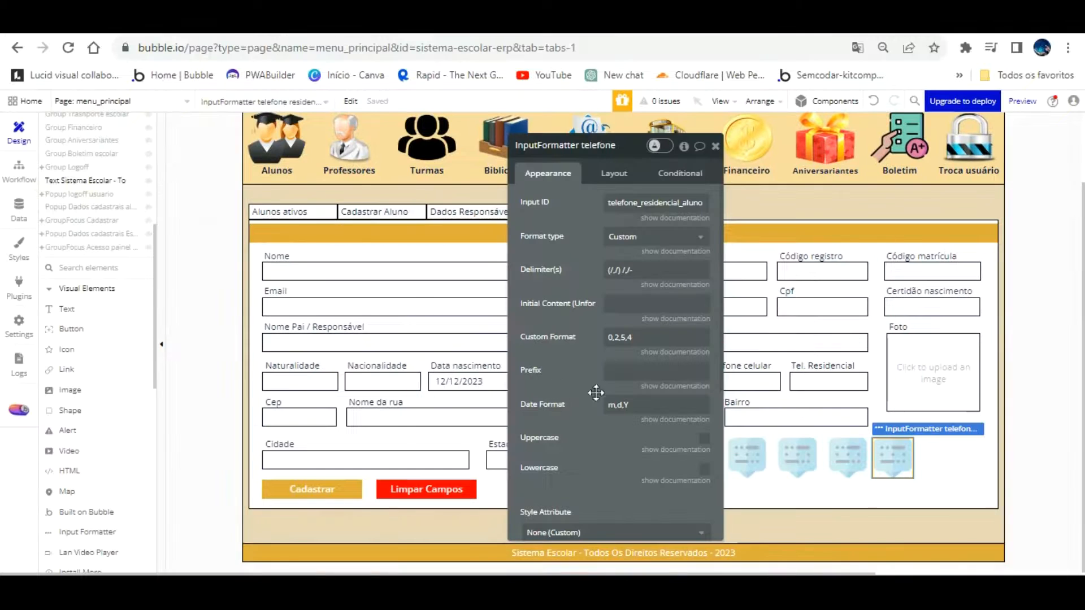
# Duplicate the phone formatter and change its Input ID to telefone_celular_aluno
pyautogui.moveTo(893, 428); pyautogui.dragTo(943, 437)
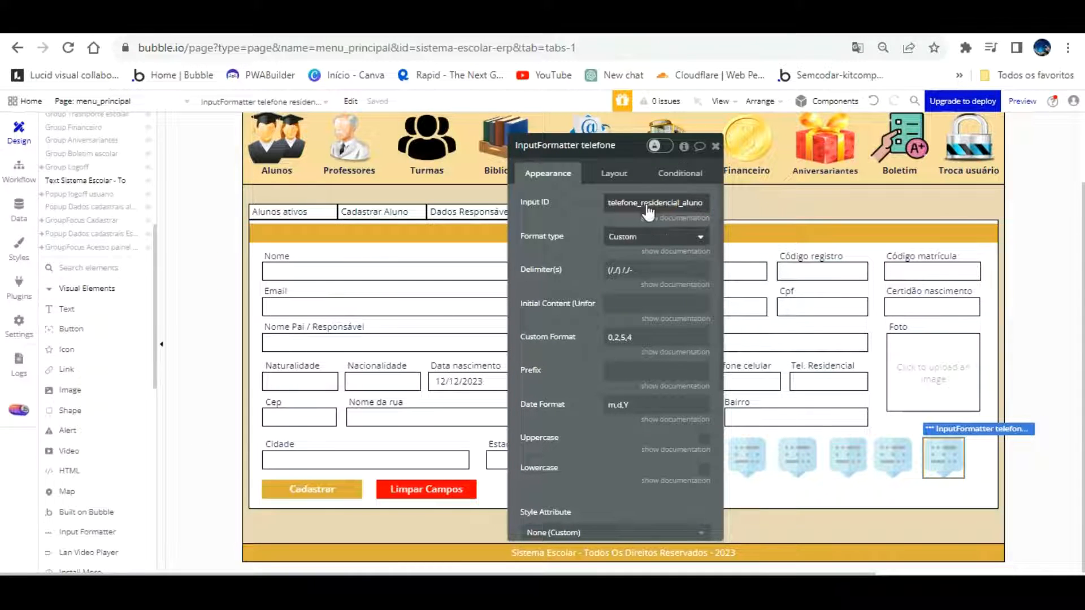
pyautogui.press('BackSpace')
pyautogui.press('BackSpace')
pyautogui.press('BackSpace')
pyautogui.press('BackSpace')
pyautogui.press('BackSpace')
pyautogui.press('BackSpace')
pyautogui.press('BackSpace')
pyautogui.press('BackSpace')
pyautogui.press('BackSpace')
pyautogui.press('BackSpace')
pyautogui.press('BackSpace')
pyautogui.write('celular')
pyautogui.click(612, 433)
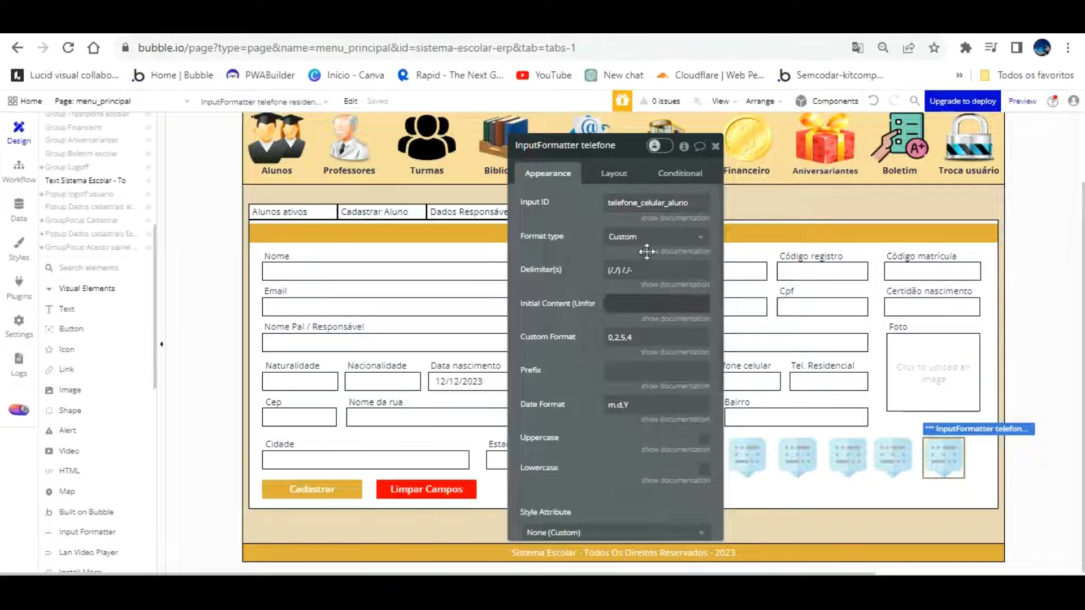
pyautogui.hotkey('ctrl', 'a')
pyautogui.hotkey('ctrl', 'c')
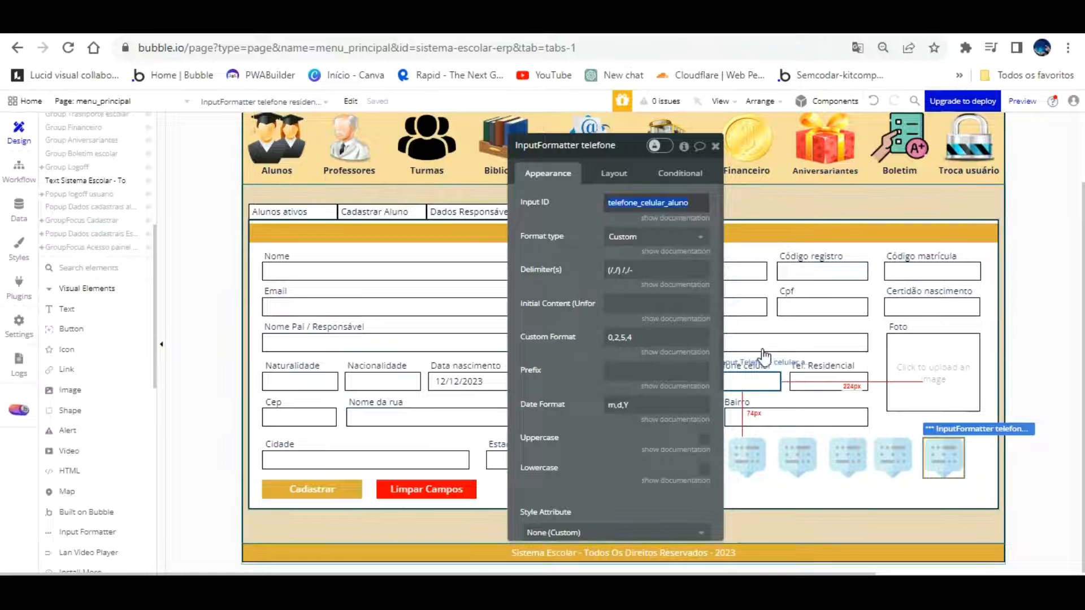
# Set the Telefone celular input's ID attribute to telefone_celular_aluno
pyautogui.click(755, 380)
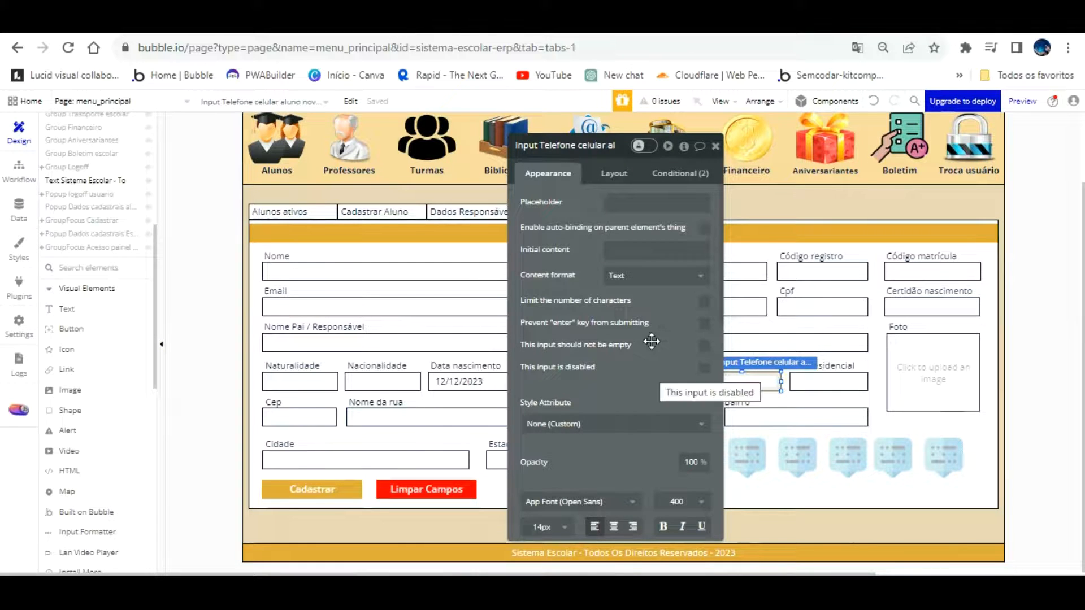
pyautogui.scroll(-8, 658, 362)
pyautogui.scroll(-2, 656, 400)
pyautogui.click(653, 525)
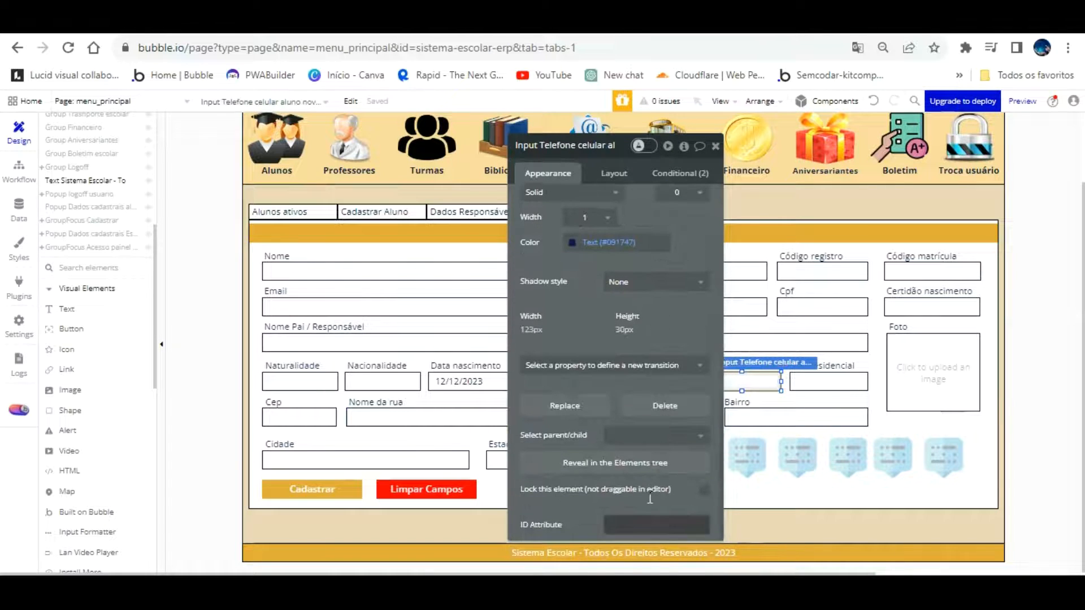
pyautogui.hotkey('ctrl', 'v')
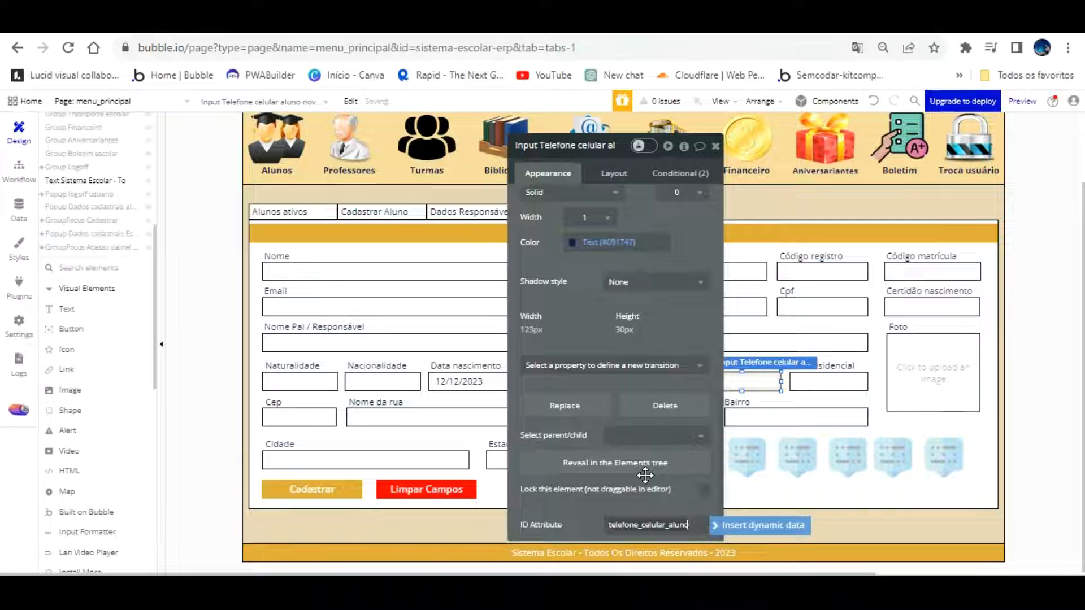
pyautogui.click(646, 474)
pyautogui.scroll(10, 667, 327)
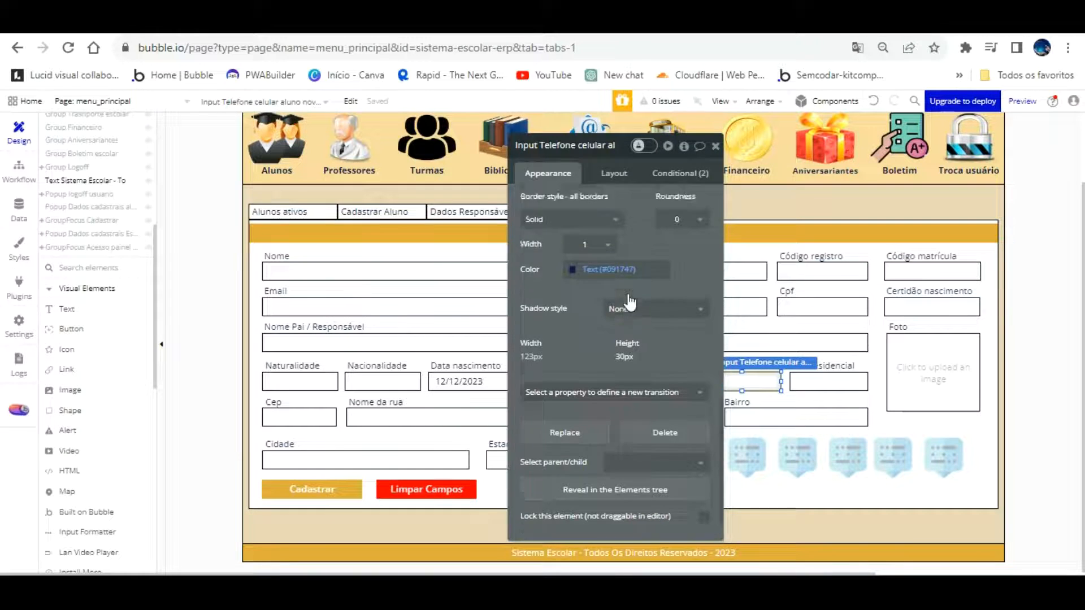
pyautogui.click(585, 147)
pyautogui.moveTo(620, 111); pyautogui.dragTo(543, 144)
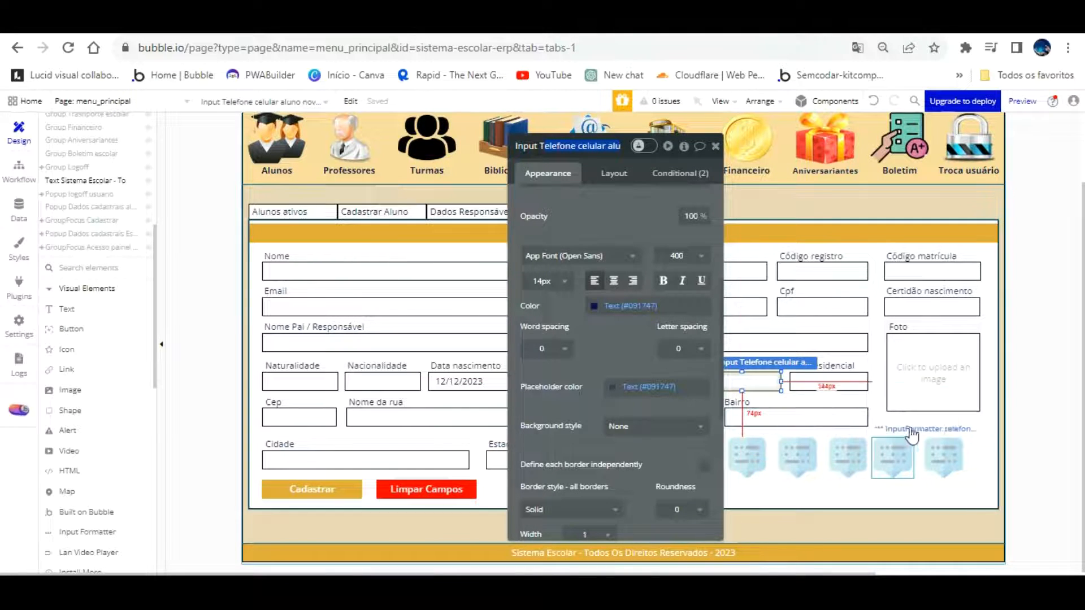
# Rename the duplicated formatter to 'InputFormatter telefone celular'
pyautogui.click(943, 452)
pyautogui.click(622, 145)
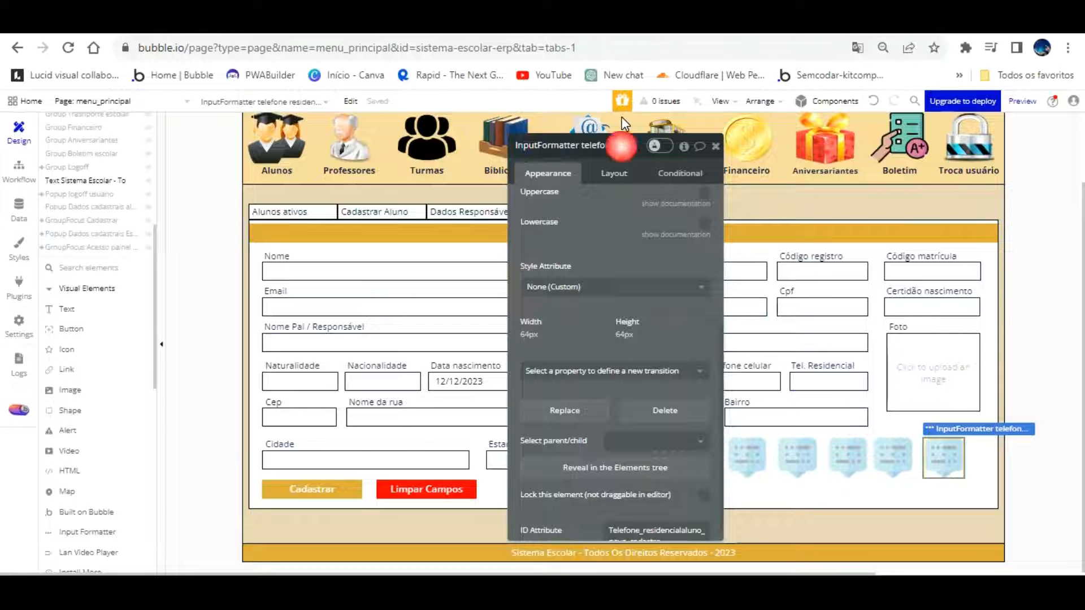
pyautogui.click(620, 145)
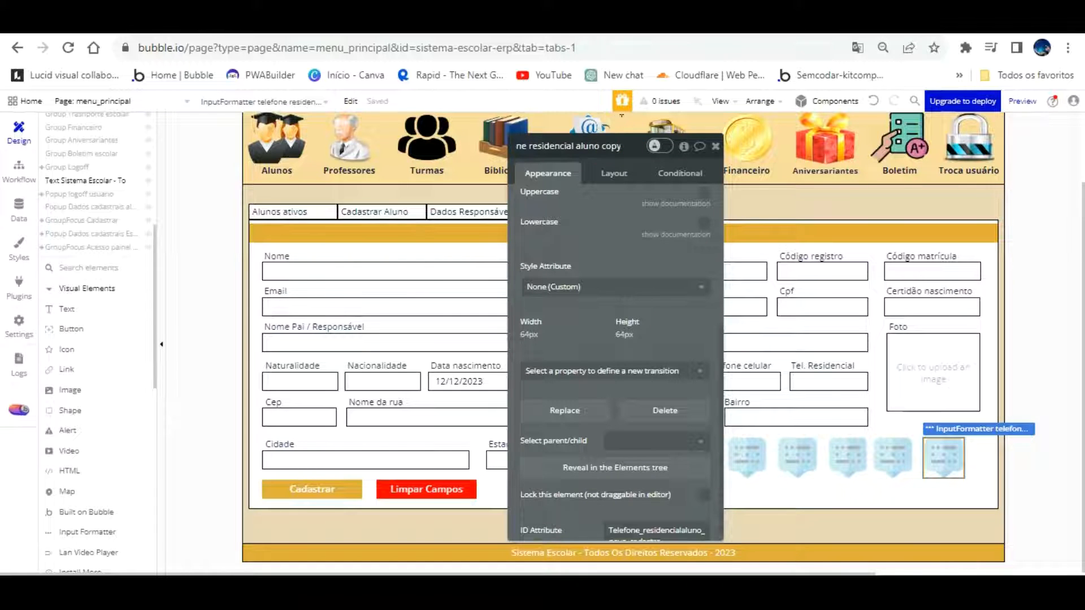
pyautogui.click(612, 146)
pyautogui.press('BackSpace')
pyautogui.press('BackSpace')
pyautogui.press('BackSpace')
pyautogui.press('BackSpace')
pyautogui.press('BackSpace')
pyautogui.press('BackSpace')
pyautogui.press('BackSpace')
pyautogui.press('BackSpace')
pyautogui.press('BackSpace')
pyautogui.press('BackSpace')
pyautogui.press('BackSpace')
pyautogui.press('BackSpace')
pyautogui.press('BackSpace')
pyautogui.press('BackSpace')
pyautogui.press('BackSpace')
pyautogui.press('BackSpace')
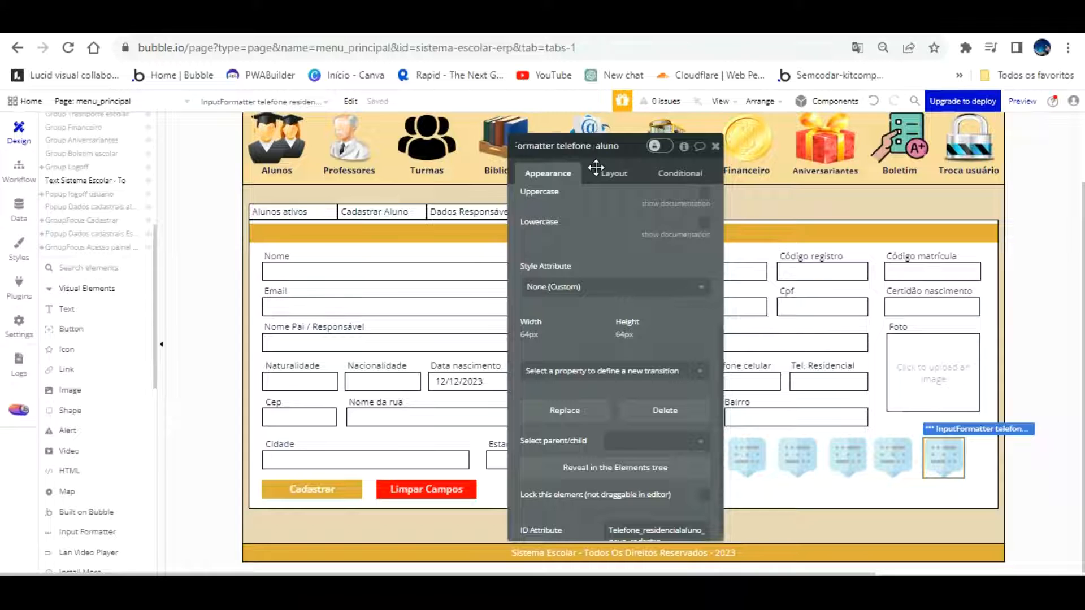
pyautogui.write('celular')
pyautogui.click(627, 197)
# Set the formatter's ID attribute to Telefone_celular_aluno_novo_cadastro
pyautogui.scroll(-1, 630, 232)
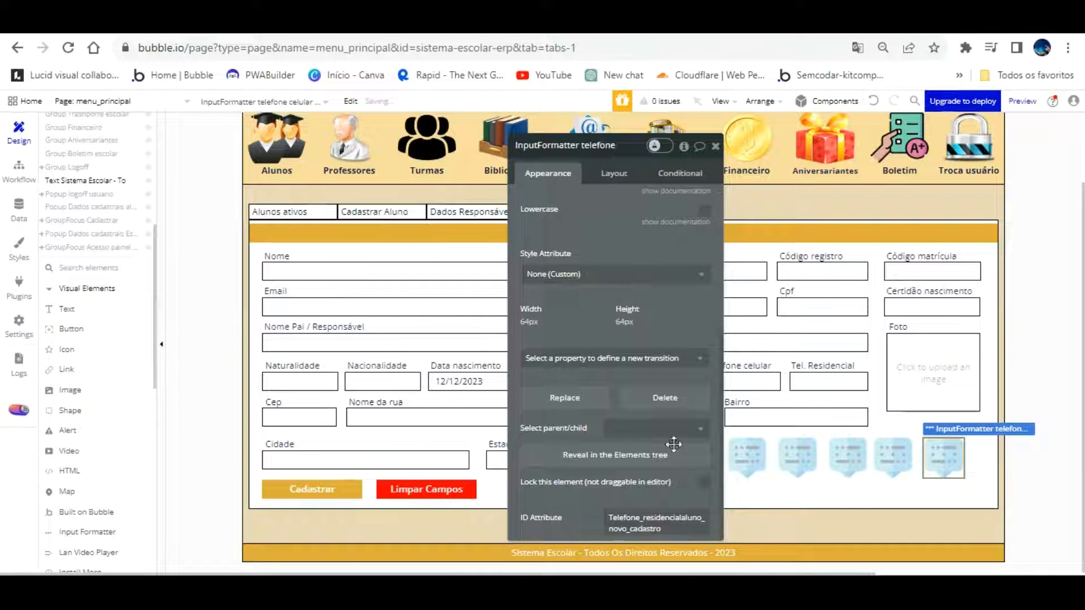
pyautogui.doubleClick(676, 505)
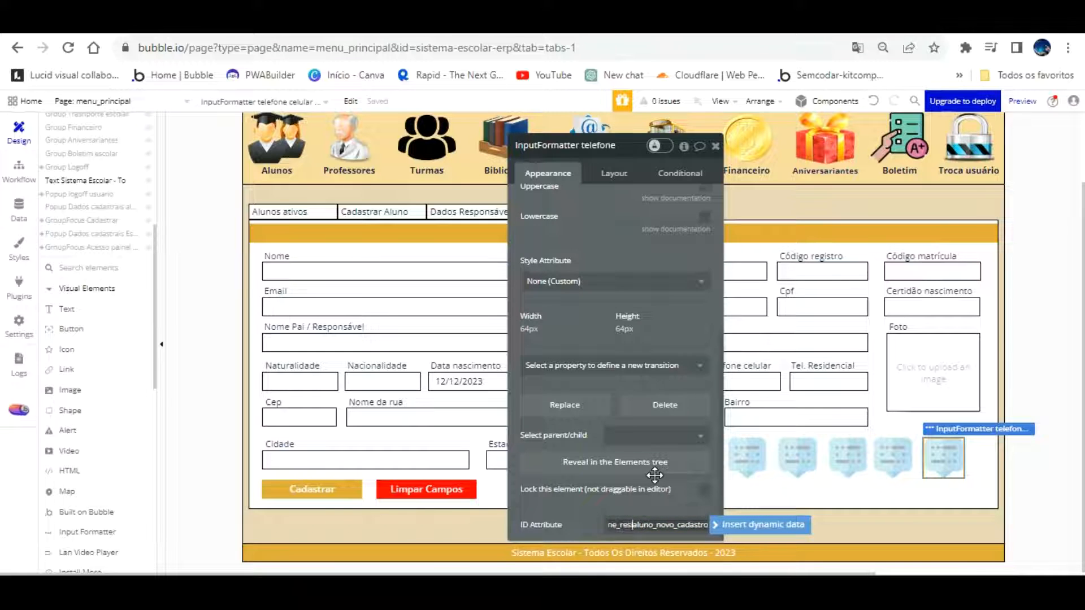
pyautogui.write('celular_')
pyautogui.click(661, 480)
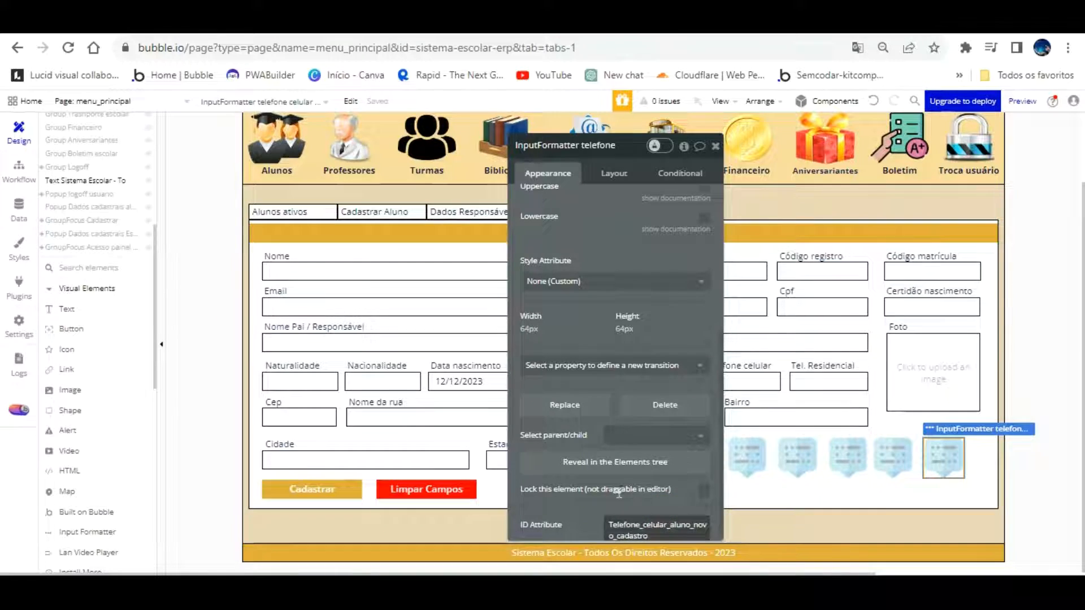
pyautogui.moveTo(650, 472); pyautogui.dragTo(572, 436)
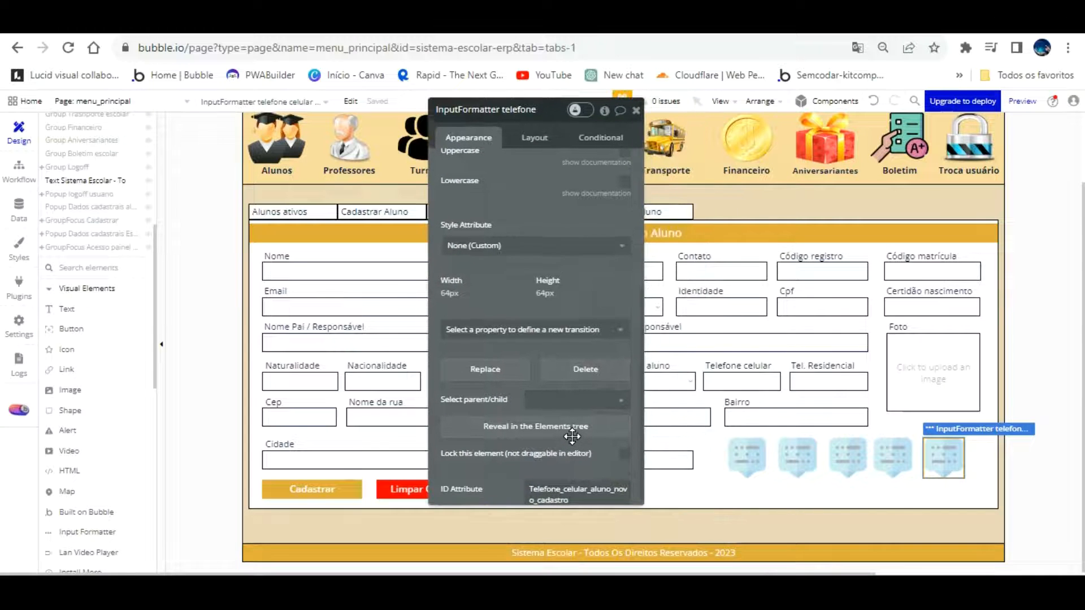
pyautogui.scroll(5, 556, 273)
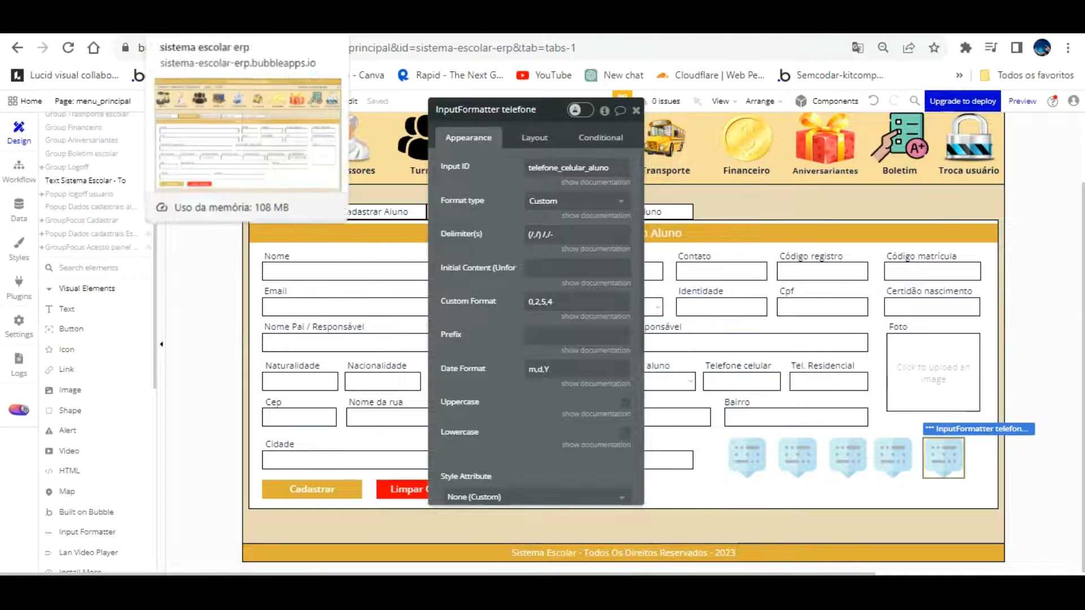
pyautogui.click(248, 25)
# Reload the preview and enter 98877-6565 in Telefone celular to check the mobile mask
pyautogui.click(272, 102)
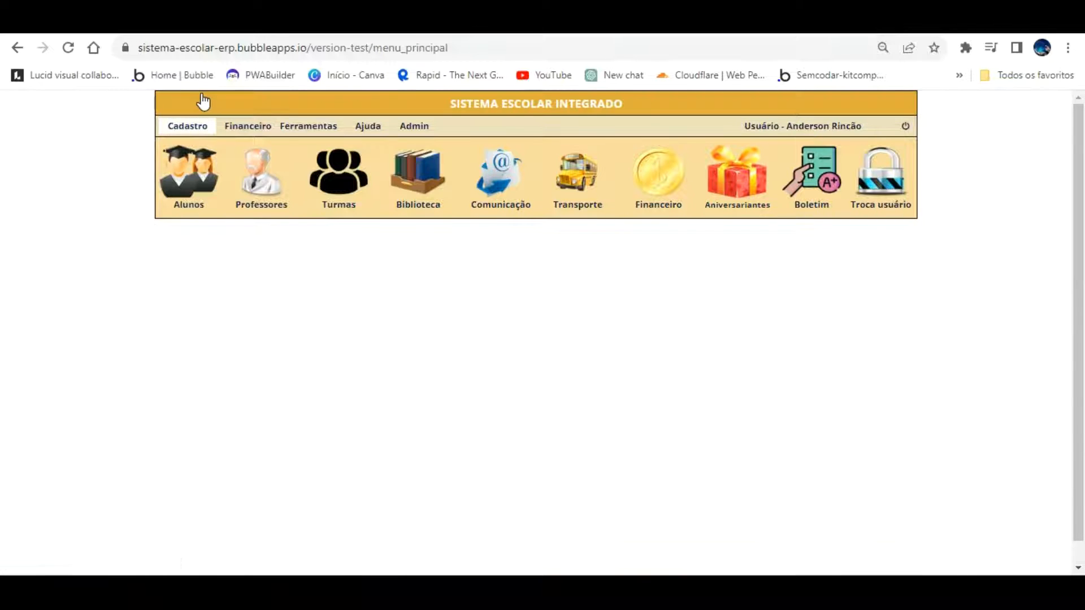
pyautogui.click(668, 409)
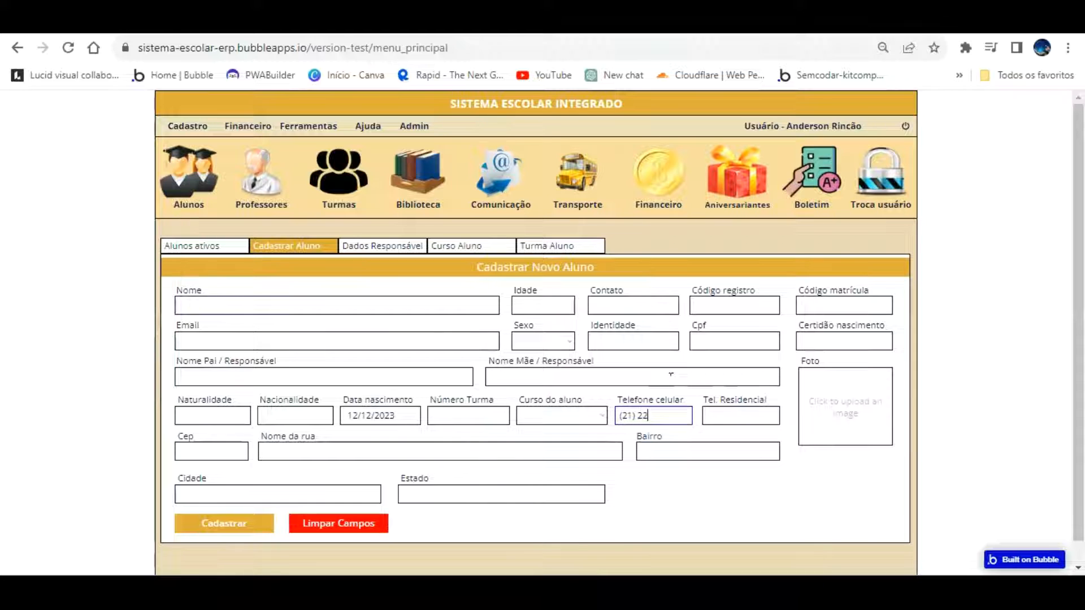
pyautogui.press('BackSpace')
pyautogui.press('BackSpace')
pyautogui.press('BackSpace')
pyautogui.press('BackSpace')
pyautogui.write('988')
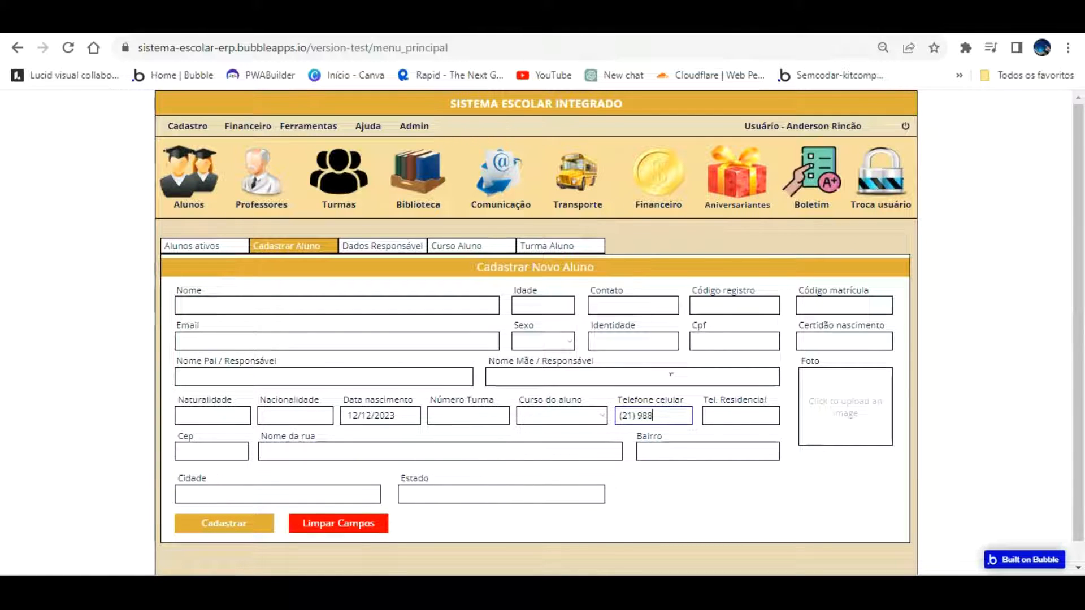
pyautogui.write('77-6565')
pyautogui.click(785, 510)
# Copy the telephone InputFormatter from the Group cadastrar aluno
pyautogui.click(108, 42)
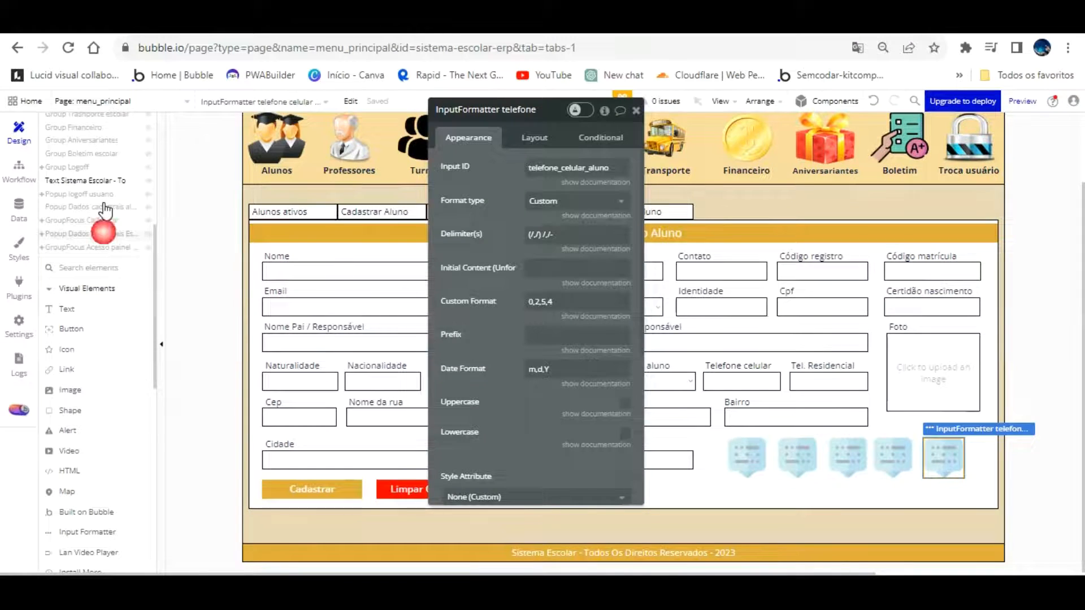
pyautogui.click(103, 233)
pyautogui.moveTo(593, 247); pyautogui.dragTo(289, 235)
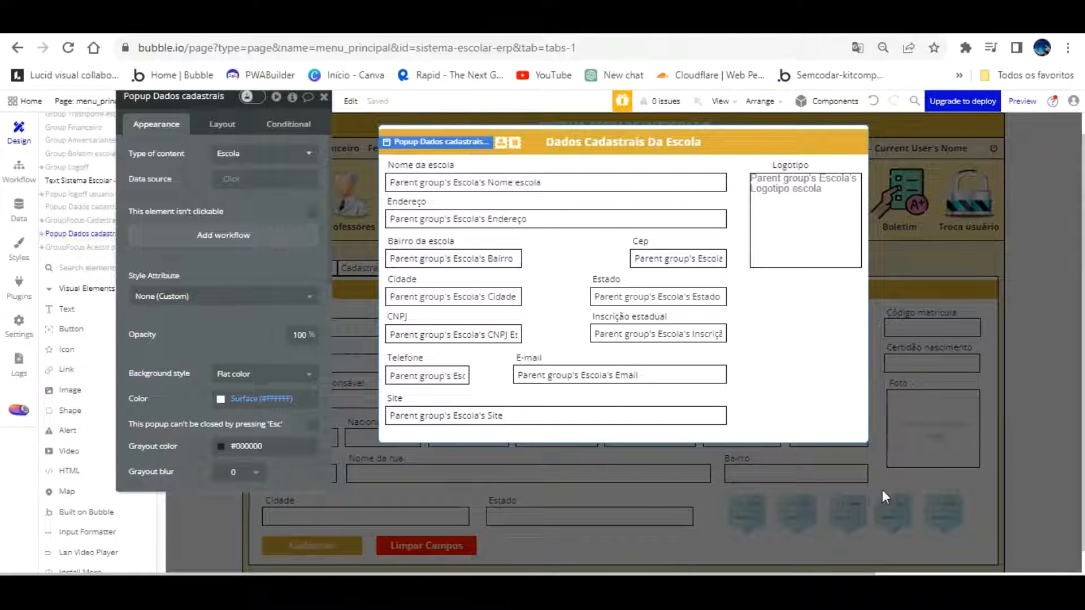
pyautogui.click(926, 496)
pyautogui.click(944, 491)
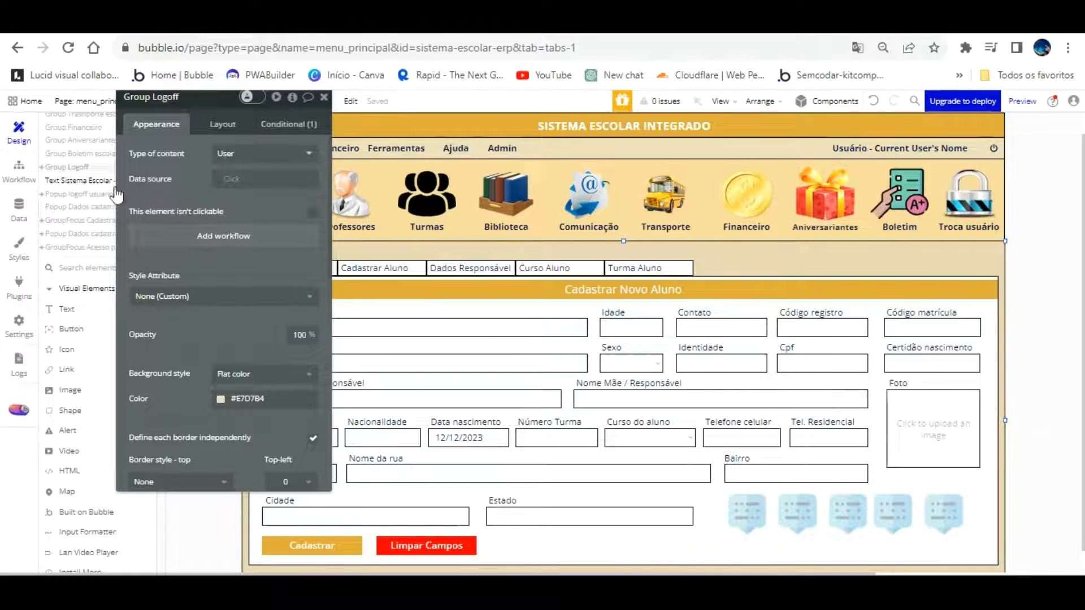
pyautogui.moveTo(166, 234); pyautogui.dragTo(370, 273)
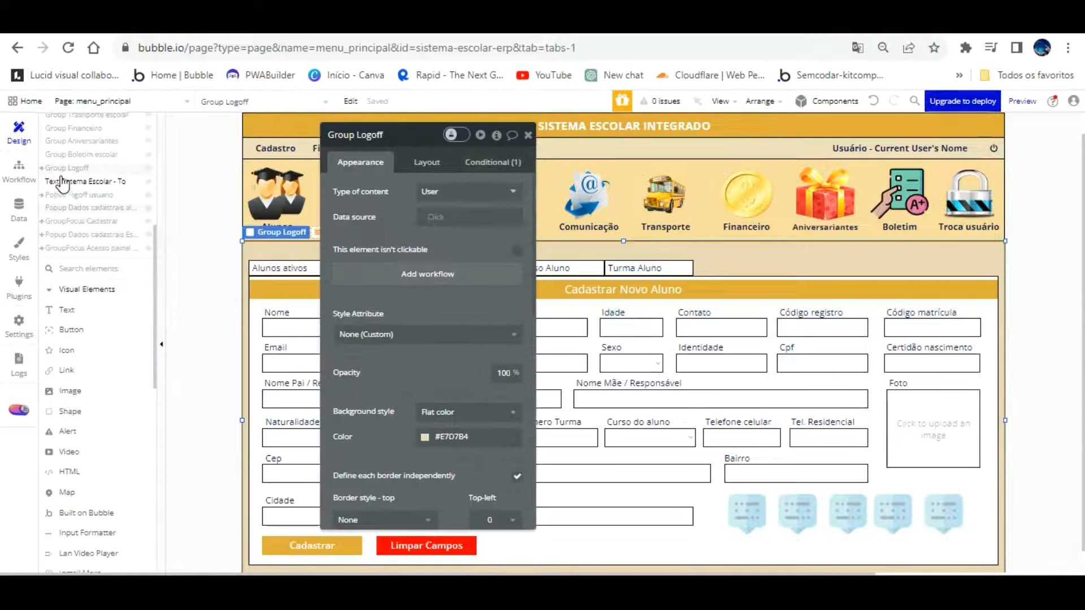
pyautogui.scroll(4, 62, 184)
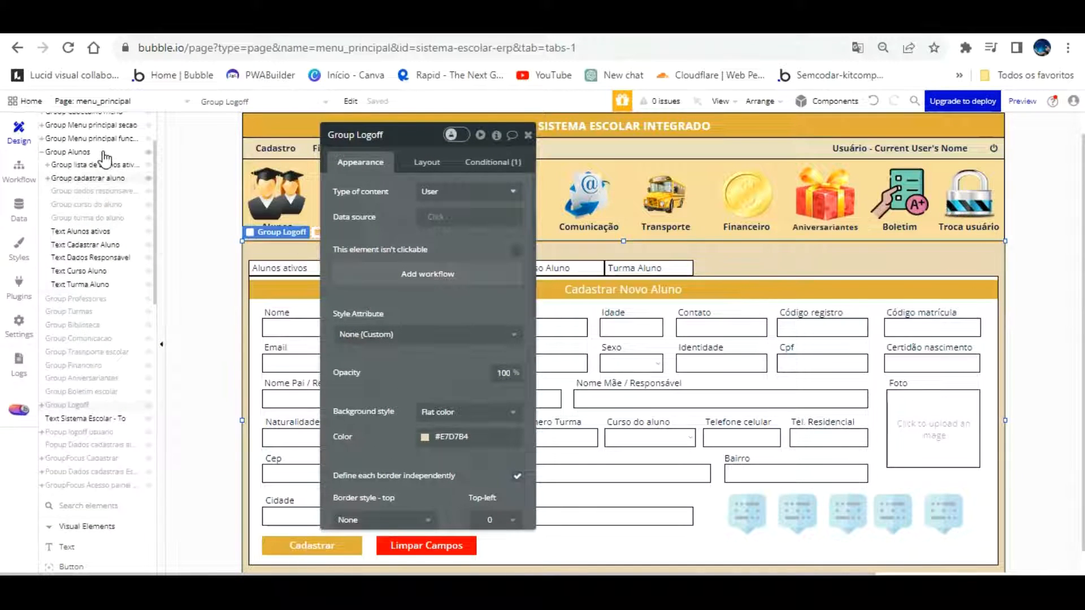
pyautogui.click(102, 179)
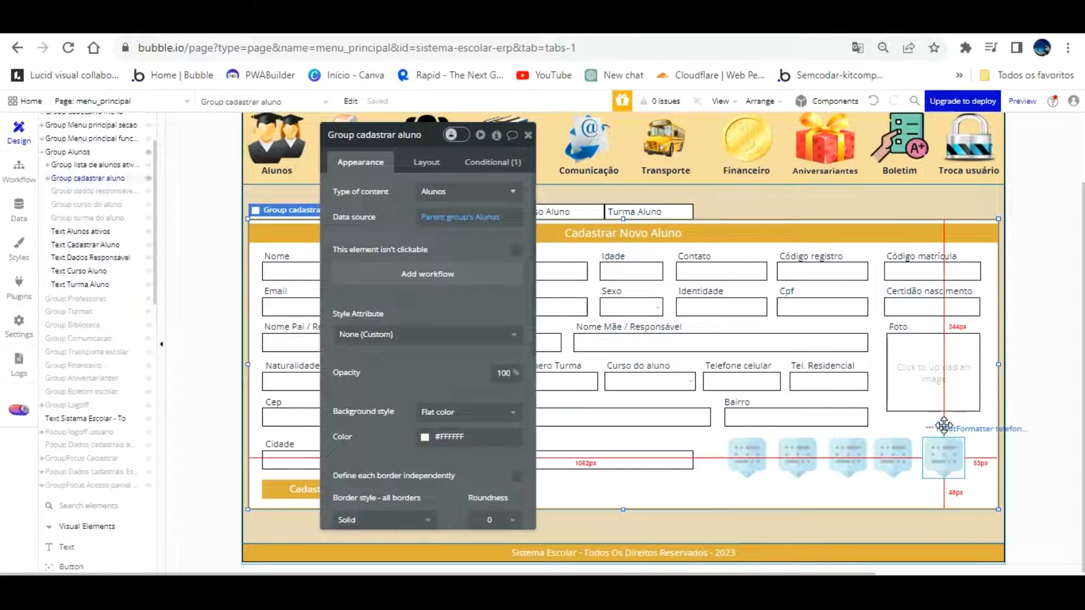
pyautogui.click(944, 444)
pyautogui.rightClick(944, 426)
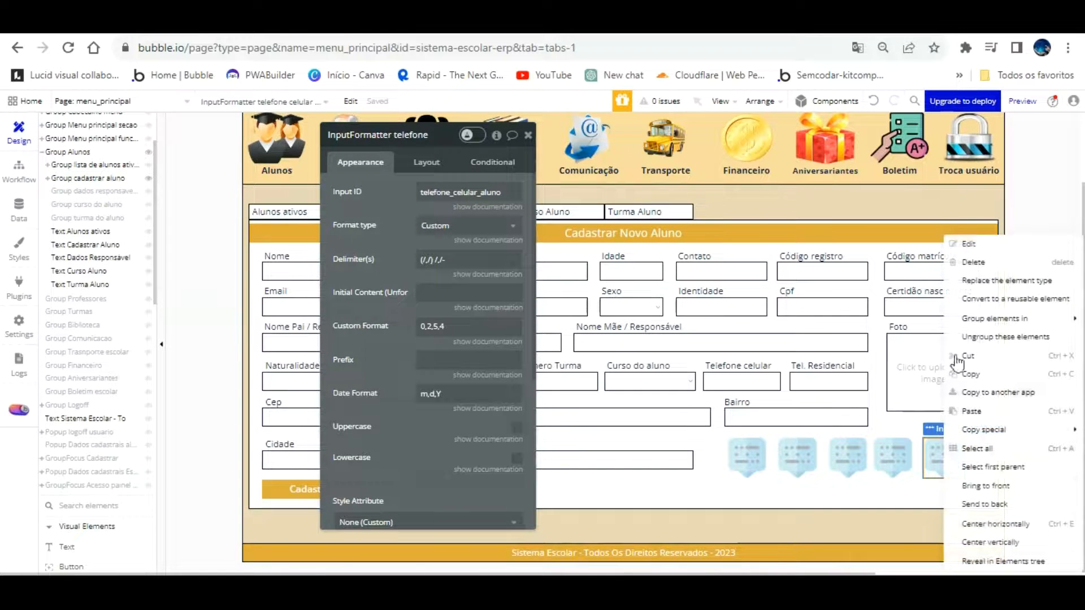
pyautogui.click(974, 373)
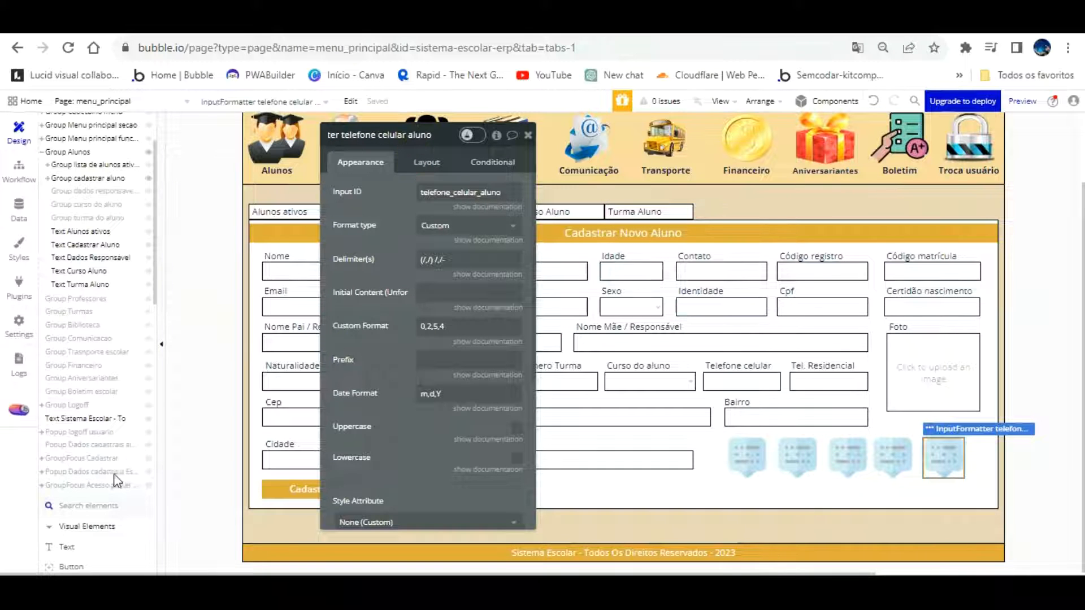
# Paste the formatter into the Dados Cadastrais Da Escola popup, right of the Inscrição estadual field
pyautogui.click(90, 471)
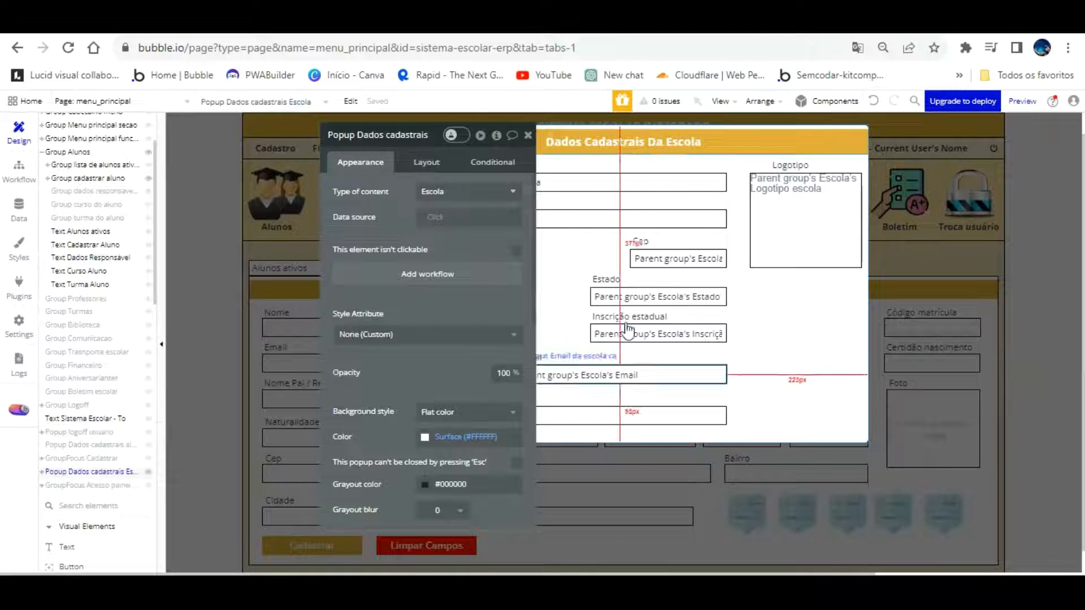
pyautogui.moveTo(500, 224); pyautogui.dragTo(281, 201)
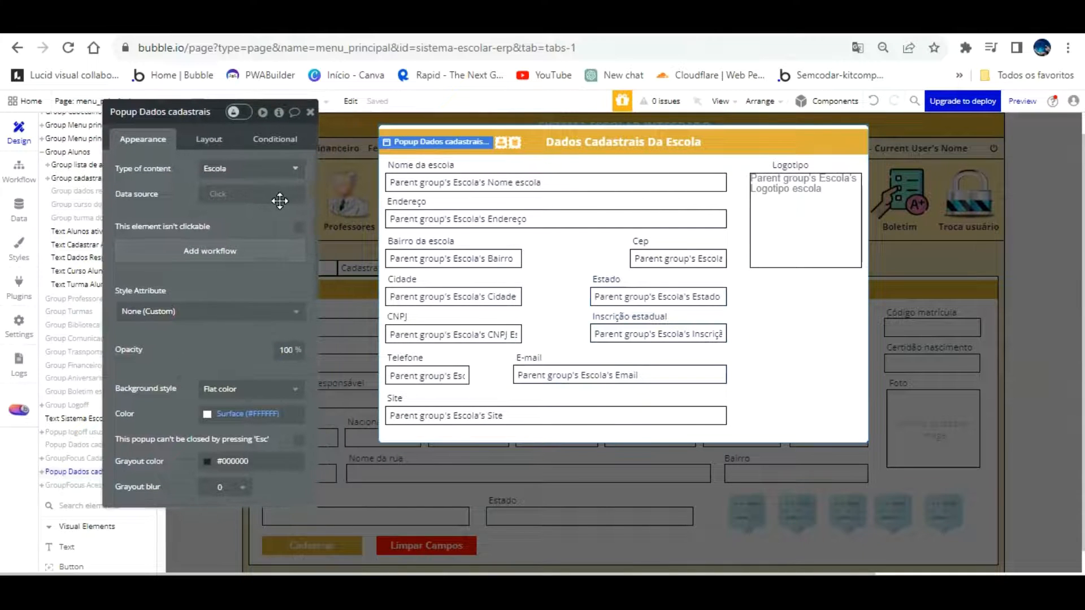
pyautogui.rightClick(761, 309)
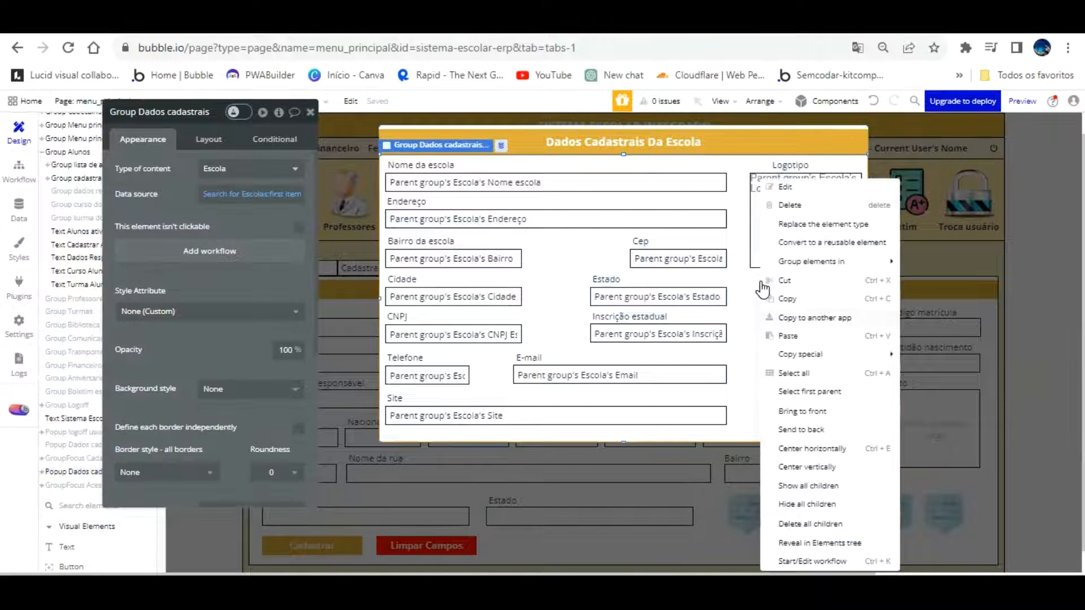
pyautogui.click(791, 335)
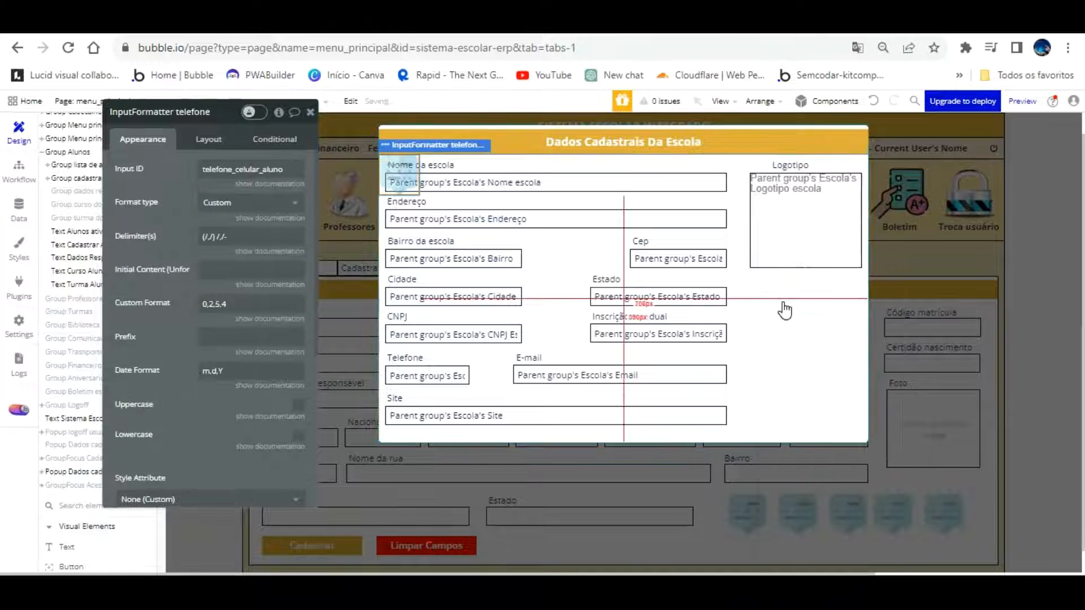
pyautogui.moveTo(422, 158); pyautogui.dragTo(791, 317)
# Rename the pasted formatter to InputFormatter telefone escola
pyautogui.click(210, 112)
pyautogui.write('celular aluno')
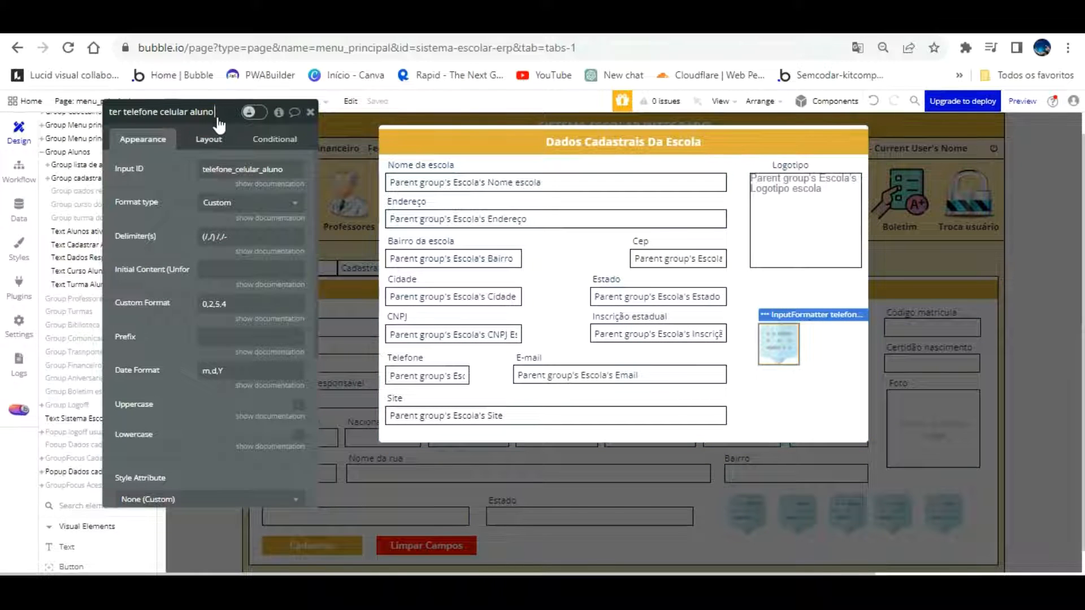
pyautogui.press('Return')
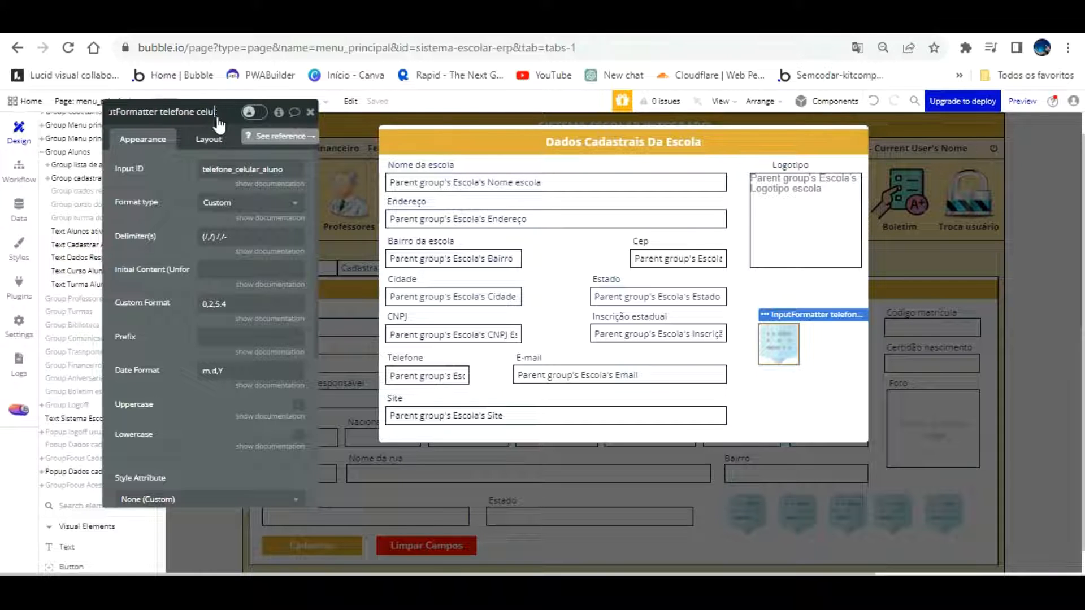
pyautogui.press('BackSpace')
pyautogui.press('BackSpace')
pyautogui.write('e')
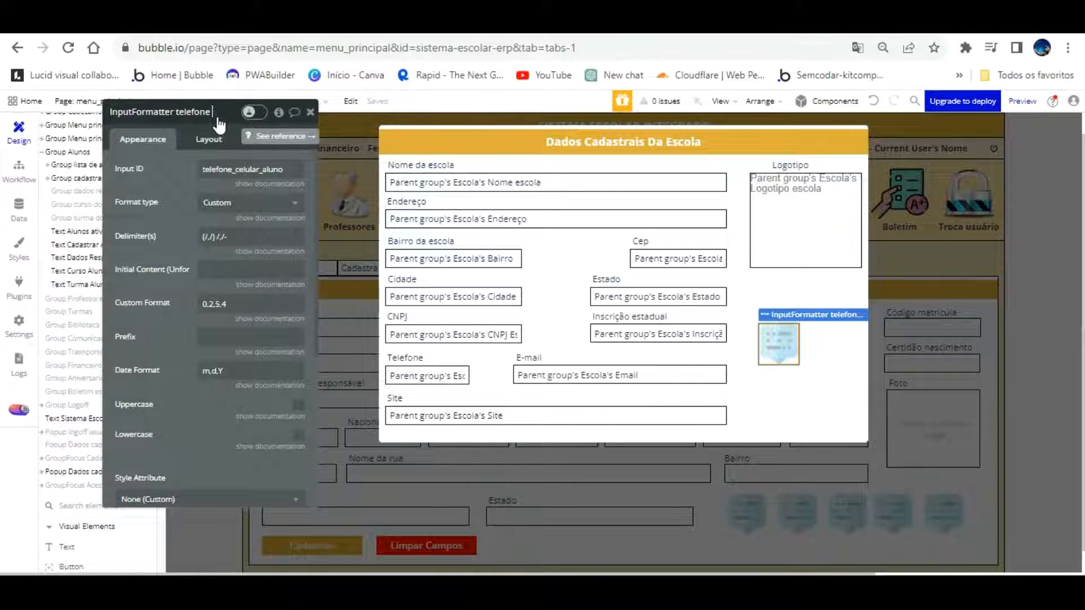
pyautogui.write('scola')
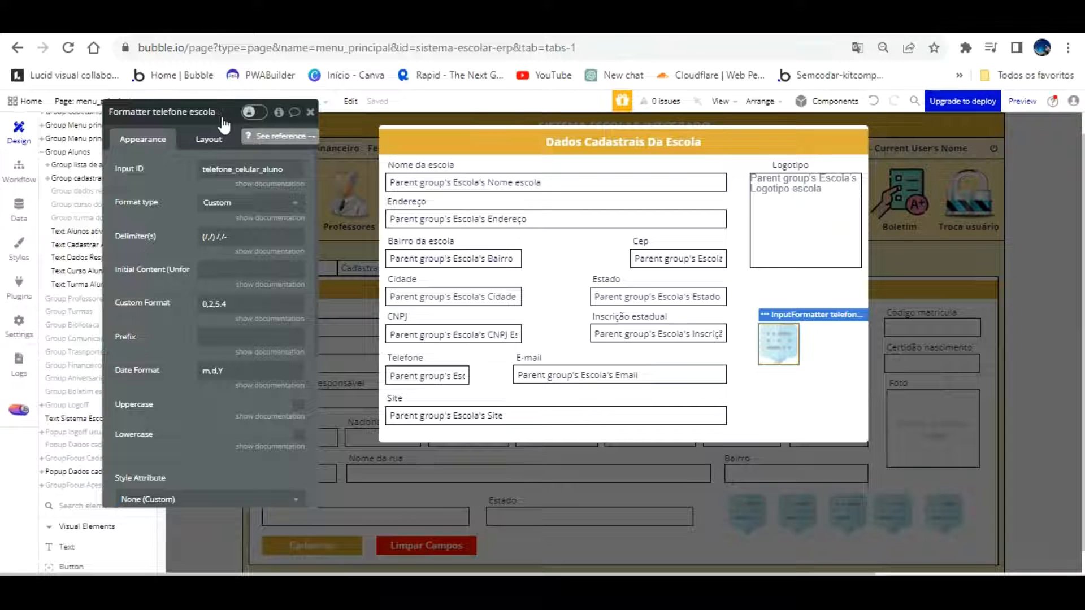
pyautogui.click(289, 171)
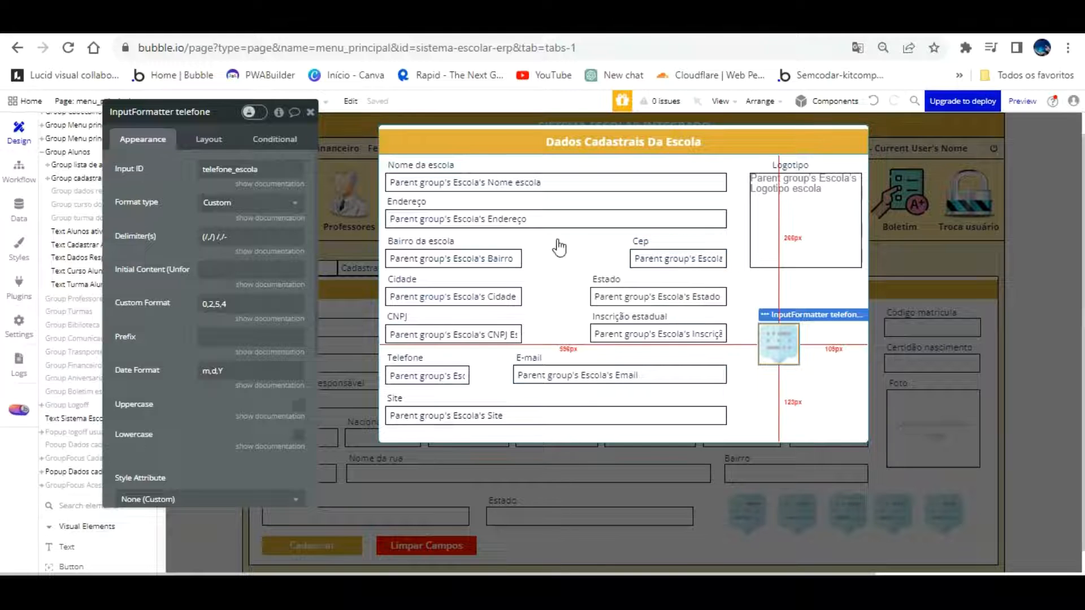
# Paste the Telefone input's name into the phone formatter's ID attribute
pyautogui.click(454, 373)
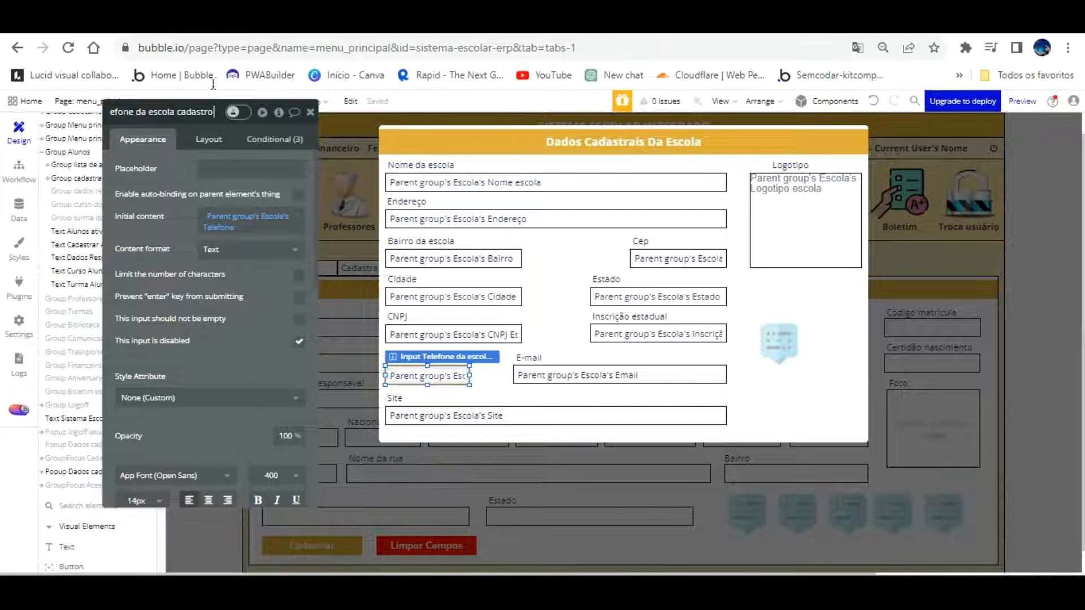
pyautogui.moveTo(116, 86); pyautogui.dragTo(135, 115)
pyautogui.hotkey('ctrl', 'c')
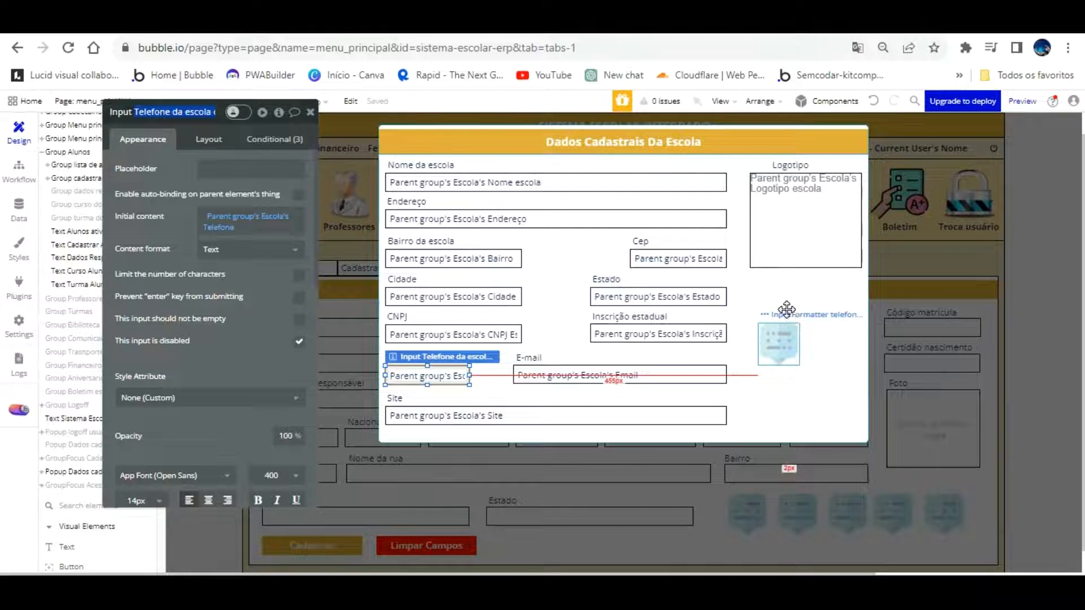
pyautogui.click(779, 343)
pyautogui.scroll(-1, 203, 393)
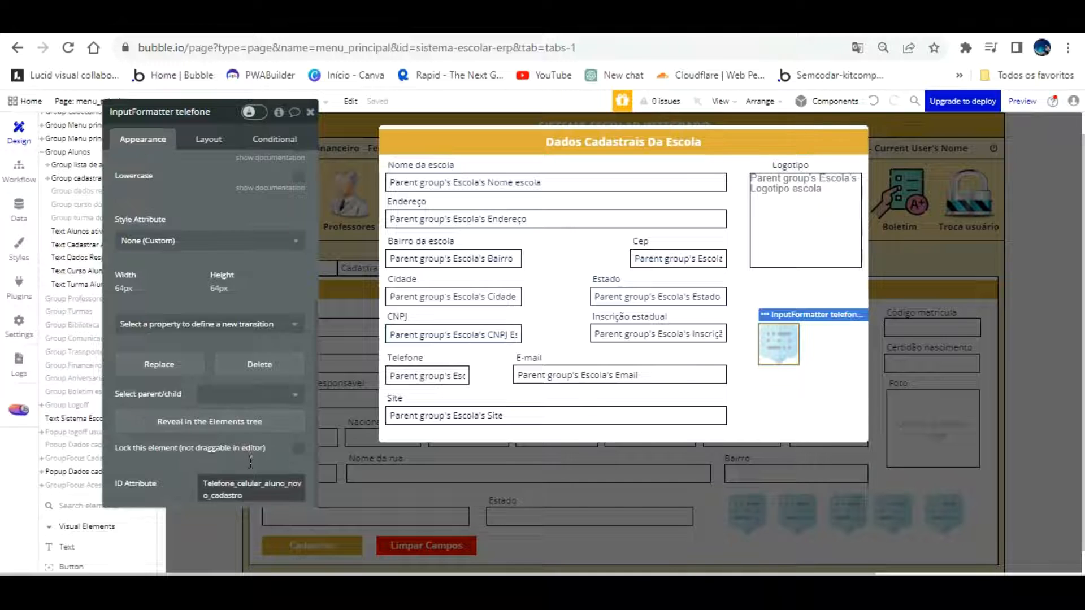
pyautogui.doubleClick(209, 481)
pyautogui.hotkey('ctrl', 'v')
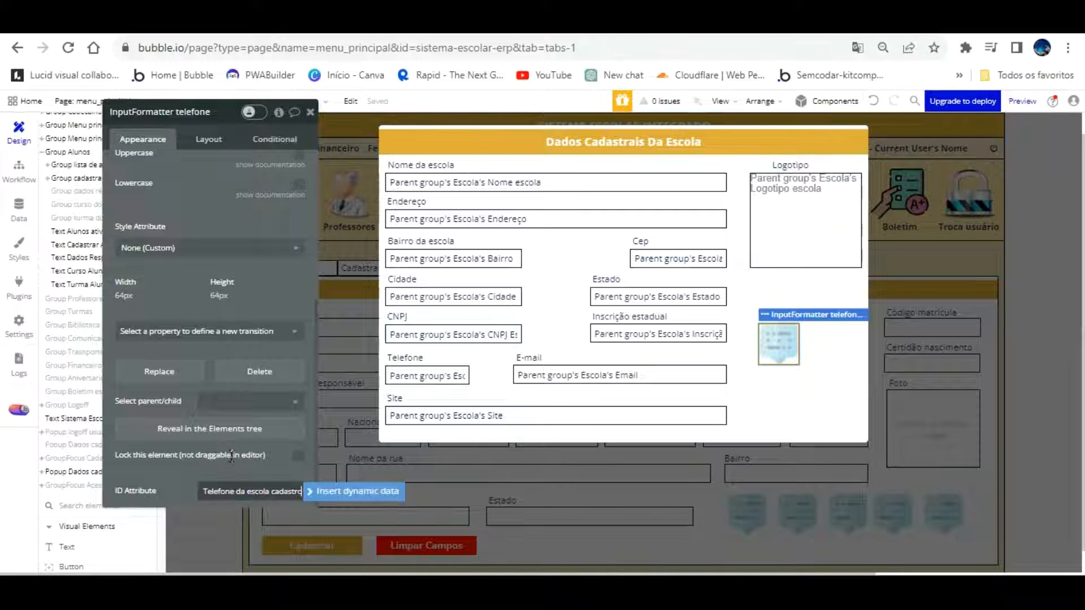
# Replace the spaces in the formatter's ID attribute with underscores
pyautogui.click(235, 490)
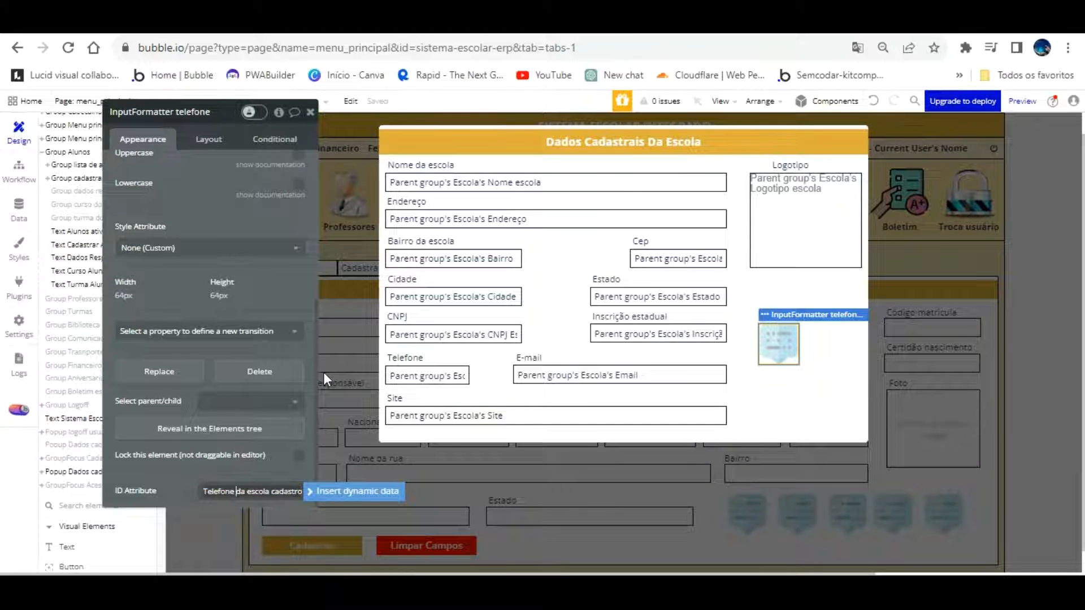
pyautogui.press('BackSpace')
pyautogui.write('_')
pyautogui.press('BackSpace')
pyautogui.write('_')
pyautogui.press('Right')
pyautogui.press('Right')
pyautogui.press('Right')
pyautogui.press('BackSpace')
pyautogui.write('_')
pyautogui.press('Right')
pyautogui.press('Right')
pyautogui.press('Right')
pyautogui.press('Right')
pyautogui.press('Right')
pyautogui.press('Right')
pyautogui.press('Right')
pyautogui.press('Right')
pyautogui.press('Tab')
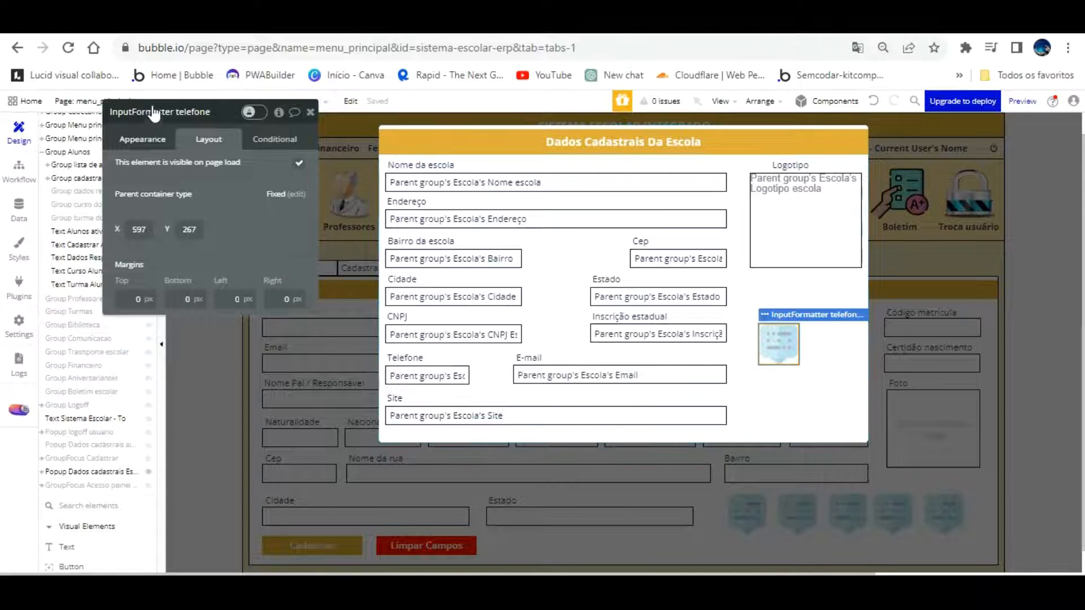
# Set the Telefone input's ID Attribute to telefone_escola and reload the app preview
pyautogui.click(148, 139)
pyautogui.scroll(-3, 238, 314)
pyautogui.scroll(-3, 238, 314)
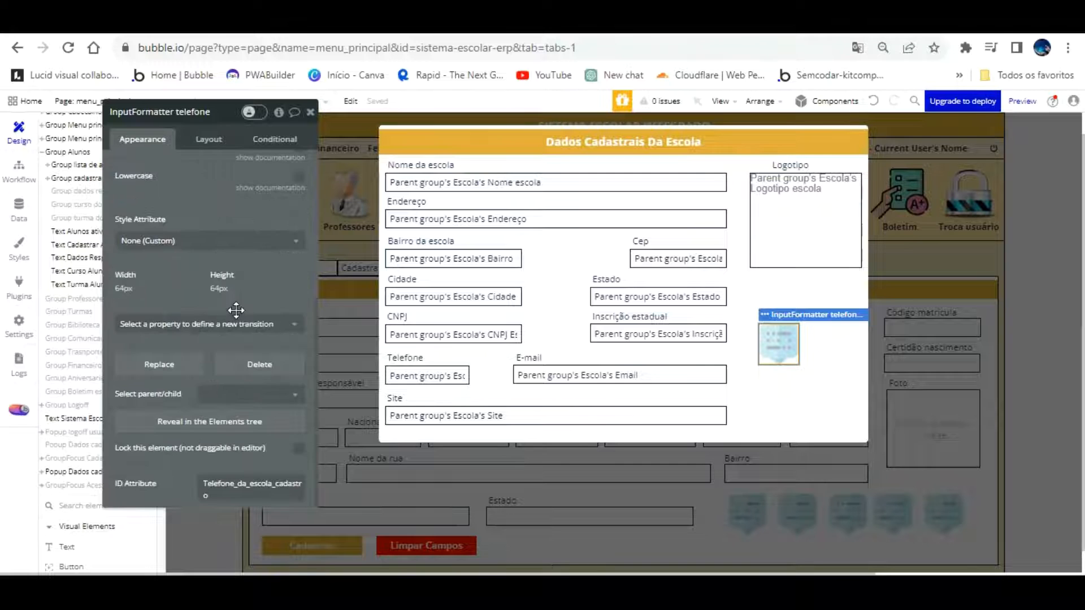
pyautogui.scroll(5, 236, 310)
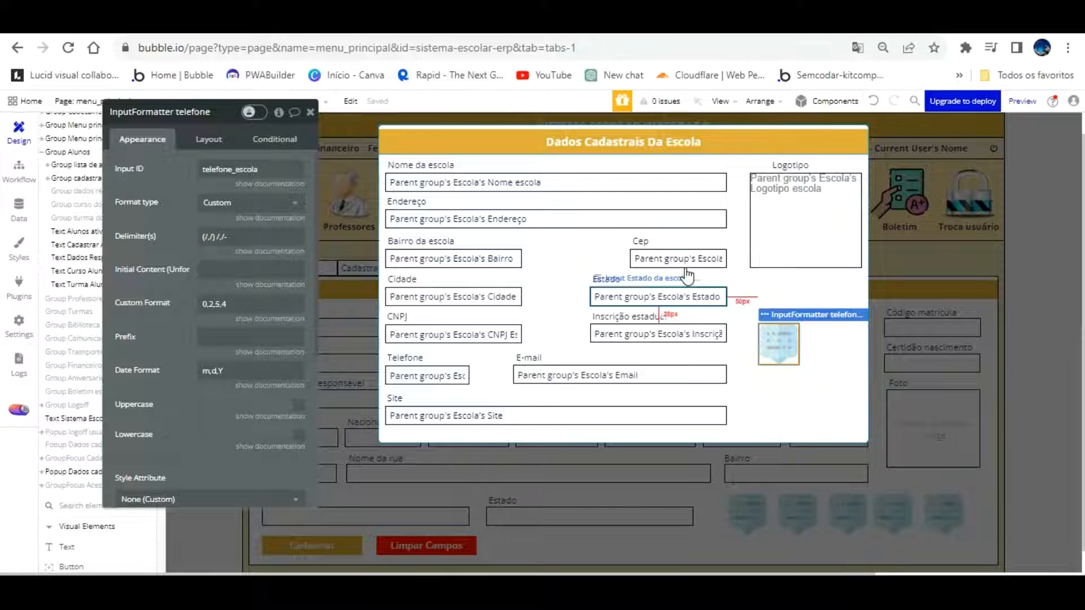
pyautogui.click(439, 373)
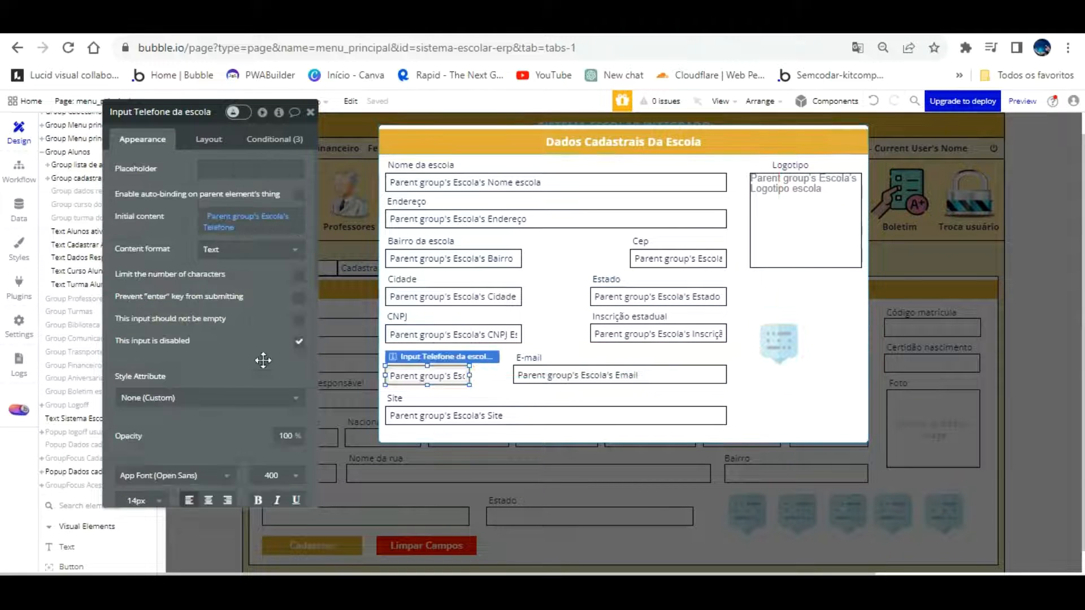
pyautogui.scroll(-10, 263, 360)
pyautogui.click(242, 490)
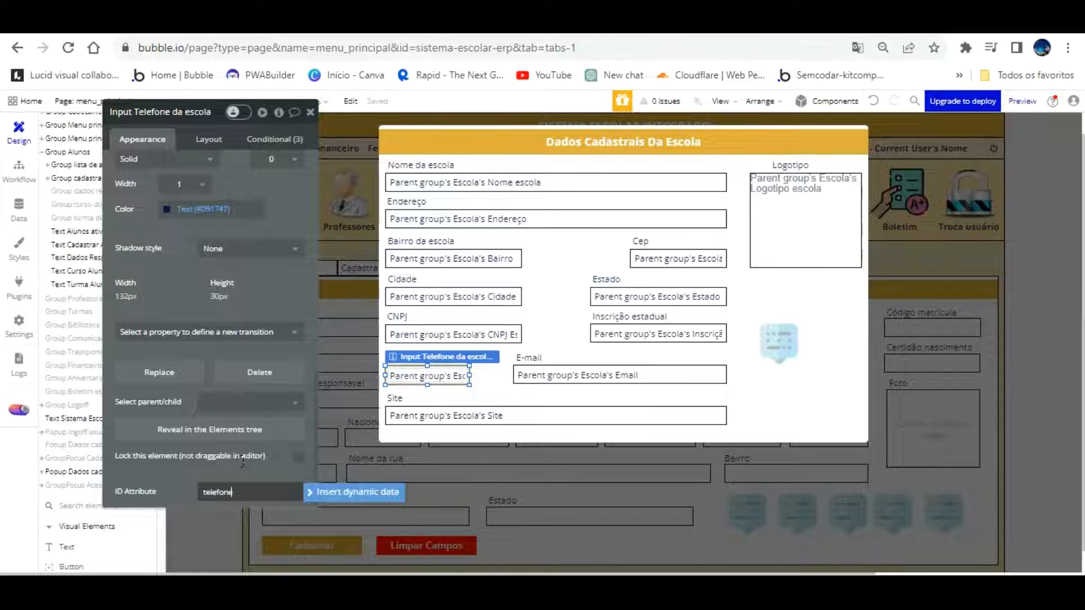
pyautogui.write('telefone_')
pyautogui.click(183, 286)
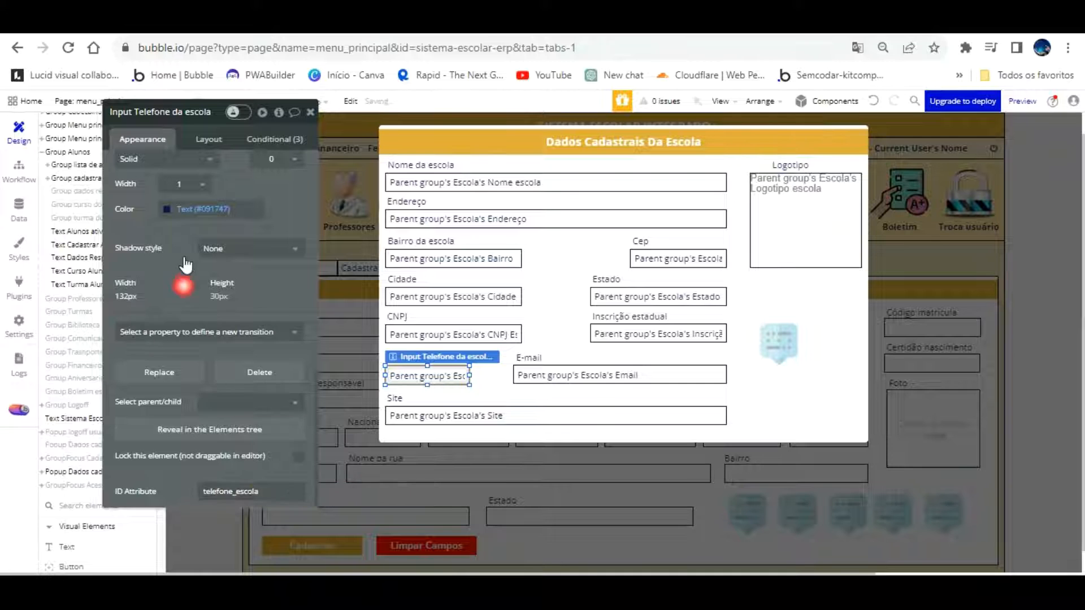
pyautogui.click(209, 139)
pyautogui.click(226, 23)
pyautogui.press('F5')
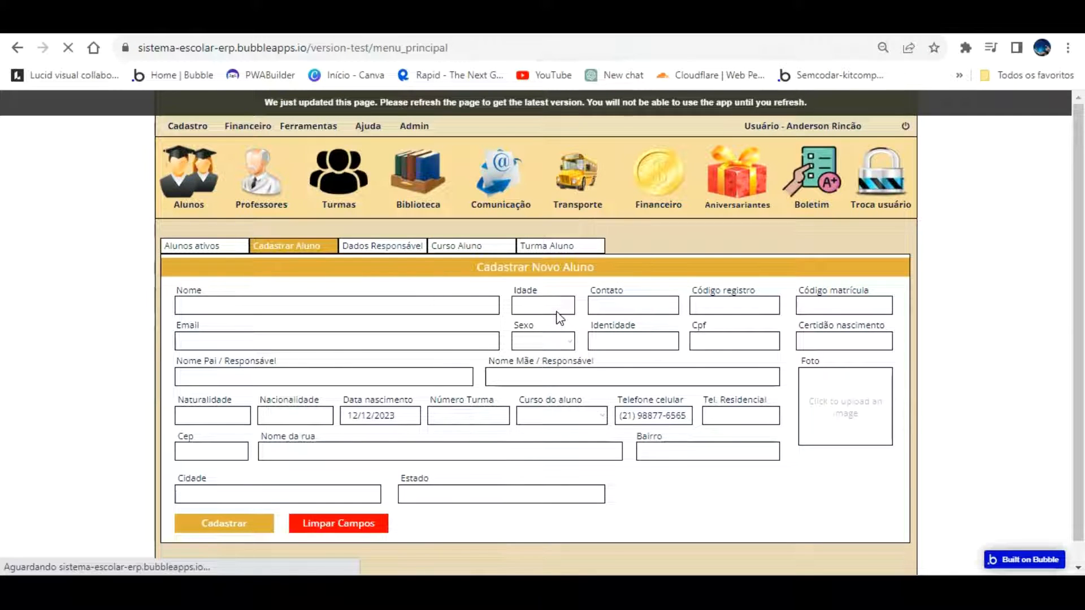
pyautogui.click(197, 126)
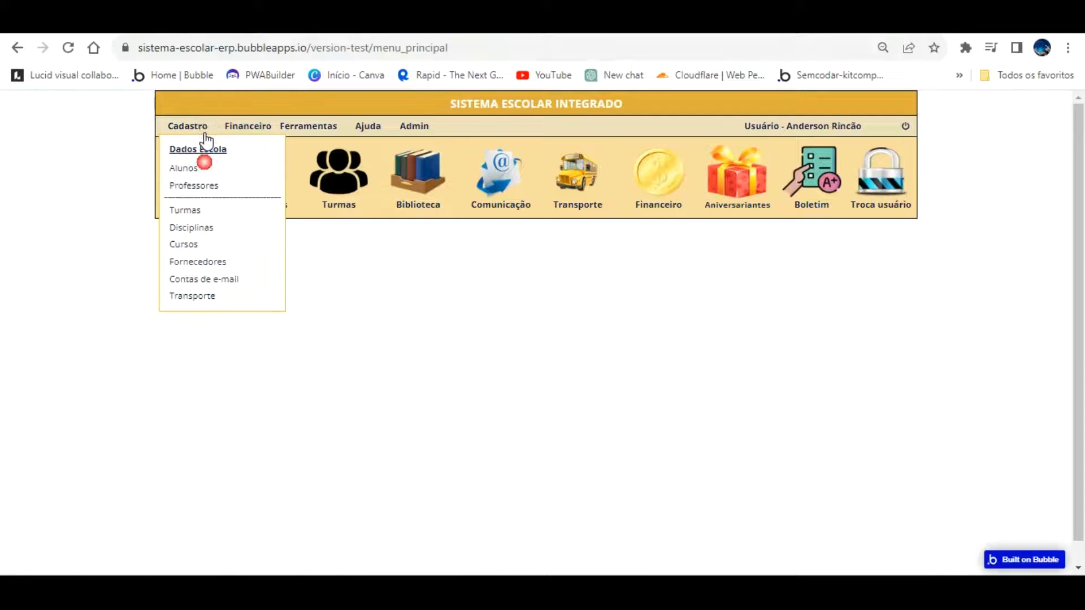
pyautogui.click(205, 150)
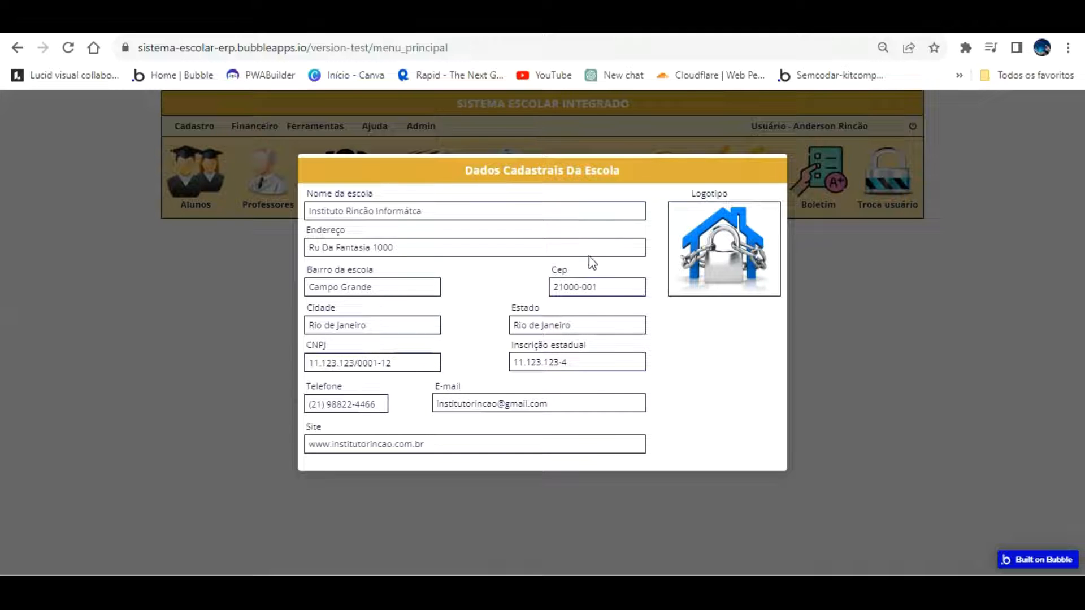
pyautogui.hotkey('ctrl', 'shift', 'Tab')
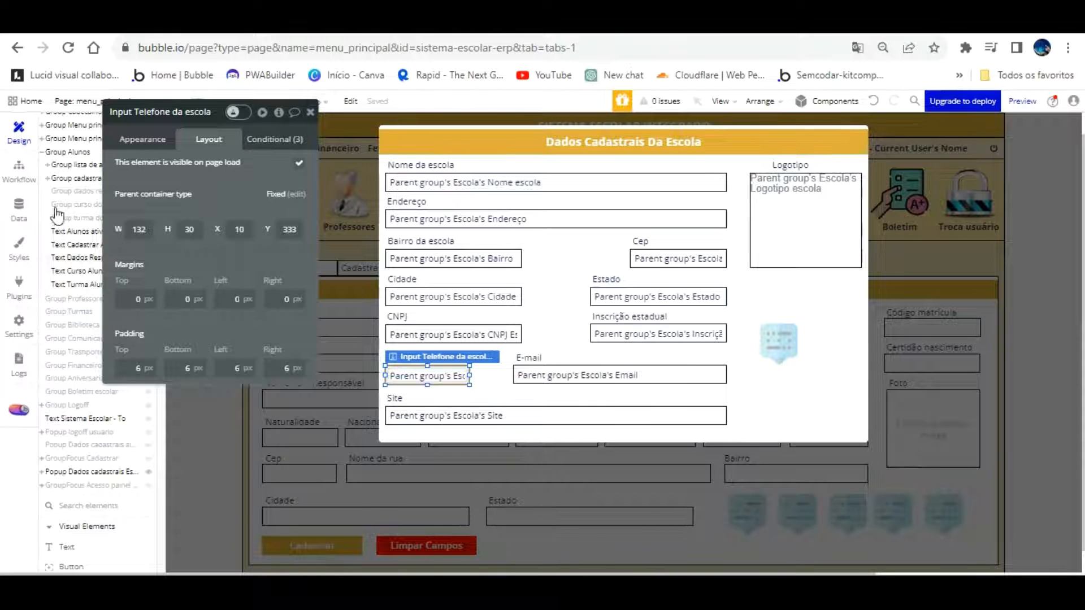
# Select and copy the student CEP input formatter from the student form
pyautogui.click(79, 178)
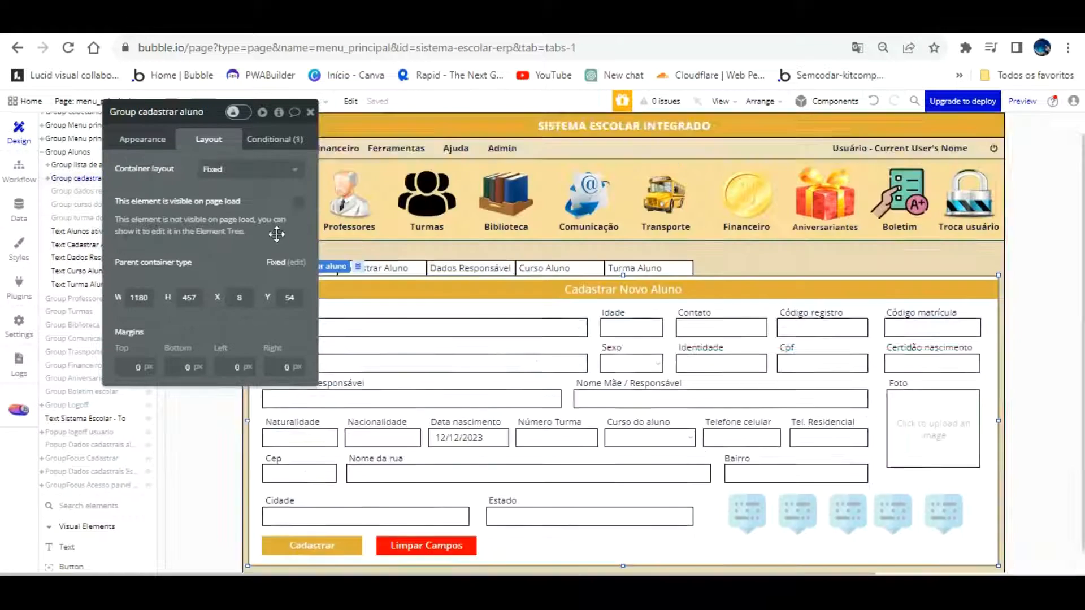
pyautogui.click(805, 446)
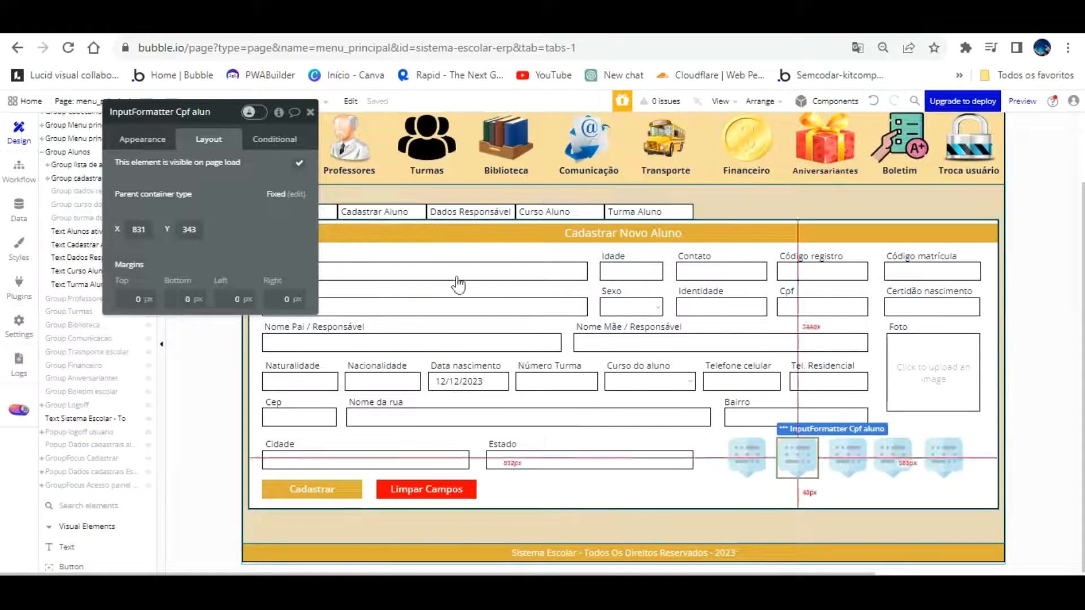
pyautogui.click(745, 455)
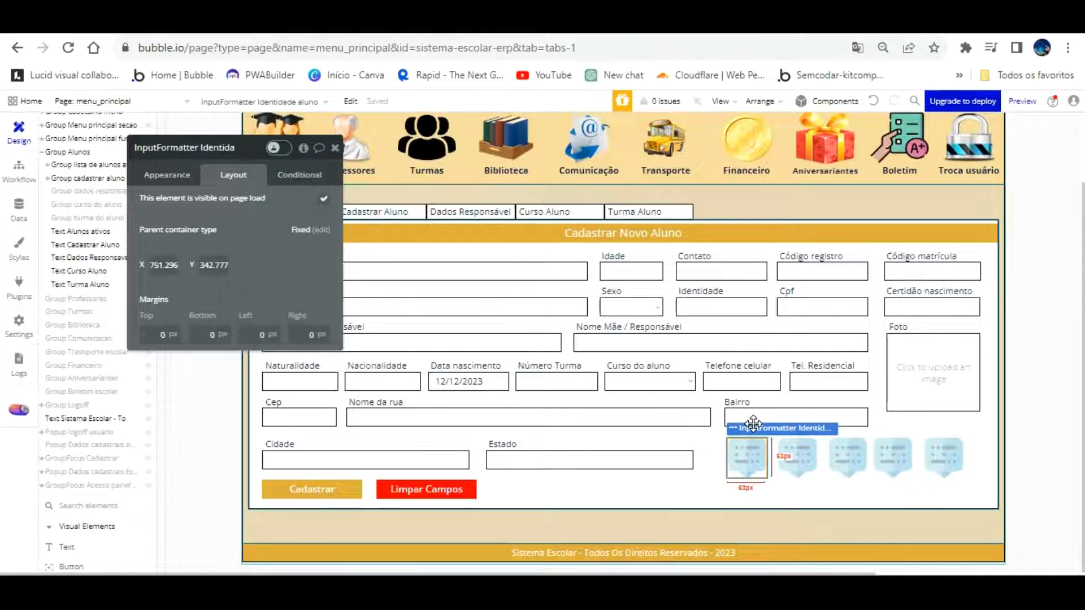
pyautogui.click(854, 461)
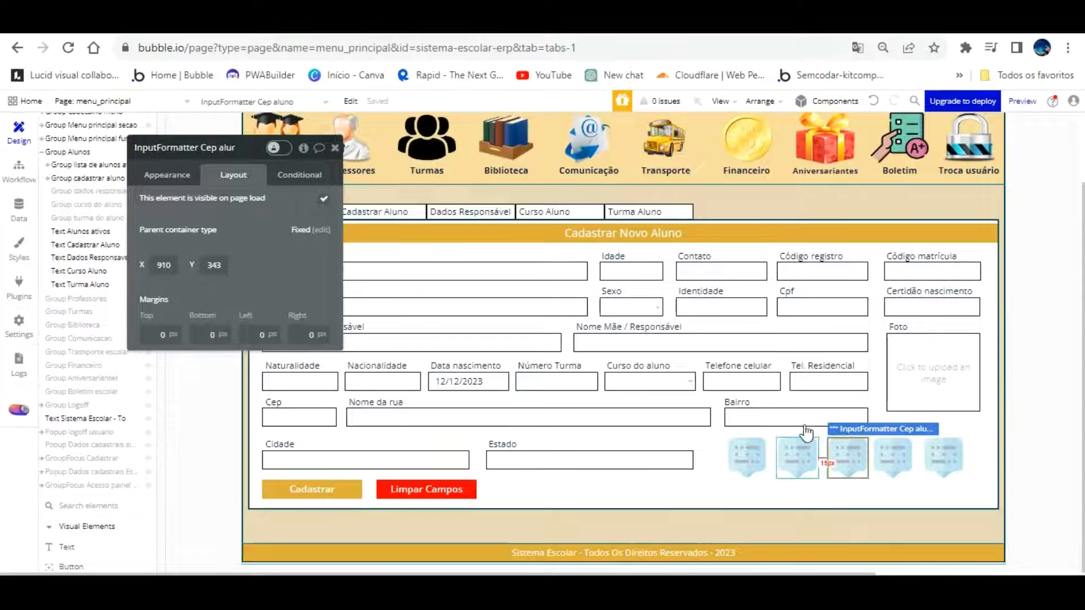
pyautogui.click(164, 177)
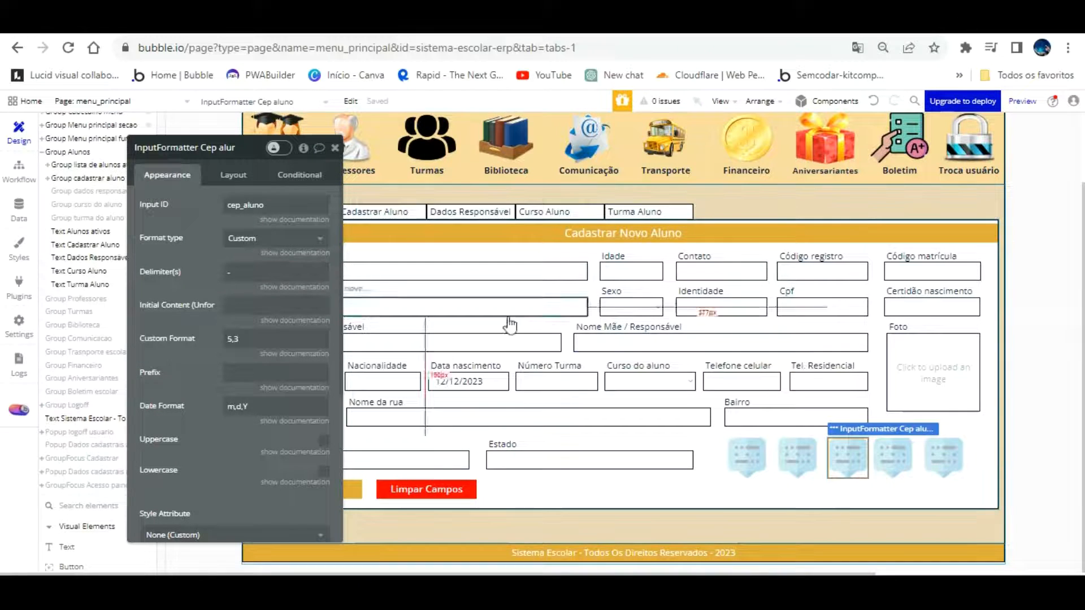
pyautogui.rightClick(850, 452)
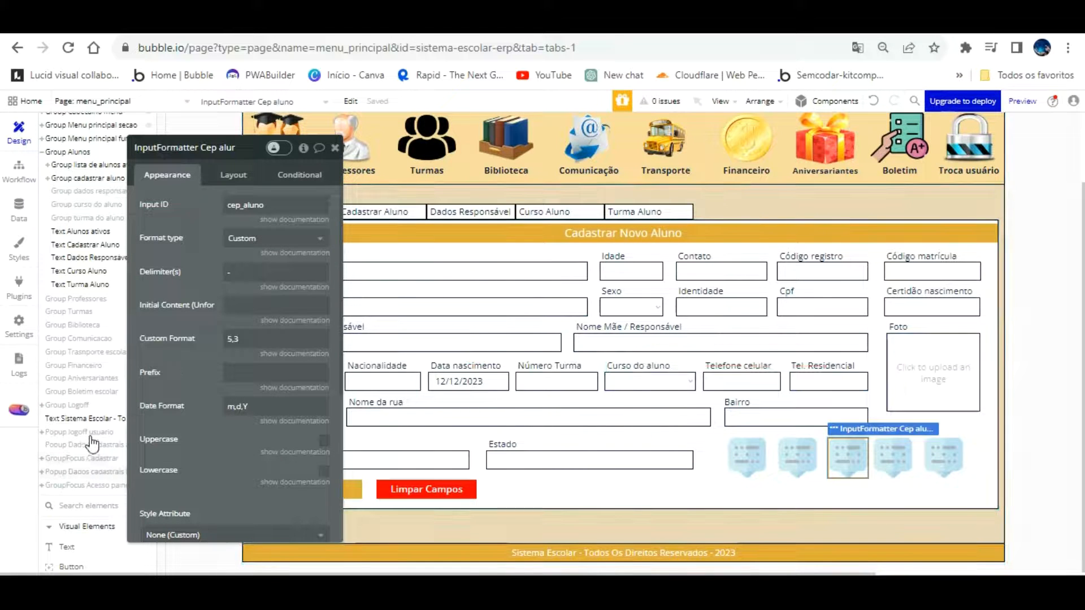
# Paste the CEP formatter into the school data popup's group and edit its Input ID to cep_escola
pyautogui.click(85, 471)
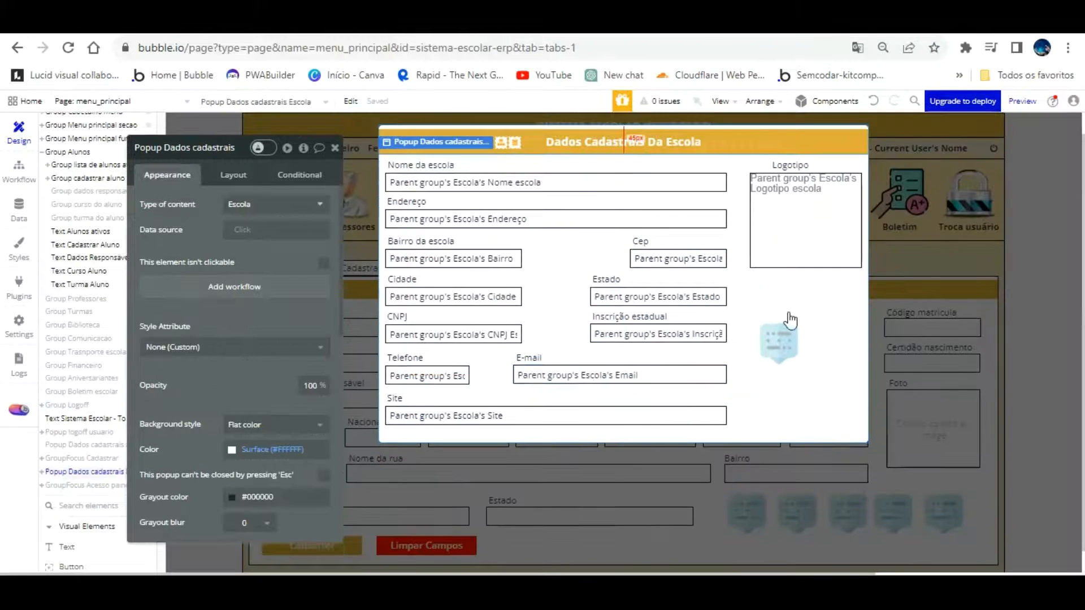
pyautogui.rightClick(829, 286)
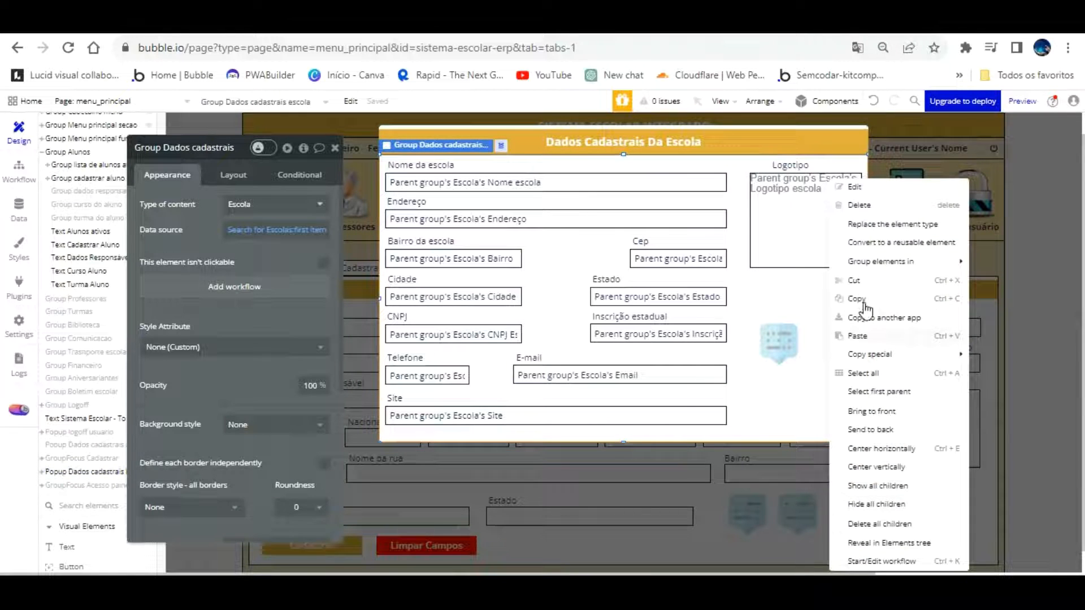
pyautogui.click(857, 336)
pyautogui.click(278, 205)
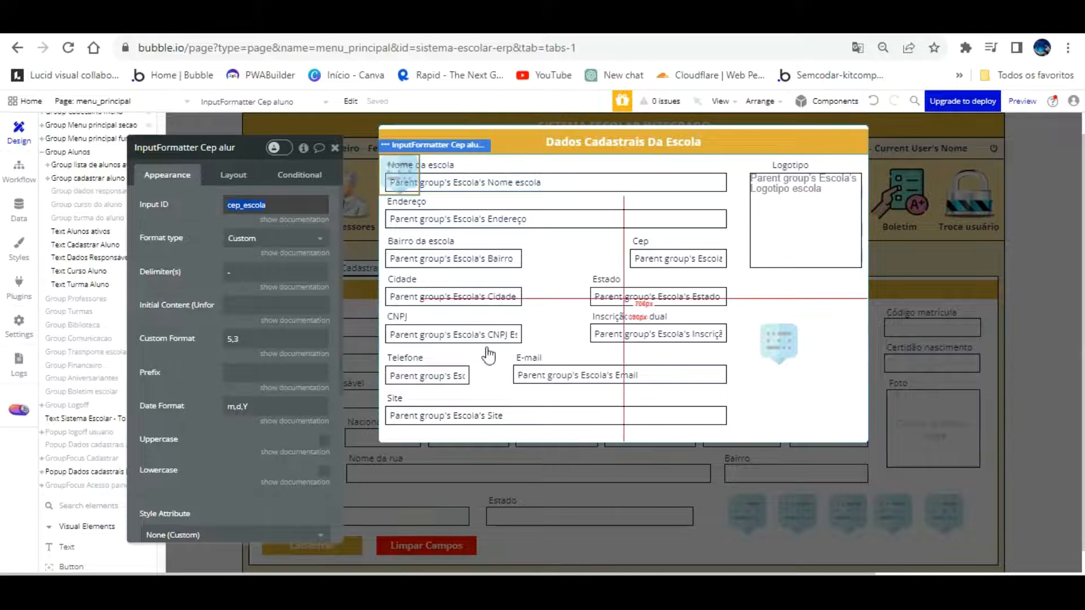
# Give the school Cep input the ID Attribute cep_escola
pyautogui.click(668, 259)
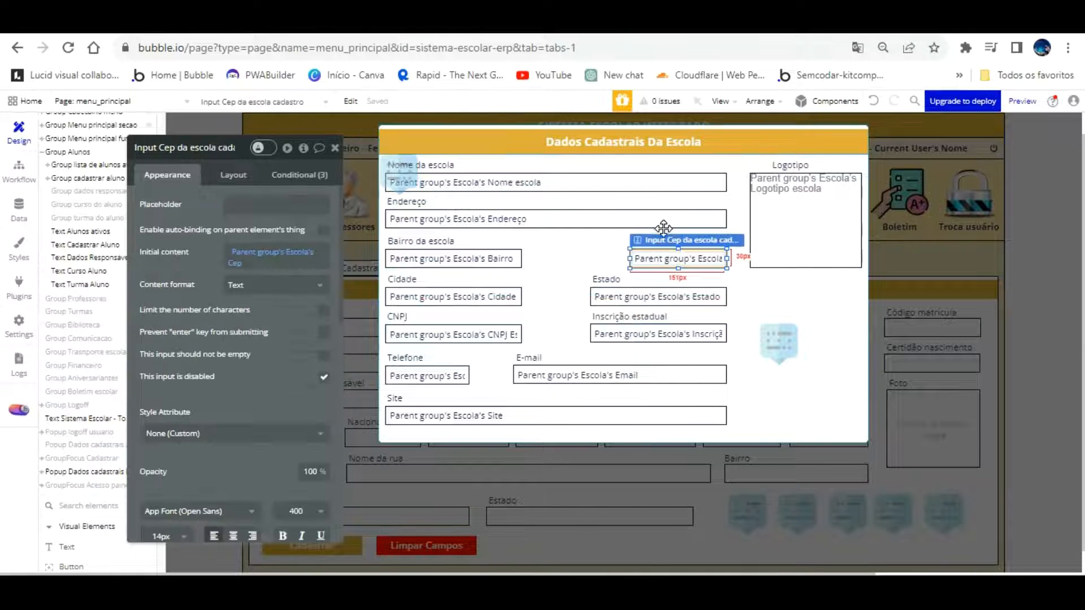
pyautogui.scroll(-6, 308, 464)
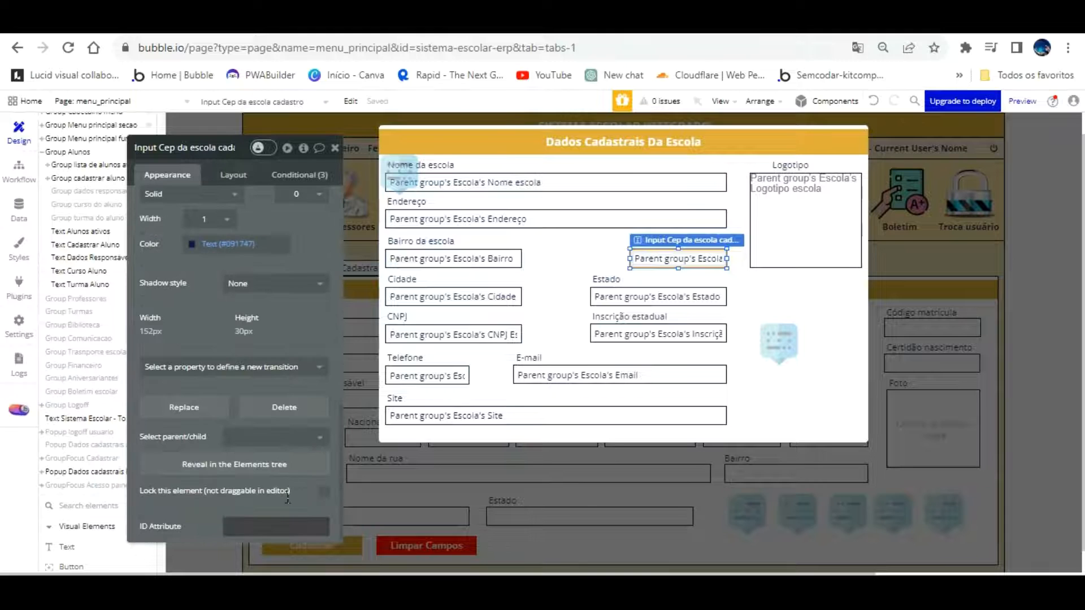
pyautogui.click(286, 526)
pyautogui.write('cep_escola')
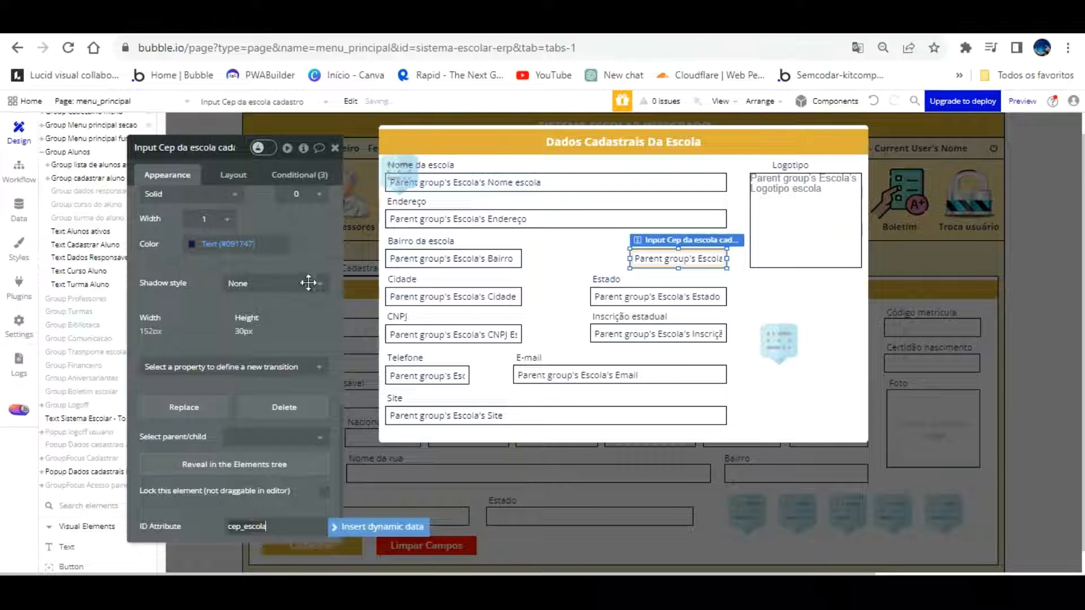
pyautogui.click(237, 147)
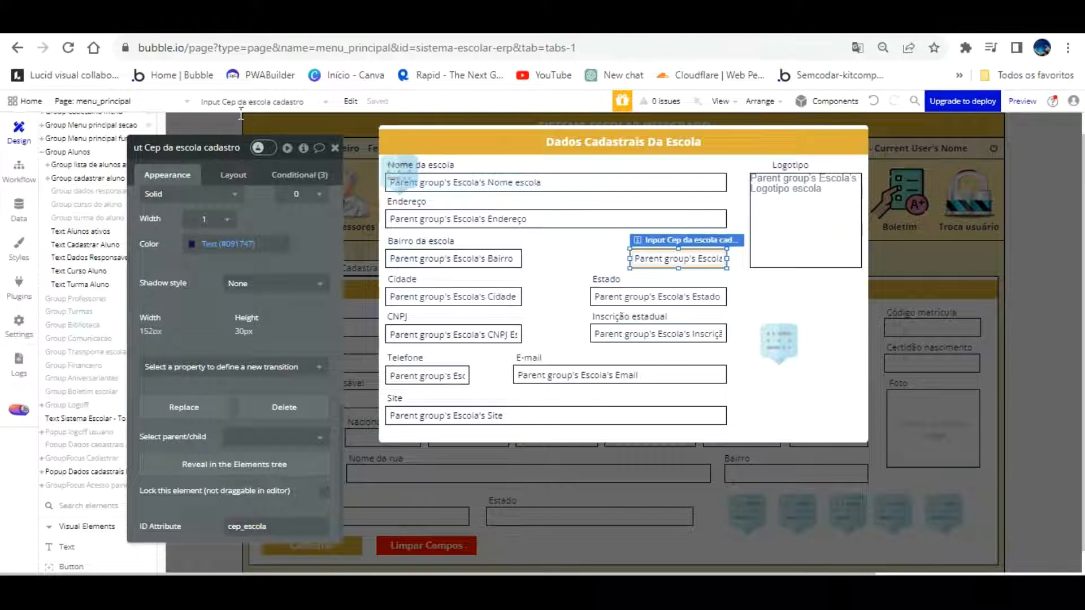
pyautogui.moveTo(154, 118); pyautogui.dragTo(159, 120)
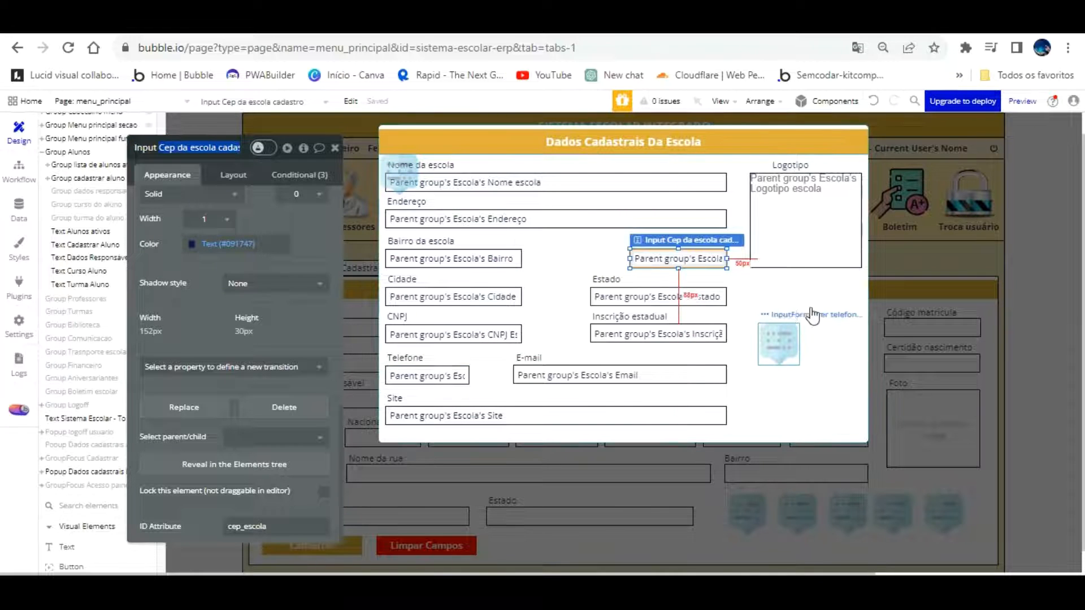
# Move the pasted CEP formatter beside the phone formatter in the popup
pyautogui.click(779, 314)
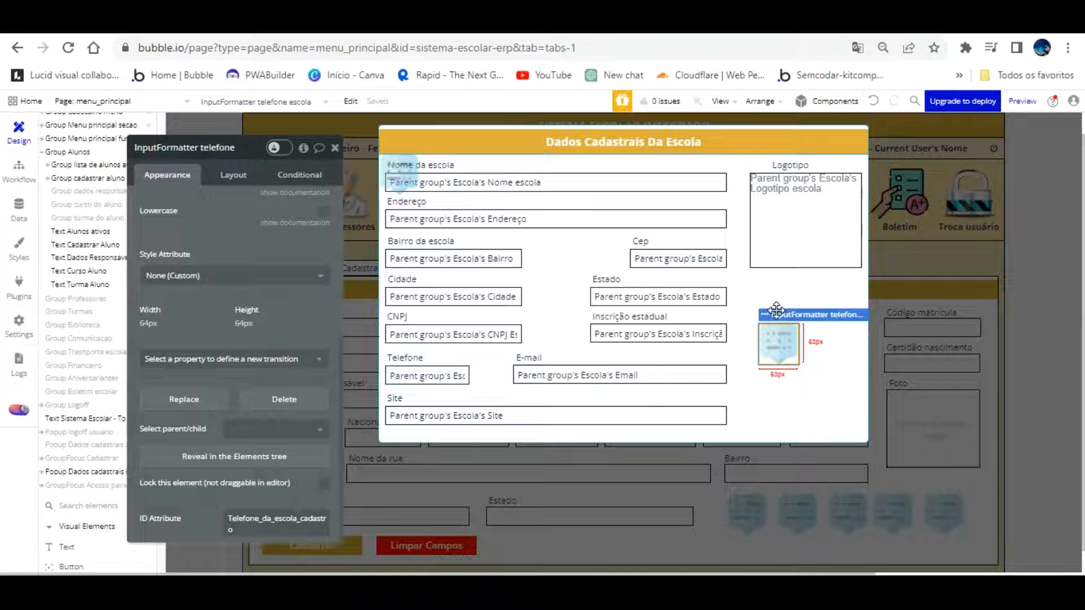
pyautogui.click(404, 139)
pyautogui.moveTo(405, 139); pyautogui.dragTo(831, 306)
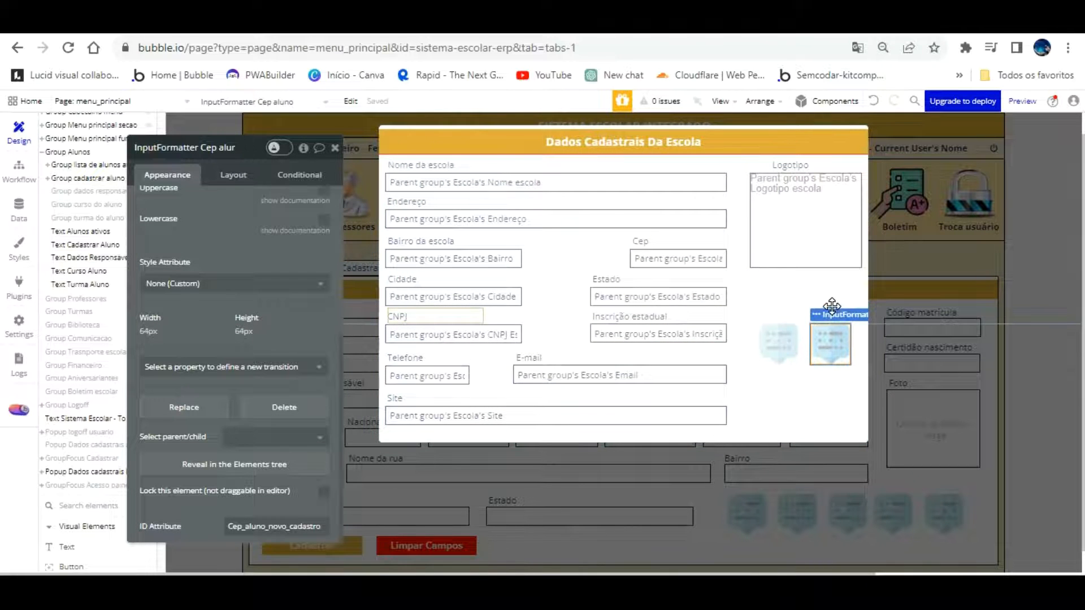
pyautogui.scroll(5, 205, 238)
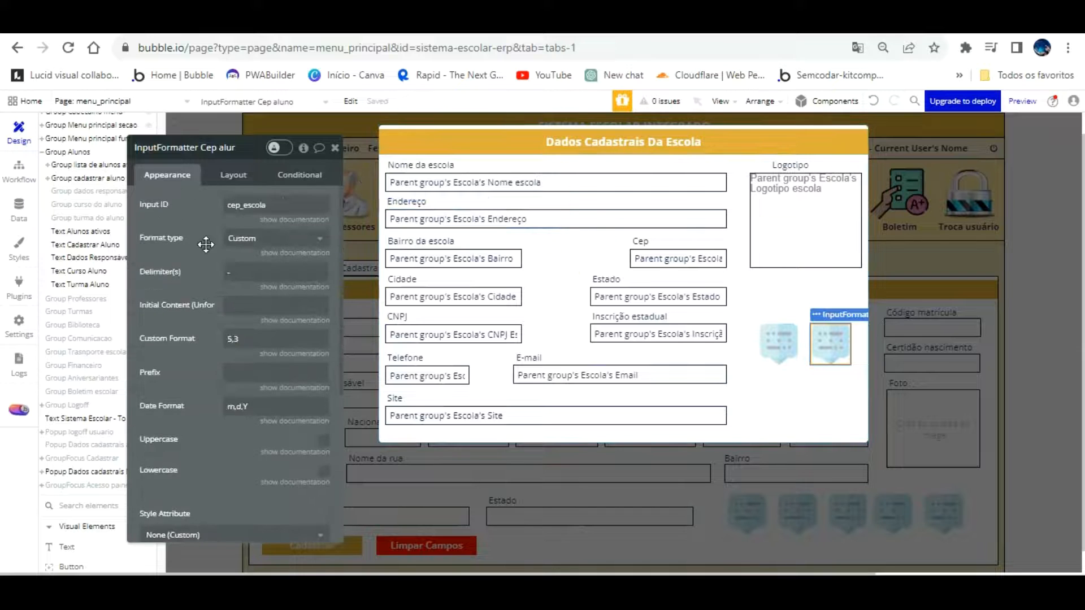
pyautogui.scroll(-5, 206, 244)
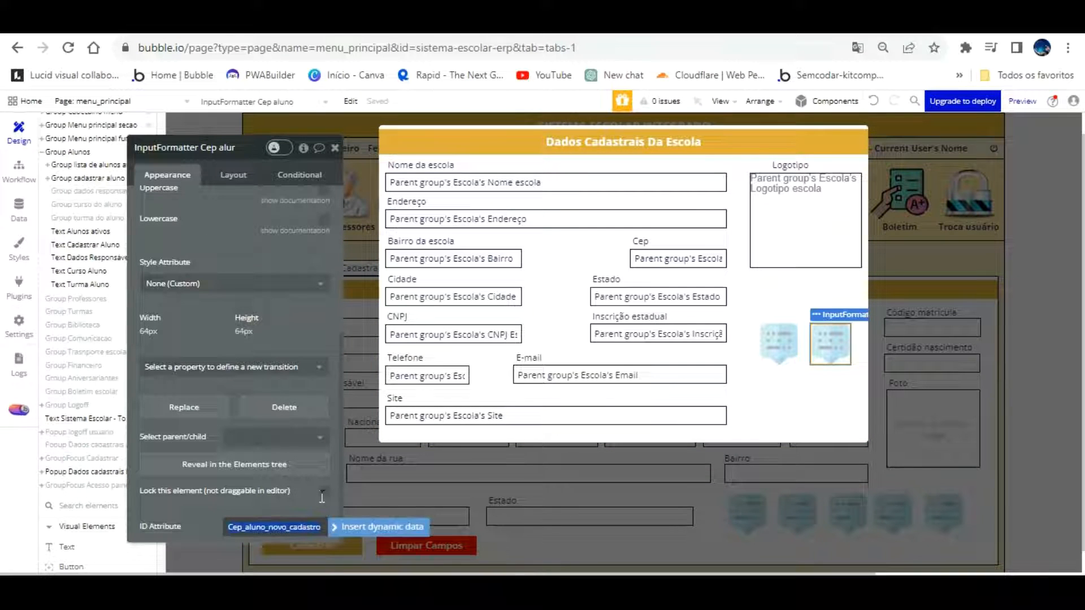
# Set the CEP formatter's ID attribute to Cep_da_escola_cadastro
pyautogui.write('Cep da escola cadastro')
pyautogui.click(244, 527)
pyautogui.press('BackSpace')
pyautogui.write('_')
pyautogui.press('Right')
pyautogui.press('Right')
pyautogui.press('Right')
pyautogui.press('BackSpace')
pyautogui.write('_da')
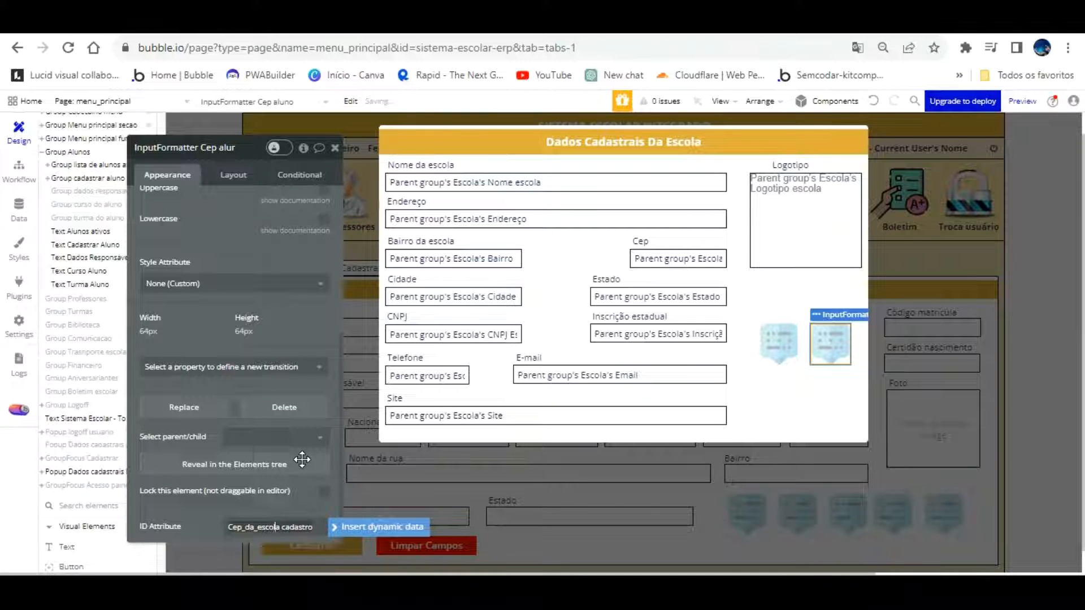
pyautogui.write('_')
pyautogui.press('Tab')
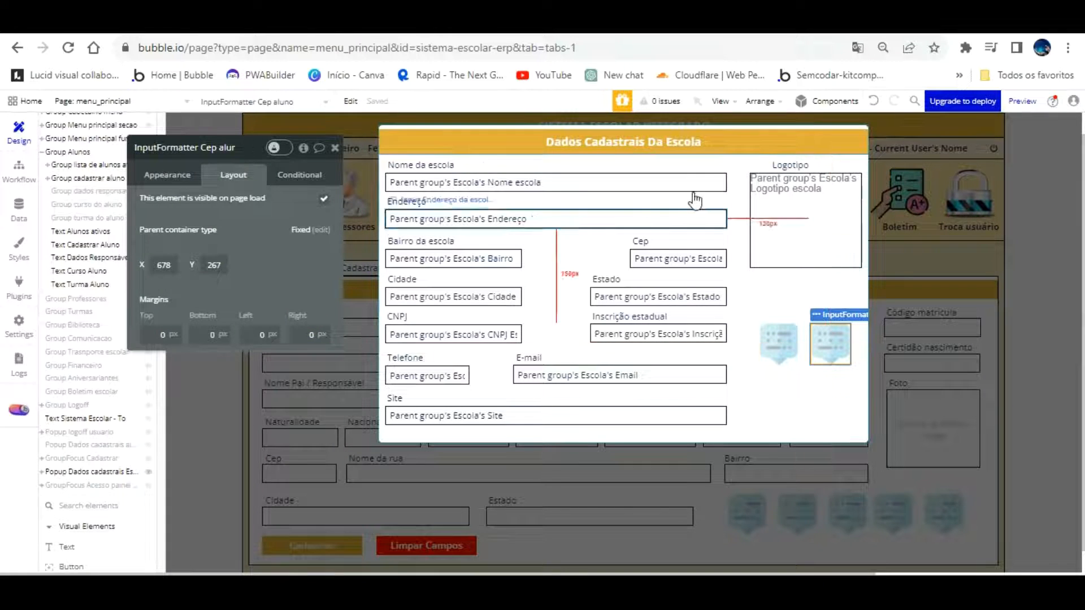
# Reload the preview to check the school CEP mask in Dados escola, then open geradornv's CNPJ generator
pyautogui.click(313, 24)
pyautogui.click(332, 99)
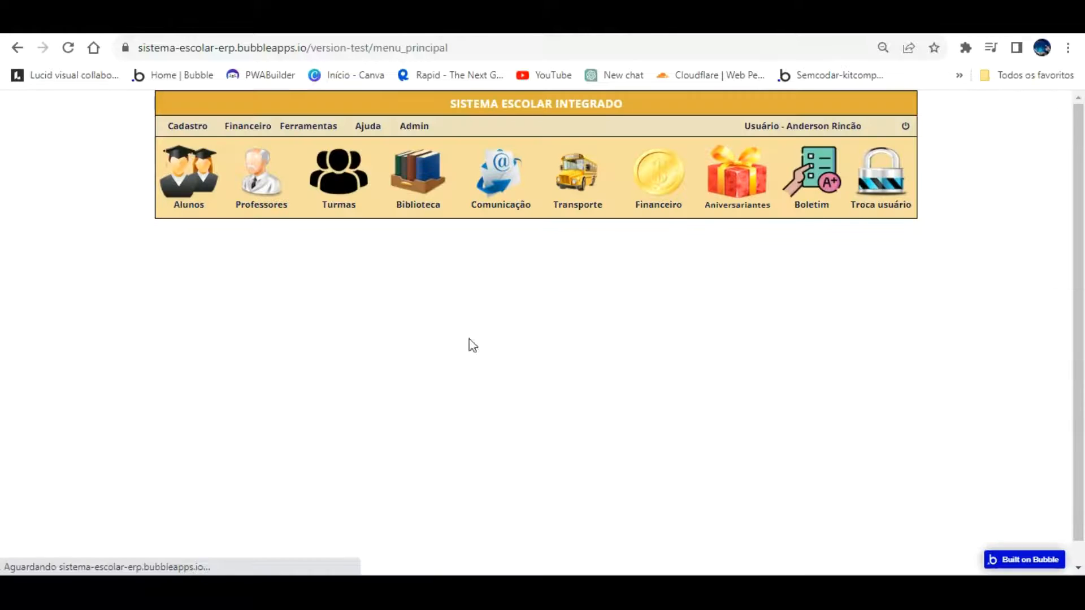
pyautogui.click(188, 124)
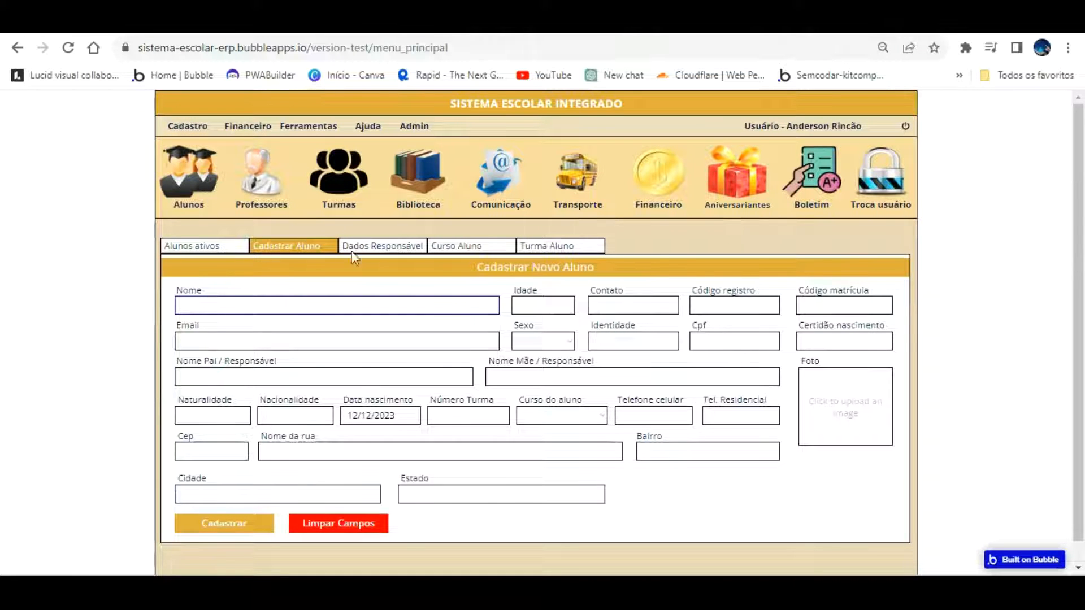
pyautogui.click(189, 126)
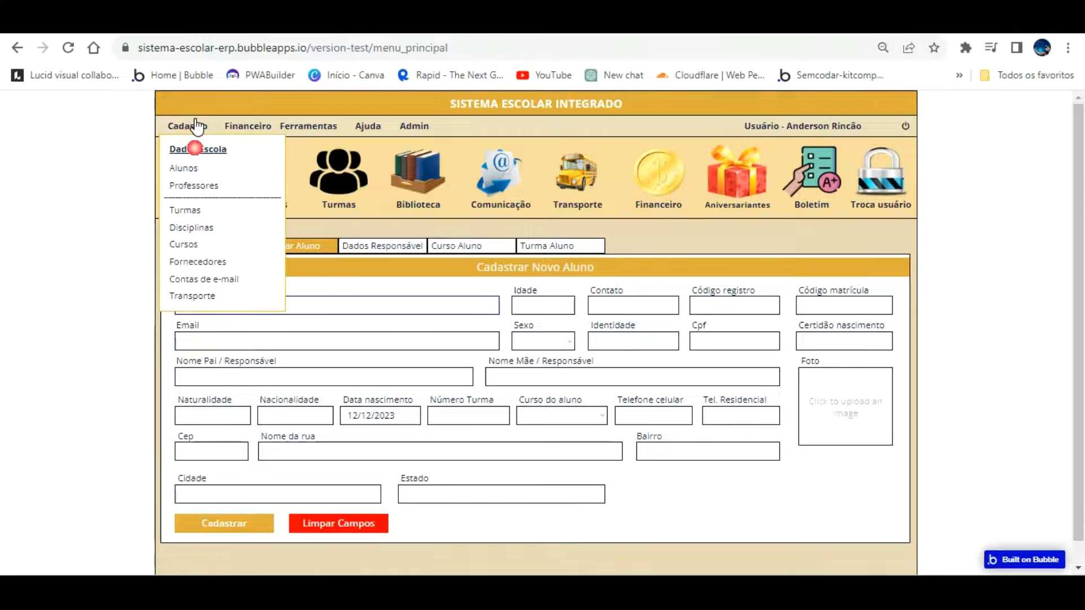
pyautogui.click(180, 146)
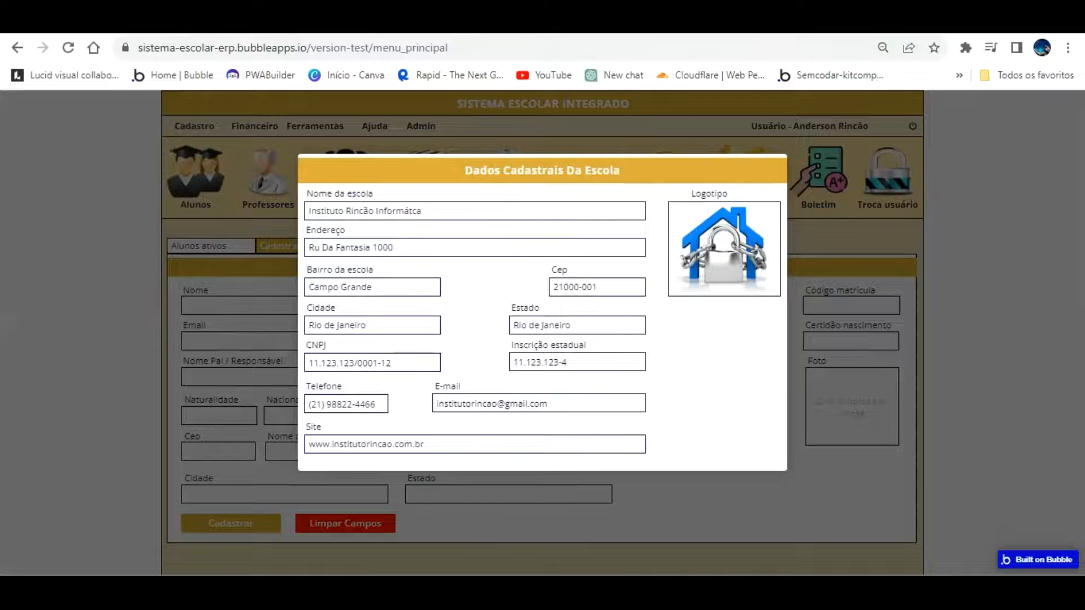
pyautogui.click(170, 20)
pyautogui.click(133, 337)
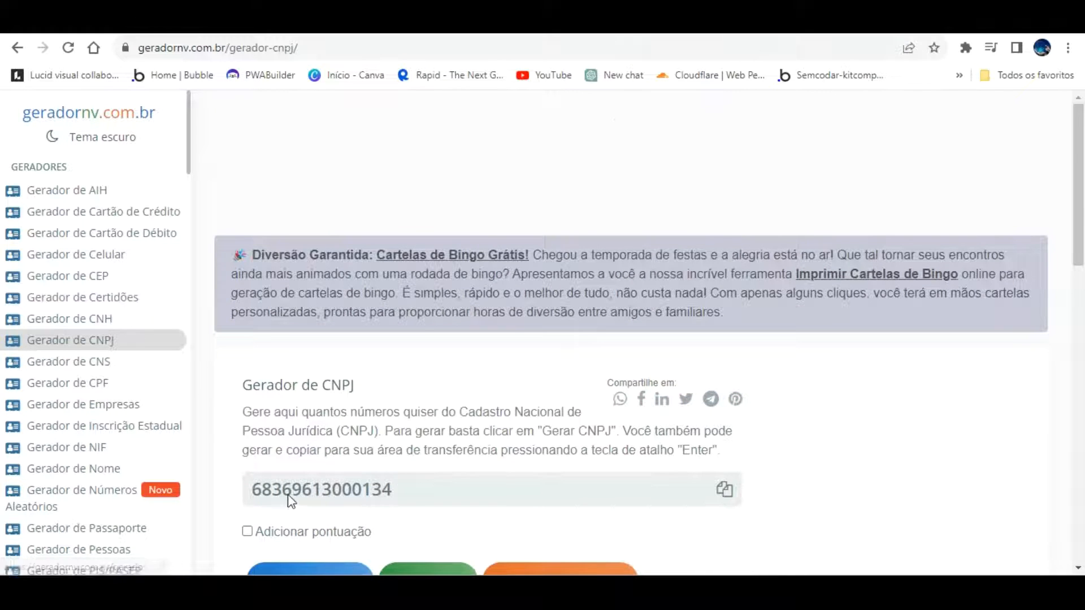
# Enable Adicionar pontuação on the CNPJ generator to get a punctuated CNPJ
pyautogui.click(271, 533)
pyautogui.scroll(-3, 486, 469)
pyautogui.scroll(2, 447, 447)
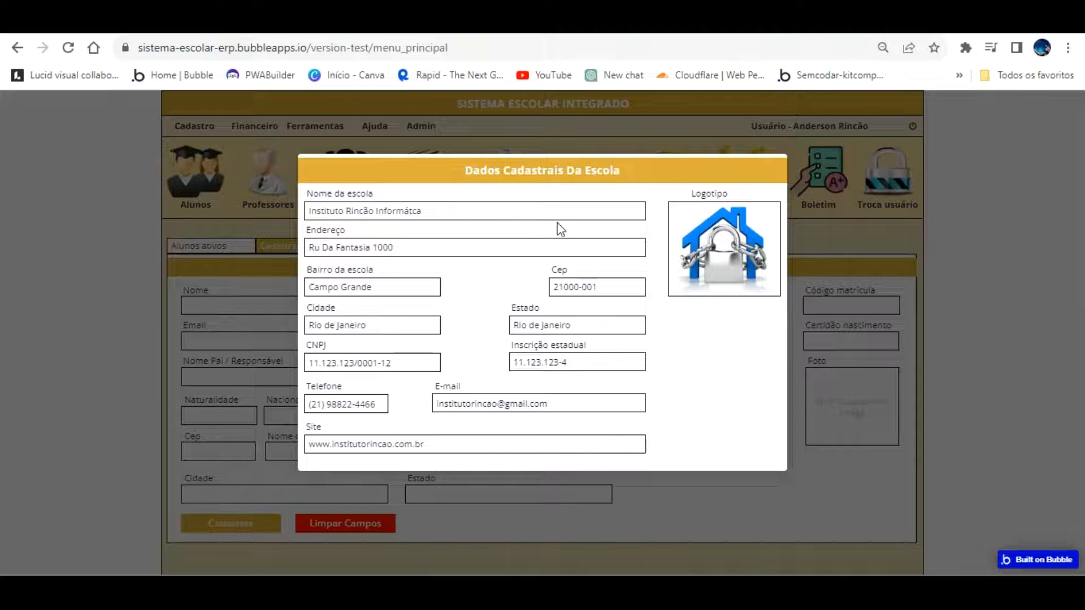
# Arrange the phone and CEP formatters side by side and paste a copy of the CEP formatter
pyautogui.click(700, 341)
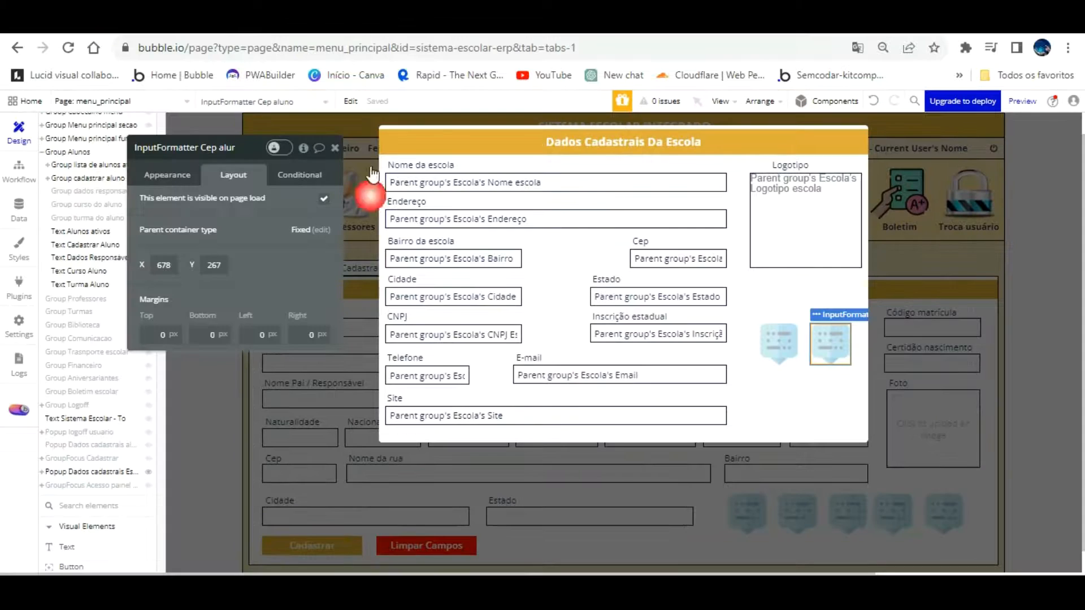
pyautogui.click(780, 342)
pyautogui.moveTo(787, 315); pyautogui.dragTo(769, 273)
pyautogui.moveTo(834, 313); pyautogui.dragTo(760, 318)
pyautogui.hotkey('ctrl', 'v')
# Rename the copy to InputFormatter Cnpj escola and set its Input ID to cnpj_escola
pyautogui.click(207, 149)
pyautogui.press('BackSpace')
pyautogui.press('BackSpace')
pyautogui.press('BackSpace')
pyautogui.press('BackSpace')
pyautogui.press('BackSpace')
pyautogui.press('BackSpace')
pyautogui.press('BackSpace')
pyautogui.press('BackSpace')
pyautogui.press('BackSpace')
pyautogui.press('BackSpace')
pyautogui.press('BackSpace')
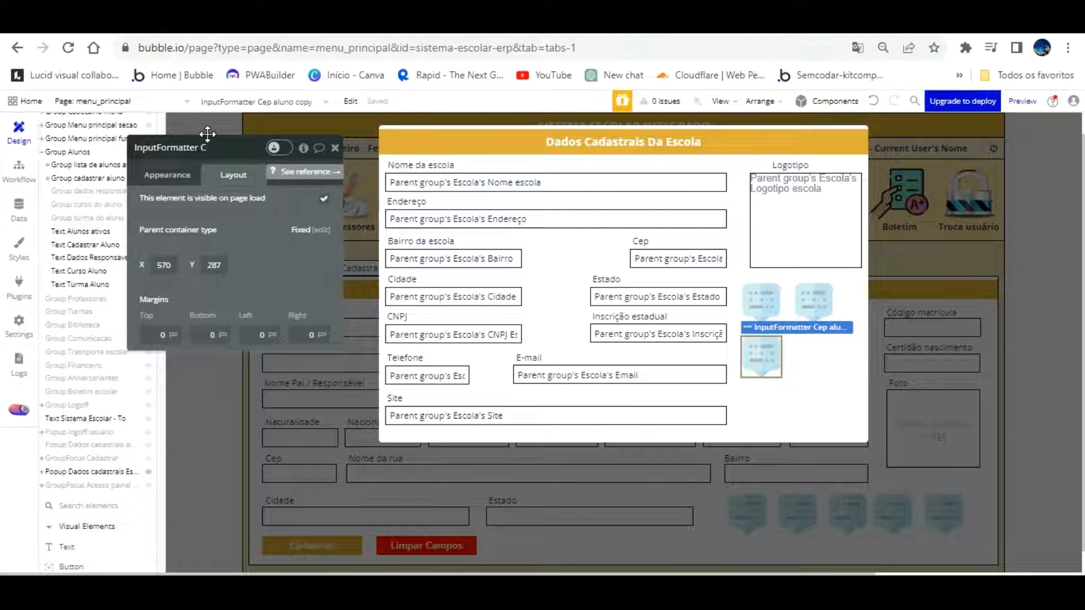
pyautogui.write('npj escola')
pyautogui.press('Return')
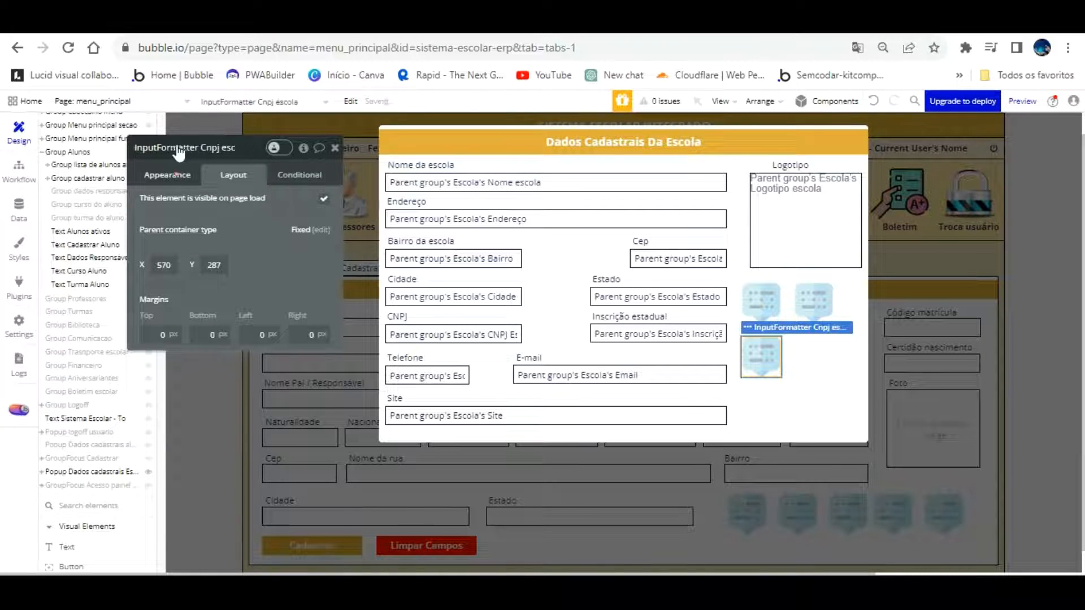
pyautogui.click(168, 175)
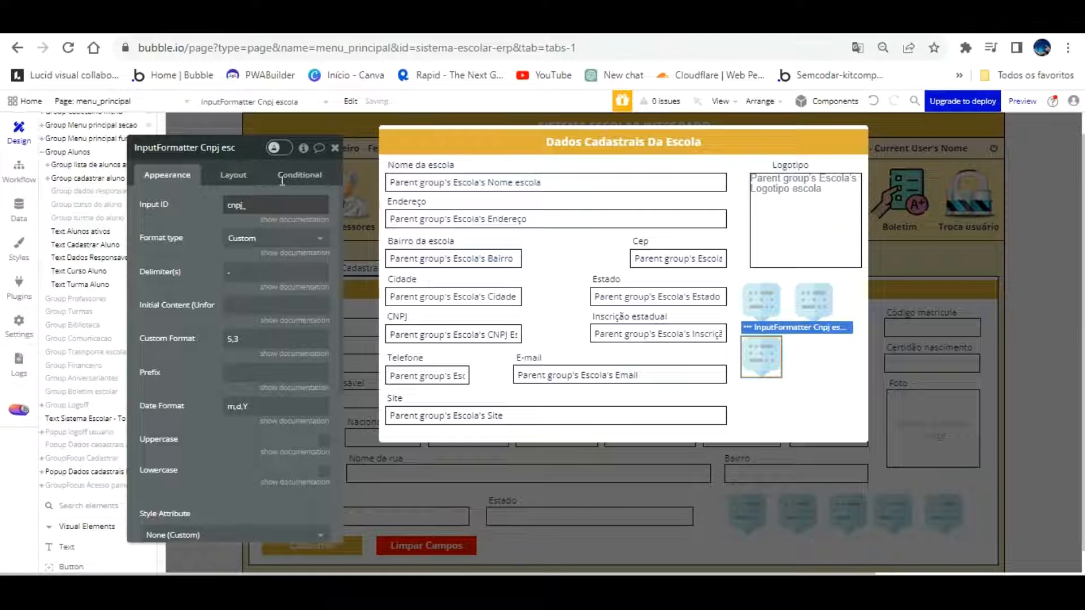
pyautogui.write('a')
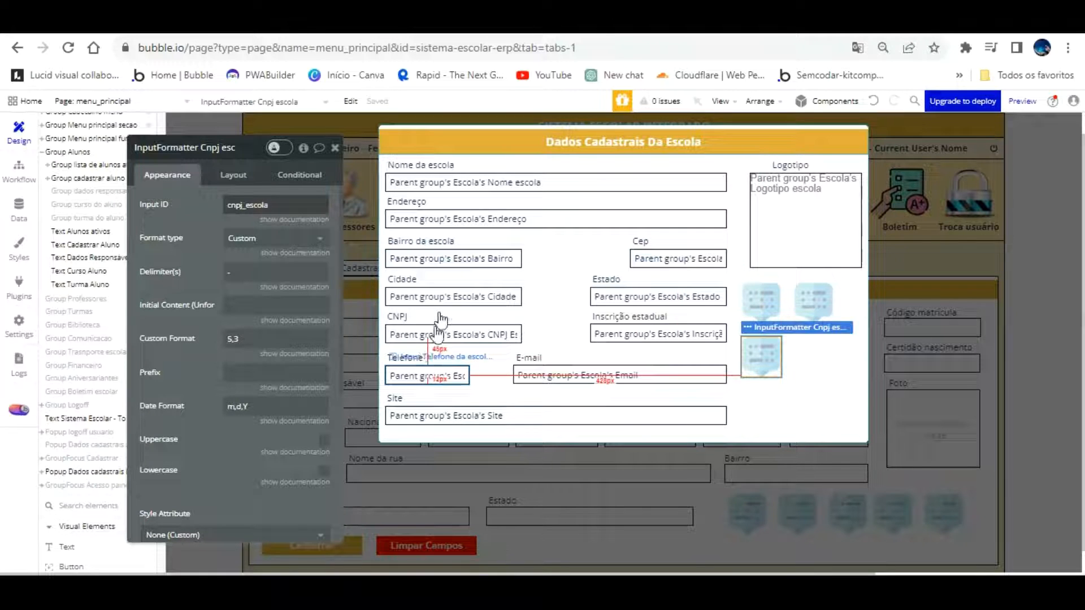
# Change the CNPJ formatter's ID attribute from Cep to CNPJ using the CNPJ field's name
pyautogui.click(340, 255)
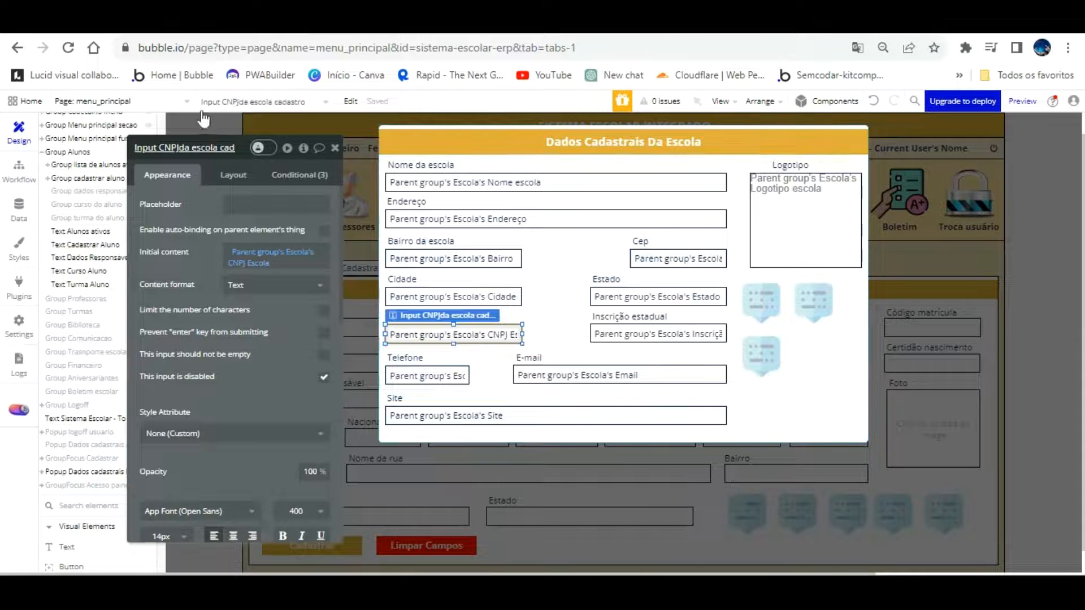
pyautogui.click(160, 145)
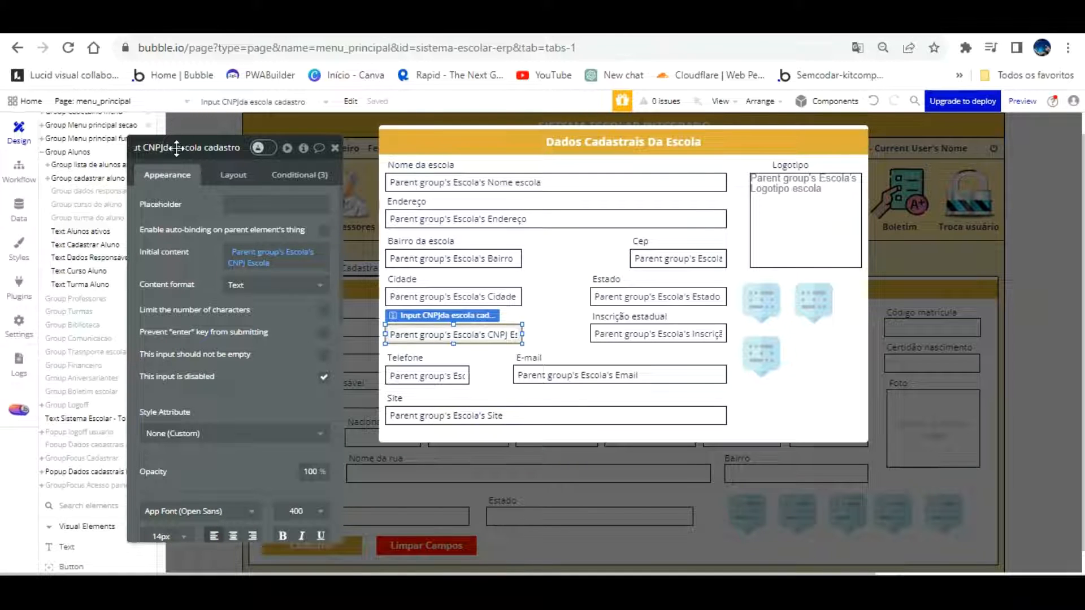
pyautogui.hotkey('shift', 'End')
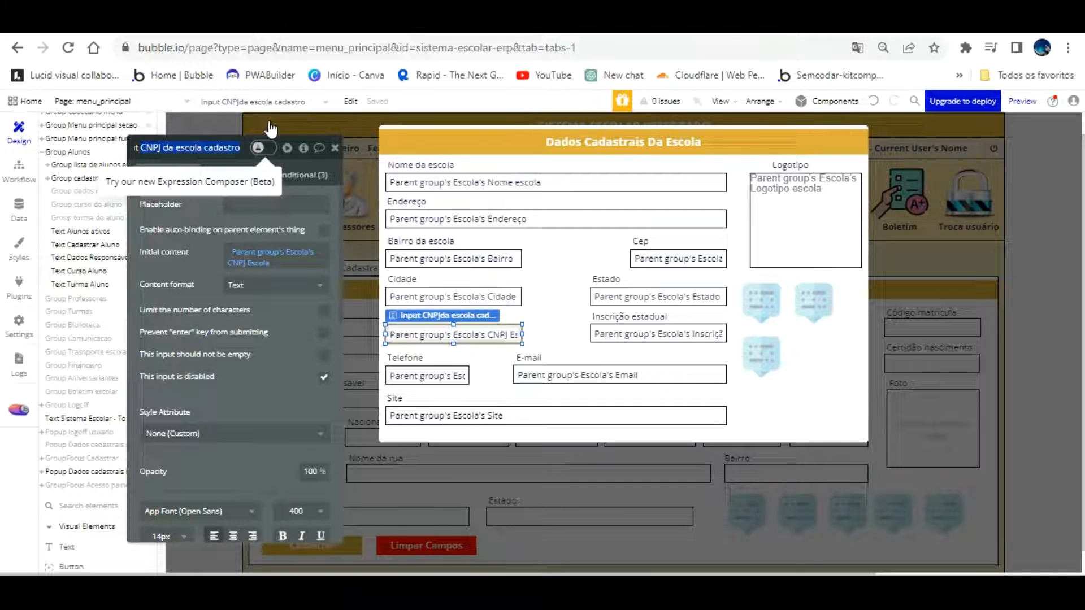
pyautogui.click(762, 356)
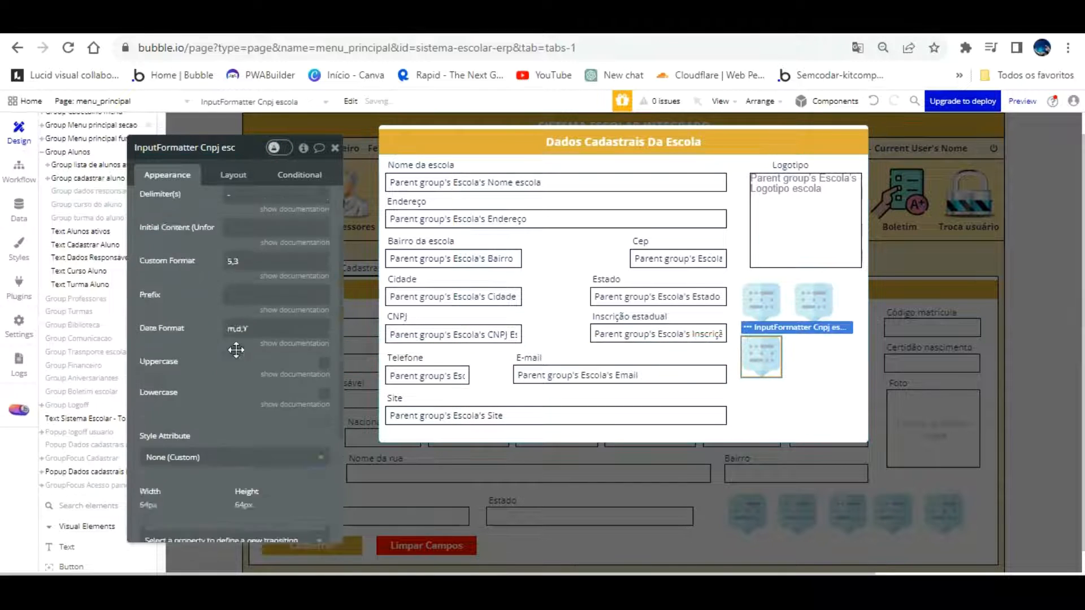
pyautogui.scroll(-3, 237, 350)
pyautogui.doubleClick(315, 526)
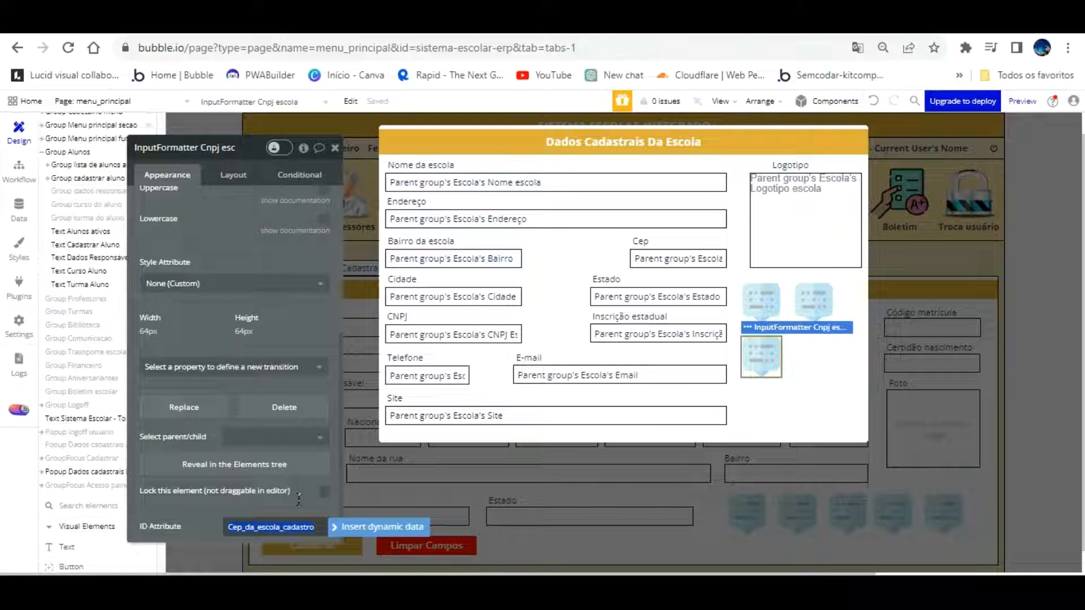
pyautogui.click(242, 527)
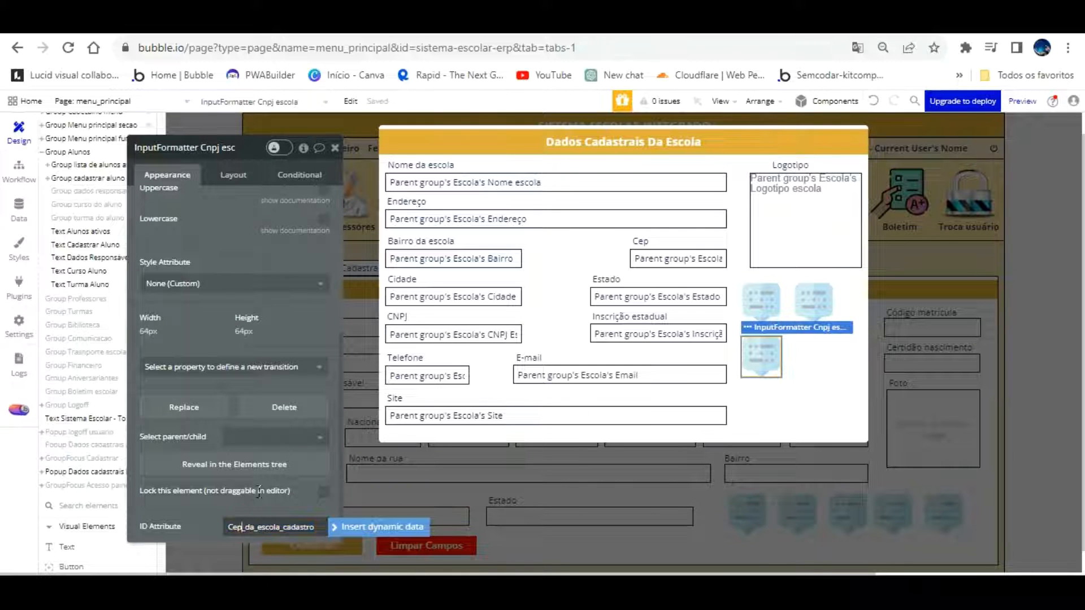
pyautogui.press('BackSpace')
pyautogui.press('BackSpace')
pyautogui.write('NPJ')
pyautogui.click(273, 488)
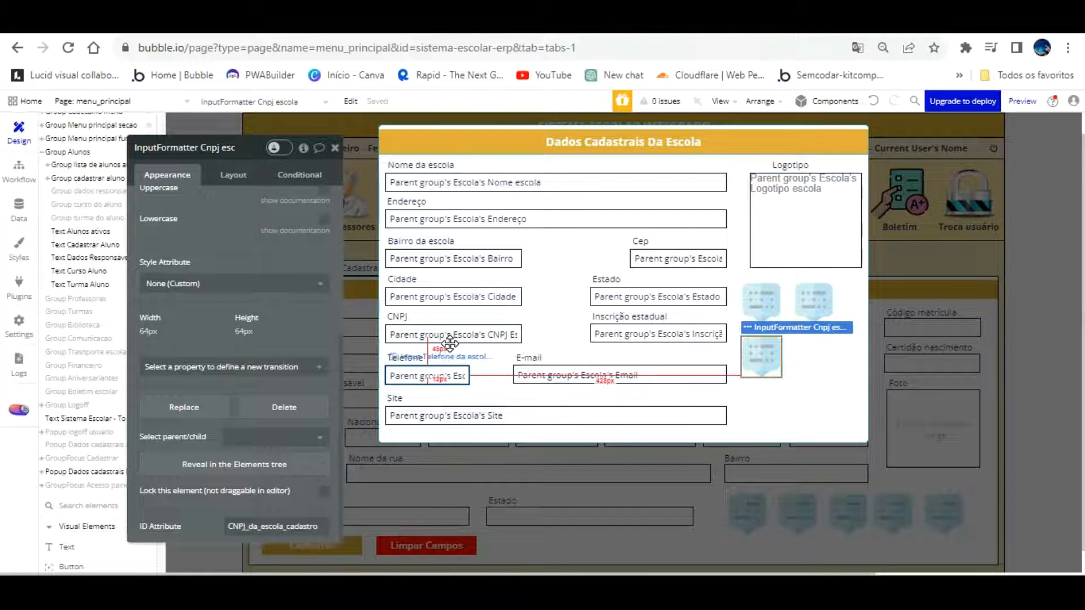
# Retype the school CNPJ field's ID attribute as cnpj_escola to match the formatter
pyautogui.click(449, 345)
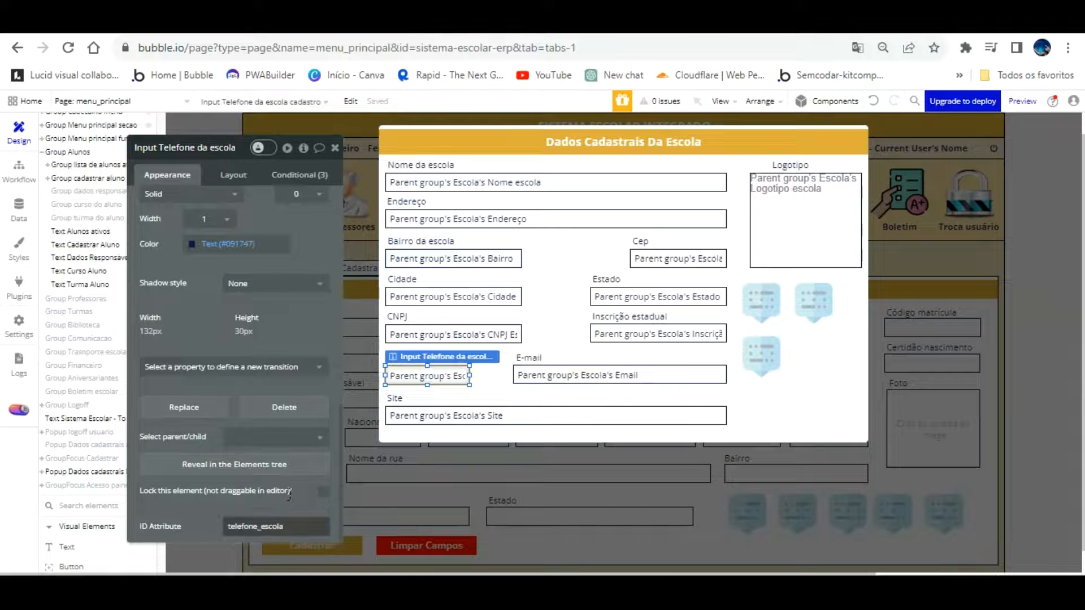
pyautogui.click(764, 360)
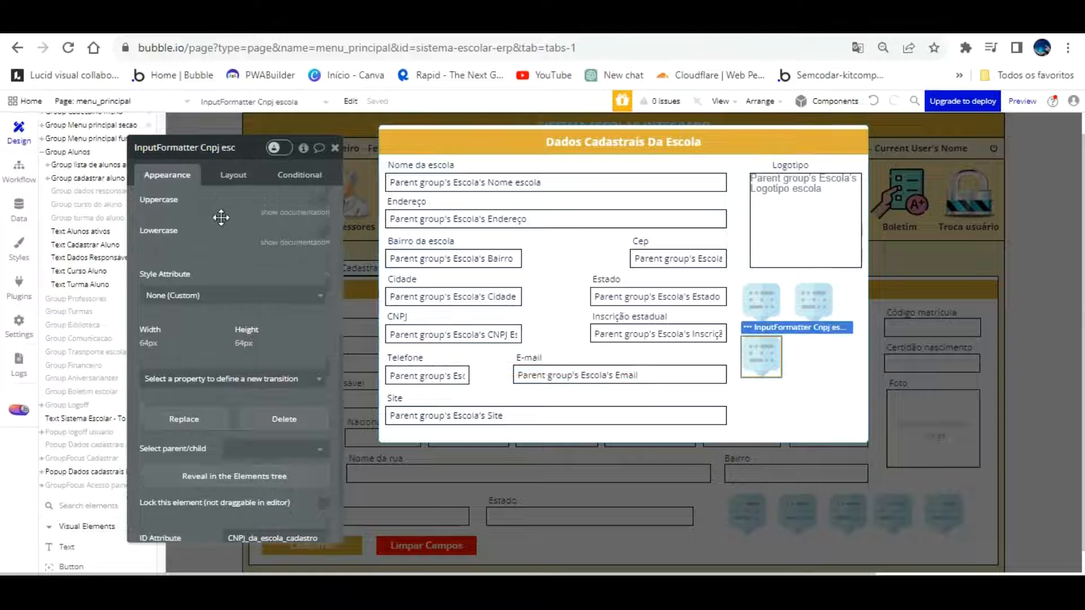
pyautogui.scroll(5, 221, 217)
pyautogui.scroll(-6, 221, 217)
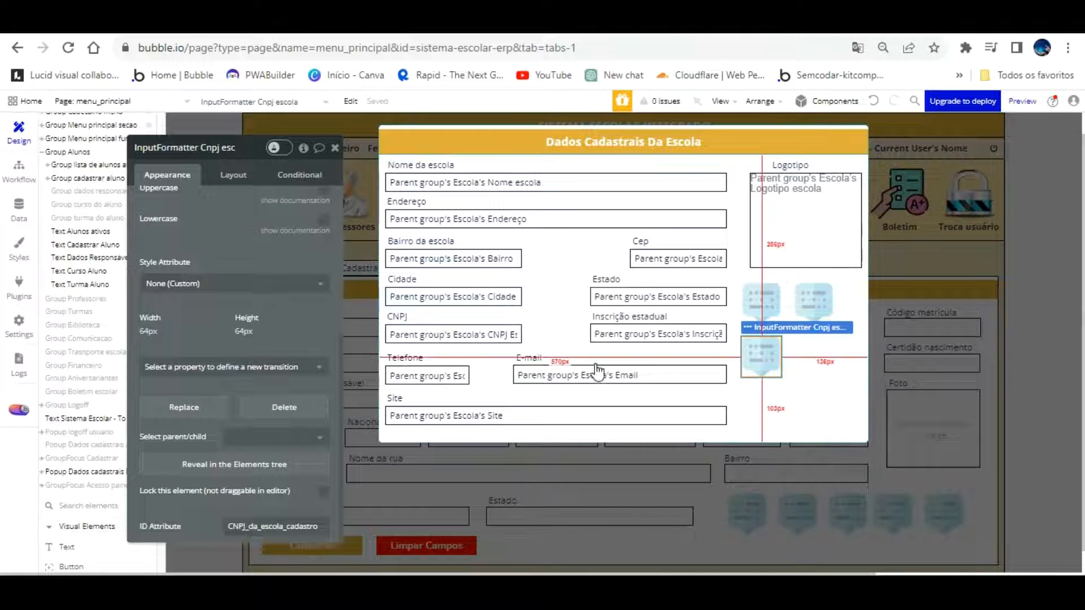
pyautogui.click(459, 374)
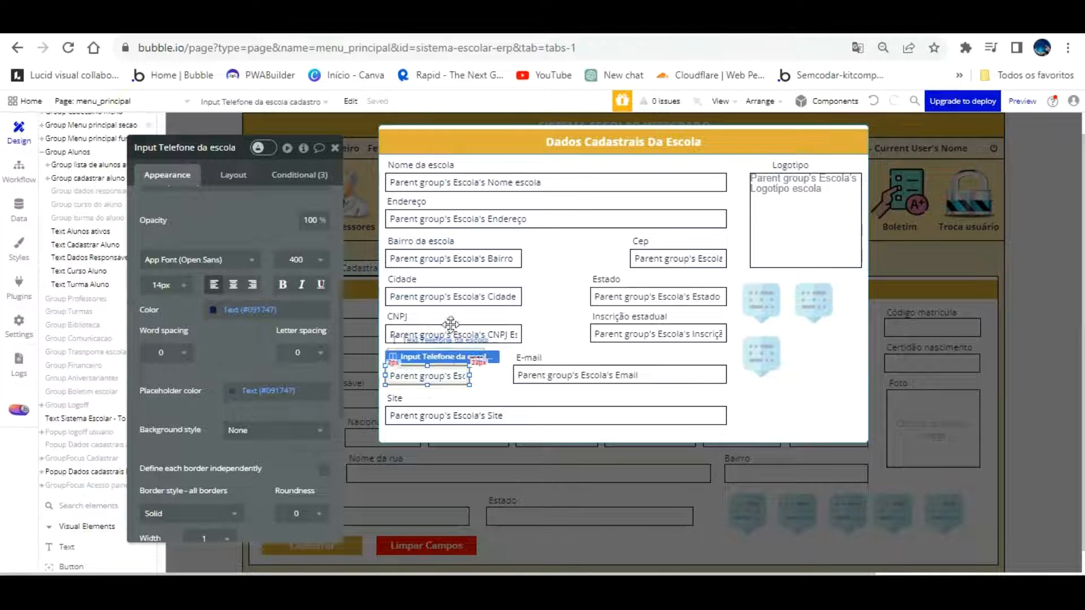
pyautogui.click(450, 334)
pyautogui.scroll(-5, 270, 441)
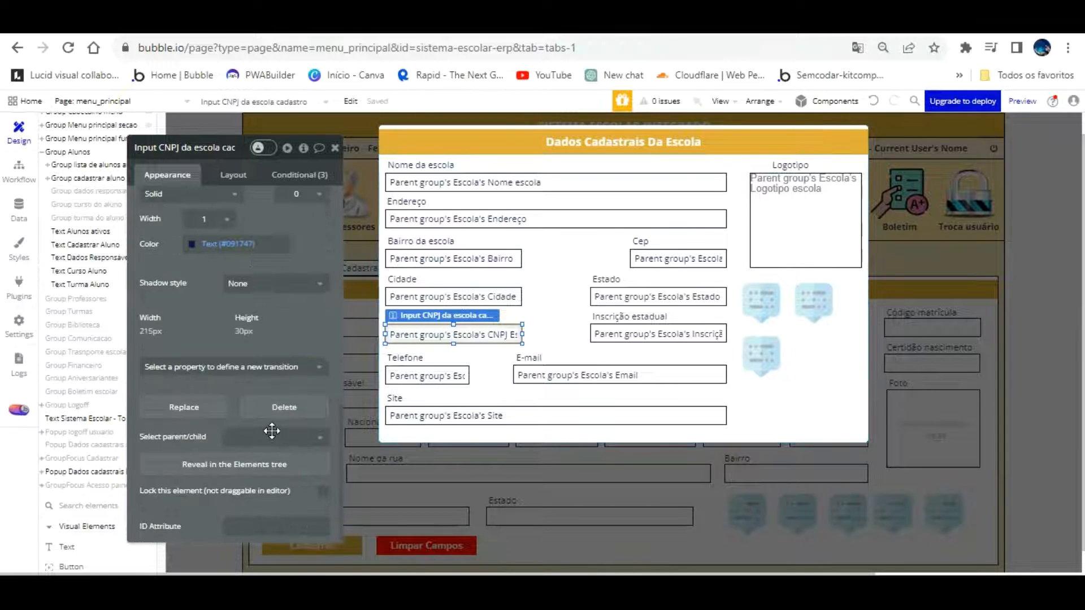
pyautogui.click(271, 525)
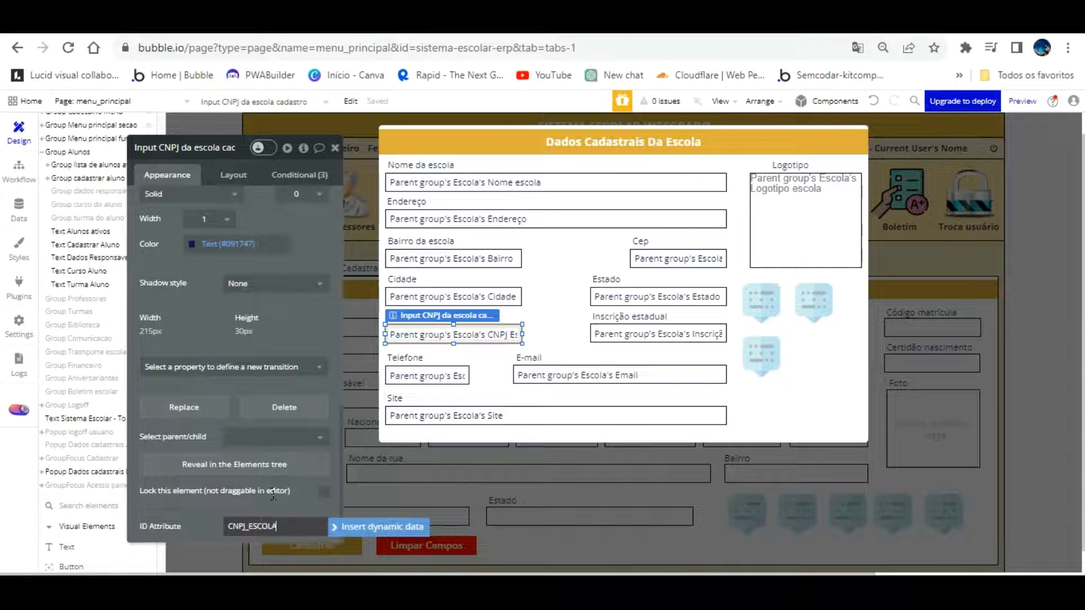
pyautogui.press('BackSpace')
pyautogui.press('BackSpace')
pyautogui.press('BackSpace')
pyautogui.press('BackSpace')
pyautogui.press('BackSpace')
pyautogui.press('BackSpace')
pyautogui.press('BackSpace')
pyautogui.press('BackSpace')
pyautogui.press('BackSpace')
pyautogui.press('BackSpace')
pyautogui.press('BackSpace')
pyautogui.write('cnpj_escola')
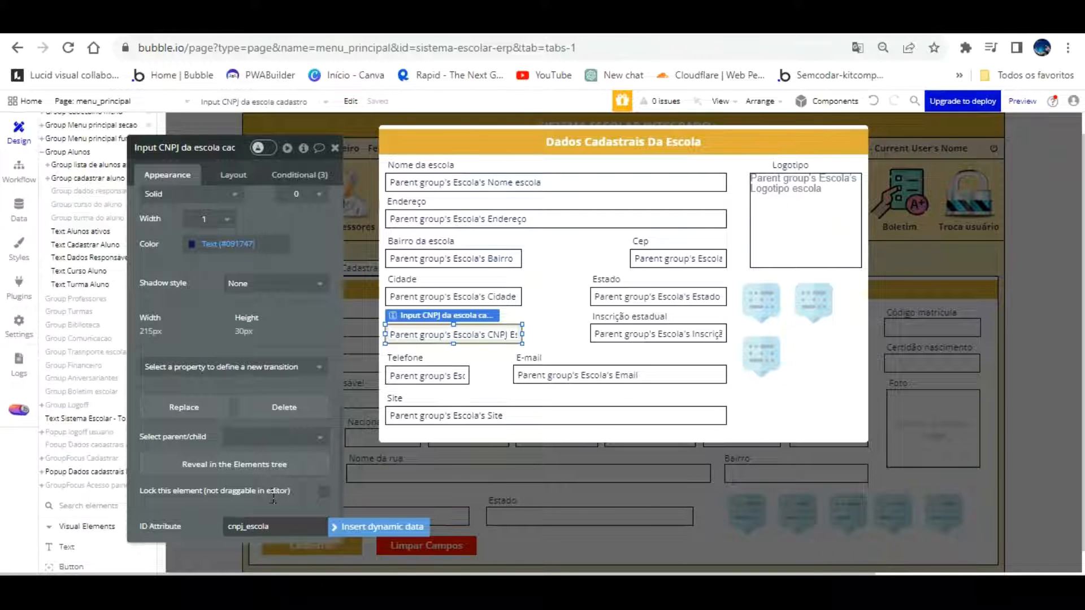
pyautogui.click(285, 318)
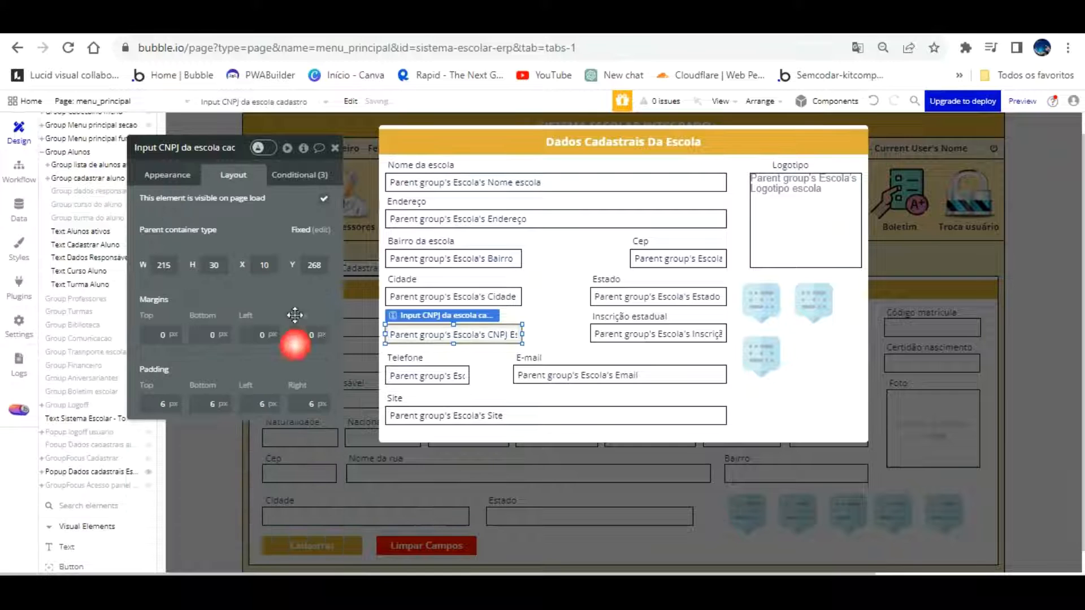
pyautogui.click(761, 356)
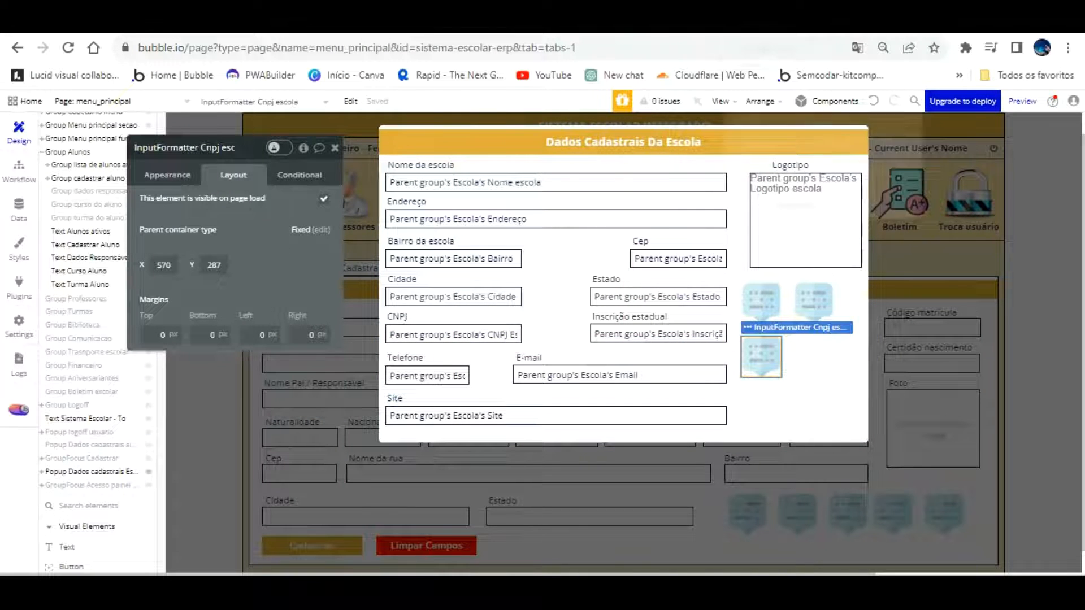
pyautogui.click(167, 172)
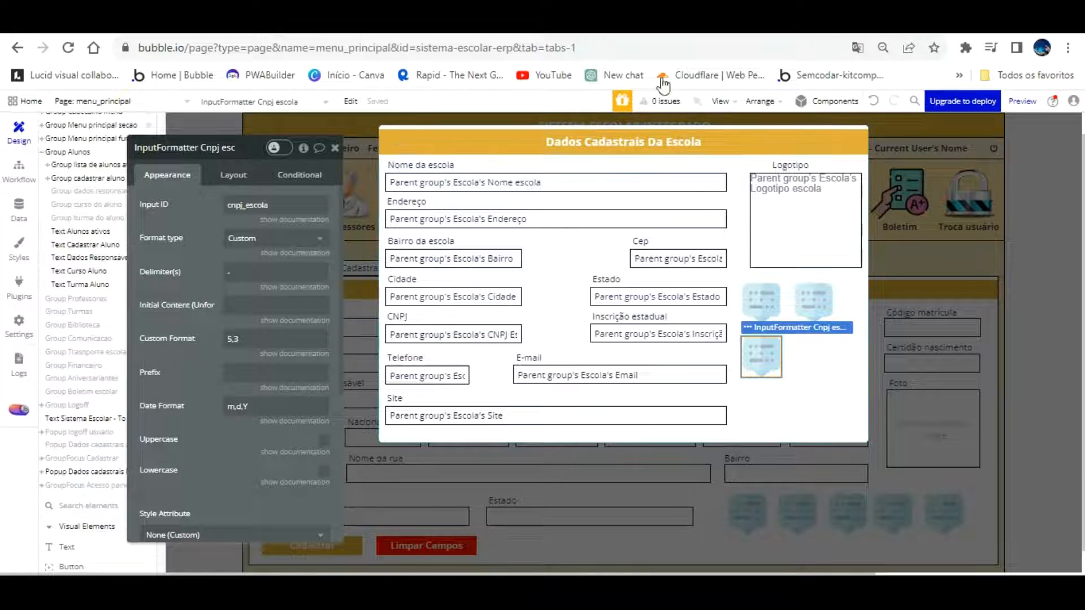
# Set the CNPJ formatter's delimiters to dots, slash and dash, matching the generator's sample CNPJ
pyautogui.click(739, 24)
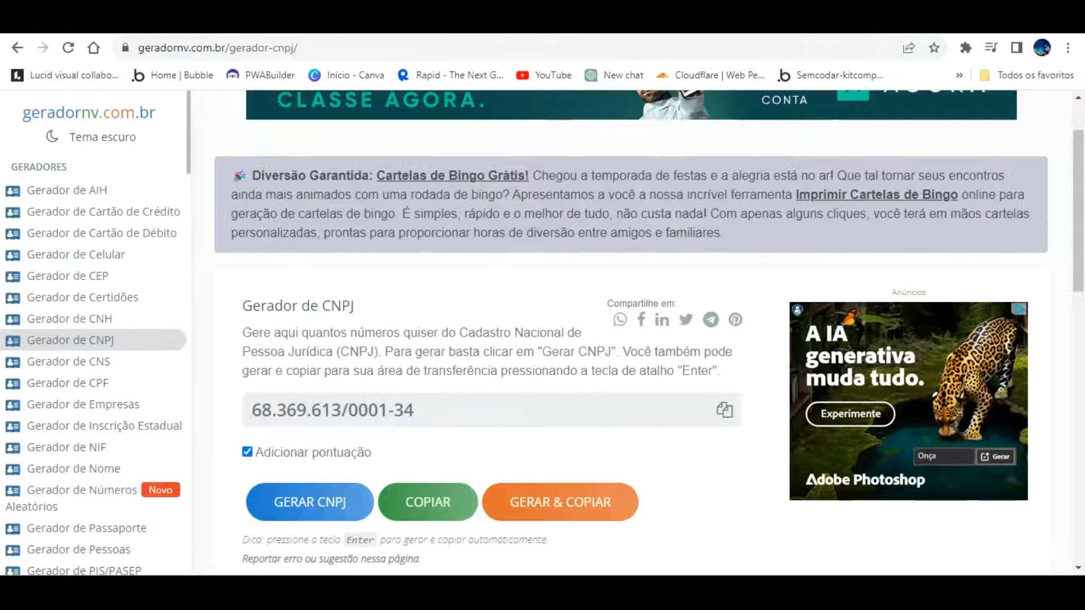
pyautogui.click(616, 24)
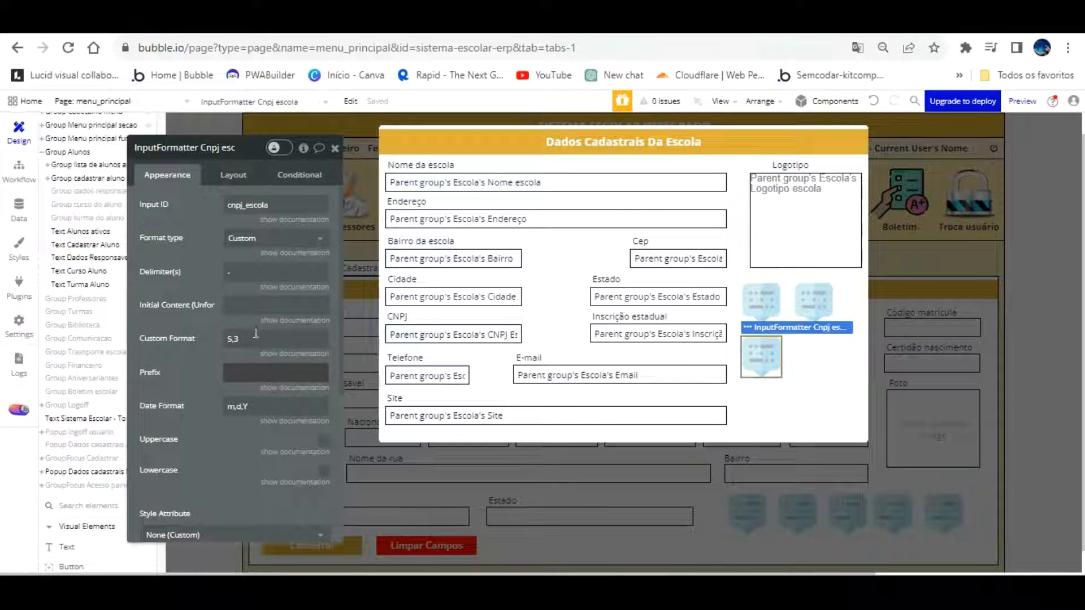
pyautogui.click(250, 274)
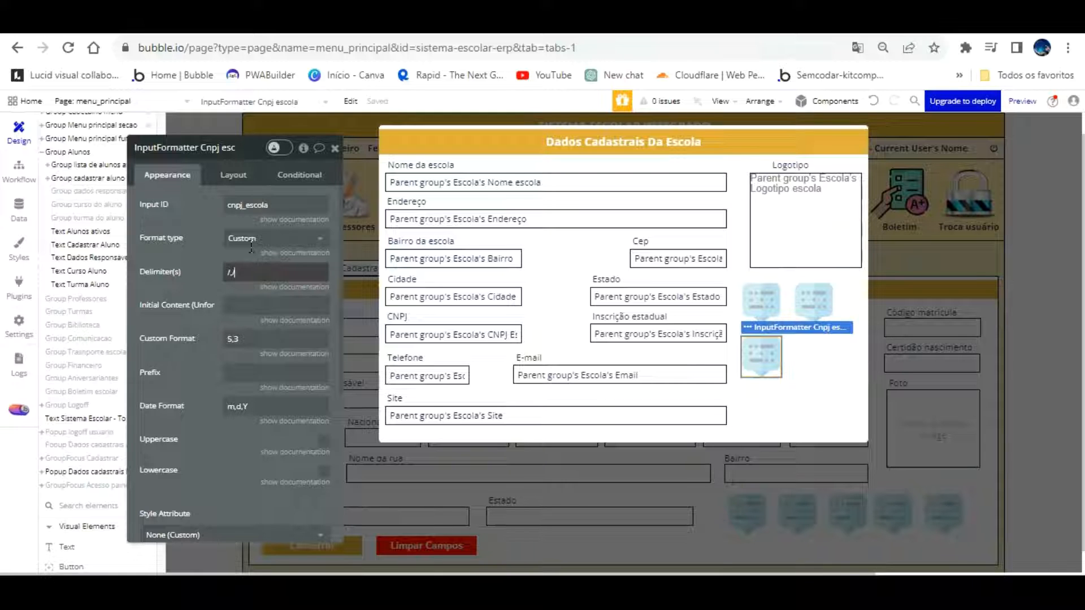
pyautogui.write('./')
pyautogui.hotkey('ctrl', 'Tab')
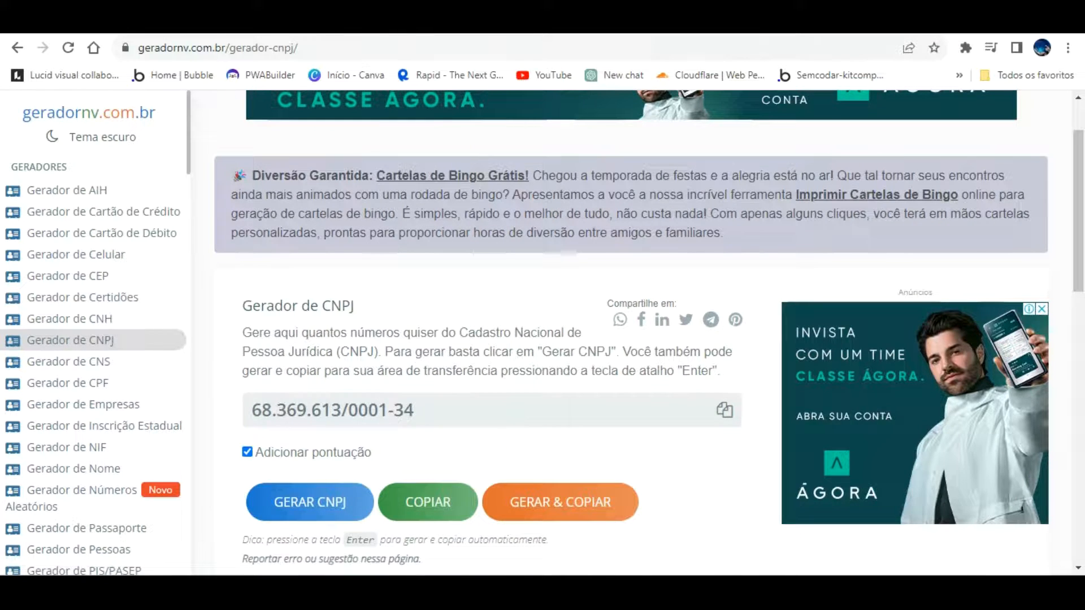
pyautogui.hotkey('ctrl', 'shift', 'Tab')
# Change the Custom Format from 5,3 to 2,3,3,4,2 and reload the preview
pyautogui.click(181, 308)
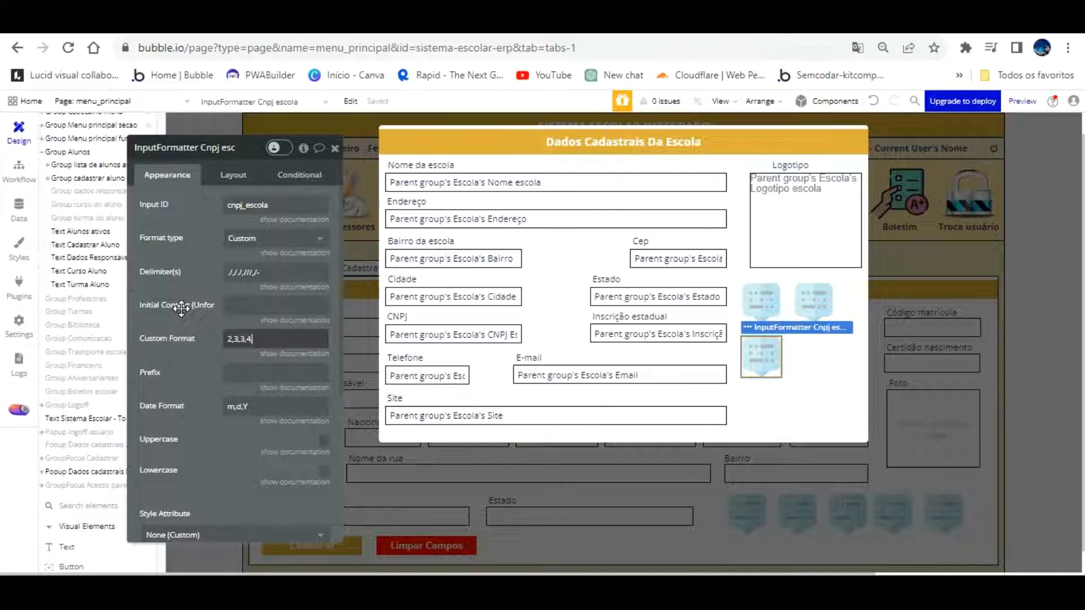
pyautogui.hotkey('ctrl', 'Tab')
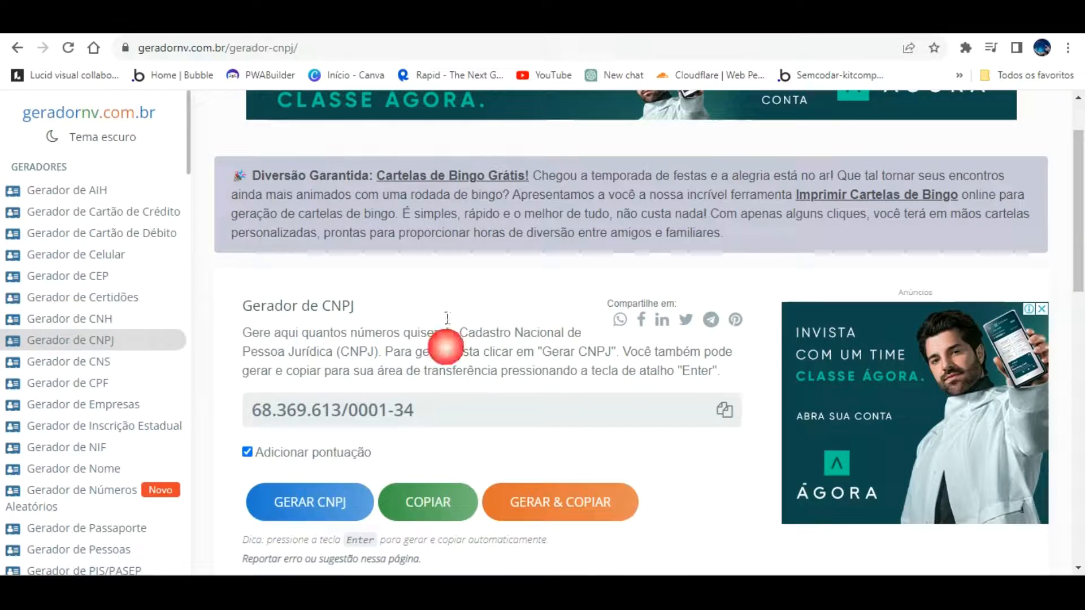
pyautogui.hotkey('ctrl', 'shift', 'Tab')
pyautogui.hotkey('ctrl', 'shift', 'Tab')
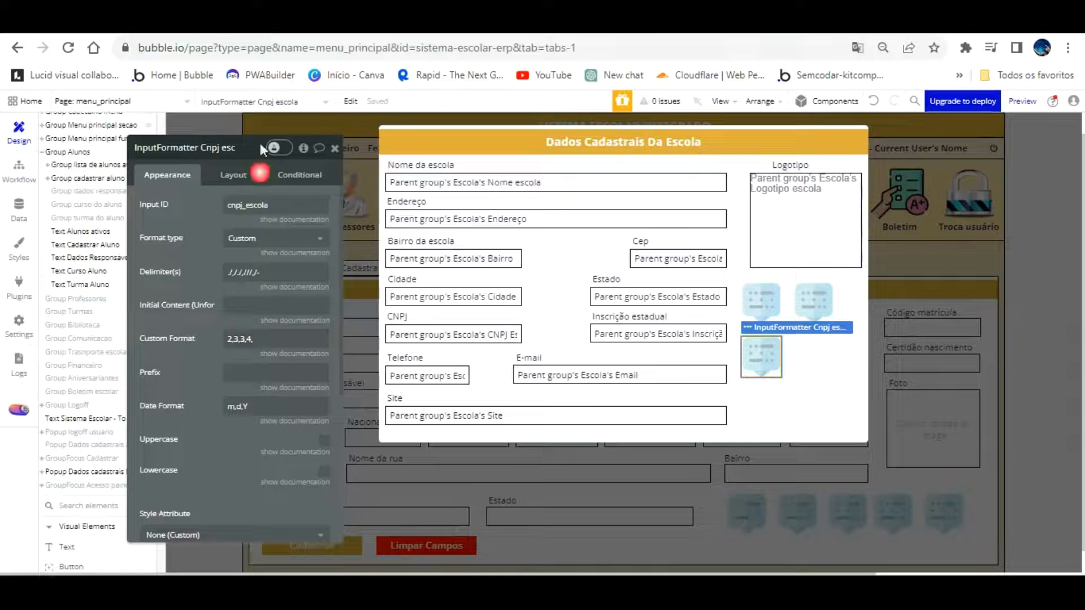
pyautogui.click(282, 339)
pyautogui.write(',')
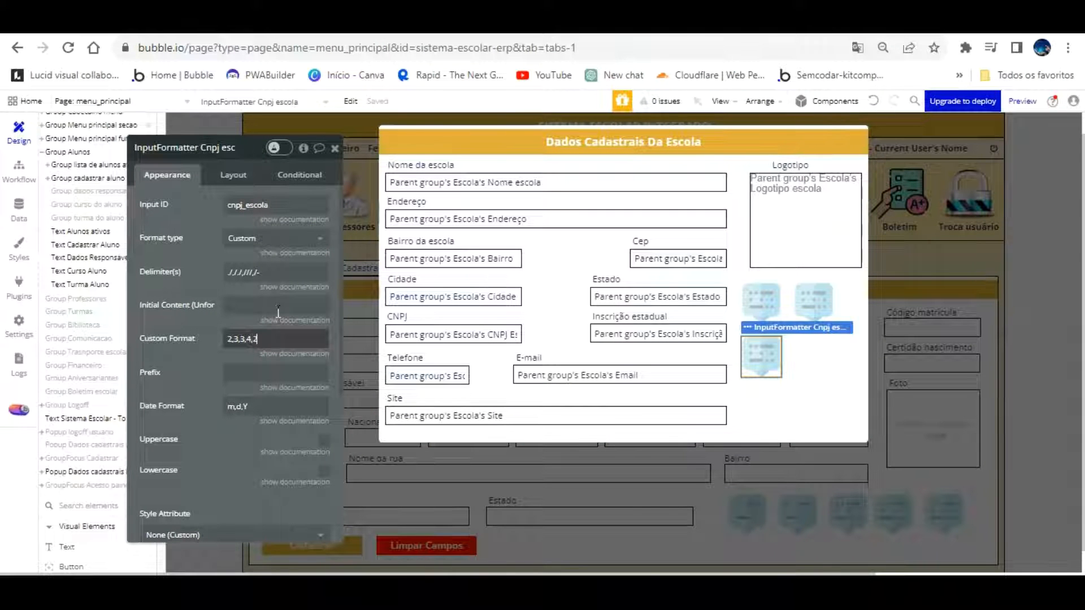
pyautogui.click(194, 343)
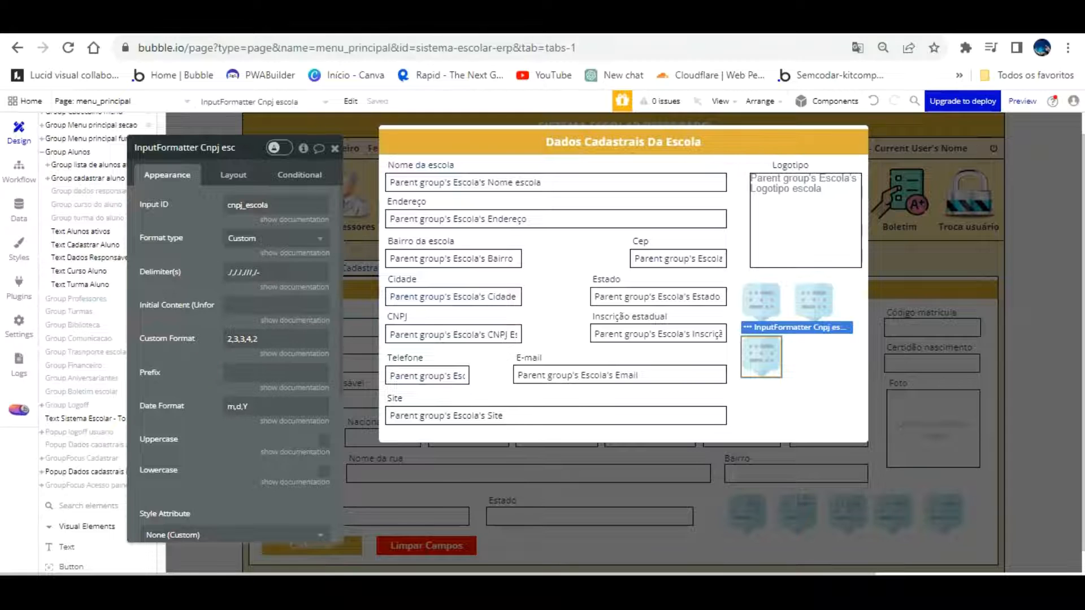
pyautogui.click(238, 31)
pyautogui.press('F5')
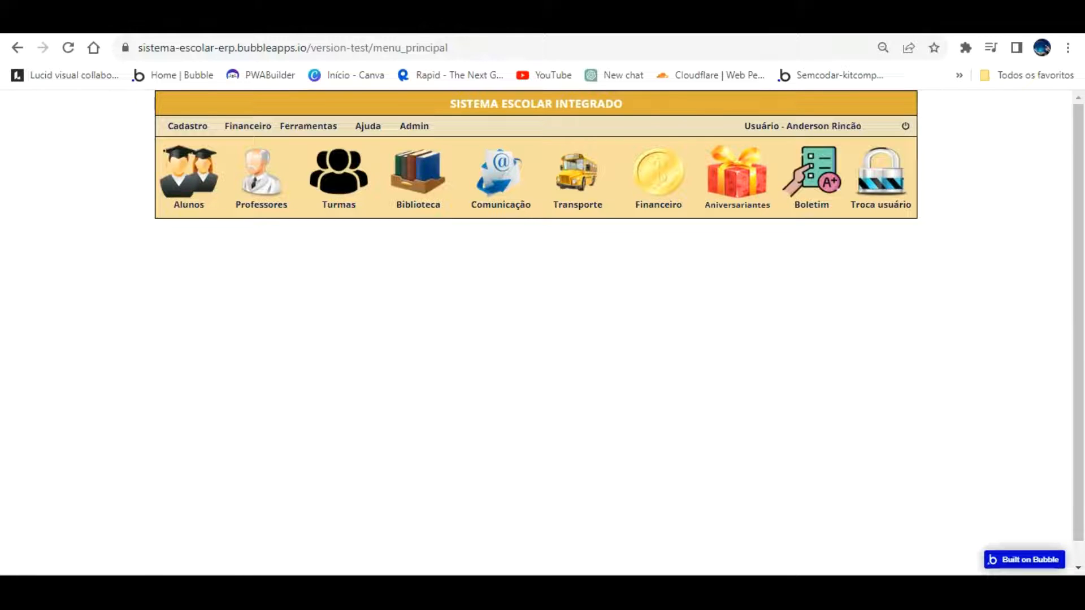
# Open the school data popup in the preview to check the punctuated CNPJ
pyautogui.click(132, 27)
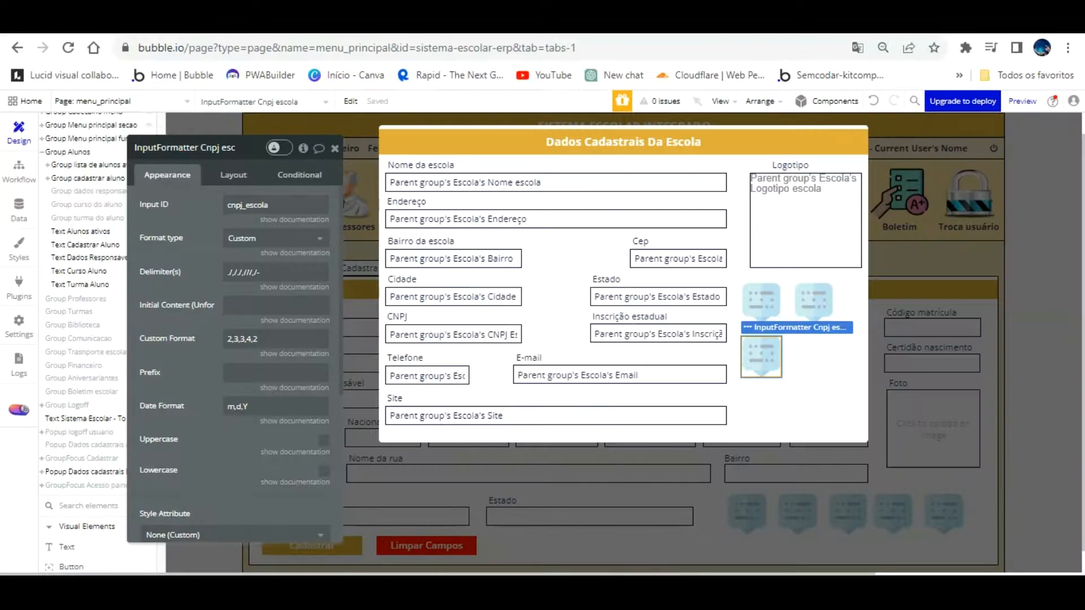
pyautogui.click(234, 28)
pyautogui.click(188, 127)
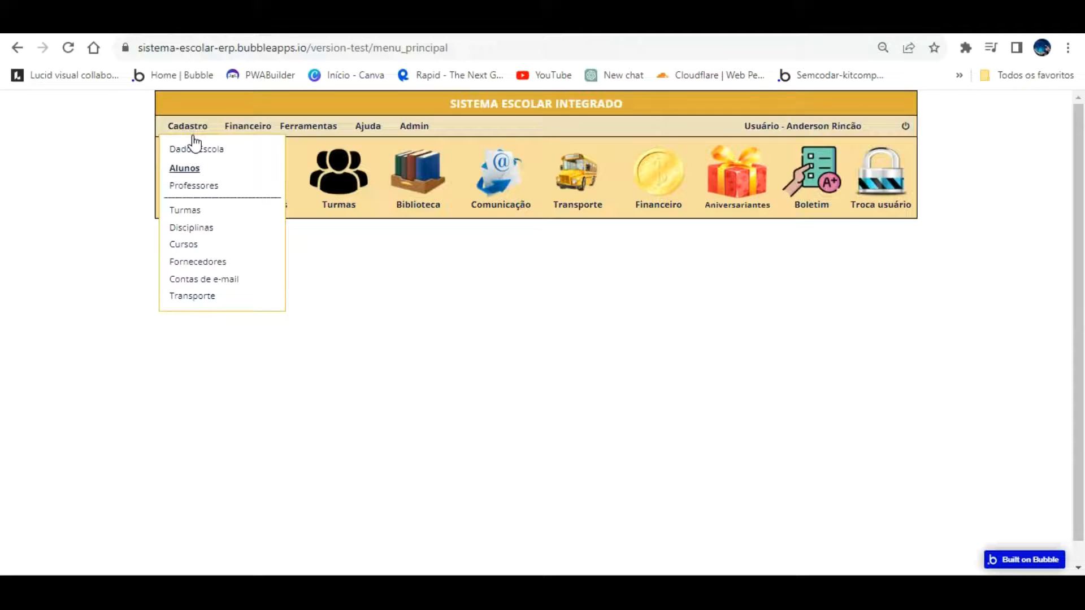
pyautogui.click(195, 147)
pyautogui.click(198, 124)
pyautogui.click(198, 149)
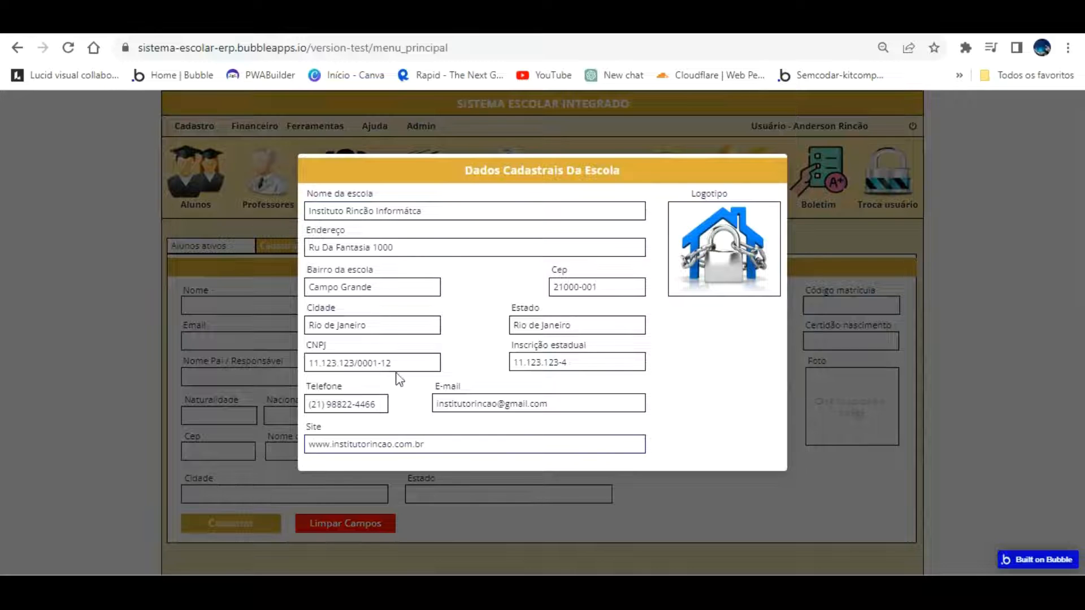
# In the editor, uncheck 'This input is disabled' on the school CNPJ input
pyautogui.click(96, 33)
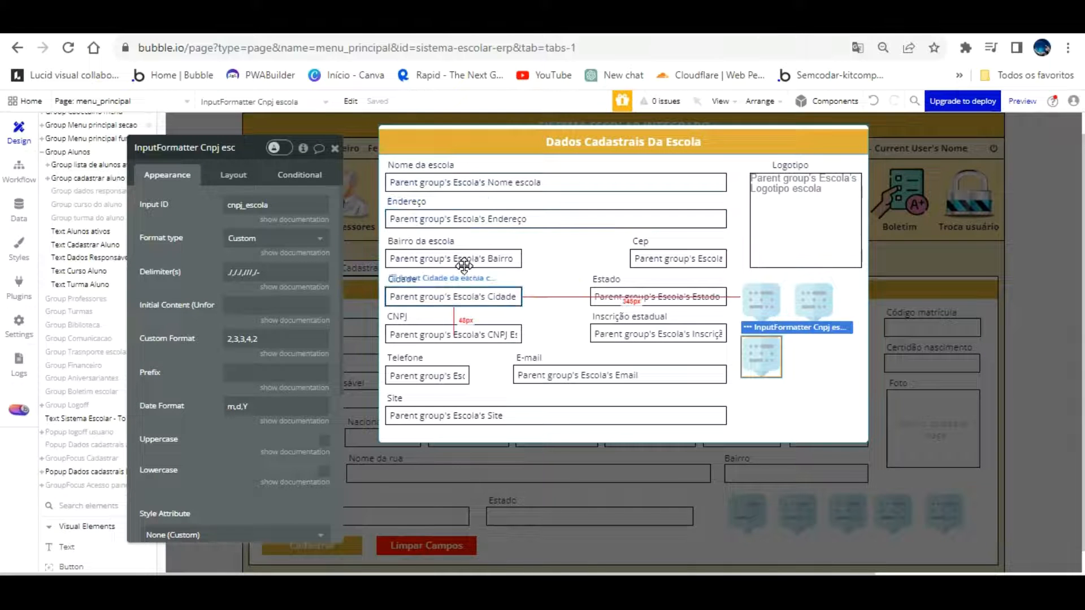
pyautogui.click(467, 294)
pyautogui.click(481, 333)
pyautogui.click(323, 377)
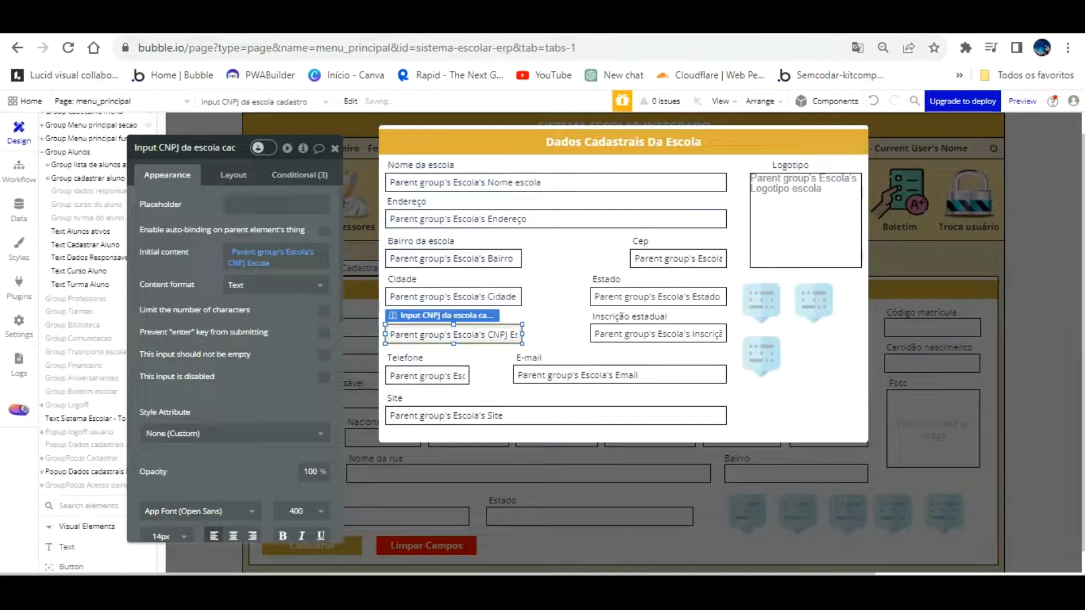
# Reload the app preview and open the Dados Escola popup from the Cadastro menu
pyautogui.click(252, 32)
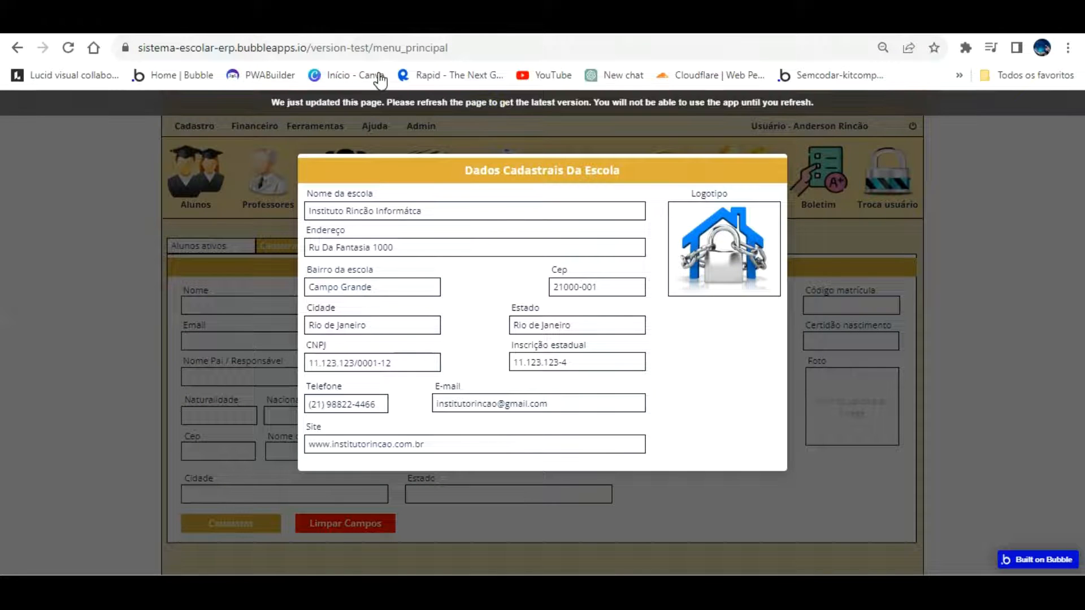
pyautogui.click(377, 99)
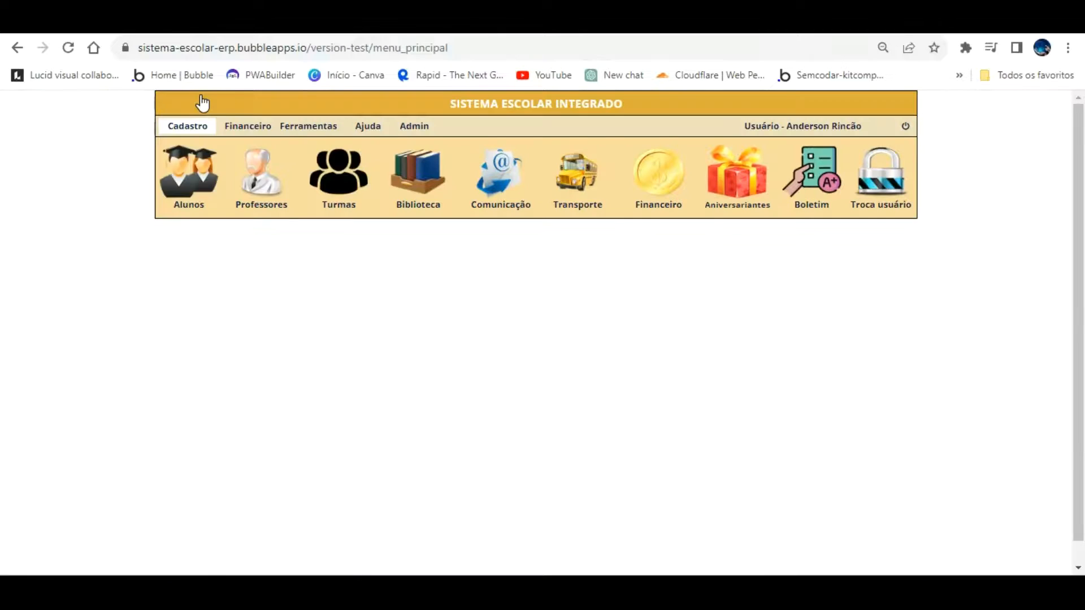
pyautogui.click(198, 126)
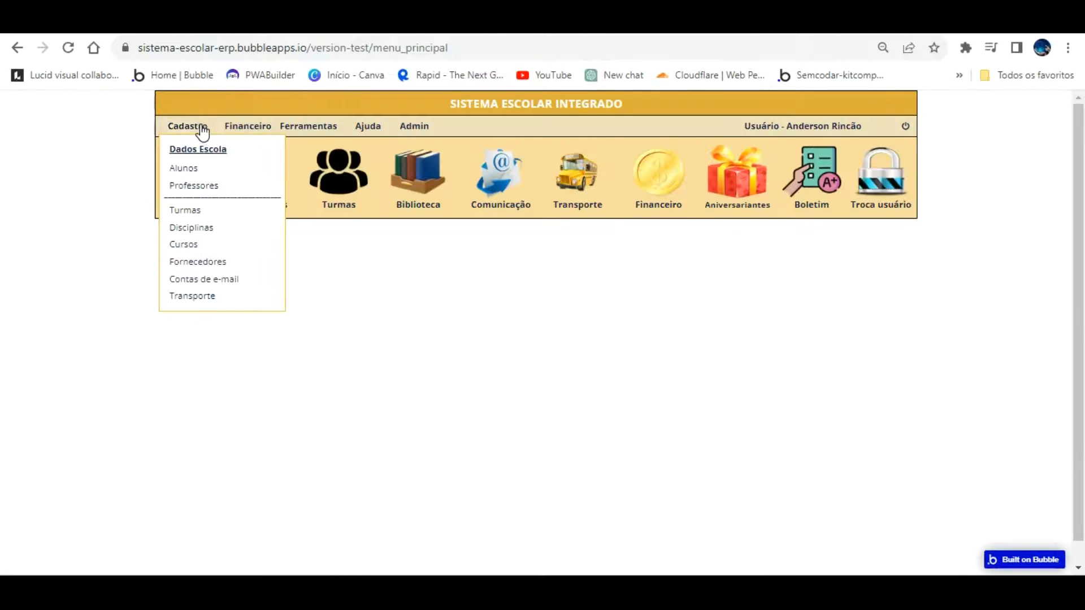
pyautogui.click(208, 149)
# Replace the school CNPJ with 12.345.678/0001-87 to check the mask
pyautogui.click(407, 359)
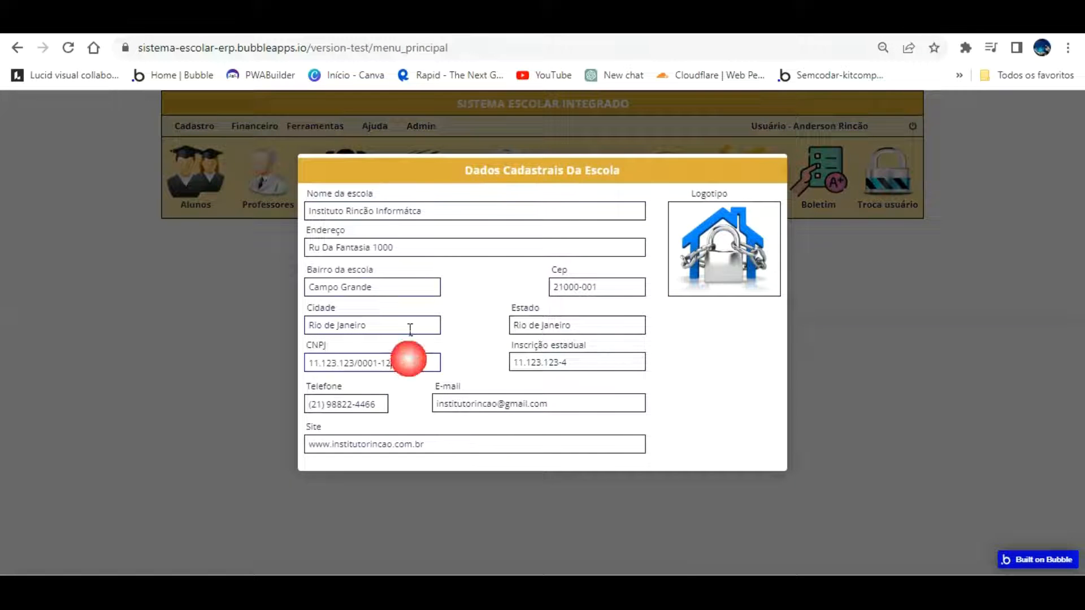
pyautogui.press('BackSpace')
pyautogui.press('BackSpace')
pyautogui.press('BackSpace')
pyautogui.press('BackSpace')
pyautogui.press('BackSpace')
pyautogui.press('BackSpace')
pyautogui.press('BackSpace')
pyautogui.press('BackSpace')
pyautogui.press('BackSpace')
pyautogui.press('BackSpace')
pyautogui.press('BackSpace')
pyautogui.press('BackSpace')
pyautogui.press('BackSpace')
pyautogui.press('BackSpace')
pyautogui.press('BackSpace')
pyautogui.press('BackSpace')
pyautogui.press('BackSpace')
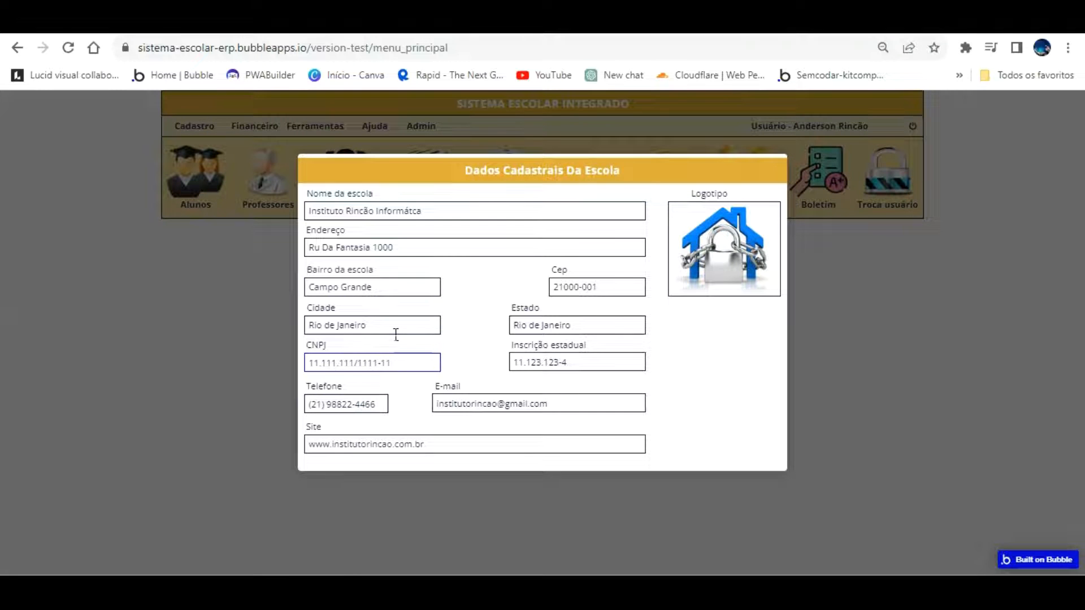
pyautogui.press('BackSpace')
pyautogui.press('BackSpace')
pyautogui.press('BackSpace')
pyautogui.press('BackSpace')
pyautogui.press('BackSpace')
pyautogui.press('BackSpace')
pyautogui.press('BackSpace')
pyautogui.press('BackSpace')
pyautogui.press('BackSpace')
pyautogui.press('BackSpace')
pyautogui.press('BackSpace')
pyautogui.press('BackSpace')
pyautogui.press('BackSpace')
pyautogui.press('BackSpace')
pyautogui.press('BackSpace')
pyautogui.press('BackSpace')
pyautogui.press('BackSpace')
pyautogui.press('BackSpace')
pyautogui.write('12.345.678/0001-87')
pyautogui.click(472, 306)
# Turn 'This input is disabled' back on for the school CNPJ input
pyautogui.click(254, 22)
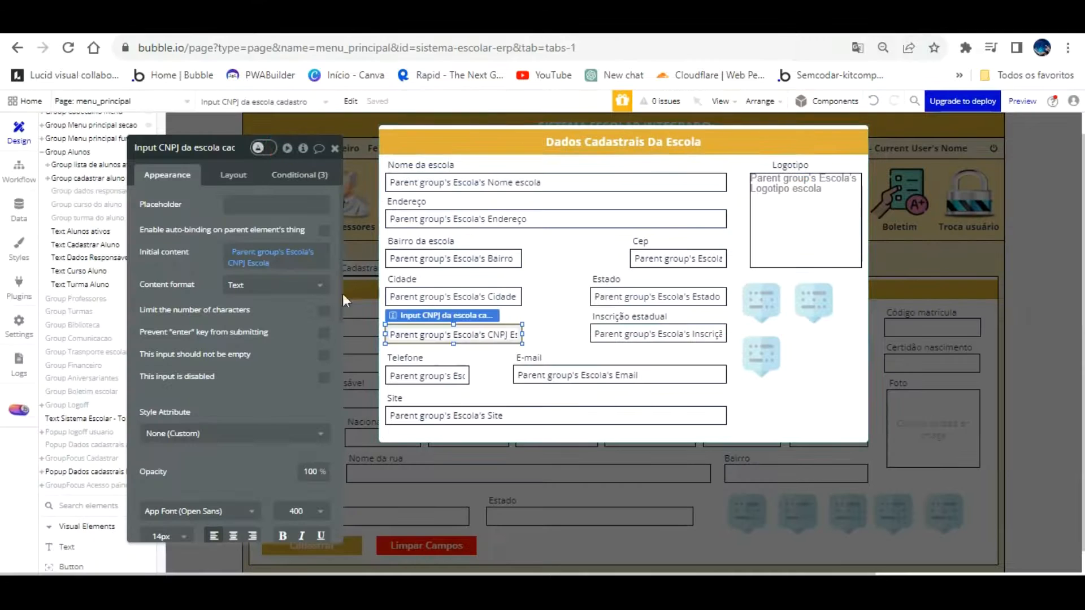
pyautogui.click(325, 375)
pyautogui.click(197, 28)
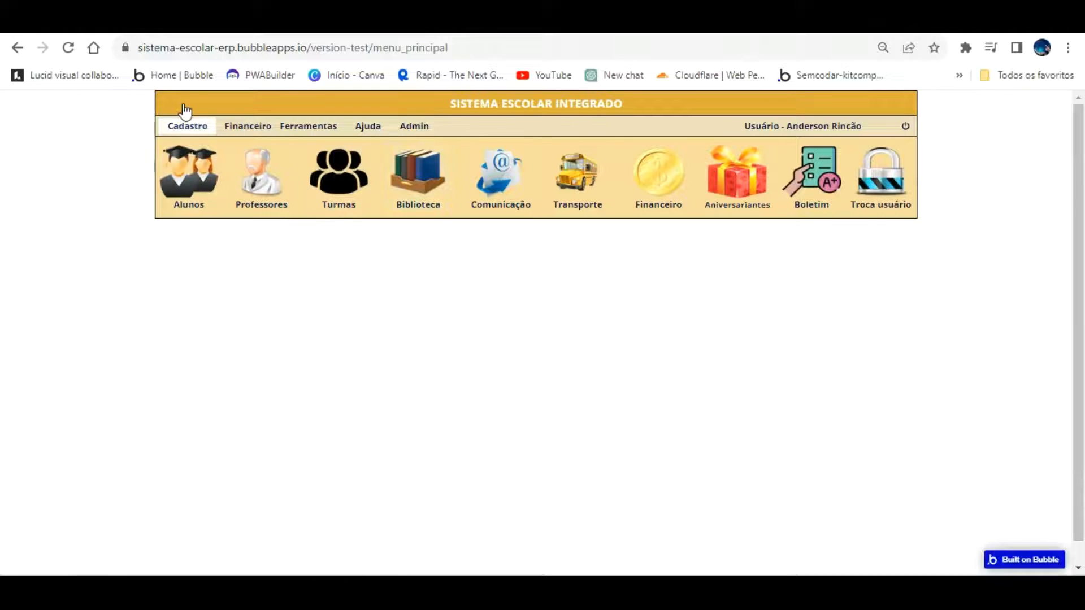
# Reopen Dados Escola in the preview, then bring up geradornv's Gerador de Inscrição Estadual
pyautogui.click(184, 126)
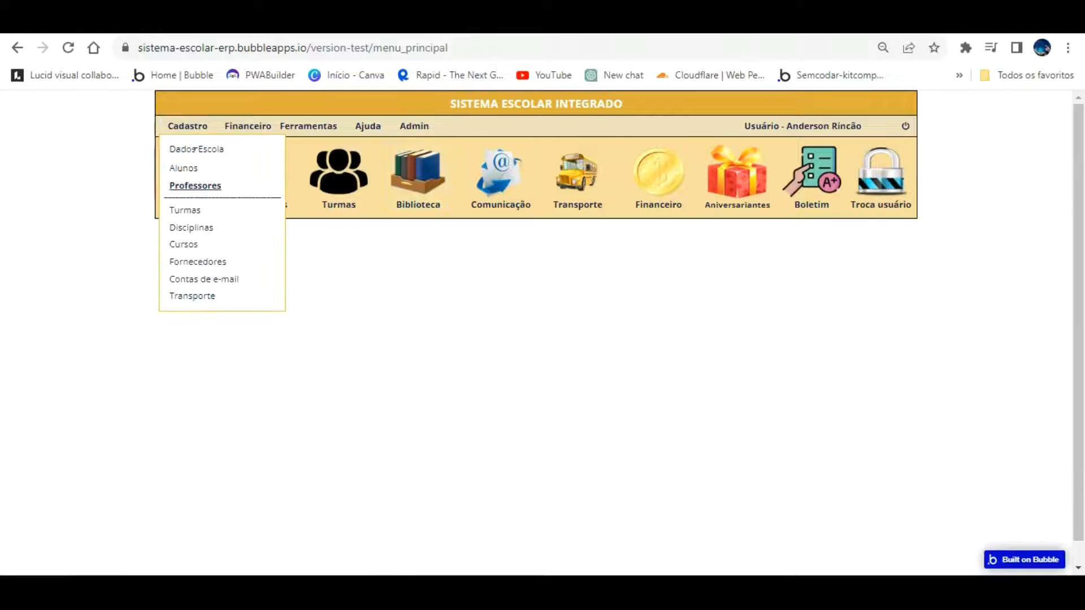
pyautogui.click(189, 167)
pyautogui.click(190, 134)
pyautogui.click(196, 149)
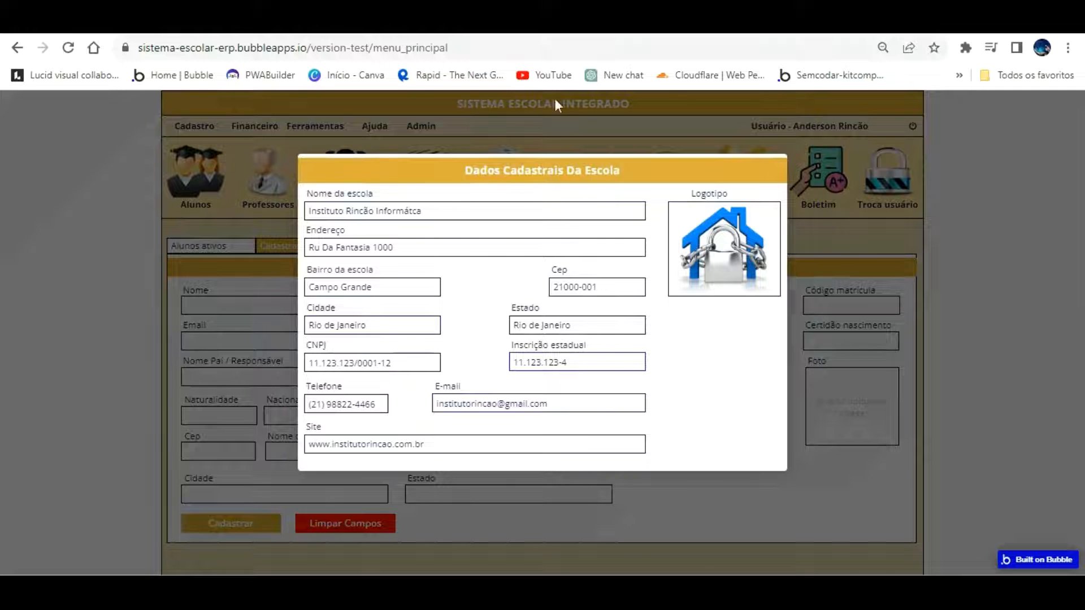
pyautogui.click(361, 23)
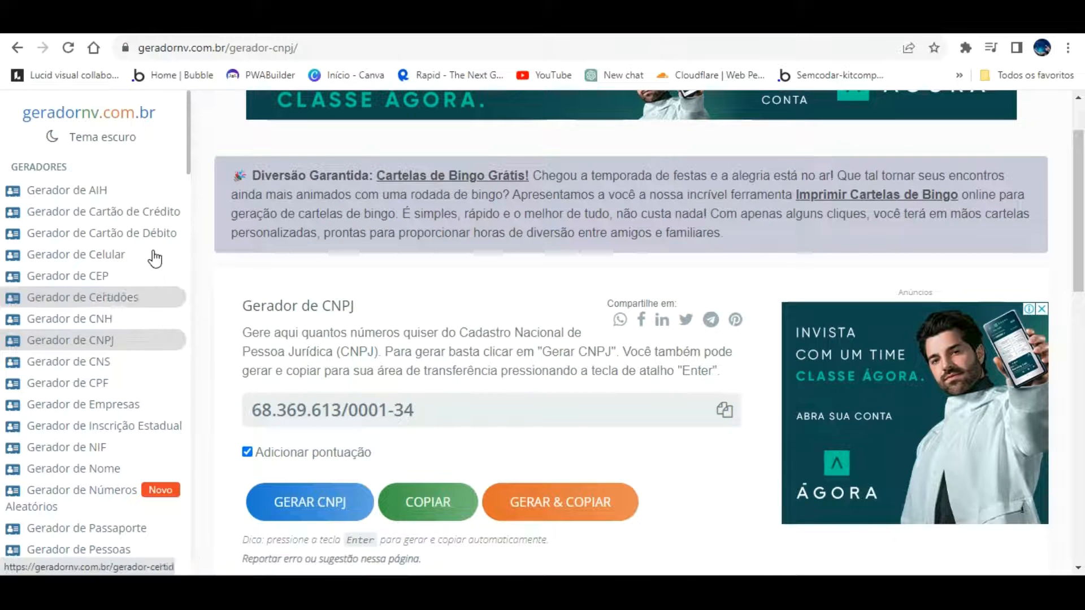
pyautogui.click(162, 426)
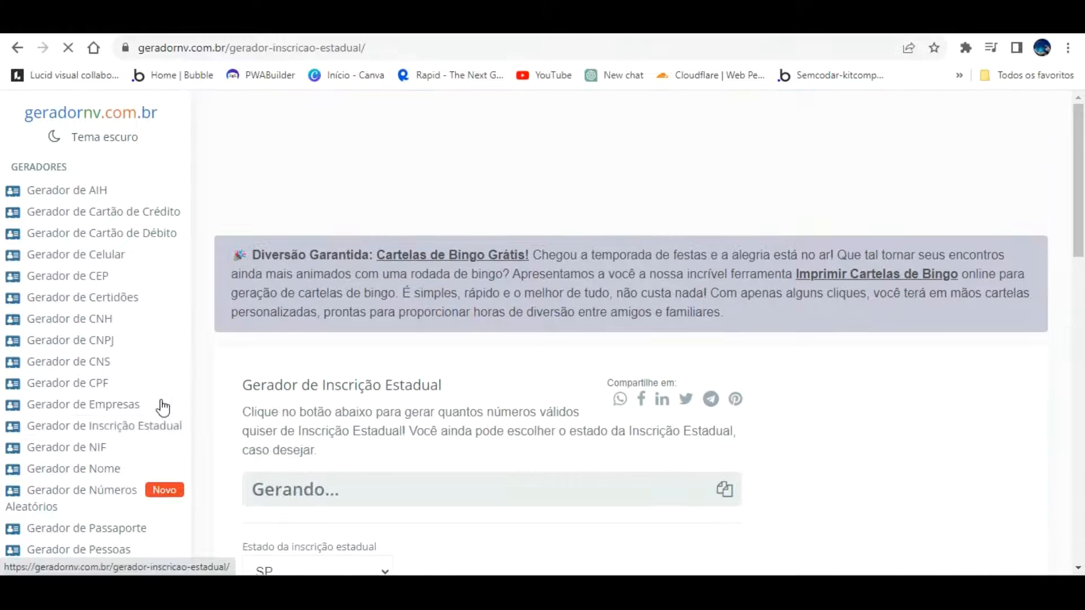
# Set the state registration generator's state to RJ
pyautogui.scroll(-3, 467, 384)
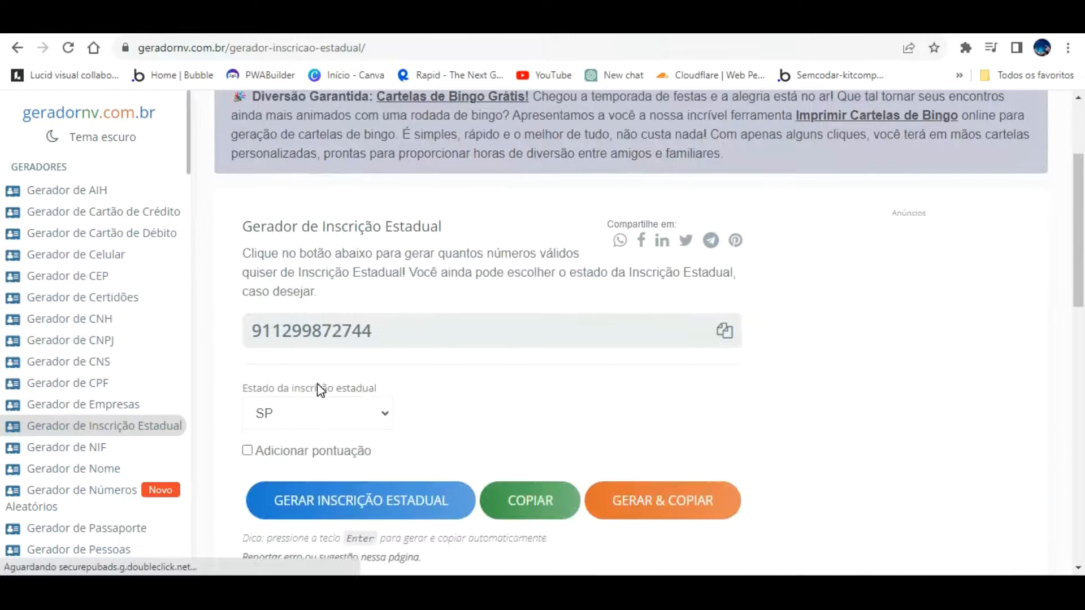
pyautogui.click(317, 413)
pyautogui.click(314, 289)
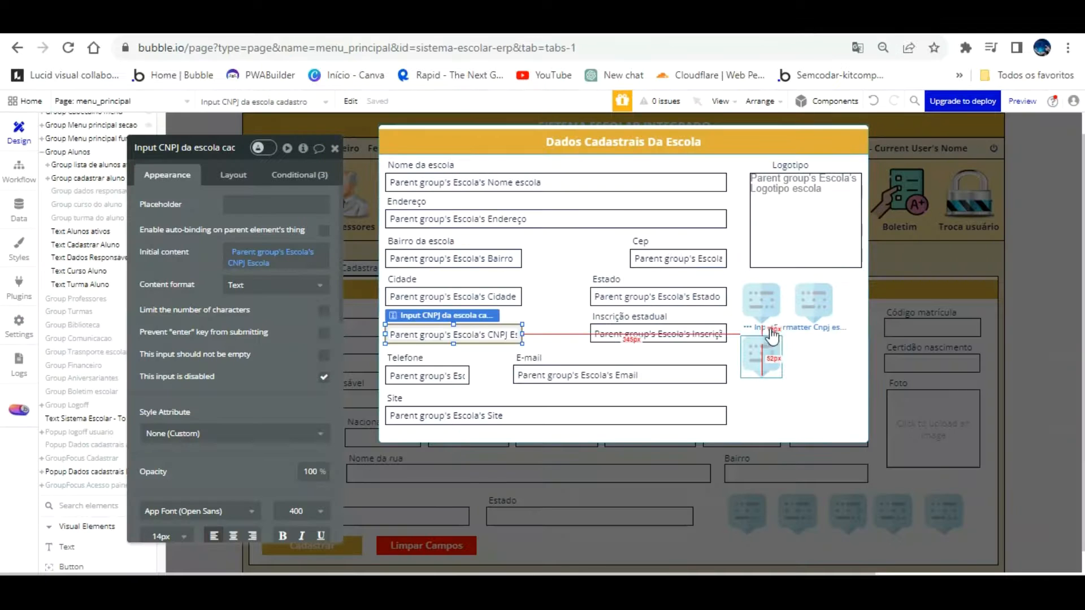
# Duplicate the Cnpj escola InputFormatter beside the original and set its Input ID to ie_escola
pyautogui.click(763, 356)
pyautogui.hotkey('ctrl', 'd')
pyautogui.moveTo(770, 327); pyautogui.dragTo(822, 324)
pyautogui.press('BackSpace')
pyautogui.press('BackSpace')
pyautogui.press('BackSpace')
pyautogui.press('BackSpace')
pyautogui.press('BackSpace')
pyautogui.press('BackSpace')
pyautogui.press('BackSpace')
pyautogui.press('BackSpace')
pyautogui.press('BackSpace')
pyautogui.press('BackSpace')
pyautogui.press('BackSpace')
pyautogui.write('ie_escola')
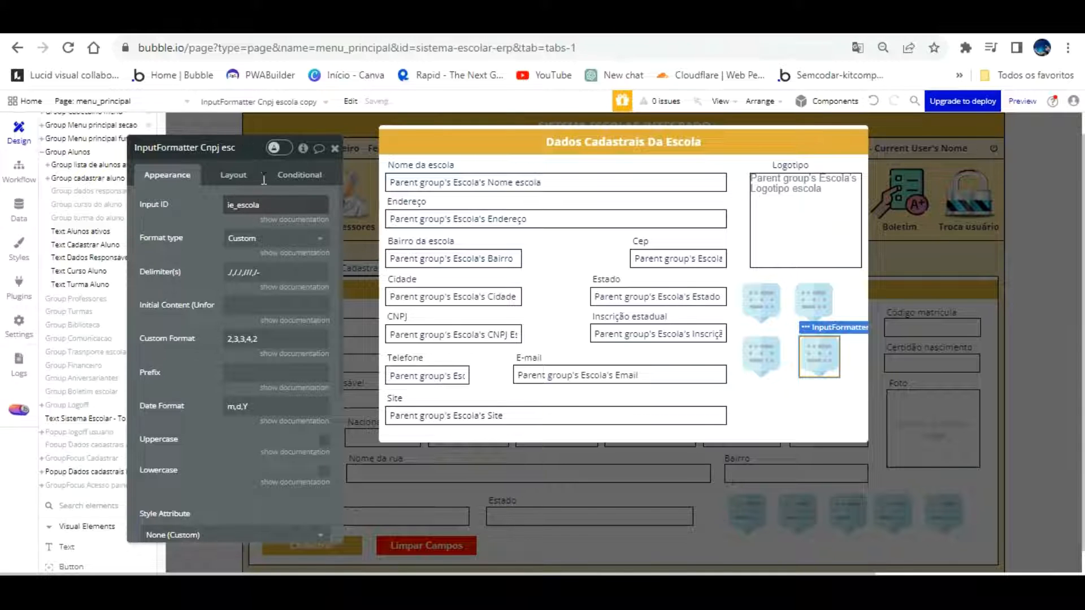
# Paste ie_escola as the Inscrição estadual input's ID Attribute
pyautogui.click(200, 205)
pyautogui.hotkey('ctrl', 'c')
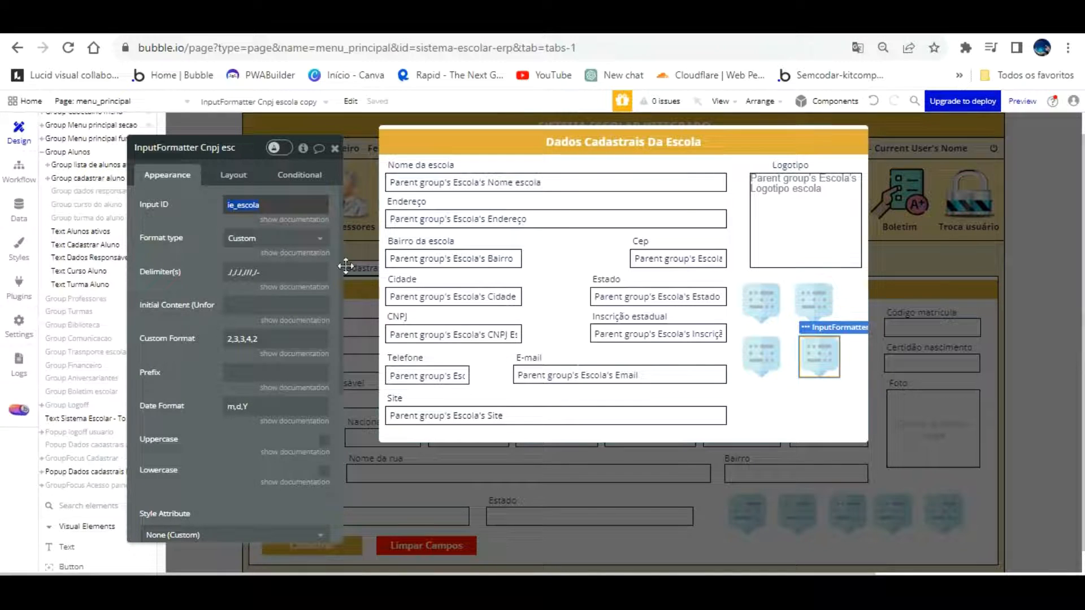
pyautogui.click(656, 334)
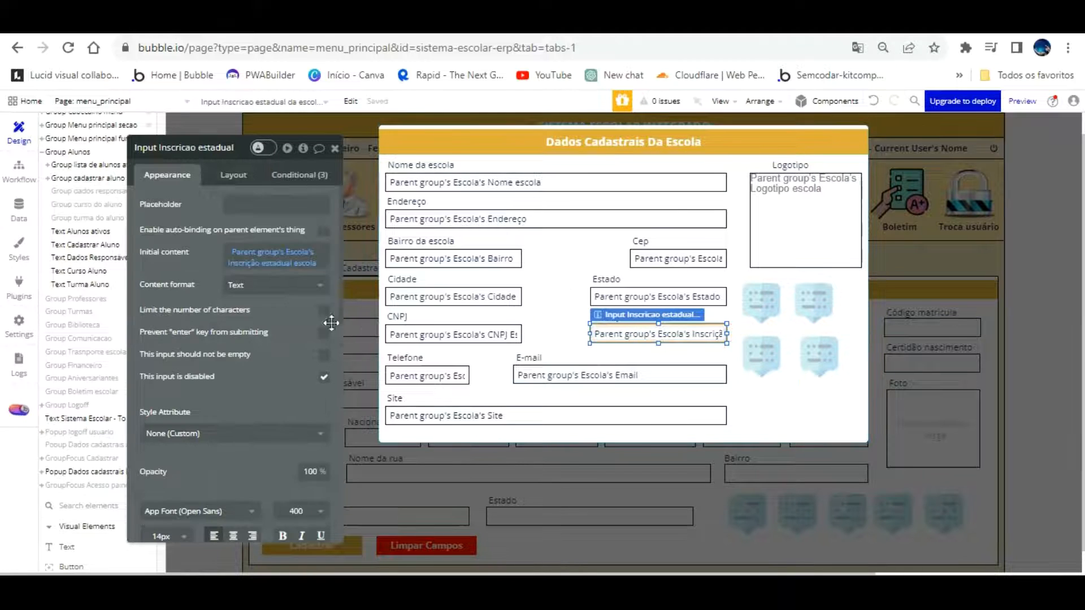
pyautogui.scroll(-3, 289, 412)
pyautogui.click(281, 526)
pyautogui.hotkey('ctrl', 'v')
pyautogui.click(279, 482)
# Copy the Inscrição estadual input's element name into the new formatter's ID Attribute
pyautogui.scroll(5, 280, 498)
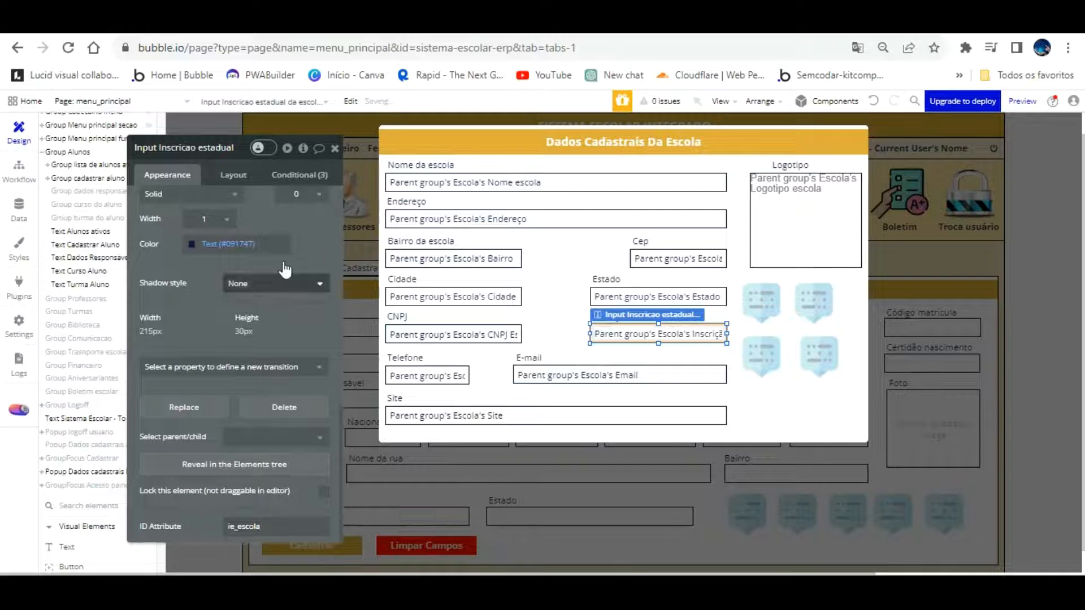
pyautogui.scroll(2, 284, 270)
pyautogui.click(174, 148)
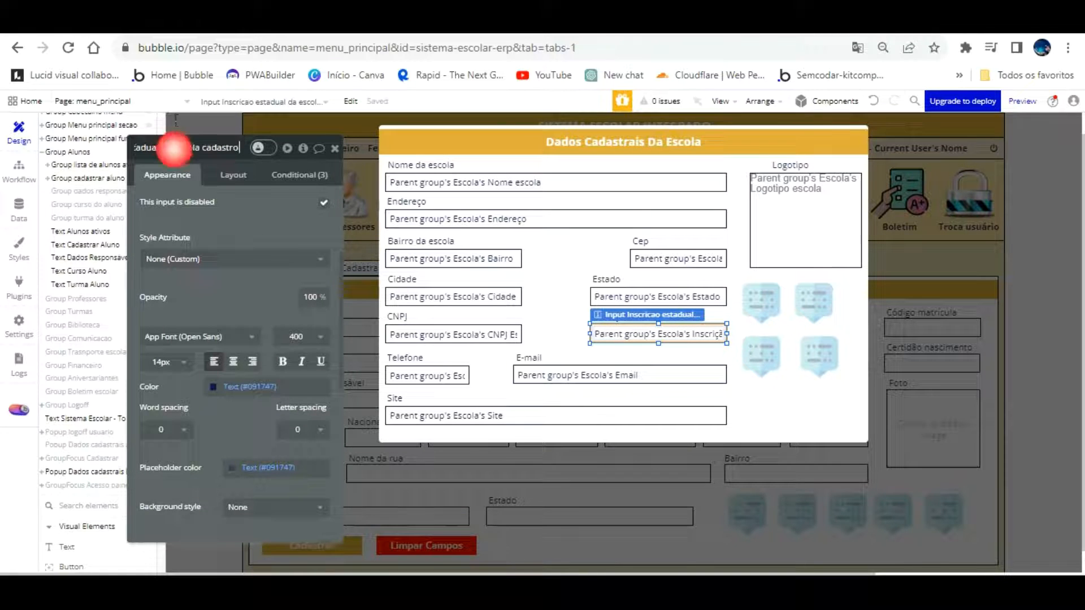
pyautogui.hotkey('ctrl', 'a')
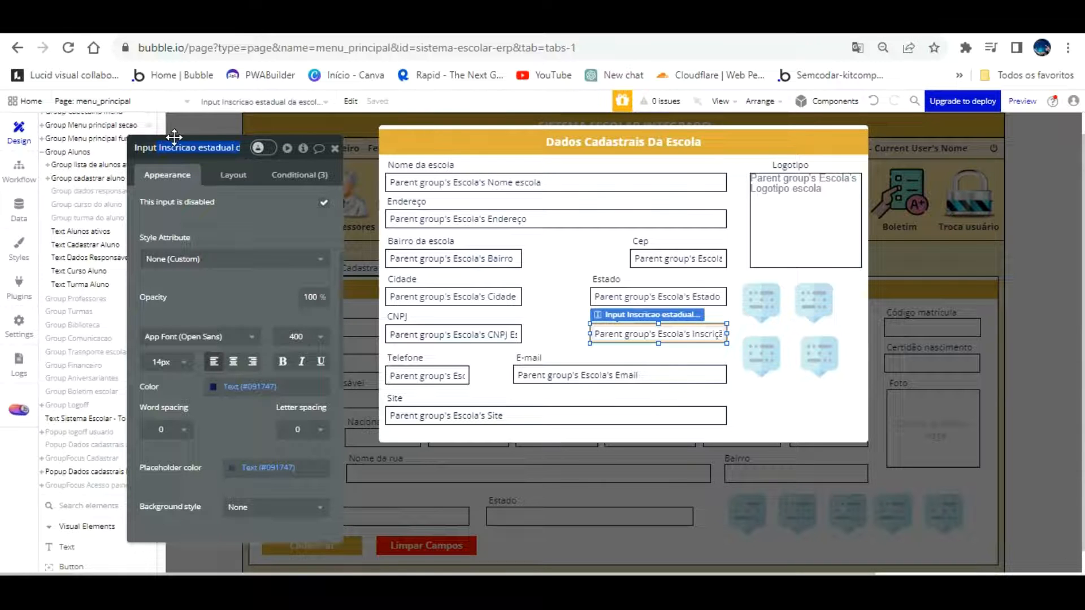
pyautogui.click(819, 355)
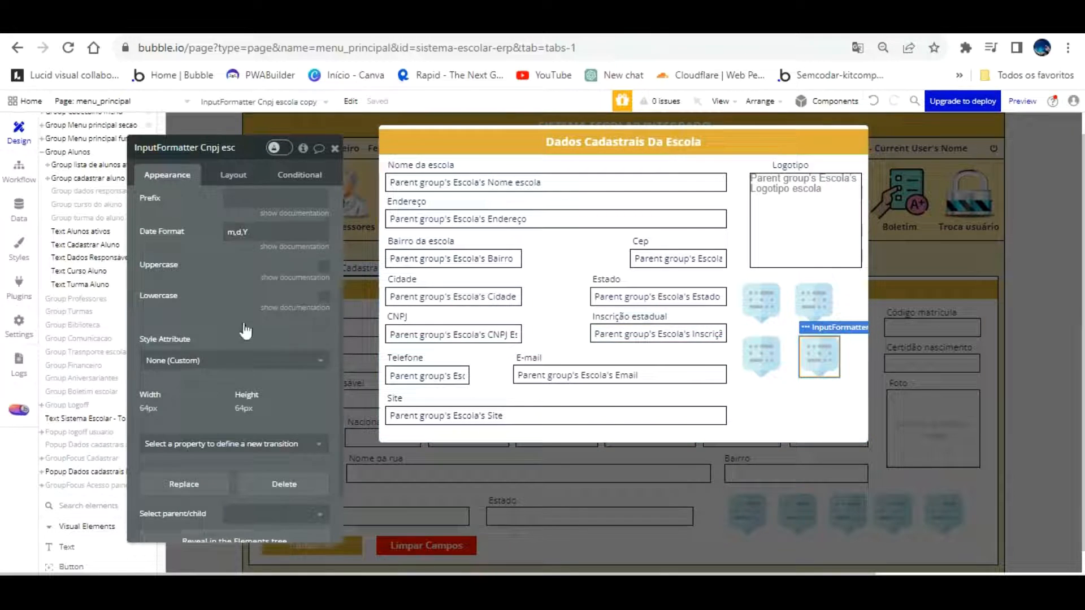
pyautogui.scroll(-3, 246, 330)
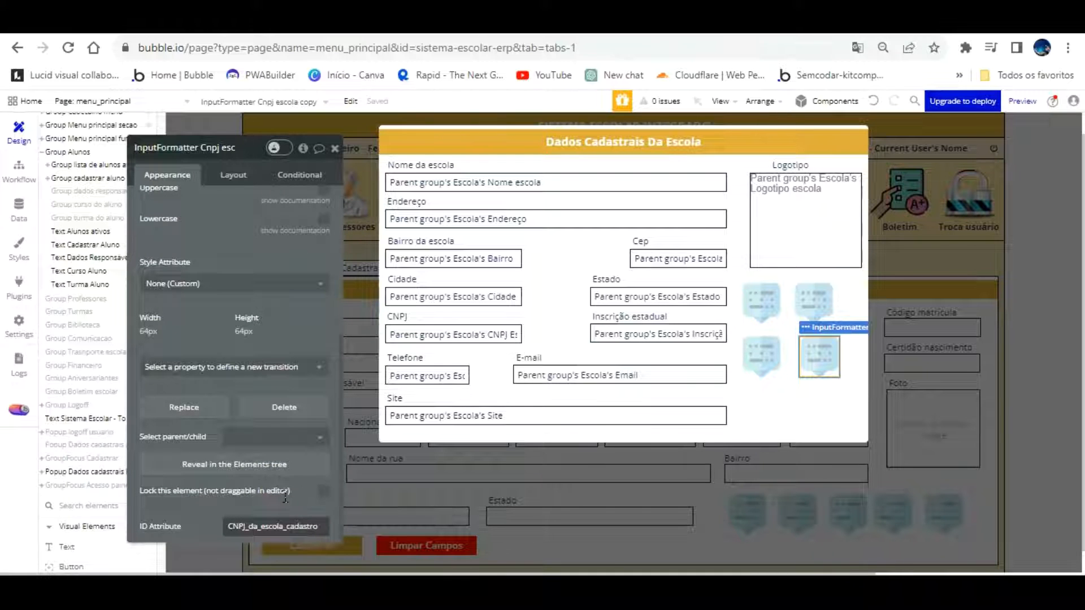
pyautogui.doubleClick(318, 527)
pyautogui.hotkey('ctrl', 'v')
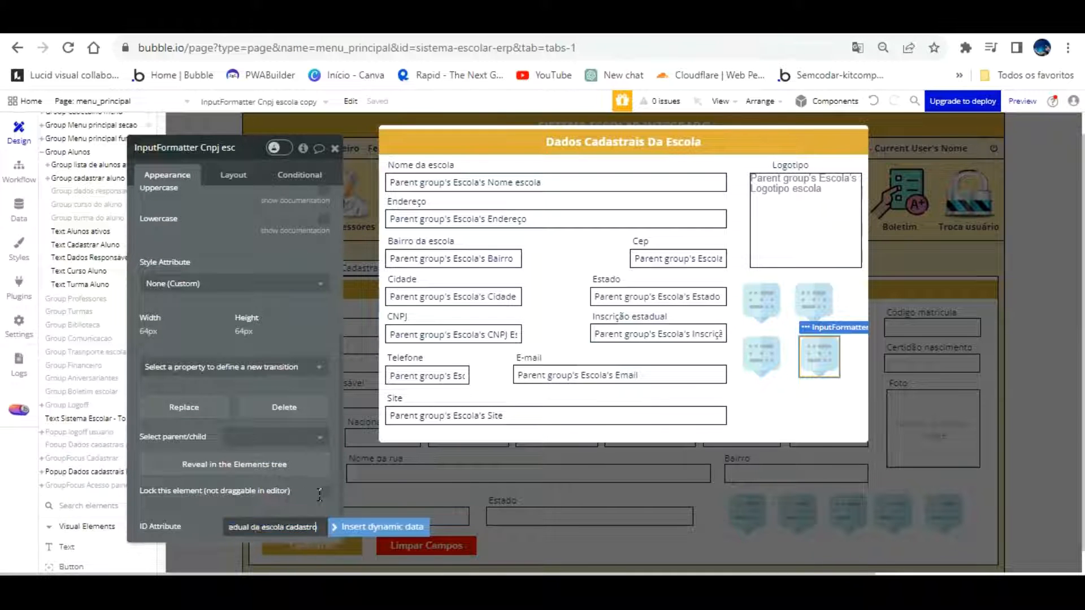
# Replace the spaces in the formatter's ID Attribute with underscores (Inscricao_estadual_da_escola…)
pyautogui.click(302, 526)
pyautogui.press('BackSpace')
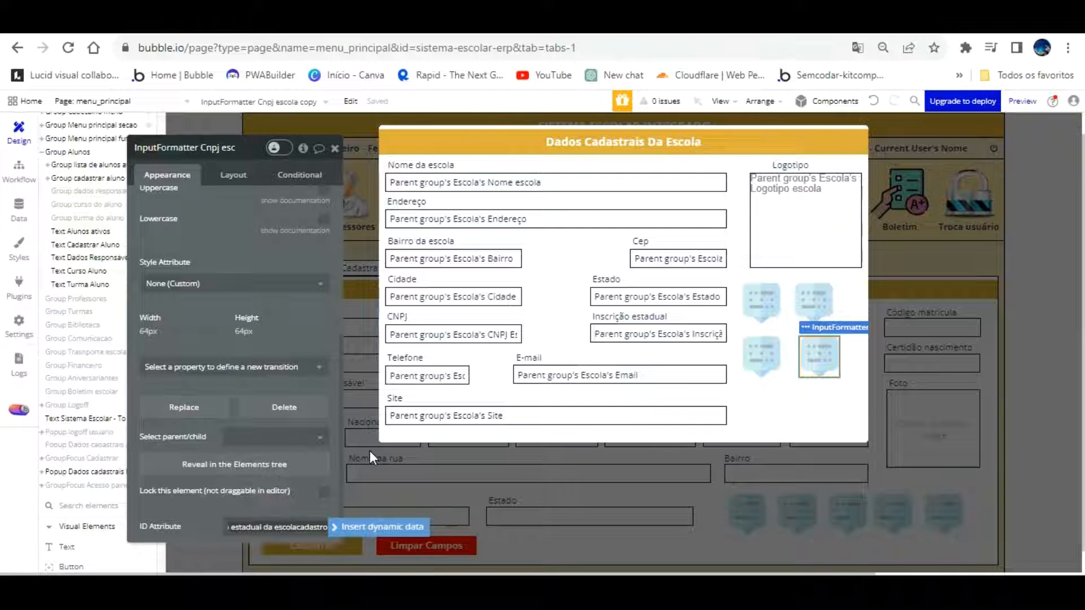
pyautogui.write('_')
pyautogui.press('Left')
pyautogui.press('Left')
pyautogui.write('-')
pyautogui.press('BackSpace')
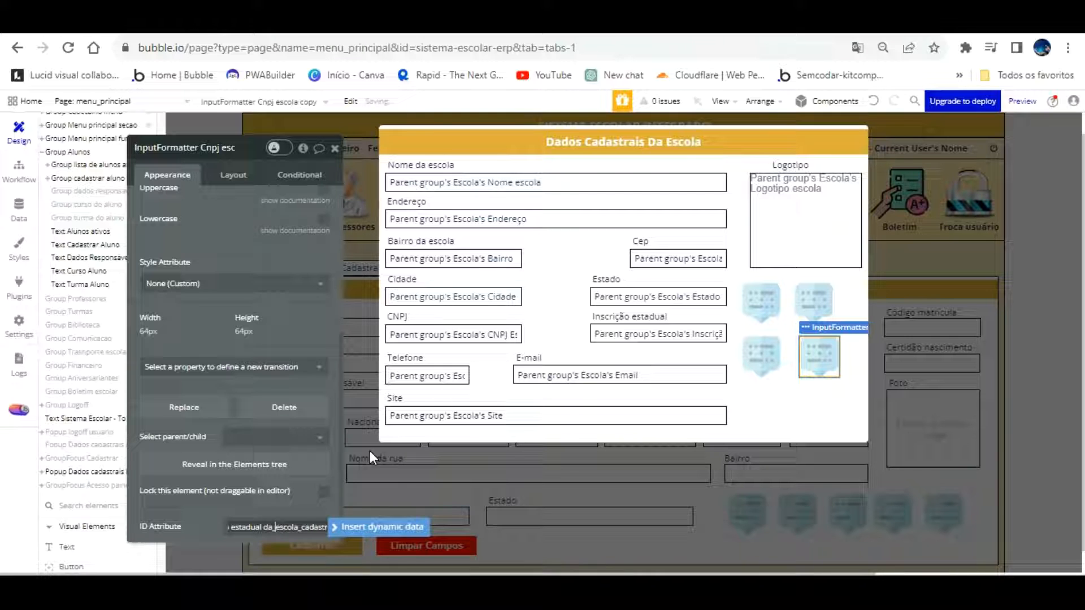
pyautogui.press('Left')
pyautogui.press('Left')
pyautogui.press('Left')
pyautogui.press('BackSpace')
pyautogui.write('_')
pyautogui.press('Left')
pyautogui.press('Left')
pyautogui.press('Left')
pyautogui.press('Left')
pyautogui.press('Left')
pyautogui.press('Left')
pyautogui.press('Left')
pyautogui.press('Left')
pyautogui.press('Left')
pyautogui.press('BackSpace')
pyautogui.write('_')
pyautogui.press('Left')
pyautogui.press('Left')
pyautogui.press('Left')
pyautogui.press('Left')
pyautogui.press('Left')
pyautogui.press('Left')
pyautogui.press('Left')
pyautogui.press('Left')
pyautogui.press('Left')
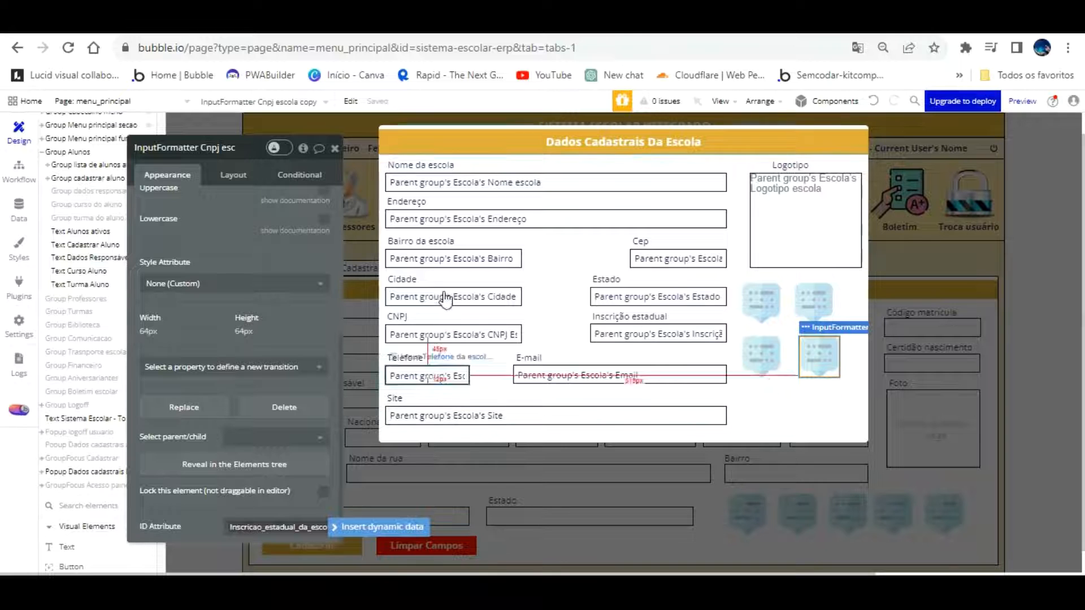
pyautogui.click(235, 212)
pyautogui.scroll(5, 235, 213)
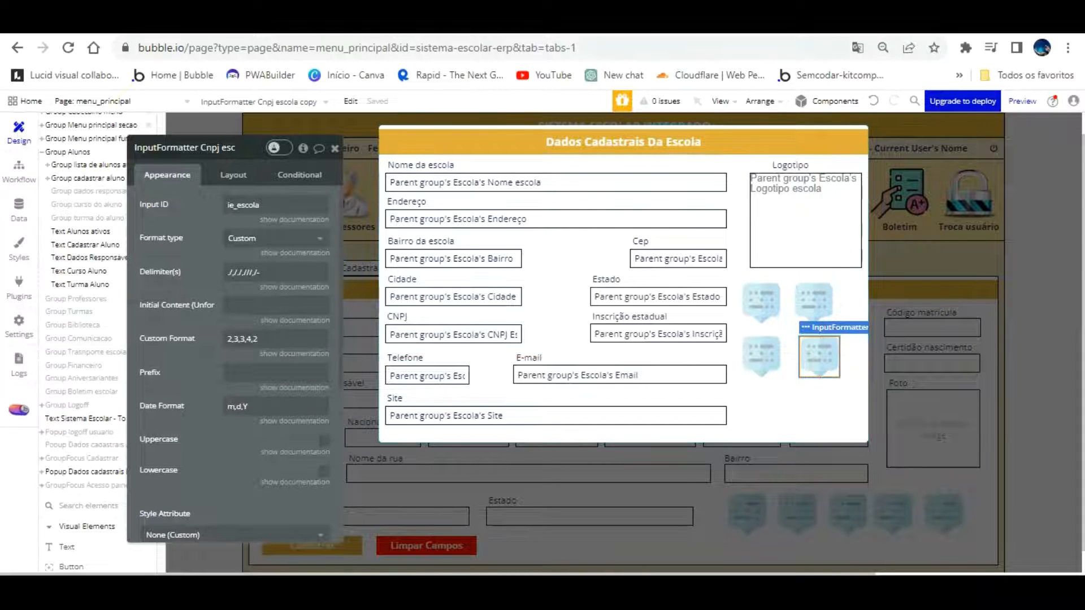
pyautogui.click(613, 26)
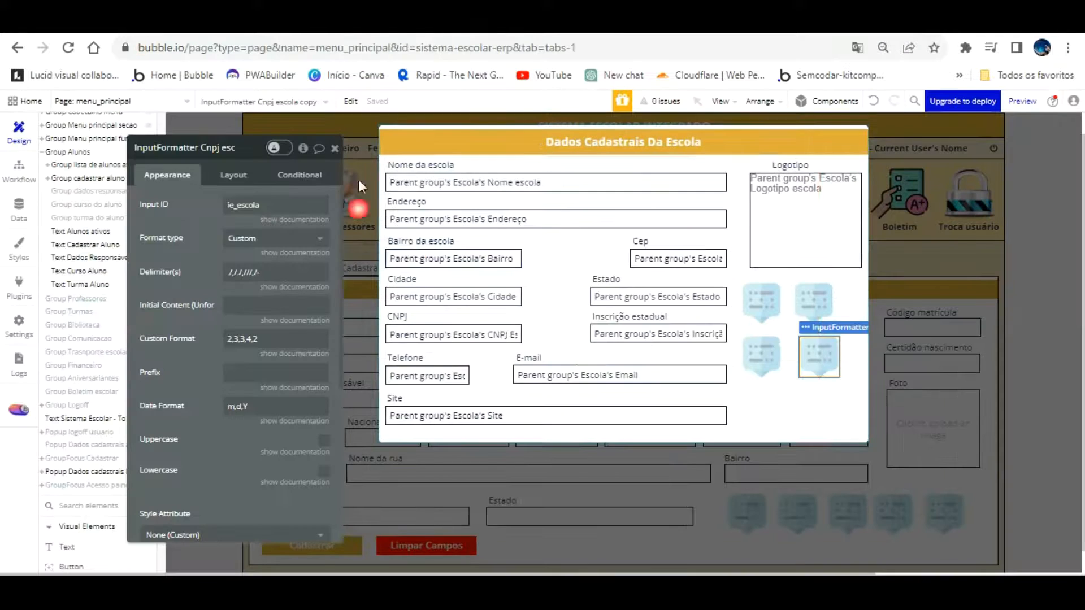
# Give the state registration formatter Custom Format 3,3,3,3 with dot delimiters, checking geradornv's number
pyautogui.moveTo(284, 341); pyautogui.dragTo(134, 301)
pyautogui.write('3,3,3,3')
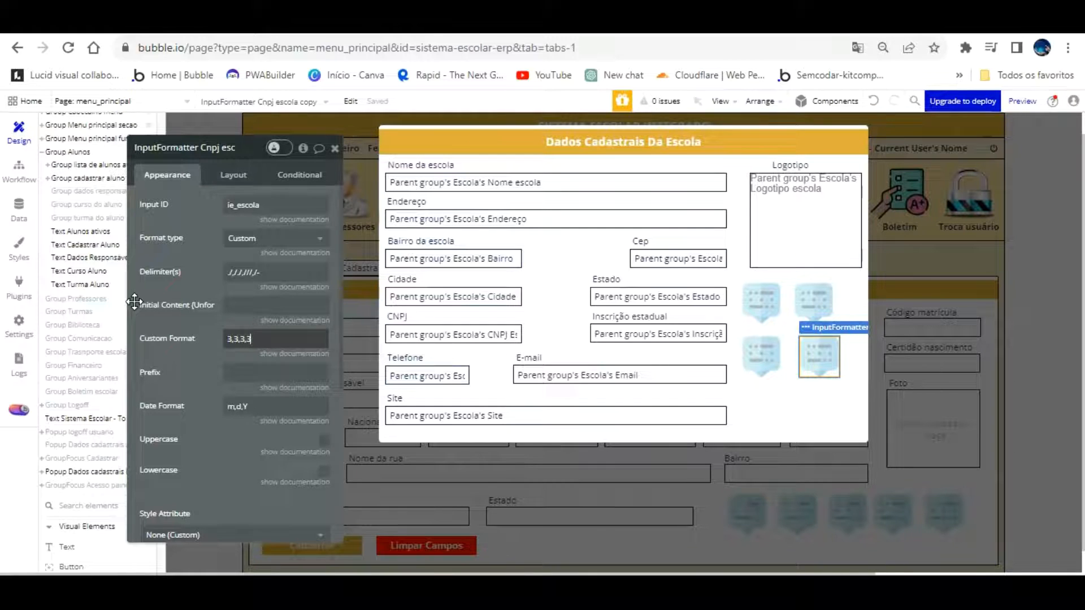
pyautogui.click(273, 267)
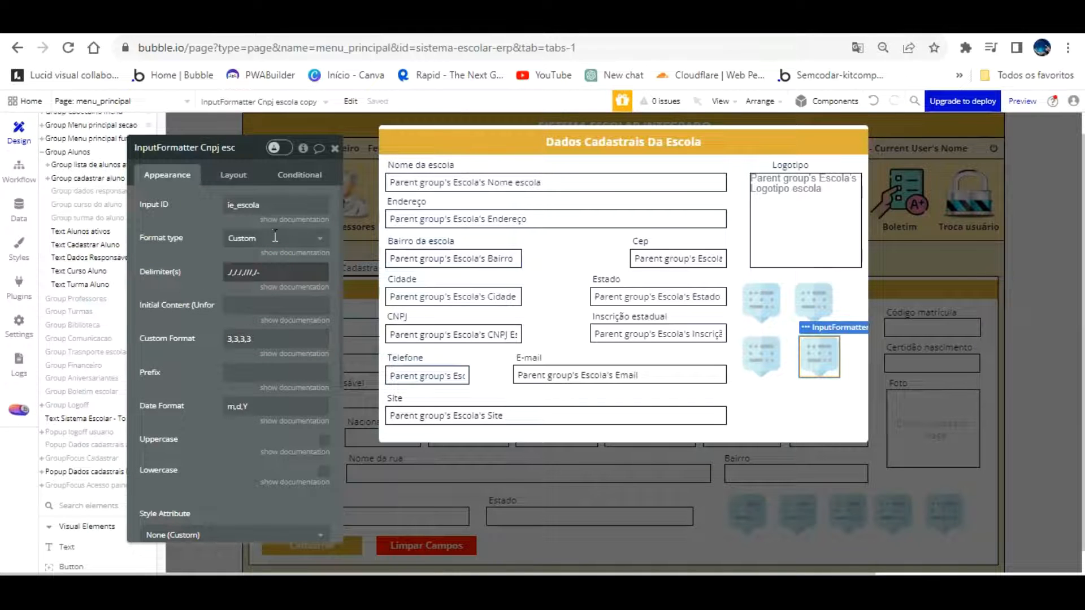
pyautogui.press('BackSpace')
pyautogui.press('BackSpace')
pyautogui.press('BackSpace')
pyautogui.press('BackSpace')
pyautogui.press('BackSpace')
pyautogui.press('BackSpace')
pyautogui.press('BackSpace')
pyautogui.press('BackSpace')
pyautogui.press('BackSpace')
pyautogui.press('BackSpace')
pyautogui.press('BackSpace')
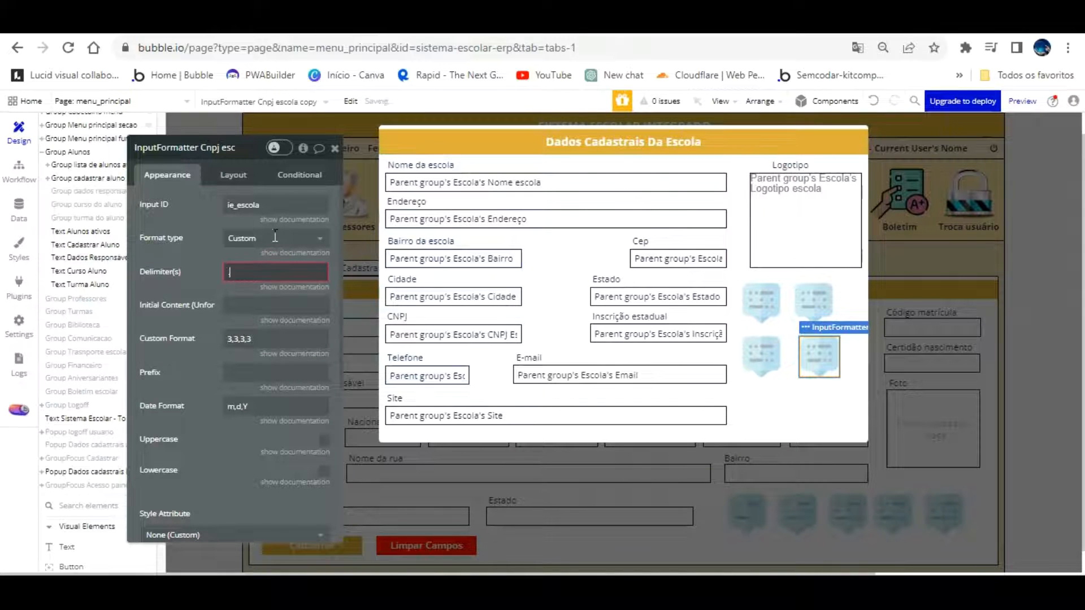
pyautogui.write('././')
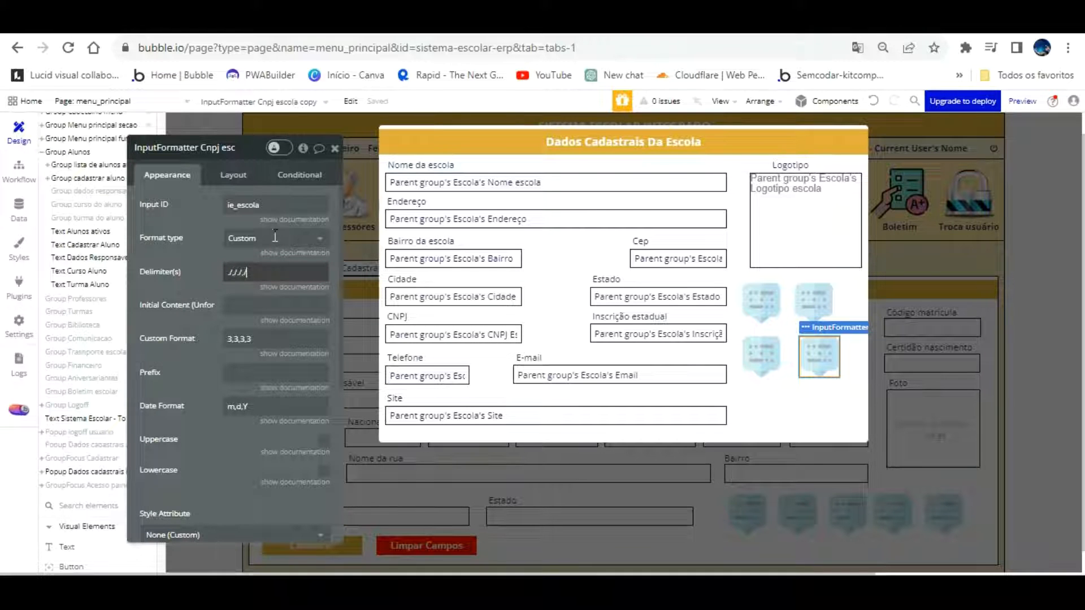
pyautogui.click(571, 21)
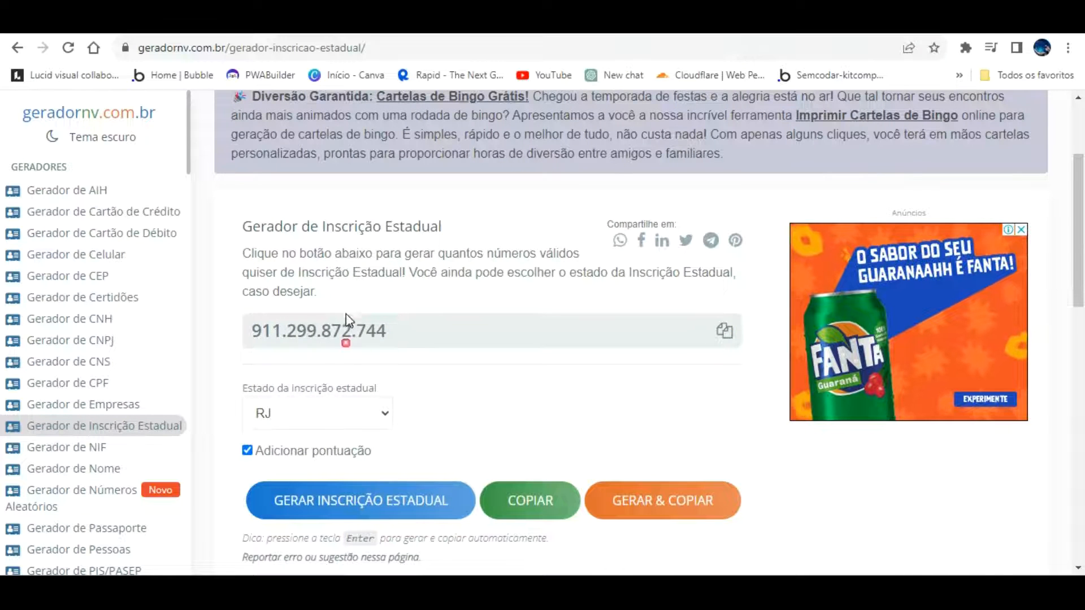
pyautogui.click(395, 22)
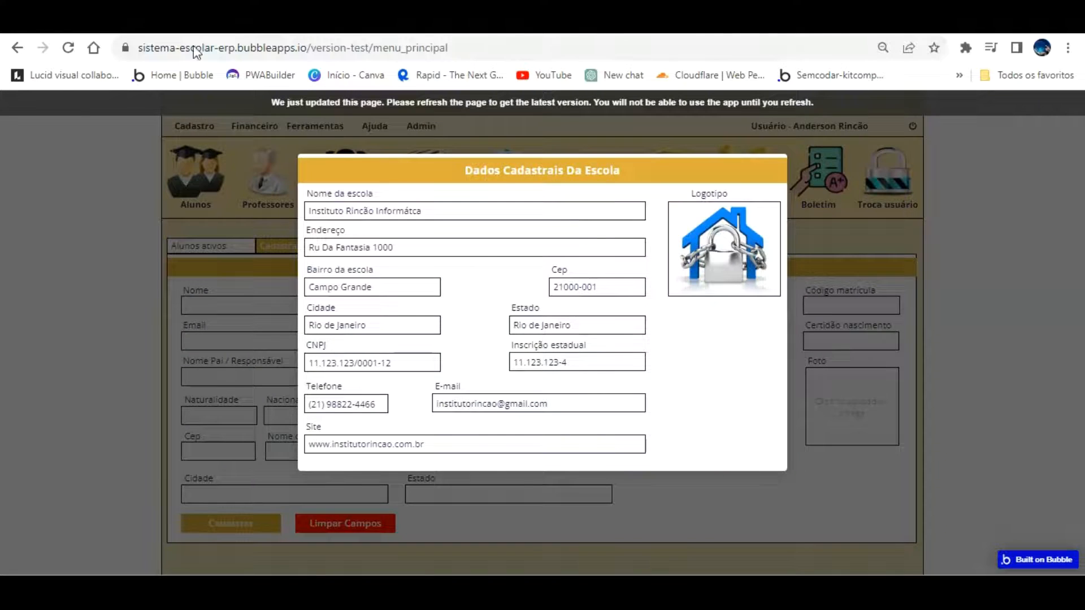
# Uncheck 'This input is disabled' on Input Inscricao estadual and reload the preview
pyautogui.click(192, 22)
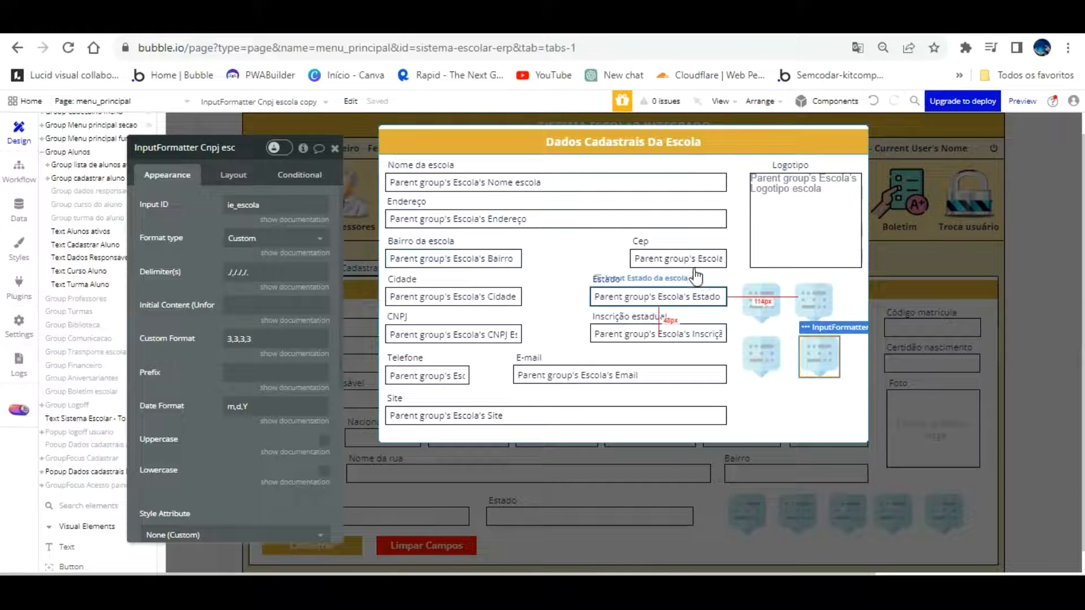
pyautogui.click(688, 328)
pyautogui.click(324, 377)
pyautogui.click(395, 21)
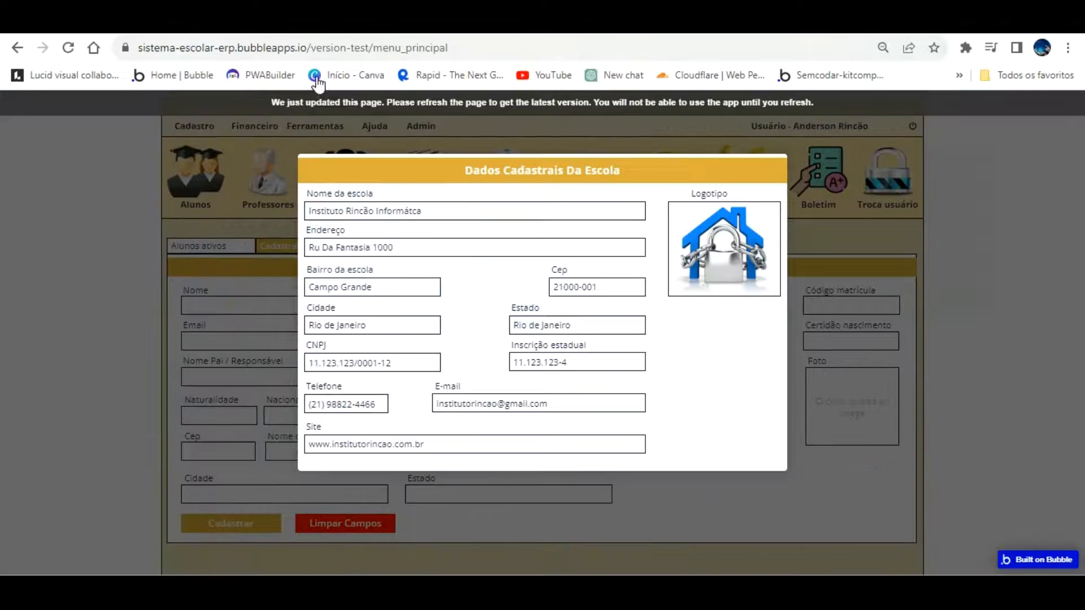
pyautogui.press('F5')
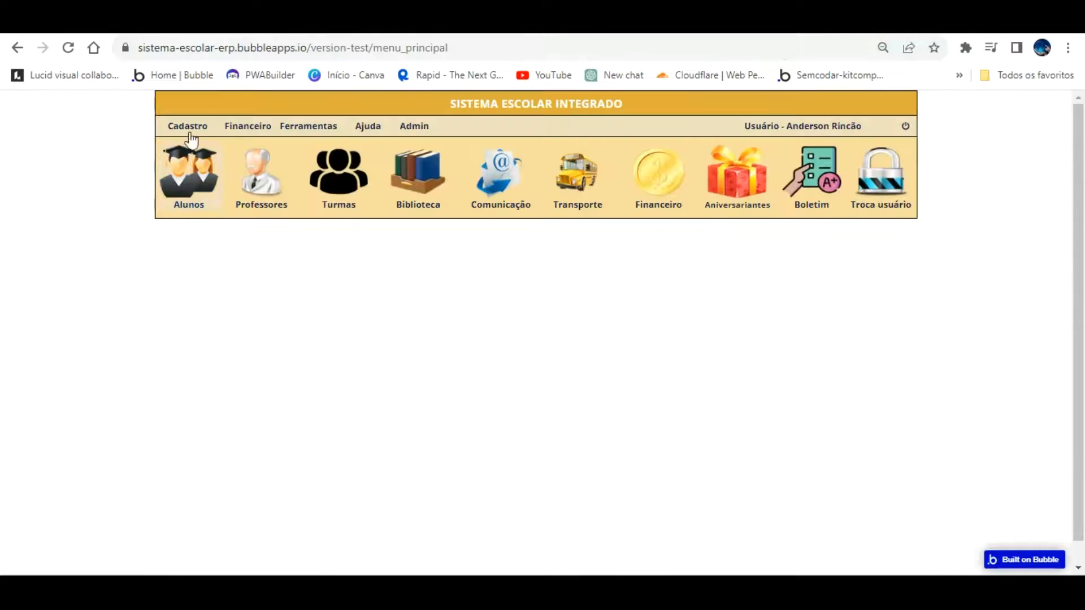
# In Dados Escola, re-enter the state registration and confirm it formats as 123.456.789.456
pyautogui.click(192, 126)
pyautogui.click(195, 149)
pyautogui.click(596, 362)
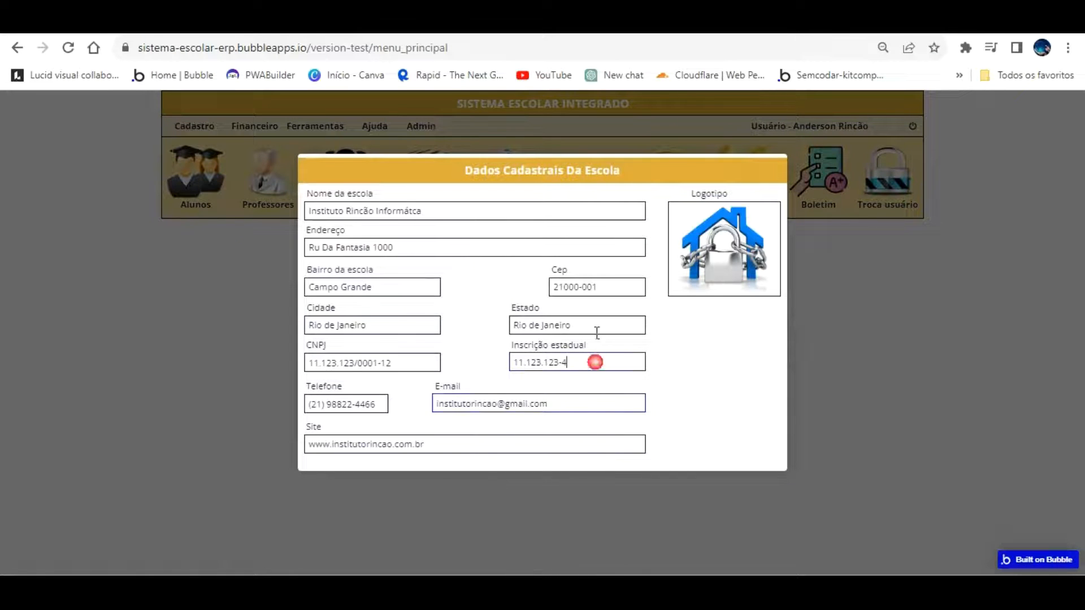
pyautogui.press('BackSpace')
pyautogui.press('BackSpace')
pyautogui.press('BackSpace')
pyautogui.press('BackSpace')
pyautogui.press('BackSpace')
pyautogui.press('BackSpace')
pyautogui.press('BackSpace')
pyautogui.press('BackSpace')
pyautogui.press('BackSpace')
pyautogui.press('BackSpace')
pyautogui.press('BackSpace')
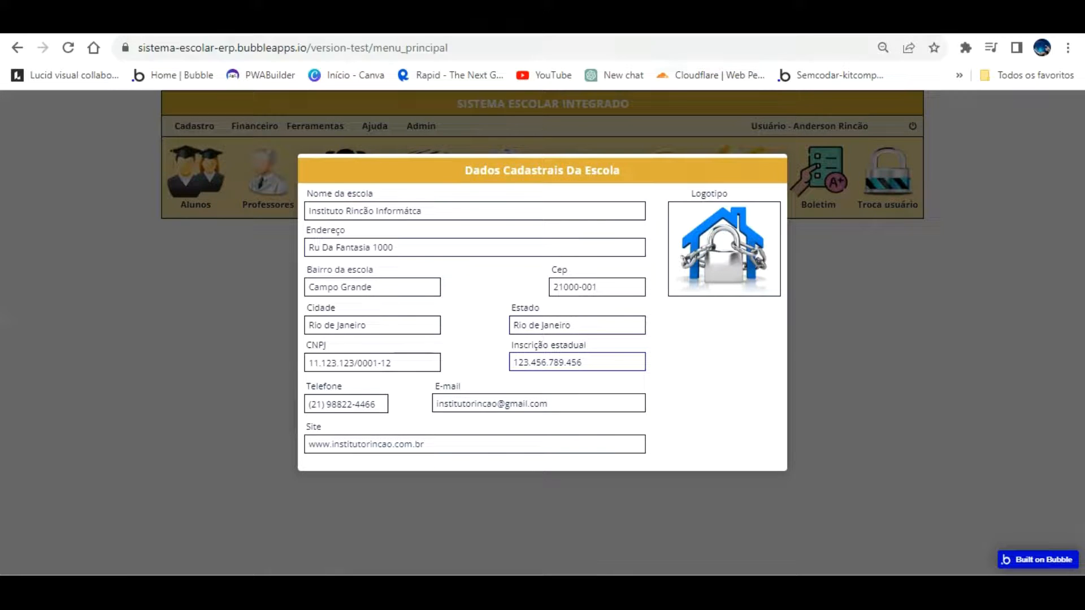
pyautogui.hotkey('ctrl', 'Tab')
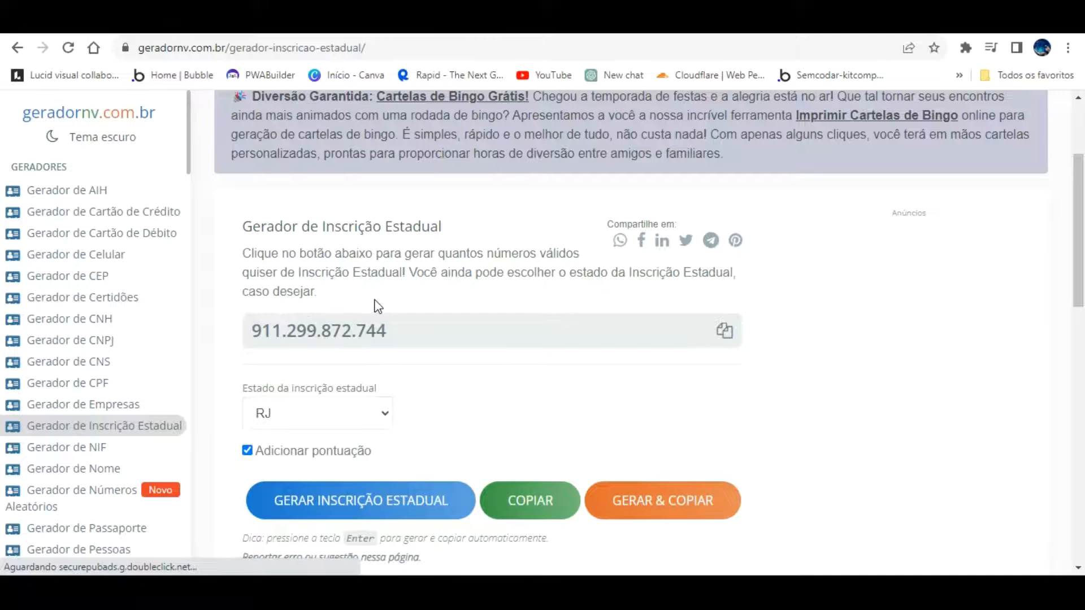
# Disable the state registration input again and reload the preview
pyautogui.click(373, 21)
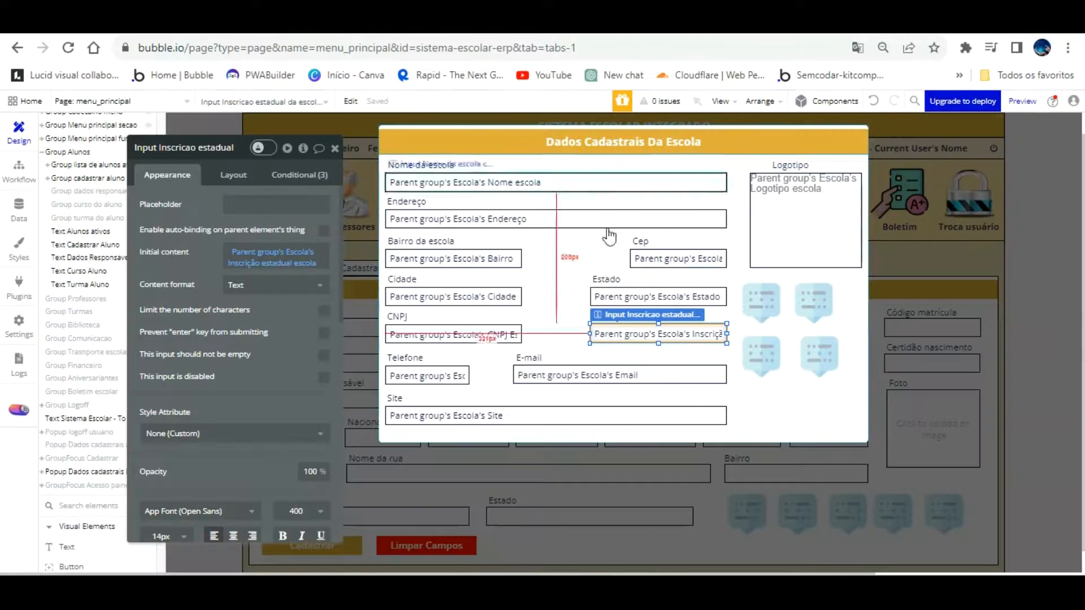
pyautogui.click(324, 378)
pyautogui.click(323, 22)
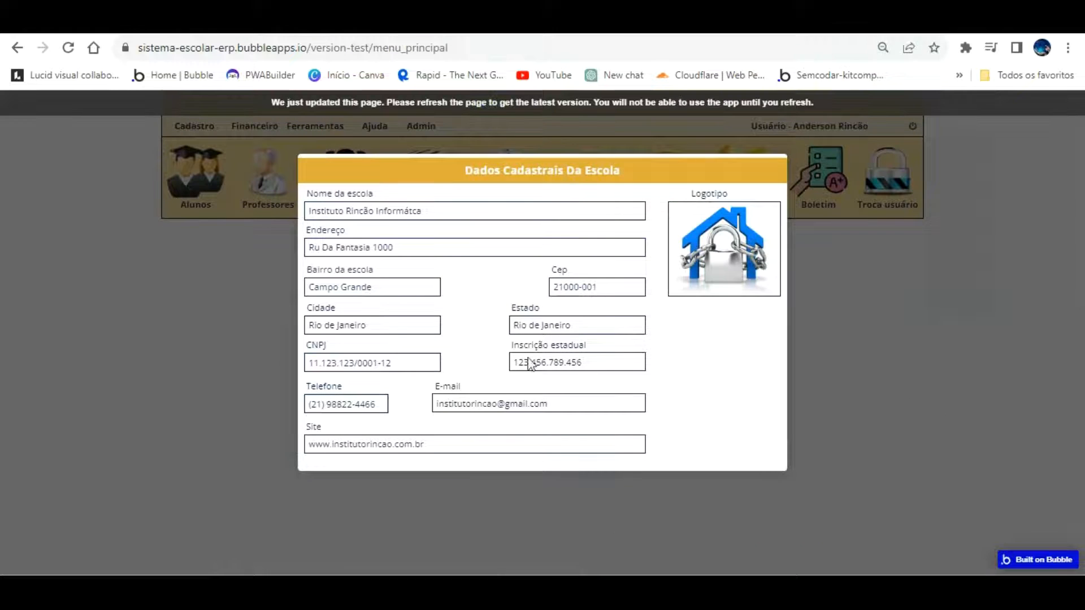
pyautogui.press('F5')
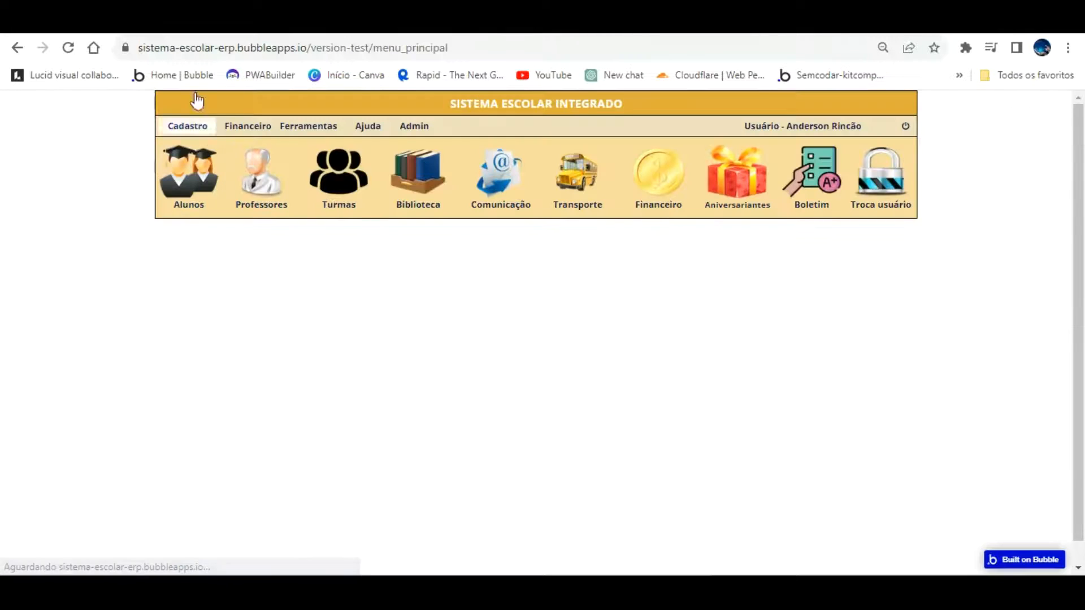
pyautogui.click(191, 127)
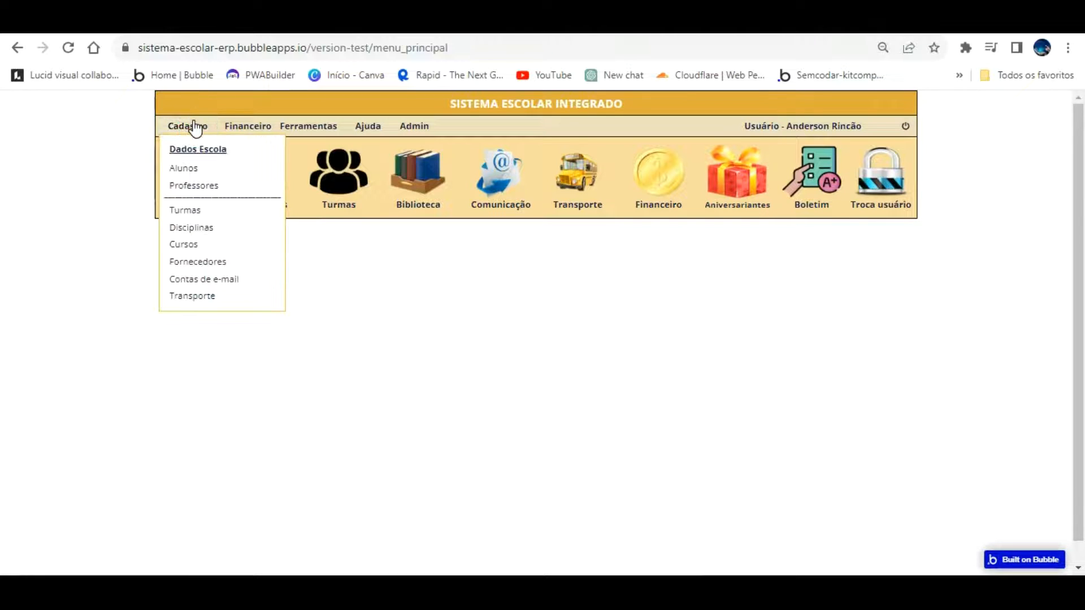
pyautogui.click(195, 149)
pyautogui.click(202, 239)
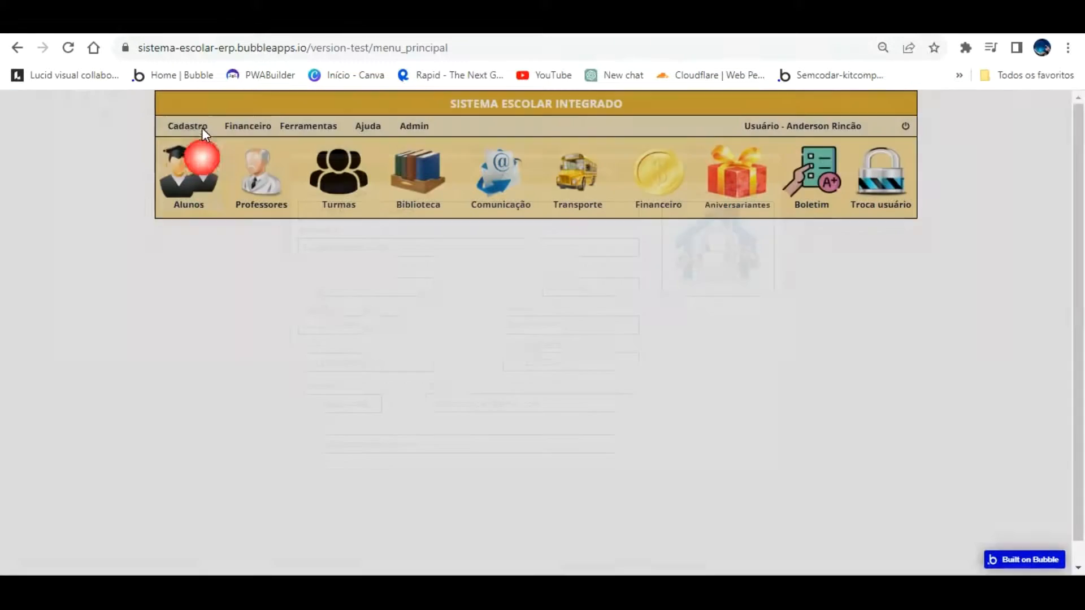
pyautogui.click(191, 126)
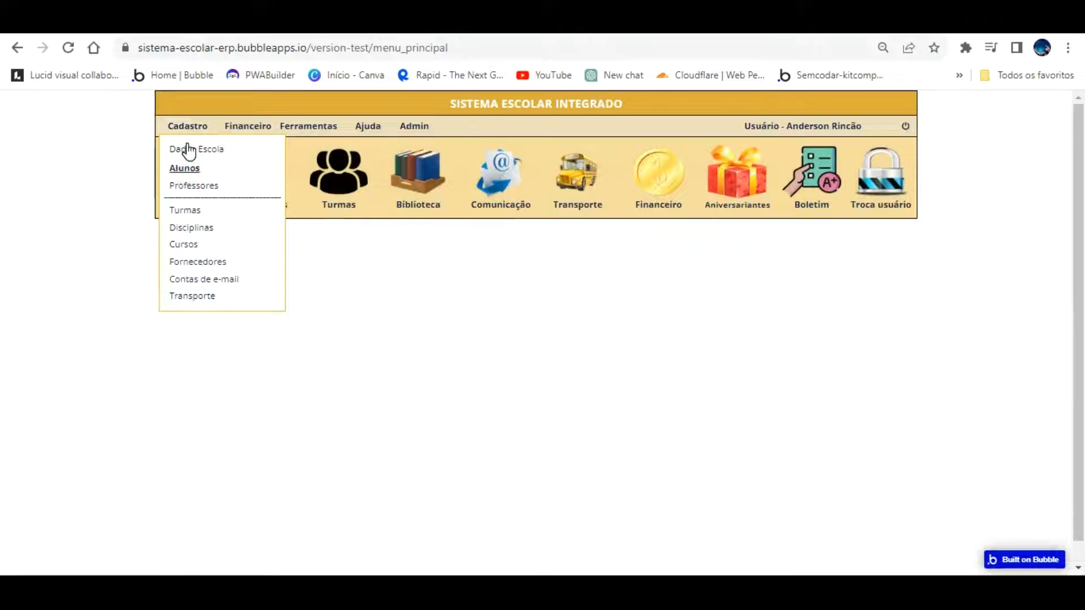
pyautogui.click(185, 168)
pyautogui.click(647, 414)
pyautogui.write('(21) 23335-5888')
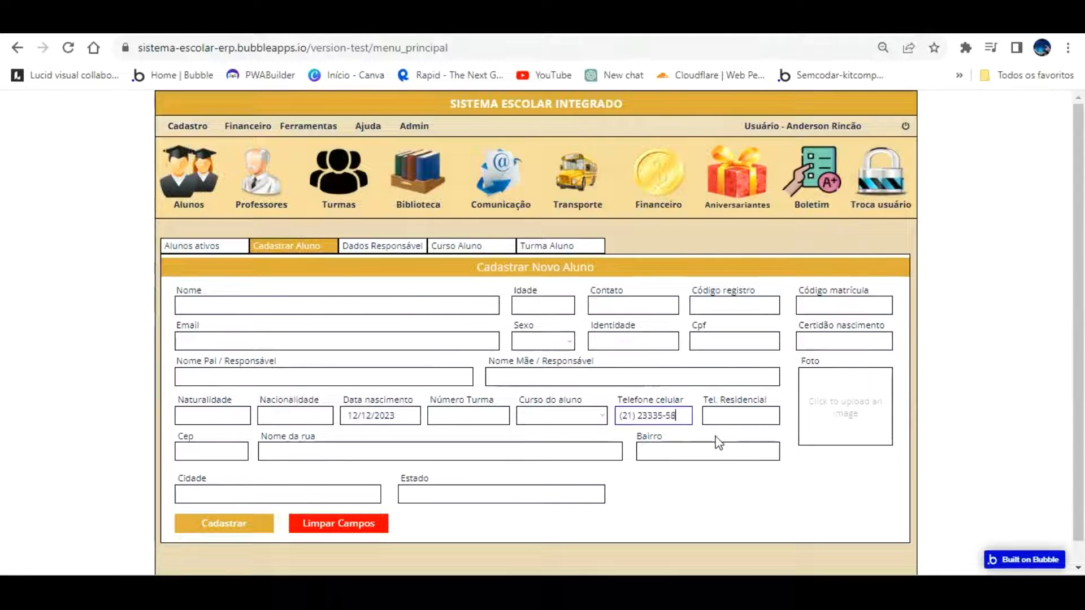
pyautogui.press('BackSpace')
pyautogui.press('BackSpace')
pyautogui.press('BackSpace')
pyautogui.press('BackSpace')
pyautogui.press('BackSpace')
pyautogui.press('BackSpace')
pyautogui.press('BackSpace')
pyautogui.press('BackSpace')
pyautogui.press('BackSpace')
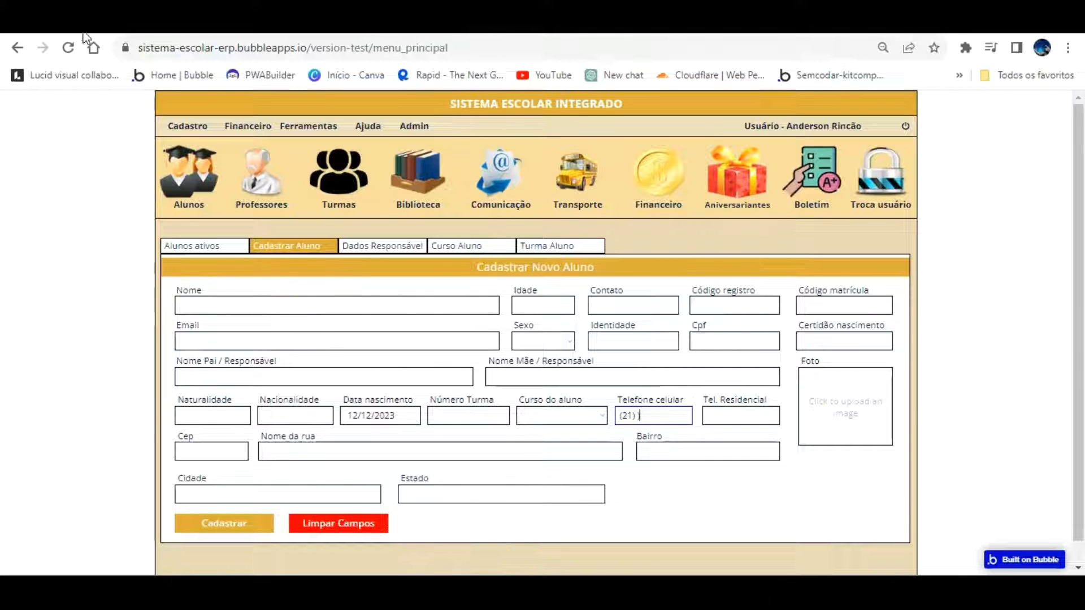
pyautogui.click(68, 47)
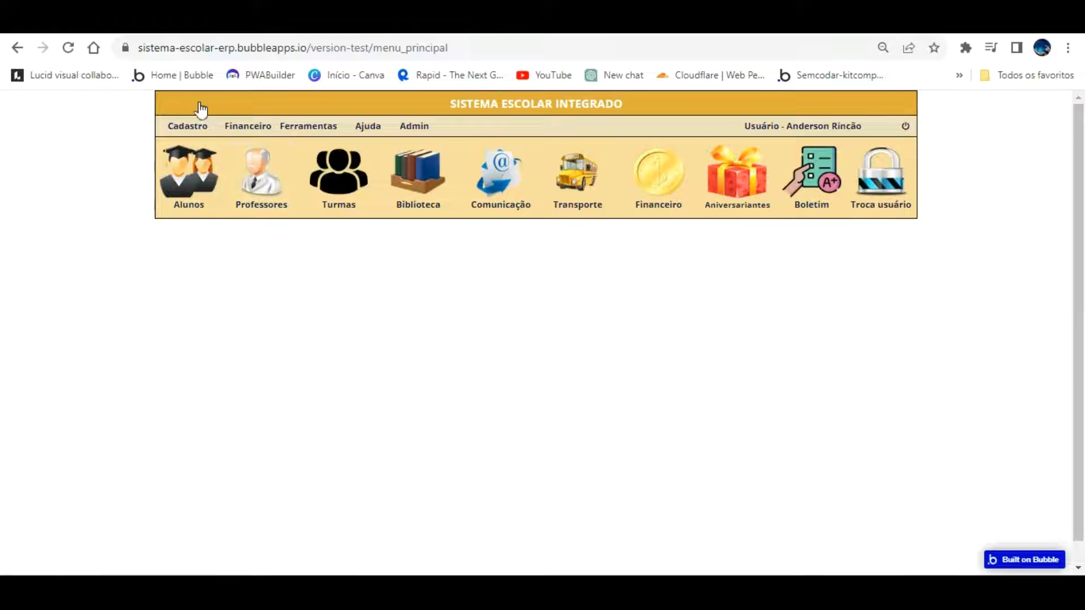
pyautogui.click(180, 123)
pyautogui.click(196, 168)
pyautogui.click(395, 231)
pyautogui.click(655, 416)
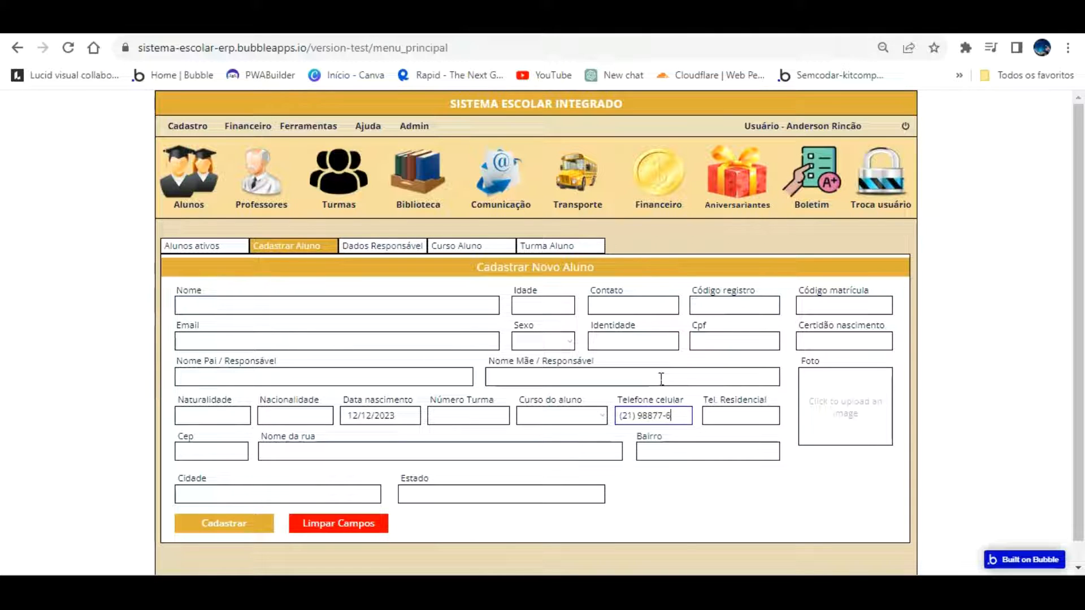
pyautogui.click(720, 439)
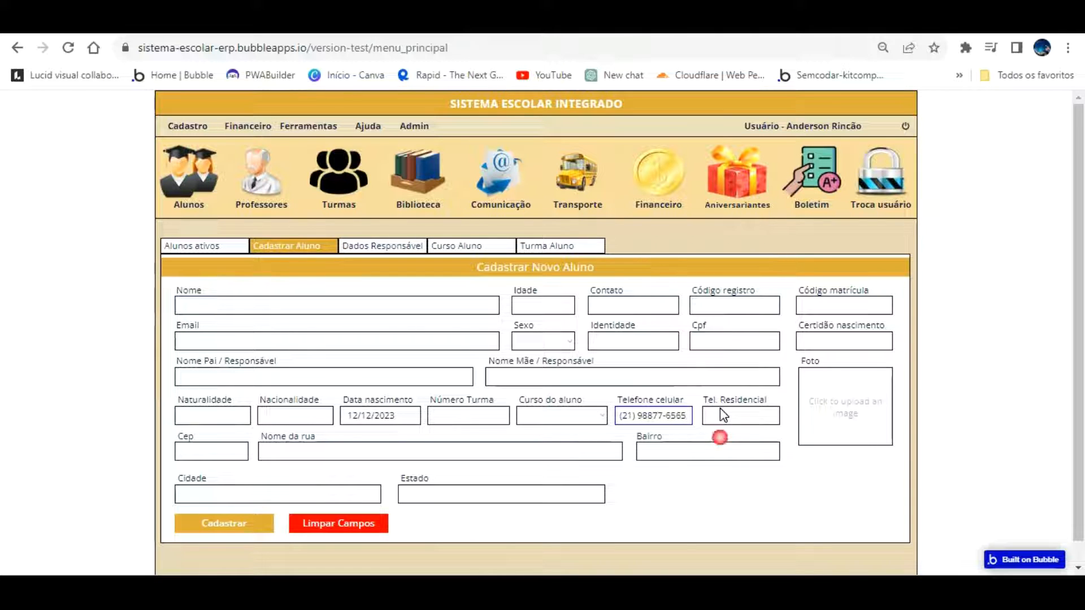
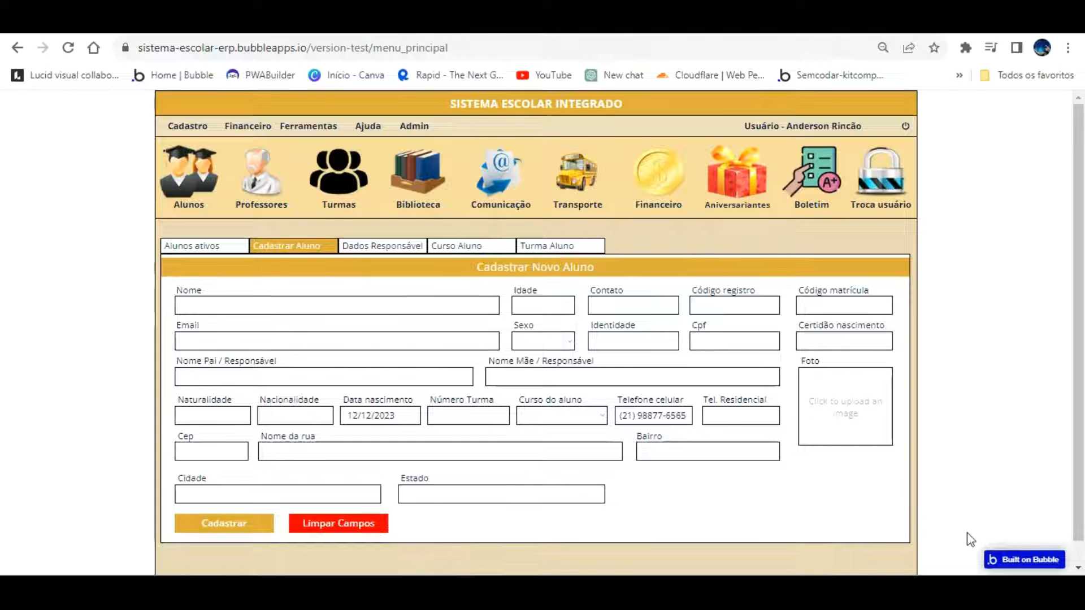
# Log into the admin panel with the admin password, then return to the Bubble editor
pyautogui.moveTo(417, 116)
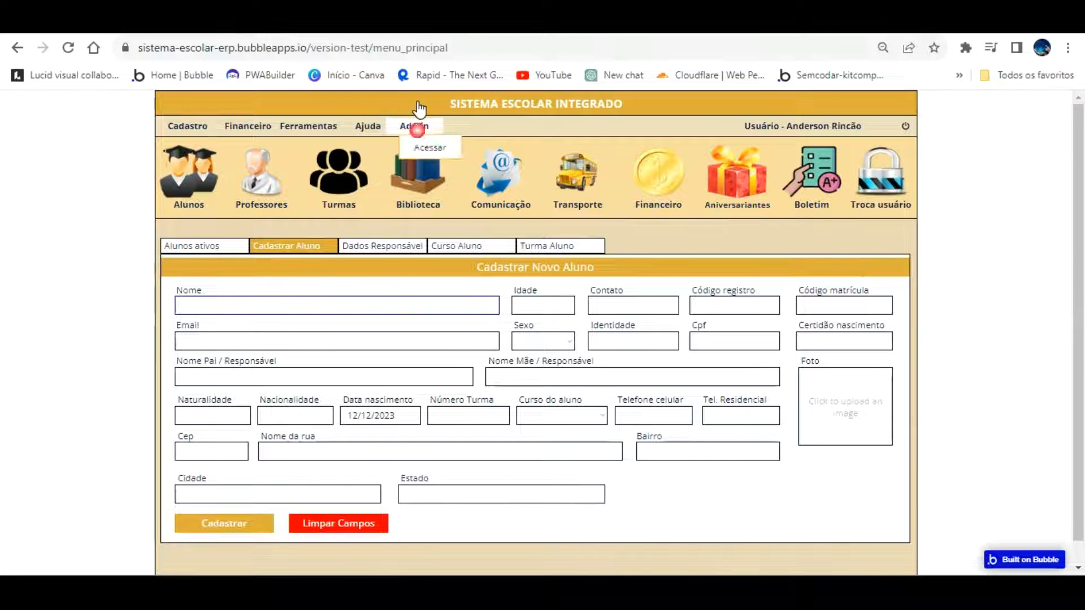
pyautogui.click(430, 147)
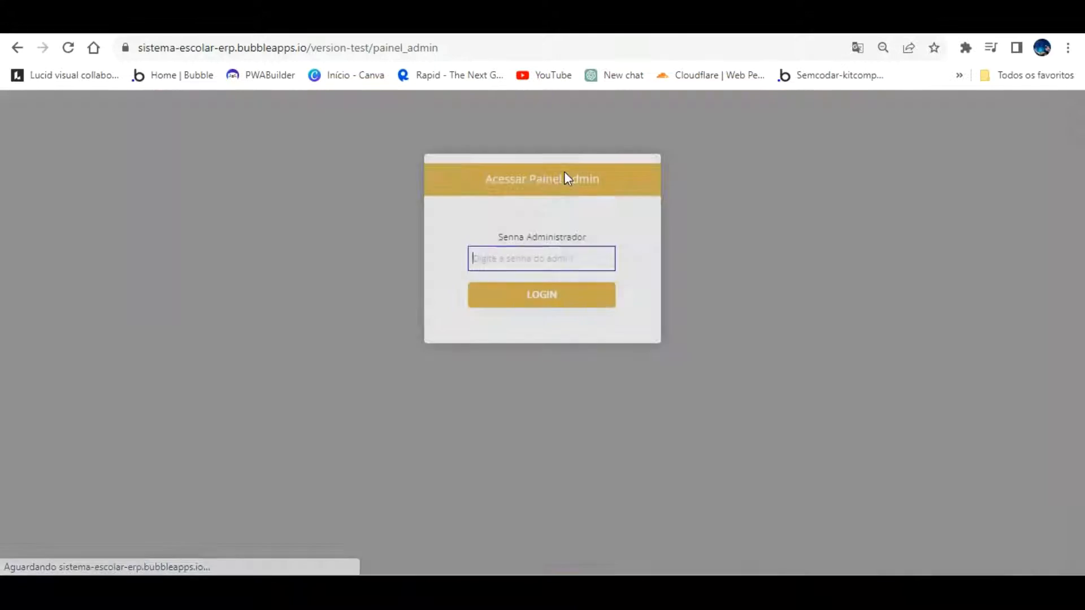
pyautogui.write('••••••')
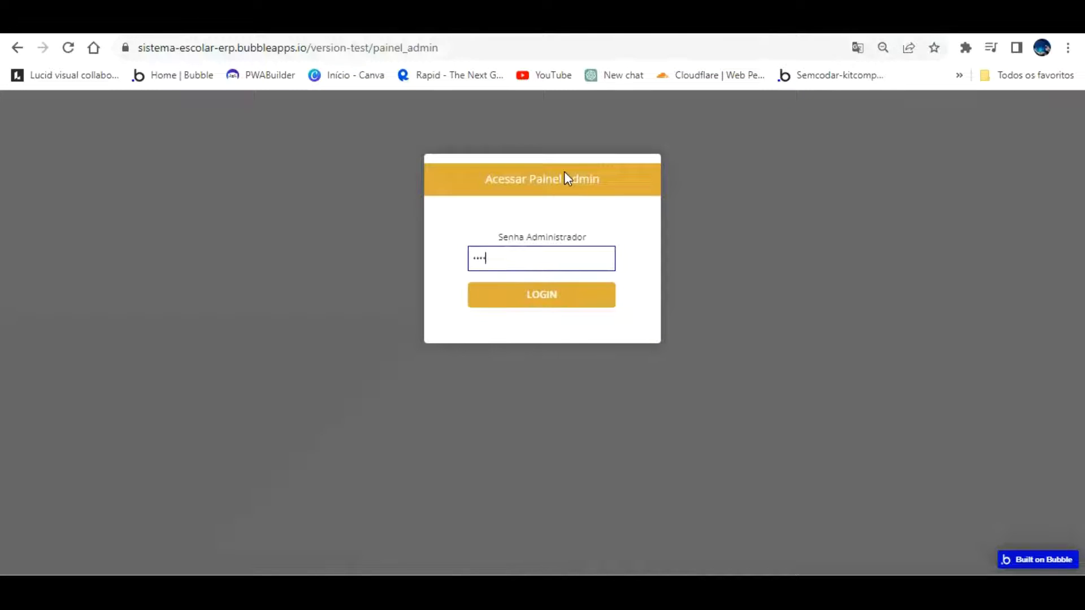
pyautogui.press('Return')
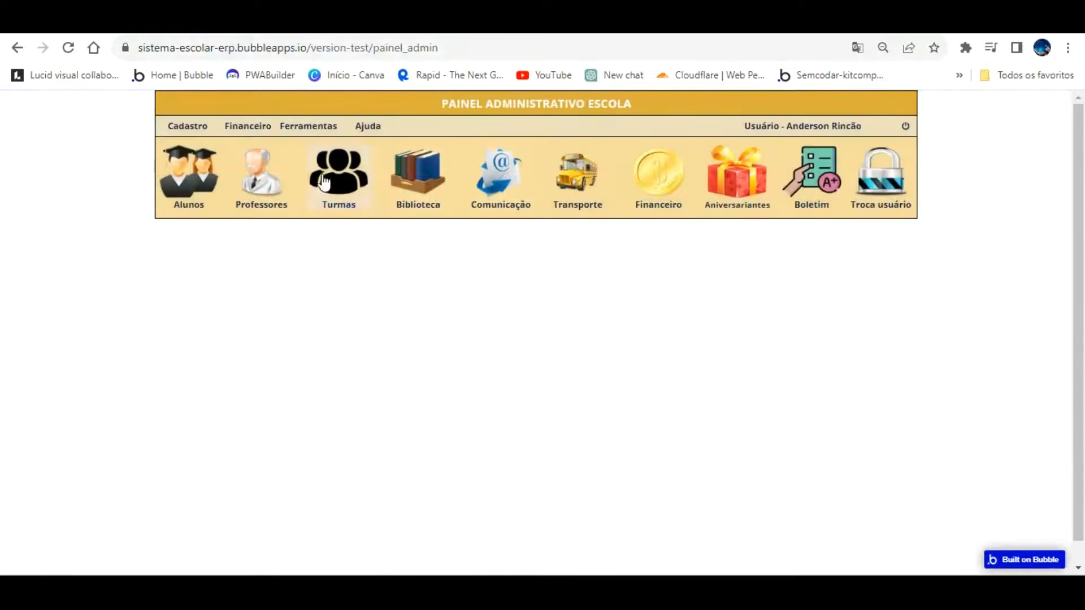
pyautogui.click(146, 30)
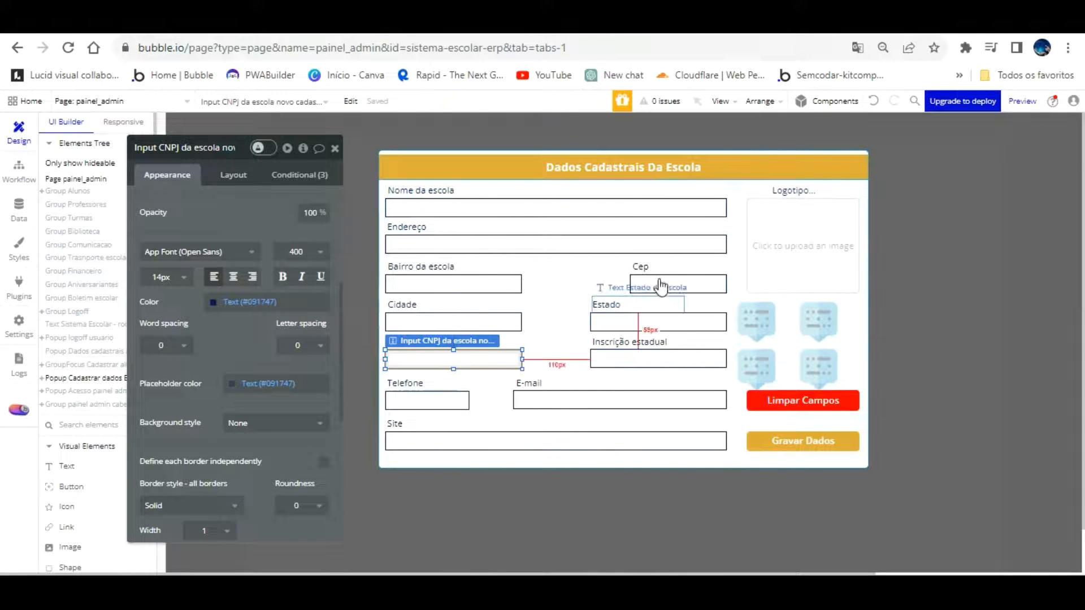
# Make the Bairro, Endereço, Cidade and Estado inputs disabled, then move the property editor aside
pyautogui.click(460, 282)
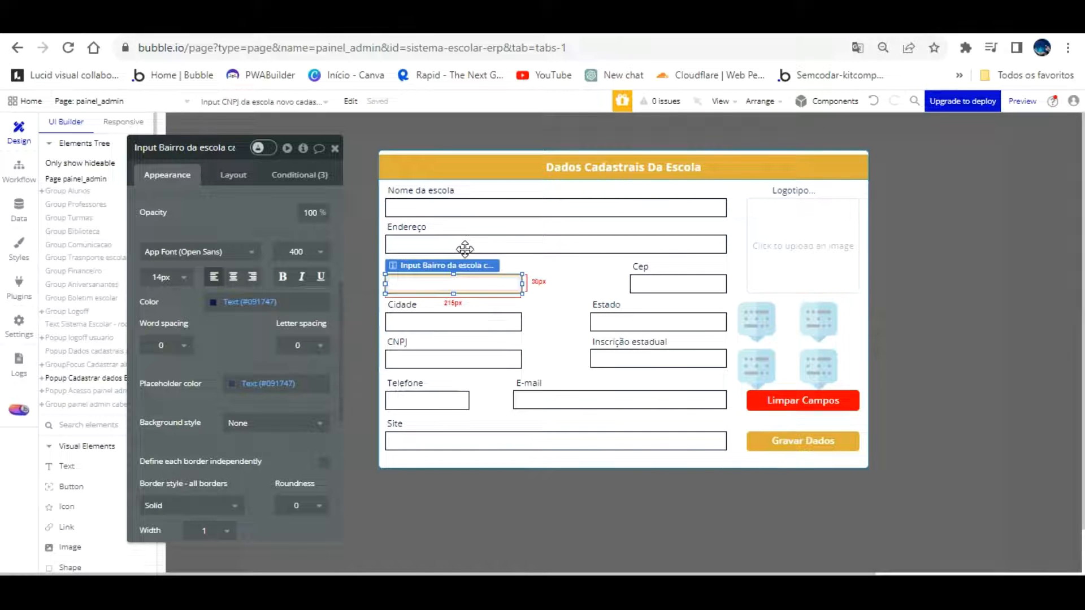
pyautogui.scroll(4, 262, 295)
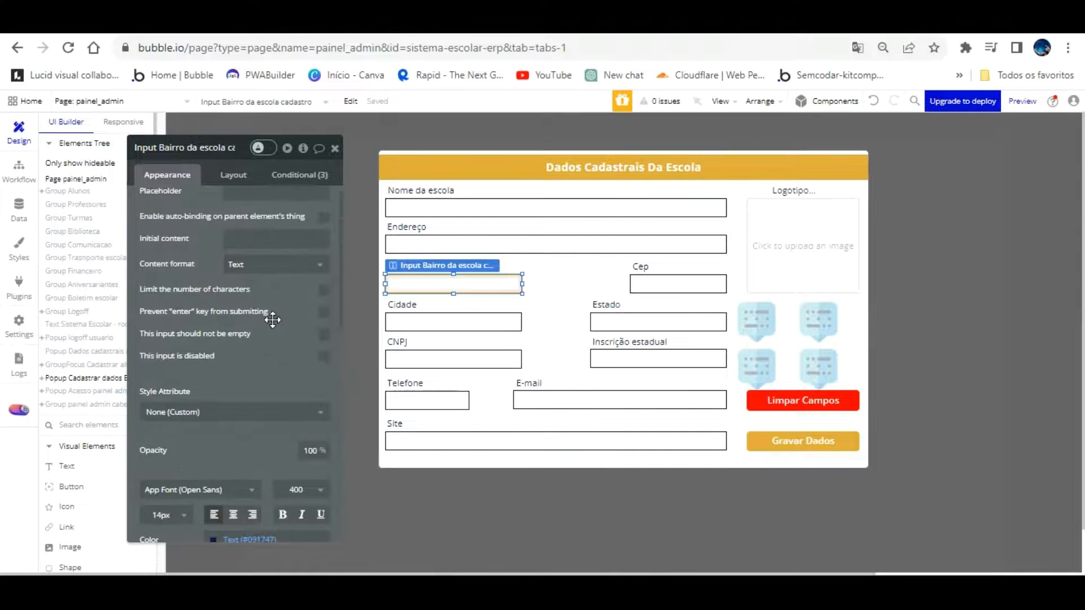
pyautogui.click(398, 244)
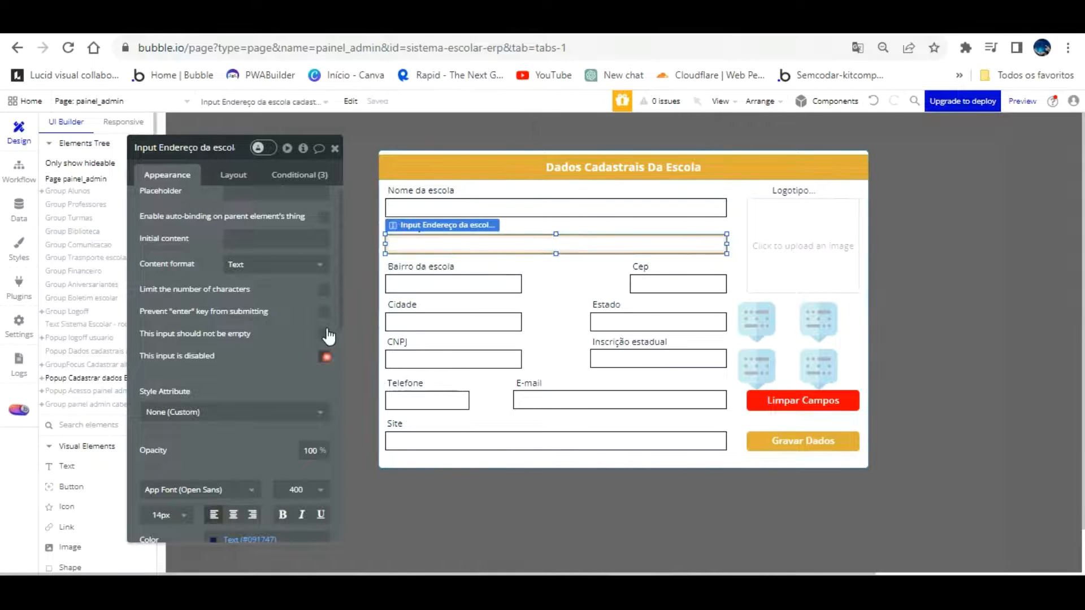
pyautogui.click(414, 319)
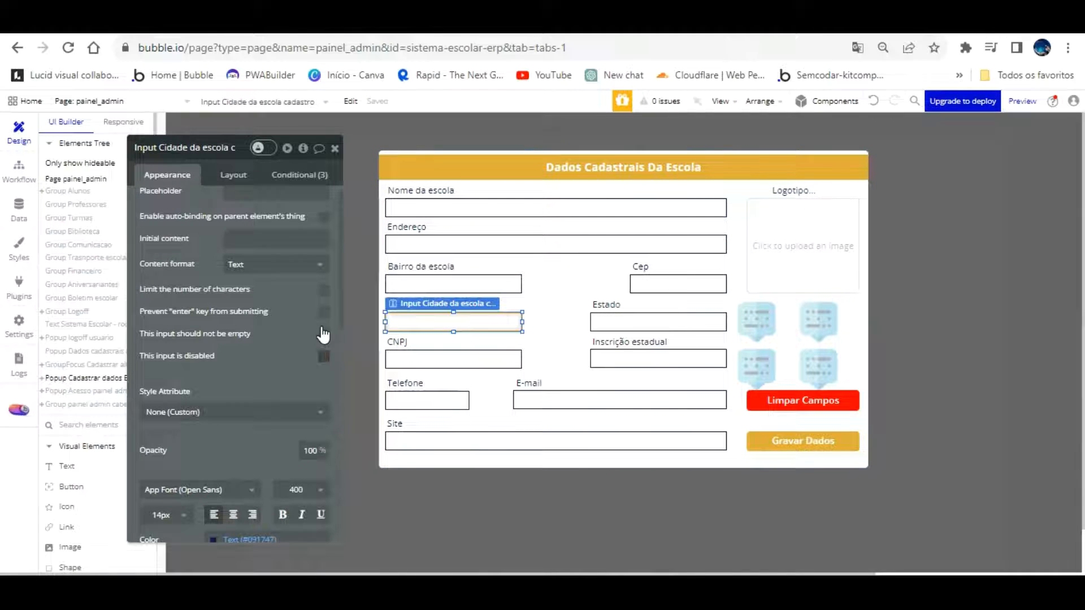
pyautogui.click(599, 319)
pyautogui.click(321, 356)
pyautogui.click(658, 282)
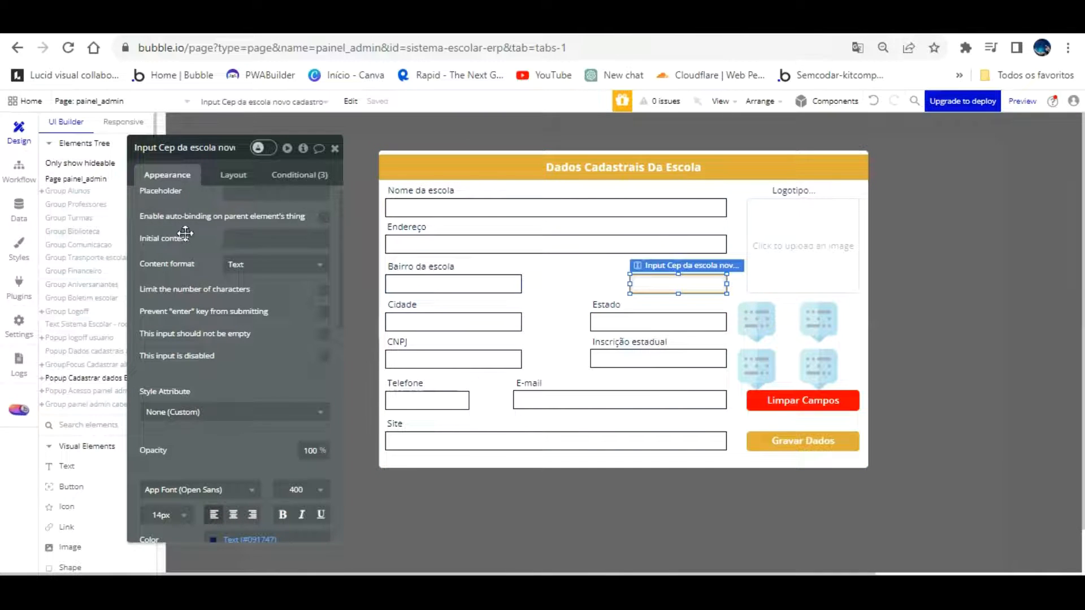
pyautogui.moveTo(274, 312); pyautogui.dragTo(1005, 291)
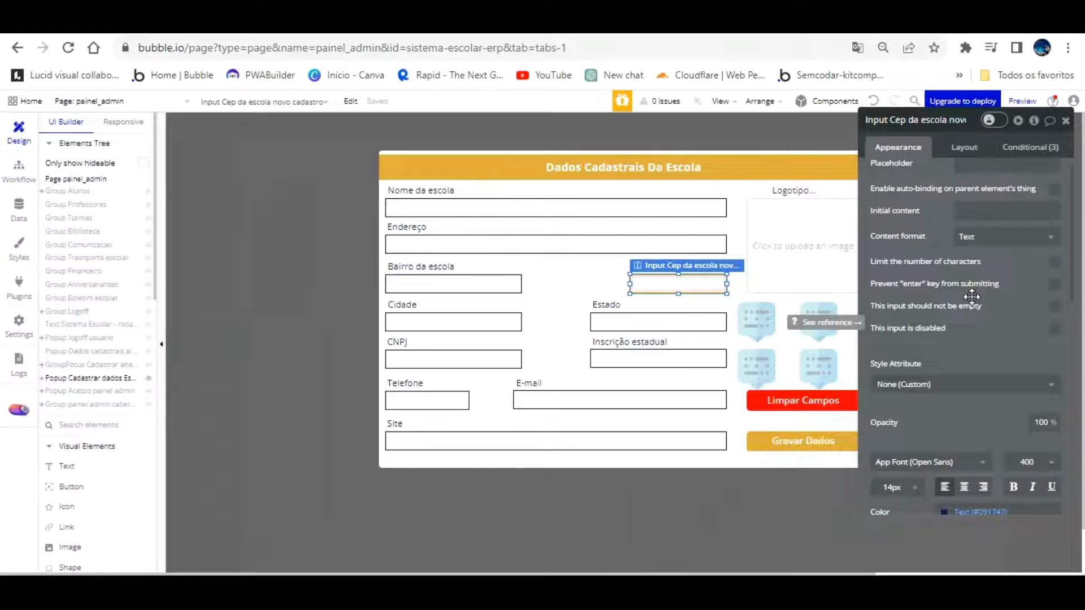
pyautogui.click(1032, 535)
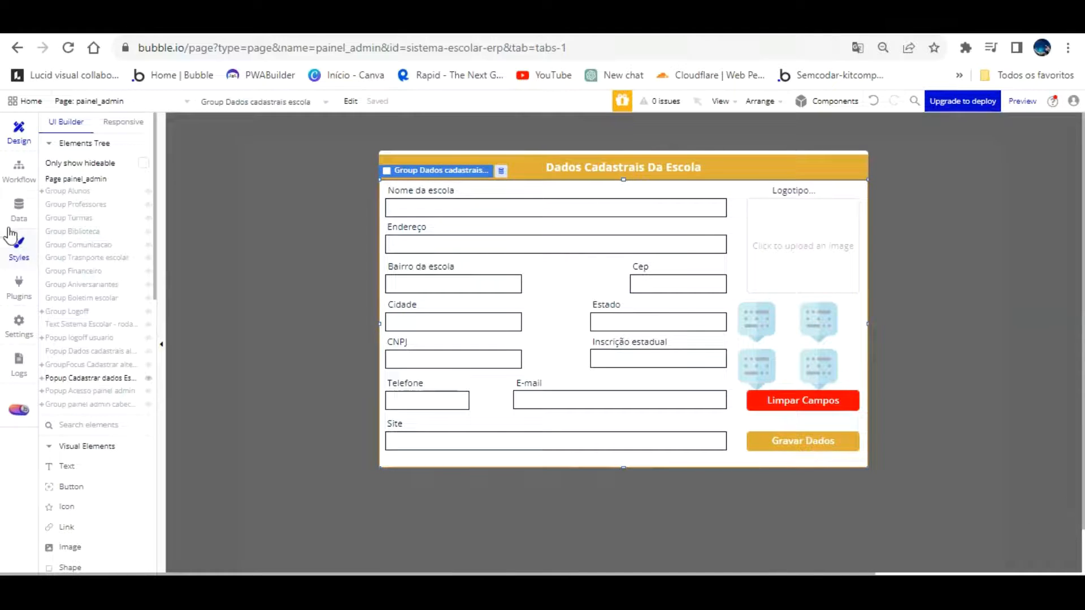
pyautogui.click(18, 286)
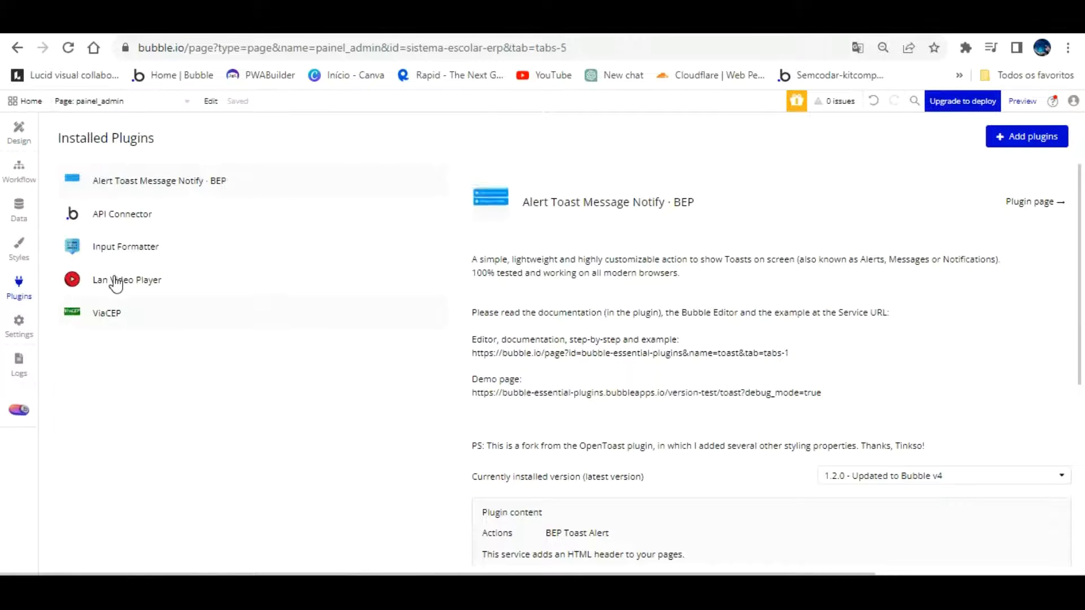
pyautogui.click(106, 313)
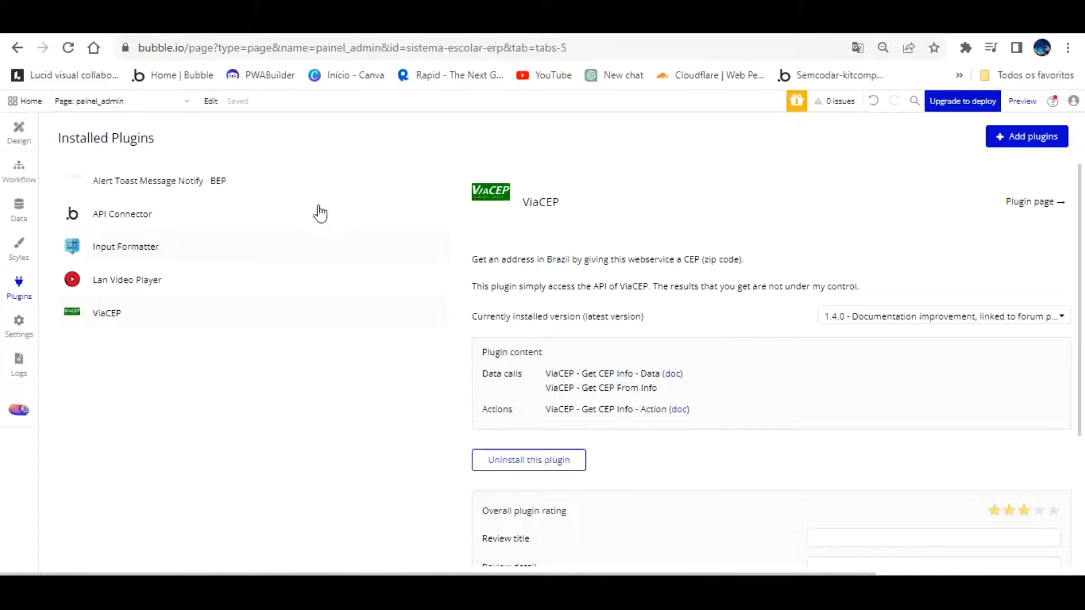
pyautogui.click(23, 118)
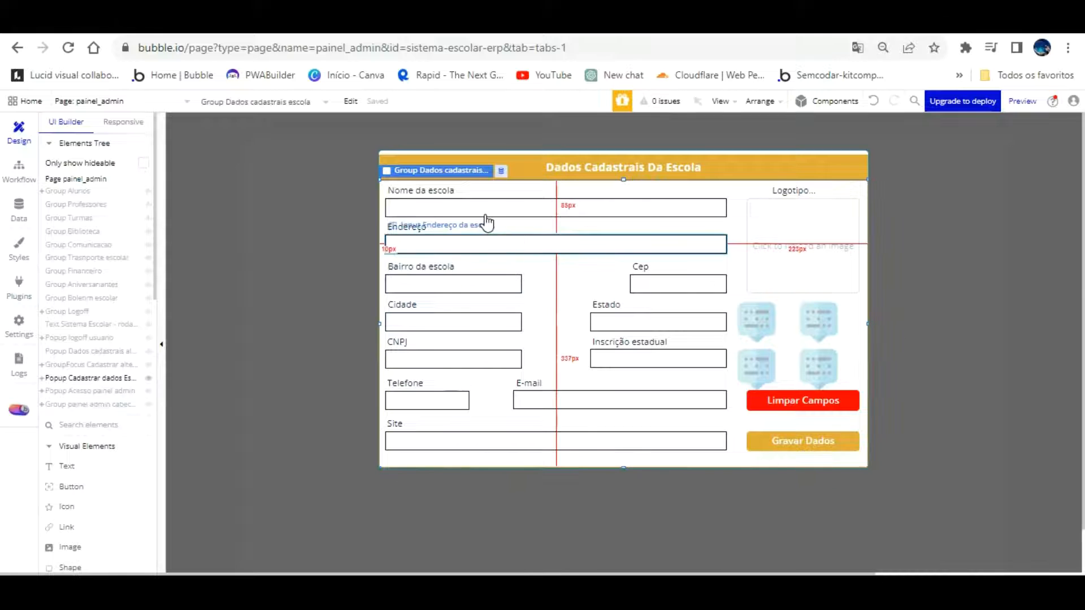
# Set the Endereço input's initial content to the external API call ViaCEP - get CEP info
pyautogui.doubleClick(484, 244)
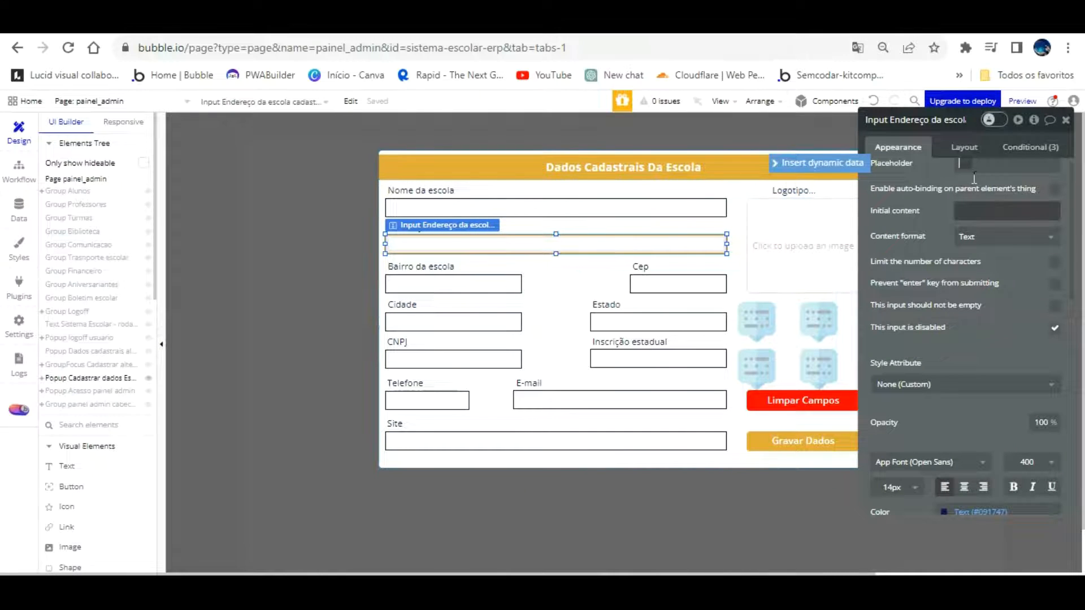
pyautogui.click(973, 209)
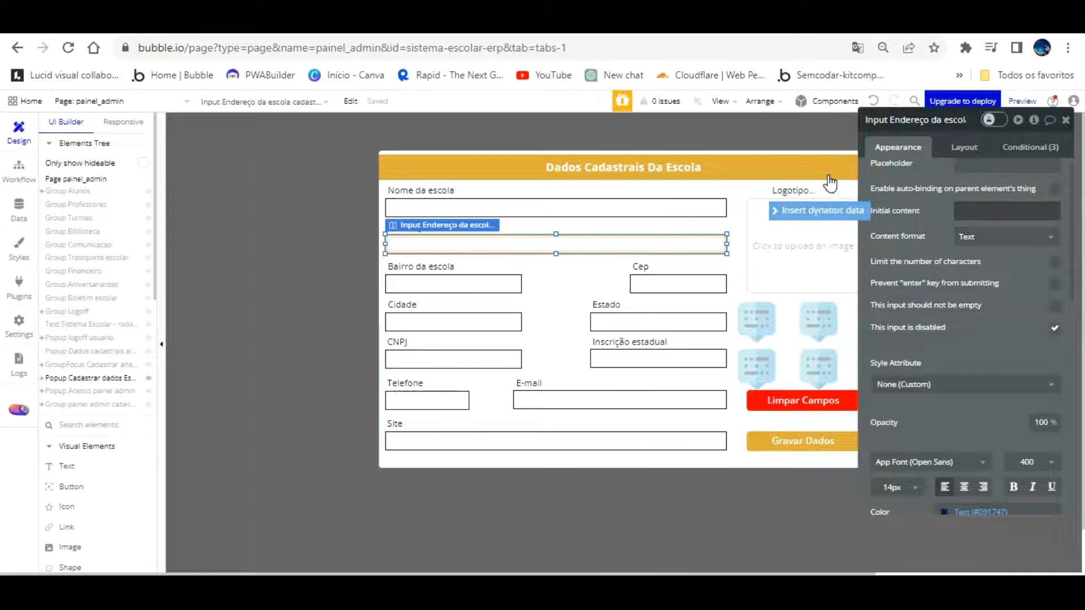
pyautogui.click(823, 211)
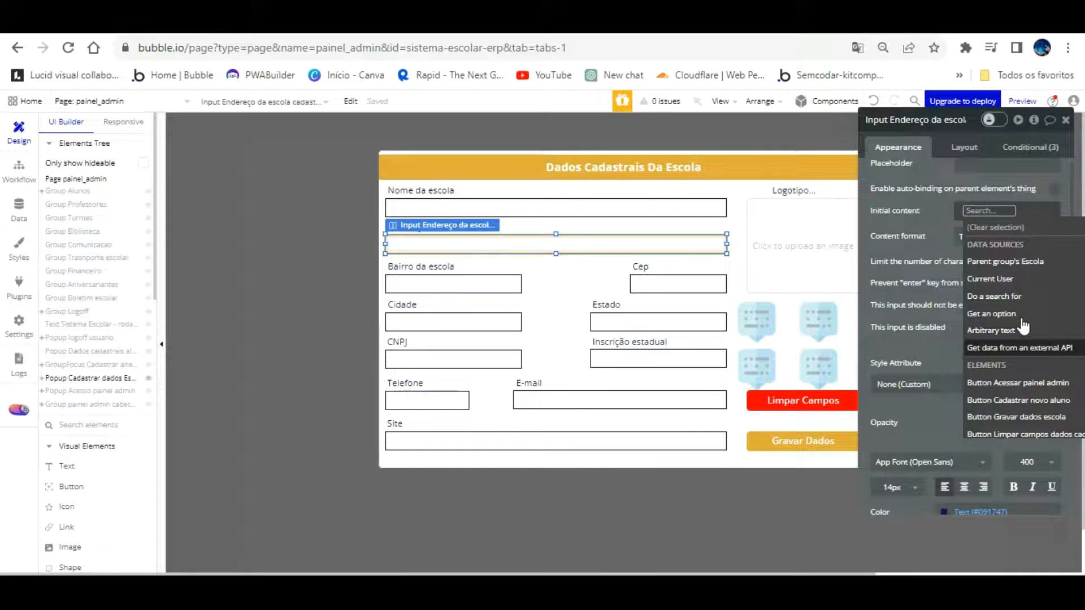
pyautogui.click(1017, 348)
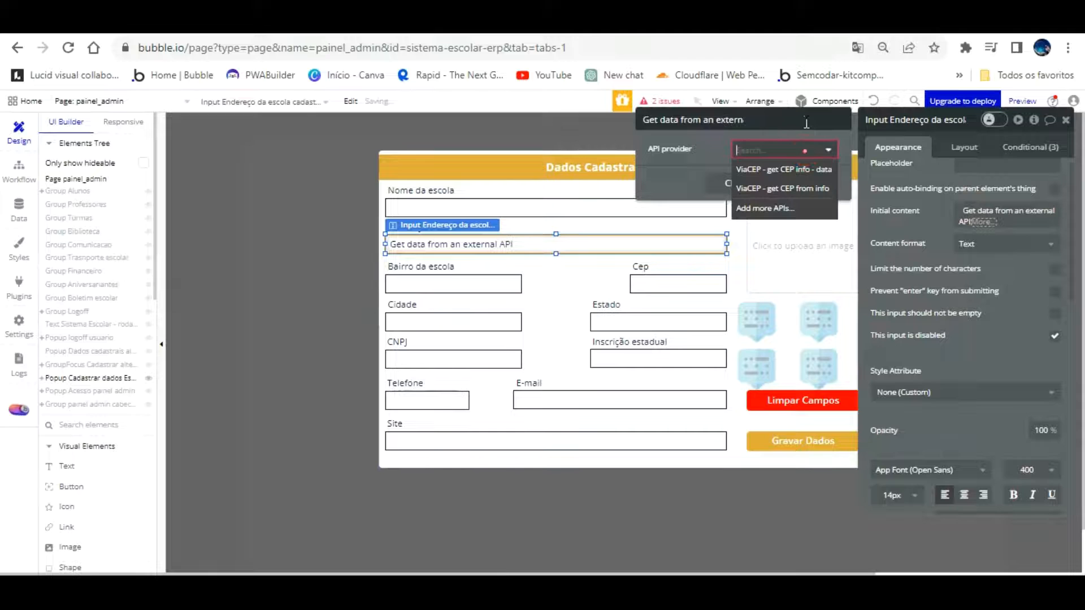
pyautogui.click(782, 169)
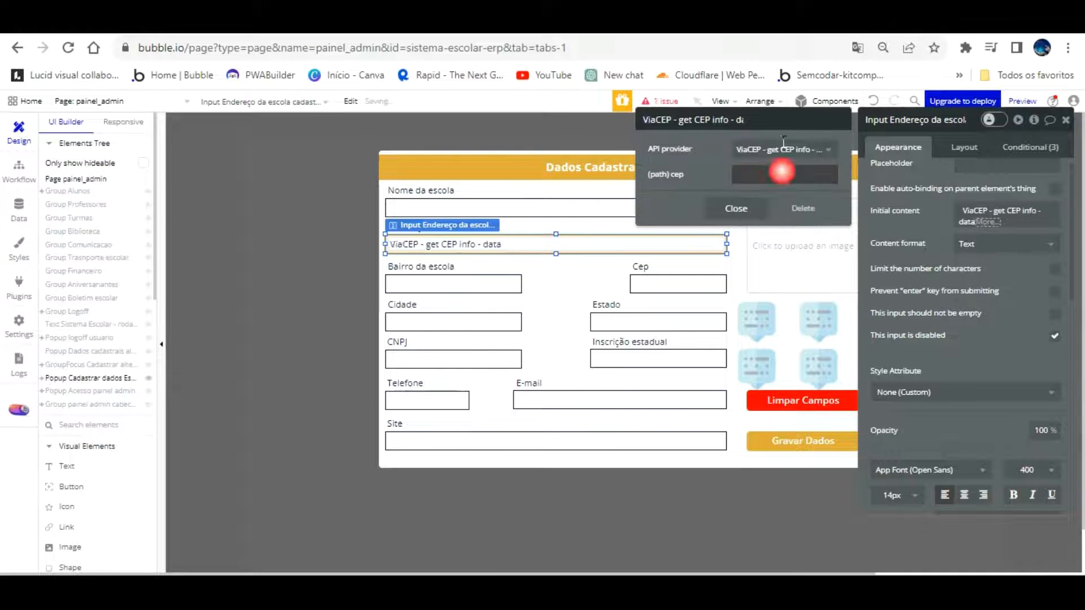
# Feed the cep parameter from the Cep input's value and display the result's logradouro
pyautogui.click(763, 174)
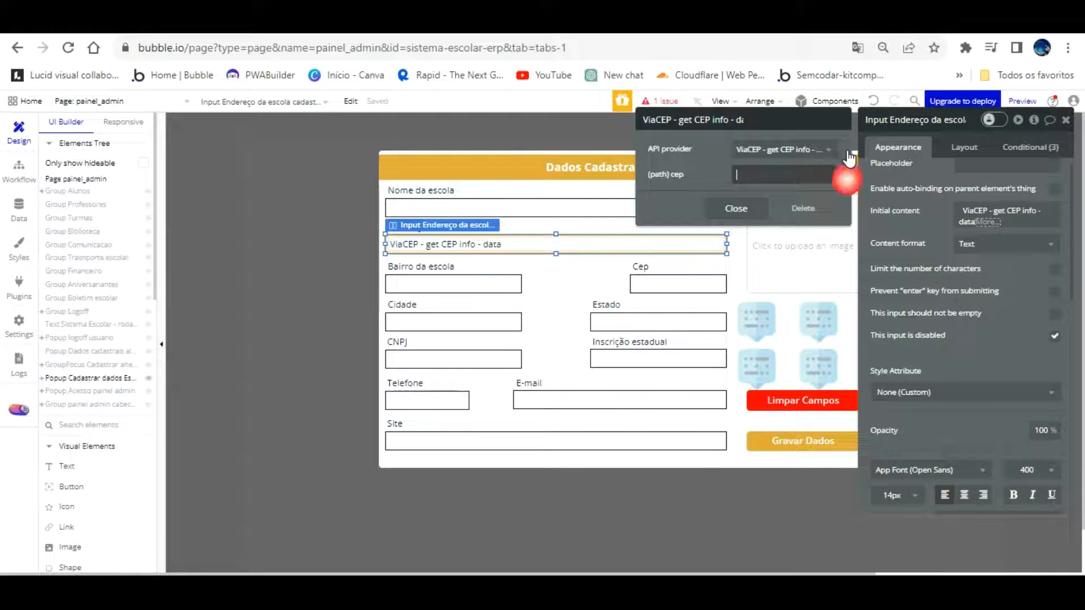
pyautogui.click(846, 174)
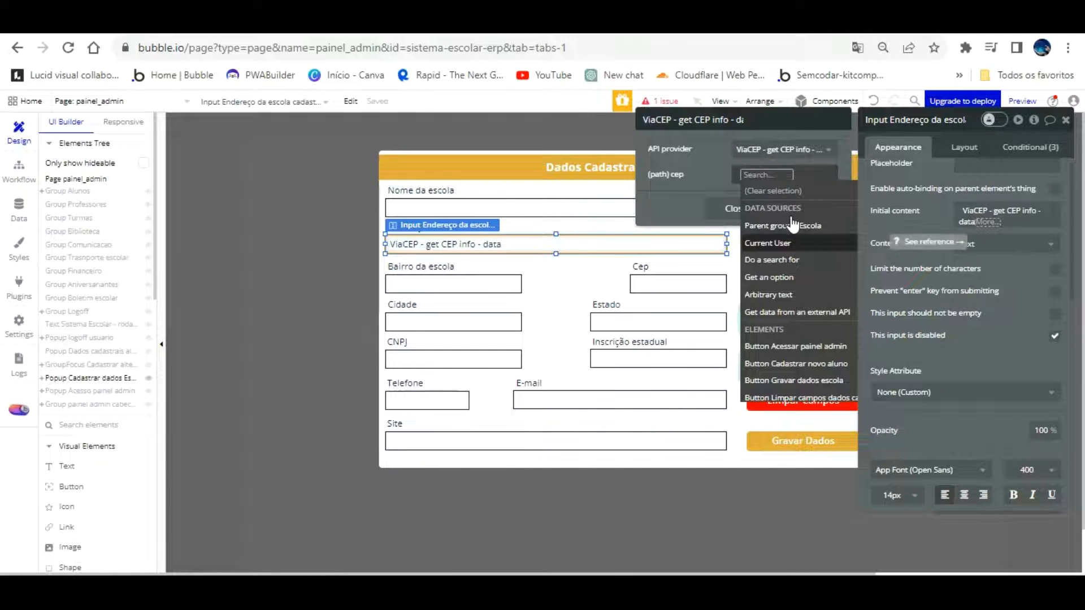
pyautogui.scroll(-5, 829, 274)
pyautogui.scroll(-10, 830, 274)
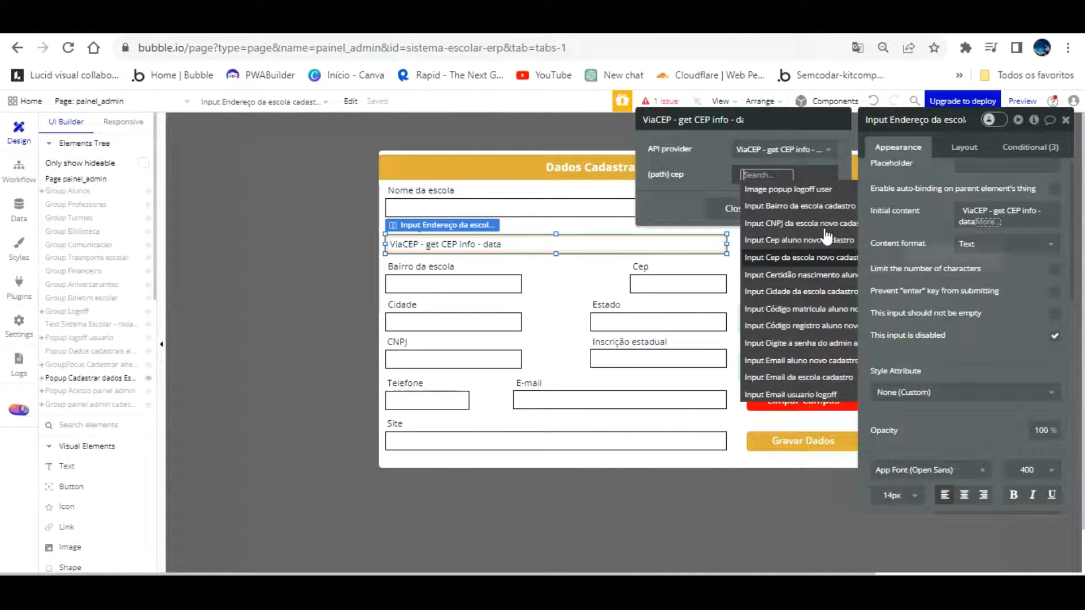
pyautogui.click(828, 256)
pyautogui.click(704, 171)
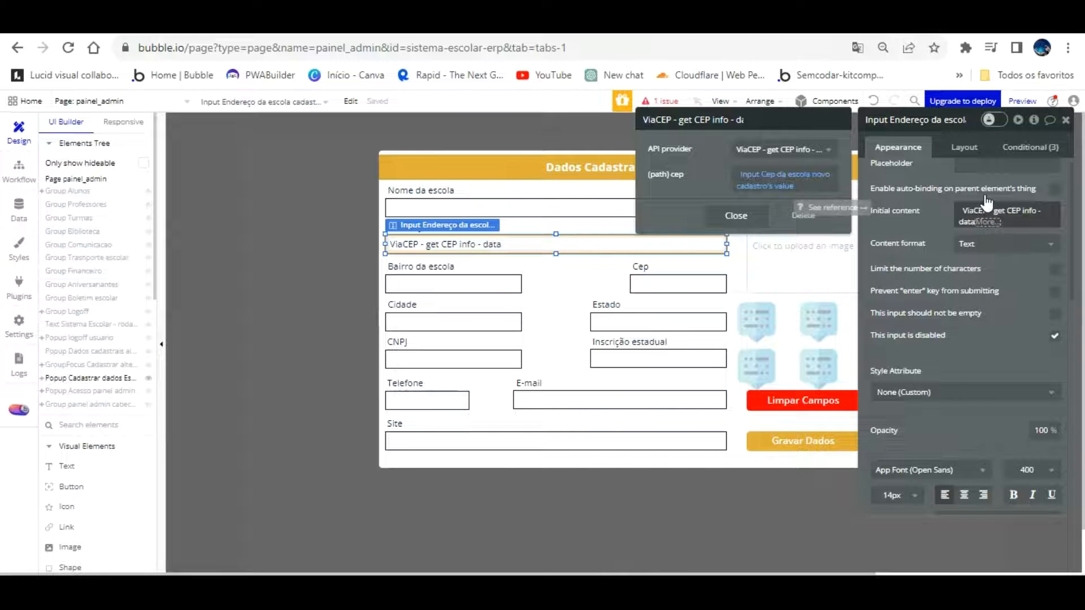
pyautogui.click(986, 222)
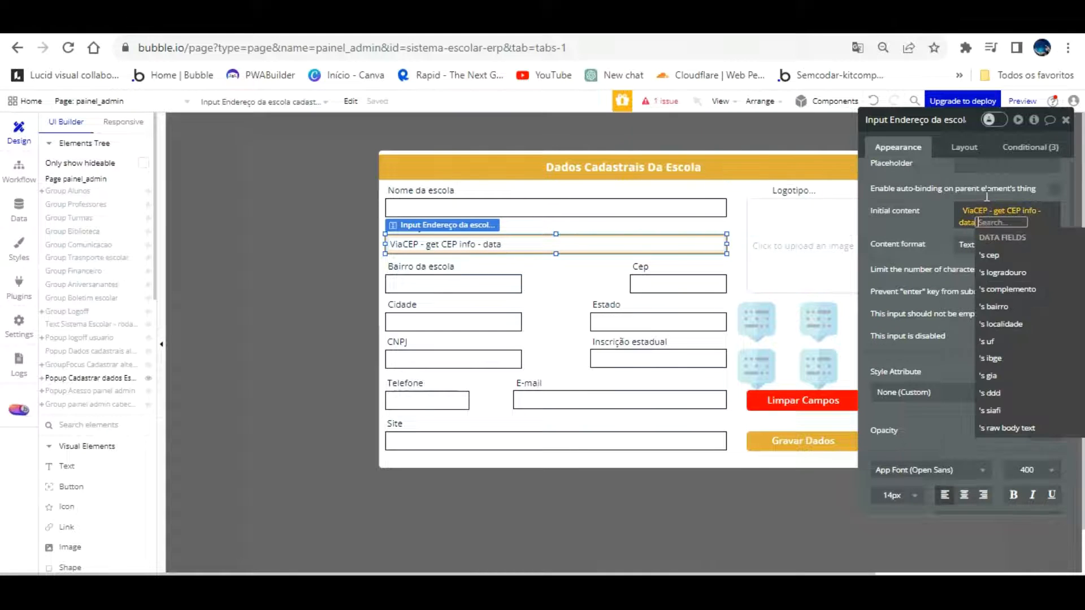
pyautogui.click(1003, 273)
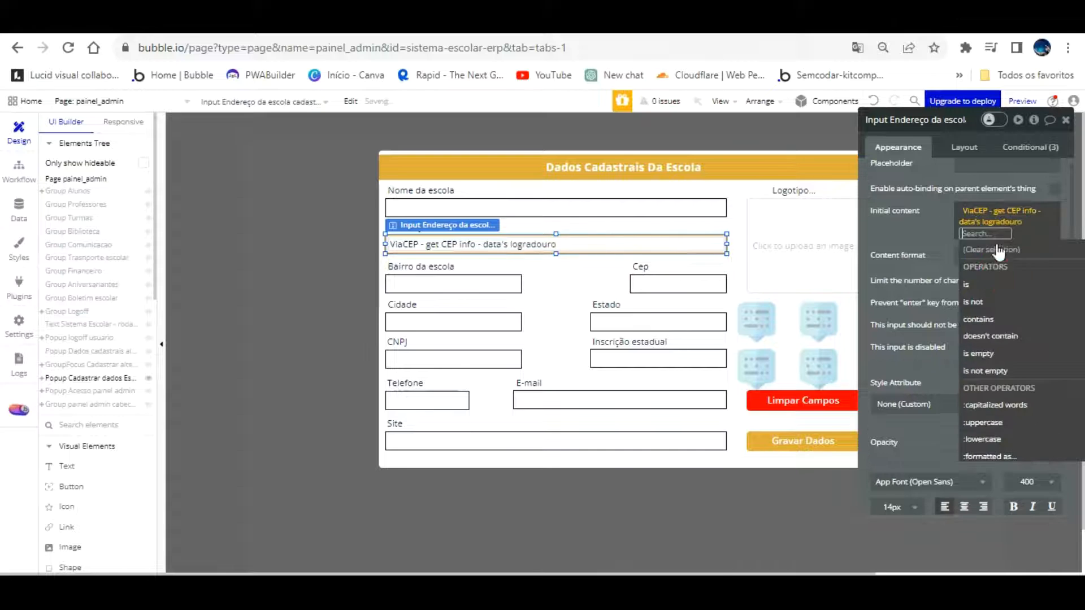
pyautogui.click(943, 198)
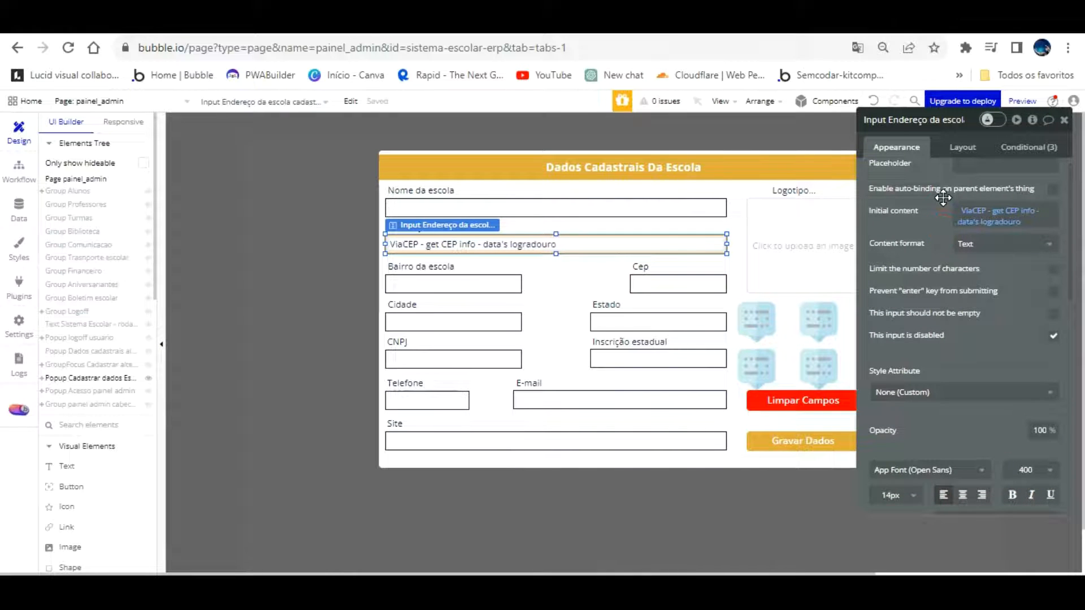
# Copy the Endereço input's ViaCEP initial-content expression to reuse for Bairro da escola
pyautogui.click(497, 285)
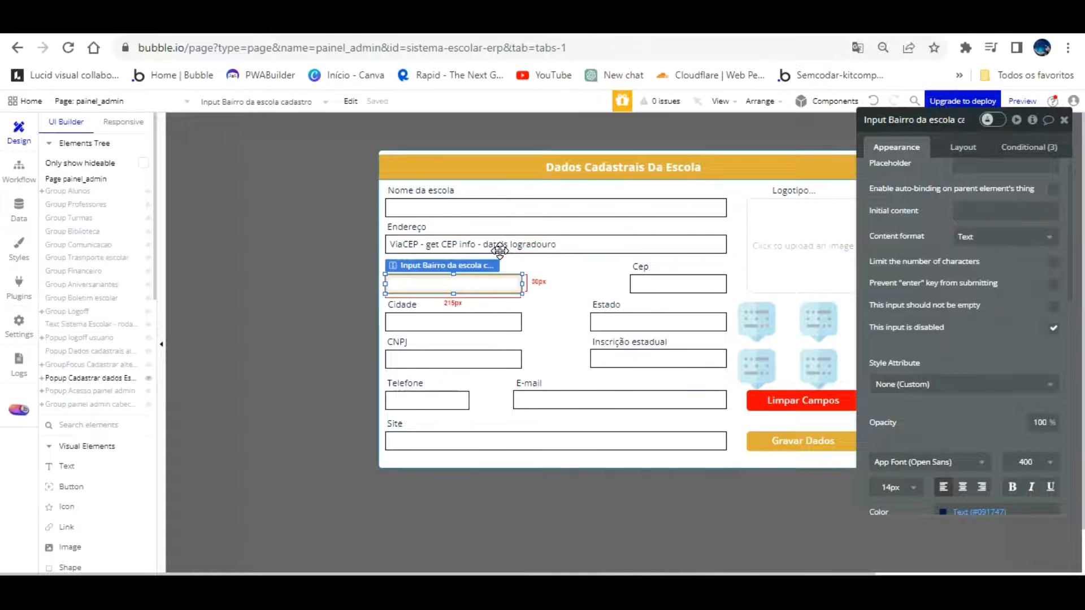
pyautogui.click(502, 226)
pyautogui.rightClick(990, 195)
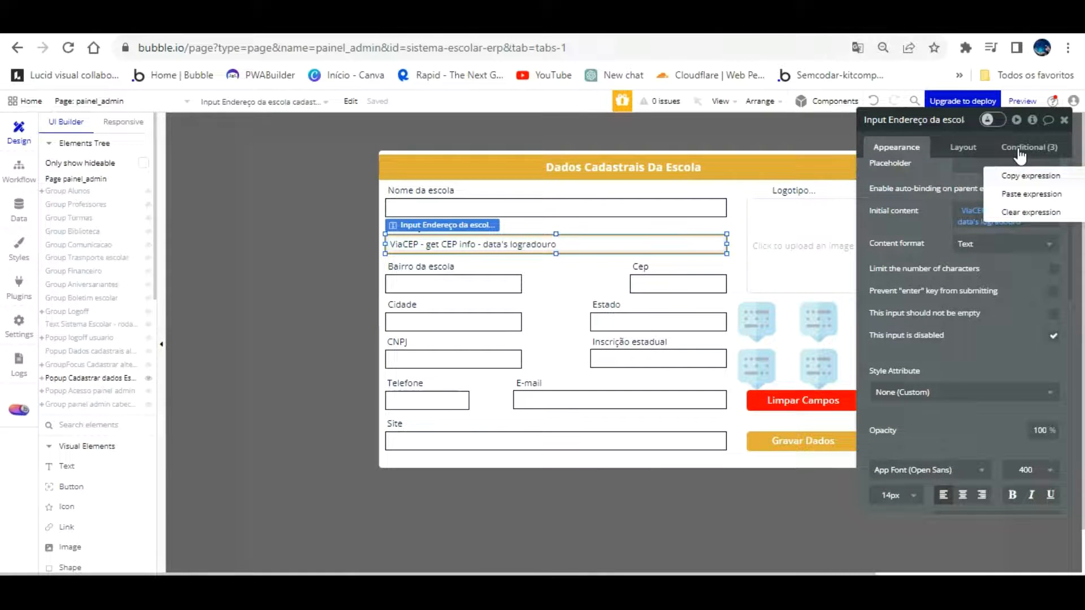
pyautogui.click(475, 284)
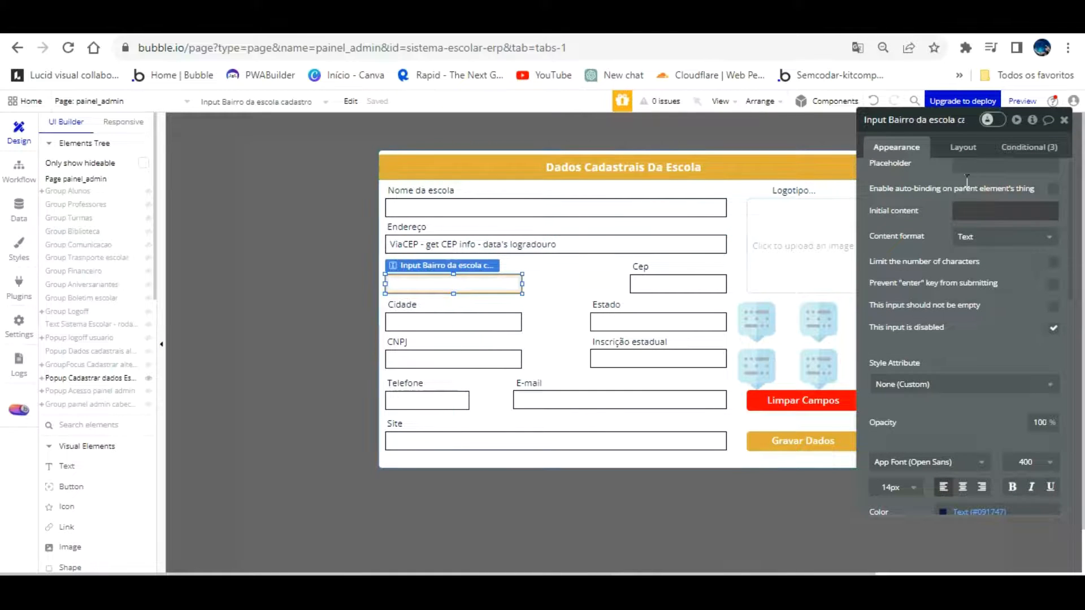
pyautogui.rightClick(986, 195)
pyautogui.click(1015, 191)
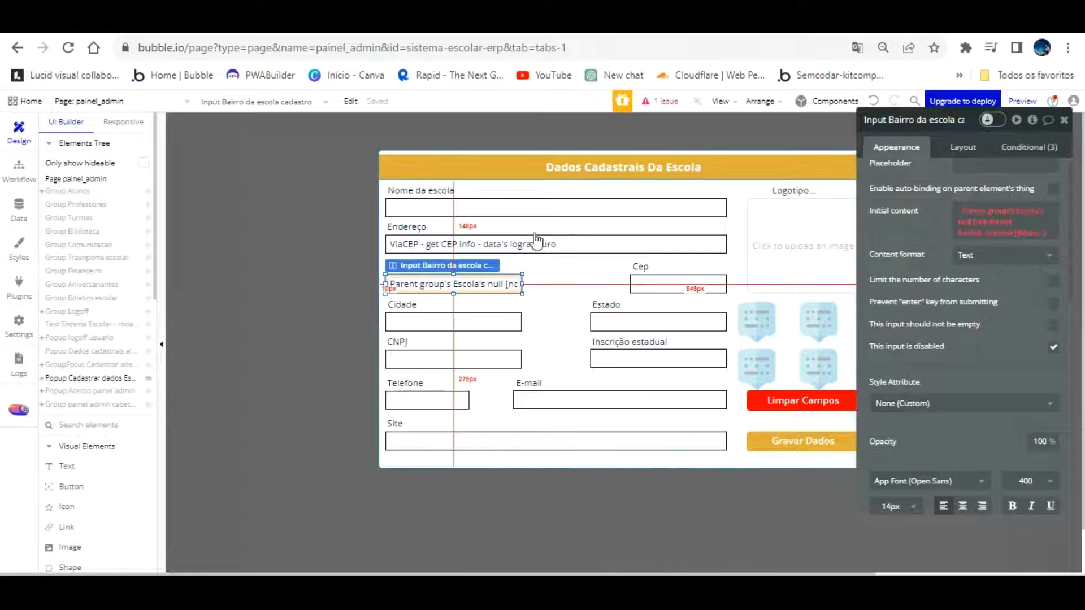
pyautogui.click(516, 242)
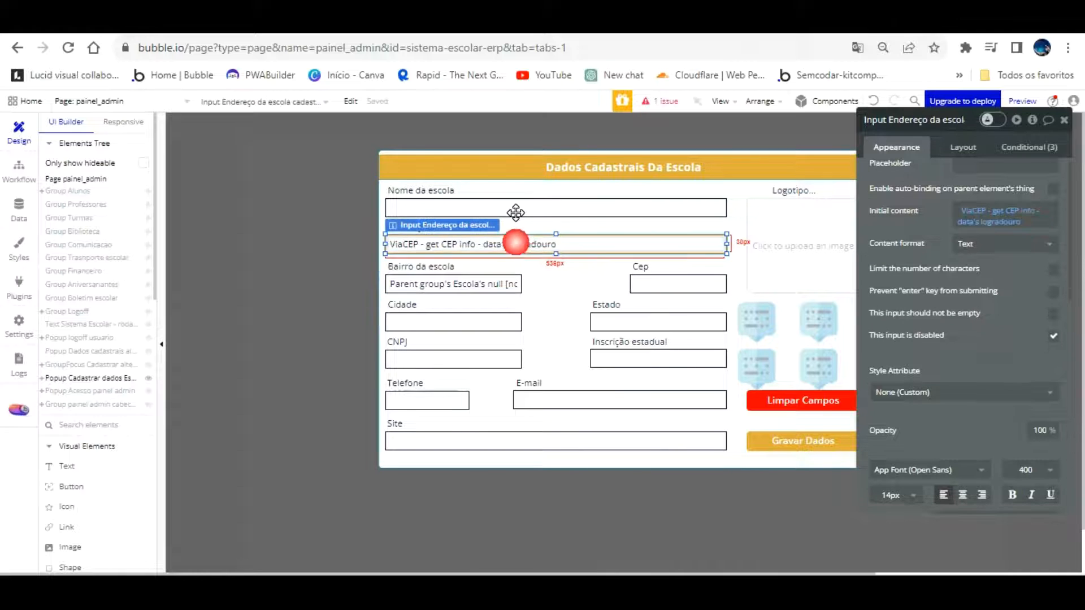
pyautogui.rightClick(969, 202)
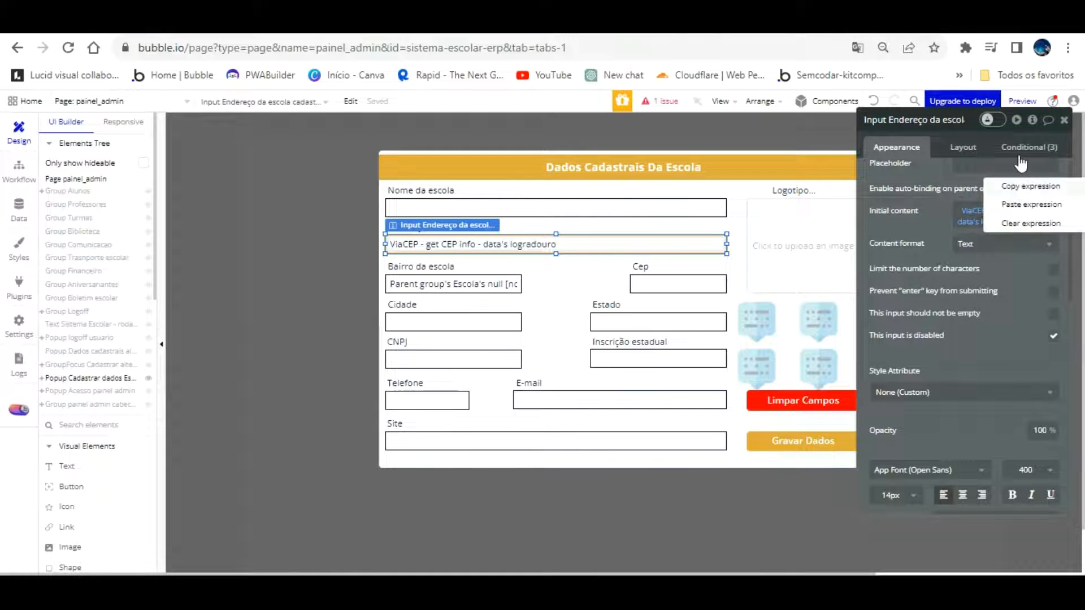
pyautogui.click(1020, 185)
# Paste the copied expression into Bairro's initial content, then clear it again
pyautogui.click(511, 282)
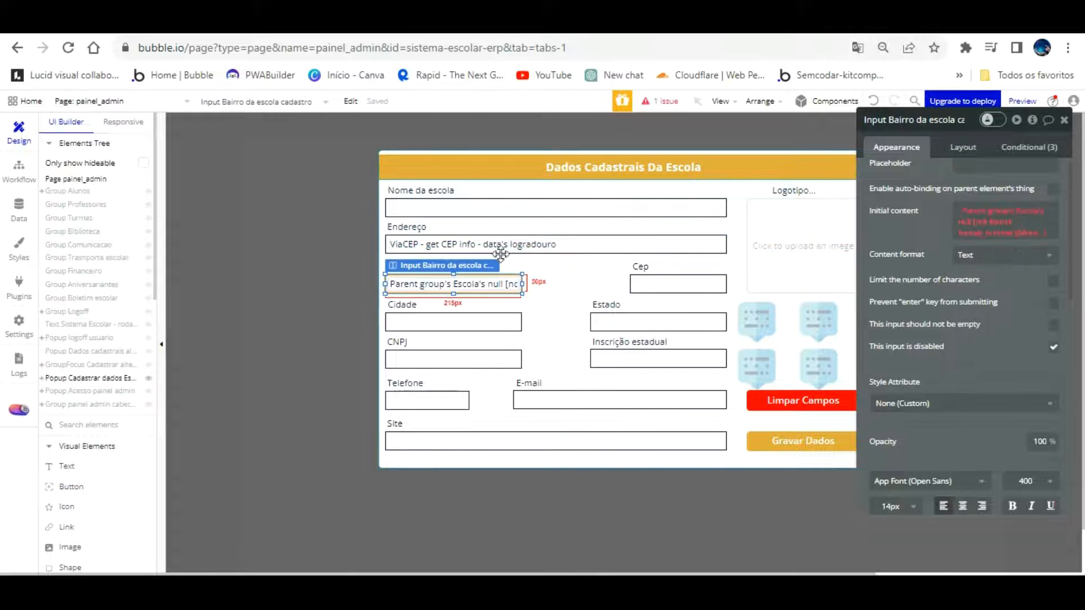
pyautogui.rightClick(984, 212)
pyautogui.click(1023, 234)
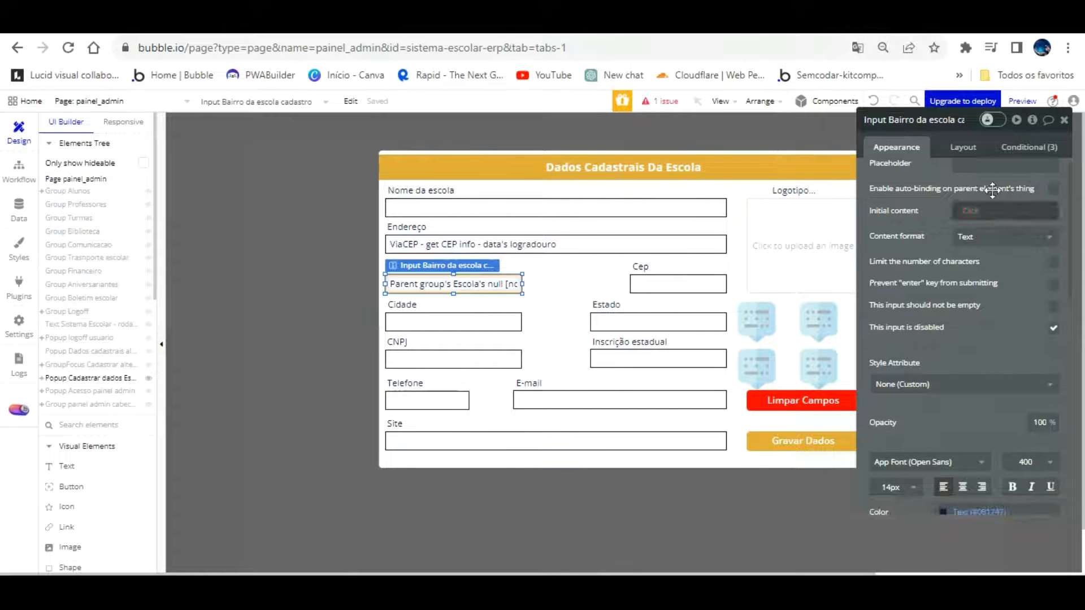
pyautogui.click(981, 208)
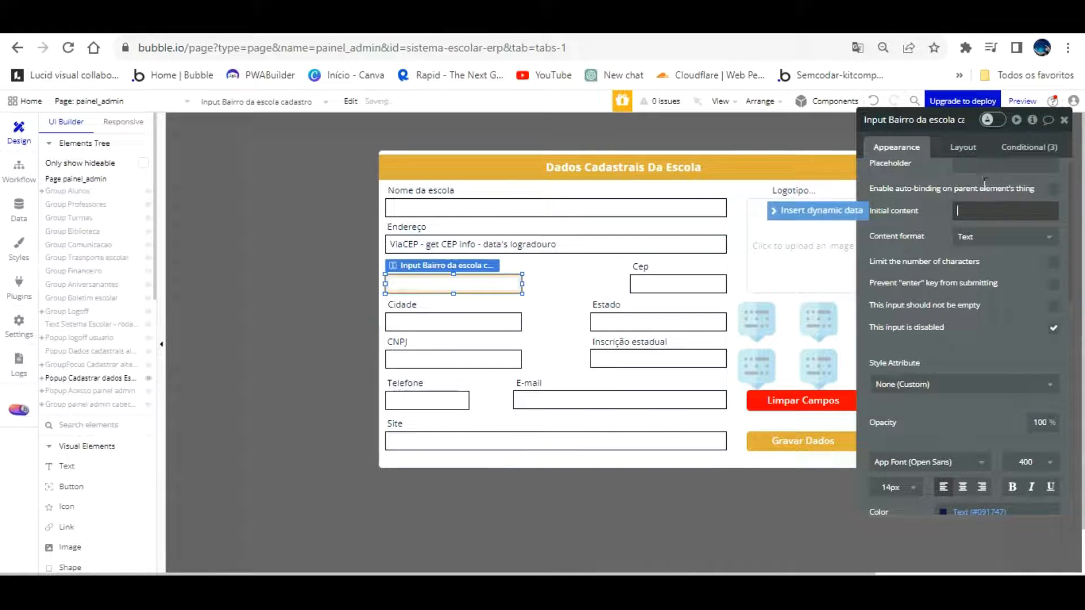
pyautogui.rightClick(986, 208)
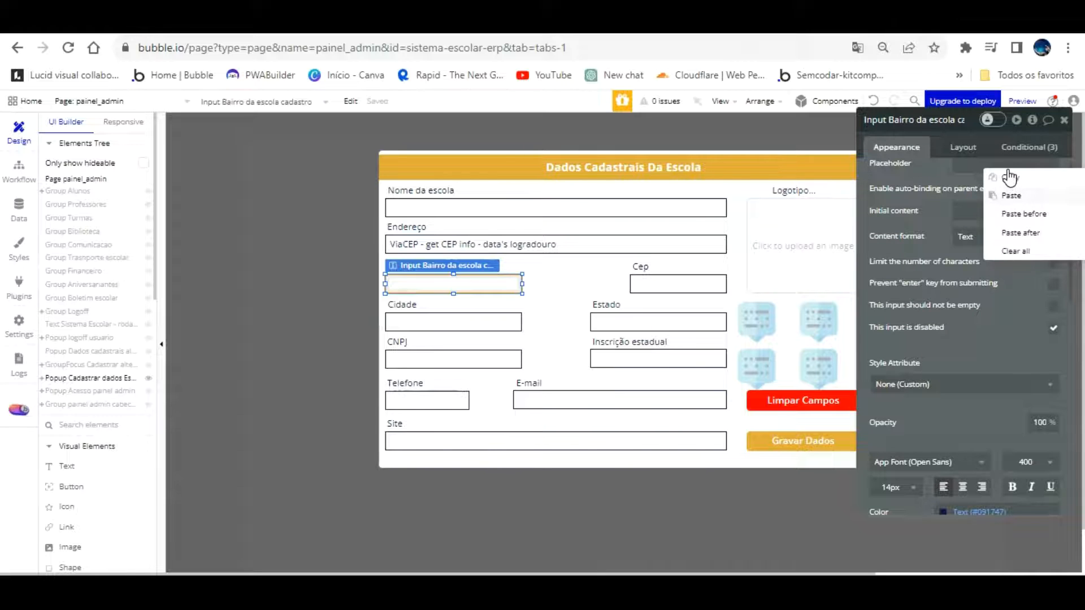
pyautogui.click(1011, 195)
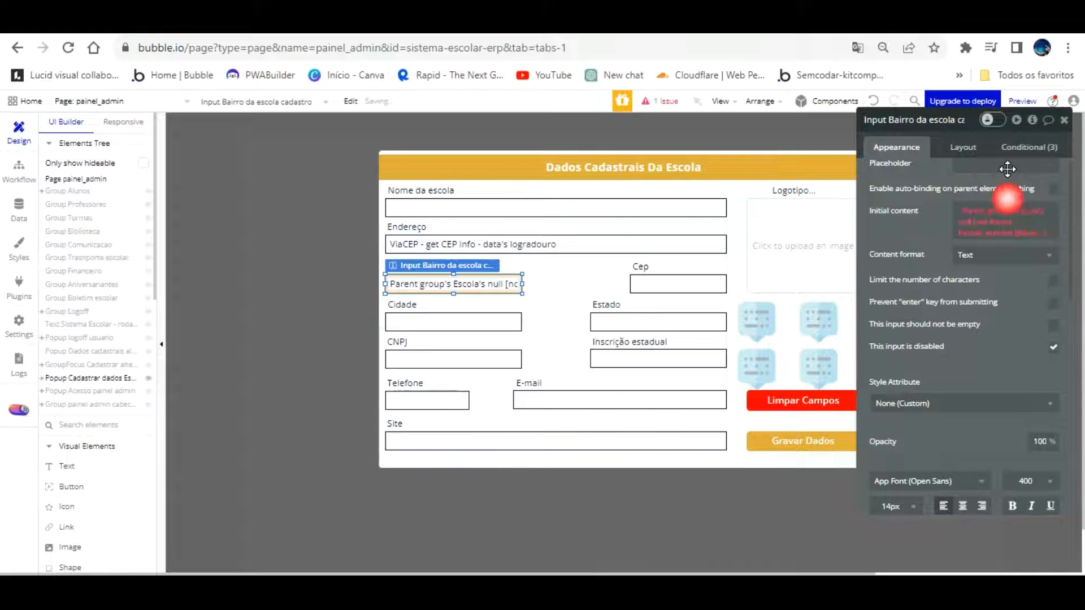
pyautogui.rightClick(989, 202)
pyautogui.click(998, 223)
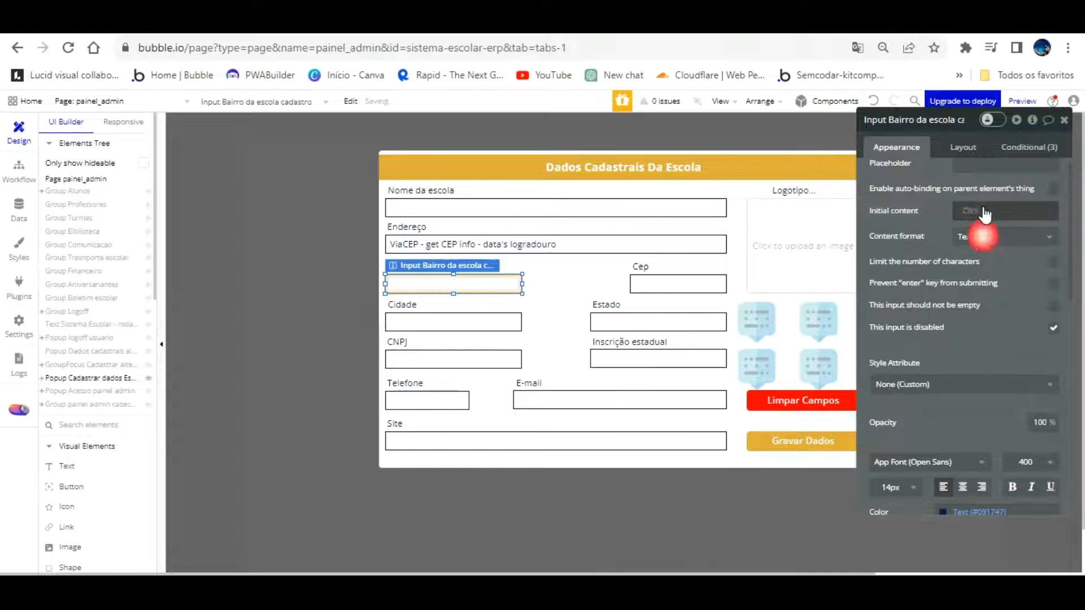
# Rebuild Bairro's initial content from the external API ViaCEP - get CEP info
pyautogui.click(983, 213)
pyautogui.click(1017, 346)
pyautogui.click(783, 148)
pyautogui.click(777, 164)
# Set the cep parameter to the Cep input's value and return the result's bairro
pyautogui.click(752, 174)
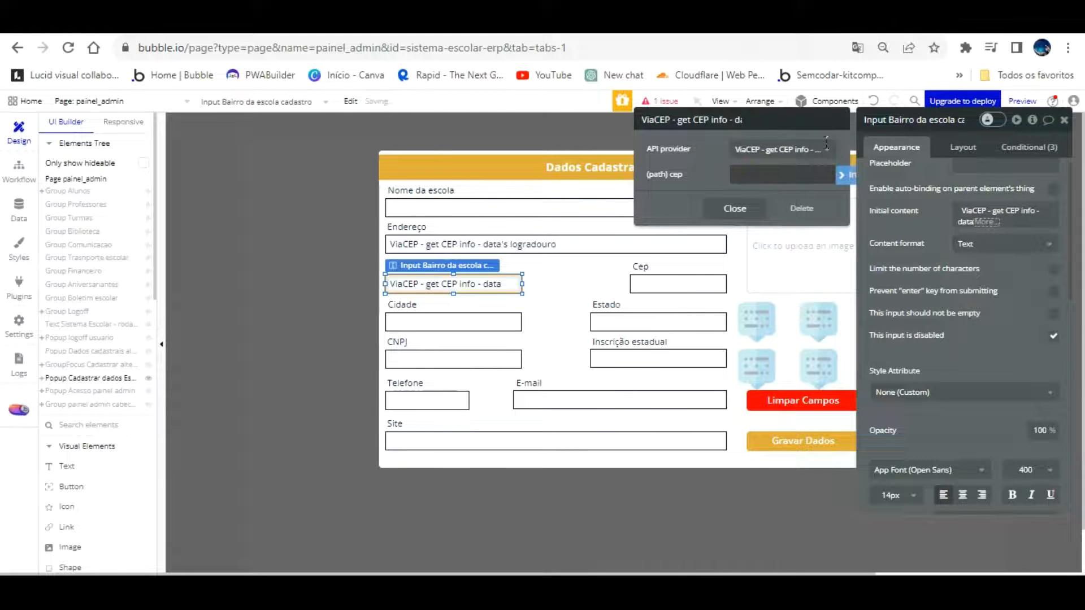
pyautogui.click(842, 175)
pyautogui.scroll(-10, 821, 287)
pyautogui.scroll(-5, 820, 287)
pyautogui.scroll(5, 821, 288)
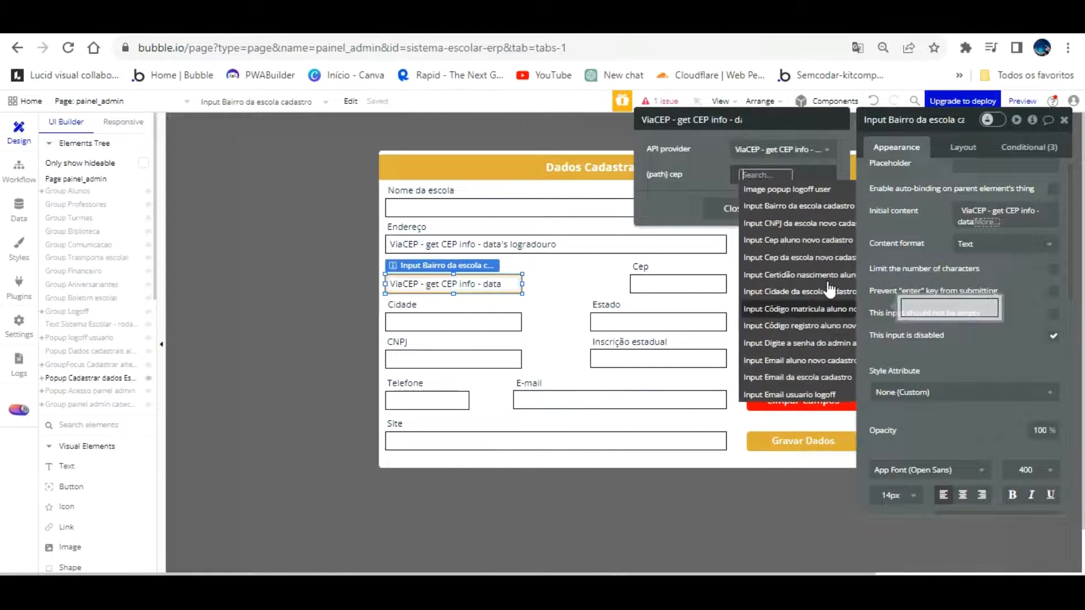
pyautogui.click(824, 257)
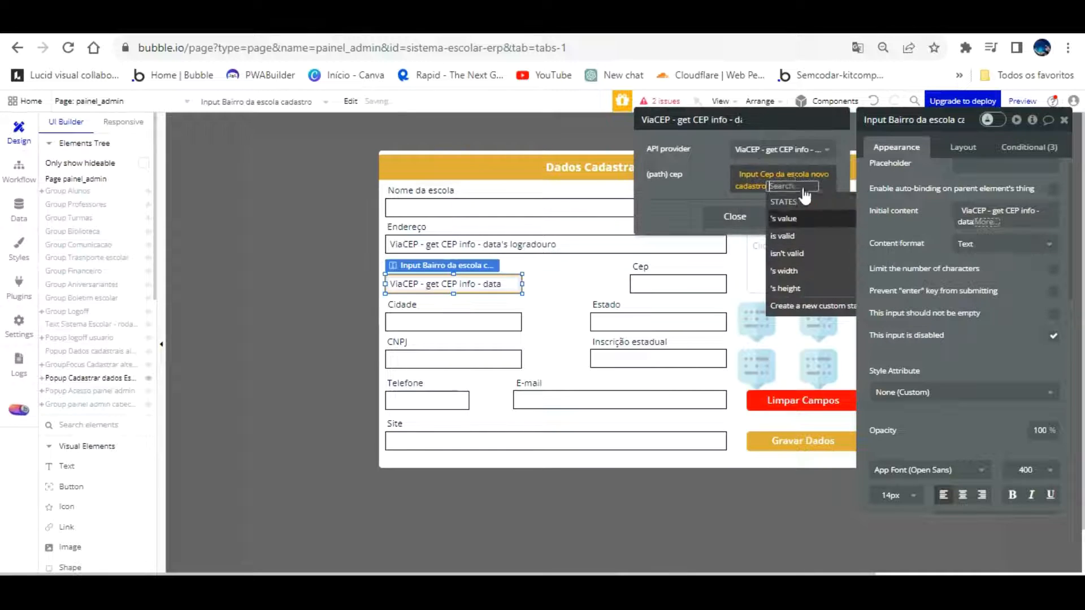
pyautogui.click(926, 207)
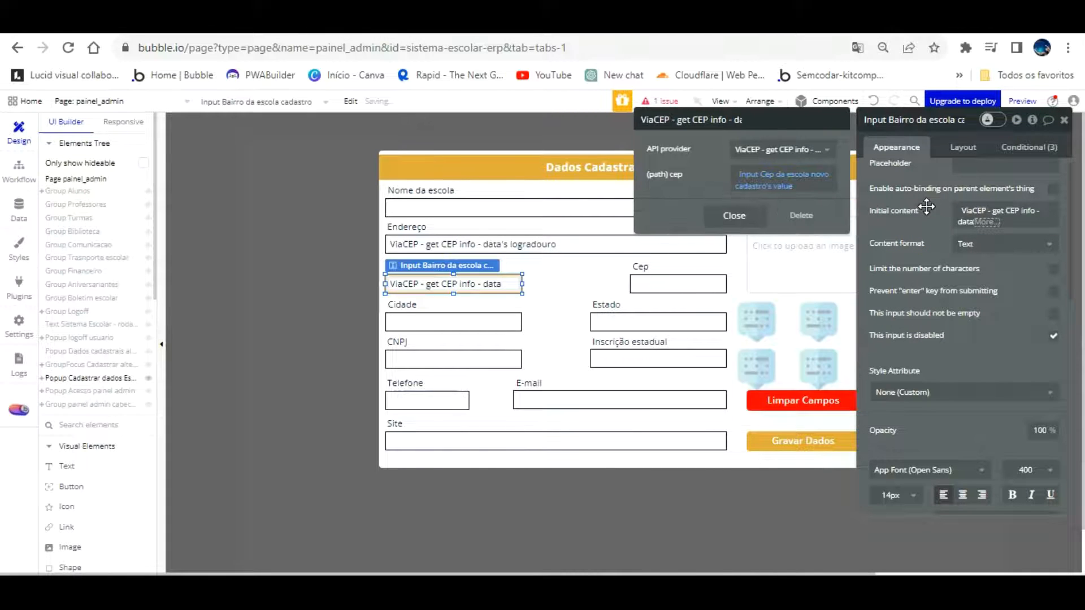
pyautogui.click(984, 220)
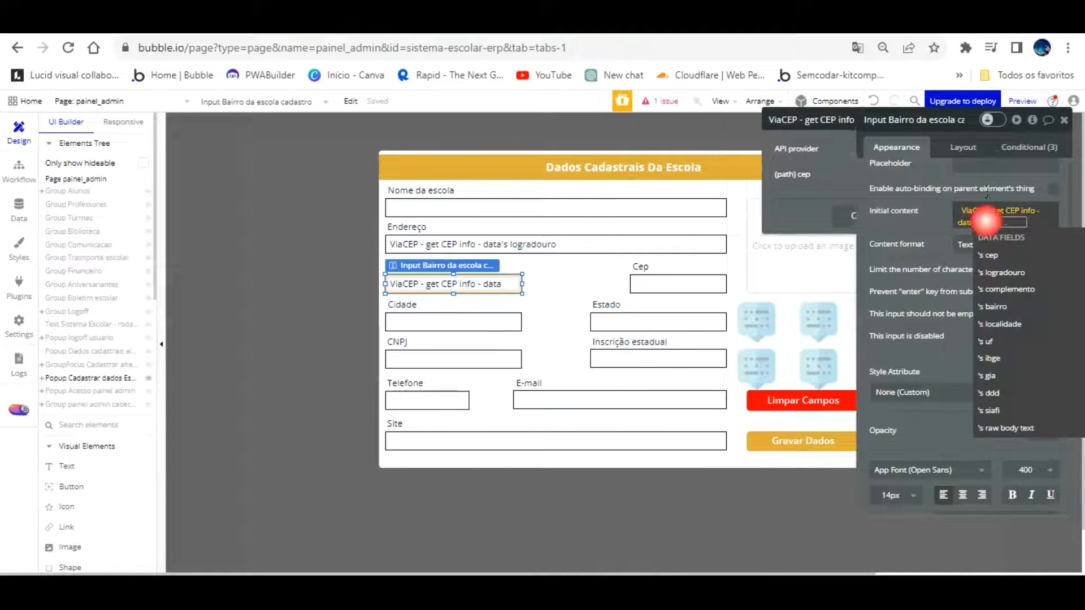
pyautogui.click(993, 306)
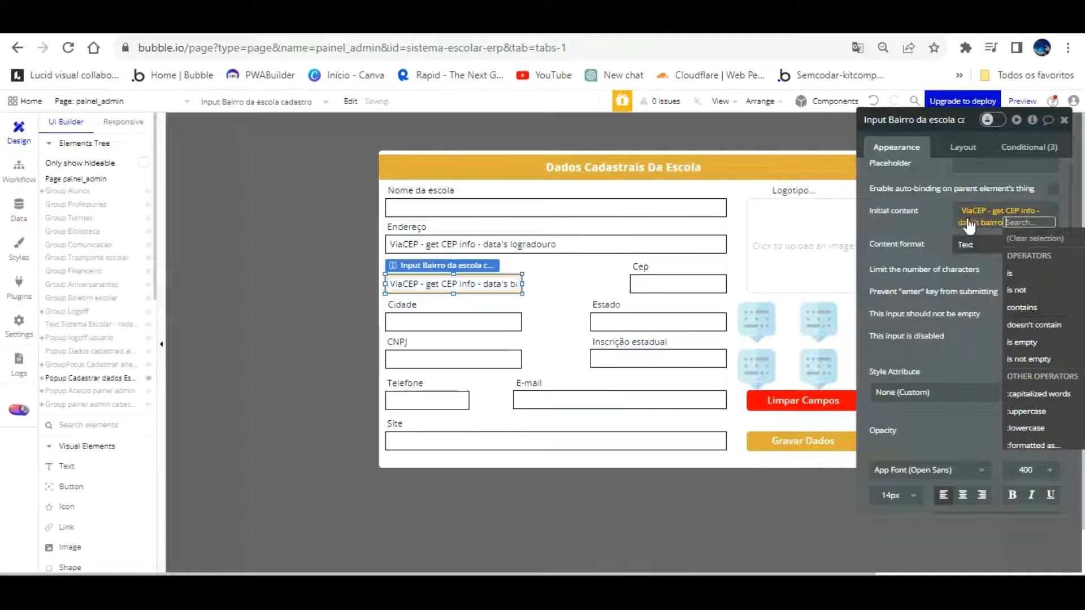
pyautogui.click(936, 225)
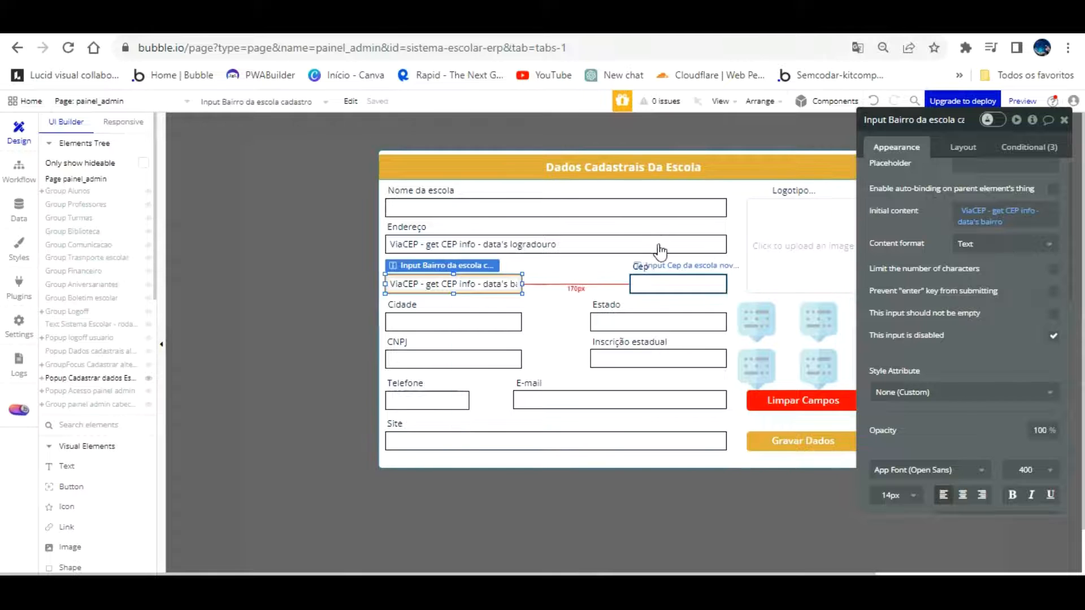
# Point the Cidade da escola input's initial content at ViaCEP - get CEP info
pyautogui.click(490, 320)
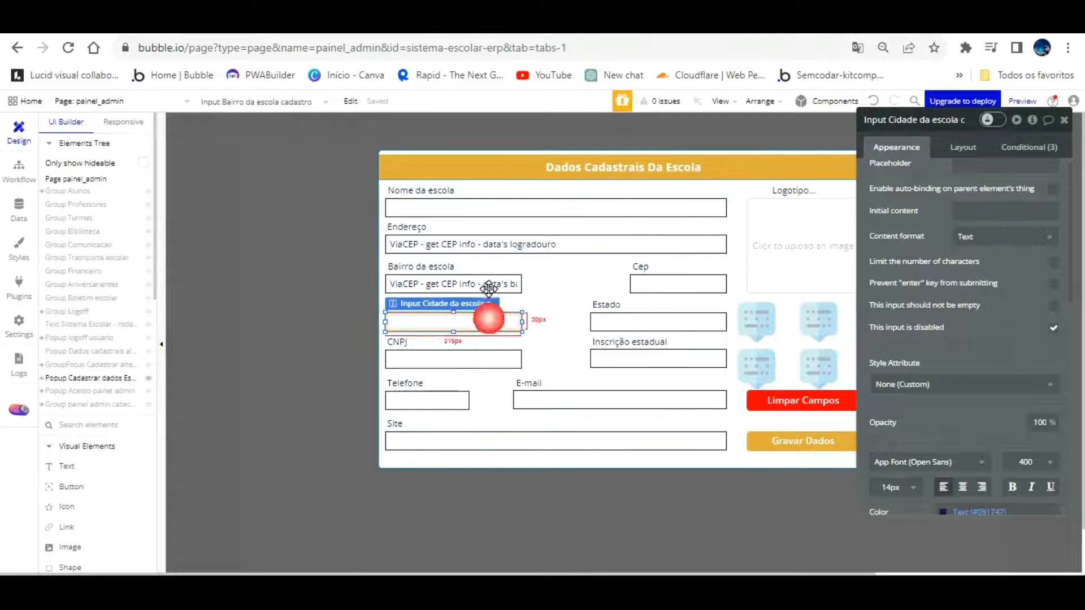
pyautogui.click(993, 210)
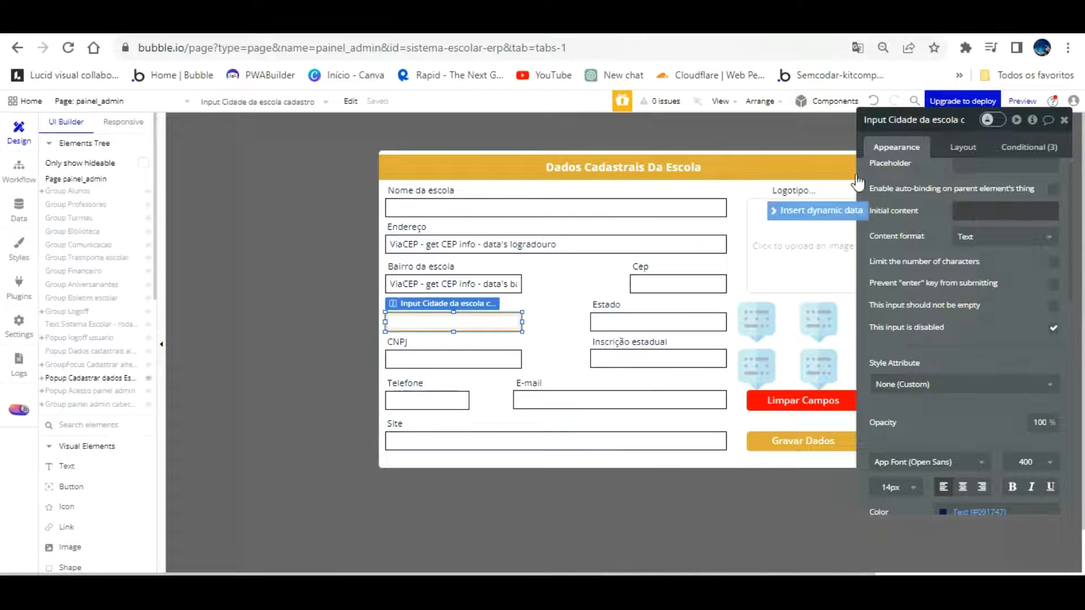
pyautogui.click(819, 210)
pyautogui.click(986, 346)
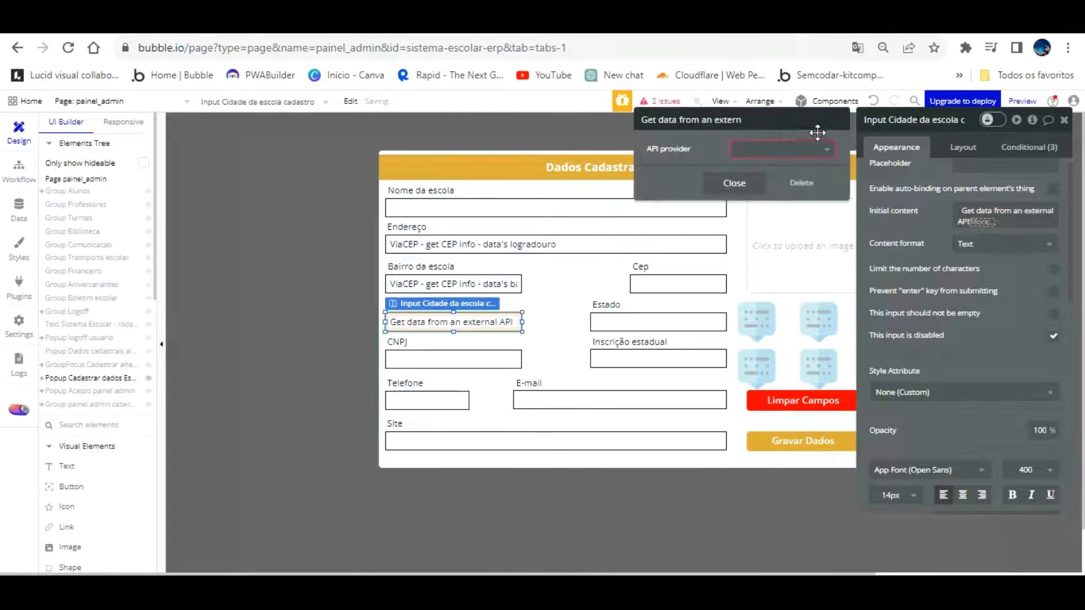
pyautogui.click(807, 151)
pyautogui.click(783, 169)
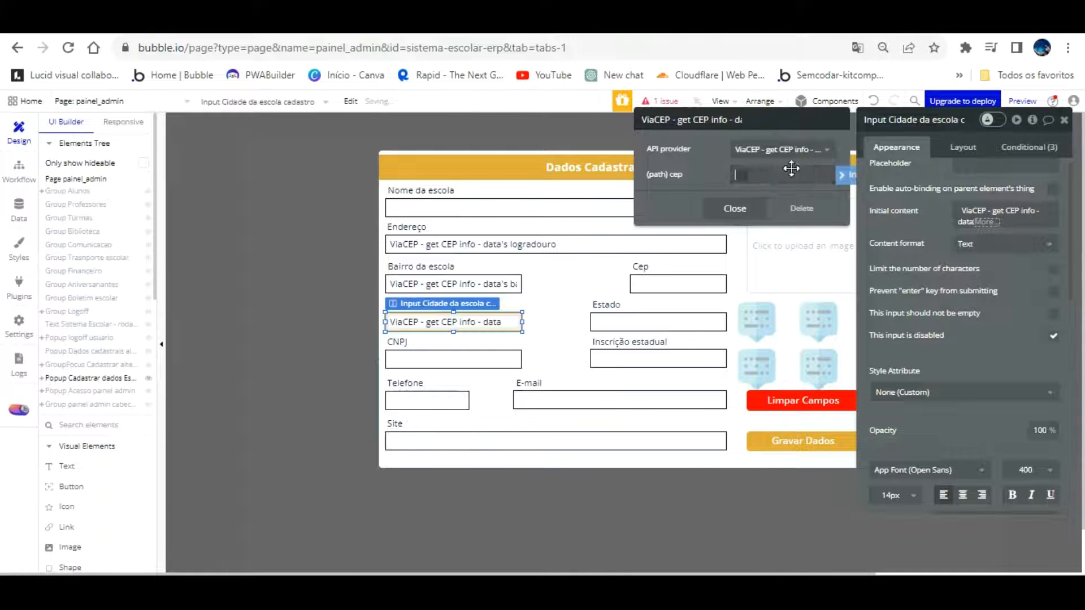
# Use the Cep input's value as the cep parameter and display the result's localidade
pyautogui.click(845, 176)
pyautogui.scroll(-10, 799, 316)
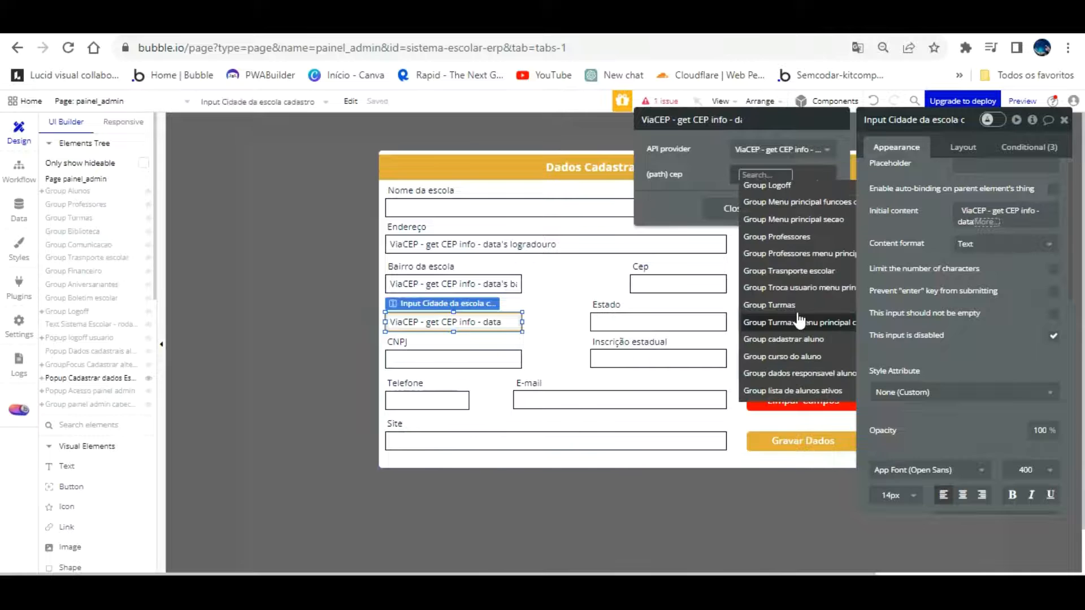
pyautogui.scroll(-5, 799, 320)
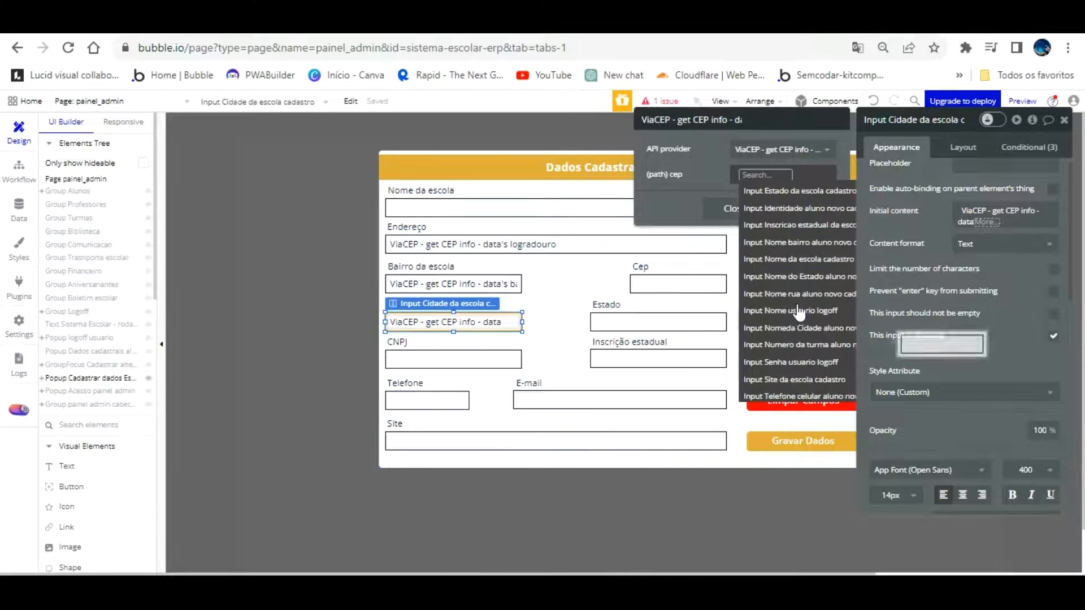
pyautogui.scroll(5, 807, 258)
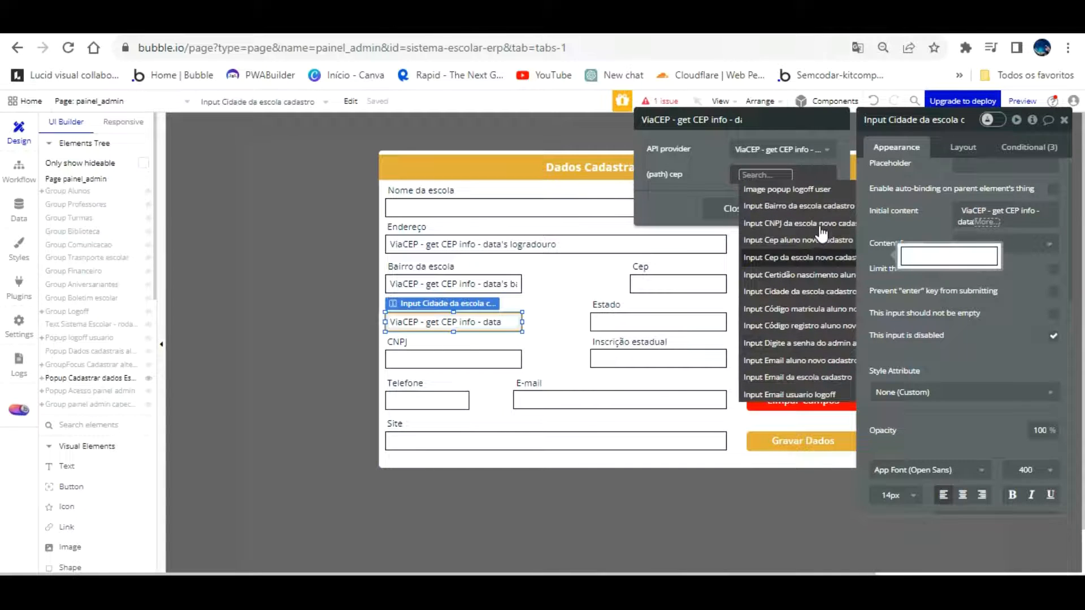
pyautogui.click(817, 257)
pyautogui.click(783, 221)
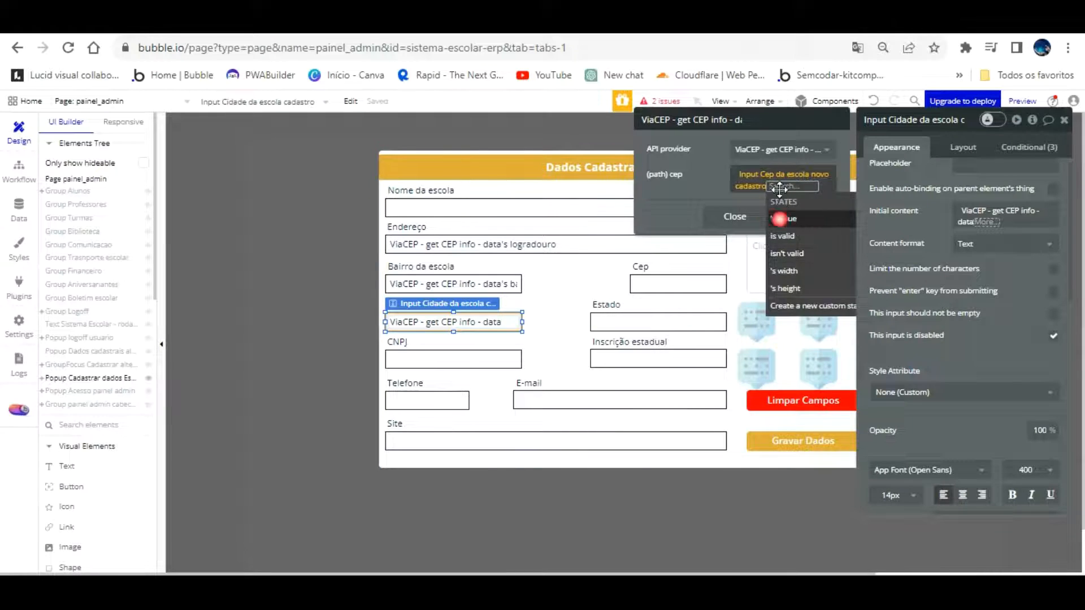
pyautogui.click(715, 150)
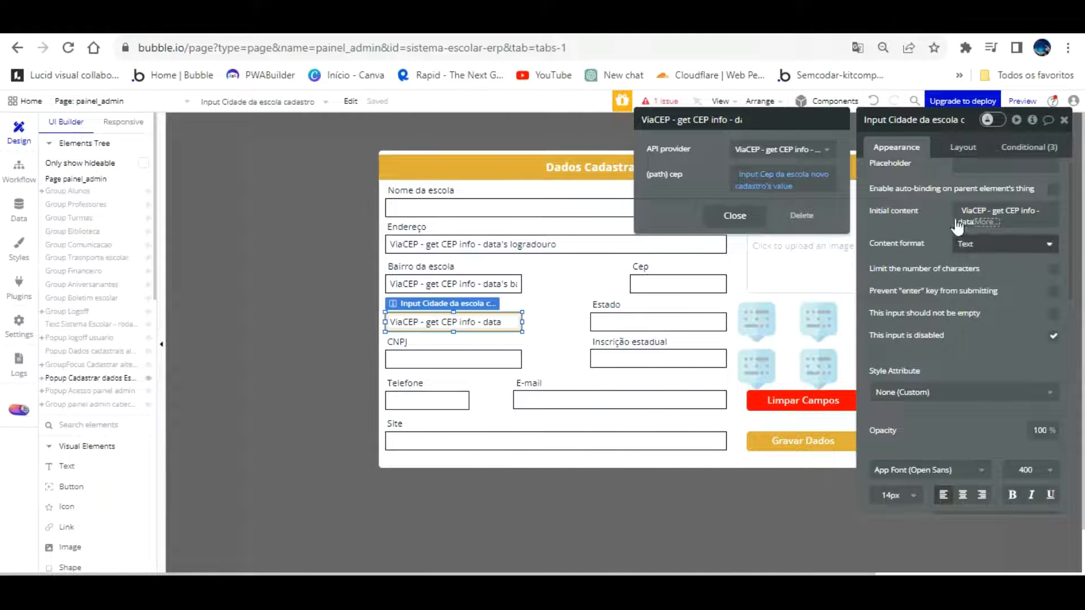
pyautogui.click(985, 222)
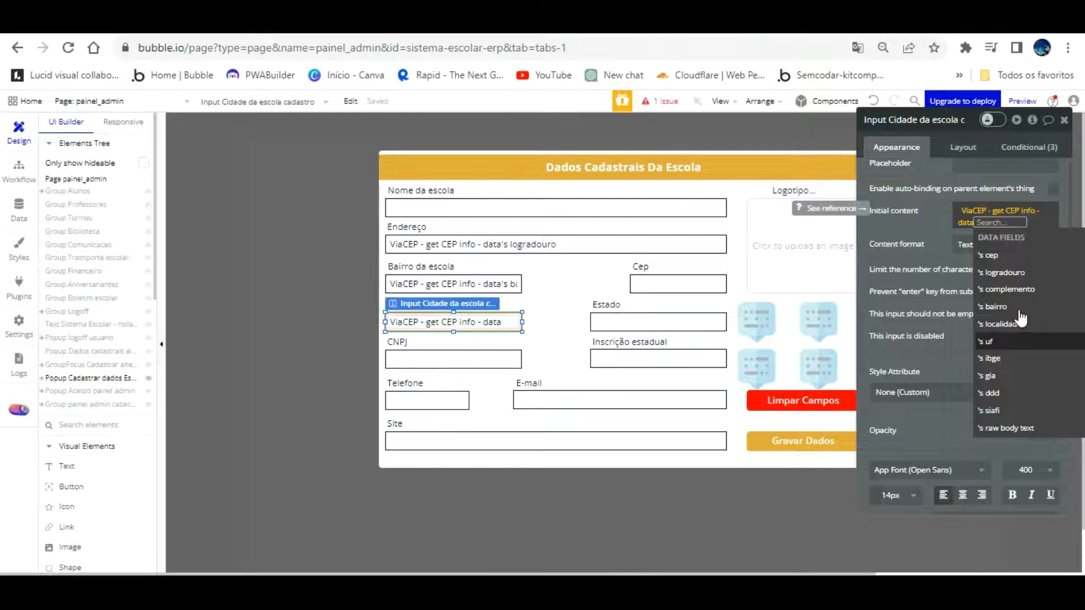
pyautogui.click(1024, 323)
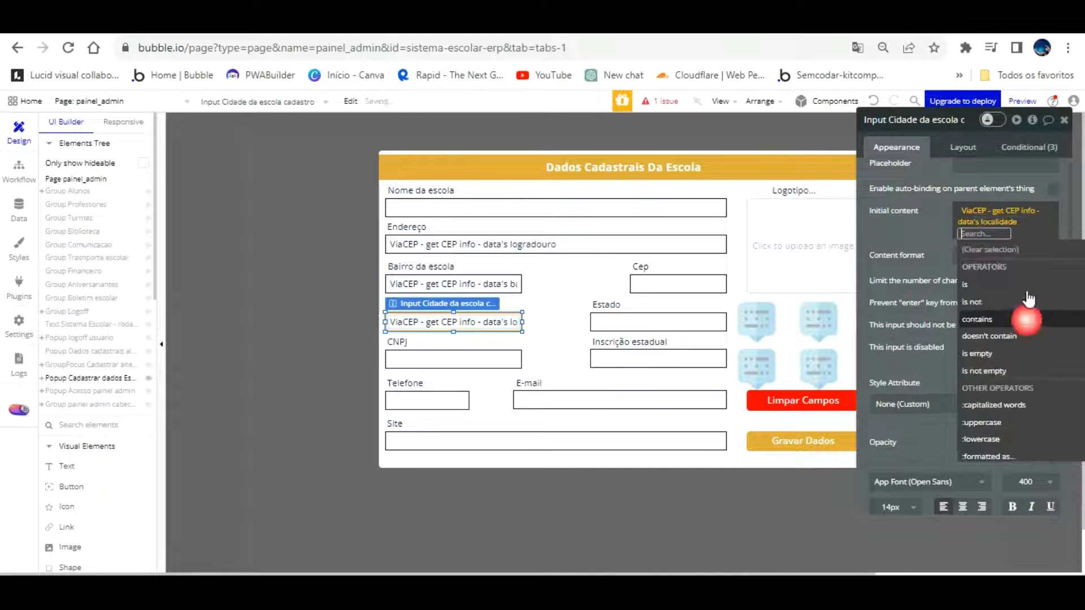
pyautogui.click(938, 226)
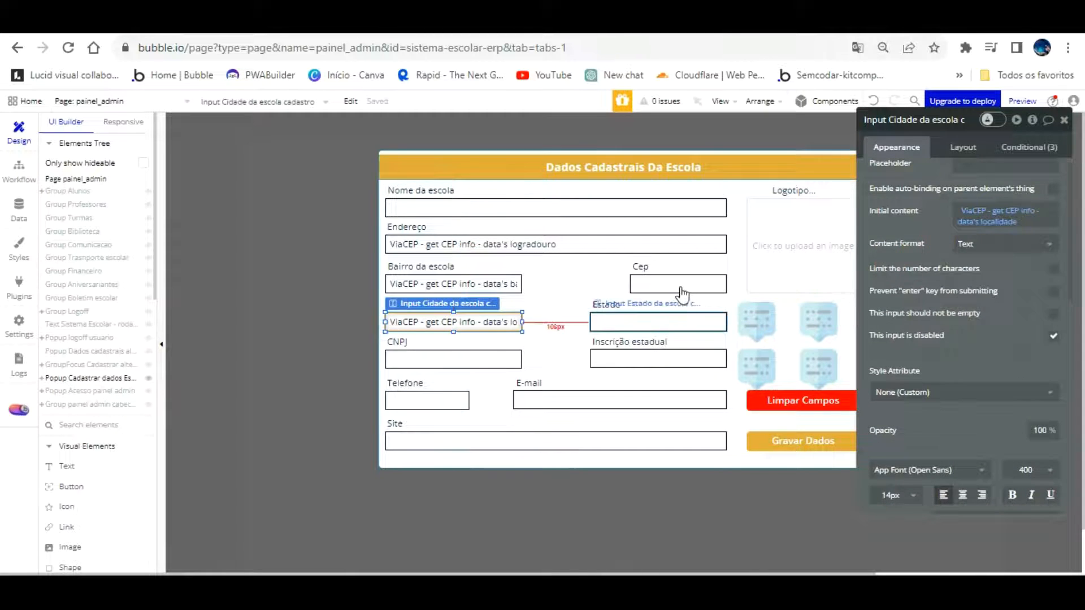
# Select the Estado input and remove a mistakenly added Arbitrary text initial content
pyautogui.click(673, 322)
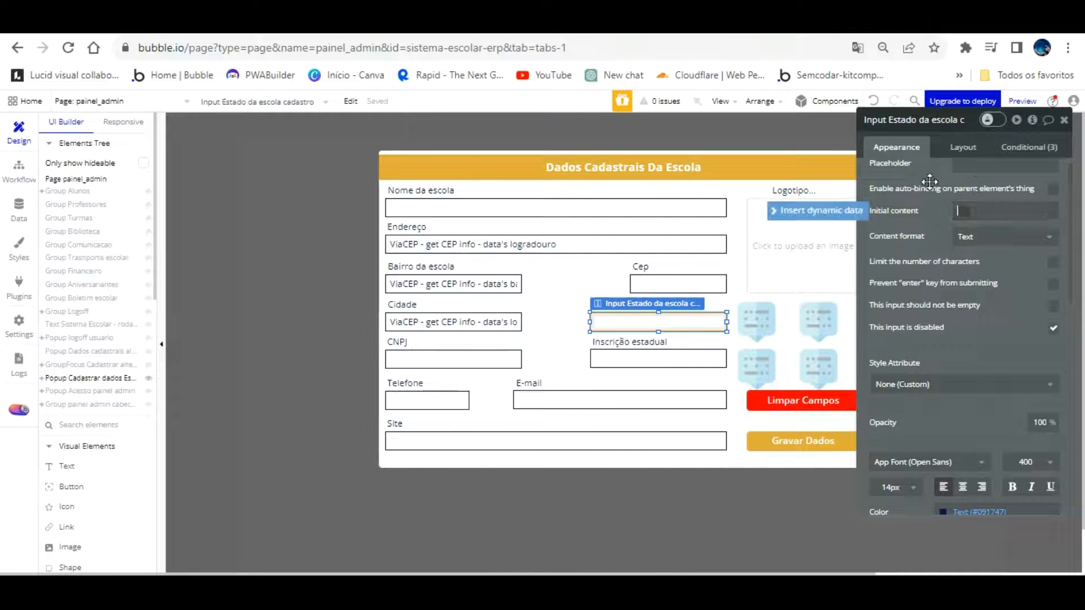
pyautogui.click(851, 210)
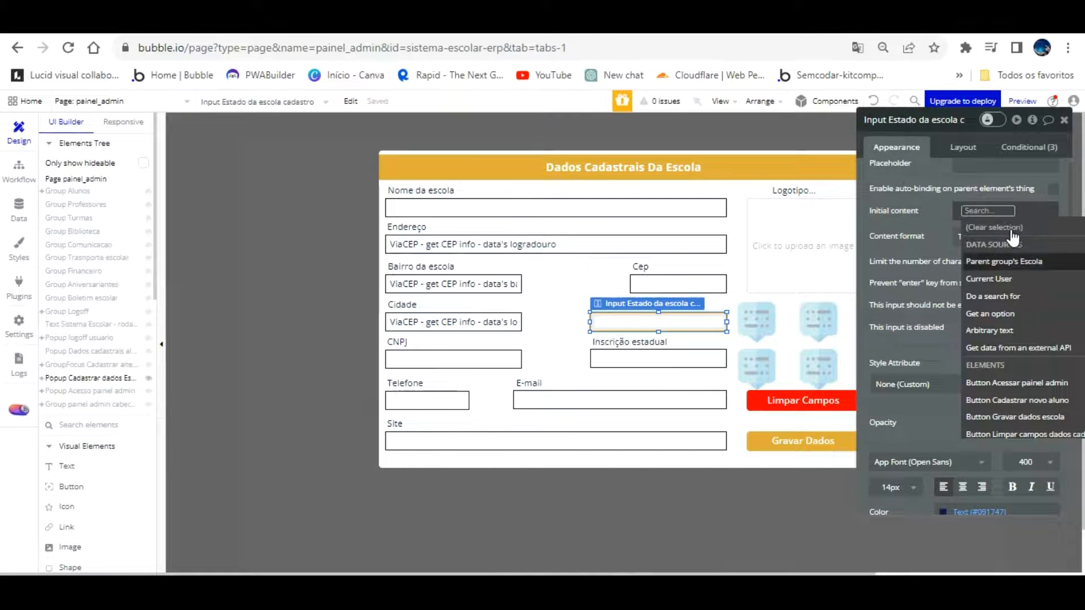
pyautogui.click(923, 191)
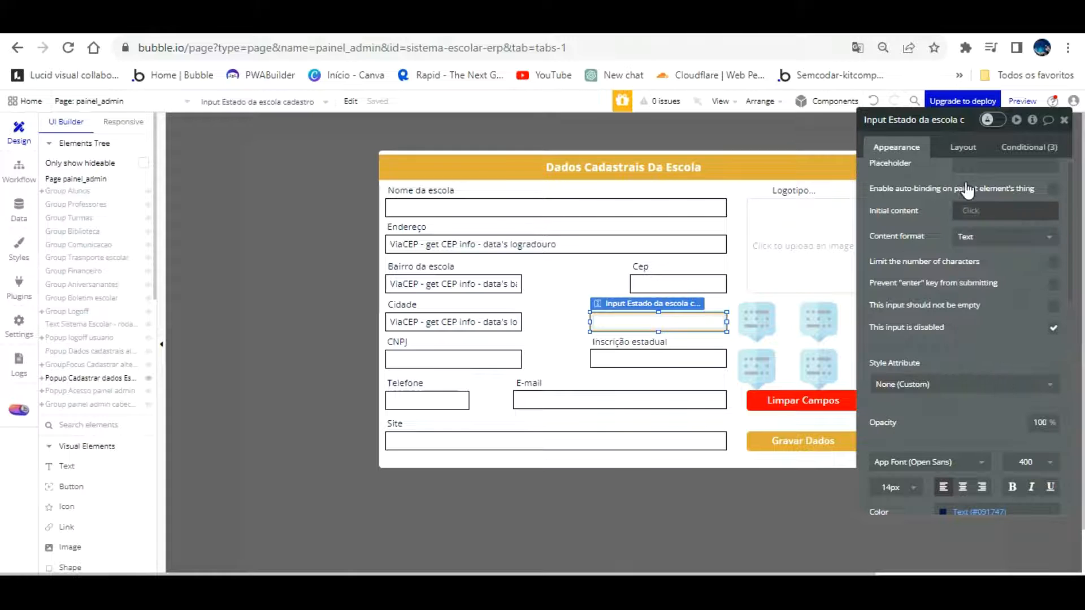
pyautogui.click(970, 210)
pyautogui.click(1017, 329)
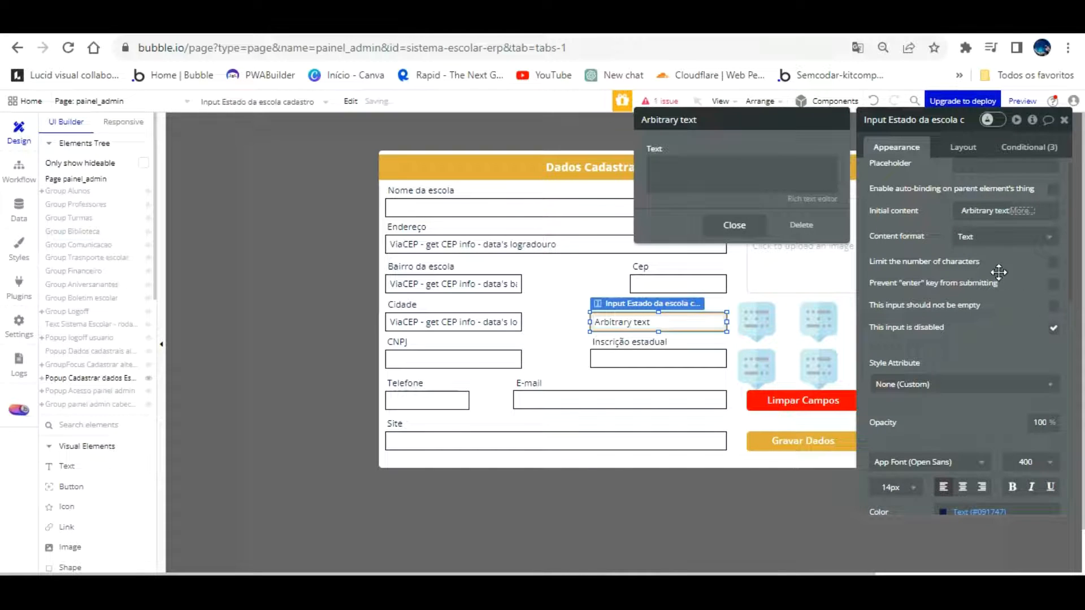
pyautogui.click(991, 186)
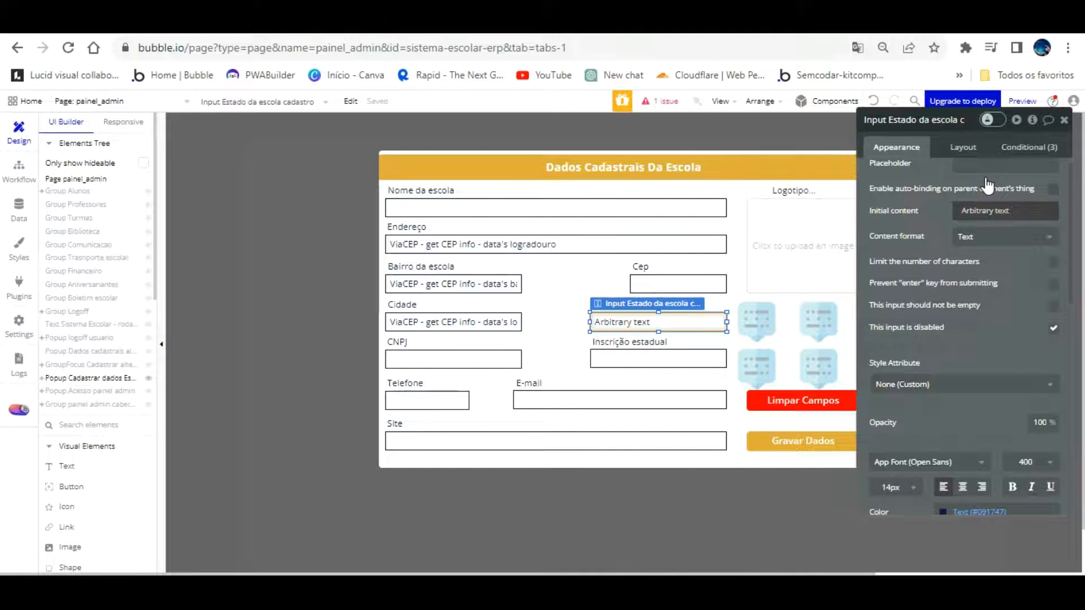
pyautogui.click(995, 210)
pyautogui.click(1000, 211)
pyautogui.press('BackSpace')
pyautogui.click(973, 210)
pyautogui.click(966, 211)
pyautogui.click(837, 210)
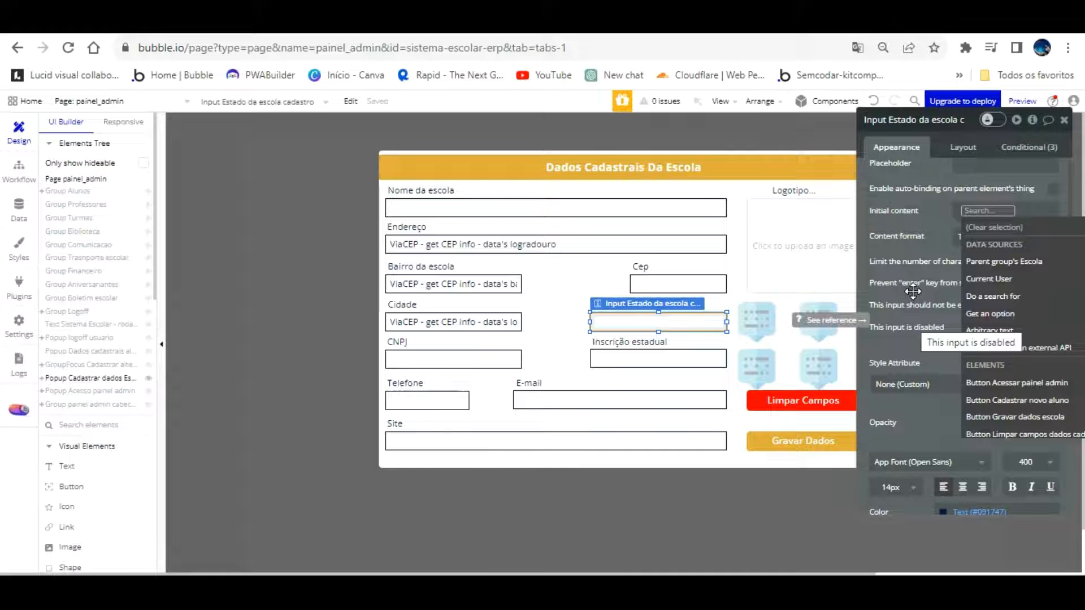
# Fill Estado from ViaCEP - get CEP info using the Cep input's value, returning uf
pyautogui.click(1003, 348)
pyautogui.click(808, 150)
pyautogui.click(801, 164)
pyautogui.click(835, 175)
pyautogui.scroll(-10, 781, 335)
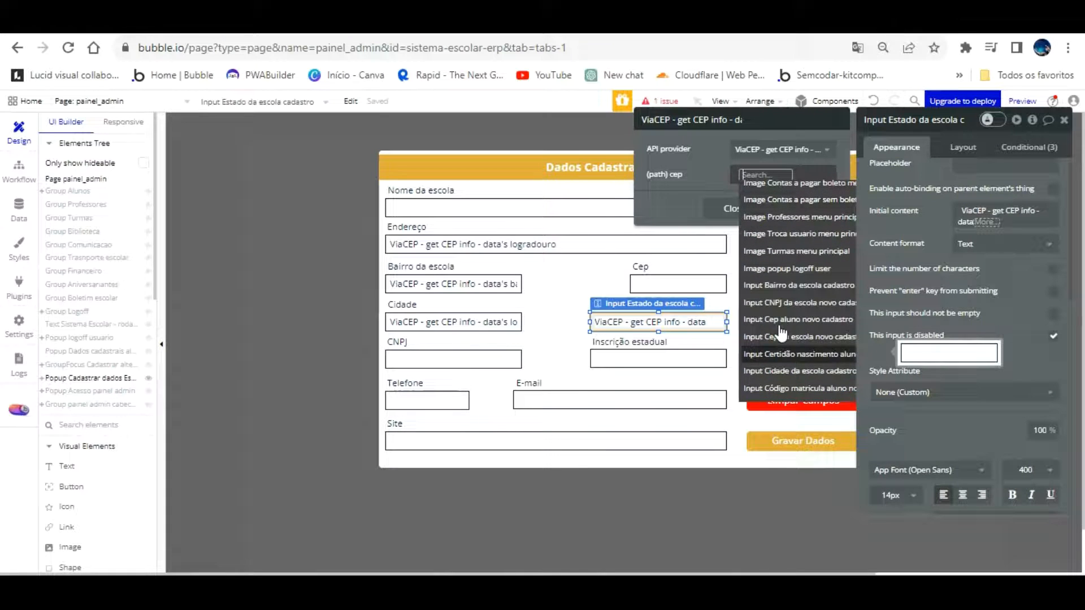
pyautogui.click(794, 336)
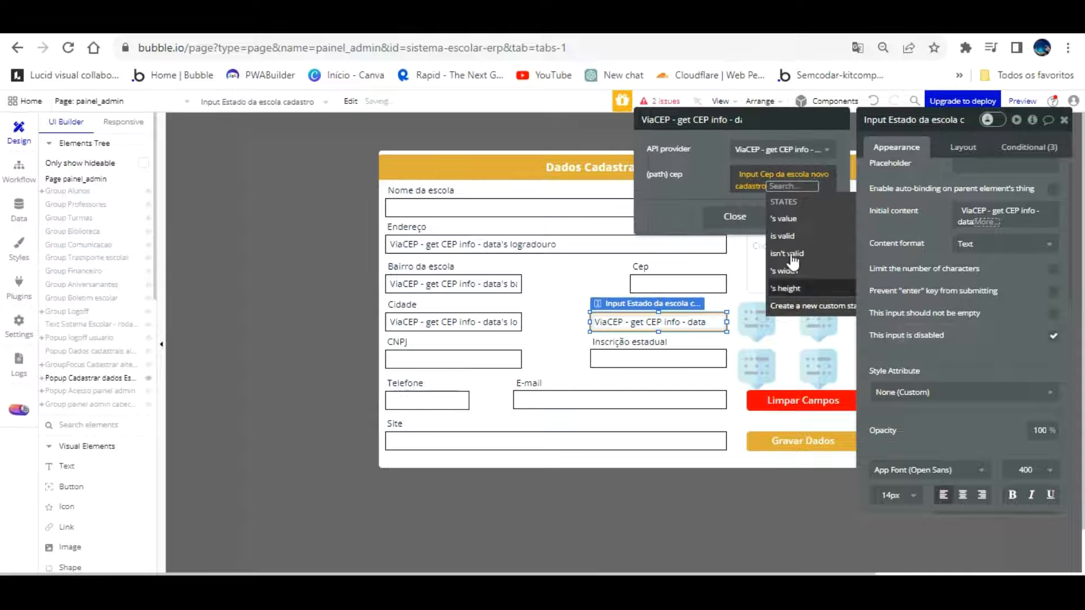
pyautogui.click(712, 152)
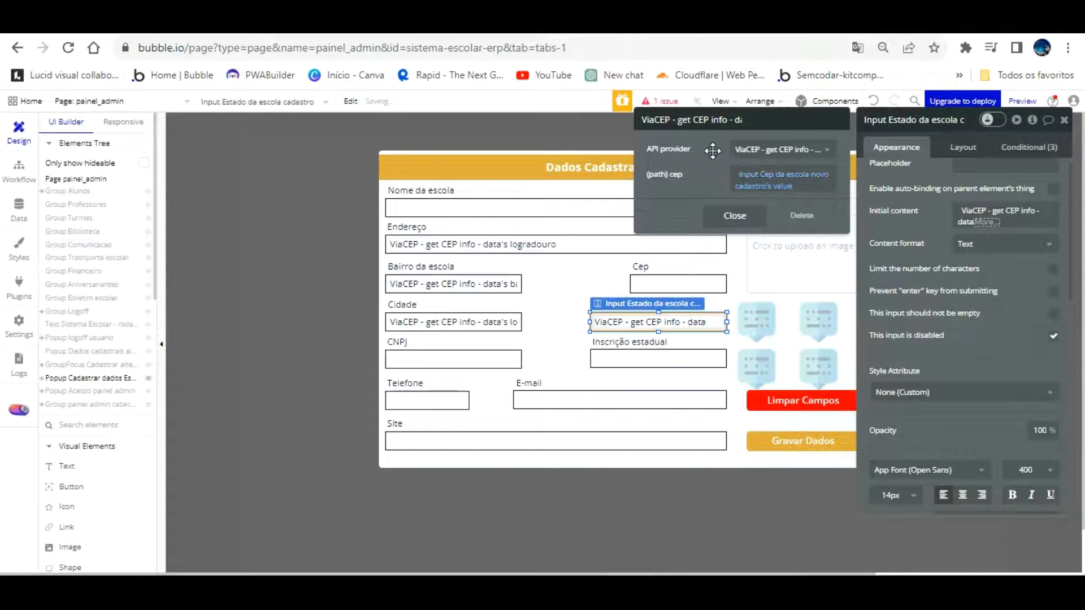
pyautogui.click(986, 220)
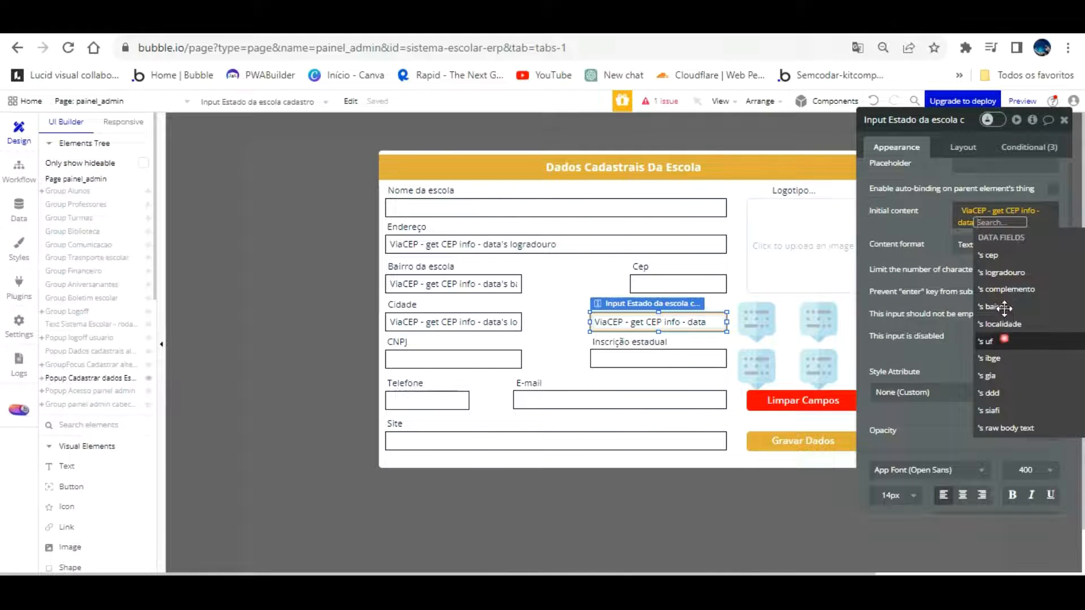
pyautogui.click(986, 341)
pyautogui.click(929, 203)
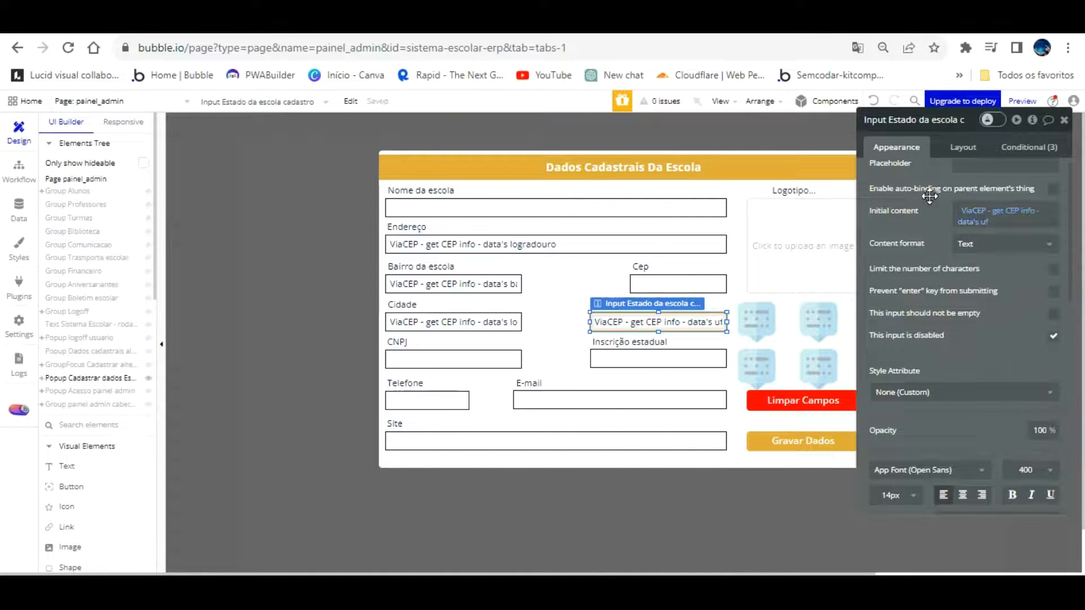
pyautogui.click(370, 26)
# Reload the app, Google 'cep rj' to find CEP 20010-020, and enter the admin password
pyautogui.click(600, 101)
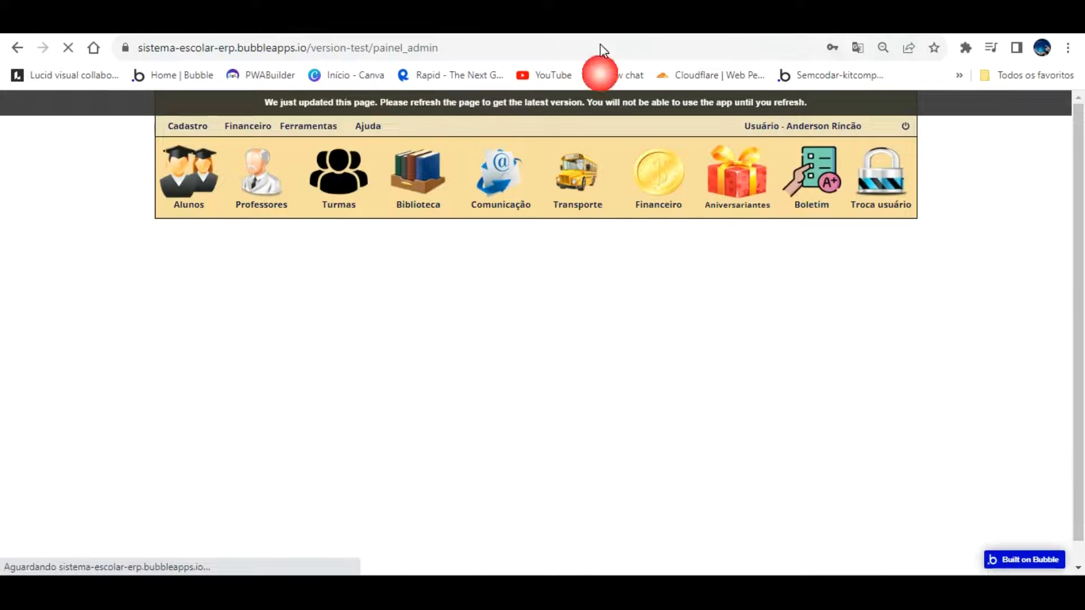
pyautogui.click(639, 26)
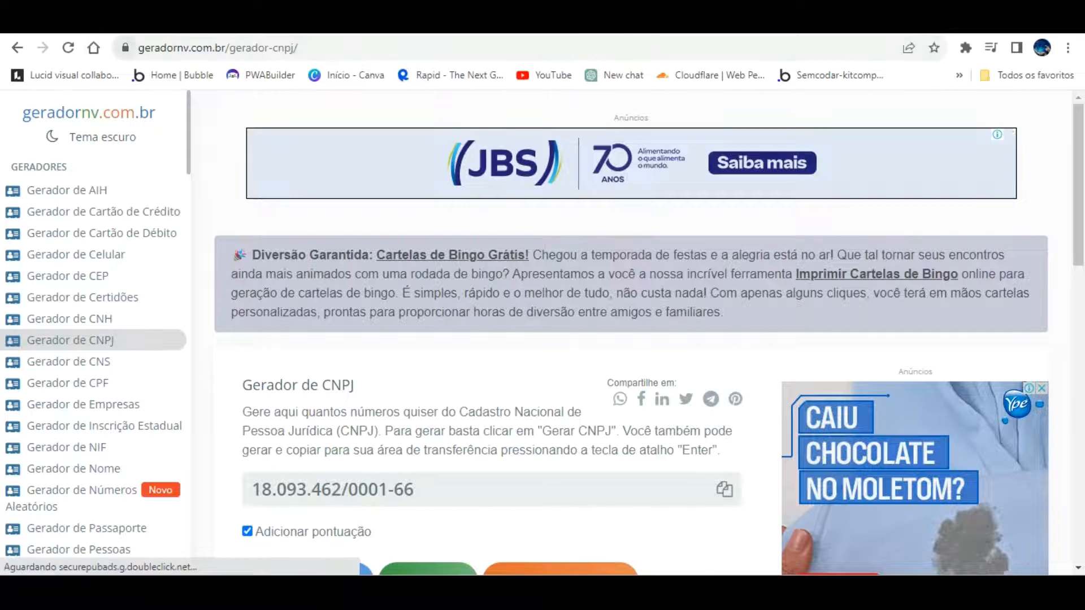
pyautogui.click(94, 48)
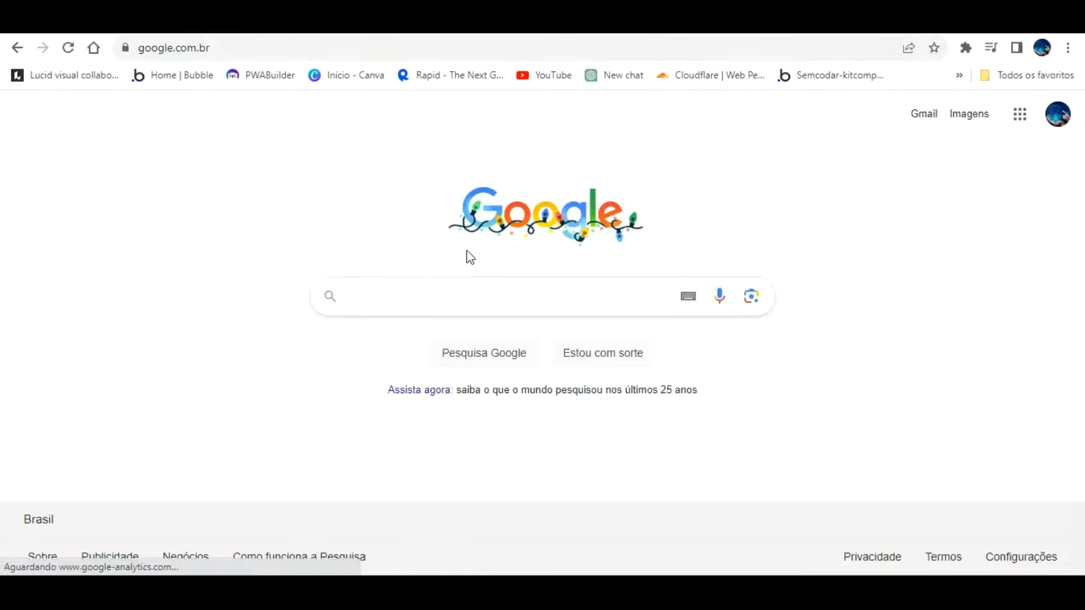
pyautogui.write('cep rj')
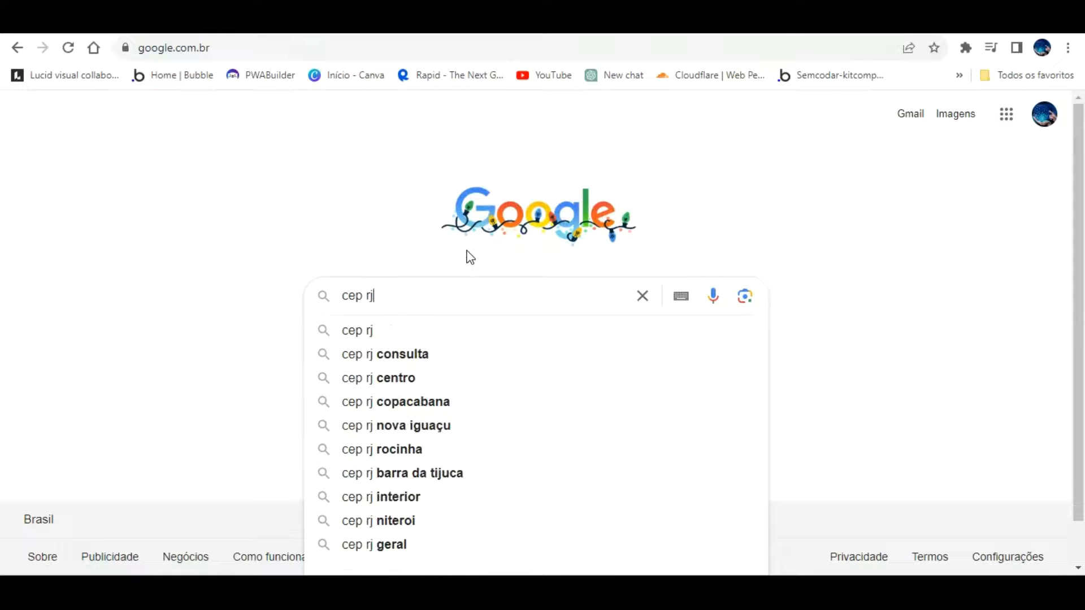
pyautogui.press('Return')
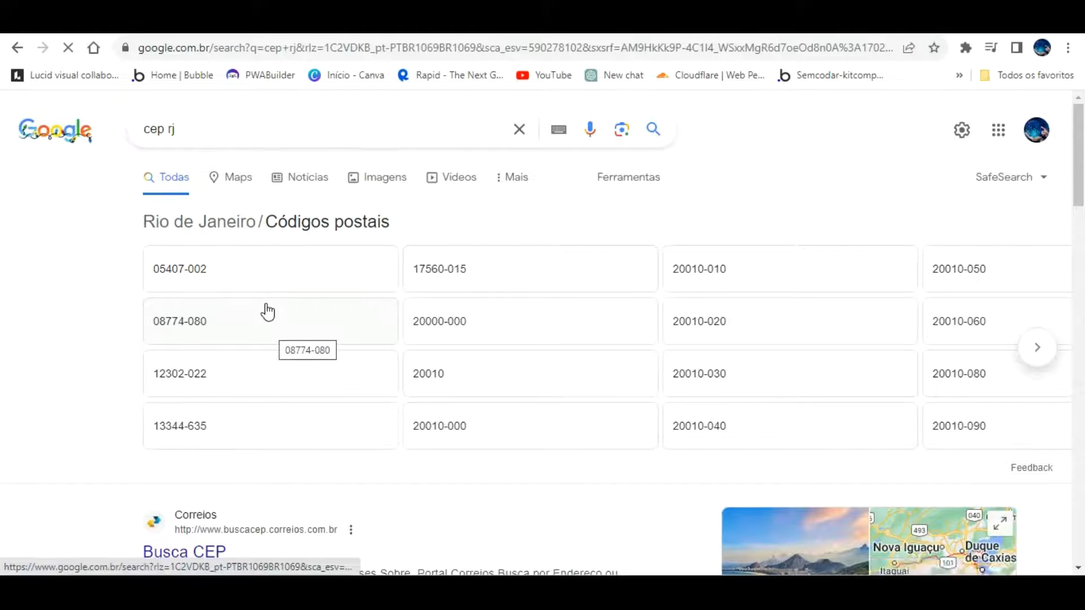
pyautogui.click(687, 308)
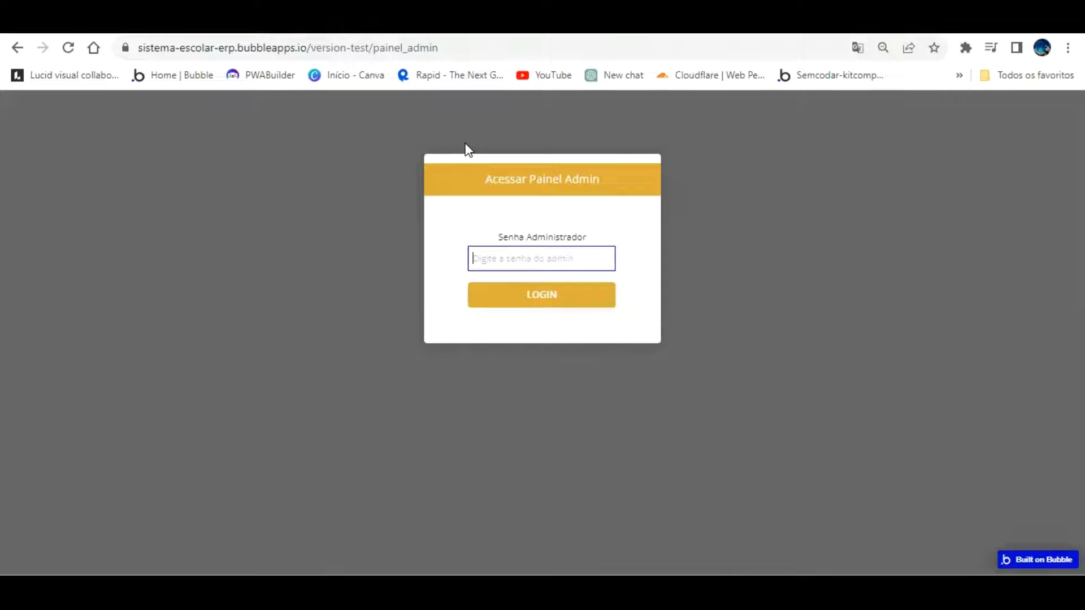
pyautogui.write('•')
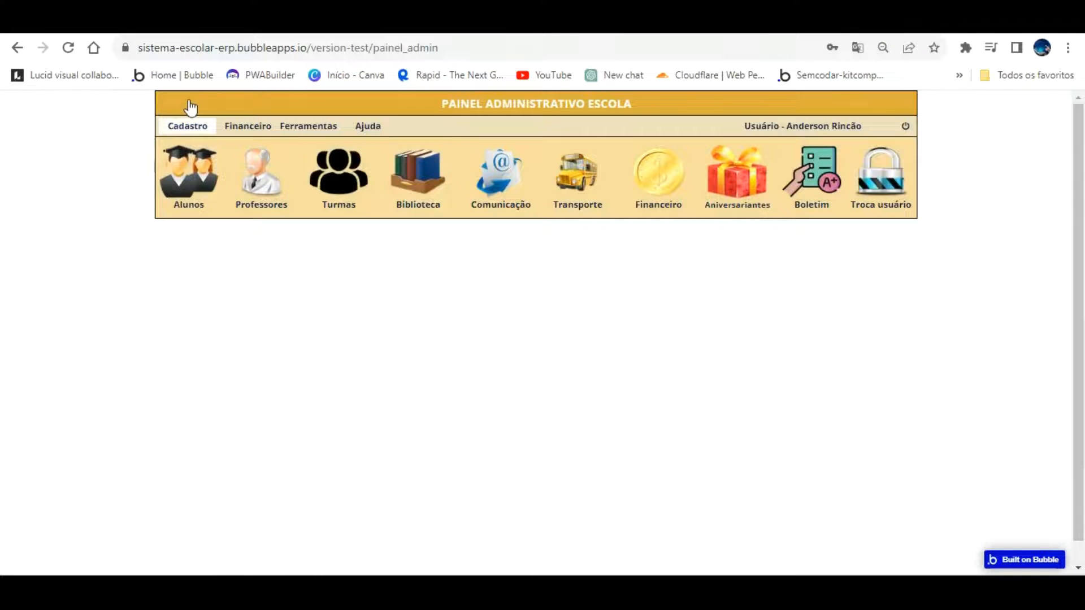
# Log in, save the school data with CEP 20010-020 in Dados Escola, and return to the editor
pyautogui.click(193, 125)
pyautogui.click(192, 148)
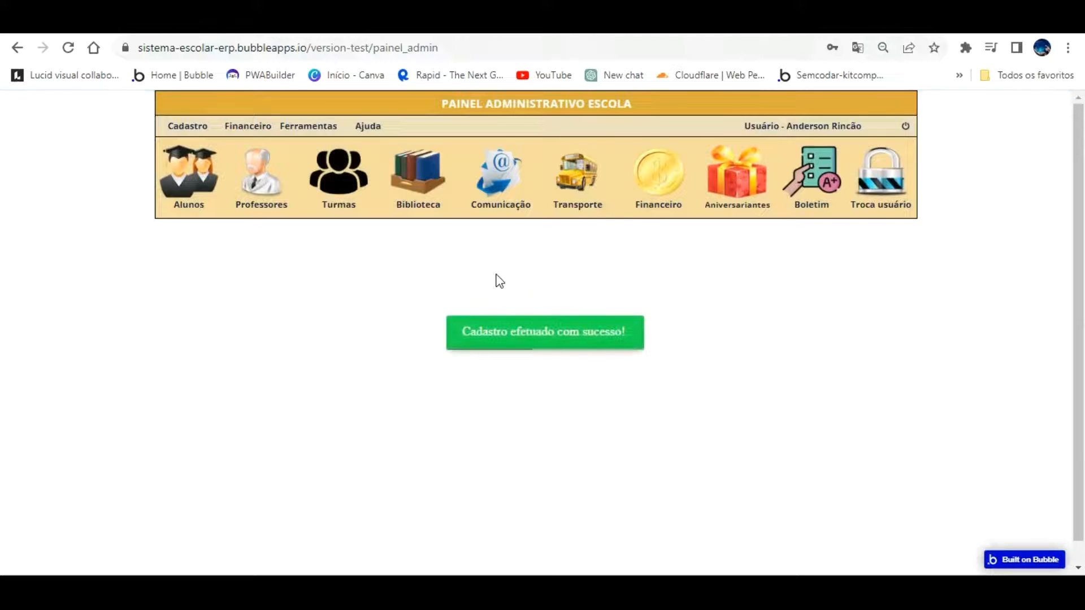
pyautogui.click(170, 21)
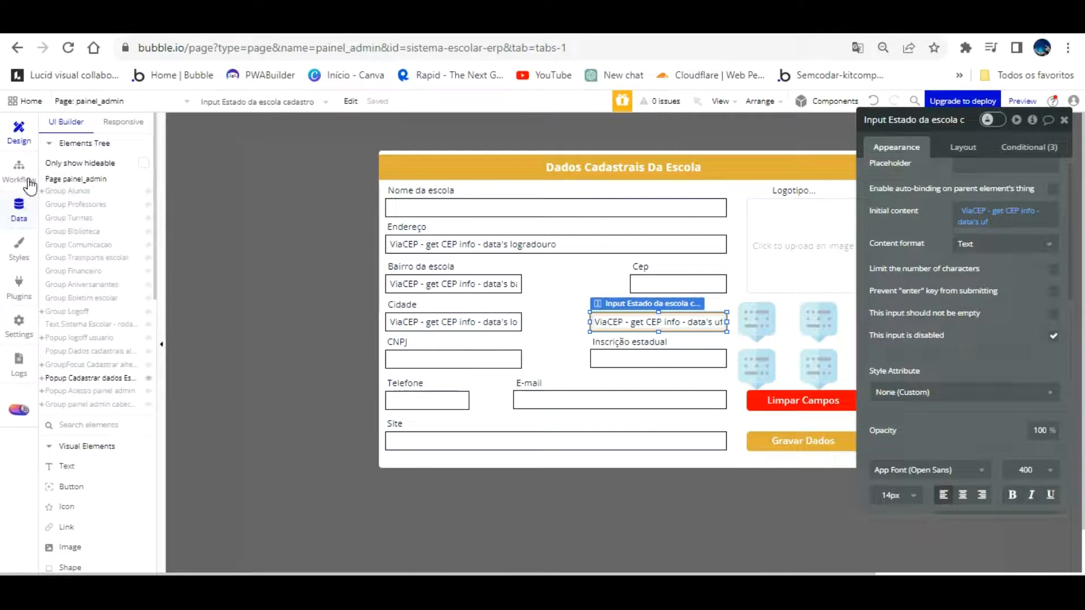
# In App data, delete the Centro Escola entry with CEP 20010-020 and confirm
pyautogui.click(20, 209)
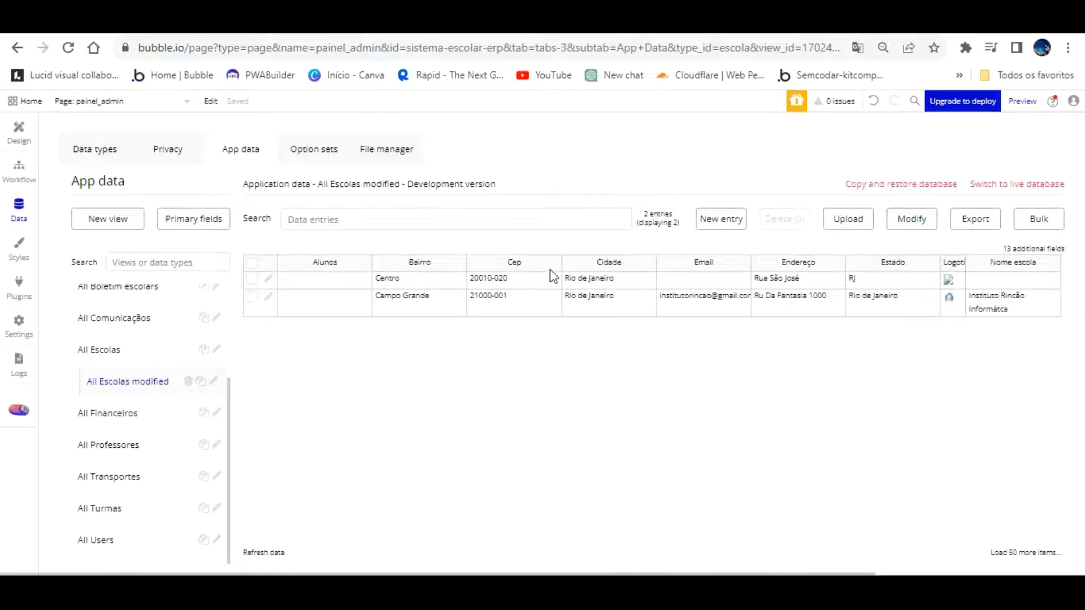
pyautogui.click(267, 279)
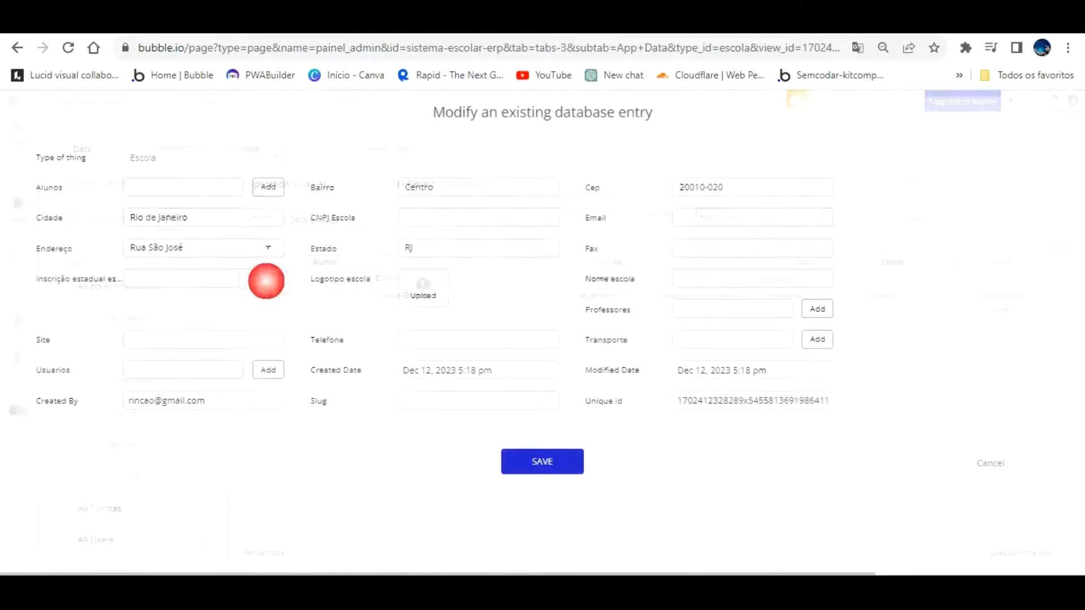
pyautogui.click(990, 463)
pyautogui.click(252, 279)
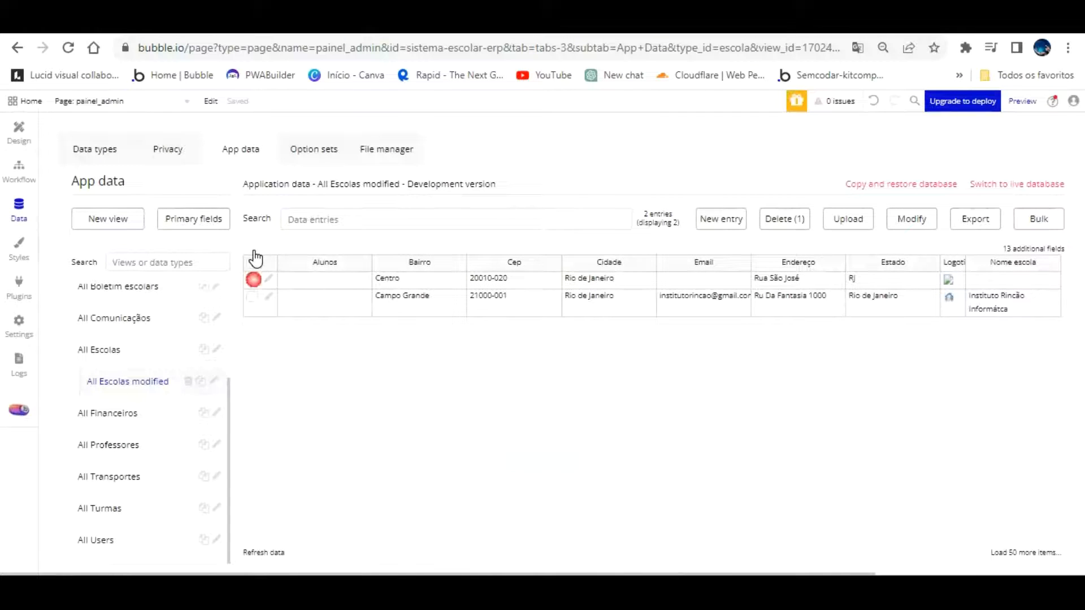
pyautogui.click(788, 219)
pyautogui.click(520, 231)
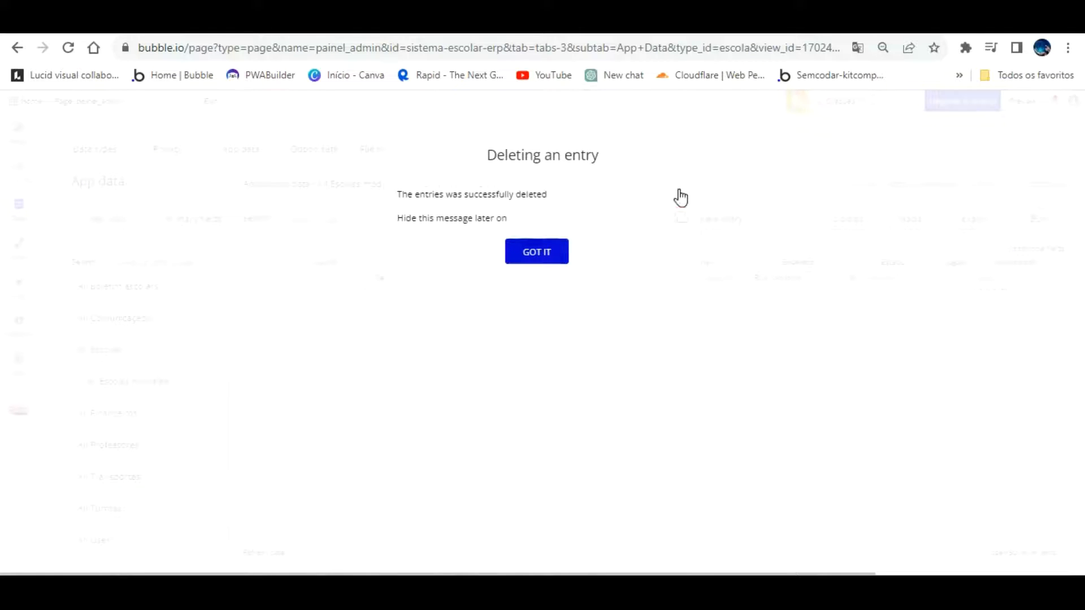
pyautogui.click(537, 250)
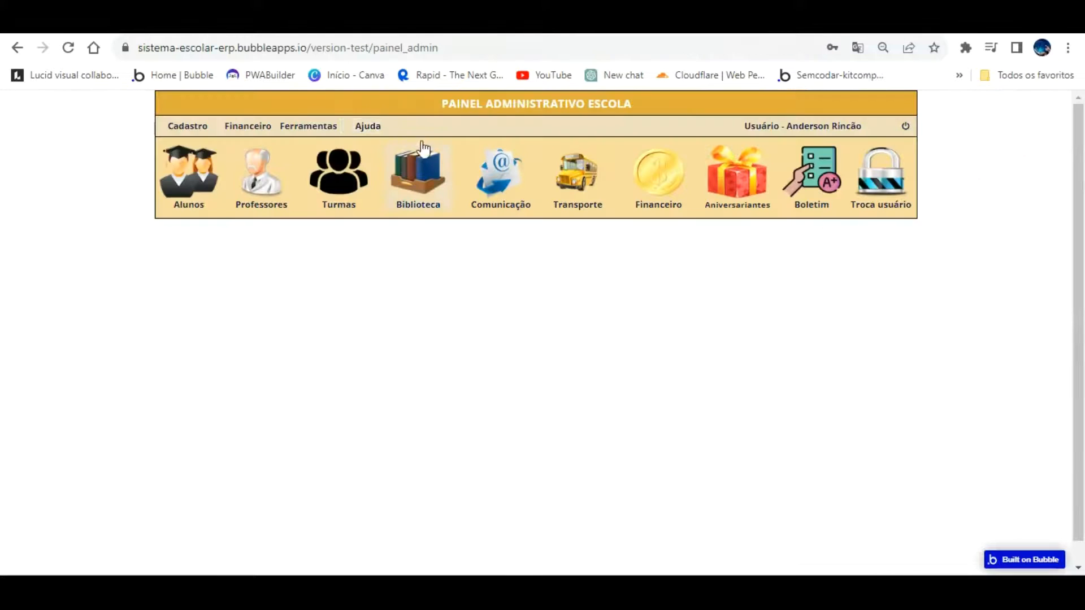
# In the live Dados Escola form, enter CEP 20010 so the address fields auto-fill from ViaCEP
pyautogui.click(189, 126)
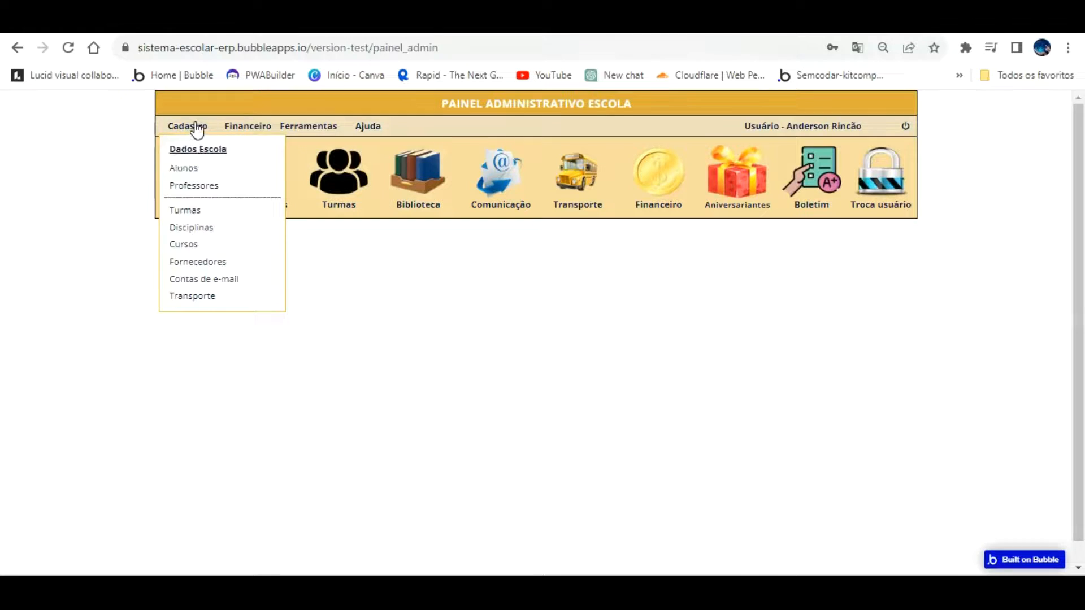
pyautogui.click(192, 148)
pyautogui.click(596, 287)
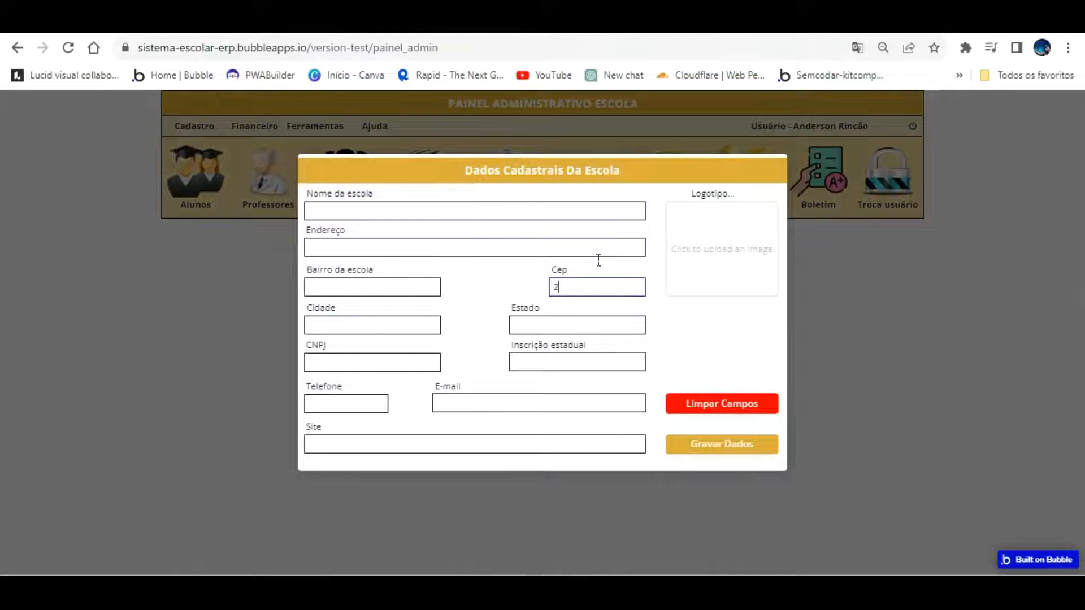
pyautogui.write('20010-020')
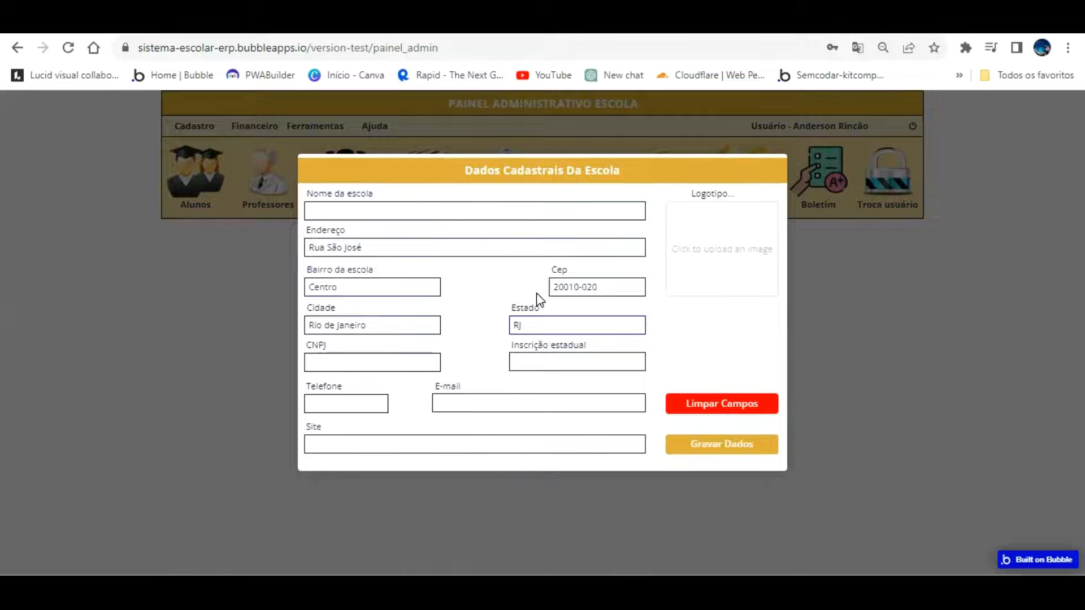
pyautogui.click(622, 21)
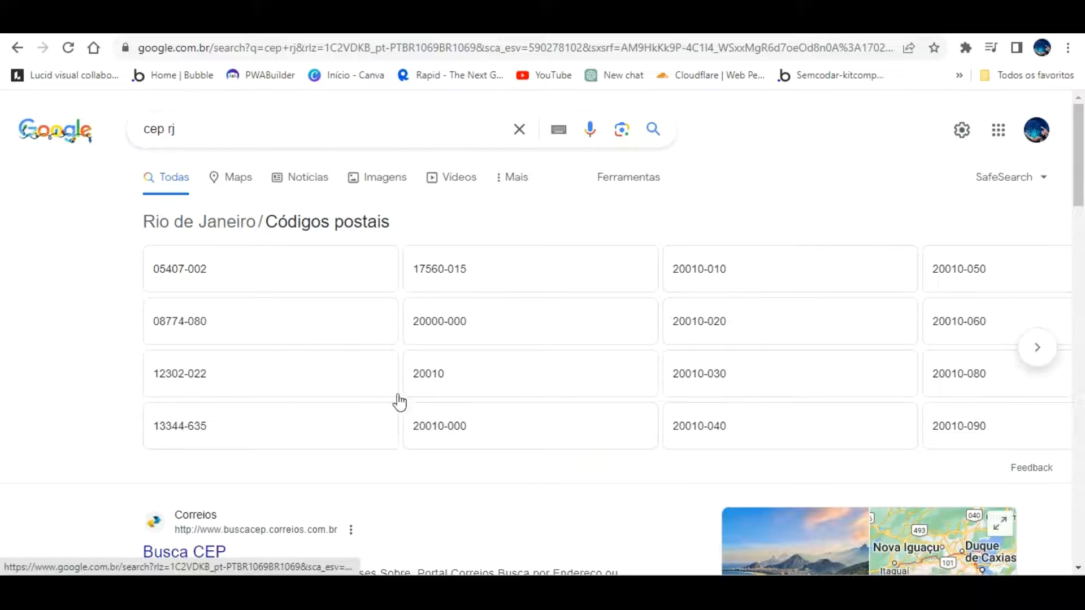
# Expand Google's answer showing that central Rio de Janeiro's CEP is 20230010
pyautogui.scroll(-4, 277, 311)
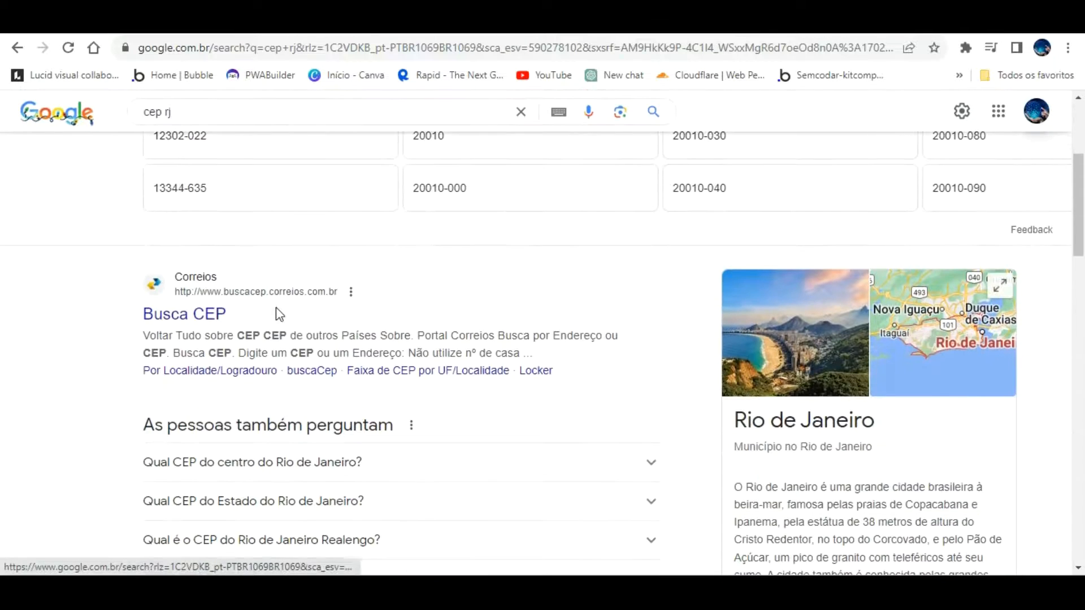
pyautogui.scroll(-3, 334, 311)
pyautogui.click(419, 299)
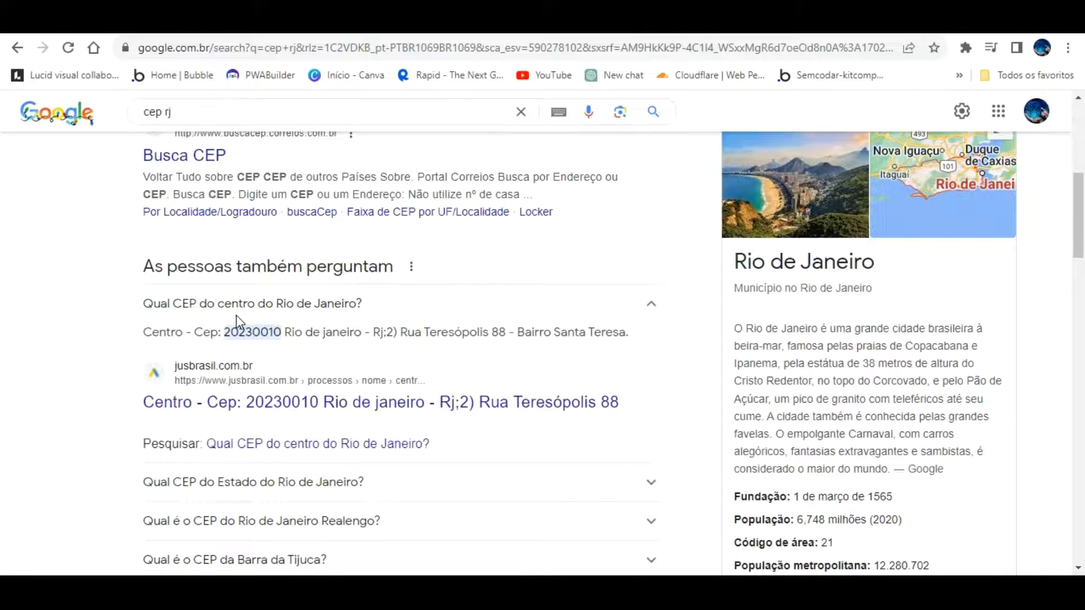
# Replace the school form's CEP with 20230-010 and leave the field so the address auto-fills
pyautogui.click(417, 123)
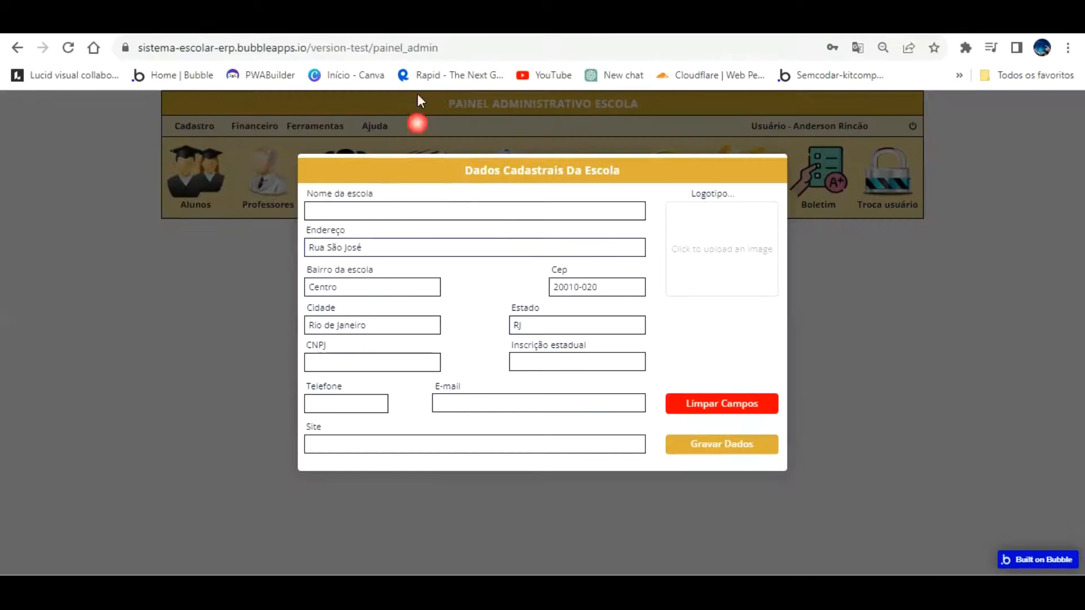
pyautogui.moveTo(582, 254); pyautogui.dragTo(537, 259)
pyautogui.write('20230-010')
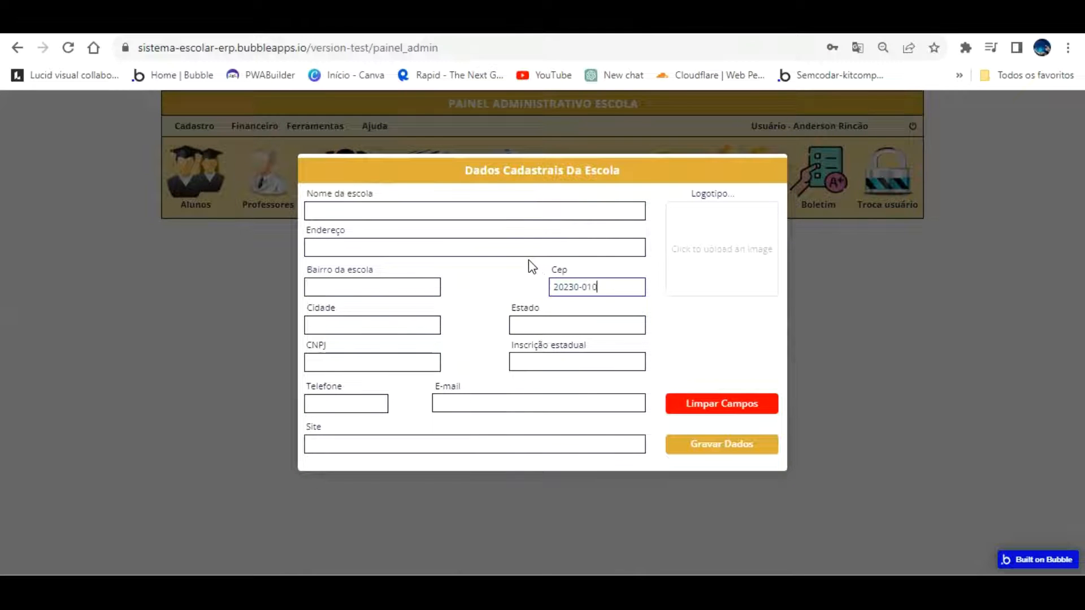
pyautogui.click(529, 261)
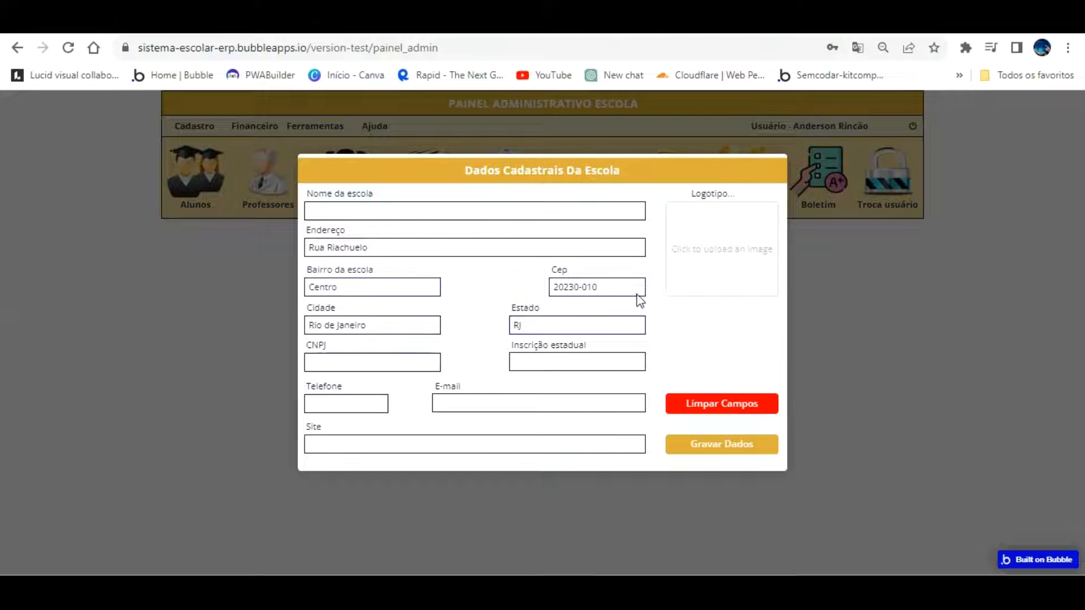
# Clear the CEP and check that the emptied Estado and Cidade fields can't be edited
pyautogui.click(610, 287)
pyautogui.press('BackSpace')
pyautogui.press('BackSpace')
pyautogui.press('BackSpace')
pyautogui.press('BackSpace')
pyautogui.press('BackSpace')
pyautogui.press('BackSpace')
pyautogui.press('BackSpace')
pyautogui.press('BackSpace')
pyautogui.press('BackSpace')
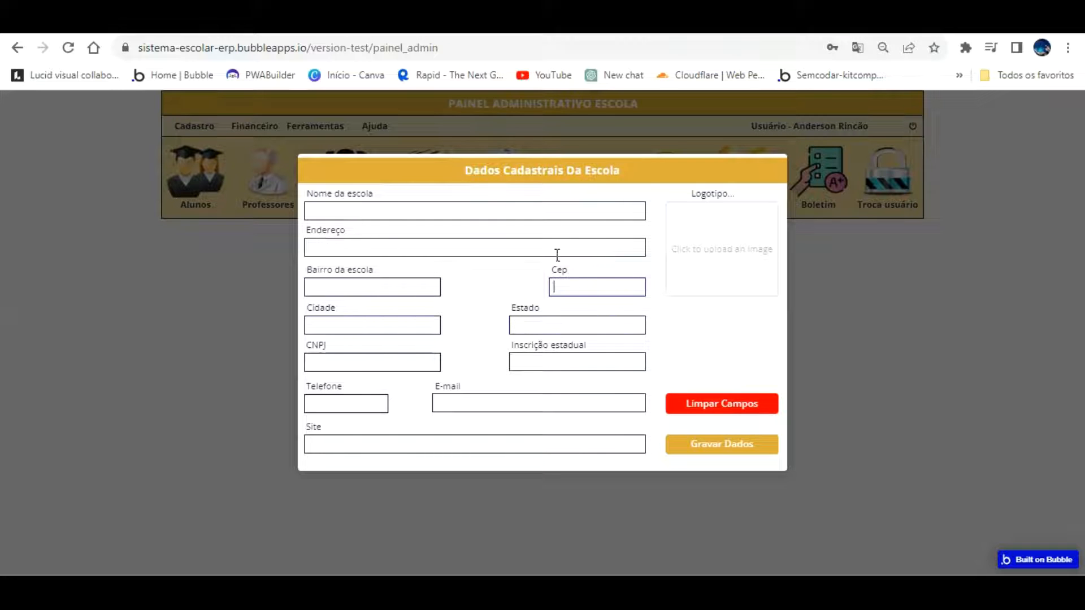
pyautogui.click(392, 366)
pyautogui.click(529, 293)
pyautogui.click(397, 295)
pyautogui.click(425, 370)
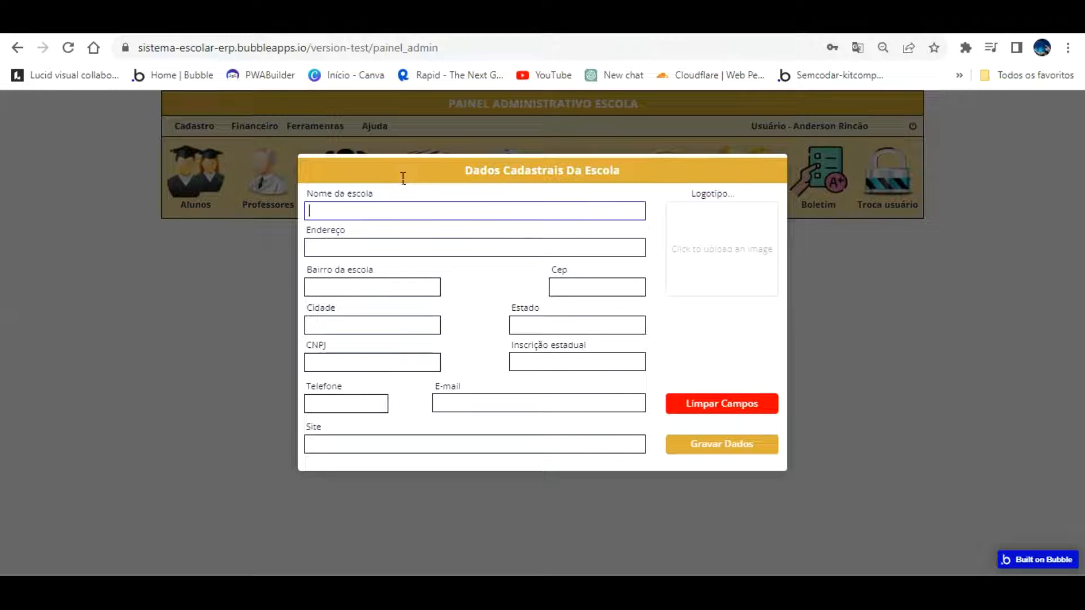
pyautogui.click(369, 215)
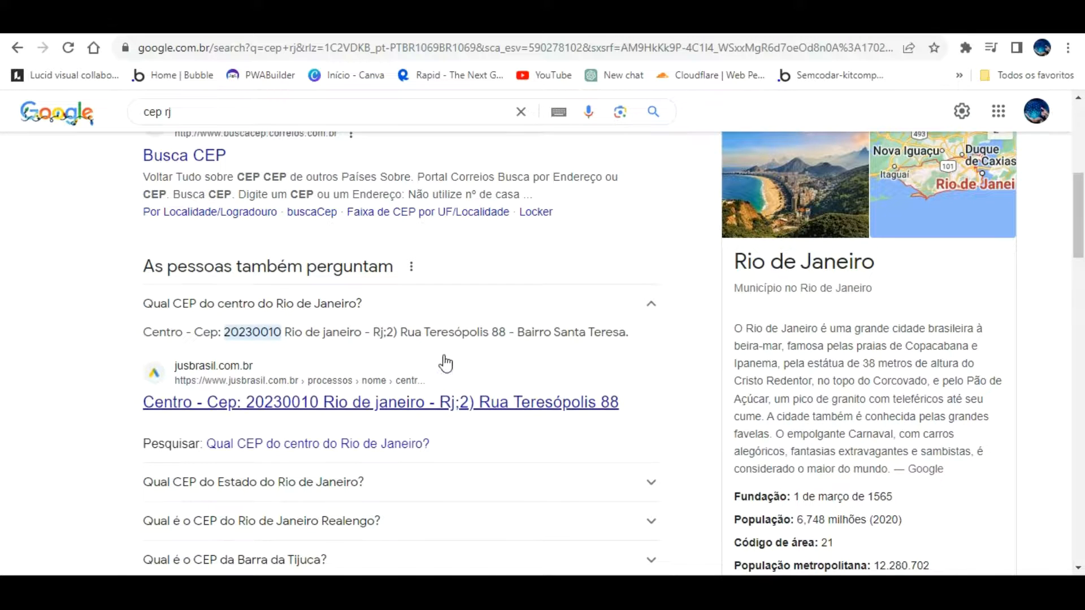
# Look up Barra da Tijuca's CEP on Google and enter 22793-911 in the Cep field
pyautogui.scroll(-3, 347, 378)
pyautogui.click(311, 400)
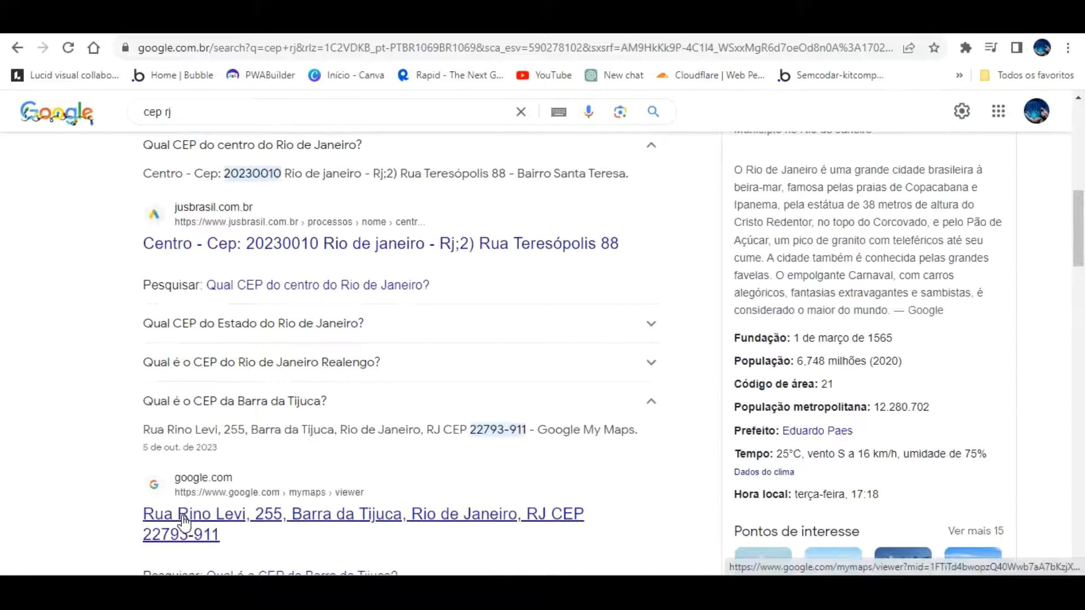
pyautogui.click(346, 23)
pyautogui.moveTo(606, 281); pyautogui.dragTo(525, 273)
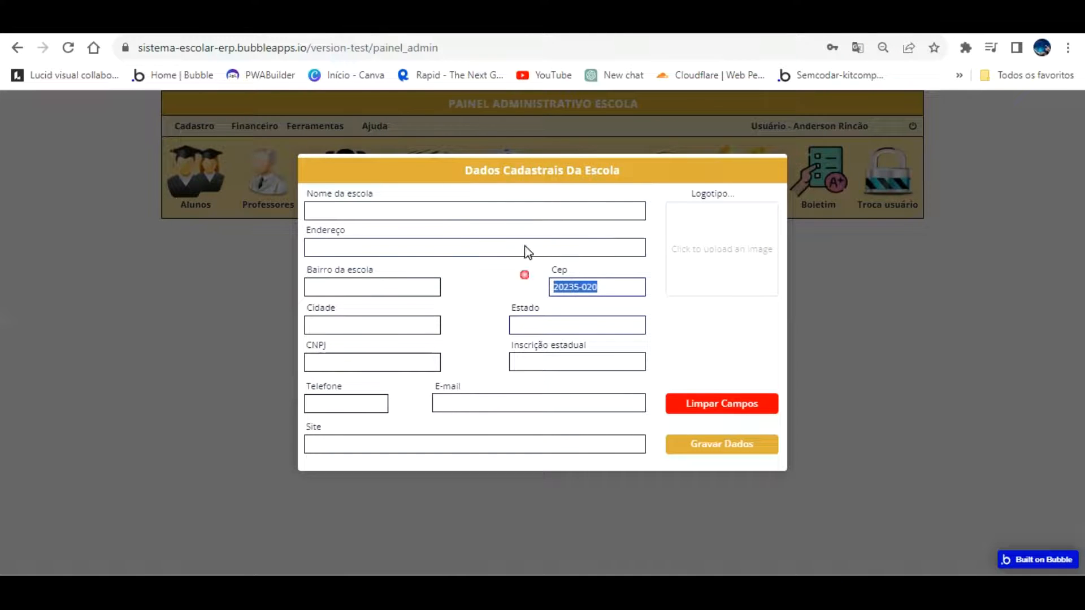
pyautogui.click(475, 23)
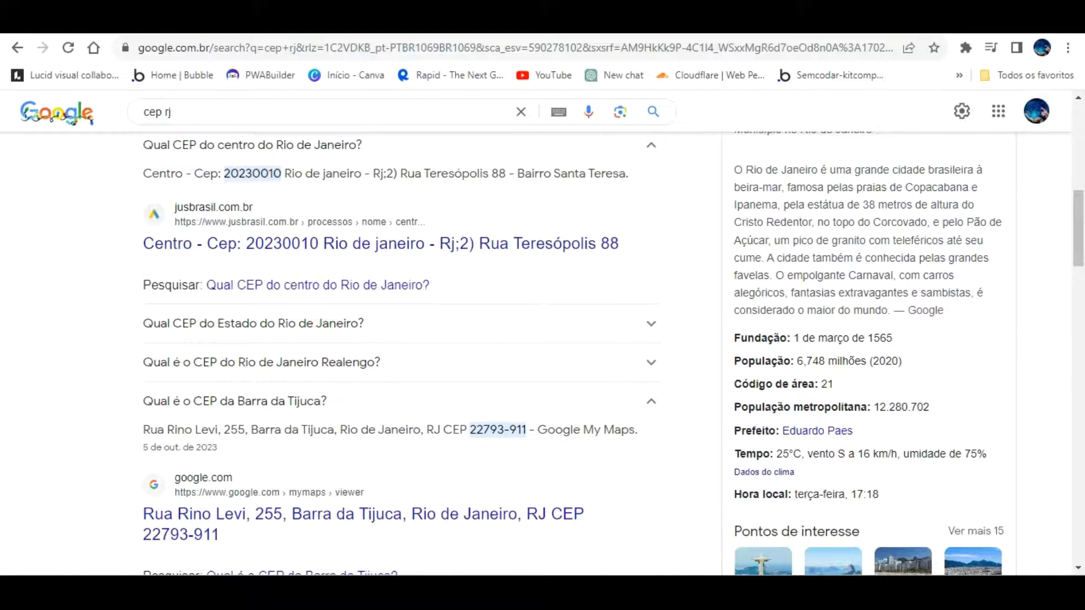
pyautogui.click(346, 23)
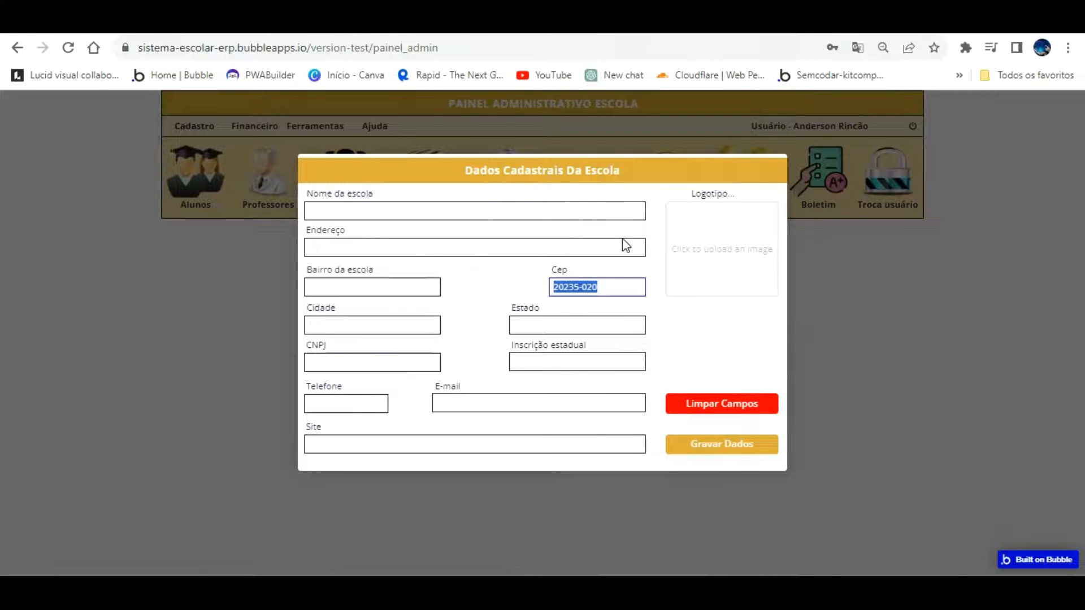
pyautogui.write('22793-911')
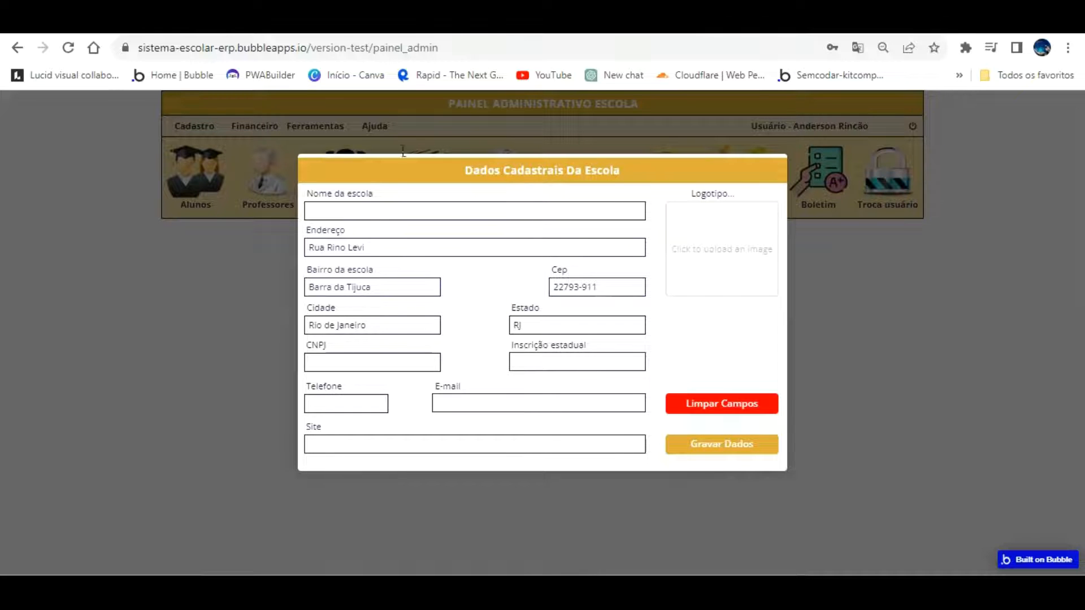
pyautogui.hotkey('ctrl', 'Tab')
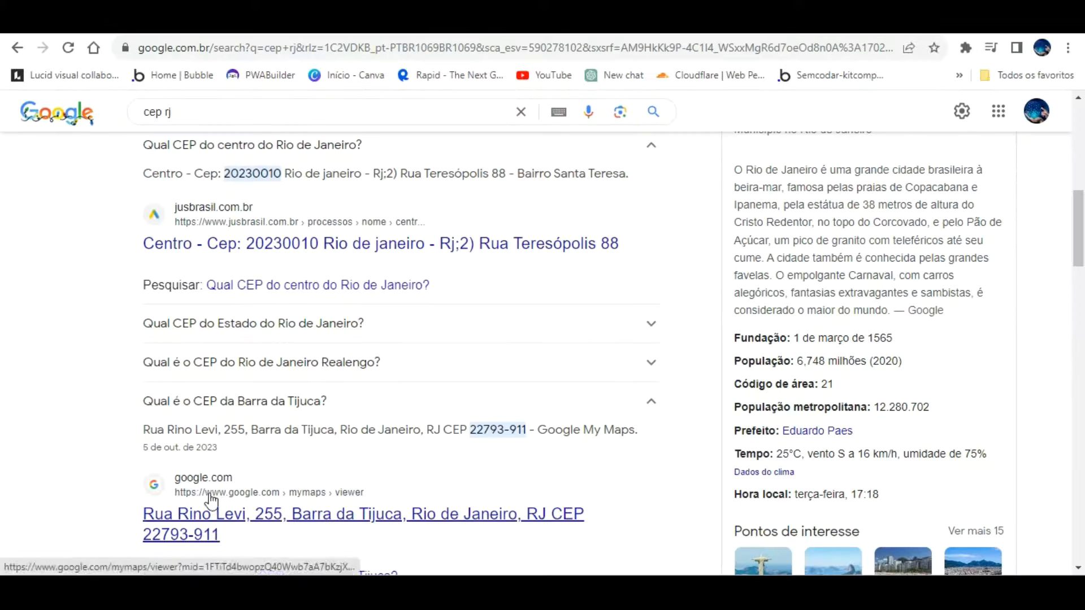
pyautogui.click(318, 24)
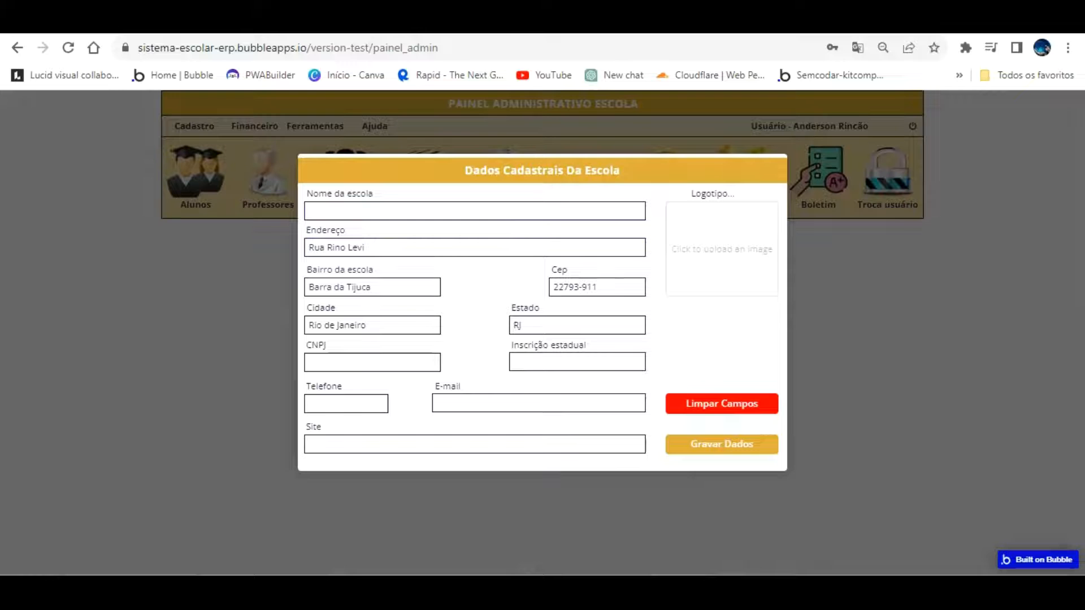
pyautogui.click(127, 25)
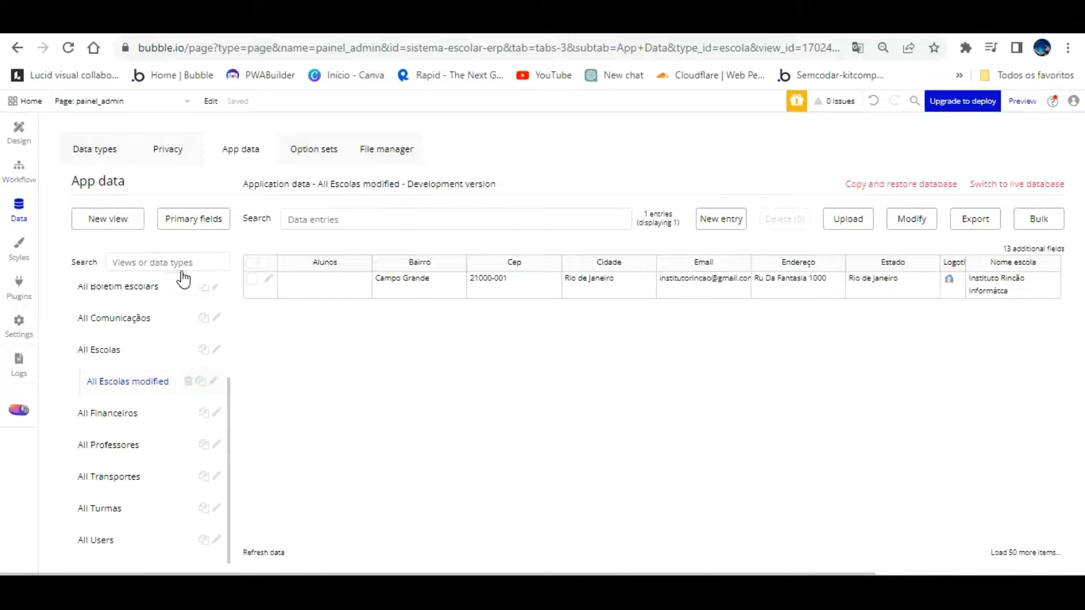
# Add a new field named Complemento of type text to the Escola data type
pyautogui.click(92, 147)
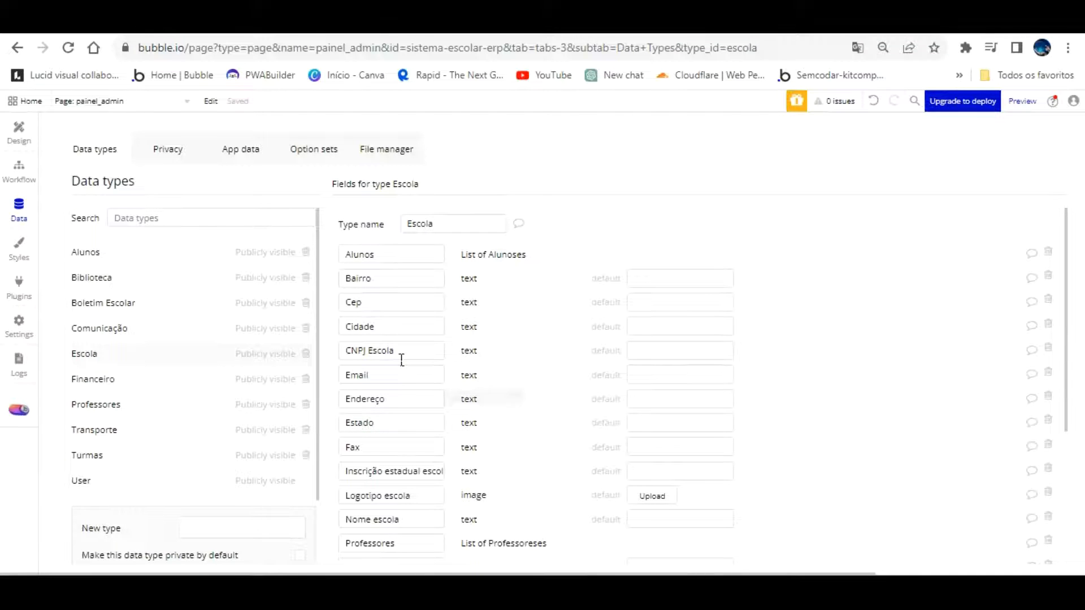
pyautogui.scroll(-4, 402, 363)
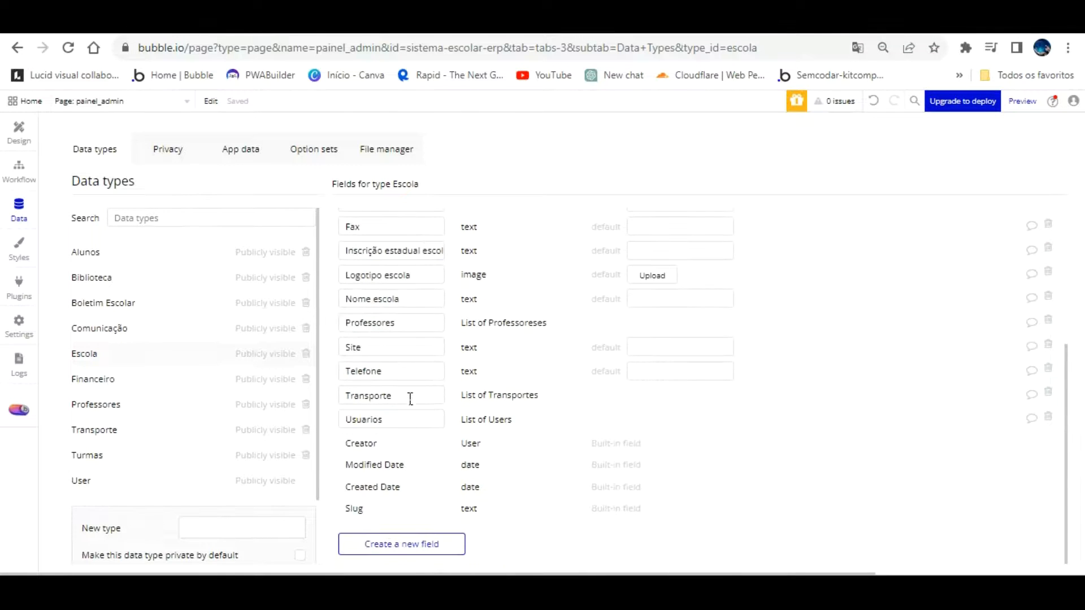
pyautogui.click(412, 541)
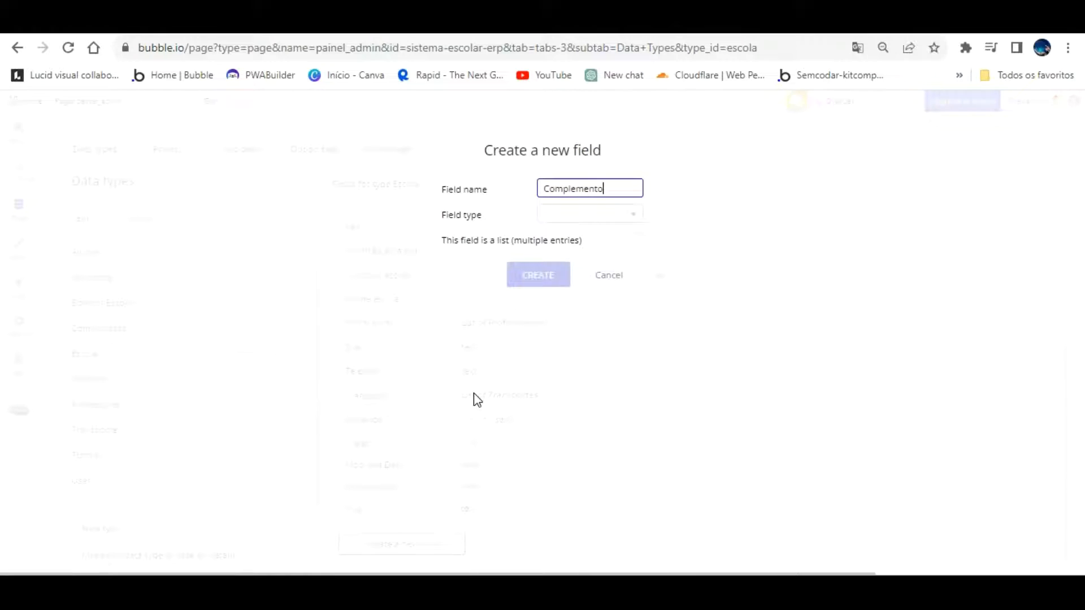
pyautogui.click(577, 214)
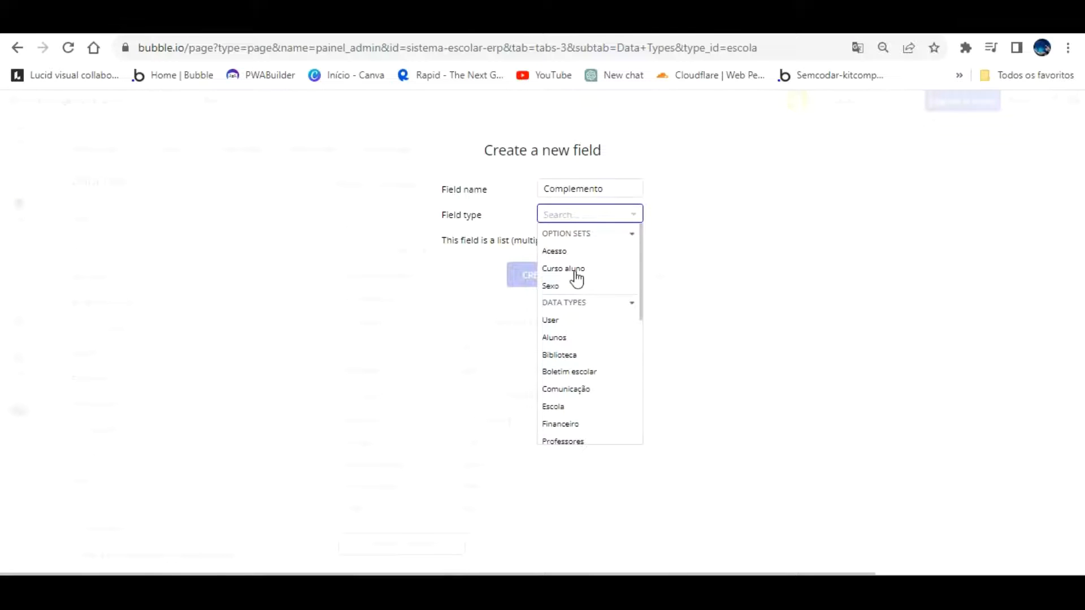
pyautogui.scroll(-3, 582, 351)
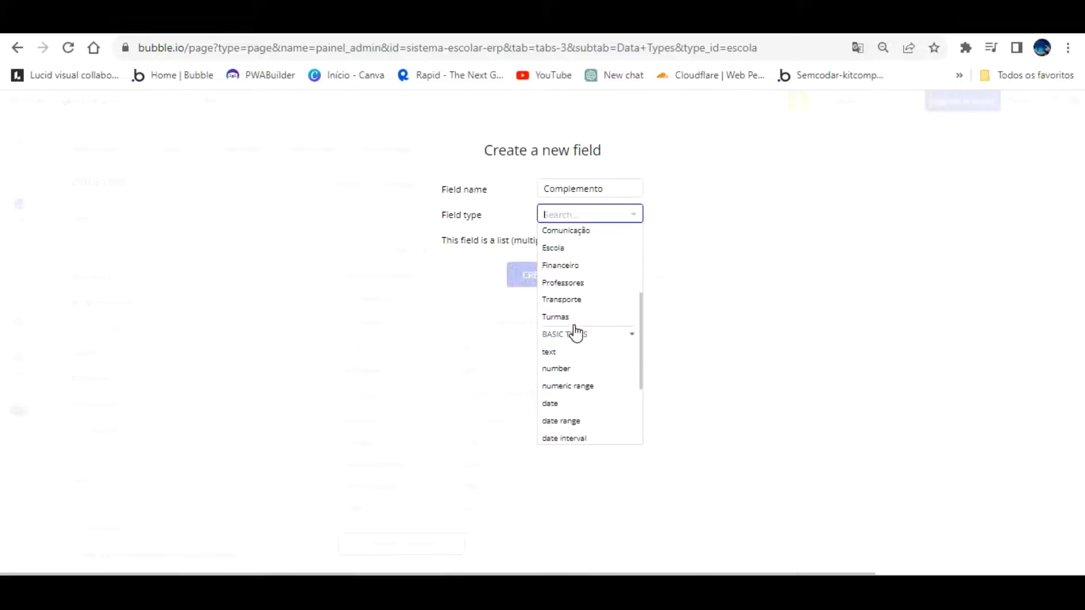
pyautogui.click(574, 349)
pyautogui.click(553, 275)
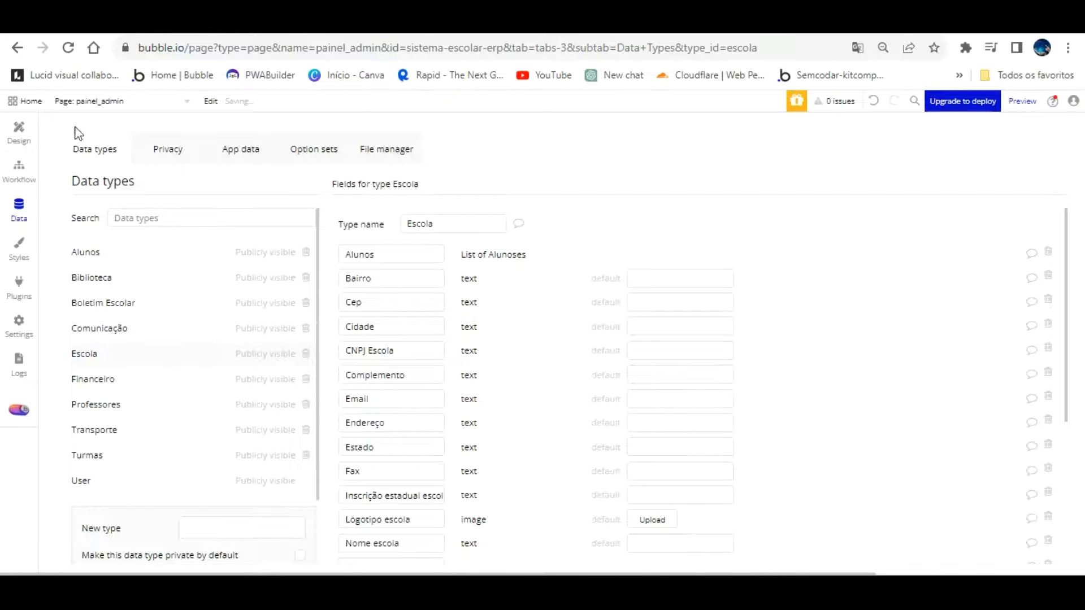
pyautogui.click(19, 131)
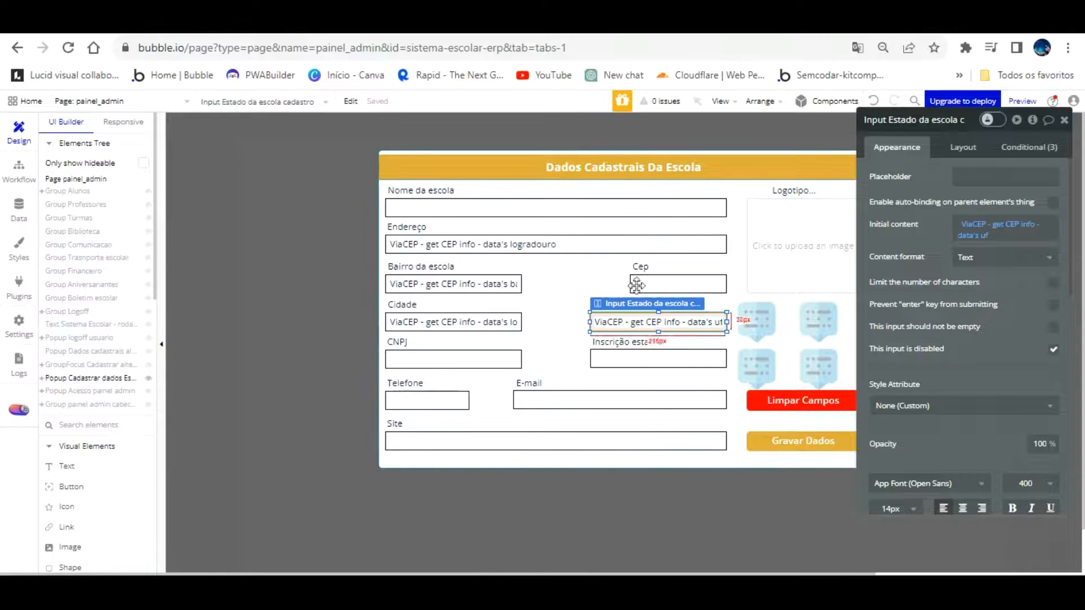
# Place a copy of the Estado input beside Bairro and change its content from ViaCEP's uf to complemento
pyautogui.click(557, 300)
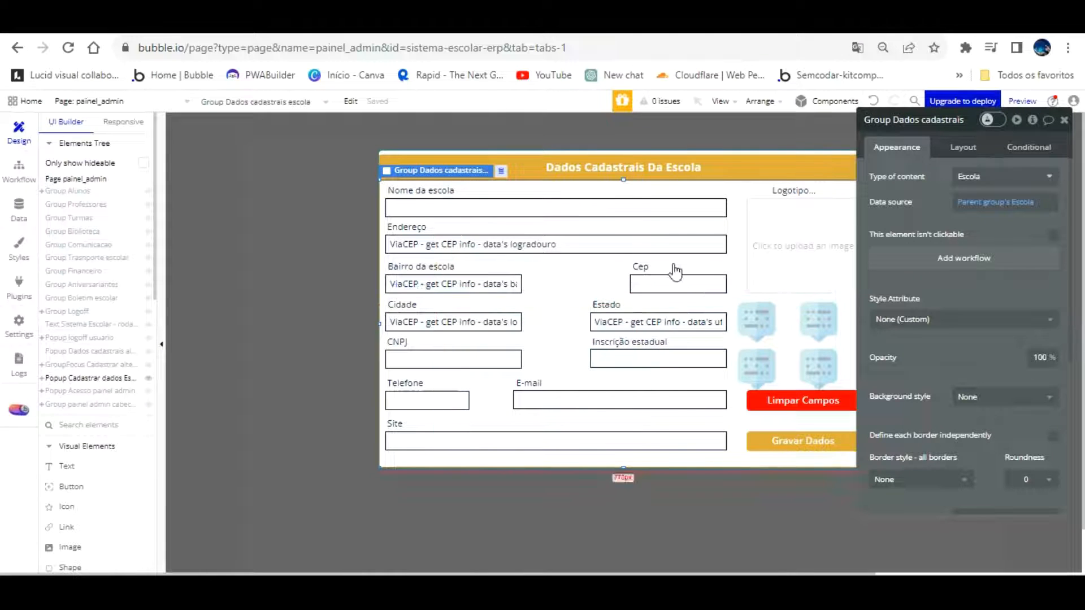
pyautogui.click(638, 321)
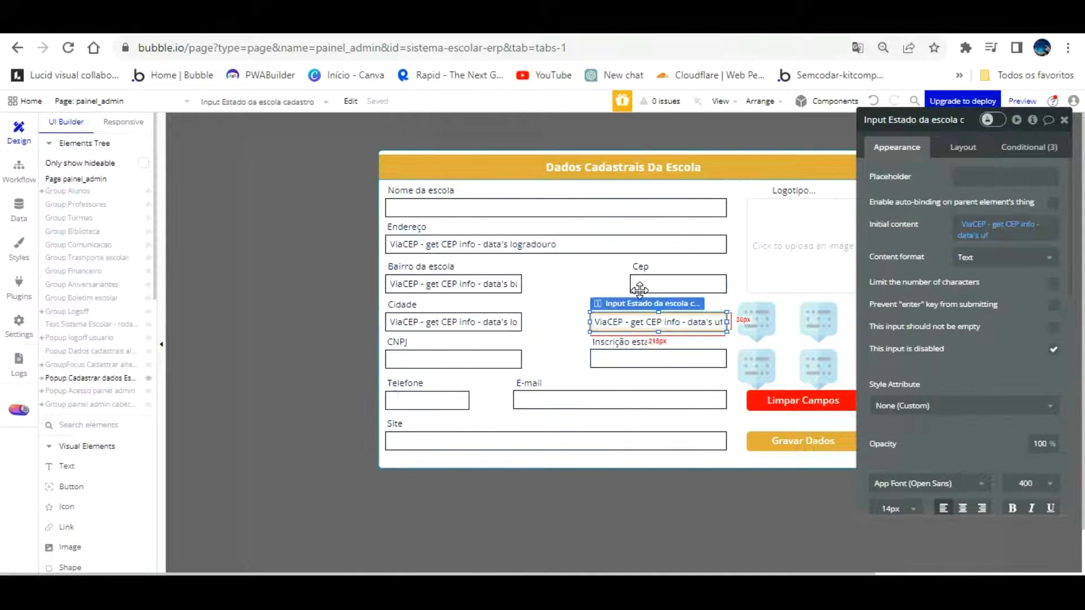
pyautogui.moveTo(639, 289); pyautogui.dragTo(588, 252)
pyautogui.click(982, 235)
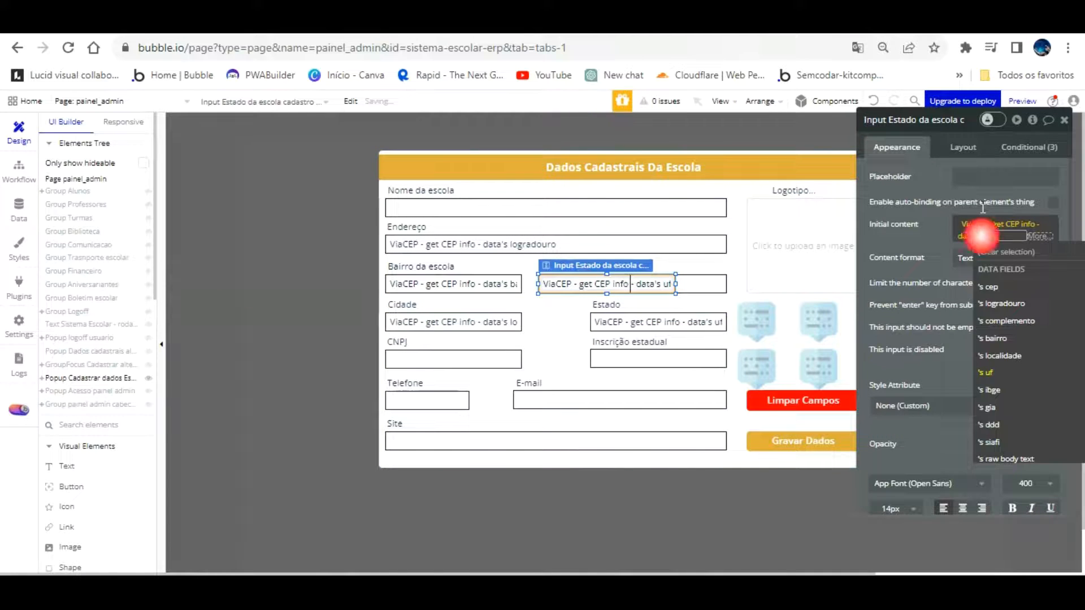
pyautogui.click(1007, 321)
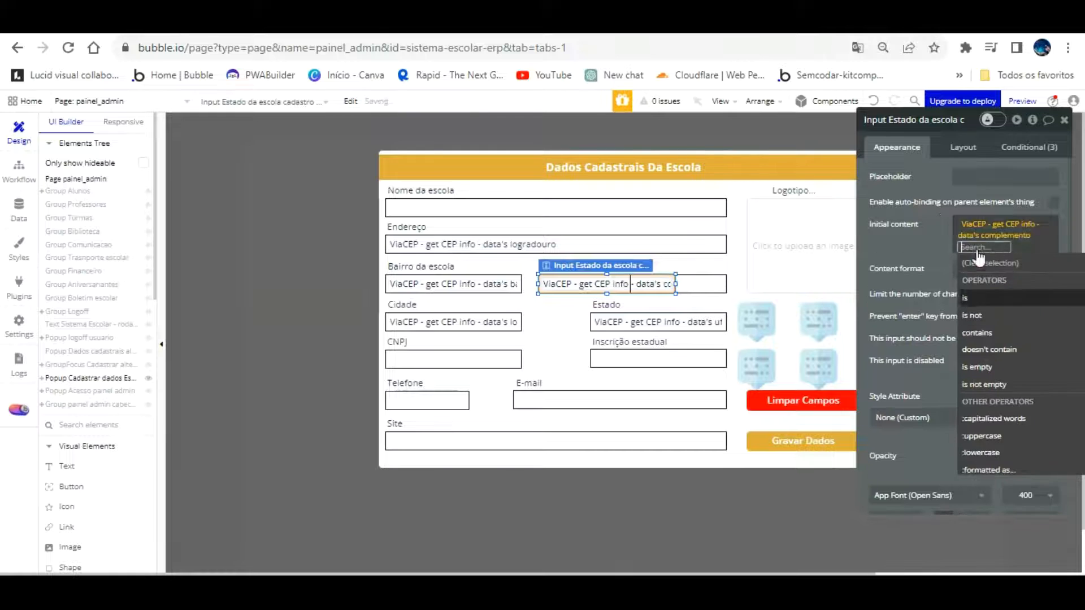
pyautogui.click(945, 245)
pyautogui.moveTo(589, 280); pyautogui.dragTo(579, 234)
# Reload the live app and log in with the admin password
pyautogui.click(299, 29)
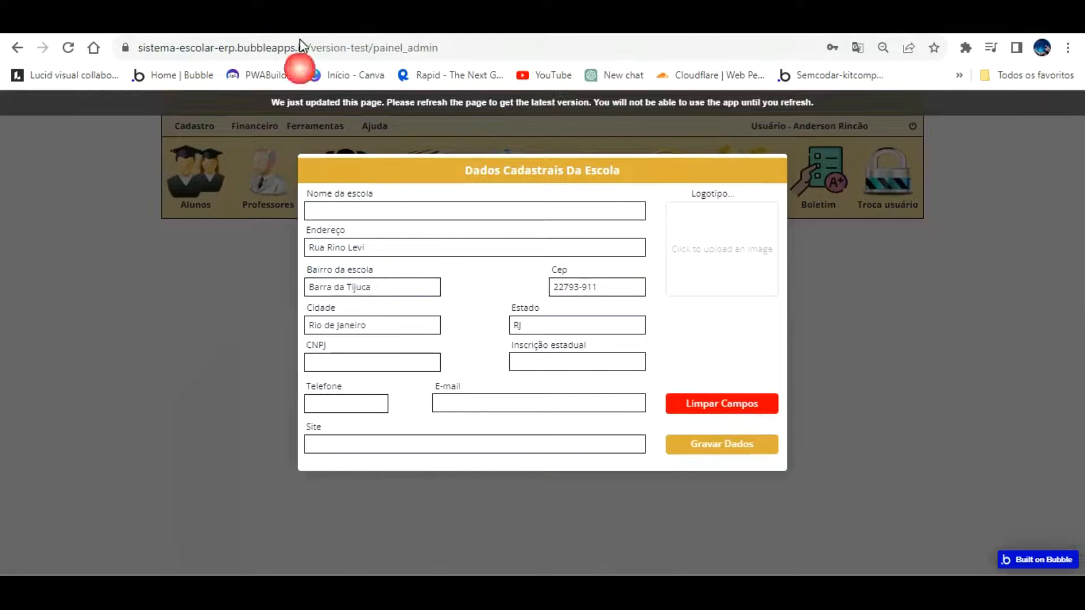
pyautogui.press('F5')
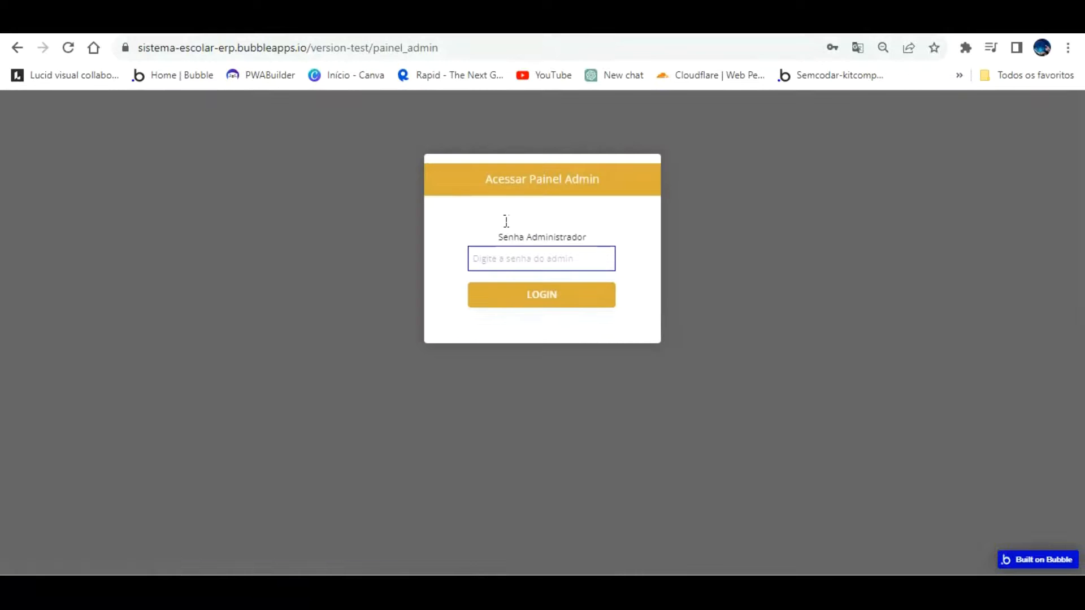
pyautogui.click(507, 256)
pyautogui.write('12')
pyautogui.press('Return')
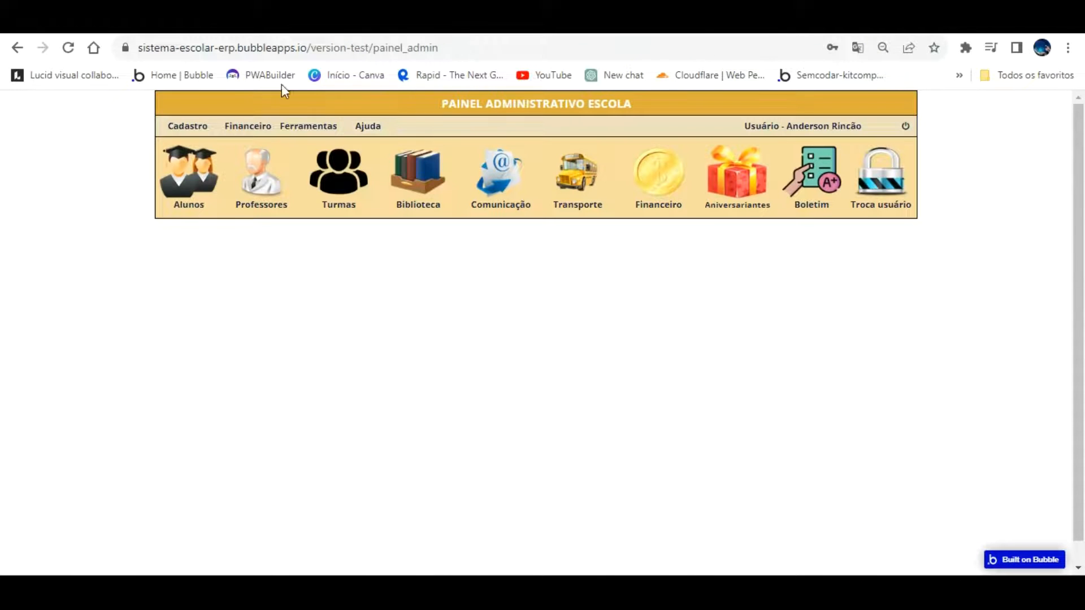
# In Cadastro > Dados Escola, enter CEP 22793-911 and confirm Rua Rino Levi, Barra da Tijuca and complemento 255 fill in
pyautogui.click(188, 126)
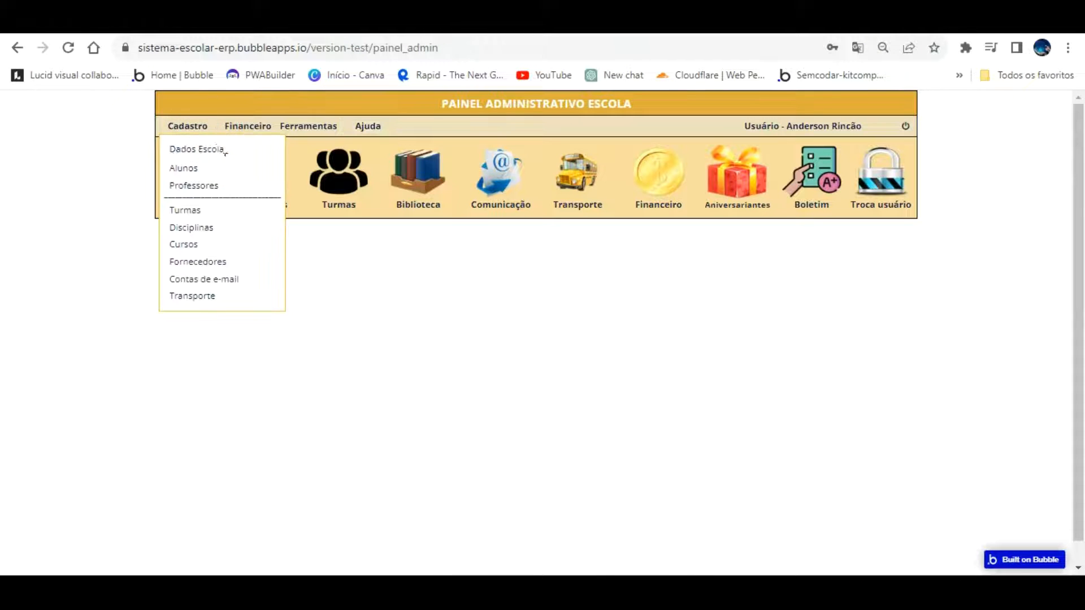
pyautogui.click(198, 147)
pyautogui.click(601, 285)
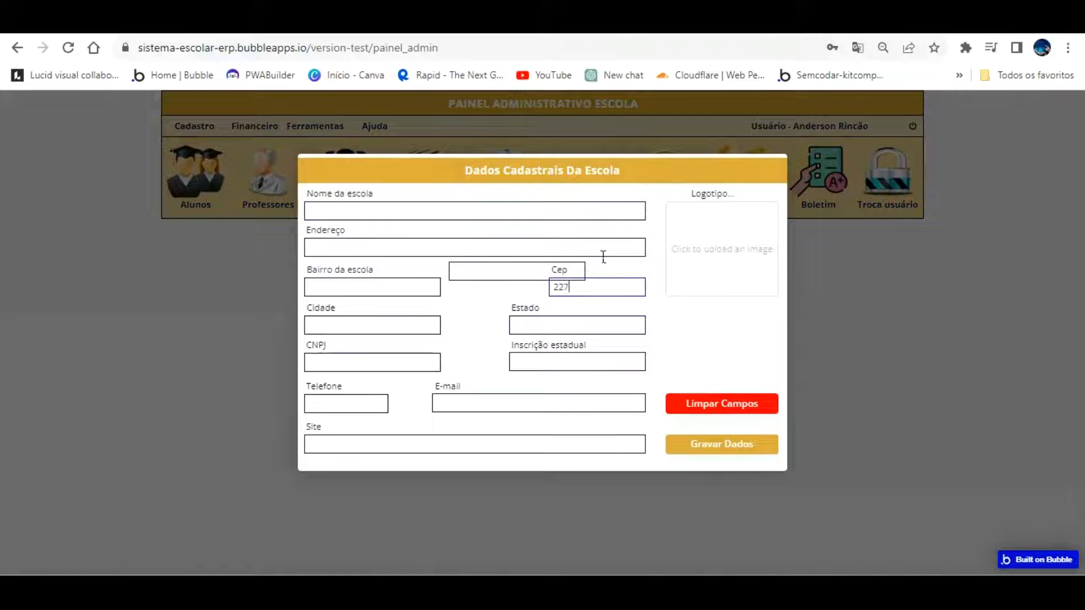
pyautogui.click(696, 321)
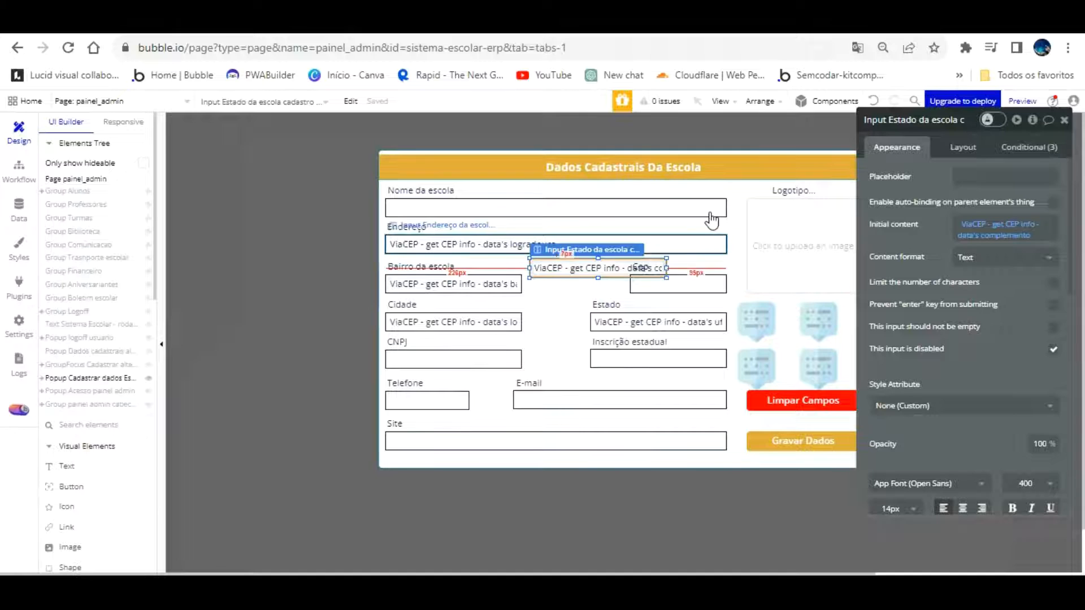
# Narrow Endereço and rename the copied Estado input to 'Input complemento endereço da escola cadastro'
pyautogui.click(712, 244)
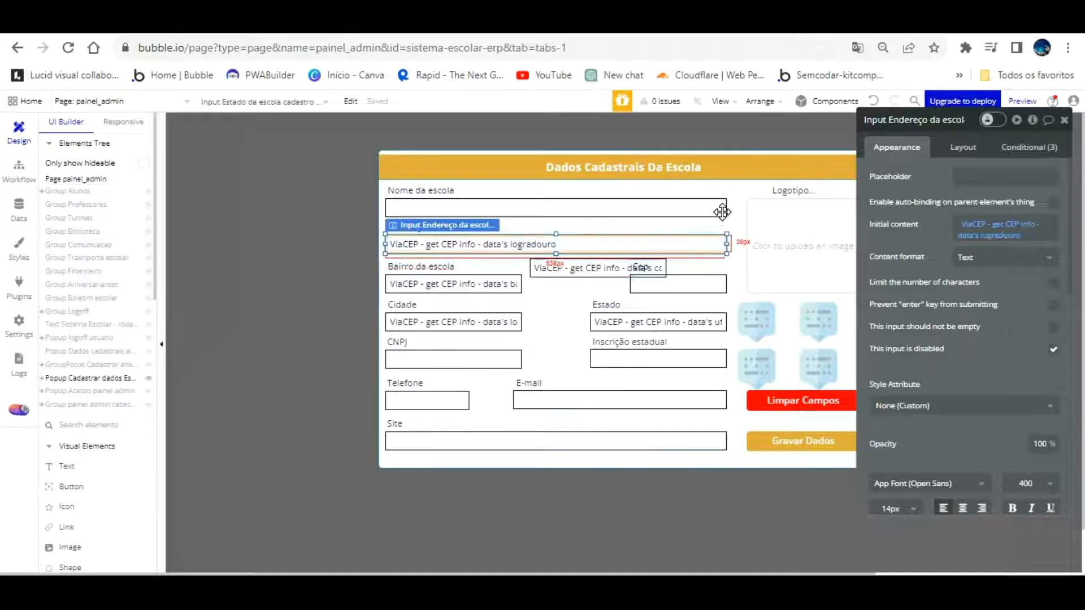
pyautogui.moveTo(722, 212); pyautogui.dragTo(617, 217)
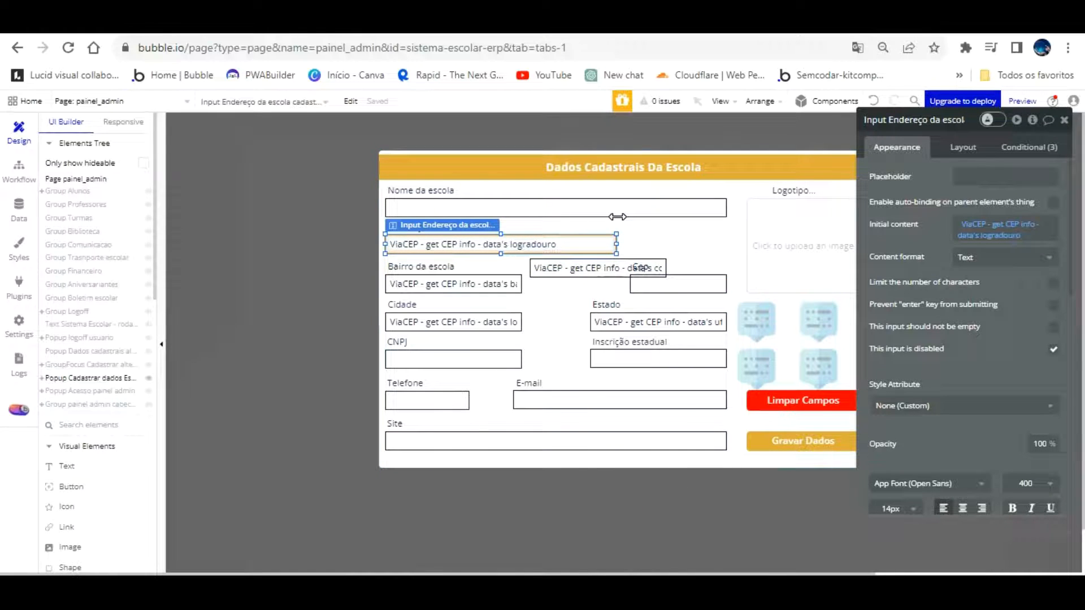
pyautogui.click(618, 267)
pyautogui.click(909, 119)
pyautogui.press('BackSpace')
pyautogui.press('BackSpace')
pyautogui.press('BackSpace')
pyautogui.press('BackSpace')
pyautogui.press('BackSpace')
pyautogui.press('Return')
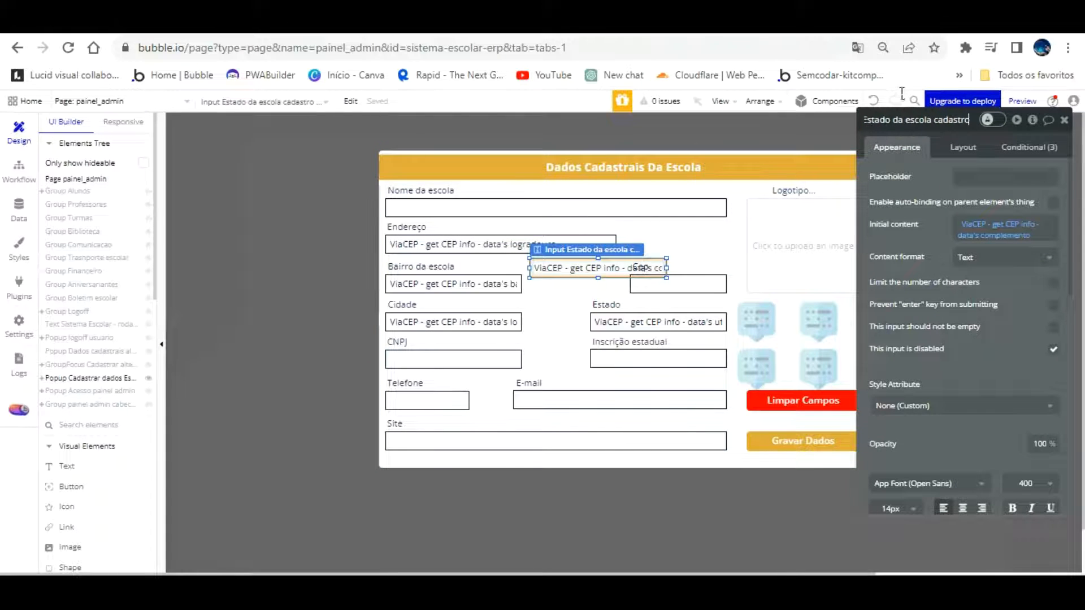
pyautogui.press('Left')
pyautogui.press('Left')
pyautogui.press('Left')
pyautogui.press('Left')
pyautogui.press('Left')
pyautogui.press('Left')
pyautogui.press('Left')
pyautogui.press('Left')
pyautogui.press('Left')
pyautogui.press('Left')
pyautogui.press('Left')
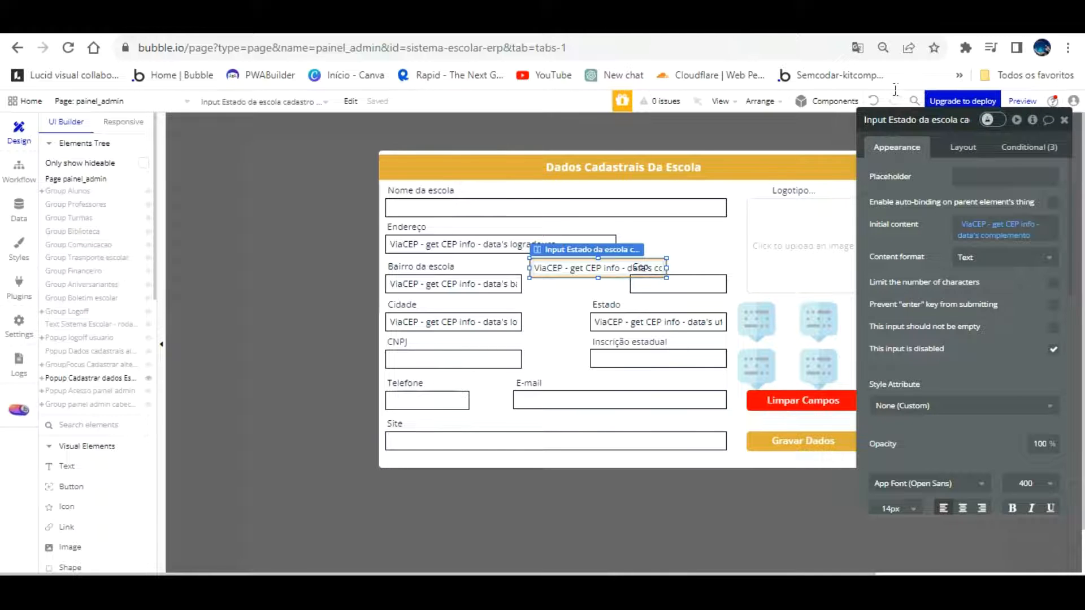
pyautogui.hotkey('ctrl', 'Right')
pyautogui.hotkey('ctrl', 'shift', 'Right')
pyautogui.hotkey('ctrl', 'shift', 'Right')
pyautogui.hotkey('ctrl', 'shift', 'Right')
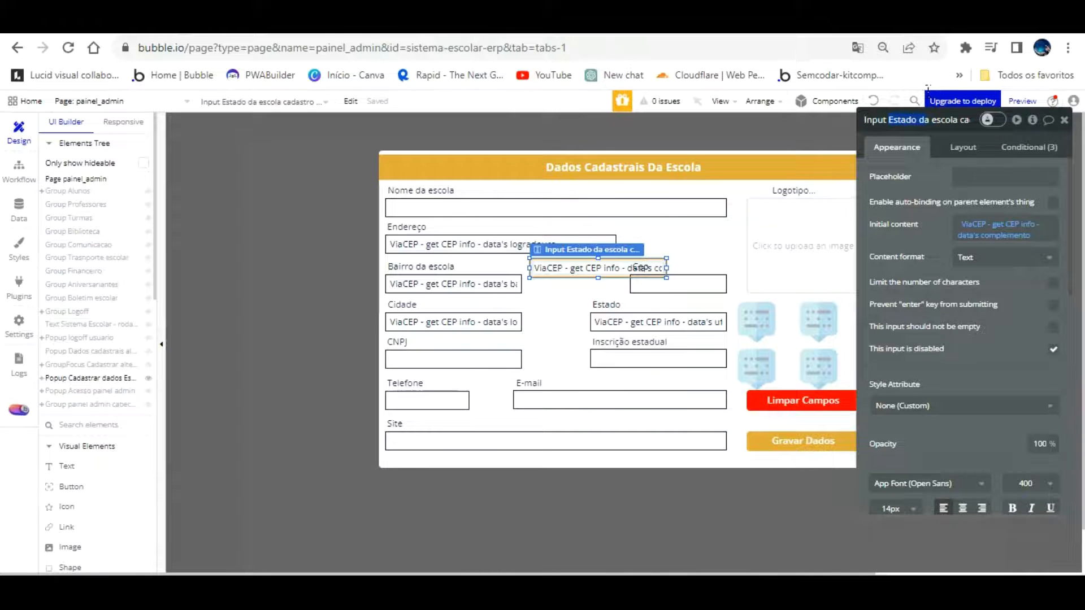
pyautogui.write('complemento endereço')
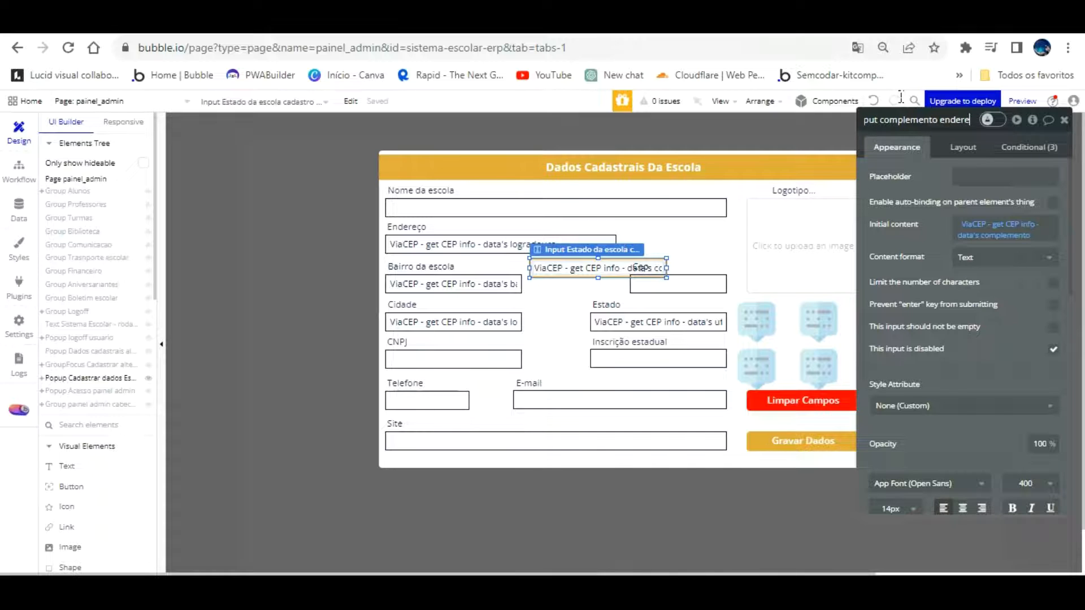
pyautogui.press('Right')
pyautogui.press('Right')
pyautogui.press('Right')
pyautogui.press('Right')
pyautogui.press('Right')
pyautogui.press('Right')
pyautogui.press('Right')
pyautogui.press('Right')
pyautogui.press('Right')
pyautogui.press('Right')
pyautogui.press('Right')
pyautogui.press('Right')
pyautogui.press('Right')
pyautogui.press('Right')
pyautogui.press('Right')
pyautogui.press('Right')
pyautogui.press('Right')
pyautogui.press('Right')
pyautogui.press('Right')
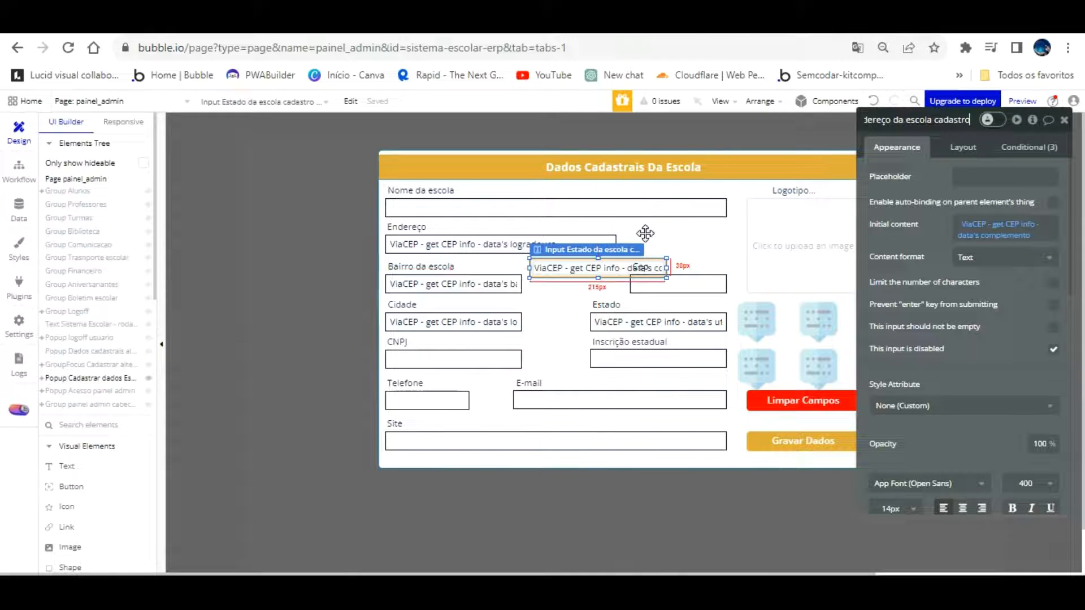
# Shrink the complemento input to about 140px, then narrow Endereço and move it beside Cep
pyautogui.moveTo(666, 237); pyautogui.dragTo(608, 238)
pyautogui.moveTo(569, 267); pyautogui.dragTo(715, 243)
pyautogui.click(608, 242)
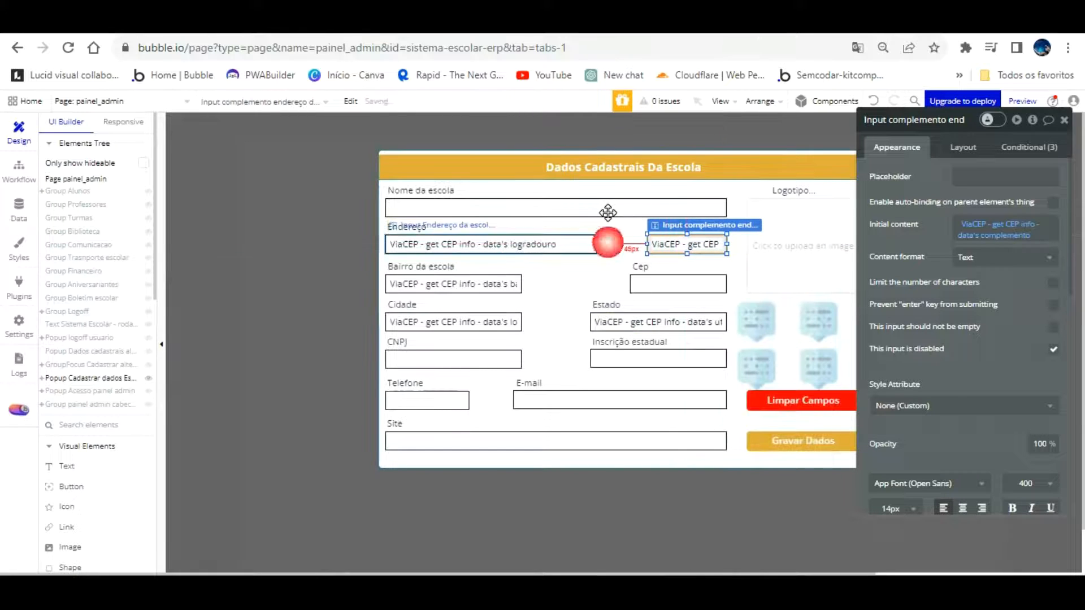
pyautogui.moveTo(617, 213); pyautogui.dragTo(640, 213)
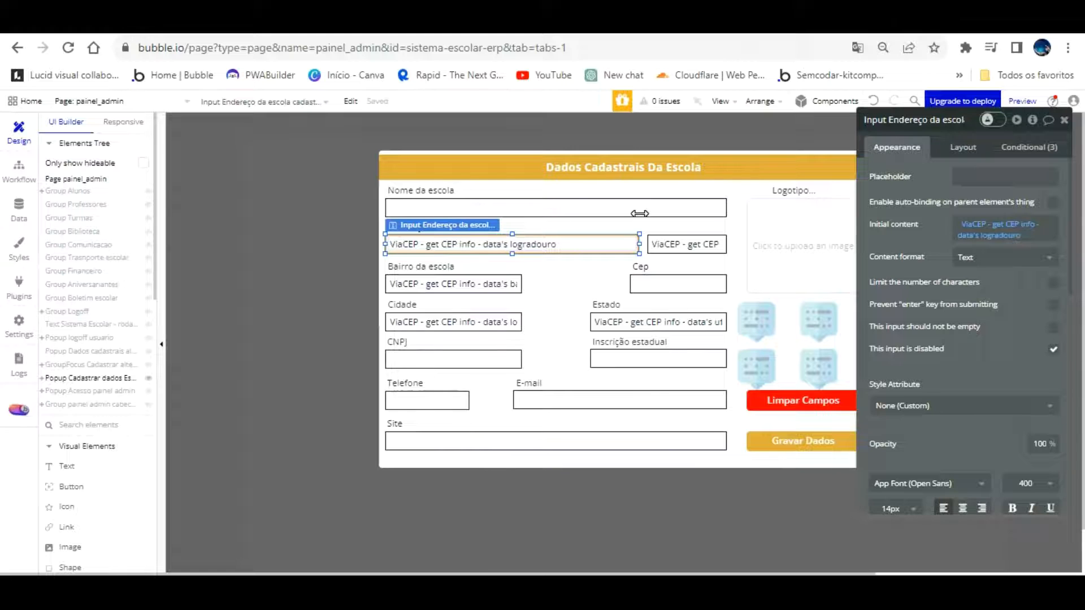
pyautogui.moveTo(639, 213); pyautogui.dragTo(611, 216)
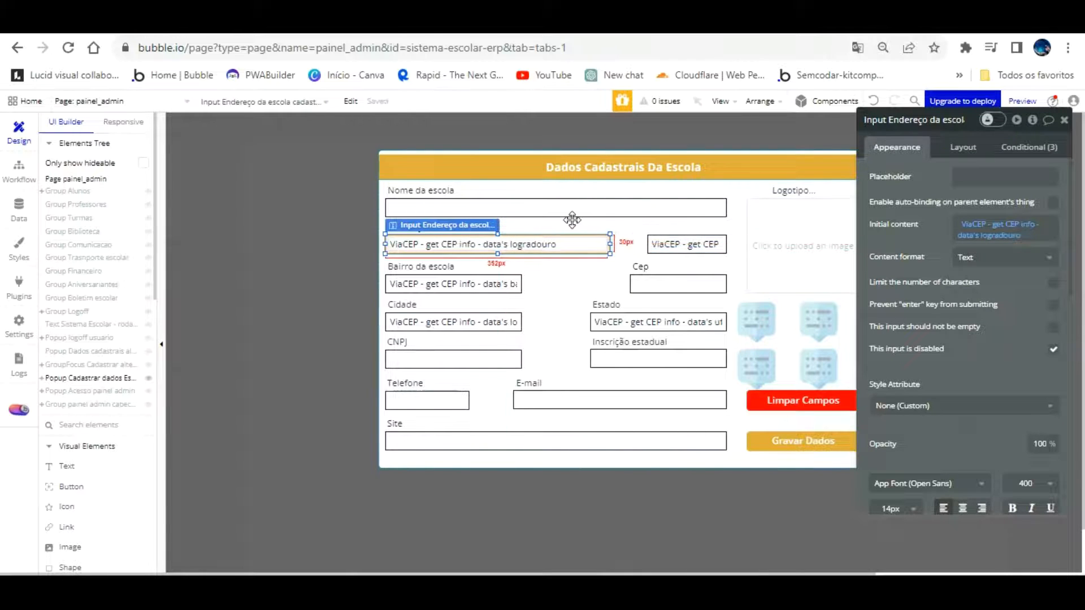
pyautogui.moveTo(609, 215); pyautogui.dragTo(667, 248)
# Put Cep in Endereço's old spot, align the labels, and move complemento down to the Bairro row
pyautogui.moveTo(676, 261); pyautogui.dragTo(396, 195)
pyautogui.click(501, 203)
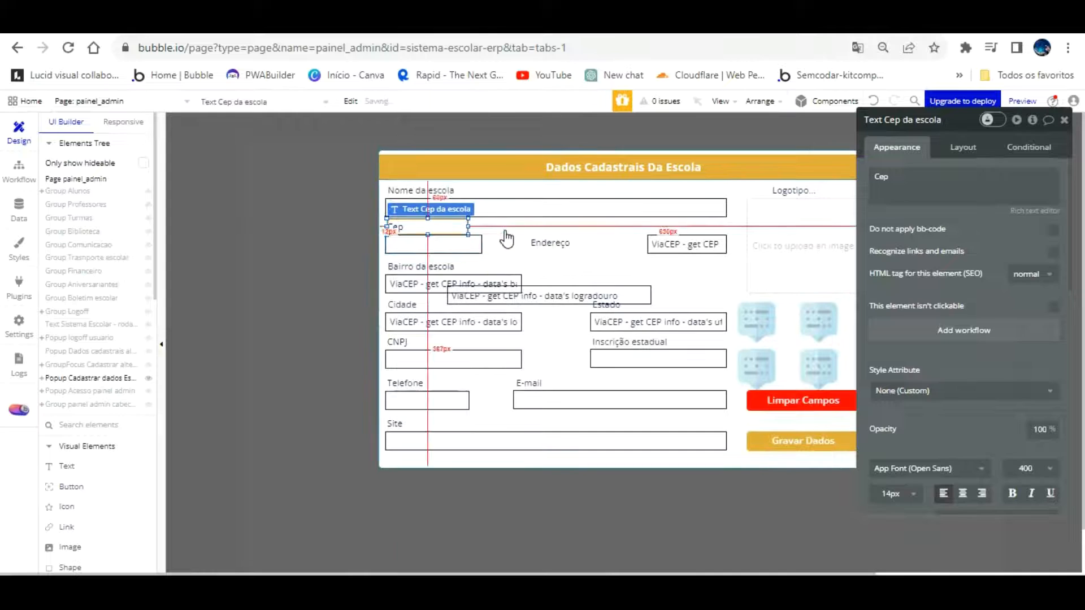
pyautogui.click(507, 233)
pyautogui.moveTo(576, 228); pyautogui.dragTo(566, 198)
pyautogui.moveTo(683, 232); pyautogui.dragTo(682, 263)
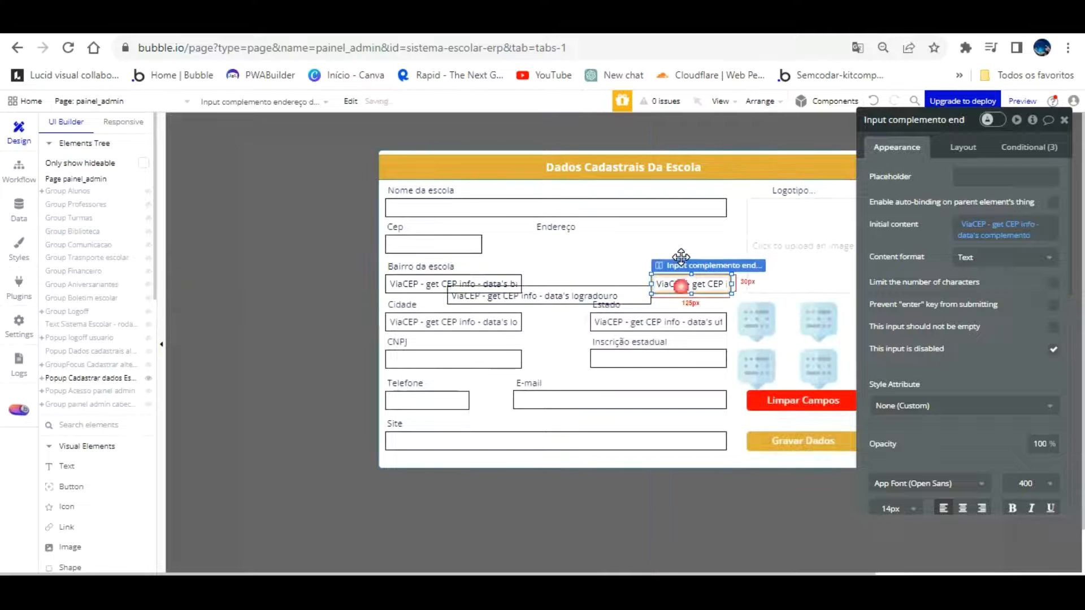
pyautogui.moveTo(603, 264); pyautogui.dragTo(728, 213)
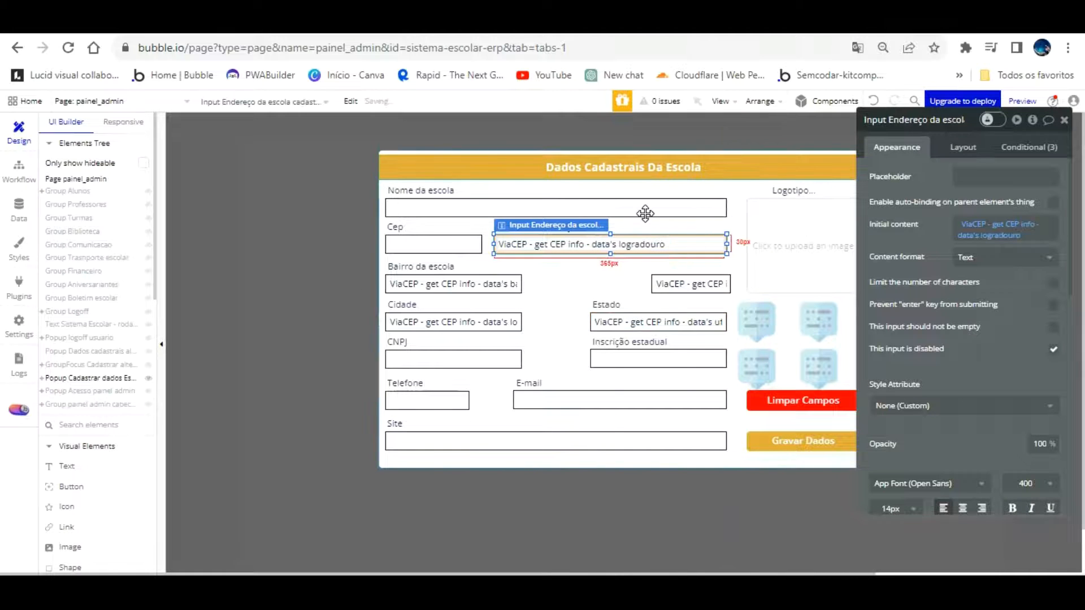
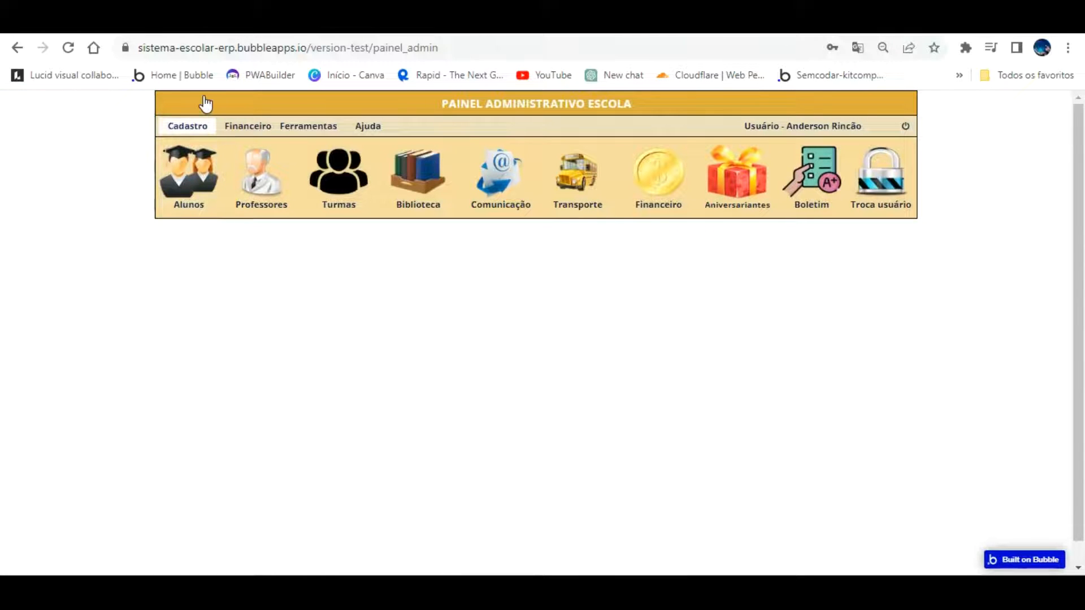
# Load the menu_principal page in the preview and open Cadastro > Dados Escola
pyautogui.click(464, 50)
pyautogui.doubleClick(504, 51)
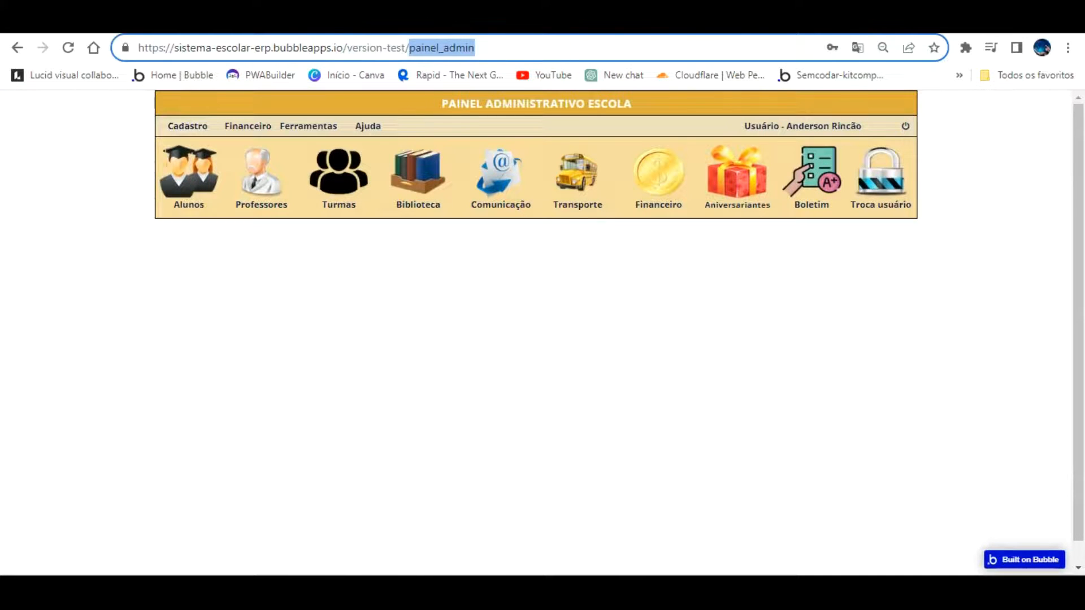
pyautogui.write('me')
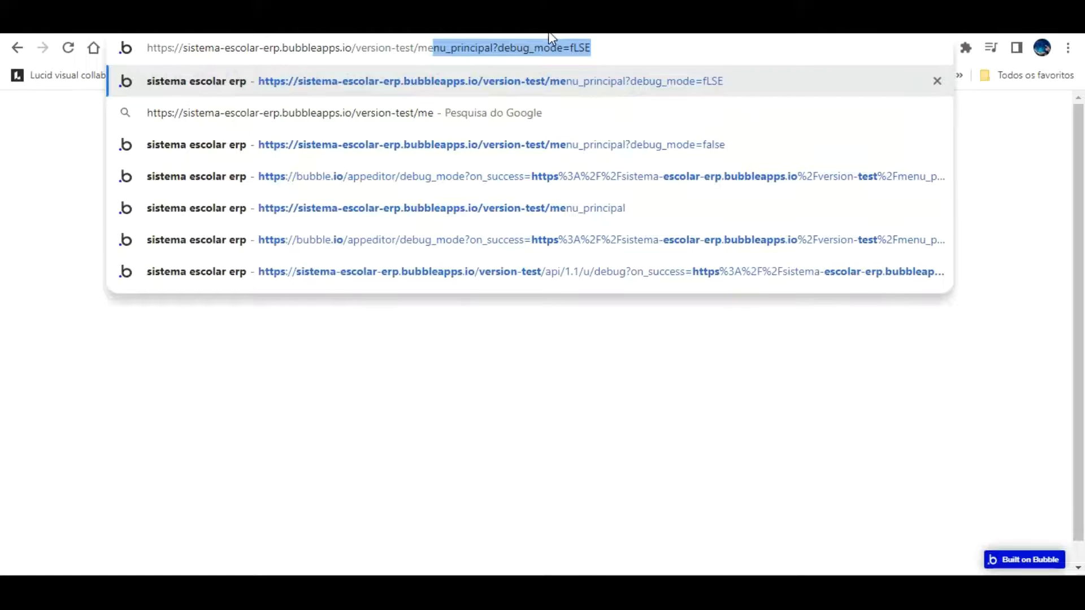
pyautogui.press('End')
pyautogui.press('Return')
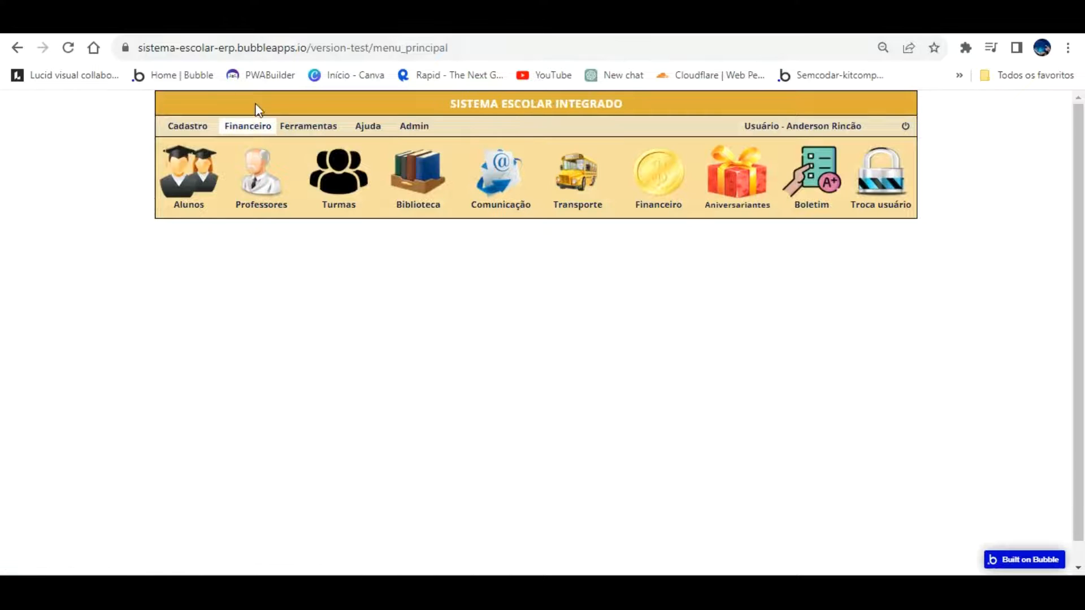
pyautogui.click(192, 125)
pyautogui.click(195, 148)
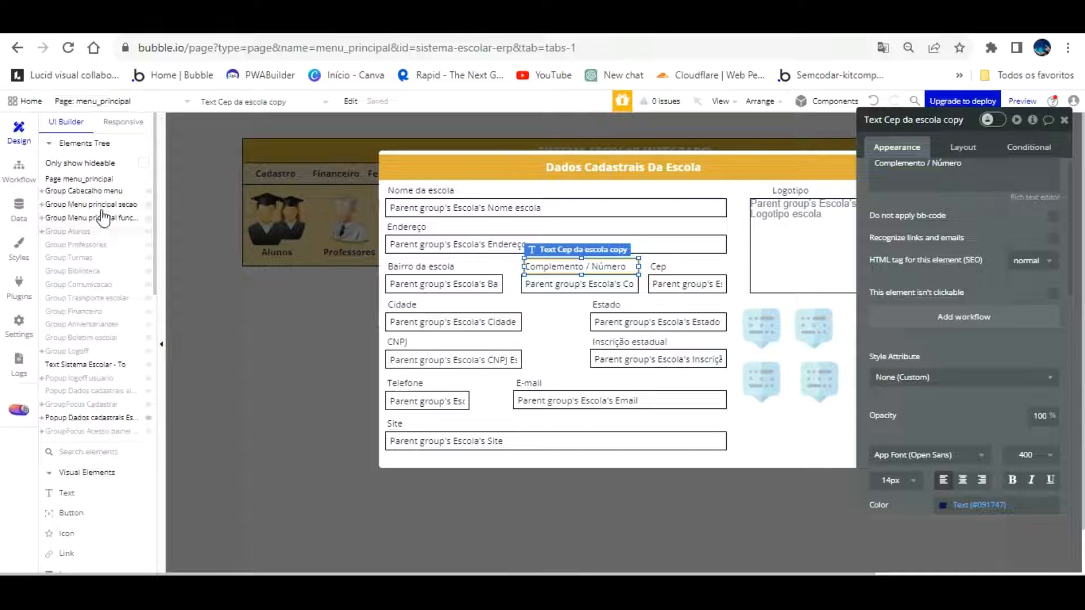
# Expand Group Alunos in the Elements Tree and select the guardian data group
pyautogui.click(90, 230)
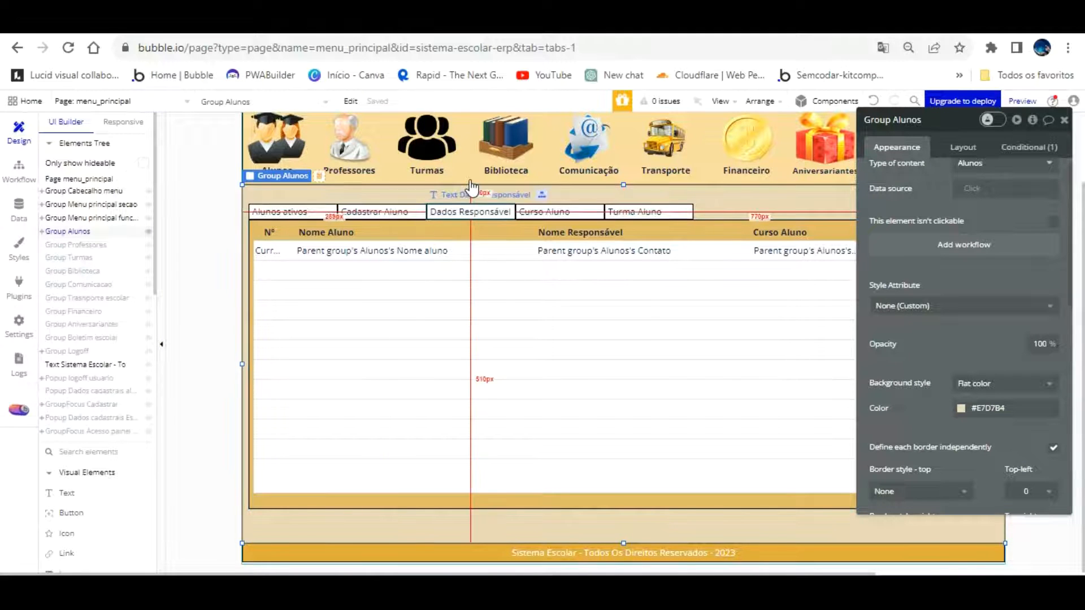
pyautogui.click(41, 231)
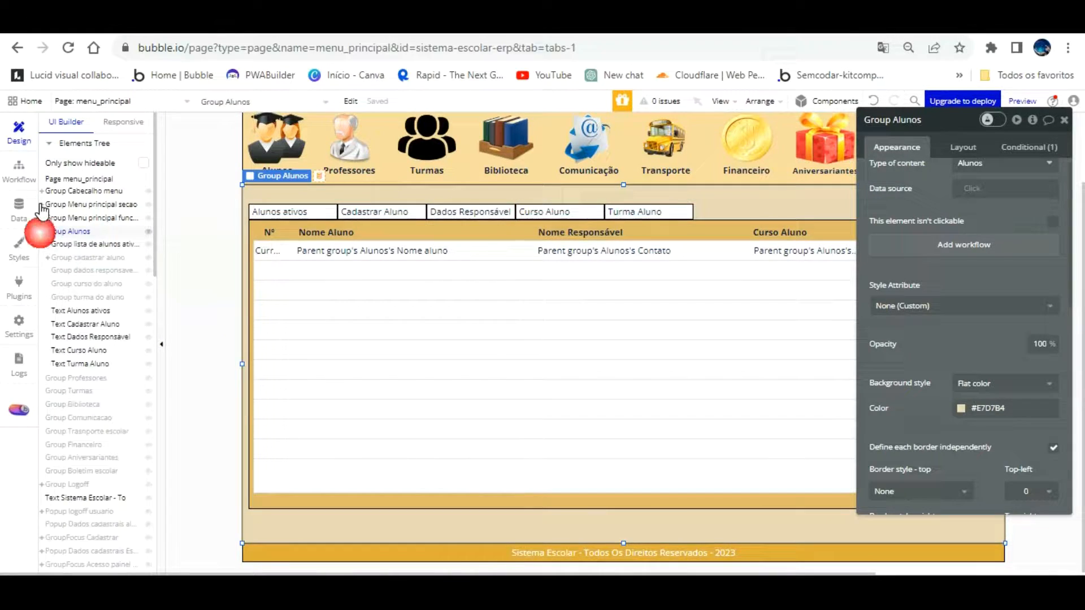
pyautogui.click(102, 270)
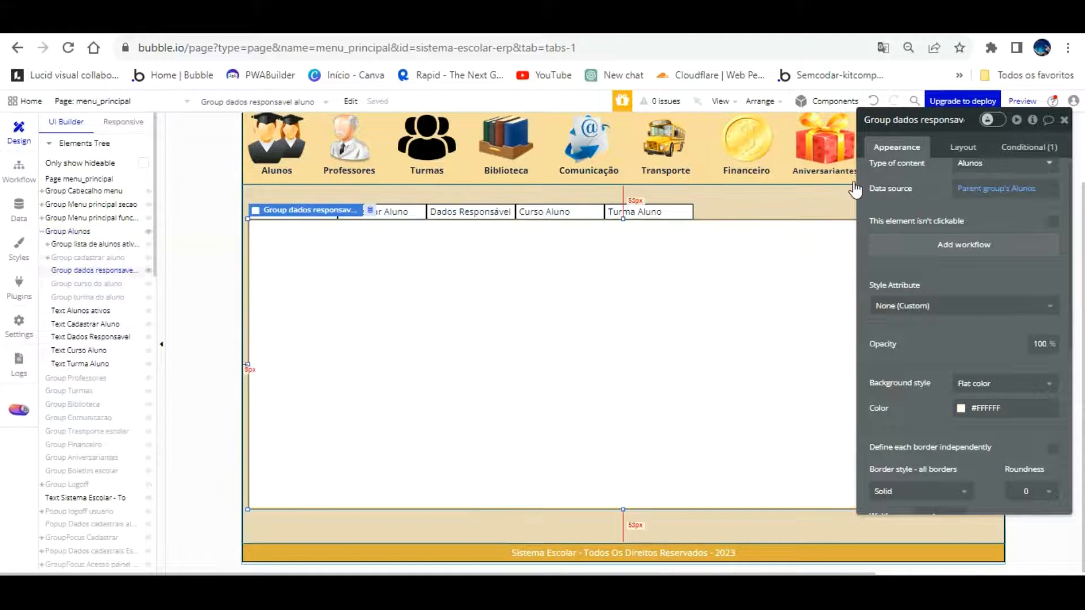
pyautogui.click(1064, 119)
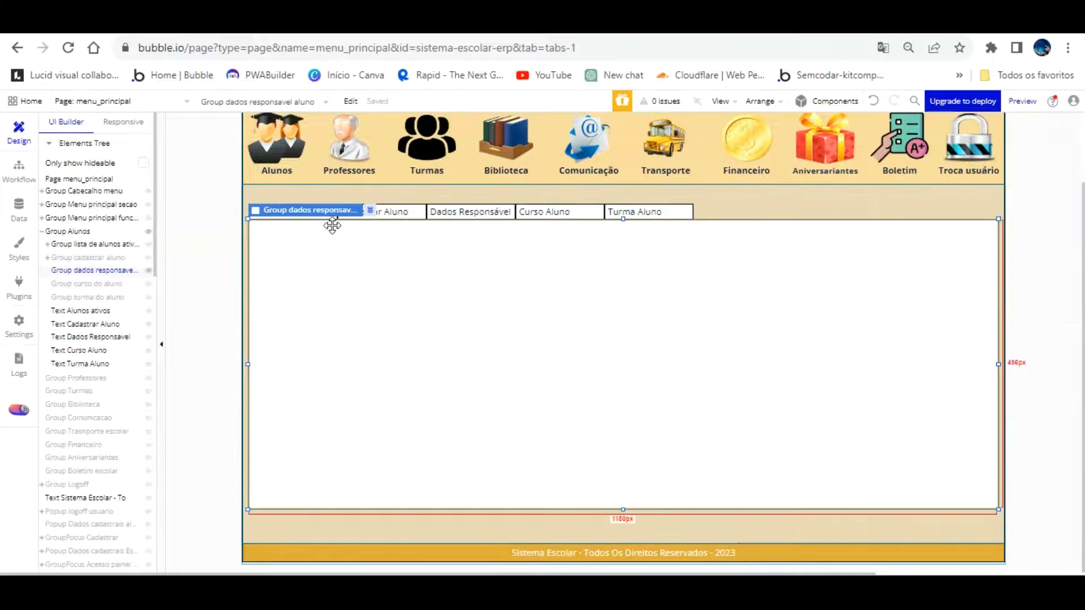
# Inspect the Cadastrar Novo Aluno header's background colour
pyautogui.click(92, 257)
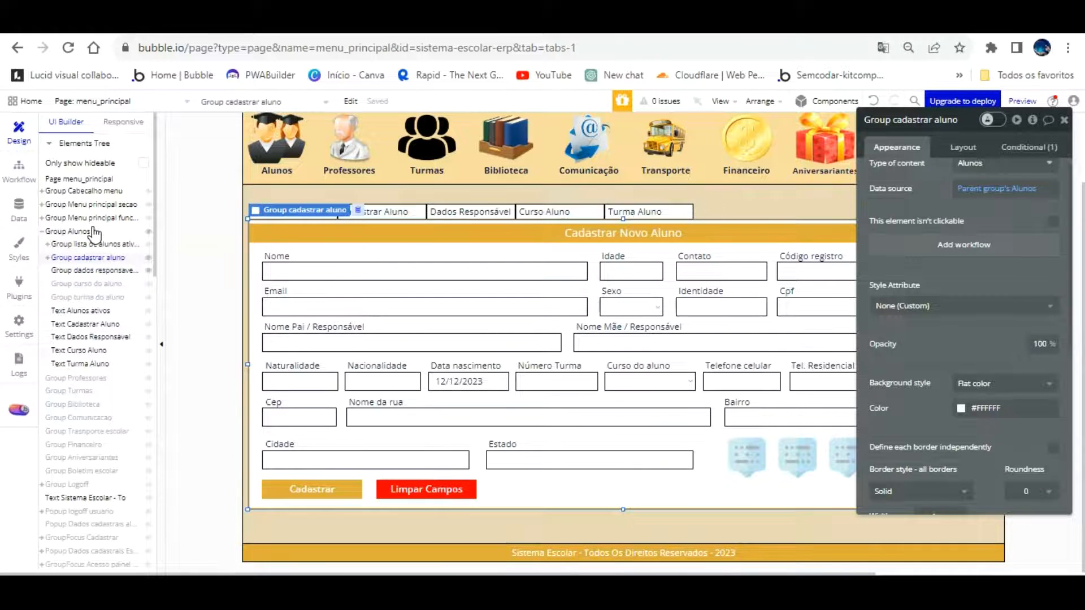
pyautogui.click(314, 231)
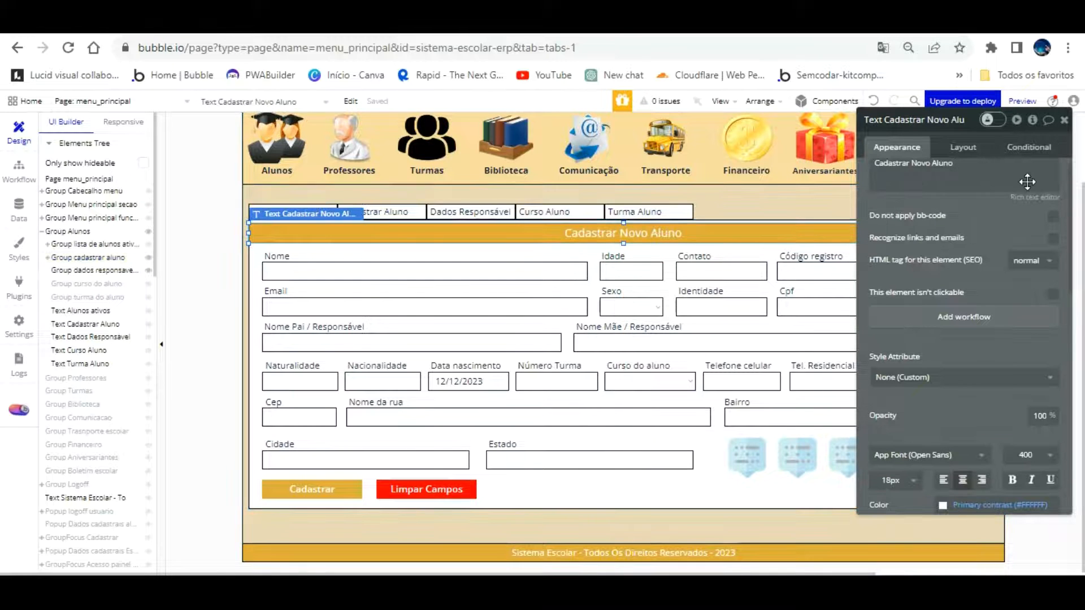
pyautogui.scroll(-5, 988, 366)
pyautogui.click(1019, 411)
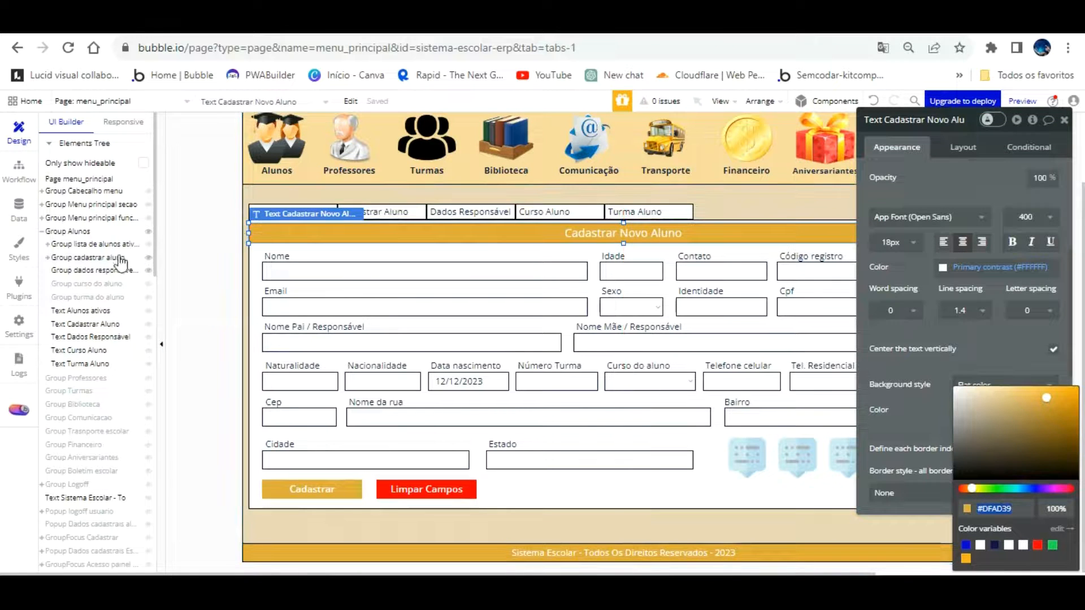
# Reselect Group dados responsavel aluno and pick the Text element to add
pyautogui.click(260, 235)
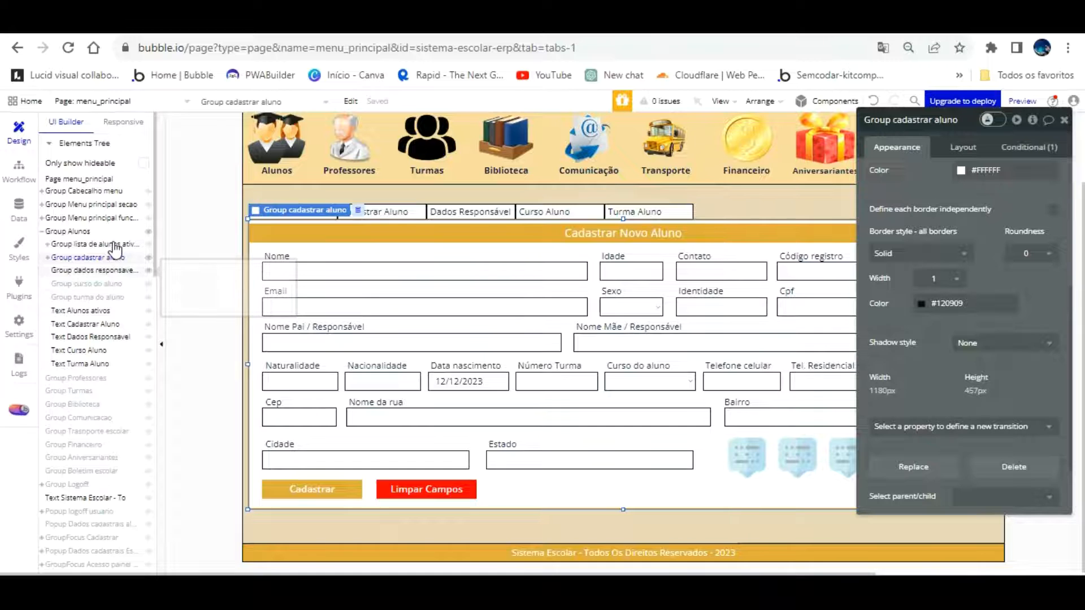
pyautogui.click(99, 270)
pyautogui.rightClick(388, 258)
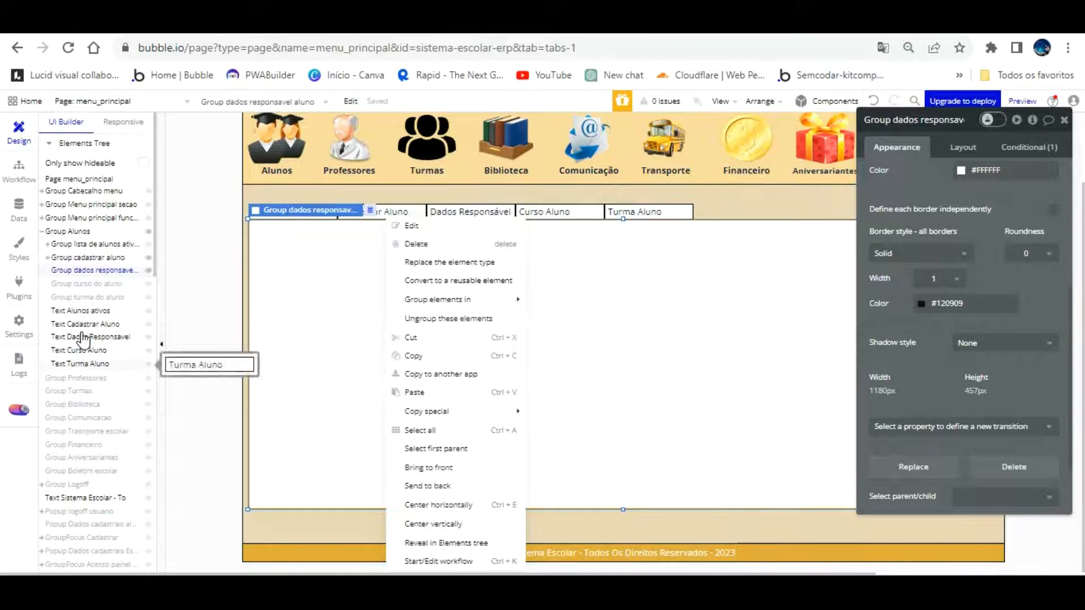
pyautogui.scroll(-10, 82, 342)
pyautogui.scroll(-1, 83, 362)
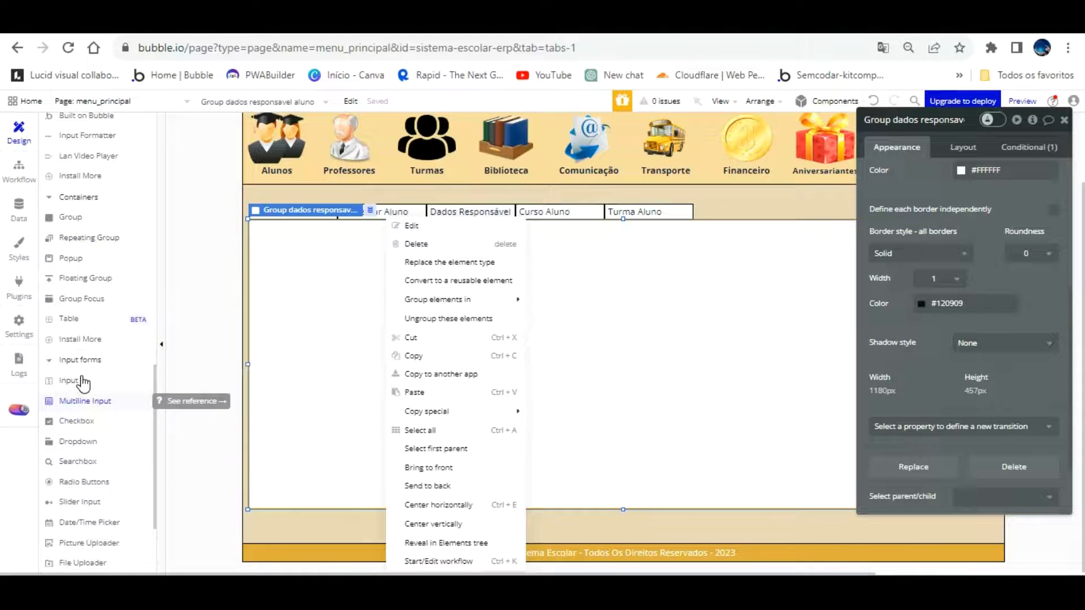
pyautogui.scroll(9, 83, 378)
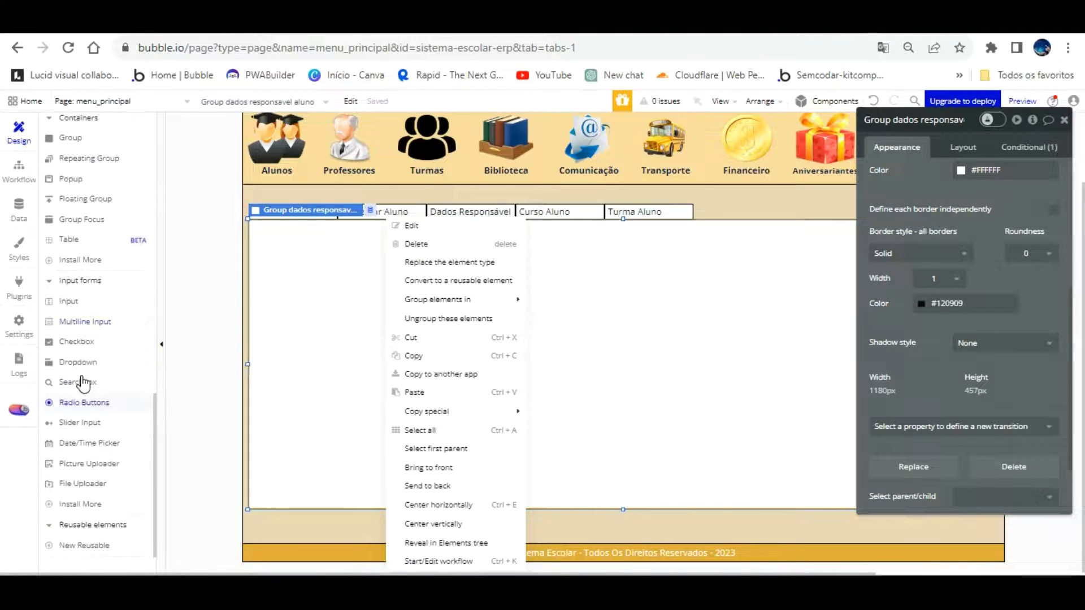
pyautogui.click(116, 231)
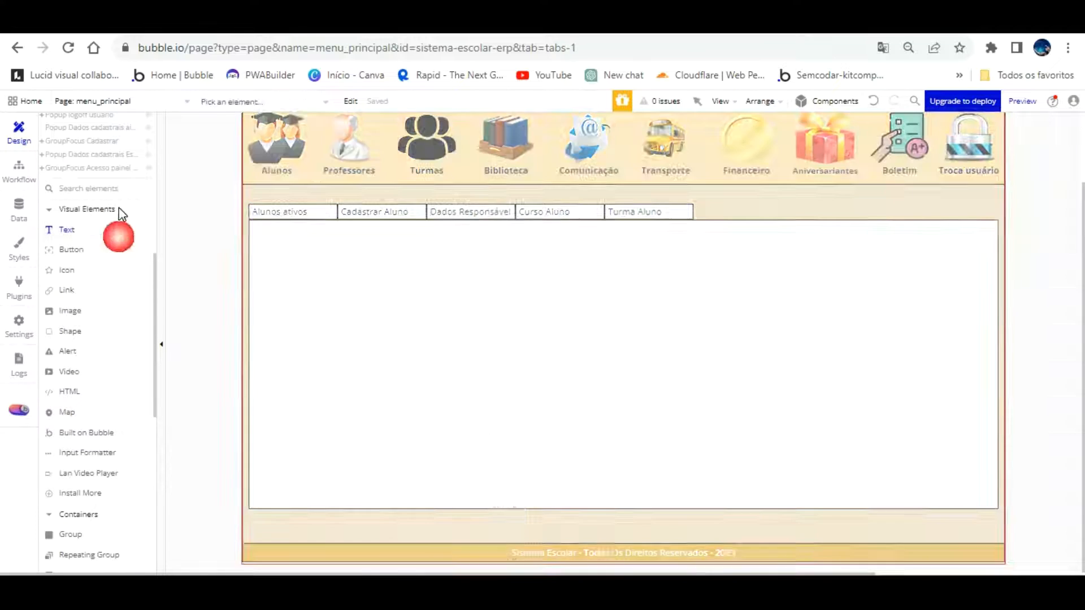
pyautogui.scroll(6, 107, 226)
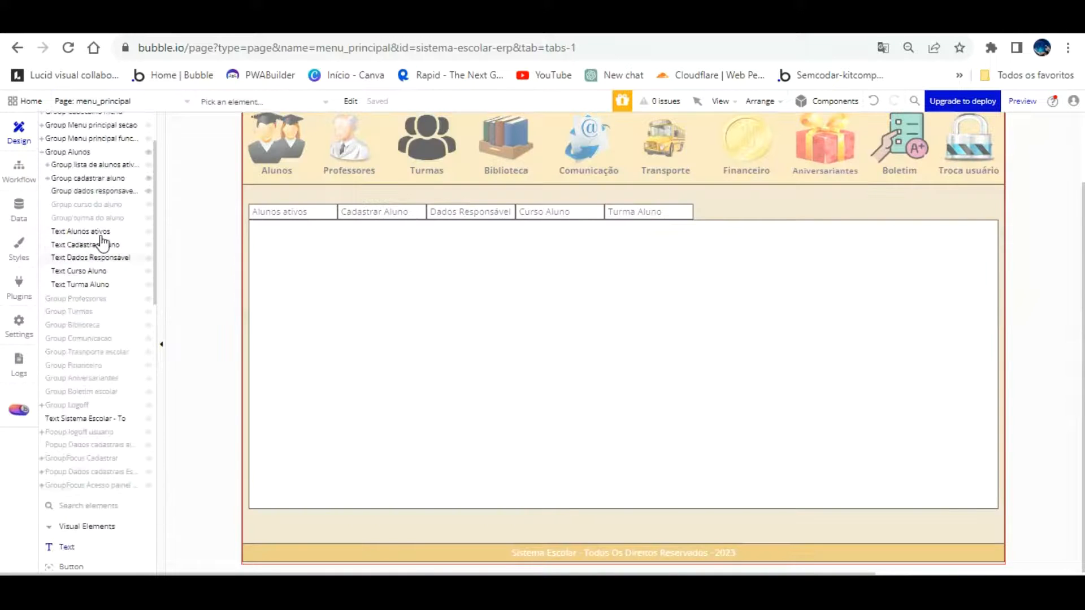
# Draw a new text element across the guardian data group and detach it from the Body style
pyautogui.click(104, 191)
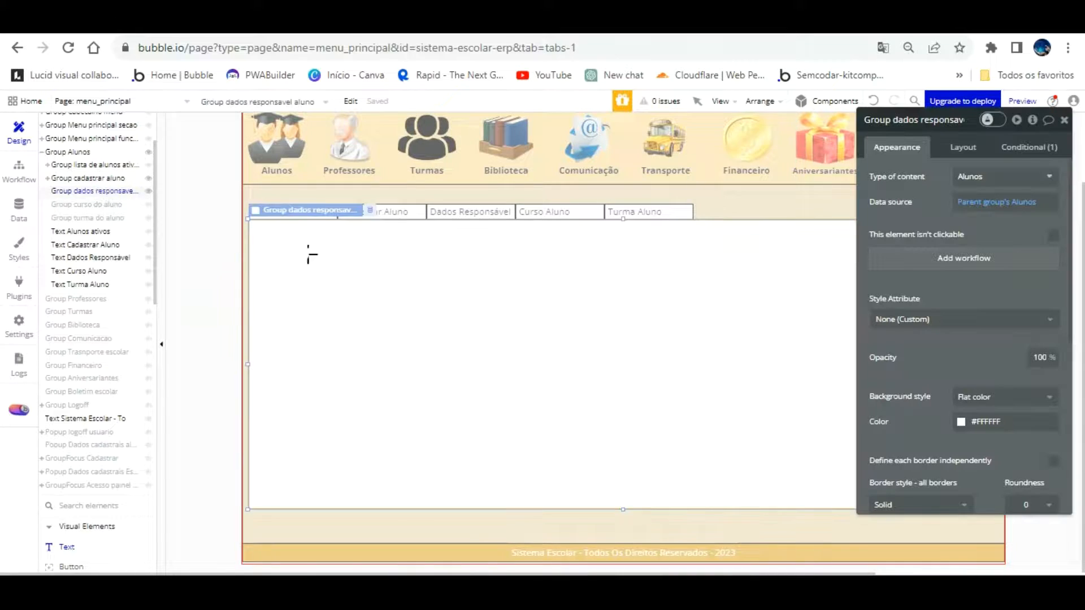
pyautogui.moveTo(264, 230); pyautogui.dragTo(834, 260)
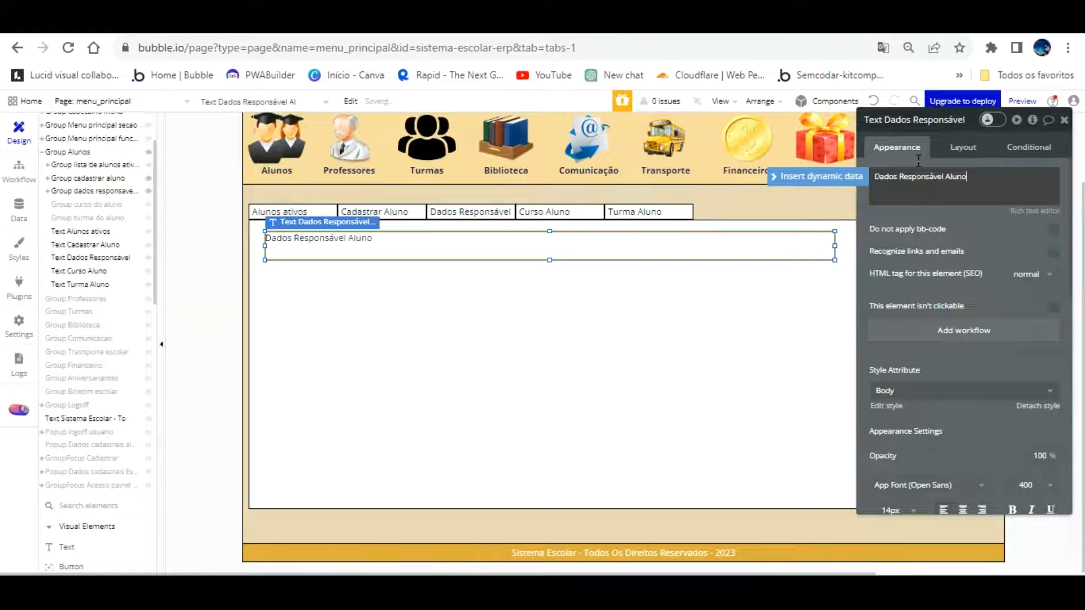
pyautogui.click(1035, 405)
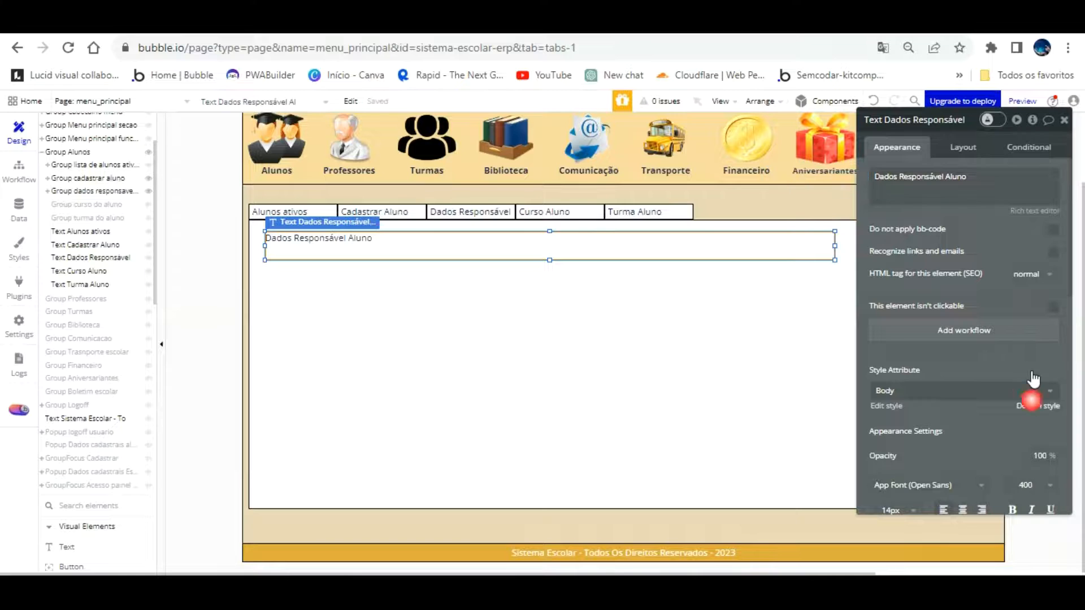
pyautogui.moveTo(993, 240); pyautogui.dragTo(159, 219)
pyautogui.click(438, 296)
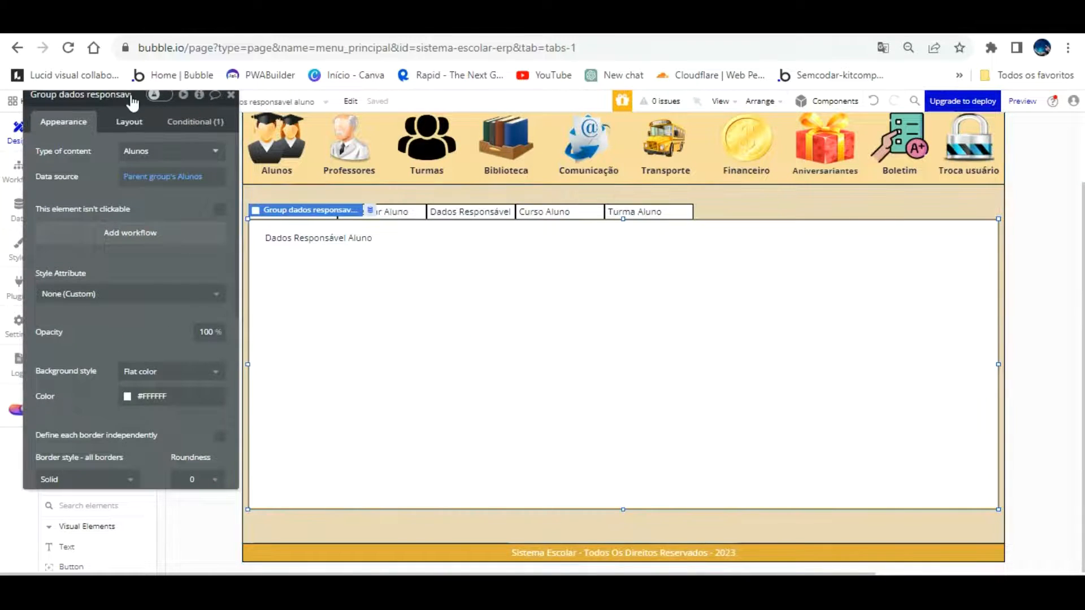
pyautogui.click(130, 122)
# Adjust the Dados Responsável Aluno text's width and centre it horizontally in its group
pyautogui.click(436, 245)
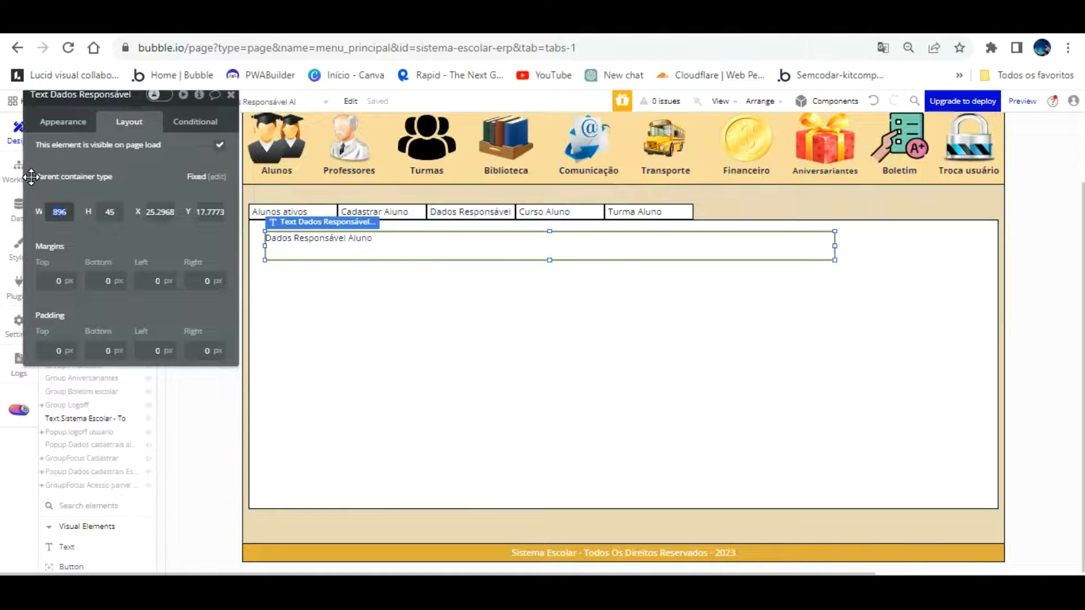
pyautogui.write('110')
pyautogui.press('Return')
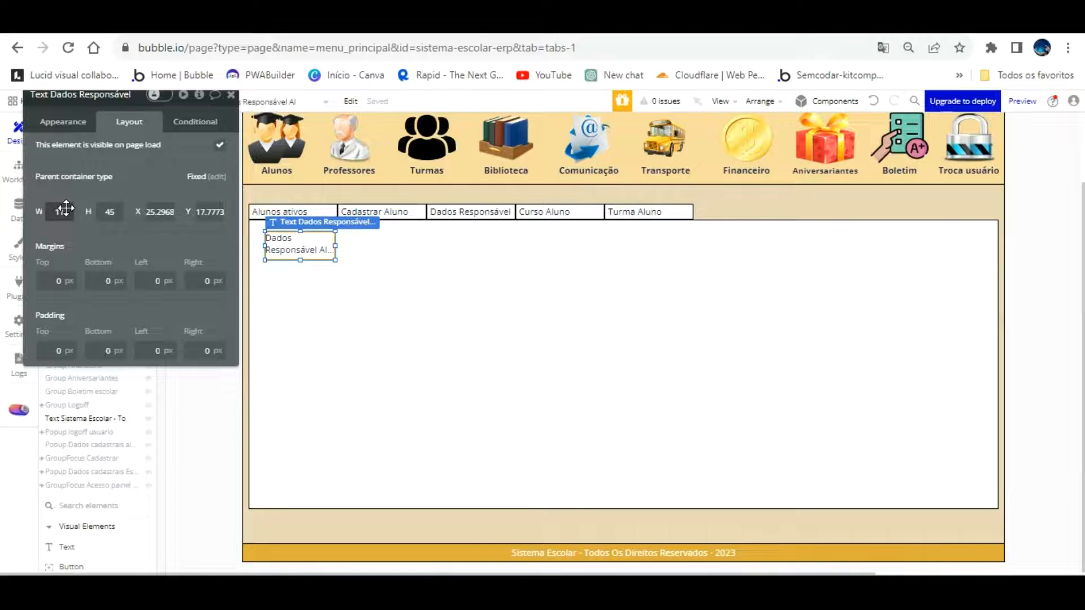
pyautogui.press('BackSpace')
pyautogui.write('78')
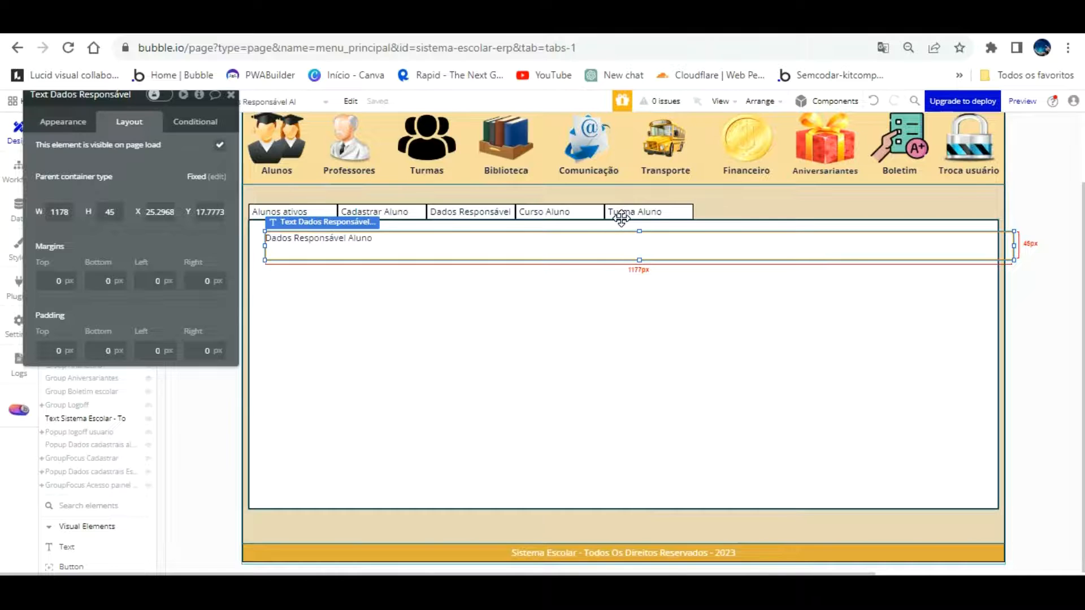
pyautogui.hotkey('ctrl', 'e')
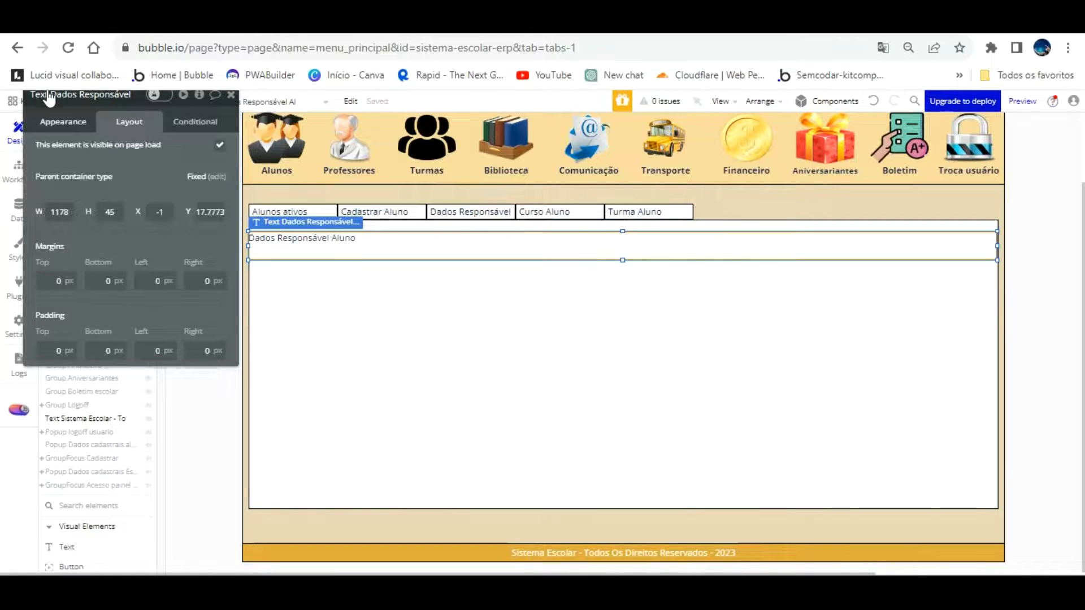
# Leave the heading without a shadow and give it a flat #DFAD39 background
pyautogui.click(251, 254)
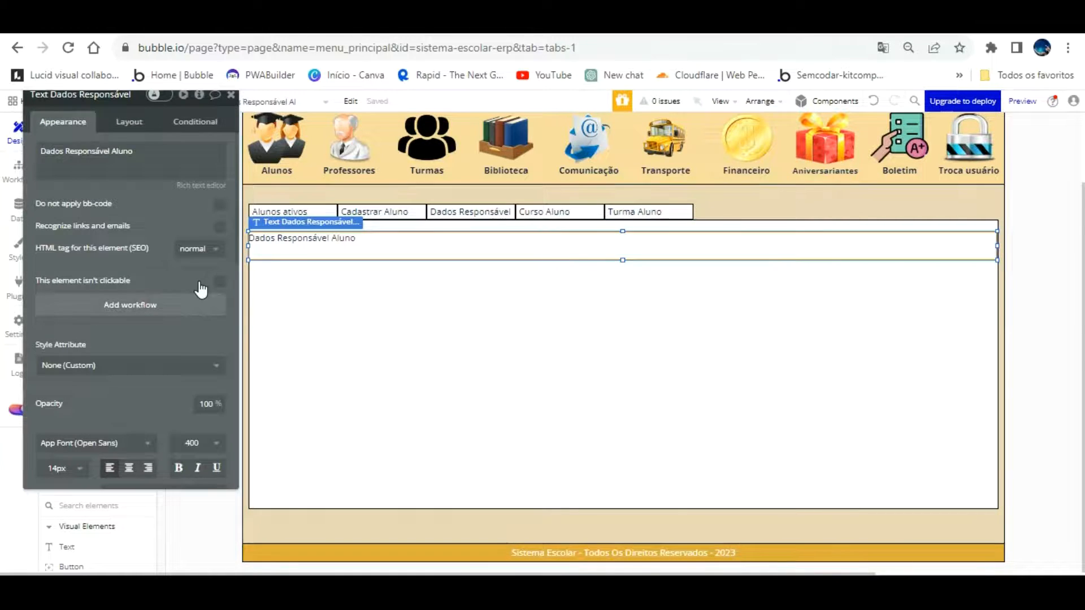
pyautogui.scroll(-4, 201, 289)
pyautogui.scroll(3, 180, 266)
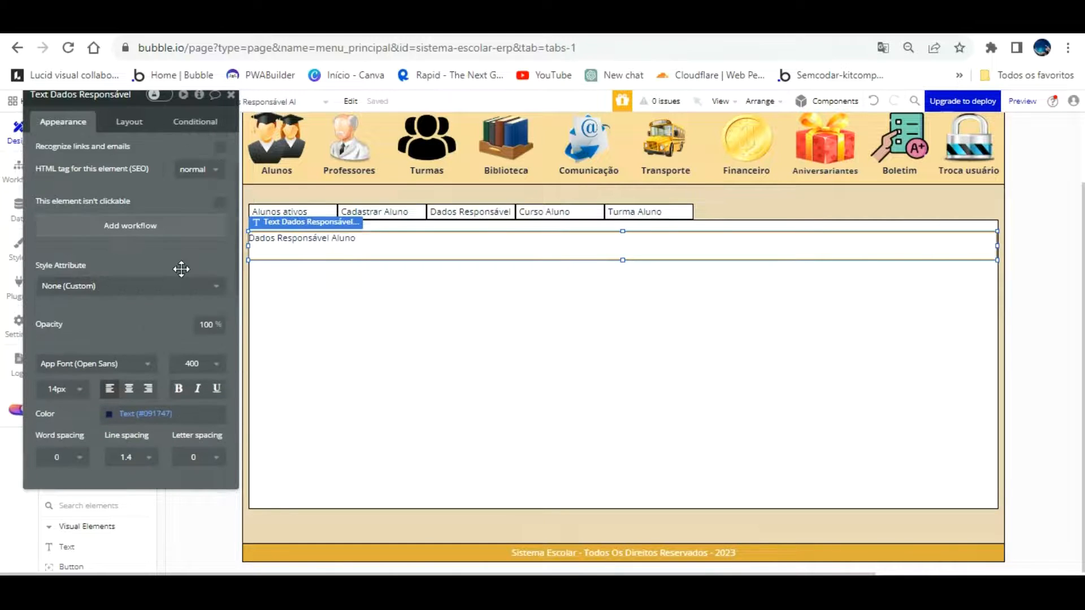
pyautogui.scroll(-7, 133, 315)
pyautogui.click(144, 290)
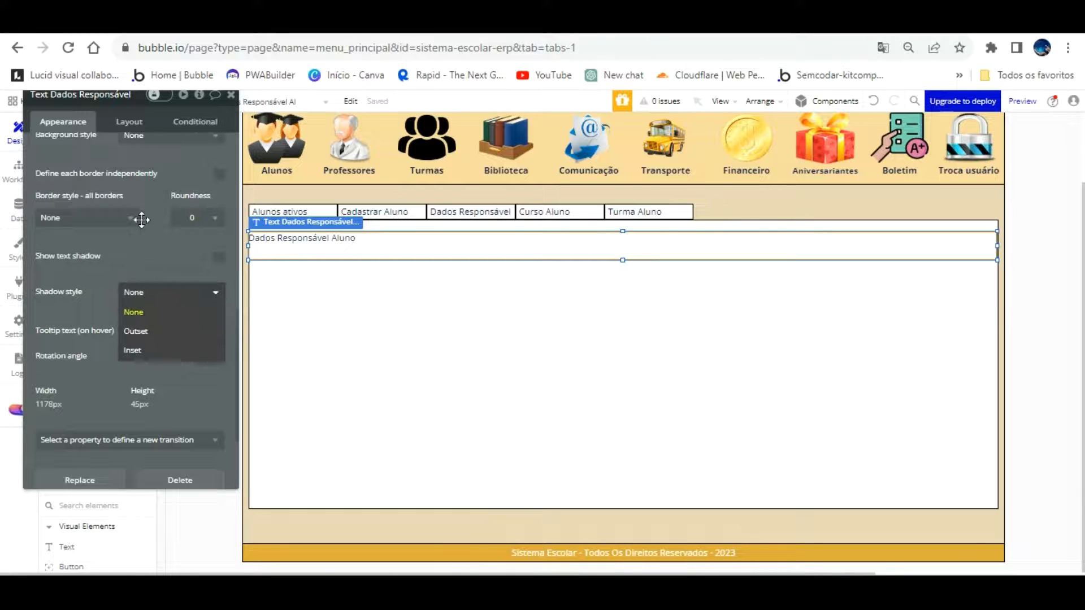
pyautogui.click(125, 213)
pyautogui.scroll(3, 142, 169)
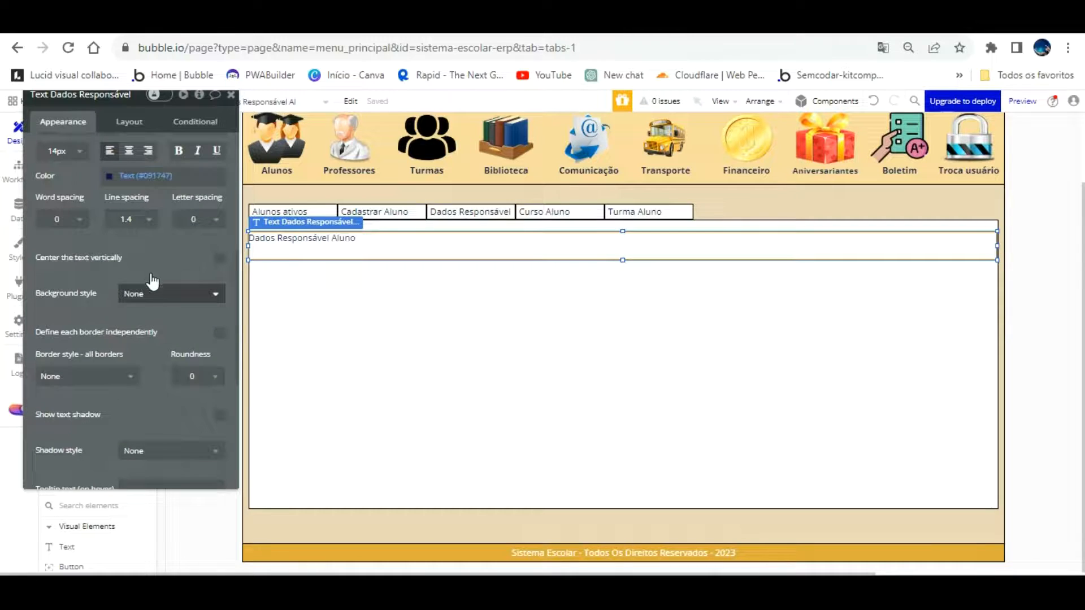
pyautogui.click(150, 292)
pyautogui.click(149, 305)
pyautogui.click(164, 319)
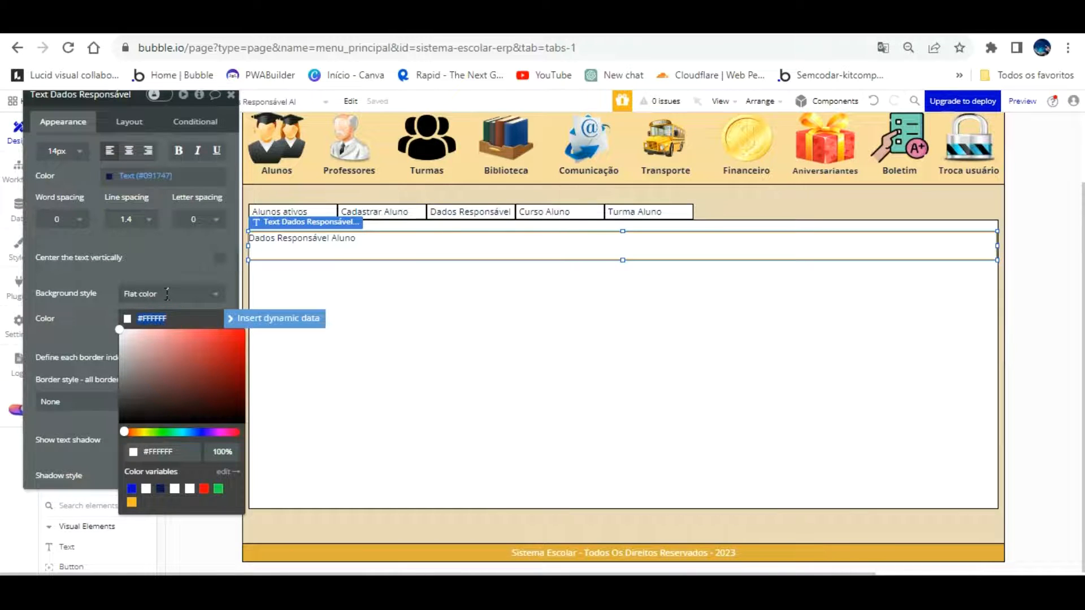
pyautogui.write('#DFAD39')
pyautogui.click(158, 237)
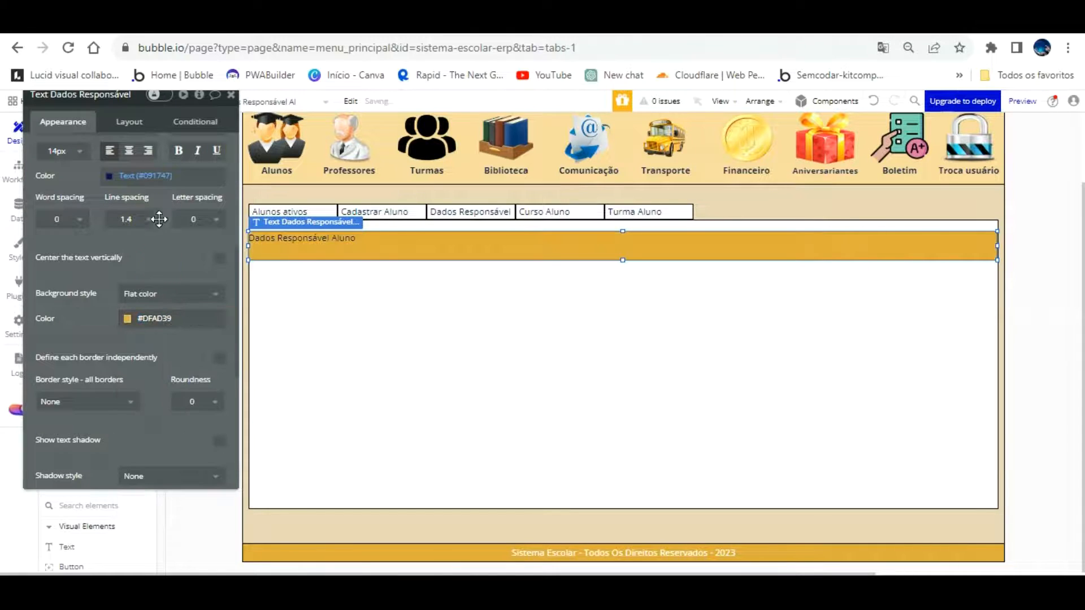
# Make the heading text white at 18px font size
pyautogui.click(113, 175)
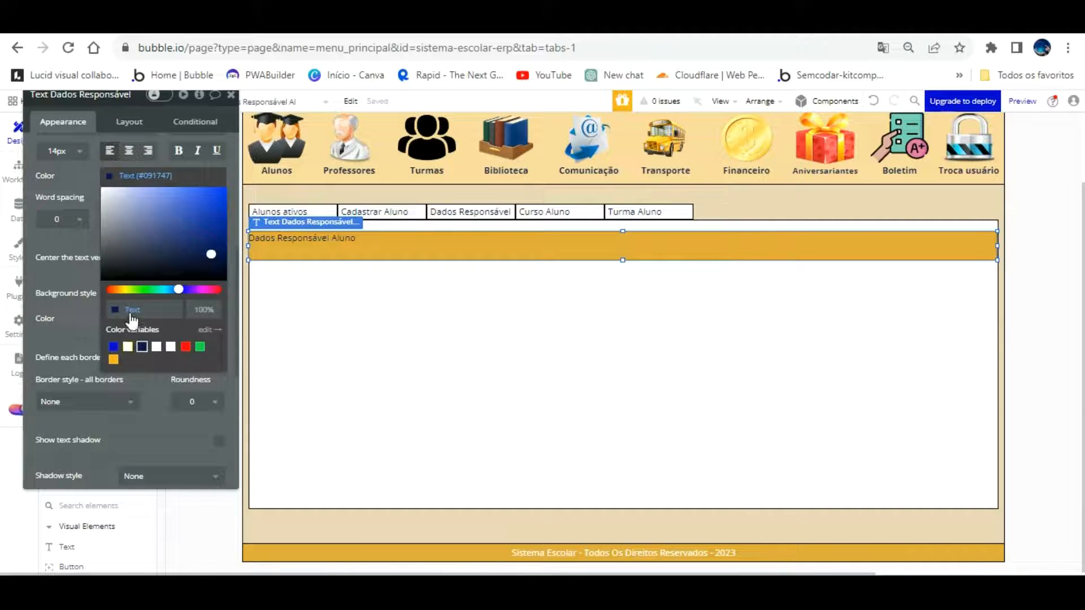
pyautogui.click(127, 346)
pyautogui.click(129, 150)
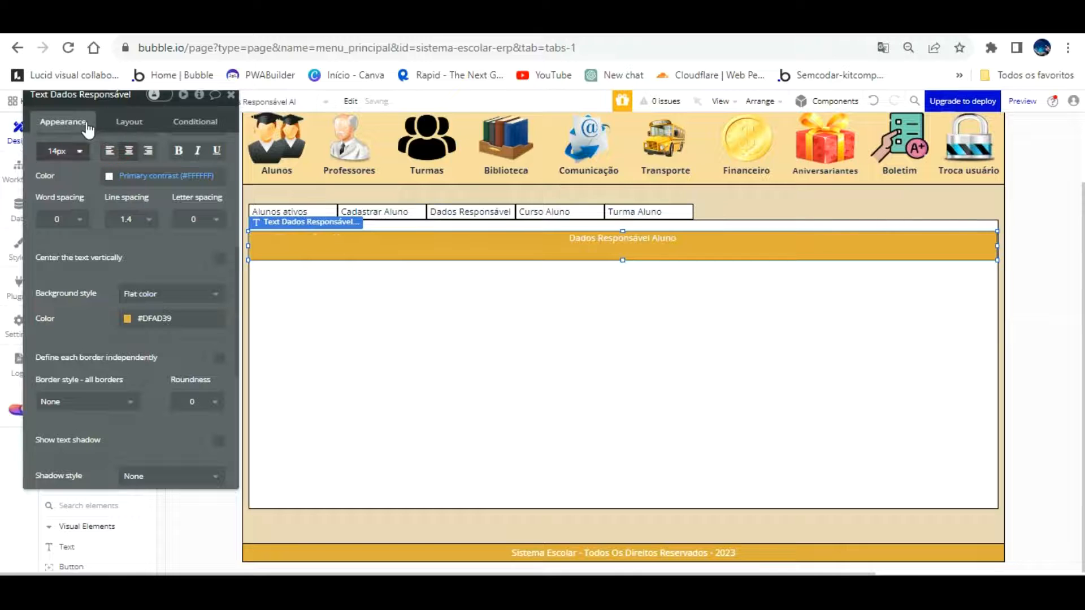
pyautogui.click(68, 151)
pyautogui.click(64, 320)
# Centre the heading text vertically, make it bold, and view the app preview
pyautogui.moveTo(78, 240); pyautogui.dragTo(567, 320)
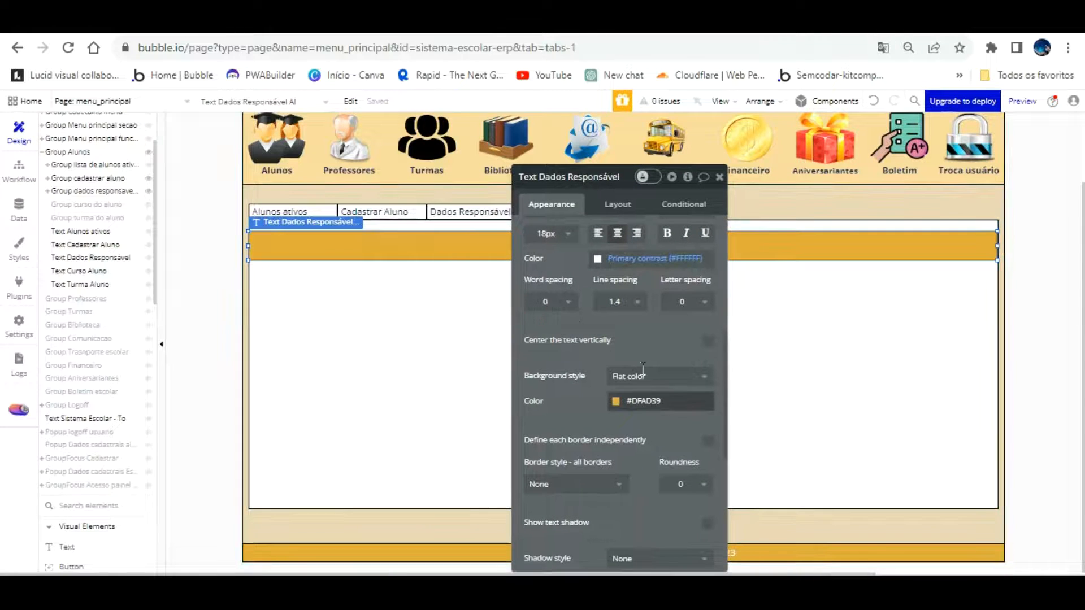
pyautogui.moveTo(661, 313); pyautogui.dragTo(401, 282)
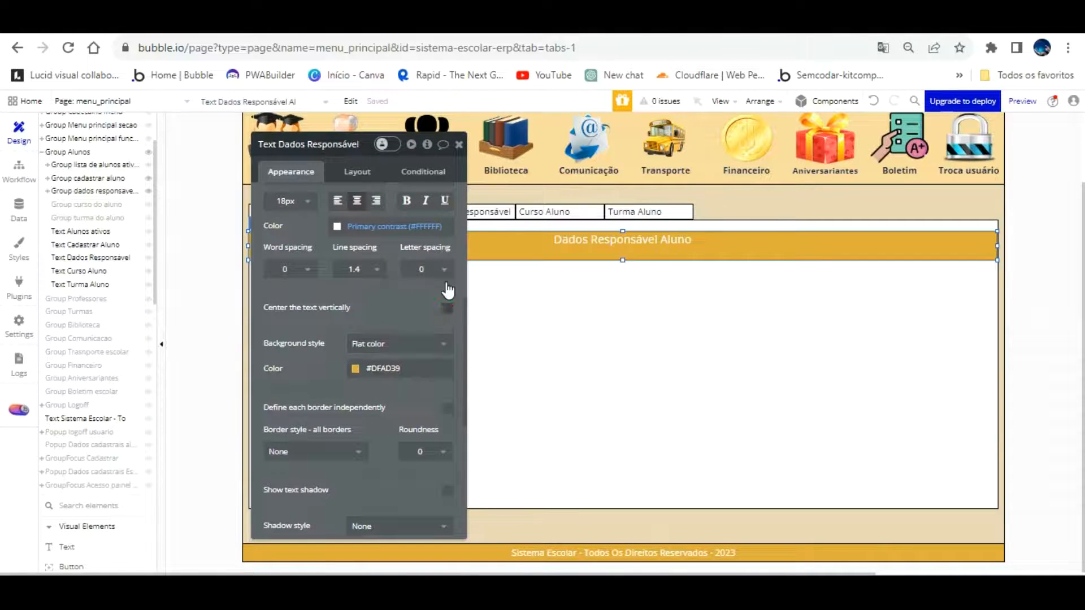
pyautogui.click(448, 308)
pyautogui.hotkey('ctrl', 'b')
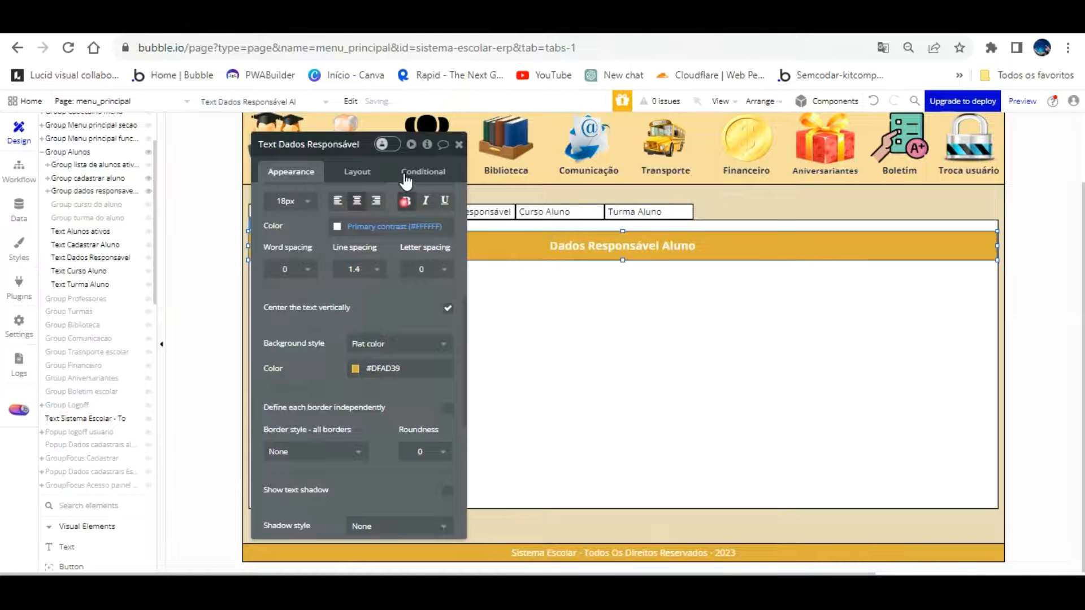
pyautogui.click(309, 27)
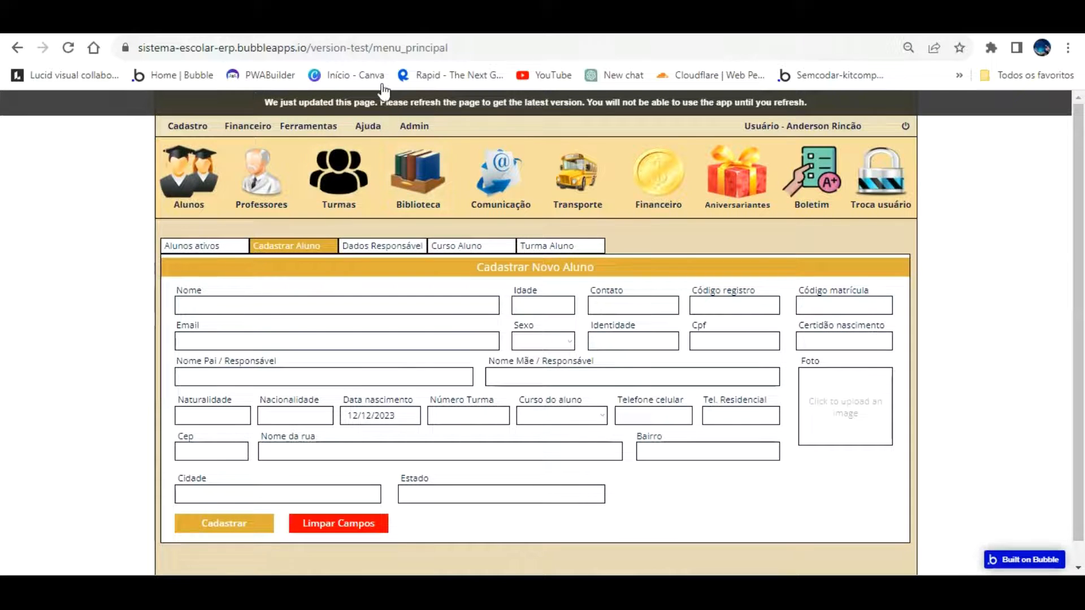
# Check the Cadastrar Novo Aluno header's size and position values in the editor
pyautogui.click(212, 26)
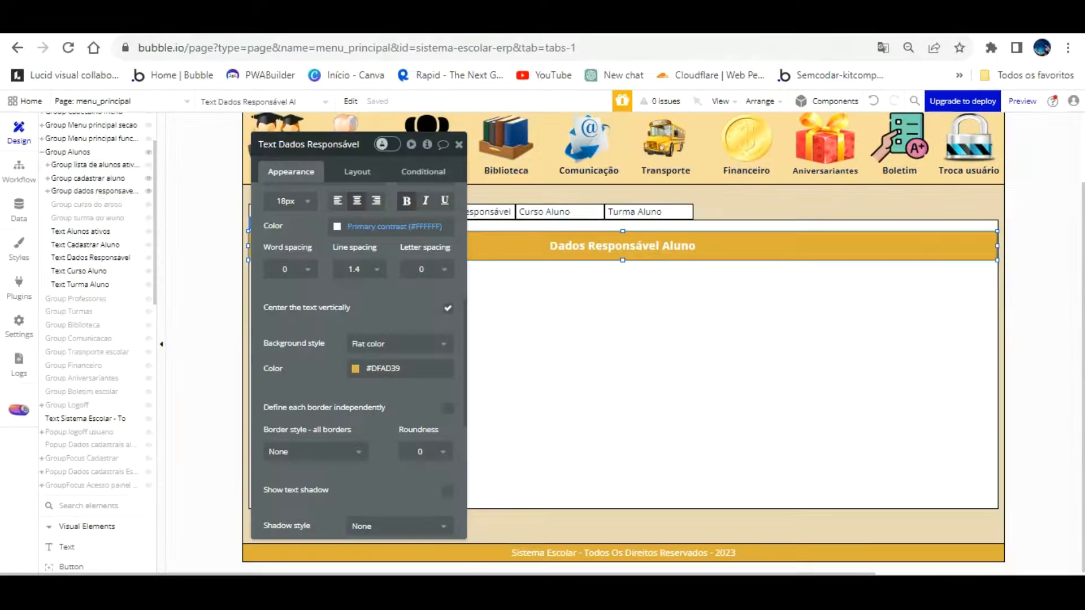
pyautogui.click(107, 178)
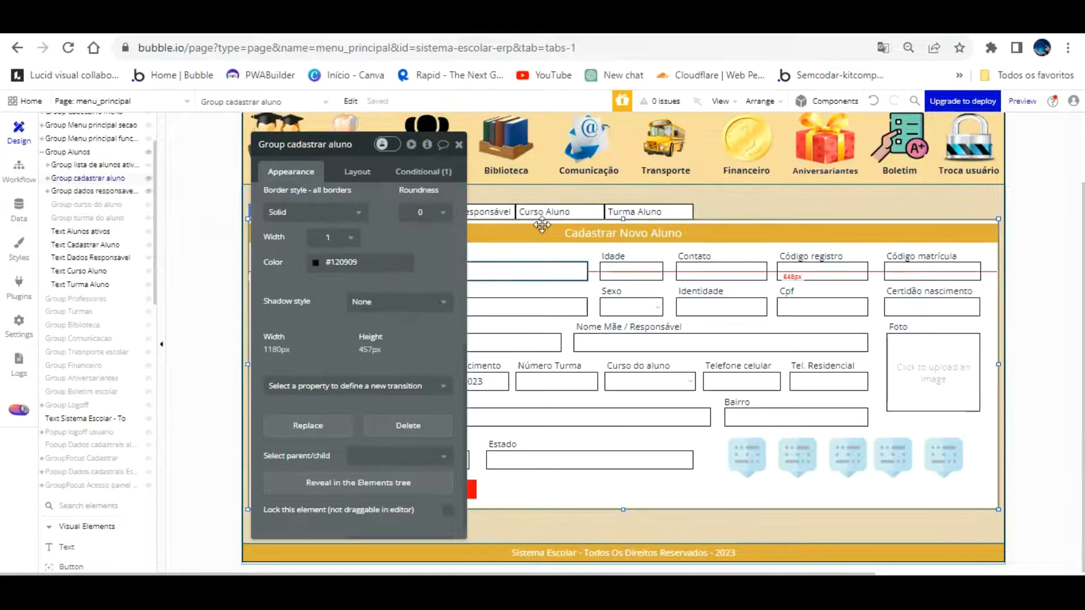
pyautogui.click(562, 232)
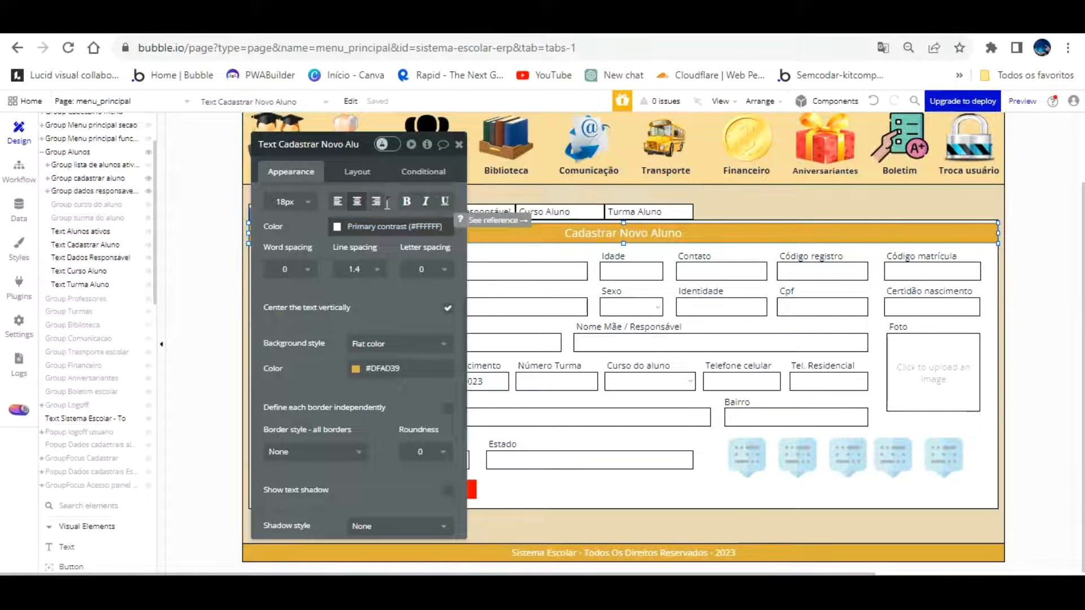
pyautogui.click(356, 171)
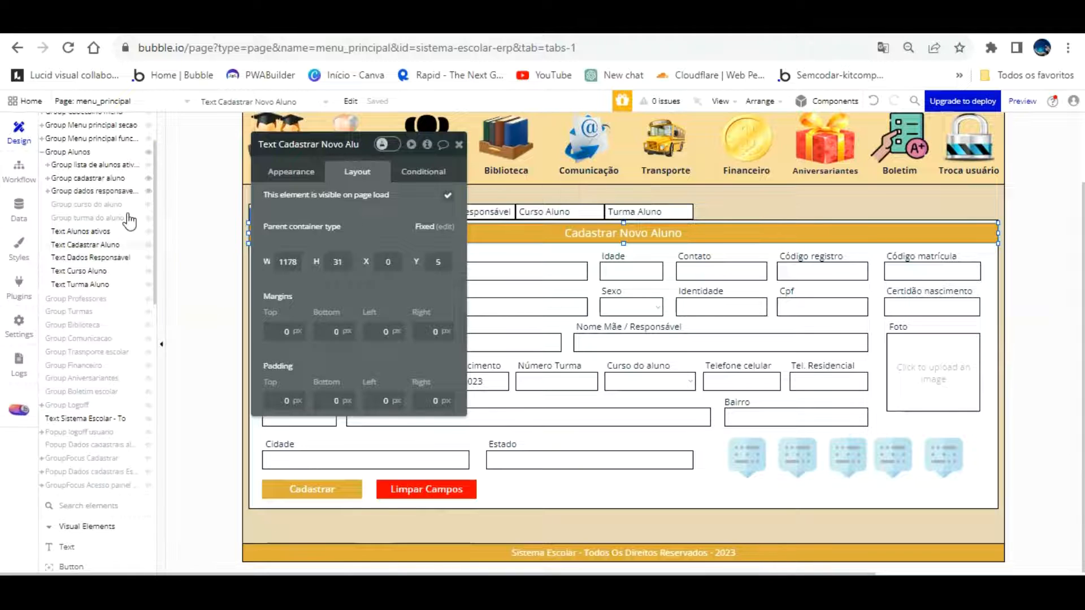
# Set the Dados Responsável Aluno heading height to 31px and remove its bold
pyautogui.click(111, 191)
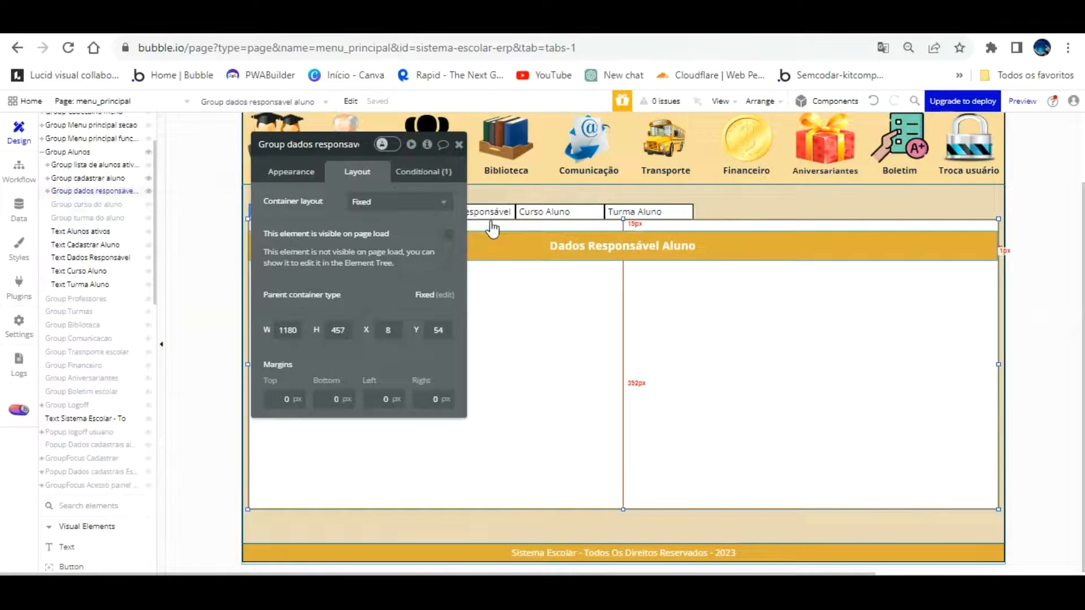
pyautogui.click(494, 248)
pyautogui.write('3')
pyautogui.click(287, 170)
pyautogui.click(407, 518)
# Move the heading up about 15px within the guardian group
pyautogui.moveTo(388, 235); pyautogui.dragTo(108, 196)
pyautogui.click(470, 297)
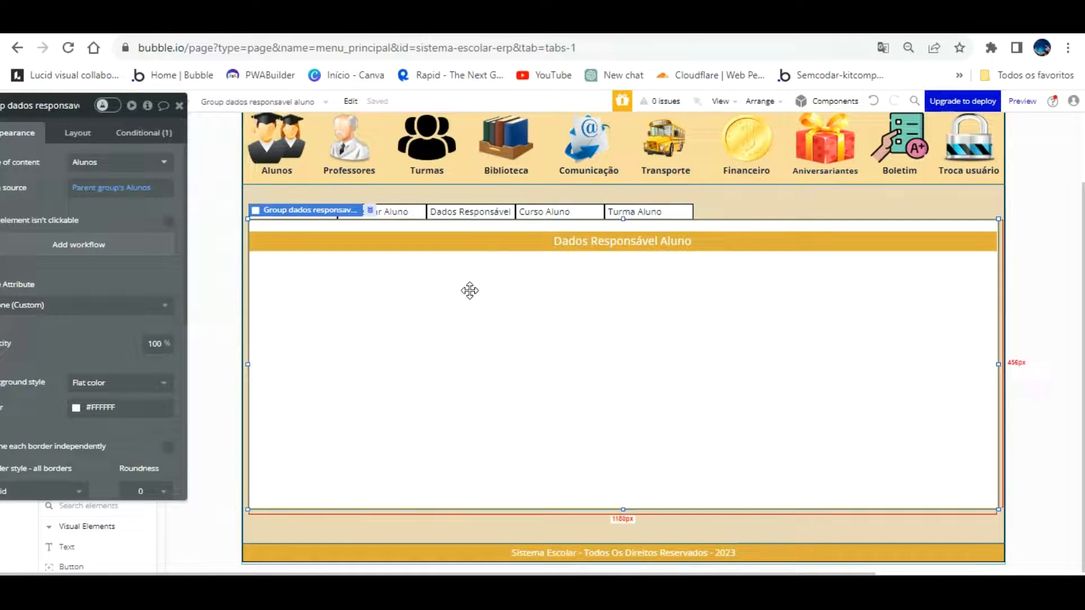
pyautogui.click(473, 242)
pyautogui.moveTo(474, 220); pyautogui.dragTo(488, 248)
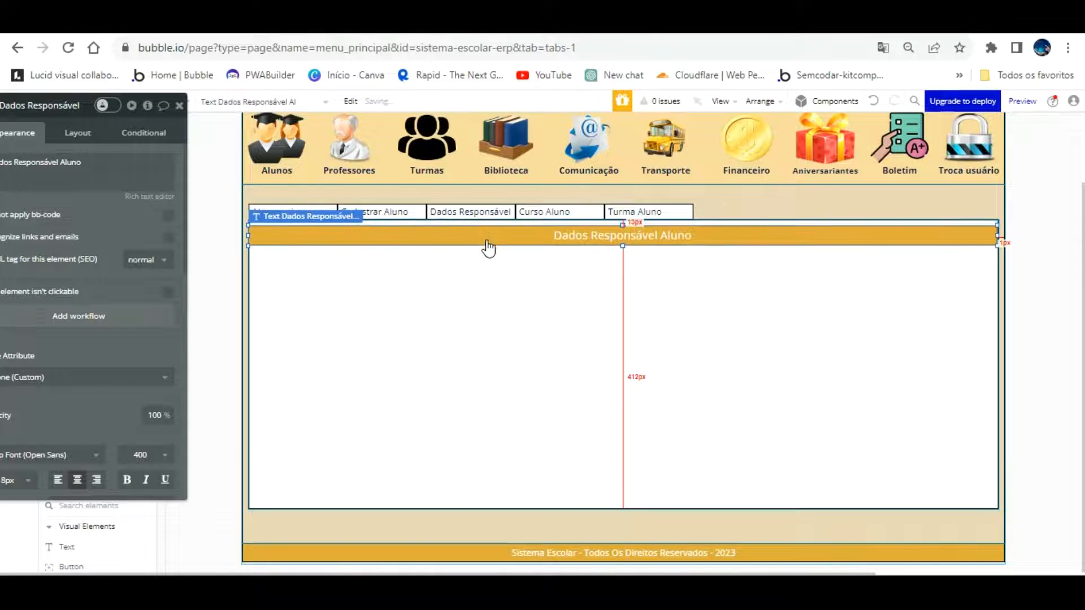
pyautogui.click(481, 253)
# Reload the preview and open Alunos > Cadastrar Aluno > Dados Responsável to check the panel
pyautogui.click(368, 22)
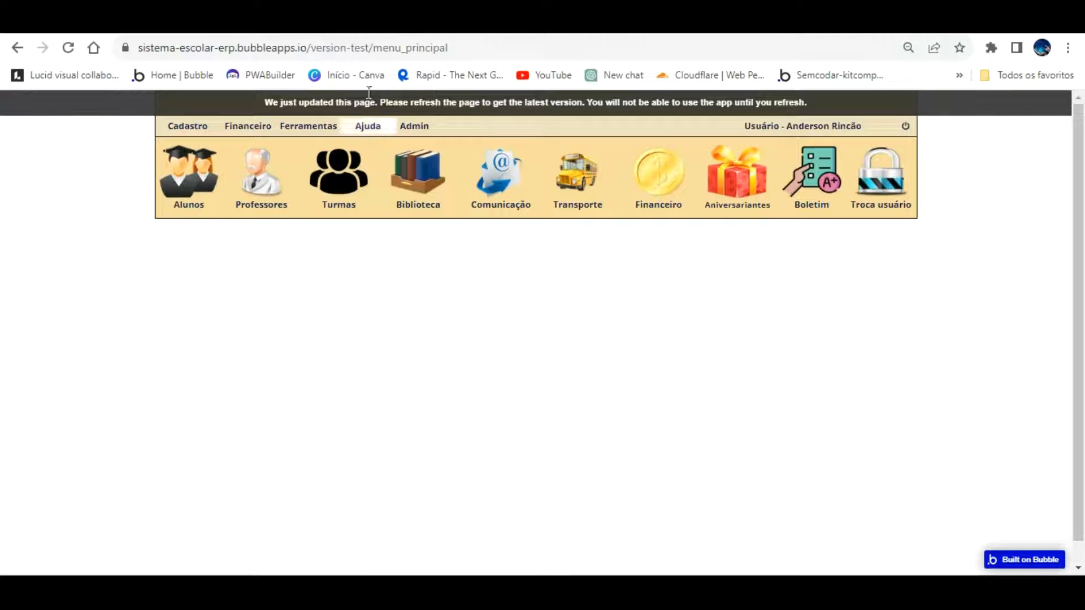
pyautogui.press('F5')
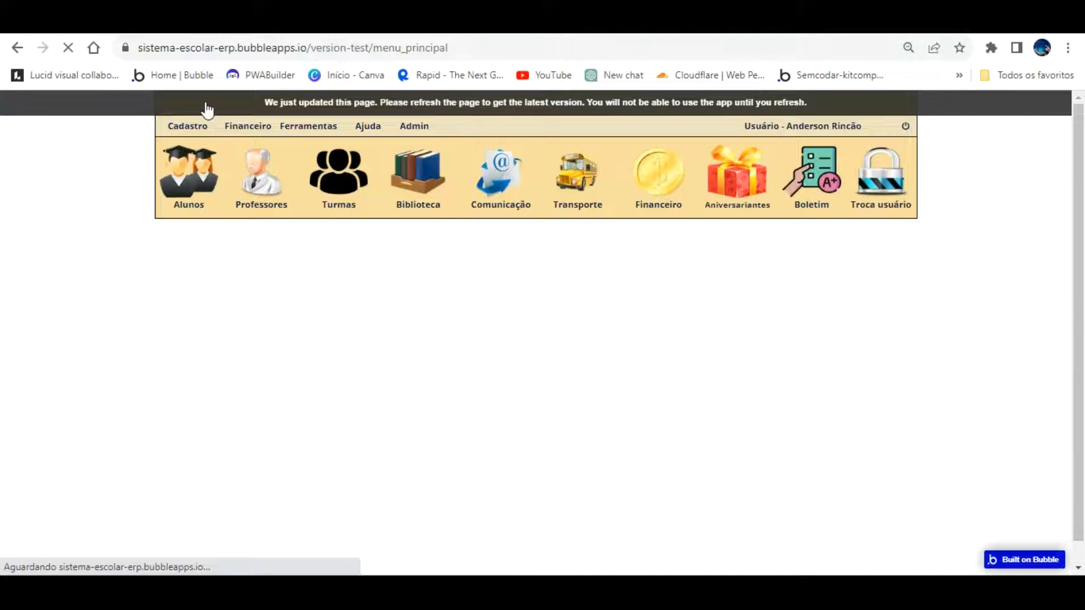
pyautogui.click(194, 126)
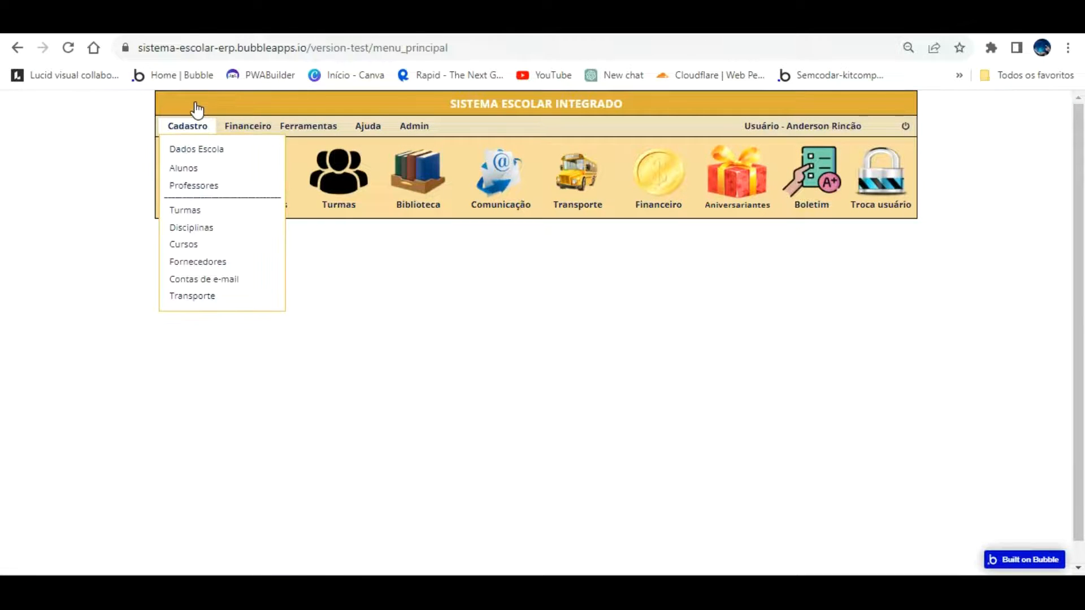
pyautogui.click(111, 197)
pyautogui.click(173, 157)
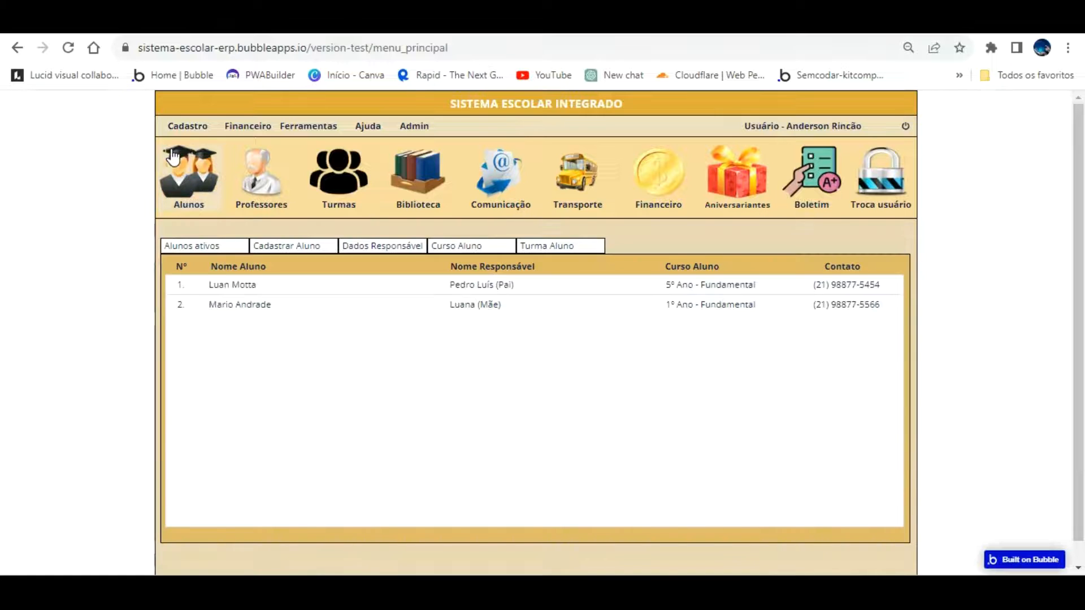
pyautogui.click(268, 242)
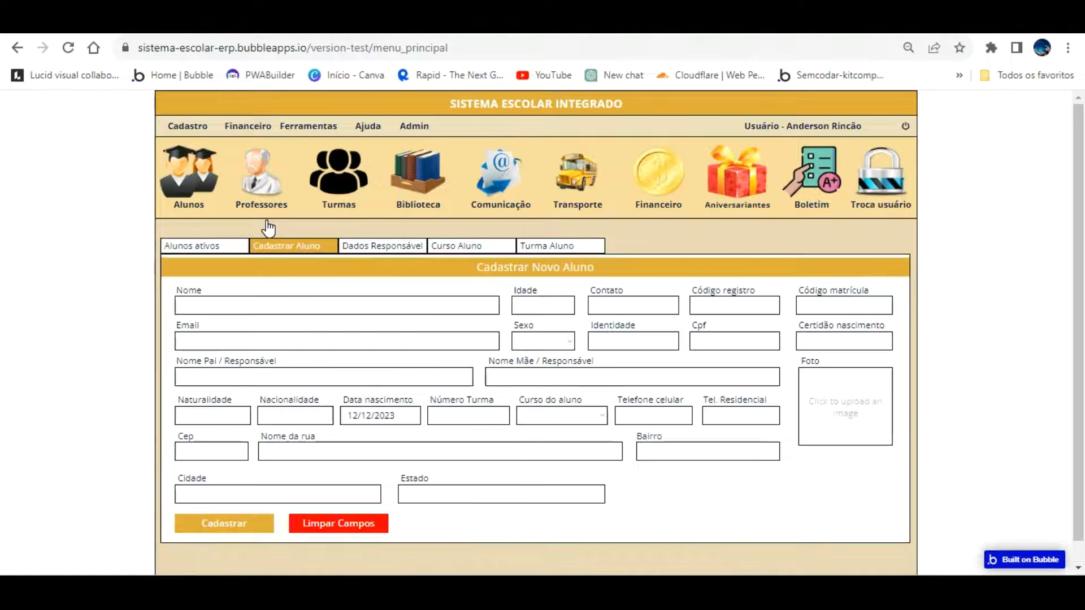
pyautogui.click(373, 246)
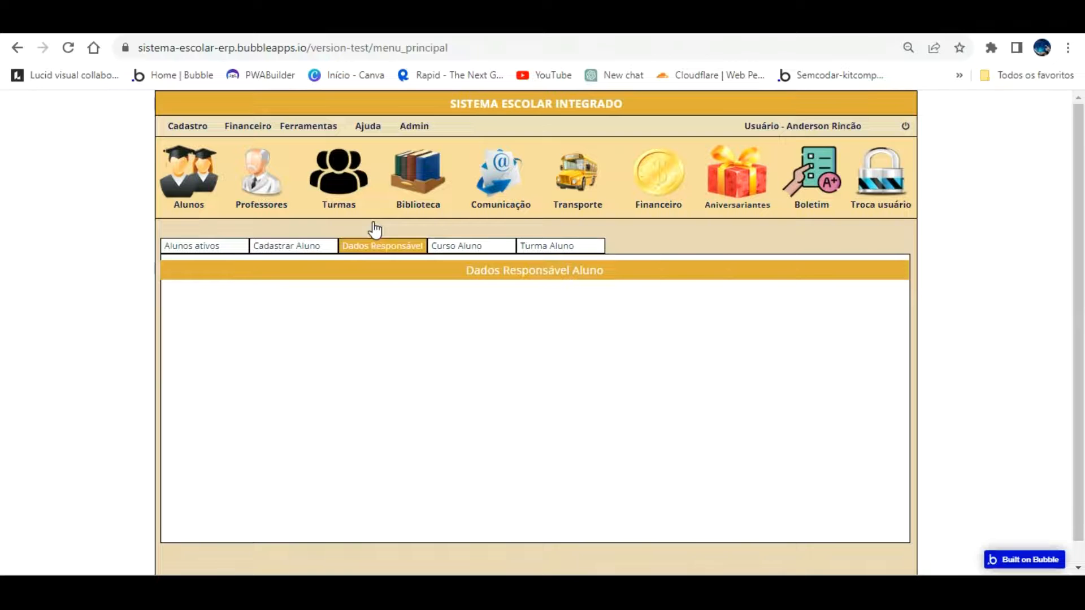
pyautogui.click(310, 245)
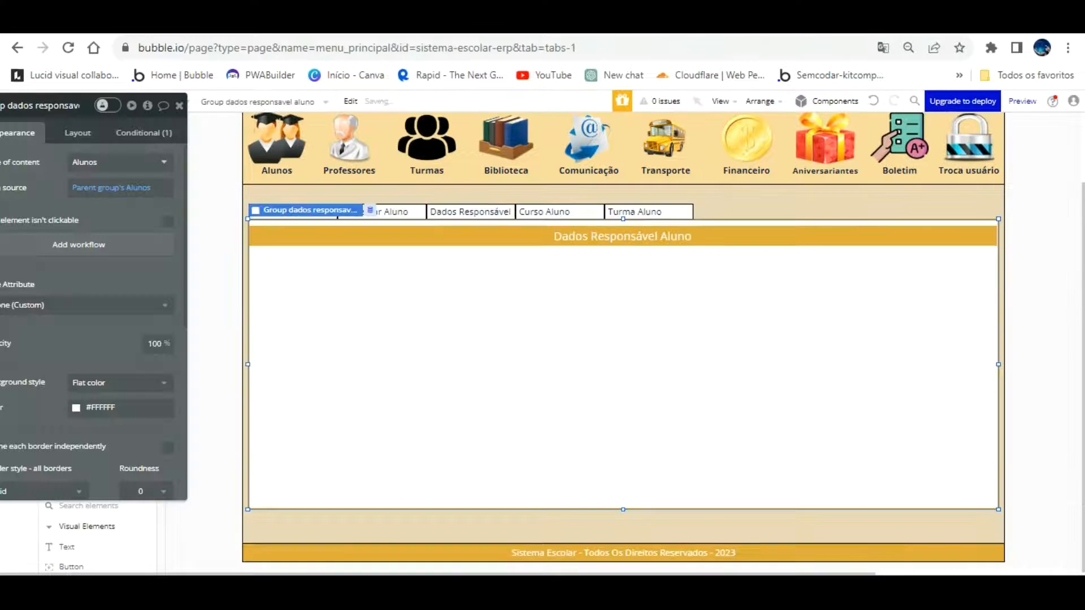
# Nudge the heading bar up and back down, then reload and recheck the Dados Responsável panel
pyautogui.click(402, 229)
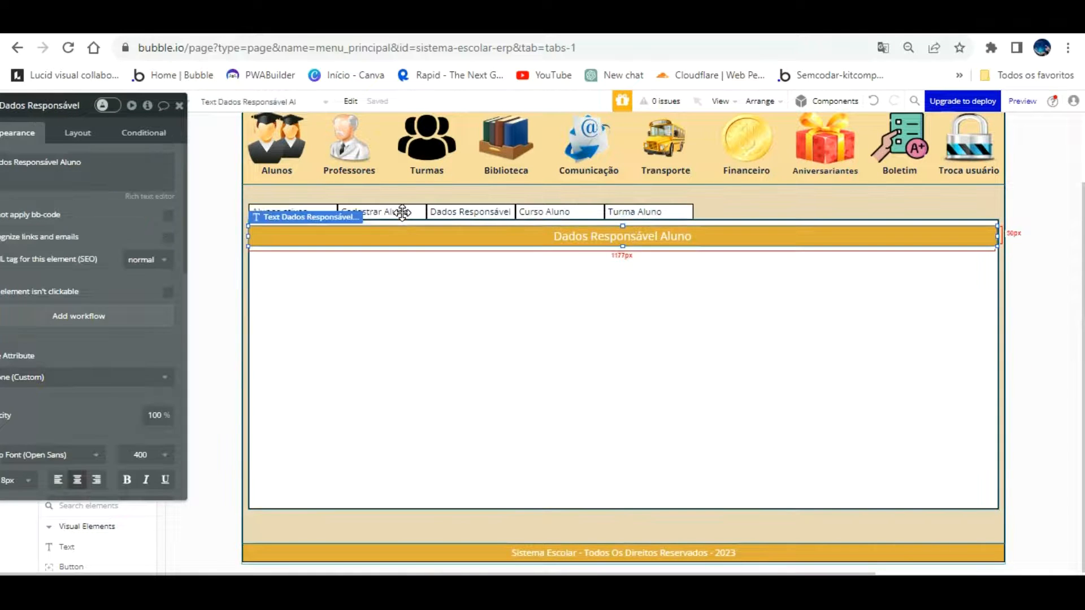
pyautogui.press('Up')
pyautogui.press('Up')
pyautogui.press('Up')
pyautogui.press('Up')
pyautogui.press('Up')
pyautogui.press('Up')
pyautogui.press('Down')
pyautogui.press('Down')
pyautogui.click(349, 24)
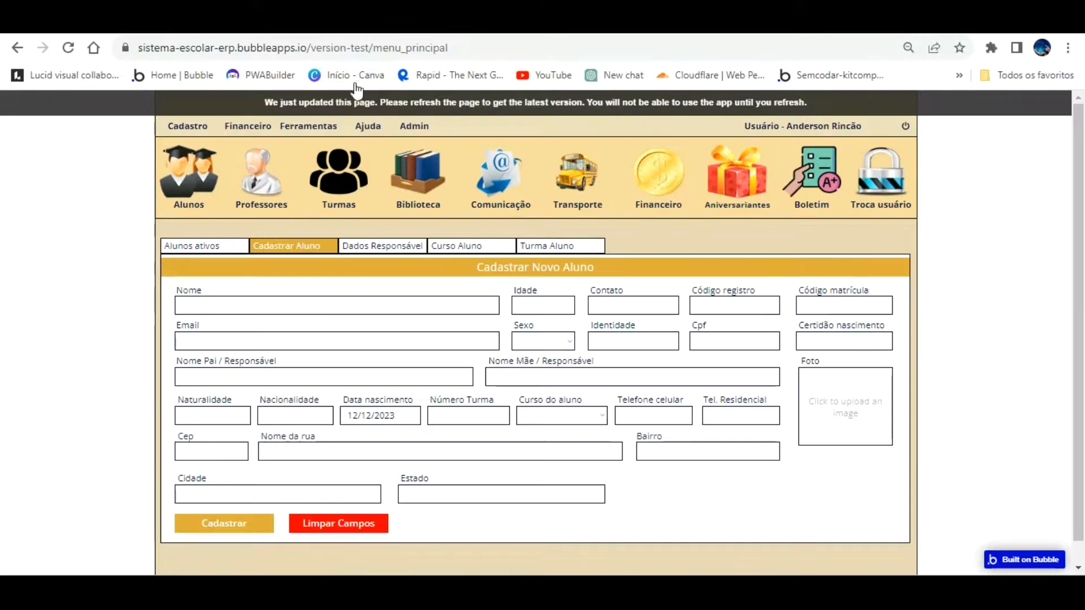
pyautogui.press('F5')
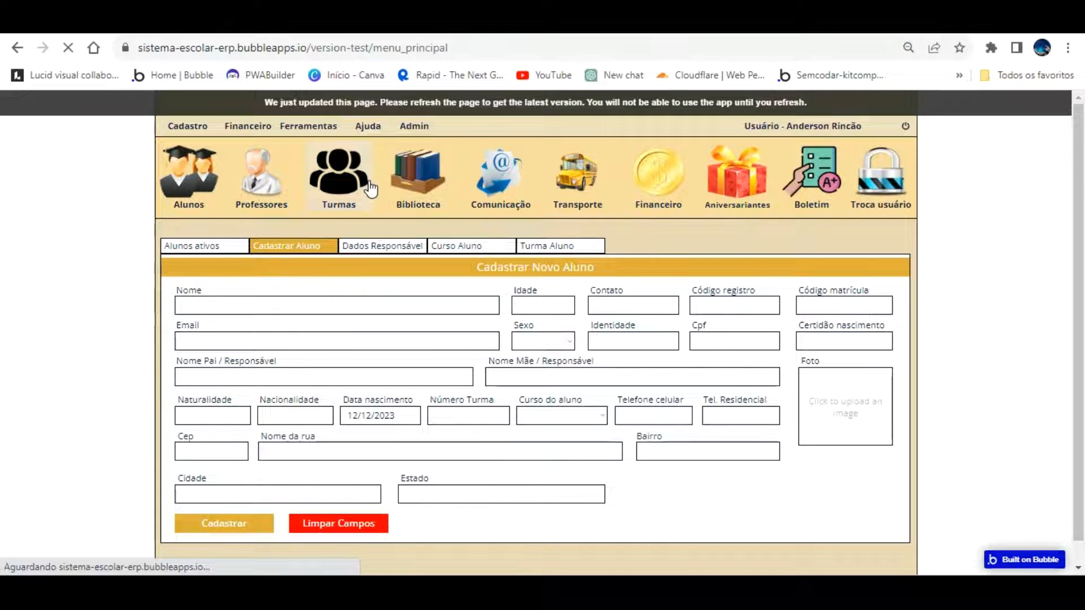
pyautogui.click(182, 126)
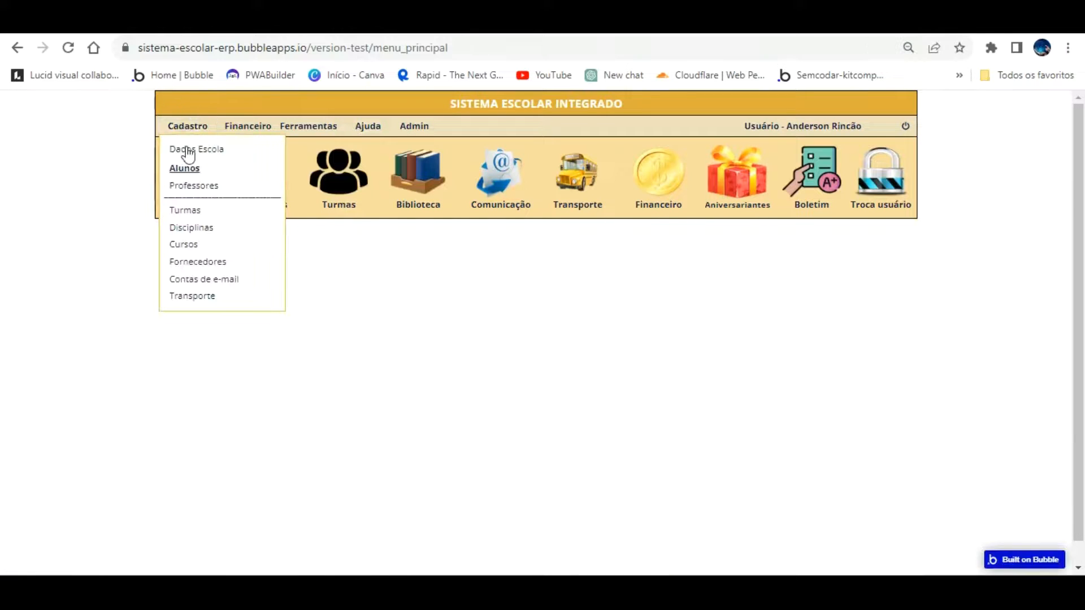
pyautogui.click(188, 175)
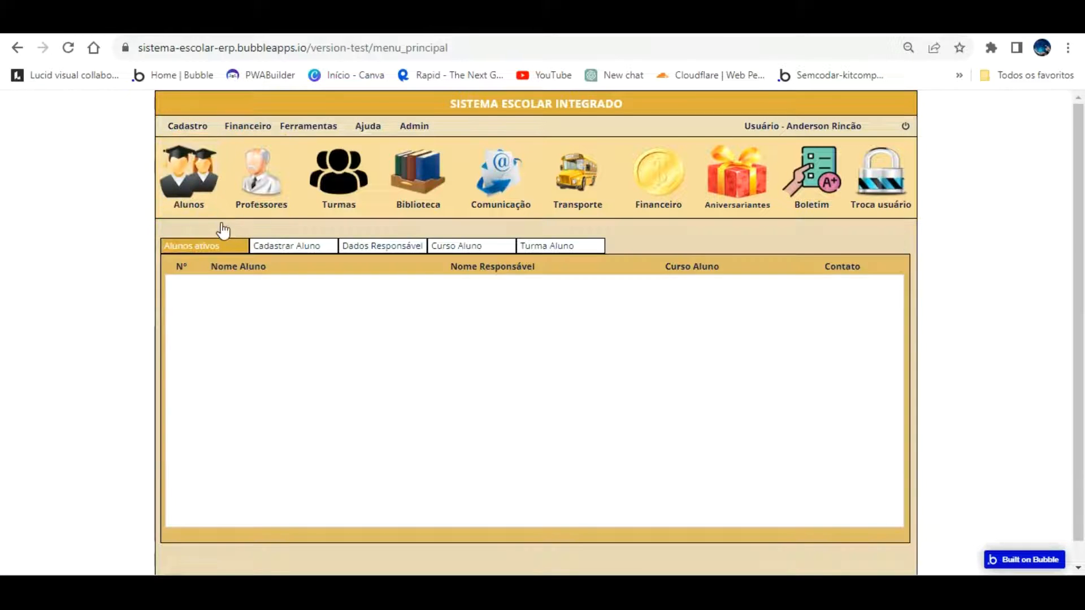
pyautogui.click(293, 243)
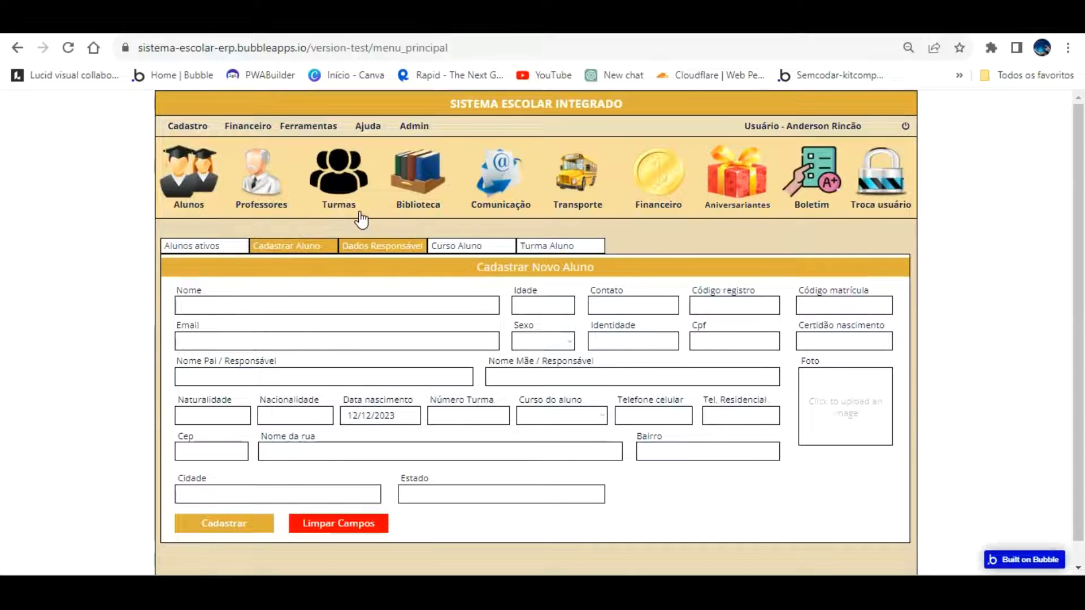
pyautogui.click(360, 245)
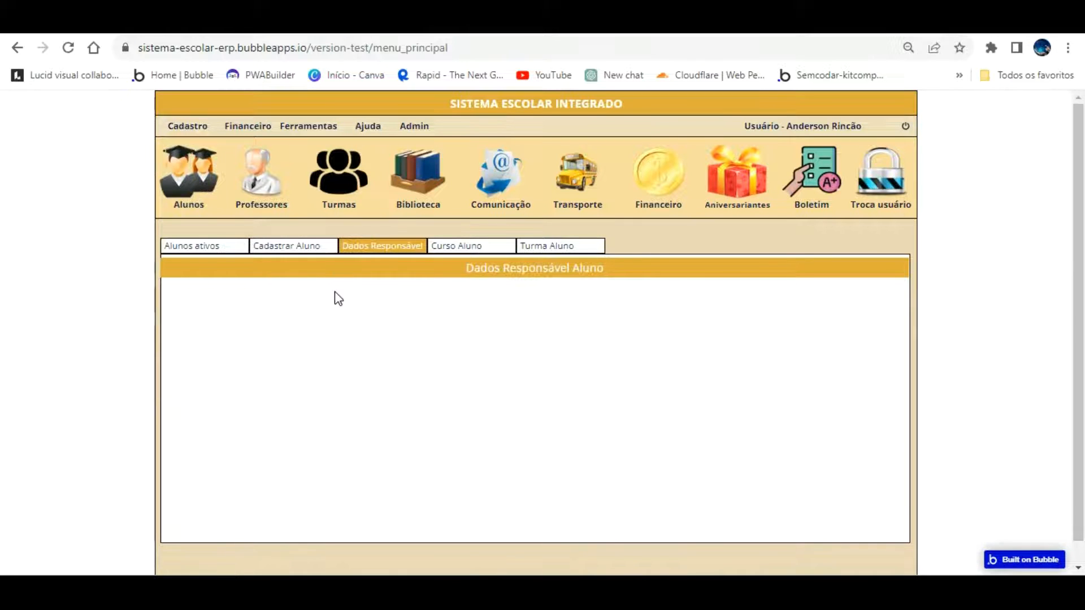
# Nudge the heading right, reload the preview, and compare the Dados Responsável and Cadastrar Novo Aluno panels
pyautogui.click(175, 23)
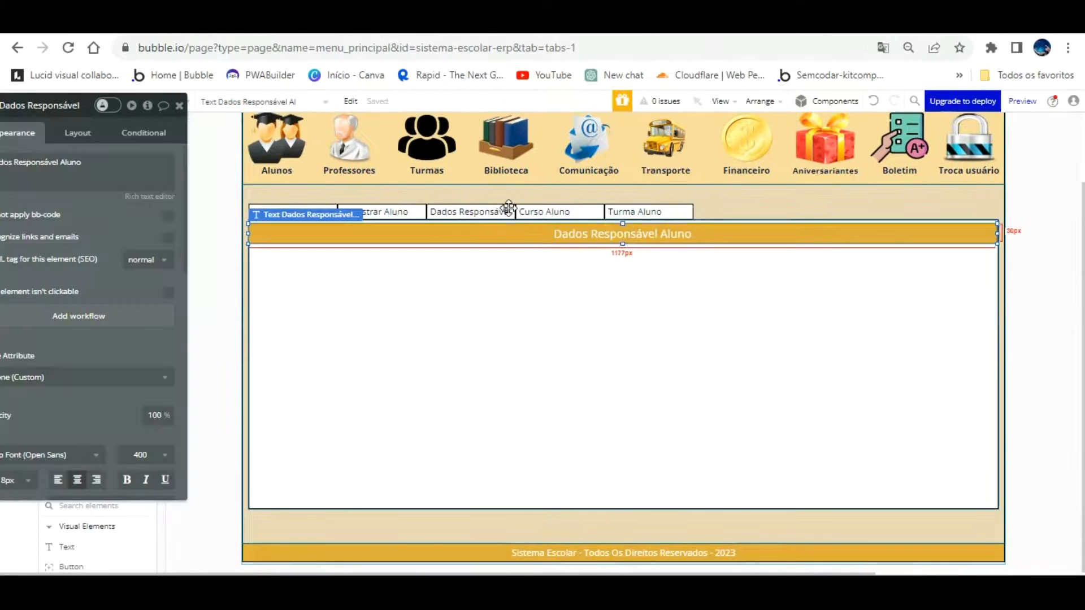
pyautogui.press('Right')
pyautogui.click(504, 290)
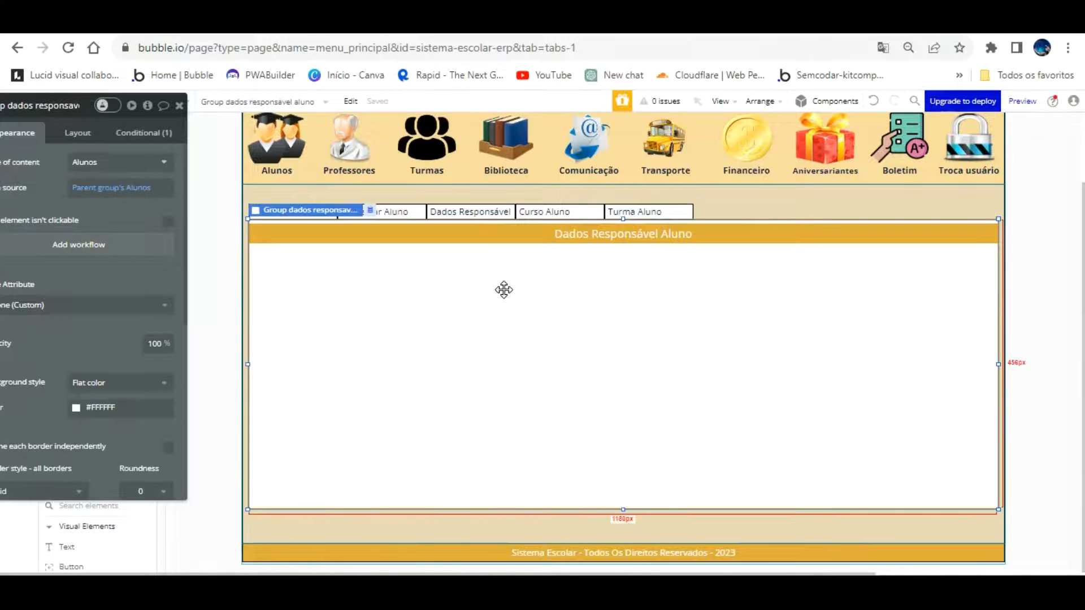
pyautogui.click(317, 24)
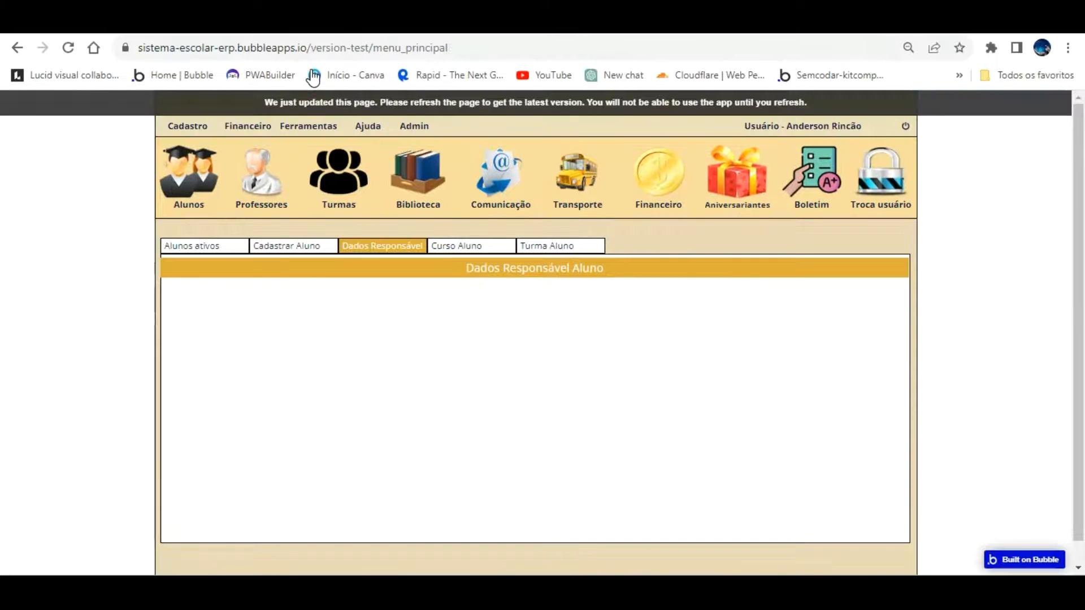
pyautogui.press('F5')
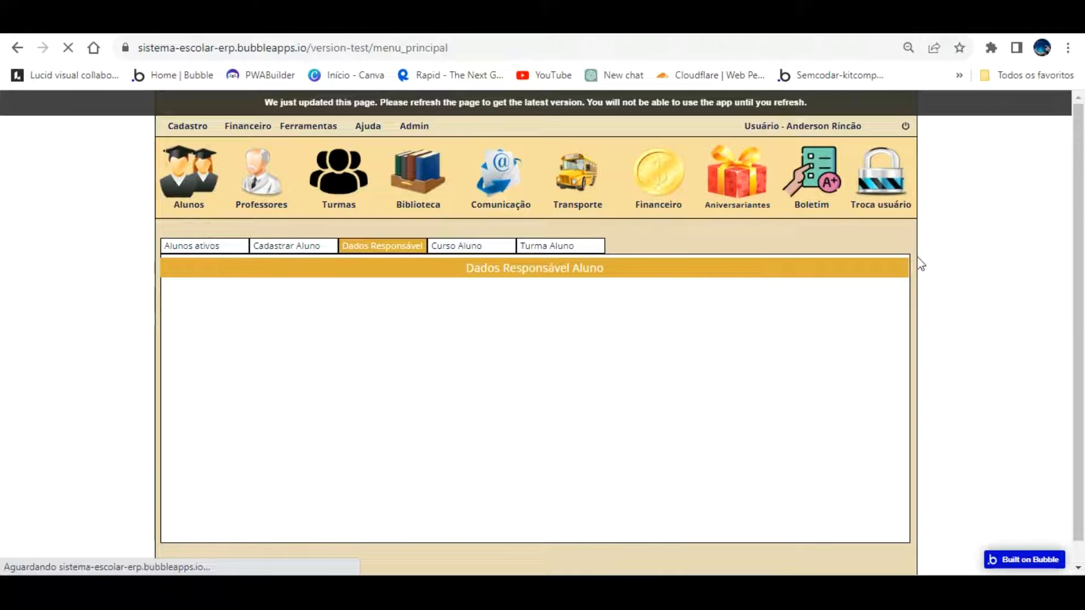
pyautogui.click(189, 169)
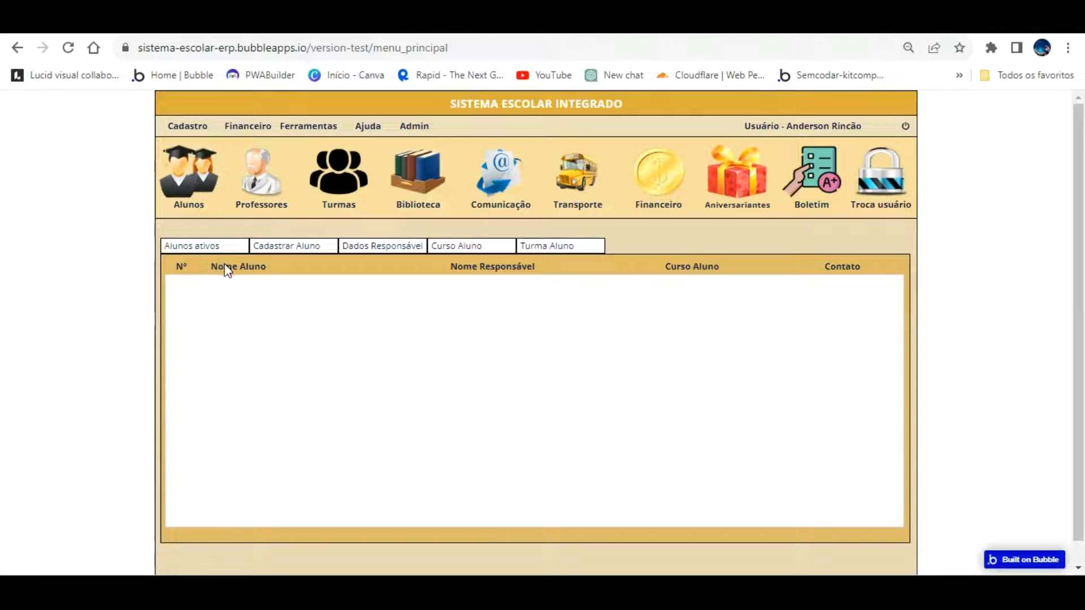
pyautogui.click(384, 244)
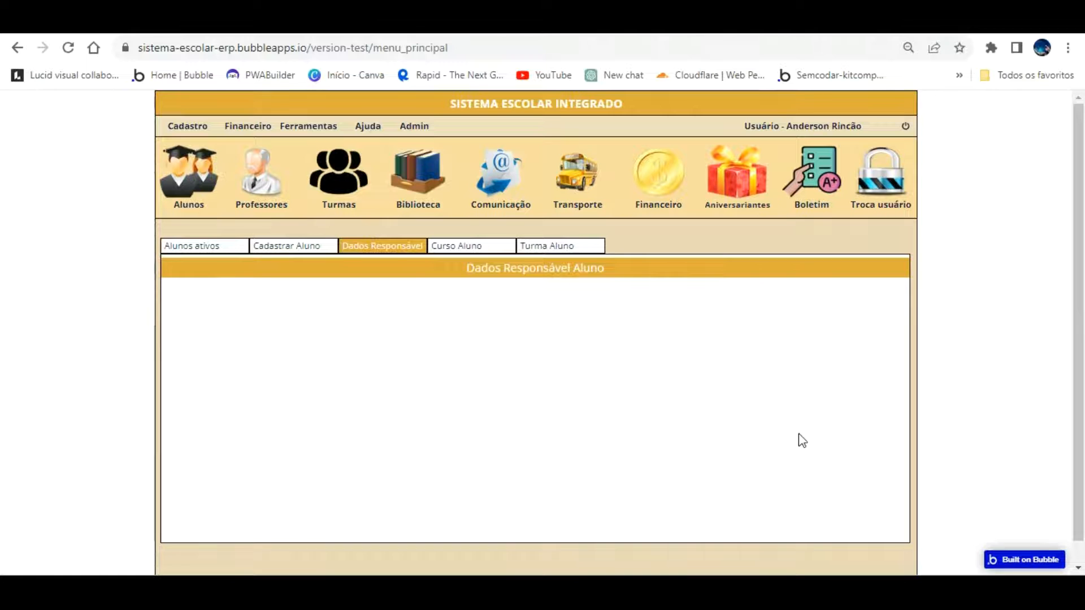
pyautogui.click(293, 245)
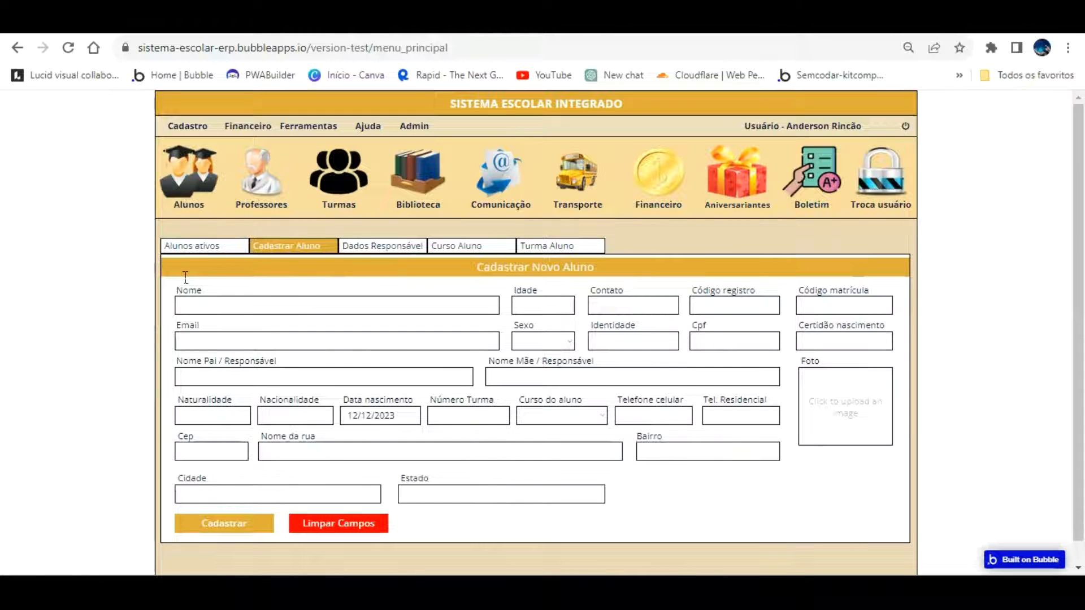
pyautogui.click(841, 378)
pyautogui.click(409, 245)
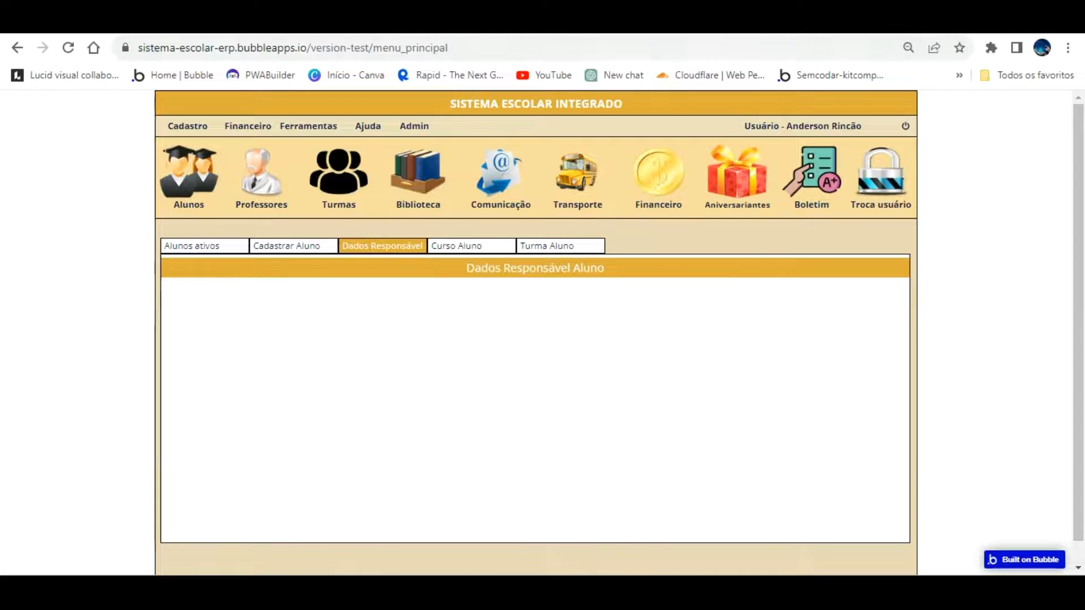
pyautogui.click(122, 21)
pyautogui.click(452, 295)
# Draw a new Group inside the Dados Responsável Aluno panel
pyautogui.moveTo(139, 169)
pyautogui.mouseDown()
pyautogui.moveTo(247, 175)
pyautogui.moveTo(308, 205)
pyautogui.moveTo(944, 202)
pyautogui.mouseUp()
pyautogui.click(311, 310)
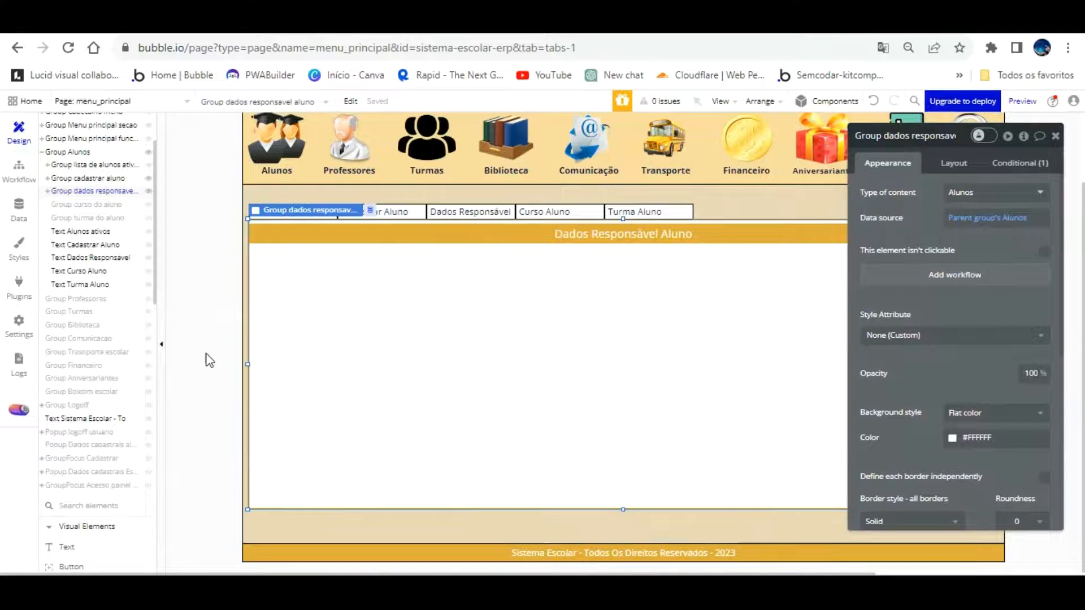
pyautogui.scroll(-5, 102, 506)
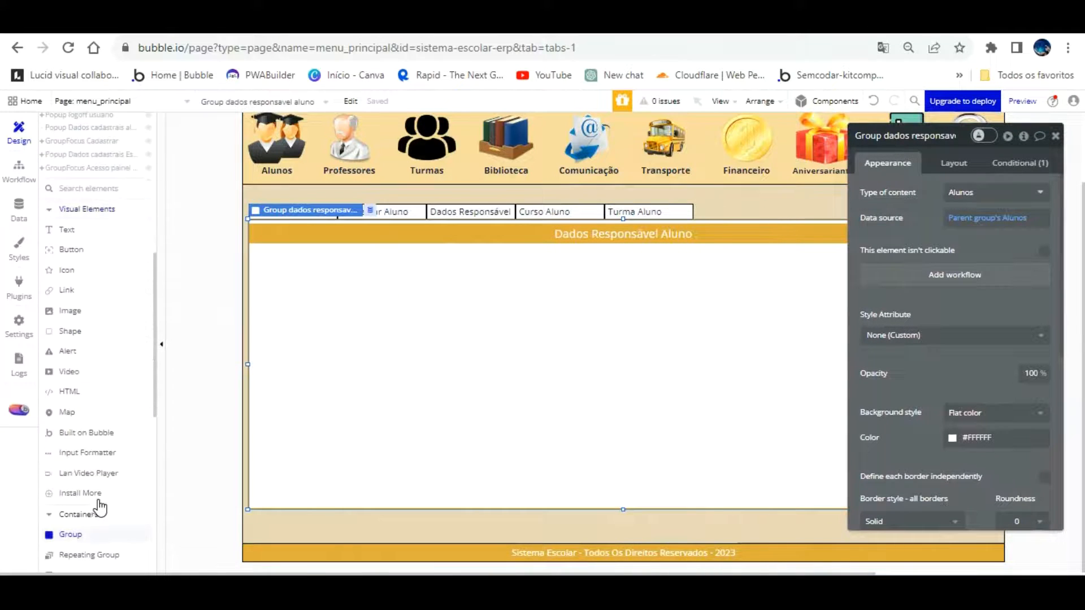
pyautogui.scroll(-3, 101, 507)
pyautogui.click(79, 373)
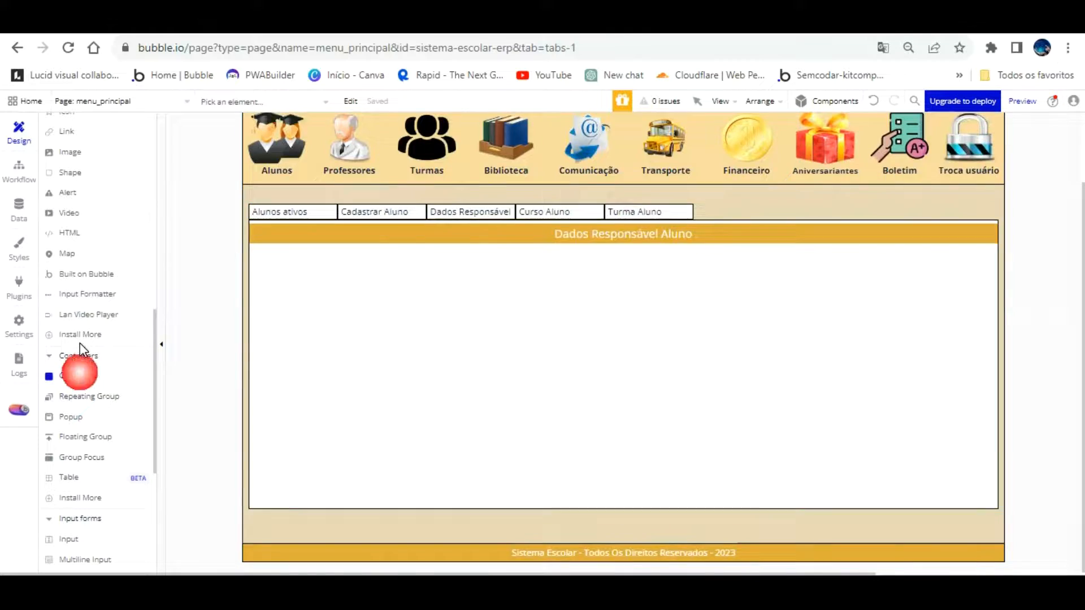
pyautogui.scroll(10, 107, 192)
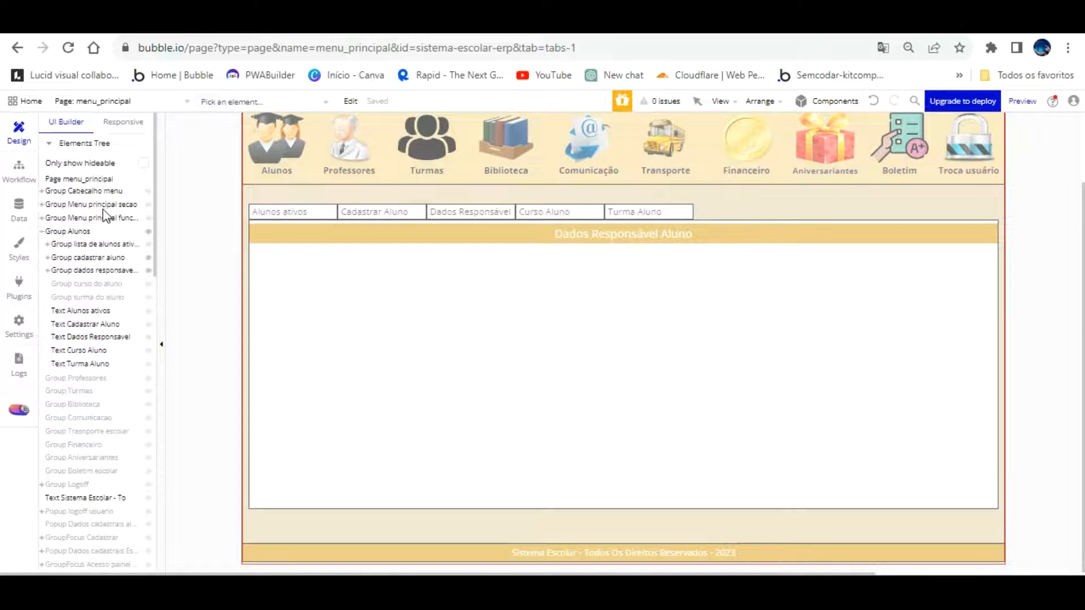
pyautogui.click(116, 256)
pyautogui.click(113, 270)
pyautogui.moveTo(254, 252)
pyautogui.mouseDown()
pyautogui.moveTo(480, 365)
pyautogui.moveTo(767, 429)
pyautogui.moveTo(806, 462)
pyautogui.mouseUp()
# Widen Group FZ to the panel's full 1156px and fine-tune its bottom edge
pyautogui.moveTo(930, 213); pyautogui.dragTo(85, 210)
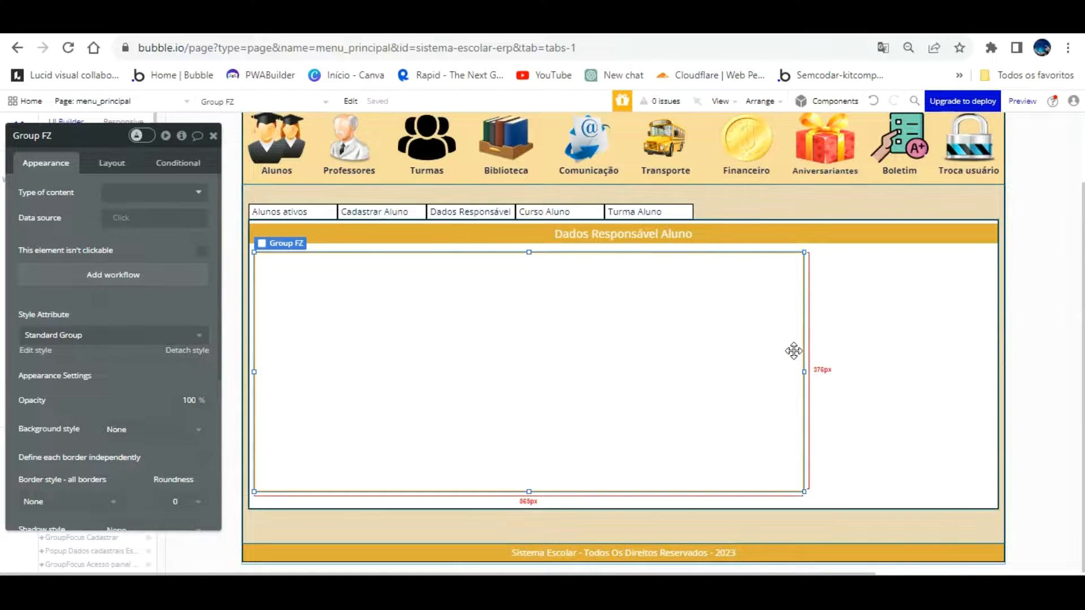
pyautogui.moveTo(805, 341); pyautogui.dragTo(987, 340)
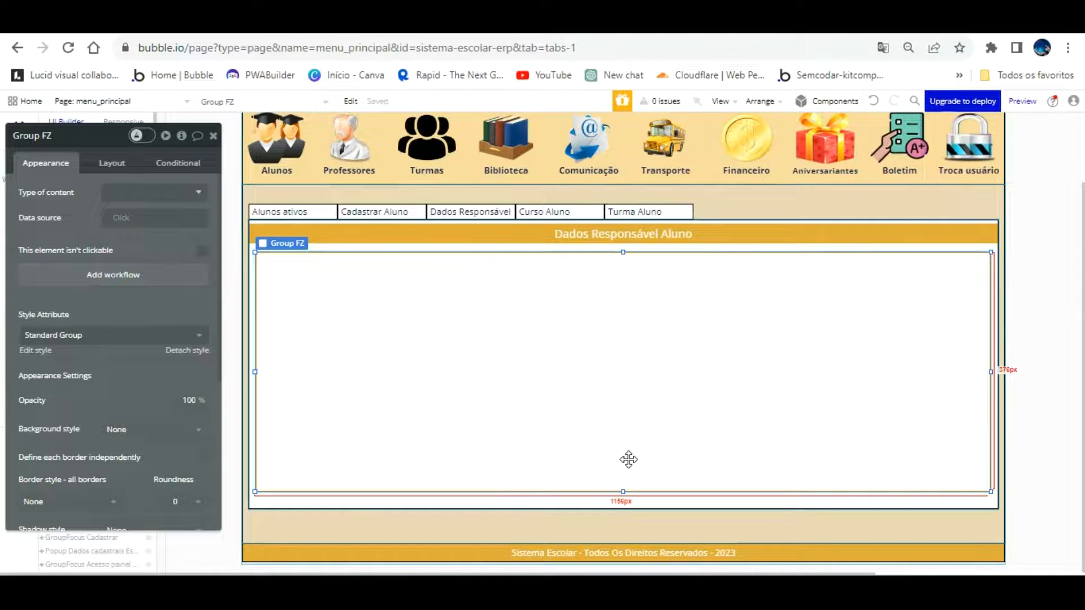
pyautogui.moveTo(622, 463); pyautogui.dragTo(622, 484)
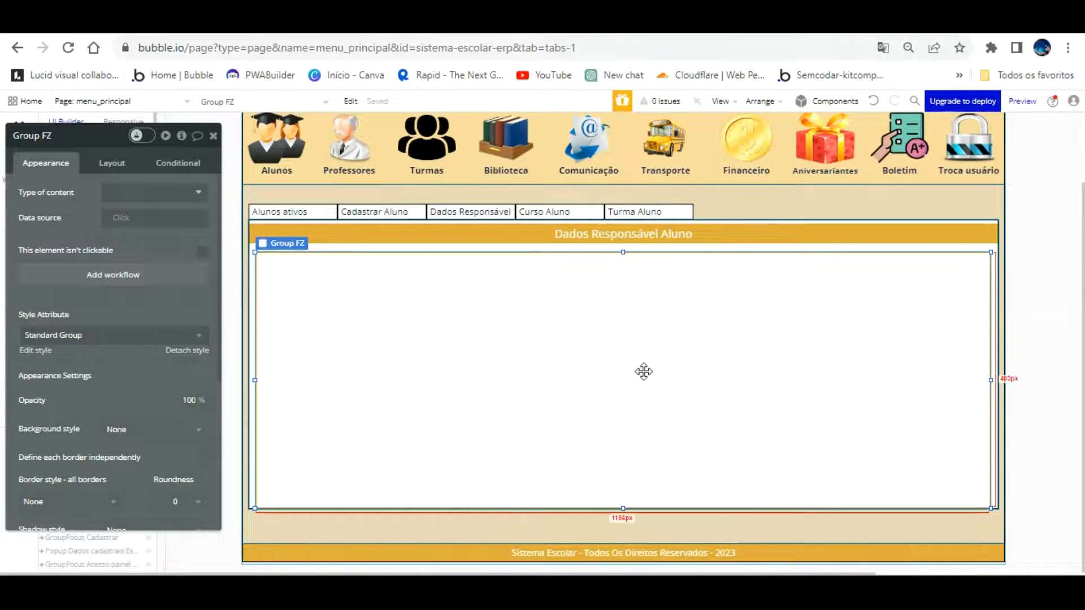
pyautogui.moveTo(625, 478); pyautogui.dragTo(626, 470)
# Enter 'Group Dados de cadastro responsaveis' as the new group's name
pyautogui.click(86, 139)
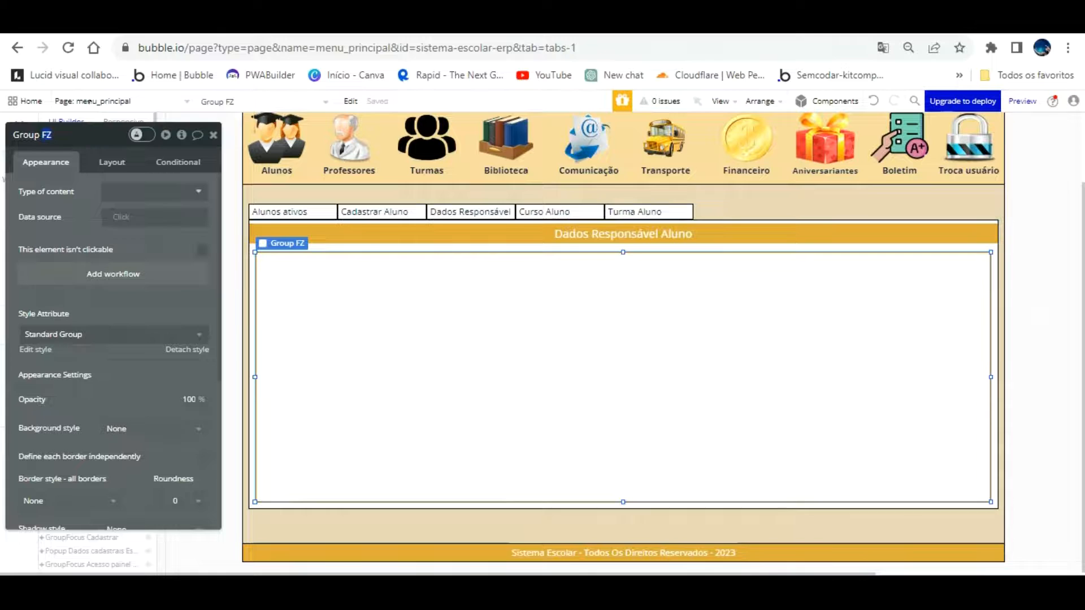
pyautogui.write('Bus')
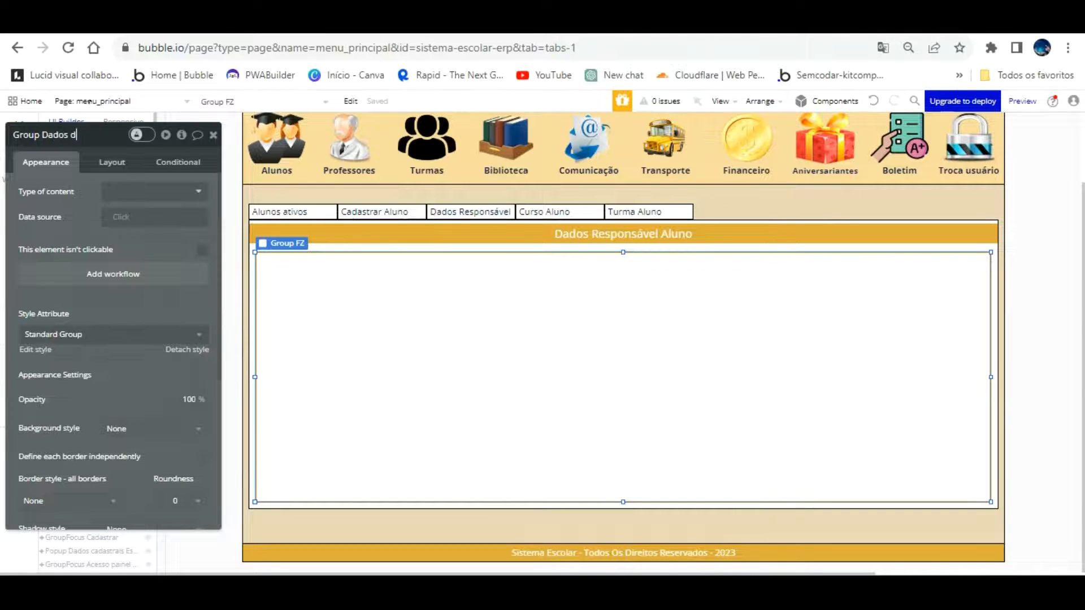
pyautogui.write('o')
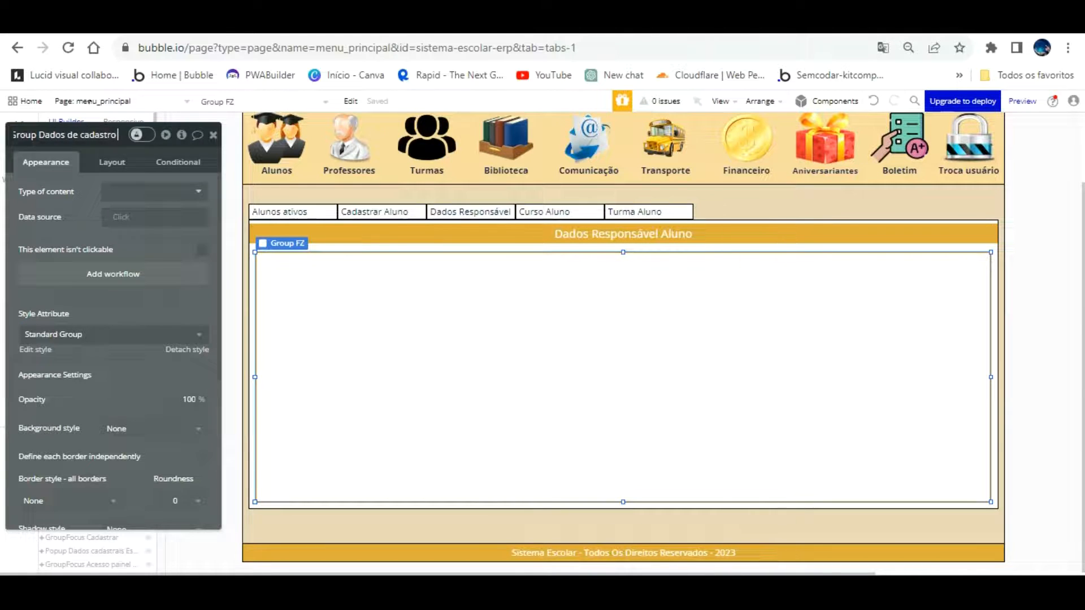
pyautogui.write(' res')
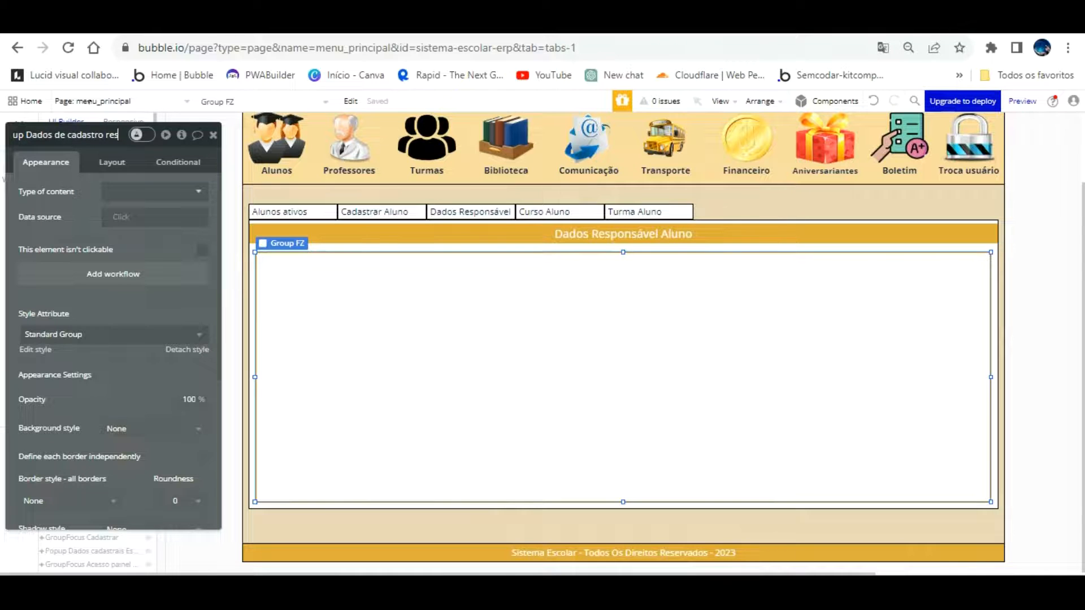
pyautogui.write('ponsa')
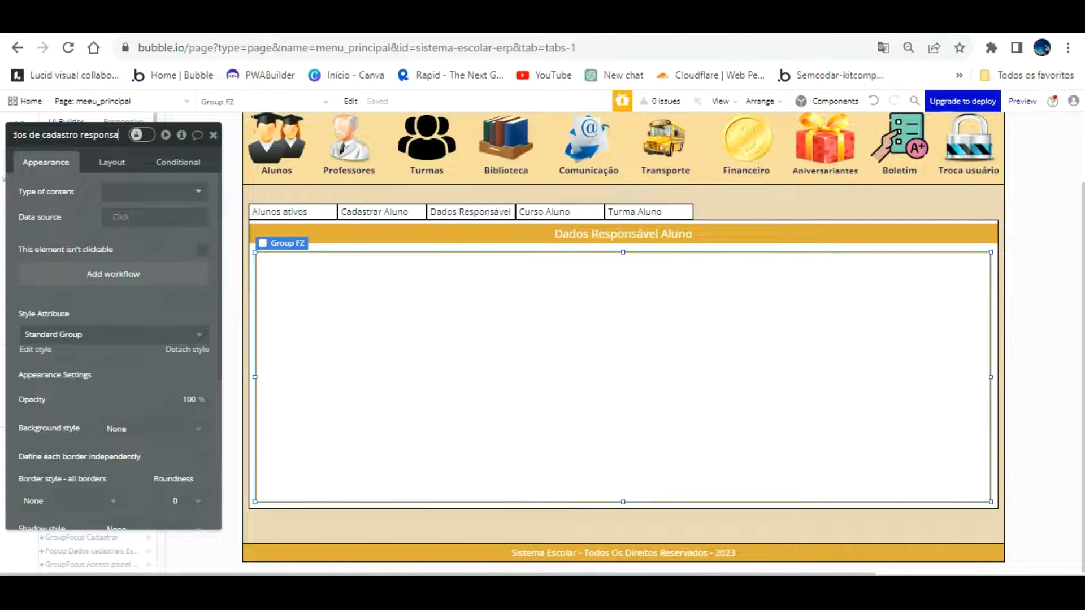
pyautogui.write('vels')
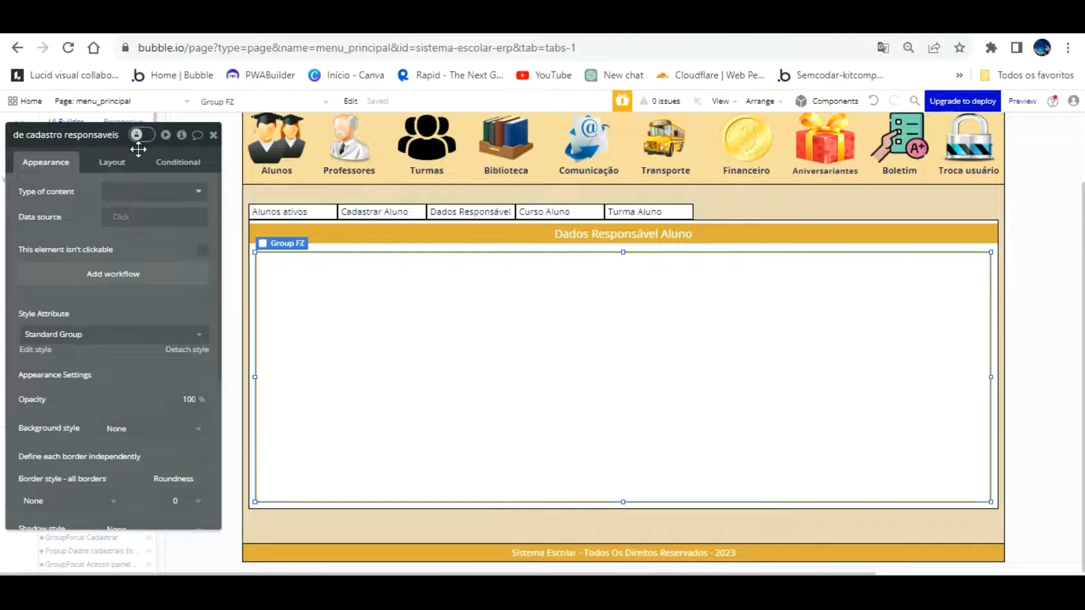
# Look through the group's Type of content options without choosing one
pyautogui.click(150, 191)
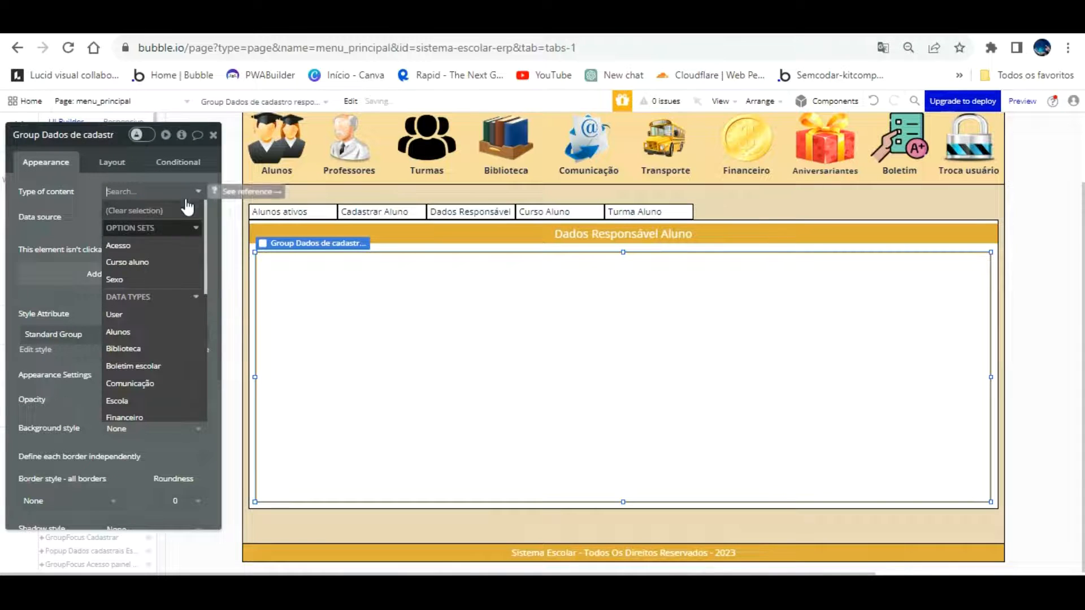
pyautogui.scroll(-10, 177, 300)
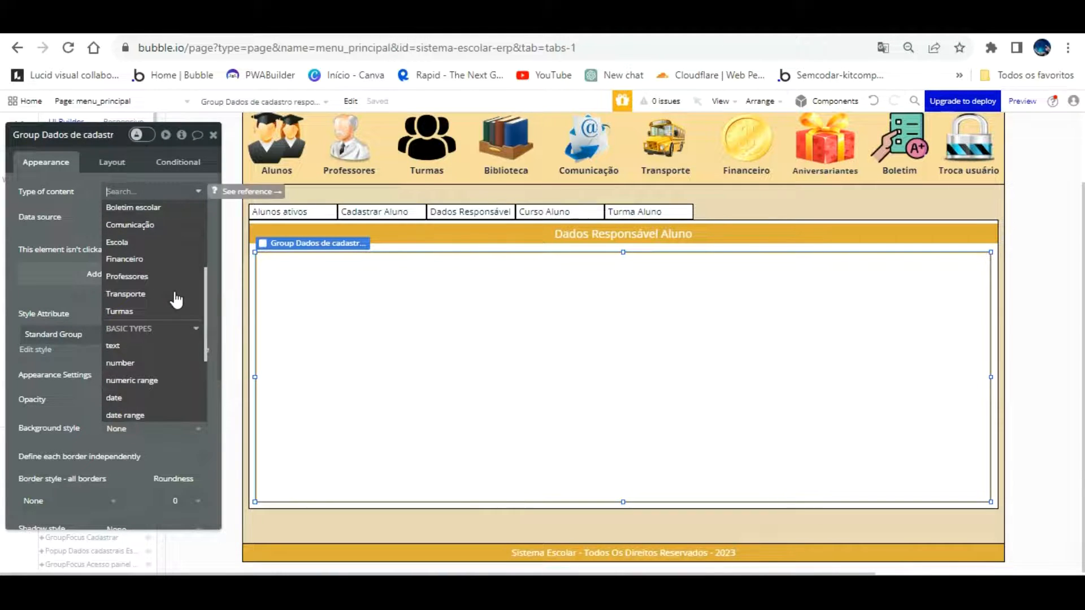
pyautogui.scroll(10, 177, 300)
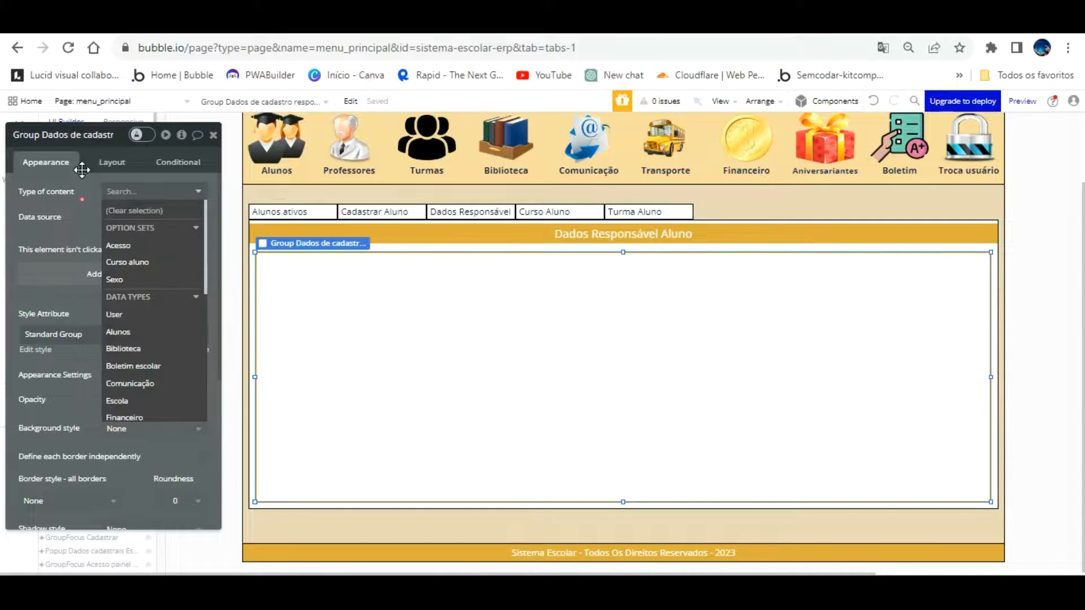
pyautogui.click(81, 198)
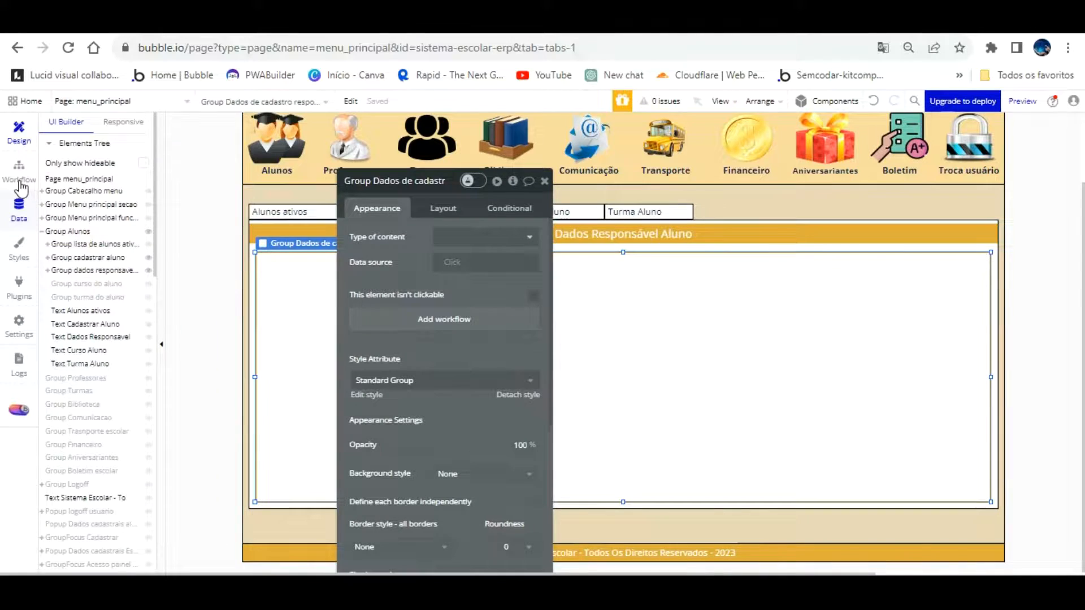
pyautogui.click(19, 208)
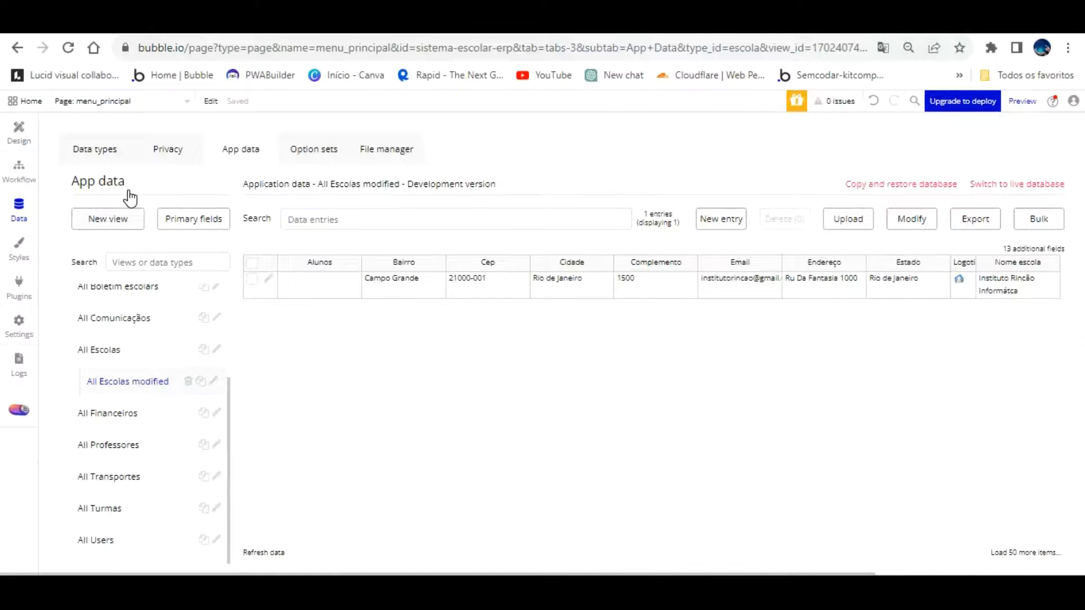
# Create a new data type named Responsaveis
pyautogui.click(94, 148)
pyautogui.scroll(-2, 196, 351)
pyautogui.click(220, 446)
pyautogui.write('Re')
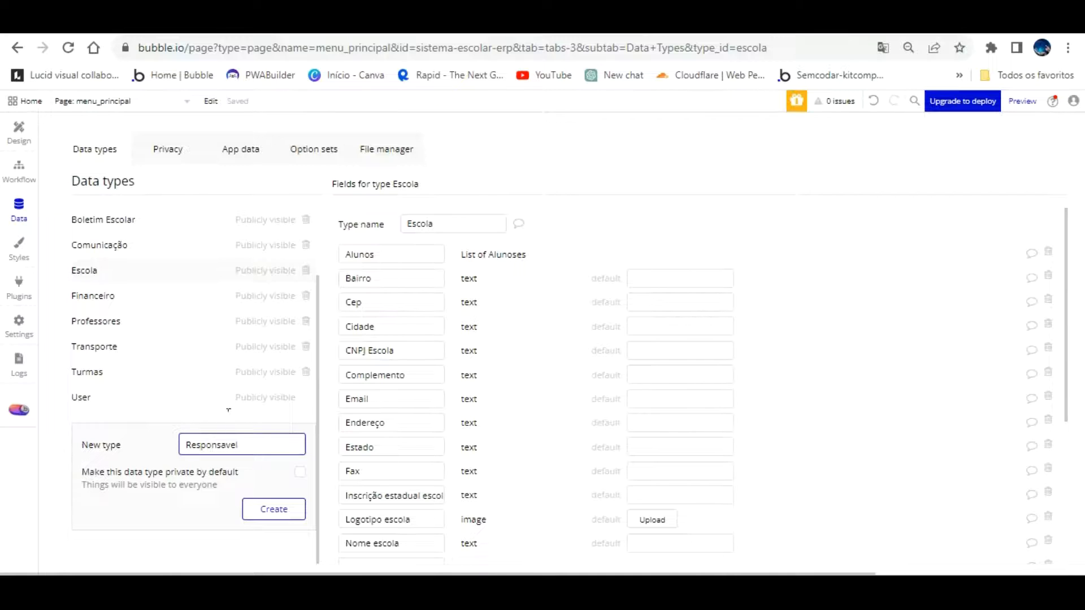
pyautogui.write('sponsaveis')
pyautogui.click(276, 508)
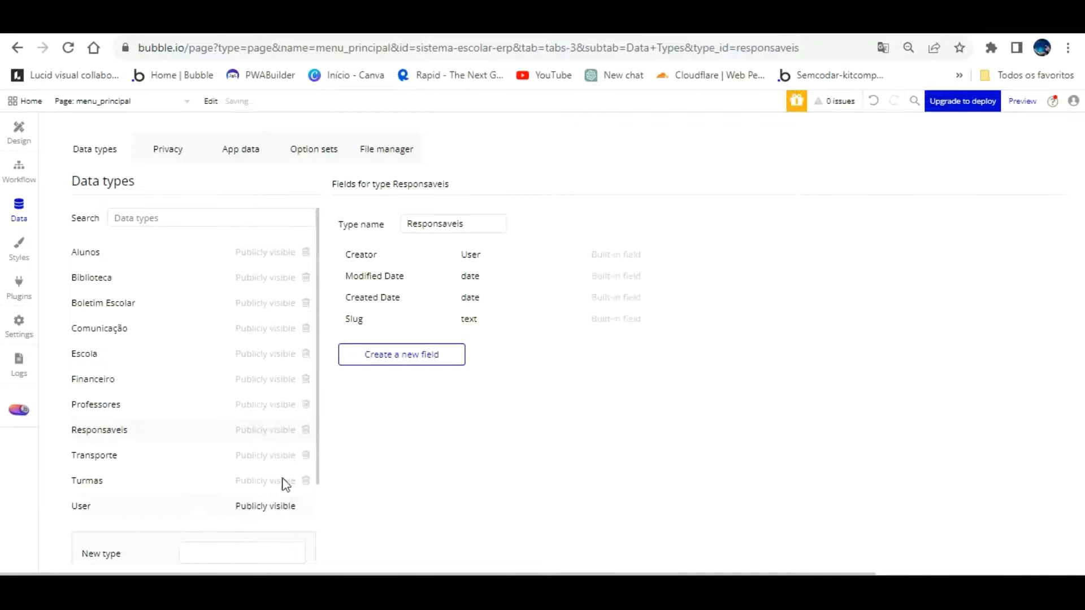
# Add a Nome Pai text field to Responsaveis
pyautogui.click(402, 354)
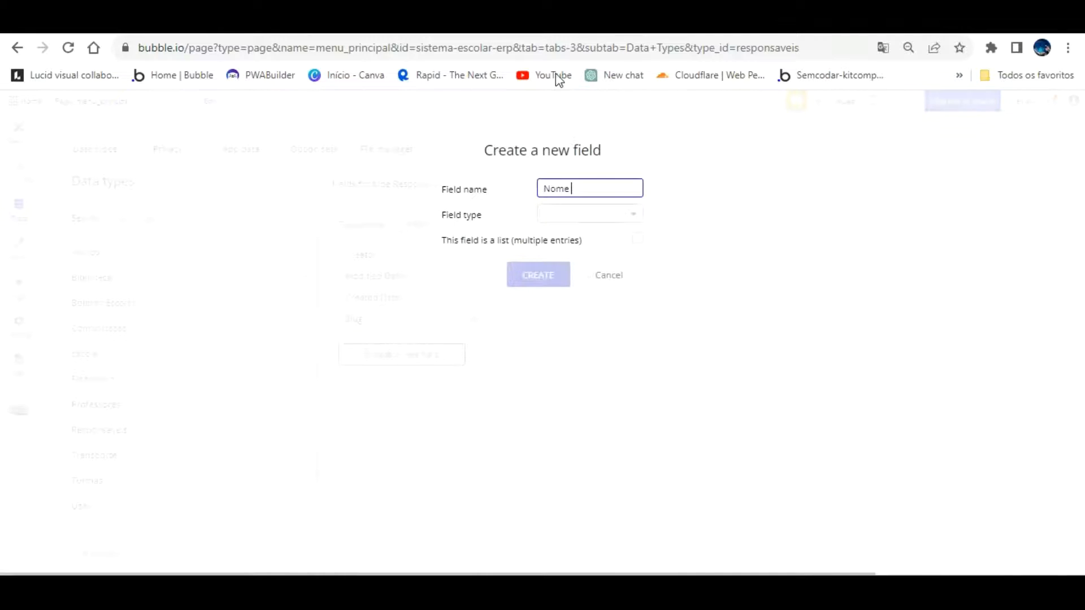
pyautogui.write('Nome Pai')
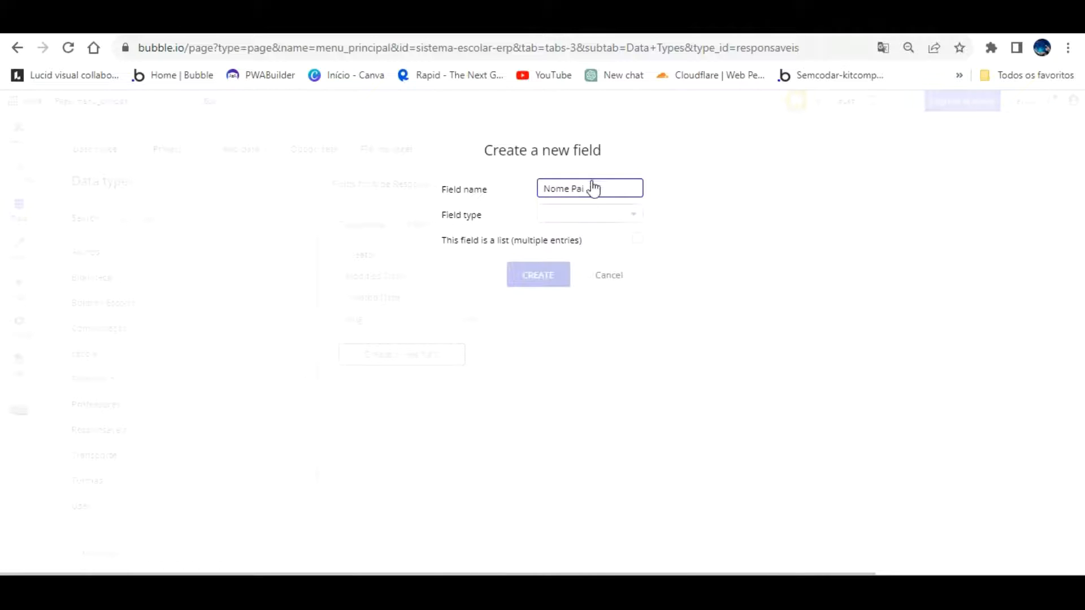
pyautogui.click(588, 215)
pyautogui.scroll(-3, 587, 365)
pyautogui.click(567, 366)
pyautogui.click(531, 272)
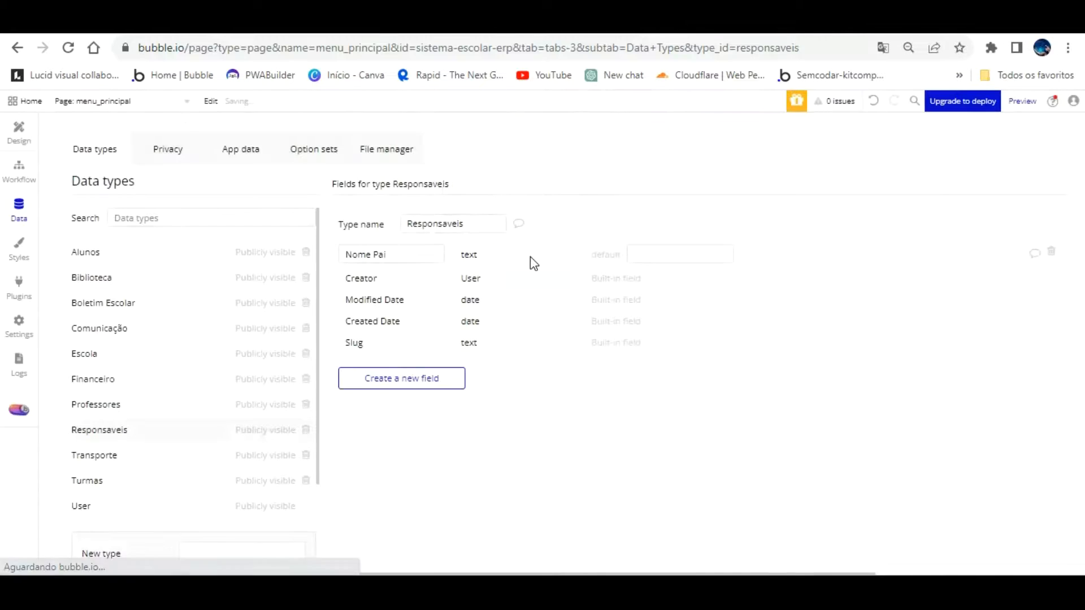
# Add a Nome da Mãe text field, then rename it to Nome Mãe
pyautogui.click(394, 371)
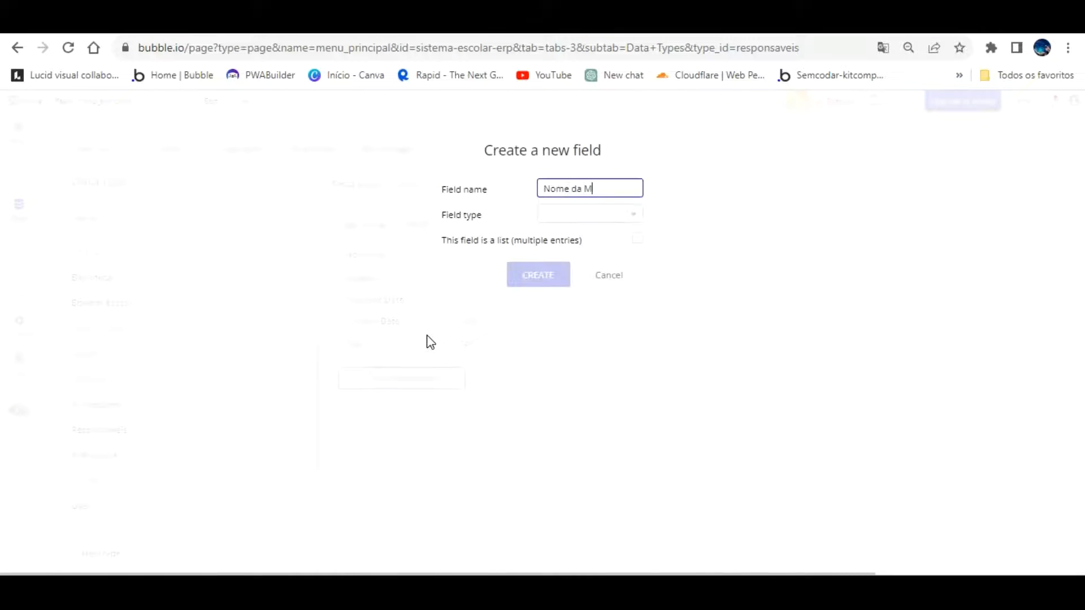
pyautogui.write('Nome da Mãe')
pyautogui.click(589, 217)
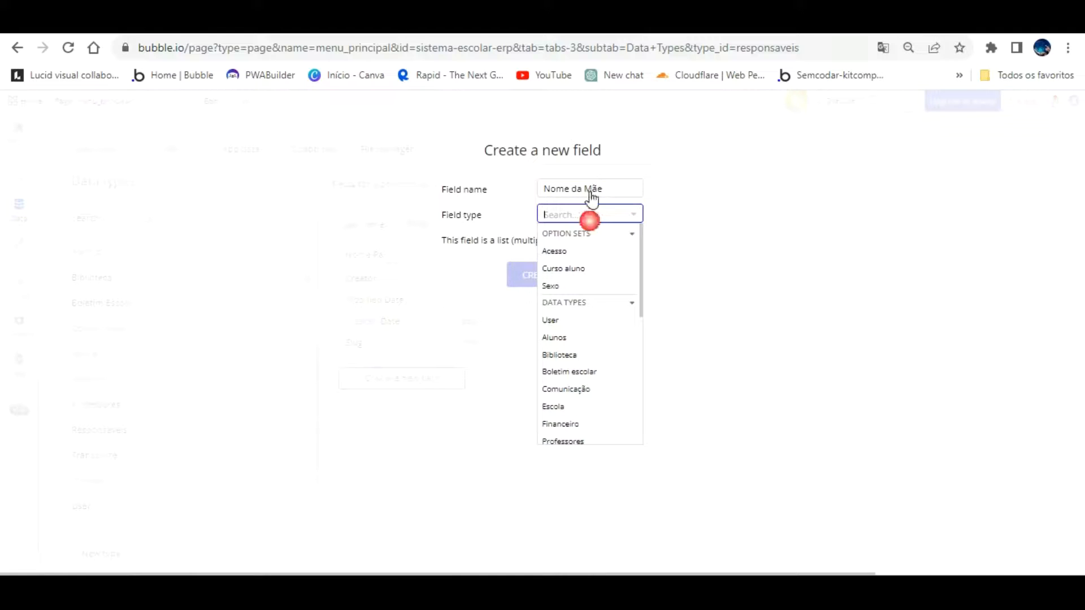
pyautogui.scroll(-3, 575, 339)
pyautogui.click(568, 290)
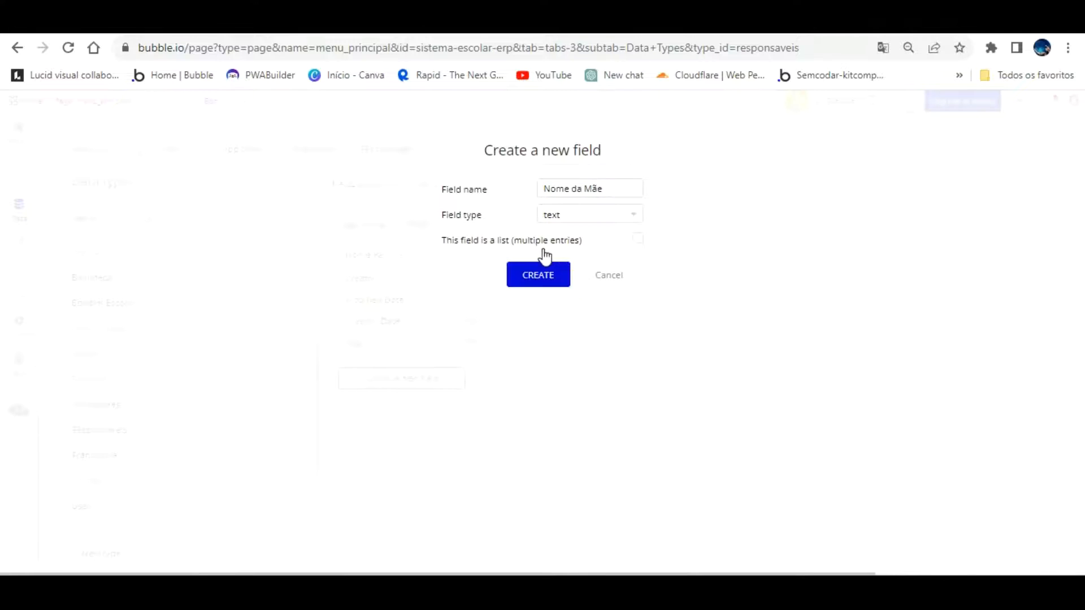
pyautogui.click(534, 275)
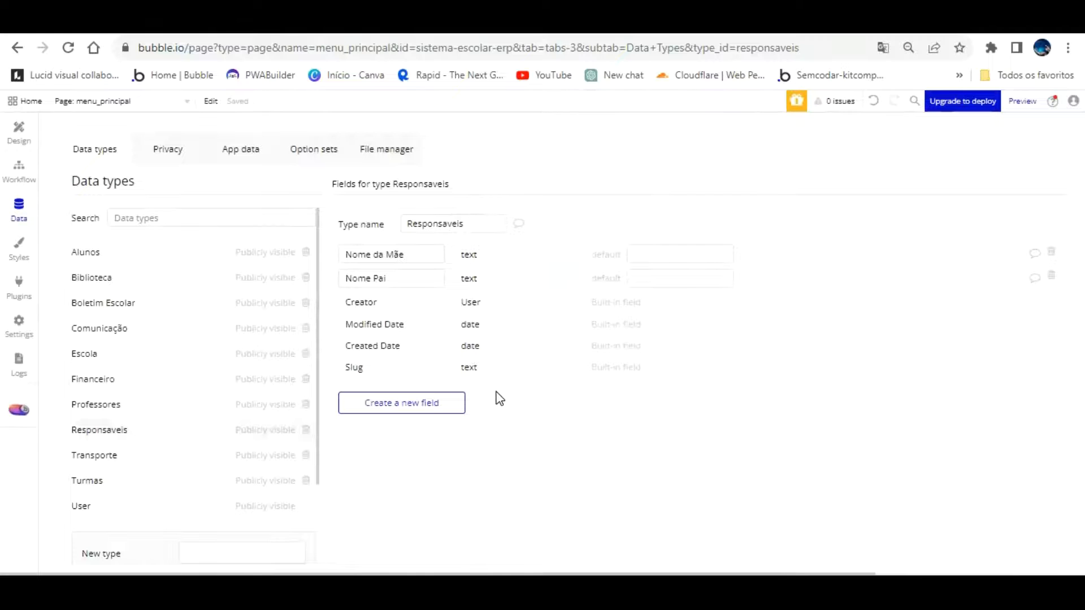
pyautogui.click(380, 252)
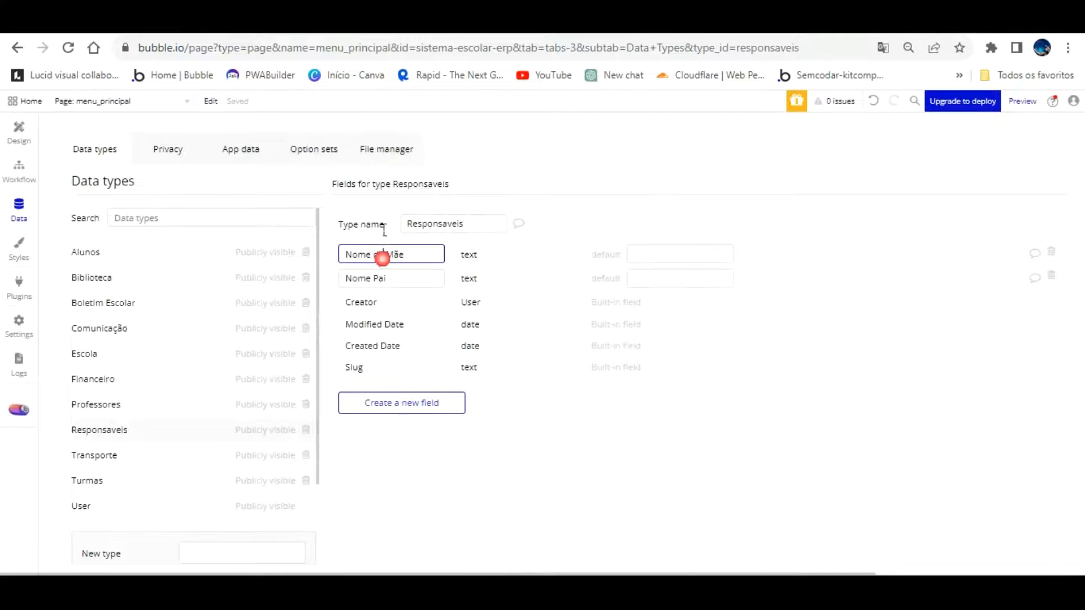
pyautogui.press('BackSpace')
pyautogui.press('BackSpace')
pyautogui.press('BackSpace')
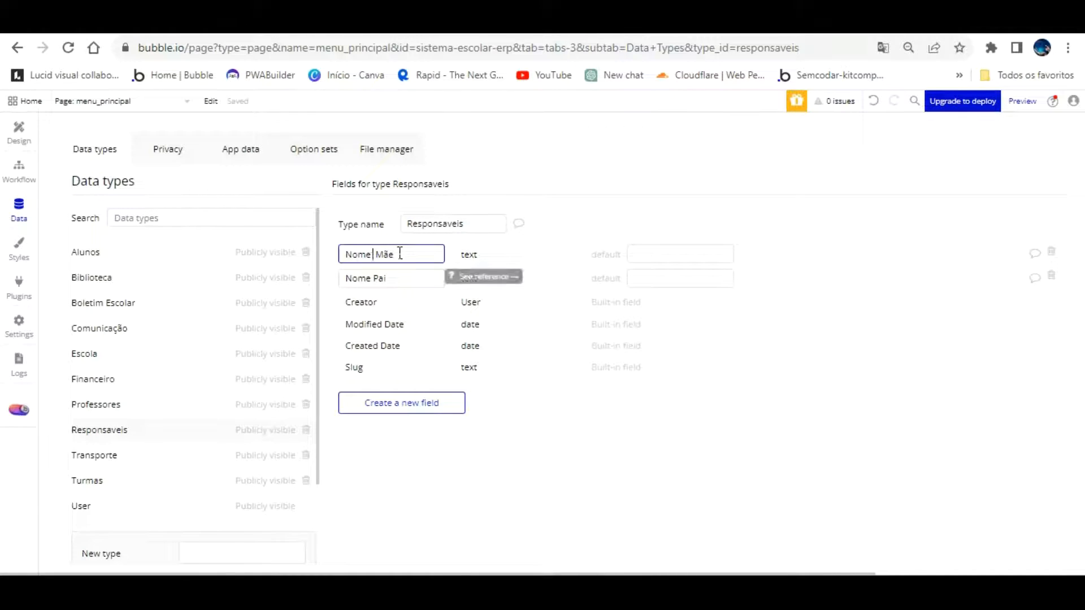
# Add a Telefone Pai text field
pyautogui.click(390, 402)
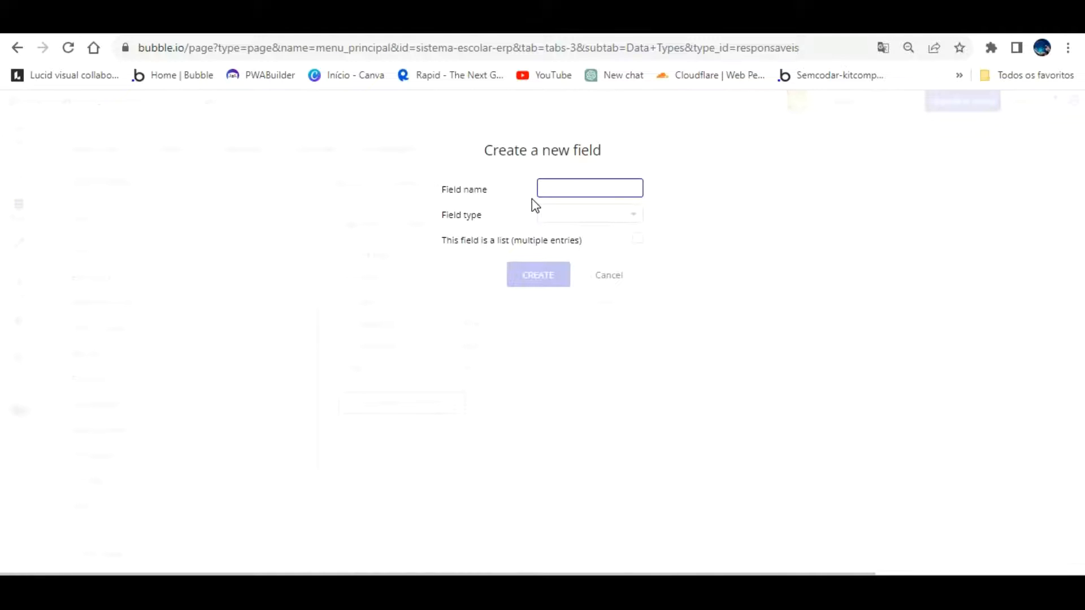
pyautogui.write('Telefone P')
pyautogui.write('ai')
pyautogui.click(577, 214)
pyautogui.scroll(-5, 576, 367)
pyautogui.click(567, 285)
pyautogui.click(539, 274)
# Add a Telefone Mãe text field, fixing the typo in its name
pyautogui.click(390, 425)
pyautogui.write('TelefoneMão')
pyautogui.press('BackSpace')
pyautogui.write('e')
pyautogui.click(581, 215)
pyautogui.scroll(-5, 594, 272)
pyautogui.click(557, 289)
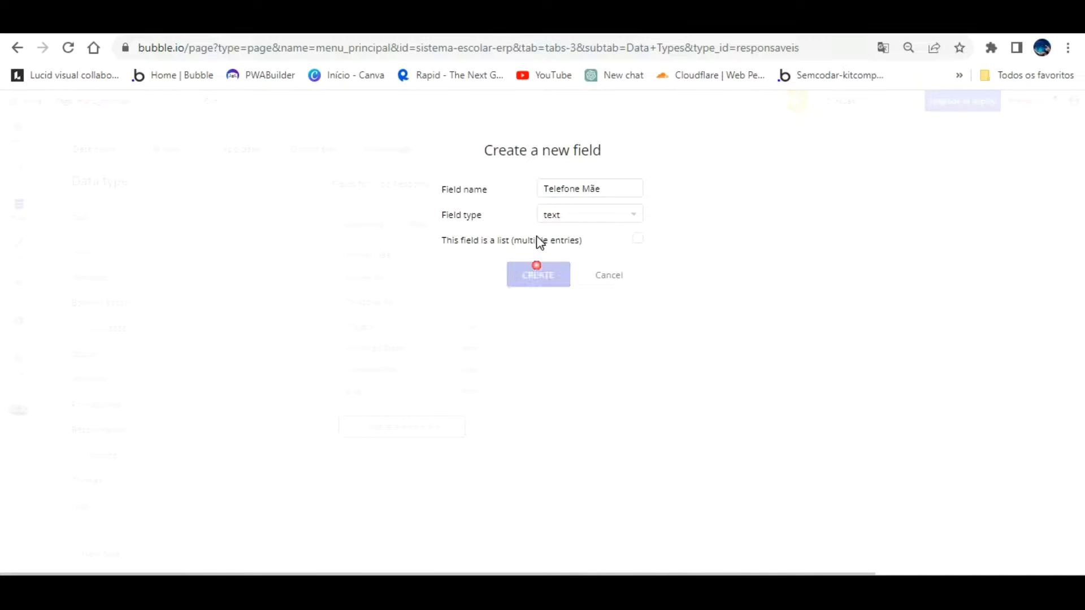
pyautogui.click(537, 275)
# Add an Identidade Pai text field
pyautogui.click(414, 450)
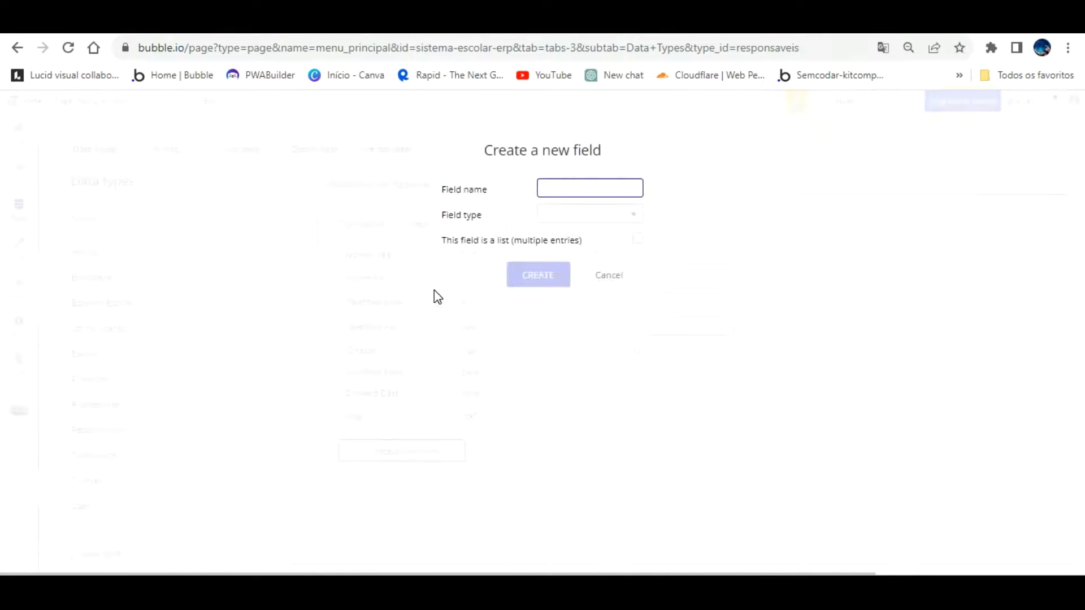
pyautogui.write('Identidade Pai')
pyautogui.click(568, 216)
pyautogui.scroll(-5, 588, 339)
pyautogui.click(565, 286)
pyautogui.click(534, 274)
# Add an Identidade Mãe text field
pyautogui.click(421, 475)
pyautogui.click(599, 214)
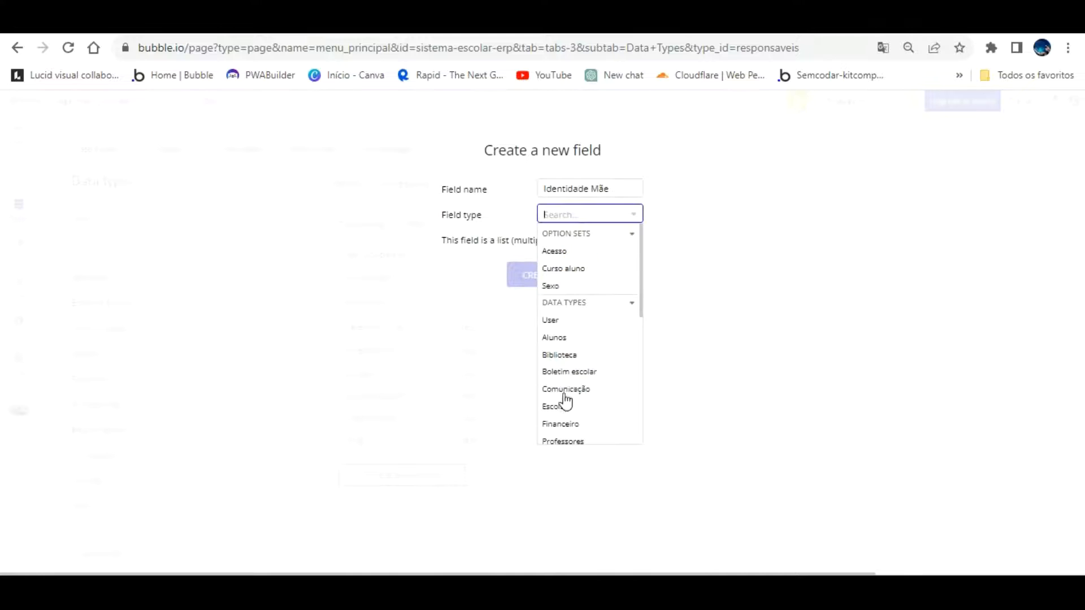
pyautogui.scroll(-4, 590, 375)
pyautogui.click(560, 434)
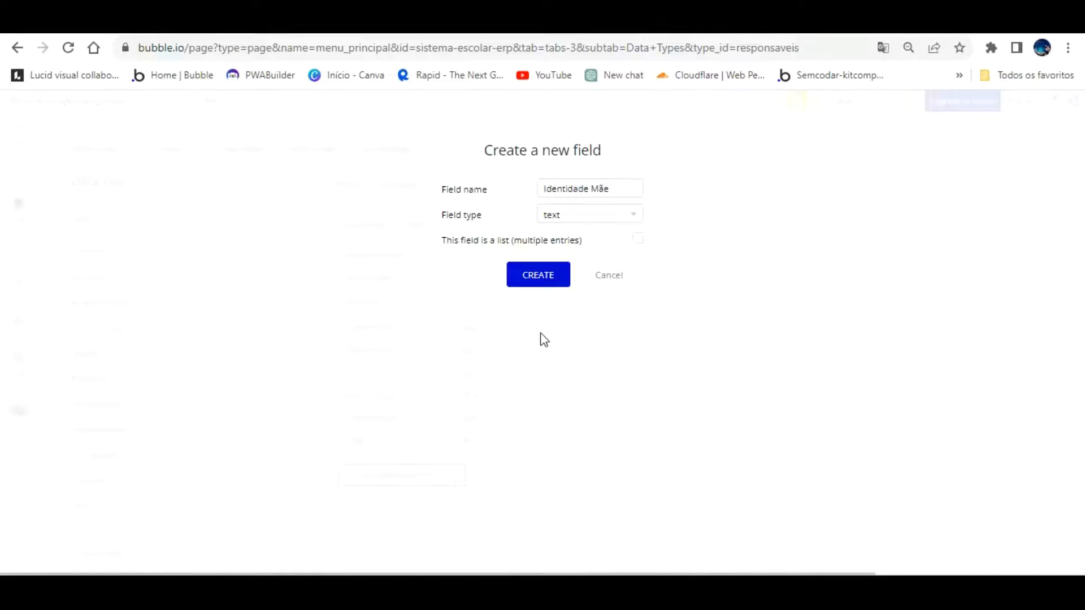
pyautogui.click(539, 274)
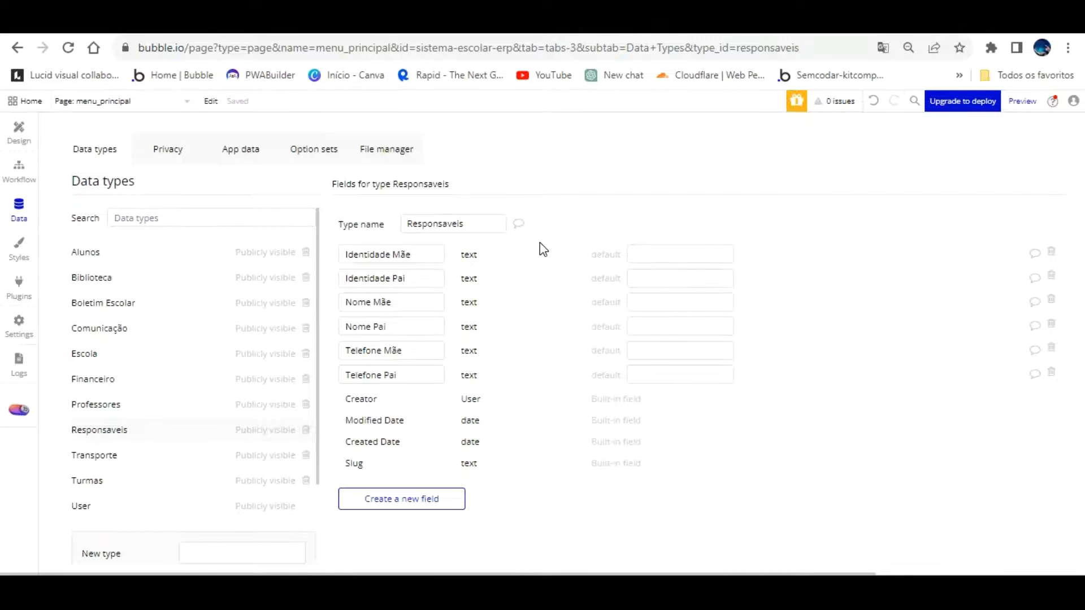
# Add a CPF Pai text field to Responsaveis
pyautogui.click(429, 490)
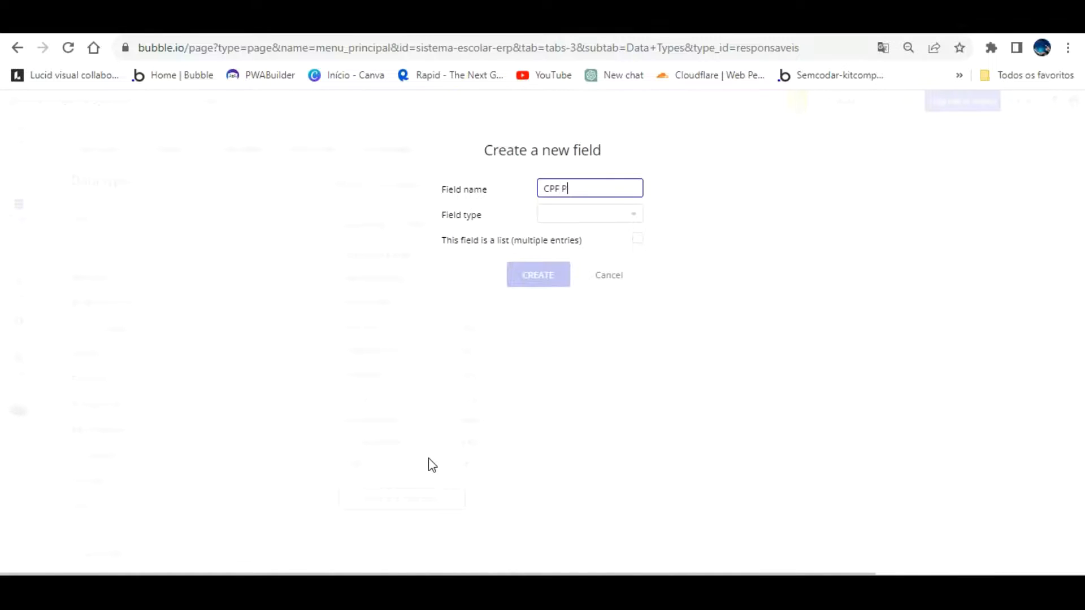
pyautogui.click(610, 215)
pyautogui.scroll(-3, 593, 367)
pyautogui.click(560, 369)
pyautogui.click(537, 275)
# Add a CPF Mãe text field
pyautogui.click(438, 521)
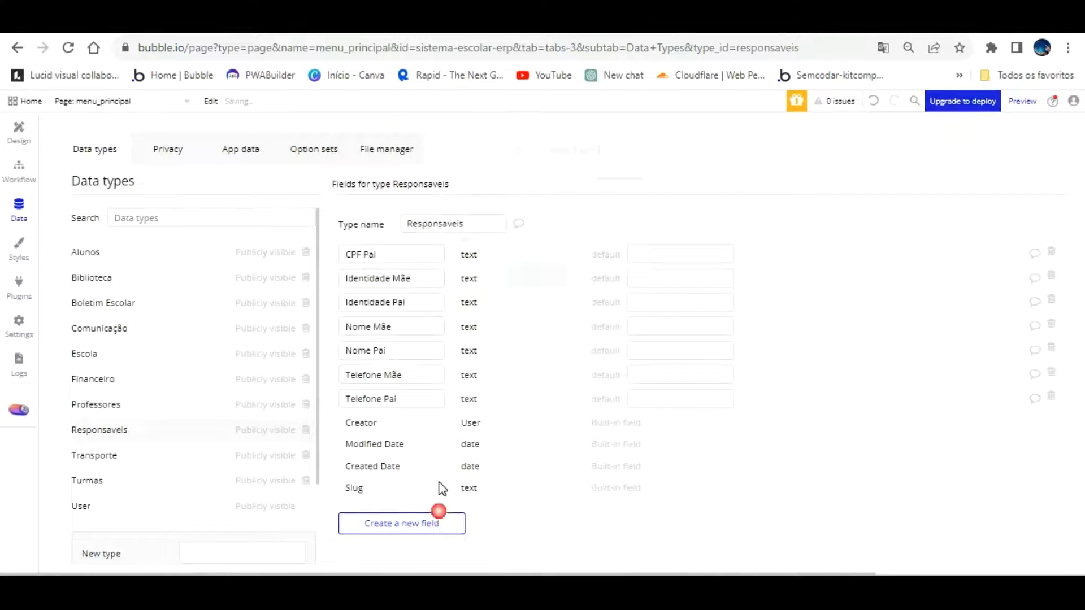
pyautogui.write('CPF Mãe')
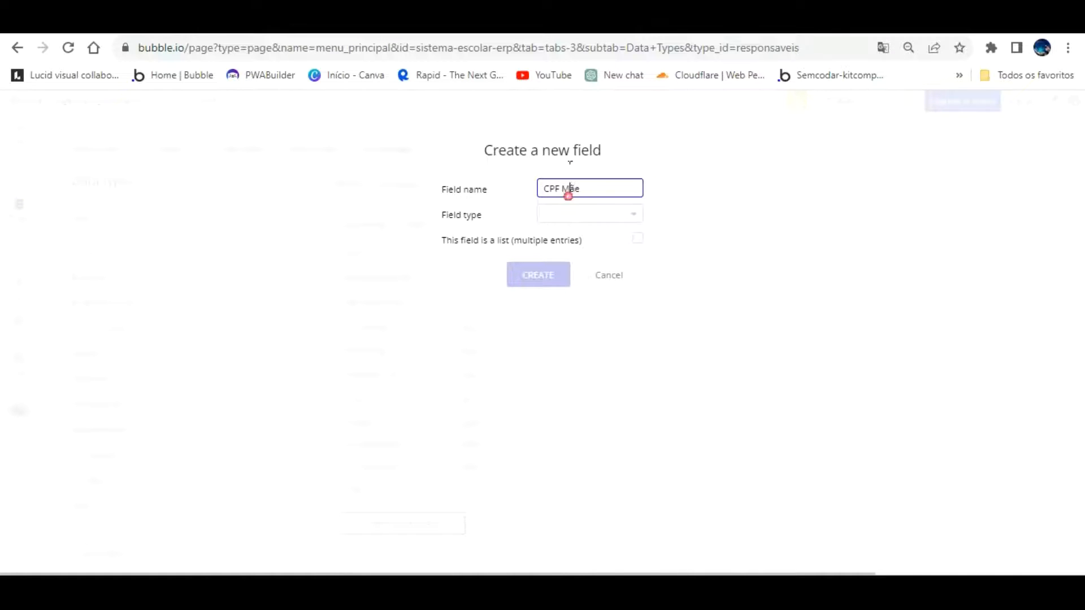
pyautogui.click(562, 215)
pyautogui.scroll(-3, 592, 266)
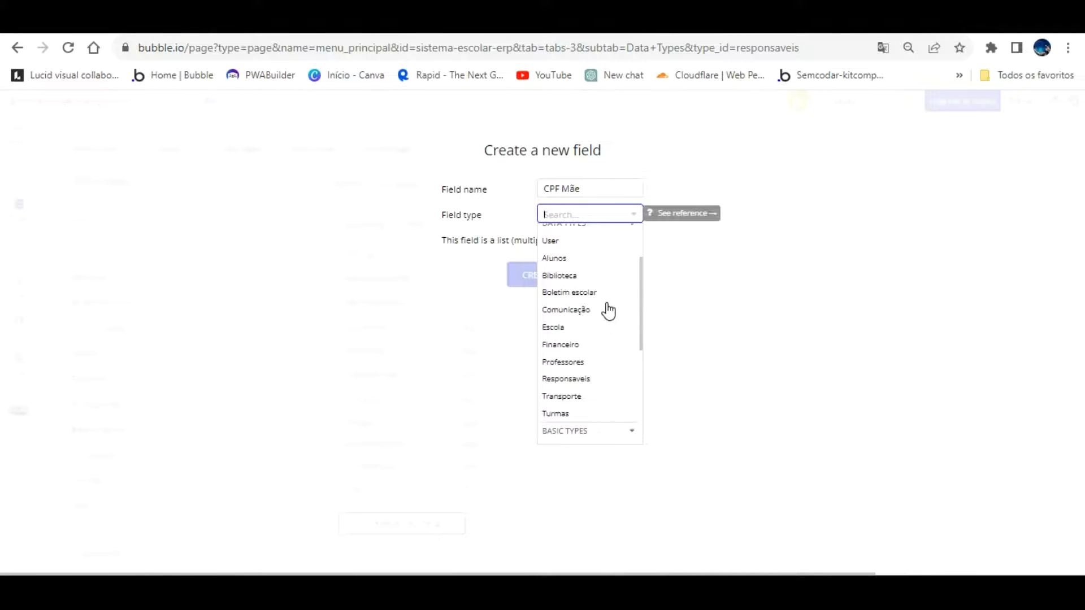
pyautogui.scroll(-3, 608, 312)
pyautogui.click(565, 344)
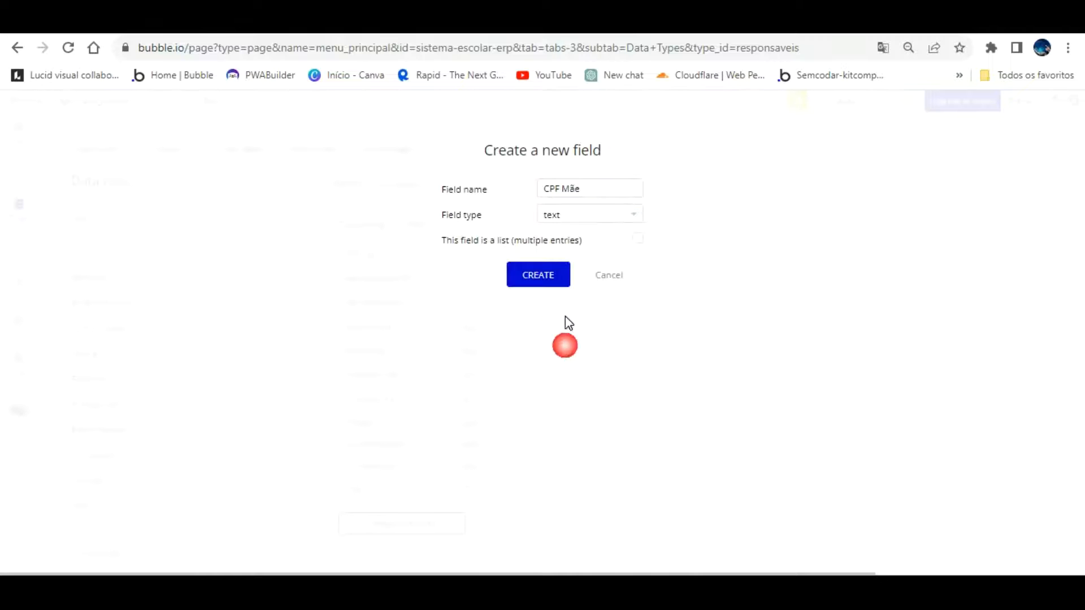
pyautogui.click(538, 275)
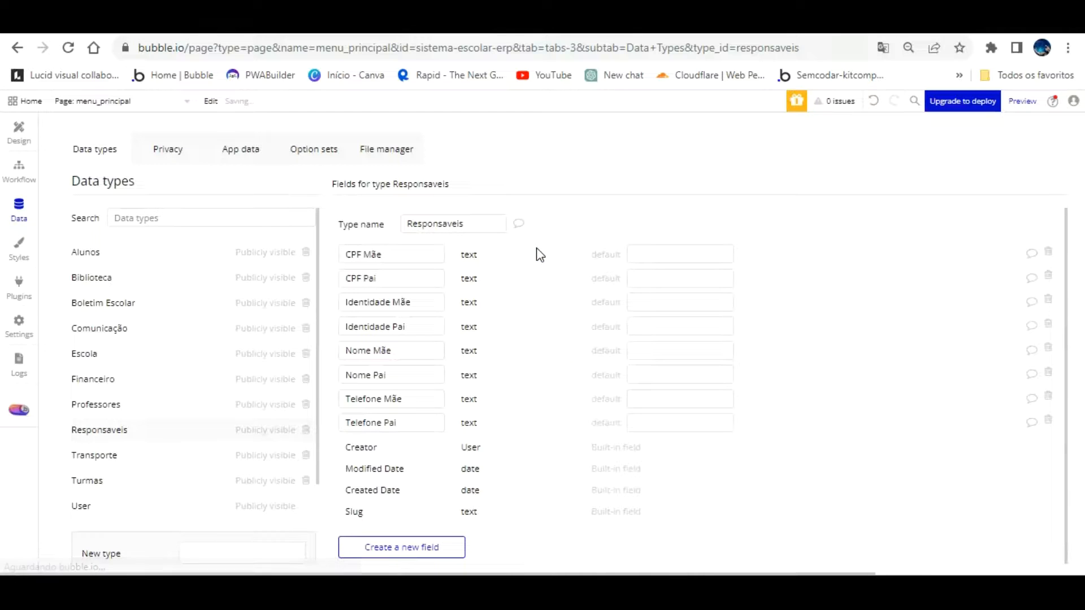
# Add a Profissão Pai text field, correcting the 'Proffisão' misspelling
pyautogui.click(403, 546)
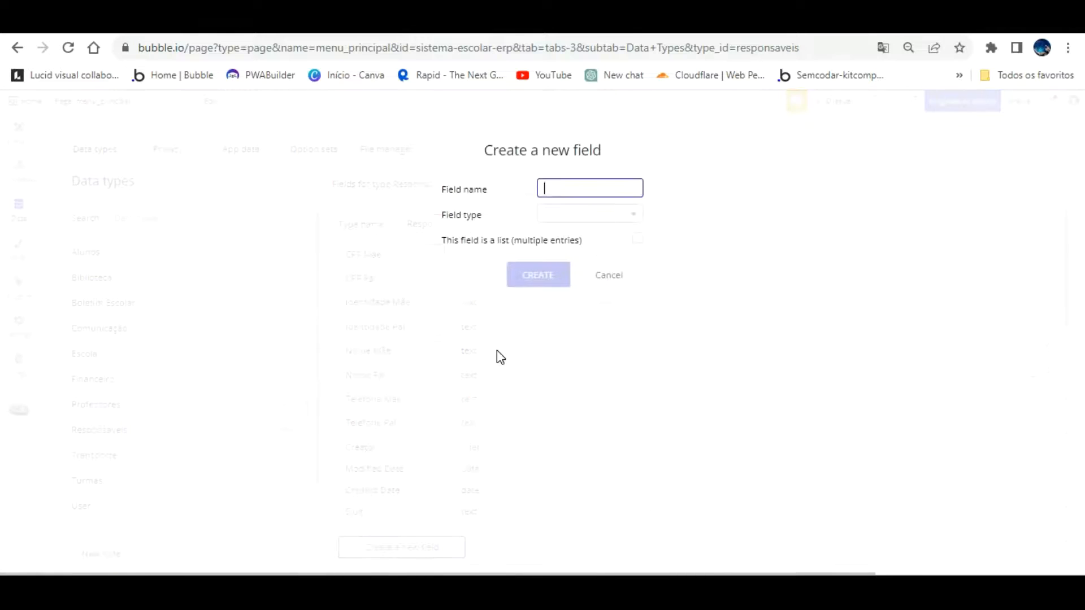
pyautogui.write('Proffisão Pai')
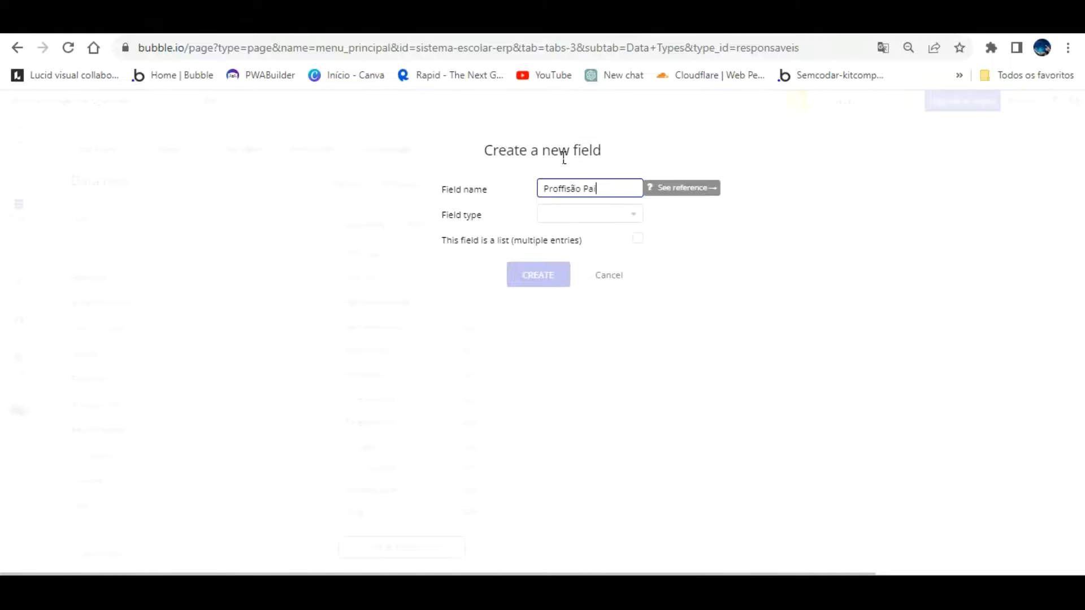
pyautogui.click(562, 188)
pyautogui.press('BackSpace')
pyautogui.write('s')
pyautogui.click(588, 214)
pyautogui.scroll(-5, 583, 282)
pyautogui.scroll(5, 579, 322)
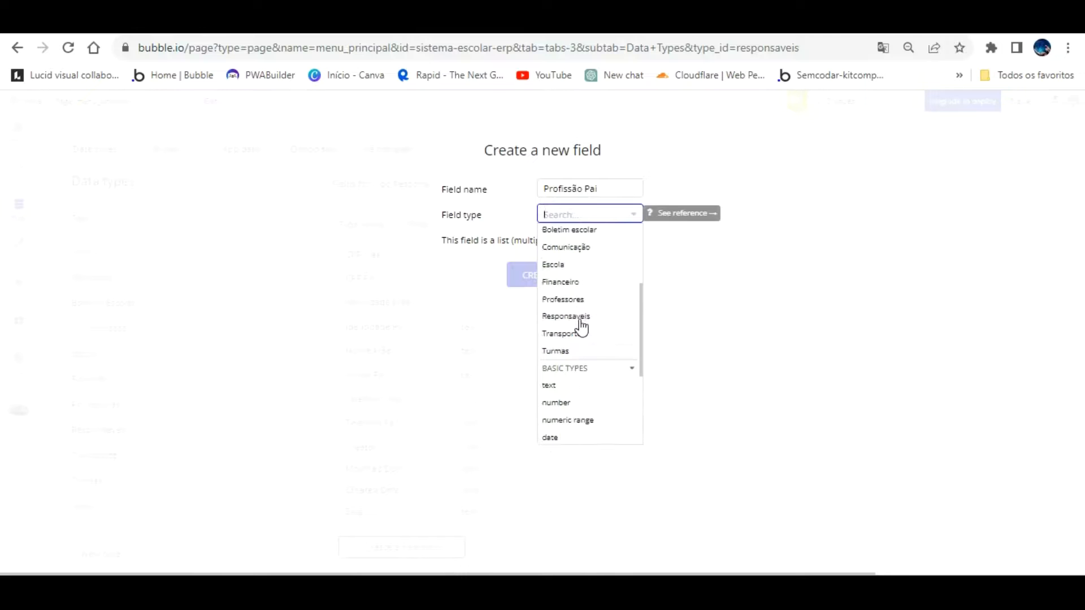
pyautogui.click(559, 382)
pyautogui.click(538, 266)
# Add a Profissão Mãe text field
pyautogui.scroll(-2, 446, 395)
pyautogui.click(431, 540)
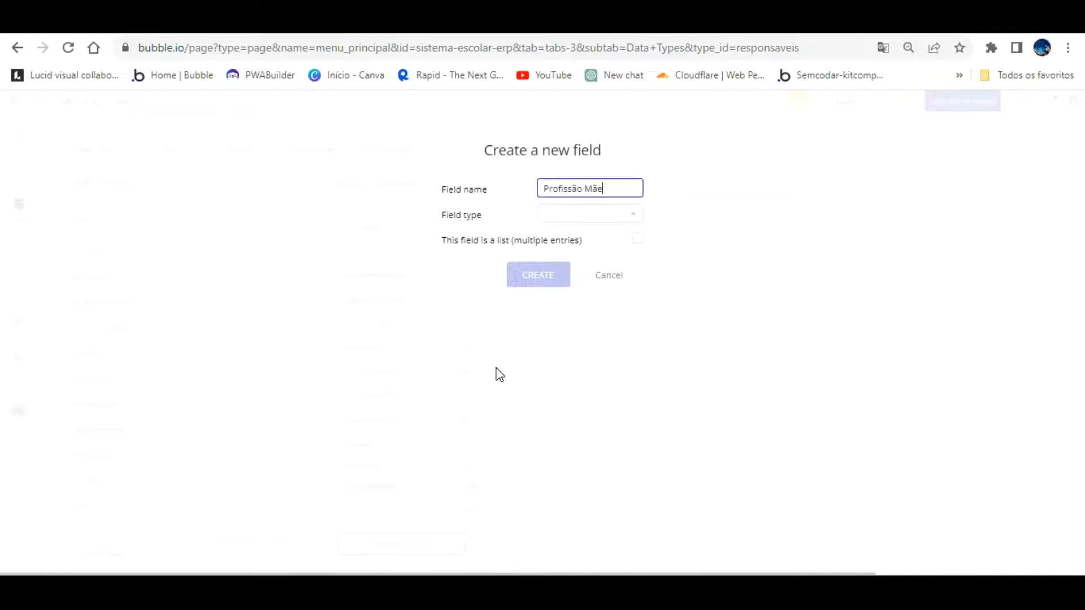
pyautogui.click(599, 214)
pyautogui.scroll(-5, 585, 254)
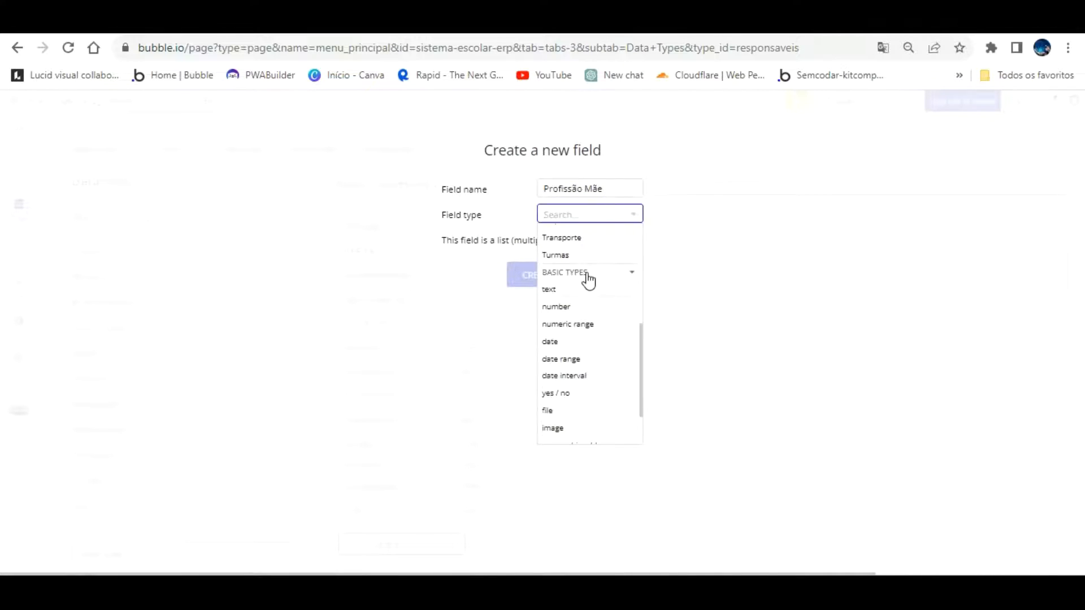
pyautogui.click(560, 289)
pyautogui.click(552, 275)
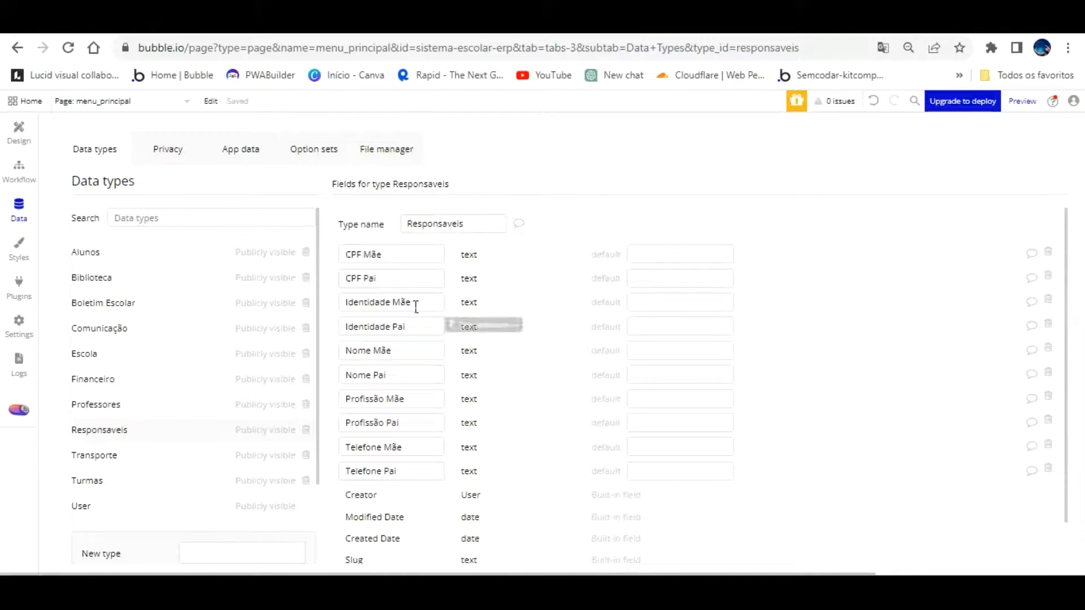
pyautogui.scroll(-2, 436, 487)
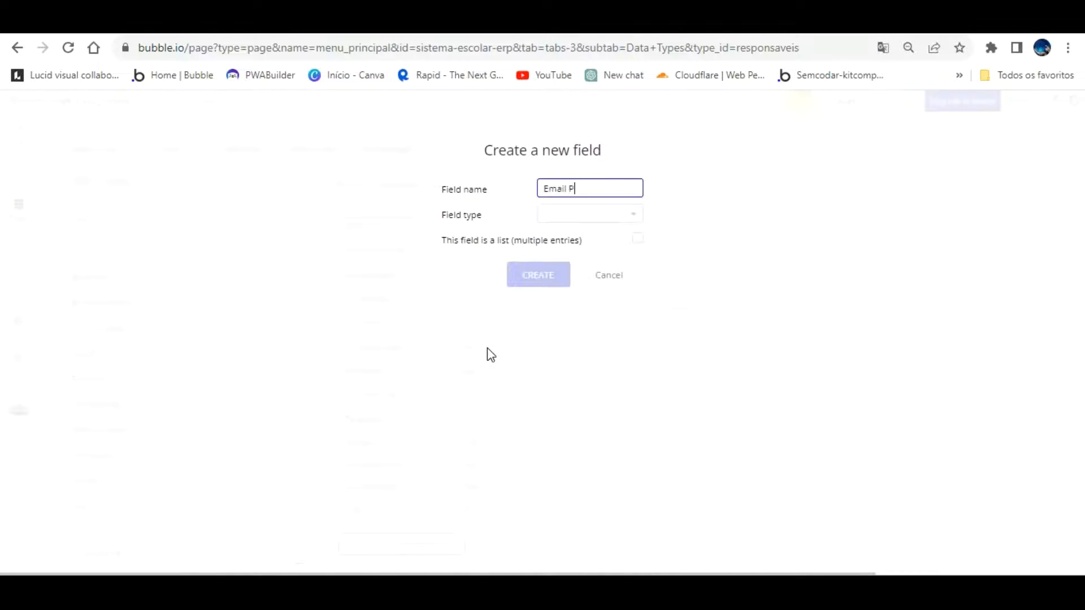
# Make Email Pai a text field and create it
pyautogui.click(589, 213)
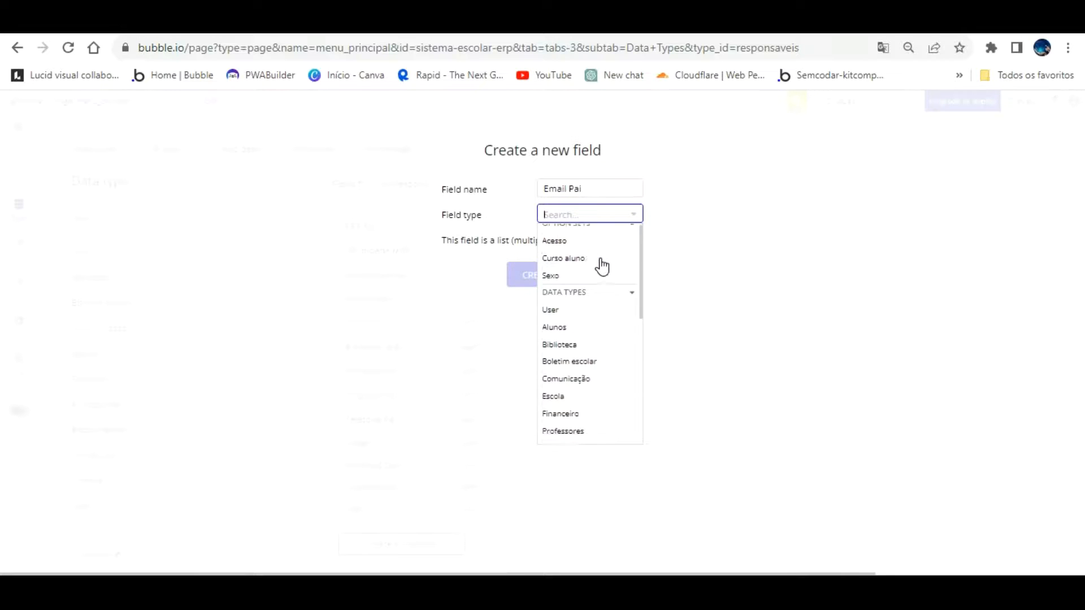
pyautogui.scroll(-3, 597, 305)
pyautogui.click(550, 368)
pyautogui.click(526, 275)
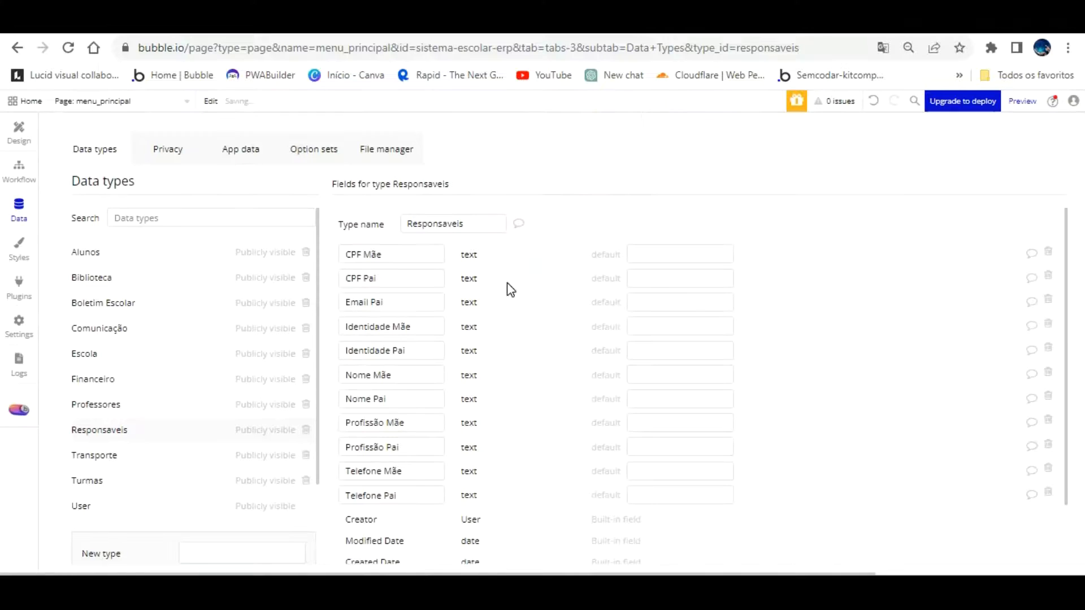
# Add an Email Mãe text field
pyautogui.scroll(-2, 542, 300)
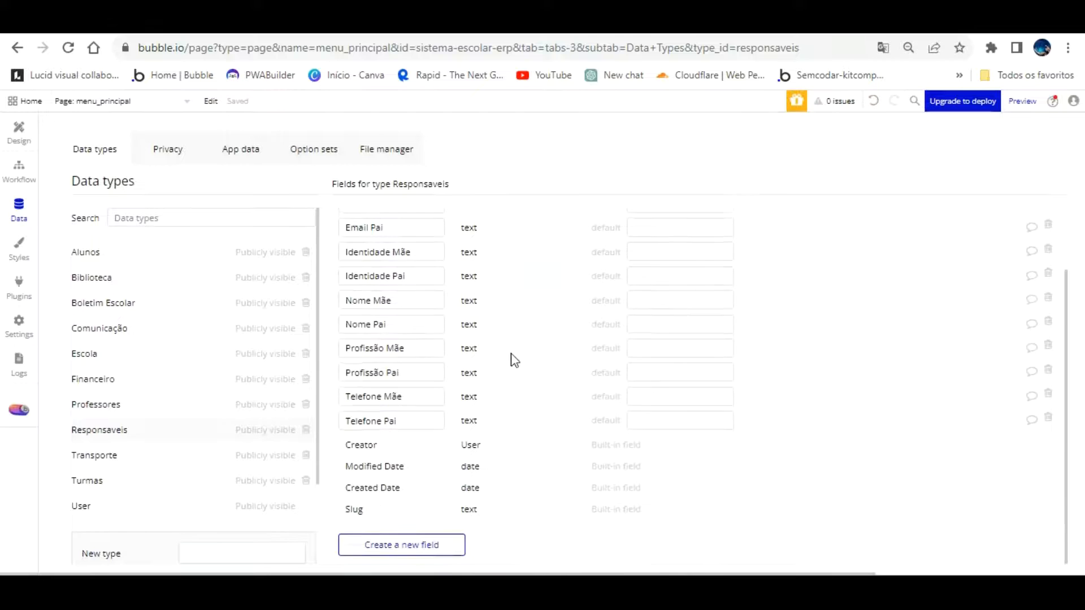
pyautogui.click(417, 543)
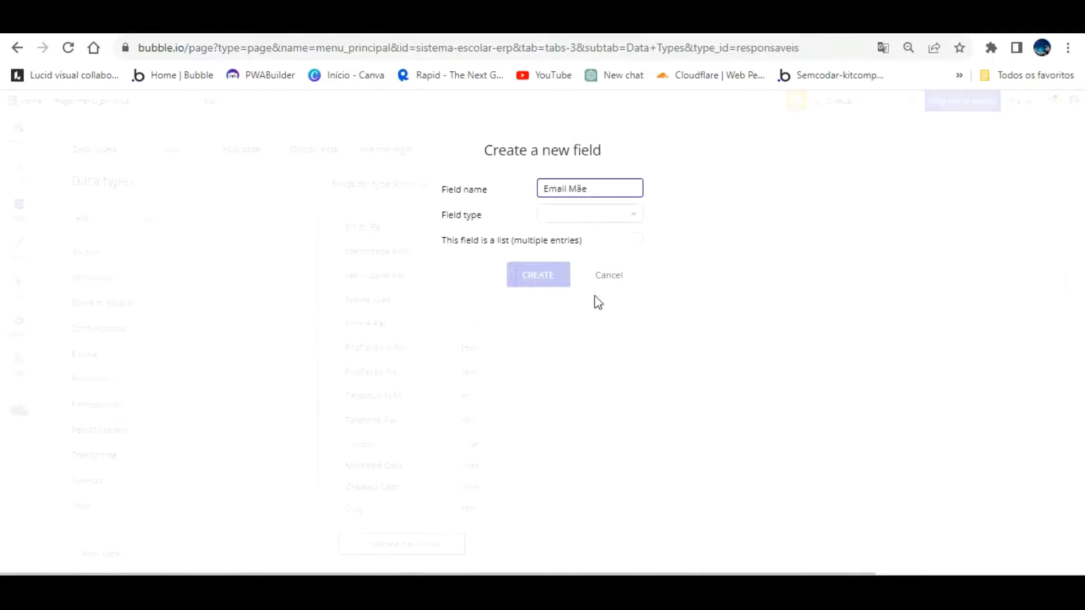
pyautogui.click(599, 213)
pyautogui.scroll(-3, 578, 316)
pyautogui.click(556, 368)
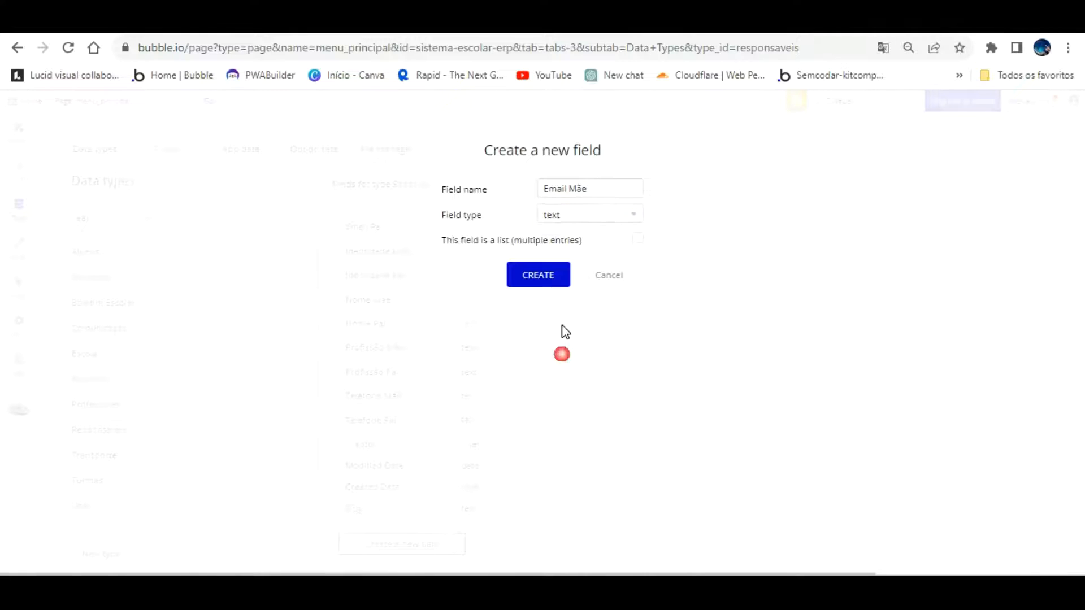
pyautogui.click(540, 274)
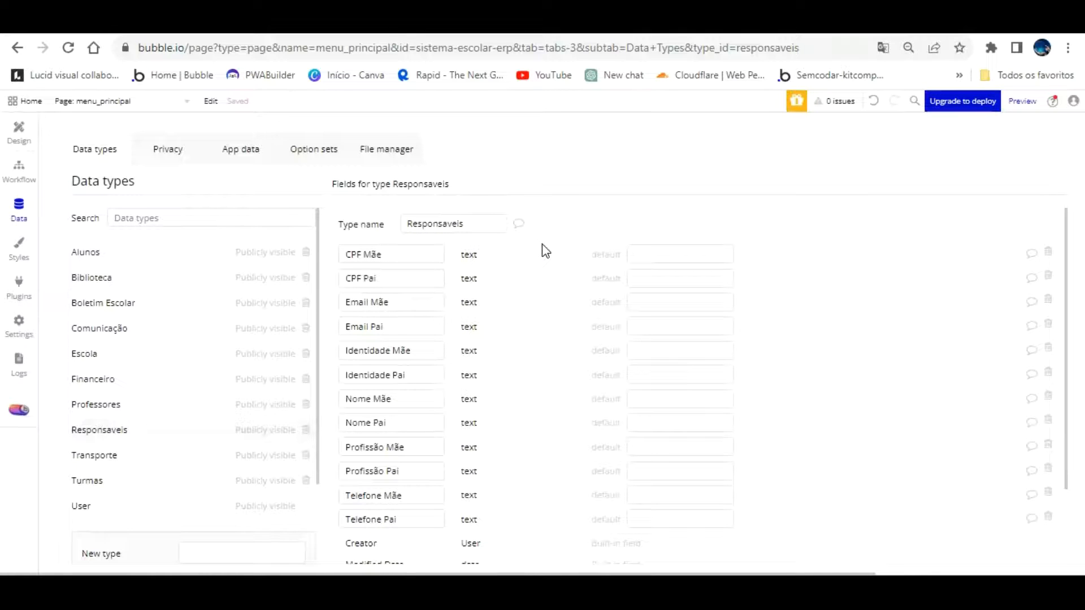
# Add a Nacionalidade Pai text field
pyautogui.scroll(-3, 527, 328)
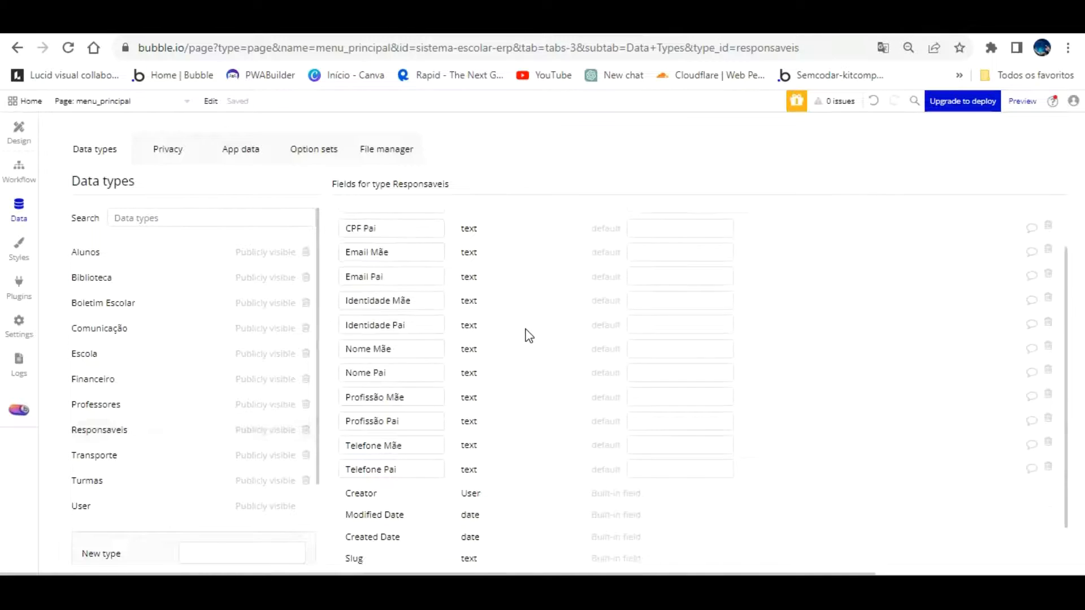
pyautogui.click(414, 544)
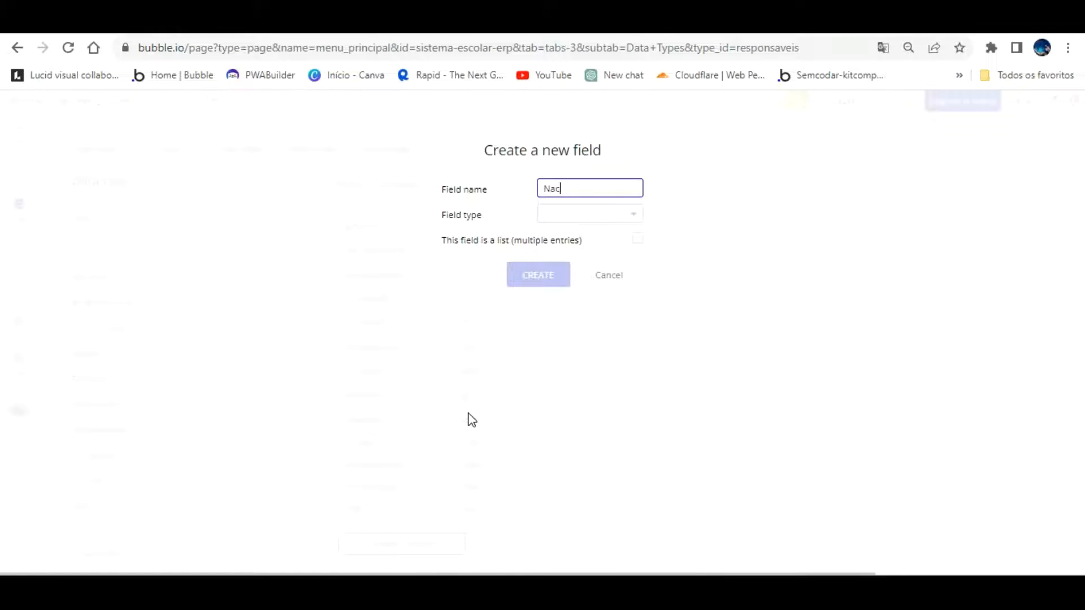
pyautogui.write('Nacionalidade Pai')
pyautogui.click(587, 214)
pyautogui.scroll(-1, 606, 345)
pyautogui.scroll(-3, 606, 344)
pyautogui.click(556, 368)
pyautogui.click(553, 274)
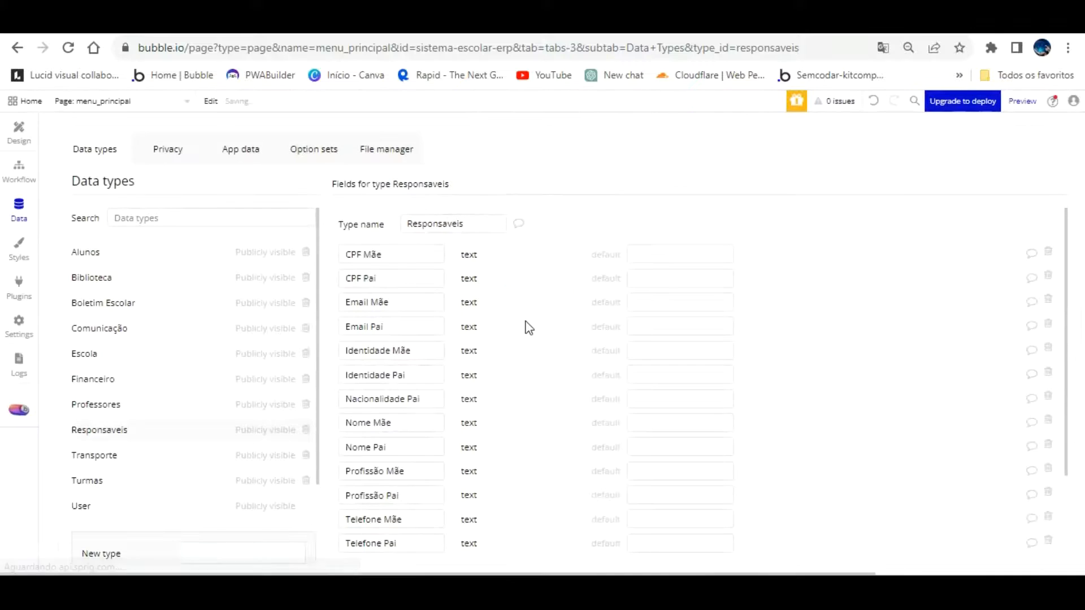
# Add a Nacionalidade Mãe text field
pyautogui.scroll(-3, 452, 480)
pyautogui.click(446, 542)
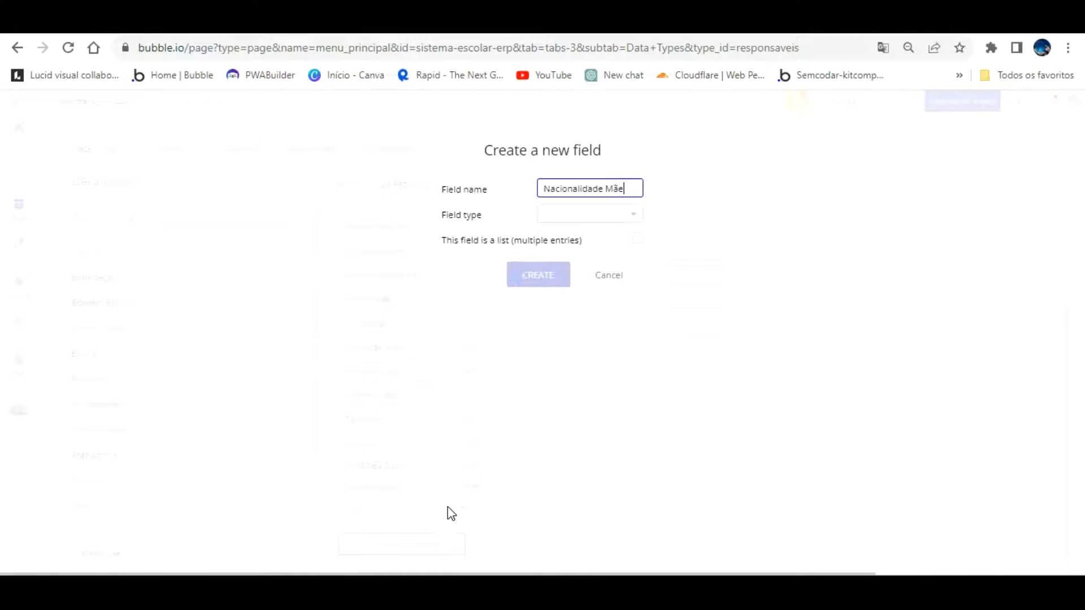
pyautogui.click(605, 211)
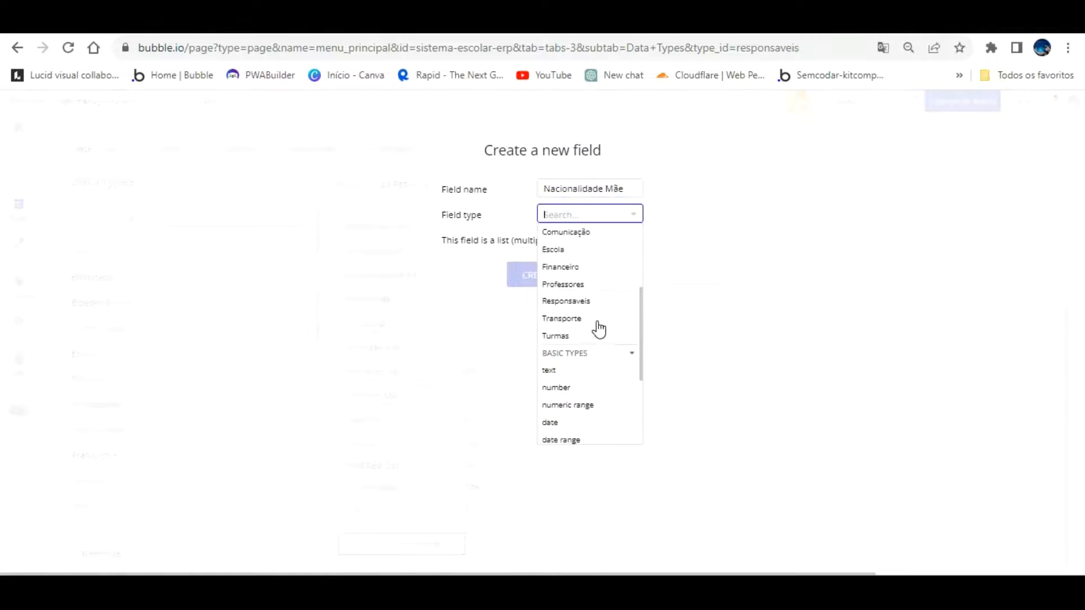
pyautogui.click(551, 370)
pyautogui.click(531, 273)
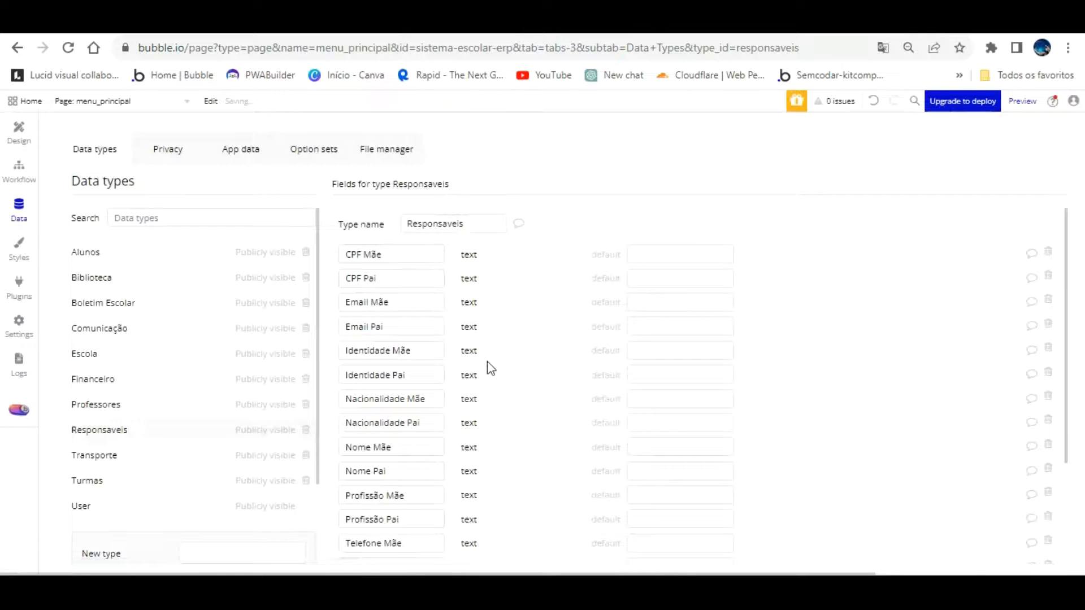
pyautogui.scroll(-3, 490, 368)
pyautogui.click(435, 540)
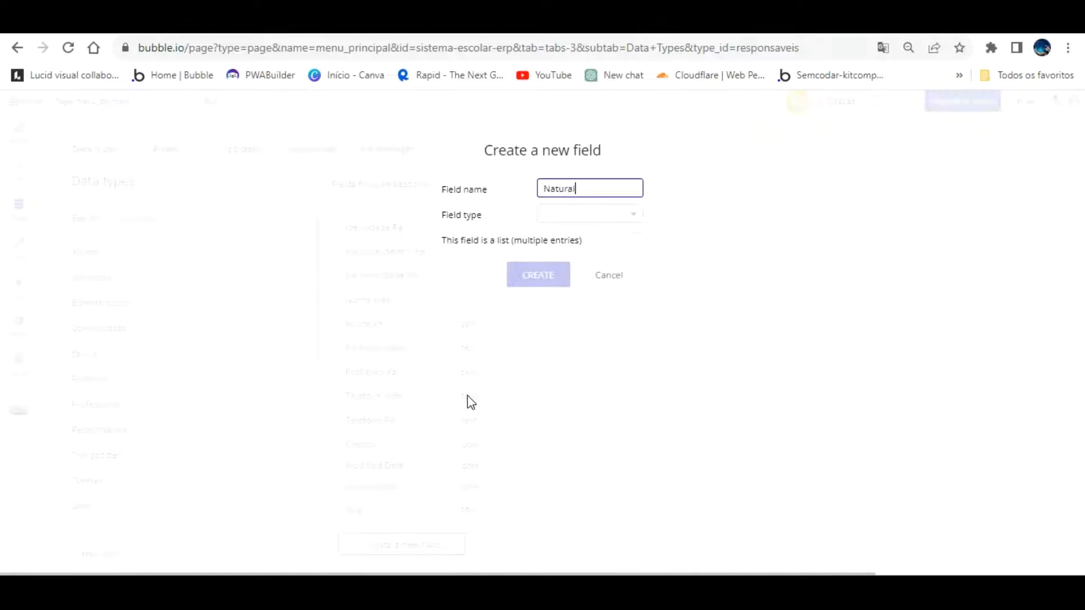
# Add a Naturalidade Pai text field
pyautogui.write('Naturalidade Pai')
pyautogui.click(587, 214)
pyautogui.scroll(-5, 607, 334)
pyautogui.click(560, 289)
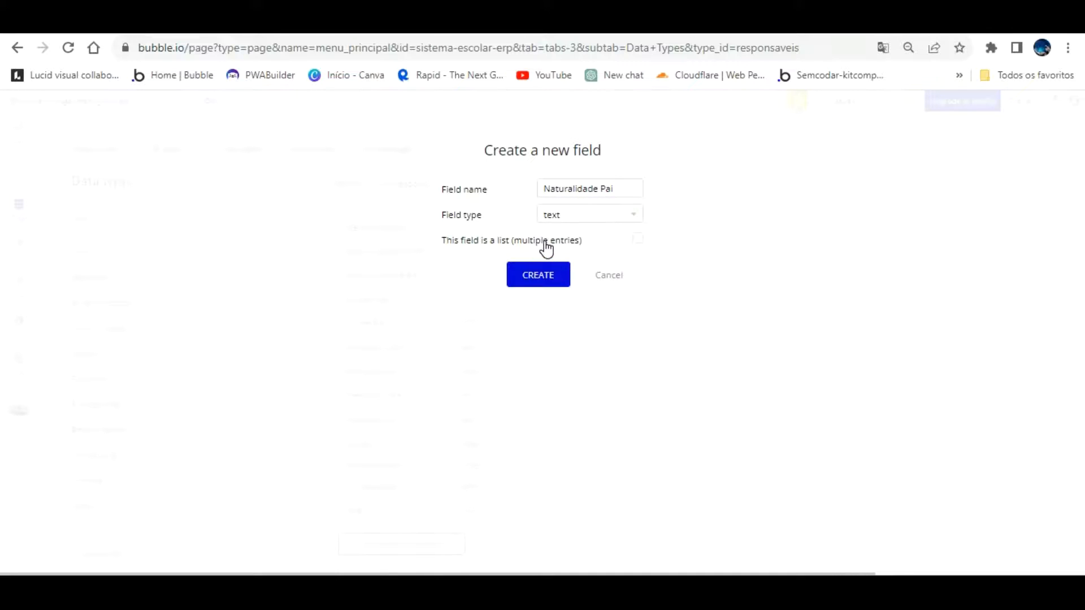
pyautogui.click(525, 275)
pyautogui.scroll(-3, 403, 503)
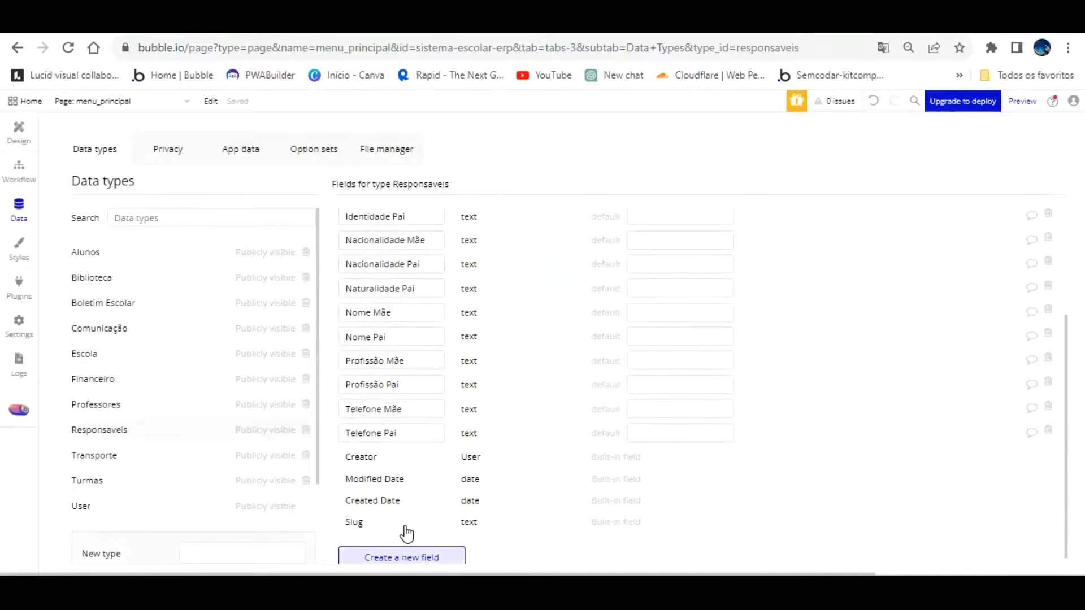
# Add a Naturalidade Mãe text field
pyautogui.click(402, 556)
pyautogui.write('Naturalidade Mãe')
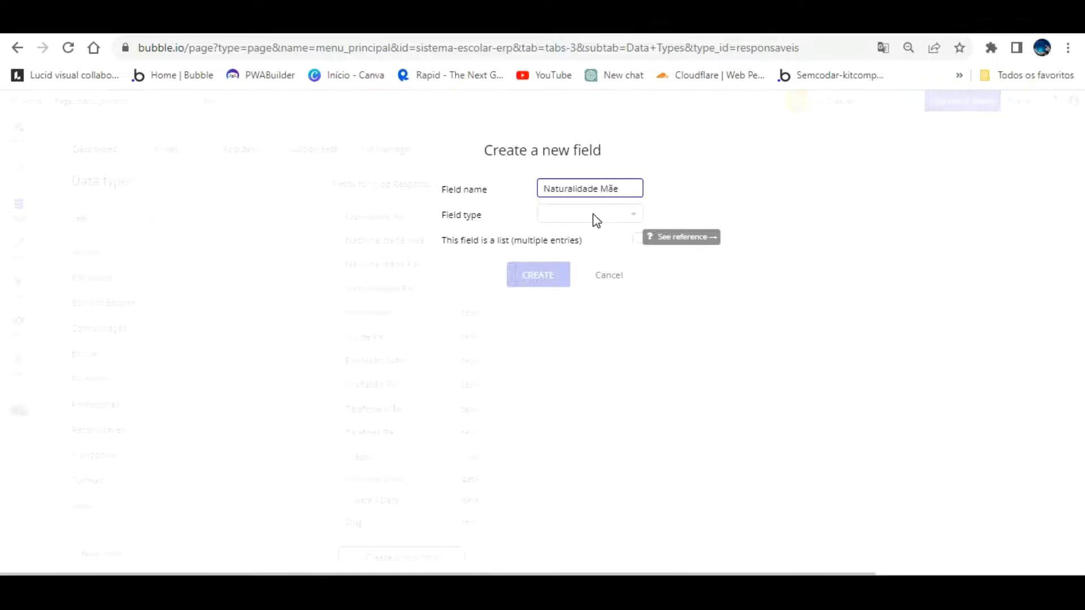
pyautogui.click(616, 214)
pyautogui.scroll(-3, 595, 294)
pyautogui.click(595, 294)
pyautogui.click(542, 272)
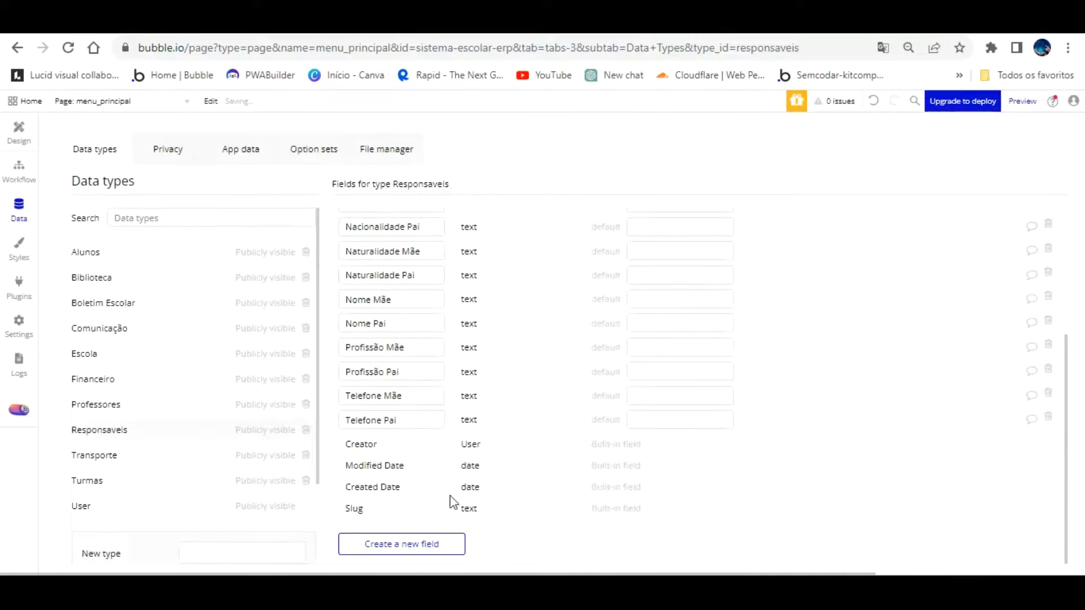
# Add an Observações text field
pyautogui.click(402, 542)
pyautogui.write('Observações')
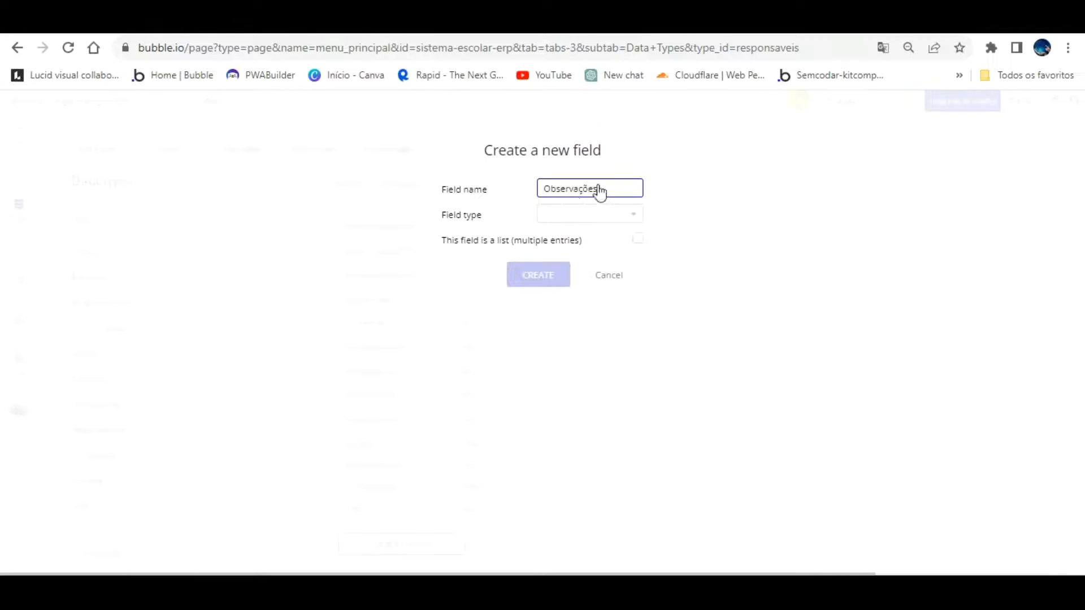
pyautogui.click(591, 213)
pyautogui.scroll(-3, 602, 282)
pyautogui.click(549, 369)
pyautogui.click(534, 274)
# On the design page, select the guardian data group and edit its name
pyautogui.click(15, 122)
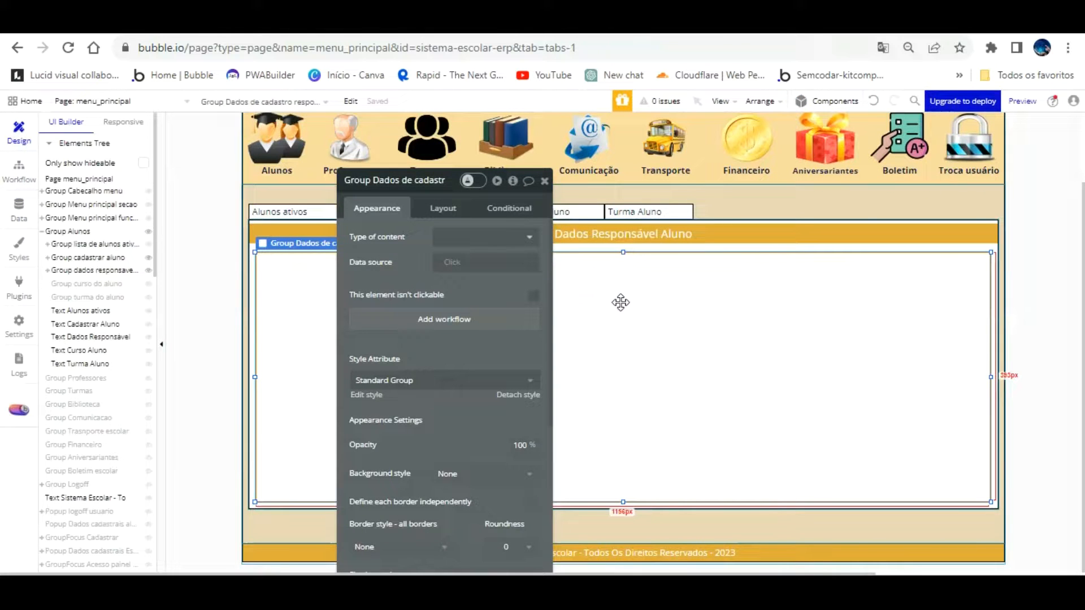
pyautogui.click(621, 332)
pyautogui.click(370, 181)
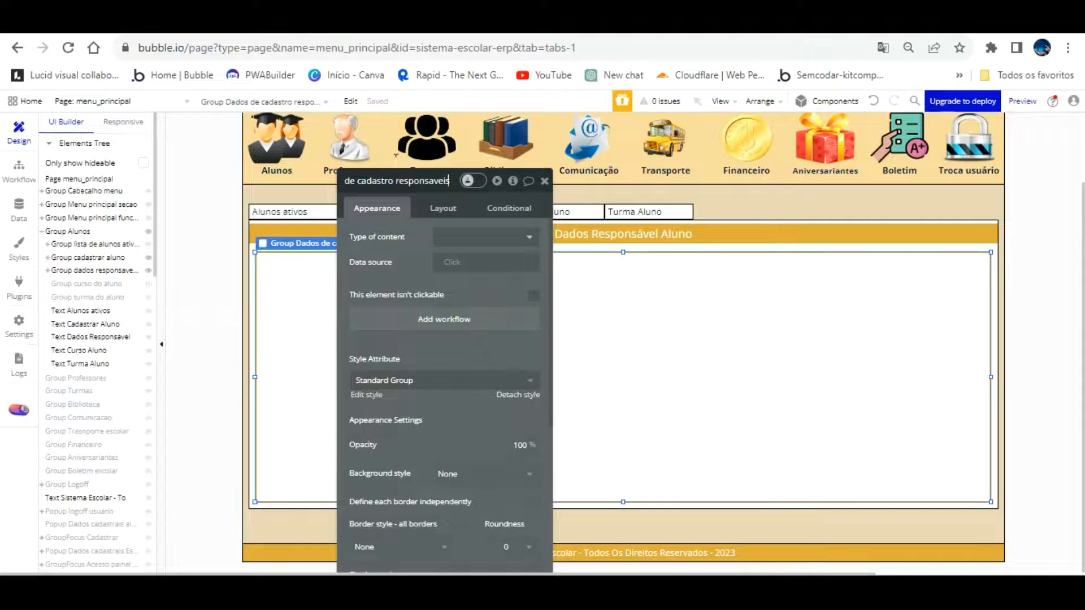
pyautogui.press('Left')
pyautogui.press('Left')
pyautogui.press('Left')
pyautogui.press('Left')
pyautogui.press('Left')
pyautogui.press('Left')
pyautogui.press('Left')
pyautogui.press('Left')
pyautogui.press('Left')
pyautogui.press('Left')
pyautogui.press('Left')
pyautogui.press('Left')
pyautogui.press('Left')
pyautogui.press('Left')
pyautogui.press('Left')
pyautogui.press('Left')
pyautogui.press('Left')
pyautogui.press('Left')
pyautogui.press('Left')
pyautogui.press('Left')
pyautogui.press('Left')
pyautogui.press('Left')
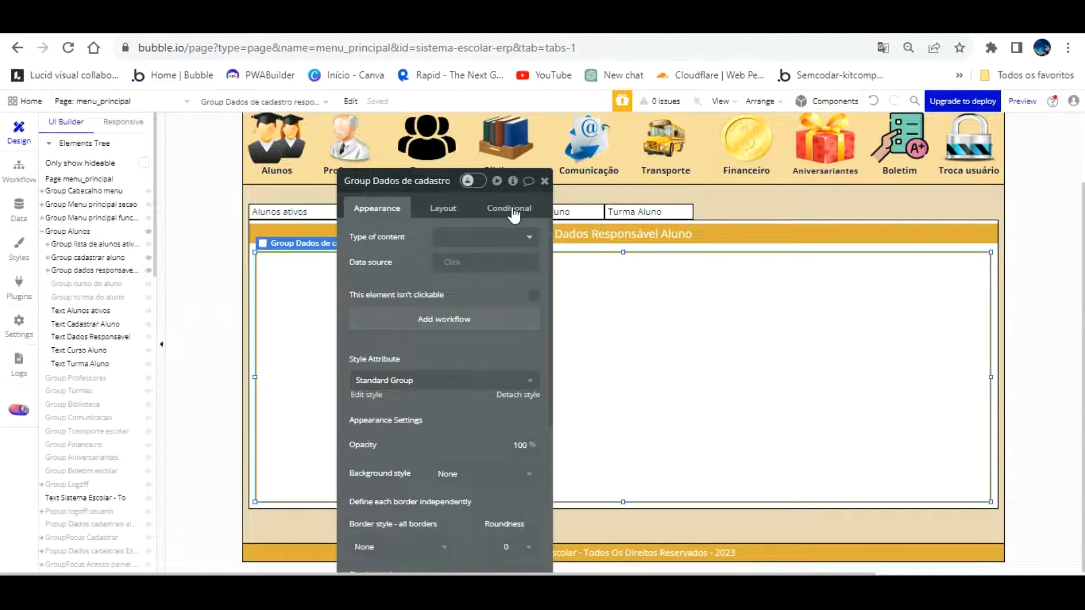
# Set the group's Type of content to Responsaveis and close its properties
pyautogui.click(515, 232)
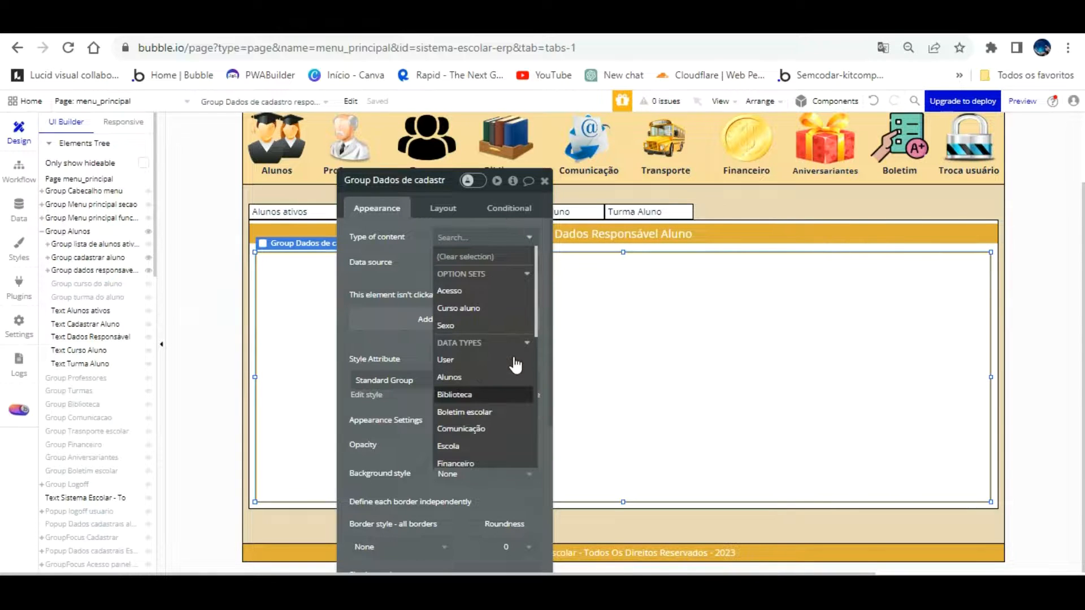
pyautogui.scroll(-3, 516, 365)
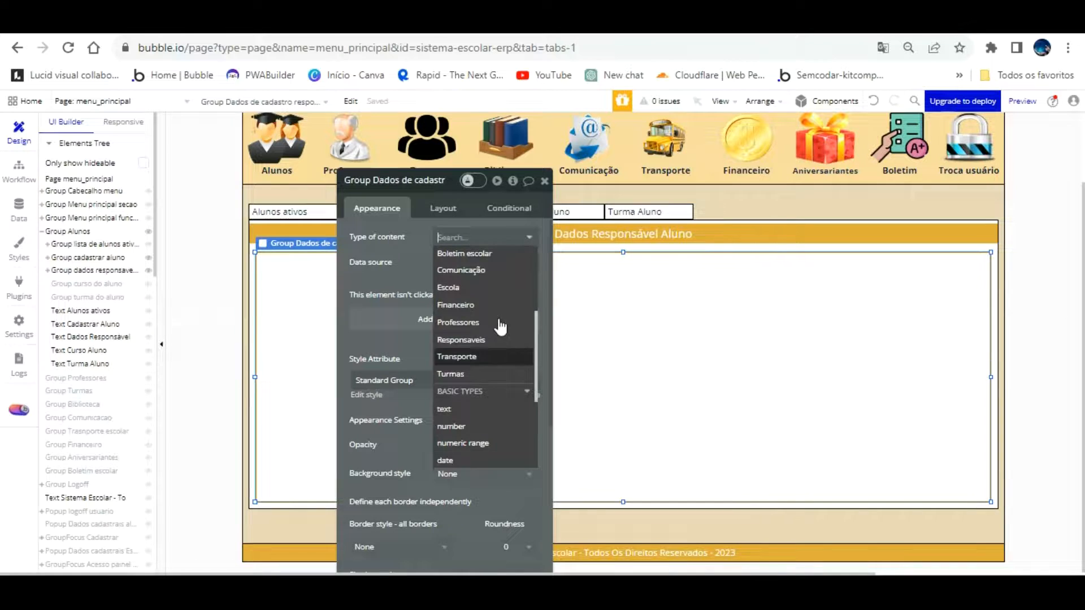
pyautogui.click(495, 339)
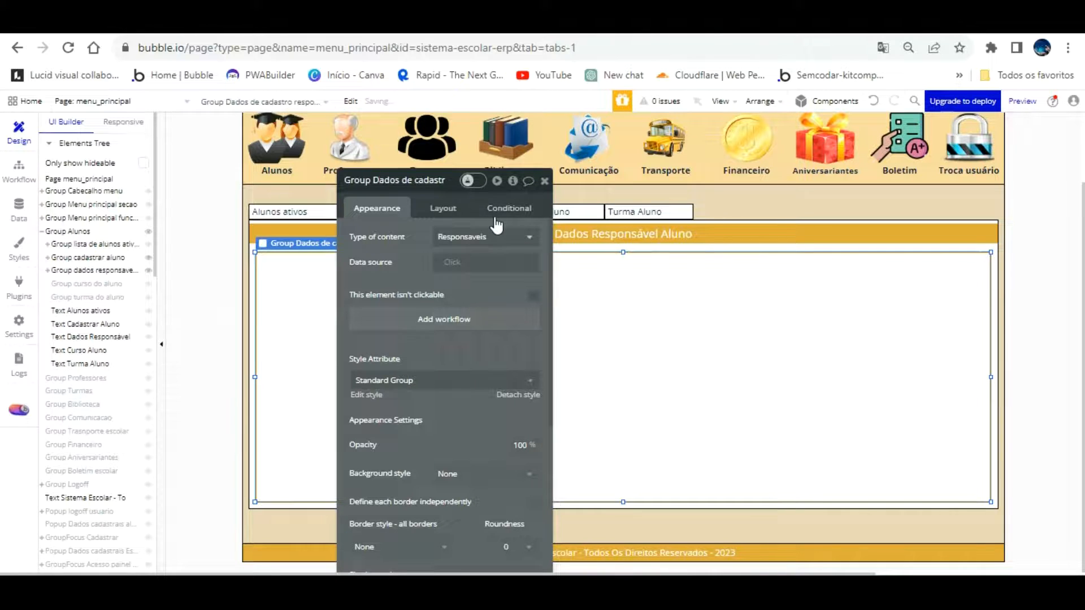
pyautogui.click(544, 180)
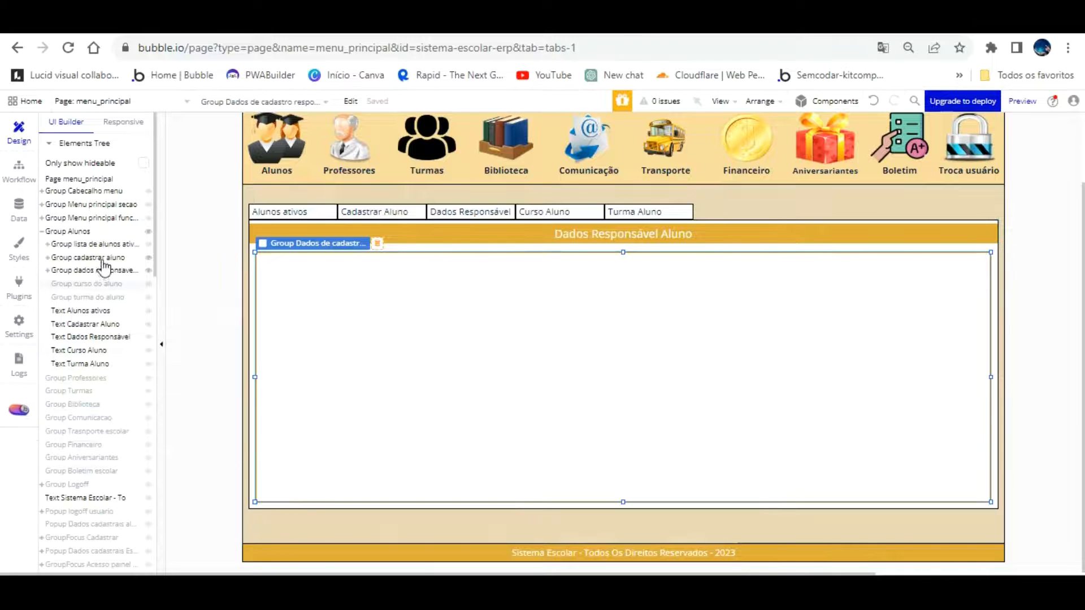
pyautogui.scroll(-5, 102, 269)
# Add a 'Nome Pai' text label to the group and name it Text Nome Pai Cadastro
pyautogui.click(66, 388)
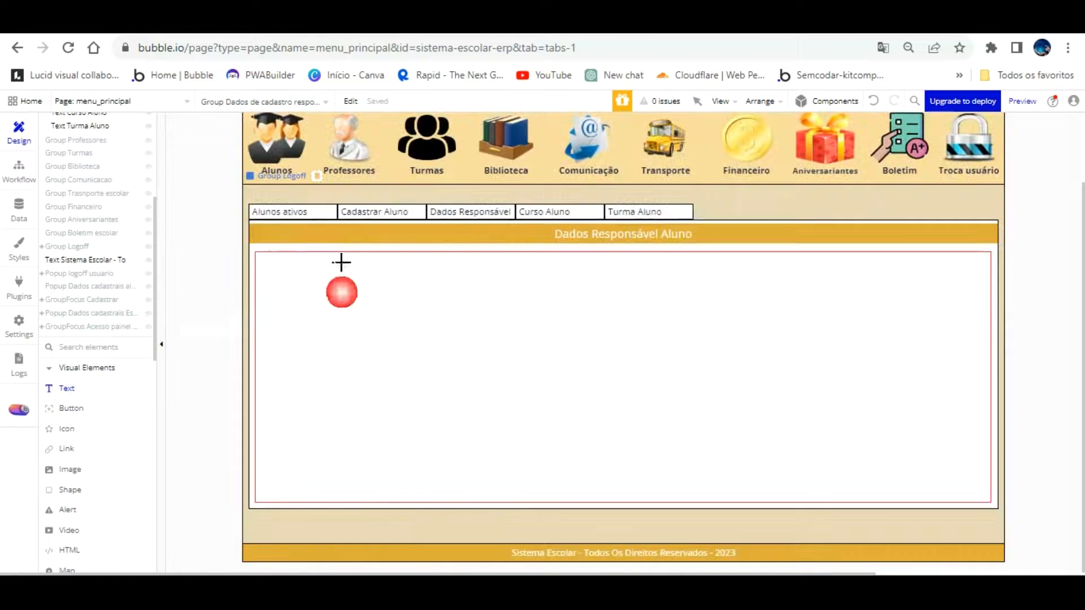
pyautogui.moveTo(281, 241); pyautogui.dragTo(313, 244)
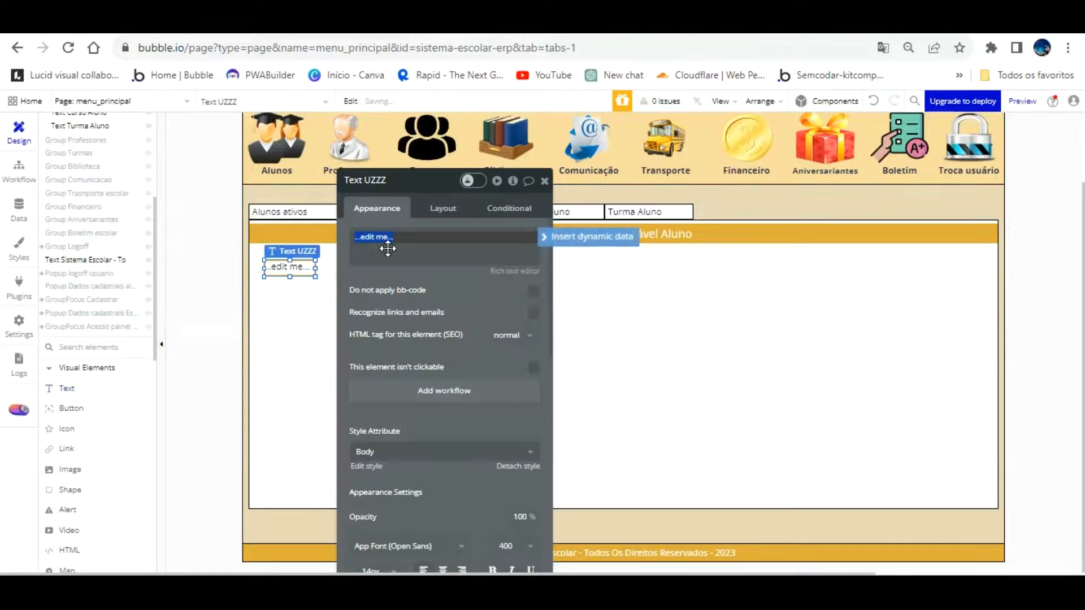
pyautogui.write('Nome Pai')
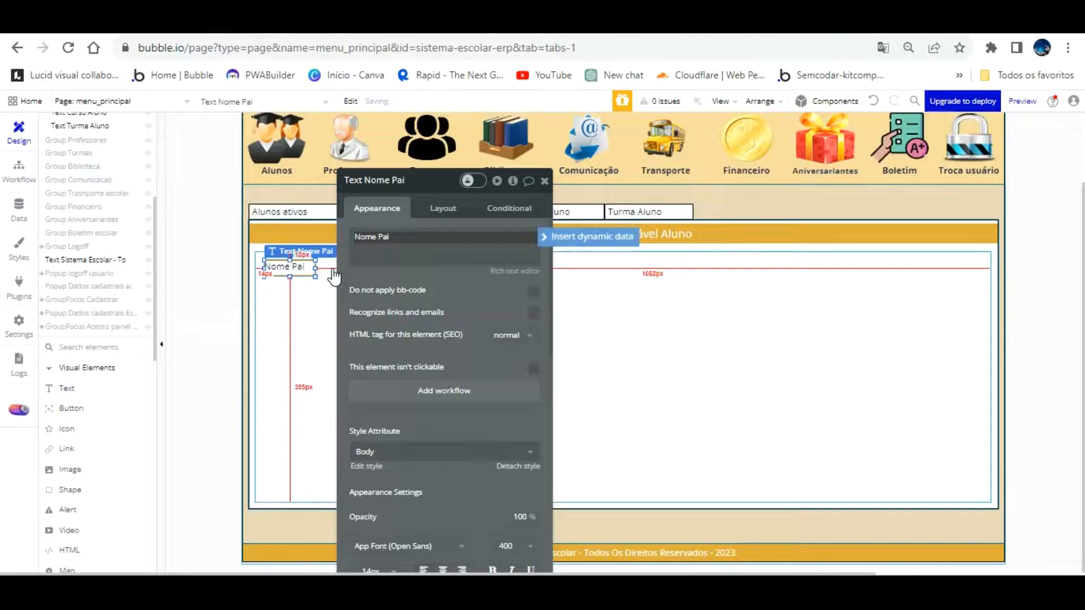
pyautogui.click(420, 183)
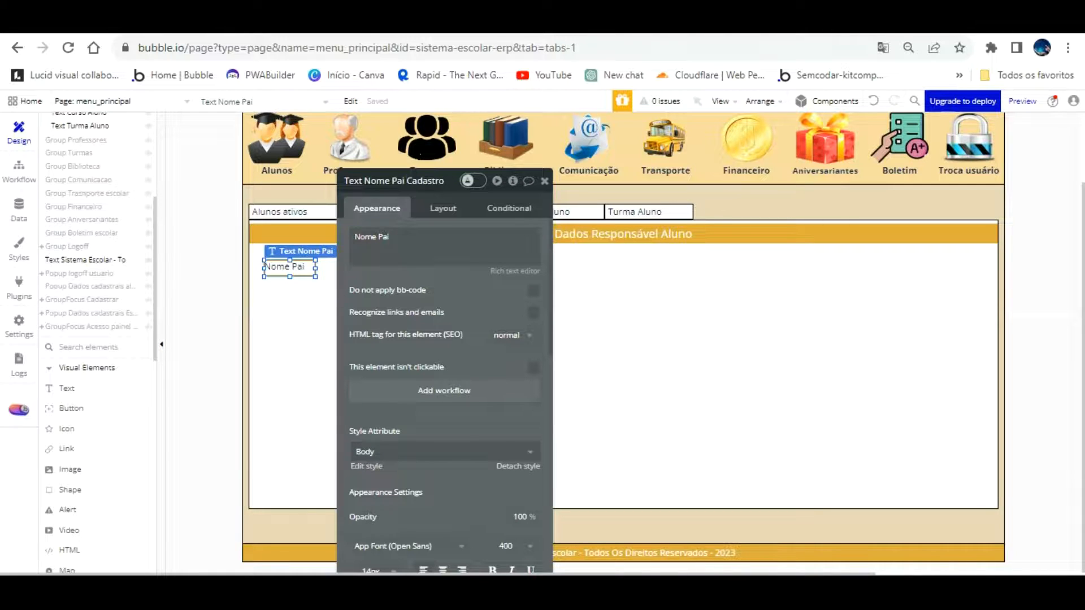
pyautogui.write('Cadastro responsave')
# Drag the Nome Pai label into the top-left corner of the Dados de cadastro group
pyautogui.moveTo(460, 285); pyautogui.dragTo(673, 285)
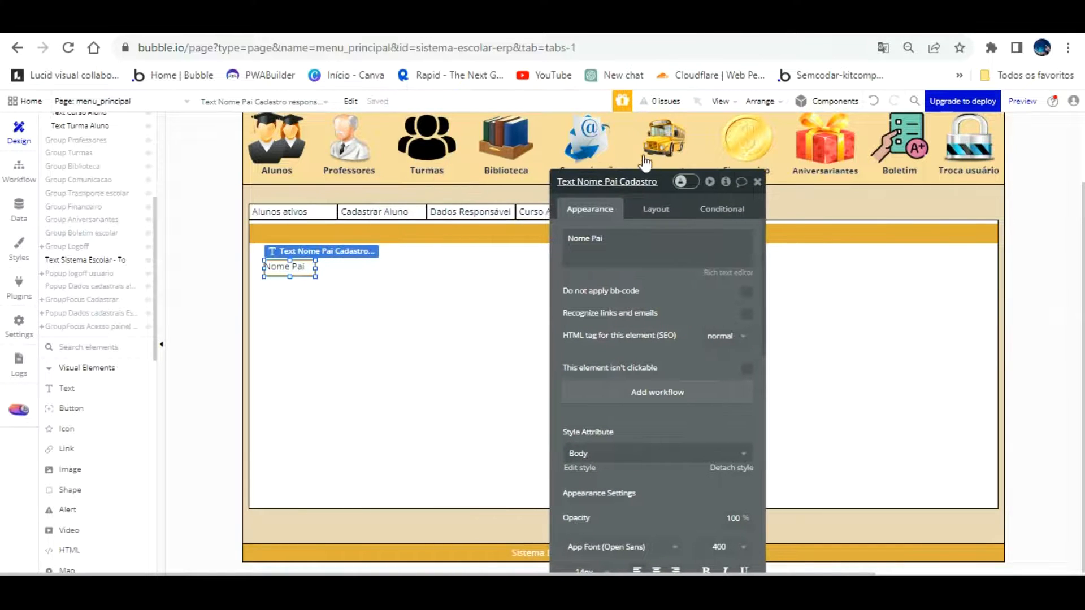
pyautogui.moveTo(294, 244); pyautogui.dragTo(284, 234)
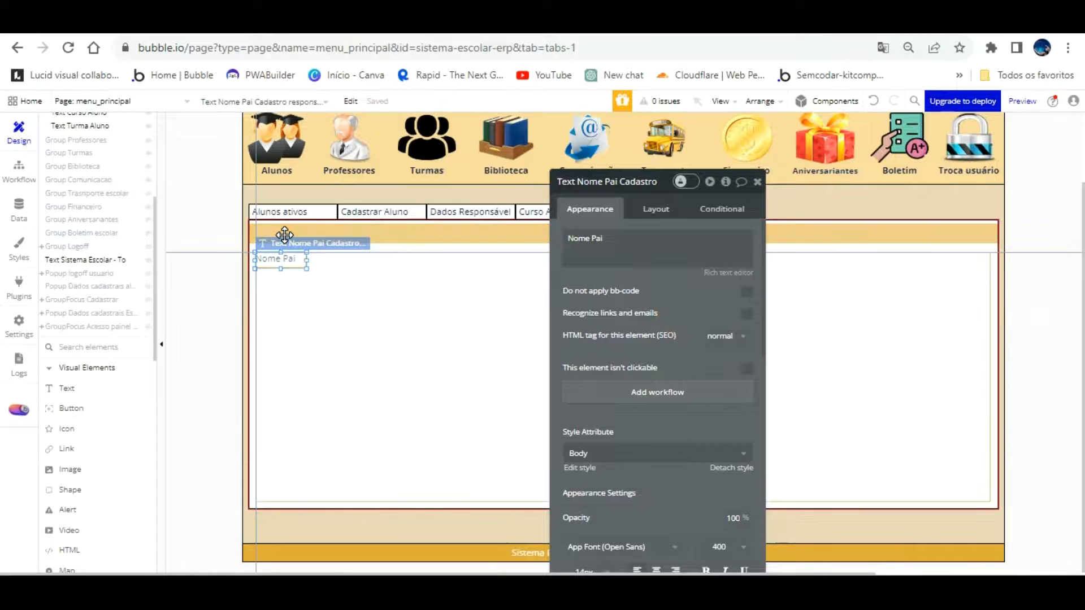
pyautogui.click(304, 278)
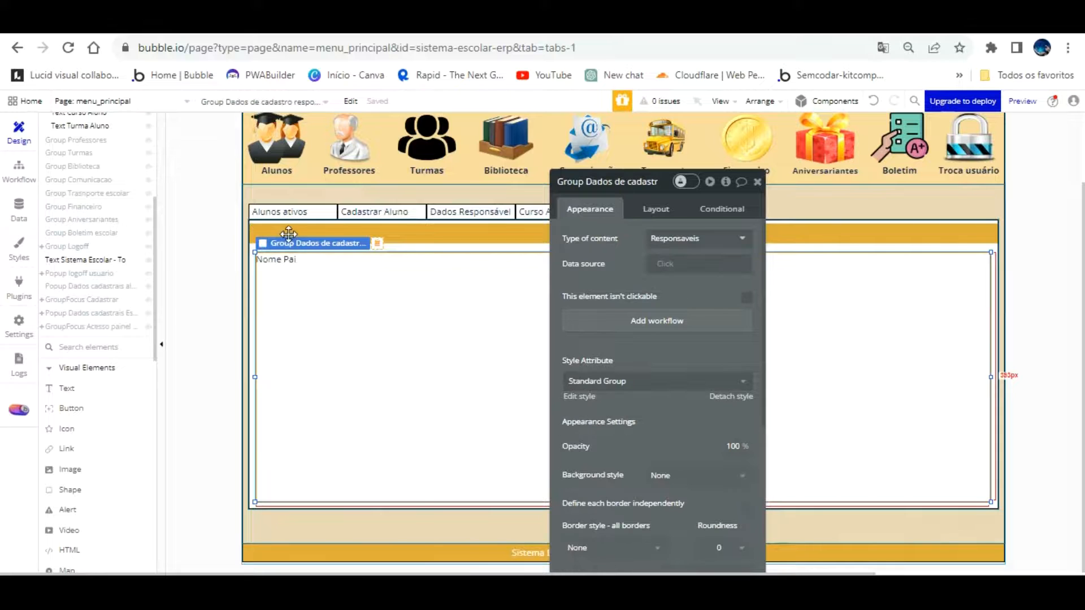
pyautogui.moveTo(331, 253); pyautogui.dragTo(339, 261)
pyautogui.click(285, 264)
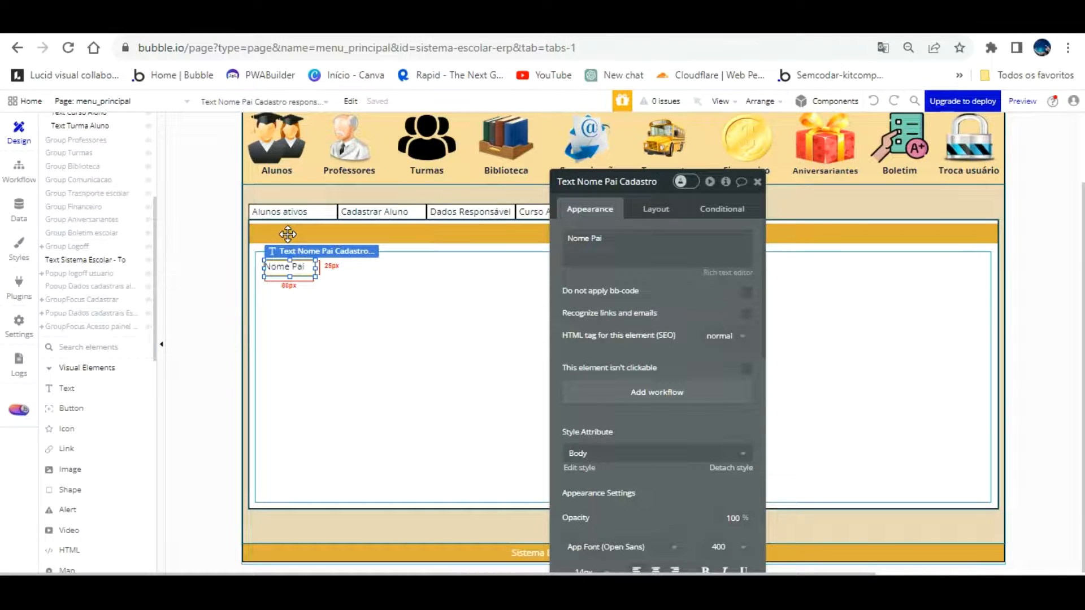
pyautogui.moveTo(282, 234); pyautogui.dragTo(282, 232)
pyautogui.moveTo(287, 233); pyautogui.dragTo(288, 233)
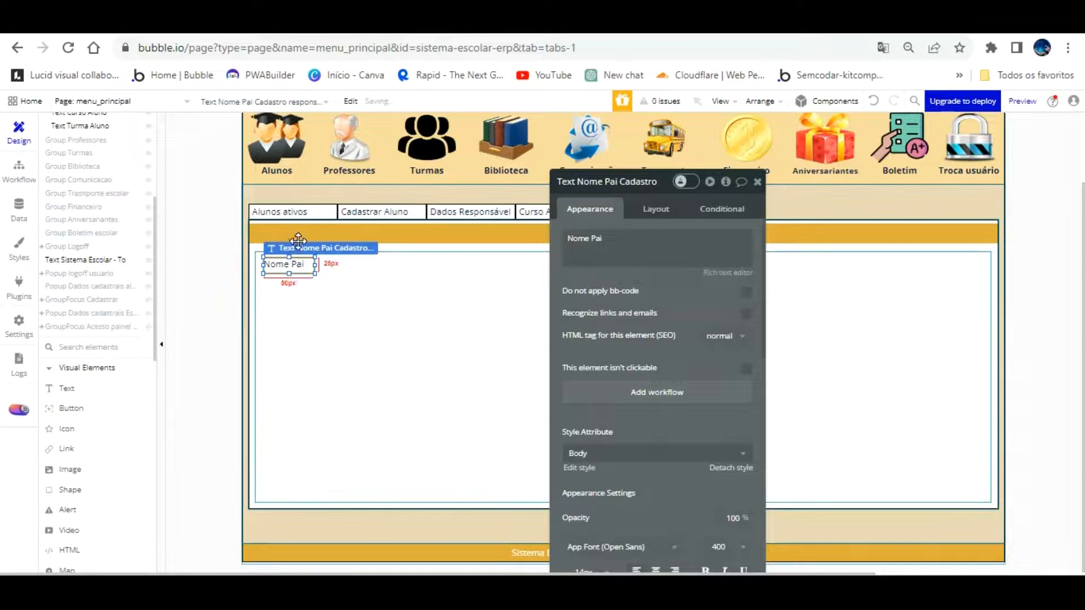
pyautogui.moveTo(624, 256); pyautogui.dragTo(618, 363)
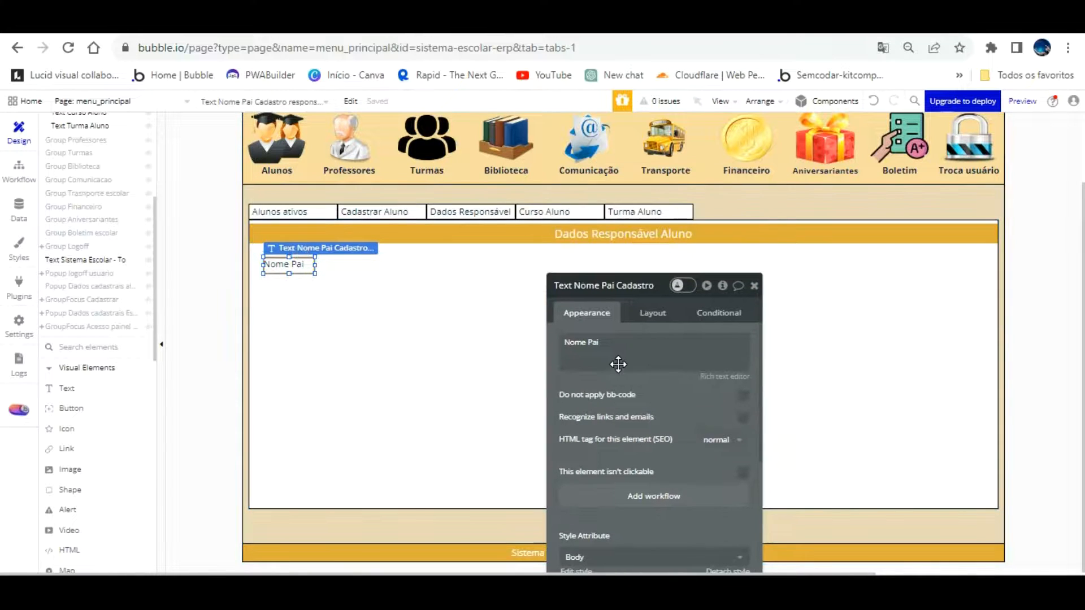
pyautogui.scroll(-4, 53, 441)
pyautogui.scroll(-1, 53, 438)
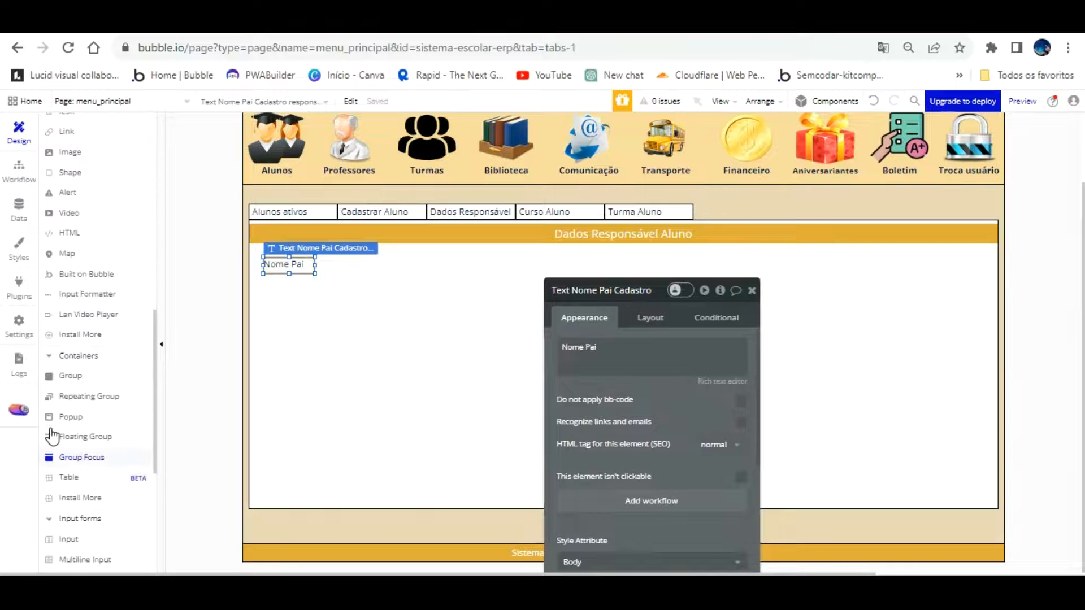
pyautogui.scroll(-1, 105, 375)
pyautogui.scroll(-1, 104, 382)
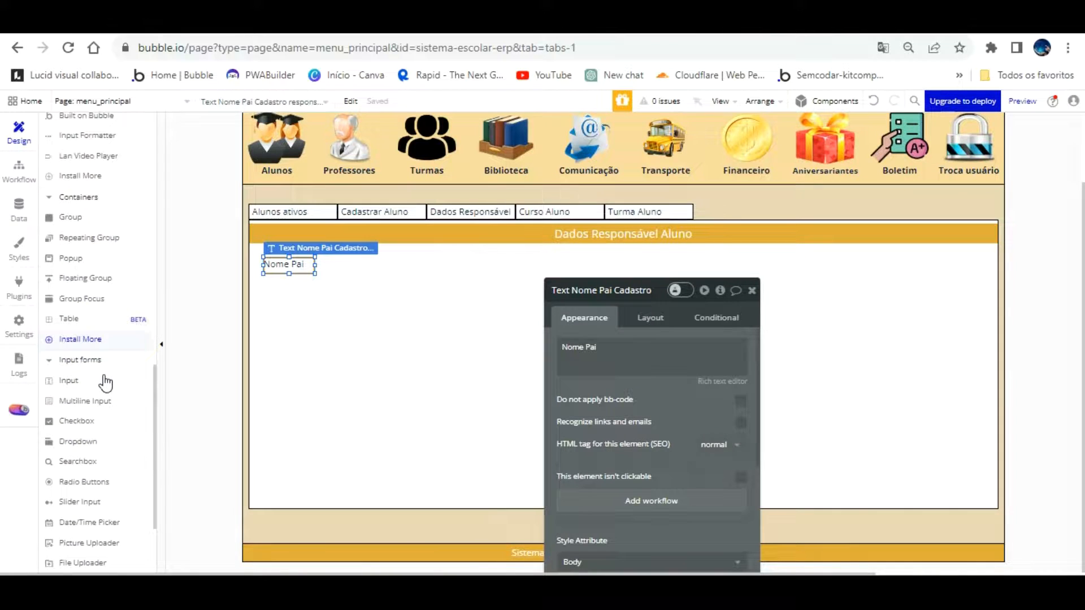
# Draw an input below the Nome Pai label and paste a duplicate to its right
pyautogui.click(68, 380)
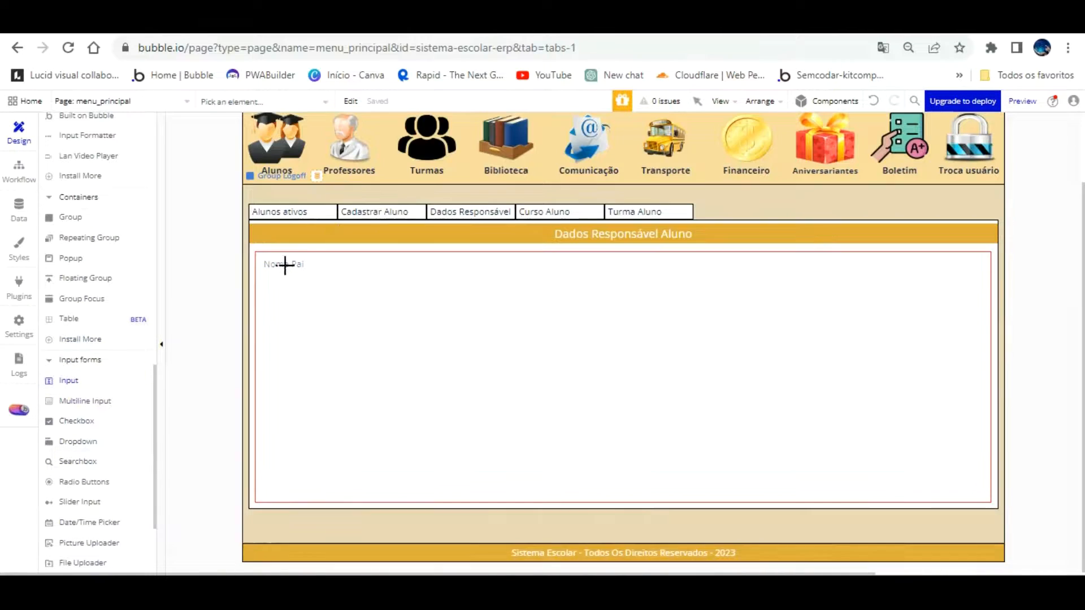
pyautogui.moveTo(262, 247)
pyautogui.mouseDown()
pyautogui.moveTo(375, 267)
pyautogui.moveTo(661, 271)
pyautogui.moveTo(635, 268)
pyautogui.mouseUp()
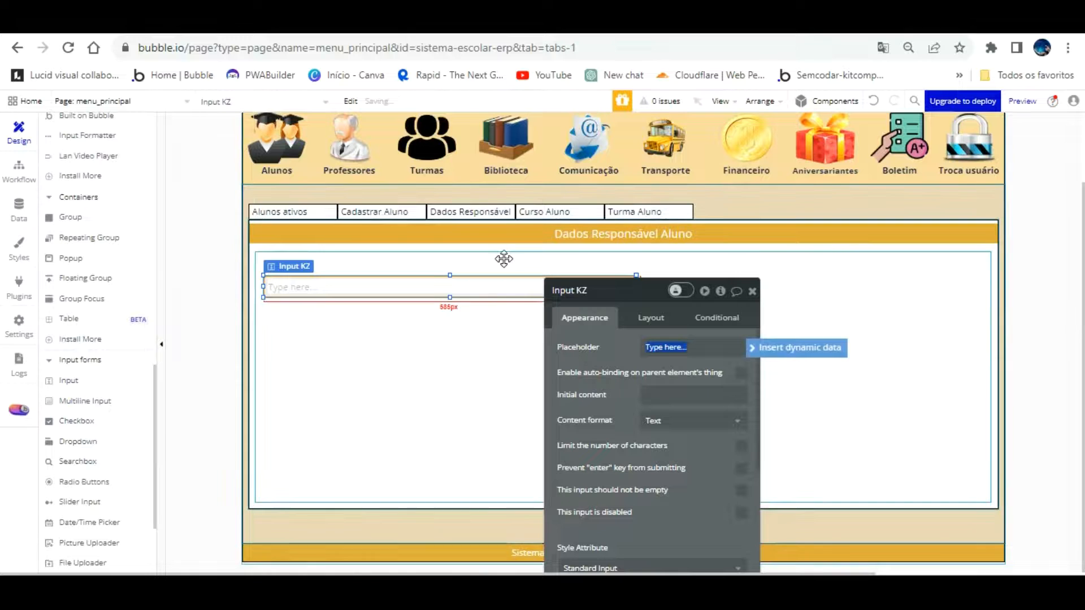
pyautogui.hotkey('ctrl', 'c')
pyautogui.hotkey('ctrl', 'v')
pyautogui.moveTo(483, 266); pyautogui.dragTo(802, 276)
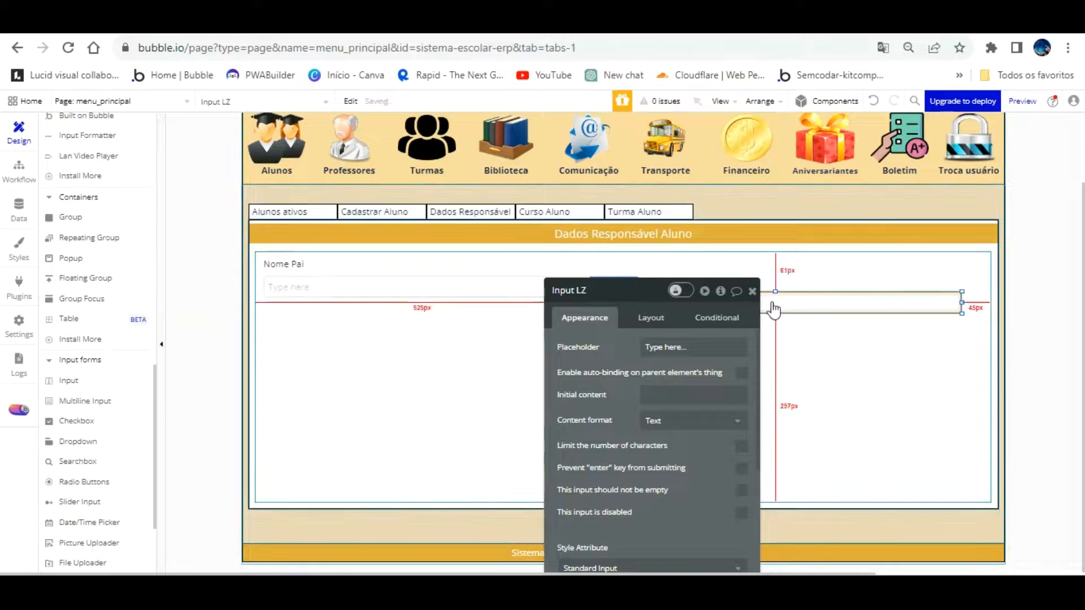
pyautogui.click(752, 292)
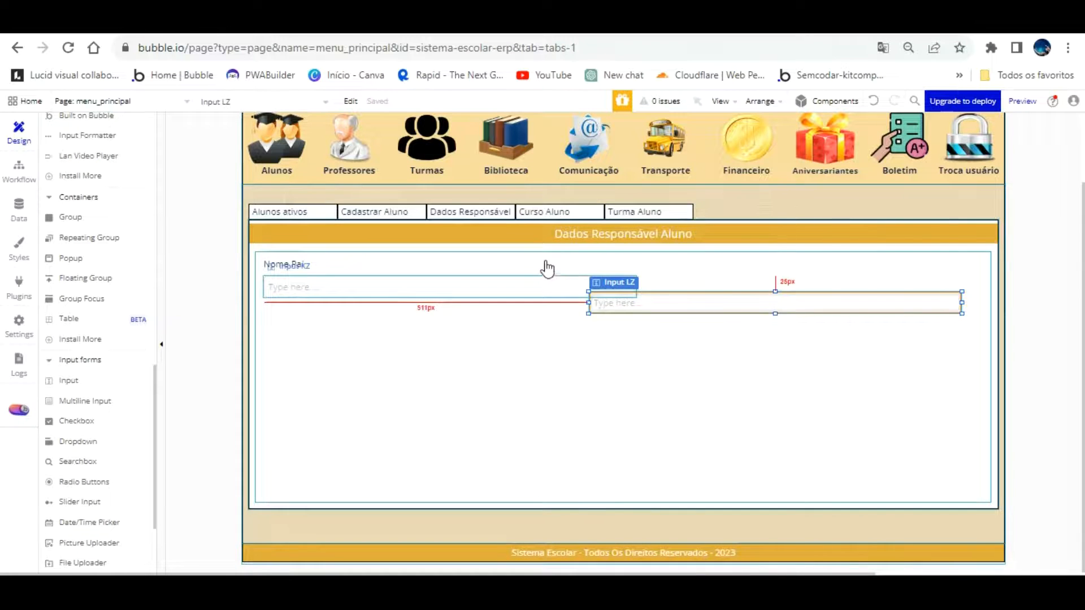
# Narrow the first input, rename it 'Nome pai cadastro responsavel' and clear its placeholder
pyautogui.click(546, 287)
pyautogui.moveTo(634, 259); pyautogui.dragTo(592, 263)
pyautogui.doubleClick(572, 287)
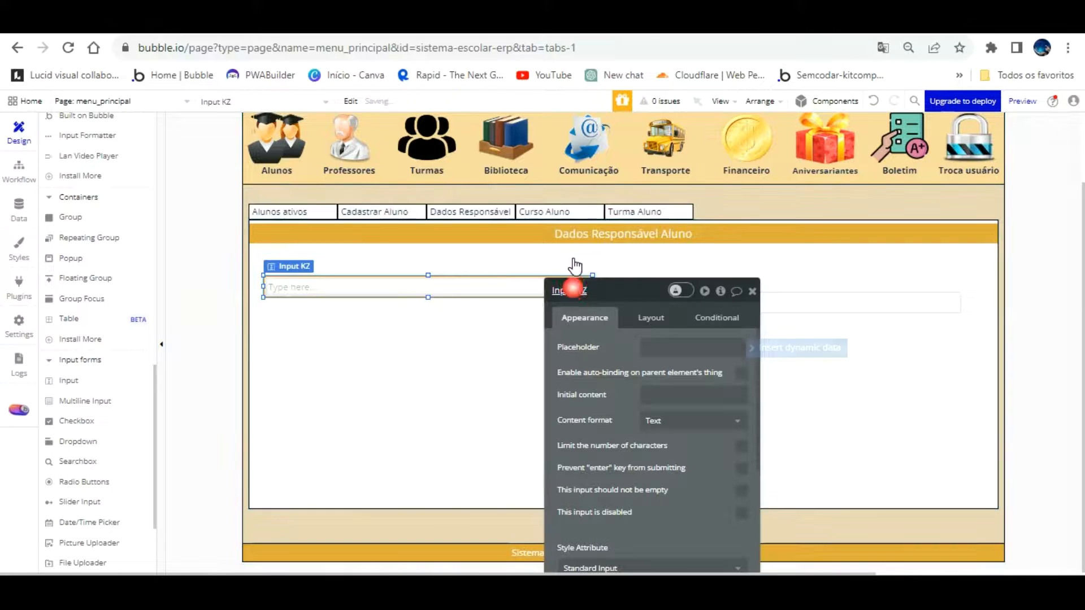
pyautogui.doubleClick(617, 289)
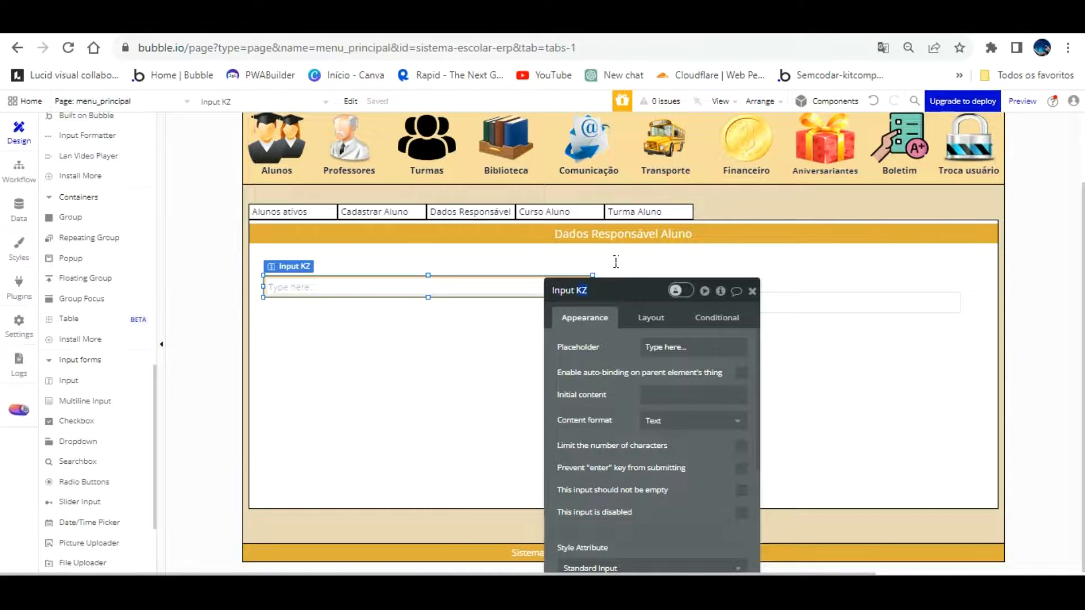
pyautogui.write('Nome pa')
pyautogui.write('i cadastro res')
pyautogui.write('ponsavel')
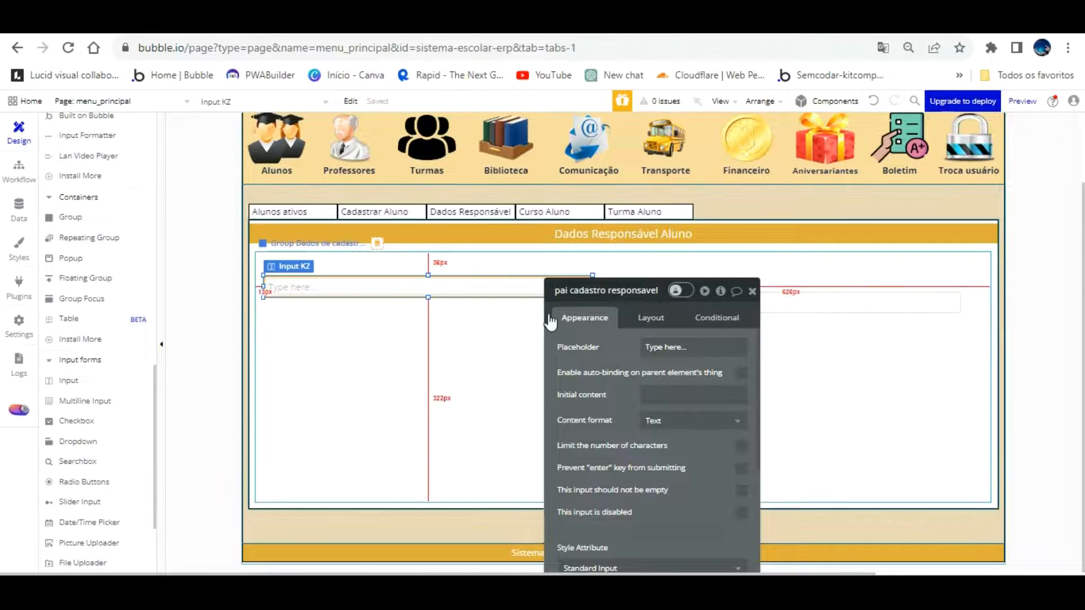
pyautogui.click(720, 352)
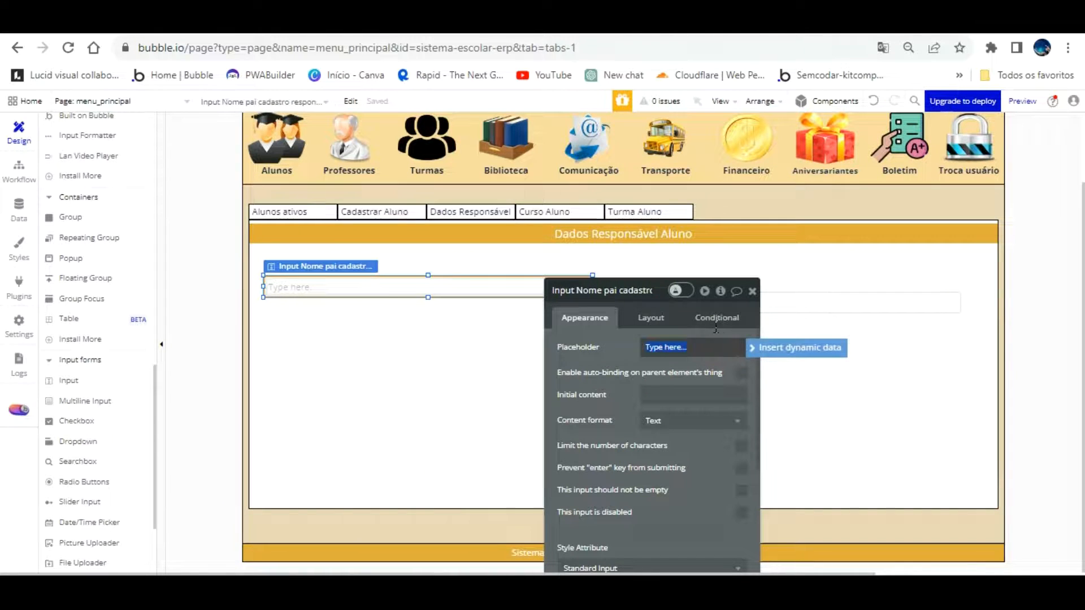
pyautogui.press('BackSpace')
pyautogui.click(592, 368)
# Set the Nome Pai input's height to 30 px
pyautogui.scroll(-3, 593, 350)
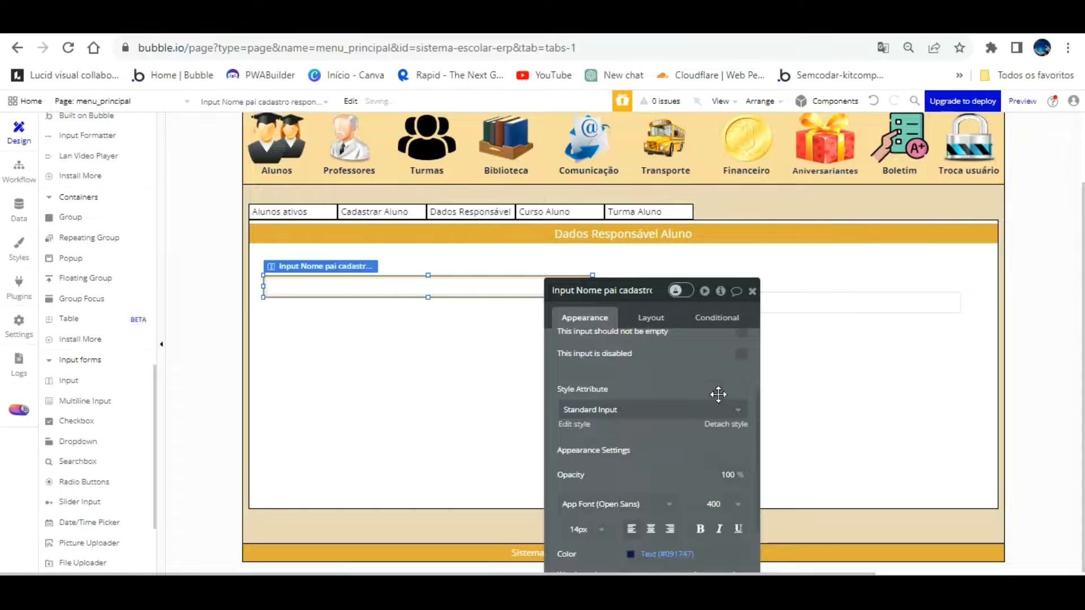
pyautogui.scroll(-3, 718, 399)
pyautogui.scroll(-3, 659, 395)
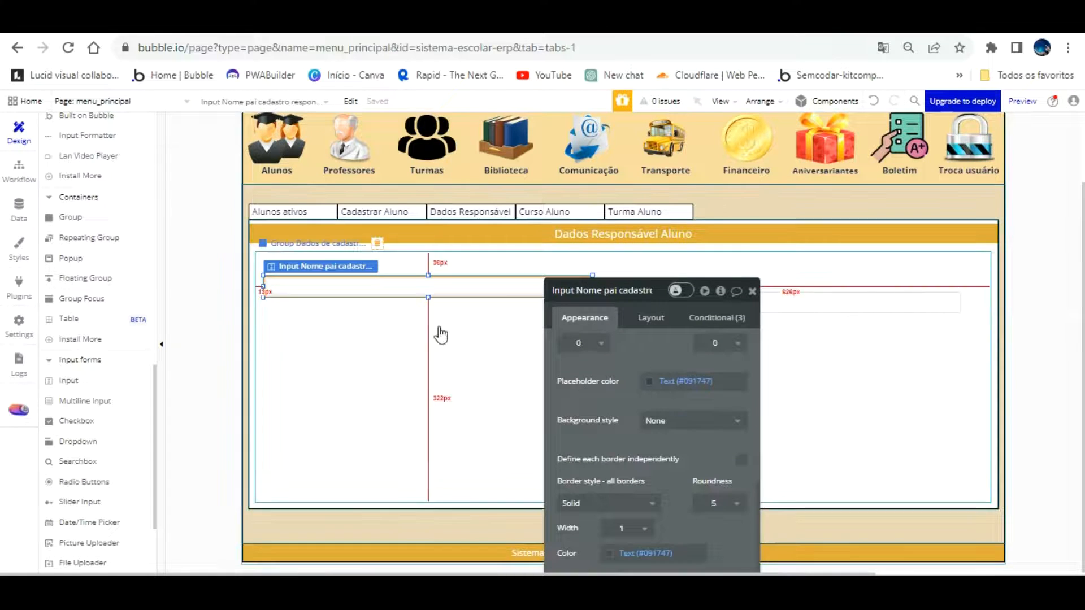
pyautogui.click(650, 317)
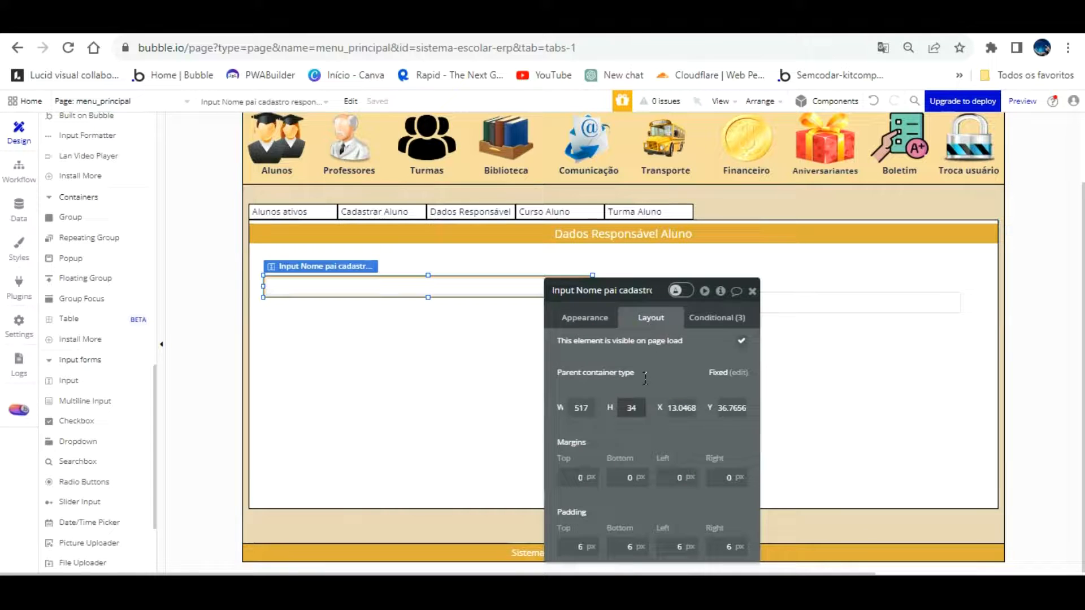
pyautogui.click(620, 407)
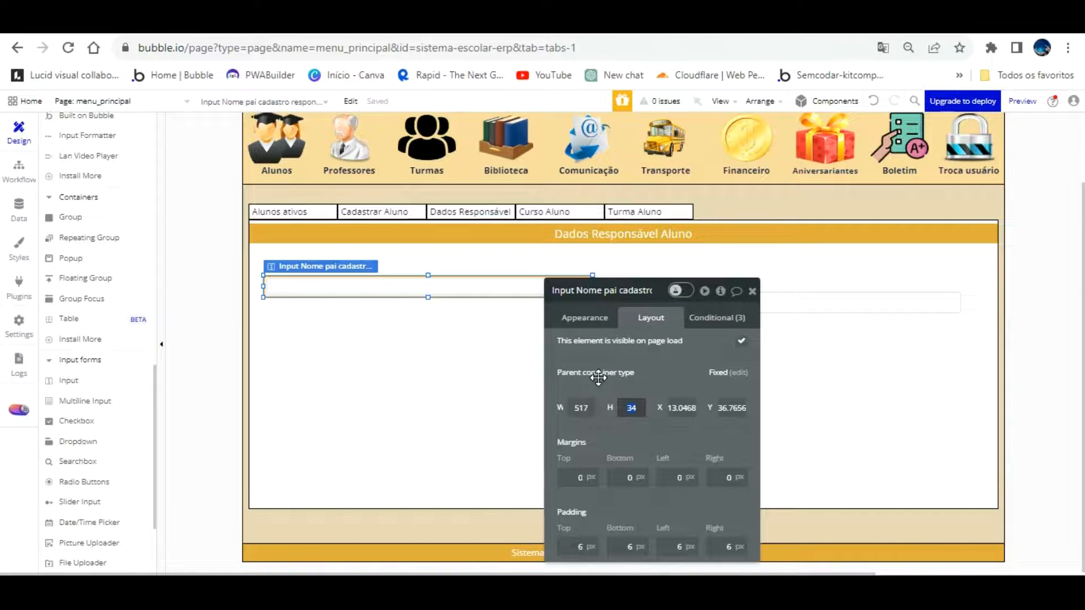
pyautogui.write('30')
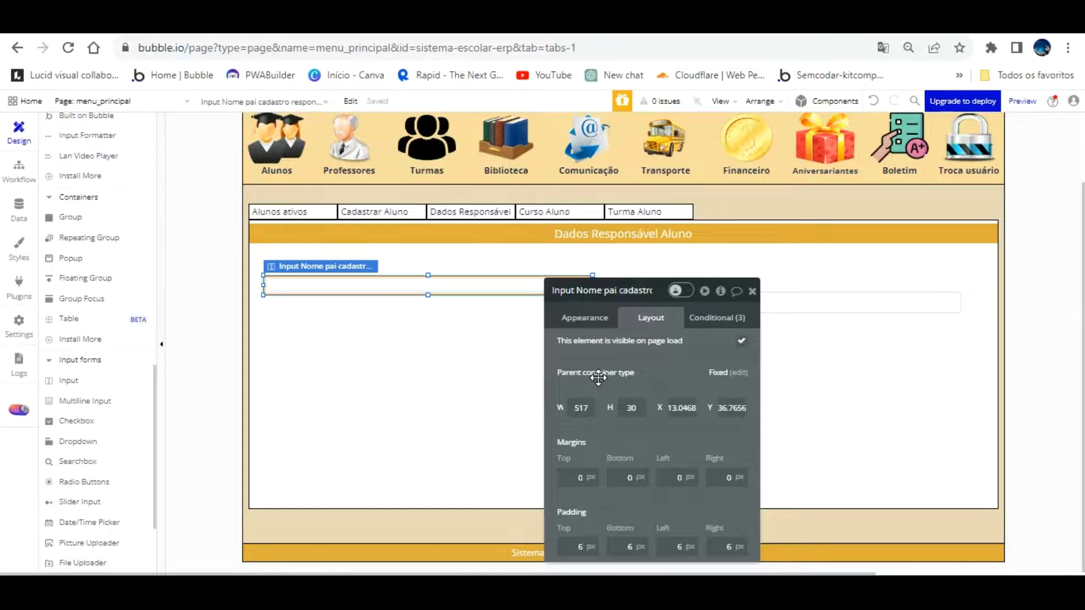
# Give the Nome Pai input roundness 0 and a dark border, then shift it slightly lower
pyautogui.click(517, 387)
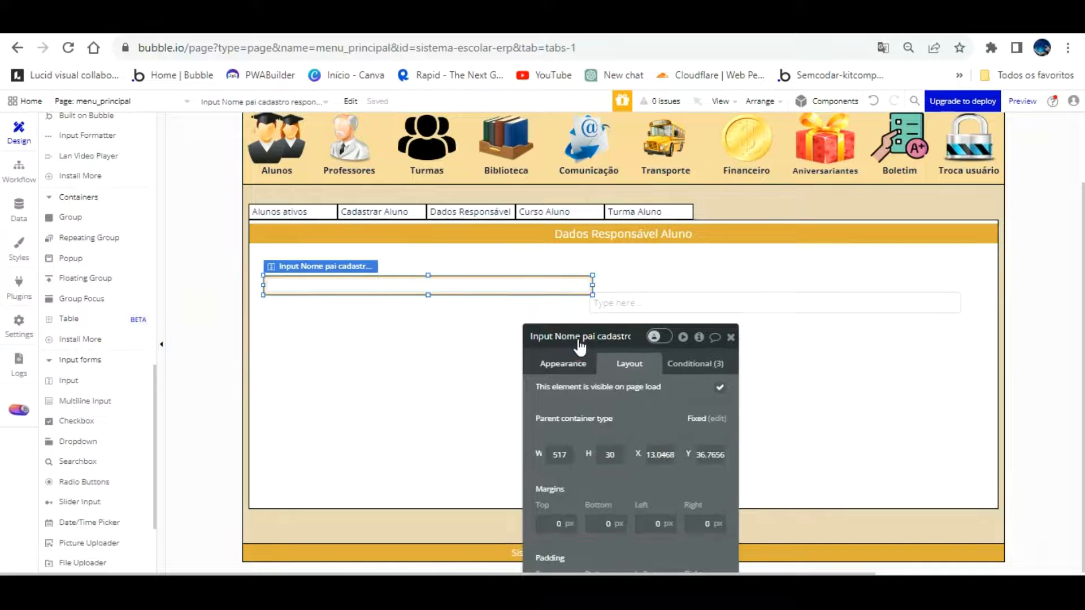
pyautogui.click(580, 366)
pyautogui.moveTo(654, 350); pyautogui.dragTo(803, 177)
pyautogui.moveTo(803, 324); pyautogui.dragTo(682, 217)
pyautogui.scroll(-3, 721, 370)
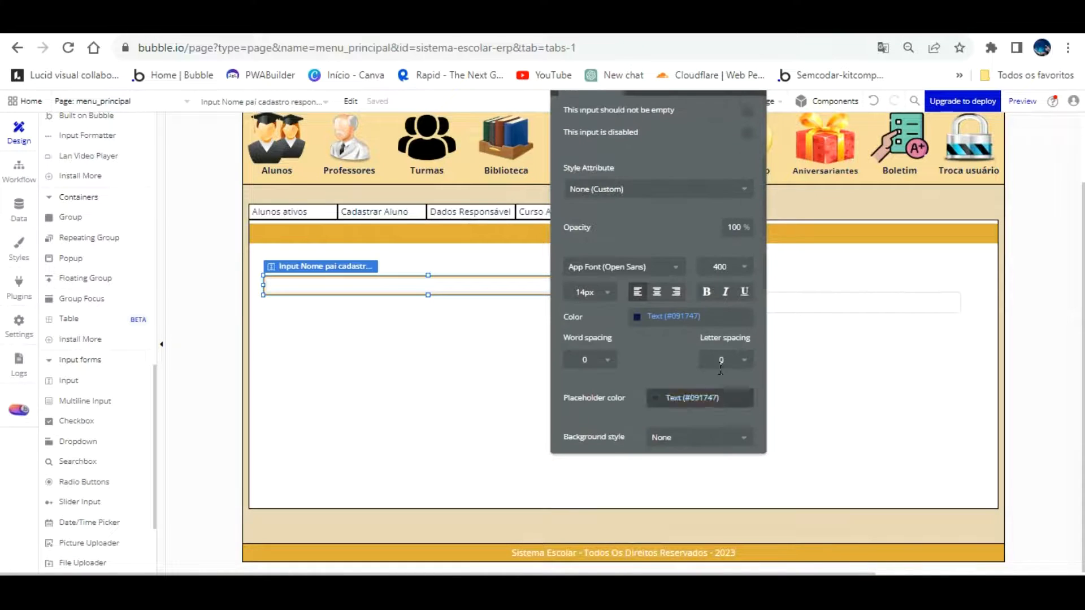
pyautogui.scroll(-4, 727, 373)
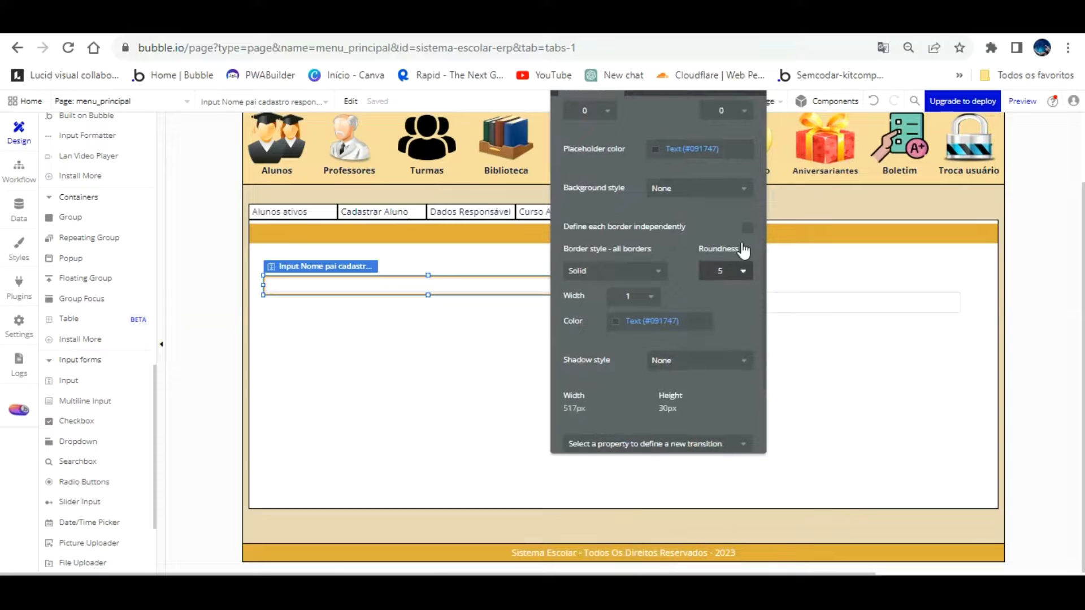
pyautogui.click(719, 272)
pyautogui.click(707, 290)
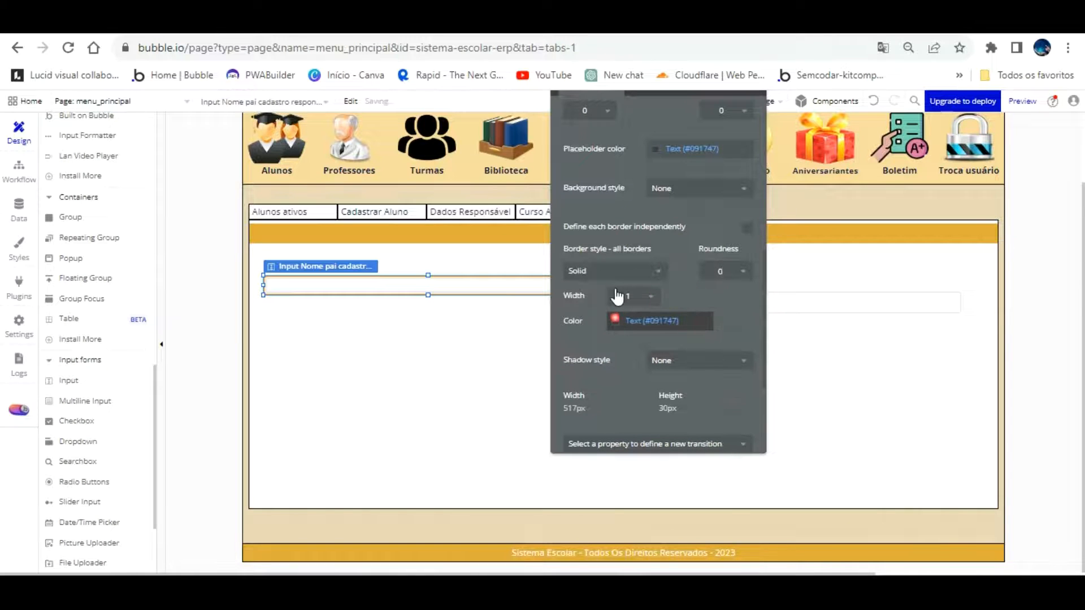
pyautogui.click(621, 320)
pyautogui.click(649, 491)
pyautogui.click(464, 316)
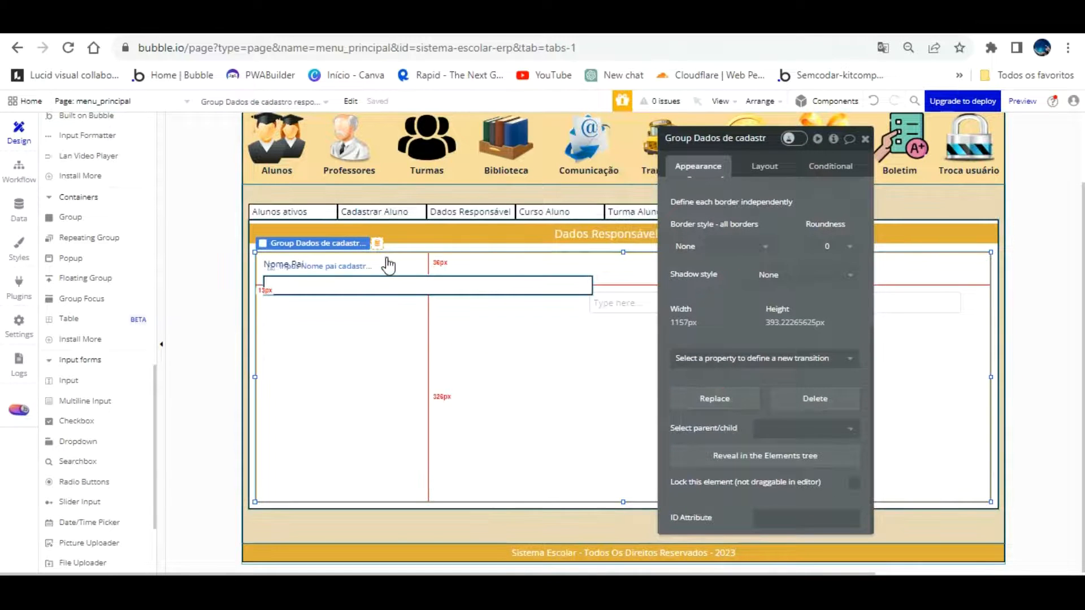
pyautogui.click(383, 252)
pyautogui.moveTo(385, 251); pyautogui.dragTo(385, 253)
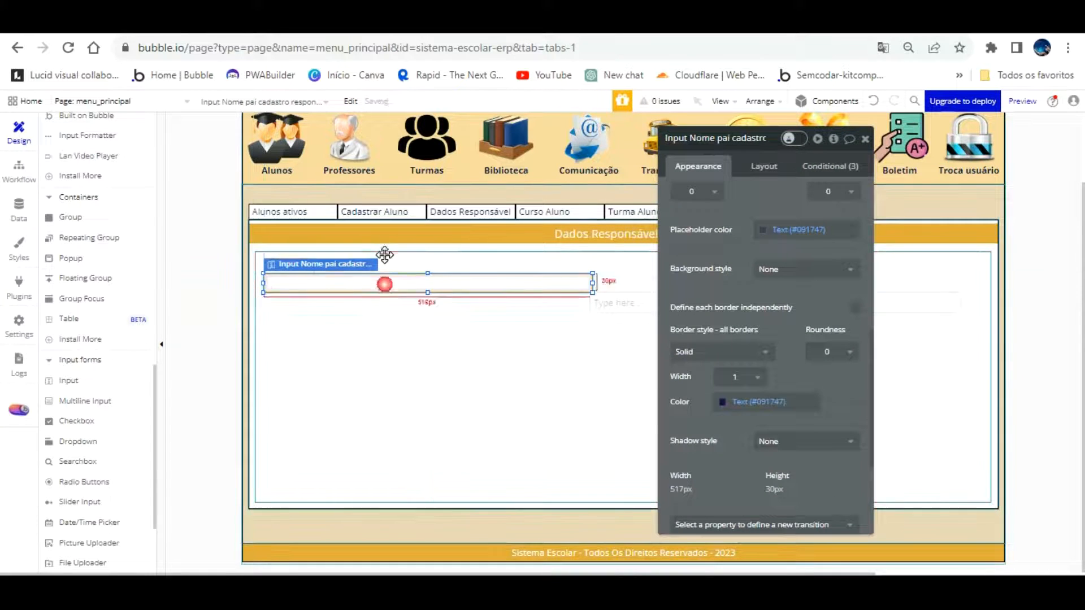
# Set the Nome Pai label's height to 20 px
pyautogui.click(295, 263)
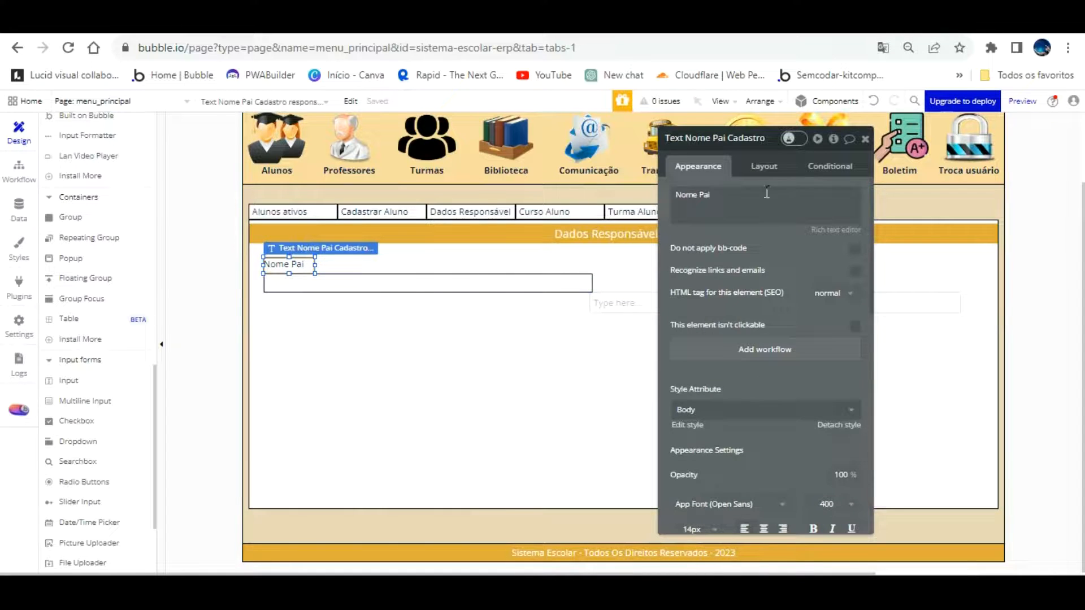
pyautogui.click(764, 165)
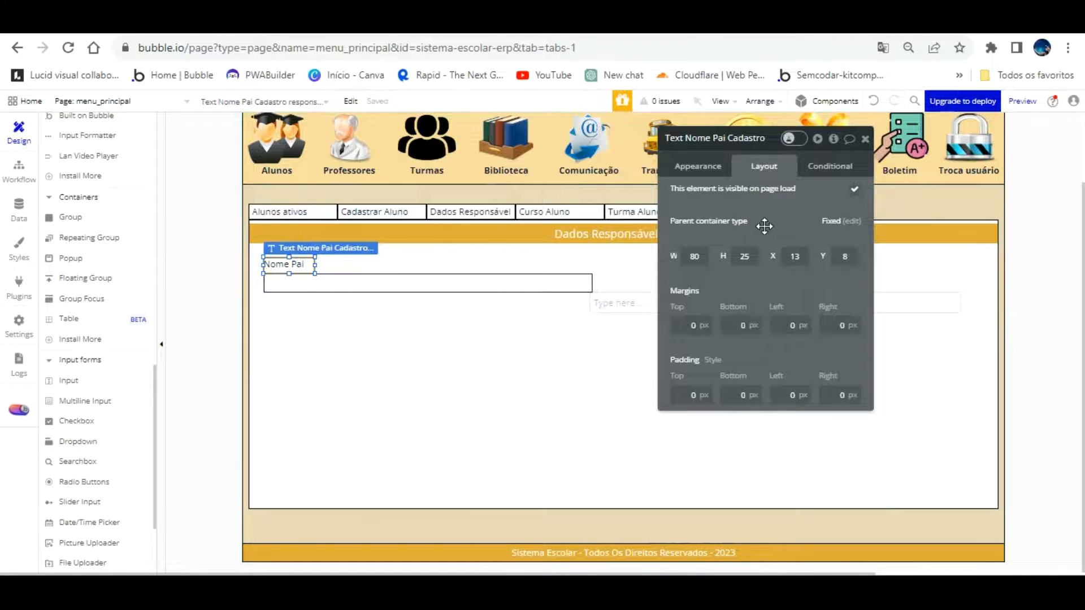
pyautogui.moveTo(753, 256); pyautogui.dragTo(728, 226)
pyautogui.write('20')
pyautogui.press('Return')
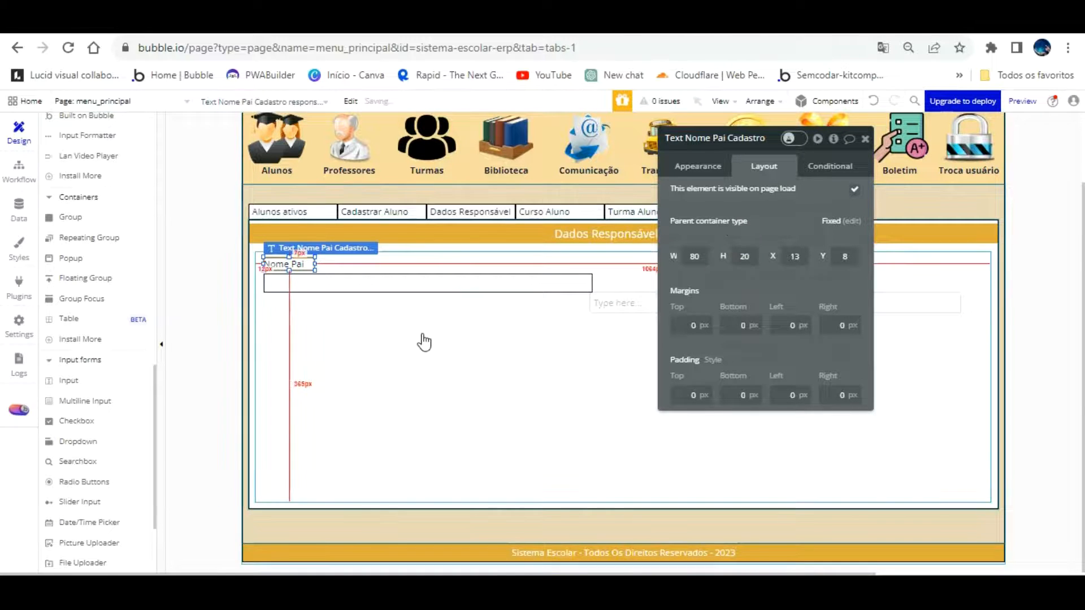
# Nudge the Nome Pai label right from X 13 to X 17
pyautogui.click(371, 266)
pyautogui.click(371, 257)
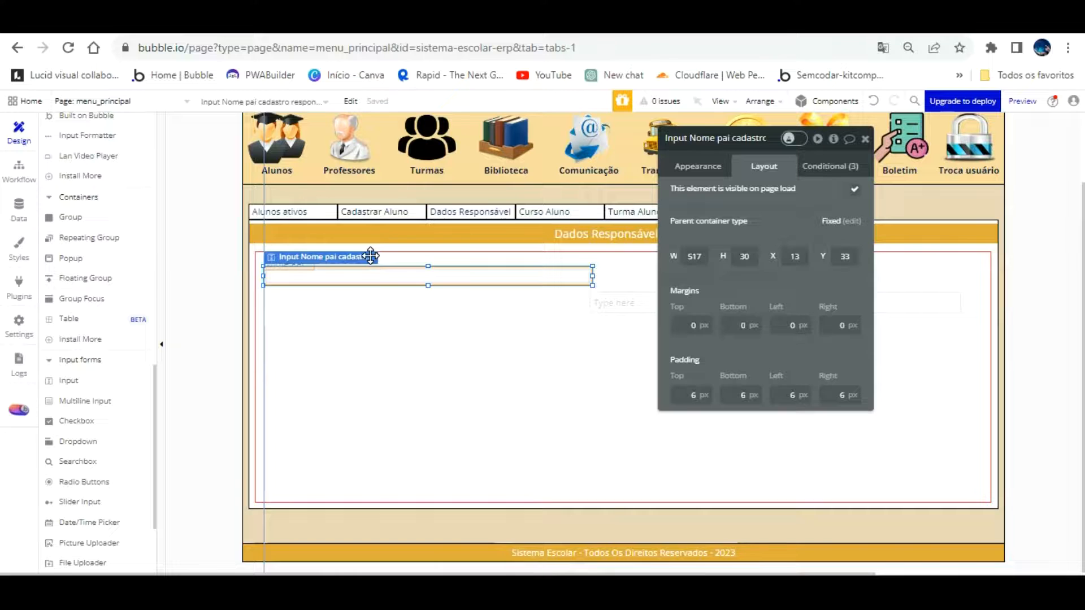
pyautogui.click(364, 311)
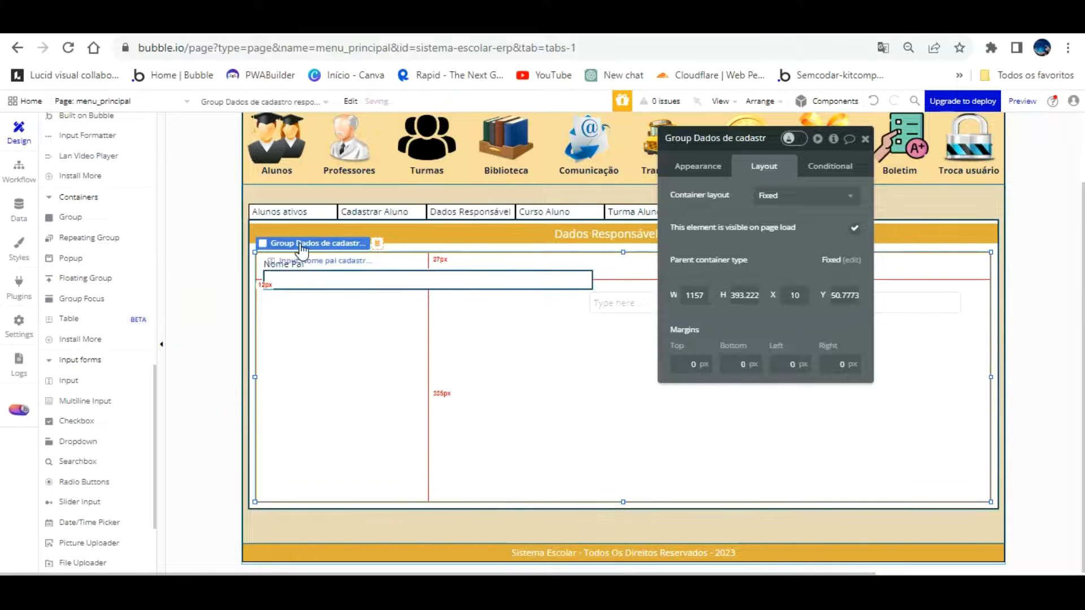
pyautogui.click(299, 264)
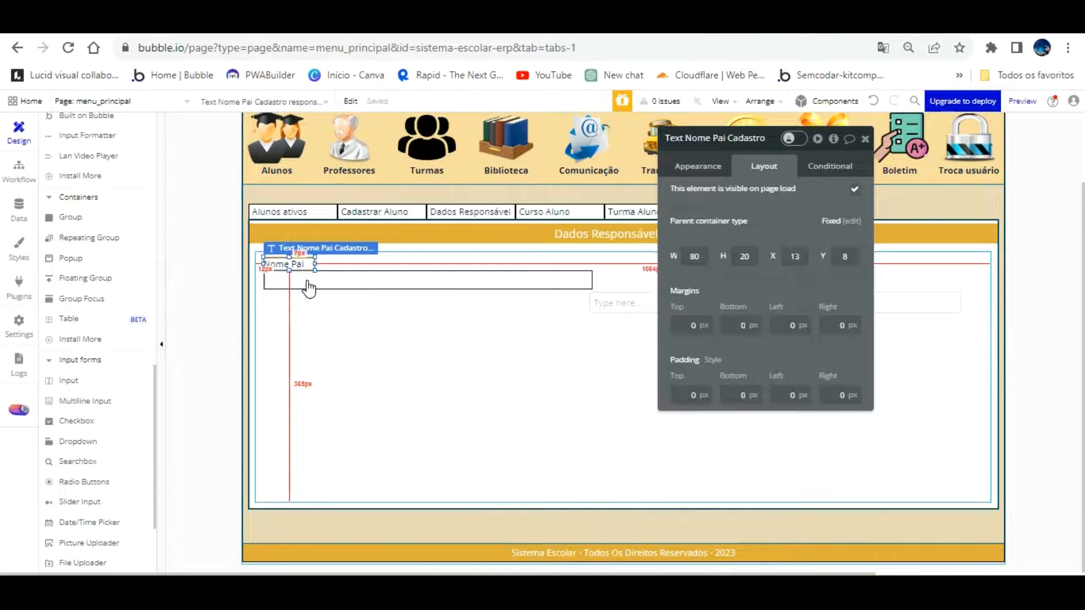
pyautogui.press('Right')
pyautogui.press('Right')
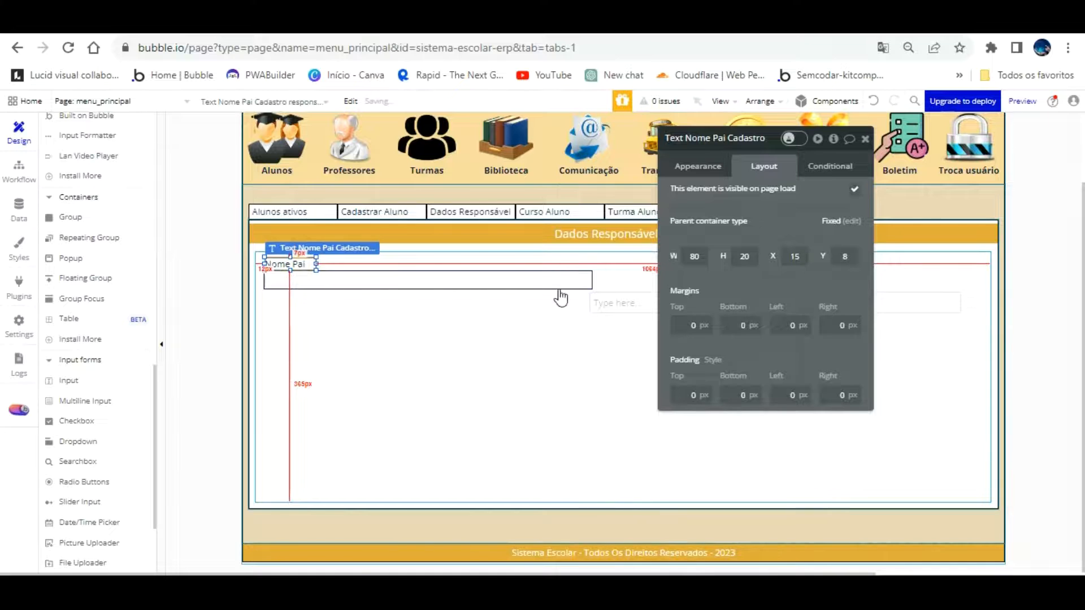
pyautogui.press('Right')
pyautogui.press('Right')
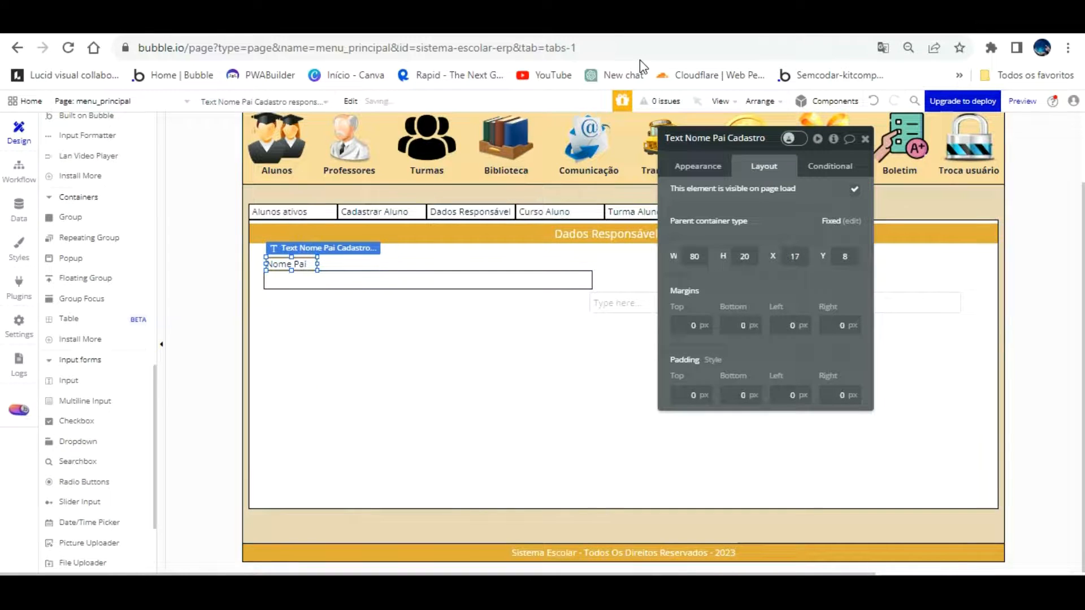
# Set the Nome Pai input's width to 520 px
pyautogui.click(865, 138)
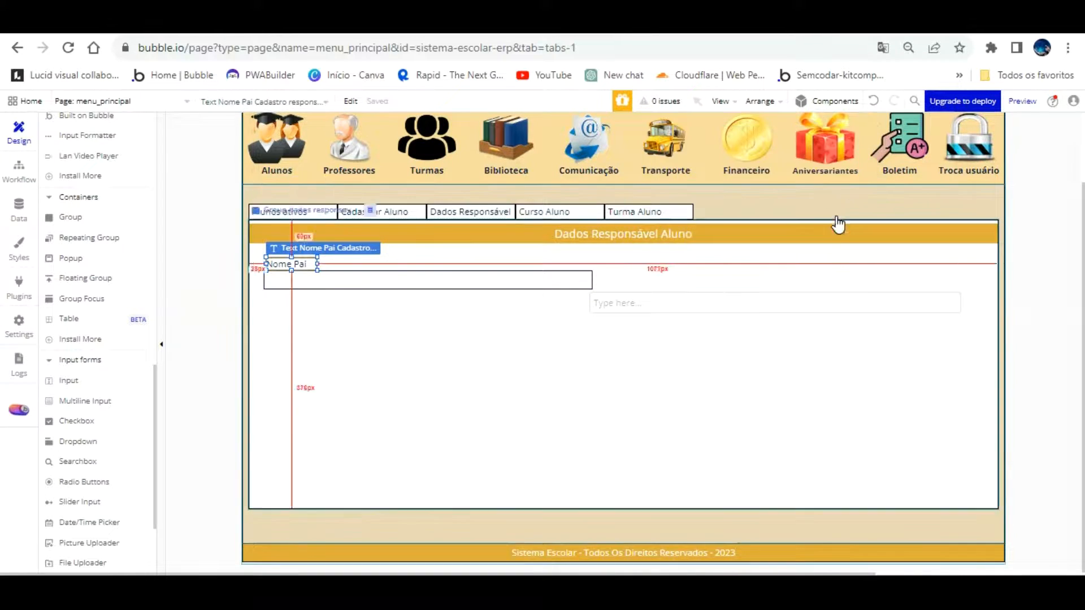
pyautogui.click(559, 266)
pyautogui.doubleClick(559, 274)
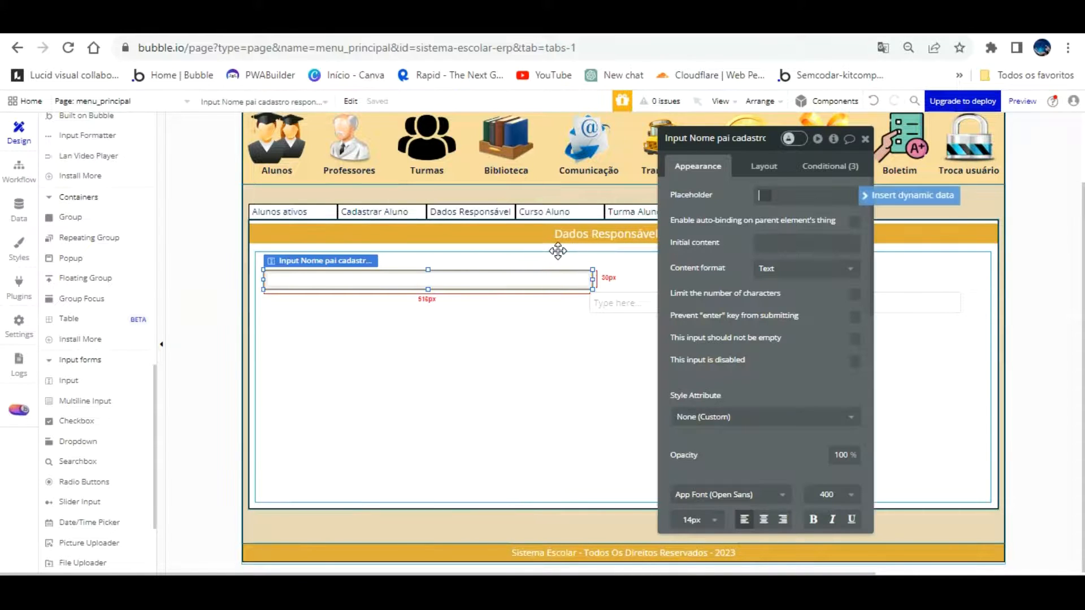
pyautogui.click(764, 166)
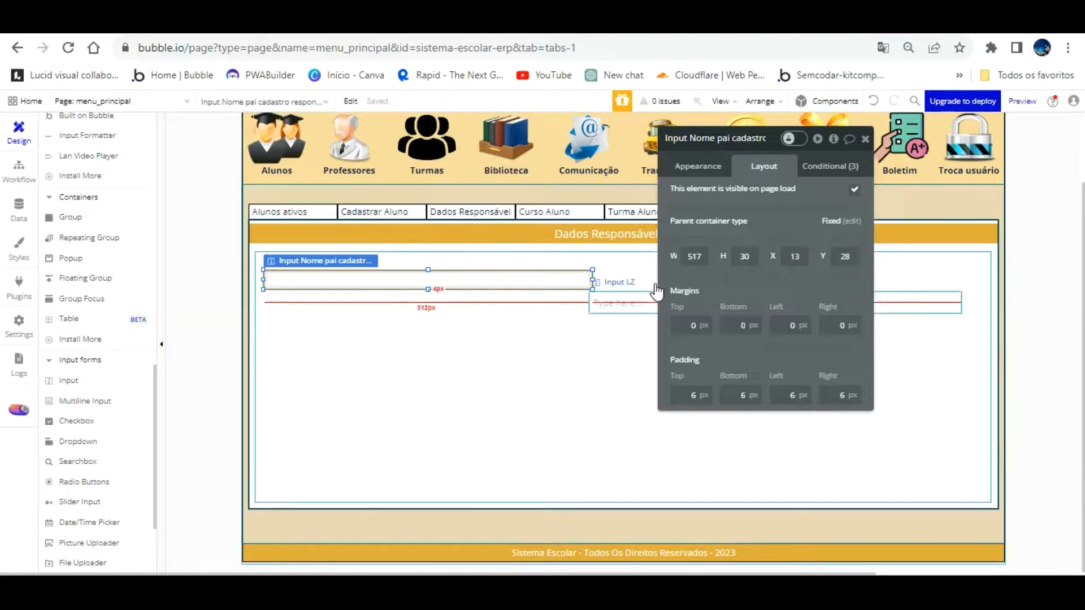
pyautogui.moveTo(688, 256); pyautogui.dragTo(678, 257)
pyautogui.write('520')
pyautogui.press('Return')
# Move the spare input beside Nome Pai, set its width to 520, and align it
pyautogui.moveTo(633, 297); pyautogui.dragTo(647, 278)
pyautogui.moveTo(702, 256); pyautogui.dragTo(667, 228)
pyautogui.write('520')
pyautogui.press('Return')
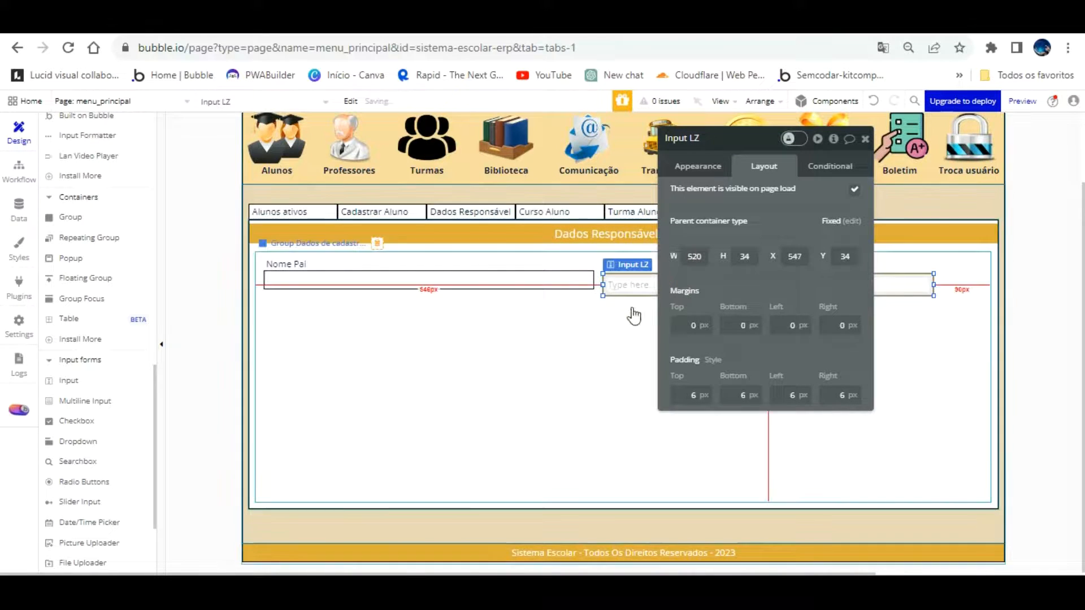
pyautogui.moveTo(810, 255); pyautogui.dragTo(514, 443)
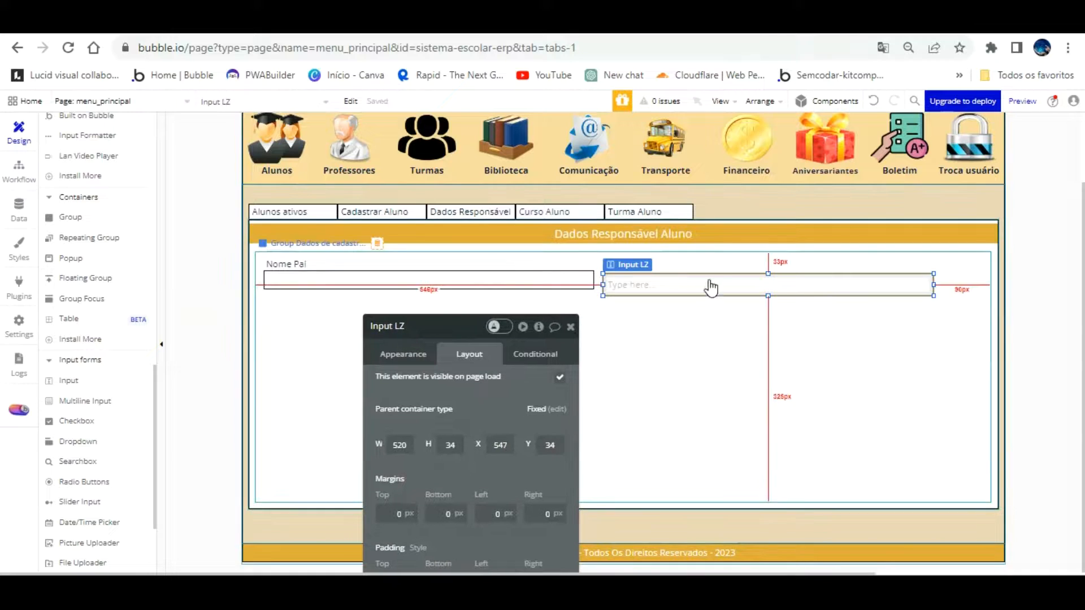
pyautogui.moveTo(712, 251); pyautogui.dragTo(739, 246)
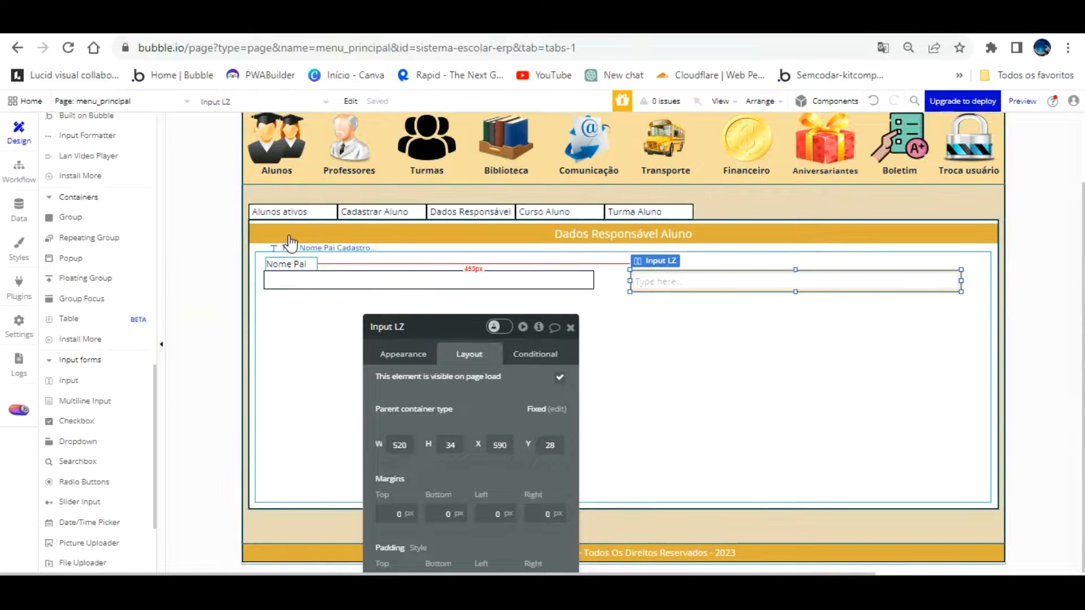
# Rename the second input 'Nome mae cadastro responsavel' and delete its 'Type here...' placeholder
pyautogui.doubleClick(401, 326)
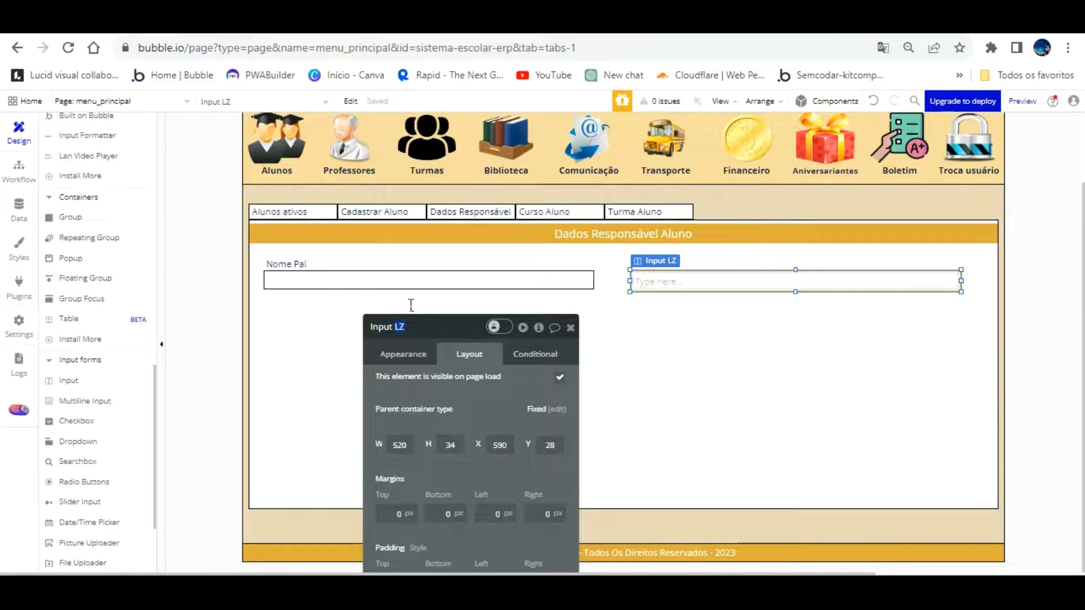
pyautogui.write('Nome dmae cadastro')
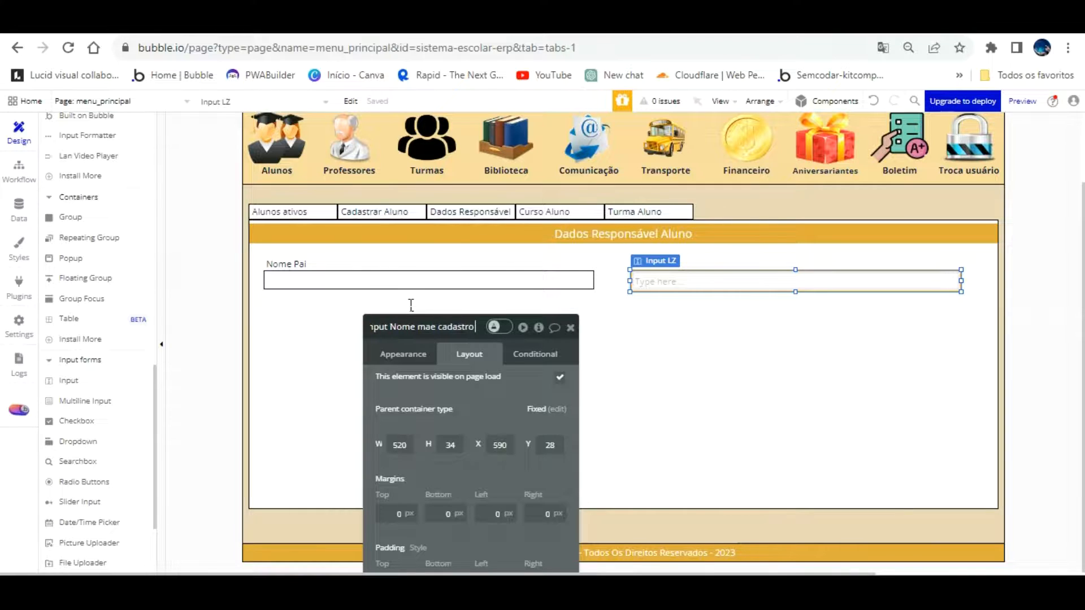
pyautogui.write(' responsavel')
pyautogui.press('Return')
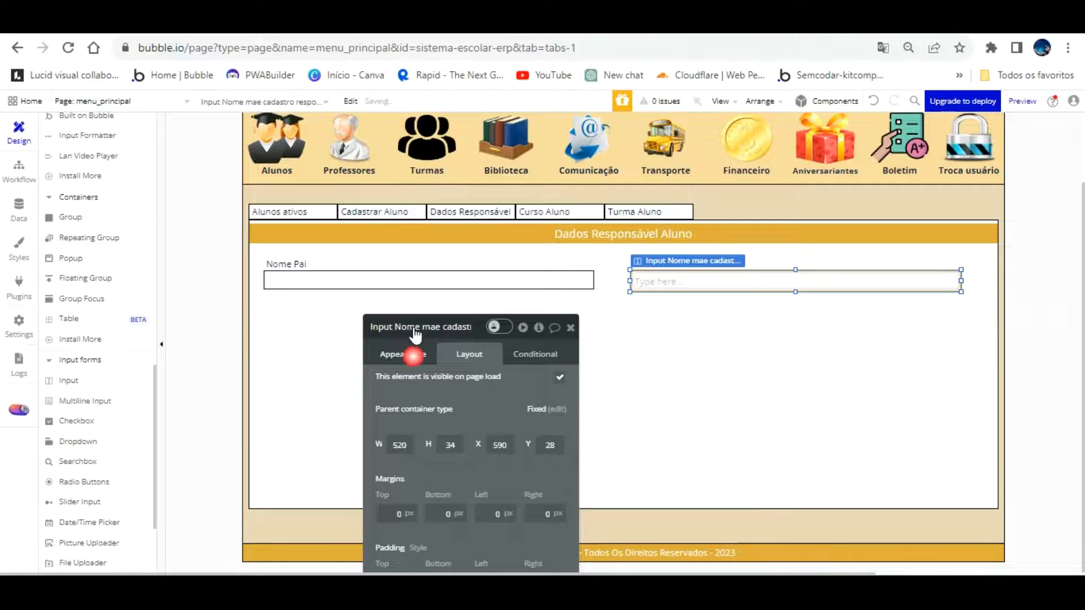
pyautogui.click(413, 354)
pyautogui.click(497, 384)
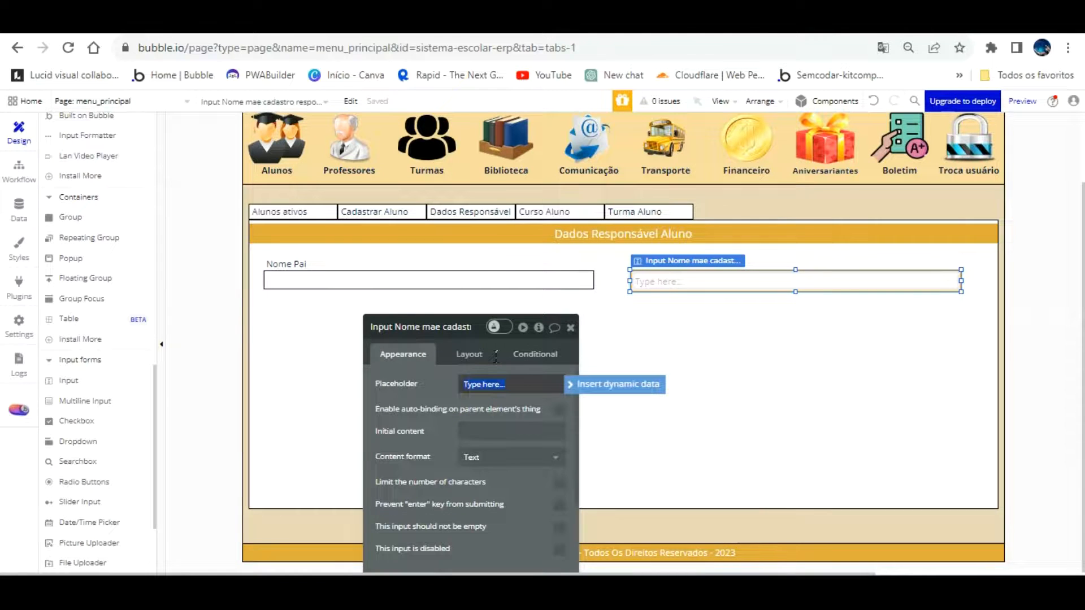
pyautogui.press('BackSpace')
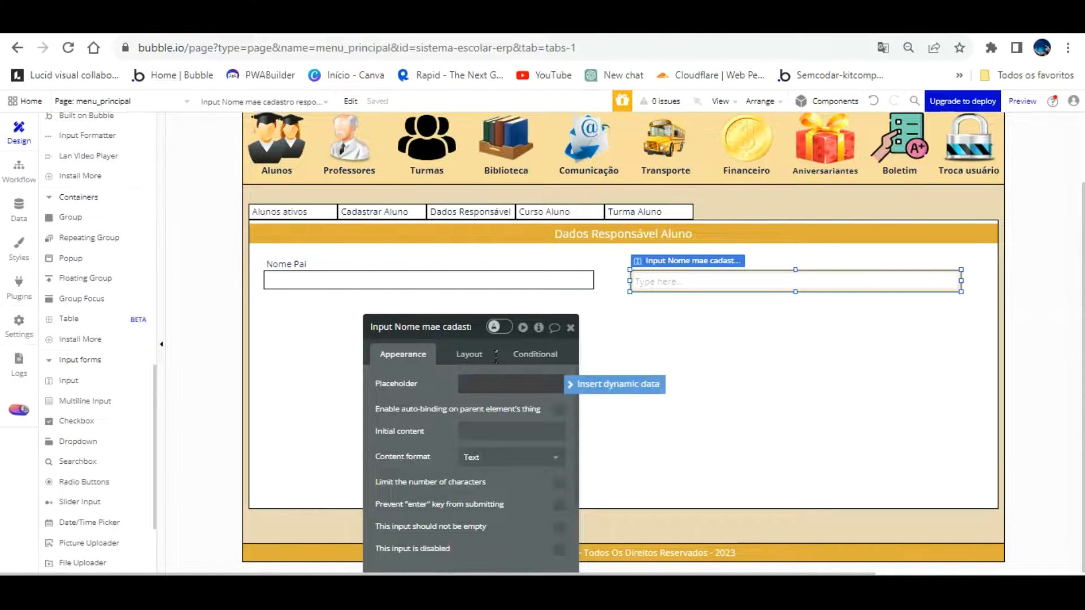
# Check the Nome Pai input's element name, then select the Nome Pai label
pyautogui.click(446, 280)
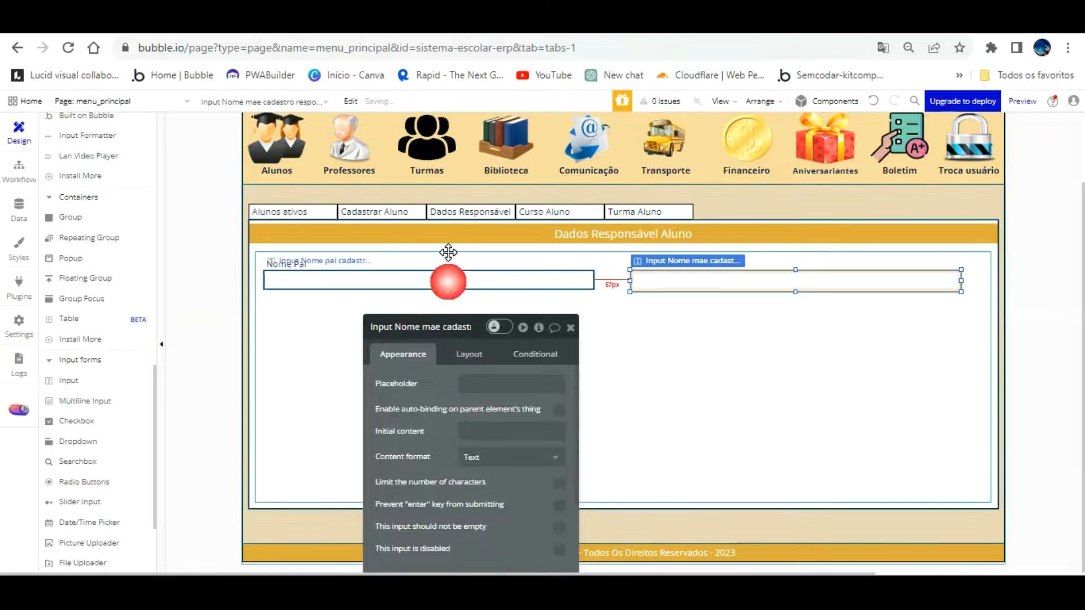
pyautogui.click(451, 328)
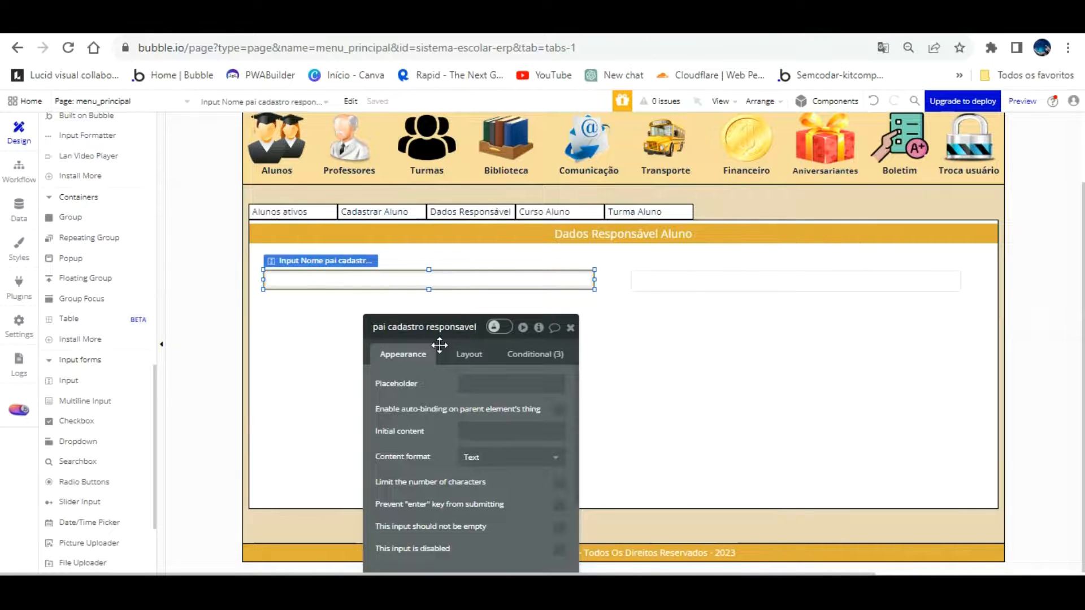
pyautogui.click(281, 321)
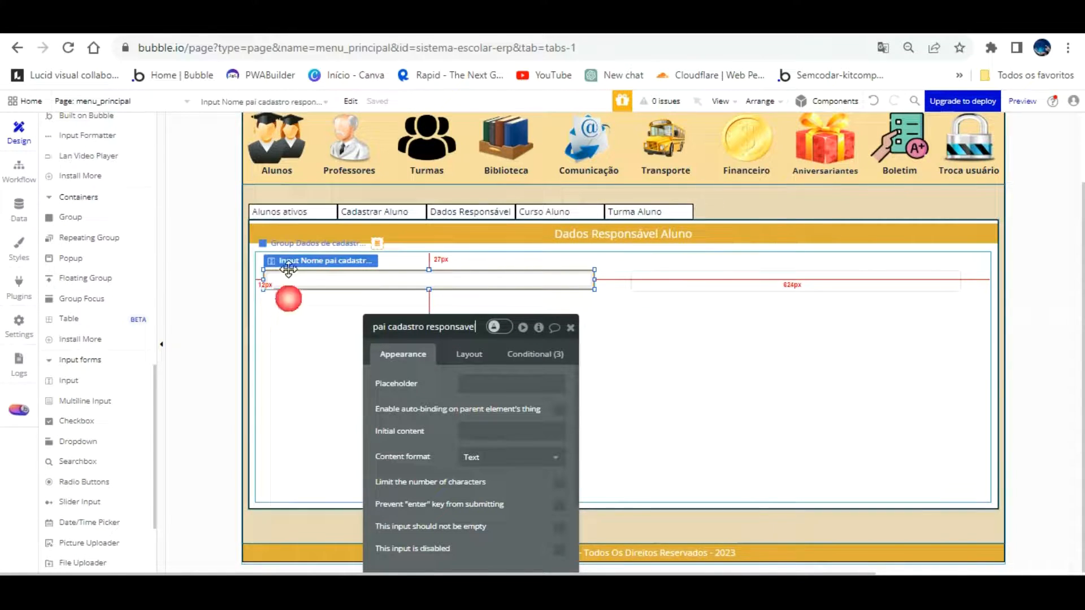
pyautogui.click(308, 261)
pyautogui.click(299, 304)
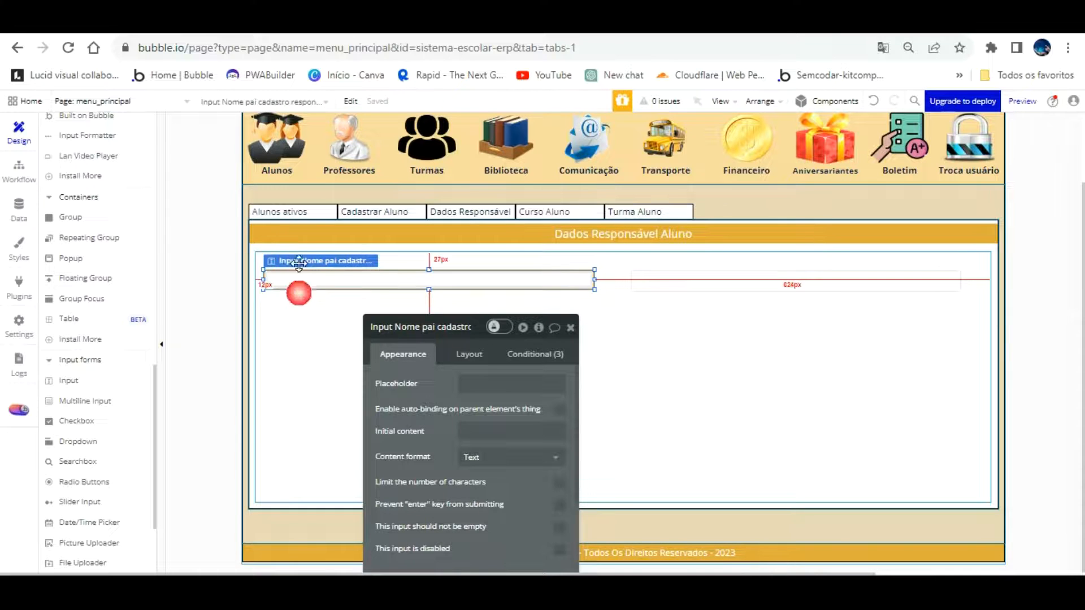
pyautogui.click(291, 261)
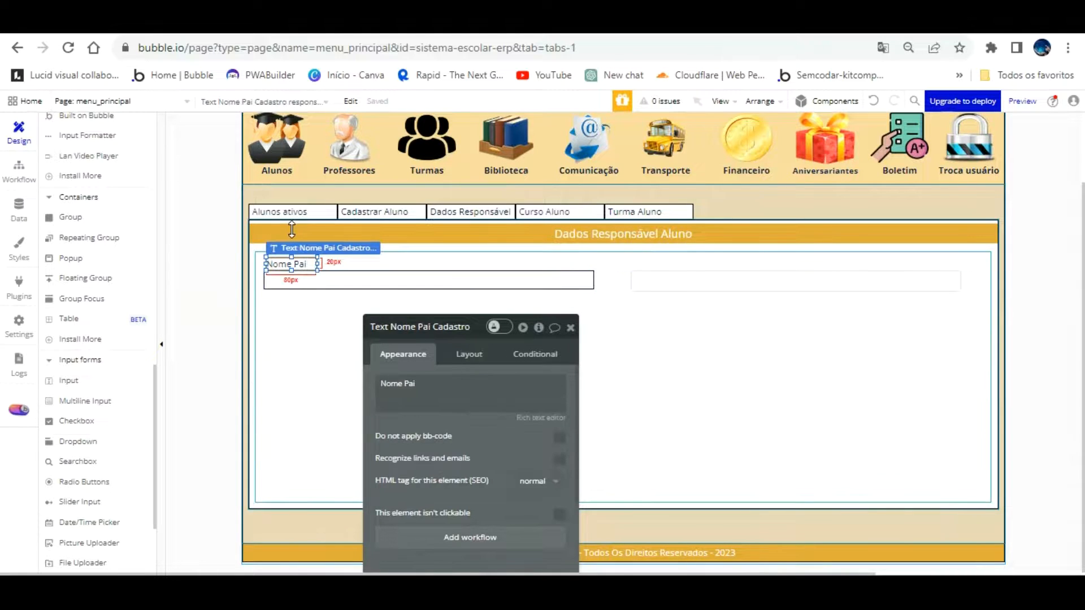
# Copy the Nome Pai label above the second input and rename it Text Nome Mae Cadastro
pyautogui.moveTo(292, 229); pyautogui.dragTo(662, 267)
pyautogui.moveTo(414, 394); pyautogui.dragTo(424, 361)
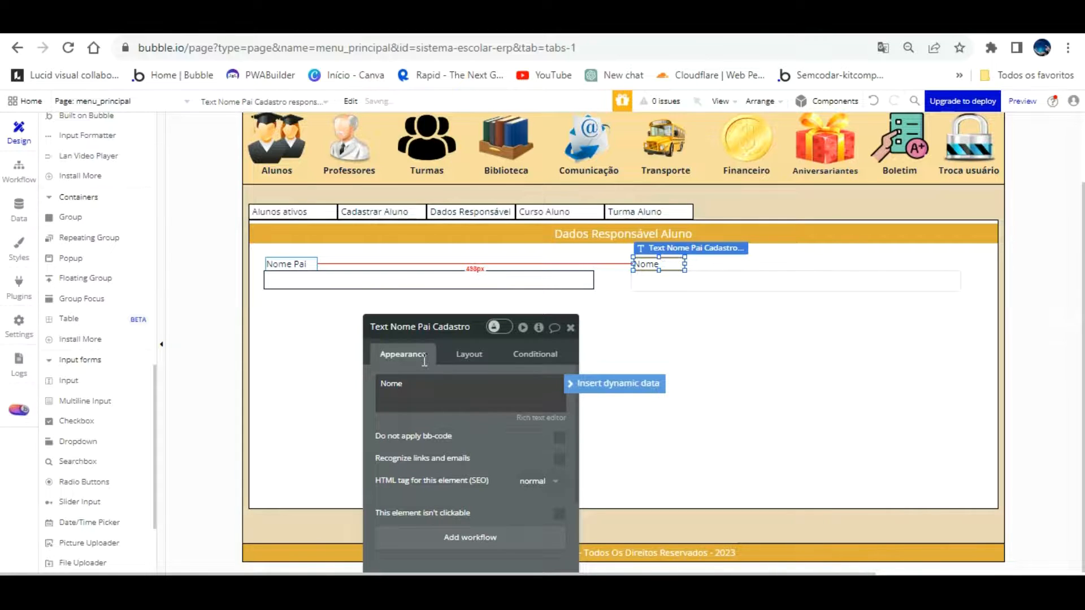
pyautogui.click(429, 325)
pyautogui.press('BackSpace')
pyautogui.press('BackSpace')
pyautogui.press('BackSpace')
pyautogui.press('BackSpace')
pyautogui.press('BackSpace')
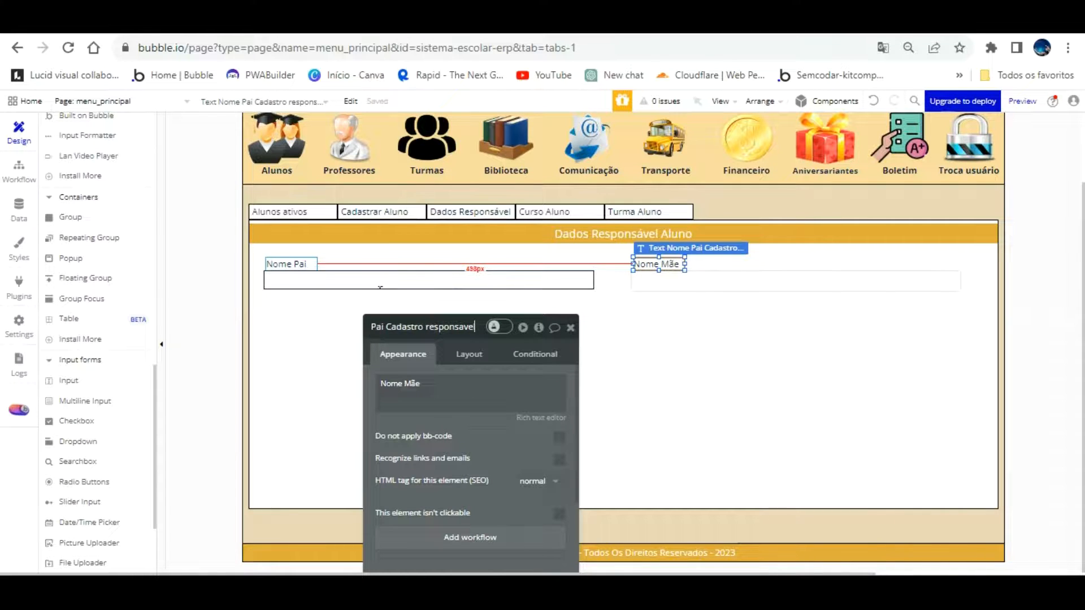
pyautogui.click(385, 325)
pyautogui.press('BackSpace')
pyautogui.press('BackSpace')
pyautogui.press('BackSpace')
pyautogui.write('Mae')
pyautogui.click(537, 339)
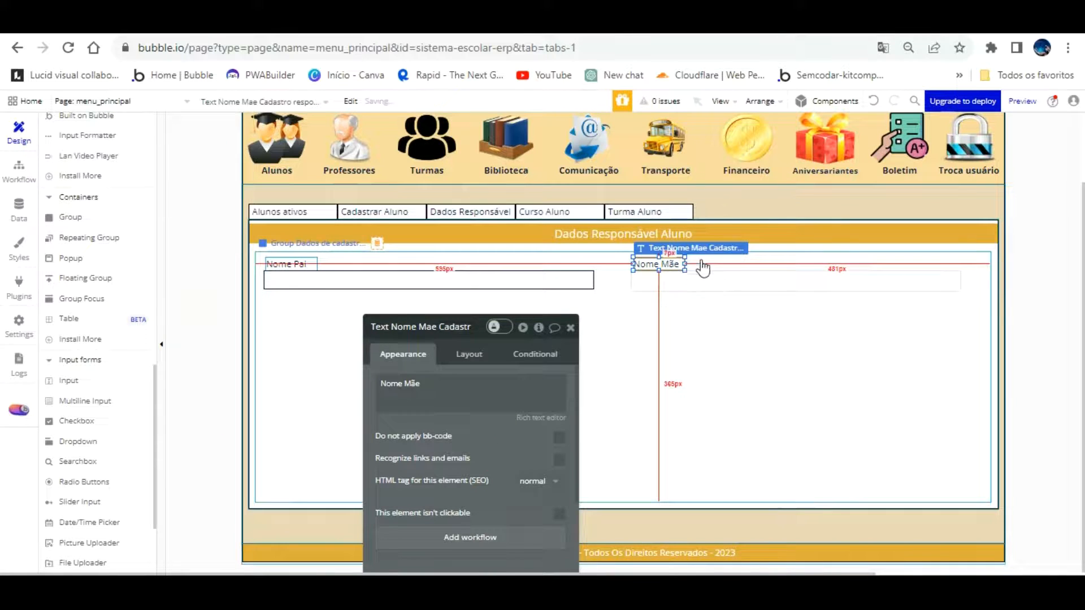
pyautogui.click(645, 282)
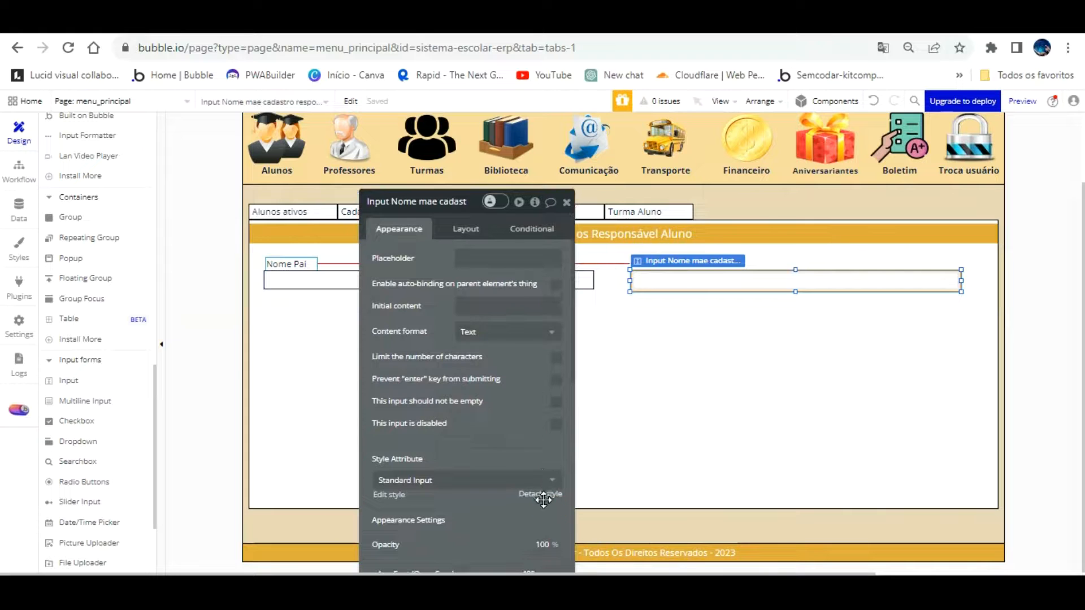
# Detach the mother's input style and set its border roundness to 0
pyautogui.click(540, 494)
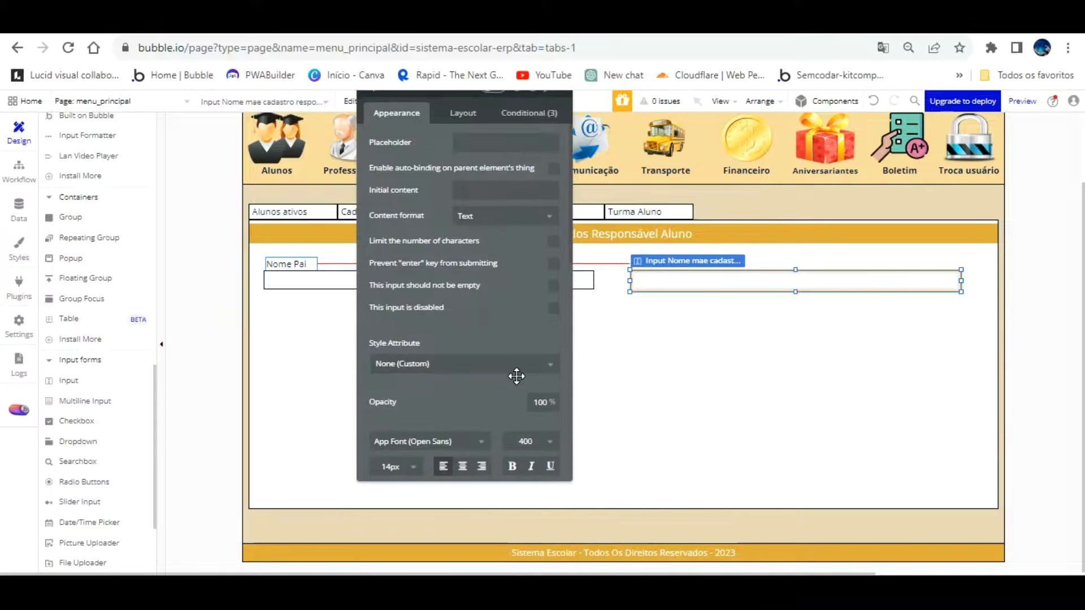
pyautogui.scroll(-3, 515, 375)
pyautogui.scroll(-3, 516, 375)
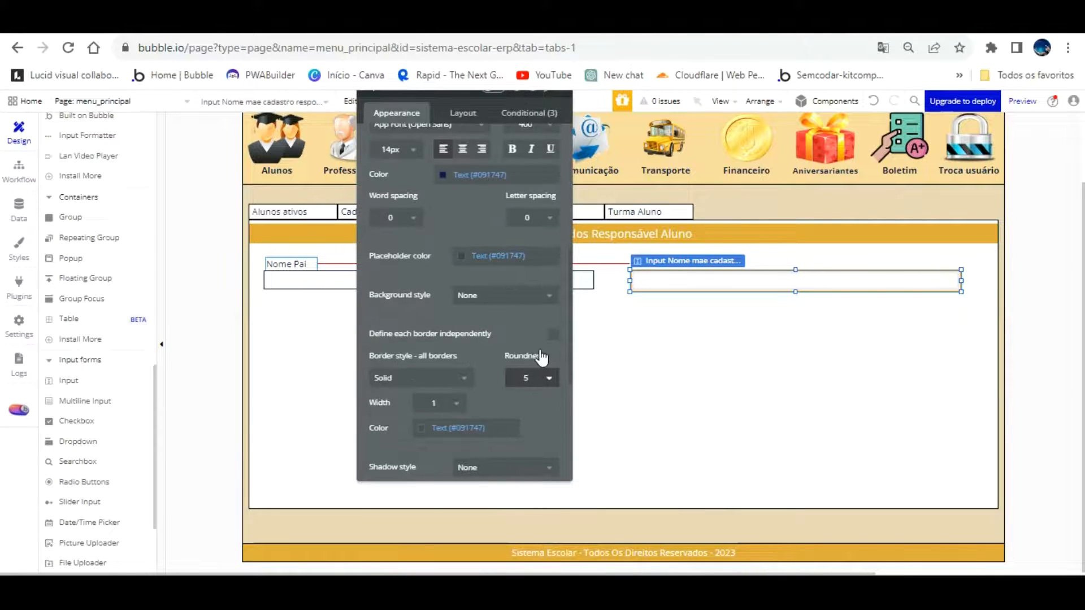
pyautogui.click(526, 378)
pyautogui.click(513, 398)
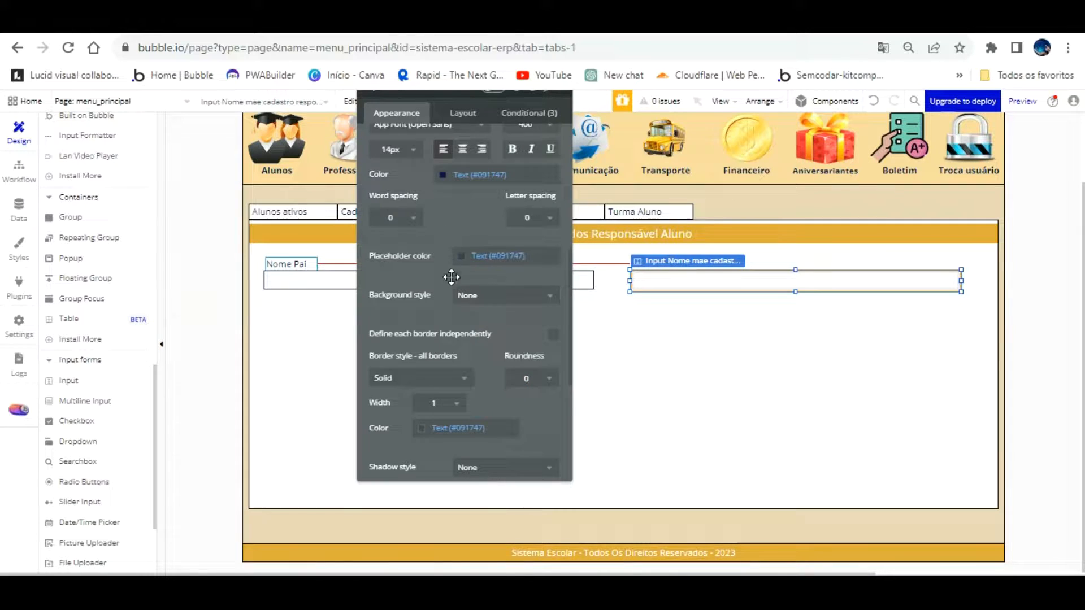
pyautogui.scroll(-2, 446, 283)
pyautogui.click(446, 349)
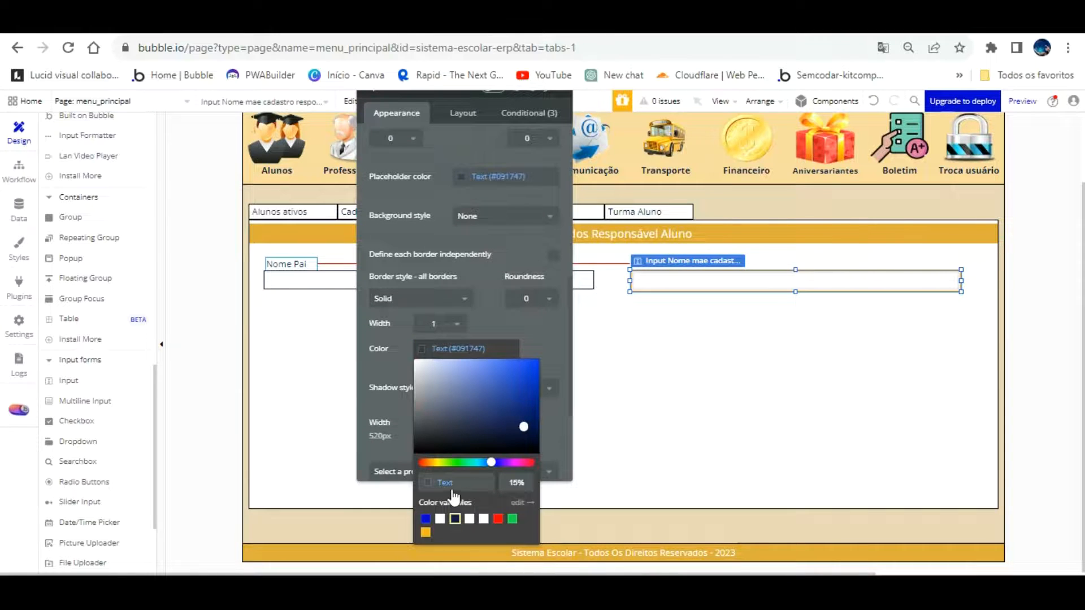
pyautogui.click(510, 332)
# Set the Nome mae input's height to 30 px
pyautogui.click(673, 317)
pyautogui.moveTo(534, 338); pyautogui.dragTo(164, 345)
pyautogui.click(691, 334)
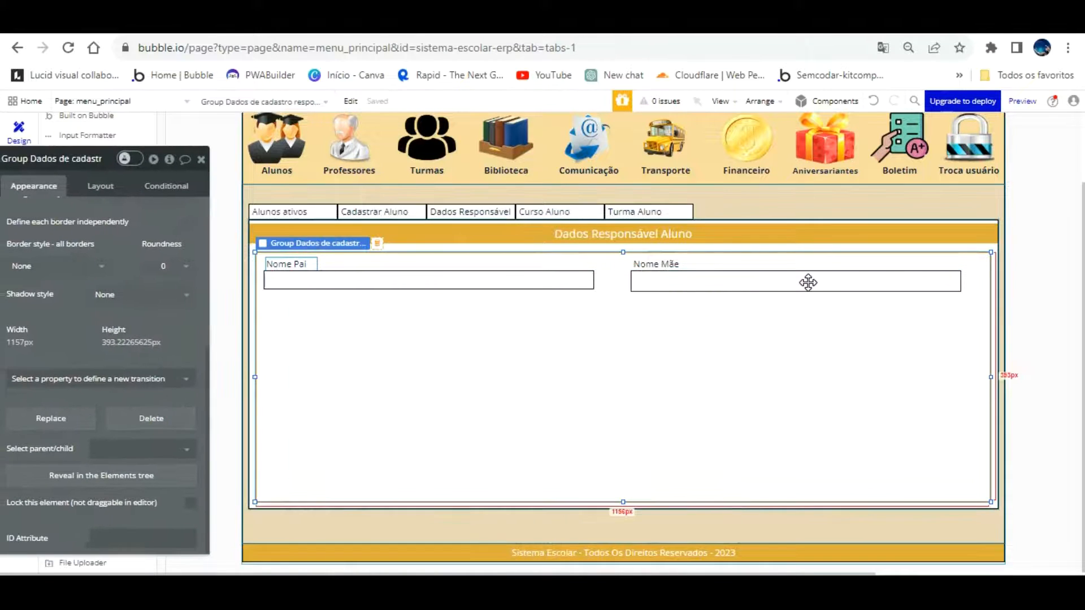
pyautogui.click(781, 260)
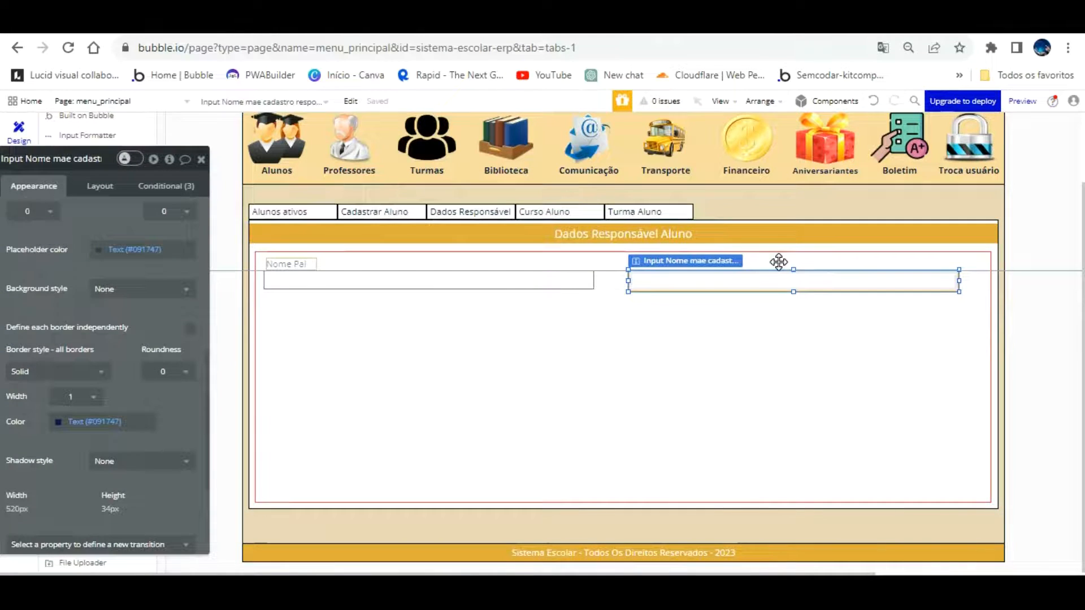
pyautogui.click(765, 300)
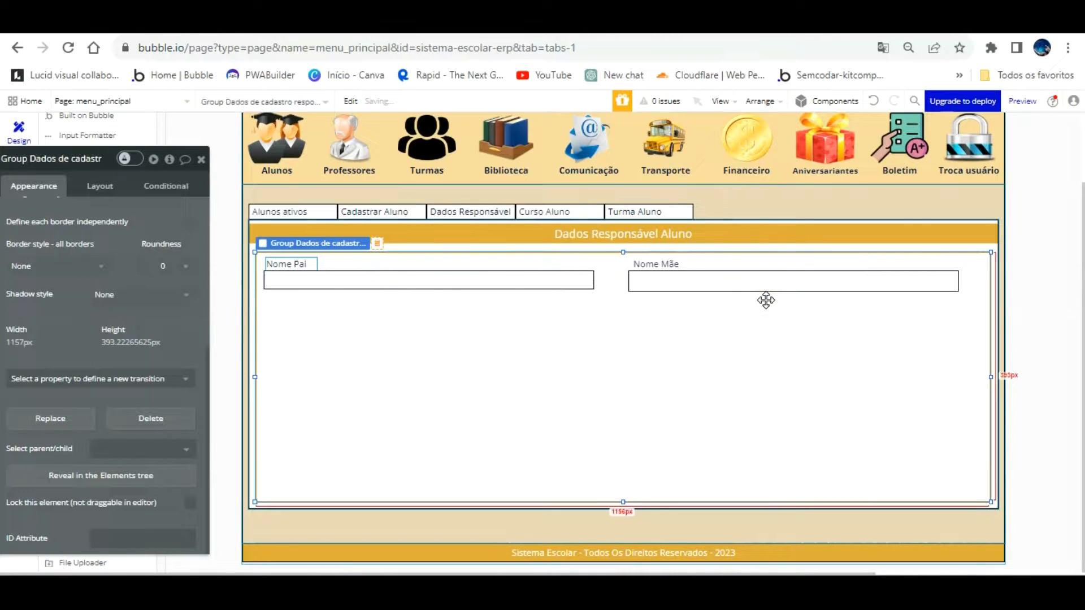
pyautogui.click(543, 283)
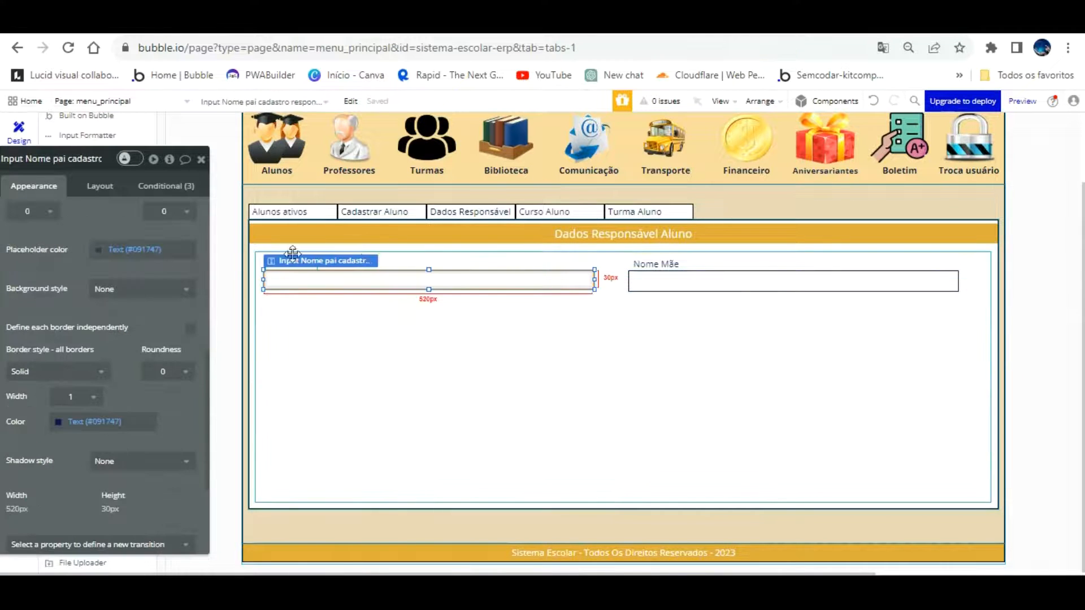
pyautogui.click(100, 186)
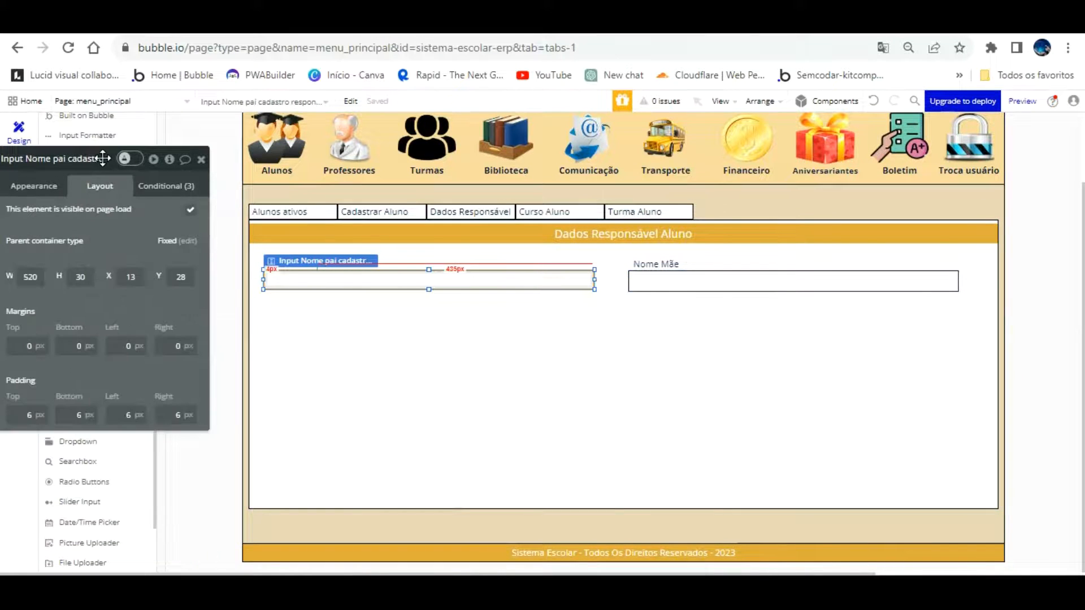
pyautogui.click(678, 252)
pyautogui.click(59, 277)
pyautogui.write('30')
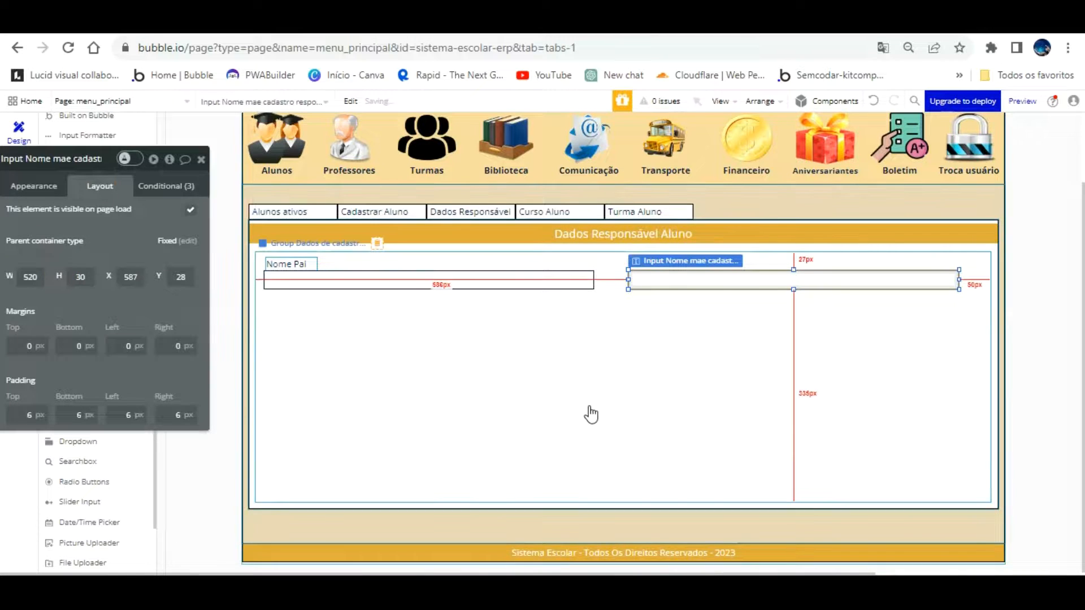
# Shift the Nome pai input right and nudge both labels right over their inputs
pyautogui.click(594, 414)
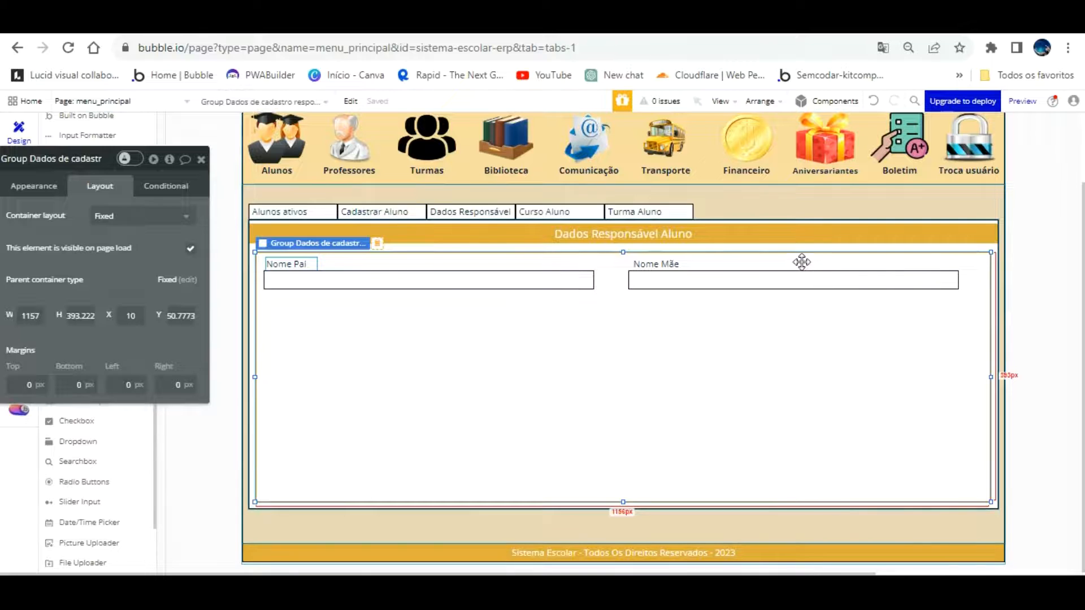
pyautogui.click(821, 264)
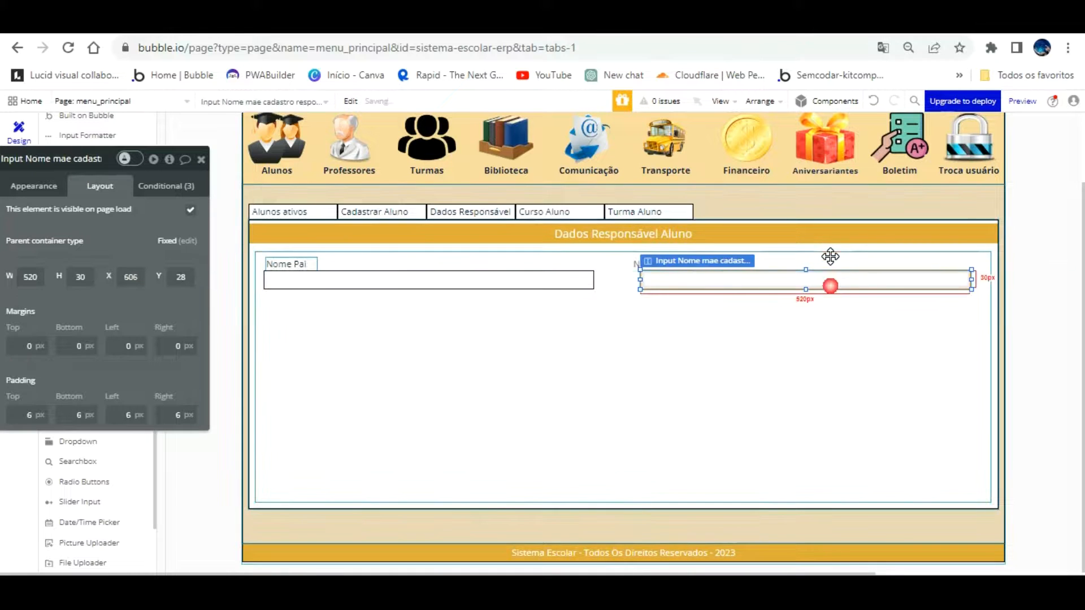
pyautogui.moveTo(570, 251); pyautogui.dragTo(576, 251)
pyautogui.click(432, 323)
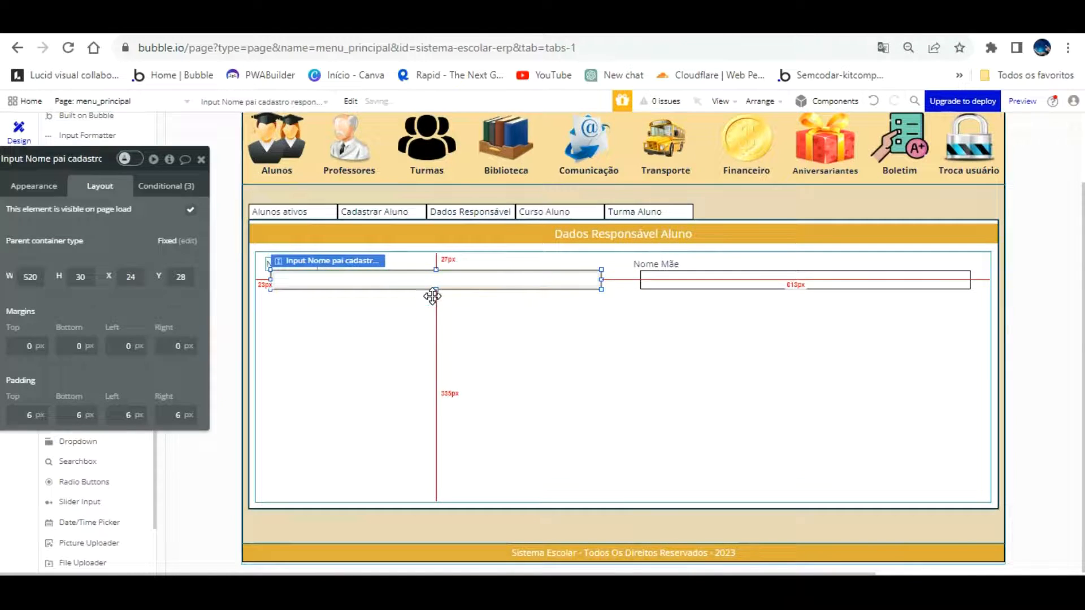
pyautogui.click(306, 262)
pyautogui.press('Right')
pyautogui.press('Right')
pyautogui.press('Right')
pyautogui.press('Right')
pyautogui.press('Right')
pyautogui.press('Right')
pyautogui.press('Right')
pyautogui.press('Right')
pyautogui.press('Right')
pyautogui.press('Right')
pyautogui.press('Right')
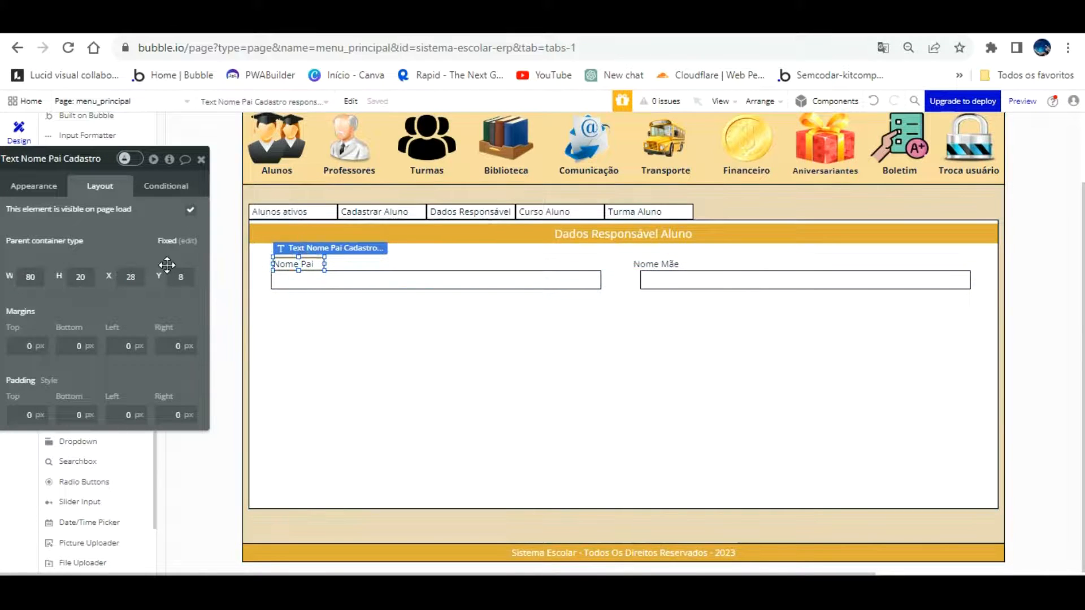
pyautogui.click(649, 263)
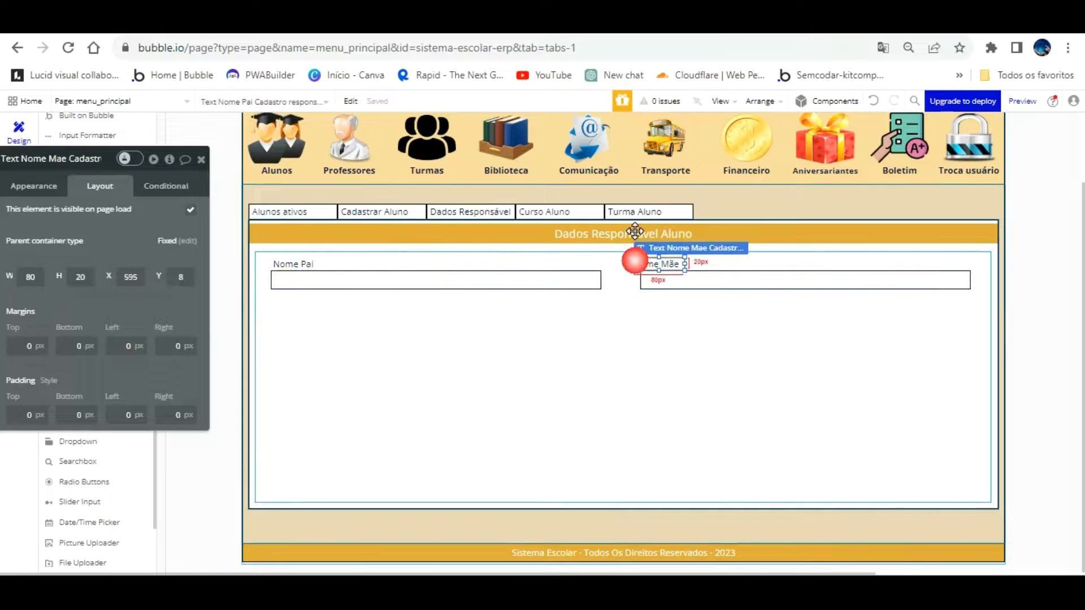
pyautogui.press('Right')
pyautogui.press('Right')
pyautogui.press('Right')
pyautogui.press('Right')
pyautogui.press('Right')
pyautogui.press('Right')
pyautogui.press('Right')
pyautogui.press('Right')
pyautogui.press('Right')
pyautogui.press('Right')
pyautogui.press('Right')
pyautogui.press('Right')
pyautogui.press('Right')
pyautogui.press('Right')
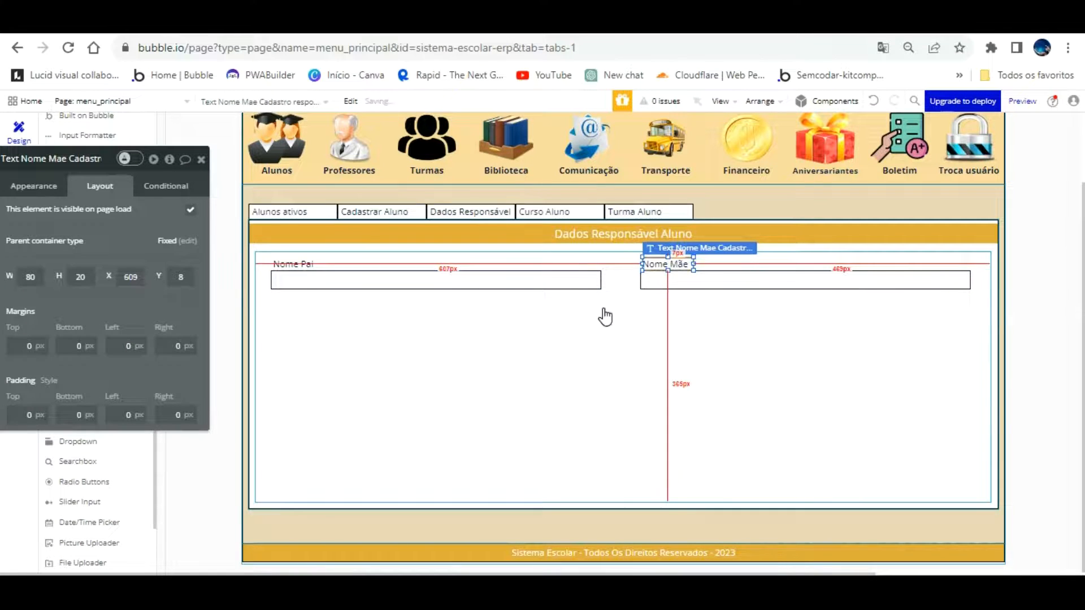
pyautogui.click(587, 330)
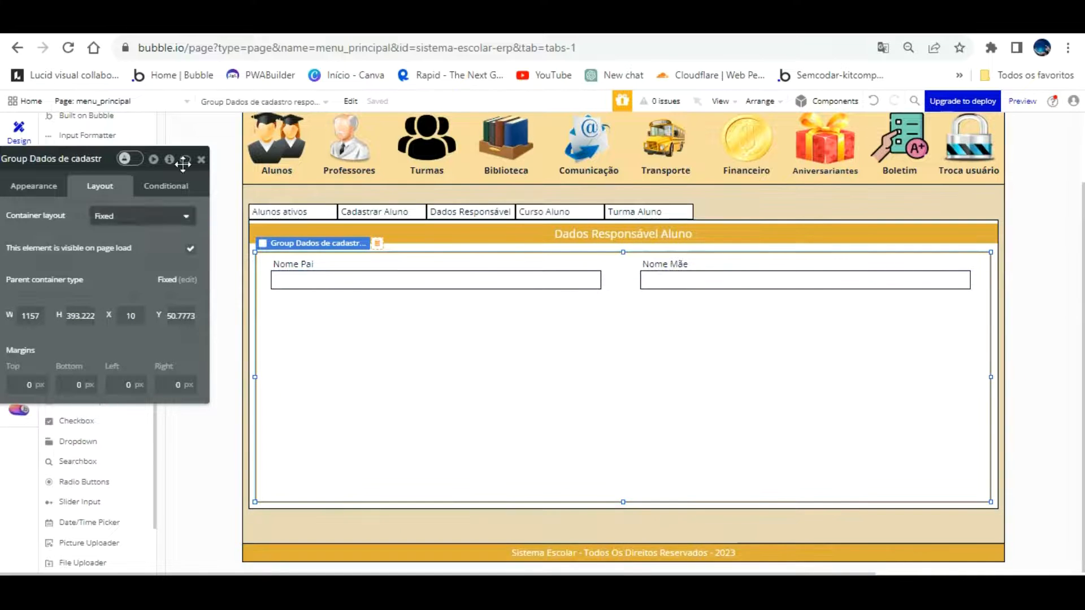
# Move an input beneath the name fields, narrow it to a small field, and paste a duplicate
pyautogui.click(201, 158)
pyautogui.moveTo(719, 282); pyautogui.dragTo(336, 293)
pyautogui.moveTo(593, 291)
pyautogui.mouseDown()
pyautogui.moveTo(371, 294)
pyautogui.moveTo(581, 286)
pyautogui.mouseUp()
pyautogui.hotkey('ctrl', 'c')
pyautogui.hotkey('ctrl', 'v')
pyautogui.hotkey('ctrl', 'v')
# Rename the leftmost small input to 'Input Telefone pai cadastro'
pyautogui.click(329, 305)
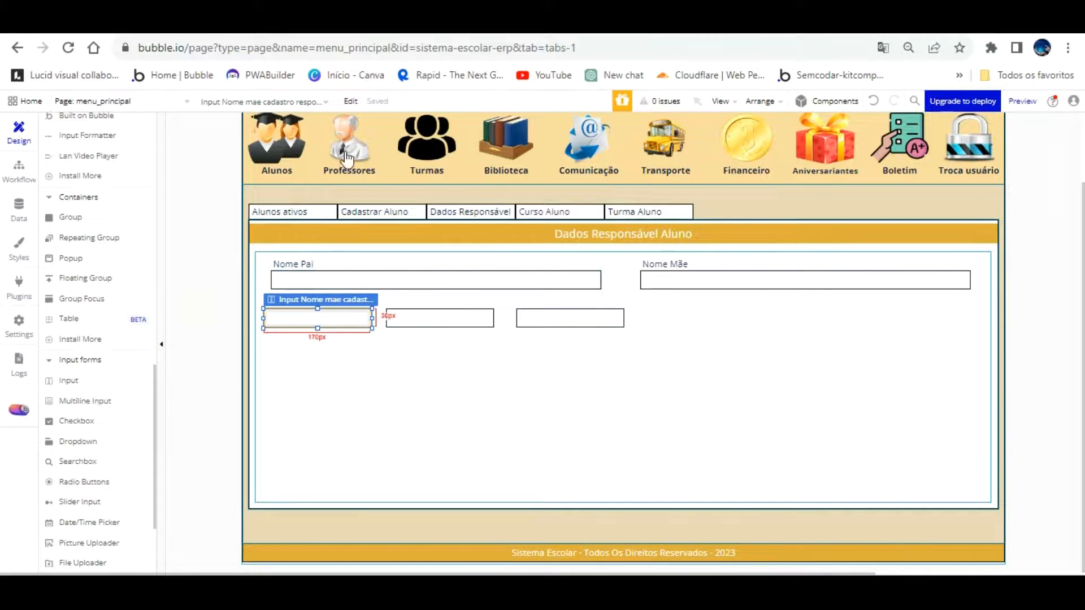
pyautogui.doubleClick(342, 292)
pyautogui.moveTo(56, 184); pyautogui.dragTo(851, 146)
pyautogui.click(851, 136)
pyautogui.press('BackSpace')
pyautogui.press('BackSpace')
pyautogui.press('BackSpace')
pyautogui.press('BackSpace')
pyautogui.press('BackSpace')
pyautogui.press('BackSpace')
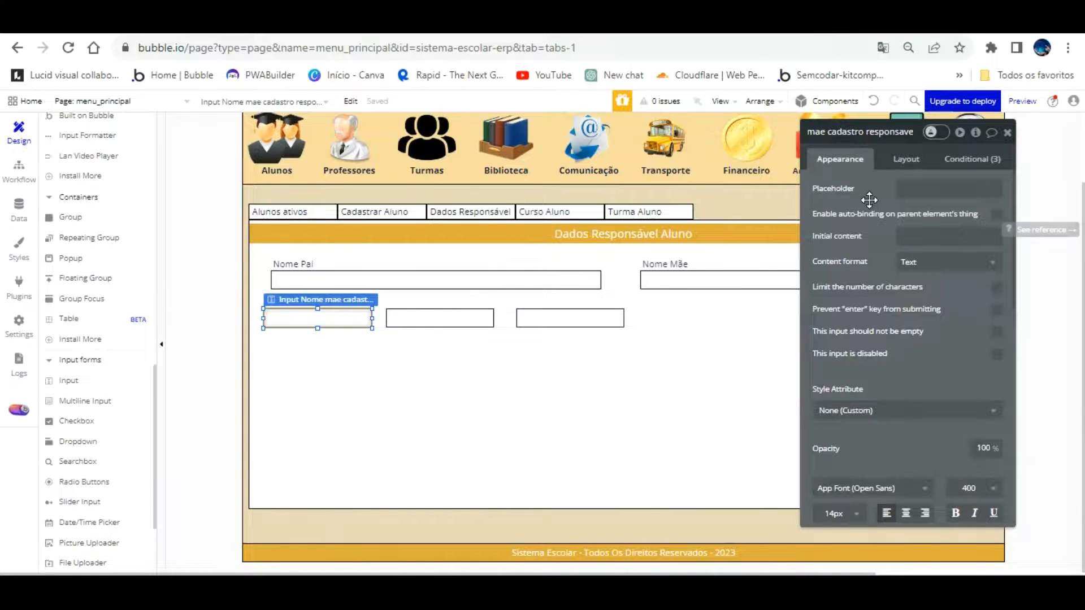
pyautogui.write('l')
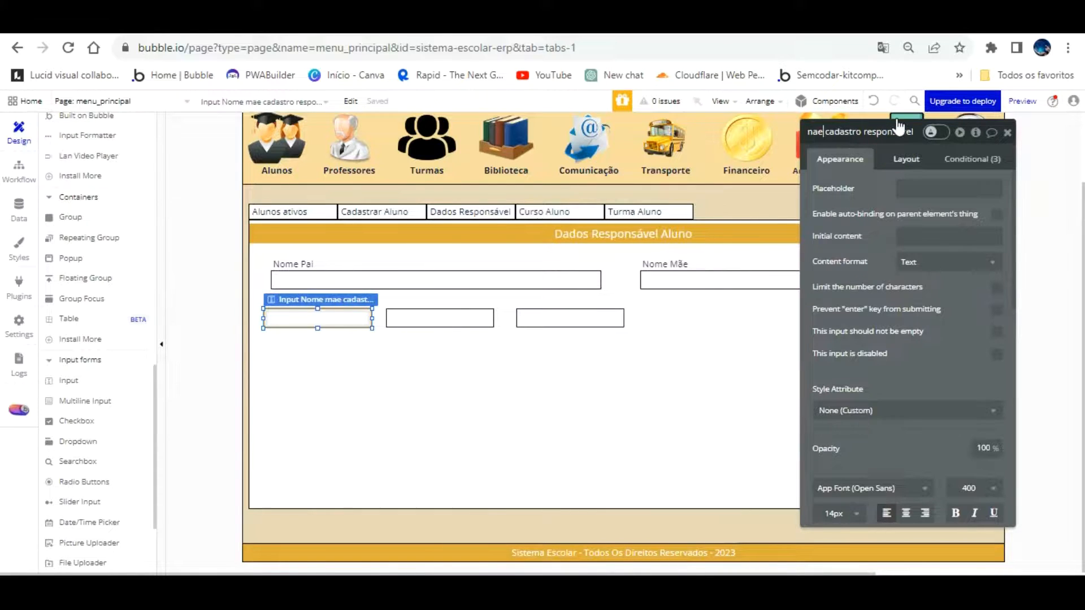
pyautogui.press('Left')
pyautogui.press('Left')
pyautogui.press('Left')
pyautogui.press('Left')
pyautogui.press('Left')
pyautogui.press('Left')
pyautogui.press('Left')
pyautogui.press('Left')
pyautogui.press('Left')
pyautogui.press('Left')
pyautogui.press('Left')
pyautogui.press('Left')
pyautogui.press('Left')
pyautogui.press('Left')
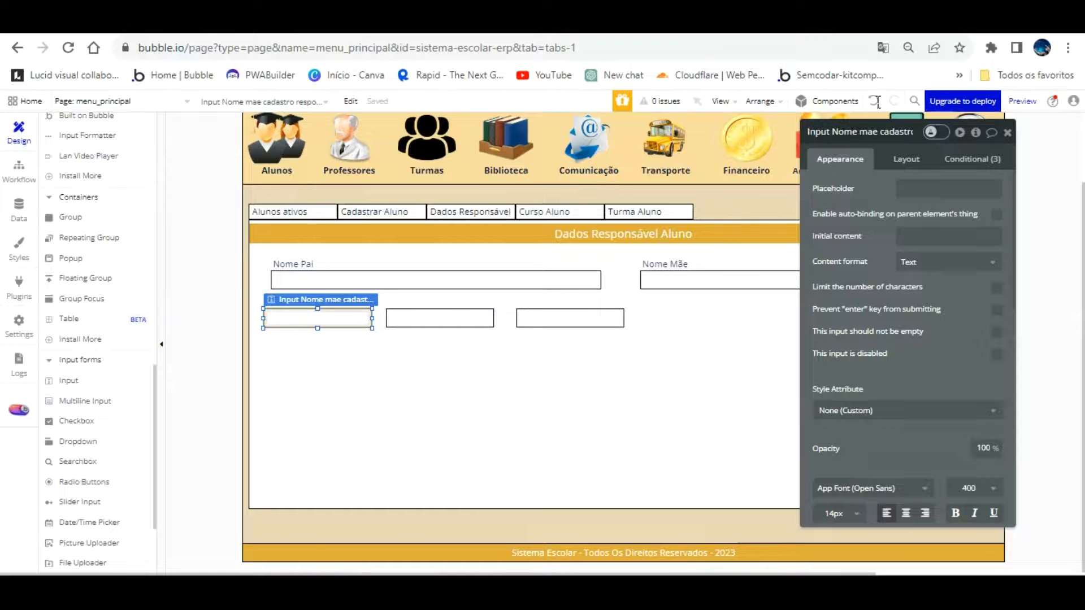
pyautogui.press('BackSpace')
pyautogui.press('BackSpace')
pyautogui.press('BackSpace')
pyautogui.press('BackSpace')
pyautogui.write('Telefon')
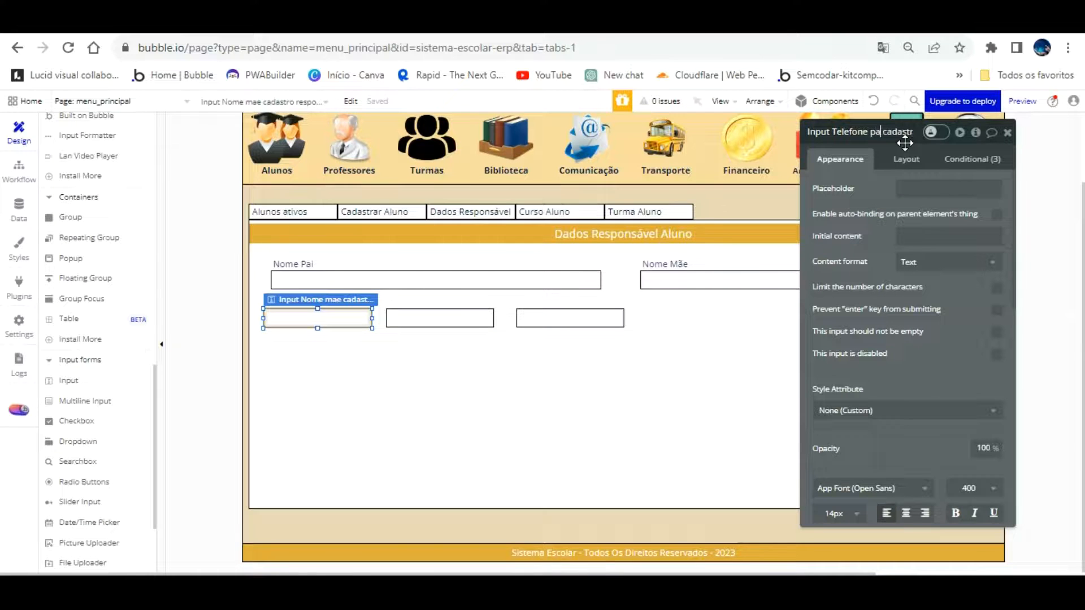
# Begin renaming the second small input for Identidade, deleting 'mae' from its element name
pyautogui.click(424, 315)
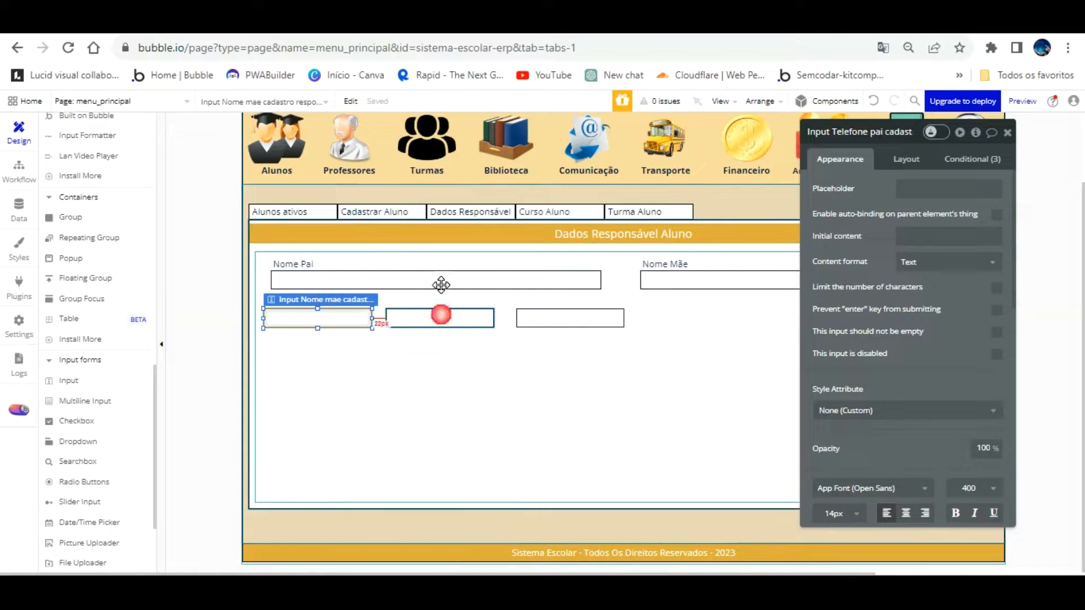
pyautogui.click(855, 131)
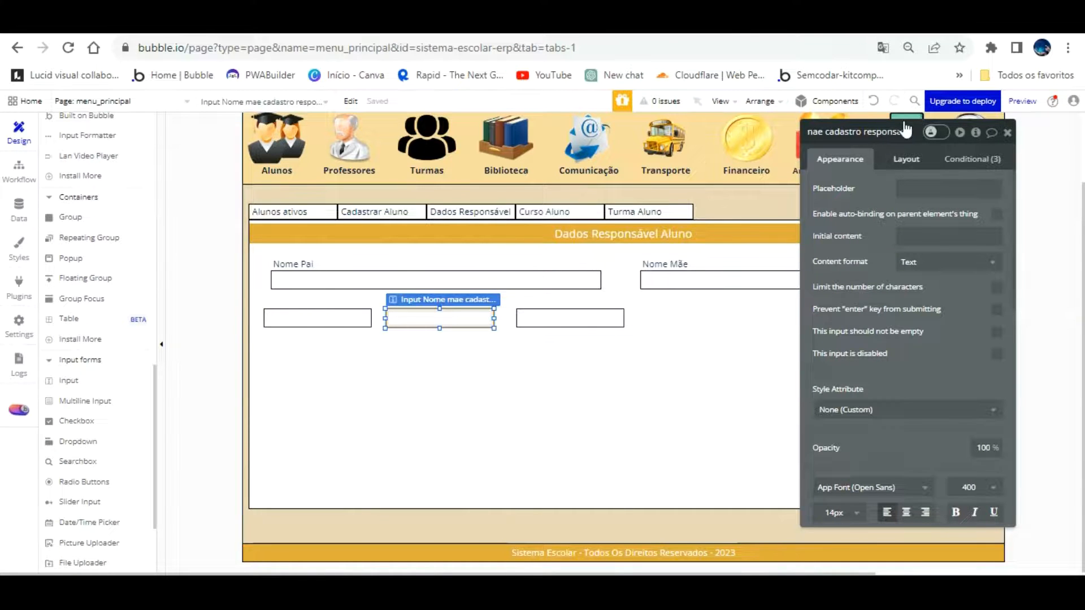
pyautogui.click(825, 132)
pyautogui.press('Home')
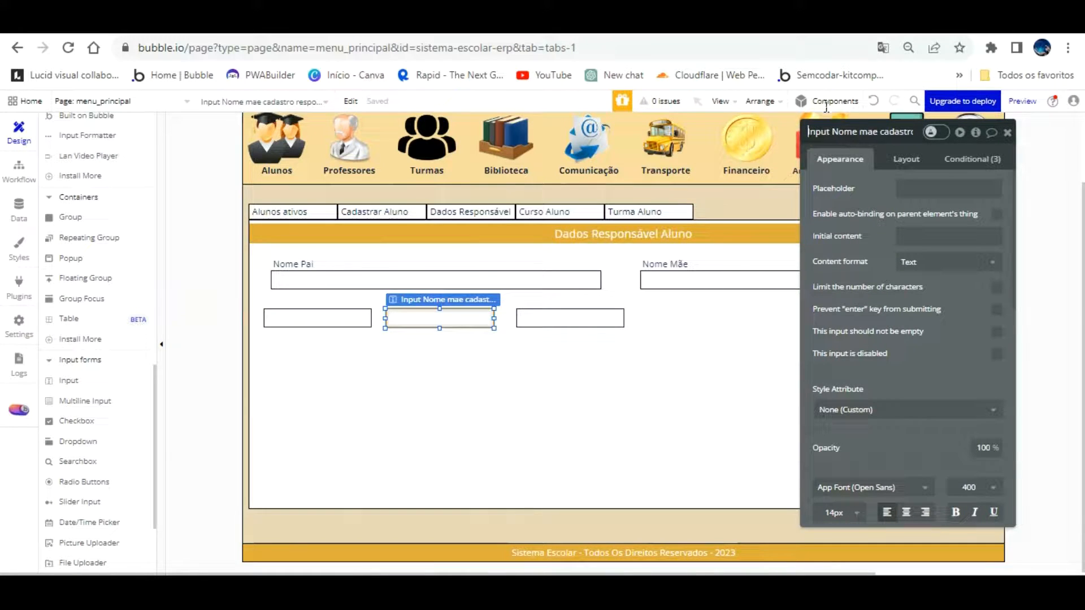
pyautogui.click(875, 132)
pyautogui.press('BackSpace')
pyautogui.press('BackSpace')
pyautogui.press('BackSpace')
pyautogui.press('BackSpace')
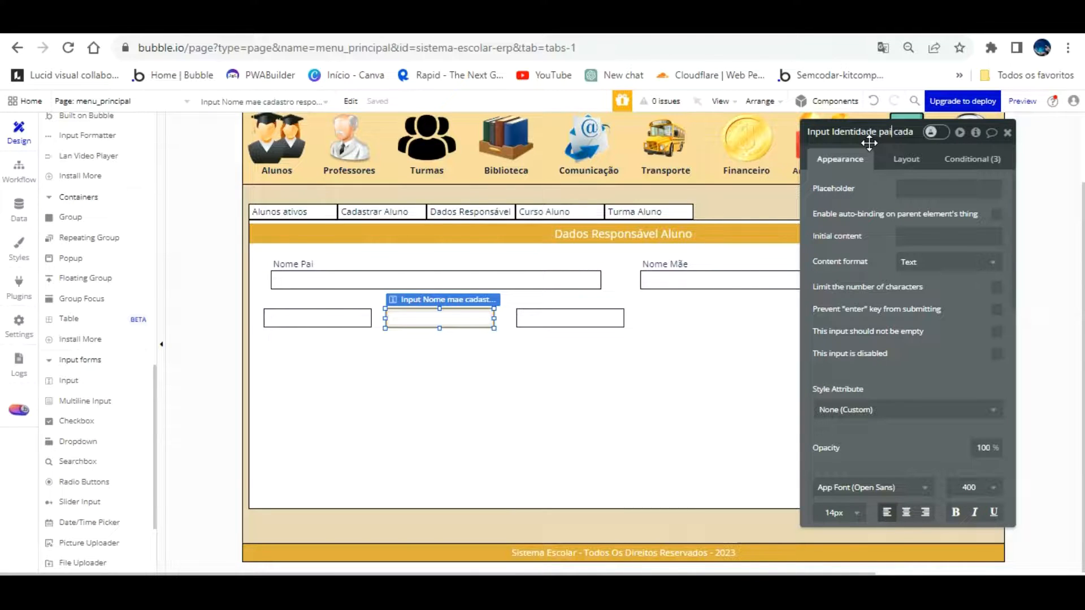
# Rename the copied third input in the father's row to 'Input Cpf pai cadastro responsavel'
pyautogui.click(576, 317)
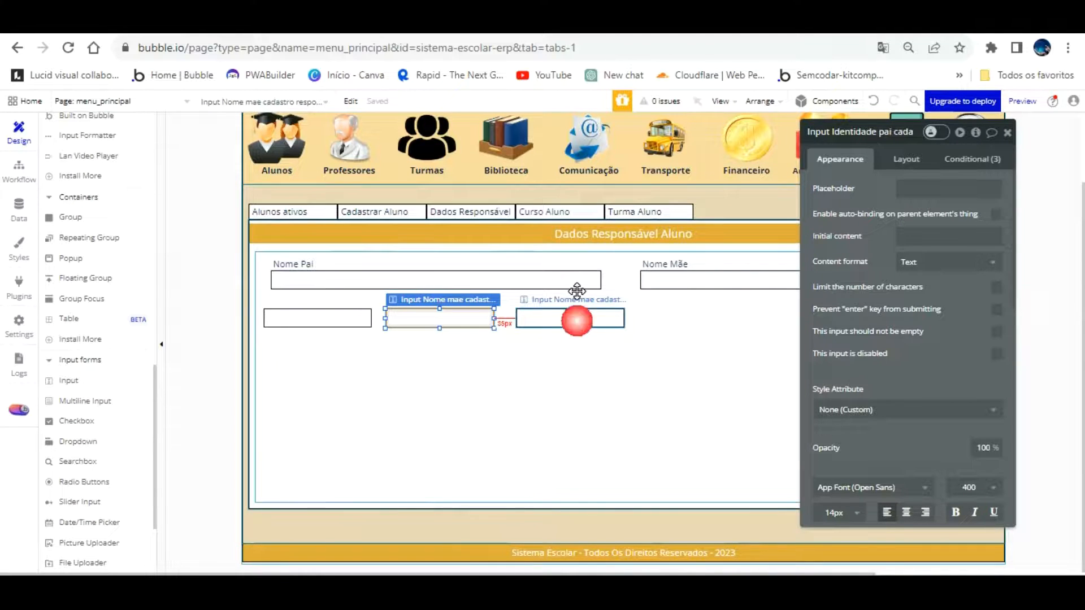
pyautogui.click(860, 135)
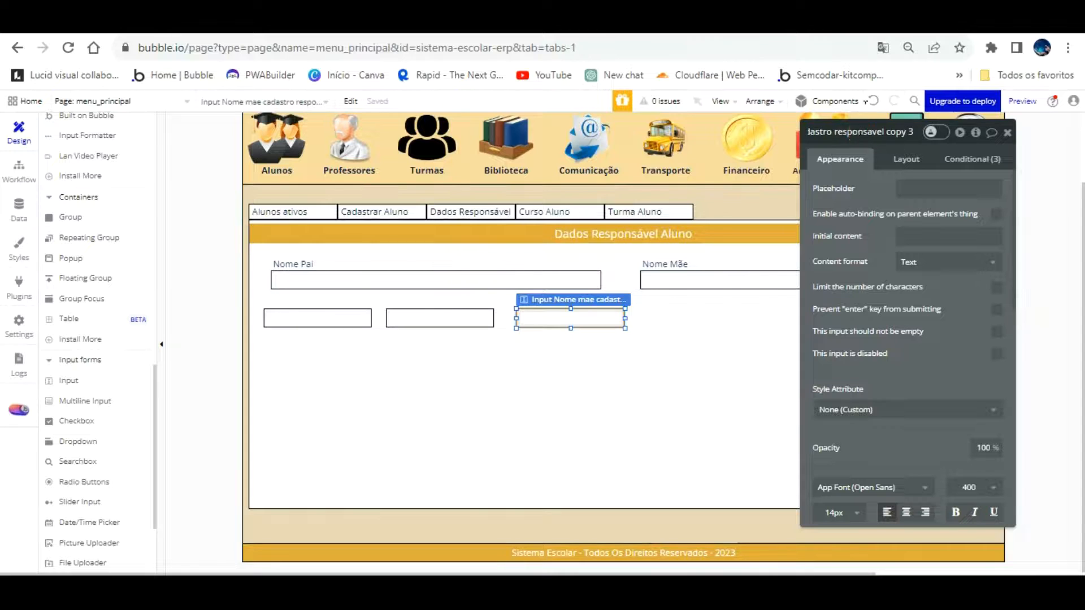
pyautogui.press('BackSpace')
pyautogui.press('BackSpace')
pyautogui.press('BackSpace')
pyautogui.press('BackSpace')
pyautogui.press('BackSpace')
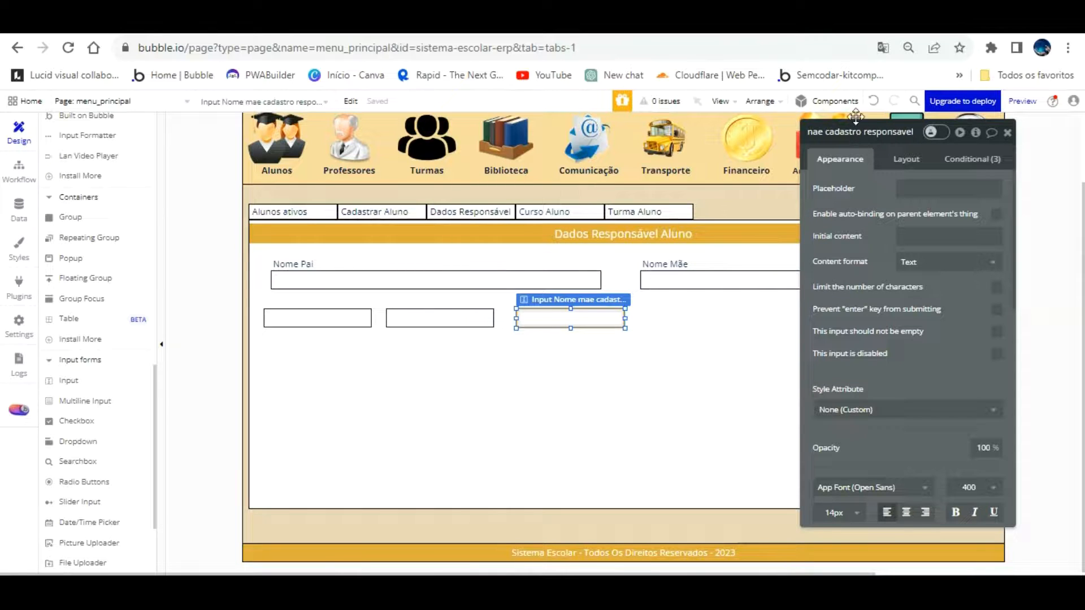
pyautogui.press('Home')
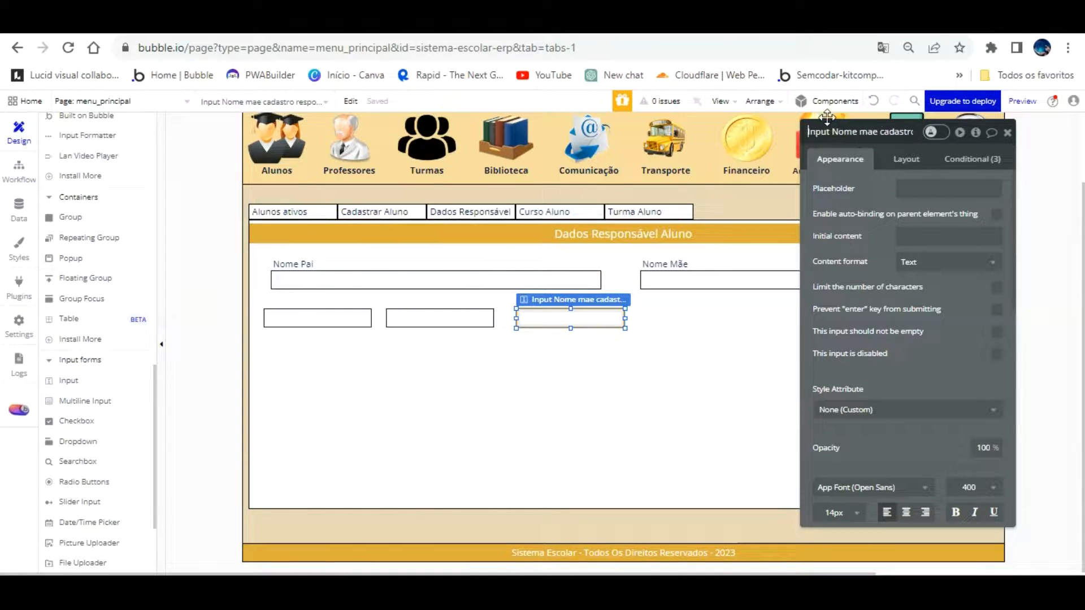
pyautogui.press('BackSpace')
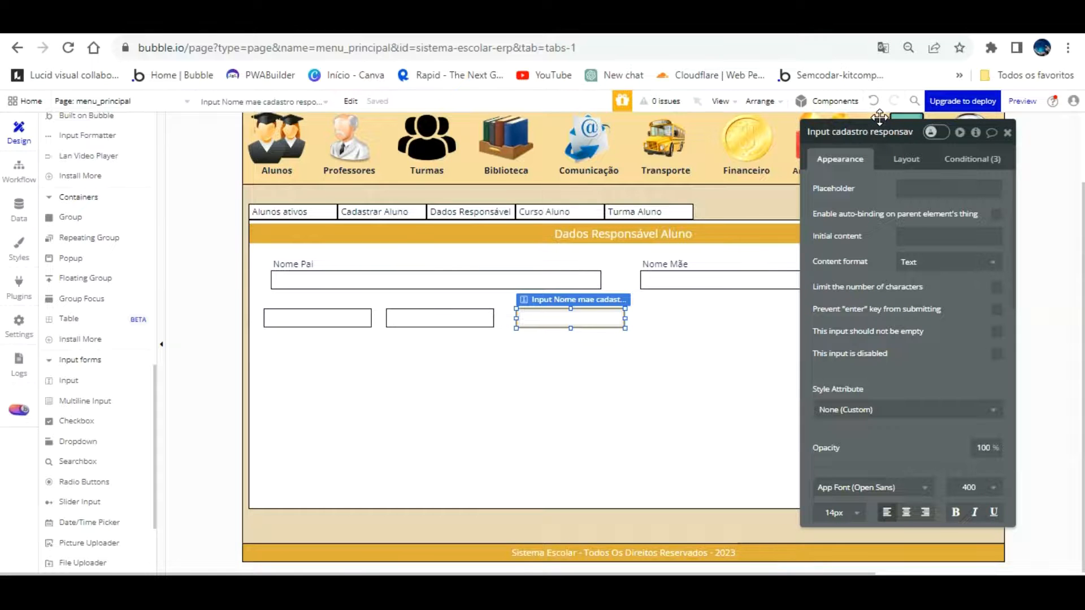
pyautogui.write('Cpf pai')
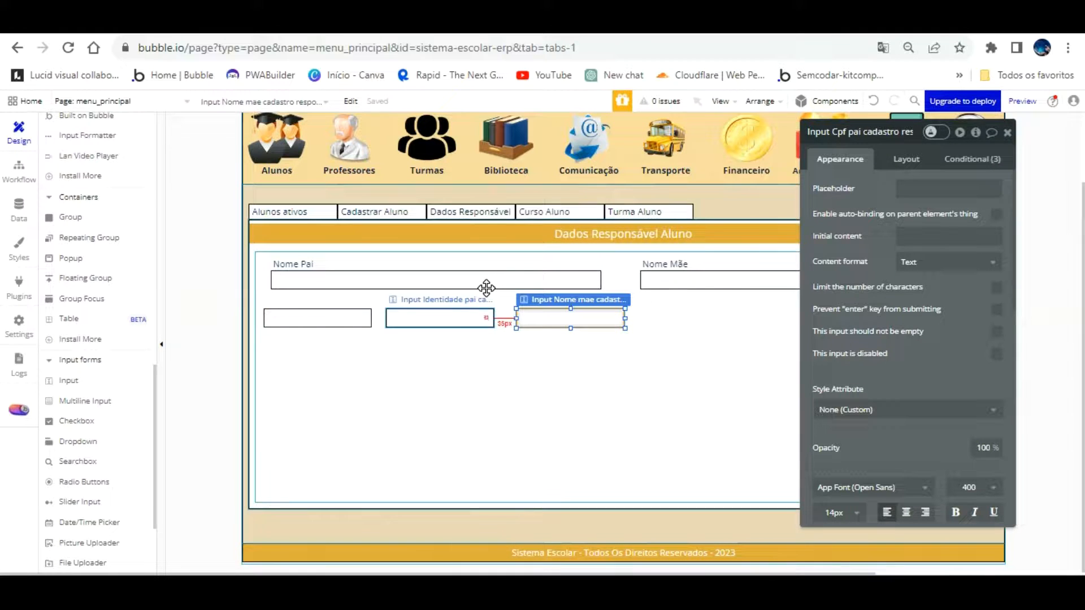
# Nudge the father's phone input right and start setting its width to 150
pyautogui.click(486, 309)
pyautogui.click(561, 318)
pyautogui.moveTo(343, 310); pyautogui.dragTo(356, 315)
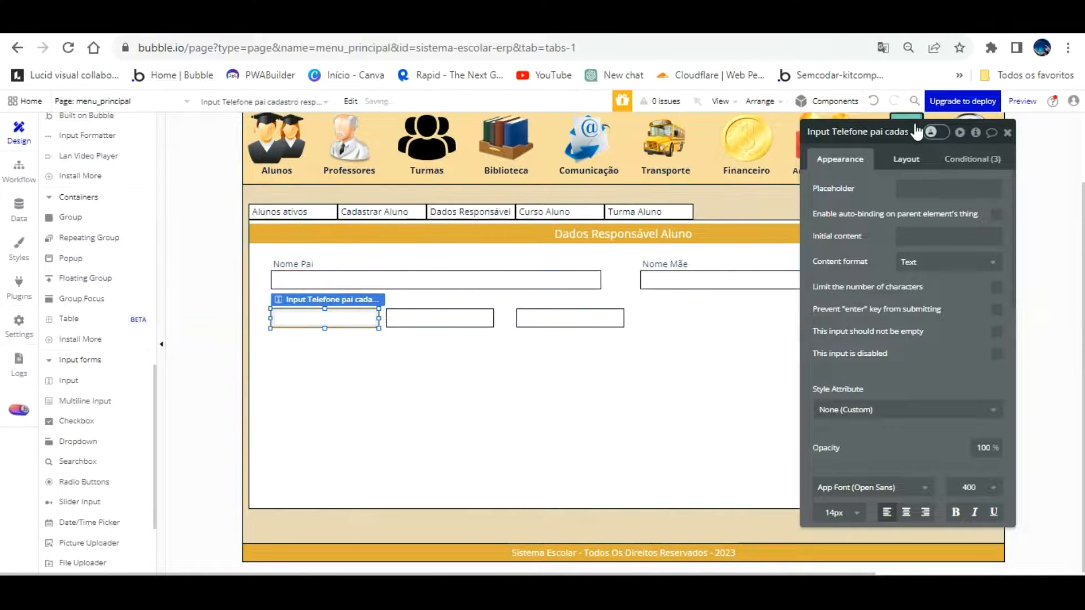
pyautogui.click(906, 159)
pyautogui.click(836, 249)
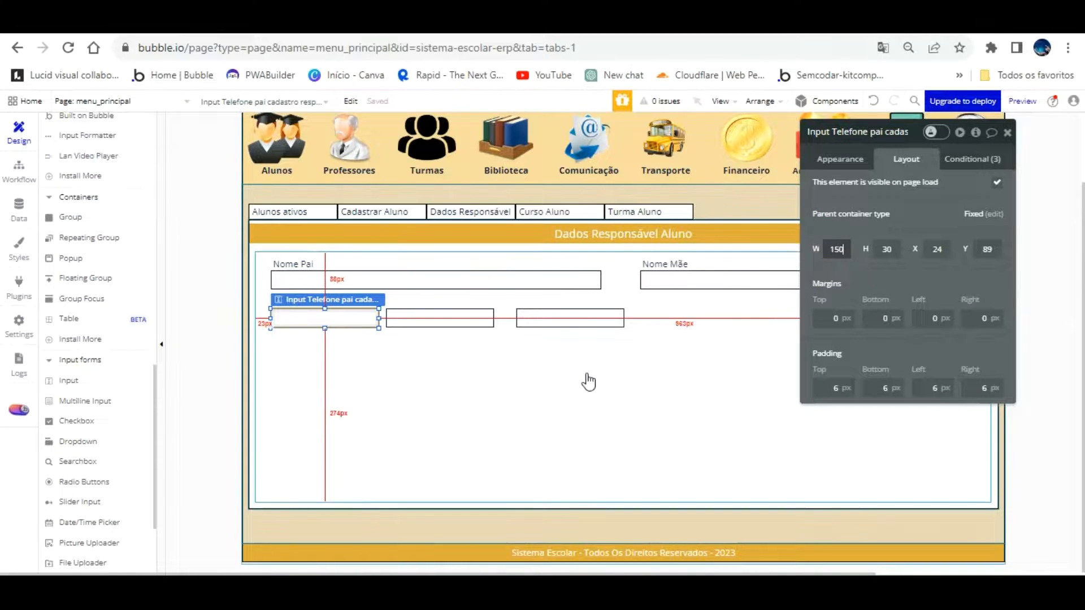
# Set the father's ID input width to 150 and the CPF input width to 160
pyautogui.click(455, 300)
pyautogui.click(486, 317)
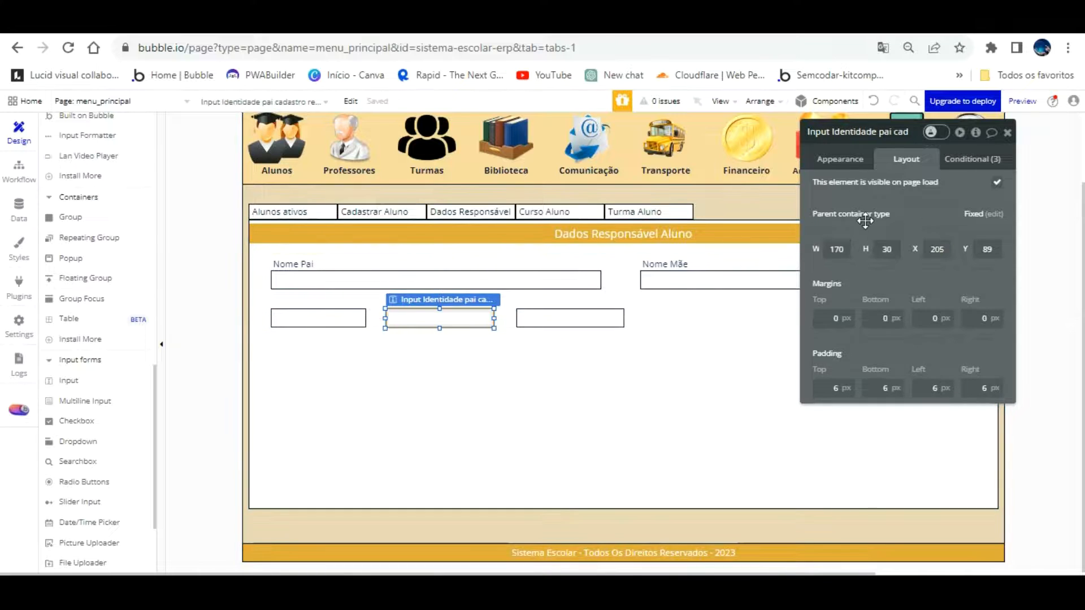
pyautogui.click(824, 250)
pyautogui.write('150')
pyautogui.press('Return')
pyautogui.click(562, 315)
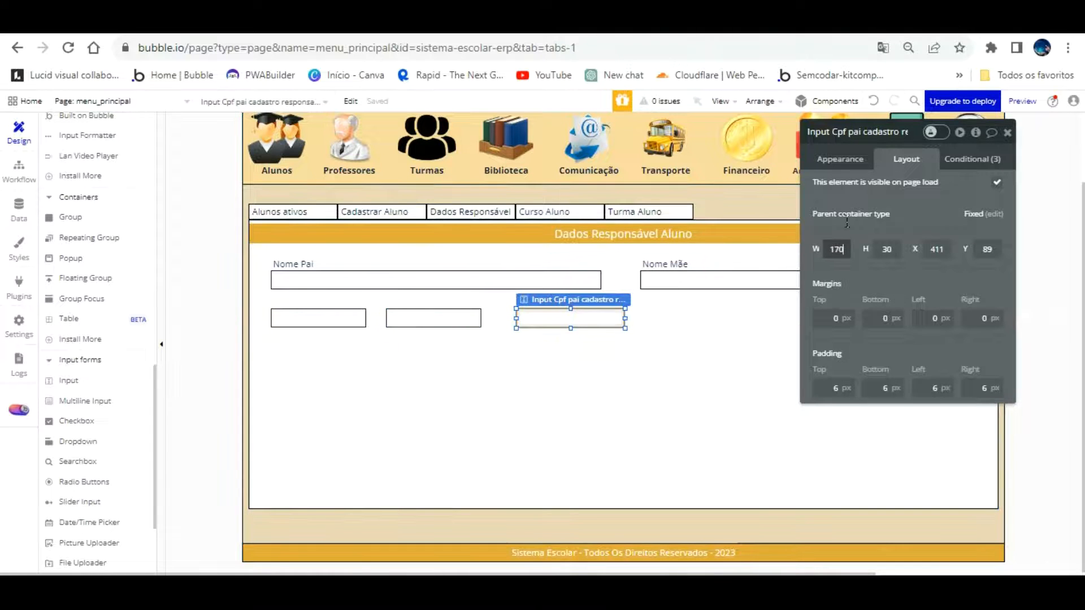
pyautogui.write('0')
pyautogui.press('Return')
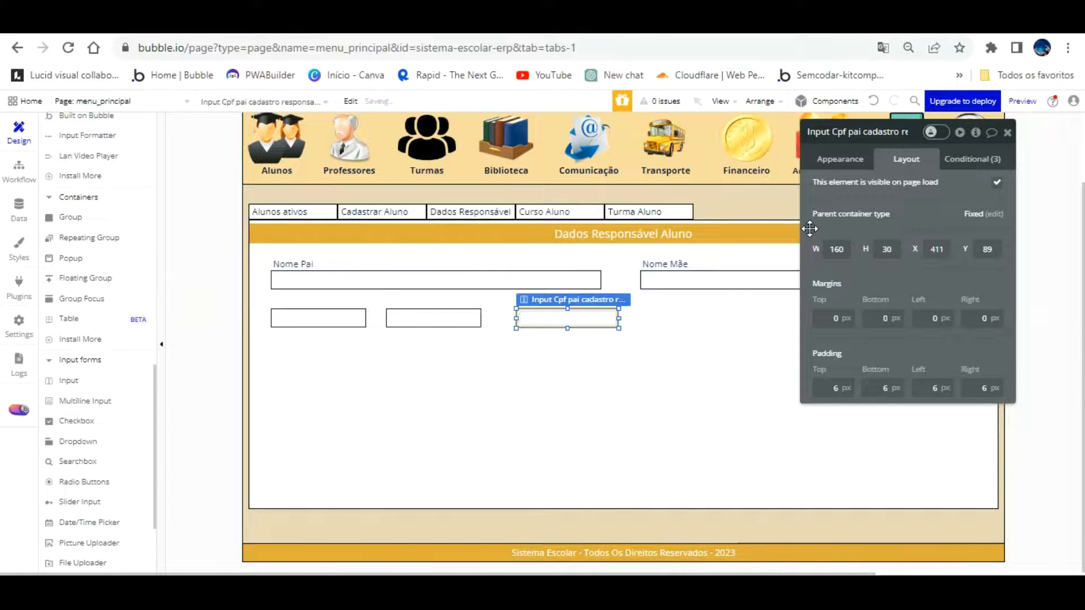
# Change the ID and phone input widths to 160 as well
pyautogui.click(419, 314)
pyautogui.doubleClick(836, 249)
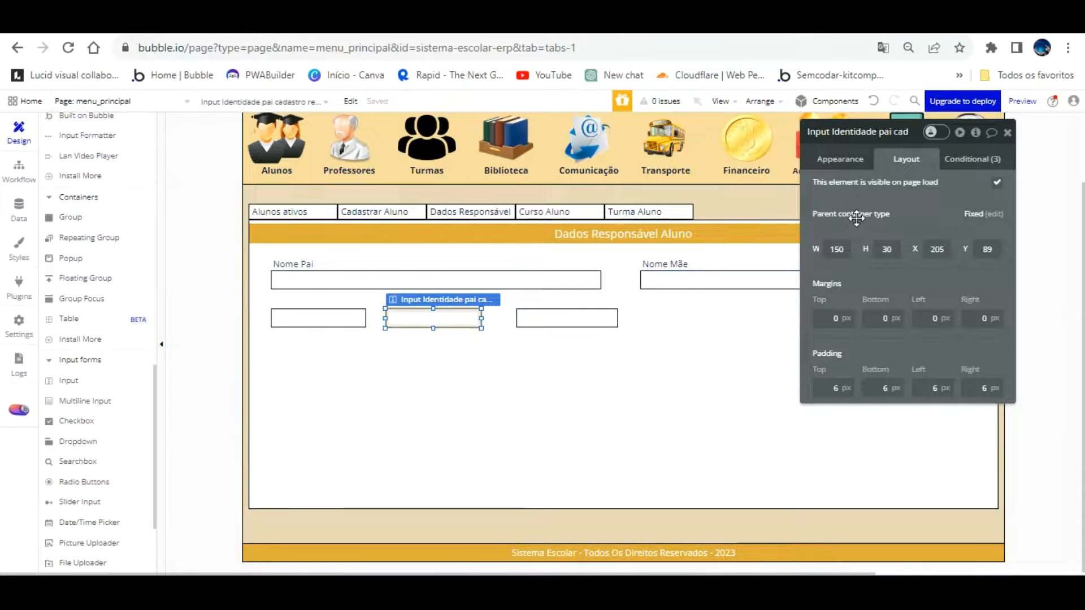
pyautogui.write('160')
pyautogui.press('Return')
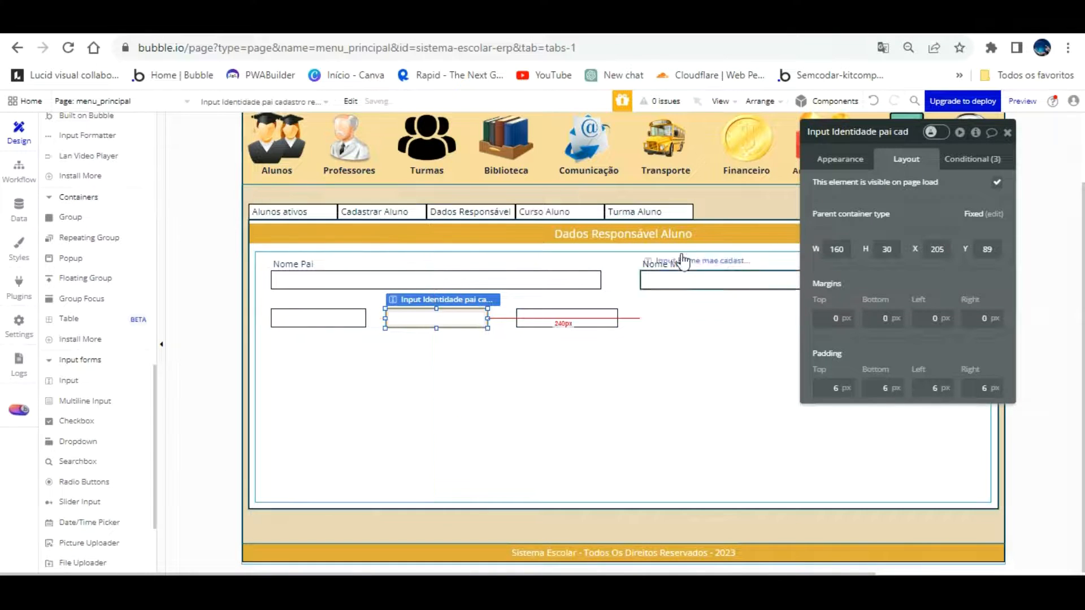
pyautogui.click(363, 319)
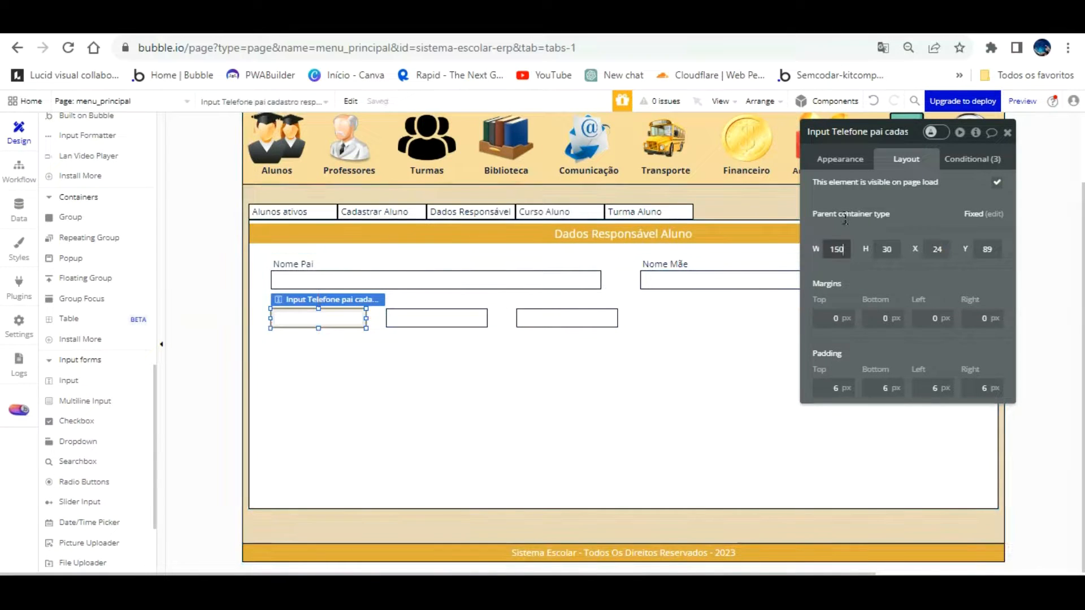
pyautogui.write('1')
pyautogui.press('Return')
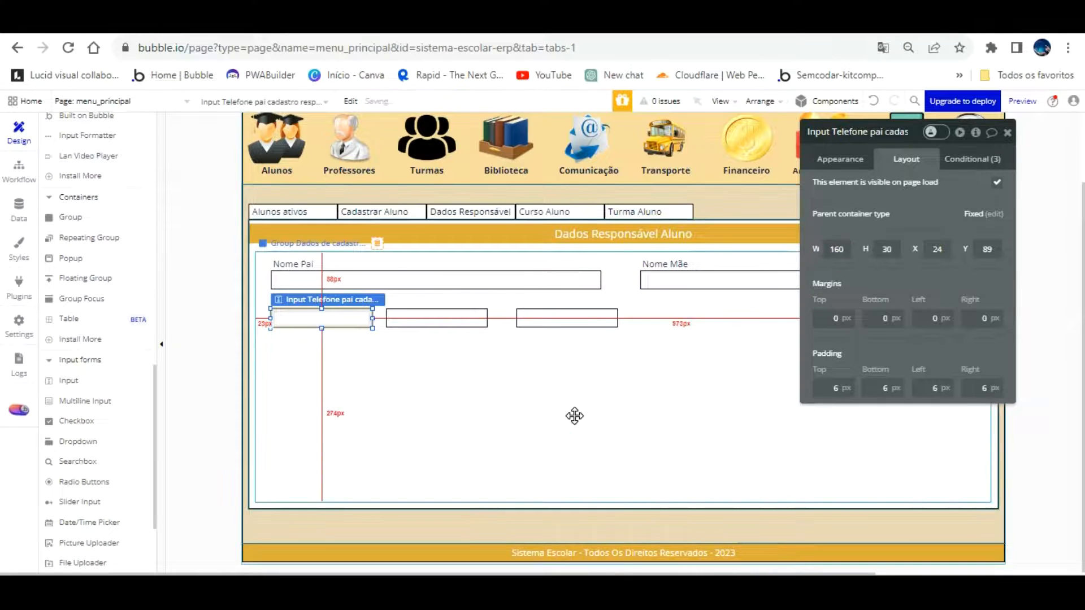
pyautogui.click(558, 415)
# Drag the ID and CPF inputs so the three fields are evenly spaced in one row
pyautogui.click(372, 319)
pyautogui.moveTo(443, 317); pyautogui.dragTo(445, 317)
pyautogui.moveTo(565, 295); pyautogui.dragTo(547, 289)
pyautogui.moveTo(472, 318); pyautogui.dragTo(467, 290)
pyautogui.click(453, 378)
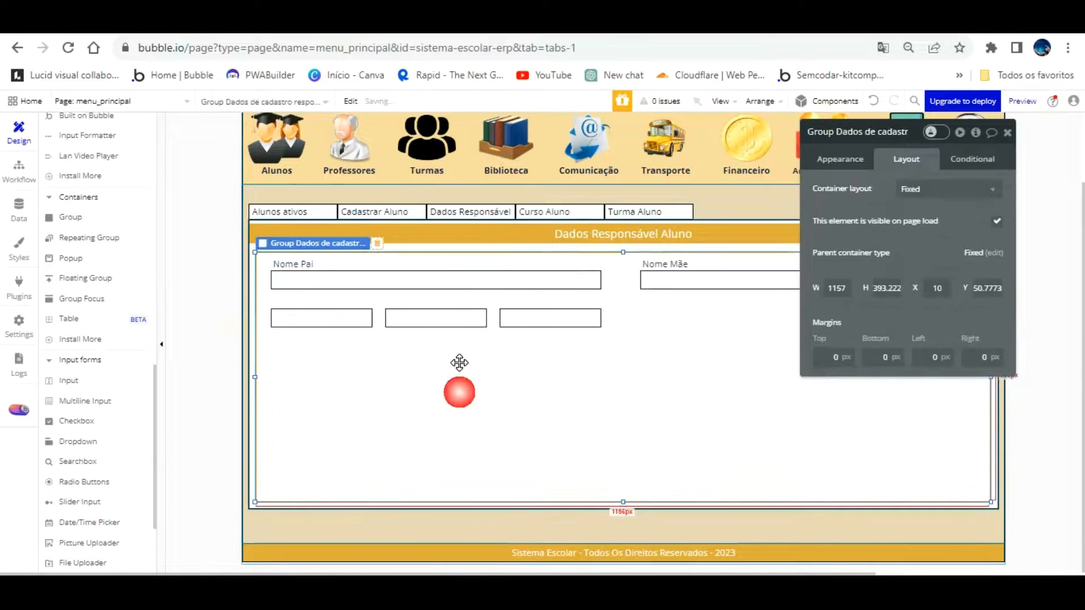
pyautogui.click(331, 280)
pyautogui.click(298, 330)
# Paste a copy of the Nome Pai label below the inputs and trim its element name
pyautogui.click(289, 263)
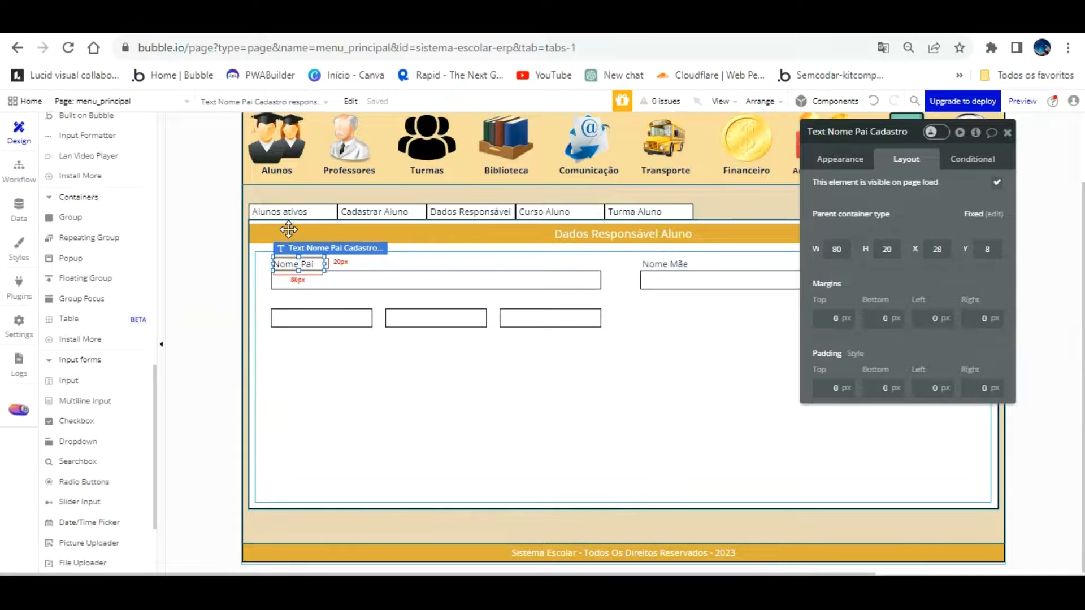
pyautogui.moveTo(289, 233); pyautogui.dragTo(339, 350)
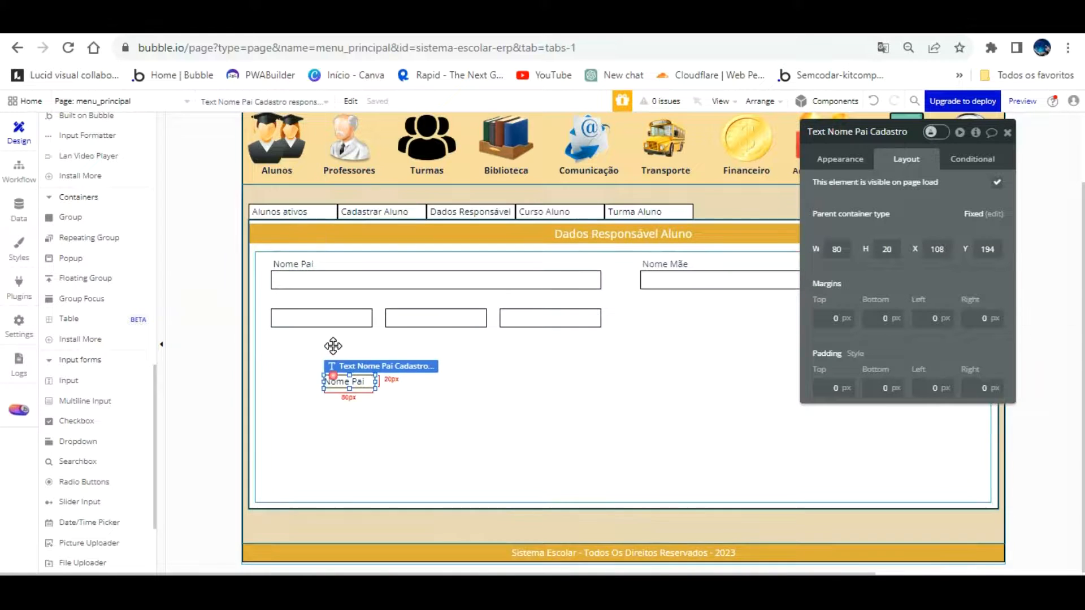
pyautogui.click(842, 132)
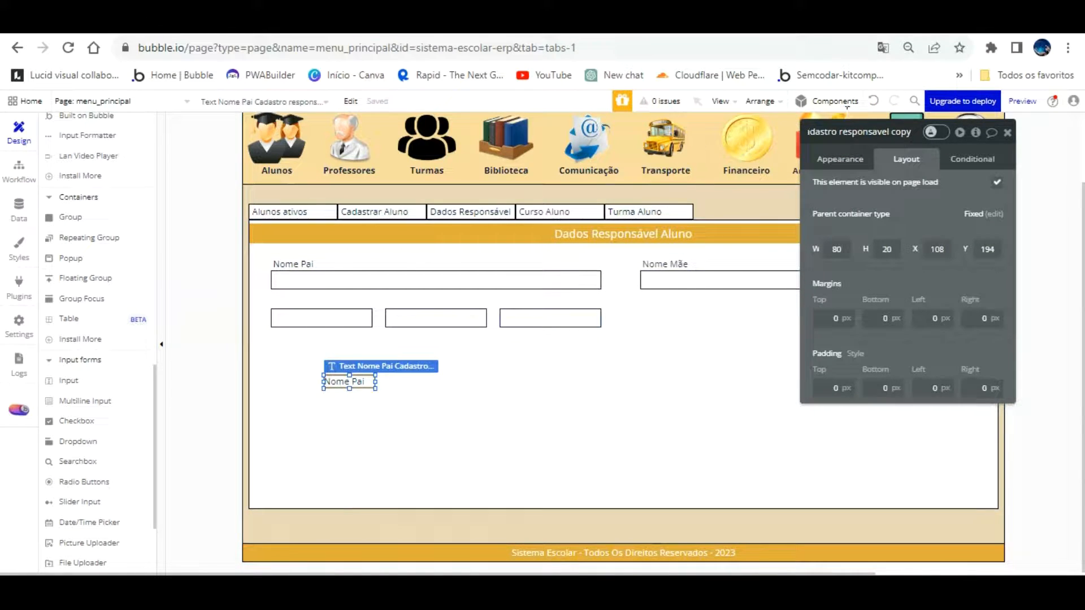
pyautogui.press('BackSpace')
pyautogui.press('BackSpace')
pyautogui.press('BackSpace')
pyautogui.press('BackSpace')
pyautogui.press('BackSpace')
pyautogui.press('BackSpace')
pyautogui.press('BackSpace')
pyautogui.press('BackSpace')
pyautogui.press('BackSpace')
pyautogui.press('BackSpace')
pyautogui.press('BackSpace')
pyautogui.press('BackSpace')
pyautogui.press('BackSpace')
pyautogui.press('BackSpace')
pyautogui.press('BackSpace')
pyautogui.press('BackSpace')
pyautogui.click(743, 329)
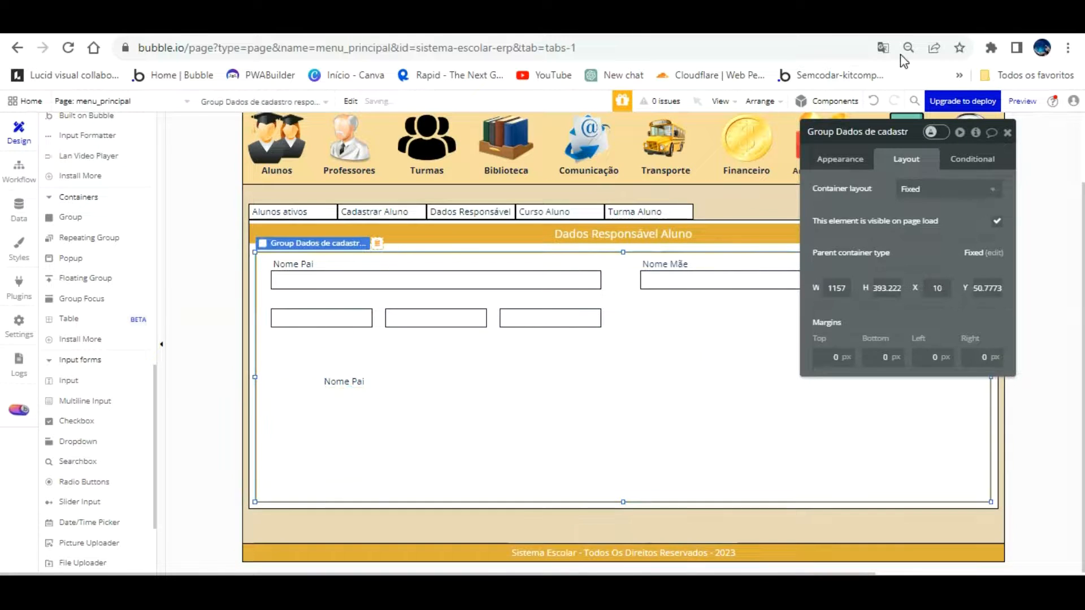
pyautogui.click(344, 381)
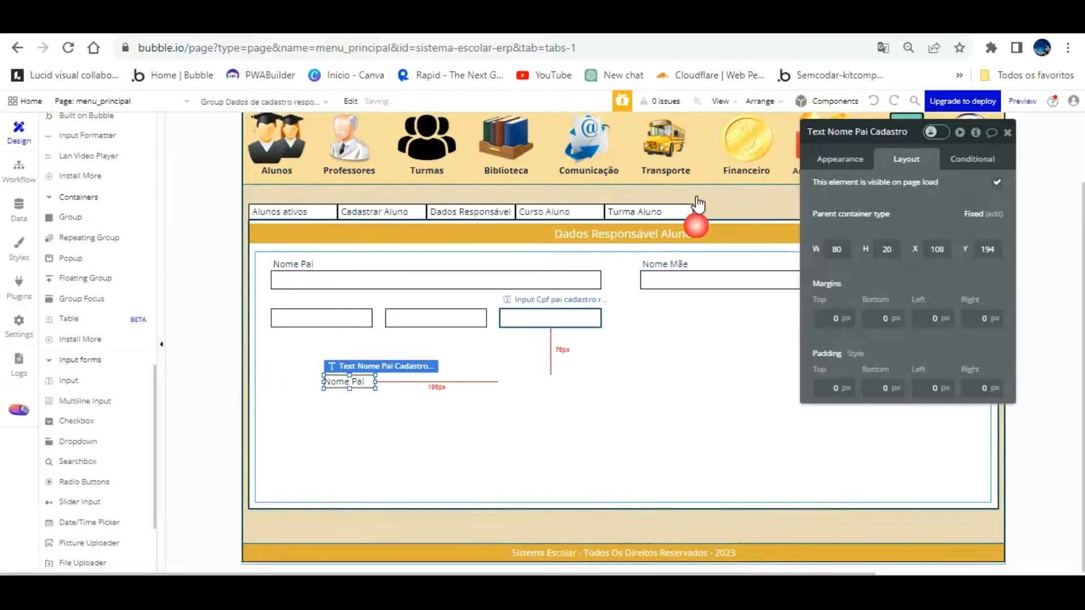
pyautogui.click(842, 130)
pyautogui.press('BackSpace')
pyautogui.press('BackSpace')
pyautogui.press('BackSpace')
pyautogui.press('BackSpace')
pyautogui.press('BackSpace')
pyautogui.press('BackSpace')
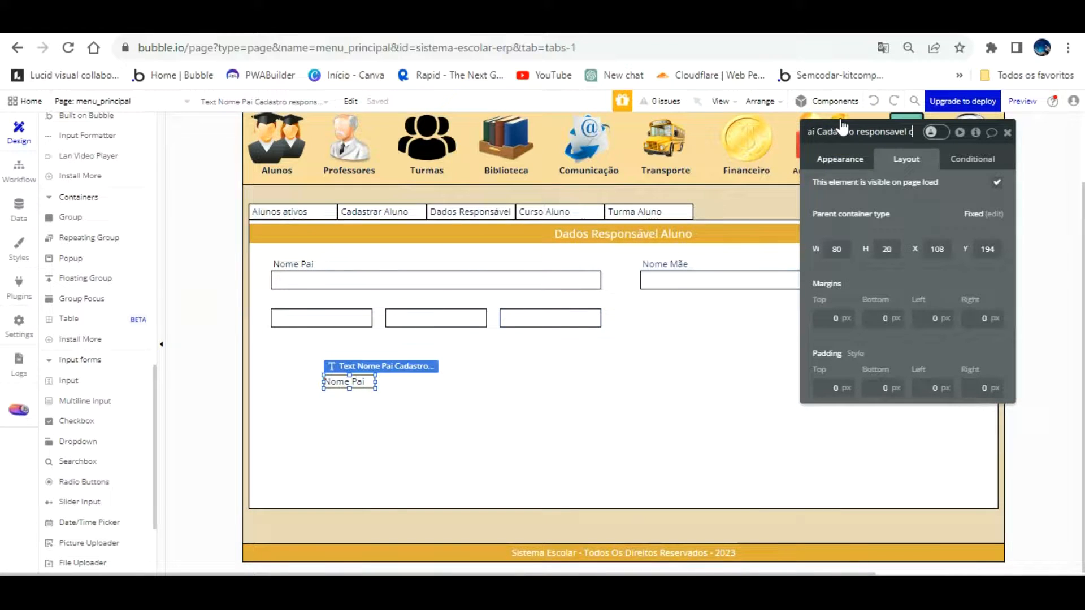
pyautogui.click(826, 133)
pyautogui.press('Left')
pyautogui.press('Left')
pyautogui.press('Left')
pyautogui.press('Left')
pyautogui.press('Left')
pyautogui.press('Left')
pyautogui.press('Left')
pyautogui.press('Left')
pyautogui.press('Left')
pyautogui.press('Left')
pyautogui.press('Left')
pyautogui.press('Left')
pyautogui.press('Left')
pyautogui.press('Left')
pyautogui.press('BackSpace')
pyautogui.press('BackSpace')
pyautogui.press('BackSpace')
pyautogui.press('BackSpace')
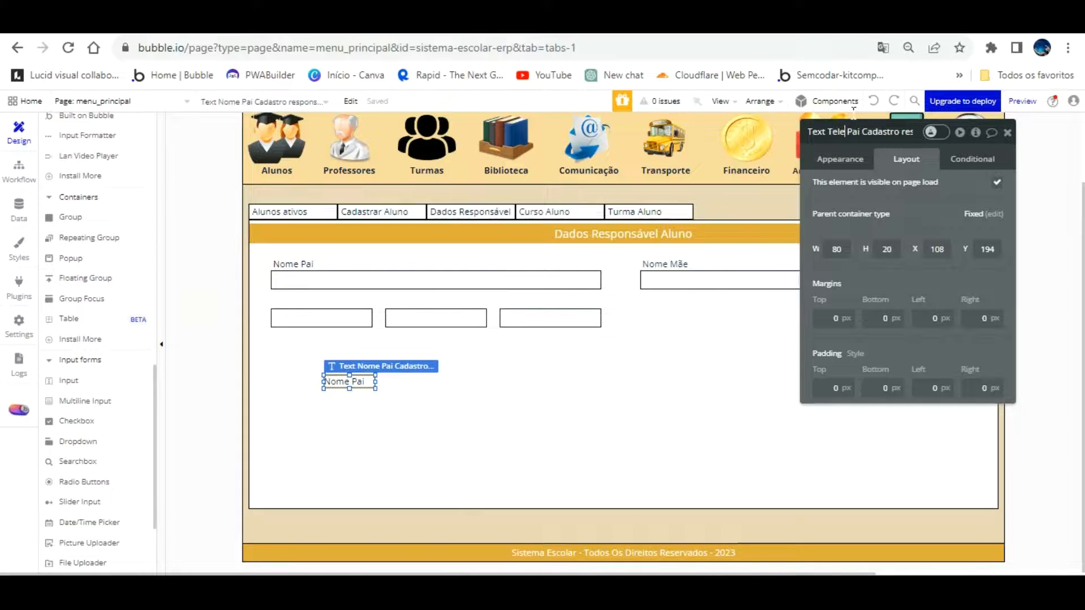
pyautogui.click(896, 206)
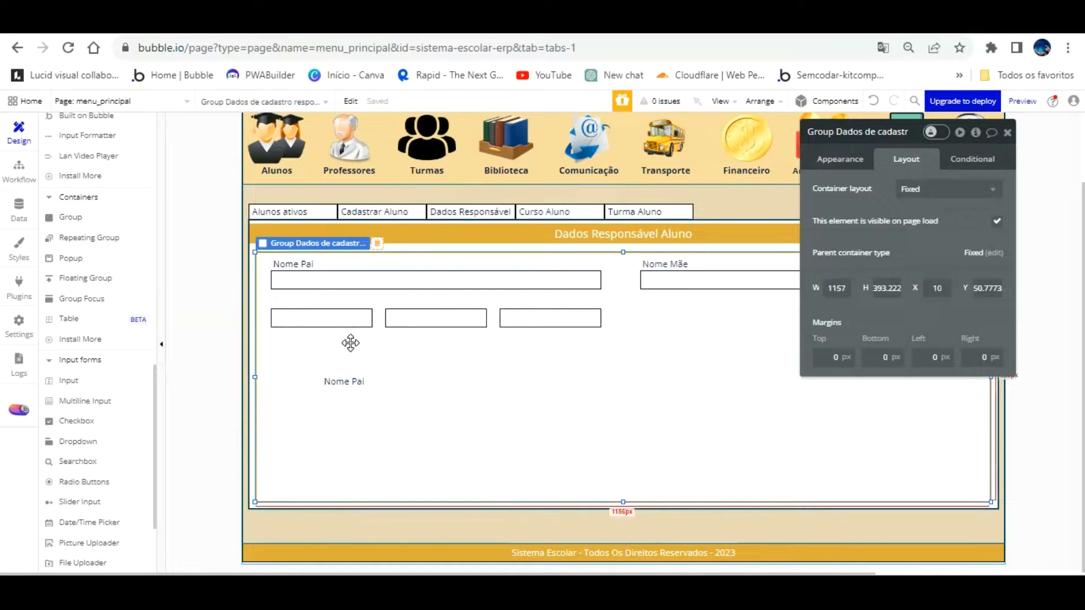
# Change the copy's text to 'Telefone do Pai' and place it above the phone input
pyautogui.click(342, 380)
pyautogui.click(841, 158)
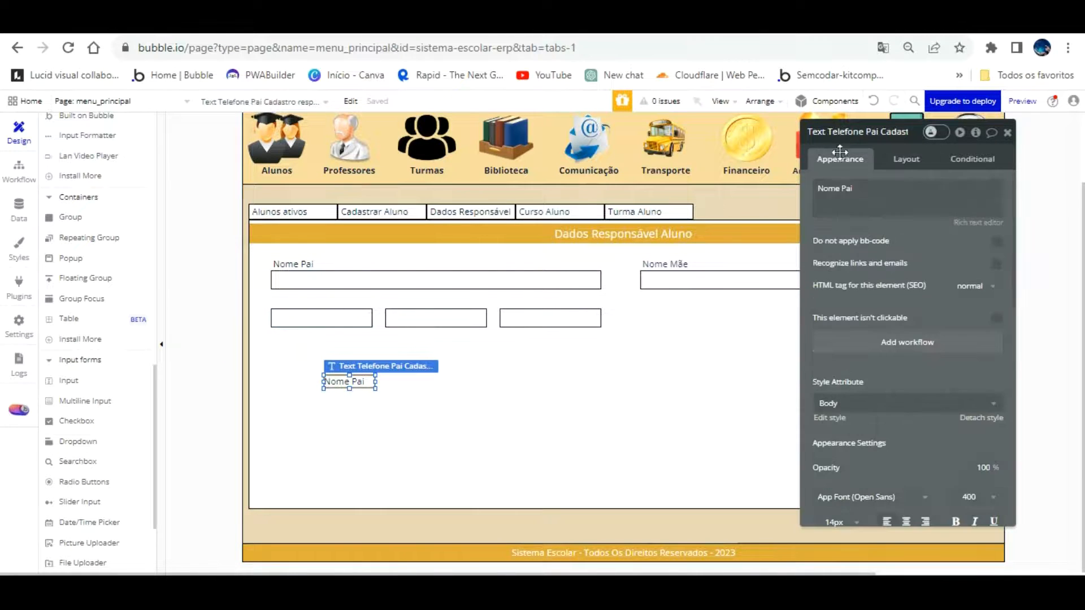
pyautogui.moveTo(846, 198); pyautogui.dragTo(847, 172)
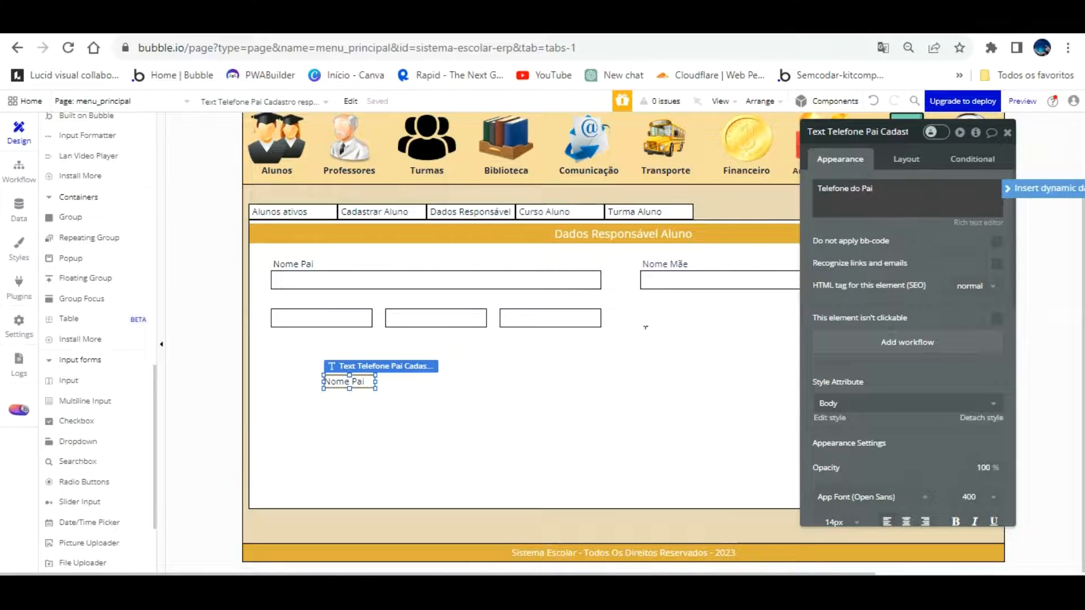
pyautogui.moveTo(374, 354); pyautogui.dragTo(328, 272)
pyautogui.click(328, 368)
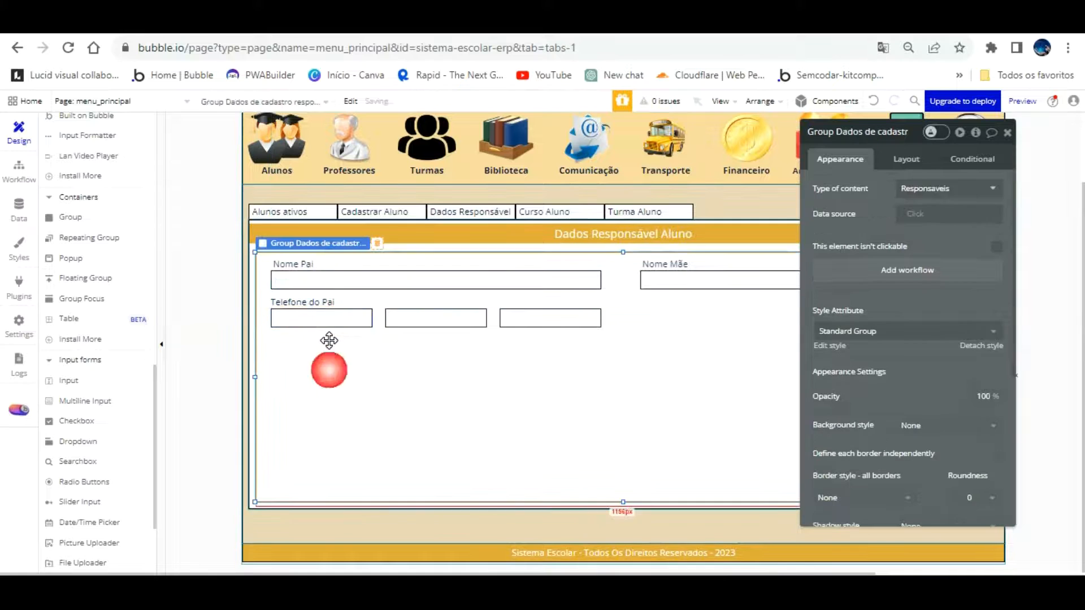
pyautogui.click(324, 273)
pyautogui.moveTo(325, 272); pyautogui.dragTo(324, 287)
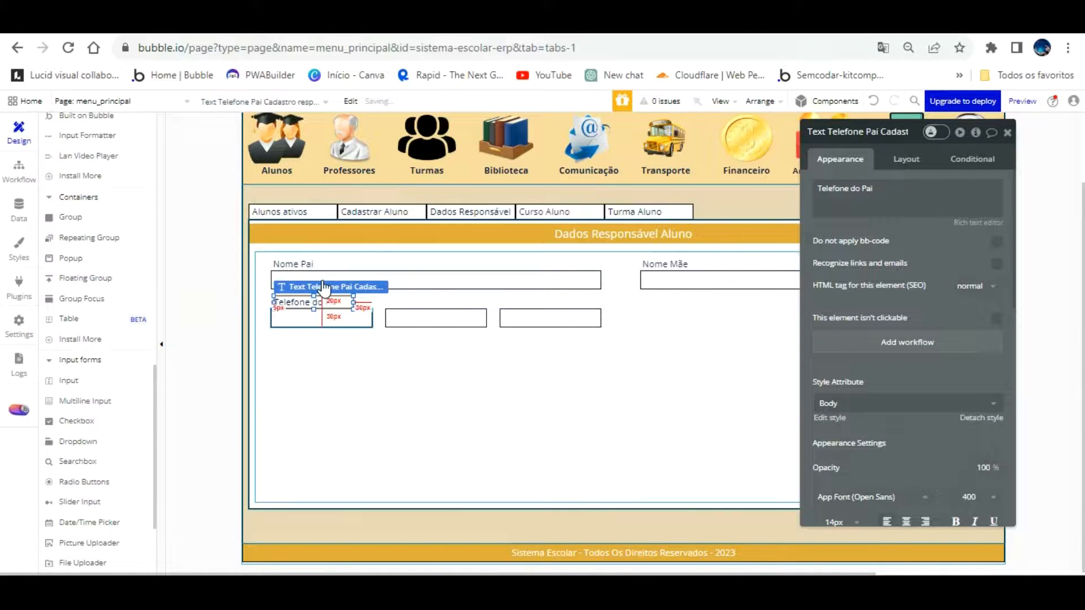
pyautogui.press('Left')
# Check the Nome Pai and Telefone do Pai labels' settings and placement
pyautogui.click(353, 339)
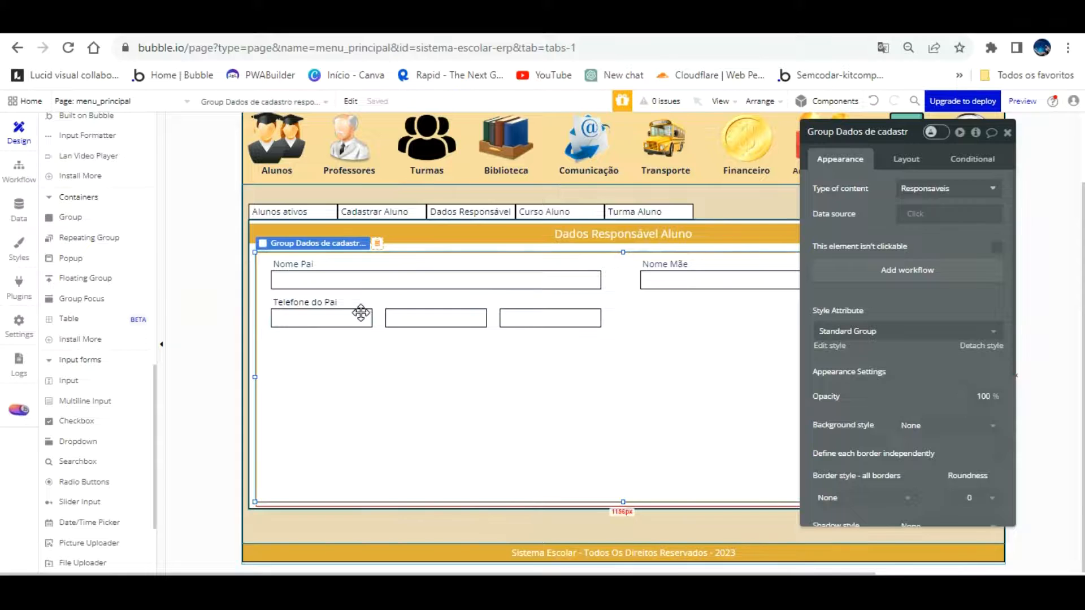
pyautogui.click(310, 263)
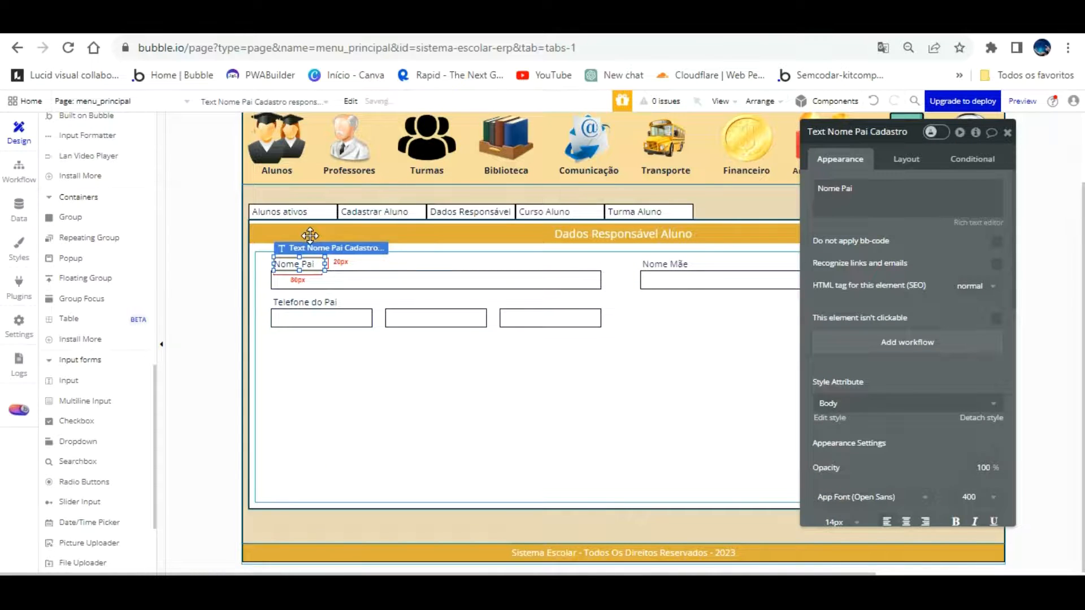
pyautogui.click(309, 302)
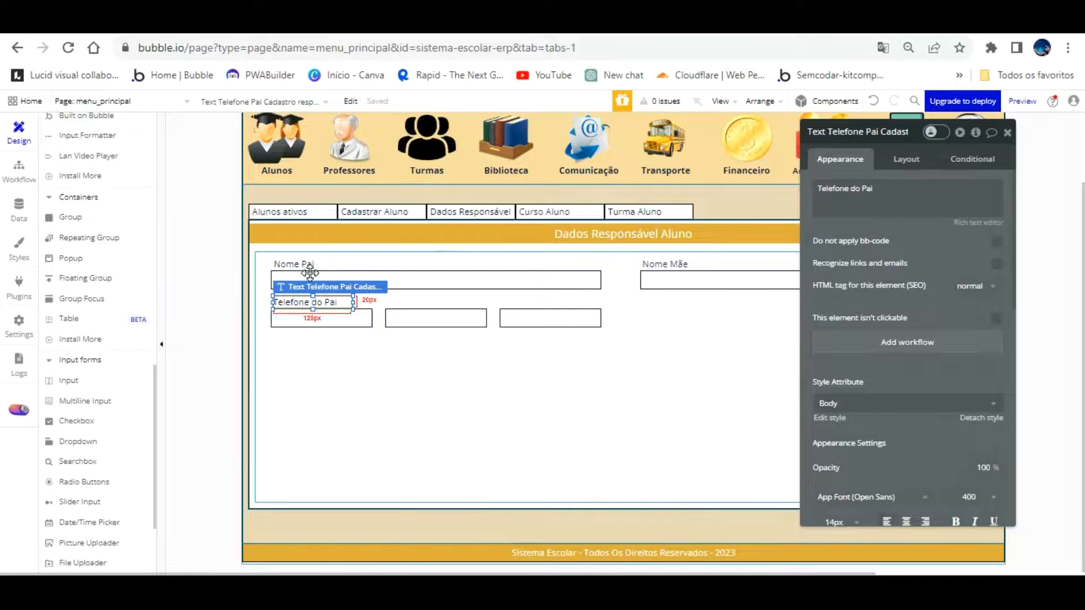
pyautogui.click(309, 364)
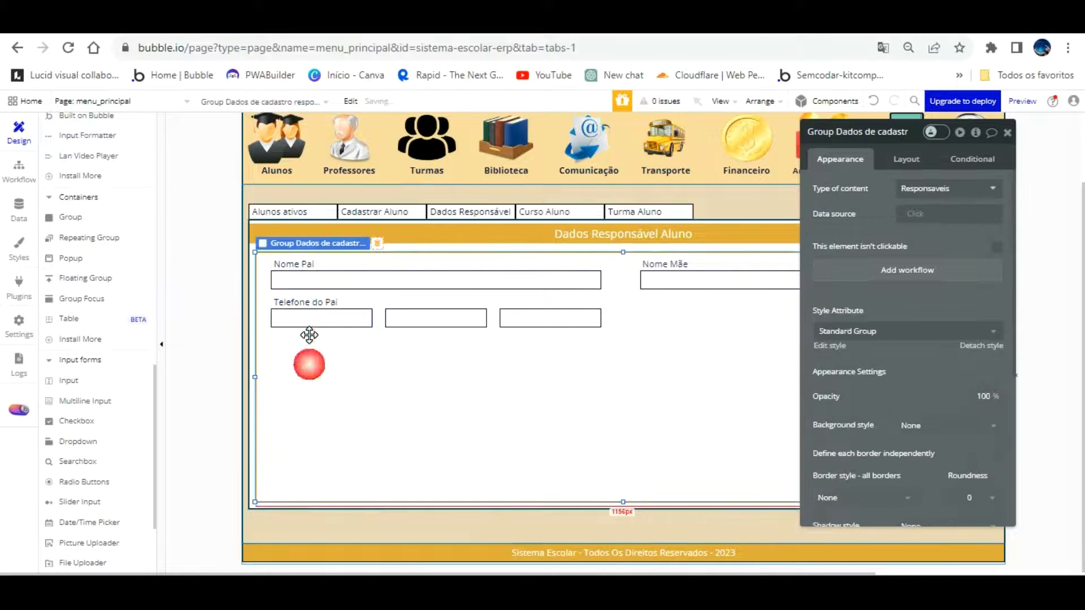
pyautogui.click(309, 300)
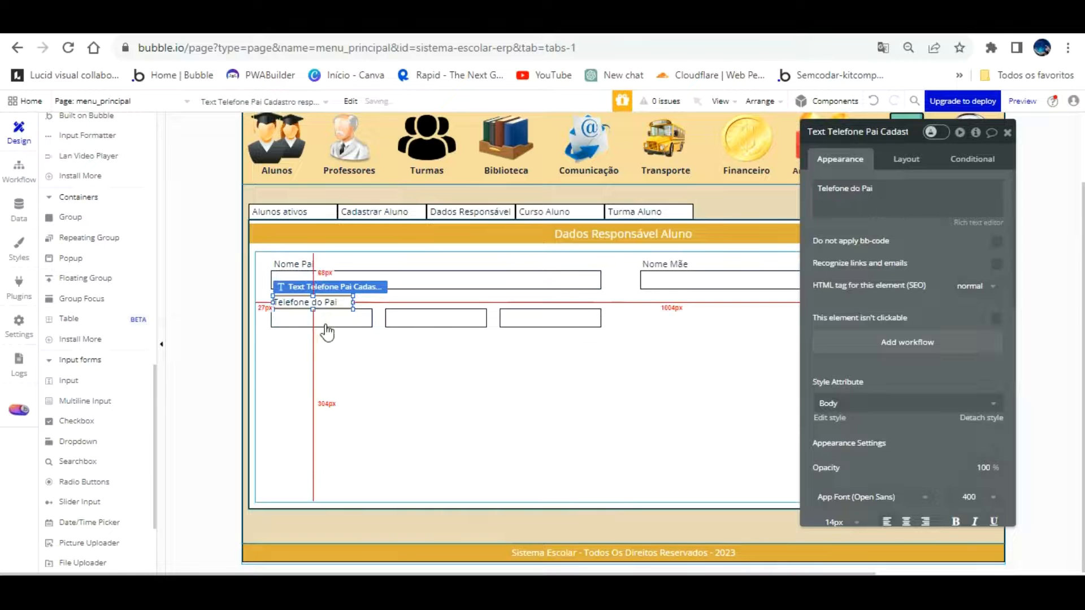
pyautogui.click(324, 348)
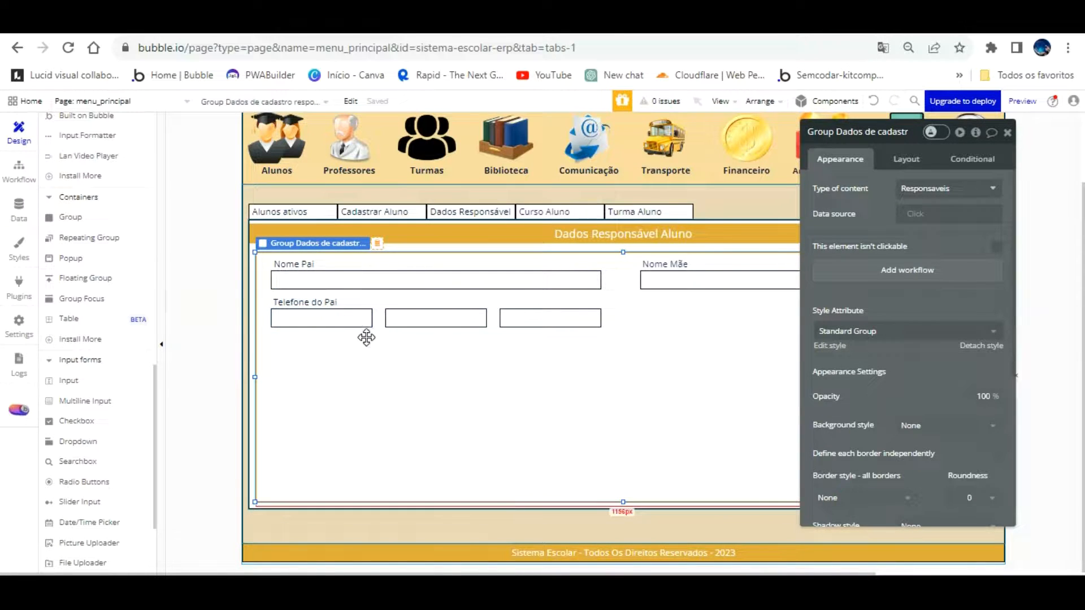
pyautogui.click(327, 302)
# Paste a Telefone do Pai label copy and rename it 'Text Identidade pai'
pyautogui.moveTo(334, 269); pyautogui.dragTo(562, 338)
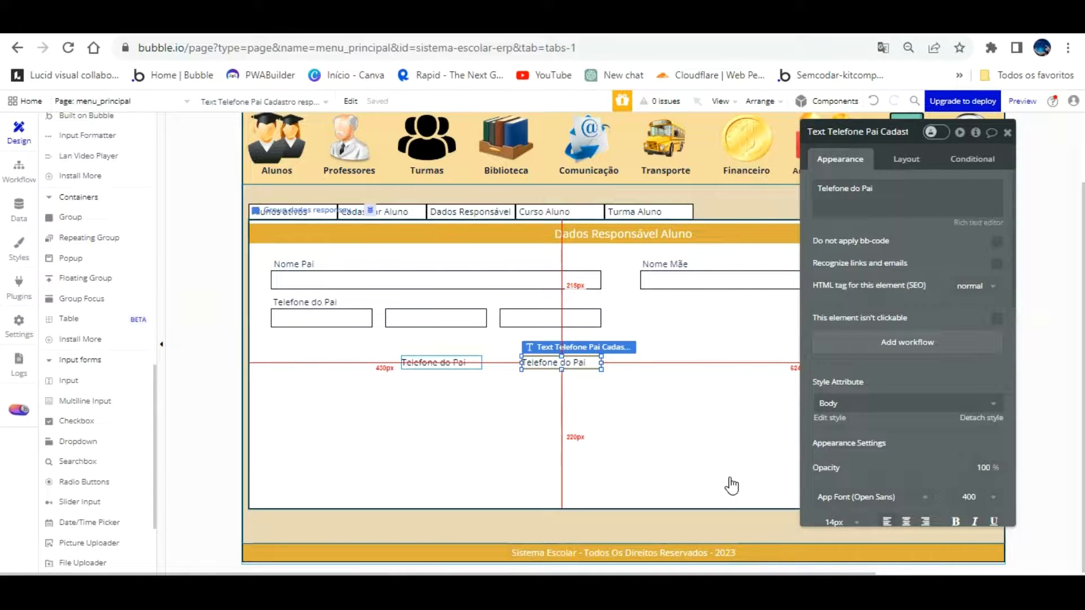
pyautogui.click(846, 131)
pyautogui.press('BackSpace')
pyautogui.press('BackSpace')
pyautogui.press('BackSpace')
pyautogui.press('BackSpace')
pyautogui.press('BackSpace')
pyautogui.press('BackSpace')
pyautogui.press('BackSpace')
pyautogui.press('BackSpace')
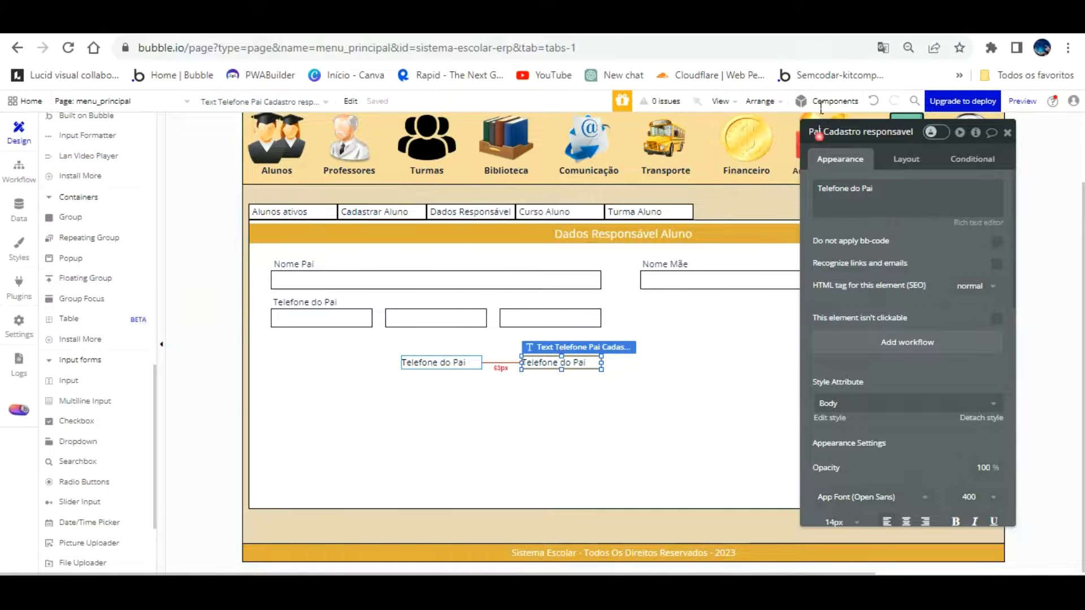
pyautogui.press('BackSpace')
pyautogui.press('BackSpace')
pyautogui.press('BackSpace')
pyautogui.press('BackSpace')
pyautogui.press('BackSpace')
pyautogui.write('Identidade p')
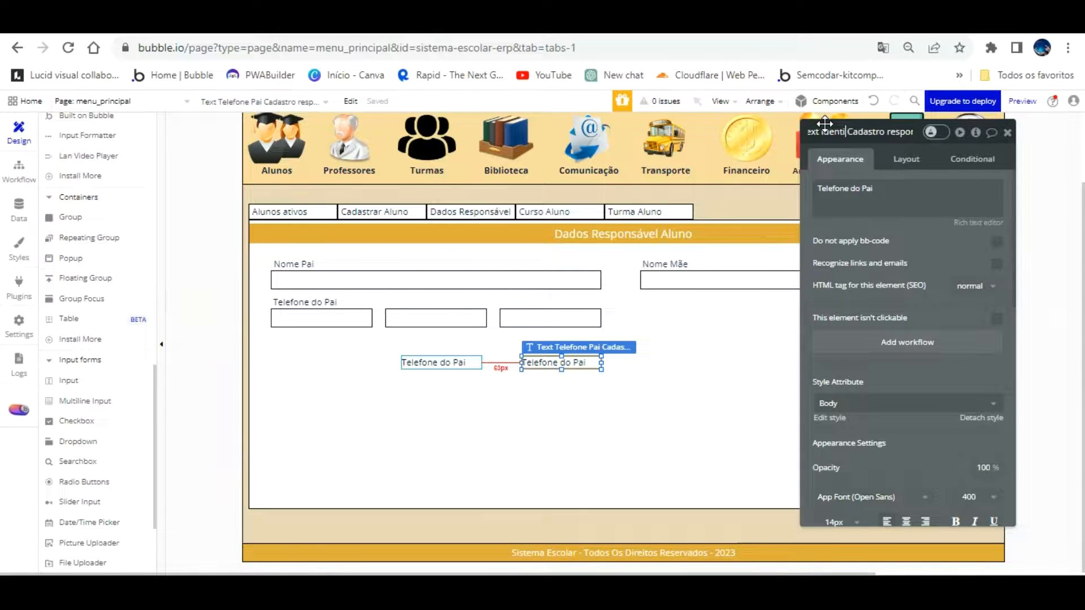
pyautogui.write('ai')
pyautogui.click(661, 334)
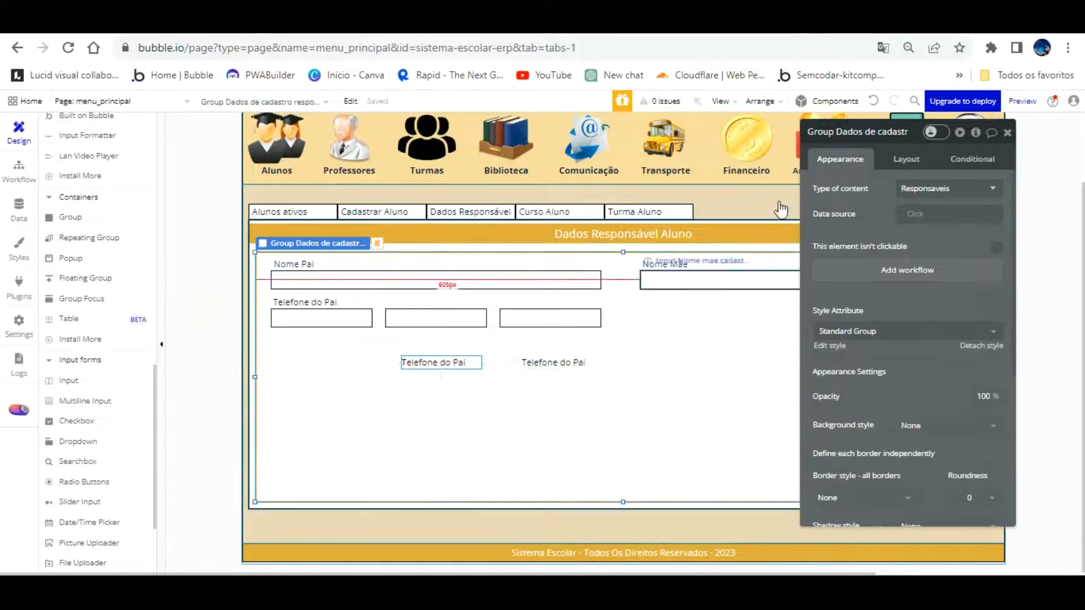
pyautogui.click(443, 360)
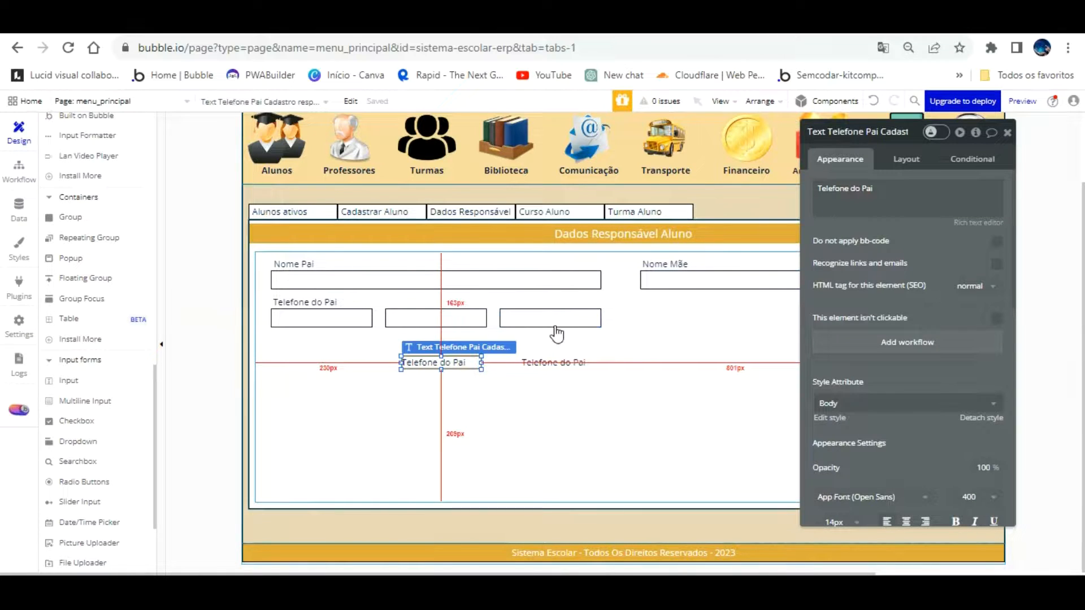
pyautogui.click(557, 362)
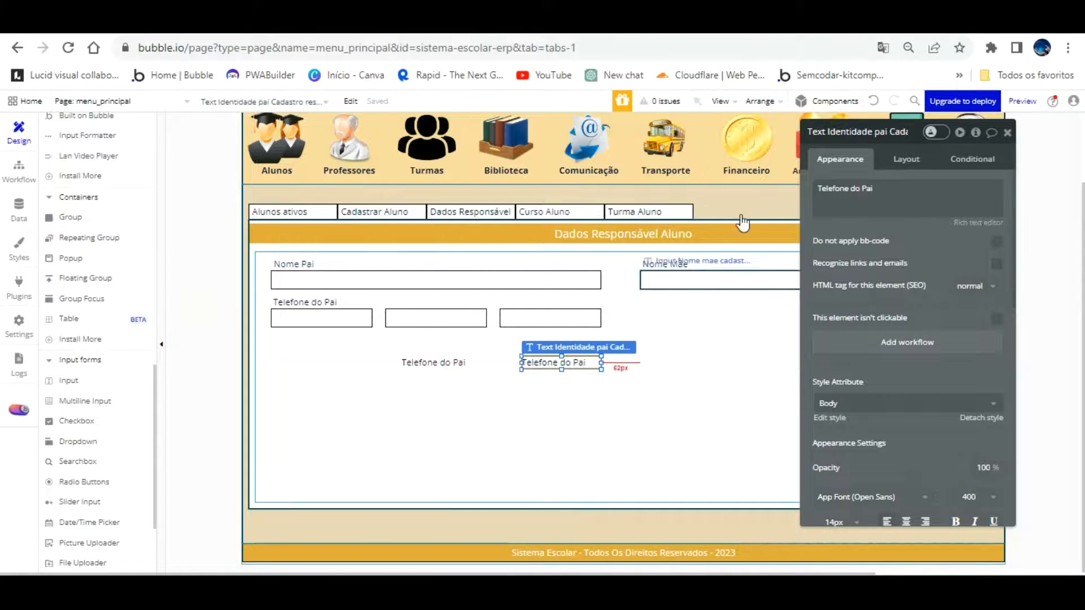
# Change the copy's text to 'Identidade do Pai' and move it above the middle input
pyautogui.click(417, 318)
pyautogui.click(548, 363)
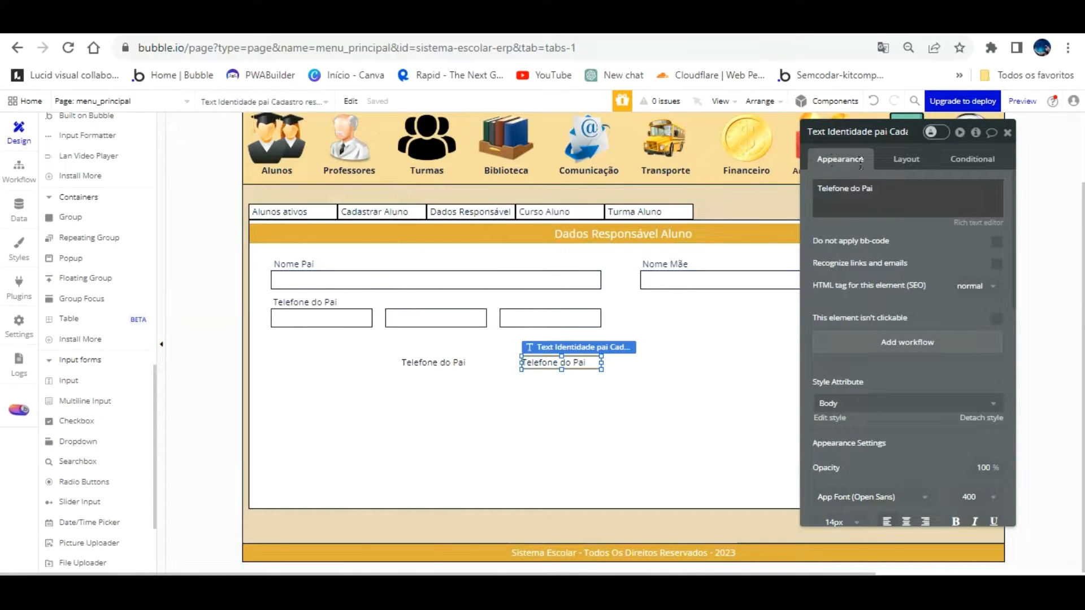
pyautogui.tripleClick(866, 191)
pyautogui.write('Identidade')
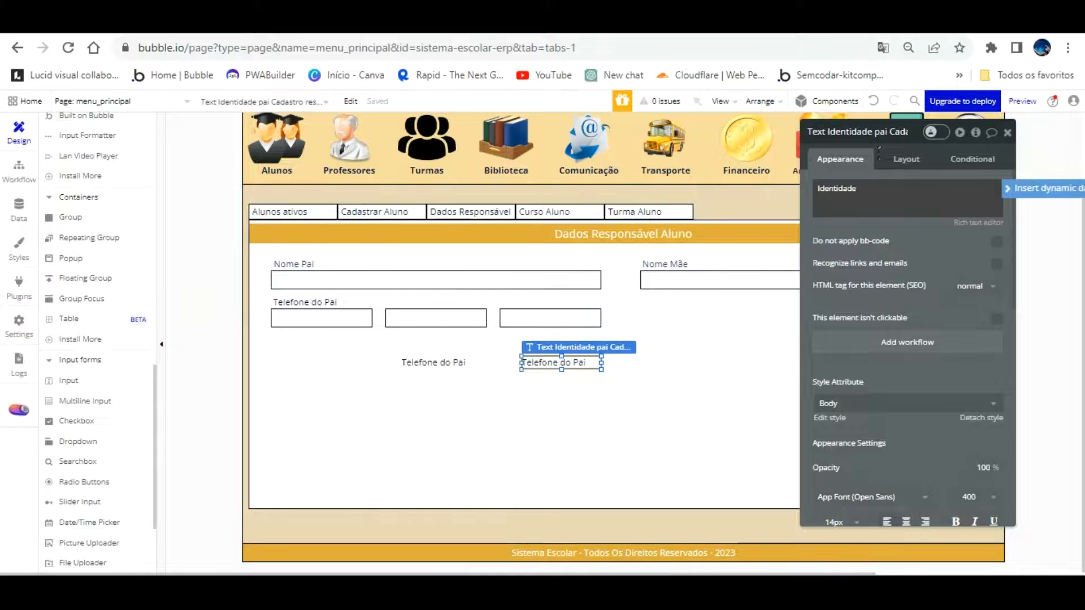
pyautogui.moveTo(562, 362); pyautogui.dragTo(435, 272)
# Retype the 'Telefone do Pai' label text and adjust the Identidade label's text
pyautogui.click(350, 301)
pyautogui.moveTo(888, 198); pyautogui.dragTo(890, 170)
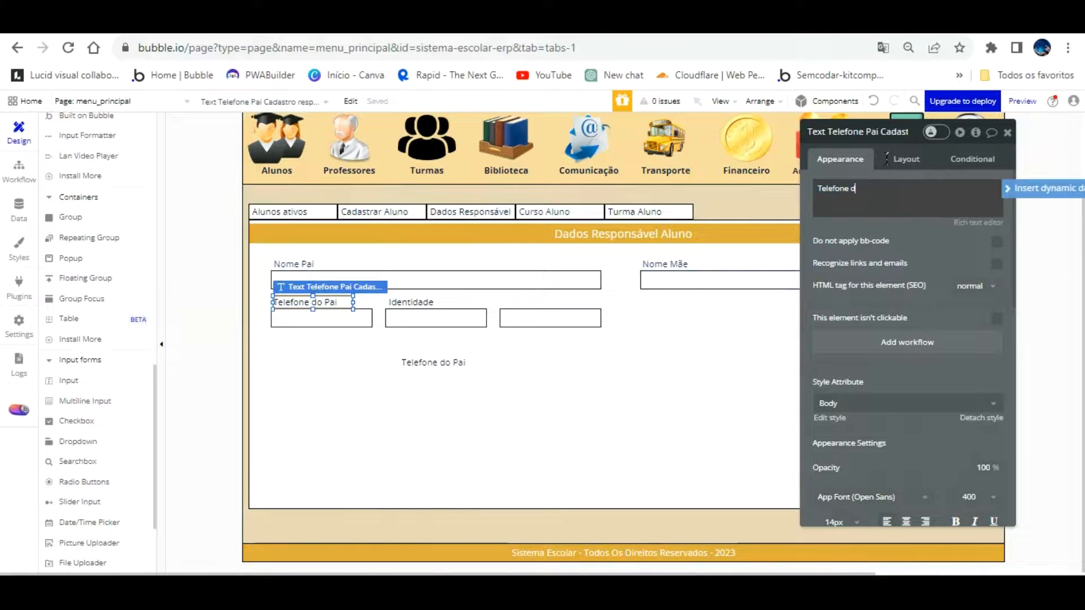
pyautogui.write('Telefone d')
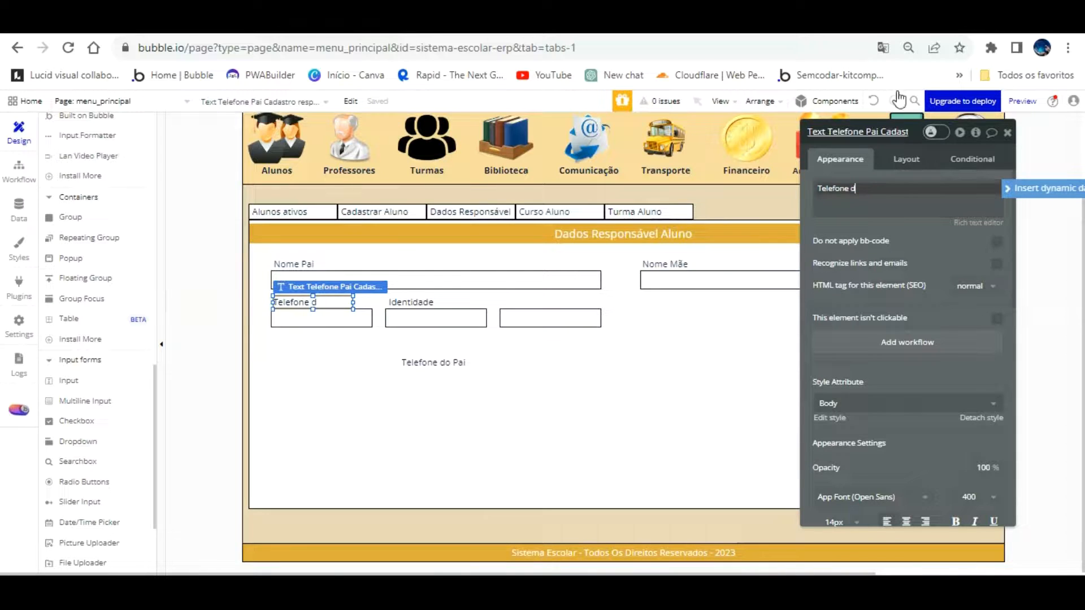
pyautogui.write('o Pai')
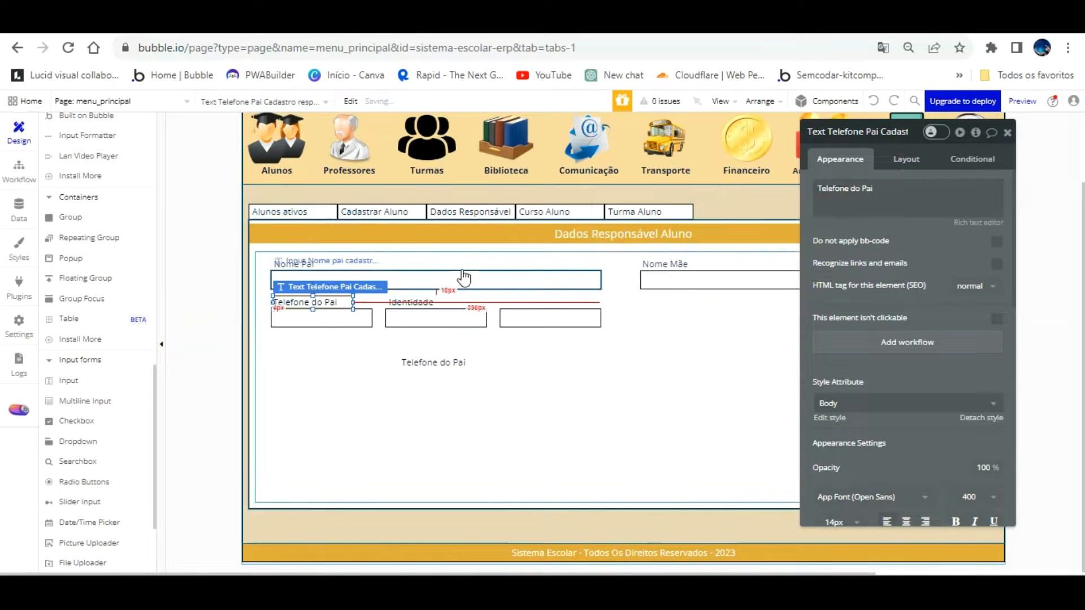
pyautogui.click(421, 302)
pyautogui.moveTo(817, 191); pyautogui.dragTo(873, 159)
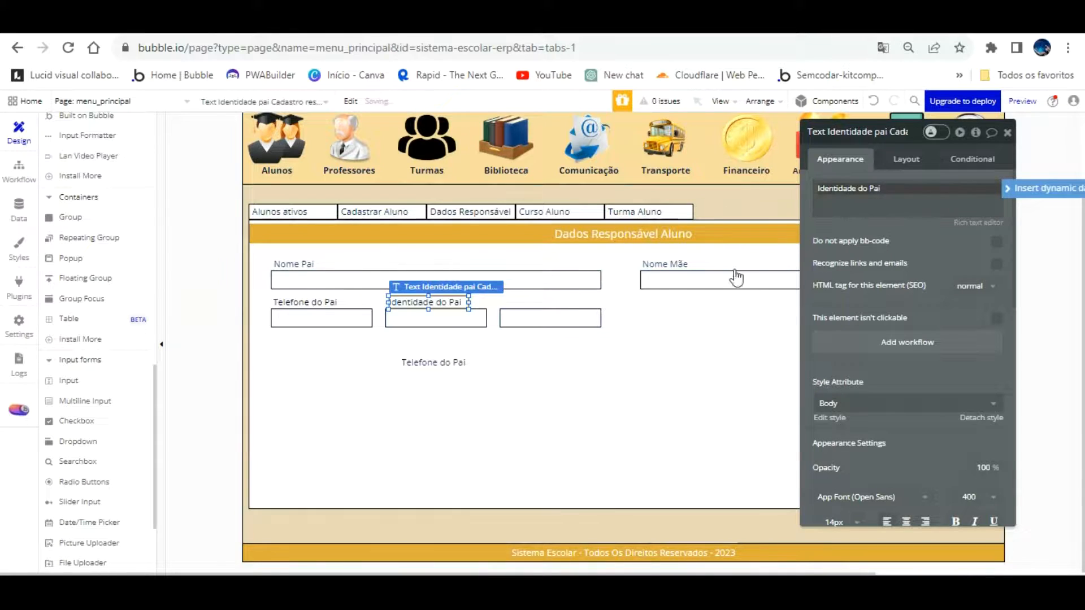
pyautogui.click(453, 346)
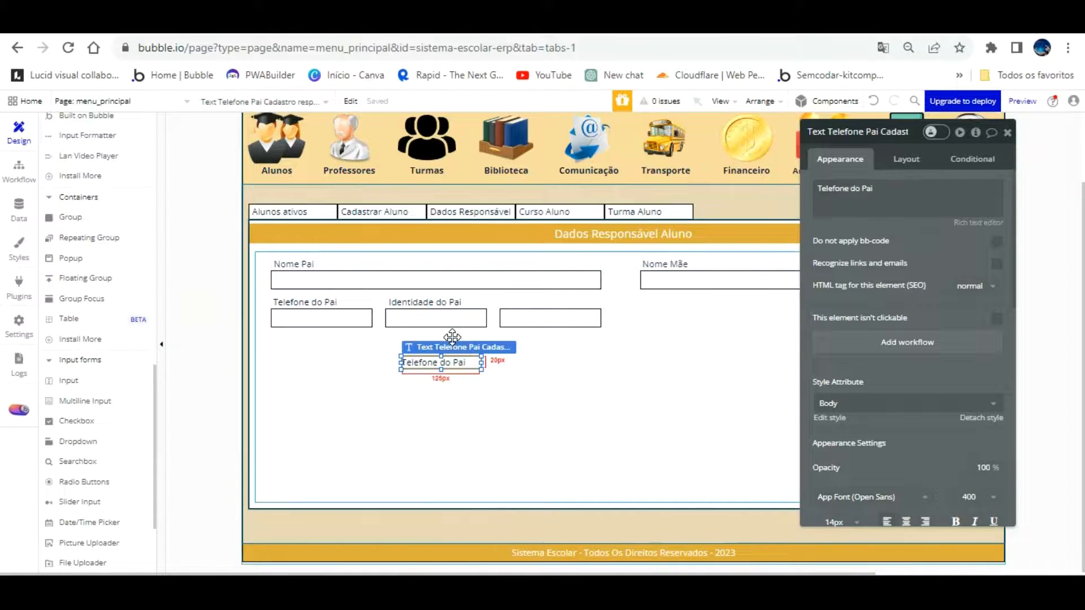
# Change the leftover copy's text to 'Cpf do Pai' and rename it 'Text Cpf Pai Cadastro responsavel'
pyautogui.moveTo(861, 203); pyautogui.dragTo(863, 177)
pyautogui.write('q')
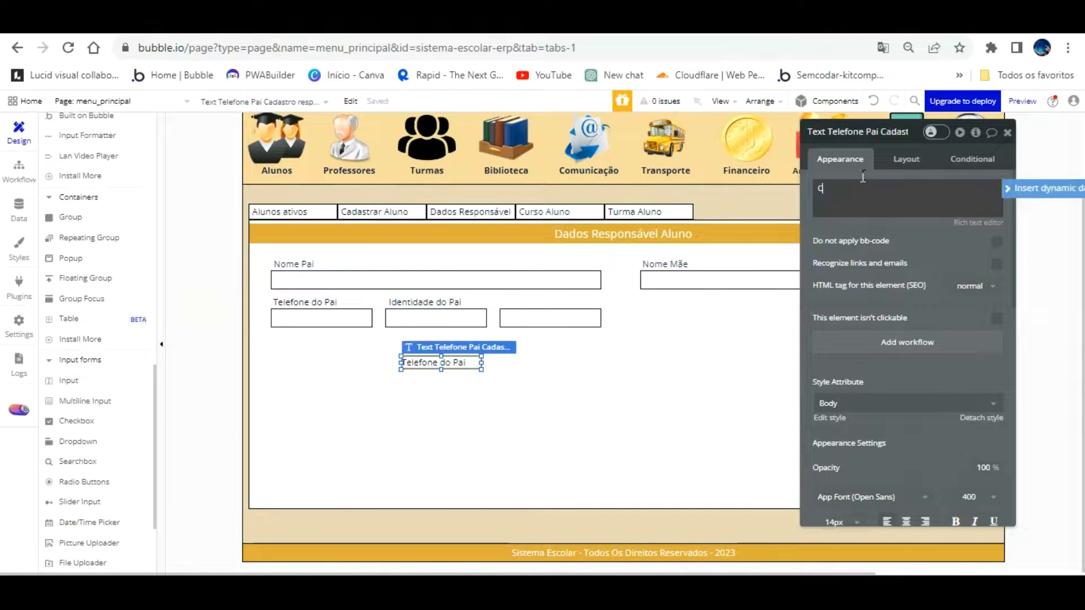
pyautogui.write('pf do Pai')
pyautogui.click(847, 132)
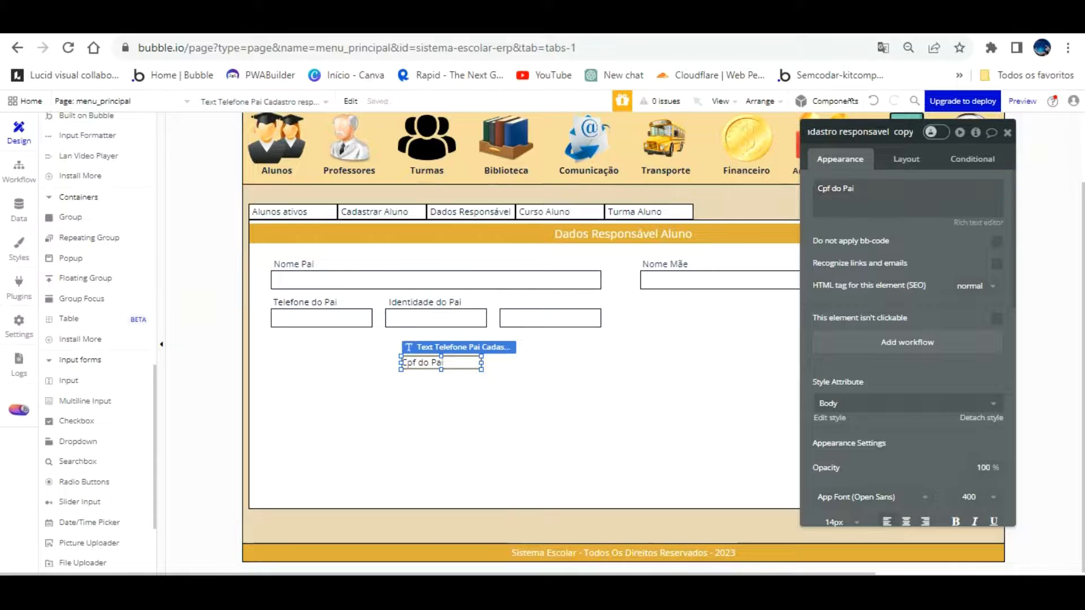
pyautogui.press('BackSpace')
pyautogui.press('BackSpace')
pyautogui.press('BackSpace')
pyautogui.press('BackSpace')
pyautogui.press('BackSpace')
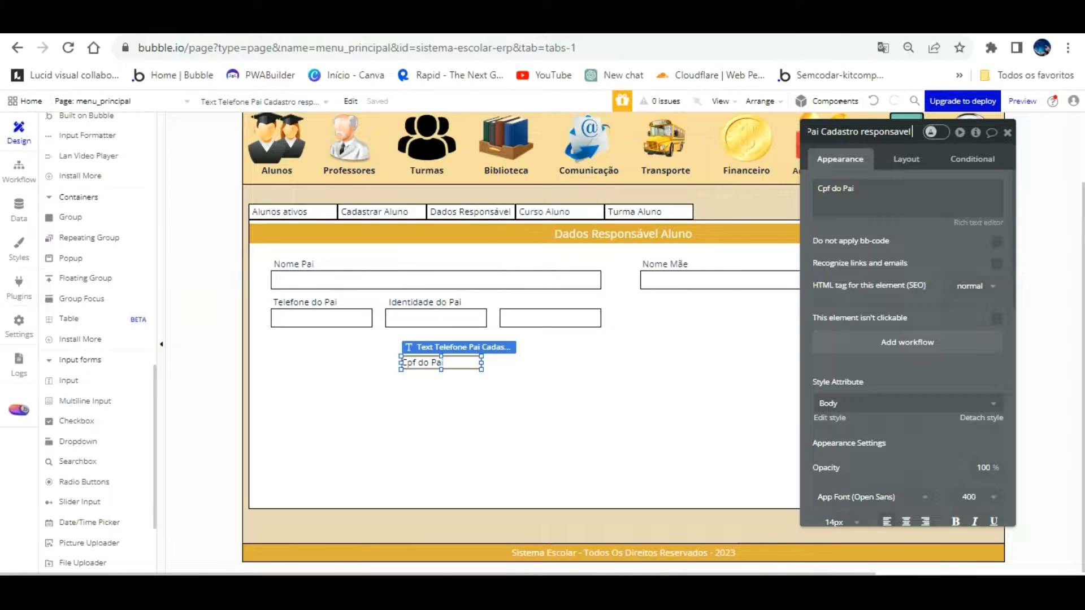
pyautogui.click(820, 131)
pyautogui.press('Left')
pyautogui.press('Left')
pyautogui.press('Left')
pyautogui.press('Left')
pyautogui.press('Left')
pyautogui.press('Left')
pyautogui.press('Left')
pyautogui.press('Left')
pyautogui.press('Left')
pyautogui.press('Left')
pyautogui.press('Left')
pyautogui.press('Left')
pyautogui.press('Left')
pyautogui.press('Left')
pyautogui.press('Left')
pyautogui.press('Left')
pyautogui.press('Left')
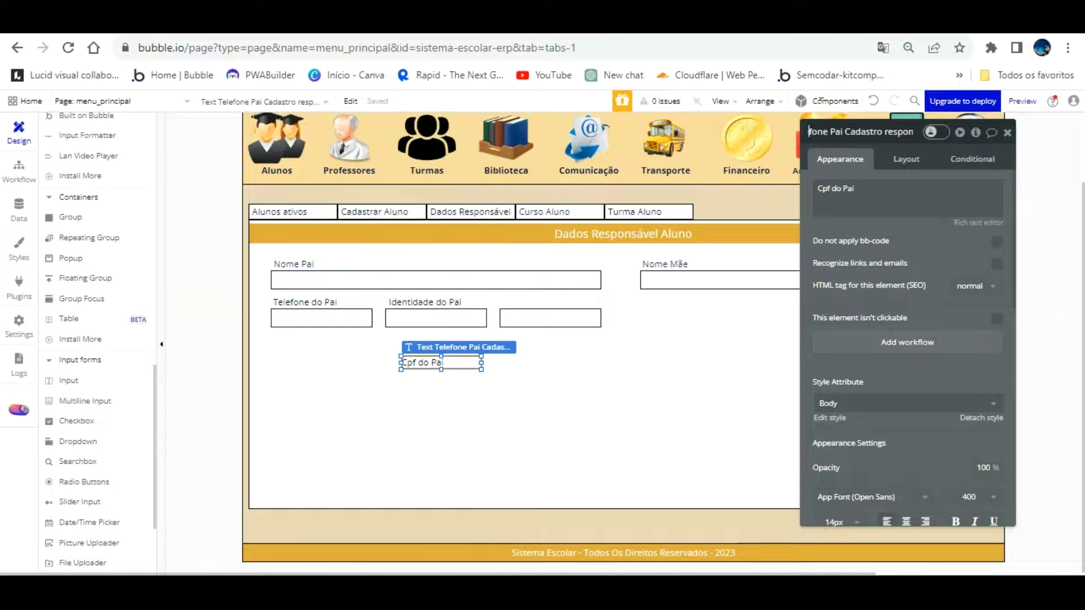
pyautogui.press('BackSpace')
pyautogui.press('BackSpace')
pyautogui.press('BackSpace')
pyautogui.press('BackSpace')
pyautogui.press('BackSpace')
pyautogui.press('BackSpace')
pyautogui.press('BackSpace')
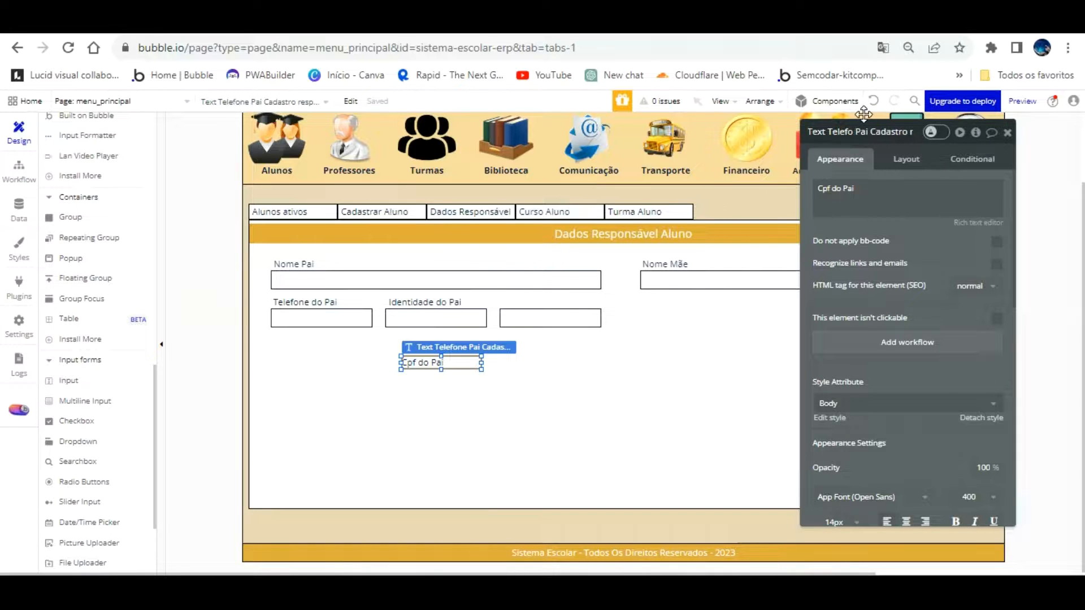
pyautogui.press('BackSpace')
pyautogui.write('Cpf')
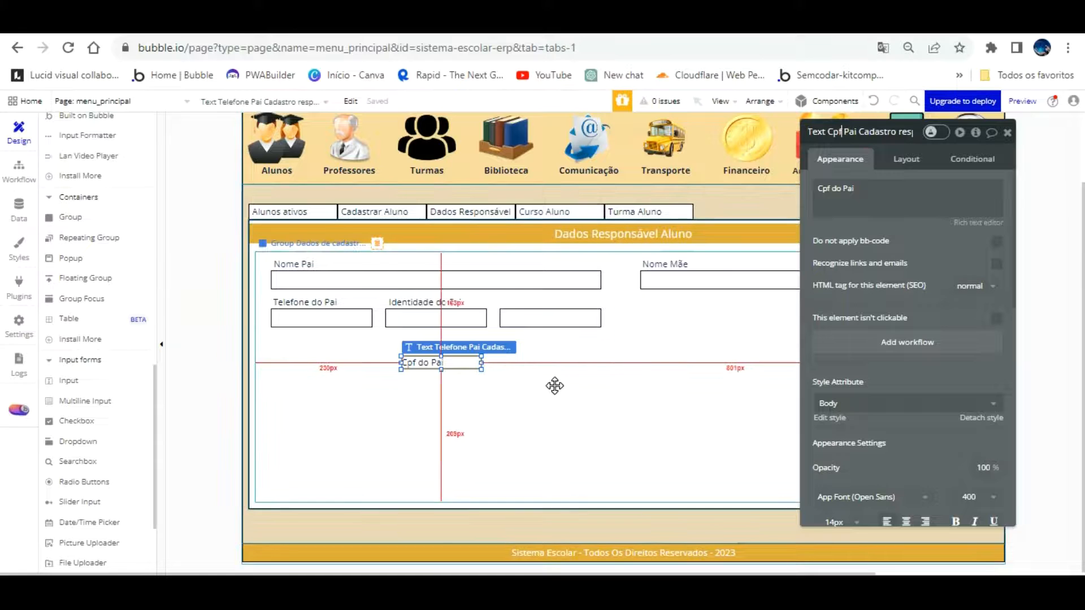
pyautogui.click(540, 402)
# Move the Cpf do Pai label above the third input of the father's row
pyautogui.moveTo(459, 344); pyautogui.dragTo(559, 277)
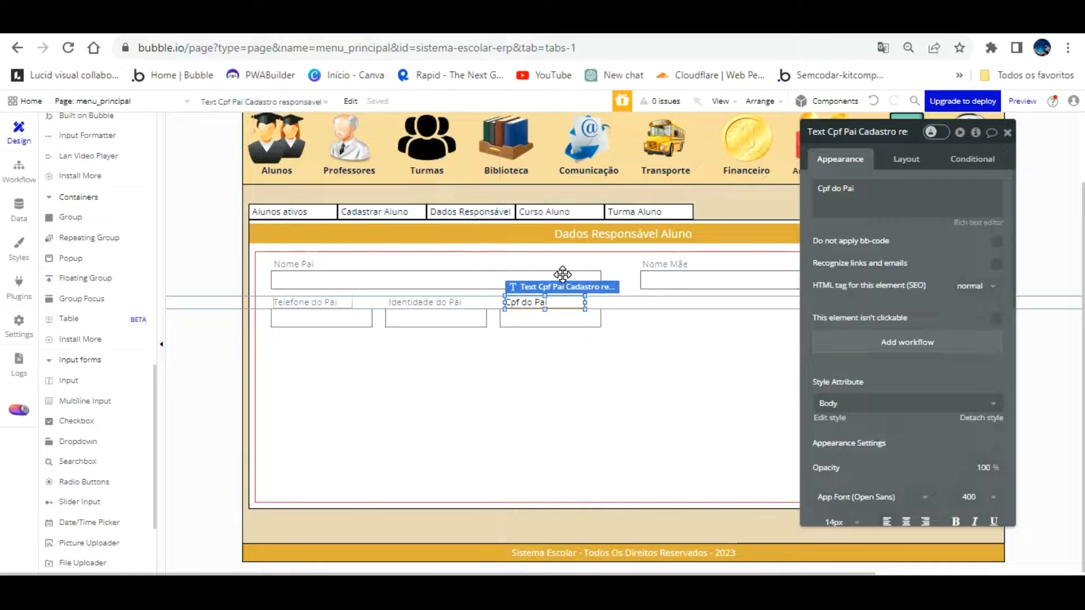
pyautogui.click(519, 365)
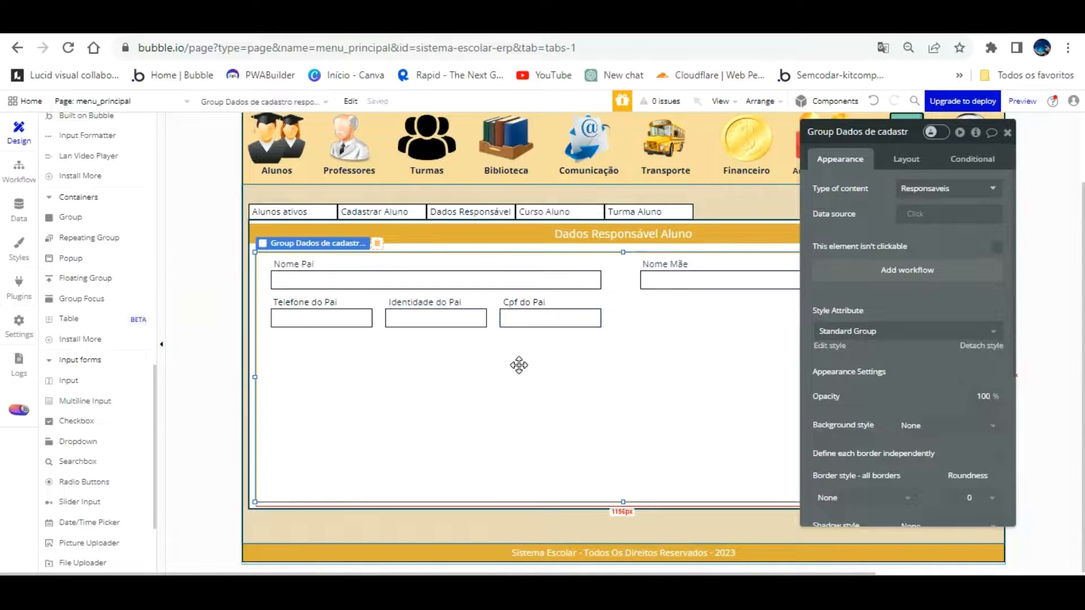
pyautogui.click(528, 300)
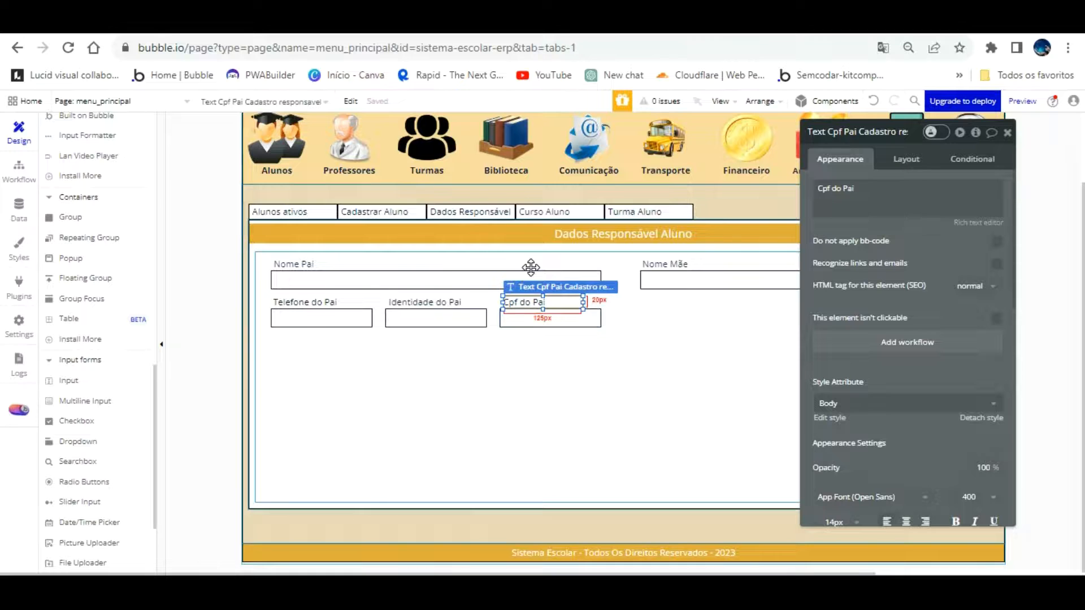
pyautogui.click(545, 342)
# Reload the app preview, tab through the labelled father fields, then return to the editor
pyautogui.click(413, 22)
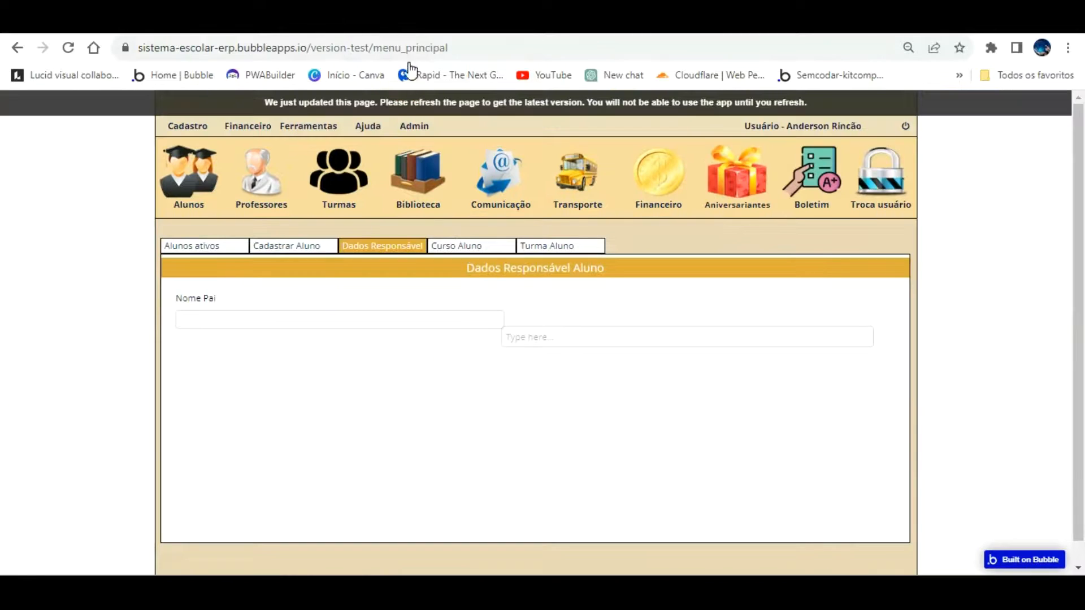
pyautogui.click(408, 103)
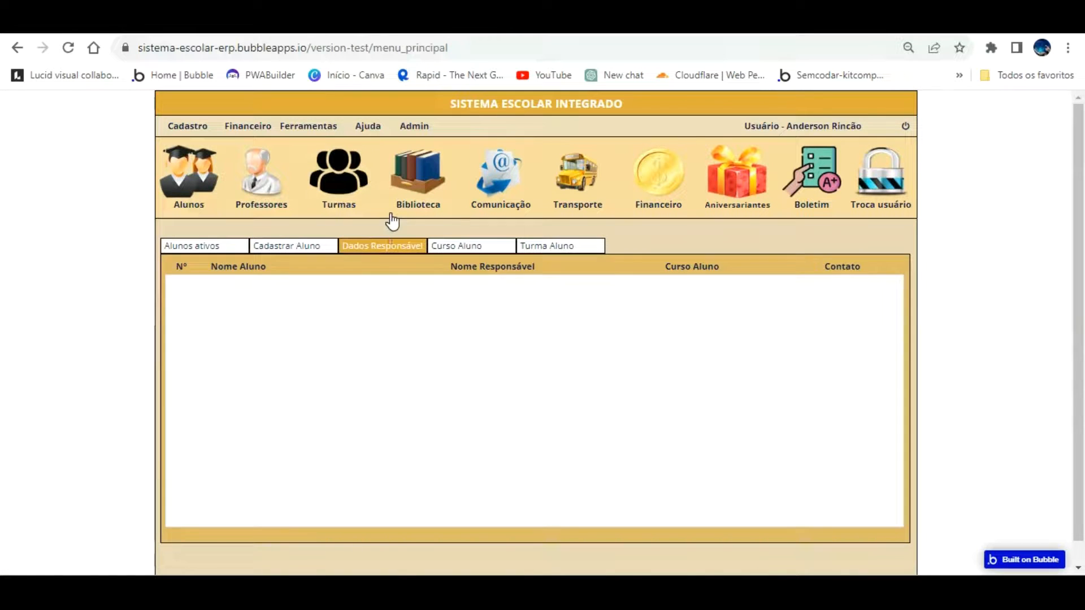
pyautogui.press('Tab')
pyautogui.press('Tab')
pyautogui.click(350, 447)
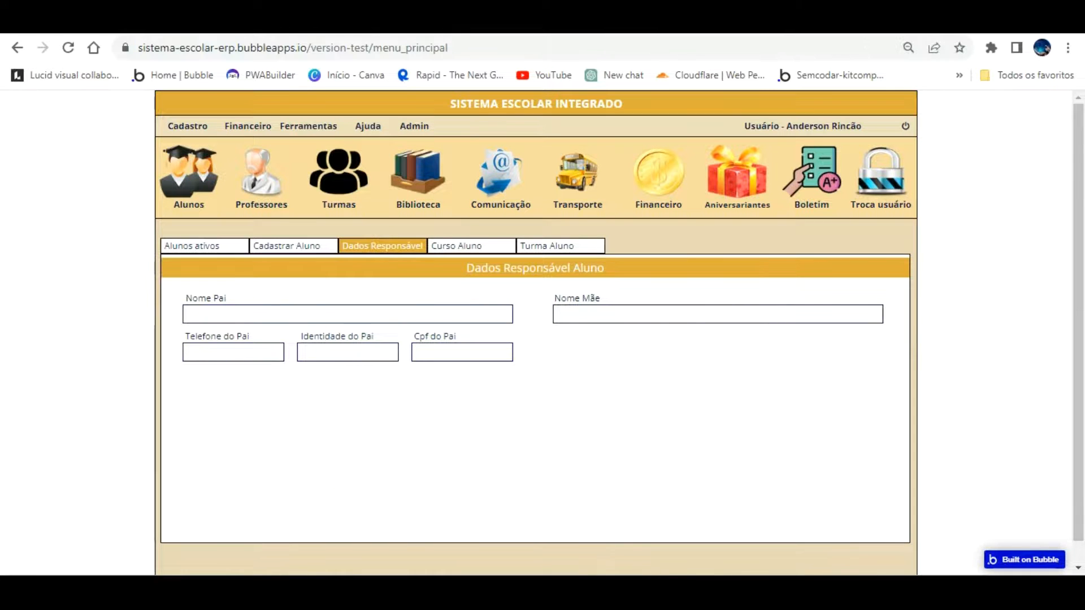
pyautogui.click(249, 20)
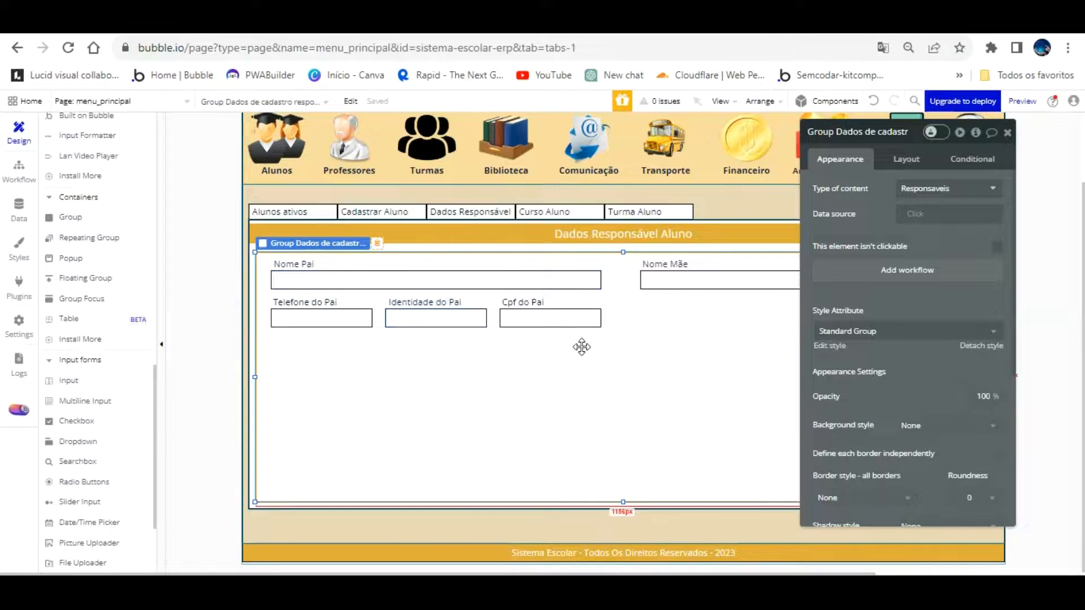
# Make the outer Dados Responsável Aluno group about 45 px taller and move the inner group down
pyautogui.click(249, 412)
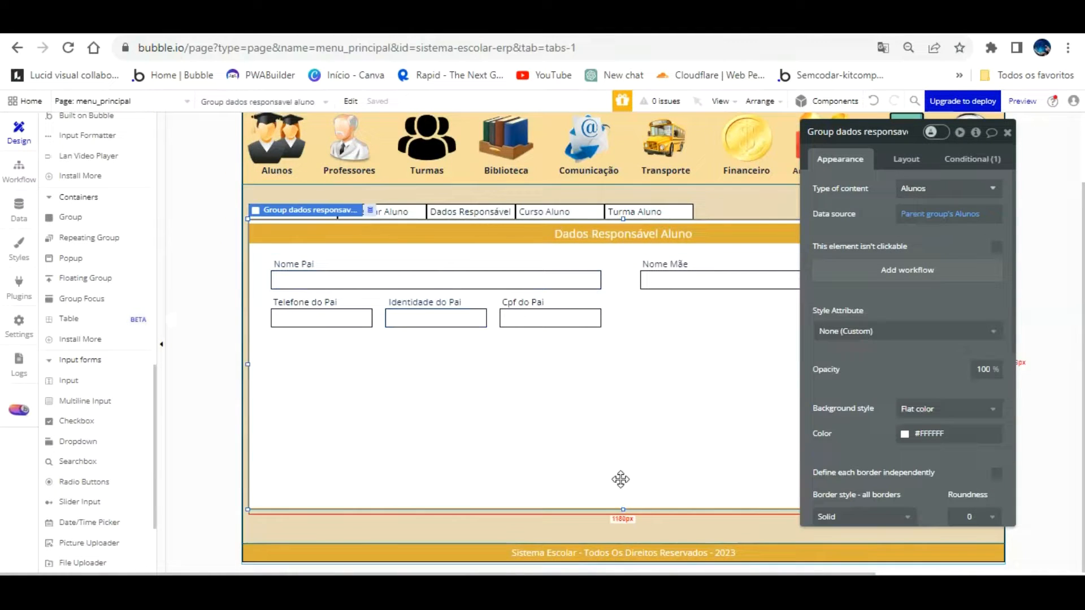
pyautogui.moveTo(625, 478); pyautogui.dragTo(625, 504)
pyautogui.click(601, 421)
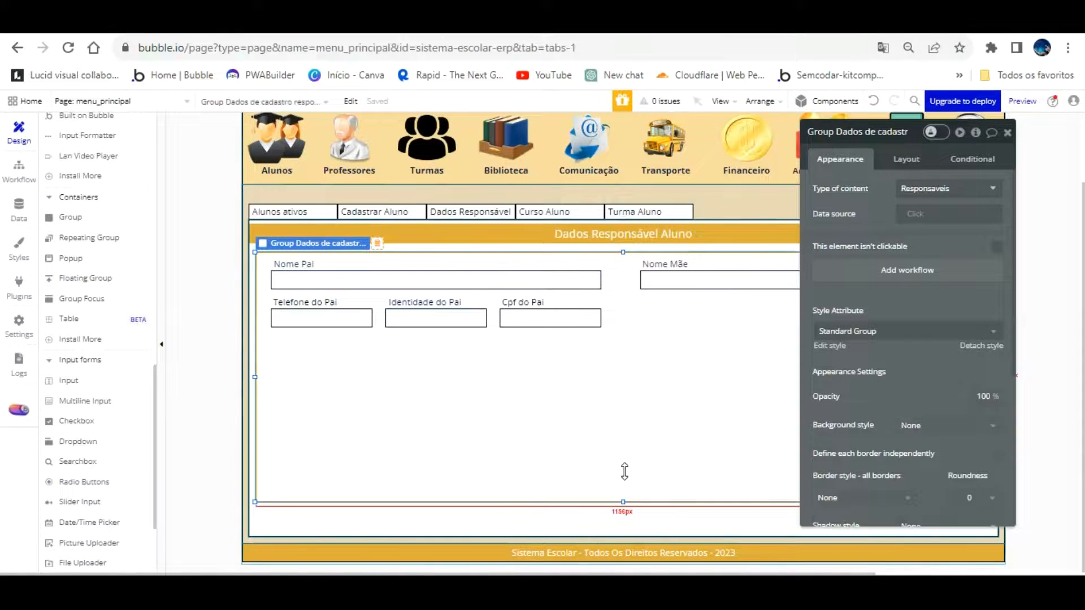
pyautogui.moveTo(625, 442); pyautogui.dragTo(625, 465)
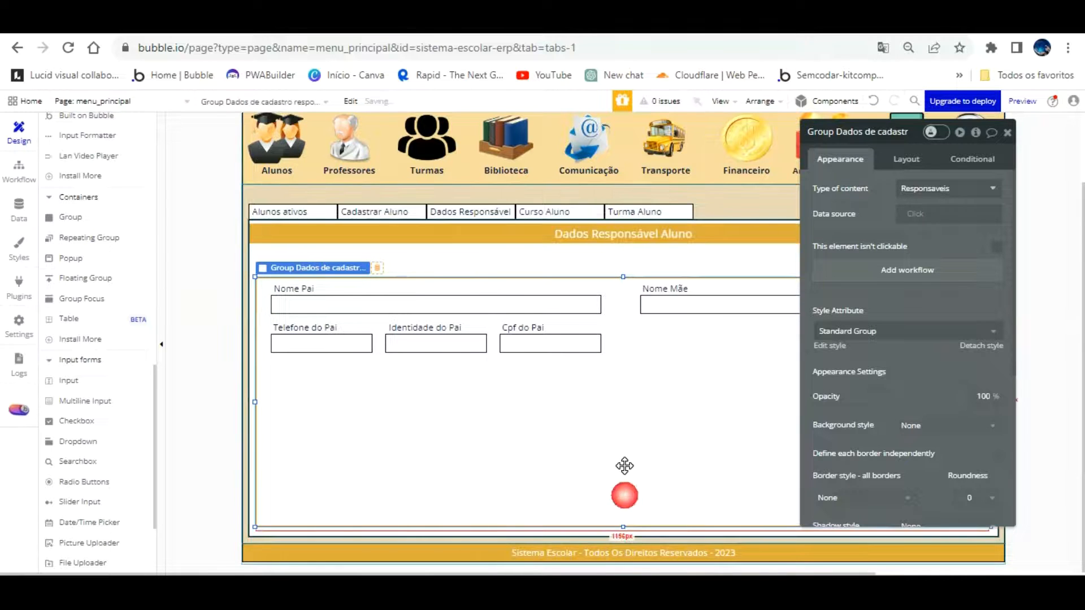
pyautogui.moveTo(892, 280); pyautogui.dragTo(94, 220)
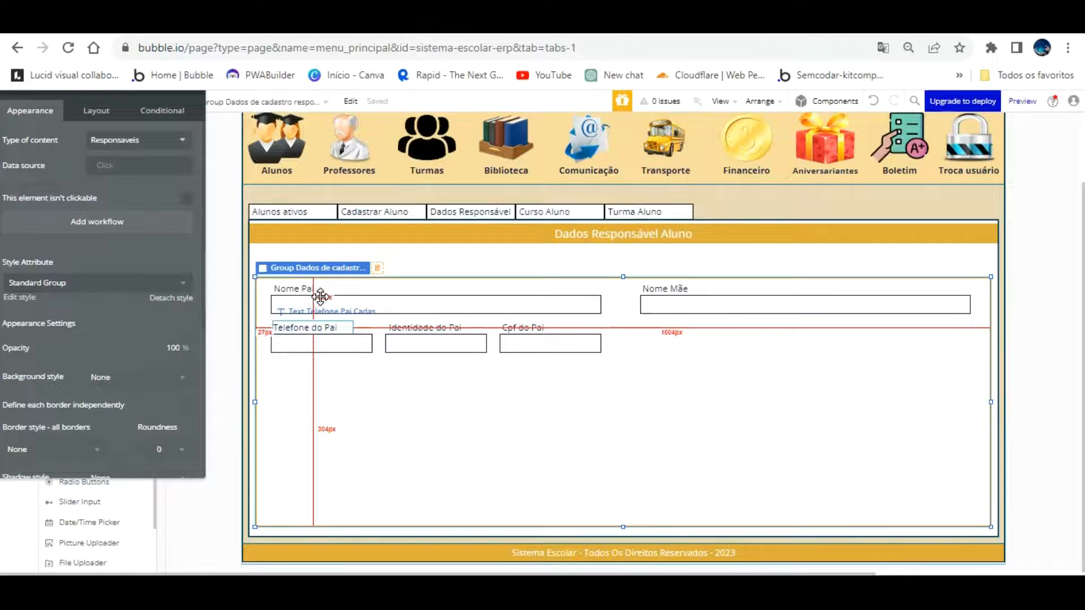
# Select the father's phone, ID and CPF labels and inputs and paste a duplicate
pyautogui.click(320, 327)
pyautogui.click(325, 343)
pyautogui.keyDown('shift'); pyautogui.click(419, 327); pyautogui.keyUp('shift')
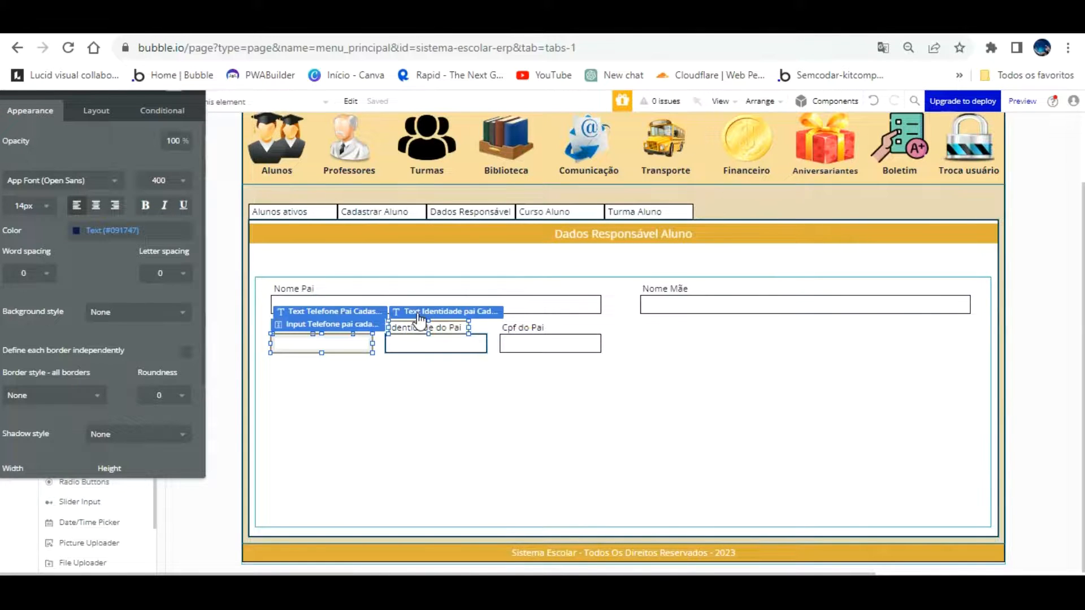
pyautogui.keyDown('shift'); pyautogui.click(467, 342); pyautogui.keyUp('shift')
pyautogui.keyDown('shift'); pyautogui.click(533, 328); pyautogui.keyUp('shift')
pyautogui.keyDown('shift'); pyautogui.click(529, 341); pyautogui.keyUp('shift')
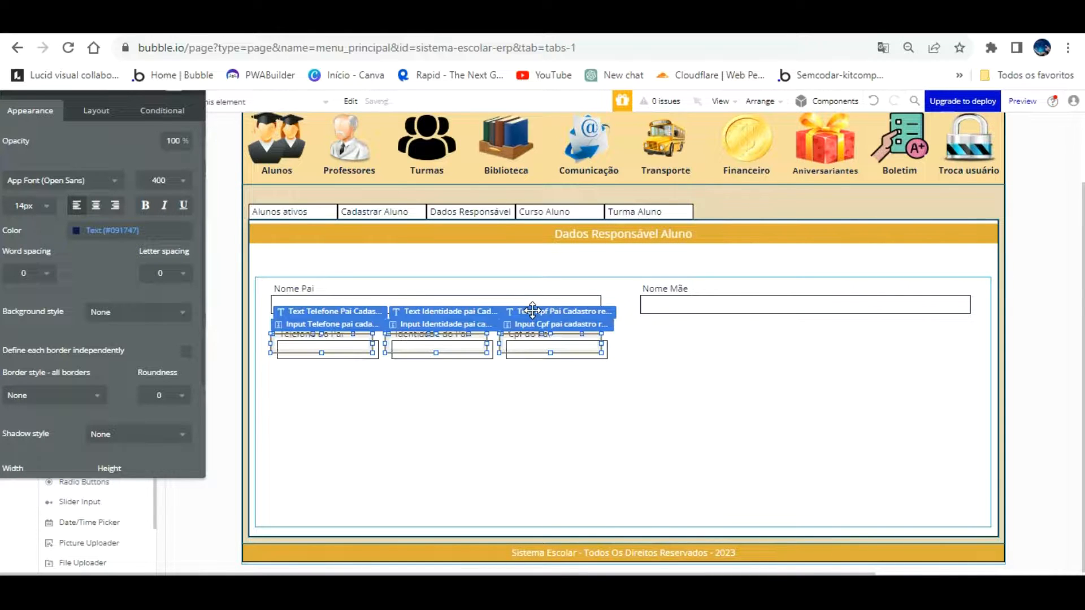
pyautogui.hotkey('ctrl', 'v')
# Nudge the pasted phone, ID and CPF fields into a row under Nome Mãe
pyautogui.press('Right')
pyautogui.press('Right')
pyautogui.press('Right')
pyautogui.press('Right')
pyautogui.press('Right')
pyautogui.press('Right')
pyautogui.press('Right')
pyautogui.press('Right')
pyautogui.press('Right')
pyautogui.press('Right')
pyautogui.press('Right')
pyautogui.press('Right')
pyautogui.press('Right')
pyautogui.press('Right')
pyautogui.press('Right')
pyautogui.press('Right')
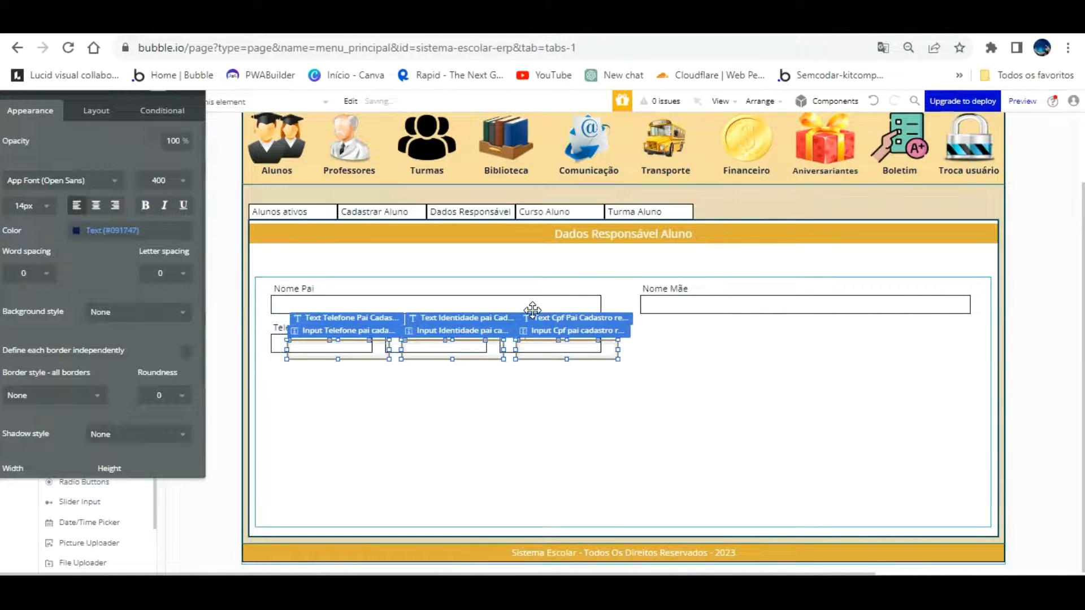
pyautogui.hotkey('shift', 'Right')
pyautogui.hotkey('shift', 'Right')
pyautogui.hotkey('shift', 'Right')
pyautogui.hotkey('shift', 'Right')
pyautogui.hotkey('shift', 'Right')
pyautogui.hotkey('shift', 'Right')
pyautogui.hotkey('shift', 'Right')
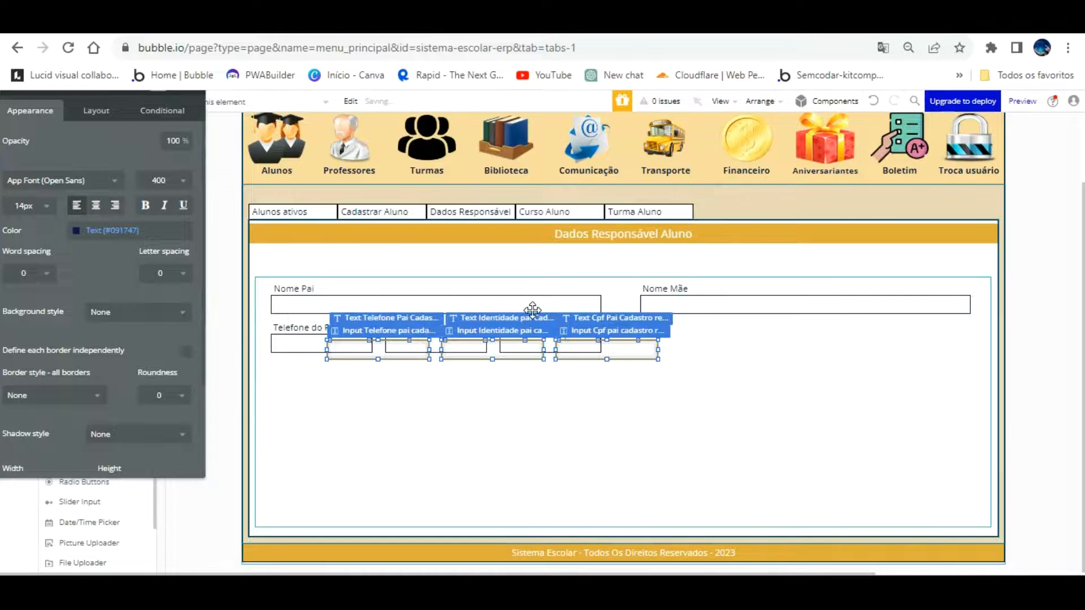
pyautogui.hotkey('shift', 'Right')
pyautogui.hotkey('shift', 'Right')
pyautogui.hotkey('shift', 'Right')
pyautogui.hotkey('shift', 'Right')
pyautogui.hotkey('shift', 'Right')
pyautogui.hotkey('shift', 'Right')
pyautogui.hotkey('shift', 'Right')
pyautogui.hotkey('shift', 'Right')
pyautogui.hotkey('shift', 'Right')
pyautogui.hotkey('shift', 'Right')
pyautogui.hotkey('shift', 'Right')
pyautogui.hotkey('shift', 'Right')
pyautogui.hotkey('shift', 'Right')
pyautogui.hotkey('shift', 'Right')
pyautogui.hotkey('shift', 'Right')
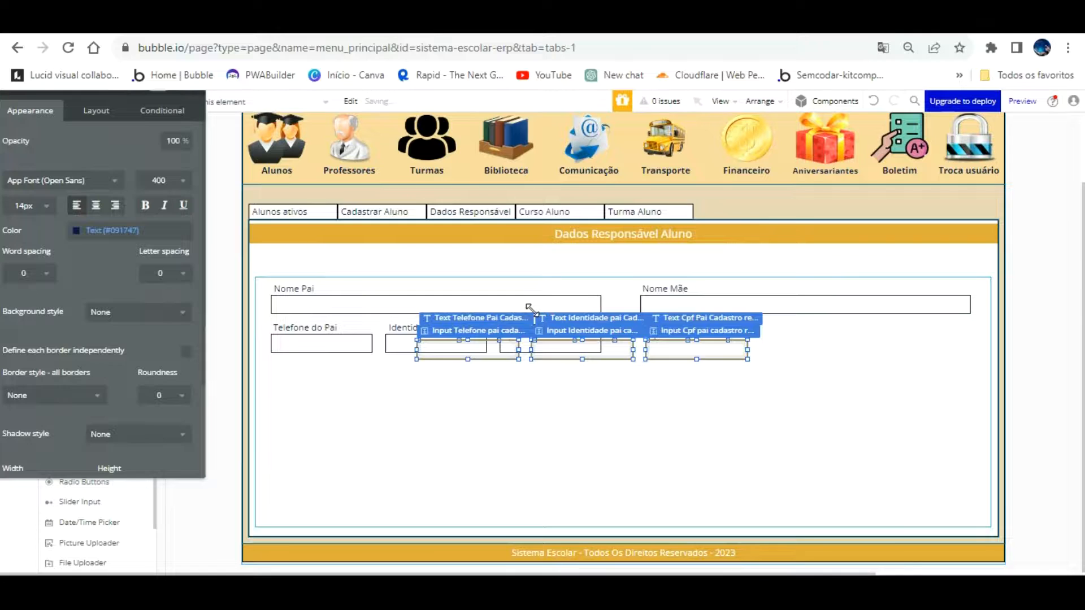
pyautogui.press('Up')
pyautogui.press('Up')
pyautogui.press('Up')
pyautogui.press('Up')
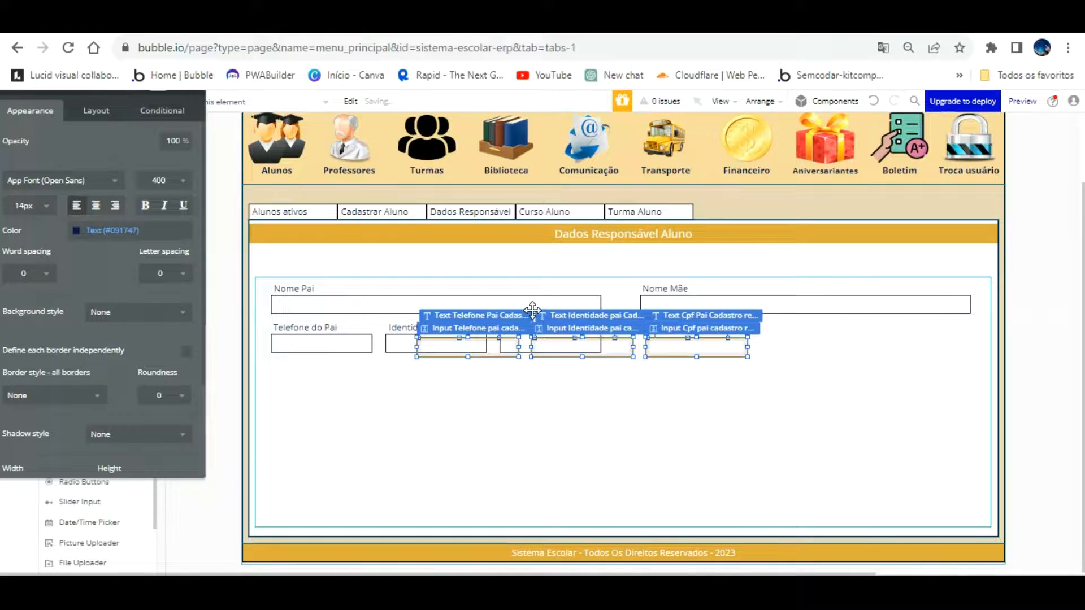
pyautogui.press('Up')
pyautogui.press('Up')
pyautogui.press('Up')
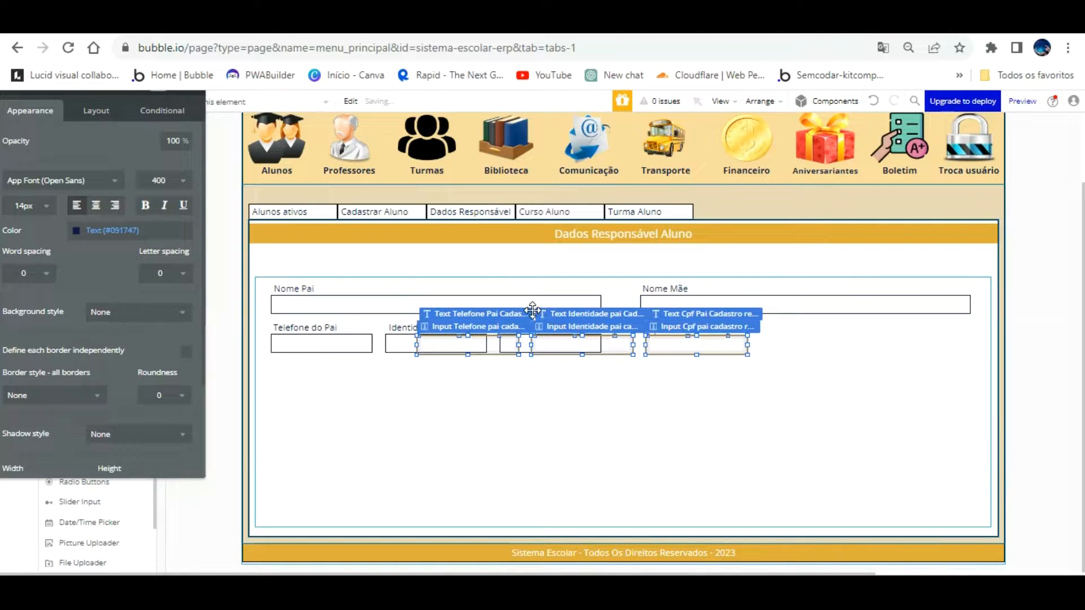
pyautogui.press('Up')
pyautogui.press('Up')
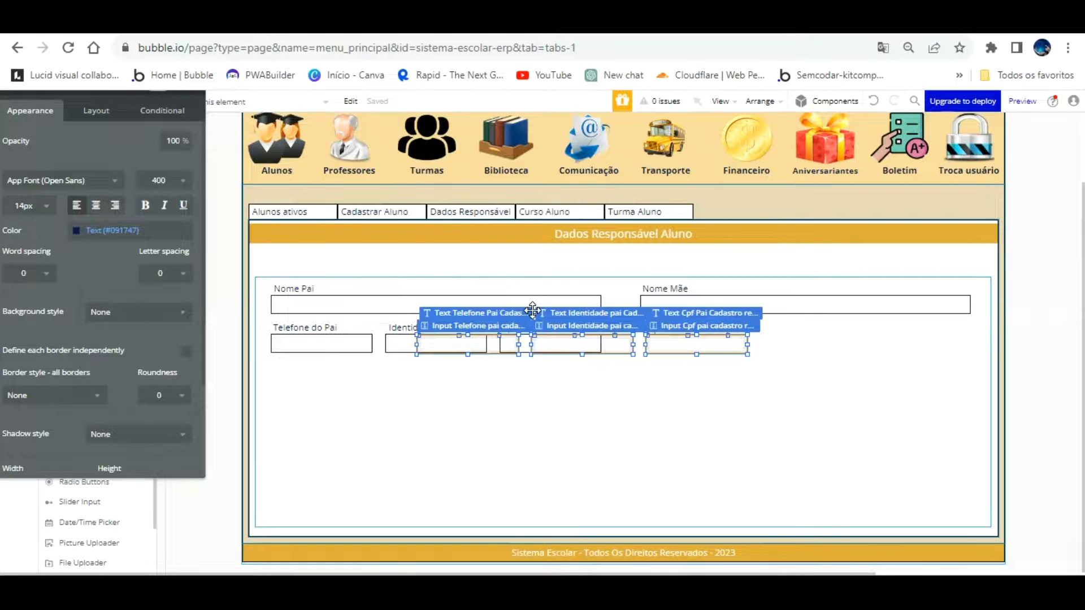
pyautogui.press('Up')
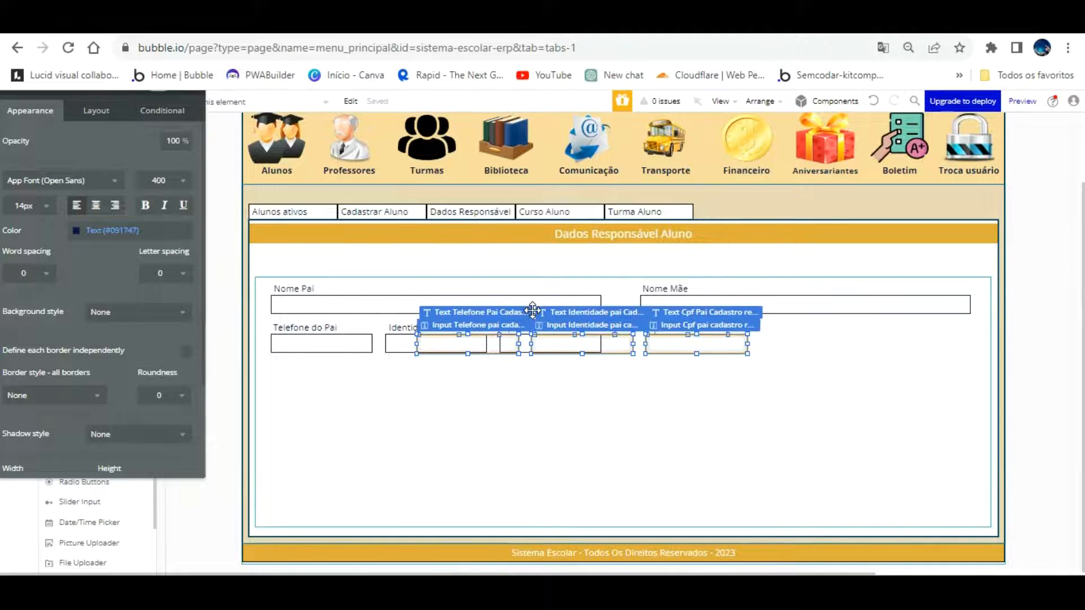
pyautogui.press('Down')
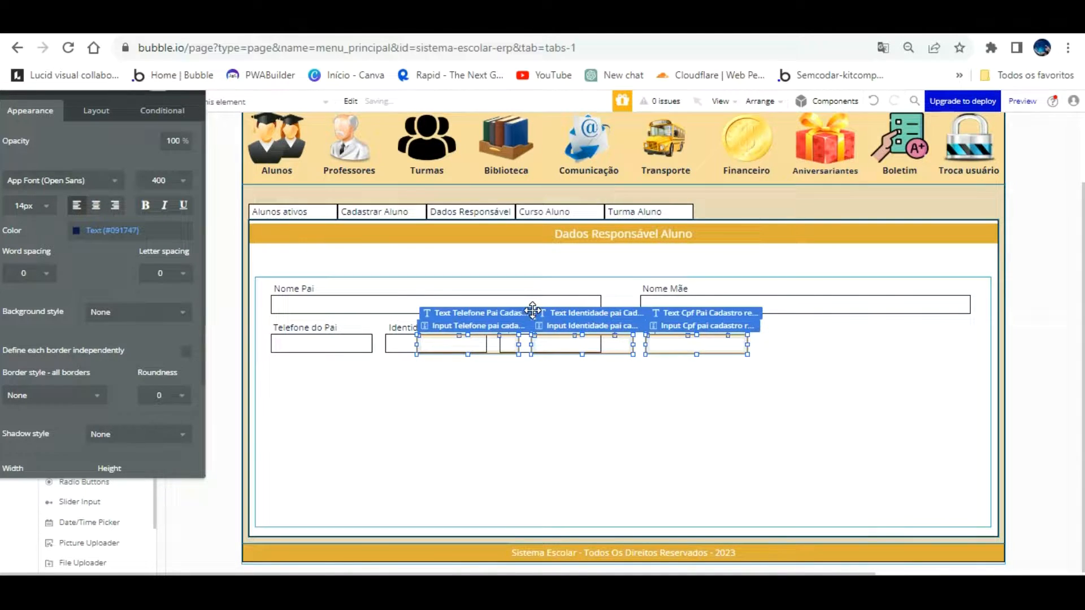
pyautogui.hotkey('shift', 'Right')
pyautogui.hotkey('shift', 'Right')
pyautogui.hotkey('shift', 'Right')
pyautogui.hotkey('shift', 'Right')
pyautogui.hotkey('shift', 'Right')
pyautogui.hotkey('shift', 'Right')
pyautogui.hotkey('shift', 'Right')
pyautogui.hotkey('shift', 'Right')
pyautogui.hotkey('shift', 'Right')
pyautogui.hotkey('shift', 'Right')
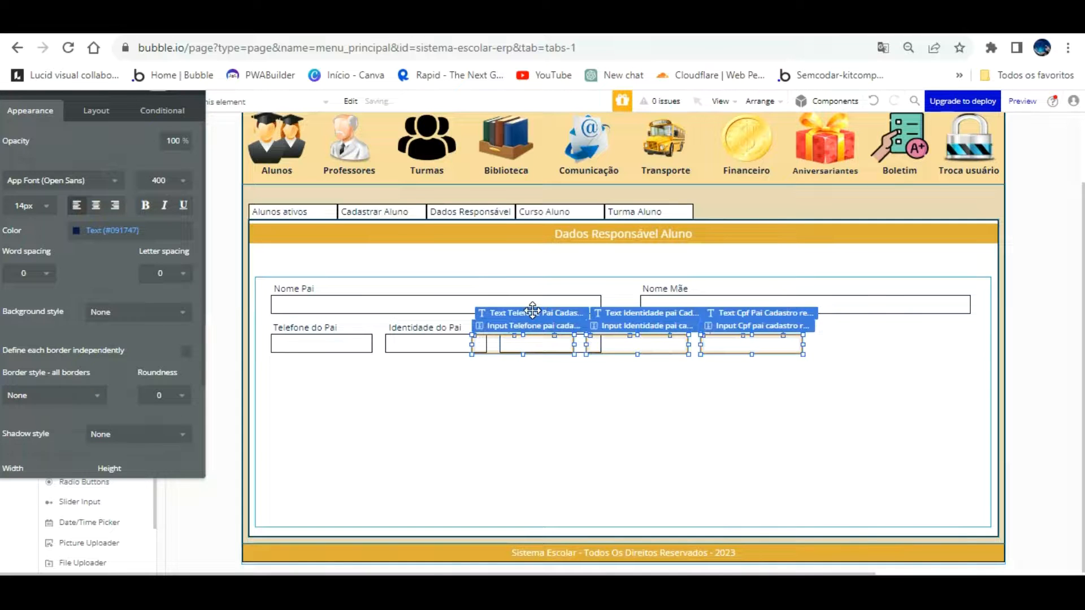
pyautogui.hotkey('shift', 'Right')
pyautogui.hotkey('shift', 'Right')
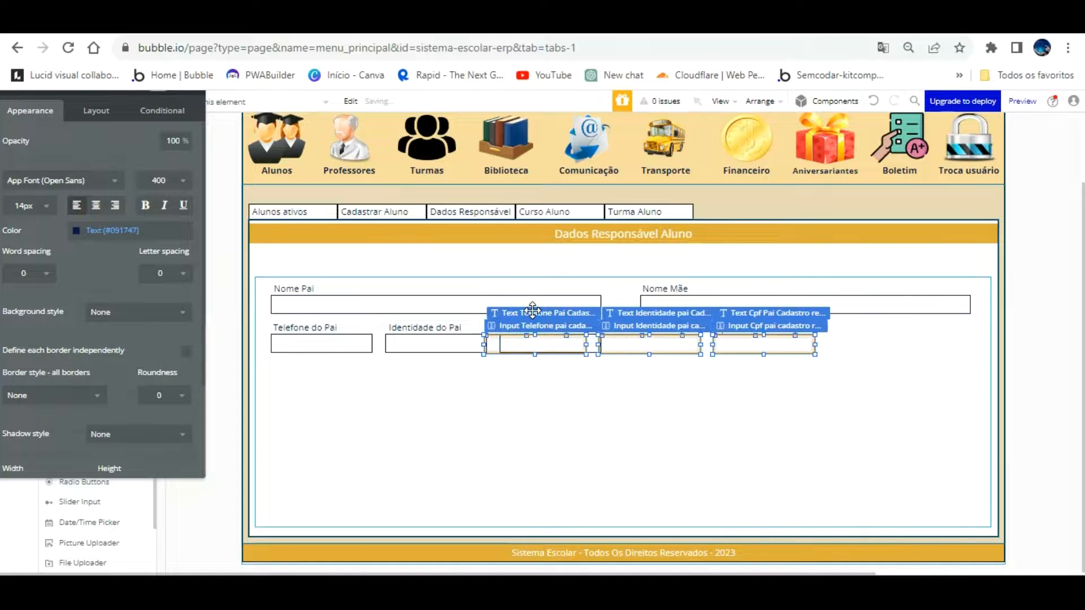
pyautogui.hotkey('shift', 'Right')
pyautogui.hotkey('shift', 'Right')
pyautogui.hotkey('shift', 'Right')
pyautogui.hotkey('shift', 'Right')
pyautogui.hotkey('shift', 'Right')
pyautogui.hotkey('shift', 'Right')
pyautogui.hotkey('shift', 'Right')
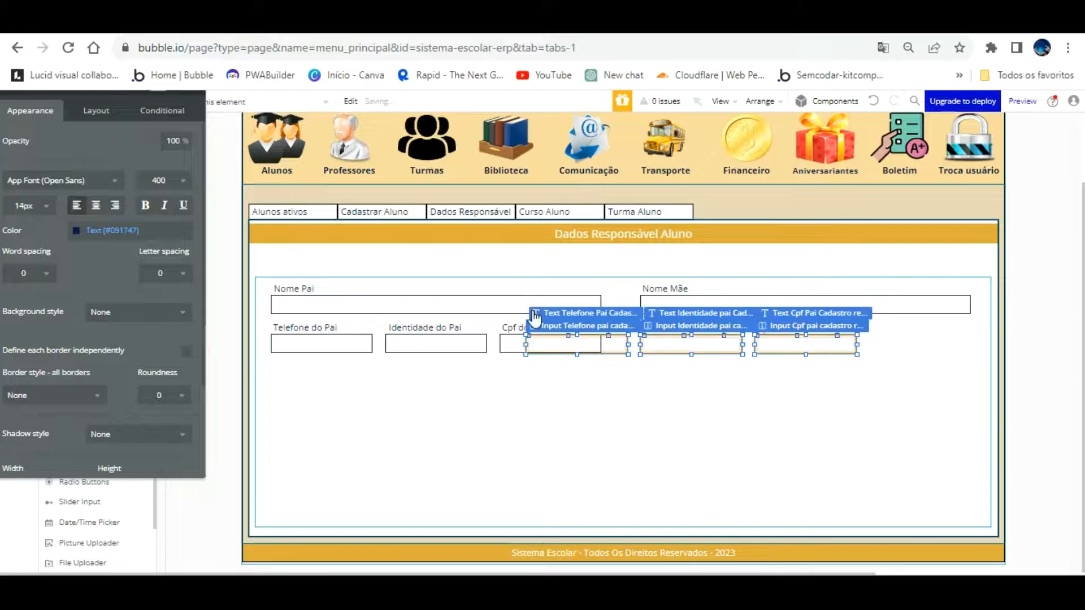
pyautogui.hotkey('shift', 'Right')
pyautogui.hotkey('shift', 'Right')
pyautogui.hotkey('shift', 'Right')
pyautogui.hotkey('shift', 'Right')
pyautogui.hotkey('shift', 'Right')
pyautogui.hotkey('shift', 'Right')
pyautogui.hotkey('shift', 'Right')
pyautogui.hotkey('shift', 'Right')
pyautogui.hotkey('shift', 'Right')
pyautogui.hotkey('shift', 'Right')
pyautogui.hotkey('shift', 'Right')
pyautogui.hotkey('shift', 'Right')
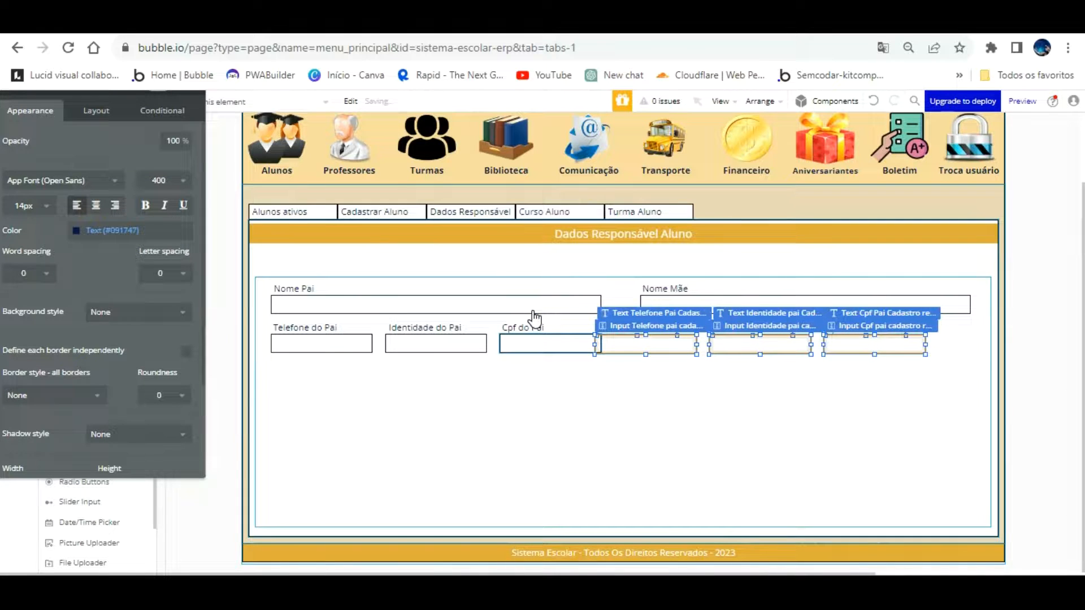
pyautogui.hotkey('shift', 'Right')
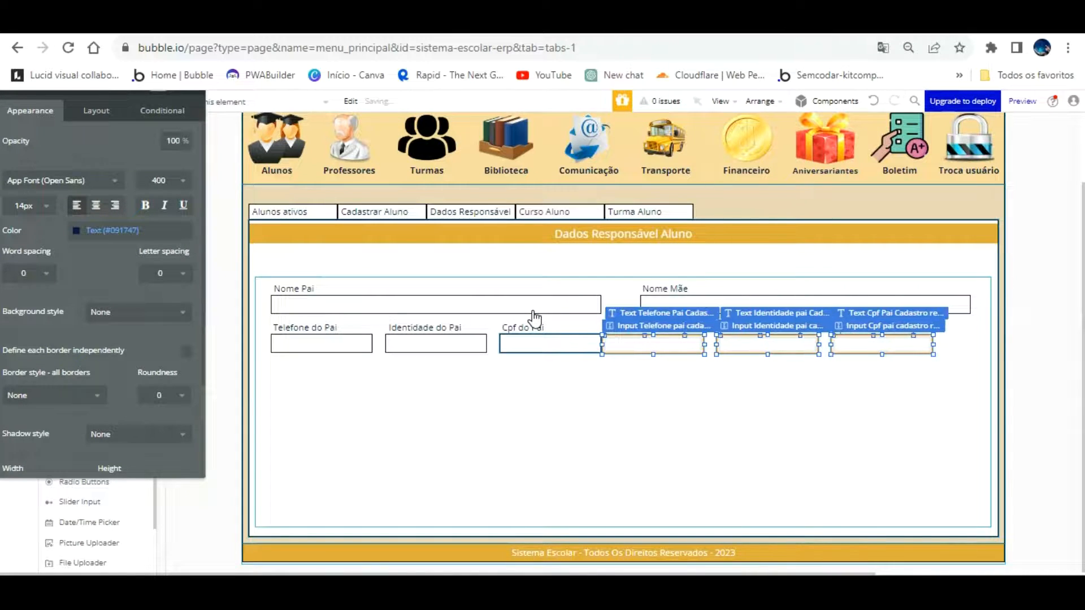
pyautogui.hotkey('shift', 'Right')
pyautogui.hotkey('shift', 'Right')
pyautogui.hotkey('shift', 'Right')
pyautogui.hotkey('shift', 'Right')
pyautogui.hotkey('shift', 'Right')
pyautogui.hotkey('shift', 'Right')
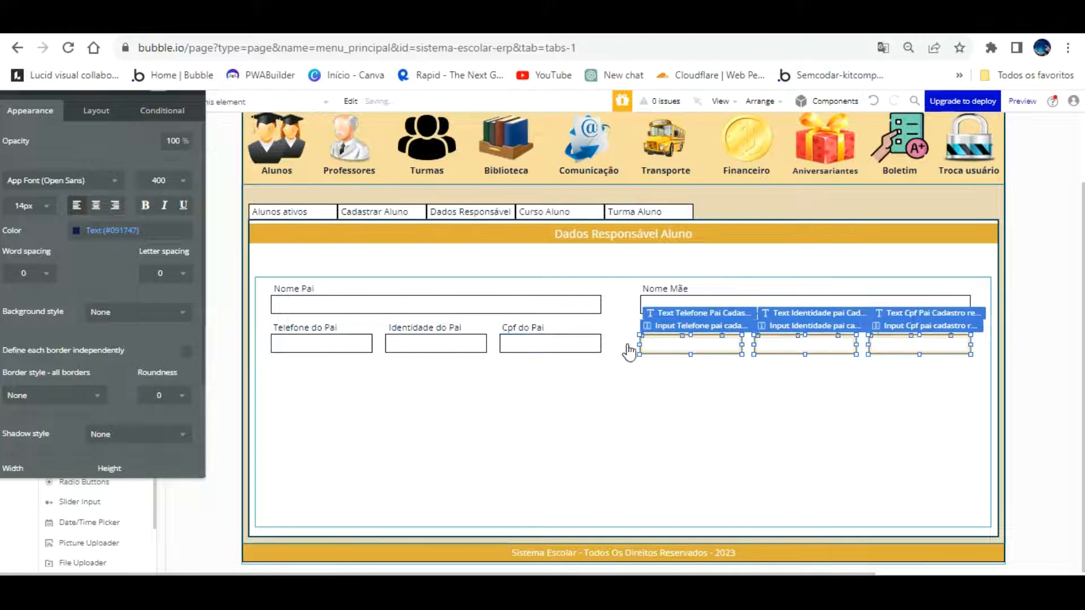
pyautogui.click(681, 365)
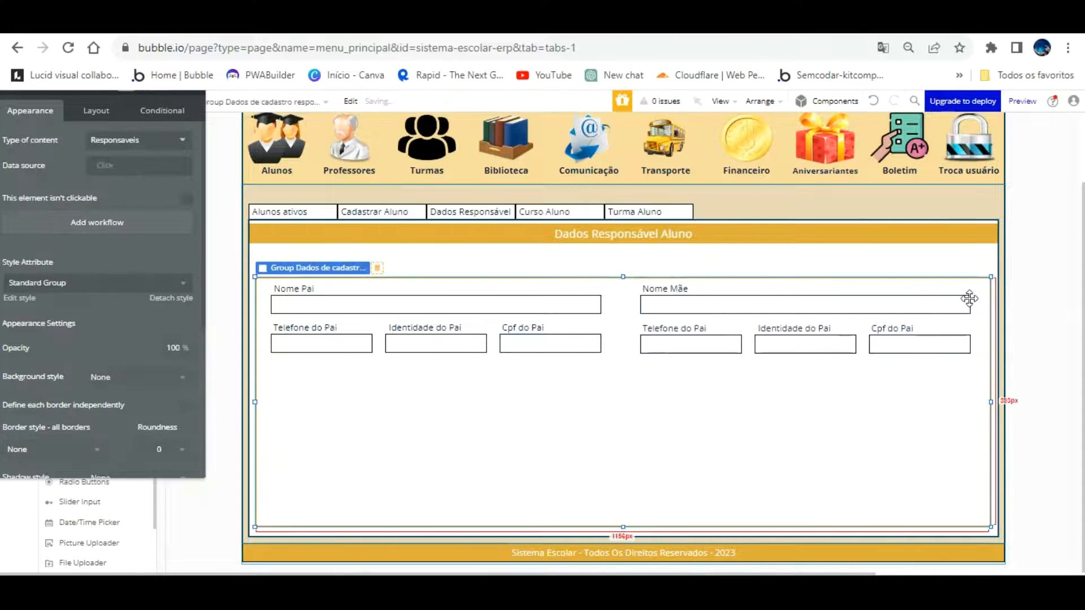
# Rename the copied phone label element from Pai to Mae, dropping the copy suffix
pyautogui.click(699, 327)
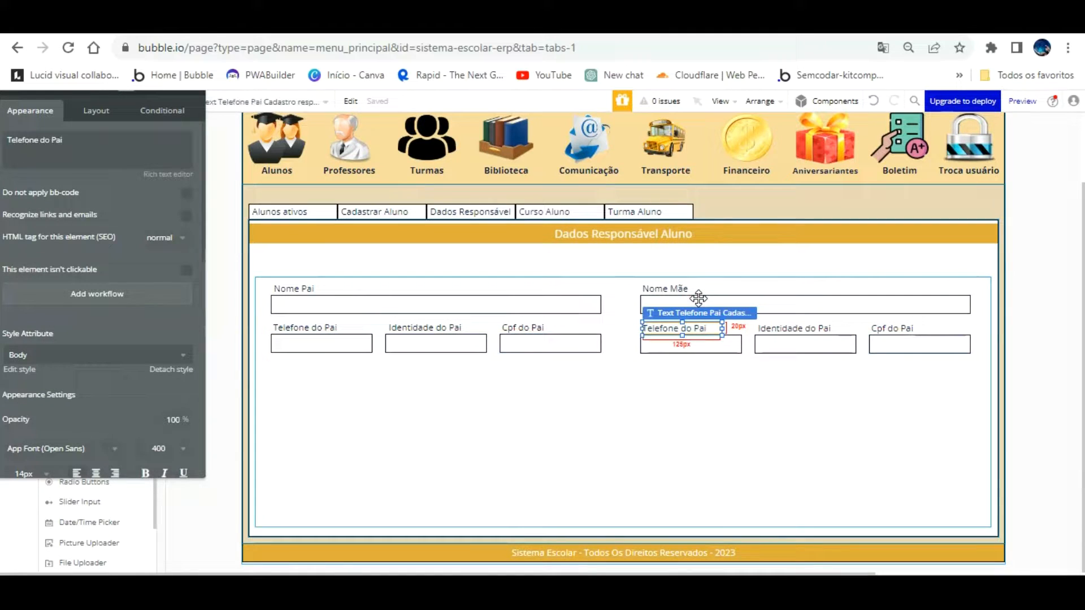
pyautogui.moveTo(169, 201); pyautogui.dragTo(306, 214)
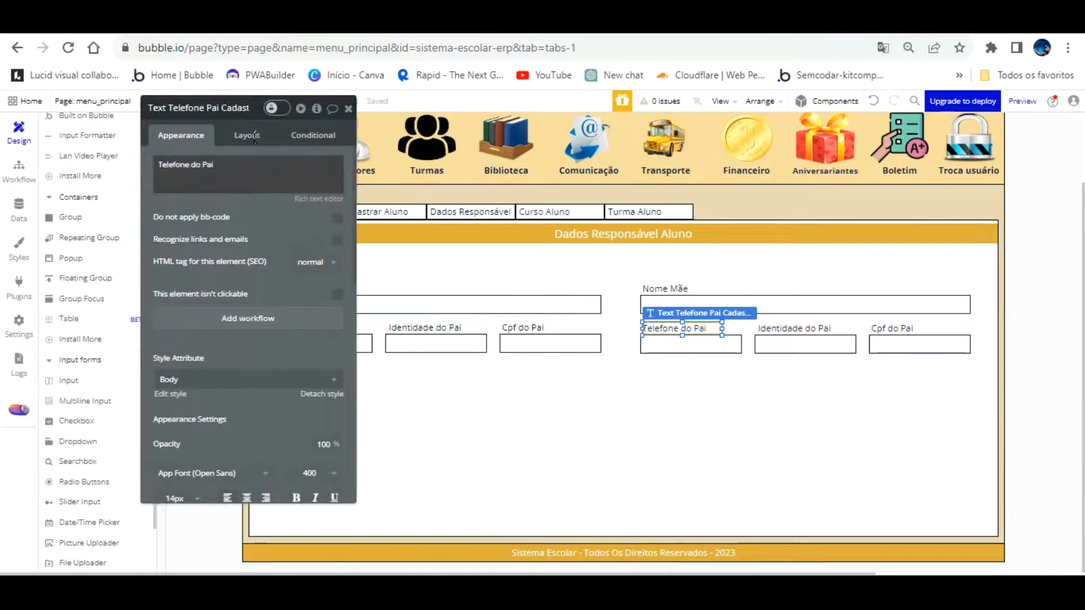
pyautogui.click(252, 166)
pyautogui.click(230, 165)
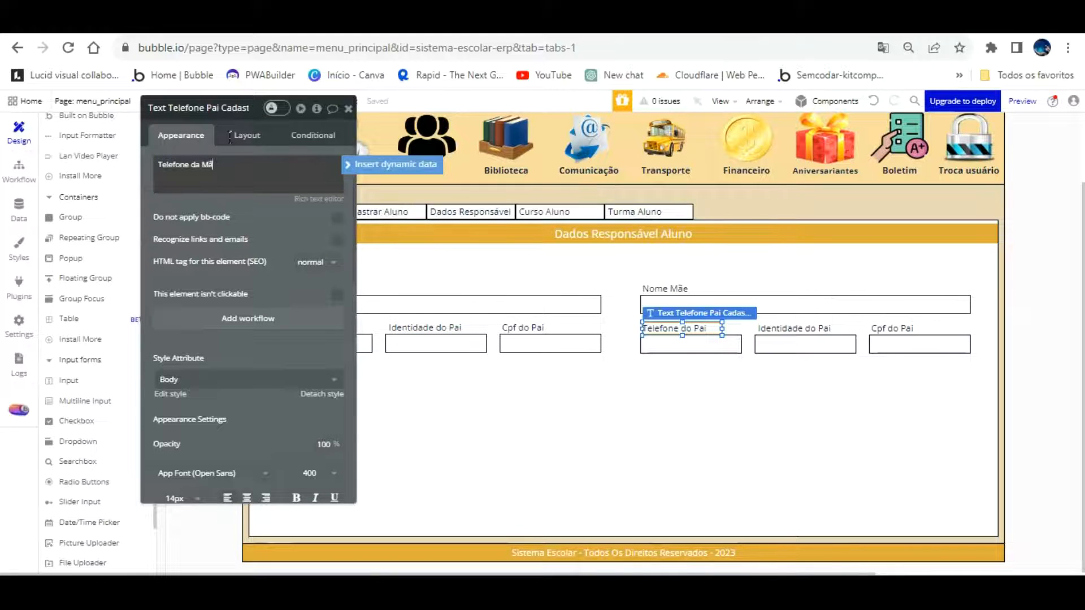
pyautogui.click(235, 107)
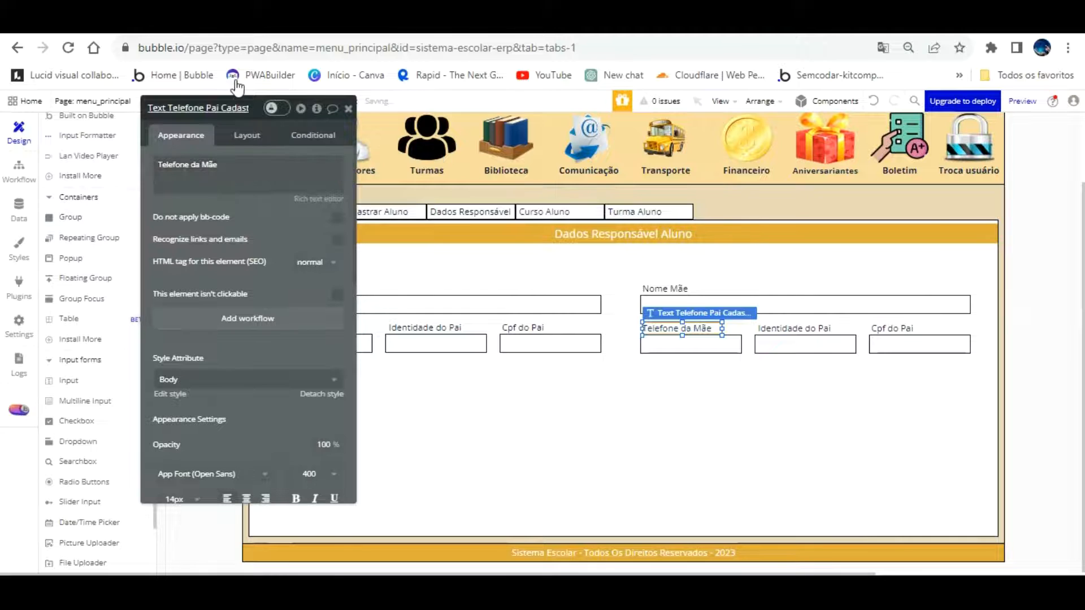
pyautogui.press('BackSpace')
pyautogui.press('BackSpace')
pyautogui.press('BackSpace')
pyautogui.press('BackSpace')
pyautogui.press('BackSpace')
pyautogui.press('BackSpace')
pyautogui.press('BackSpace')
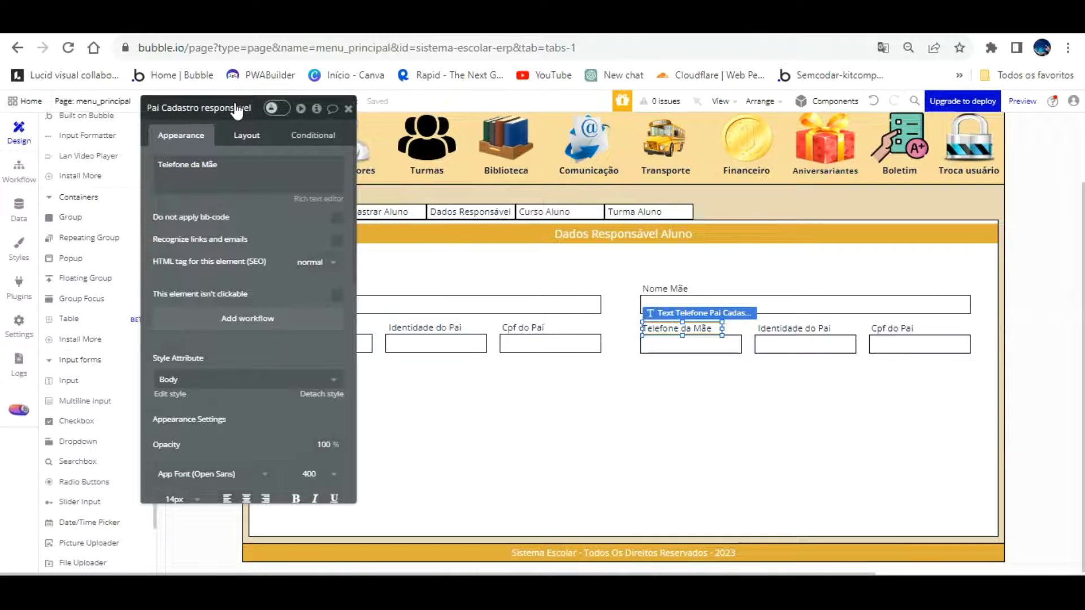
pyautogui.press('Home')
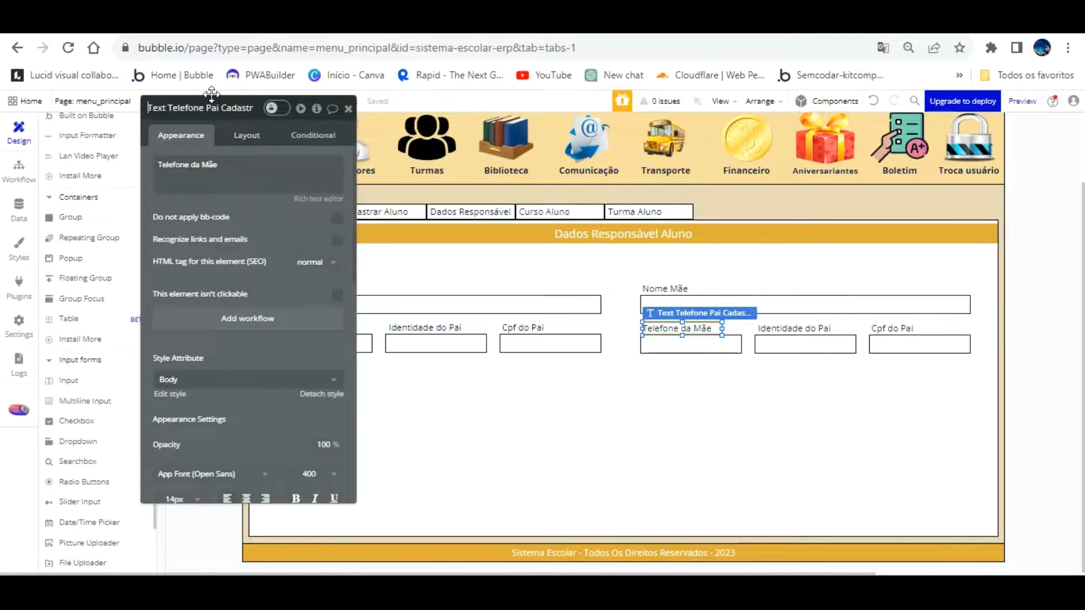
pyautogui.press('BackSpace')
pyautogui.press('BackSpace')
pyautogui.press('BackSpace')
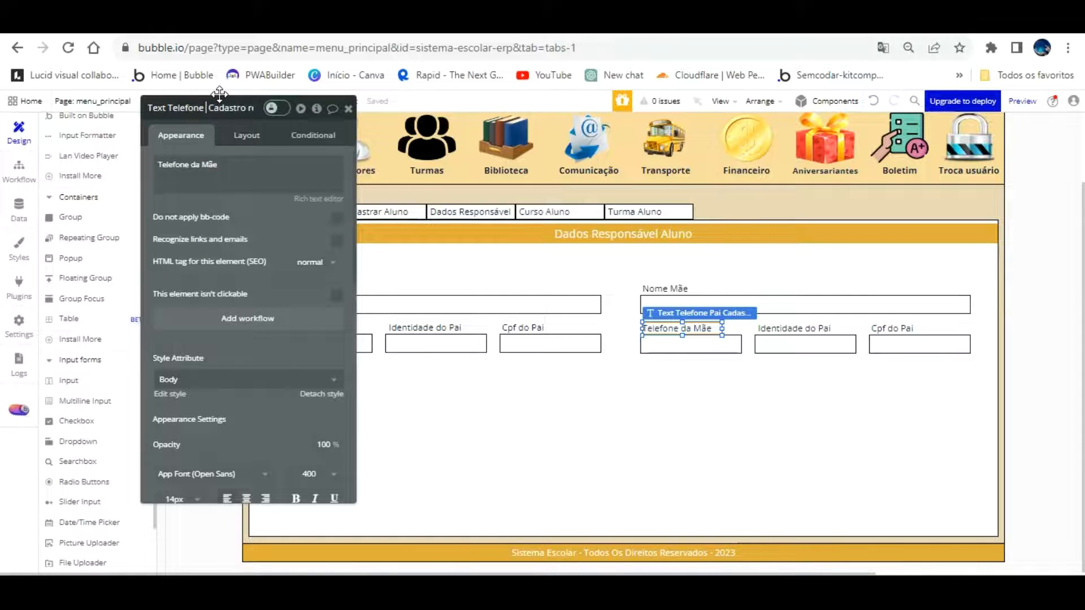
pyautogui.write('Mae')
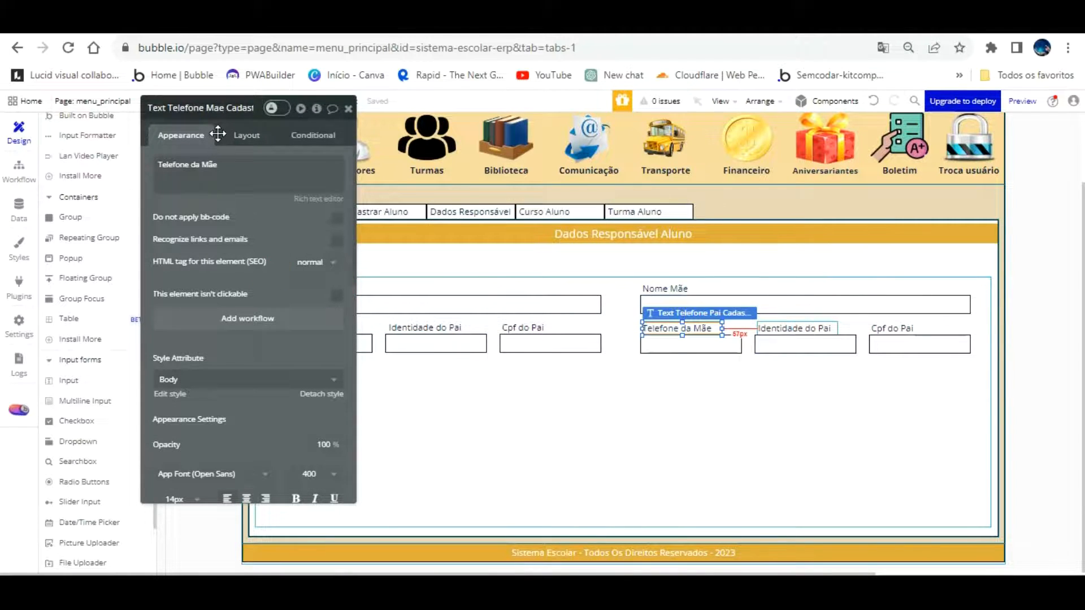
# Relabel the copied Identidade label as 'Identidade da Mãe' and rename its element from pai to mae
pyautogui.doubleClick(796, 329)
pyautogui.click(225, 165)
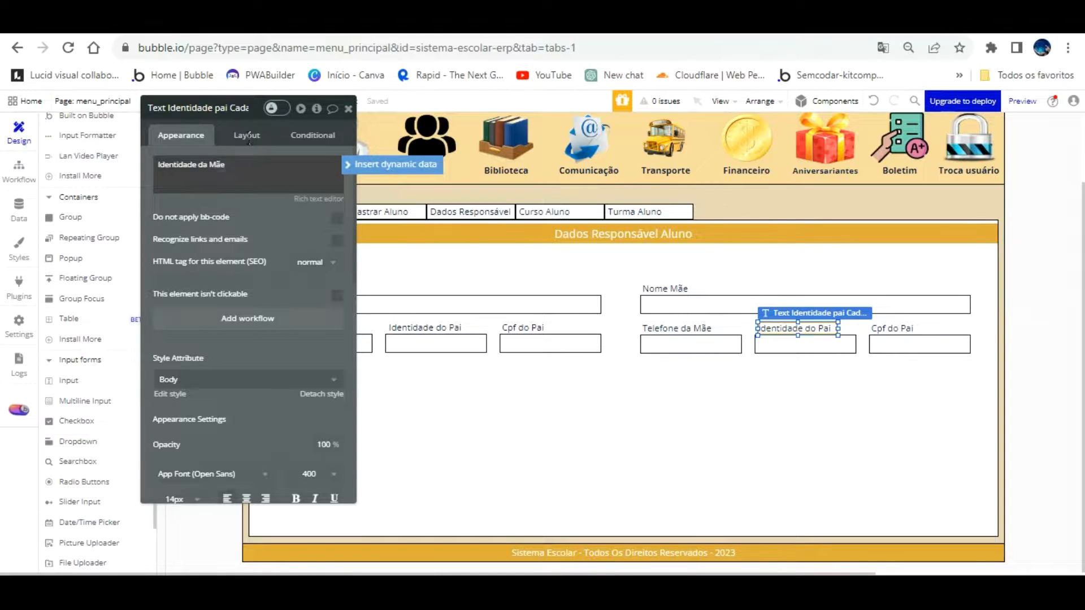
pyautogui.click(208, 108)
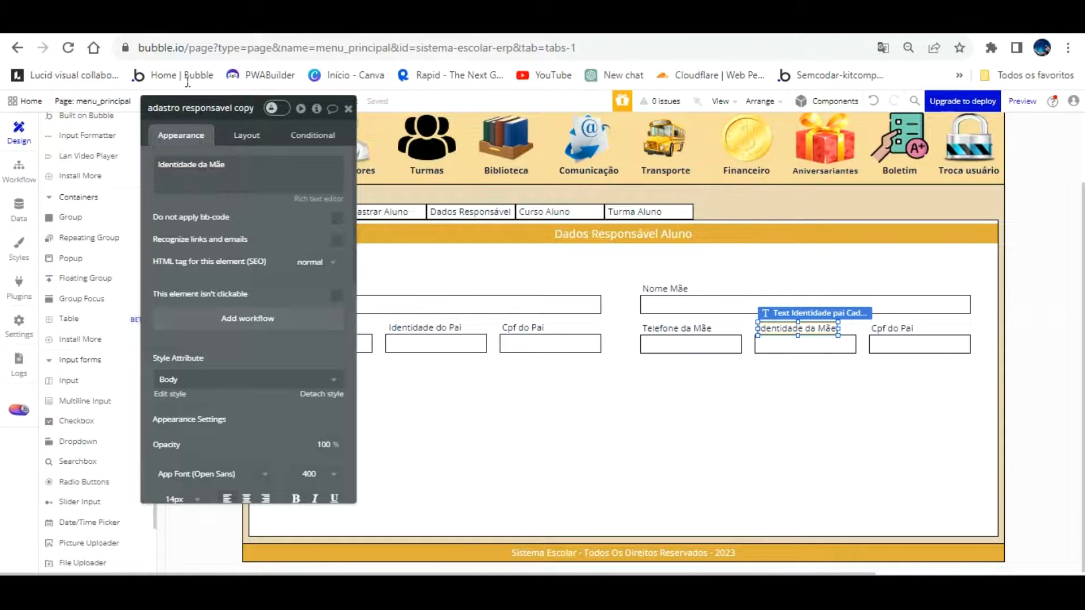
pyautogui.press('BackSpace')
pyautogui.press('BackSpace')
pyautogui.press('BackSpace')
pyautogui.press('BackSpace')
pyautogui.press('BackSpace')
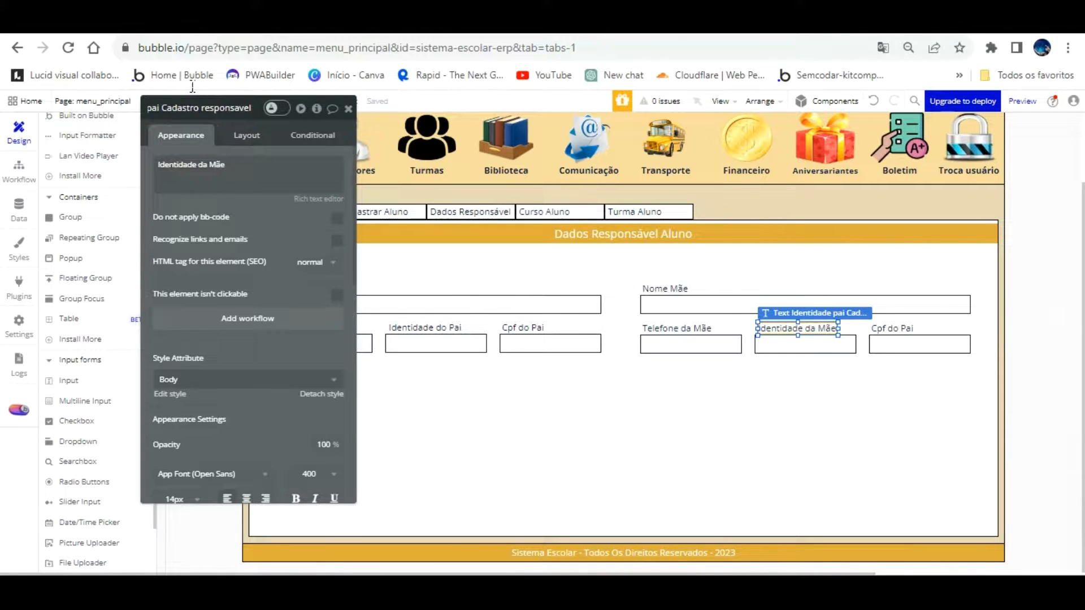
pyautogui.press('Home')
pyautogui.click(233, 107)
pyautogui.press('BackSpace')
pyautogui.write('mae')
pyautogui.click(279, 195)
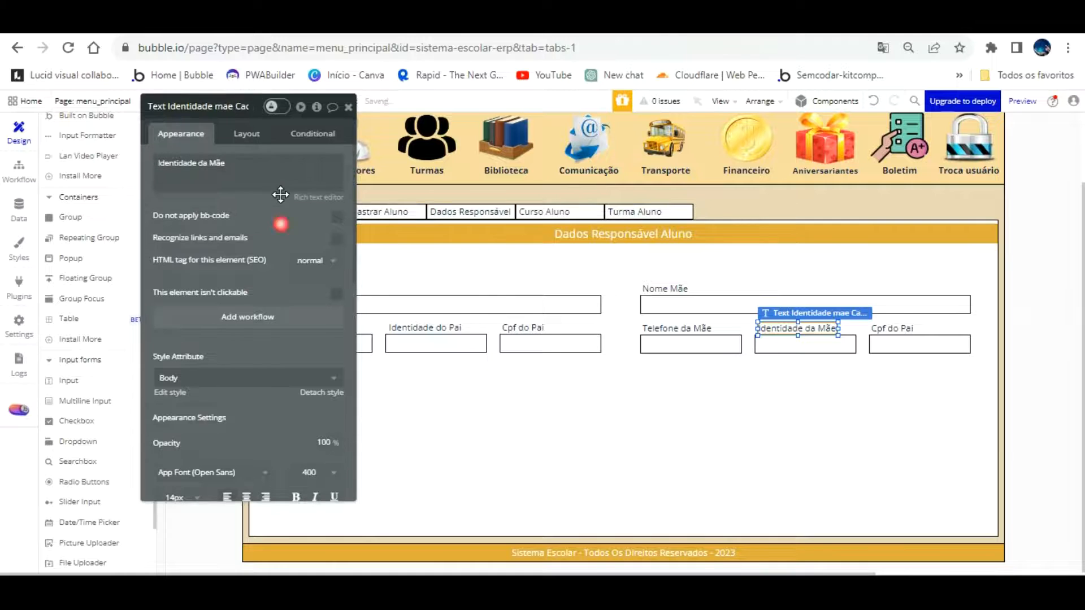
# Relabel the copied Cpf label as 'Cpf do Mãe' and rename its element from Pai to Mae
pyautogui.click(903, 328)
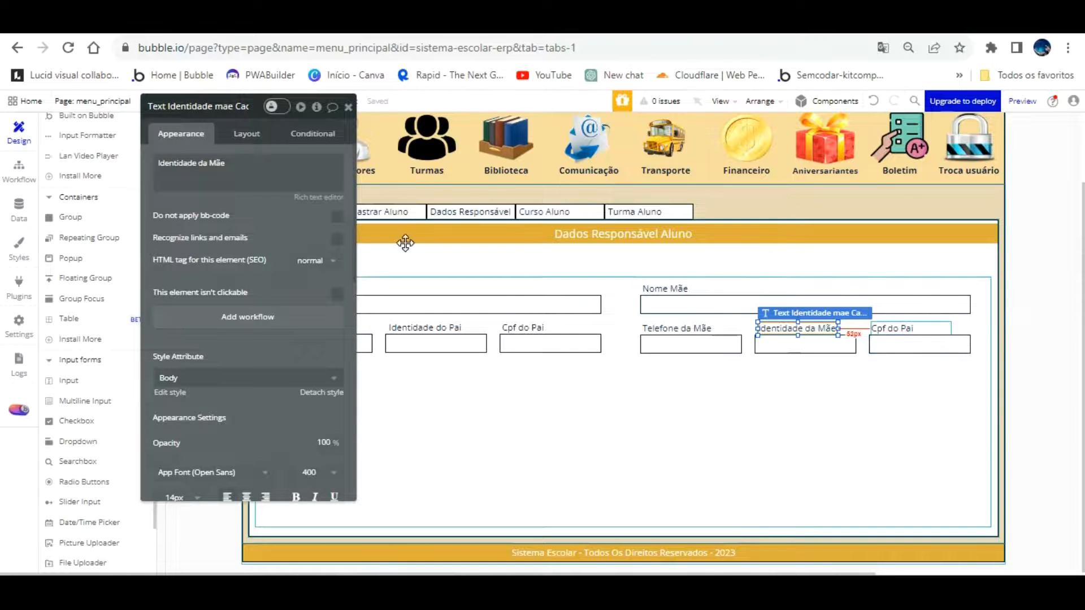
pyautogui.click(214, 171)
pyautogui.click(206, 162)
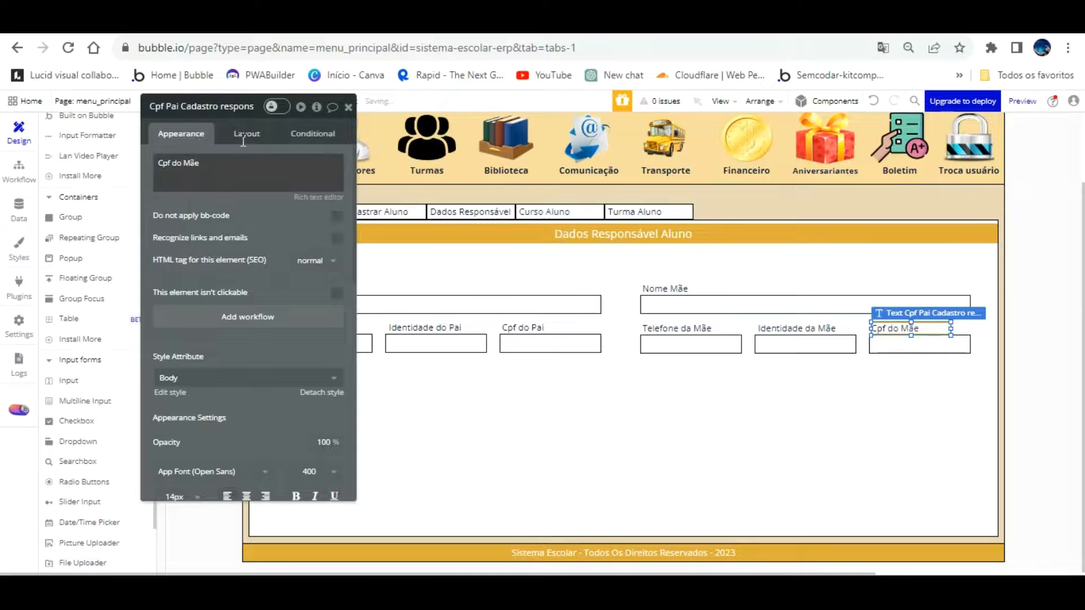
pyautogui.click(874, 100)
pyautogui.click(226, 107)
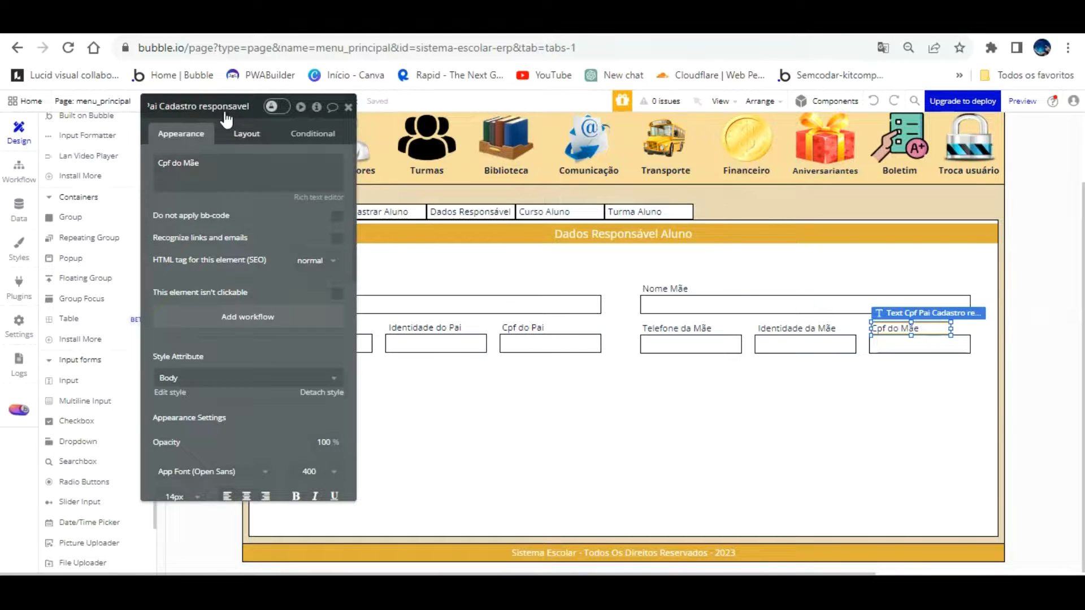
pyautogui.press('Left')
pyautogui.press('Left')
pyautogui.press('Left')
pyautogui.press('Left')
pyautogui.press('Left')
pyautogui.press('Left')
pyautogui.press('Left')
pyautogui.press('Left')
pyautogui.press('Left')
pyautogui.press('Left')
pyautogui.press('Left')
pyautogui.press('Left')
pyautogui.press('Left')
pyautogui.press('Left')
pyautogui.press('Left')
pyautogui.press('Left')
pyautogui.press('Left')
pyautogui.press('Left')
pyautogui.press('Left')
pyautogui.press('Left')
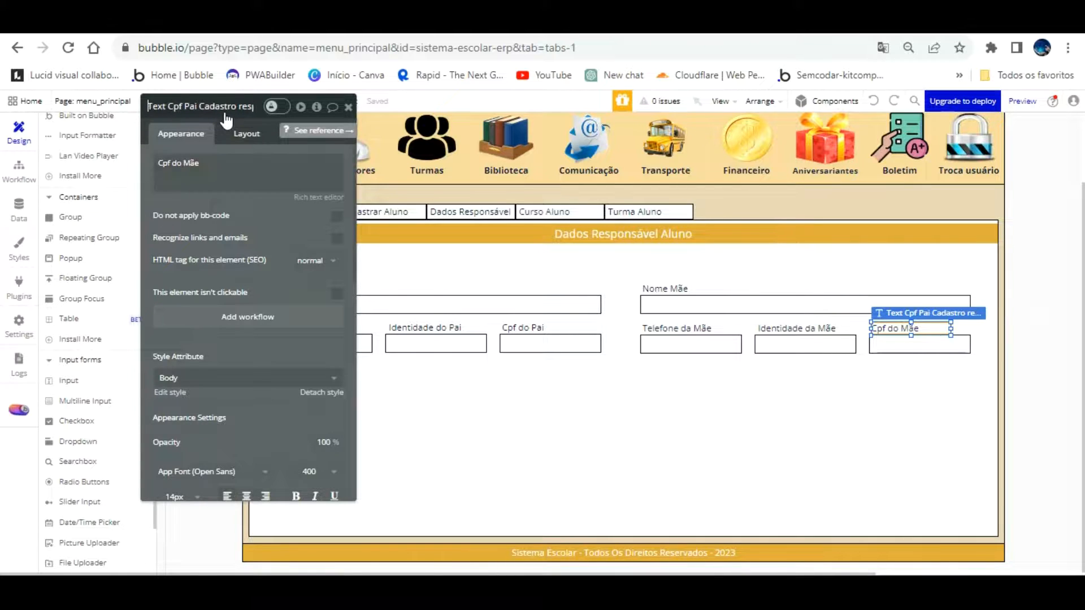
pyautogui.press('BackSpace')
pyautogui.press('BackSpace')
pyautogui.press('BackSpace')
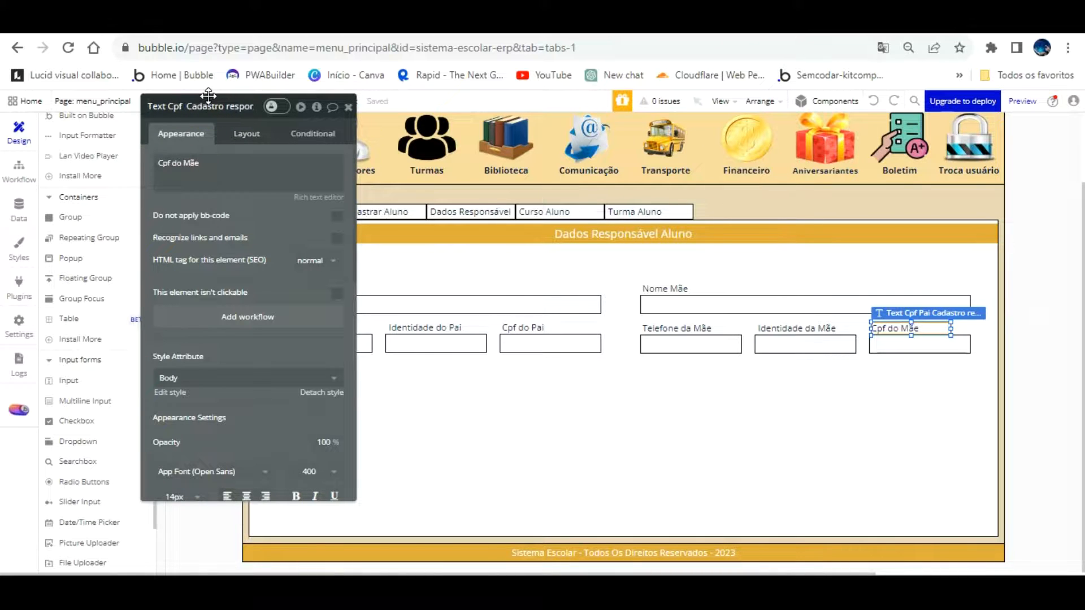
pyautogui.write('Mae')
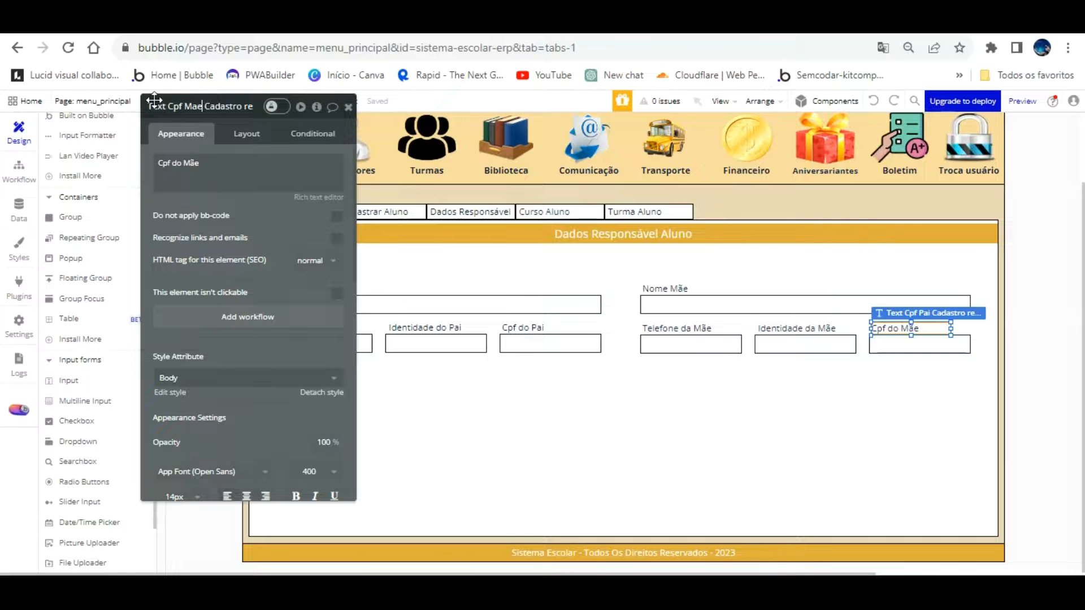
pyautogui.click(774, 372)
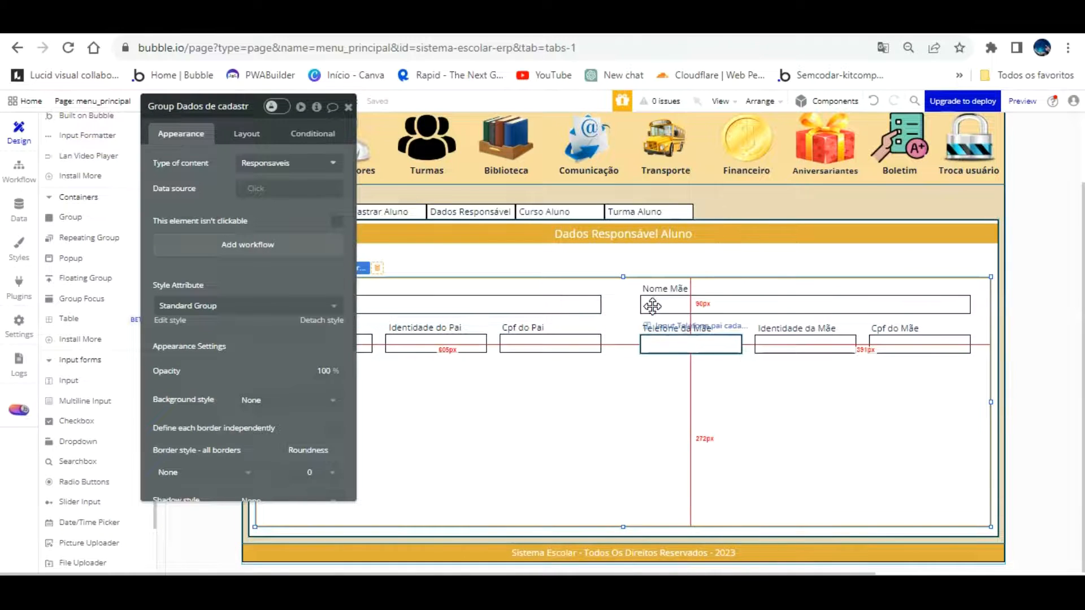
# Rename the Telefone da Mãe input element so it says mae instead of pai
pyautogui.click(691, 344)
pyautogui.click(233, 105)
pyautogui.write('responsave')
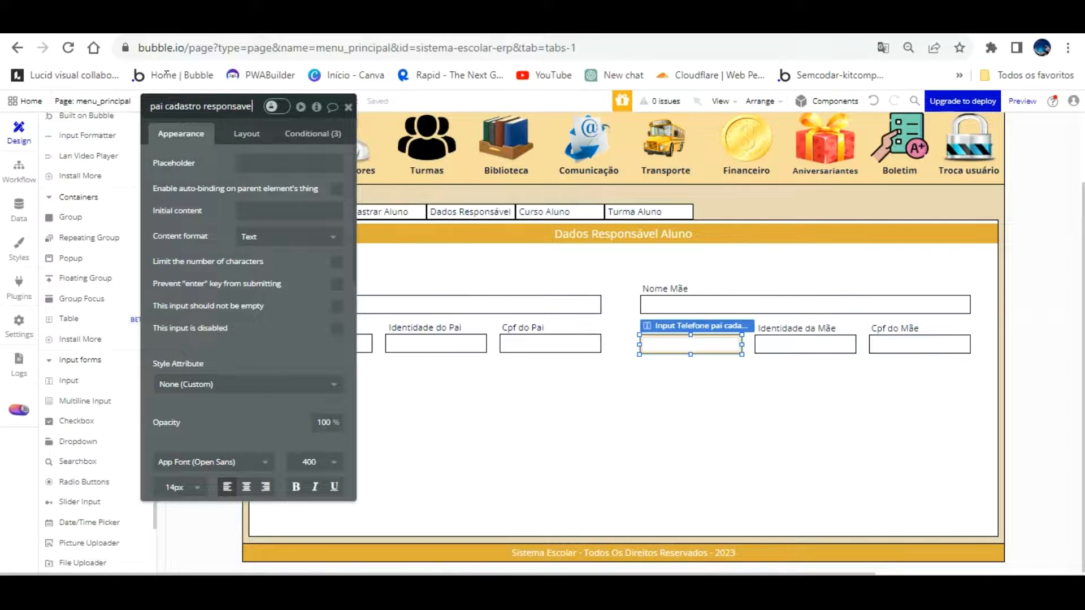
pyautogui.press('BackSpace')
pyautogui.press('BackSpace')
pyautogui.write('mae')
pyautogui.press('Return')
# Rename the Identidade da Mãe input element, removing ' copy' and replacing pai with mae
pyautogui.click(783, 343)
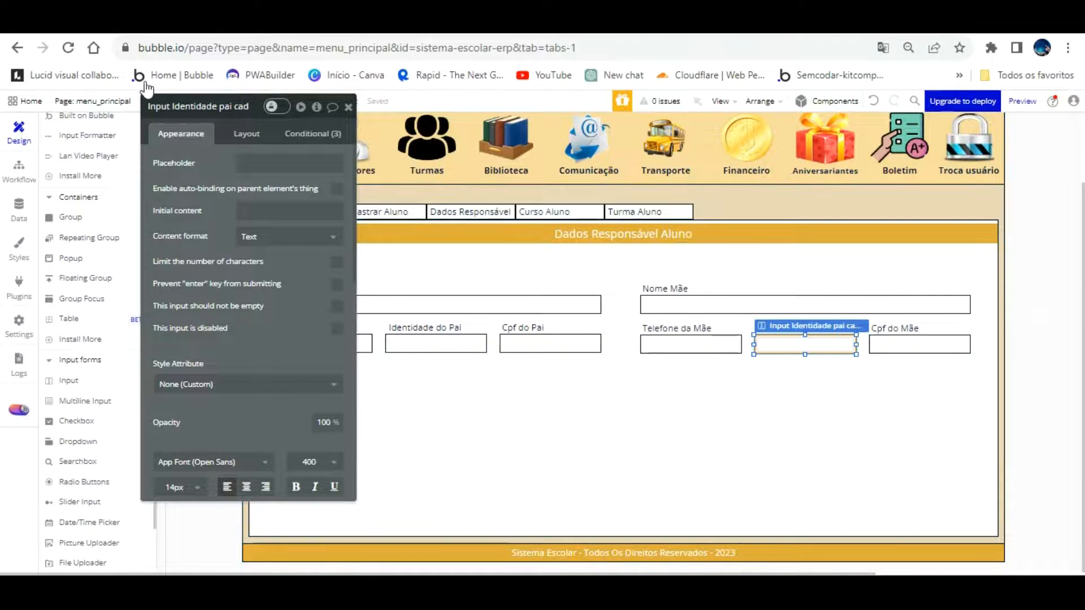
pyautogui.click(213, 106)
pyautogui.press('BackSpace')
pyautogui.press('BackSpace')
pyautogui.press('BackSpace')
pyautogui.press('BackSpace')
pyautogui.press('BackSpace')
pyautogui.click(165, 107)
pyautogui.press('BackSpace')
pyautogui.press('BackSpace')
pyautogui.write('mae')
# Rename the Cpf do Mãe input to 'Input Cpf mae cadastro responsavel'
pyautogui.click(871, 338)
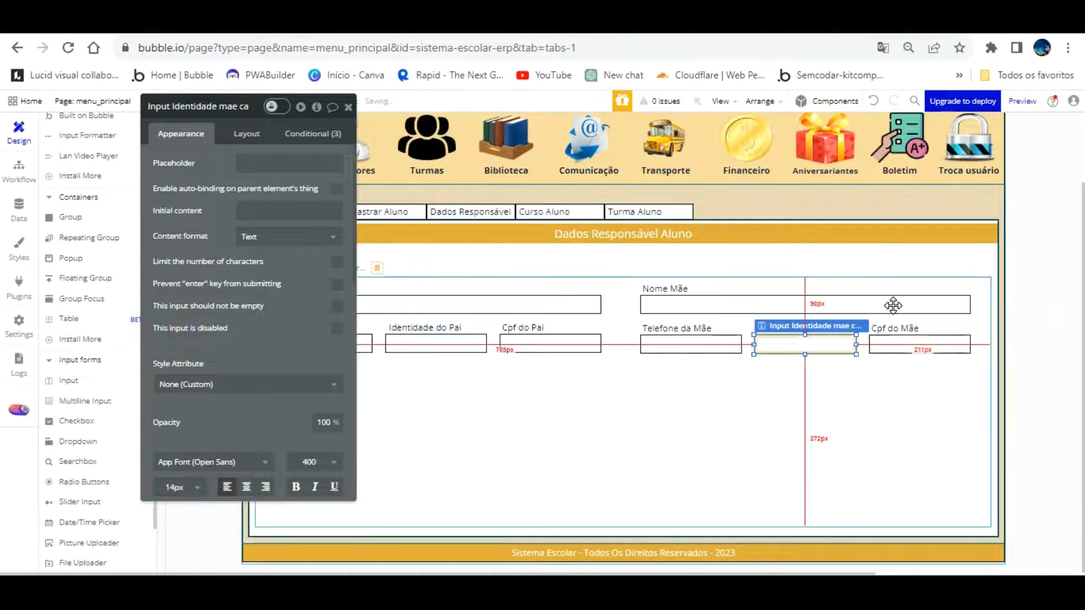
pyautogui.click(246, 108)
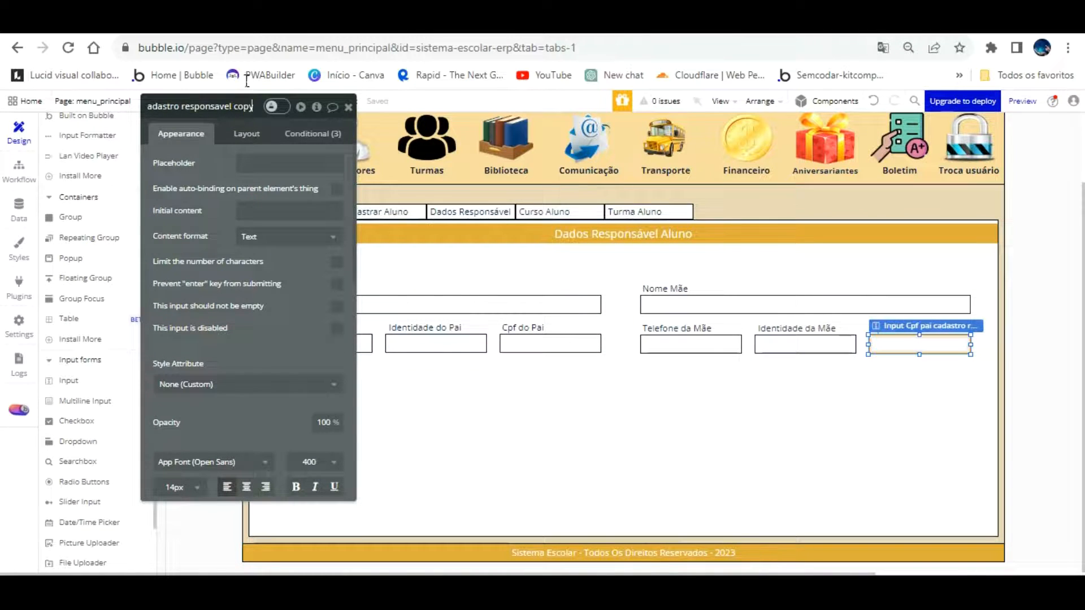
pyautogui.press('BackSpace')
pyautogui.press('BackSpace')
pyautogui.press('BackSpace')
pyautogui.press('BackSpace')
pyautogui.press('BackSpace')
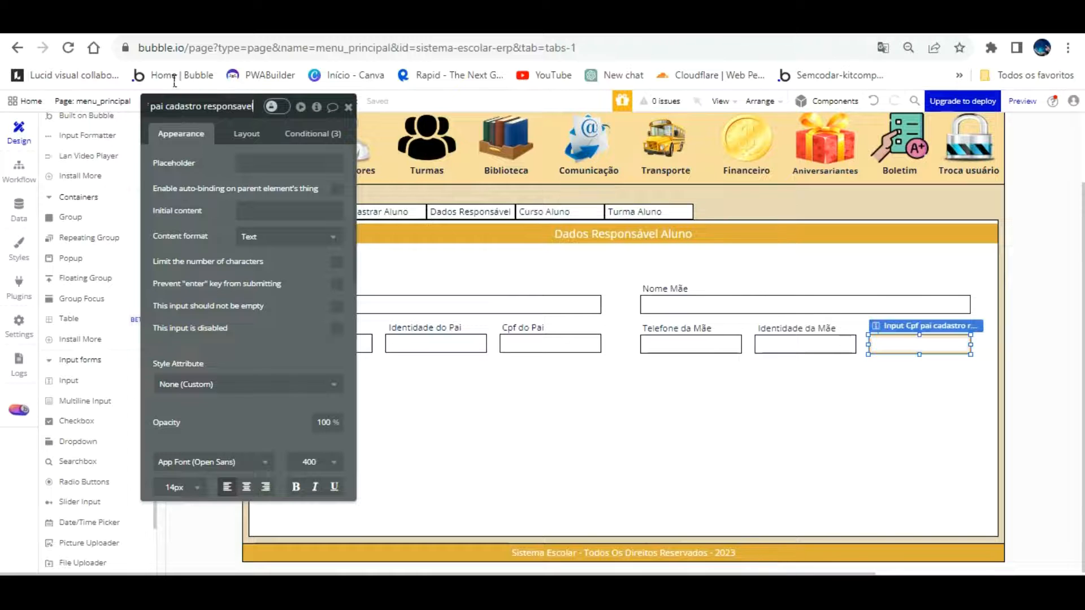
pyautogui.click(166, 106)
pyautogui.press('BackSpace')
pyautogui.press('BackSpace')
pyautogui.write('mae')
pyautogui.click(209, 132)
pyautogui.click(622, 421)
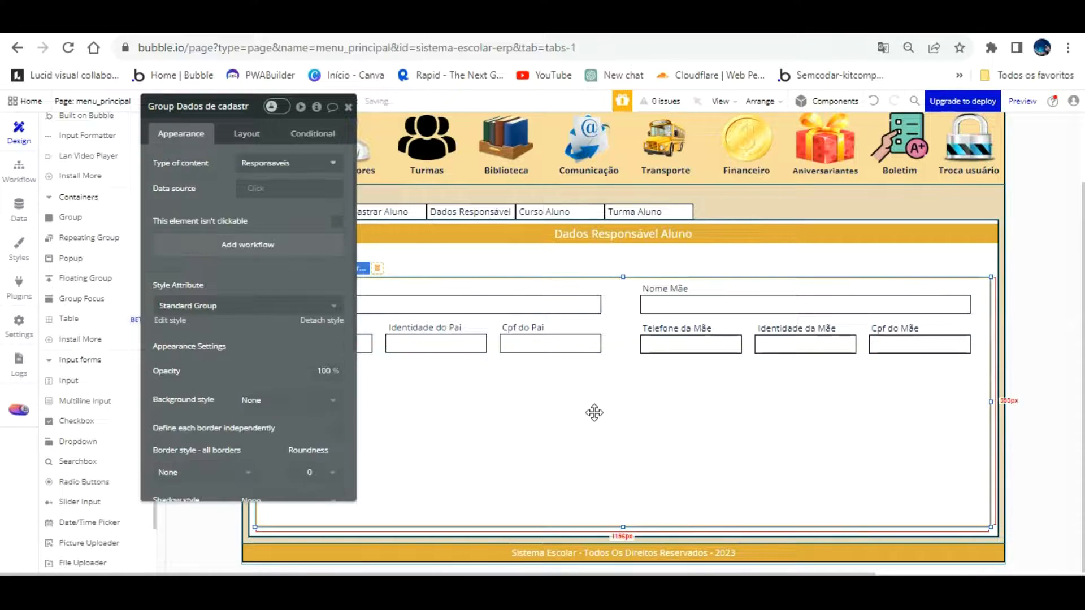
pyautogui.click(348, 106)
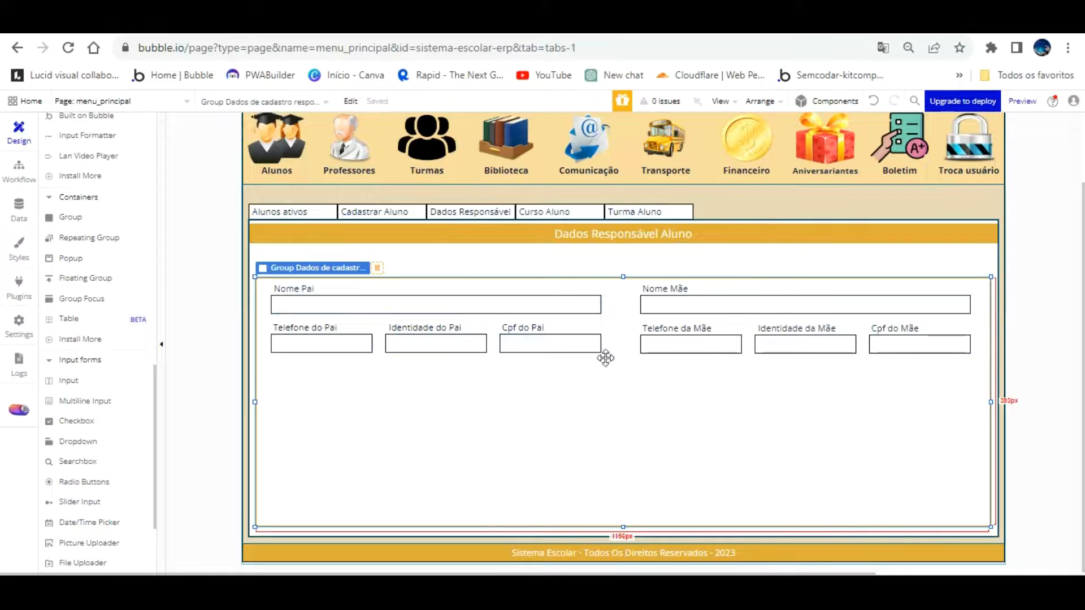
pyautogui.click(936, 347)
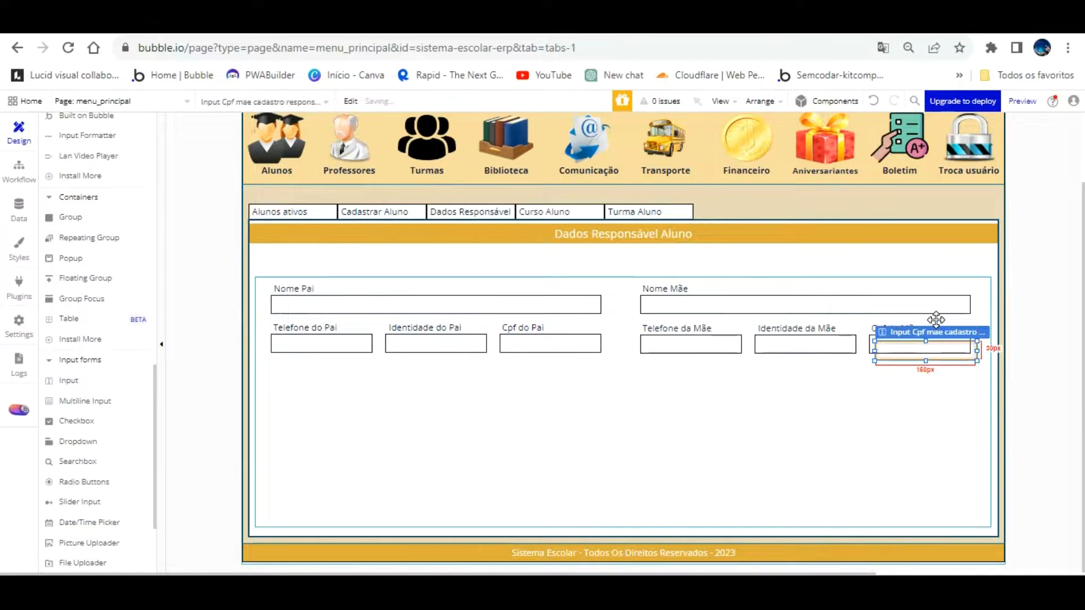
# Move the copied input below Telefone do Pai and check the mother's fields in the refreshed preview
pyautogui.moveTo(897, 348); pyautogui.dragTo(312, 361)
pyautogui.click(333, 24)
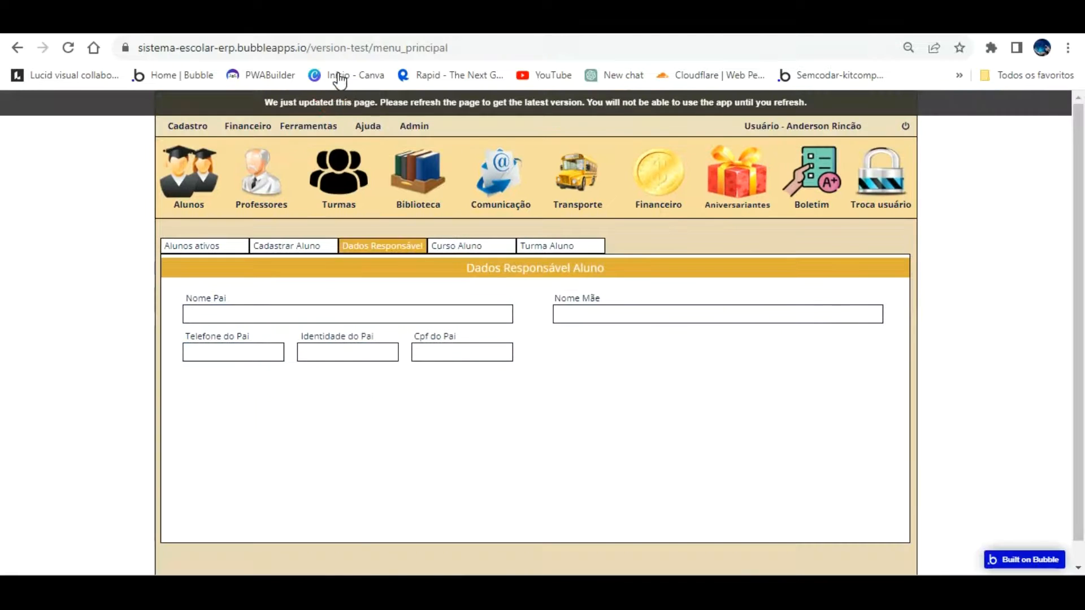
pyautogui.click(342, 101)
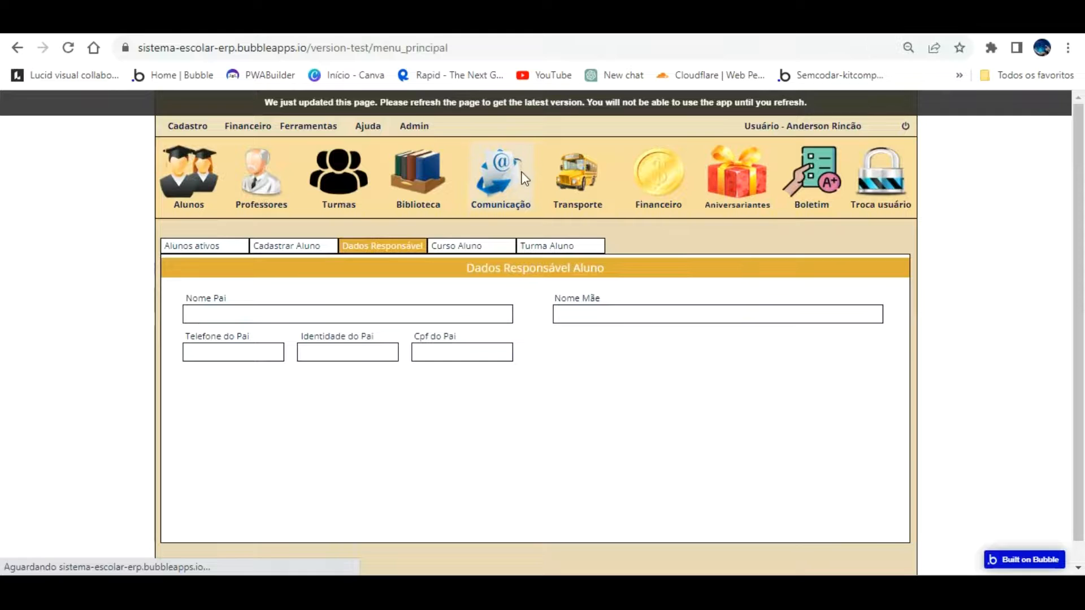
pyautogui.click(161, 165)
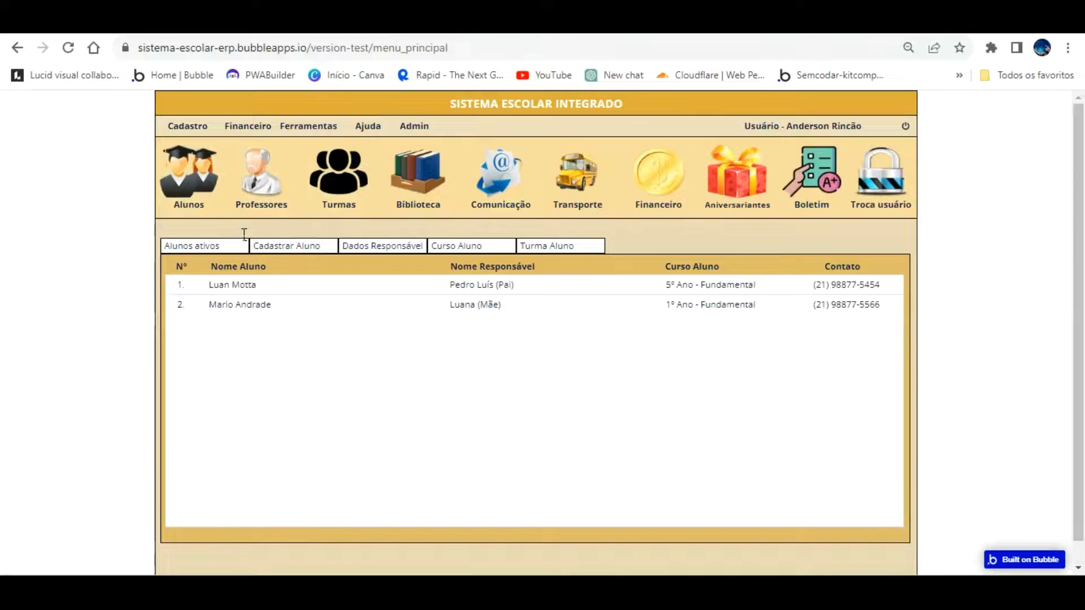
pyautogui.click(383, 245)
pyautogui.scroll(-1, 569, 349)
pyautogui.scroll(1, 569, 350)
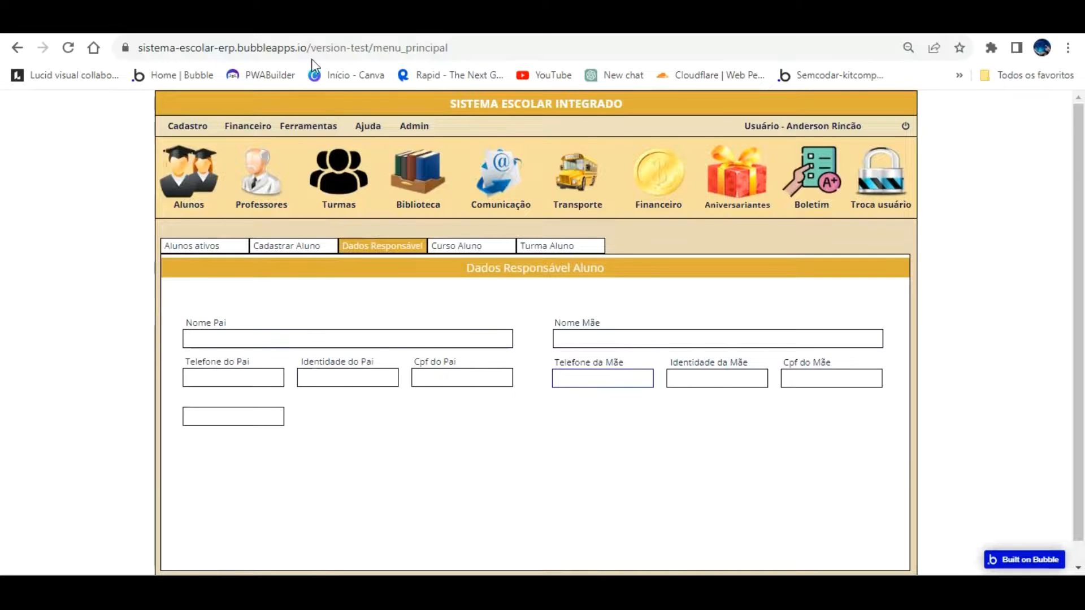
pyautogui.click(237, 23)
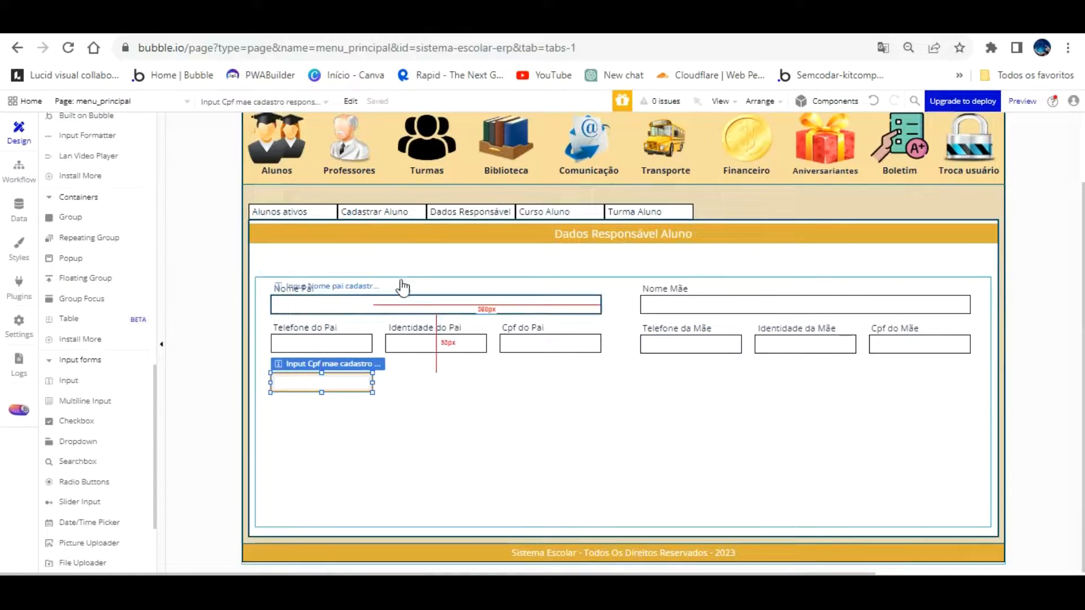
# Give the Nome Mãe input a flat #FFFFFF background, leaving Nome Pai unchanged
pyautogui.click(458, 385)
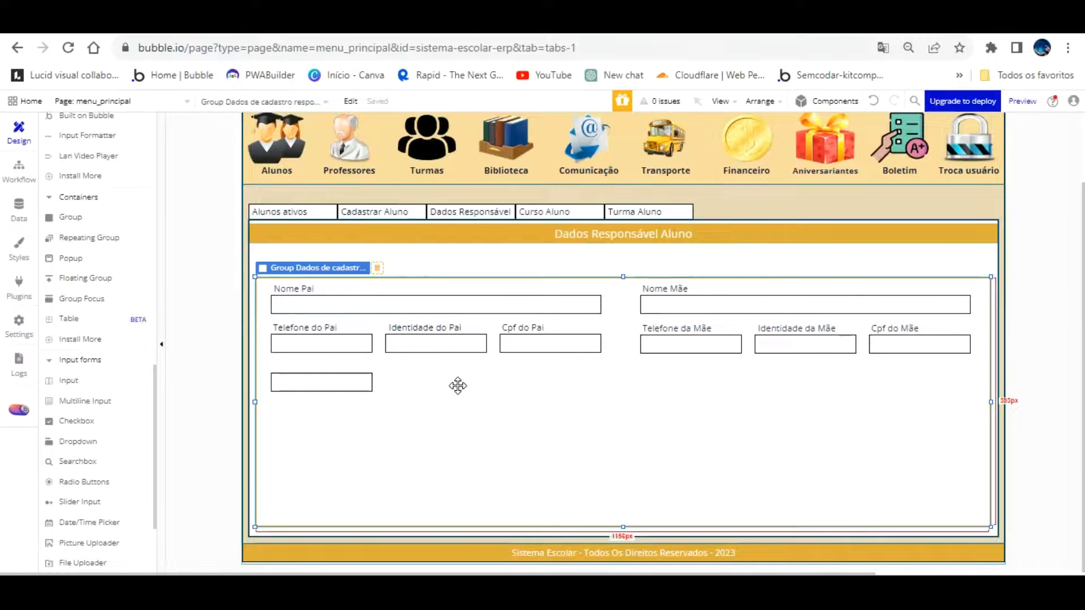
pyautogui.doubleClick(431, 300)
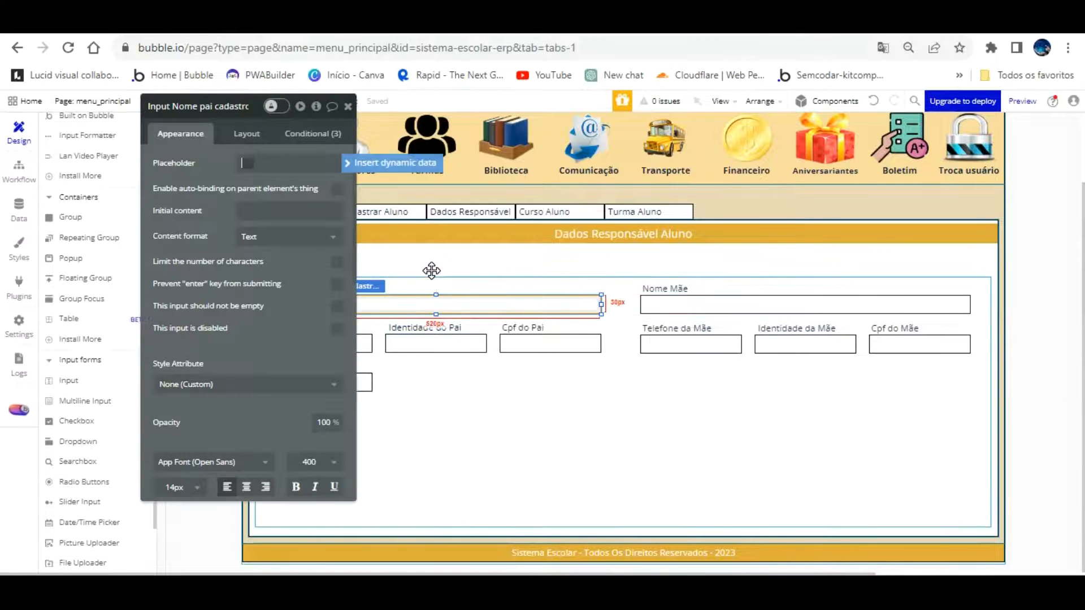
pyautogui.scroll(-4, 280, 250)
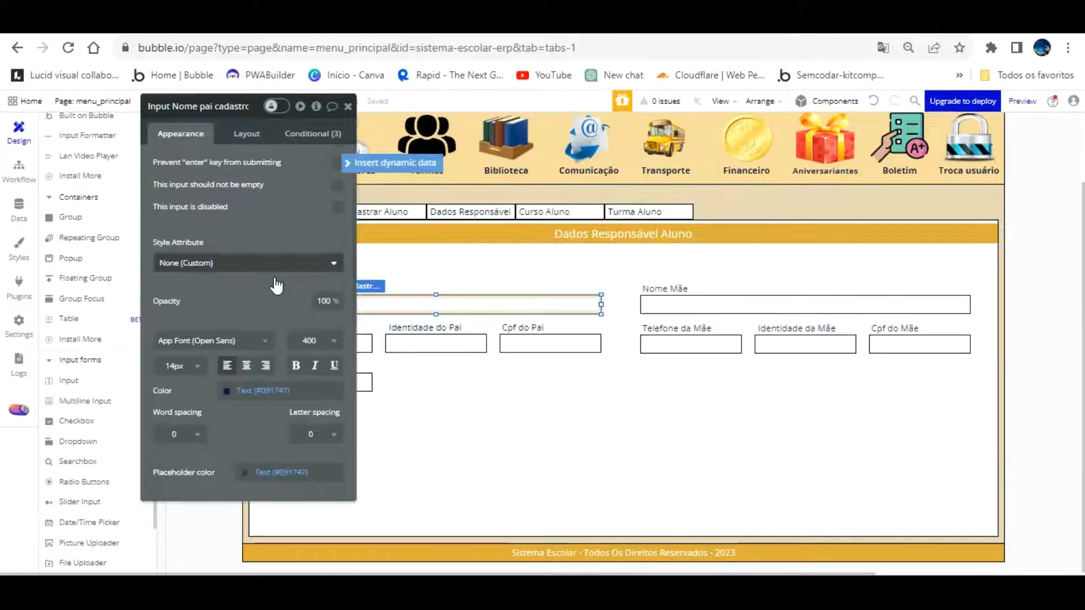
pyautogui.click(269, 390)
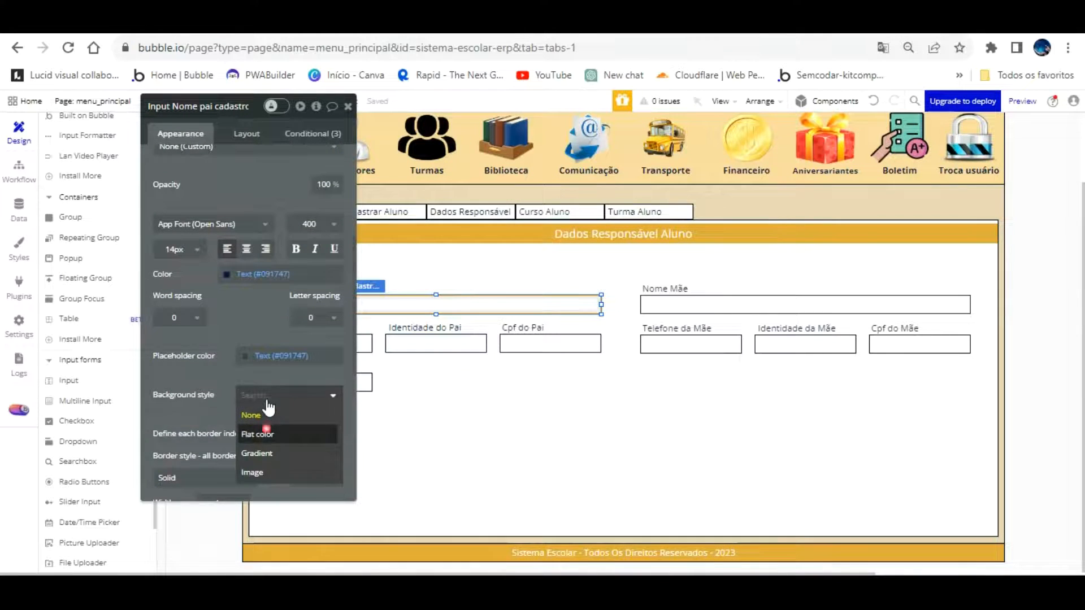
pyautogui.click(265, 415)
pyautogui.click(715, 304)
pyautogui.click(268, 395)
pyautogui.click(258, 433)
# Give the father's phone, Identidade, Cpf and new empty inputs flat #FFFFFF backgrounds
pyautogui.click(368, 341)
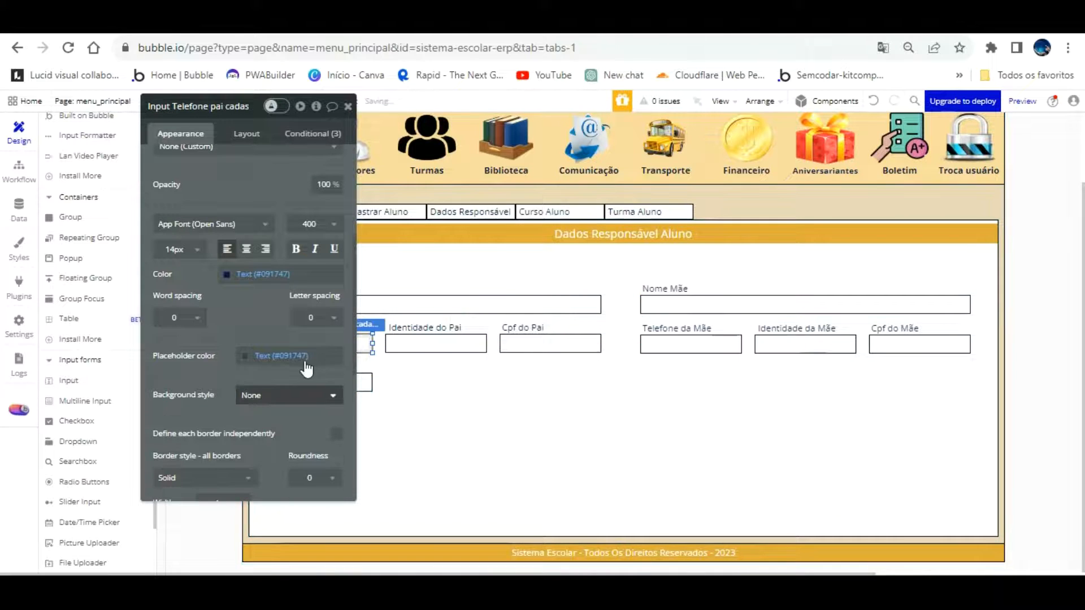
pyautogui.click(288, 395)
pyautogui.click(421, 342)
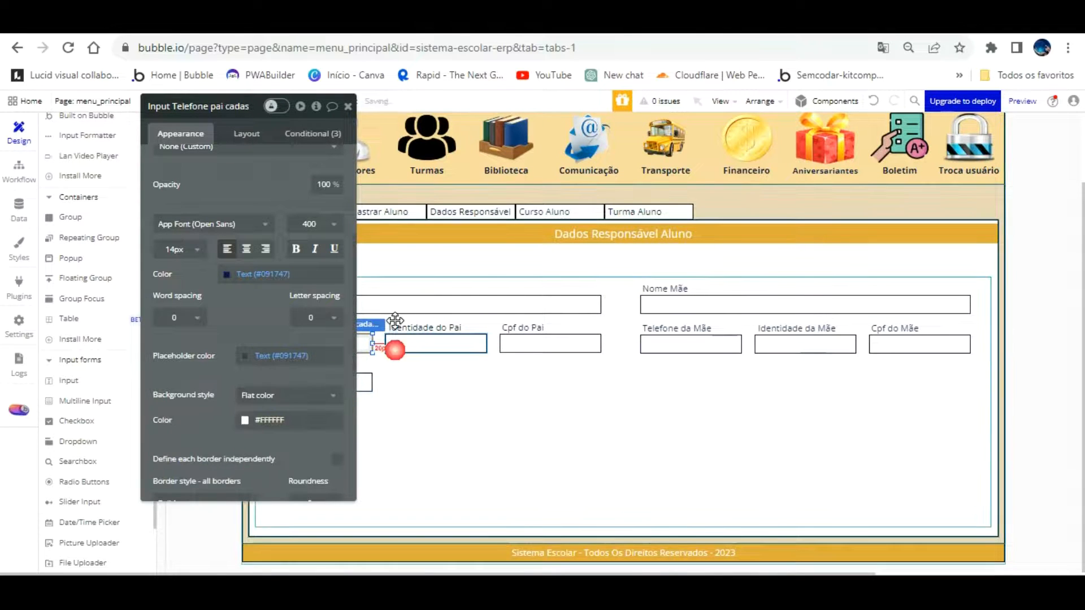
pyautogui.click(282, 395)
pyautogui.click(286, 432)
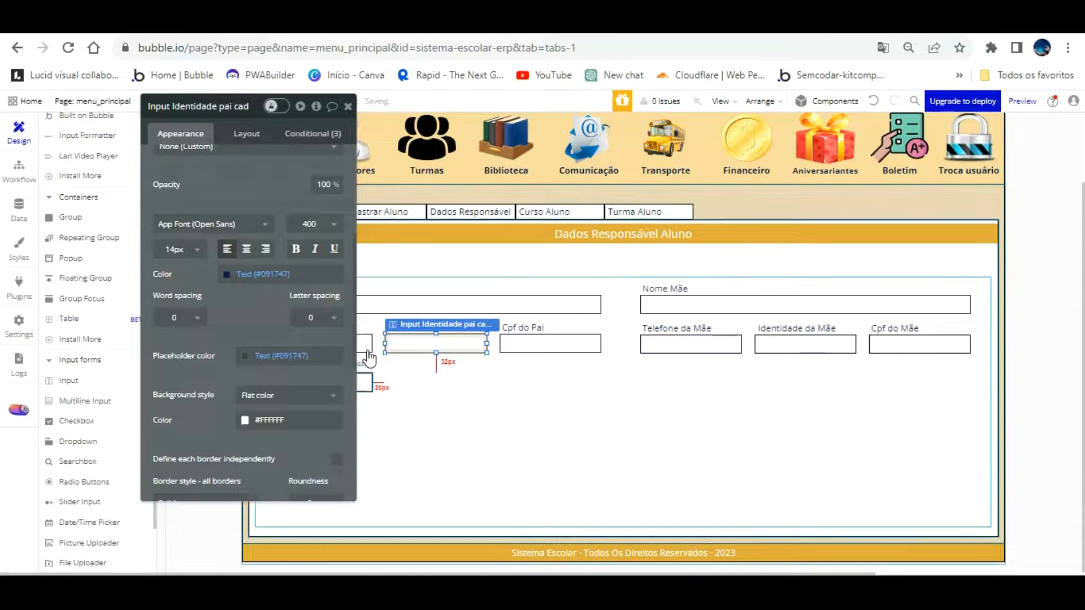
pyautogui.click(364, 382)
pyautogui.click(283, 395)
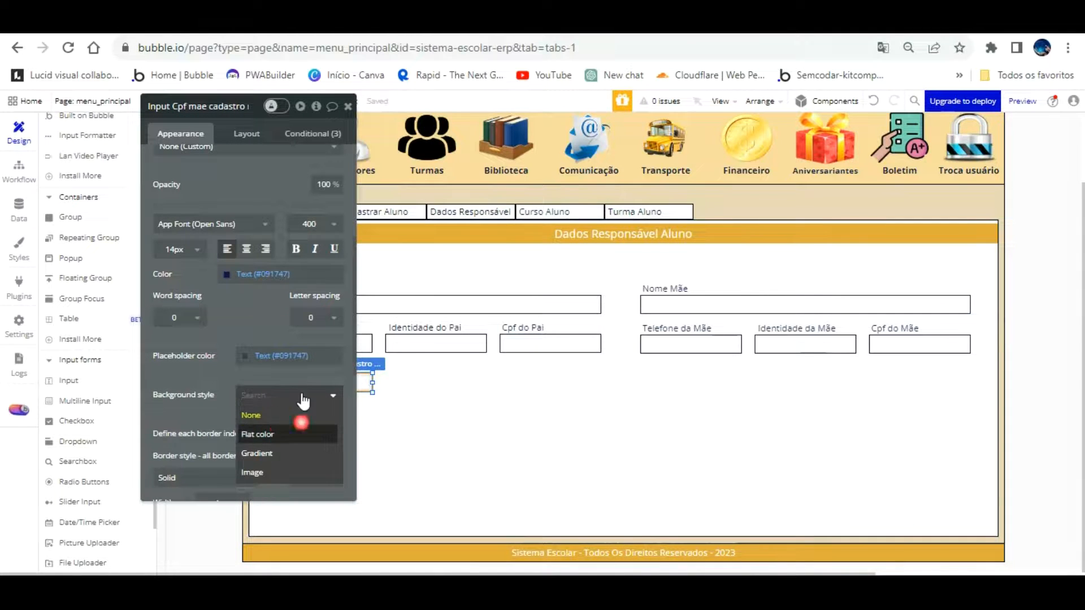
pyautogui.click(272, 432)
pyautogui.click(536, 312)
pyautogui.click(285, 395)
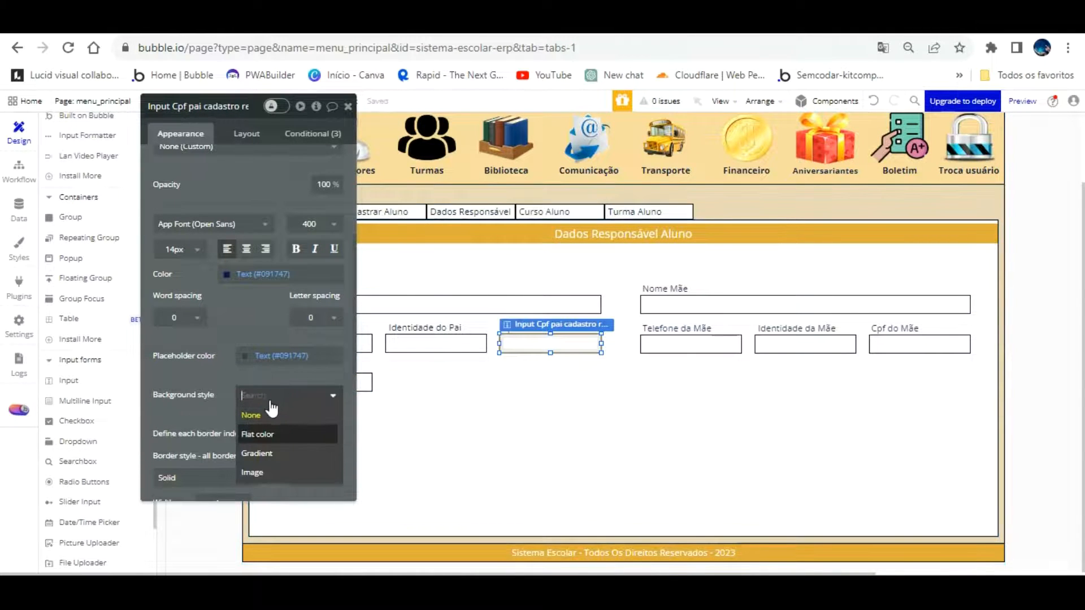
# Give the Telefone da Mãe, Identidade da Mãe and Cpf do Mãe inputs flat #FFFFFF backgrounds
pyautogui.click(678, 343)
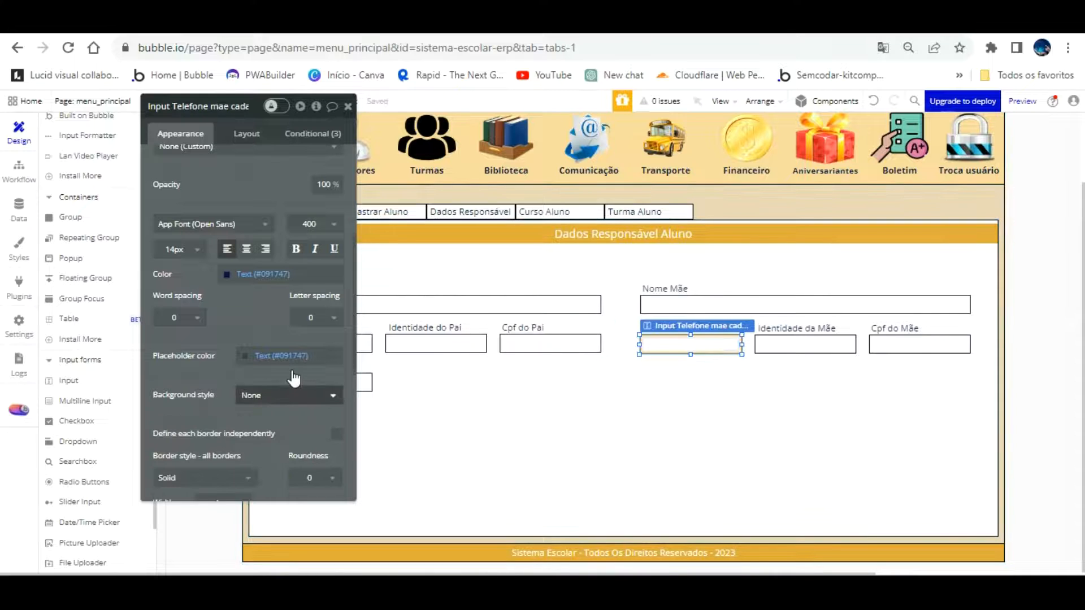
pyautogui.click(289, 394)
pyautogui.click(273, 432)
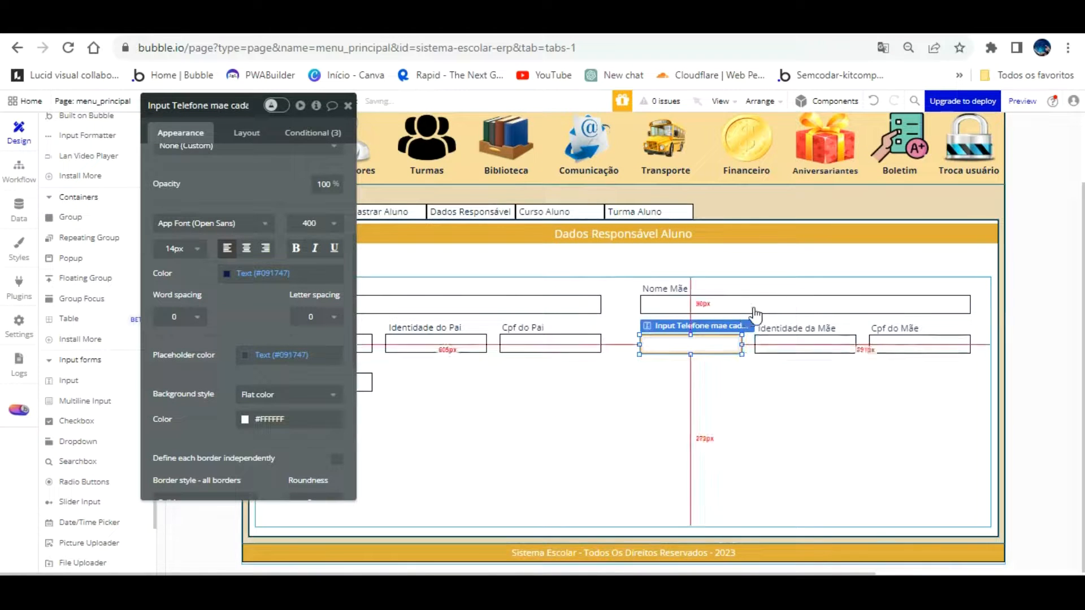
pyautogui.click(773, 342)
pyautogui.click(285, 395)
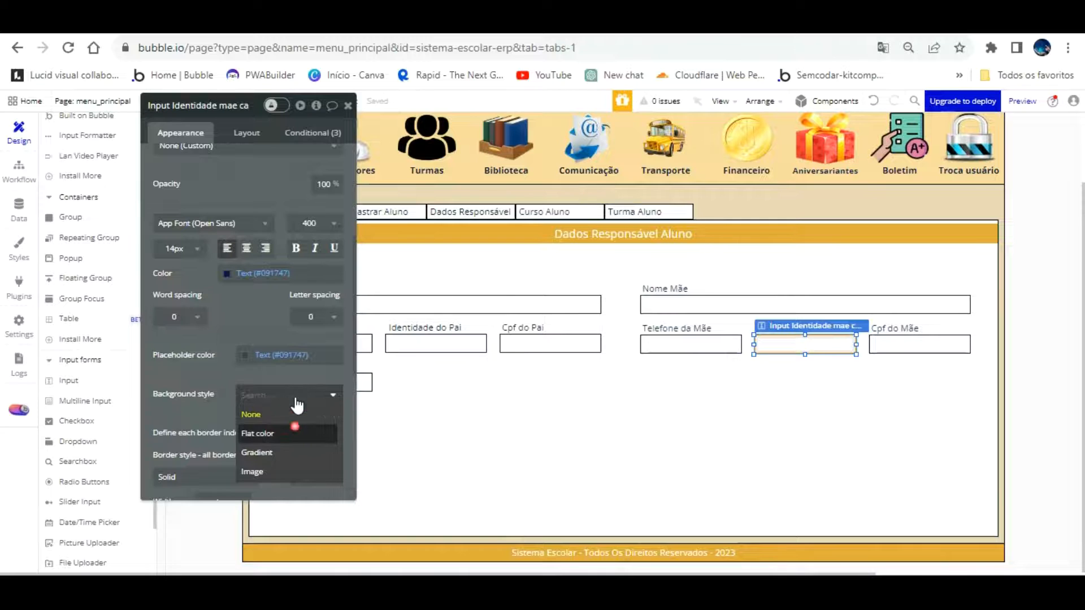
pyautogui.click(274, 432)
pyautogui.click(881, 341)
pyautogui.click(293, 395)
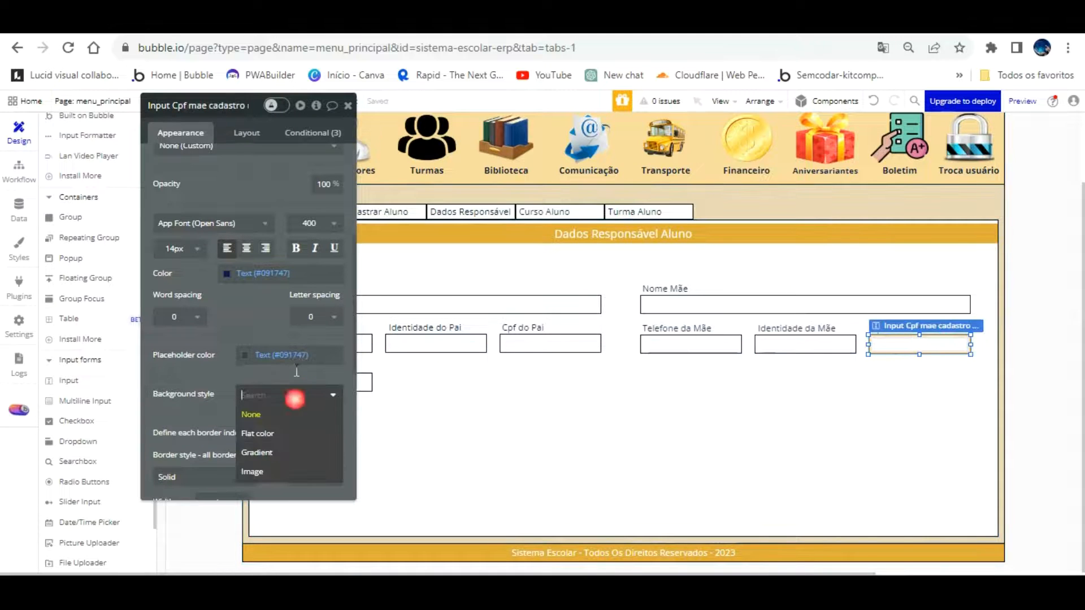
pyautogui.click(282, 433)
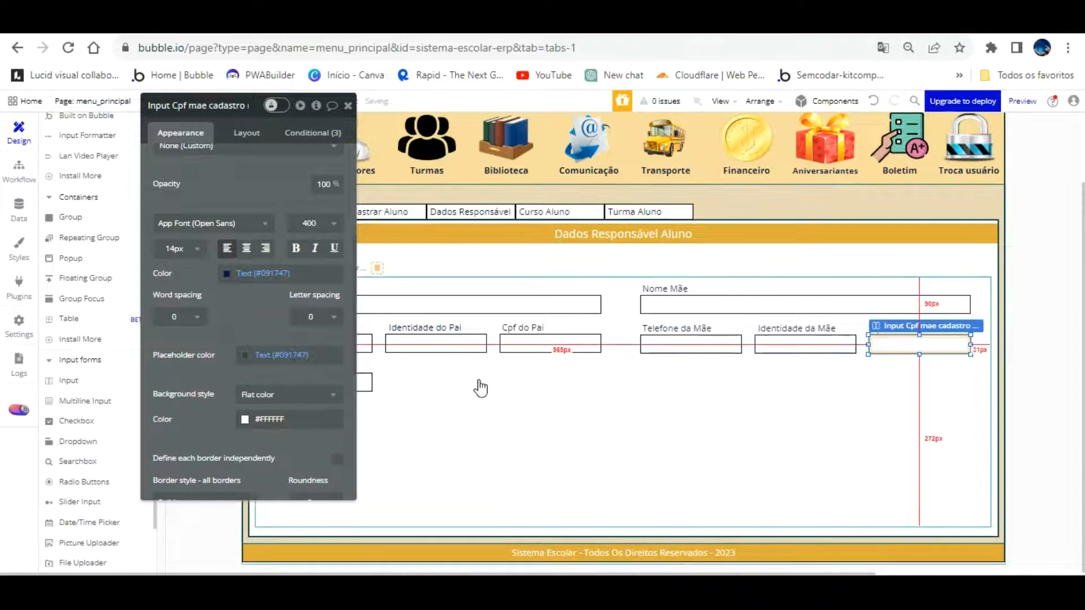
pyautogui.click(478, 380)
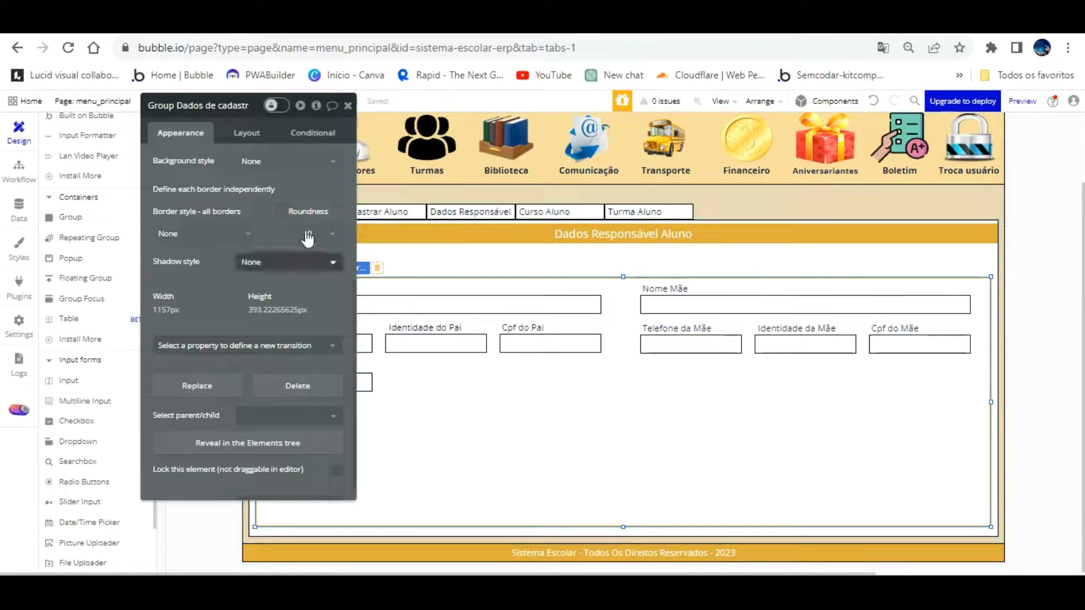
pyautogui.scroll(4, 271, 292)
# Fill the Dados de cadastro group with flat gold #DFAD39 and reload the app preview
pyautogui.click(280, 319)
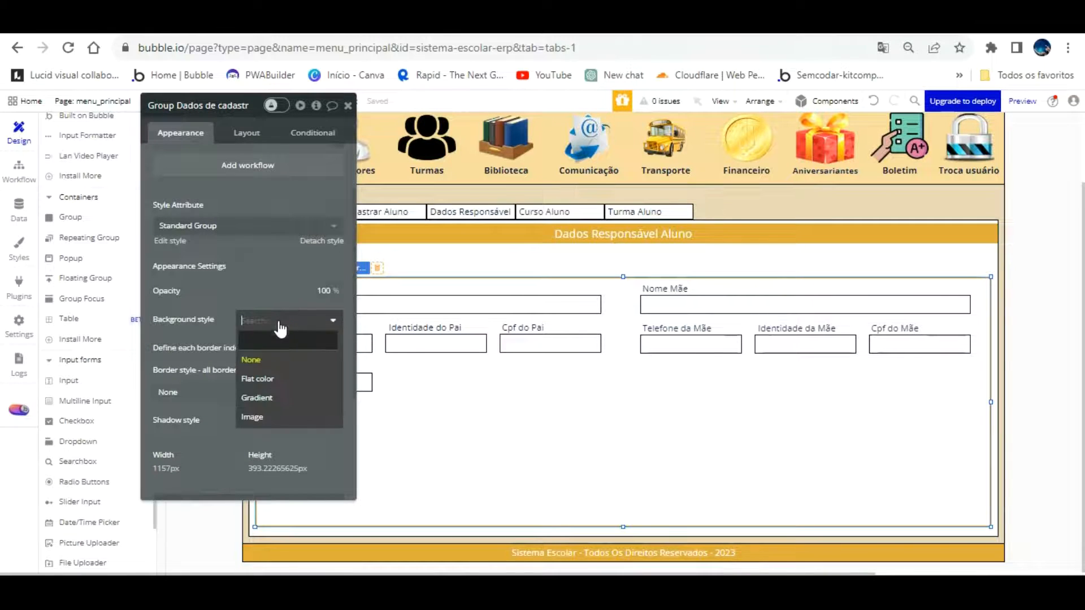
pyautogui.click(280, 375)
pyautogui.click(289, 341)
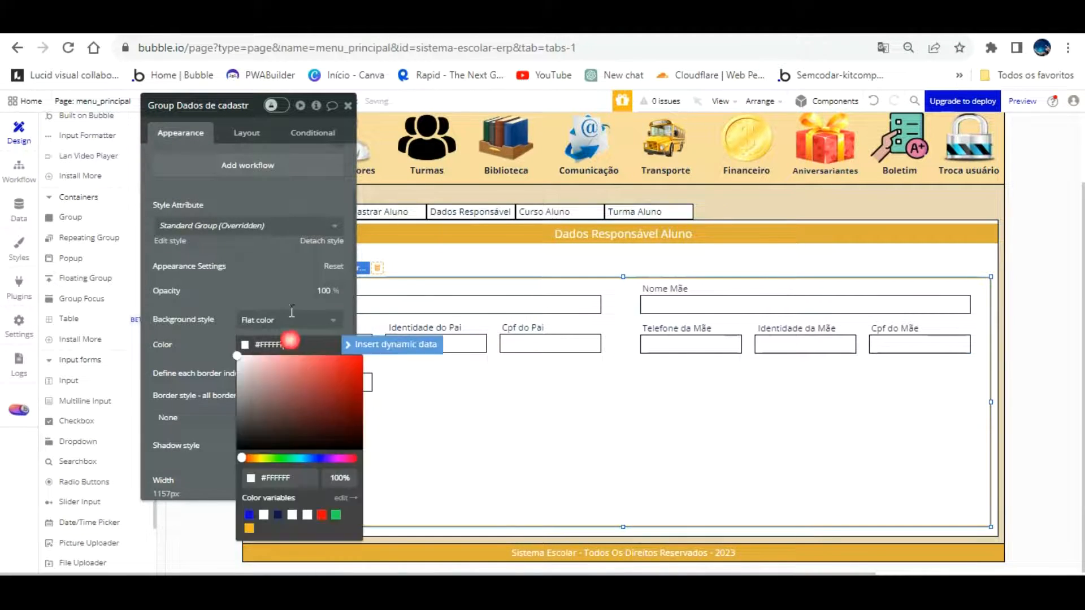
pyautogui.write('#DFAD39')
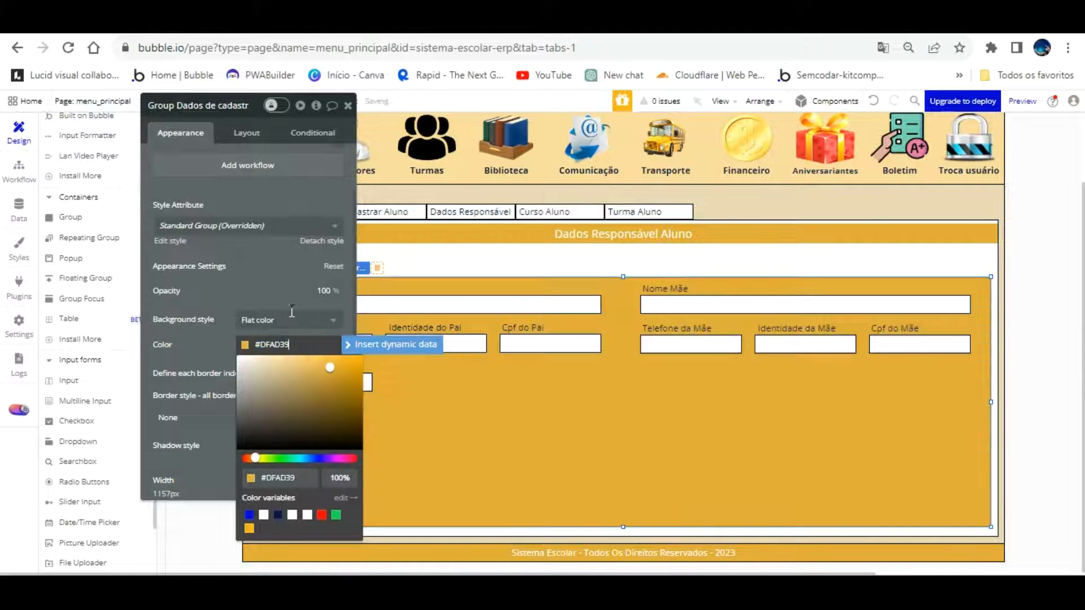
pyautogui.click(258, 238)
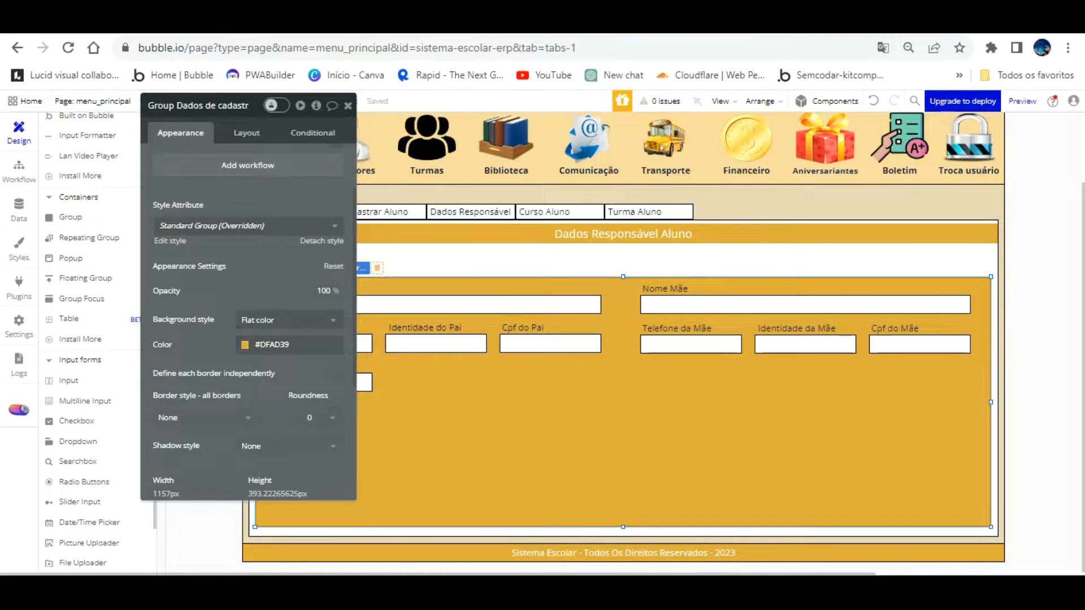
pyautogui.hotkey('ctrl', 'Tab')
pyautogui.press('F5')
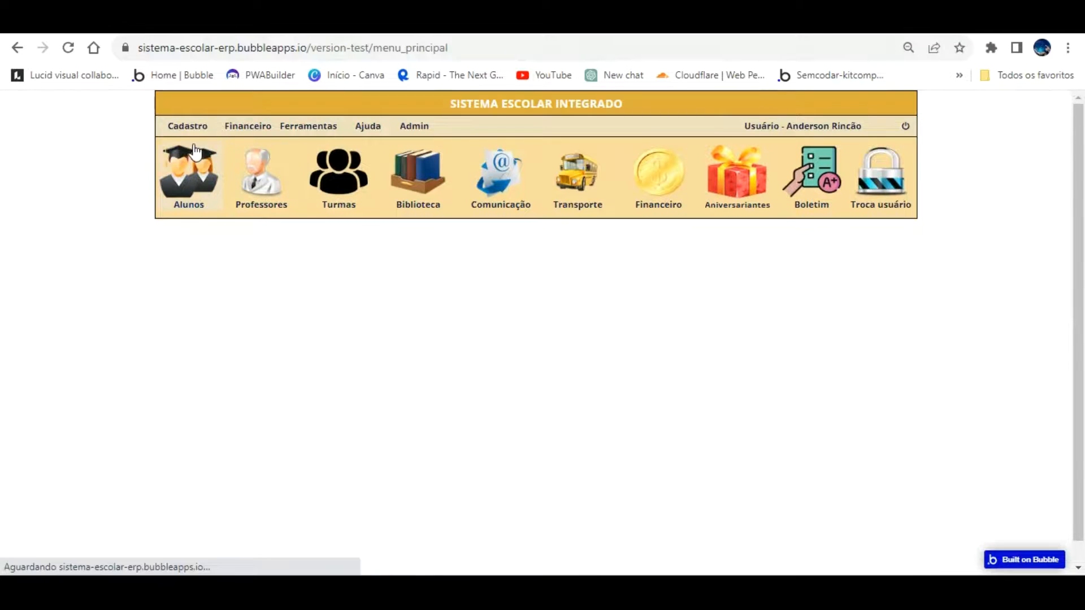
# Open the Dados Responsável form in the preview and review the white inputs on gold
pyautogui.click(389, 243)
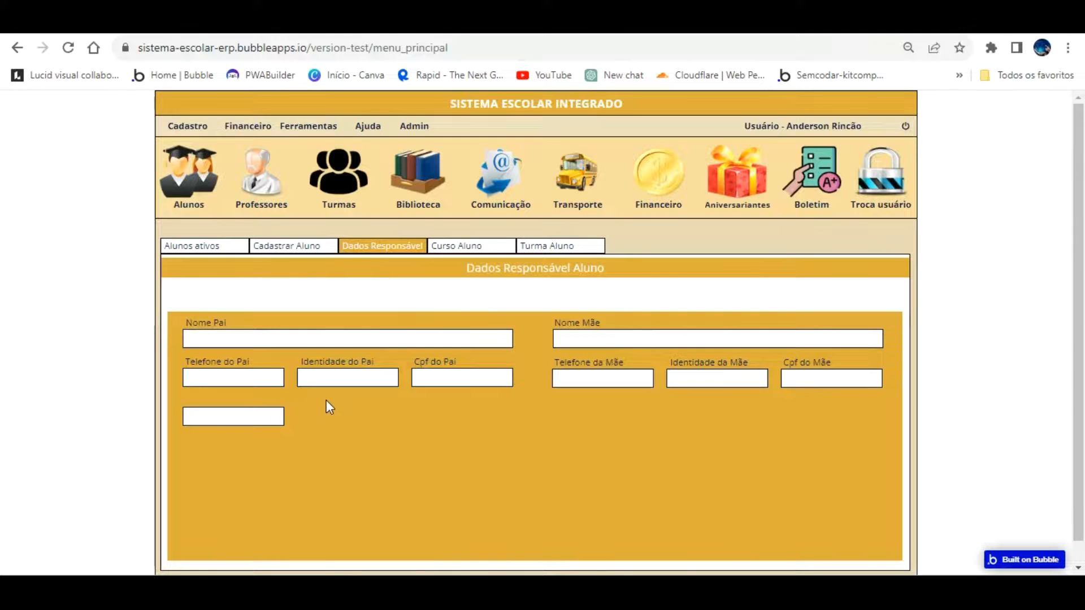
pyautogui.scroll(-1, 334, 400)
pyautogui.scroll(1, 333, 403)
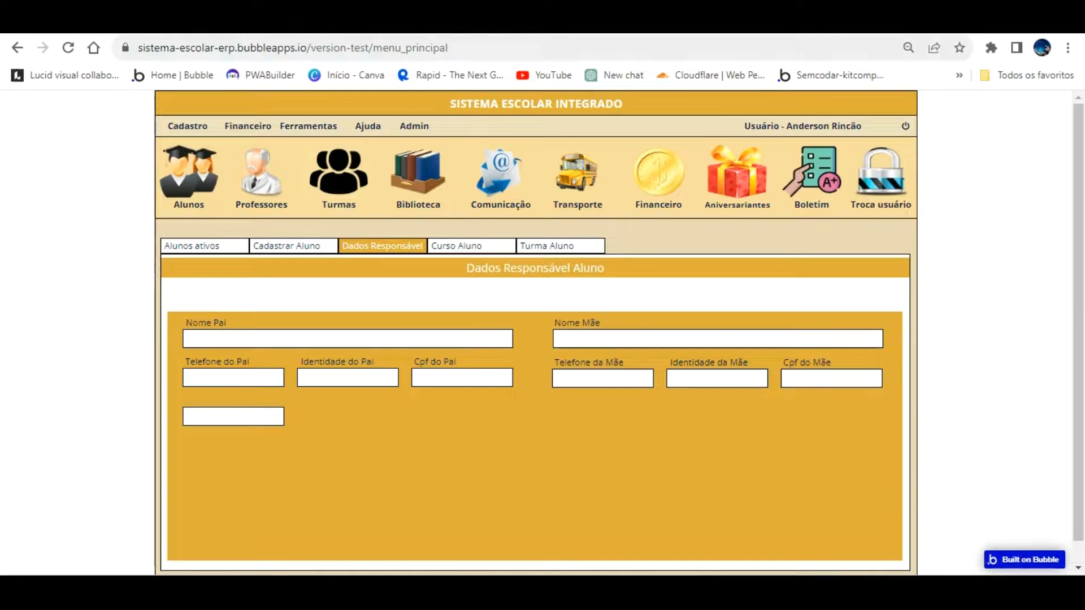
# Copy the Cpf do Mãe label and place it above the empty field under Telefone do Pai
pyautogui.click(71, 23)
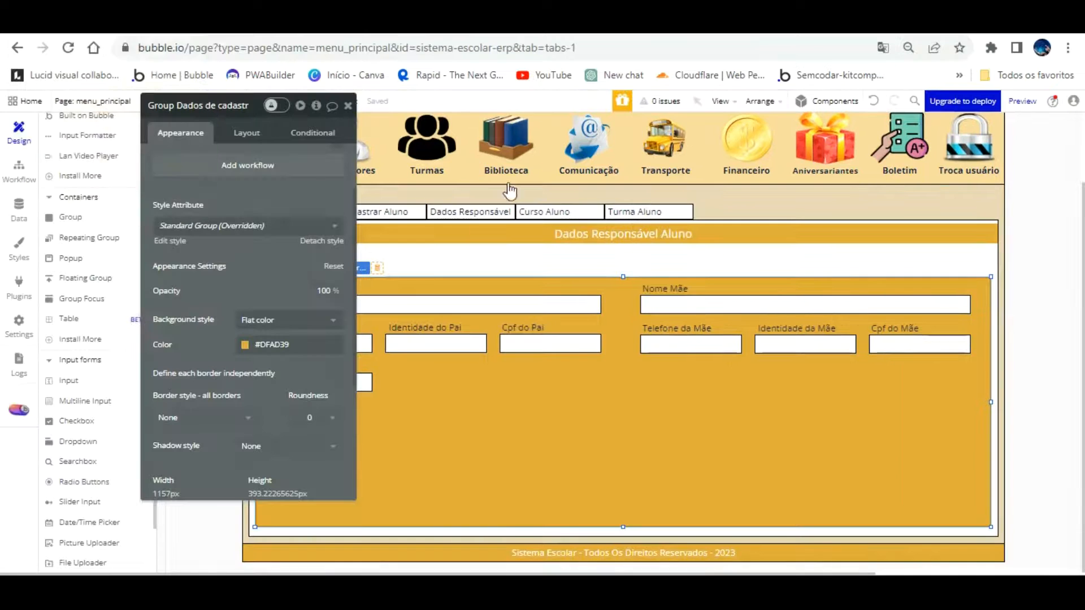
pyautogui.moveTo(274, 242); pyautogui.dragTo(141, 214)
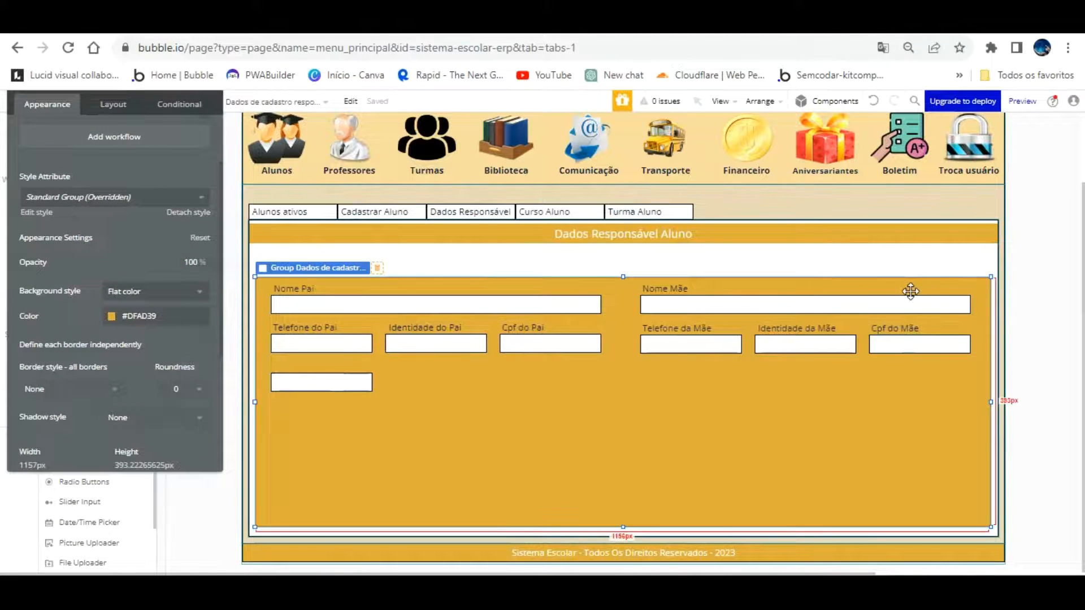
pyautogui.click(910, 326)
pyautogui.moveTo(910, 296); pyautogui.dragTo(325, 325)
pyautogui.moveTo(312, 326); pyautogui.dragTo(308, 328)
pyautogui.moveTo(137, 160); pyautogui.dragTo(289, 320)
pyautogui.scroll(2, 248, 291)
# Change the copied label's text to 'Naturalidade Pai' and rename its element for Naturalidade
pyautogui.click(237, 301)
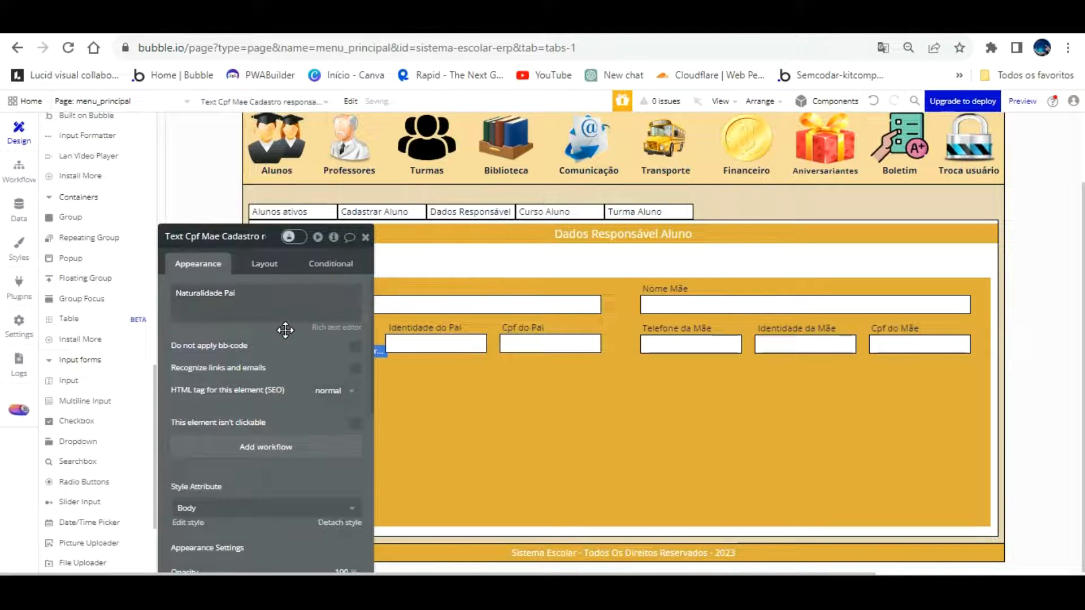
pyautogui.click(238, 236)
pyautogui.press('BackSpace')
pyautogui.press('BackSpace')
pyautogui.press('BackSpace')
pyautogui.press('BackSpace')
pyautogui.press('BackSpace')
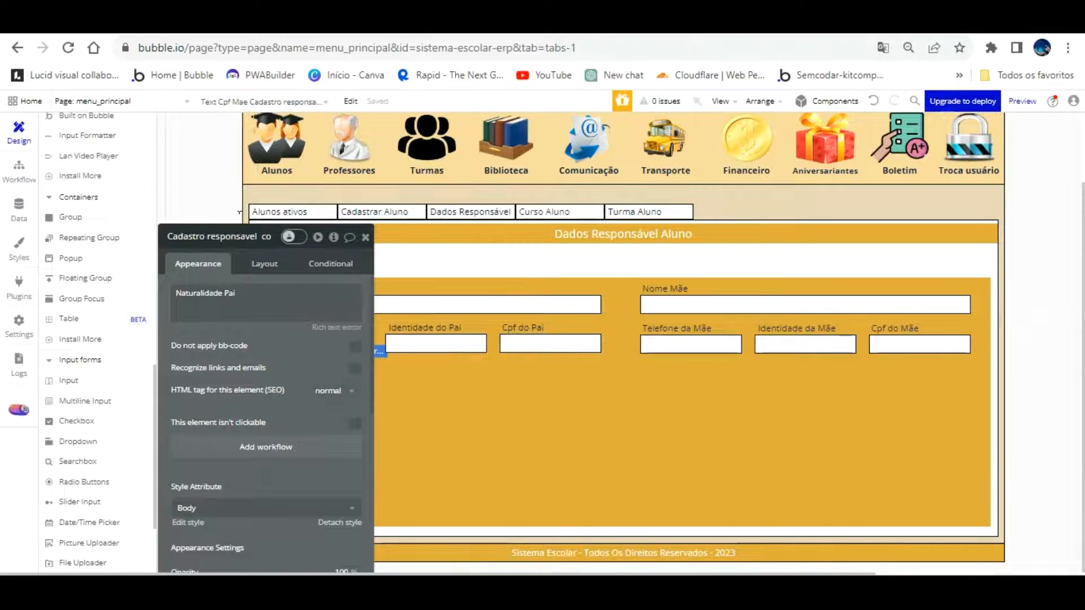
pyautogui.click(182, 237)
pyautogui.press('BackSpace')
pyautogui.press('BackSpace')
pyautogui.press('BackSpace')
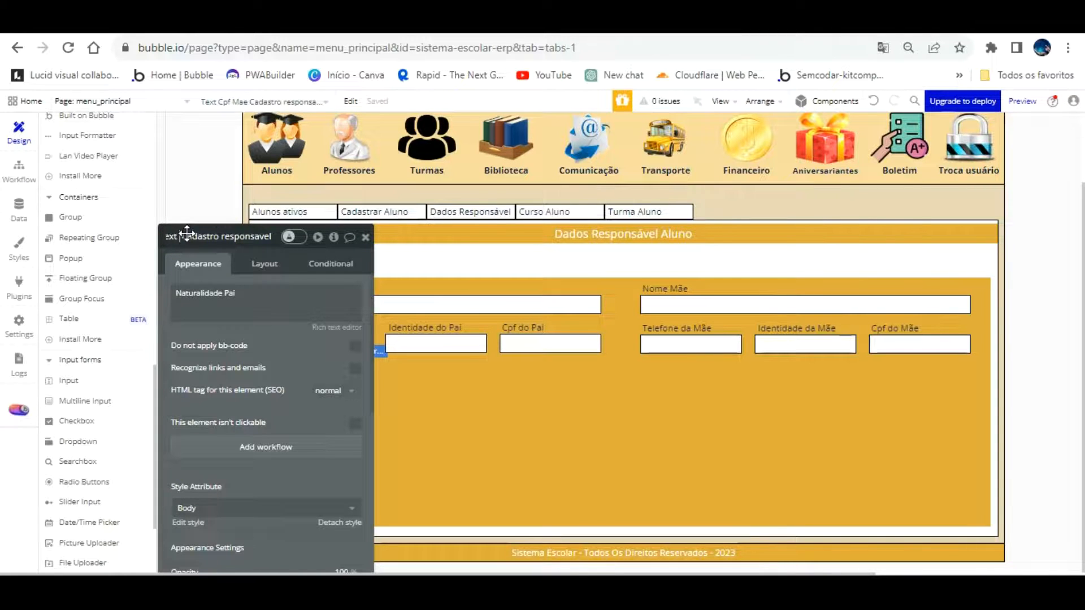
pyautogui.write('Naturalidade paiCada')
pyautogui.moveTo(332, 339); pyautogui.dragTo(761, 266)
pyautogui.click(401, 418)
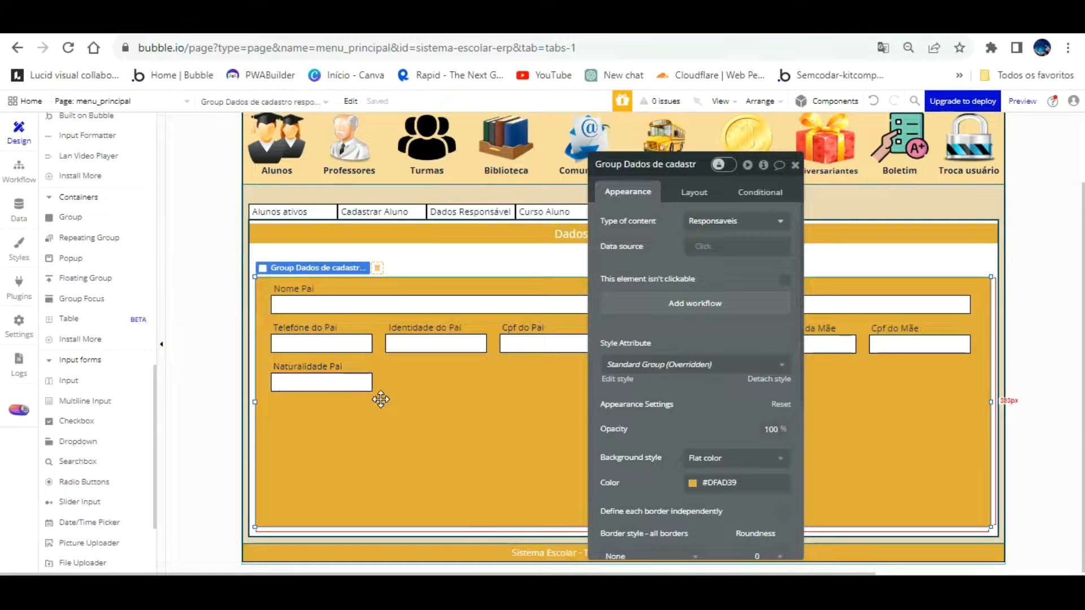
# Nudge the Naturalidade Pai label upward and lighten the group's fill to #EED18C
pyautogui.moveTo(341, 368); pyautogui.dragTo(322, 344)
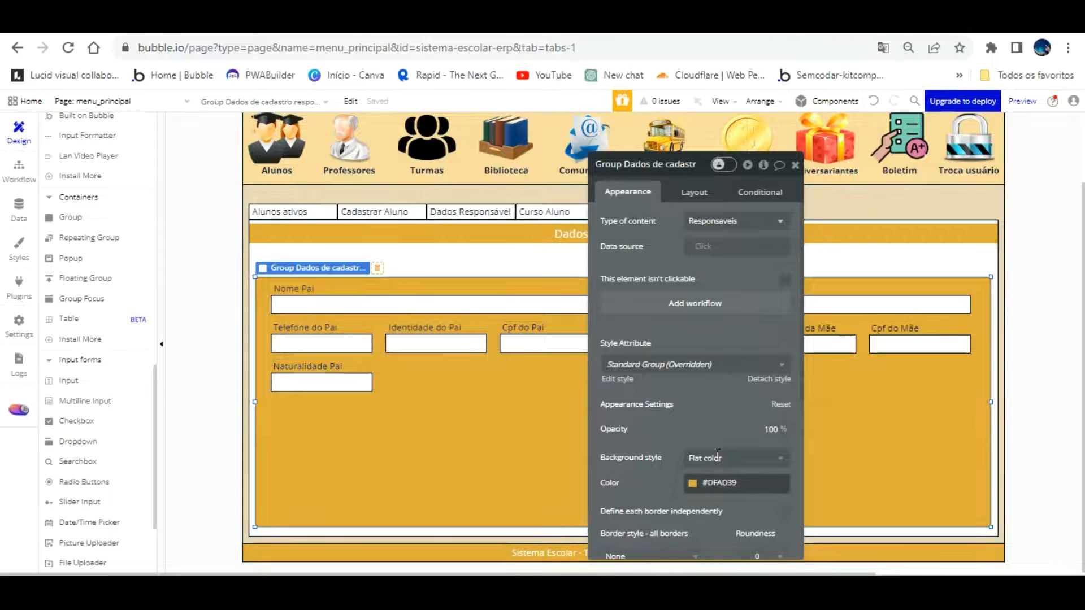
pyautogui.click(697, 484)
pyautogui.moveTo(771, 397); pyautogui.dragTo(740, 394)
pyautogui.click(480, 390)
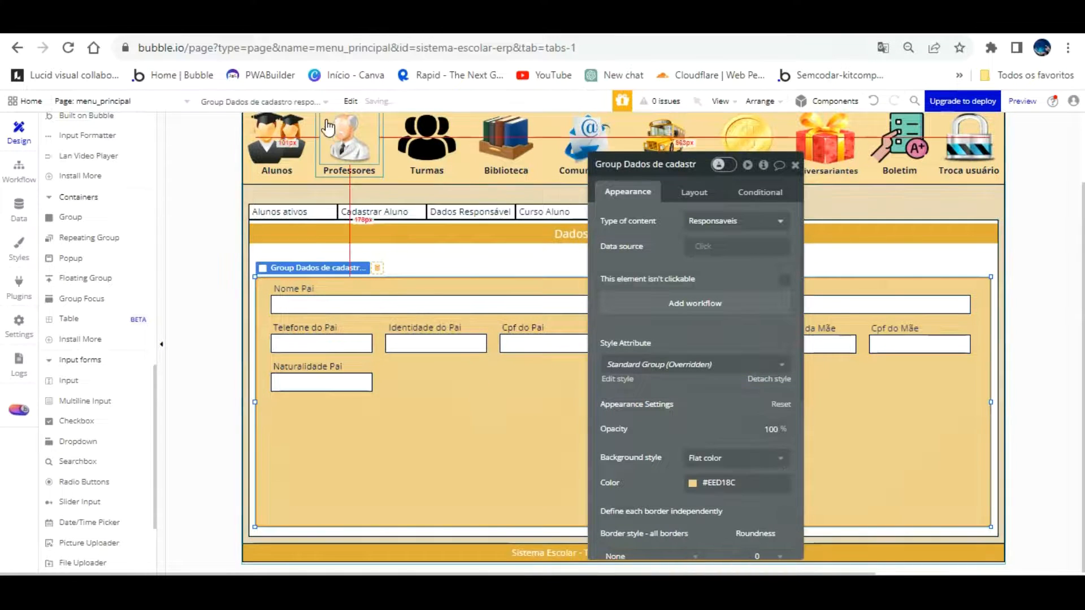
# Reload the preview and open the Dados Responsável Aluno form from Alunos
pyautogui.click(327, 23)
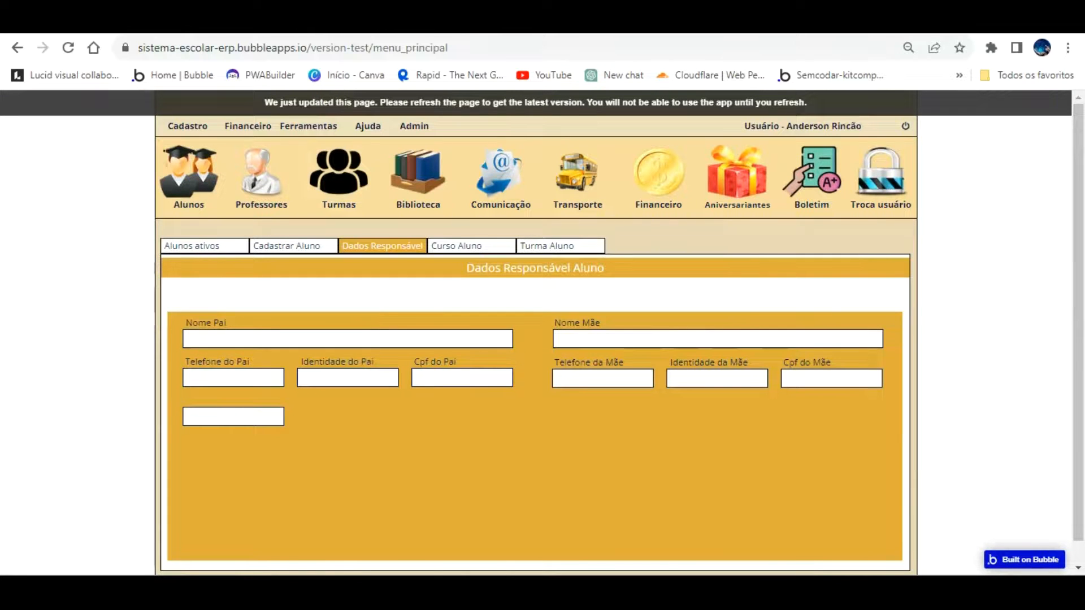
pyautogui.click(312, 126)
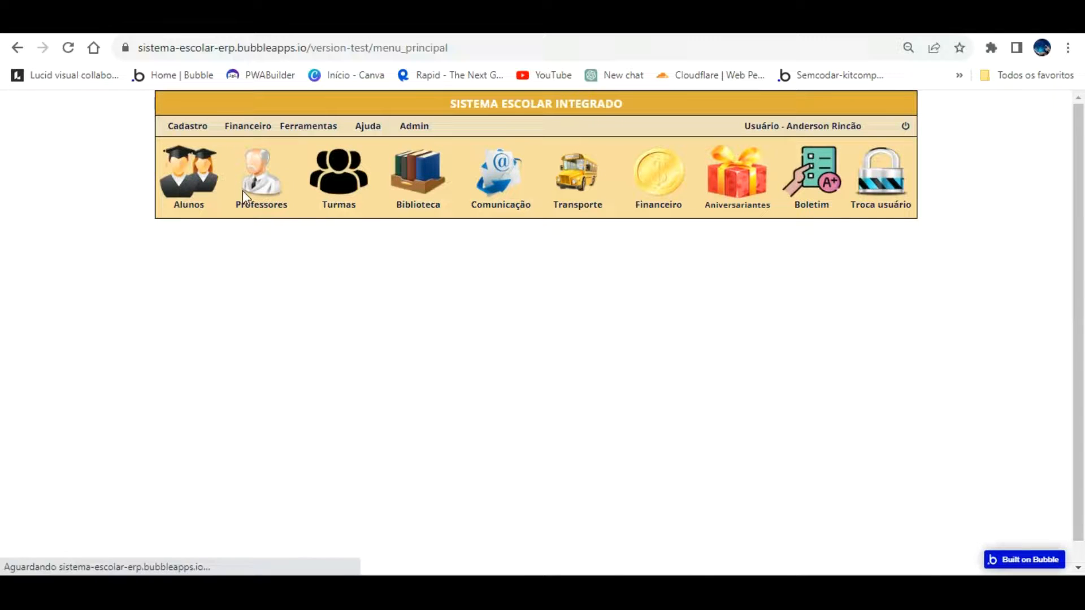
pyautogui.click(172, 169)
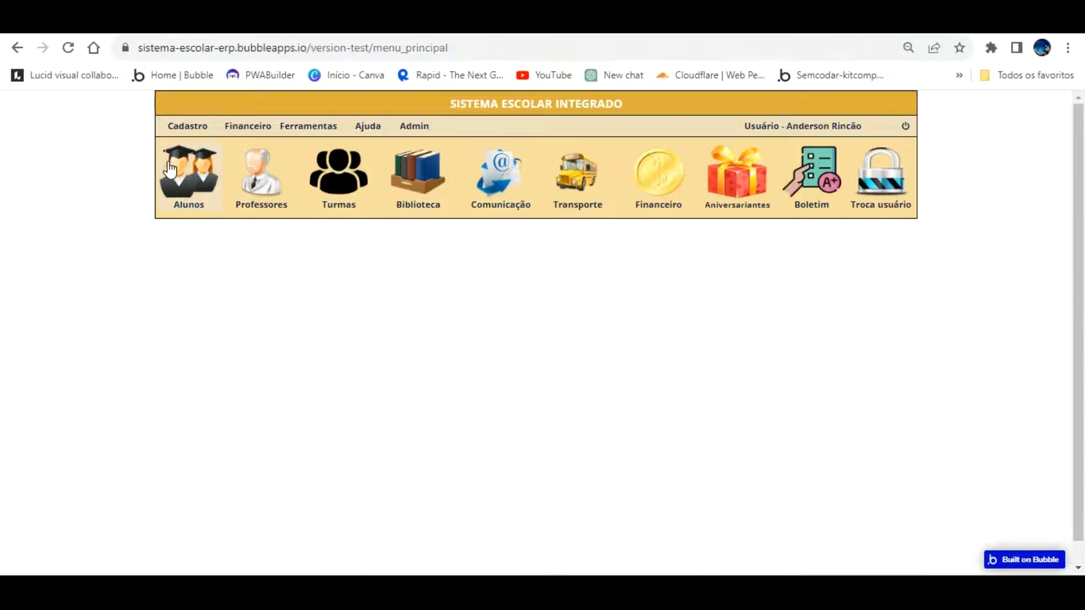
pyautogui.click(379, 245)
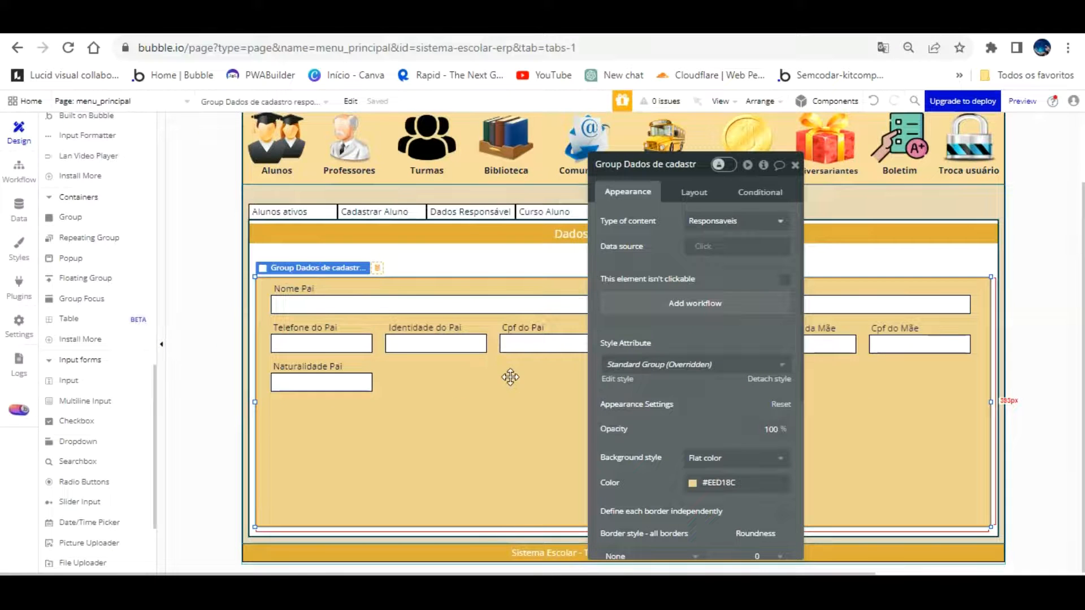
# Rename the pasted input to Naturalidade pai, undoing a misplaced move in the father's row
pyautogui.click(351, 377)
pyautogui.click(666, 165)
pyautogui.press('BackSpace')
pyautogui.press('BackSpace')
pyautogui.press('BackSpace')
pyautogui.press('BackSpace')
pyautogui.press('BackSpace')
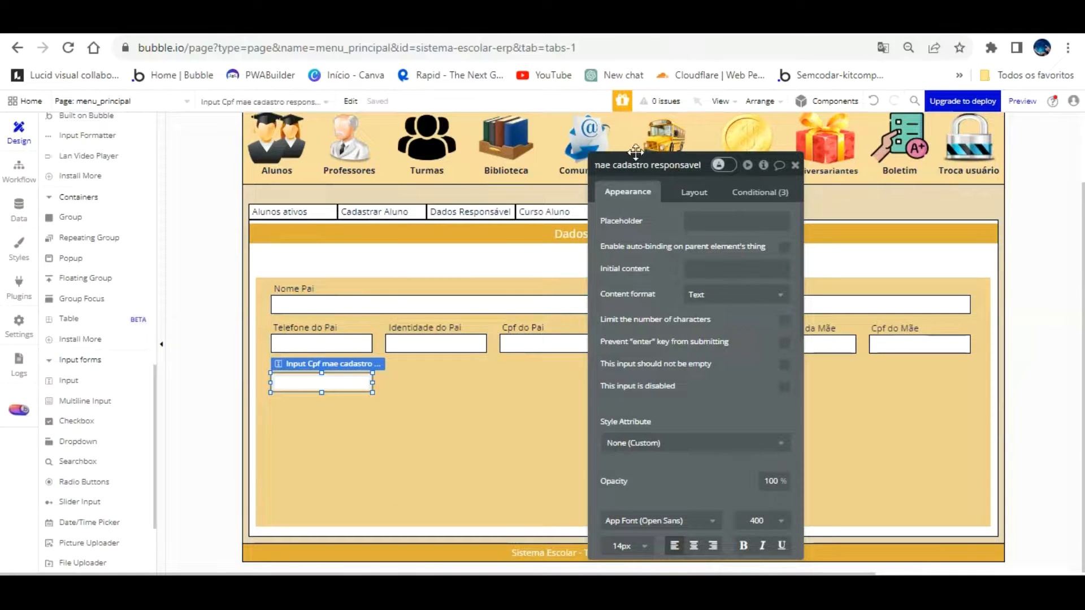
pyautogui.click(612, 166)
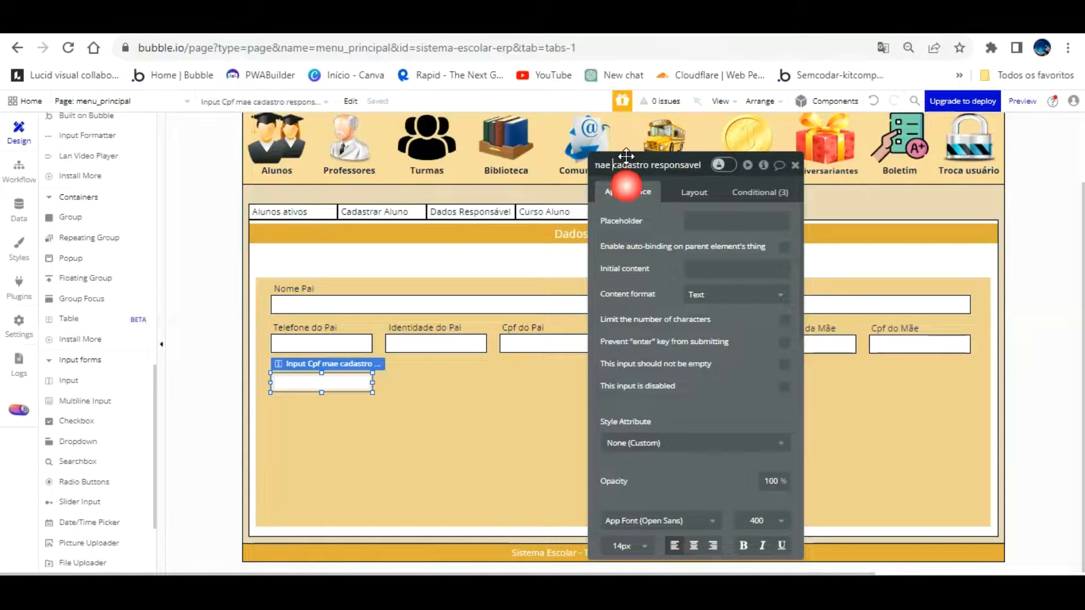
pyautogui.press('BackSpace')
pyautogui.press('BackSpace')
pyautogui.press('BackSpace')
pyautogui.press('BackSpace')
pyautogui.press('BackSpace')
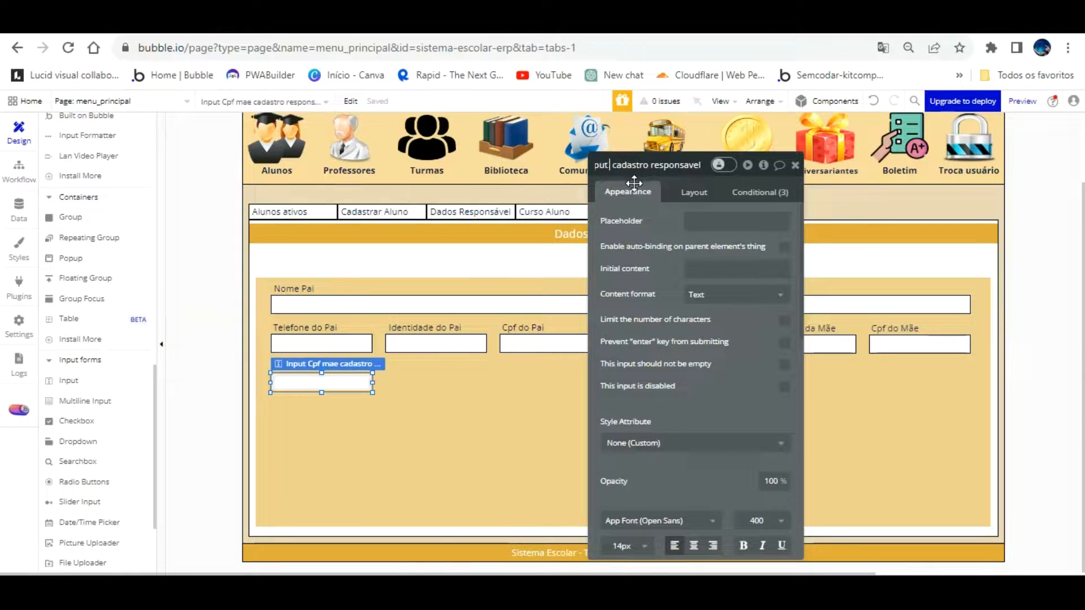
pyautogui.press('BackSpace')
pyautogui.write('Naturalidade pai cada')
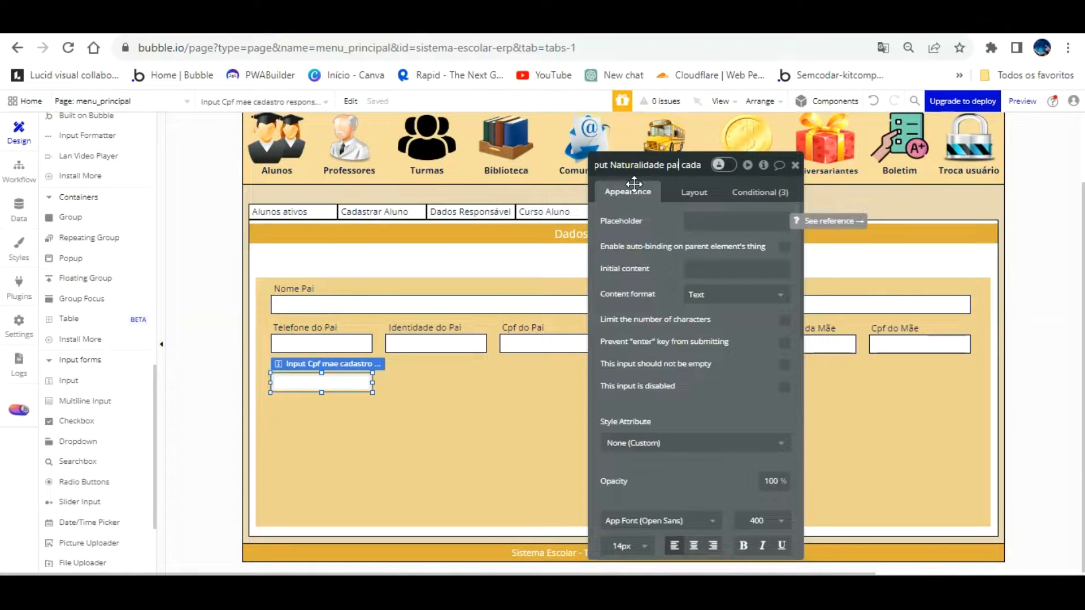
pyautogui.click(438, 391)
pyautogui.click(345, 381)
pyautogui.moveTo(344, 352); pyautogui.dragTo(461, 364)
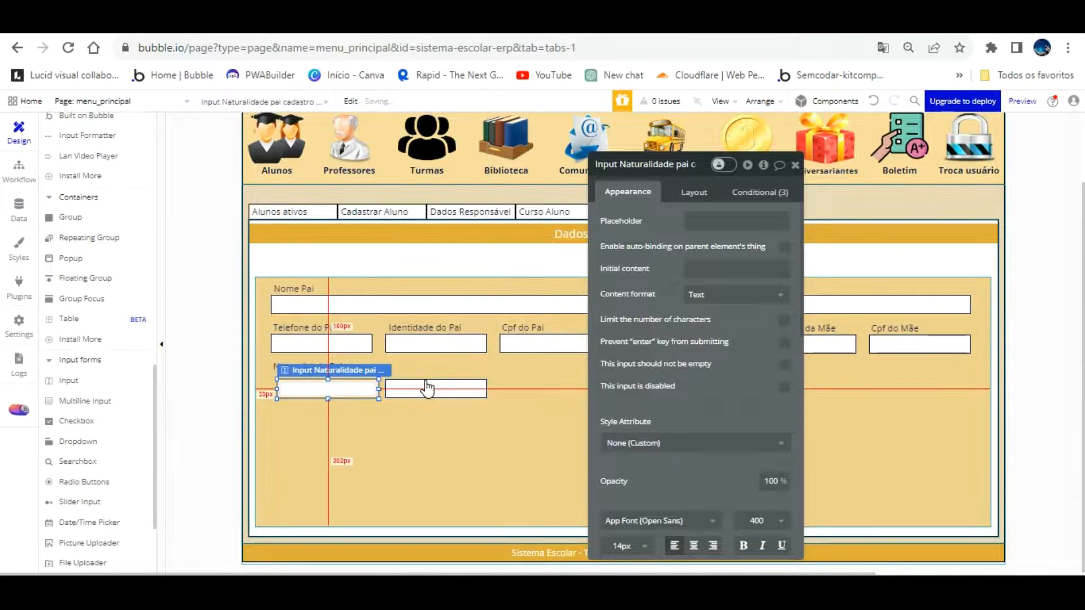
pyautogui.click(380, 404)
pyautogui.click(873, 101)
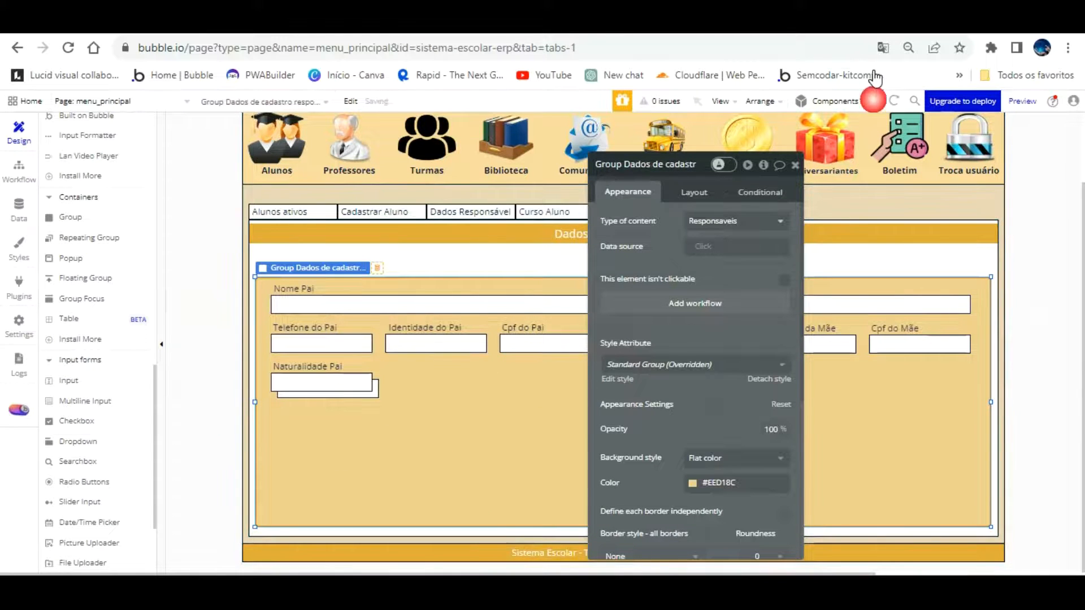
# Copy the input under Identidade do Pai and rename the copy Nacionalidade pai
pyautogui.click(371, 393)
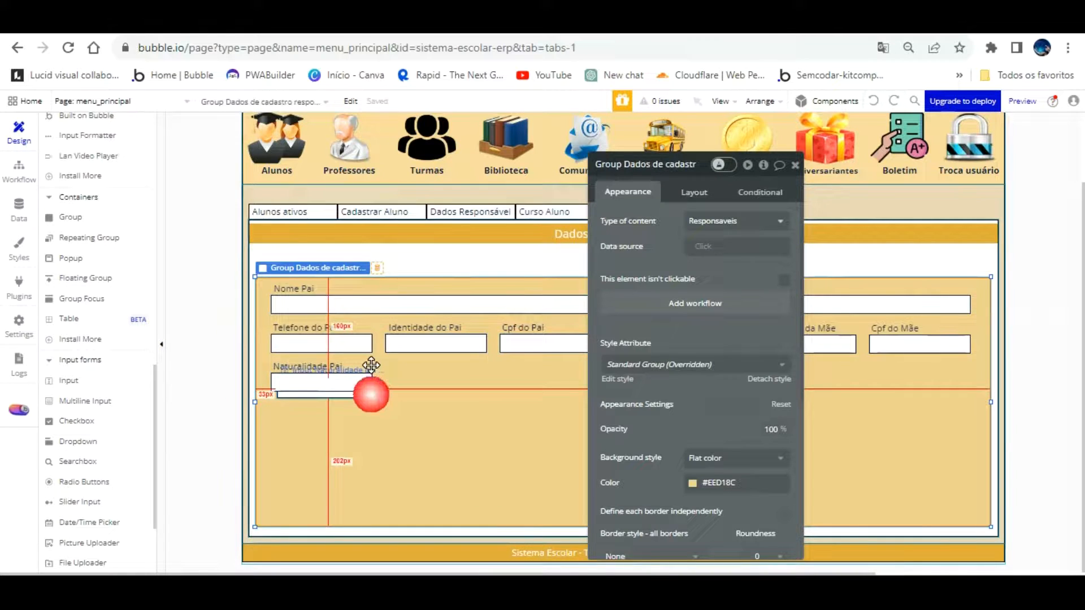
pyautogui.moveTo(369, 367); pyautogui.dragTo(476, 363)
pyautogui.click(659, 168)
pyautogui.press('BackSpace')
pyautogui.press('BackSpace')
pyautogui.press('BackSpace')
pyautogui.press('BackSpace')
pyautogui.press('BackSpace')
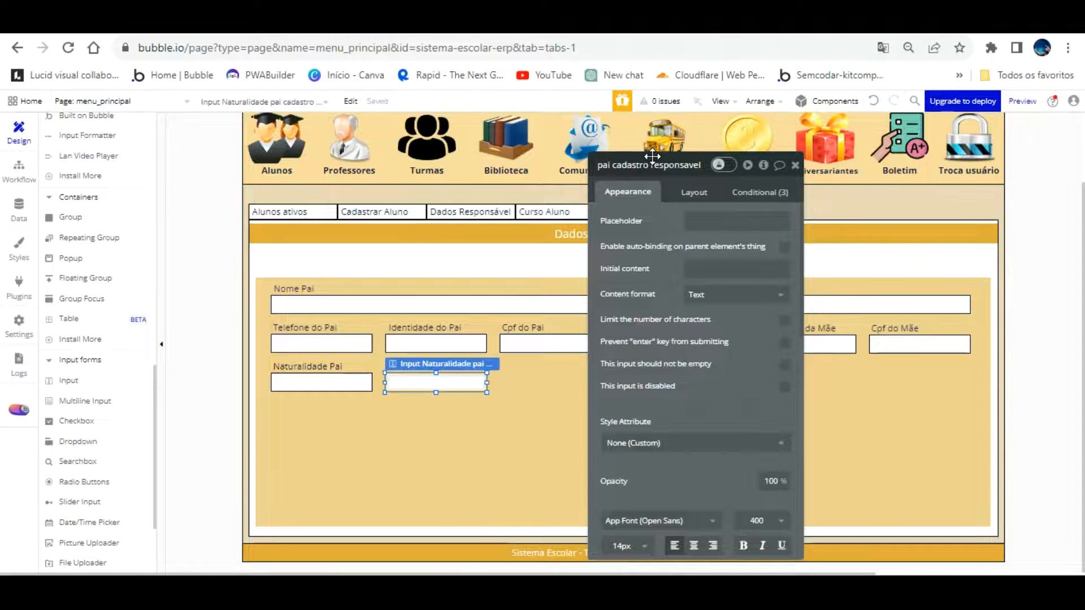
pyautogui.click(620, 167)
pyautogui.press('Left')
pyautogui.press('Left')
pyautogui.press('Left')
pyautogui.press('Left')
pyautogui.press('Left')
pyautogui.press('Left')
pyautogui.press('Left')
pyautogui.press('Left')
pyautogui.press('Left')
pyautogui.press('Left')
pyautogui.press('Left')
pyautogui.press('Left')
pyautogui.press('Left')
pyautogui.press('Left')
pyautogui.press('Left')
pyautogui.press('Left')
pyautogui.press('Left')
pyautogui.press('Left')
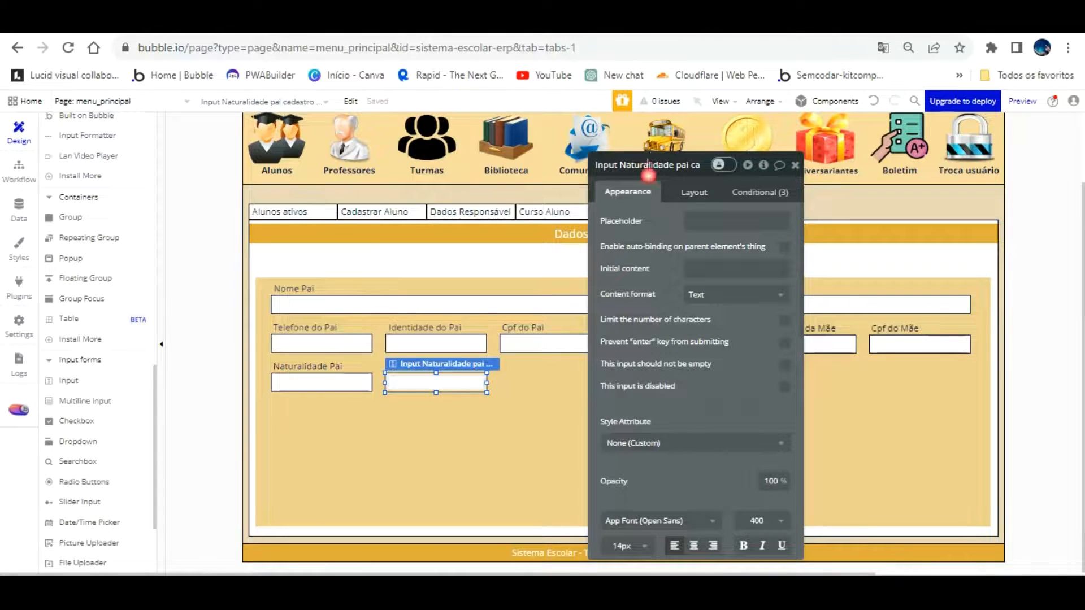
pyautogui.press('BackSpace')
pyautogui.press('BackSpace')
pyautogui.press('BackSpace')
pyautogui.press('BackSpace')
pyautogui.write('ciona')
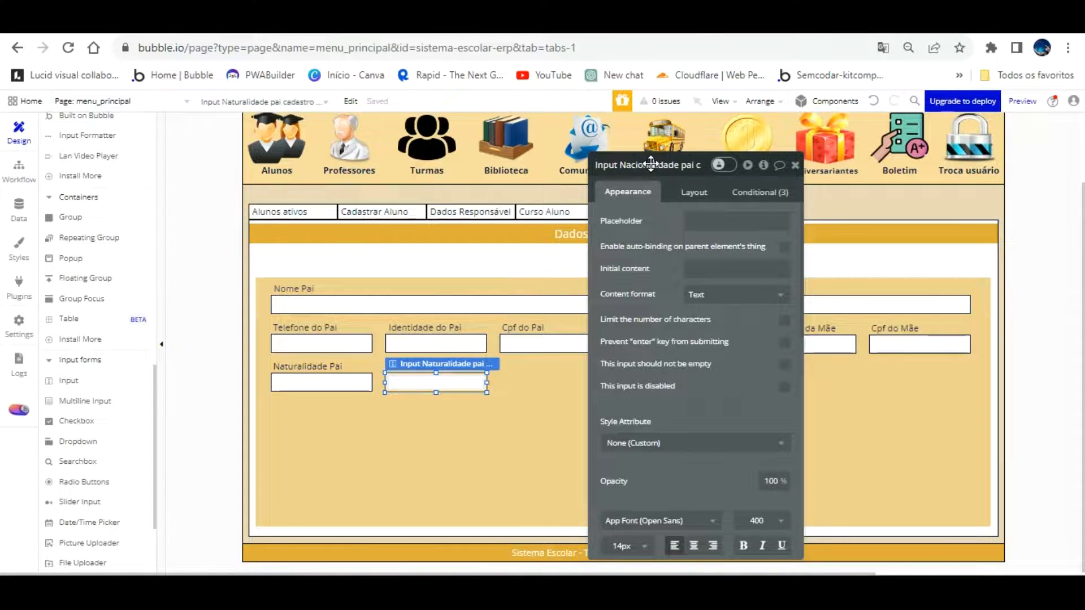
pyautogui.press('Return')
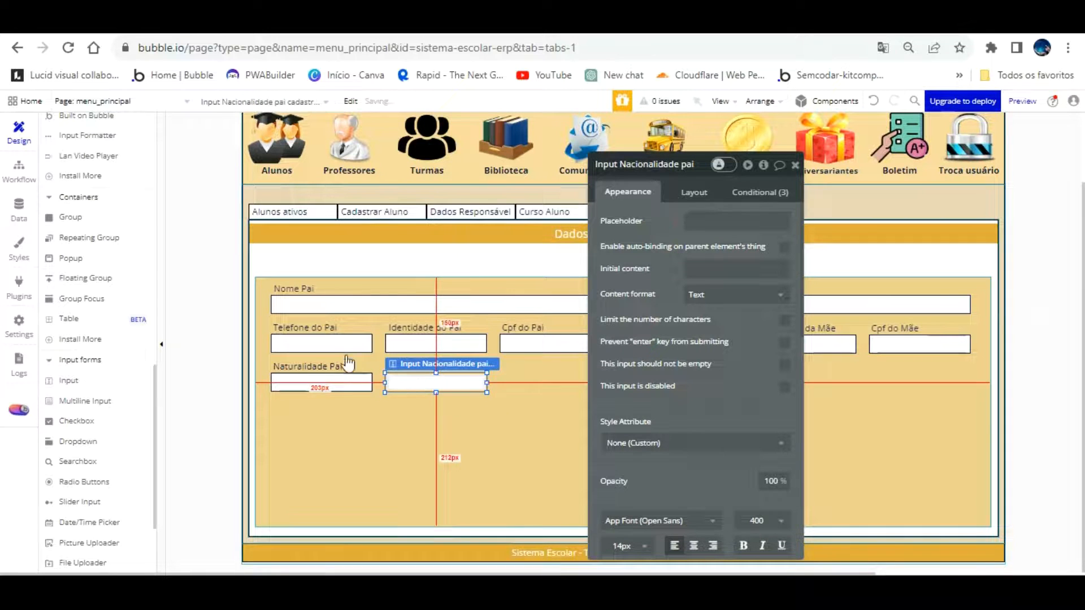
# Copy the Naturalidade Pai label above the new input and rename it Nacionalidade pai
pyautogui.click(327, 366)
pyautogui.moveTo(331, 333); pyautogui.dragTo(446, 338)
pyautogui.tripleClick(648, 222)
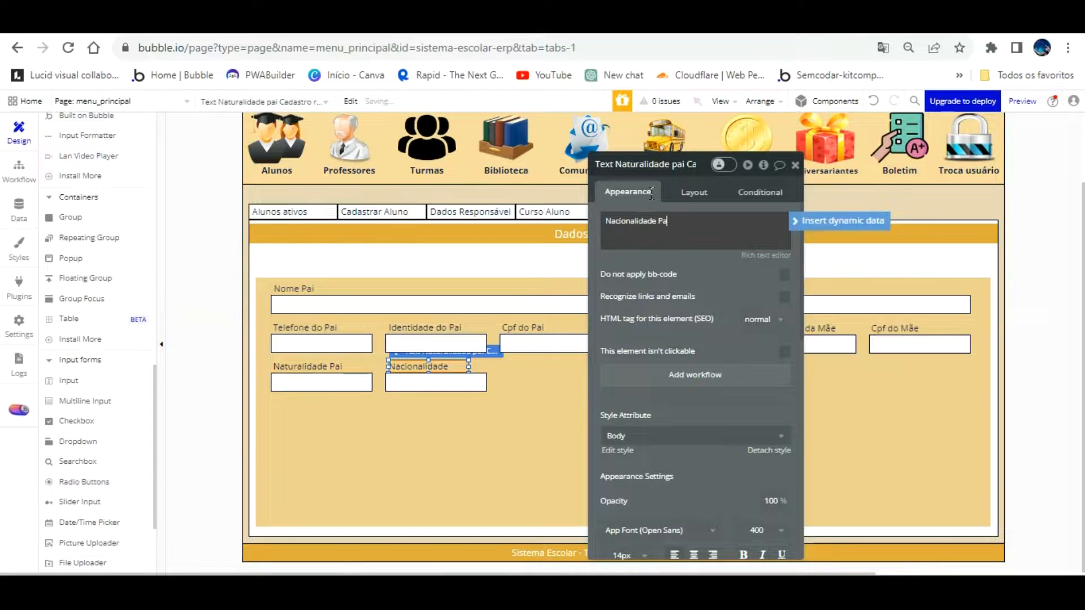
pyautogui.click(644, 164)
pyautogui.press('BackSpace')
pyautogui.press('BackSpace')
pyautogui.press('BackSpace')
pyautogui.press('BackSpace')
pyautogui.press('BackSpace')
pyautogui.press('BackSpace')
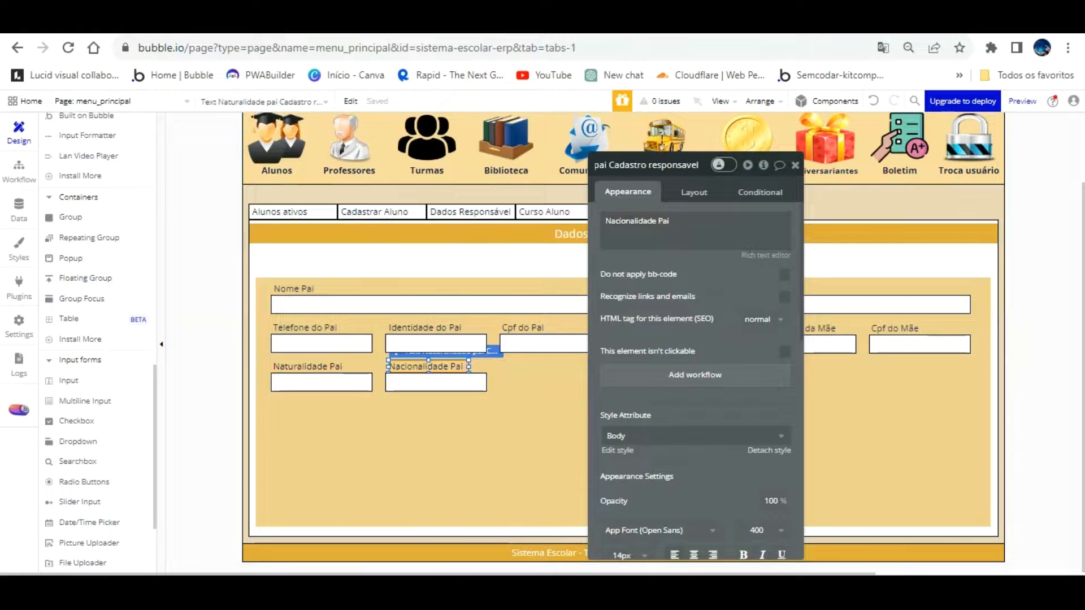
pyautogui.click(598, 164)
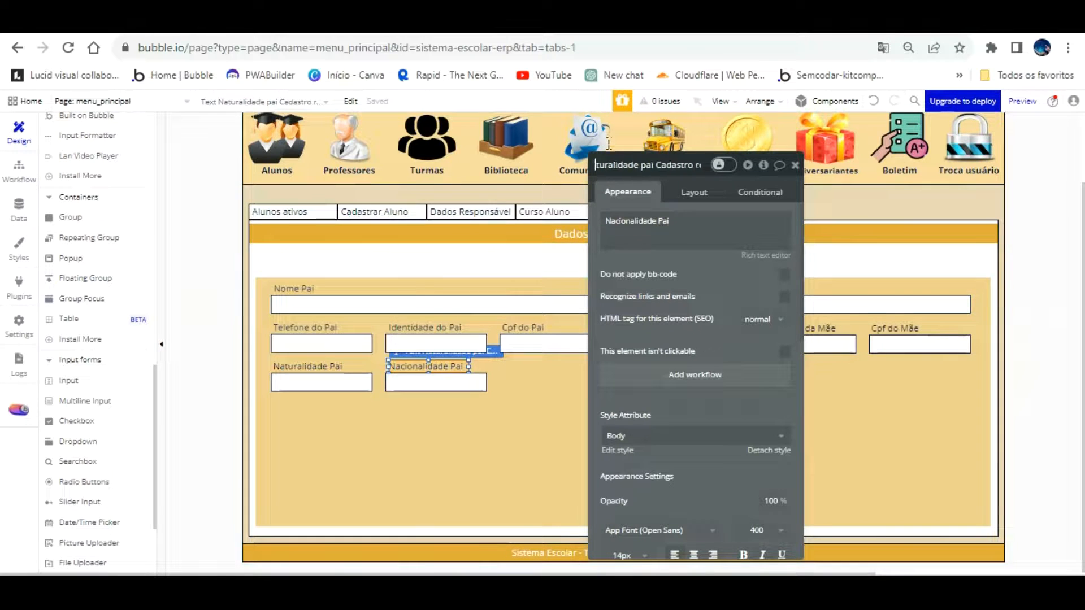
pyautogui.click(656, 164)
pyautogui.press('BackSpace')
pyautogui.press('BackSpace')
pyautogui.press('BackSpace')
pyautogui.press('BackSpace')
pyautogui.press('BackSpace')
pyautogui.press('BackSpace')
pyautogui.press('BackSpace')
pyautogui.press('BackSpace')
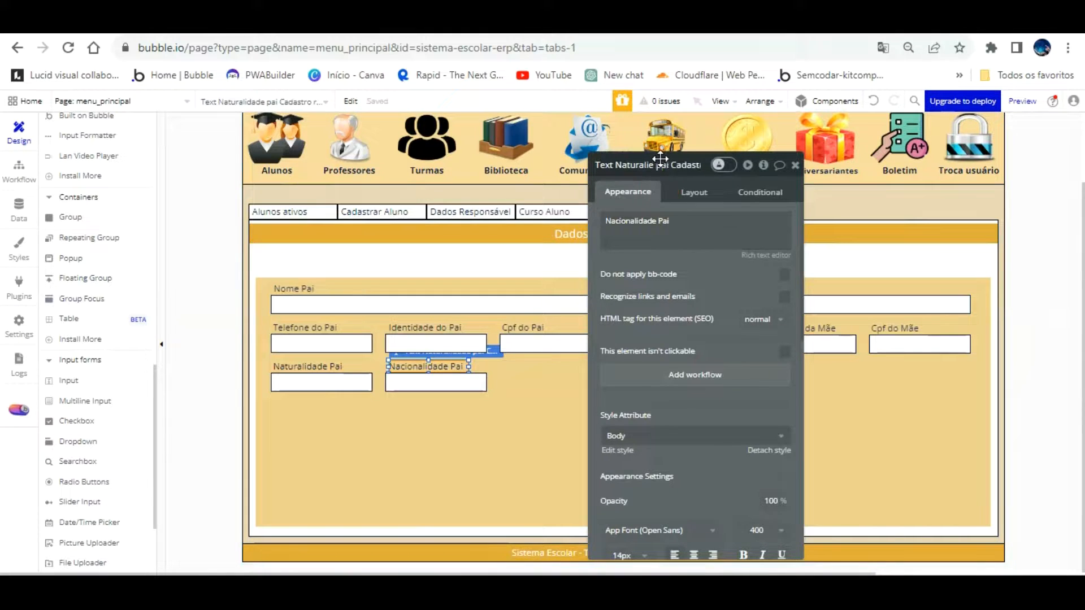
pyautogui.press('BackSpace')
pyautogui.write('cional')
pyautogui.click(719, 264)
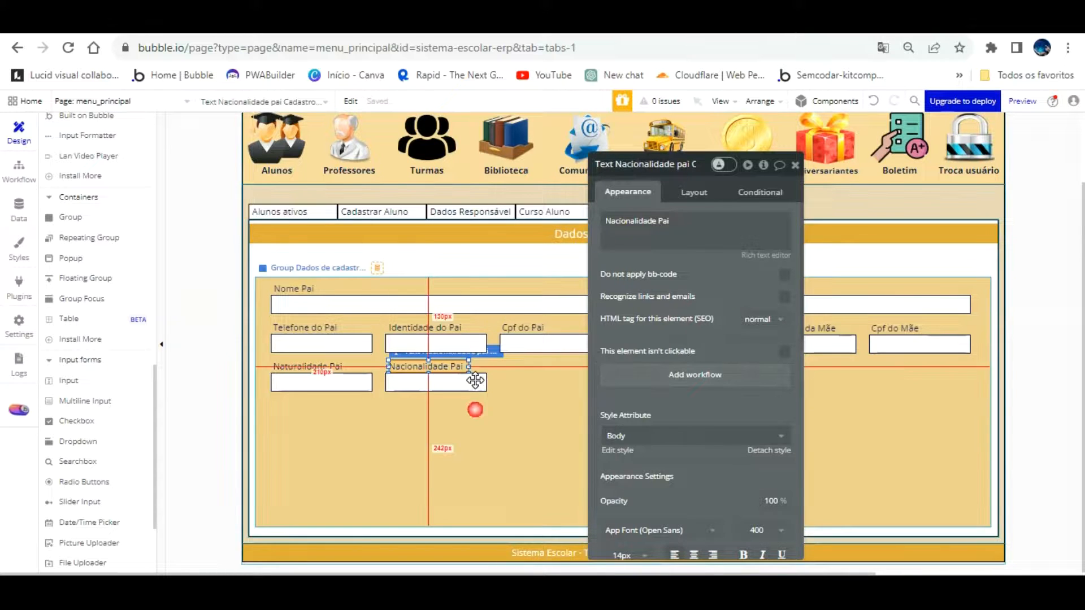
pyautogui.click(498, 369)
pyautogui.moveTo(671, 295); pyautogui.dragTo(818, 255)
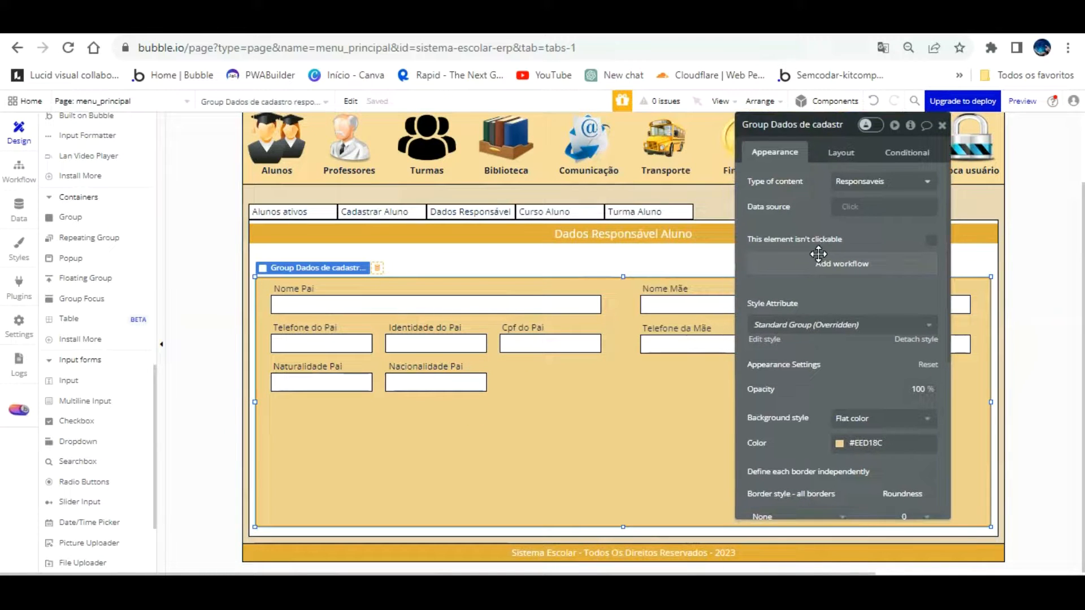
# Reveal the mother's fields and copy the Nacionalidade input under Cpf do Pai
pyautogui.click(761, 371)
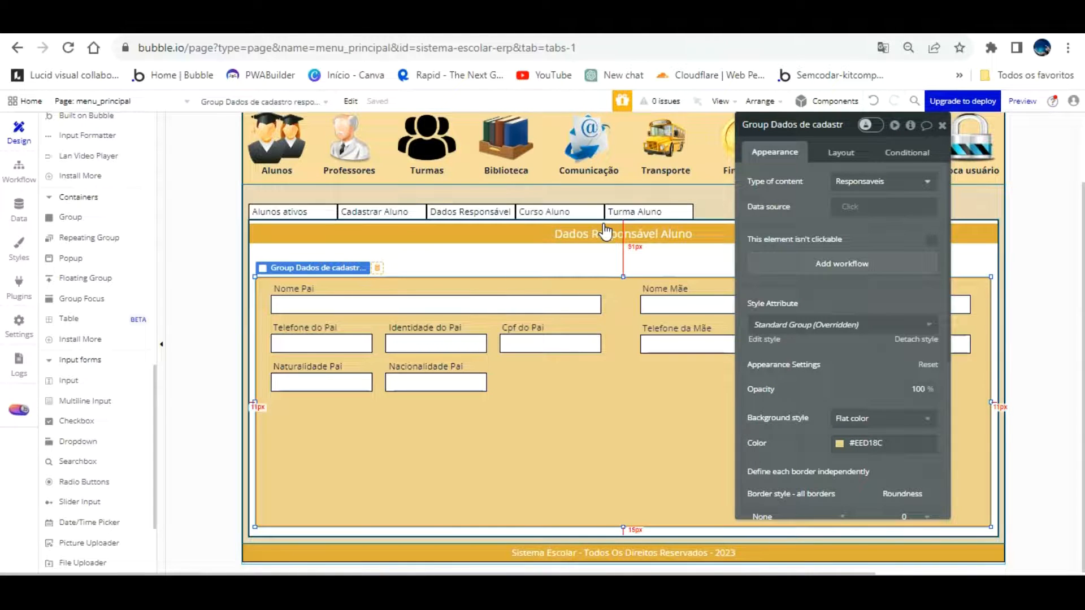
pyautogui.moveTo(604, 231); pyautogui.dragTo(500, 195)
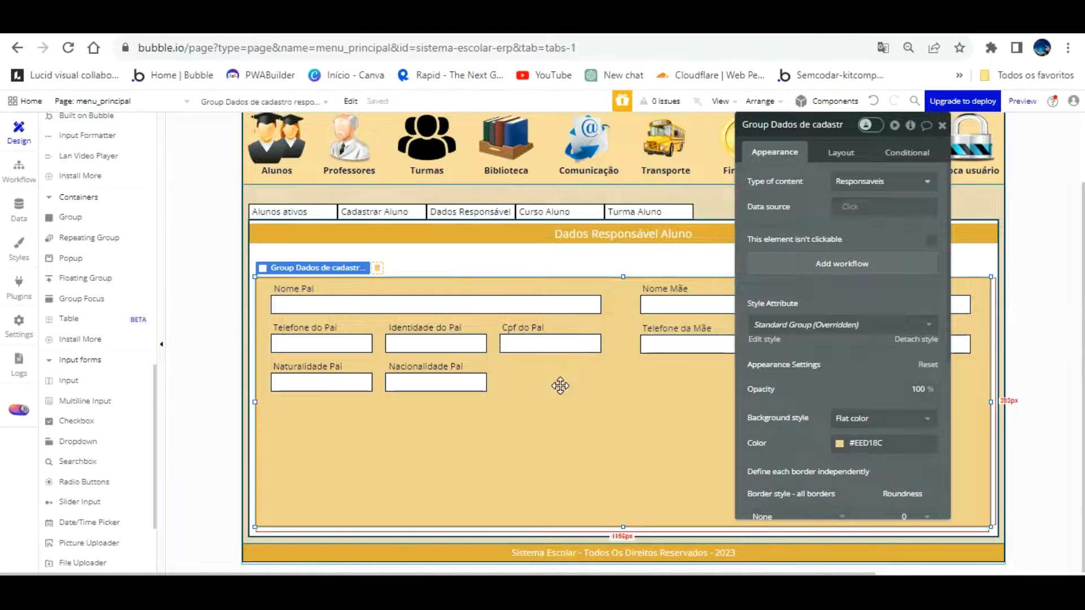
pyautogui.moveTo(857, 266); pyautogui.dragTo(947, 241)
pyautogui.click(736, 477)
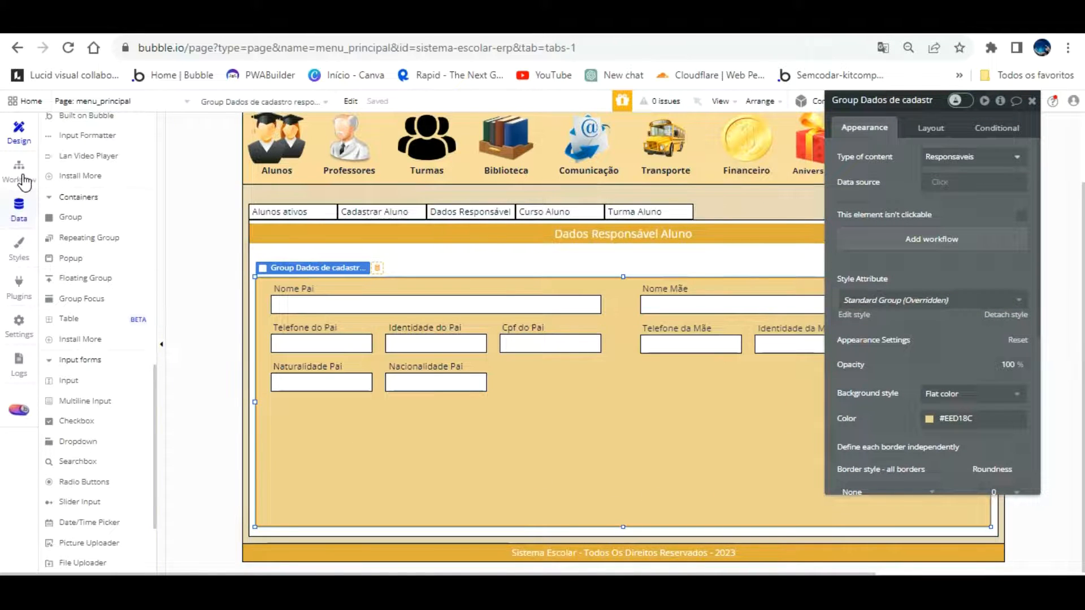
pyautogui.moveTo(475, 379); pyautogui.dragTo(574, 350)
# Rename the copied input element to 'Input Profissao pai cadastro responsavel'
pyautogui.click(904, 101)
pyautogui.press('BackSpace')
pyautogui.press('BackSpace')
pyautogui.press('BackSpace')
pyautogui.press('BackSpace')
pyautogui.press('BackSpace')
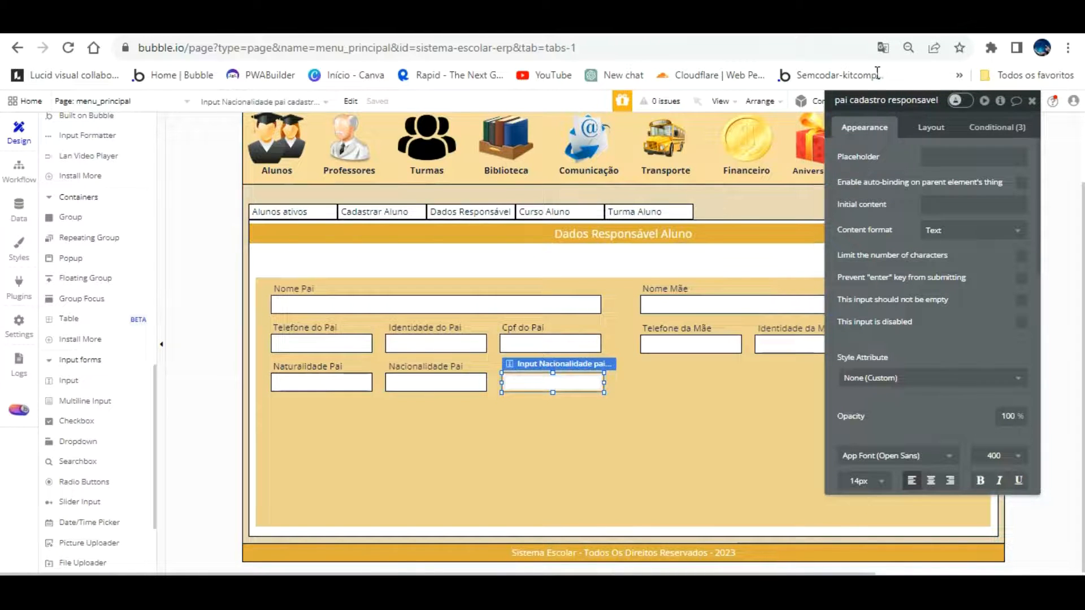
pyautogui.press('Left')
pyautogui.press('Left')
pyautogui.press('Left')
pyautogui.press('Left')
pyautogui.press('Left')
pyautogui.press('Left')
pyautogui.press('Left')
pyautogui.press('Left')
pyautogui.press('Left')
pyautogui.press('Left')
pyautogui.press('Left')
pyautogui.press('Left')
pyautogui.press('Left')
pyautogui.press('Left')
pyautogui.press('Left')
pyautogui.press('Left')
pyautogui.press('Left')
pyautogui.press('Left')
pyautogui.press('Left')
pyautogui.press('Left')
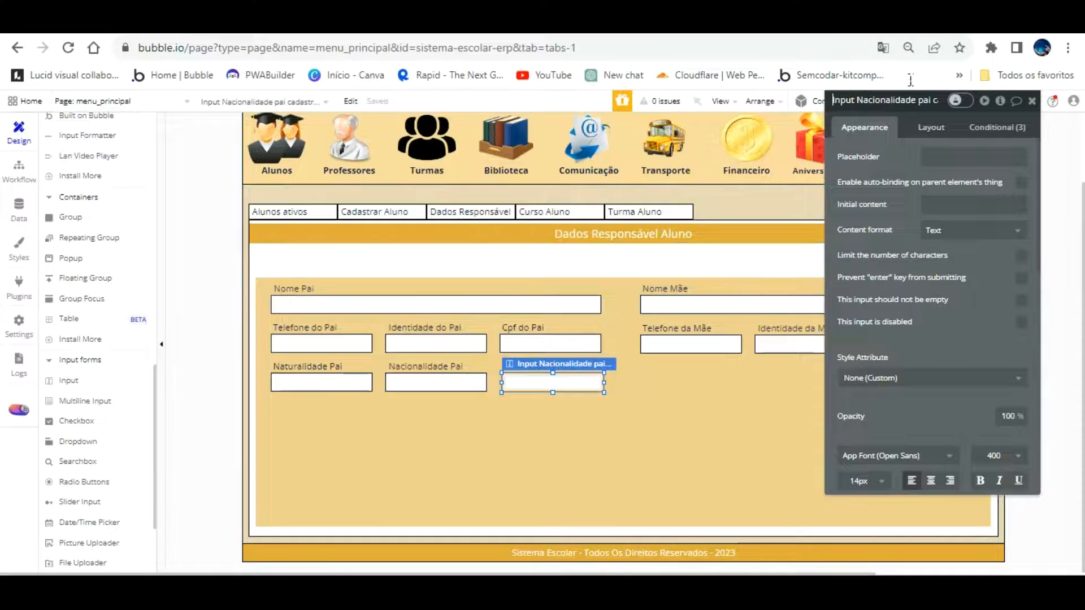
pyautogui.press('BackSpace')
pyautogui.press('BackSpace')
pyautogui.press('BackSpace')
pyautogui.press('BackSpace')
pyautogui.press('BackSpace')
pyautogui.press('BackSpace')
pyautogui.press('BackSpace')
pyautogui.press('BackSpace')
pyautogui.press('BackSpace')
pyautogui.press('BackSpace')
pyautogui.press('BackSpace')
pyautogui.press('BackSpace')
pyautogui.press('BackSpace')
pyautogui.write('Profissão')
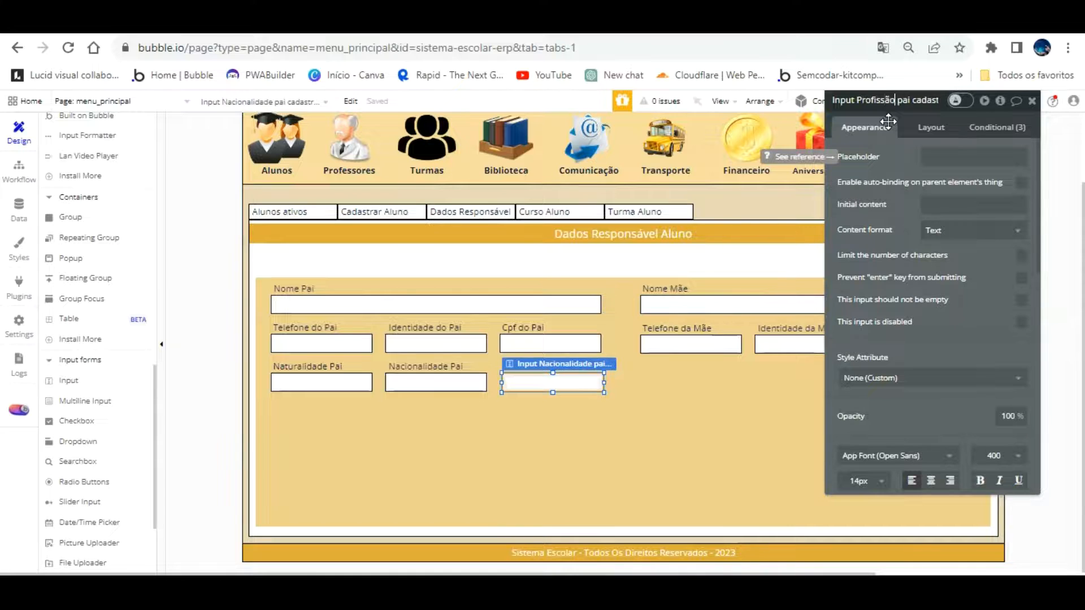
pyautogui.press('BackSpace')
pyautogui.press('BackSpace')
pyautogui.press('BackSpace')
pyautogui.write('sao')
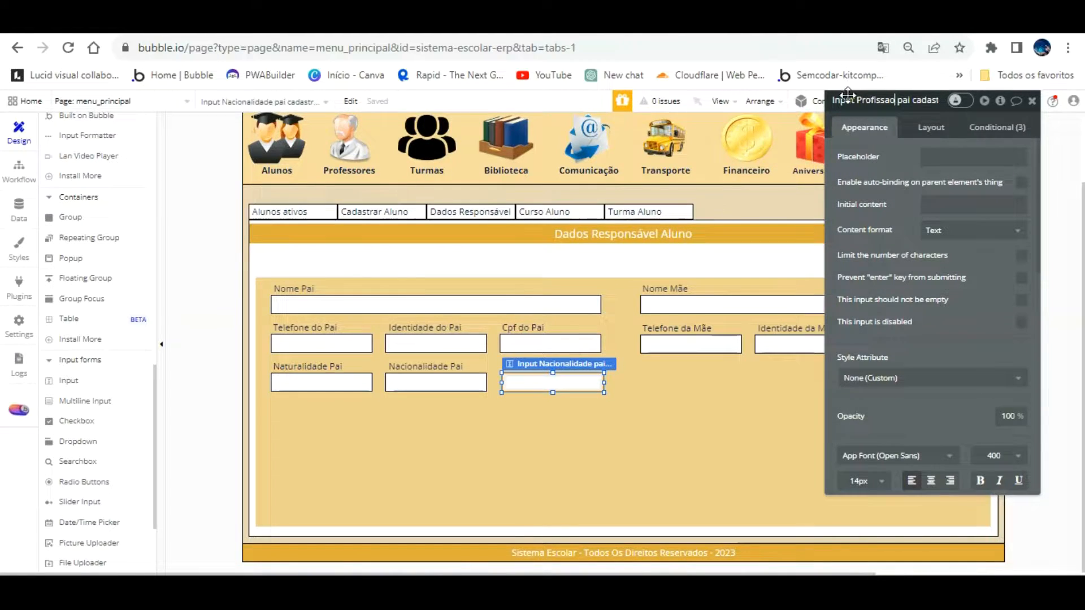
pyautogui.press('Right')
pyautogui.press('Right')
pyautogui.press('Right')
pyautogui.press('Right')
pyautogui.press('Right')
pyautogui.press('Right')
pyautogui.press('Right')
pyautogui.press('Right')
pyautogui.press('Right')
pyautogui.press('Right')
pyautogui.press('Right')
pyautogui.press('Right')
pyautogui.press('Right')
pyautogui.press('Right')
pyautogui.press('Right')
pyautogui.press('Right')
pyautogui.press('Right')
pyautogui.press('Right')
pyautogui.press('Right')
pyautogui.press('Right')
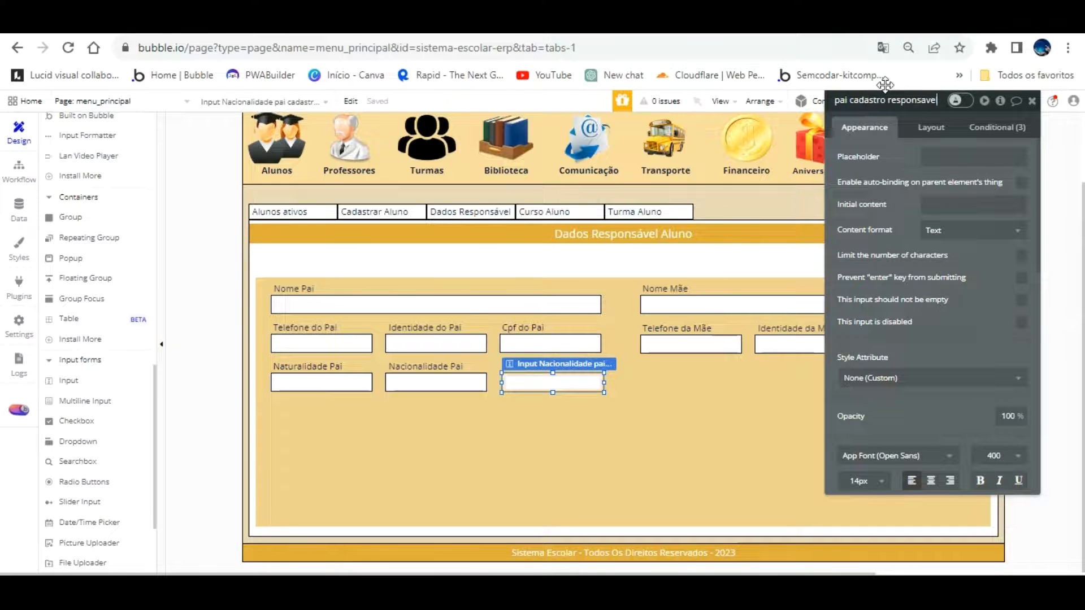
# Place a copy of the Nacionalidade Pai label above the third input
pyautogui.click(537, 389)
pyautogui.click(451, 374)
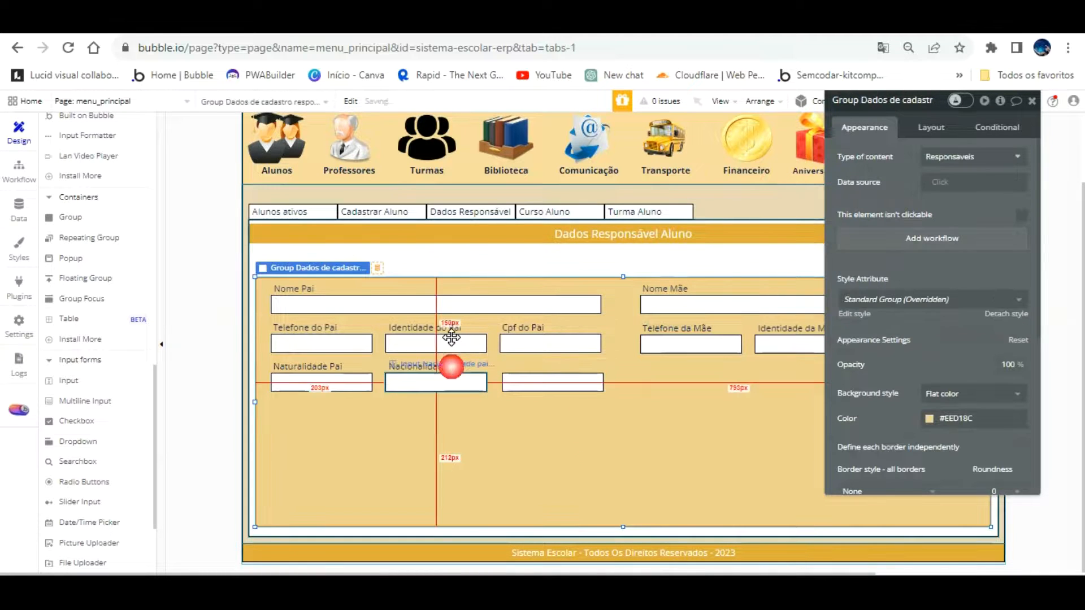
pyautogui.click(416, 390)
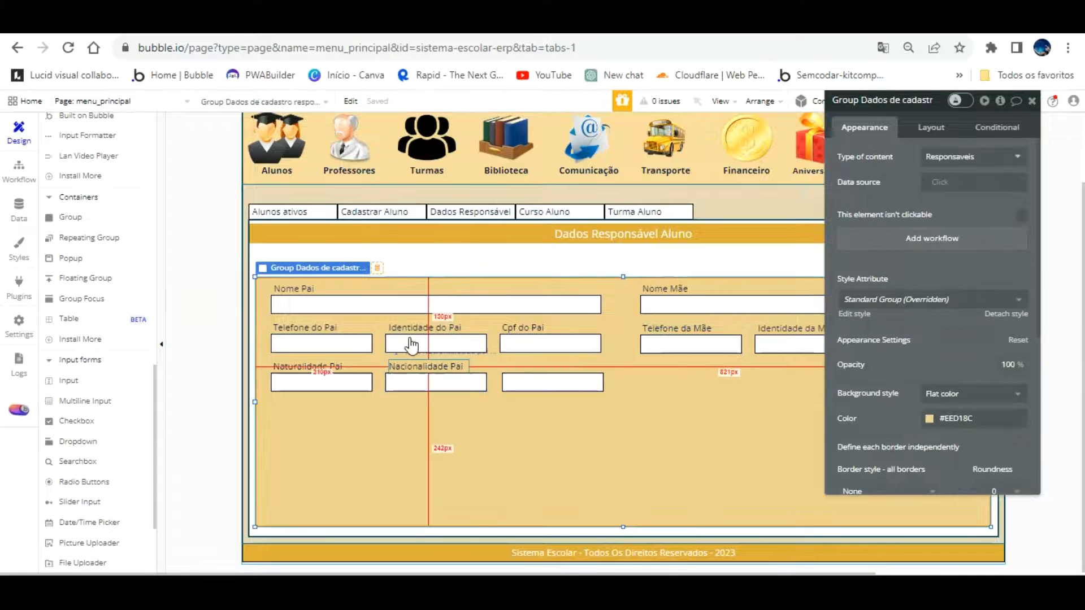
pyautogui.click(409, 363)
pyautogui.moveTo(410, 334); pyautogui.dragTo(537, 336)
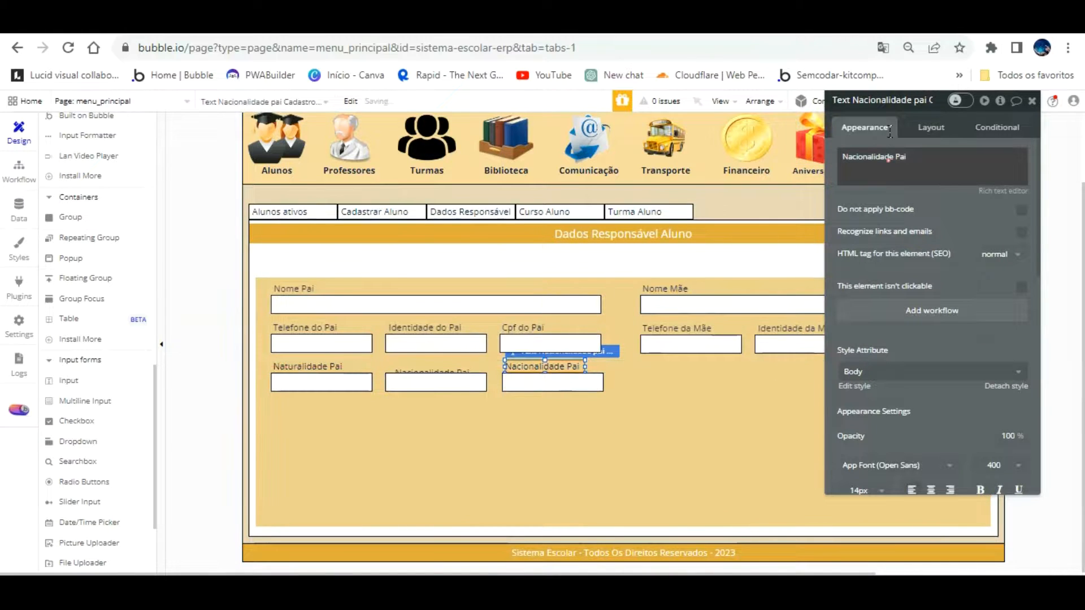
# Set the label text to 'Profissão Pai' and rename it 'Text Profissao pai Cadastro responsavel'
pyautogui.moveTo(902, 164); pyautogui.dragTo(890, 132)
pyautogui.write('Profissão')
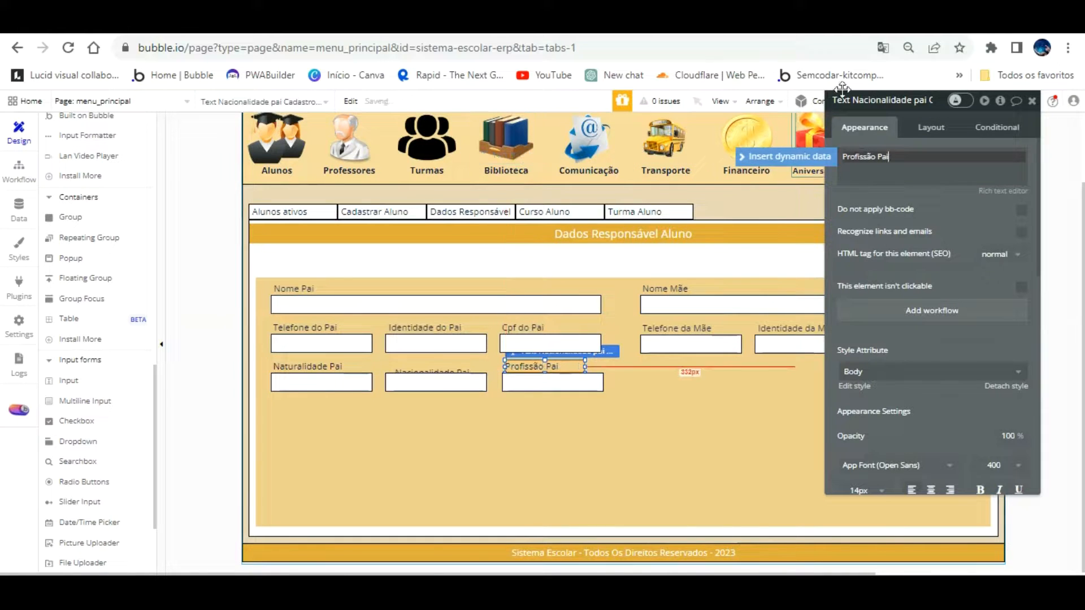
pyautogui.click(886, 101)
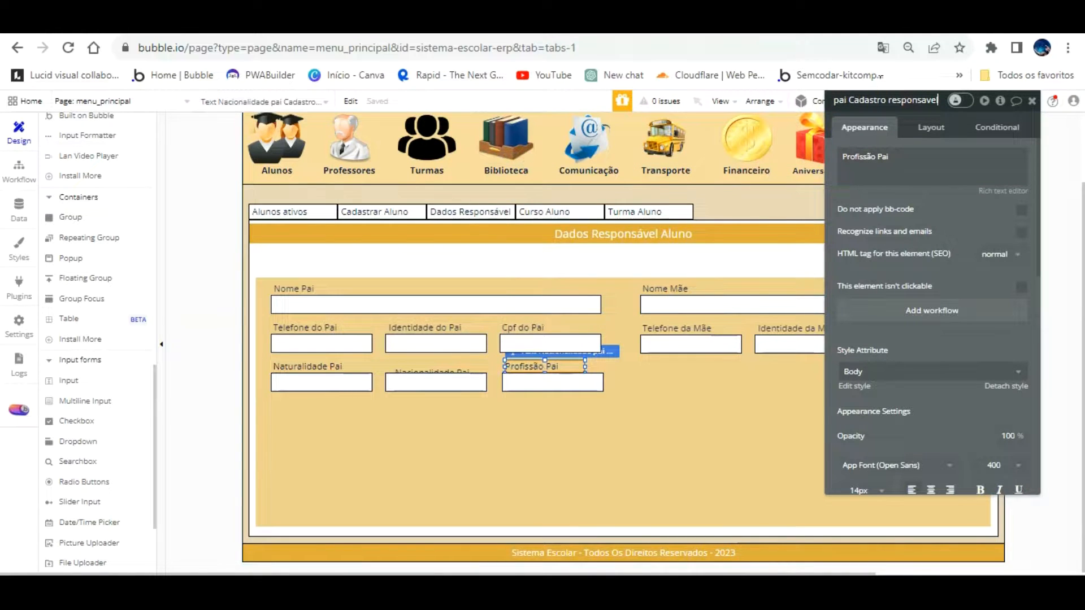
pyautogui.press('Left')
pyautogui.press('Left')
pyautogui.press('Left')
pyautogui.press('Left')
pyautogui.press('Left')
pyautogui.press('Left')
pyautogui.press('Left')
pyautogui.press('Left')
pyautogui.press('Left')
pyautogui.press('Left')
pyautogui.press('Left')
pyautogui.press('Left')
pyautogui.press('Left')
pyautogui.press('Left')
pyautogui.press('Left')
pyautogui.press('Left')
pyautogui.press('Left')
pyautogui.press('Left')
pyautogui.press('Left')
pyautogui.press('BackSpace')
pyautogui.press('BackSpace')
pyautogui.press('BackSpace')
pyautogui.press('BackSpace')
pyautogui.press('BackSpace')
pyautogui.press('BackSpace')
pyautogui.press('BackSpace')
pyautogui.press('BackSpace')
pyautogui.press('BackSpace')
pyautogui.press('BackSpace')
pyautogui.press('BackSpace')
pyautogui.press('BackSpace')
pyautogui.press('BackSpace')
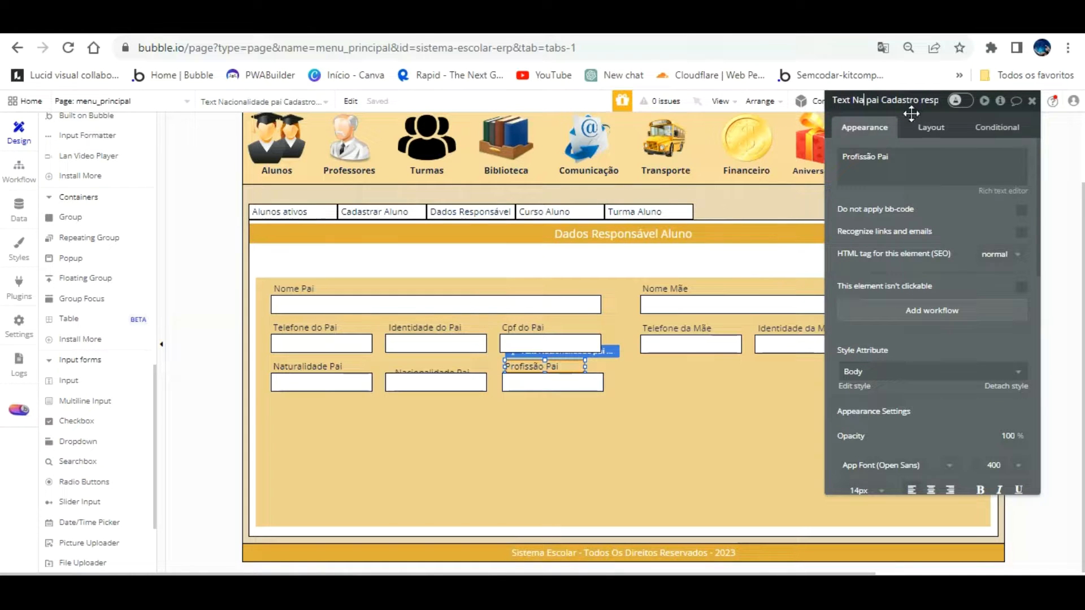
pyautogui.write('Profissa')
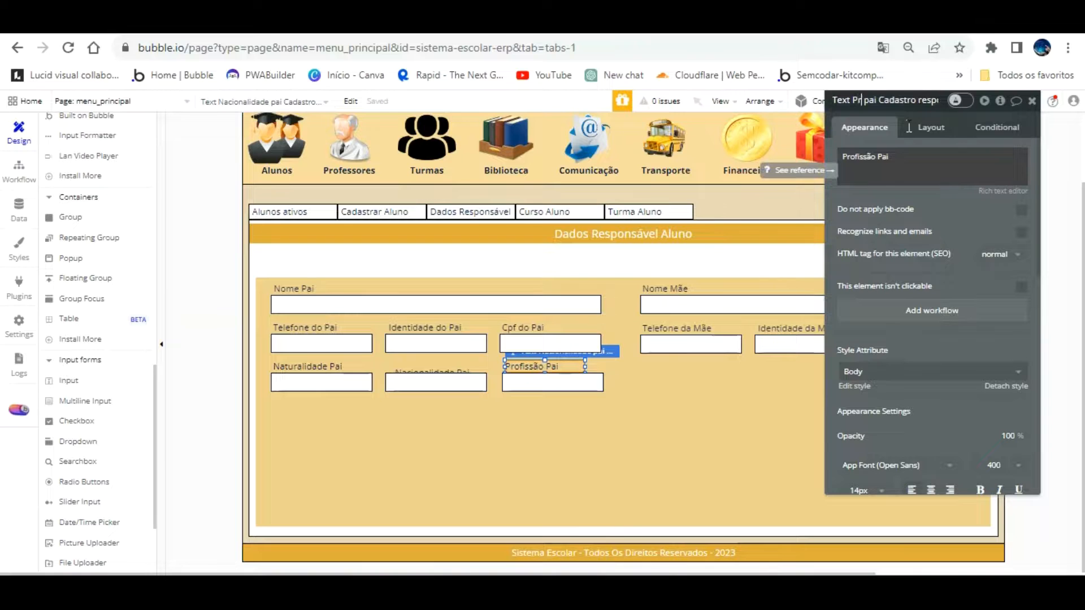
pyautogui.write('o')
pyautogui.press('End')
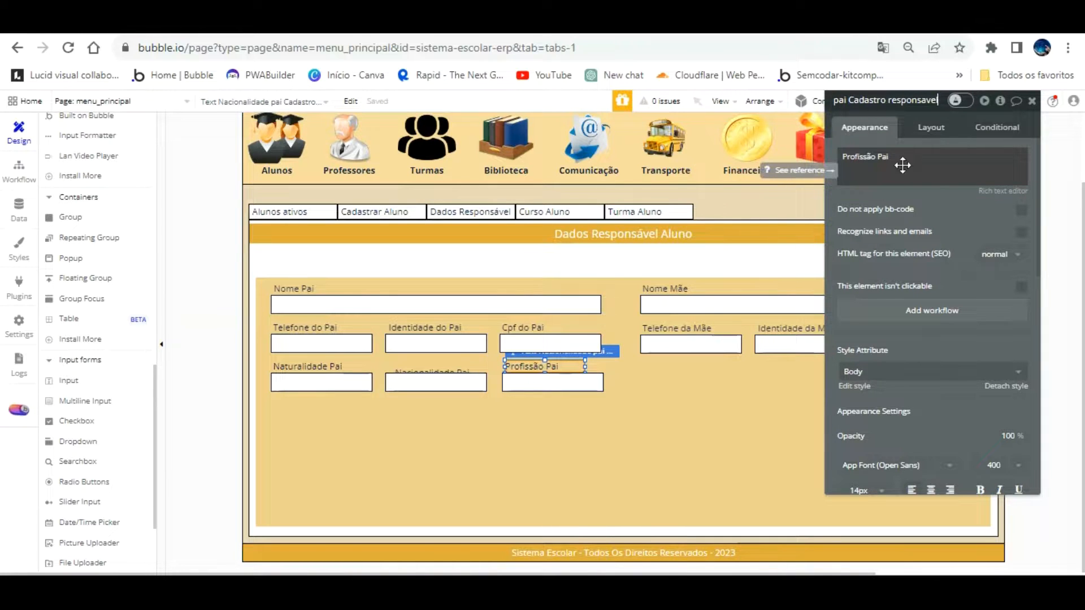
pyautogui.click(629, 404)
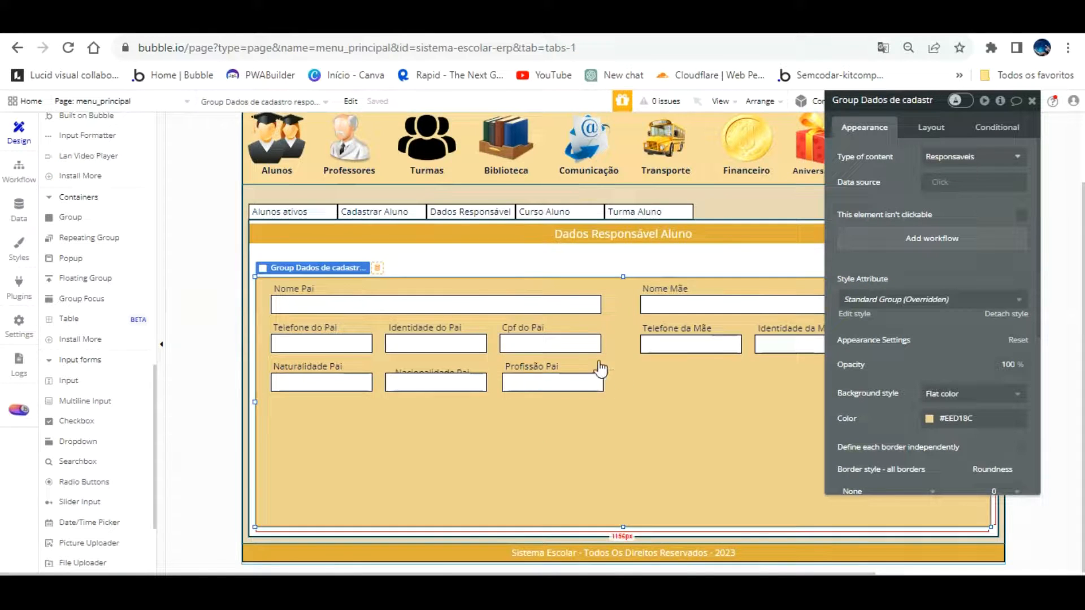
# Align the Naturalidade, Nacionalidade and Profissão Pai labels above their inputs
pyautogui.click(596, 363)
pyautogui.moveTo(590, 353); pyautogui.dragTo(594, 354)
pyautogui.click(538, 401)
pyautogui.moveTo(418, 373); pyautogui.dragTo(435, 339)
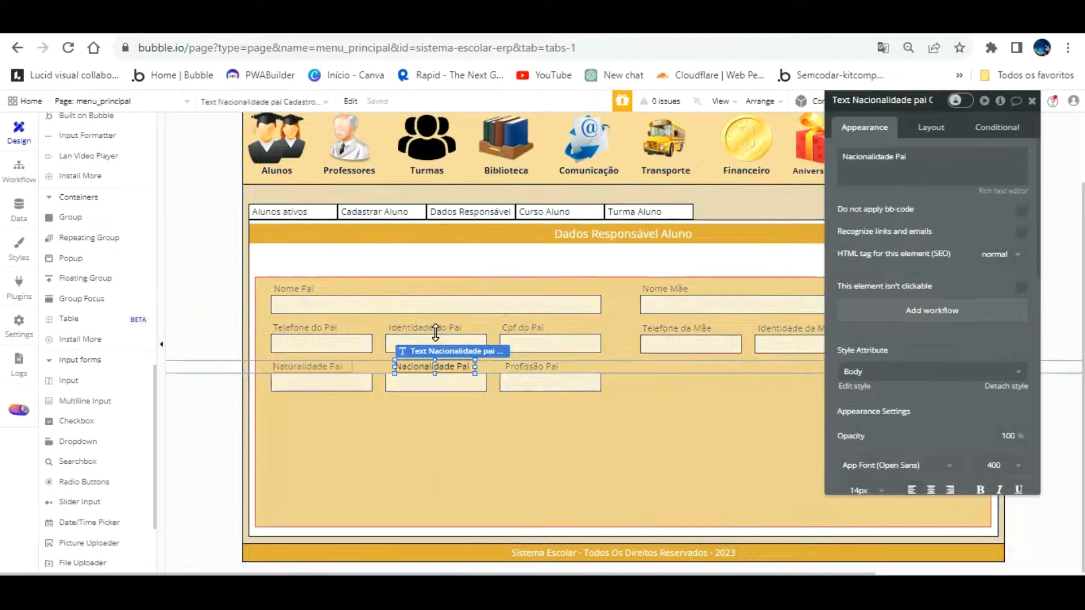
pyautogui.click(428, 406)
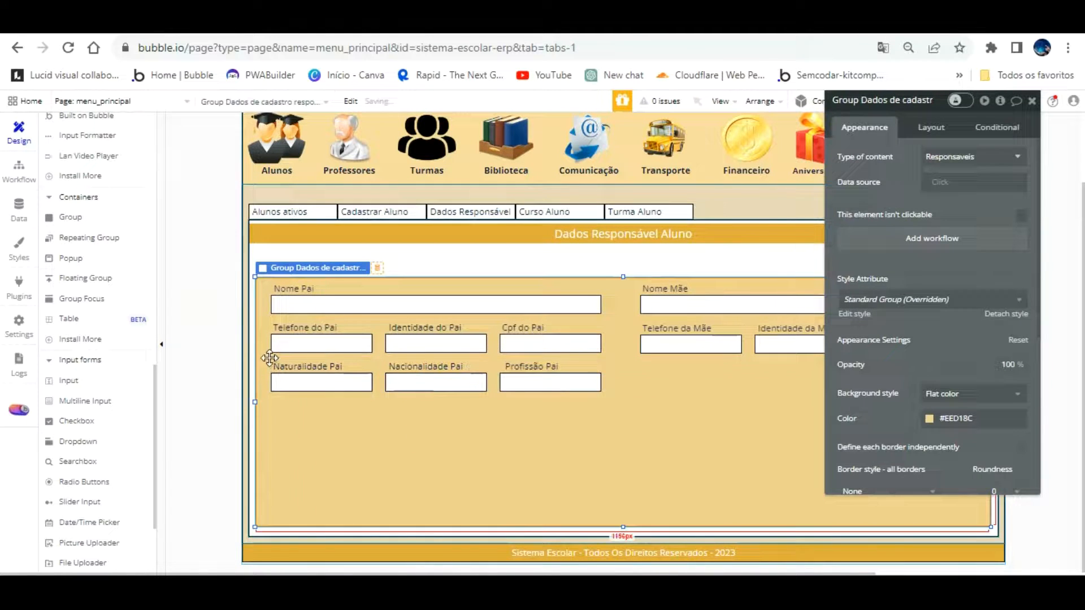
pyautogui.moveTo(306, 364); pyautogui.dragTo(305, 334)
# Duplicate the six father-row elements and move the copies under Telefone da Mãe
pyautogui.keyDown('shift'); pyautogui.click(419, 366); pyautogui.keyUp('shift')
pyautogui.keyDown('shift'); pyautogui.click(446, 382); pyautogui.keyUp('shift')
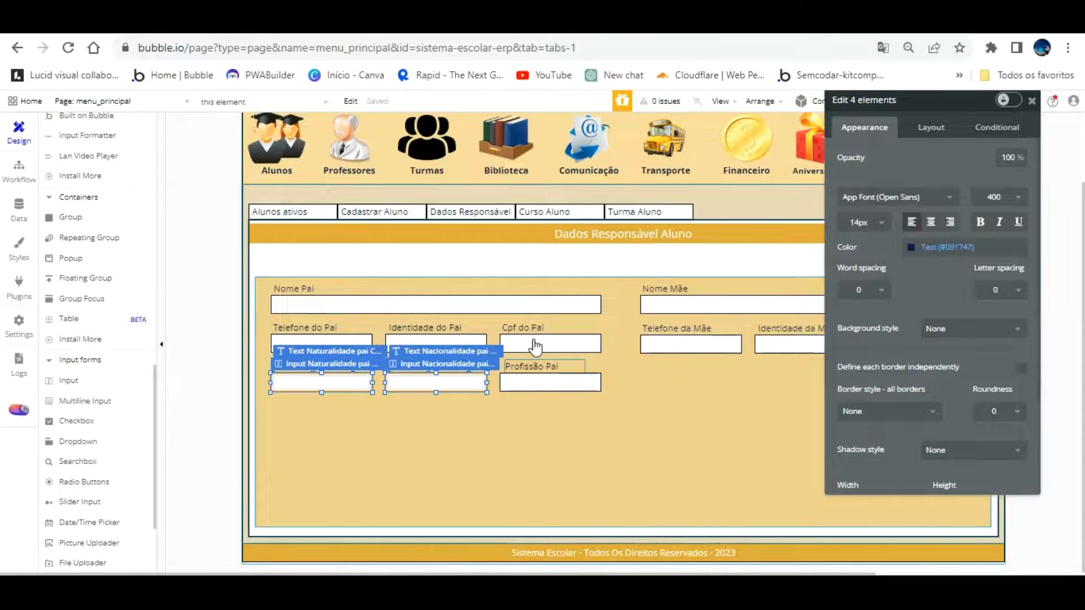
pyautogui.keyDown('shift'); pyautogui.click(530, 380); pyautogui.keyUp('shift')
pyautogui.keyDown('shift'); pyautogui.click(534, 355); pyautogui.keyUp('shift')
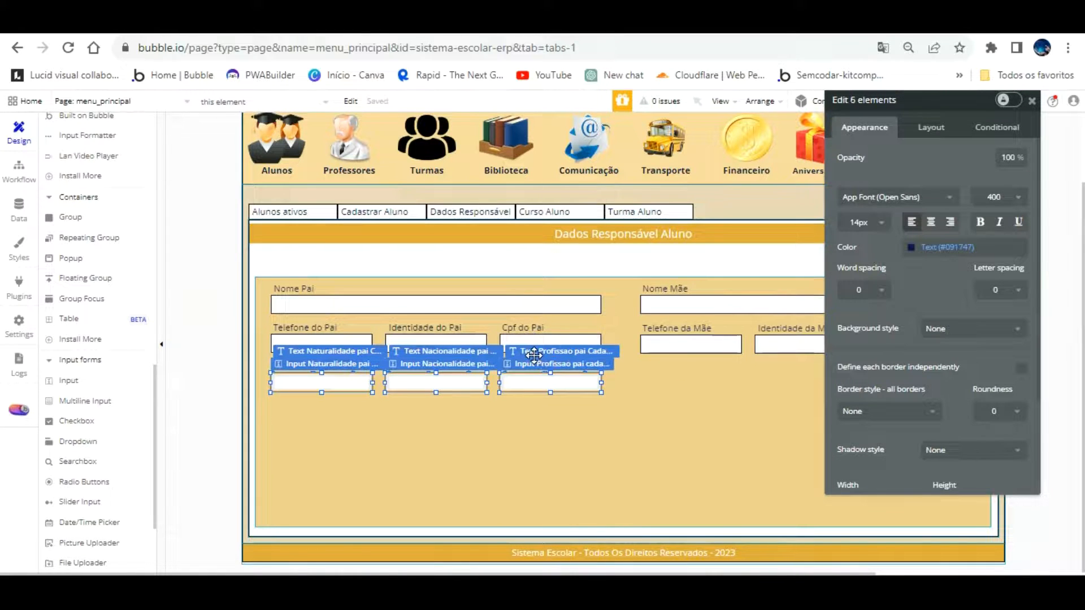
pyautogui.hotkey('ctrl', 'v')
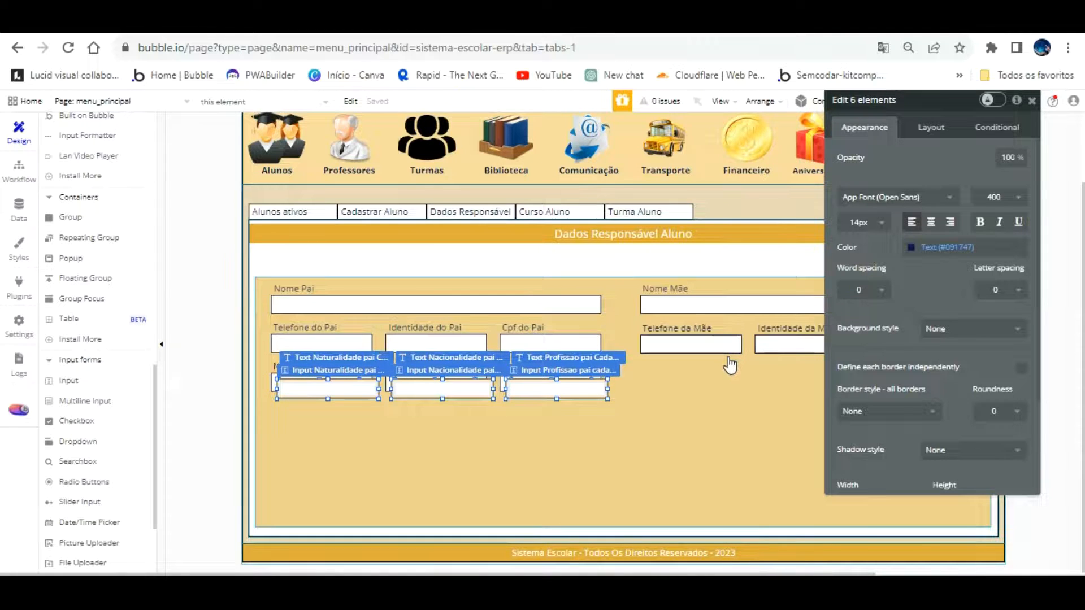
pyautogui.press('Up')
pyautogui.press('Up')
pyautogui.press('Up')
pyautogui.press('Up')
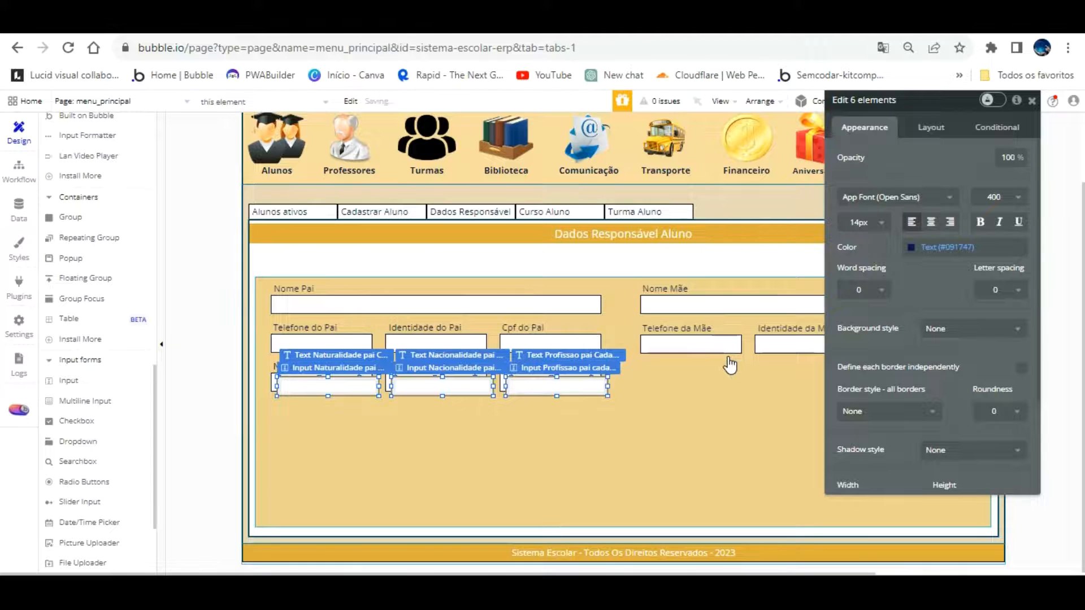
pyautogui.press('Up')
pyautogui.press('Up')
pyautogui.press('Up')
pyautogui.press('Up')
pyautogui.press('Up')
pyautogui.press('Up')
pyautogui.press('Up')
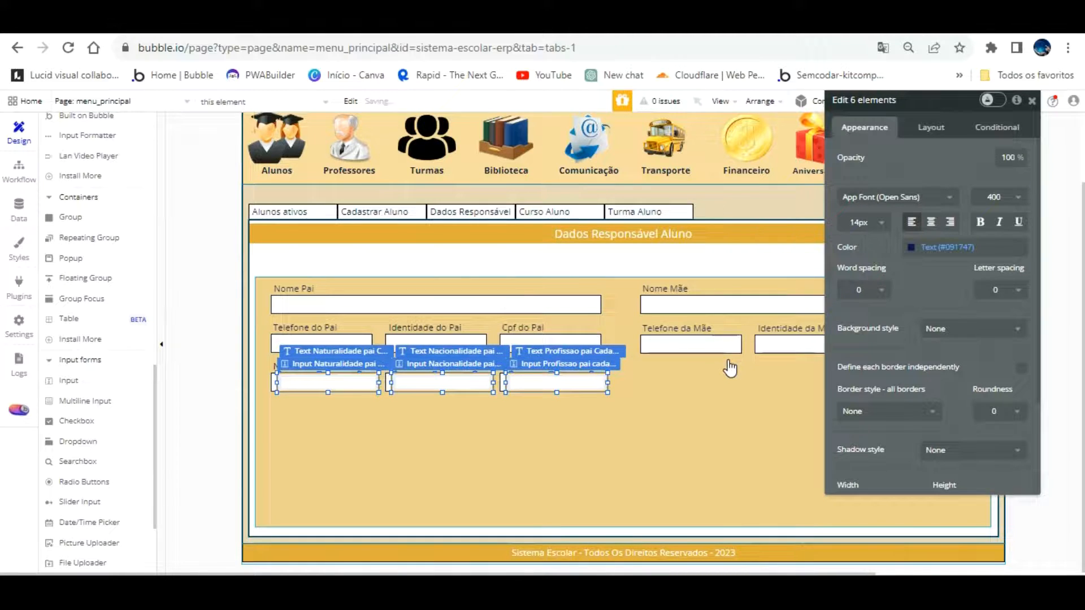
pyautogui.hotkey('shift', 'Right')
pyautogui.hotkey('shift', 'Right')
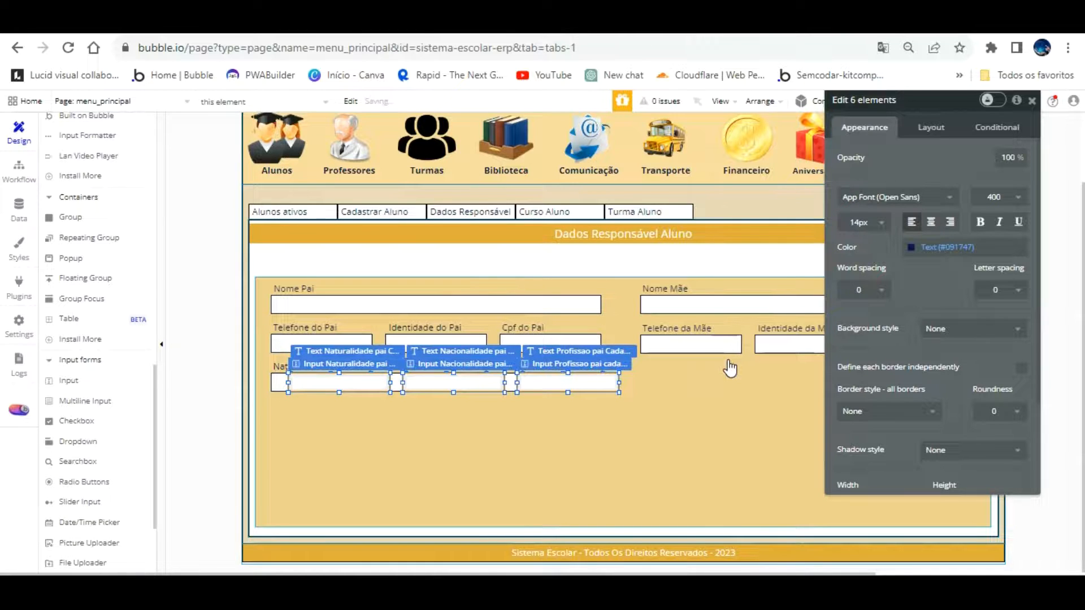
pyautogui.hotkey('shift', 'Right')
pyautogui.hotkey('shift', 'Right')
pyautogui.hotkey('shift', 'Right')
pyautogui.hotkey('shift', 'Right')
pyautogui.hotkey('shift', 'Right')
pyautogui.hotkey('shift', 'Right')
pyautogui.hotkey('shift', 'Right')
pyautogui.hotkey('shift', 'Right')
pyautogui.hotkey('shift', 'Right')
pyautogui.hotkey('shift', 'Right')
pyautogui.hotkey('shift', 'Right')
pyautogui.hotkey('shift', 'Right')
pyautogui.hotkey('shift', 'Right')
pyautogui.hotkey('shift', 'Right')
pyautogui.hotkey('shift', 'Right')
pyautogui.hotkey('shift', 'Right')
pyautogui.hotkey('shift', 'Right')
pyautogui.hotkey('shift', 'Right')
pyautogui.hotkey('shift', 'Right')
pyautogui.hotkey('shift', 'Right')
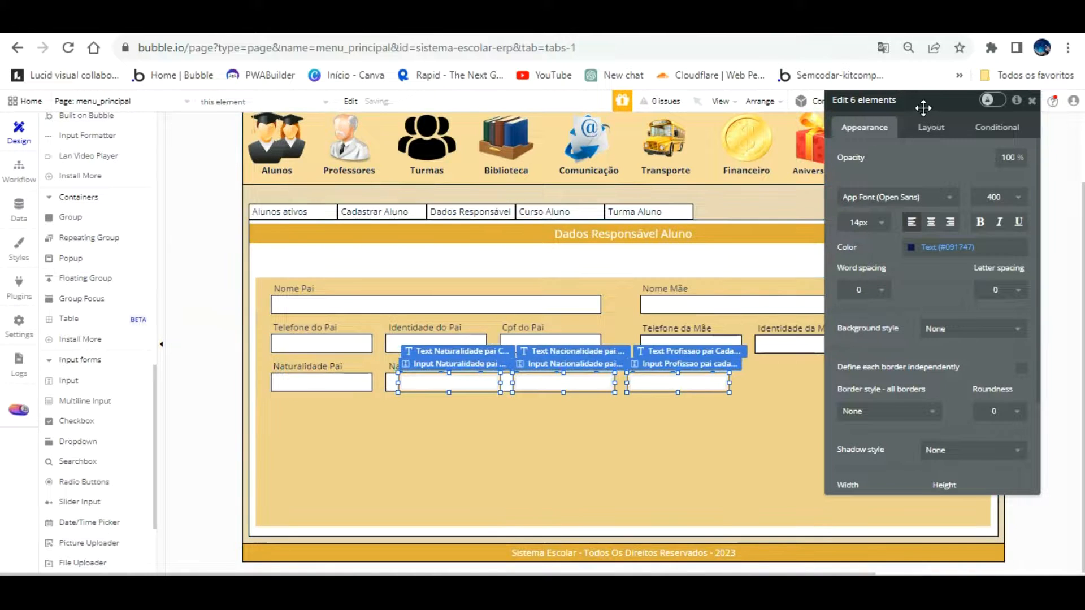
pyautogui.hotkey('shift', 'Right')
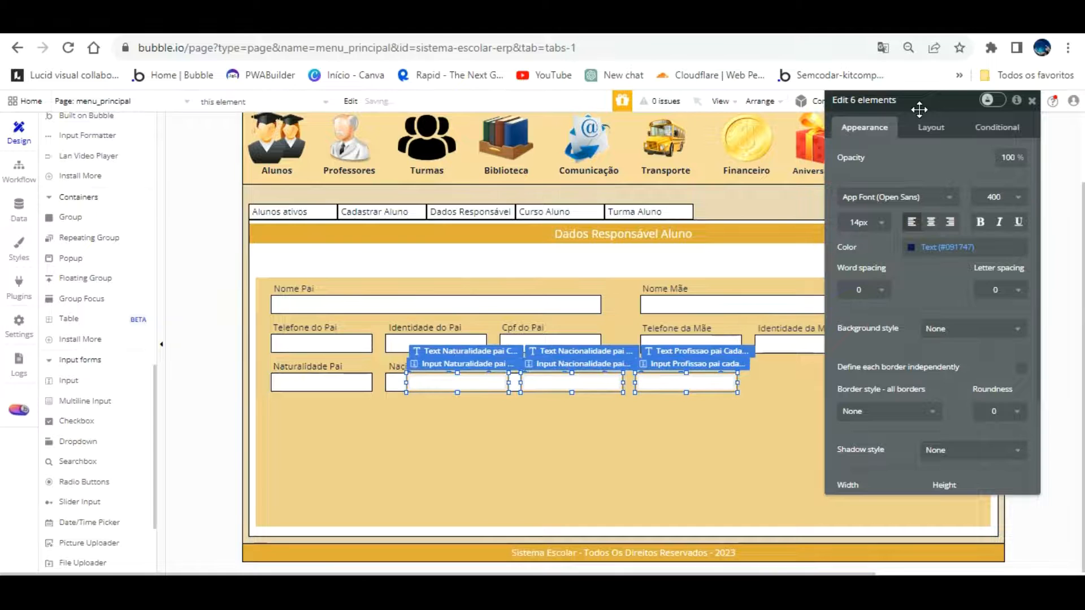
pyautogui.hotkey('shift', 'Right')
pyautogui.hotkey('shift', 'Right')
pyautogui.hotkey('shift', 'Right')
pyautogui.hotkey('shift', 'Right')
pyautogui.hotkey('shift', 'Right')
pyautogui.hotkey('shift', 'Right')
pyautogui.hotkey('shift', 'Right')
pyautogui.hotkey('shift', 'Right')
pyautogui.hotkey('shift', 'Right')
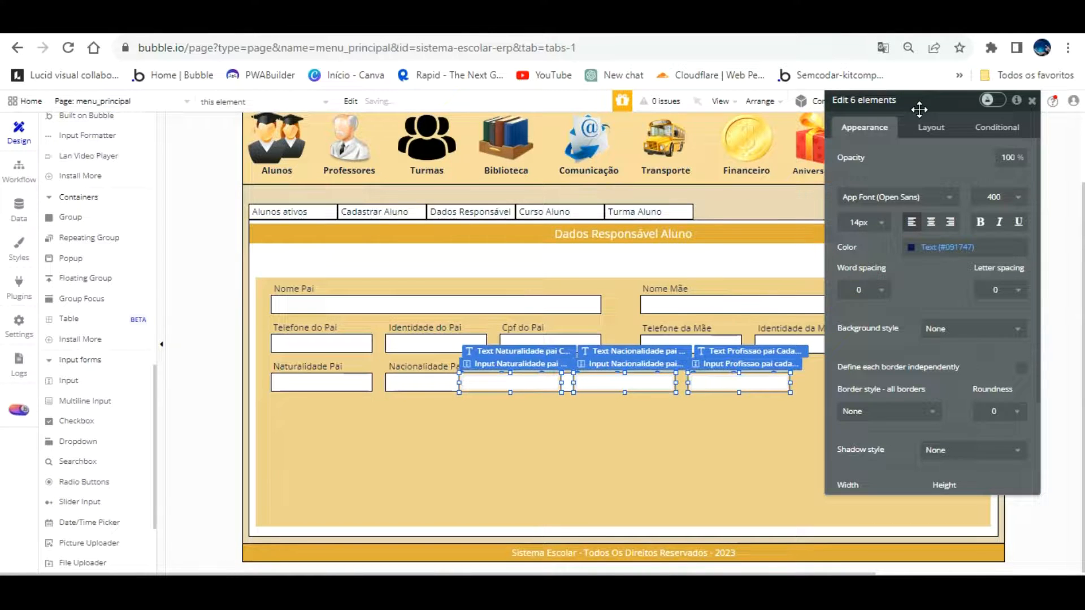
pyautogui.hotkey('shift', 'Right')
pyautogui.hotkey('shift', 'Right')
pyautogui.hotkey('shift', 'Right')
pyautogui.hotkey('shift', 'Right')
pyautogui.hotkey('shift', 'Right')
pyautogui.hotkey('shift', 'Right')
pyautogui.hotkey('shift', 'Right')
pyautogui.hotkey('shift', 'Right')
pyautogui.hotkey('shift', 'Right')
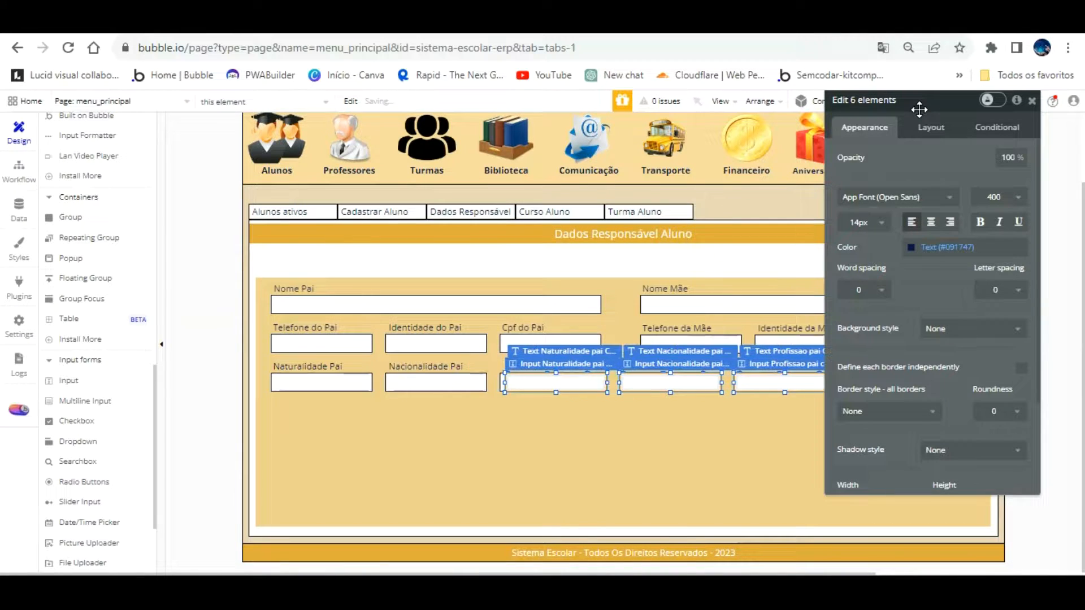
pyautogui.hotkey('shift', 'Right')
pyautogui.hotkey('shift', 'Right')
pyautogui.hotkey('shift', 'Right')
pyautogui.hotkey('shift', 'Right')
pyautogui.hotkey('shift', 'Right')
pyautogui.hotkey('shift', 'Right')
pyautogui.hotkey('shift', 'Right')
pyautogui.hotkey('shift', 'Right')
pyautogui.hotkey('shift', 'Right')
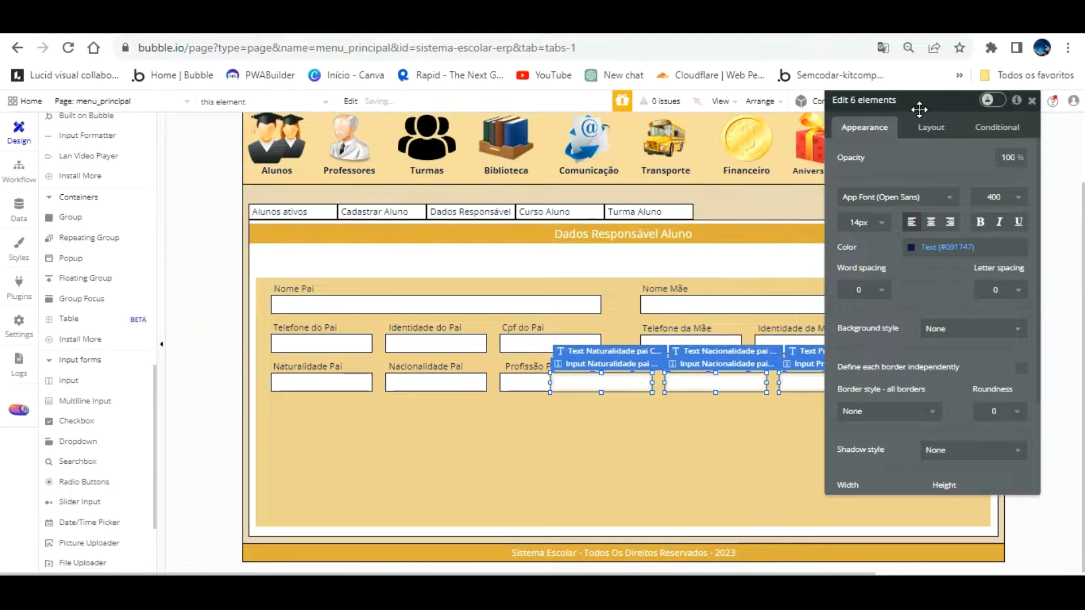
pyautogui.hotkey('shift', 'Right')
pyautogui.hotkey('shift', 'Right')
pyautogui.hotkey('shift', 'Right')
pyautogui.hotkey('shift', 'Right')
pyautogui.hotkey('shift', 'Right')
pyautogui.hotkey('shift', 'Right')
pyautogui.hotkey('shift', 'Right')
pyautogui.hotkey('shift', 'Right')
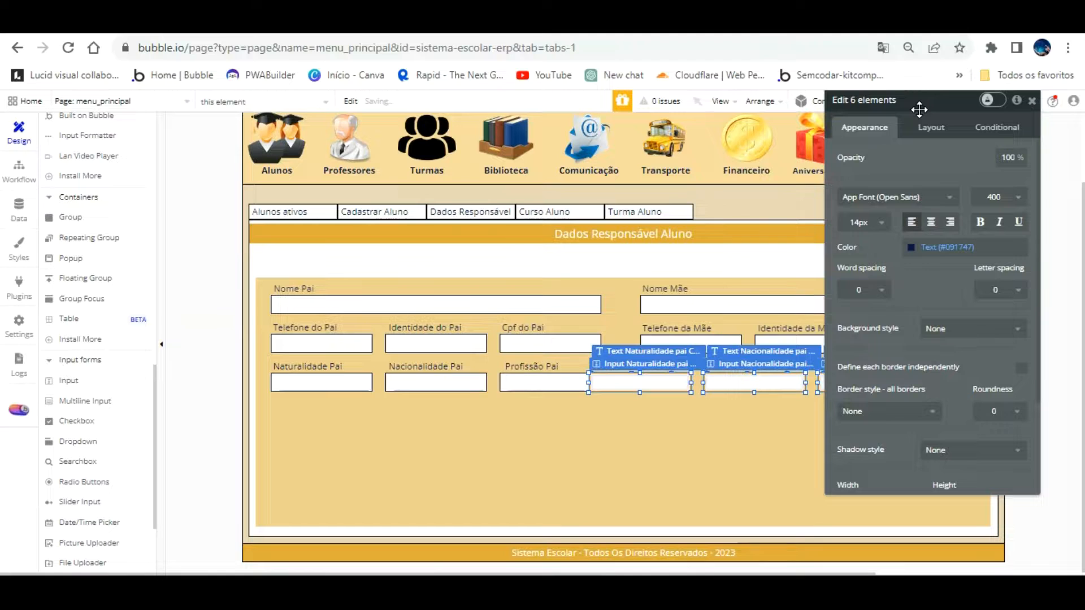
pyautogui.hotkey('shift', 'Right')
pyautogui.hotkey('shift', 'Right')
pyautogui.hotkey('shift', 'Right')
pyautogui.hotkey('shift', 'Right')
pyautogui.hotkey('shift', 'Right')
pyautogui.hotkey('shift', 'Right')
pyautogui.hotkey('shift', 'Right')
pyautogui.hotkey('shift', 'Right')
pyautogui.hotkey('shift', 'Right')
pyautogui.hotkey('shift', 'Right')
pyautogui.hotkey('shift', 'Right')
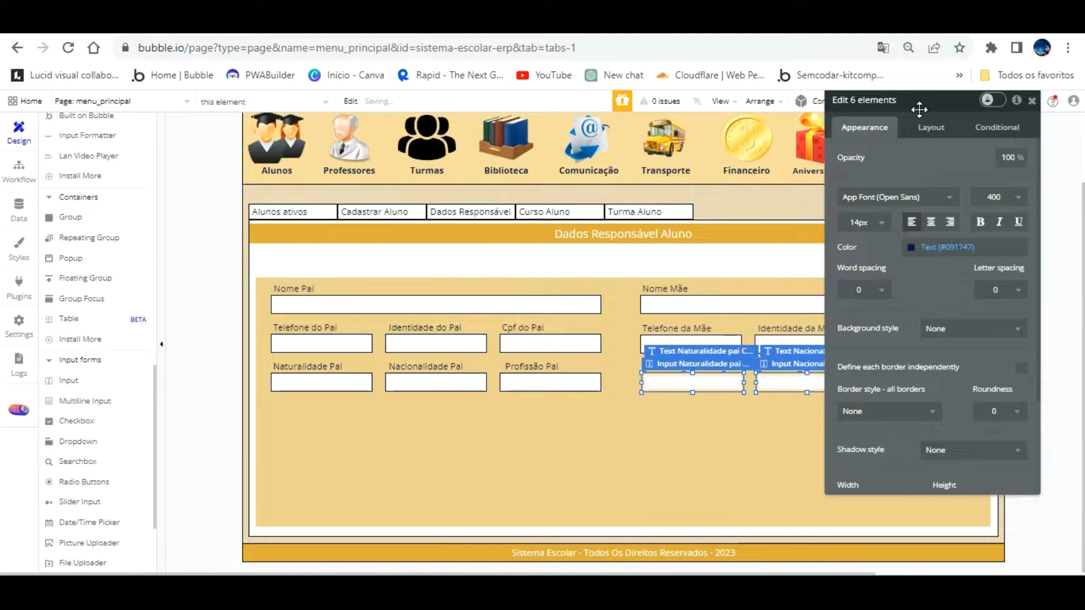
pyautogui.press('Left')
pyautogui.press('Left')
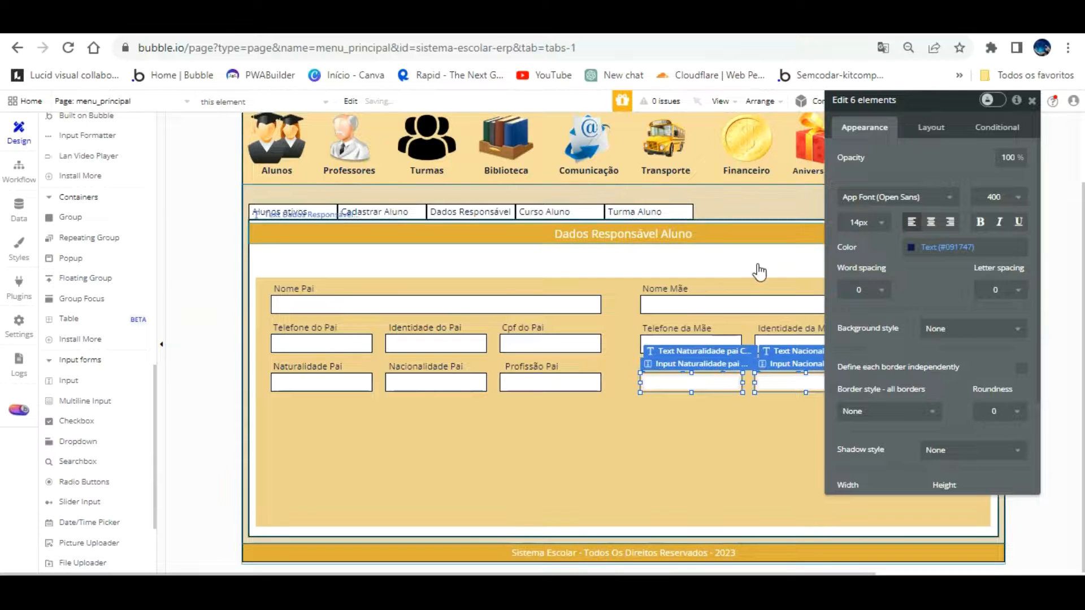
pyautogui.click(701, 408)
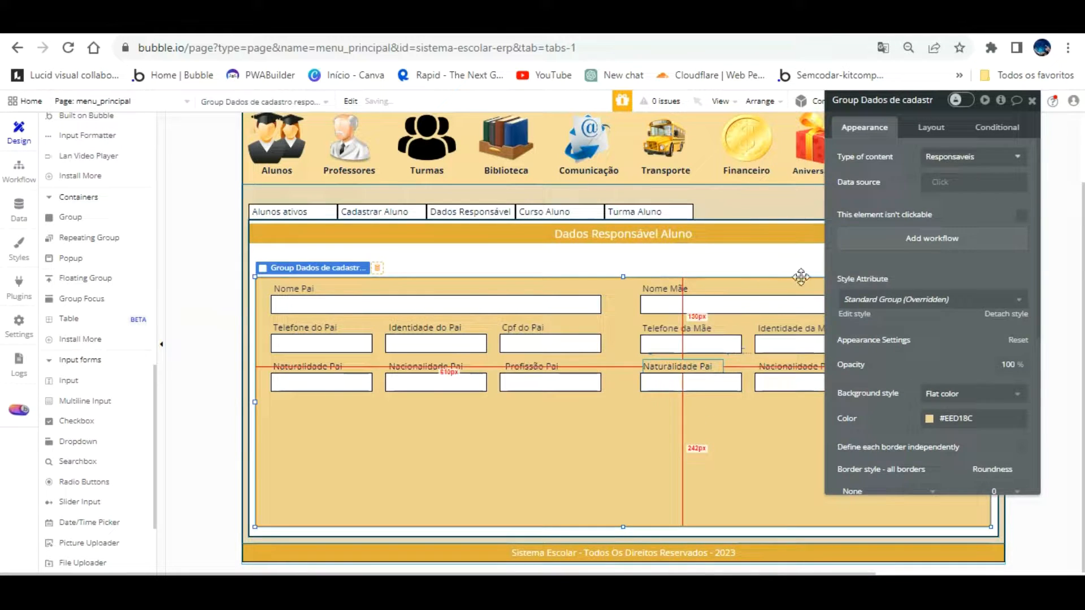
# Change the mother's row label texts to Mãe wording, including 'Profissão Mãe'
pyautogui.click(678, 367)
pyautogui.click(906, 161)
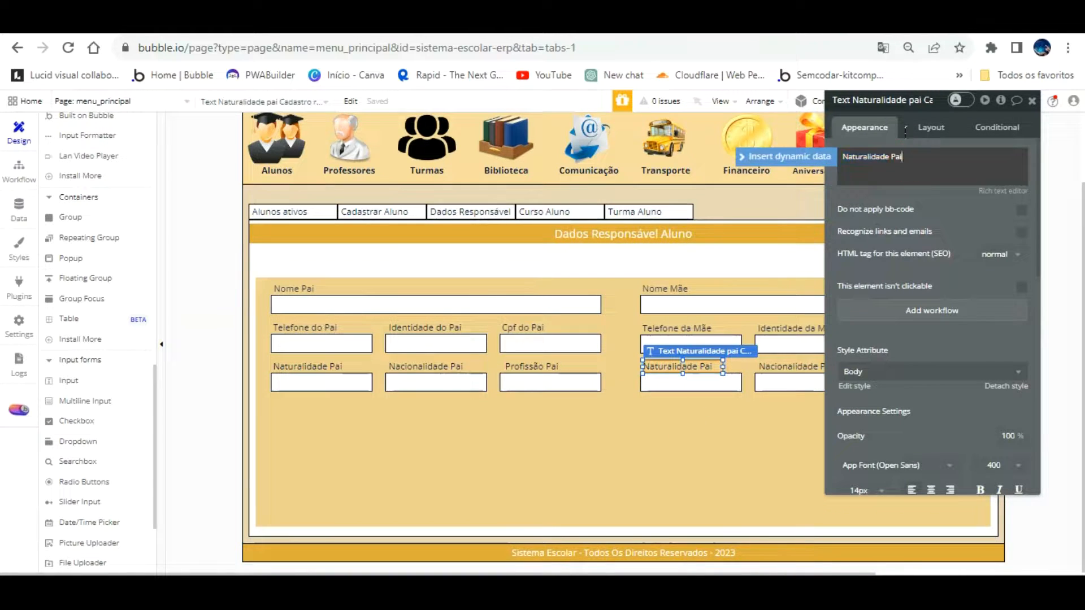
pyautogui.write('Mã')
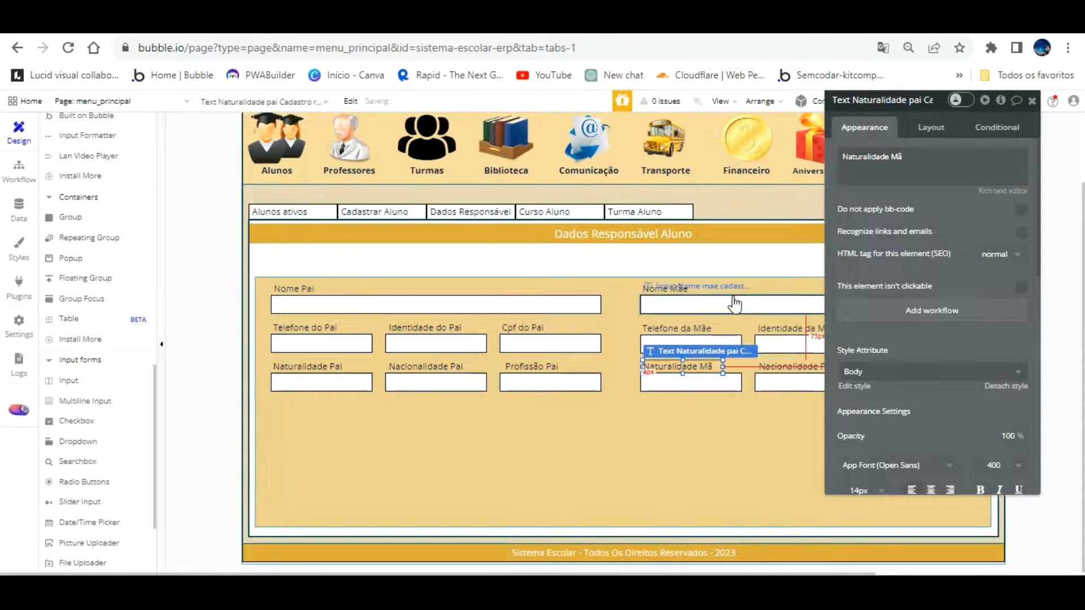
pyautogui.click(779, 366)
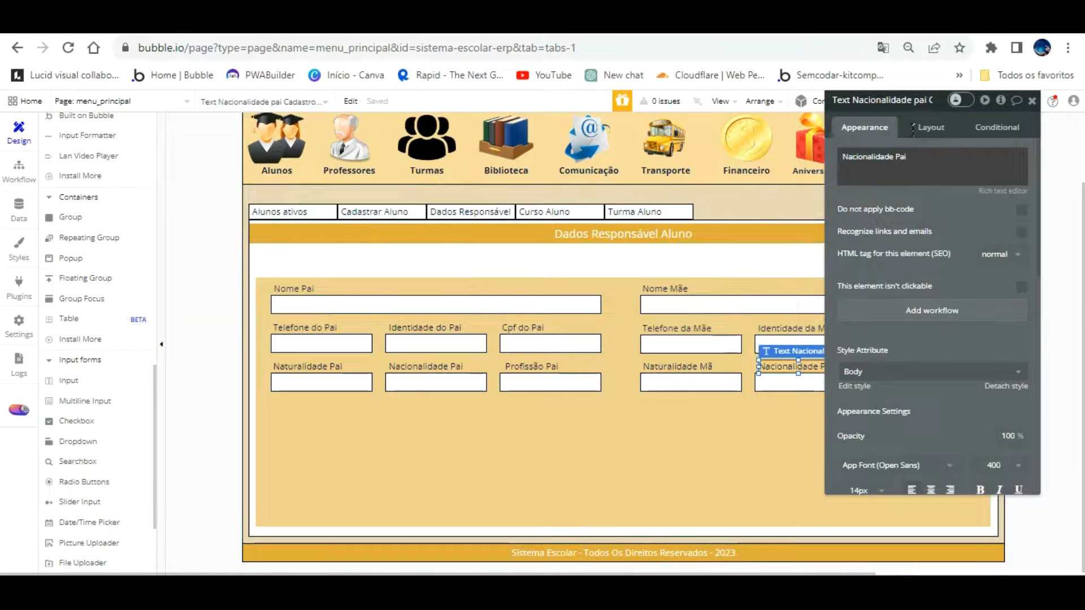
pyautogui.tripleClick(911, 159)
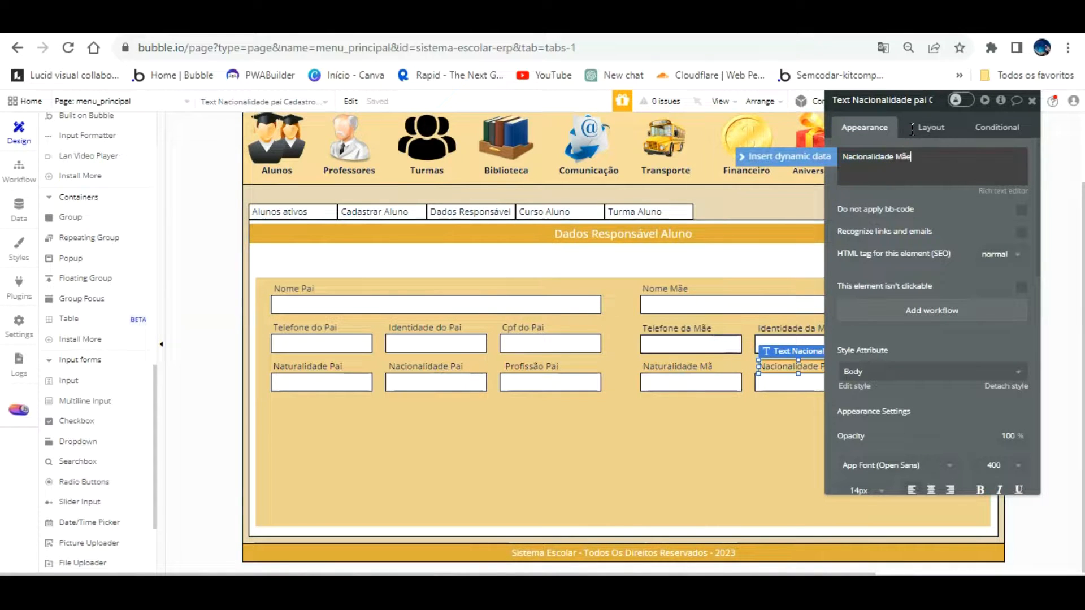
pyautogui.moveTo(947, 212); pyautogui.dragTo(490, 219)
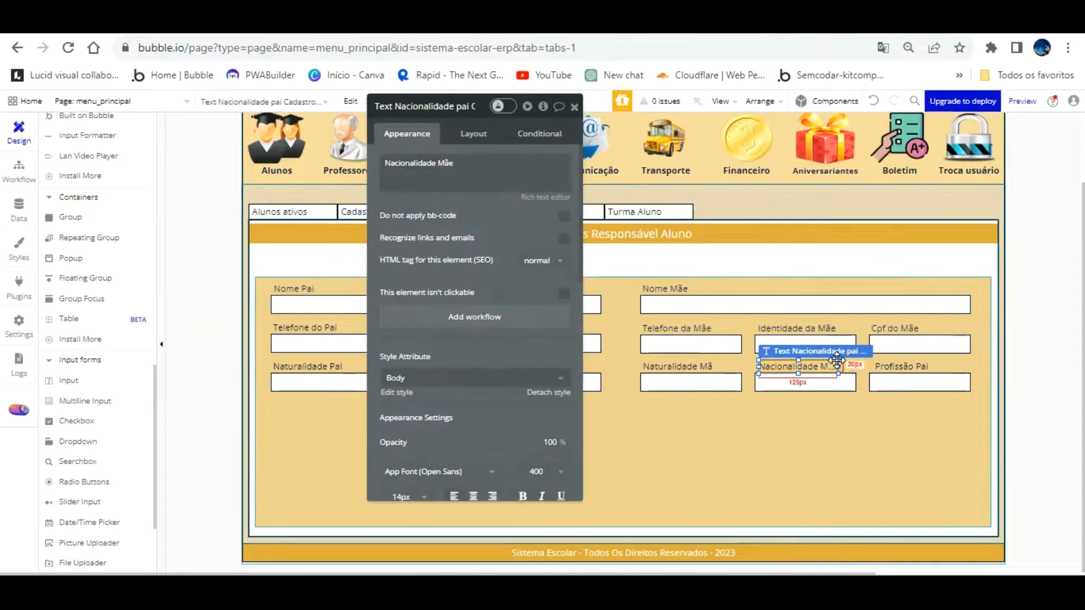
pyautogui.click(837, 414)
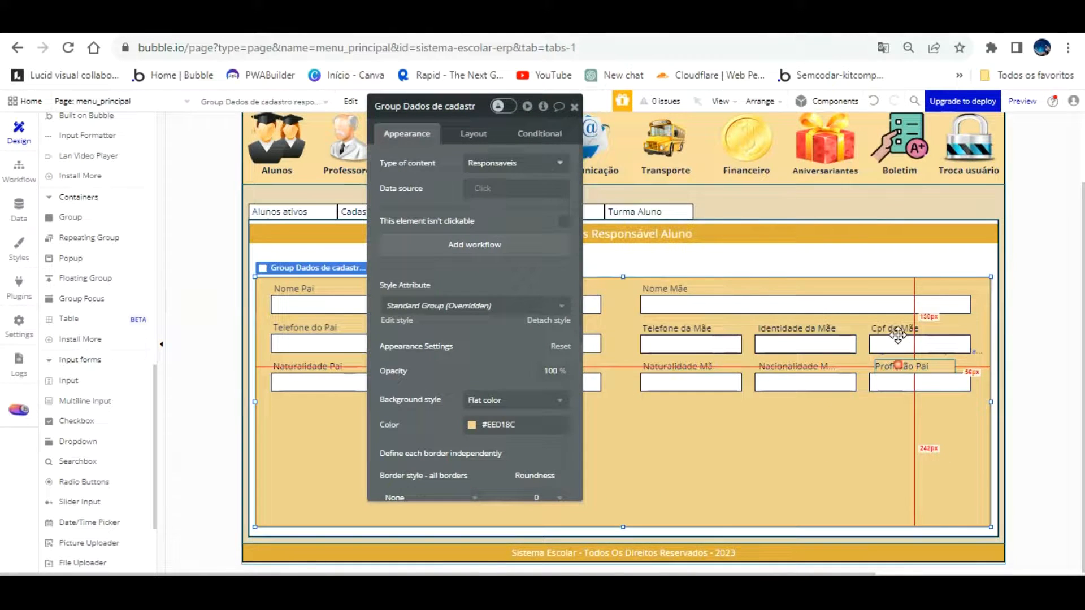
pyautogui.click(902, 366)
pyautogui.click(423, 169)
pyautogui.click(443, 164)
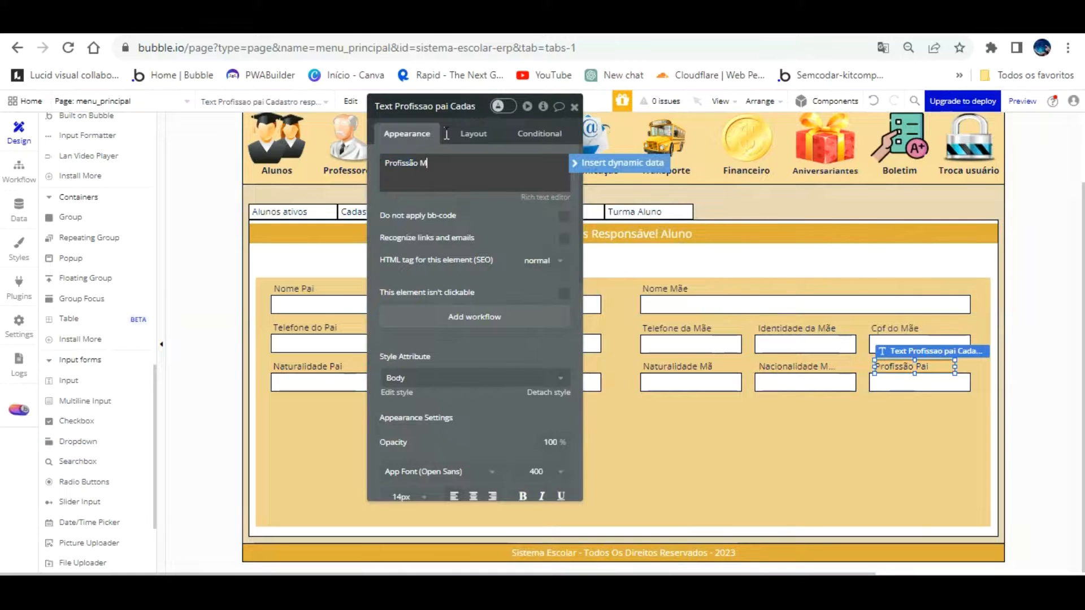
pyautogui.click(498, 206)
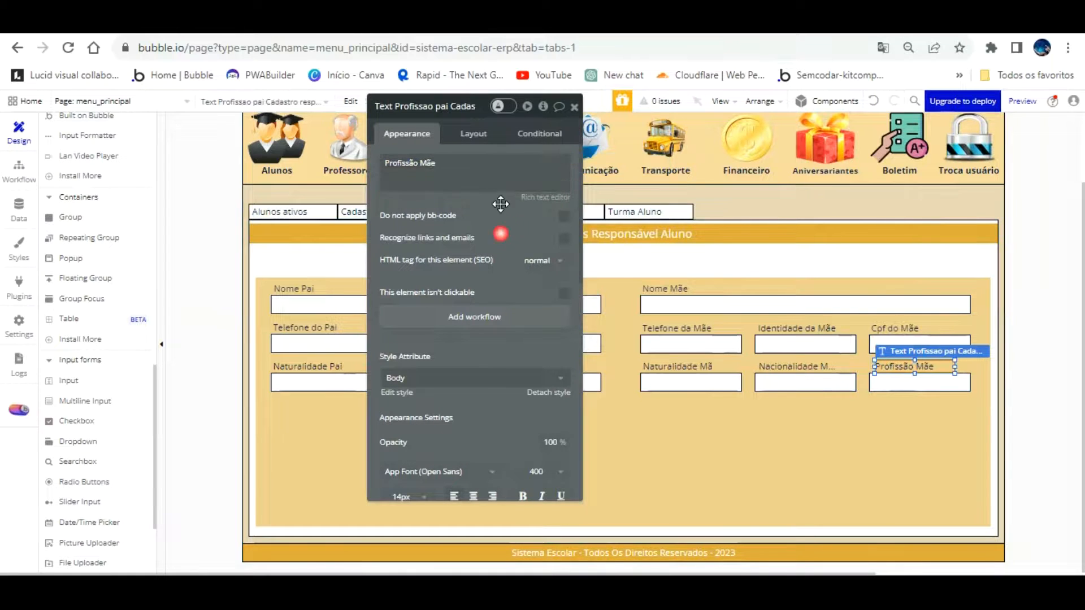
# Rename the Profissão and Nacionalidade label elements to mae, widening Nacionalidade Mãe to about 166px
pyautogui.click(430, 101)
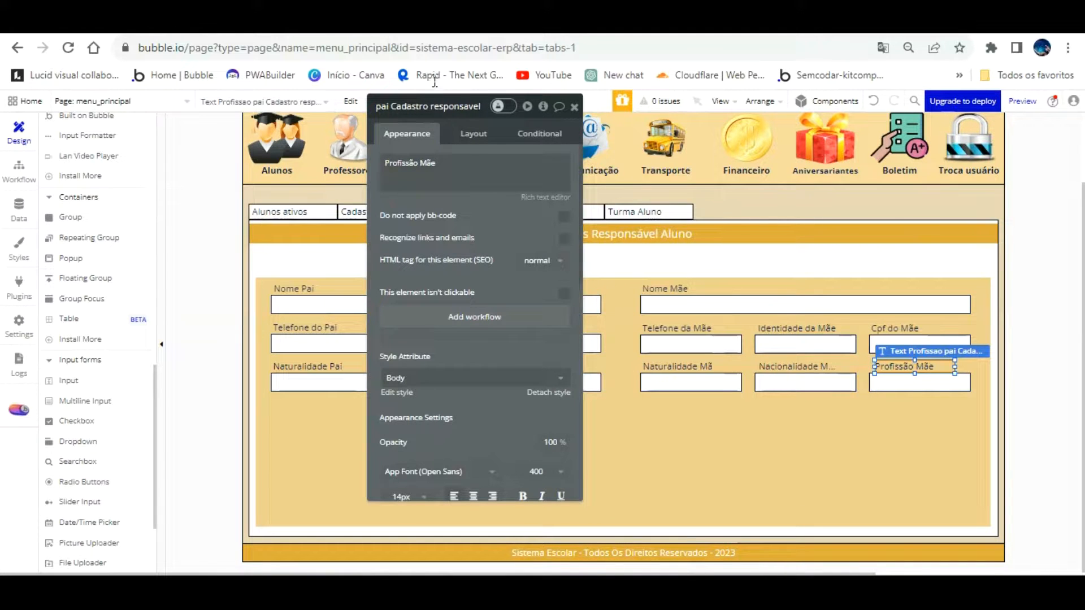
pyautogui.click(386, 107)
pyautogui.press('BackSpace')
pyautogui.press('BackSpace')
pyautogui.press('BackSpace')
pyautogui.write('mae')
pyautogui.press('Return')
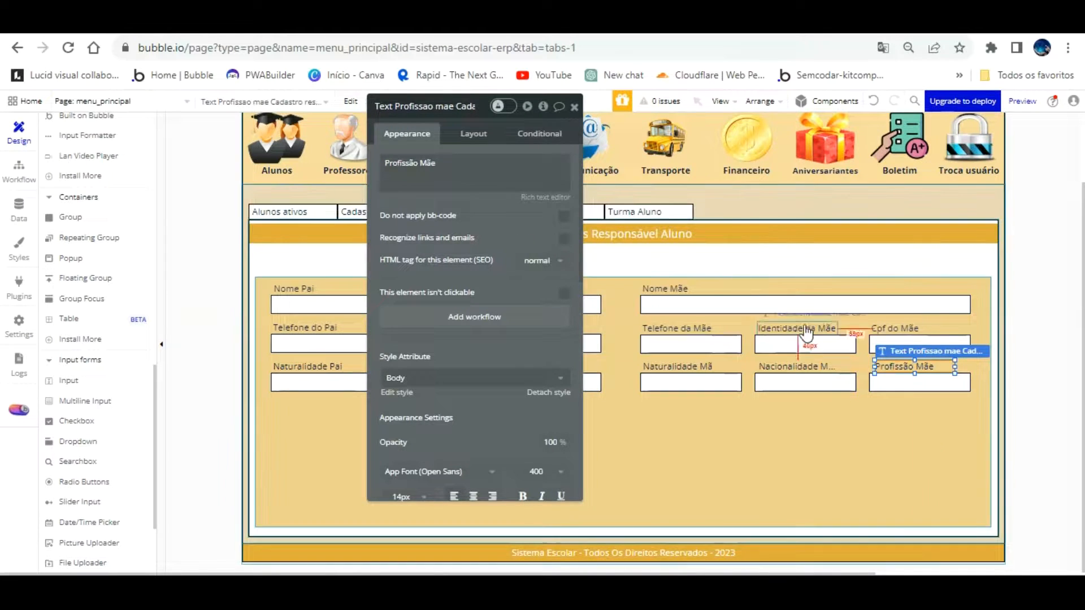
pyautogui.click(802, 365)
pyautogui.moveTo(836, 338); pyautogui.dragTo(851, 338)
pyautogui.click(430, 109)
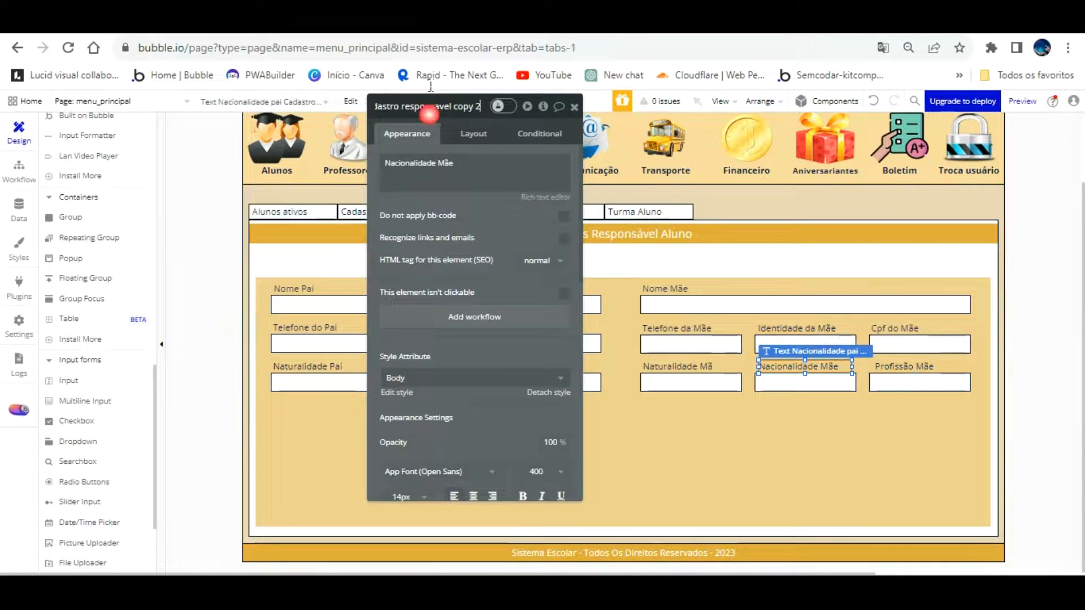
pyautogui.press('BackSpace')
pyautogui.press('BackSpace')
pyautogui.press('BackSpace')
pyautogui.press('BackSpace')
pyautogui.press('BackSpace')
pyautogui.press('BackSpace')
pyautogui.press('BackSpace')
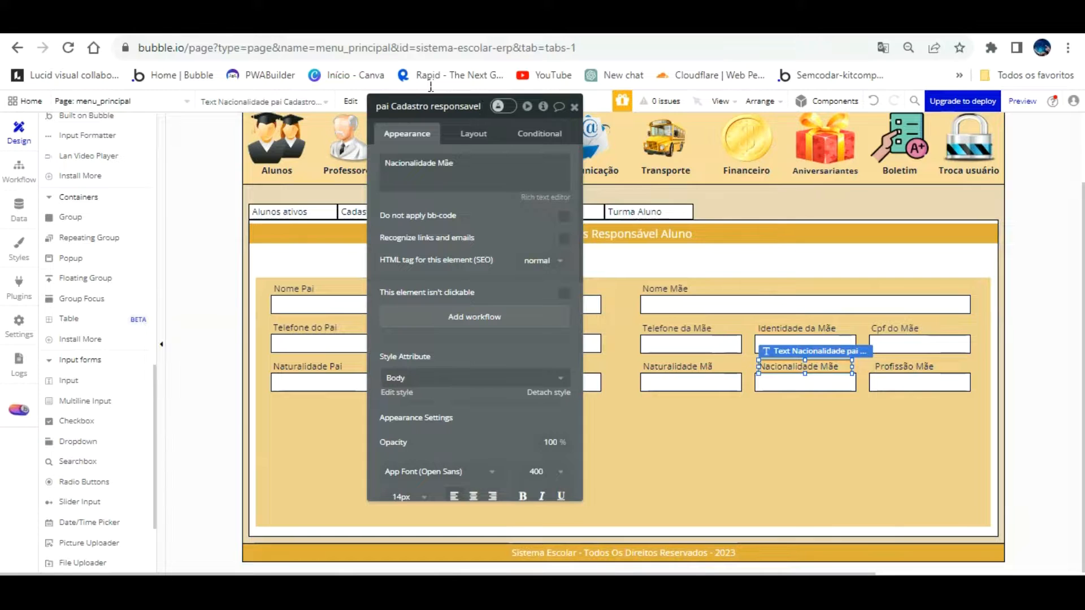
pyautogui.press('BackSpace')
pyautogui.press('BackSpace')
pyautogui.press('BackSpace')
pyautogui.write('mae')
pyautogui.click(506, 230)
# Complete the 'Naturalidade Mãe' label text and strip 'copy 2' and 'pai' from its element name
pyautogui.click(702, 365)
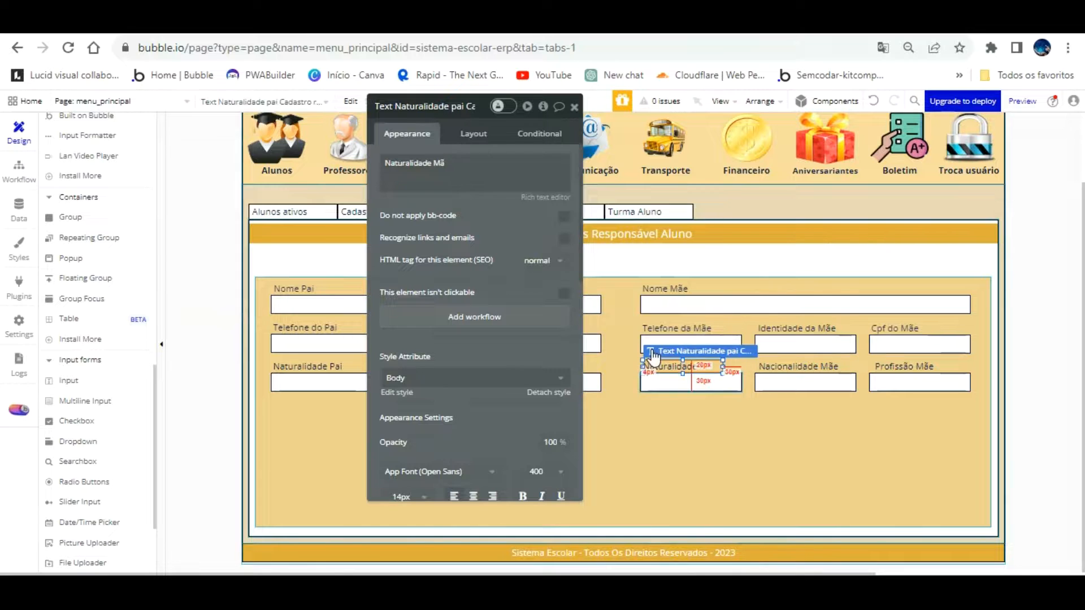
pyautogui.click(456, 165)
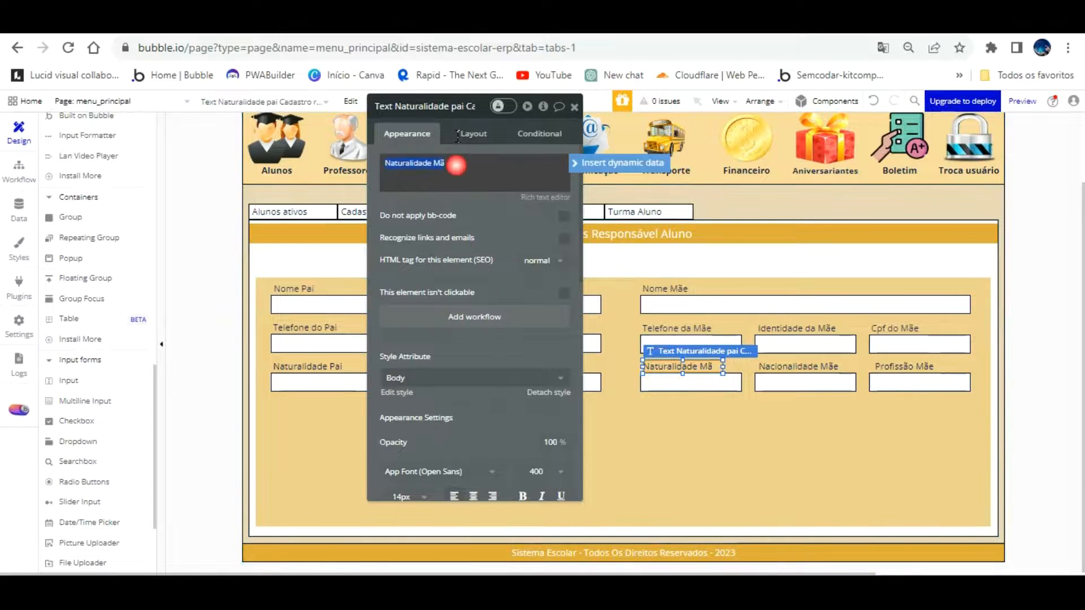
pyautogui.click(451, 162)
pyautogui.write('e')
pyautogui.click(456, 106)
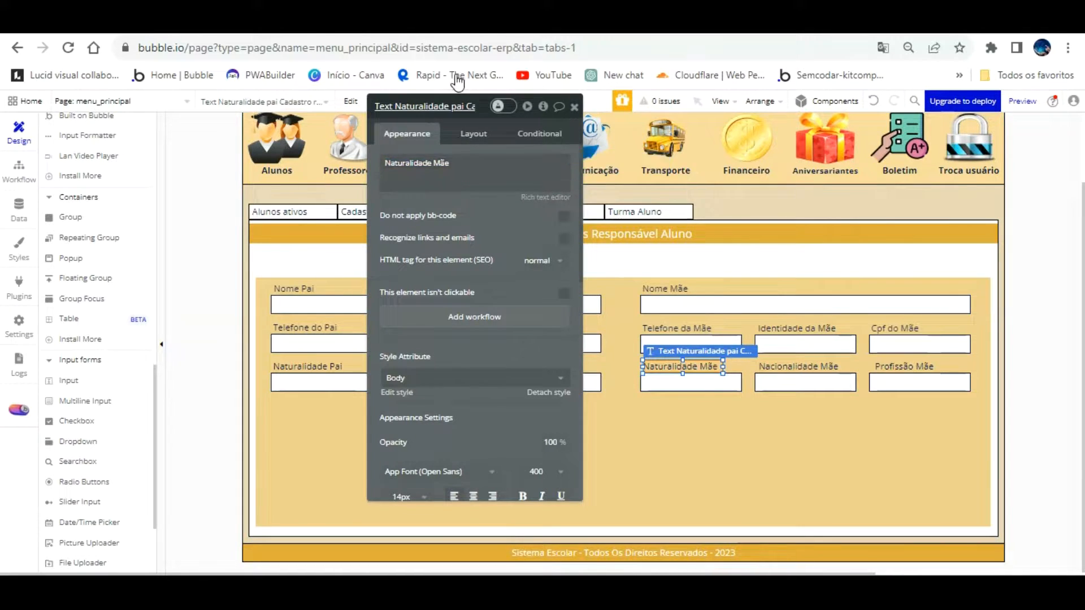
pyautogui.press('BackSpace')
pyautogui.press('BackSpace')
pyautogui.press('BackSpace')
pyautogui.press('BackSpace')
pyautogui.press('BackSpace')
pyautogui.press('BackSpace')
pyautogui.press('BackSpace')
pyautogui.press('BackSpace')
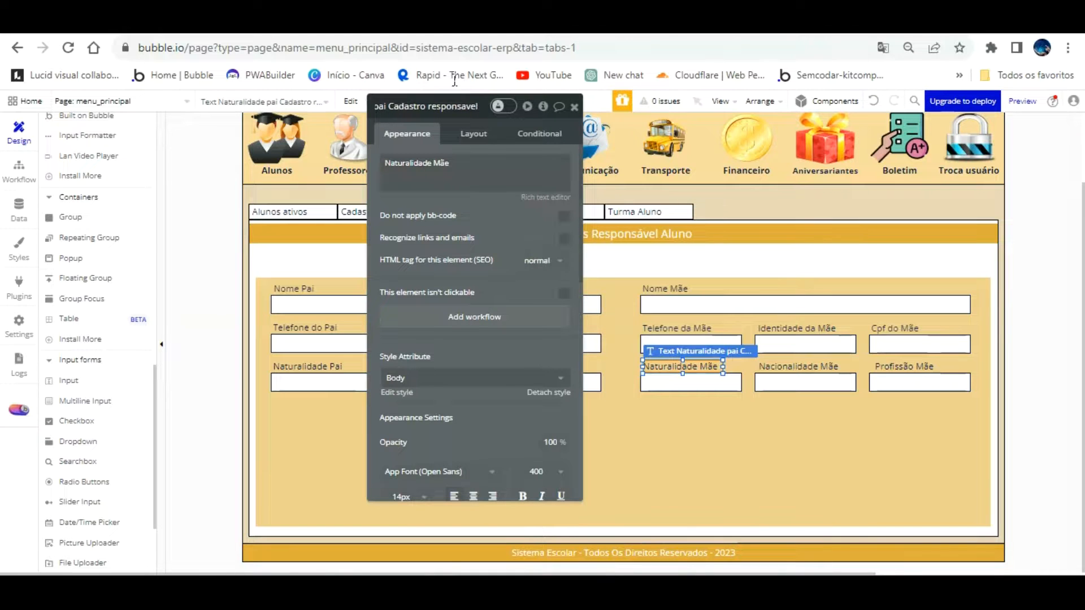
pyautogui.click(388, 107)
pyautogui.press('BackSpace')
# Finish the Naturalidade mae label name and rename the mother's Naturalidade input for mae
pyautogui.write('de mae')
pyautogui.press('Return')
pyautogui.click(497, 223)
pyautogui.click(672, 381)
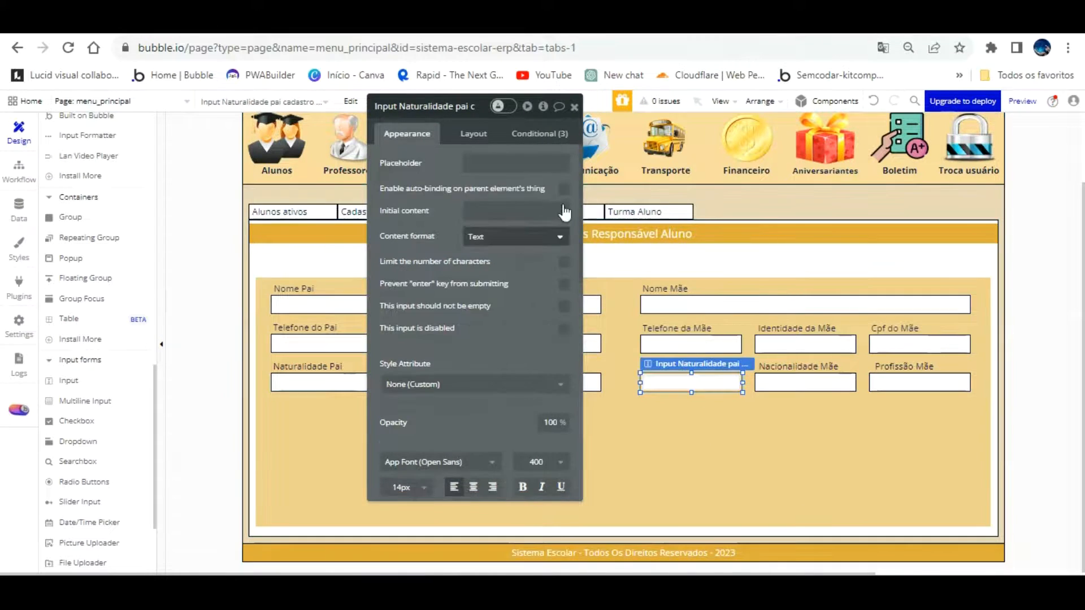
pyautogui.click(428, 110)
pyautogui.press('BackSpace')
pyautogui.press('BackSpace')
pyautogui.press('BackSpace')
pyautogui.press('BackSpace')
pyautogui.press('BackSpace')
pyautogui.press('BackSpace')
pyautogui.press('BackSpace')
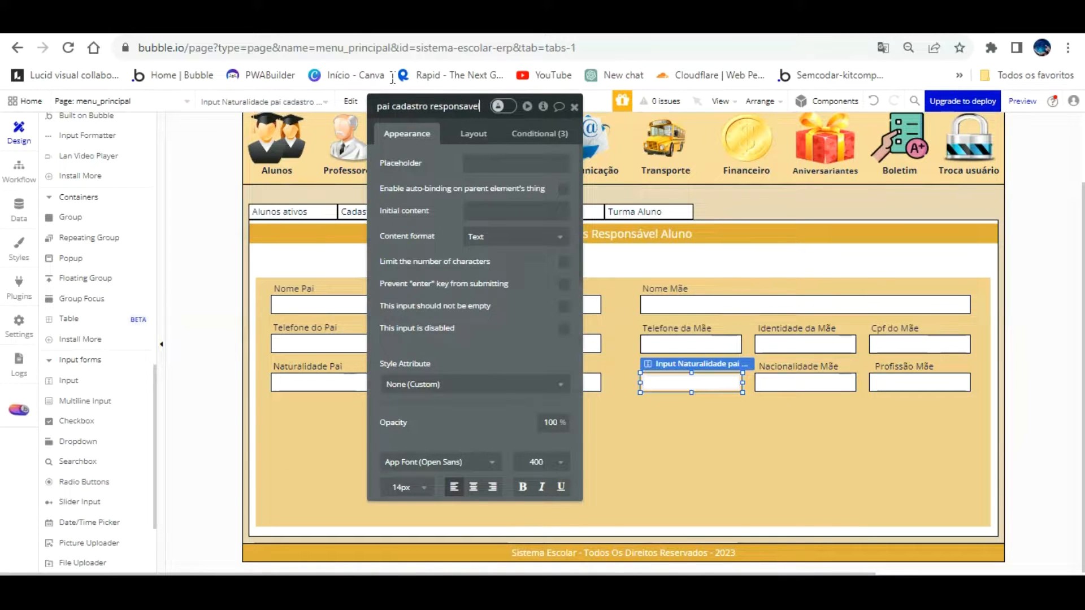
pyautogui.press('BackSpace')
pyautogui.press('BackSpace')
pyautogui.press('Return')
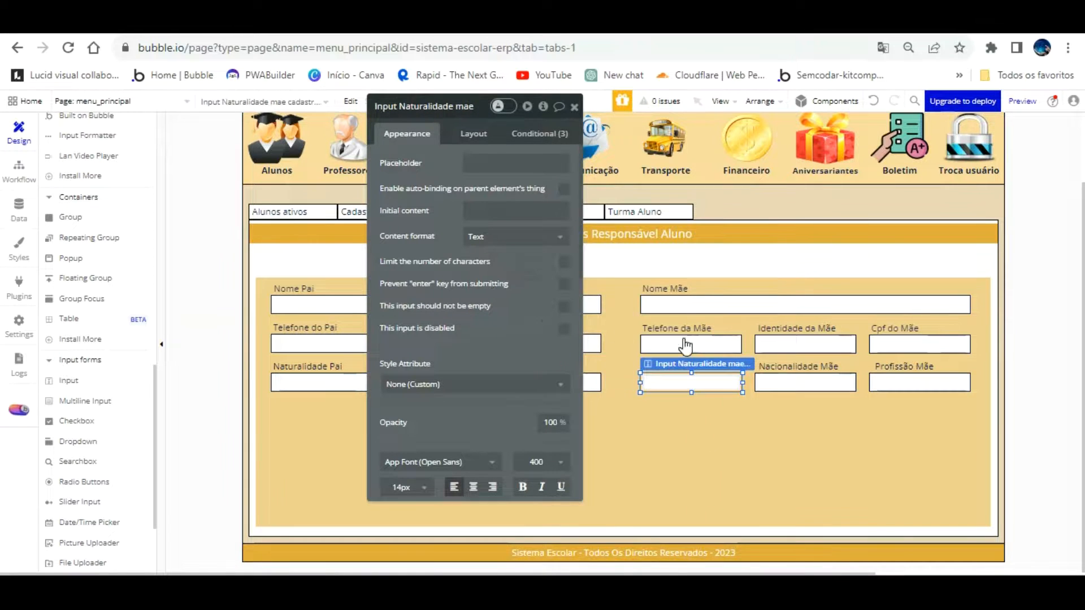
# Rename the mother's Nacionalidade input element, replacing 'pai copy 2' with mae
pyautogui.click(791, 383)
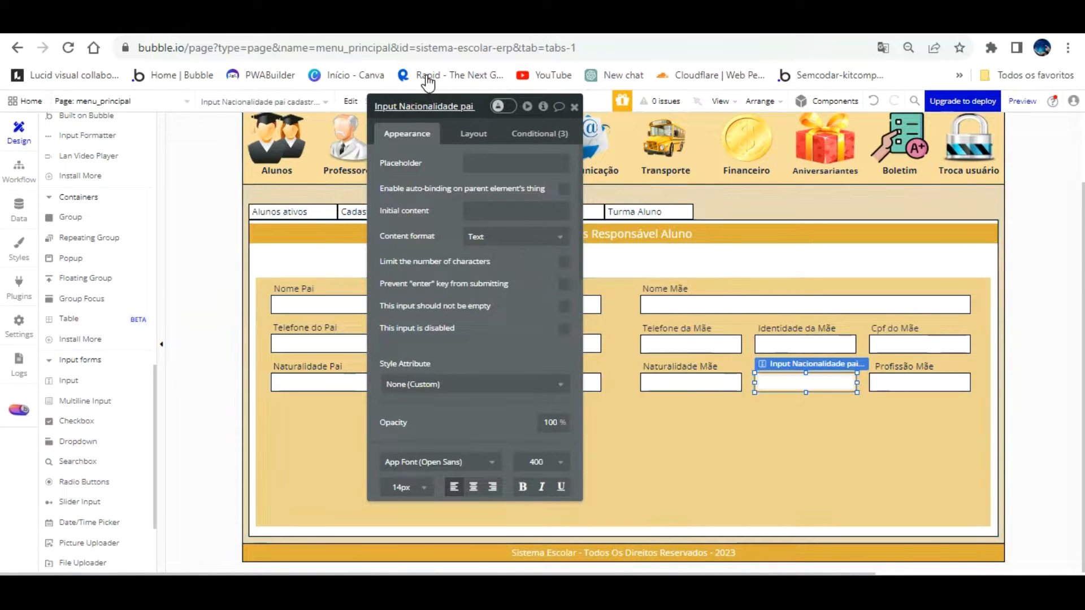
pyautogui.click(426, 106)
pyautogui.press('BackSpace')
pyautogui.press('BackSpace')
pyautogui.press('BackSpace')
pyautogui.press('BackSpace')
pyautogui.press('BackSpace')
pyautogui.press('BackSpace')
pyautogui.press('BackSpace')
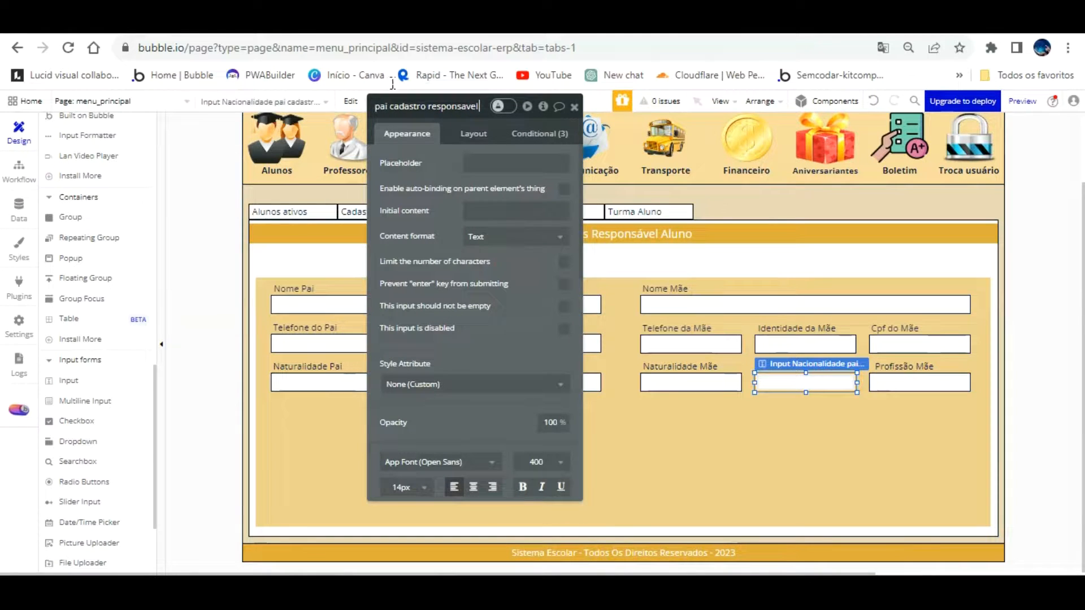
pyautogui.press('BackSpace')
pyautogui.press('BackSpace')
pyautogui.write('mae')
pyautogui.press('Return')
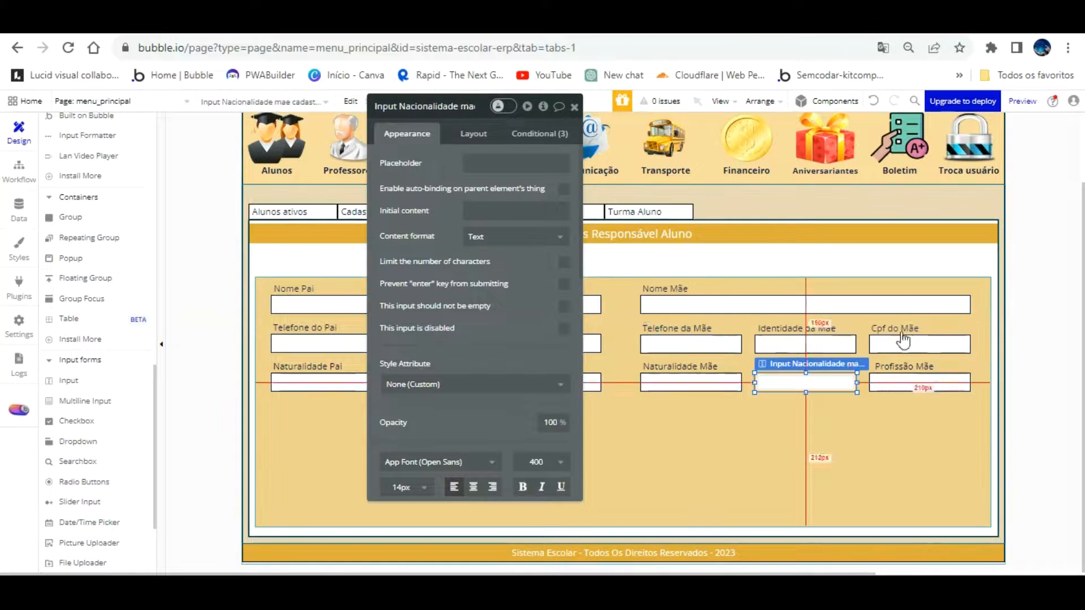
# Rename the mother's Profissão input element to Profissao mae
pyautogui.click(950, 381)
pyautogui.click(436, 107)
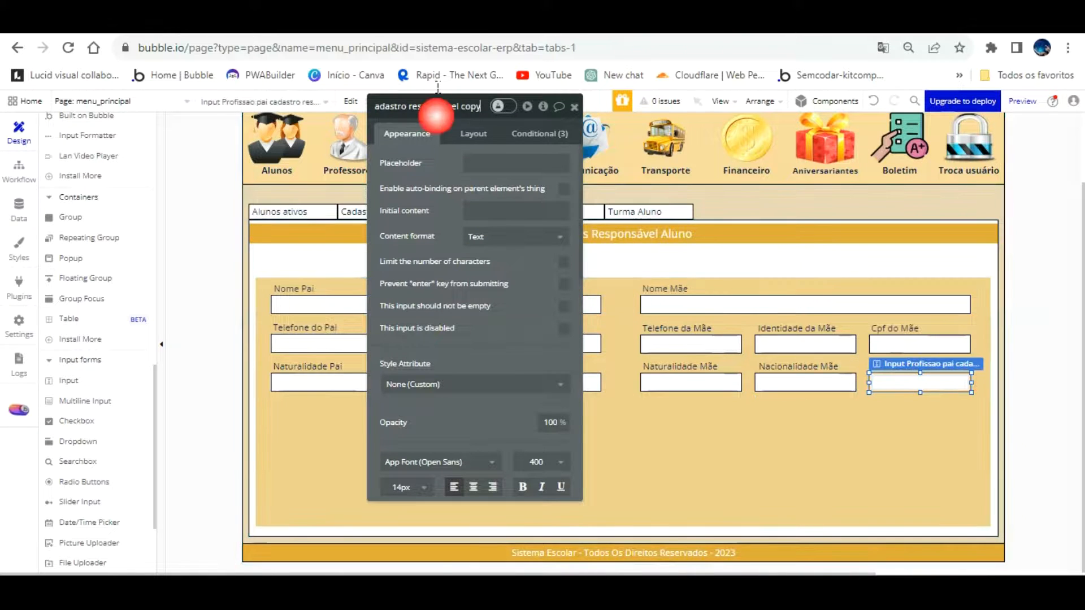
pyautogui.press('BackSpace')
pyautogui.press('BackSpace')
pyautogui.press('BackSpace')
pyautogui.press('BackSpace')
pyautogui.press('BackSpace')
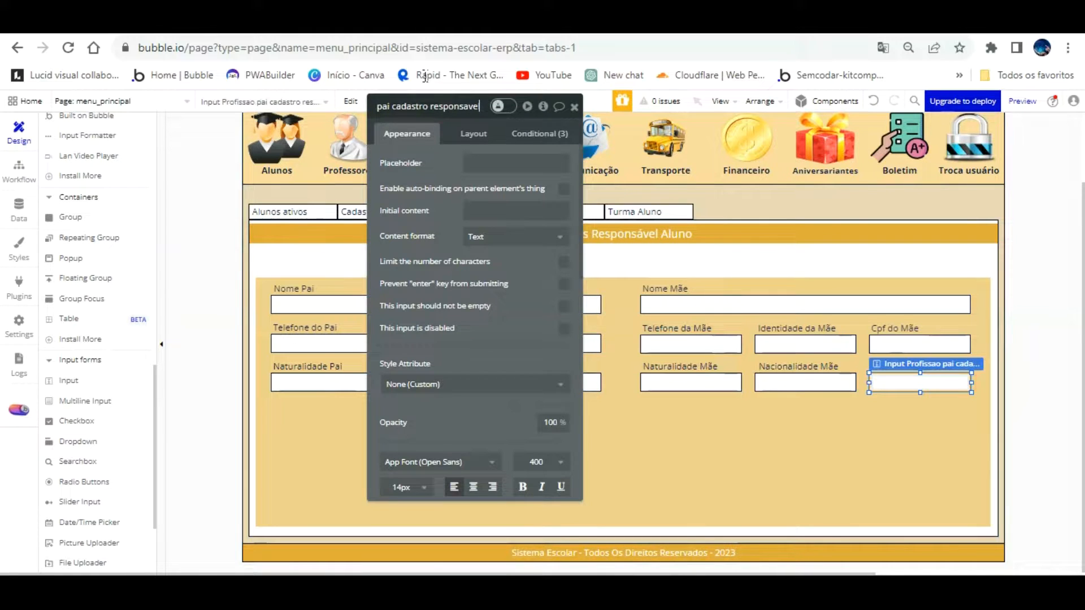
pyautogui.click(389, 110)
pyautogui.press('BackSpace')
pyautogui.press('BackSpace')
pyautogui.press('BackSpace')
pyautogui.write('mae')
pyautogui.click(447, 141)
pyautogui.click(801, 455)
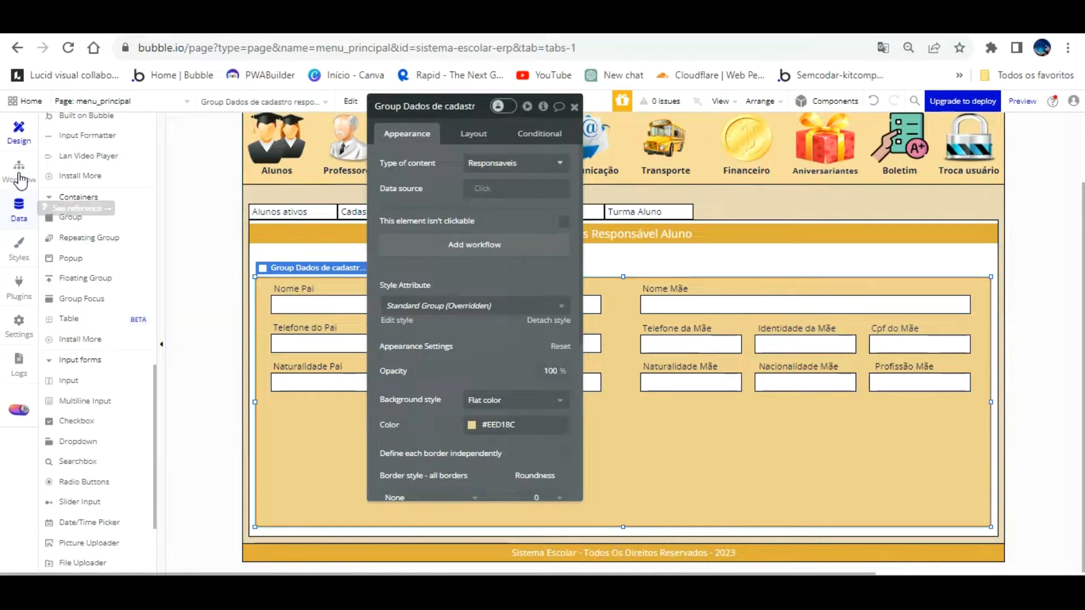
pyautogui.click(18, 207)
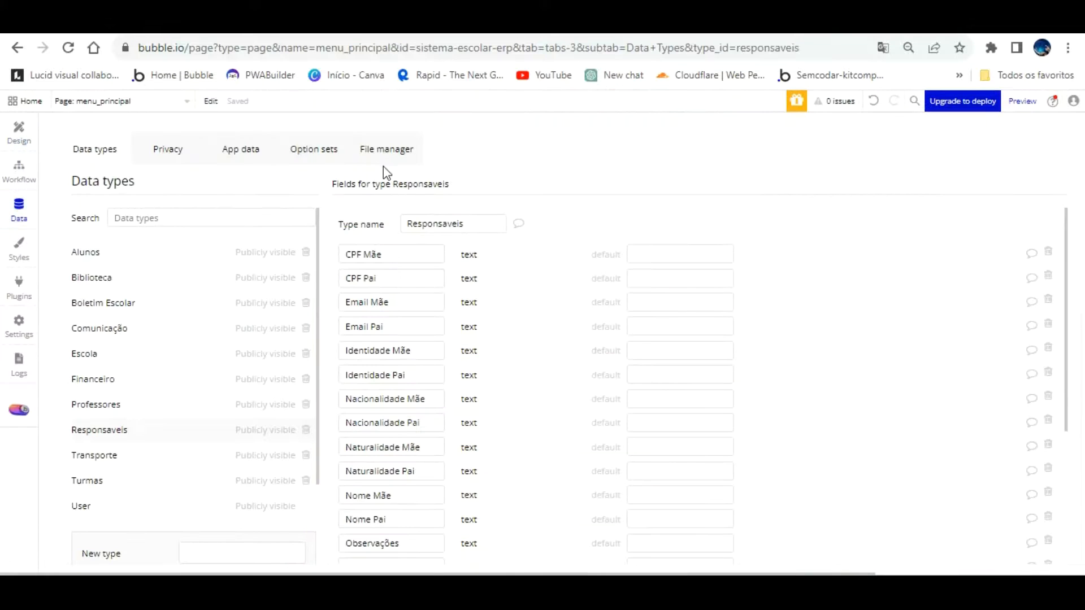
pyautogui.scroll(-1, 437, 234)
pyautogui.scroll(1, 437, 236)
pyautogui.click(21, 128)
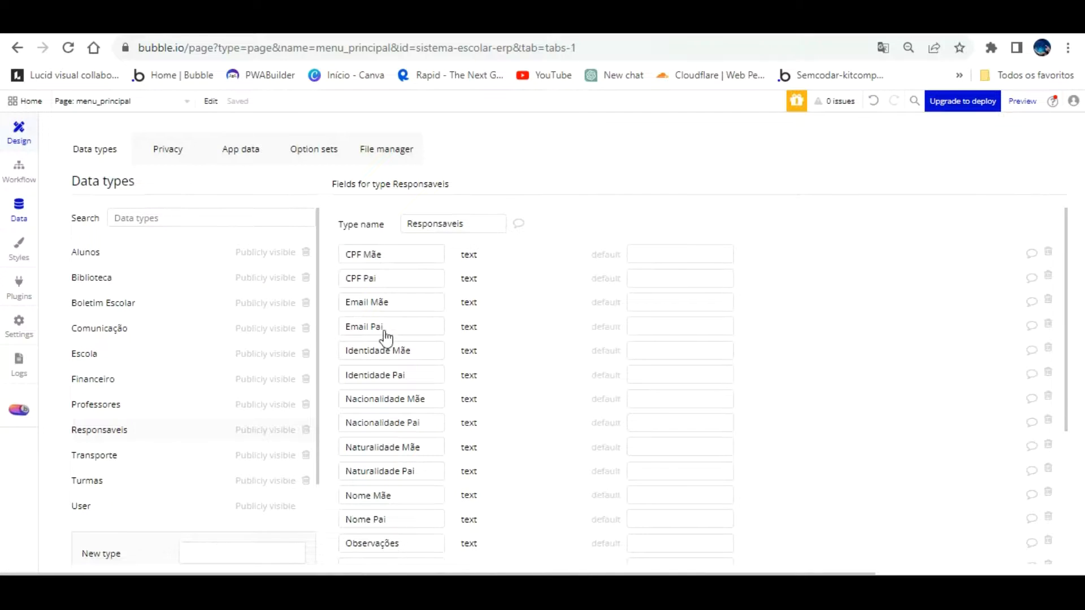
pyautogui.moveTo(446, 174); pyautogui.dragTo(454, 147)
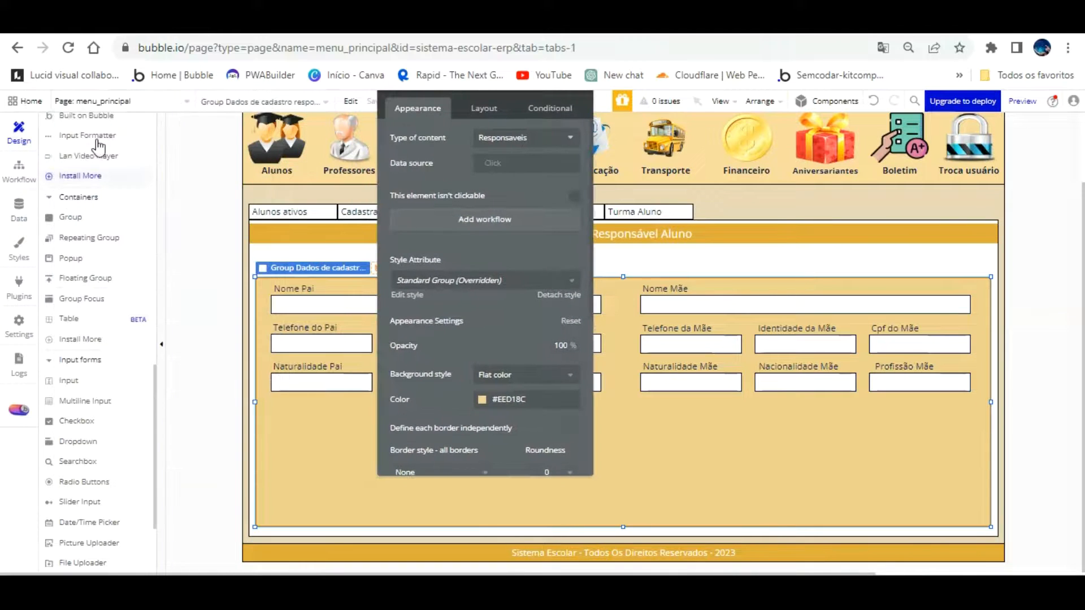
pyautogui.click(19, 209)
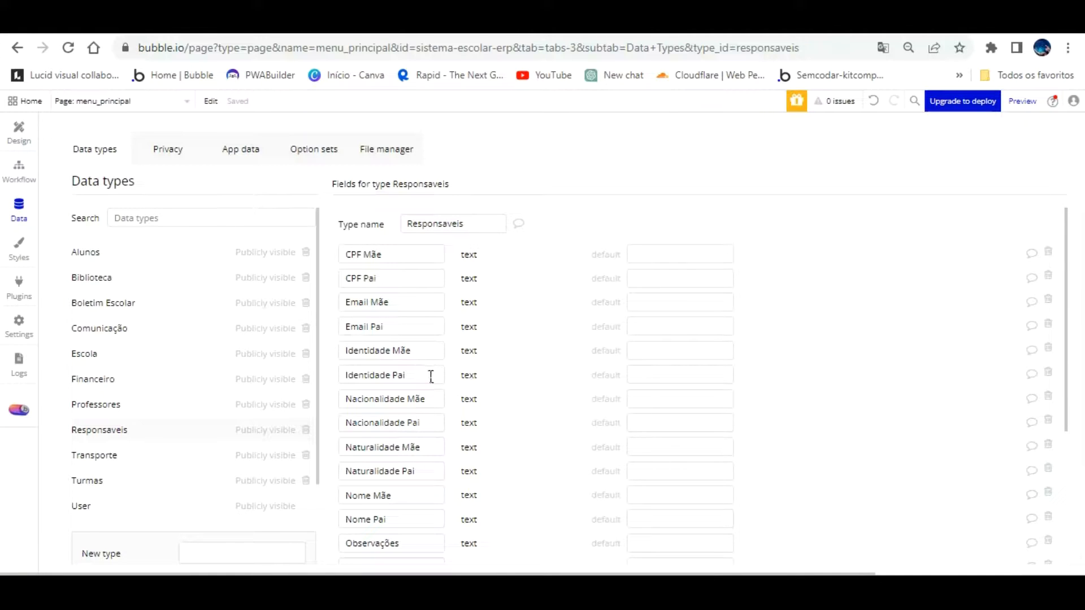
pyautogui.scroll(-3, 431, 377)
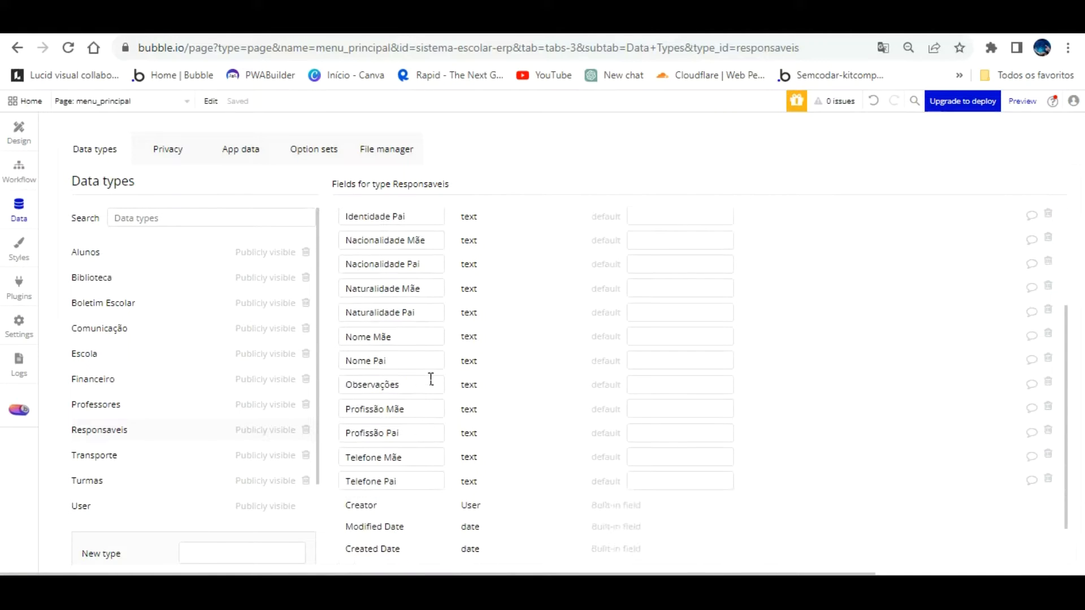
pyautogui.scroll(-2, 431, 380)
pyautogui.scroll(5, 333, 363)
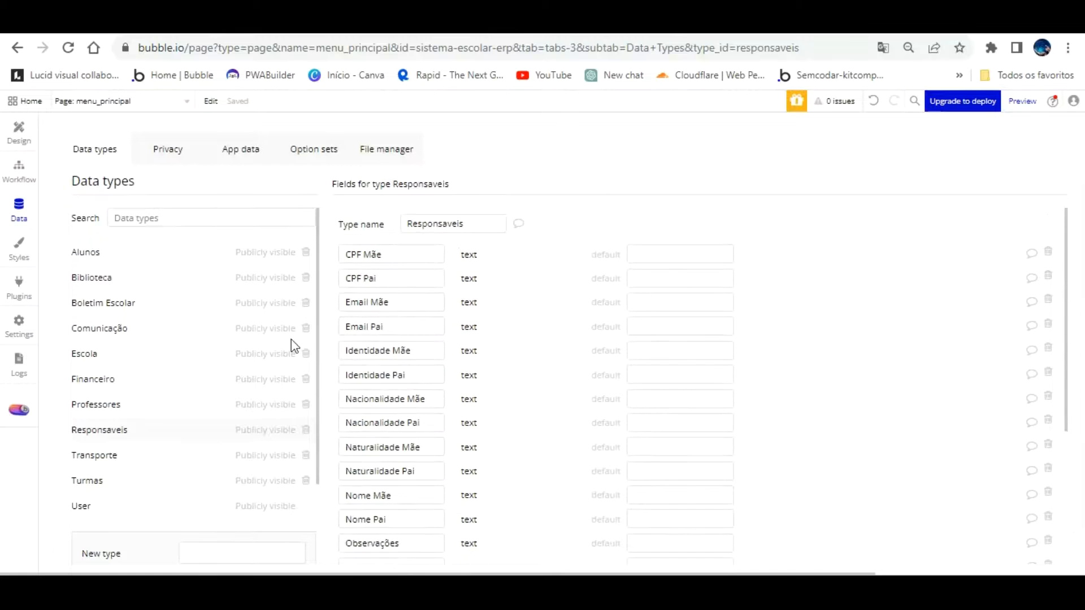
pyautogui.click(18, 131)
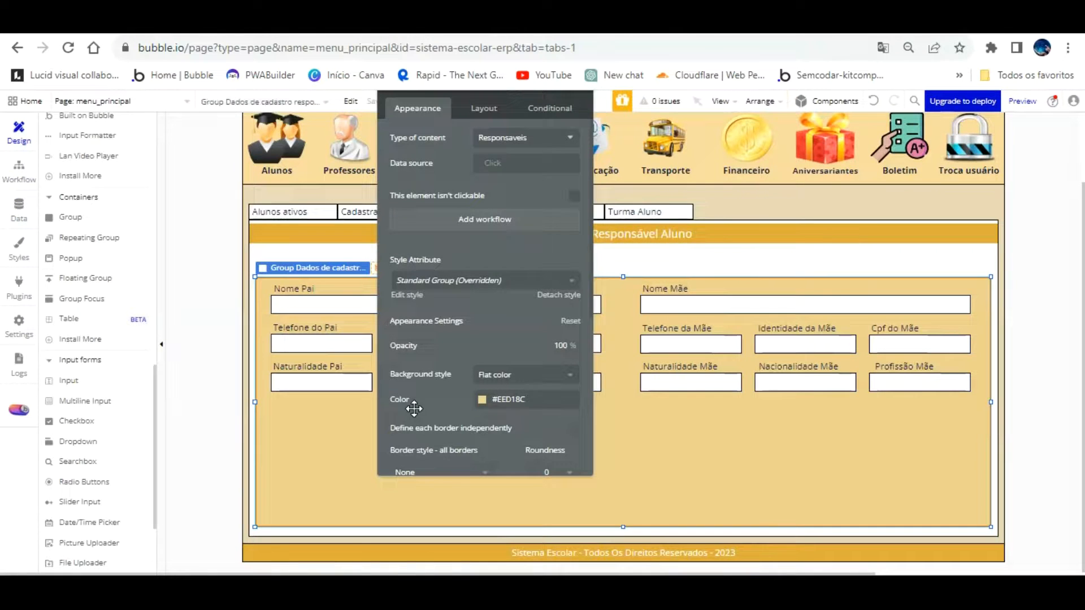
# Paste a copy of the Profissão Mãe input below Naturalidade Pai
pyautogui.moveTo(492, 113); pyautogui.dragTo(809, 190)
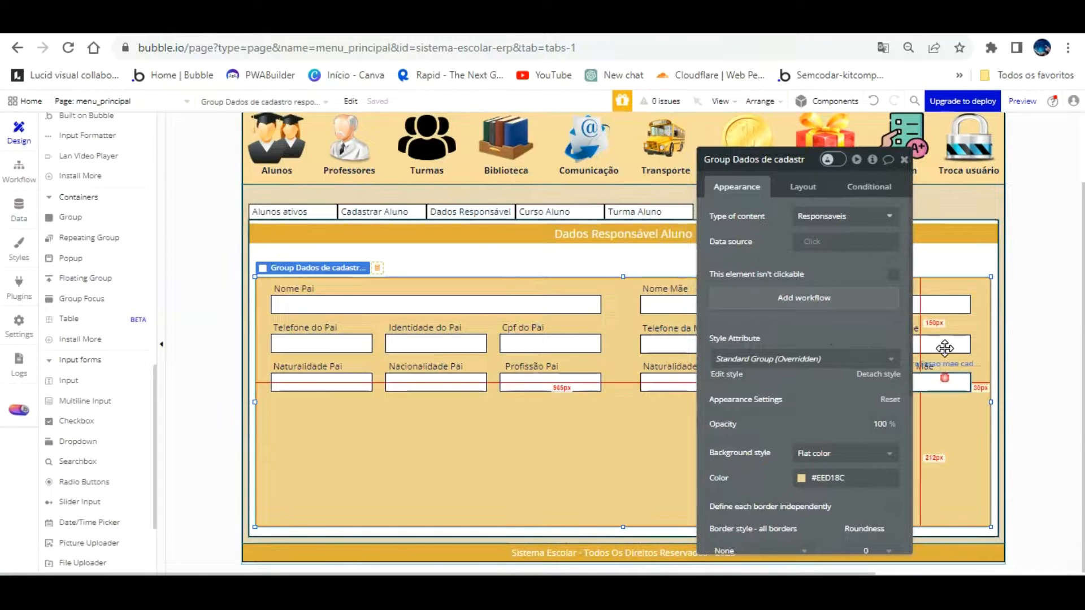
pyautogui.click(943, 380)
pyautogui.hotkey('ctrl', 'v')
pyautogui.moveTo(947, 362); pyautogui.dragTo(344, 396)
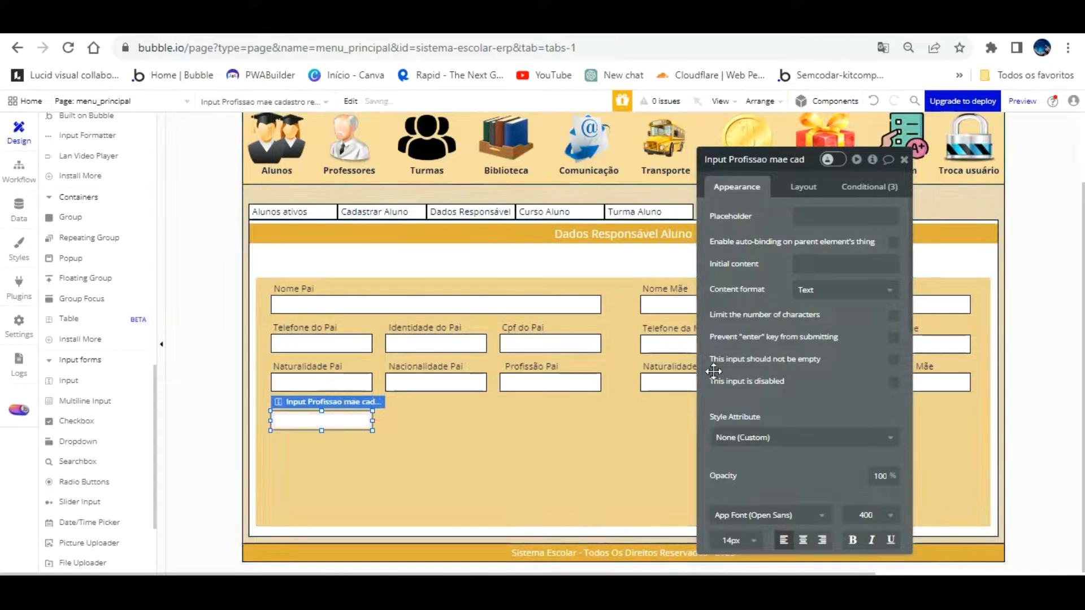
# Move the copied Profissão Mãe label below Naturalidade Pai, above the new input
pyautogui.click(930, 334)
pyautogui.click(931, 335)
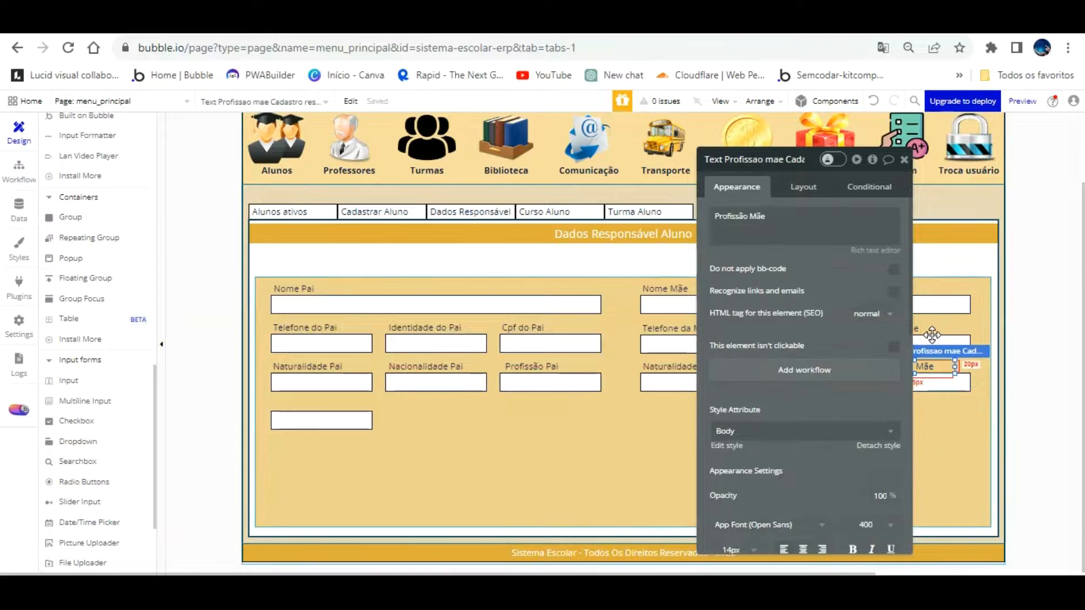
pyautogui.moveTo(931, 335); pyautogui.dragTo(324, 366)
pyautogui.click(339, 459)
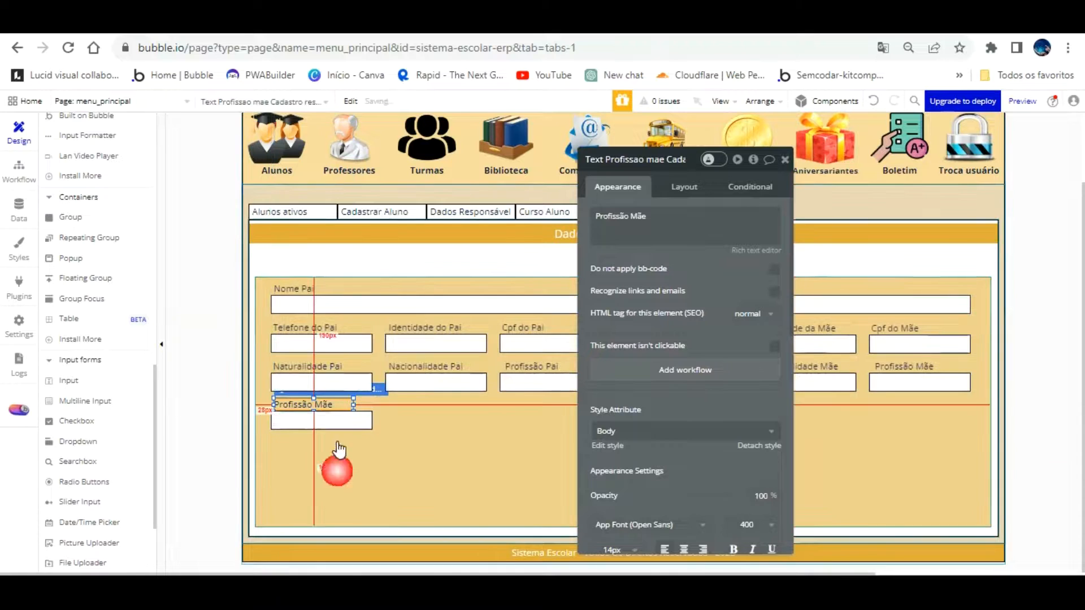
pyautogui.click(319, 405)
# Rename the moved label element to 'Text Email pai'
pyautogui.click(637, 159)
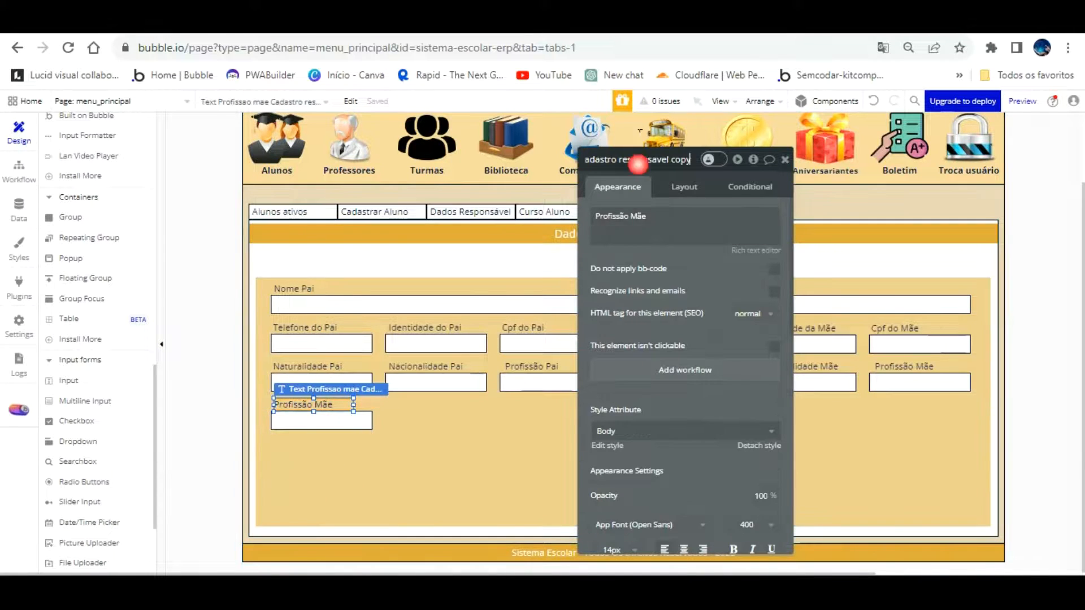
pyautogui.press('BackSpace')
pyautogui.press('BackSpace')
pyautogui.press('BackSpace')
pyautogui.press('BackSpace')
pyautogui.press('BackSpace')
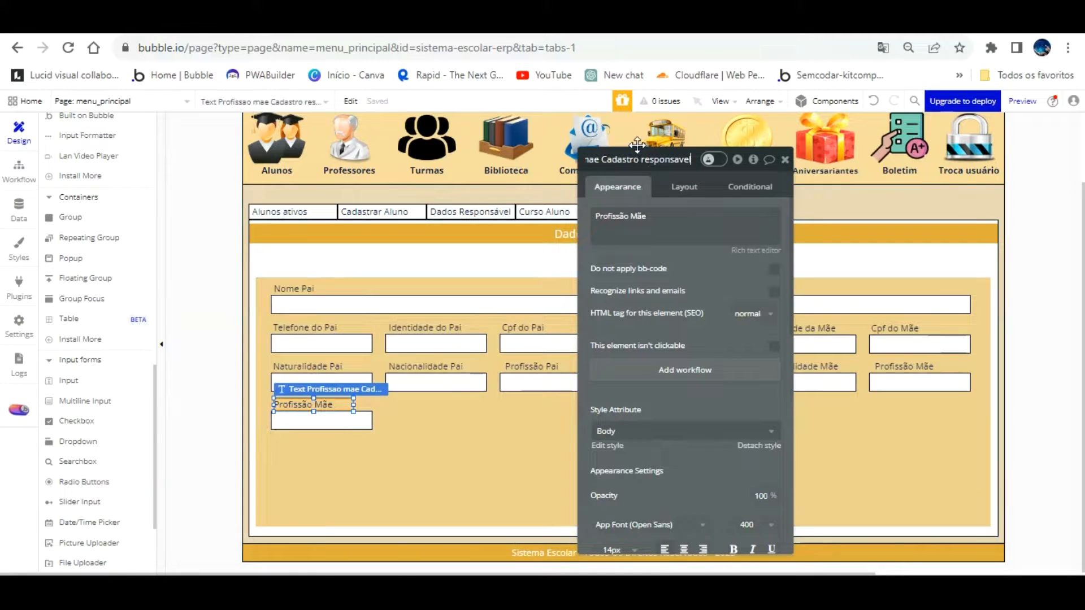
pyautogui.press('BackSpace')
pyautogui.press('BackSpace')
pyautogui.press('BackSpace')
pyautogui.press('BackSpace')
pyautogui.press('BackSpace')
pyautogui.press('BackSpace')
pyautogui.press('BackSpace')
pyautogui.press('BackSpace')
pyautogui.press('BackSpace')
pyautogui.press('BackSpace')
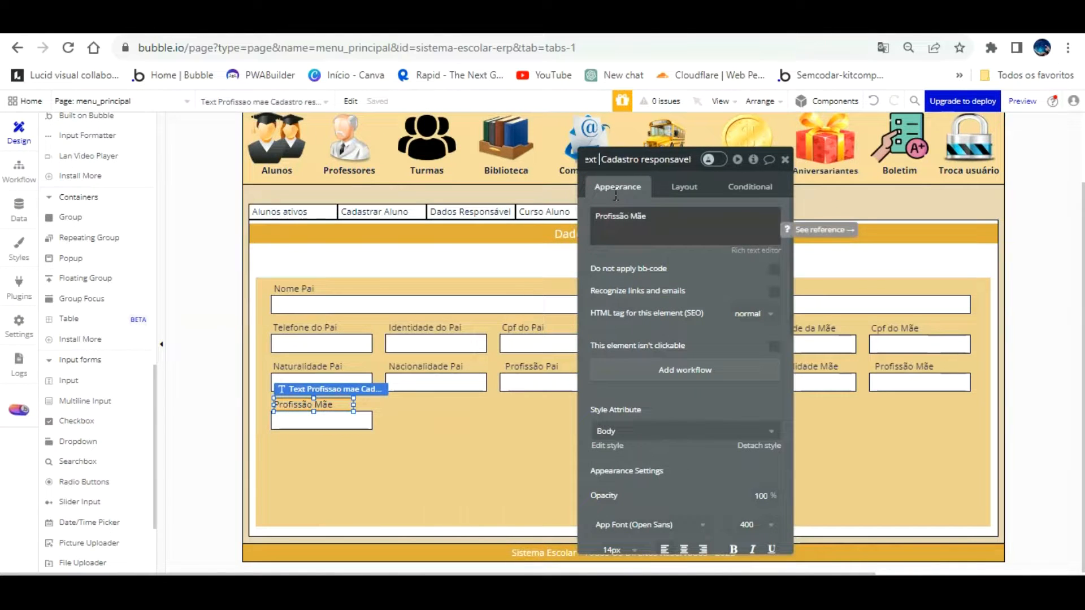
pyautogui.write('Email pai')
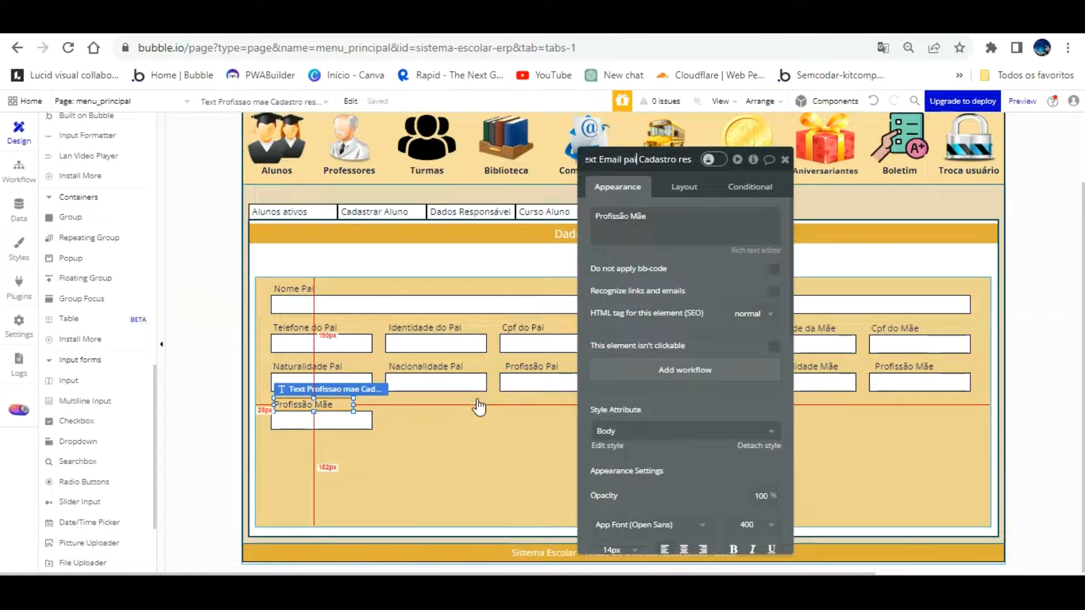
pyautogui.click(460, 412)
# Change the label's text to 'Email do Pai'
pyautogui.click(332, 403)
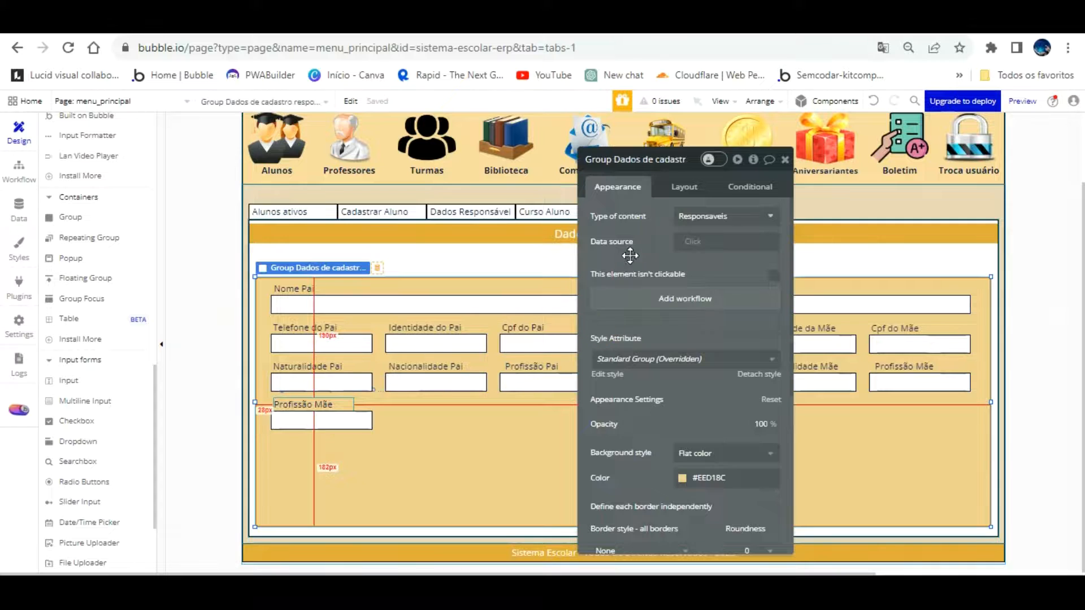
pyautogui.moveTo(655, 231); pyautogui.dragTo(656, 202)
pyautogui.write('Em')
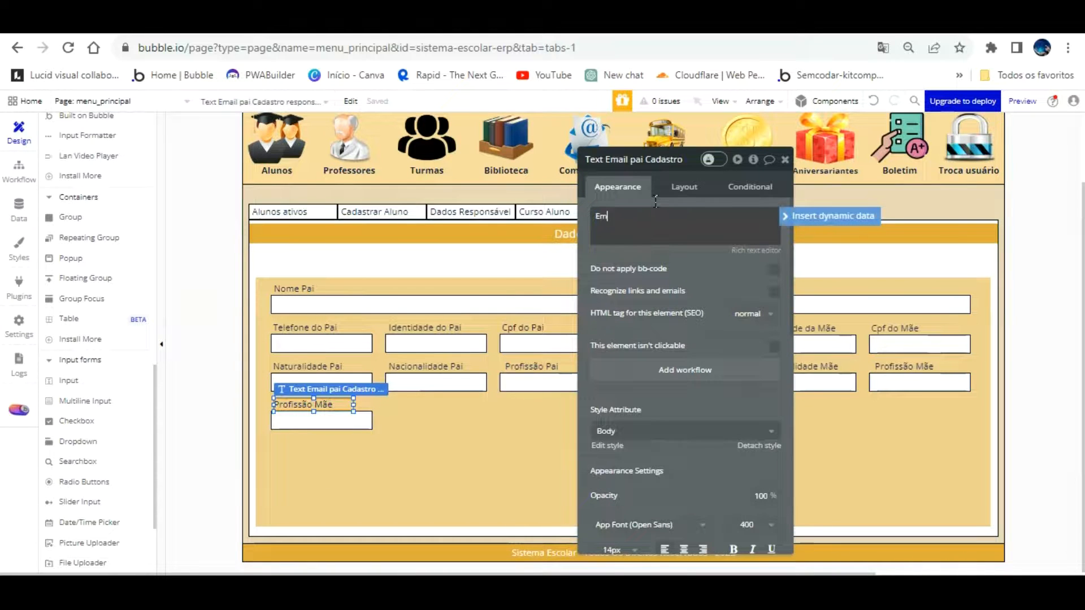
pyautogui.write('ail D')
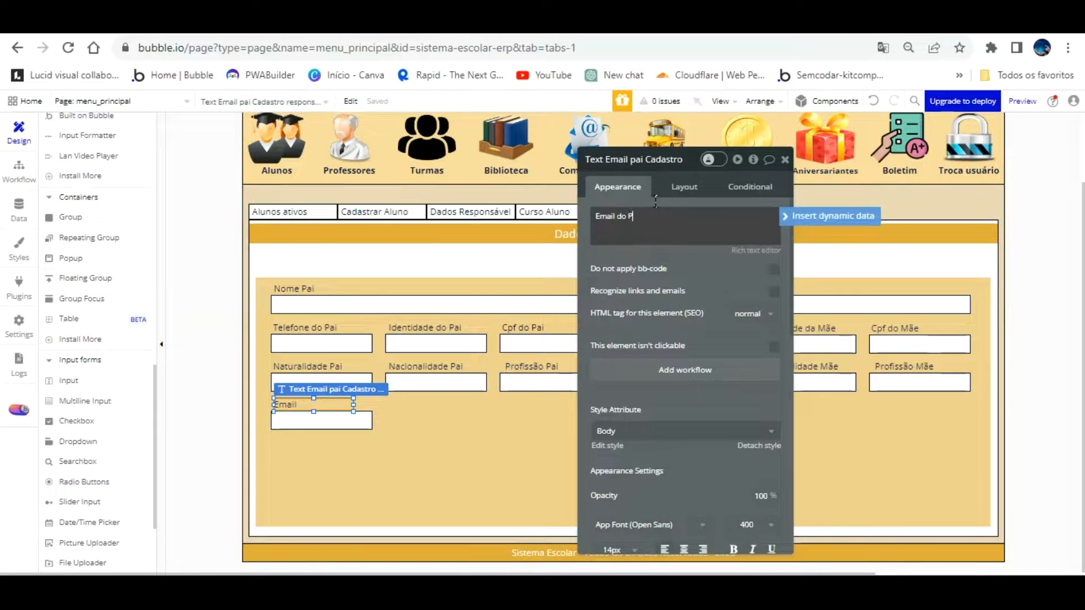
pyautogui.click(378, 444)
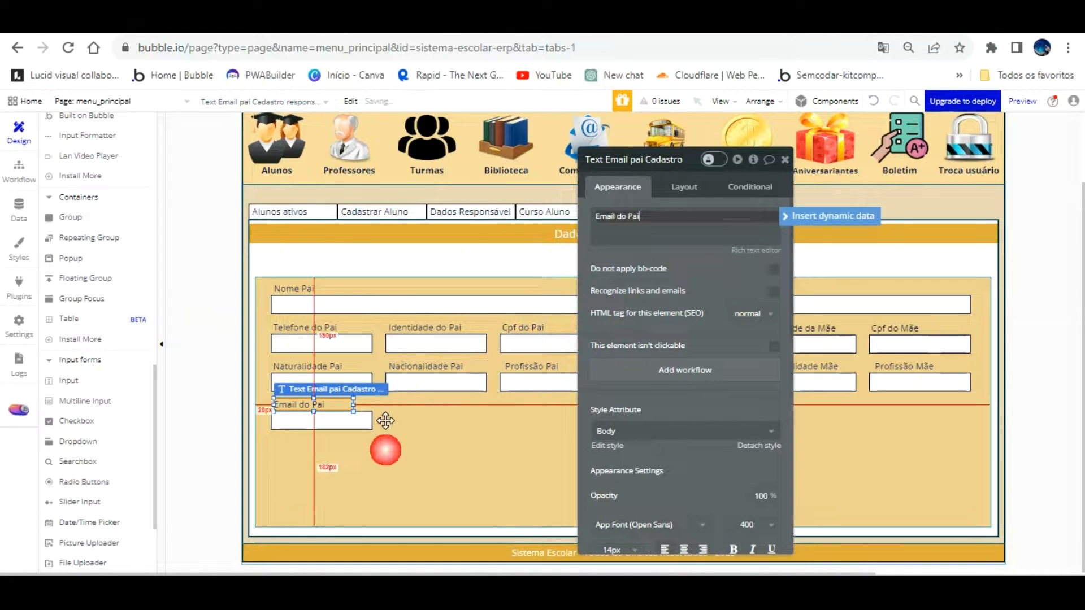
# Duplicate the Email do Pai label into the mother's column
pyautogui.click(334, 378)
pyautogui.hotkey('ctrl', 'c')
pyautogui.hotkey('ctrl', 'v')
pyautogui.moveTo(358, 380); pyautogui.dragTo(850, 390)
pyautogui.moveTo(650, 220); pyautogui.dragTo(650, 192)
pyautogui.click(649, 219)
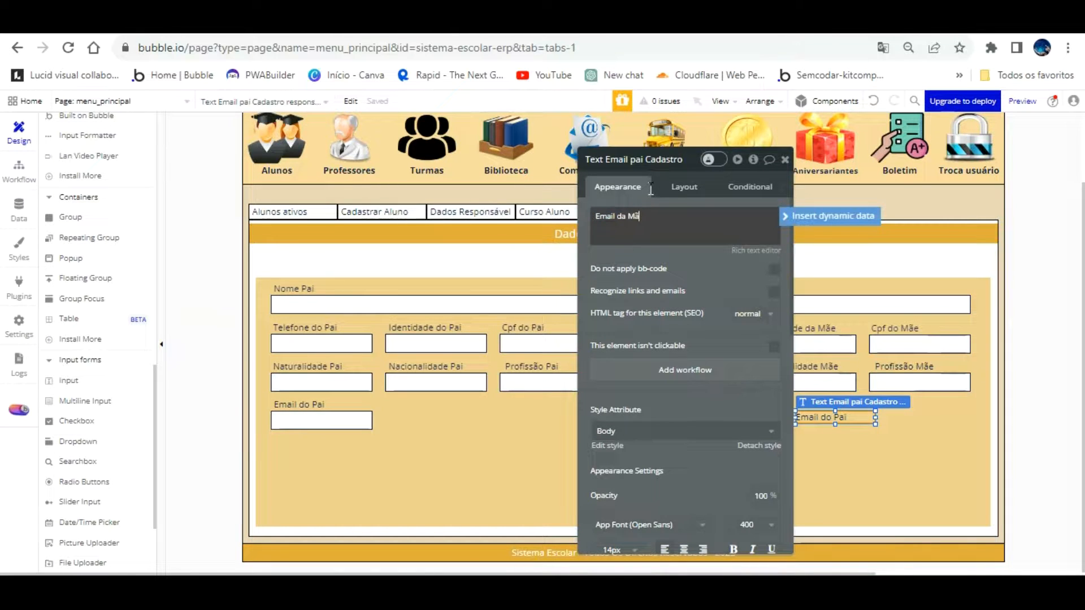
# Rename the duplicated label element to 'Email mae'
pyautogui.click(612, 135)
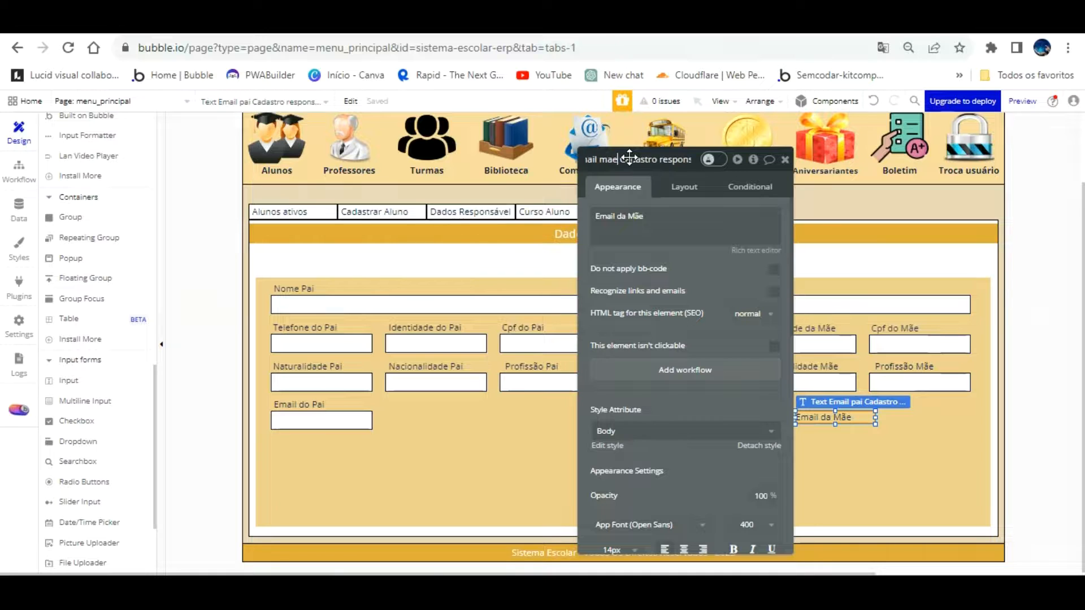
pyautogui.click(685, 264)
pyautogui.moveTo(712, 251); pyautogui.dragTo(170, 184)
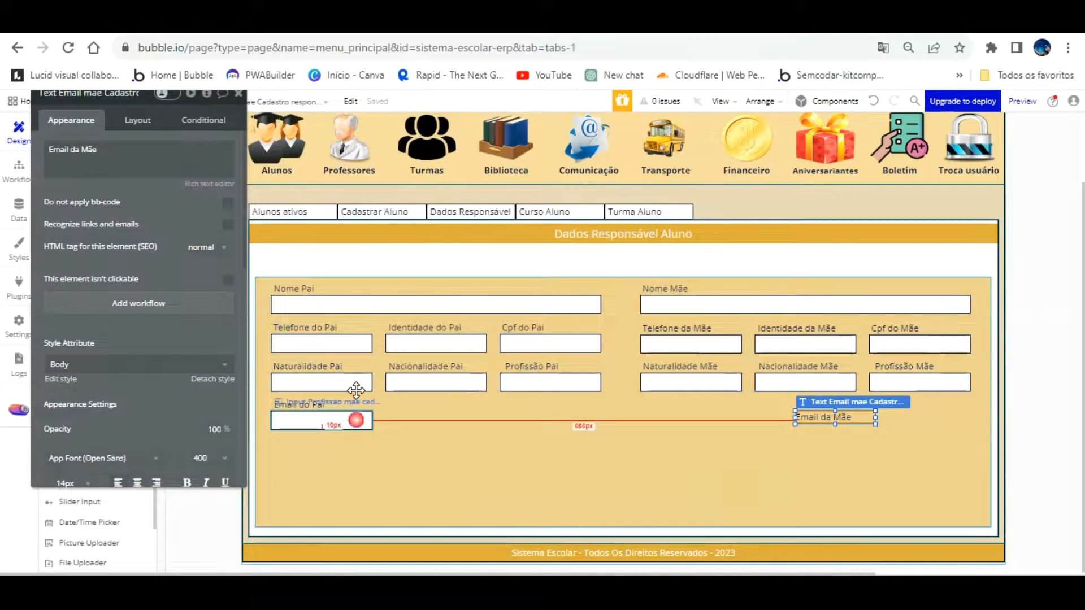
# Widen the father's email input to Profissão Pai's edge and rename it 'Input Email pai'
pyautogui.click(356, 390)
pyautogui.moveTo(373, 388); pyautogui.dragTo(601, 388)
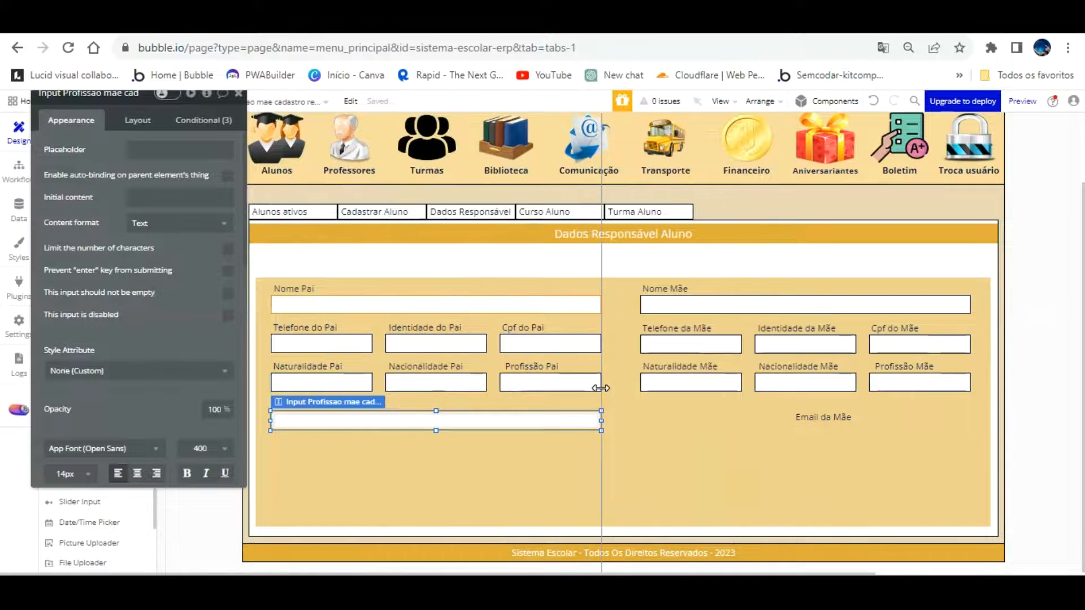
pyautogui.moveTo(103, 107); pyautogui.dragTo(105, 152)
pyautogui.click(105, 139)
pyautogui.press('BackSpace')
pyautogui.press('BackSpace')
pyautogui.press('BackSpace')
pyautogui.press('BackSpace')
pyautogui.press('BackSpace')
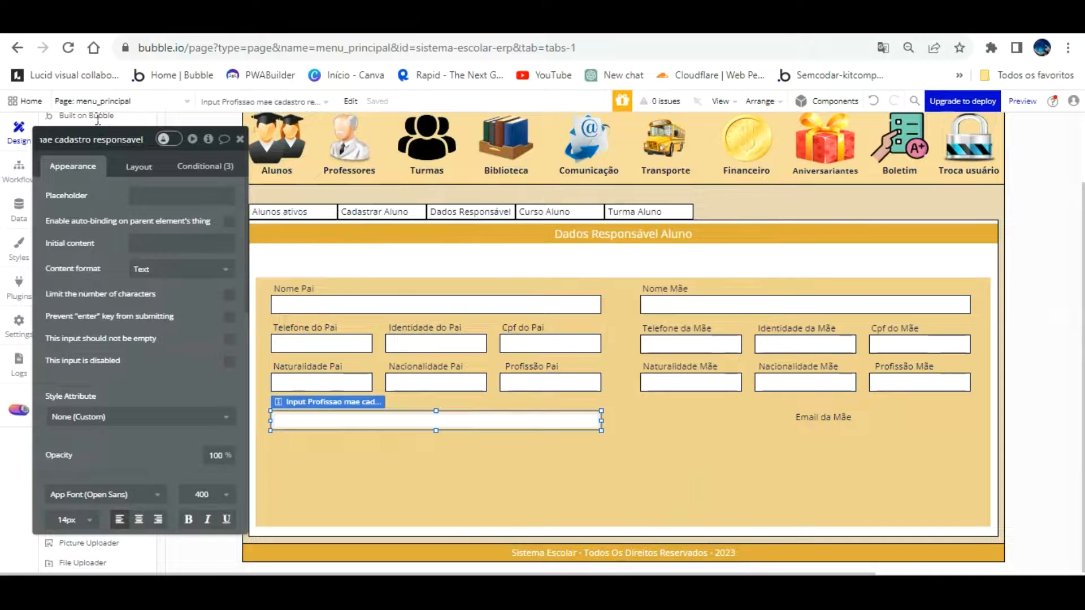
pyautogui.press('Home')
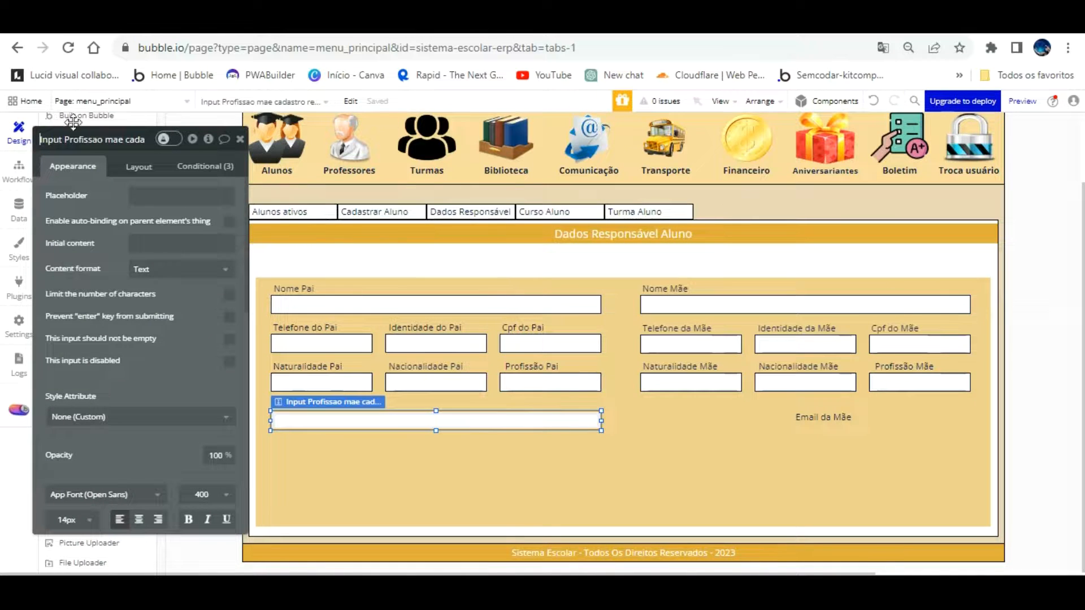
pyautogui.press('BackSpace')
pyautogui.press('BackSpace')
pyautogui.press('BackSpace')
pyautogui.press('BackSpace')
pyautogui.press('BackSpace')
pyautogui.write('Email pai')
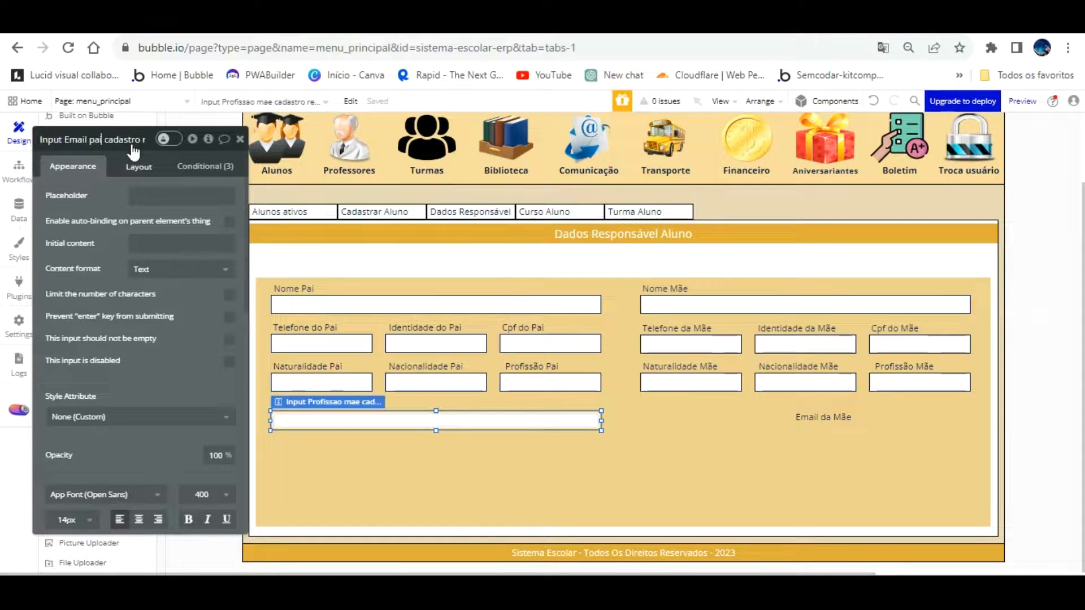
# Move the Email da Mãe label below Naturalidade Mãe and duplicate the father's email input under it
pyautogui.click(802, 400)
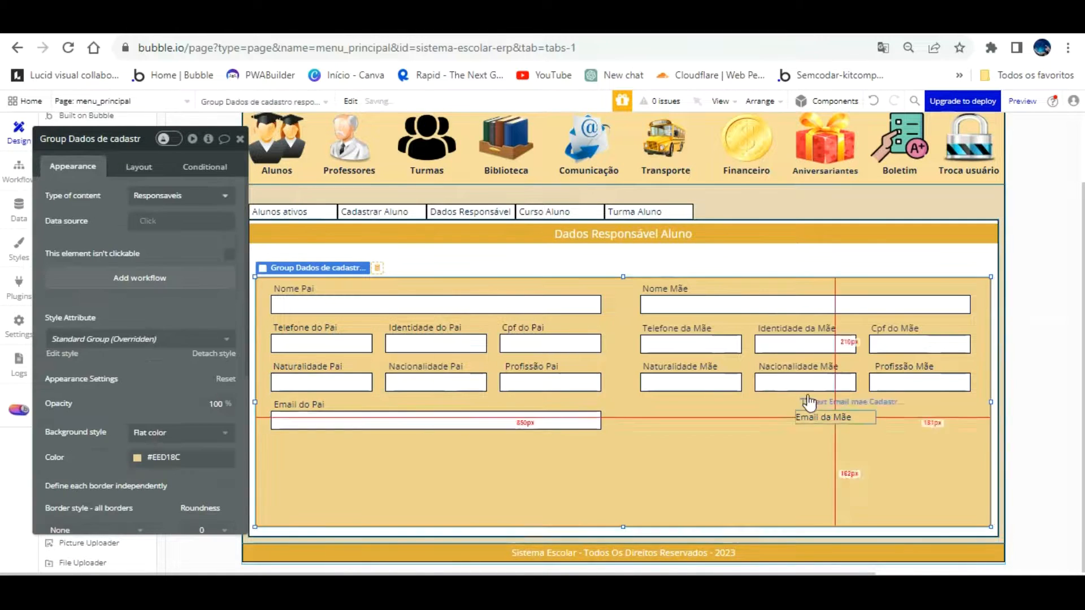
pyautogui.moveTo(816, 392); pyautogui.dragTo(662, 381)
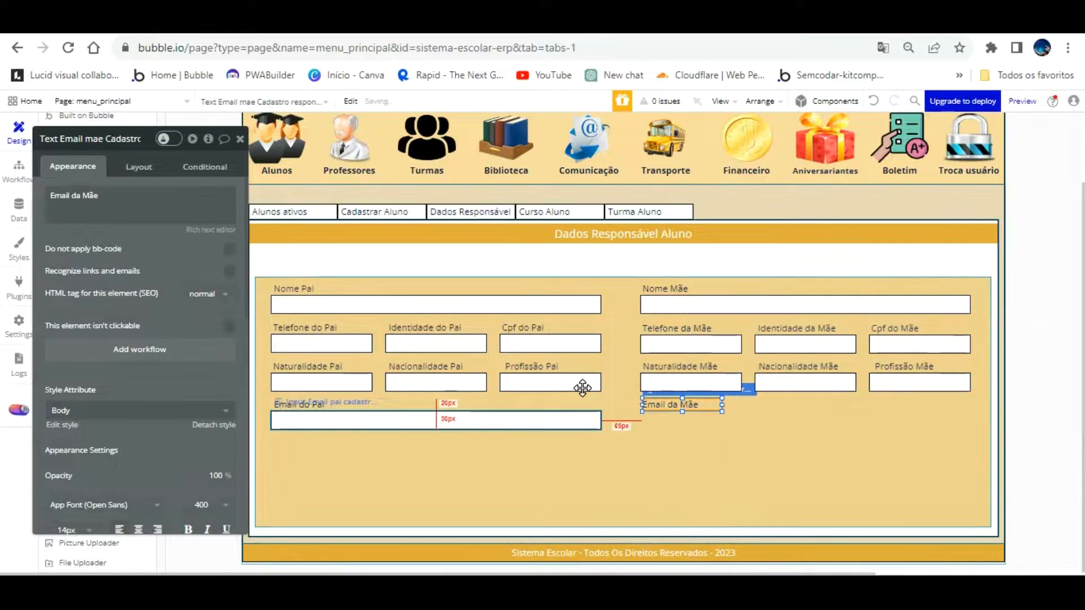
pyautogui.click(582, 419)
pyautogui.moveTo(577, 391); pyautogui.dragTo(940, 387)
pyautogui.click(780, 434)
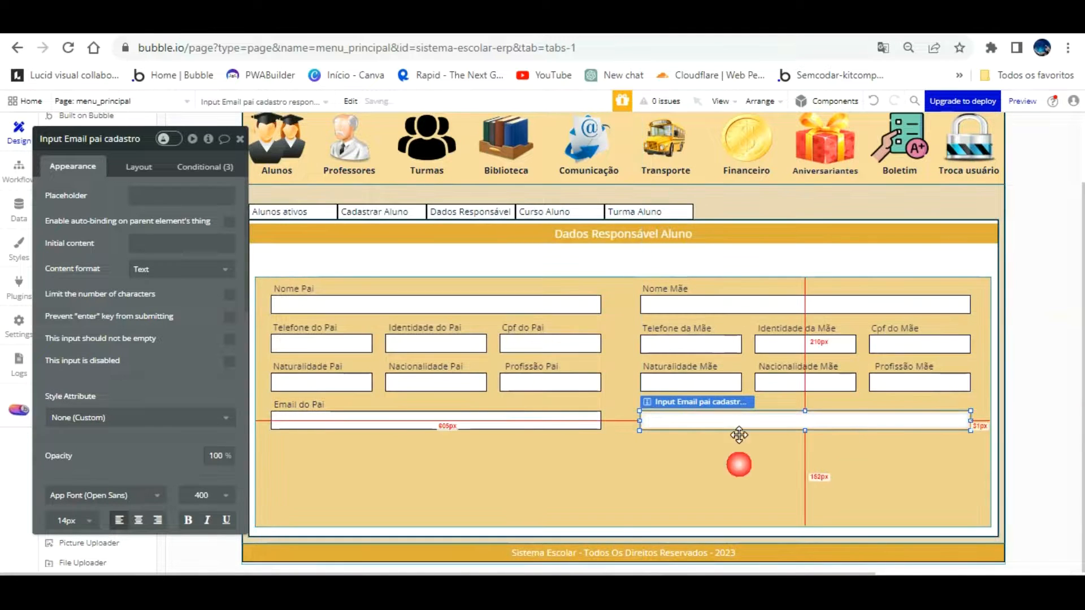
# Rename the mother's email input to 'Input Email mae cadastro responsavel'
pyautogui.click(654, 423)
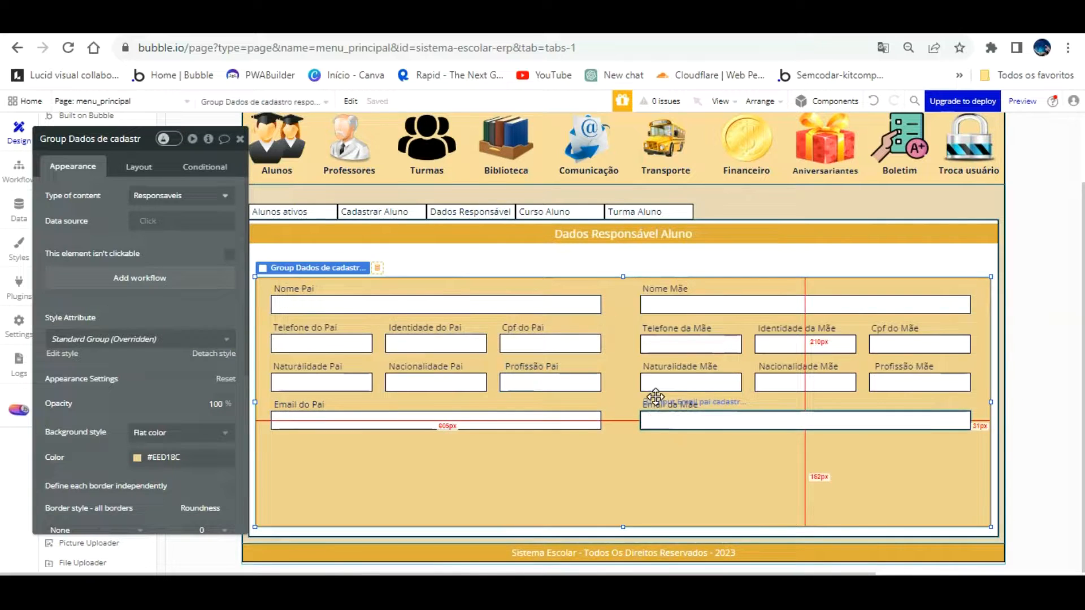
pyautogui.click(102, 139)
pyautogui.write('responsavel')
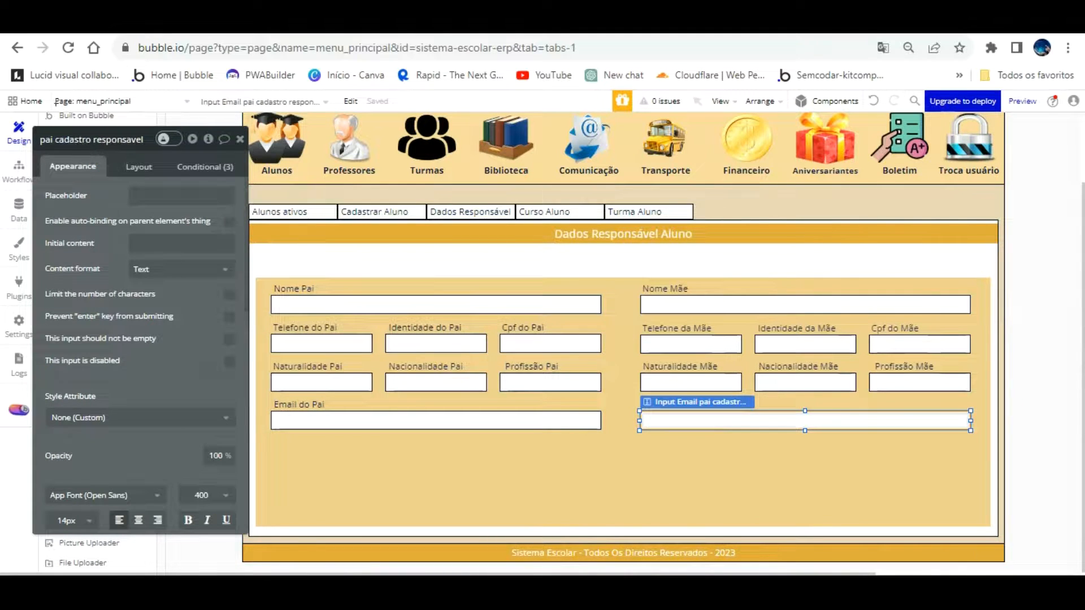
pyautogui.press('BackSpace')
pyautogui.write('mail mae cadastr')
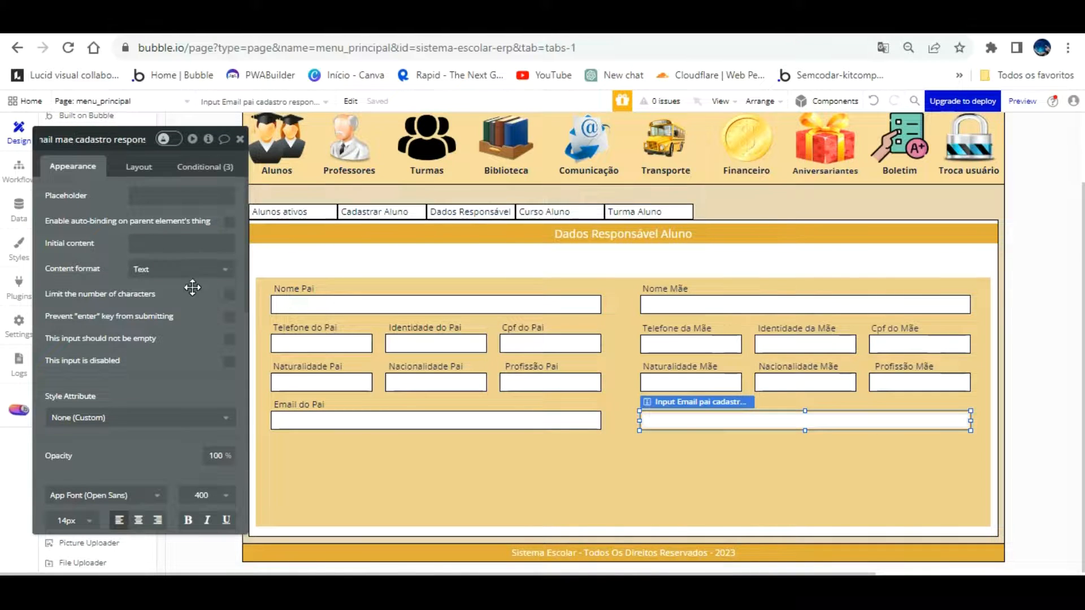
pyautogui.click(588, 447)
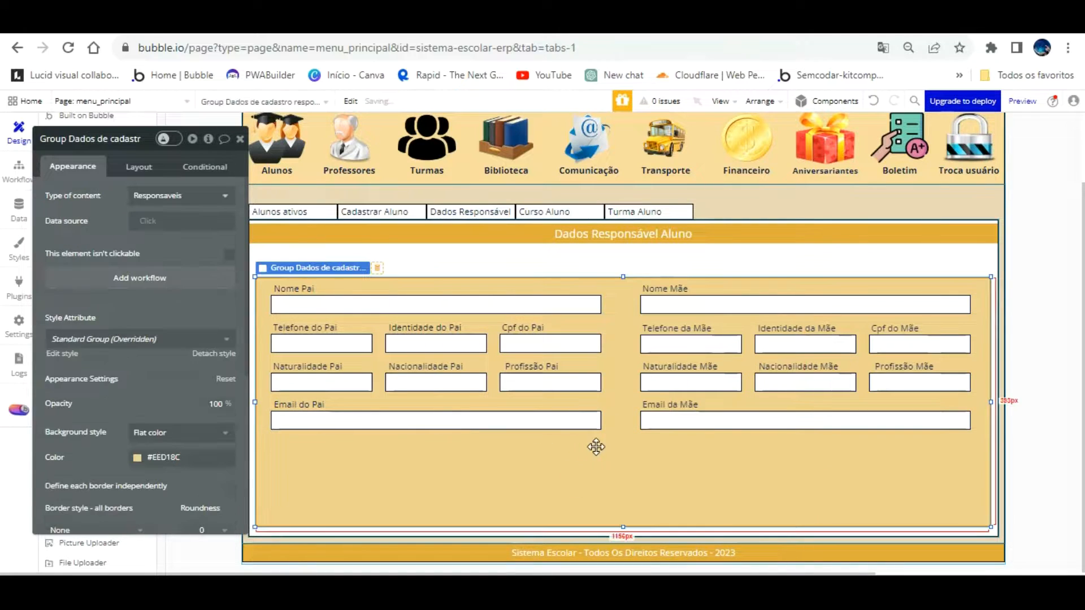
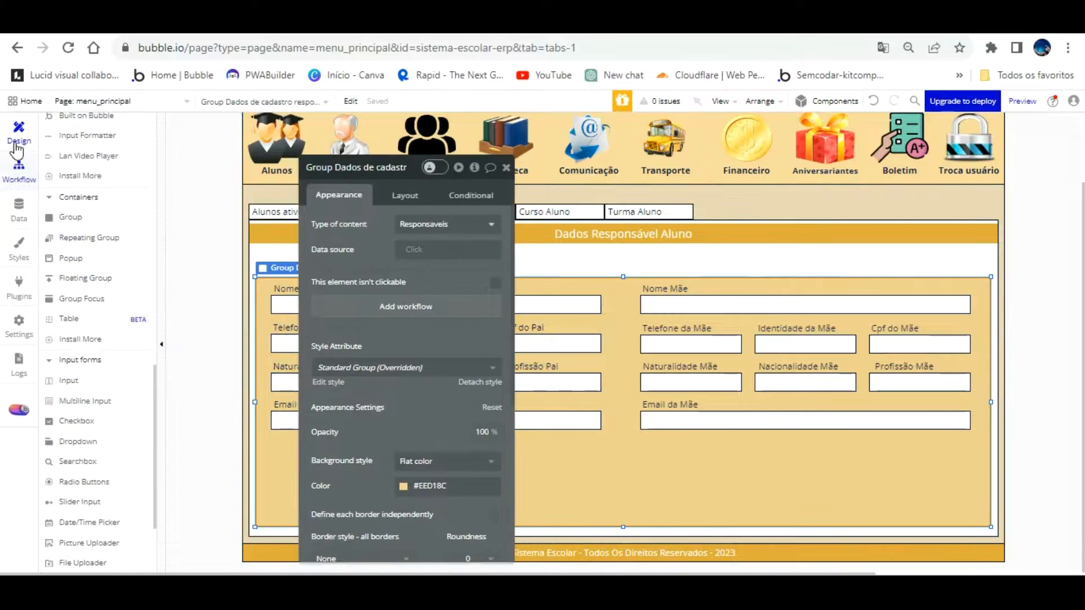
# Review the fields of the Responsaveis data type in the Data tab
pyautogui.click(19, 173)
pyautogui.click(16, 212)
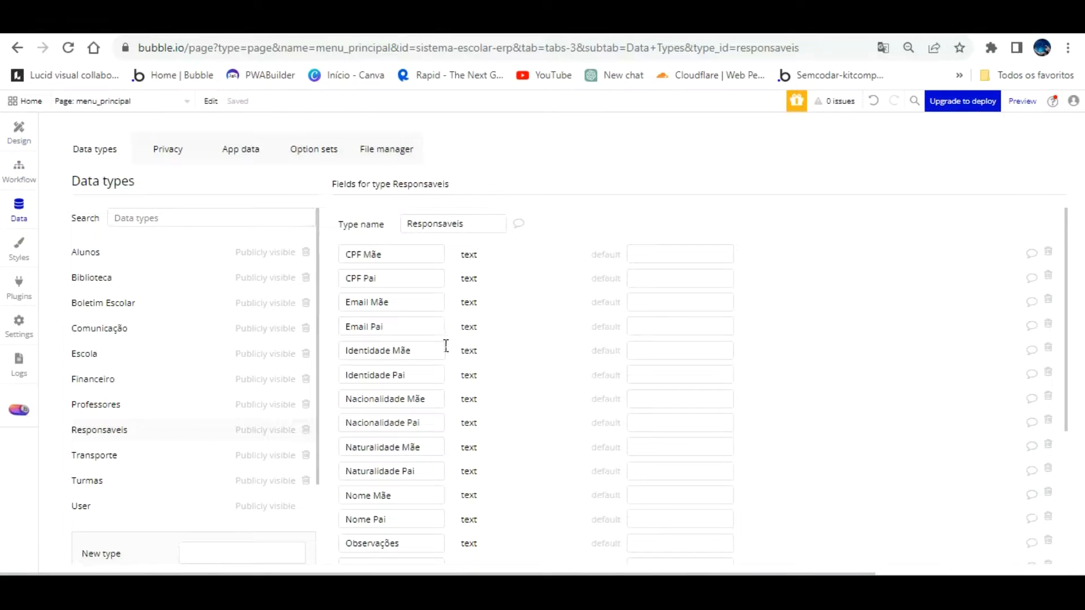
pyautogui.scroll(-3, 437, 355)
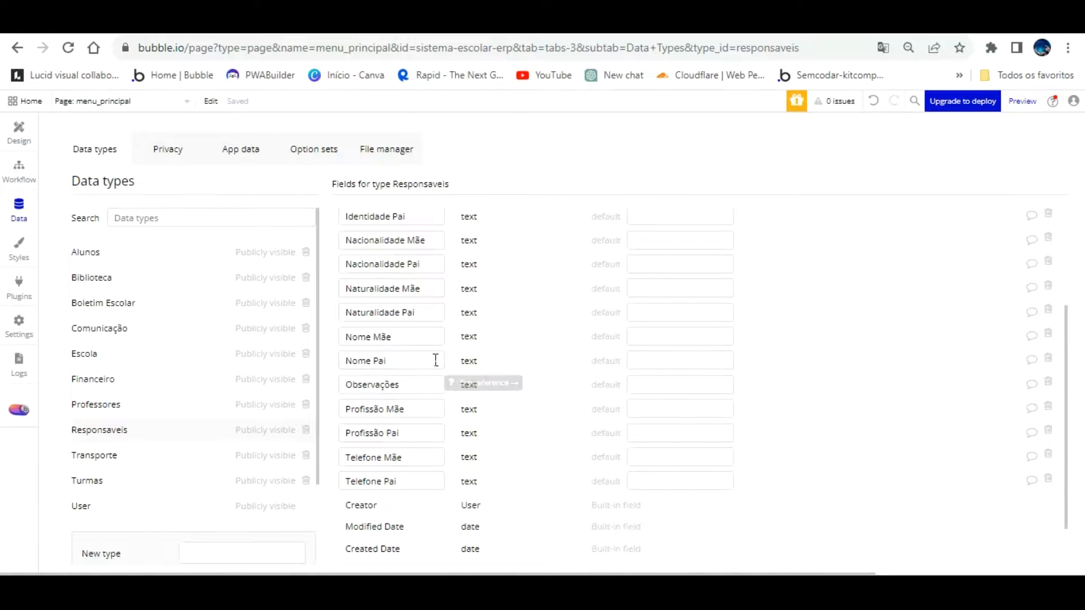
pyautogui.scroll(3, 435, 360)
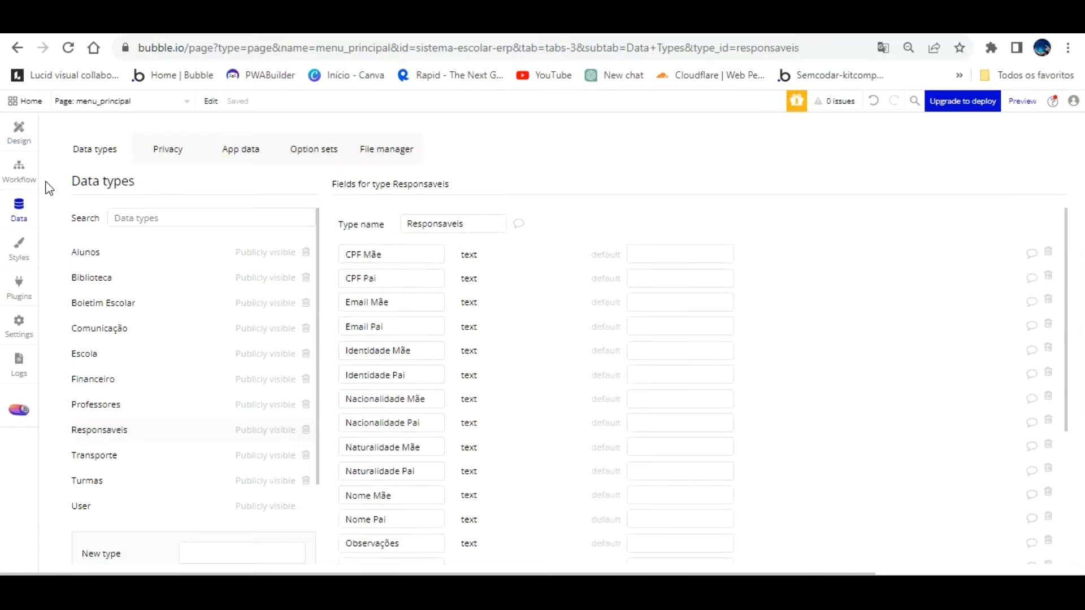
# Back in Design, stretch the parents' group upward to leave space above Nome Pai and Nome Mãe
pyautogui.click(19, 146)
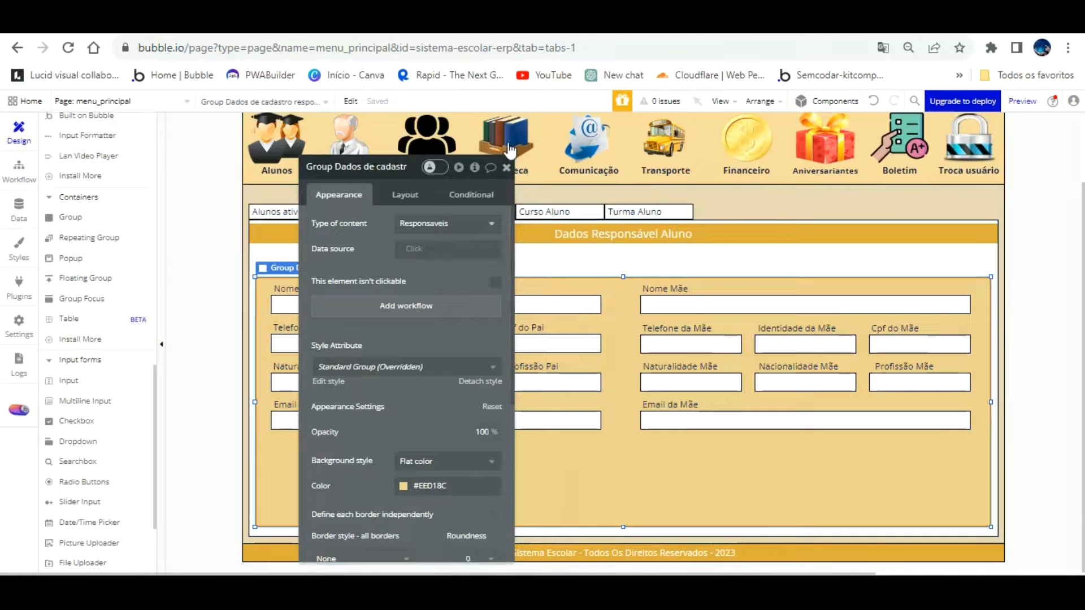
pyautogui.click(507, 167)
pyautogui.moveTo(623, 277); pyautogui.dragTo(620, 222)
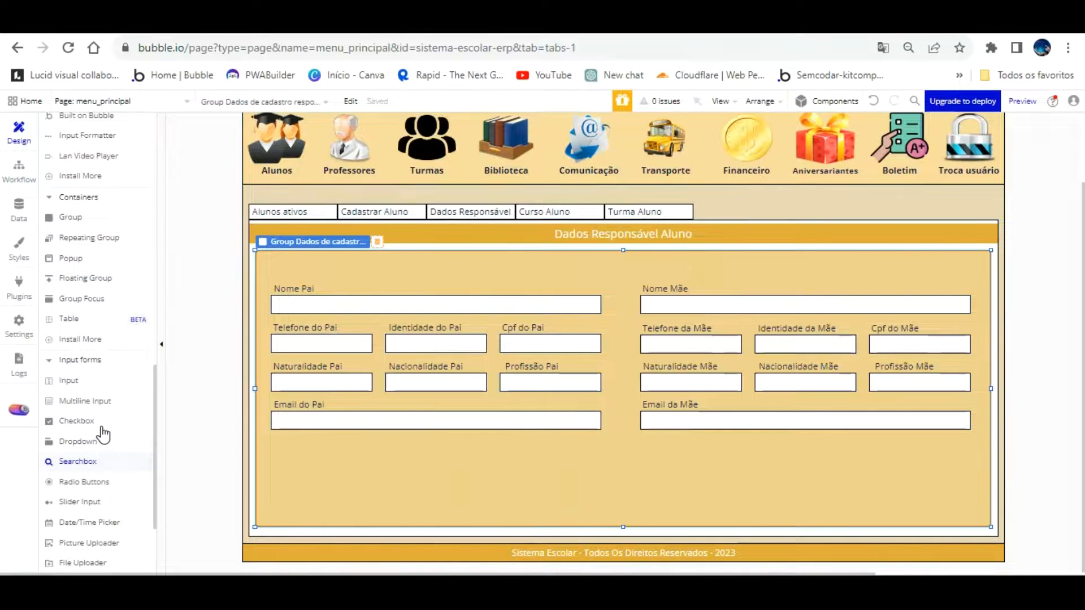
# Draw a dropdown across the top of the parents' group
pyautogui.scroll(-3, 102, 435)
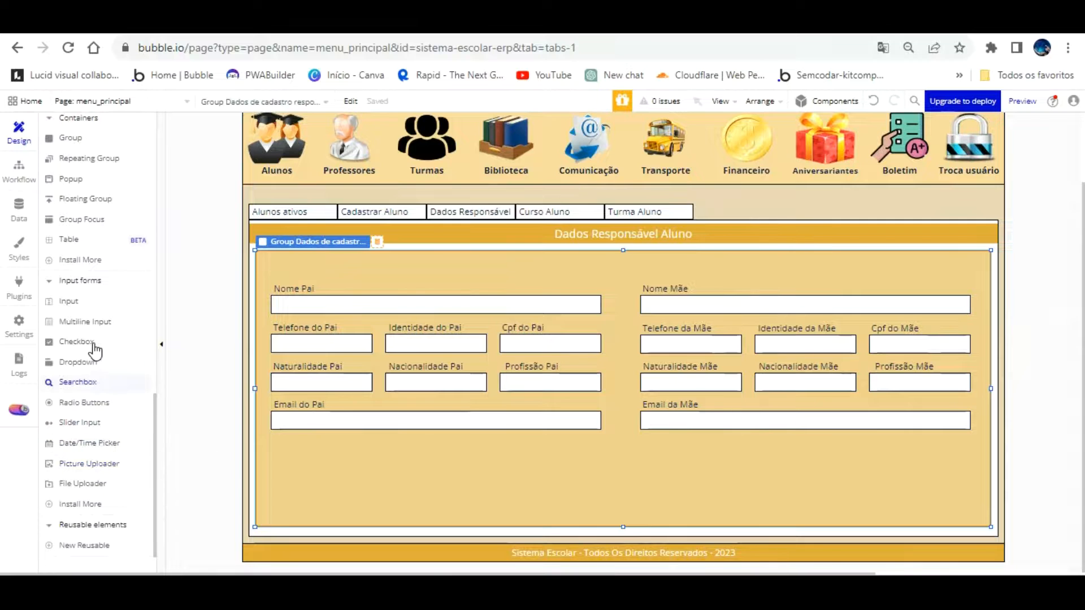
pyautogui.click(93, 361)
pyautogui.moveTo(277, 233)
pyautogui.mouseDown()
pyautogui.moveTo(351, 244)
pyautogui.moveTo(925, 235)
pyautogui.moveTo(968, 251)
pyautogui.mouseUp()
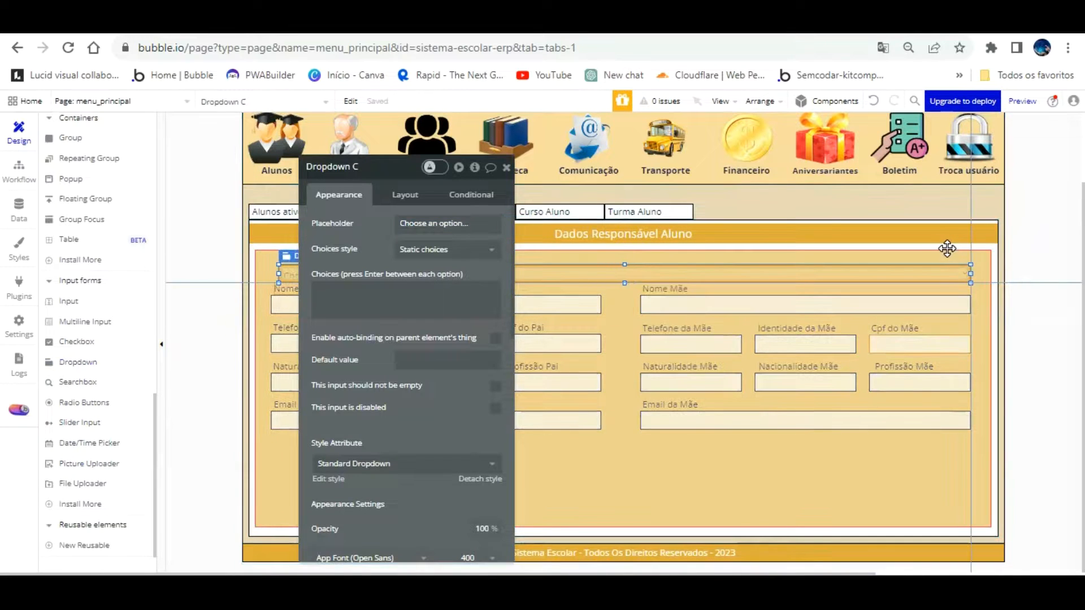
pyautogui.moveTo(287, 245); pyautogui.dragTo(271, 246)
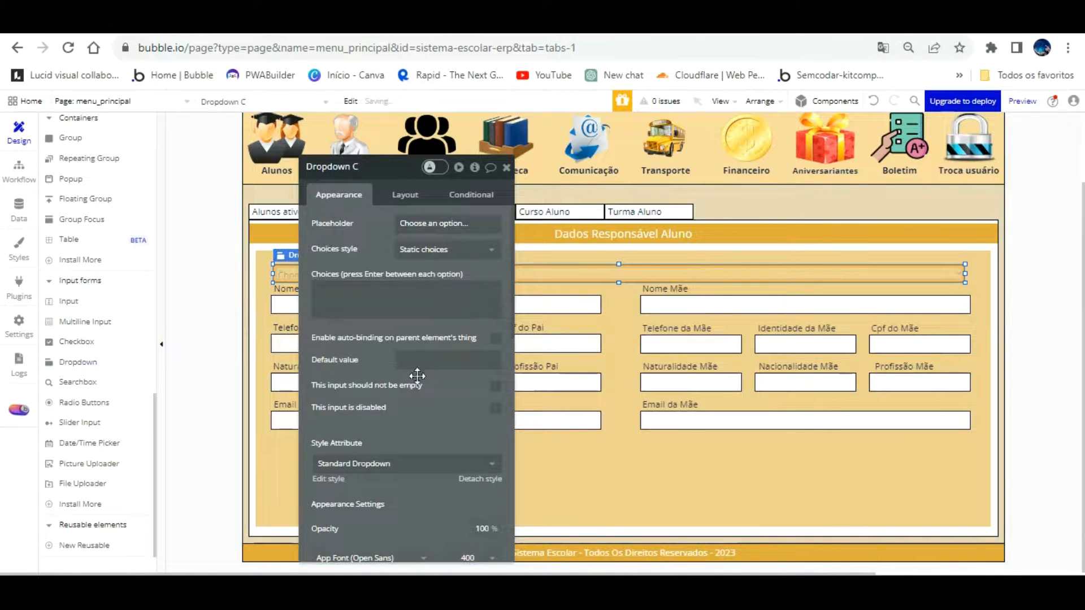
# Set the dropdown placeholder to 'Selecione o Aluno para realizar cadastro dos responsáveis'
pyautogui.click(469, 456)
pyautogui.moveTo(464, 398); pyautogui.dragTo(472, 340)
pyautogui.click(477, 168)
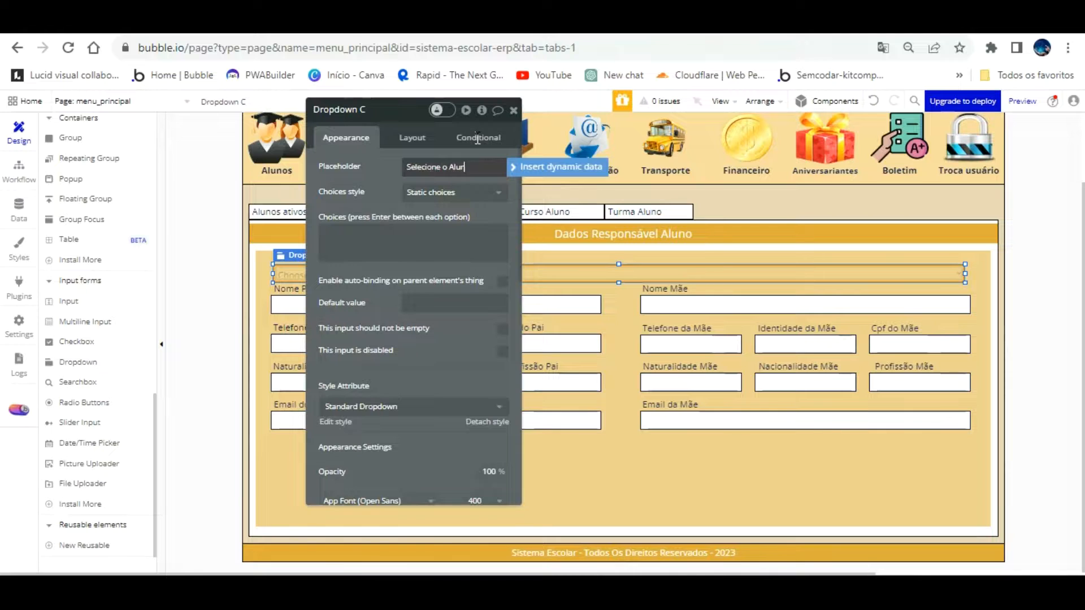
pyautogui.write('Selecione o Aluno pa')
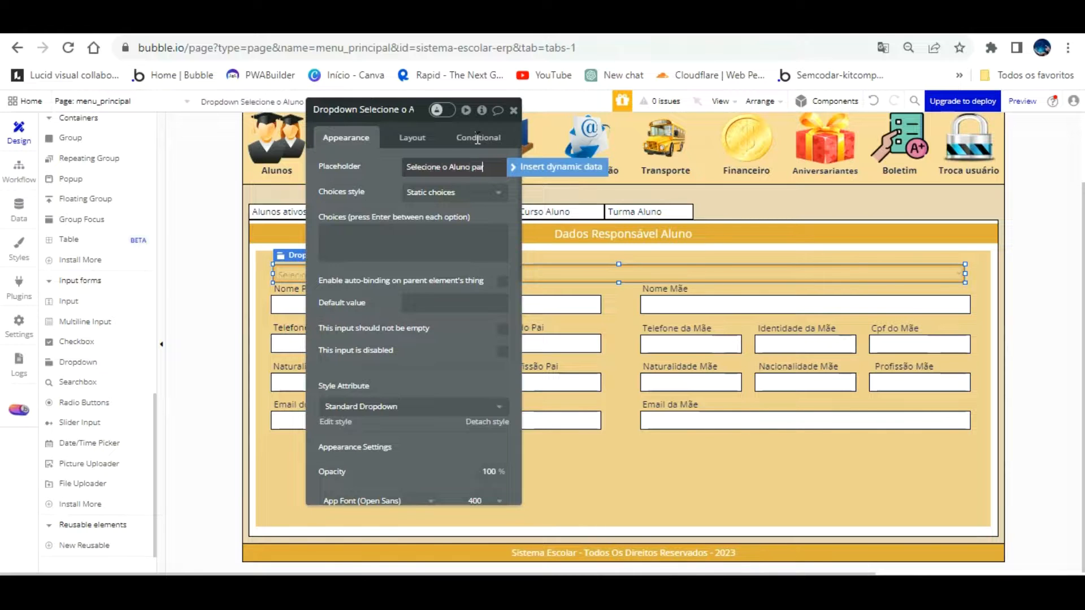
pyautogui.write('ra realizar cadastro dos responsáveis')
pyautogui.moveTo(380, 152); pyautogui.dragTo(699, 187)
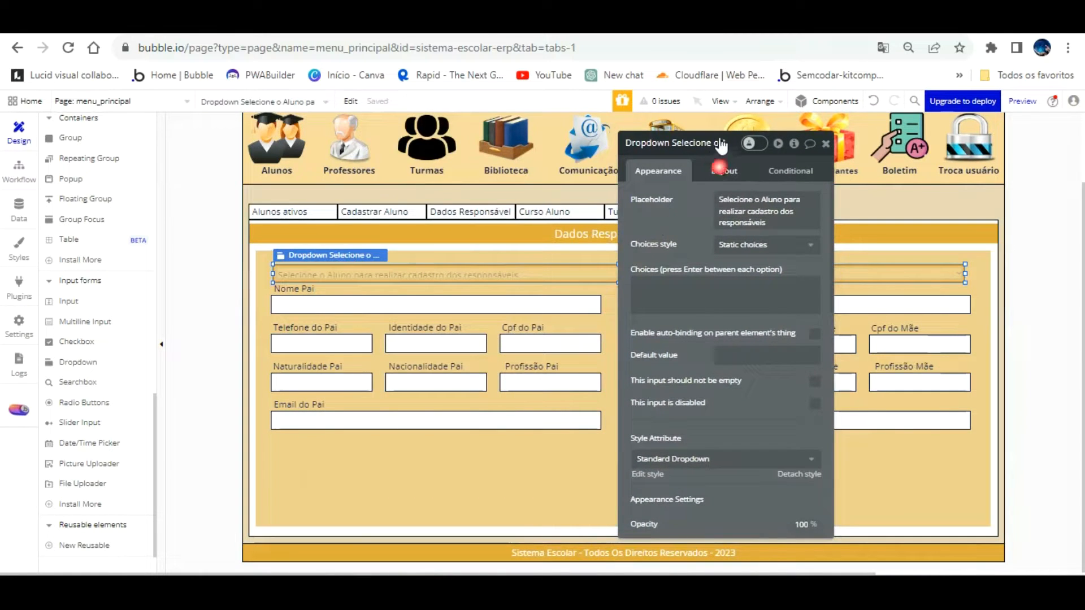
# Set the student dropdown's height to 30 px
pyautogui.click(721, 171)
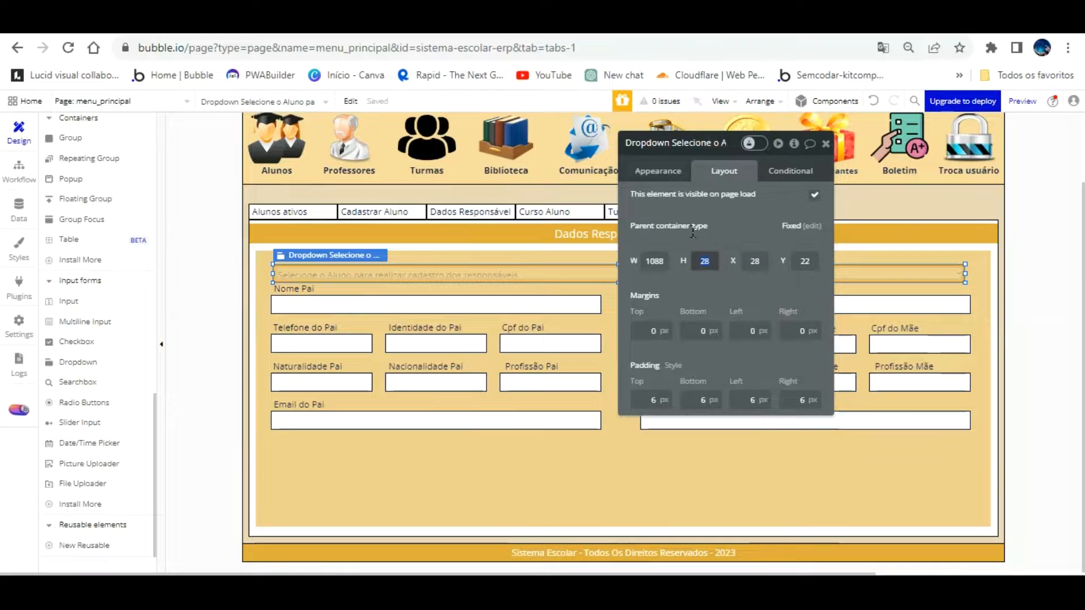
pyautogui.write('0')
pyautogui.click(567, 305)
# Rename the dropdown to 'Dropdown Selecione o Aluno cadastro responsavel'
pyautogui.click(564, 272)
pyautogui.click(699, 142)
pyautogui.press('BackSpace')
pyautogui.press('BackSpace')
pyautogui.press('BackSpace')
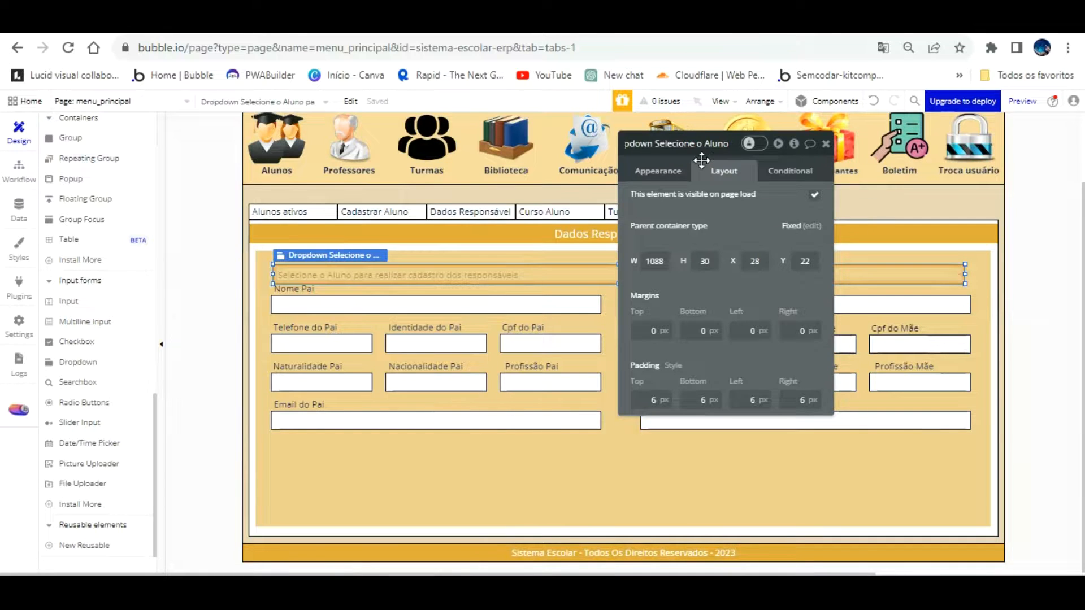
pyautogui.write('cadastro')
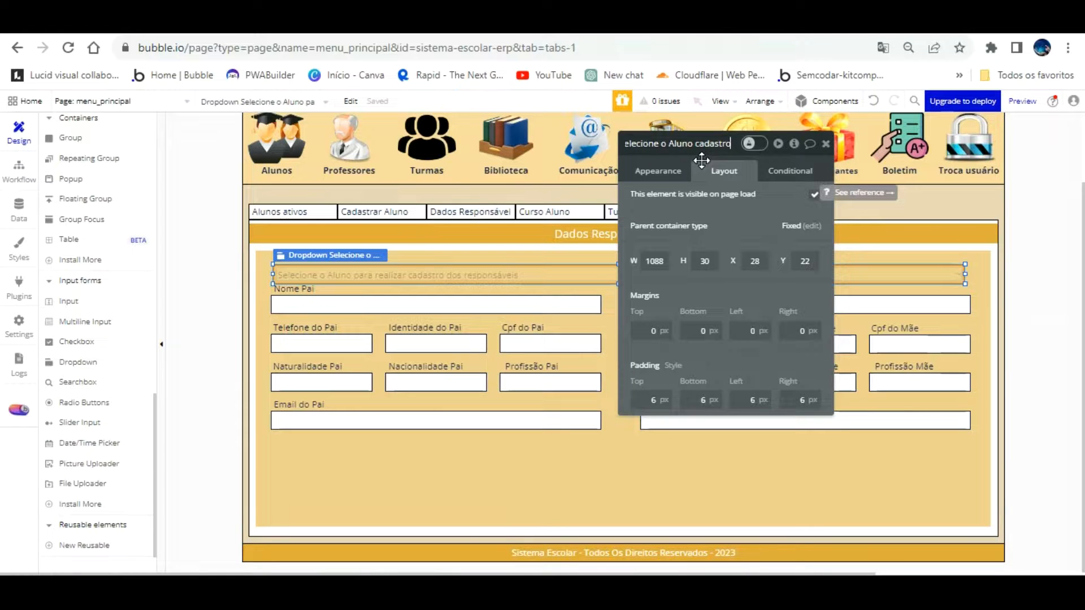
pyautogui.write(' responsavel')
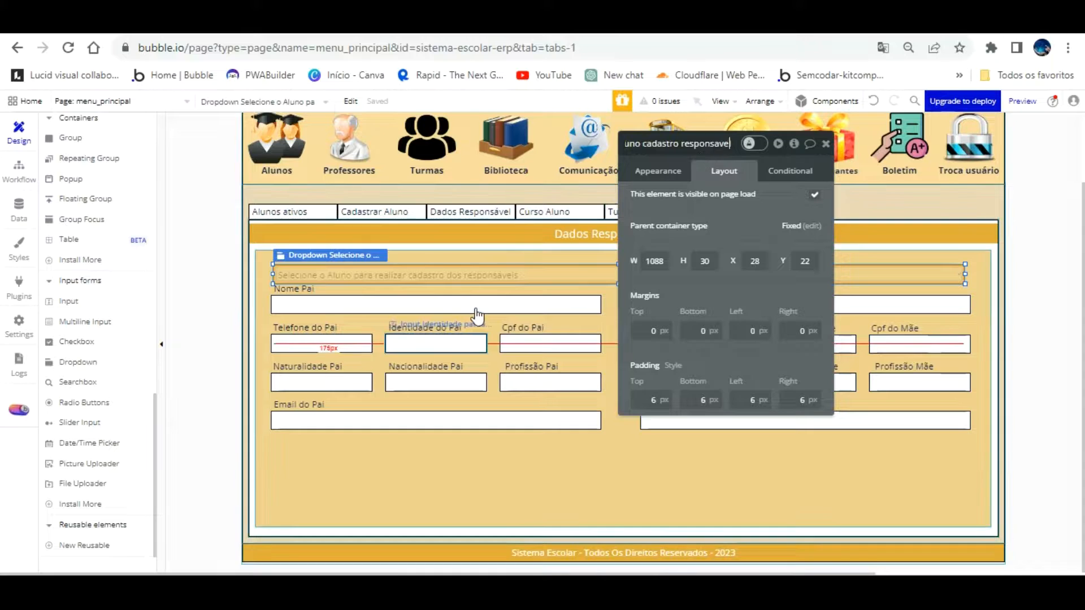
pyautogui.click(643, 171)
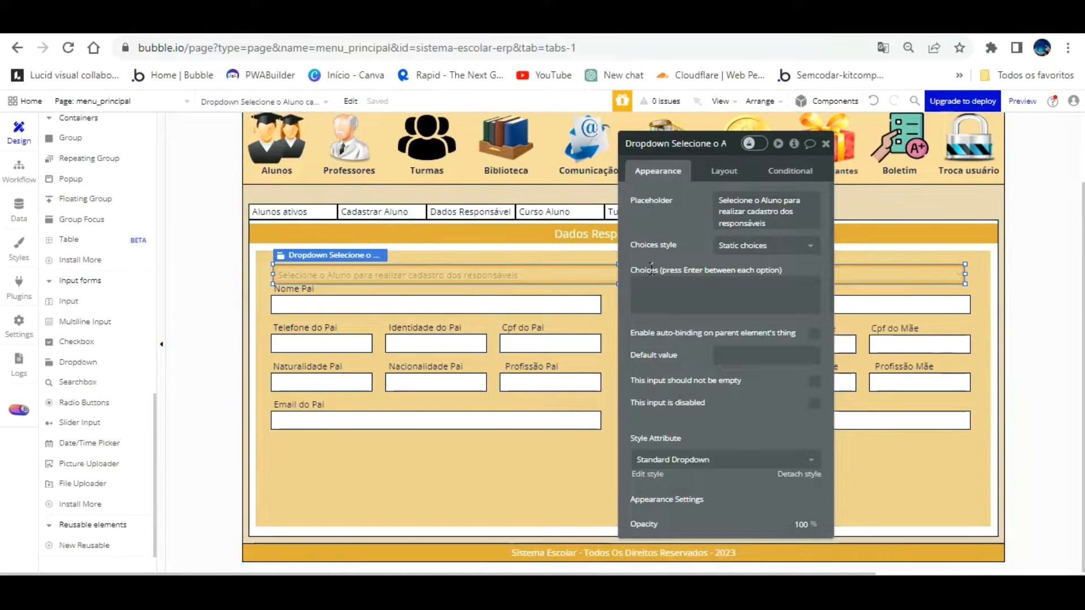
pyautogui.moveTo(704, 219); pyautogui.dragTo(801, 226)
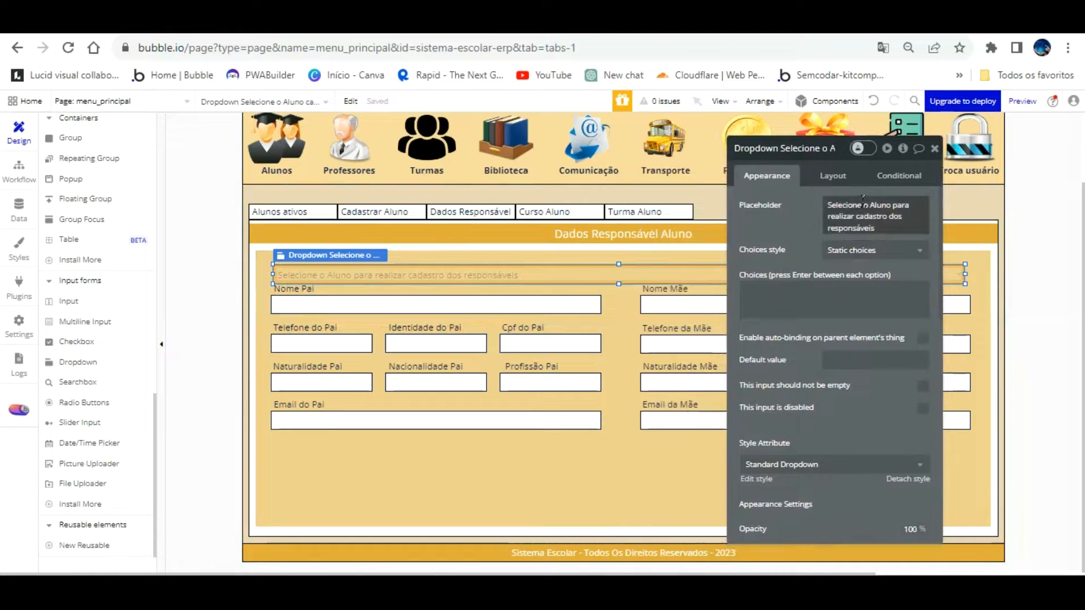
# Switch the dropdown to dynamic choices of type Alunos
pyautogui.click(890, 250)
pyautogui.click(891, 285)
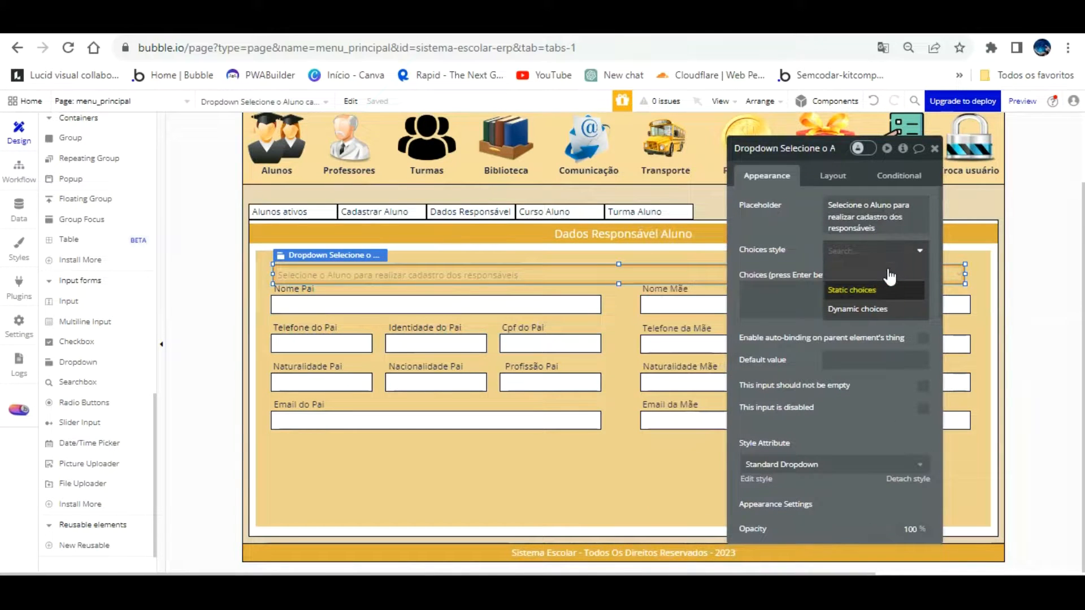
pyautogui.click(883, 250)
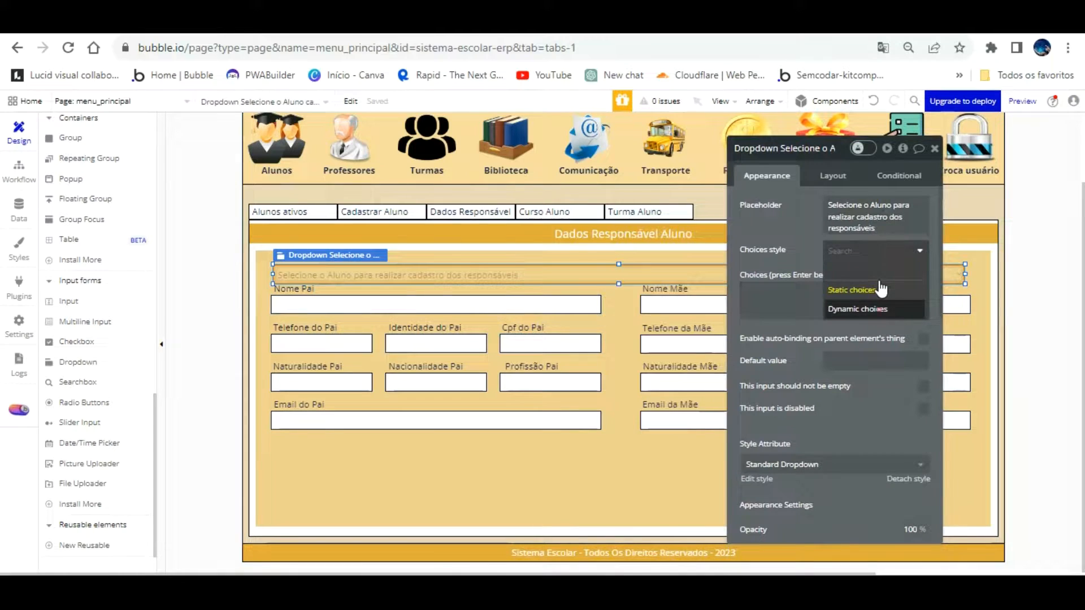
pyautogui.click(868, 308)
pyautogui.click(876, 276)
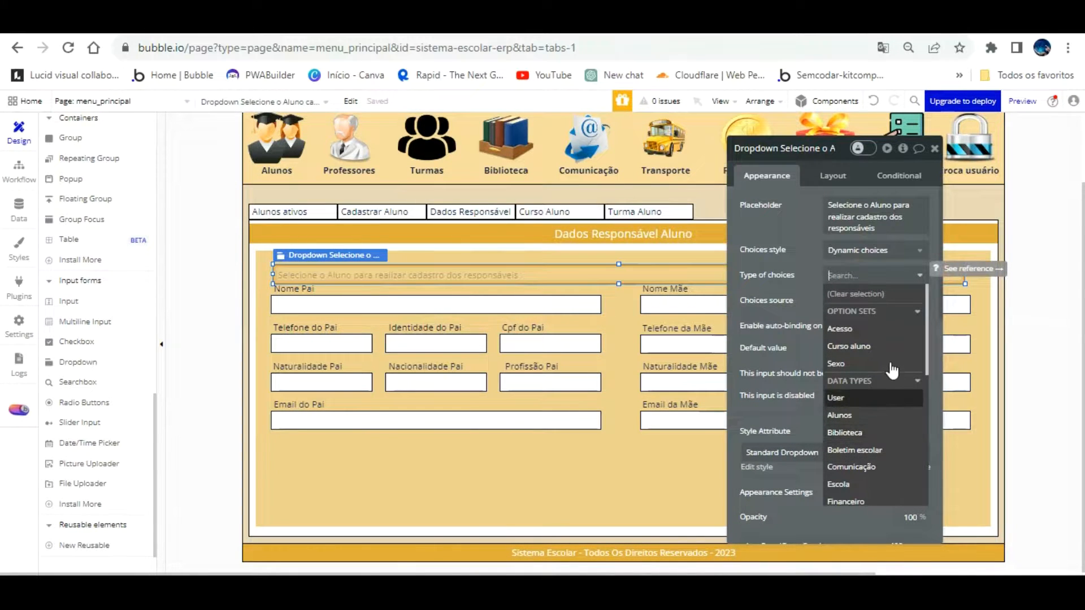
pyautogui.scroll(-2, 892, 370)
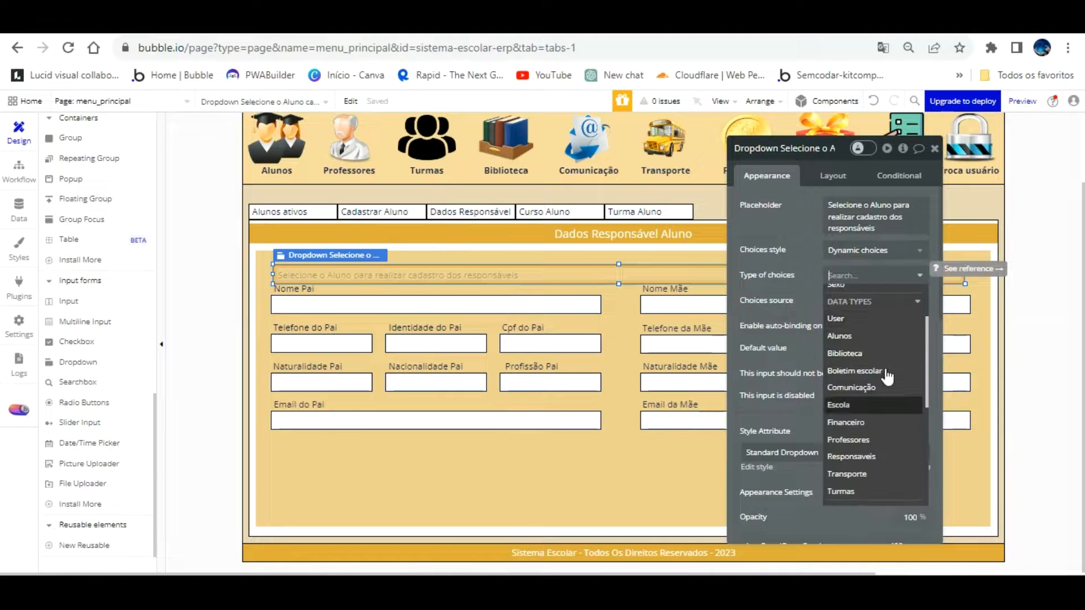
pyautogui.scroll(-2, 888, 376)
pyautogui.scroll(2, 889, 376)
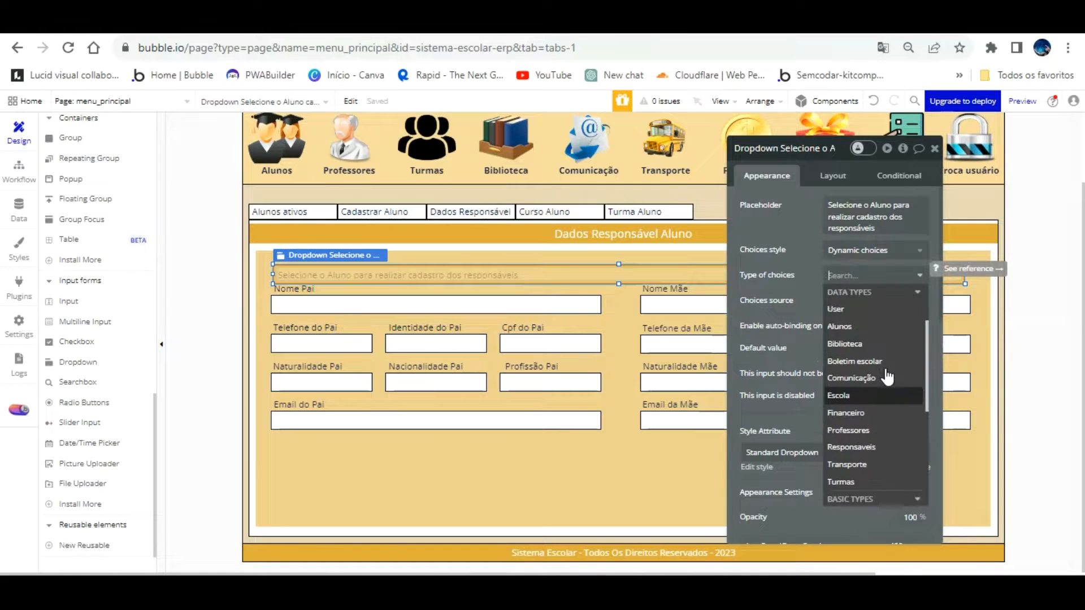
pyautogui.click(839, 336)
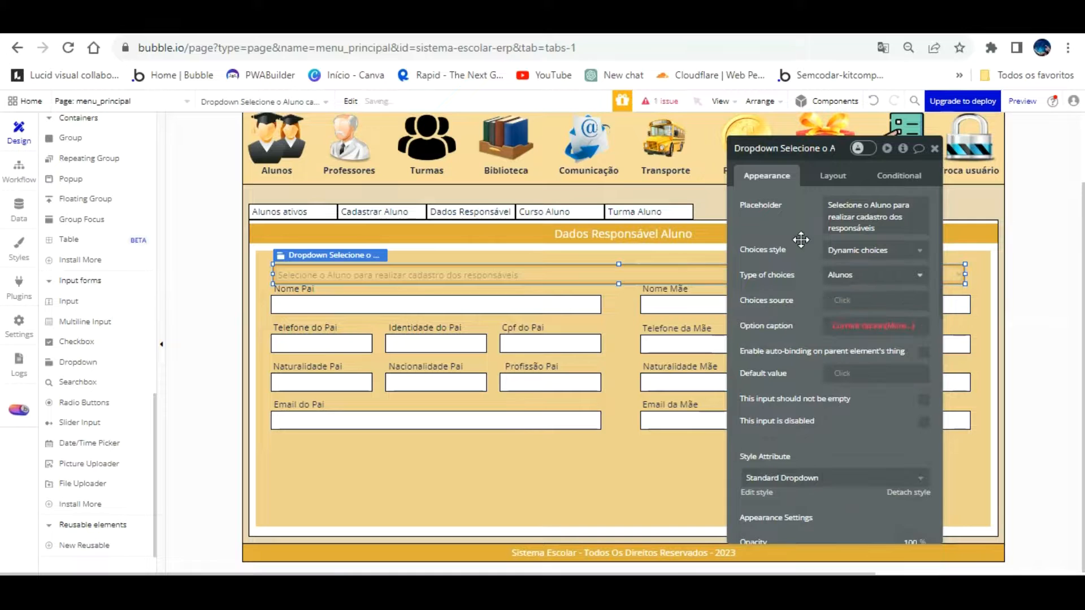
# Set the choices source to a search for all Alunos
pyautogui.click(842, 300)
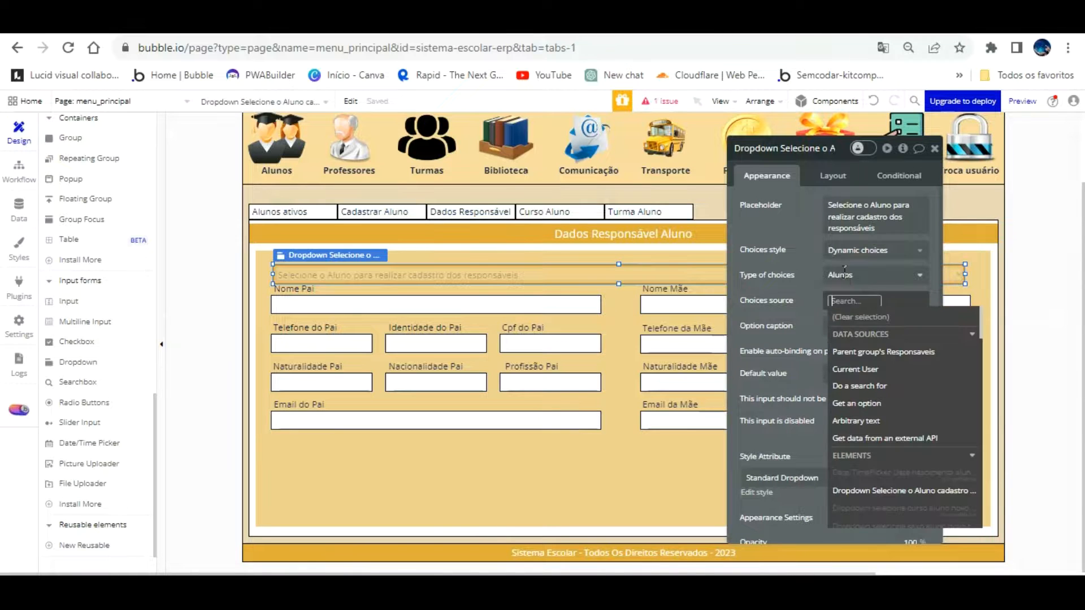
pyautogui.click(885, 387)
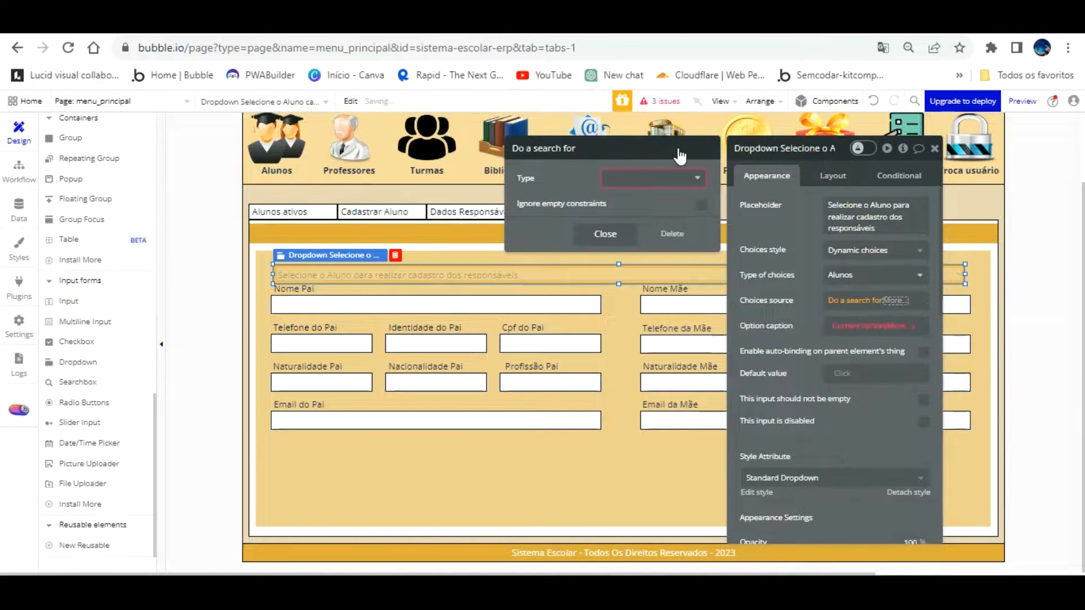
pyautogui.click(653, 178)
pyautogui.click(659, 231)
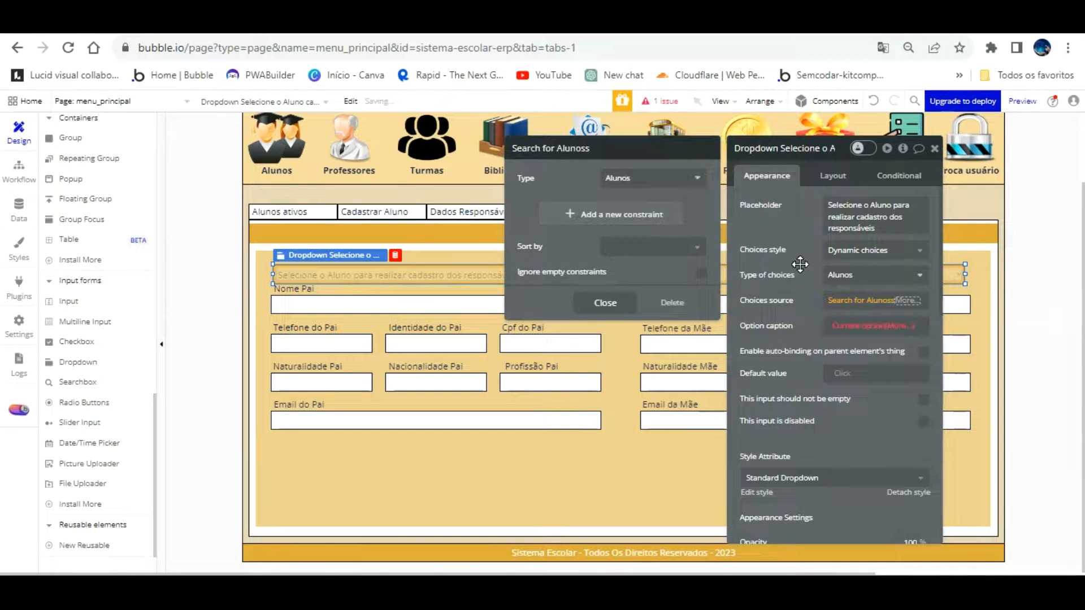
pyautogui.click(801, 295)
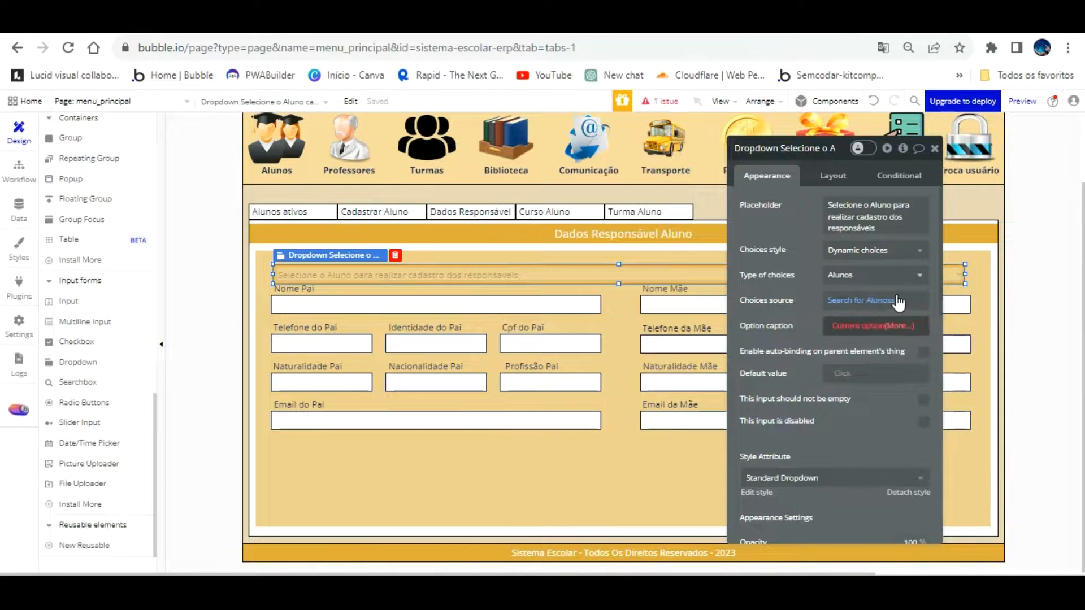
# Set the option caption to Current option's Nome aluno
pyautogui.click(895, 326)
pyautogui.scroll(-4, 890, 385)
pyautogui.scroll(-3, 890, 430)
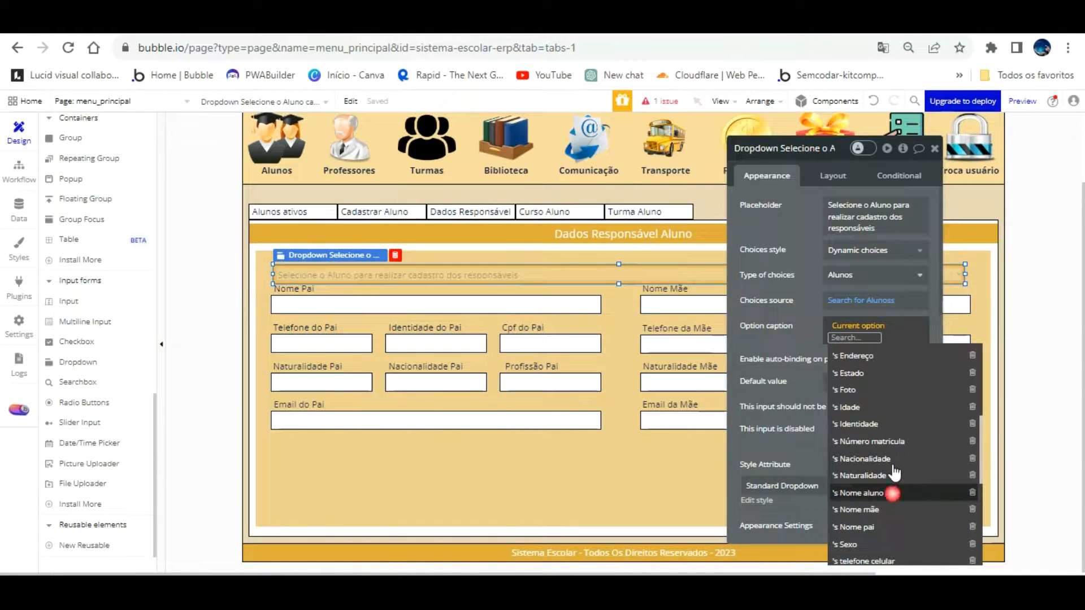
pyautogui.click(892, 493)
pyautogui.click(816, 320)
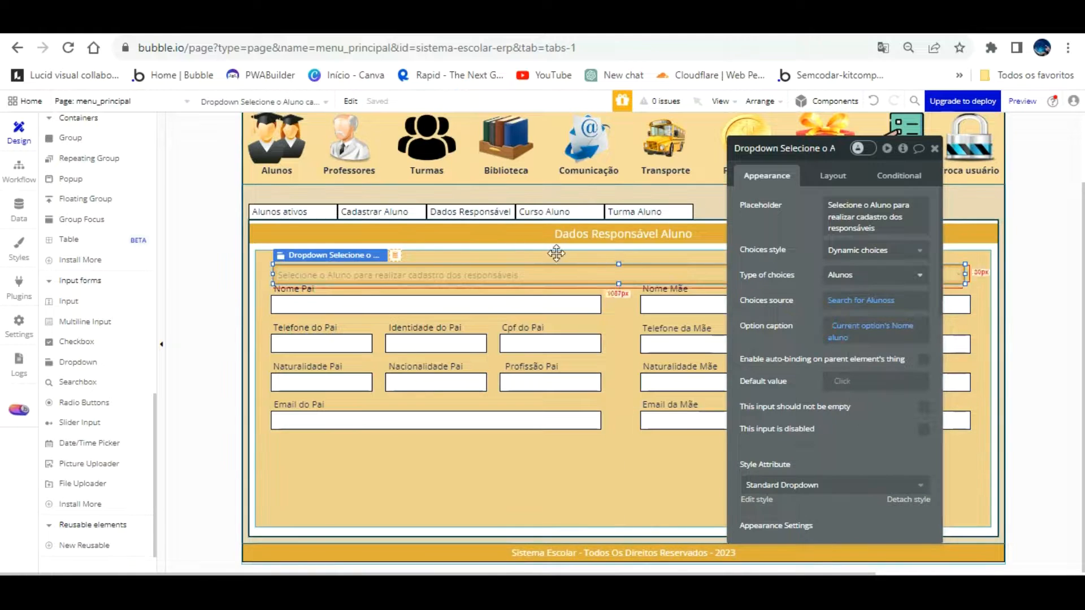
# Give the student dropdown 0 corner roundness and a flat #E6E6E6 background
pyautogui.moveTo(874, 417); pyautogui.dragTo(765, 322)
pyautogui.scroll(-4, 765, 324)
pyautogui.scroll(-4, 772, 332)
pyautogui.click(794, 243)
pyautogui.click(777, 265)
pyautogui.click(686, 293)
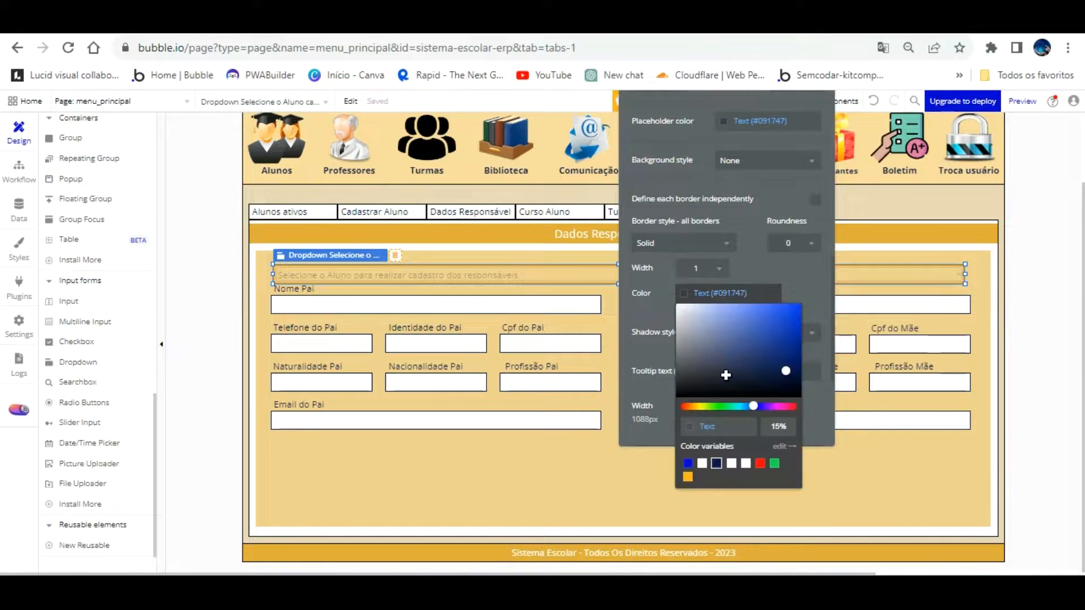
pyautogui.click(743, 196)
pyautogui.scroll(3, 740, 209)
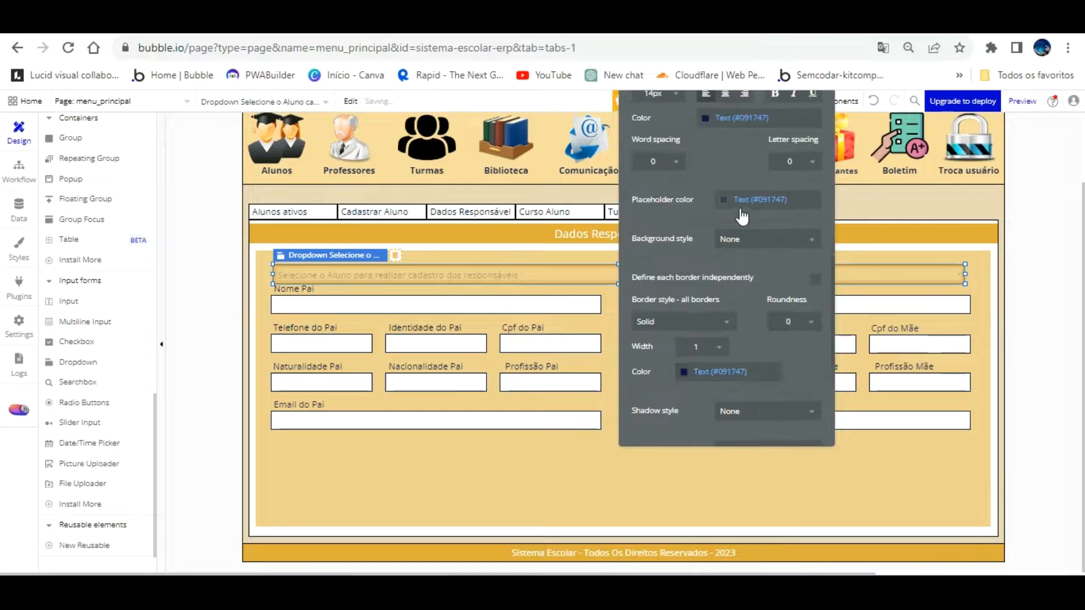
pyautogui.click(751, 238)
pyautogui.click(739, 275)
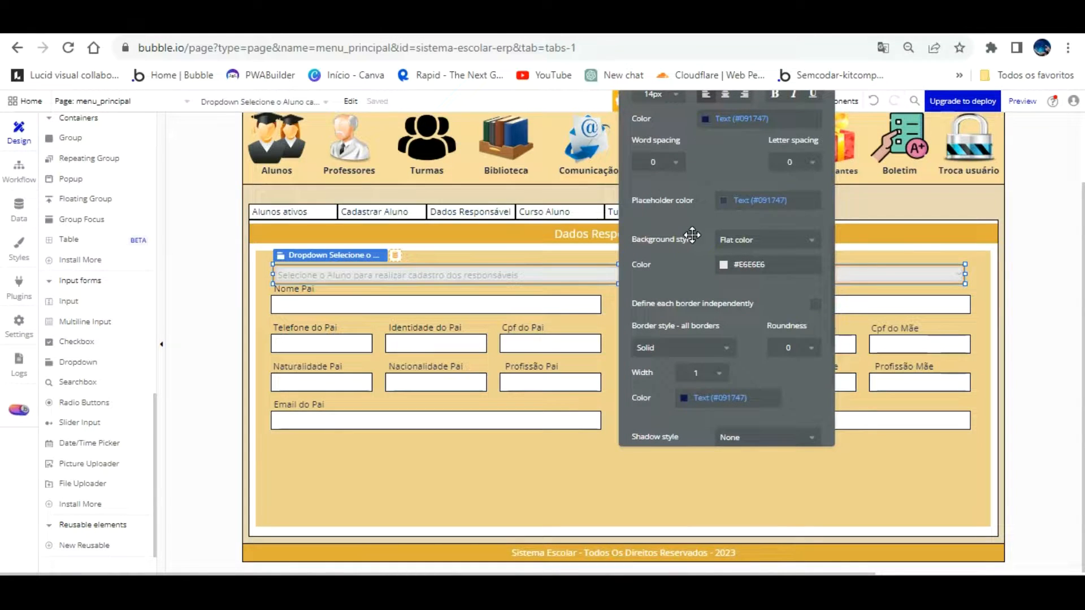
# Widen and align the dropdown across the form, then open the app preview
pyautogui.moveTo(962, 244); pyautogui.dragTo(960, 238)
pyautogui.click(957, 252)
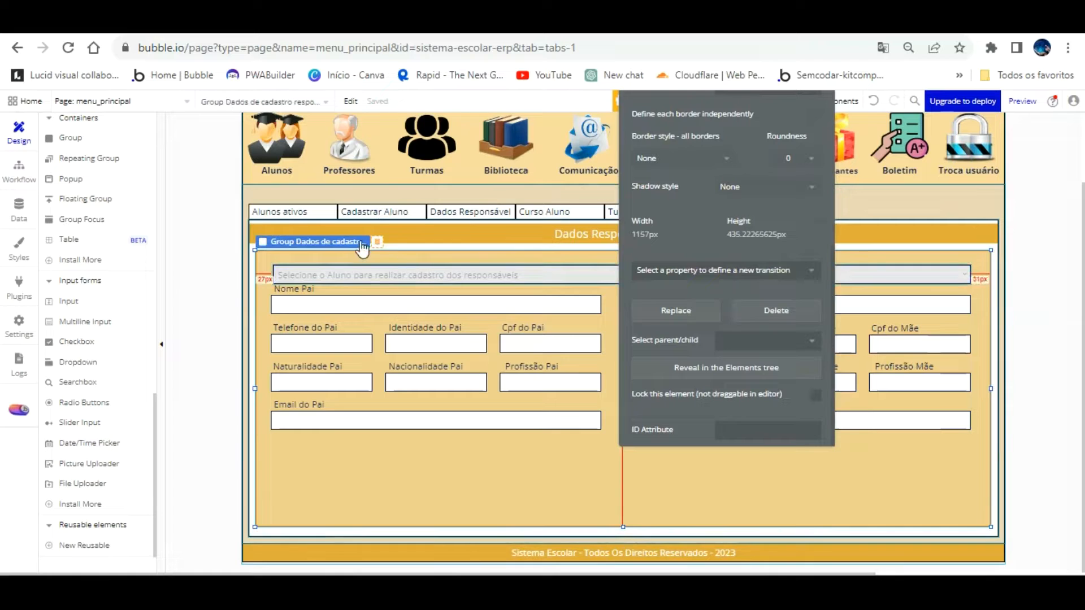
pyautogui.click(323, 243)
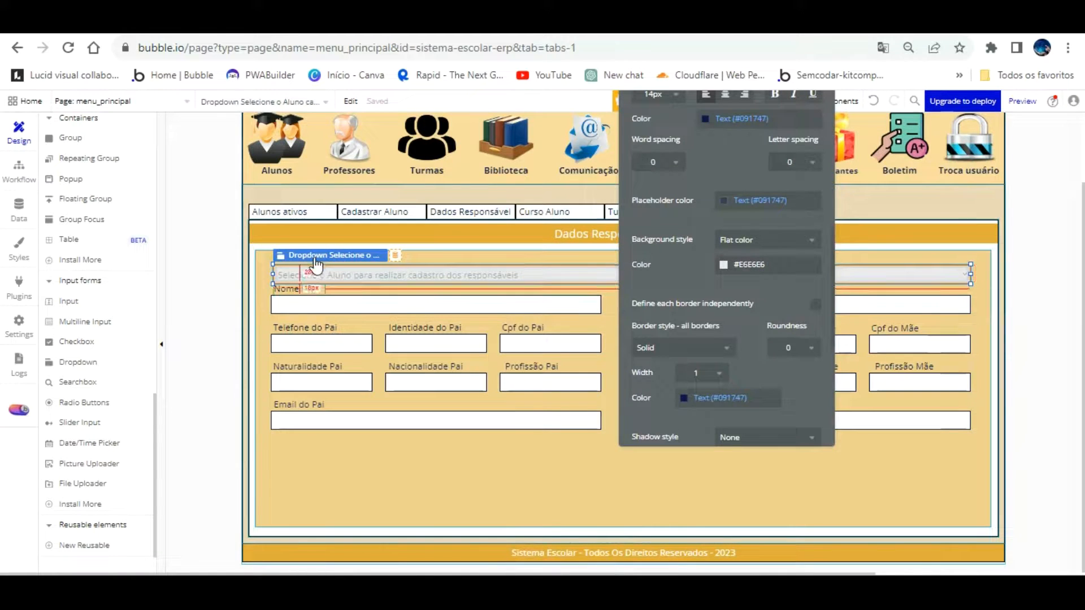
pyautogui.moveTo(273, 243)
pyautogui.mouseDown()
pyautogui.moveTo(282, 243)
pyautogui.moveTo(270, 243)
pyautogui.mouseUp()
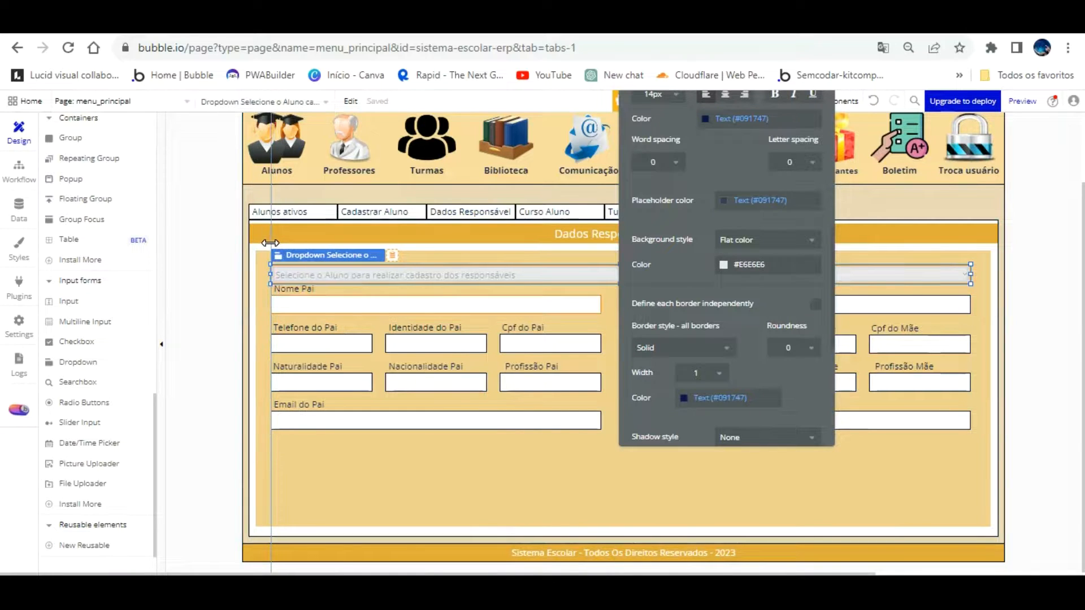
pyautogui.click(363, 454)
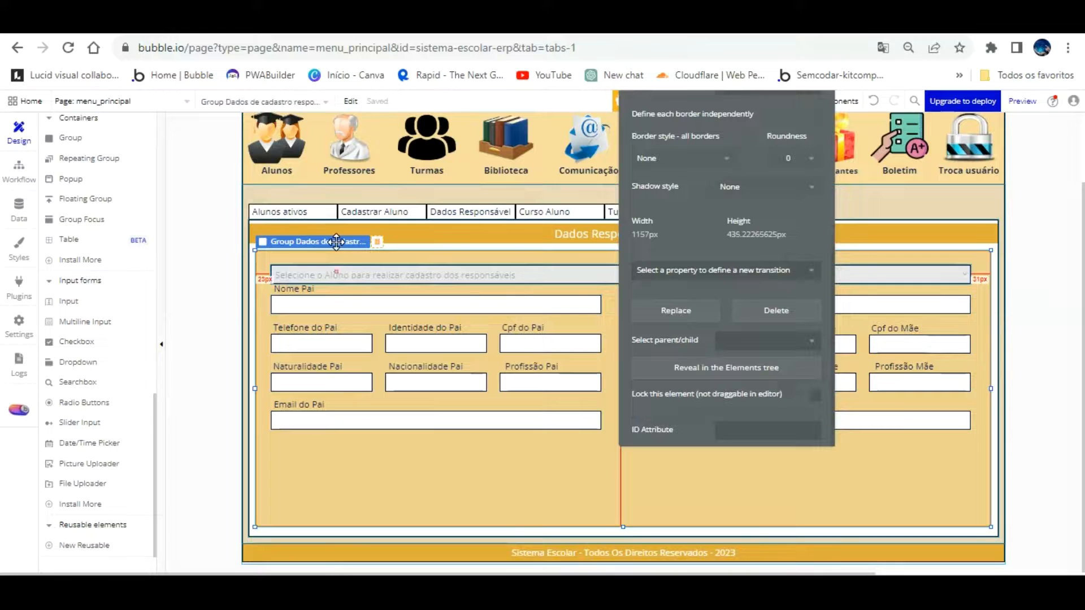
pyautogui.click(335, 274)
pyautogui.moveTo(336, 241); pyautogui.dragTo(336, 239)
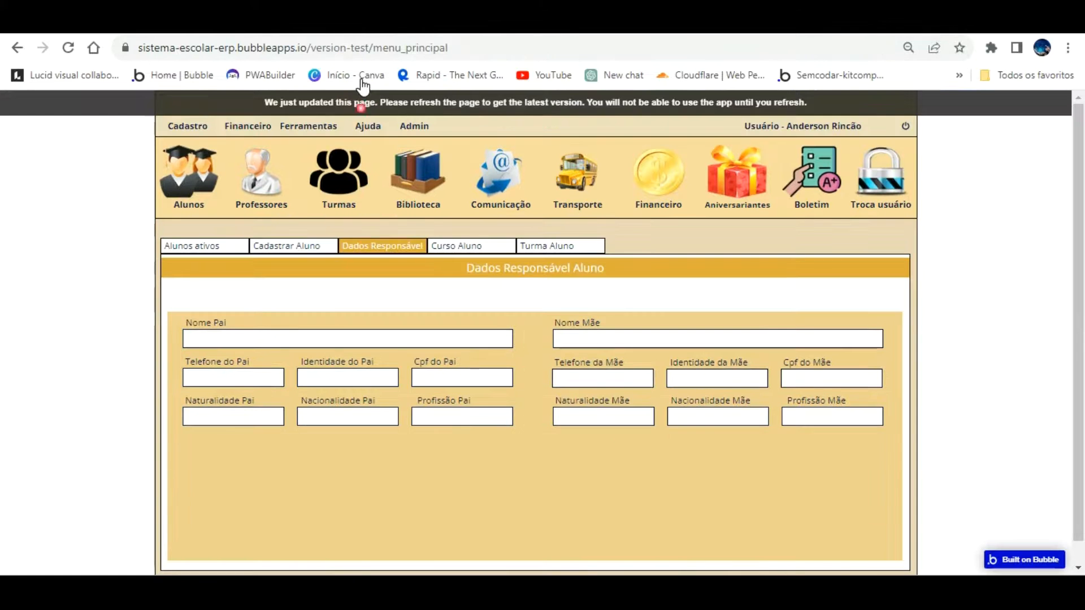
pyautogui.press('F5')
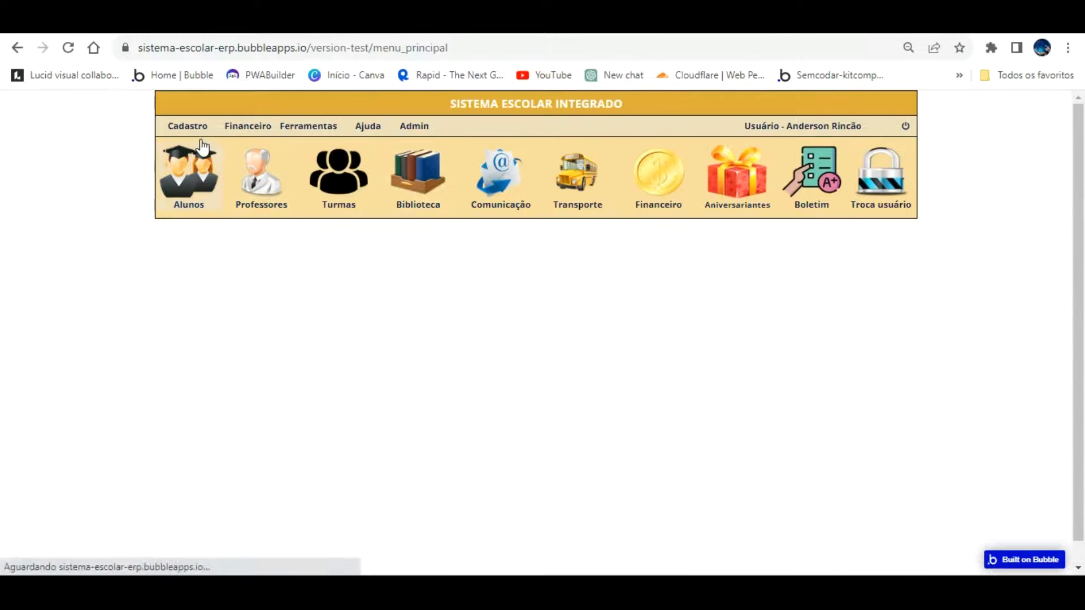
# In the preview, open Alunos › Dados Responsável and expand the Selecione o Aluno dropdown
pyautogui.click(203, 149)
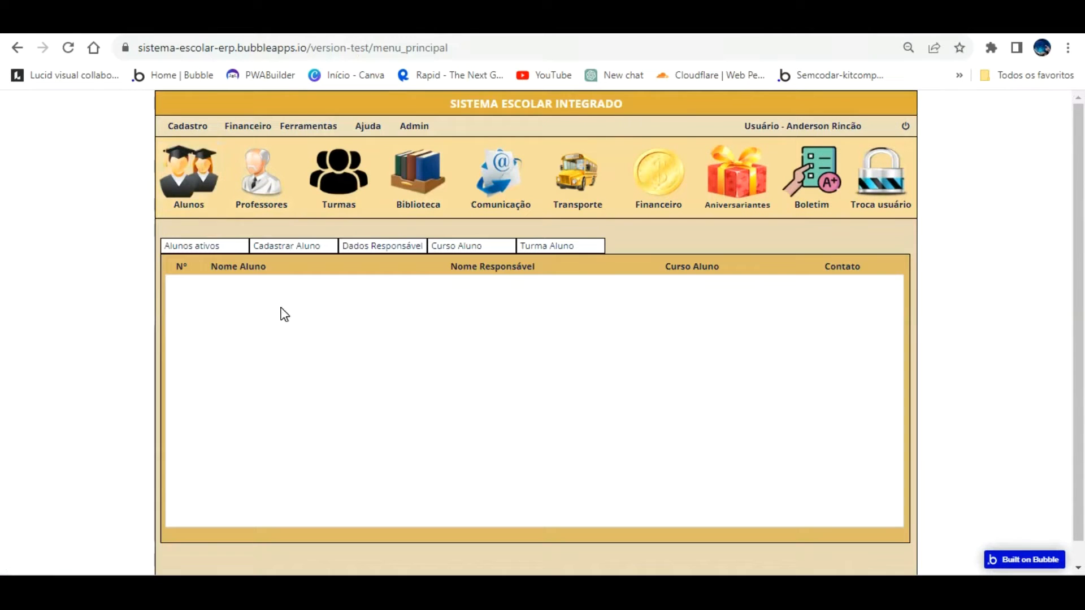
pyautogui.click(369, 247)
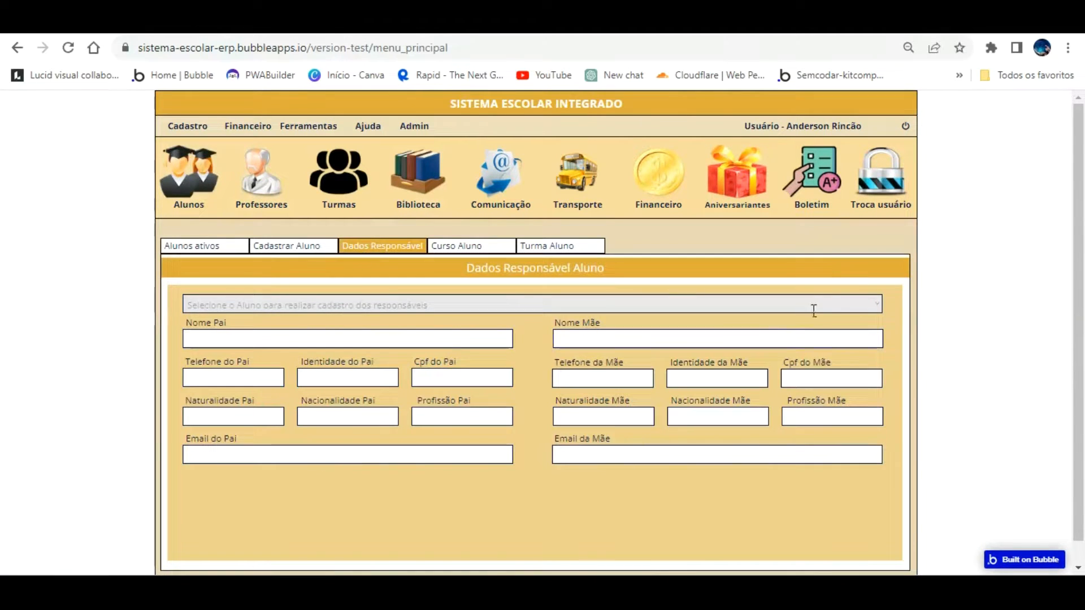
pyautogui.click(876, 304)
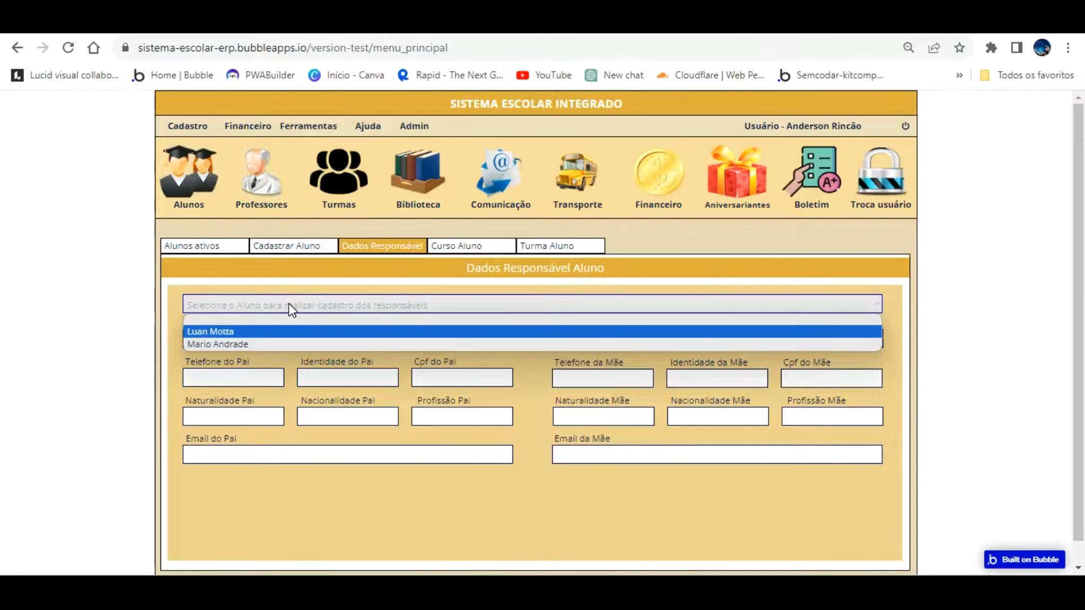
# Back in the editor, set the student dropdown's background to Primary contrast #FFFFFF
pyautogui.click(164, 23)
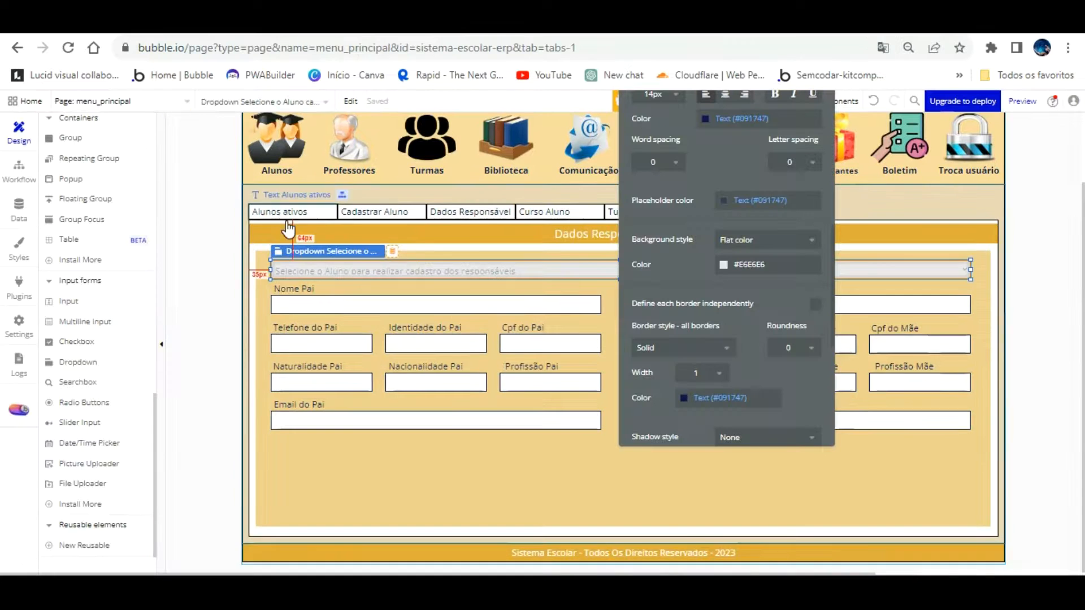
pyautogui.click(724, 264)
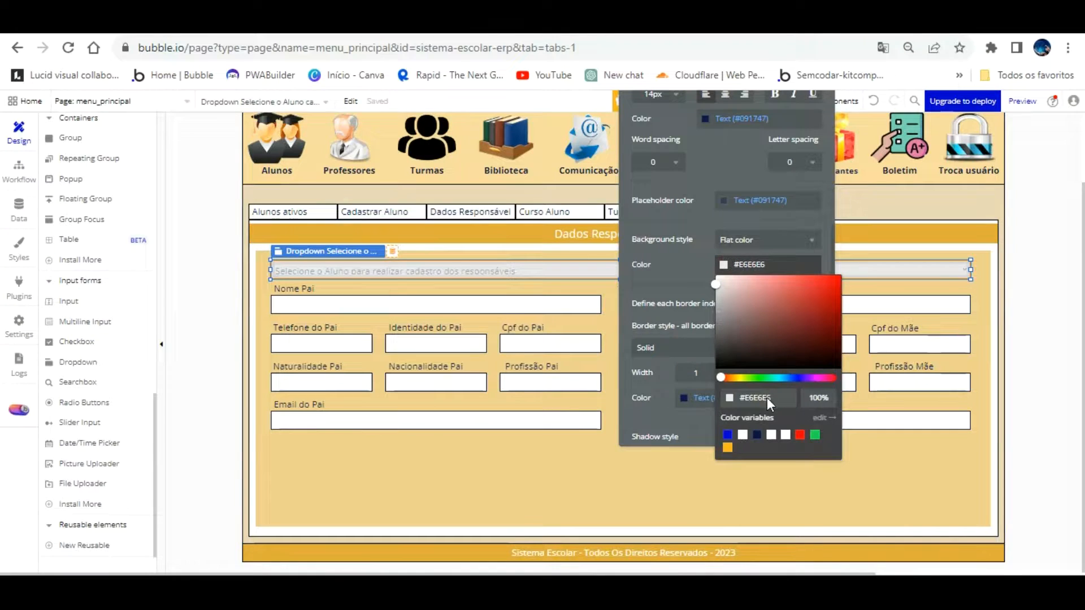
pyautogui.click(743, 434)
pyautogui.click(624, 415)
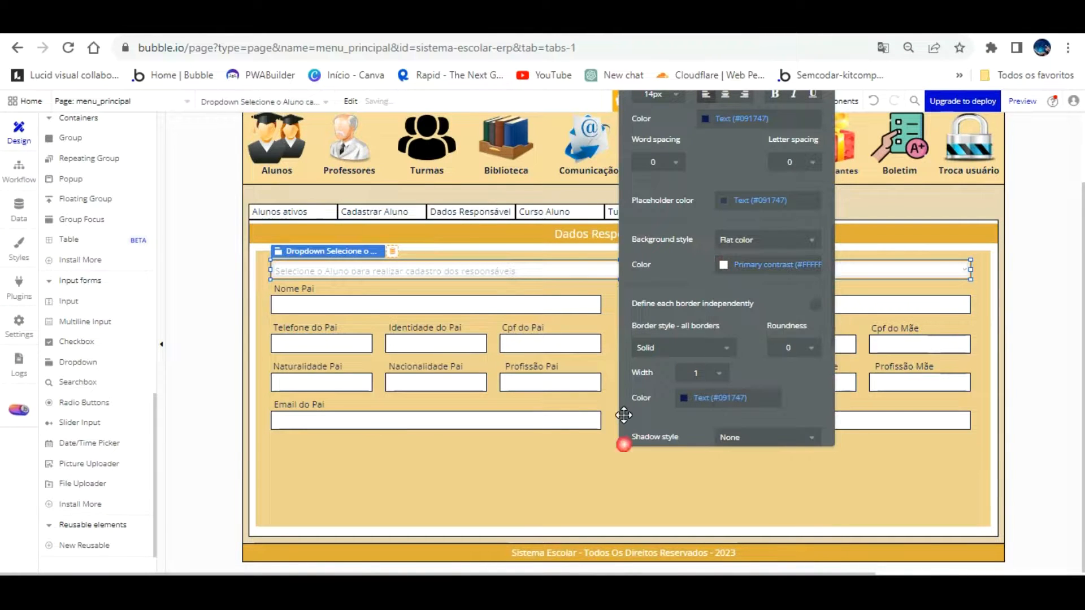
pyautogui.moveTo(678, 248); pyautogui.dragTo(819, 237)
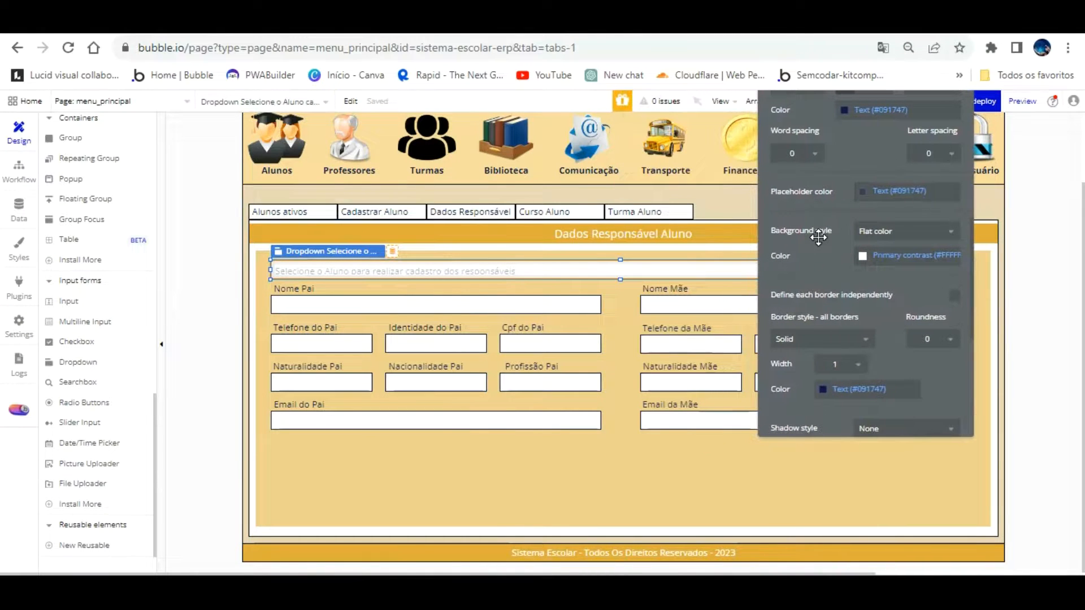
pyautogui.click(262, 478)
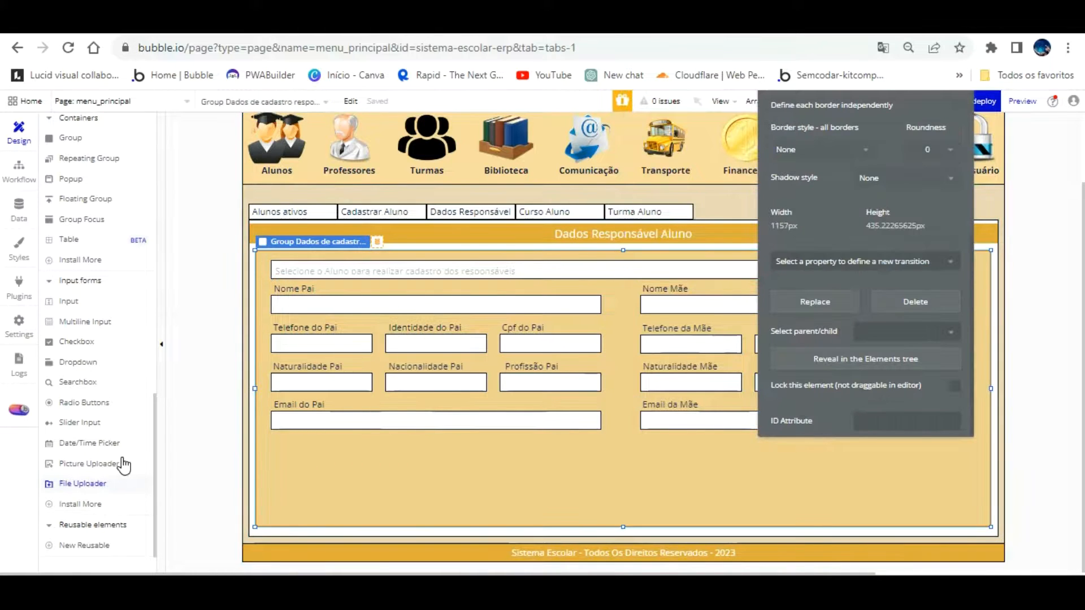
pyautogui.scroll(-2, 124, 465)
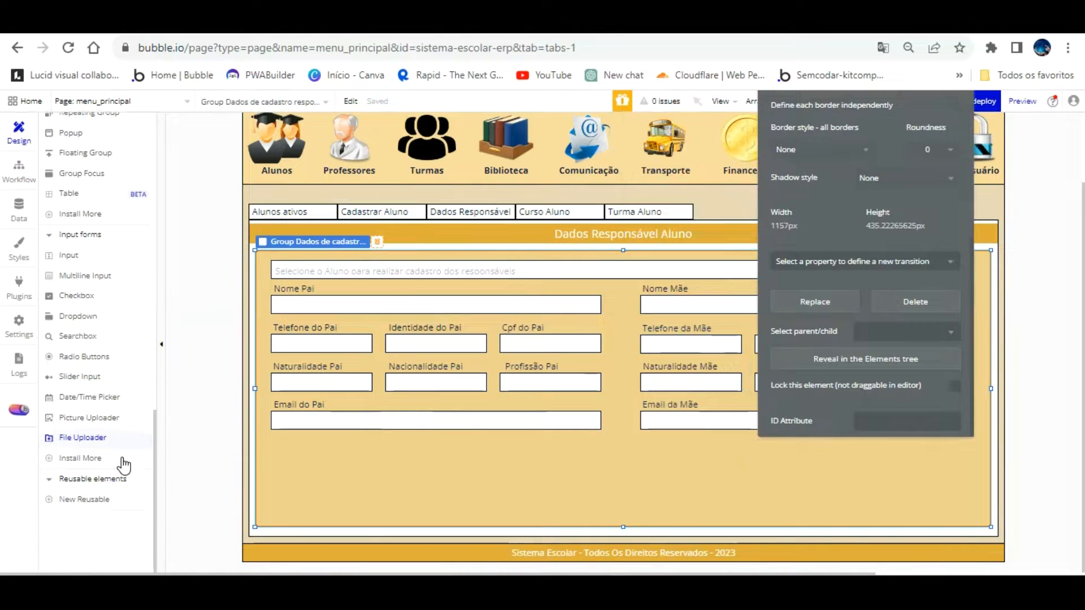
pyautogui.click(95, 254)
pyautogui.scroll(6, 98, 237)
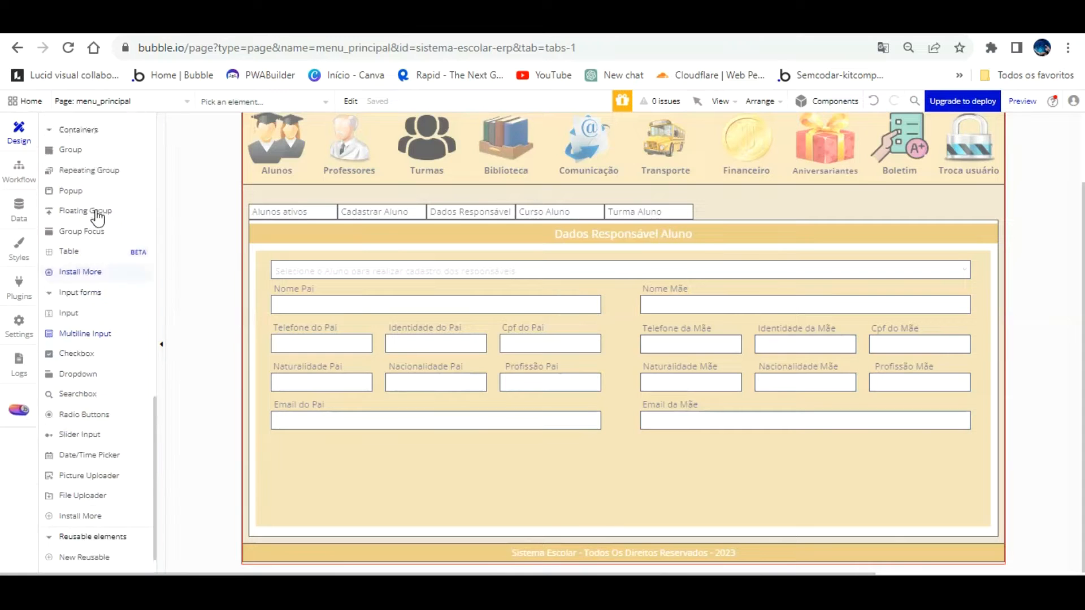
pyautogui.scroll(7, 98, 221)
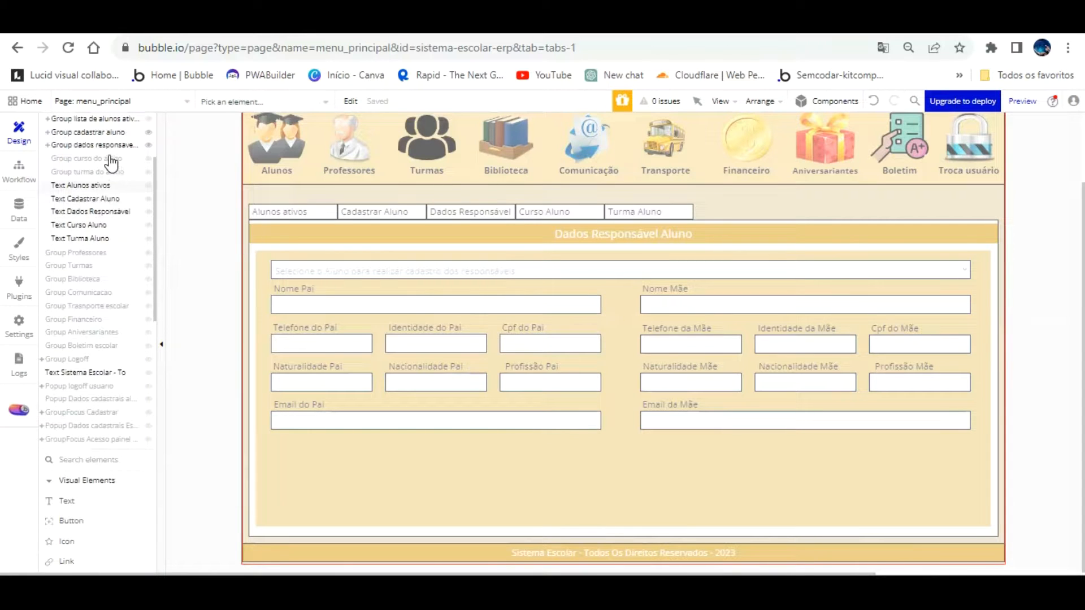
# Draw a multiline notes input below Email do Pai and rename it to end 'es cadastro responsaveis aluno'
pyautogui.click(96, 145)
pyautogui.moveTo(277, 449)
pyautogui.mouseDown()
pyautogui.moveTo(310, 470)
pyautogui.moveTo(777, 479)
pyautogui.moveTo(597, 479)
pyautogui.moveTo(572, 447)
pyautogui.moveTo(601, 450)
pyautogui.mouseUp()
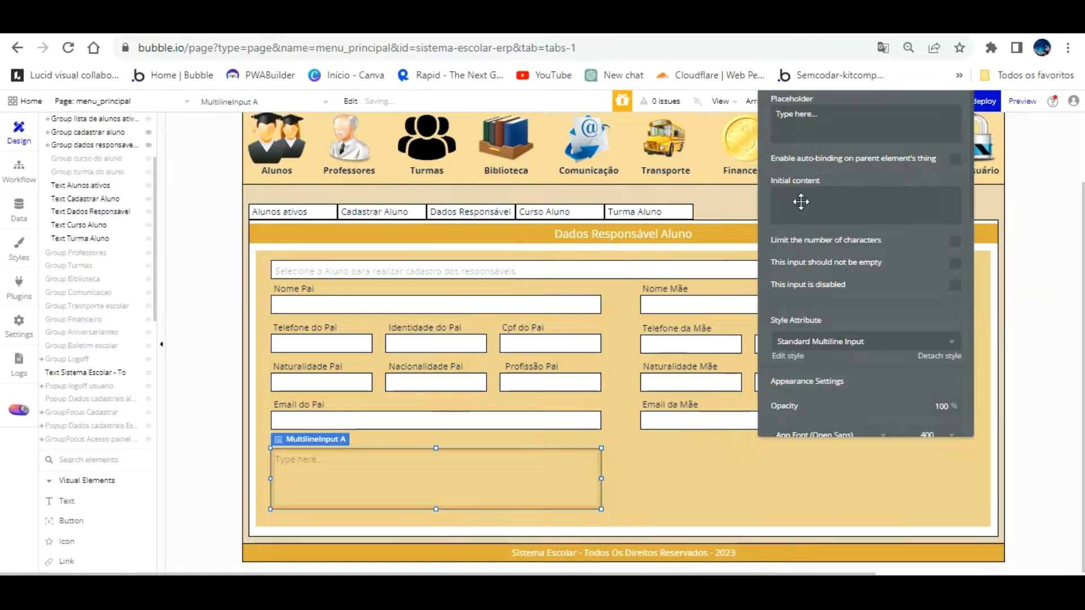
pyautogui.moveTo(828, 210); pyautogui.dragTo(815, 344)
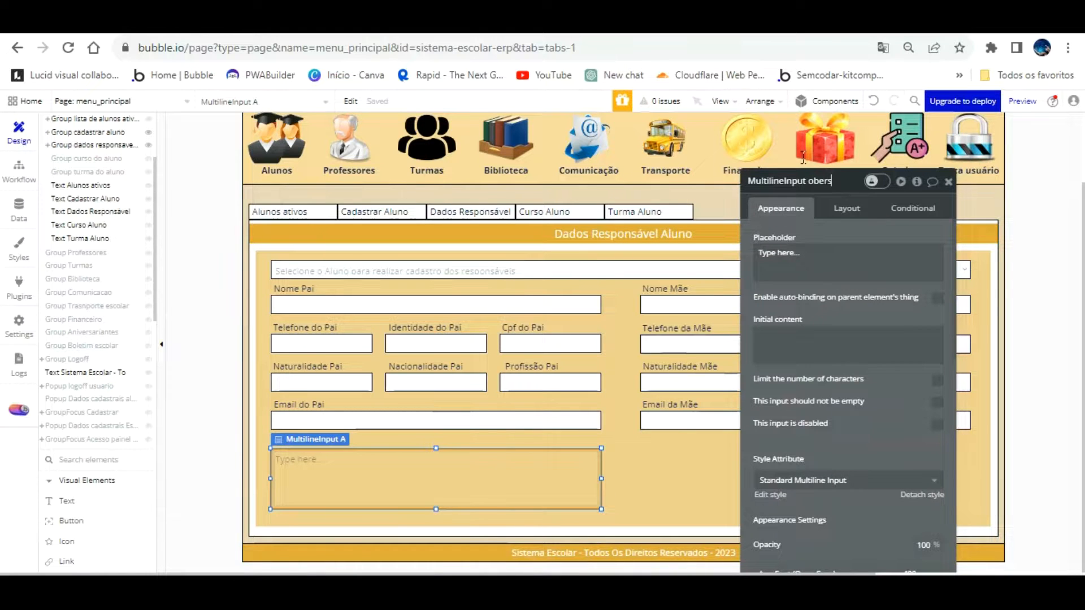
pyautogui.press('BackSpace')
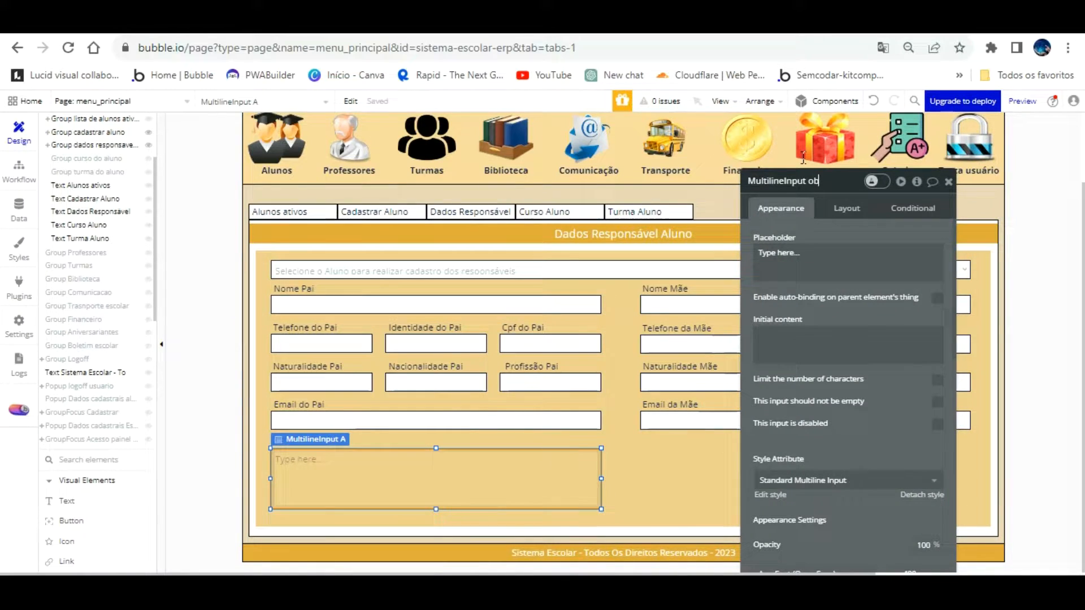
pyautogui.write('es')
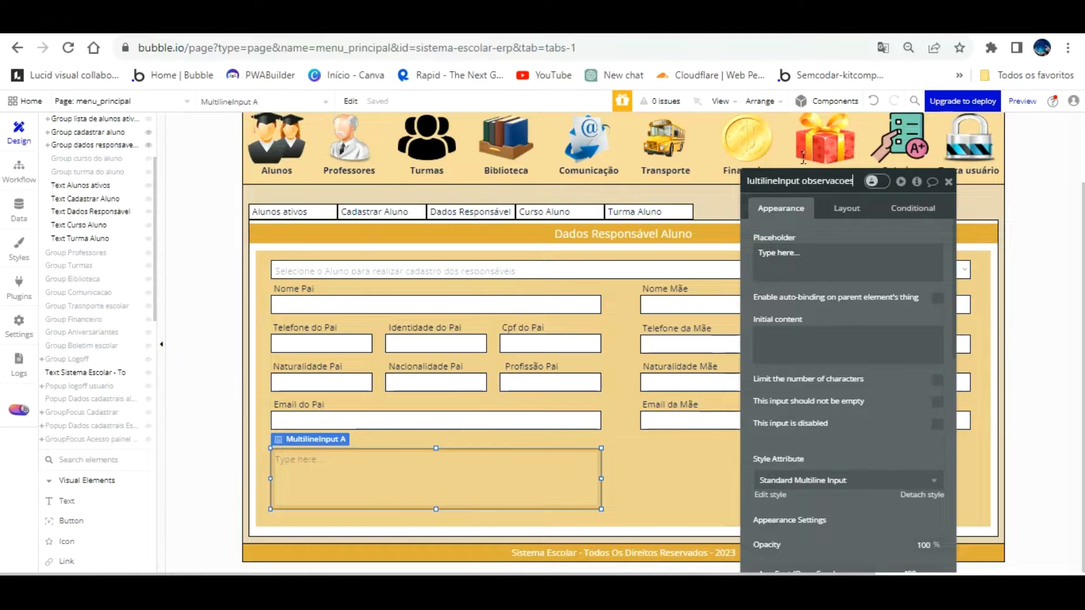
pyautogui.write(' ca')
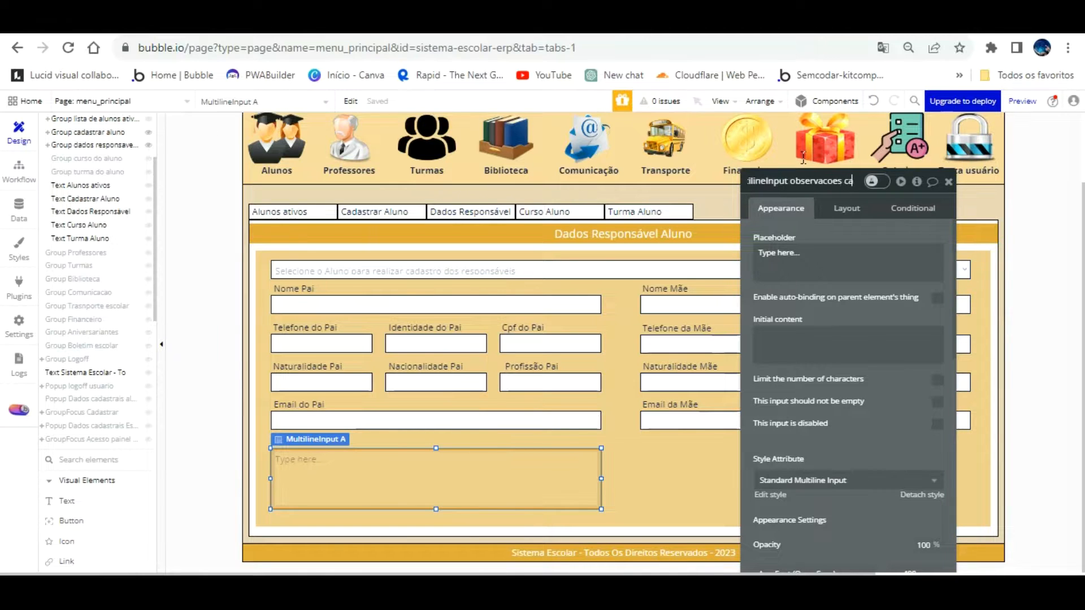
pyautogui.write('dastro responsaveis aluno')
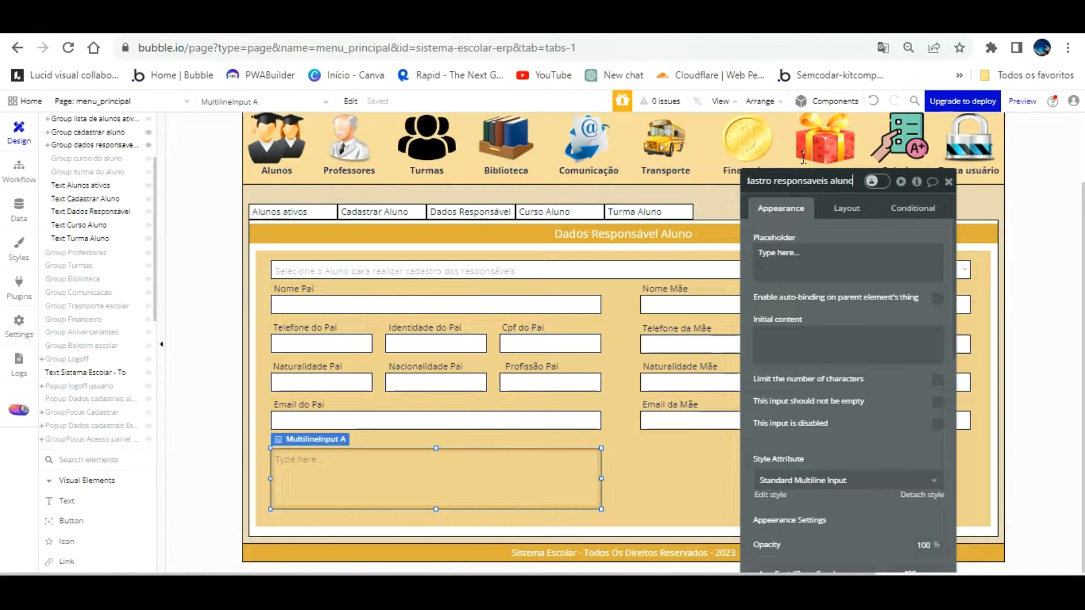
pyautogui.press('Tab')
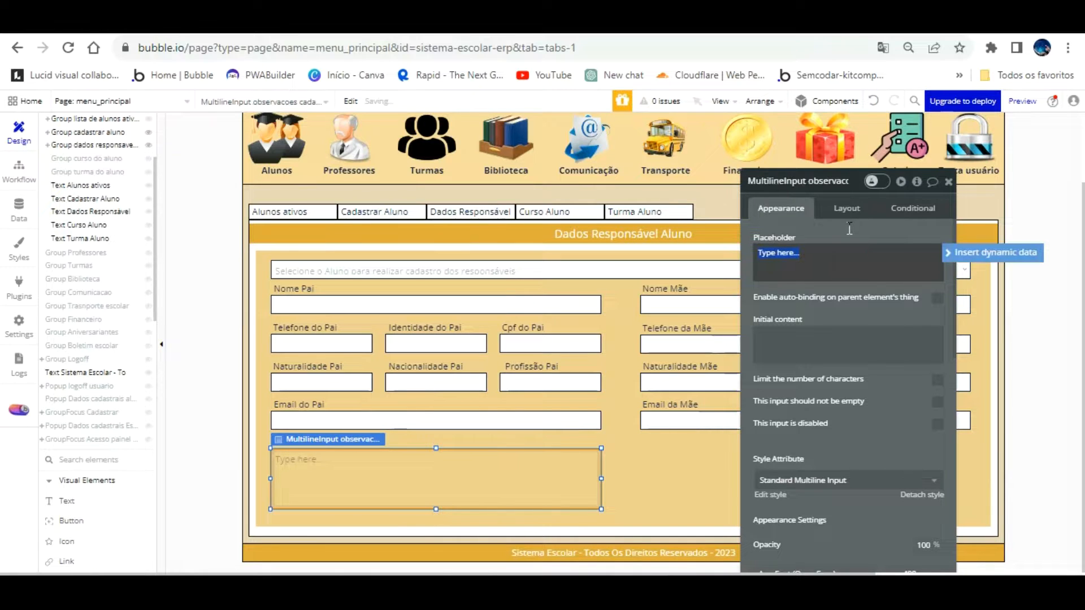
# Clear the notes box placeholder and set its Style to None (Custom)
pyautogui.press('BackSpace')
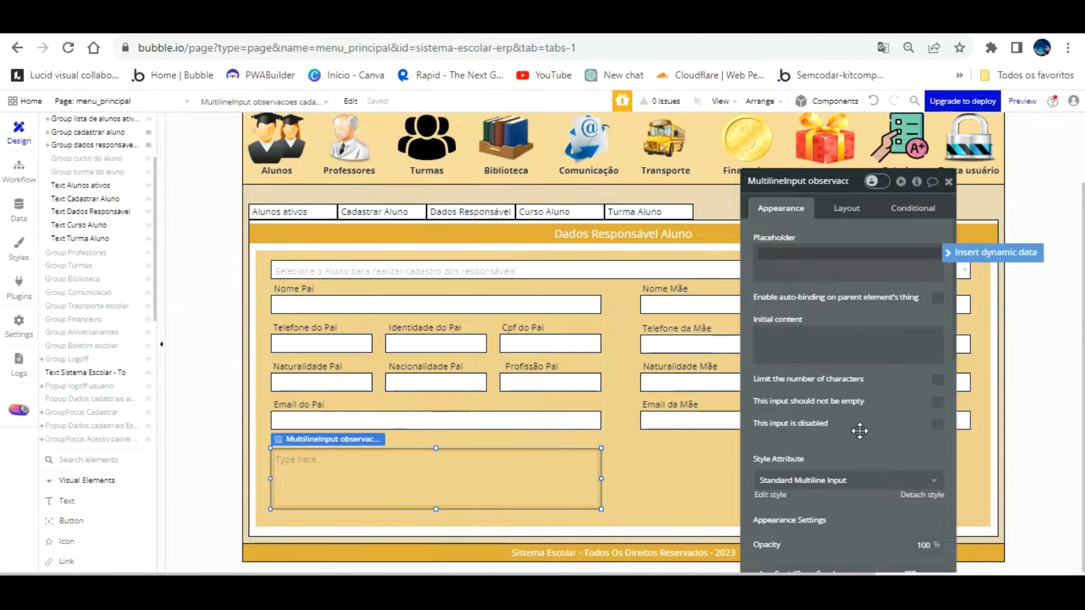
pyautogui.click(917, 480)
pyautogui.click(921, 496)
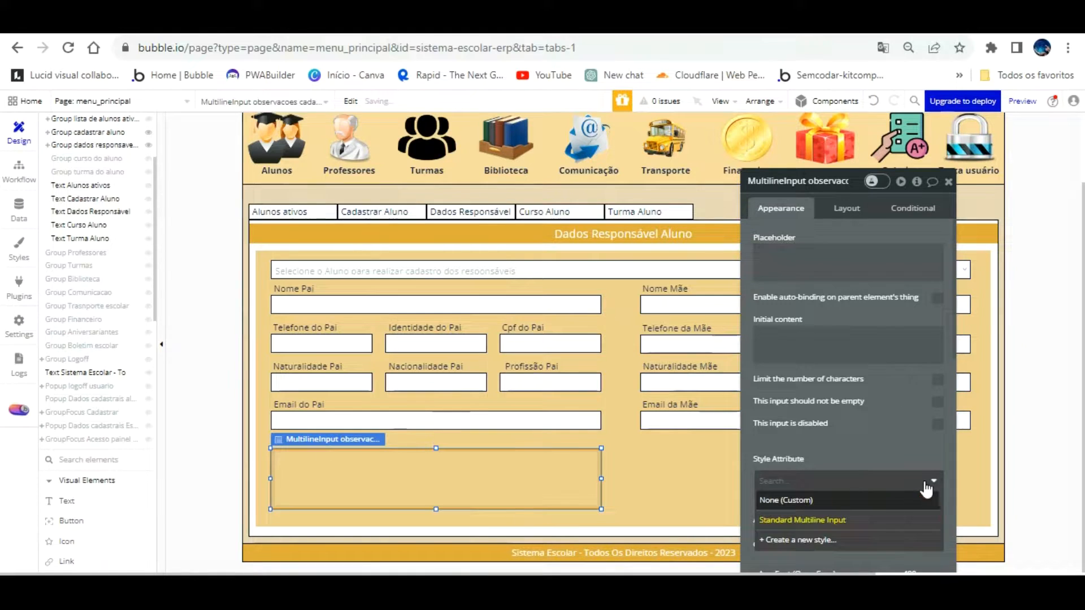
# Give the notes box a flat #FFFFFF background and 0 corner roundness
pyautogui.moveTo(886, 419); pyautogui.dragTo(829, 322)
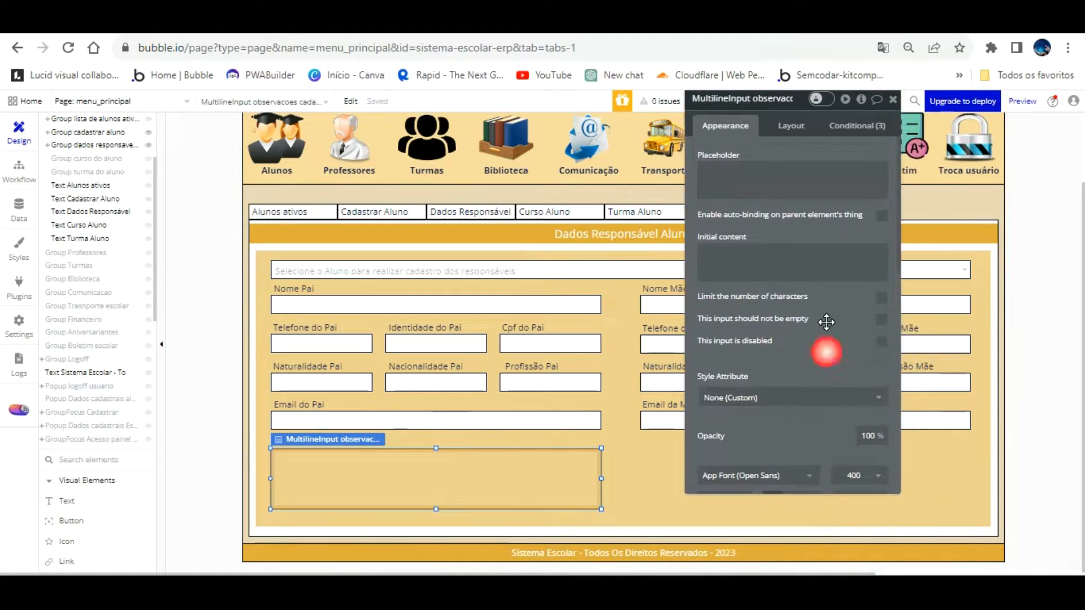
pyautogui.scroll(-1, 826, 332)
pyautogui.scroll(-3, 824, 342)
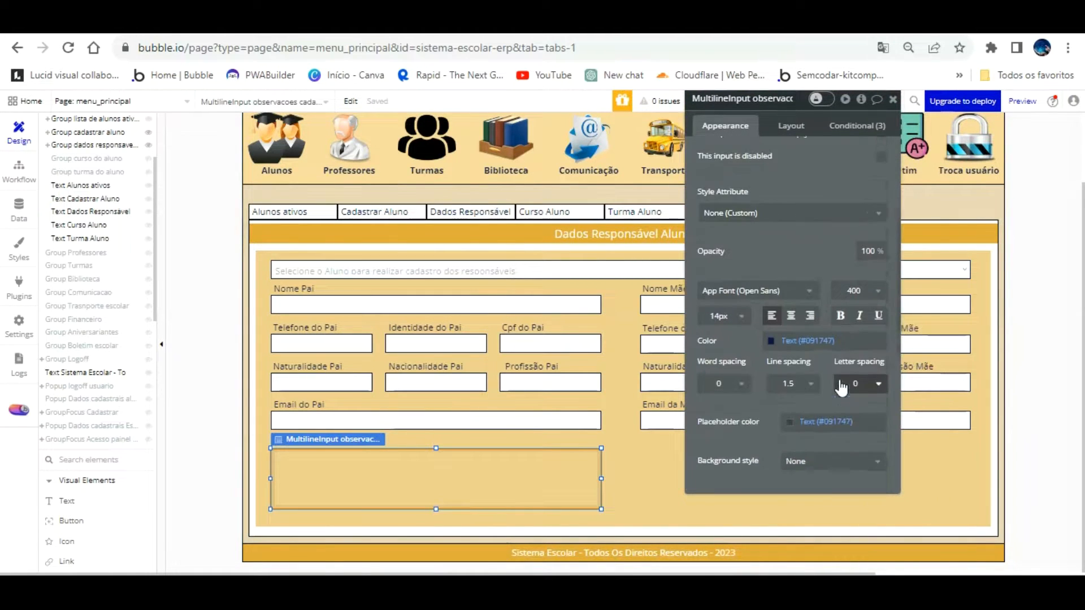
pyautogui.scroll(3, 840, 388)
pyautogui.scroll(-6, 836, 387)
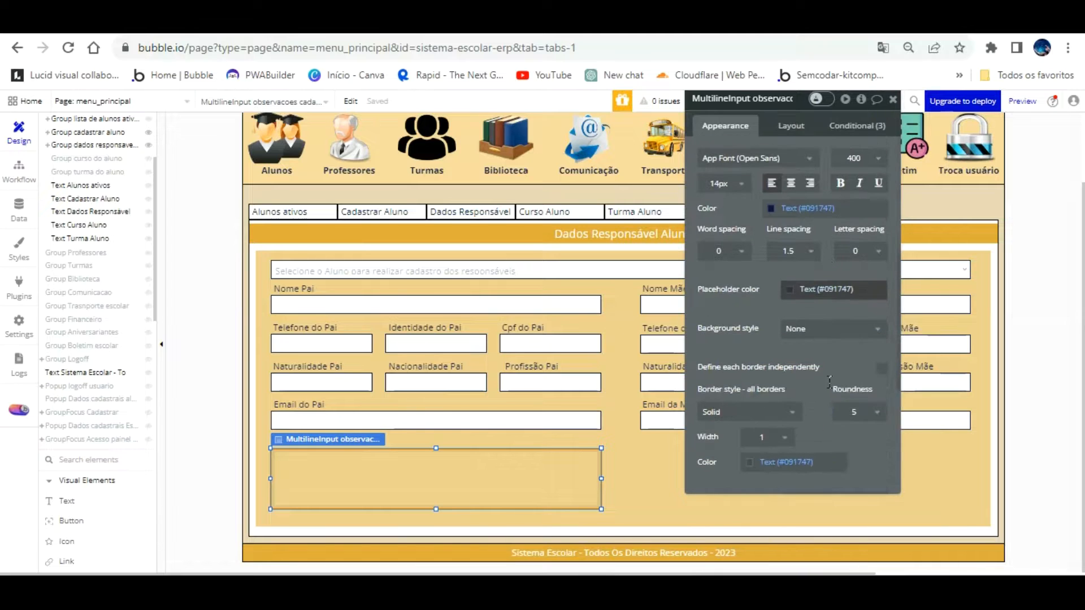
pyautogui.click(811, 327)
pyautogui.click(808, 365)
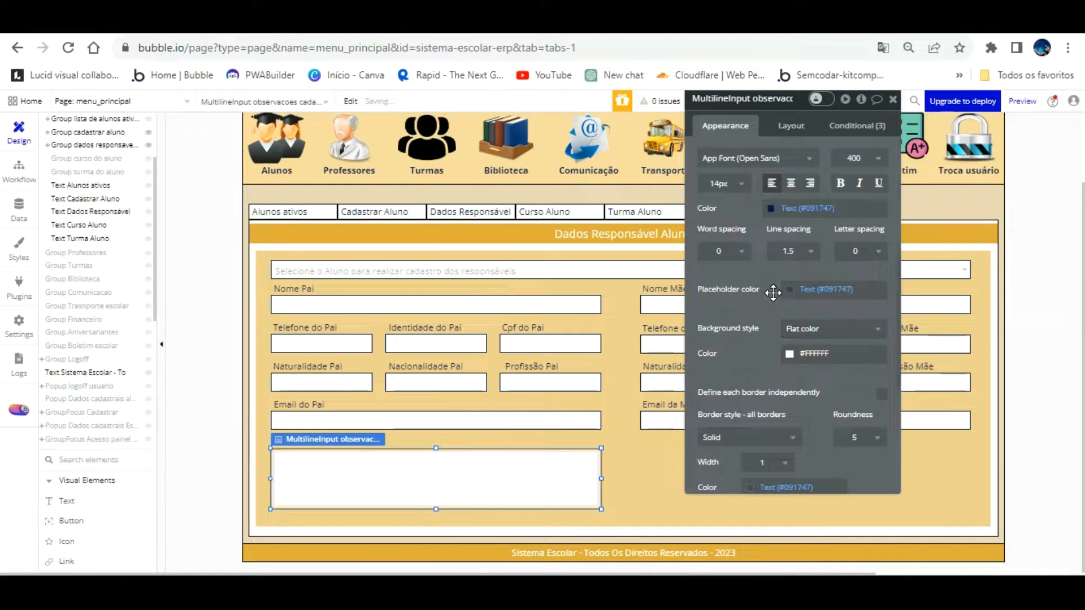
pyautogui.moveTo(882, 437); pyautogui.dragTo(877, 438)
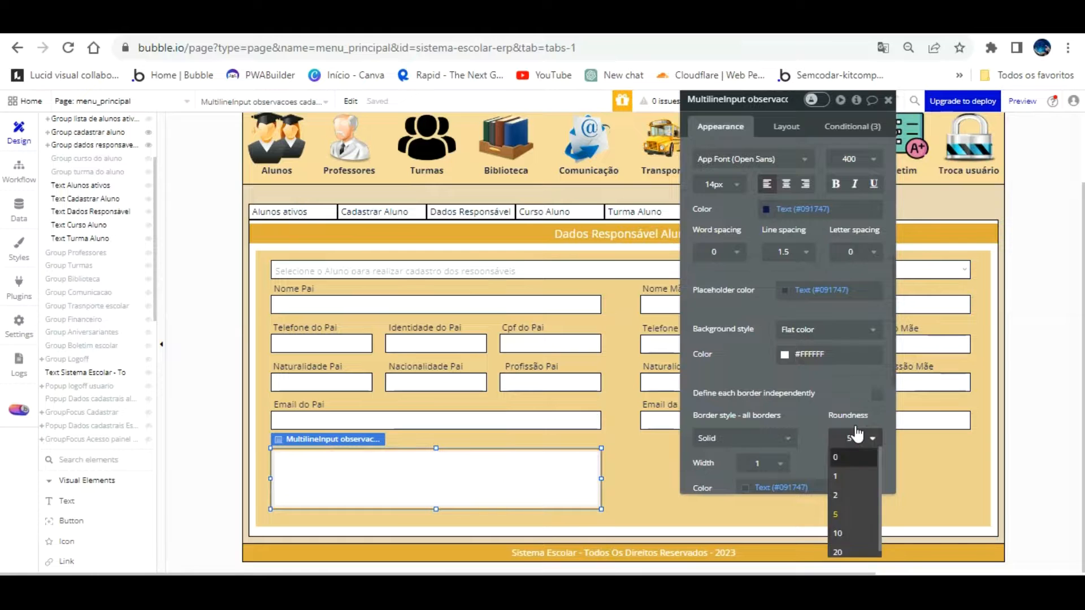
pyautogui.click(855, 455)
pyautogui.click(446, 441)
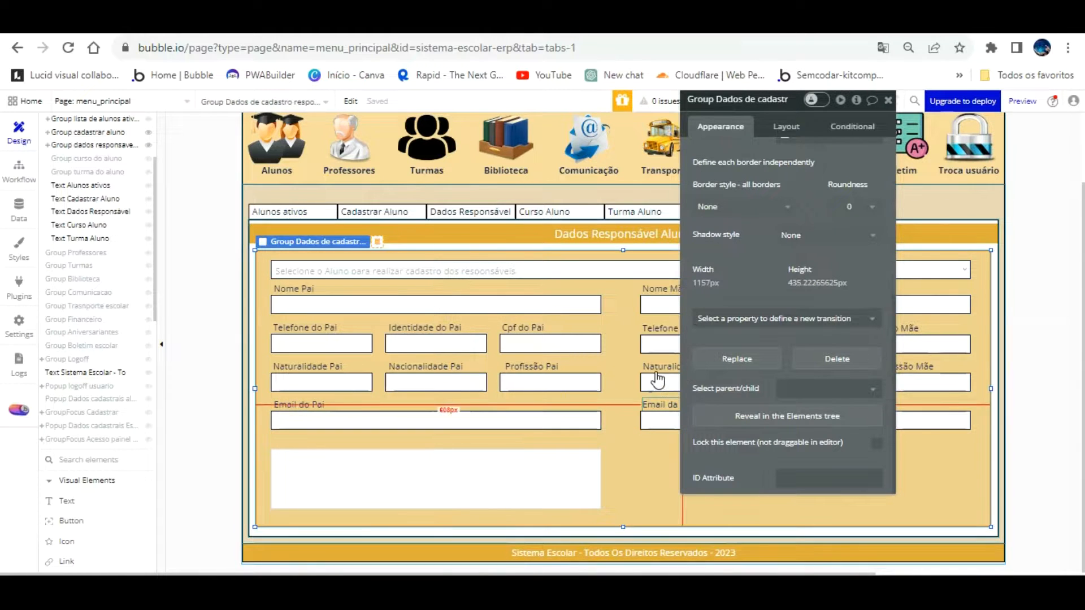
# Move the Email da Mãe label below Email do Pai, just above the notes box
pyautogui.click(655, 371)
pyautogui.moveTo(656, 371); pyautogui.dragTo(282, 405)
pyautogui.click(349, 472)
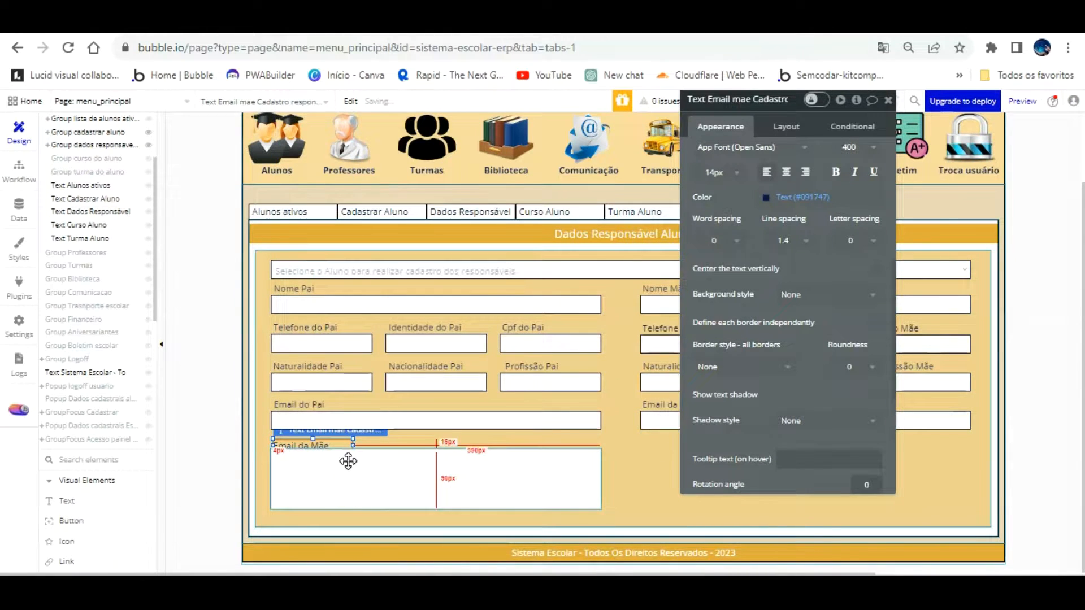
pyautogui.click(433, 444)
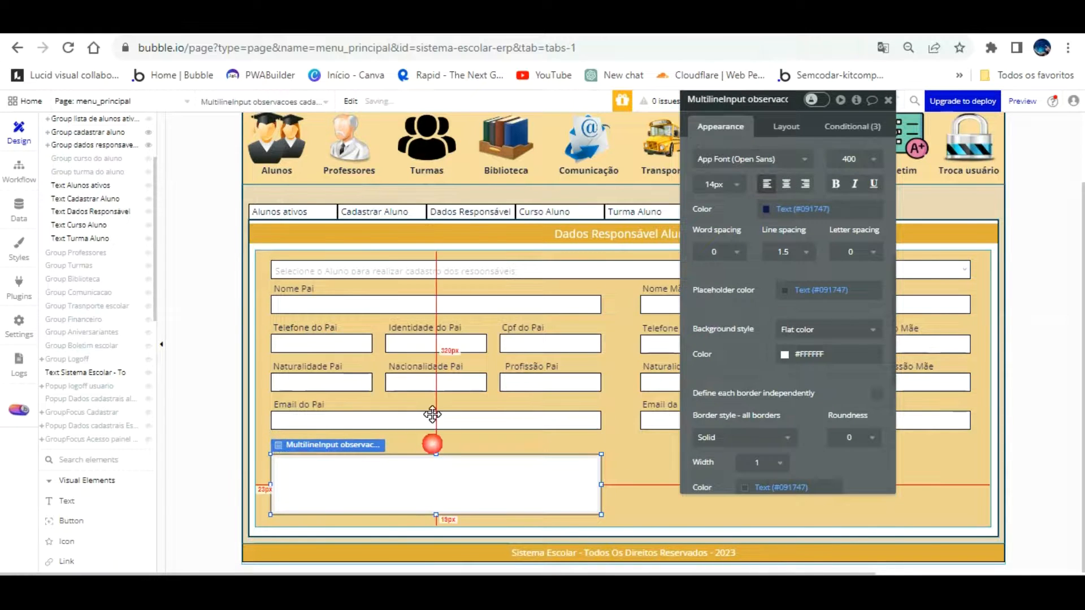
pyautogui.click(392, 469)
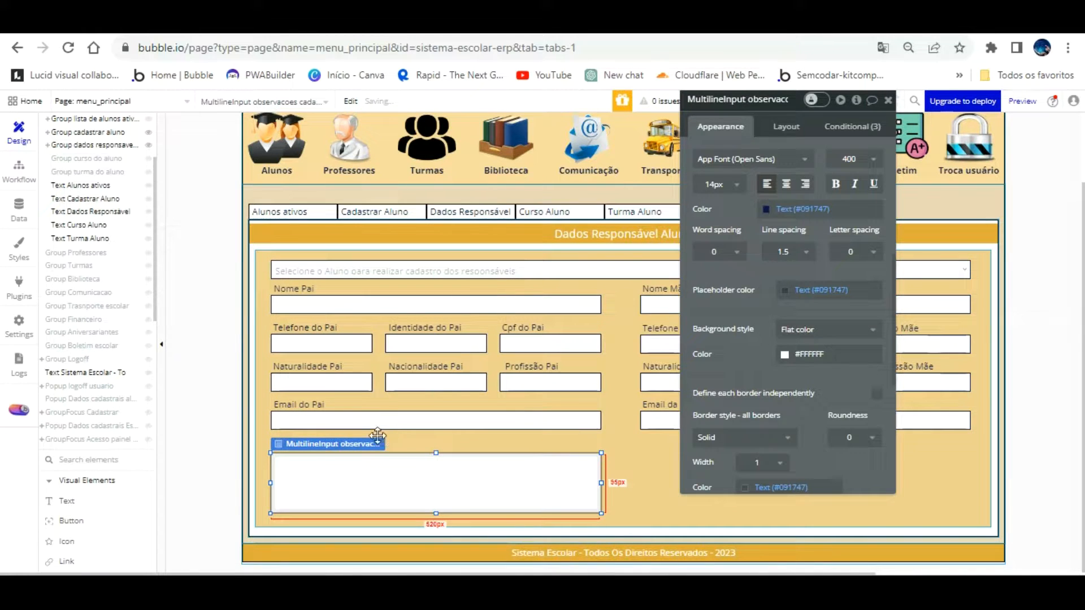
pyautogui.click(270, 410)
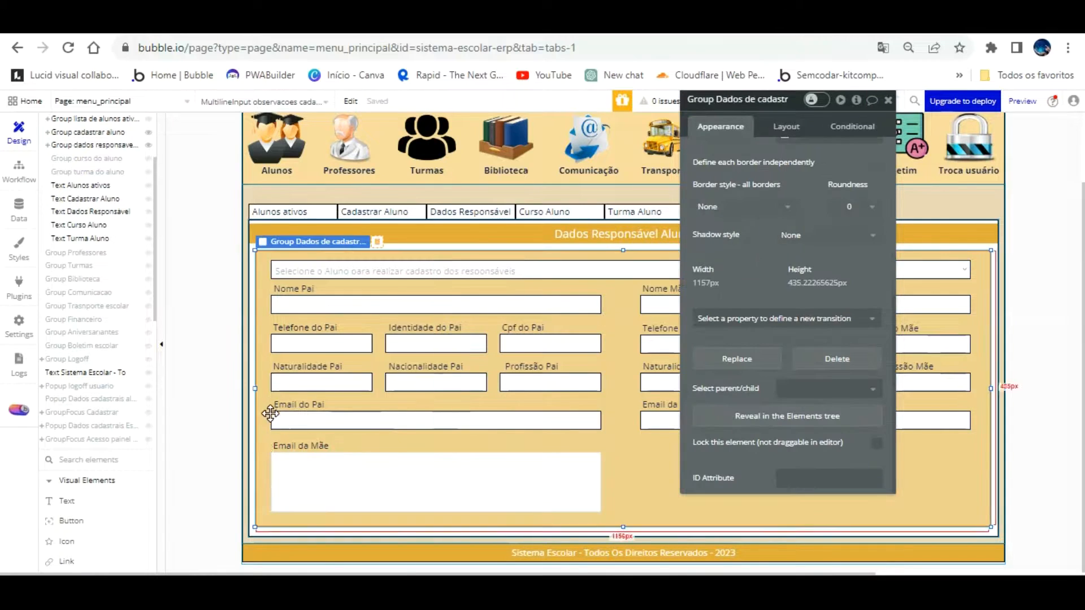
pyautogui.click(291, 446)
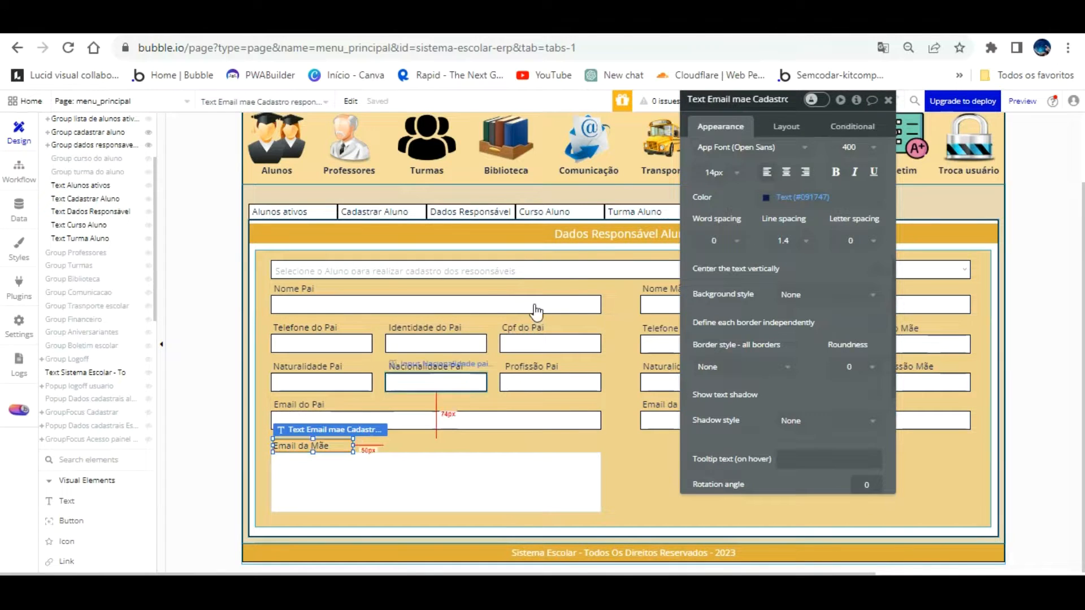
# Change the label text to Observações and rename it 'Text Observacoes Cadastro responsavel'
pyautogui.scroll(5, 752, 153)
pyautogui.moveTo(755, 171); pyautogui.dragTo(757, 143)
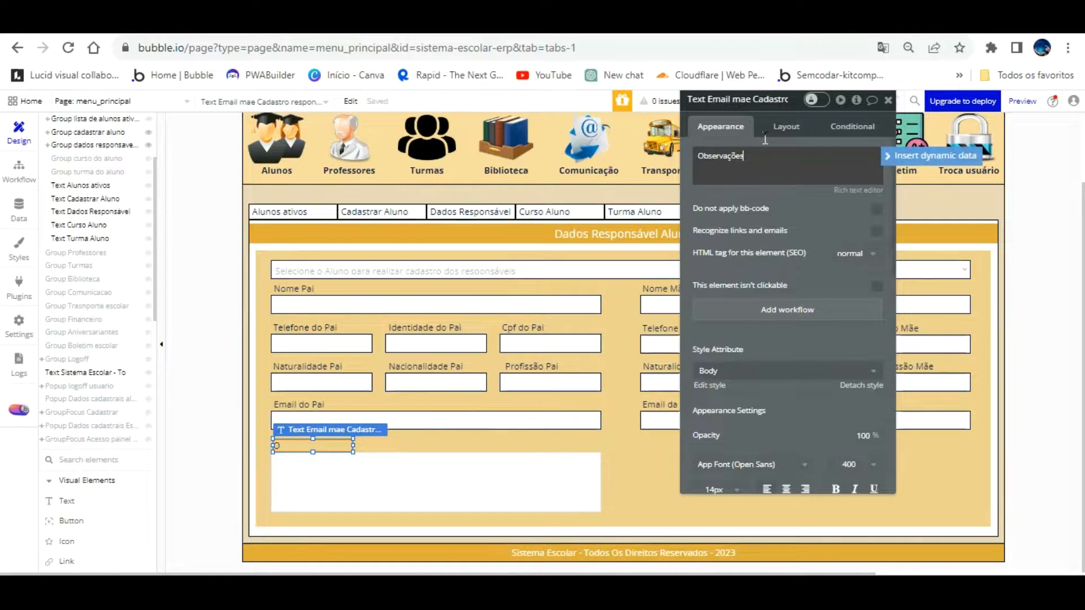
pyautogui.click(761, 100)
pyautogui.press('End')
pyautogui.press('BackSpace')
pyautogui.press('BackSpace')
pyautogui.press('BackSpace')
pyautogui.press('BackSpace')
pyautogui.press('BackSpace')
pyautogui.press('BackSpace')
pyautogui.press('BackSpace')
pyautogui.press('BackSpace')
pyautogui.press('BackSpace')
pyautogui.press('BackSpace')
pyautogui.press('BackSpace')
pyautogui.press('BackSpace')
pyautogui.press('BackSpace')
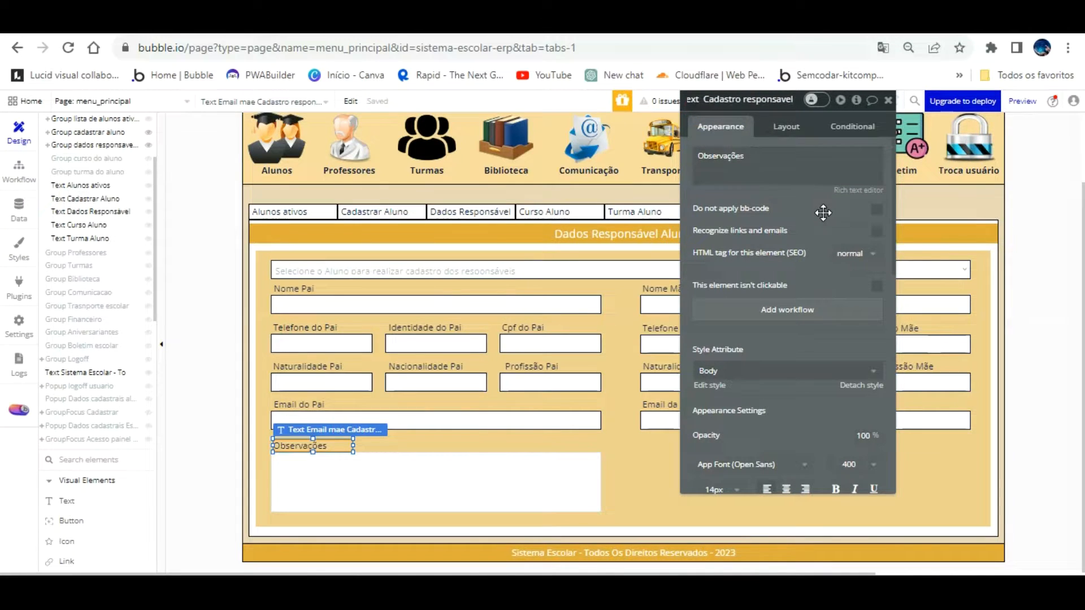
pyautogui.write('Obser')
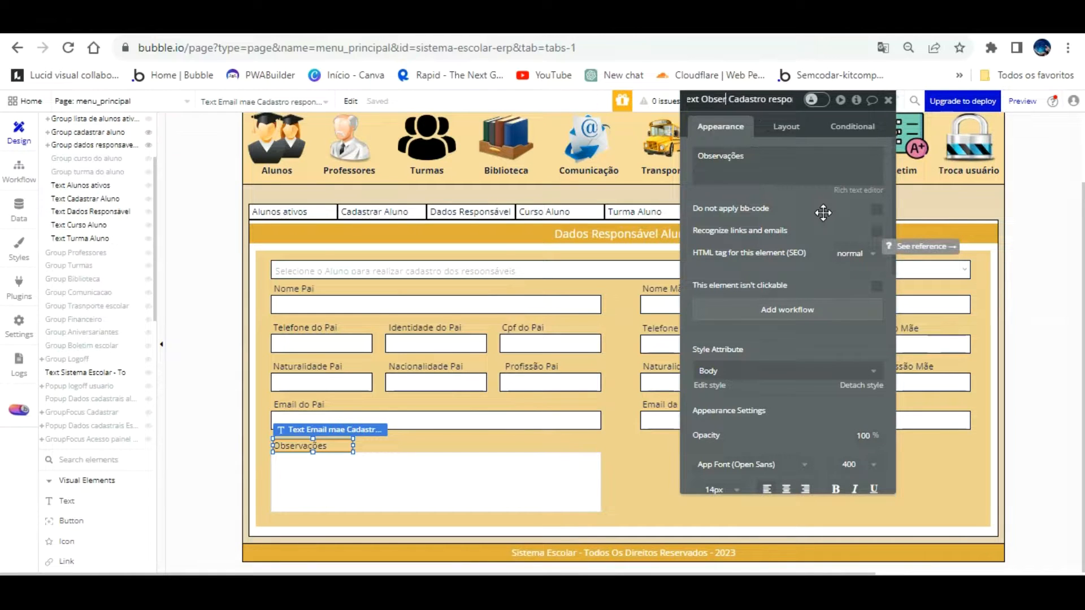
pyautogui.write('vacoes')
pyautogui.press('Return')
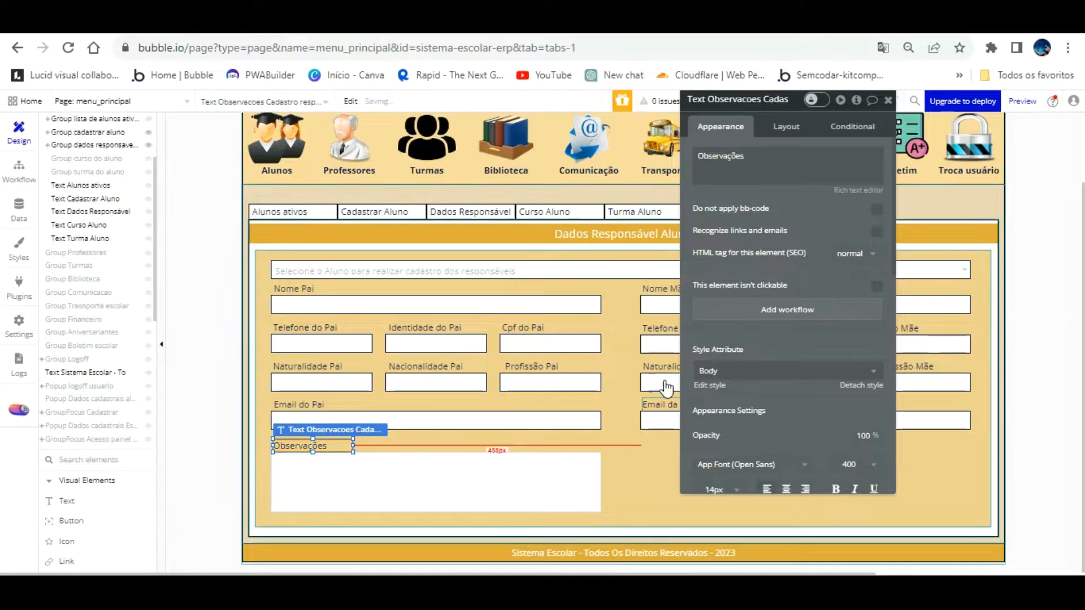
pyautogui.click(606, 448)
pyautogui.moveTo(716, 400); pyautogui.dragTo(378, 324)
# Draw a new button below Email da Mãe, removing its preset style and hover condition
pyautogui.scroll(3, 107, 186)
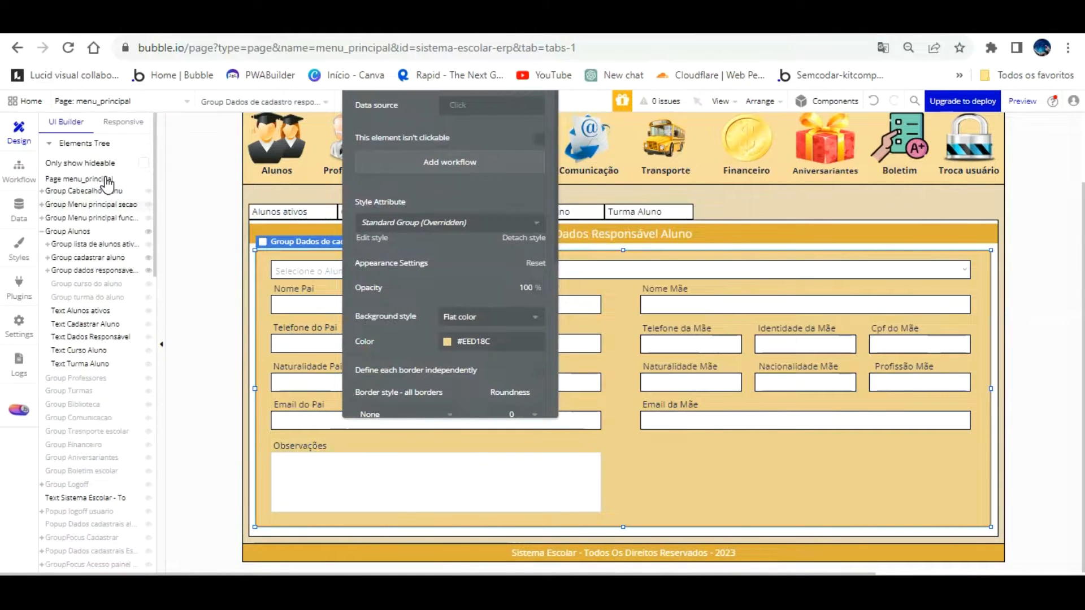
pyautogui.scroll(-7, 91, 254)
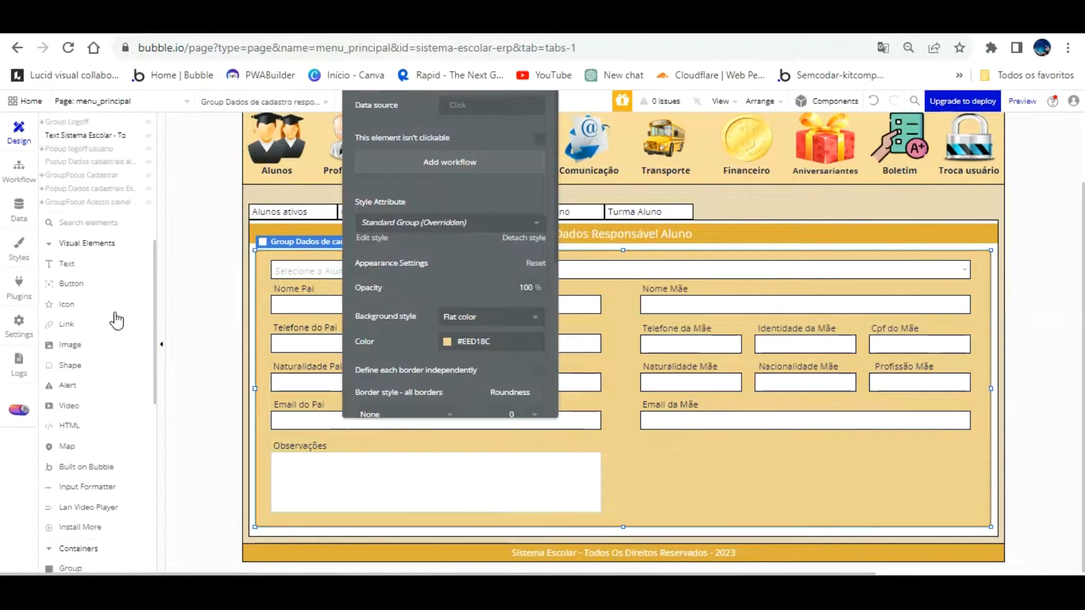
pyautogui.click(87, 229)
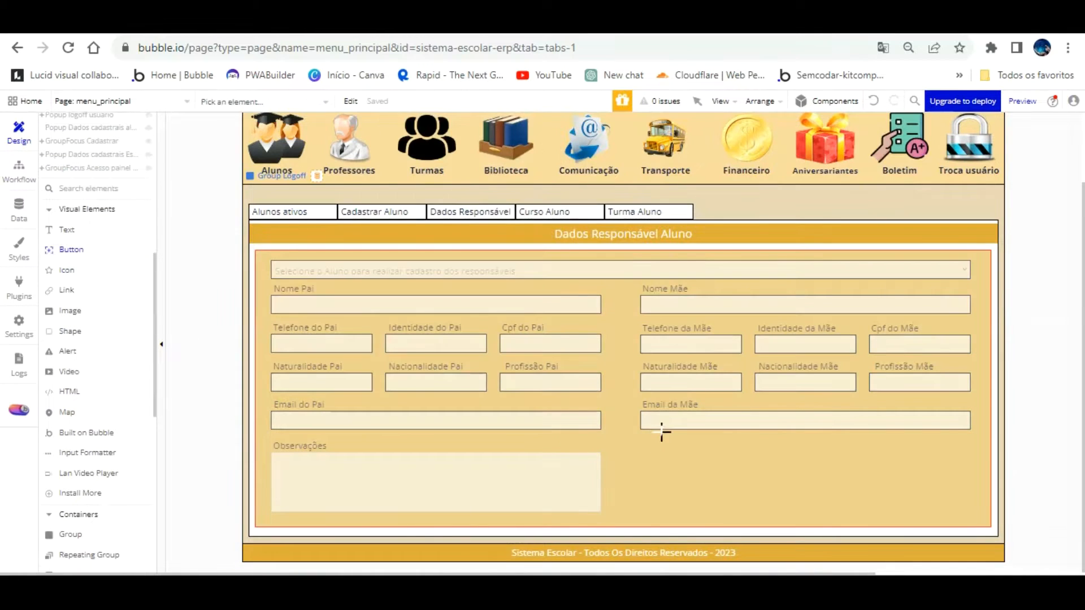
pyautogui.moveTo(654, 441); pyautogui.dragTo(791, 464)
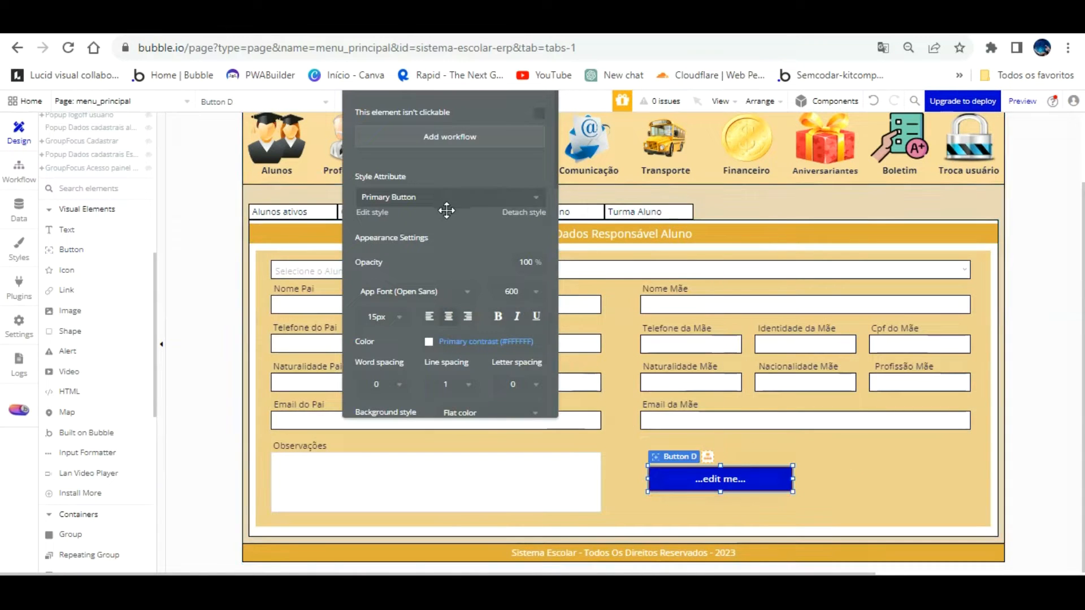
pyautogui.click(515, 211)
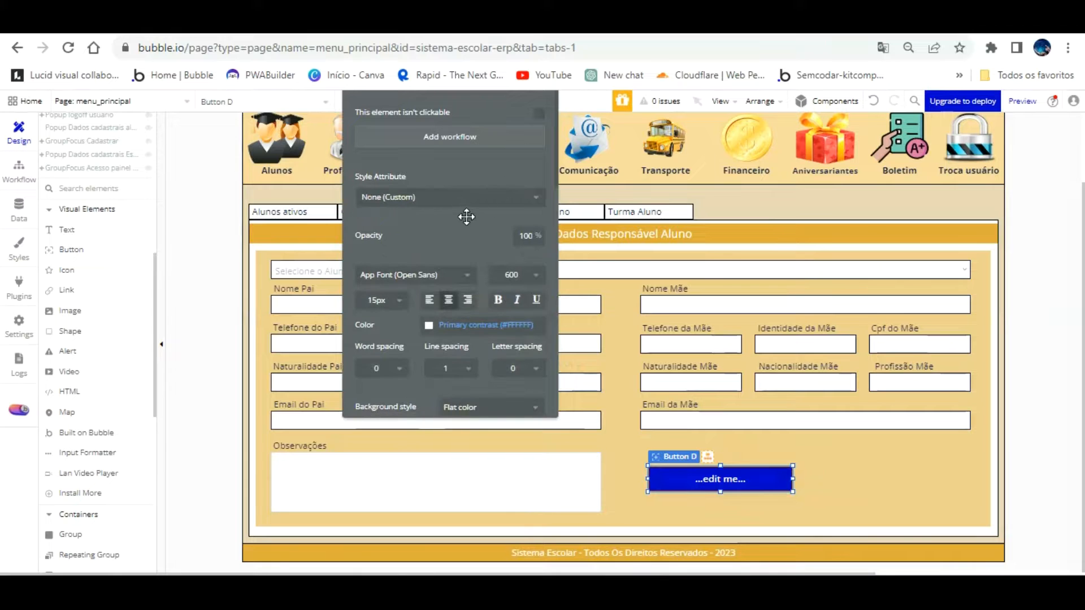
pyautogui.scroll(3, 466, 219)
pyautogui.click(520, 132)
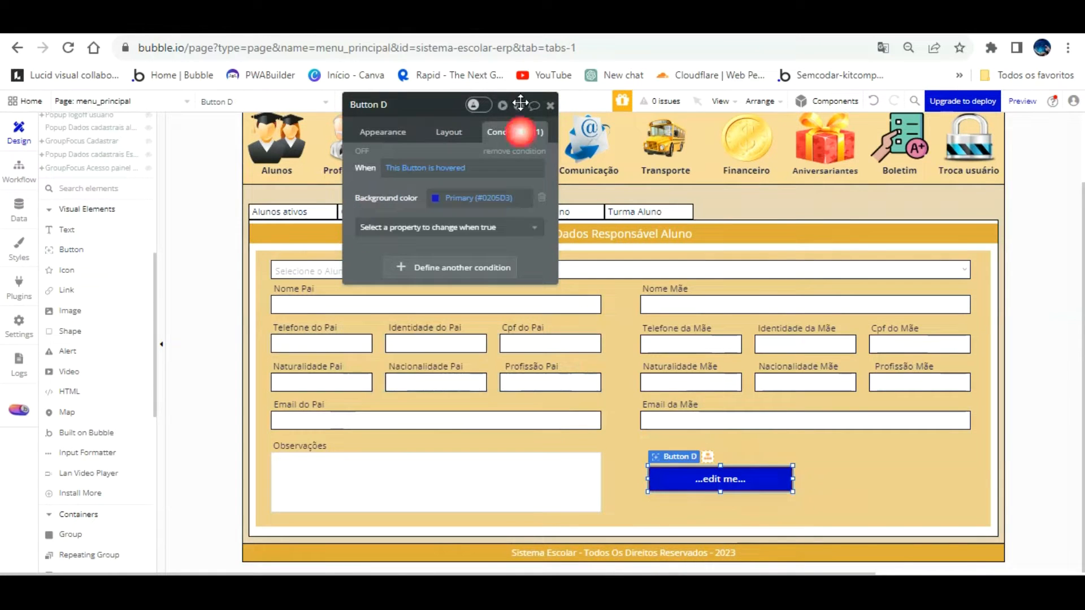
pyautogui.click(514, 151)
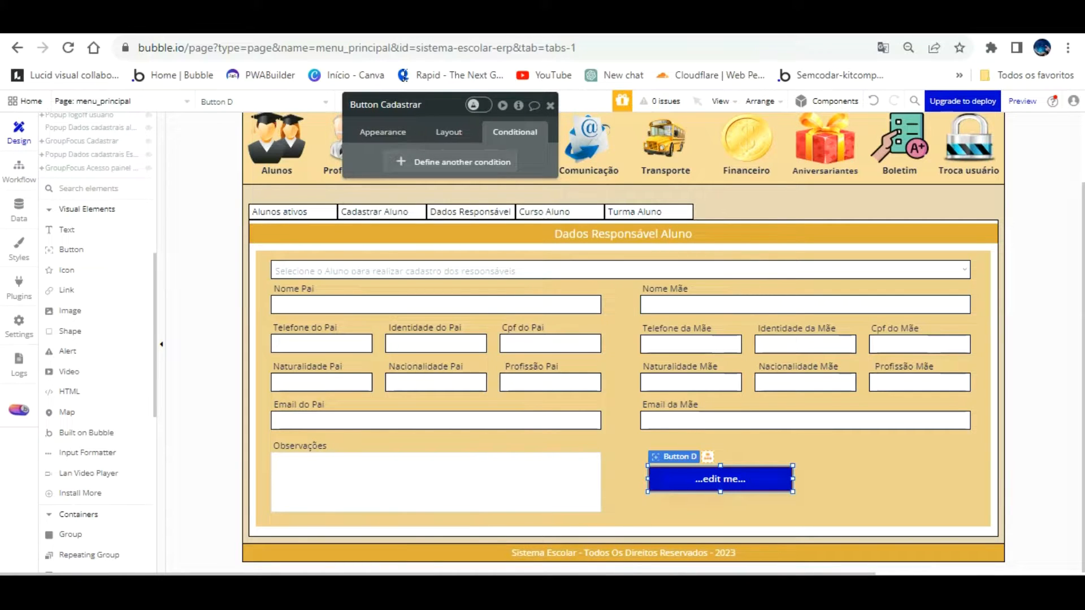
# Rename the button to end 'savel aluno' and set its height to 40 px
pyautogui.write('savel aluno')
pyautogui.click(383, 131)
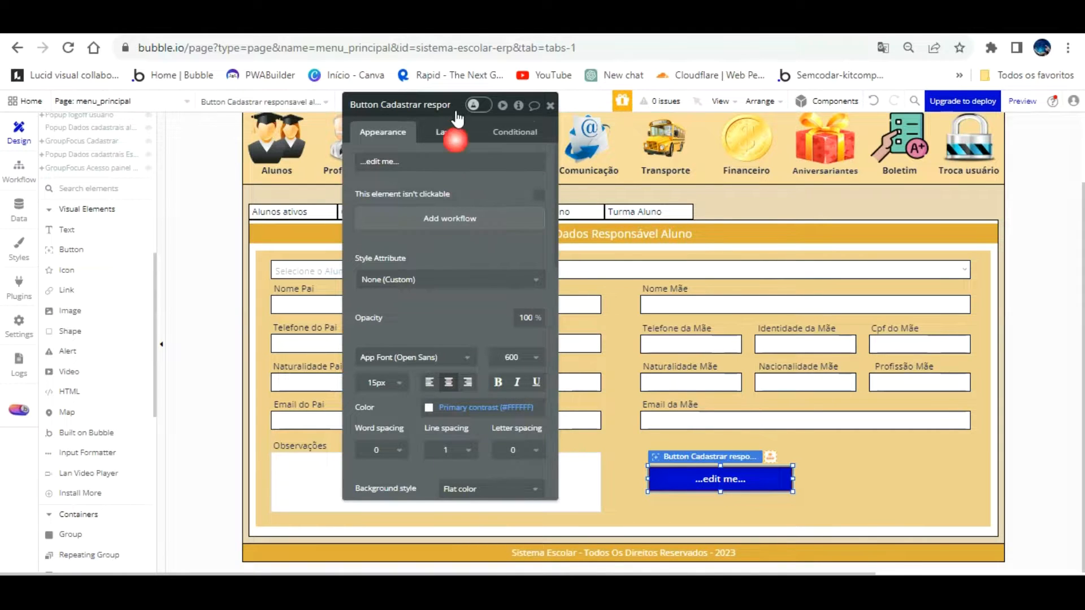
pyautogui.click(450, 131)
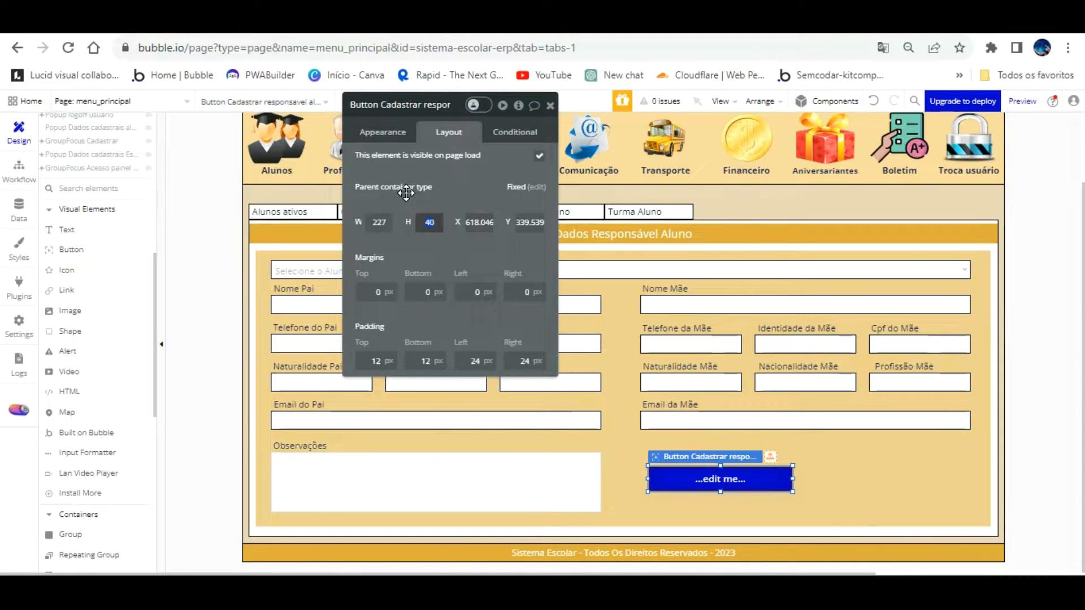
pyautogui.write('30')
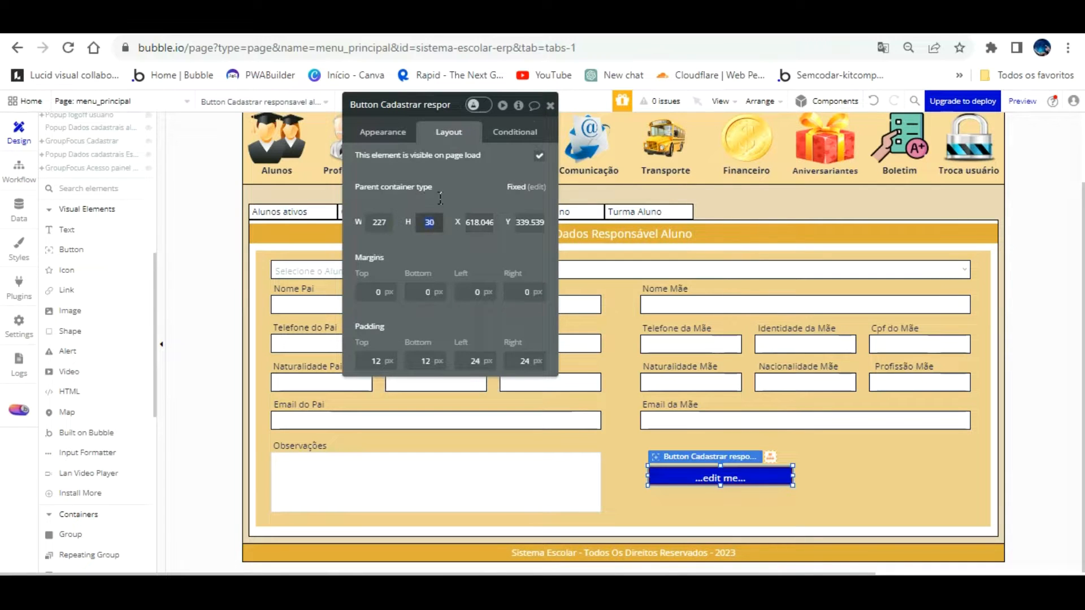
pyautogui.write('40')
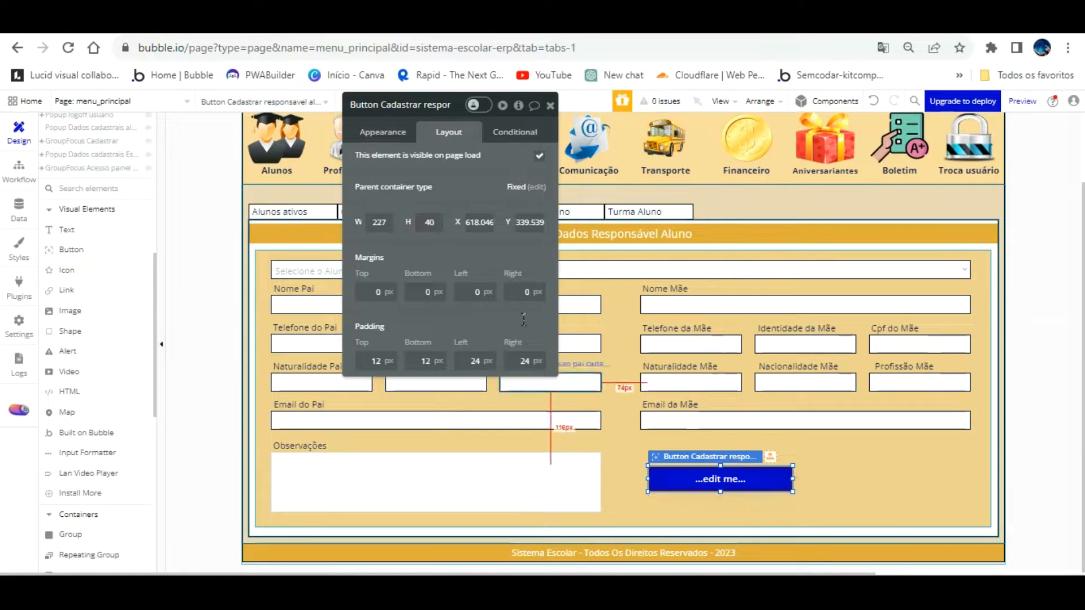
# Caption the button Cadastrar, with gold #DFAD39 background and 18 px text
pyautogui.click(369, 132)
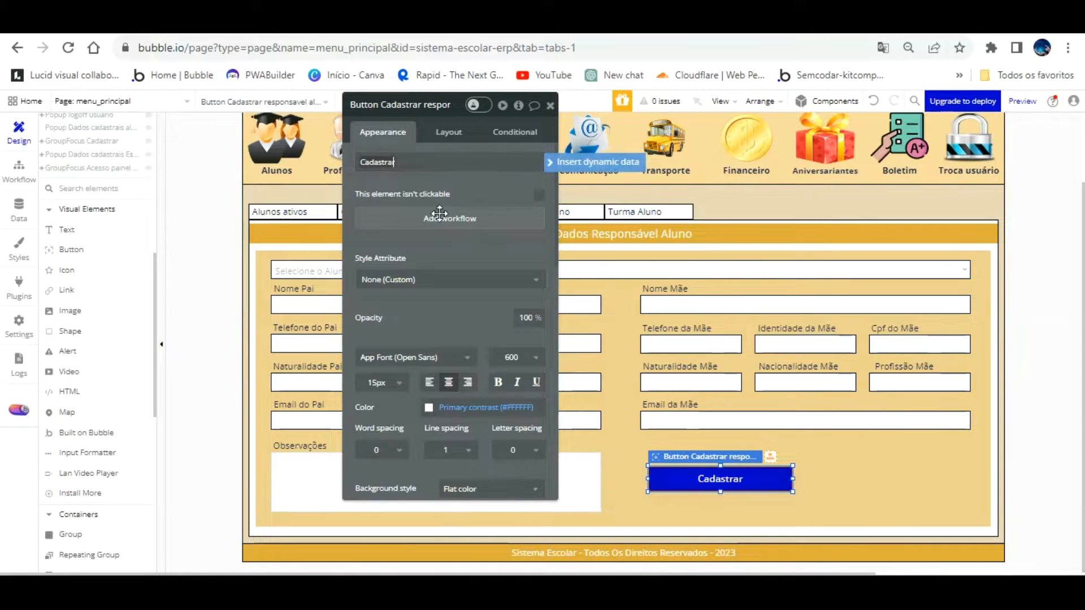
pyautogui.scroll(-3, 456, 326)
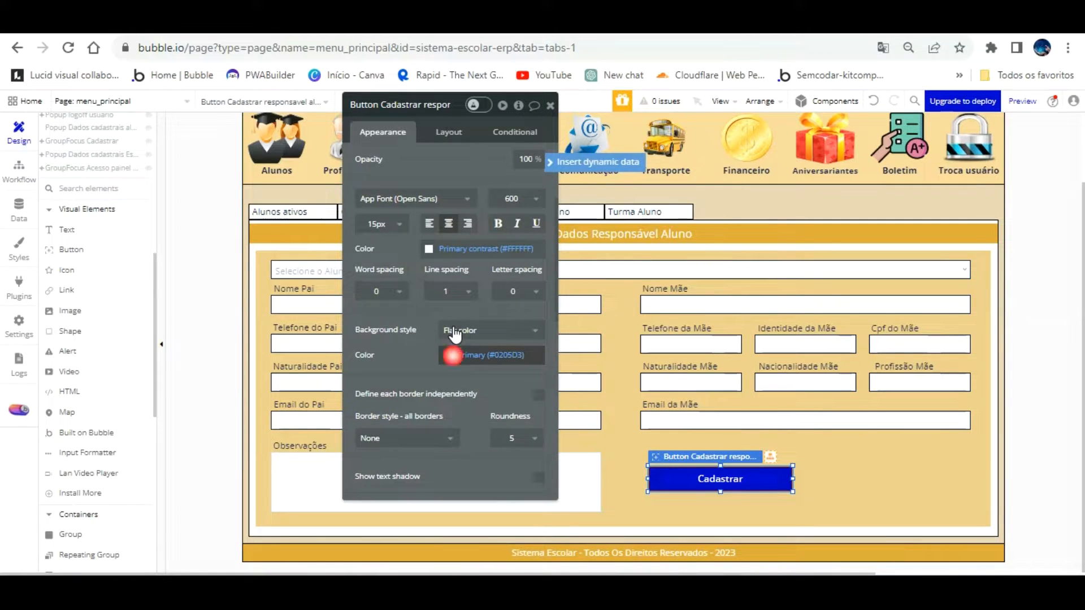
pyautogui.click(455, 356)
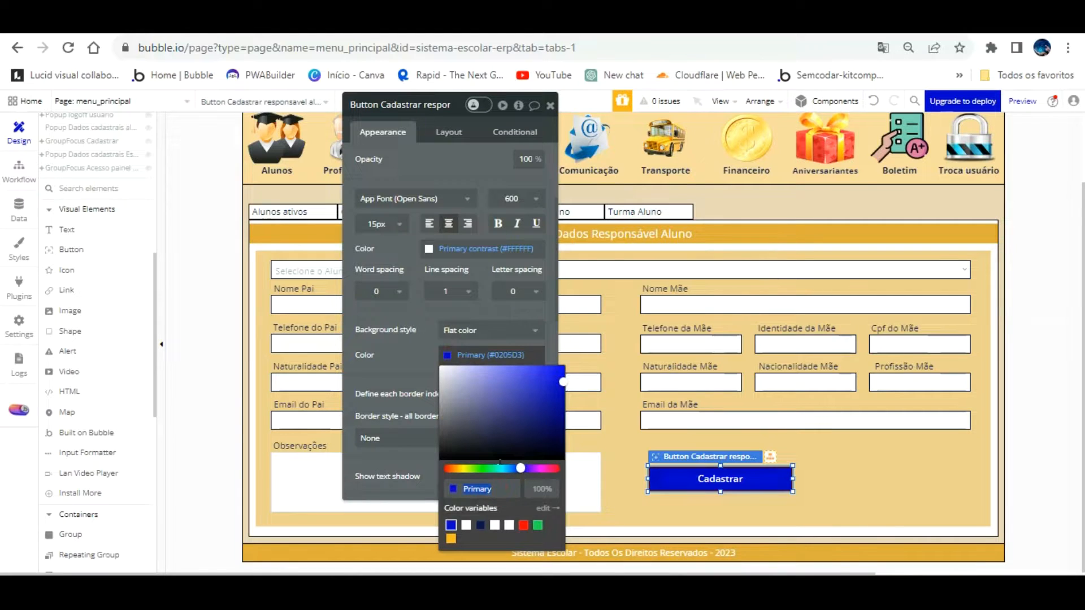
pyautogui.click(413, 330)
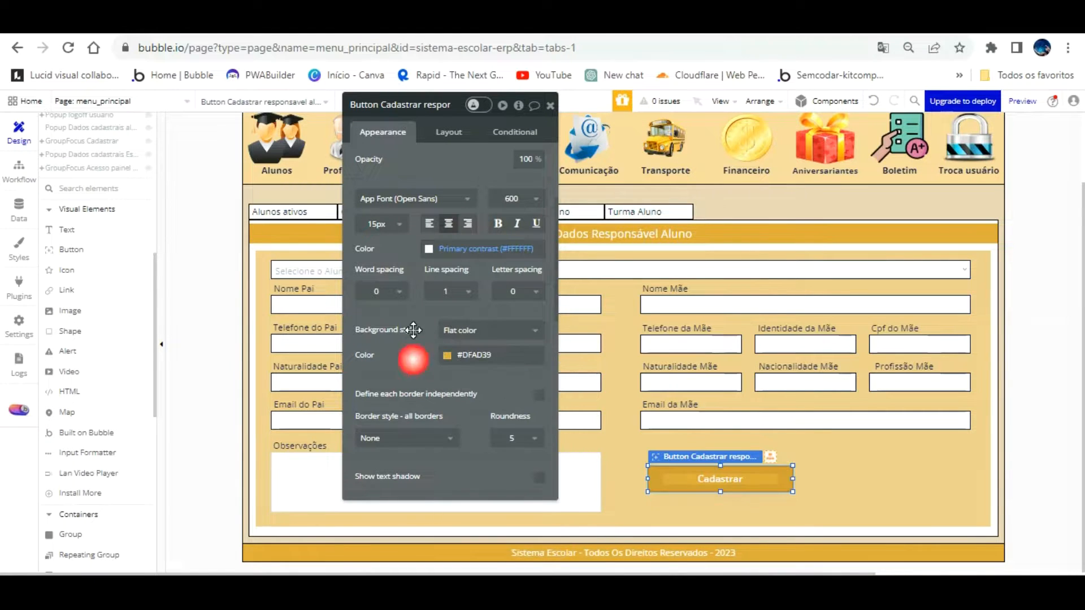
pyautogui.click(384, 224)
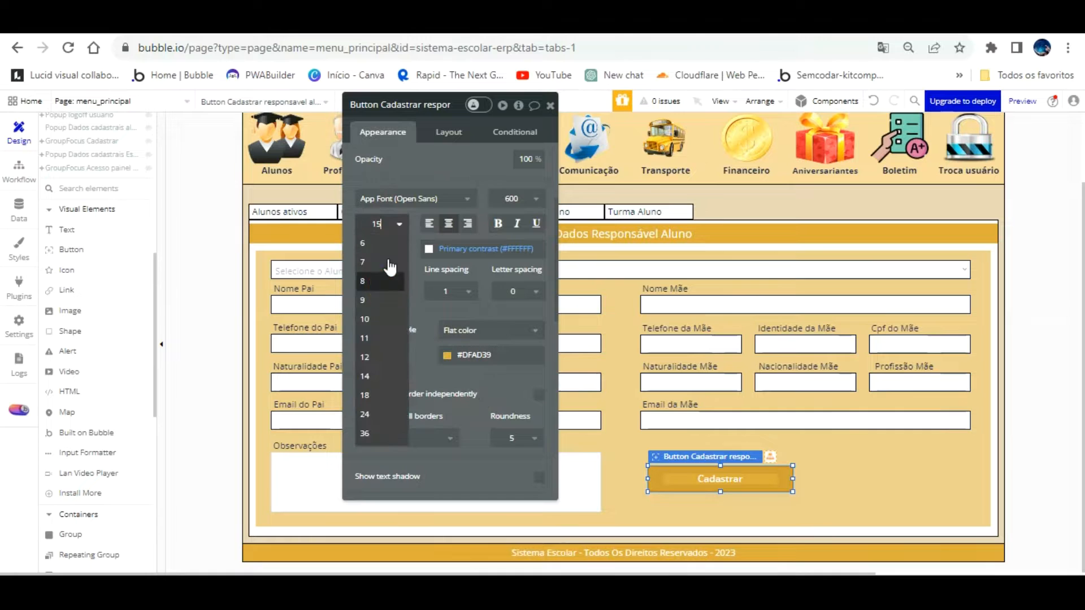
pyautogui.click(374, 394)
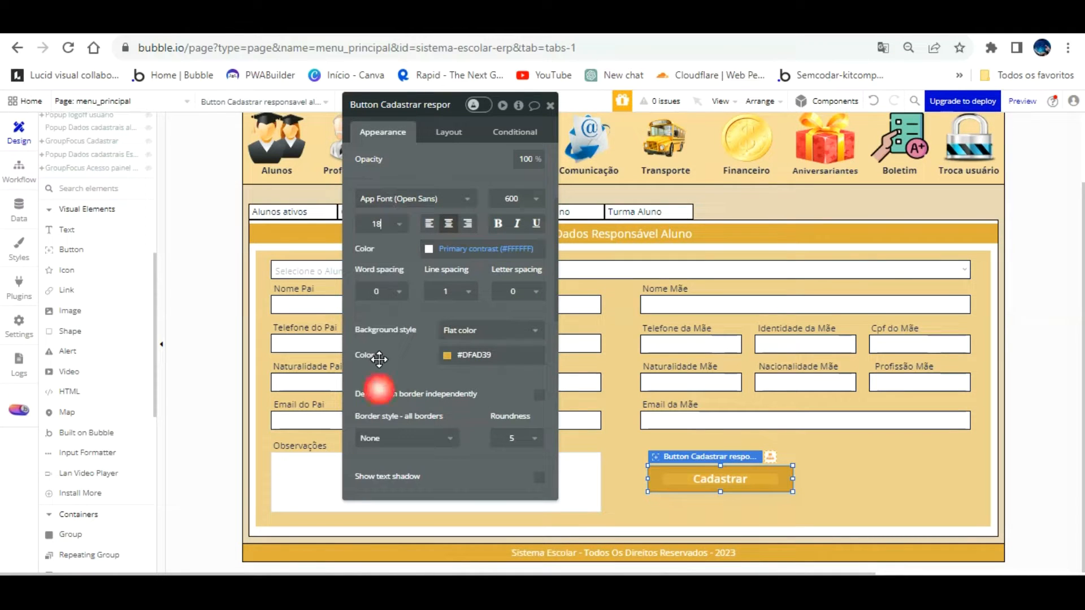
# Set all the button's padding to 0 and place it at the form's lower right
pyautogui.click(449, 131)
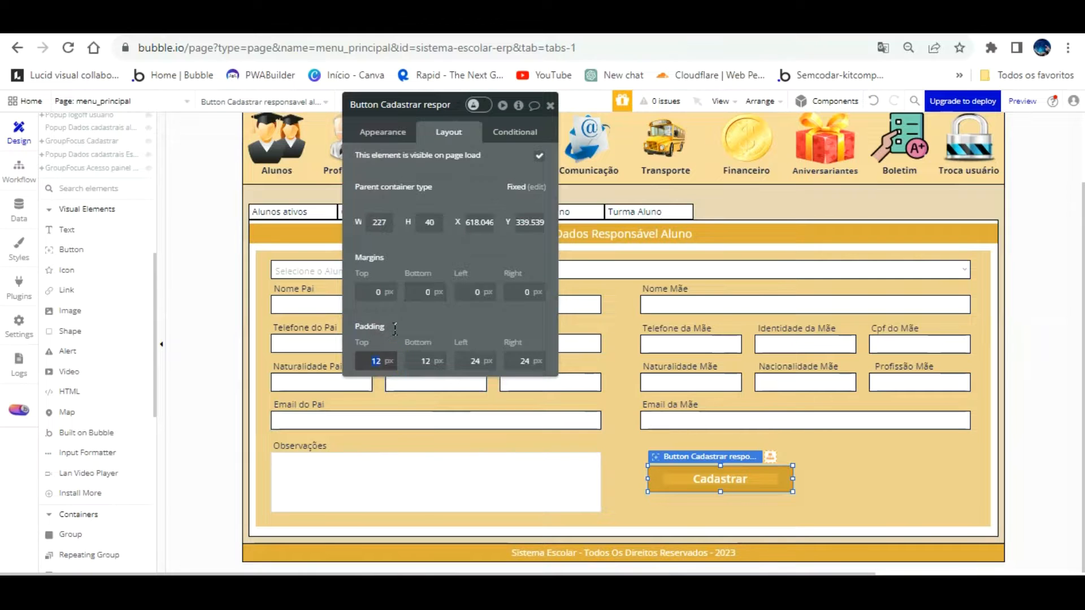
pyautogui.write('0')
pyautogui.press('Tab')
pyautogui.write('0')
pyautogui.press('Tab')
pyautogui.write('0')
pyautogui.press('Tab')
pyautogui.write('0')
pyautogui.press('Tab')
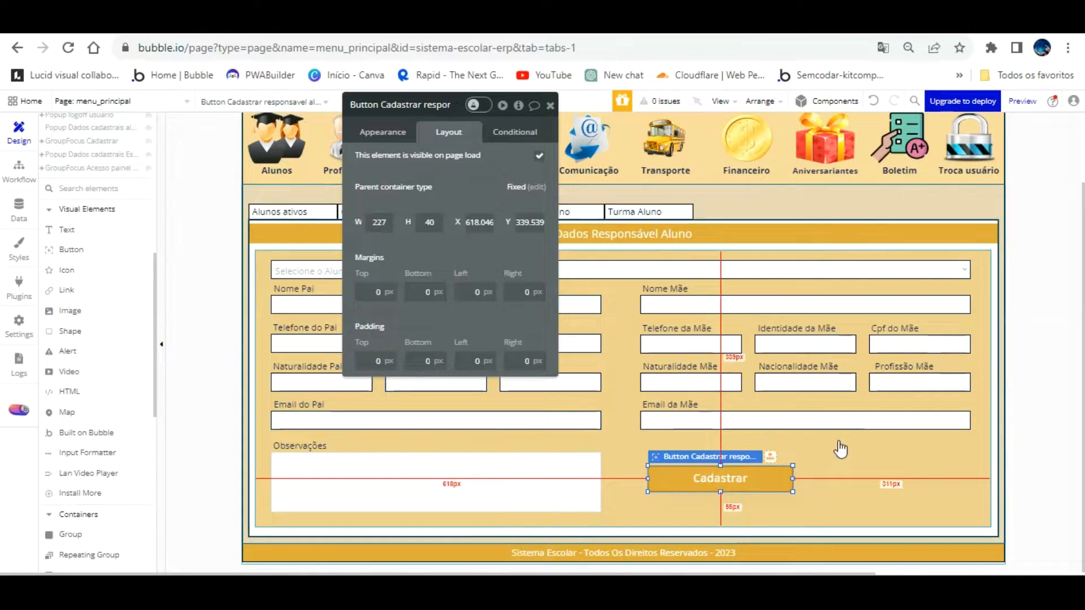
pyautogui.click(758, 446)
pyautogui.click(743, 450)
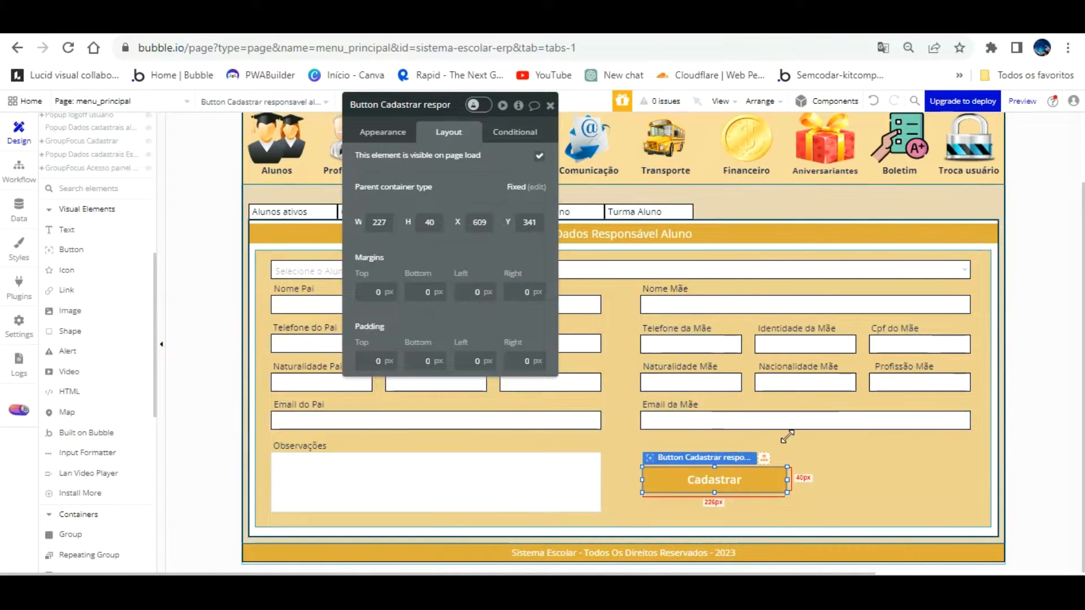
pyautogui.moveTo(790, 450); pyautogui.dragTo(933, 448)
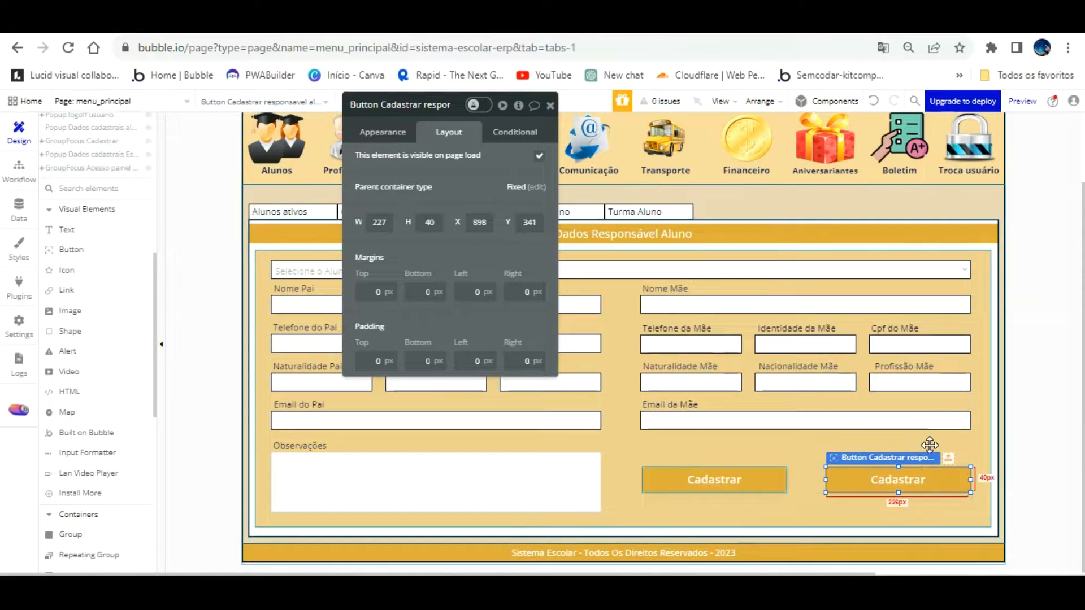
# Change the duplicated button's label to 'Limpar Campos' and give it a red Destructive background
pyautogui.click(395, 141)
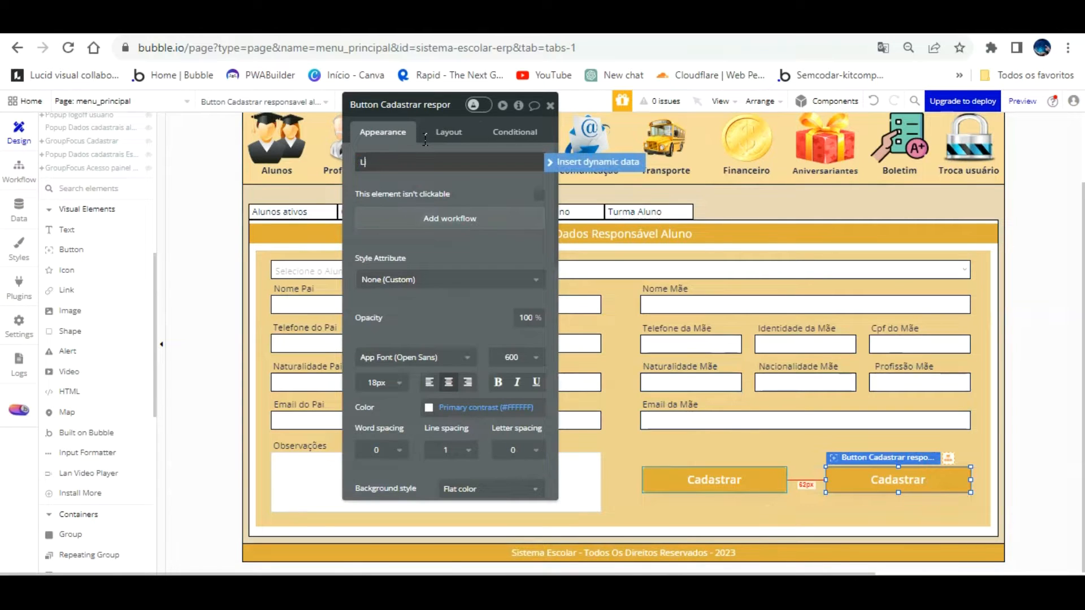
pyautogui.write('Limpar Campos')
pyautogui.scroll(-3, 491, 215)
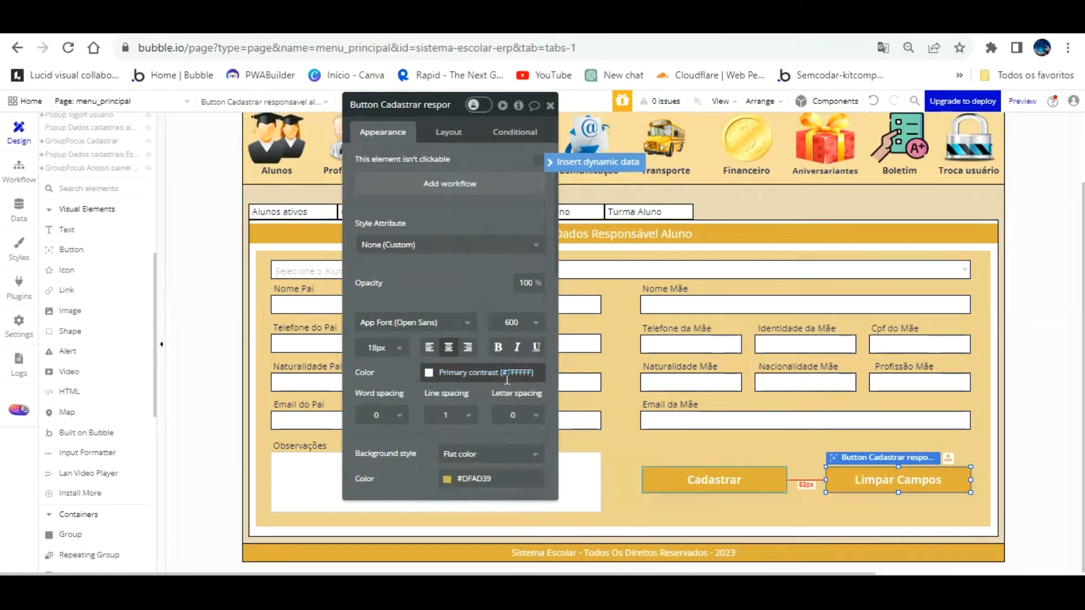
pyautogui.click(461, 355)
pyautogui.click(523, 526)
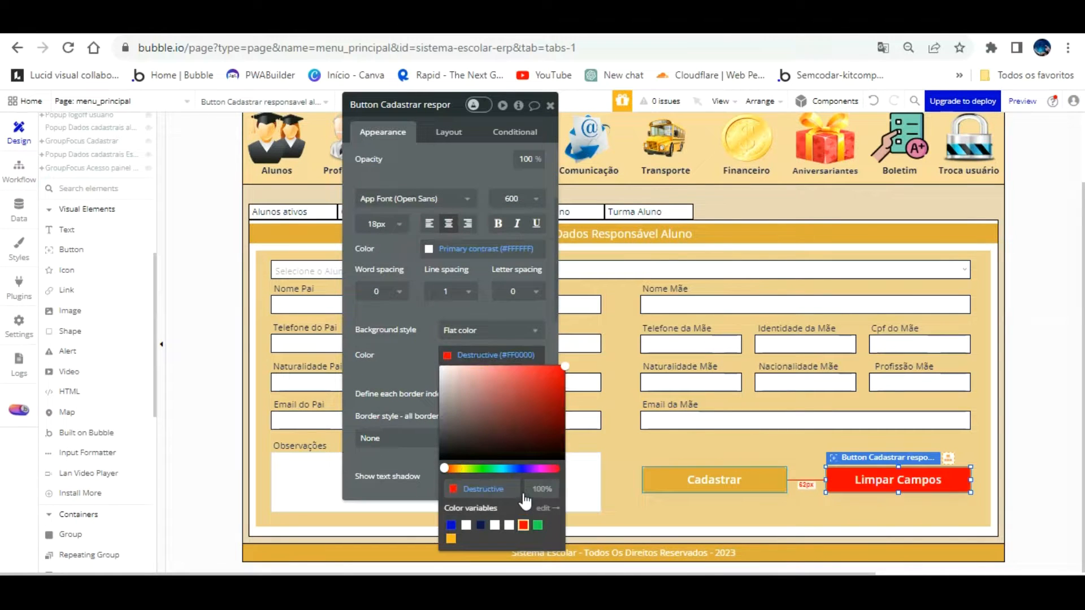
pyautogui.click(415, 105)
# Rename the button element to 'Button Limpar Campos cadastro responsavel'
pyautogui.press('BackSpace')
pyautogui.press('BackSpace')
pyautogui.press('BackSpace')
pyautogui.press('BackSpace')
pyautogui.press('BackSpace')
pyautogui.click(378, 106)
pyautogui.press('BackSpace')
pyautogui.press('BackSpace')
pyautogui.press('BackSpace')
pyautogui.press('BackSpace')
pyautogui.press('BackSpace')
pyautogui.press('BackSpace')
pyautogui.press('BackSpace')
pyautogui.press('BackSpace')
pyautogui.press('BackSpace')
pyautogui.write('Limparw')
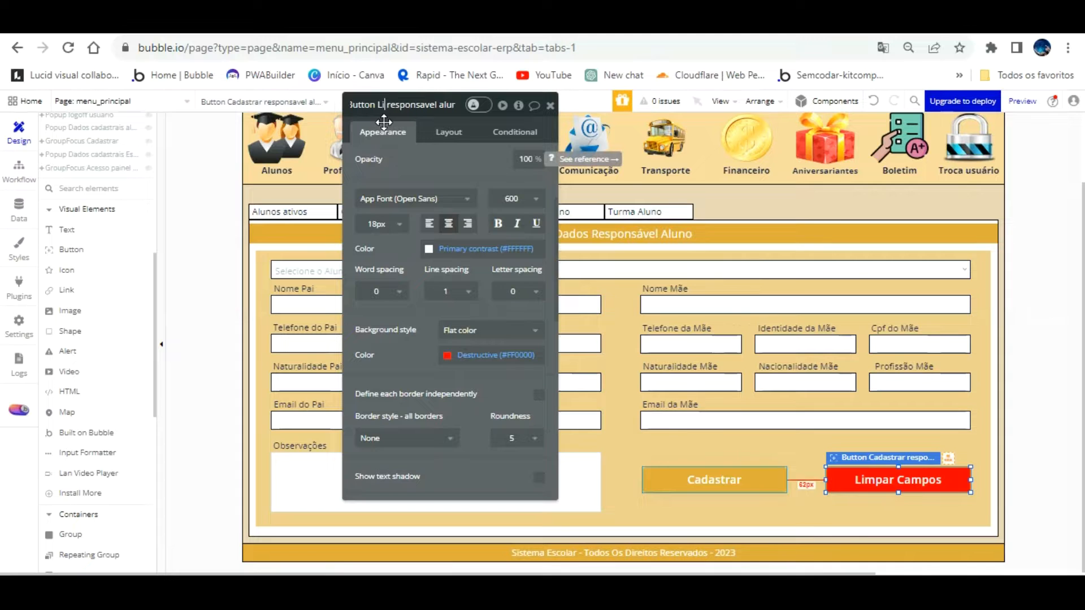
pyautogui.press('BackSpace')
pyautogui.write('Cam')
pyautogui.press('Right')
pyautogui.press('Right')
pyautogui.press('Right')
pyautogui.press('Right')
pyautogui.press('Right')
pyautogui.press('Right')
pyautogui.press('Right')
pyautogui.press('Right')
pyautogui.press('Right')
pyautogui.press('Right')
pyautogui.press('Right')
pyautogui.press('Right')
pyautogui.press('Right')
pyautogui.press('Right')
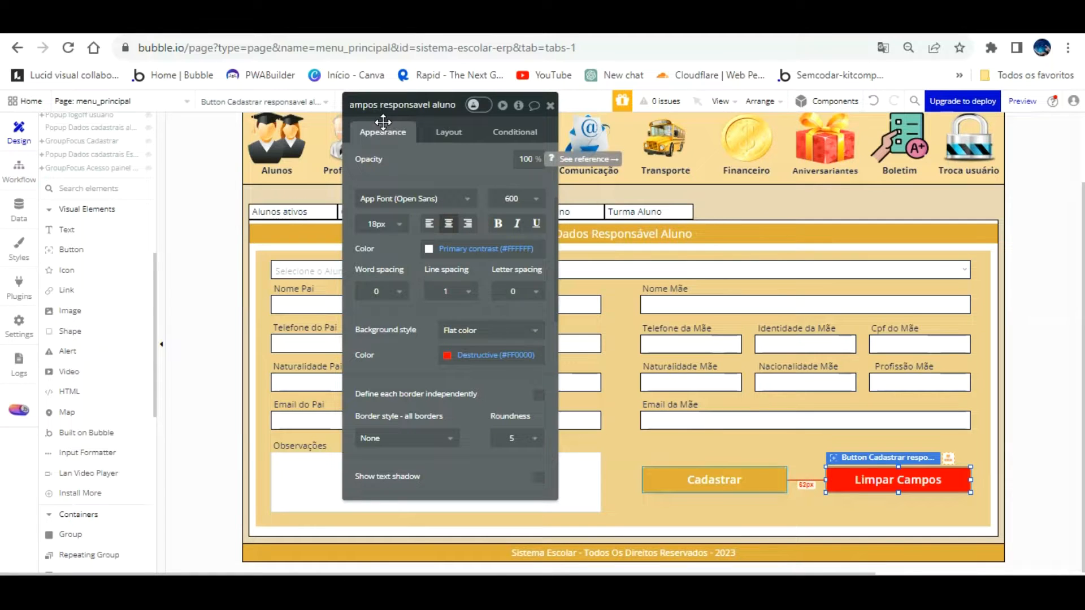
pyautogui.write('cadastro')
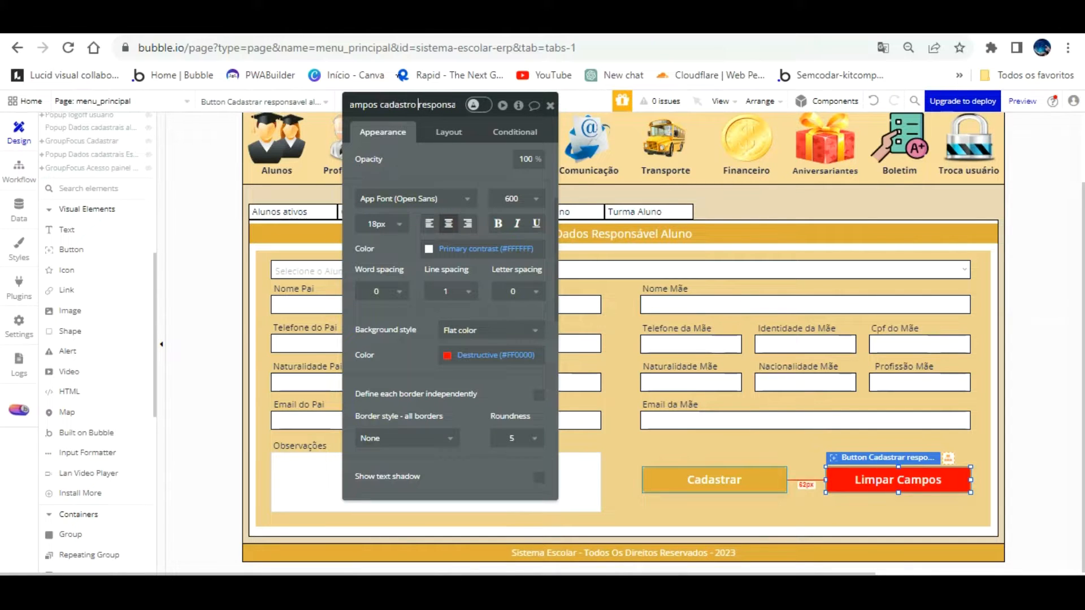
pyautogui.click(457, 122)
pyautogui.click(782, 439)
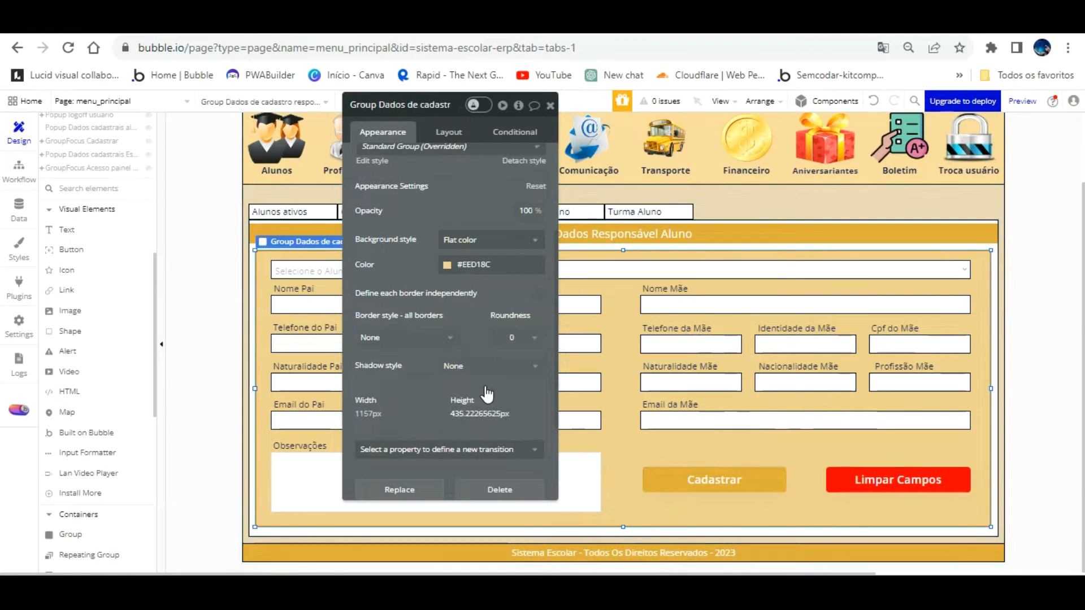
# Reload the app preview and go to Alunos > Dados Responsável
pyautogui.click(281, 41)
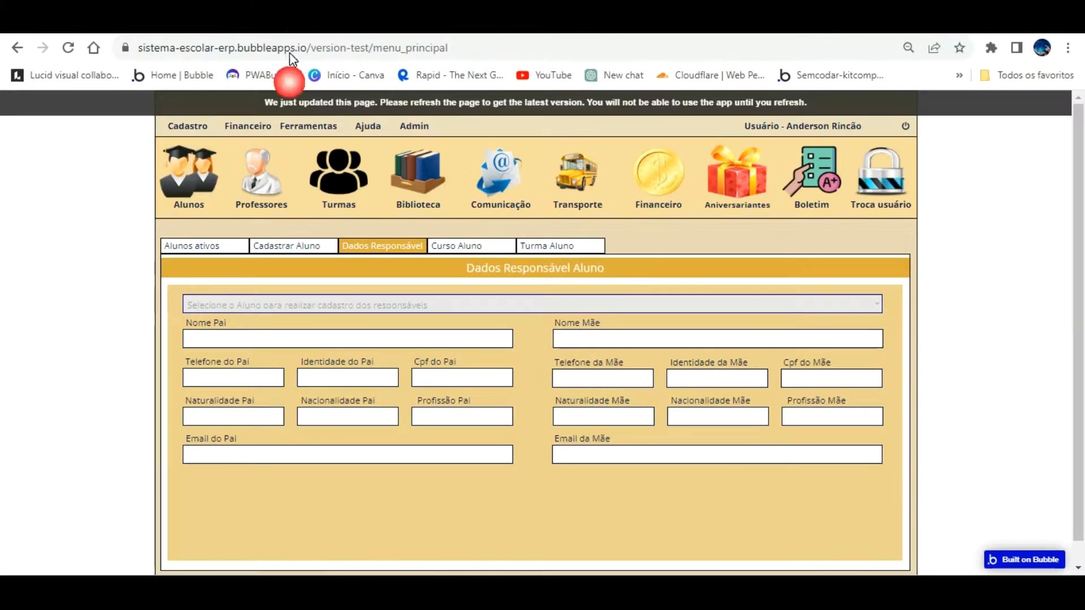
pyautogui.click(297, 100)
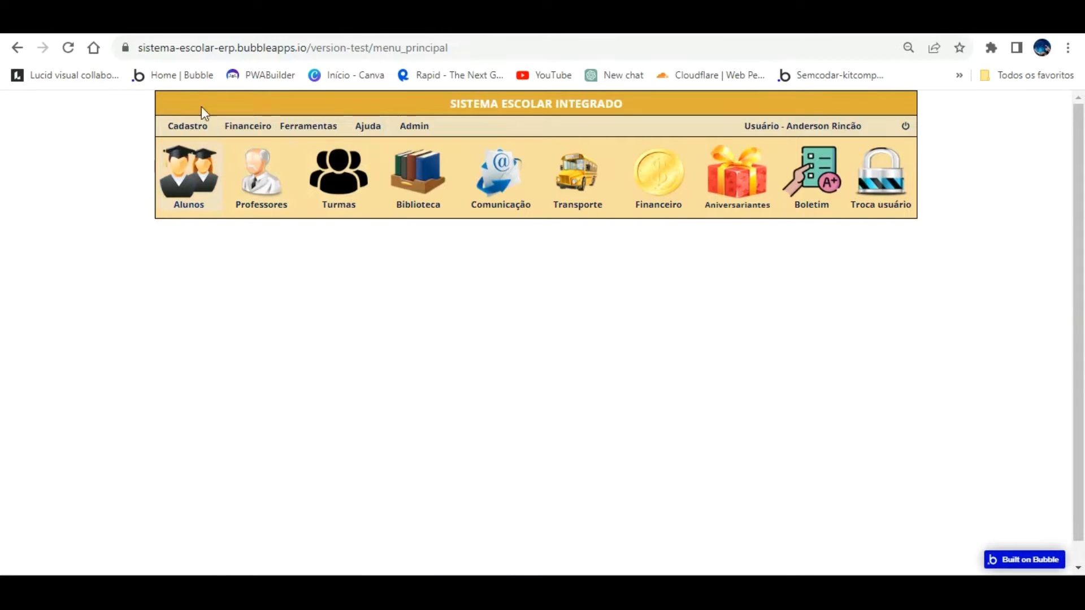
pyautogui.click(191, 150)
pyautogui.click(359, 247)
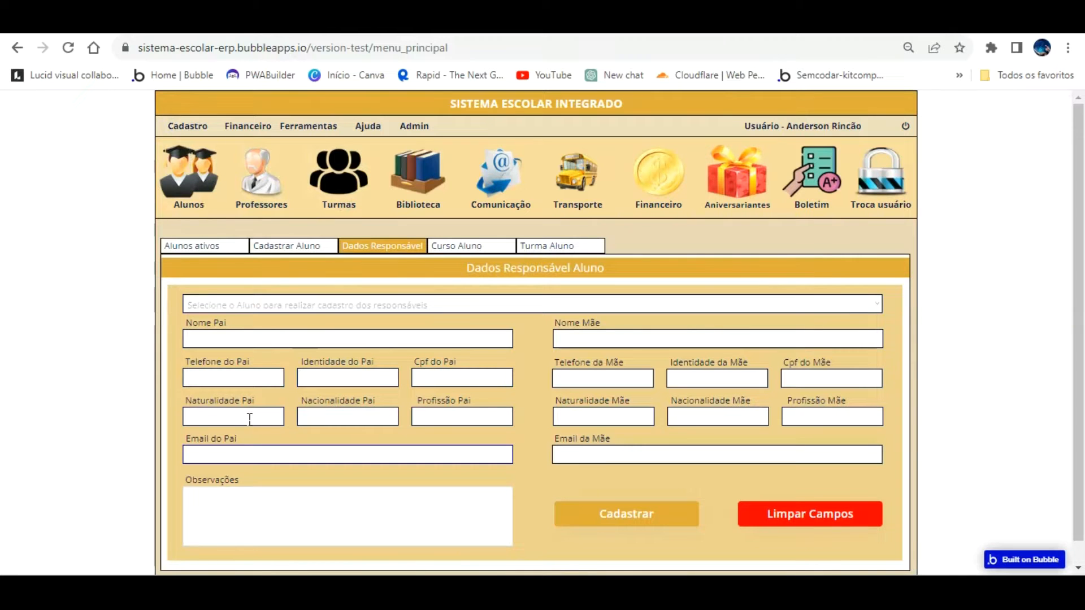
pyautogui.scroll(-1, 429, 419)
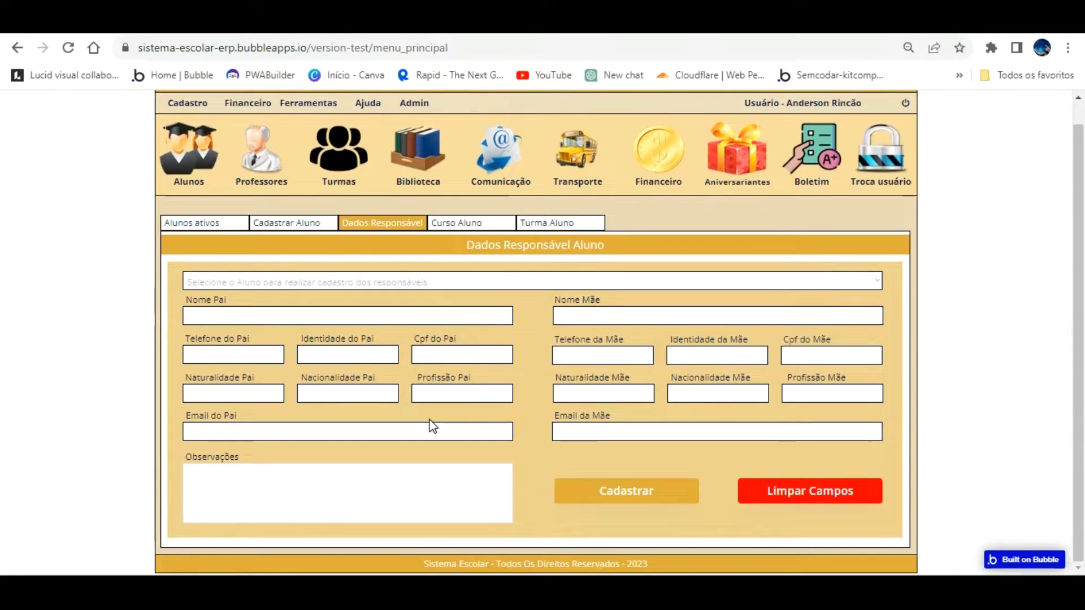
pyautogui.scroll(1, 431, 416)
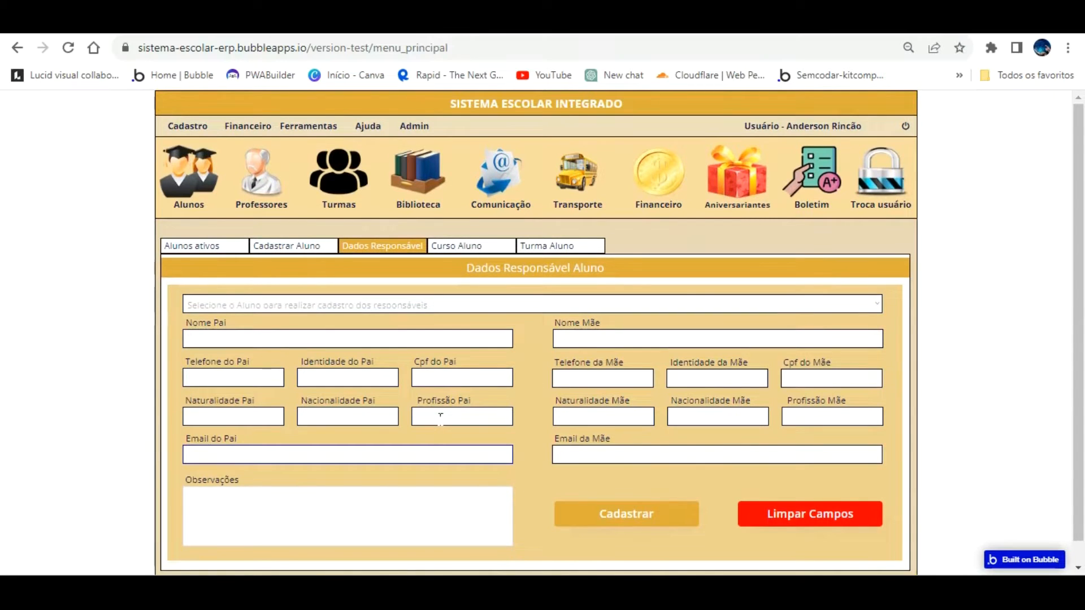
pyautogui.scroll(-1, 441, 417)
# Try Cadastrar on the empty form, pick a student from the dropdown, then return to the editor
pyautogui.click(661, 491)
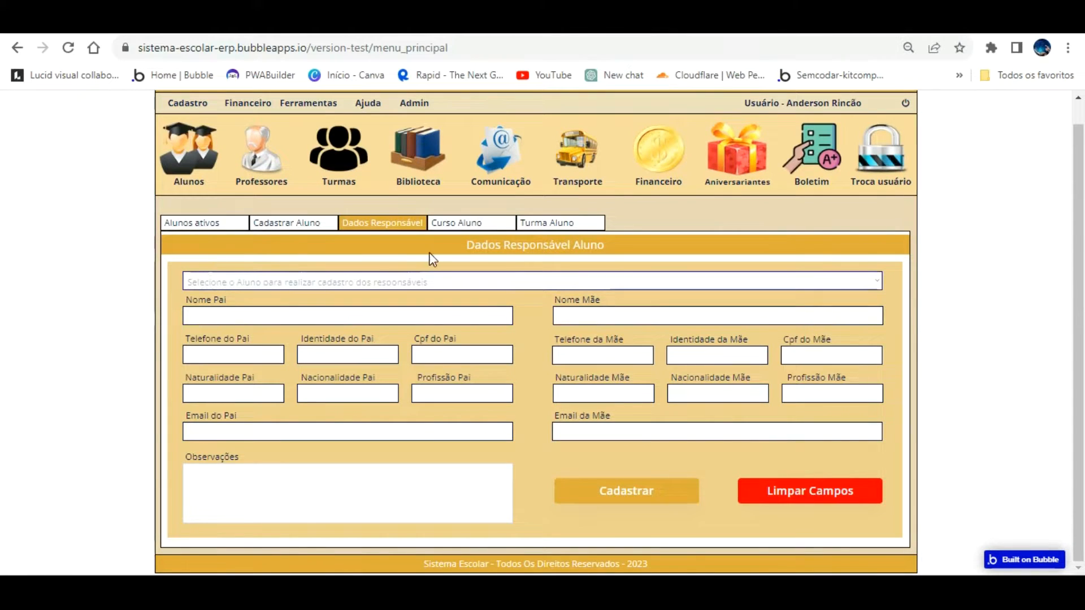
pyautogui.click(423, 281)
pyautogui.click(385, 308)
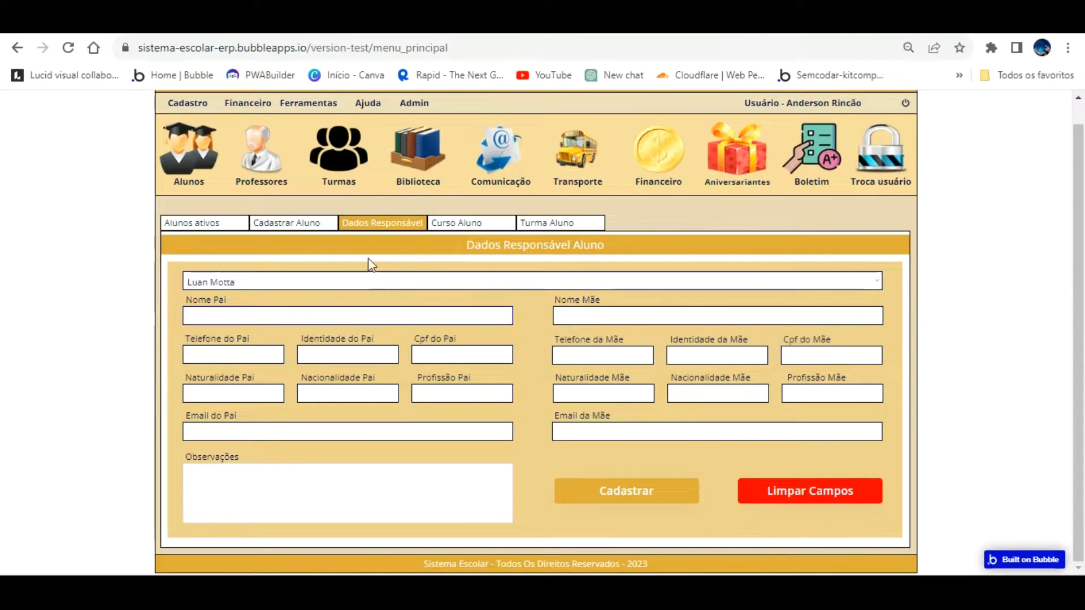
pyautogui.click(339, 281)
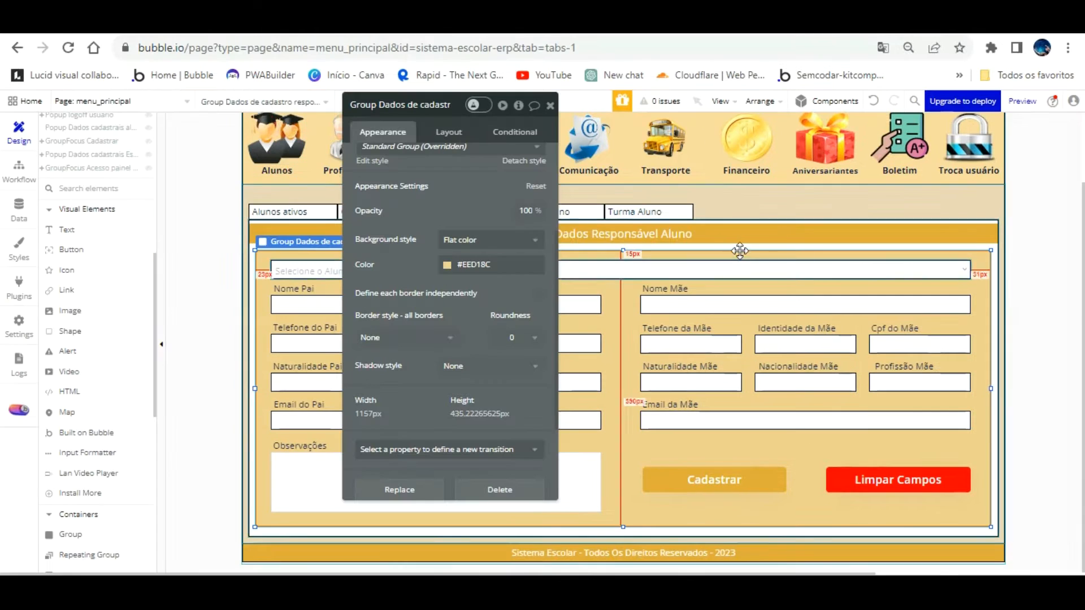
# Make choosing a student in the student dropdown mandatory
pyautogui.click(572, 270)
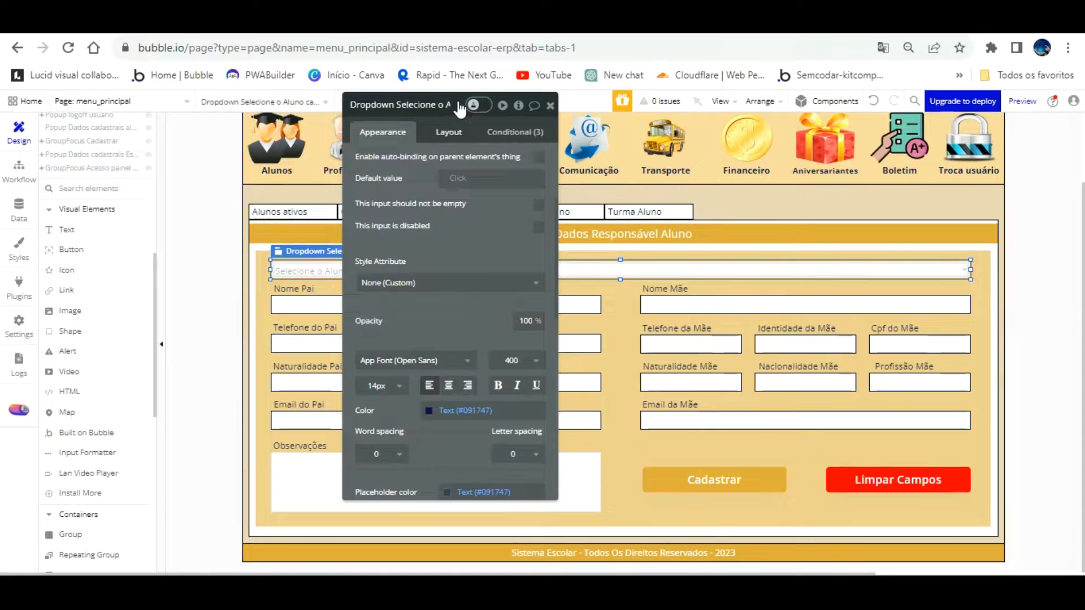
pyautogui.click(449, 132)
pyautogui.click(370, 132)
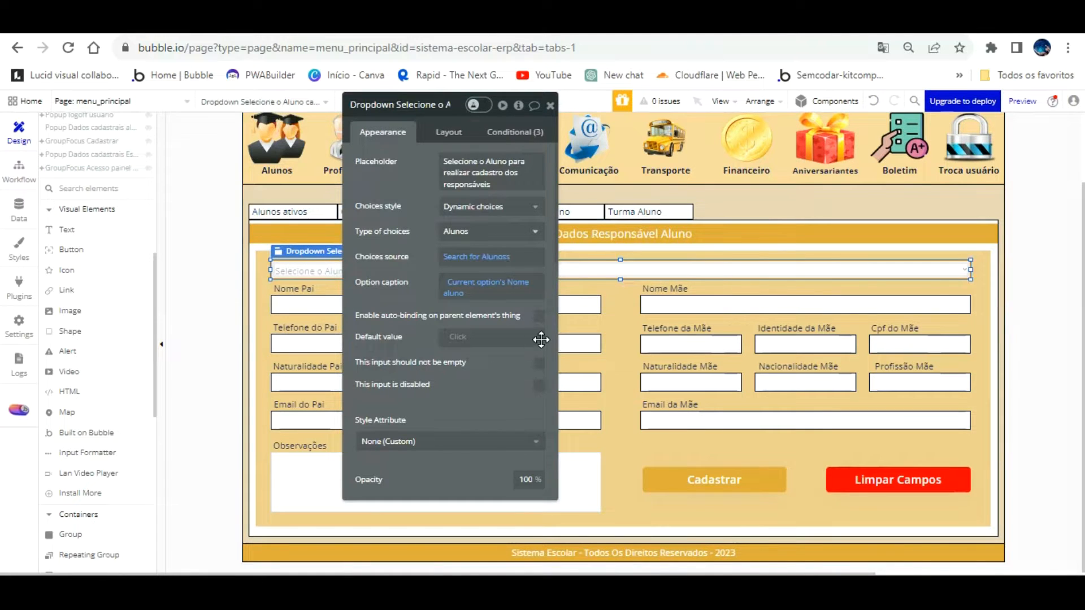
pyautogui.click(540, 363)
pyautogui.moveTo(421, 267); pyautogui.dragTo(105, 265)
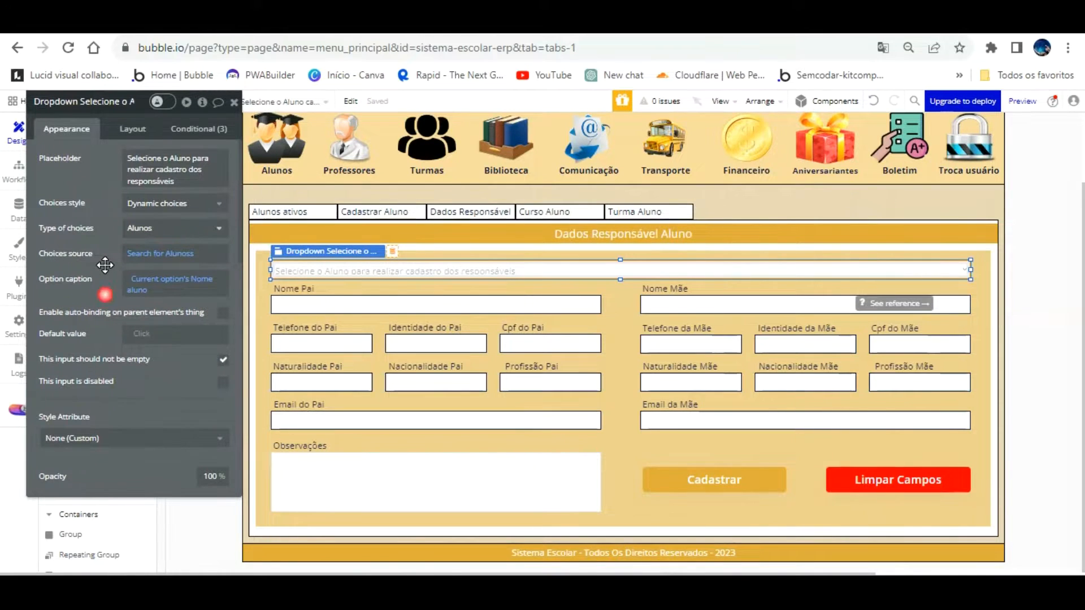
# Uncheck 'This element is visible on page load' for the Dados de cadastro form group
pyautogui.click(586, 235)
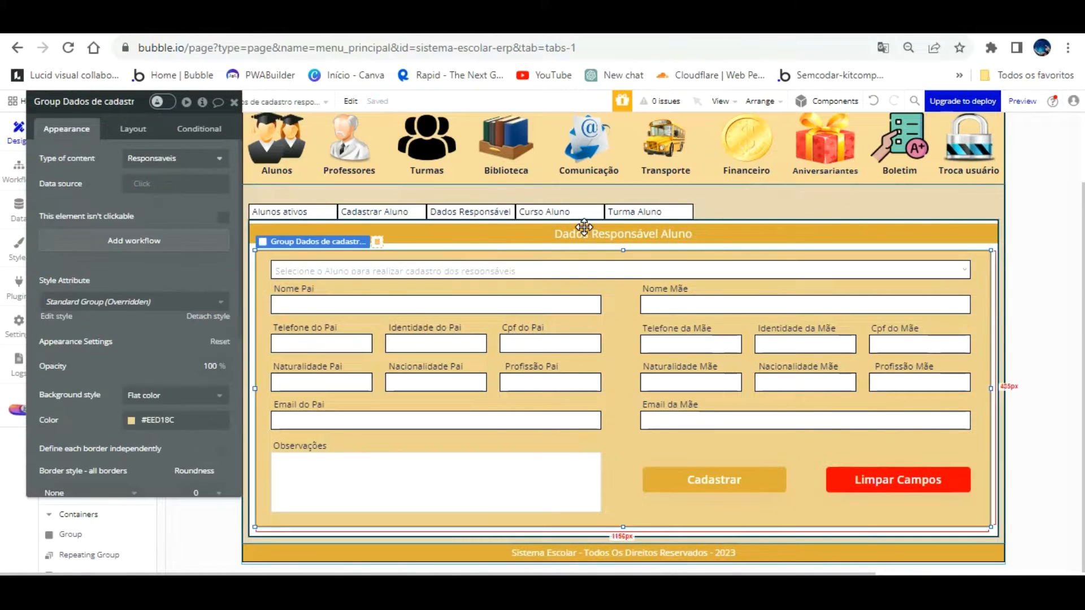
pyautogui.click(133, 129)
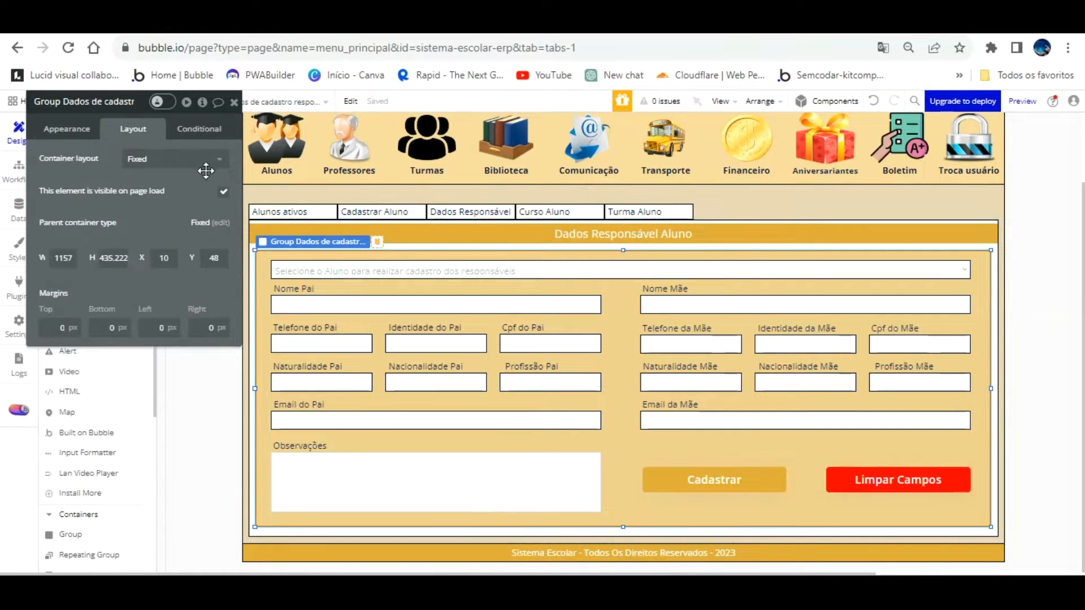
pyautogui.click(223, 192)
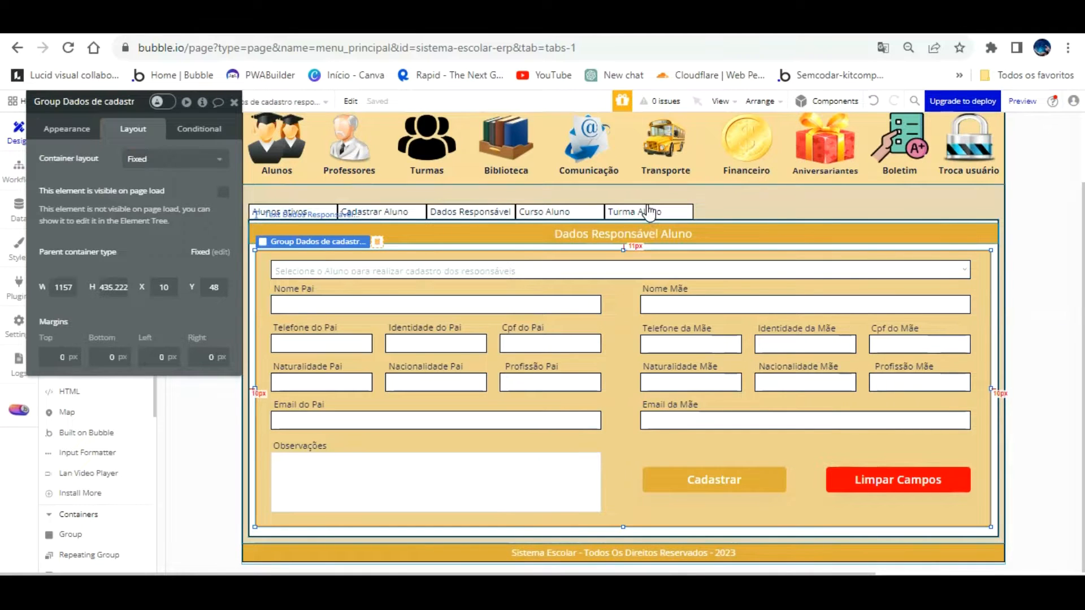
pyautogui.click(648, 228)
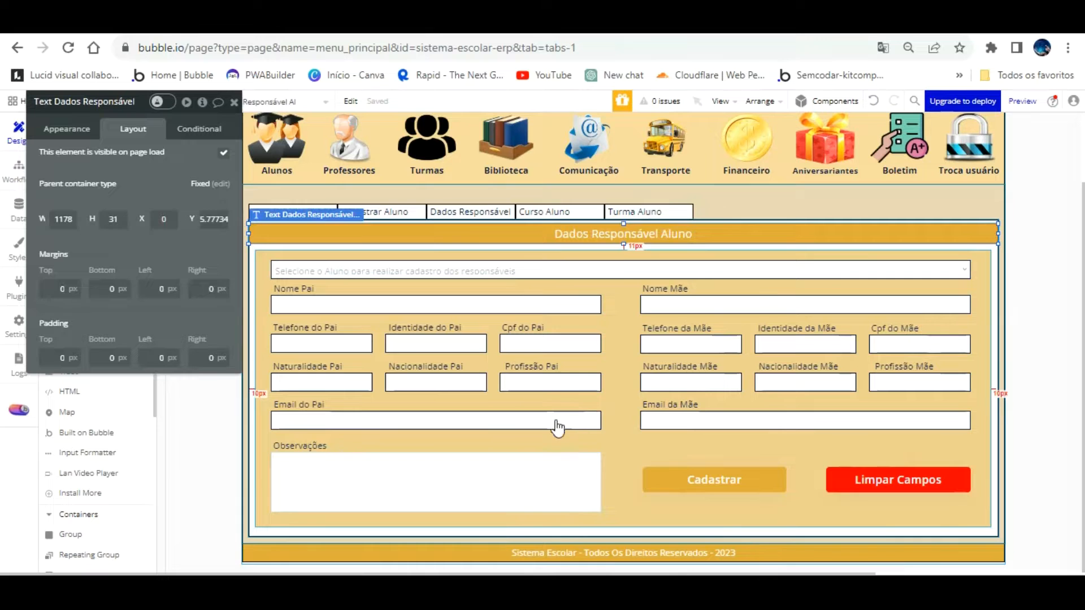
pyautogui.click(543, 459)
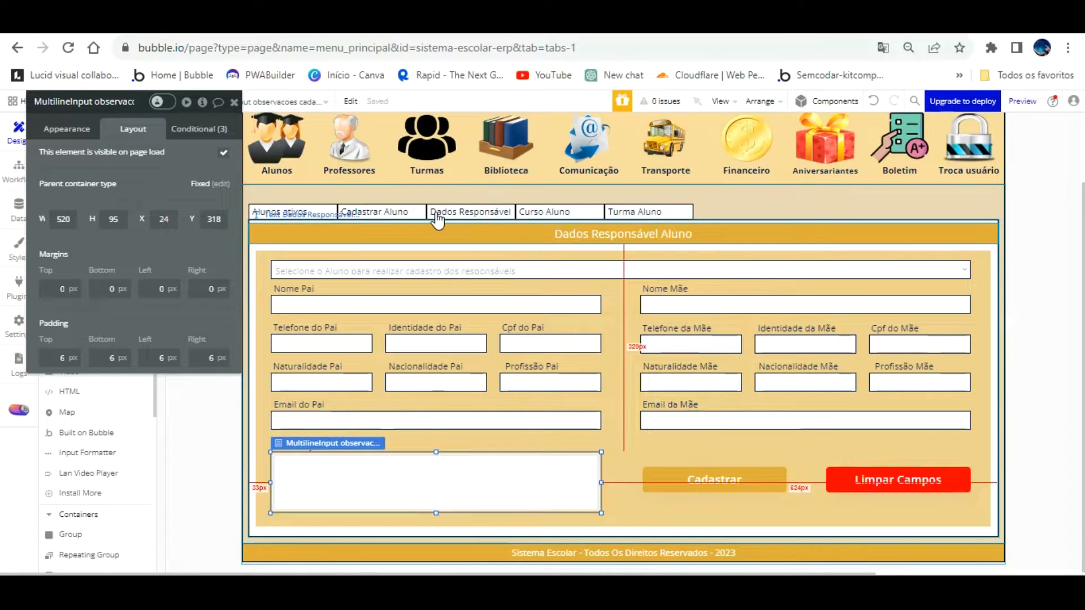
pyautogui.moveTo(186, 225); pyautogui.dragTo(424, 225)
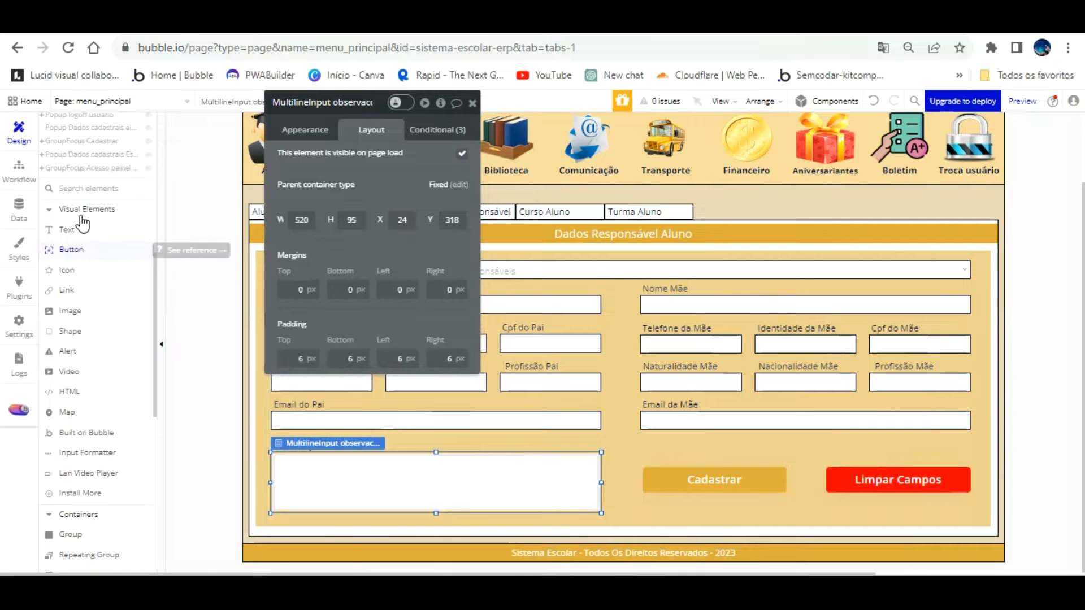
pyautogui.click(68, 229)
# Draw a new text element above the form and label it 'Cadastrar'
pyautogui.scroll(10, 113, 243)
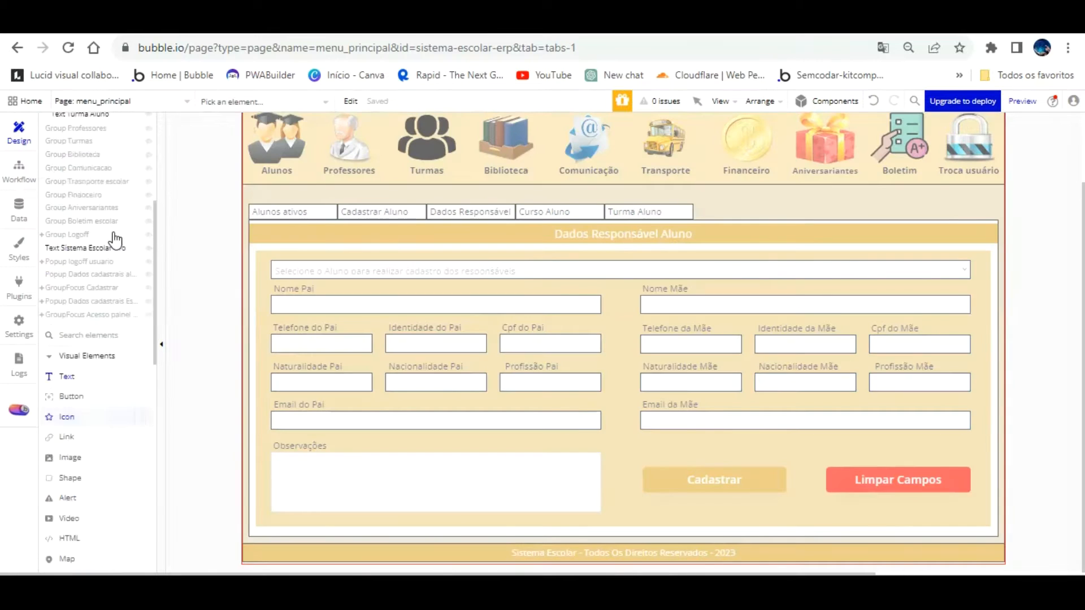
pyautogui.click(113, 270)
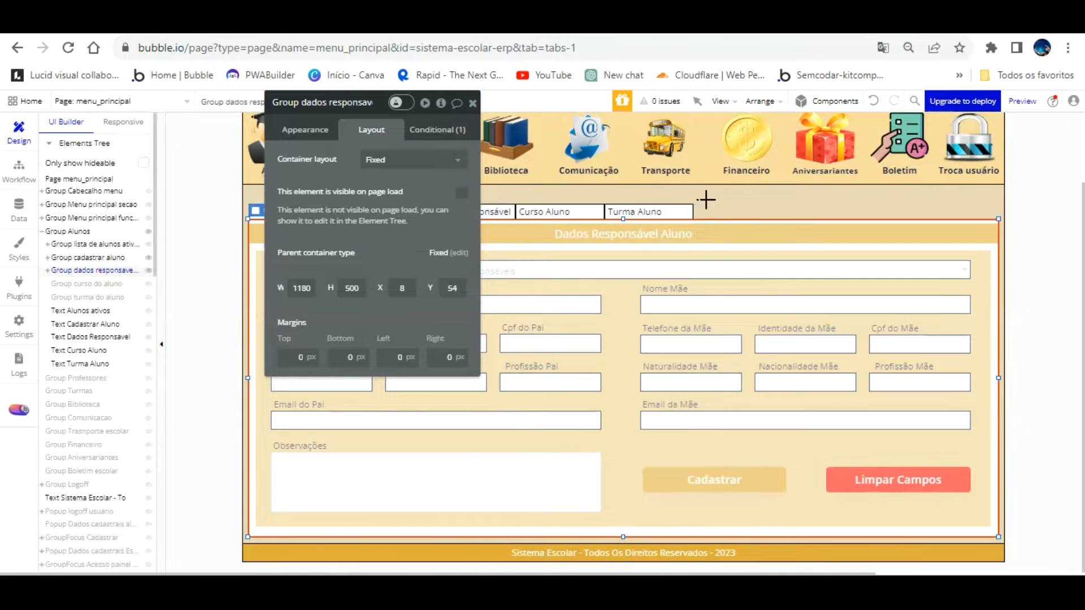
pyautogui.moveTo(440, 161); pyautogui.dragTo(160, 199)
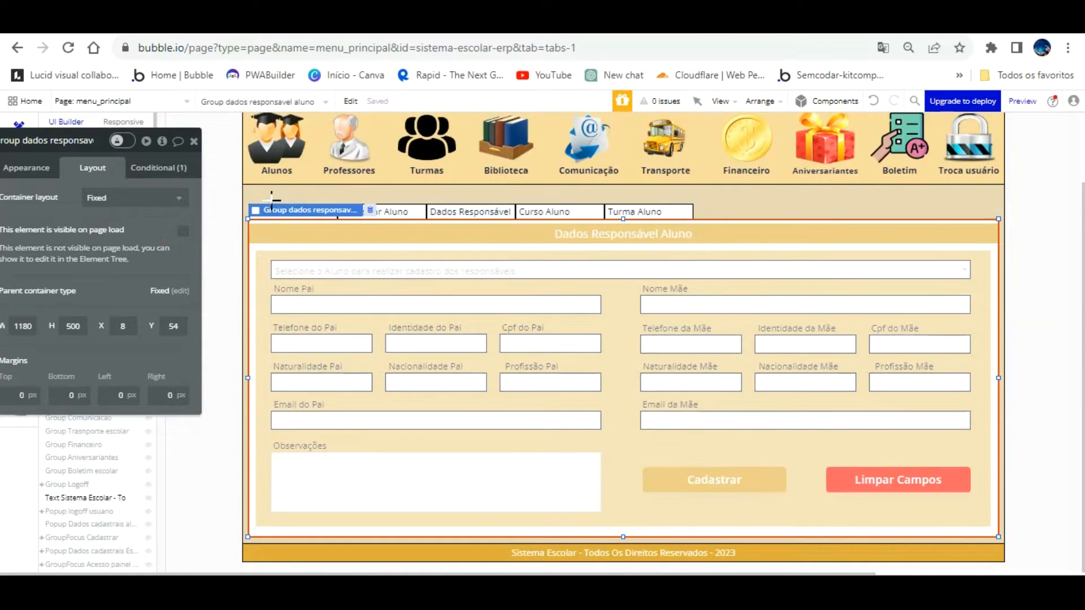
pyautogui.moveTo(263, 196); pyautogui.dragTo(370, 211)
pyautogui.moveTo(116, 218); pyautogui.dragTo(205, 257)
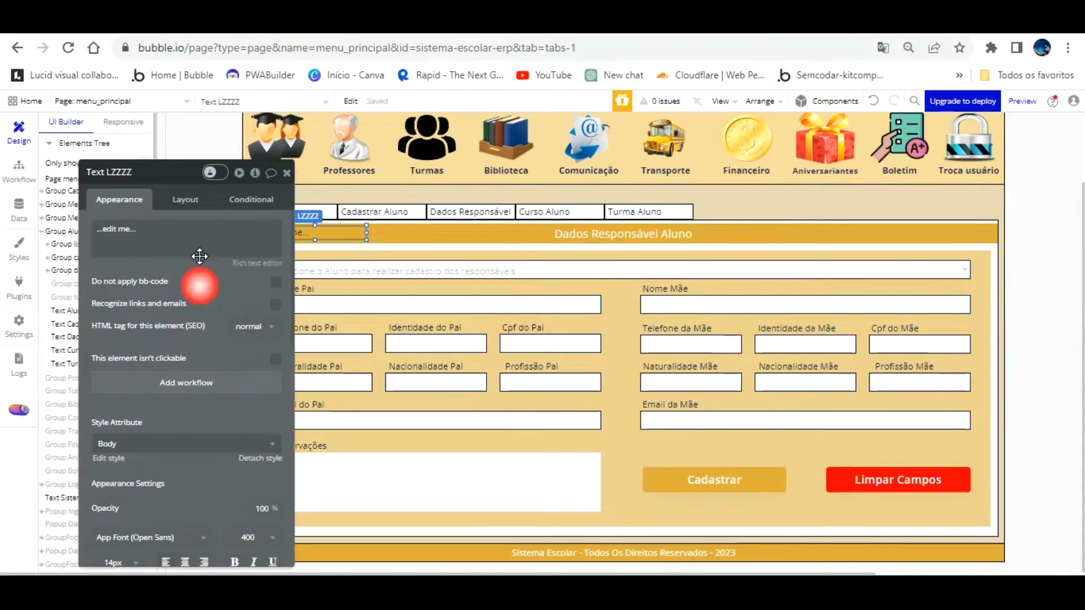
pyautogui.click(164, 249)
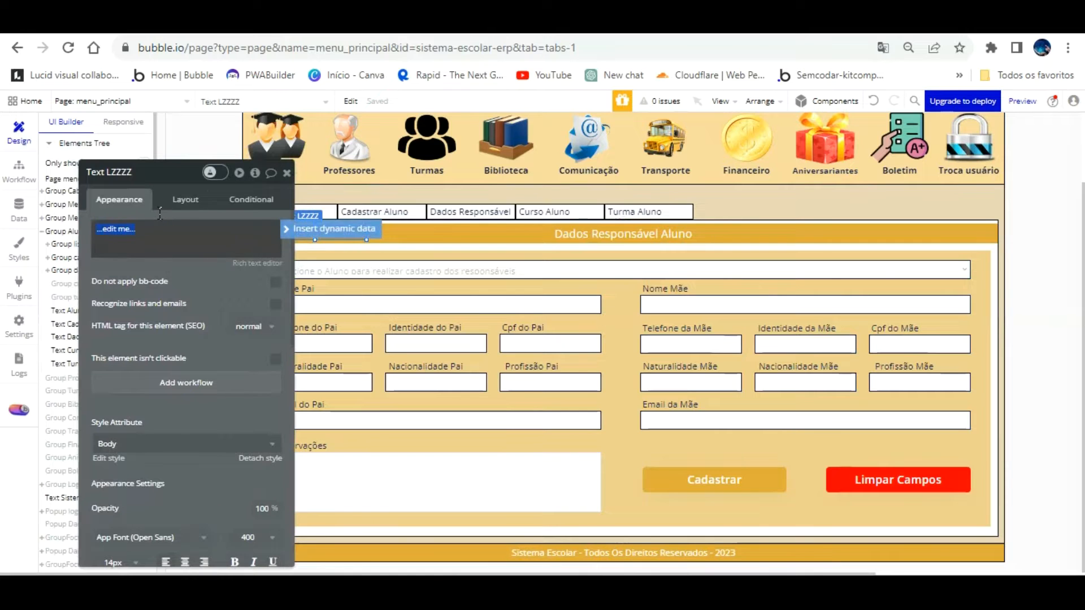
pyautogui.press('BackSpace')
pyautogui.press('BackSpace')
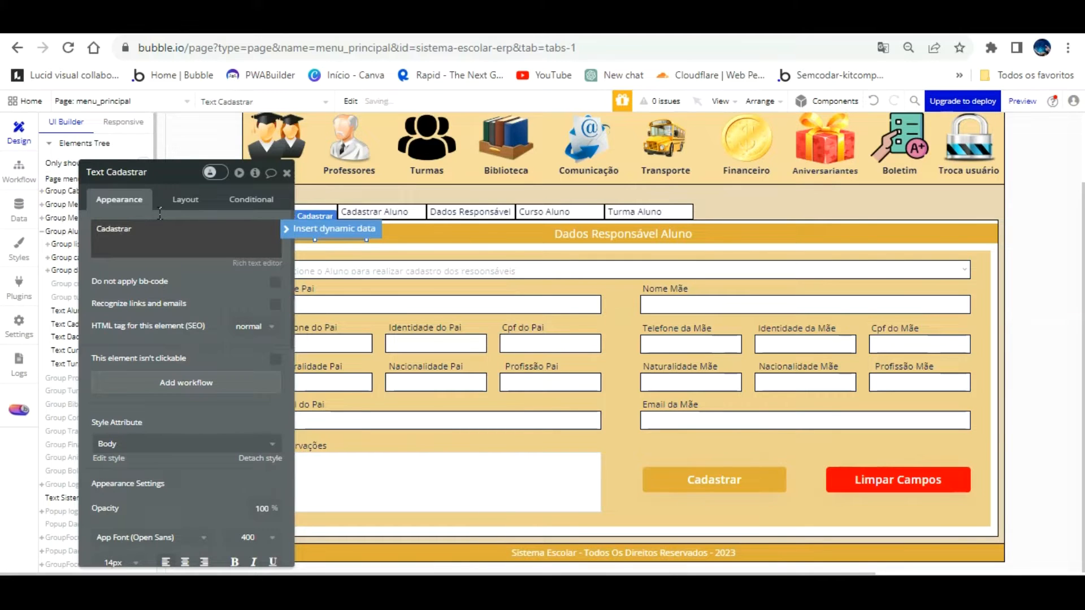
# Detach the Cadastrar label's style, centre its text, give it a flat white background, and resize it to 120×21
pyautogui.click(260, 456)
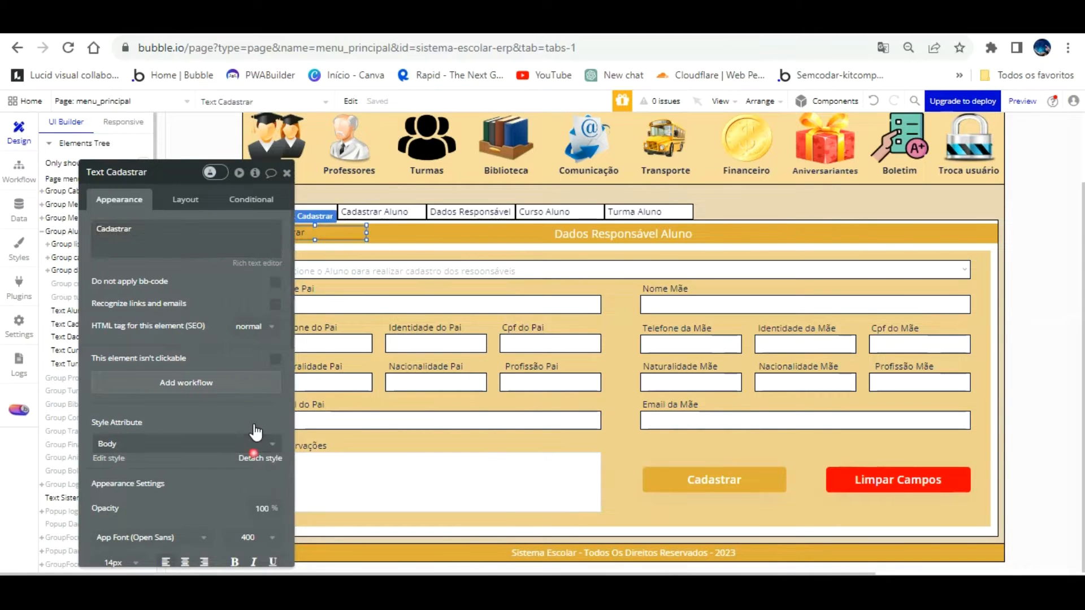
pyautogui.moveTo(229, 323); pyautogui.dragTo(228, 225)
pyautogui.scroll(-3, 187, 362)
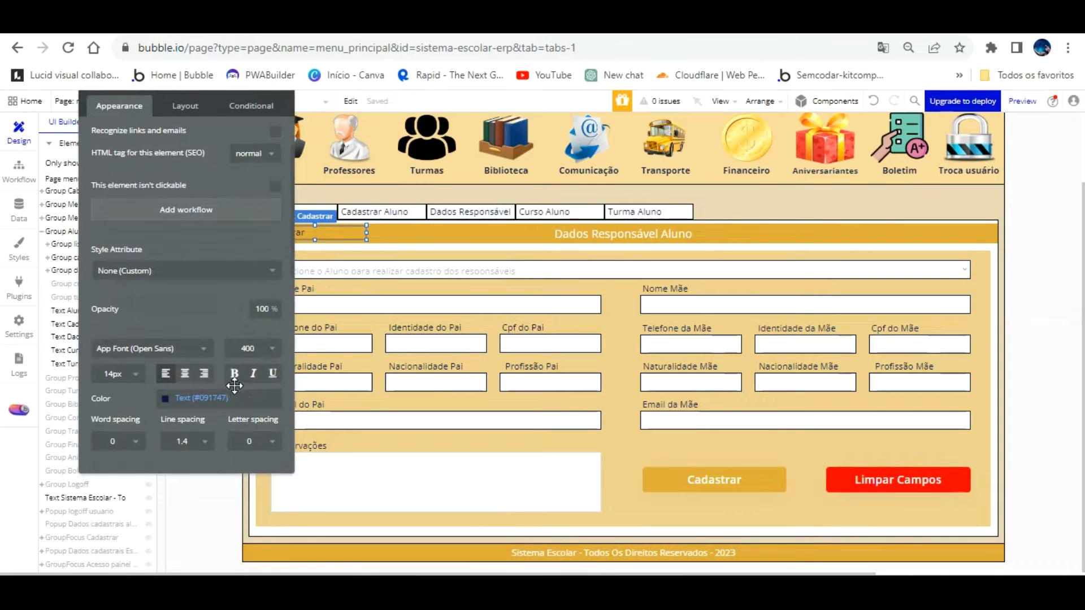
pyautogui.click(179, 373)
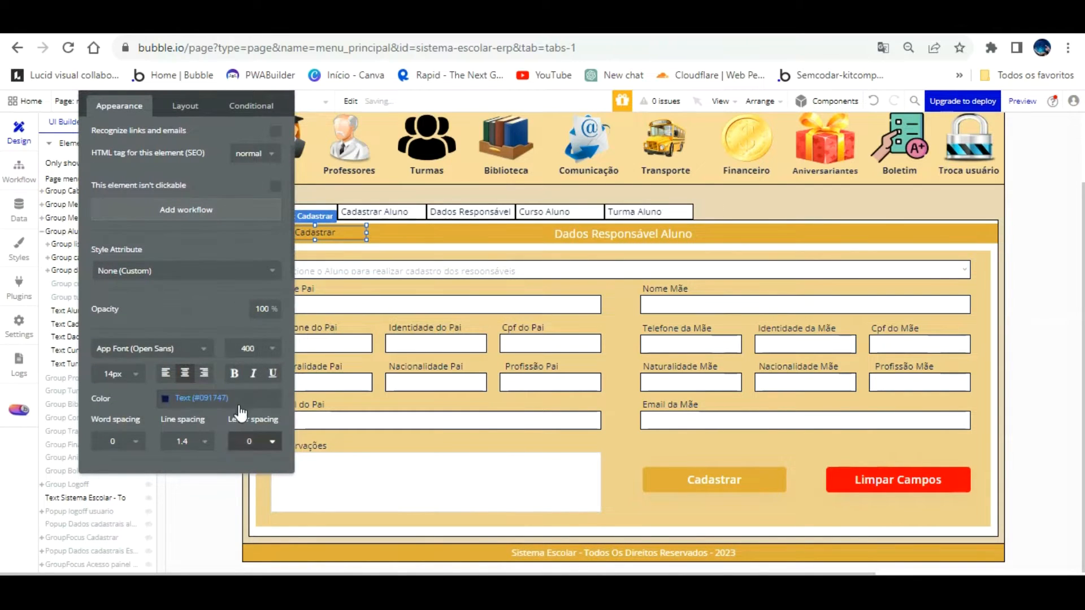
pyautogui.scroll(-4, 242, 413)
pyautogui.click(225, 277)
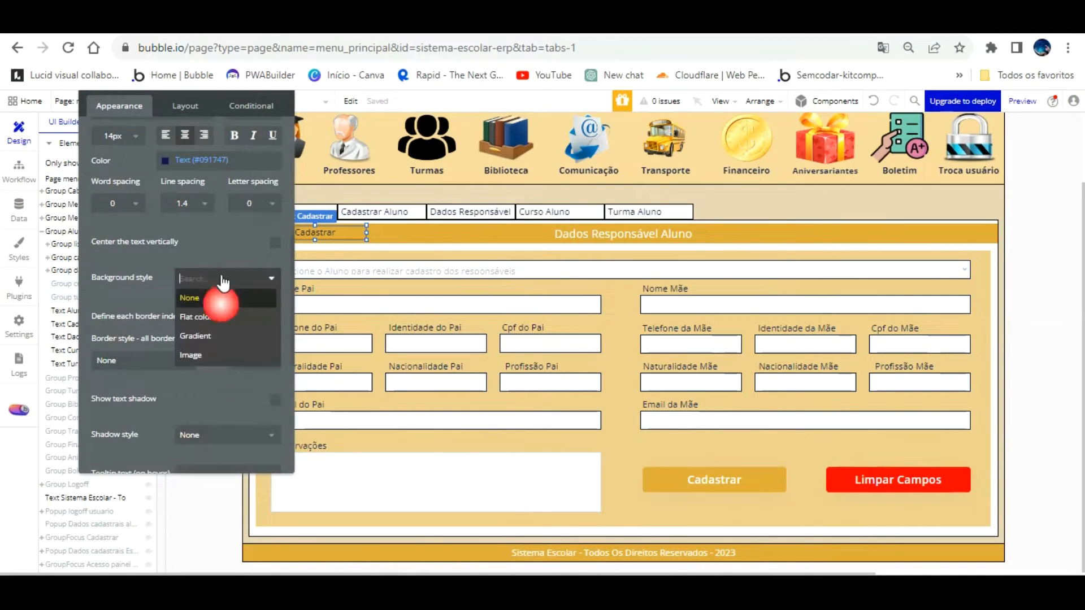
pyautogui.click(213, 312)
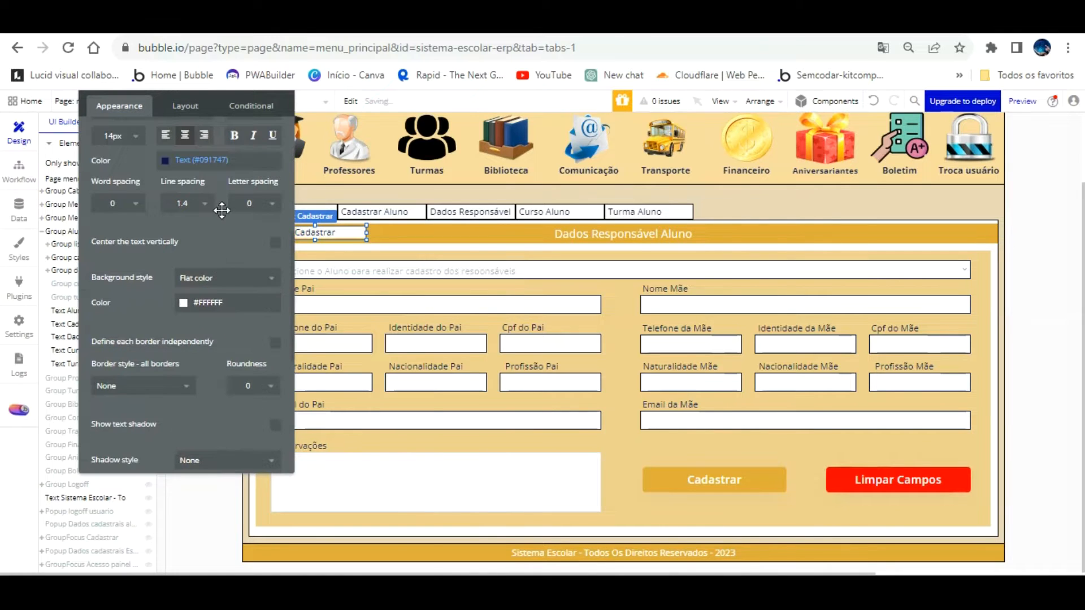
pyautogui.moveTo(222, 209); pyautogui.dragTo(160, 218)
pyautogui.moveTo(299, 232); pyautogui.dragTo(291, 232)
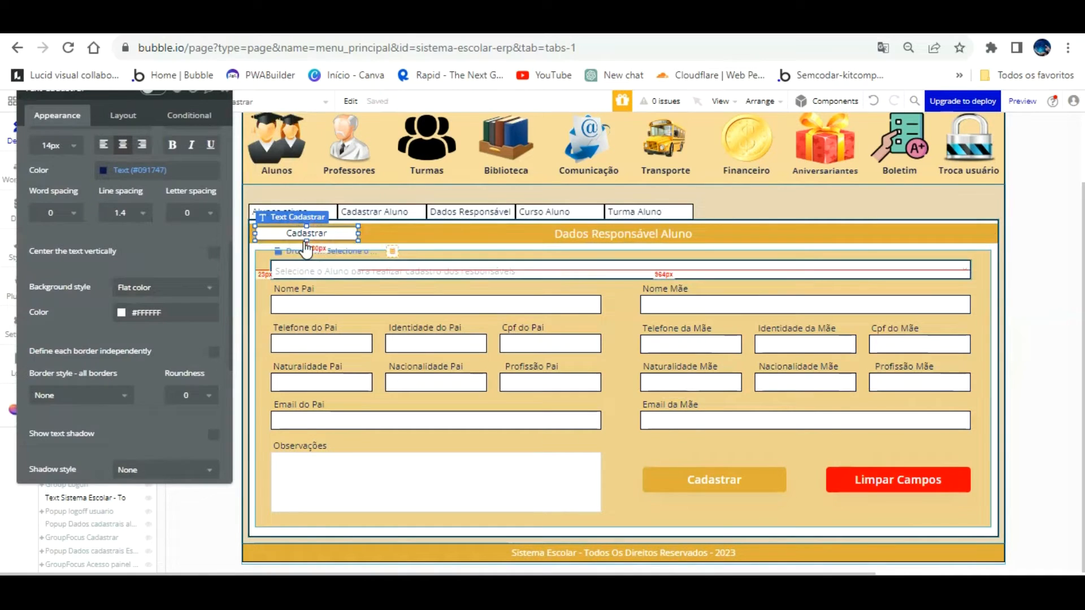
pyautogui.moveTo(357, 202); pyautogui.dragTo(331, 203)
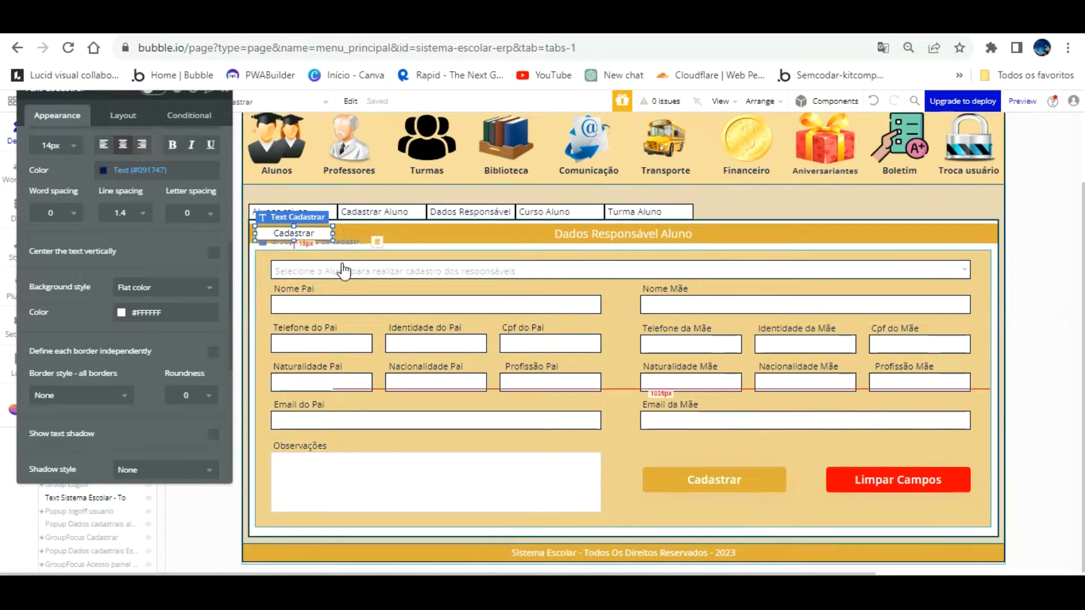
pyautogui.click(565, 255)
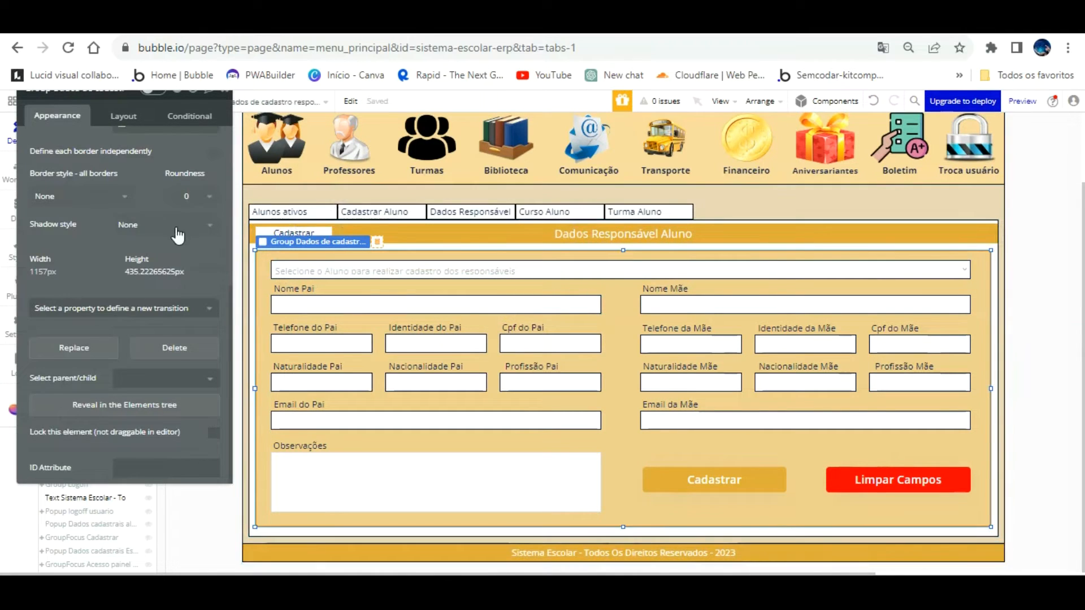
# Rename the form group to 'Group cadastrar novo responsaveis de aluno'
pyautogui.click(133, 141)
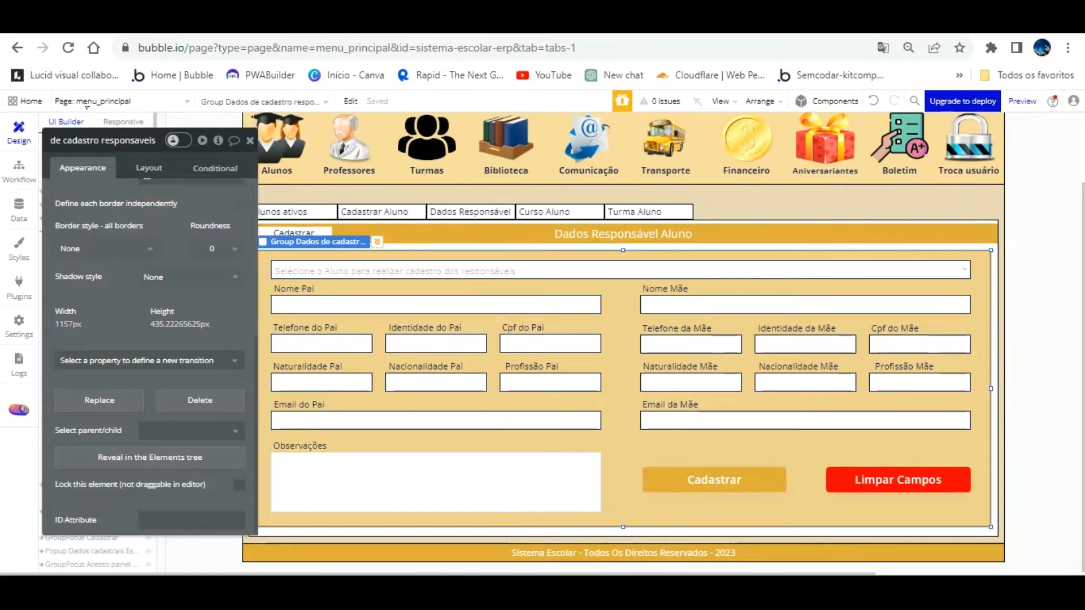
pyautogui.press('BackSpace')
pyautogui.press('BackSpace')
pyautogui.press('BackSpace')
pyautogui.press('BackSpace')
pyautogui.press('BackSpace')
pyautogui.press('BackSpace')
pyautogui.press('BackSpace')
pyautogui.press('BackSpace')
pyautogui.press('BackSpace')
pyautogui.press('BackSpace')
pyautogui.press('BackSpace')
pyautogui.press('BackSpace')
pyautogui.press('BackSpace')
pyautogui.press('BackSpace')
pyautogui.press('BackSpace')
pyautogui.press('BackSpace')
pyautogui.press('BackSpace')
pyautogui.press('BackSpace')
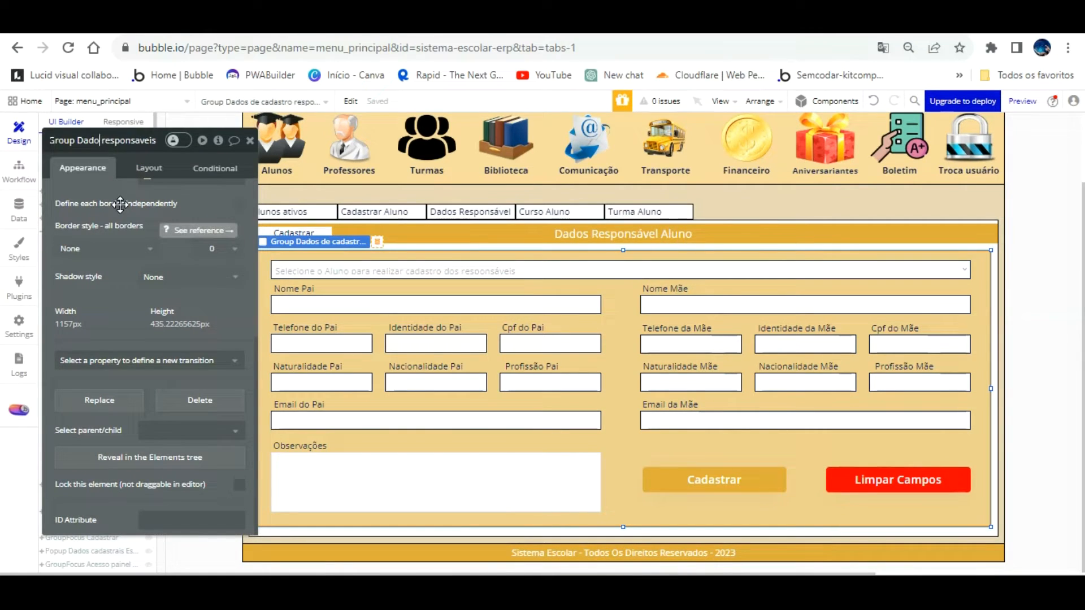
pyautogui.write('cadastrar nov')
pyautogui.press('End')
pyautogui.write('de aluno')
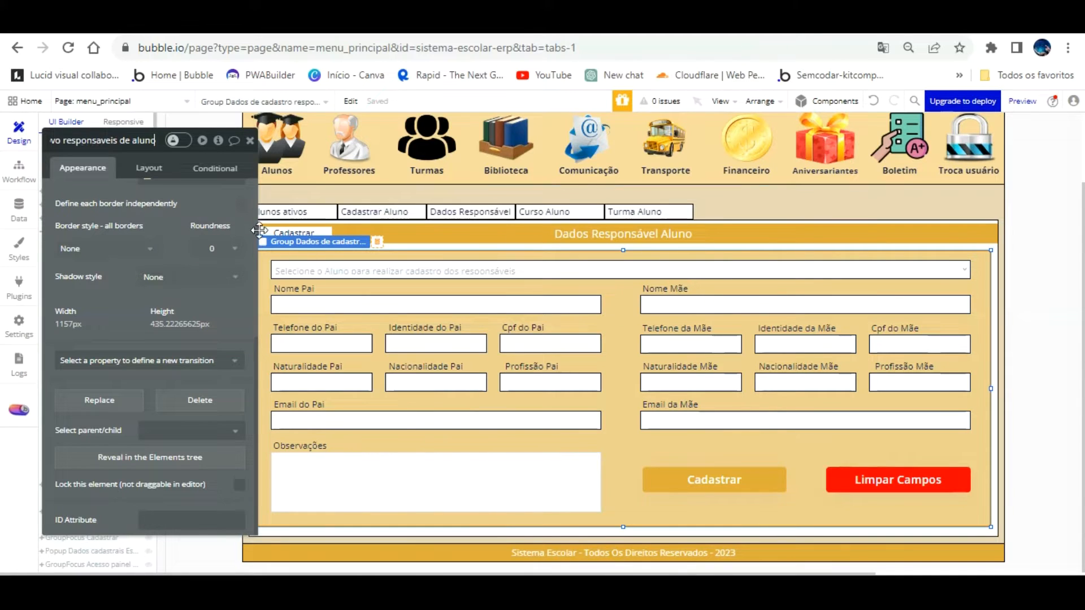
pyautogui.click(307, 230)
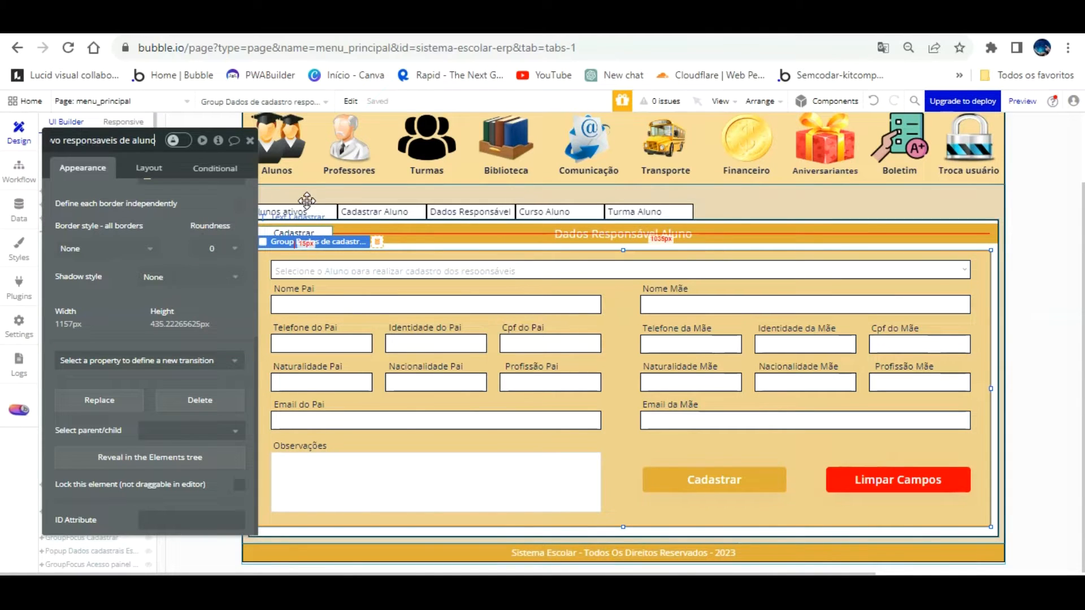
pyautogui.scroll(5, 158, 226)
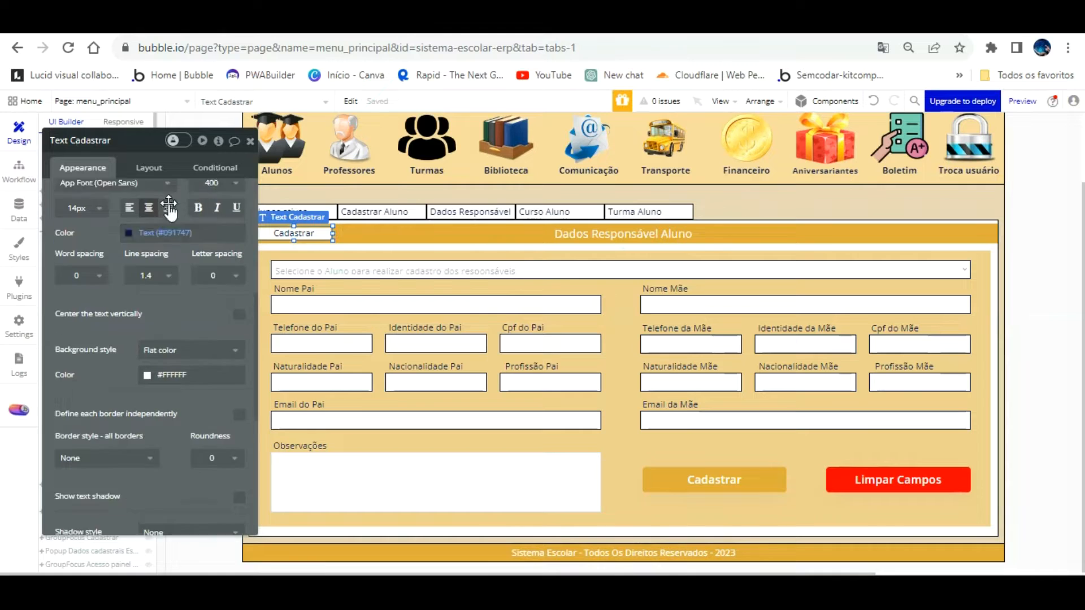
# Give the Cadastrar label a click workflow showing 'Group cadastrar novo responsaveis de aluno', then refresh the preview
pyautogui.click(160, 350)
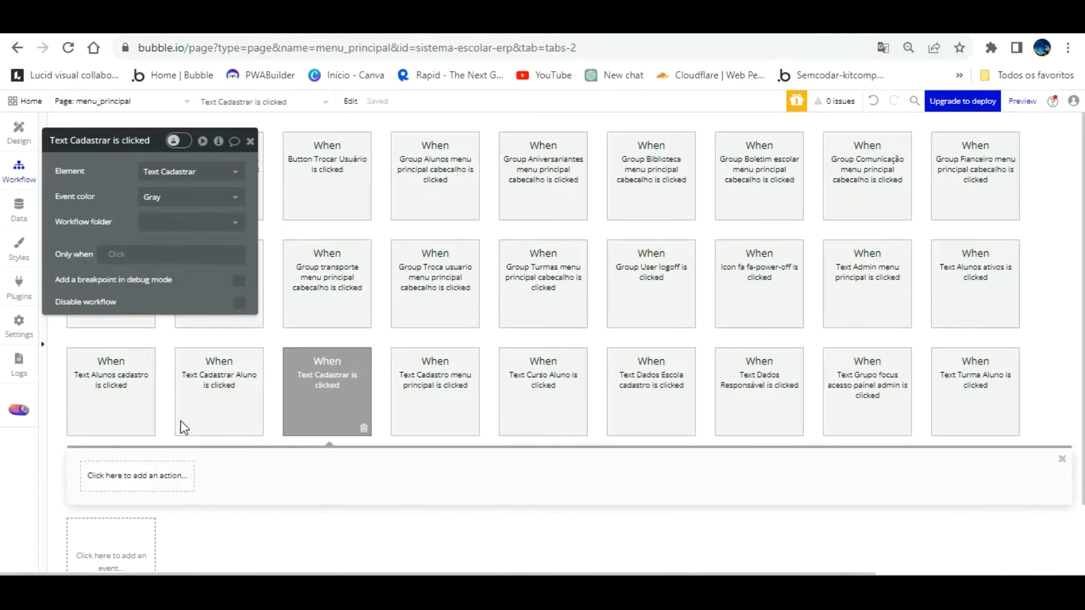
pyautogui.click(173, 470)
pyautogui.scroll(-3, 244, 503)
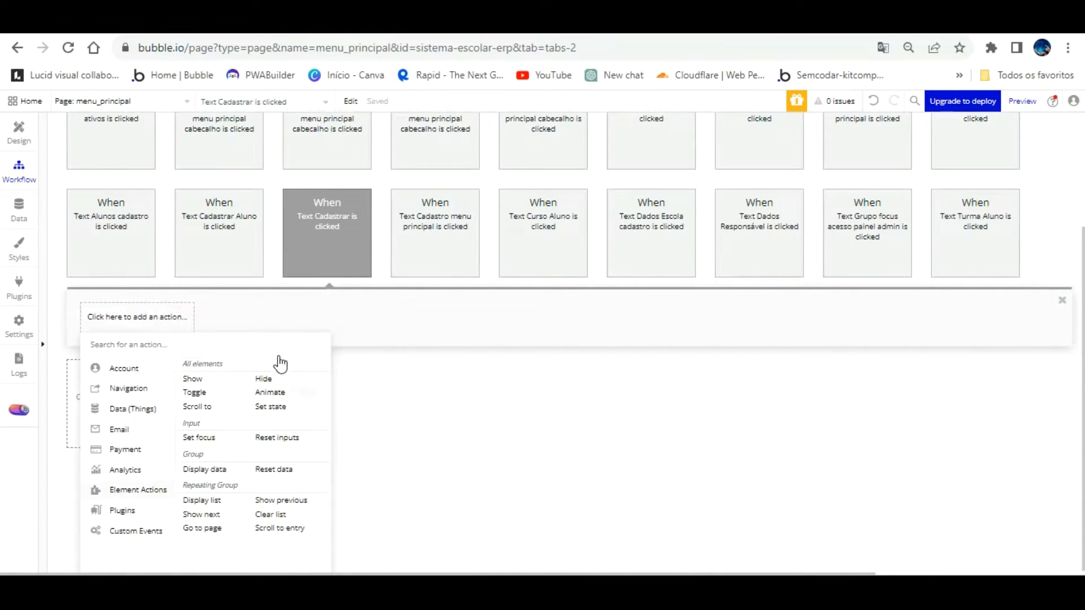
pyautogui.click(192, 379)
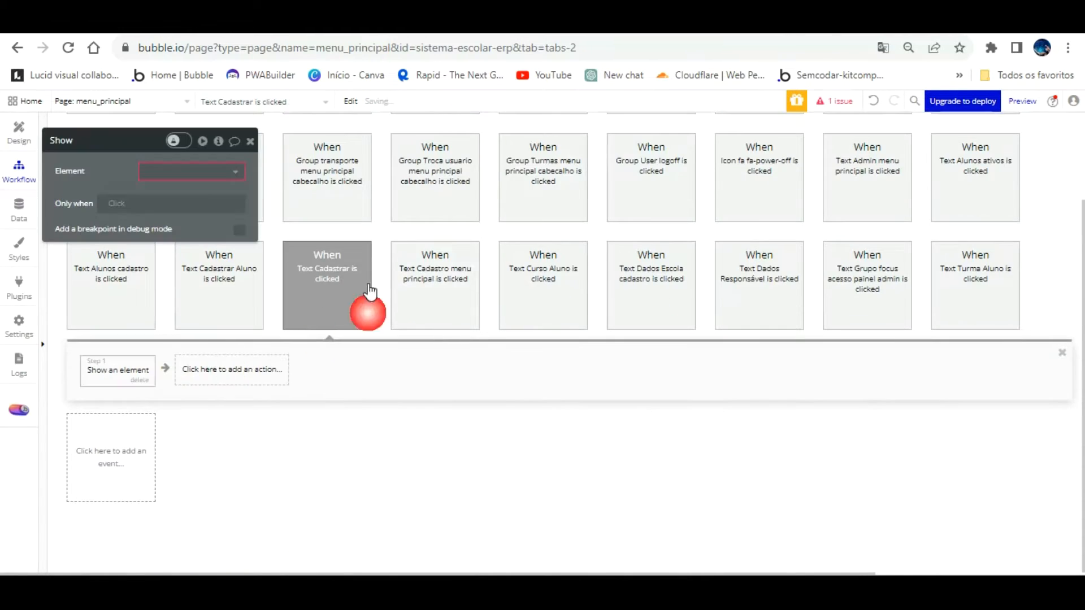
pyautogui.click(226, 169)
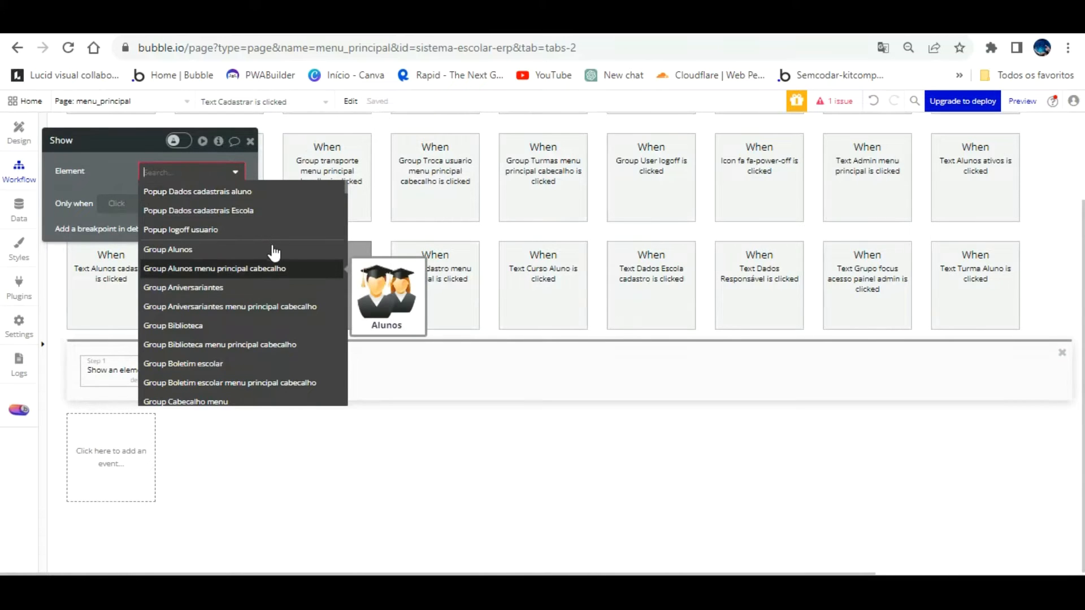
pyautogui.scroll(-1, 274, 257)
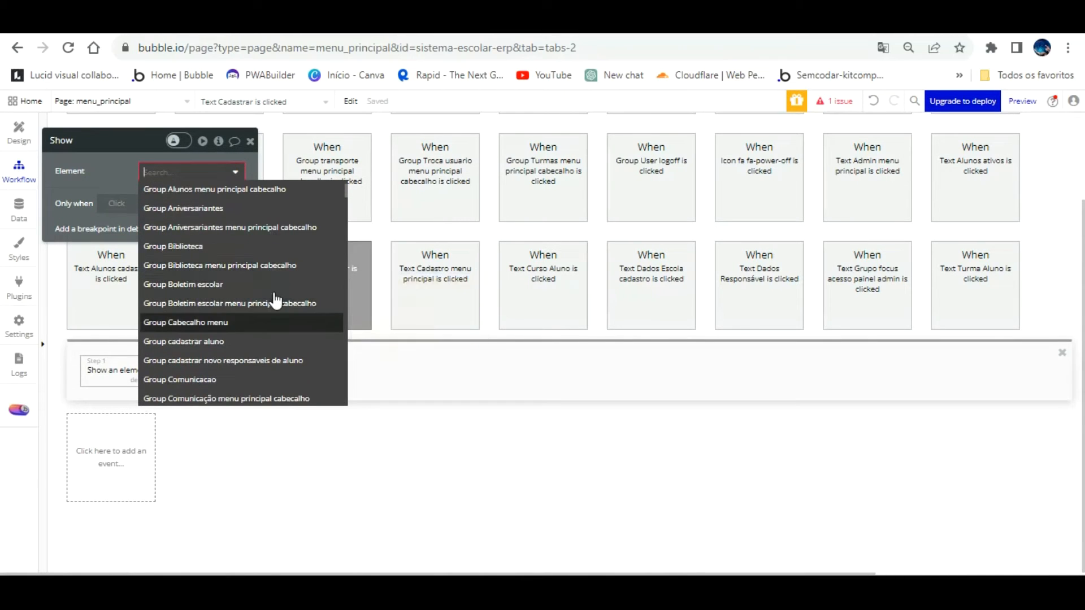
pyautogui.click(275, 360)
pyautogui.click(284, 440)
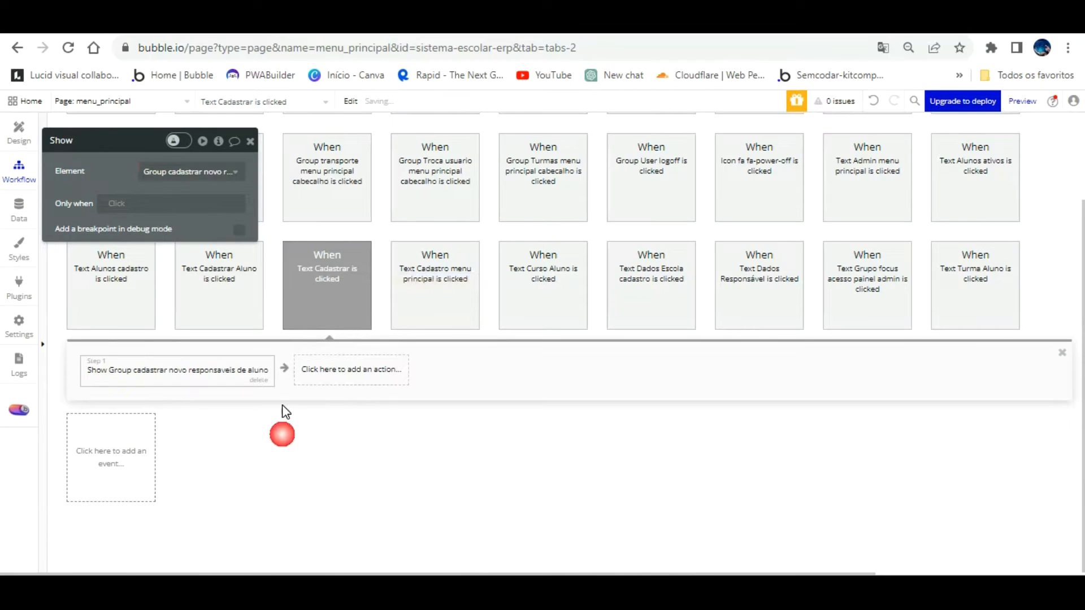
pyautogui.click(285, 22)
pyautogui.press('F5')
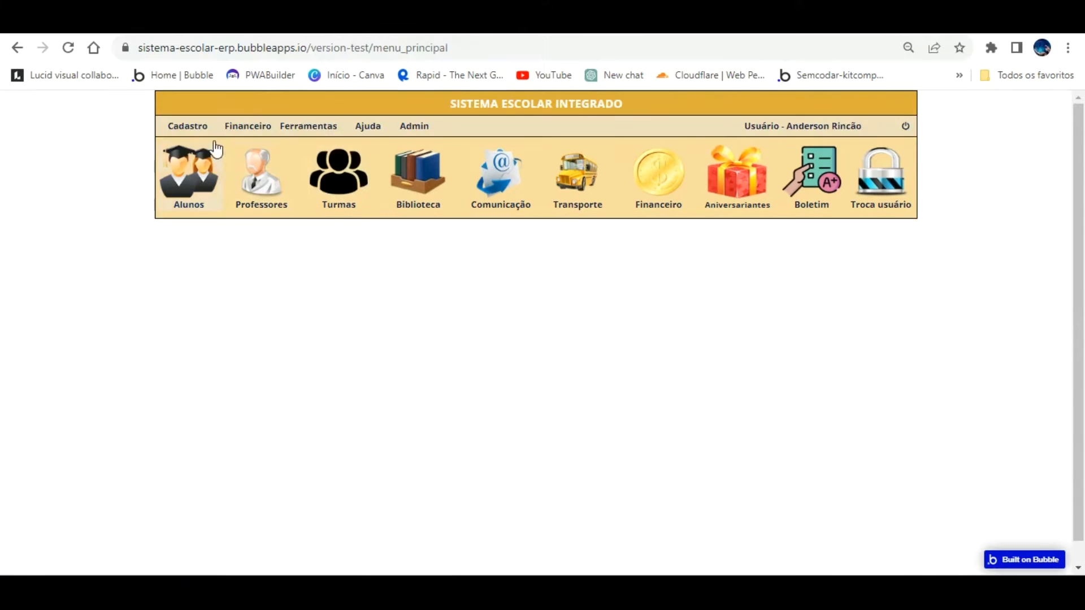
# In the preview, open Alunos > Dados Responsável and click Cadastrar to reveal the form, then return to Design
pyautogui.click(204, 148)
pyautogui.click(377, 245)
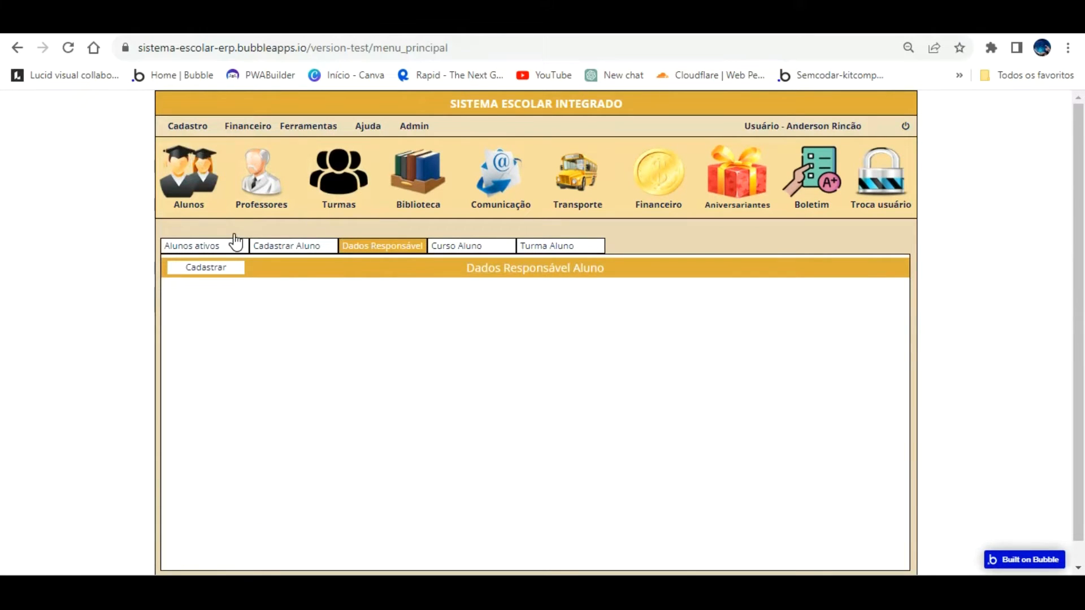
pyautogui.click(226, 265)
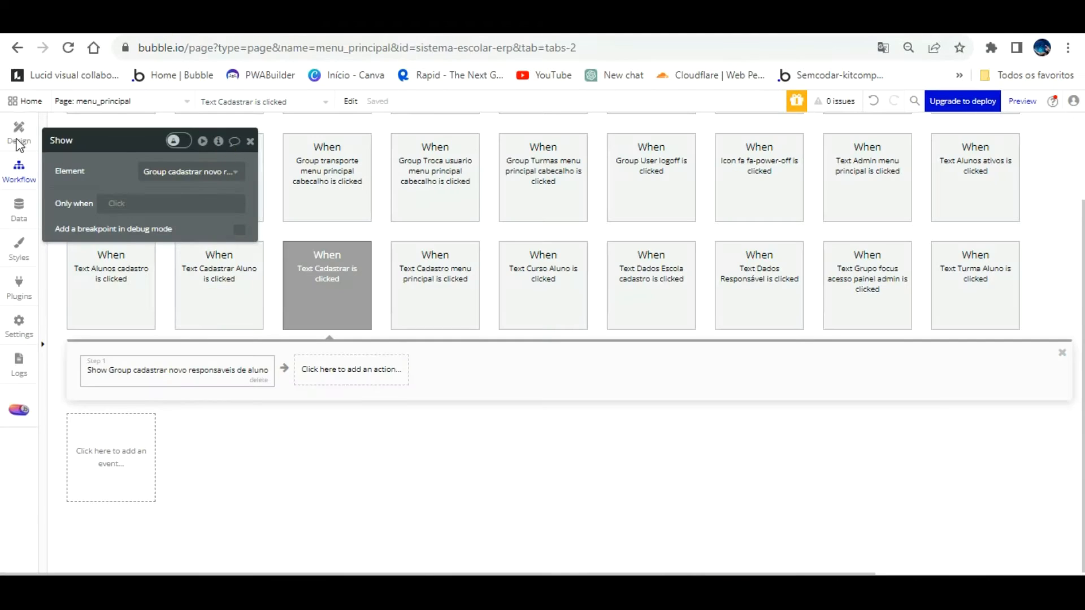
pyautogui.click(19, 140)
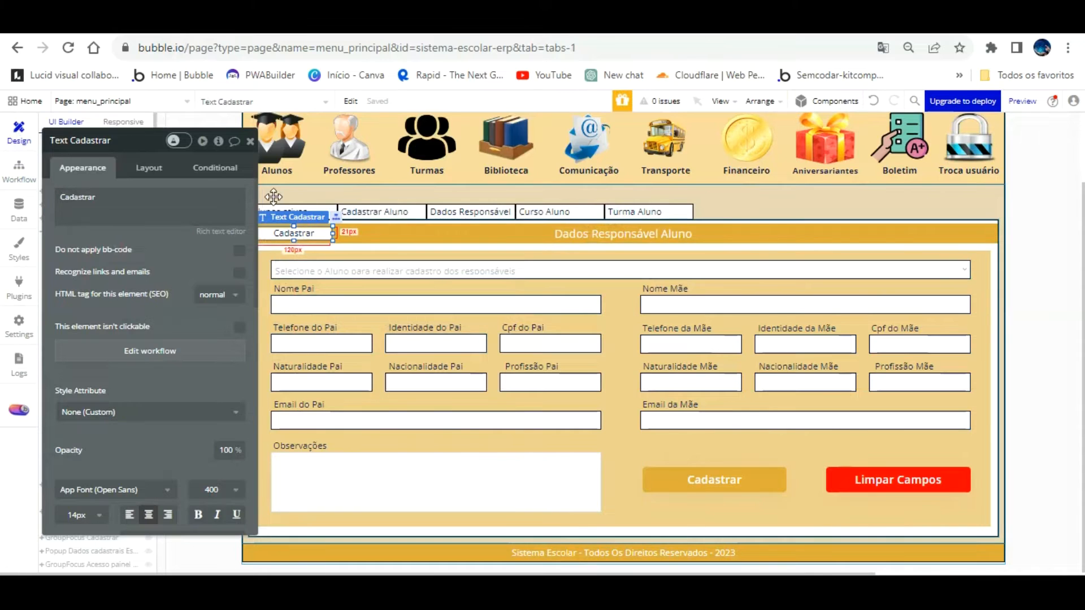
# Duplicate the Cadastrar label beside the original and change its text to 'Buscar'
pyautogui.click(291, 231)
pyautogui.moveTo(291, 202); pyautogui.dragTo(382, 201)
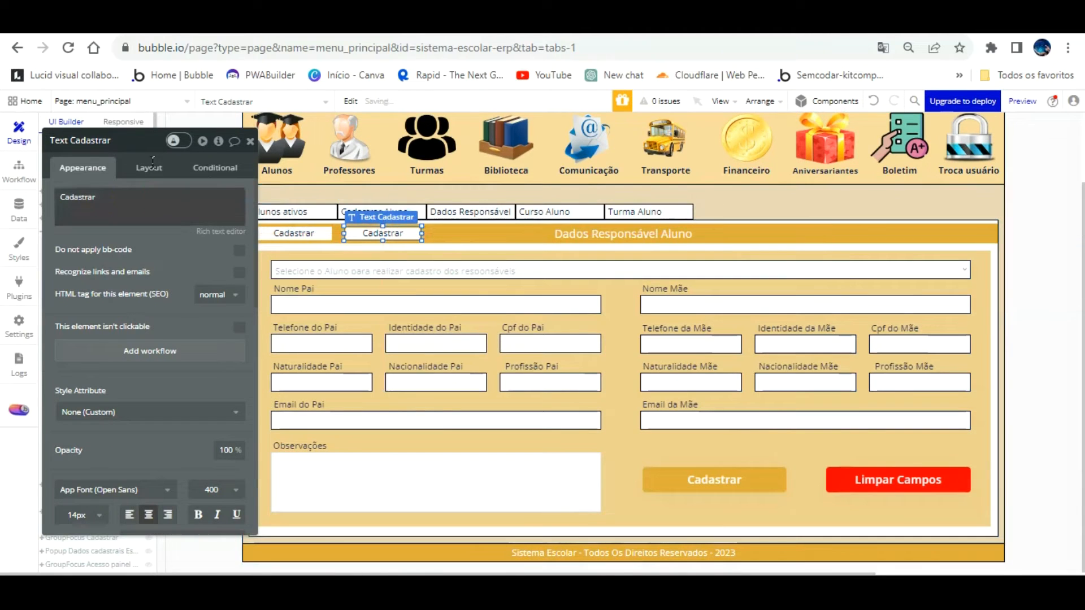
pyautogui.click(146, 195)
pyautogui.write('Busc')
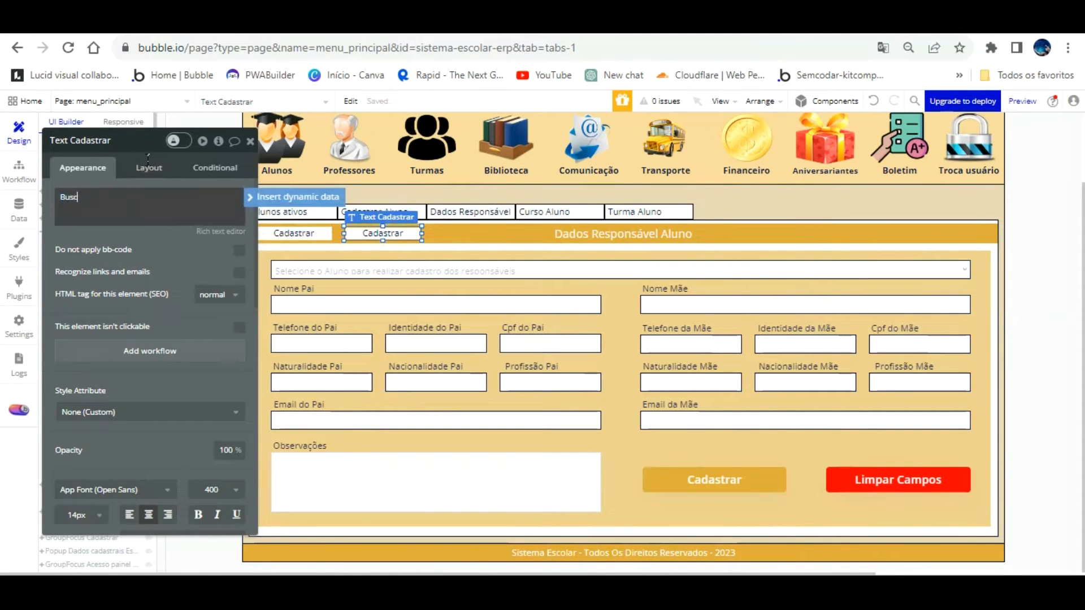
pyautogui.write('ar')
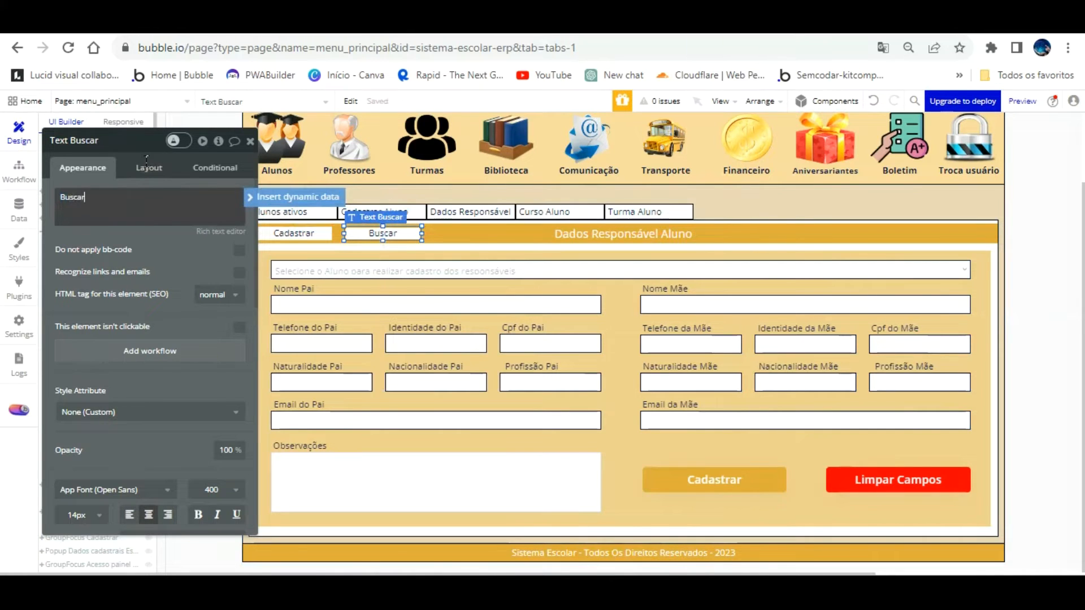
# Add 'dados responsavel aluno' to the Buscar and Cadastrar element names, then refresh the preview
pyautogui.click(133, 141)
pyautogui.write('dados reponsavel aluno')
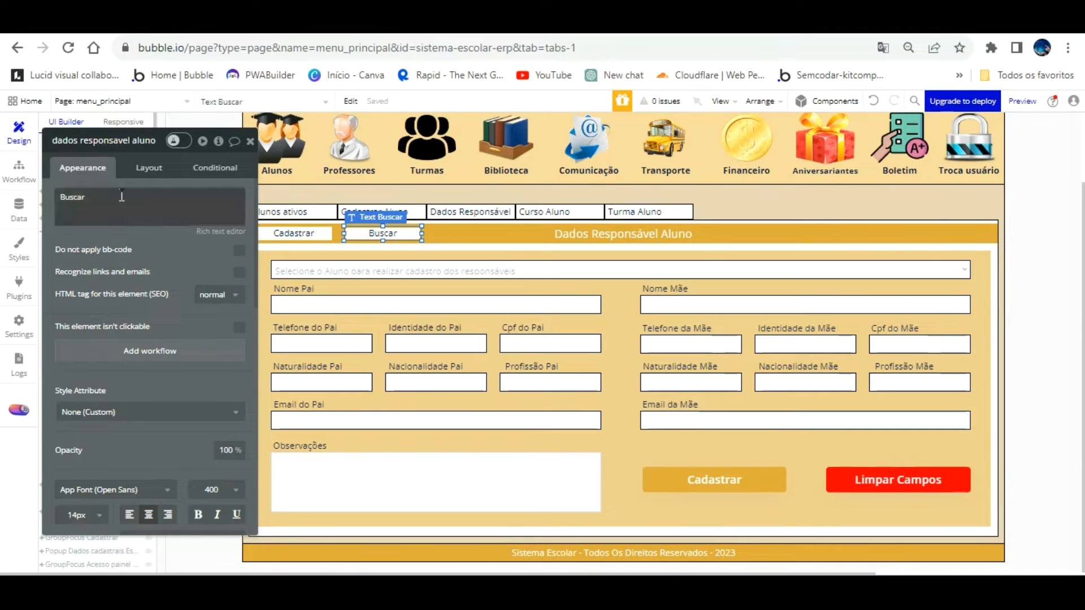
pyautogui.click(317, 233)
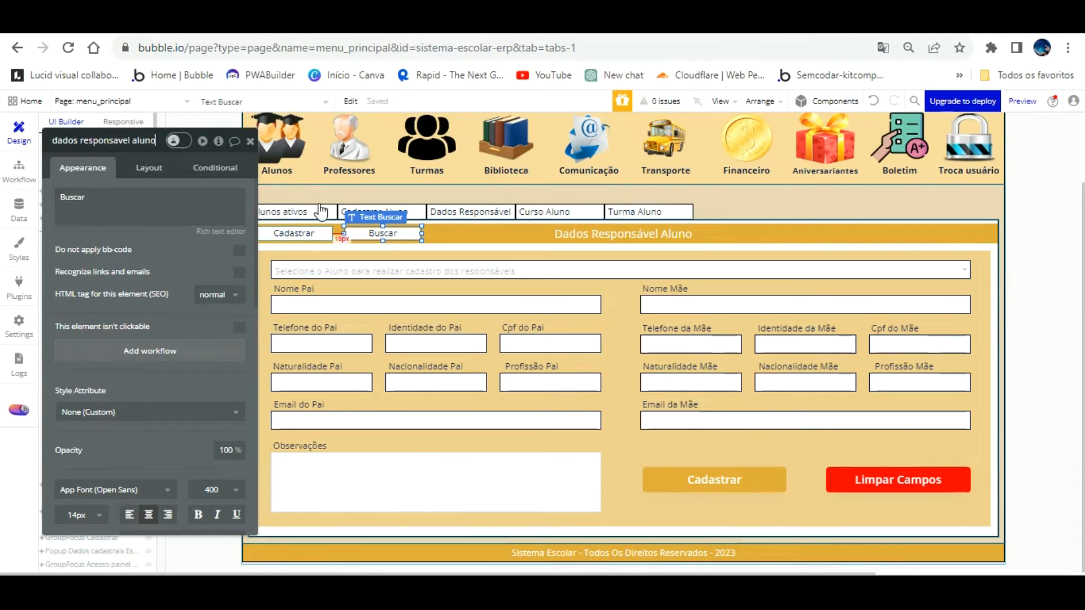
pyautogui.click(140, 144)
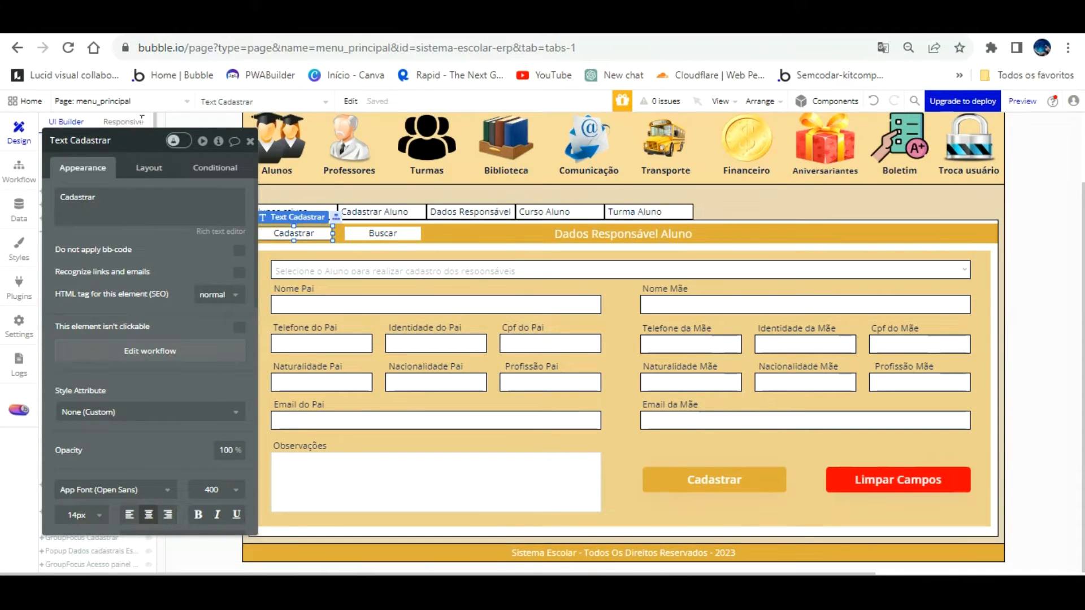
pyautogui.write('dados resp')
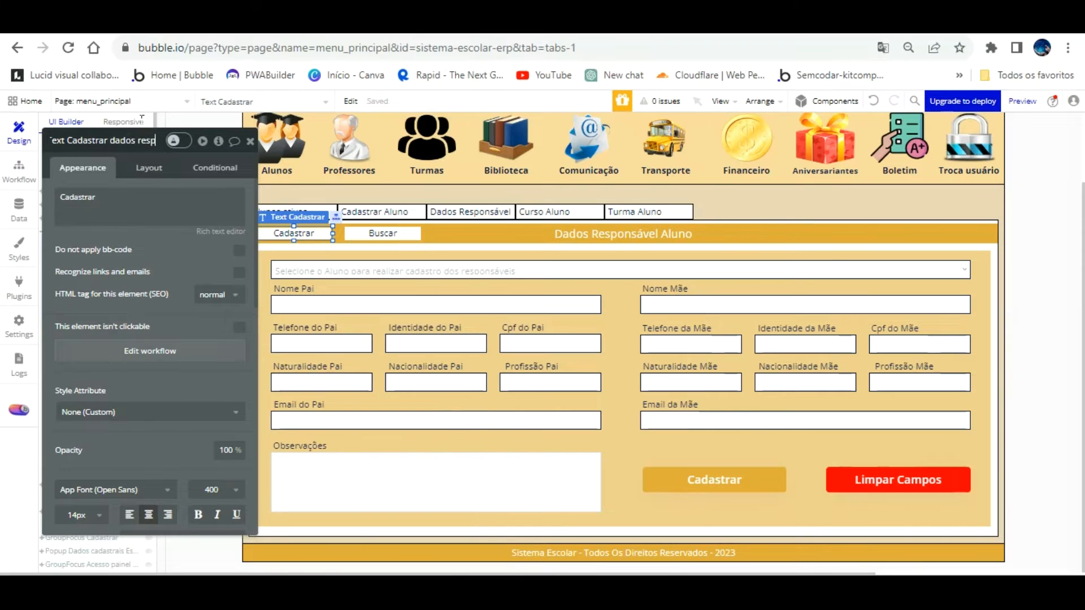
pyautogui.write('onsavel aluno')
pyautogui.click(163, 221)
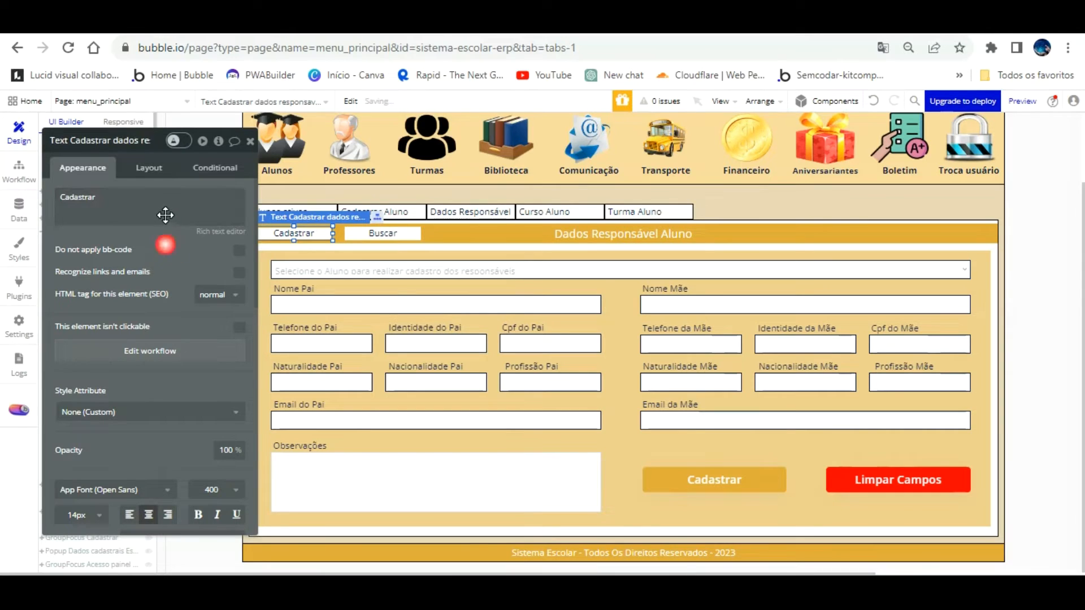
pyautogui.click(379, 232)
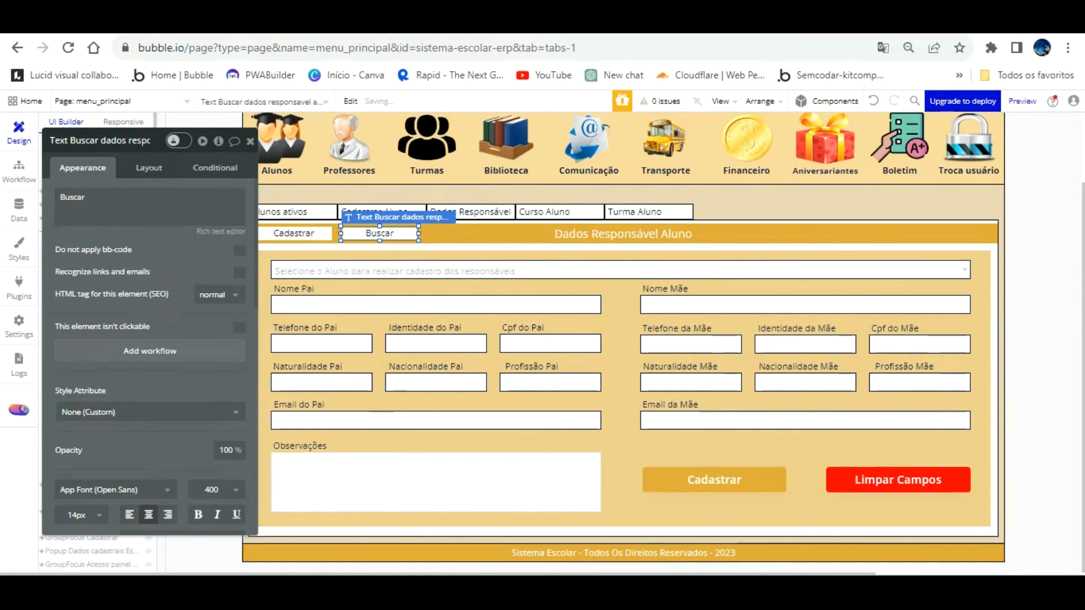
pyautogui.click(331, 26)
pyautogui.click(354, 97)
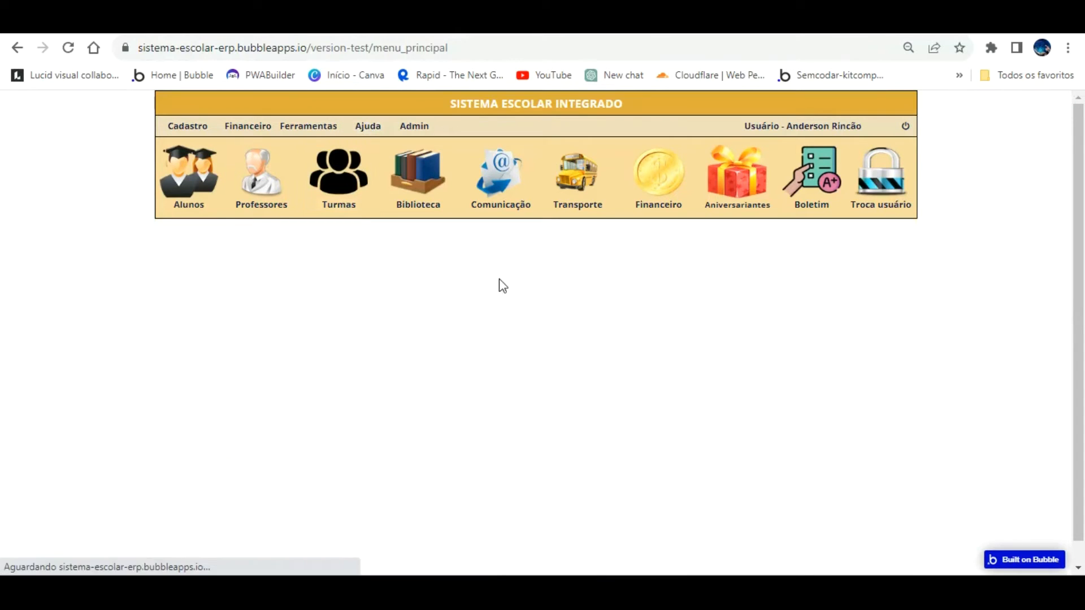
# In the preview, open Alunos > Dados Responsável, reveal the form with Cadastrar, and switch among the tabs
pyautogui.click(210, 155)
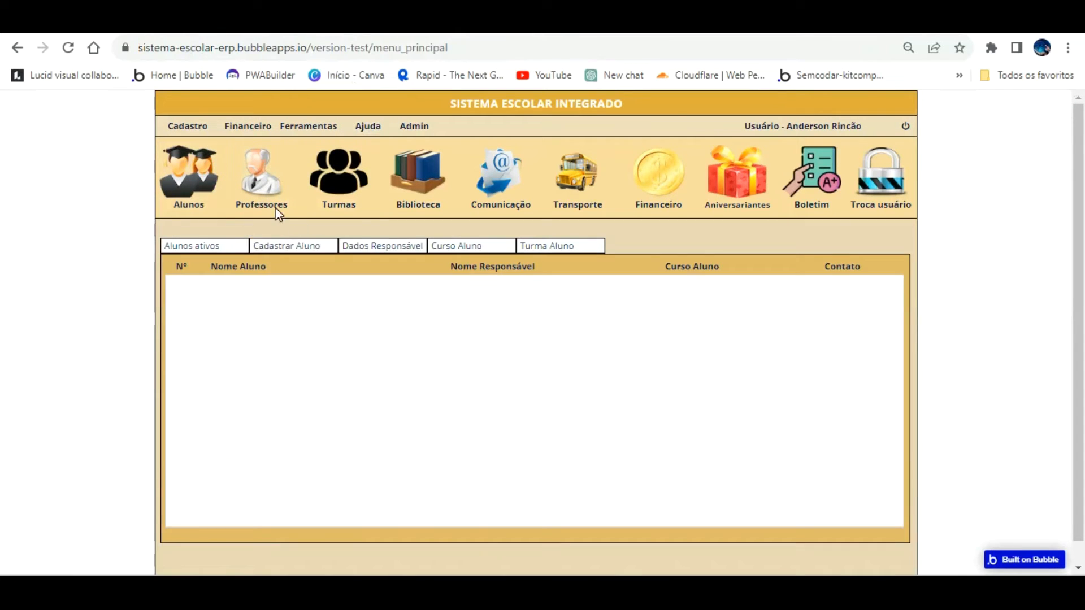
pyautogui.click(397, 245)
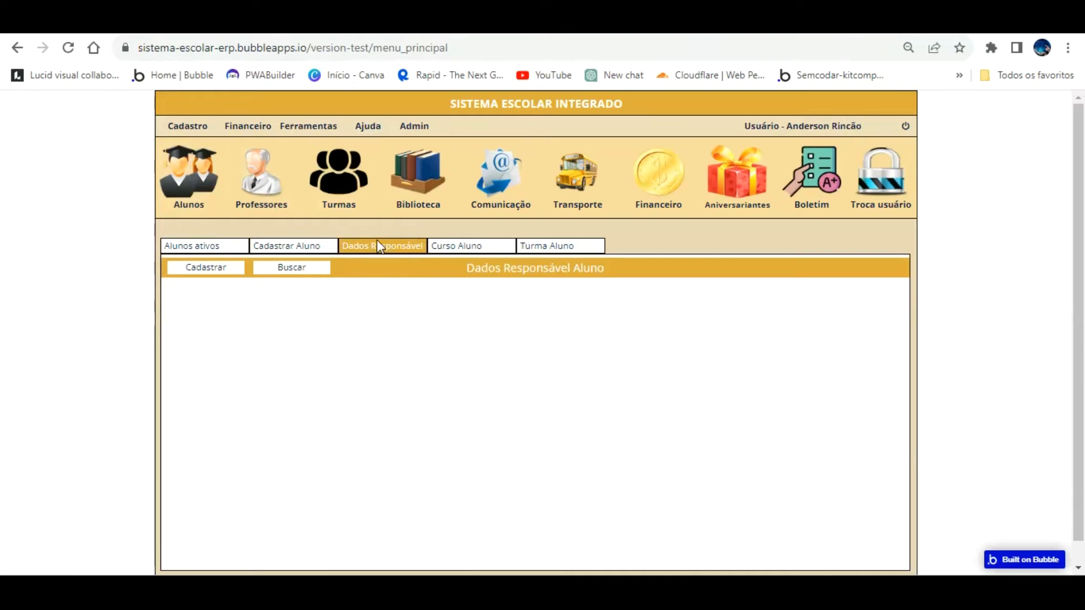
pyautogui.click(215, 245)
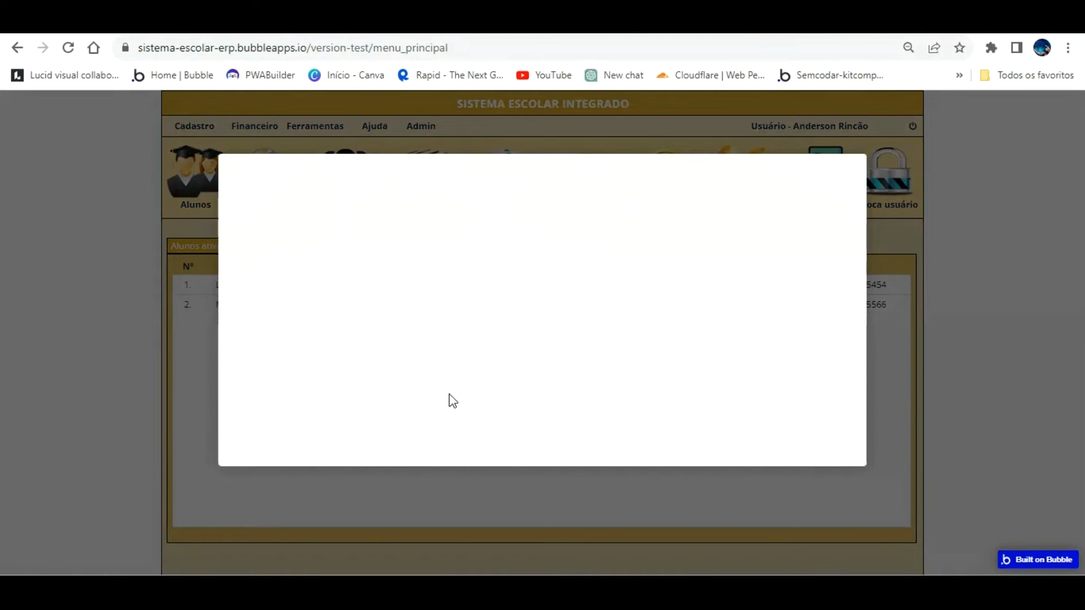
pyautogui.click(428, 446)
pyautogui.click(352, 246)
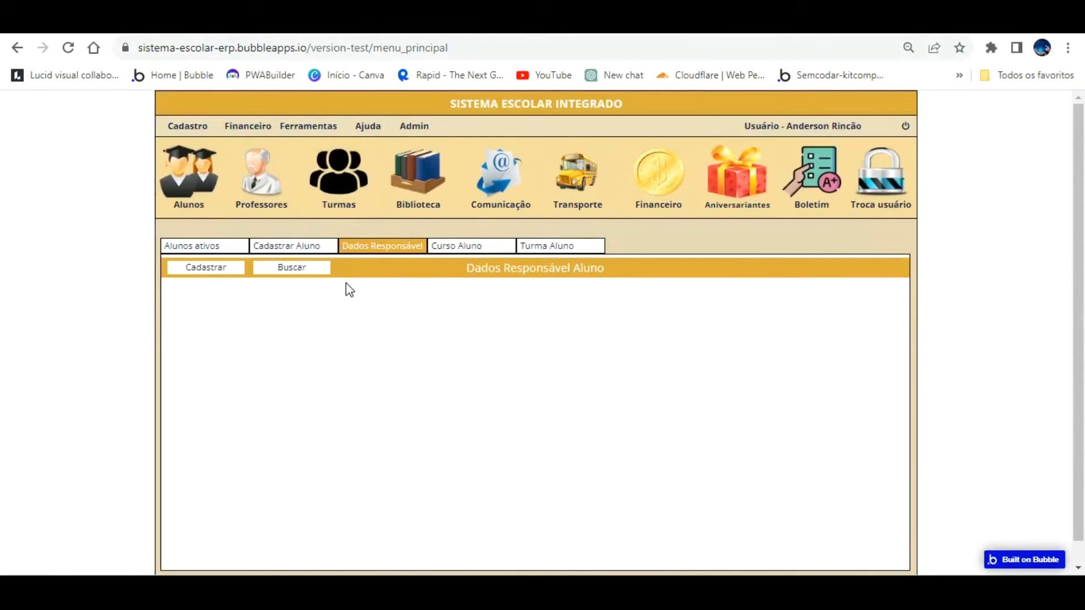
pyautogui.click(228, 246)
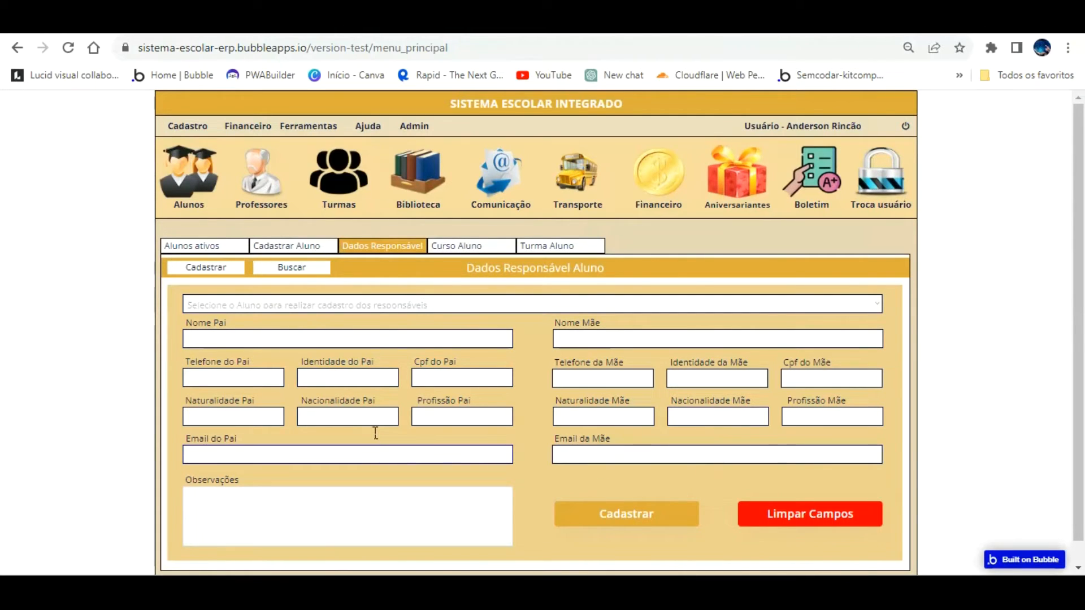
pyautogui.click(237, 244)
pyautogui.click(317, 246)
pyautogui.click(376, 247)
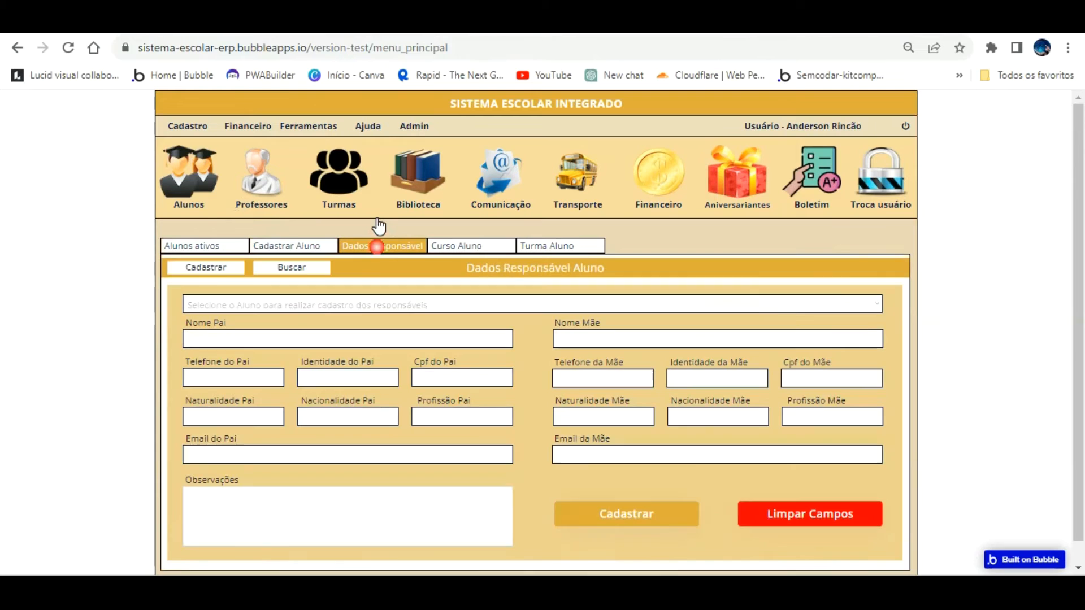